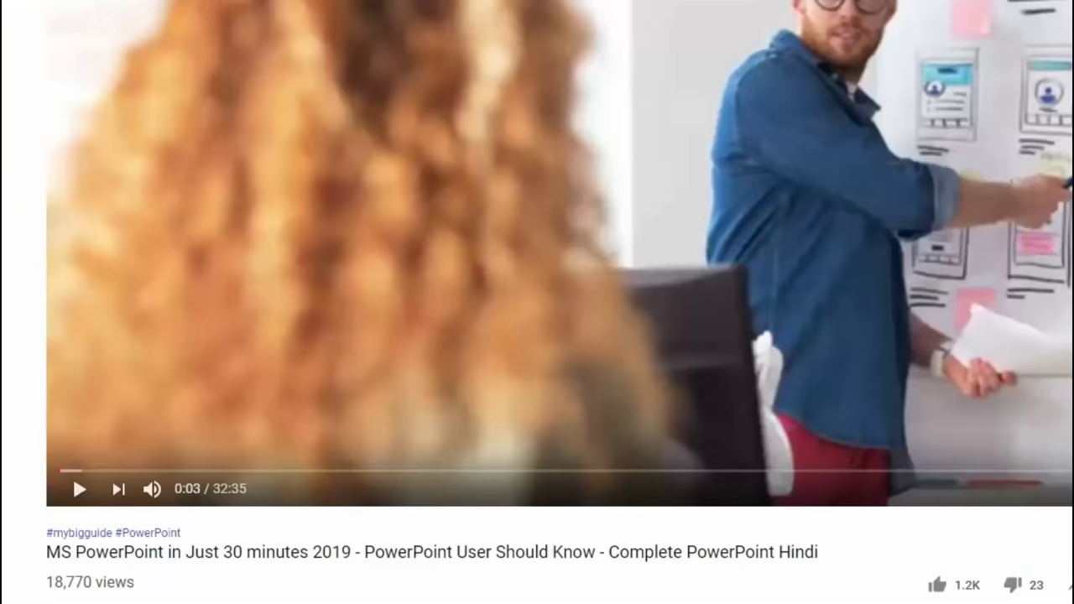
# Step: Scroll down and expand the PowerPoint tutorial video's description with SHOW MORE
pyautogui.scroll(-5, 209, 285)
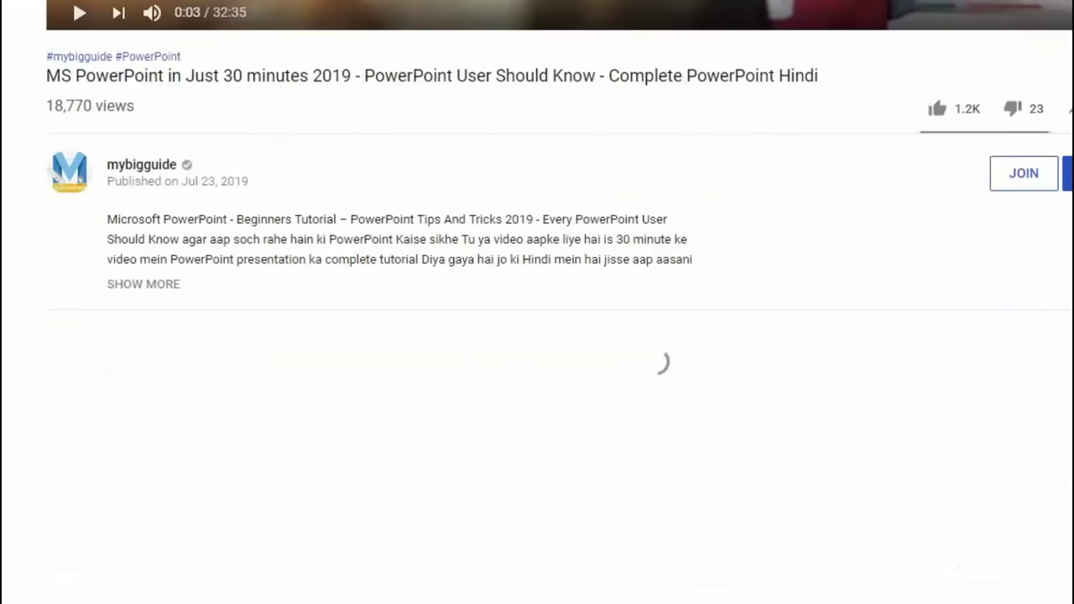
pyautogui.click(153, 287)
pyautogui.scroll(-4, 48, 340)
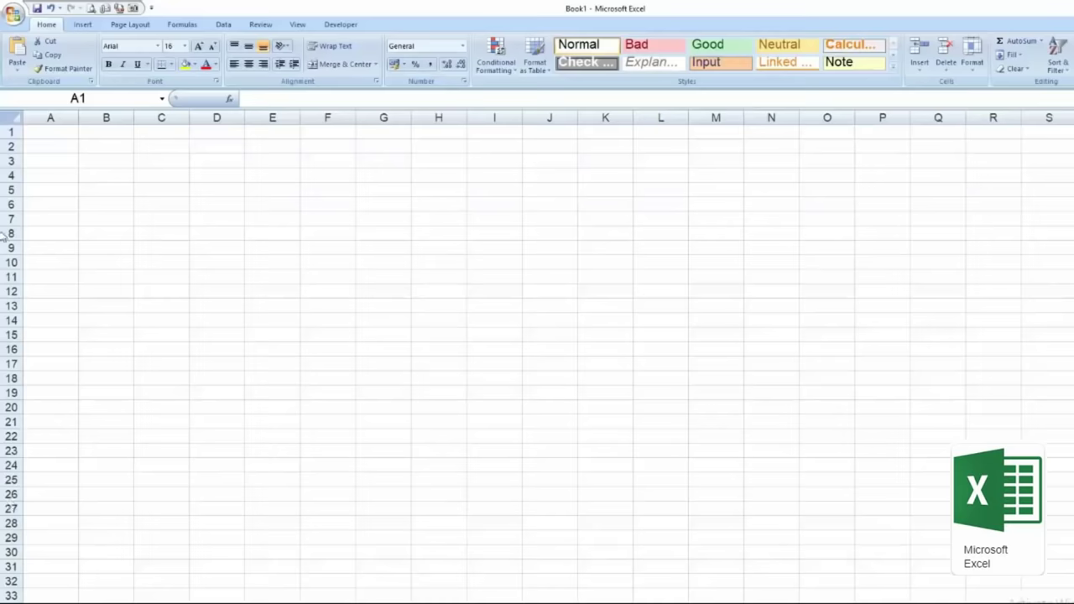
pyautogui.click(272, 118)
pyautogui.click(52, 117)
pyautogui.click(108, 117)
pyautogui.click(165, 117)
pyautogui.click(272, 118)
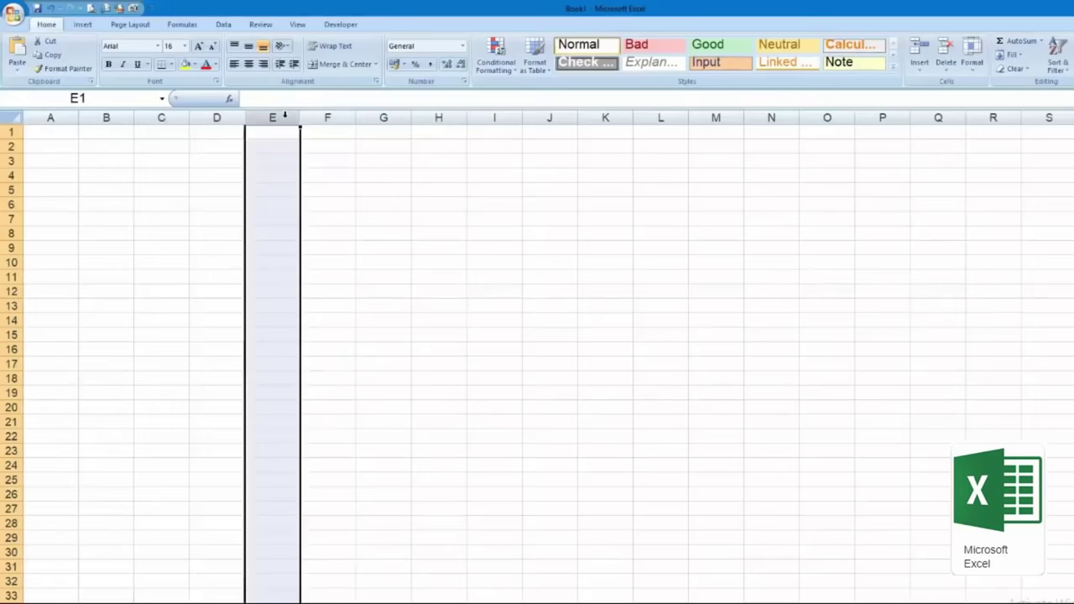
pyautogui.click(12, 146)
pyautogui.click(12, 262)
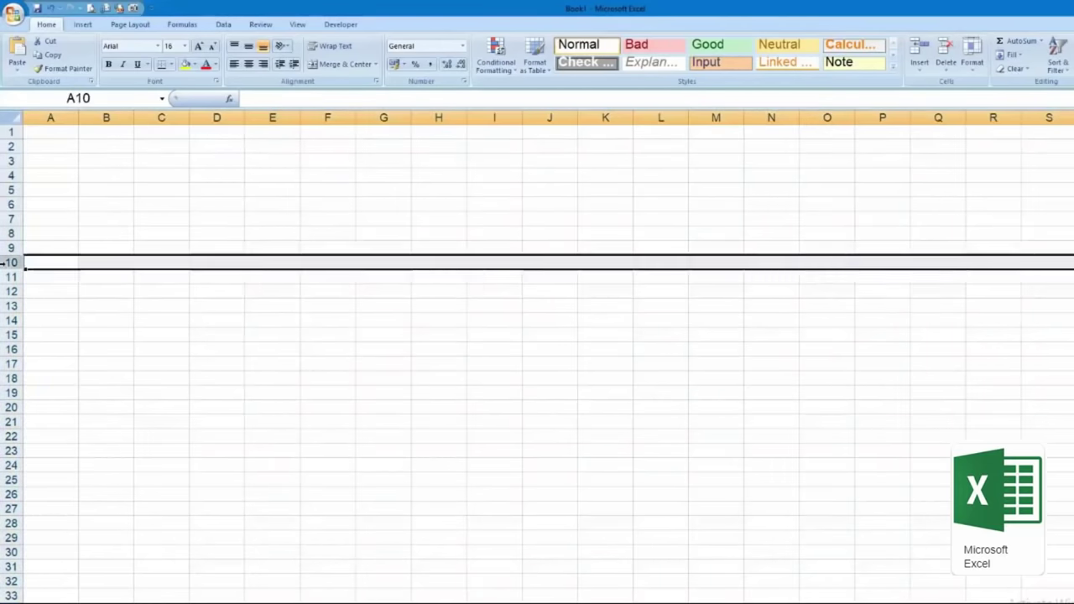
pyautogui.click(10, 204)
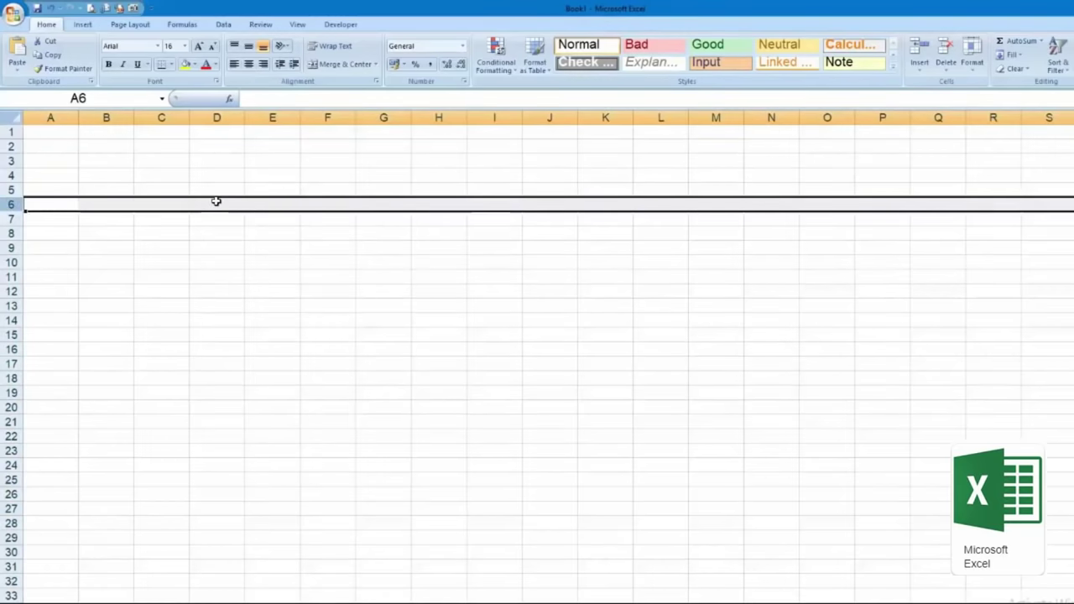
pyautogui.click(216, 112)
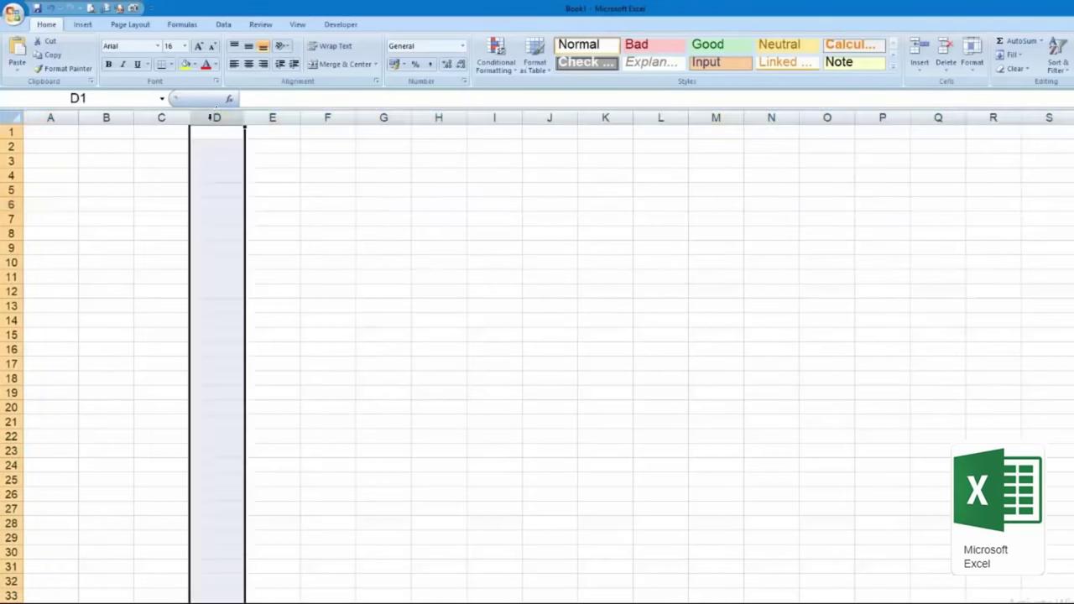
pyautogui.click(10, 190)
pyautogui.click(217, 188)
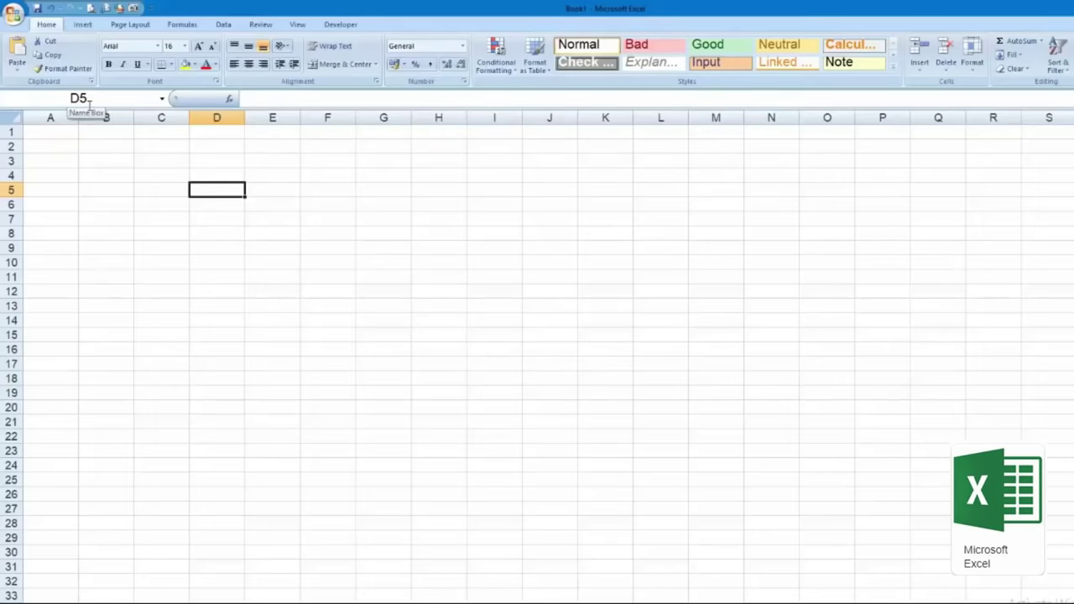
pyautogui.click(169, 188)
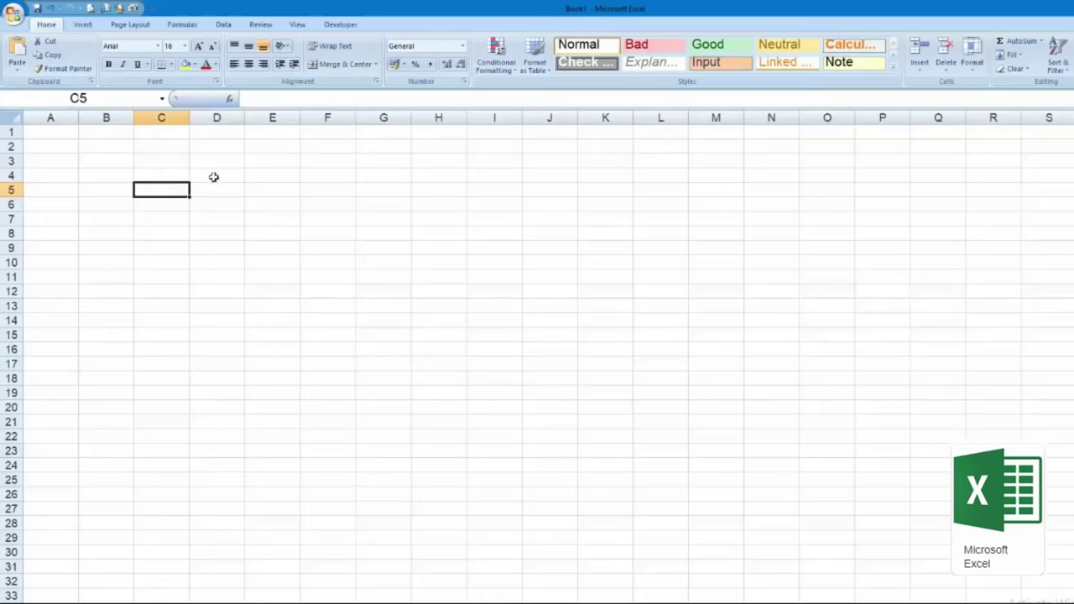
pyautogui.click(282, 159)
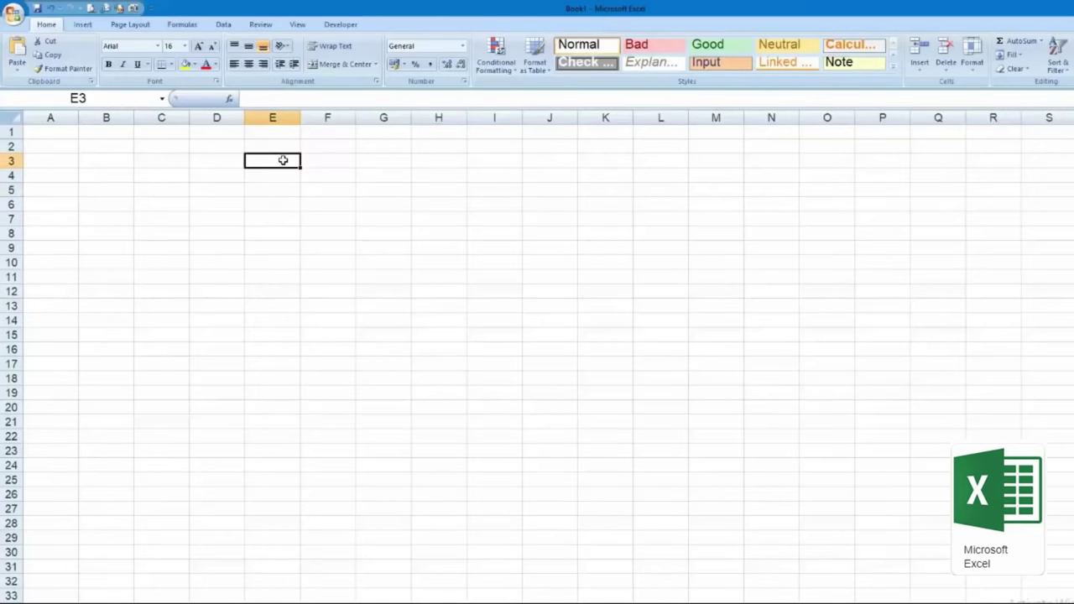
pyautogui.hotkey('ctrl', 'Home')
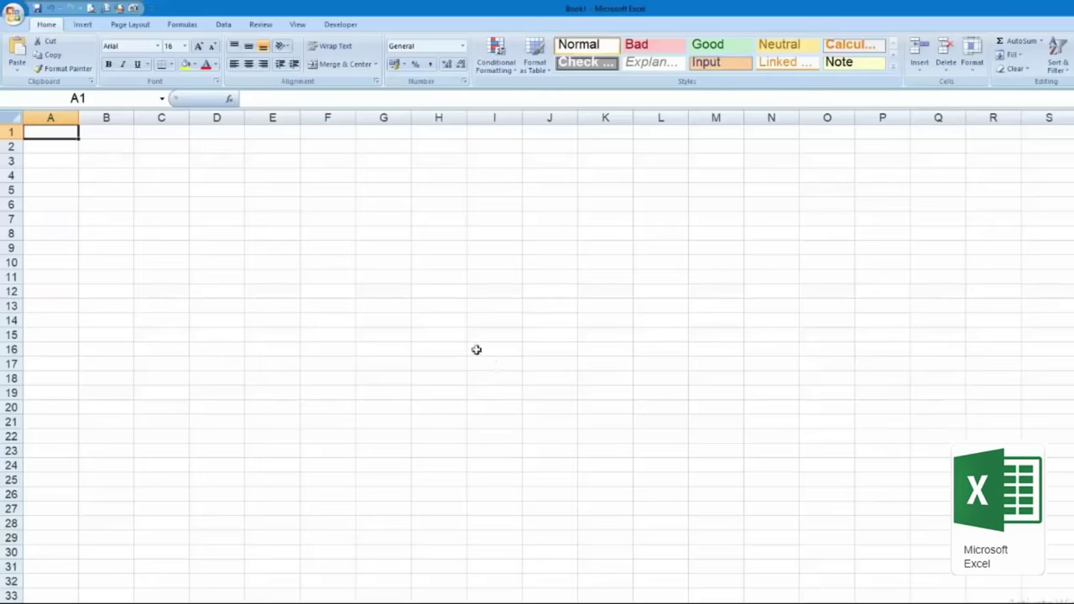
pyautogui.click(148, 178)
pyautogui.click(322, 206)
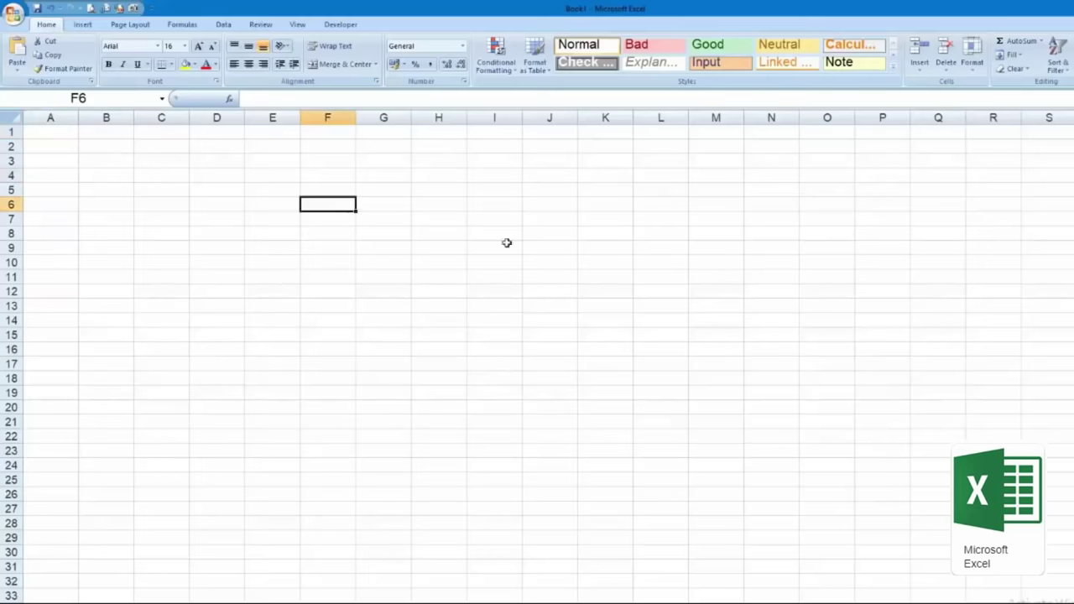
pyautogui.click(233, 216)
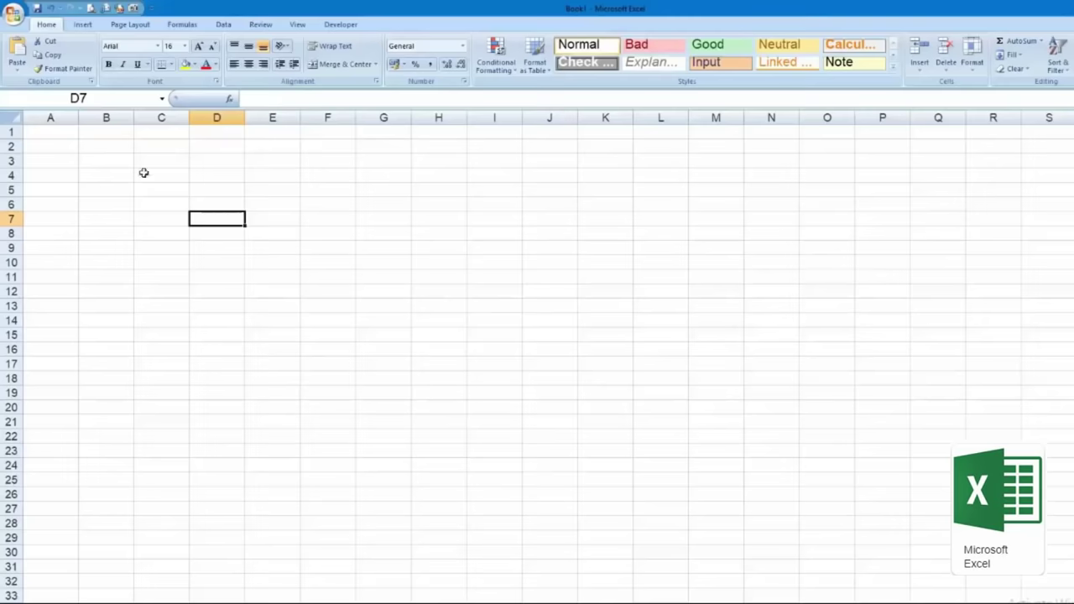
pyautogui.click(62, 134)
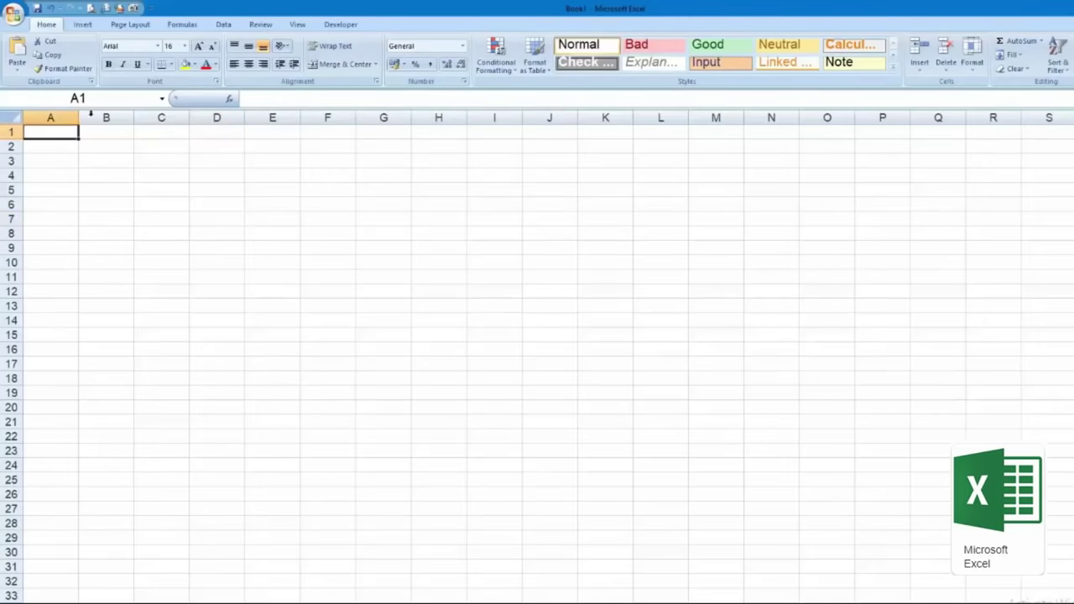
pyautogui.click(298, 100)
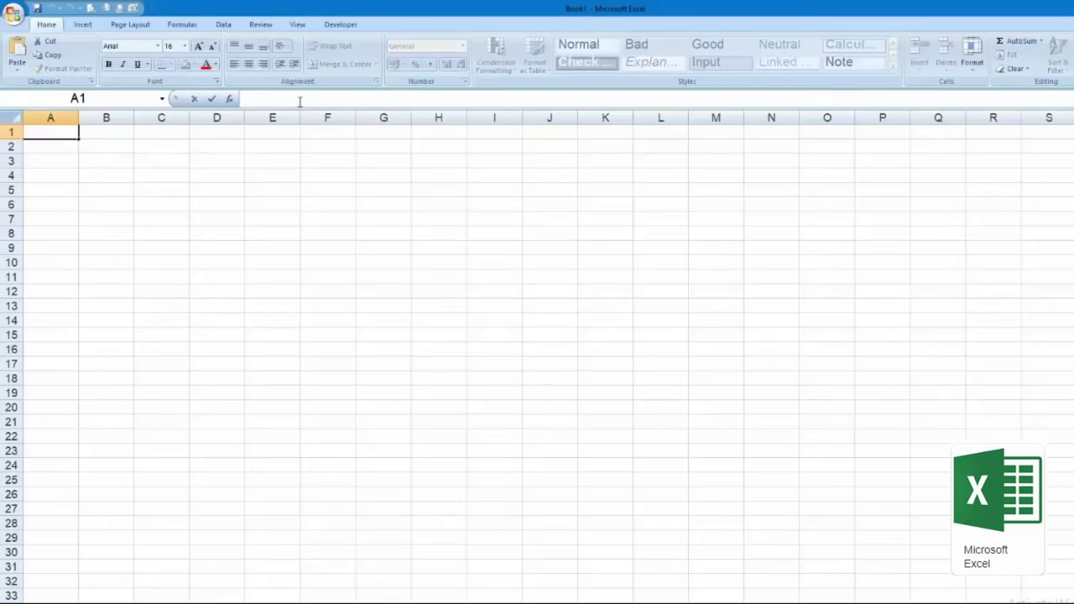
pyautogui.click(84, 146)
pyautogui.write('1254')
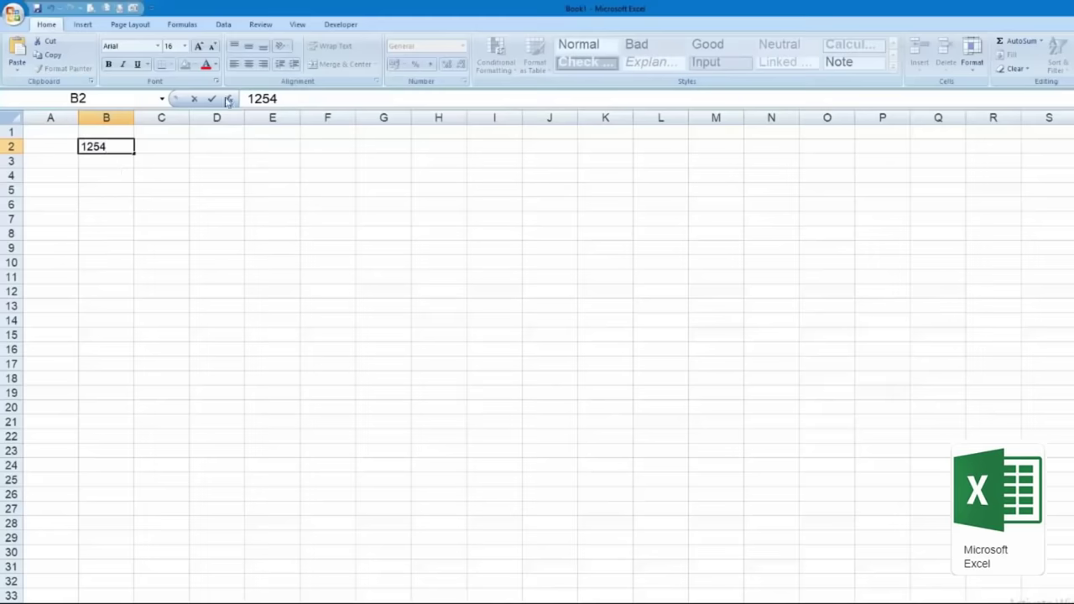
pyautogui.press('Escape')
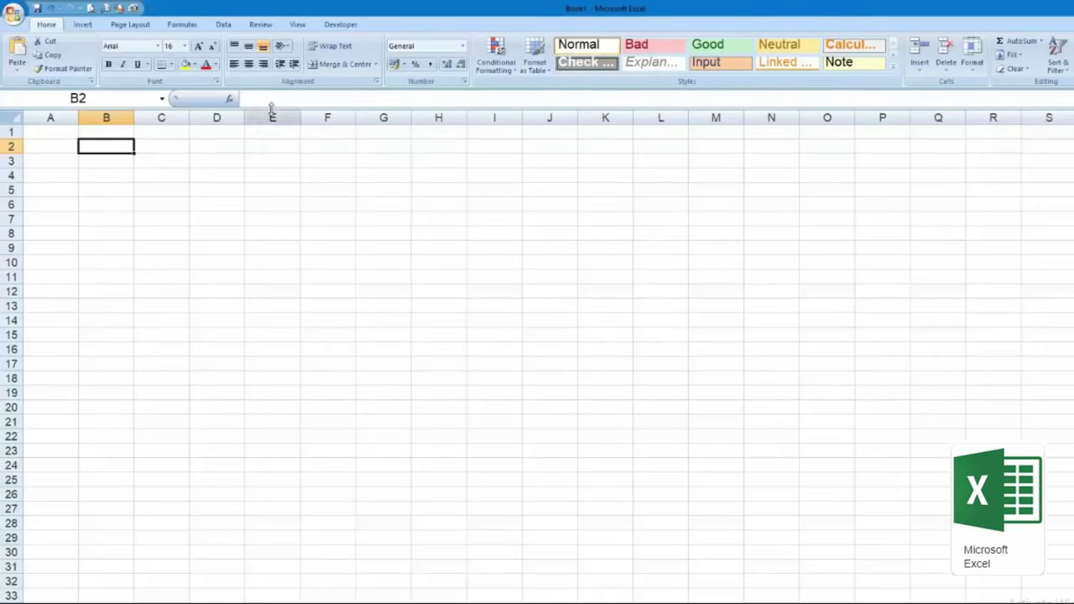
pyautogui.click(281, 97)
# Step: Enter 25 in C1 and C2 and the formula =C1+C2 in C3, showing 50
pyautogui.click(167, 133)
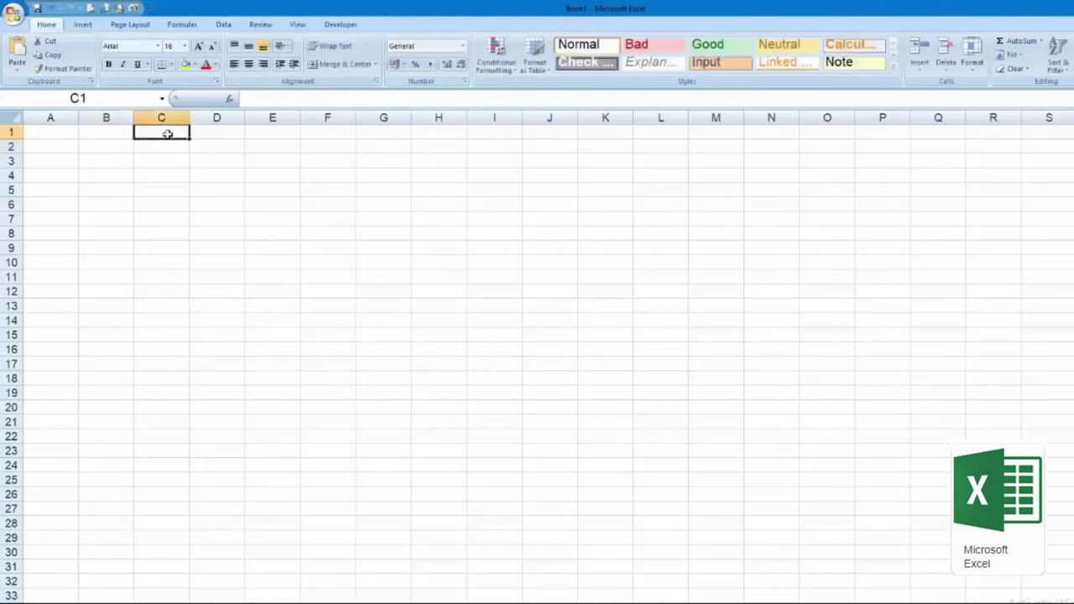
pyautogui.write('25')
pyautogui.press('Return')
pyautogui.write('25')
pyautogui.press('Return')
pyautogui.write('=')
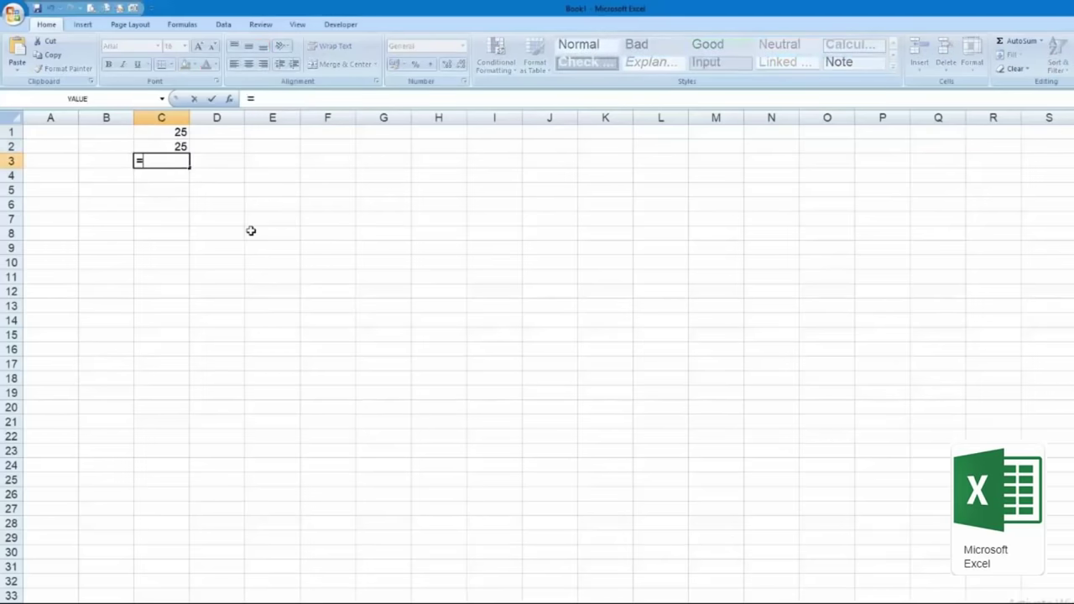
pyautogui.write('C1+C2')
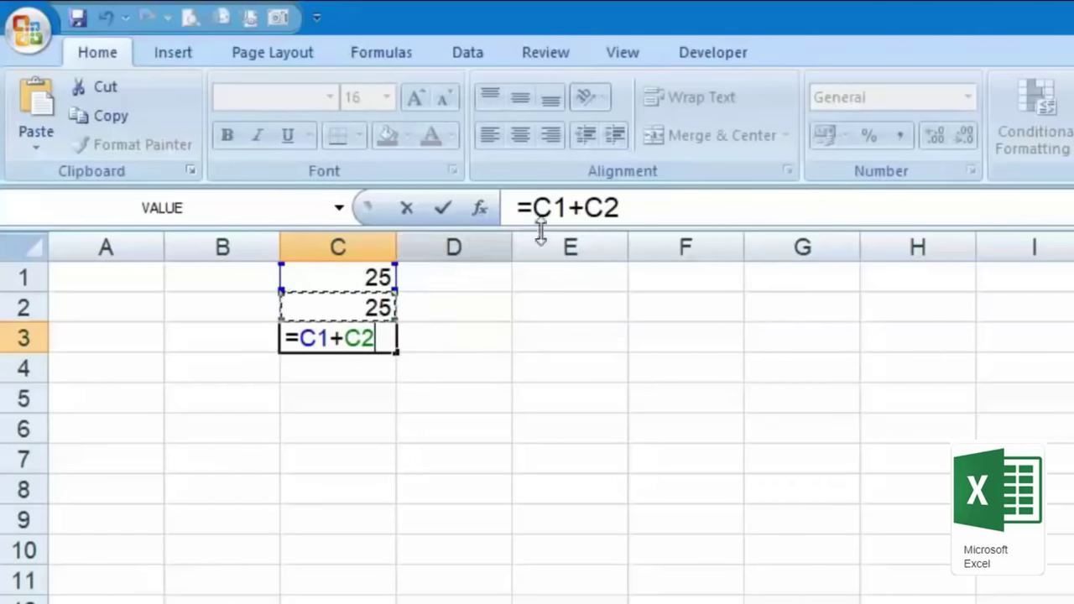
pyautogui.press('Return')
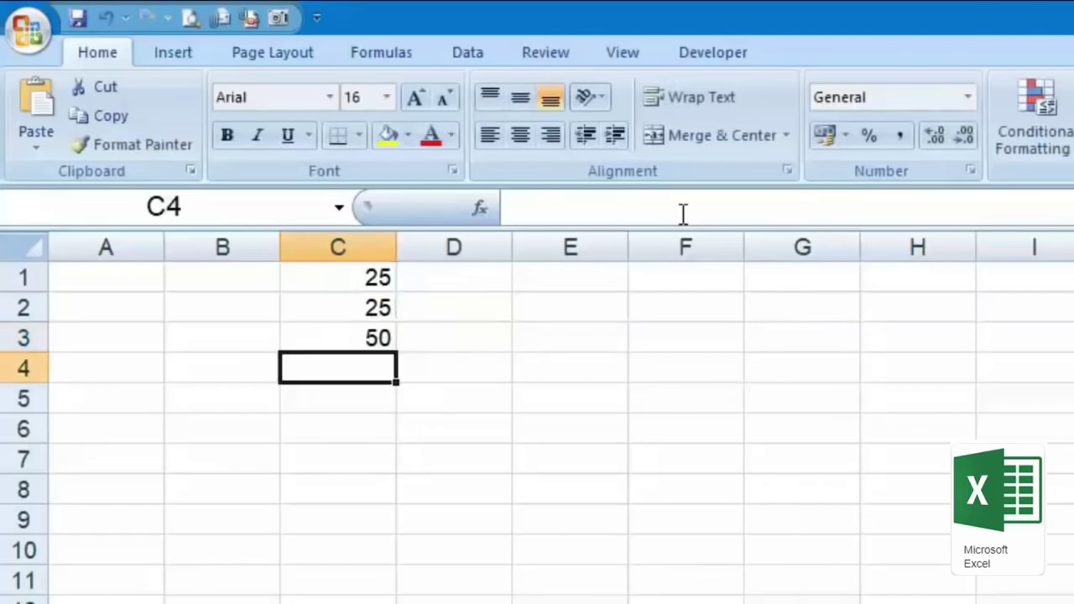
pyautogui.click(298, 333)
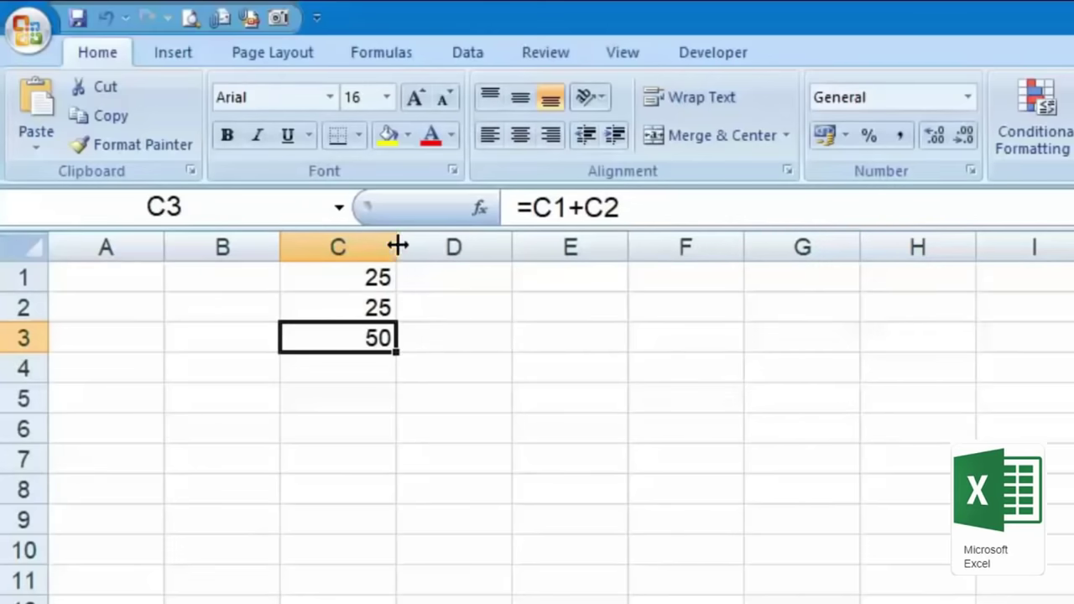
# Step: Widen column C, undoing an accidental row 3 height change
pyautogui.moveTo(391, 246); pyautogui.dragTo(499, 251)
pyautogui.moveTo(34, 354); pyautogui.dragTo(35, 402)
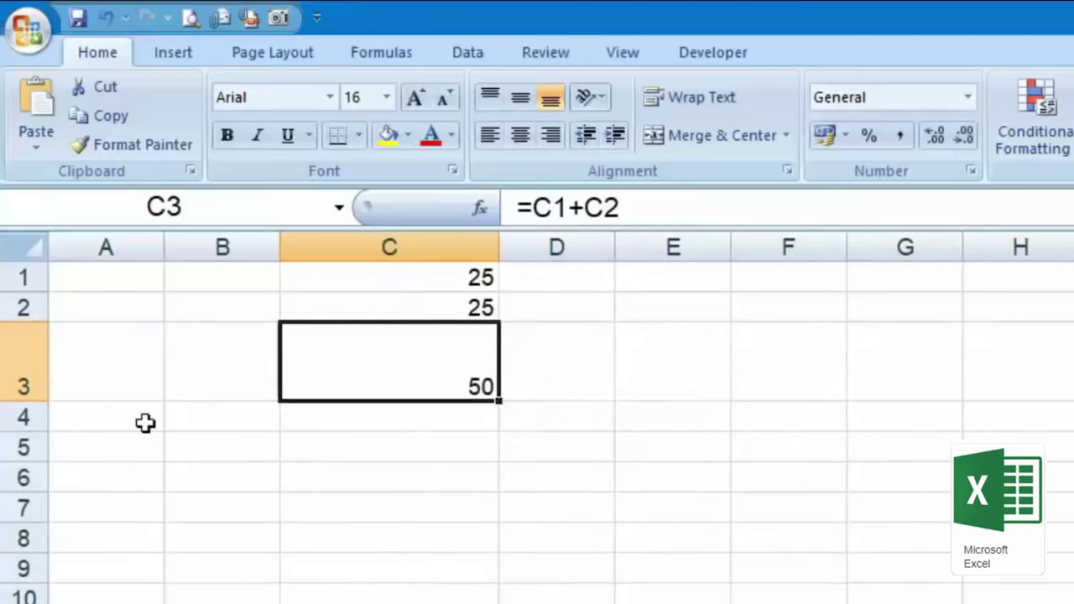
pyautogui.hotkey('ctrl', 'z')
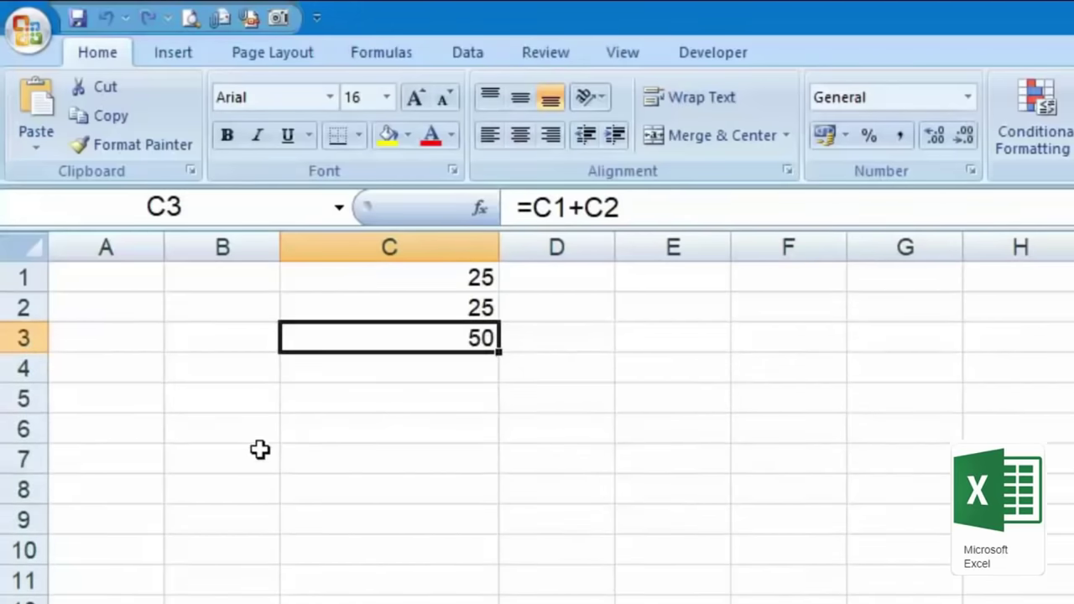
# Step: Select columns A–G and resize them together, trying widths of 12.17 and 11.00
pyautogui.moveTo(117, 247); pyautogui.dragTo(904, 245)
pyautogui.moveTo(619, 244); pyautogui.dragTo(674, 247)
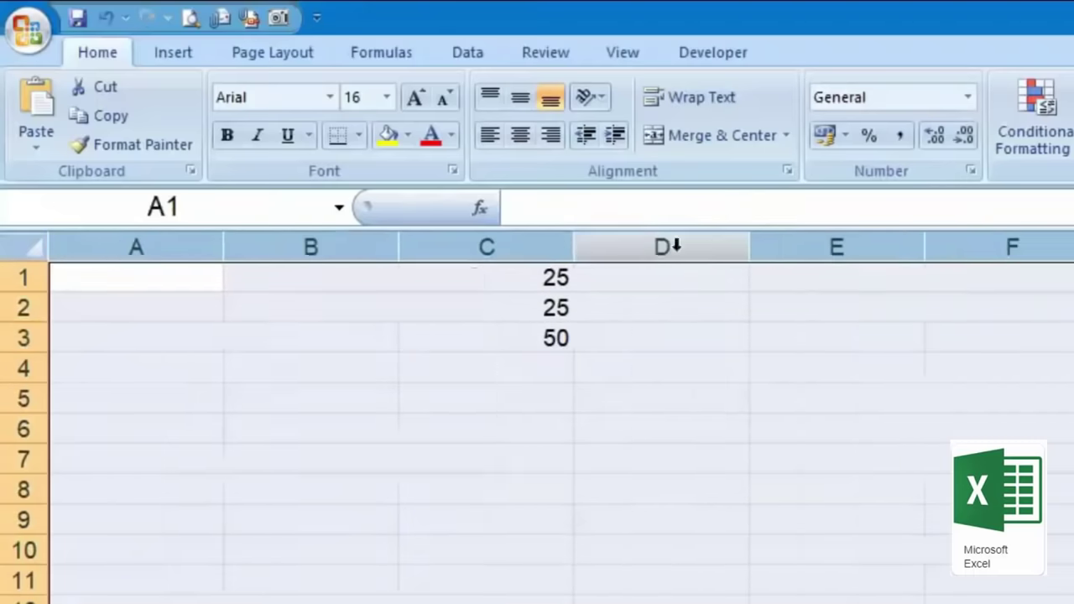
pyautogui.moveTo(739, 256); pyautogui.dragTo(624, 257)
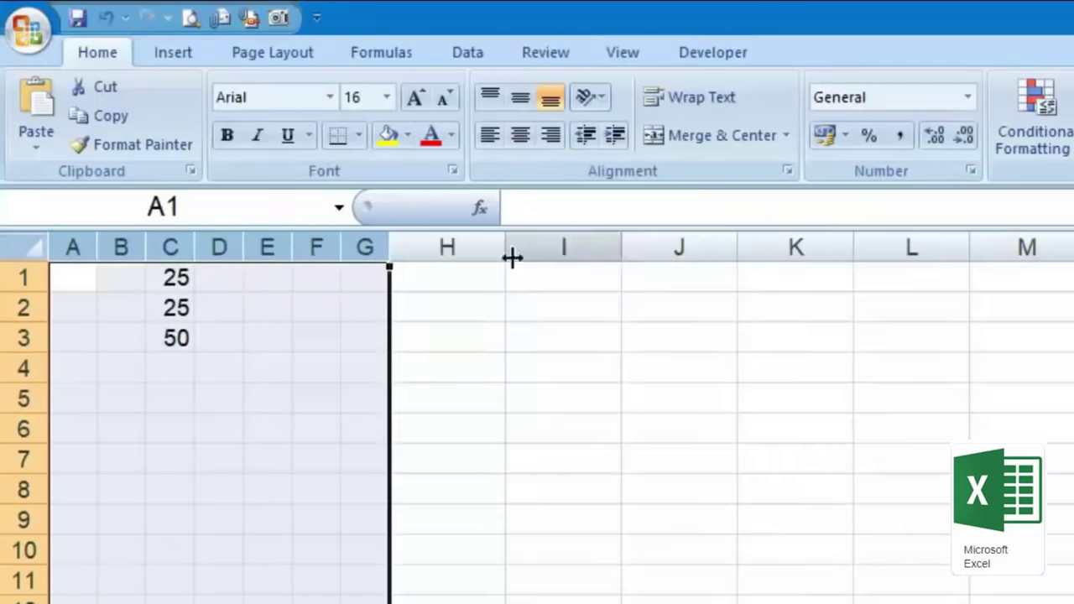
pyautogui.moveTo(332, 258); pyautogui.dragTo(391, 257)
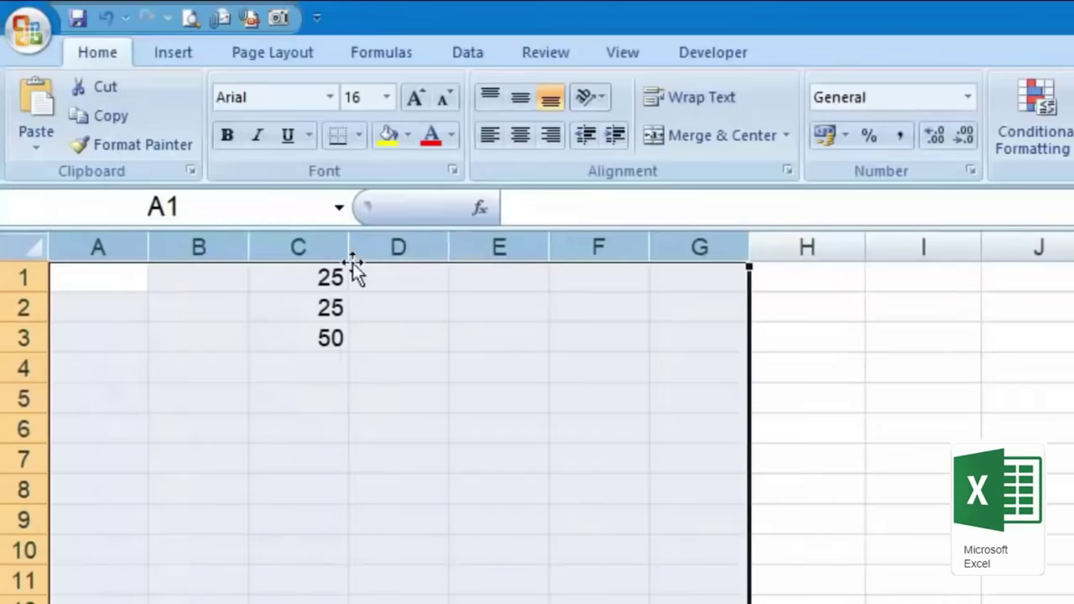
pyautogui.click(388, 466)
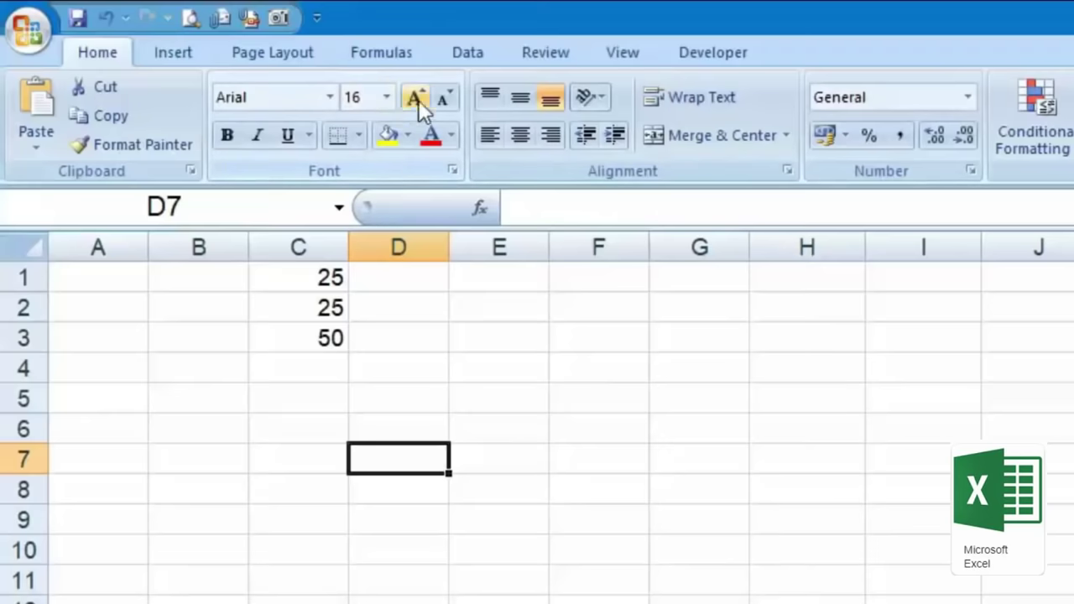
# Step: Enlarge the 25 in C1 and switch its font to Aparajita
pyautogui.click(315, 304)
pyautogui.click(326, 277)
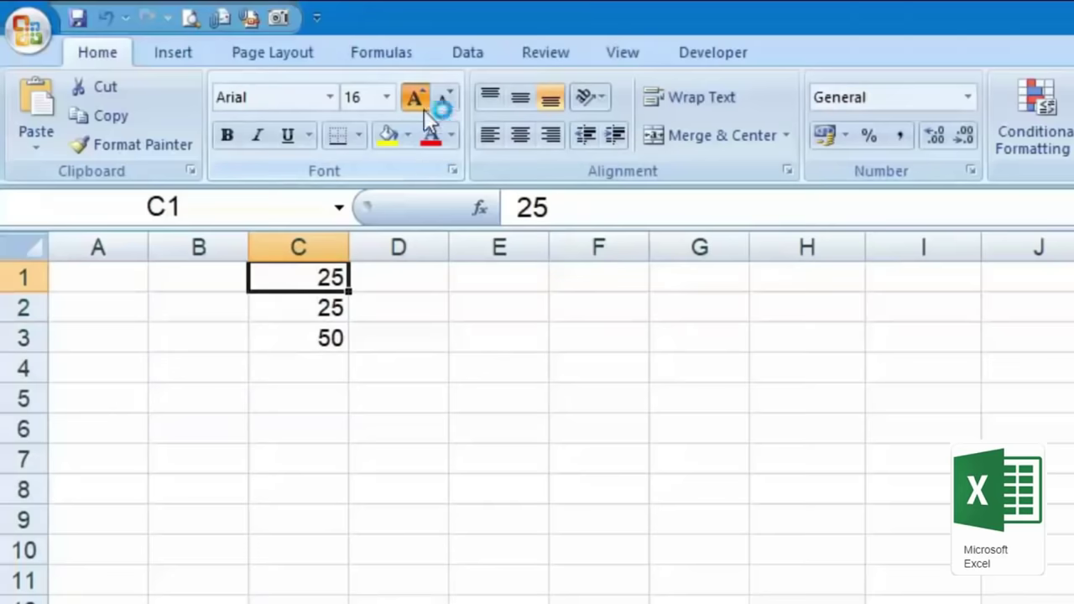
pyautogui.click(414, 98)
pyautogui.click(415, 98)
pyautogui.click(414, 98)
pyautogui.click(415, 98)
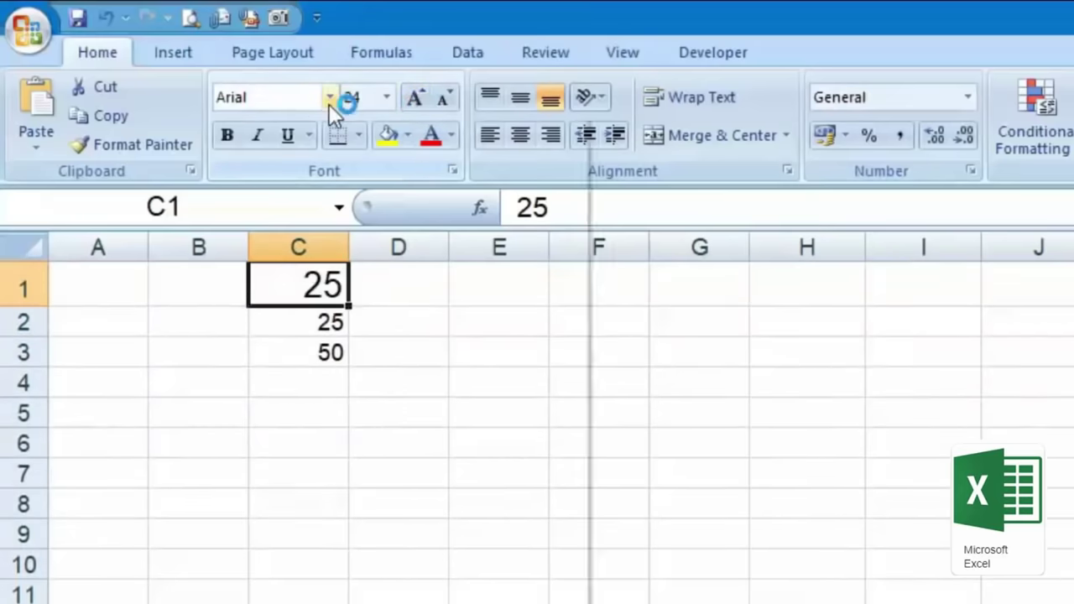
pyautogui.click(329, 98)
pyautogui.click(367, 301)
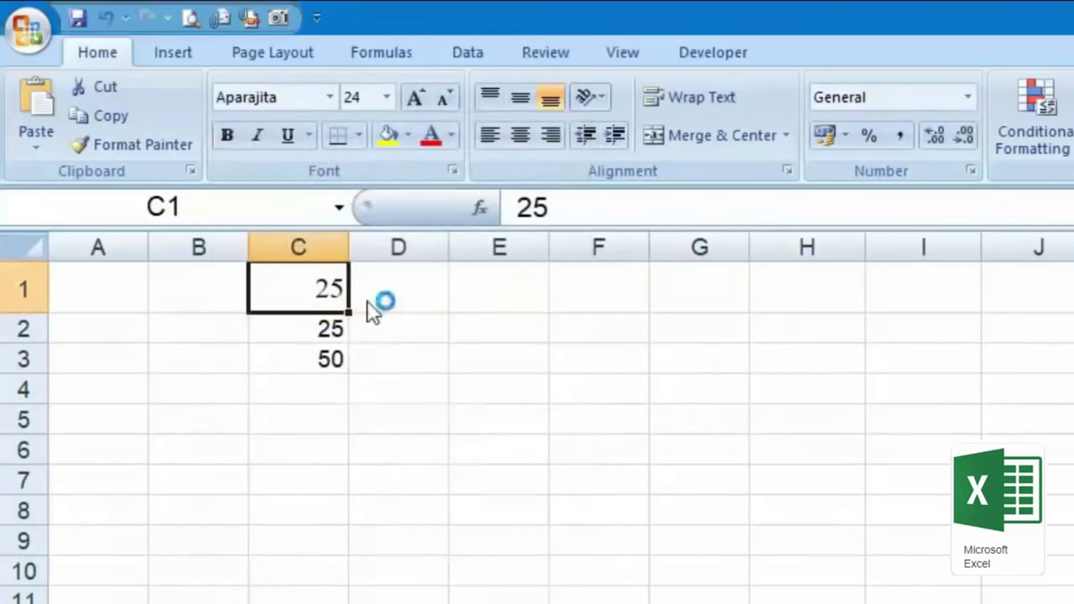
# Step: Try Arial Black on C1, then undo the font changes back to Arial
pyautogui.click(330, 98)
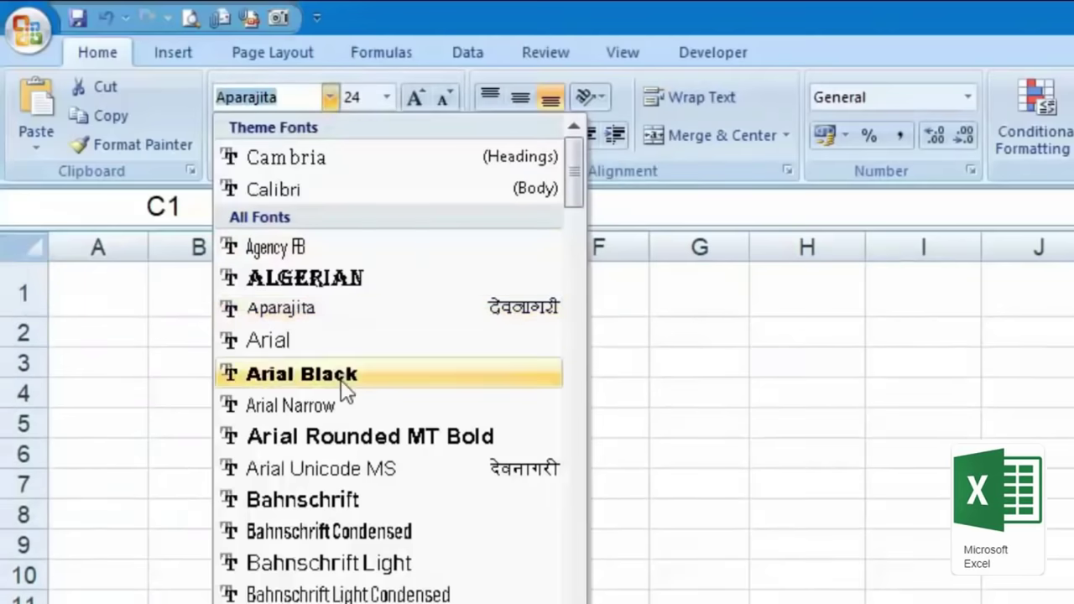
pyautogui.click(344, 375)
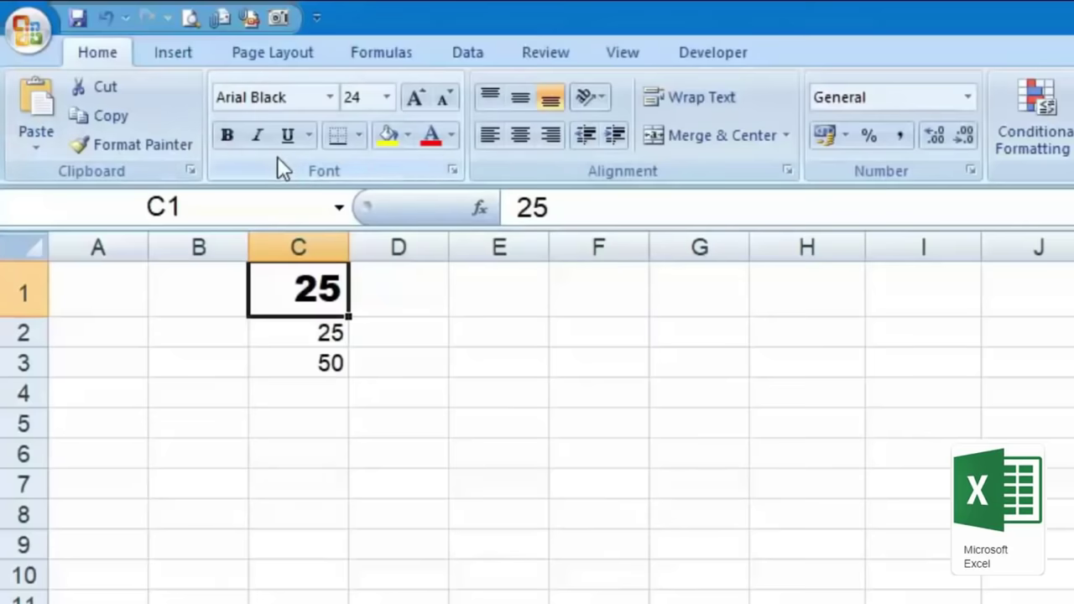
pyautogui.hotkey('ctrl', 'z')
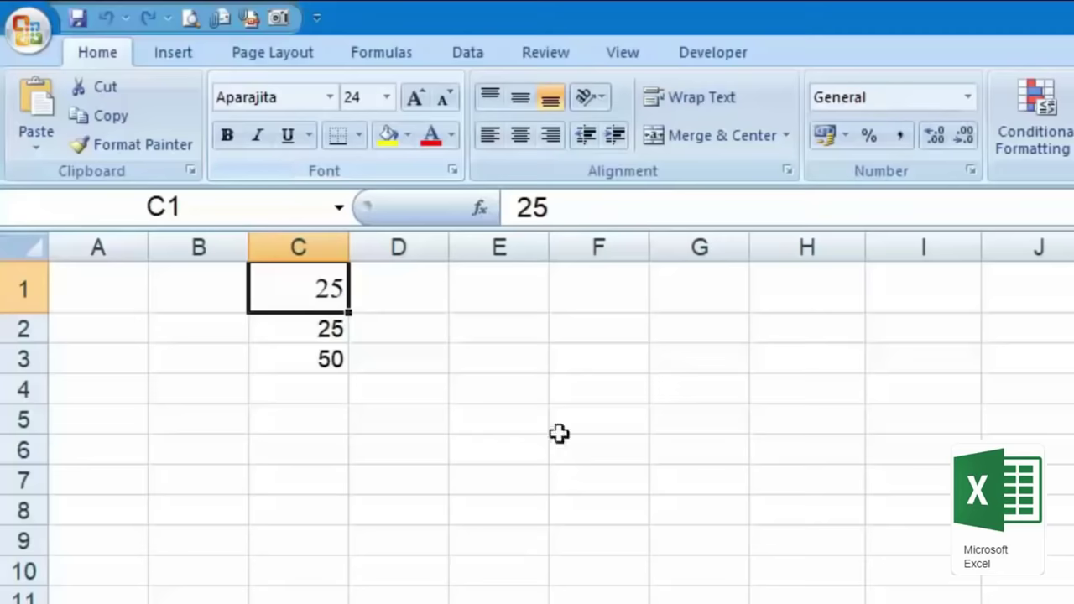
pyautogui.hotkey('ctrl', 'z')
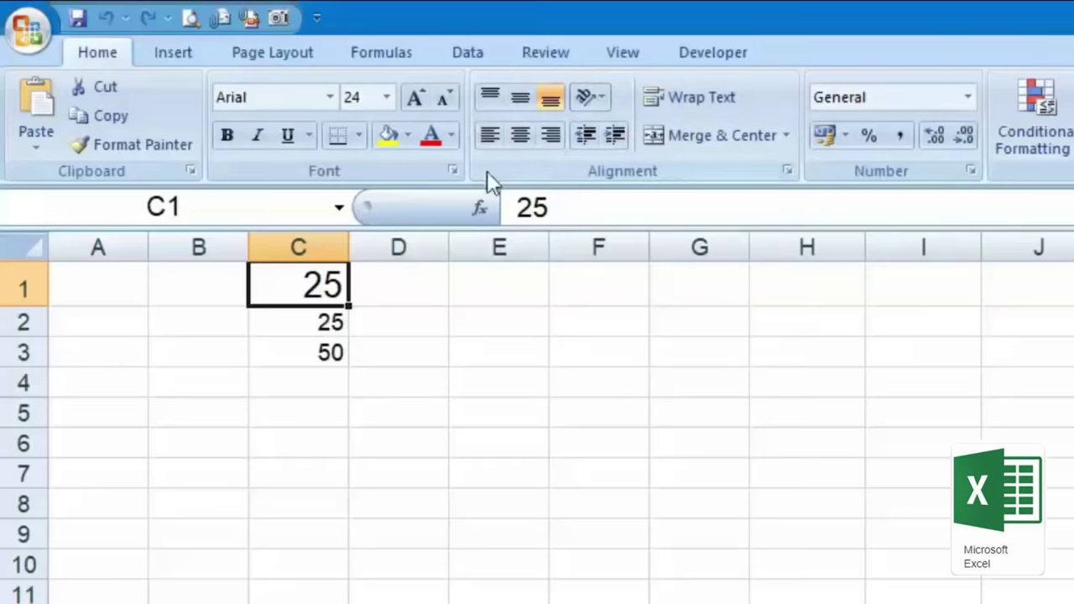
# Step: Make row 1 taller and column C much wider, then center C1's 25 with Center and Middle Align
pyautogui.moveTo(42, 307); pyautogui.dragTo(31, 406)
pyautogui.moveTo(349, 247); pyautogui.dragTo(574, 260)
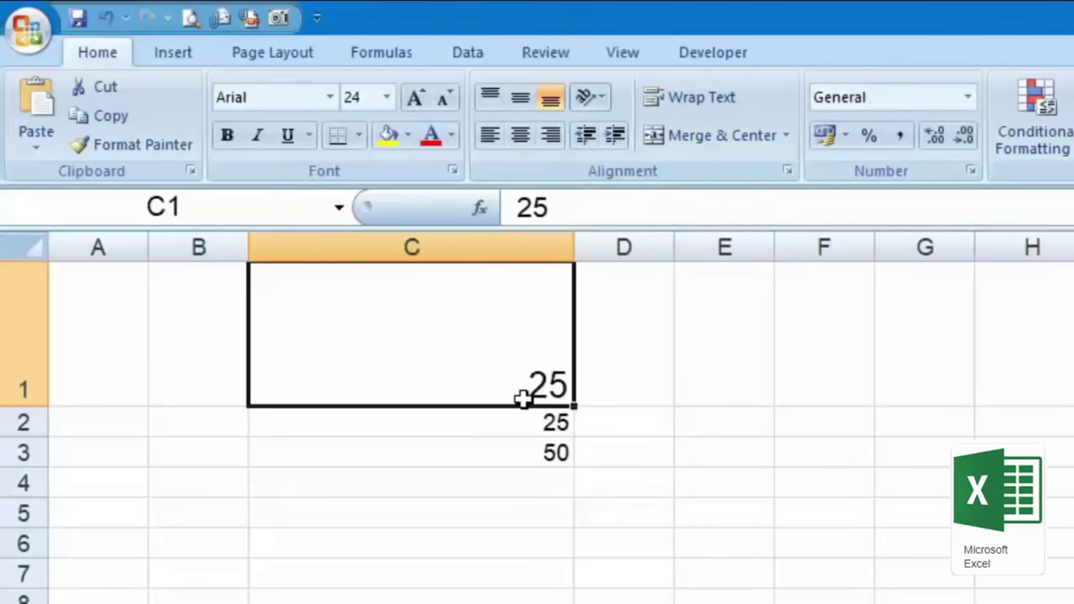
pyautogui.click(521, 99)
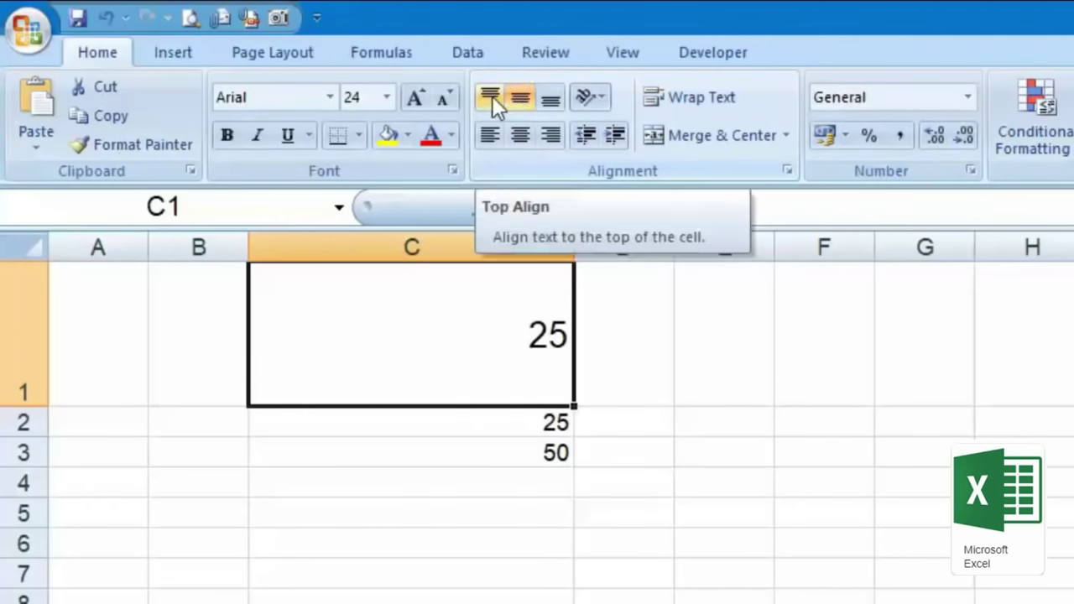
pyautogui.click(493, 98)
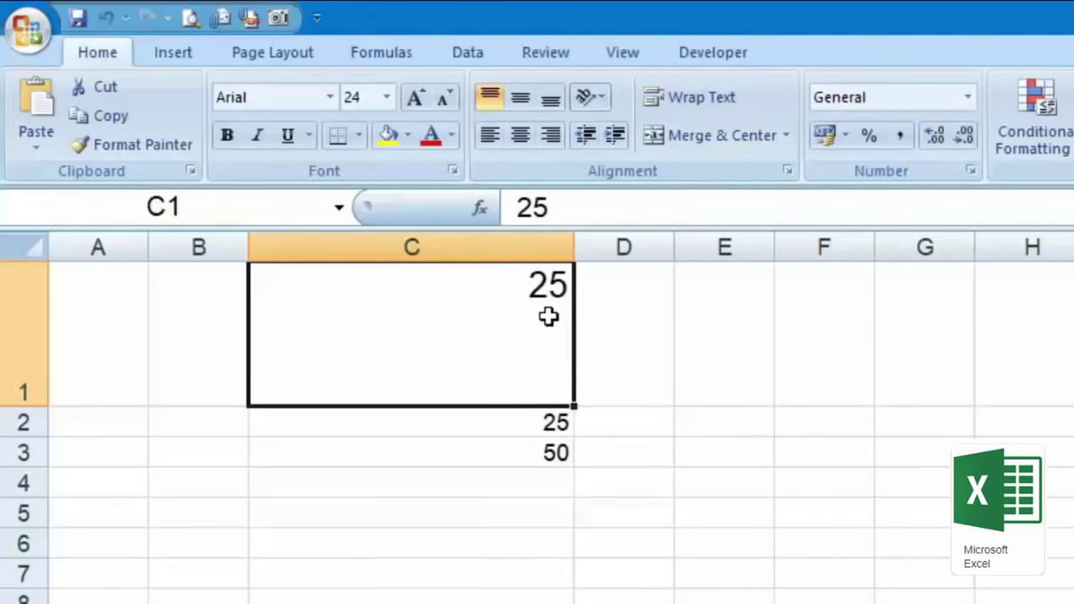
pyautogui.click(520, 134)
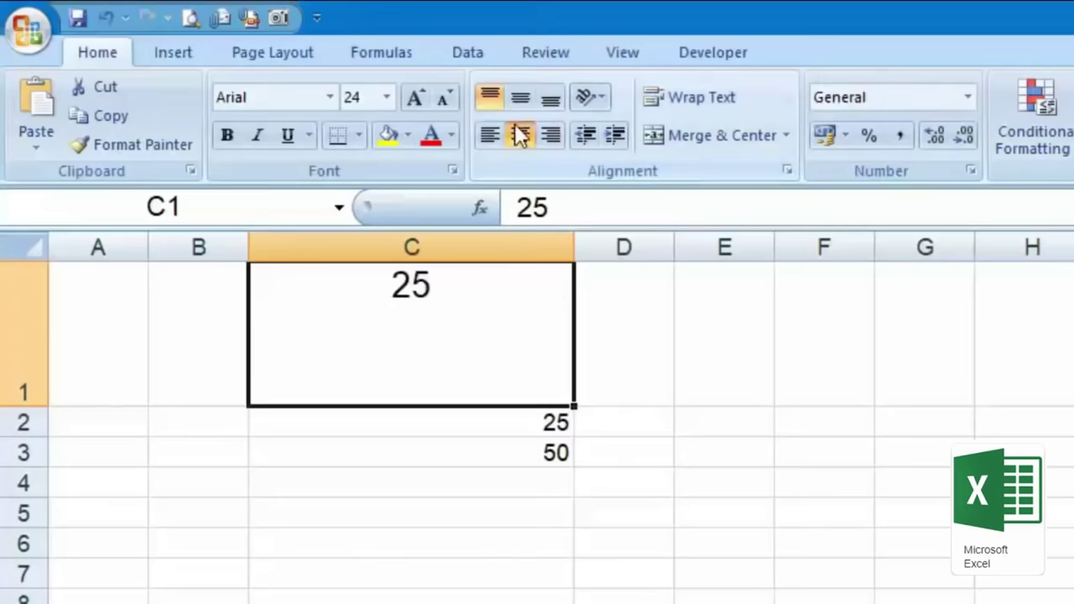
pyautogui.click(529, 104)
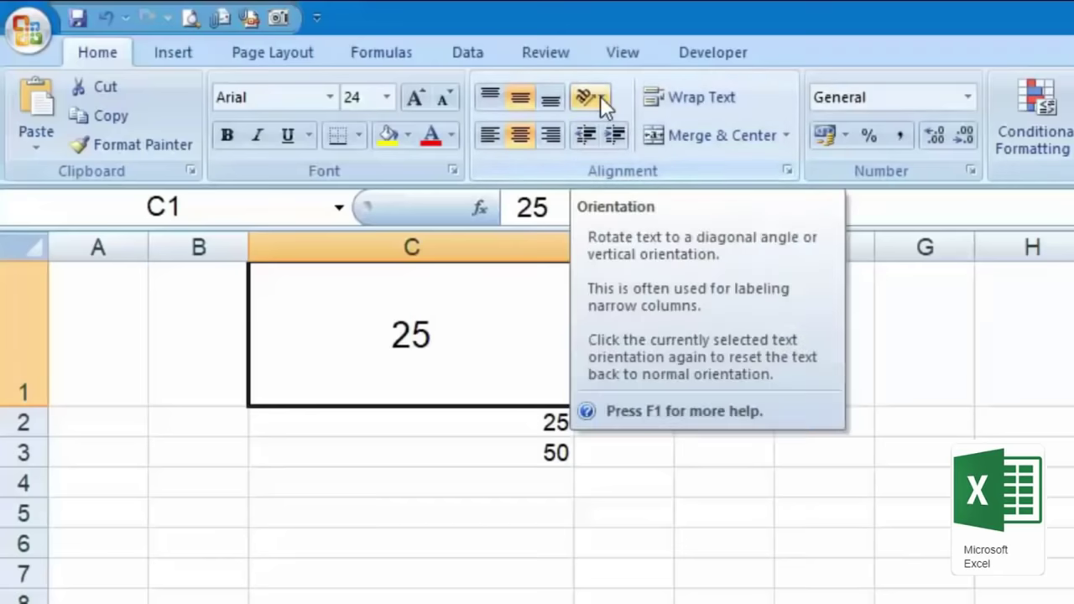
# Step: Rotate C1's 25 upward, then downward to -90 degrees
pyautogui.click(600, 96)
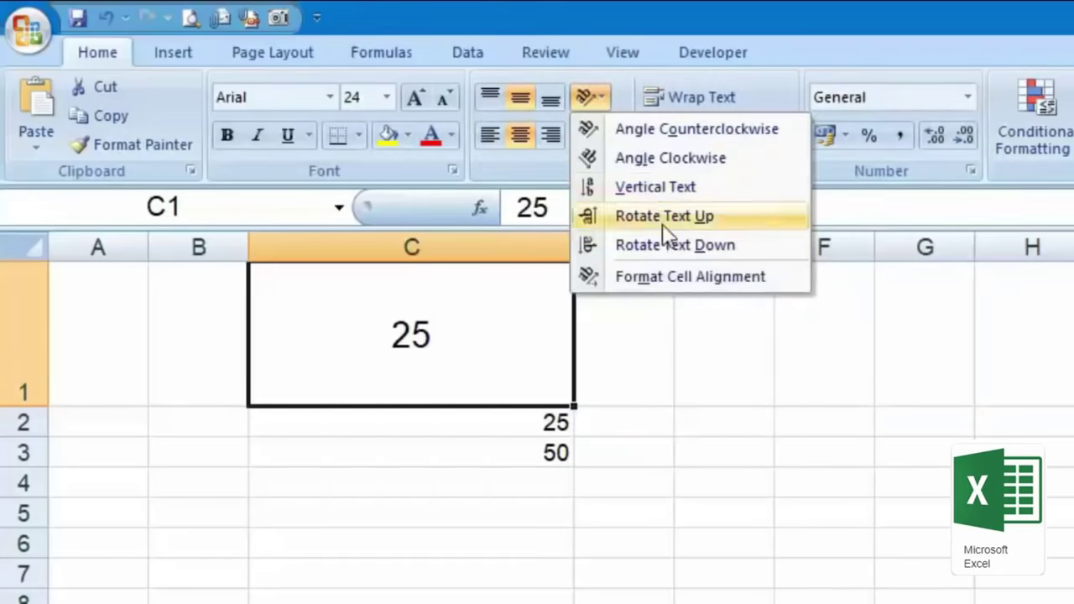
pyautogui.click(684, 217)
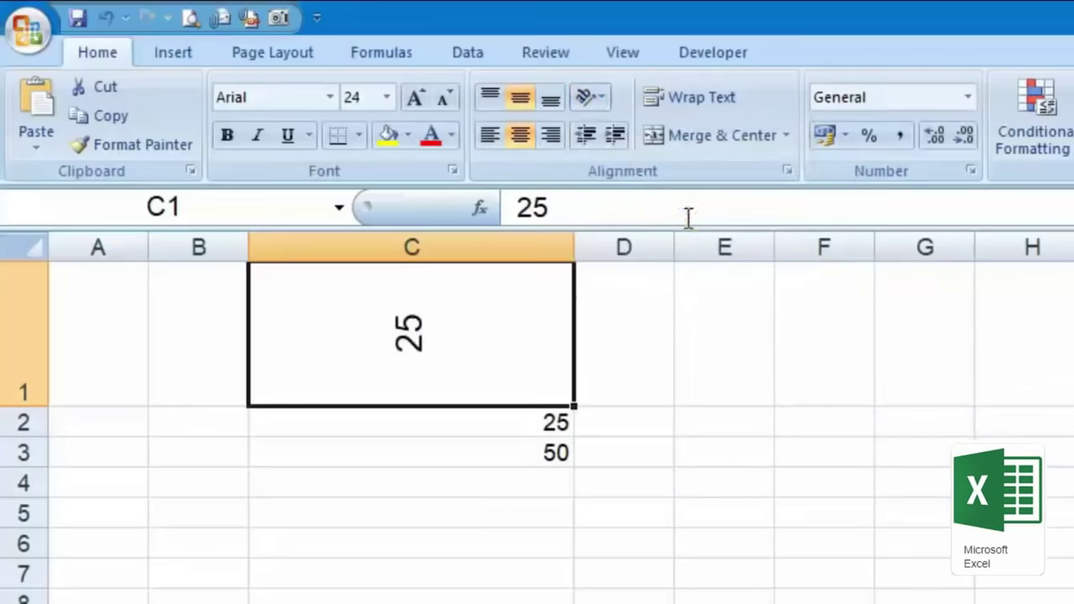
pyautogui.click(601, 98)
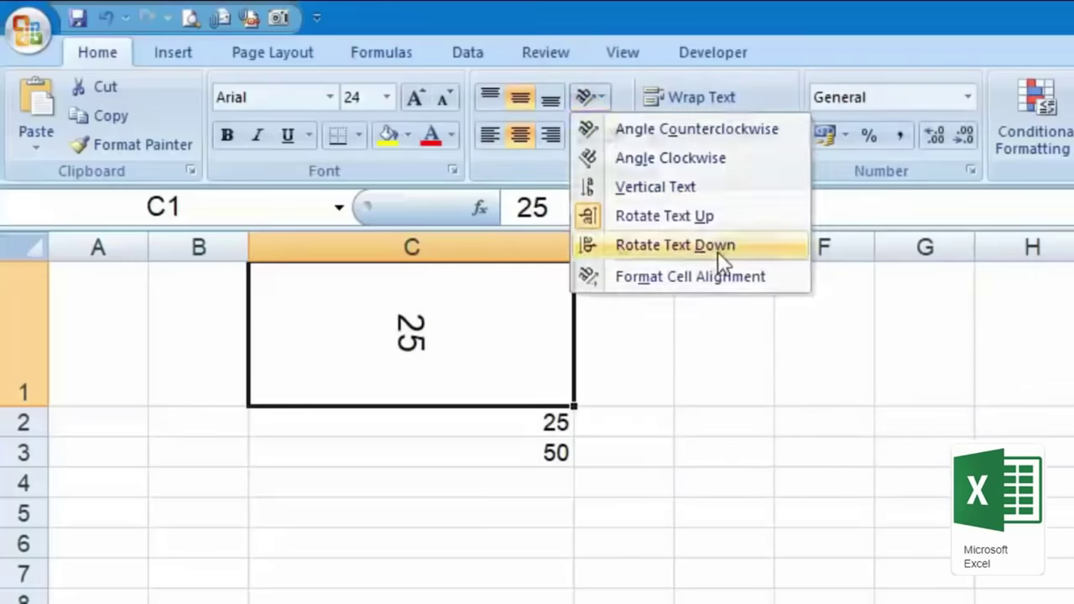
pyautogui.click(718, 251)
# Step: Bring up the Format Cells Alignment settings for C1
pyautogui.click(590, 96)
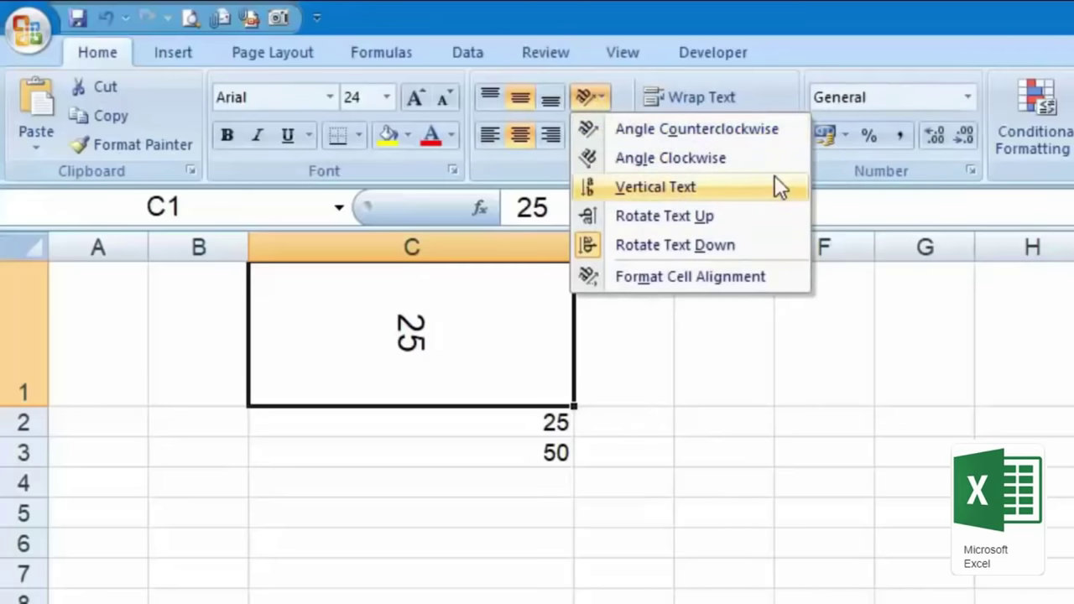
pyautogui.click(753, 309)
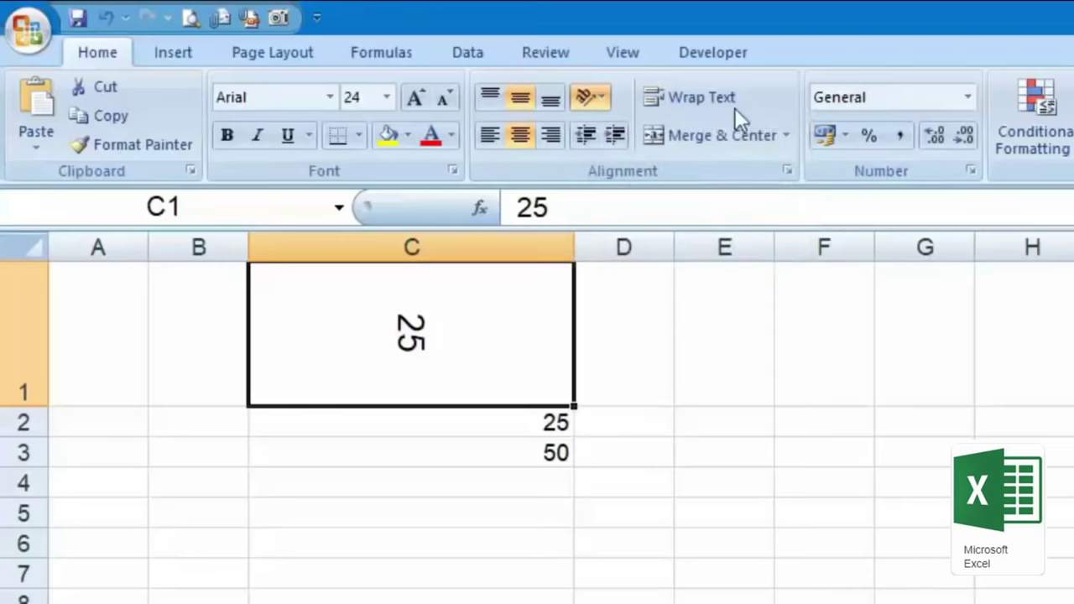
pyautogui.click(788, 170)
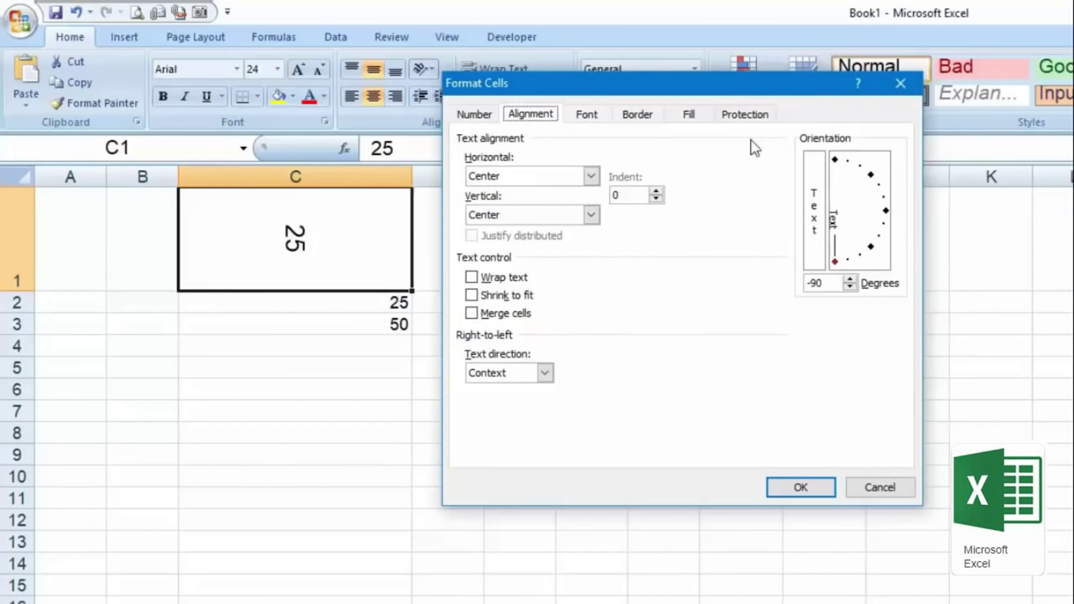
# Step: Set C1's text orientation to 50 degrees in Format Cells and confirm
pyautogui.moveTo(837, 267); pyautogui.dragTo(880, 166)
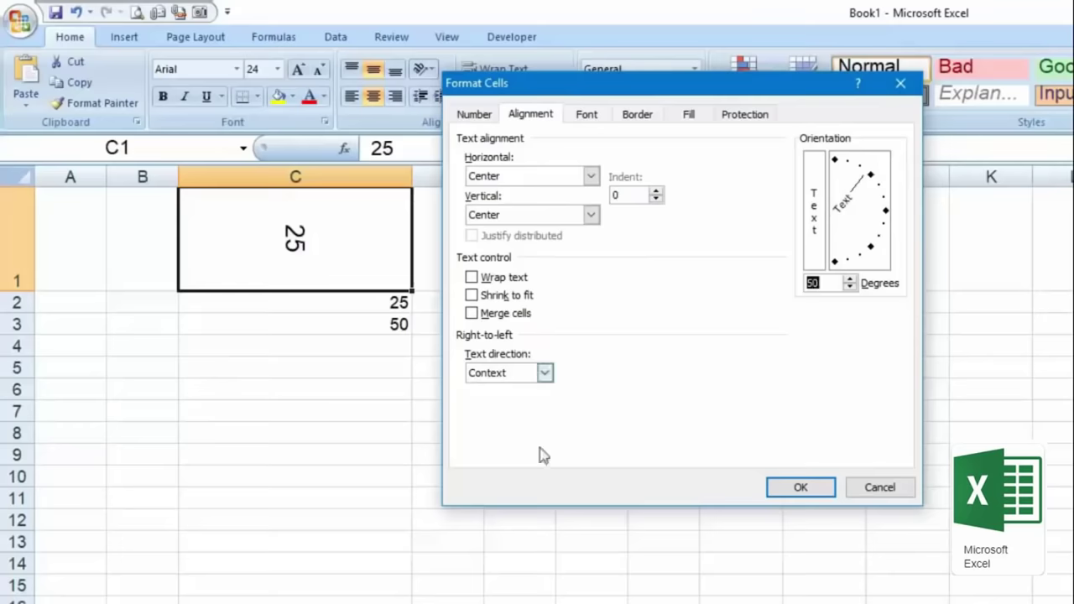
pyautogui.click(799, 487)
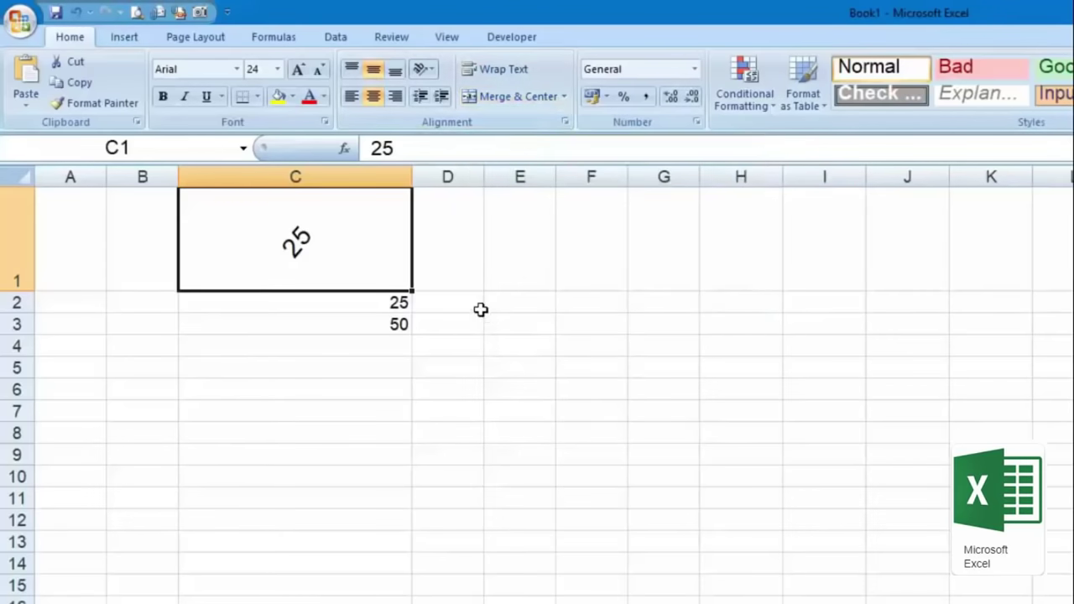
# Step: Fill C2:C3 across into D2:D3 and reset C1's text orientation to 0 degrees
pyautogui.moveTo(384, 310); pyautogui.dragTo(470, 335)
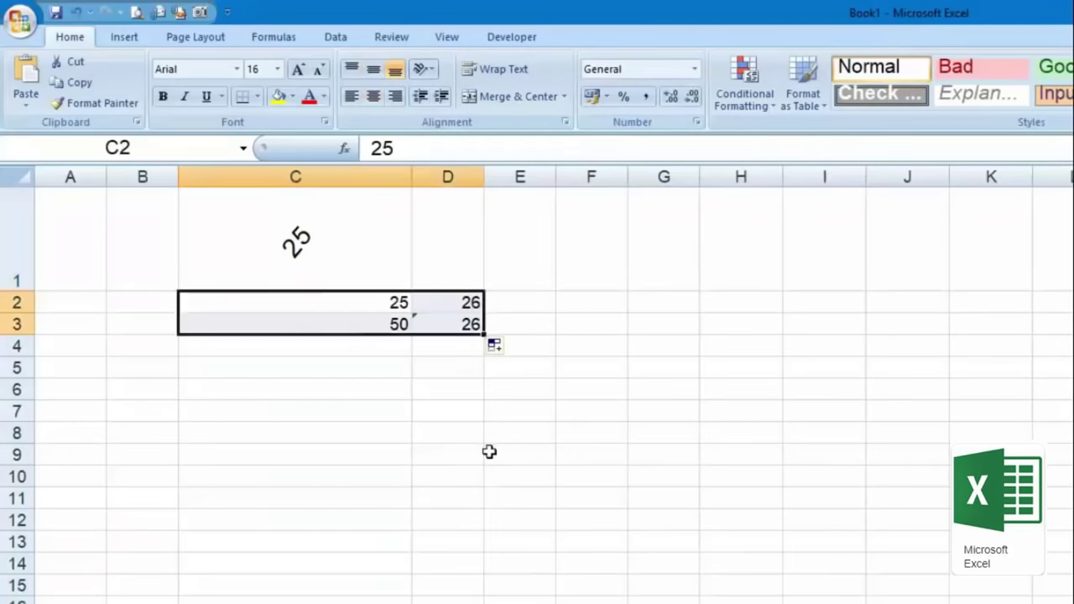
pyautogui.click(490, 454)
pyautogui.click(378, 237)
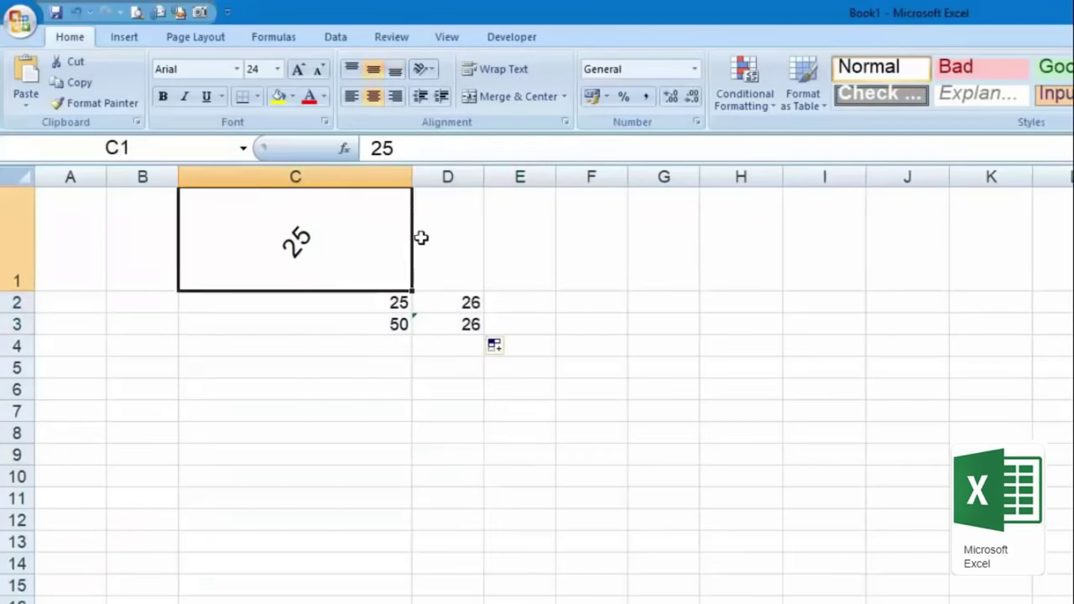
pyautogui.click(426, 69)
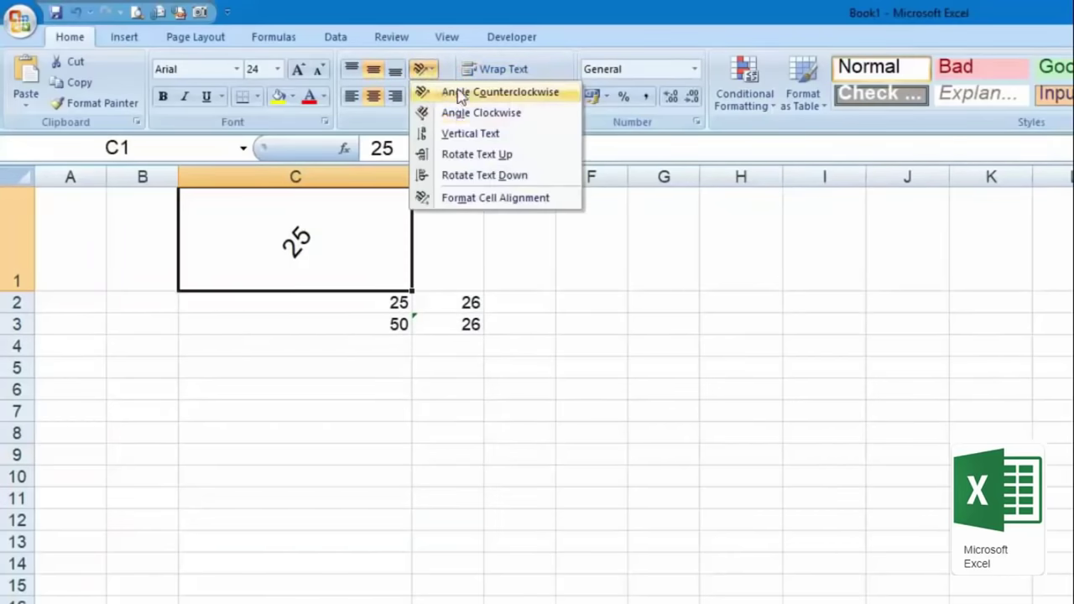
pyautogui.click(472, 198)
pyautogui.moveTo(872, 177); pyautogui.dragTo(887, 212)
pyautogui.click(813, 485)
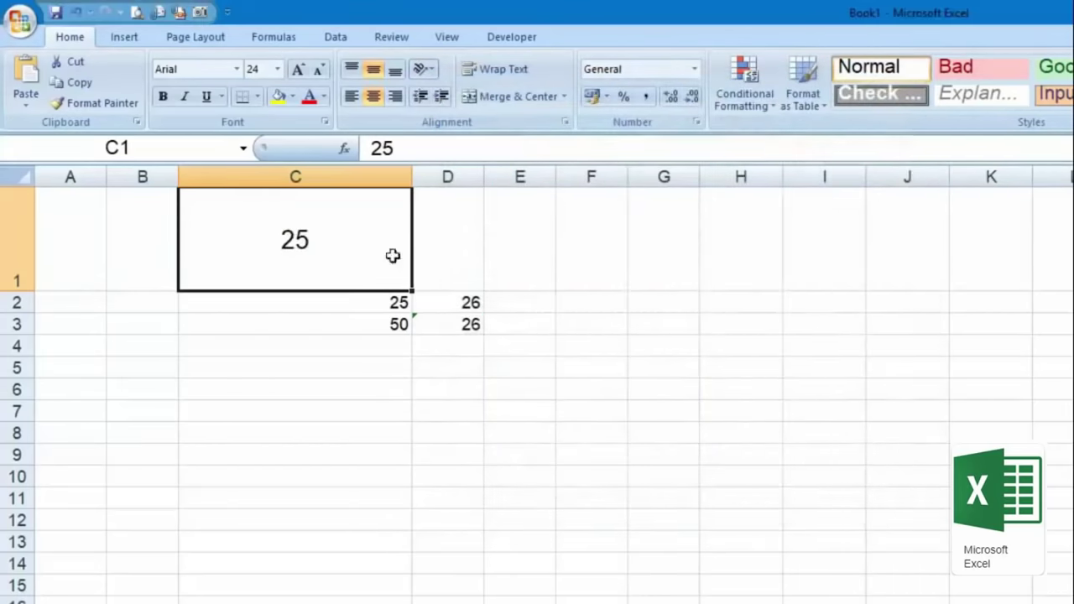
# Step: Merge C1:D1 with the 25 centred across both cells
pyautogui.click(434, 176)
pyautogui.moveTo(336, 235); pyautogui.dragTo(456, 237)
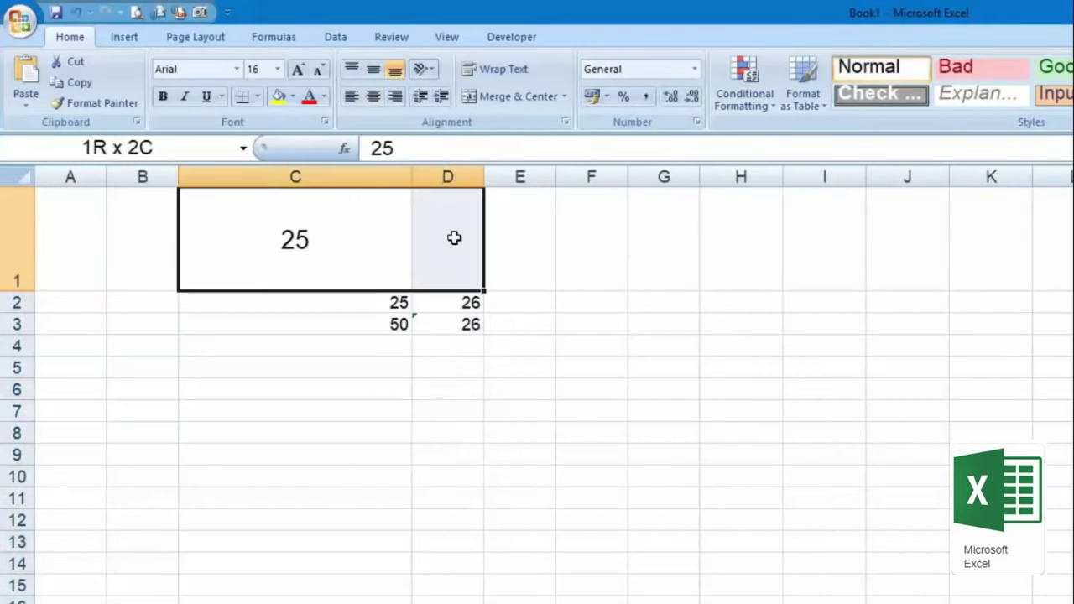
pyautogui.click(518, 99)
pyautogui.click(570, 430)
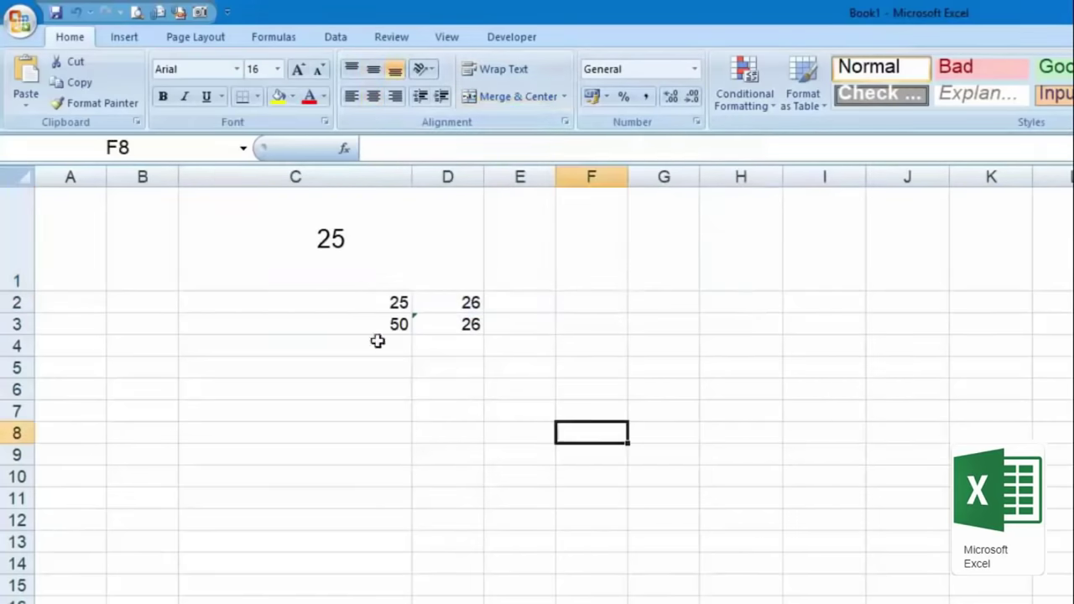
pyautogui.click(365, 297)
pyautogui.click(459, 257)
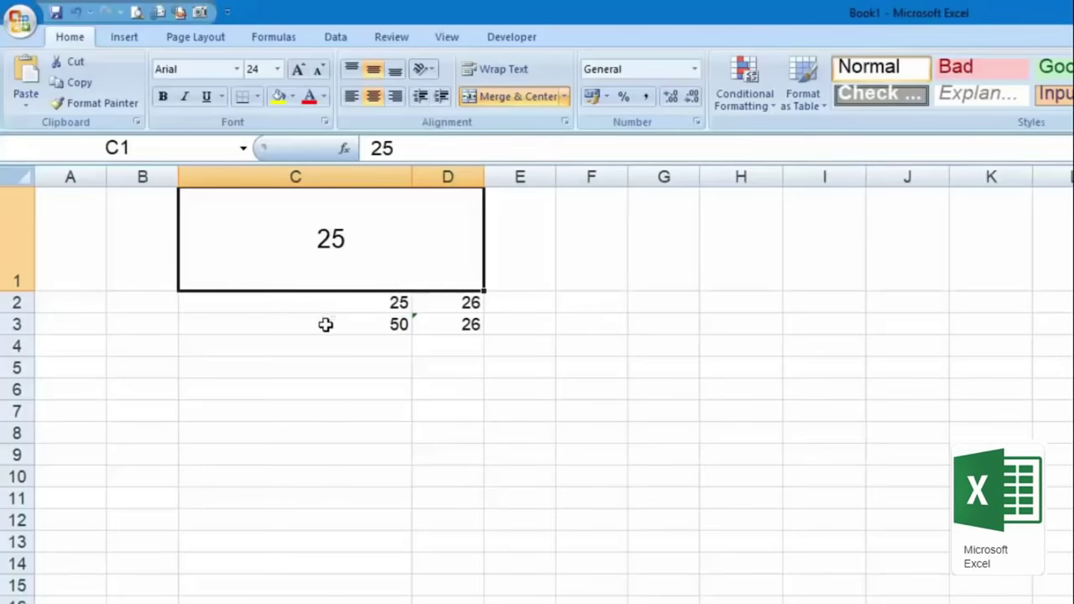
# Step: Merge the empty B2:B3 into a single cell
pyautogui.moveTo(137, 308); pyautogui.dragTo(139, 322)
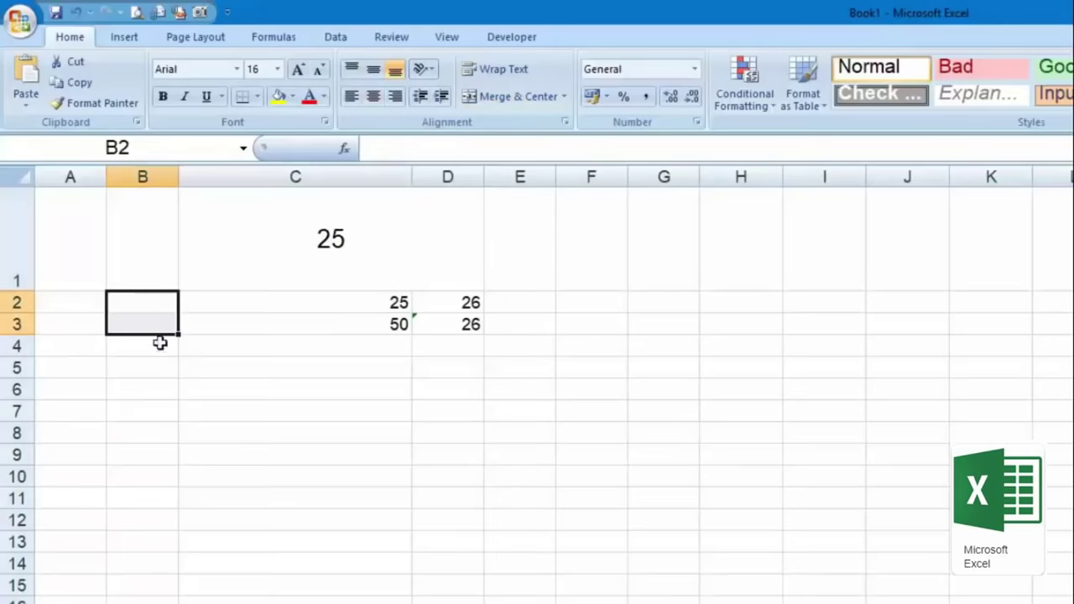
pyautogui.click(506, 96)
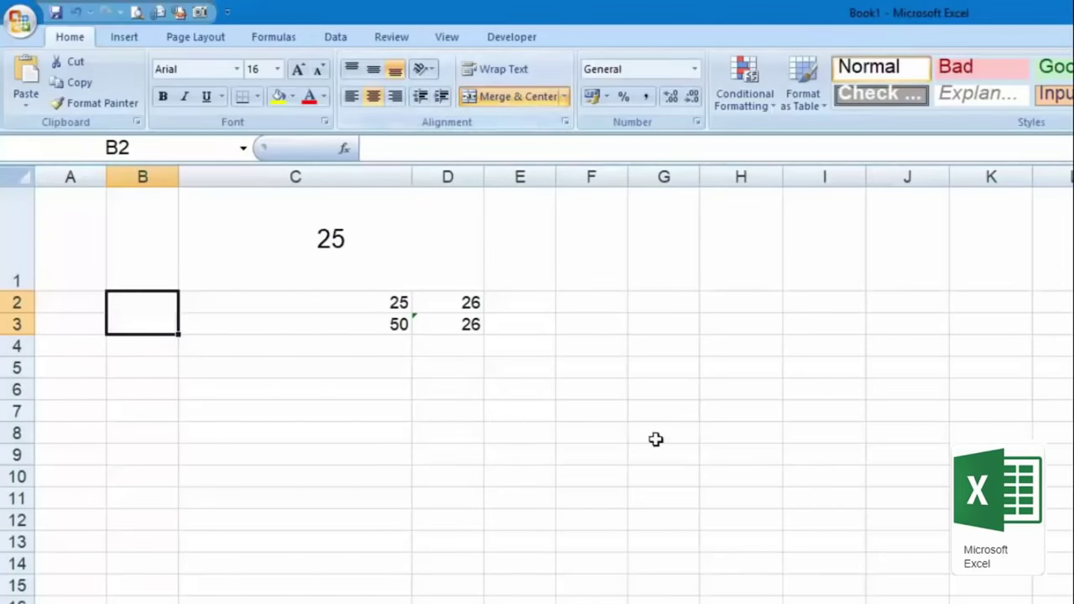
pyautogui.click(304, 379)
pyautogui.click(154, 324)
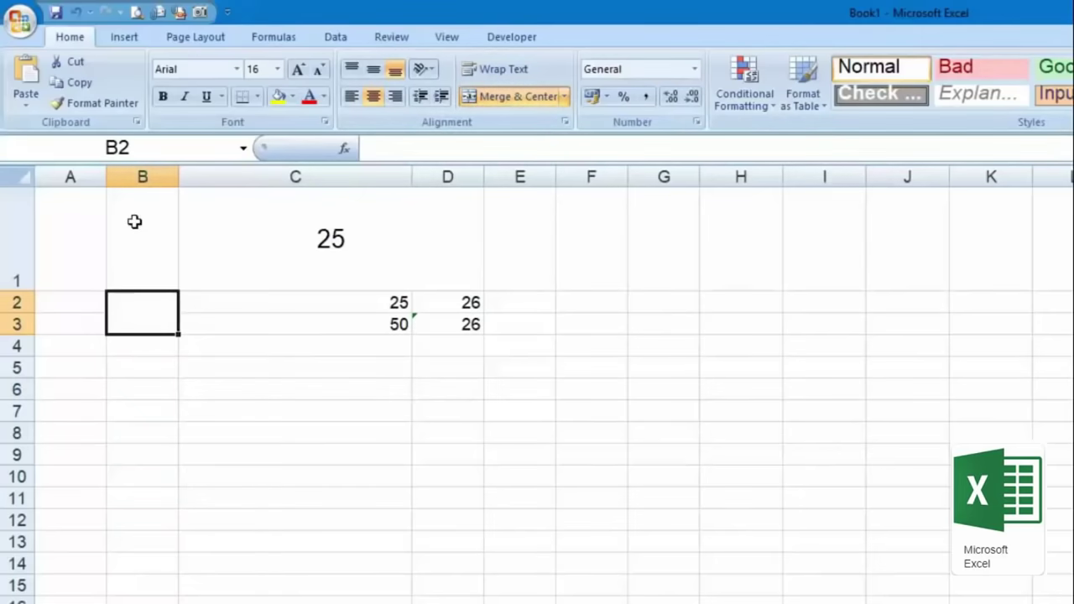
pyautogui.moveTo(134, 222); pyautogui.dragTo(457, 500)
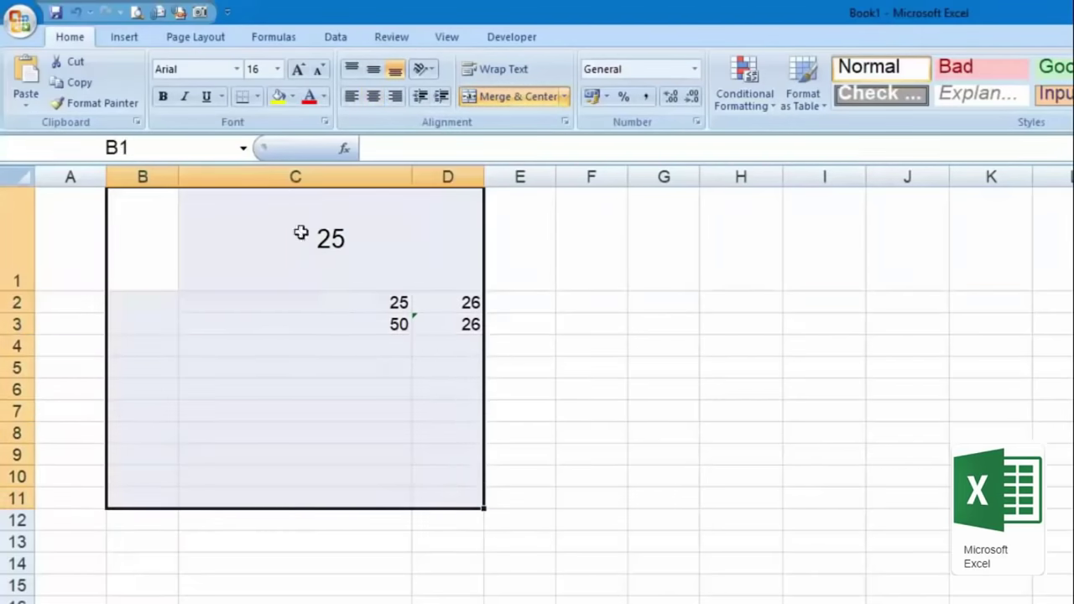
pyautogui.click(257, 98)
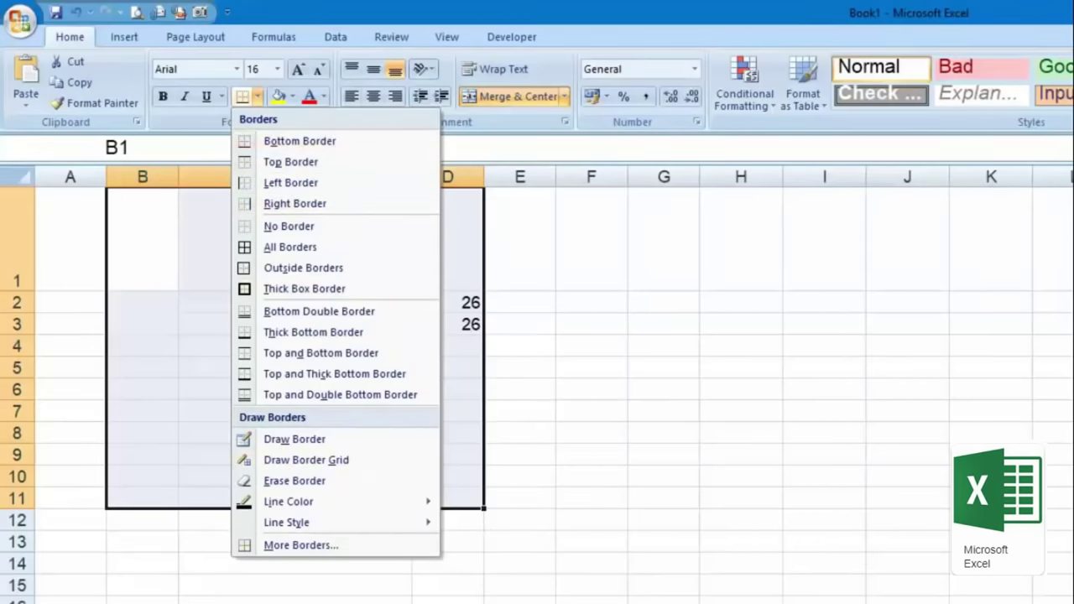
pyautogui.click(300, 141)
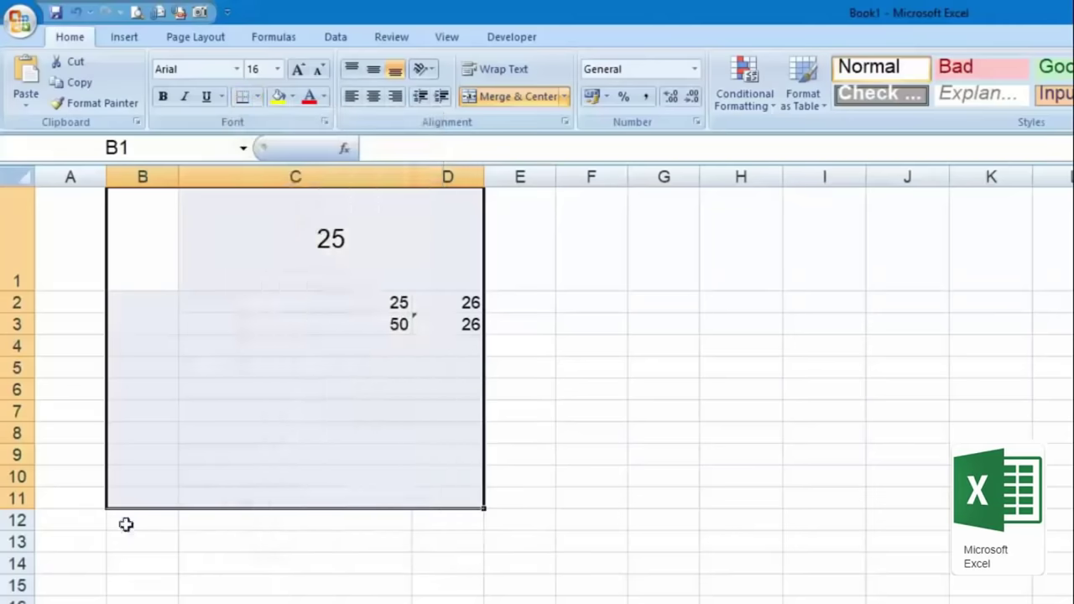
pyautogui.click(252, 563)
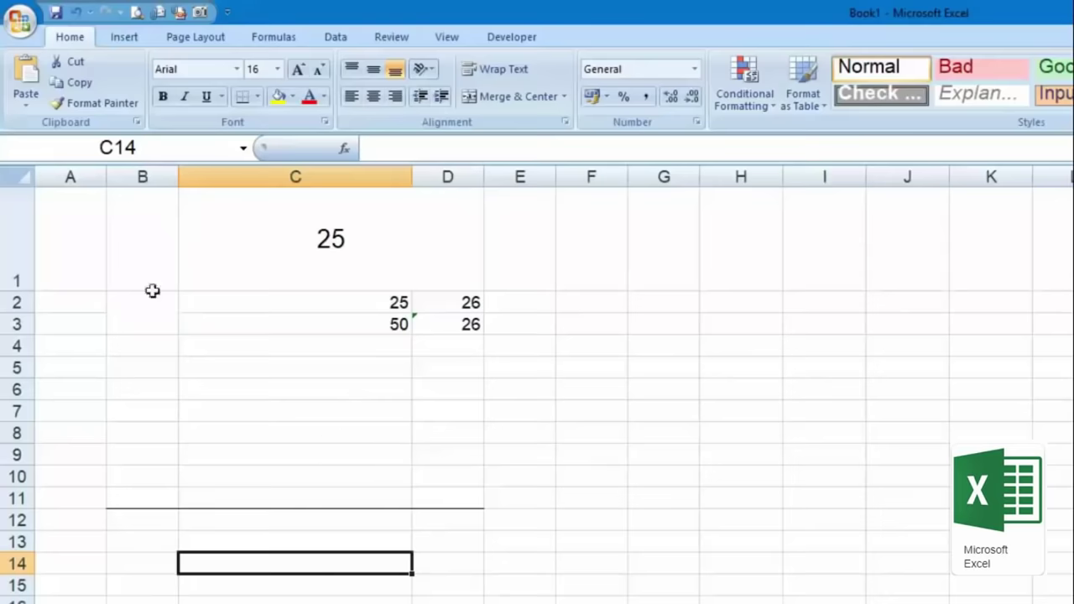
pyautogui.moveTo(125, 211); pyautogui.dragTo(453, 499)
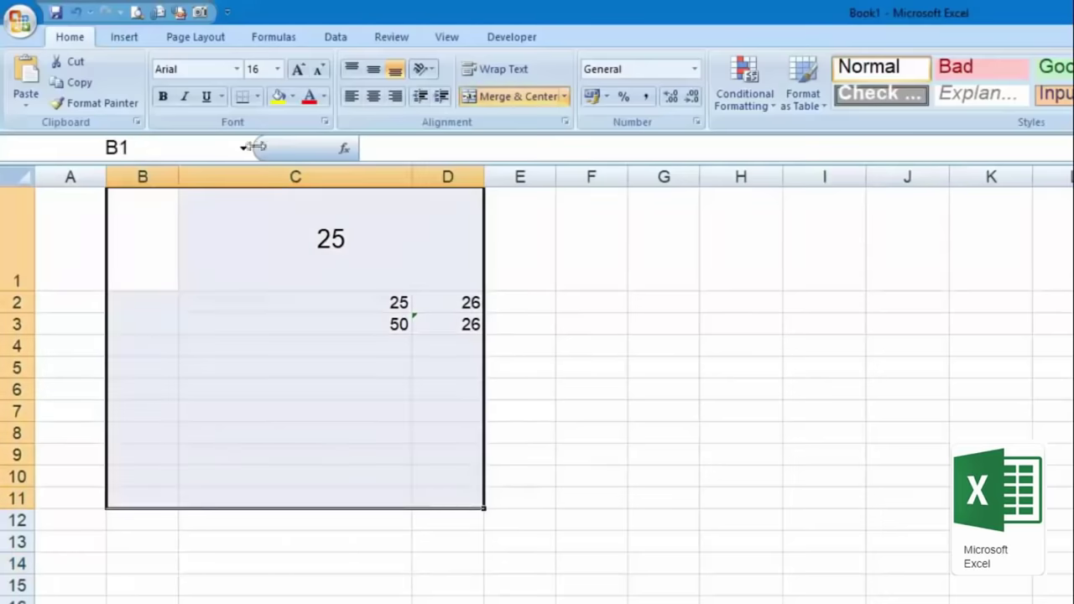
pyautogui.click(258, 96)
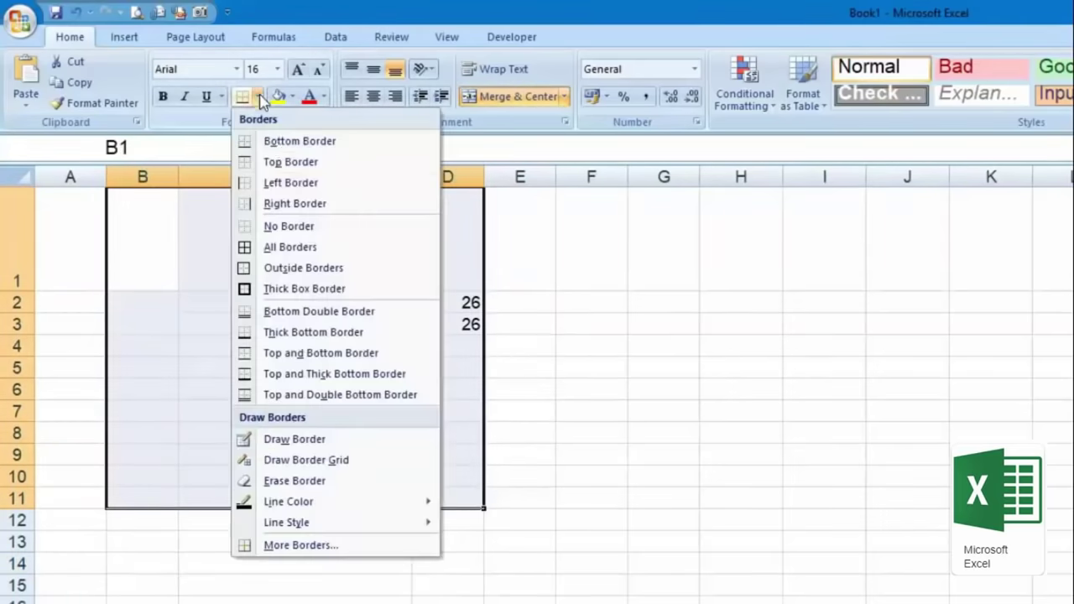
pyautogui.click(390, 250)
pyautogui.click(606, 386)
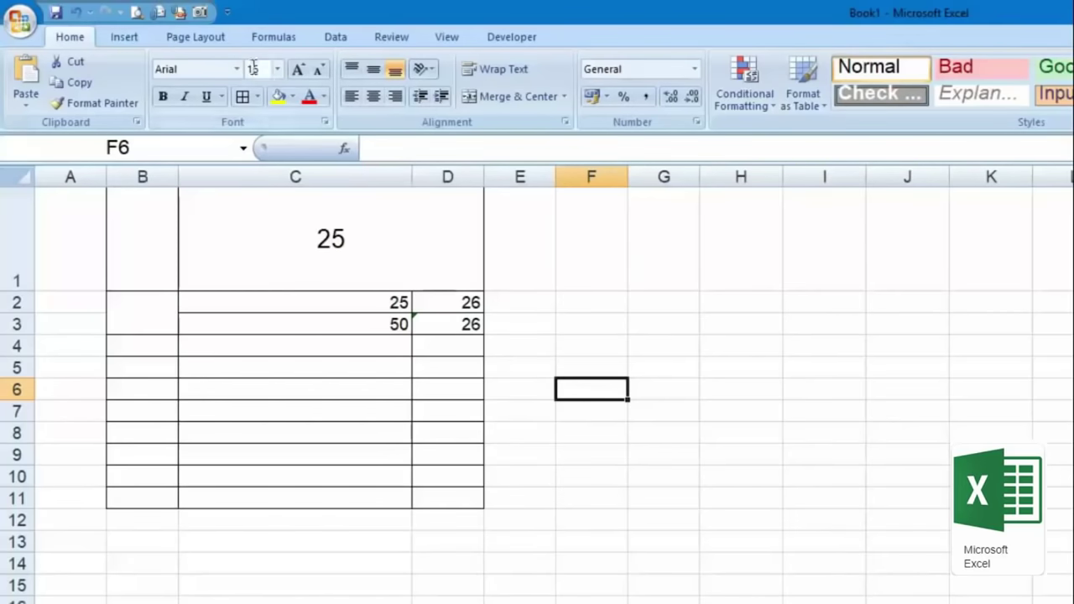
pyautogui.click(259, 96)
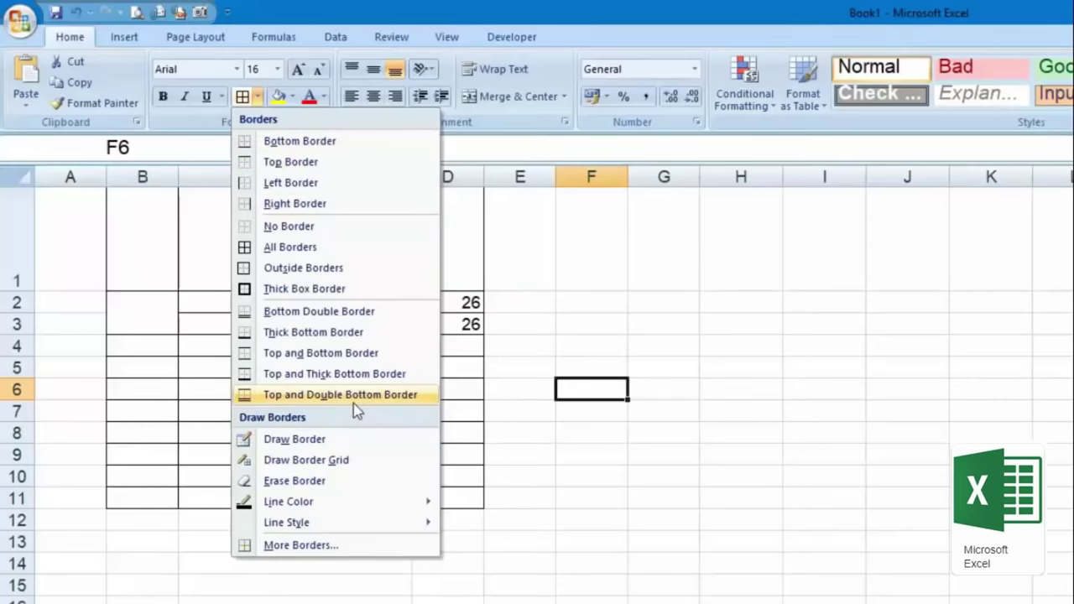
pyautogui.click(523, 262)
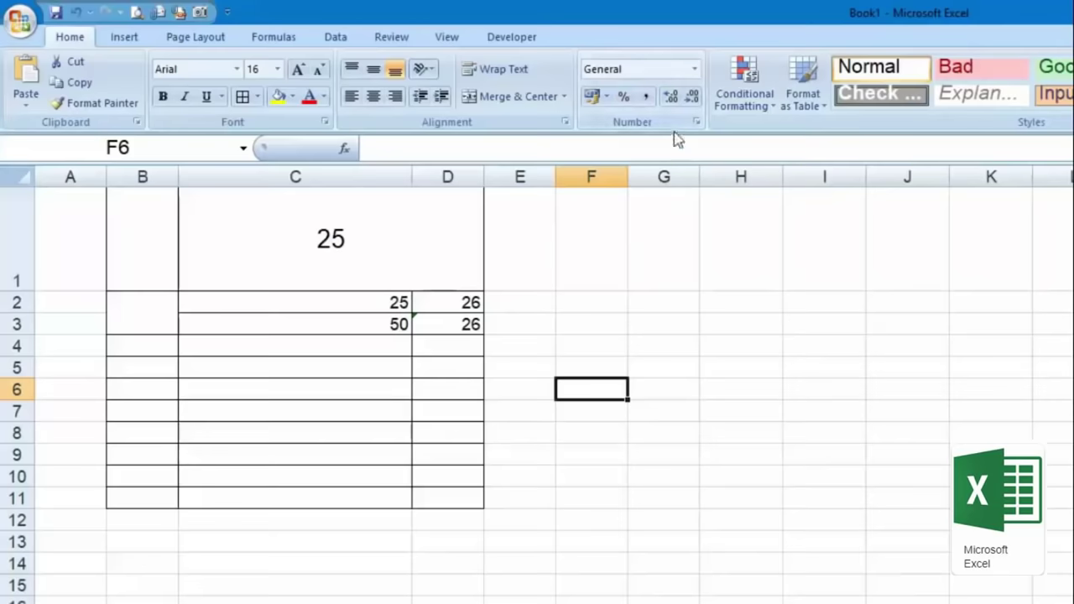
# Step: Apply the Number format to D2 and widen column D
pyautogui.click(458, 303)
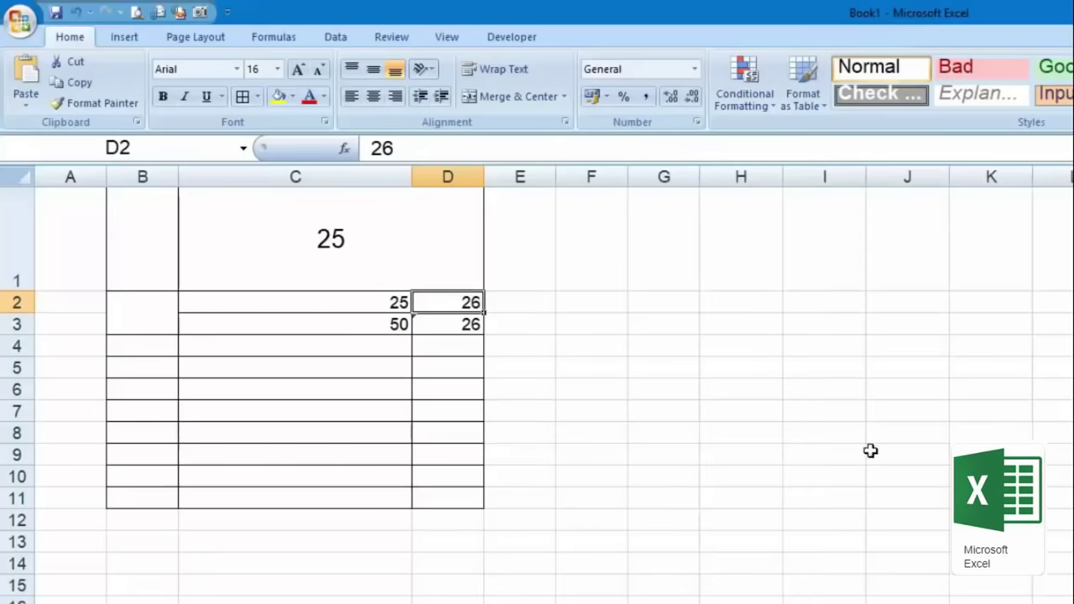
pyautogui.click(696, 69)
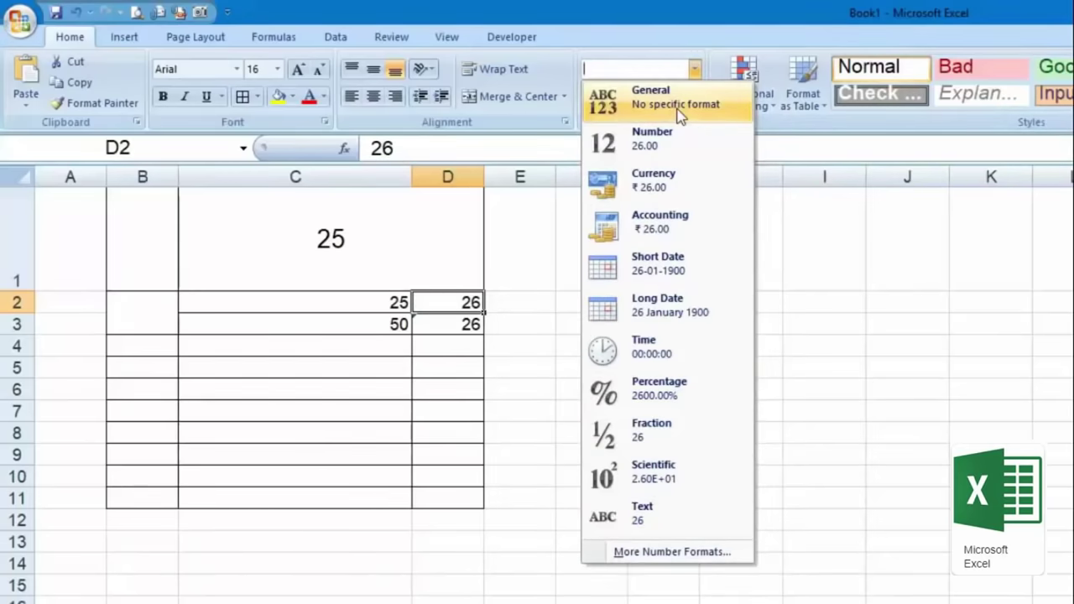
pyautogui.click(733, 160)
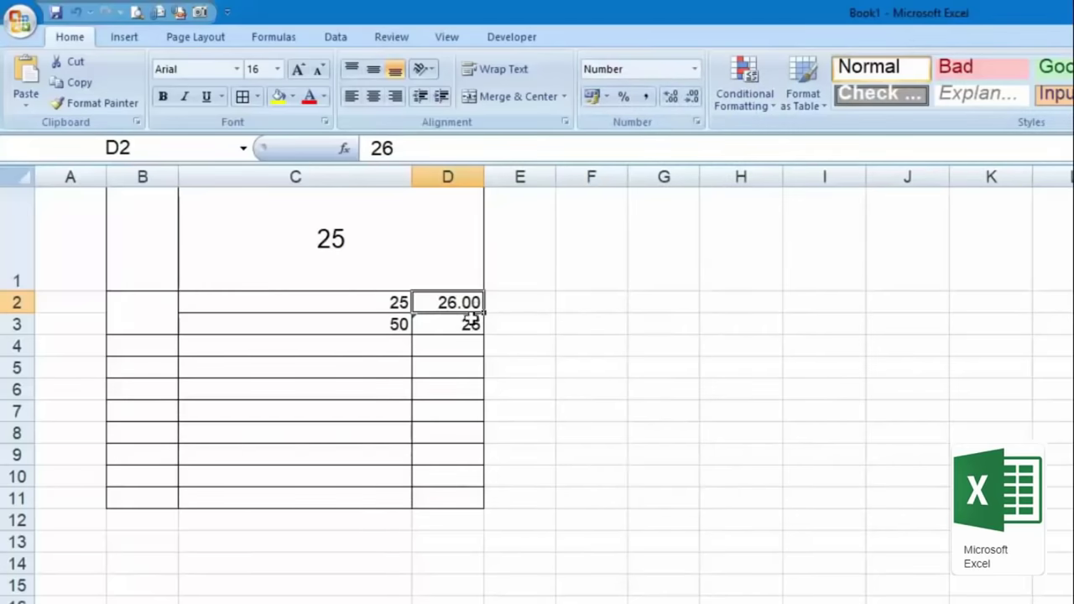
pyautogui.moveTo(483, 177); pyautogui.dragTo(729, 176)
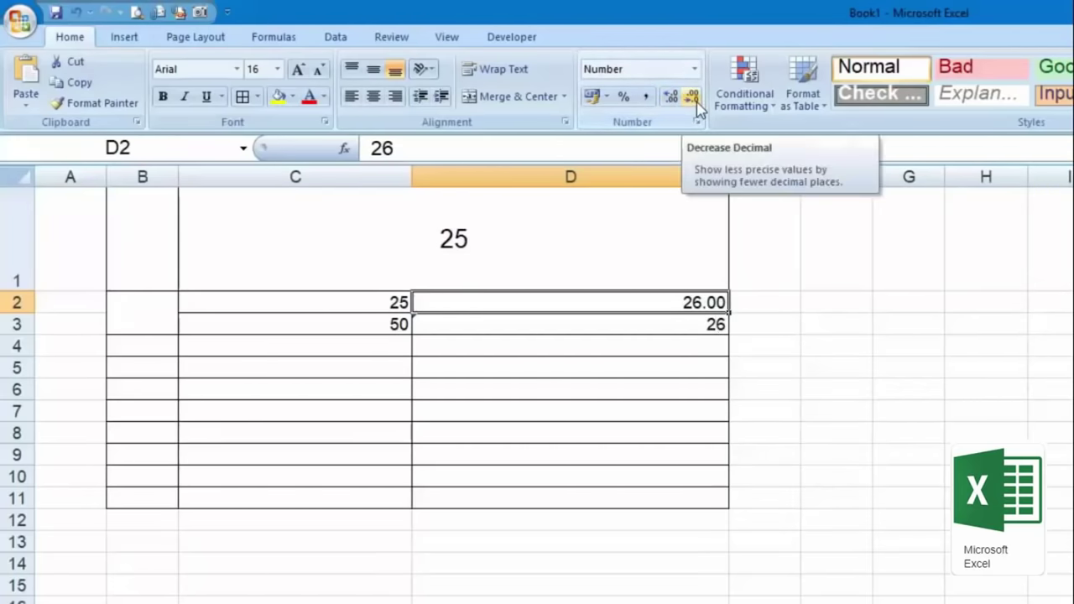
# Step: Adjust D2's decimal places until it reads 26.00000
pyautogui.click(696, 100)
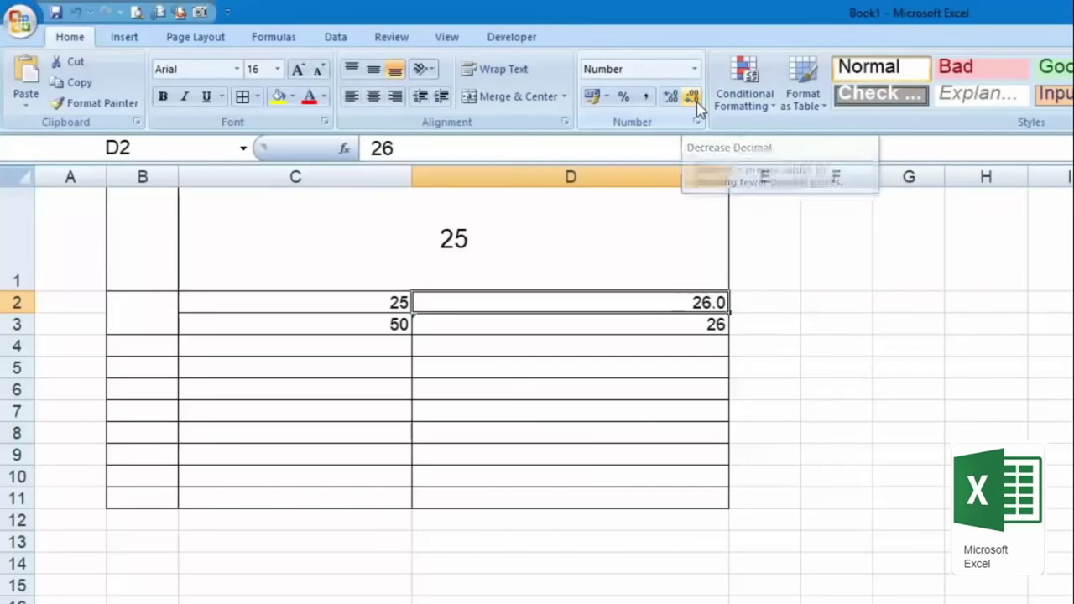
pyautogui.click(670, 99)
pyautogui.click(670, 99)
pyautogui.click(670, 99)
pyautogui.click(670, 99)
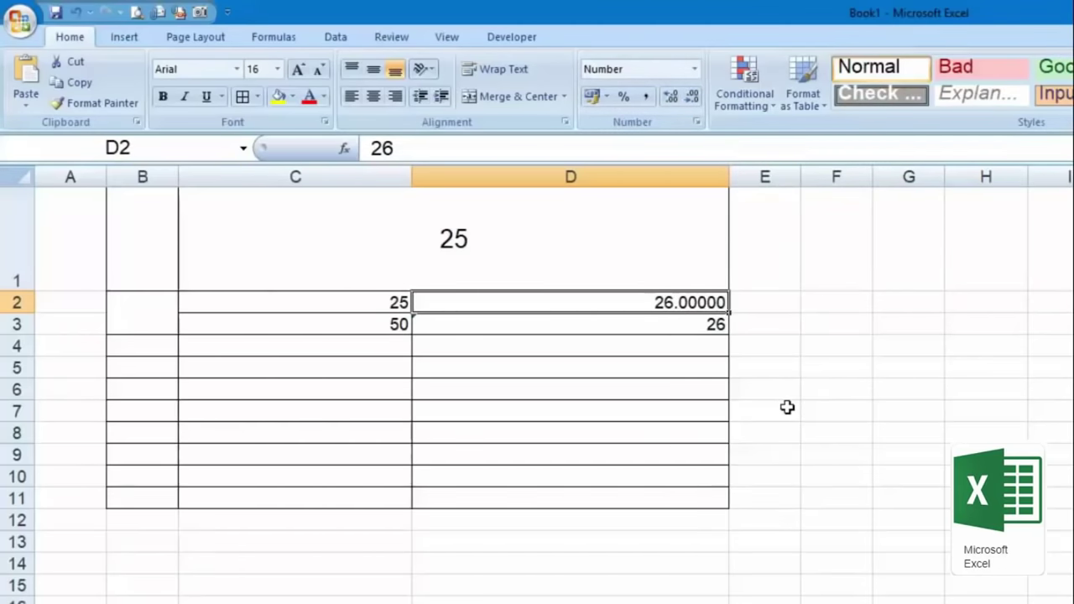
pyautogui.click(695, 71)
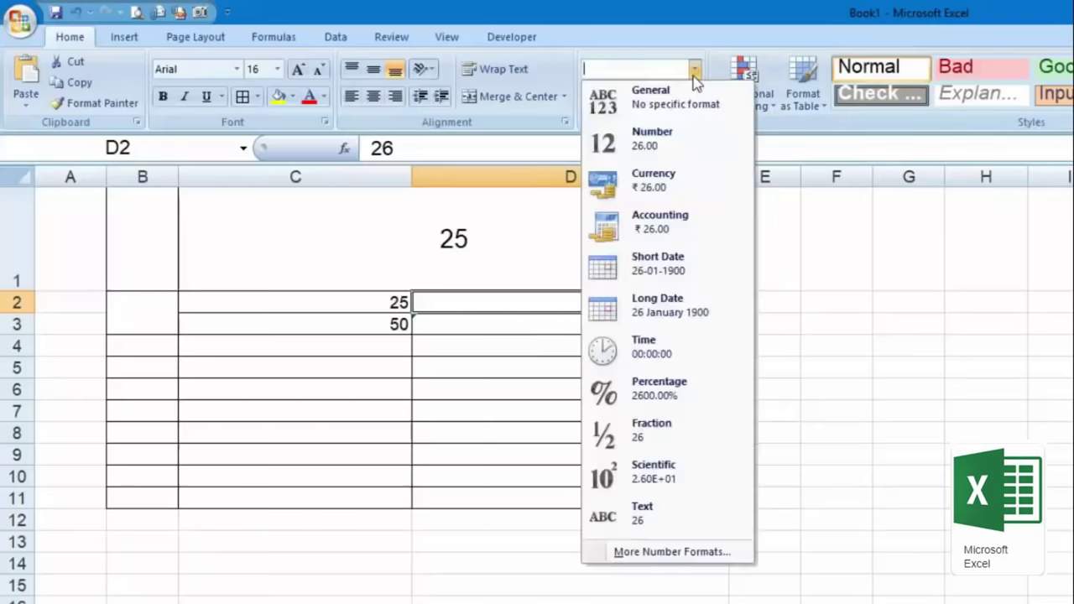
# Step: Format D2 as rupee Currency (₹ 26.00), browsing the Format Cells symbol list, then cancelling
pyautogui.click(723, 202)
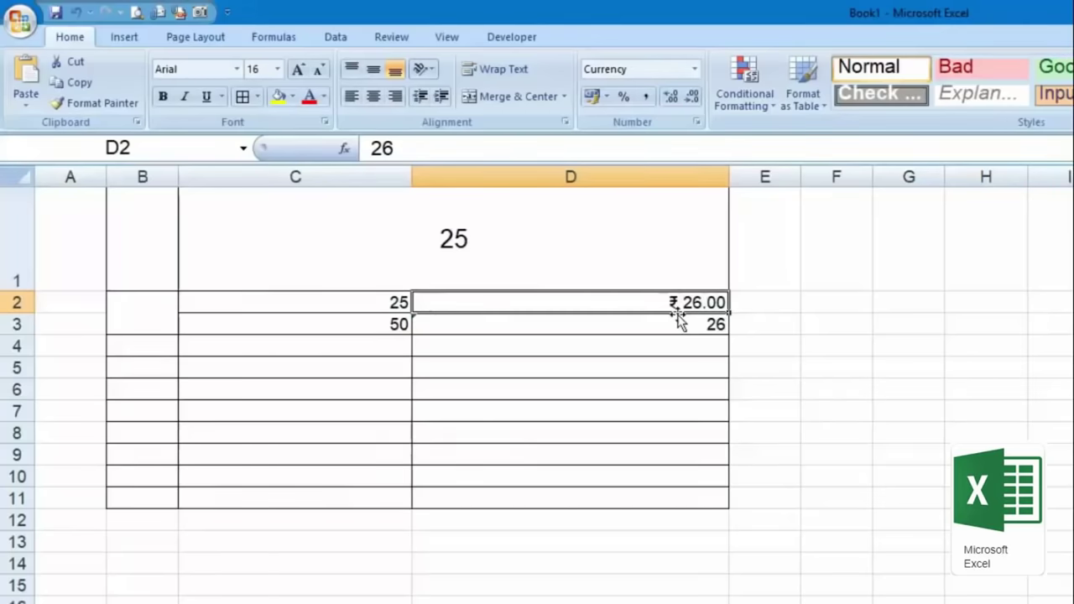
pyautogui.click(697, 126)
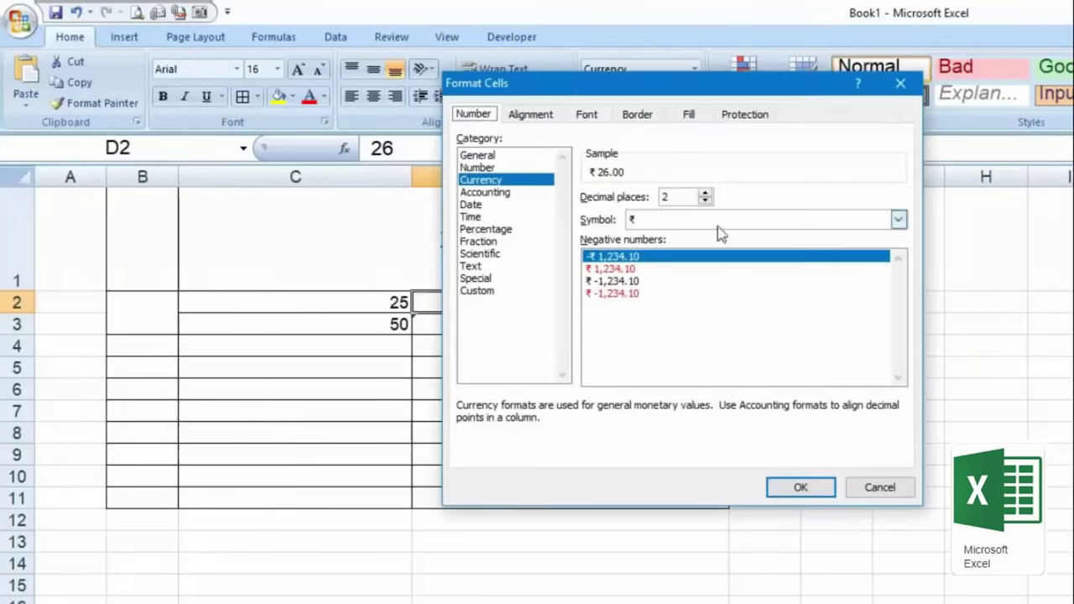
pyautogui.click(899, 220)
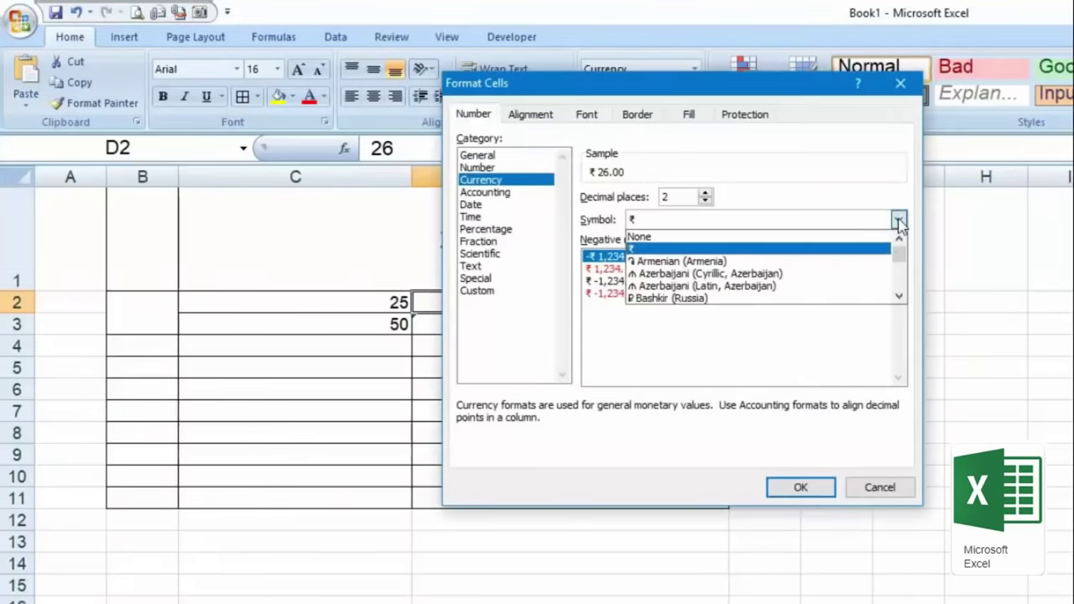
pyautogui.click(899, 296)
pyautogui.click(899, 296)
pyautogui.moveTo(899, 297); pyautogui.dragTo(904, 295)
pyautogui.click(903, 299)
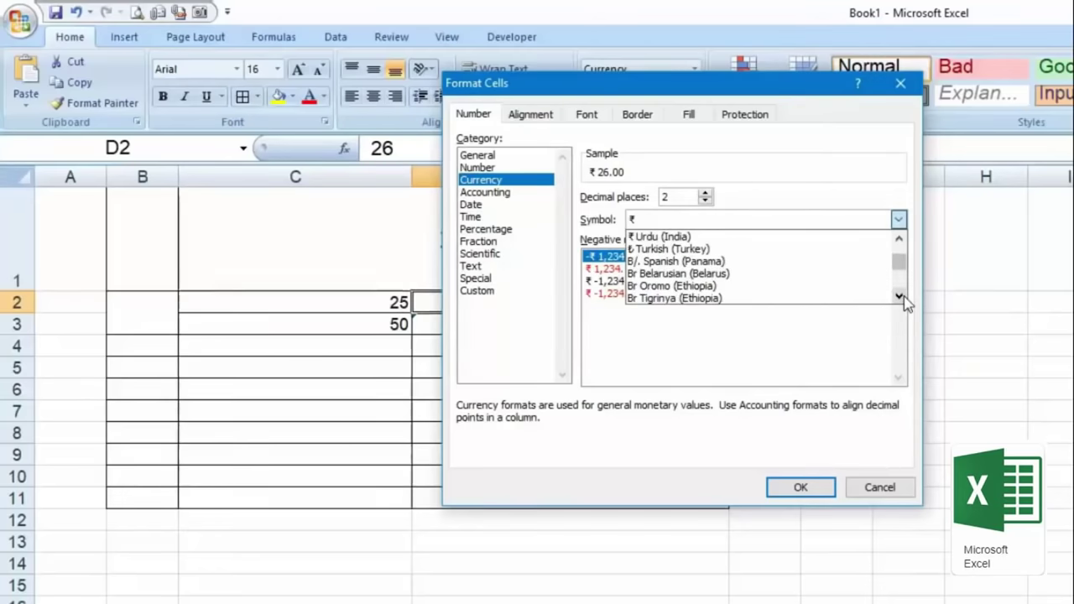
pyautogui.click(912, 491)
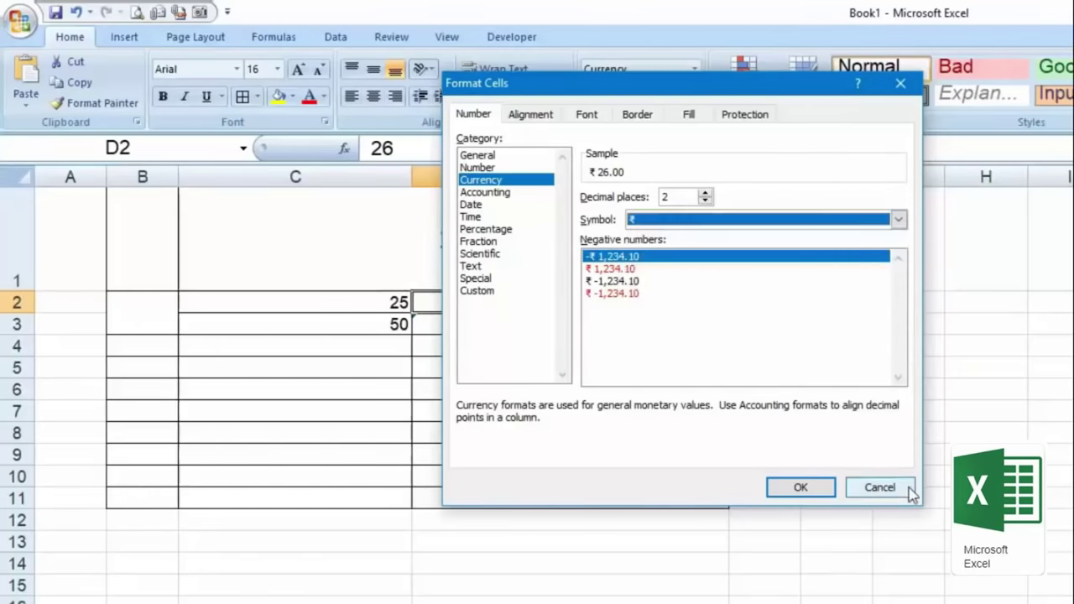
pyautogui.click(911, 487)
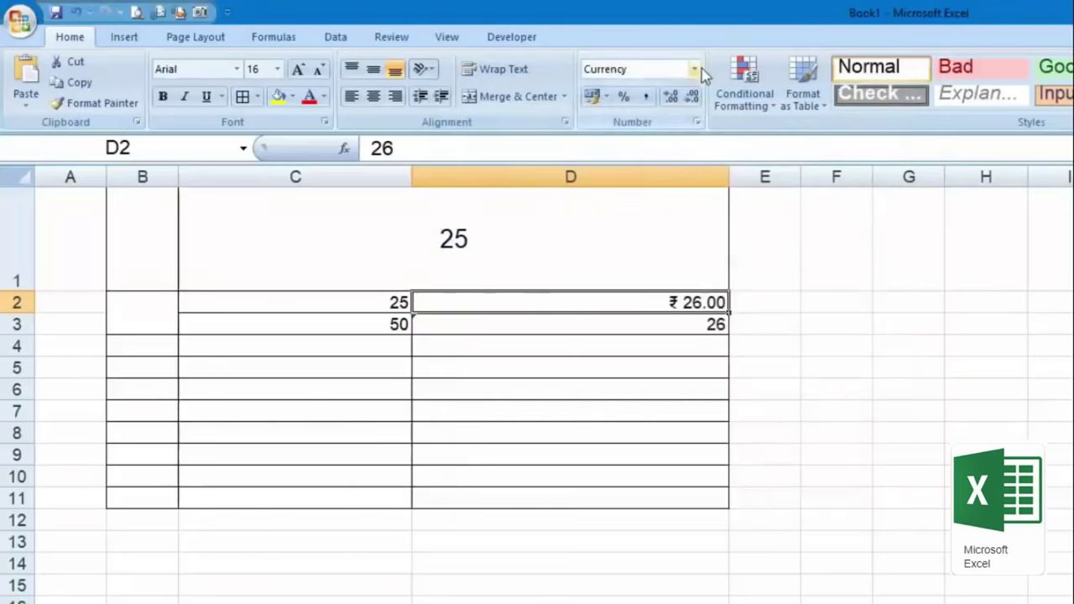
pyautogui.click(696, 69)
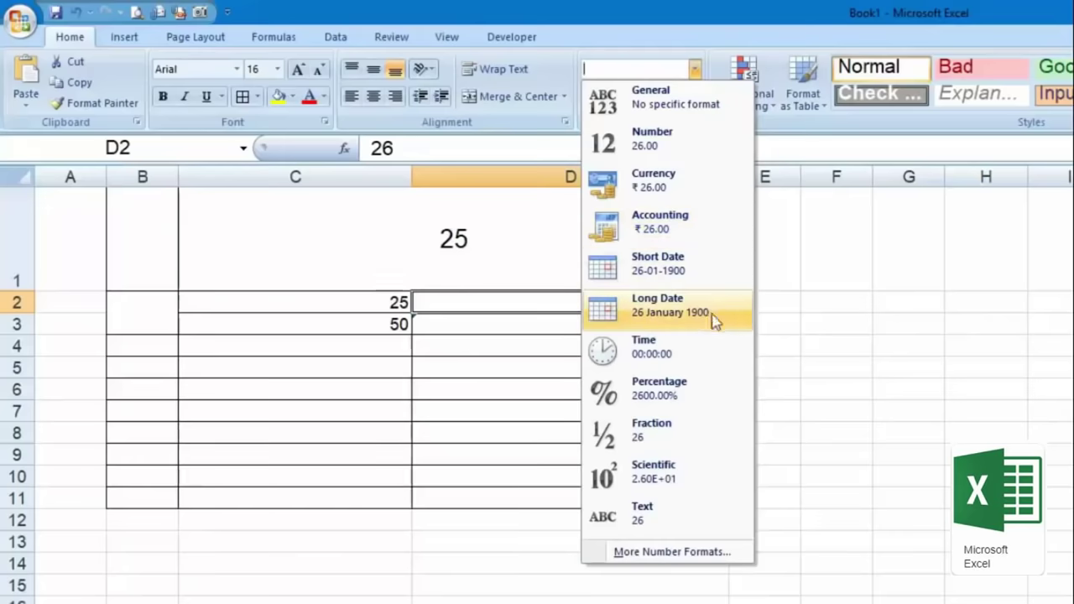
# Step: Give D3 the Short Date format and enter today's date 09-07-2019 with Ctrl+;
pyautogui.click(797, 330)
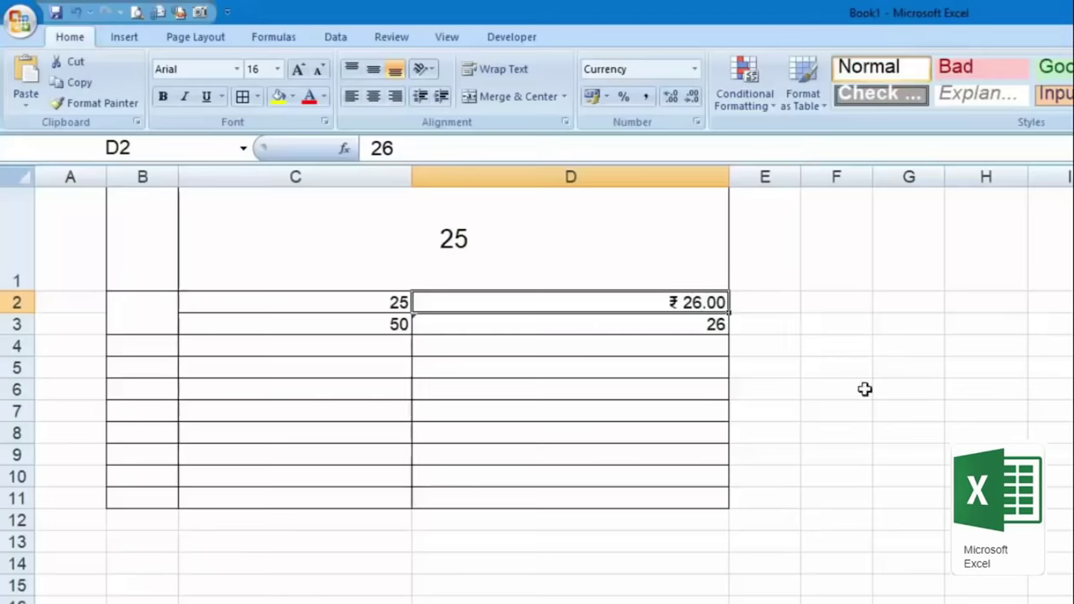
pyautogui.press('Down')
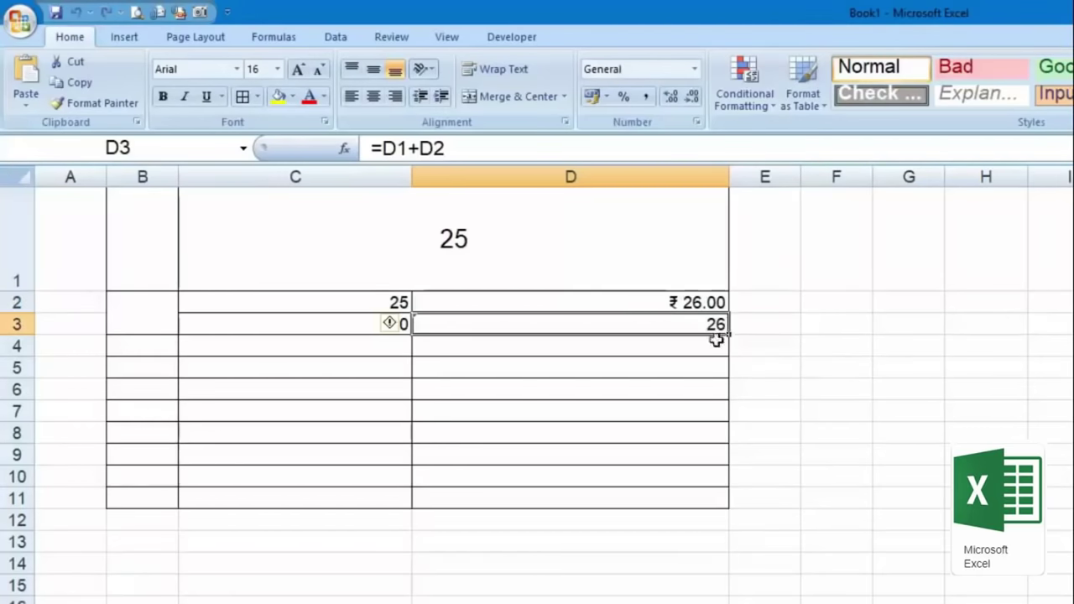
pyautogui.click(694, 68)
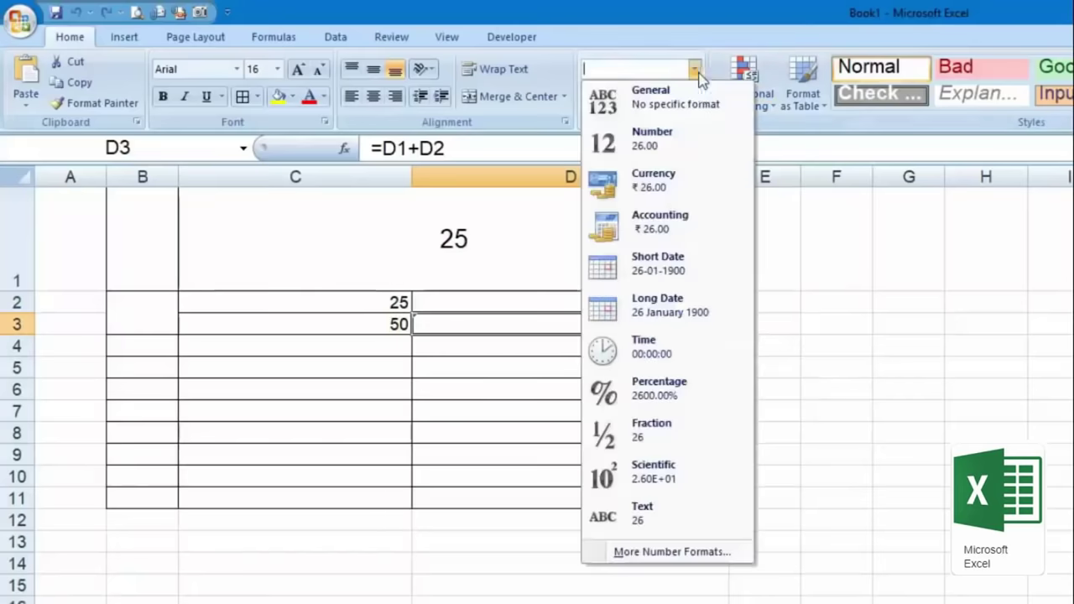
pyautogui.click(724, 267)
pyautogui.hotkey('ctrl', ';')
pyautogui.press('Return')
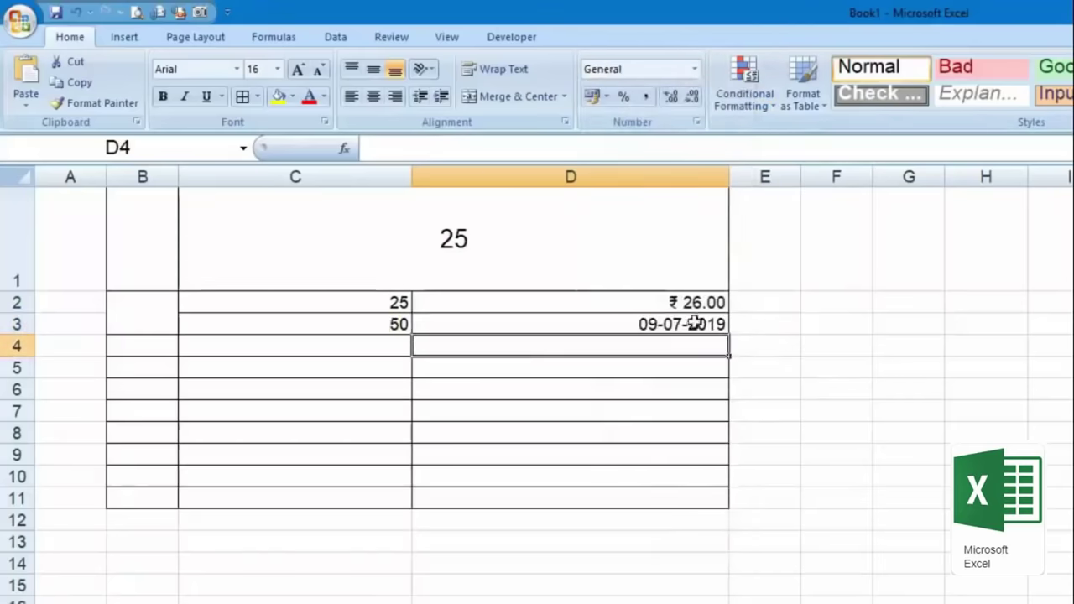
pyautogui.press('Up')
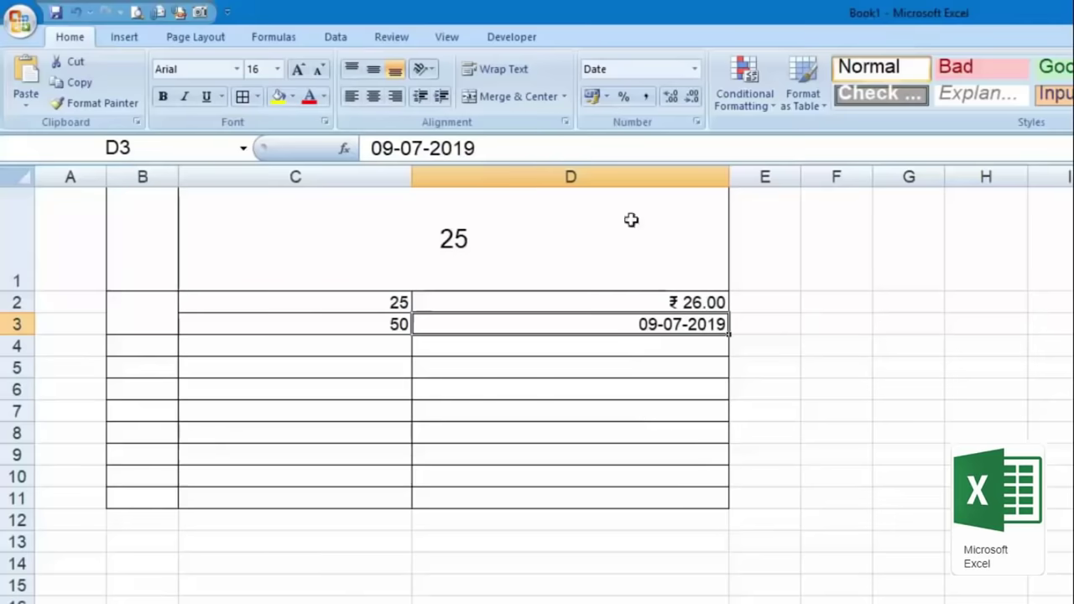
# Step: Change D3 to the Time format so it shows 00:00:00, then select C3
pyautogui.click(695, 69)
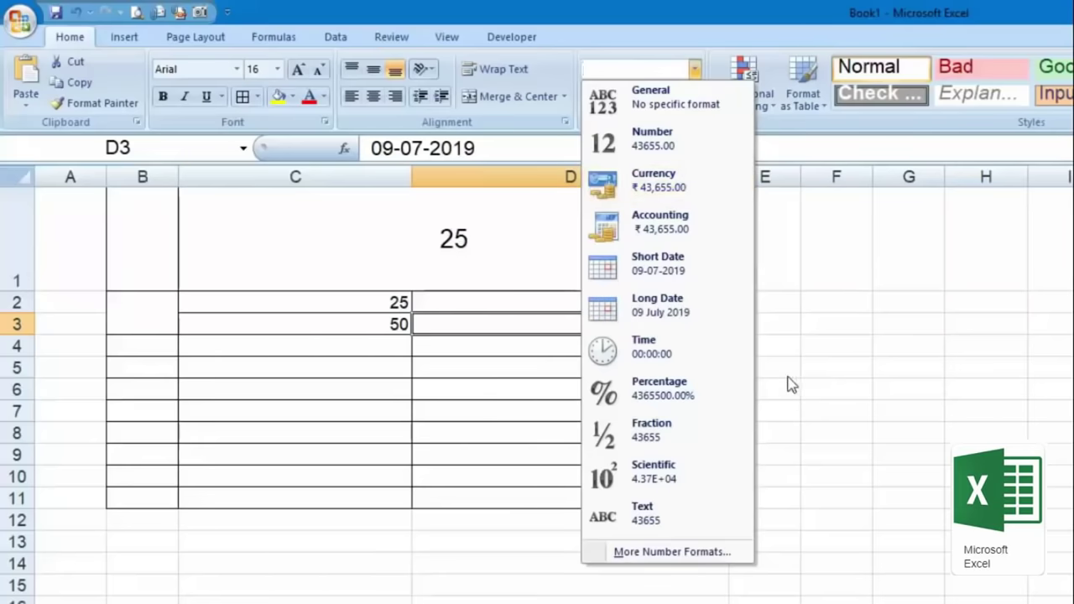
pyautogui.click(702, 359)
pyautogui.click(696, 70)
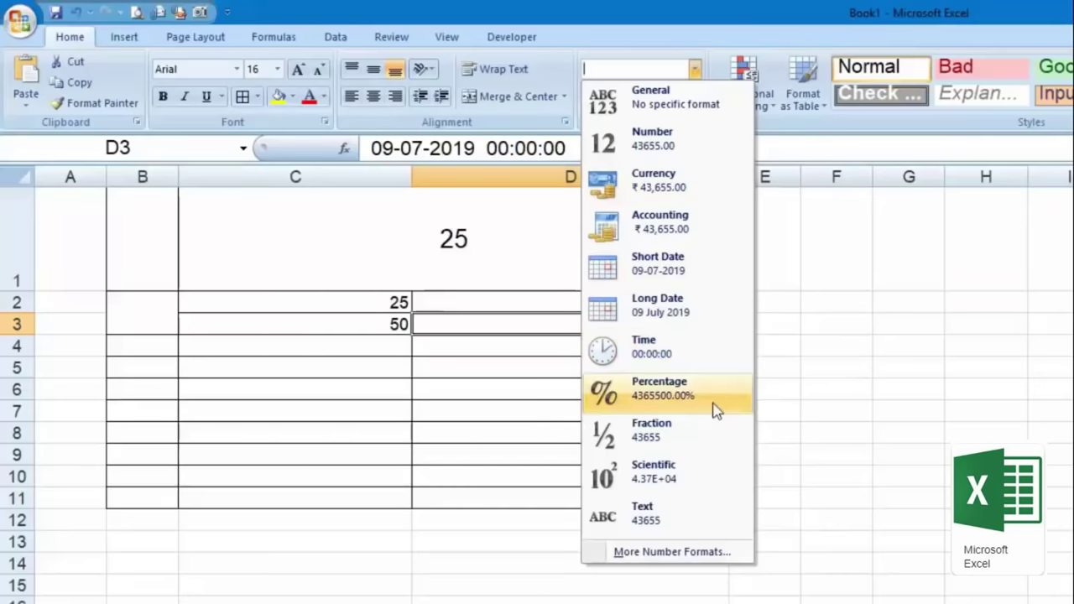
pyautogui.click(353, 328)
pyautogui.click(347, 326)
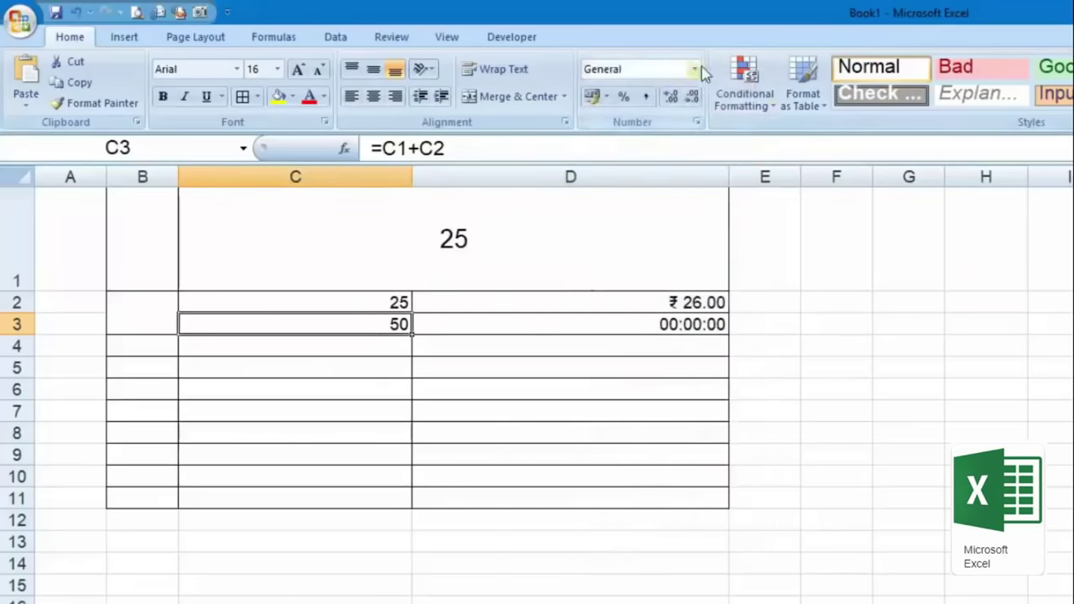
pyautogui.click(696, 70)
# Step: Format C3 as Percentage and enter 5, giving 5.00%
pyautogui.click(709, 390)
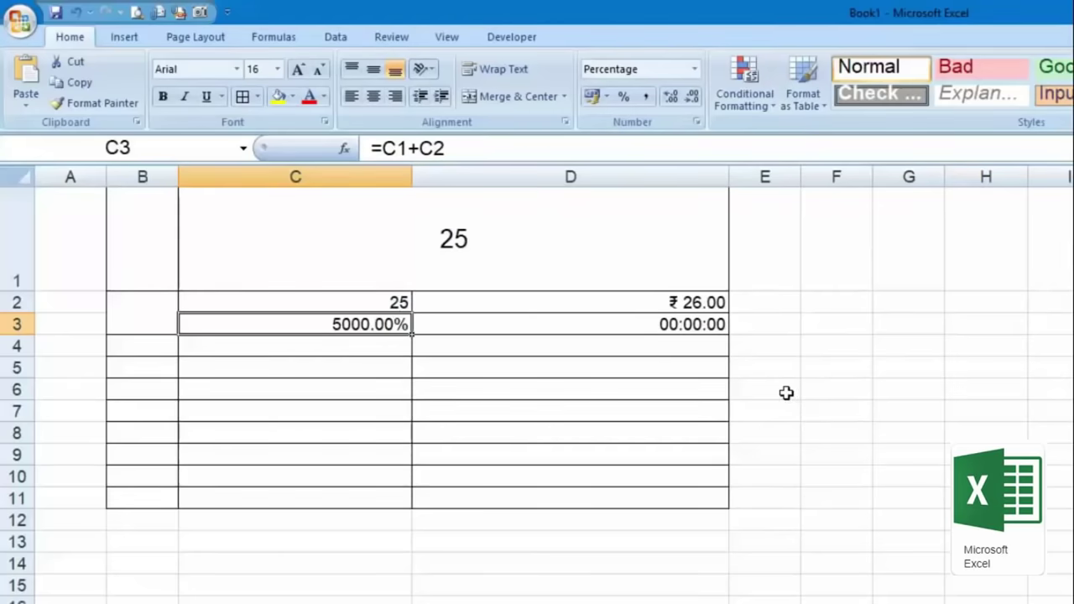
pyautogui.write('5')
pyautogui.press('Return')
# Step: Enter the formula =C2*C3 in C4 so it shows 1.25
pyautogui.press('Up')
pyautogui.press('Up')
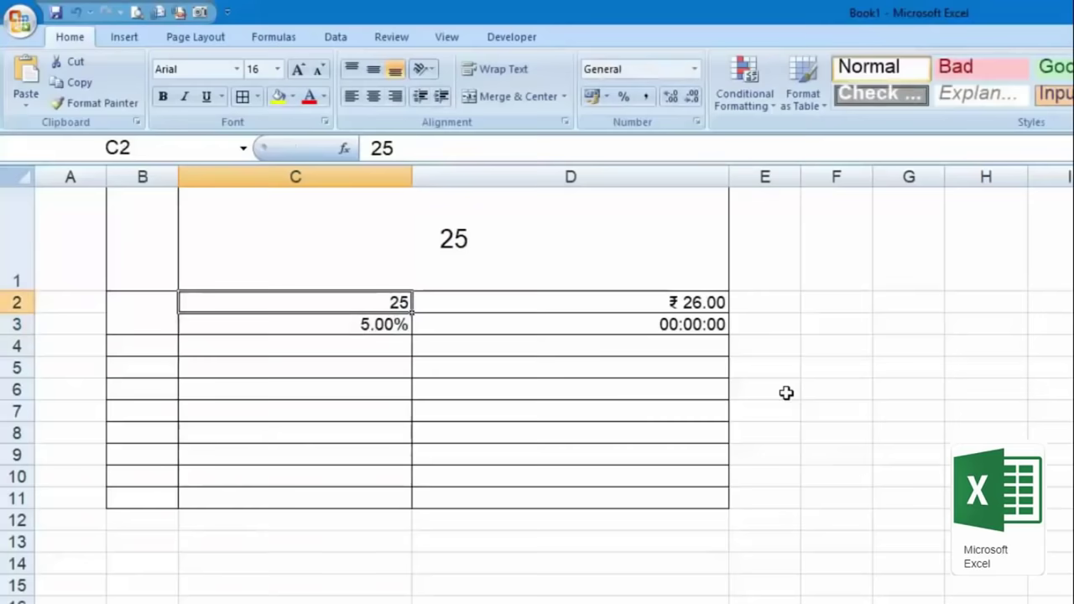
pyautogui.press('Down')
pyautogui.press('Down')
pyautogui.write('=')
pyautogui.press('Up')
pyautogui.press('Up')
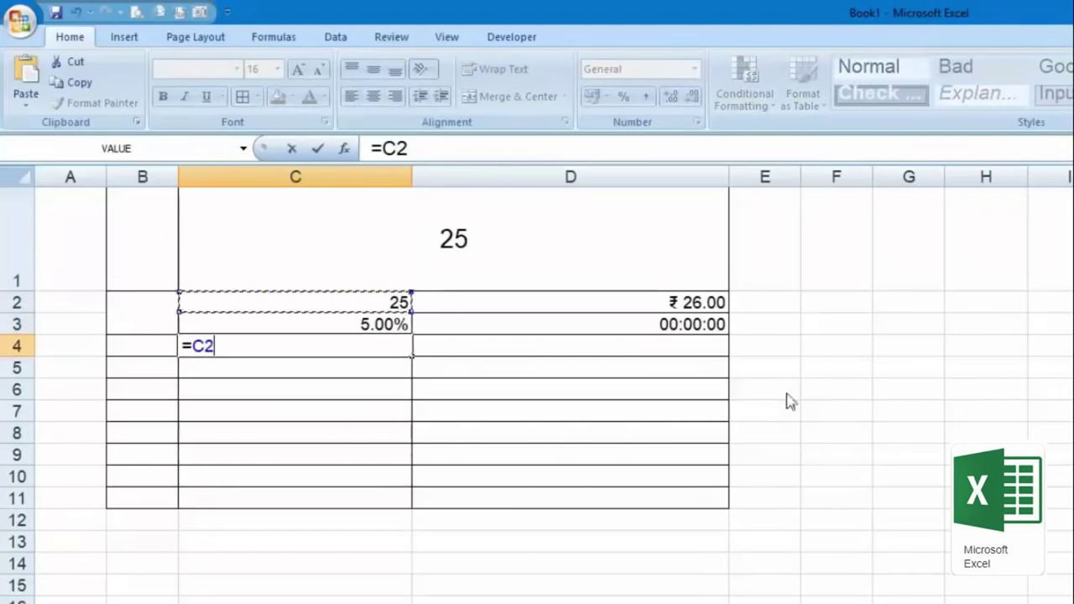
pyautogui.write('*')
pyautogui.press('Down')
pyautogui.press('Up')
pyautogui.press('Up')
pyautogui.press('Return')
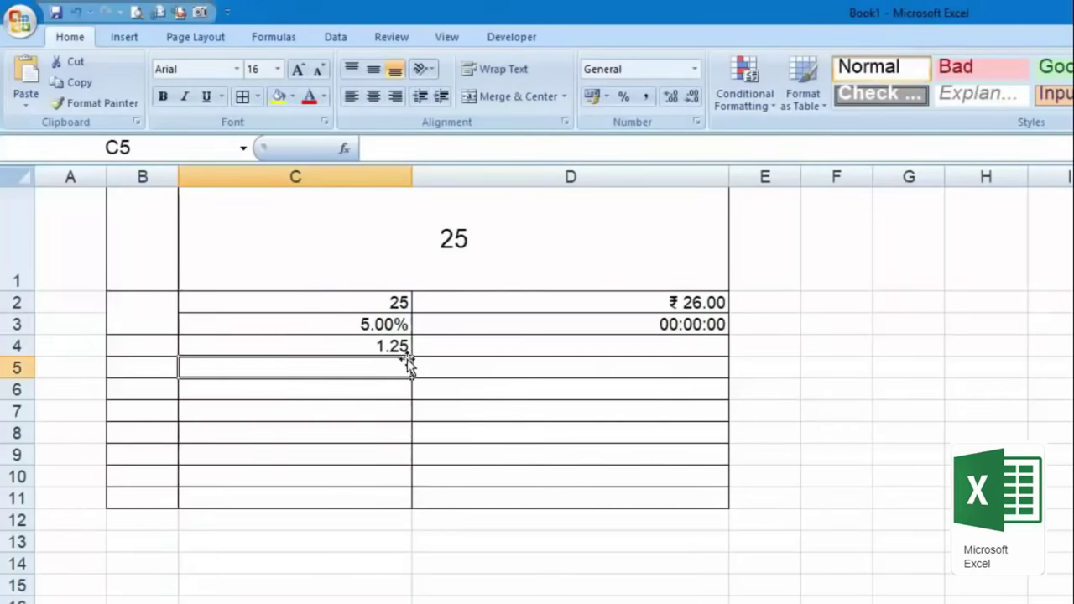
pyautogui.press('Right')
pyautogui.press('Down')
pyautogui.press('Down')
pyautogui.press('Down')
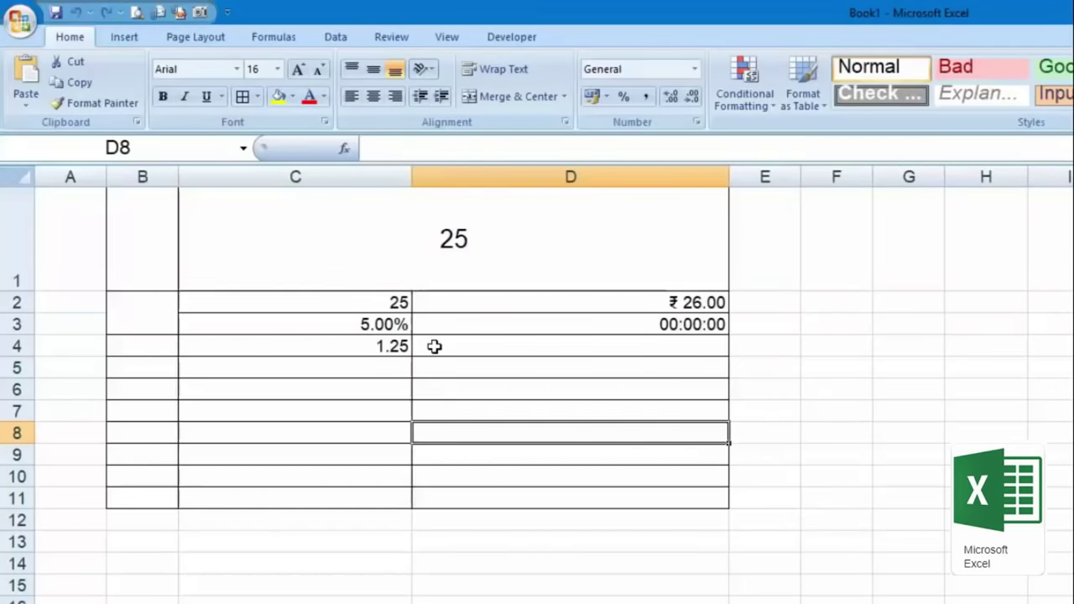
# Step: Apply a Less Than 15 light red highlight rule to C2:C8
pyautogui.click(744, 82)
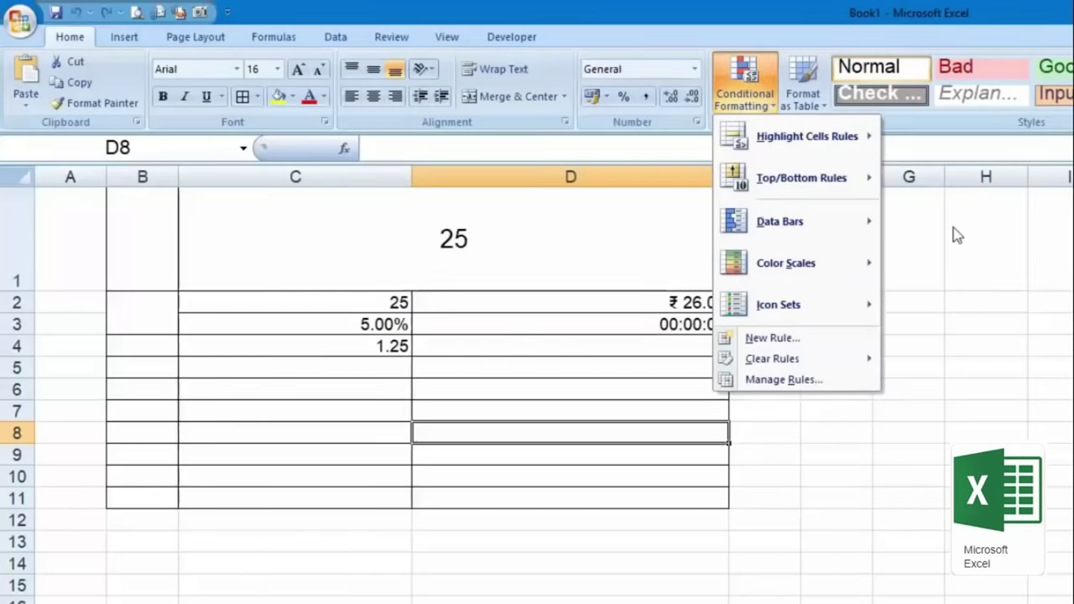
pyautogui.moveTo(824, 134)
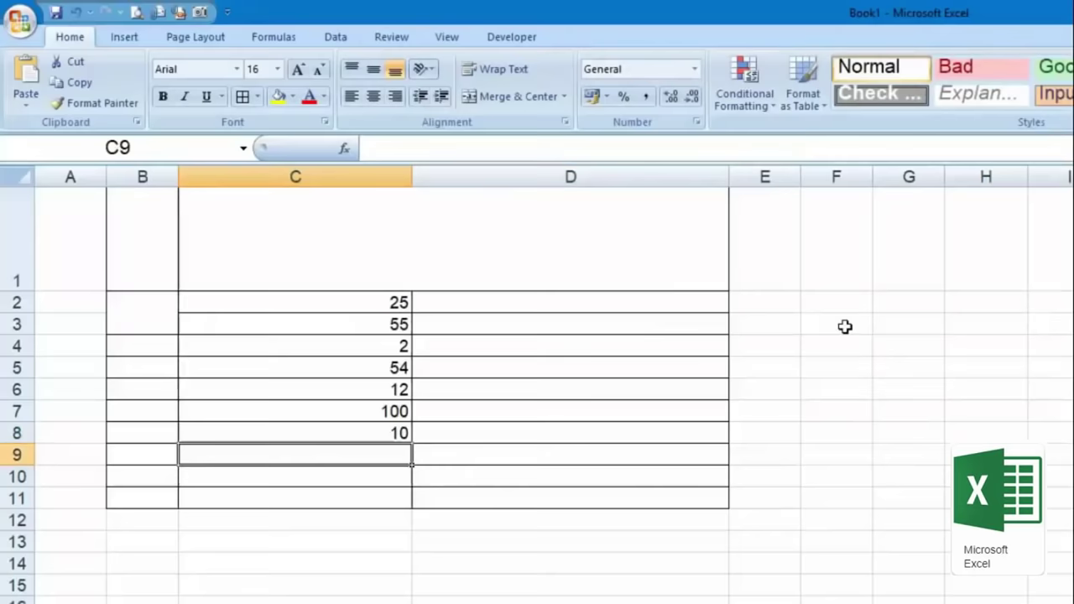
pyautogui.click(399, 303)
pyautogui.moveTo(399, 308); pyautogui.dragTo(399, 433)
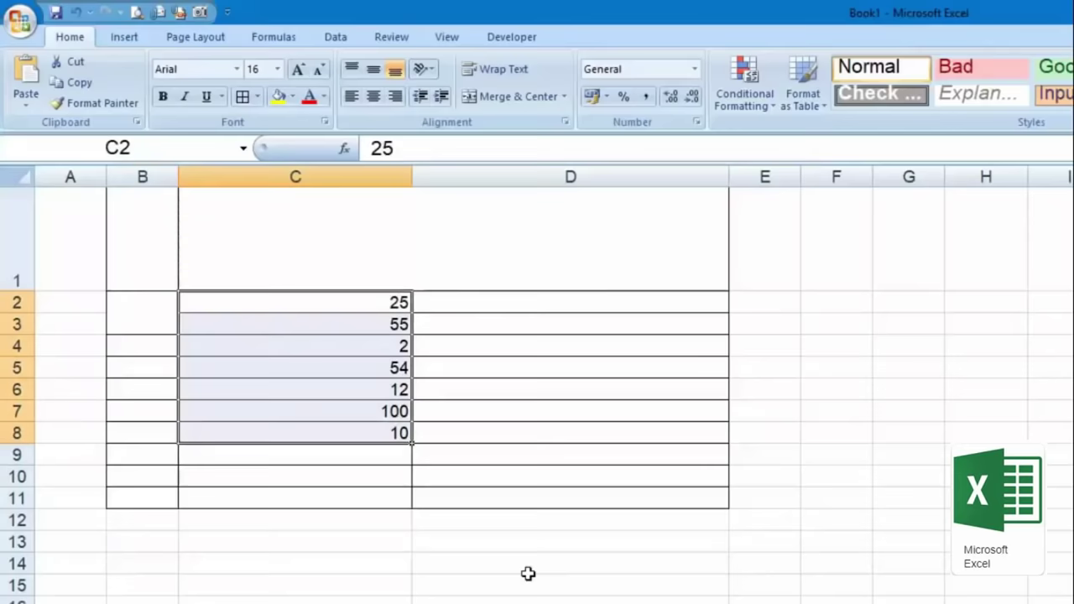
pyautogui.click(761, 109)
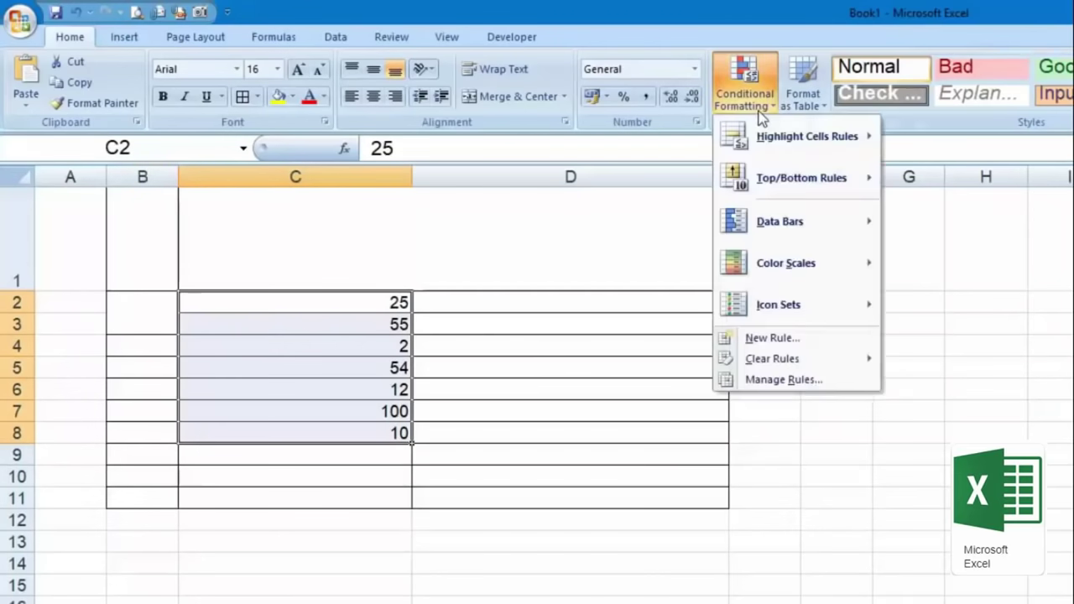
pyautogui.moveTo(784, 159)
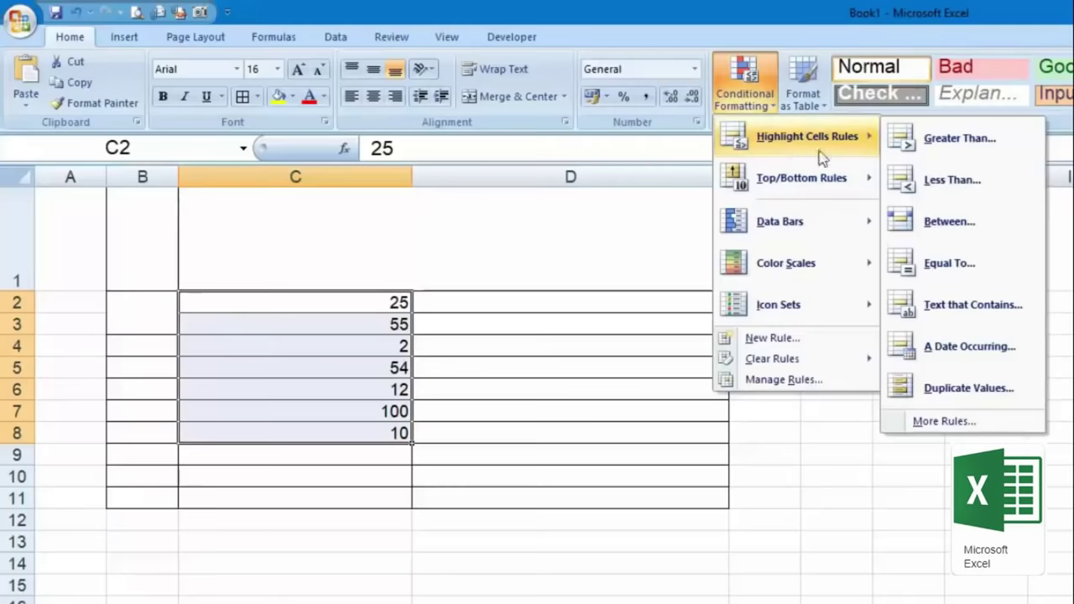
pyautogui.click(990, 189)
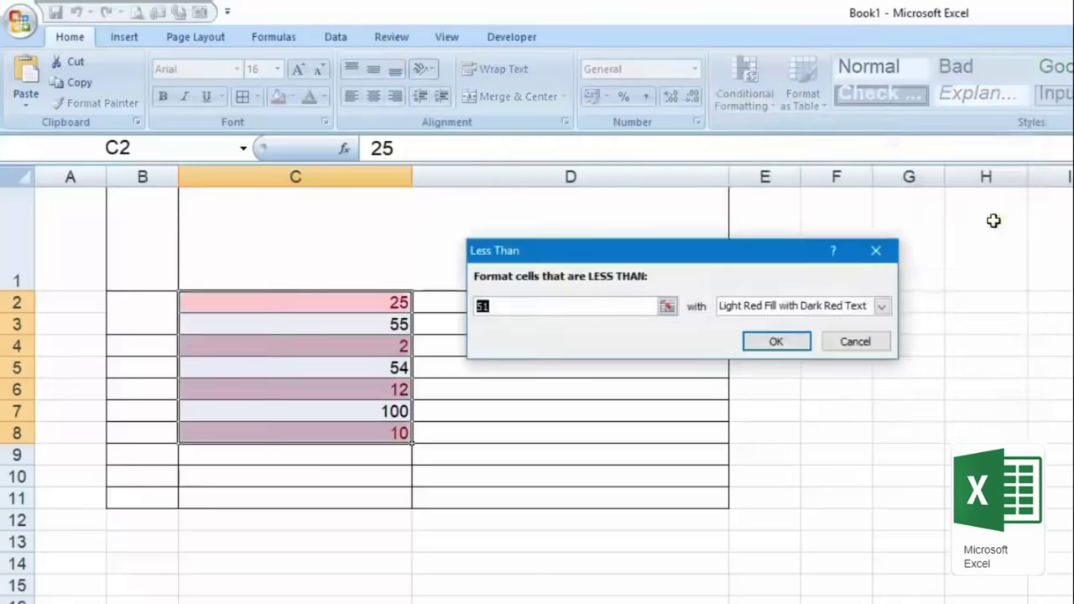
pyautogui.write('15')
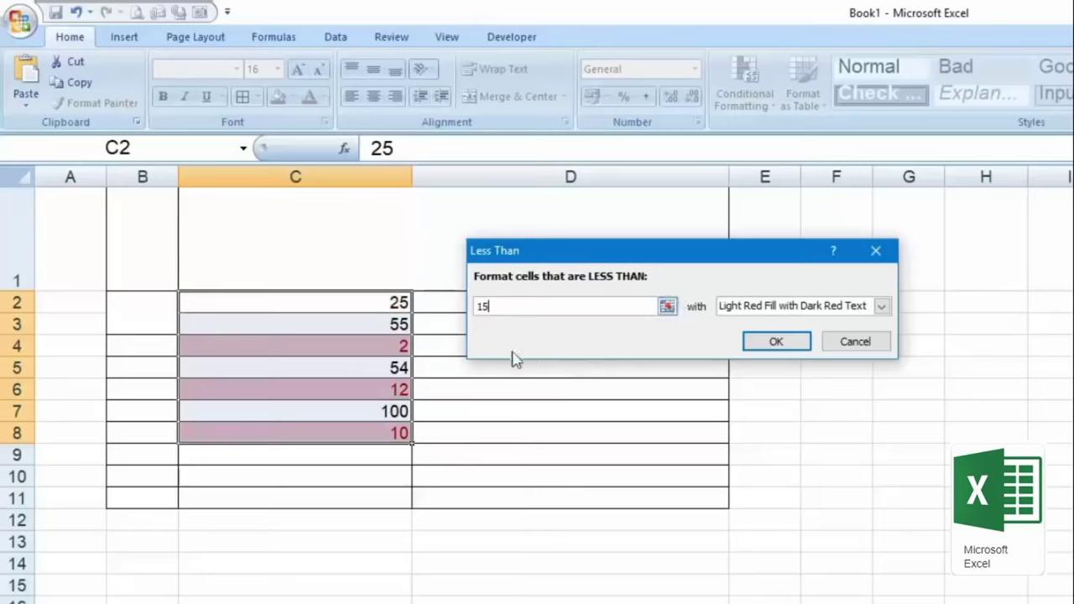
pyautogui.click(793, 349)
# Step: Change C2 to 13 so it is highlighted too
pyautogui.click(587, 405)
pyautogui.click(323, 304)
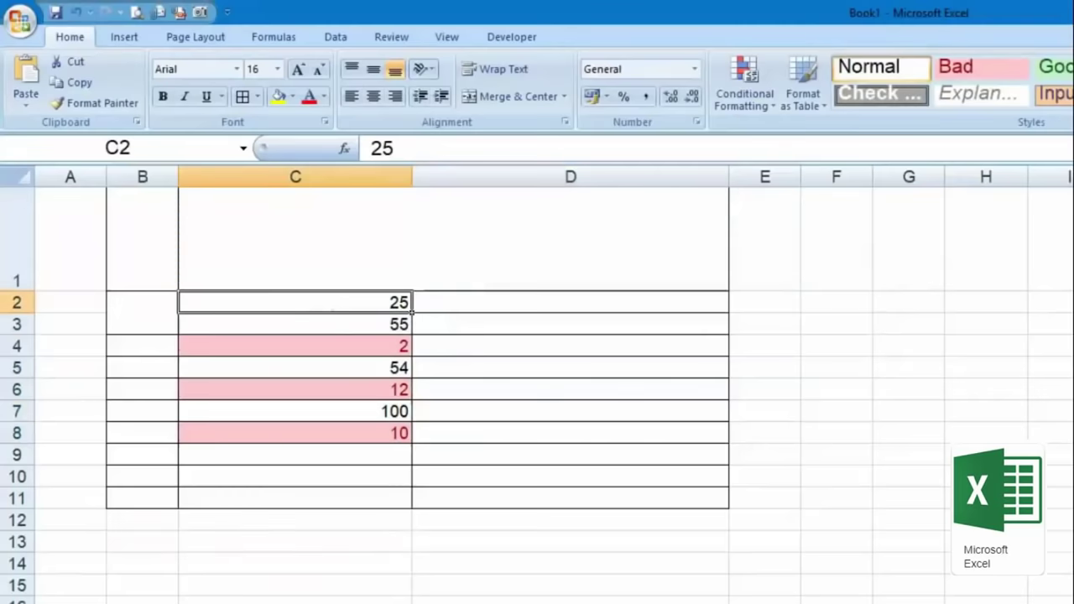
pyautogui.write('13')
pyautogui.press('Return')
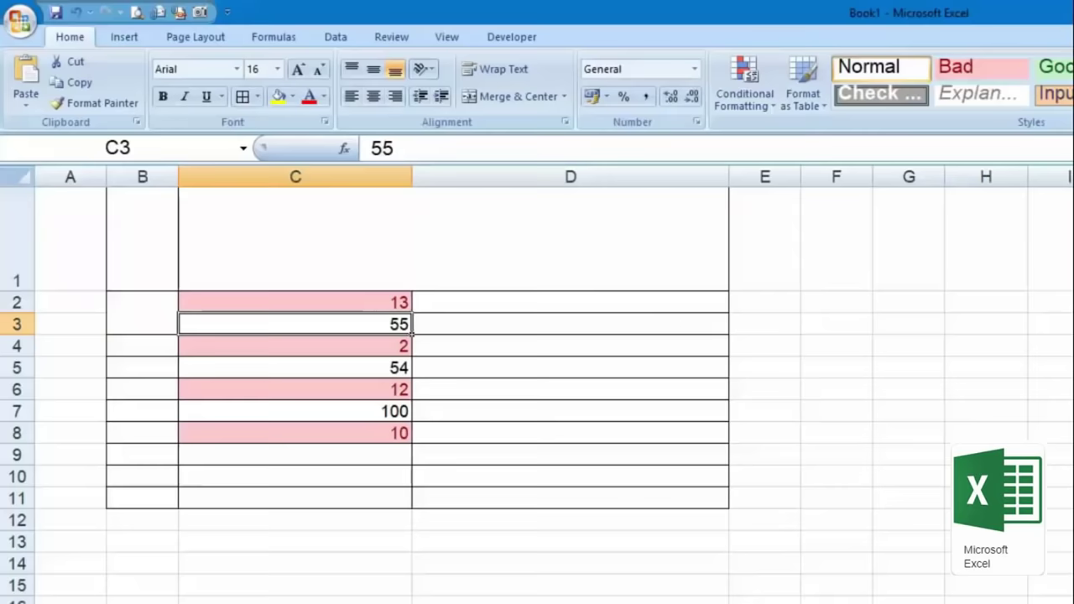
# Step: Delete columns B through D
pyautogui.moveTo(143, 165)
pyautogui.mouseDown()
pyautogui.moveTo(887, 149)
pyautogui.moveTo(655, 163)
pyautogui.mouseUp()
pyautogui.rightClick(667, 179)
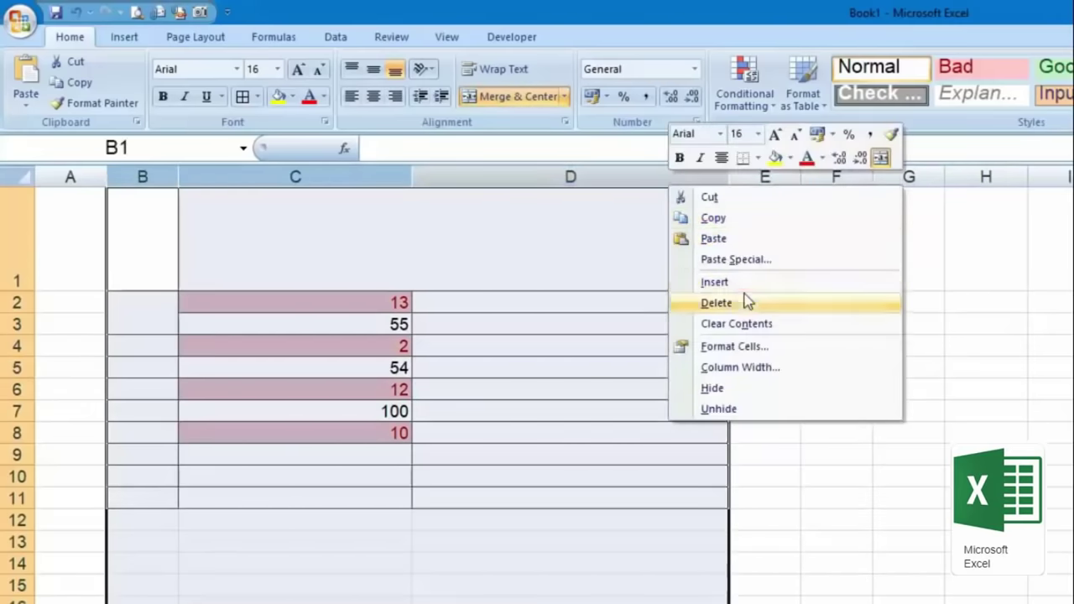
pyautogui.click(744, 299)
pyautogui.click(124, 309)
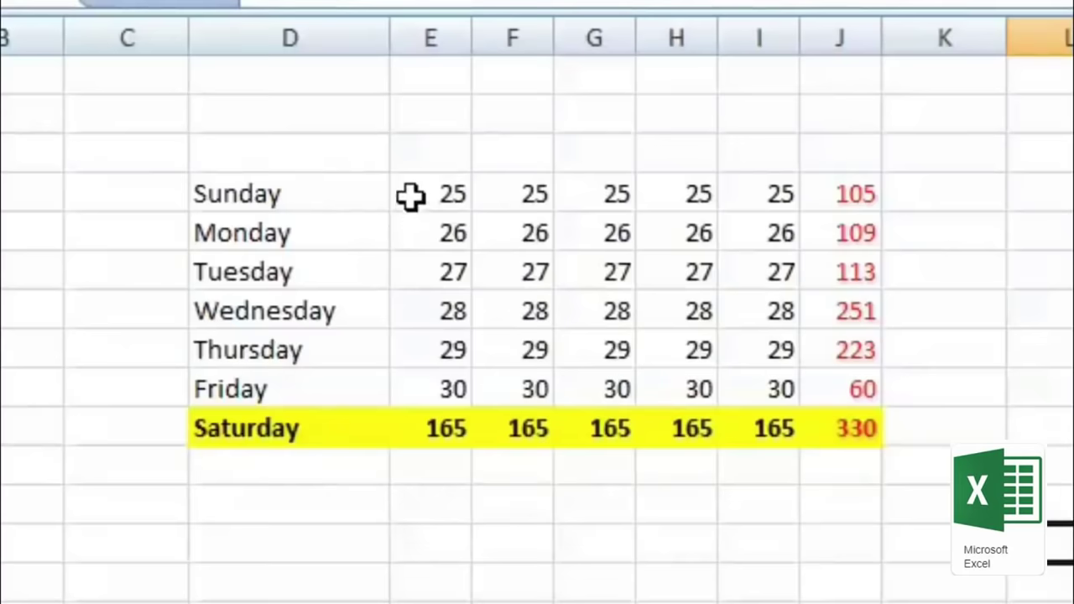
# Step: Apply All Borders to the Sunday–Saturday table in columns D:J
pyautogui.click(837, 189)
pyautogui.click(843, 233)
pyautogui.click(856, 386)
pyautogui.click(726, 436)
pyautogui.click(512, 432)
pyautogui.click(343, 437)
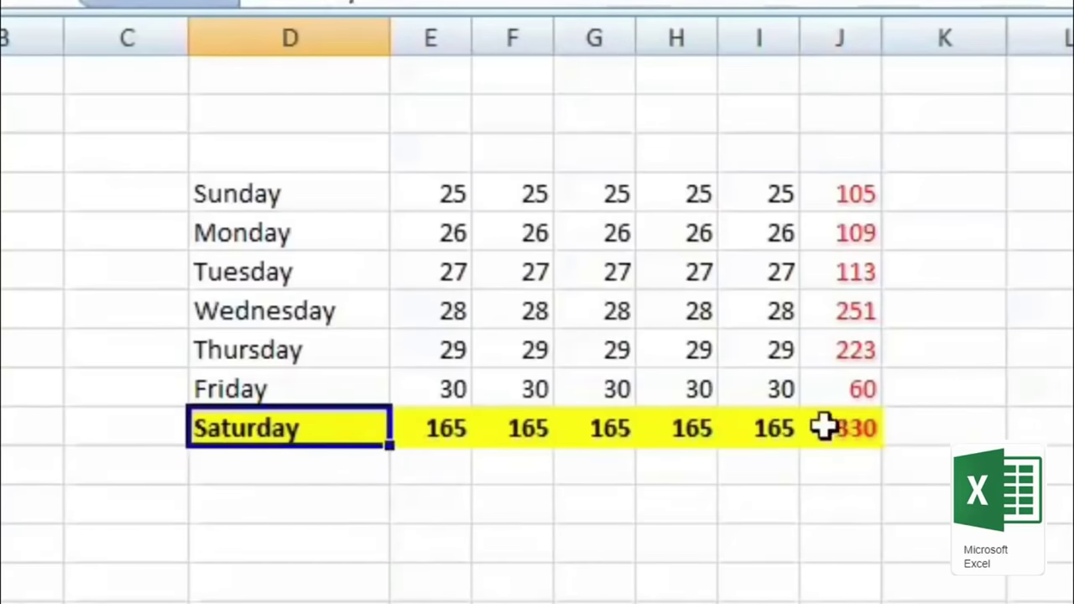
pyautogui.moveTo(216, 187); pyautogui.dragTo(844, 442)
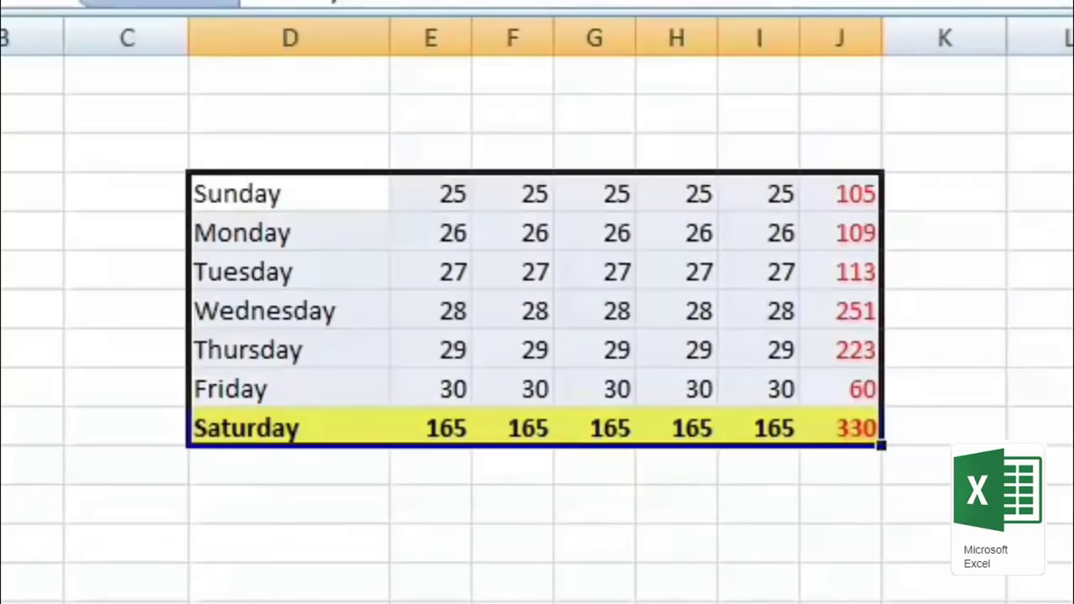
pyautogui.click(268, 2)
pyautogui.click(363, 196)
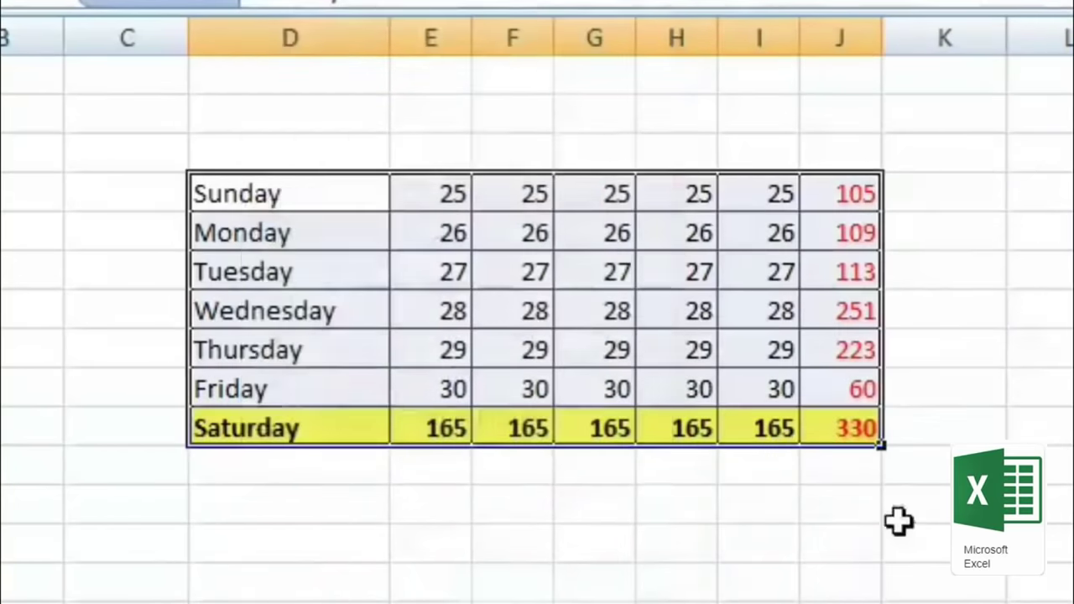
pyautogui.click(898, 516)
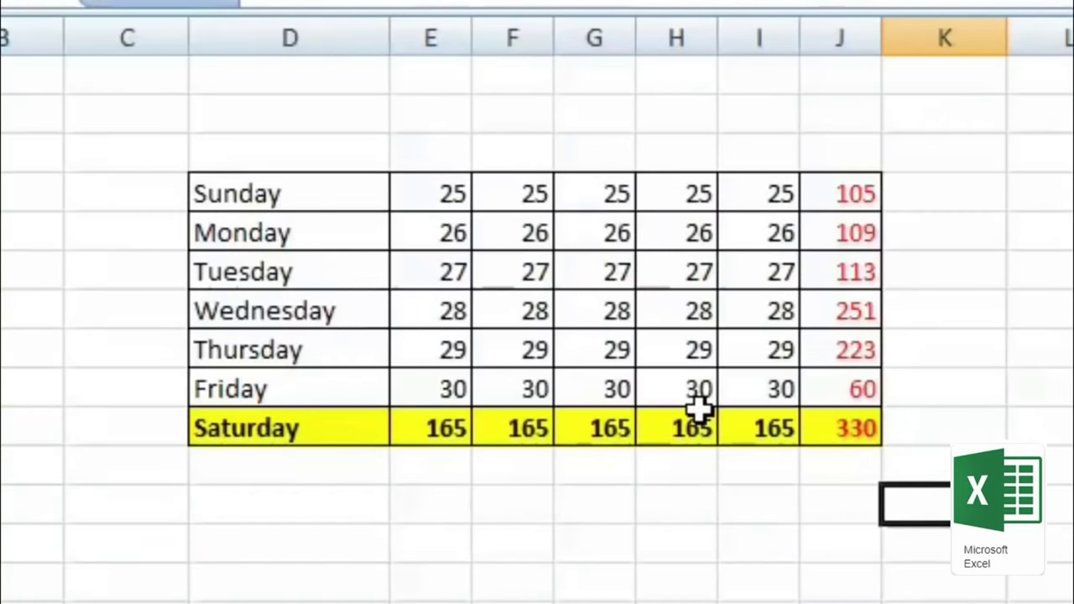
pyautogui.moveTo(252, 191); pyautogui.dragTo(827, 429)
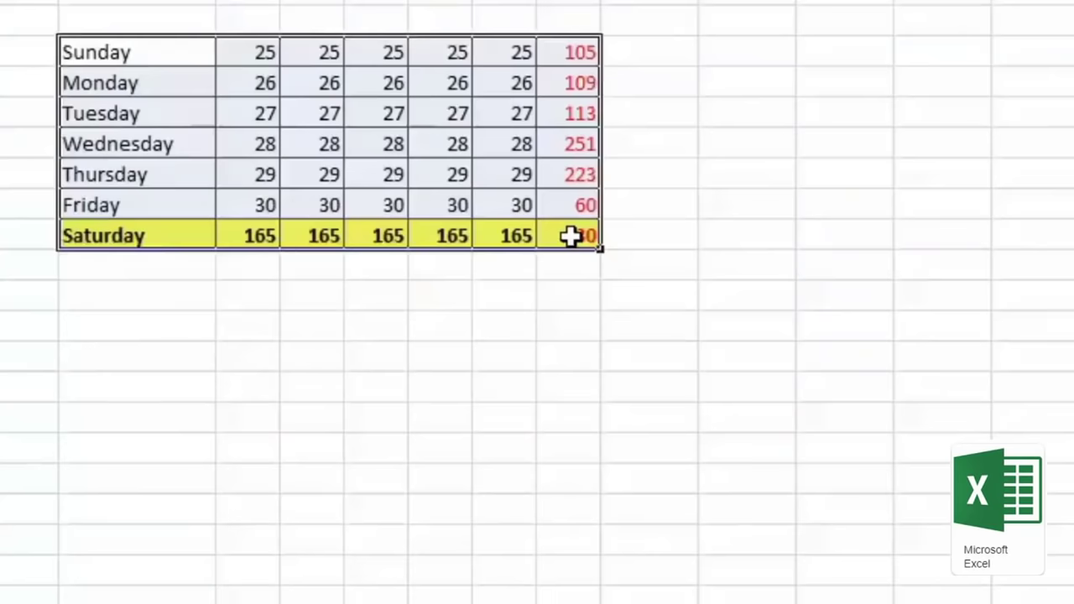
# Step: Copy the day table into the empty rows below it and check the copy's totals
pyautogui.hotkey('ctrl', 'c')
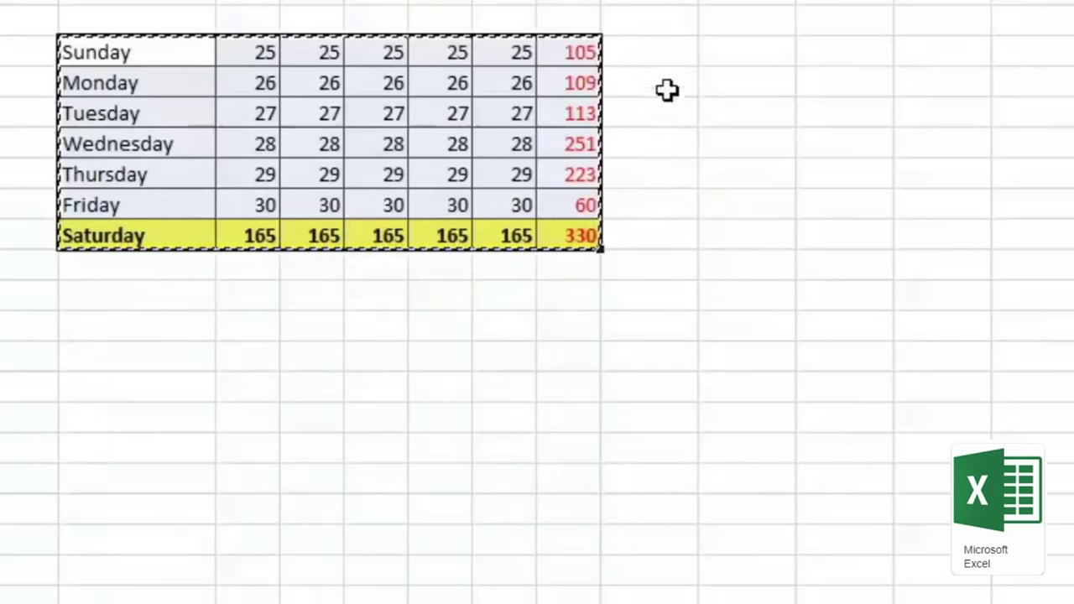
pyautogui.rightClick(89, 324)
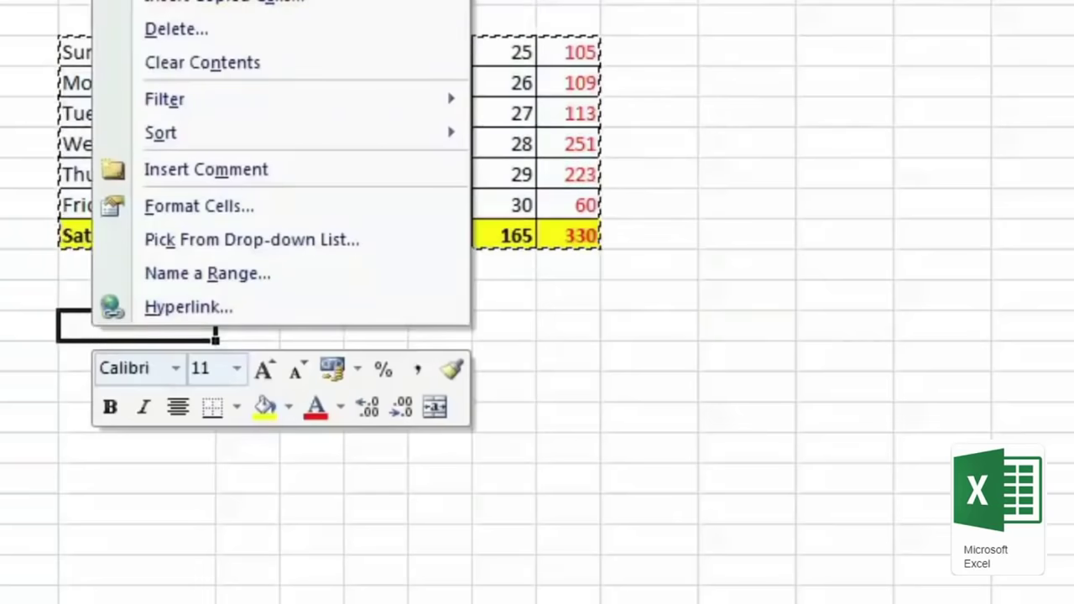
pyautogui.hotkey('ctrl', 'v')
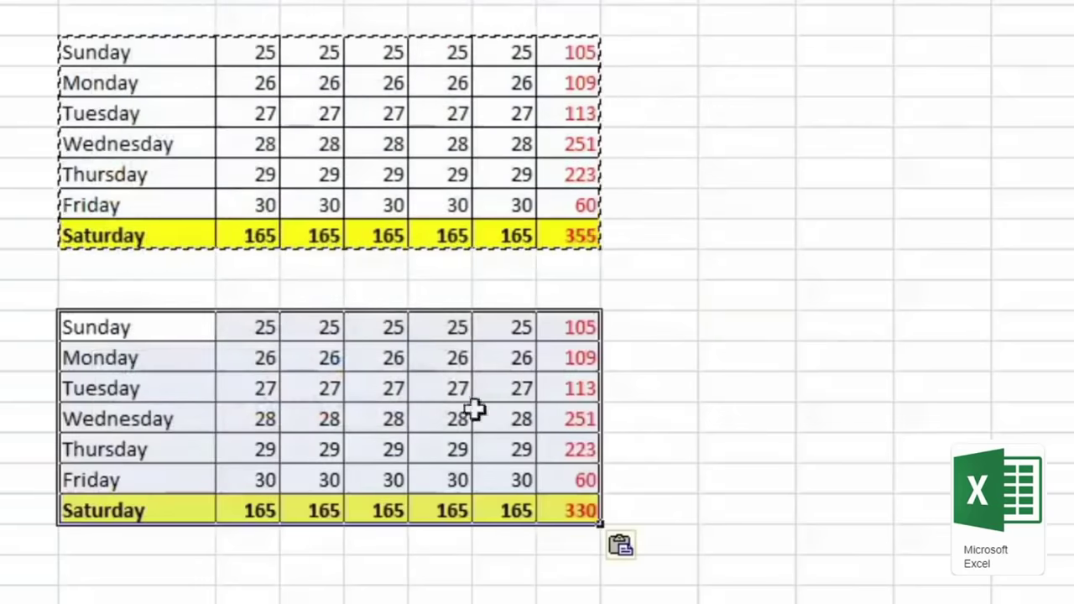
pyautogui.click(591, 323)
pyautogui.click(592, 352)
pyautogui.click(608, 390)
pyautogui.click(575, 482)
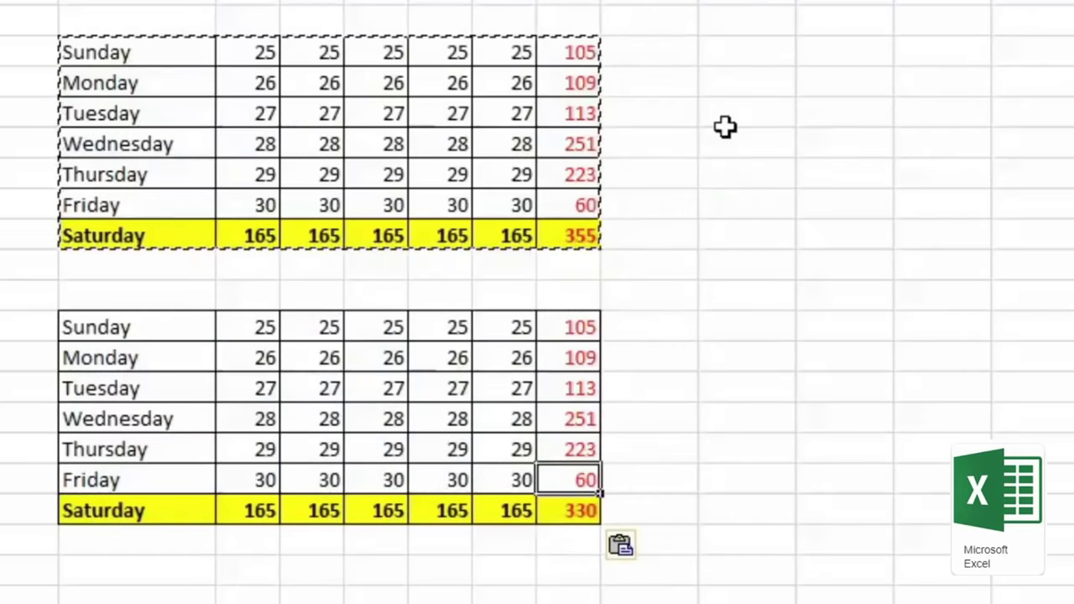
pyautogui.click(760, 82)
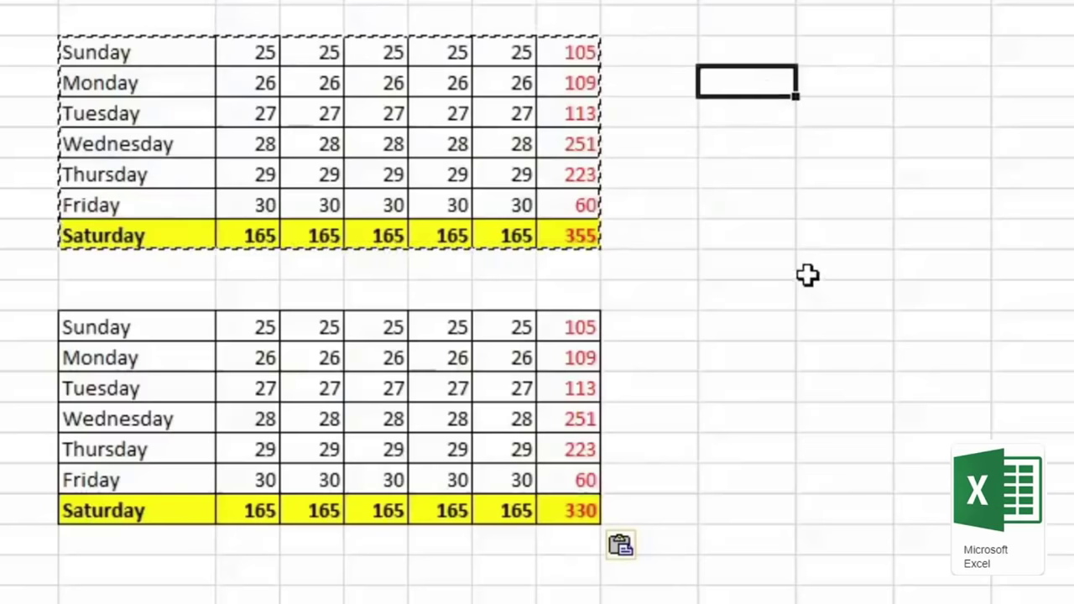
pyautogui.click(937, 166)
pyautogui.click(156, 54)
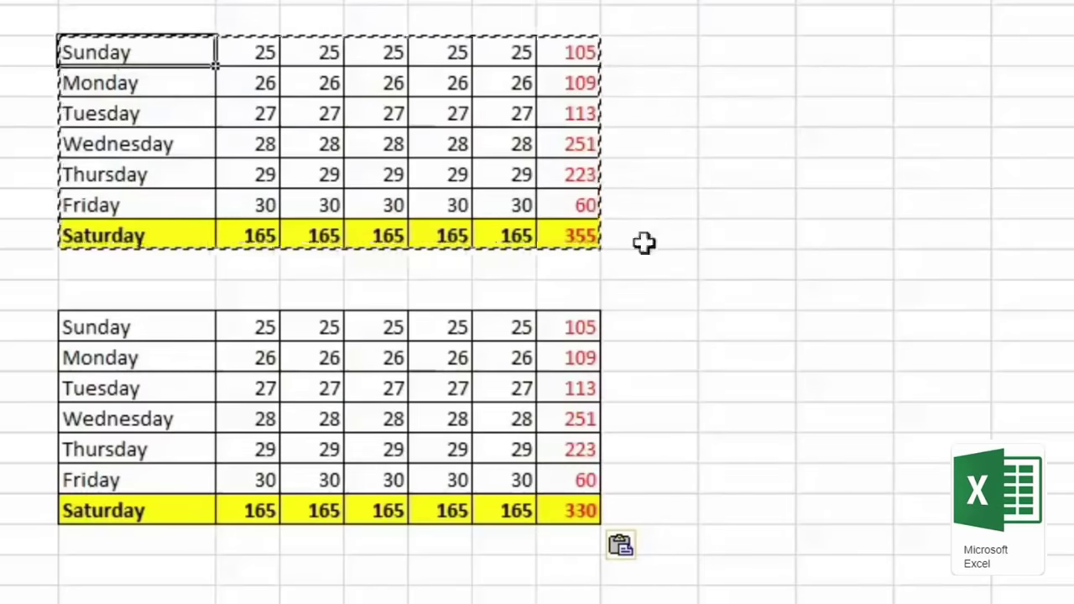
# Step: Paste Special the day table's formulas into columns L–R
pyautogui.rightClick(771, 49)
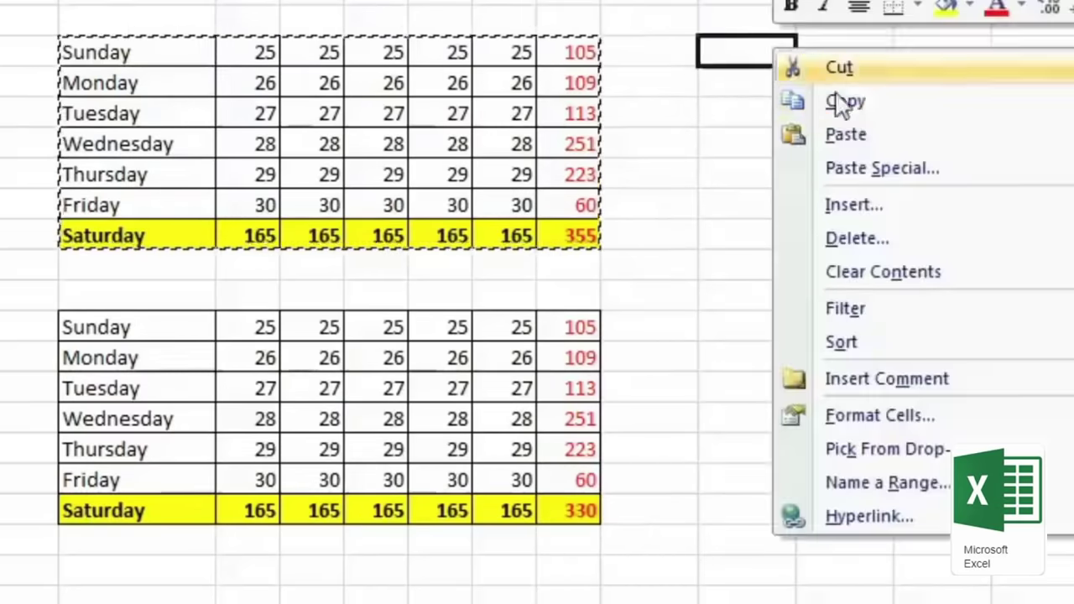
pyautogui.click(954, 173)
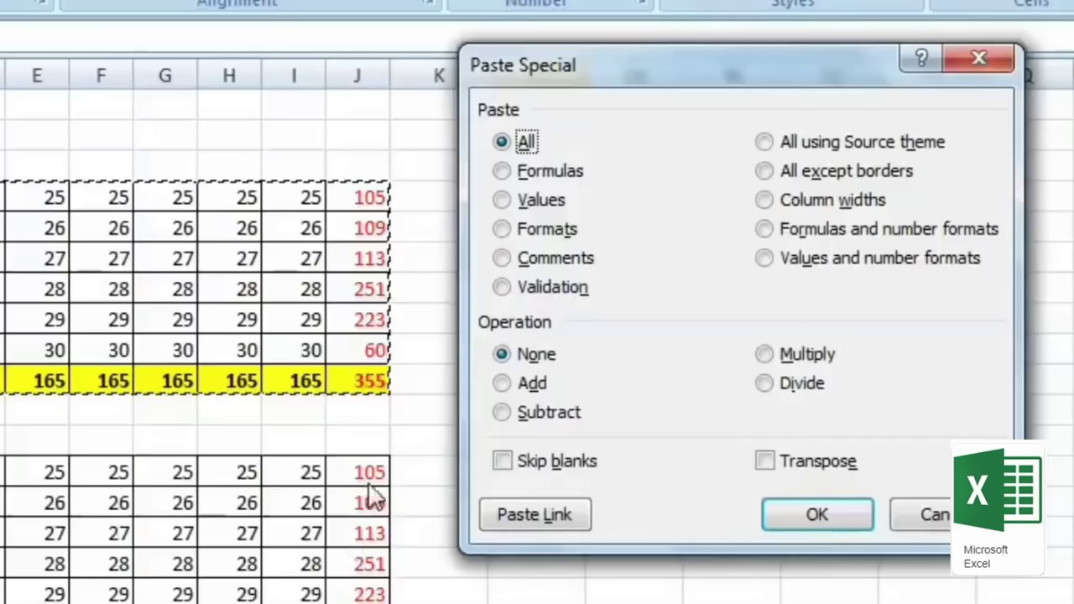
pyautogui.moveTo(588, 65); pyautogui.dragTo(508, 55)
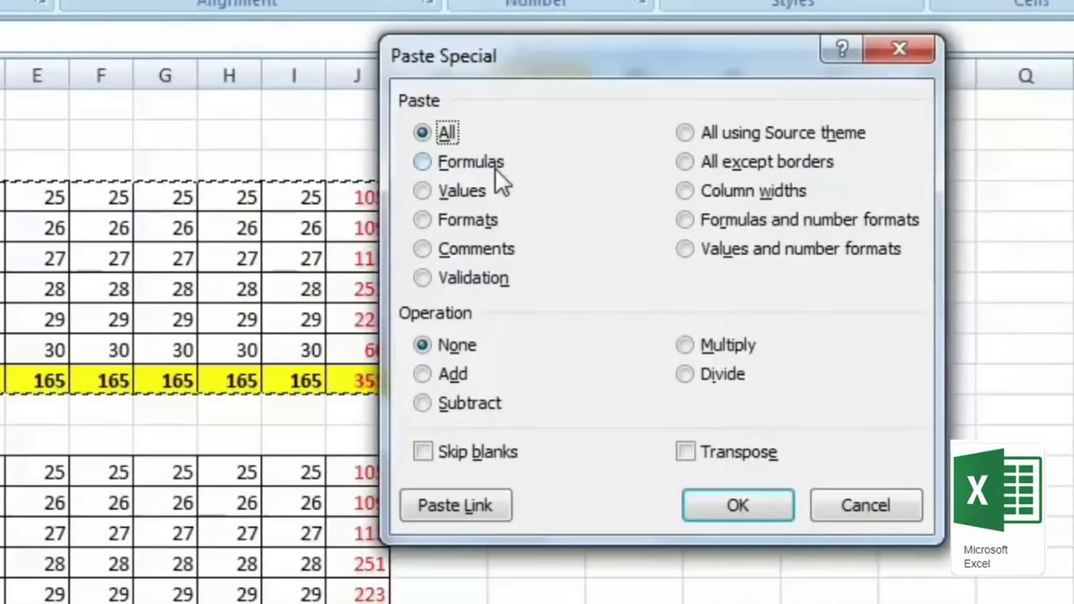
pyautogui.moveTo(546, 71); pyautogui.dragTo(766, 309)
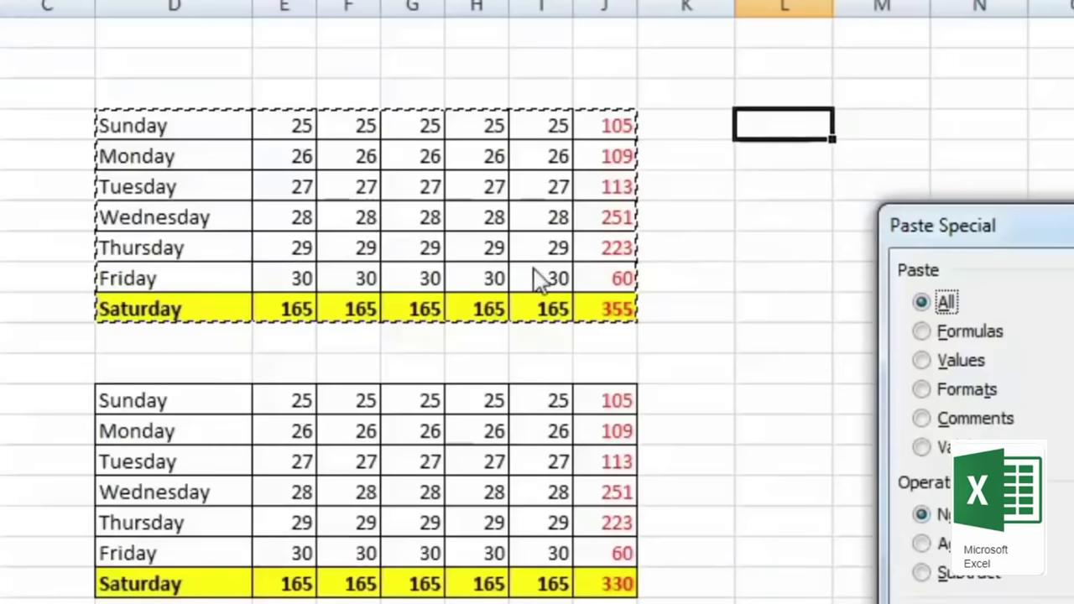
pyautogui.click(922, 332)
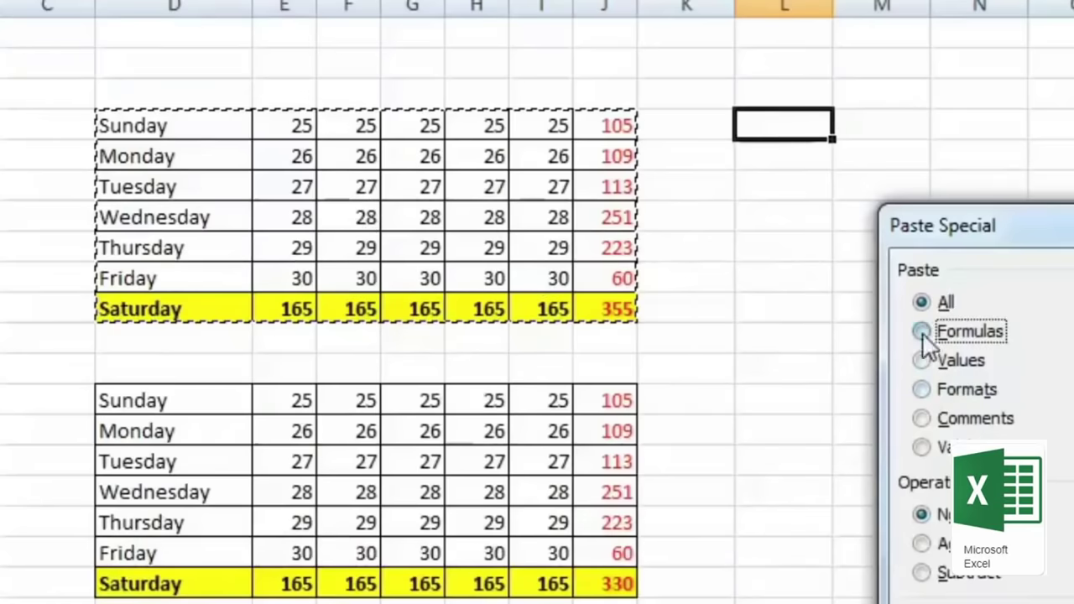
pyautogui.press('Return')
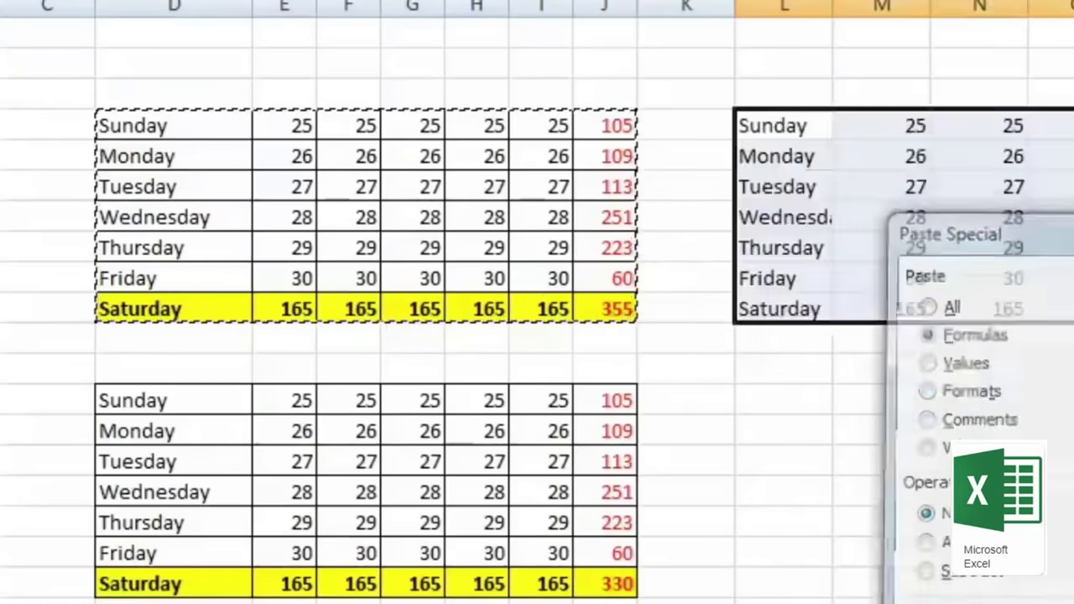
# Step: Check the labels, sum formulas and column R totals in the new L–R copy
pyautogui.click(806, 160)
pyautogui.click(827, 307)
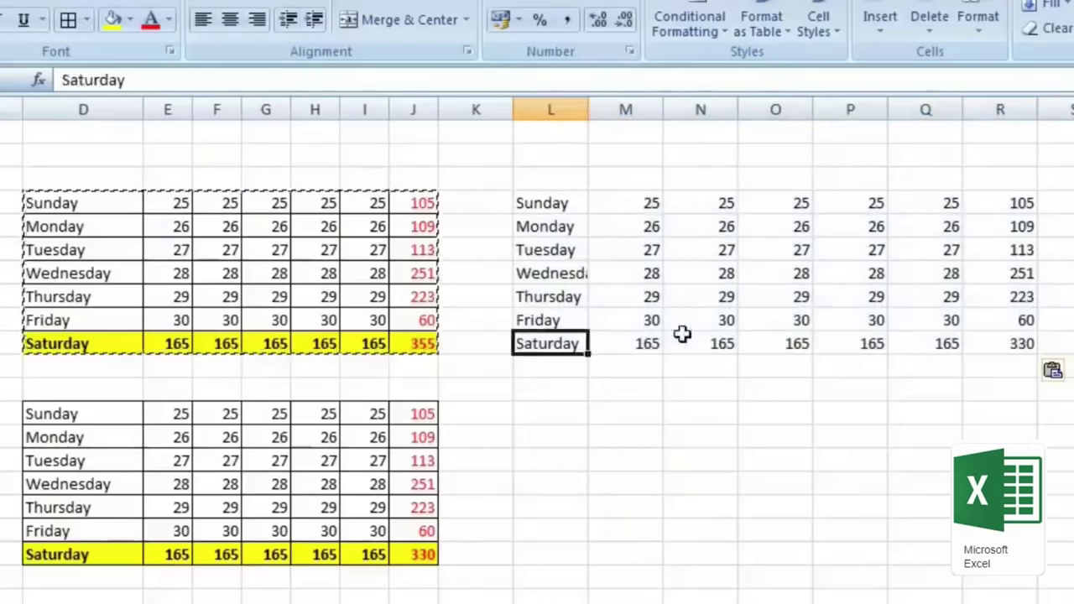
pyautogui.click(682, 340)
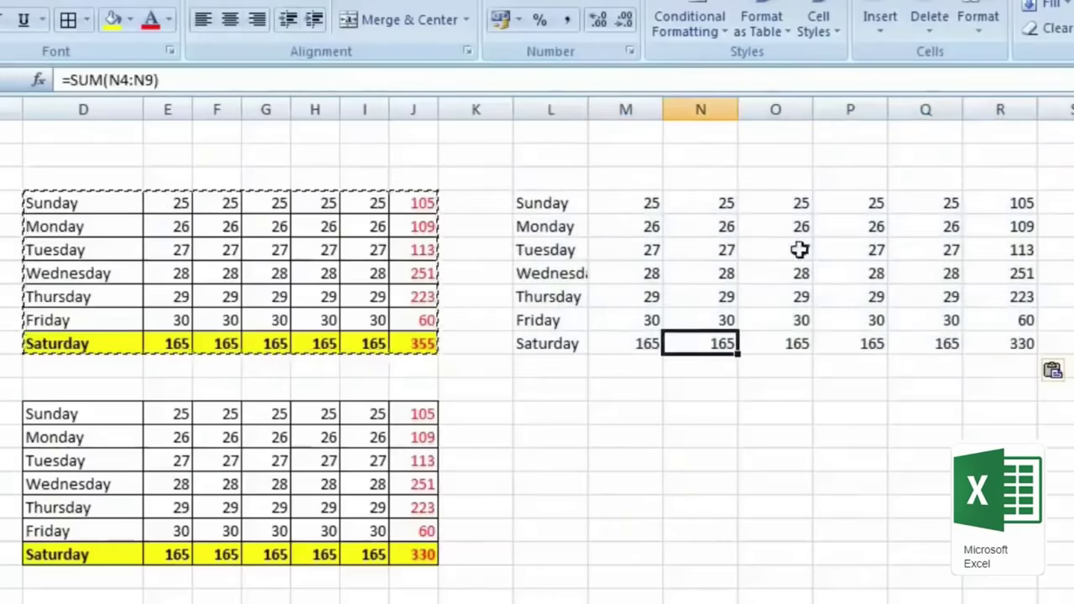
pyautogui.click(948, 229)
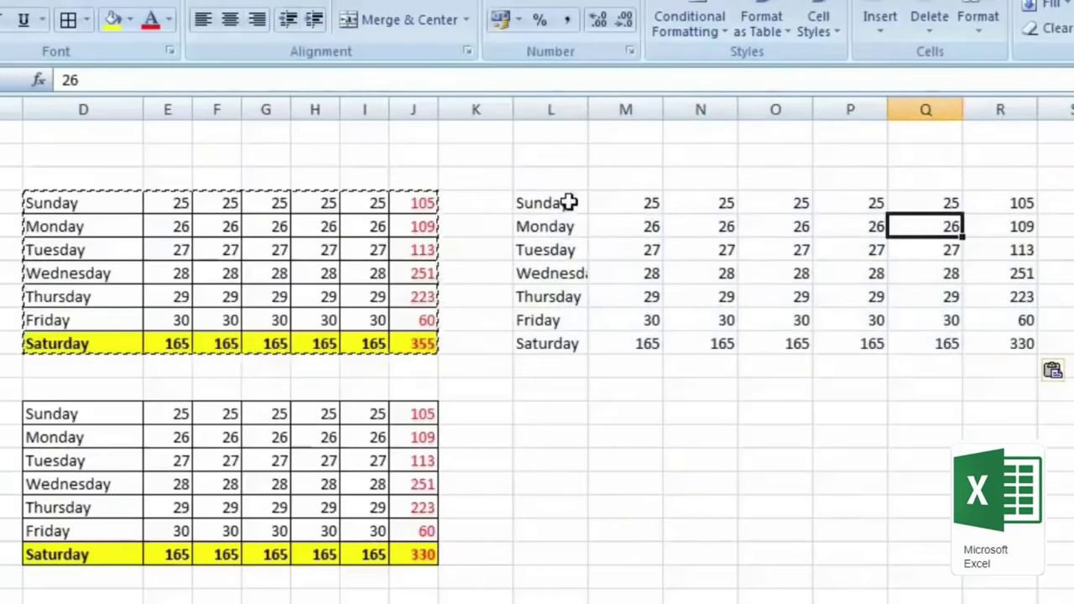
pyautogui.click(1033, 344)
pyautogui.click(1015, 297)
pyautogui.click(1015, 250)
pyautogui.click(1004, 203)
pyautogui.click(978, 321)
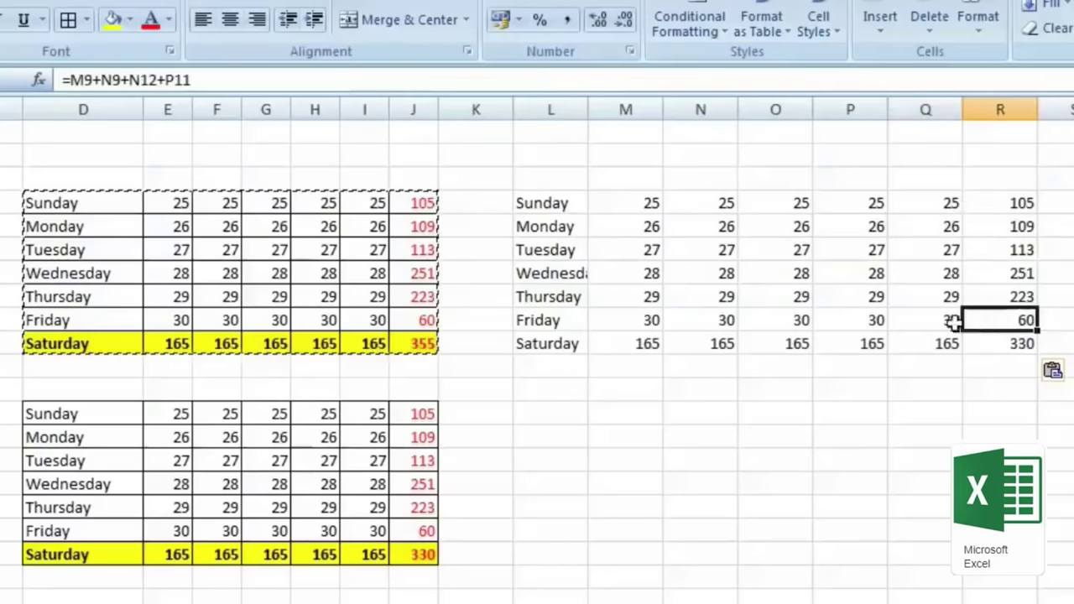
pyautogui.click(823, 343)
pyautogui.click(764, 342)
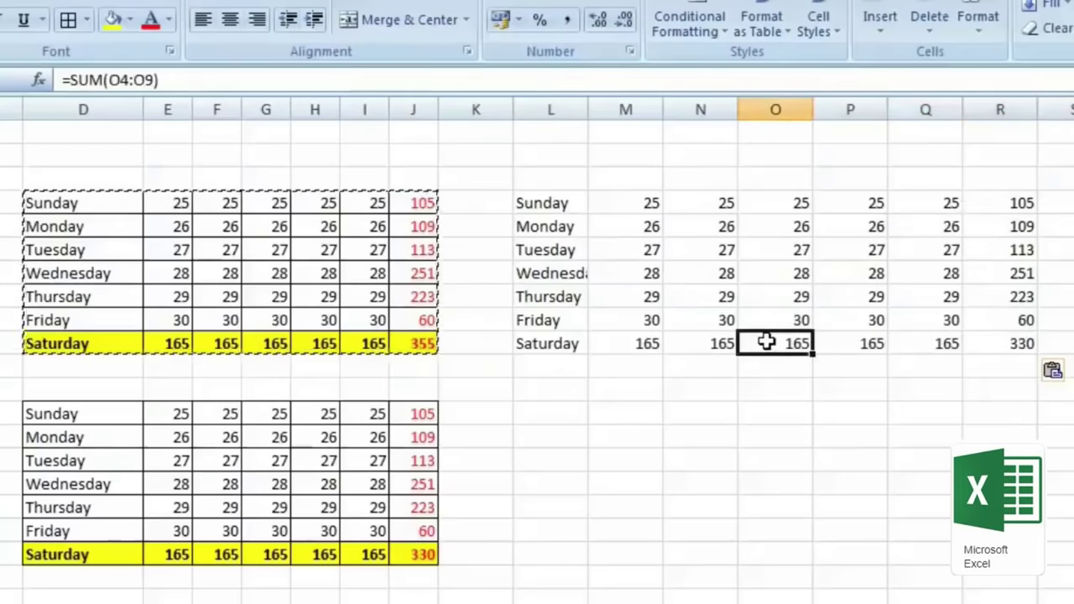
# Step: Reopen Paste Special at L11, cancel it, and select J4:J10
pyautogui.rightClick(557, 412)
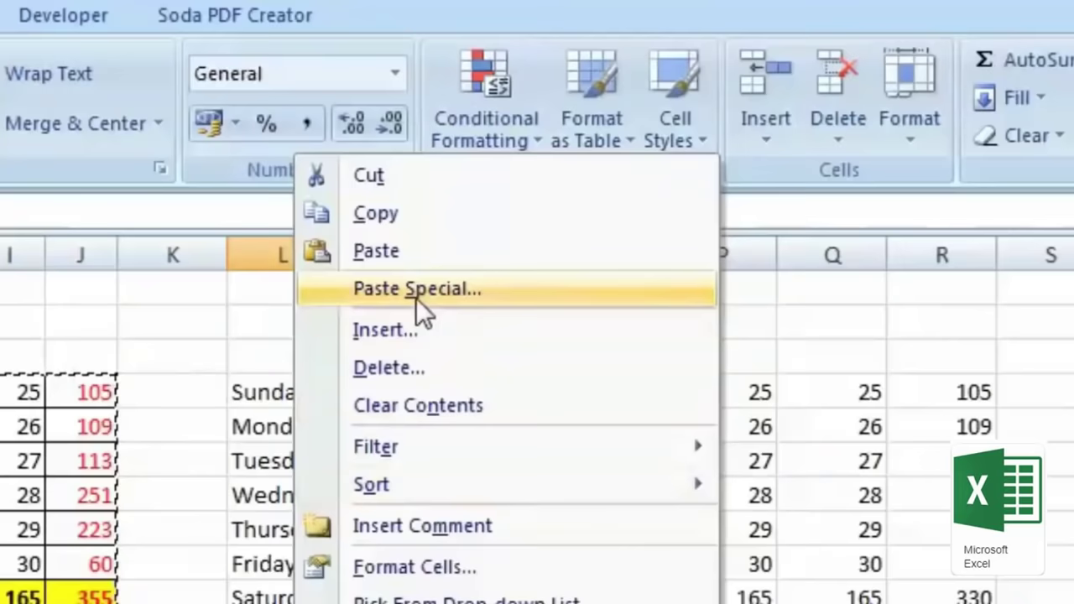
pyautogui.click(416, 296)
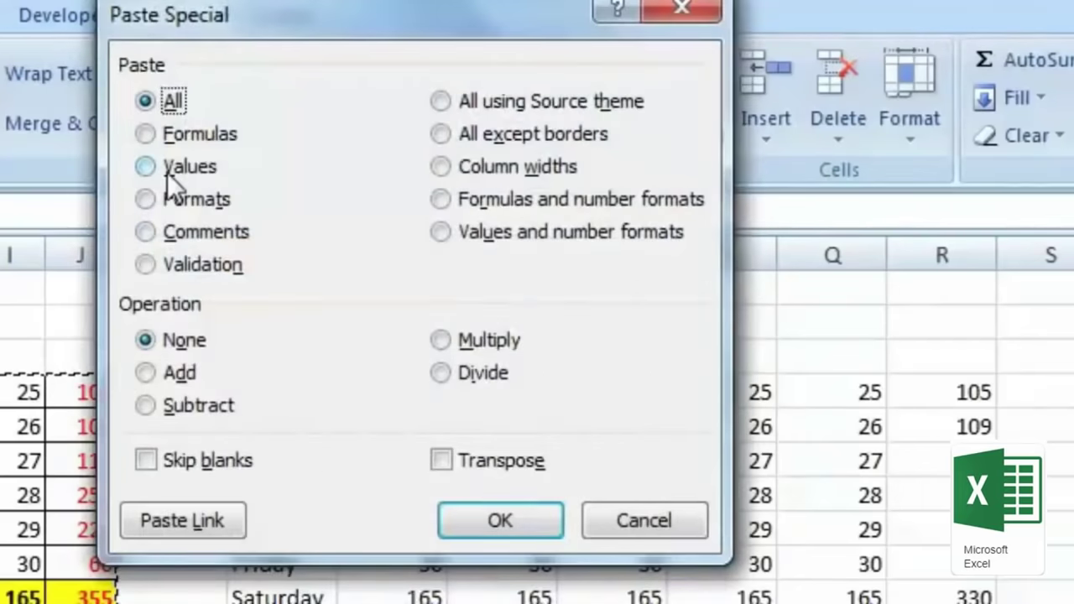
pyautogui.click(694, 535)
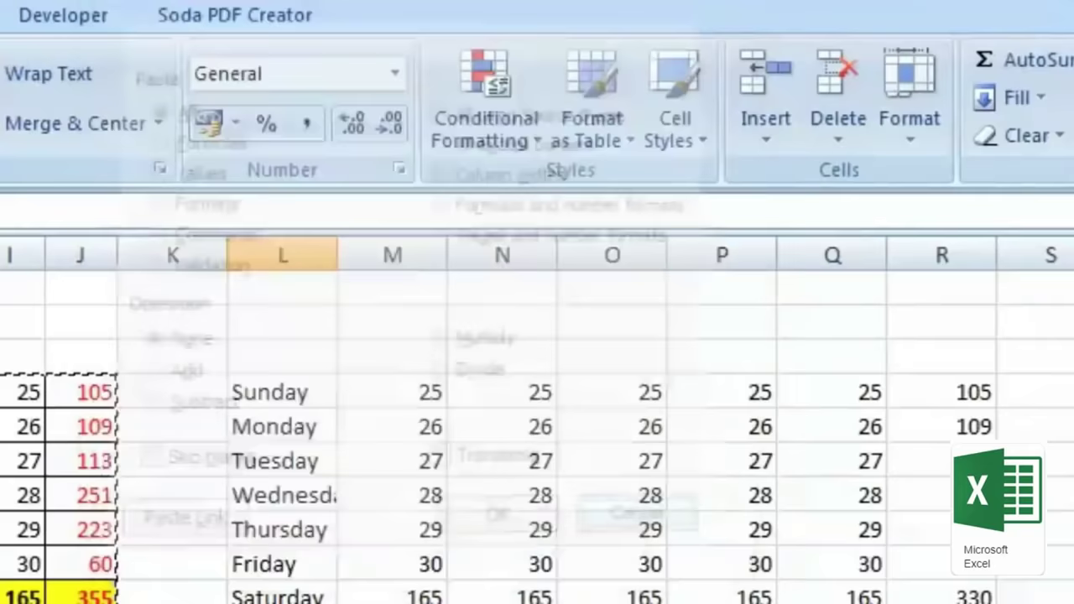
pyautogui.moveTo(82, 382); pyautogui.dragTo(64, 598)
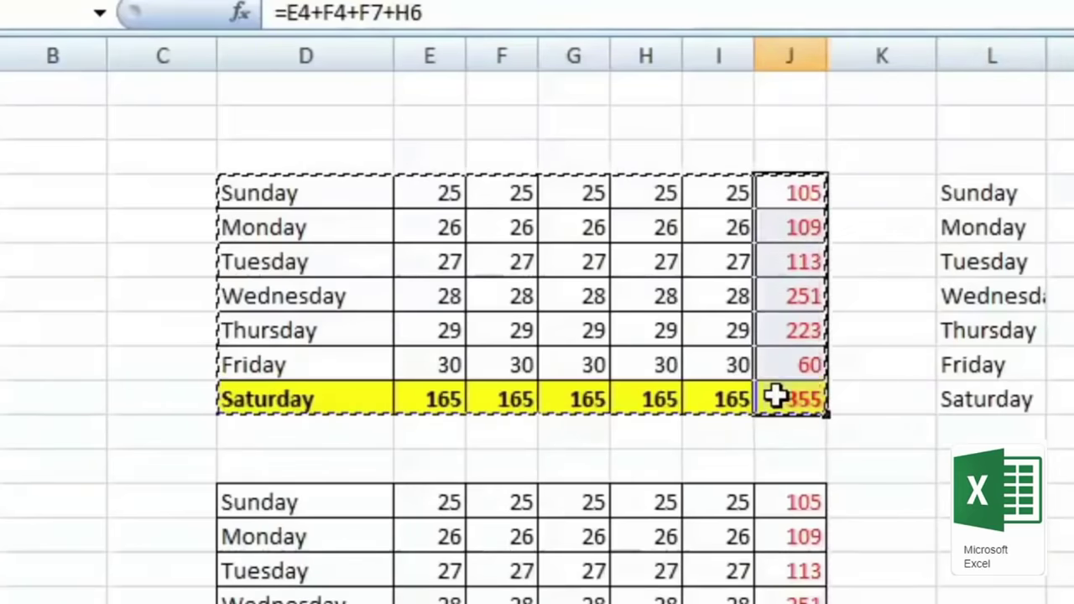
pyautogui.click(796, 194)
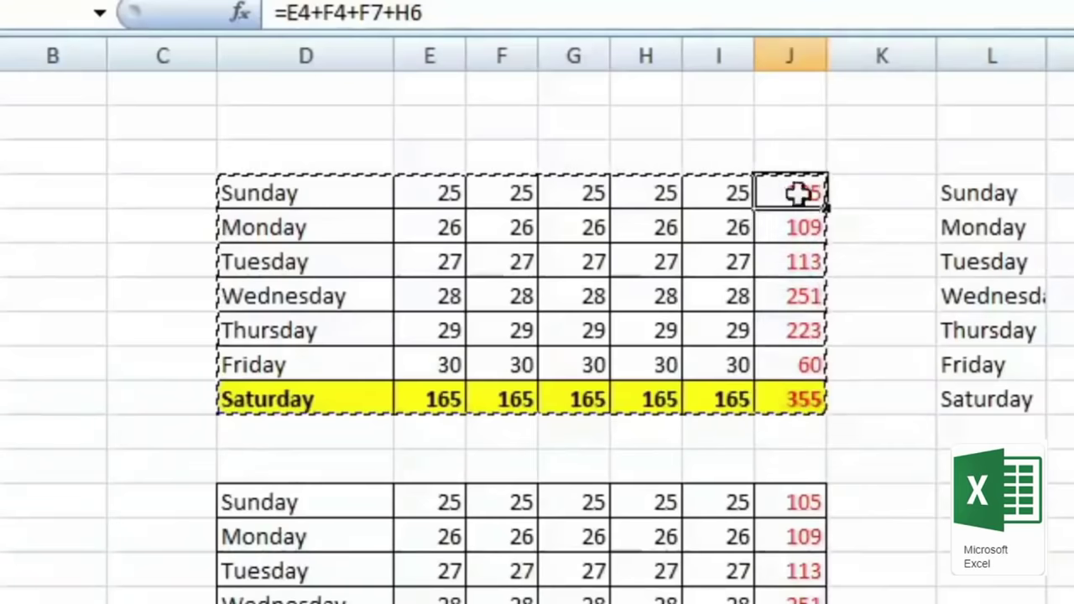
pyautogui.click(360, 13)
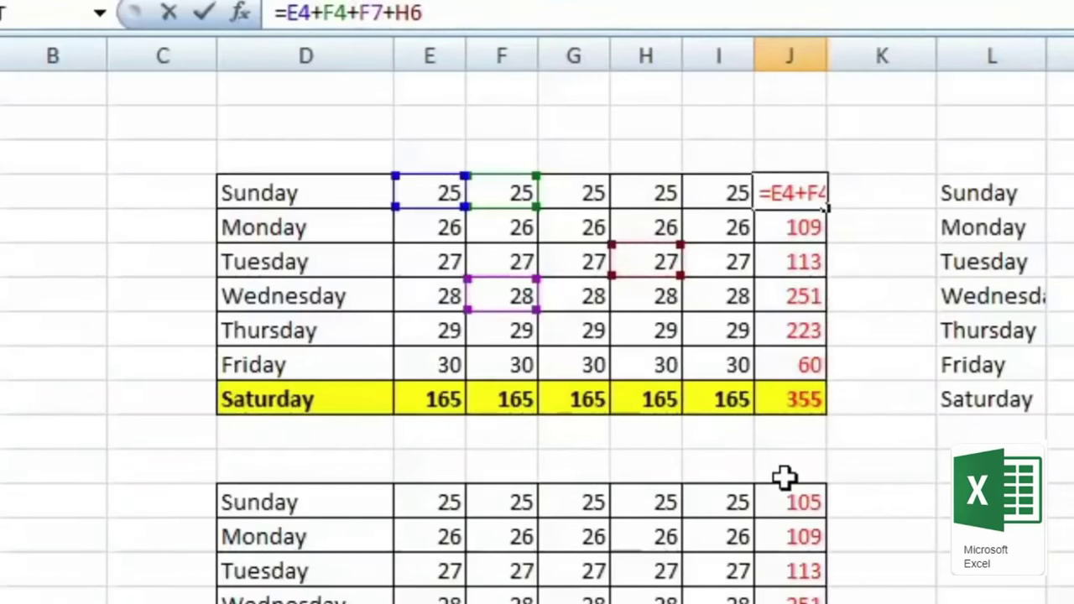
pyautogui.hotkey('ctrl', 'Return')
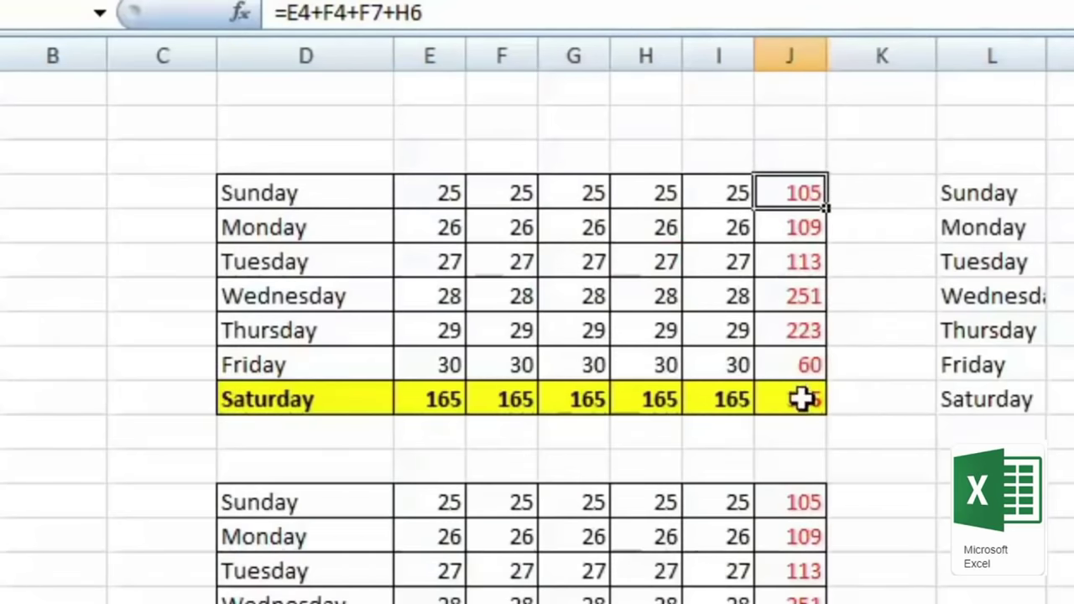
pyautogui.moveTo(794, 193); pyautogui.dragTo(792, 378)
pyautogui.rightClick(792, 290)
pyautogui.click(844, 356)
pyautogui.rightClick(881, 375)
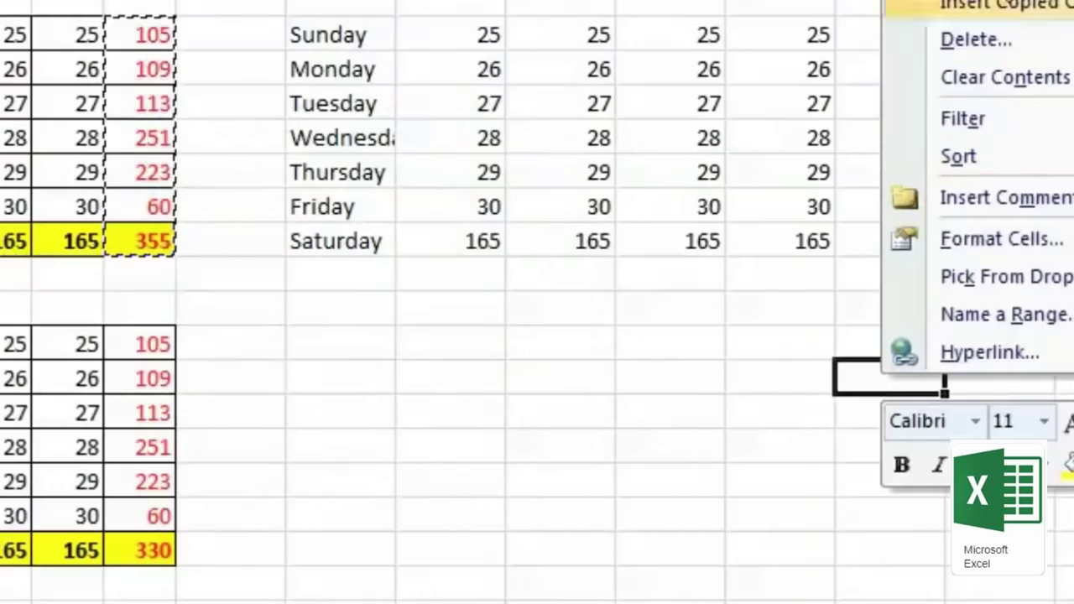
pyautogui.click(974, 2)
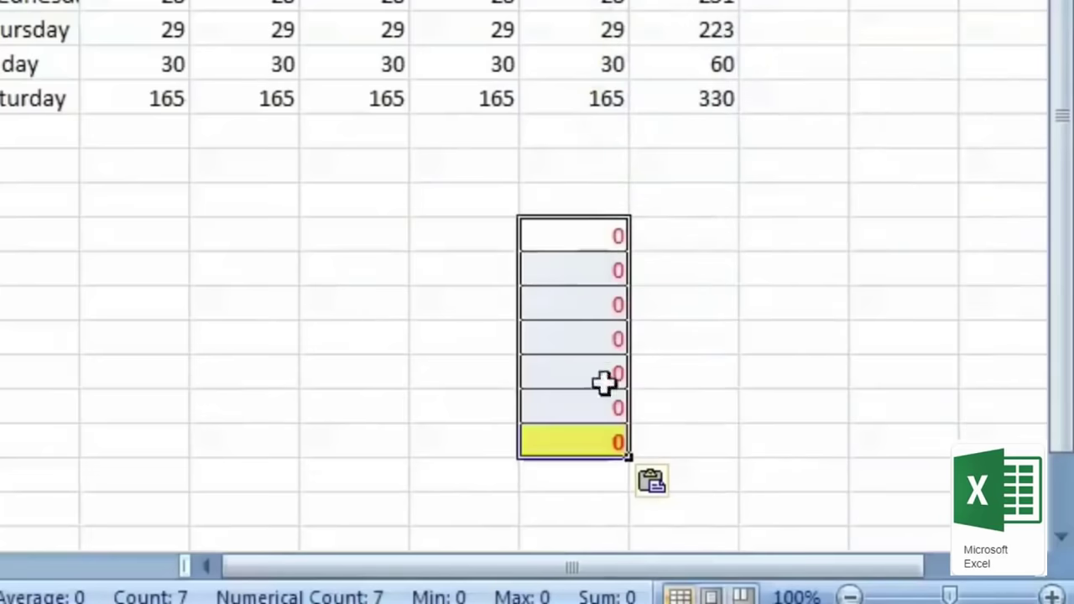
pyautogui.click(590, 244)
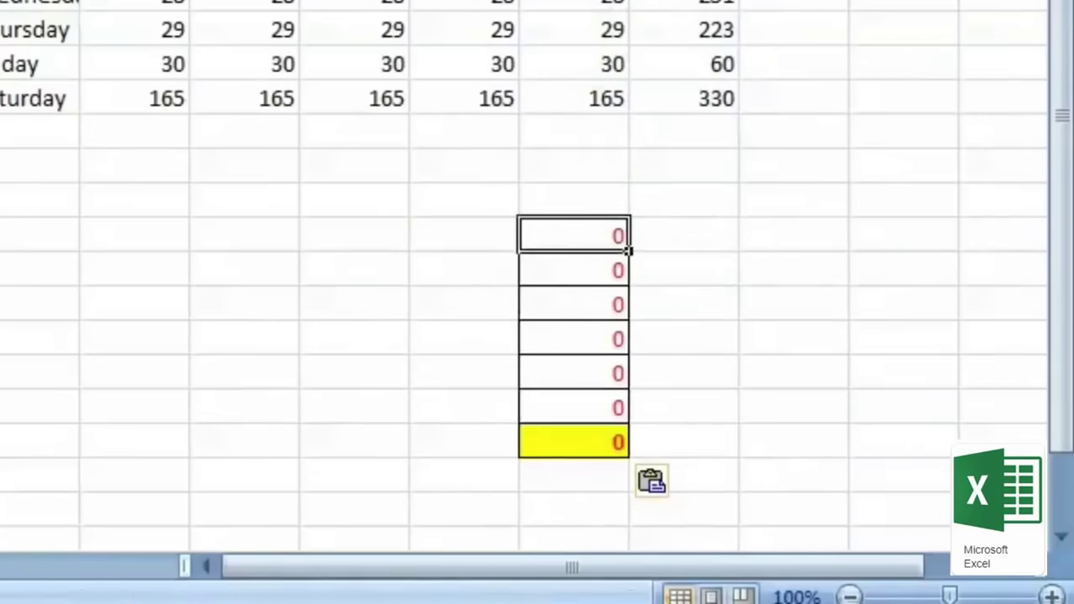
pyautogui.press('F2')
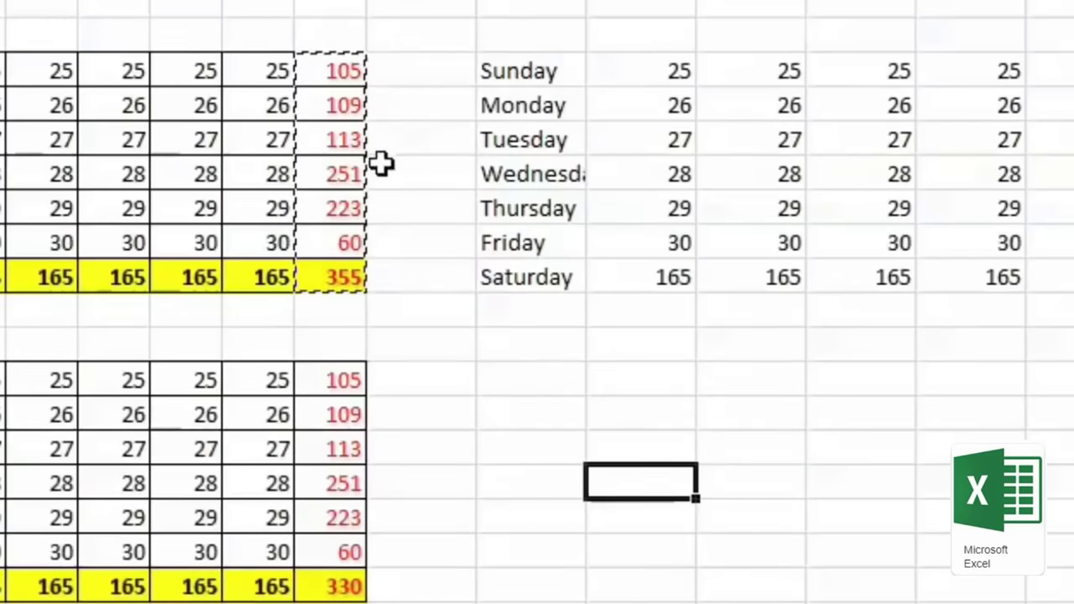
# Step: Copy the totals 105 to 355 and paste them as values into column R
pyautogui.moveTo(350, 67); pyautogui.dragTo(338, 117)
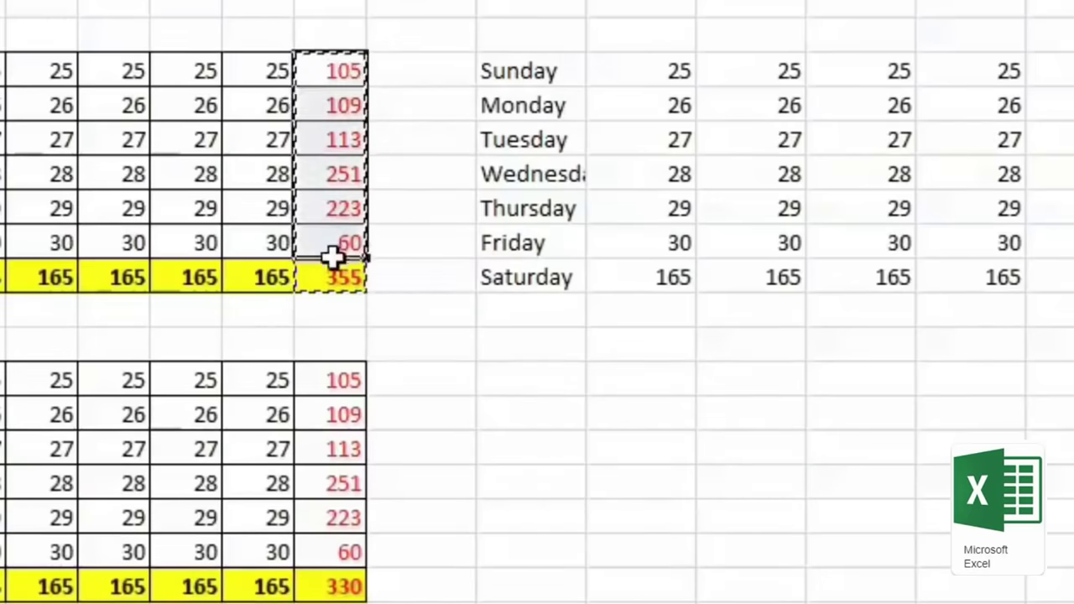
pyautogui.rightClick(324, 117)
pyautogui.click(429, 183)
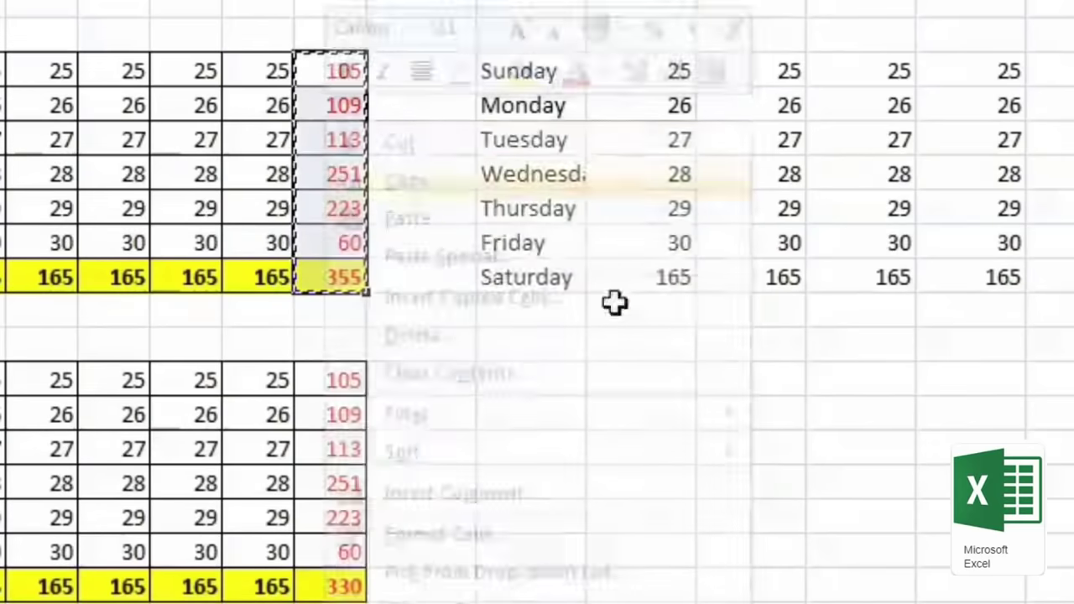
pyautogui.rightClick(869, 419)
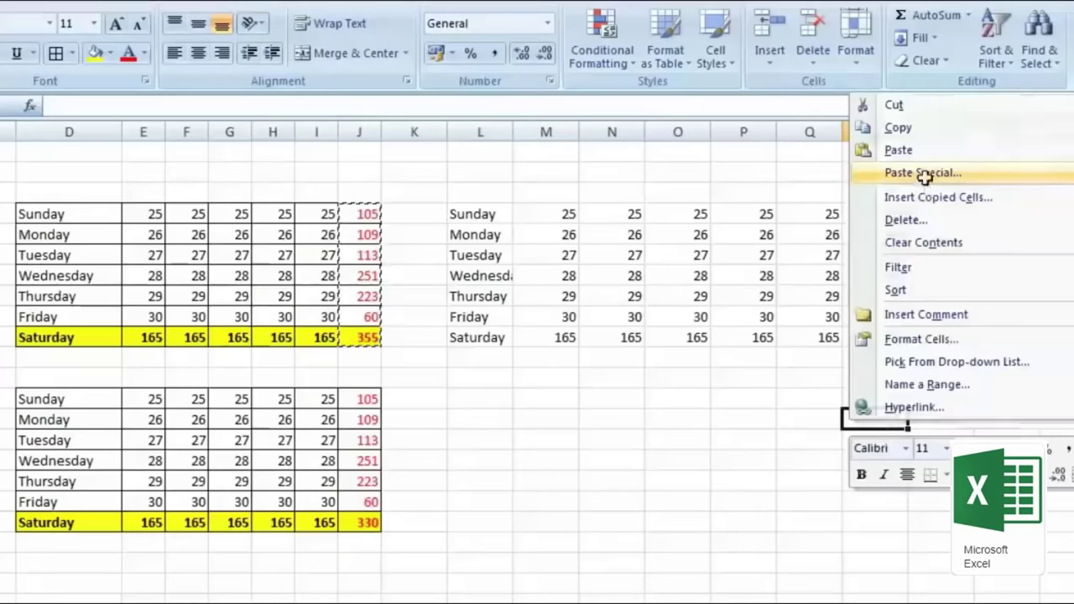
pyautogui.click(923, 176)
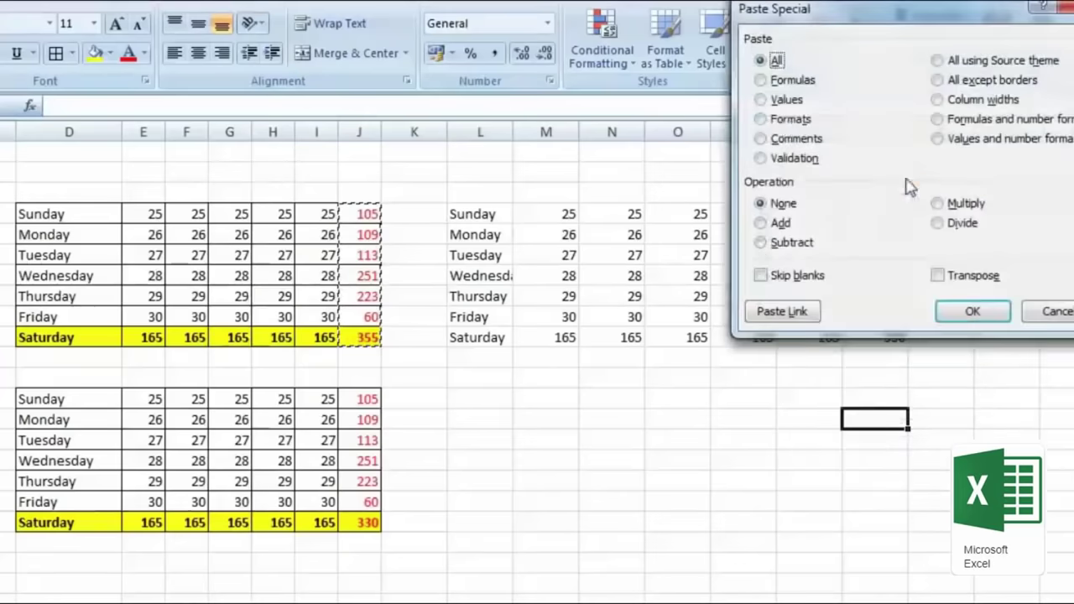
pyautogui.click(780, 100)
pyautogui.click(972, 312)
# Step: Check the pasted values in column R, then delete them
pyautogui.click(792, 441)
pyautogui.click(863, 425)
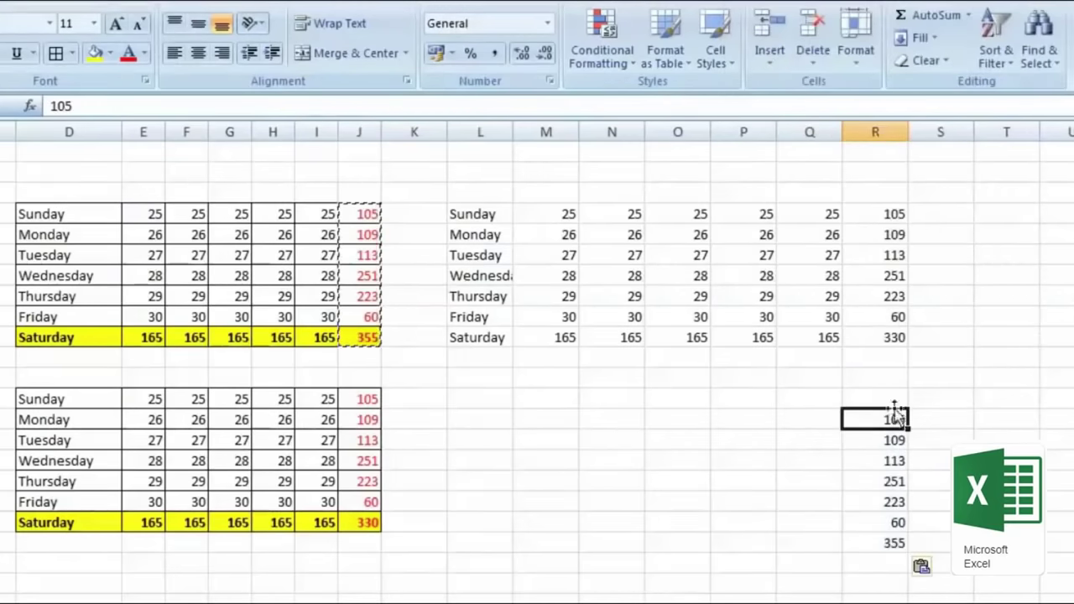
pyautogui.click(890, 501)
pyautogui.moveTo(895, 513)
pyautogui.mouseDown()
pyautogui.moveTo(875, 423)
pyautogui.moveTo(898, 563)
pyautogui.mouseUp()
pyautogui.click(495, 360)
pyautogui.press('Delete')
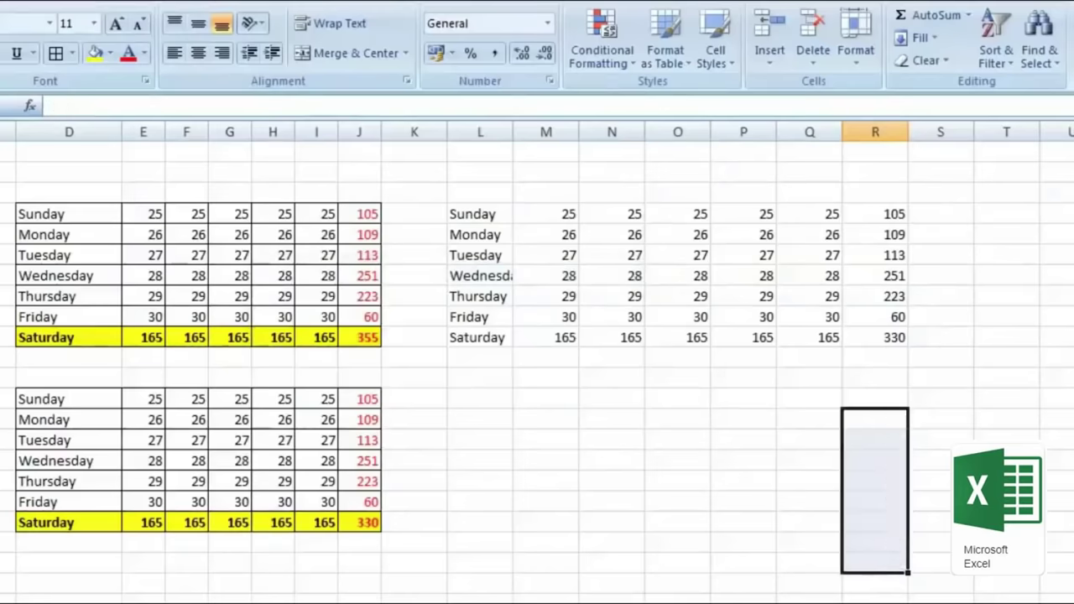
# Step: Copy the whole weekday table in columns D to J
pyautogui.moveTo(69, 215); pyautogui.dragTo(357, 336)
pyautogui.rightClick(358, 337)
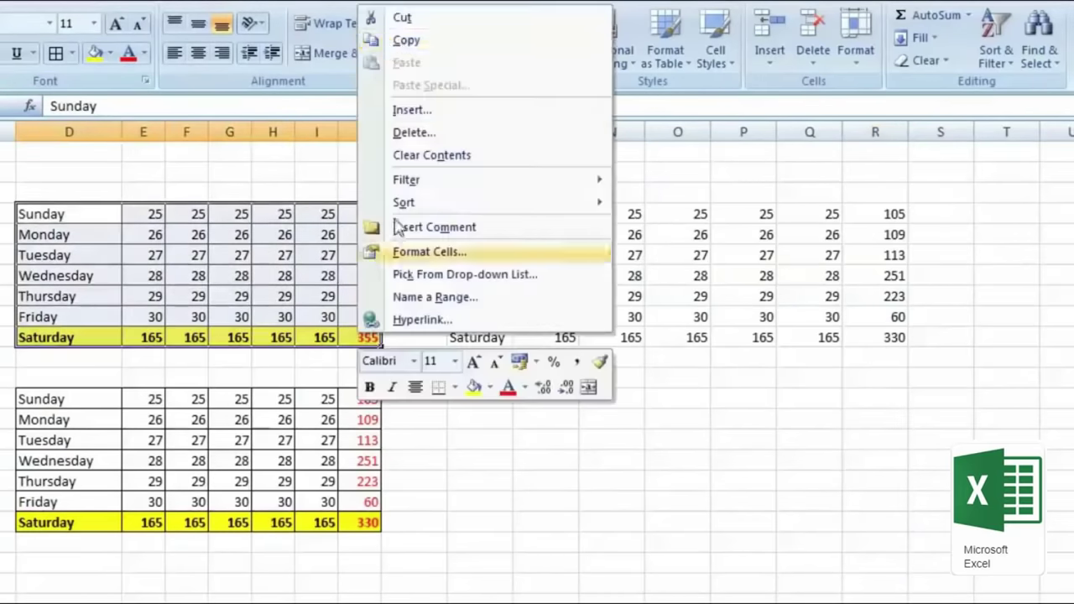
pyautogui.click(407, 42)
pyautogui.click(502, 401)
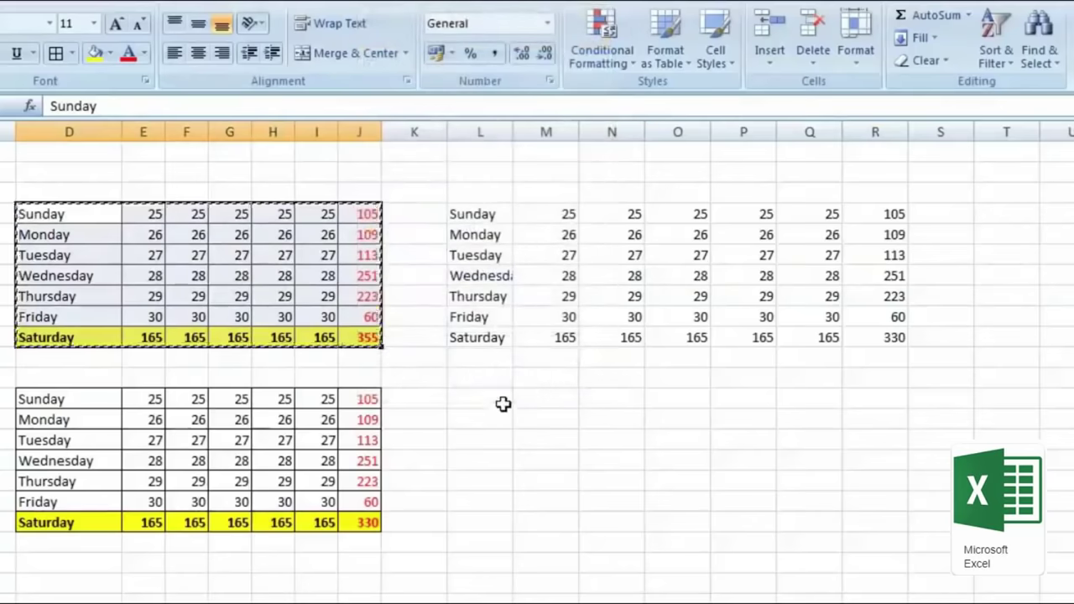
pyautogui.rightClick(505, 401)
pyautogui.click(632, 154)
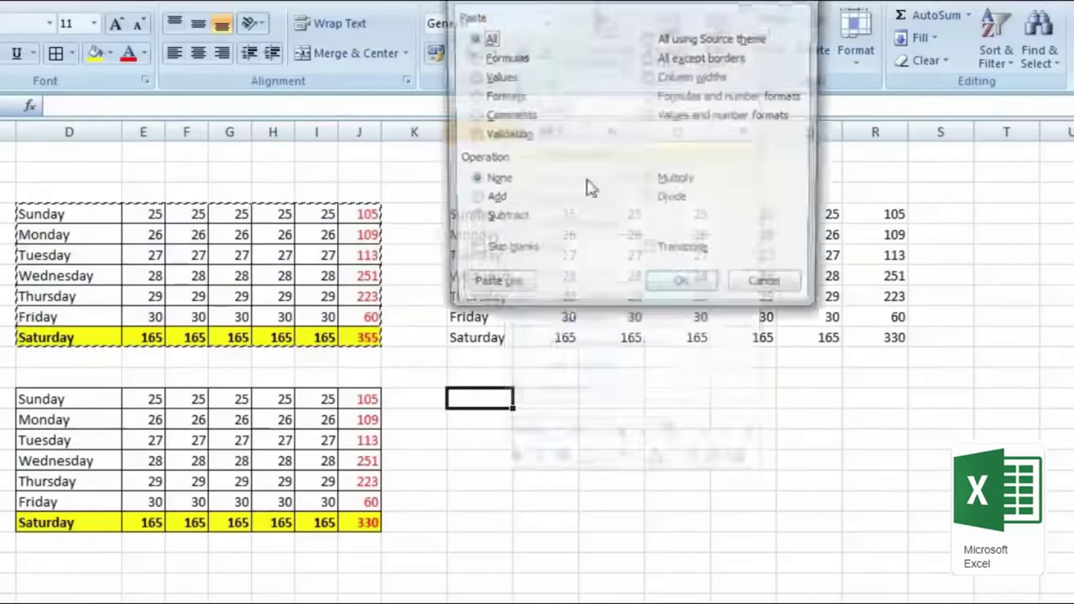
pyautogui.click(492, 77)
pyautogui.click(682, 288)
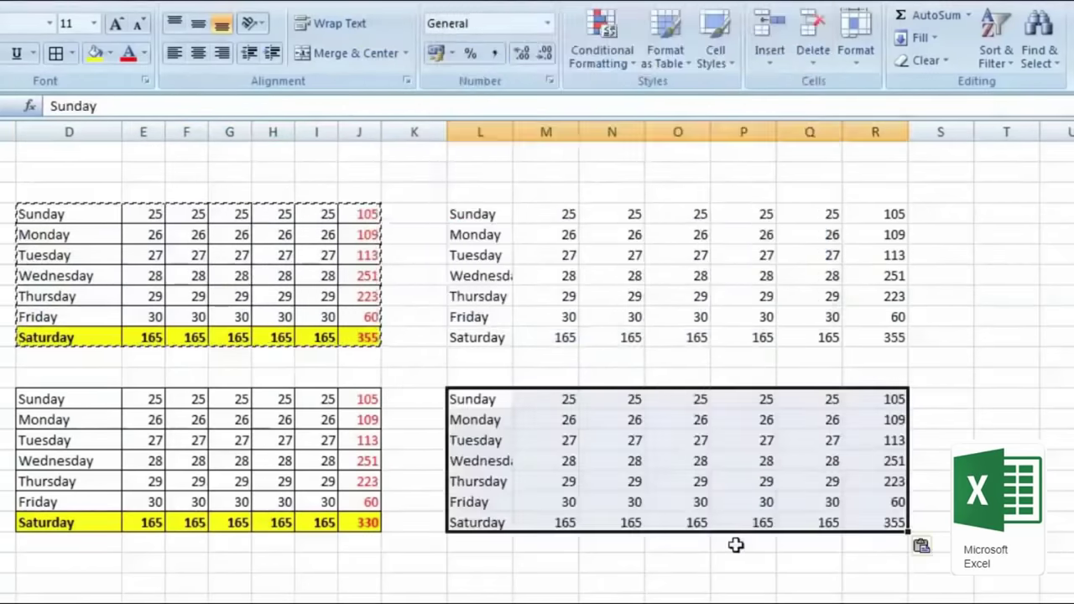
pyautogui.click(894, 418)
pyautogui.click(893, 399)
pyautogui.click(887, 461)
pyautogui.click(883, 502)
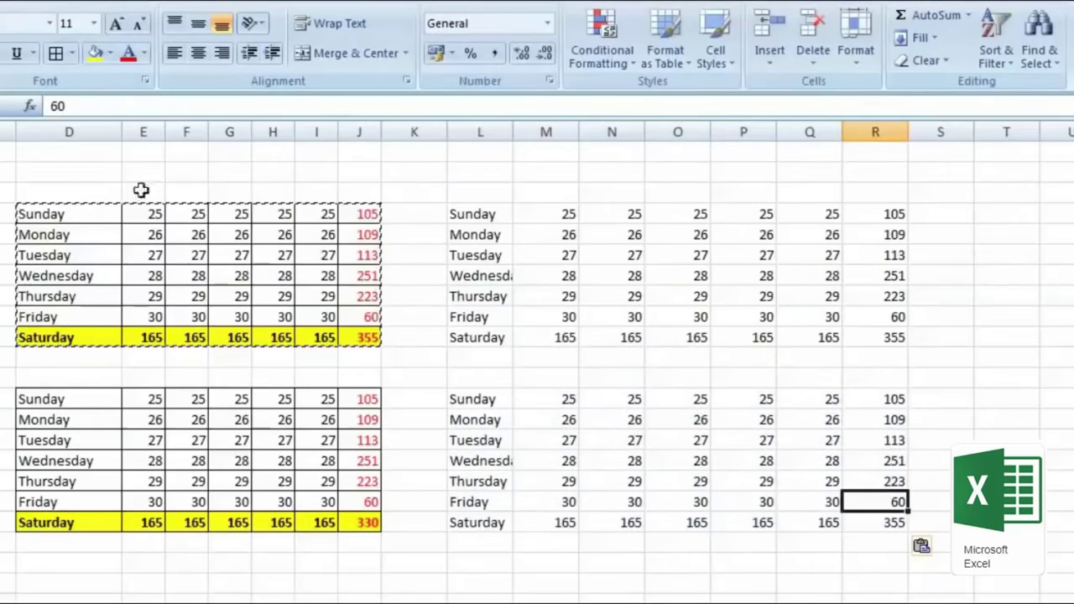
pyautogui.click(859, 522)
pyautogui.click(688, 522)
pyautogui.click(530, 522)
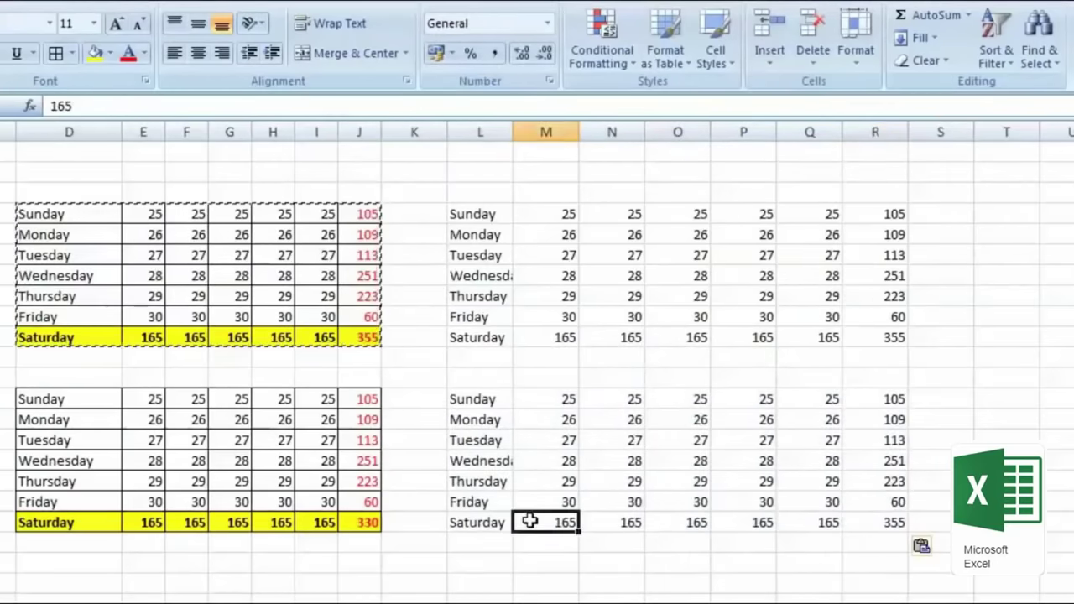
pyautogui.moveTo(464, 395); pyautogui.dragTo(873, 529)
pyautogui.press('Delete')
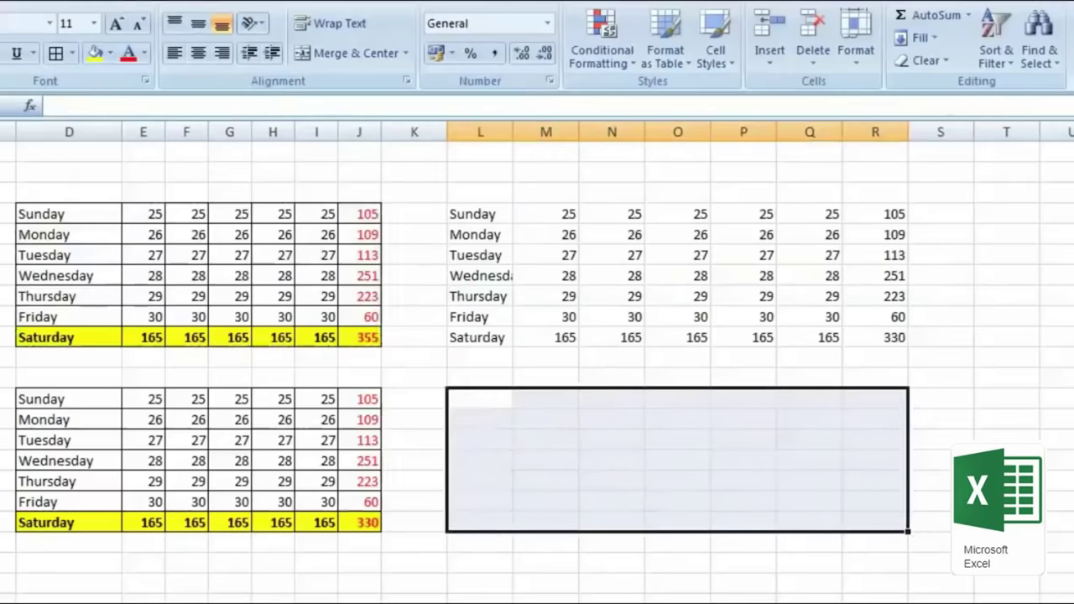
pyautogui.moveTo(98, 206); pyautogui.dragTo(343, 344)
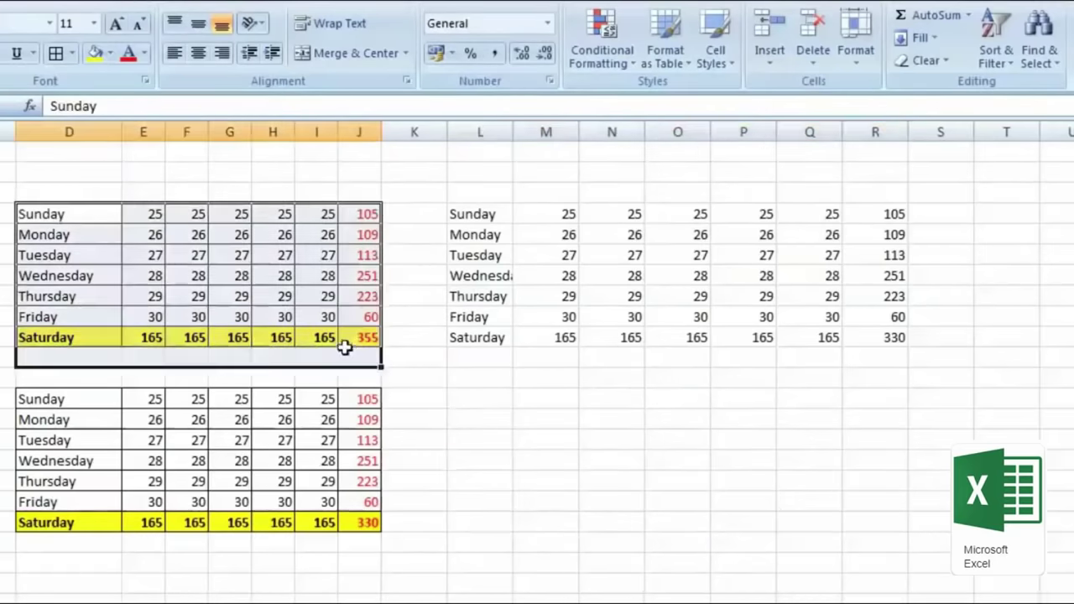
pyautogui.rightClick(356, 338)
pyautogui.click(428, 46)
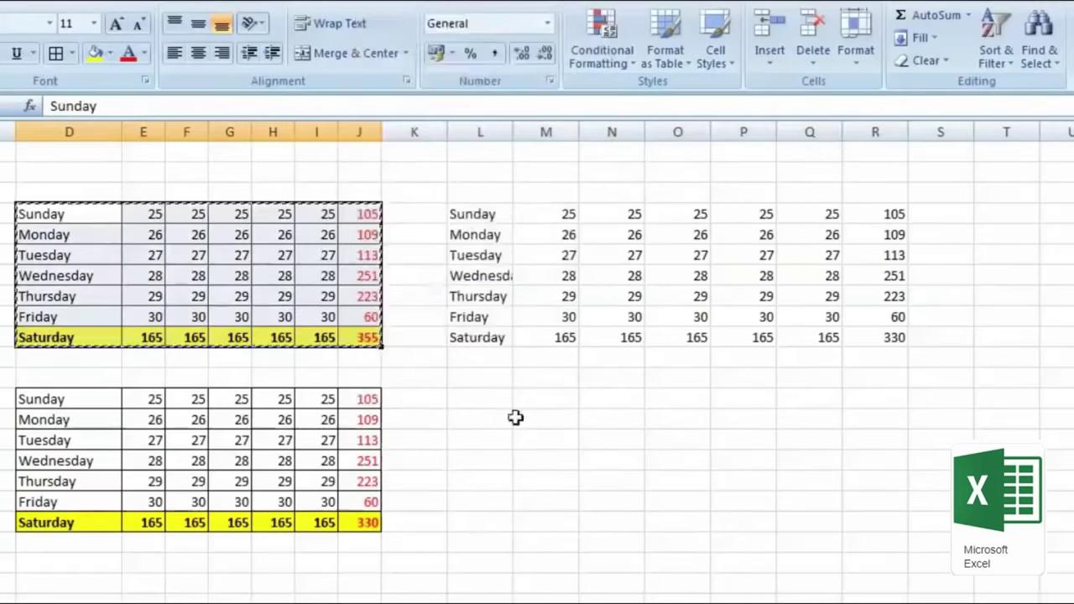
pyautogui.rightClick(492, 403)
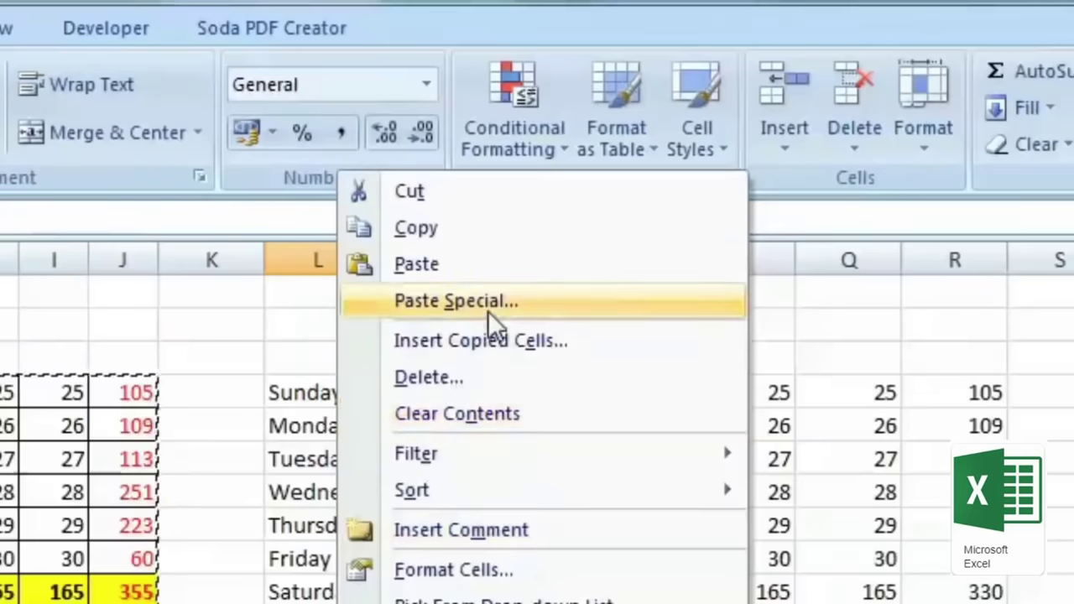
pyautogui.click(490, 310)
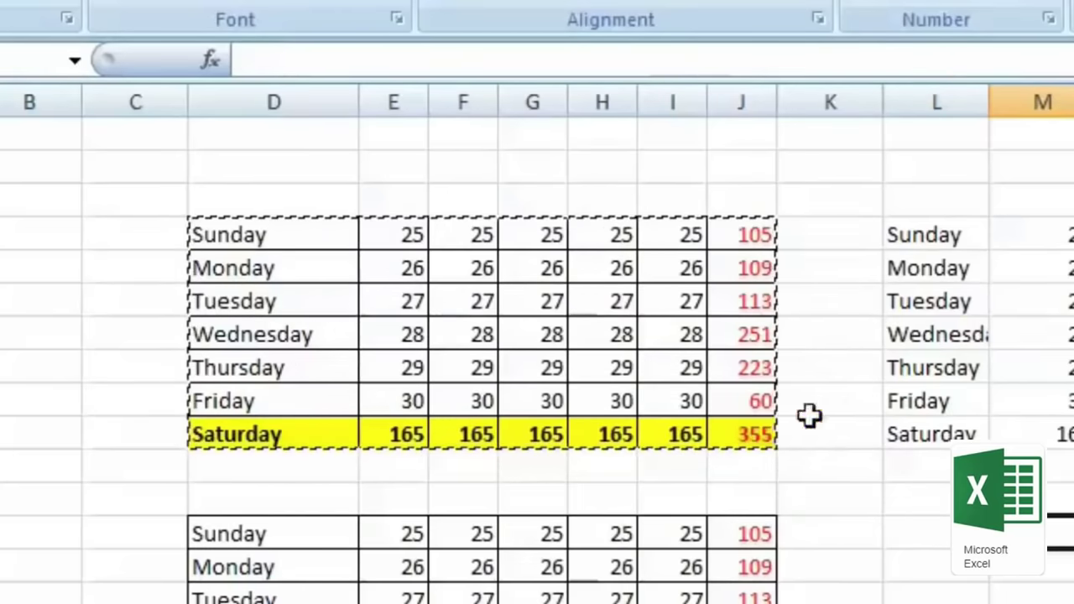
# Step: Copy the Saturday row and paste it over the side table's Tuesday row
pyautogui.moveTo(753, 431)
pyautogui.mouseDown()
pyautogui.moveTo(389, 288)
pyautogui.moveTo(218, 243)
pyautogui.moveTo(247, 417)
pyautogui.moveTo(348, 431)
pyautogui.mouseUp()
pyautogui.rightClick(348, 434)
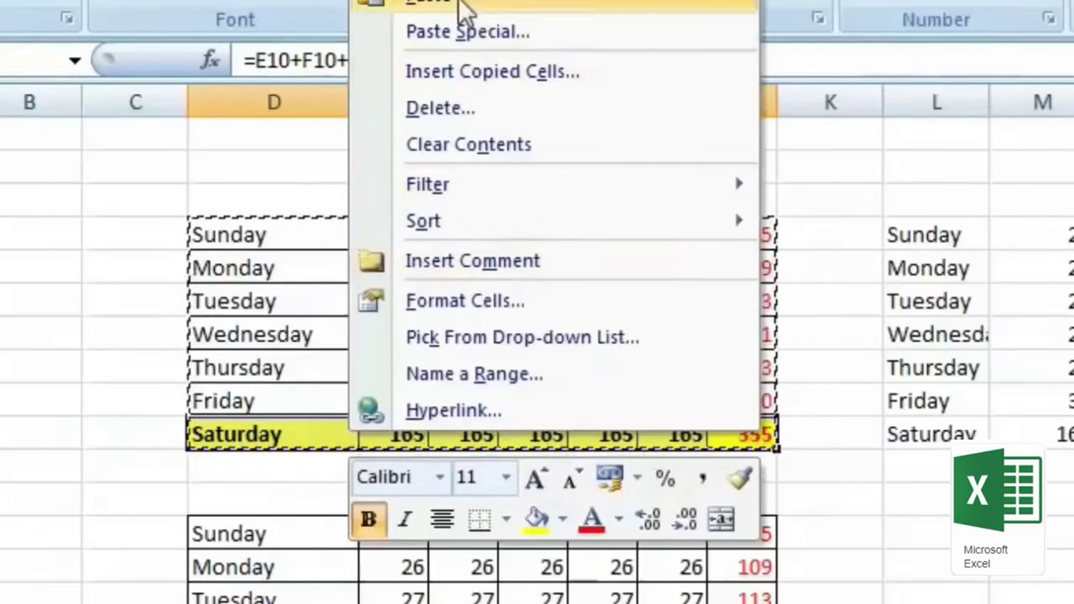
pyautogui.click(528, 7)
pyautogui.moveTo(926, 436); pyautogui.dragTo(1073, 432)
pyautogui.moveTo(918, 340); pyautogui.dragTo(979, 339)
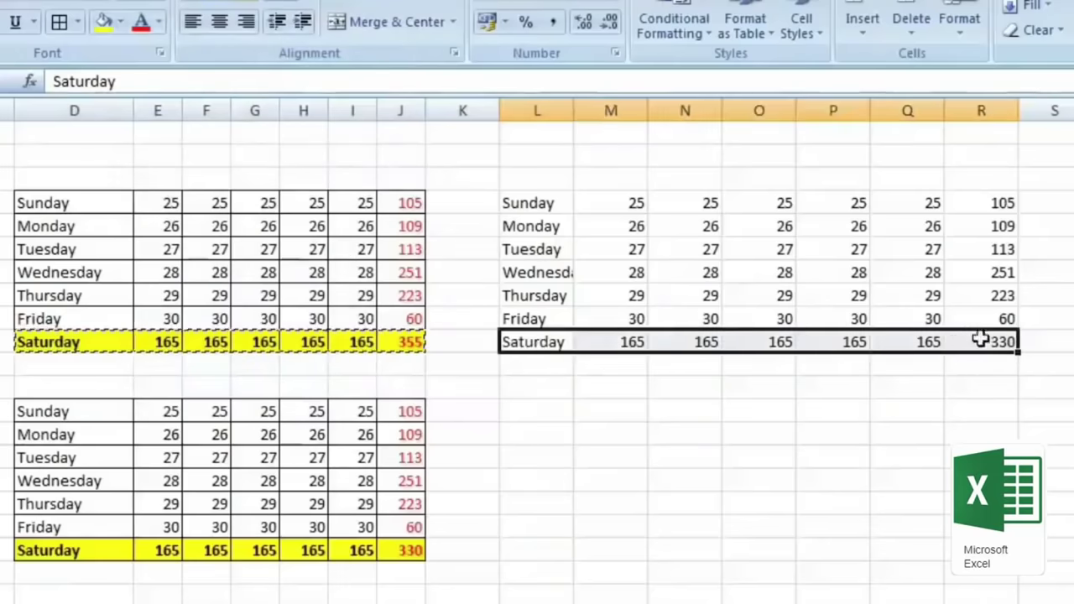
pyautogui.moveTo(511, 250); pyautogui.dragTo(983, 248)
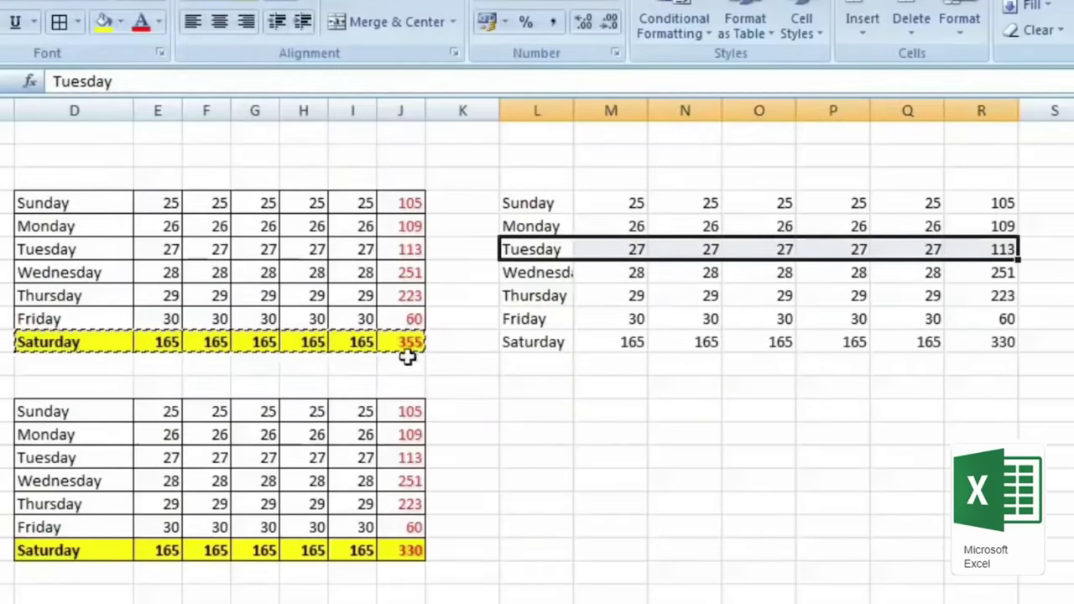
pyautogui.rightClick(596, 254)
pyautogui.click(751, 308)
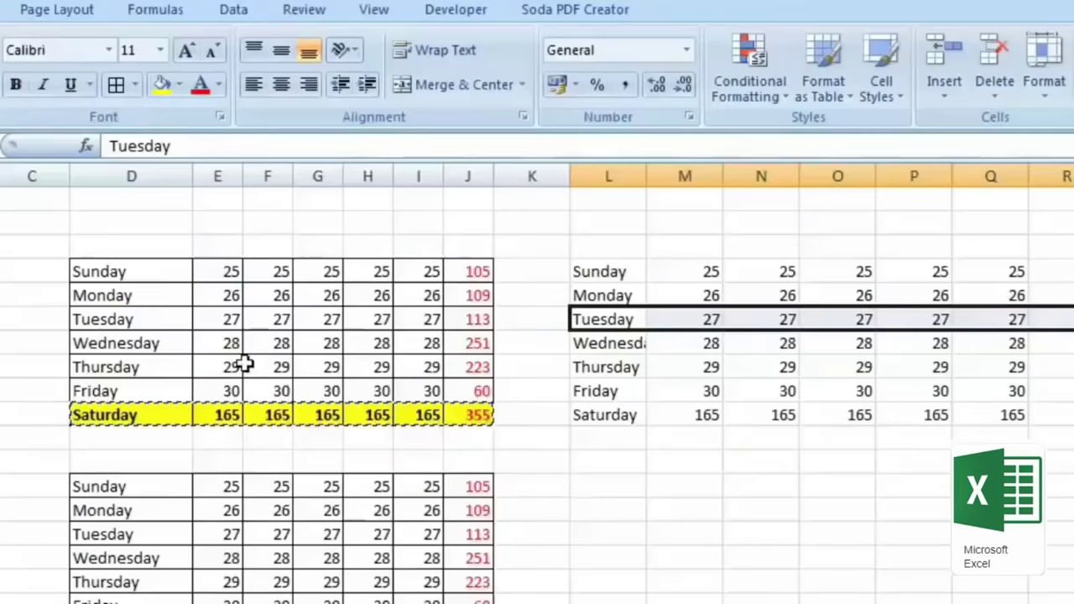
# Step: Copy the Saturday 165 cell and paste only its formats onto the side table's Tuesday row
pyautogui.rightClick(408, 411)
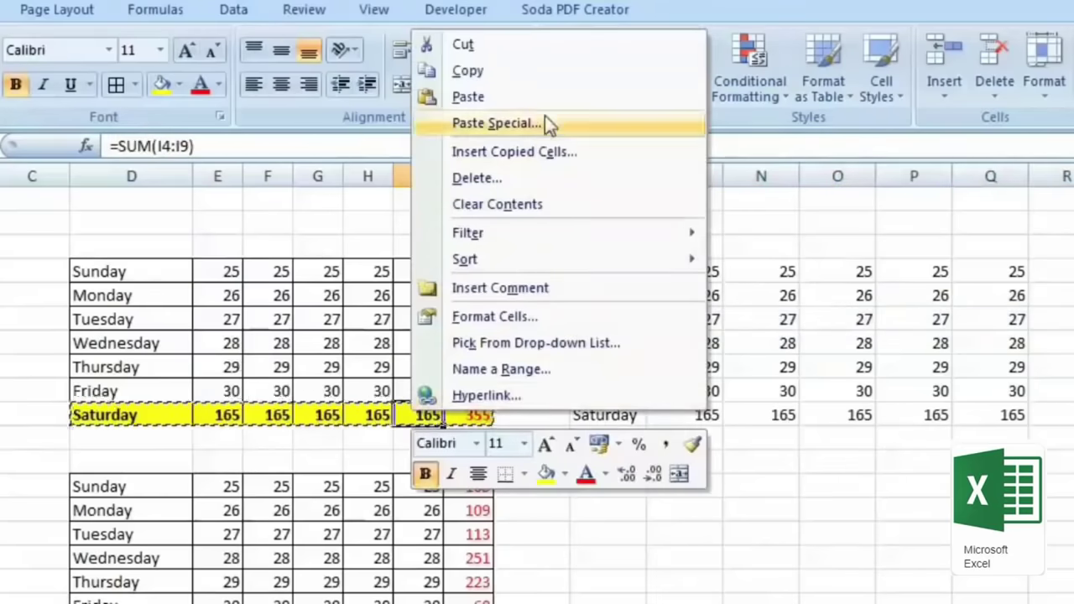
pyautogui.click(551, 96)
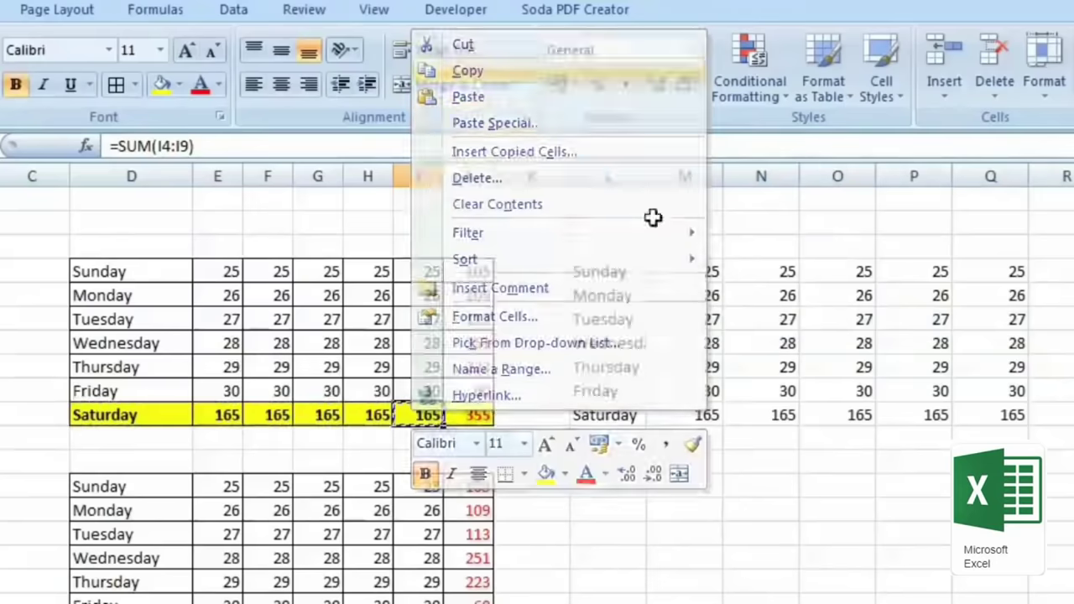
pyautogui.moveTo(600, 319); pyautogui.dragTo(1054, 319)
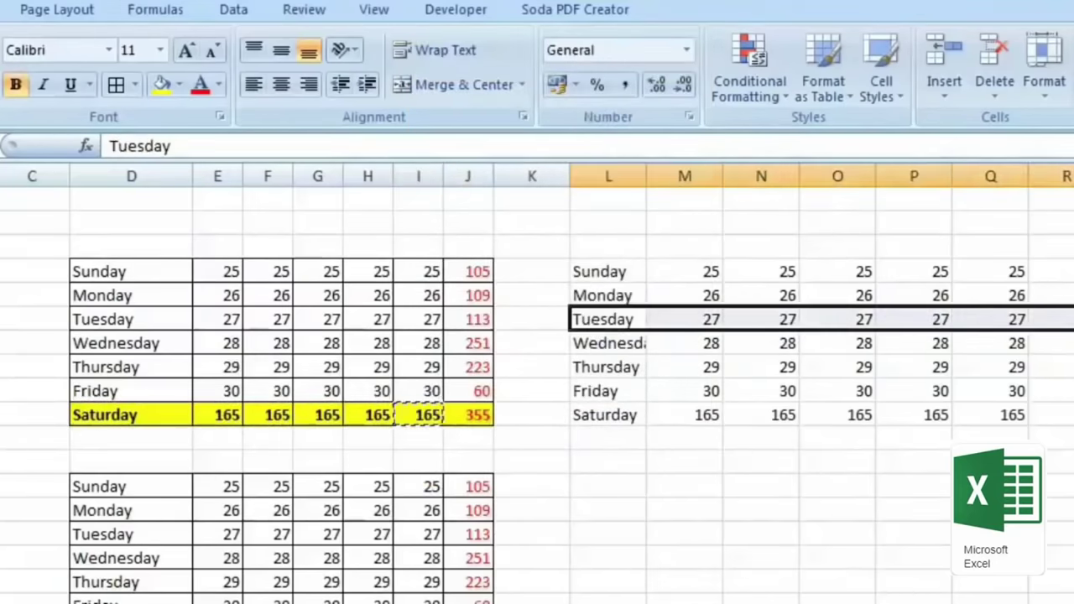
pyautogui.rightClick(881, 319)
pyautogui.click(868, 510)
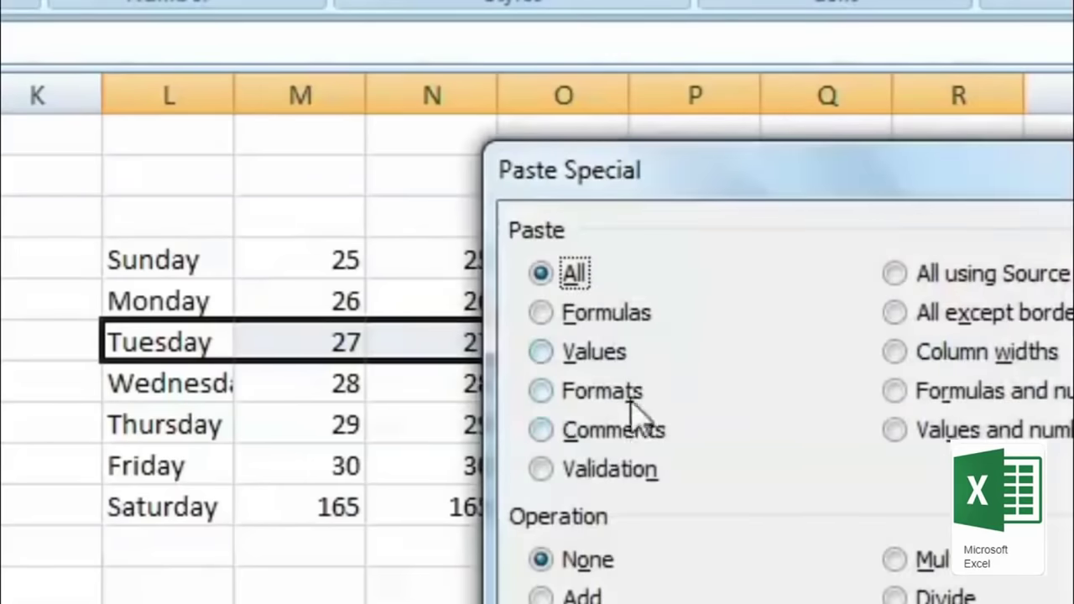
pyautogui.click(631, 396)
pyautogui.moveTo(714, 176); pyautogui.dragTo(336, 457)
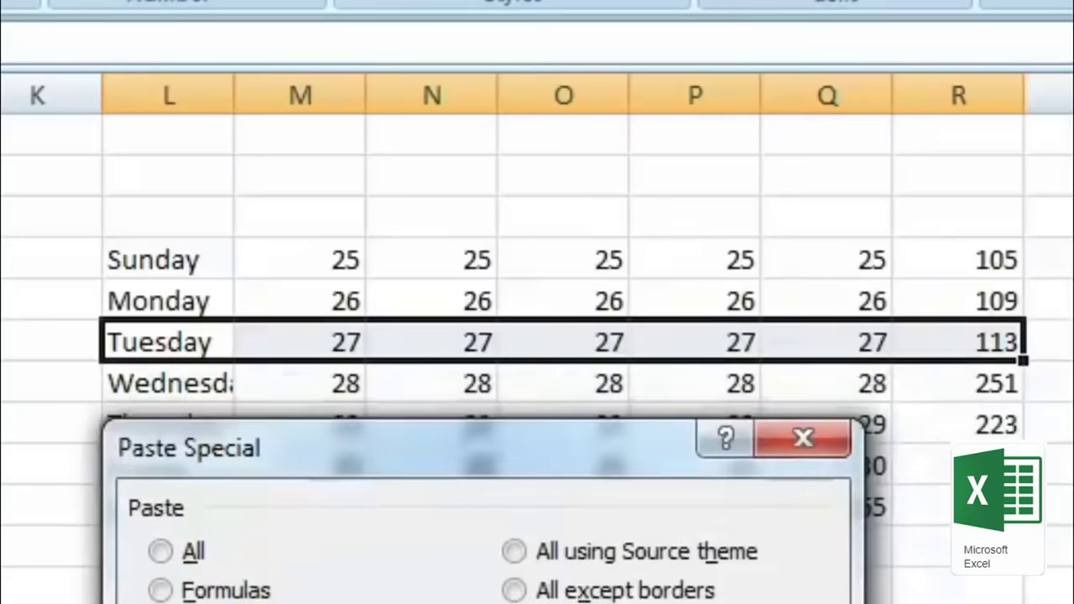
pyautogui.press('Return')
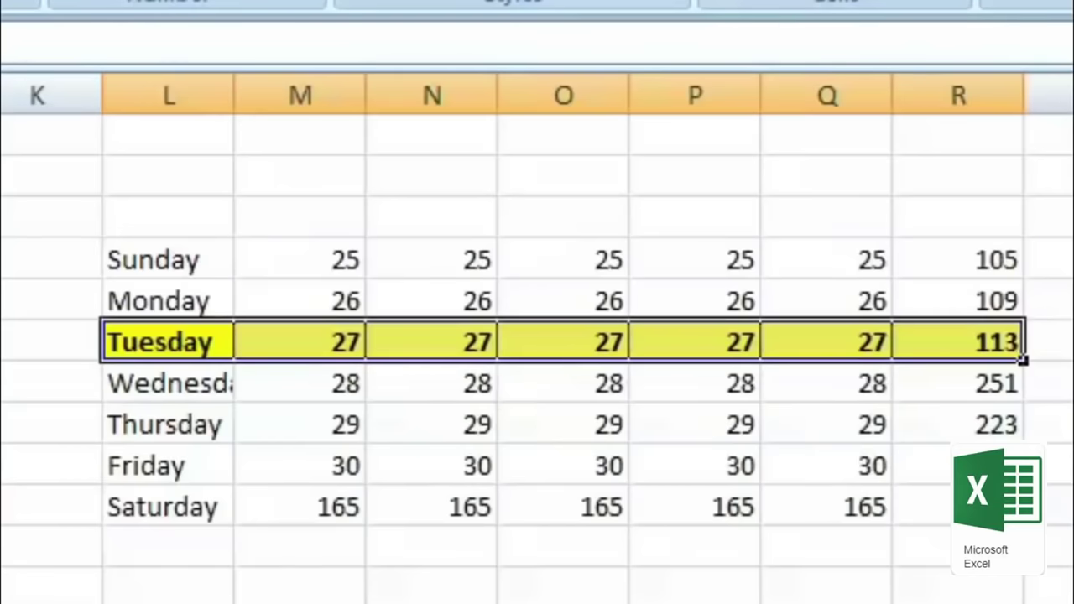
# Step: Paste only the formats onto the Sunday row, making it bold on yellow
pyautogui.click(439, 578)
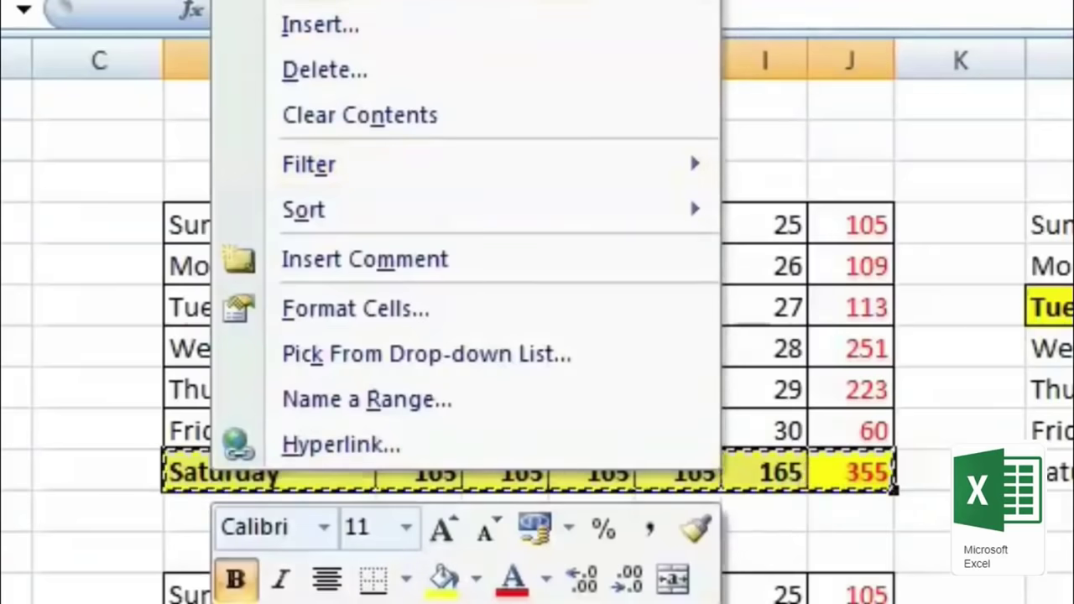
pyautogui.press('Escape')
pyautogui.rightClick(194, 249)
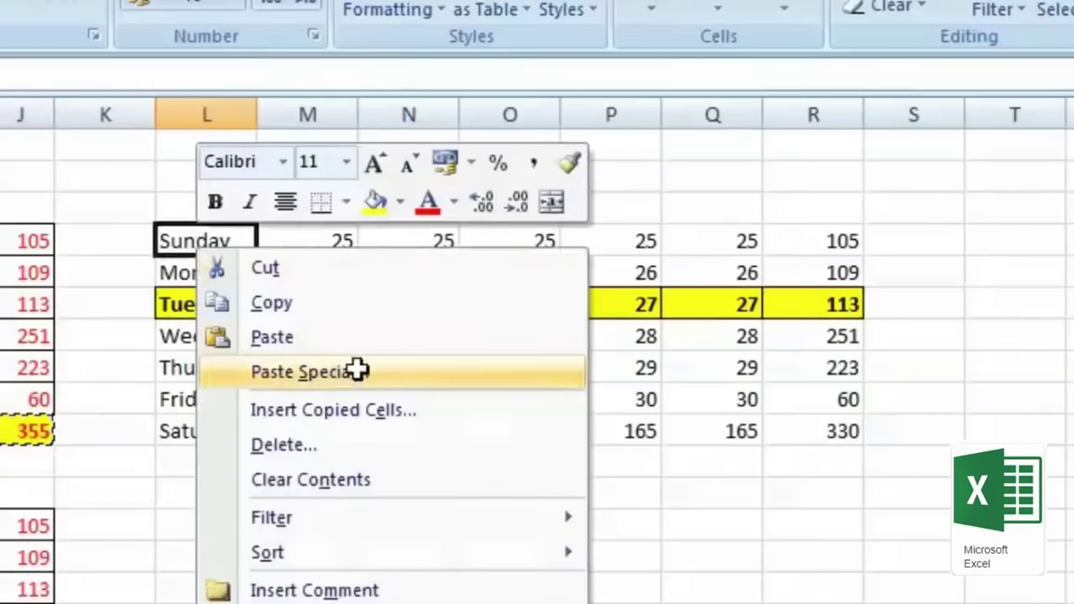
pyautogui.click(355, 372)
pyautogui.click(149, 277)
pyautogui.click(429, 574)
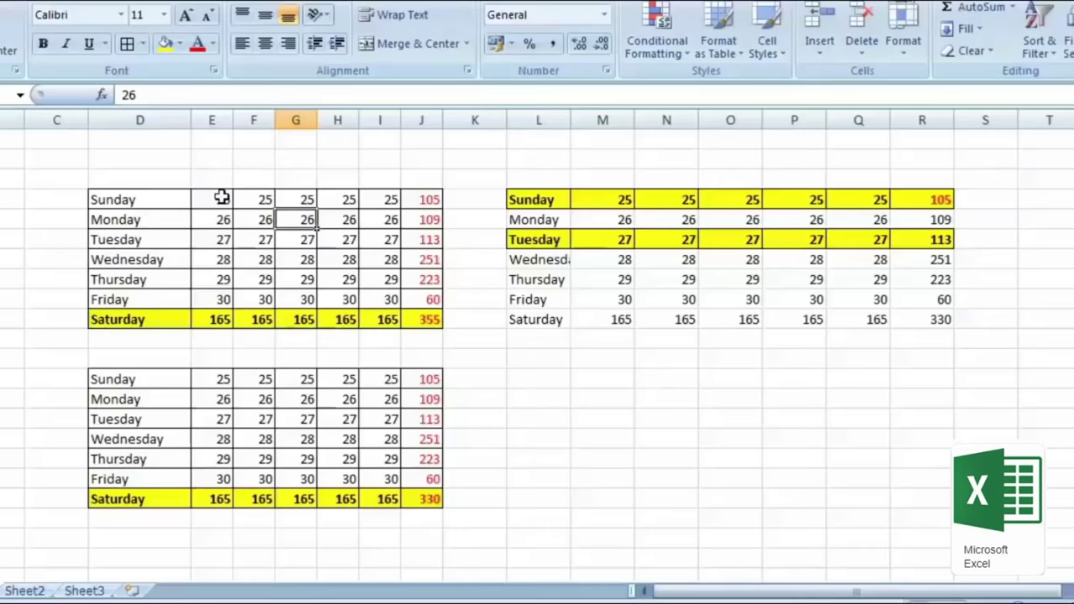
# Step: Highlight duplicate values in E4:E9 with light red fill using Conditional Formatting
pyautogui.moveTo(221, 198); pyautogui.dragTo(214, 287)
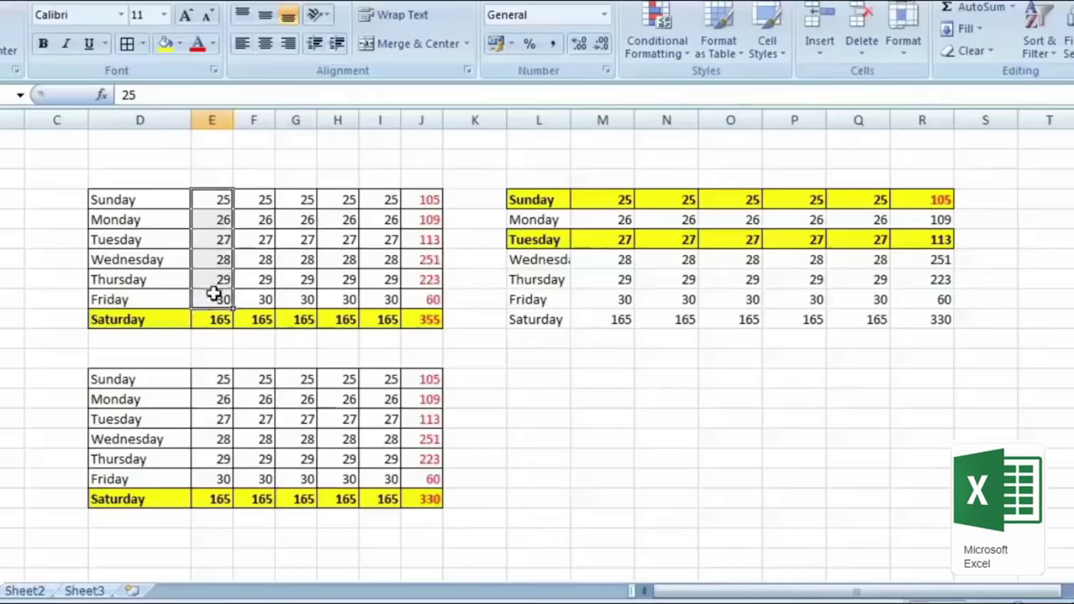
pyautogui.click(657, 46)
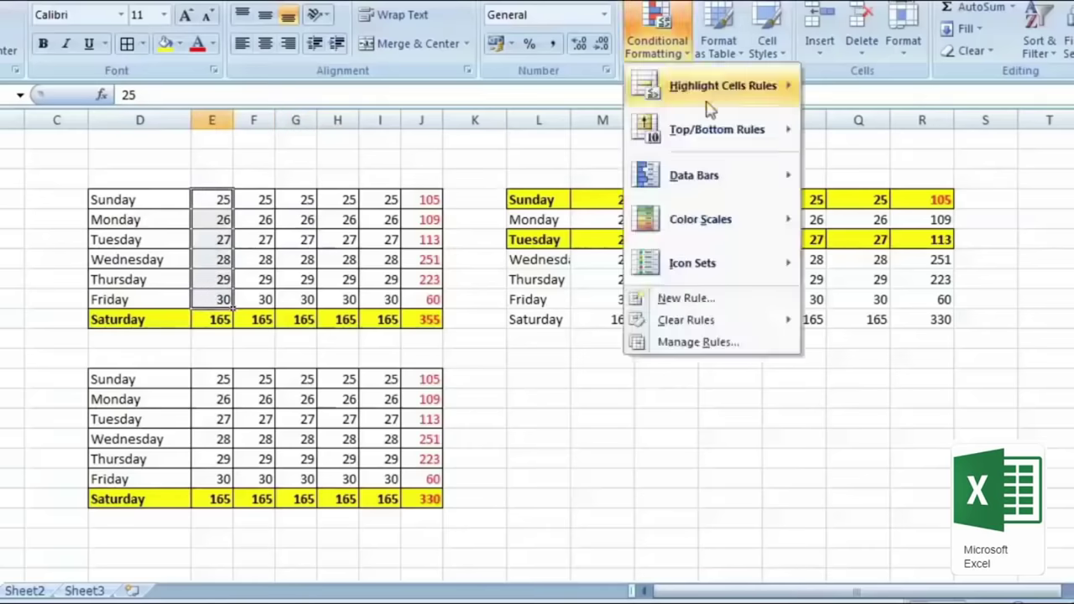
pyautogui.moveTo(706, 89)
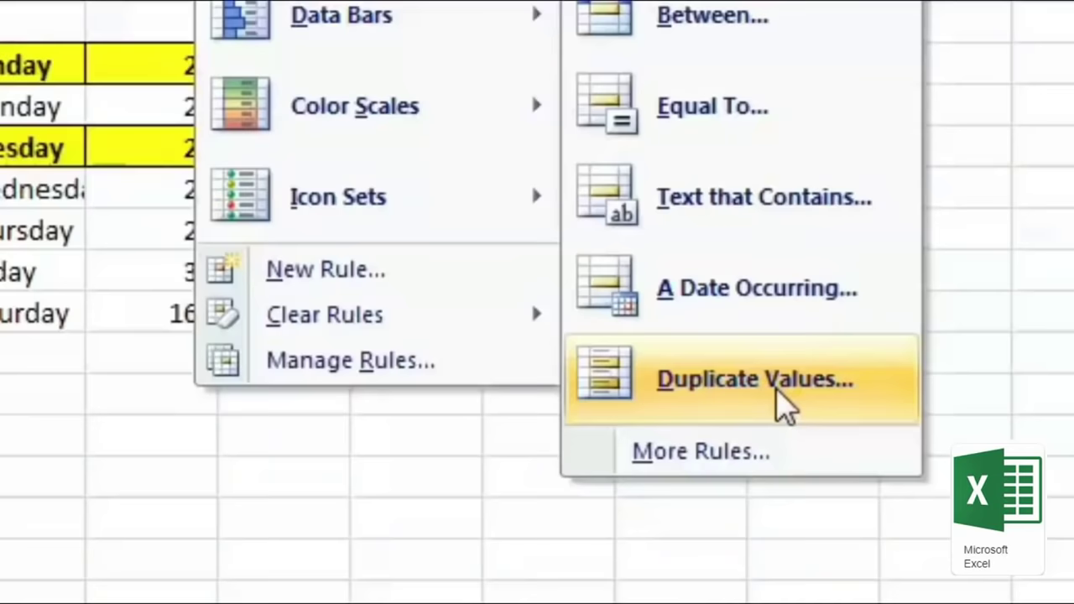
pyautogui.click(785, 403)
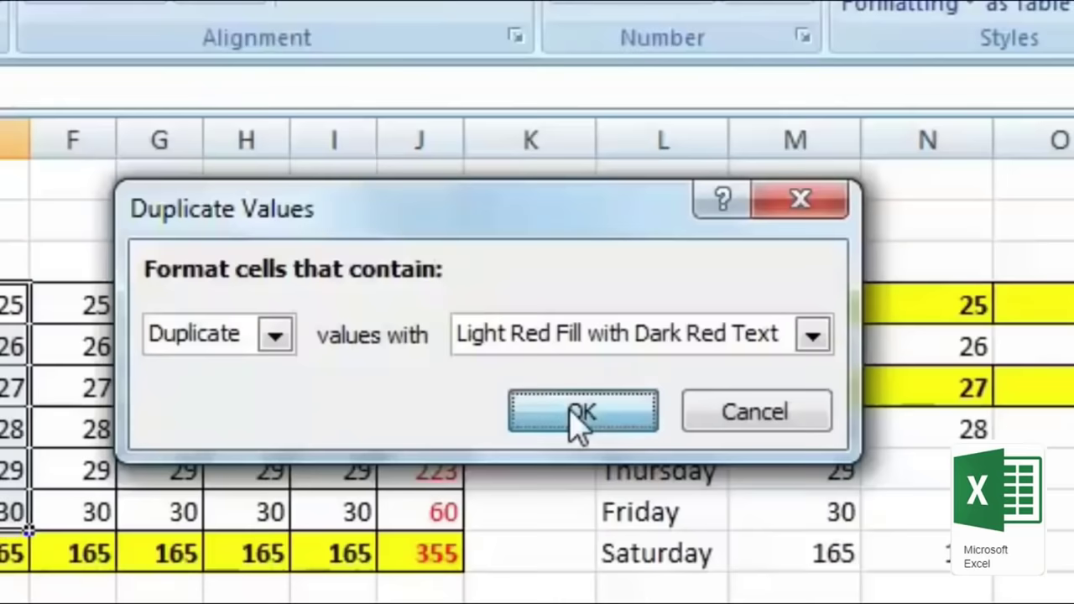
pyautogui.click(579, 416)
# Step: Change Monday's value in column E to 27 so it matches Tuesday's 27
pyautogui.click(16, 345)
pyautogui.write('24')
pyautogui.press('Return')
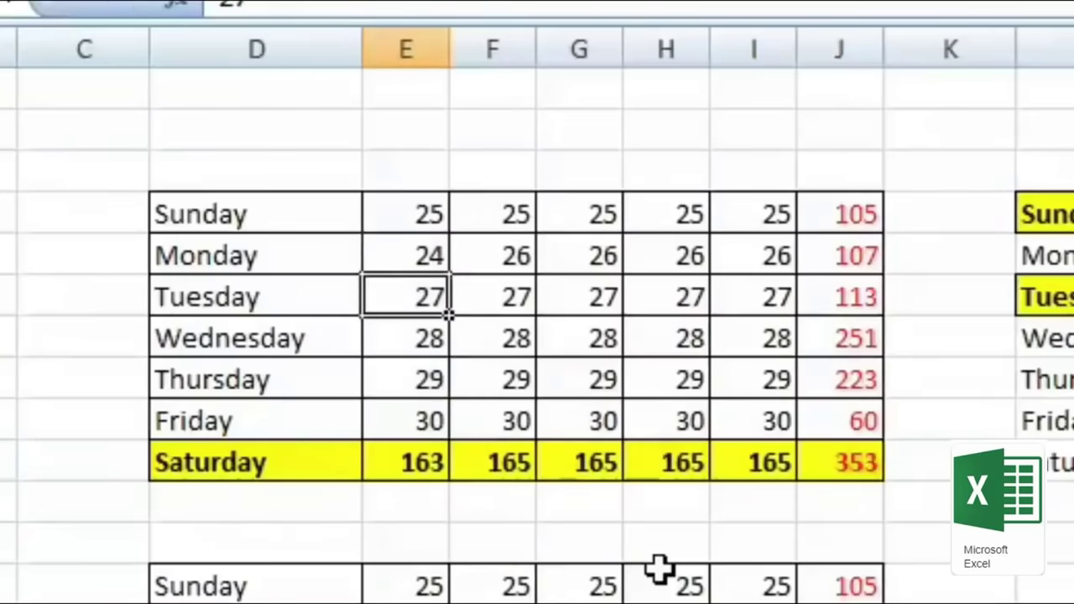
pyautogui.press('Up')
pyautogui.write('27')
pyautogui.press('Return')
pyautogui.click(503, 415)
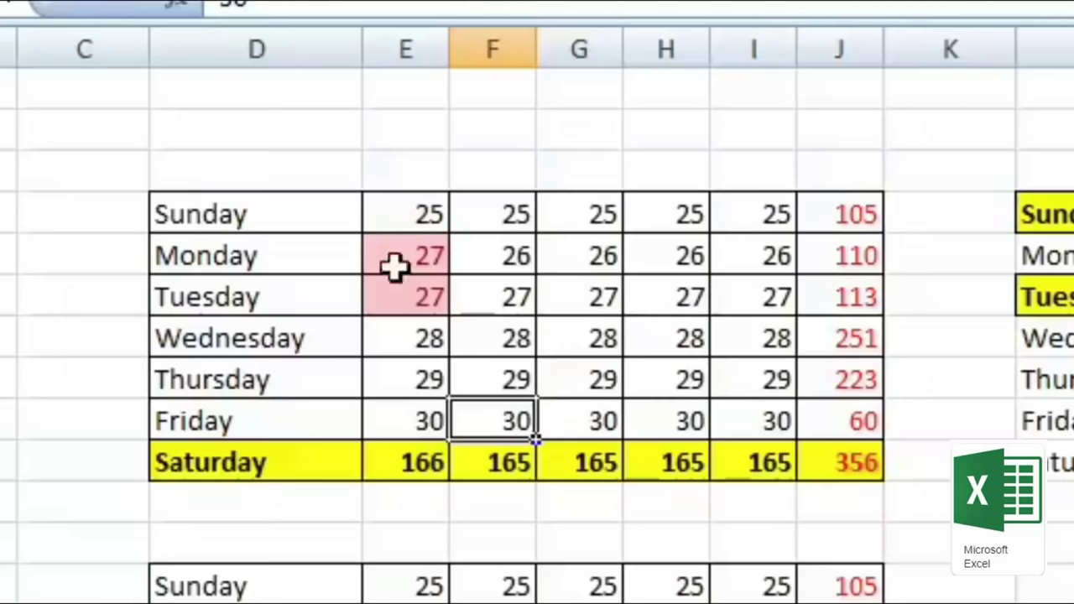
# Step: Copy column E's values and paste only their formats onto column I's Sunday–Saturday cells
pyautogui.moveTo(407, 214); pyautogui.dragTo(403, 431)
pyautogui.rightClick(412, 408)
pyautogui.click(513, 478)
pyautogui.moveTo(758, 214); pyautogui.dragTo(758, 457)
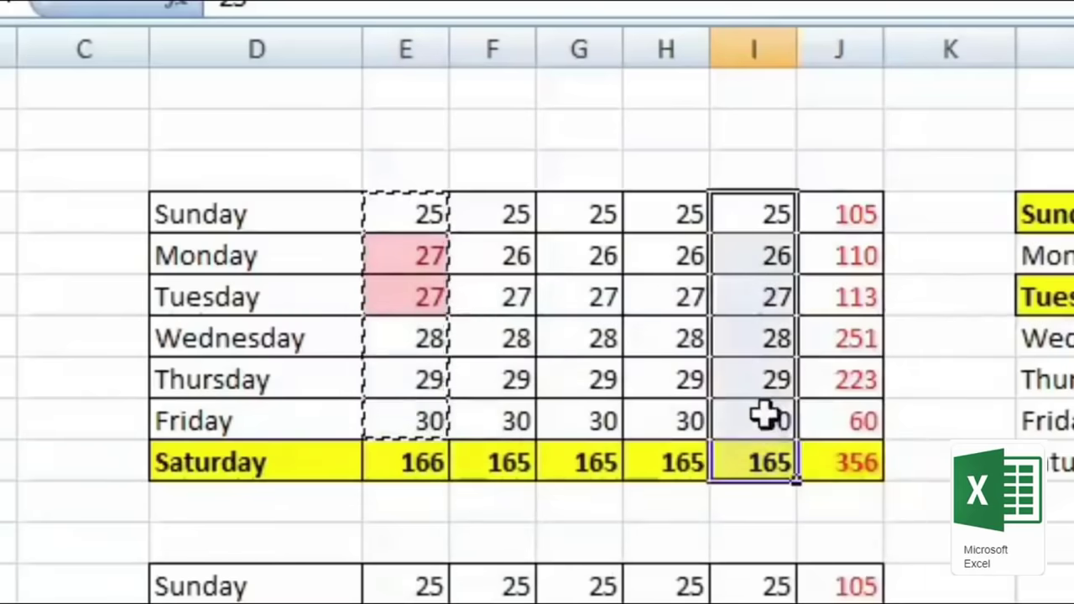
pyautogui.rightClick(766, 416)
pyautogui.click(999, 580)
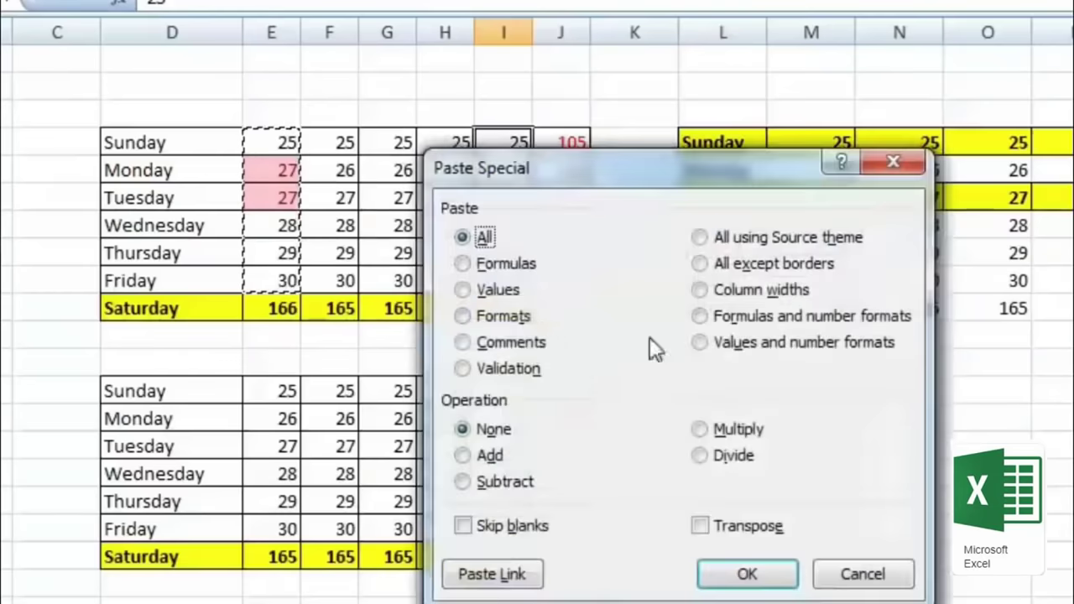
pyautogui.click(489, 319)
pyautogui.moveTo(601, 180); pyautogui.dragTo(976, 28)
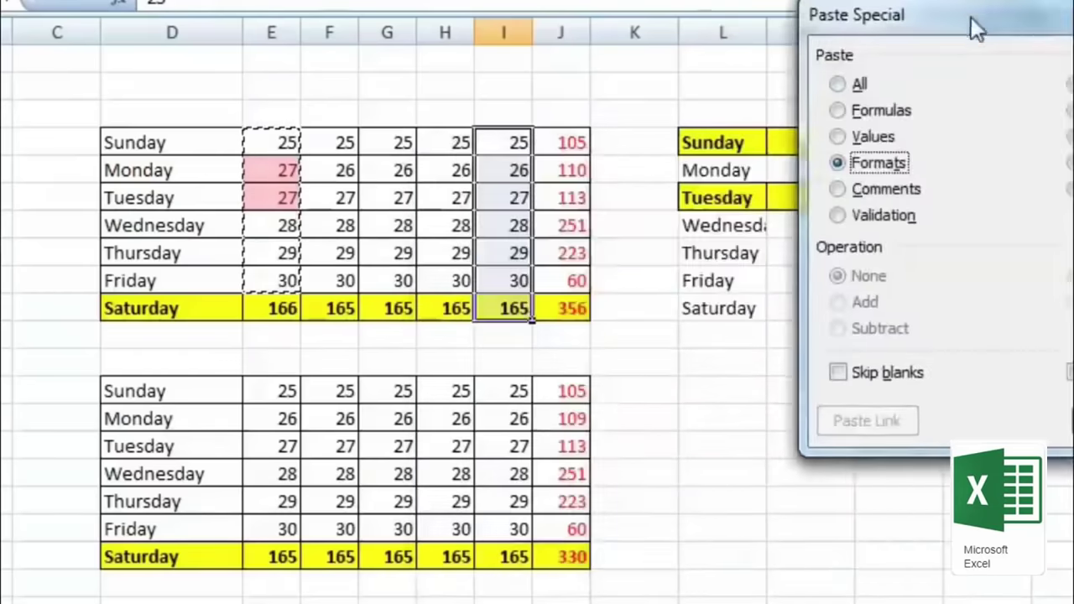
pyautogui.press('Return')
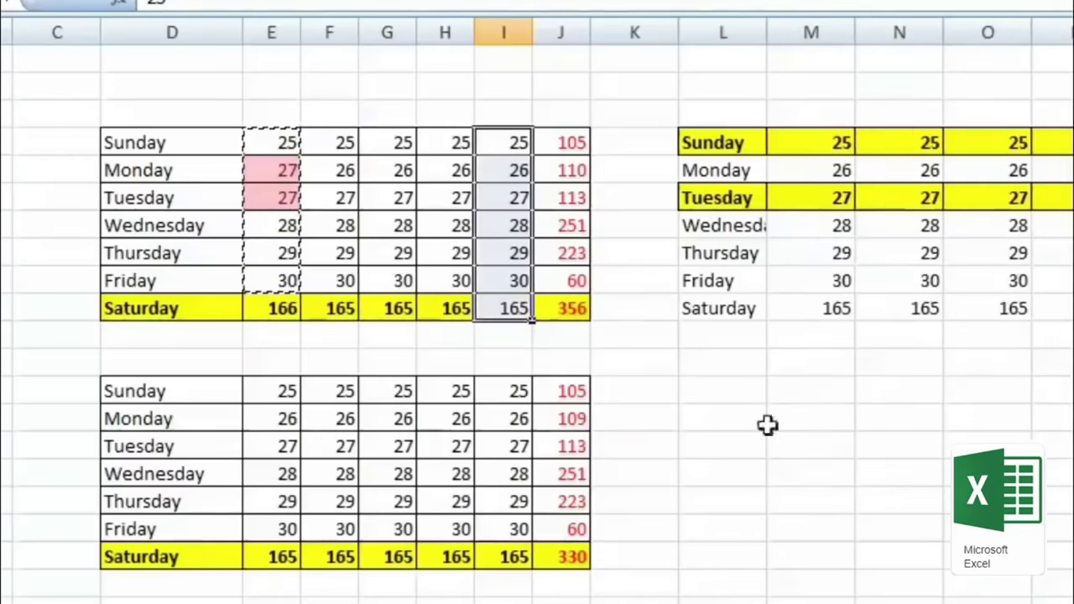
# Step: Change column I's Thursday value to 27 so both 27s turn red
pyautogui.click(510, 254)
pyautogui.write('27')
pyautogui.press('Return')
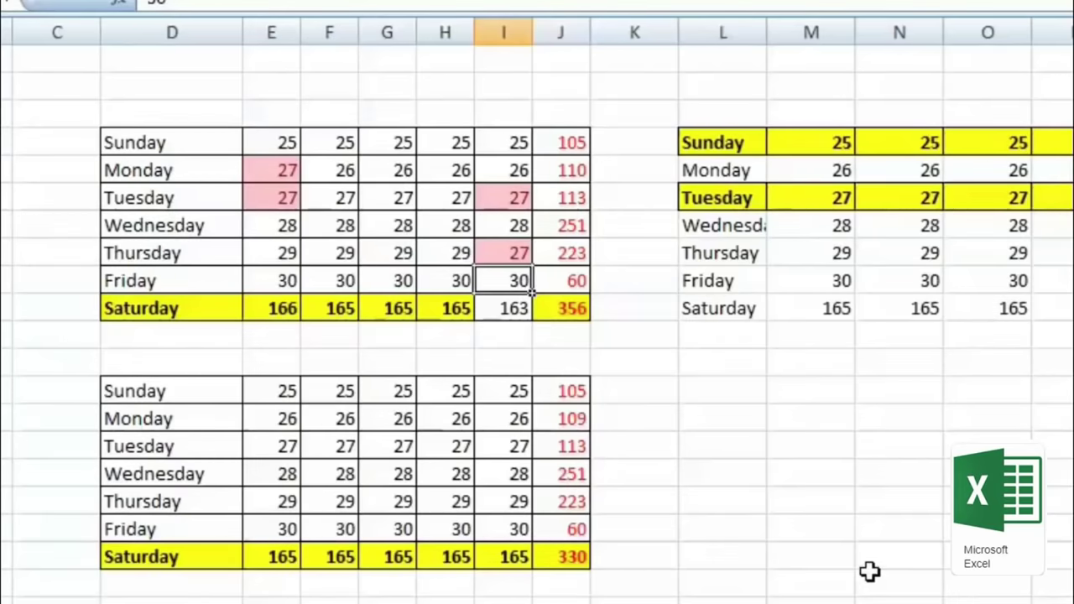
# Step: Add a comment with a short note to Monday's 27, then select the upper day table D4:J10
pyautogui.rightClick(702, 386)
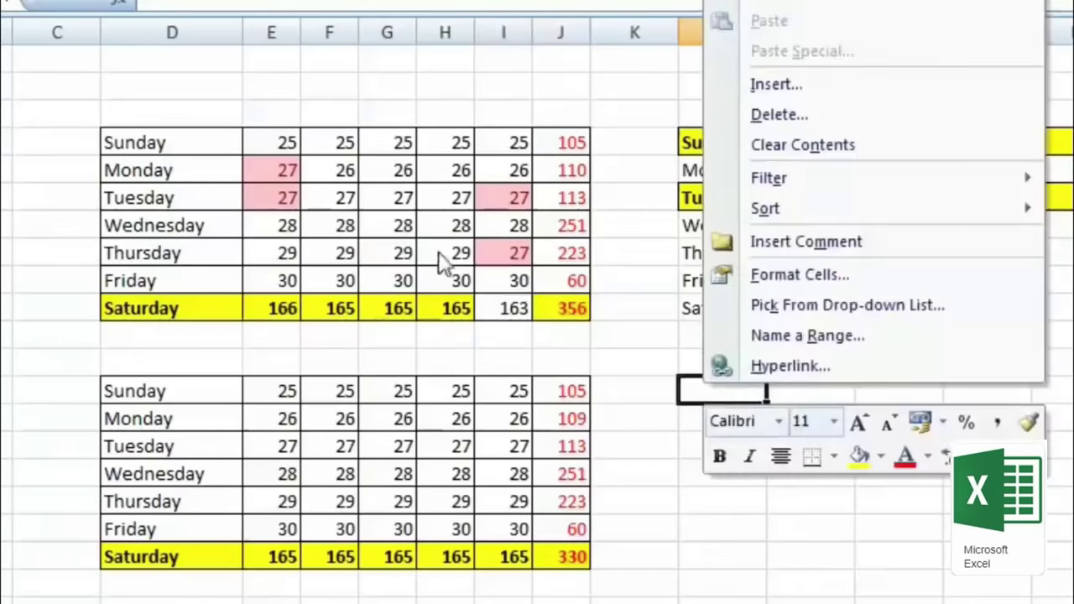
pyautogui.rightClick(378, 200)
pyautogui.moveTo(556, 438)
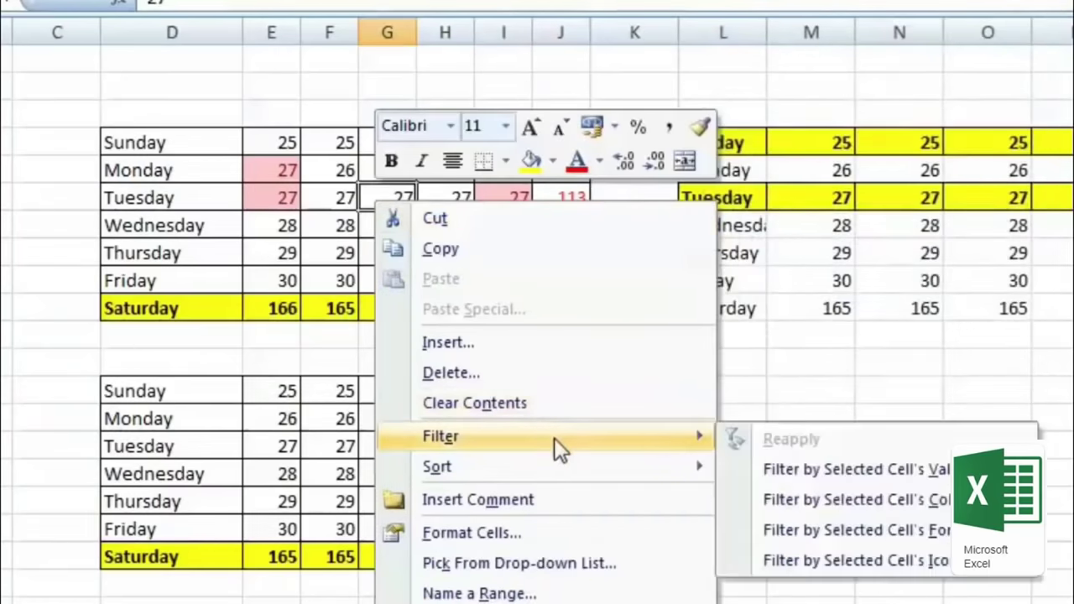
pyautogui.rightClick(284, 171)
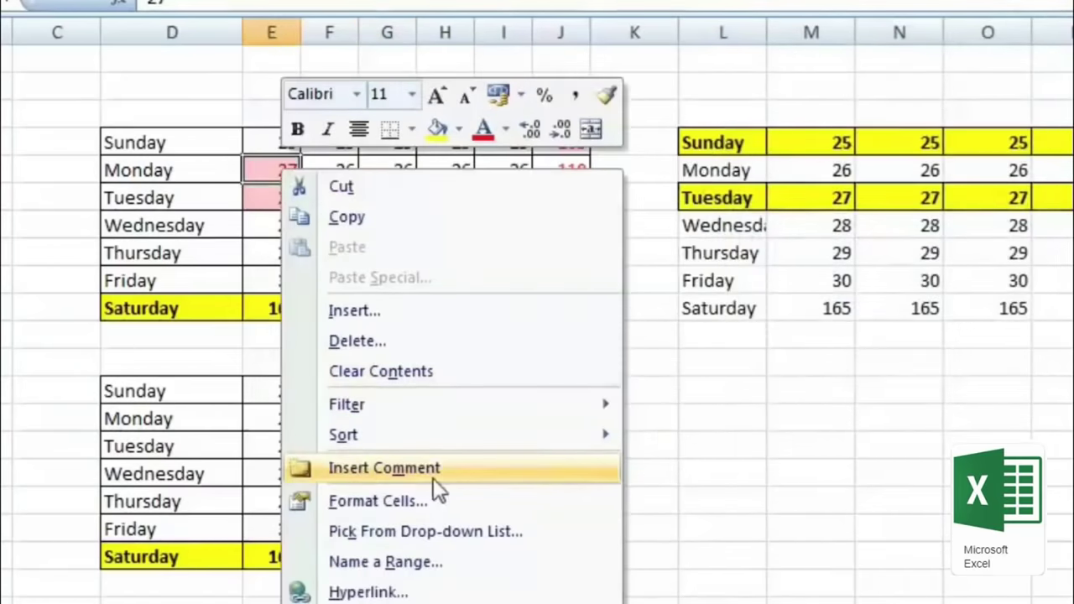
pyautogui.click(433, 477)
pyautogui.write('klkjlkjlkjl lkjlk')
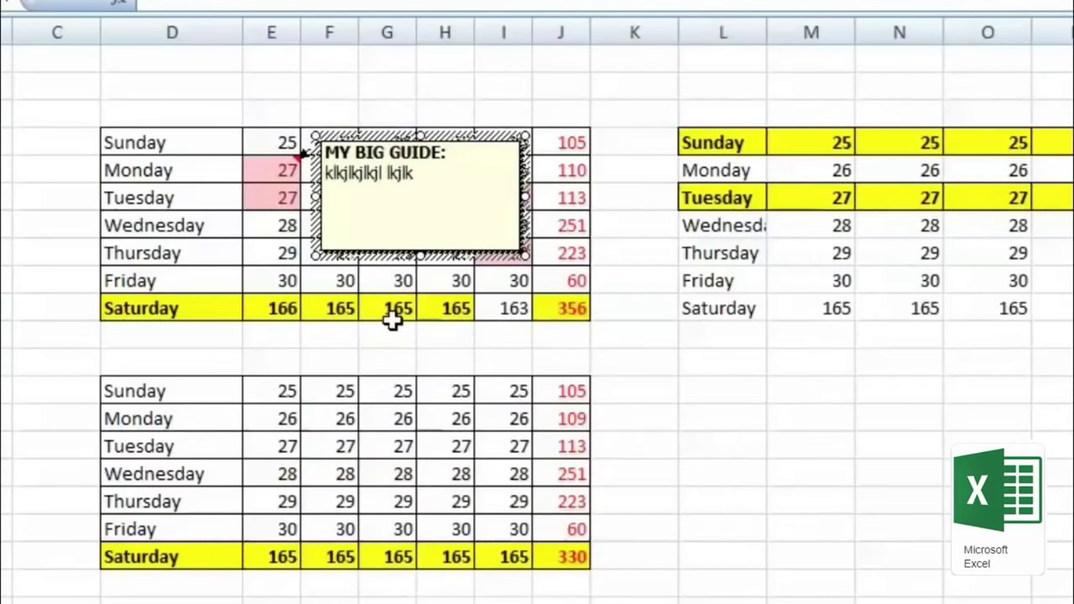
pyautogui.click(393, 315)
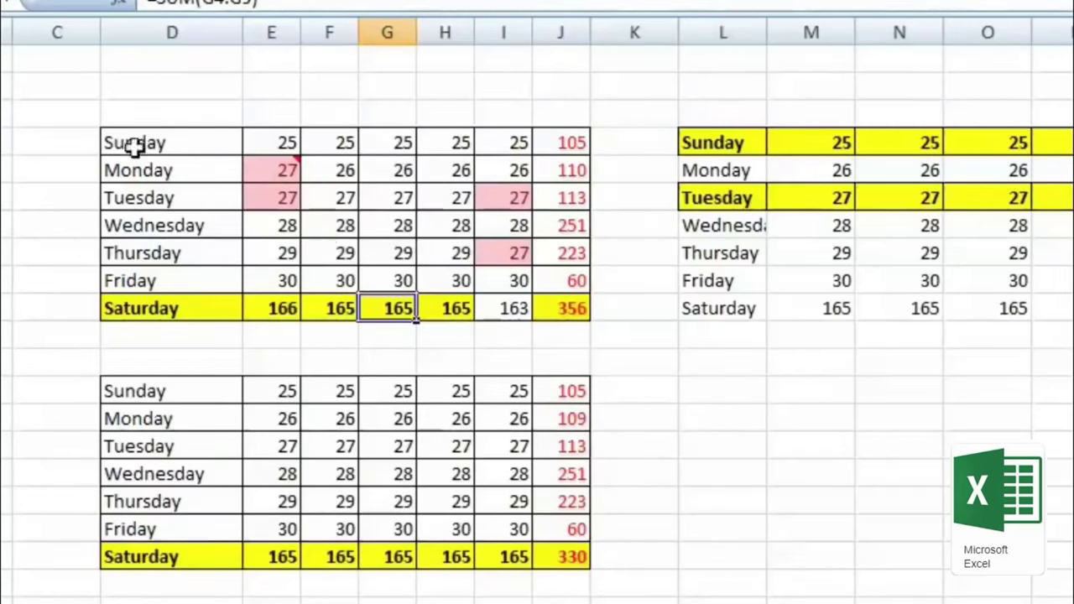
pyautogui.moveTo(136, 144); pyautogui.dragTo(541, 312)
pyautogui.rightClick(390, 252)
# Step: Copy the upper day table and paste only its comment into L13 below the right-hand table
pyautogui.click(495, 296)
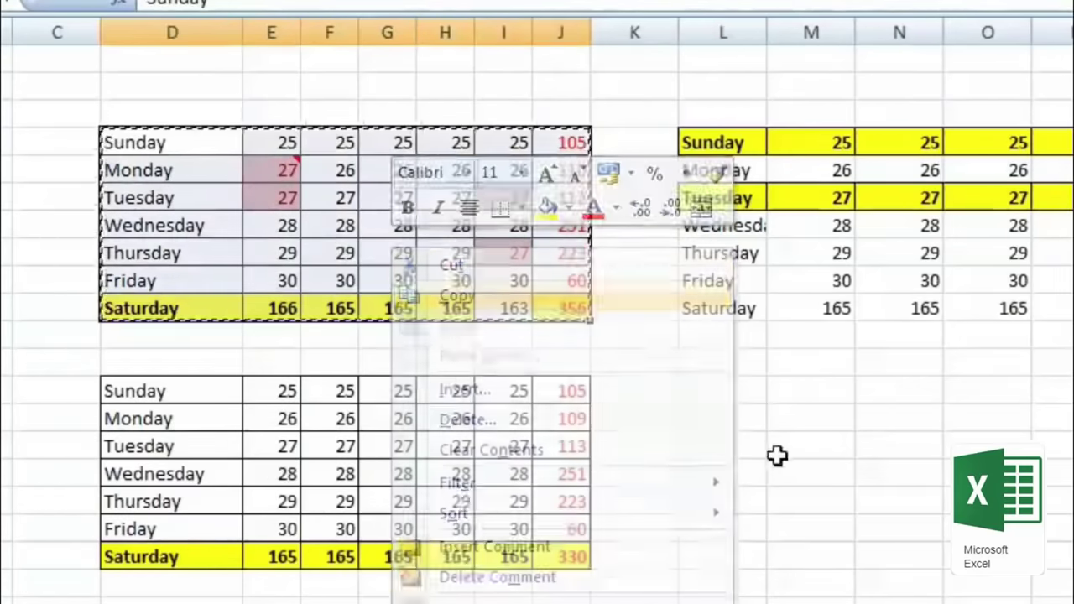
pyautogui.rightClick(736, 391)
pyautogui.click(850, 50)
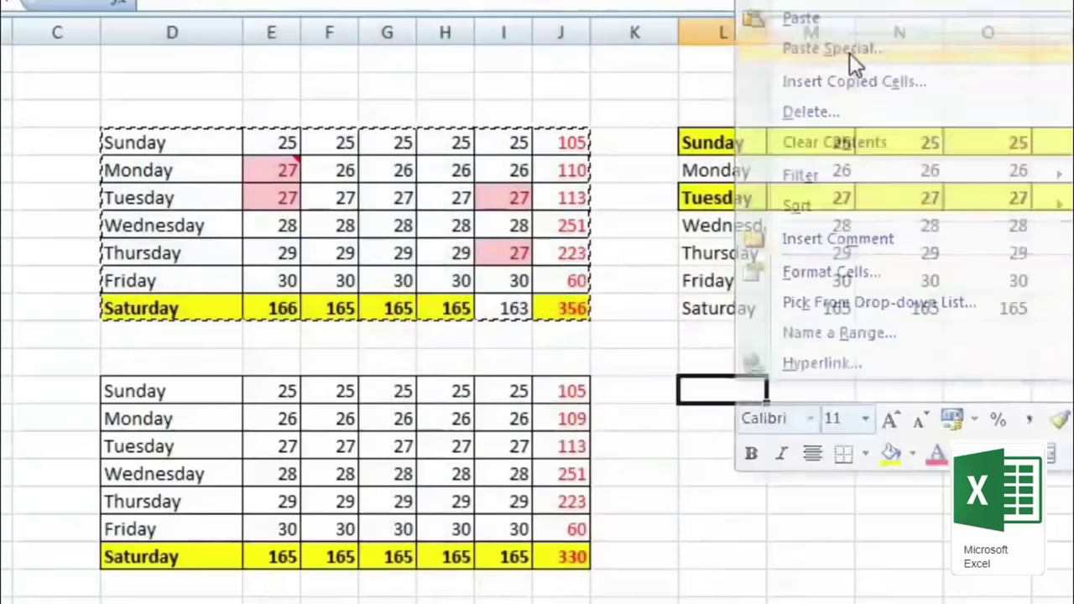
pyautogui.click(636, 3)
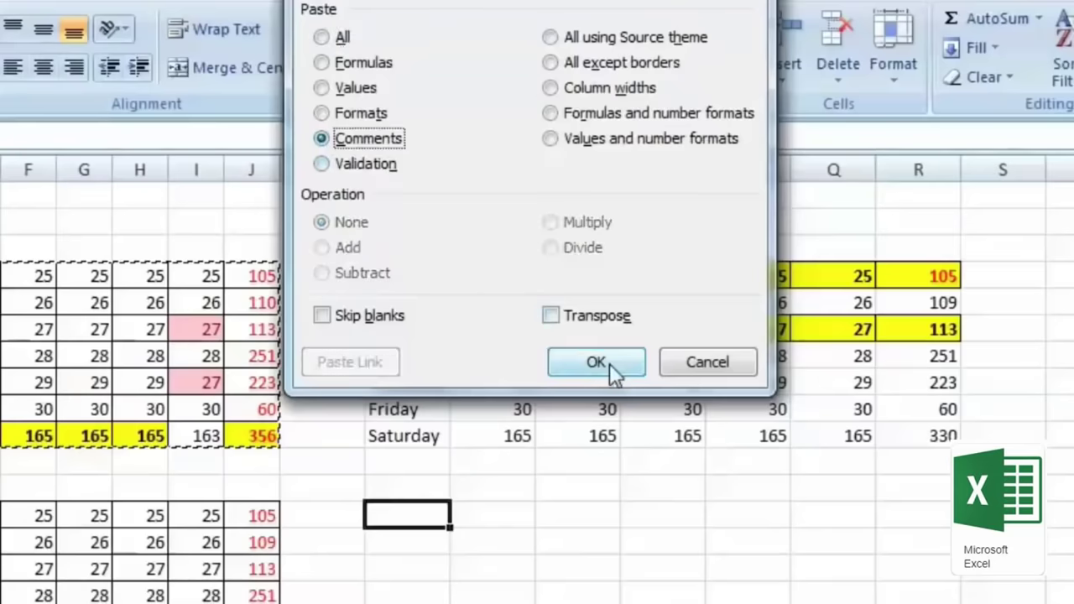
pyautogui.click(606, 364)
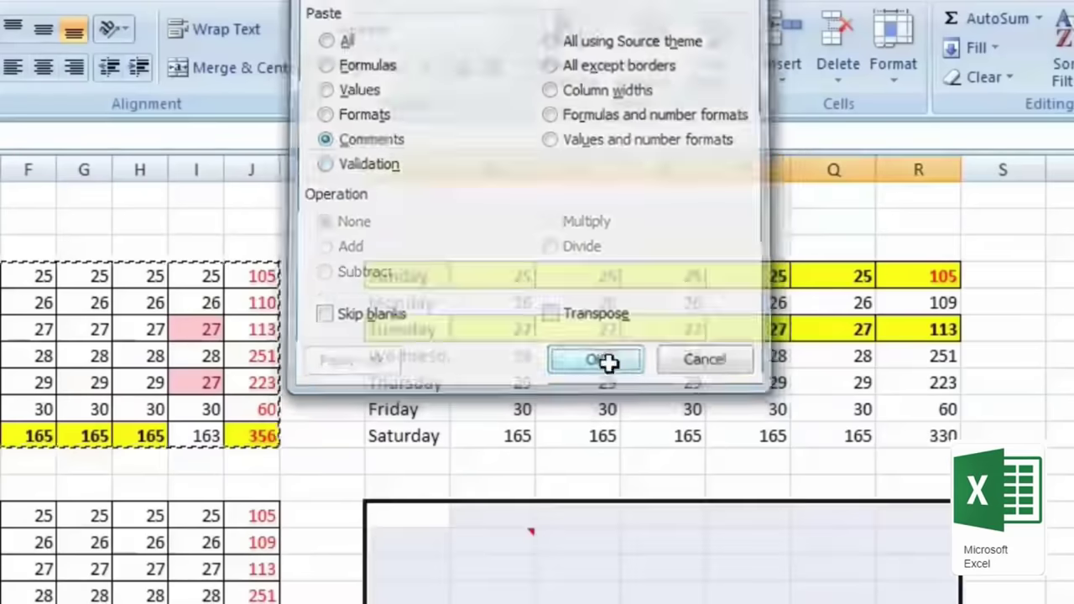
pyautogui.click(543, 590)
pyautogui.click(523, 544)
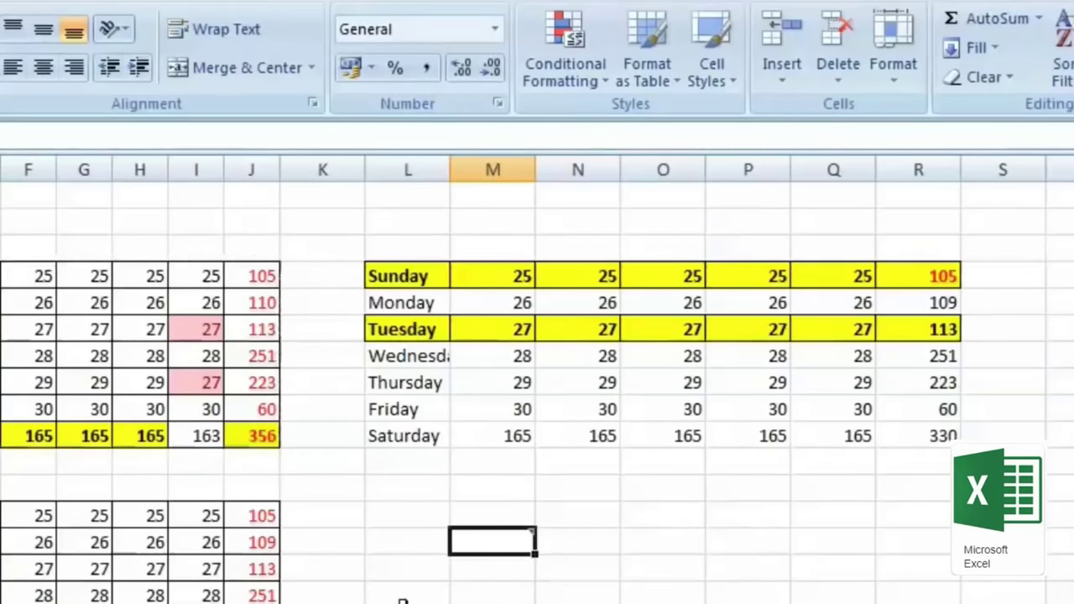
# Step: Reopen Paste Special below the Saturday row, cancel it, and select G4:G10
pyautogui.rightClick(398, 523)
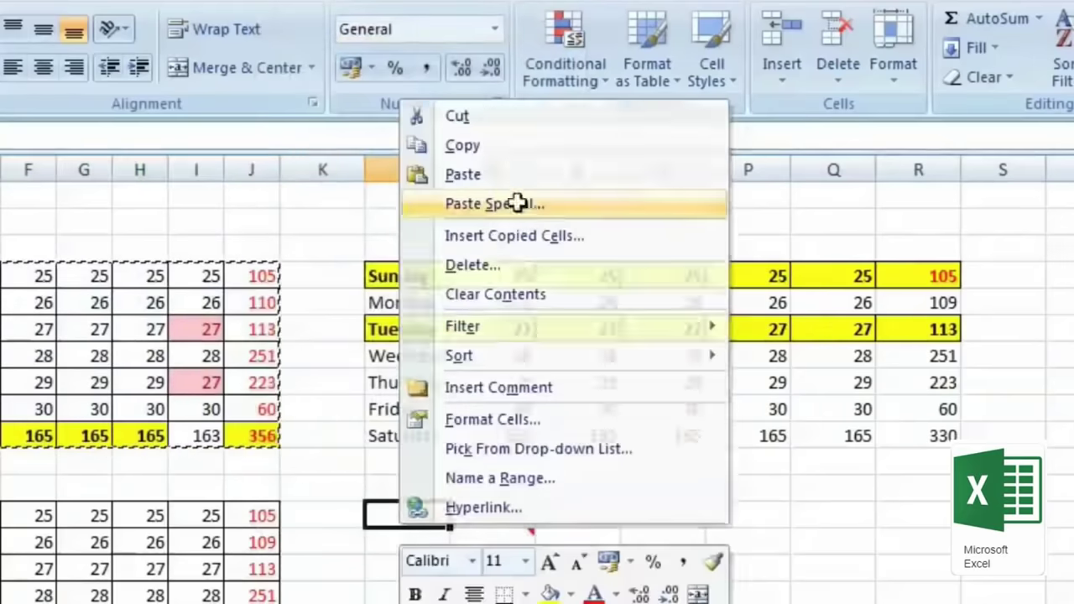
pyautogui.click(515, 206)
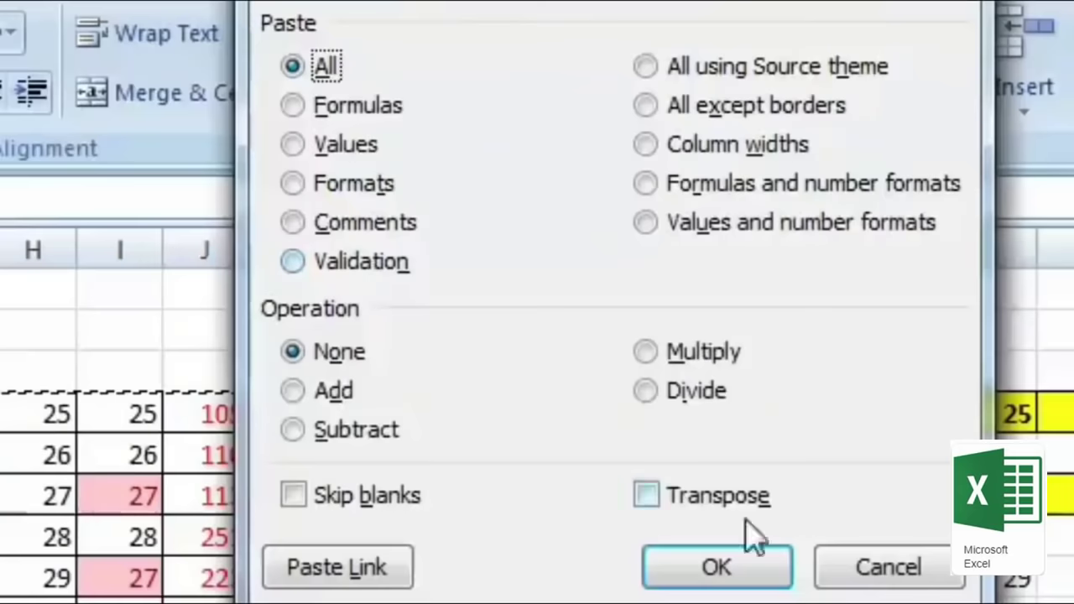
pyautogui.click(705, 377)
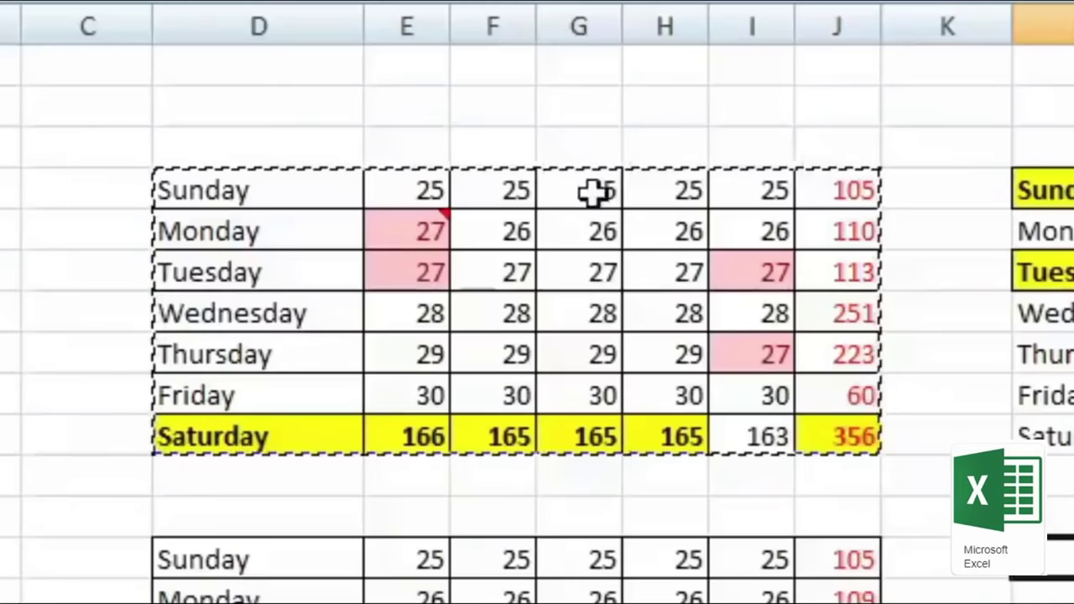
pyautogui.moveTo(596, 193); pyautogui.dragTo(606, 426)
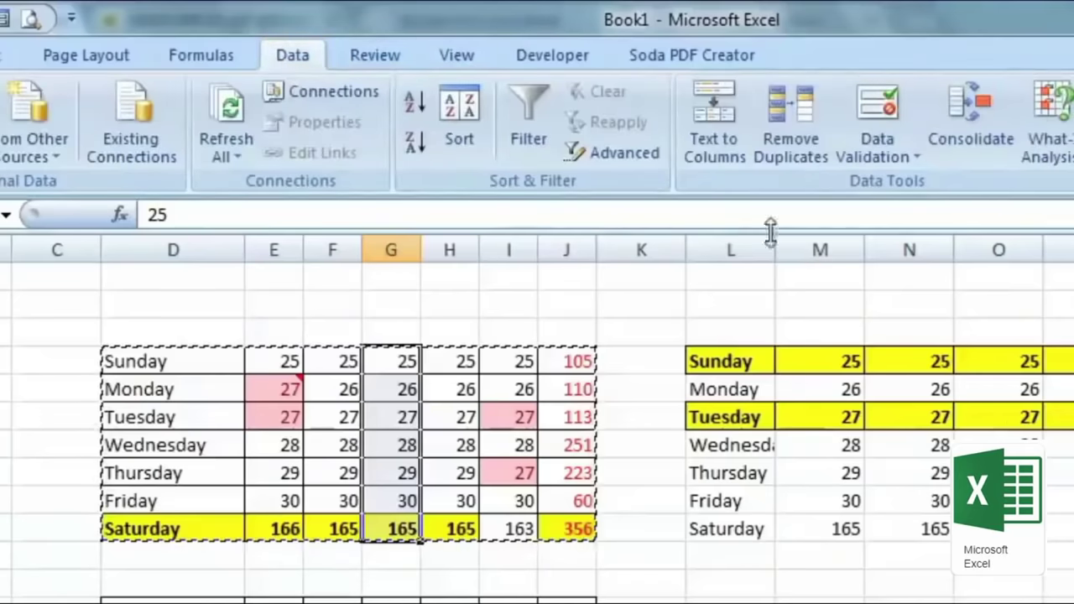
# Step: Set column G's Data Validation to allow whole numbers between 20 and 30
pyautogui.click(881, 151)
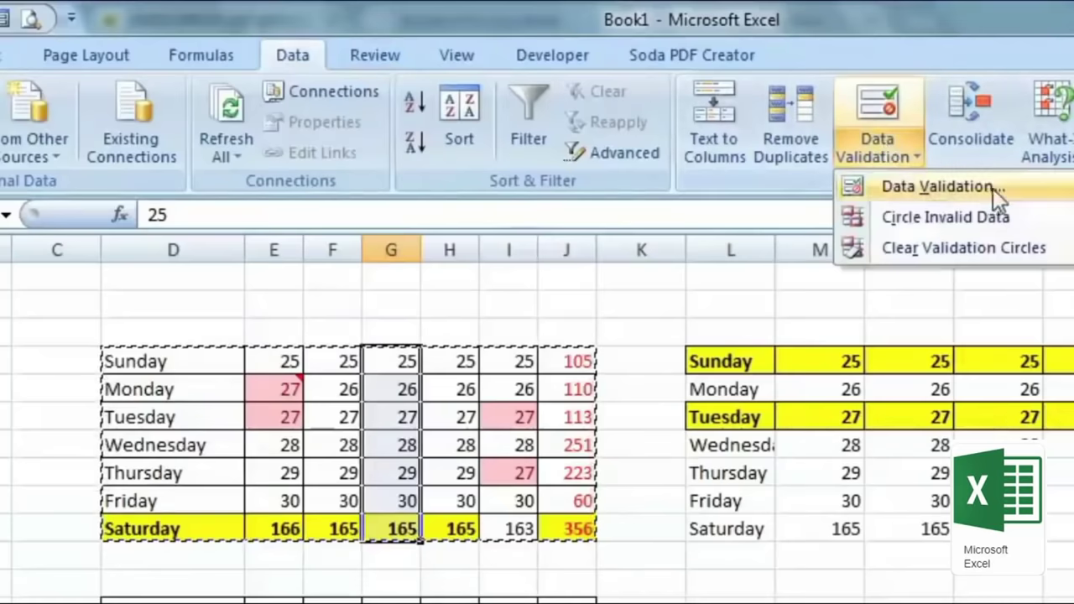
pyautogui.click(993, 188)
pyautogui.moveTo(581, 167); pyautogui.dragTo(940, 179)
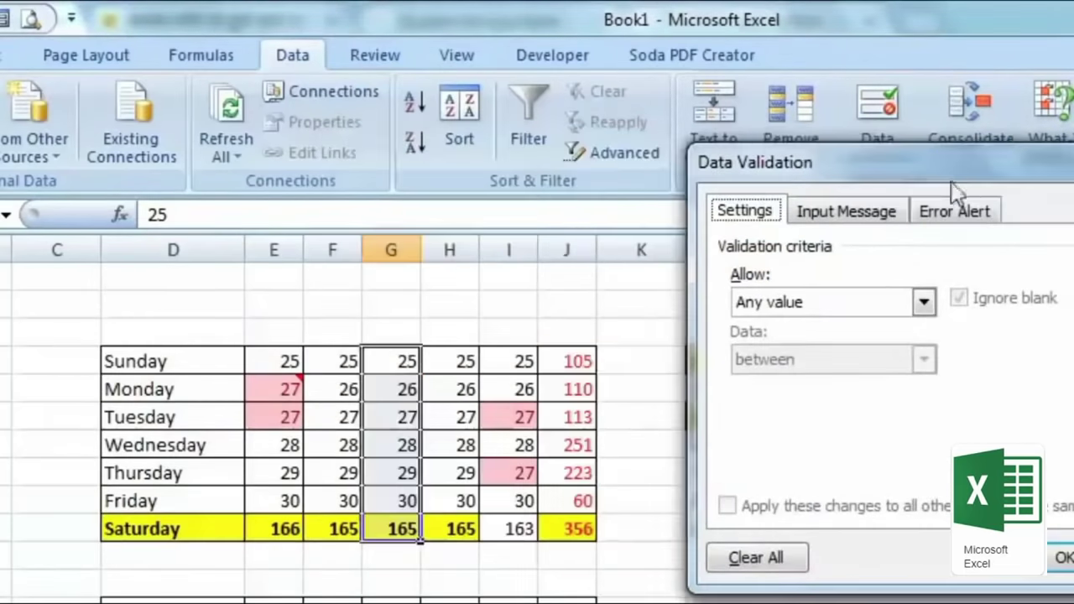
pyautogui.click(923, 303)
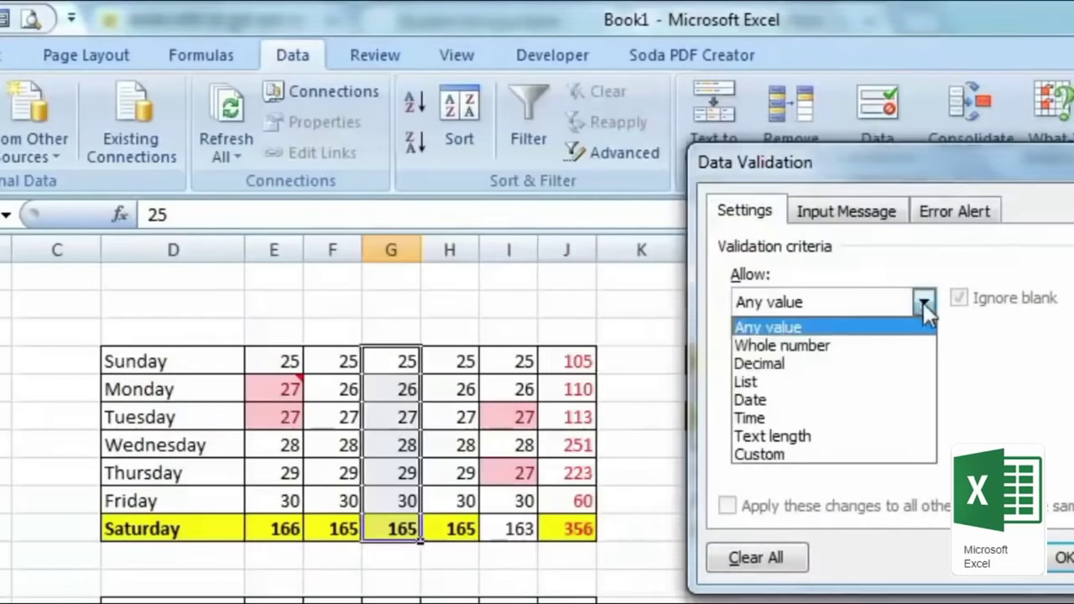
pyautogui.click(894, 348)
pyautogui.click(858, 419)
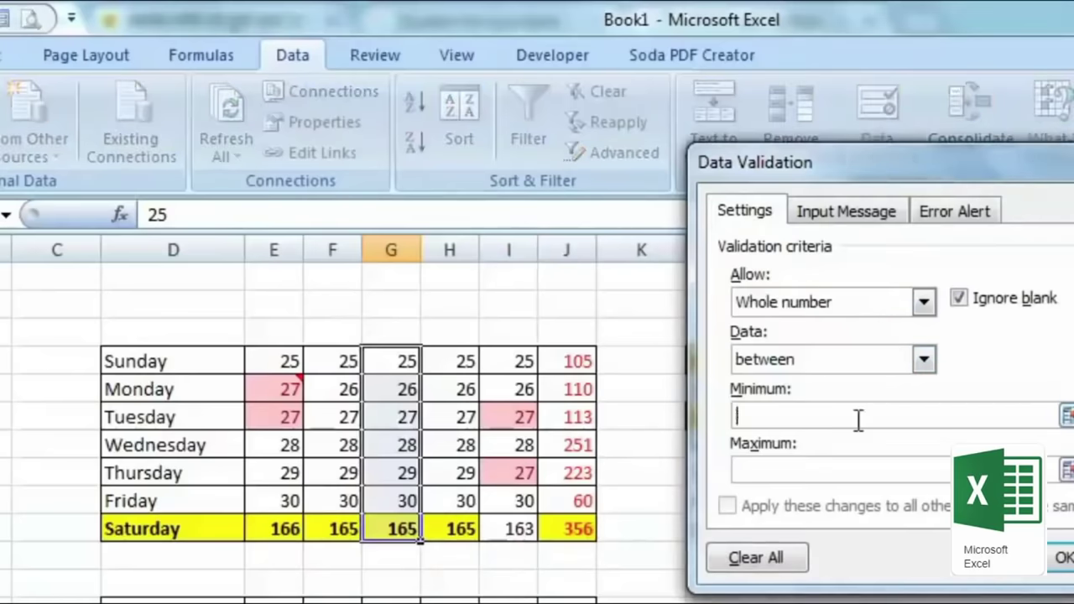
pyautogui.write('20')
pyautogui.click(902, 475)
pyautogui.write('30')
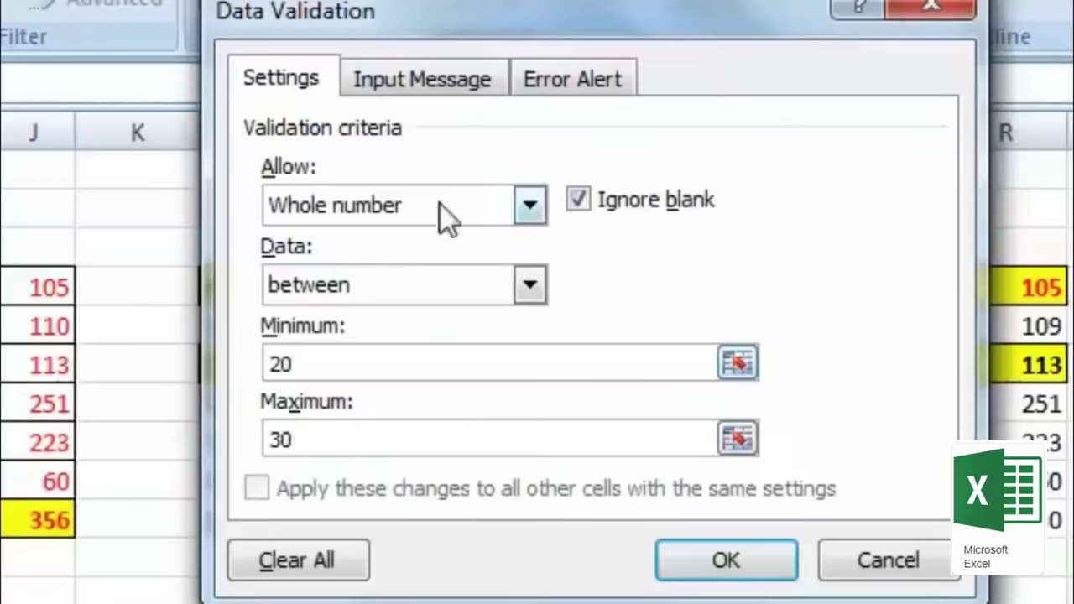
# Step: Give the rule a Stop error alert titled 'ये गलत है' and confirm it
pyautogui.click(406, 82)
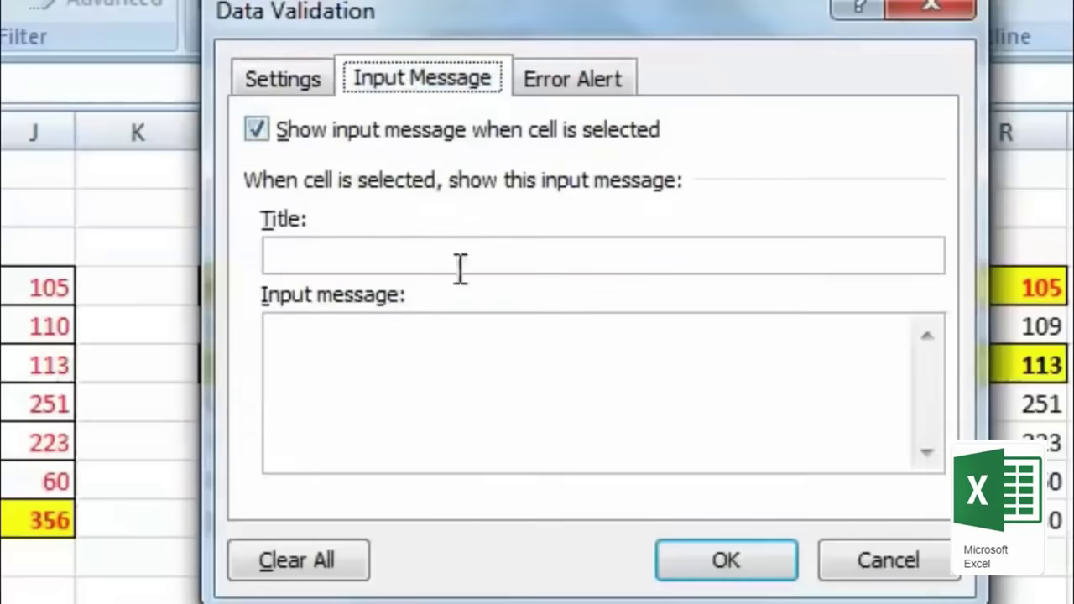
pyautogui.hotkey('ctrl', 'shift', 'Tab')
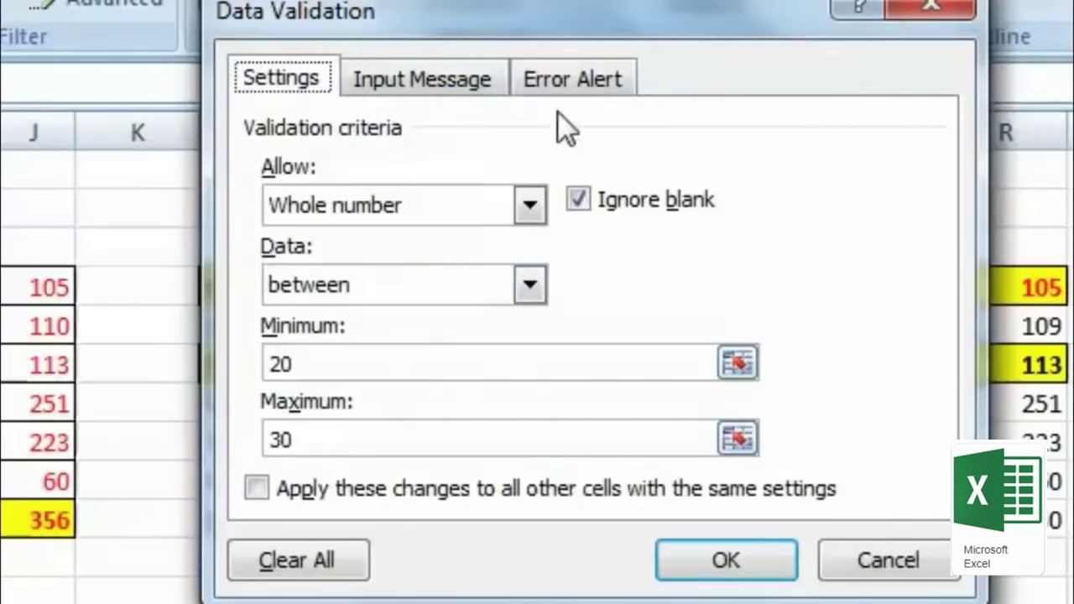
pyautogui.click(565, 87)
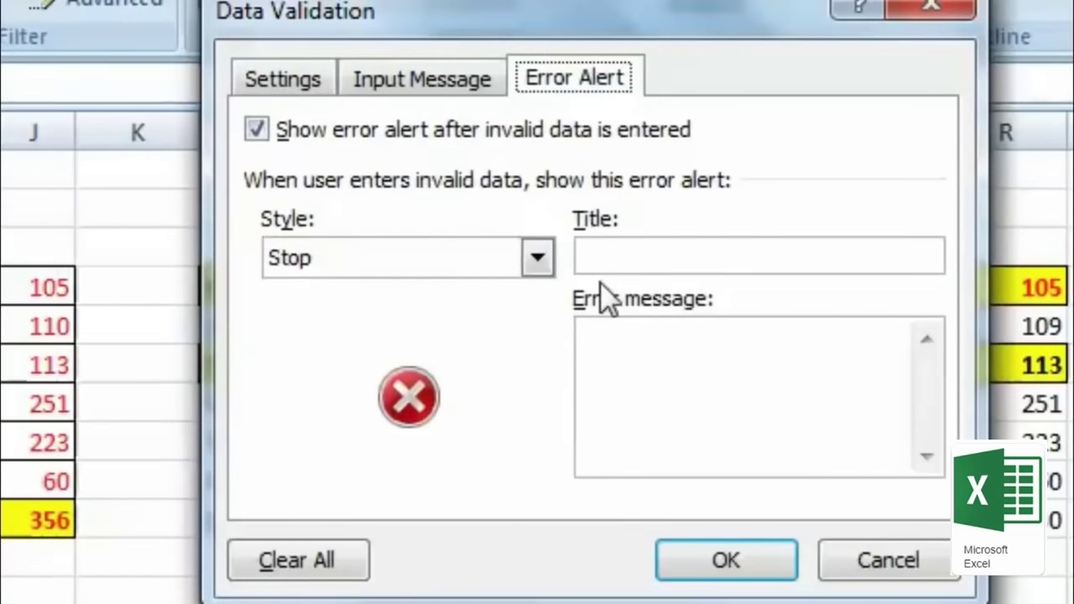
pyautogui.click(751, 247)
pyautogui.write('ये गलत है')
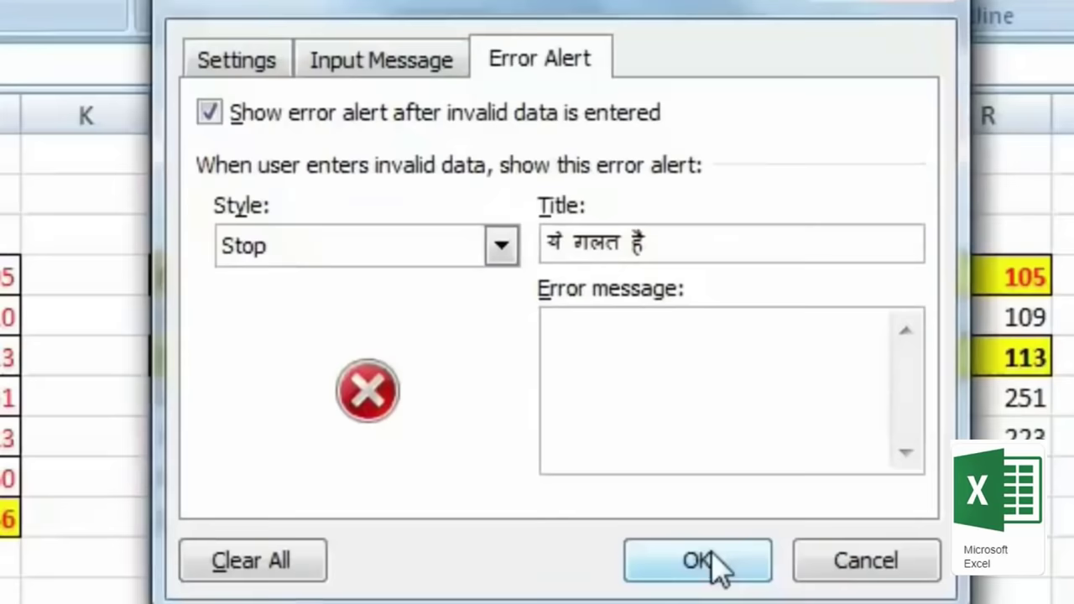
pyautogui.click(711, 563)
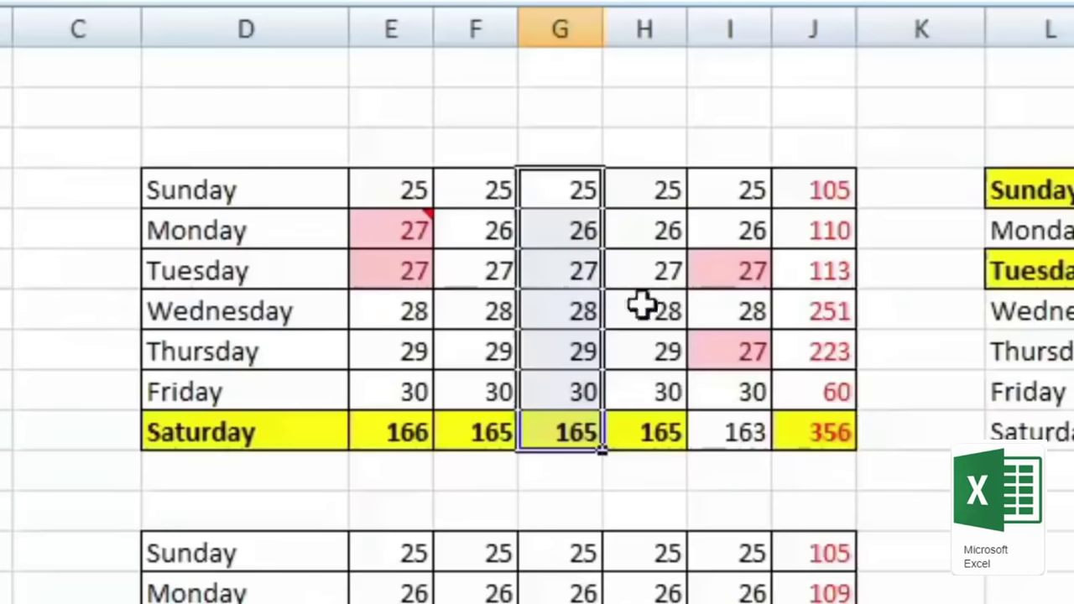
# Step: Clear Wednesday's value in column G and confirm that entering 31 is rejected
pyautogui.click(596, 315)
pyautogui.write('3')
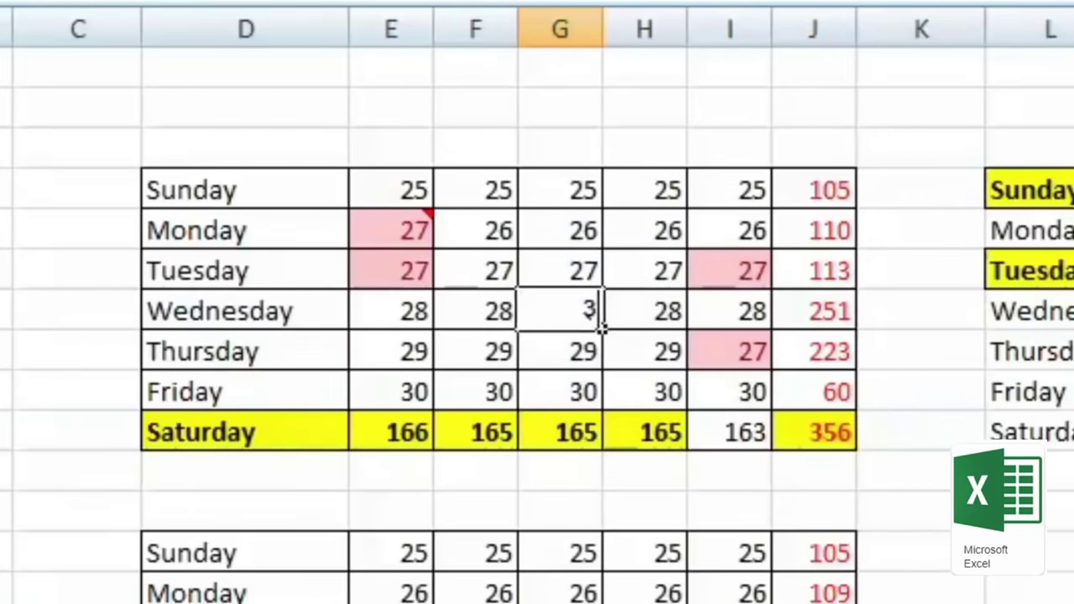
pyautogui.click(571, 432)
pyautogui.click(571, 311)
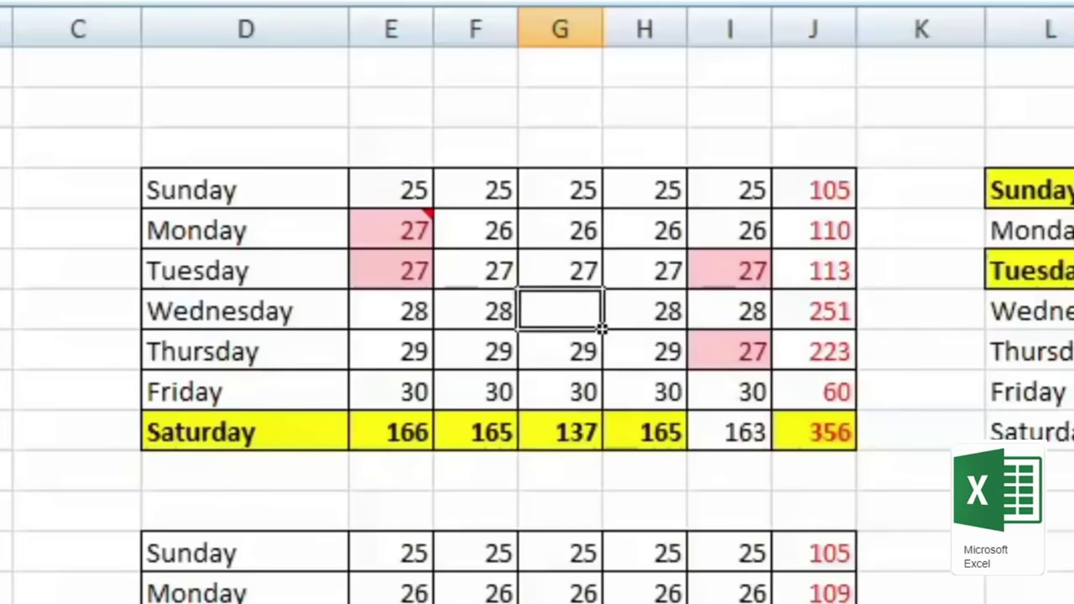
pyautogui.write('31')
pyautogui.press('Return')
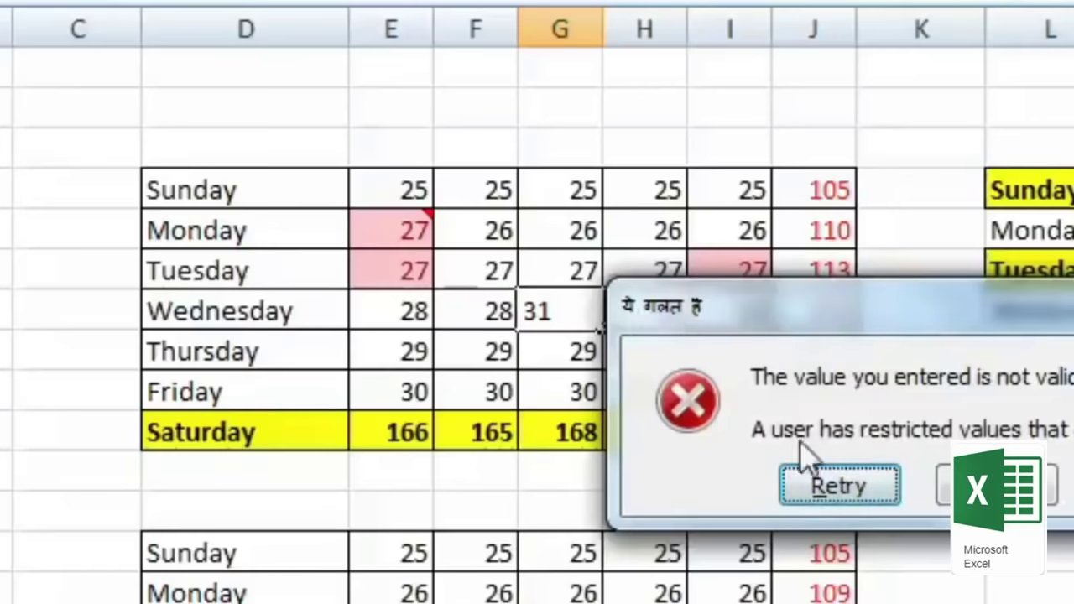
pyautogui.press('Escape')
# Step: Confirm 19 is rejected for Tuesday, keeping 27, then delete Thursday's value
pyautogui.click(590, 270)
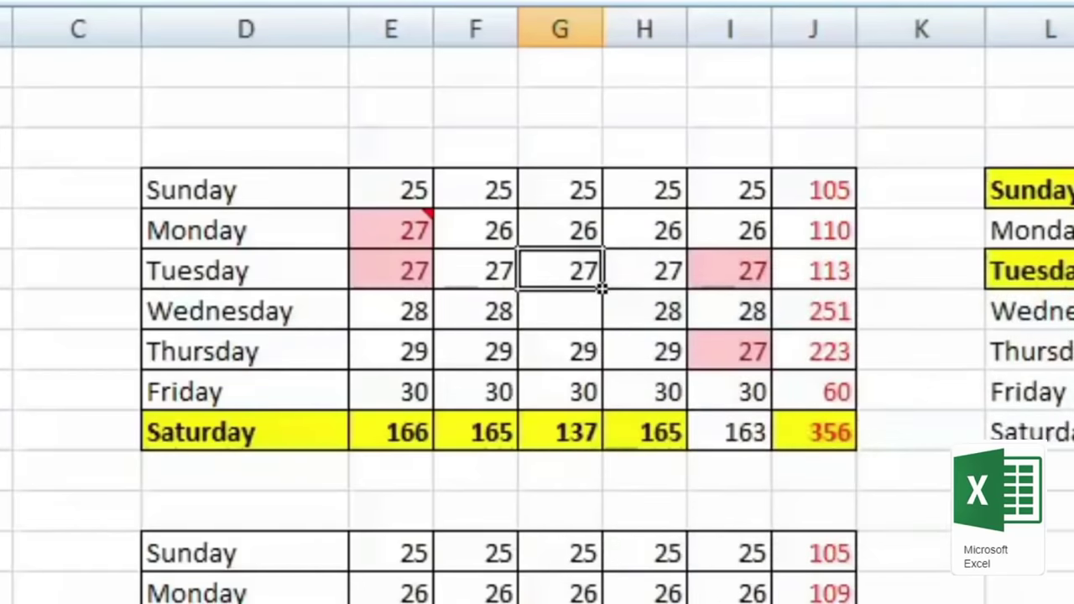
pyautogui.write('19')
pyautogui.press('Return')
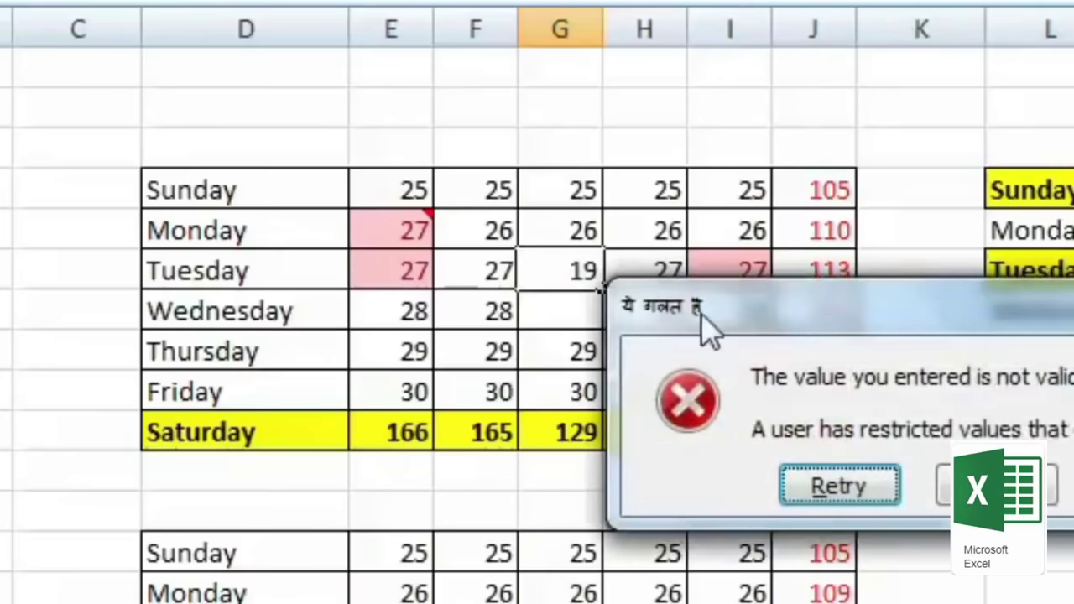
pyautogui.press('Escape')
pyautogui.click(596, 361)
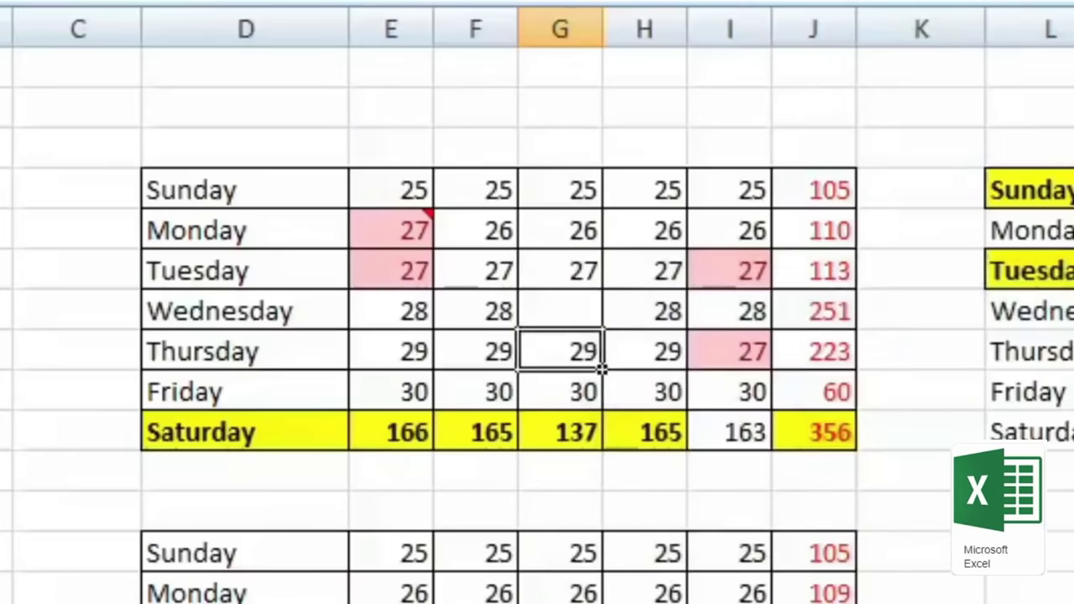
pyautogui.press('Delete')
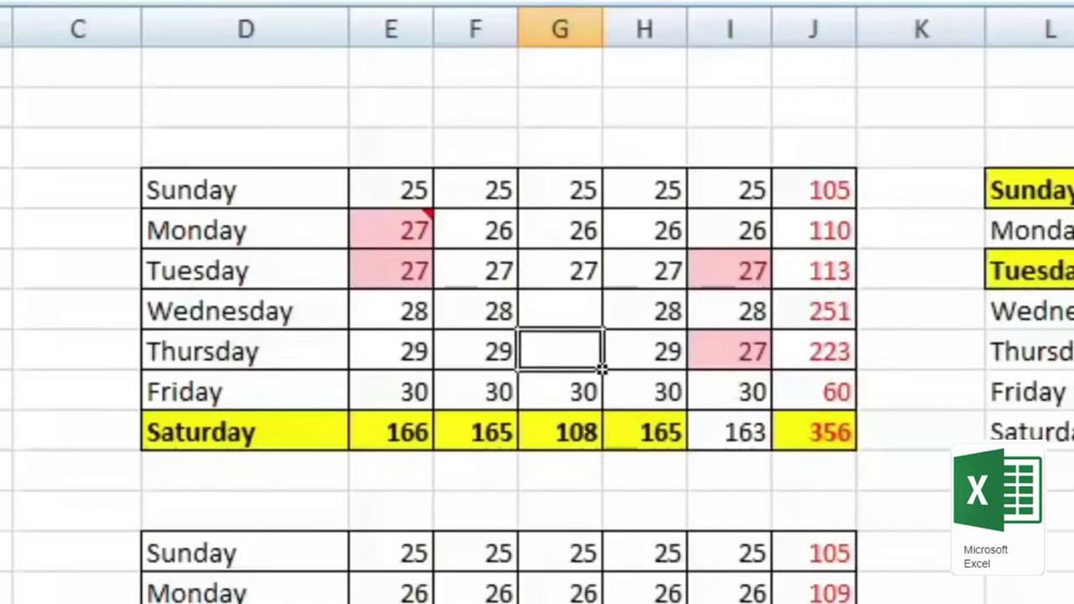
# Step: Copy column G's cells and paste only their validation rule onto column N
pyautogui.moveTo(561, 189); pyautogui.dragTo(590, 422)
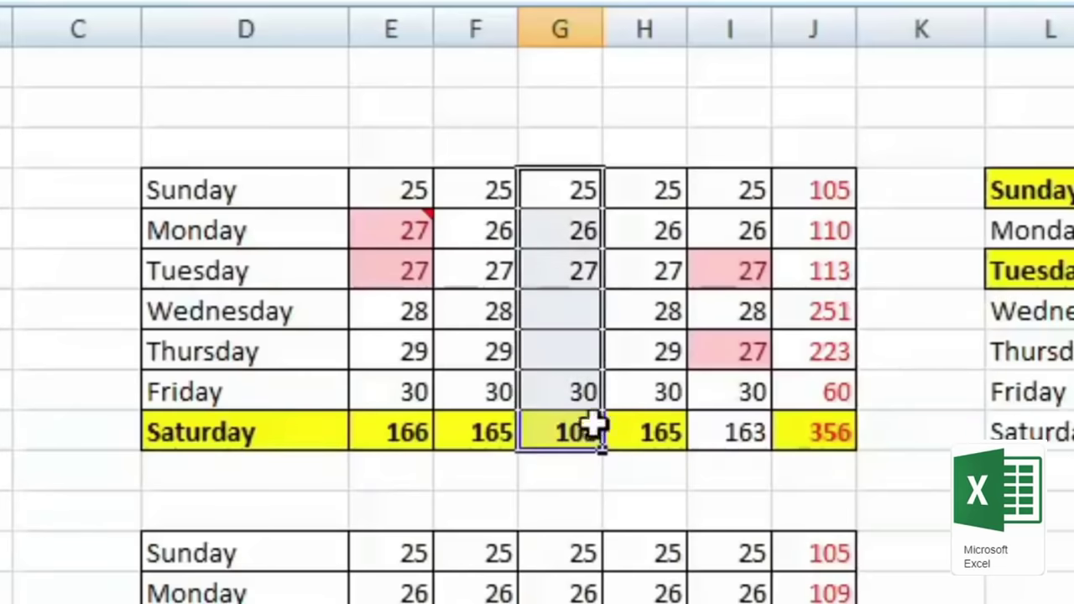
pyautogui.rightClick(579, 255)
pyautogui.click(724, 329)
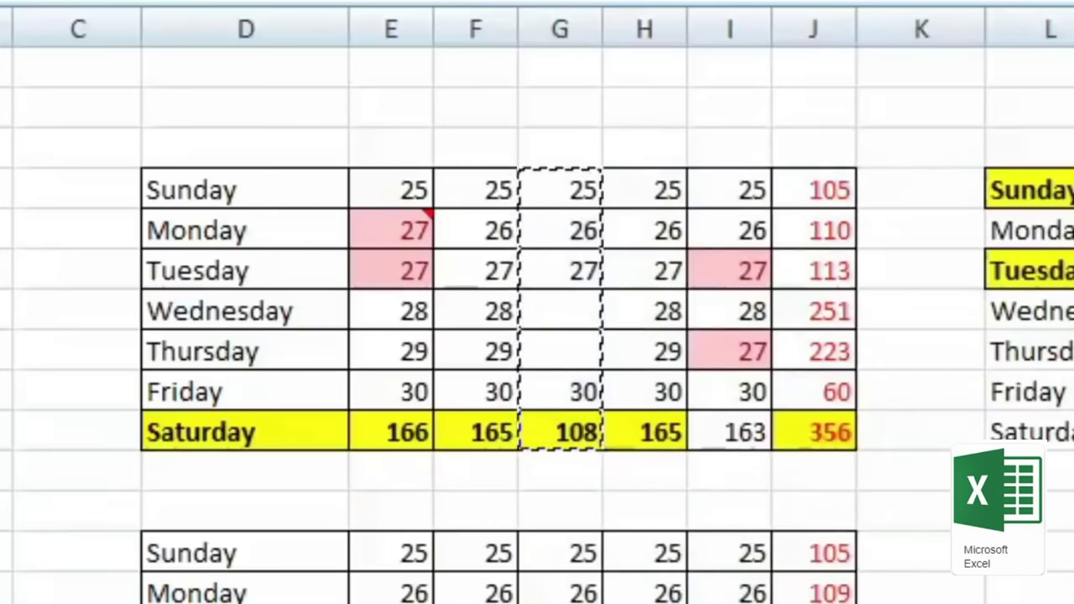
pyautogui.hotkey('ctrl', 'alt', 'v')
pyautogui.click(766, 219)
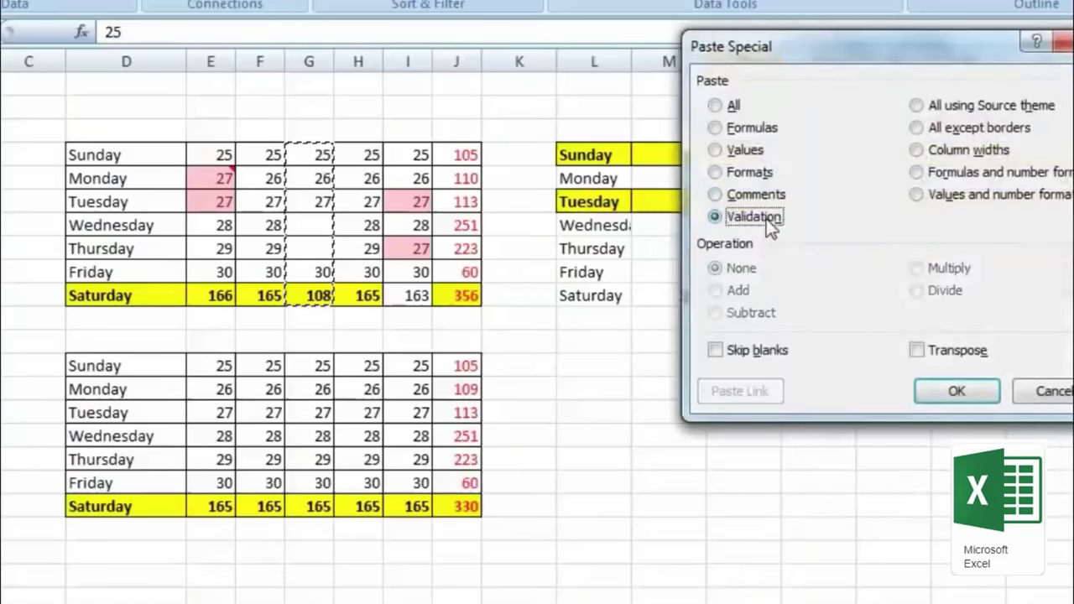
pyautogui.moveTo(841, 47); pyautogui.dragTo(325, 76)
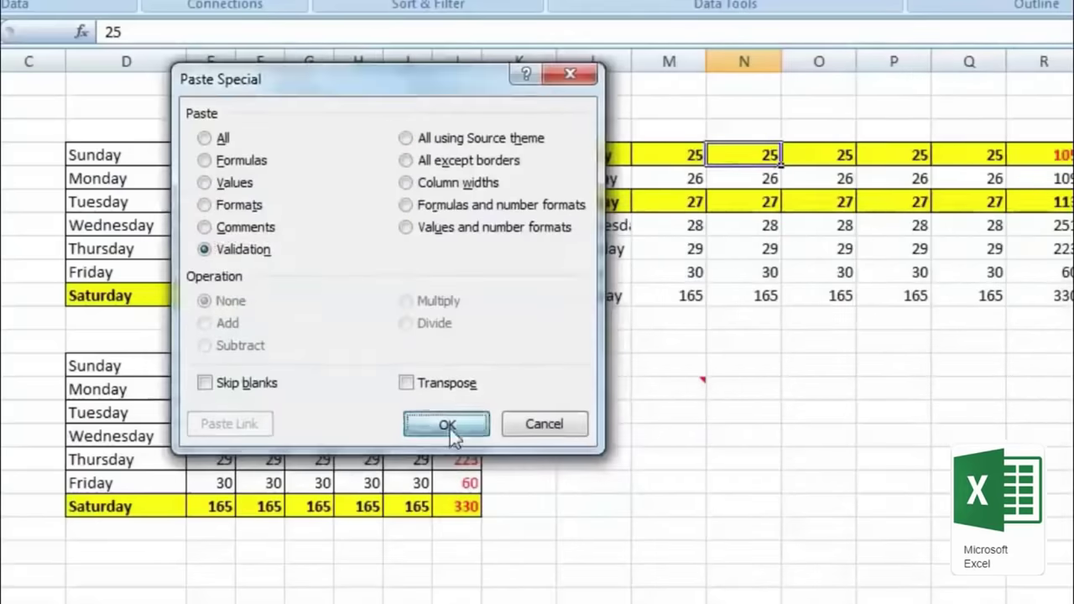
pyautogui.click(445, 423)
# Step: Test column N's copied rule by entering 31 on Friday and cancelling the rejection
pyautogui.click(768, 271)
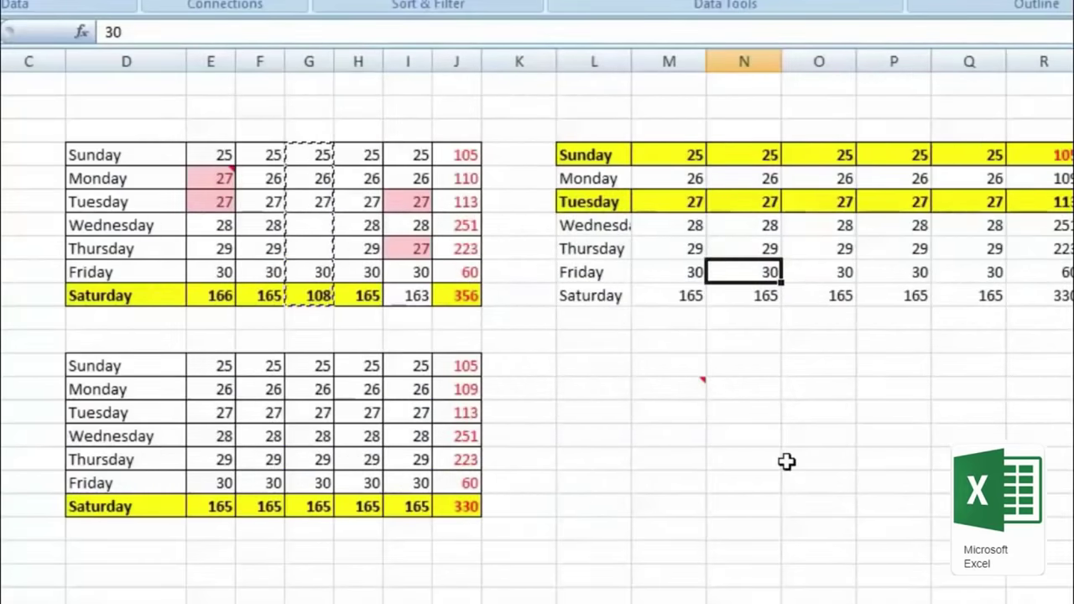
pyautogui.write('31')
pyautogui.press('Return')
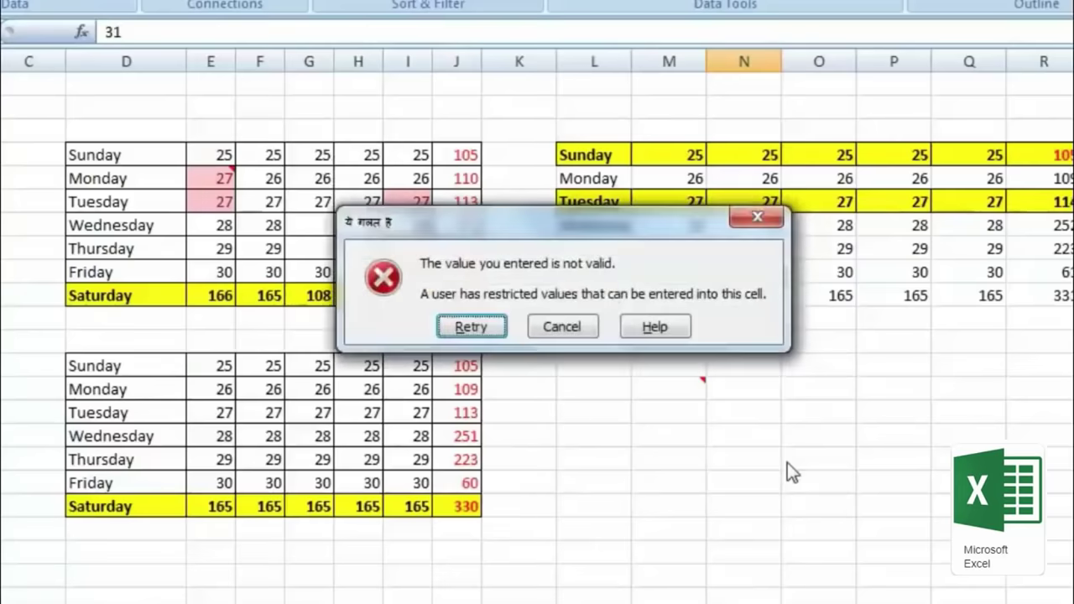
pyautogui.click(757, 218)
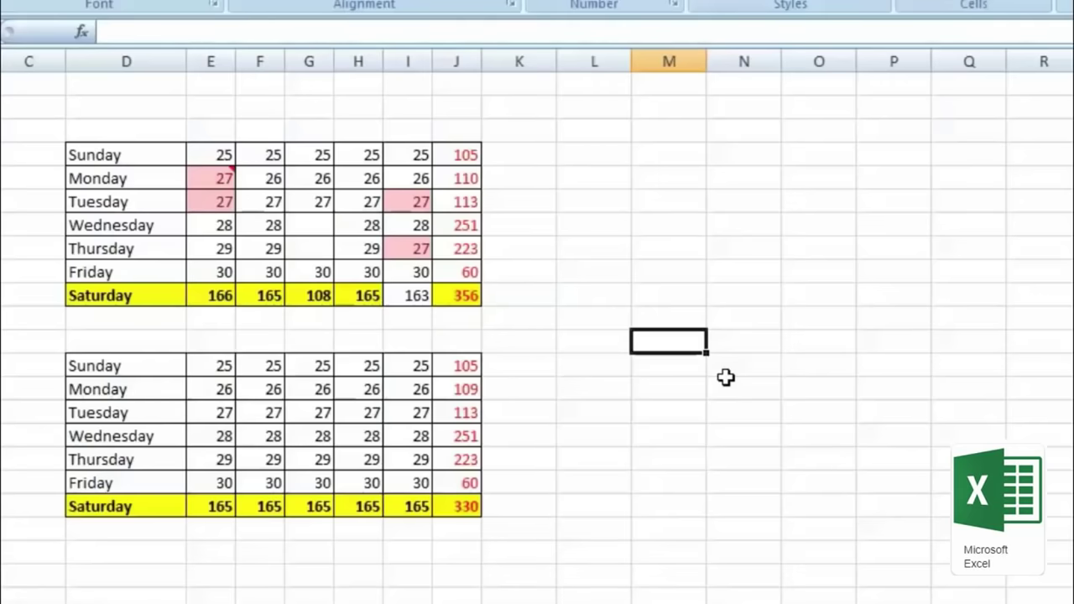
# Step: Fill N3 through N9 with the number 2, one per weekday row
pyautogui.click(760, 161)
pyautogui.write('2')
pyautogui.press('Return')
pyautogui.write('2 2')
pyautogui.press('Return')
pyautogui.write('2 2')
pyautogui.press('Return')
pyautogui.write('2')
pyautogui.press('Return')
pyautogui.write('2')
pyautogui.press('Return')
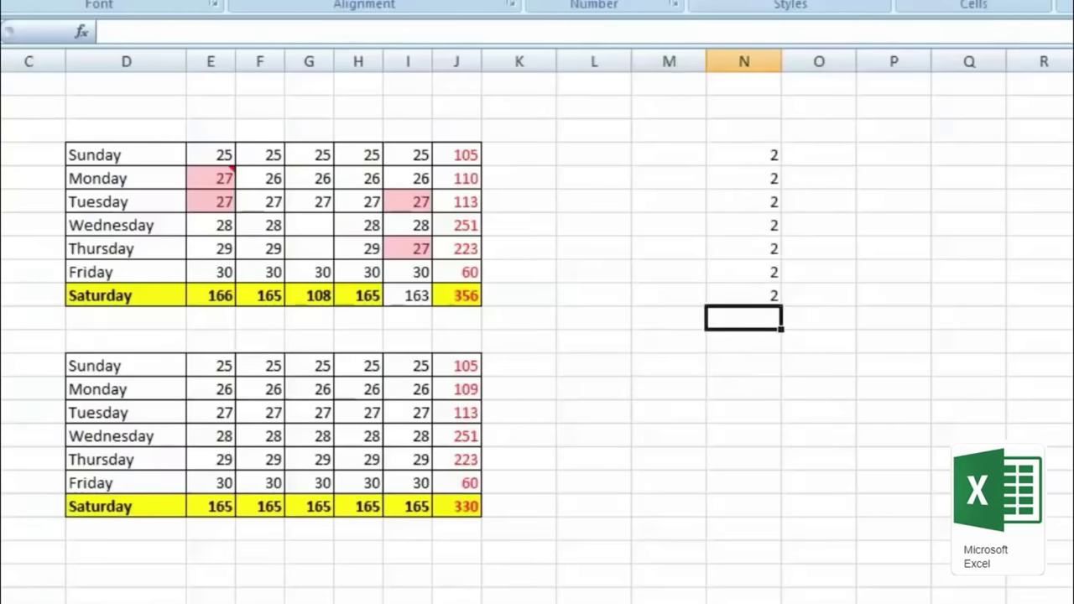
pyautogui.moveTo(262, 156); pyautogui.dragTo(268, 298)
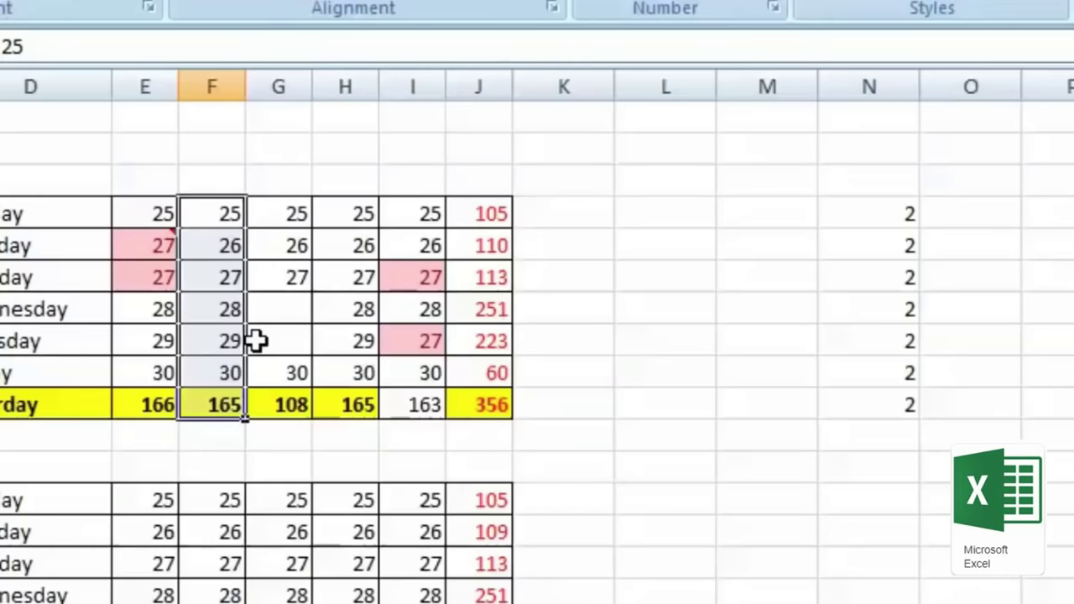
# Step: Add column F's values onto column N's 2s via Paste Special, then refill the selection with 2s
pyautogui.rightClick(213, 251)
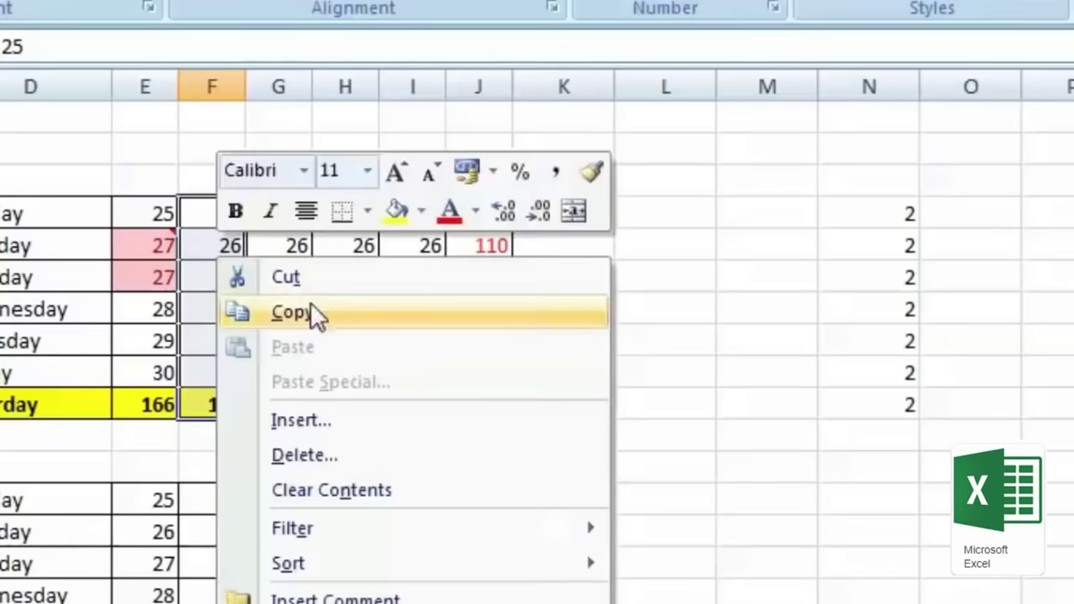
pyautogui.click(336, 320)
pyautogui.rightClick(878, 211)
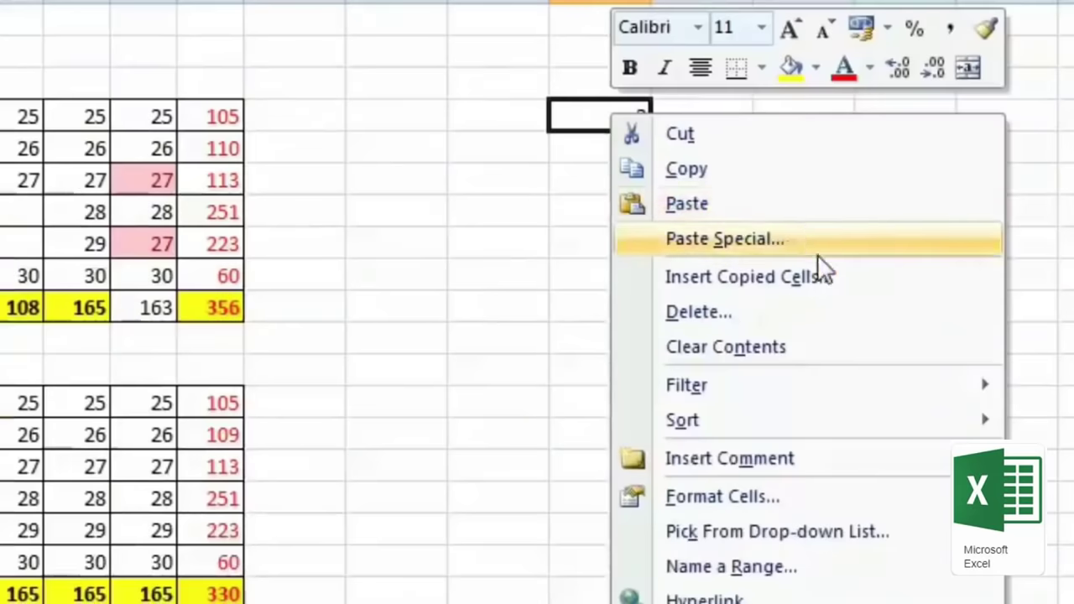
pyautogui.click(808, 238)
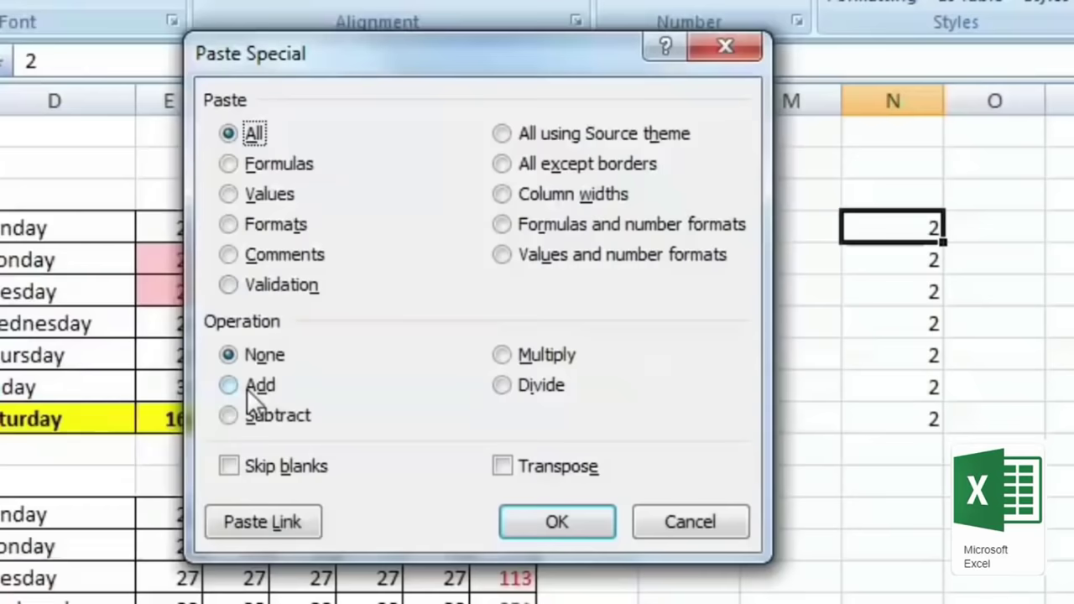
pyautogui.moveTo(437, 47); pyautogui.dragTo(543, 123)
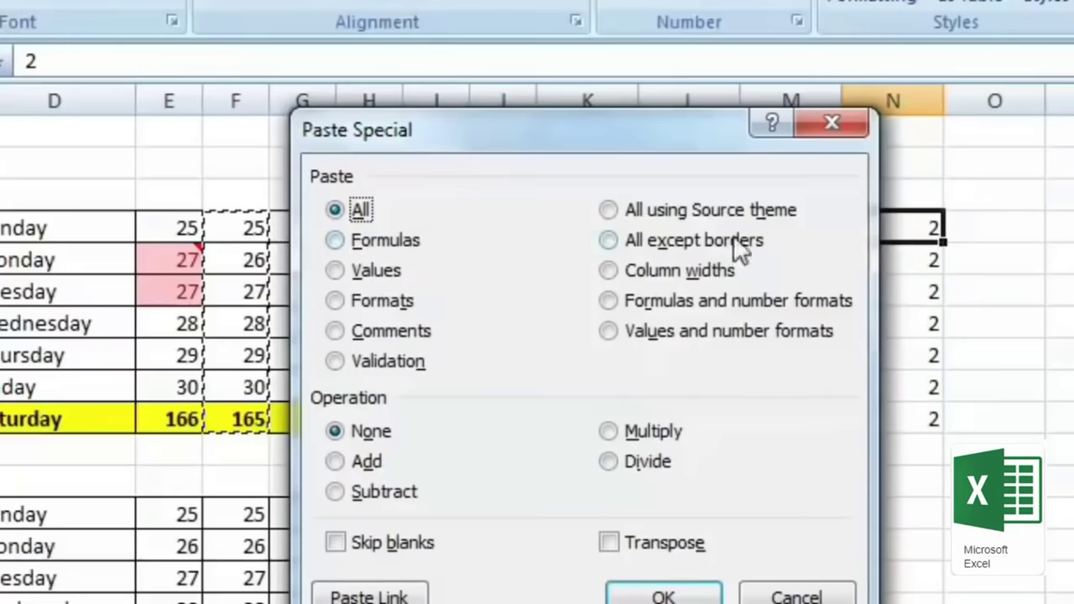
pyautogui.click(335, 465)
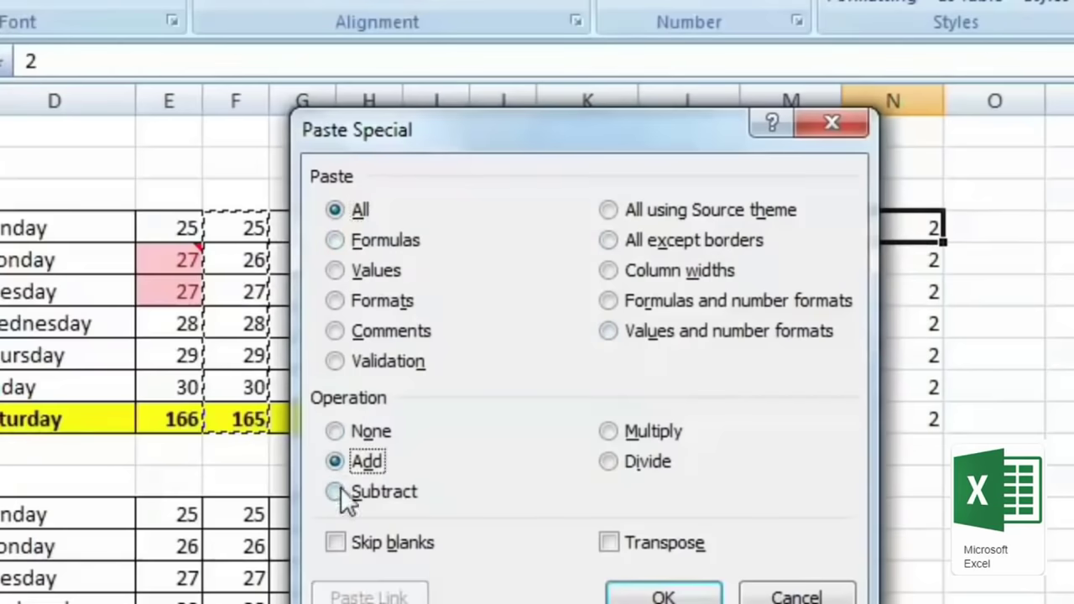
pyautogui.click(680, 597)
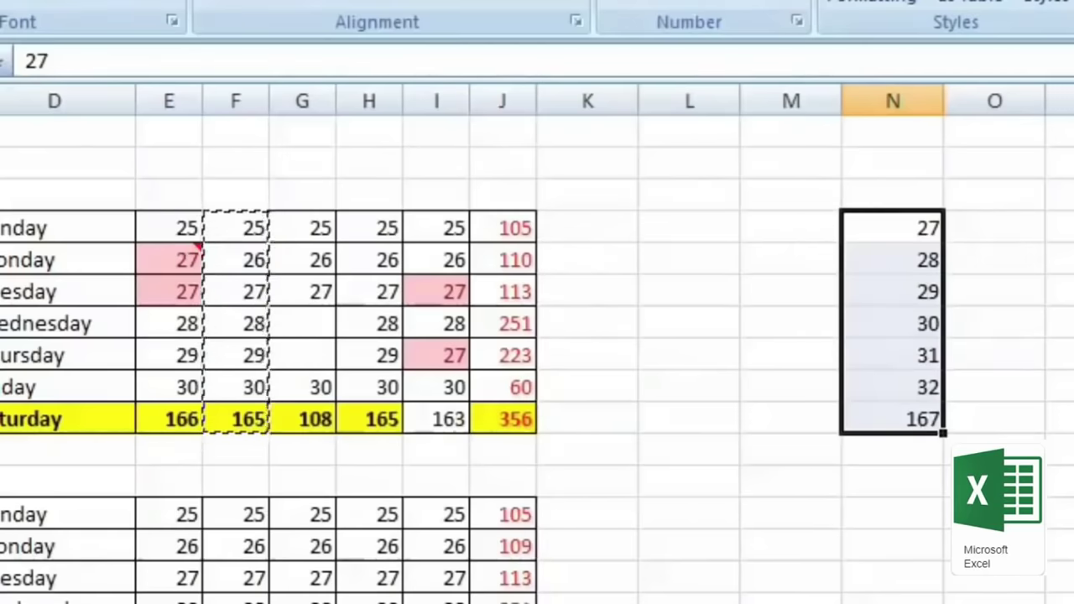
pyautogui.write('2')
pyautogui.hotkey('ctrl', 'Return')
# Step: Multiply column N's 2s by the copied column F values, giving 50 through 330
pyautogui.rightClick(890, 232)
pyautogui.press('Escape')
pyautogui.rightClick(869, 217)
pyautogui.click(1060, 346)
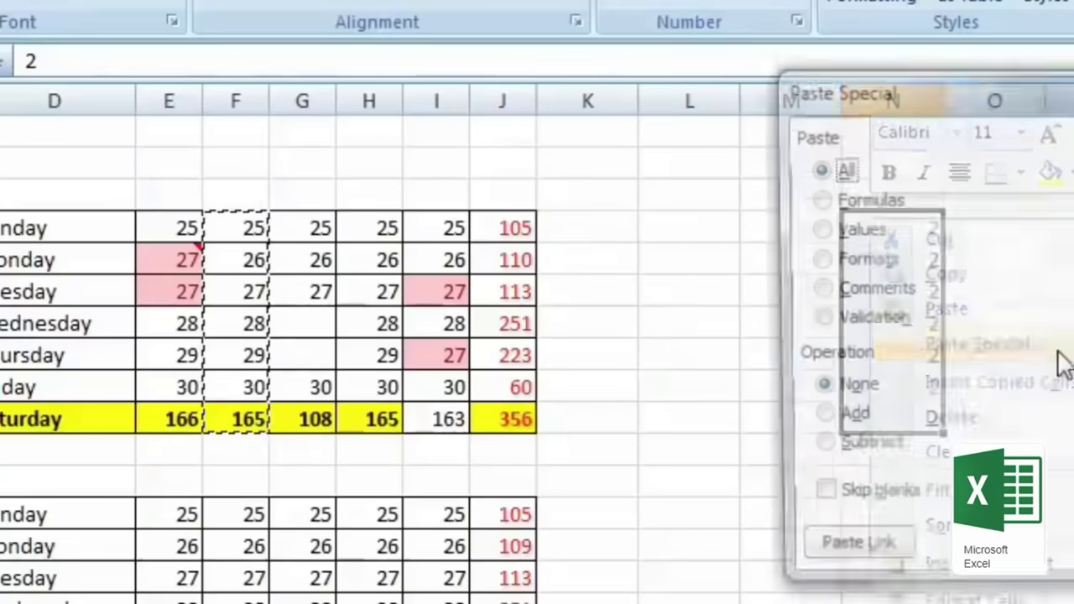
pyautogui.moveTo(986, 86); pyautogui.dragTo(483, 82)
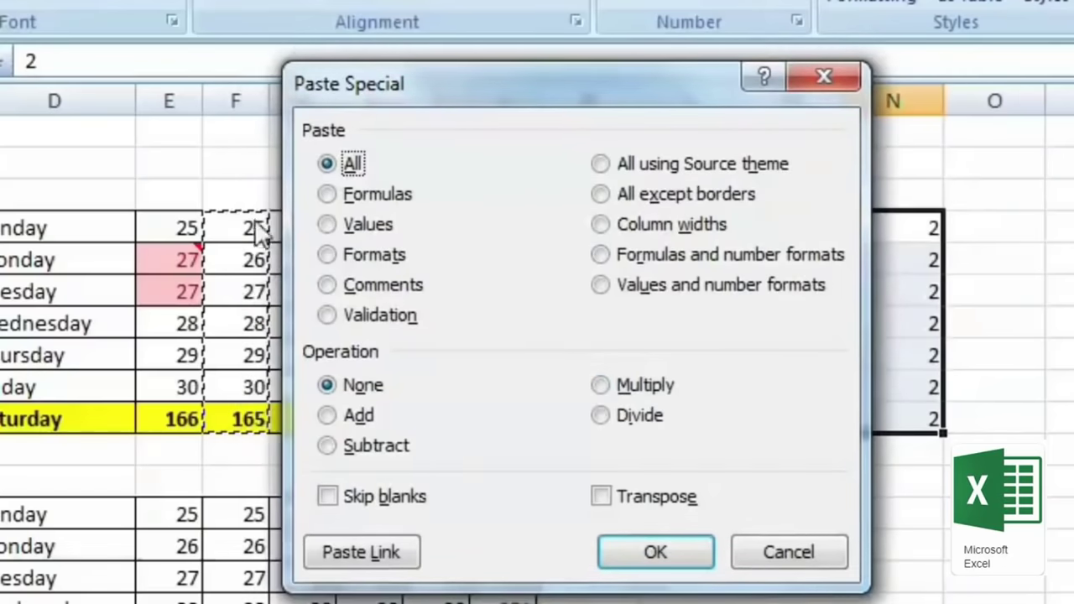
pyautogui.click(603, 384)
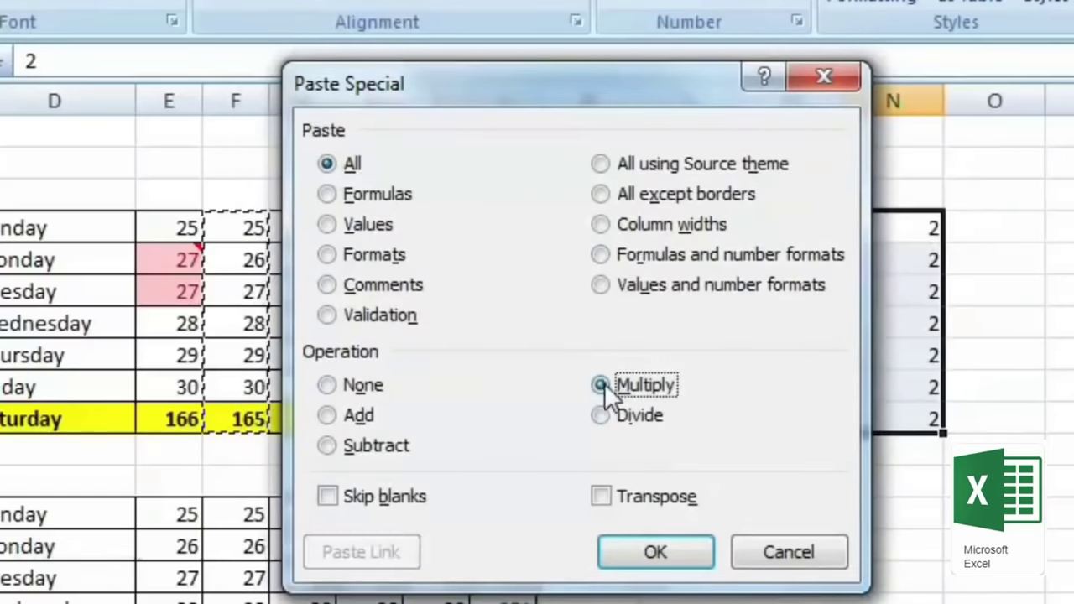
pyautogui.click(648, 554)
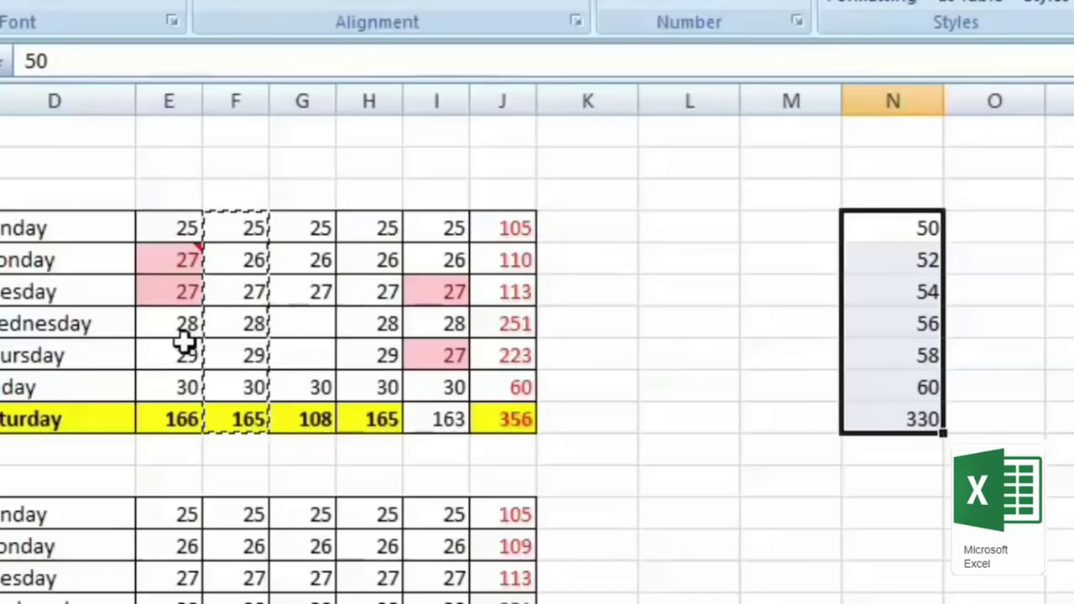
pyautogui.click(743, 348)
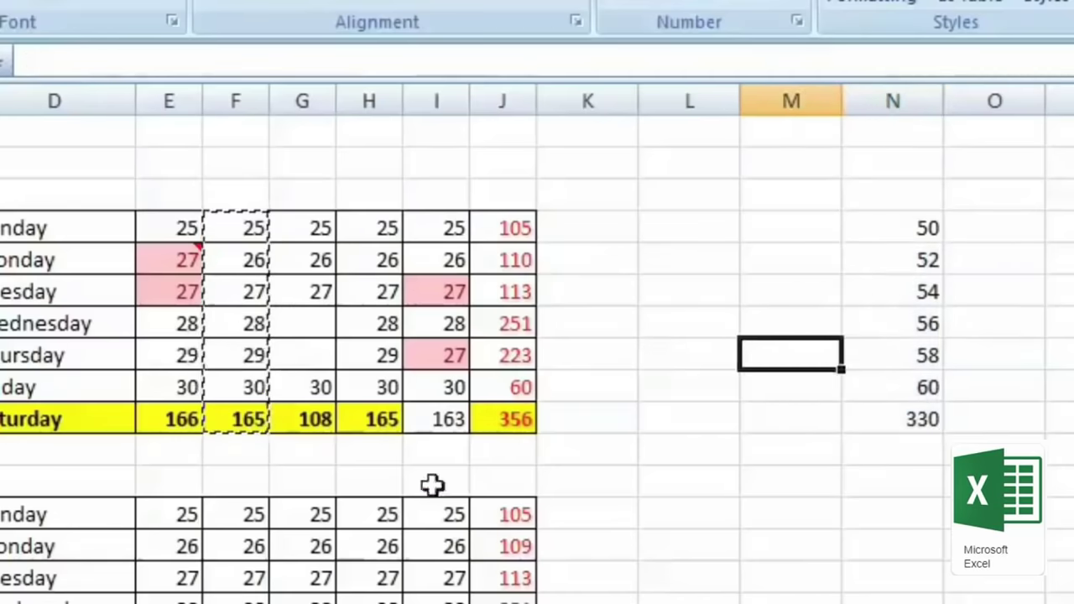
# Step: Select the column F values from 25 through 165 to copy
pyautogui.moveTo(238, 229); pyautogui.dragTo(242, 379)
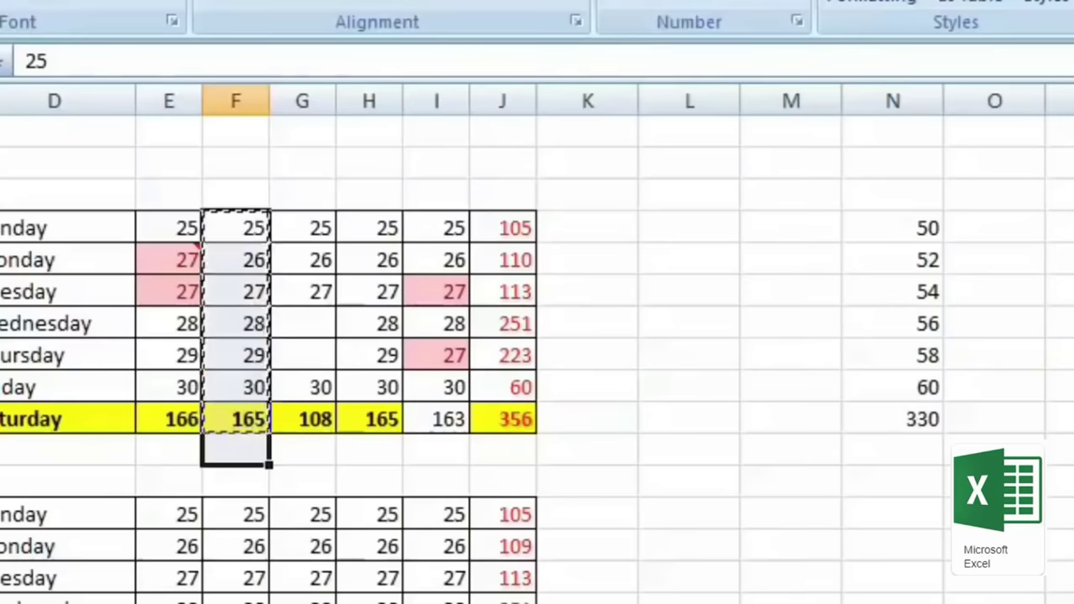
pyautogui.click(235, 194)
pyautogui.click(235, 228)
pyautogui.moveTo(260, 231); pyautogui.dragTo(264, 424)
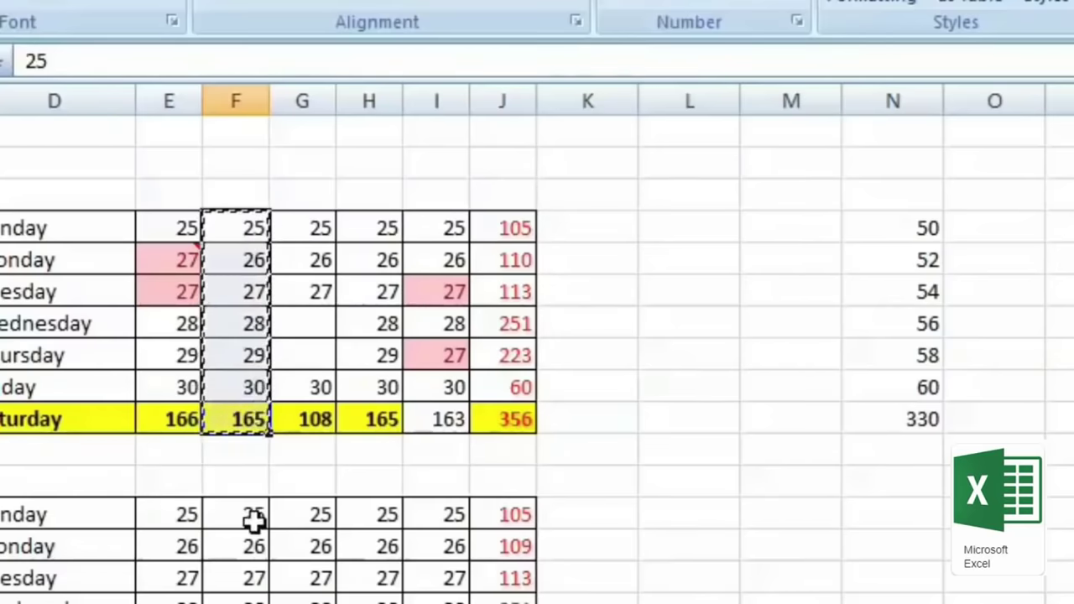
pyautogui.click(823, 360)
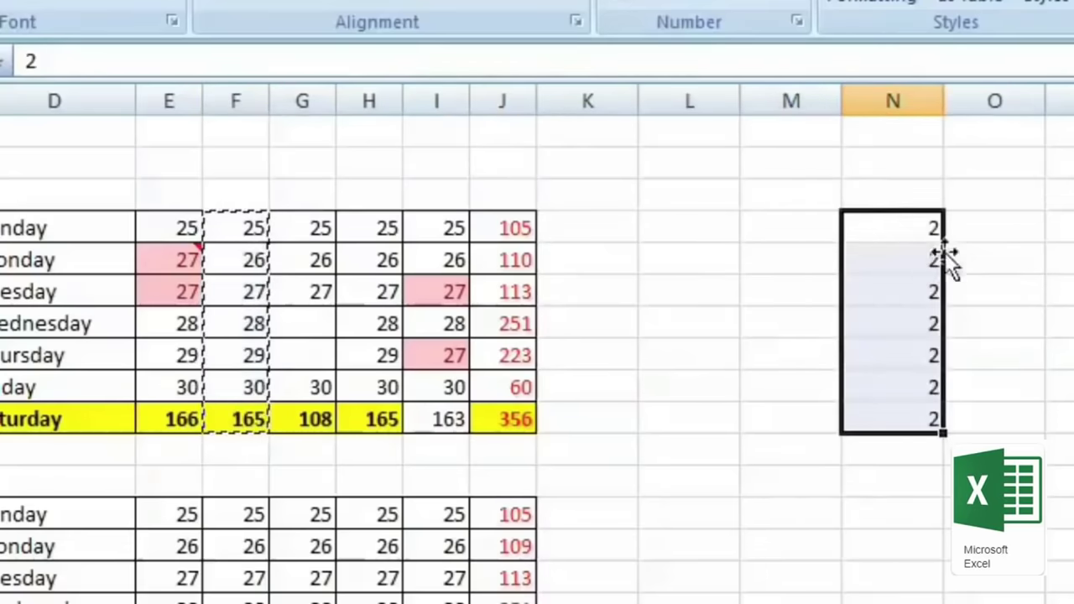
# Step: Paste Special with Subtract onto N4:N10, turning the 2s into -23 through -163
pyautogui.rightClick(893, 220)
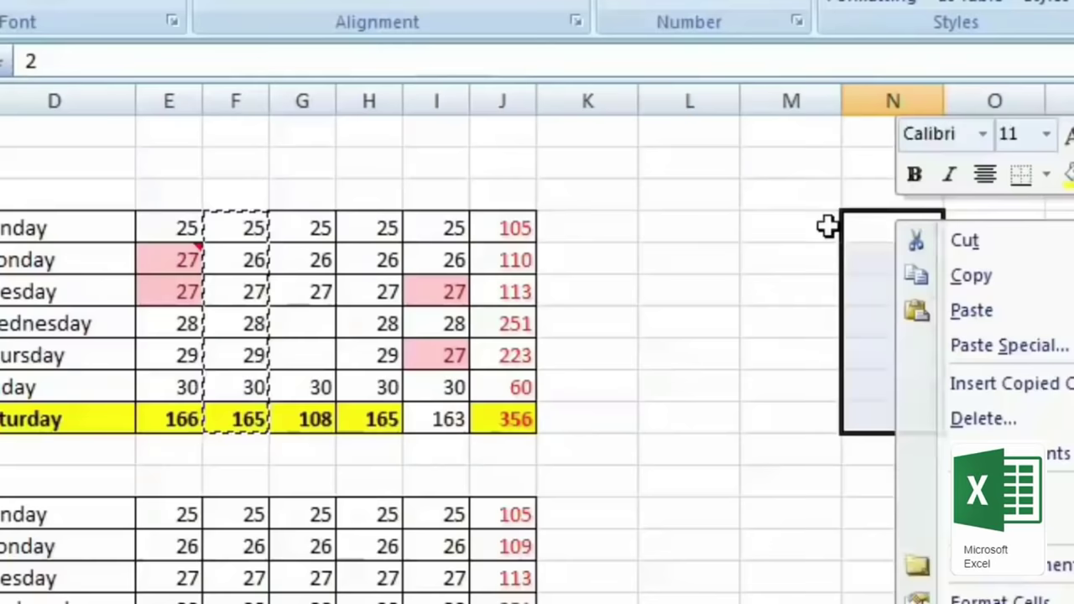
pyautogui.click(899, 225)
pyautogui.rightClick(898, 225)
pyautogui.click(1033, 361)
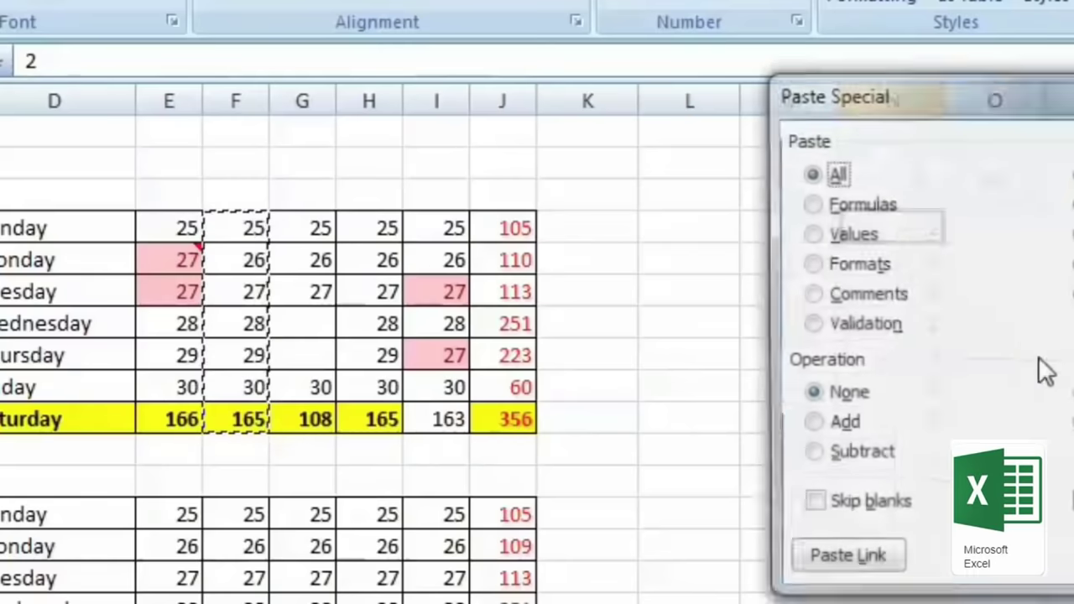
pyautogui.moveTo(1032, 94); pyautogui.dragTo(582, 89)
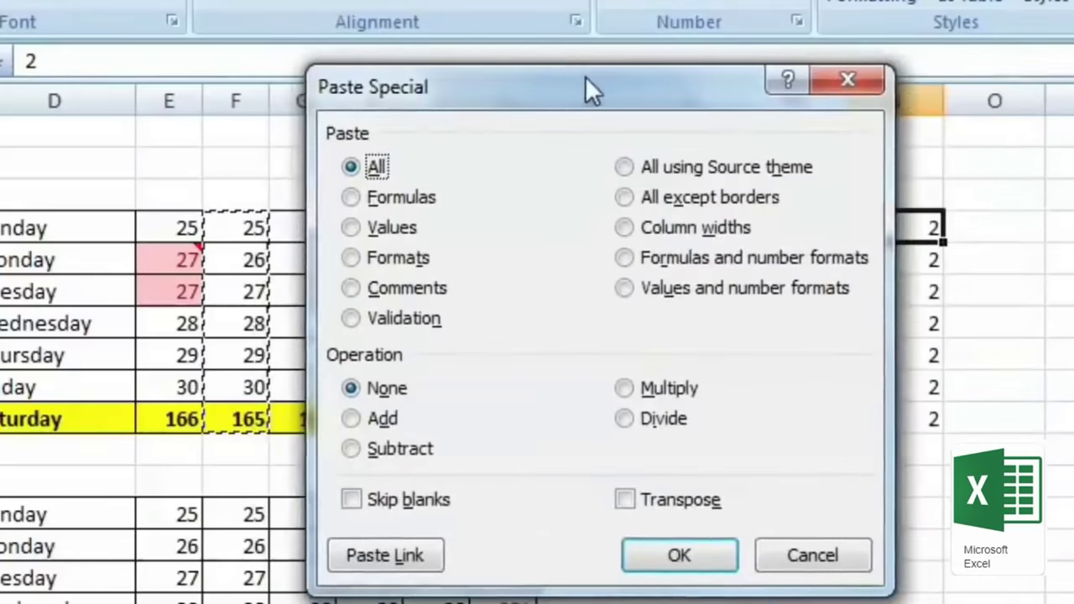
pyautogui.click(627, 420)
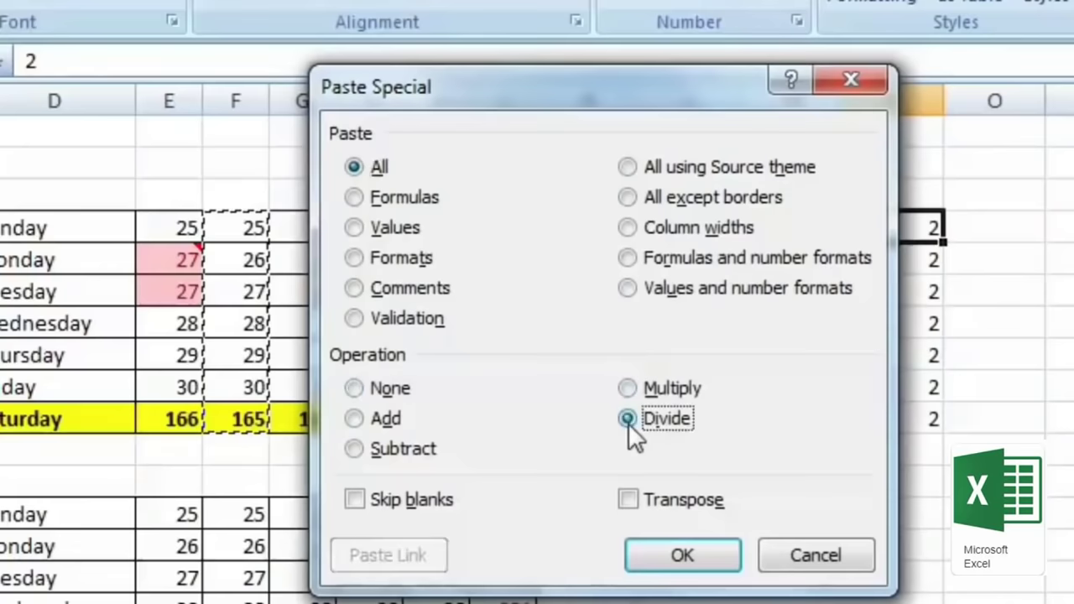
pyautogui.click(699, 558)
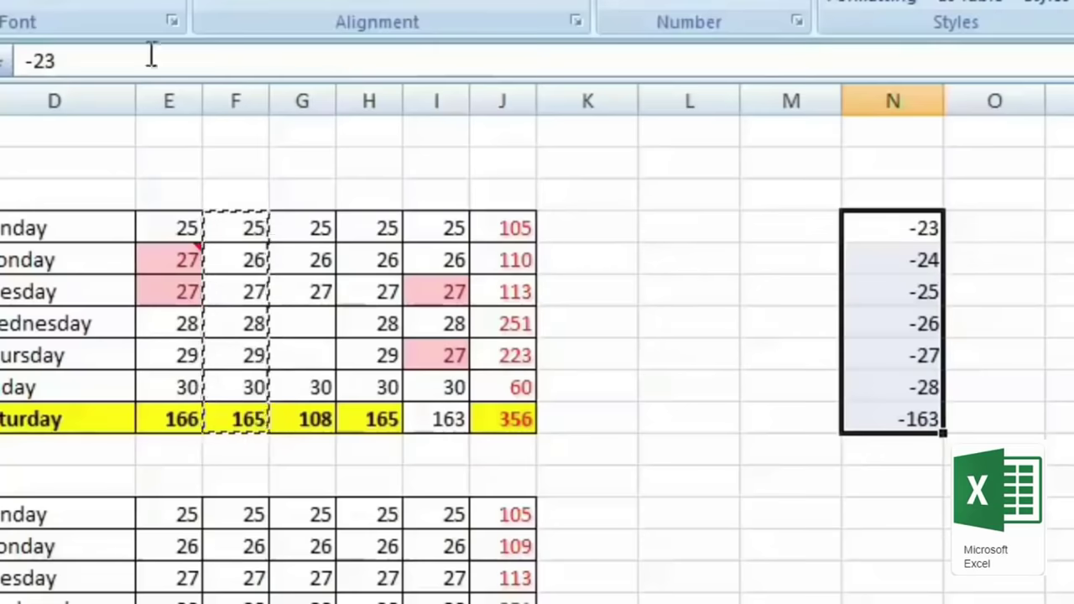
pyautogui.click(629, 322)
pyautogui.moveTo(79, 230); pyautogui.dragTo(81, 428)
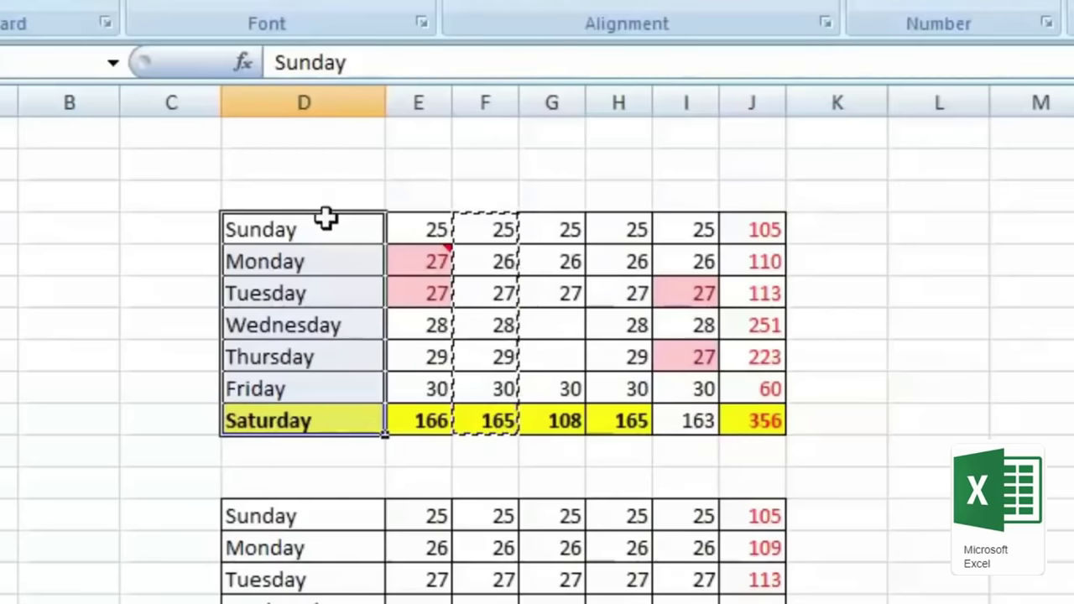
# Step: Copy the weekday names Sunday to Saturday and paste them transposed across row 3 from E3
pyautogui.moveTo(326, 220); pyautogui.dragTo(328, 420)
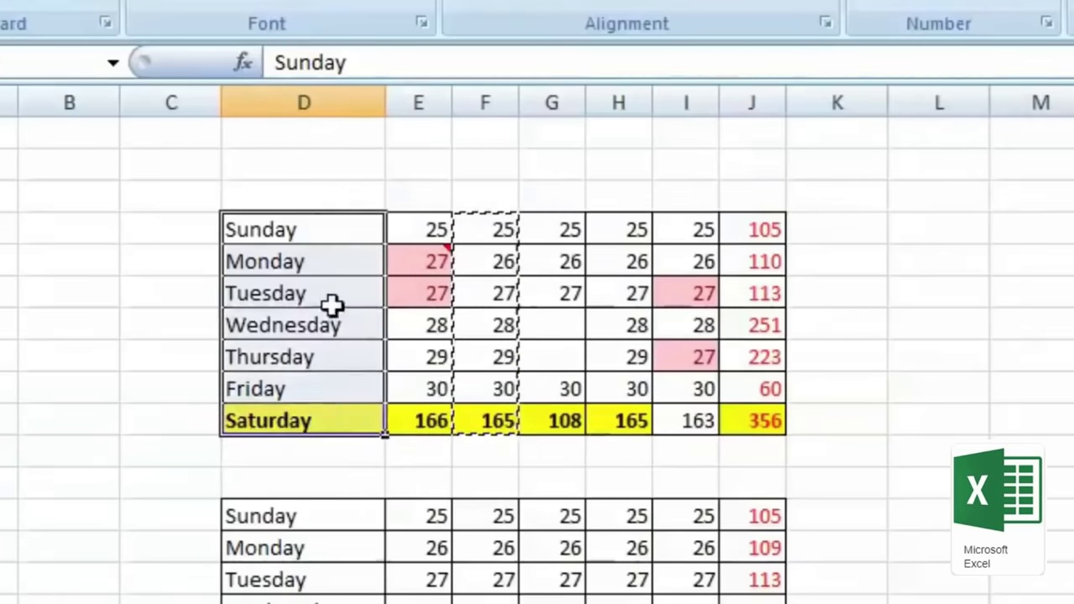
pyautogui.rightClick(333, 305)
pyautogui.click(443, 372)
pyautogui.click(418, 192)
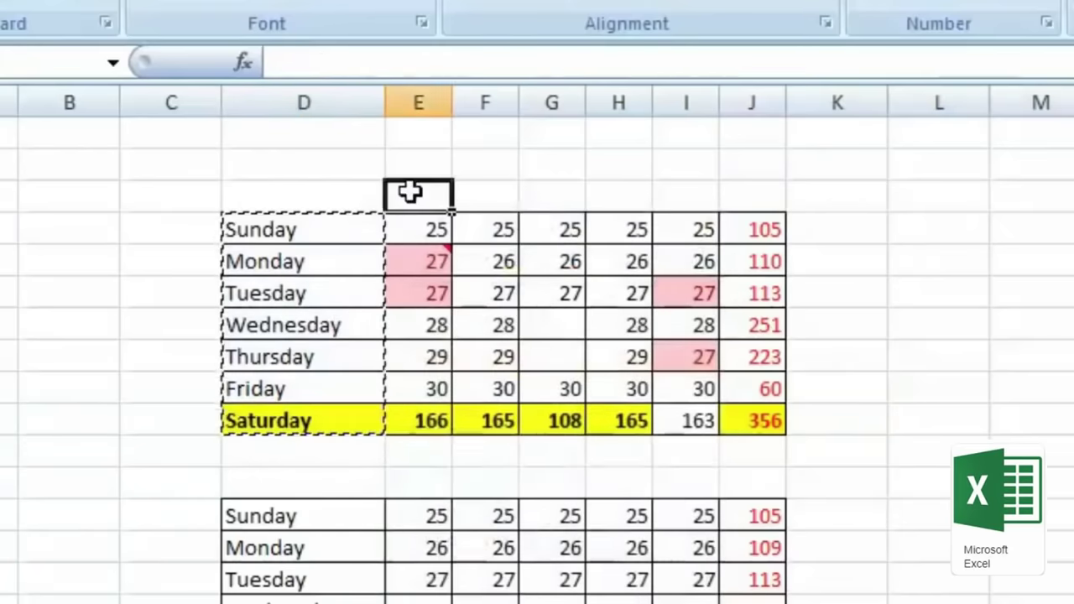
pyautogui.rightClick(411, 193)
pyautogui.click(604, 336)
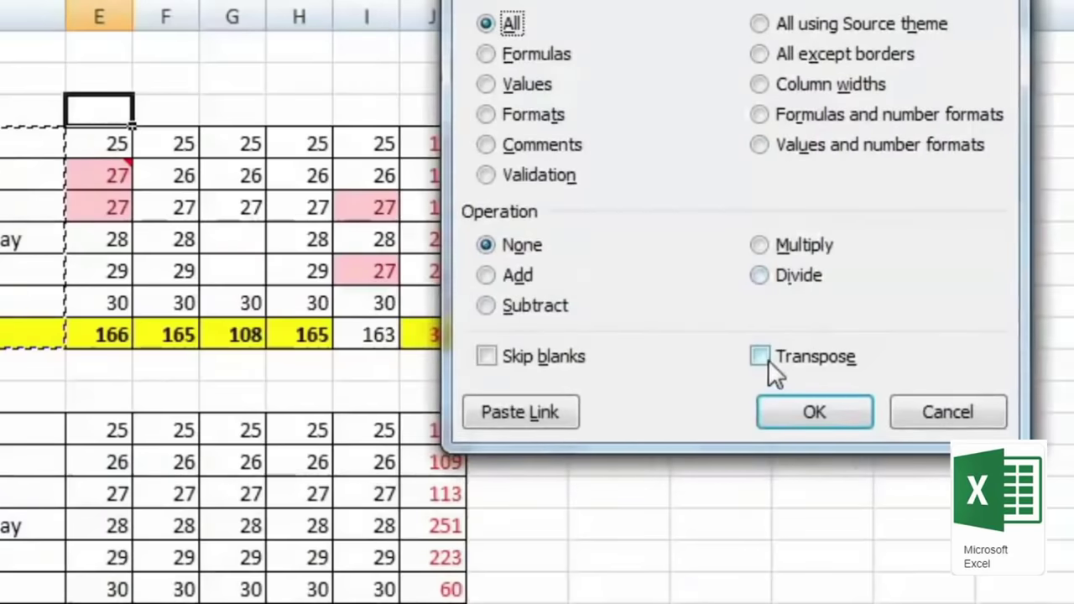
pyautogui.click(760, 357)
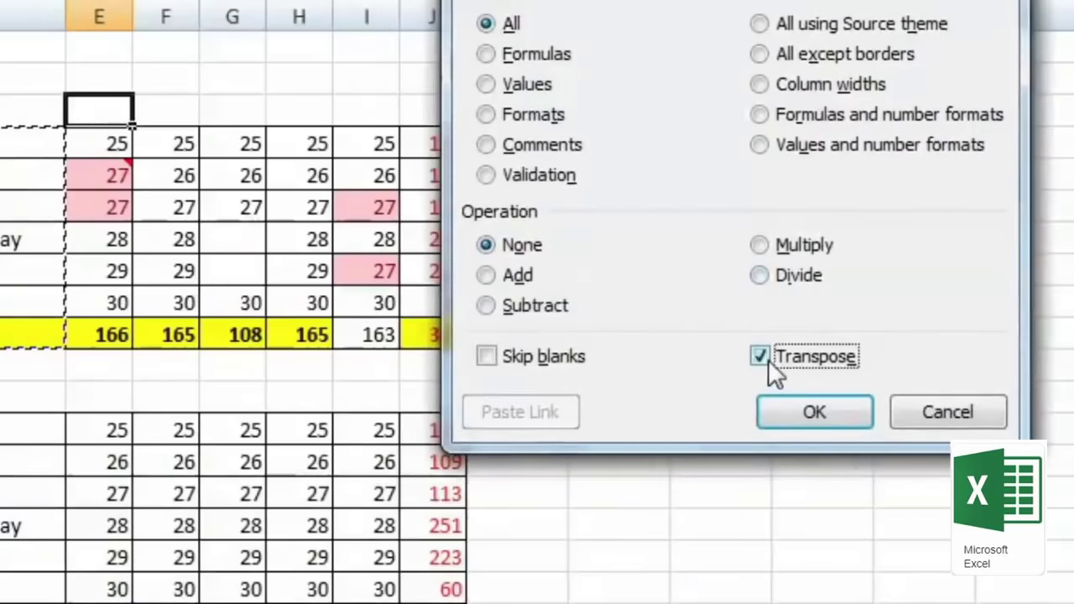
pyautogui.click(818, 410)
pyautogui.click(724, 397)
# Step: Adjust the widths of columns E through J to fit the new headers
pyautogui.moveTo(98, 12); pyautogui.dragTo(554, 27)
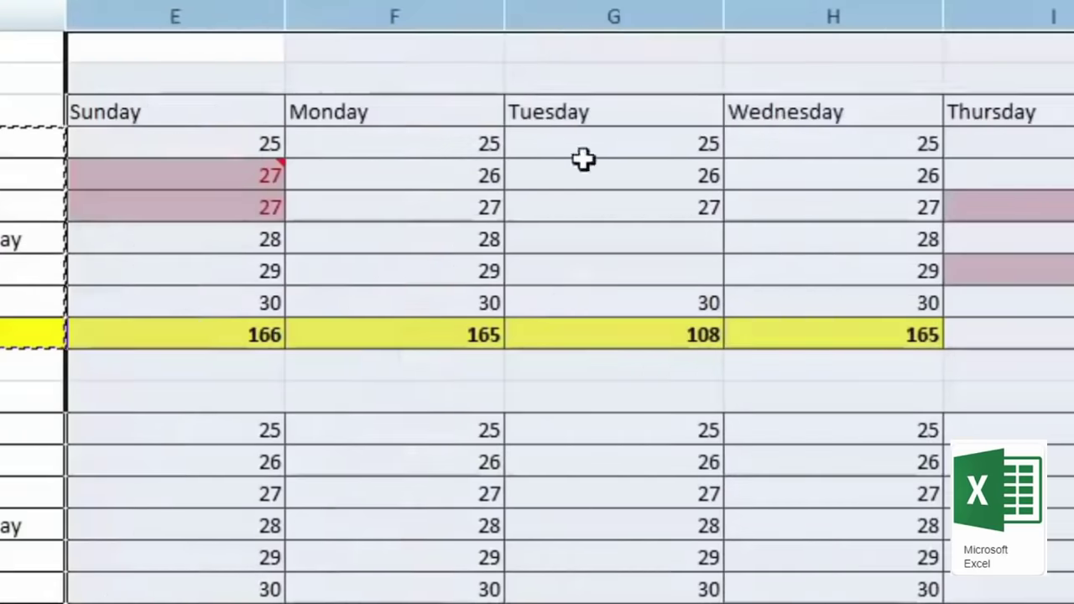
pyautogui.click(614, 270)
pyautogui.moveTo(1049, 14); pyautogui.dragTo(134, 38)
pyautogui.click(562, 308)
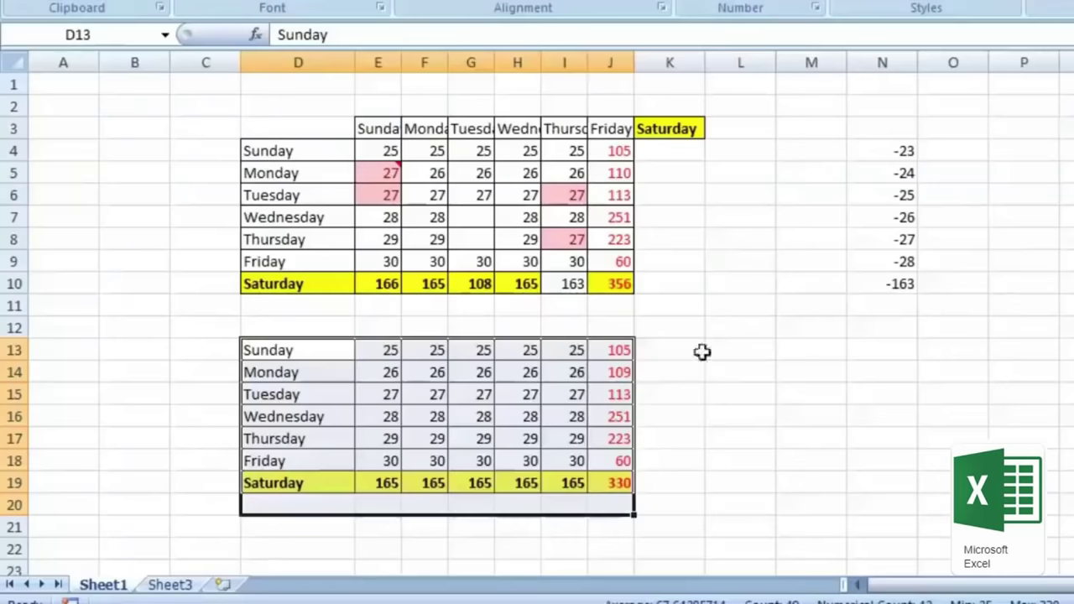
# Step: Copy the lower weekday table D13:J19, paste it at A1 on Sheet3, then undo it
pyautogui.moveTo(621, 350); pyautogui.dragTo(283, 487)
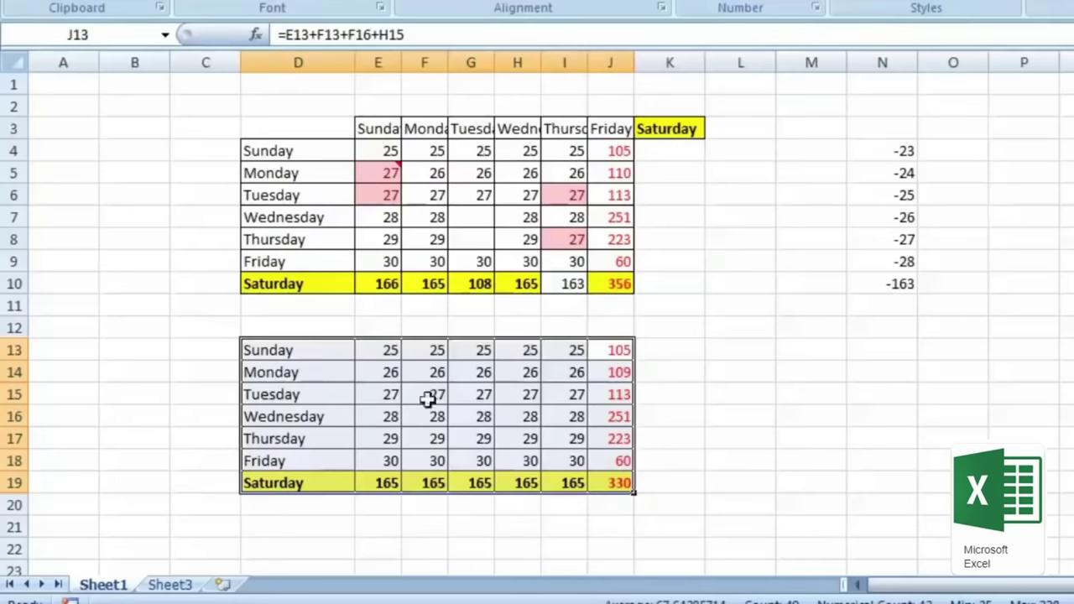
pyautogui.rightClick(316, 372)
pyautogui.click(370, 58)
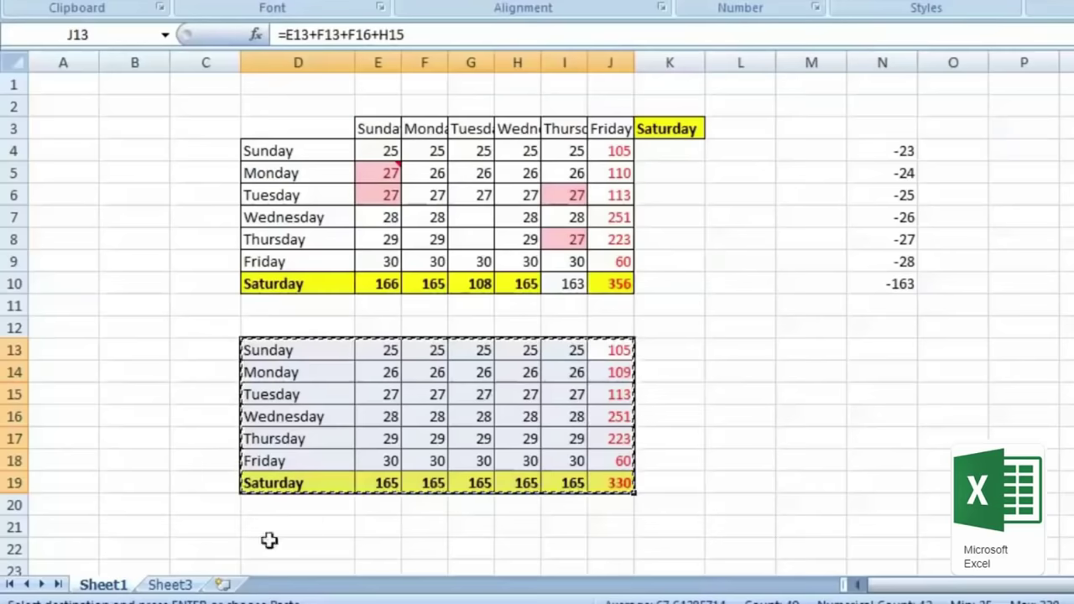
pyautogui.click(190, 587)
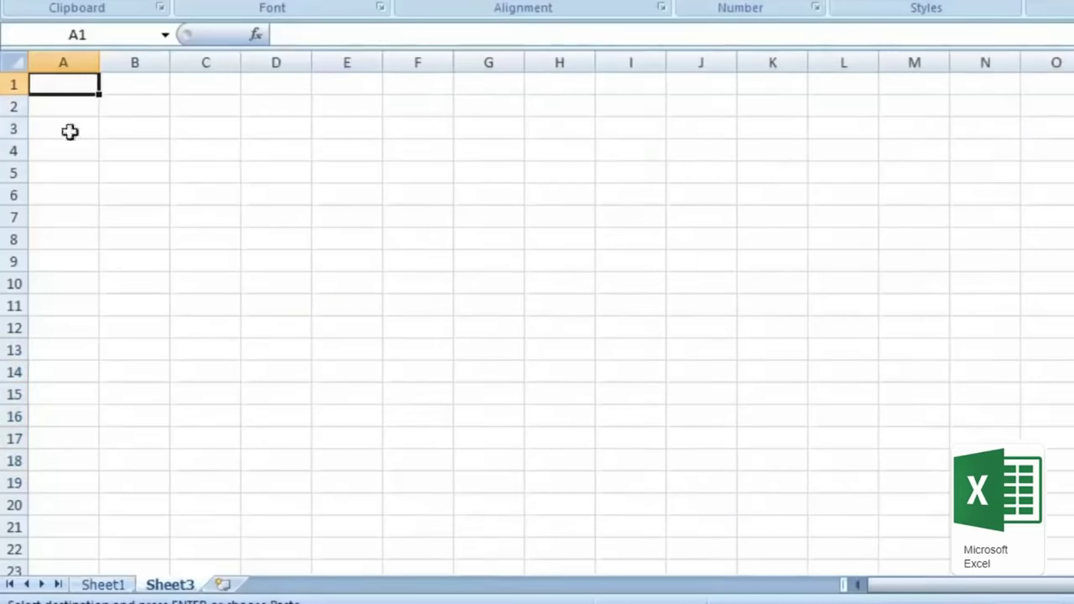
pyautogui.rightClick(70, 97)
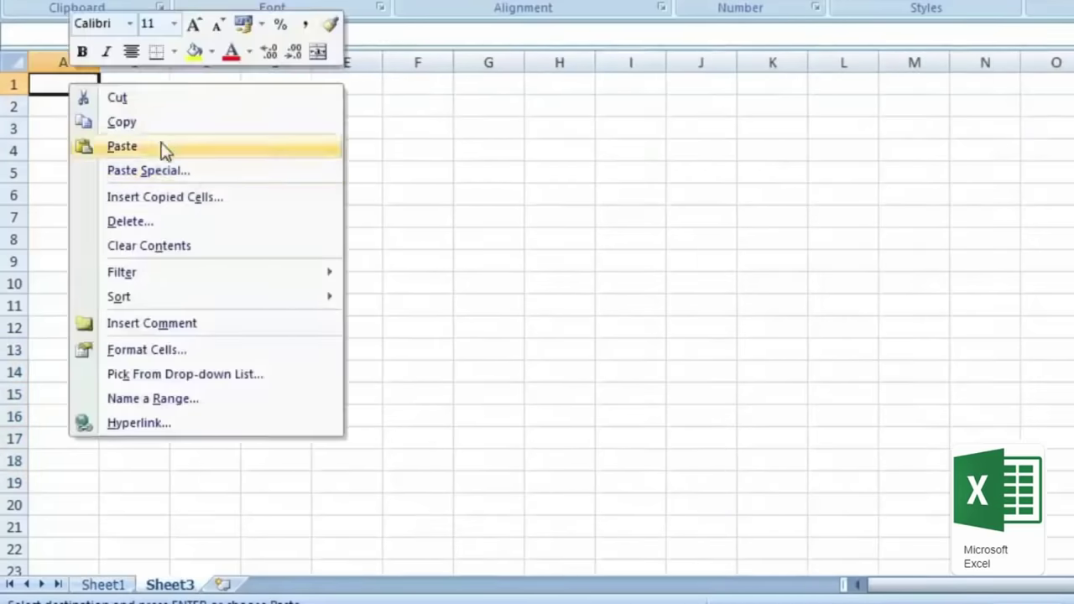
pyautogui.click(166, 151)
pyautogui.click(389, 410)
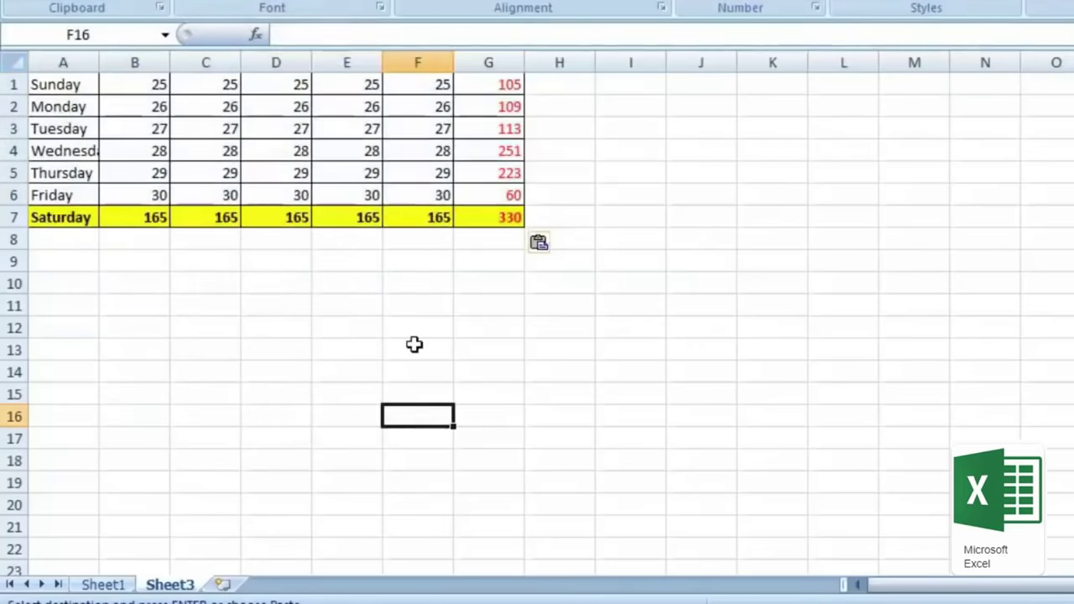
pyautogui.moveTo(485, 62); pyautogui.dragTo(140, 57)
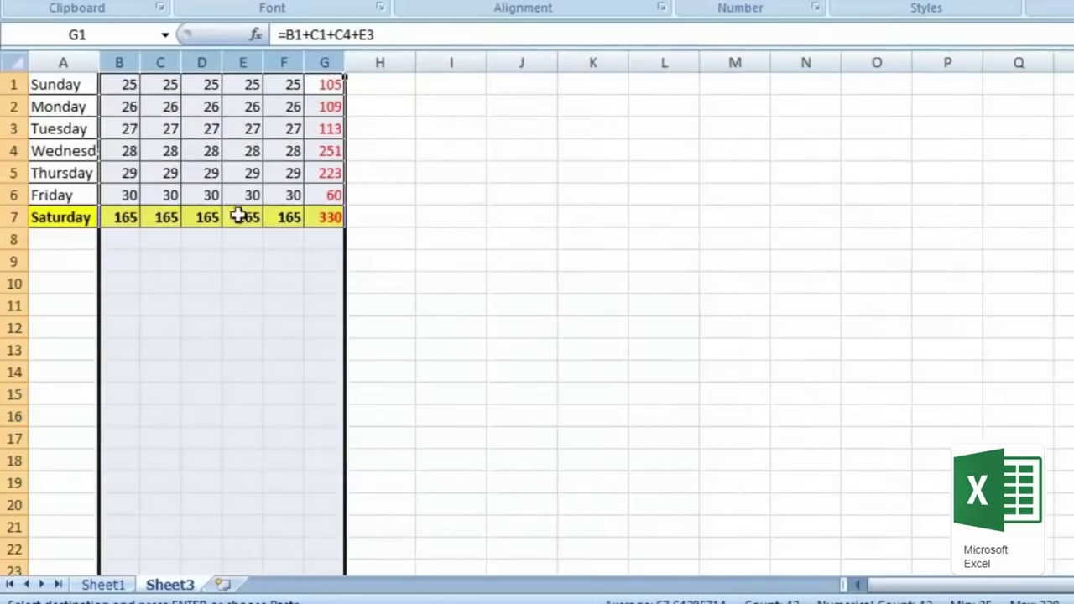
pyautogui.hotkey('ctrl', 'z')
pyautogui.hotkey('ctrl', 'z')
pyautogui.click(314, 467)
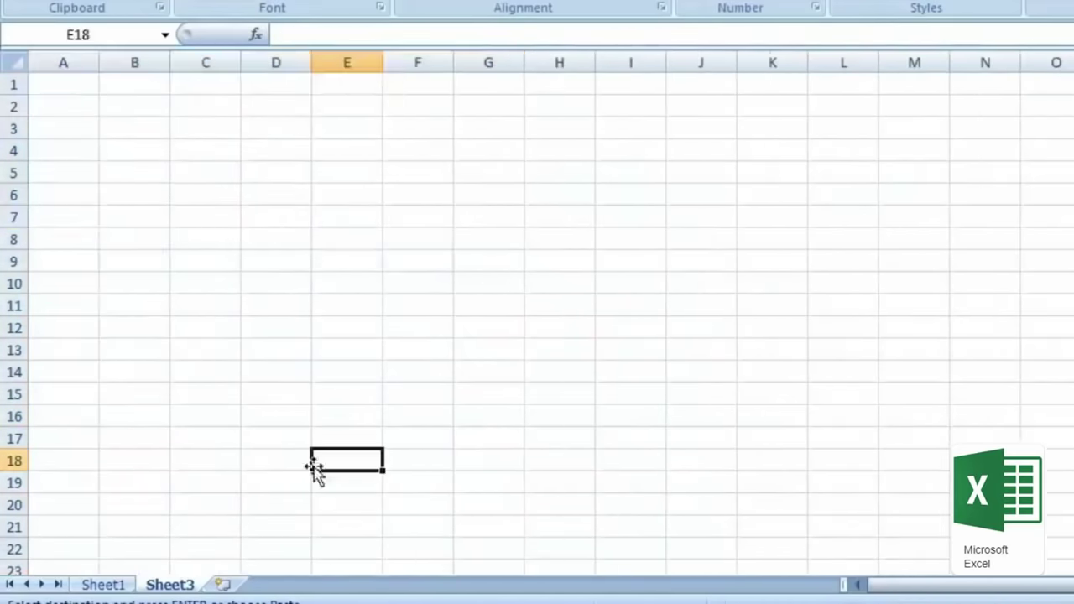
# Step: Recopy the lower table from Sheet1 and select A1:G7 on Sheet3 as the paste area
pyautogui.click(102, 584)
pyautogui.rightClick(605, 466)
pyautogui.click(669, 148)
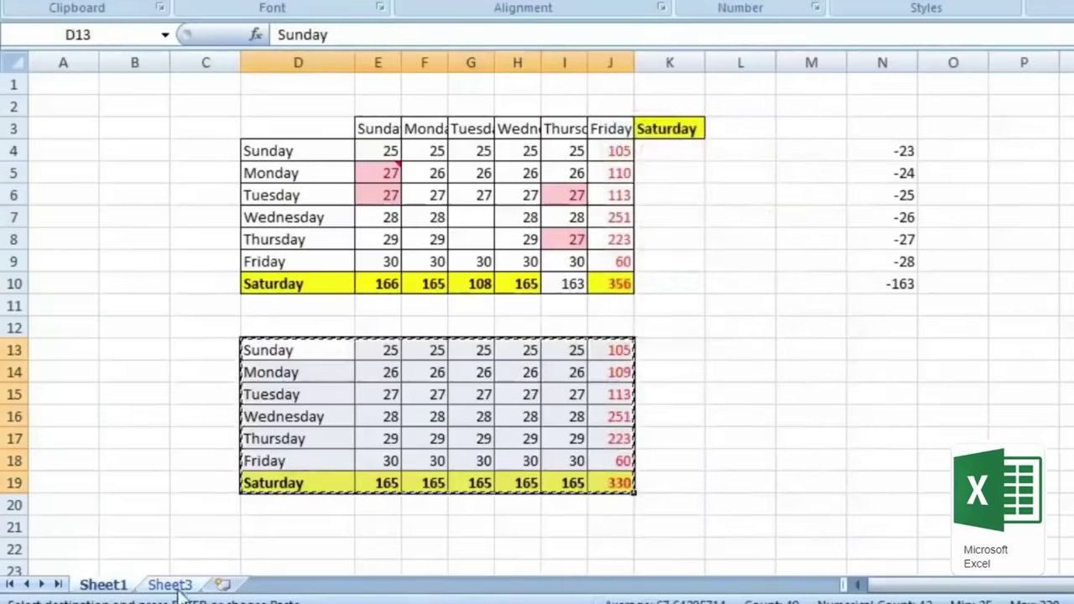
pyautogui.click(169, 584)
pyautogui.moveTo(63, 84); pyautogui.dragTo(488, 216)
pyautogui.rightClick(74, 86)
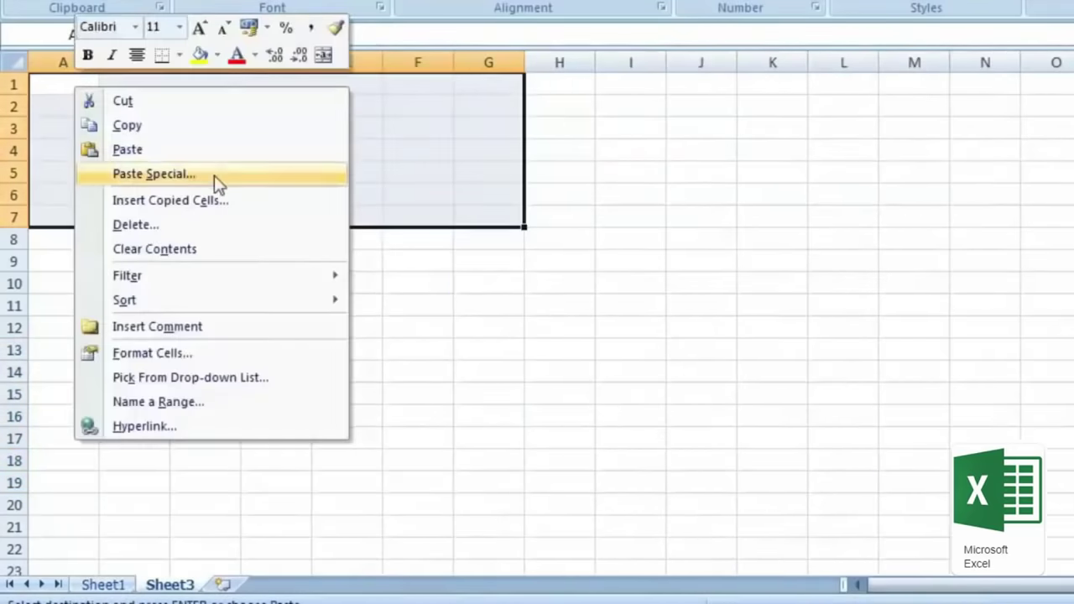
# Step: Paste the weekday table into A1:G7 on Sheet3, then recopy the original from Sheet1
pyautogui.click(128, 149)
pyautogui.click(488, 327)
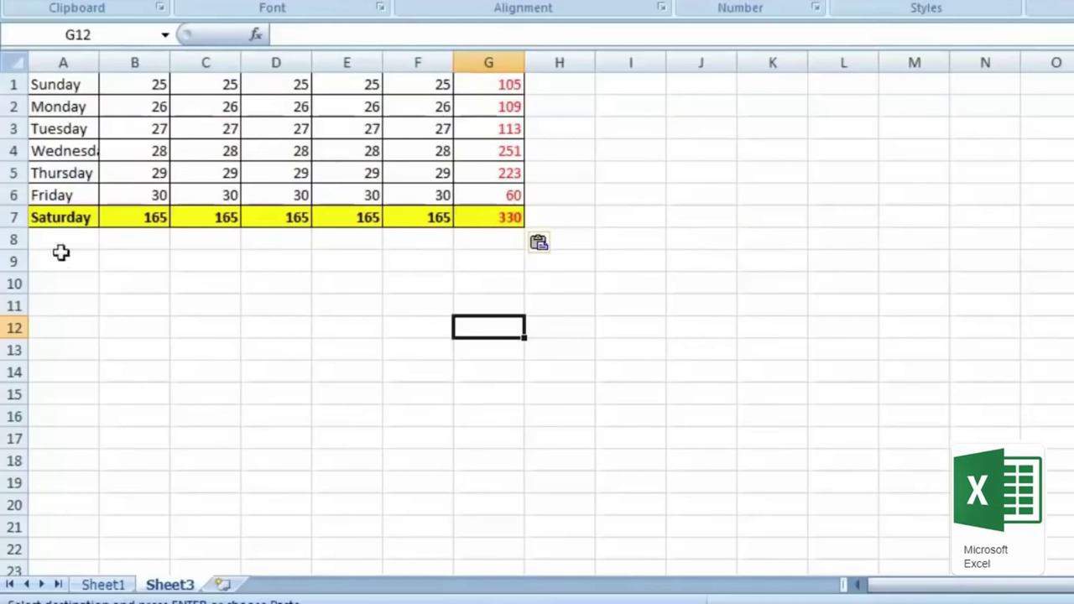
pyautogui.click(124, 587)
pyautogui.rightClick(329, 399)
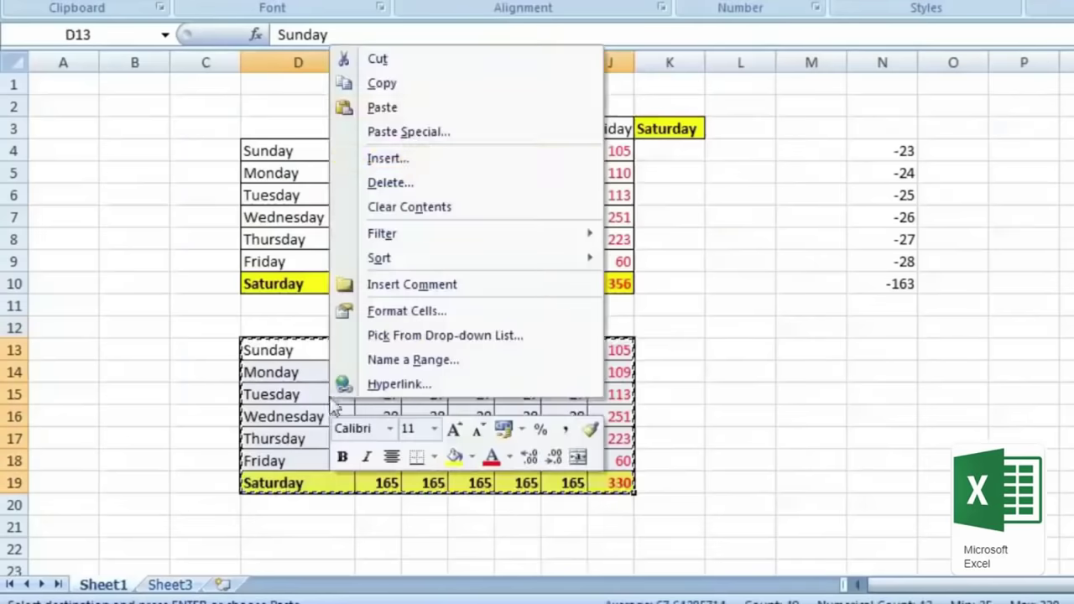
pyautogui.click(417, 87)
# Step: Paste Special only the column widths at A1 on Sheet3, then view Sheet1 to compare
pyautogui.click(181, 584)
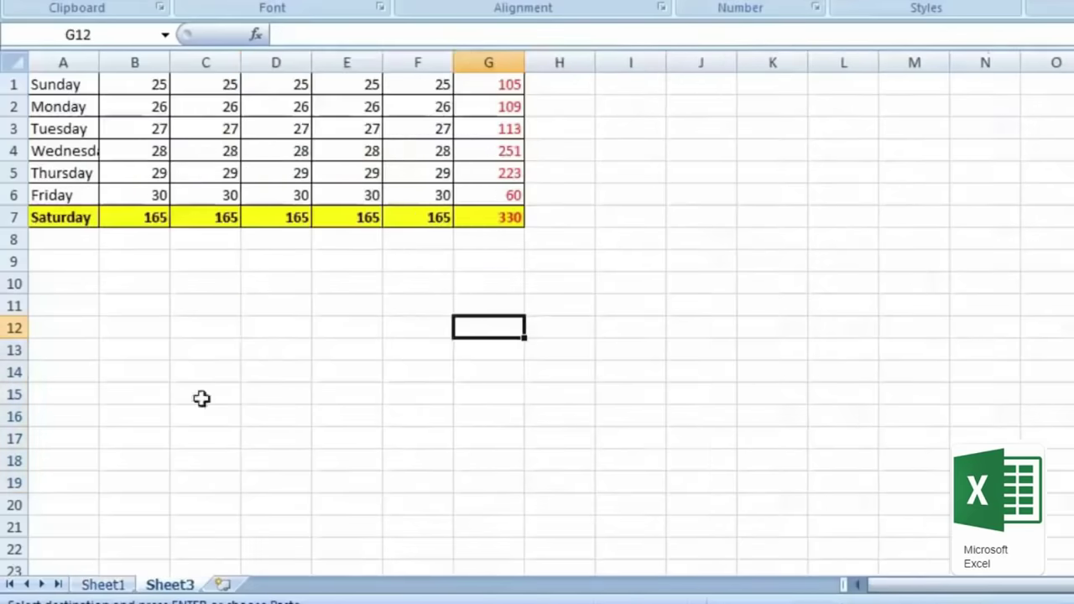
pyautogui.rightClick(79, 89)
pyautogui.click(214, 178)
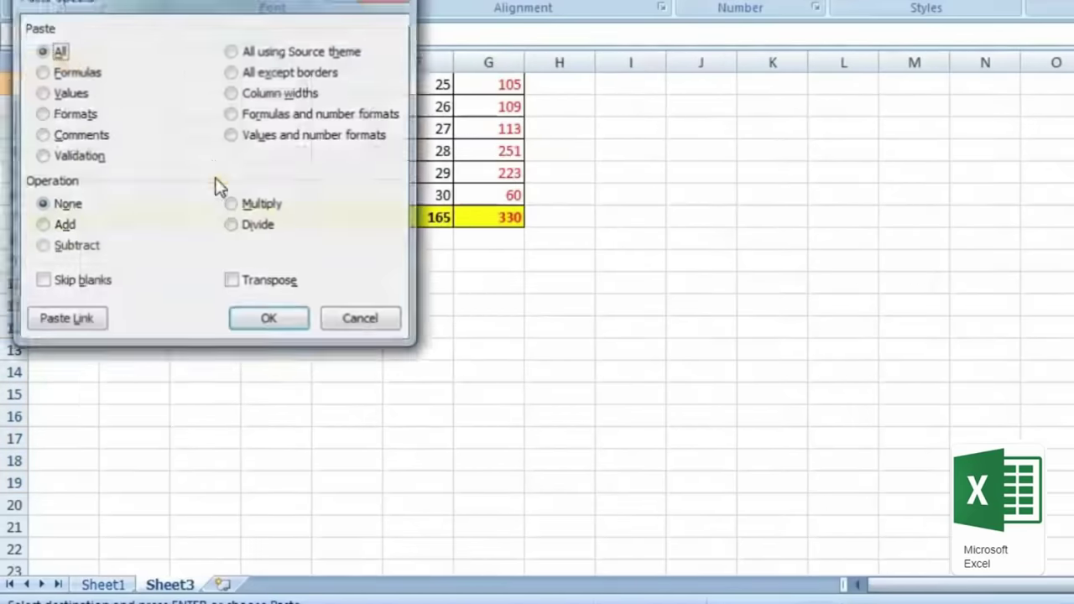
pyautogui.moveTo(249, 9); pyautogui.dragTo(897, 50)
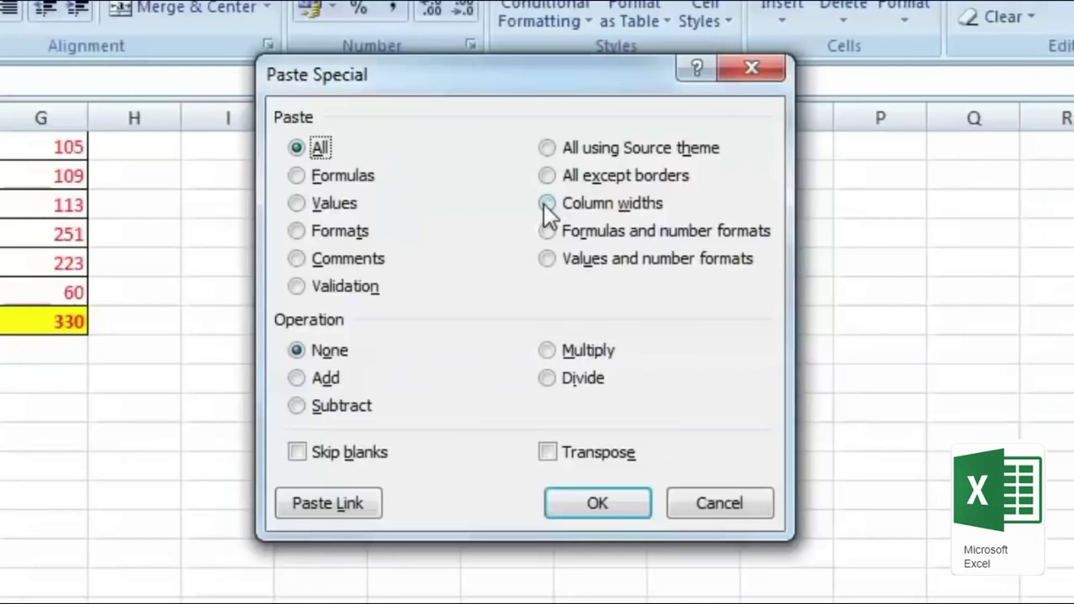
pyautogui.click(548, 205)
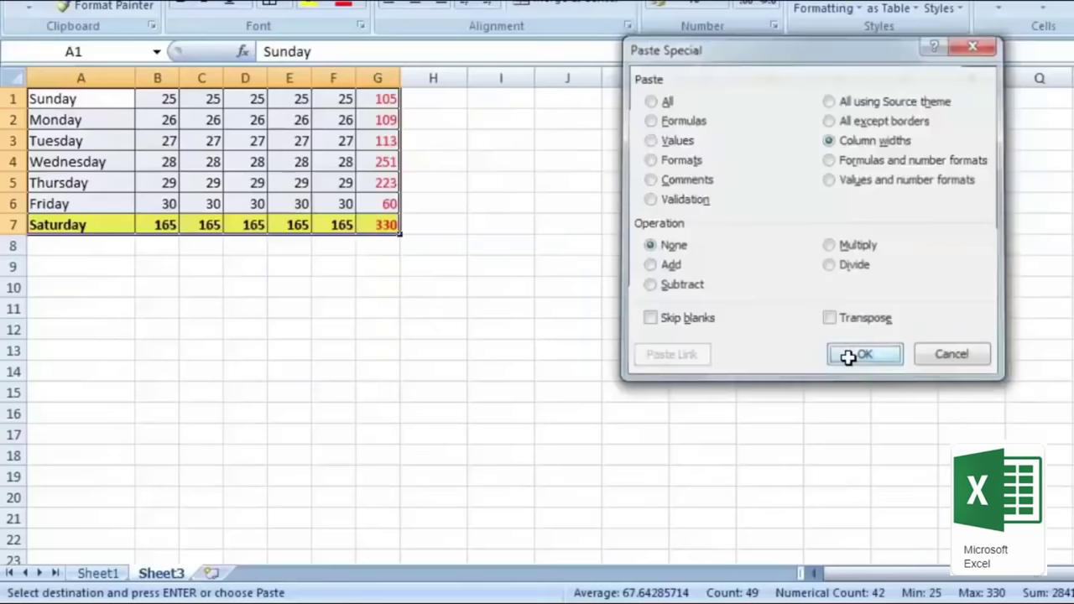
pyautogui.click(578, 504)
pyautogui.click(576, 509)
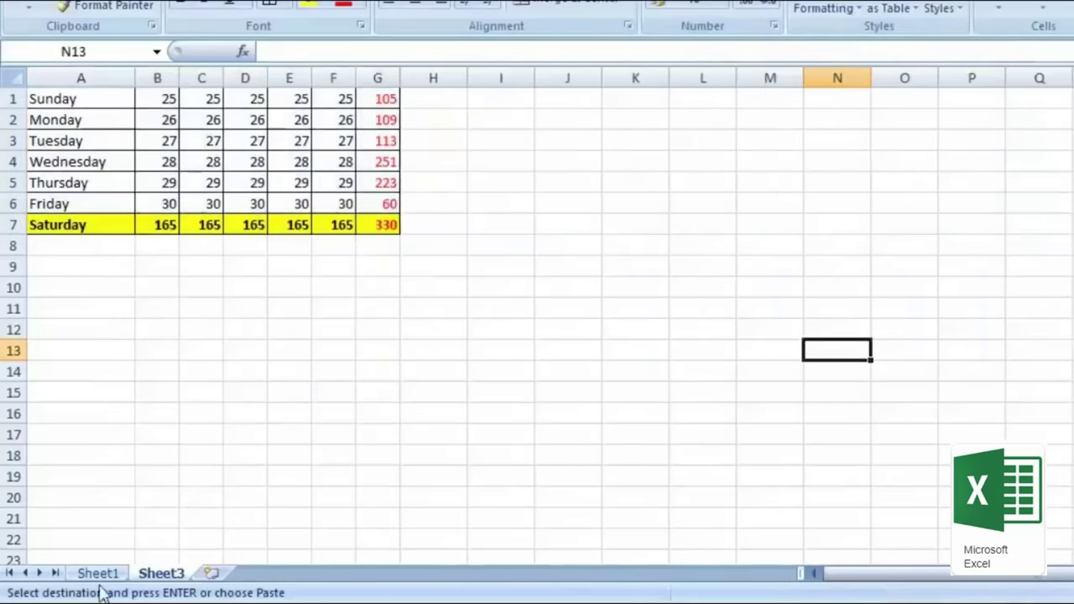
pyautogui.click(98, 573)
# Step: Return to Sheet3, look over the student list, and open Print Preview from the Quick Access Toolbar
pyautogui.click(162, 573)
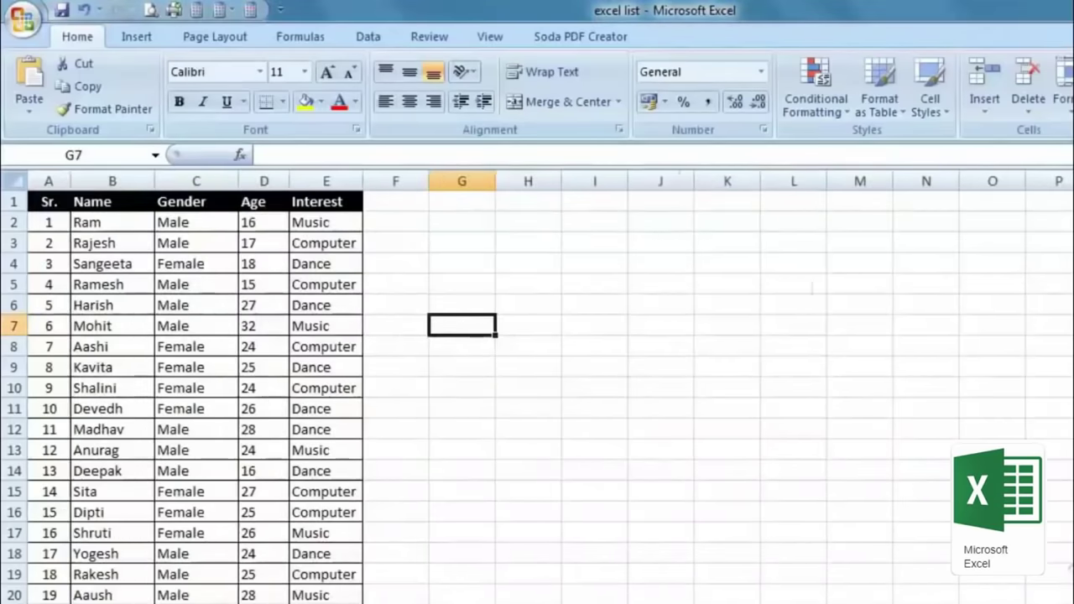
pyautogui.click(498, 549)
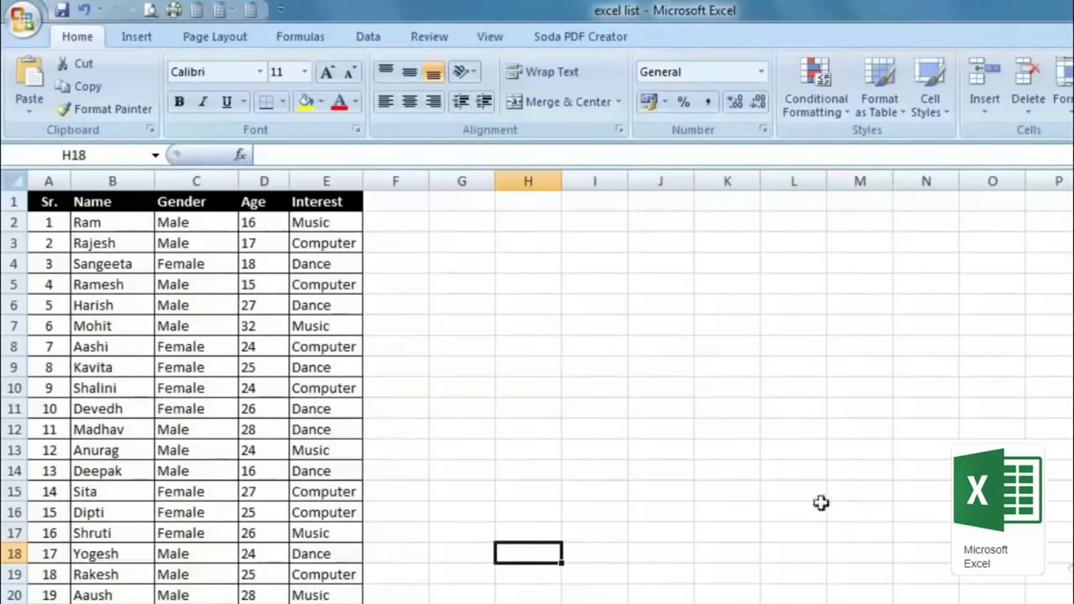
pyautogui.hscroll(2, 559, 592)
pyautogui.hscroll(-2, 559, 593)
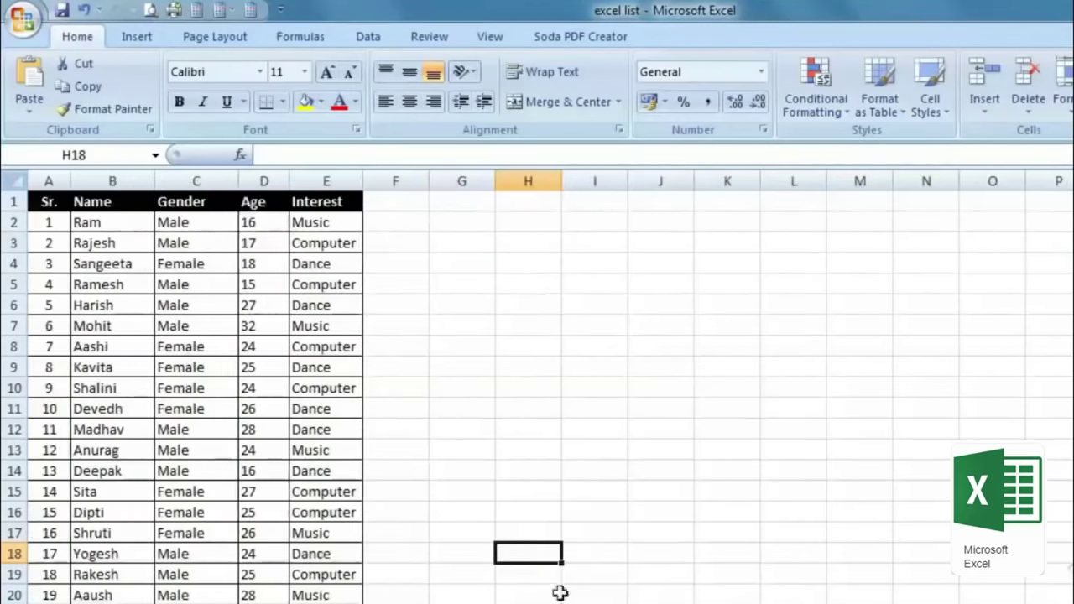
pyautogui.scroll(-13, 487, 482)
pyautogui.scroll(13, 486, 490)
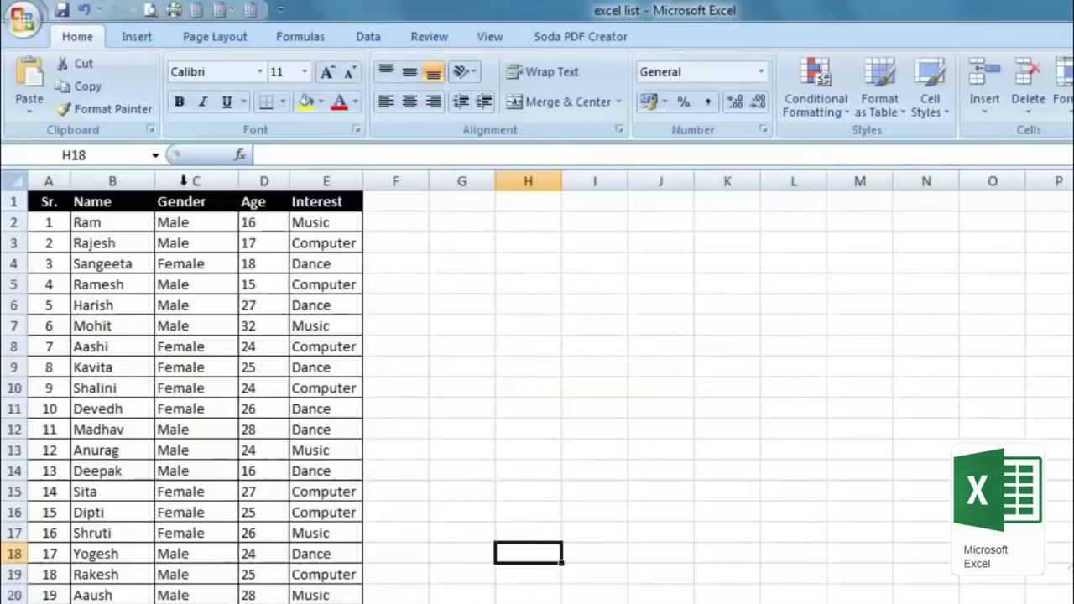
pyautogui.click(149, 10)
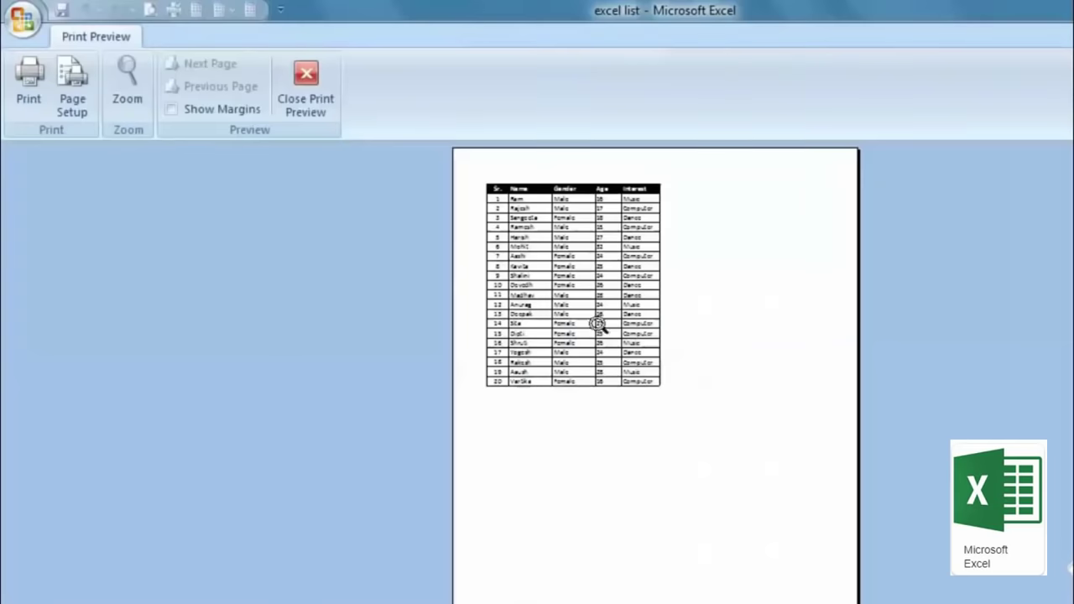
# Step: Close Print Preview, scroll the student list, and reopen the preview with Ctrl+F2
pyautogui.click(305, 89)
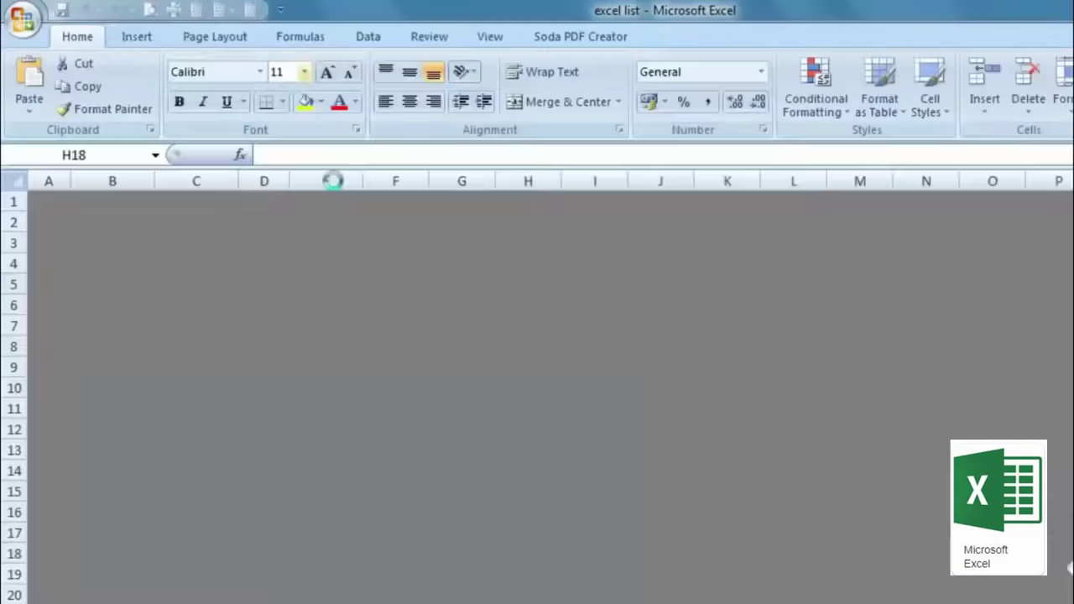
pyautogui.scroll(-19, 856, 430)
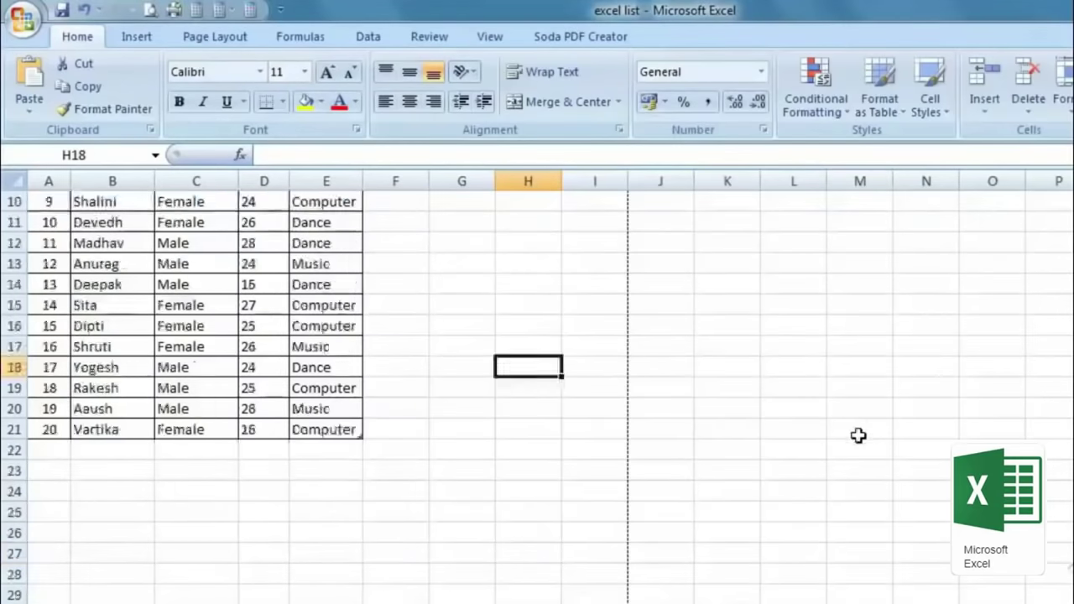
pyautogui.scroll(19, 858, 452)
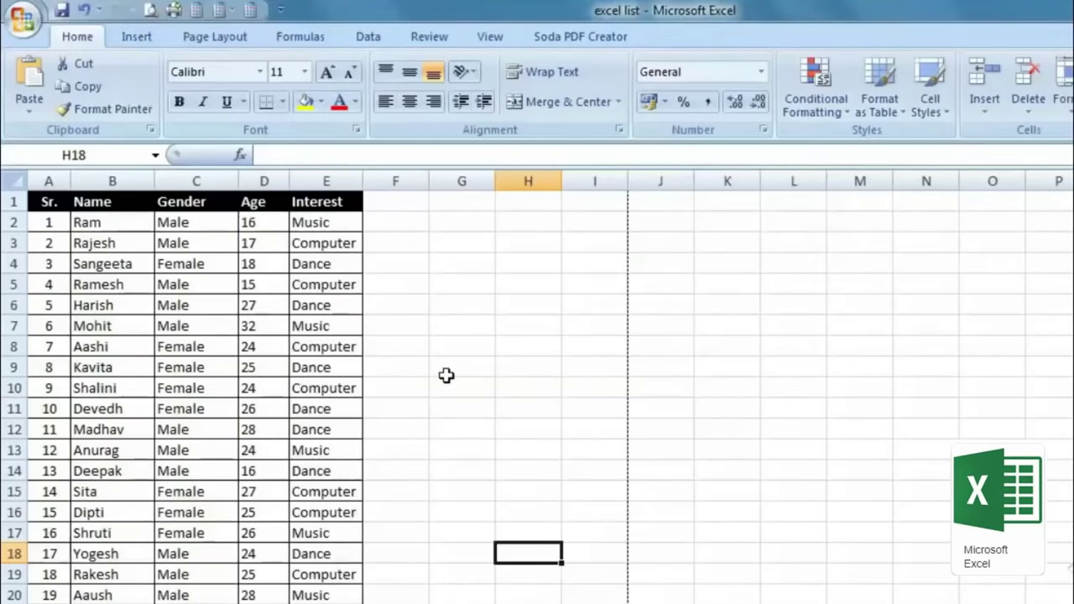
pyautogui.hotkey('ctrl', 'F2')
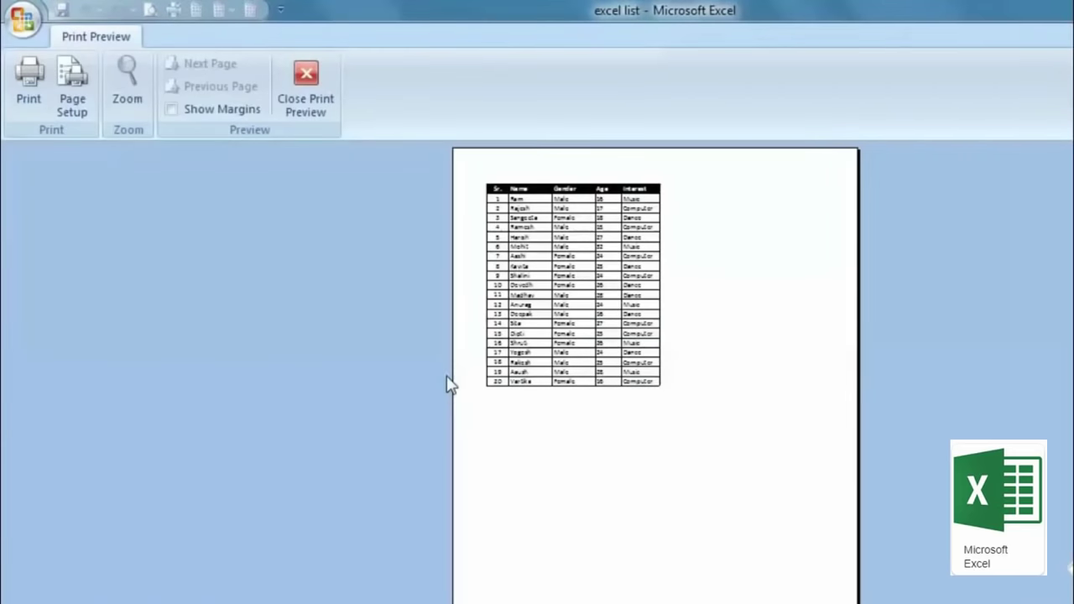
# Step: Close Print Preview and scroll the sheet to find dotted page breaks after columns I, R and AA
pyautogui.click(290, 99)
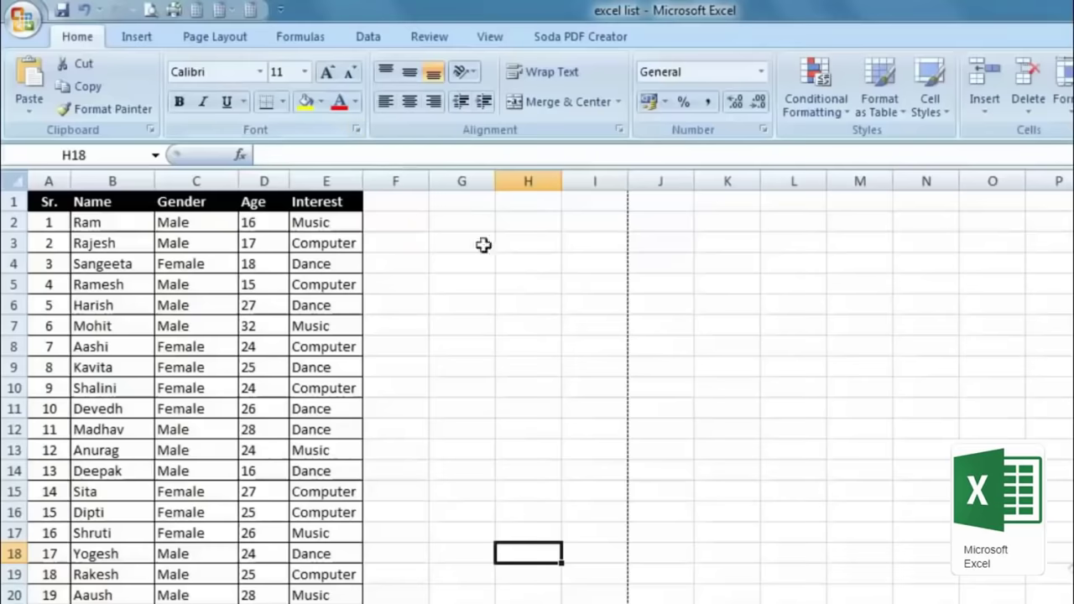
pyautogui.scroll(-5, 554, 350)
pyautogui.scroll(5, 554, 351)
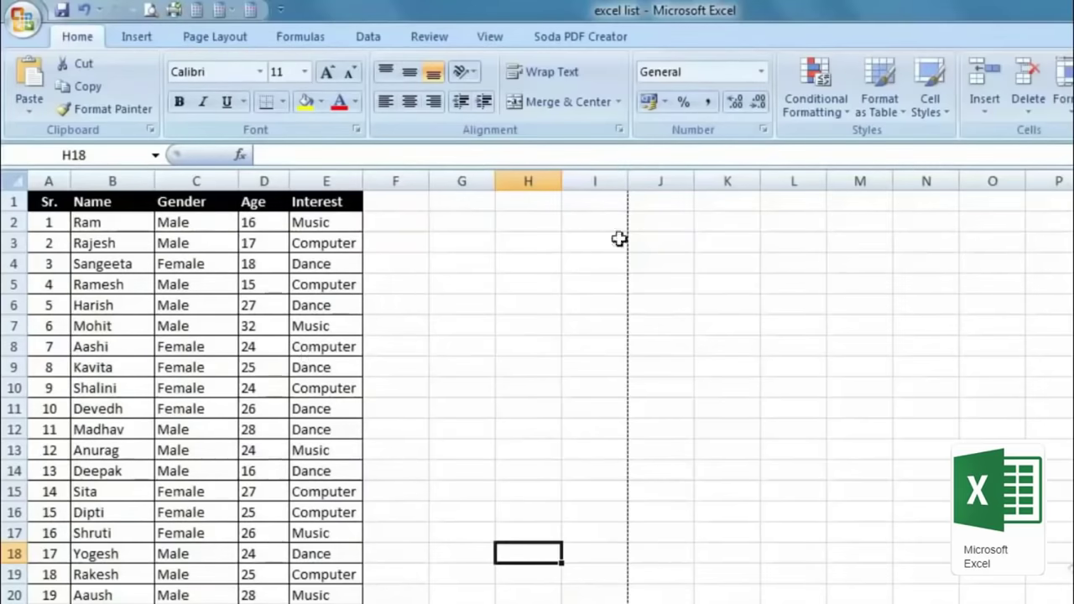
pyautogui.scroll(-5, 630, 319)
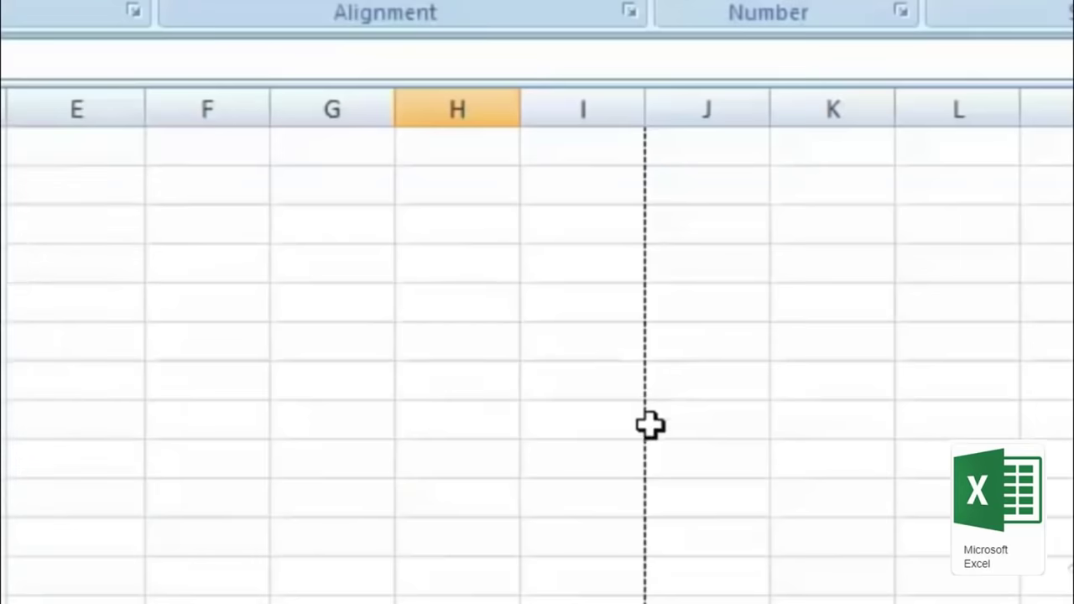
pyautogui.hscroll(2, 537, 353)
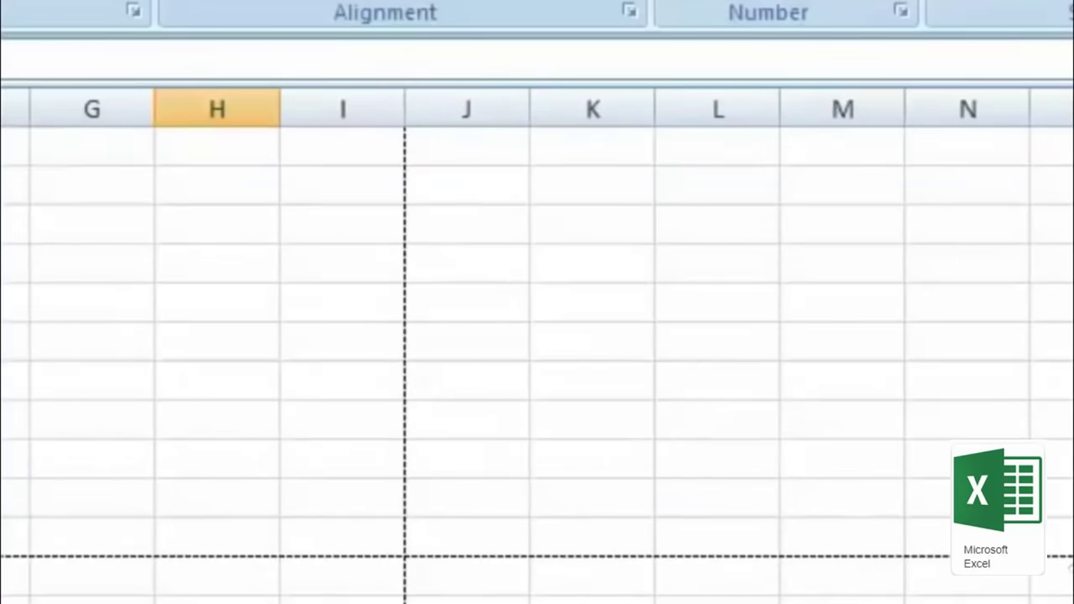
pyautogui.scroll(3, 537, 361)
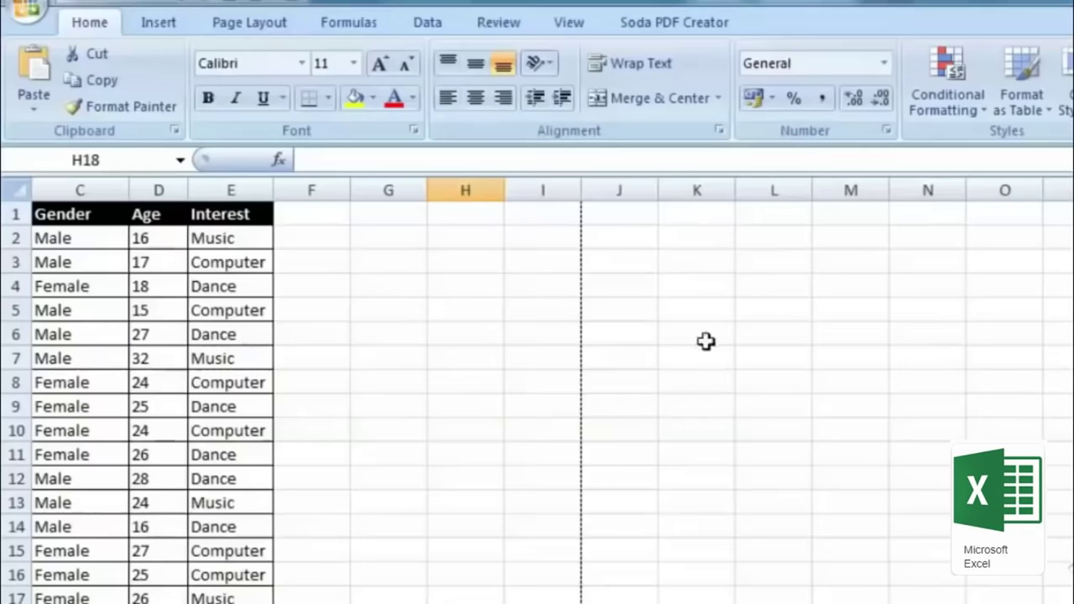
pyautogui.scroll(-7, 705, 340)
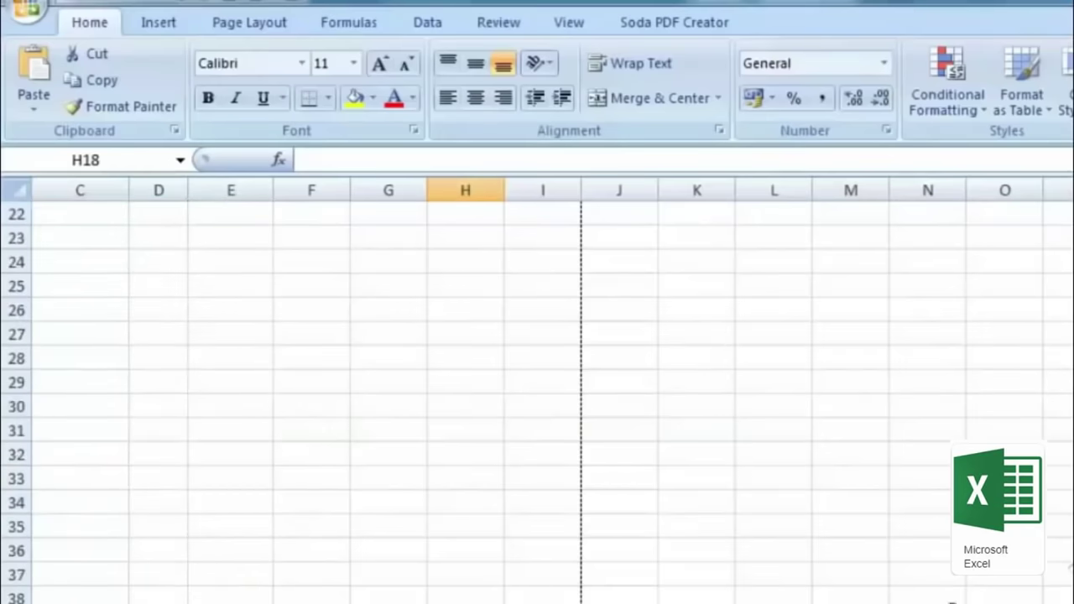
pyautogui.scroll(5, 537, 394)
pyautogui.scroll(-5, 537, 390)
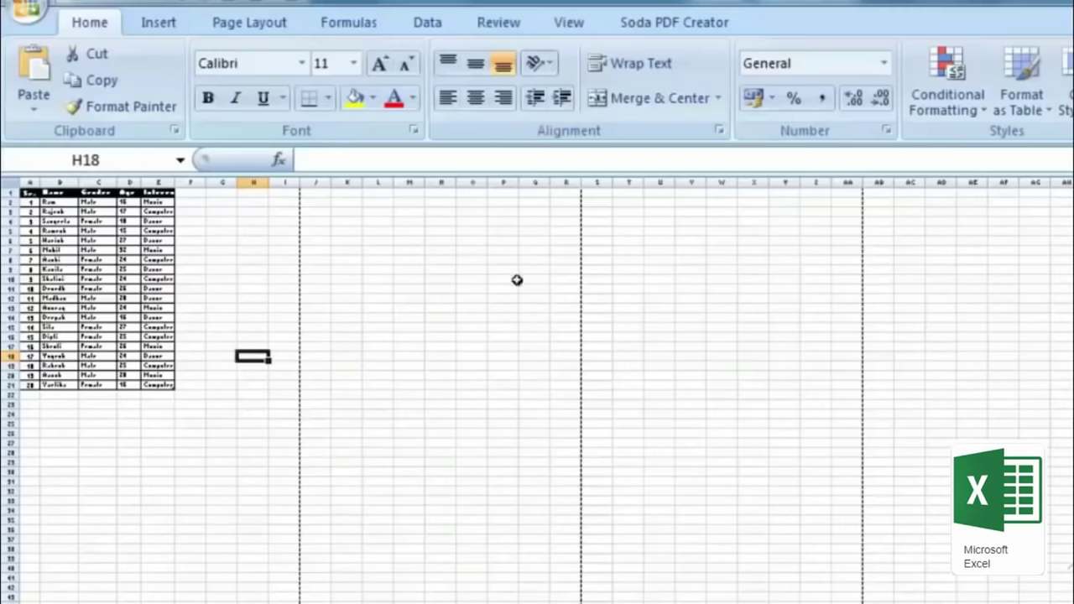
# Step: On the View tab, switch to Page Layout, then Page Break Preview, then back to Normal
pyautogui.click(571, 24)
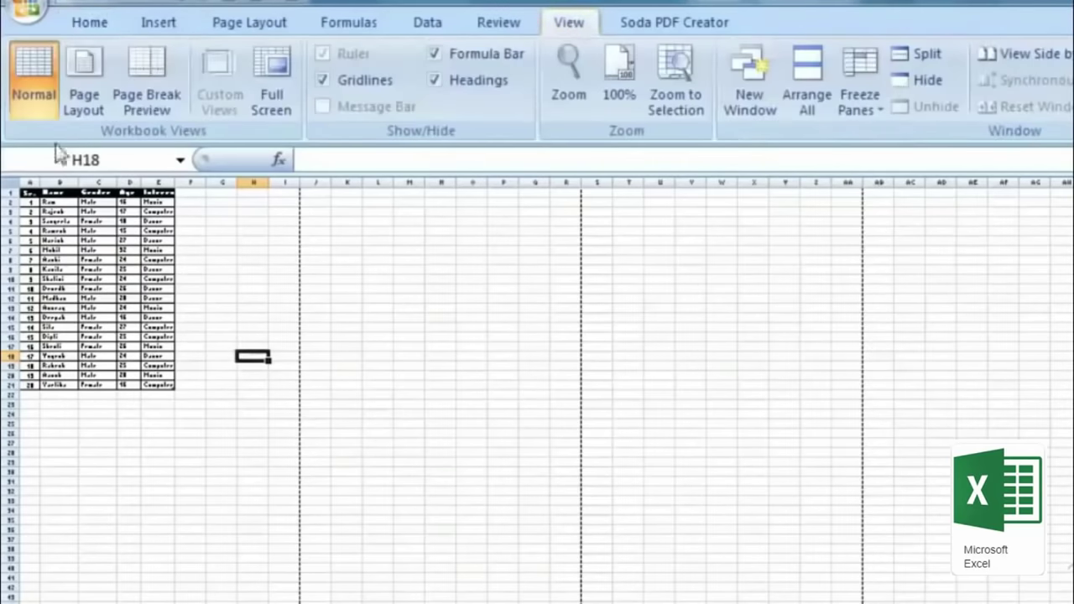
pyautogui.click(87, 63)
pyautogui.scroll(-11, 481, 496)
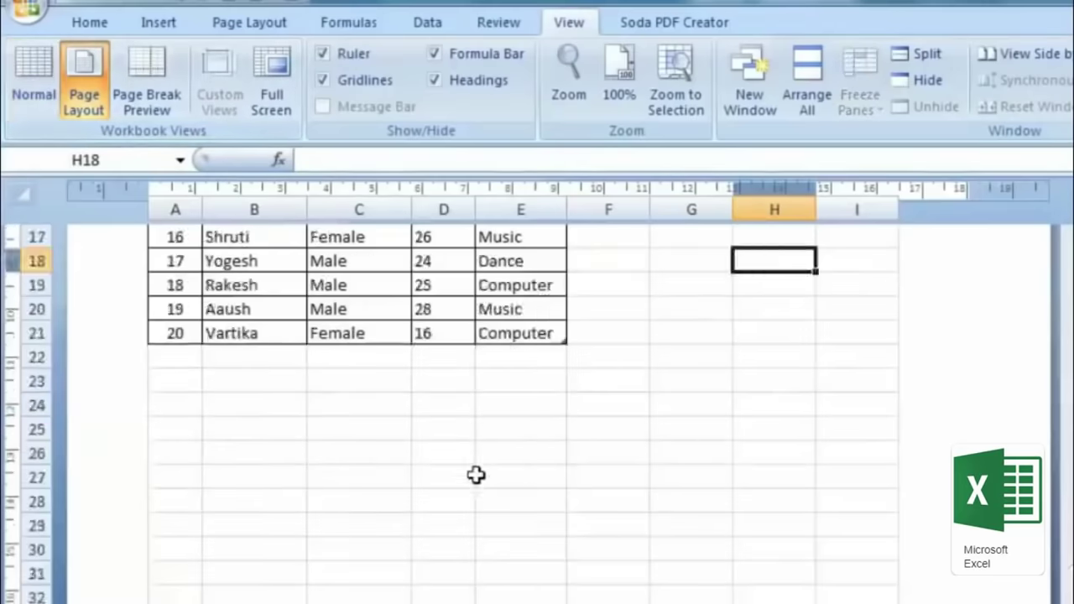
pyautogui.scroll(-6, 538, 392)
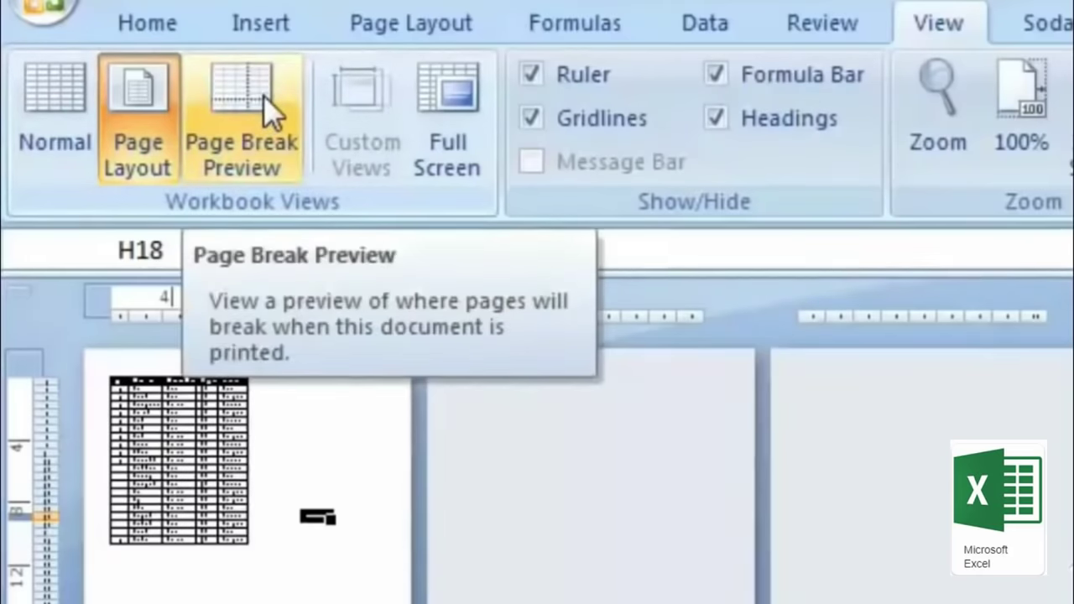
pyautogui.click(229, 164)
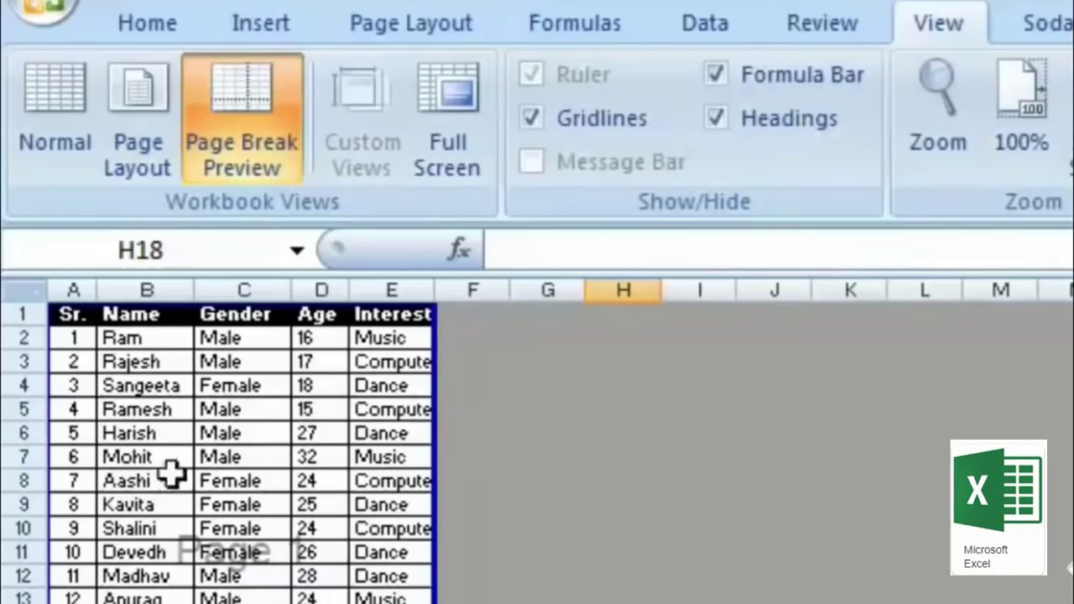
pyautogui.click(74, 139)
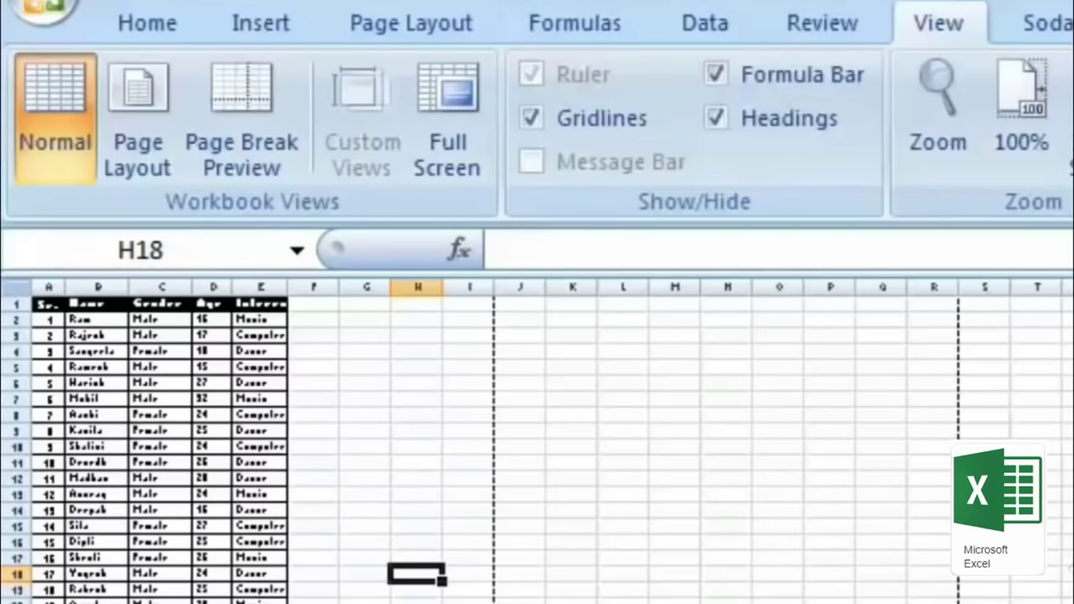
# Step: Set the paper size to A4, then to another size, moving the page break below row 61
pyautogui.hotkey('alt', 'p')
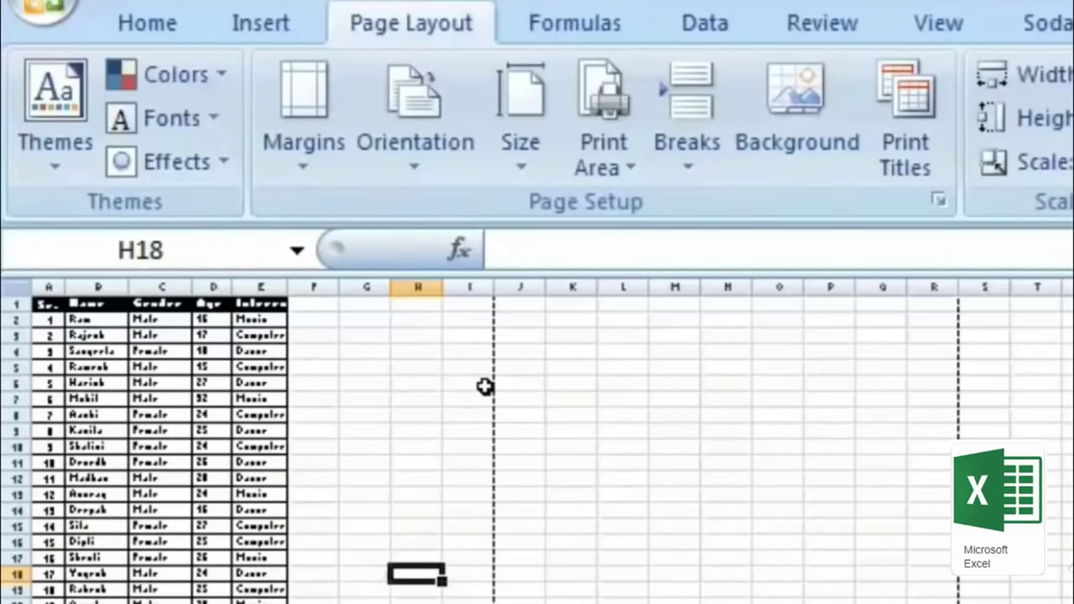
pyautogui.click(520, 166)
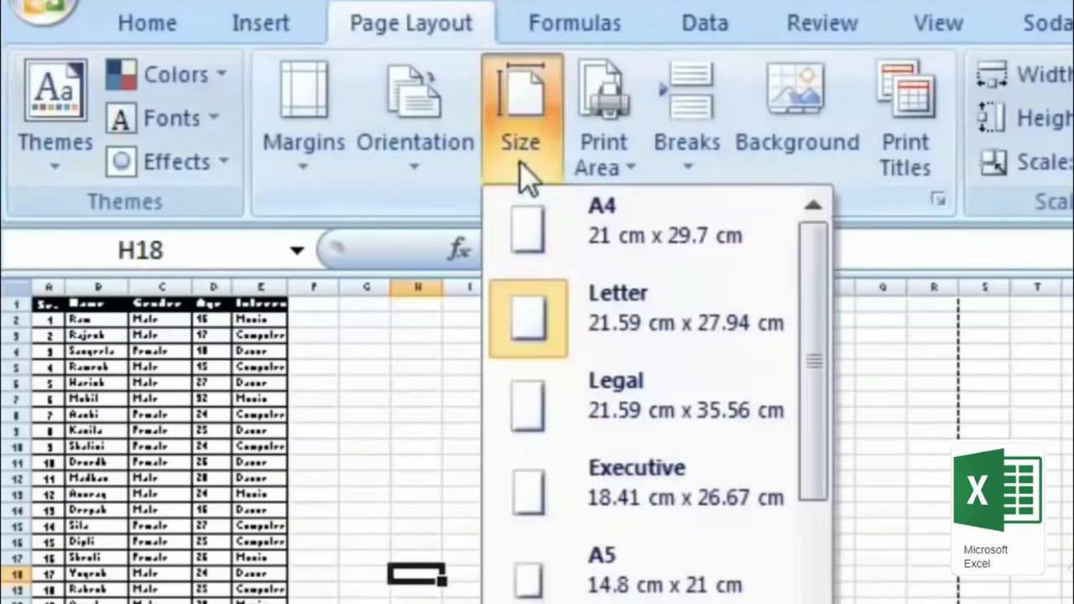
pyautogui.click(591, 250)
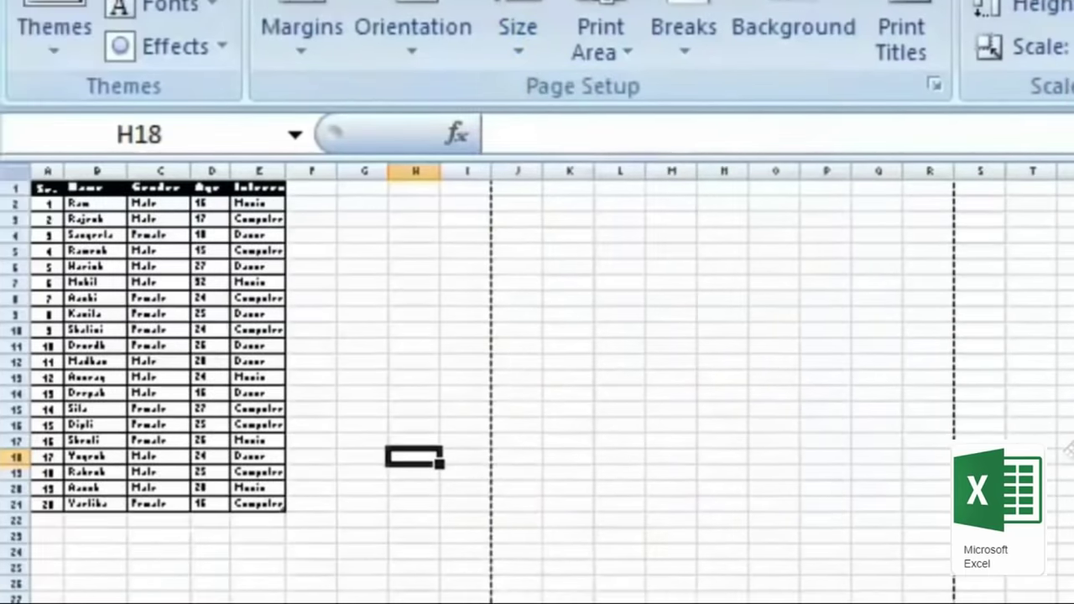
pyautogui.scroll(5, 537, 383)
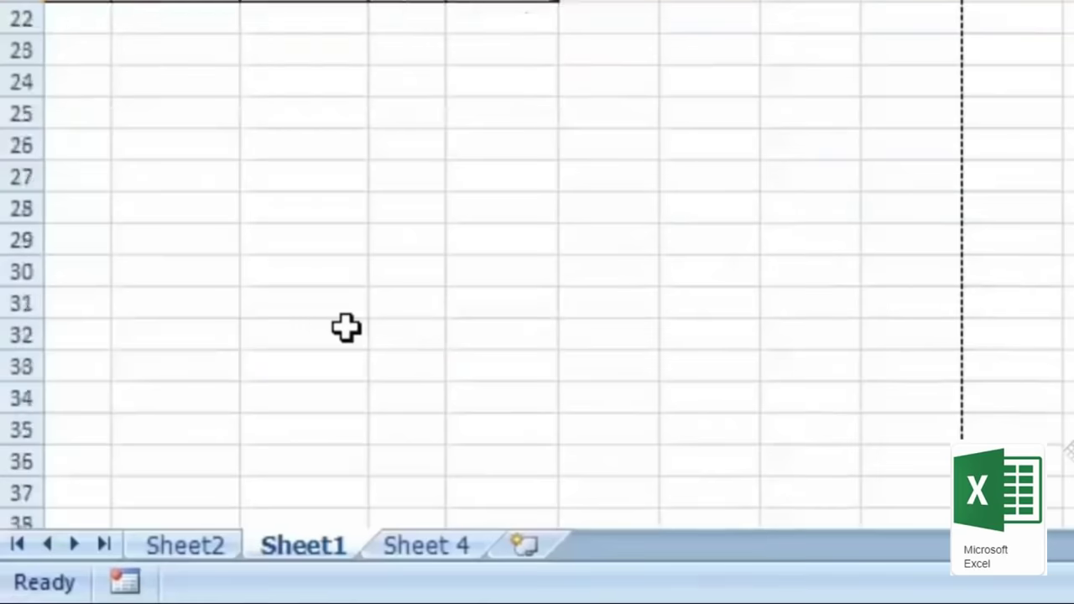
pyautogui.scroll(-5, 345, 328)
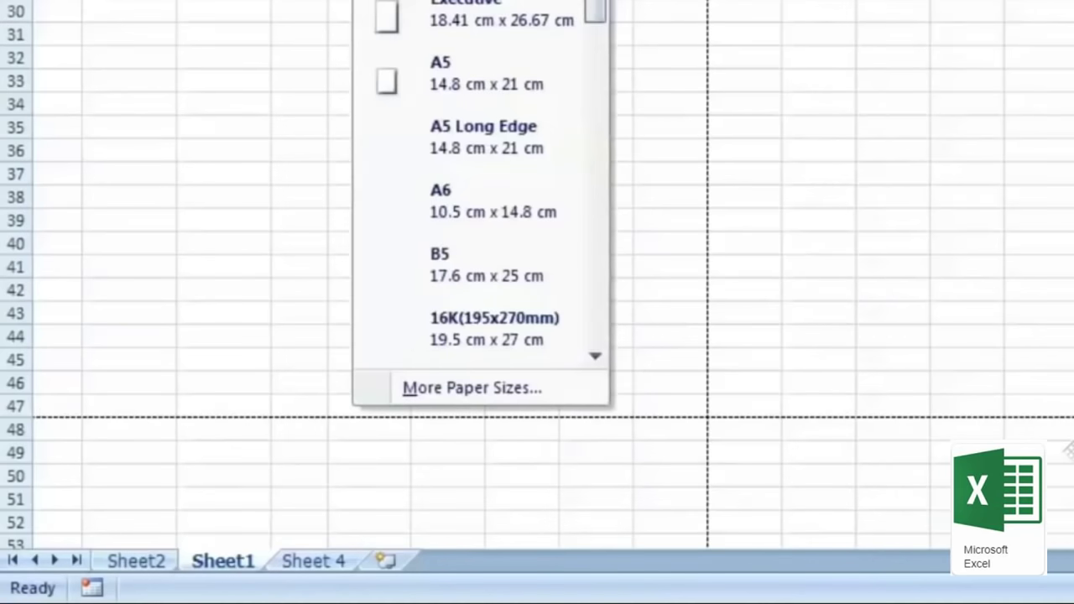
pyautogui.click(412, 283)
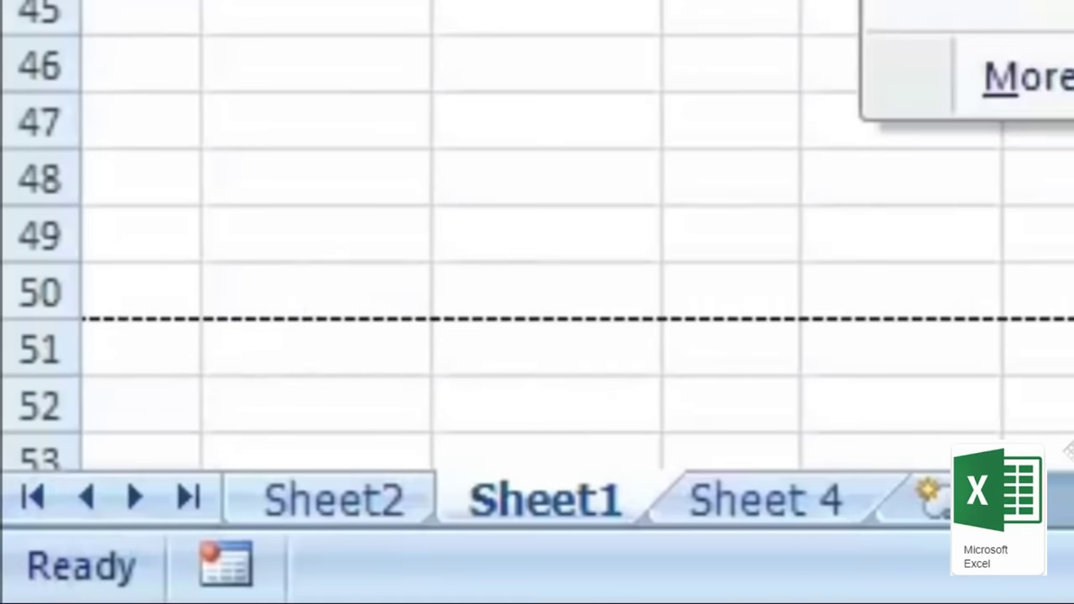
pyautogui.scroll(-4, 604, 155)
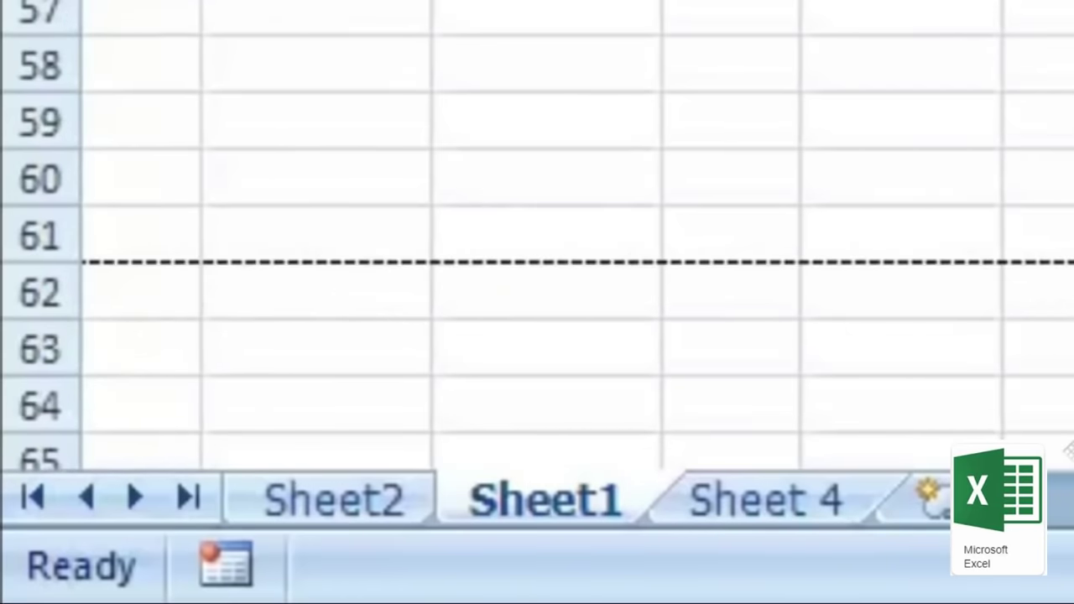
pyautogui.scroll(-5, 537, 302)
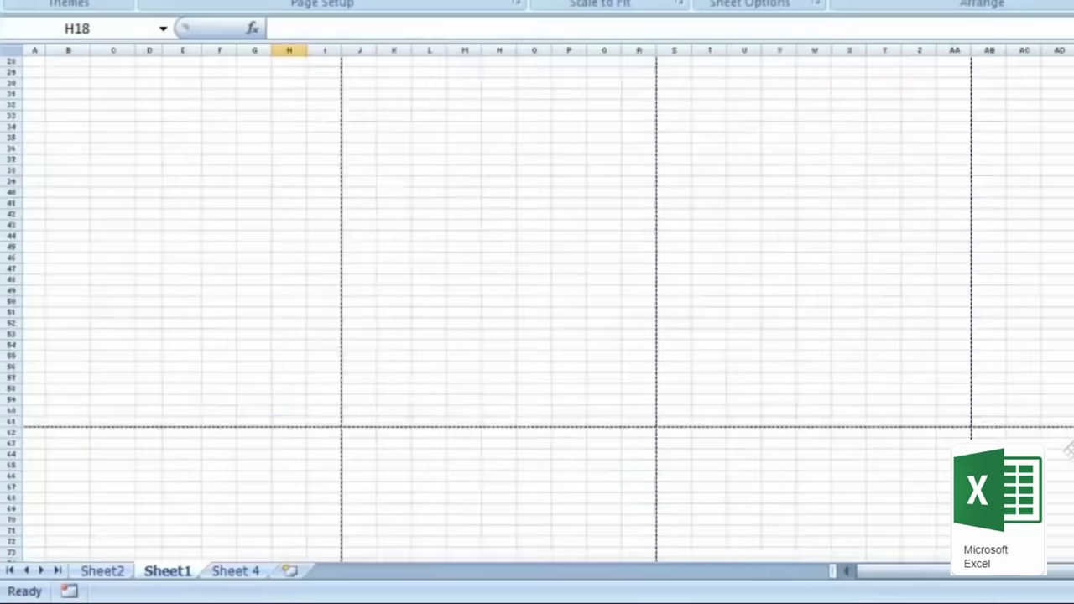
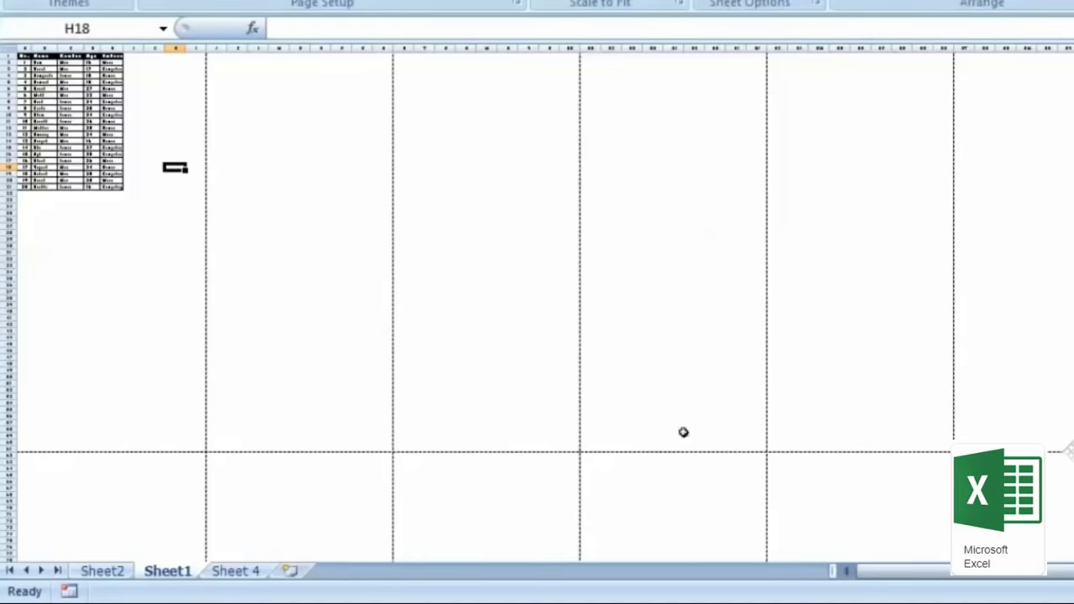
# Step: Copy the student table A1:E18 and paste it starting at cell G1
pyautogui.scroll(-4, 537, 303)
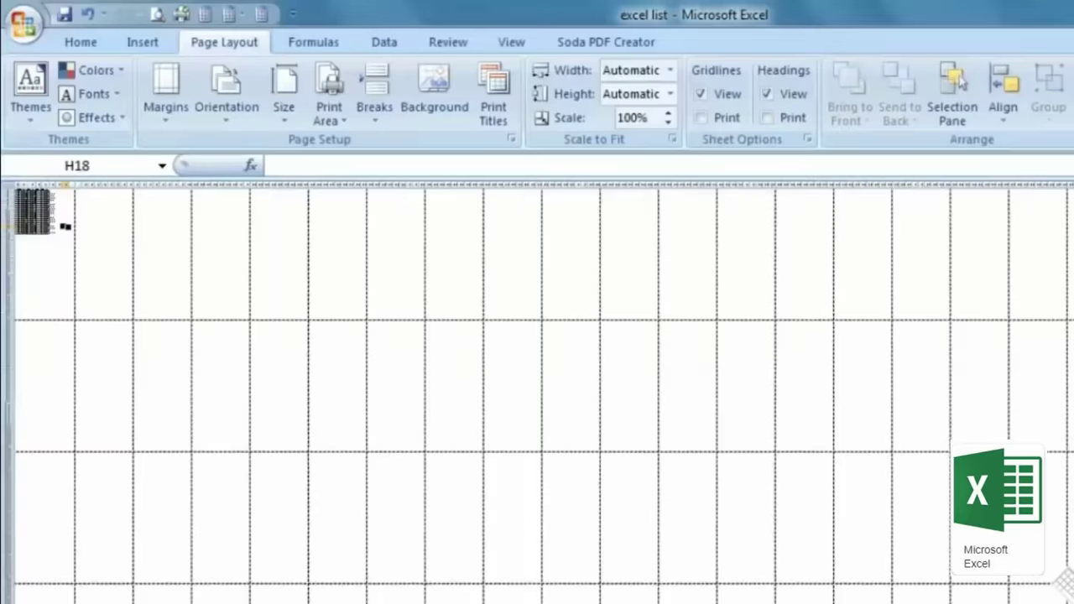
pyautogui.scroll(5, 621, 561)
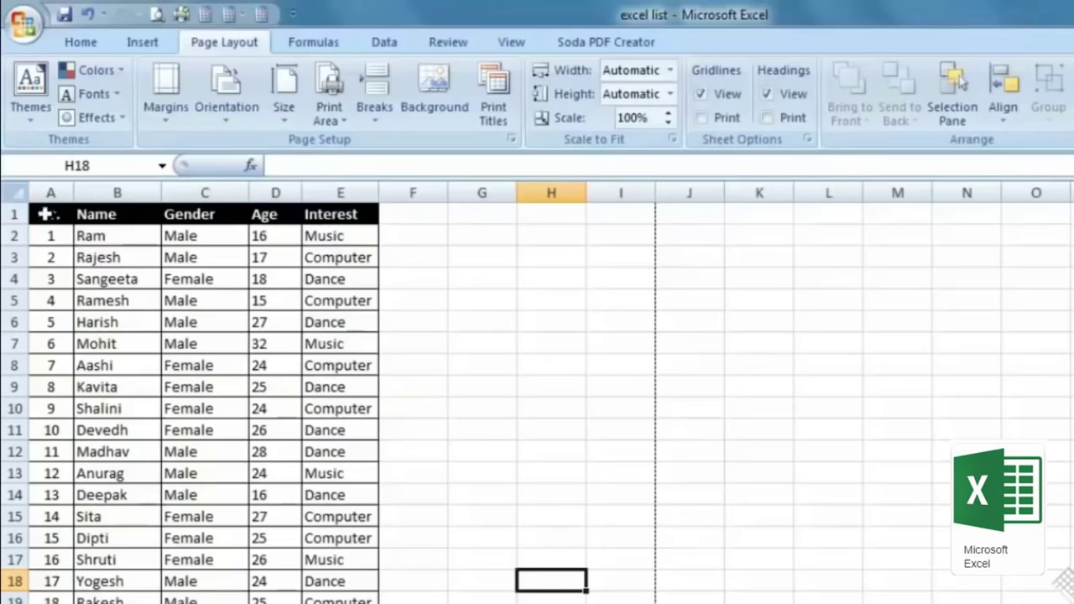
pyautogui.moveTo(46, 214); pyautogui.dragTo(365, 574)
pyautogui.rightClick(328, 362)
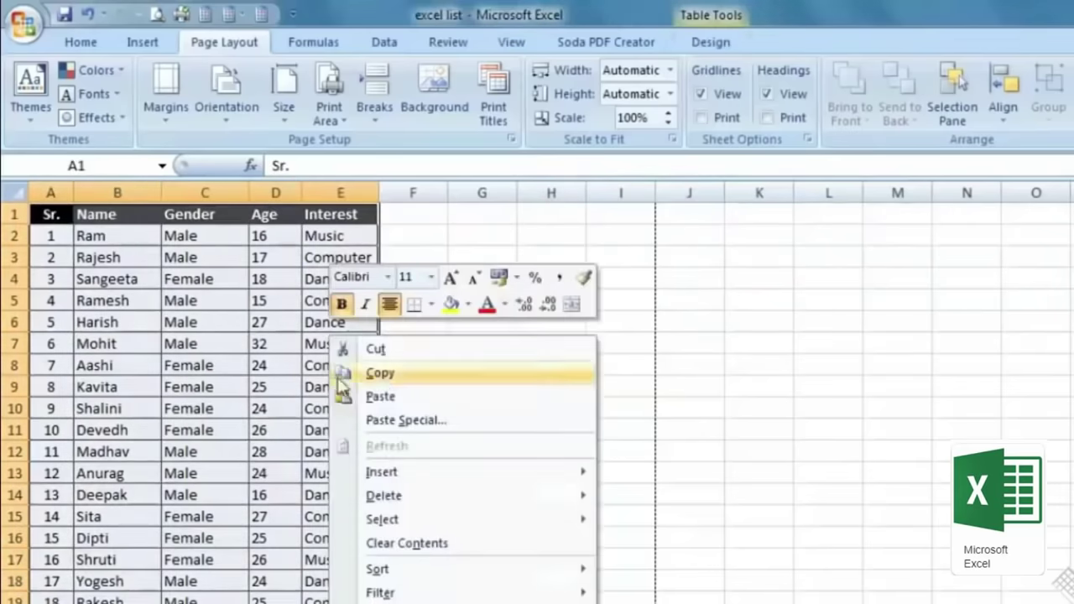
pyautogui.click(376, 372)
pyautogui.rightClick(664, 214)
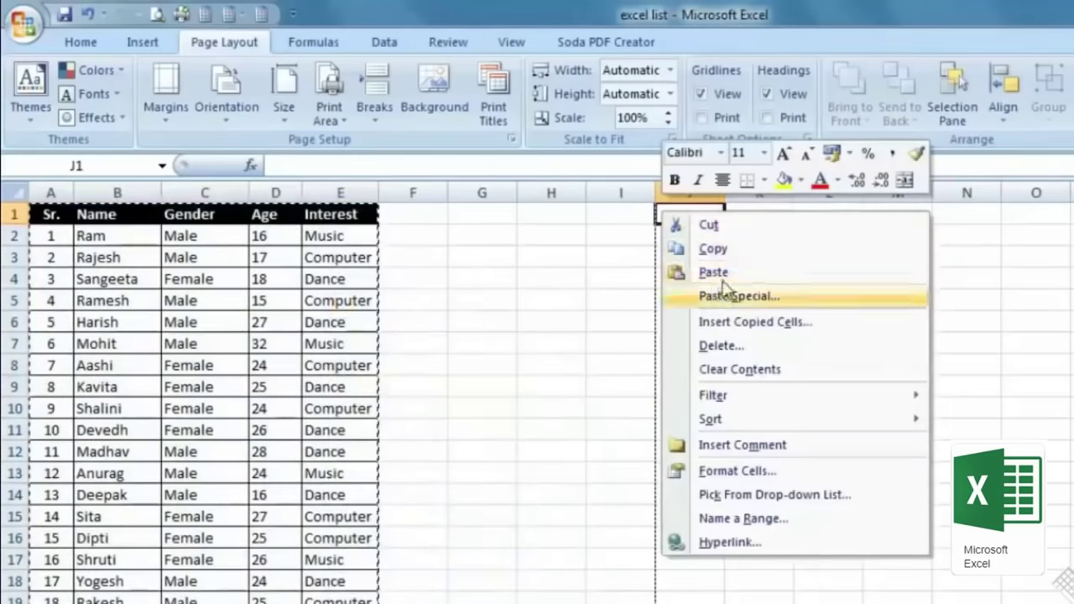
pyautogui.rightClick(411, 214)
pyautogui.click(496, 212)
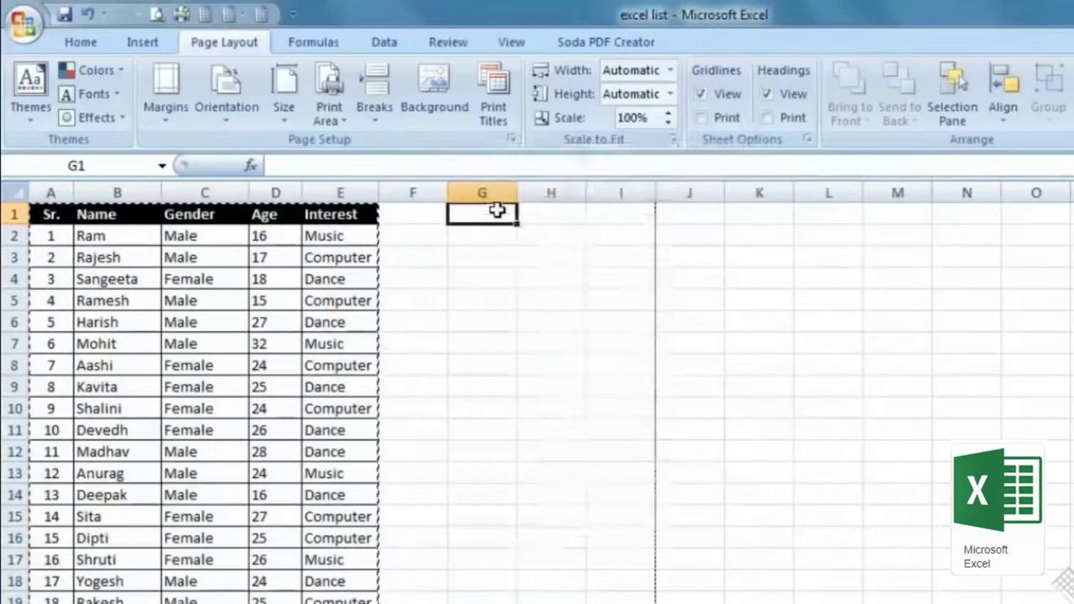
pyautogui.rightClick(501, 215)
pyautogui.click(542, 280)
pyautogui.click(433, 372)
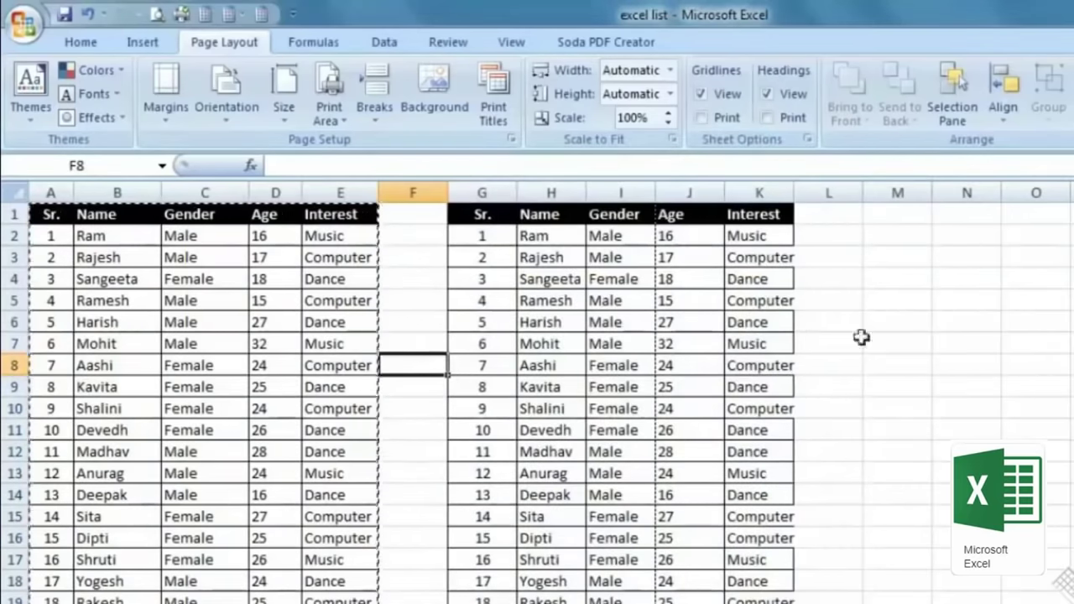
# Step: Set the print area to the original table A1:E21
pyautogui.click(415, 343)
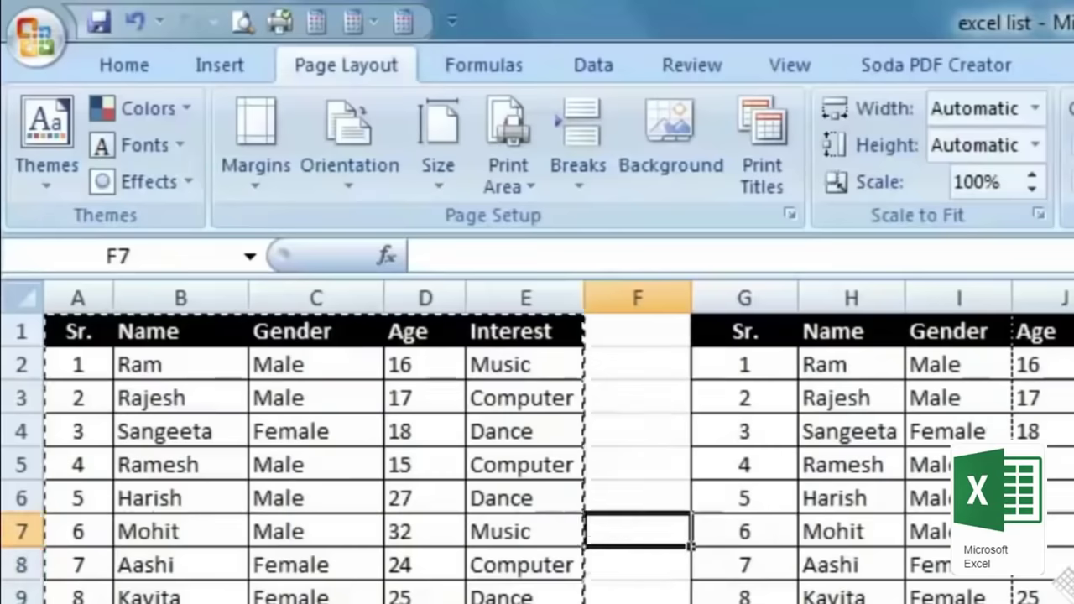
pyautogui.moveTo(340, 365); pyautogui.dragTo(340, 430)
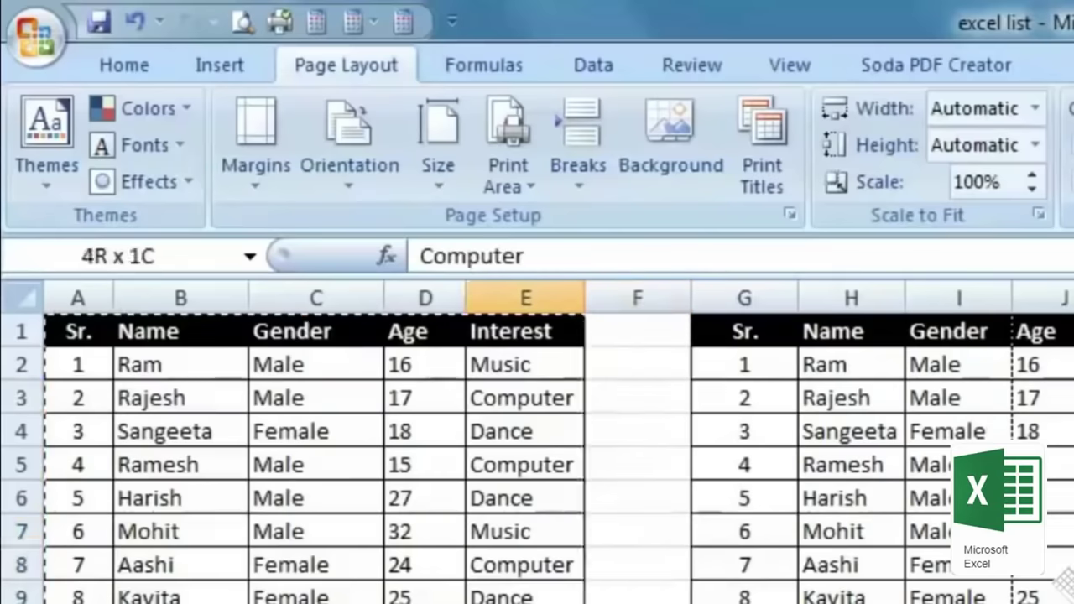
pyautogui.moveTo(525, 600); pyautogui.dragTo(132, 361)
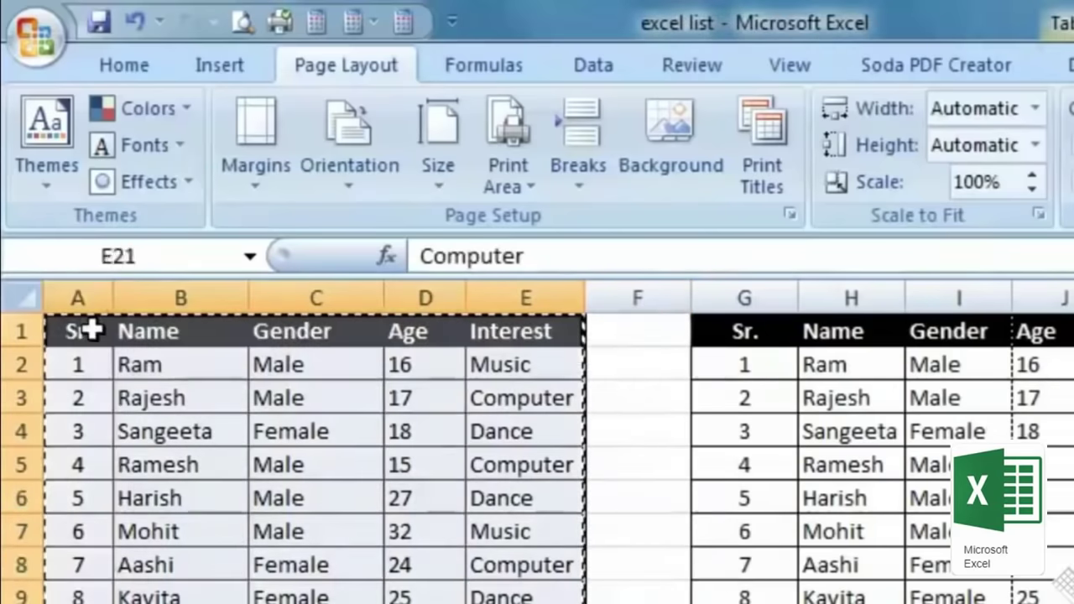
pyautogui.click(655, 434)
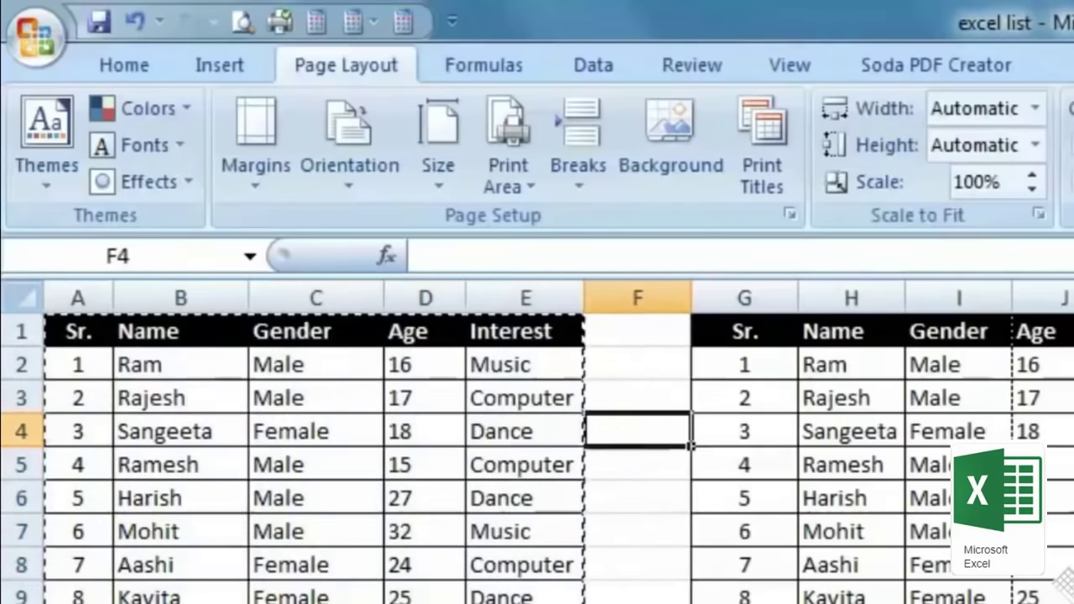
pyautogui.moveTo(525, 565); pyautogui.dragTo(10, 319)
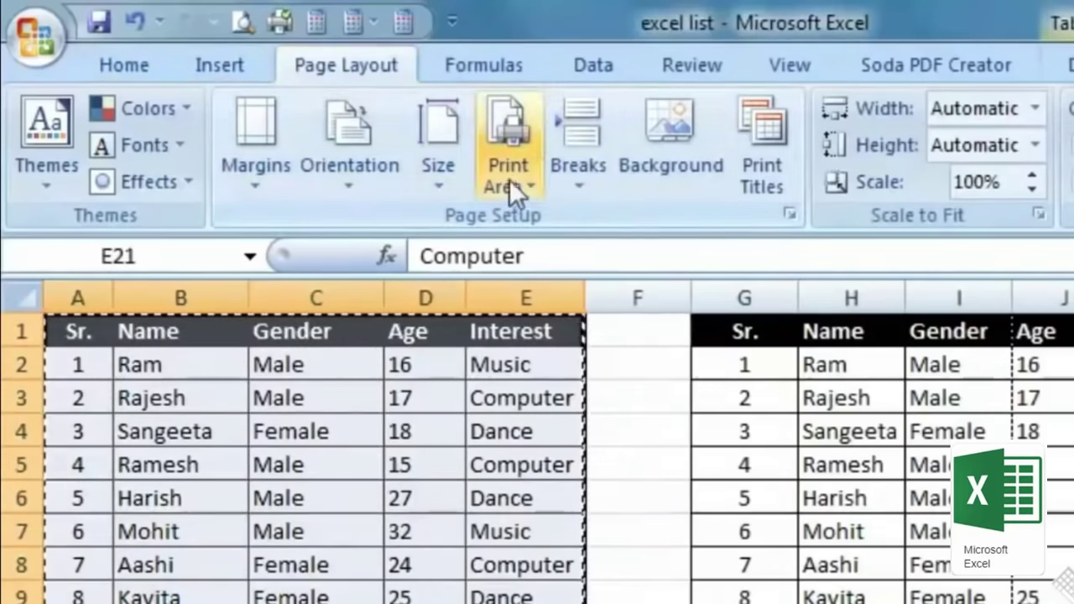
pyautogui.click(530, 185)
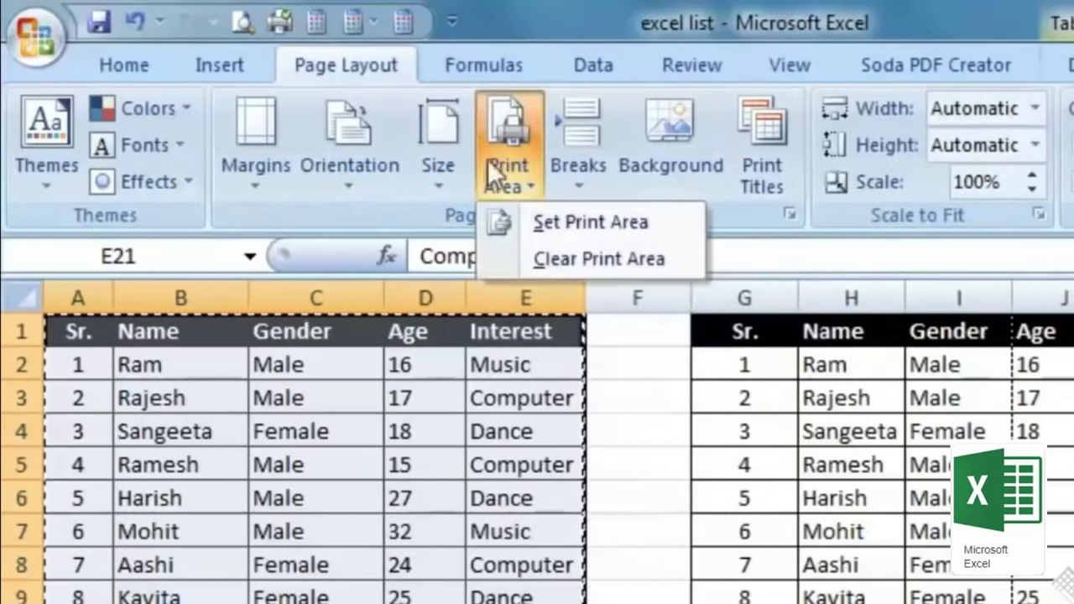
pyautogui.click(660, 222)
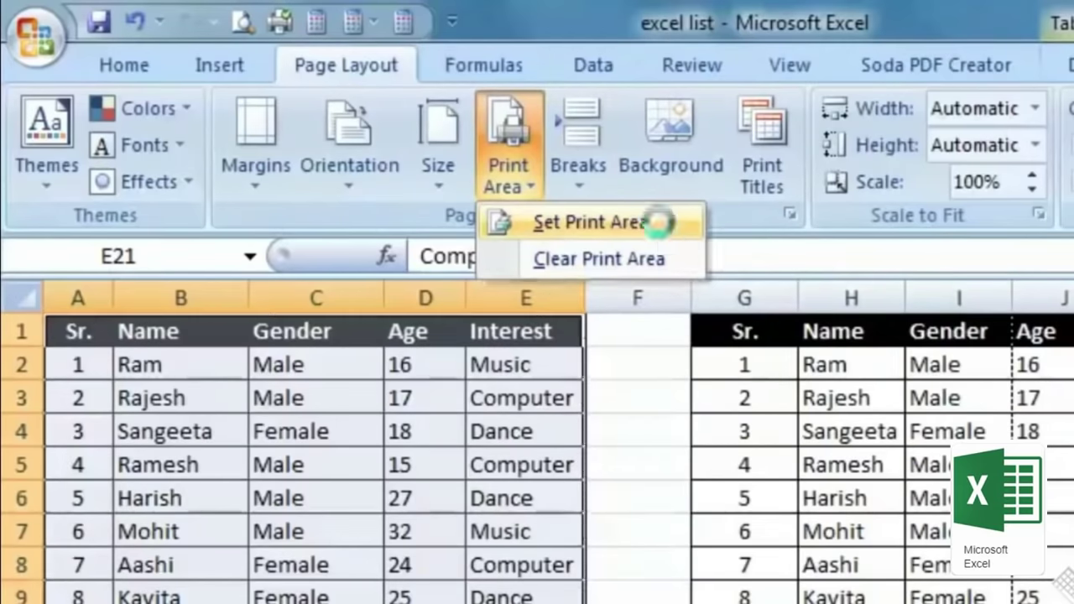
pyautogui.click(657, 425)
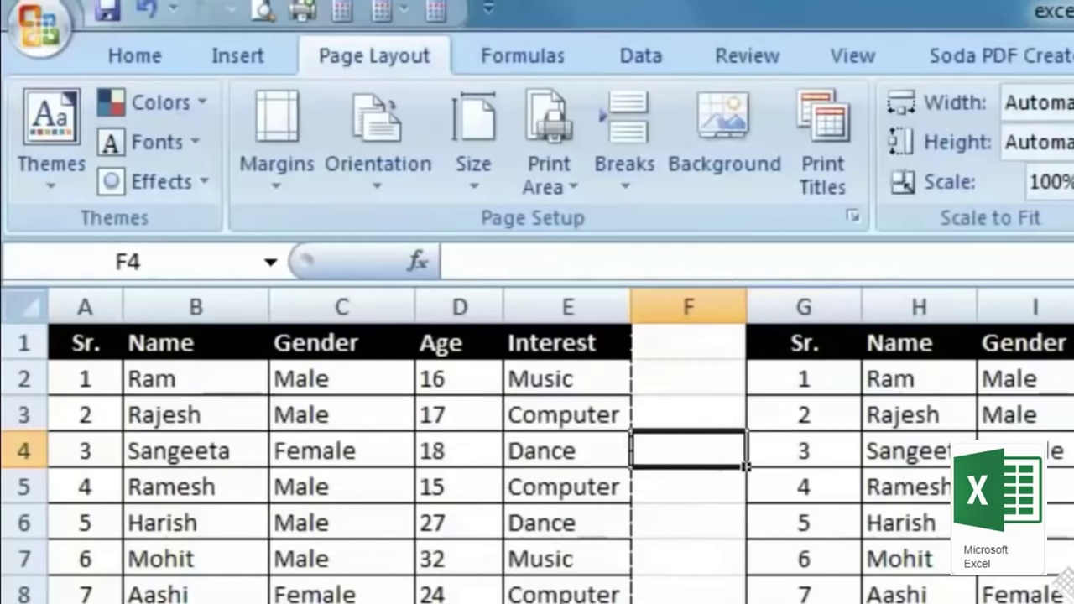
# Step: Check the print preview, then clear the print area
pyautogui.click(262, 12)
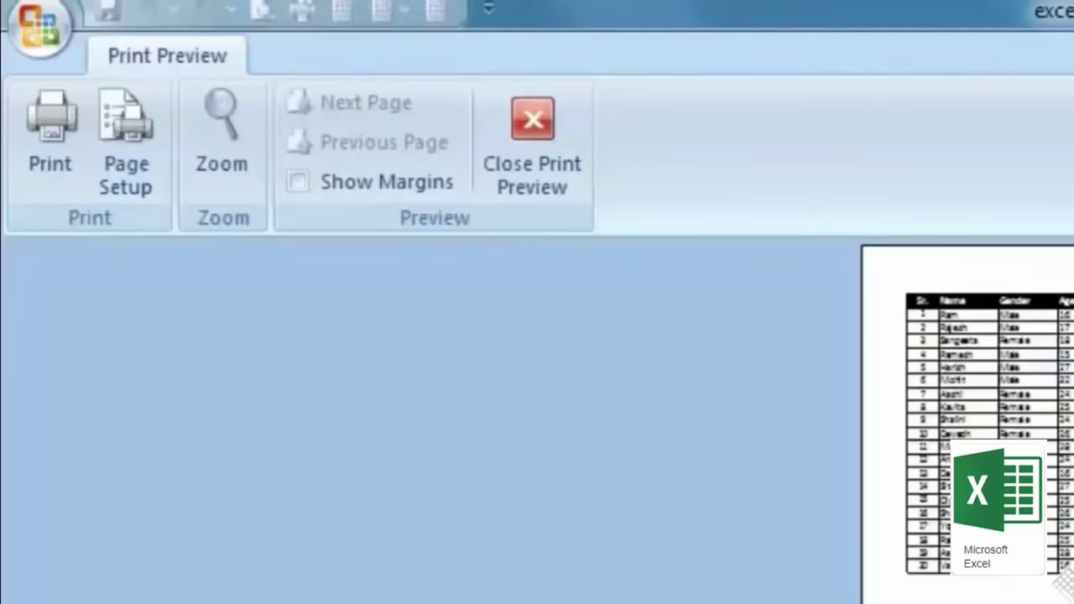
pyautogui.click(528, 155)
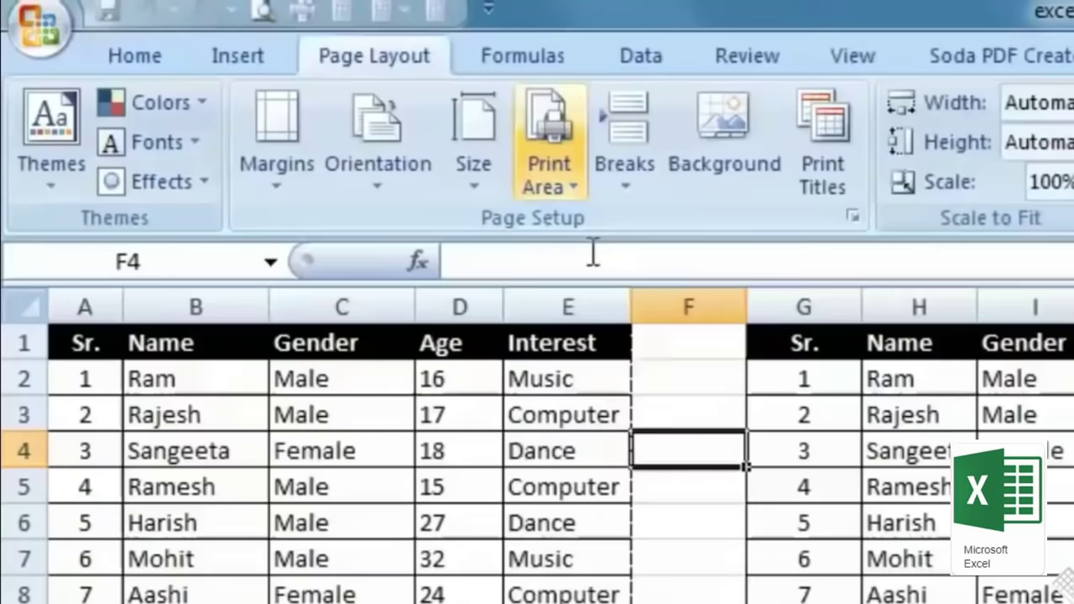
pyautogui.scroll(-4, 537, 453)
pyautogui.scroll(4, 537, 453)
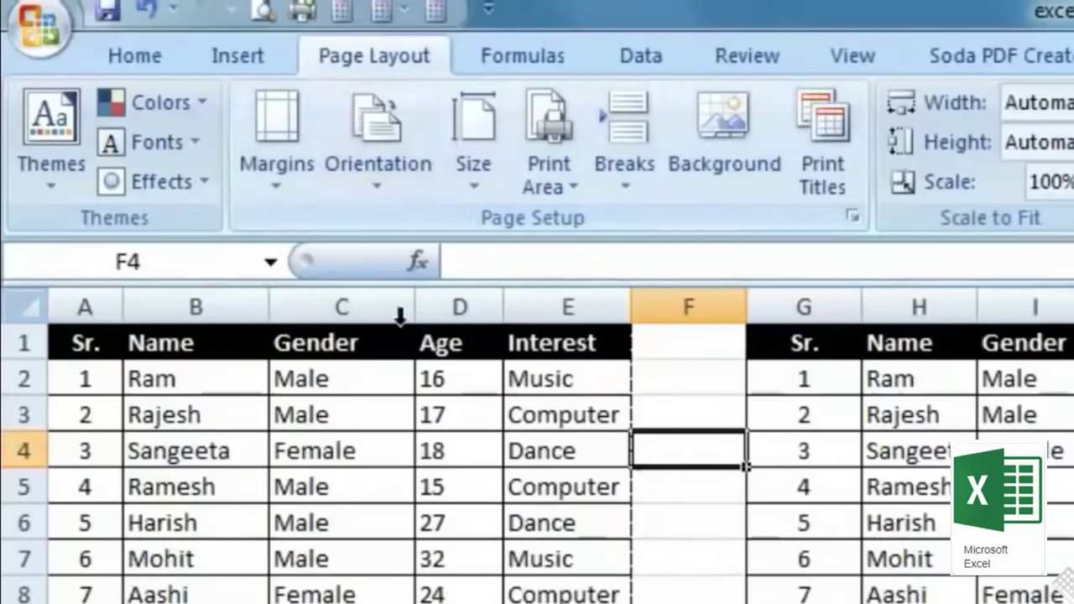
pyautogui.click(550, 181)
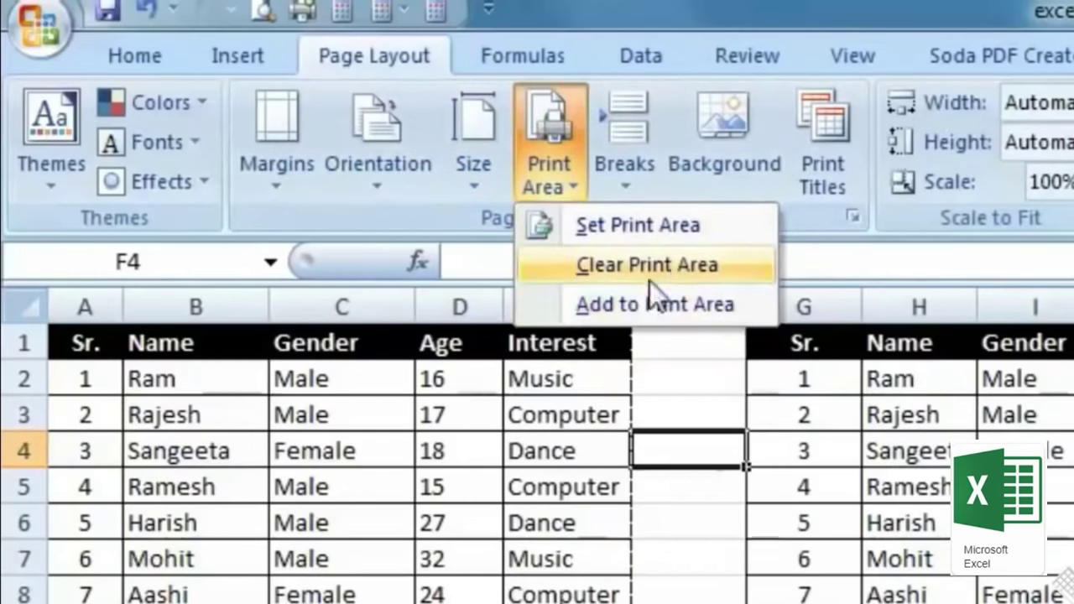
pyautogui.click(673, 268)
pyautogui.click(689, 522)
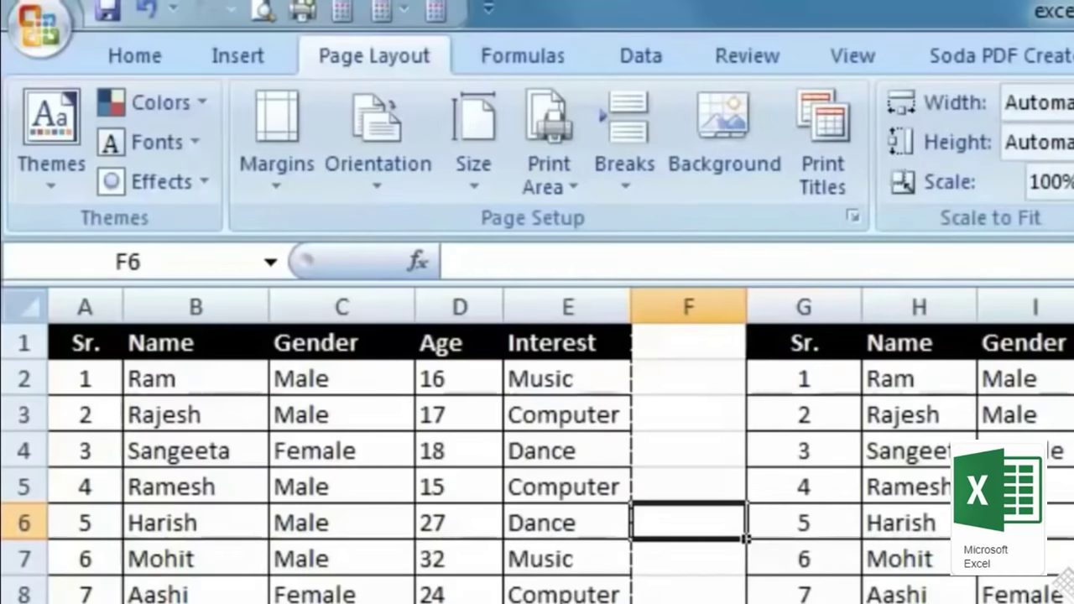
# Step: Add G1:G3 to the print area and check the print preview
pyautogui.moveTo(804, 340); pyautogui.dragTo(1073, 603)
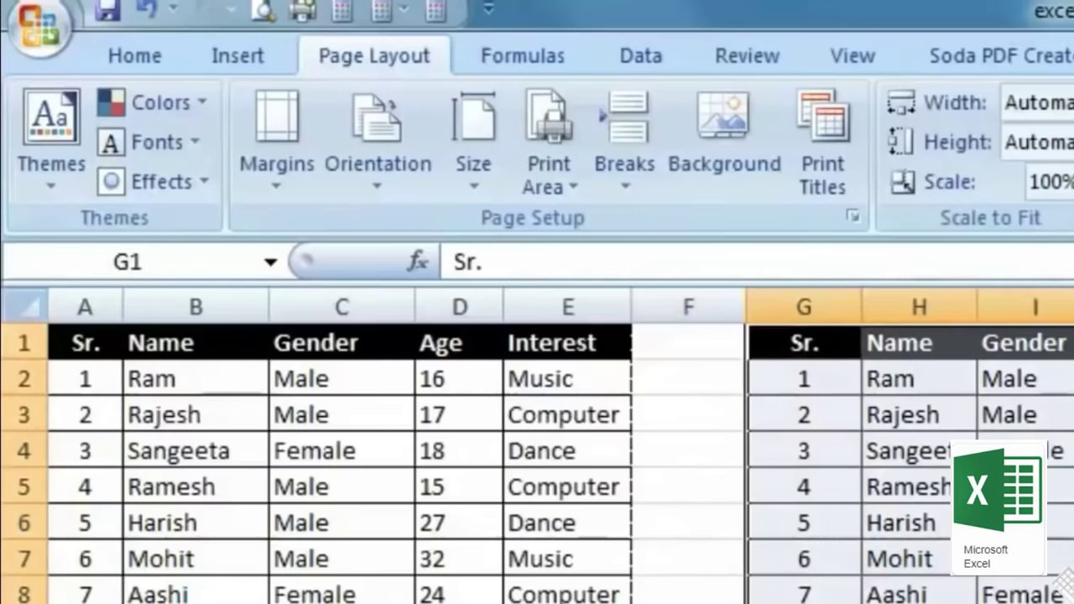
pyautogui.click(570, 176)
pyautogui.click(653, 307)
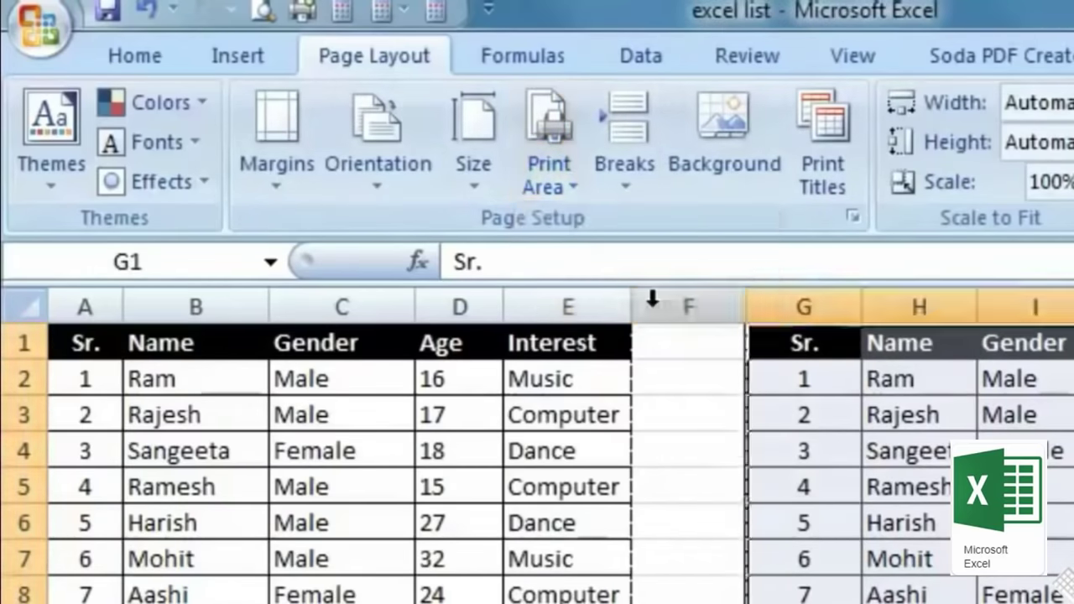
pyautogui.click(707, 478)
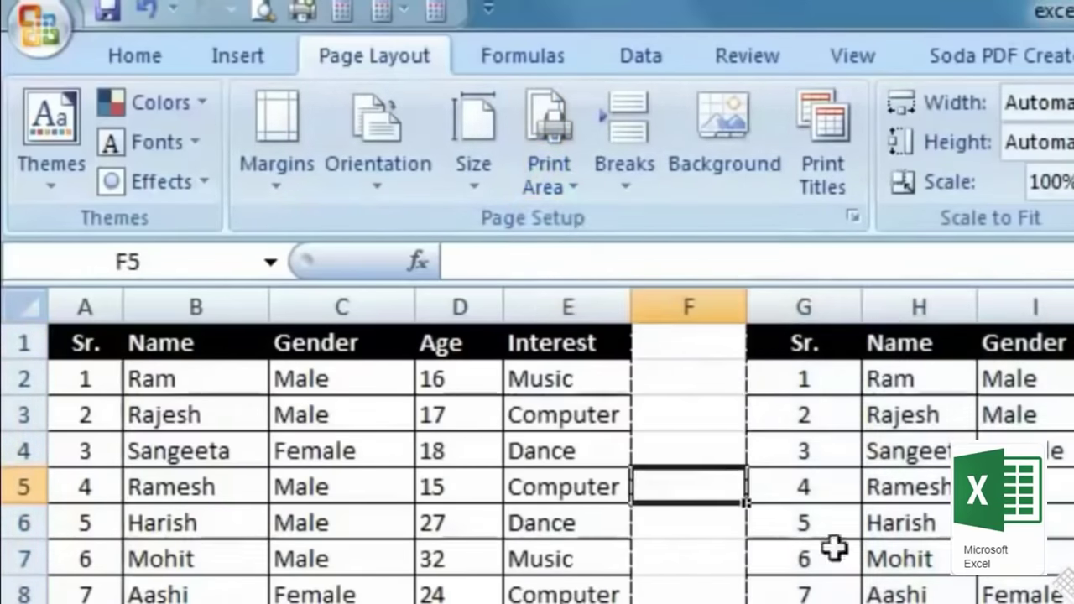
pyautogui.click(263, 10)
pyautogui.scroll(-1, 853, 538)
pyautogui.scroll(1, 853, 538)
pyautogui.scroll(-1, 853, 538)
pyautogui.click(516, 159)
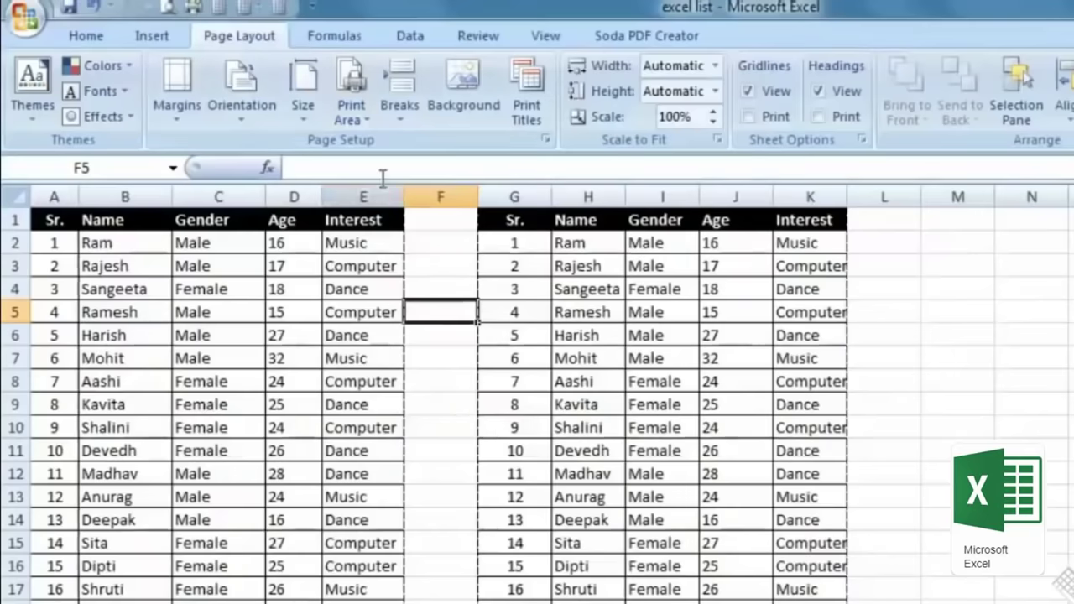
# Step: Apply All Borders to cells L1:M19
pyautogui.moveTo(982, 220); pyautogui.dragTo(59, 504)
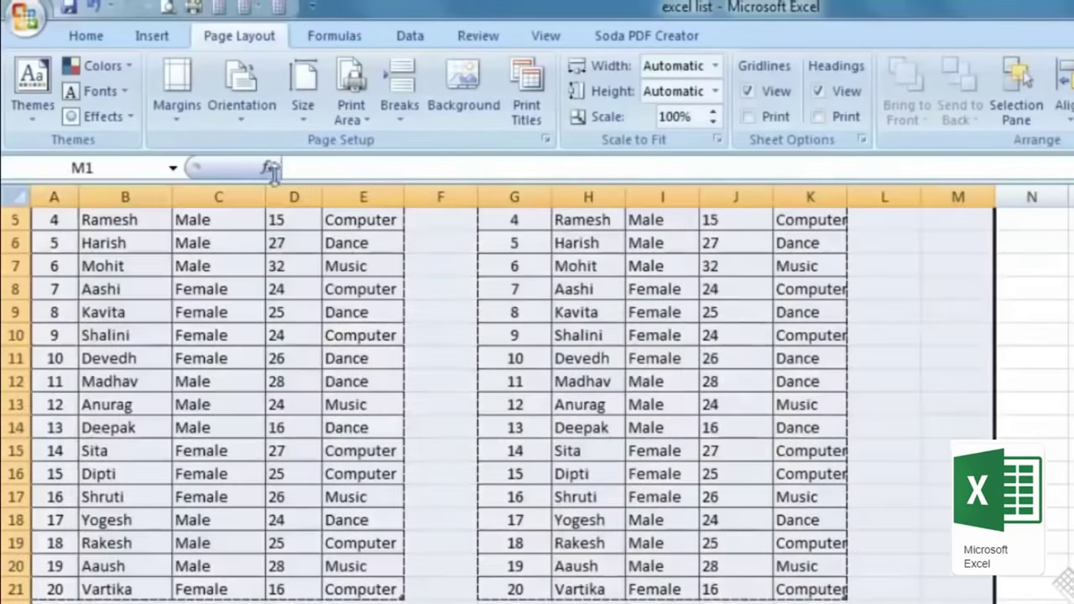
pyautogui.click(80, 37)
pyautogui.click(313, 109)
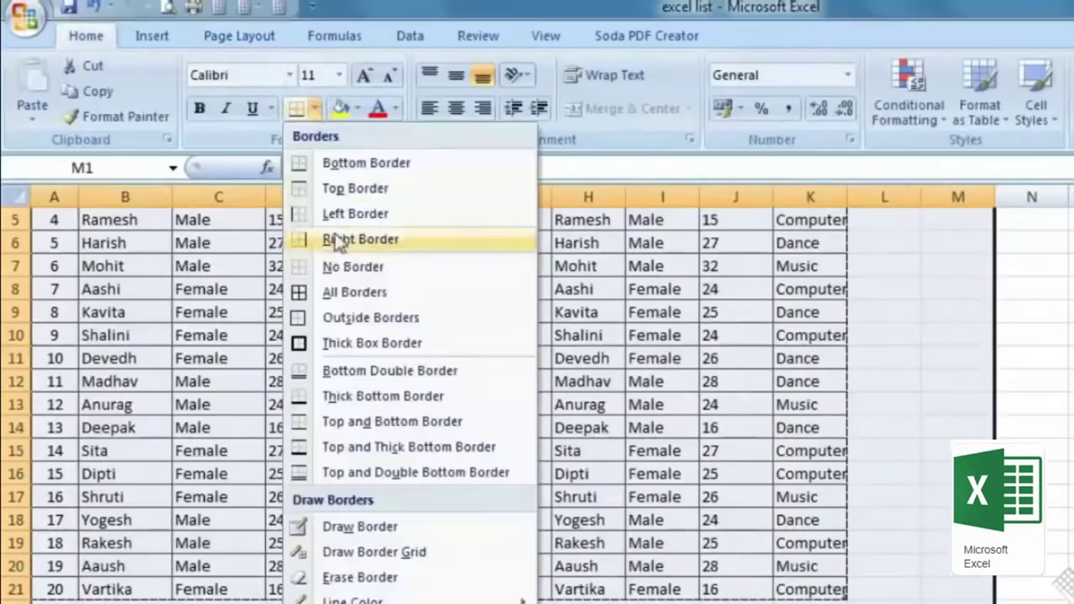
pyautogui.click(351, 292)
pyautogui.scroll(2, 923, 378)
pyautogui.click(958, 381)
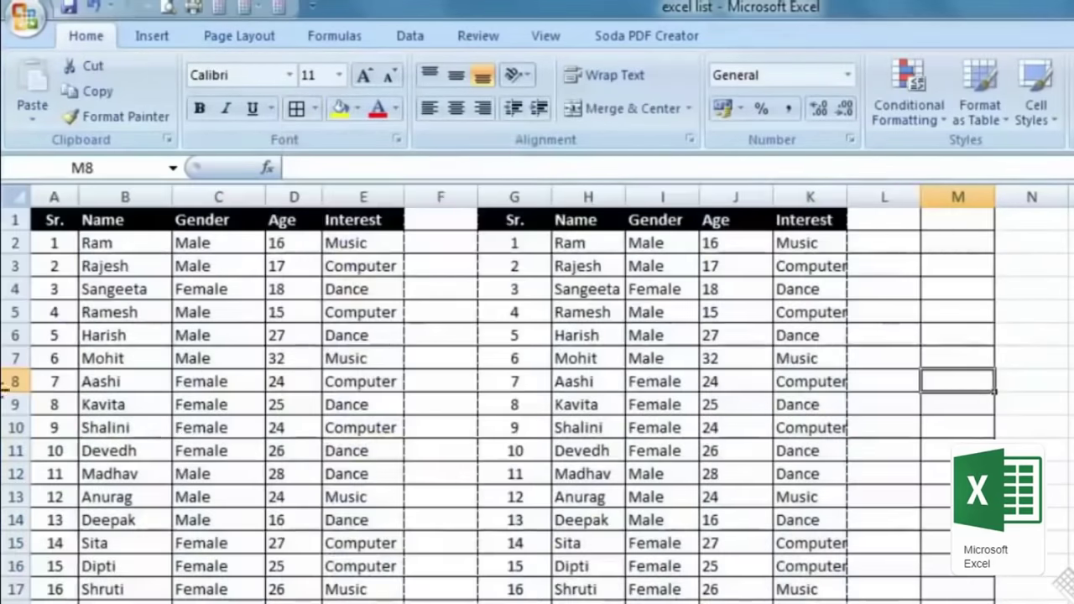
pyautogui.scroll(-1, 808, 276)
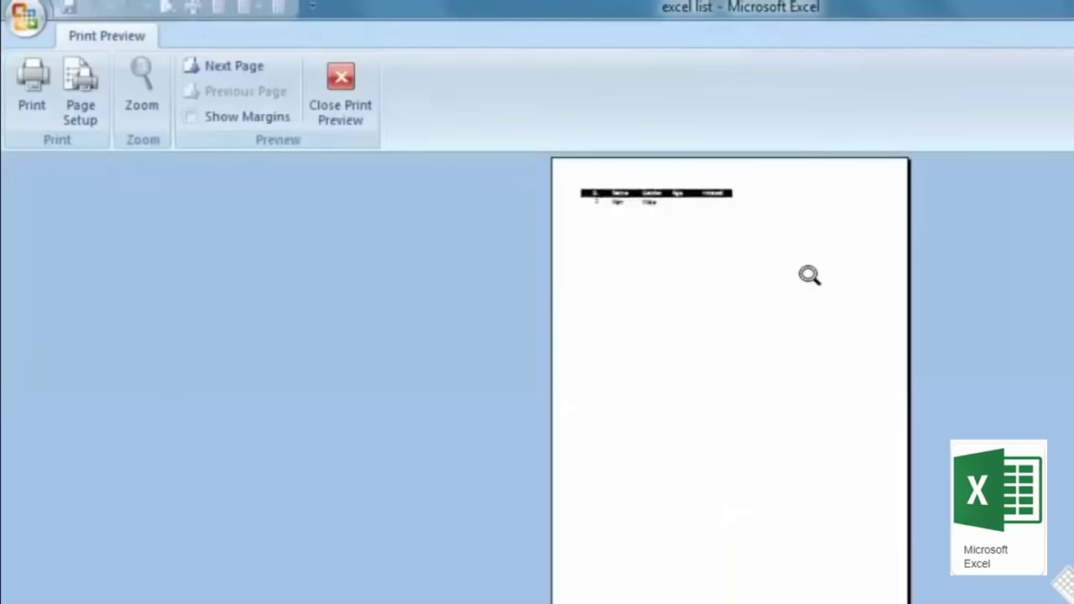
pyautogui.click(348, 118)
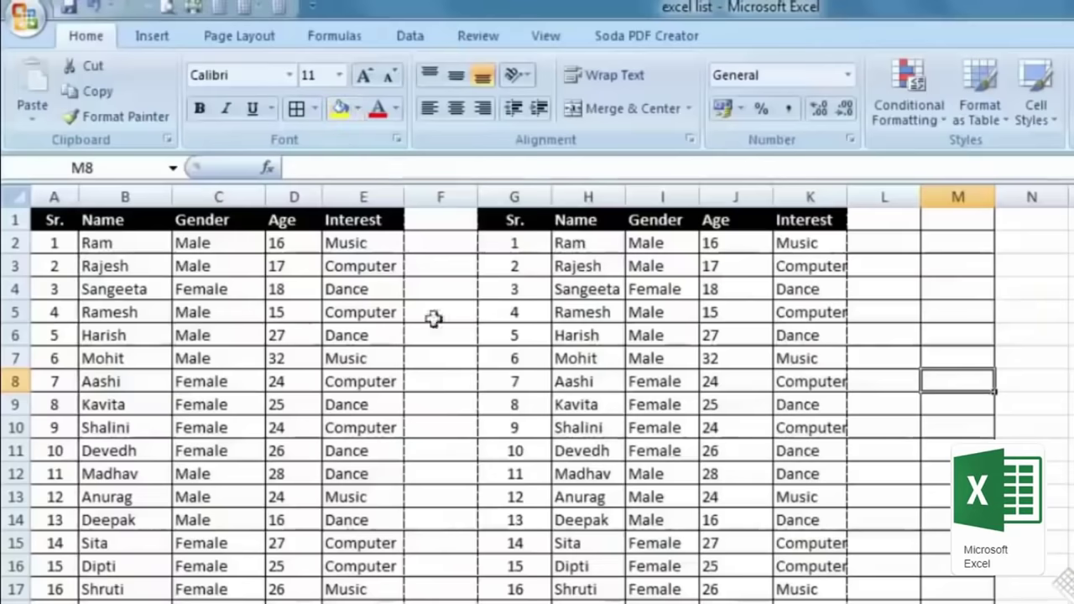
# Step: Clear the print area and preview both tables on the printed pages
pyautogui.click(231, 39)
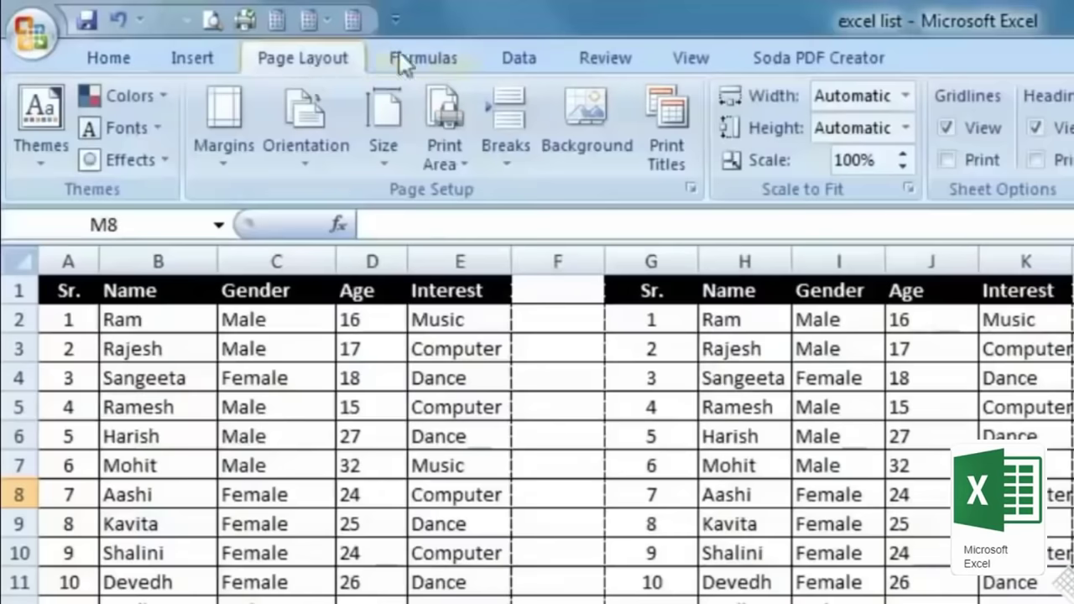
pyautogui.click(441, 139)
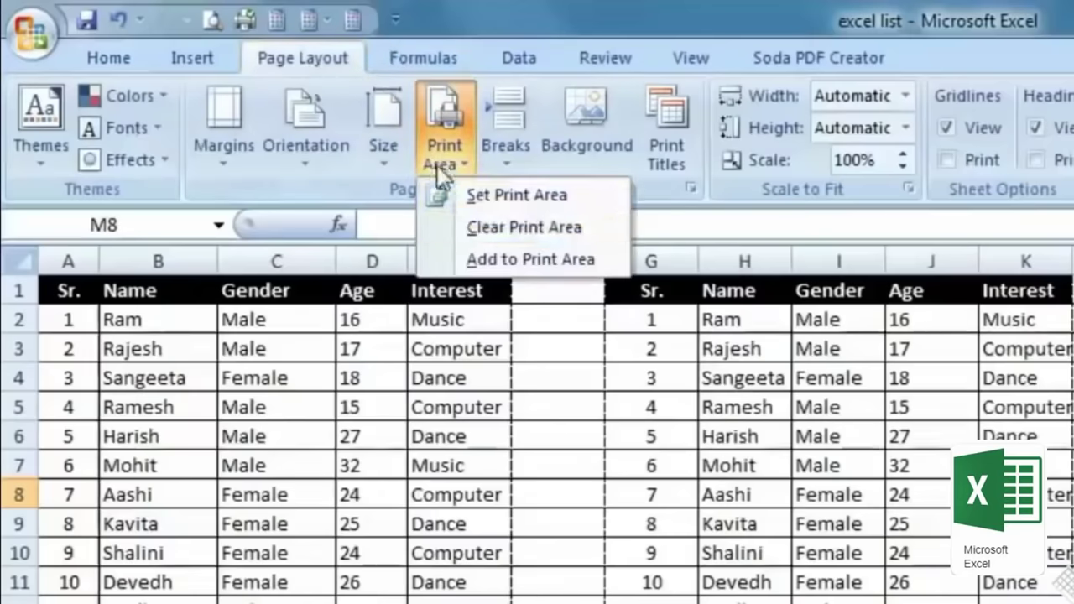
pyautogui.click(587, 223)
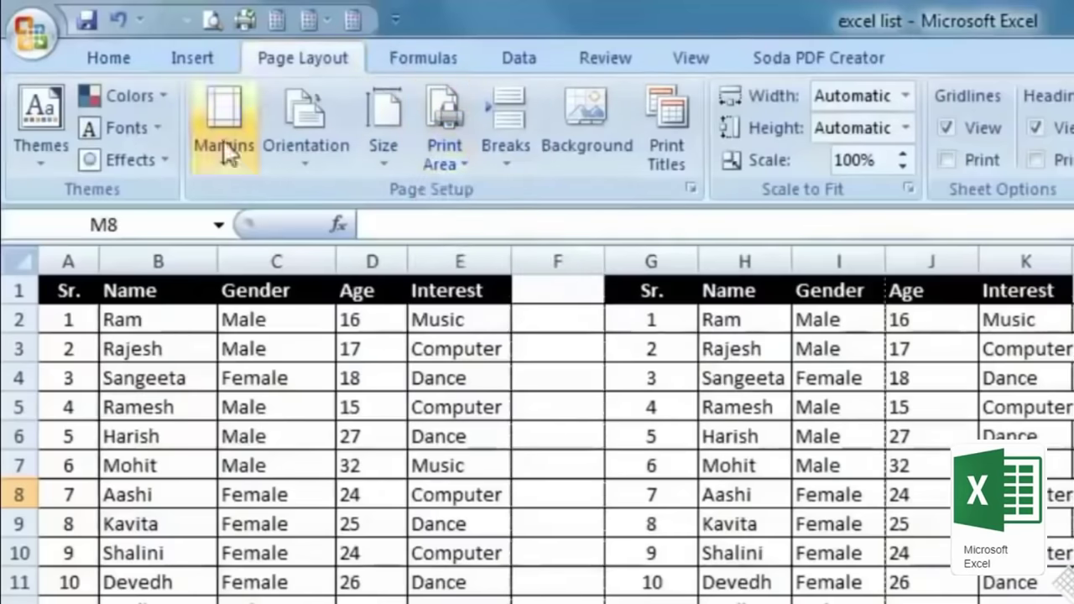
pyautogui.click(212, 18)
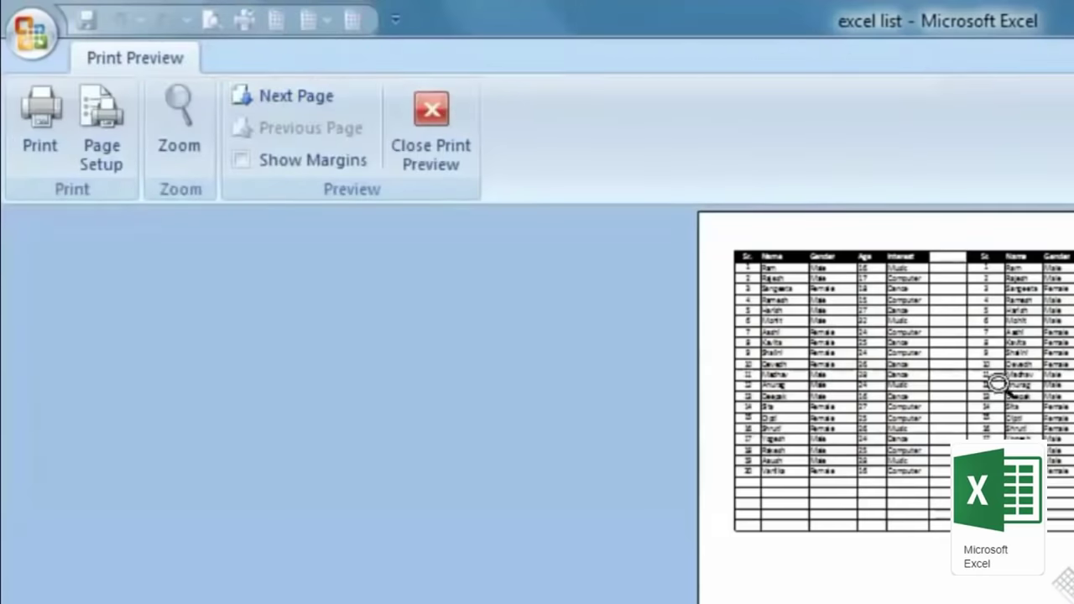
pyautogui.scroll(-1, 998, 383)
pyautogui.scroll(1, 998, 383)
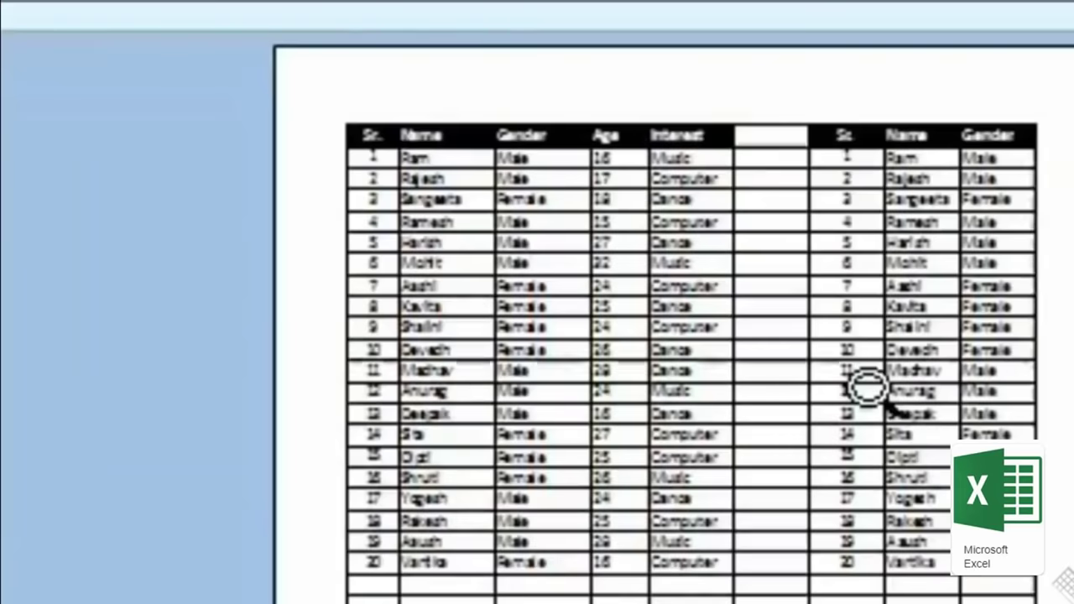
pyautogui.press('Escape')
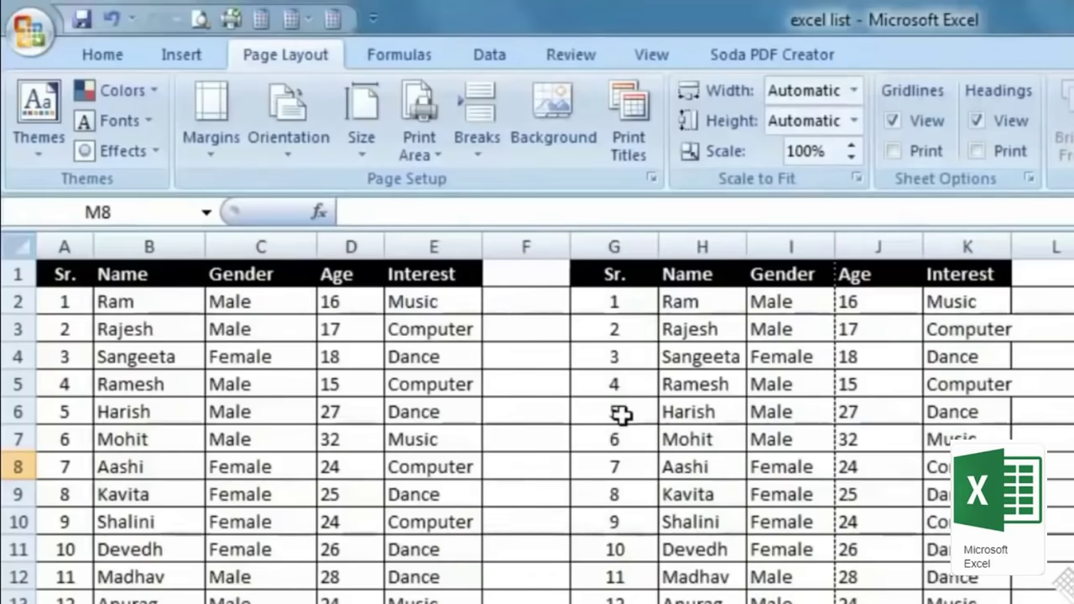
# Step: Set the print area to the headers and first four students (A1:E5) and preview it
pyautogui.moveTo(87, 305); pyautogui.dragTo(426, 386)
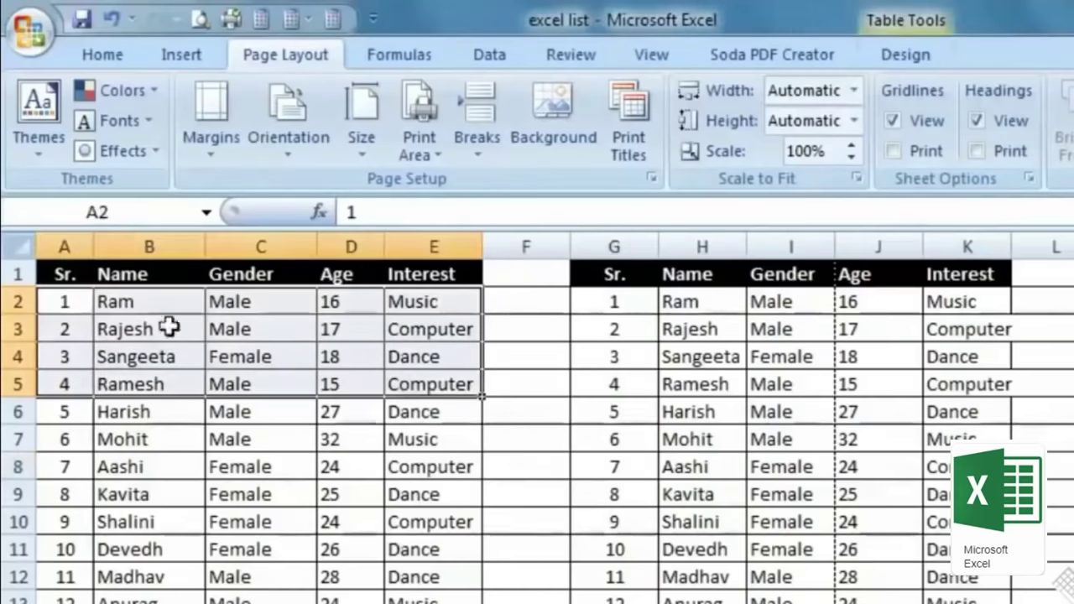
pyautogui.moveTo(52, 277); pyautogui.dragTo(424, 391)
pyautogui.click(419, 135)
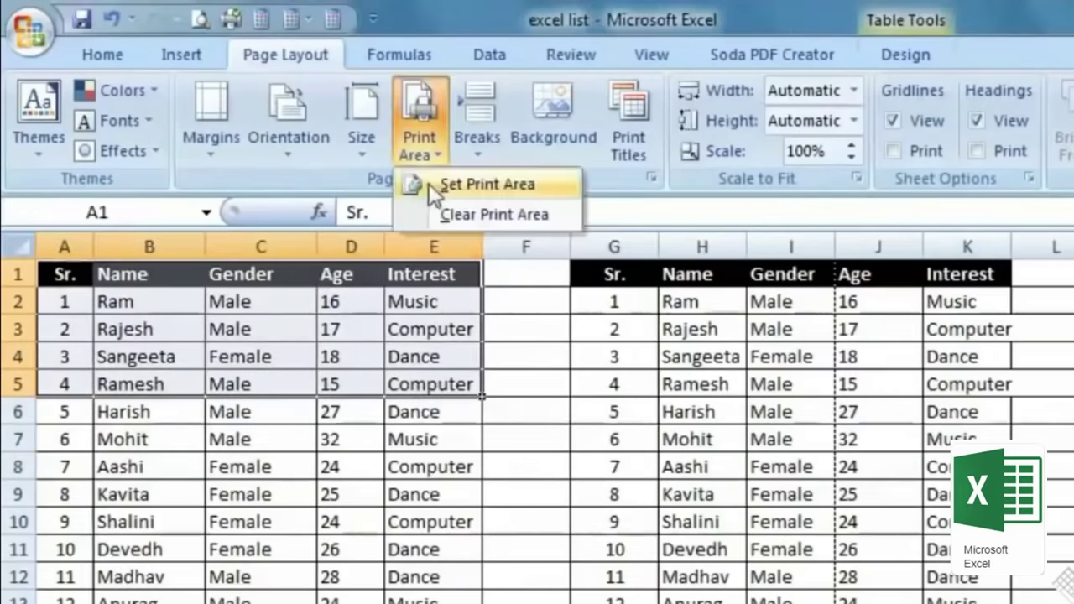
pyautogui.click(432, 181)
pyautogui.click(198, 20)
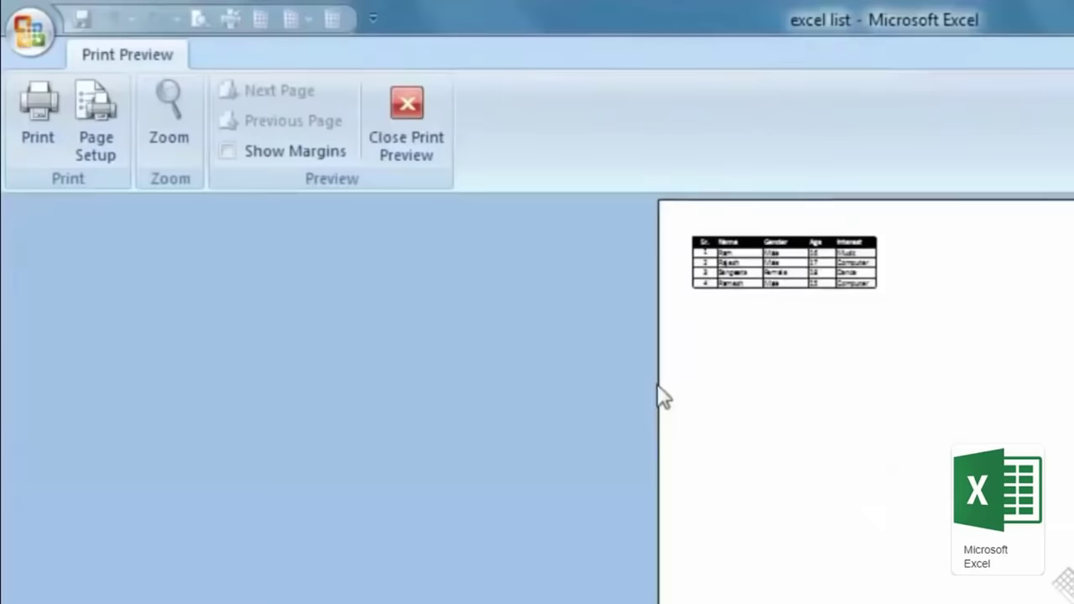
pyautogui.click(815, 288)
pyautogui.scroll(5, 946, 228)
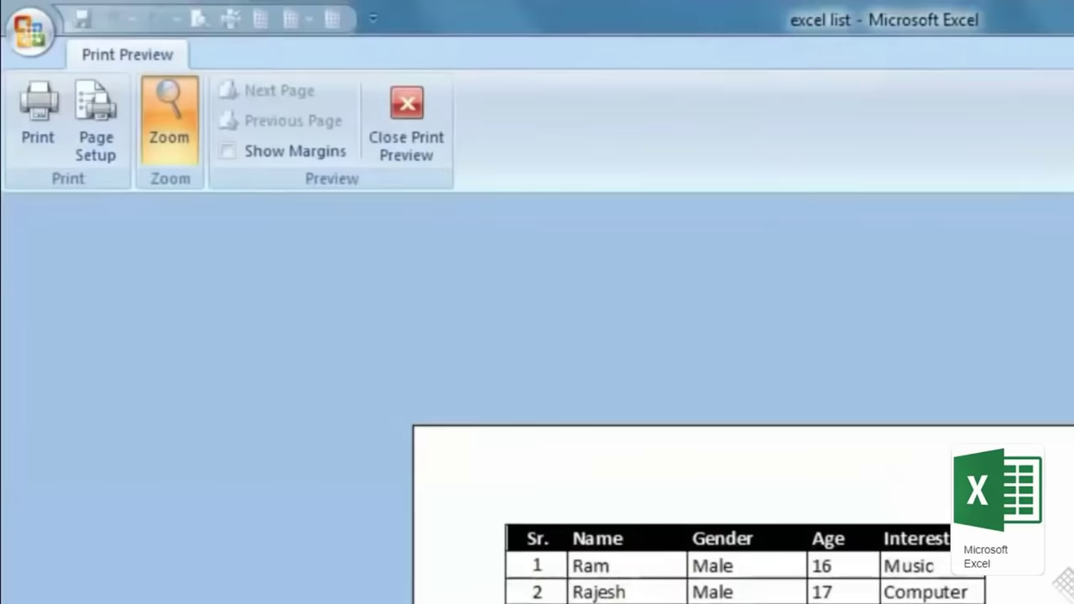
pyautogui.click(405, 102)
# Step: Clear the print area from the sheet
pyautogui.scroll(-1, 595, 420)
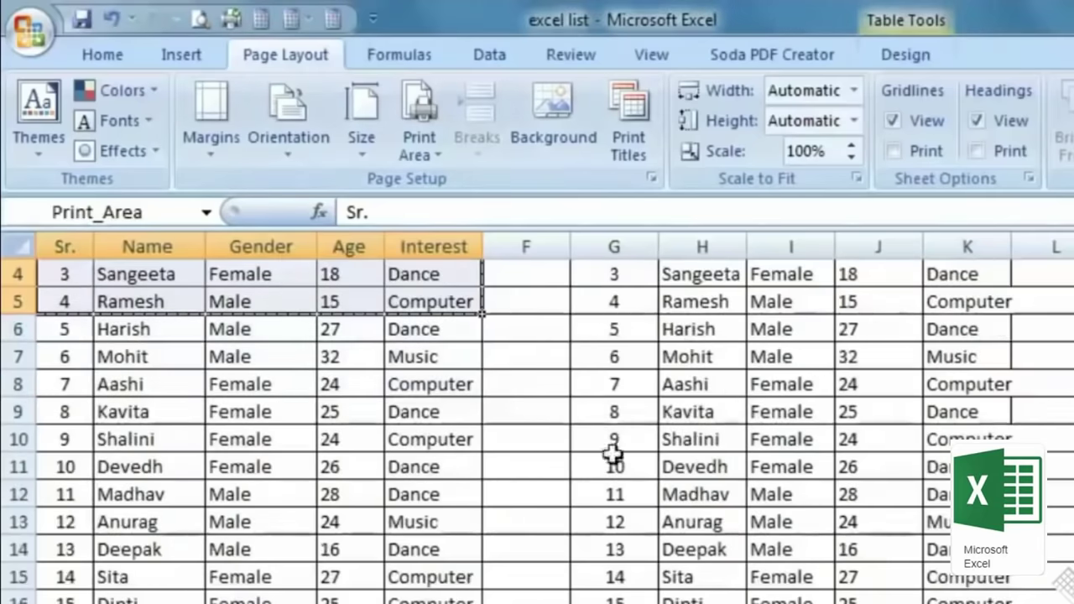
pyautogui.click(382, 139)
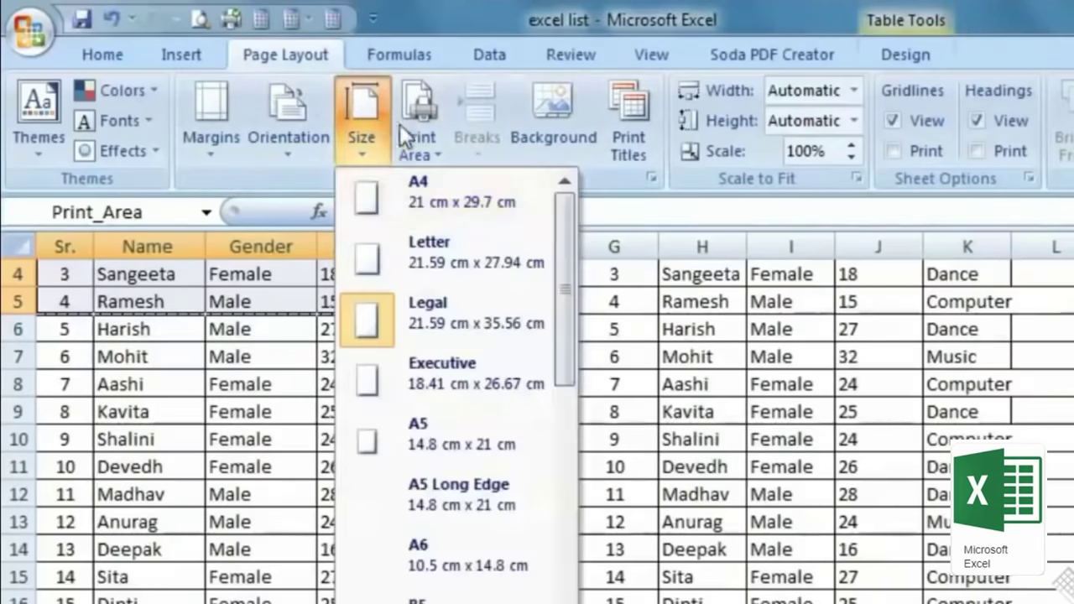
pyautogui.click(420, 128)
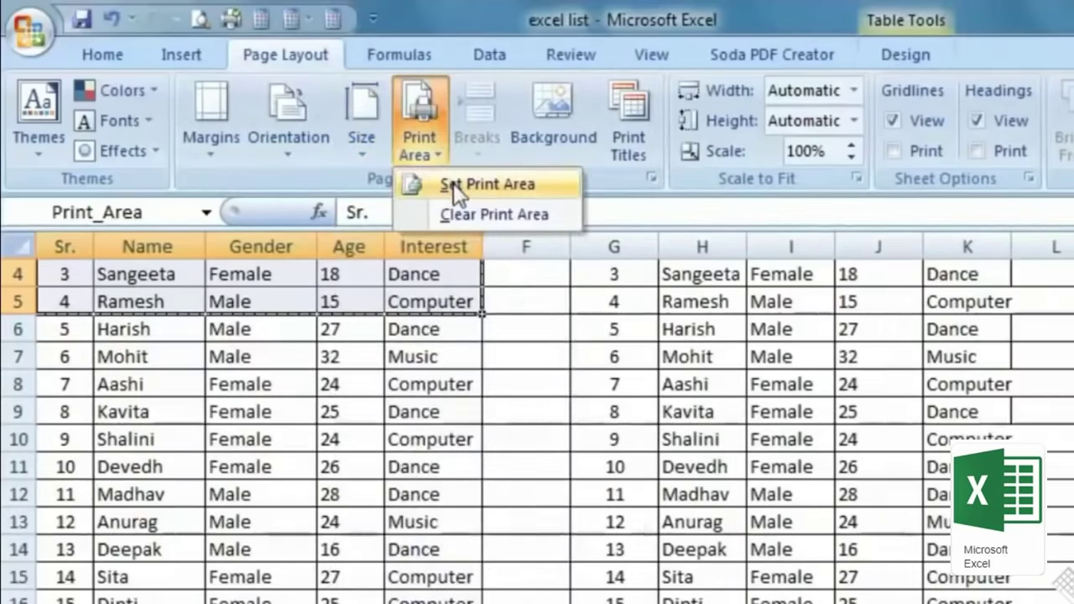
pyautogui.click(458, 214)
pyautogui.click(559, 443)
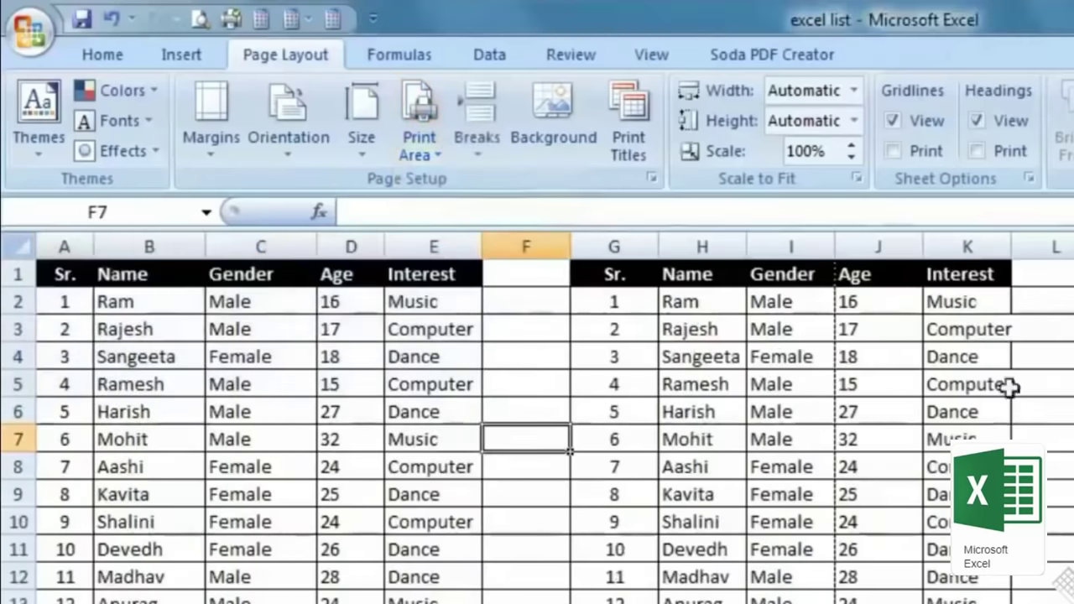
# Step: Narrow the empty column F between the tables to 2.29
pyautogui.scroll(-4, 599, 530)
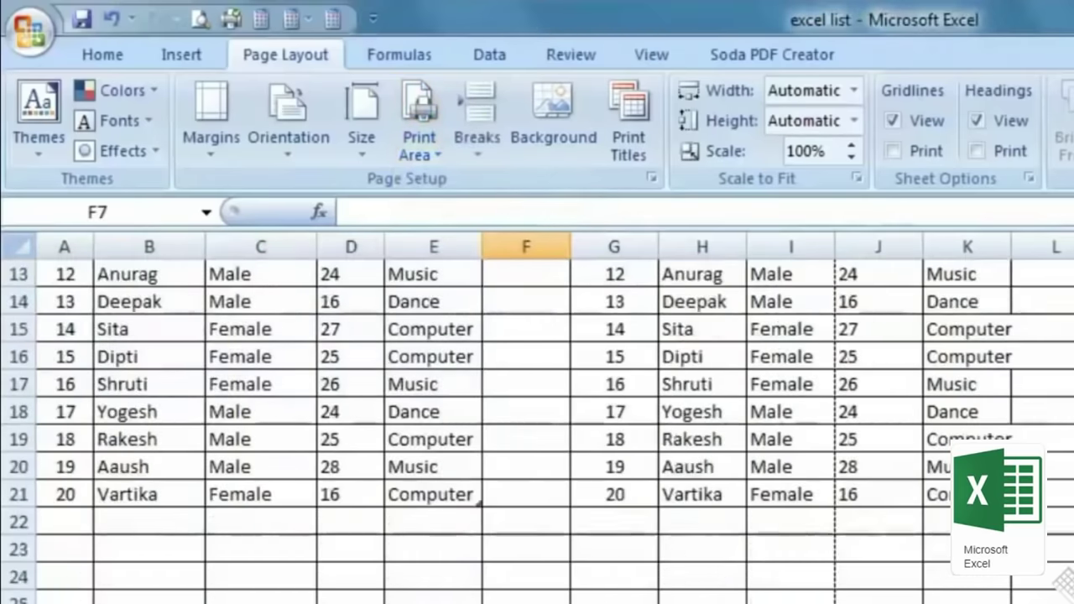
pyautogui.scroll(-2, 753, 554)
pyautogui.scroll(6, 753, 578)
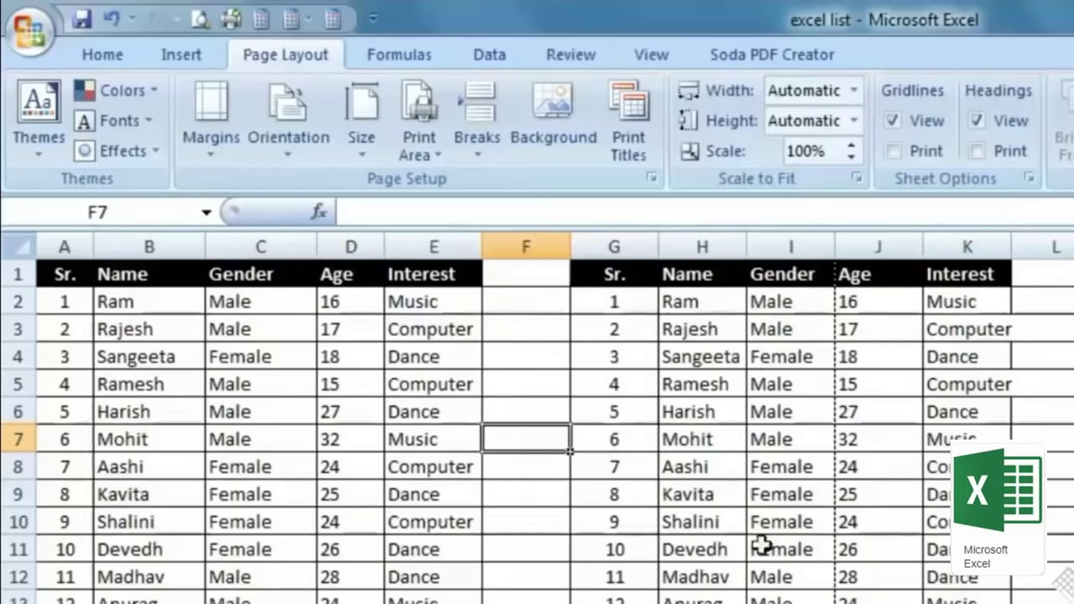
pyautogui.moveTo(659, 246); pyautogui.dragTo(511, 247)
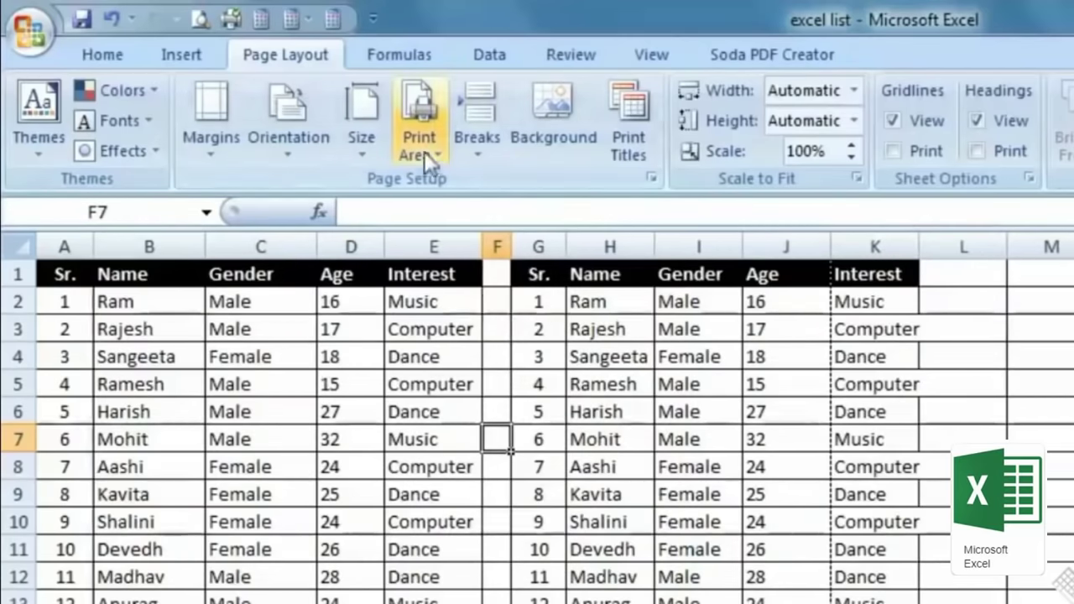
# Step: In Page Setup, scale the printout to fit 1 page wide by 1 tall
pyautogui.hotkey('ctrl', 'F2')
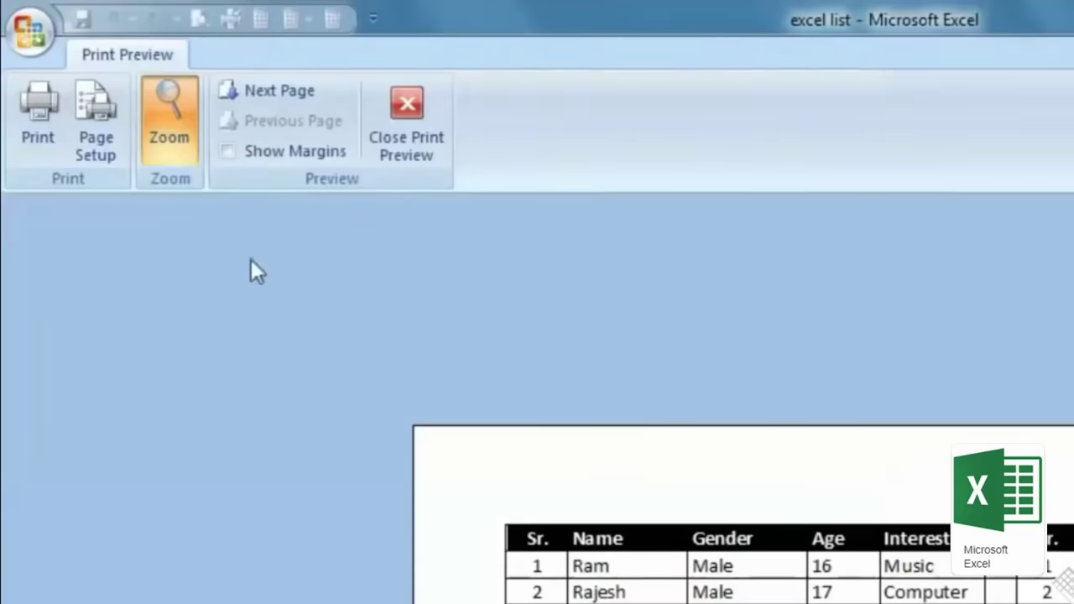
pyautogui.click(105, 143)
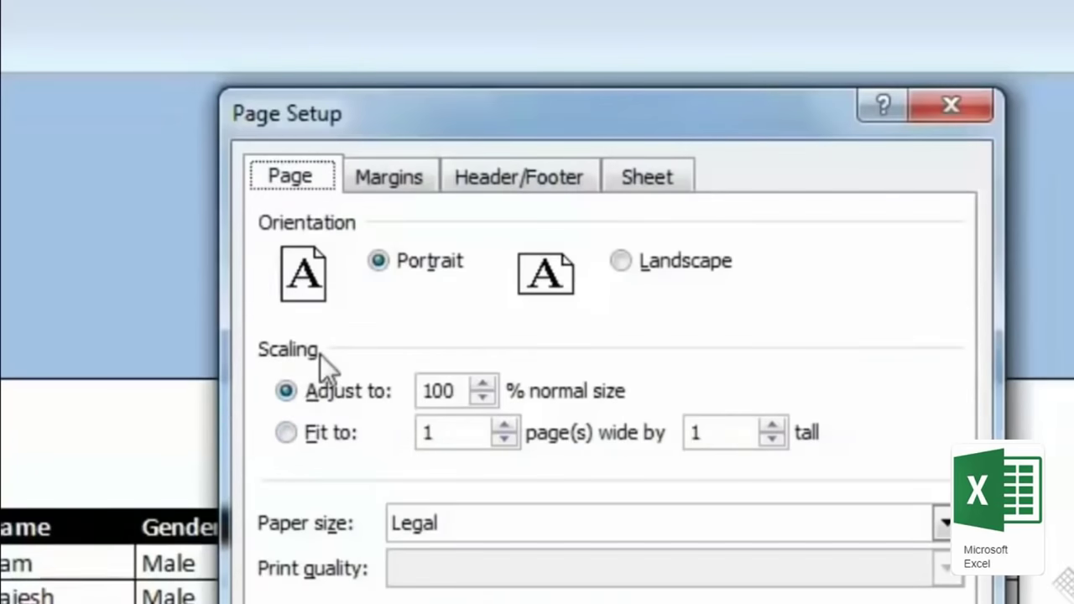
pyautogui.click(286, 433)
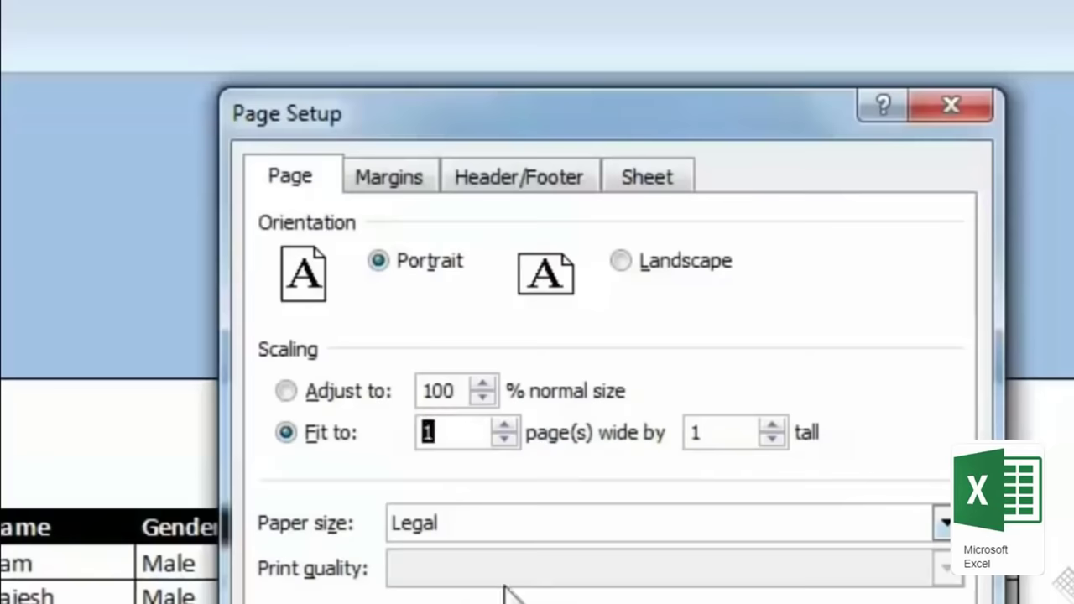
pyautogui.press('Return')
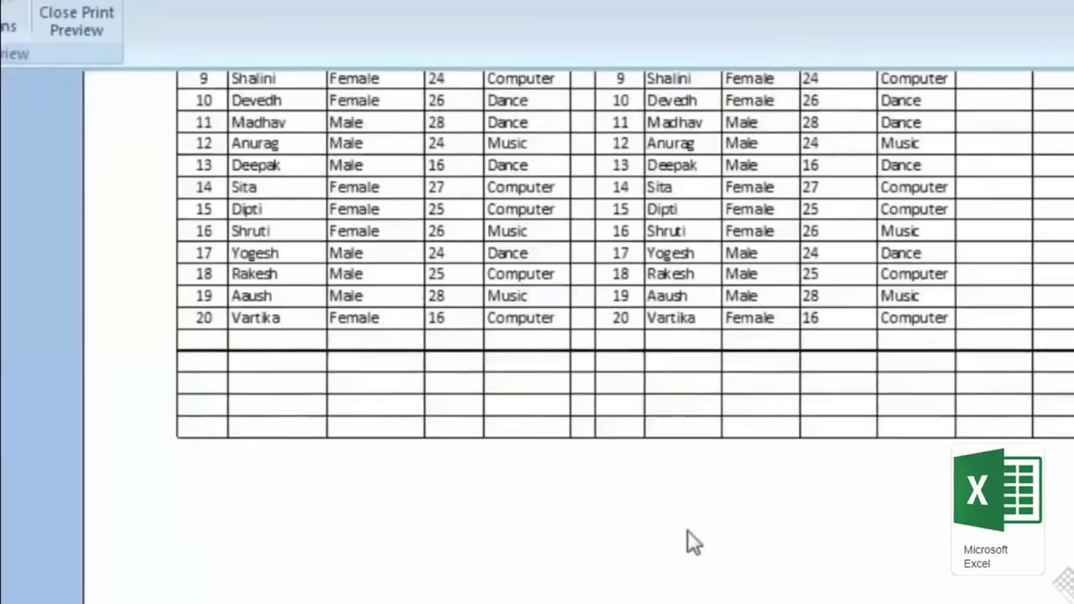
pyautogui.click(688, 530)
# Step: Leave the print preview and open then cancel the Print dialog
pyautogui.click(689, 519)
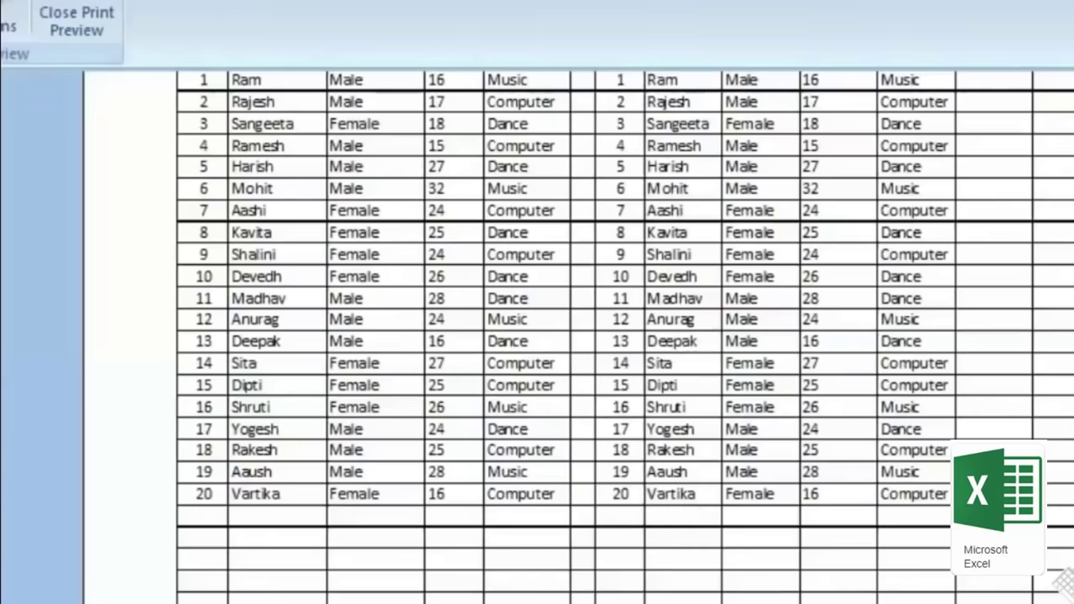
pyautogui.click(76, 21)
pyautogui.hotkey('ctrl', 'p')
pyautogui.press('Escape')
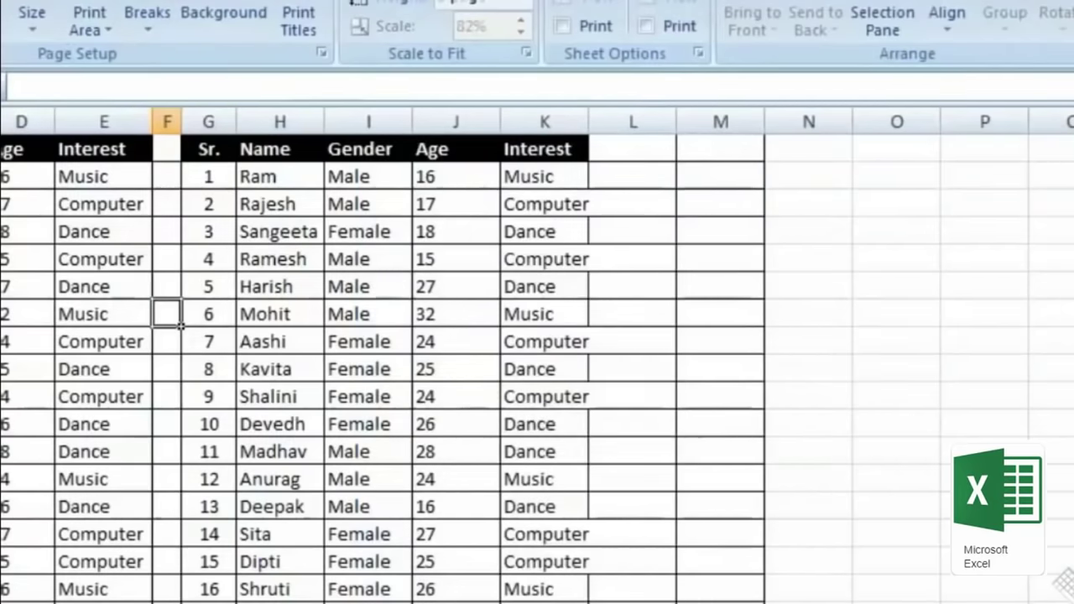
# Step: Recheck the preview and print settings, then switch the sheet to Page Layout view
pyautogui.hotkey('ctrl', 'F2')
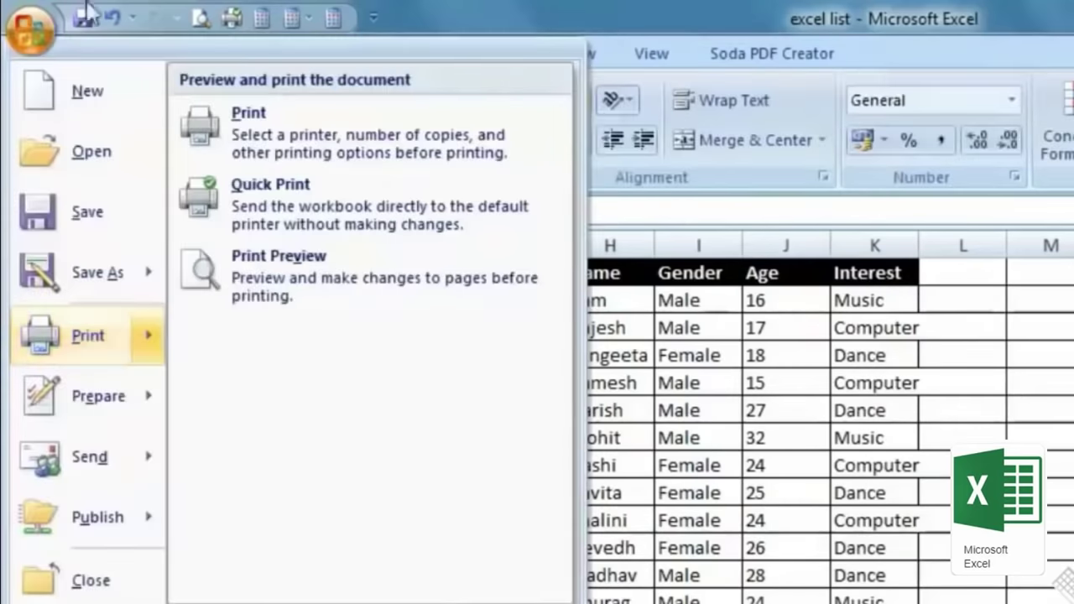
pyautogui.click(85, 331)
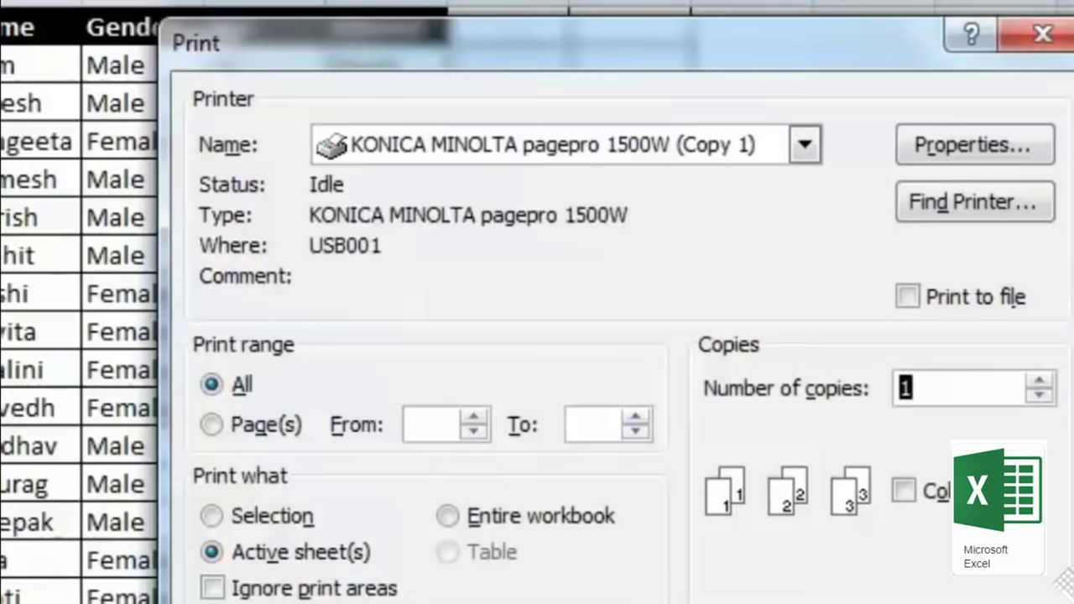
pyautogui.press('Escape')
pyautogui.click(696, 55)
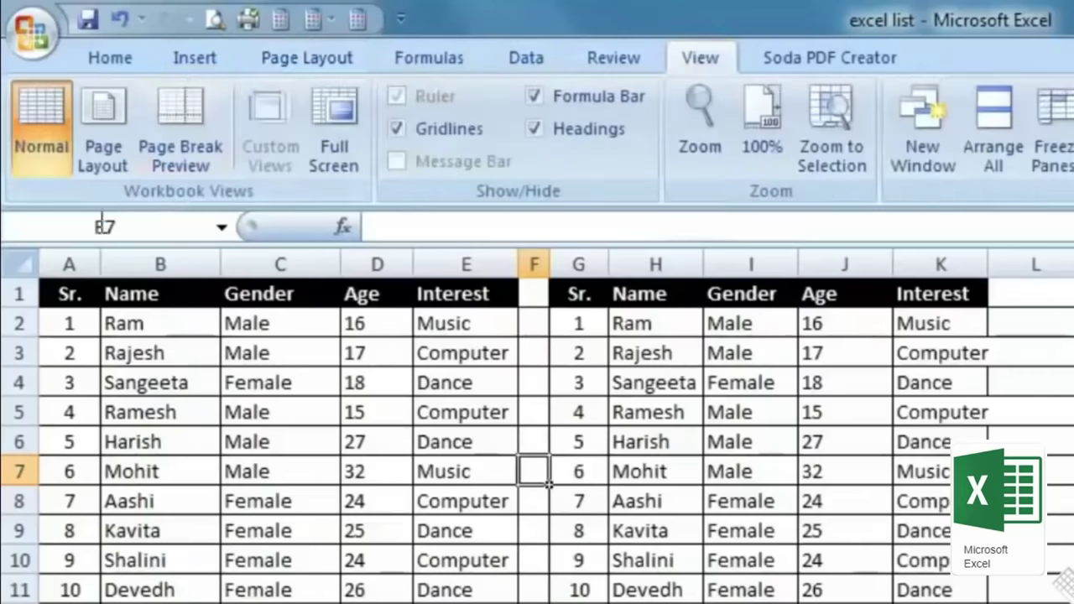
pyautogui.click(100, 145)
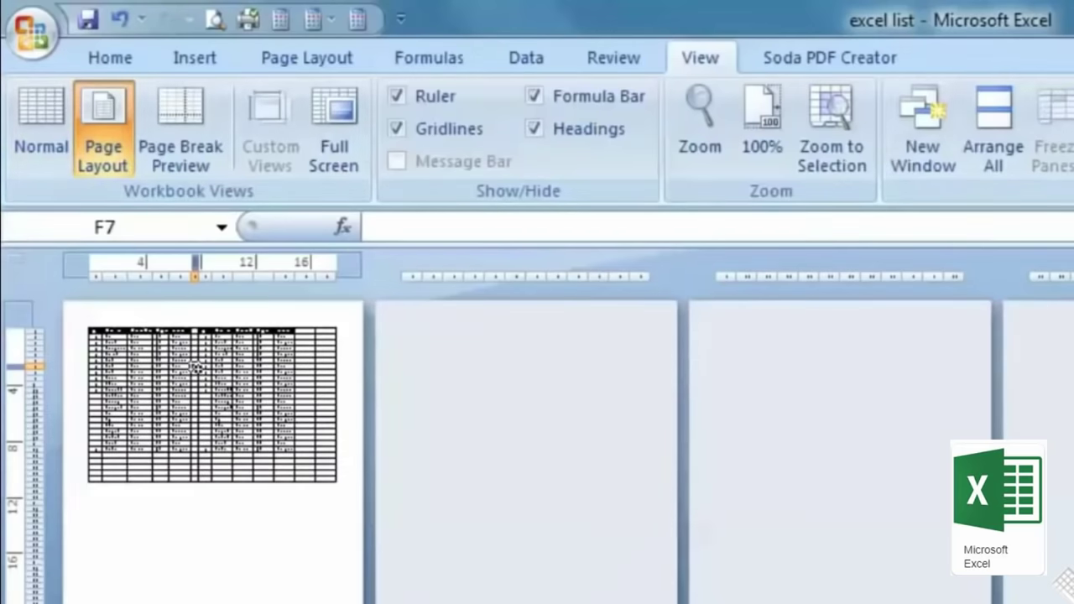
# Step: Reset the Page Setup scaling back to normal size from the print preview
pyautogui.click(183, 378)
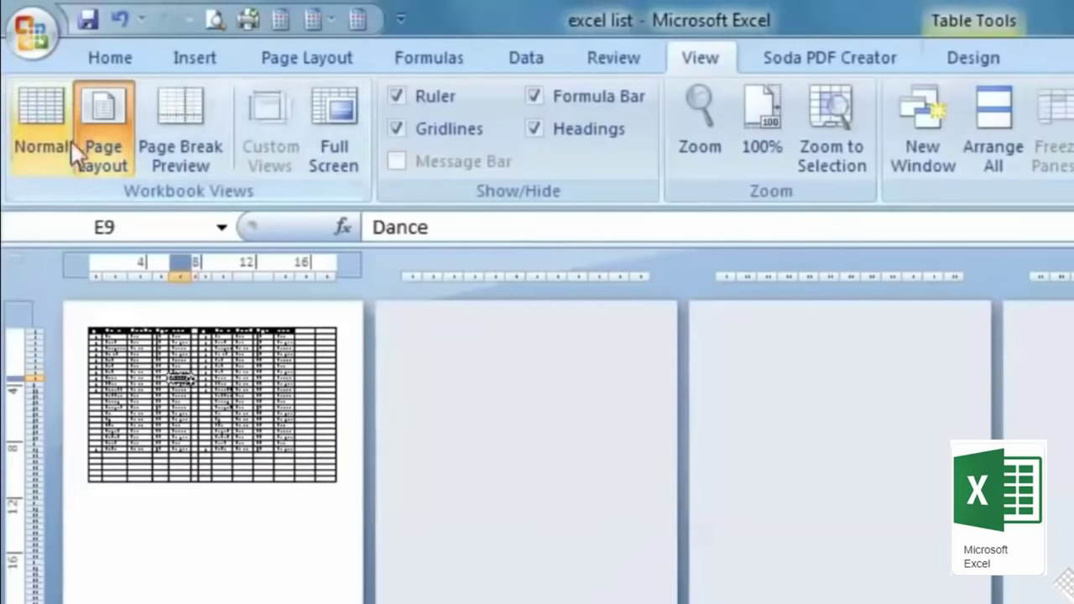
pyautogui.click(32, 31)
pyautogui.moveTo(104, 369)
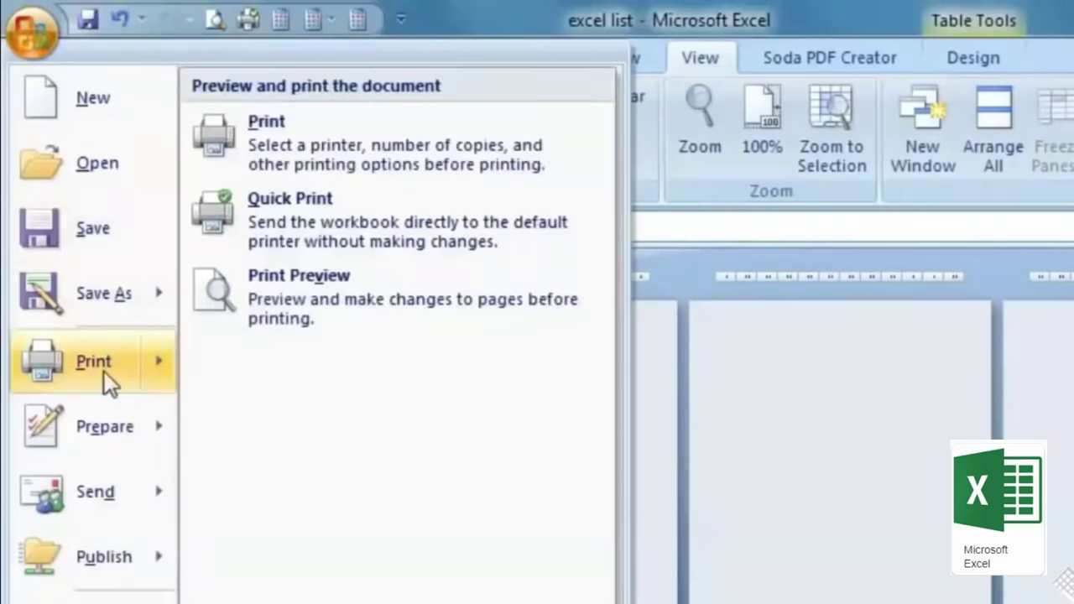
pyautogui.click(359, 294)
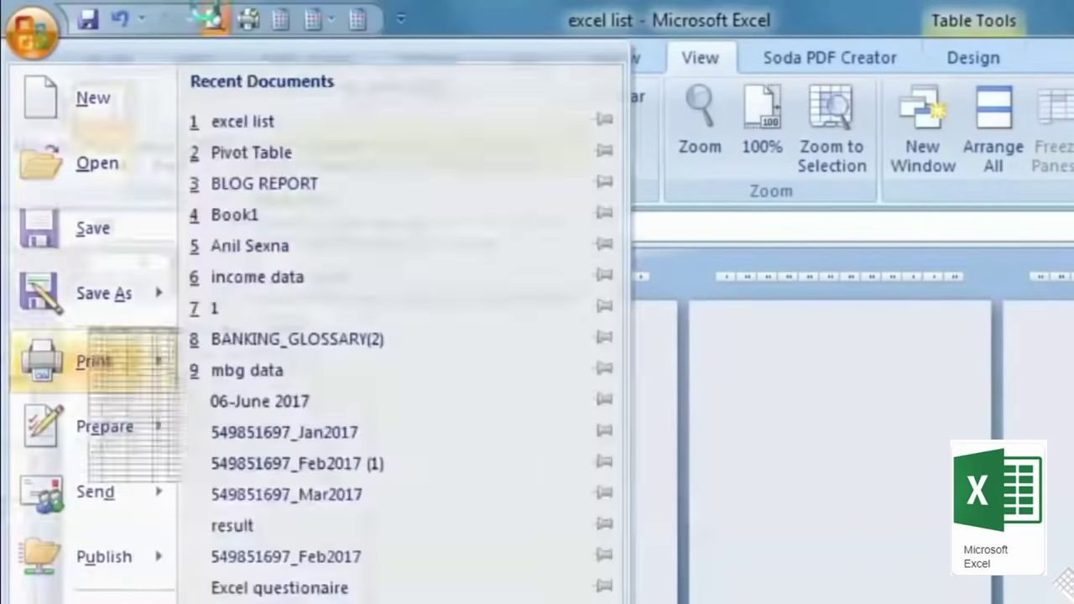
pyautogui.click(103, 156)
pyautogui.click(862, 467)
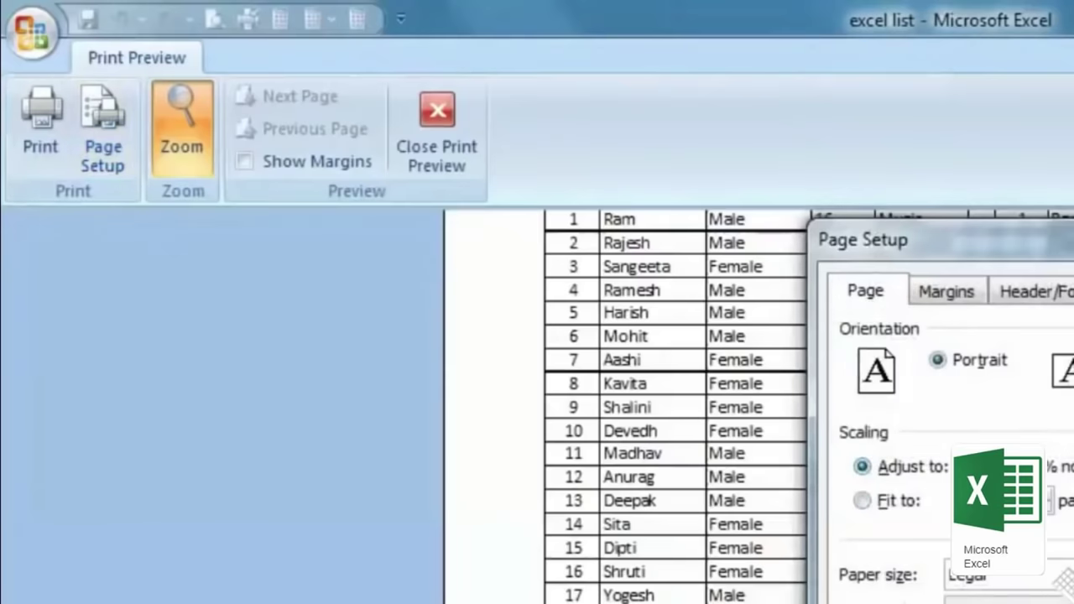
pyautogui.press('Return')
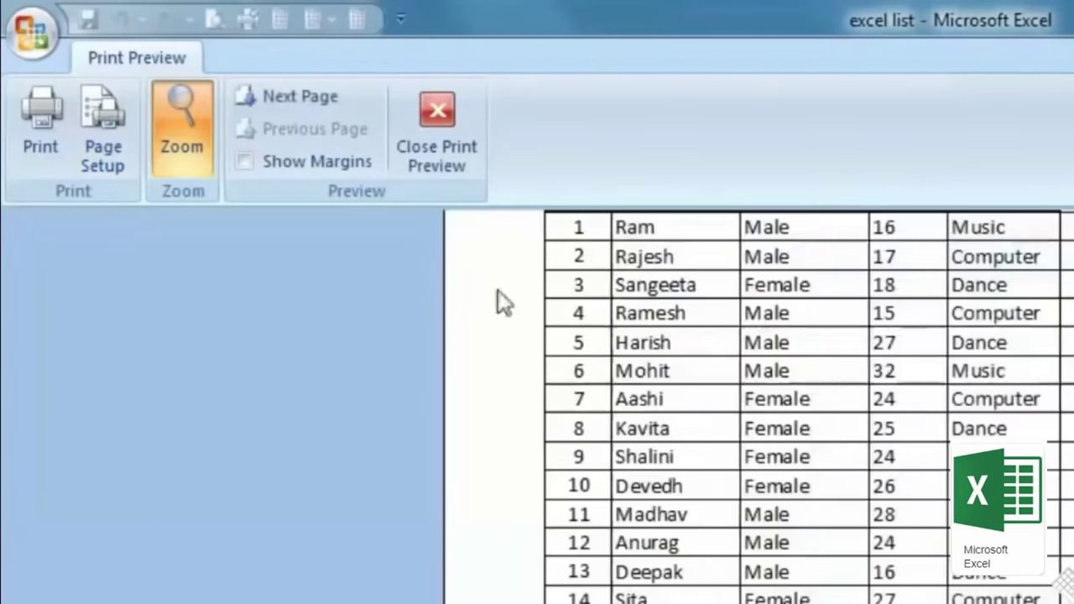
pyautogui.click(466, 141)
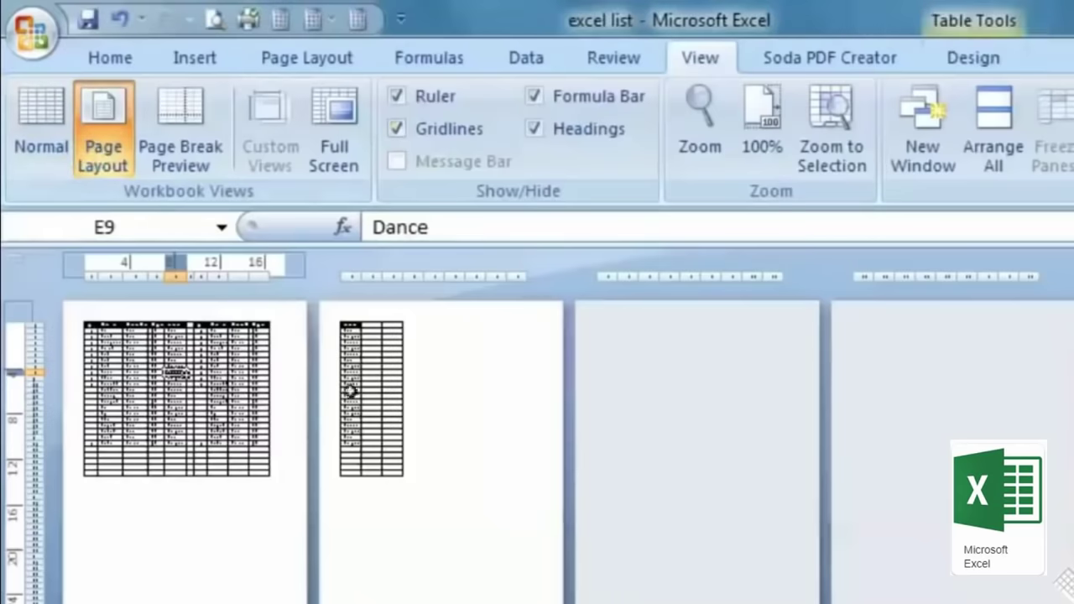
# Step: Inspect cells on pages 1 and 2 in Page Layout view
pyautogui.click(478, 408)
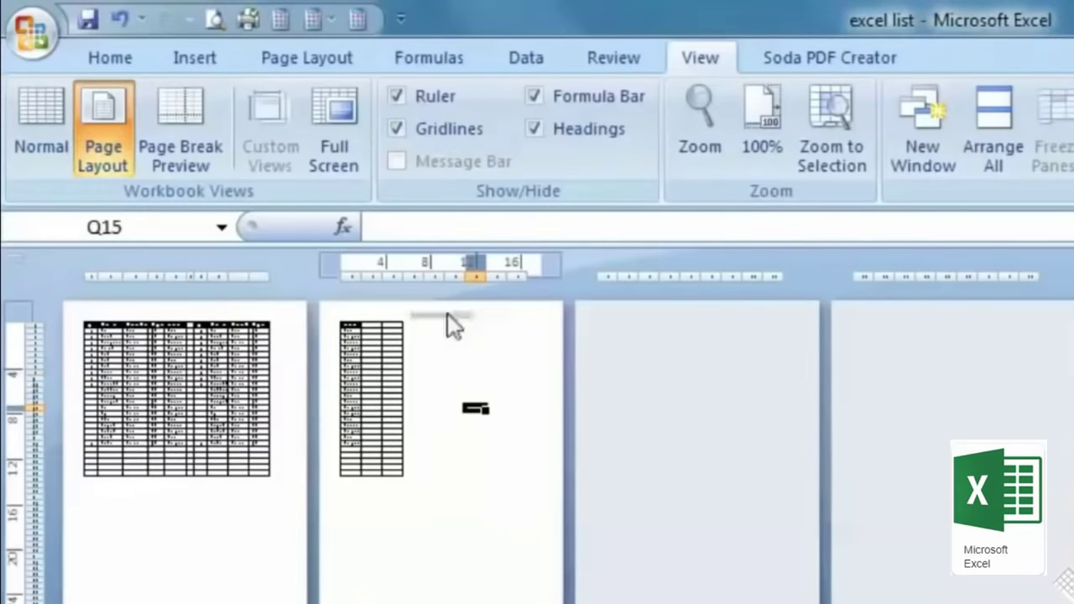
pyautogui.click(153, 539)
pyautogui.scroll(-10, 303, 593)
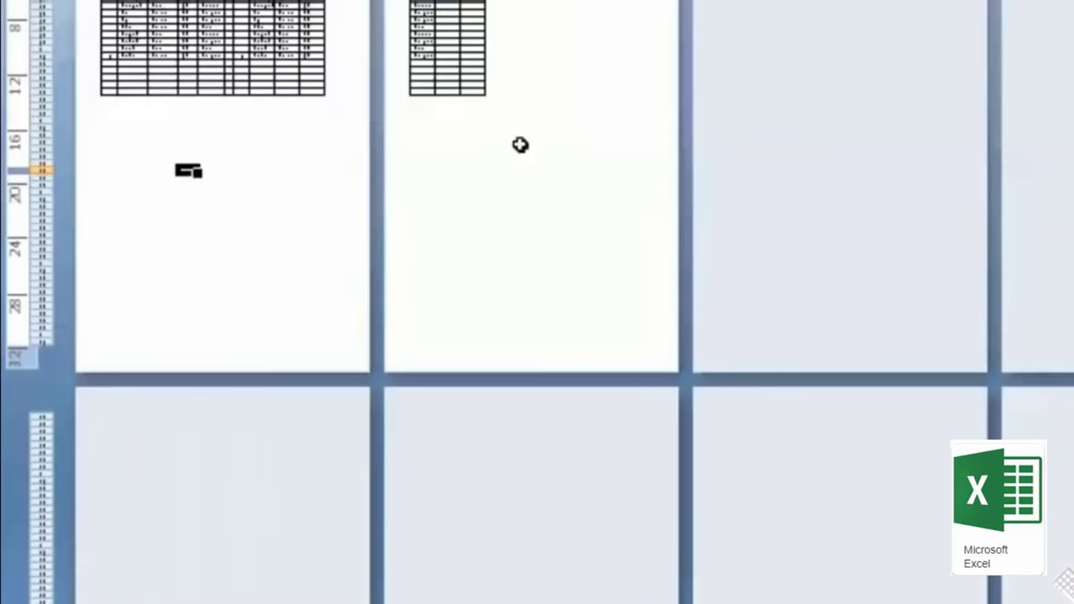
pyautogui.click(520, 145)
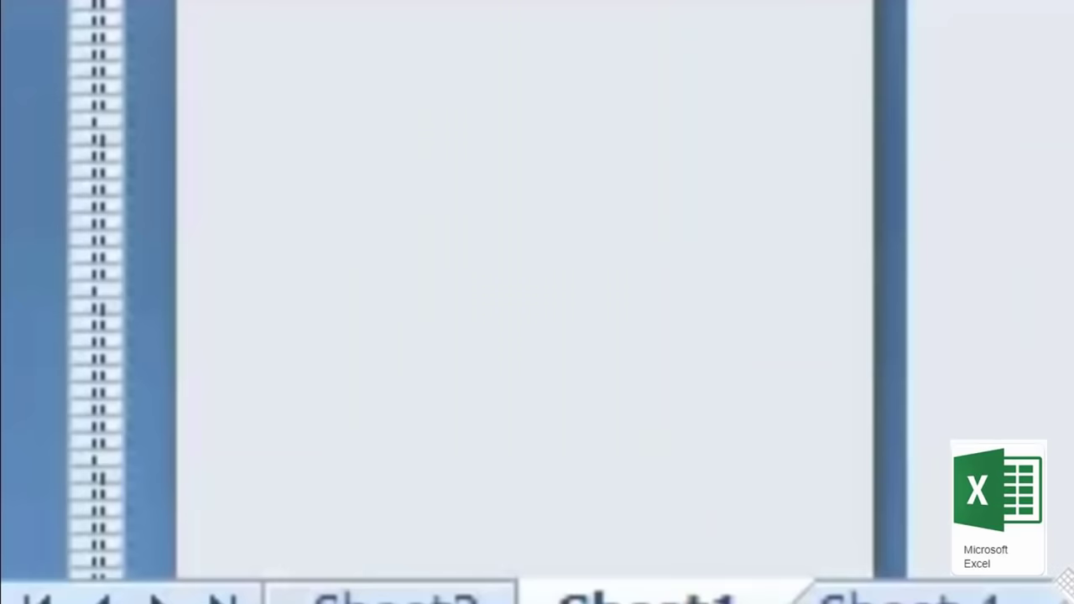
pyautogui.click(549, 383)
pyautogui.click(222, 585)
pyautogui.click(203, 564)
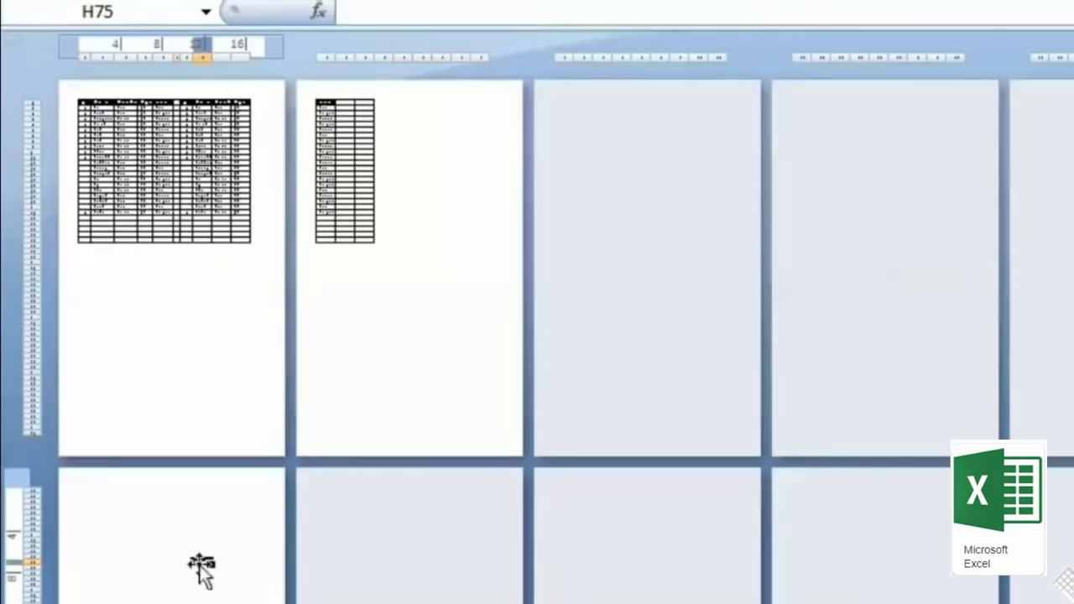
pyautogui.click(428, 313)
pyautogui.click(220, 304)
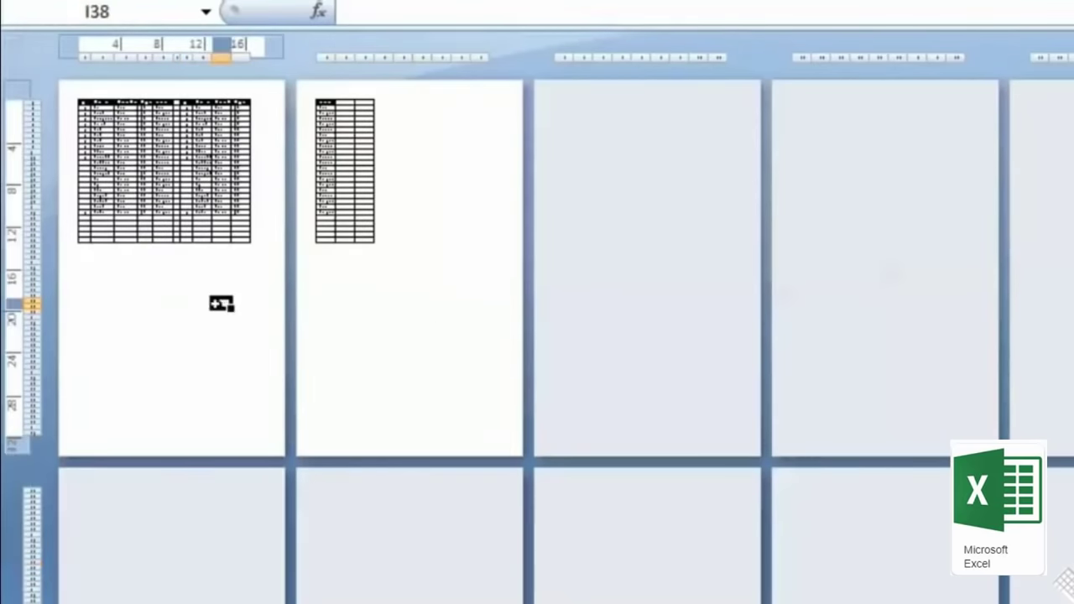
pyautogui.click(423, 289)
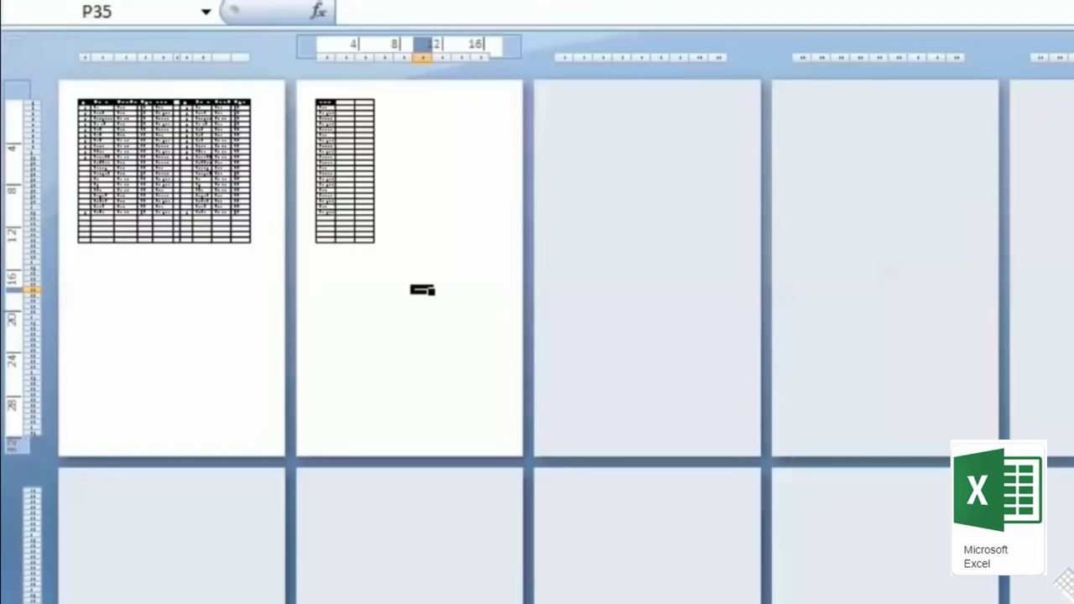
pyautogui.keyDown('ctrl'); pyautogui.scroll(5, 422, 290); pyautogui.keyUp('ctrl')
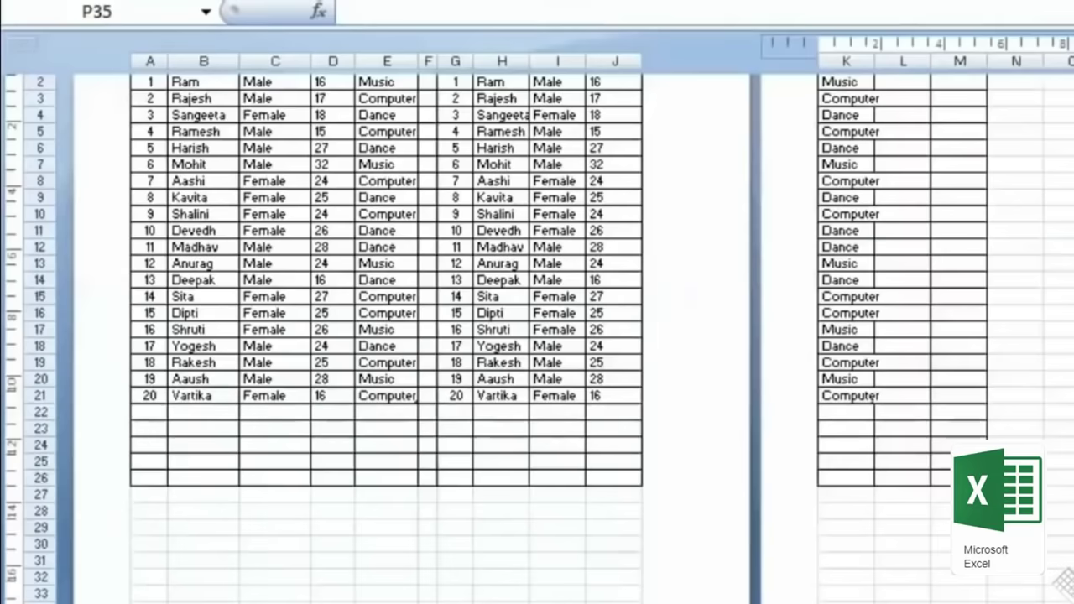
pyautogui.scroll(2, 1007, 193)
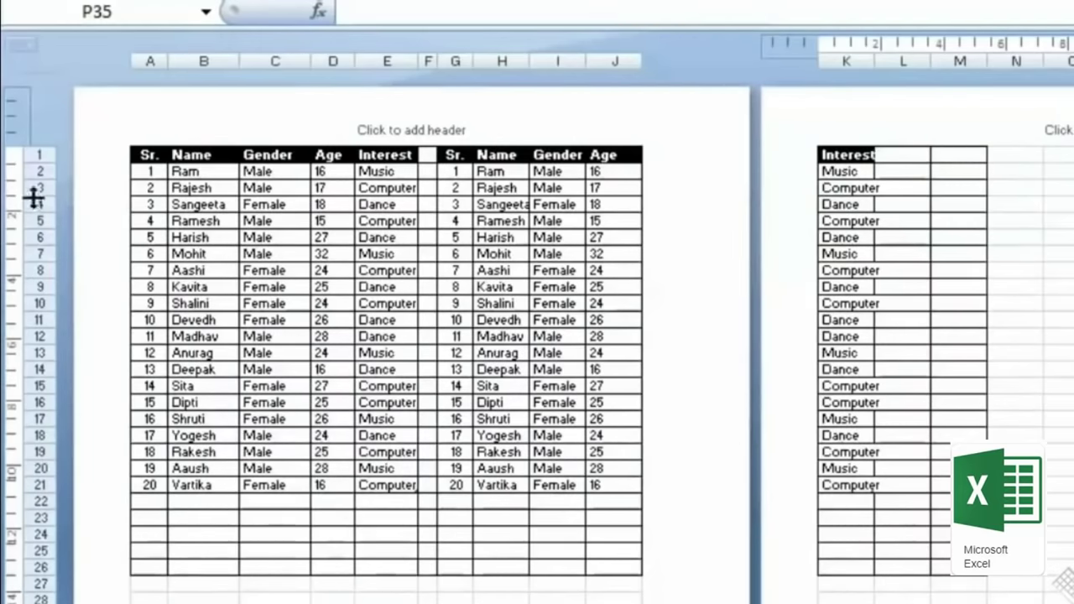
pyautogui.hotkey('ctrl', 'p')
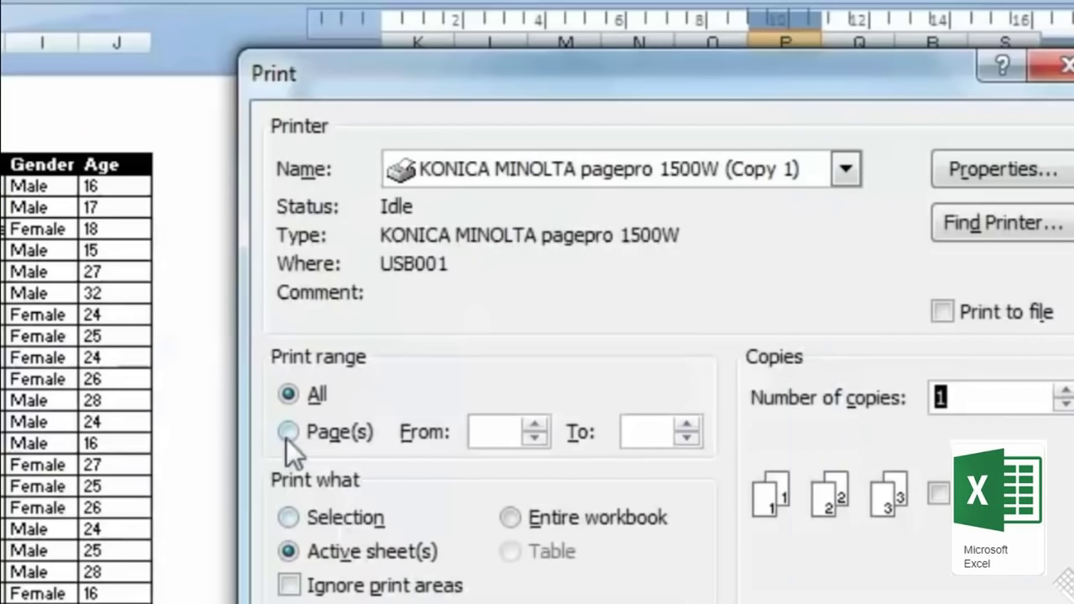
pyautogui.click(287, 432)
pyautogui.click(534, 425)
pyautogui.click(534, 425)
pyautogui.click(687, 425)
pyautogui.click(688, 425)
pyautogui.click(689, 424)
pyautogui.click(689, 438)
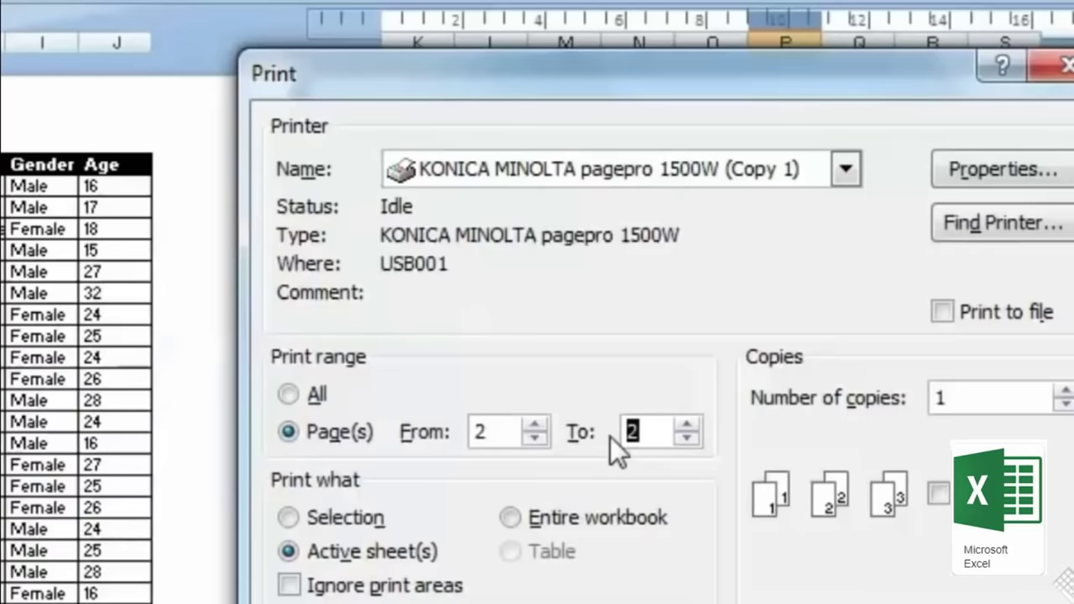
pyautogui.click(290, 395)
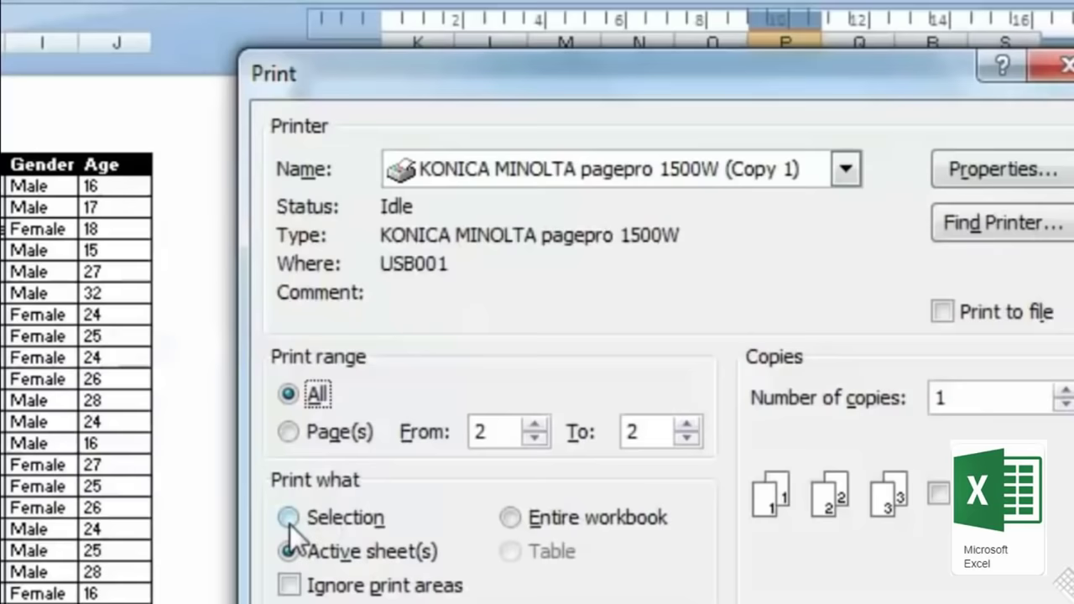
pyautogui.press('Return')
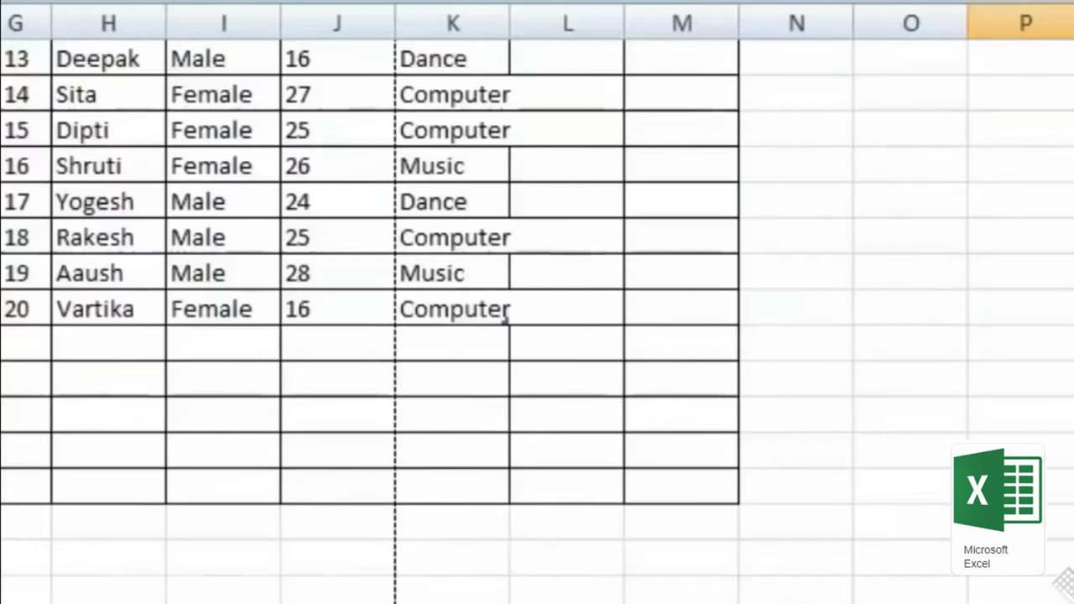
pyautogui.scroll(5, 369, 303)
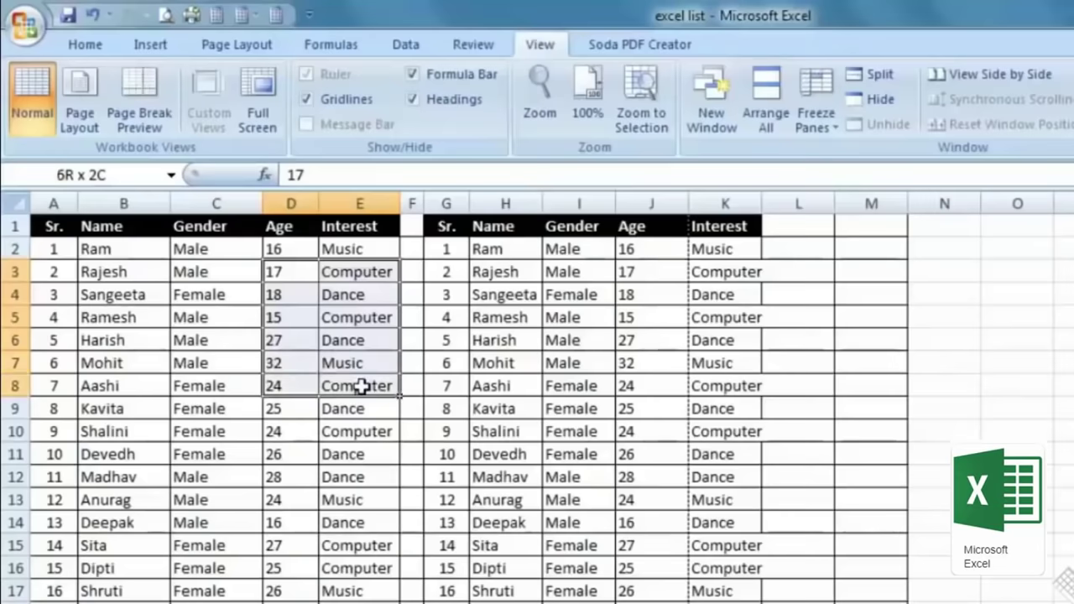
# Step: Preview printing only the selected first seven student records, A2:E8
pyautogui.moveTo(361, 386); pyautogui.dragTo(361, 386)
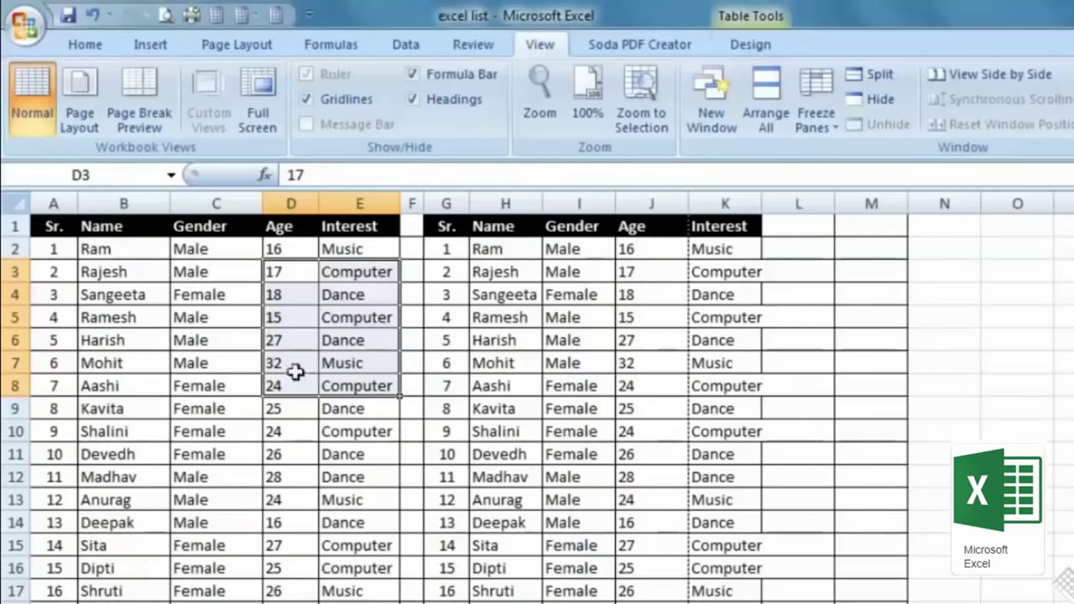
pyautogui.moveTo(53, 249); pyautogui.dragTo(360, 386)
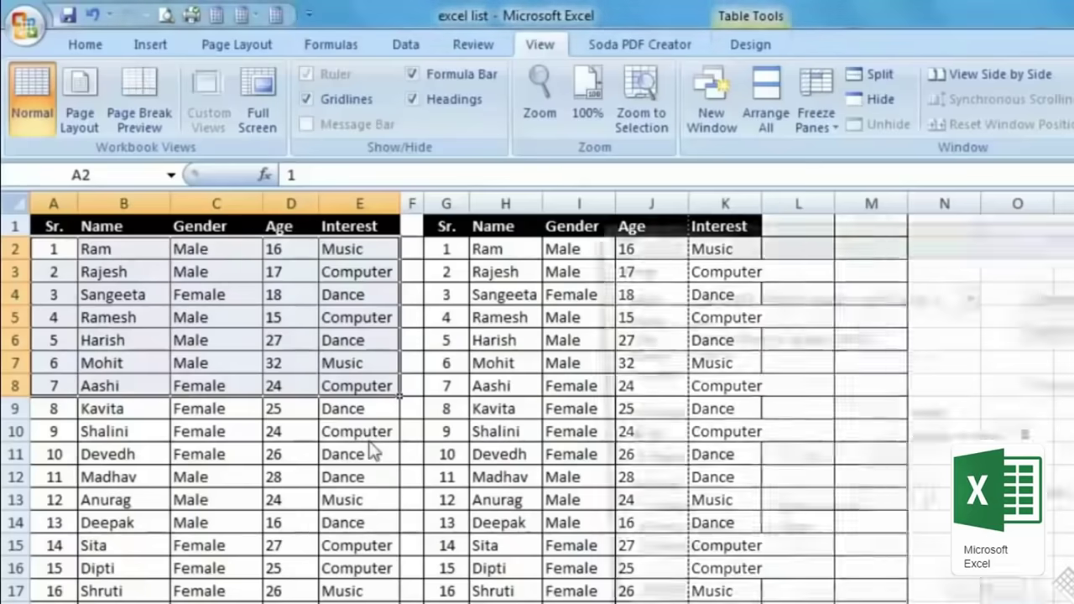
pyautogui.hotkey('ctrl', 'p')
pyautogui.click(654, 519)
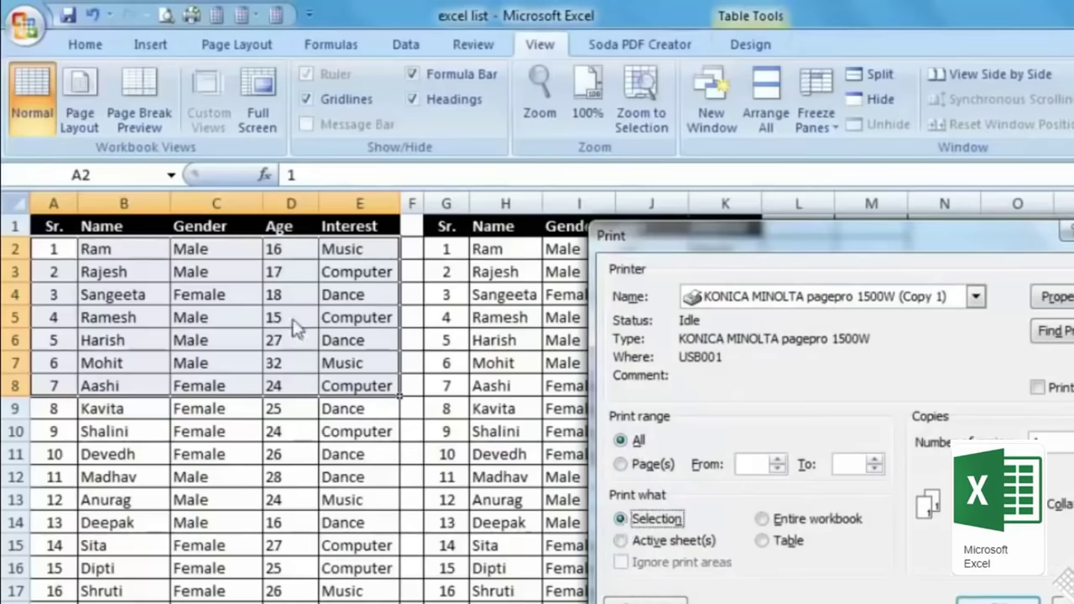
pyautogui.hotkey('alt', 'w')
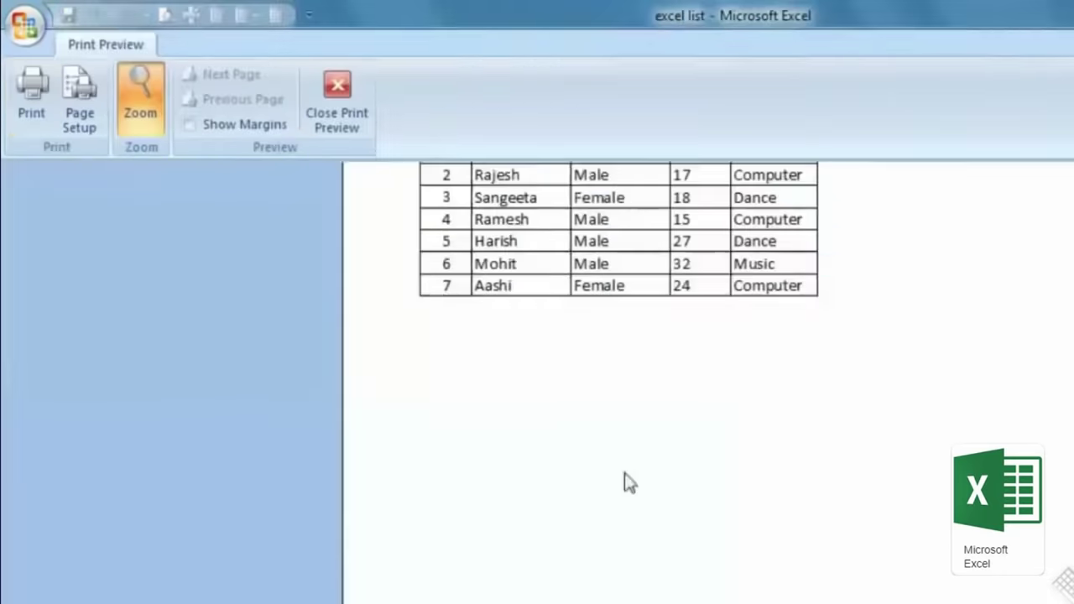
pyautogui.scroll(3, 624, 483)
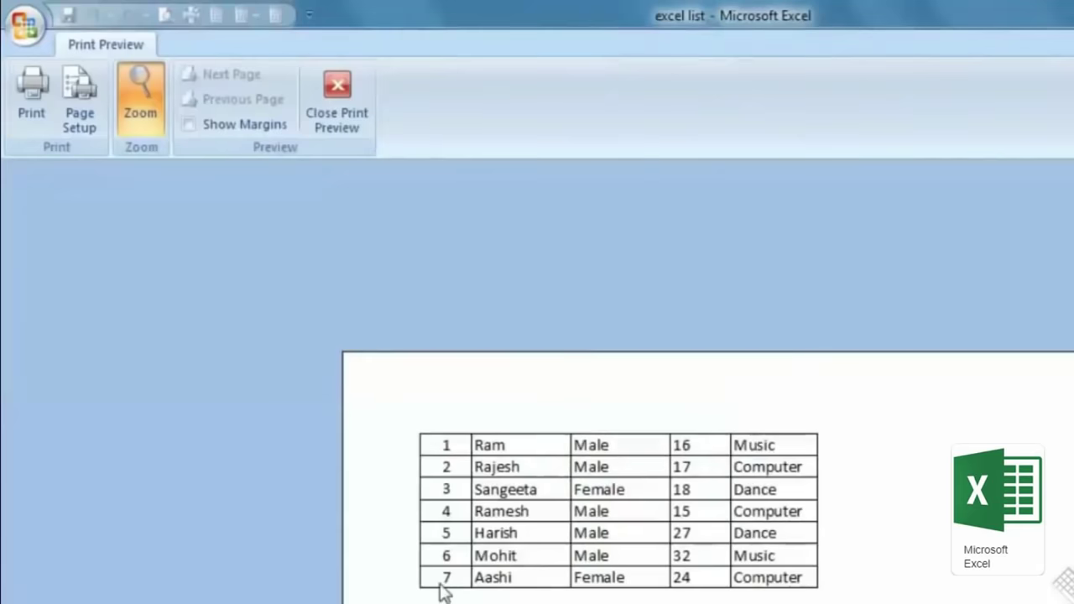
pyautogui.click(346, 108)
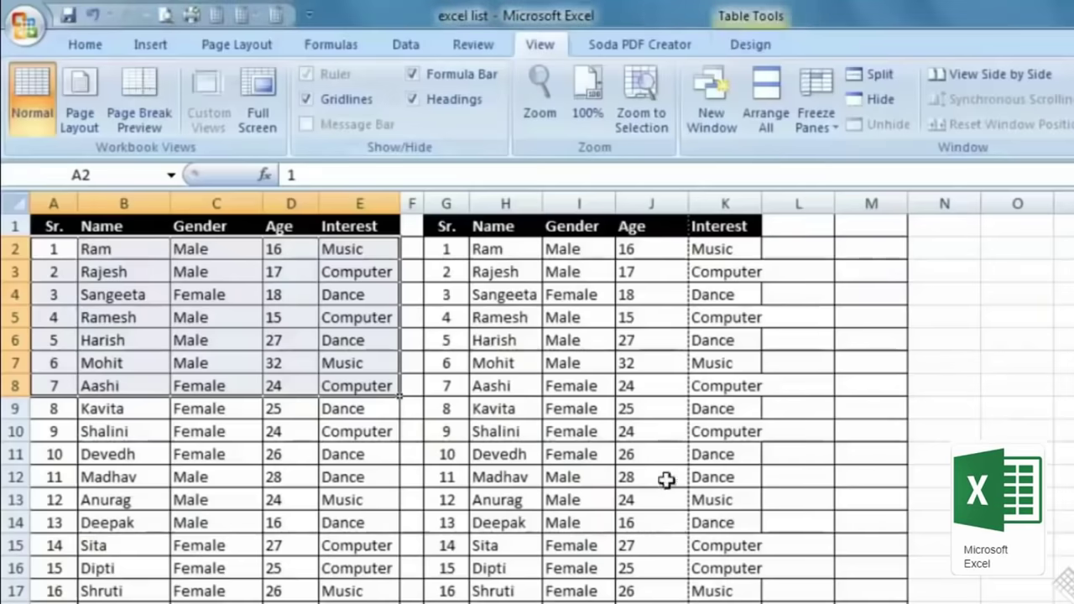
# Step: Set printing to the entire workbook and preview it
pyautogui.hotkey('ctrl', 'p')
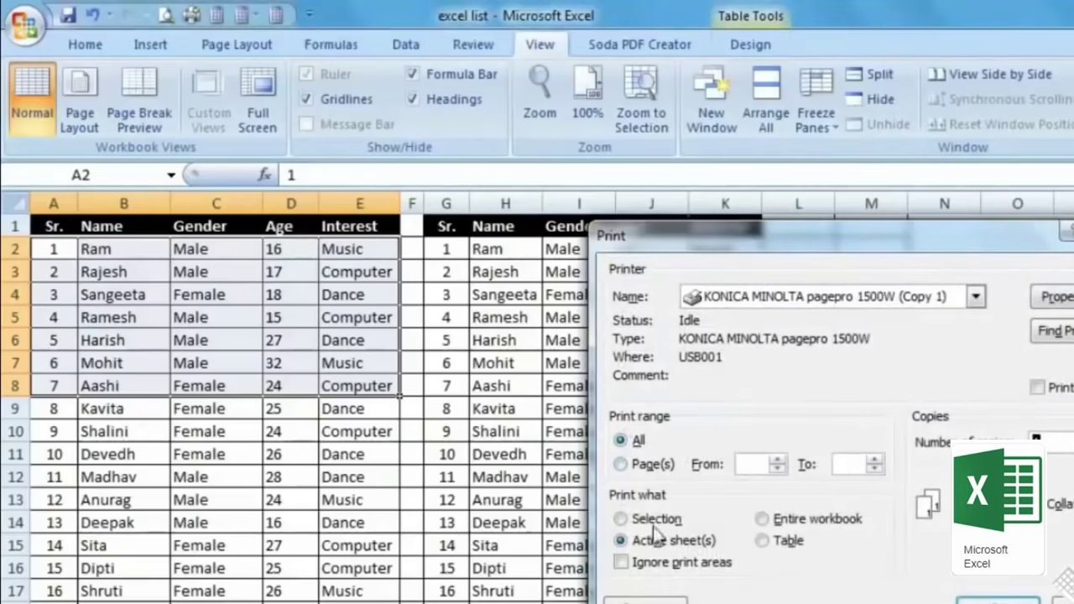
pyautogui.click(626, 521)
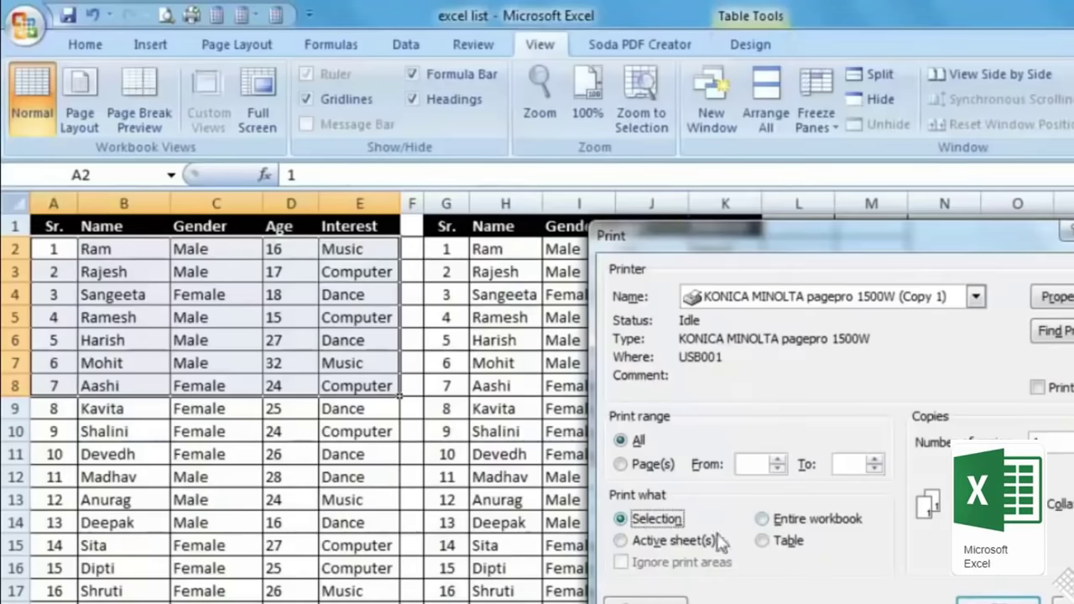
pyautogui.click(762, 520)
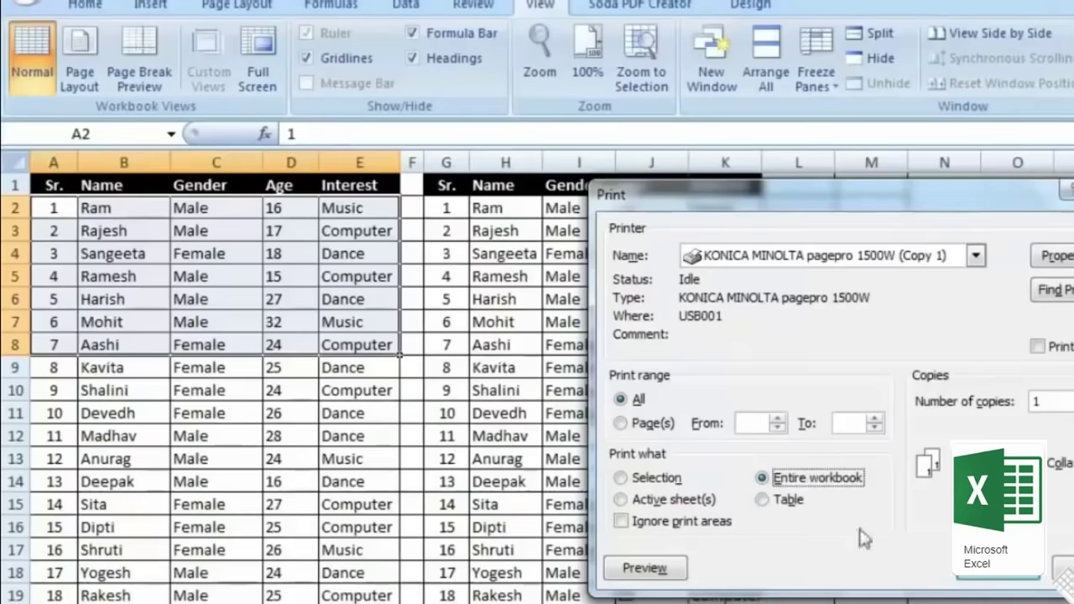
pyautogui.click(659, 575)
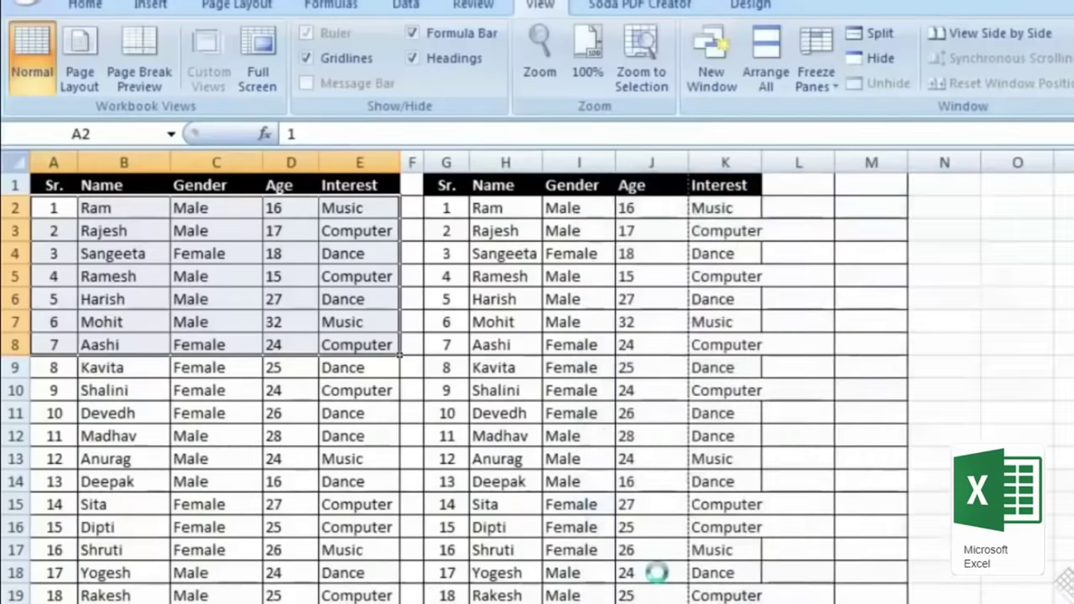
pyautogui.scroll(-3, 654, 510)
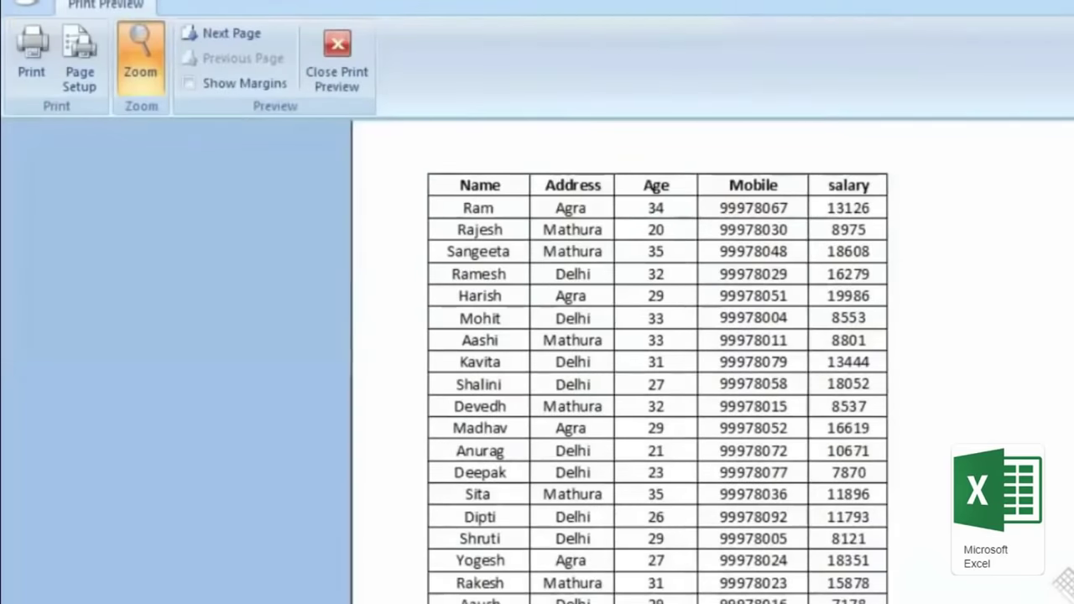
pyautogui.click(483, 500)
pyautogui.press('pagedown')
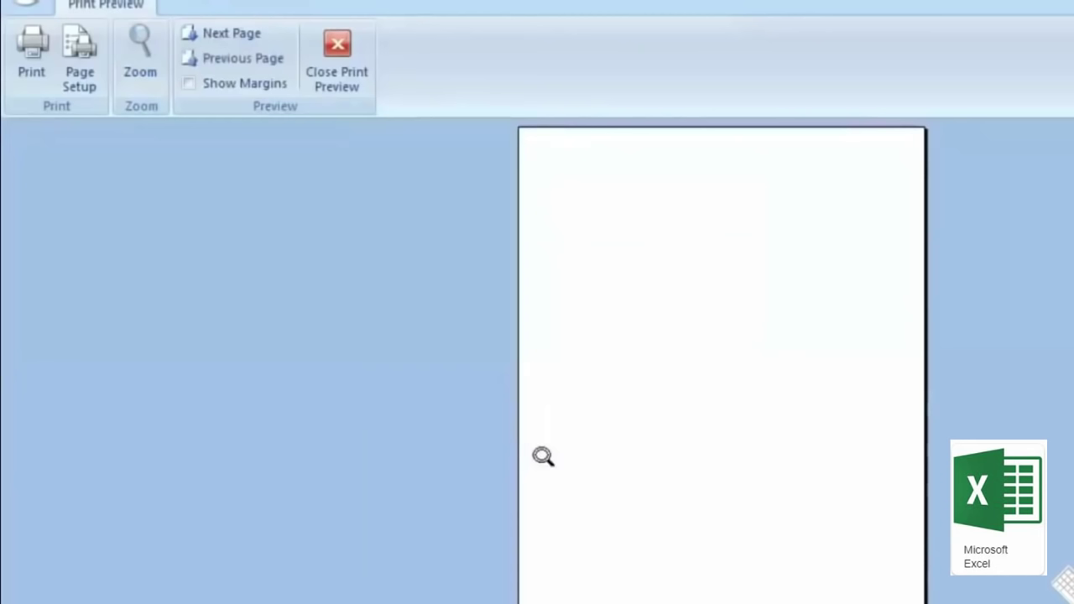
pyautogui.press('pageup')
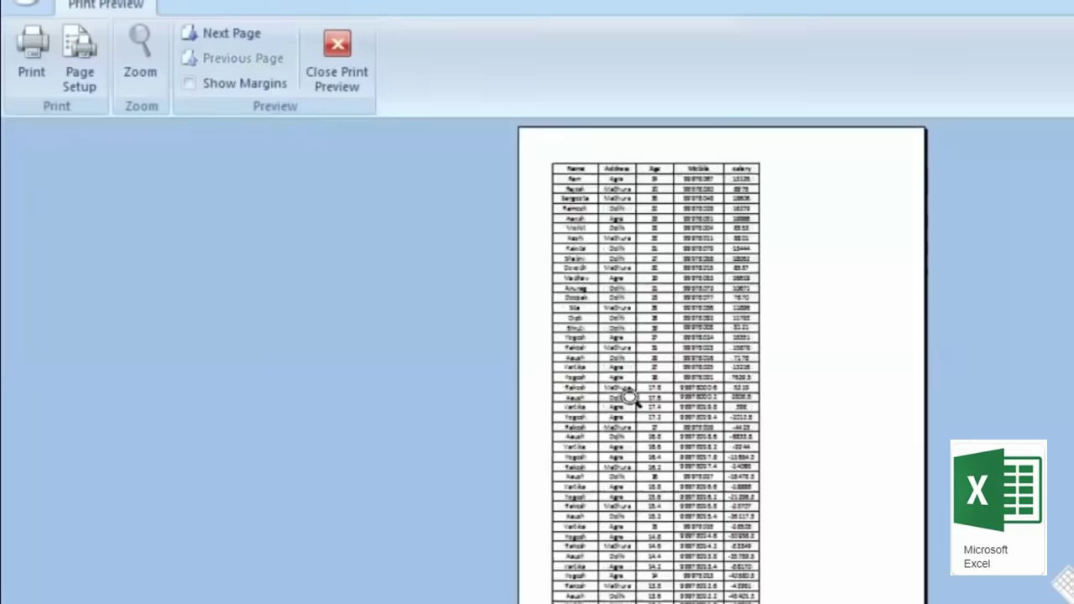
pyautogui.click(617, 225)
pyautogui.scroll(4, 701, 347)
pyautogui.scroll(-10, 784, 444)
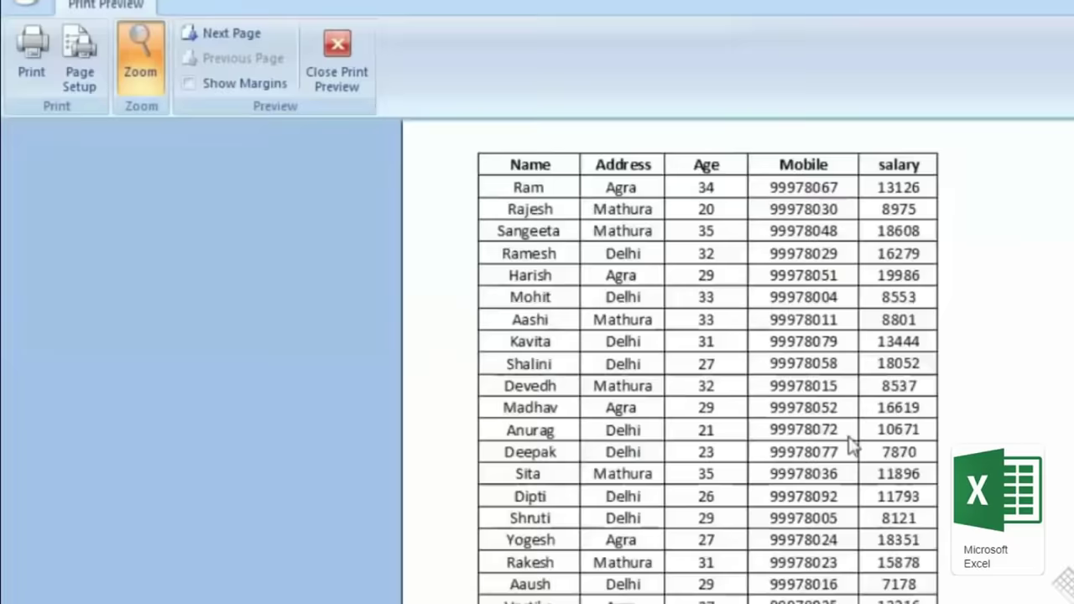
pyautogui.click(847, 387)
pyautogui.press('pagedown')
pyautogui.press('pagedown')
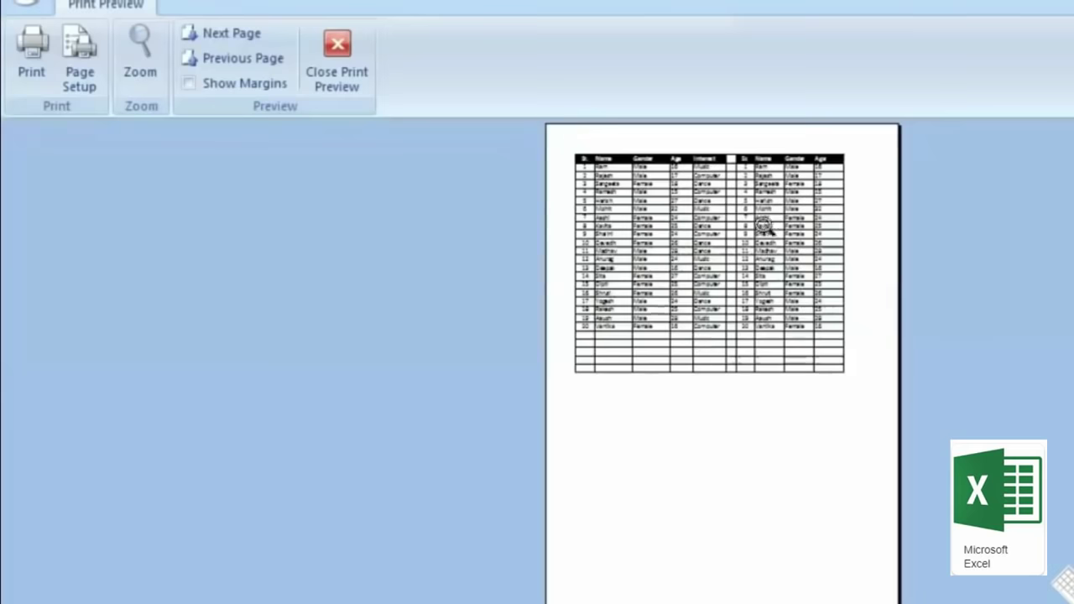
pyautogui.click(760, 204)
pyautogui.click(348, 77)
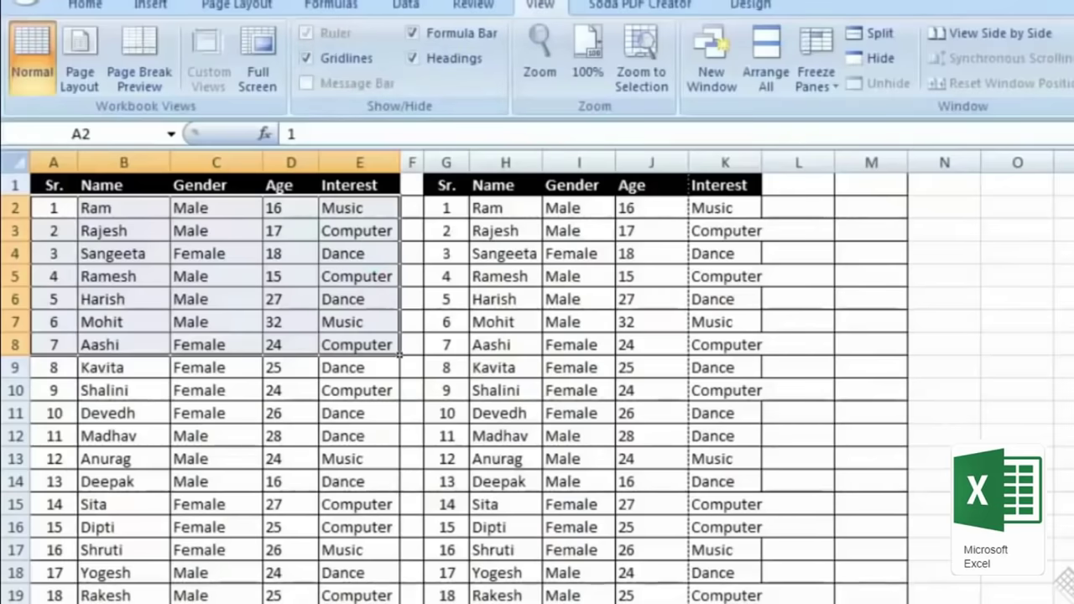
# Step: Set the Print dialog to 3 copies with Collate ticked
pyautogui.hotkey('ctrl', 'p')
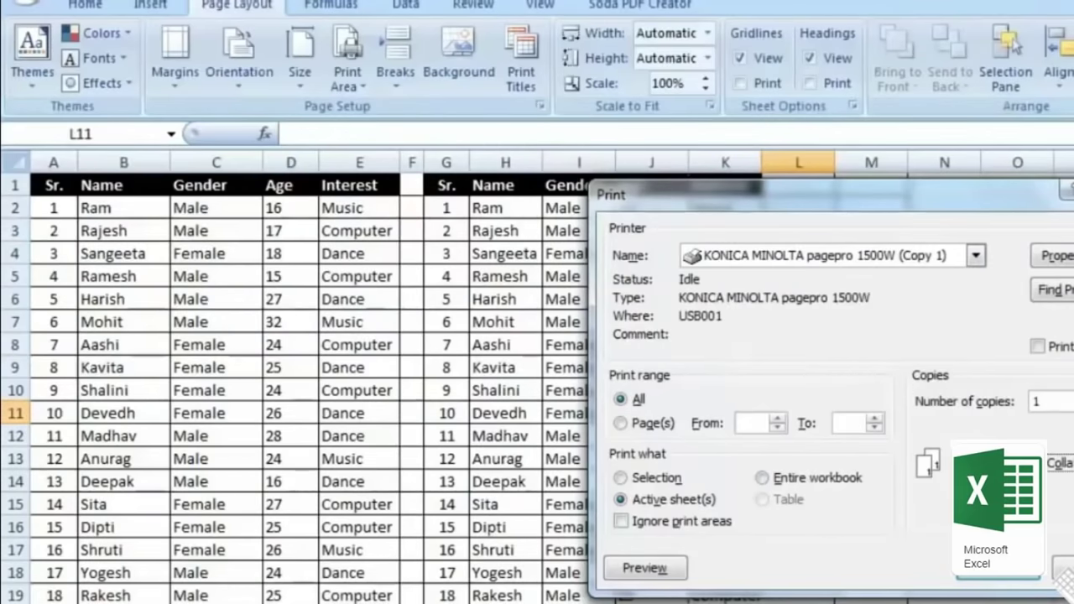
pyautogui.press('Up')
pyautogui.press('Up')
pyautogui.click(1049, 474)
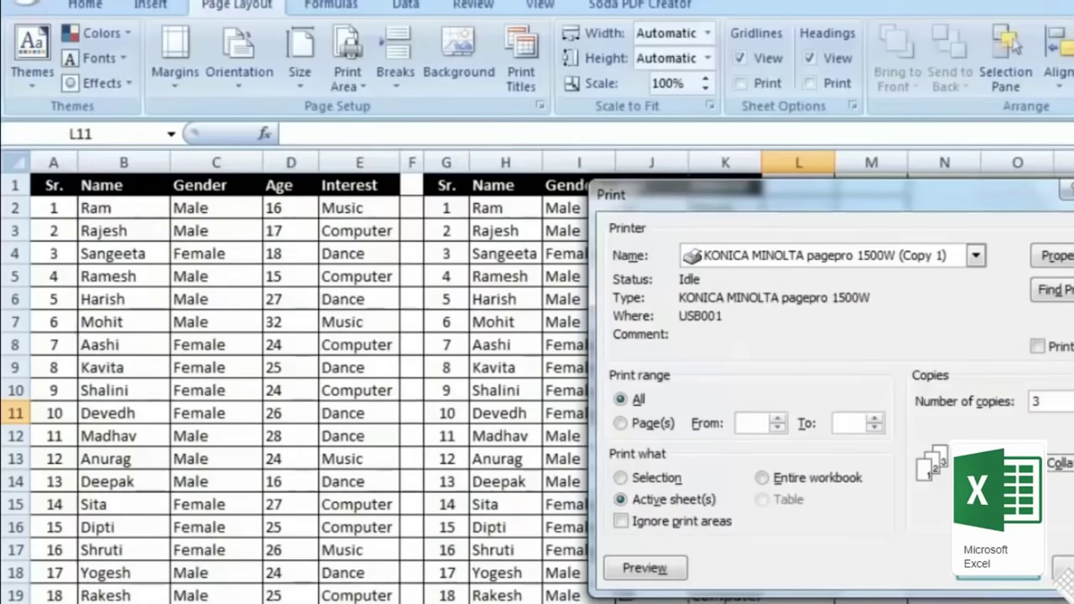
# Step: Close the Print dialog, review the margin presets, and show the Portrait/Landscape orientation choices
pyautogui.click(998, 578)
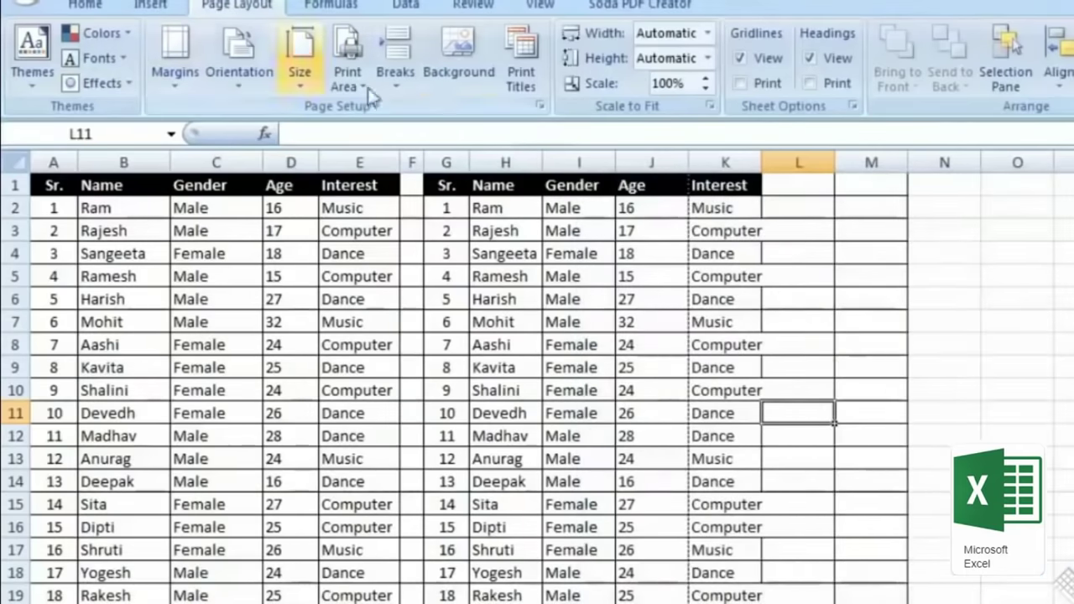
pyautogui.click(180, 88)
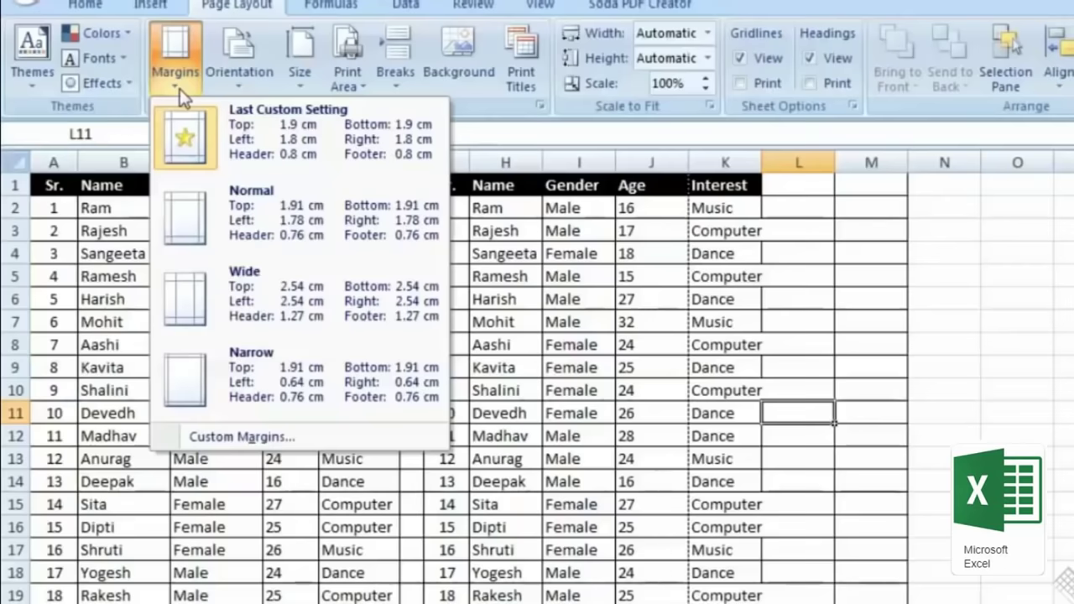
pyautogui.click(180, 89)
pyautogui.click(182, 61)
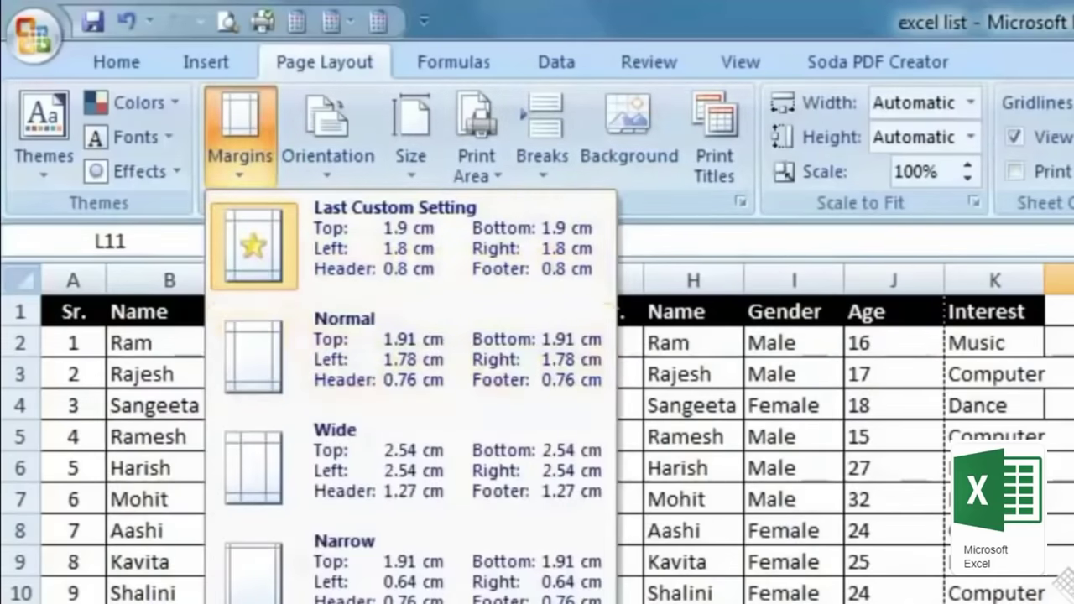
pyautogui.click(321, 182)
pyautogui.click(317, 179)
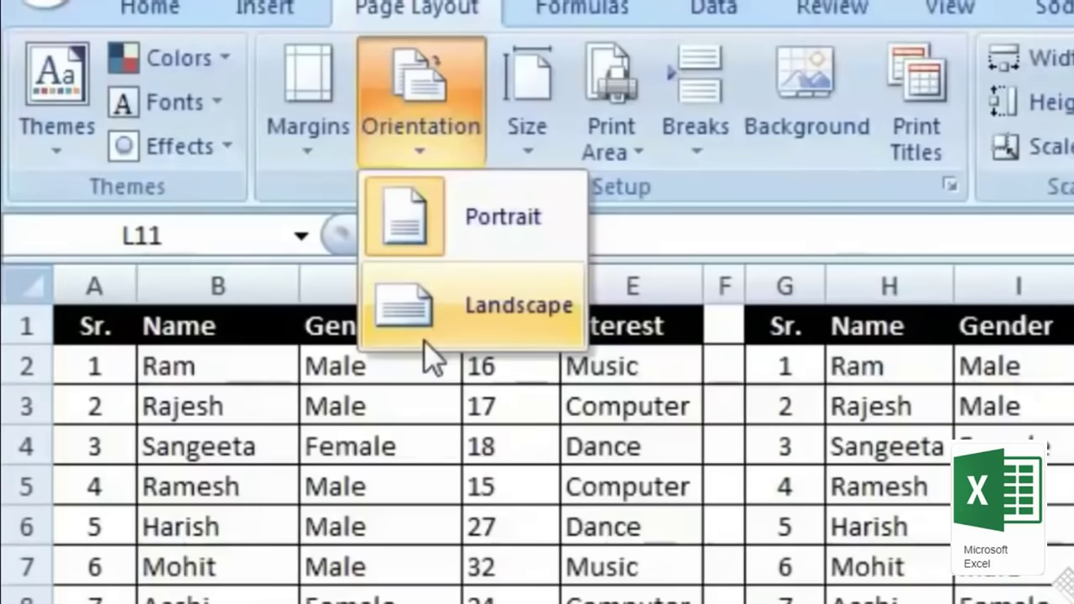
# Step: Look through the paper size and print area lists, then dismiss the print area options
pyautogui.click(529, 139)
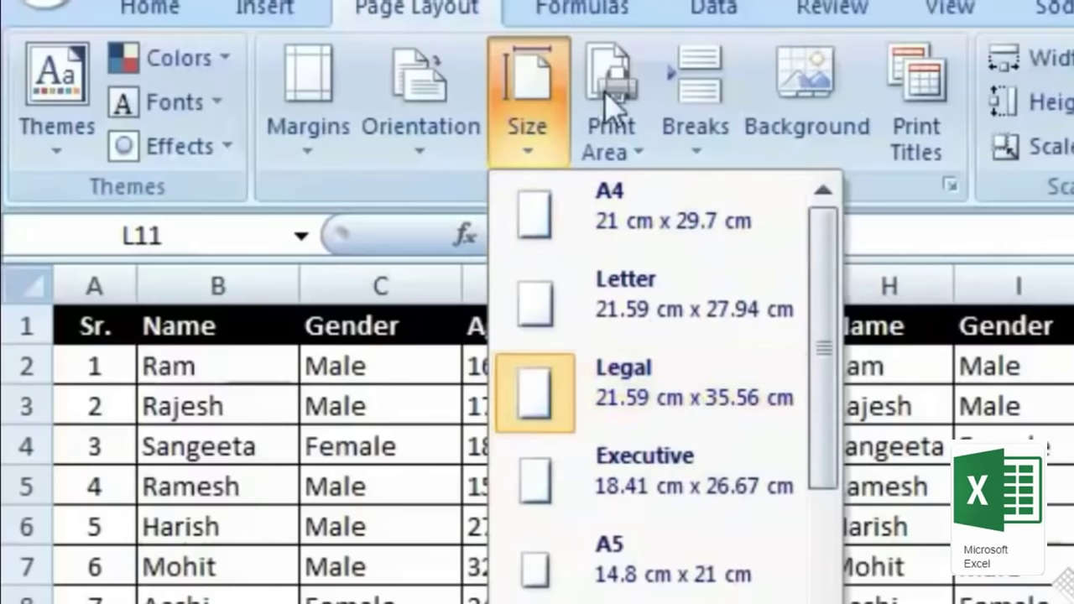
pyautogui.click(614, 131)
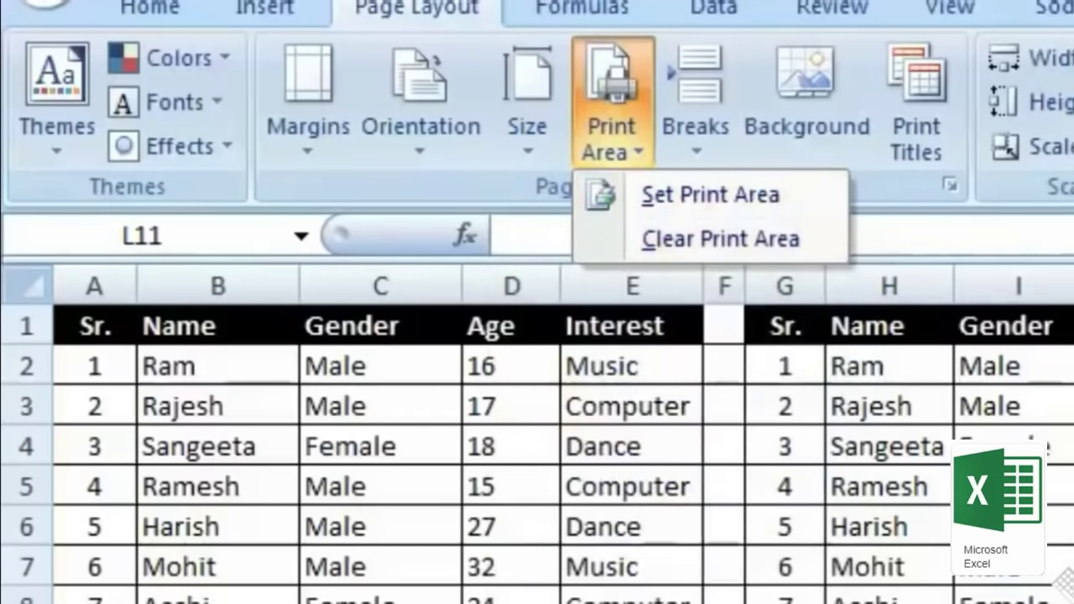
pyautogui.press('Escape')
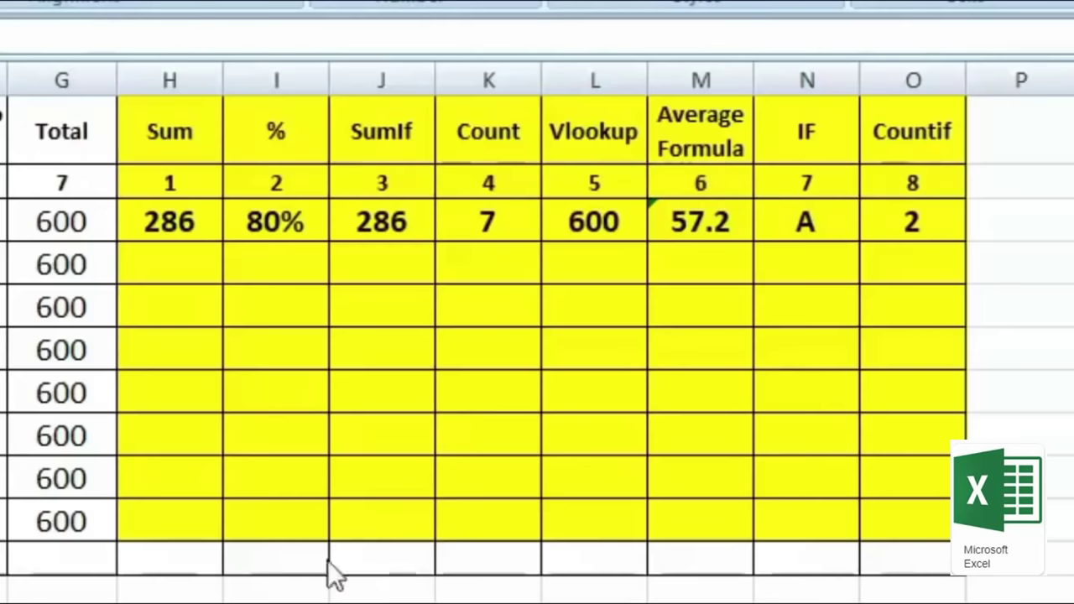
# Step: AutoSum the marks B4:F4 into H4, giving 208
pyautogui.click(172, 254)
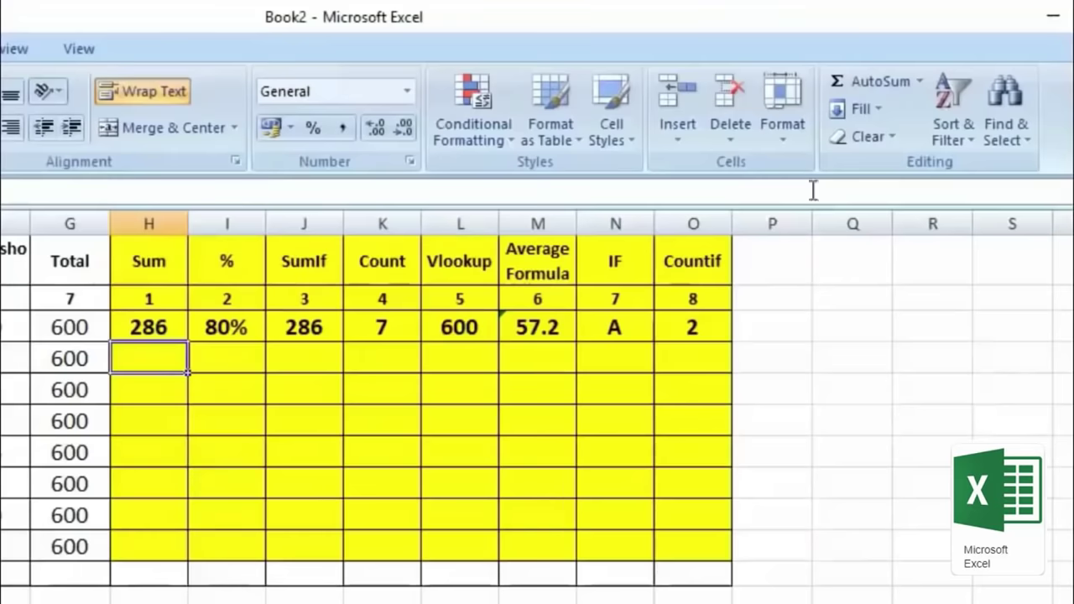
pyautogui.click(877, 85)
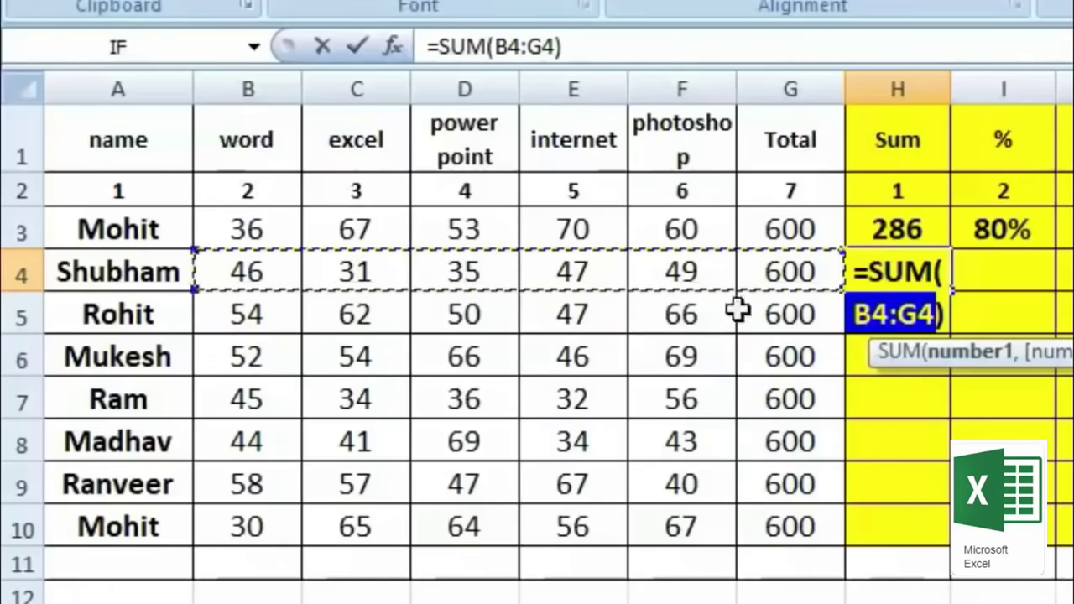
pyautogui.moveTo(248, 274); pyautogui.dragTo(687, 277)
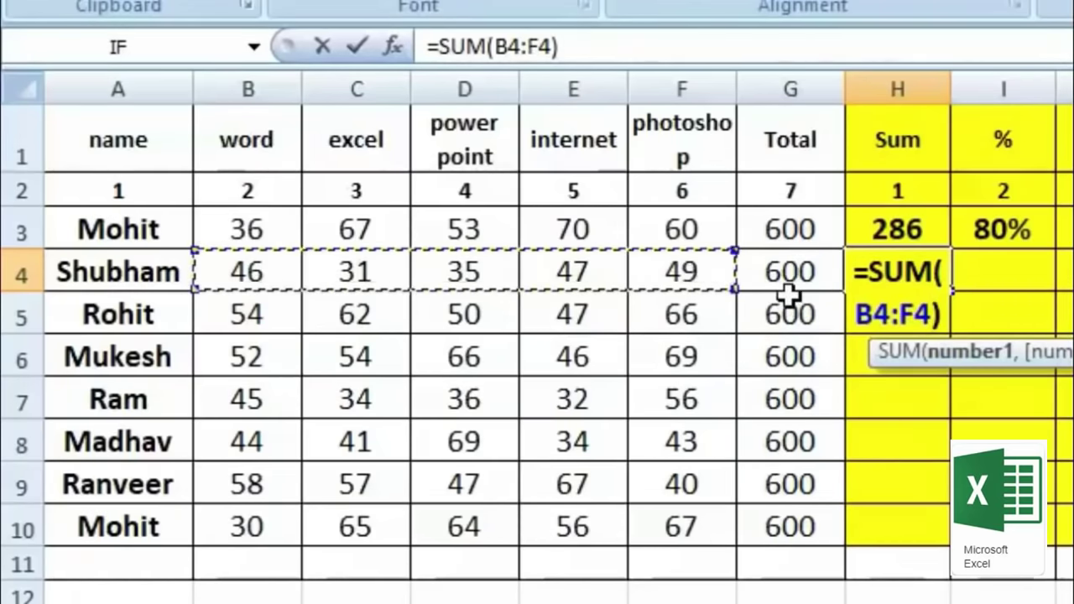
pyautogui.press('Return')
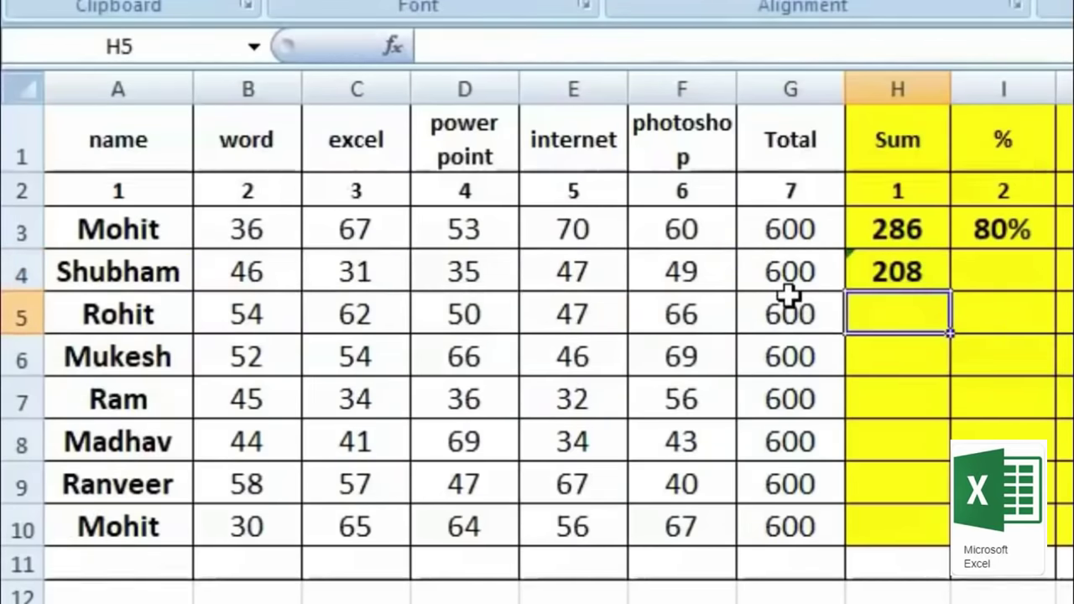
# Step: Enter =SUM(B5:F5) in H5 to total row 5 as 279
pyautogui.write('=')
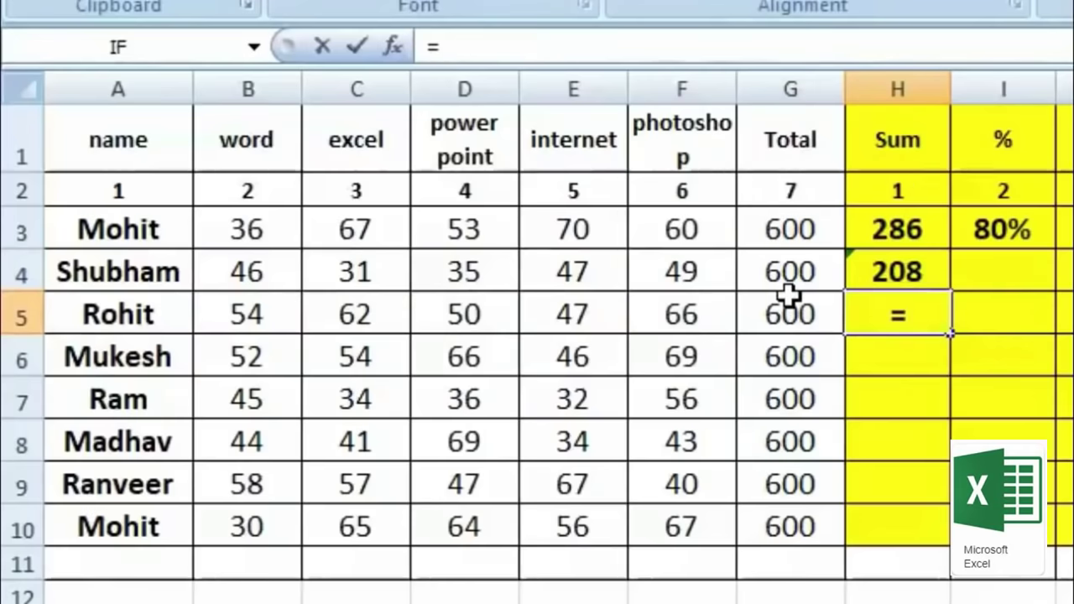
pyautogui.write('sum')
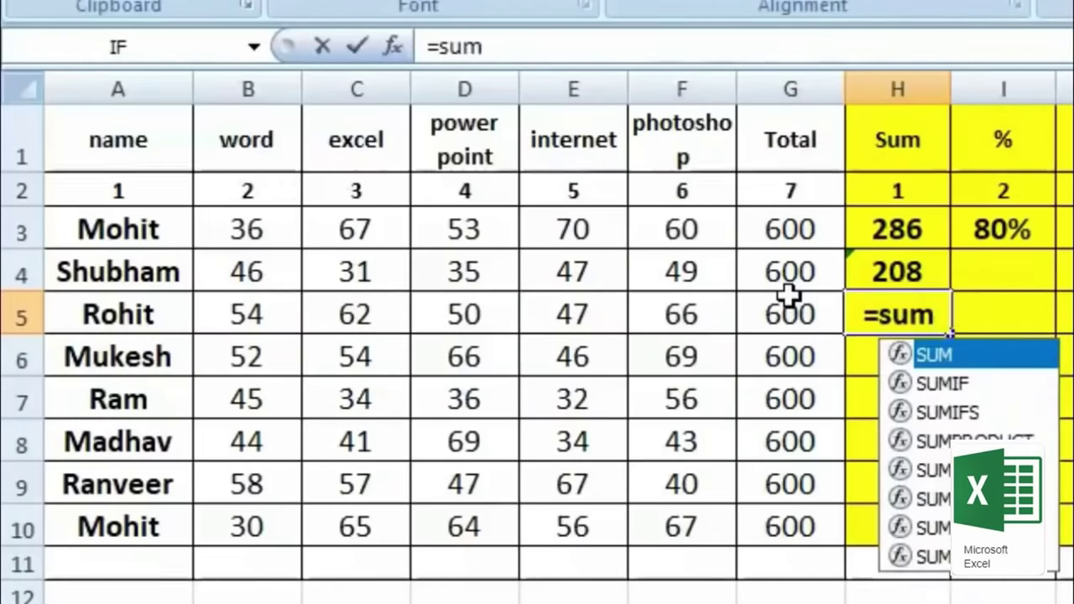
pyautogui.write('(')
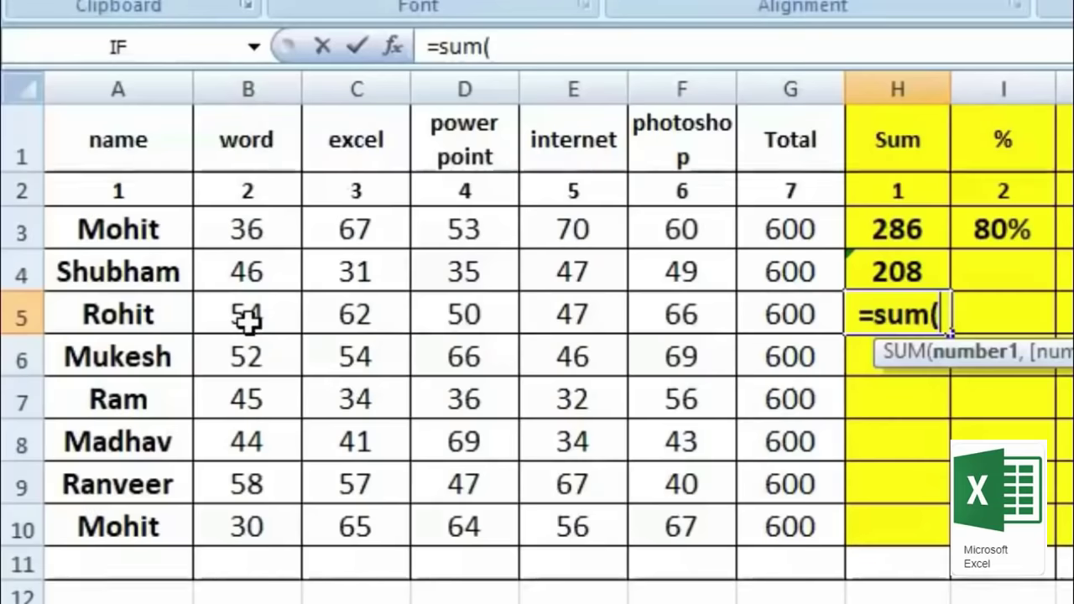
pyautogui.write('b5:')
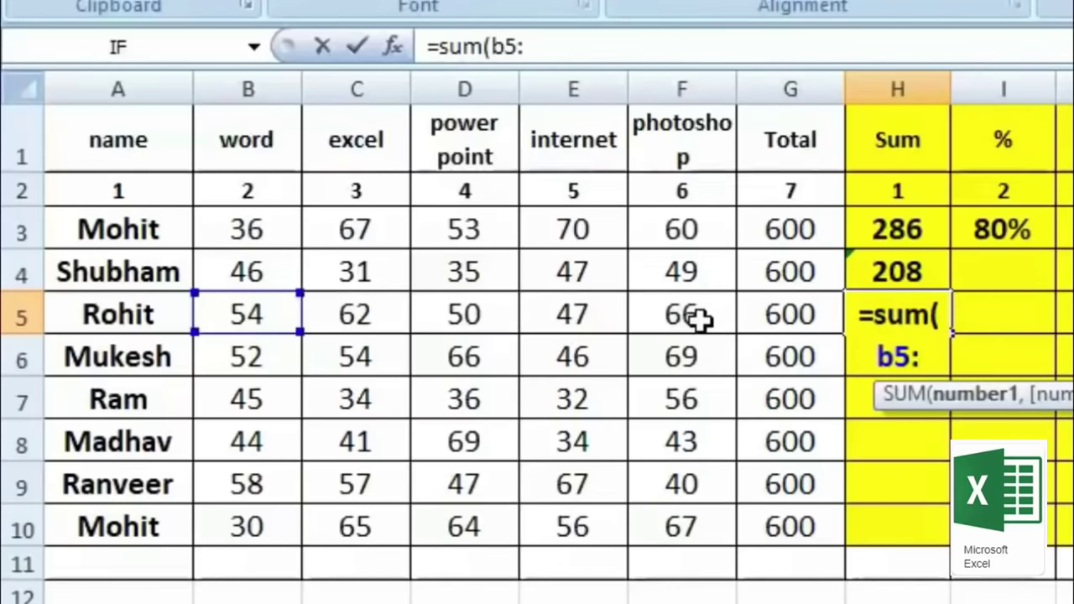
pyautogui.write('f5)')
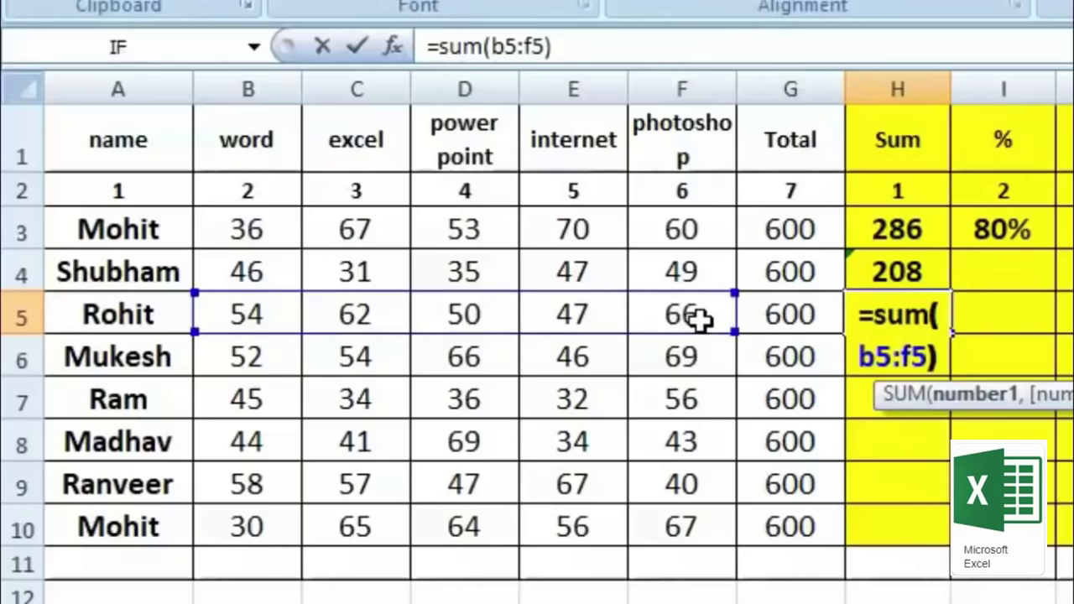
pyautogui.press('Return')
pyautogui.press('Up')
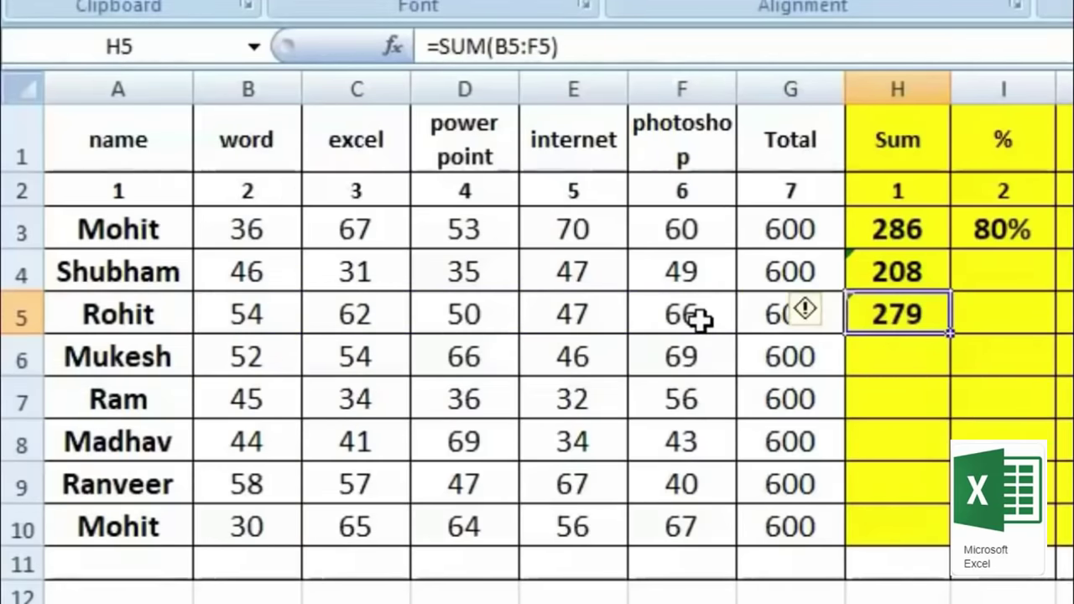
pyautogui.press('Down')
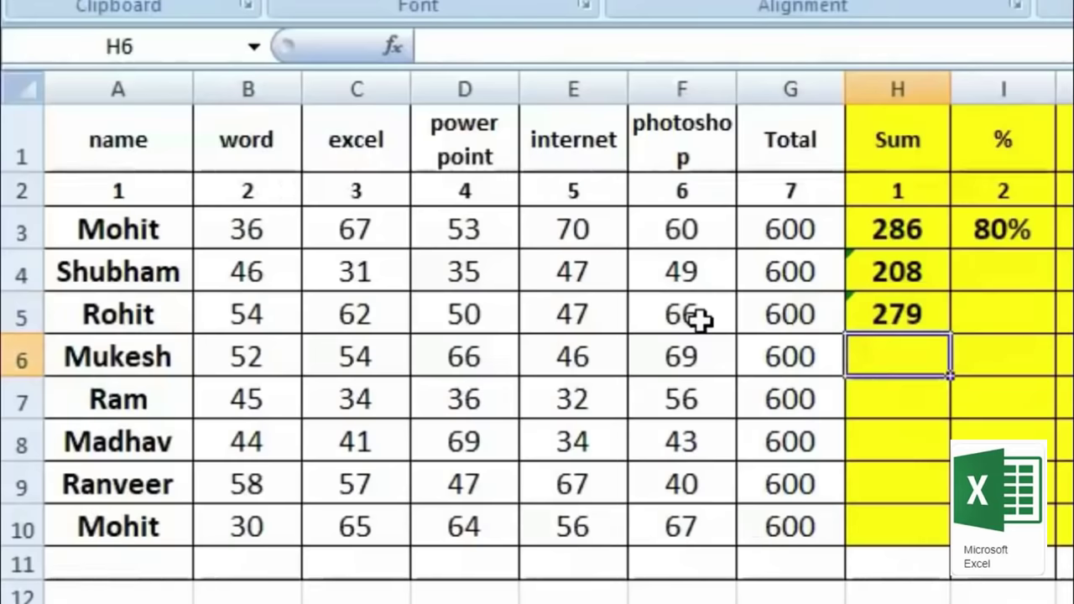
# Step: Build =B6+C6+E6+F6 in H6 from the word, excel, internet and photoshop marks
pyautogui.write('=')
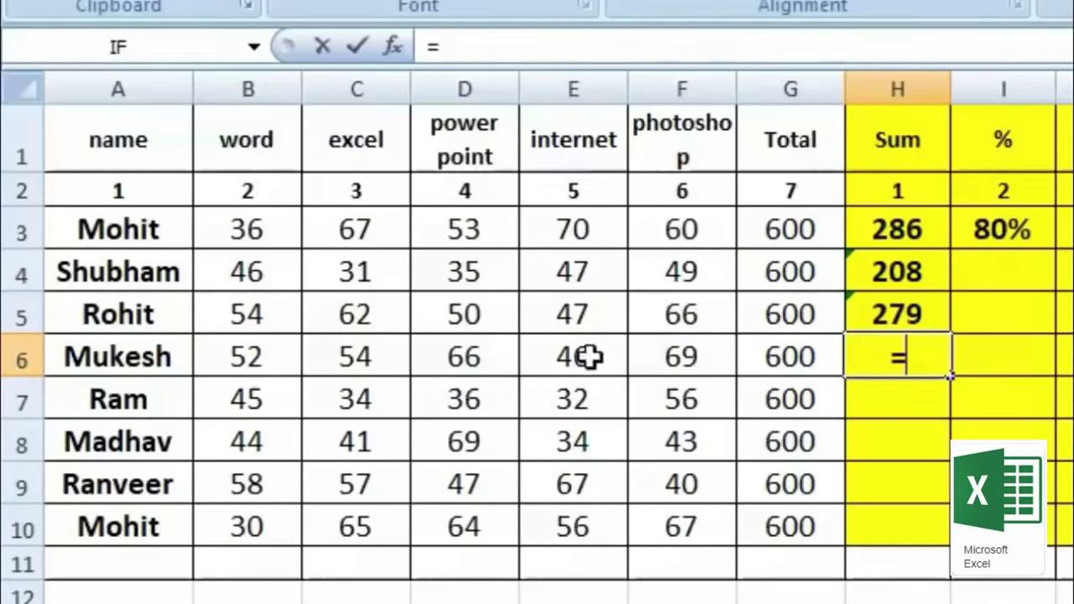
pyautogui.click(257, 359)
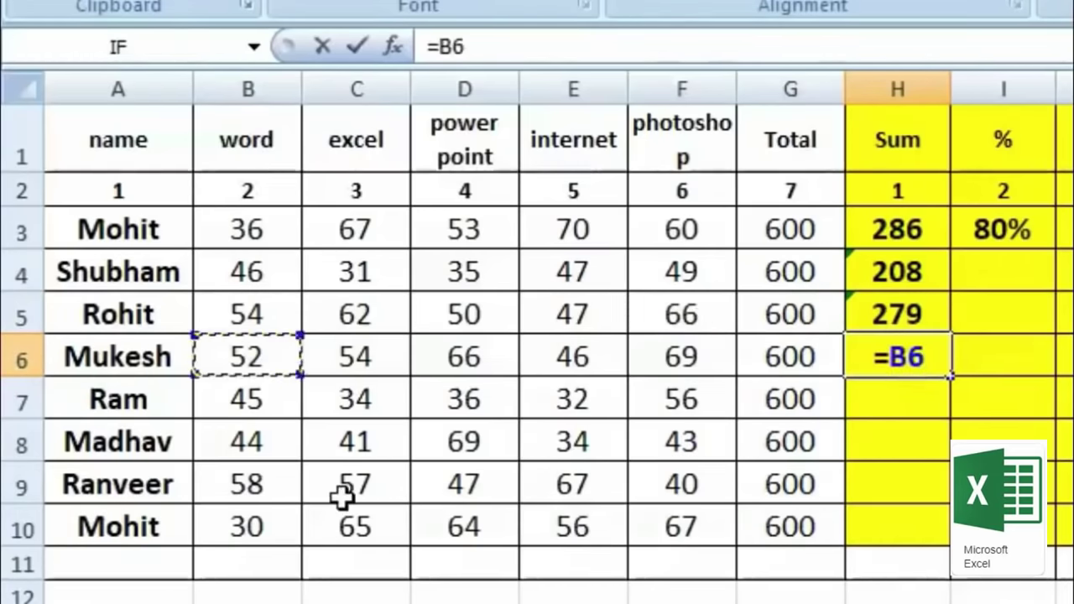
pyautogui.write('+')
pyautogui.click(355, 357)
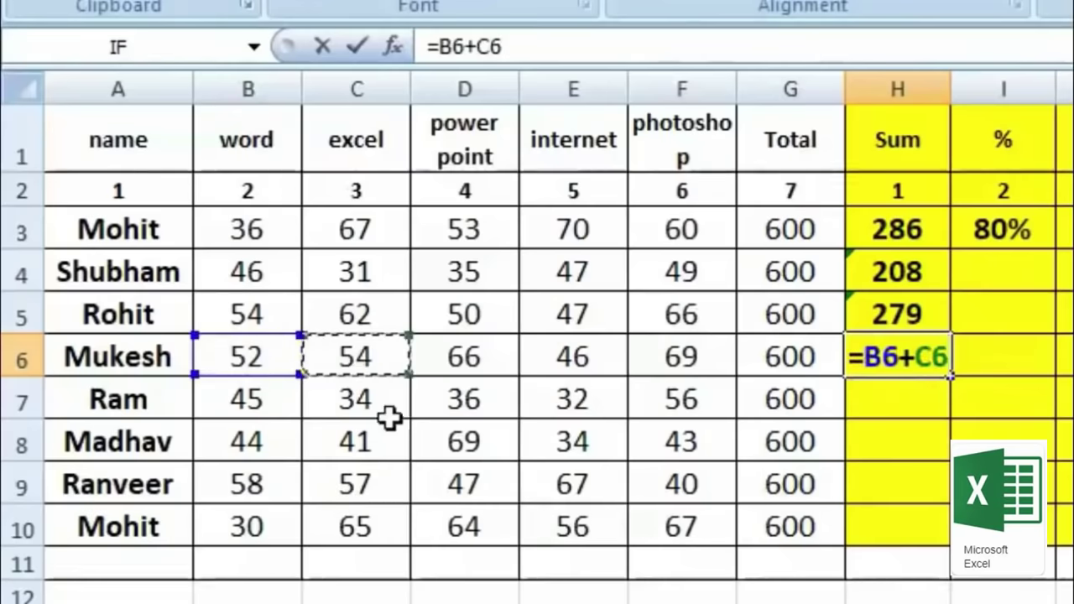
pyautogui.write('+')
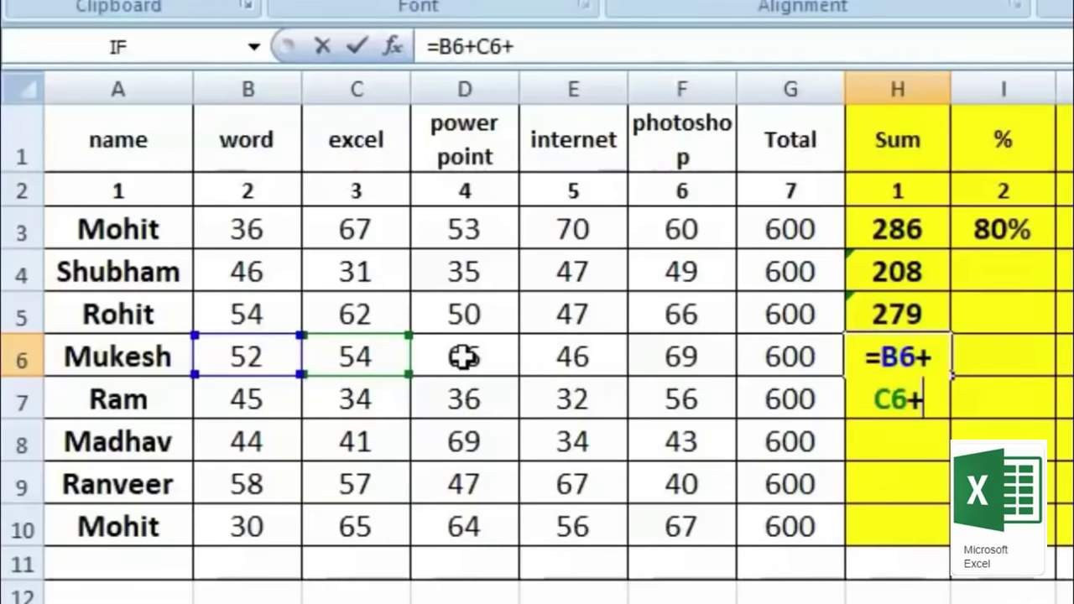
pyautogui.click(588, 355)
pyautogui.write('+')
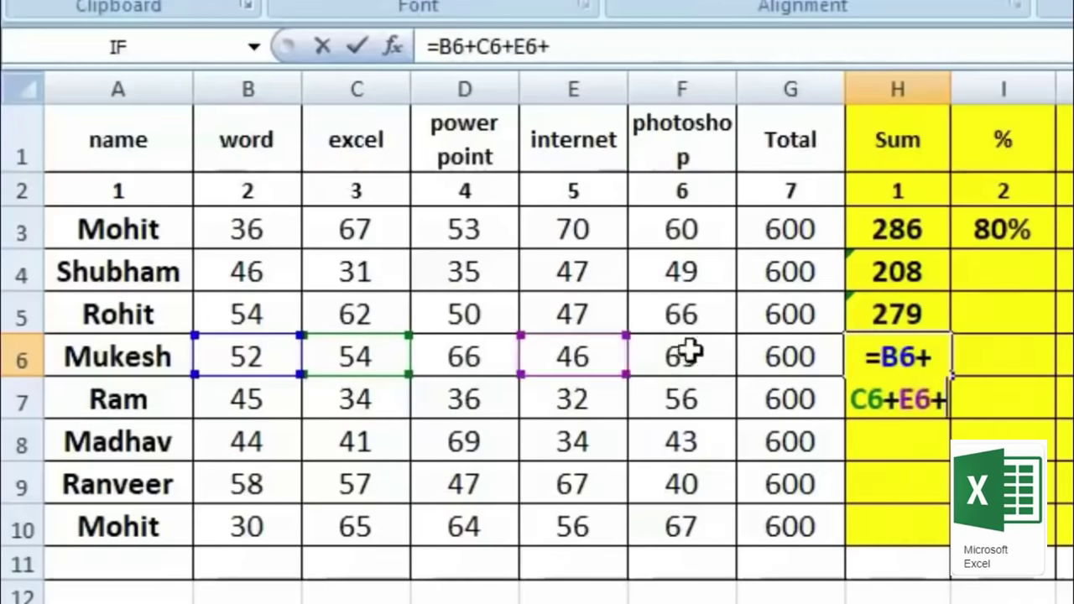
pyautogui.click(686, 352)
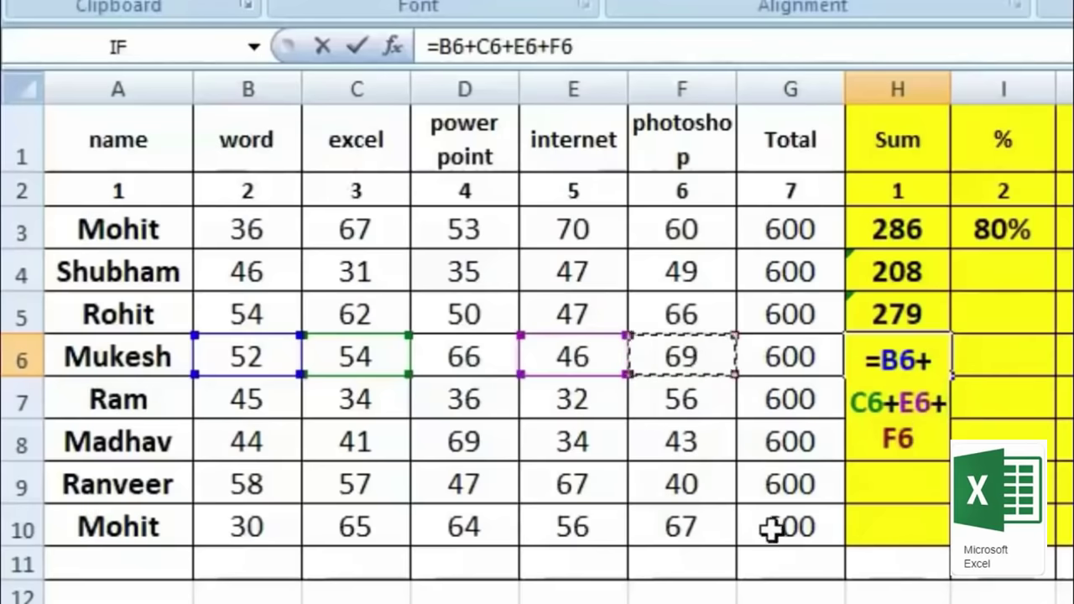
pyautogui.press('Return')
pyautogui.click(907, 344)
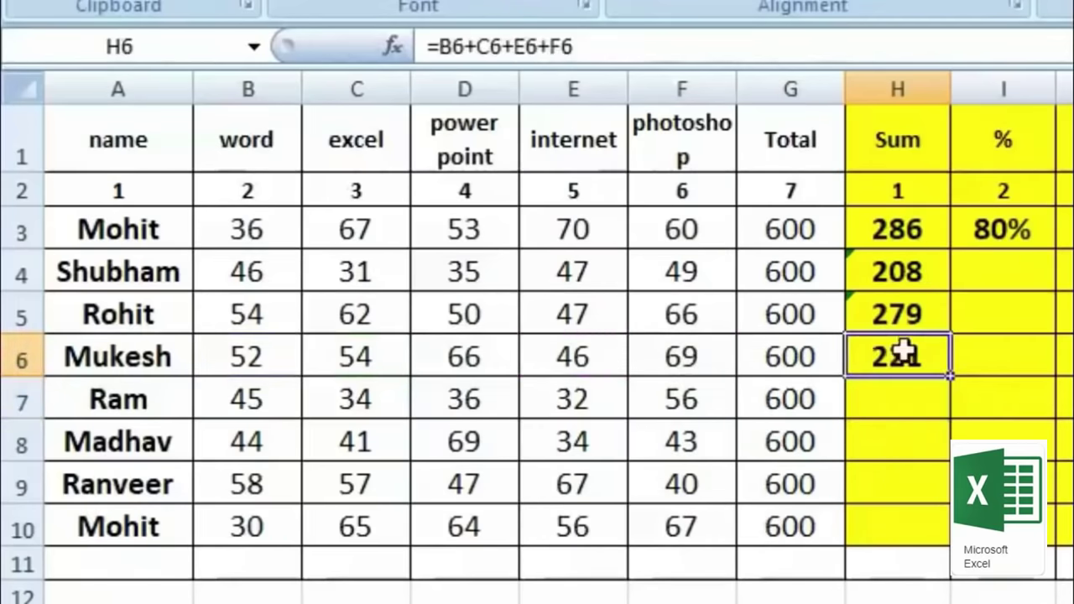
pyautogui.click(566, 356)
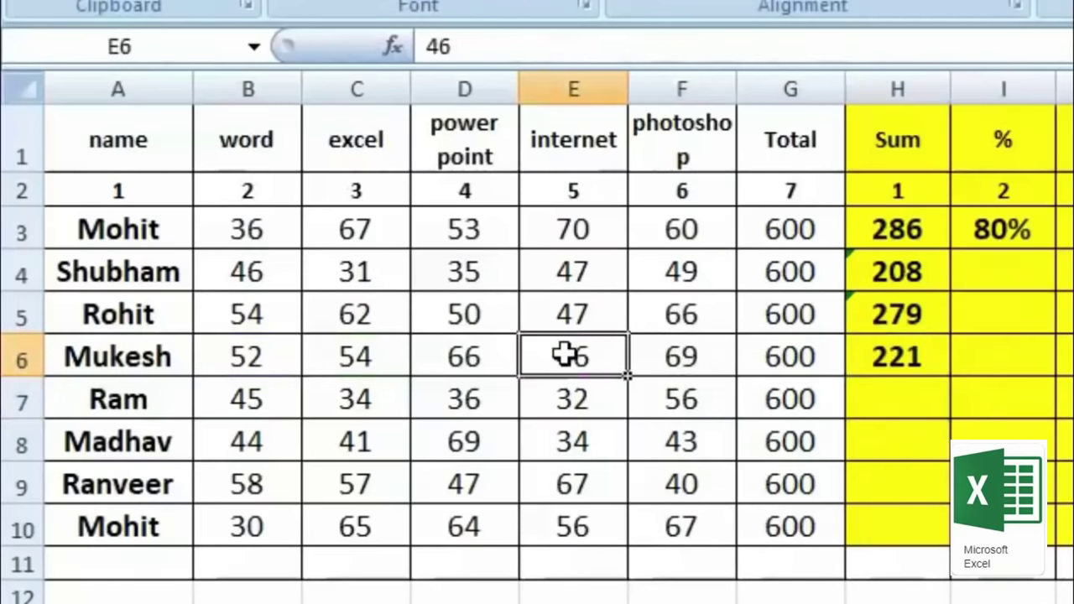
pyautogui.click(906, 355)
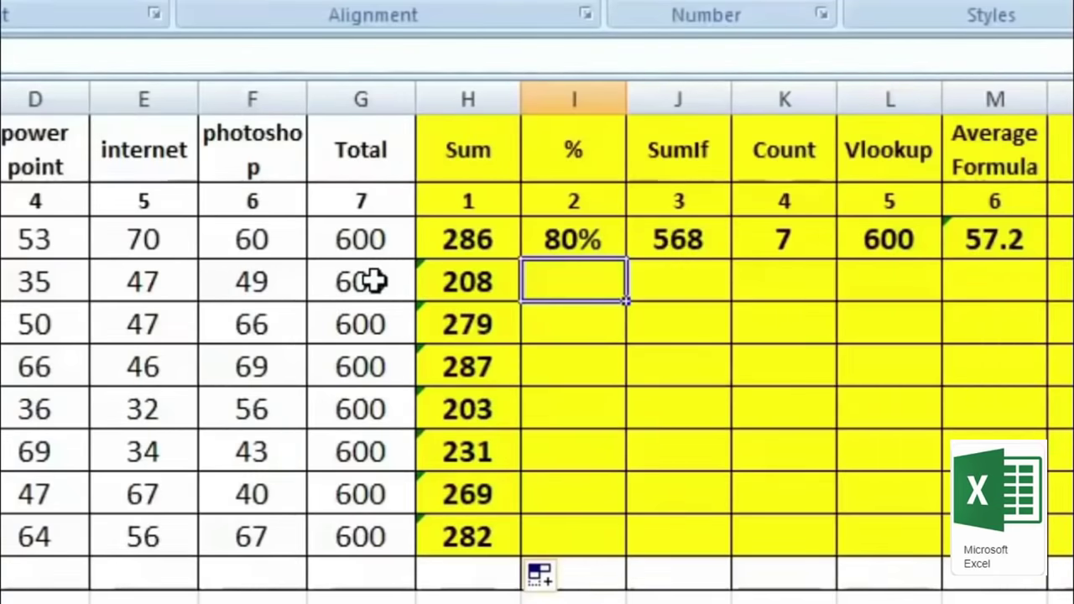
# Step: Enter =H4*100/G4 in I4, giving 34.67
pyautogui.click(483, 281)
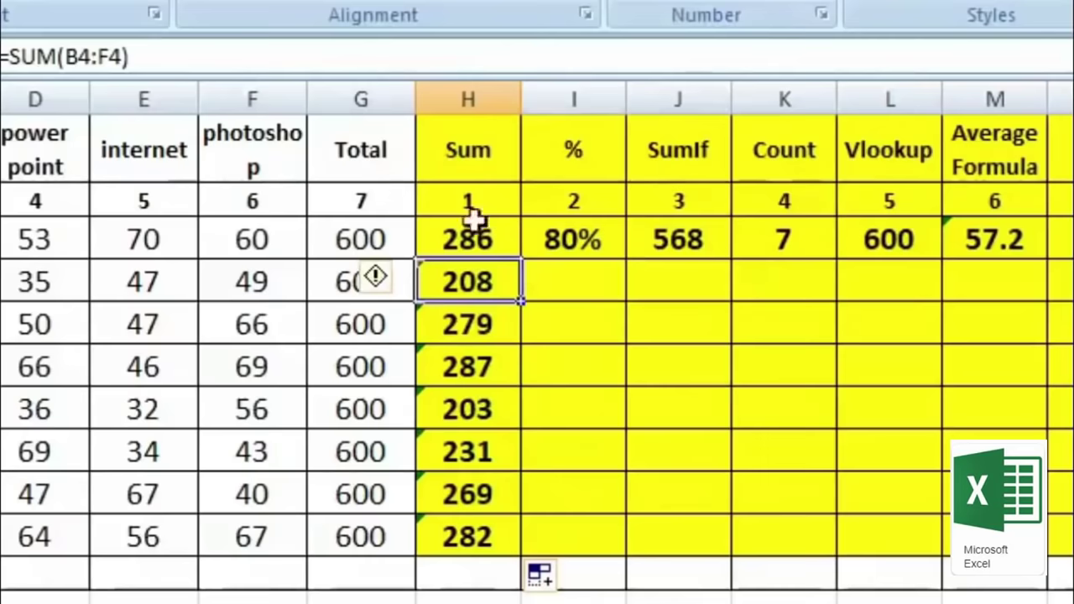
pyautogui.click(487, 451)
pyautogui.click(564, 279)
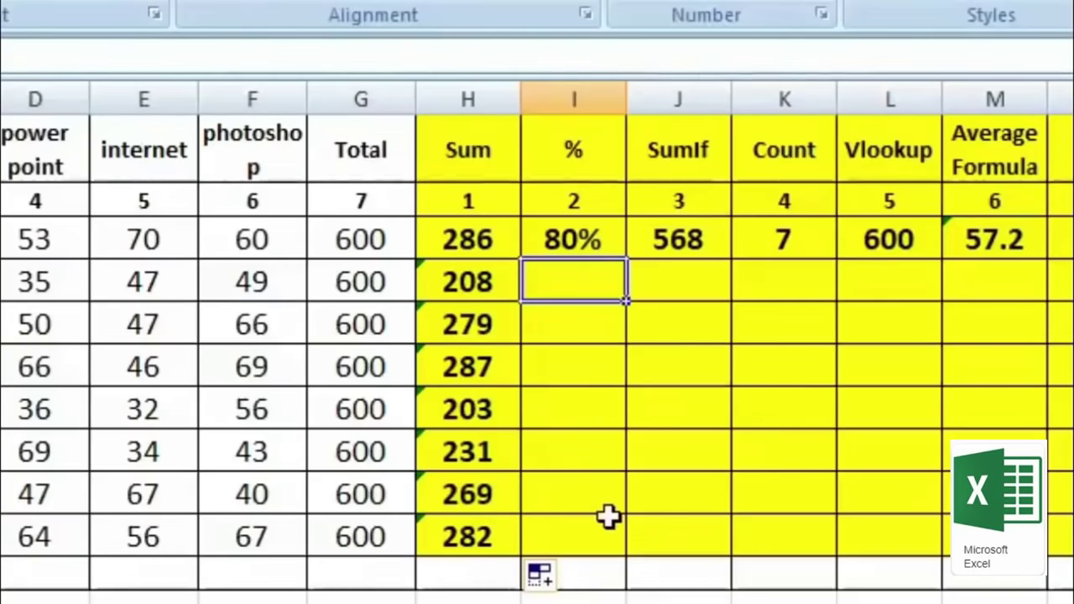
pyautogui.write('=')
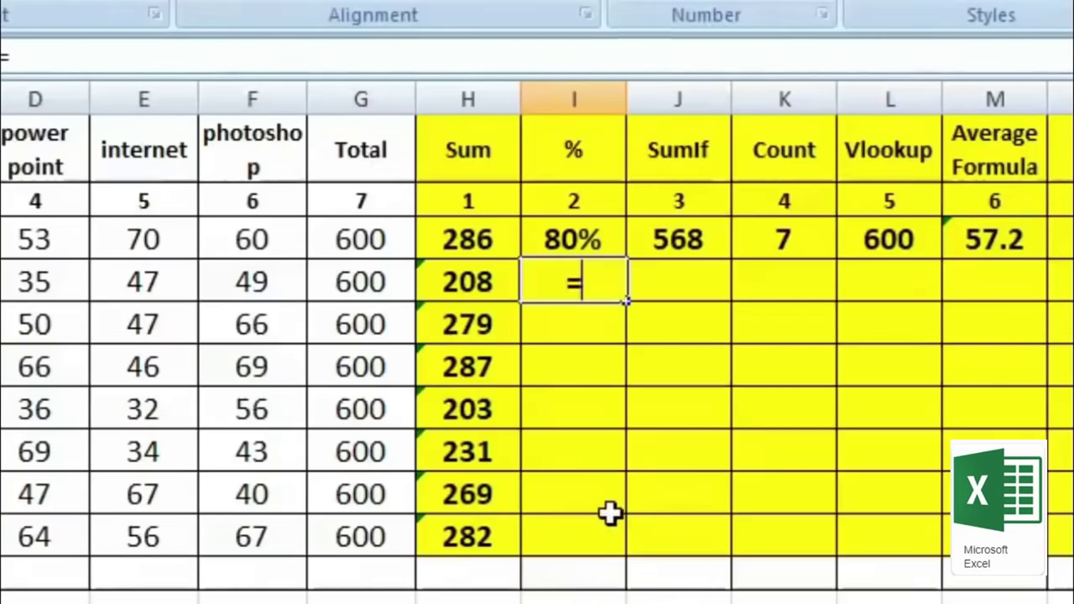
pyautogui.click(467, 284)
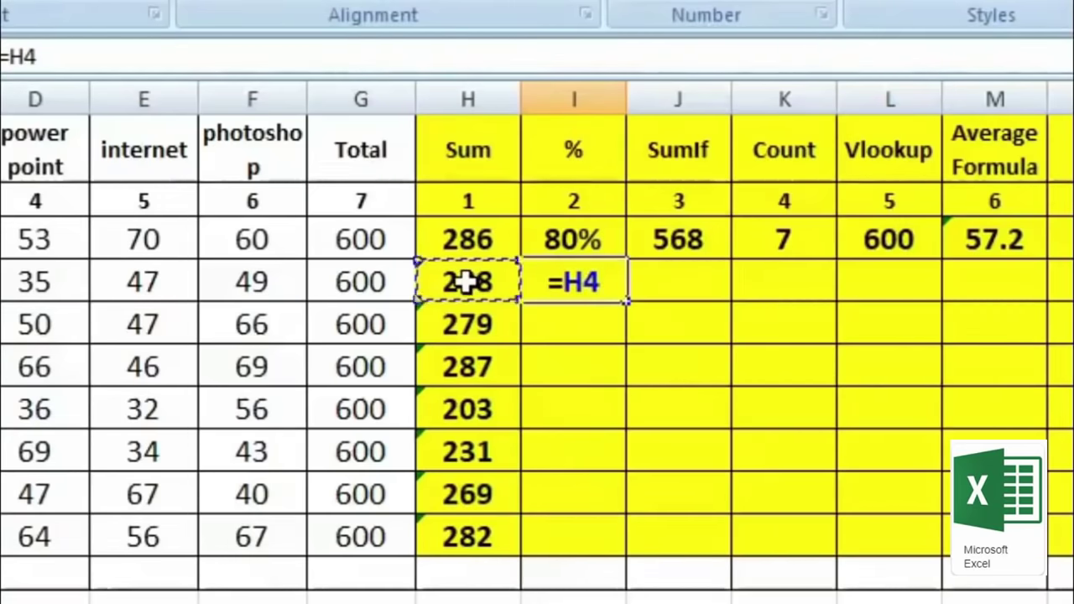
pyautogui.write('*')
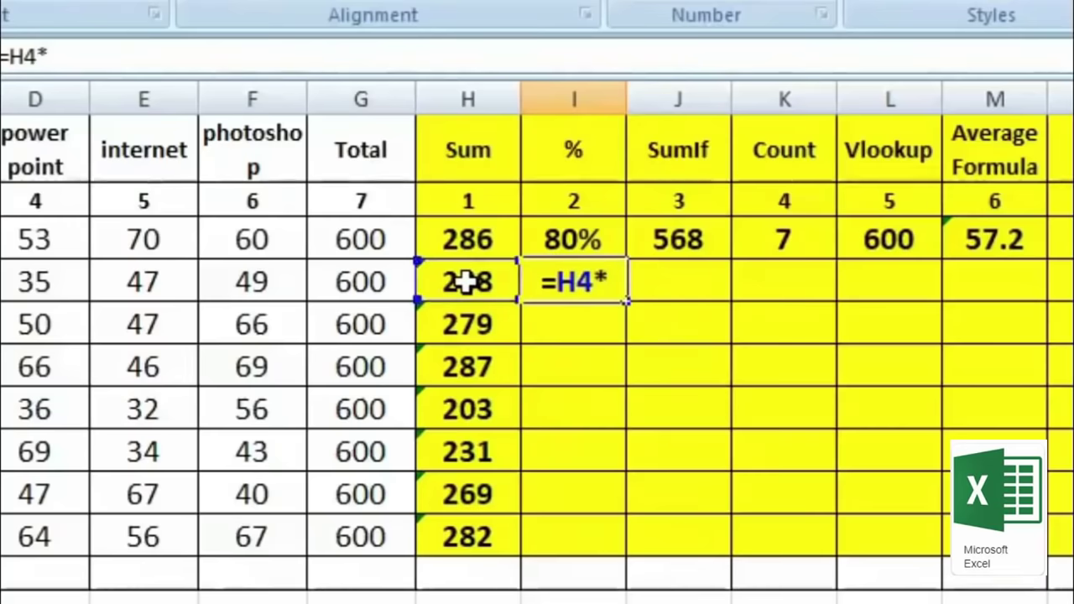
pyautogui.write('100')
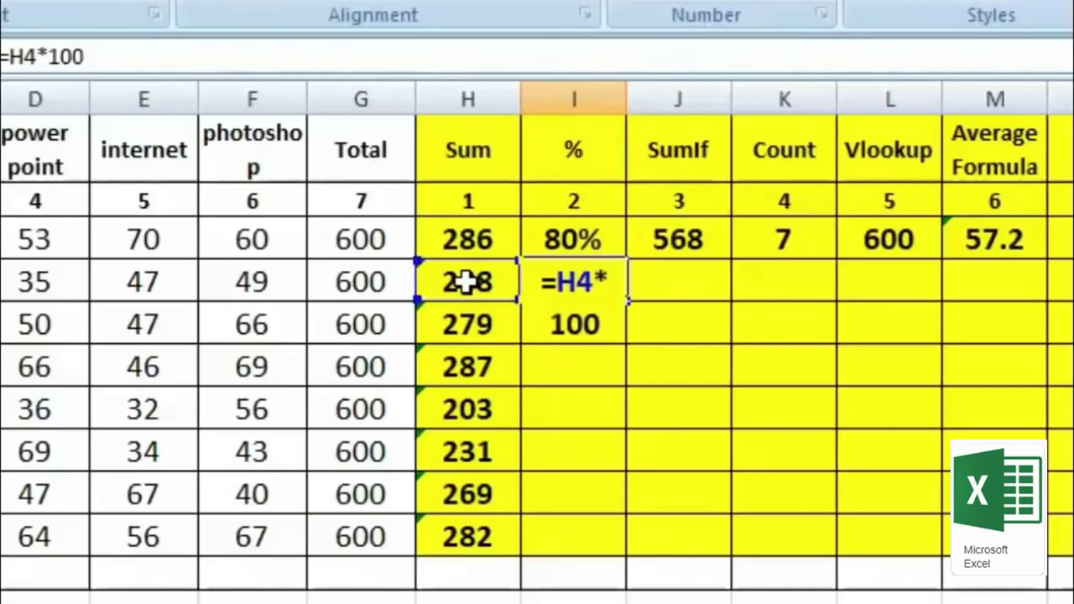
pyautogui.write('/')
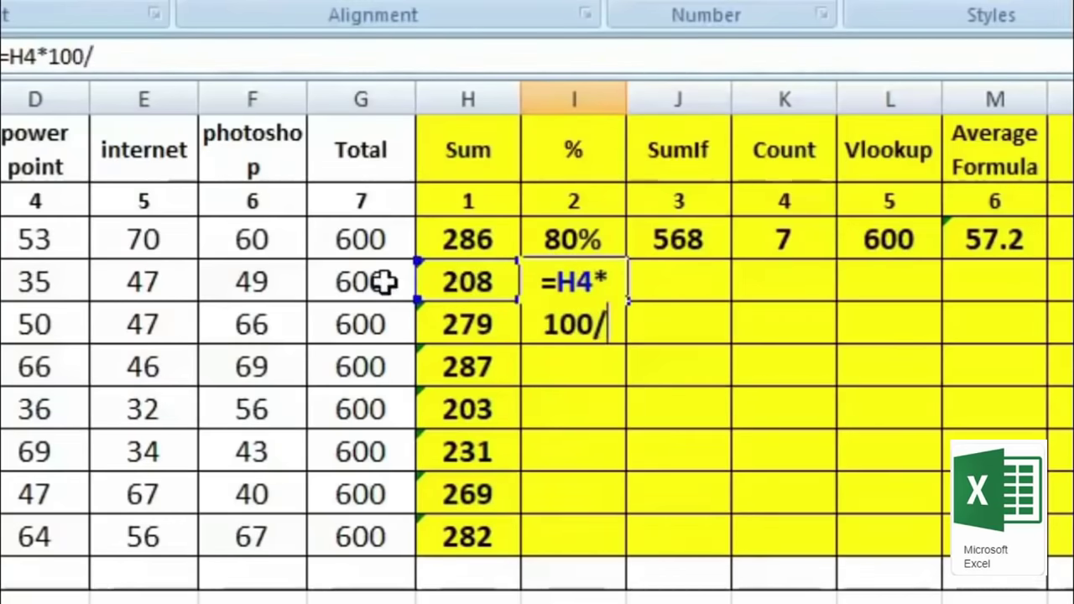
pyautogui.click(344, 283)
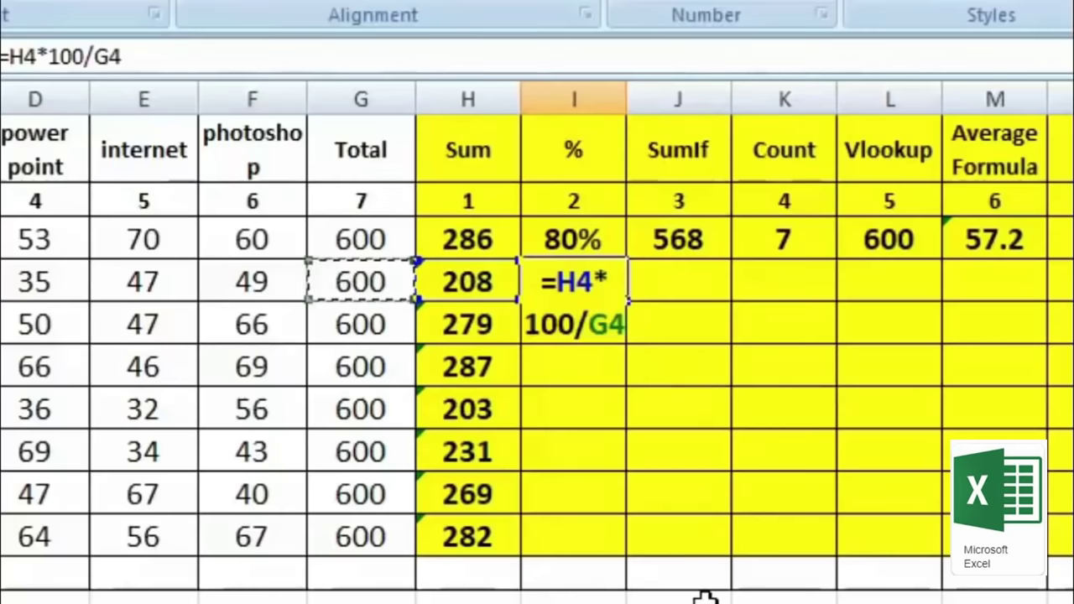
pyautogui.press('Return')
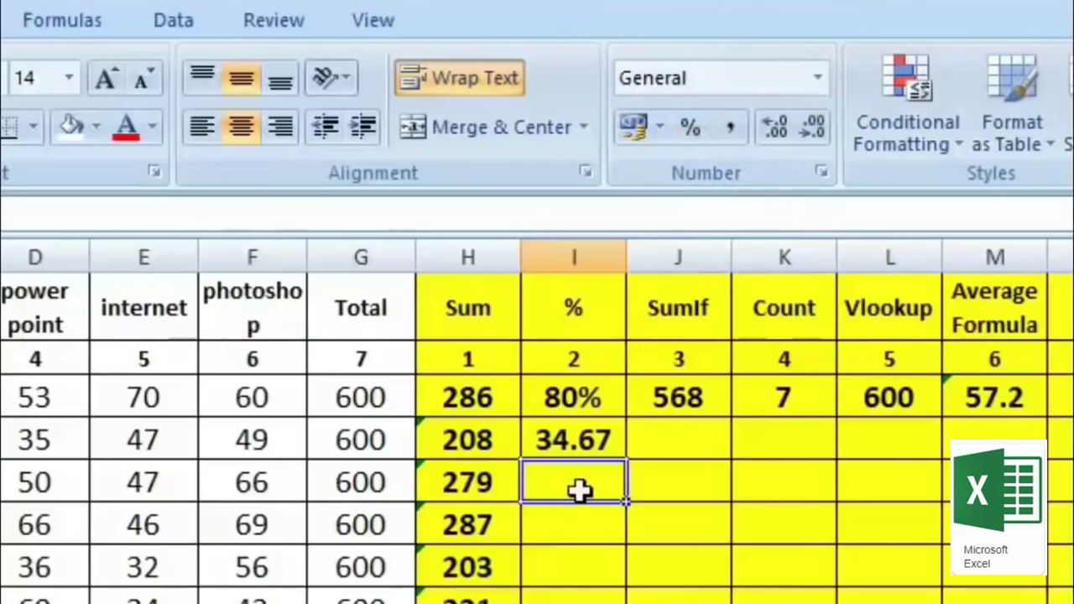
# Step: Format I5 as a percentage and enter =H5/G5, giving 47%
pyautogui.click(689, 124)
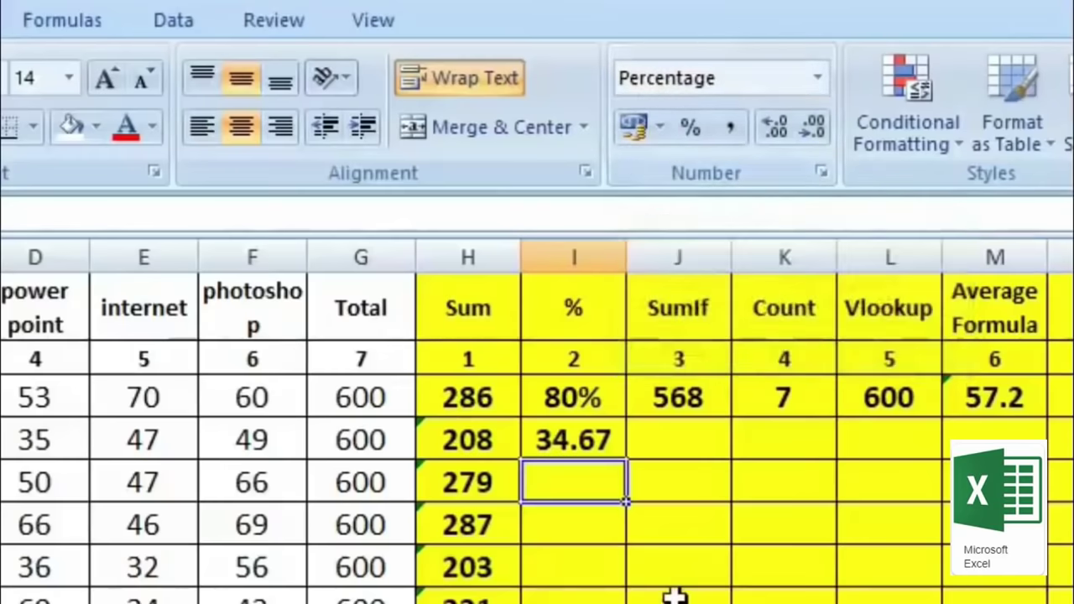
pyautogui.write('=')
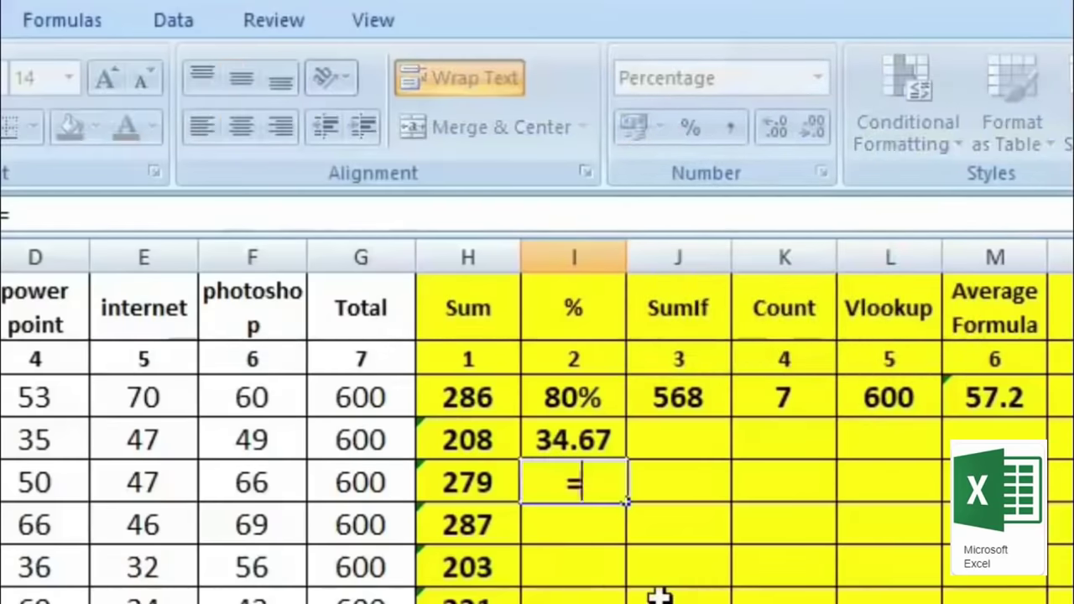
pyautogui.click(485, 487)
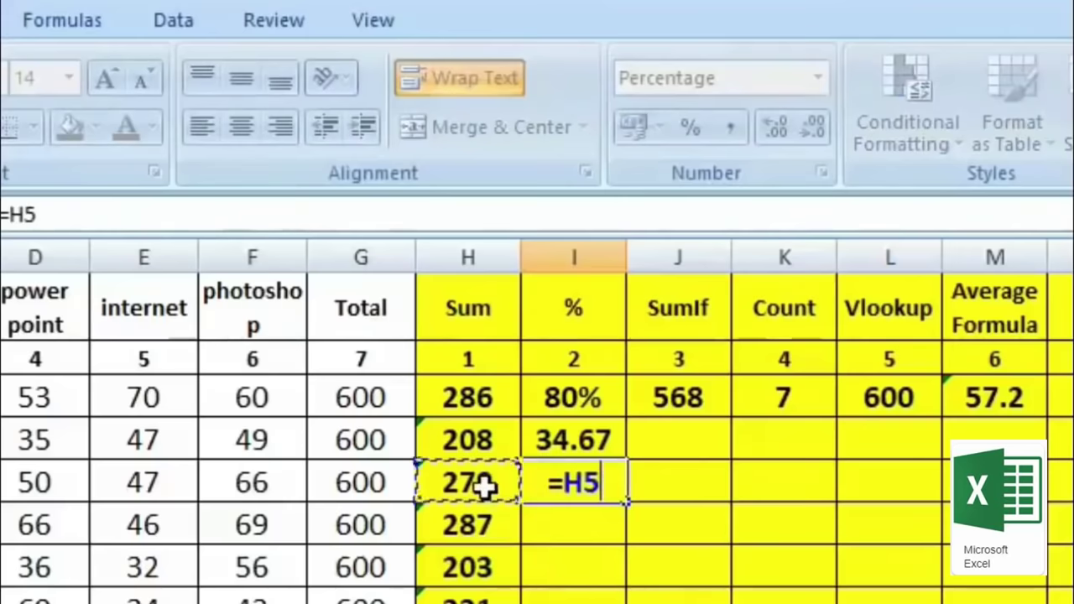
pyautogui.write('/')
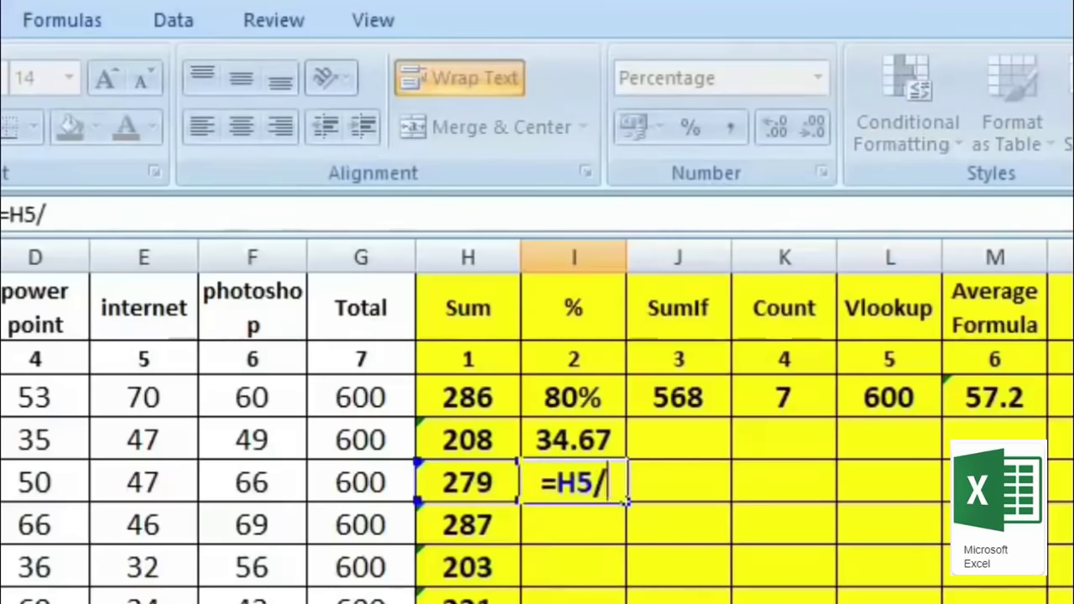
pyautogui.click(382, 487)
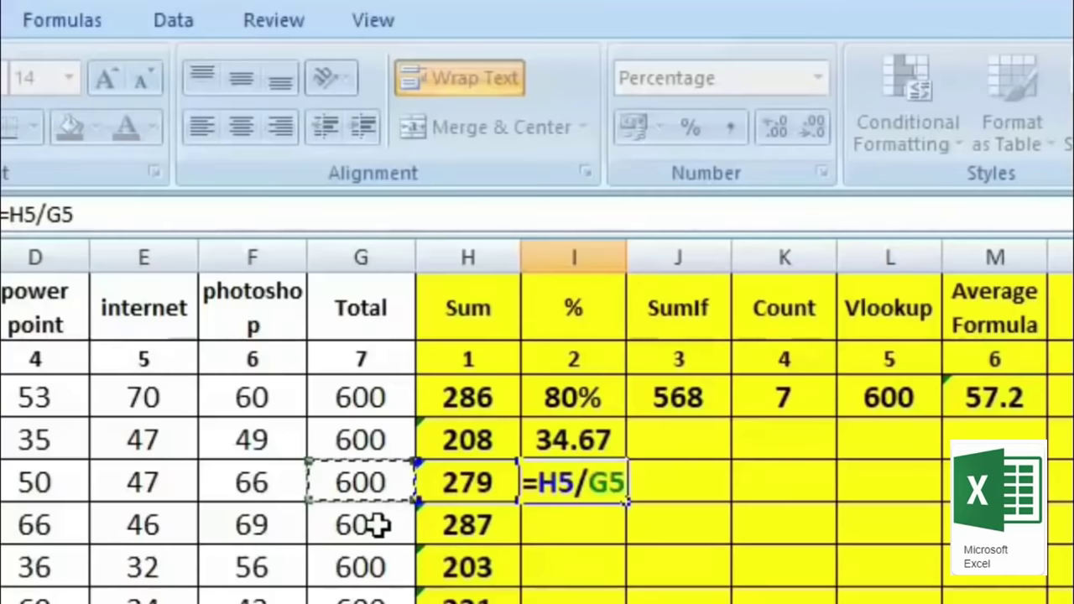
pyautogui.press('Return')
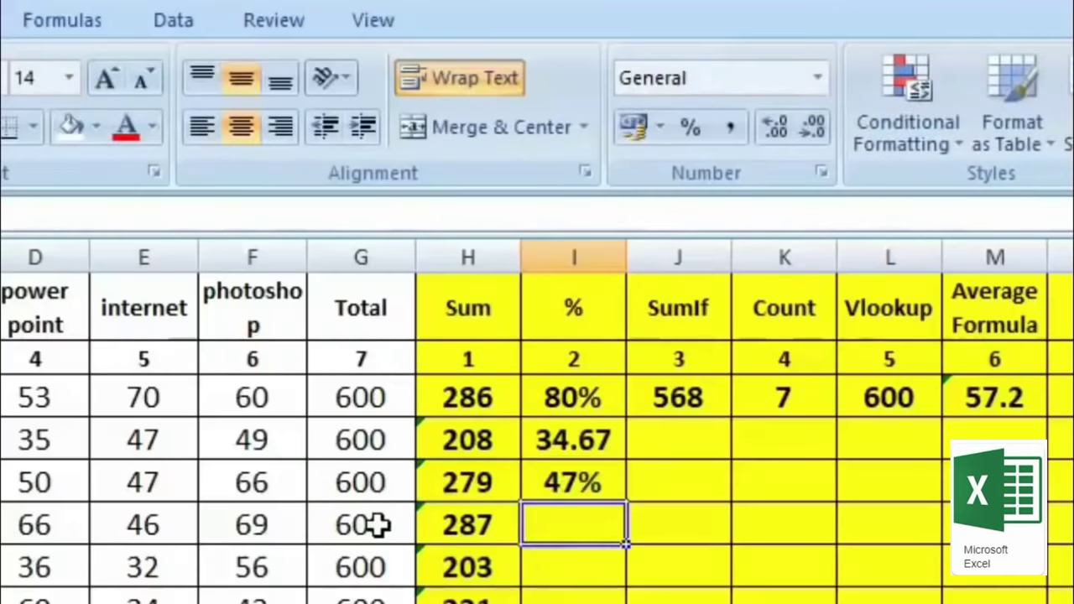
pyautogui.press('Up')
pyautogui.press('Up')
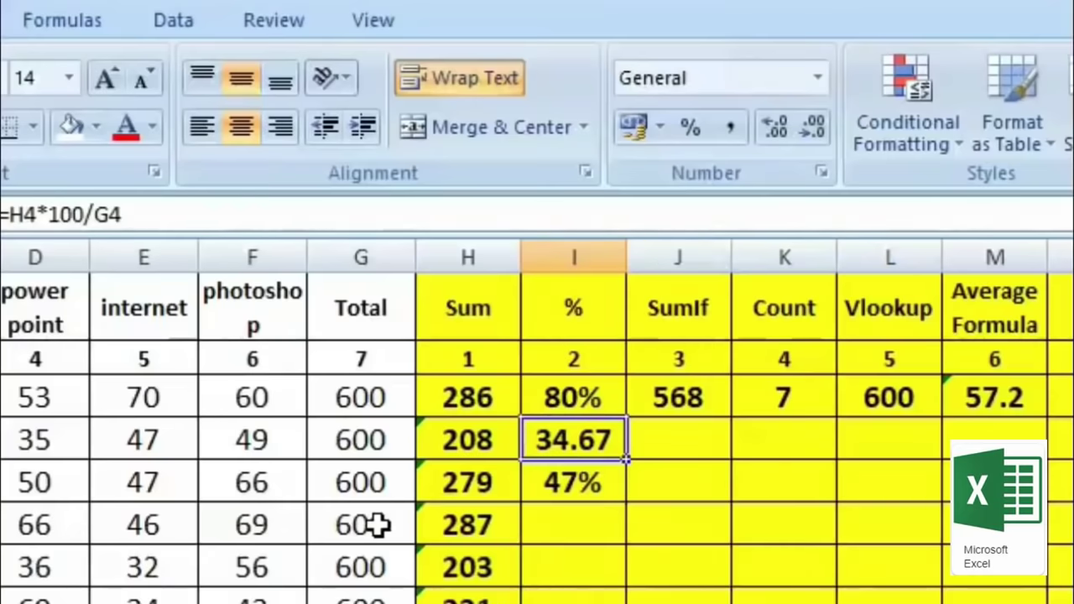
pyautogui.press('Down')
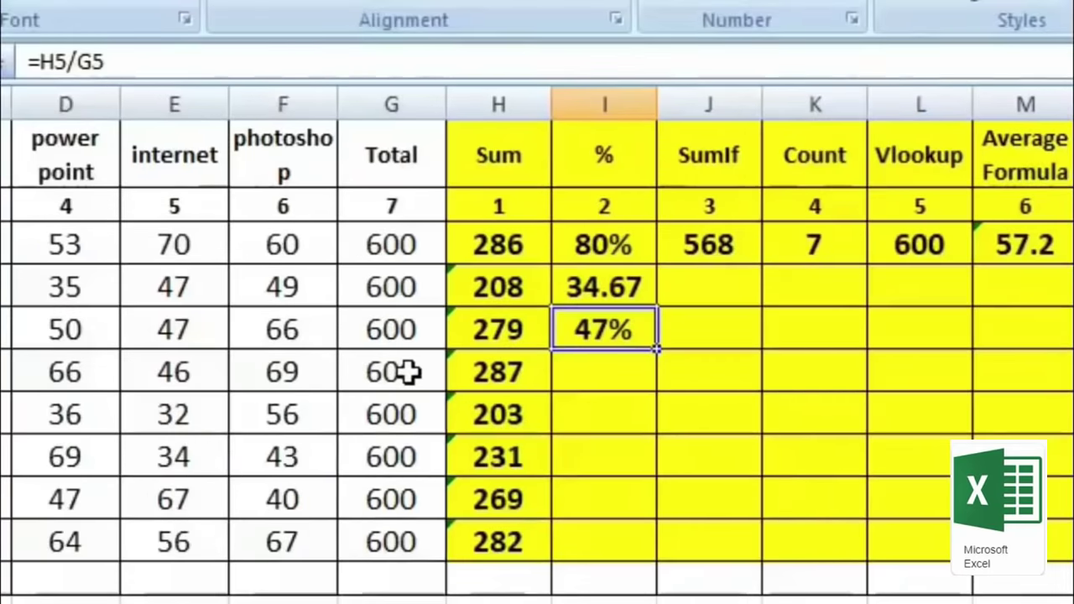
# Step: Fill the percentage formula down from I5 to I10
pyautogui.moveTo(657, 348); pyautogui.dragTo(663, 546)
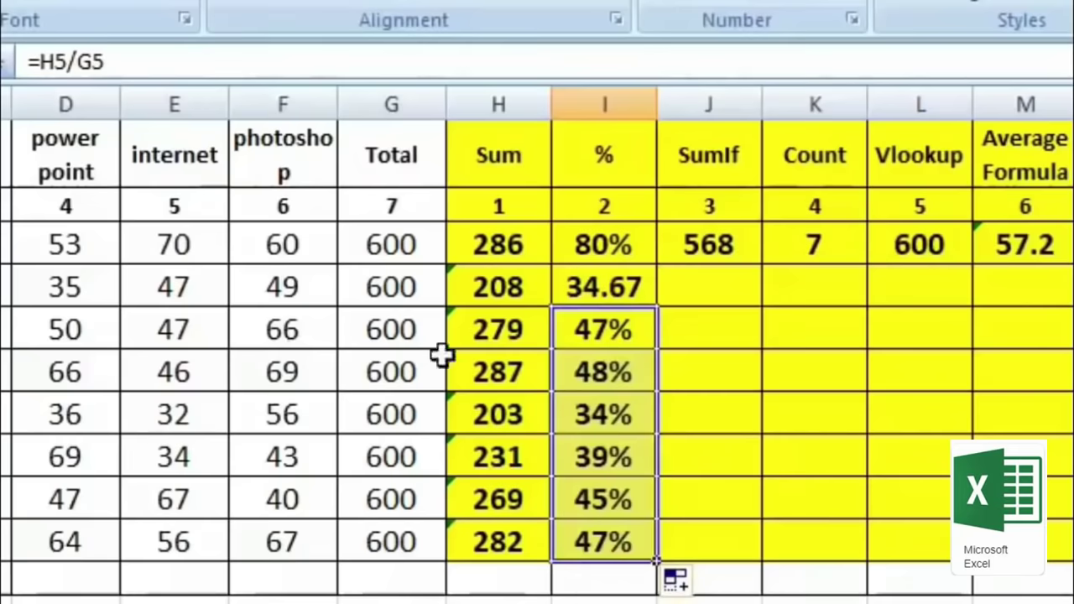
pyautogui.click(666, 372)
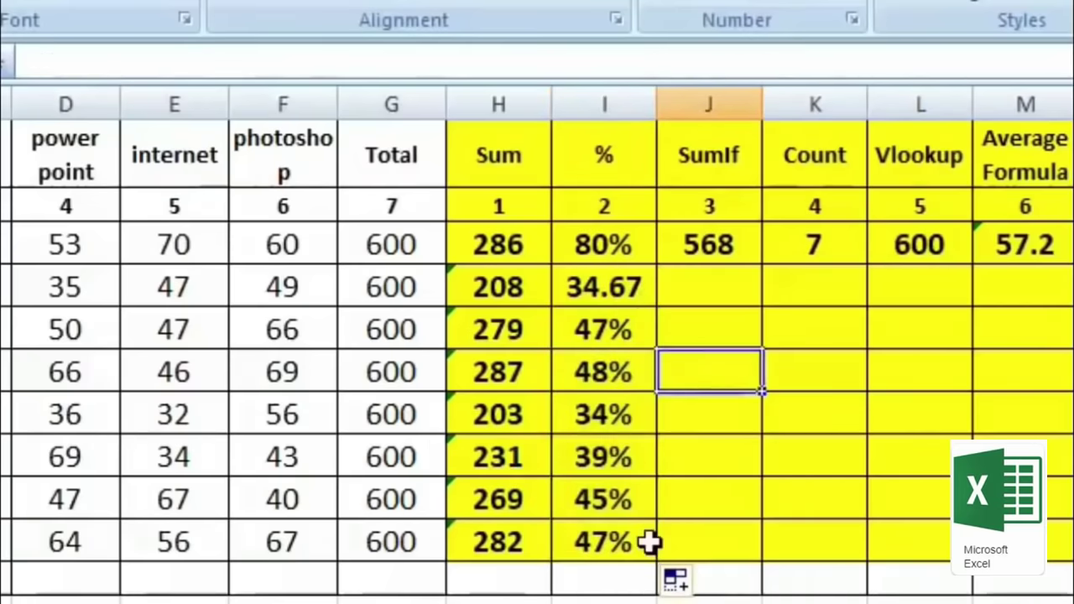
pyautogui.press('Up')
pyautogui.press('Up')
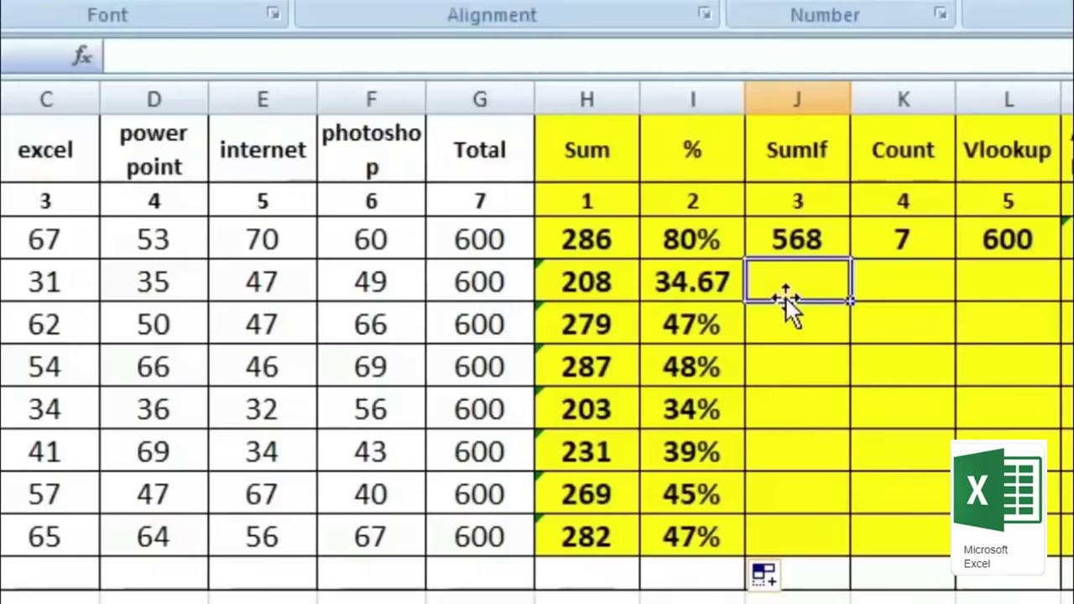
# Step: Enter a SUMIF in J4 over names A3:A10 with the student's name, summing H3:H10
pyautogui.write('=sumif')
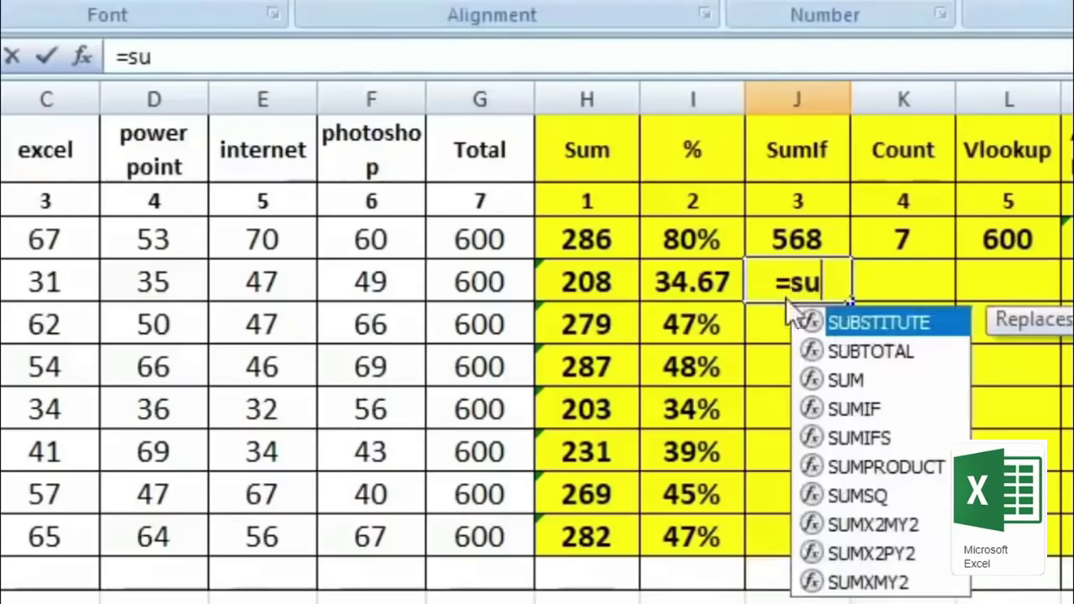
pyautogui.write('(')
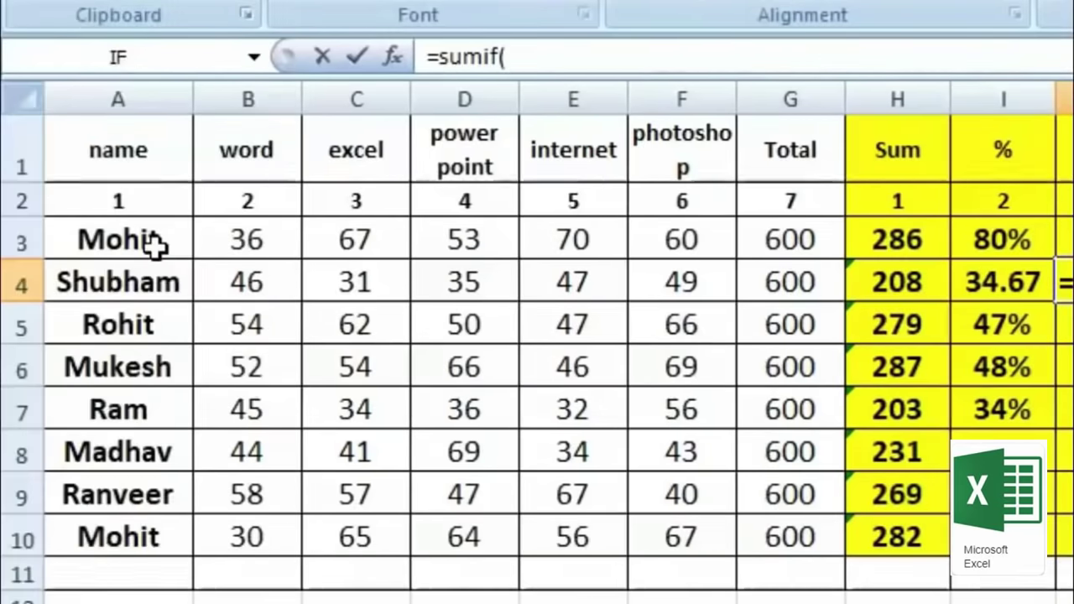
pyautogui.moveTo(151, 243); pyautogui.dragTo(160, 535)
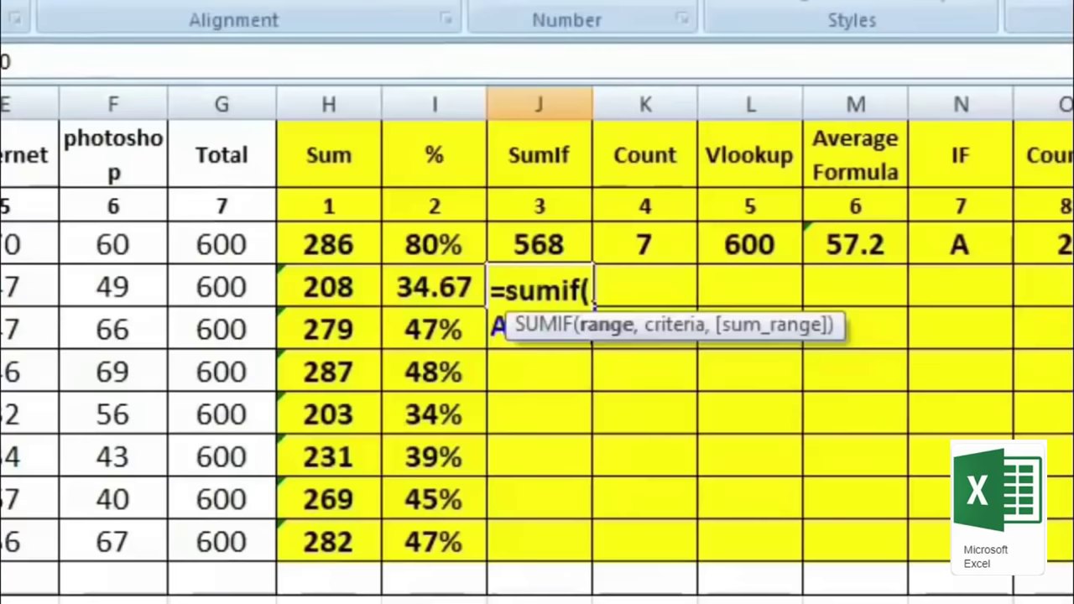
pyautogui.write(',')
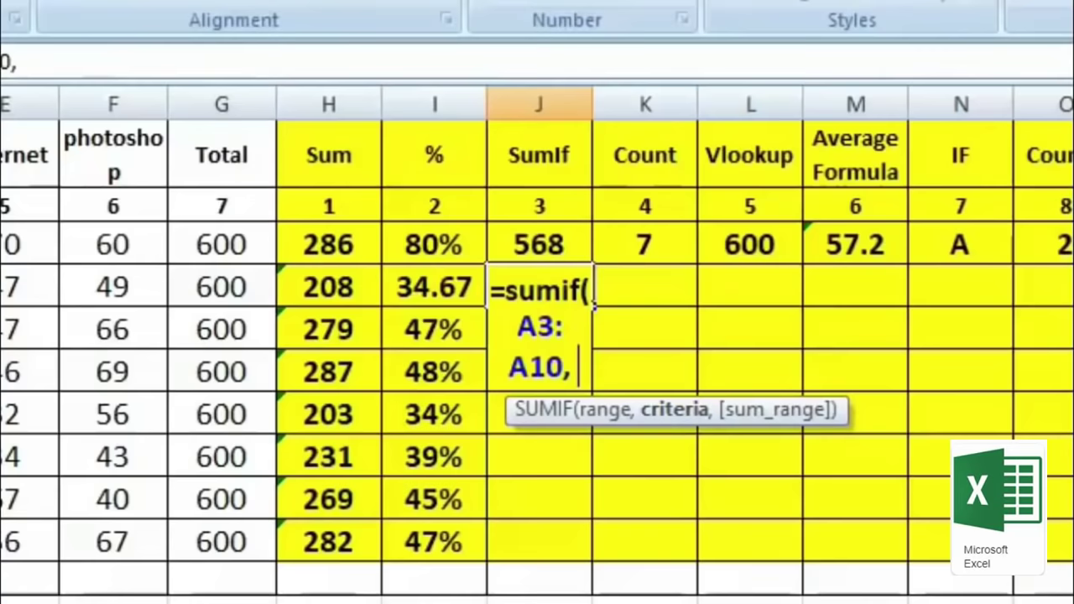
pyautogui.write('"')
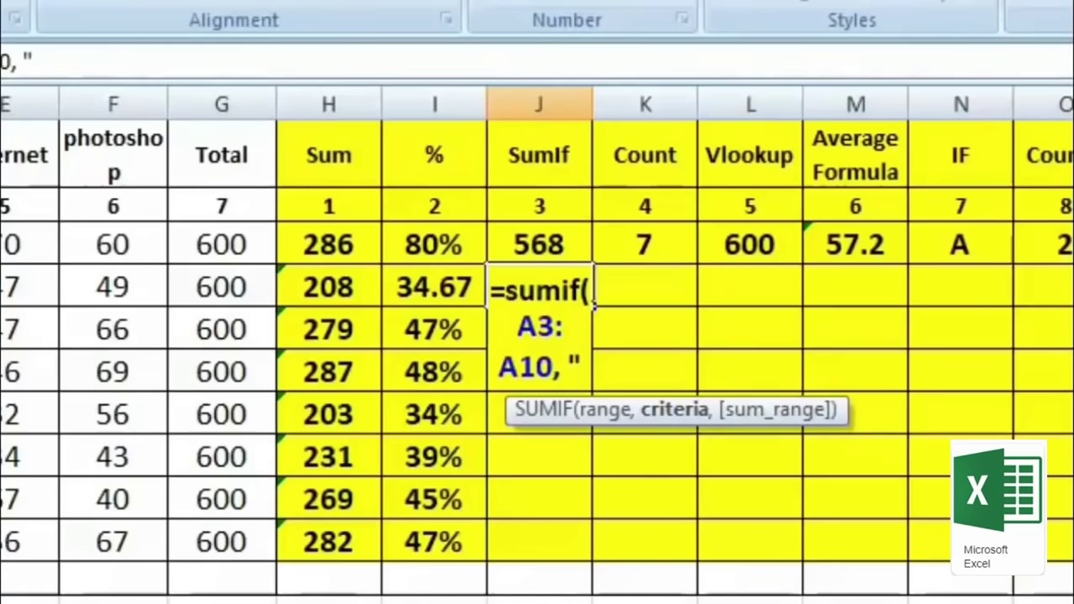
pyautogui.write('Mohit')
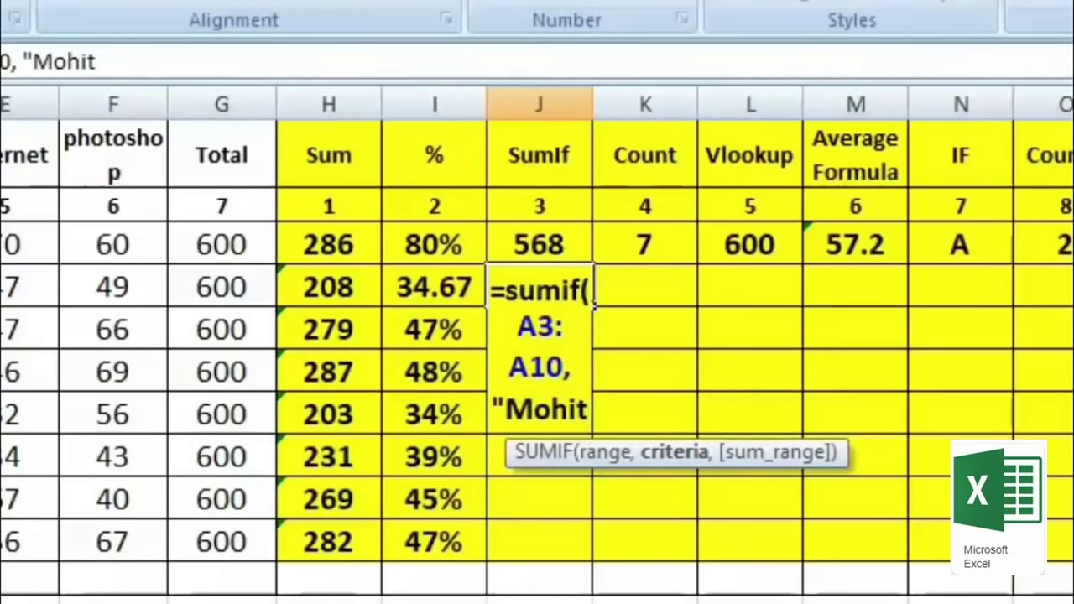
pyautogui.write('",')
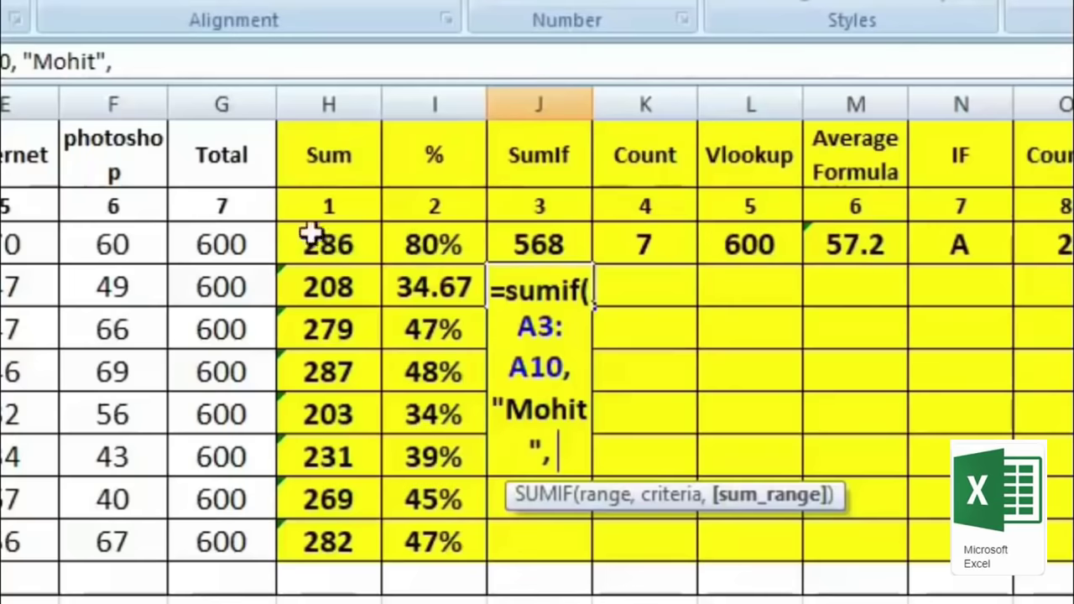
pyautogui.click(340, 250)
pyautogui.moveTo(340, 250); pyautogui.dragTo(356, 550)
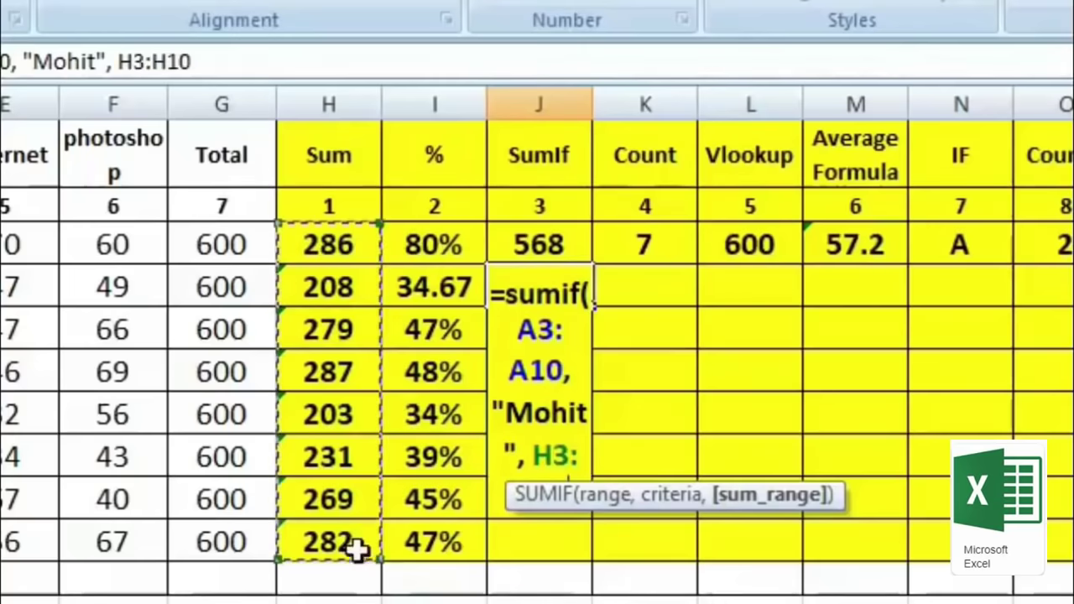
pyautogui.write(')')
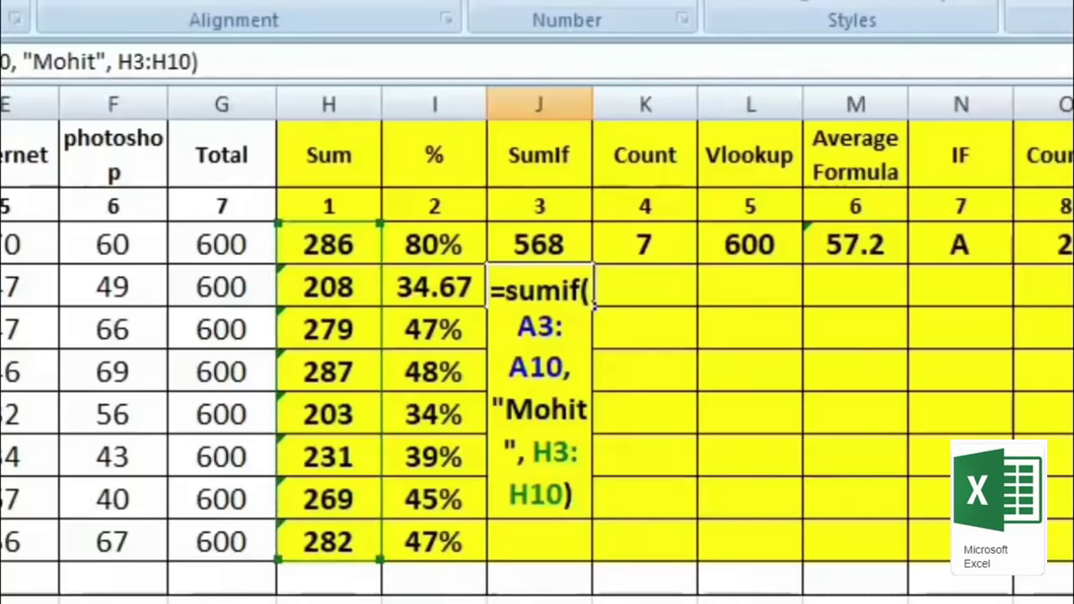
pyautogui.press('Return')
pyautogui.click(525, 282)
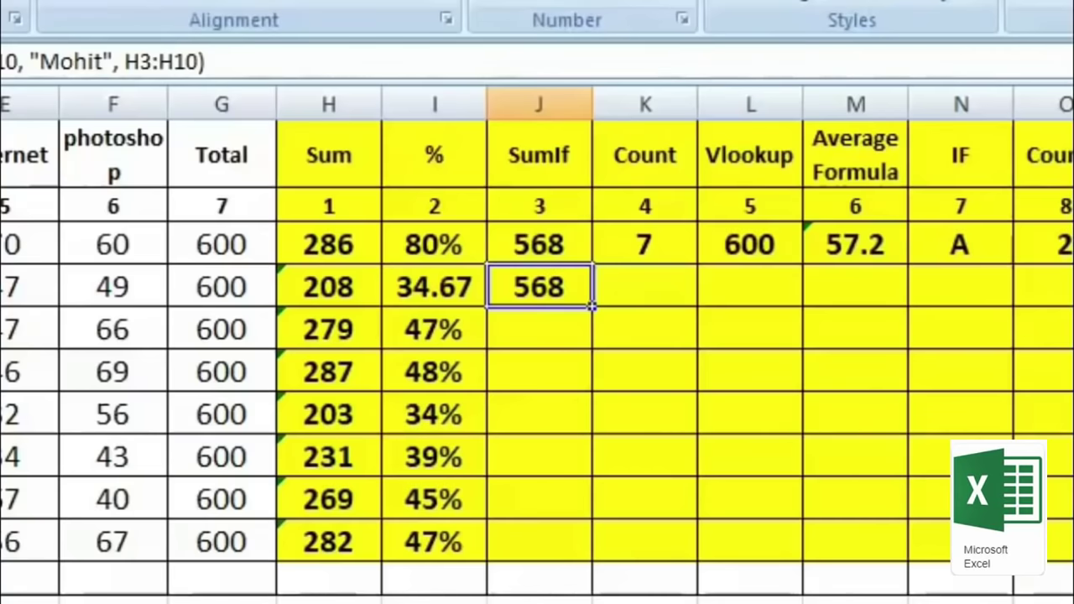
pyautogui.click(644, 287)
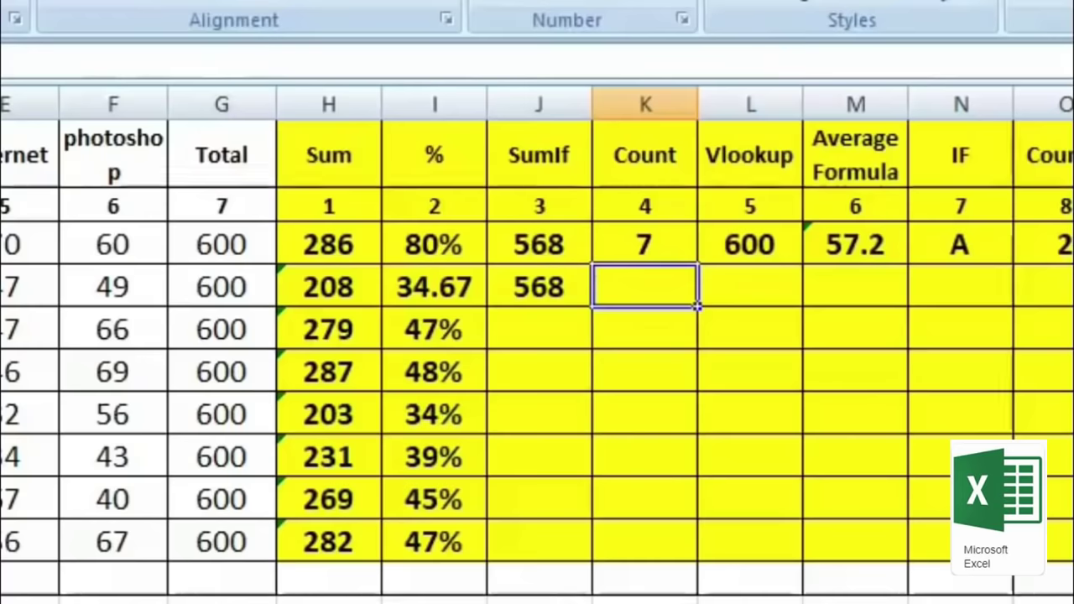
# Step: Enter =COUNT(A4:G4) in K4 to count row 4's numeric cells, giving 6
pyautogui.write('=')
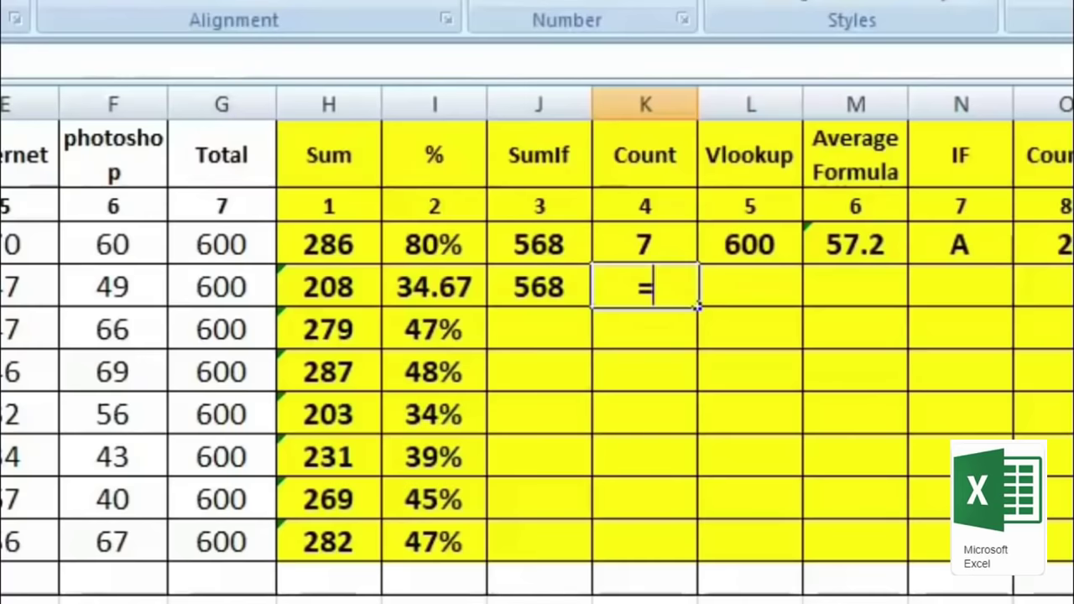
pyautogui.write('count')
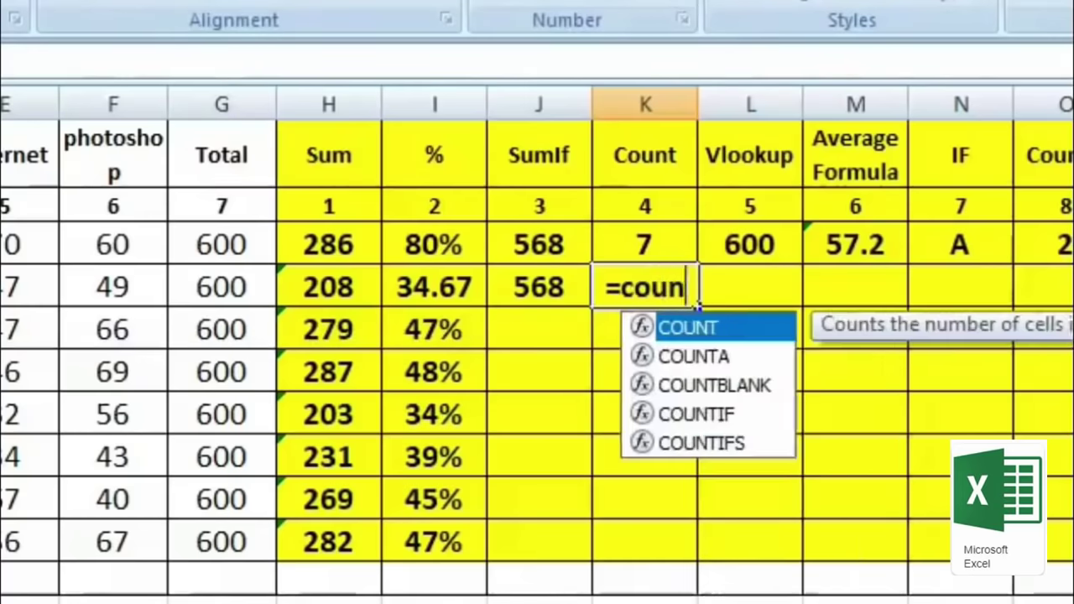
pyautogui.write('(')
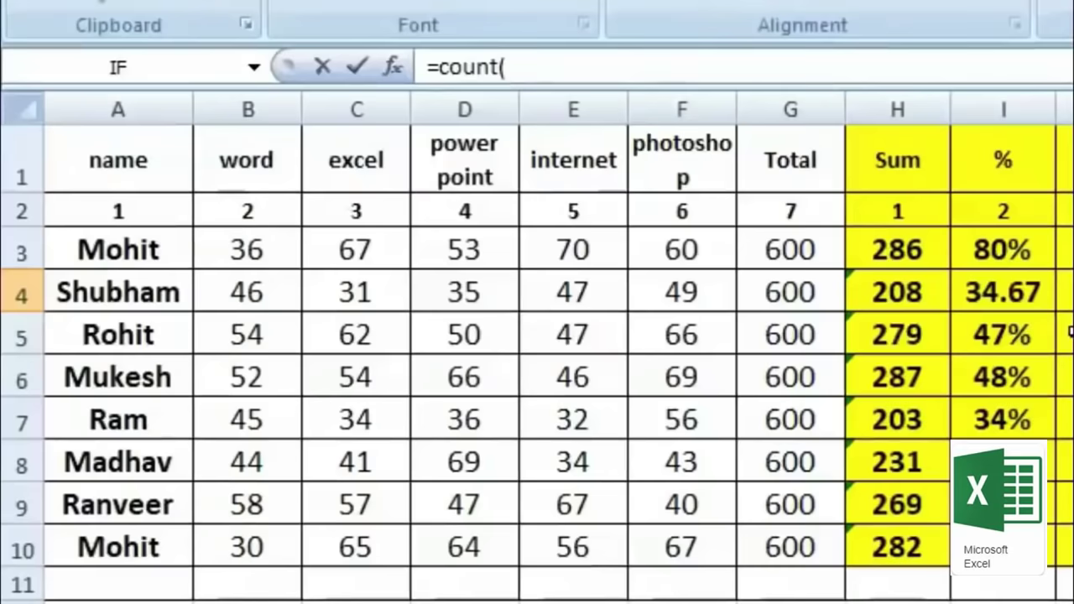
pyautogui.moveTo(84, 291); pyautogui.dragTo(789, 293)
pyautogui.write(')')
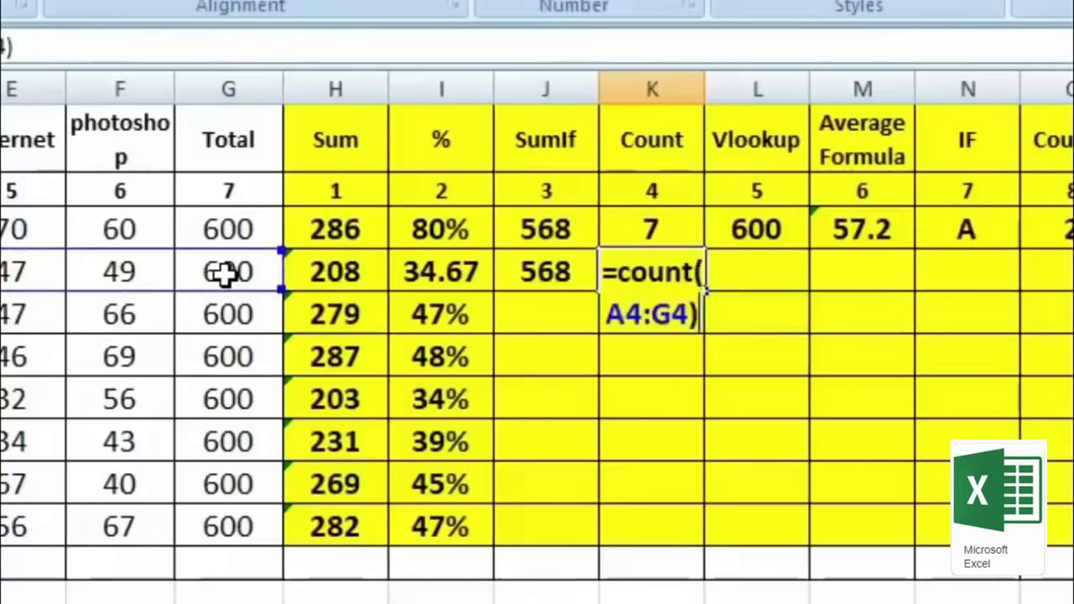
pyautogui.press('Return')
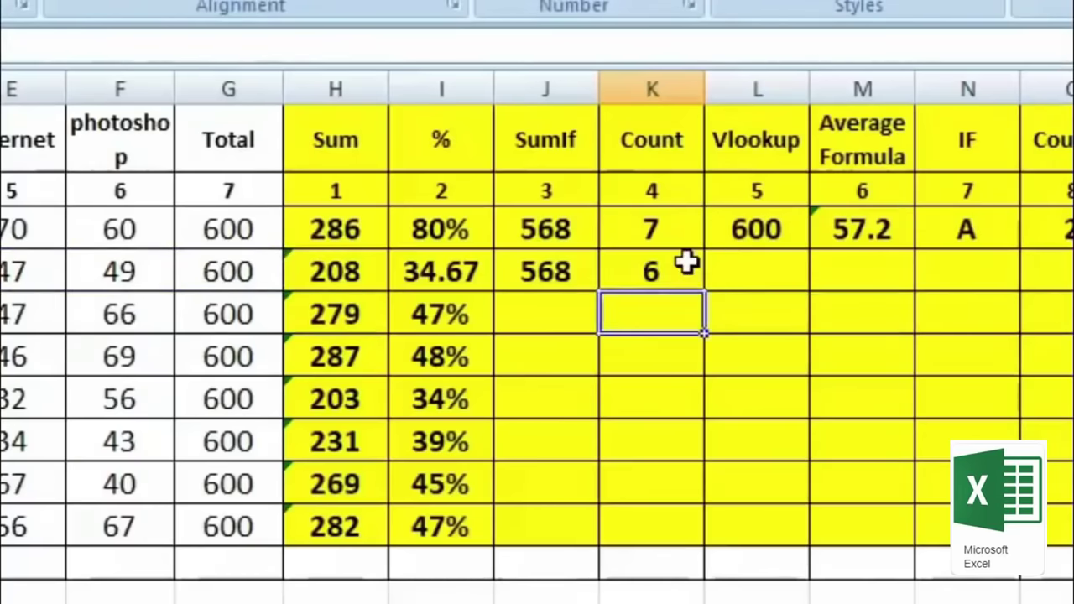
pyautogui.click(687, 263)
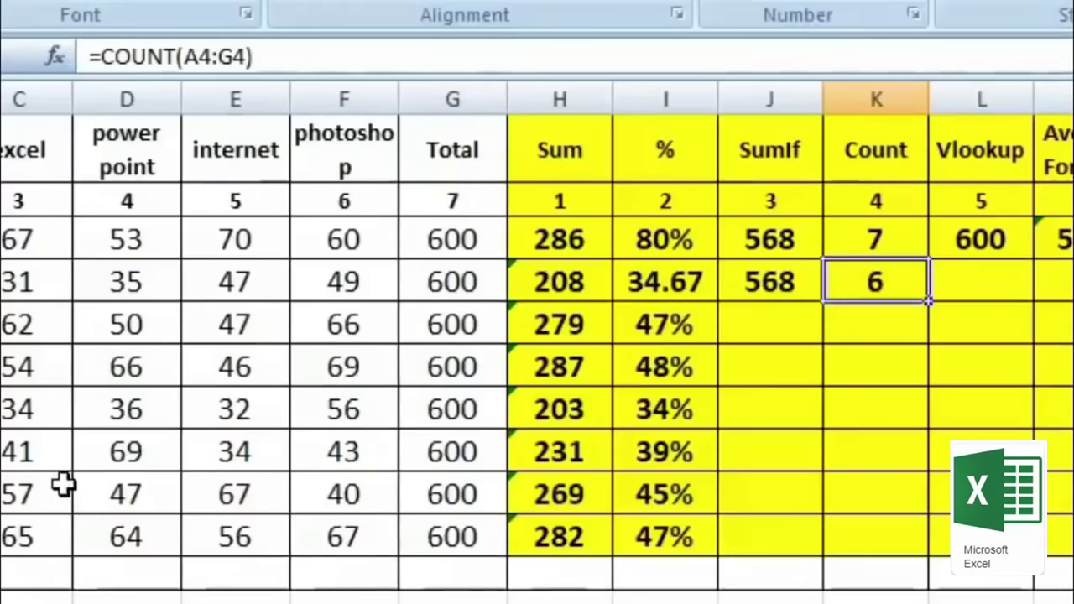
# Step: Replace the D4 power point mark 35 with 25, so row 4's Sum becomes 198
pyautogui.press('Home')
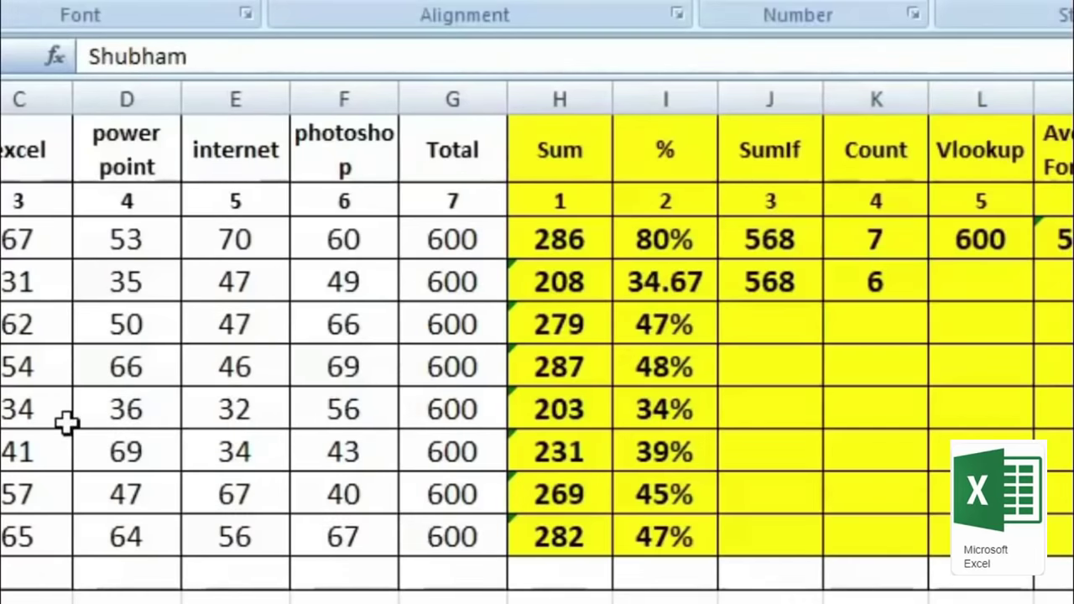
pyautogui.click(115, 281)
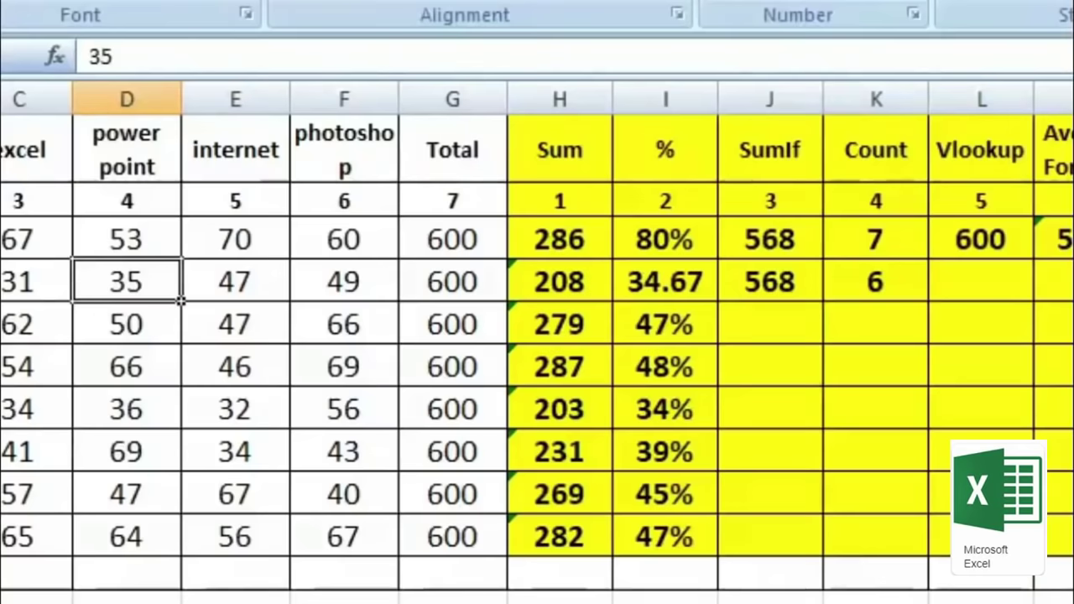
pyautogui.press('Delete')
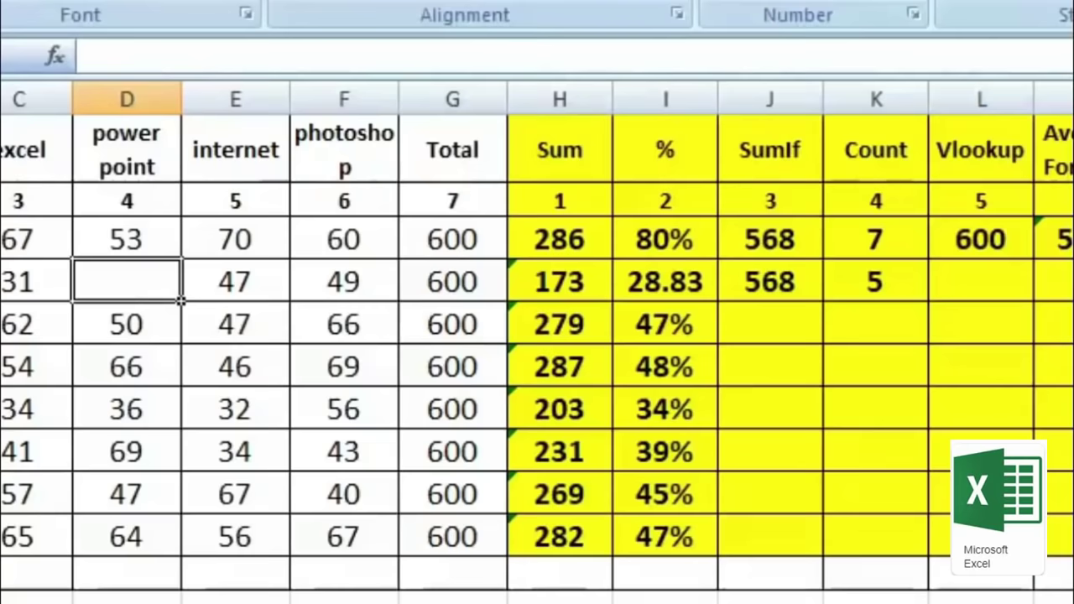
pyautogui.write('25')
pyautogui.press('Return')
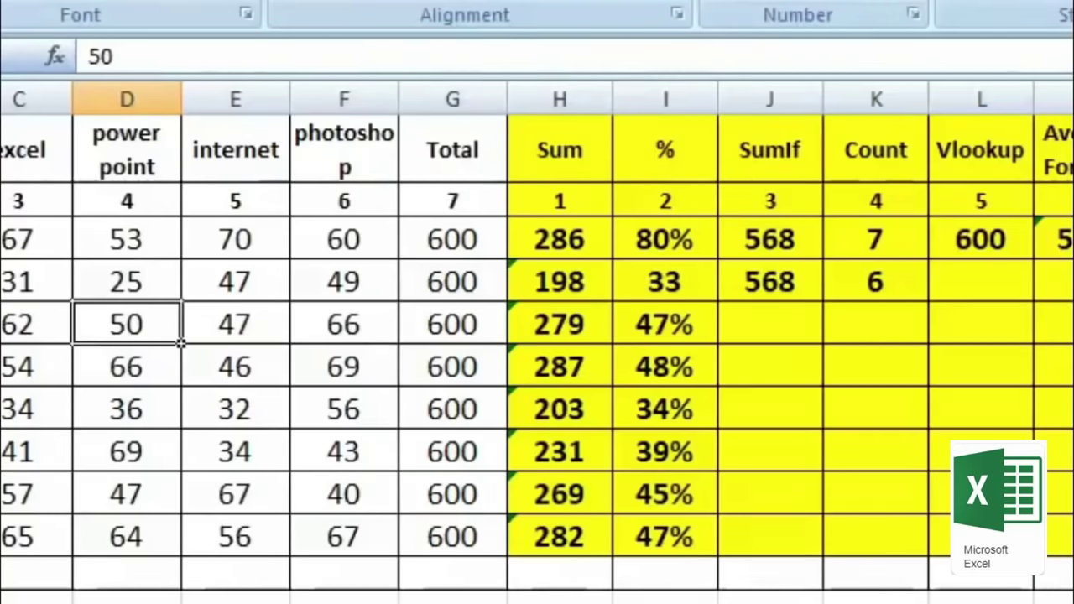
pyautogui.click(982, 282)
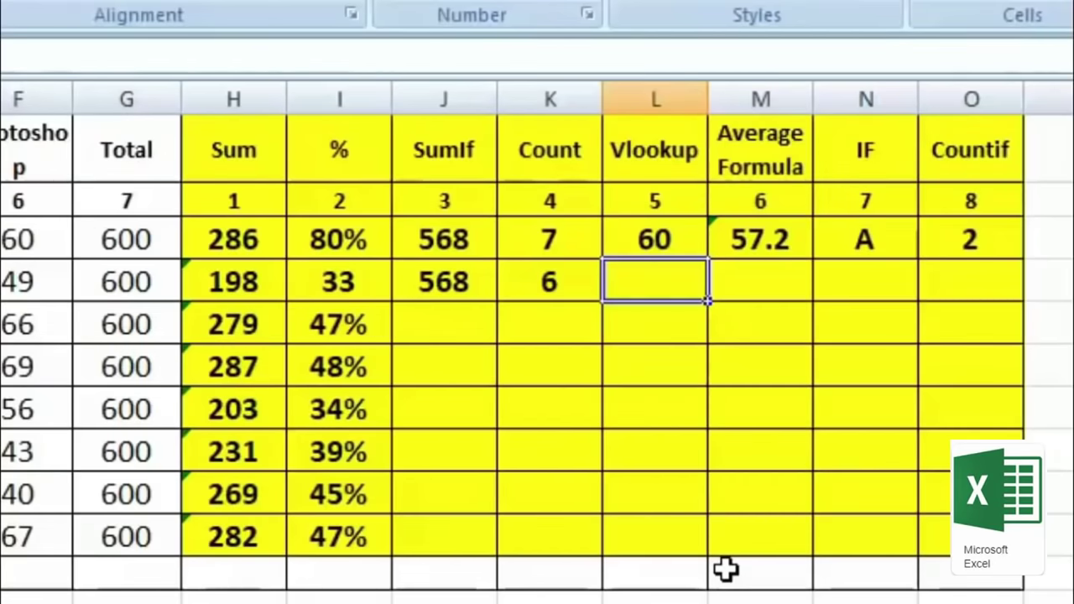
# Step: Enter =VLOOKUP with the student's name, A1:G10, column 5 and exact match 0 in L4
pyautogui.write('=')
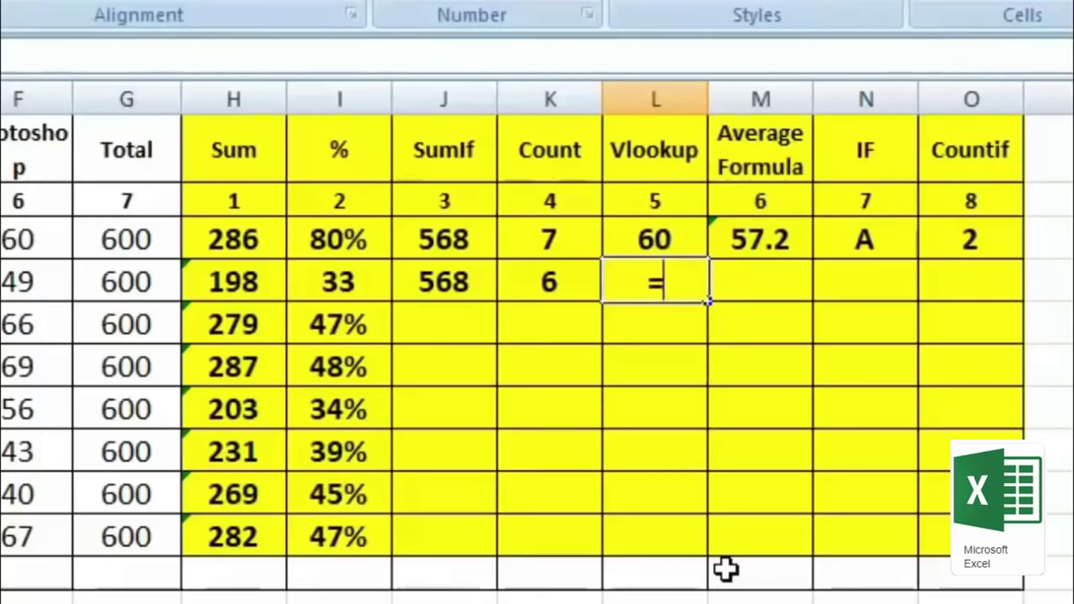
pyautogui.write('vlo')
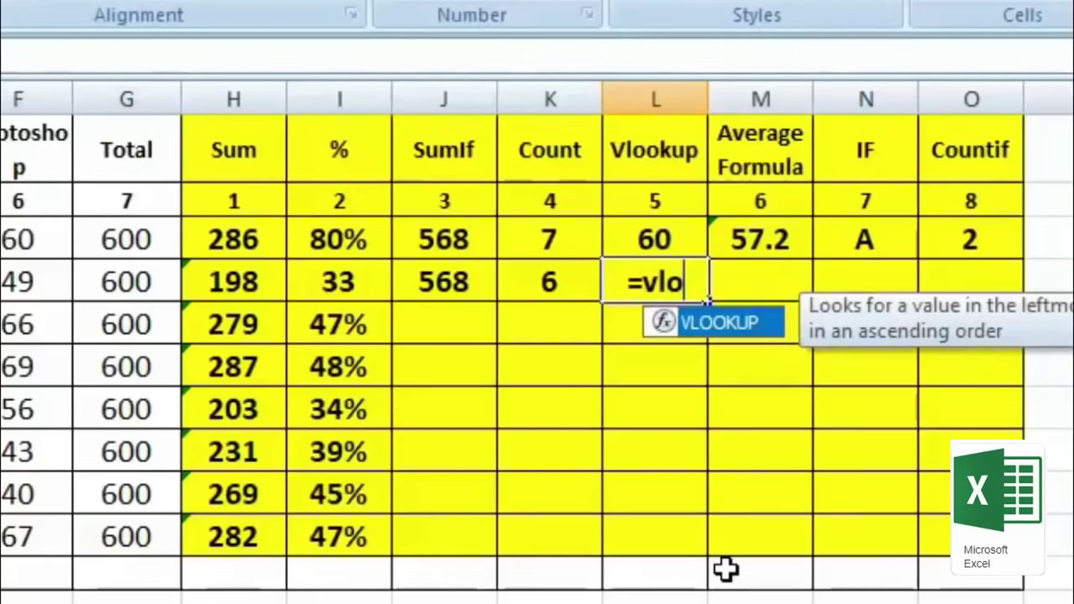
pyautogui.doubleClick(728, 324)
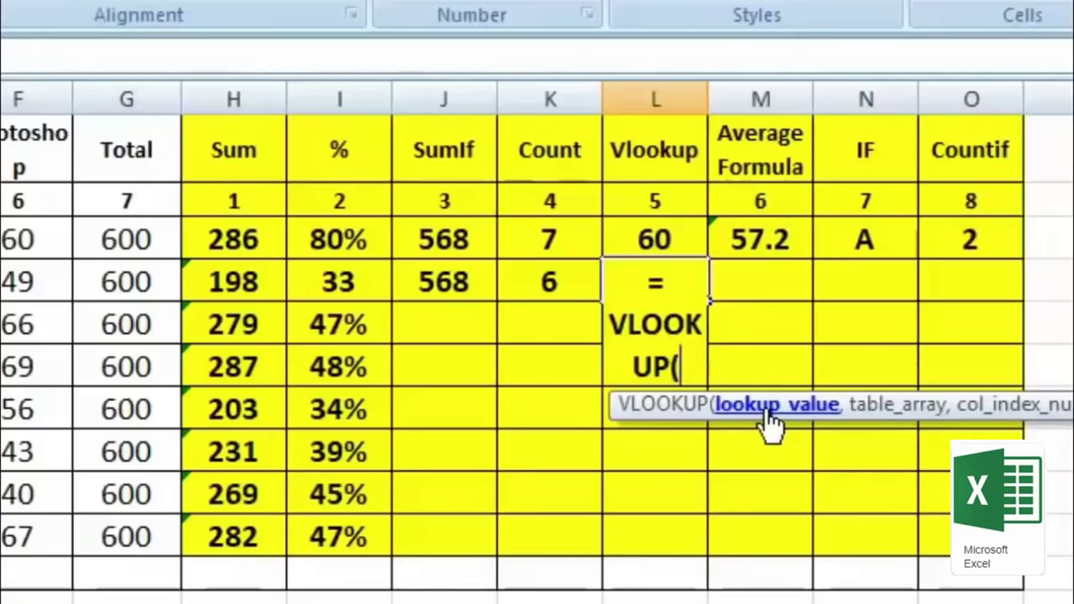
pyautogui.write('"')
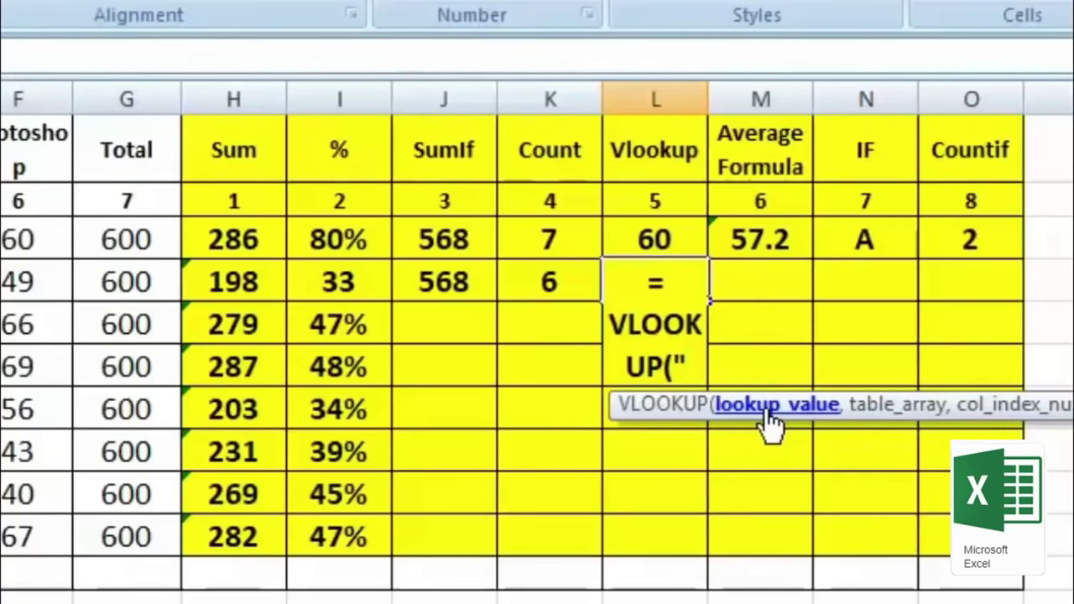
pyautogui.write('Ra')
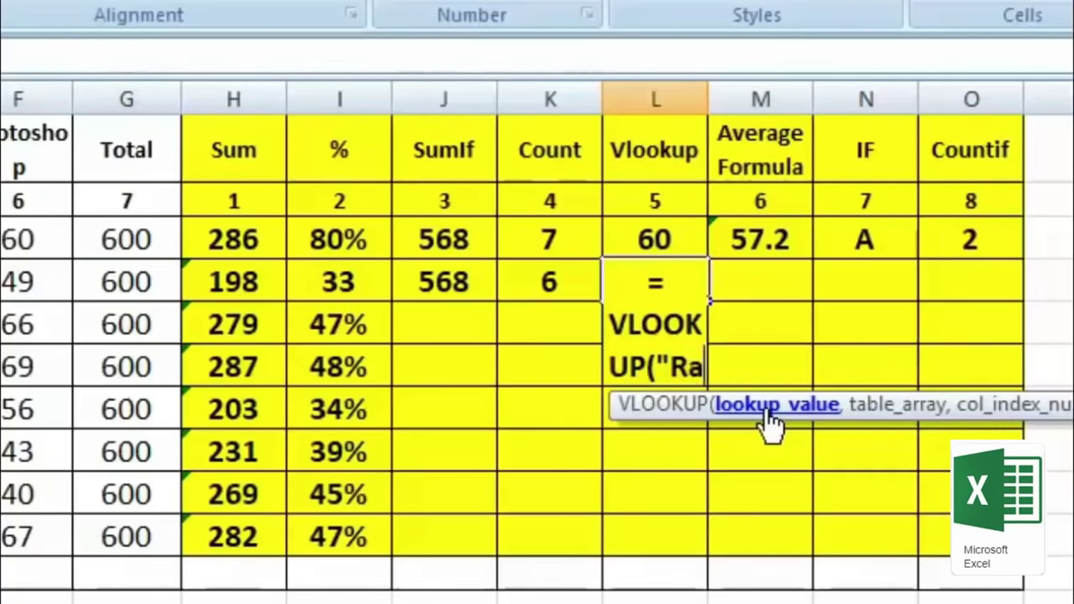
pyautogui.write('m')
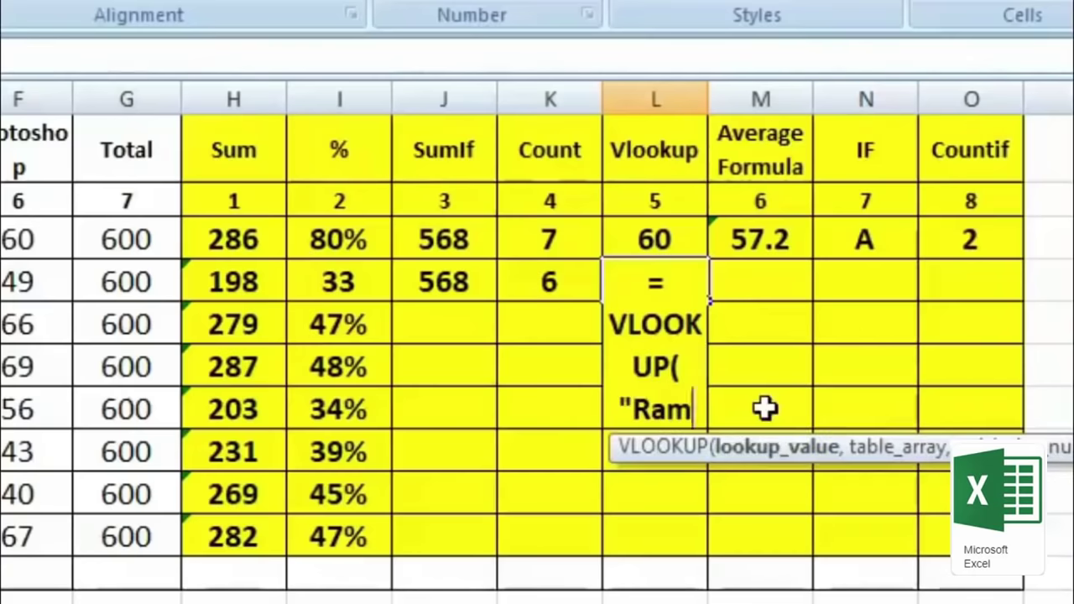
pyautogui.write('",')
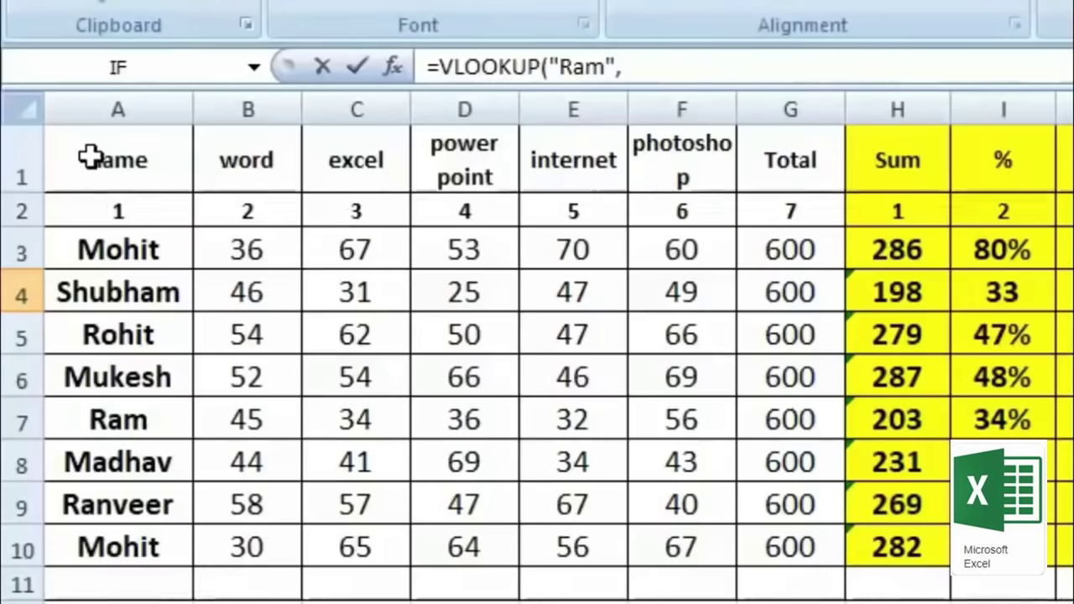
pyautogui.moveTo(88, 157); pyautogui.dragTo(786, 539)
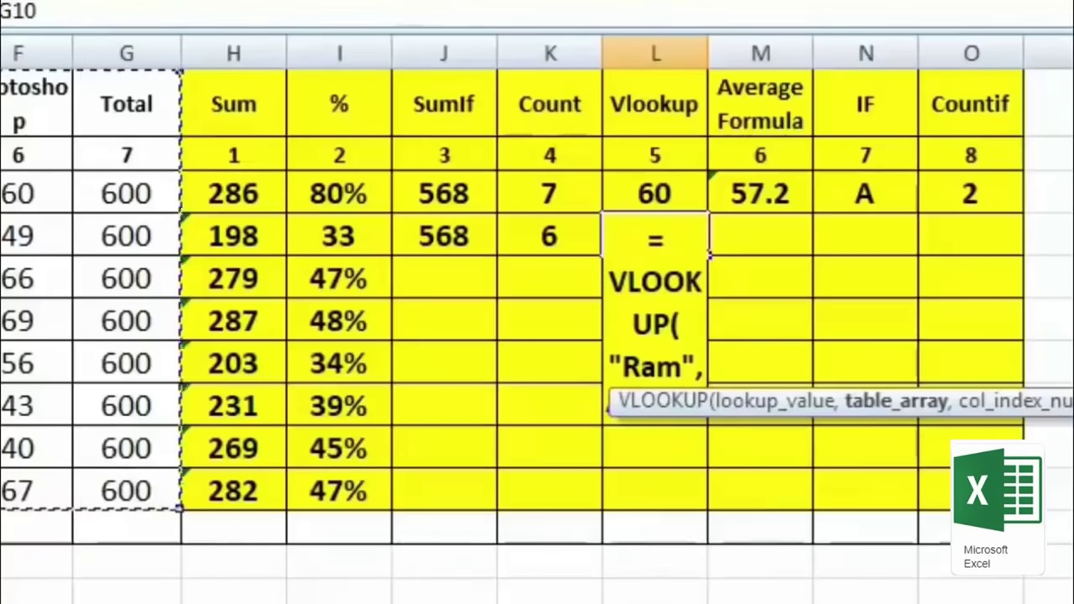
pyautogui.write(',')
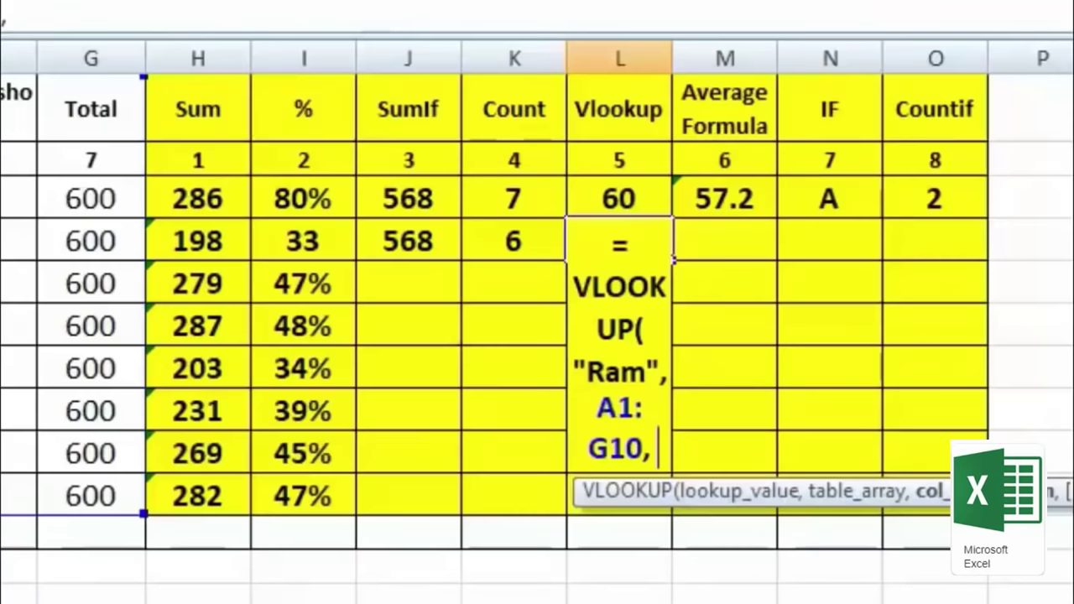
pyautogui.write('5')
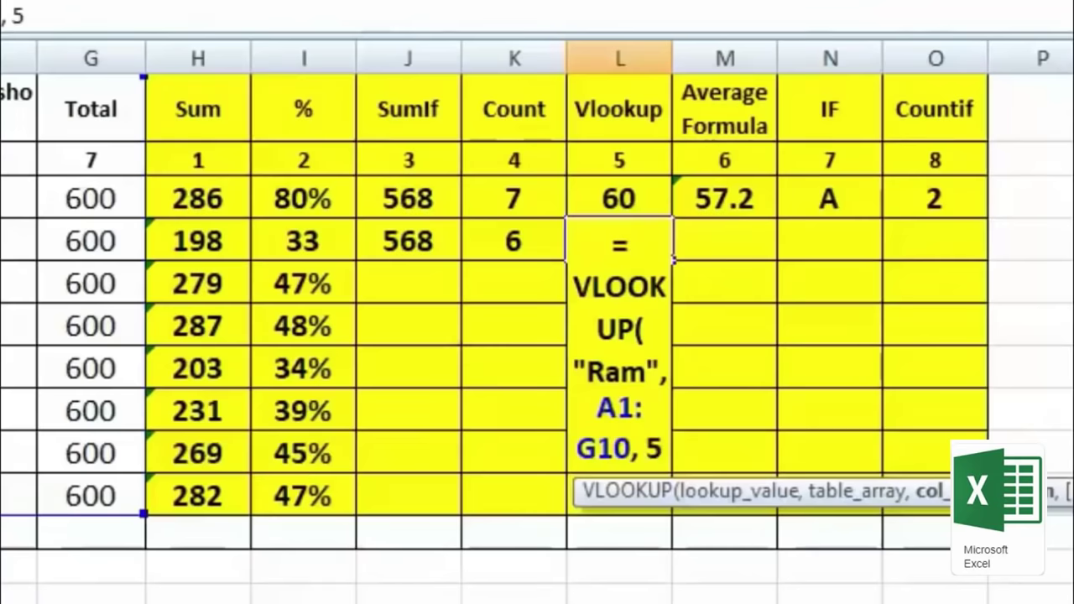
pyautogui.write(',')
pyautogui.press('Escape')
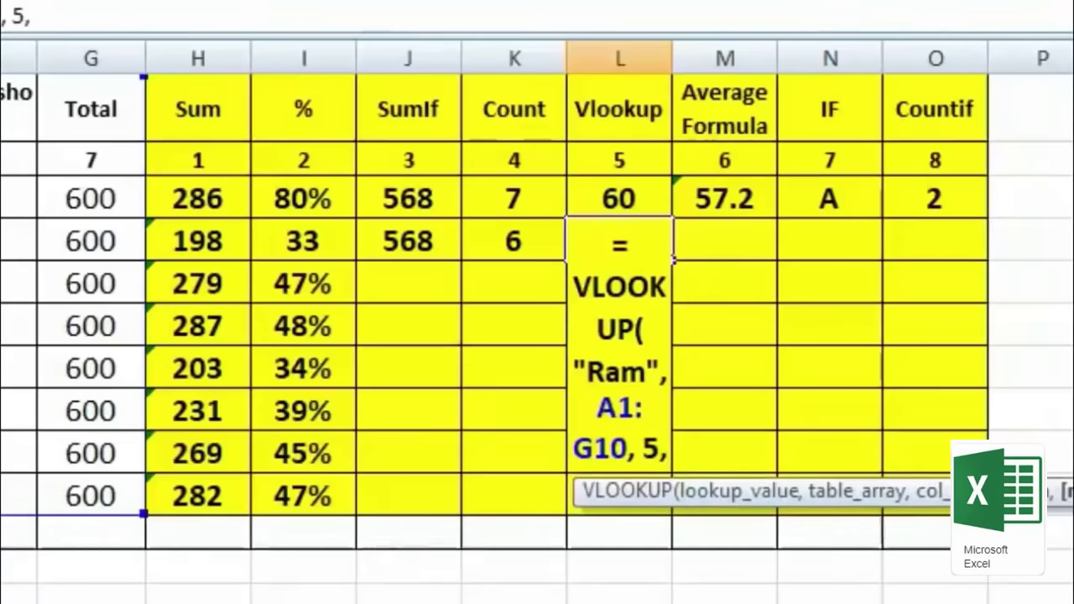
pyautogui.write('0')
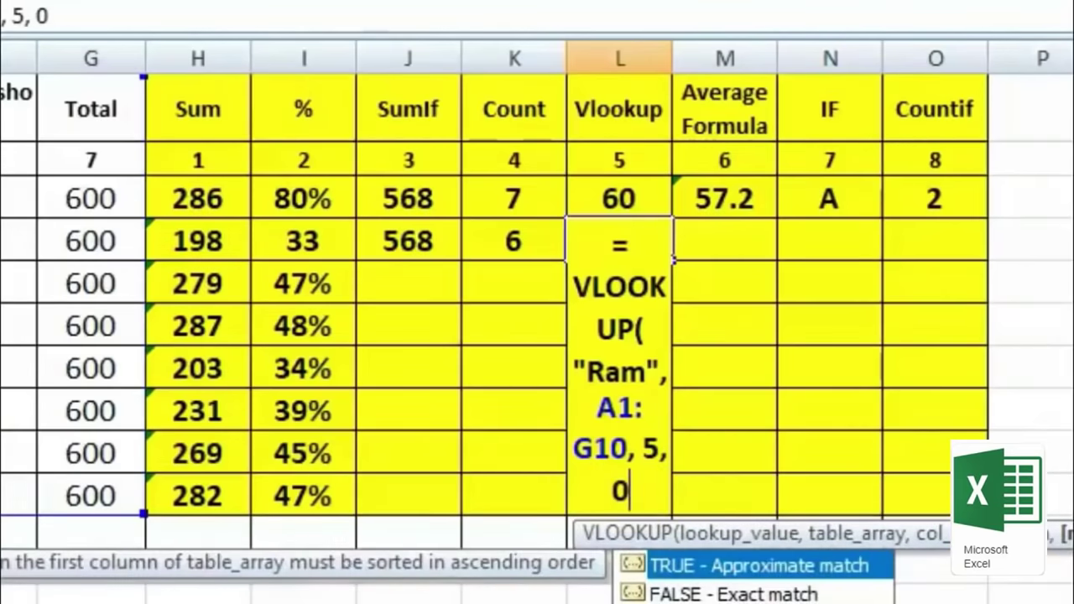
pyautogui.write(')')
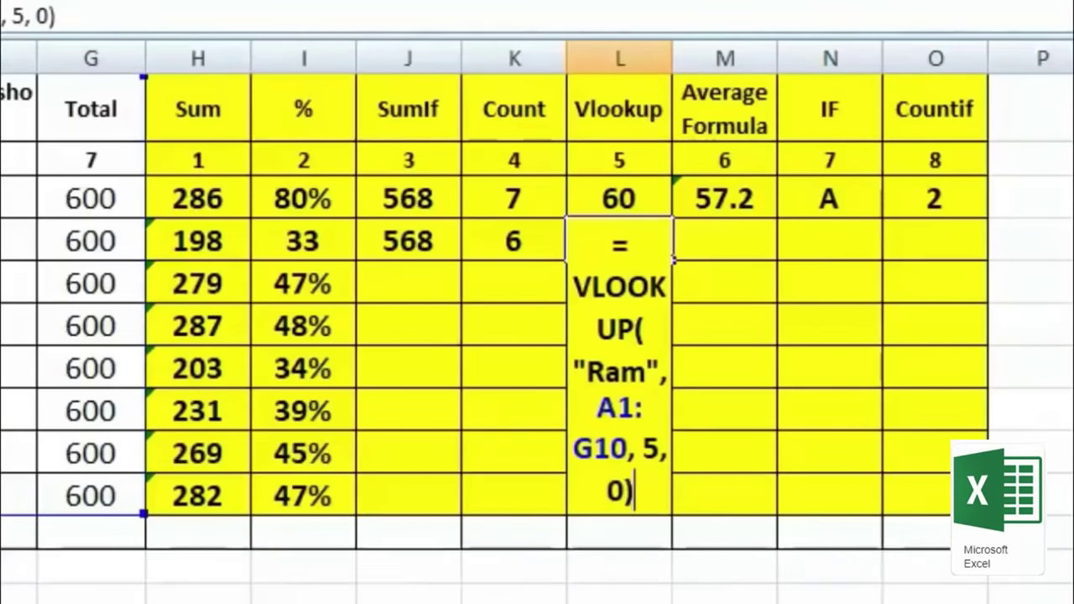
pyautogui.press('Return')
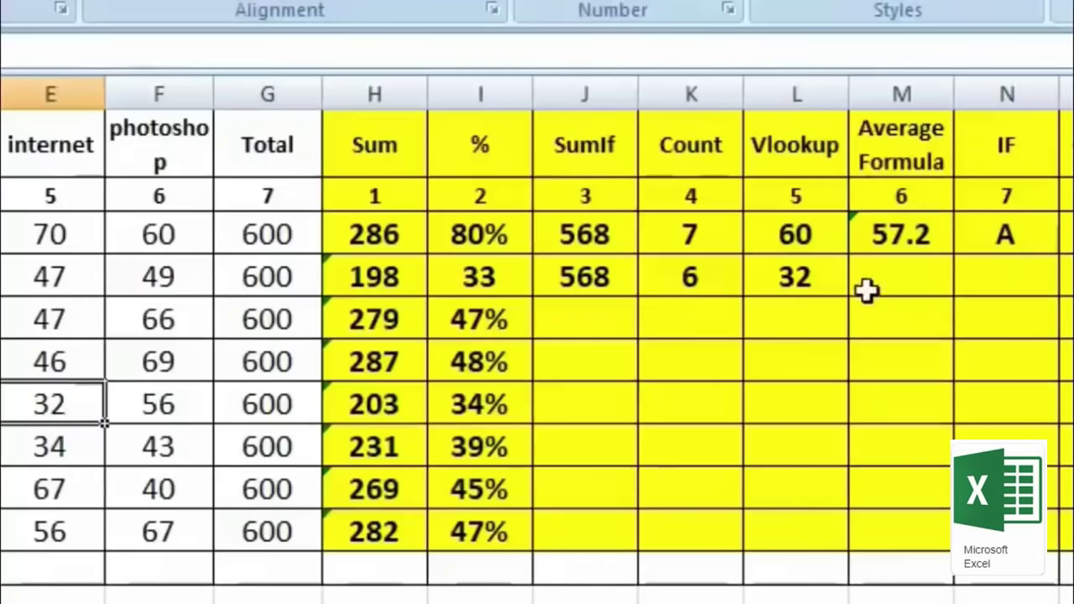
# Step: Review the L4 VLOOKUP formula, keeping its result of 32
pyautogui.click(820, 273)
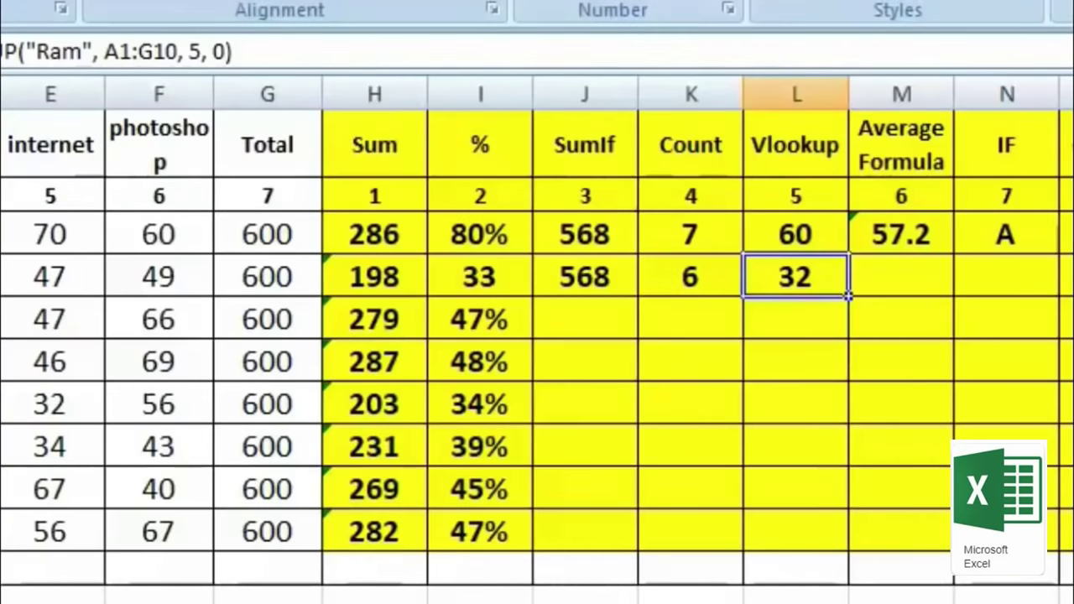
pyautogui.press('F2')
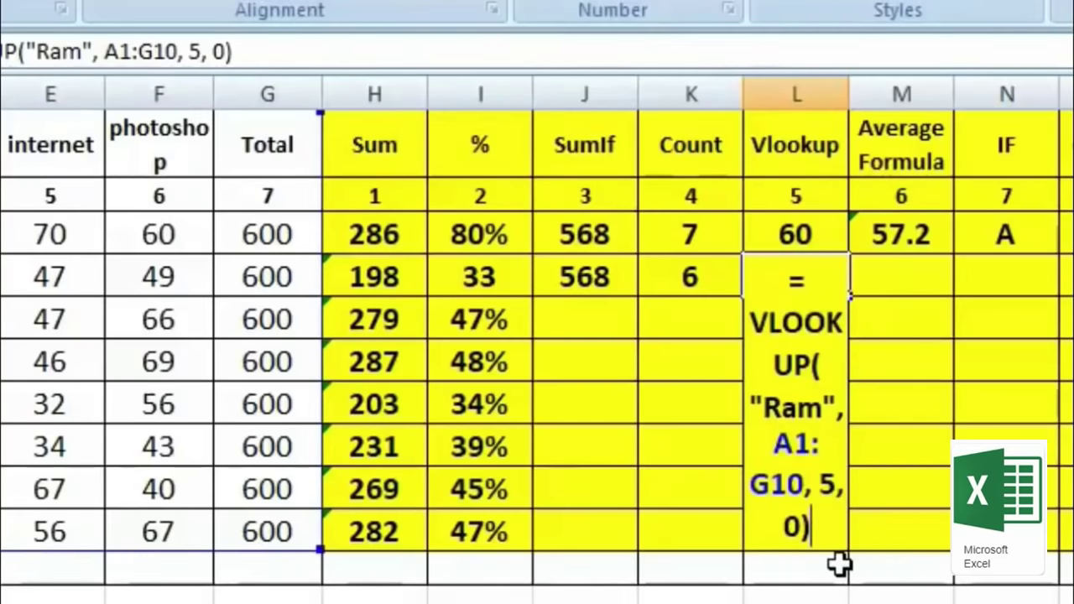
pyautogui.hotkey('ctrl', 'Return')
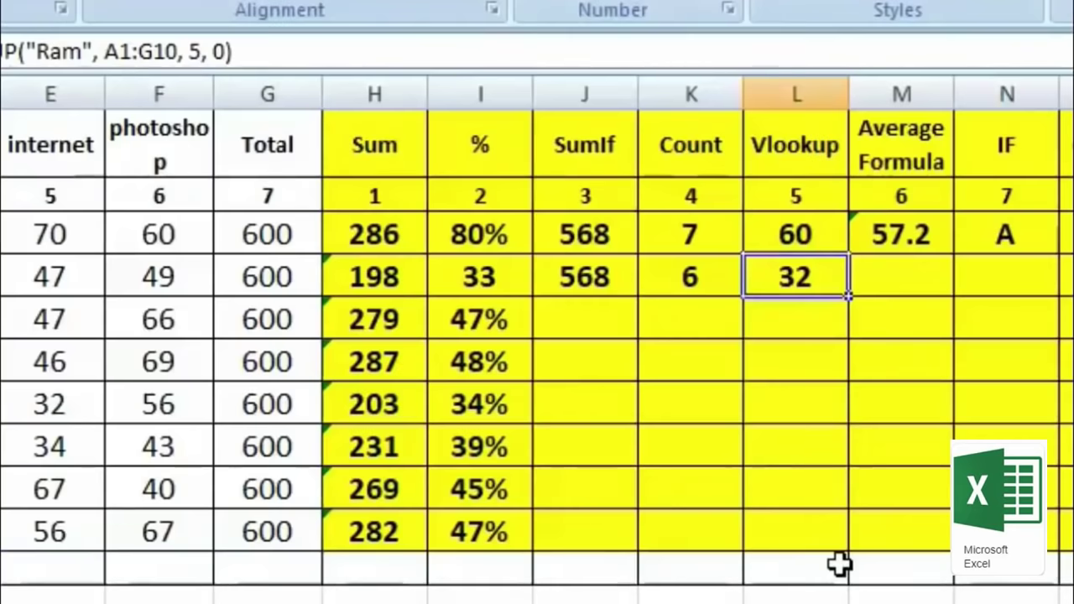
# Step: Enter =AVERAGE(B4:F4) in M4, giving 39.6
pyautogui.press('Right')
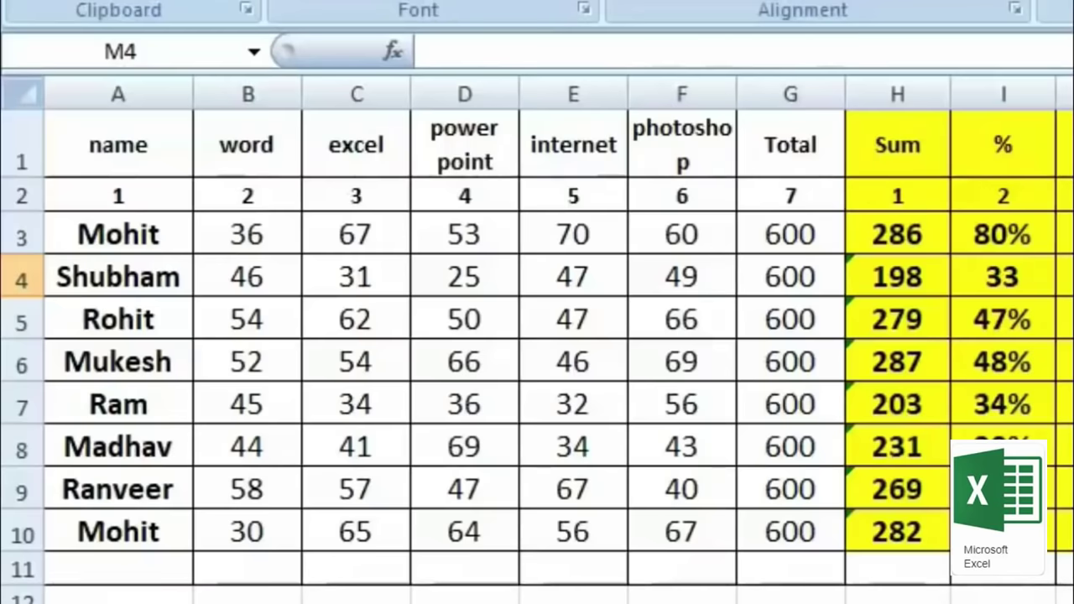
pyautogui.write('=')
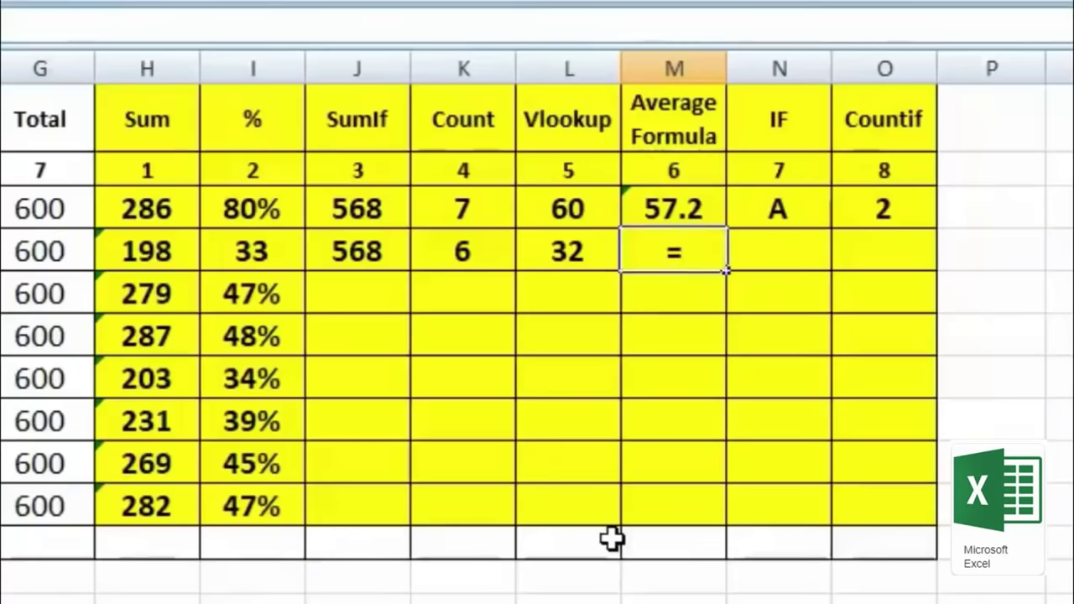
pyautogui.write('av')
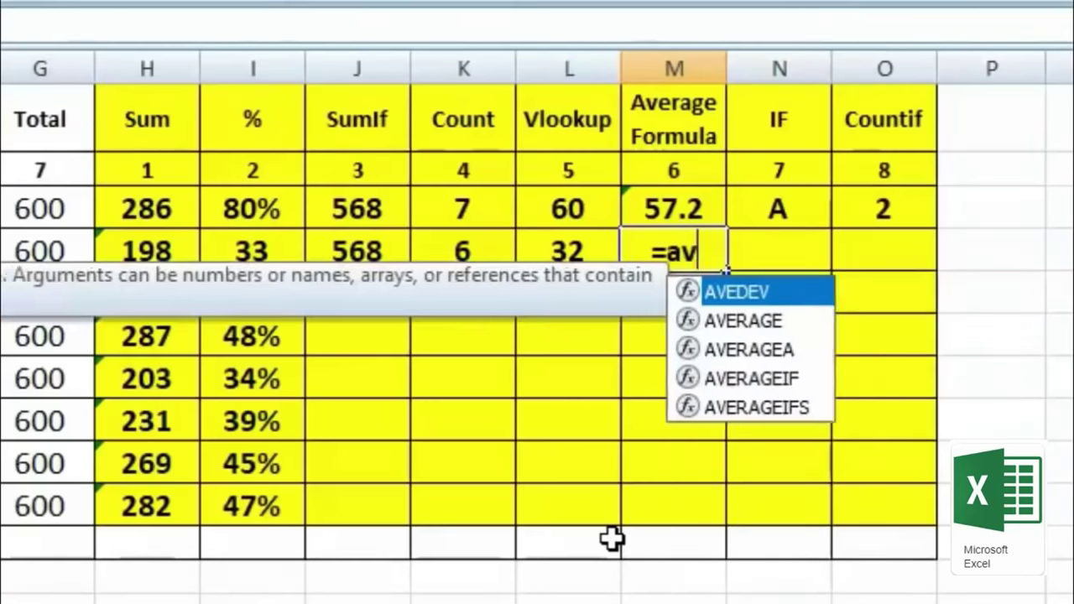
pyautogui.write('e')
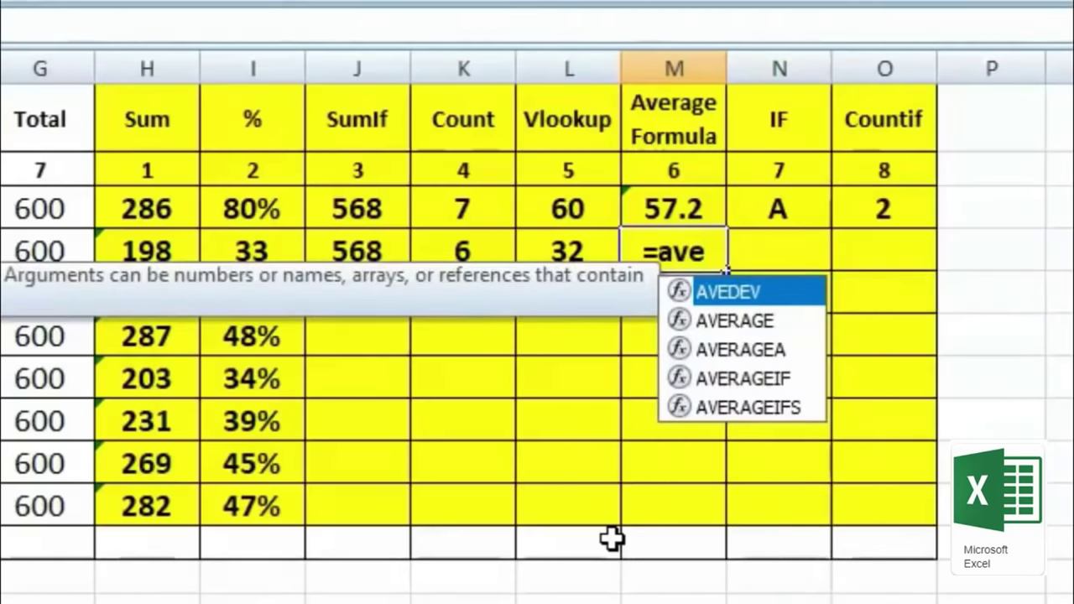
pyautogui.doubleClick(757, 326)
pyautogui.moveTo(252, 237); pyautogui.dragTo(697, 236)
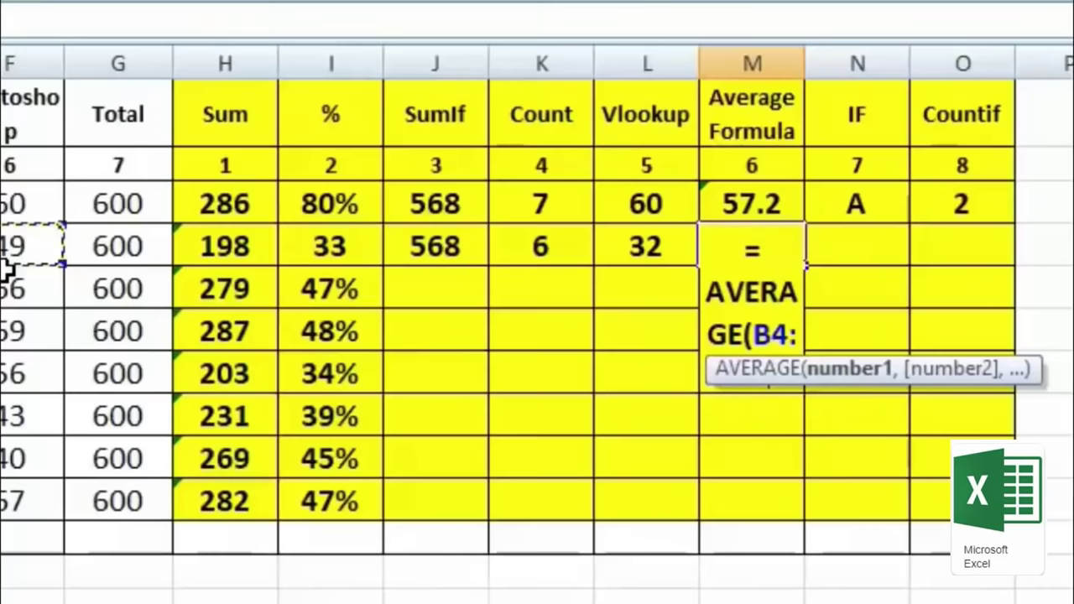
pyautogui.write(')')
pyautogui.press('Return')
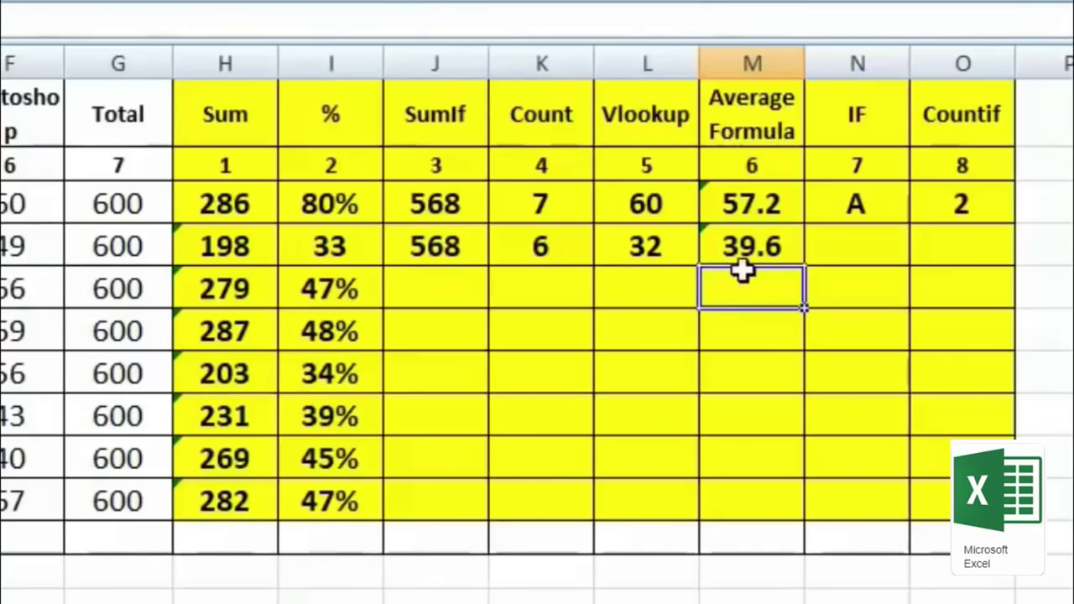
# Step: Fill the average formula down from M4 to the last student row
pyautogui.click(768, 256)
pyautogui.moveTo(806, 267); pyautogui.dragTo(819, 521)
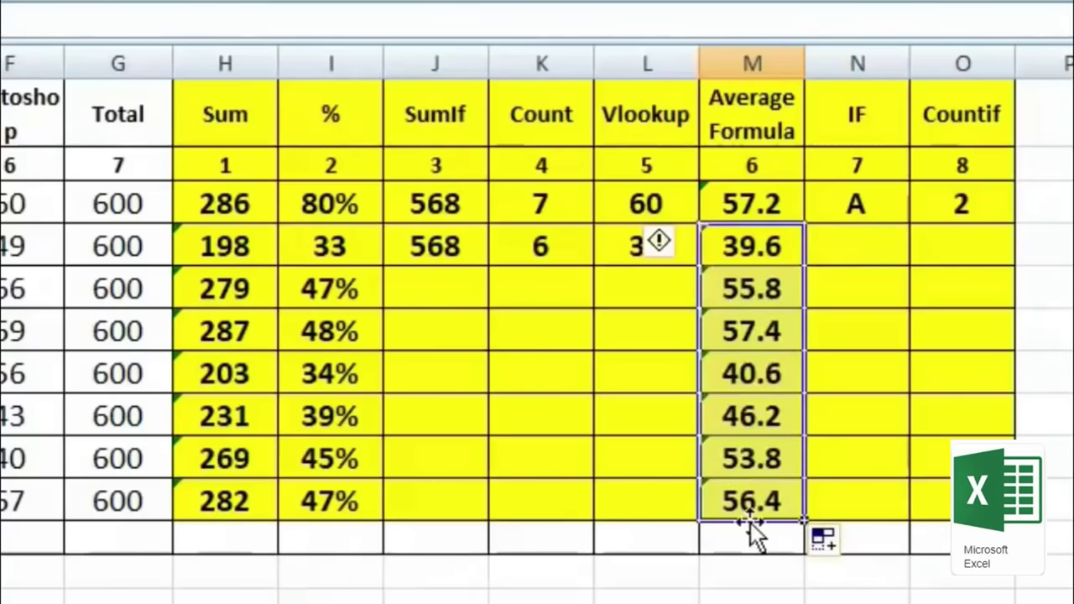
pyautogui.click(852, 245)
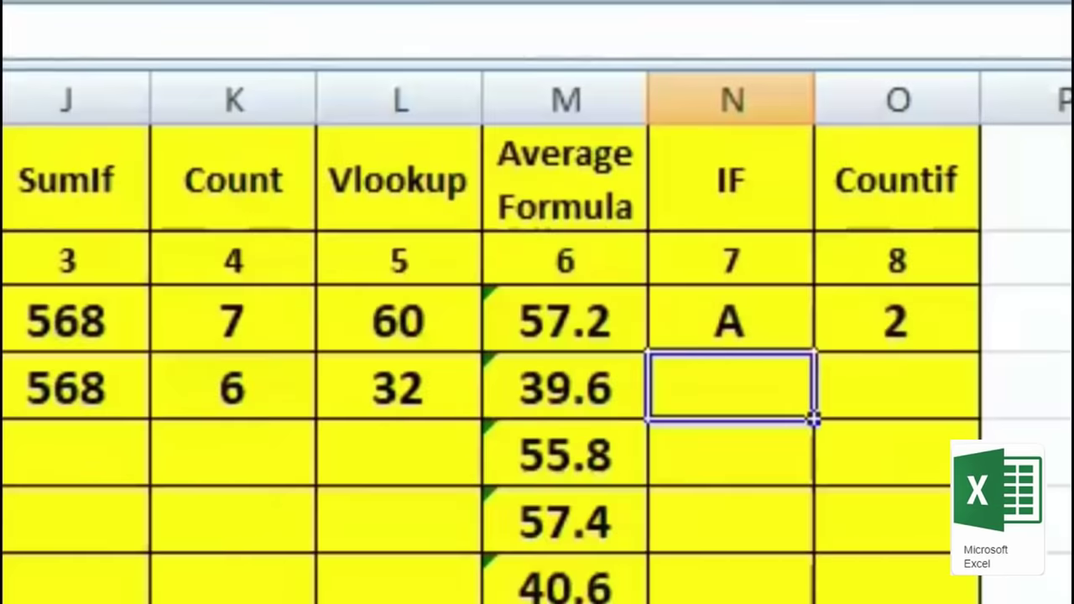
# Step: Type =if(I4>=75%, "A", if( to start the nested grade formula in row 4
pyautogui.write('=if(')
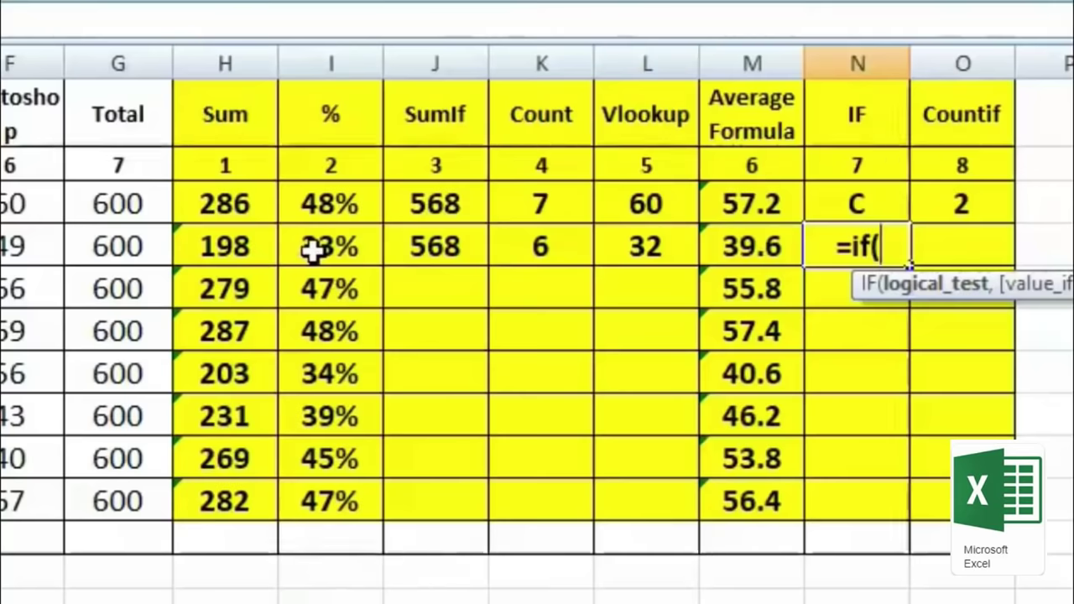
pyautogui.click(312, 252)
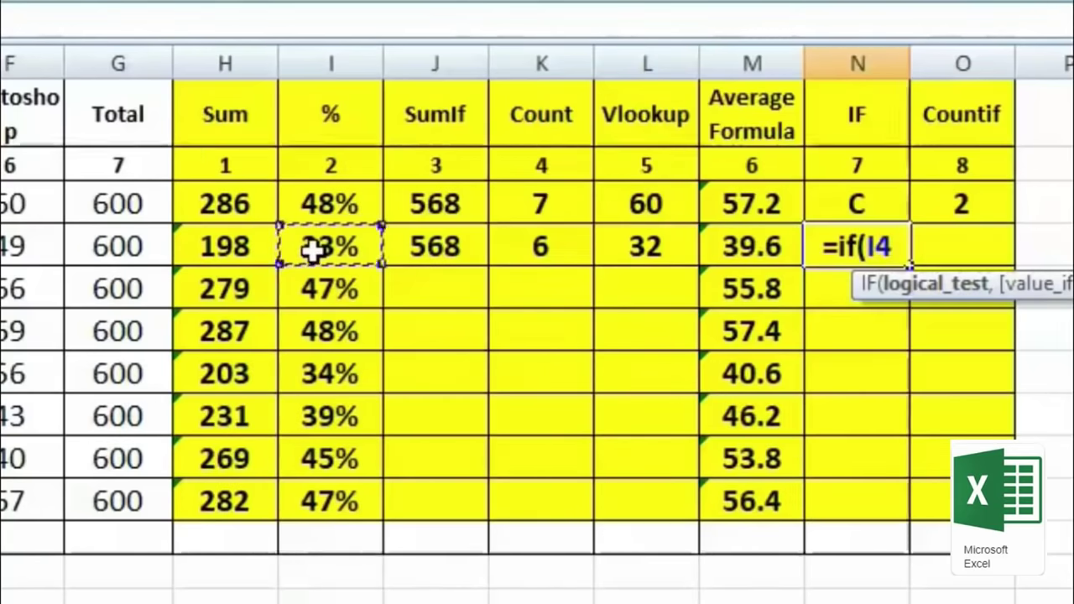
pyautogui.write('>')
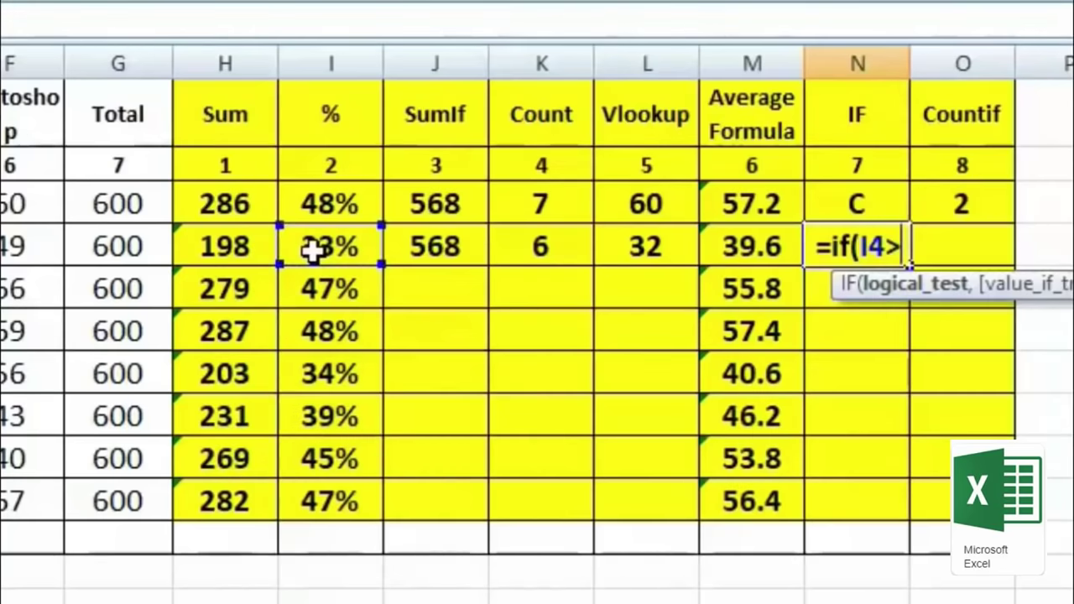
pyautogui.write('=')
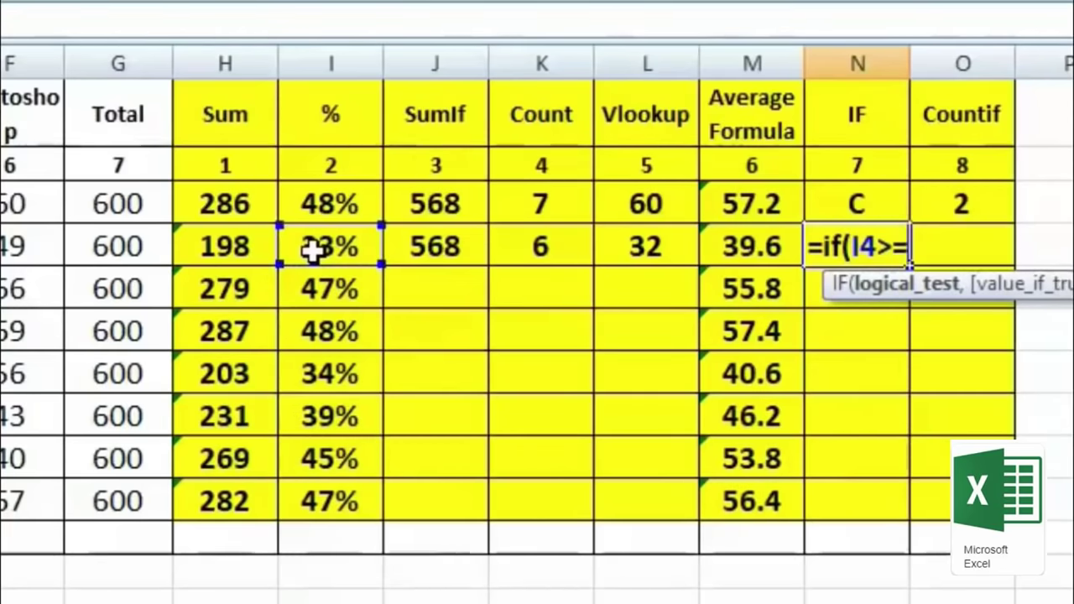
pyautogui.write('75')
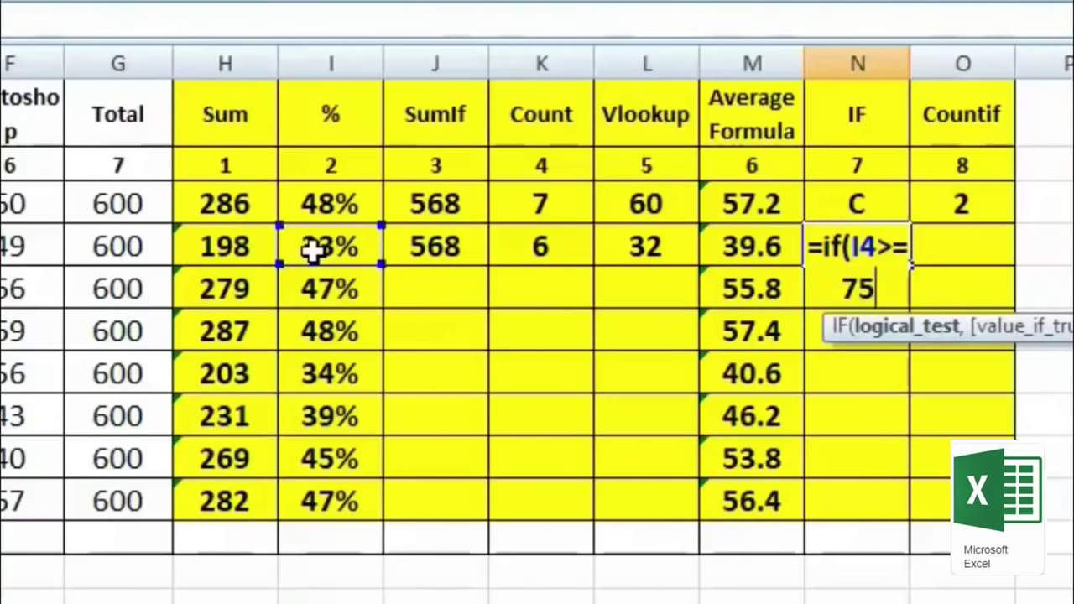
pyautogui.write('%')
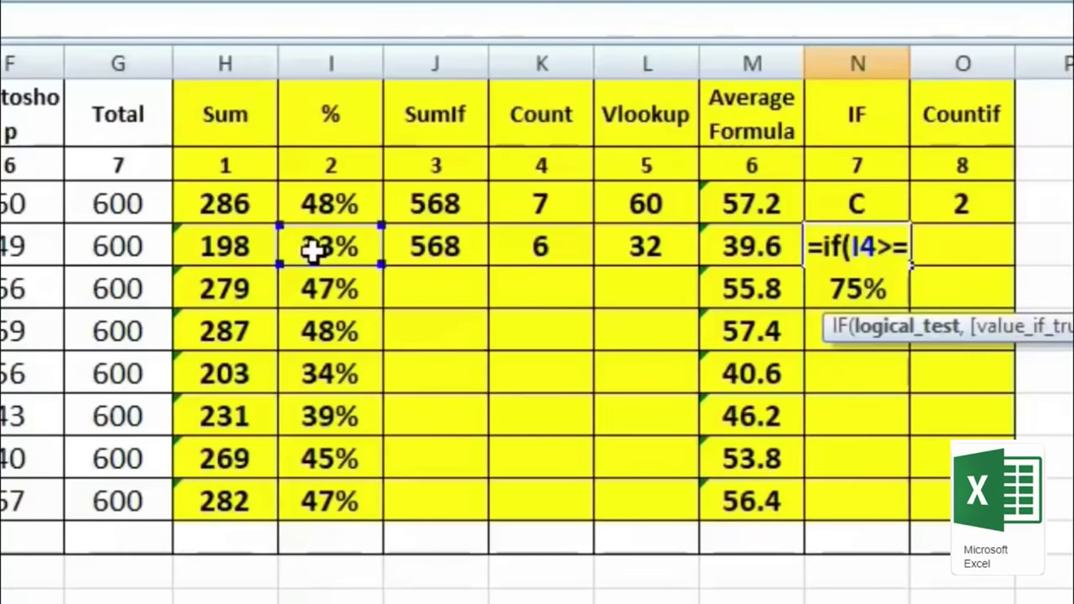
pyautogui.write(',')
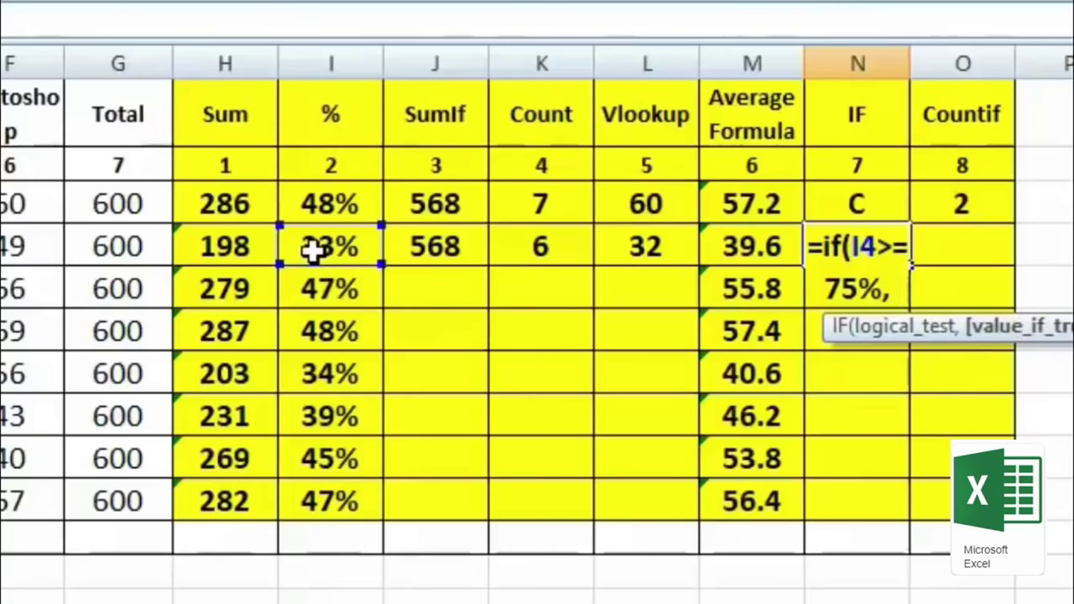
pyautogui.write(' "A')
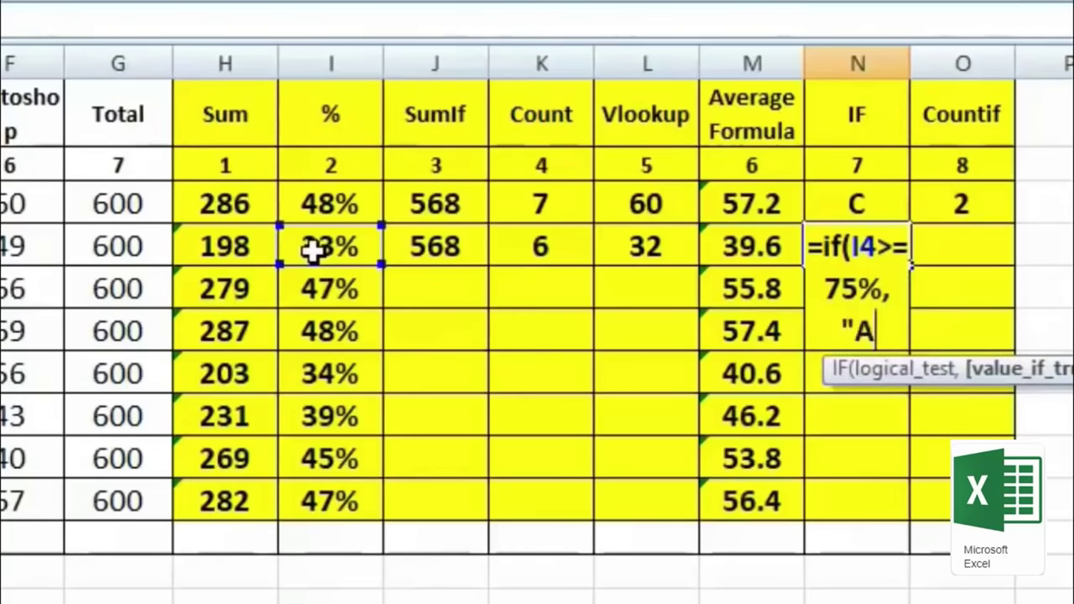
pyautogui.write('"')
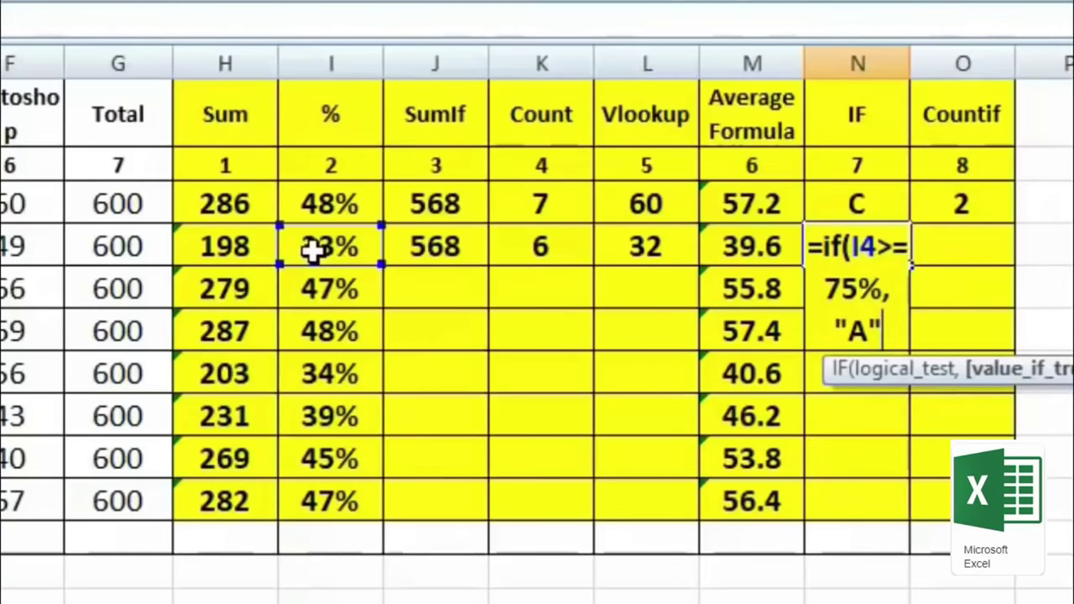
pyautogui.write(',')
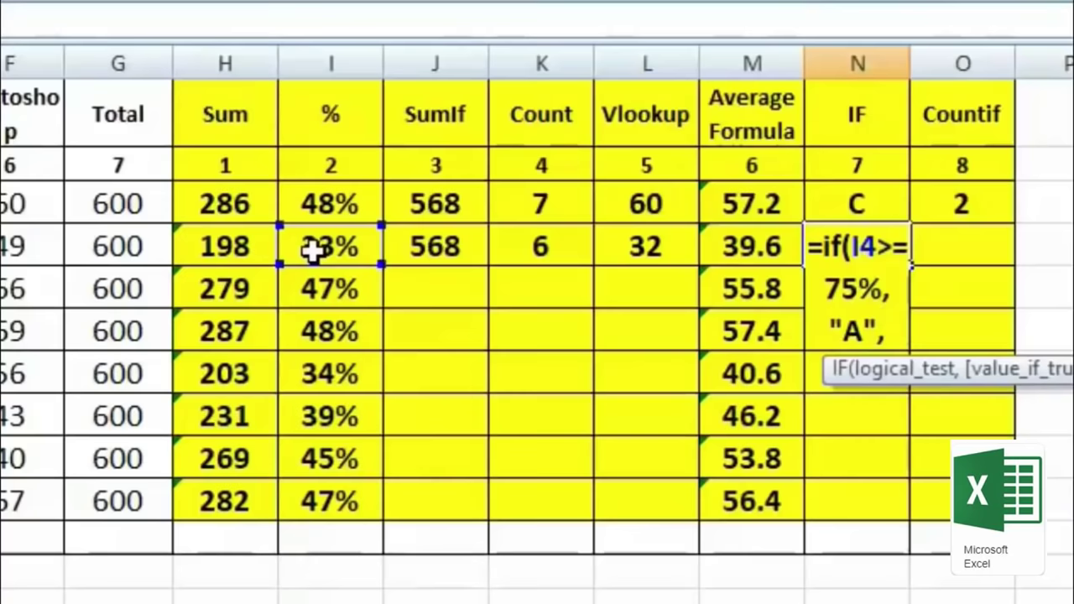
pyautogui.write(' if')
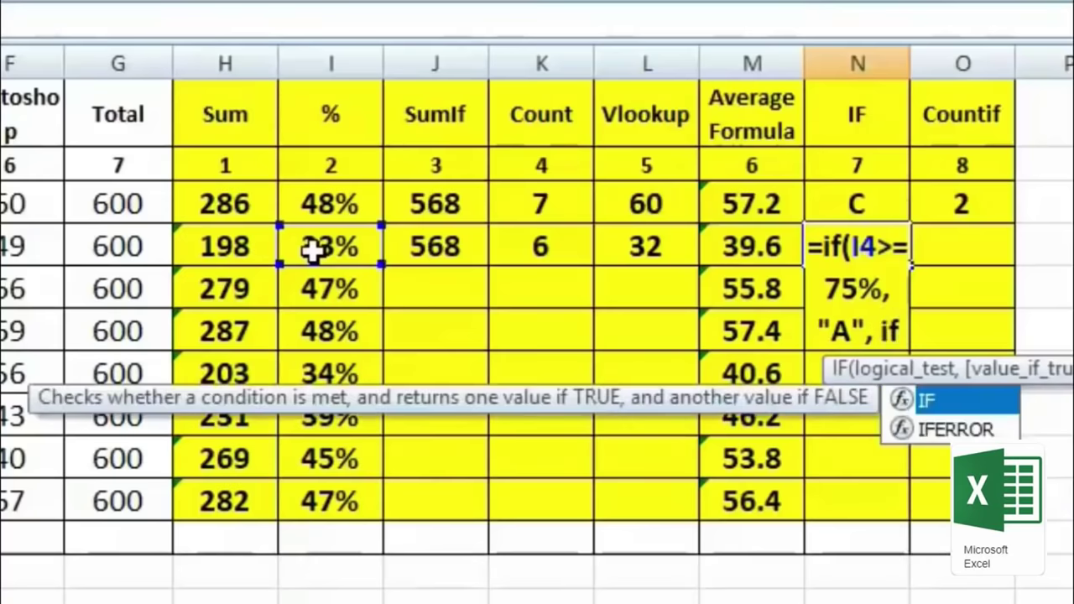
pyautogui.write('(')
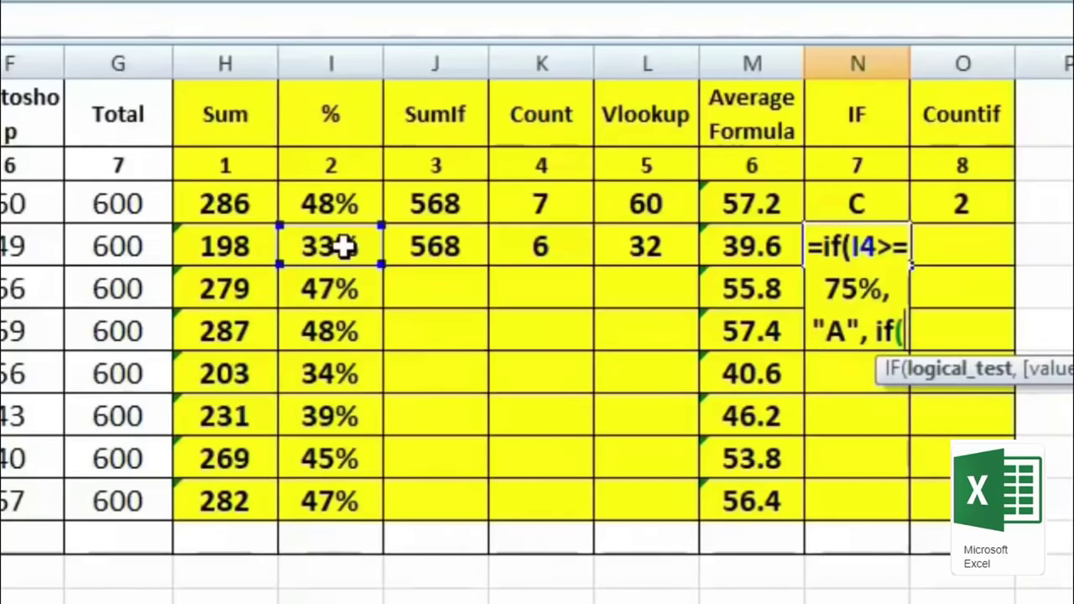
# Step: Complete the nested IF grade formula with B for ≥60%, C for ≥45%, otherwise D
pyautogui.click(345, 245)
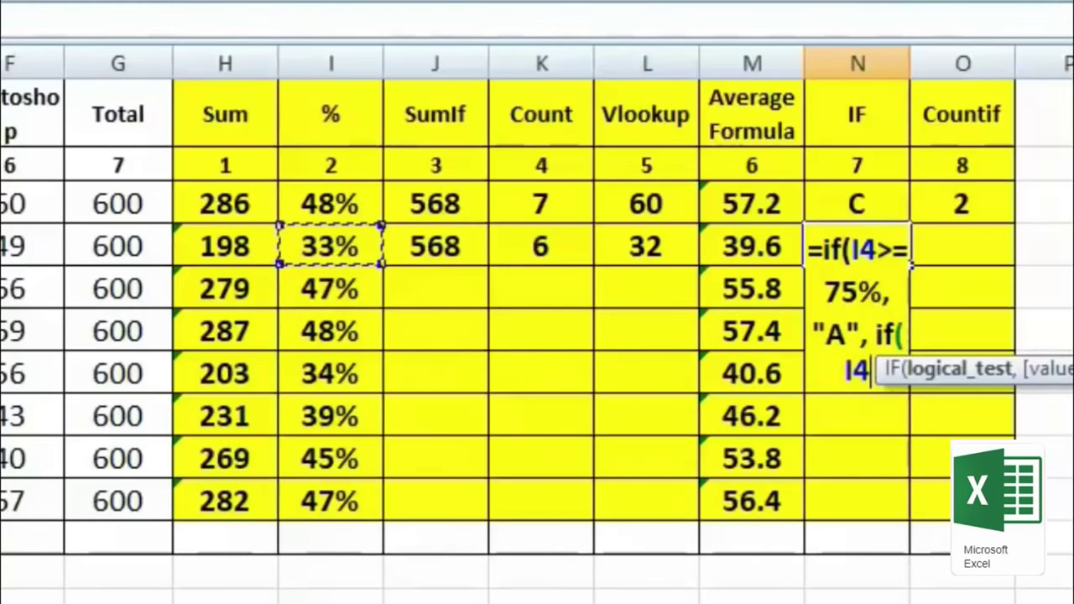
pyautogui.write('>')
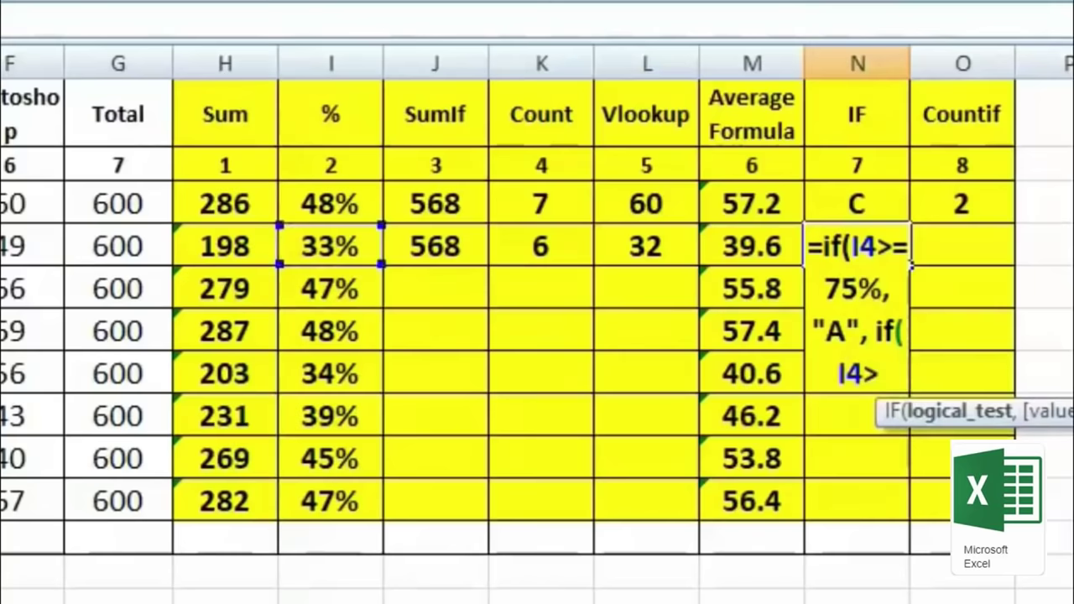
pyautogui.write('=')
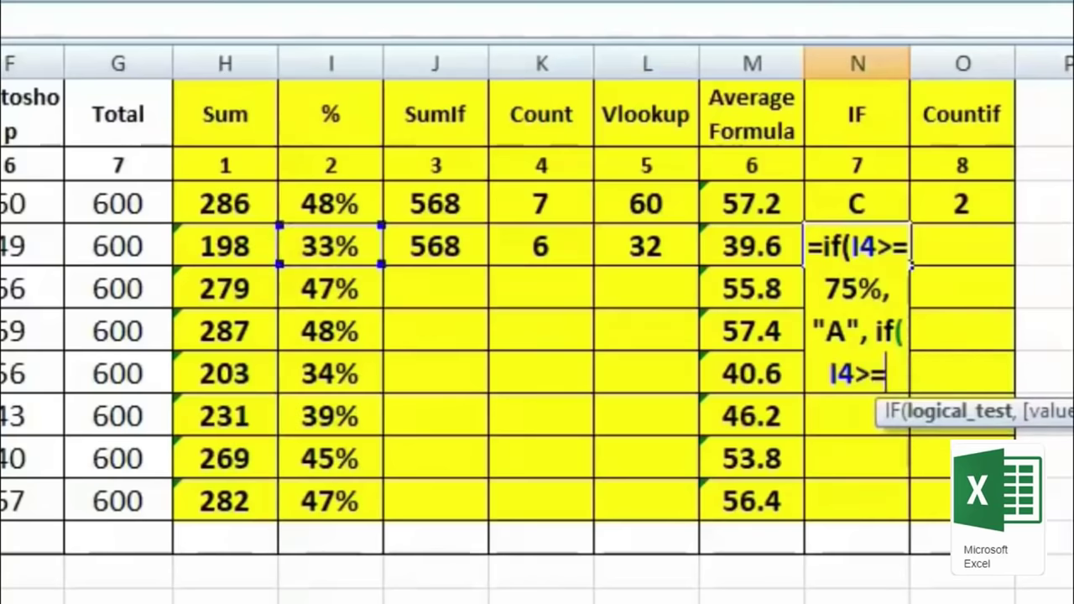
pyautogui.write('60')
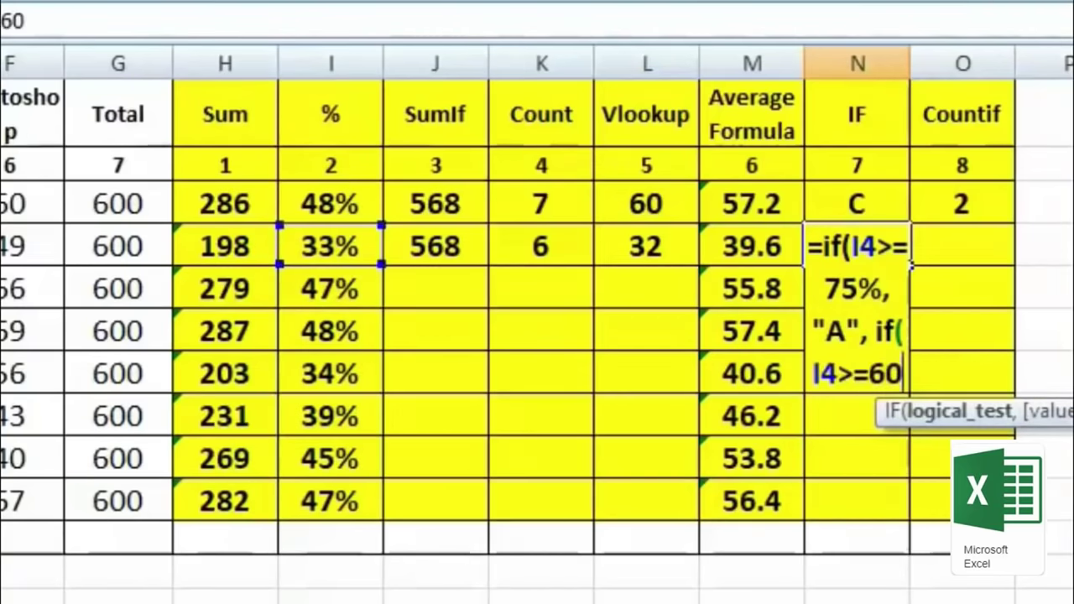
pyautogui.write('%')
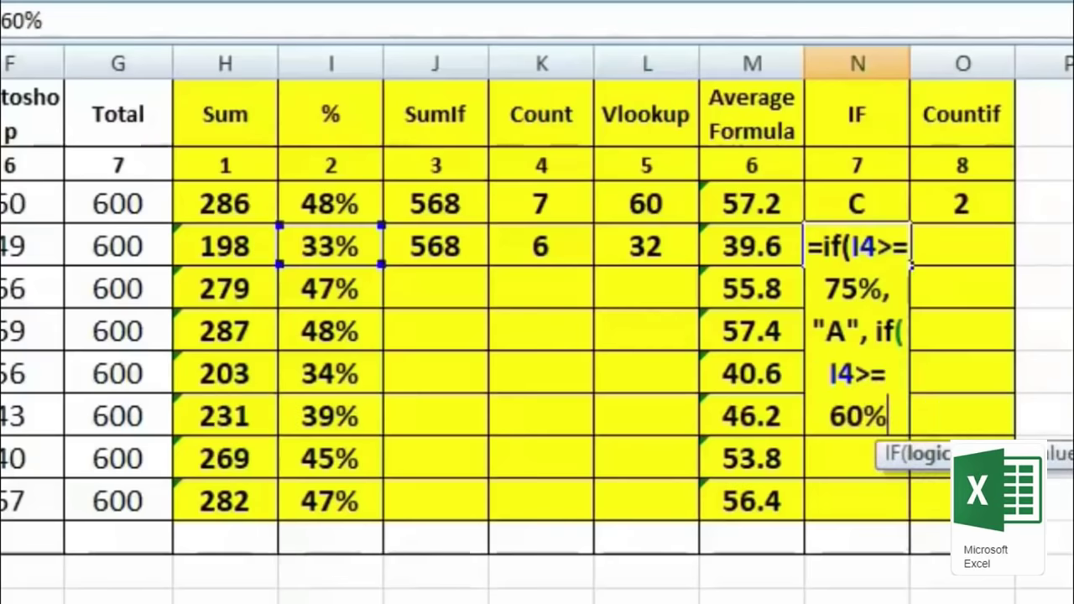
pyautogui.write(',')
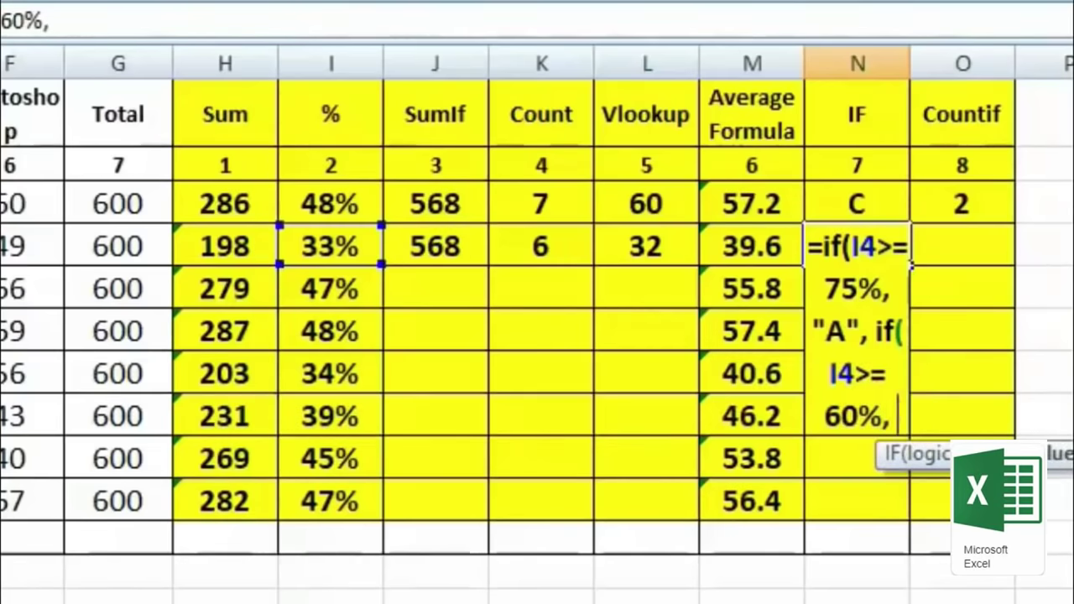
pyautogui.write(' "B')
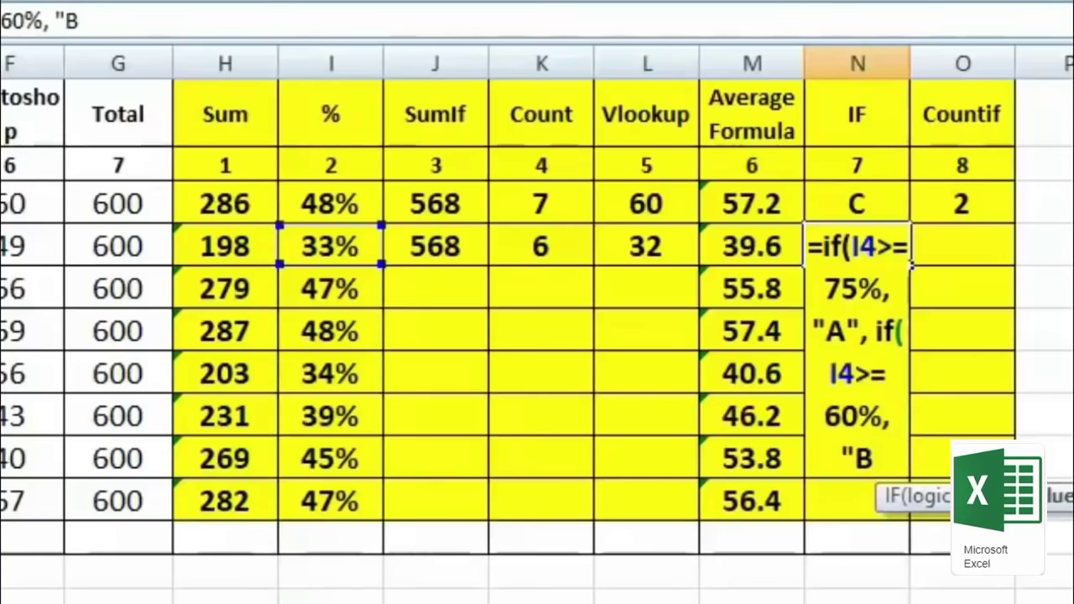
pyautogui.write('"')
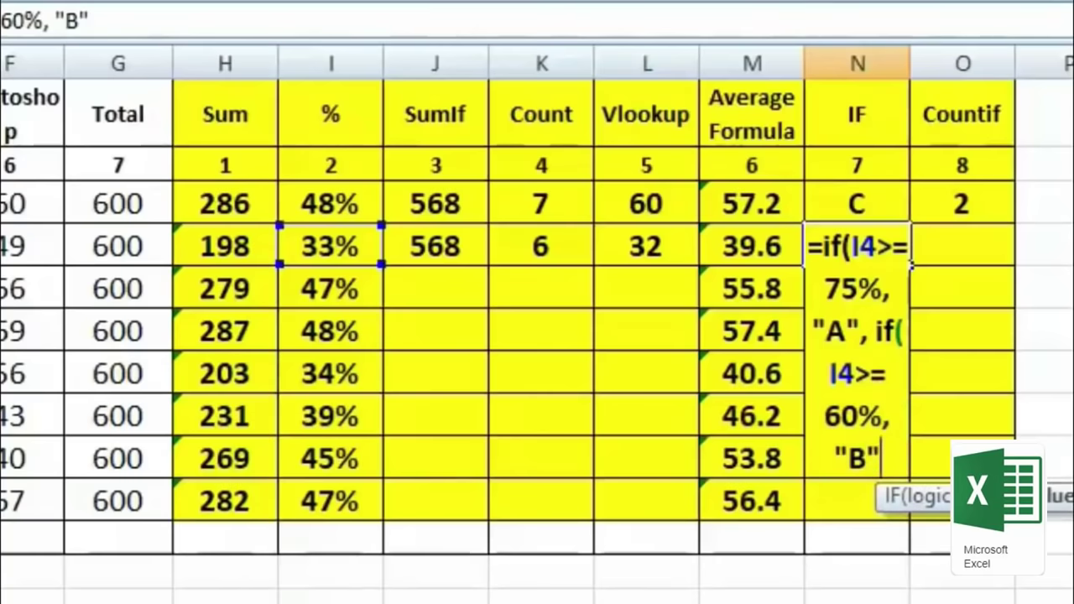
pyautogui.write(',')
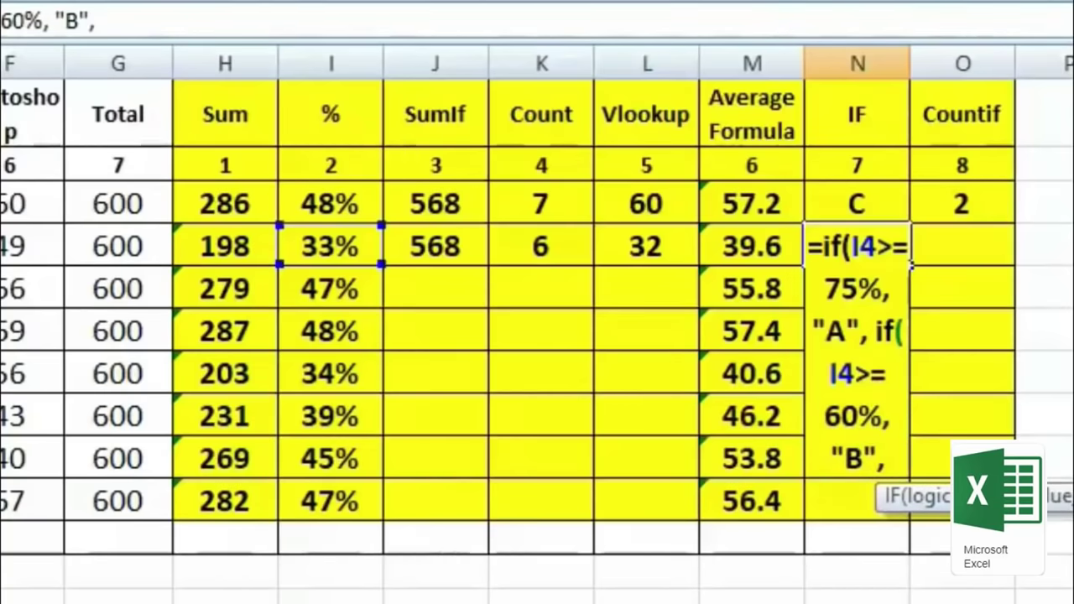
pyautogui.write(' if')
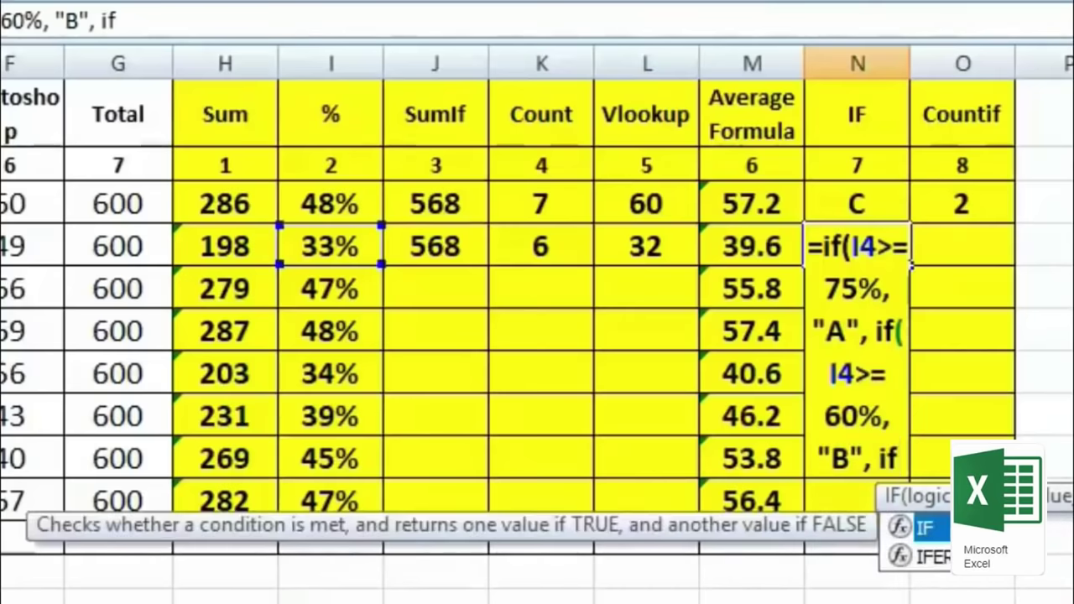
pyautogui.write('(')
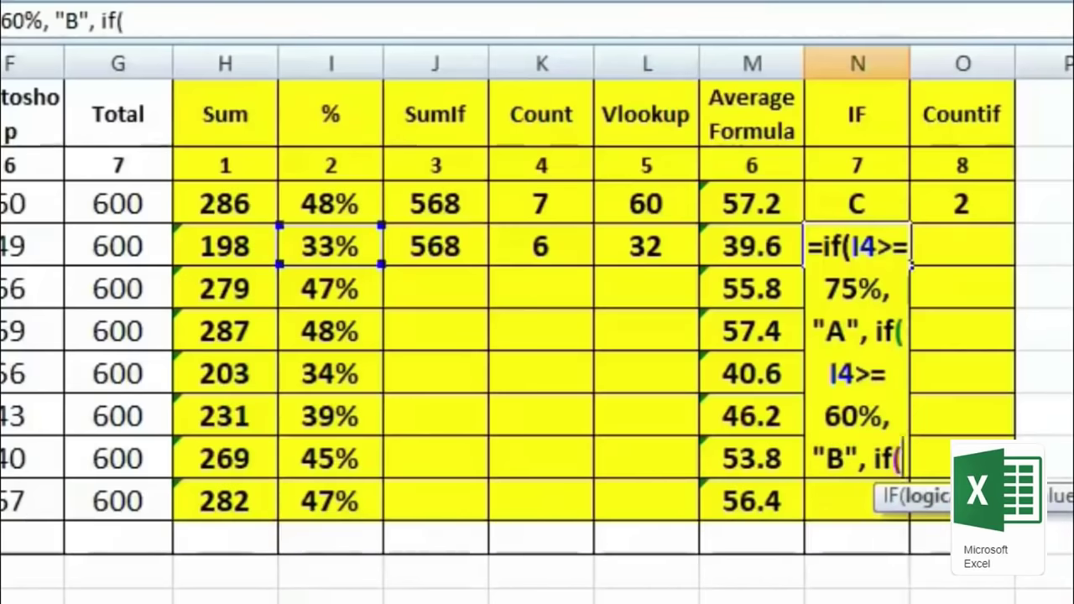
pyautogui.click(334, 245)
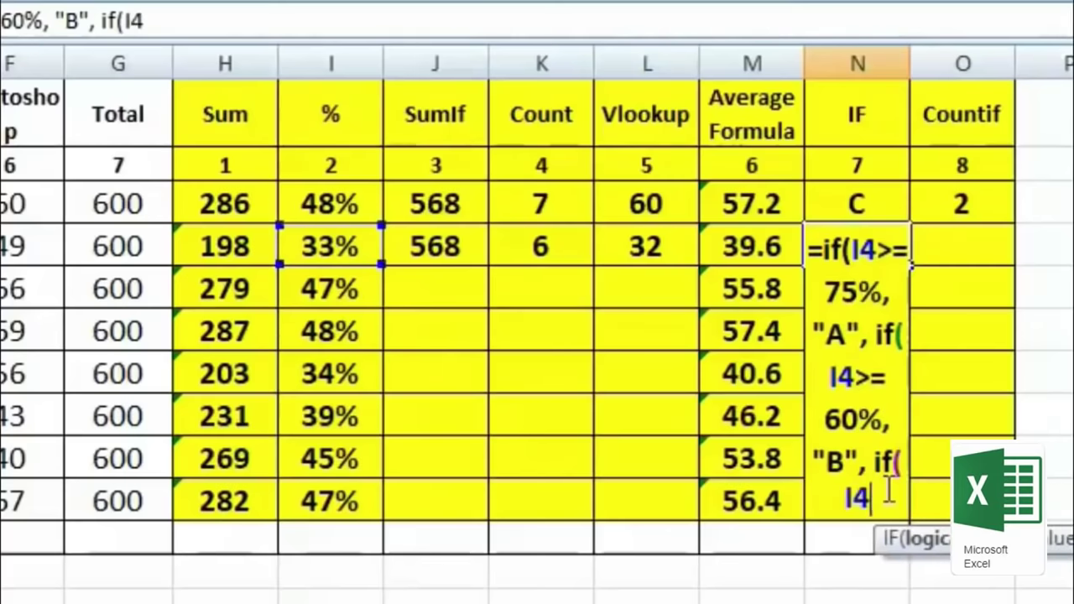
pyautogui.write('>=')
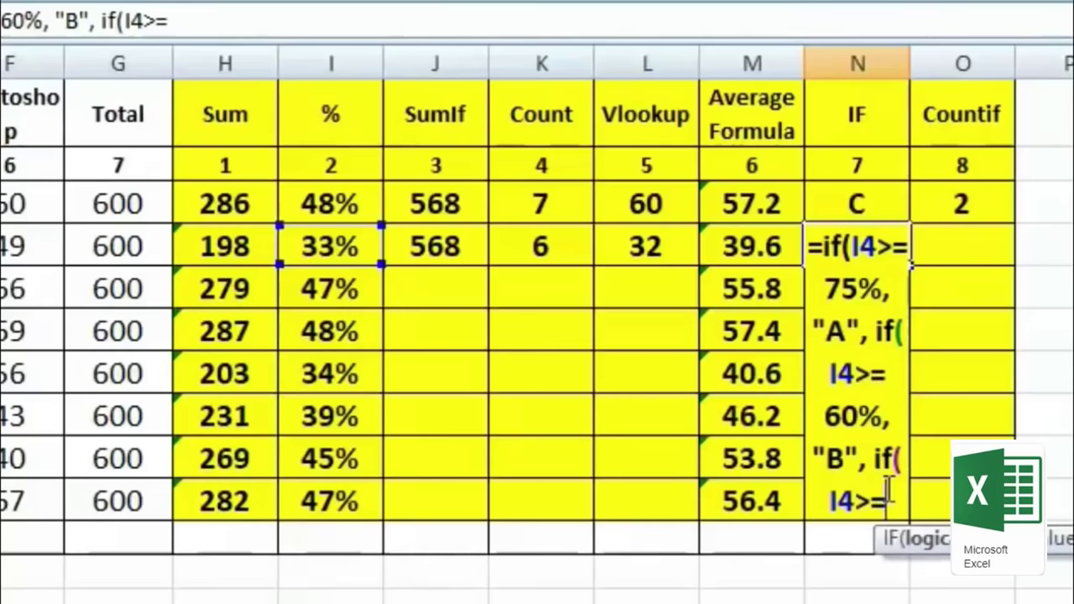
pyautogui.write('45')
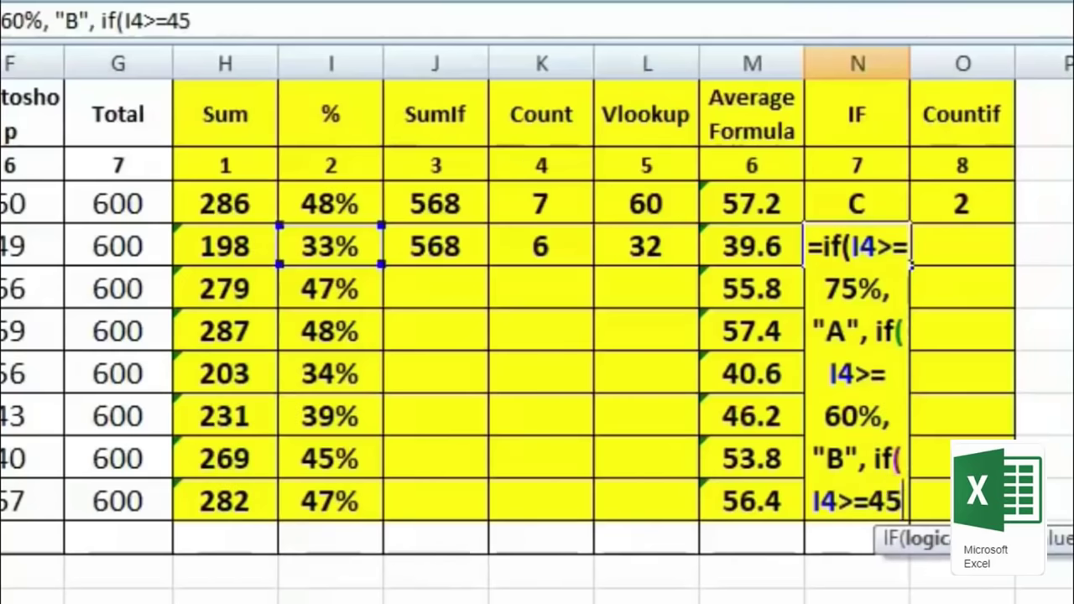
pyautogui.write('%')
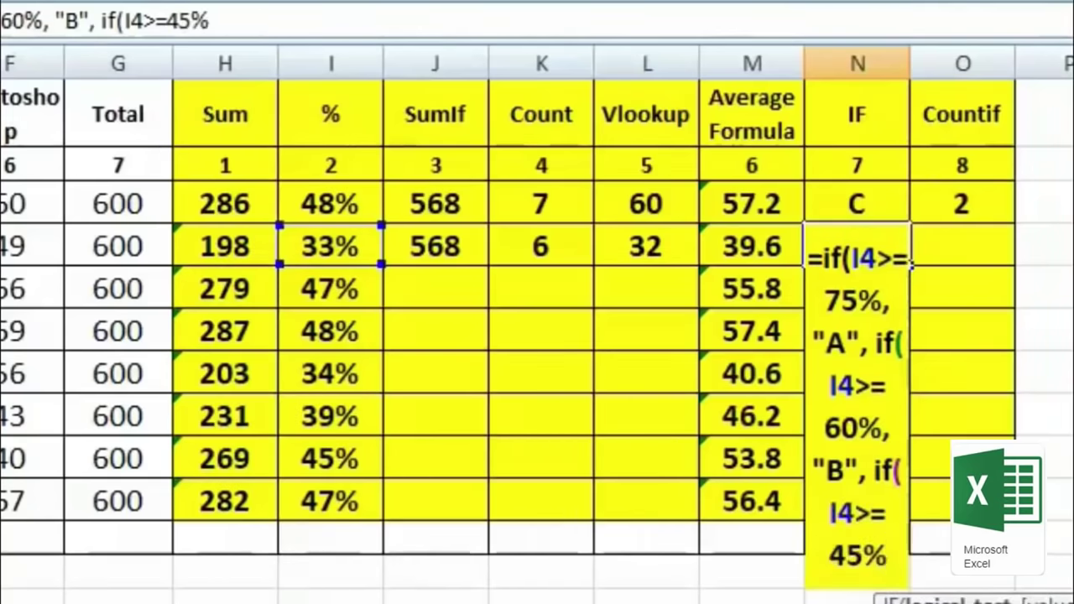
pyautogui.write(',')
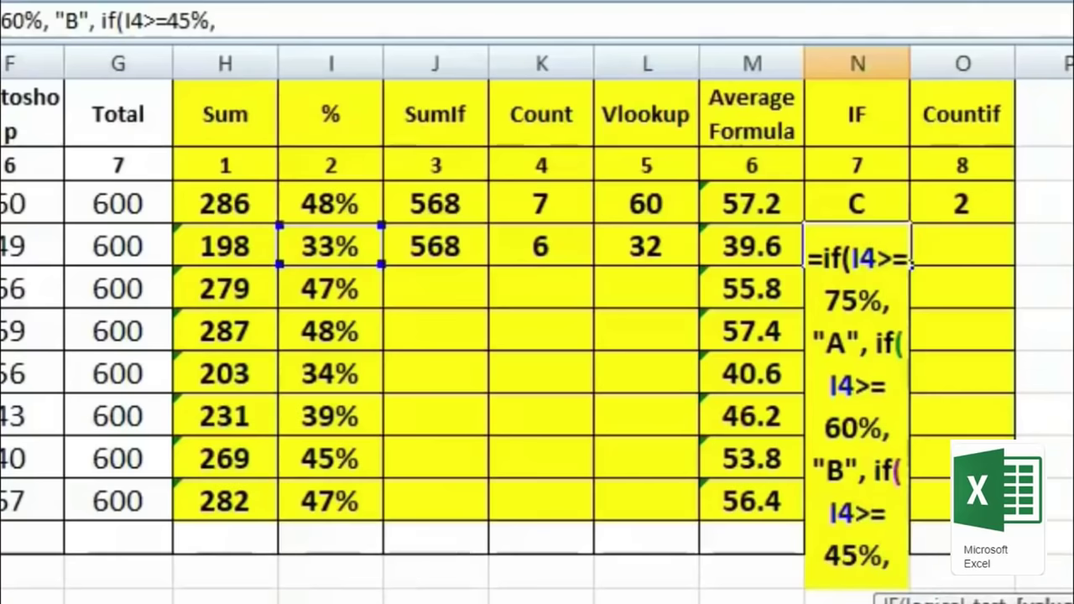
pyautogui.write(' "C"')
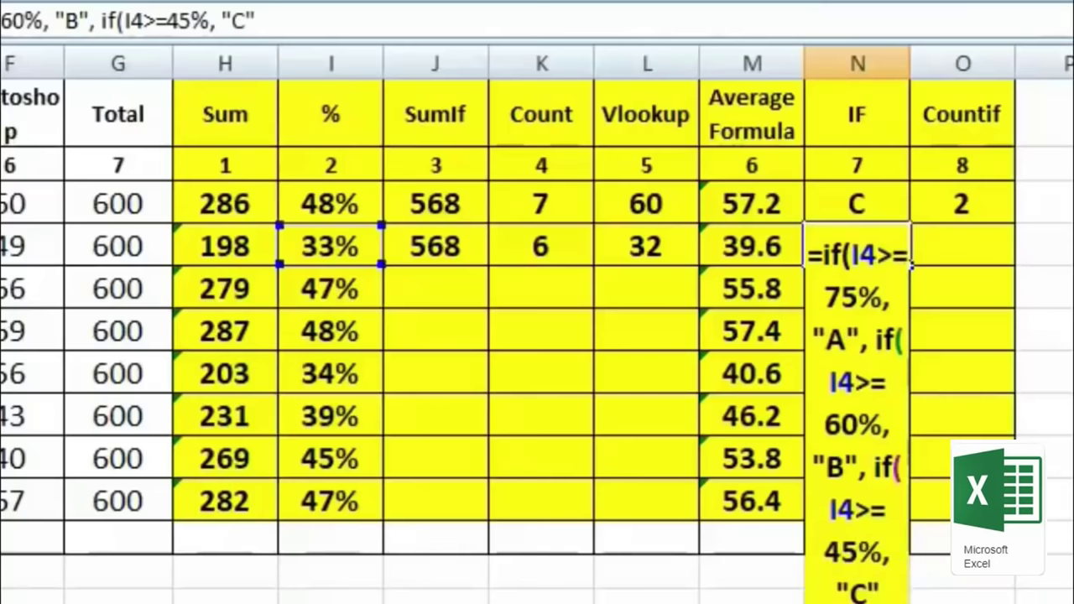
pyautogui.write(',')
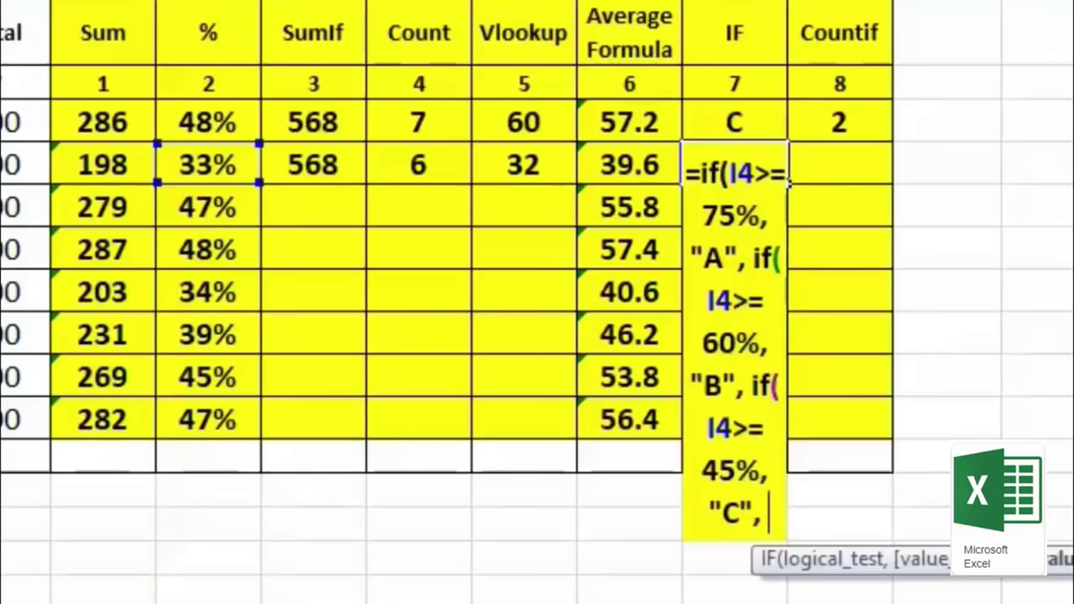
pyautogui.write('"D"')
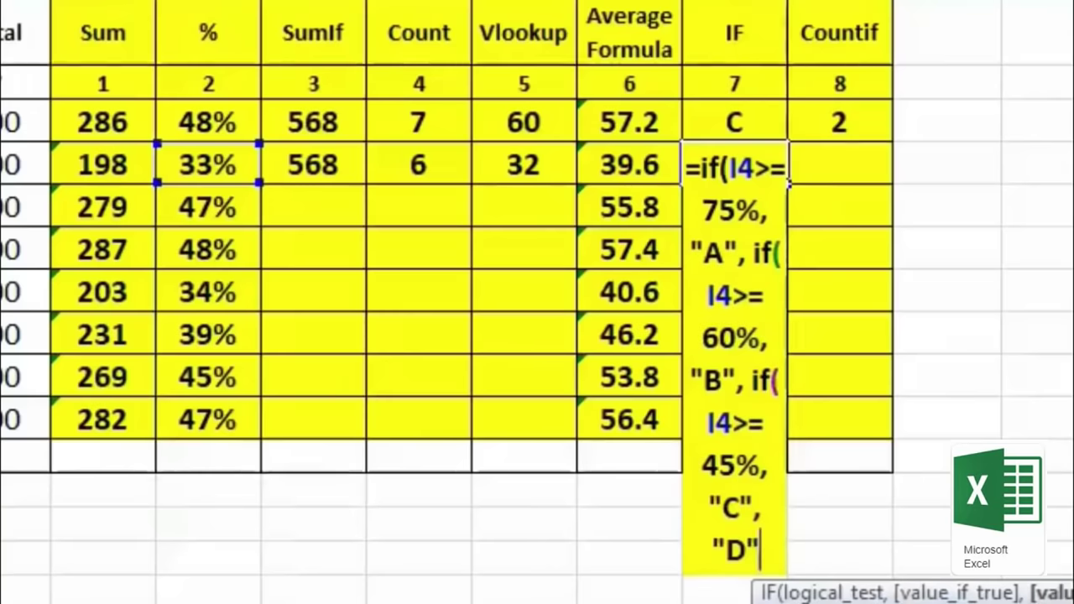
pyautogui.write(')))')
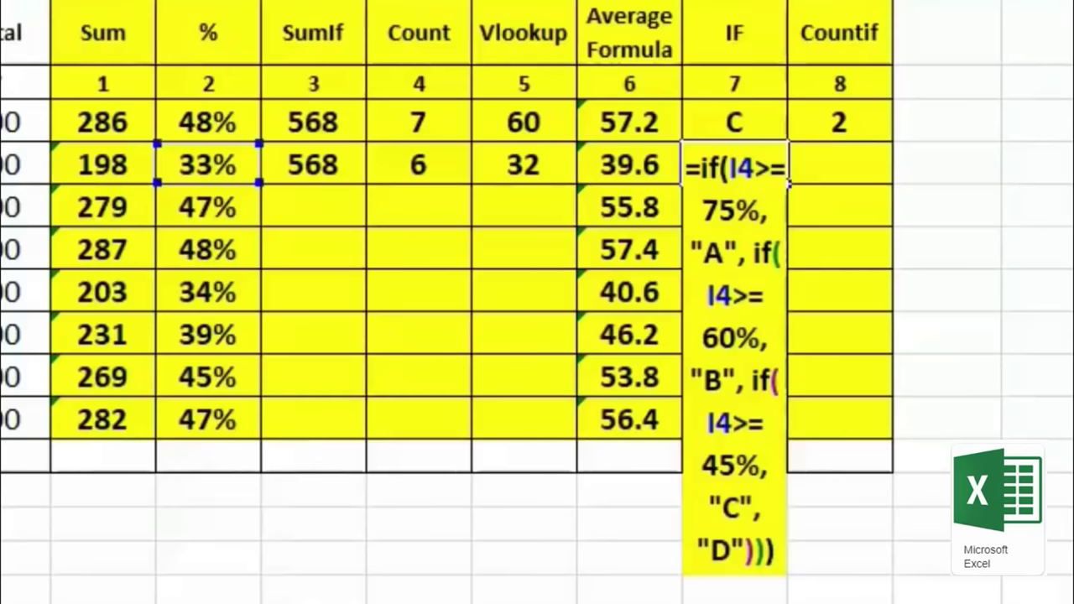
pyautogui.press('Return')
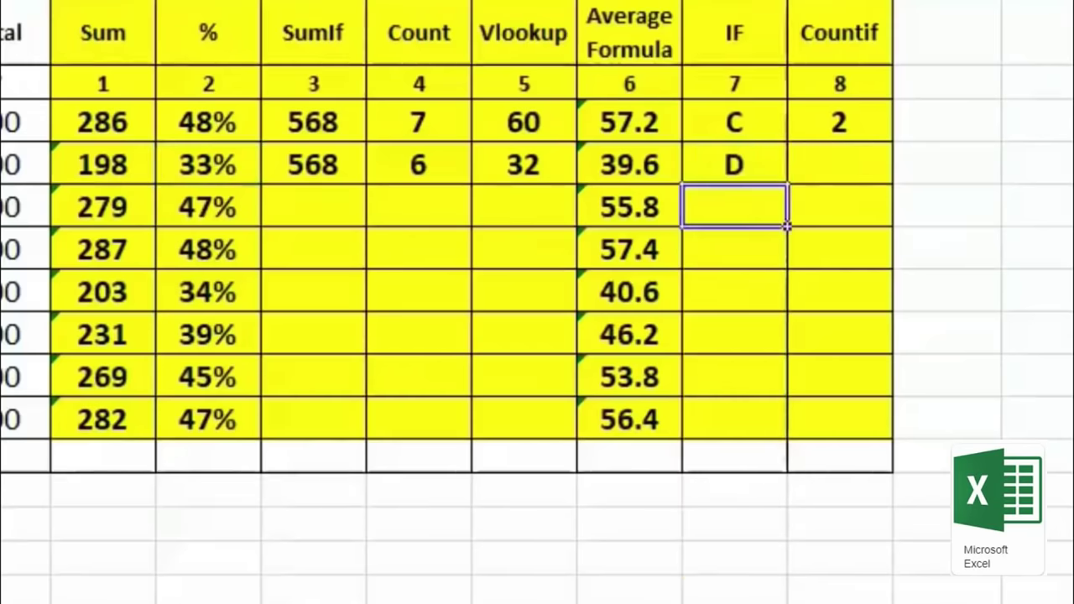
# Step: Fill the grade formula down column N and check the grades against the percentages
pyautogui.press('Up')
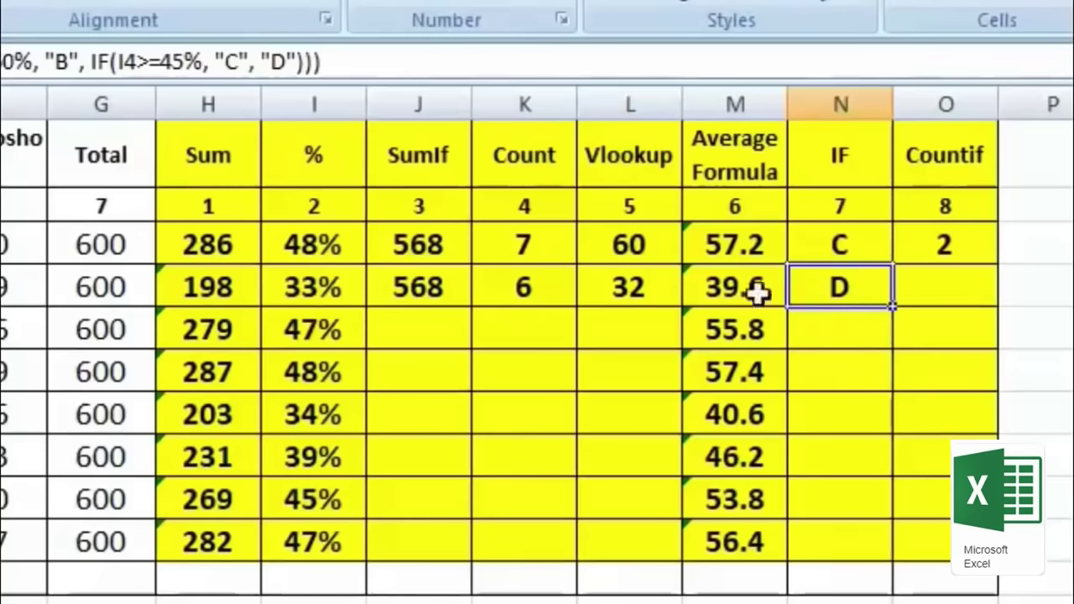
pyautogui.click(348, 294)
pyautogui.click(873, 284)
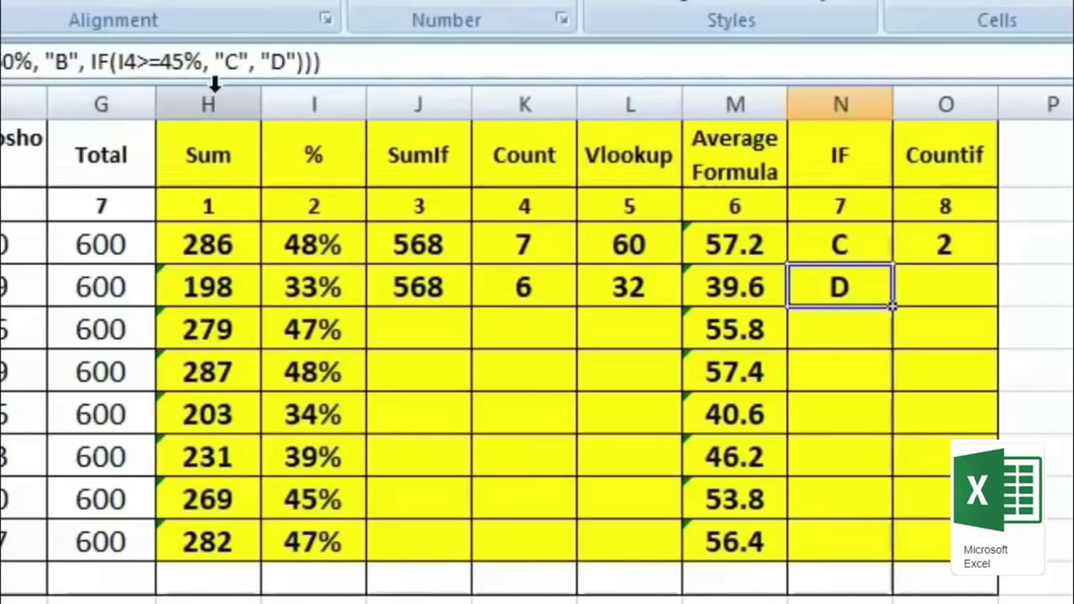
pyautogui.moveTo(895, 309); pyautogui.dragTo(891, 564)
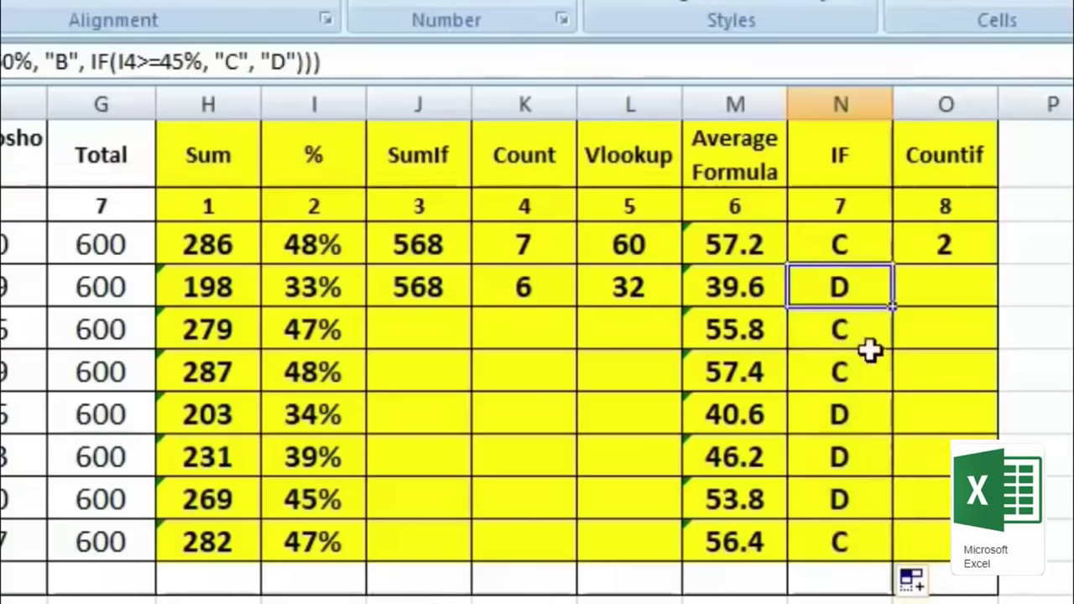
pyautogui.click(805, 336)
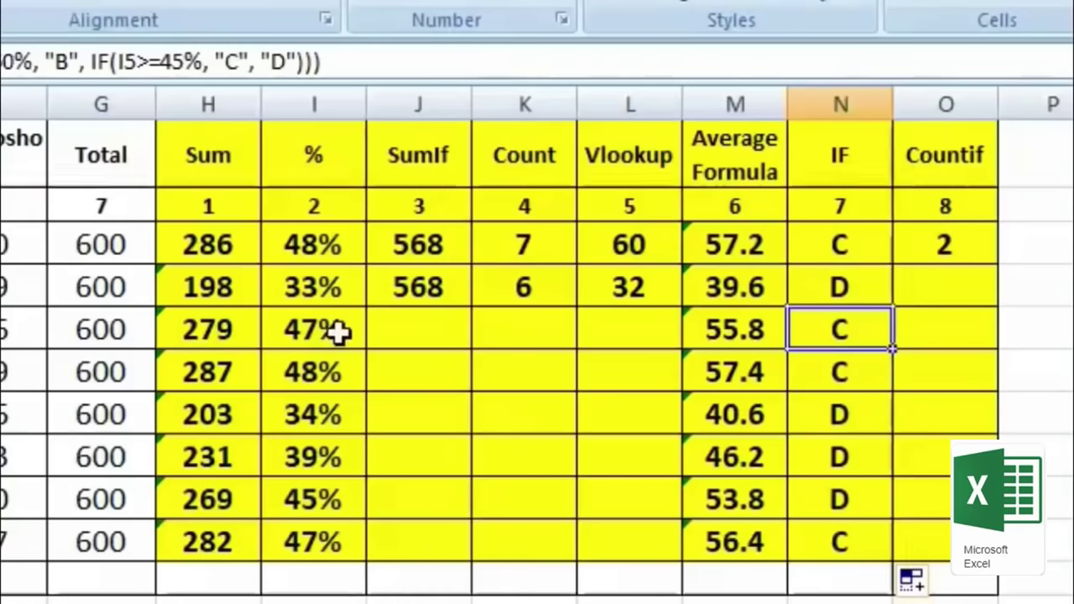
pyautogui.click(862, 379)
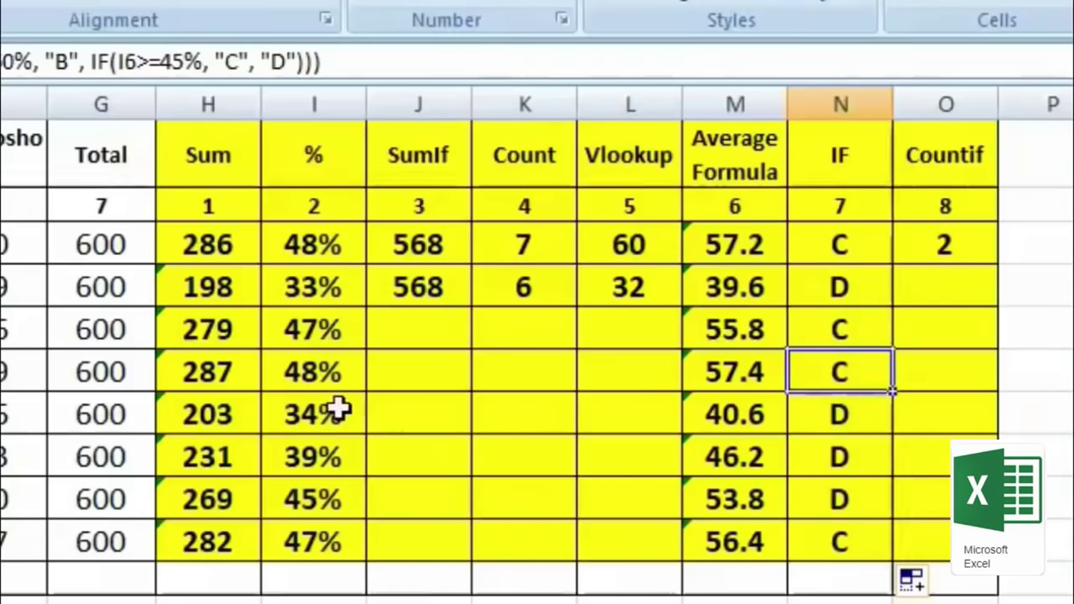
pyautogui.click(343, 411)
pyautogui.click(839, 420)
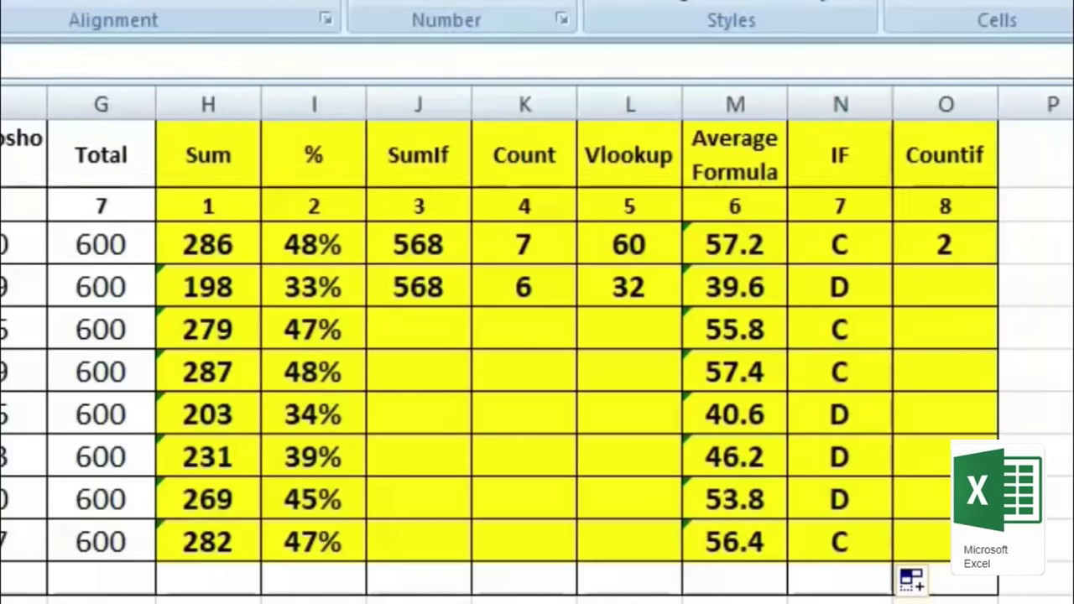
pyautogui.click(313, 499)
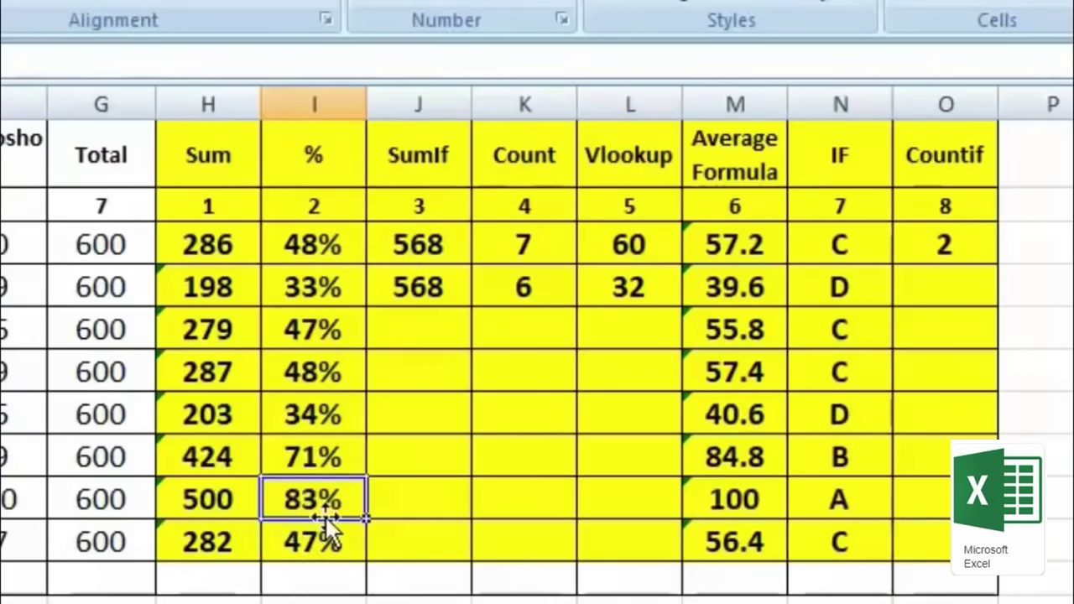
pyautogui.click(875, 504)
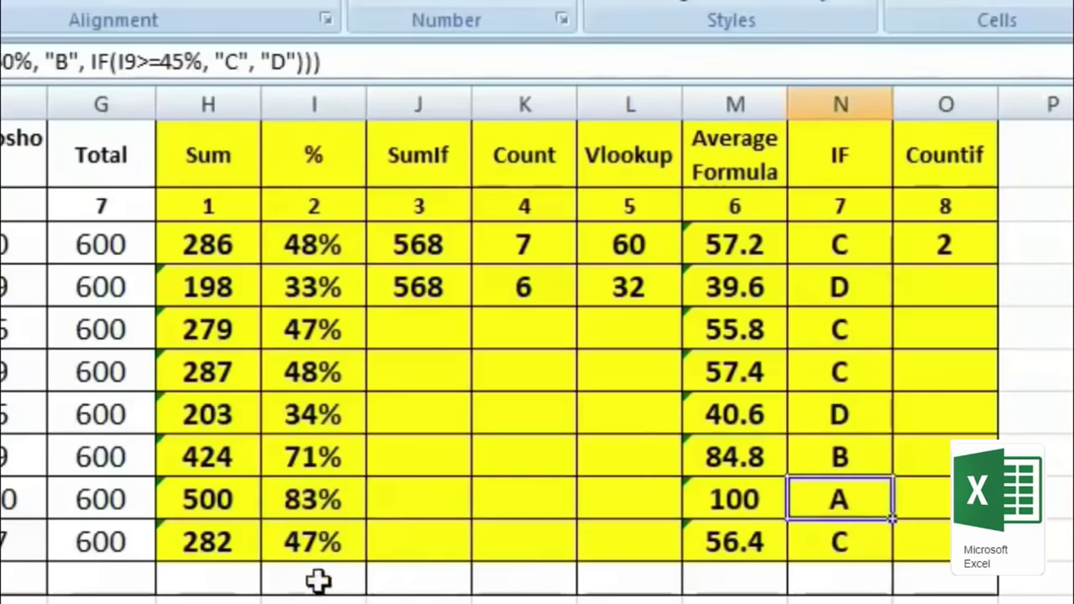
pyautogui.click(317, 456)
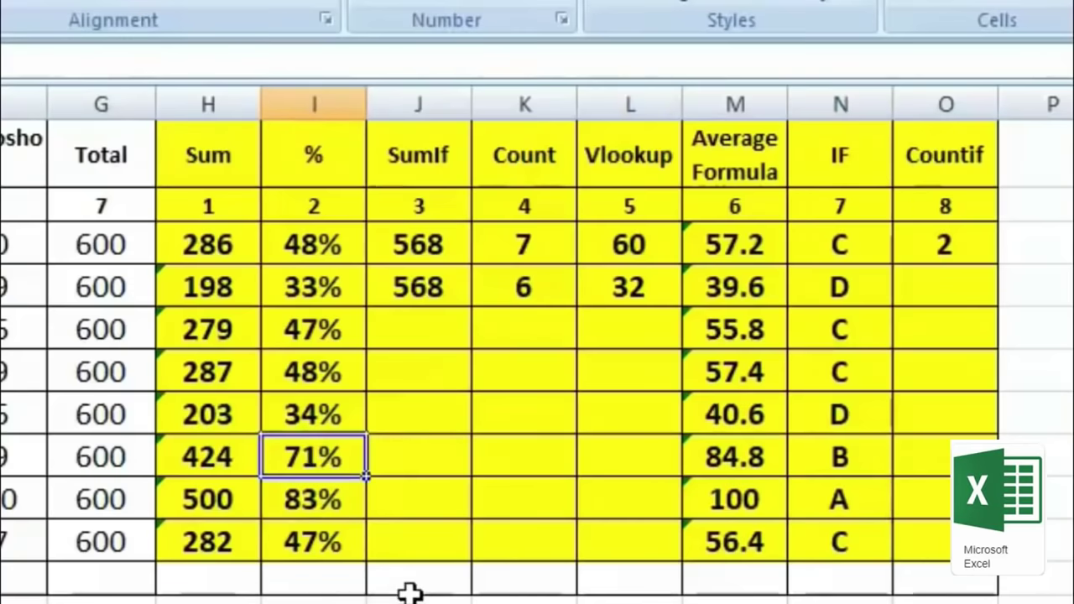
pyautogui.click(813, 458)
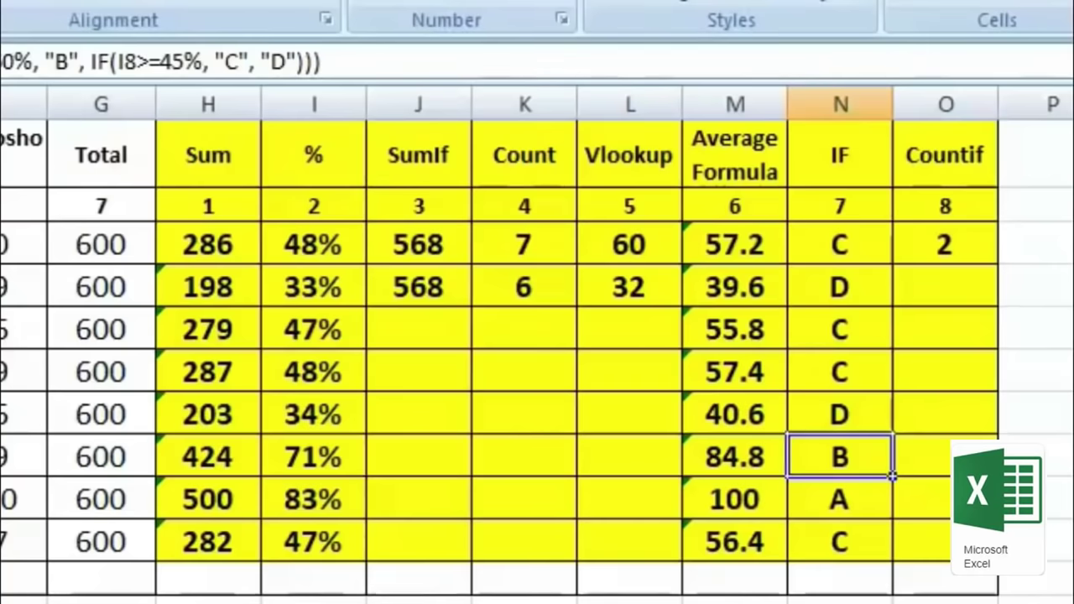
pyautogui.click(945, 287)
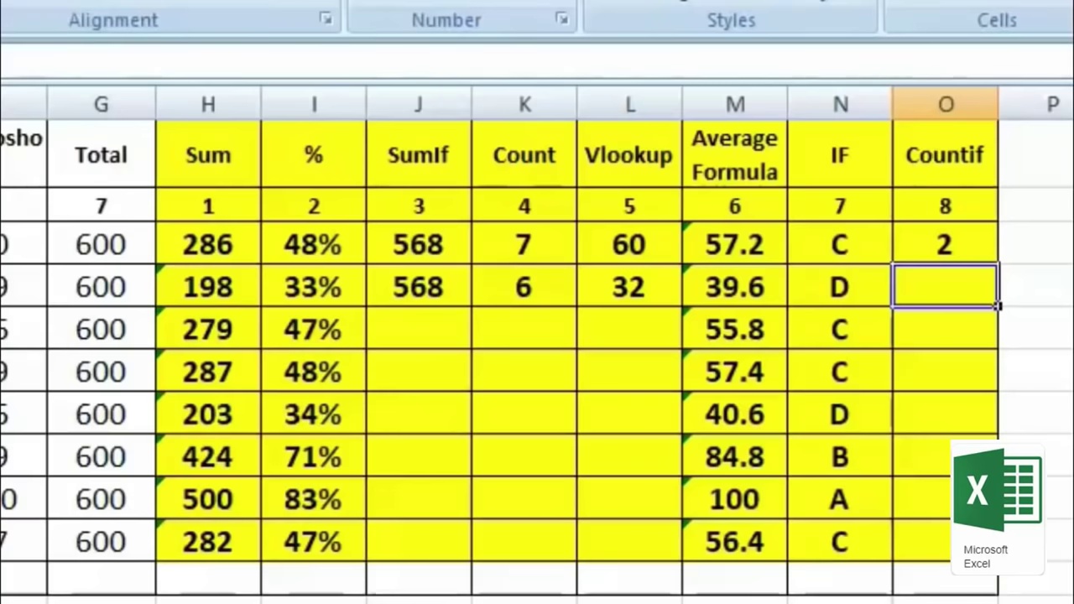
# Step: Enter =COUNTIF(B3:G10,"70") in O4 to count marks equal to 70
pyautogui.write('=')
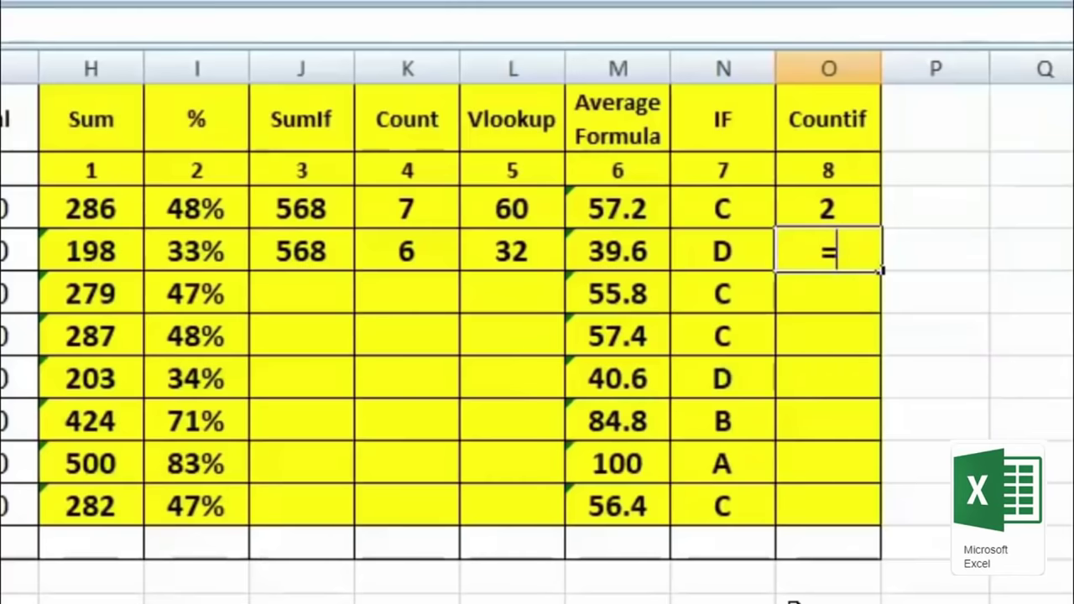
pyautogui.write('count')
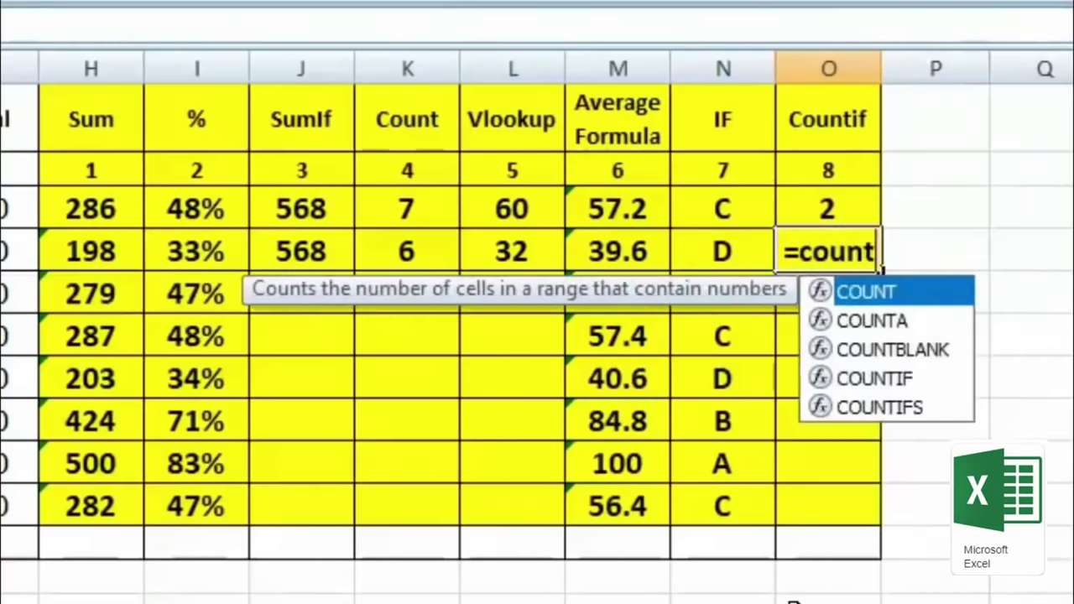
pyautogui.write('if(')
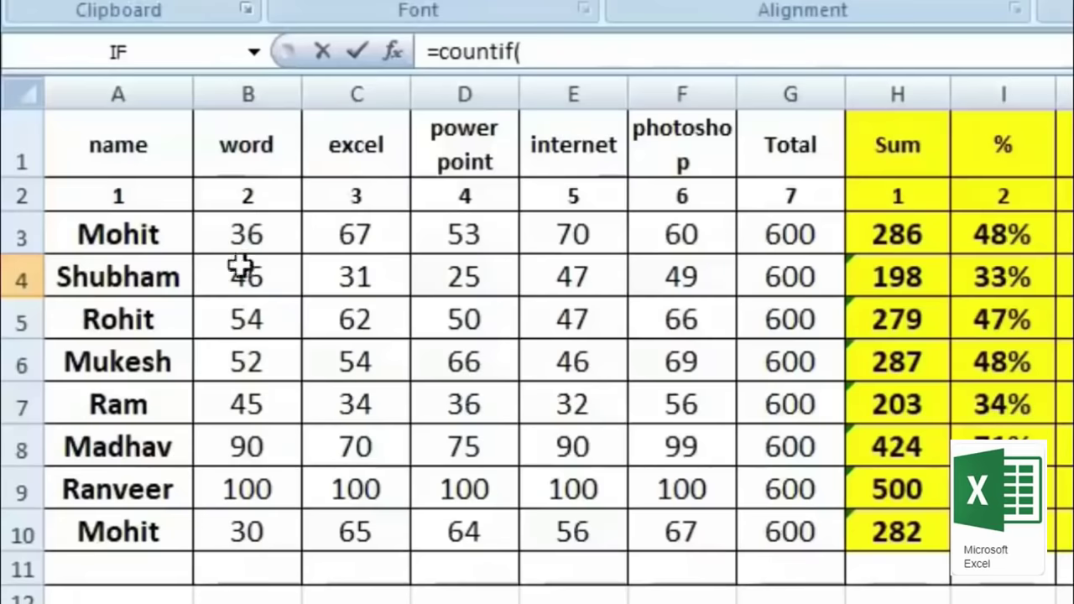
pyautogui.moveTo(240, 235); pyautogui.dragTo(806, 566)
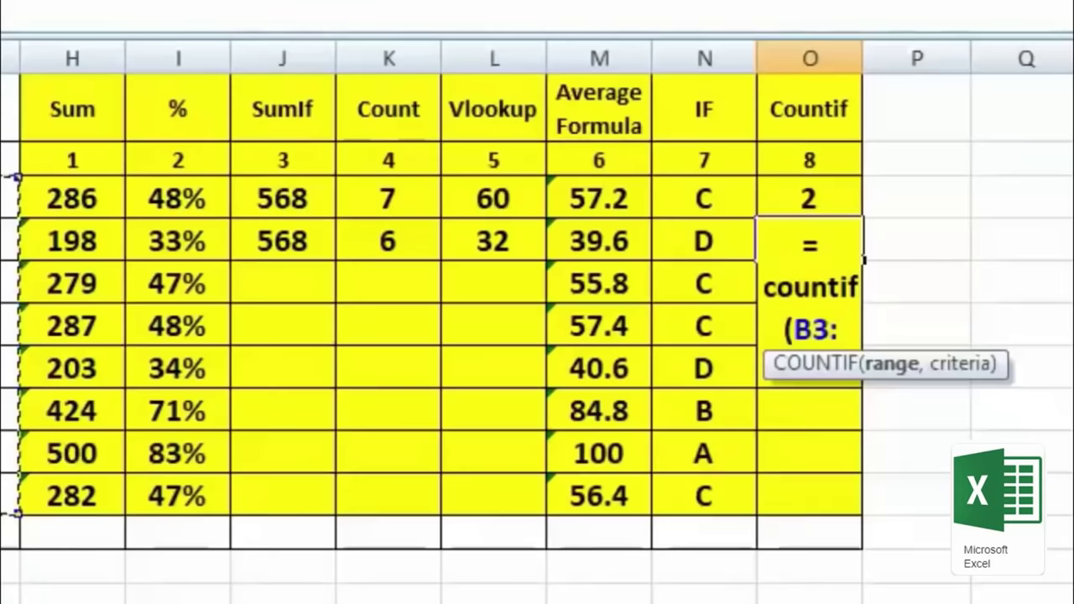
pyautogui.write(',')
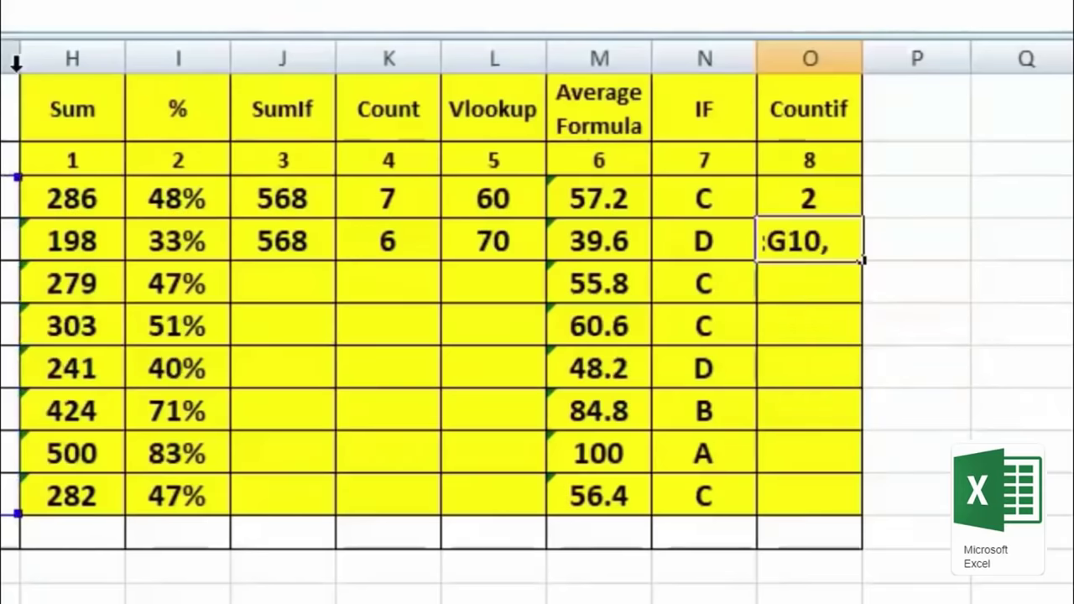
pyautogui.write('"70"')
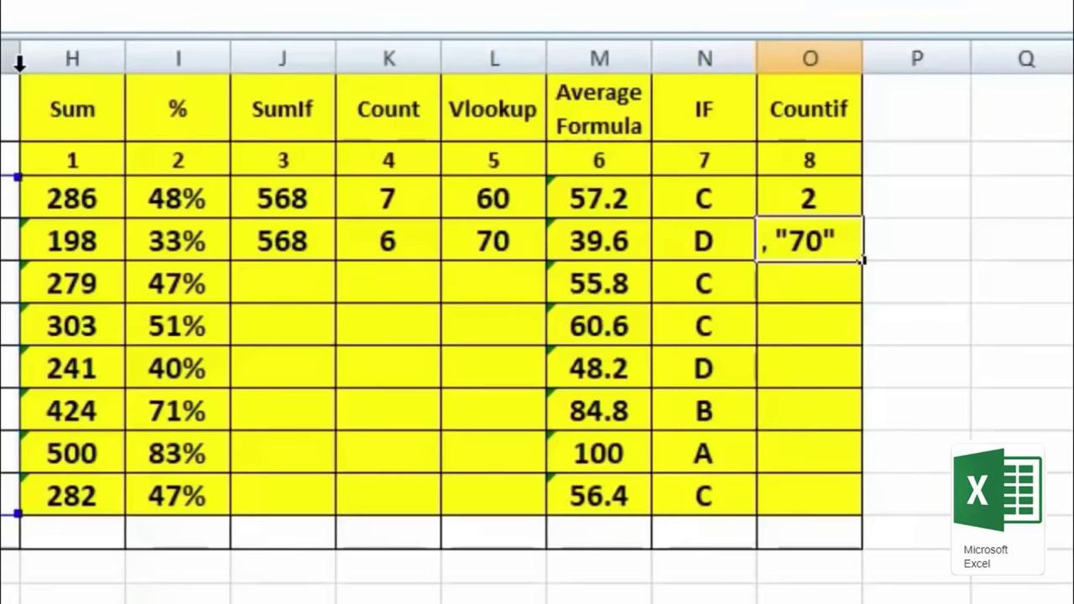
pyautogui.write(')')
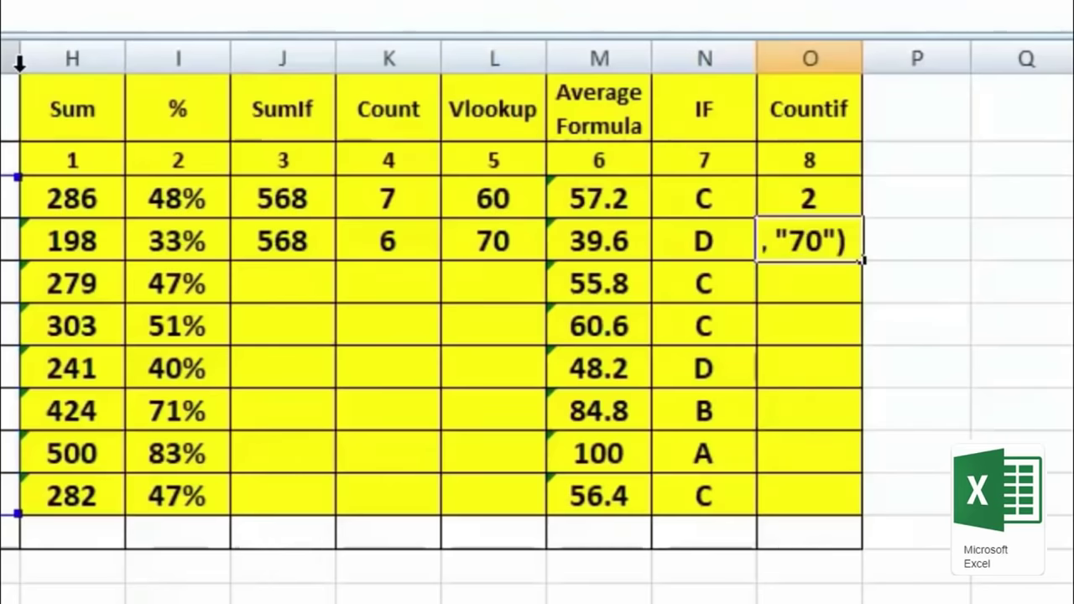
pyautogui.press('Return')
pyautogui.press('Up')
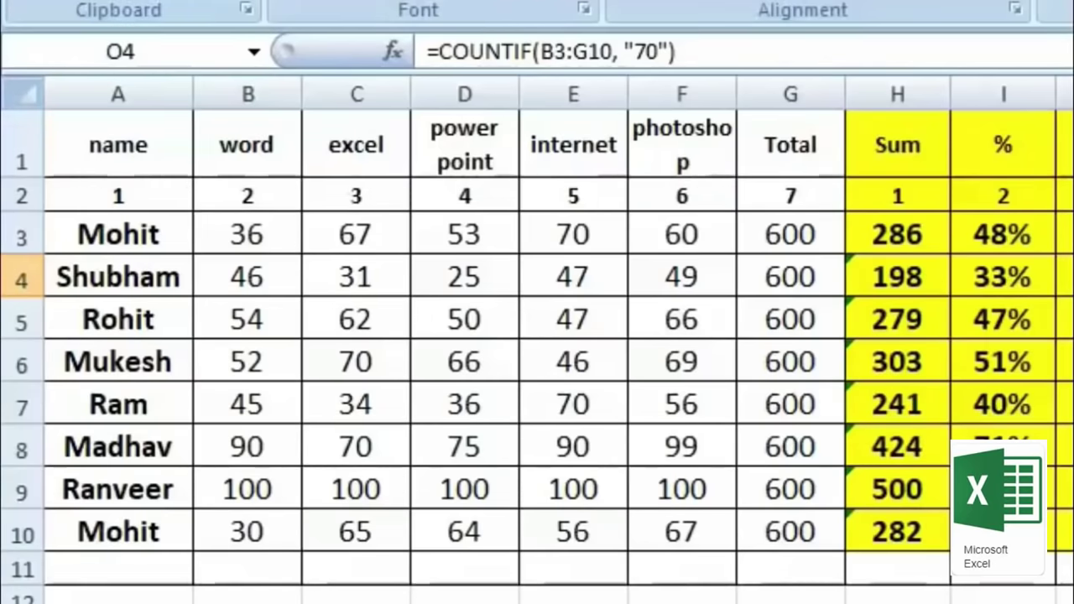
# Step: Change the COUNTIF criterion in O4 from 70 to 100, giving 5
pyautogui.press('F2')
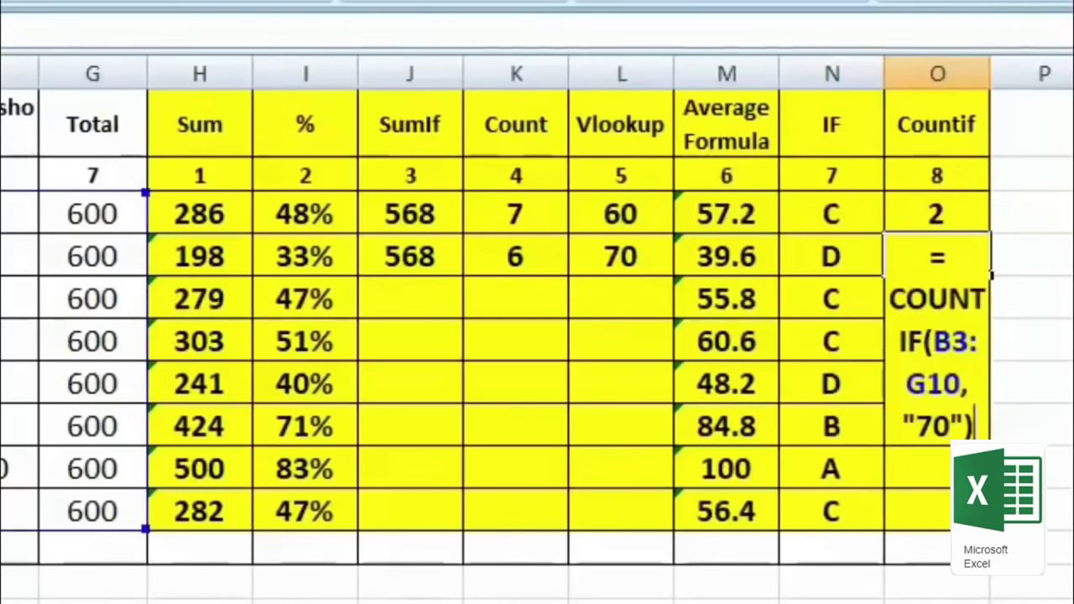
pyautogui.moveTo(954, 428); pyautogui.dragTo(911, 445)
pyautogui.write('100')
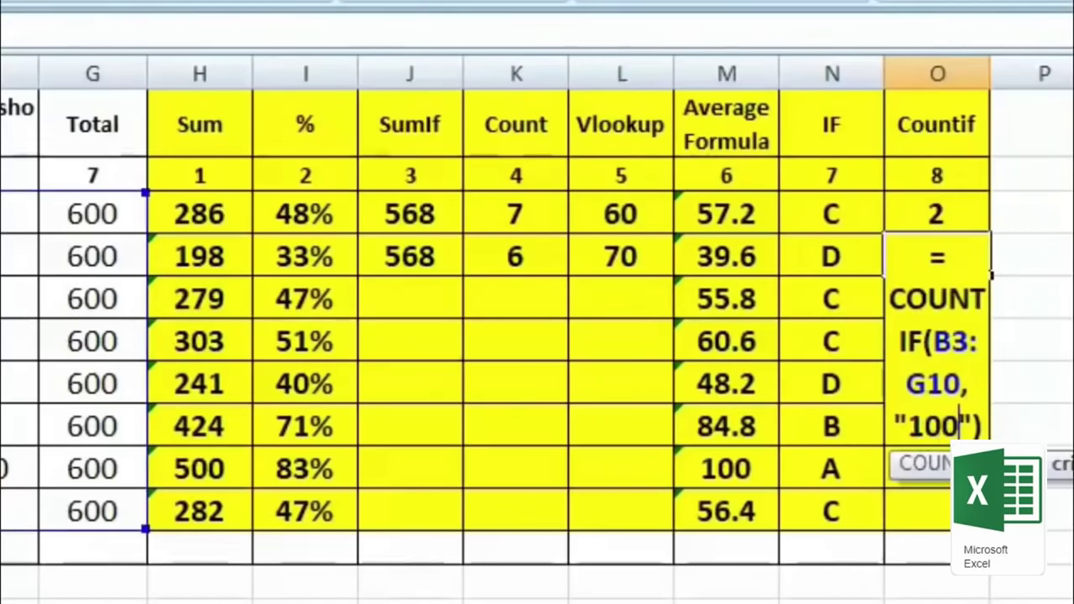
pyautogui.press('Return')
pyautogui.press('Up')
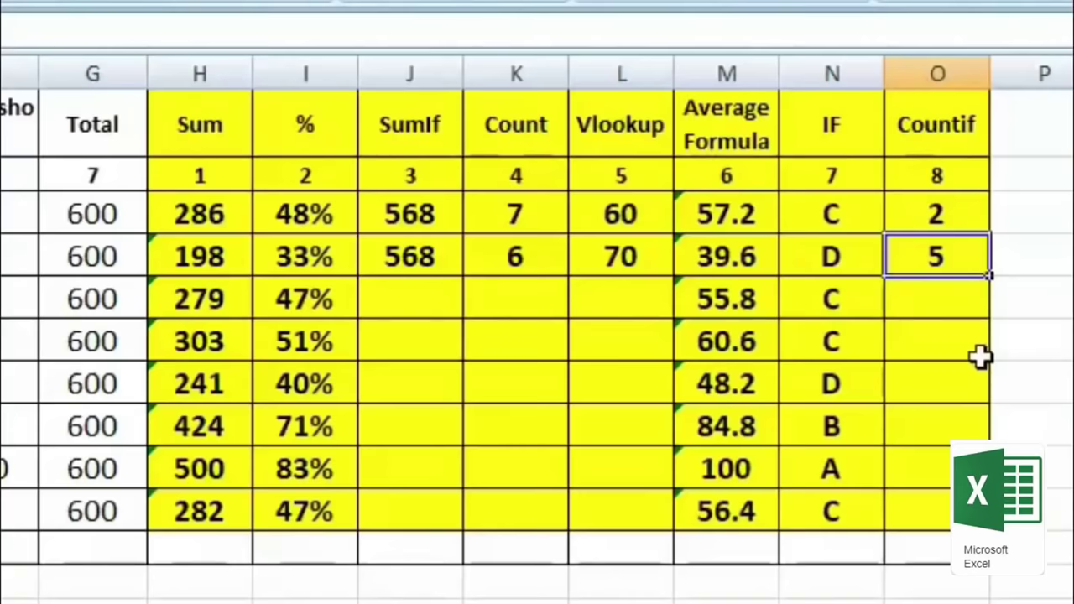
pyautogui.click(952, 302)
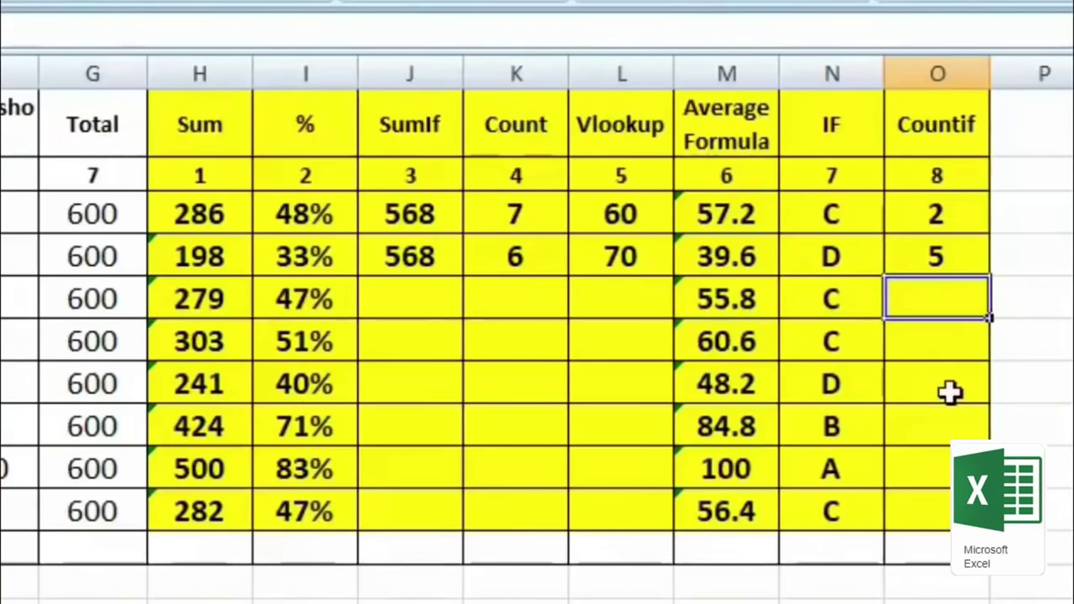
# Step: Enter =COUNTIF(A1:G10,"Mohit") in O5 to count the name Mohit
pyautogui.write('=')
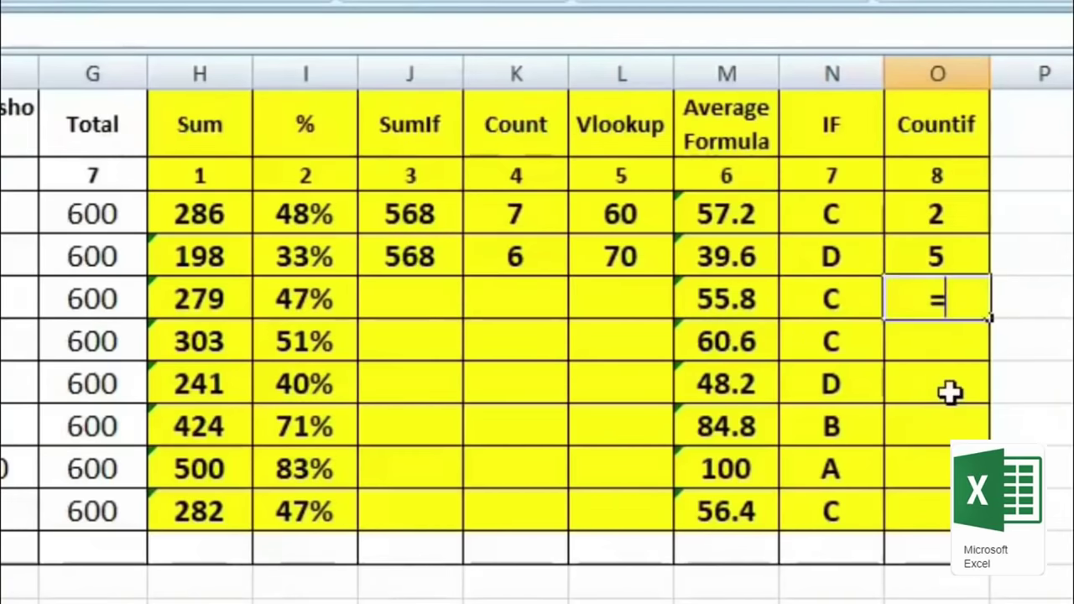
pyautogui.write('coun')
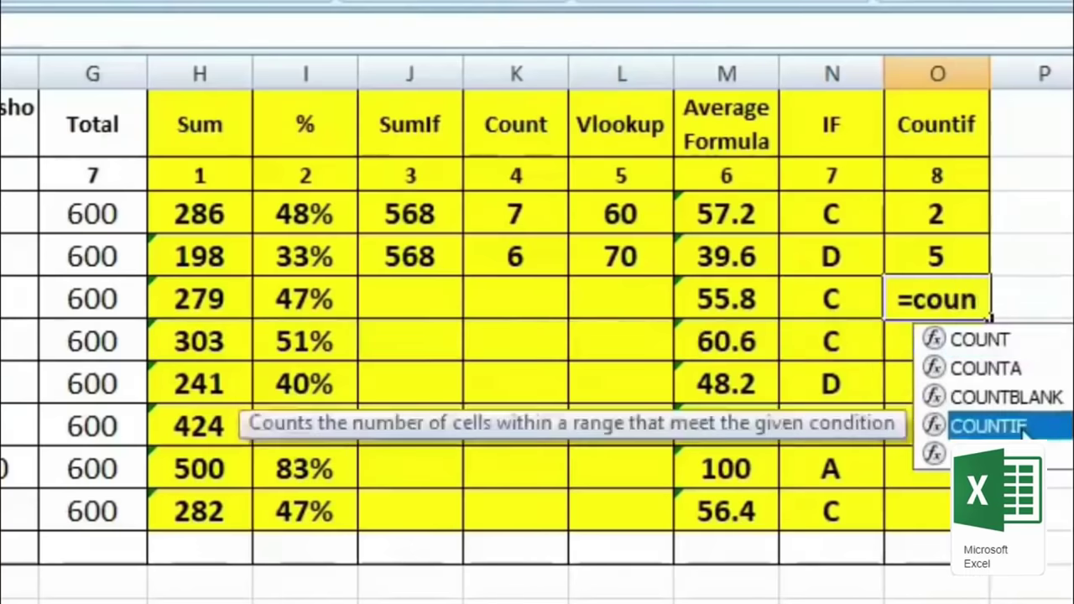
pyautogui.doubleClick(989, 427)
pyautogui.moveTo(117, 149); pyautogui.dragTo(811, 537)
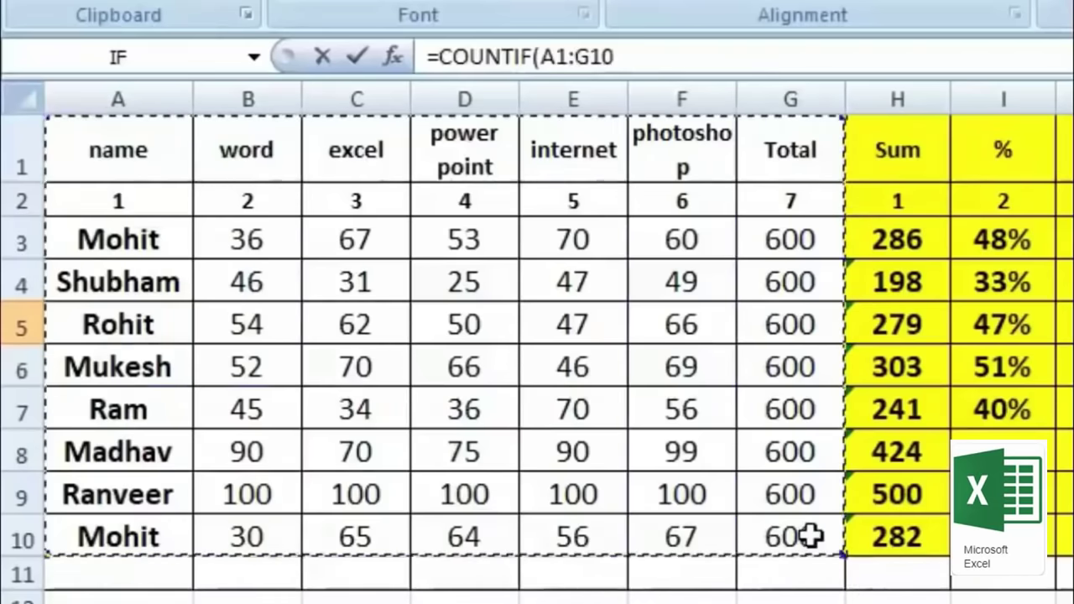
pyautogui.write(', "')
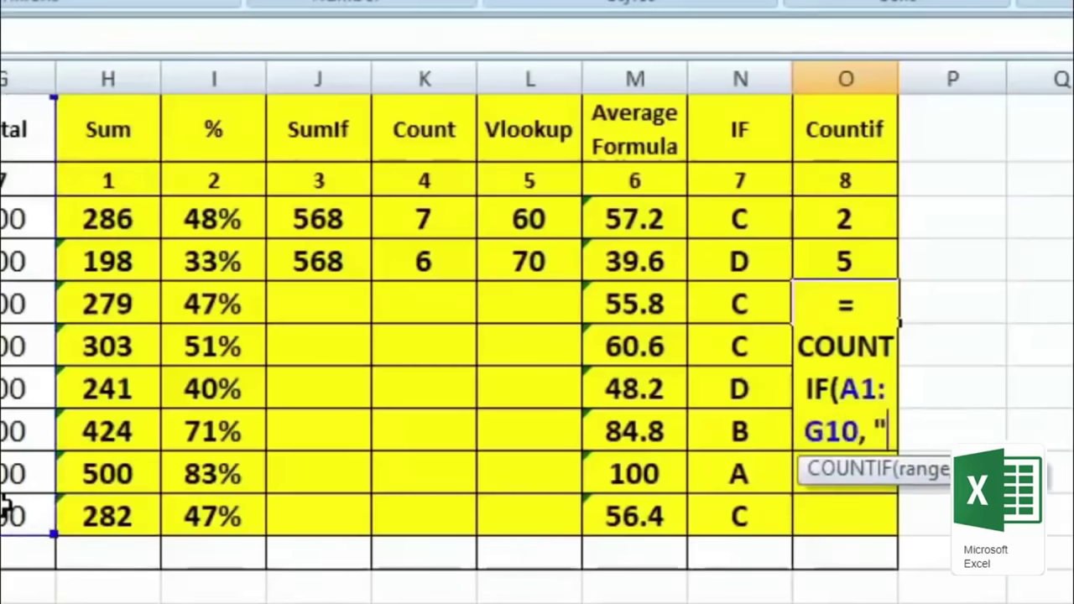
pyautogui.write('Mohit')
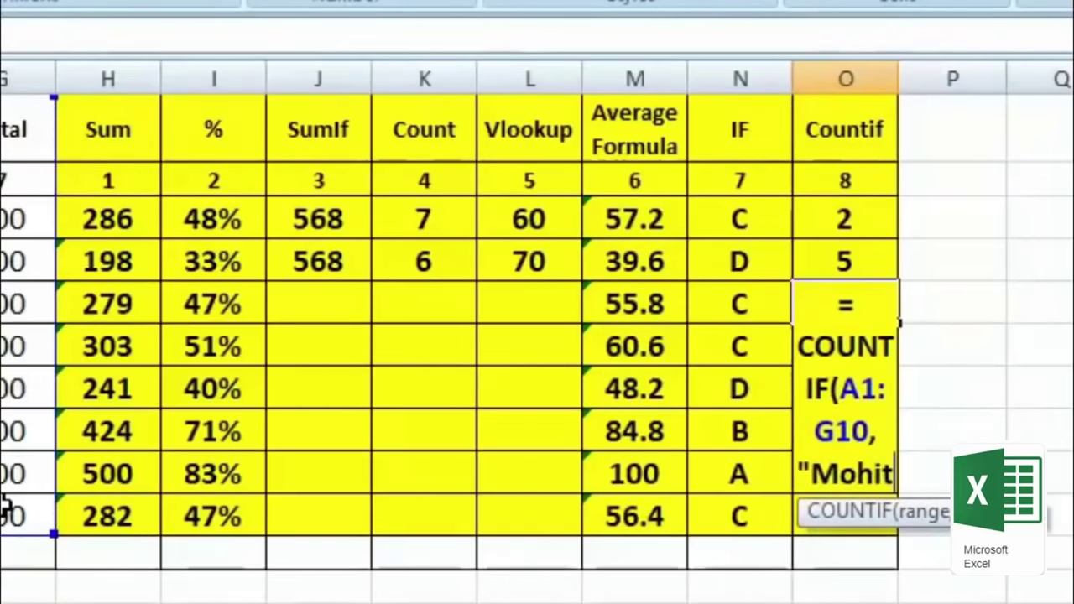
pyautogui.write('")')
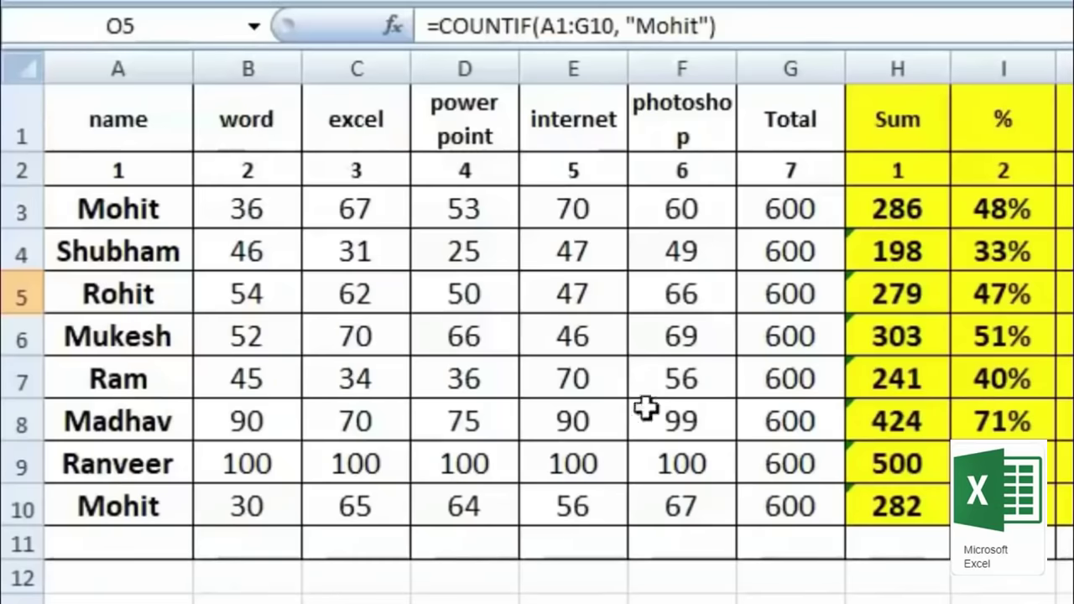
# Step: Test the count by retyping A7 as Mohit, then undo the change
pyautogui.click(163, 382)
pyautogui.write('MOhit')
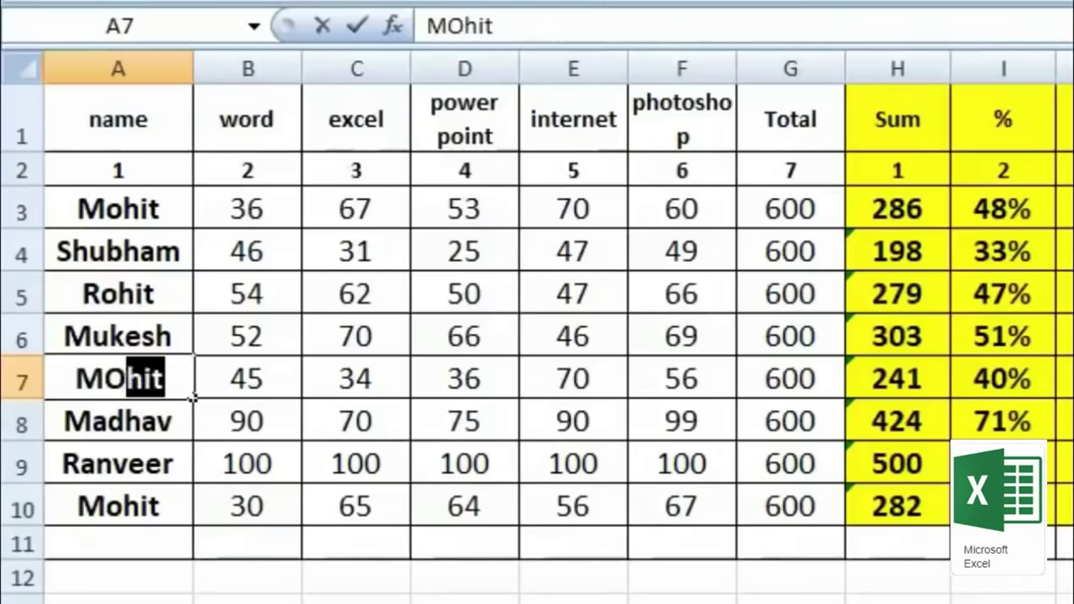
pyautogui.press('Return')
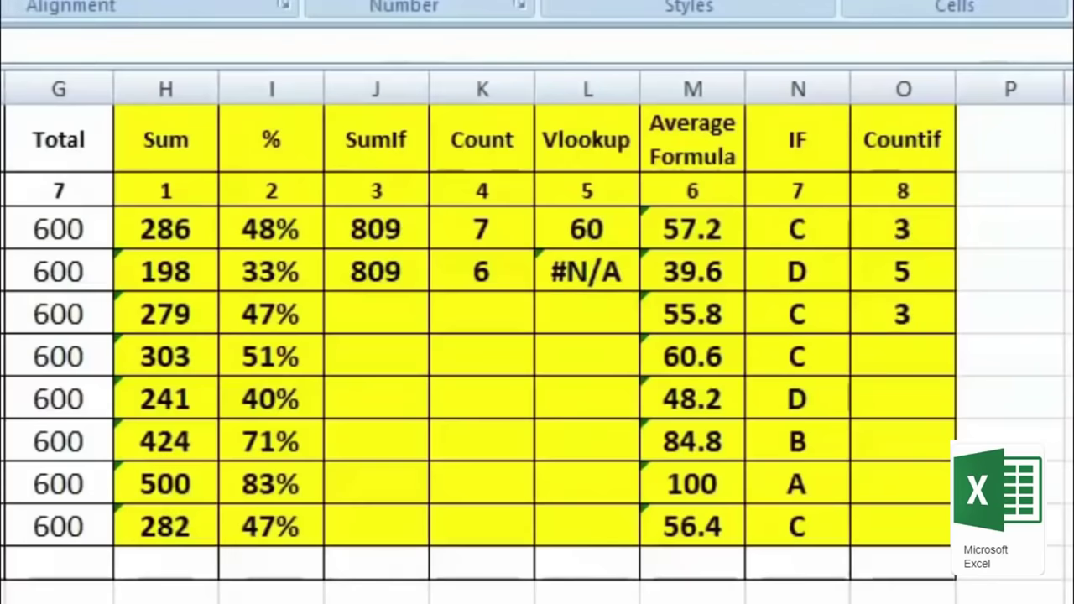
pyautogui.hotkey('ctrl', 'z')
pyautogui.hotkey('ctrl', 'z')
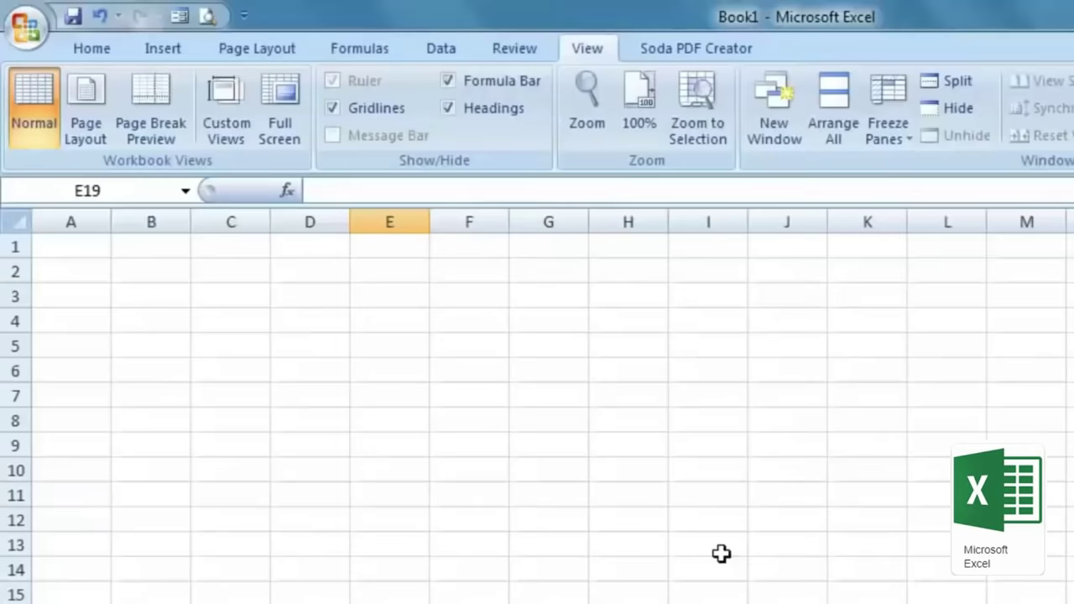
# Step: Enable Show Developer tab in Excel Options, then turn on Use Relative References
pyautogui.click(22, 33)
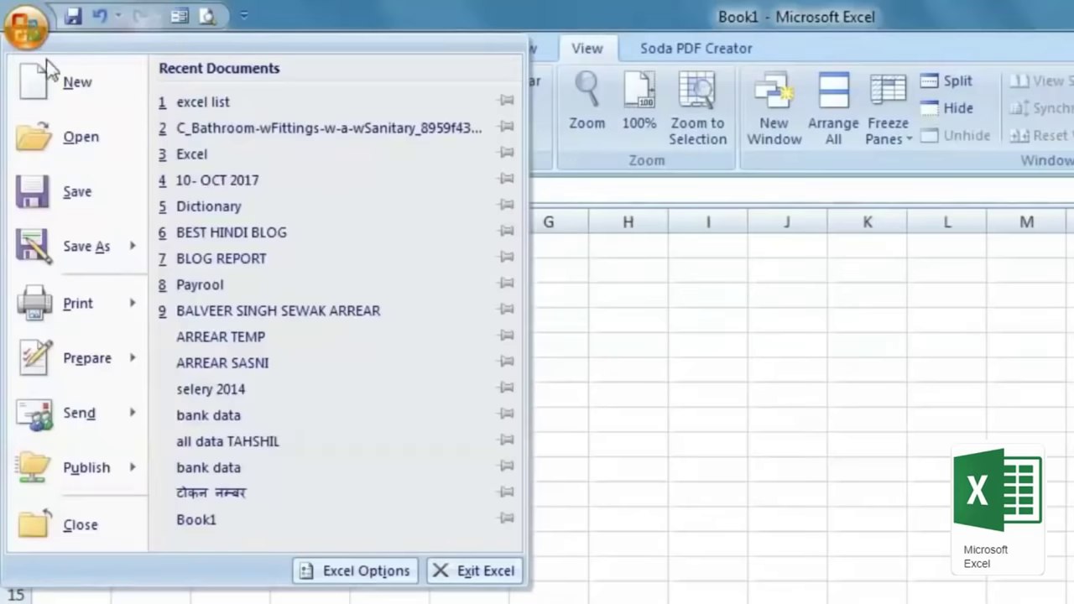
pyautogui.click(348, 575)
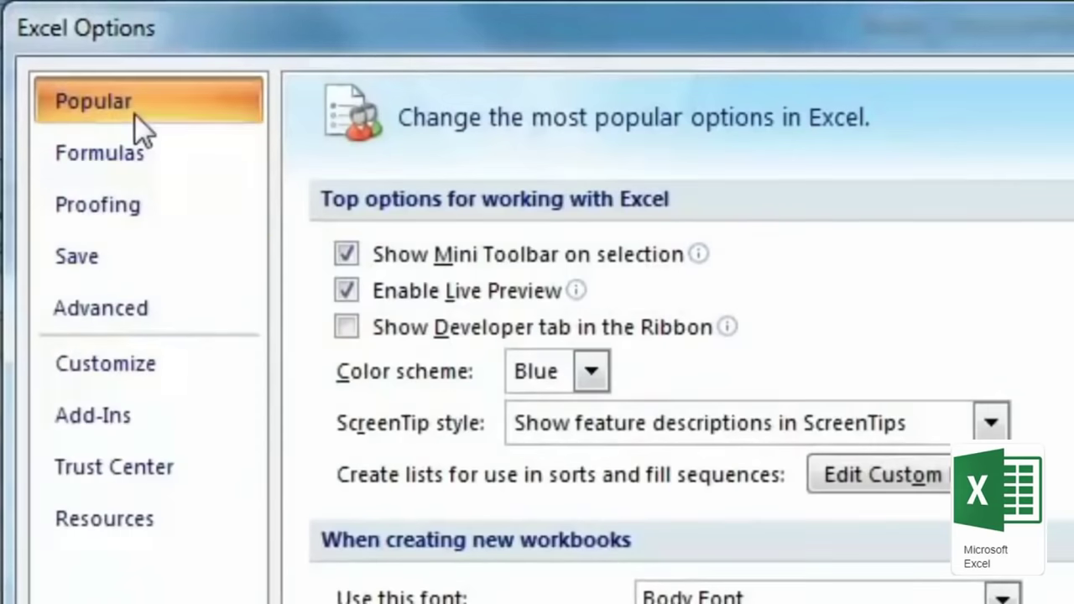
pyautogui.click(347, 325)
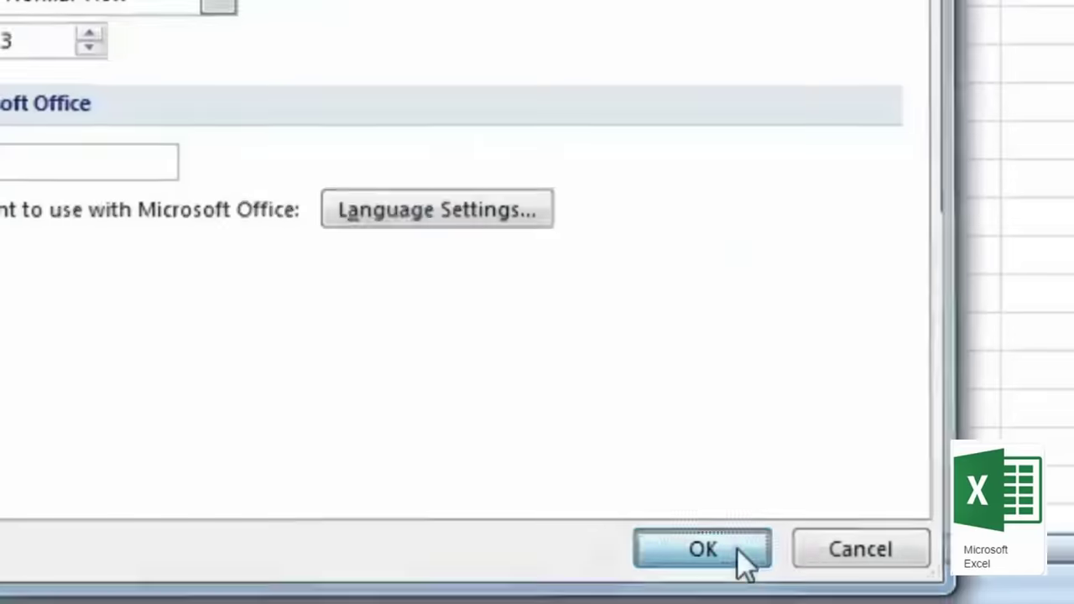
pyautogui.click(737, 548)
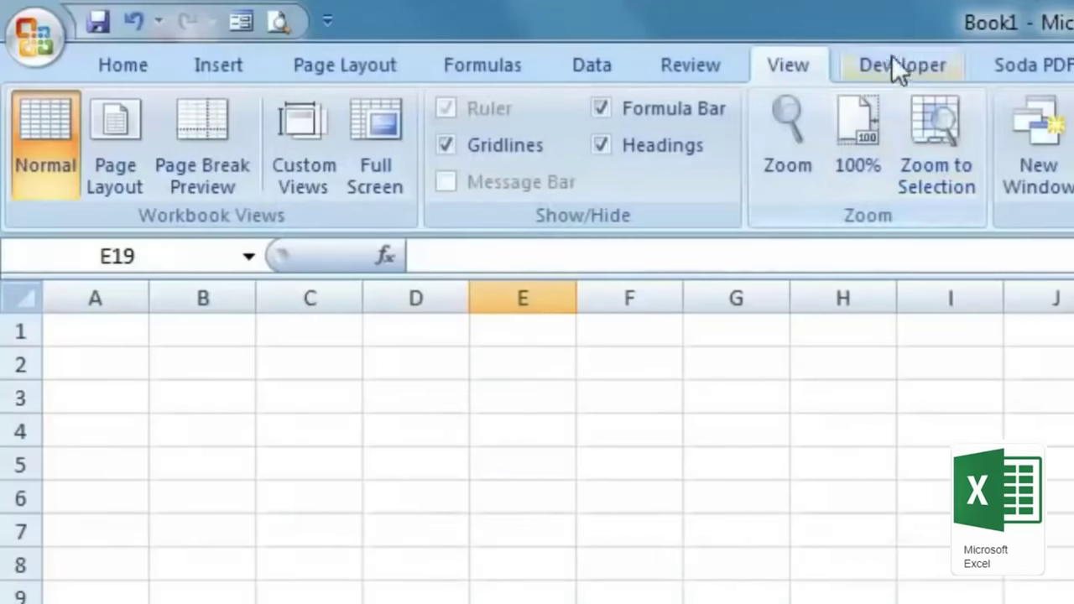
pyautogui.click(904, 73)
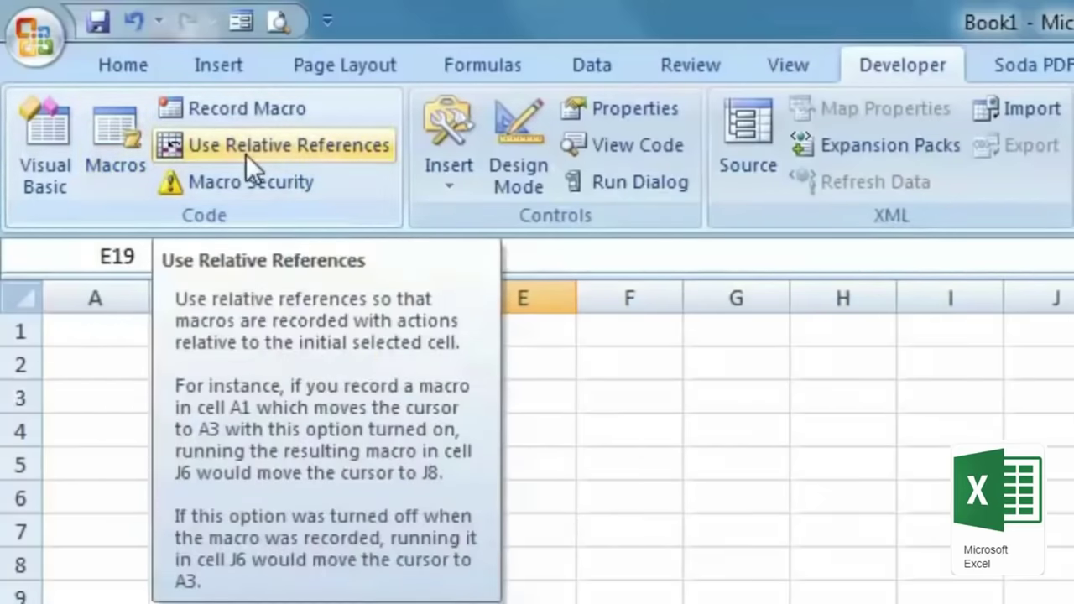
pyautogui.click(247, 150)
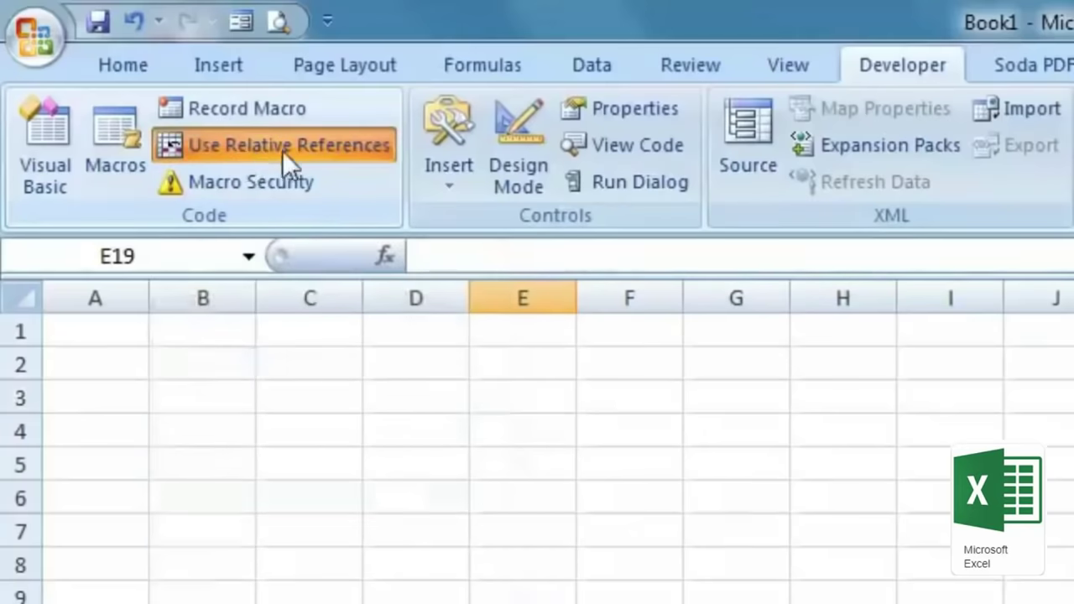
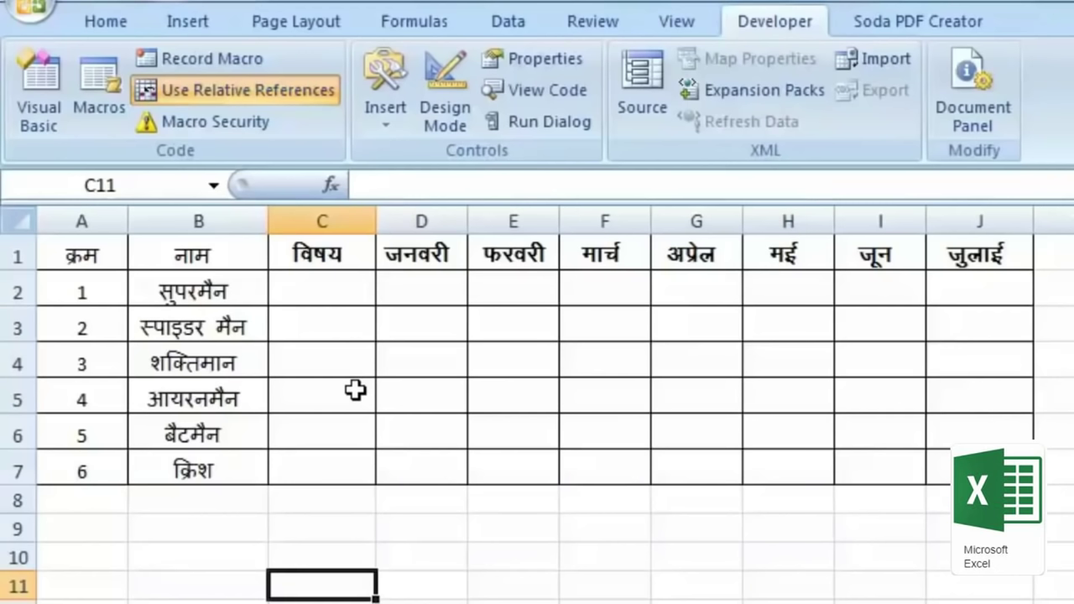
# Step: From cell A2, start recording macro Macro5 with the Ctrl+Shift+N shortcut
pyautogui.click(211, 295)
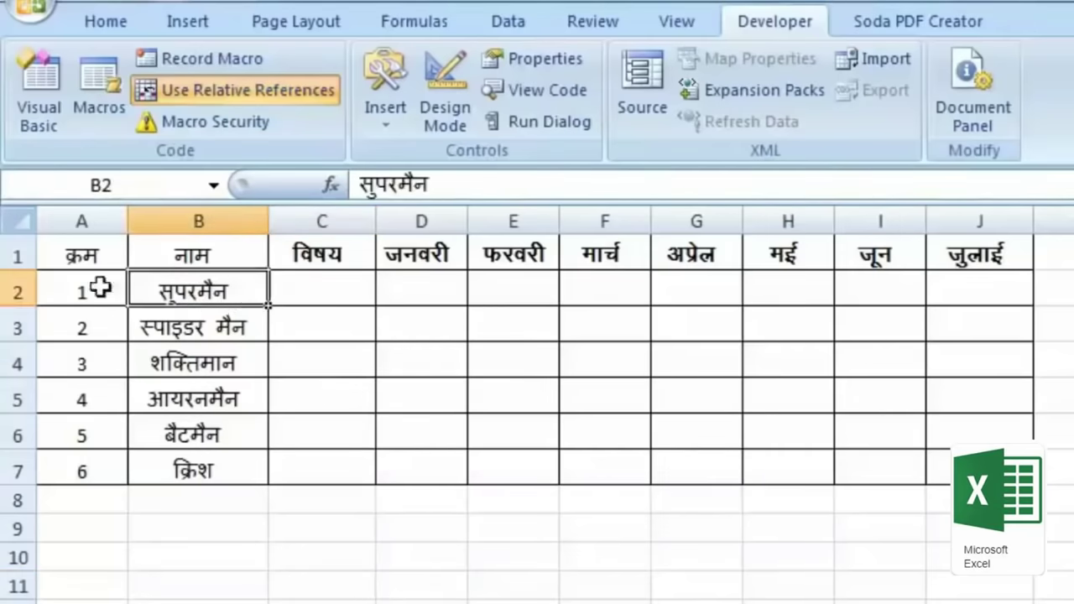
pyautogui.click(71, 289)
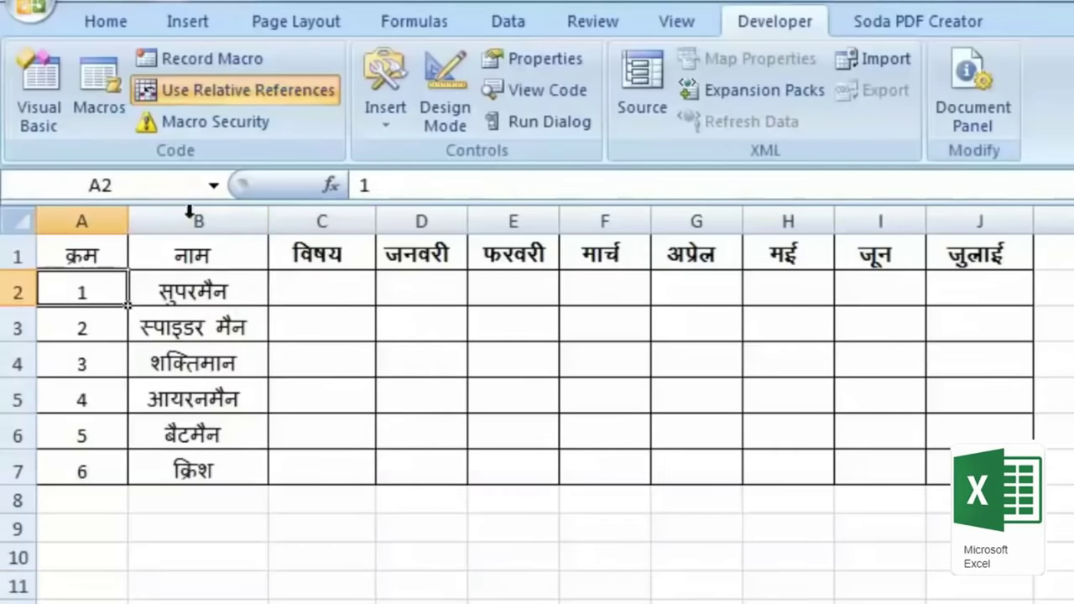
pyautogui.click(213, 59)
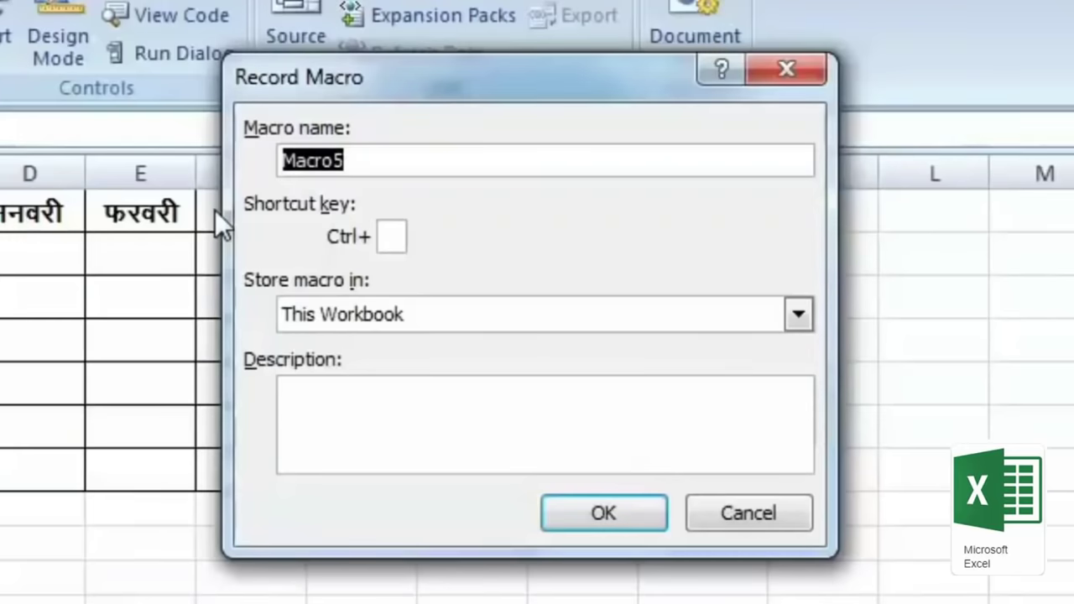
pyautogui.click(367, 163)
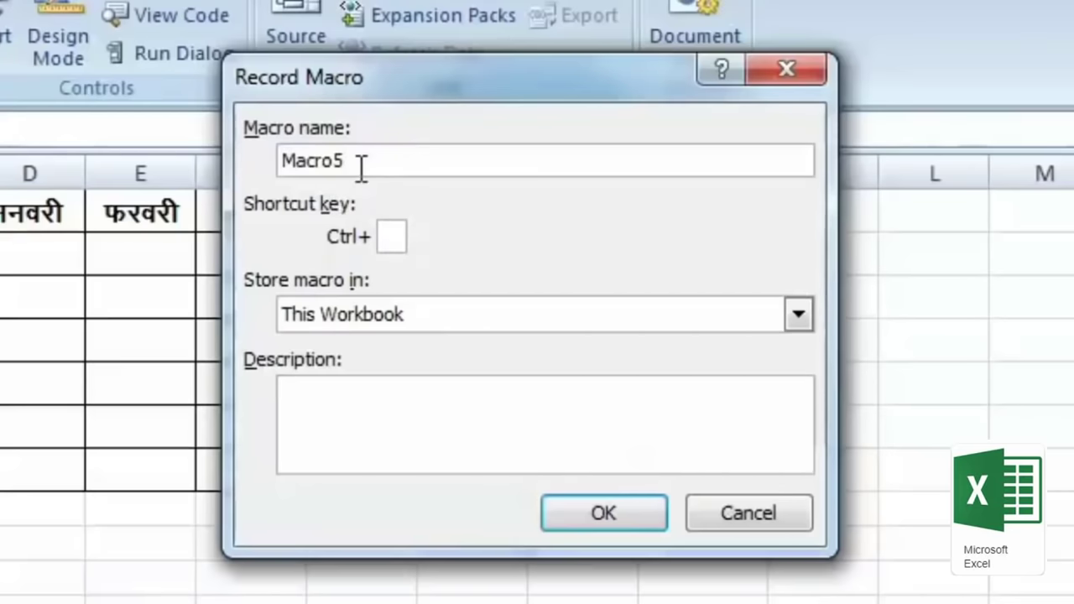
pyautogui.doubleClick(309, 163)
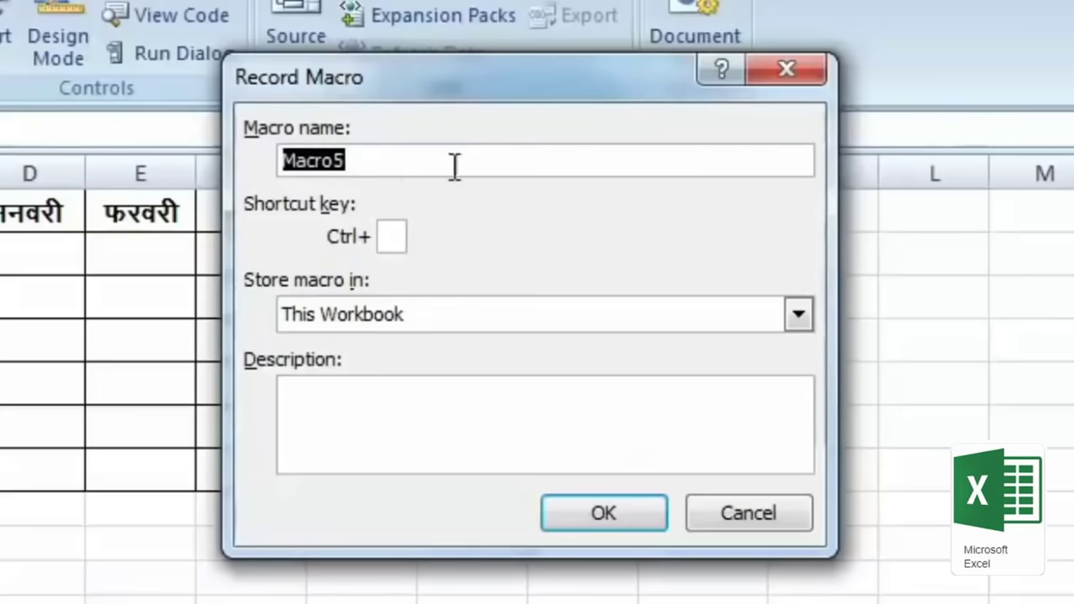
pyautogui.click(392, 237)
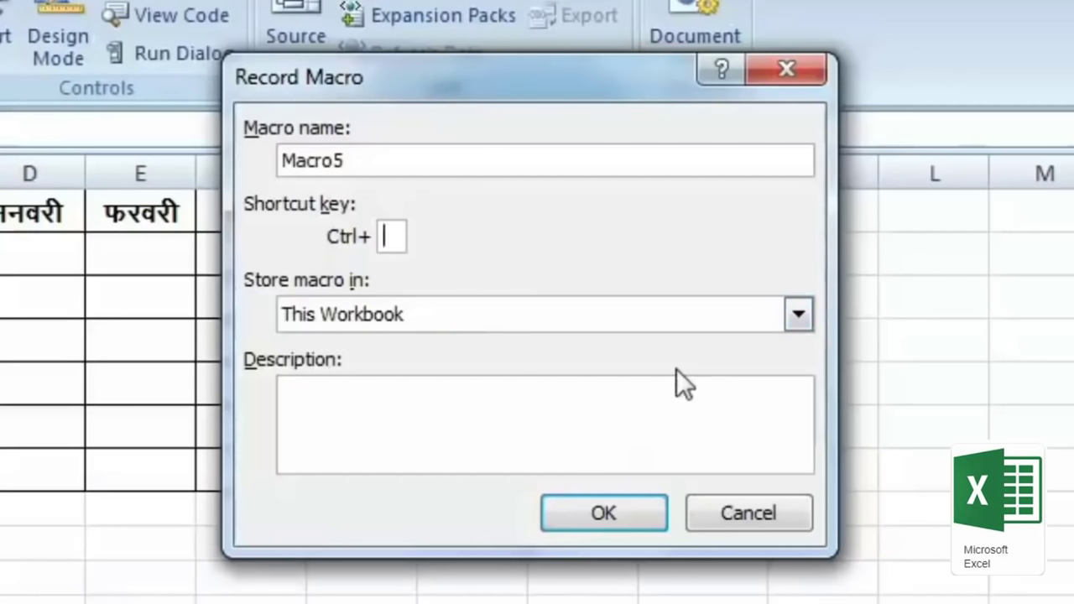
pyautogui.write('N')
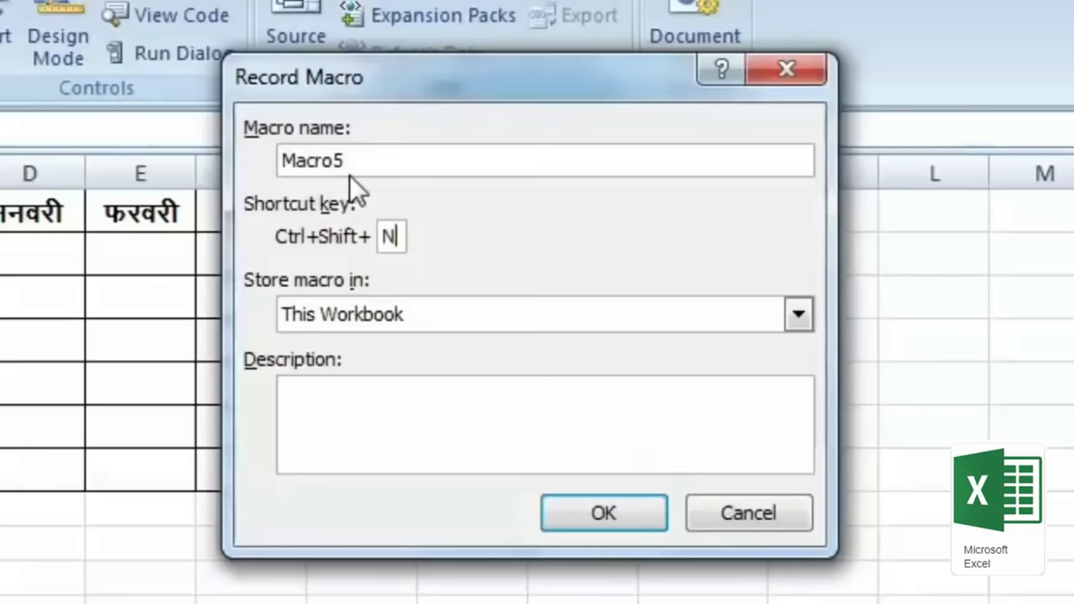
pyautogui.click(609, 512)
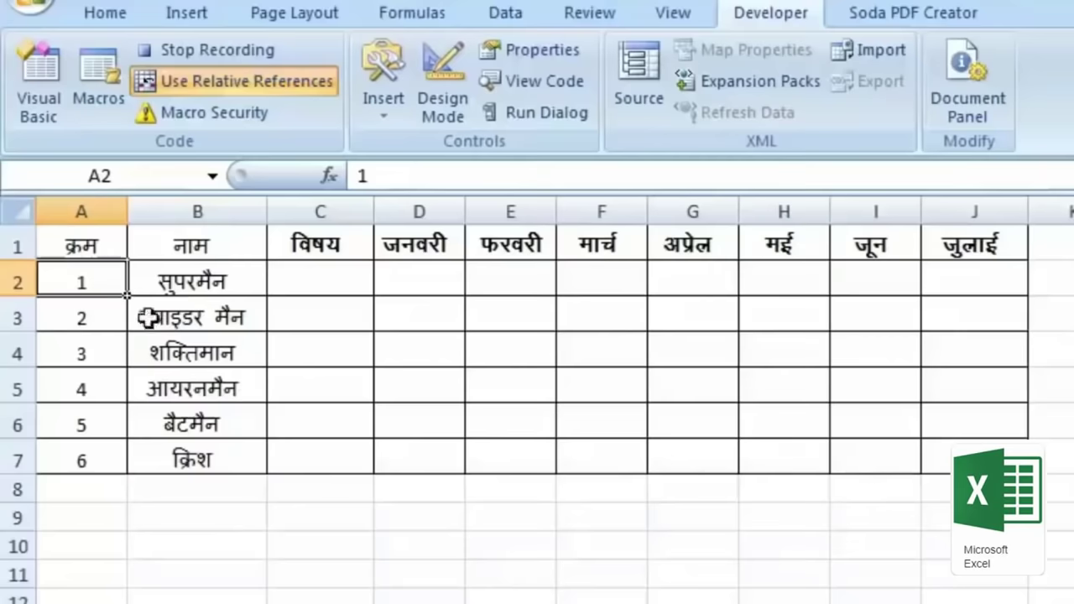
# Step: Insert five blank rows at rows 3–7 under the first person
pyautogui.click(113, 315)
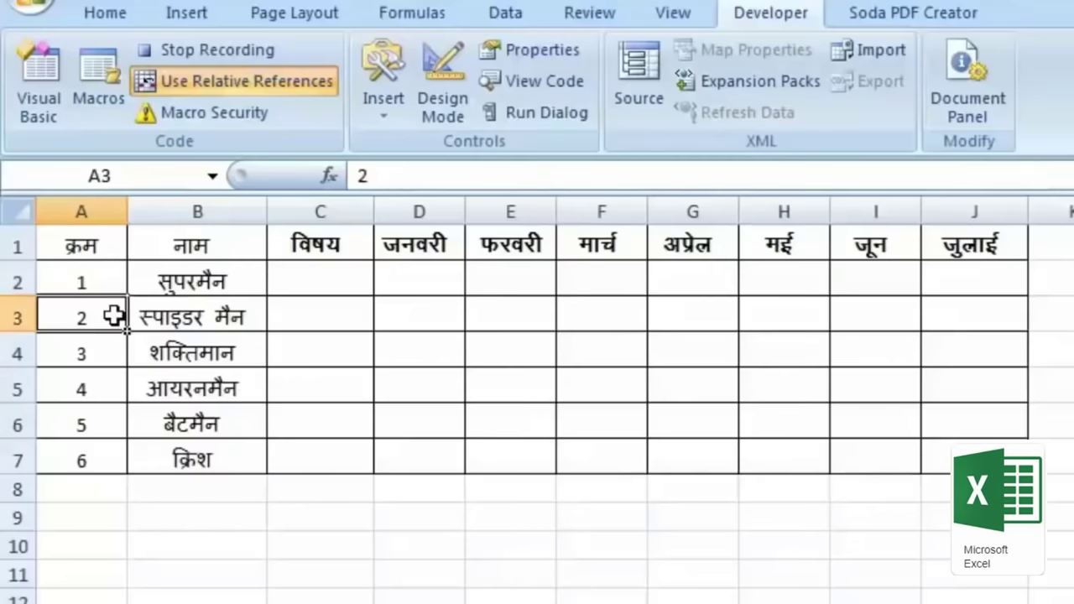
pyautogui.moveTo(17, 317); pyautogui.dragTo(17, 460)
pyautogui.rightClick(17, 323)
pyautogui.press('Escape')
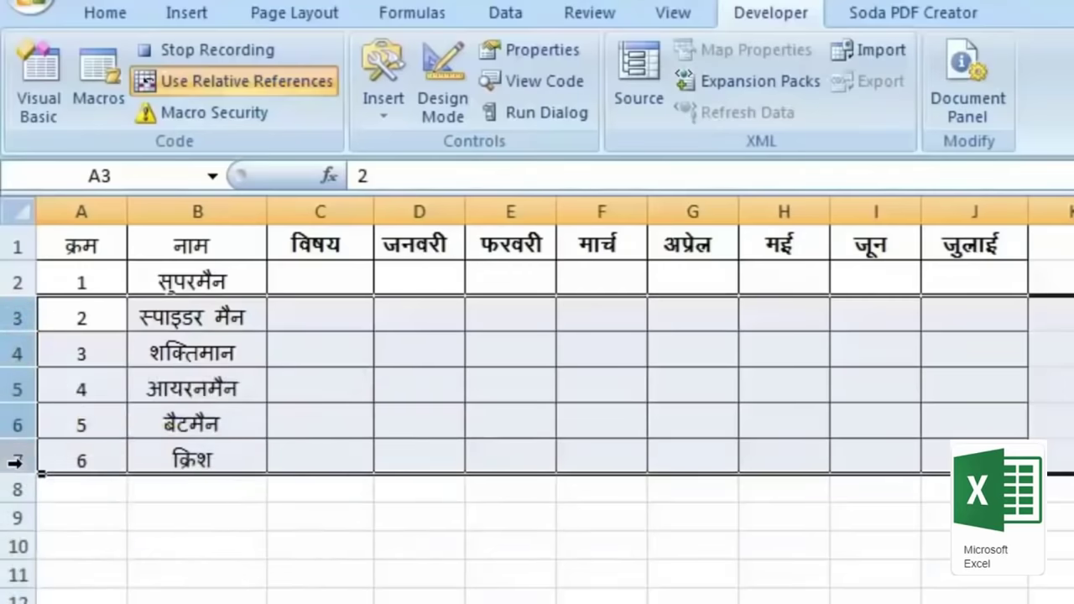
pyautogui.rightClick(18, 453)
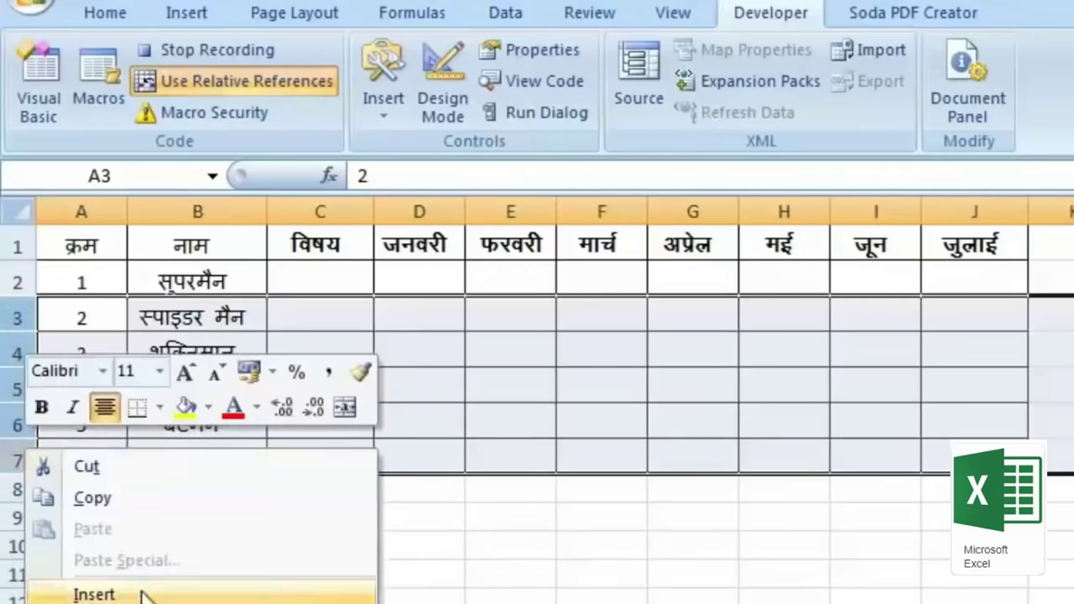
pyautogui.click(143, 593)
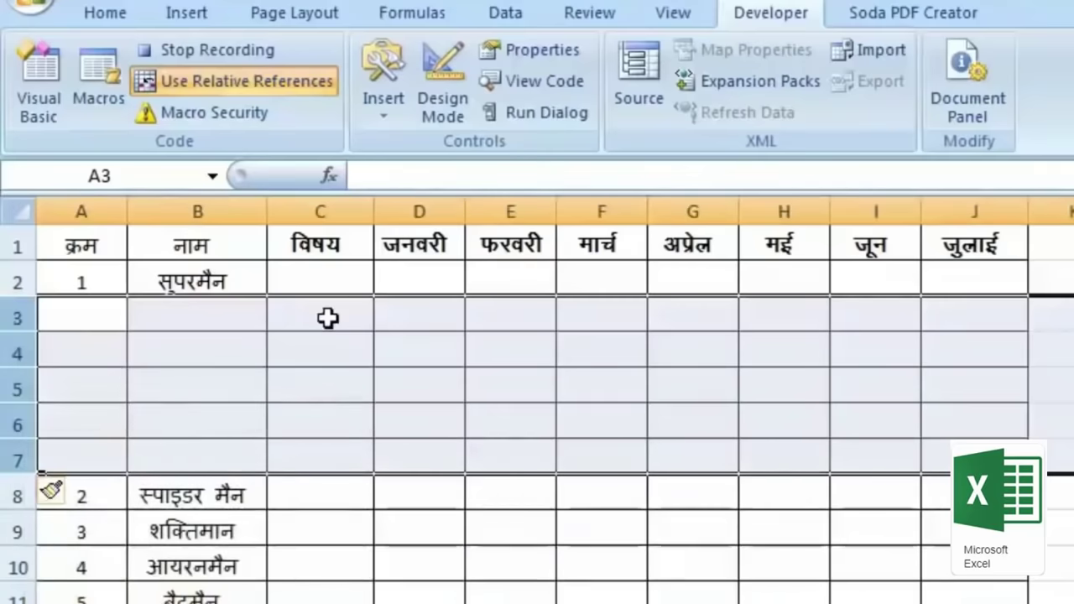
# Step: Enter गणित, विज्ञान, अंग्रेजी, हिंदी, कंप्यूटर and योग down C2:C7
pyautogui.click(340, 284)
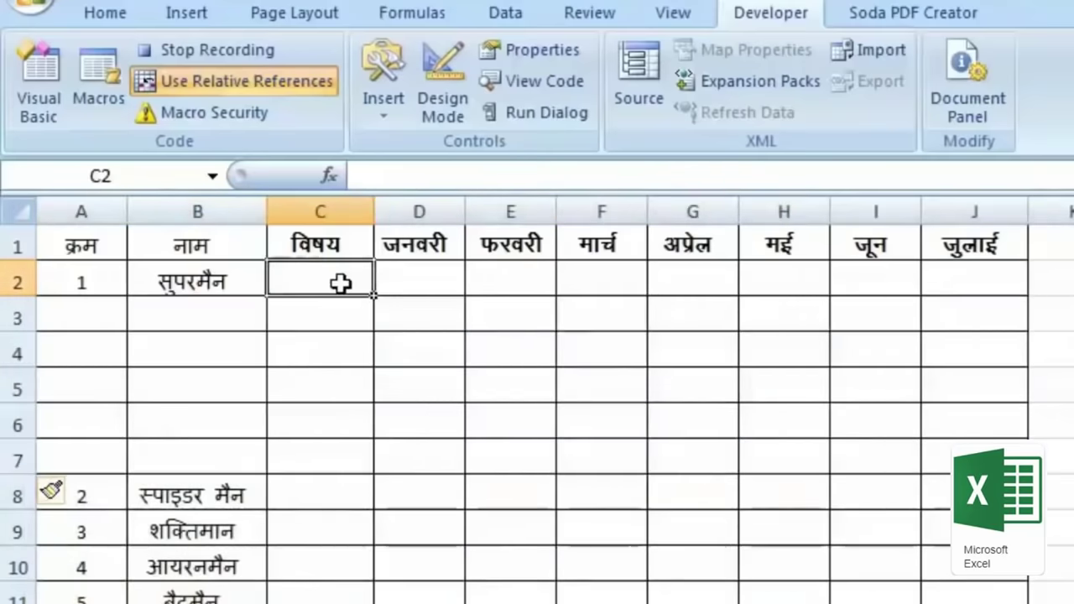
pyautogui.write('x.kfr')
pyautogui.press('Return')
pyautogui.write('foKku')
pyautogui.press('Return')
pyautogui.write('vaxzsth')
pyautogui.press('Return')
pyautogui.write('fganh')
pyautogui.press('Return')
pyautogui.write('daI;wVj')
pyautogui.press('Return')
pyautogui.write(';ksx')
pyautogui.press('Tab')
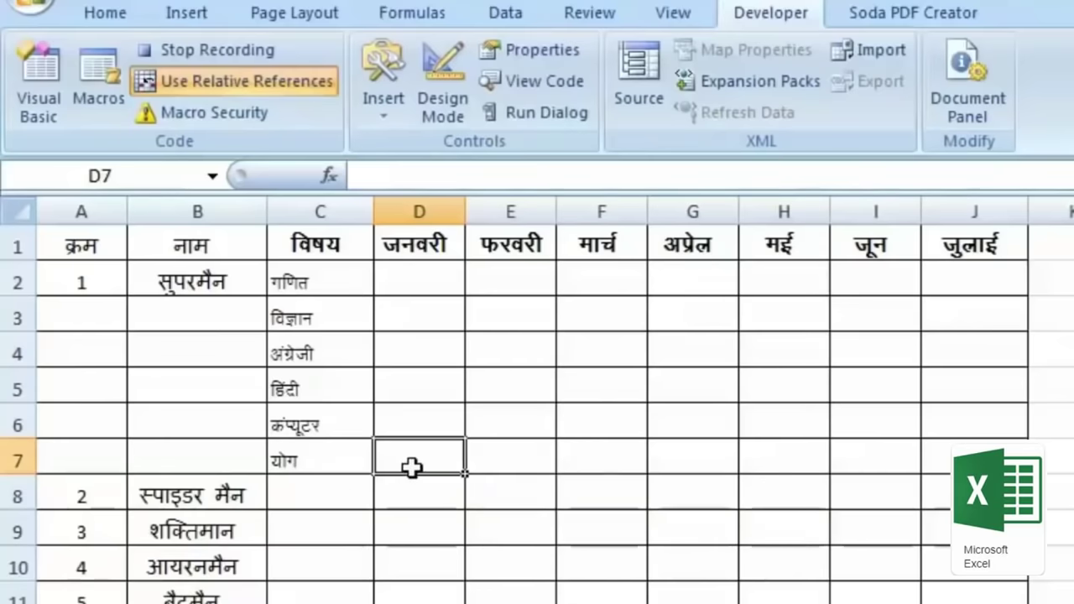
# Step: AutoSum D2:D6 into D7 and fill the total formula across to J7
pyautogui.click(104, 14)
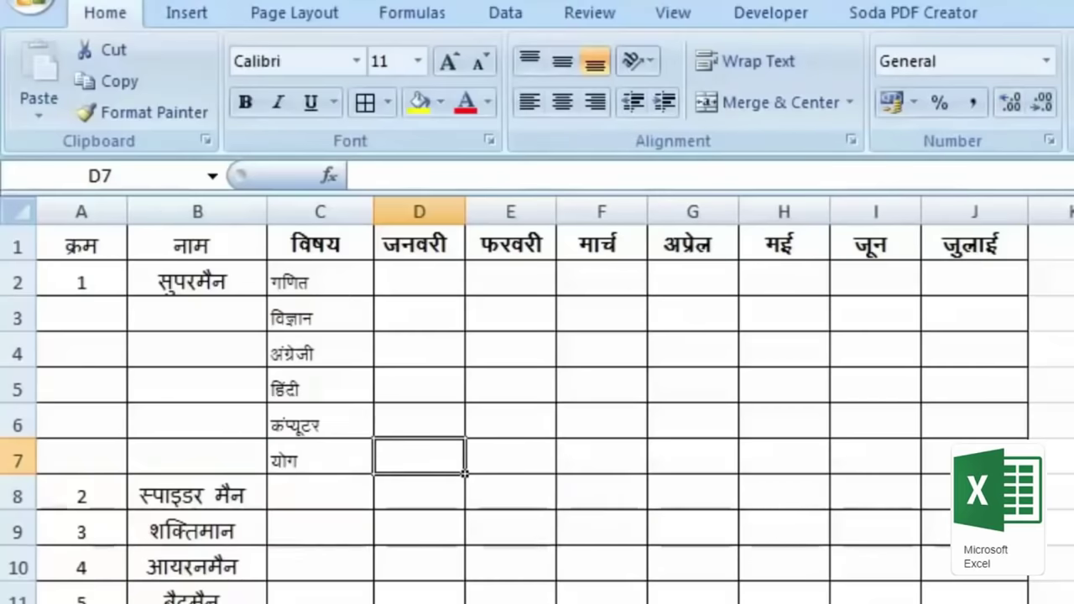
pyautogui.hotkey('alt', '=')
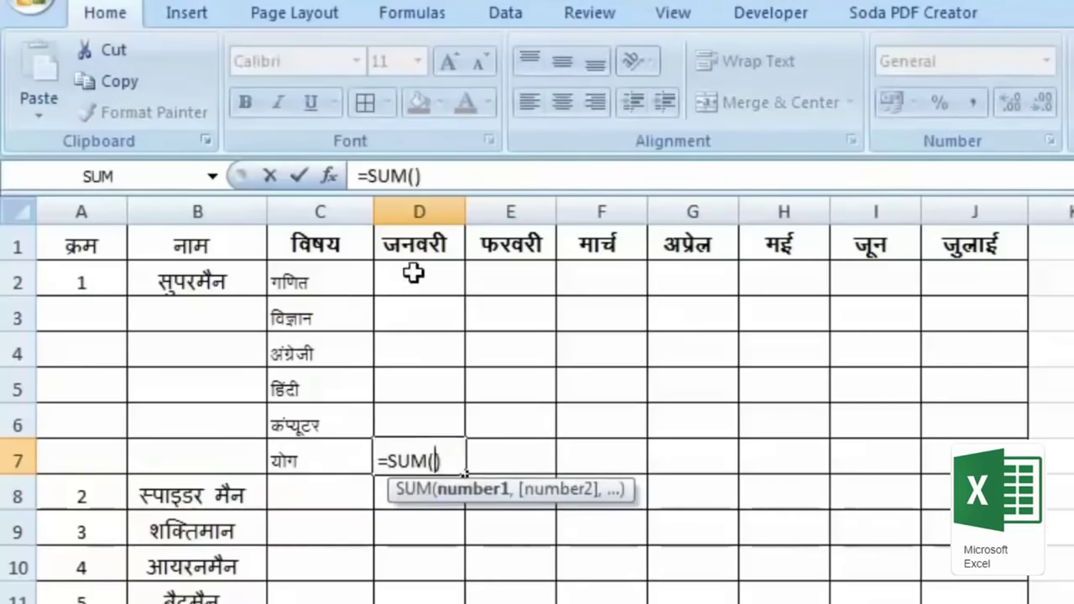
pyautogui.moveTo(411, 281); pyautogui.dragTo(427, 412)
pyautogui.press('Return')
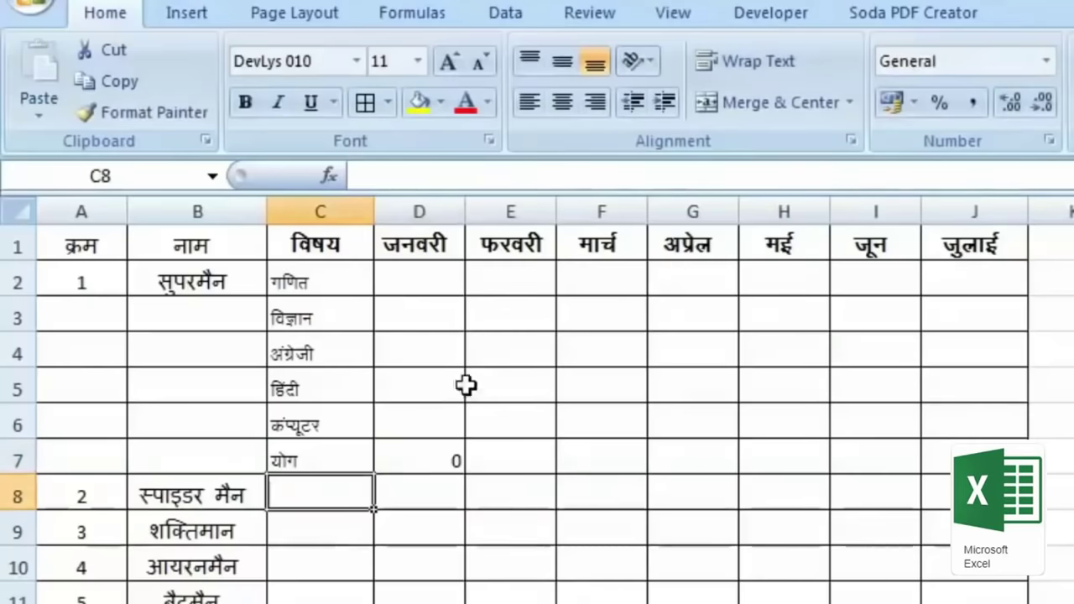
pyautogui.click(417, 485)
pyautogui.click(422, 470)
pyautogui.moveTo(464, 474); pyautogui.dragTo(940, 487)
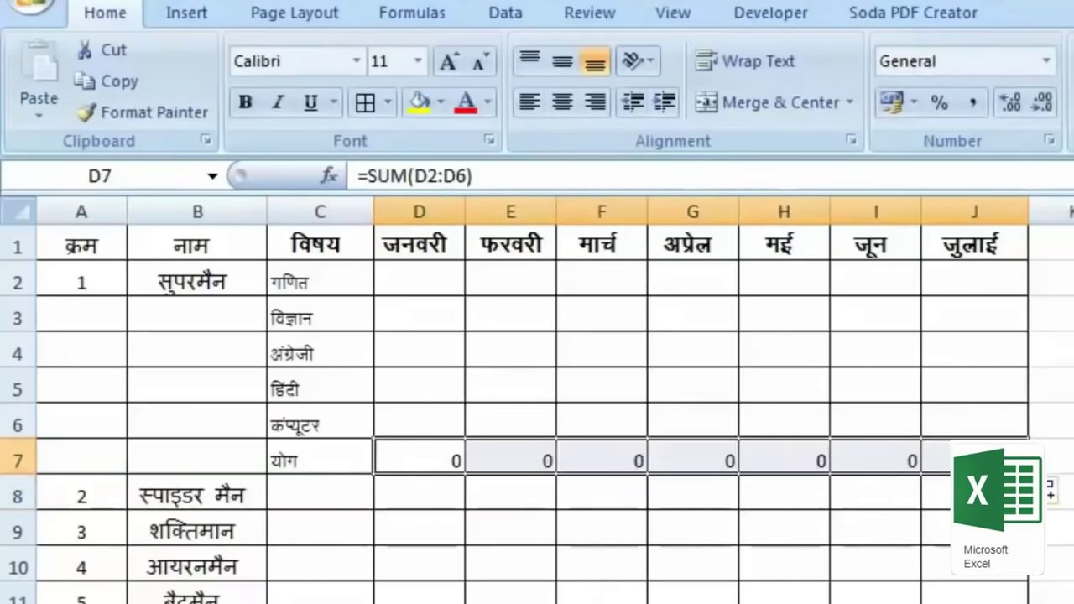
# Step: Make the A7:J7 total row 14 pt, bold and filled grey
pyautogui.click(52, 457)
pyautogui.moveTo(106, 453); pyautogui.dragTo(947, 463)
pyautogui.click(448, 59)
pyautogui.click(448, 59)
pyautogui.click(245, 102)
pyautogui.click(441, 101)
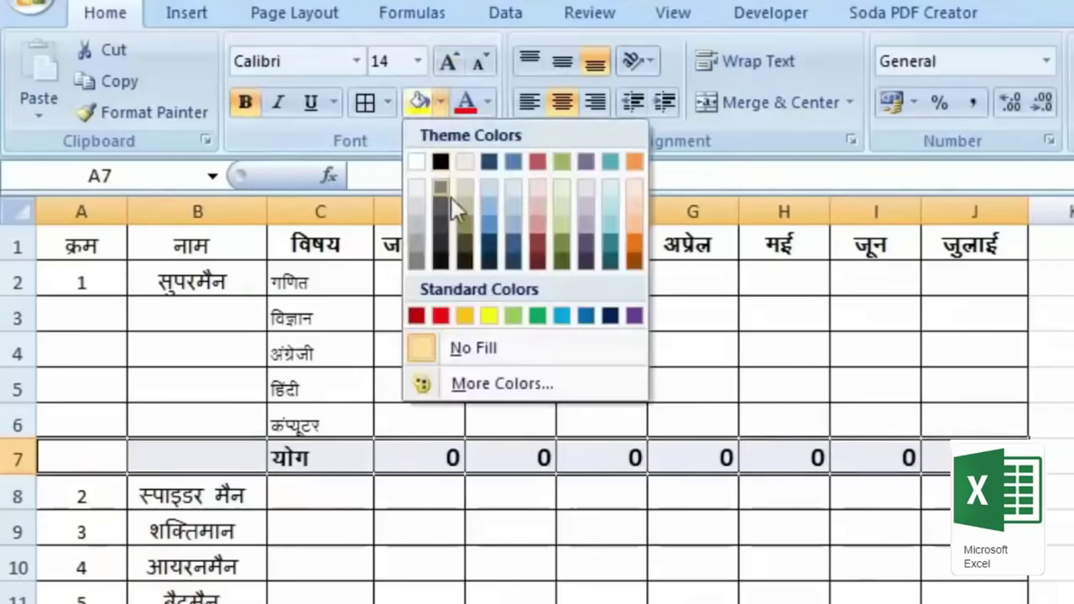
pyautogui.click(411, 217)
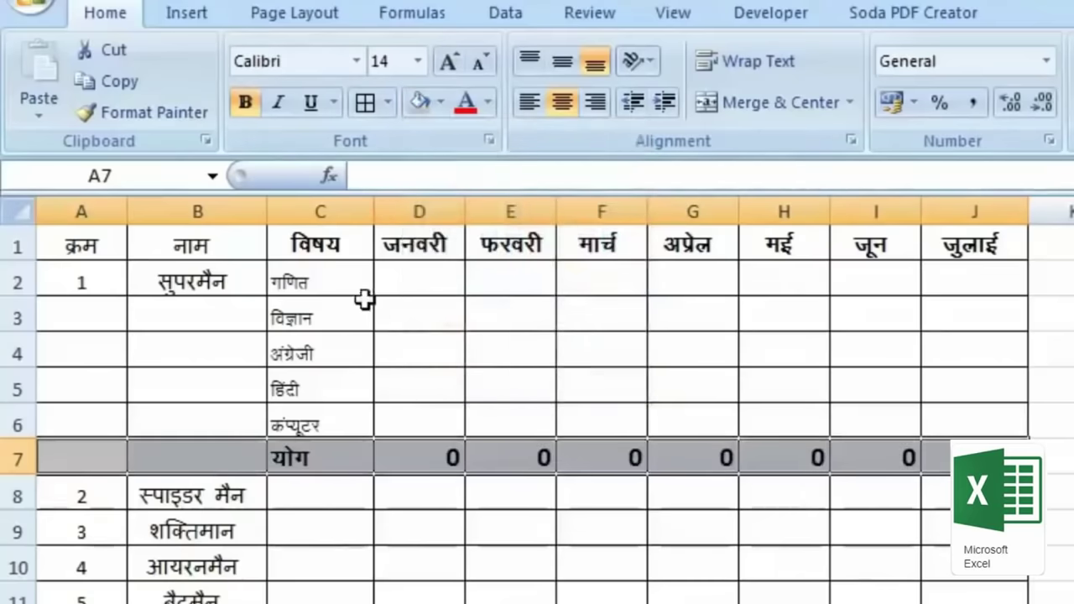
# Step: Enlarge the subject names in C2:C6 to 14 pt and check the totals in G7 and J7
pyautogui.moveTo(325, 281); pyautogui.dragTo(323, 424)
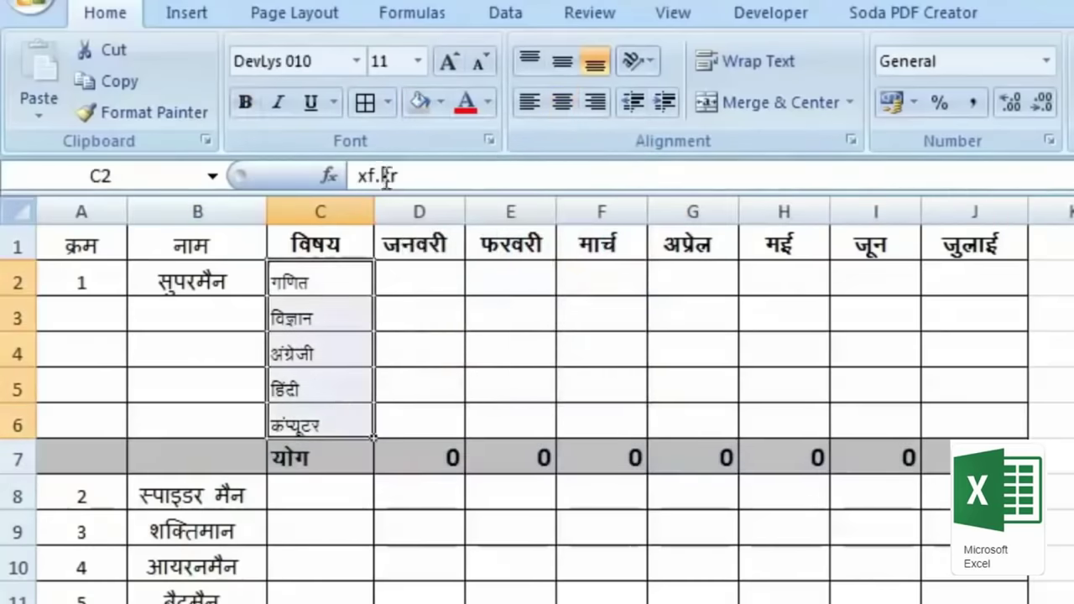
pyautogui.click(450, 60)
pyautogui.click(450, 61)
pyautogui.click(698, 466)
pyautogui.click(936, 457)
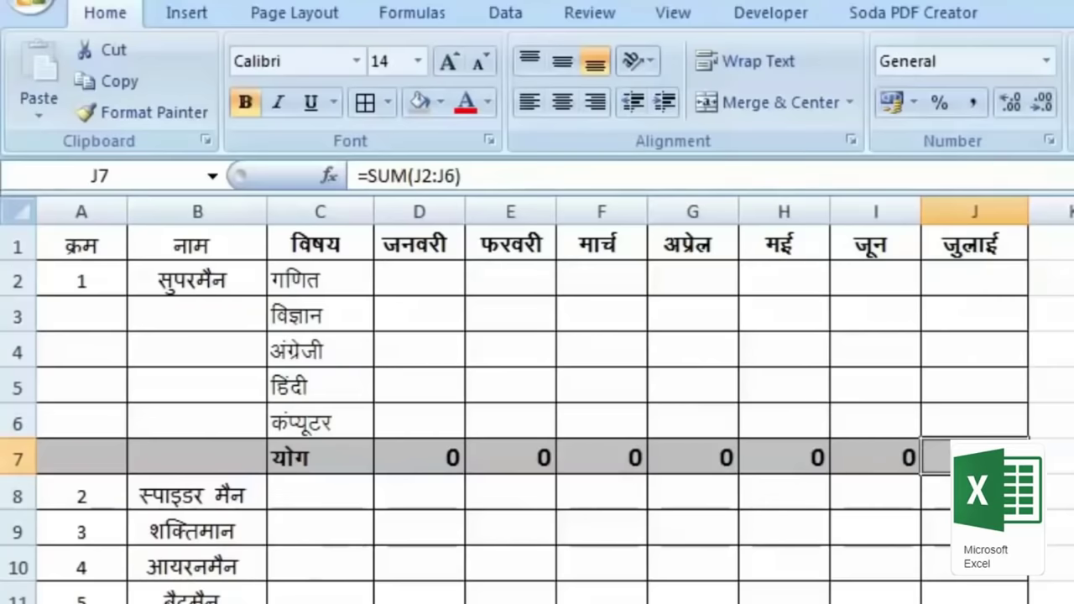
pyautogui.click(793, 20)
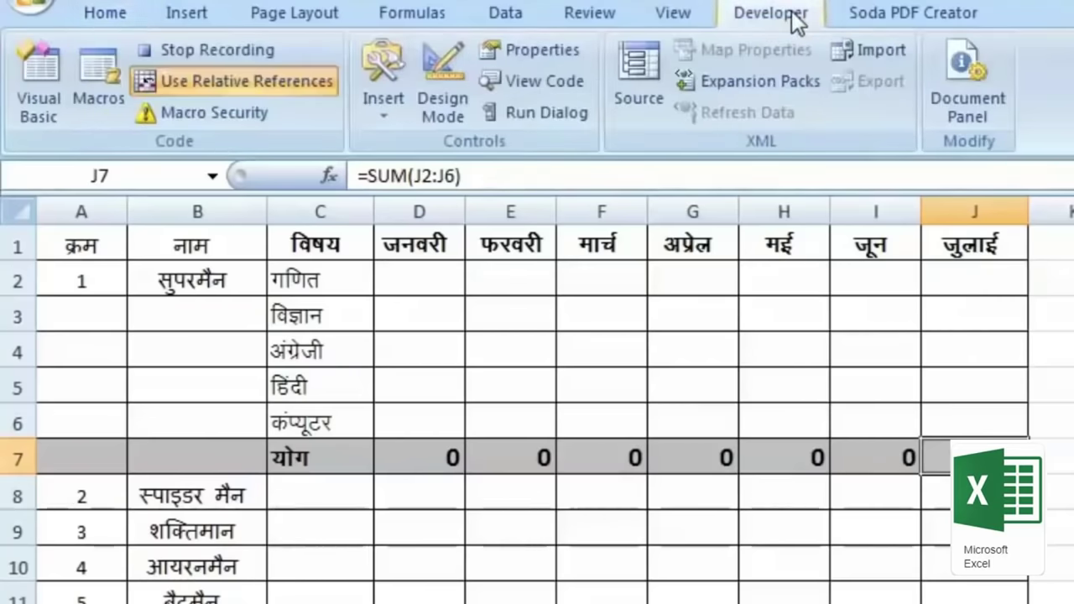
# Step: Stop recording, select A8 and bring up the Macro dialog
pyautogui.click(205, 48)
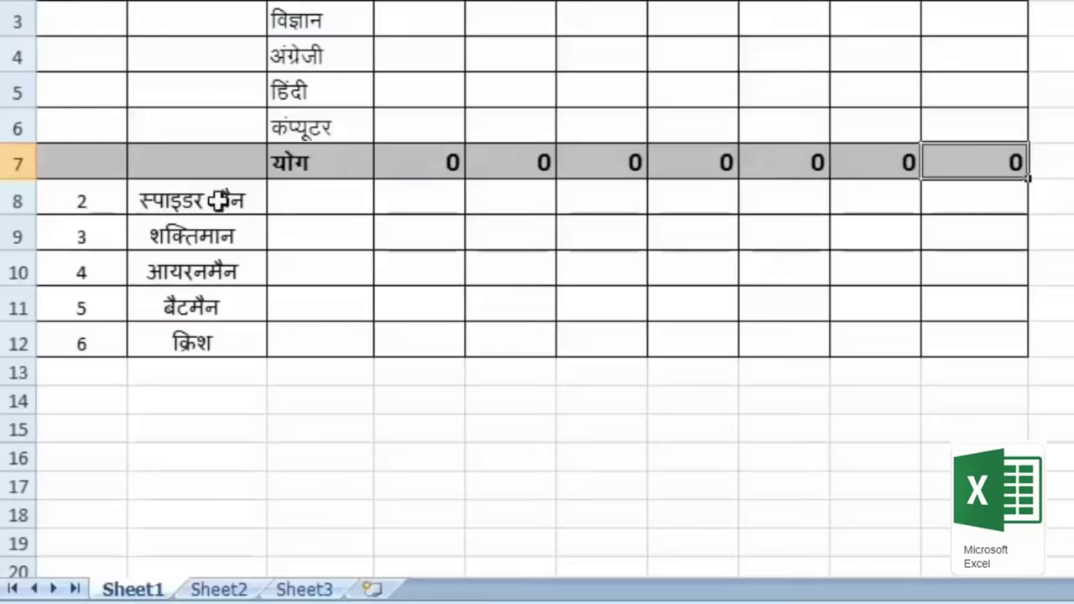
pyautogui.click(86, 199)
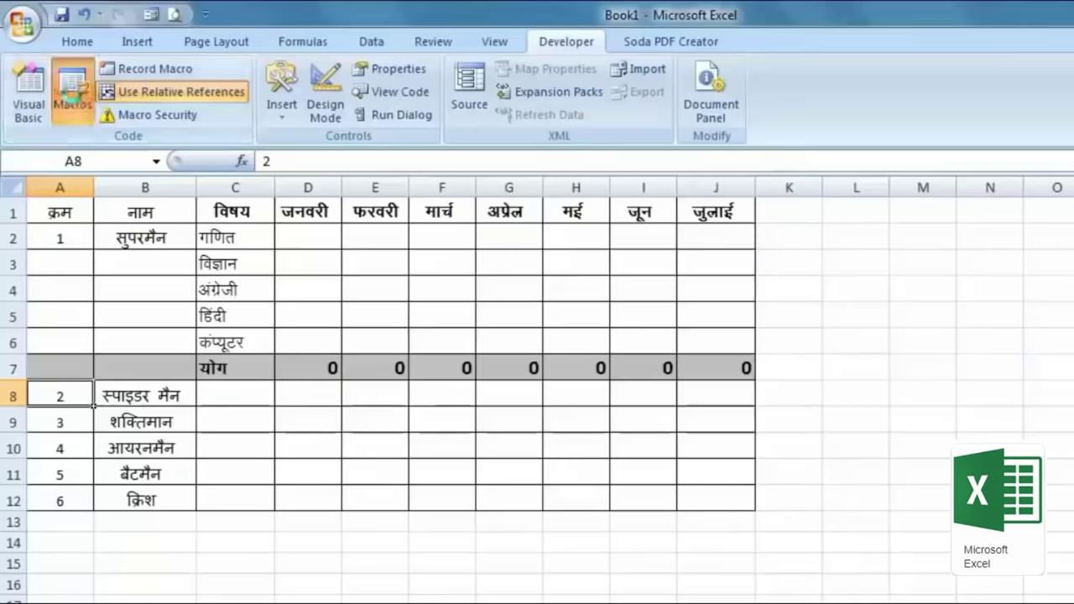
pyautogui.click(72, 92)
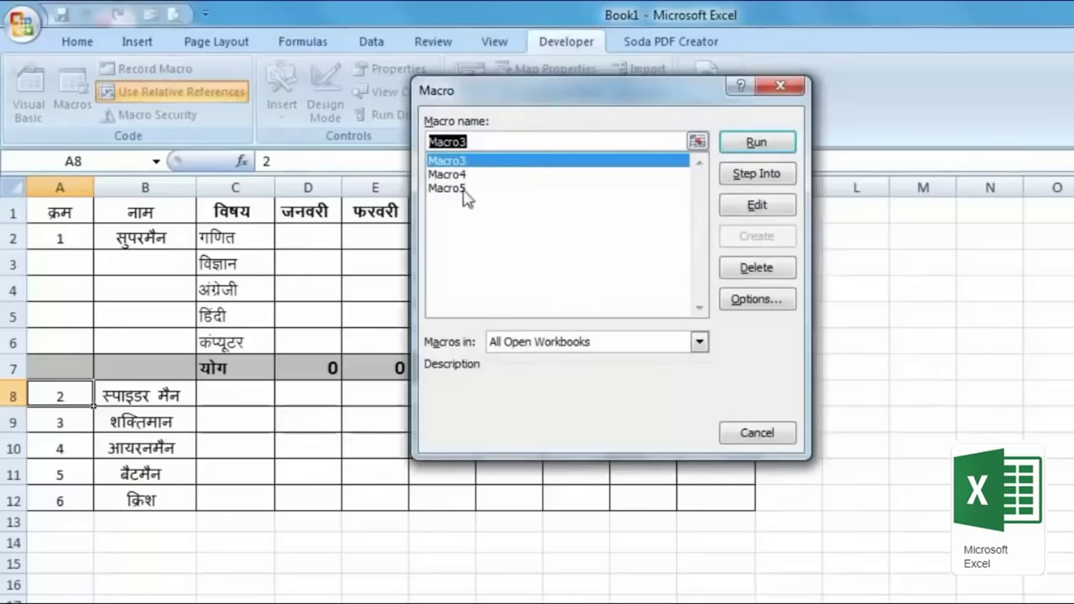
# Step: Run Macro5 from the Macros list for the next two people's blocks
pyautogui.click(467, 195)
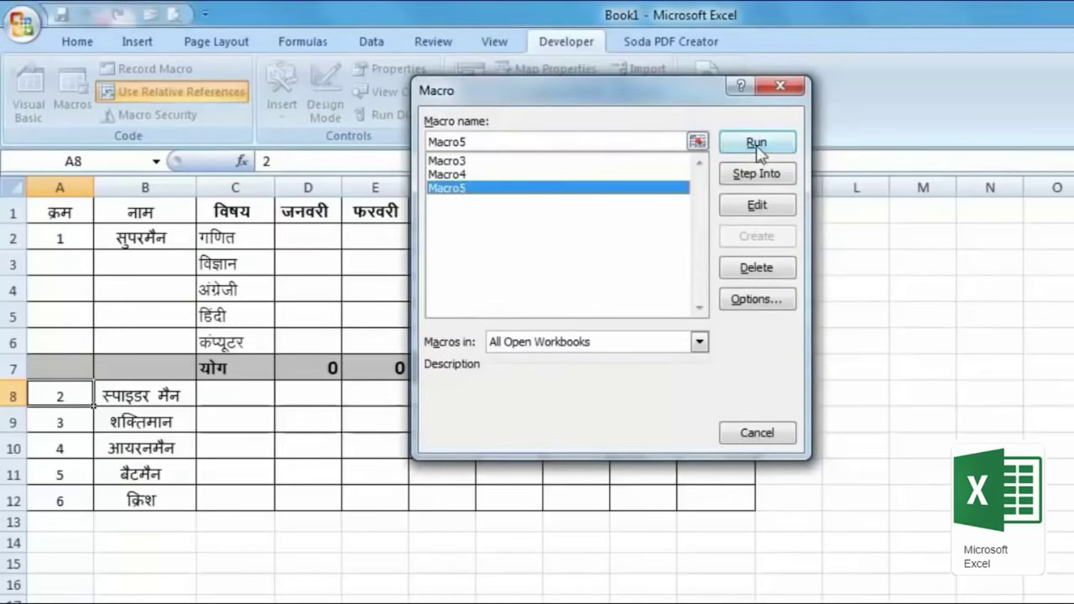
pyautogui.click(759, 149)
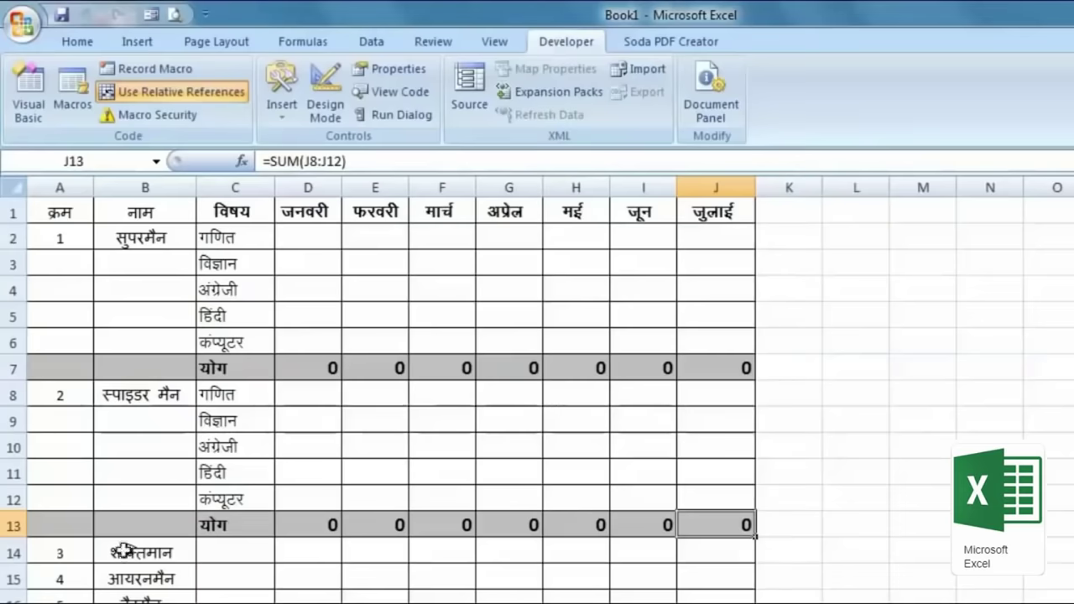
pyautogui.scroll(-1, 56, 552)
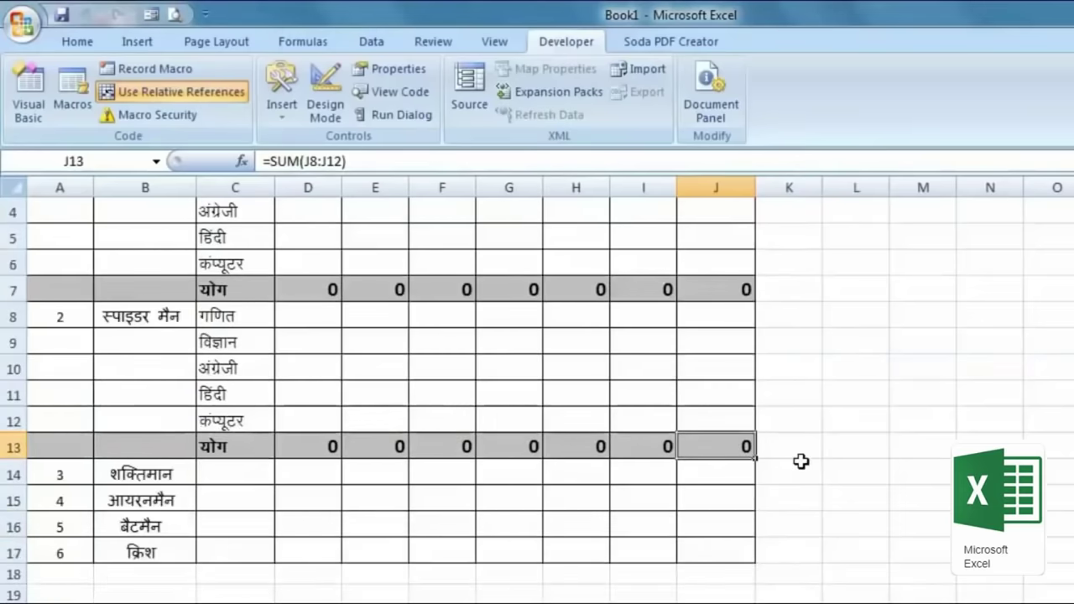
pyautogui.click(79, 473)
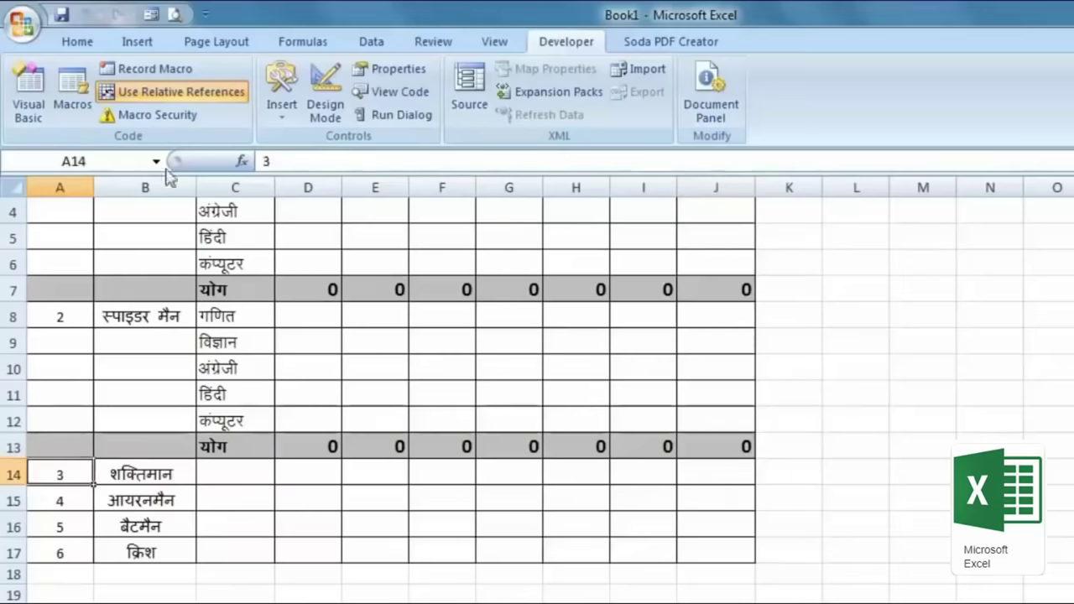
pyautogui.click(81, 86)
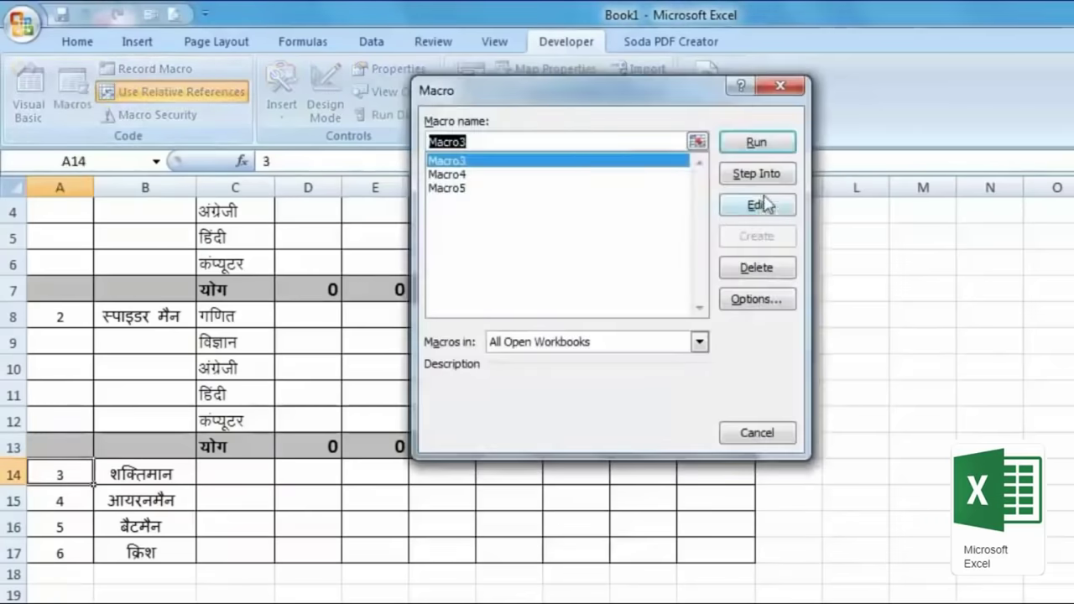
pyautogui.click(469, 188)
pyautogui.click(745, 147)
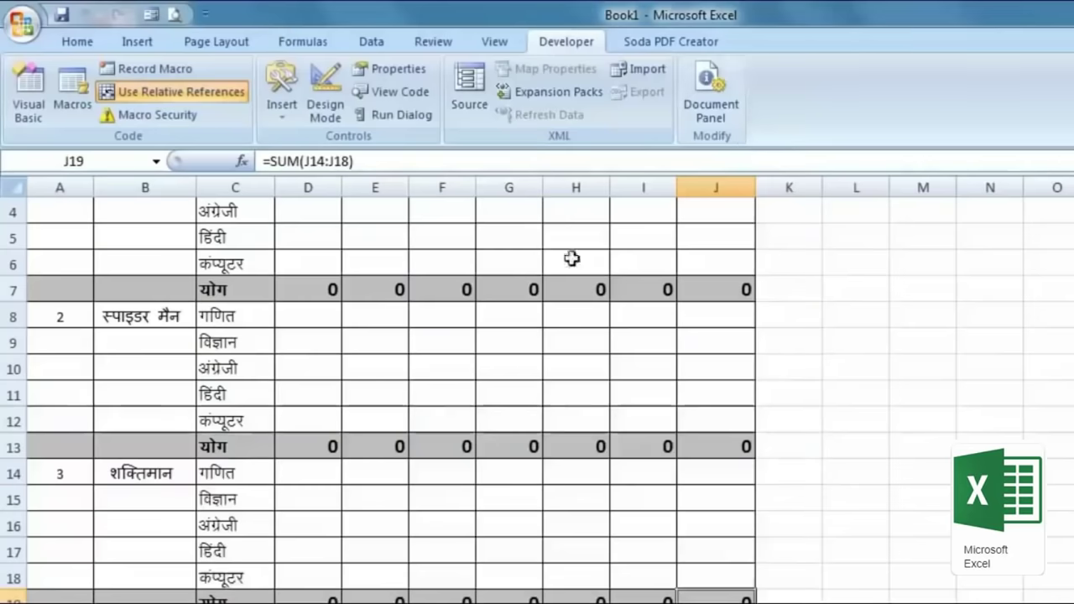
# Step: Run Macro5 from the Macros list for heroes 4 and 5
pyautogui.click(53, 398)
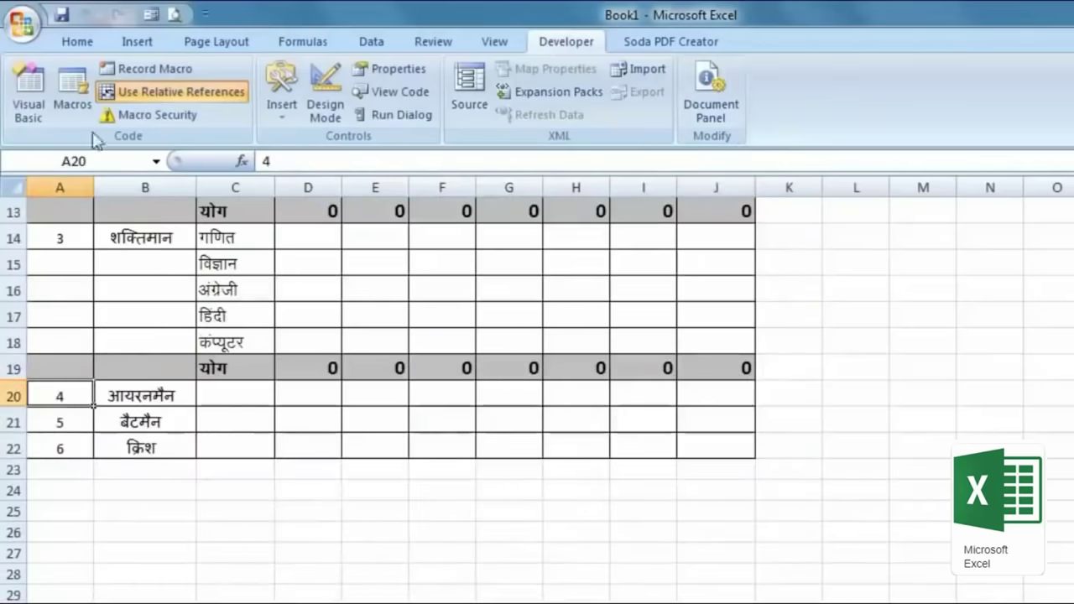
pyautogui.click(77, 107)
pyautogui.click(521, 190)
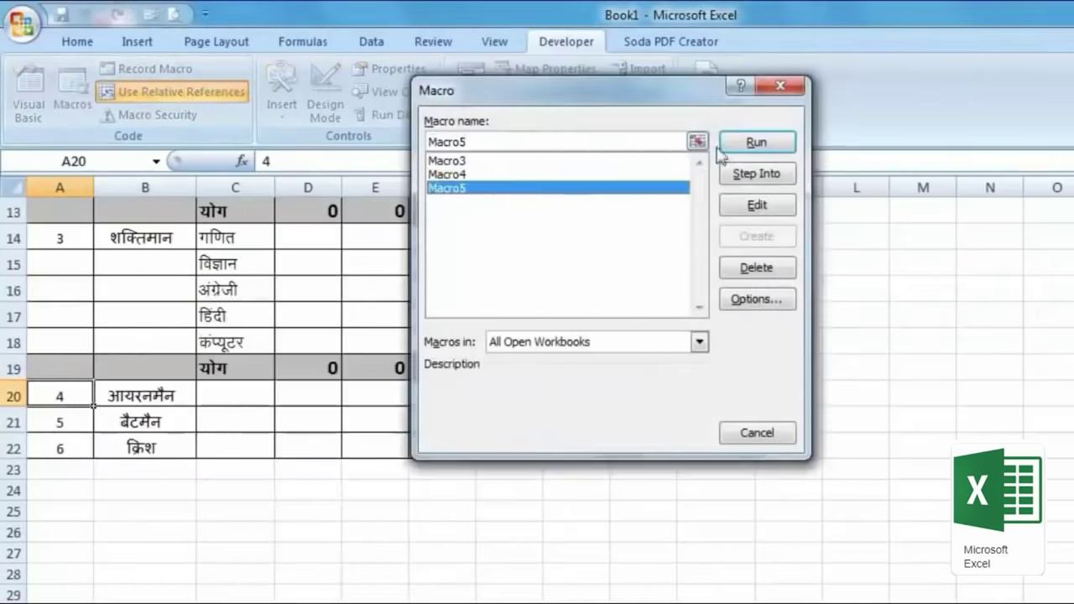
pyautogui.click(728, 147)
pyautogui.click(83, 548)
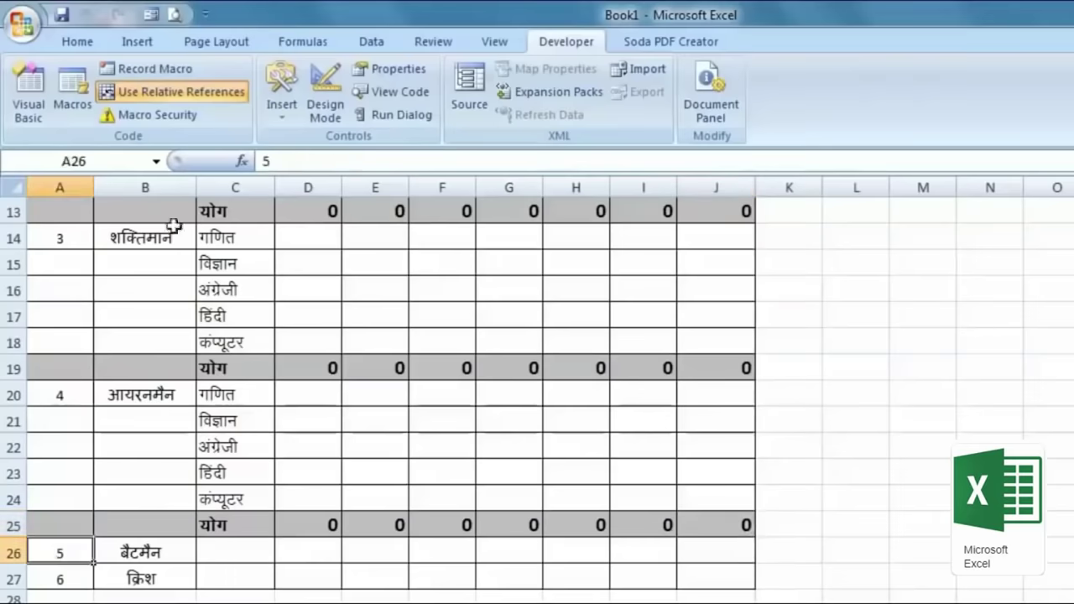
pyautogui.click(78, 107)
pyautogui.click(509, 193)
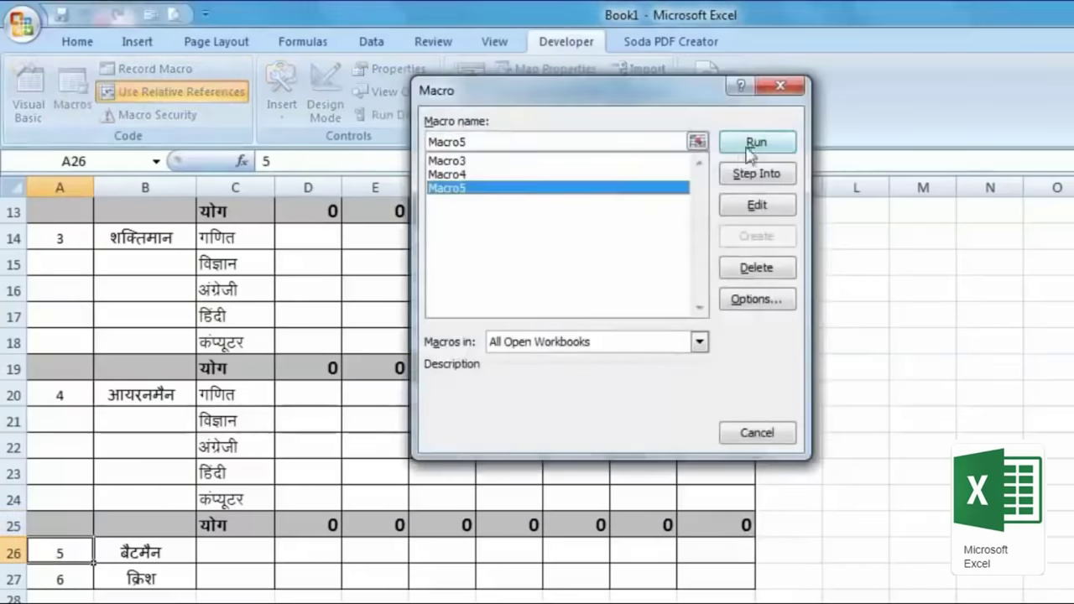
pyautogui.click(747, 148)
# Step: Add hero 6's subject rows with the macro's shortcut key and scroll to check the sheet
pyautogui.click(84, 477)
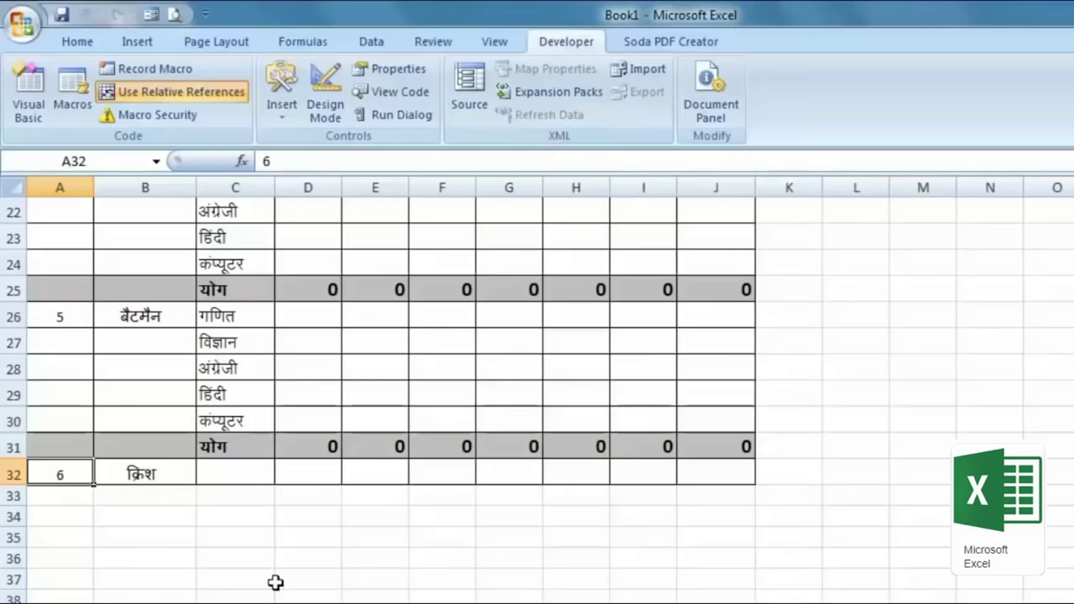
pyautogui.hotkey('ctrl', 'shift', 'm')
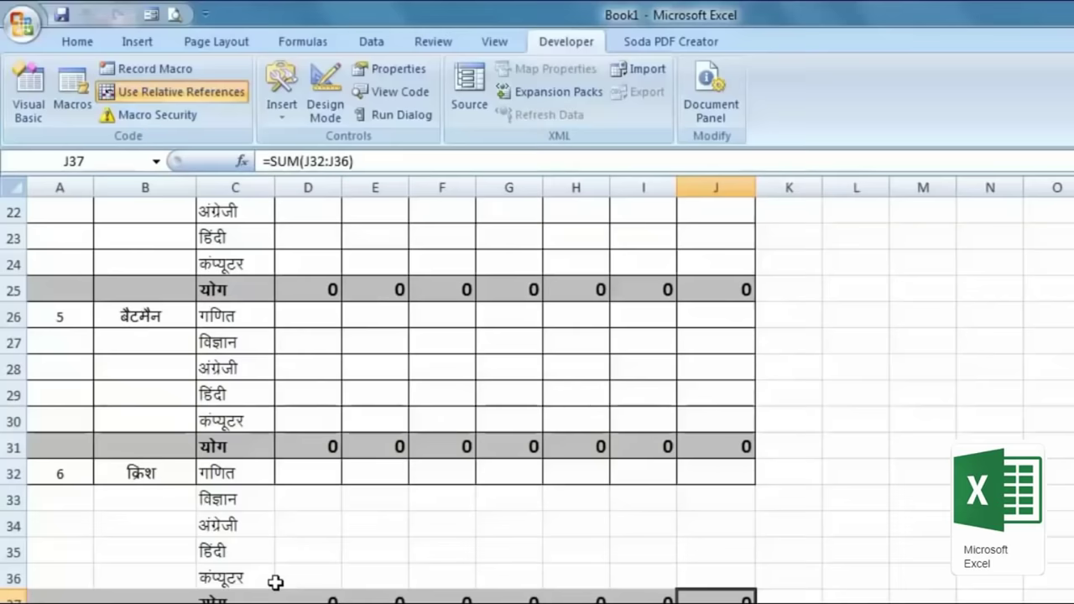
pyautogui.scroll(7, 275, 582)
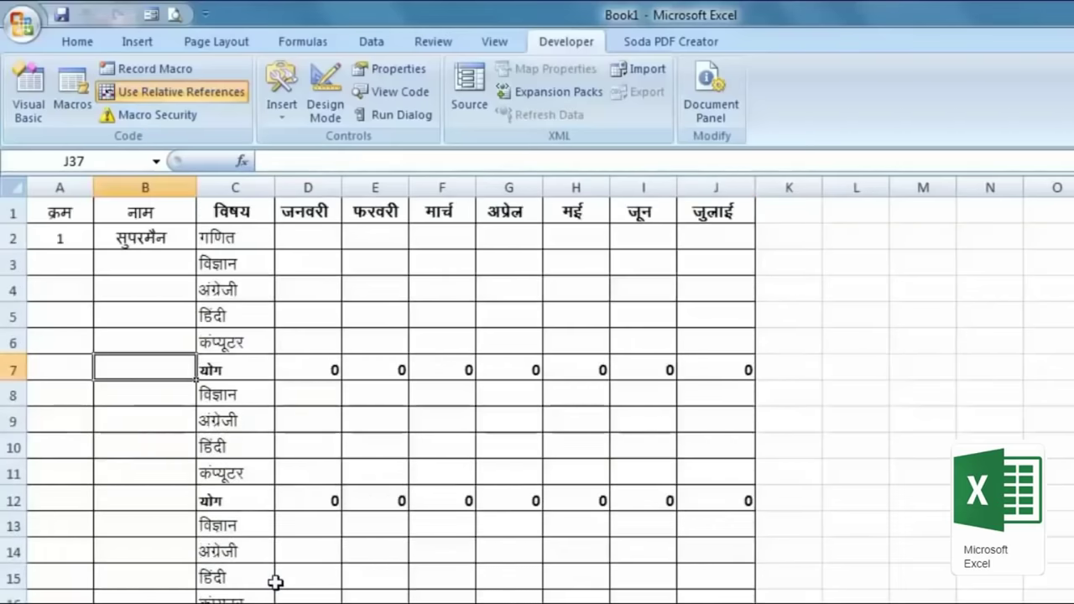
pyautogui.scroll(-13, 810, 328)
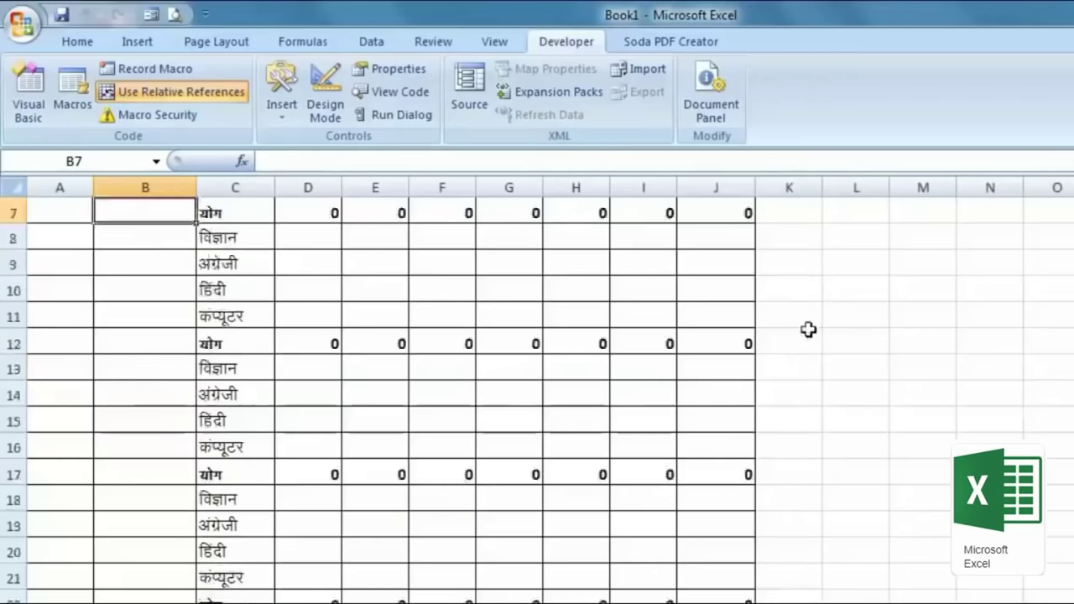
pyautogui.scroll(-8, 300, 379)
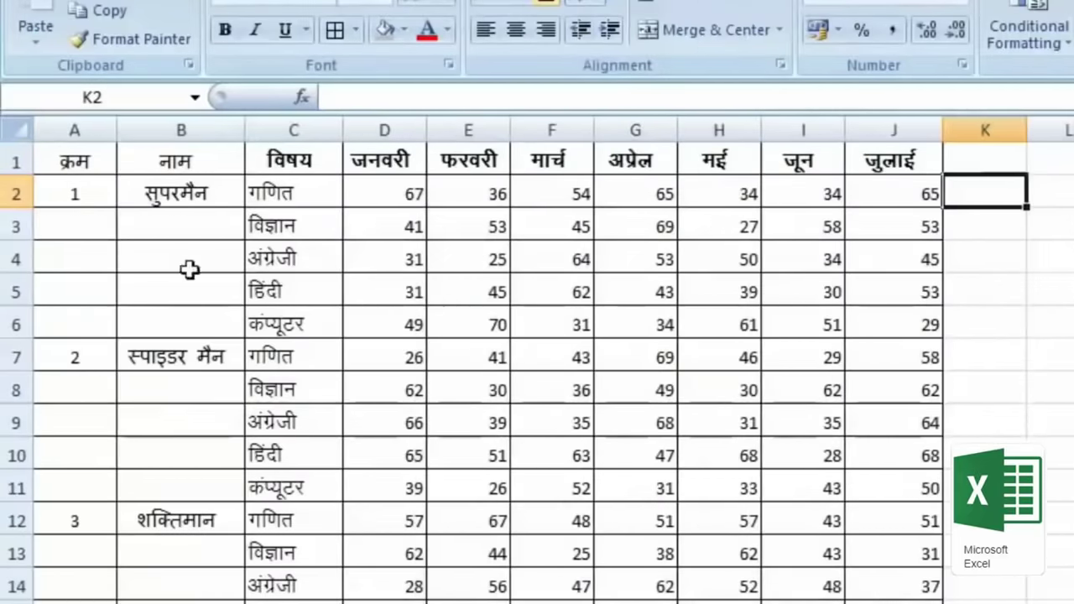
# Step: On the filled marks sheet, insert a trial blank row 7 above Spider Man's block
pyautogui.scroll(-5, 220, 277)
pyautogui.scroll(5, 322, 499)
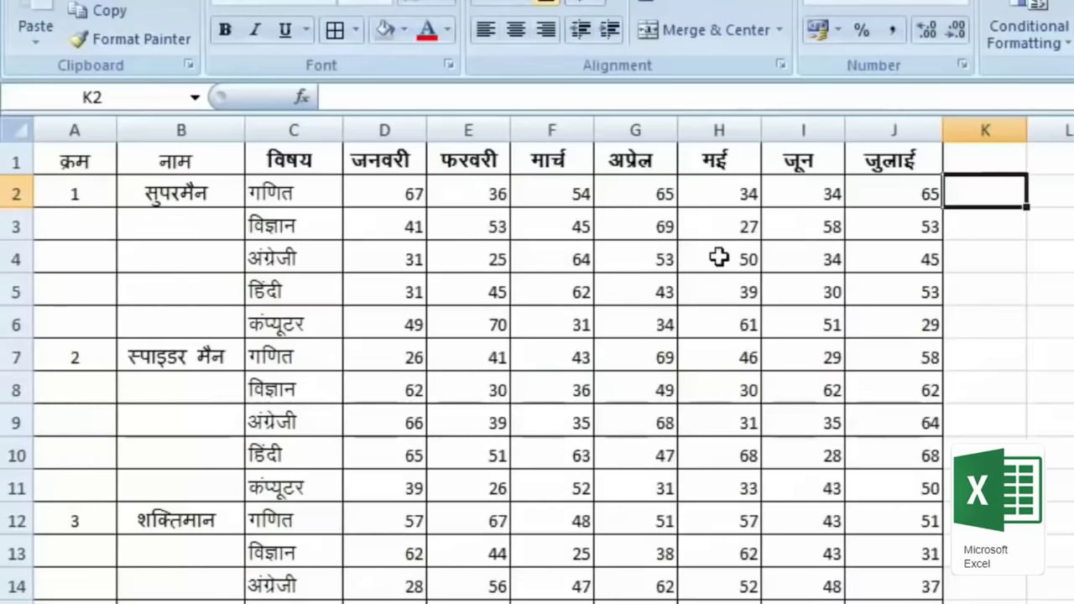
pyautogui.click(149, 197)
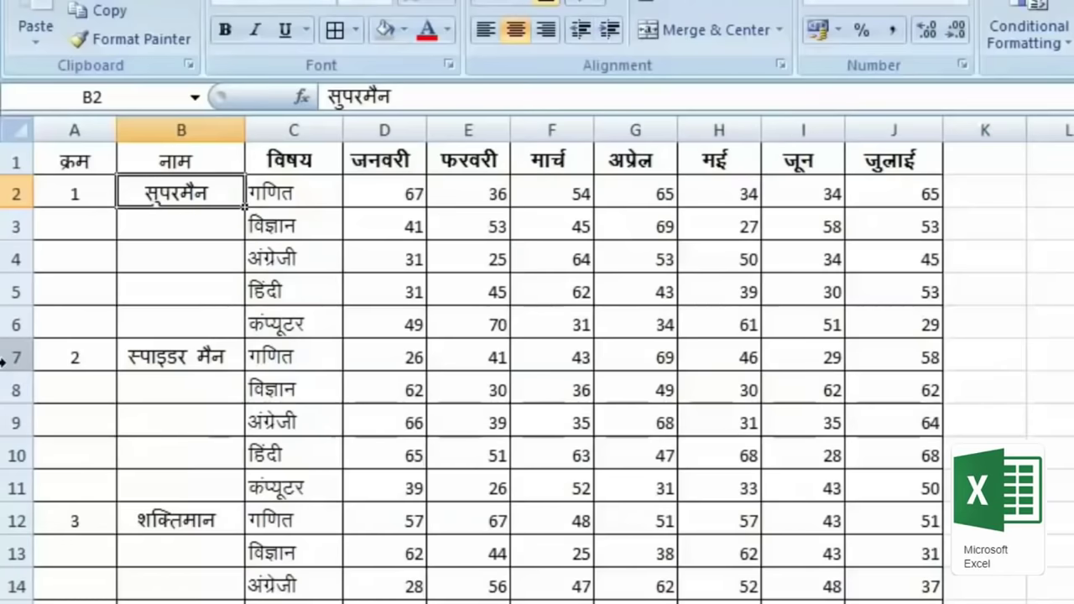
pyautogui.press('Right')
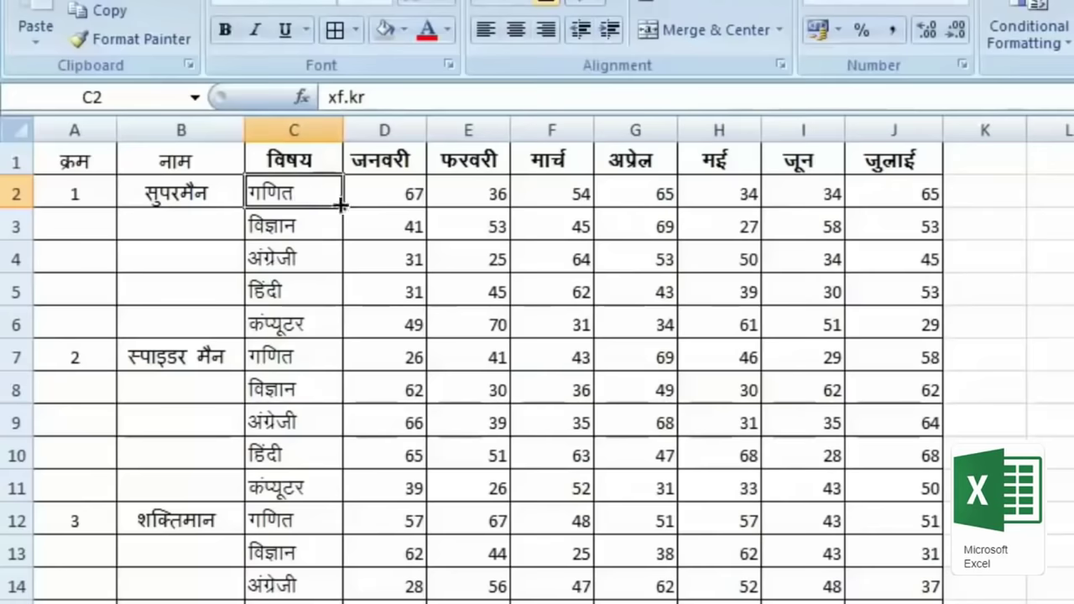
pyautogui.rightClick(17, 357)
pyautogui.click(124, 494)
pyautogui.click(312, 355)
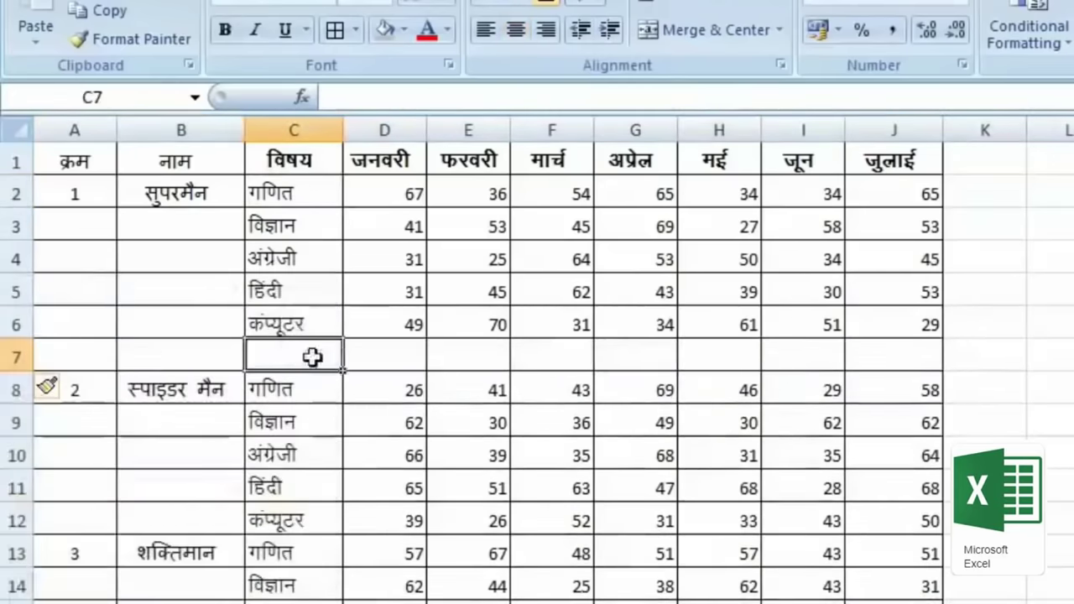
pyautogui.click(407, 361)
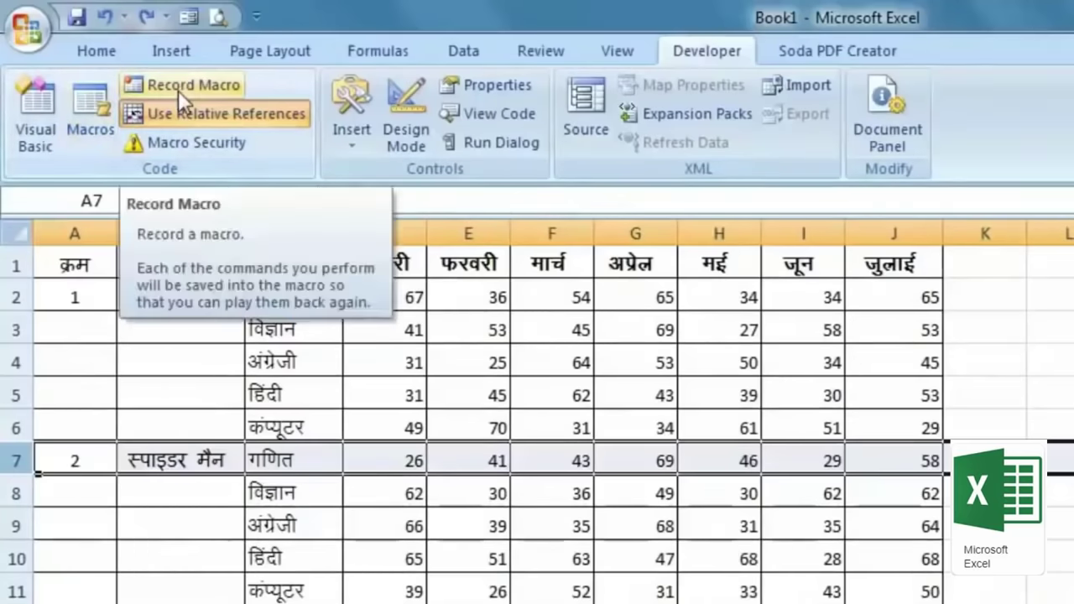
# Step: Starting from cell A2, bring up the Record Macro settings
pyautogui.click(347, 361)
pyautogui.click(159, 297)
pyautogui.click(67, 300)
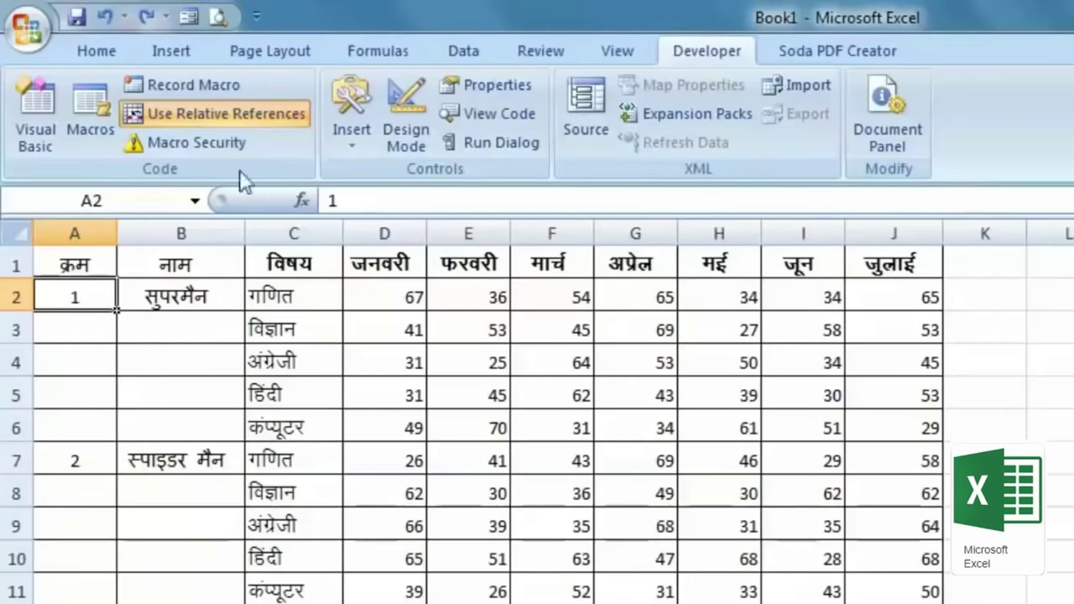
pyautogui.click(178, 82)
# Step: Name the macro sum with the Ctrl+Shift+L shortcut and begin recording
pyautogui.write('sum')
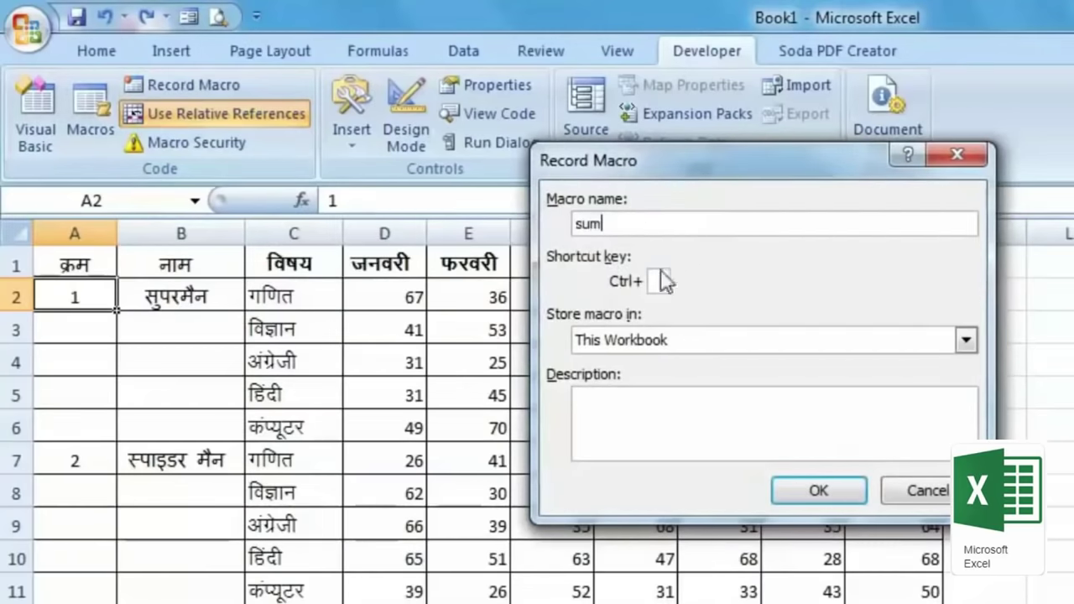
pyautogui.click(659, 282)
pyautogui.write('L')
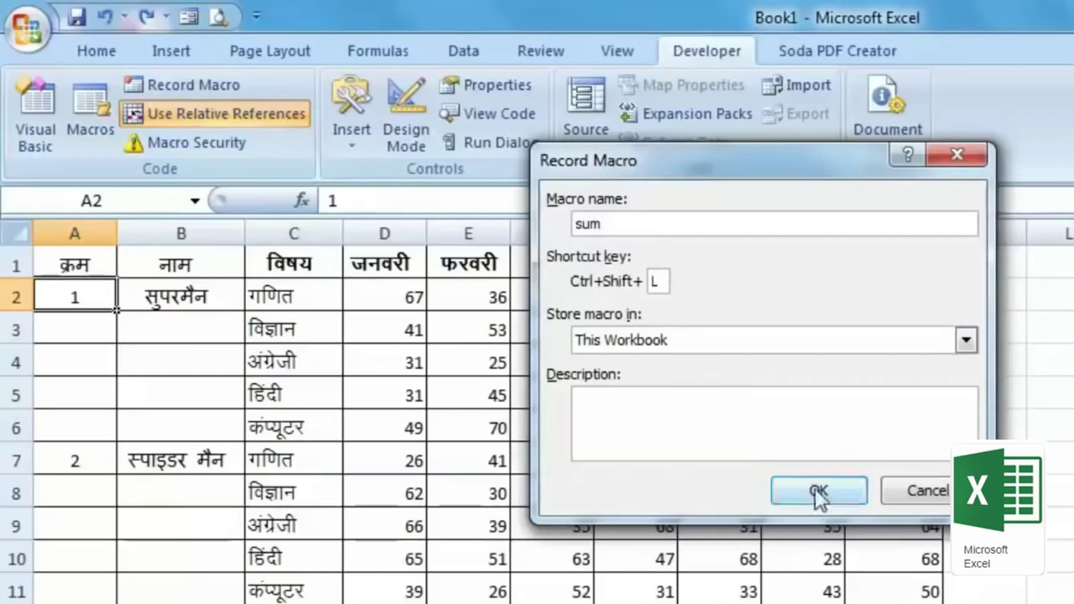
pyautogui.click(821, 490)
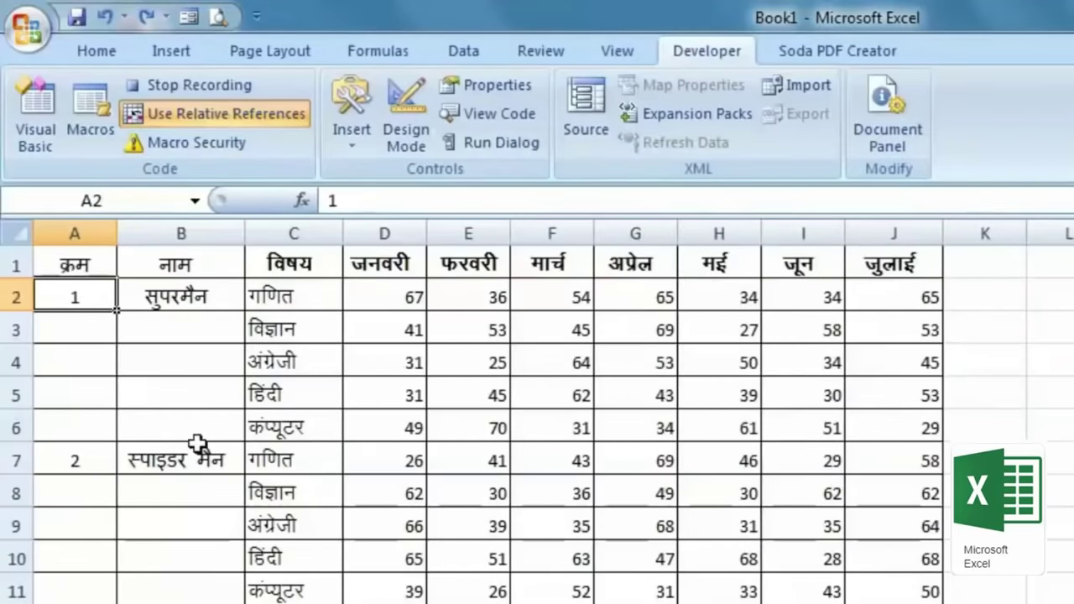
# Step: Insert a new row 7 above Spider Man's block and label C7 योग
pyautogui.press('Down')
pyautogui.press('Down')
pyautogui.press('Down')
pyautogui.press('Down')
pyautogui.press('Down')
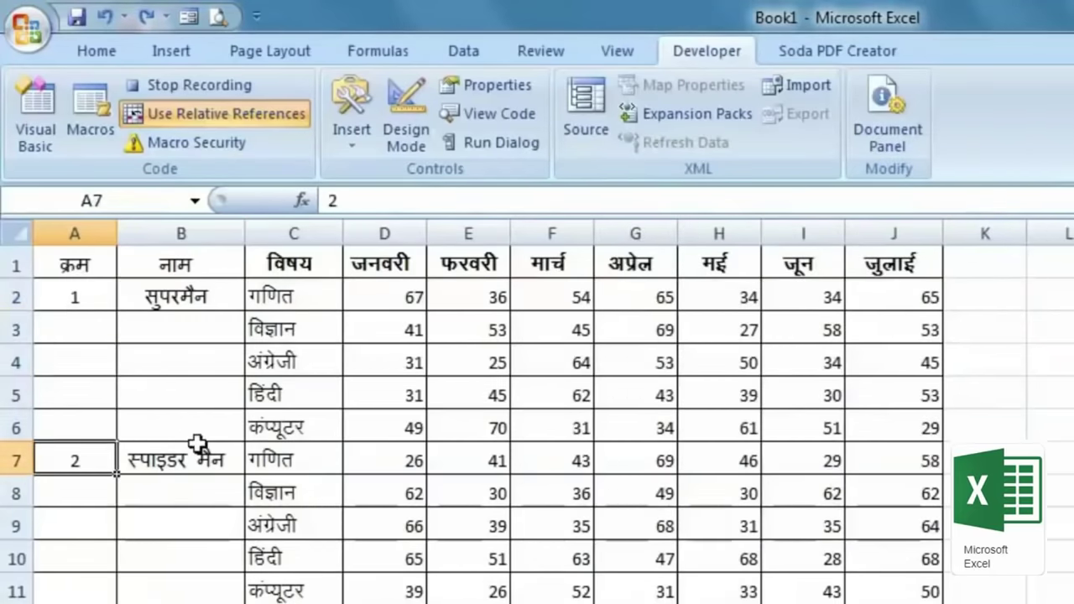
pyautogui.rightClick(10, 455)
pyautogui.click(134, 590)
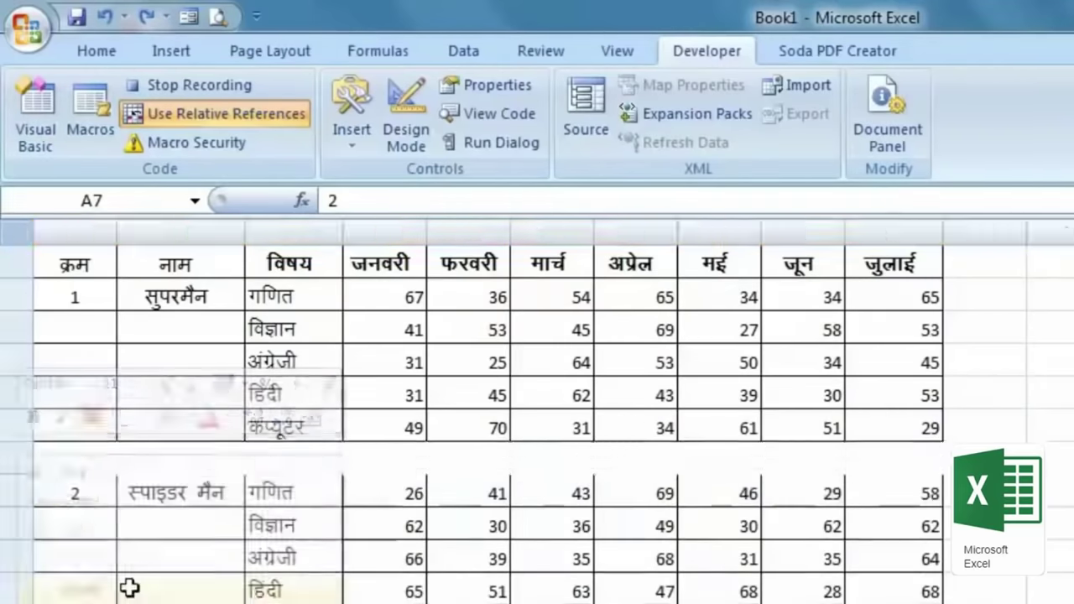
pyautogui.click(317, 463)
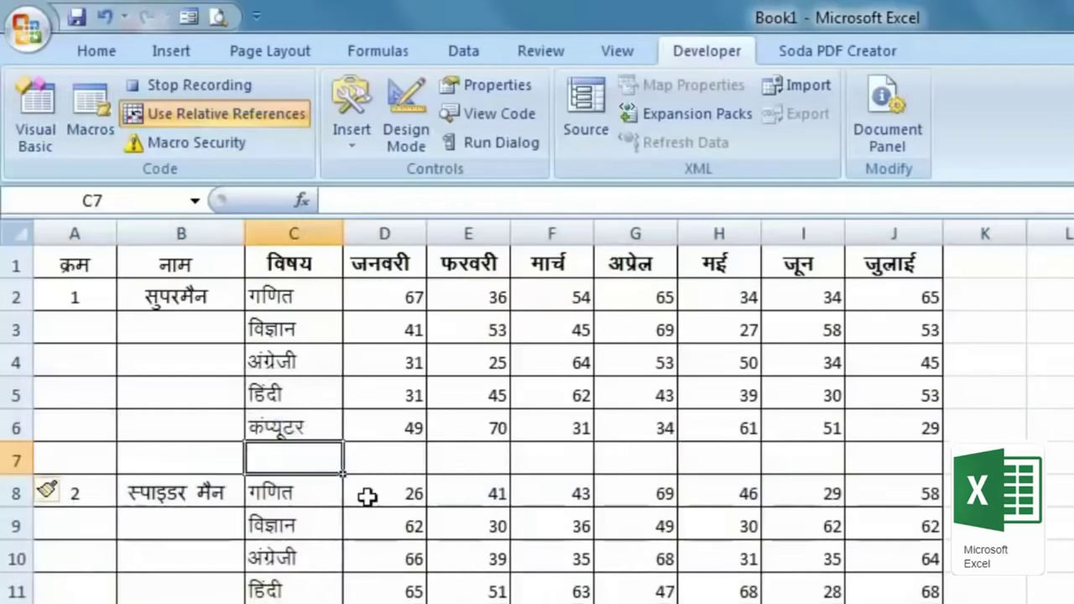
pyautogui.write('योग')
pyautogui.press('Tab')
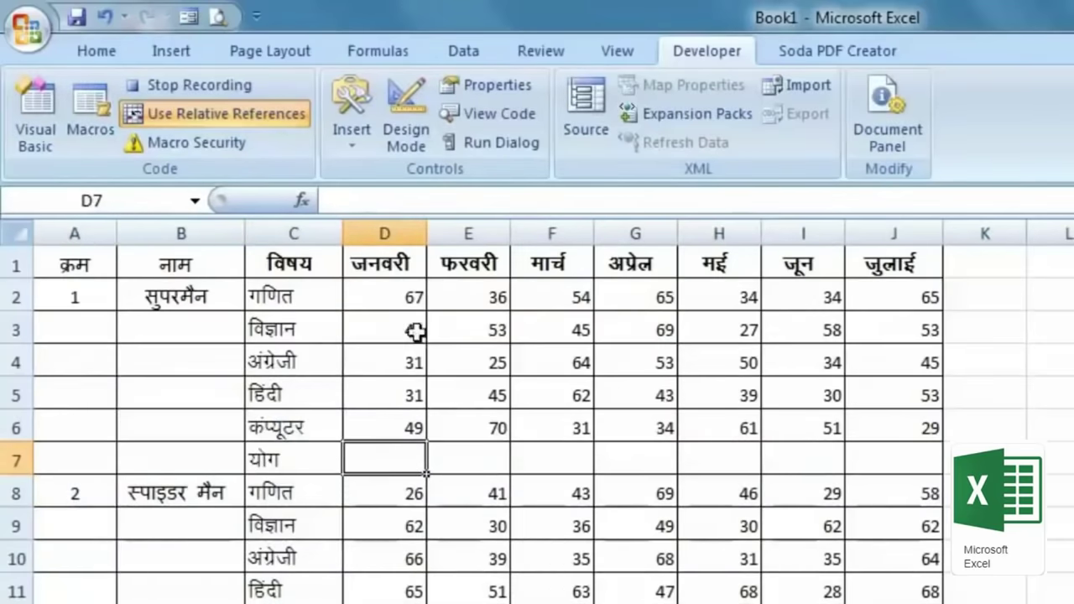
# Step: Sum each month in D7:J7 (219 to 245), bold row 7, and stop recording
pyautogui.click(96, 47)
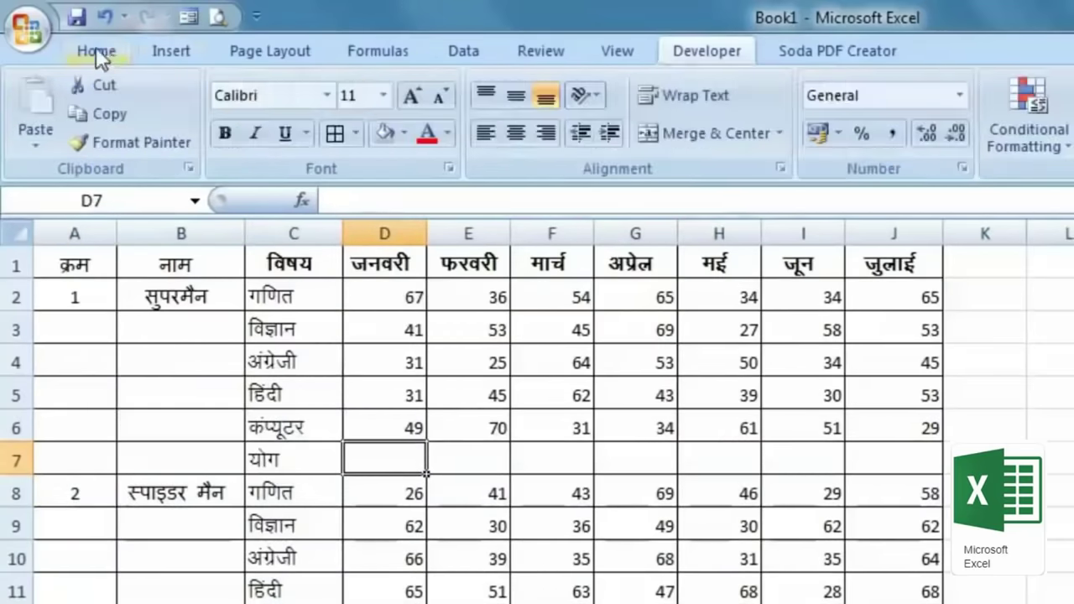
pyautogui.hotkey('alt', '=')
pyautogui.press('Return')
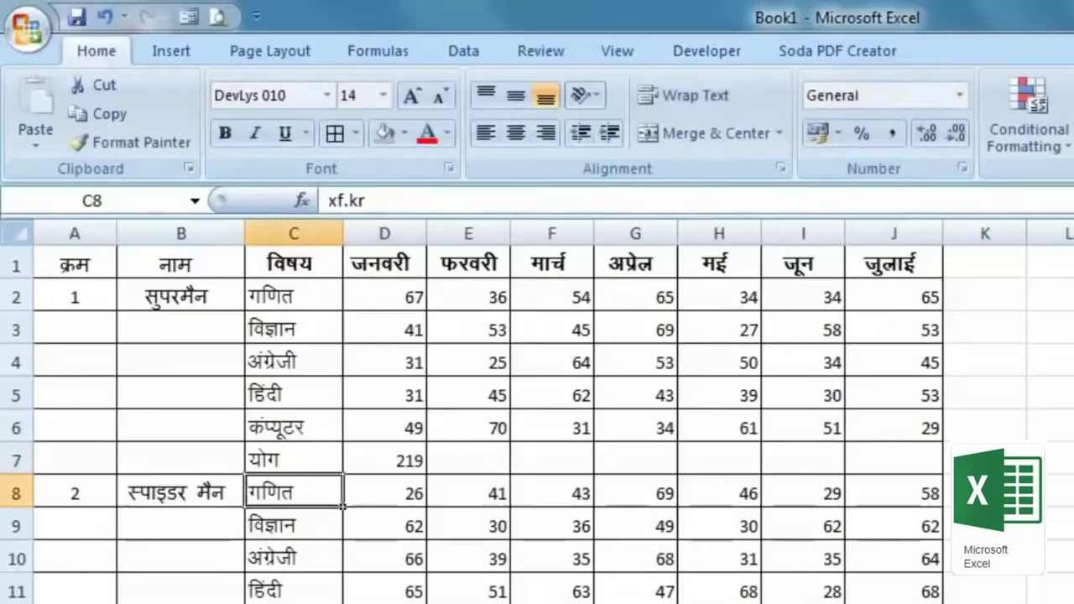
pyautogui.click(400, 453)
pyautogui.moveTo(440, 480); pyautogui.dragTo(936, 476)
pyautogui.click(17, 459)
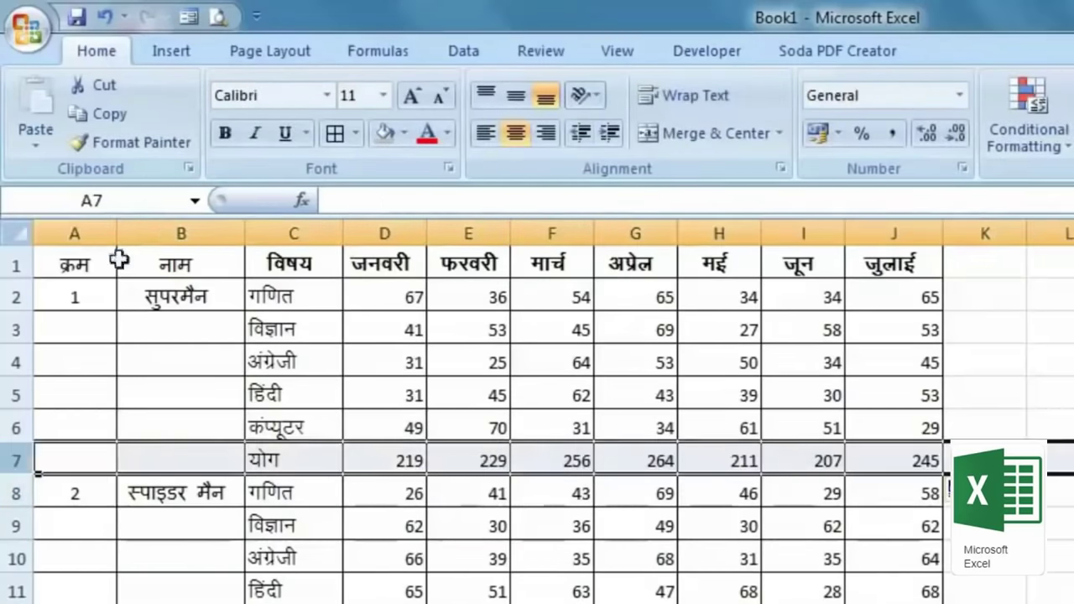
pyautogui.click(225, 134)
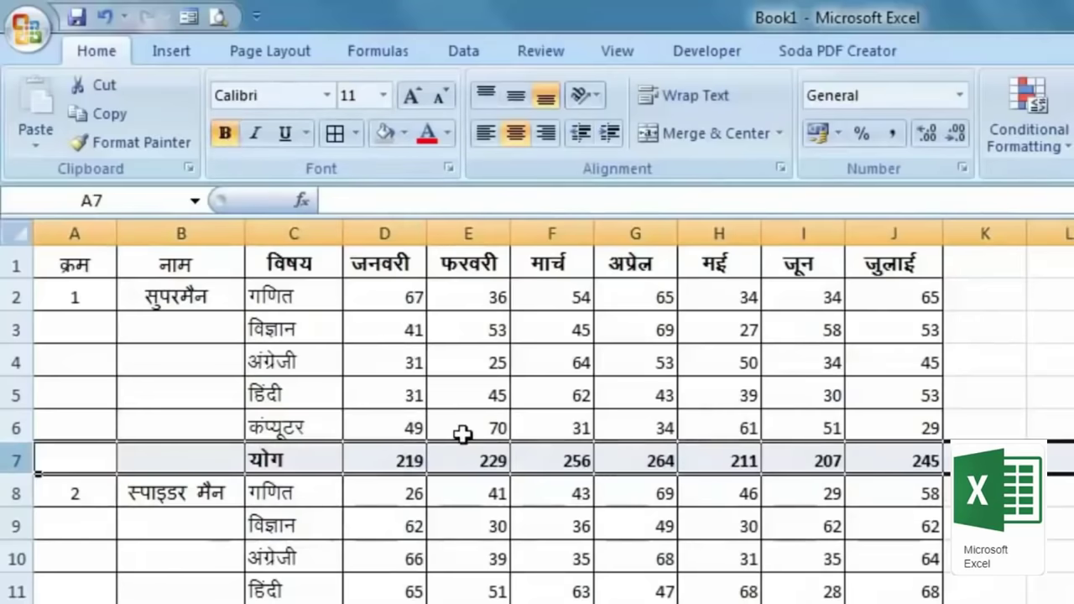
pyautogui.click(895, 458)
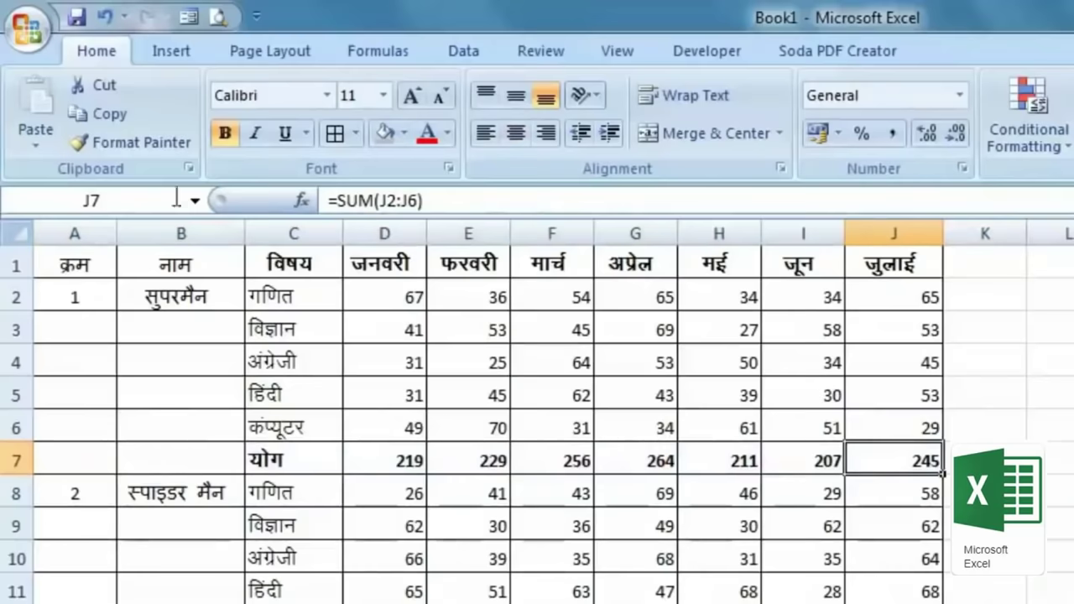
pyautogui.click(710, 56)
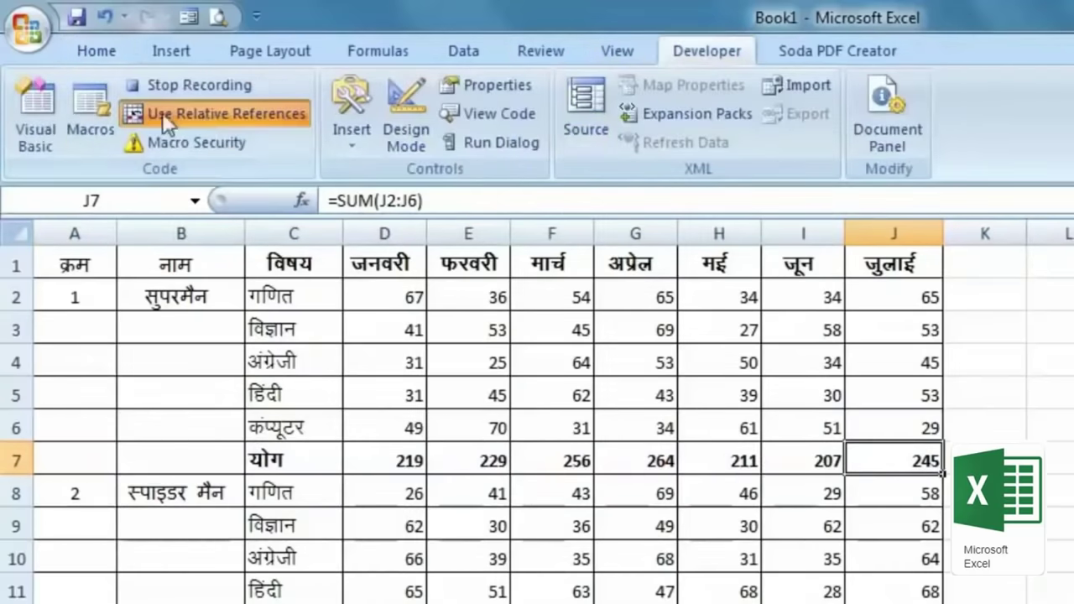
pyautogui.click(163, 90)
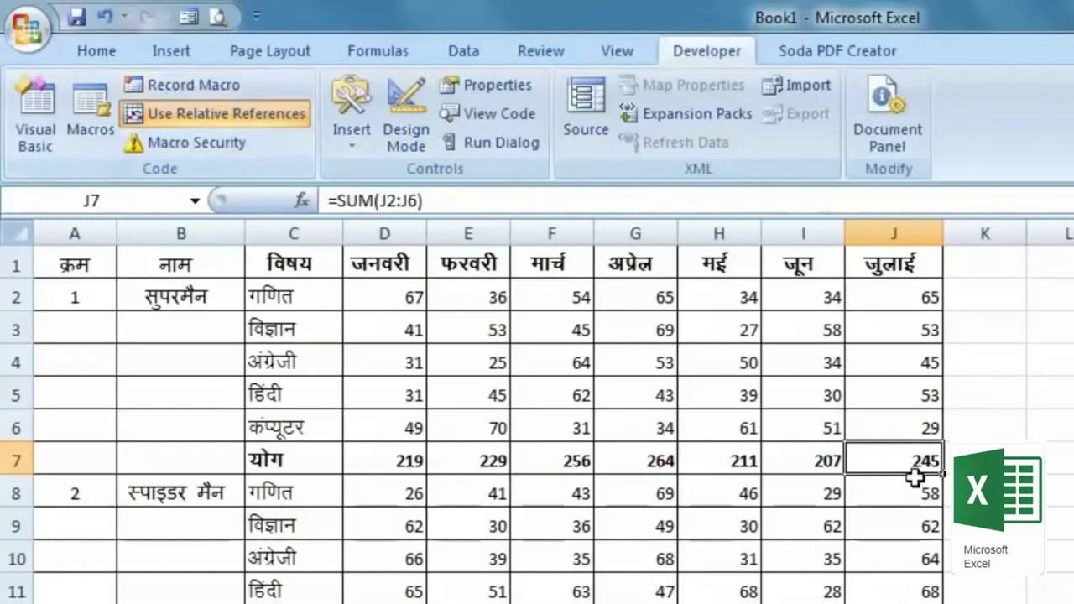
# Step: Run the sum macro from the Macros list for the block starting at A8
pyautogui.click(82, 494)
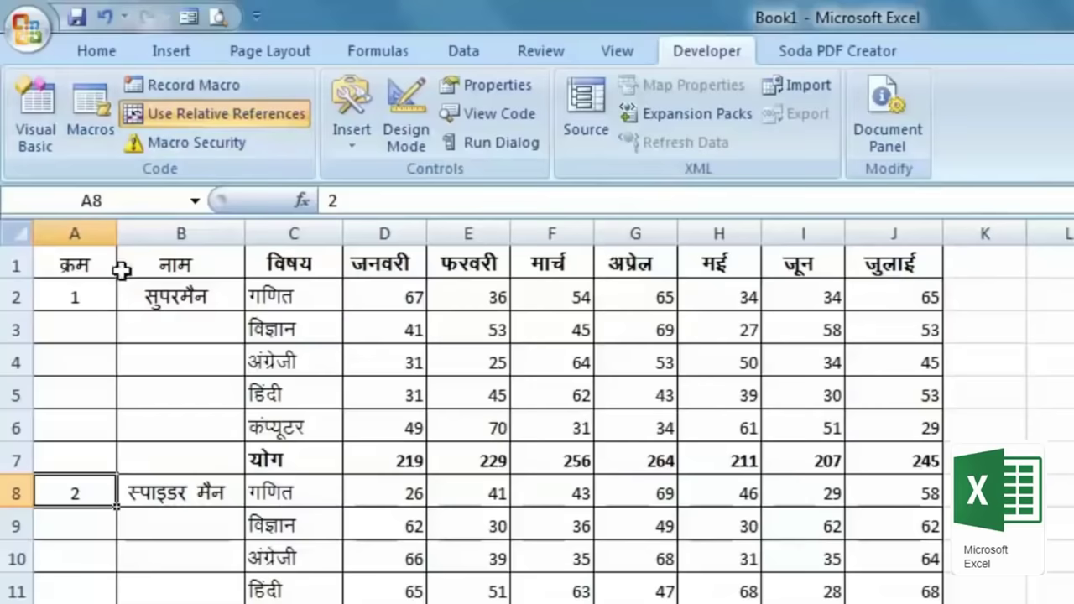
pyautogui.click(89, 131)
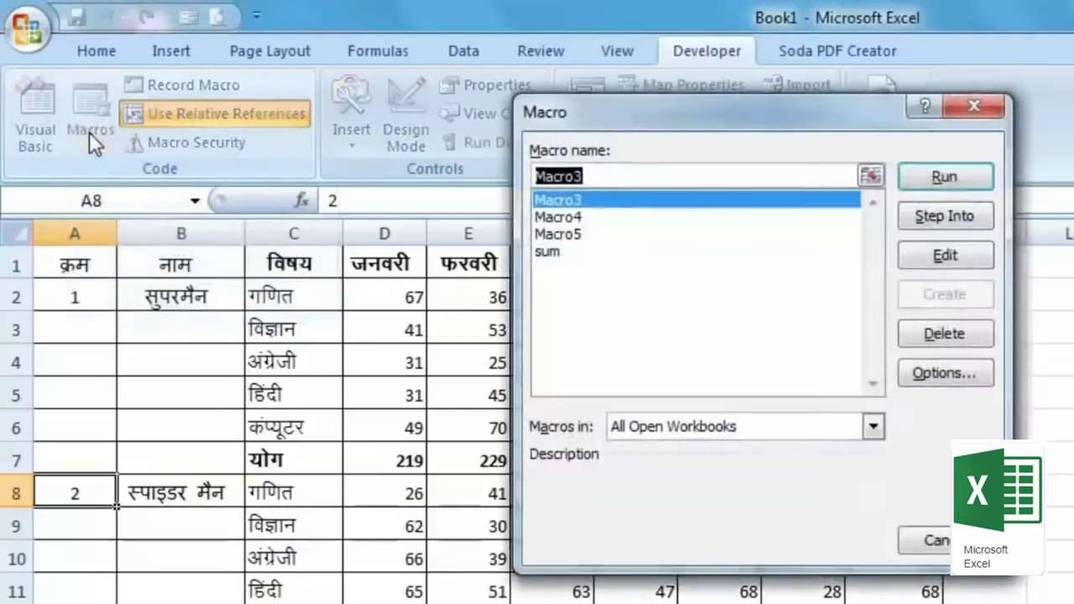
pyautogui.click(559, 257)
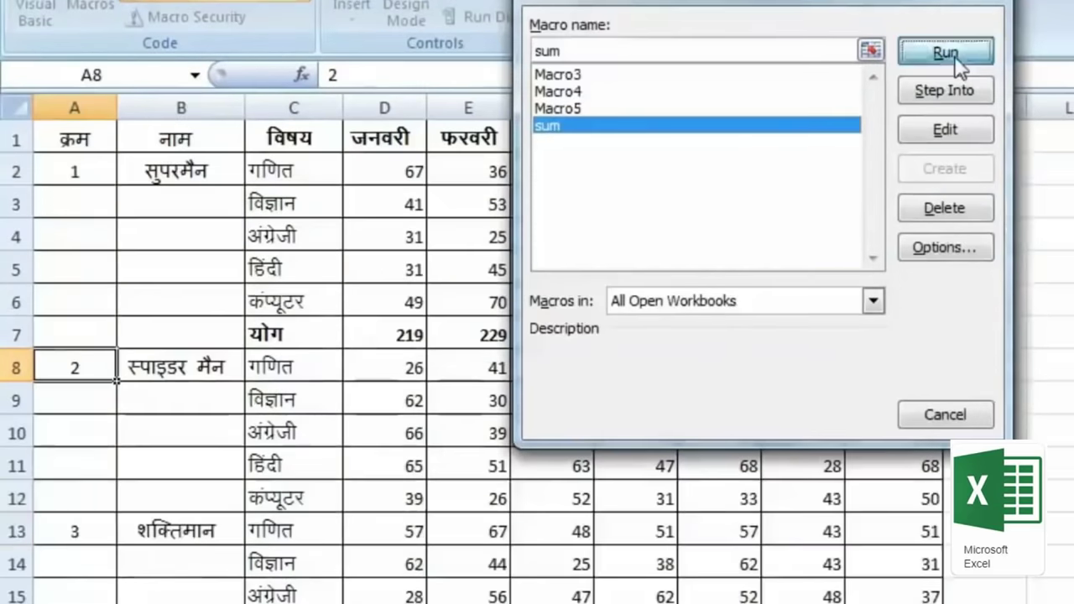
pyautogui.click(946, 177)
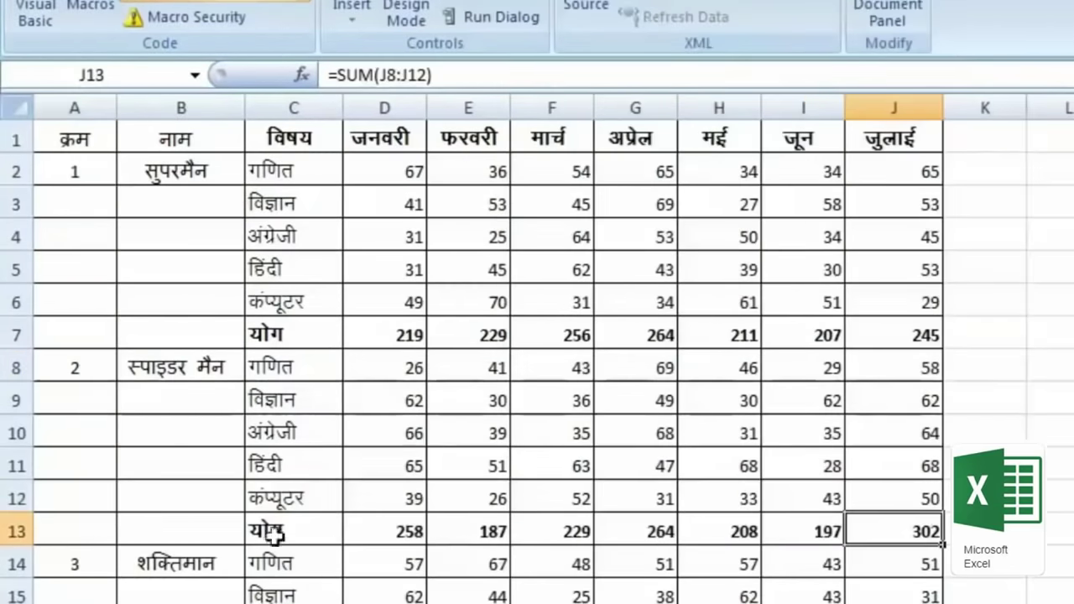
# Step: Run the sum macro by its shortcut for the blocks starting at A20, A26 and A32
pyautogui.click(80, 550)
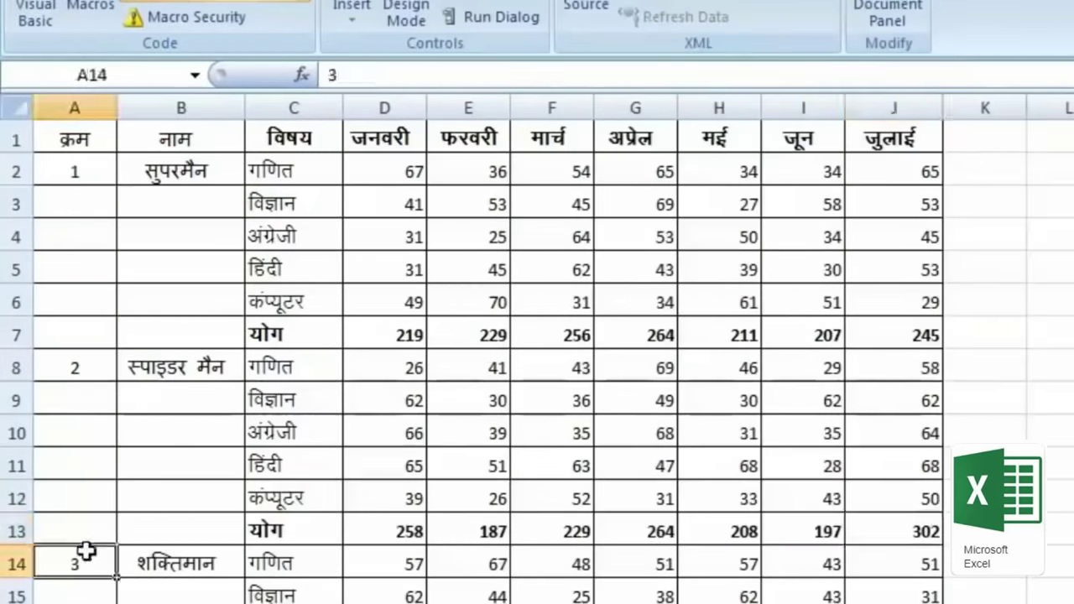
pyautogui.scroll(-2, 456, 565)
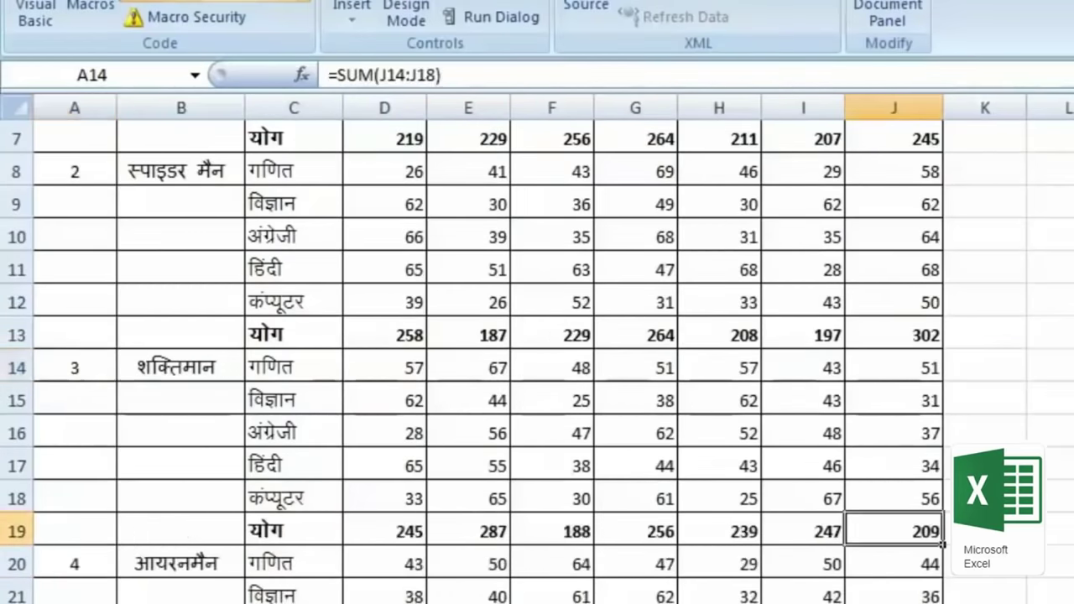
pyautogui.click(74, 564)
pyautogui.scroll(-2, 74, 564)
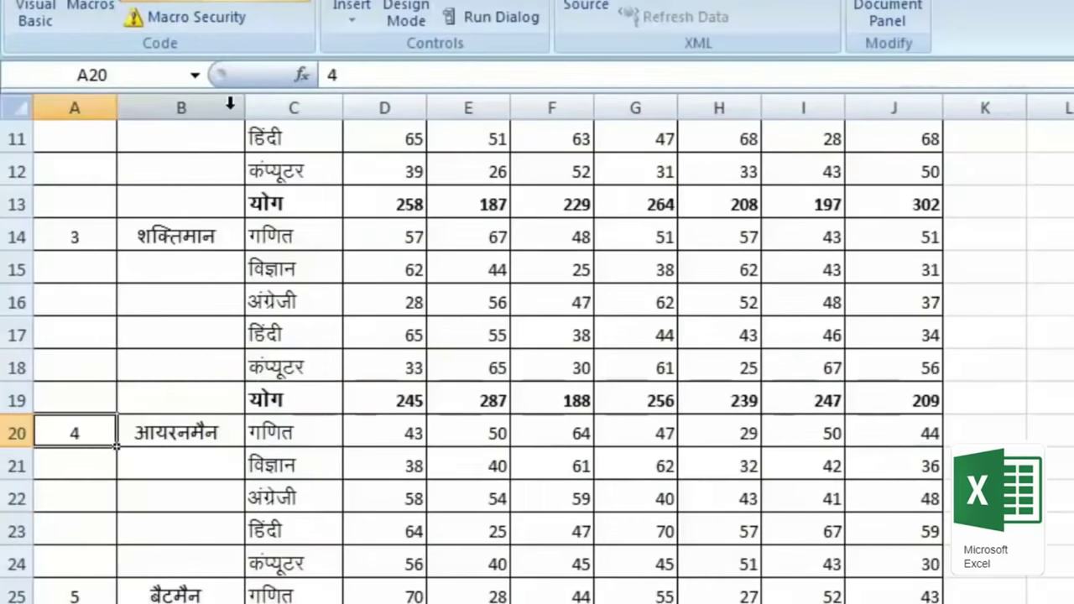
pyautogui.hotkey('ctrl', 'shift', 't')
pyautogui.scroll(-2, 72, 445)
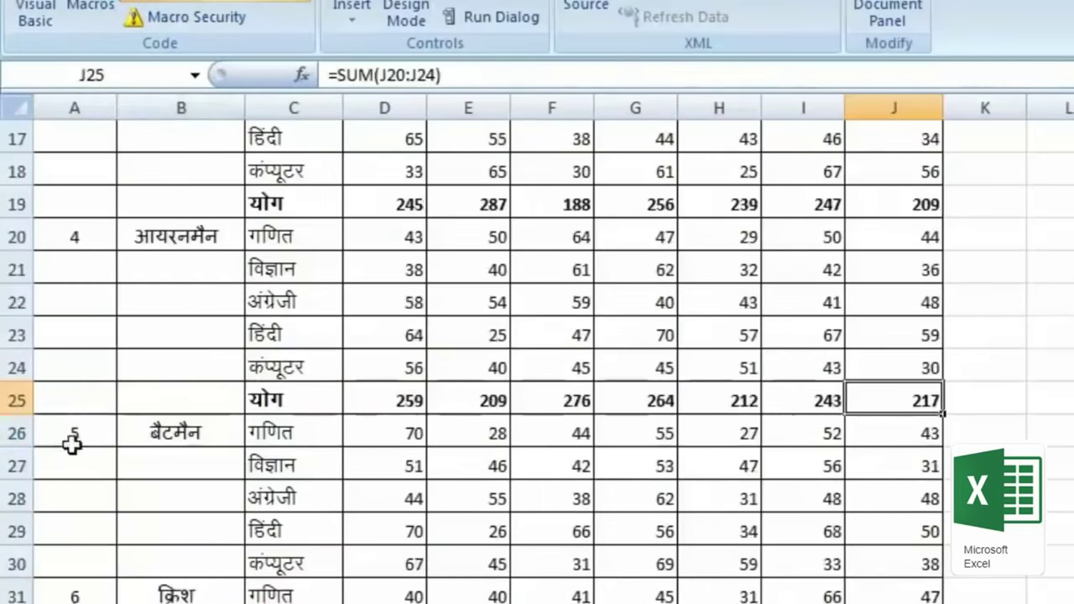
pyautogui.click(88, 435)
pyautogui.hotkey('ctrl', 'shift', 't')
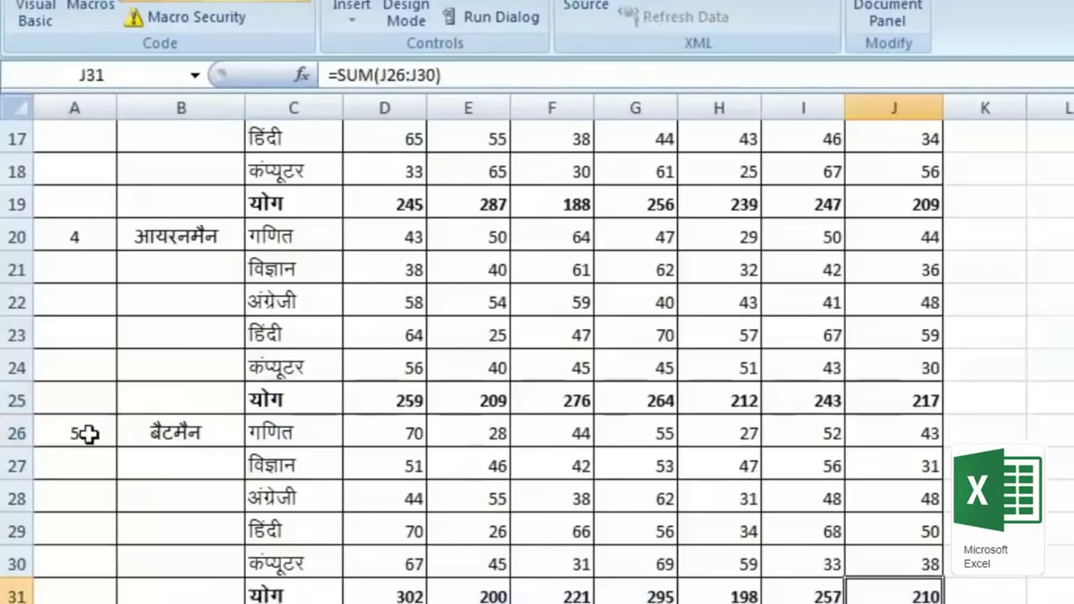
pyautogui.scroll(-2, 92, 445)
pyautogui.click(81, 426)
pyautogui.hotkey('ctrl', 'shift', 't')
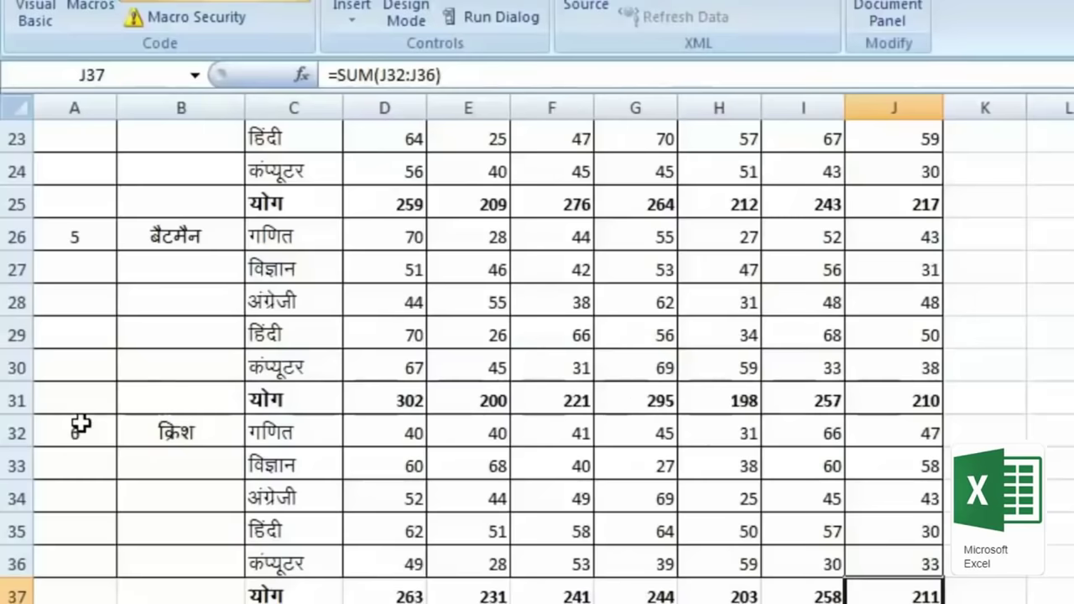
pyautogui.scroll(7, 80, 425)
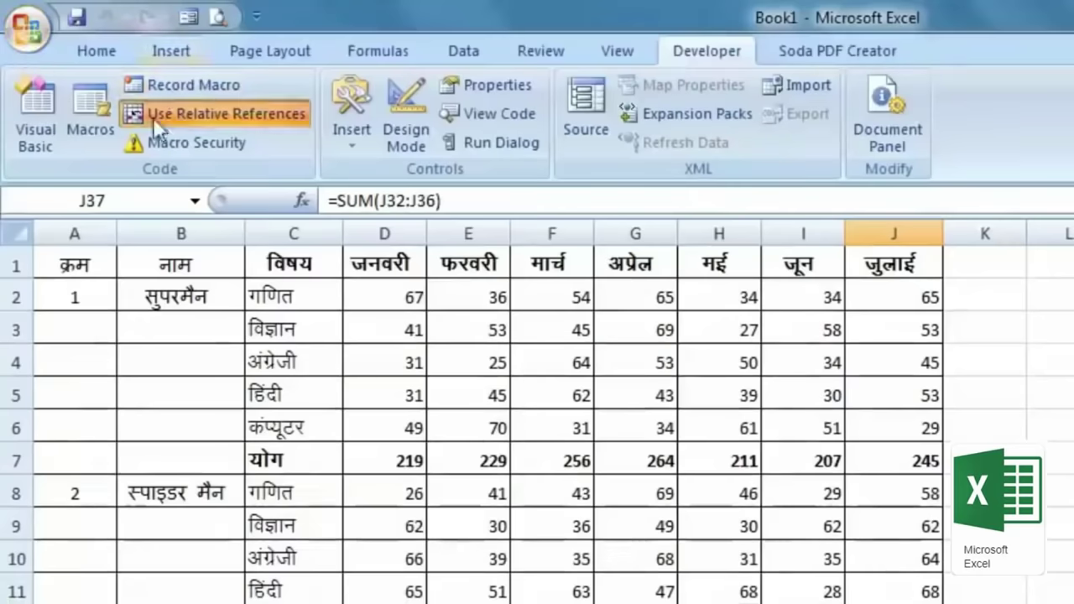
# Step: Toggle relative references on and back off, then select cell A1
pyautogui.click(155, 115)
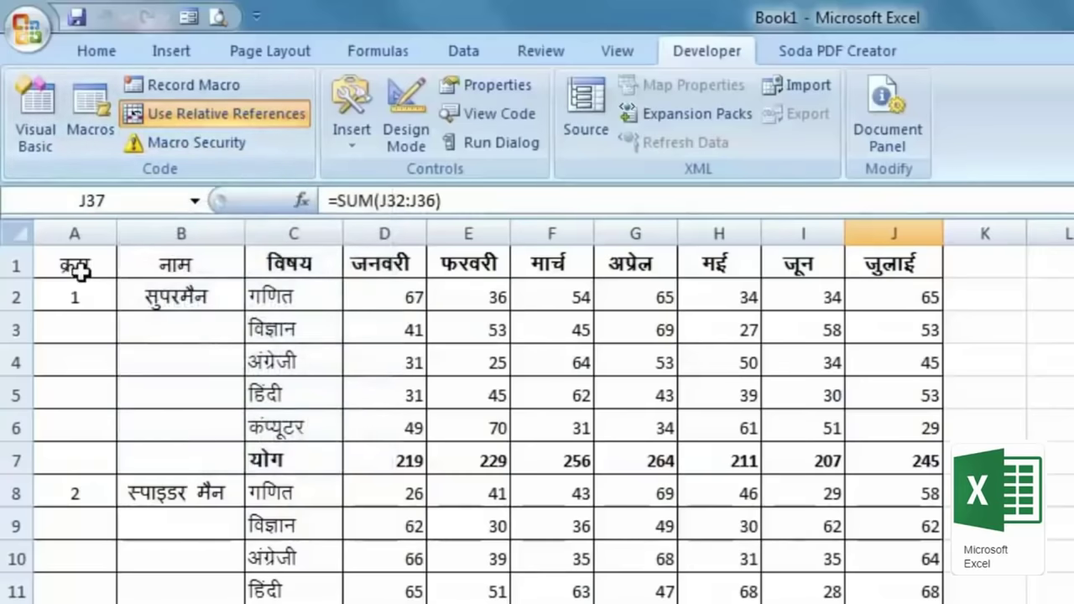
pyautogui.click(207, 114)
pyautogui.click(79, 297)
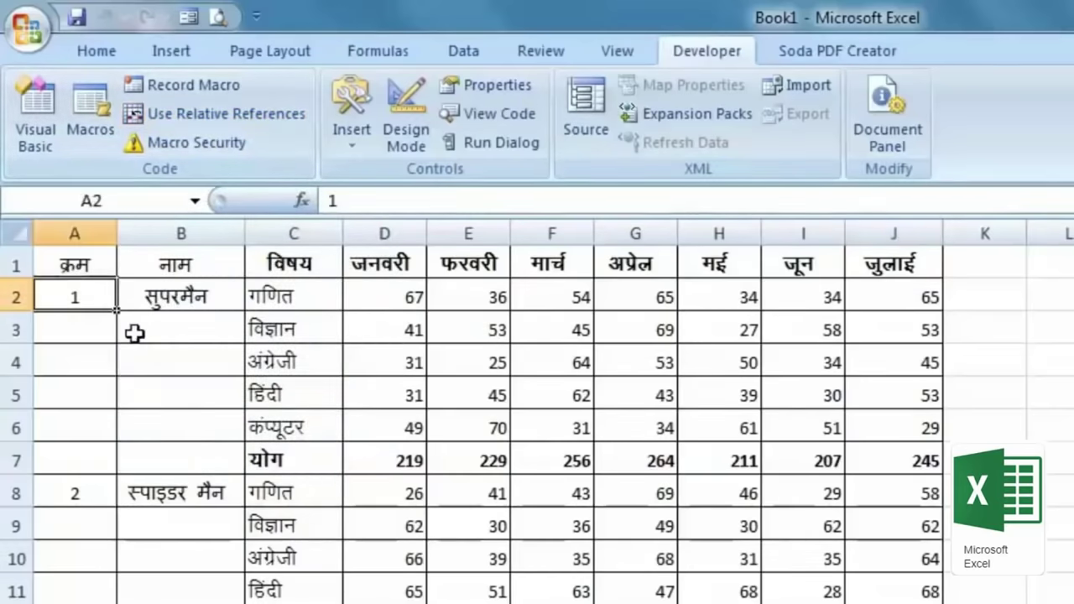
pyautogui.click(82, 260)
# Step: Record a macro that inserts a blank row at row 5, then stop recording
pyautogui.click(236, 90)
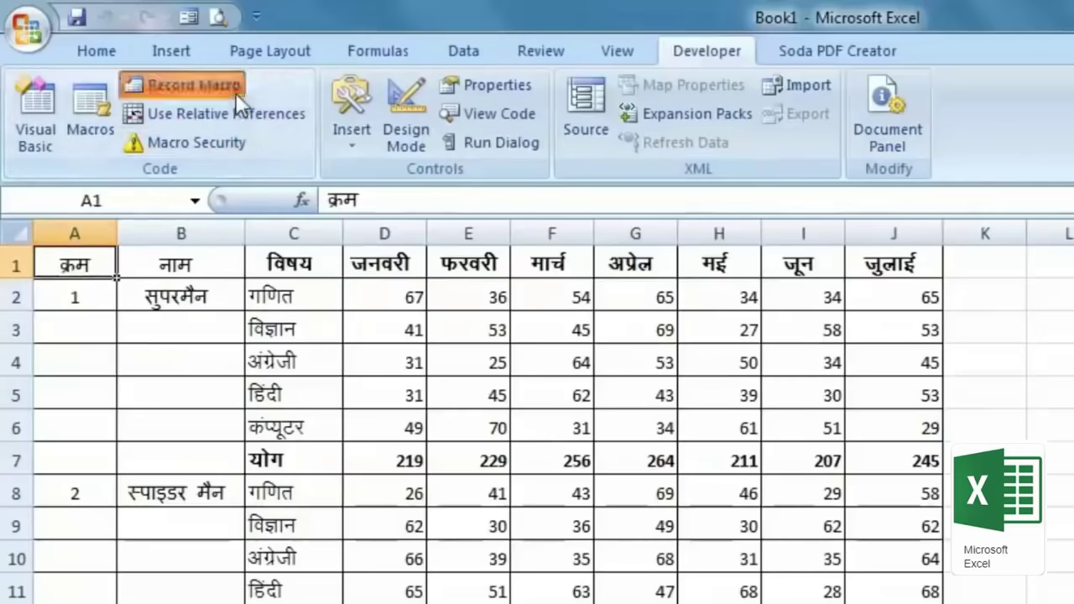
pyautogui.click(820, 494)
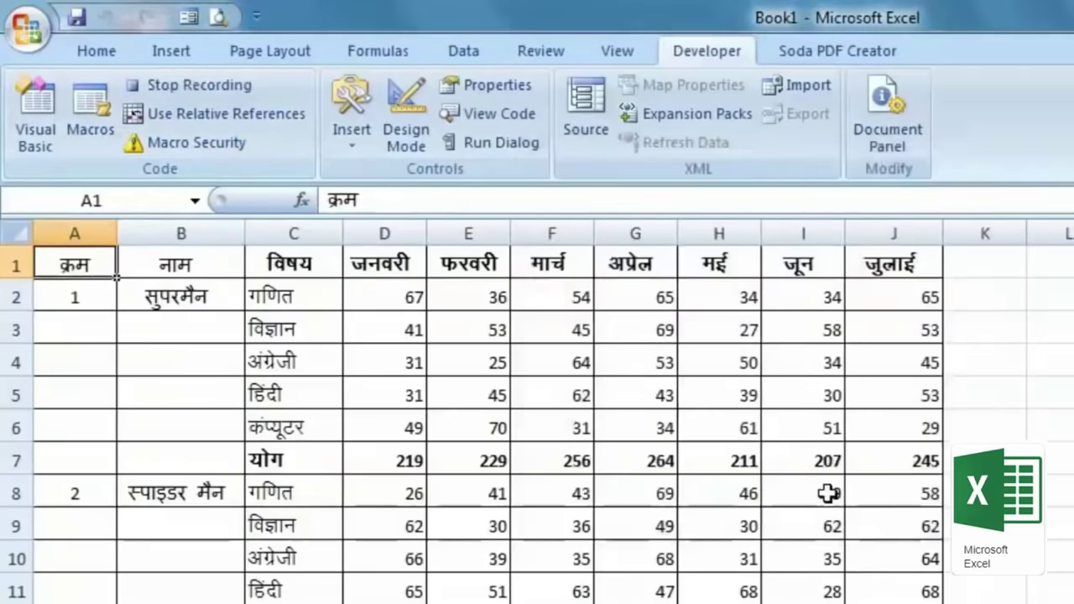
pyautogui.click(15, 395)
pyautogui.hotkey('ctrl', 'shift', '+')
pyautogui.hotkey('ctrl', 'z')
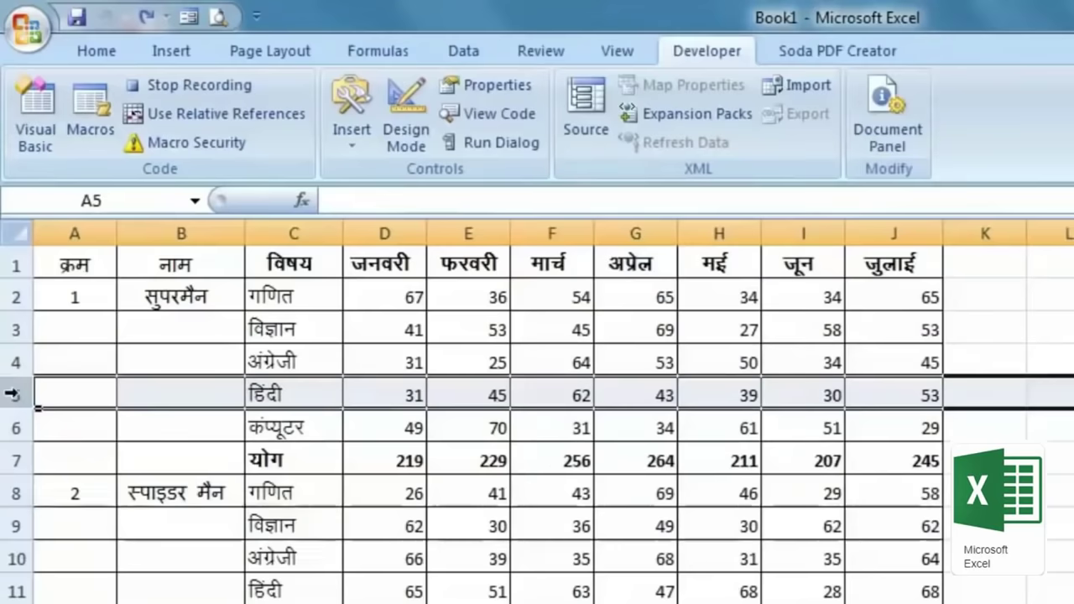
pyautogui.rightClick(15, 394)
pyautogui.click(138, 526)
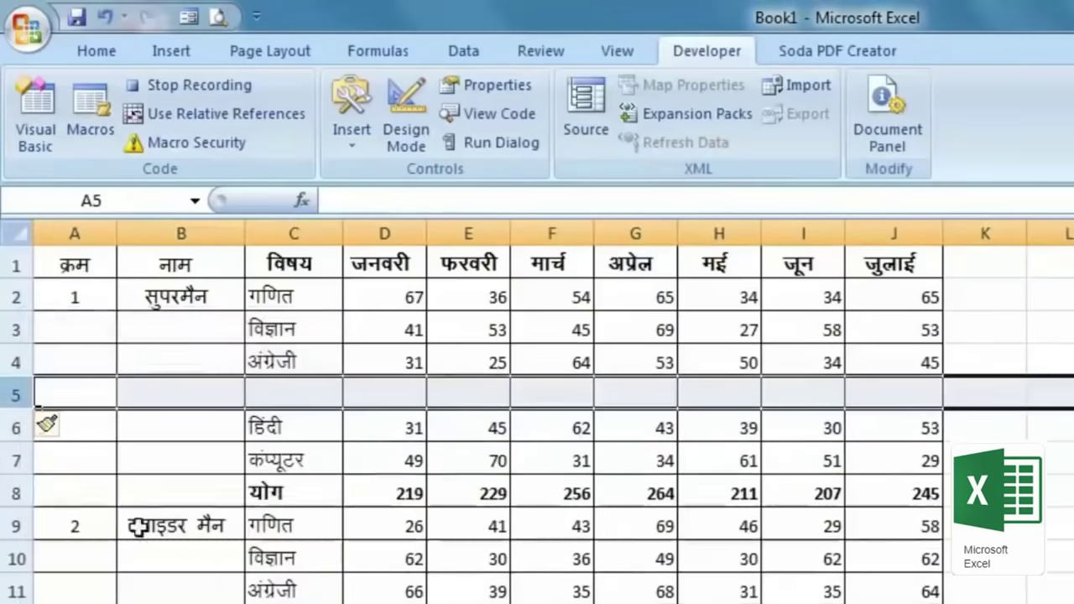
pyautogui.click(195, 85)
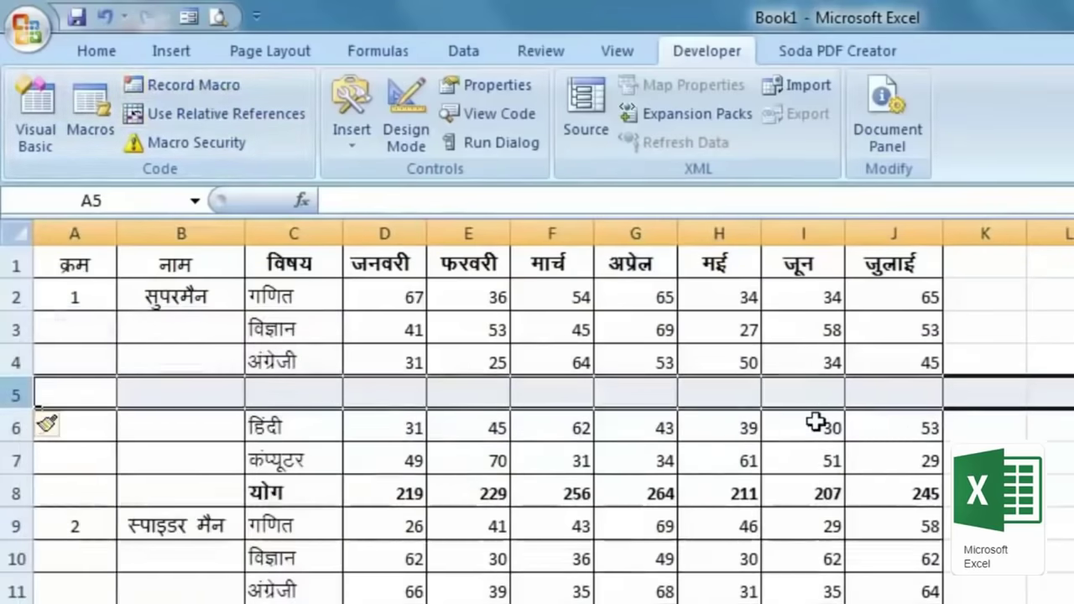
# Step: Select B4 and A9, then open the Record Macro dialog and cancel it
pyautogui.click(209, 348)
pyautogui.click(111, 519)
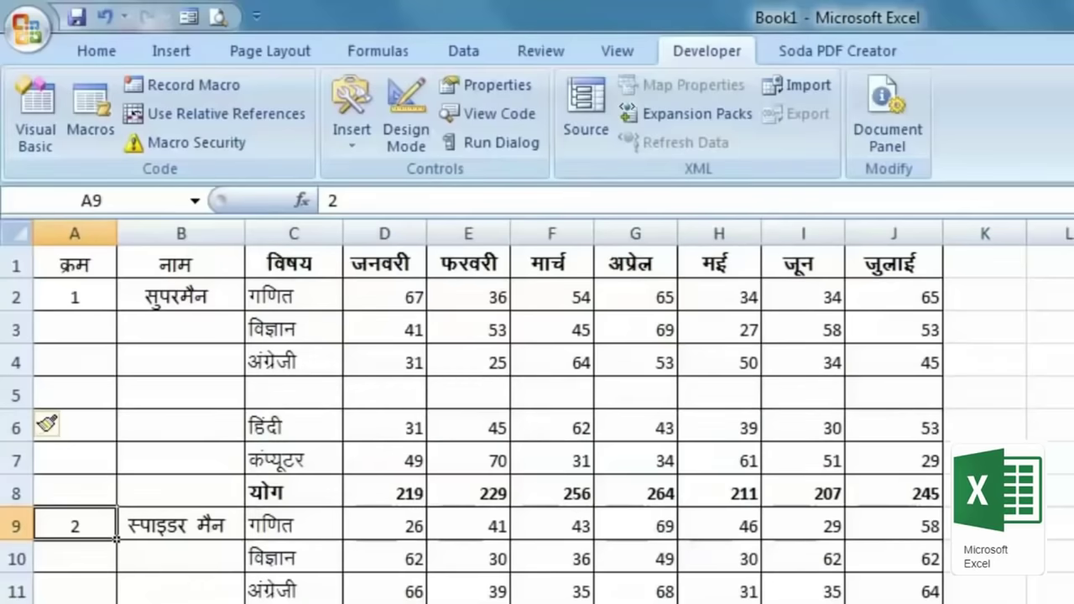
pyautogui.click(199, 82)
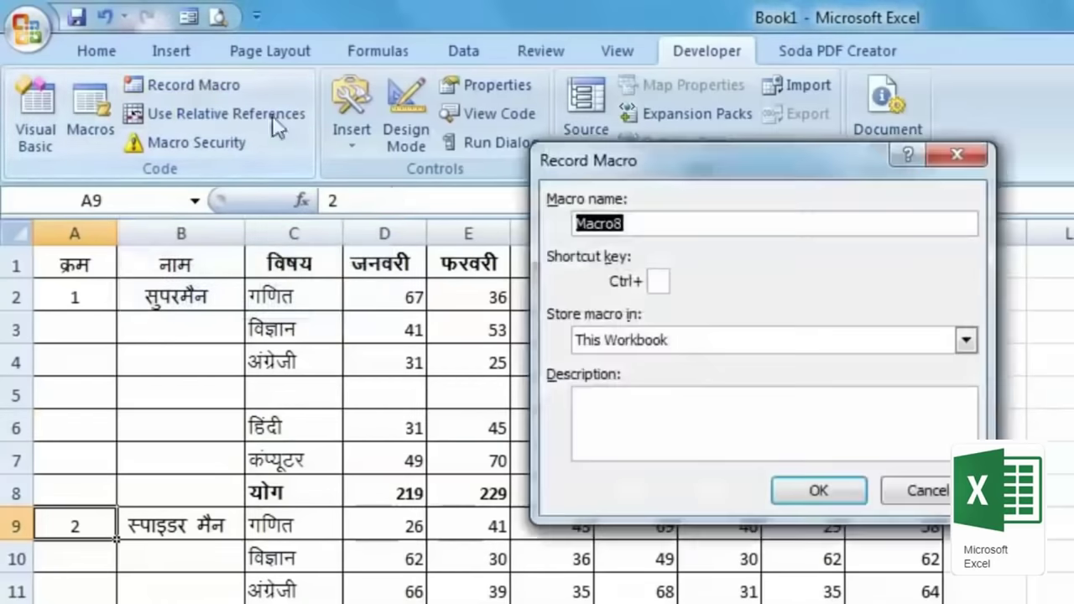
pyautogui.click(968, 155)
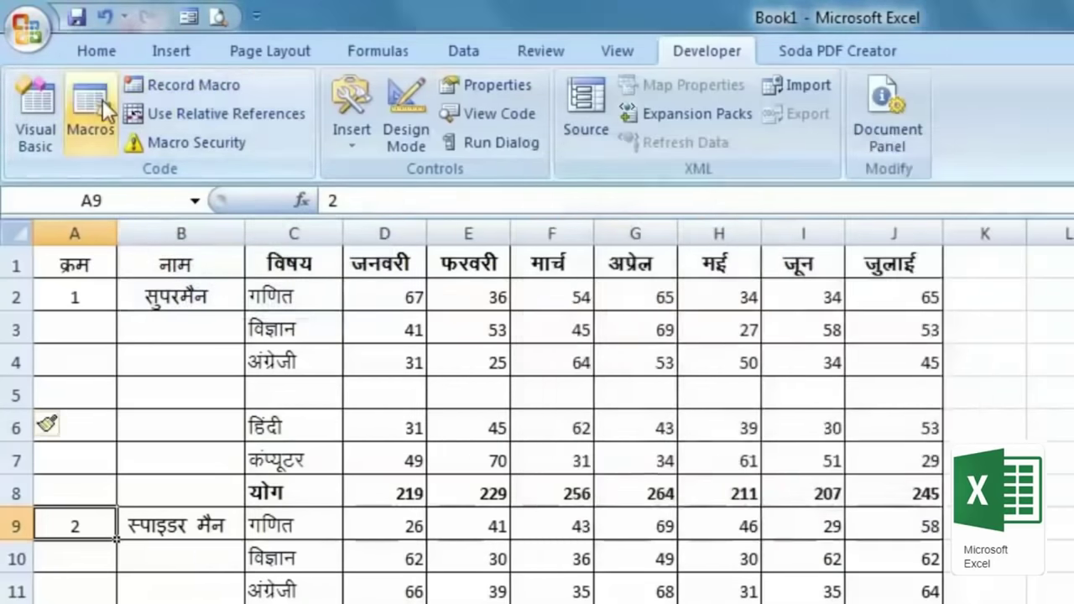
# Step: Run Macro7 to insert another blank row, then select cells A10 and K4
pyautogui.click(94, 105)
pyautogui.click(589, 252)
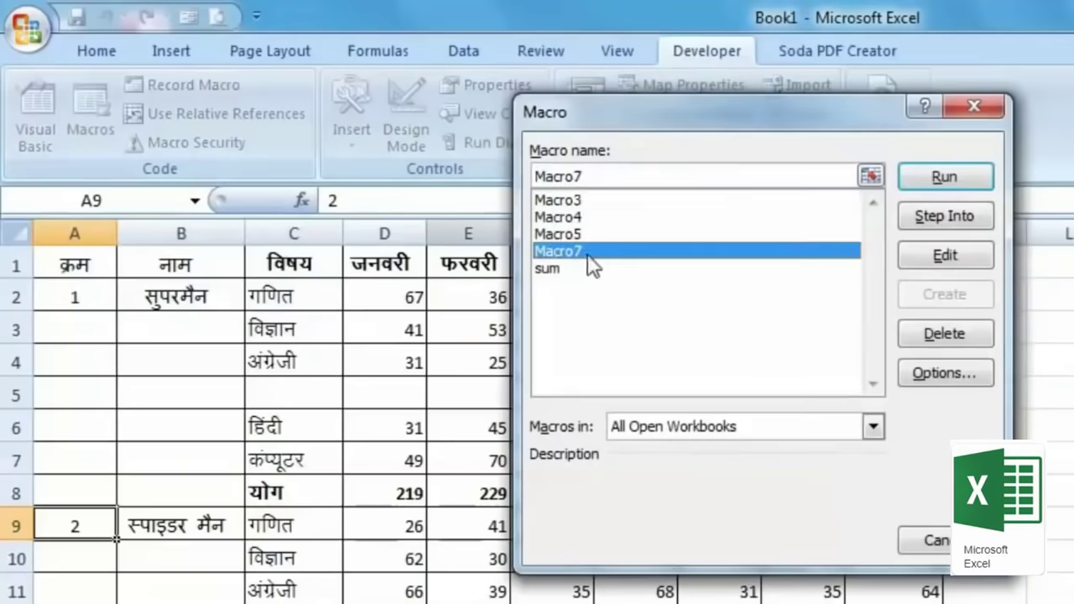
pyautogui.click(974, 176)
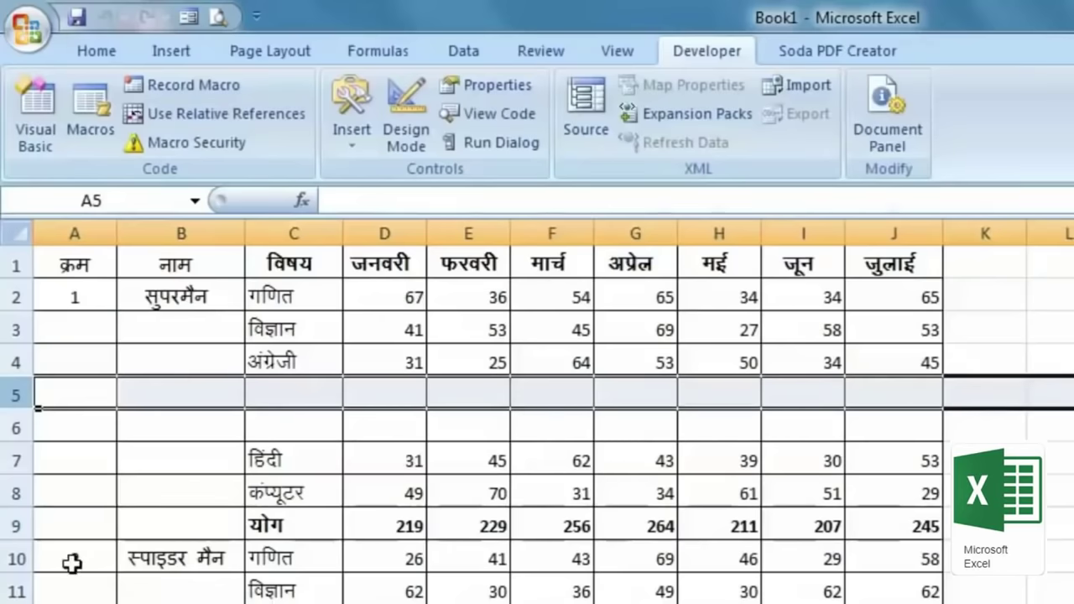
pyautogui.click(72, 564)
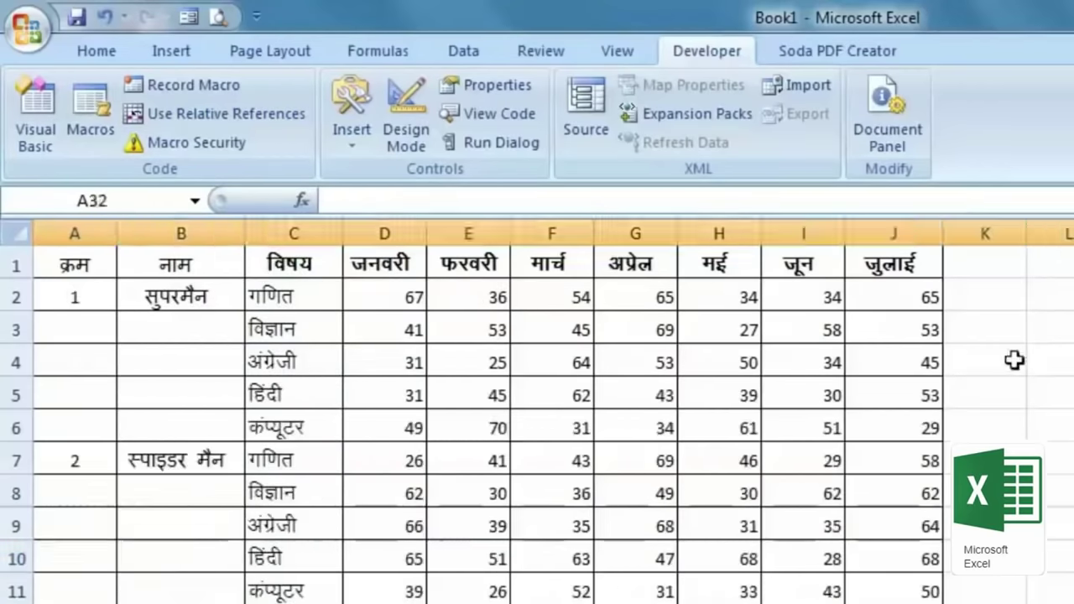
pyautogui.click(1017, 360)
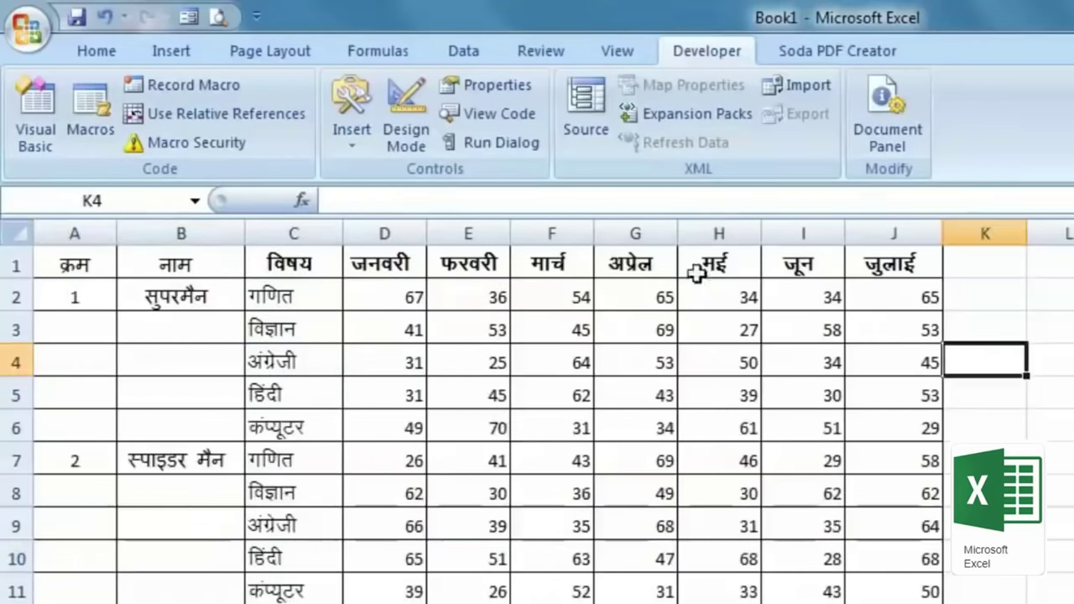
# Step: Draw a form-control button across columns K–M and assign it the sum macro
pyautogui.click(358, 139)
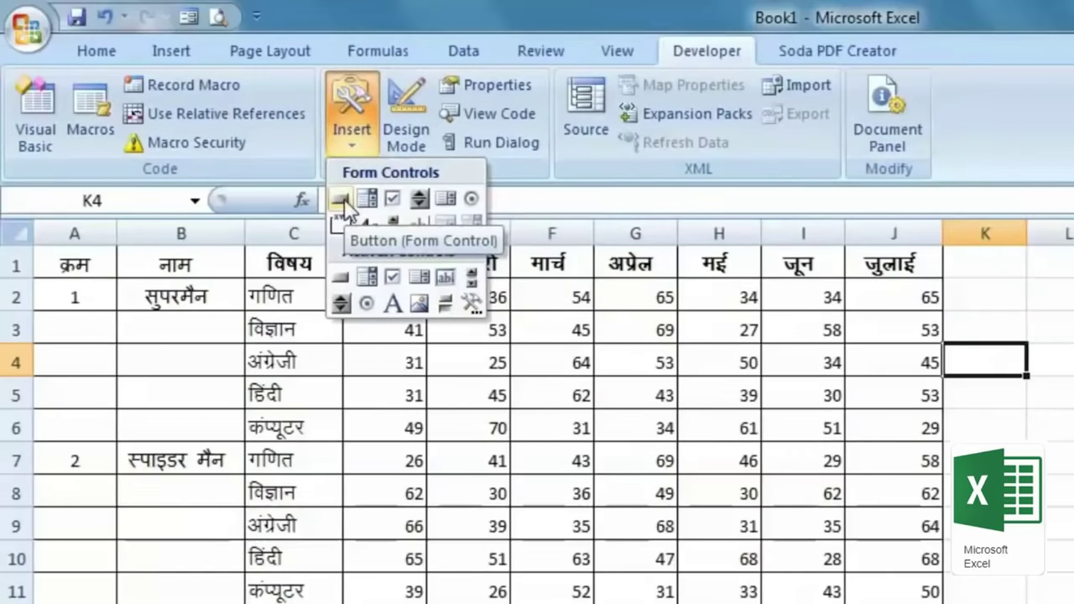
pyautogui.click(344, 199)
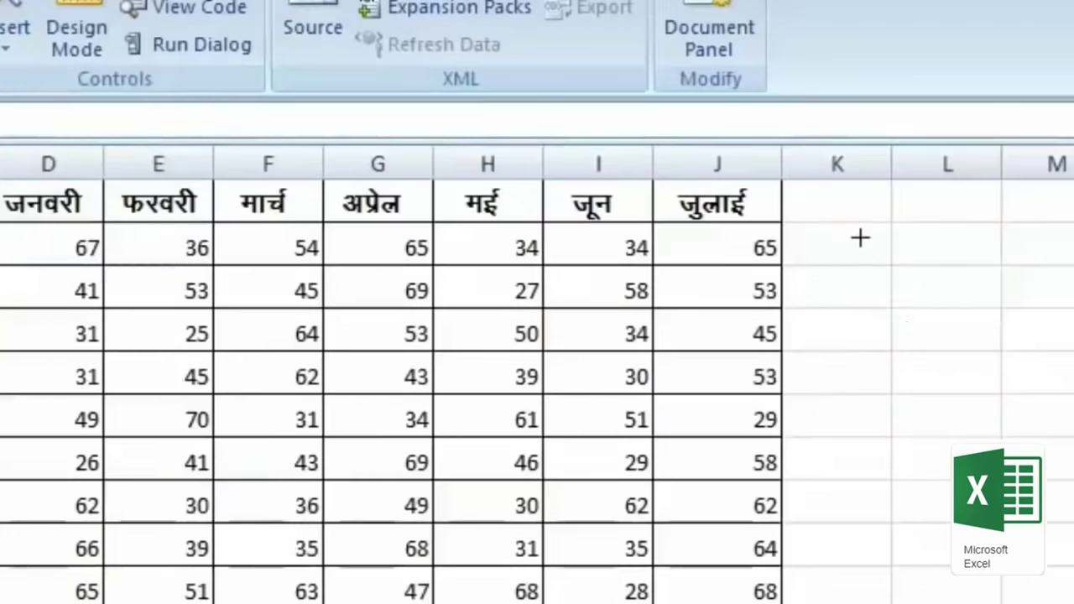
pyautogui.moveTo(861, 238); pyautogui.dragTo(1065, 302)
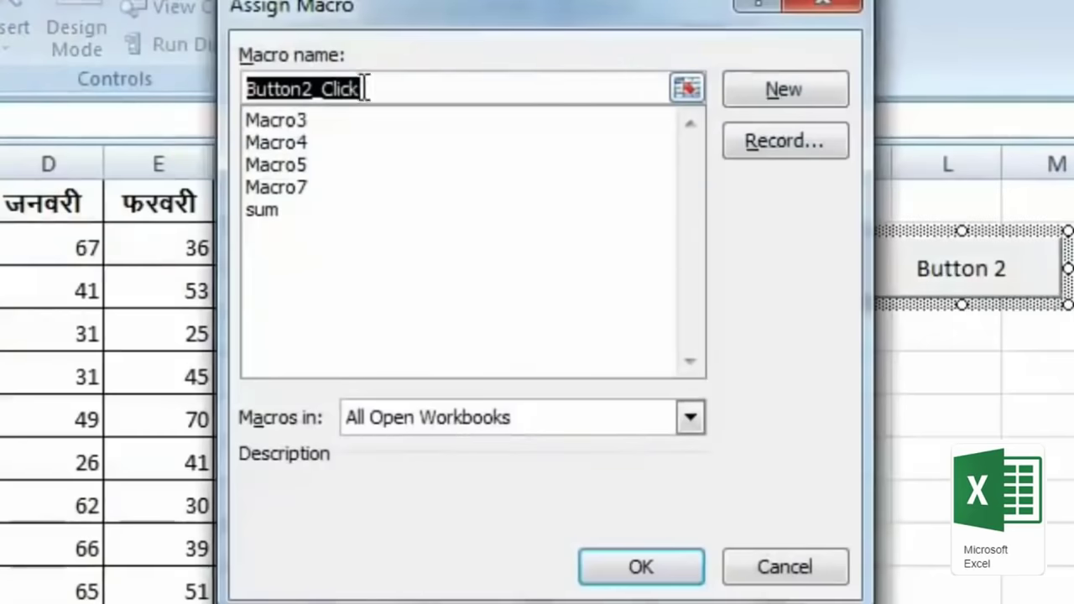
pyautogui.click(276, 209)
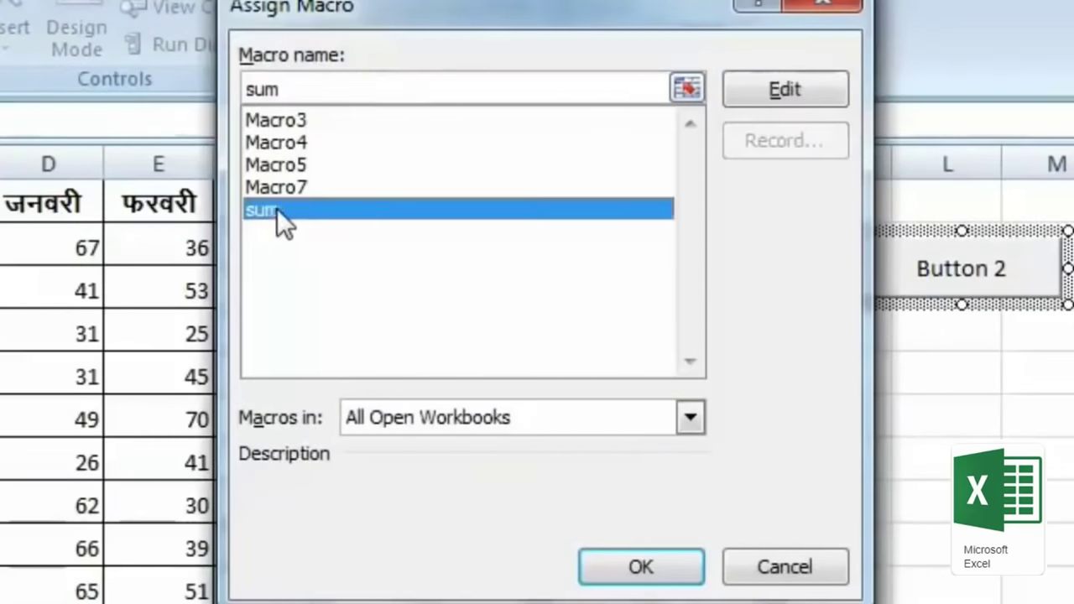
pyautogui.click(641, 568)
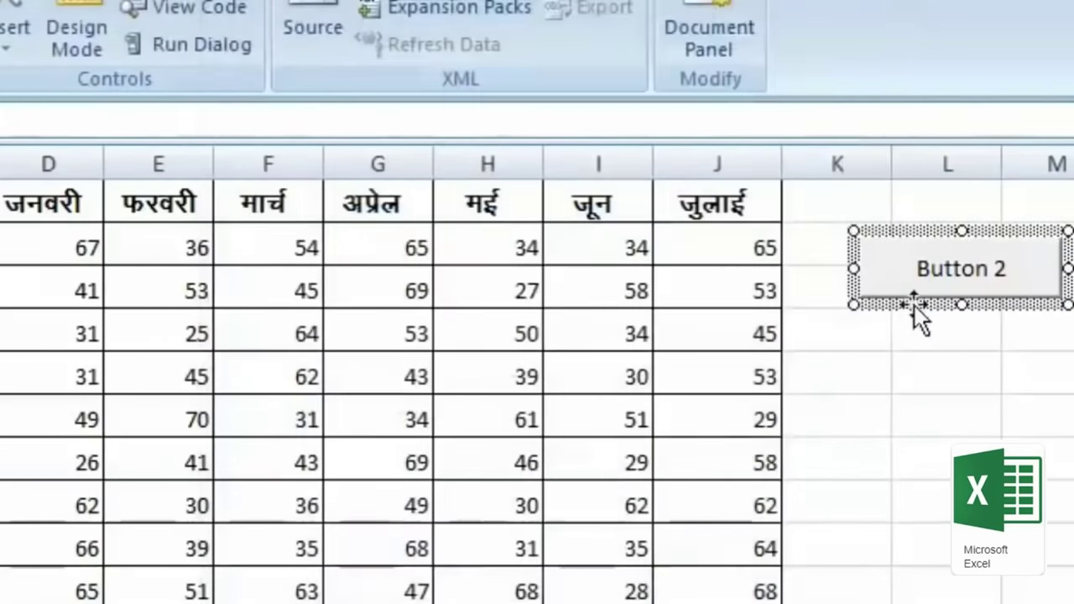
pyautogui.click(987, 400)
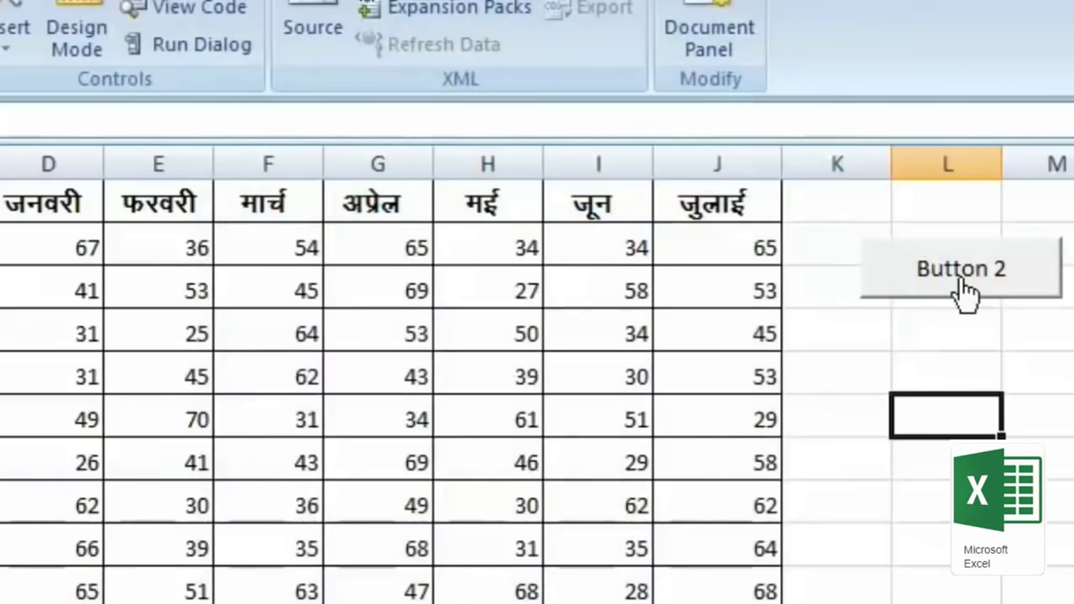
# Step: Select A2, A8 and A14 in turn, running Button 2 after each to add योग rows
pyautogui.click(80, 222)
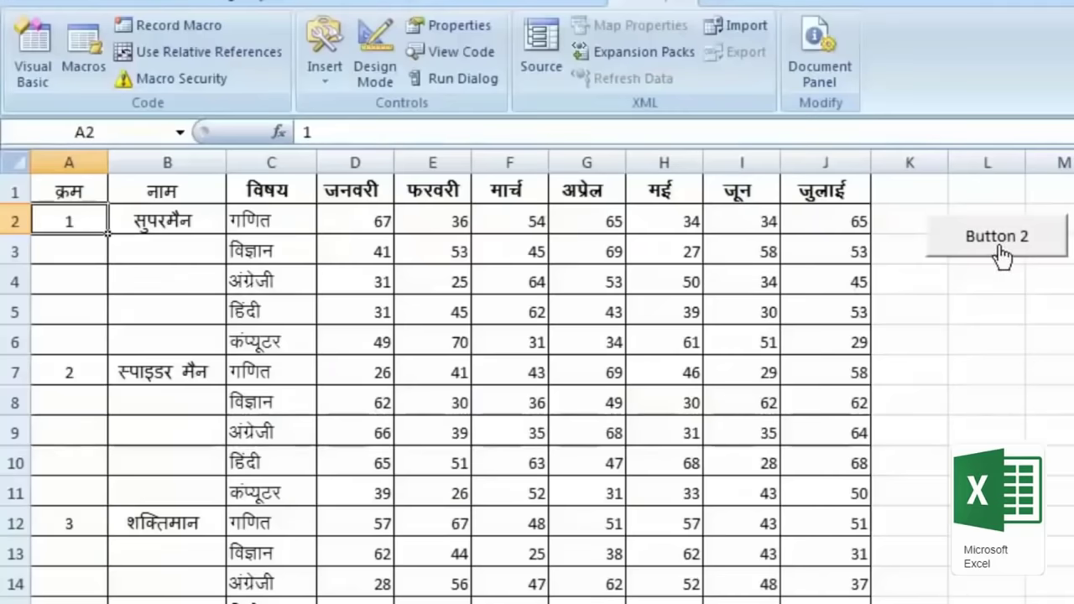
pyautogui.click(1000, 248)
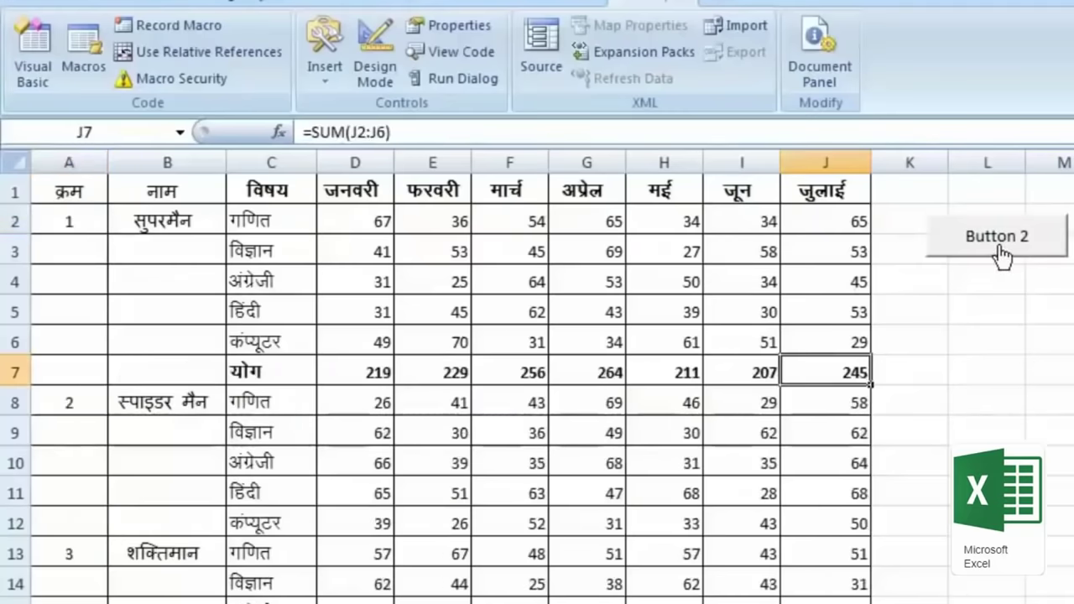
pyautogui.click(52, 402)
pyautogui.click(1012, 244)
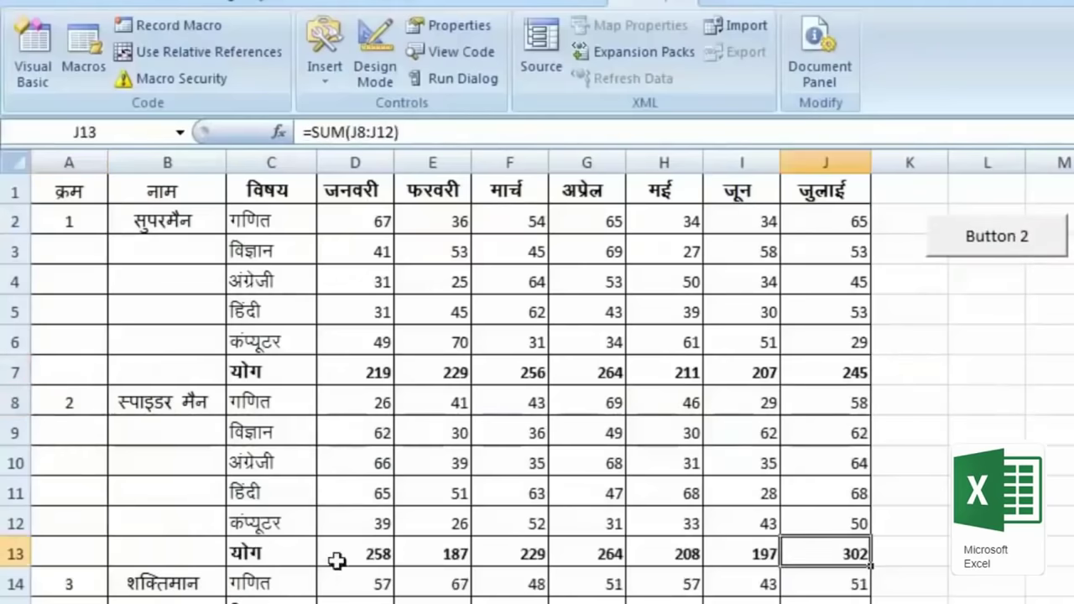
pyautogui.scroll(-2, 160, 576)
pyautogui.click(67, 402)
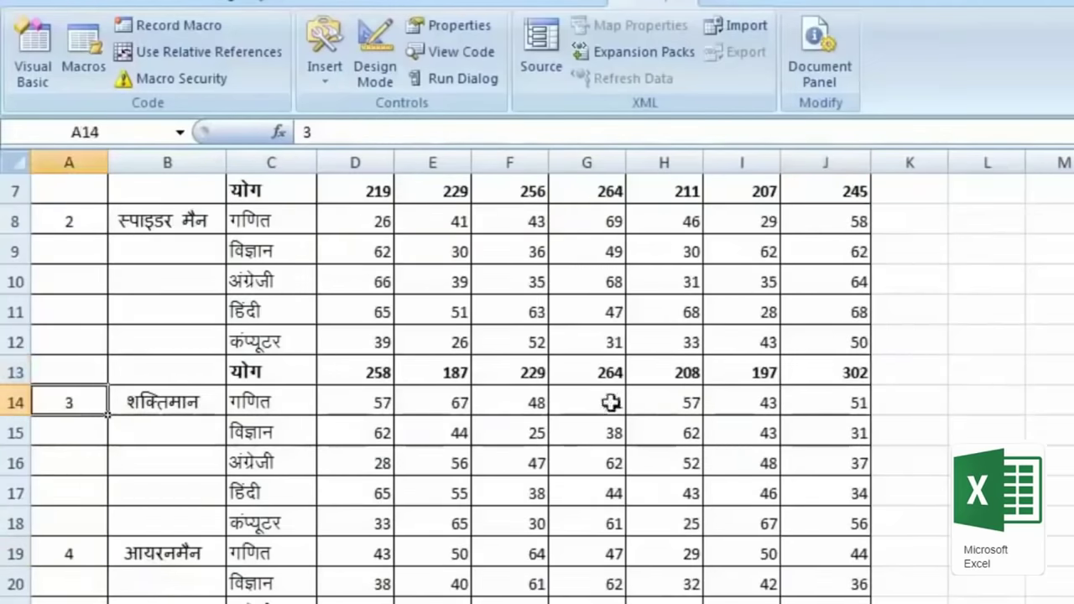
pyautogui.scroll(2, 839, 411)
pyautogui.click(993, 243)
pyautogui.scroll(3, 798, 483)
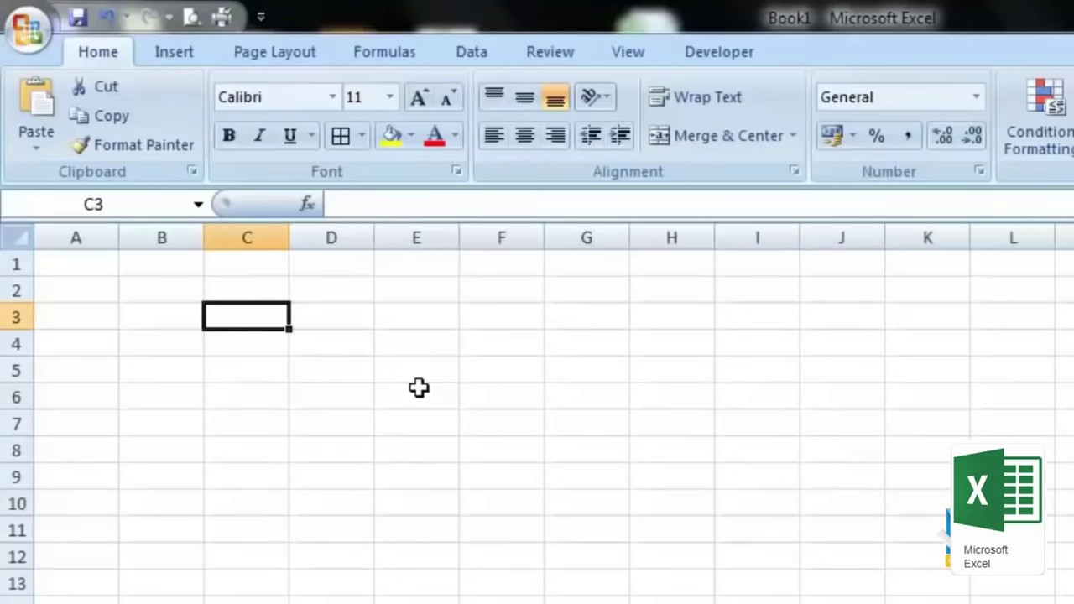
# Step: Move to C4 and enter 25, 25, 252 and 252 down column C
pyautogui.press('Right')
pyautogui.press('Right')
pyautogui.press('Right')
pyautogui.press('Right')
pyautogui.press('Right')
pyautogui.press('Right')
pyautogui.press('Right')
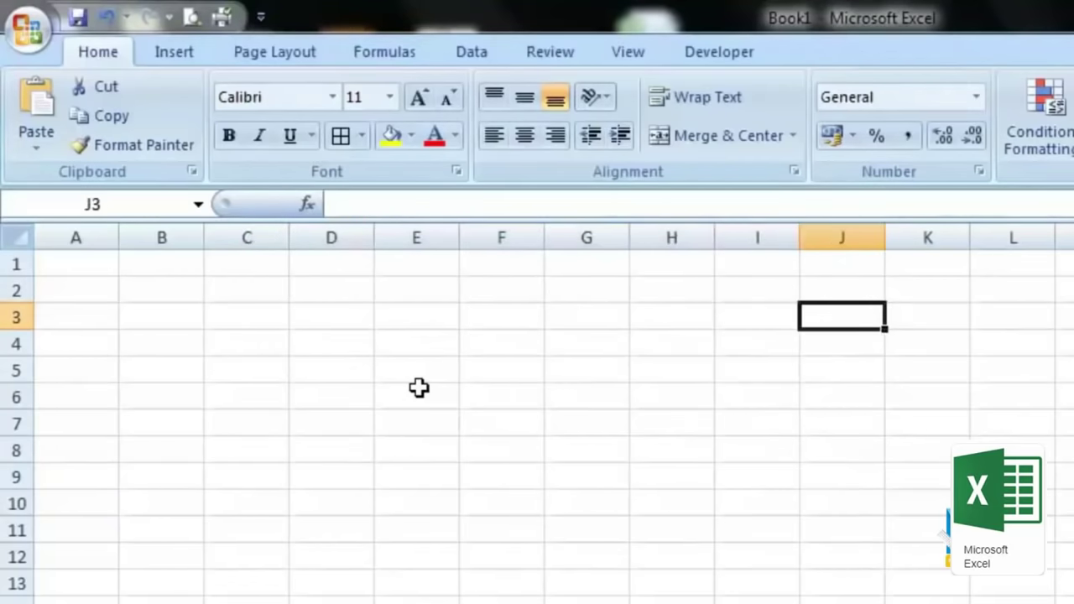
pyautogui.press('Return')
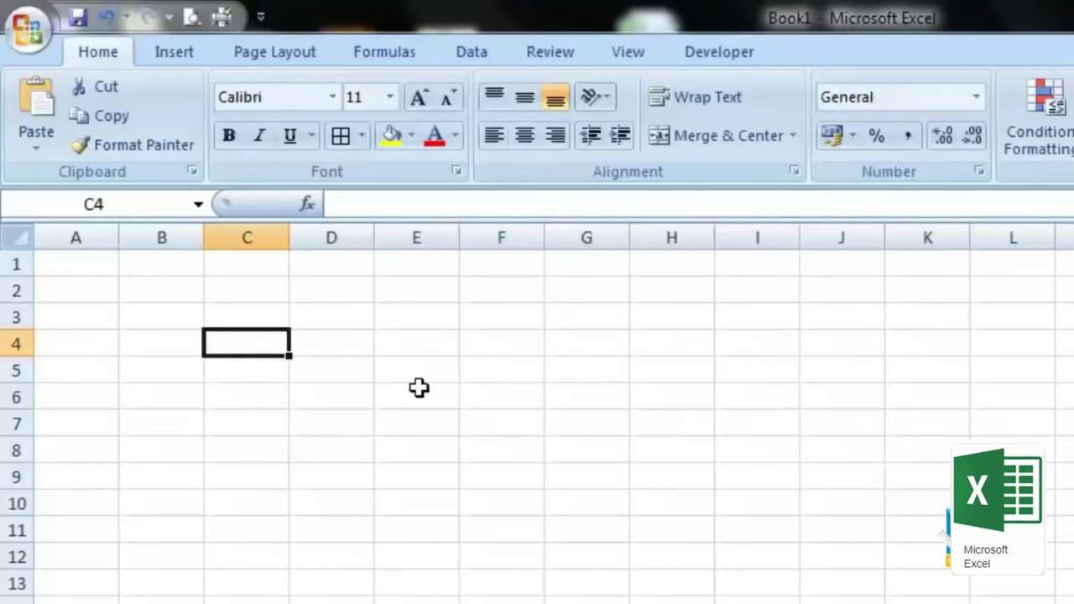
pyautogui.write('25')
pyautogui.press('Return')
pyautogui.write('25')
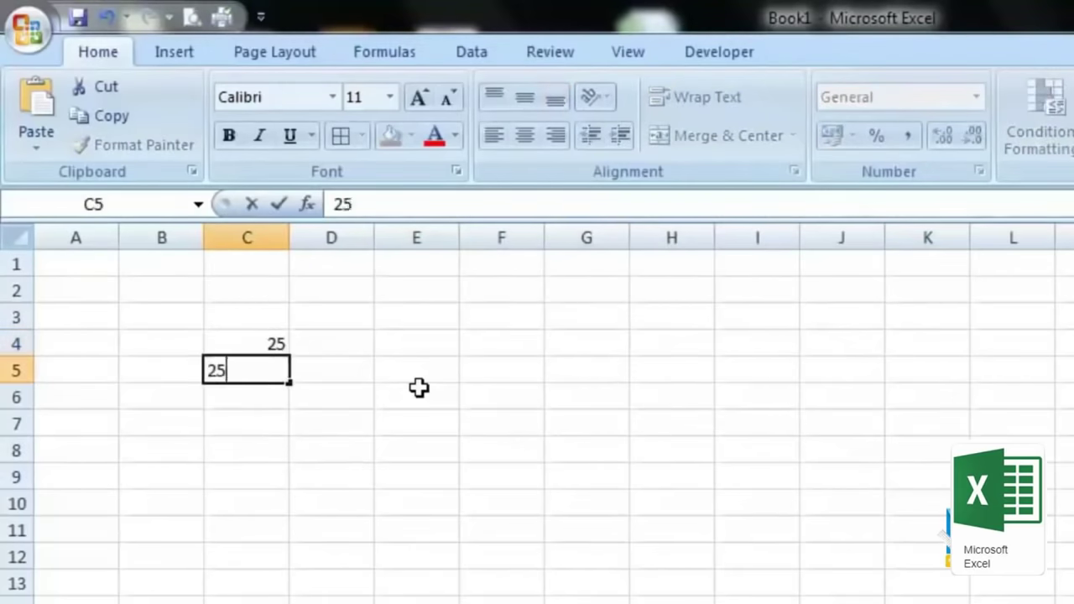
pyautogui.press('Return')
pyautogui.write('252')
pyautogui.press('Return')
pyautogui.write('252')
pyautogui.press('Return')
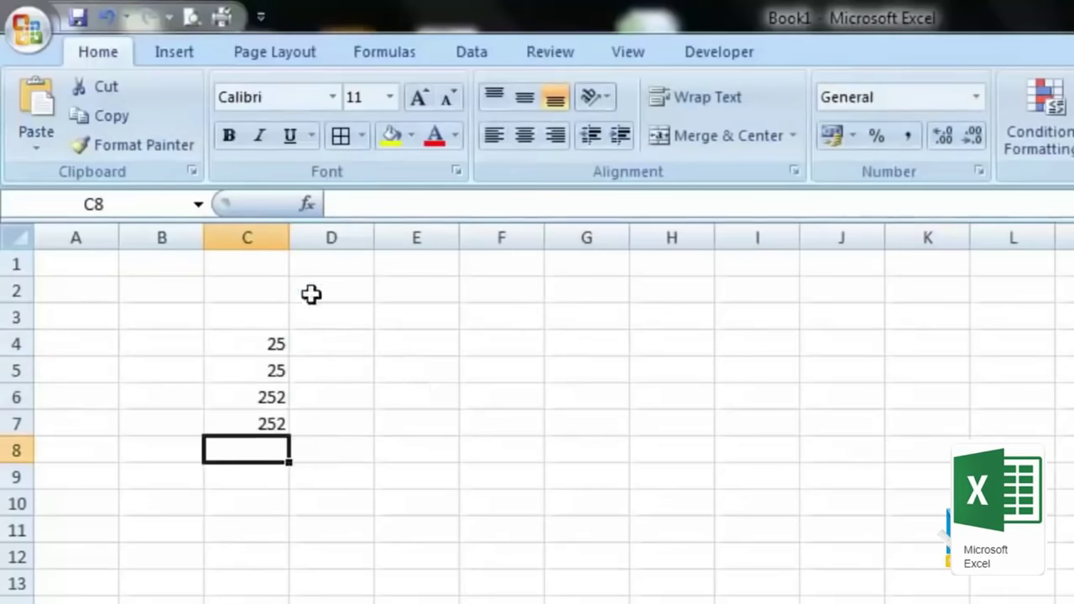
# Step: In Excel Options > Advanced, set the after-Enter selection direction to Right
pyautogui.click(47, 35)
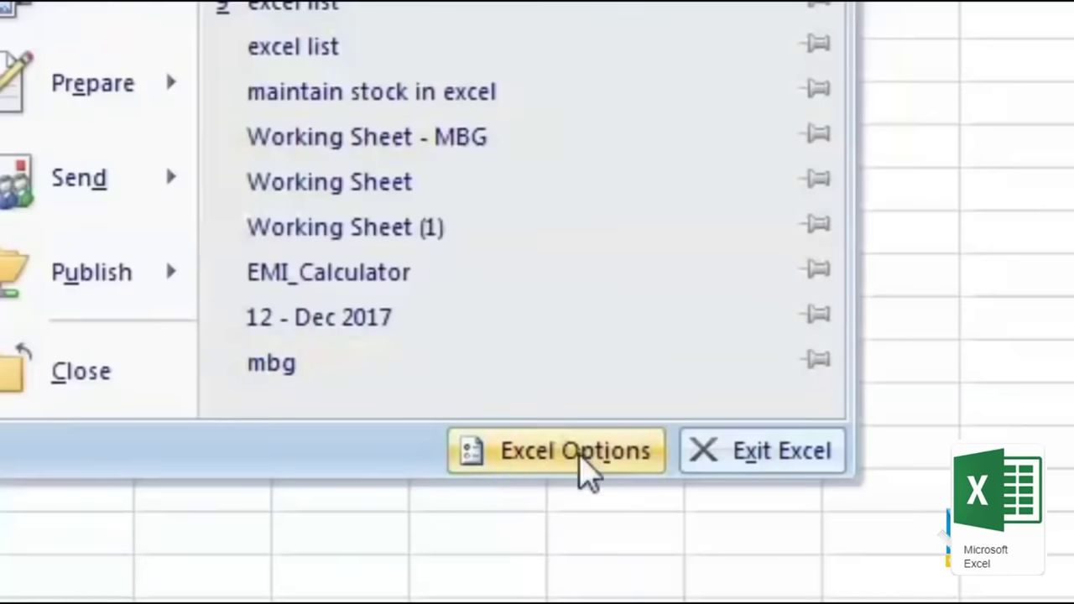
pyautogui.click(578, 458)
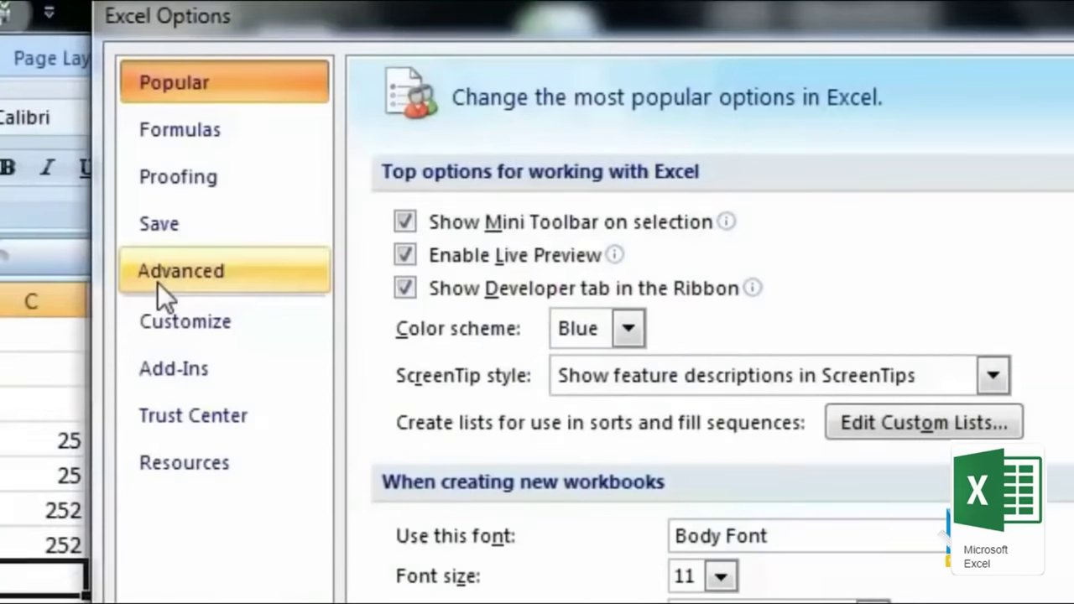
pyautogui.click(157, 282)
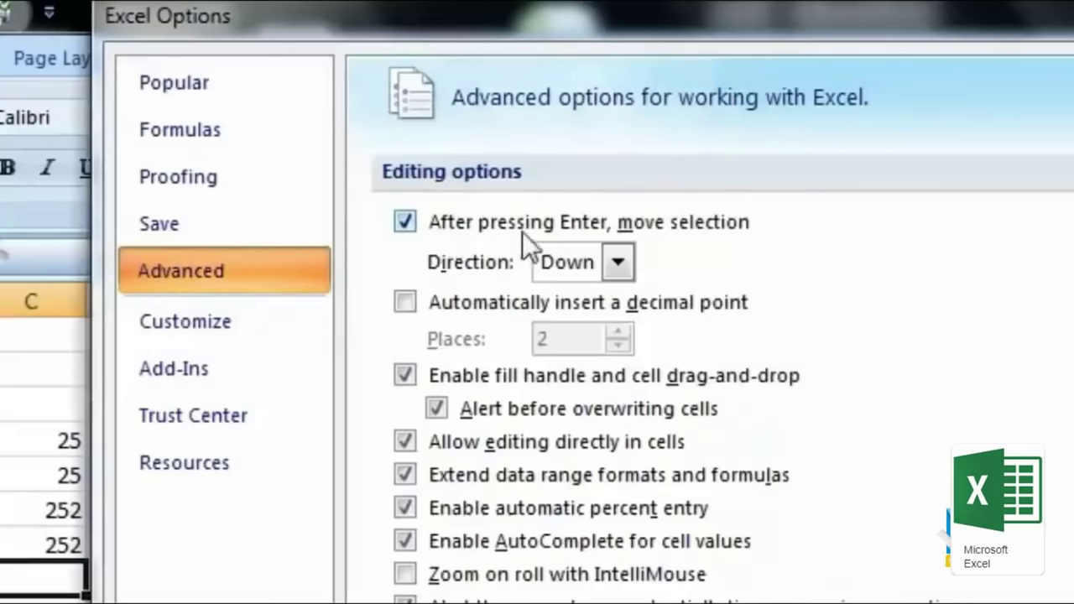
pyautogui.click(621, 262)
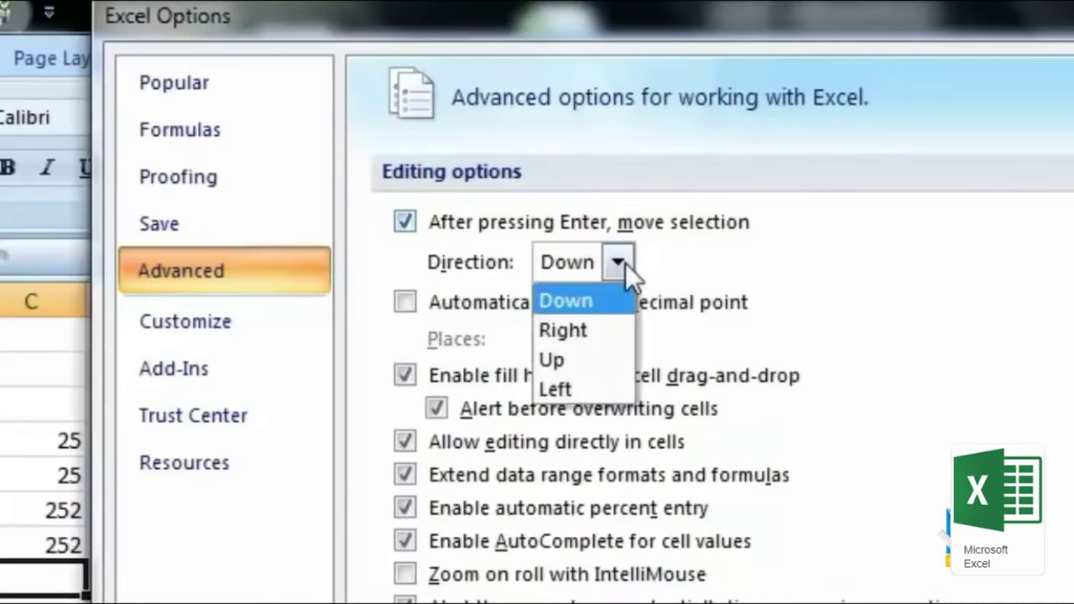
pyautogui.click(598, 337)
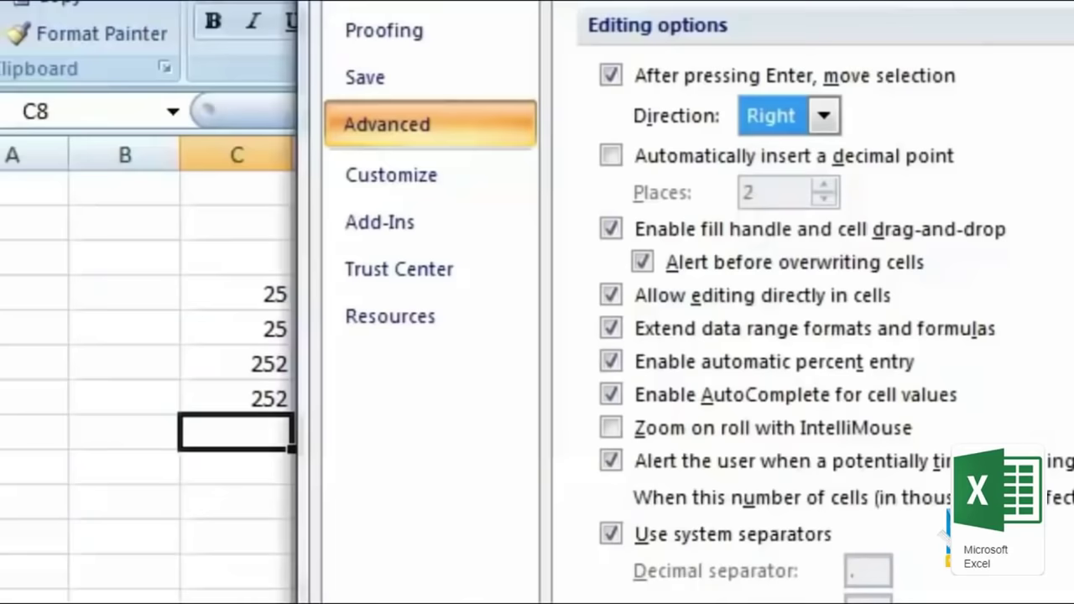
pyautogui.press('Return')
# Step: Type 25, 252, 252, 52, 252, 252, 525 and 252 across C8 to J8, then select C9
pyautogui.write('25')
pyautogui.press('Return')
pyautogui.write('252')
pyautogui.press('Return')
pyautogui.write('2')
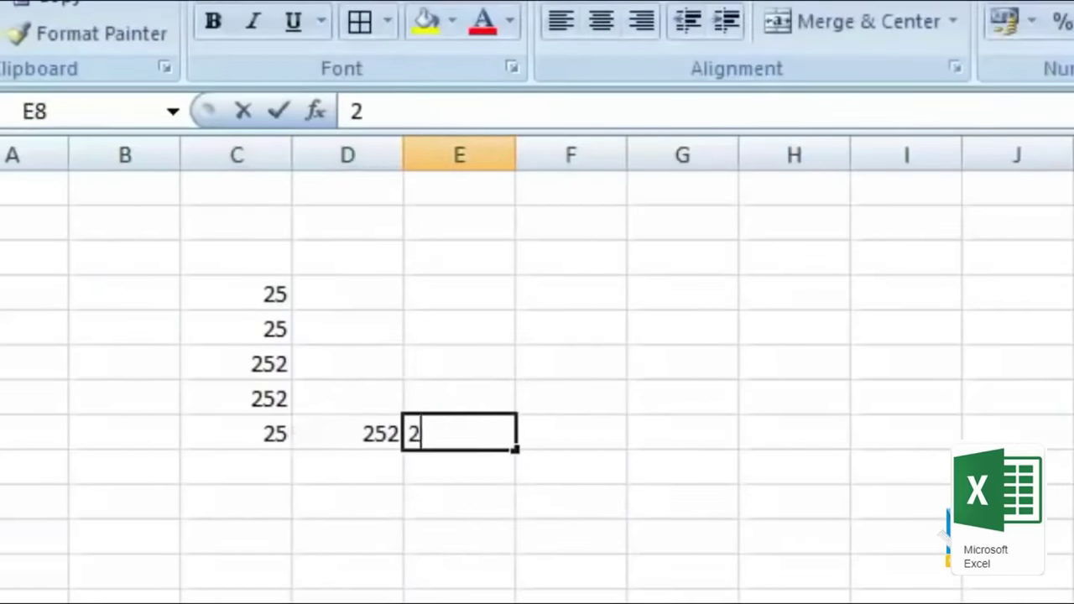
pyautogui.write('52')
pyautogui.press('Return')
pyautogui.write('52')
pyautogui.press('Return')
pyautogui.write('252')
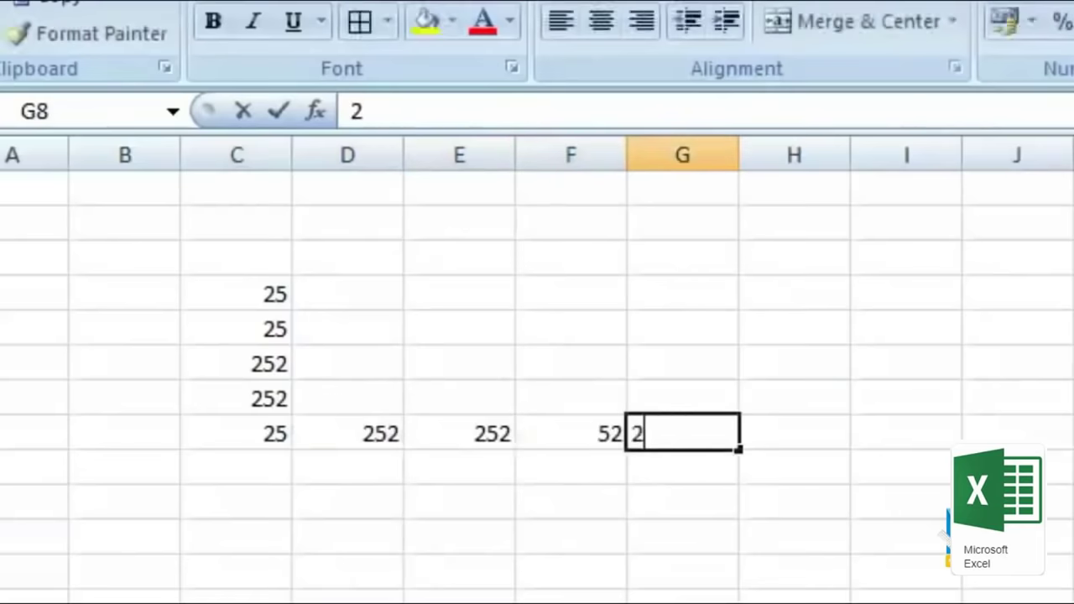
pyautogui.press('Return')
pyautogui.write('252')
pyautogui.press('Return')
pyautogui.write('525')
pyautogui.press('Return')
pyautogui.write('252')
pyautogui.press('Return')
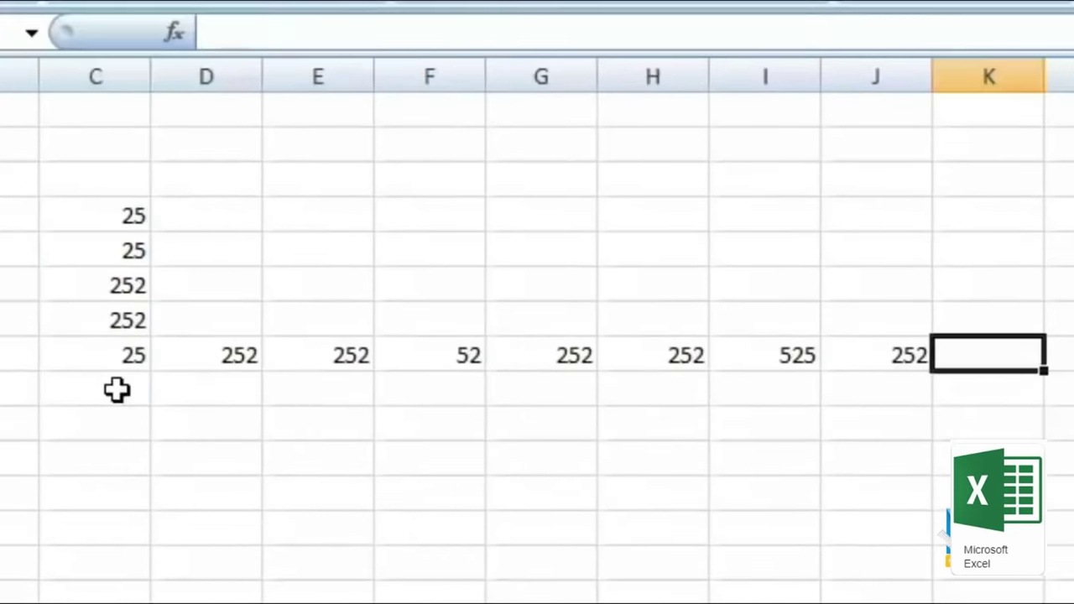
pyautogui.click(117, 389)
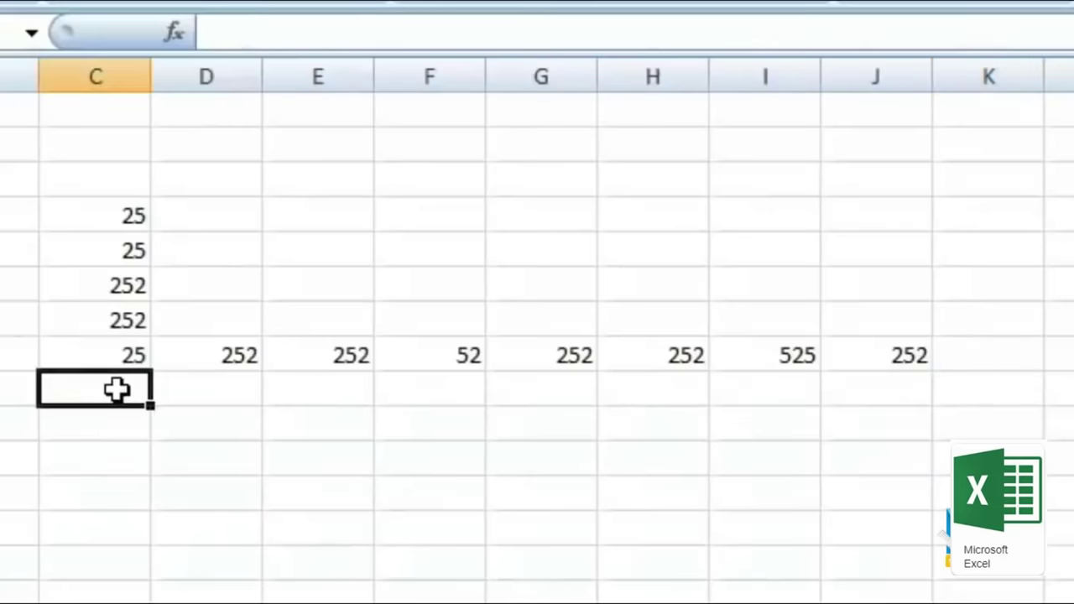
# Step: Clear all the numbers in the block C4:J13
pyautogui.moveTo(79, 182); pyautogui.dragTo(881, 495)
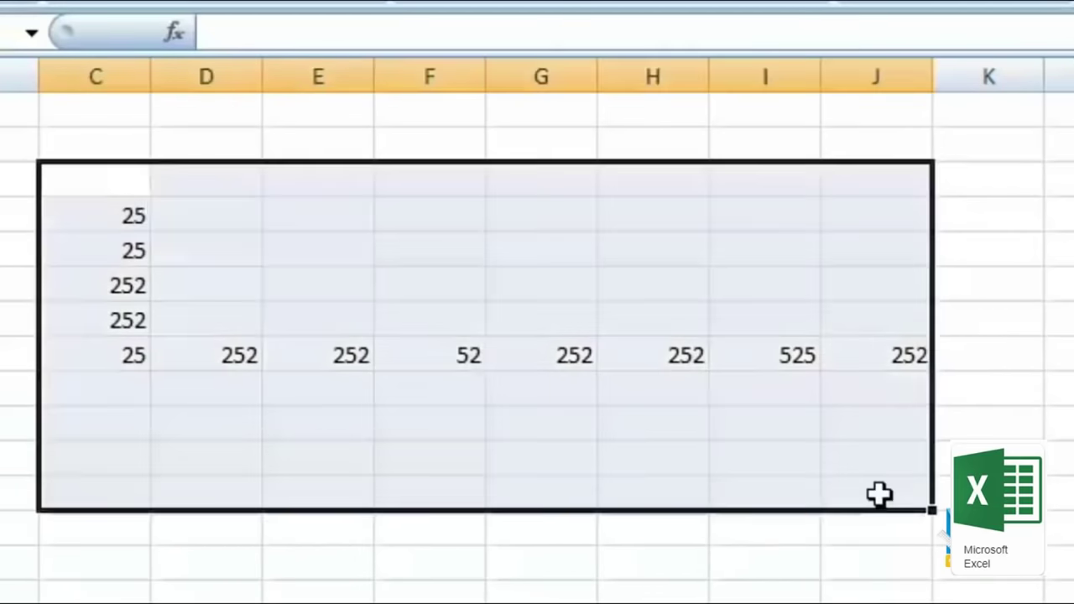
pyautogui.press('Delete')
pyautogui.click(345, 257)
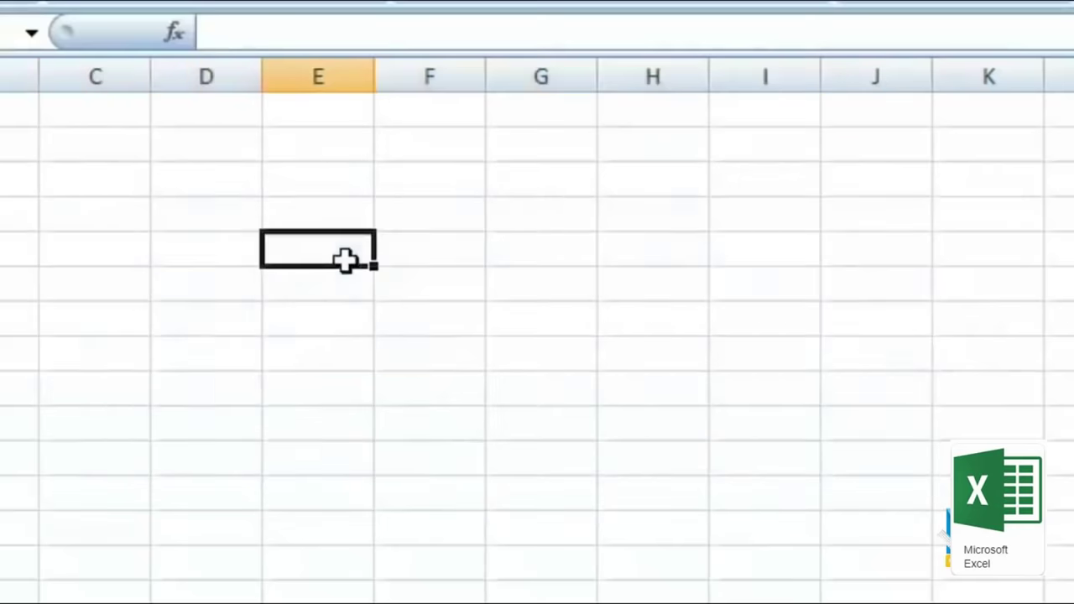
# Step: Enter 25 in E4 through H4 and 2 in I4, moving right with Tab
pyautogui.click(313, 175)
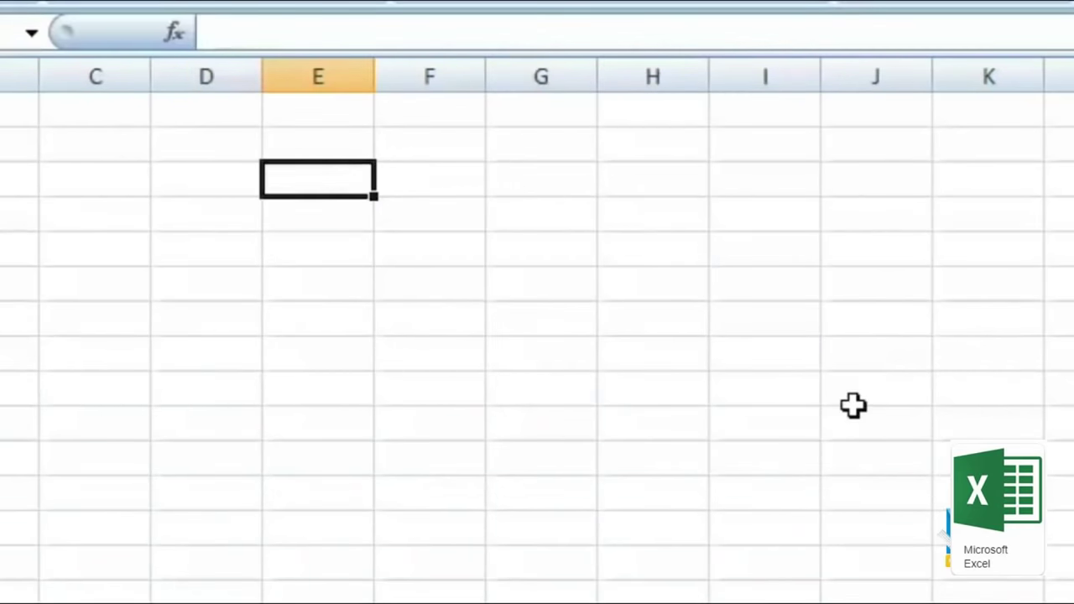
pyautogui.write('25')
pyautogui.press('Tab')
pyautogui.write('25')
pyautogui.press('Tab')
pyautogui.write('25\t25\t25')
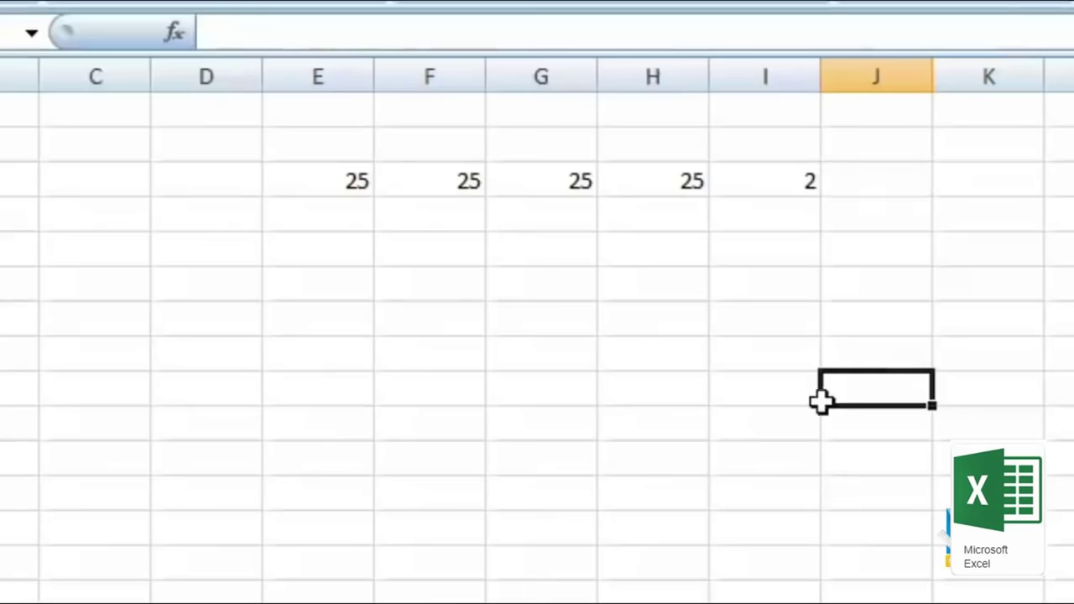
pyautogui.moveTo(334, 180); pyautogui.dragTo(447, 450)
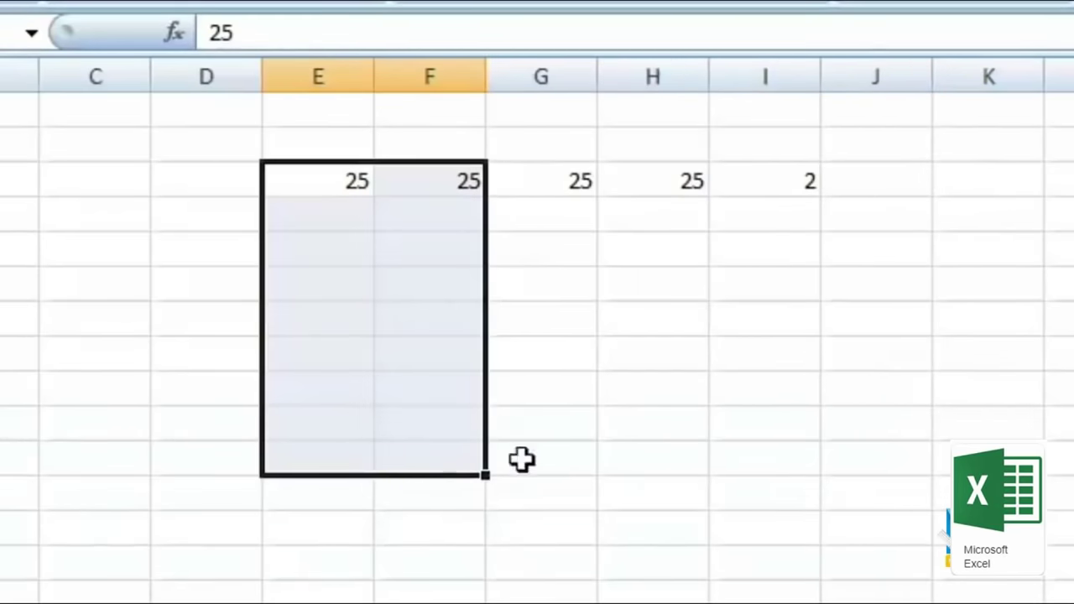
# Step: Select E4:F13 and fill it with values like 25, 285, 252, 52, 5 and 2, cycling within the block
pyautogui.moveTo(311, 176); pyautogui.dragTo(460, 495)
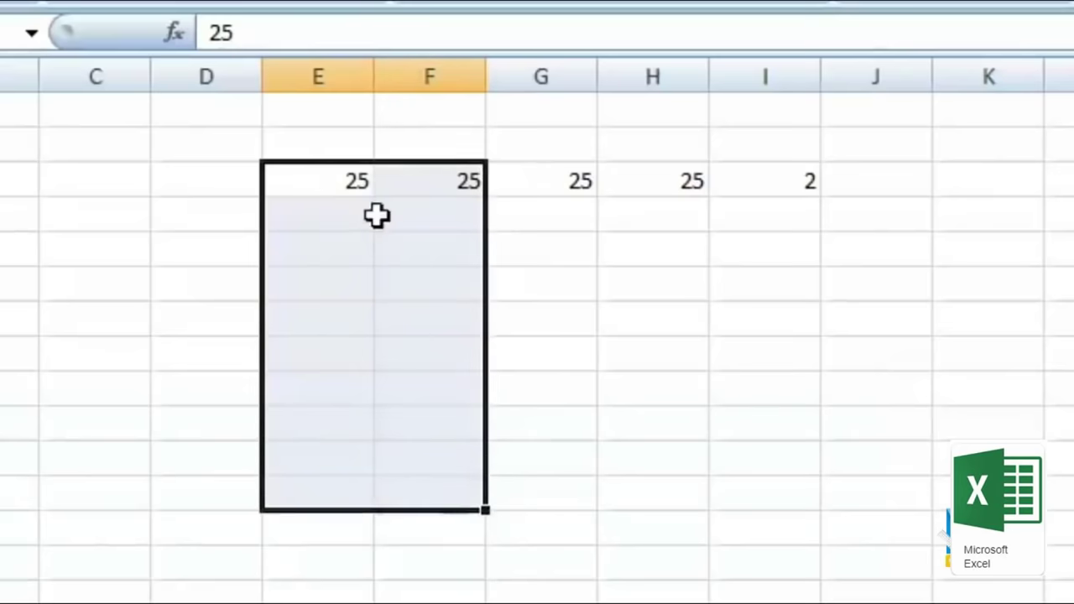
pyautogui.press('F2')
pyautogui.press('Return')
pyautogui.write('25')
pyautogui.press('Tab')
pyautogui.write('285')
pyautogui.press('Return')
pyautogui.write('25')
pyautogui.press('Tab')
pyautogui.write('252')
pyautogui.press('Return')
pyautogui.write('52')
pyautogui.press('Tab')
pyautogui.write('52 52')
pyautogui.press('Tab')
pyautogui.write('52 52\t52 52\t5 2\t5 2\t5 2\t5')
pyautogui.press('Return')
pyautogui.press('Tab')
pyautogui.write('5 2\t5\t5\t2\t5\t2\t2\t2\t2\t2\t2\t2')
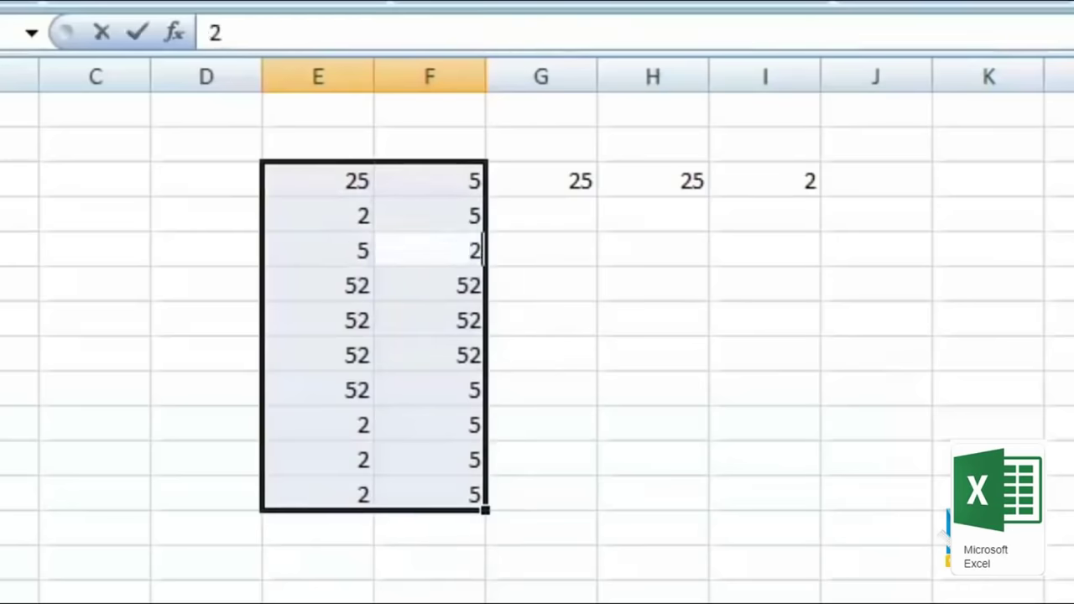
pyautogui.write('\t2\t2\t2\t2\t2\t2')
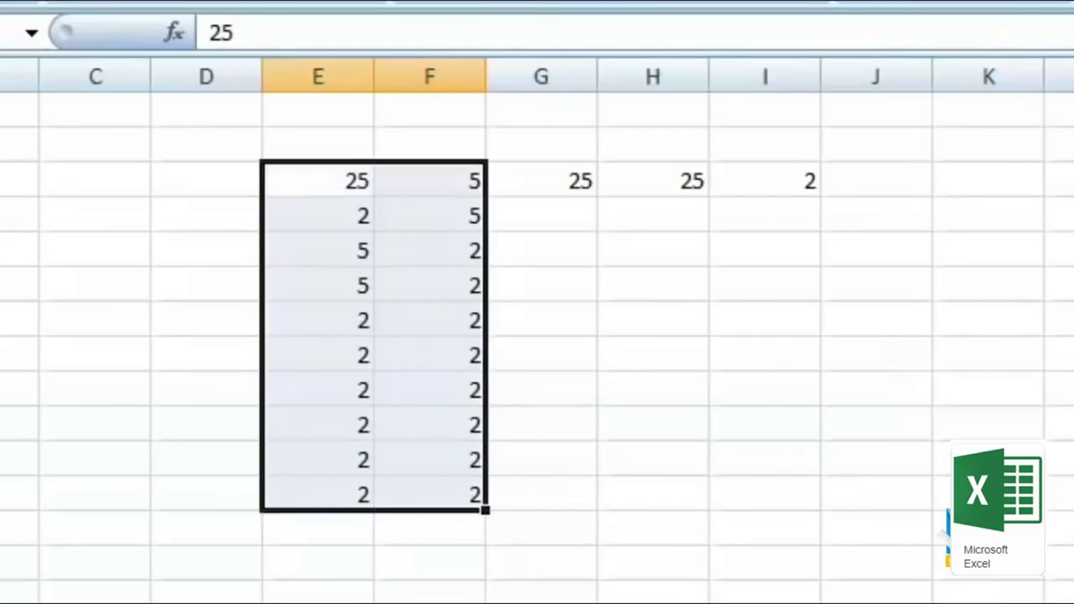
# Step: Select G4:K6 and fill it with 25 followed by 2s and 5s
pyautogui.moveTo(537, 181); pyautogui.dragTo(1043, 253)
pyautogui.write('25')
pyautogui.press('Tab')
pyautogui.write('2')
pyautogui.press('Tab')
pyautogui.write('5\t2\t2\t2\t2\t2\t2\t2\t2\t2\t2\t2\t2')
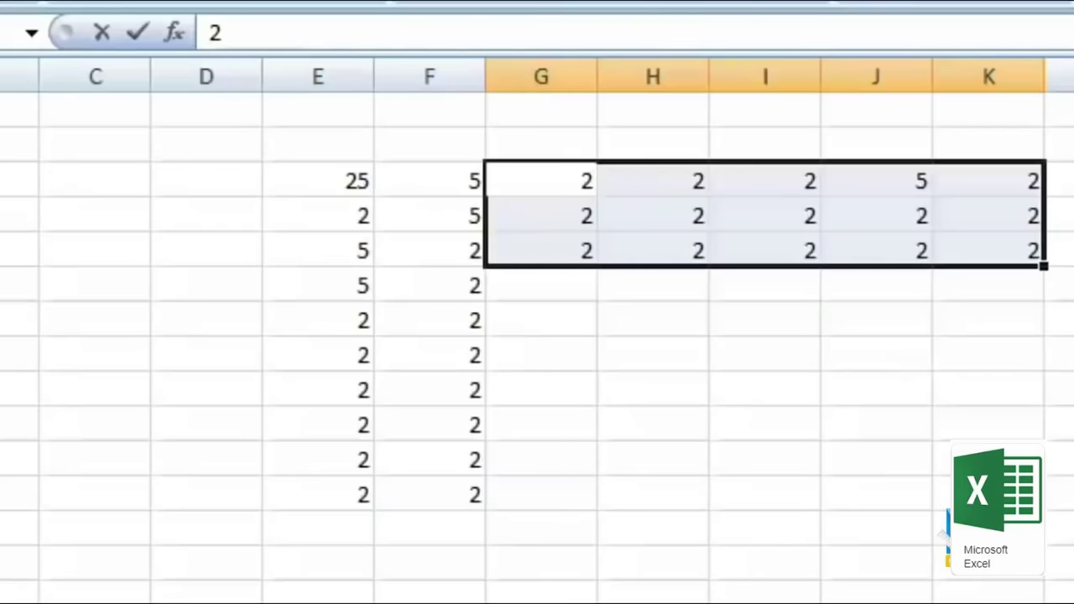
pyautogui.click(479, 425)
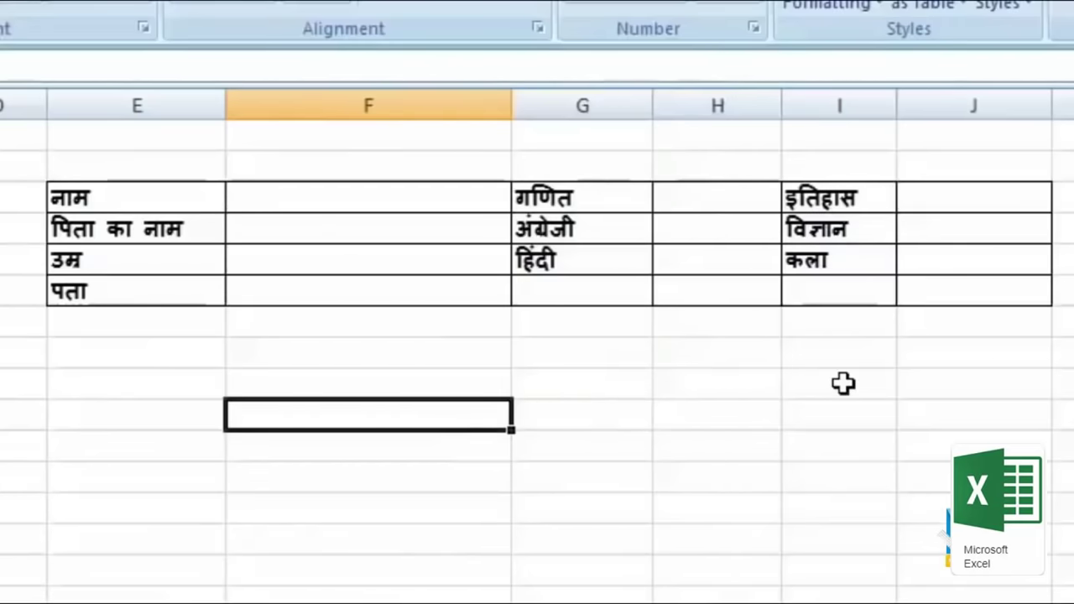
# Step: Multi-select the answer cells beside नाम–पता (F3:F6), गणित–हिंदी (H3:H5) and इतिहास–कला (J3:J5)
pyautogui.click(390, 206)
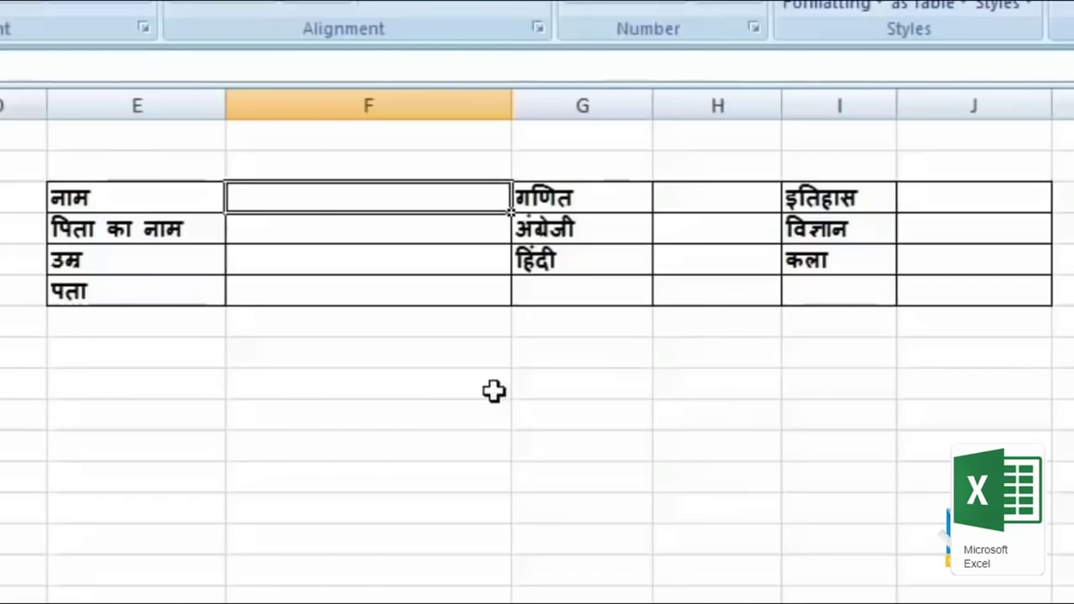
pyautogui.click(360, 231)
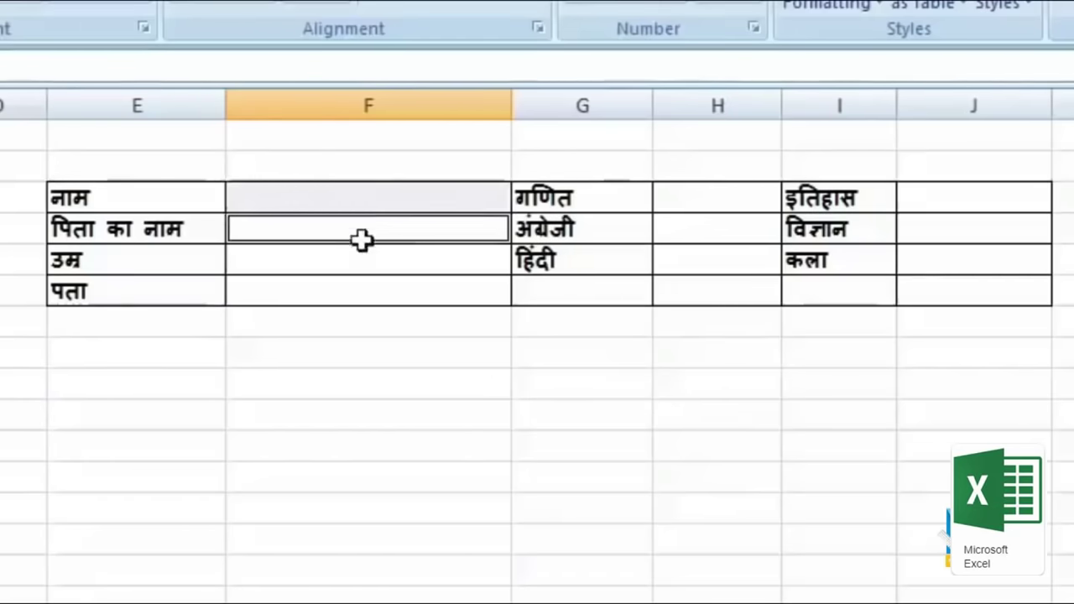
pyautogui.click(372, 263)
pyautogui.click(380, 299)
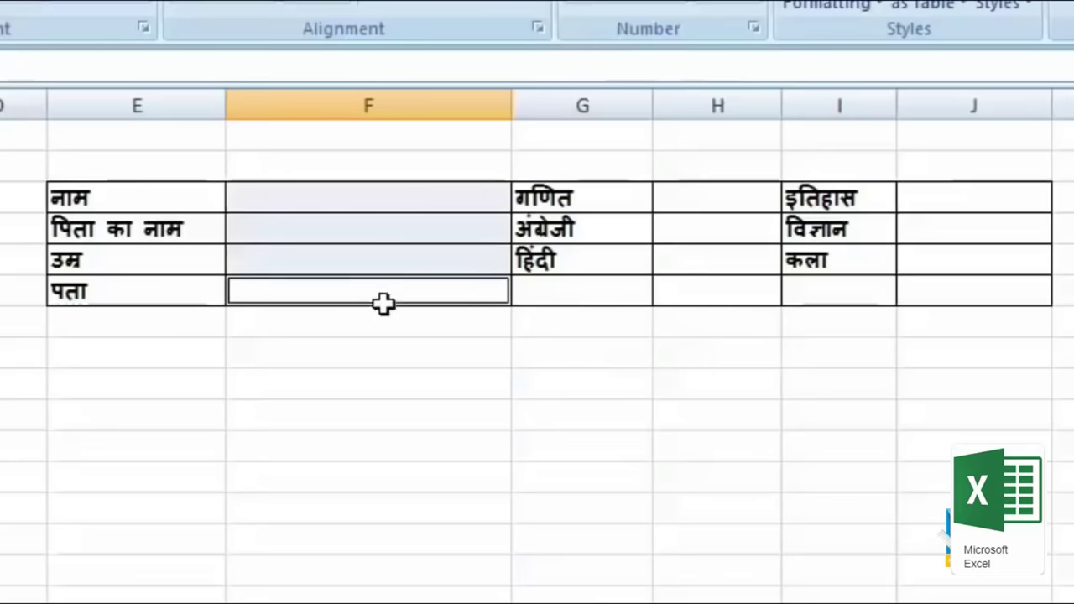
pyautogui.keyDown('ctrl'); pyautogui.click(746, 203); pyautogui.keyUp('ctrl')
pyautogui.keyDown('ctrl'); pyautogui.click(744, 231); pyautogui.keyUp('ctrl')
pyautogui.keyDown('ctrl'); pyautogui.click(744, 263); pyautogui.keyUp('ctrl')
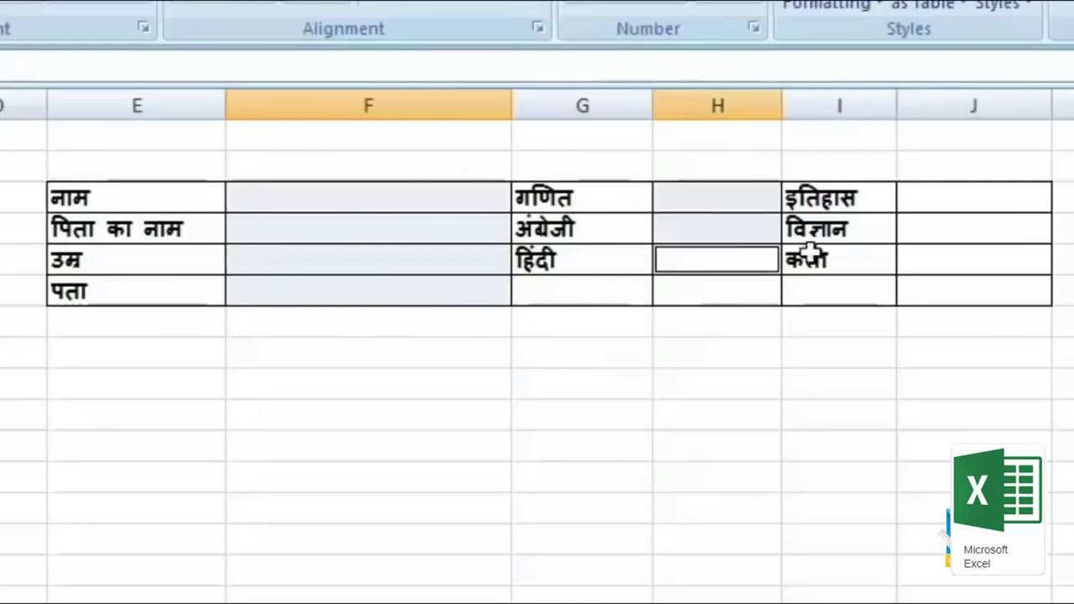
pyautogui.keyDown('ctrl'); pyautogui.click(926, 199); pyautogui.keyUp('ctrl')
pyautogui.keyDown('ctrl'); pyautogui.click(940, 233); pyautogui.keyUp('ctrl')
pyautogui.keyDown('ctrl'); pyautogui.click(954, 264); pyautogui.keyUp('ctrl')
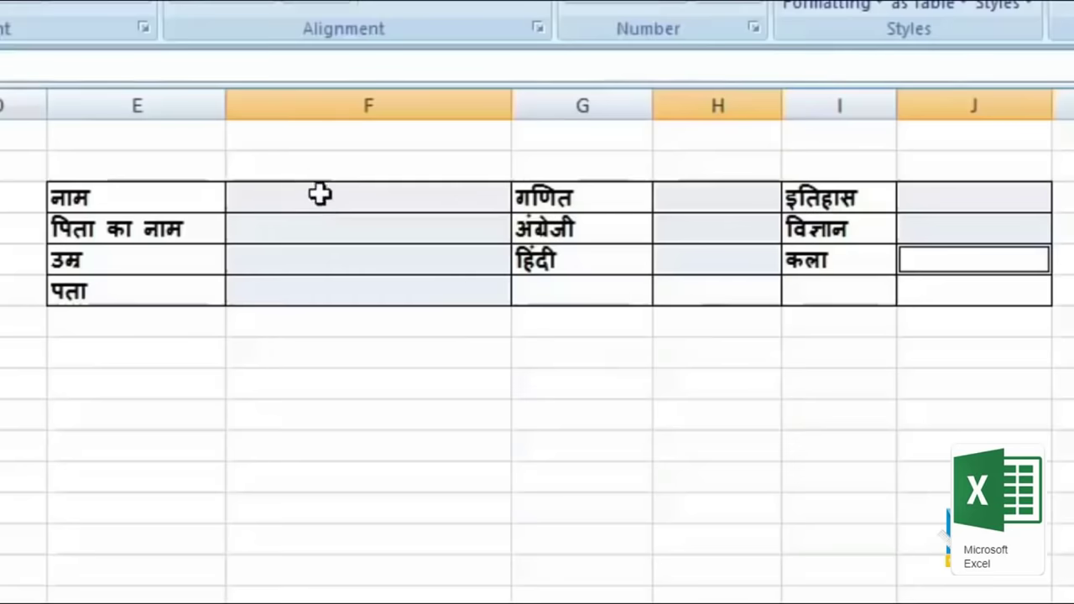
pyautogui.press('Return')
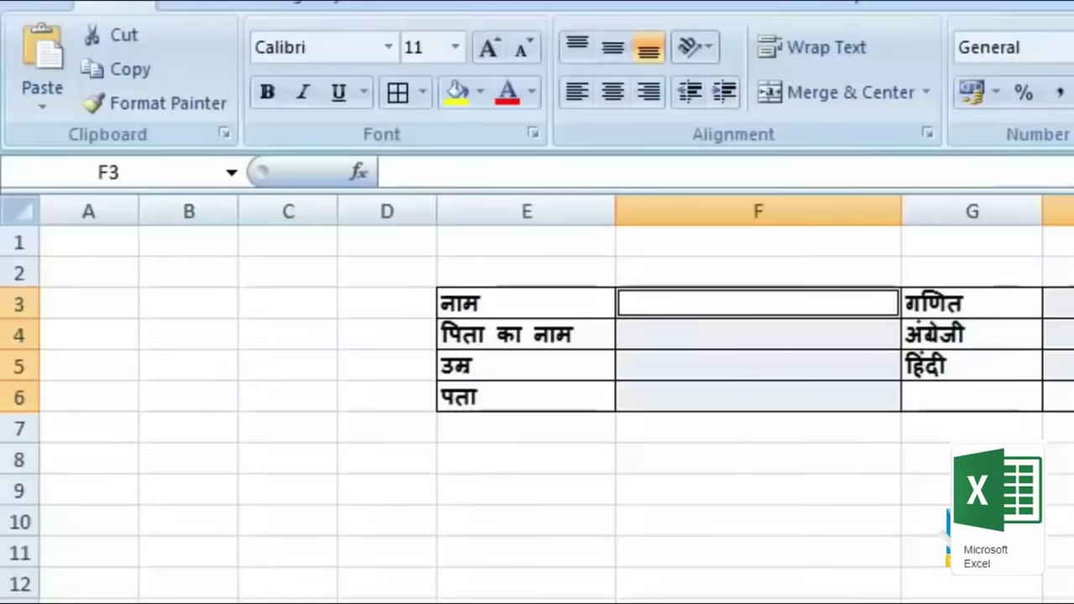
# Step: Name the selected answer cells 'name' in the Name Box
pyautogui.click(167, 174)
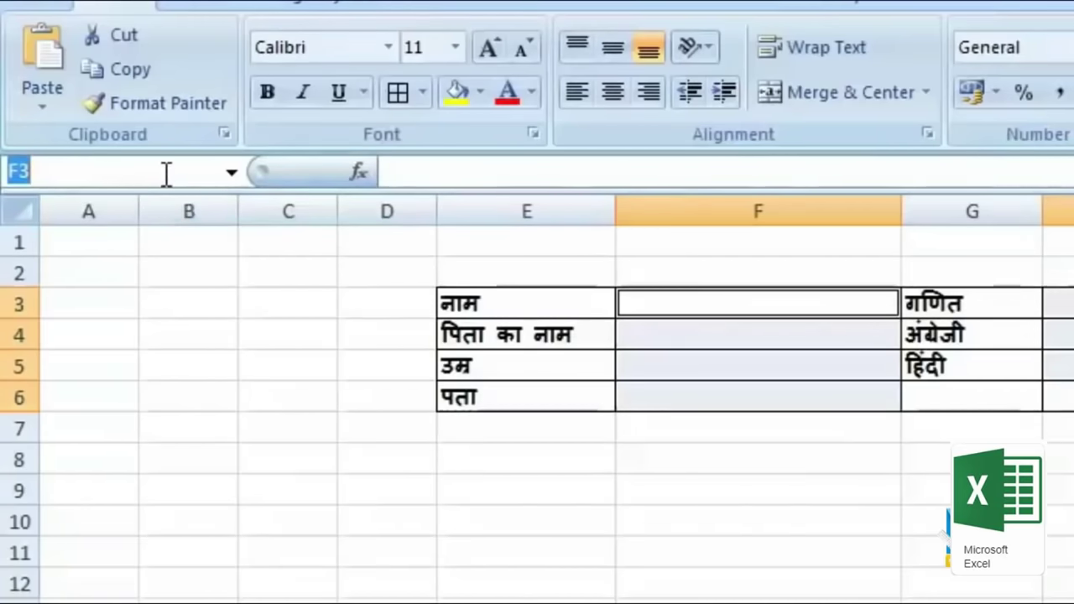
pyautogui.write('name')
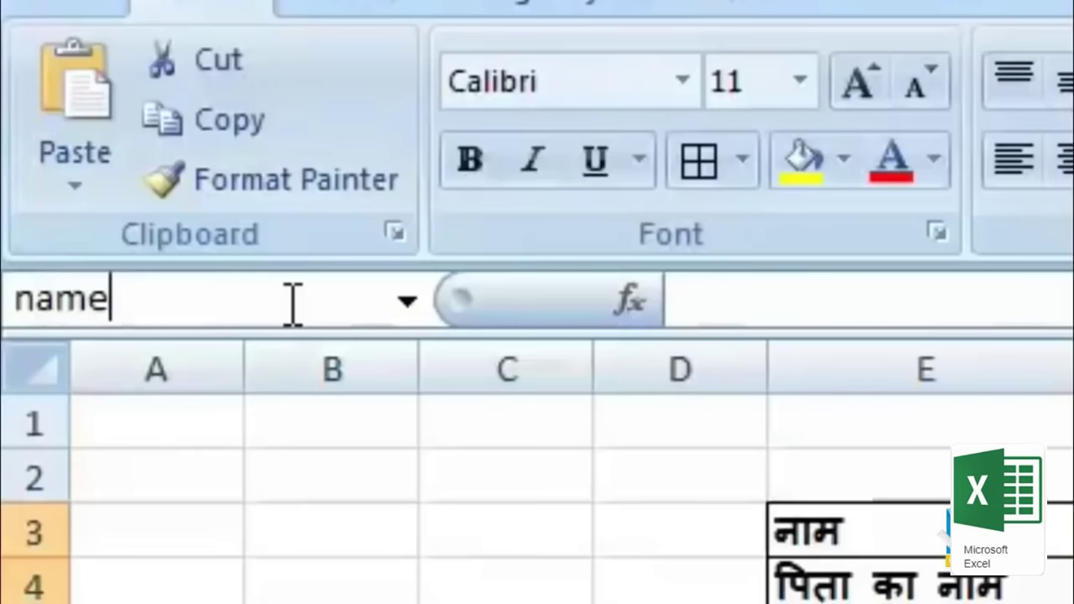
pyautogui.press('Escape')
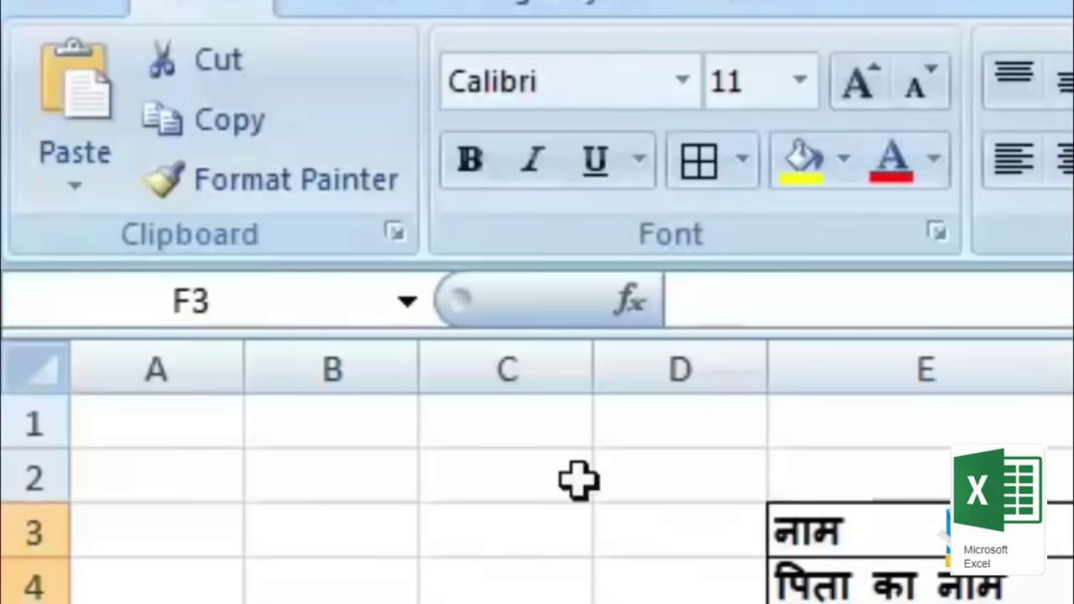
pyautogui.click(395, 303)
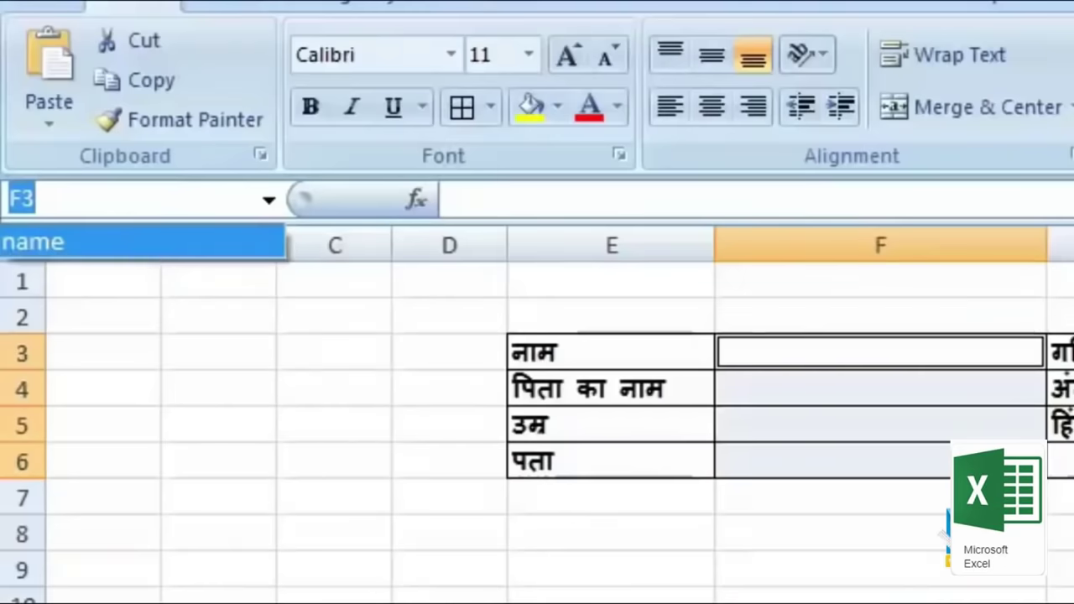
# Step: Enter 25, 25, 2, 52, 2, 2, 5, 2, 2 down column F starting at F10
pyautogui.click(881, 594)
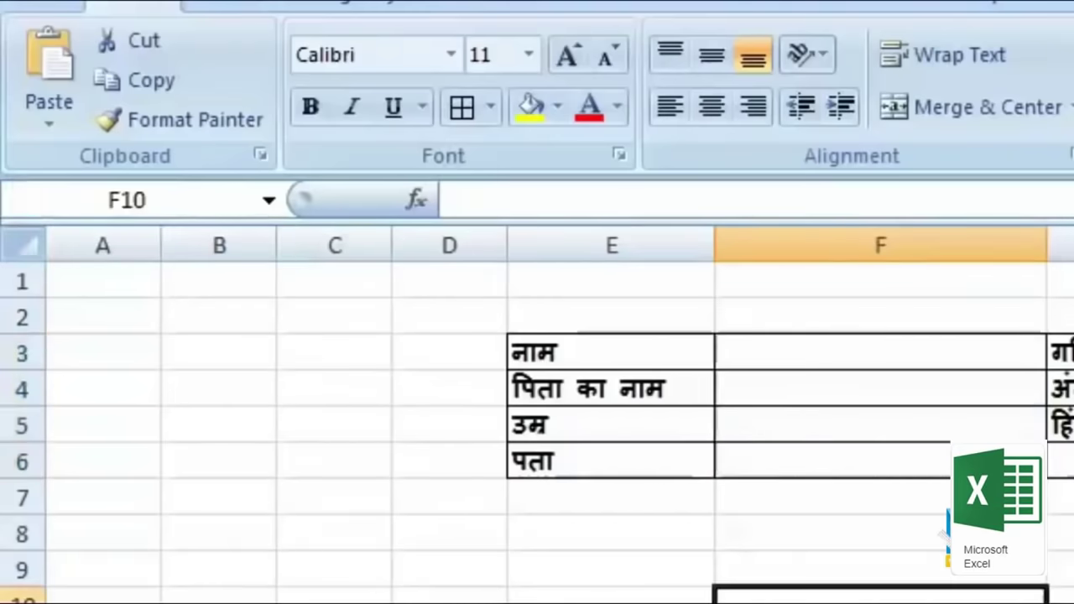
pyautogui.click(882, 594)
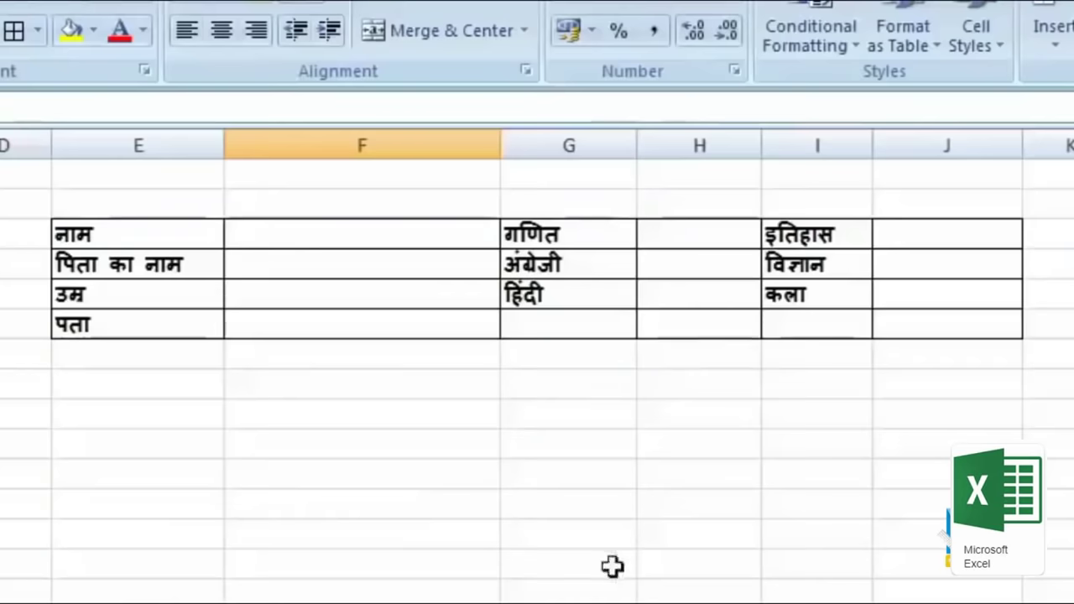
pyautogui.click(936, 599)
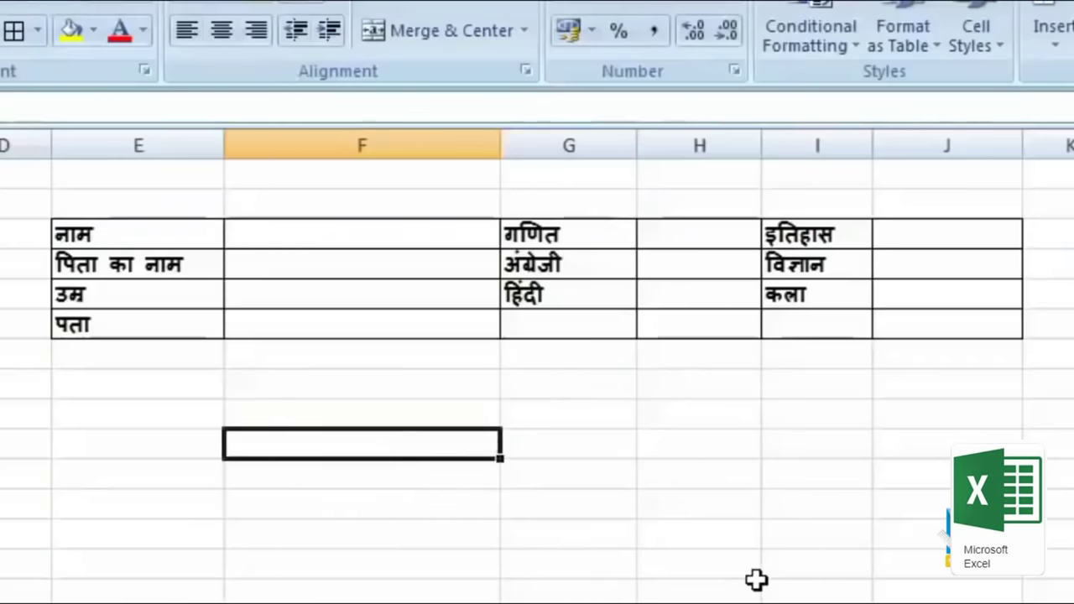
pyautogui.write('25')
pyautogui.press('Return')
pyautogui.write('25')
pyautogui.press('Return')
pyautogui.write('2')
pyautogui.press('Return')
pyautogui.write('52')
pyautogui.press('Return')
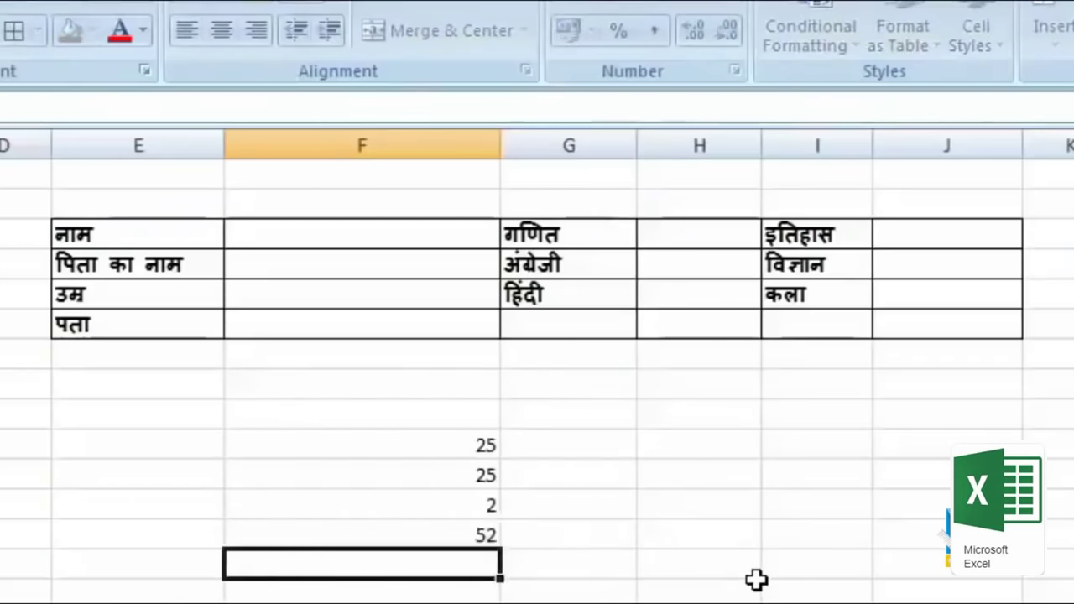
pyautogui.write('2')
pyautogui.press('Return')
pyautogui.write('2')
pyautogui.press('Return')
pyautogui.write('5')
pyautogui.press('Return')
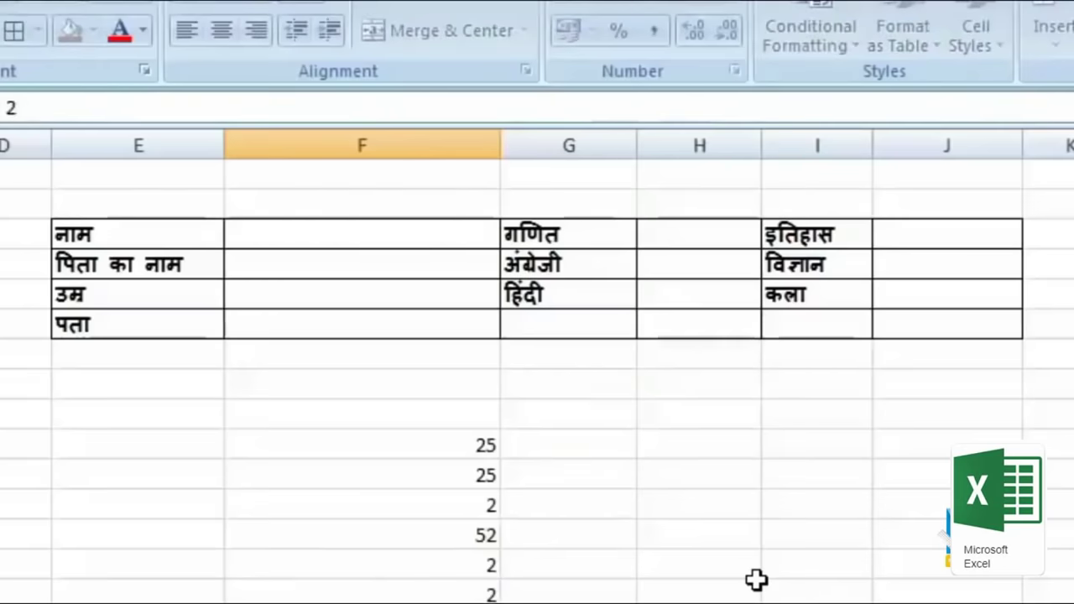
pyautogui.write('2')
pyautogui.press('Return')
pyautogui.write('2')
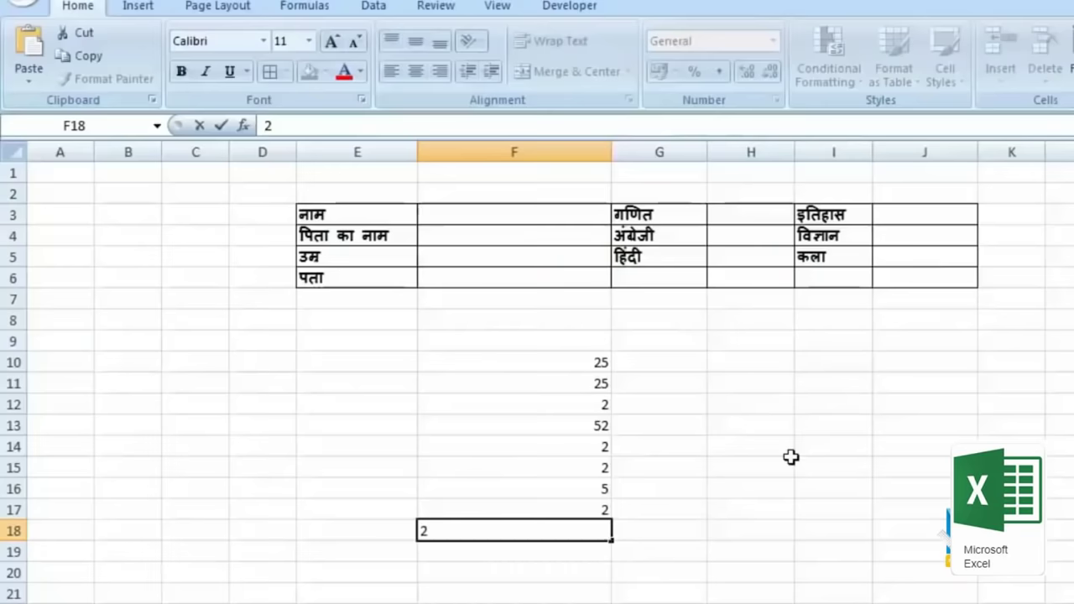
pyautogui.press('Return')
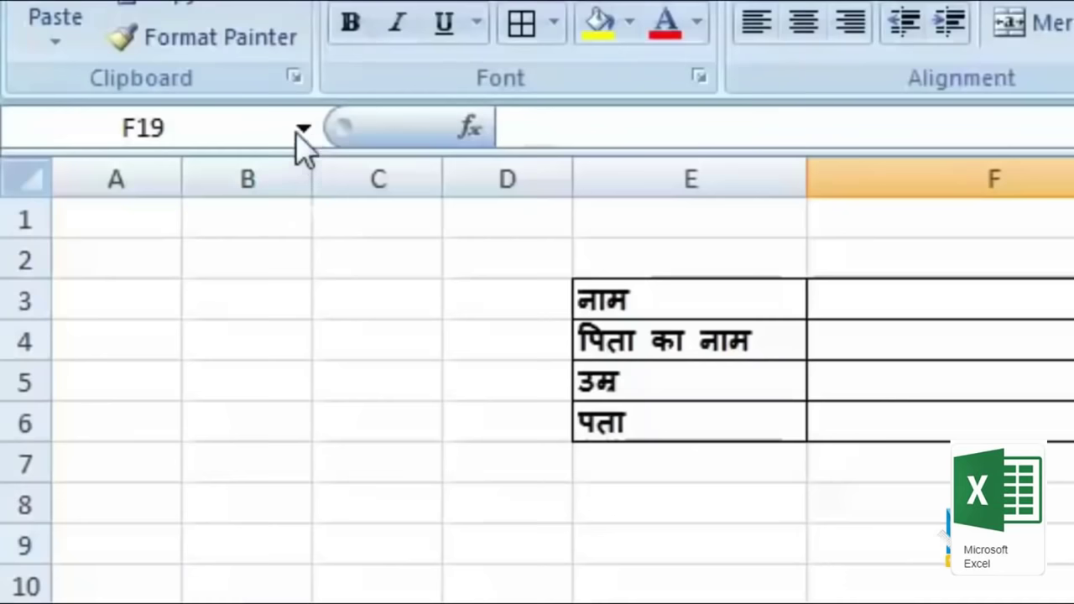
# Step: Select the 'name' range and fill in a student's name, father's name, age 25 and address
pyautogui.click(303, 131)
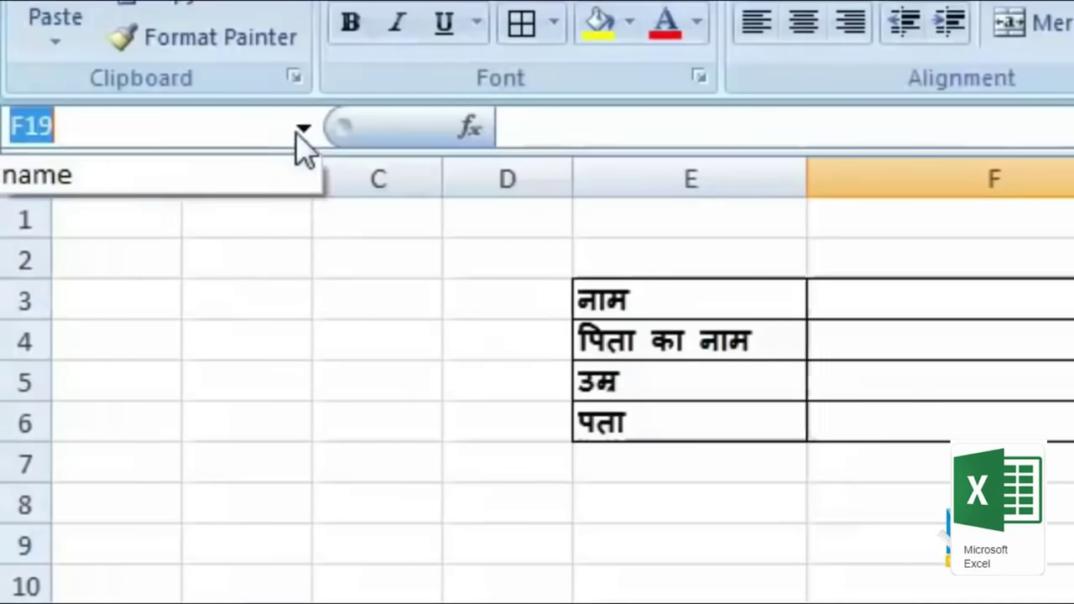
pyautogui.click(274, 186)
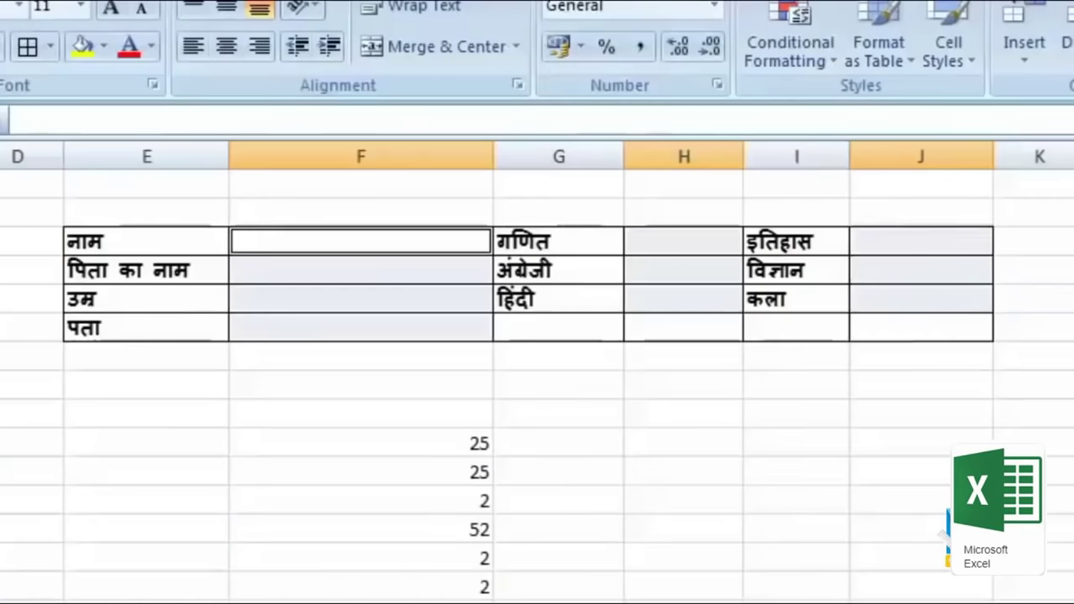
pyautogui.write('ram')
pyautogui.press('Return')
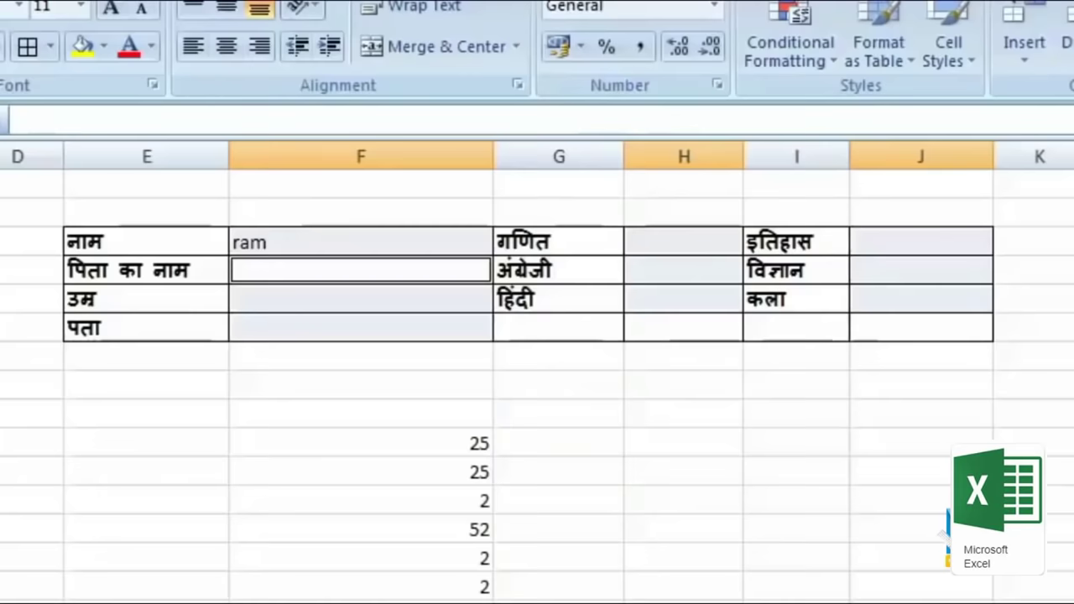
pyautogui.write('kumar')
pyautogui.press('Return')
pyautogui.write('25')
pyautogui.press('Return')
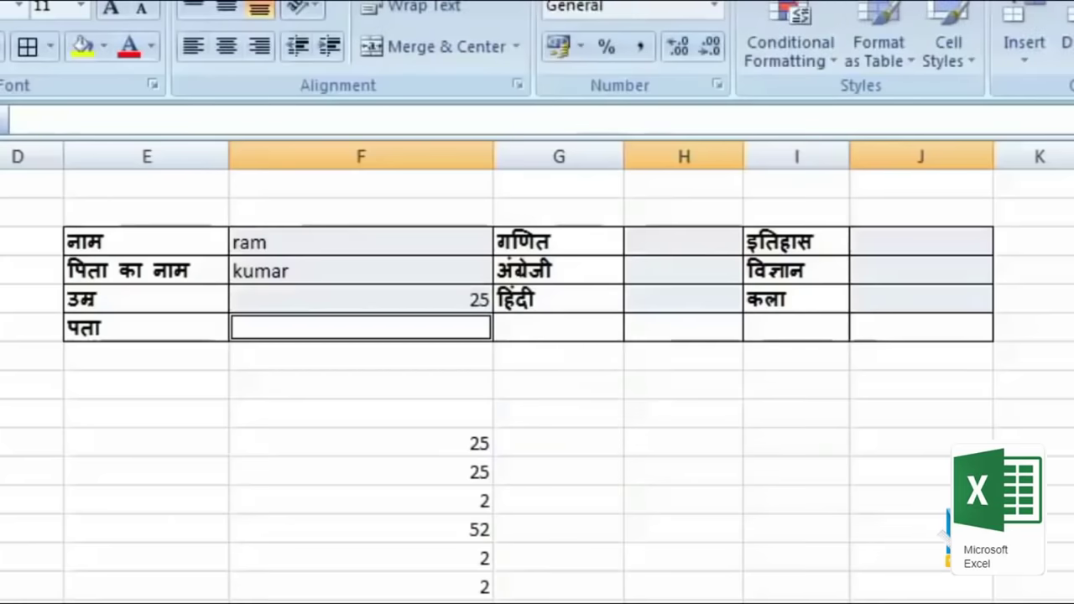
pyautogui.write('agra')
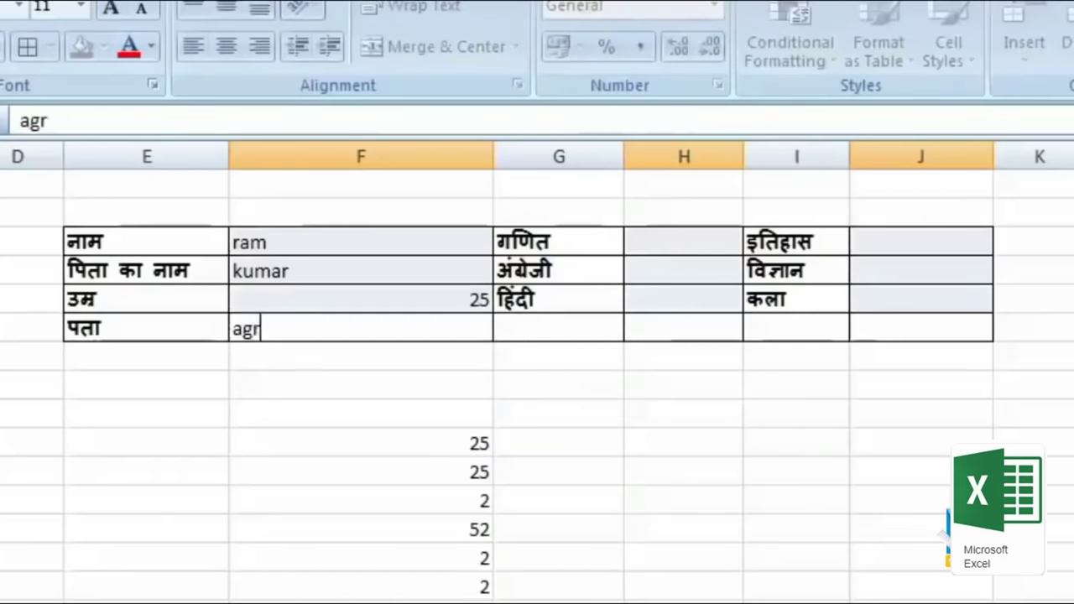
# Step: Enter marks of 25 in H3:H5 and J3:J5, then return to F3
pyautogui.click(683, 242)
pyautogui.write('25')
pyautogui.press('Return')
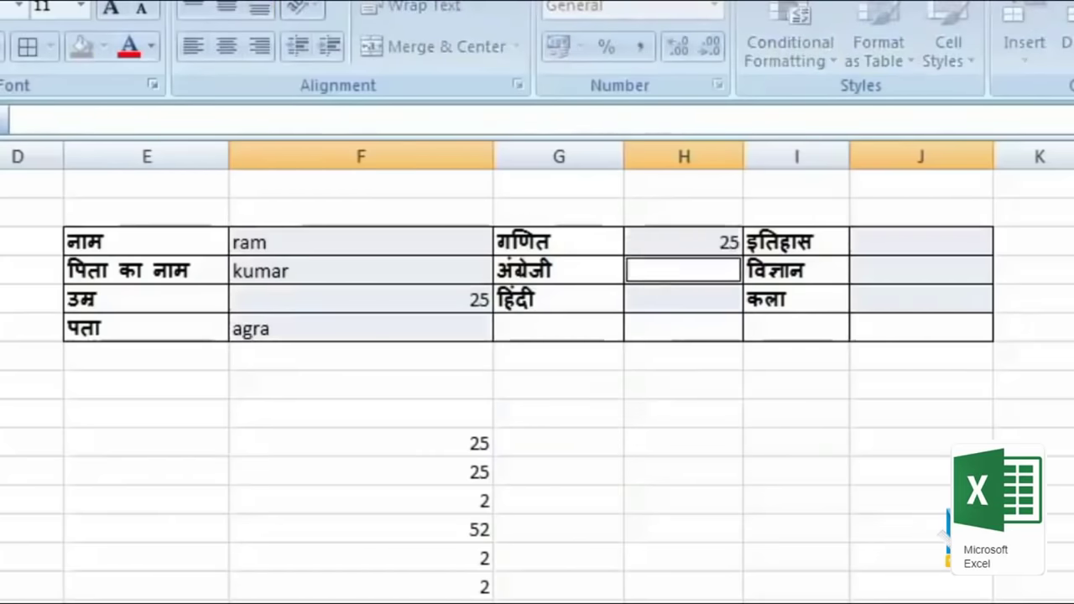
pyautogui.write('25')
pyautogui.press('Return')
pyautogui.write('25')
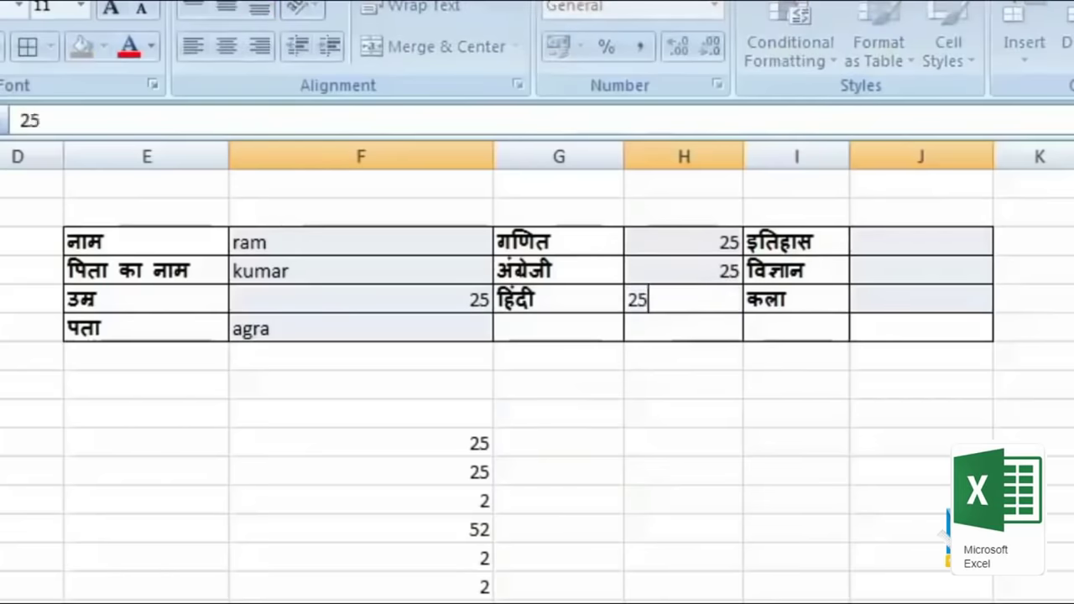
pyautogui.click(921, 241)
pyautogui.write('25')
pyautogui.press('Return')
pyautogui.write('25')
pyautogui.press('Return')
pyautogui.write('25')
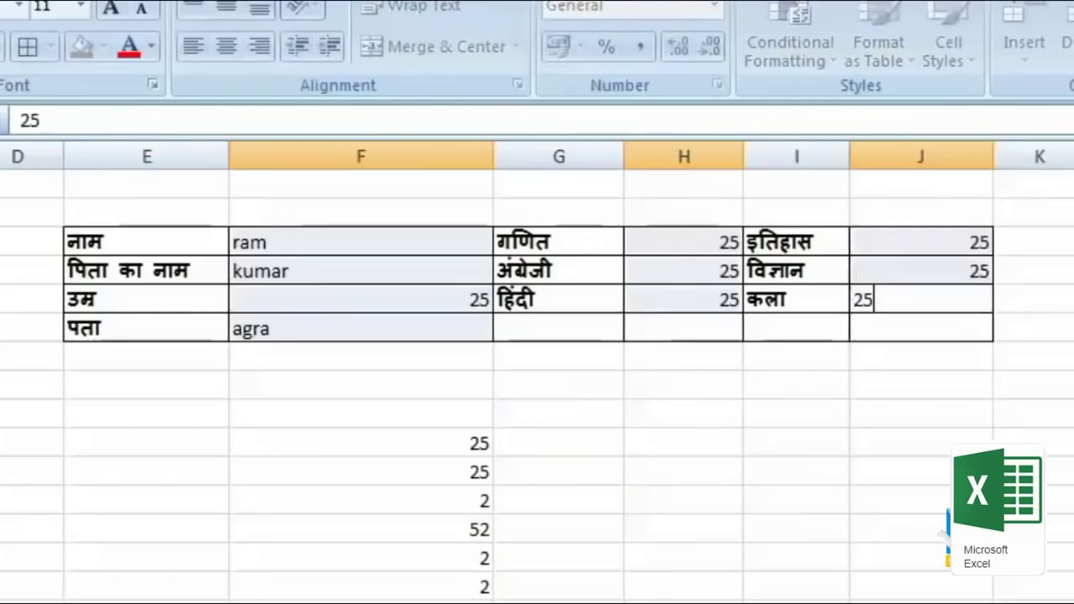
pyautogui.write('2')
pyautogui.click(360, 242)
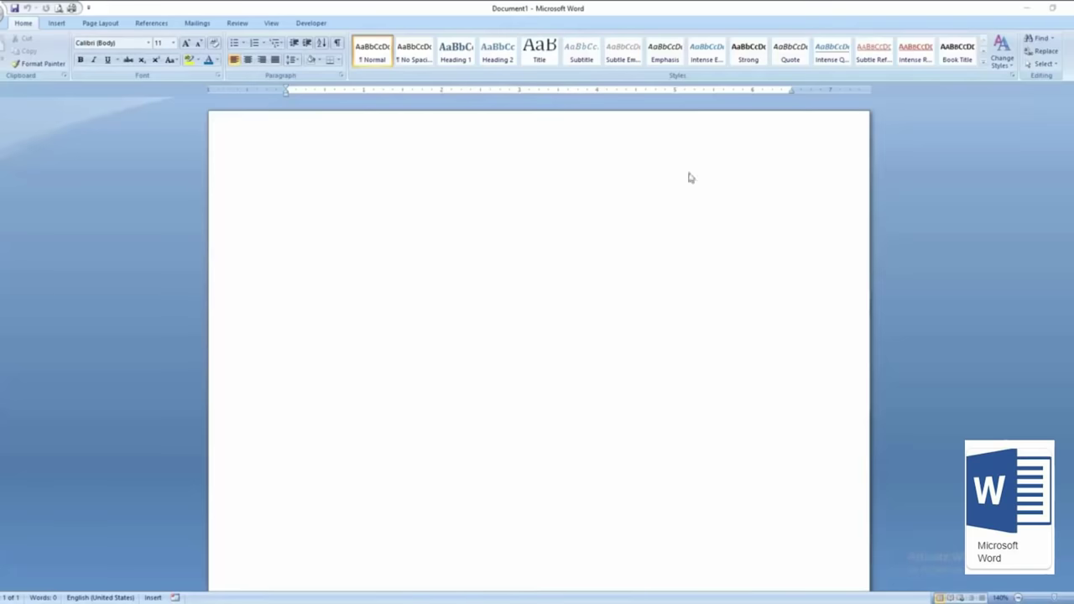
# Step: Activate the blank Document1 page in the Word window
pyautogui.click(710, 318)
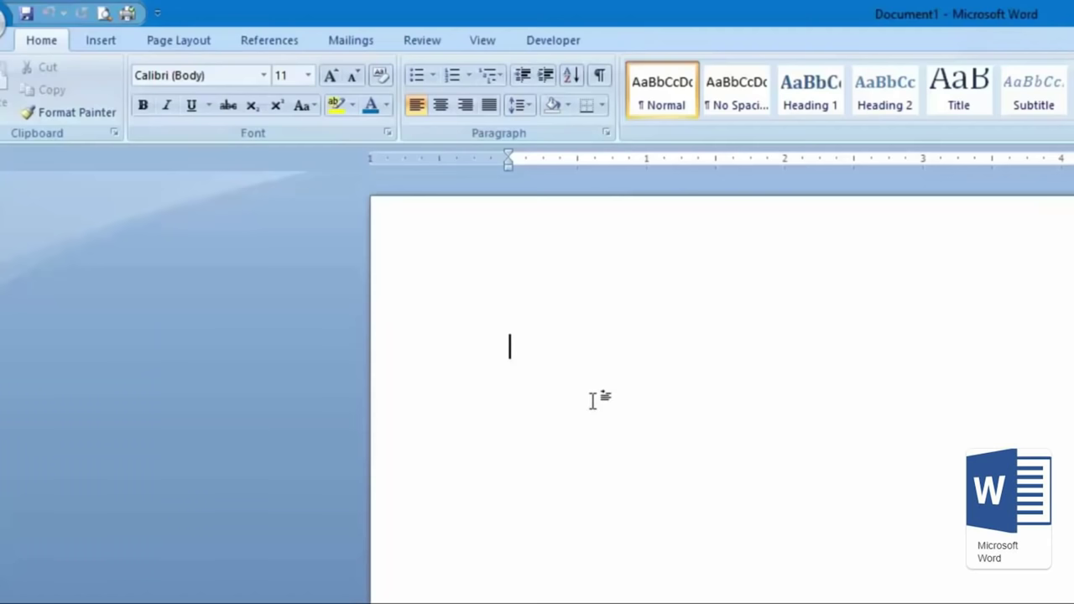
# Step: Show the Page Layout paper size list, with Letter currently in force
pyautogui.click(191, 42)
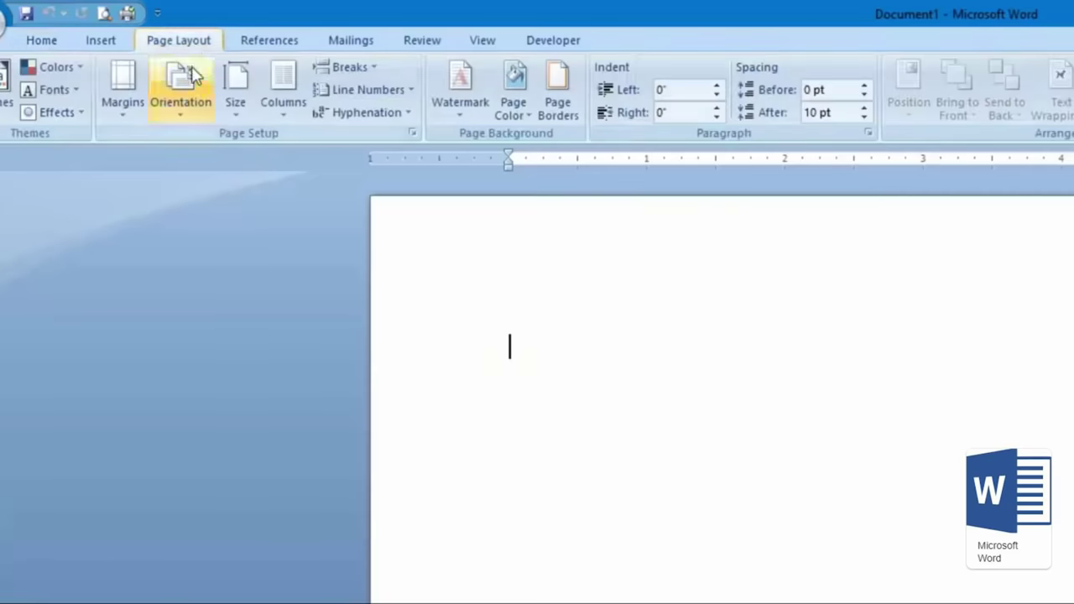
pyautogui.click(237, 105)
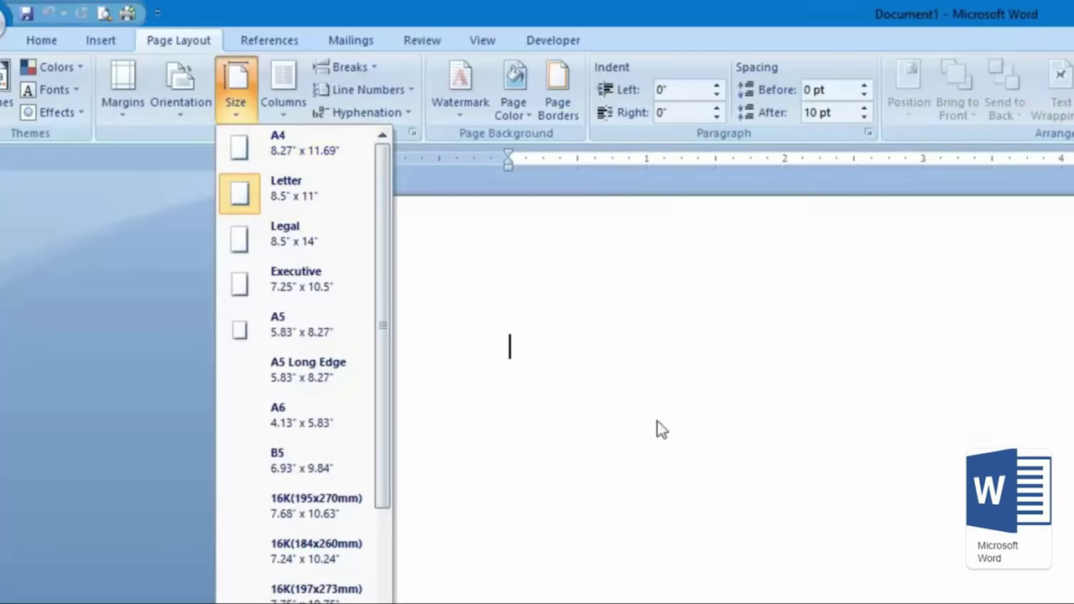
# Step: Dismiss the paper size list unchanged and return to the Home tab
pyautogui.click(611, 369)
pyautogui.click(38, 43)
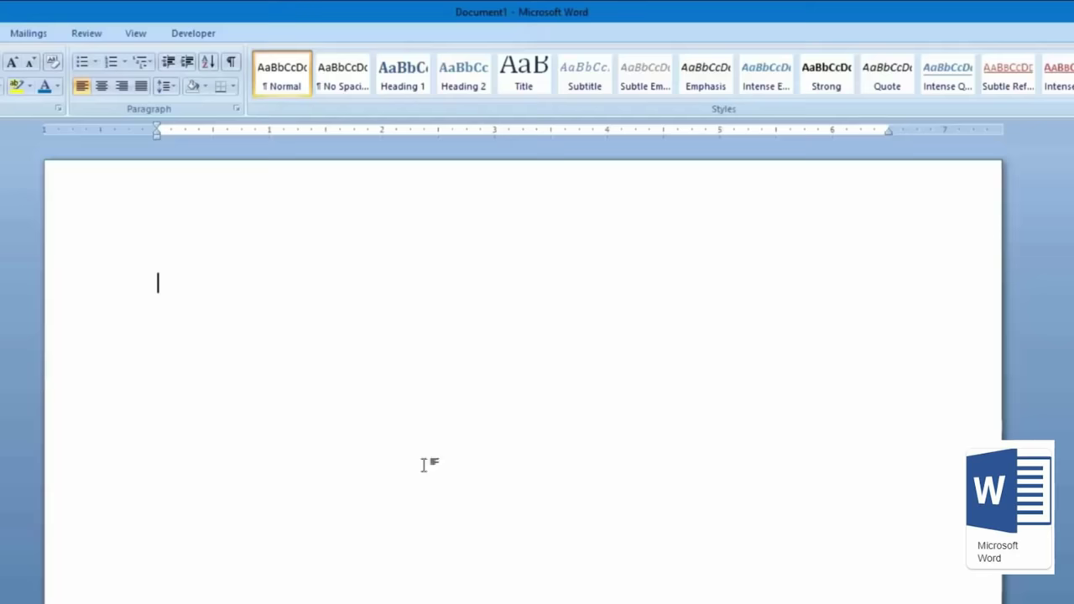
# Step: Type a test line of characters and drag its left, hanging and right indent markers
pyautogui.write("./,/., f;'l;lf' ';l")
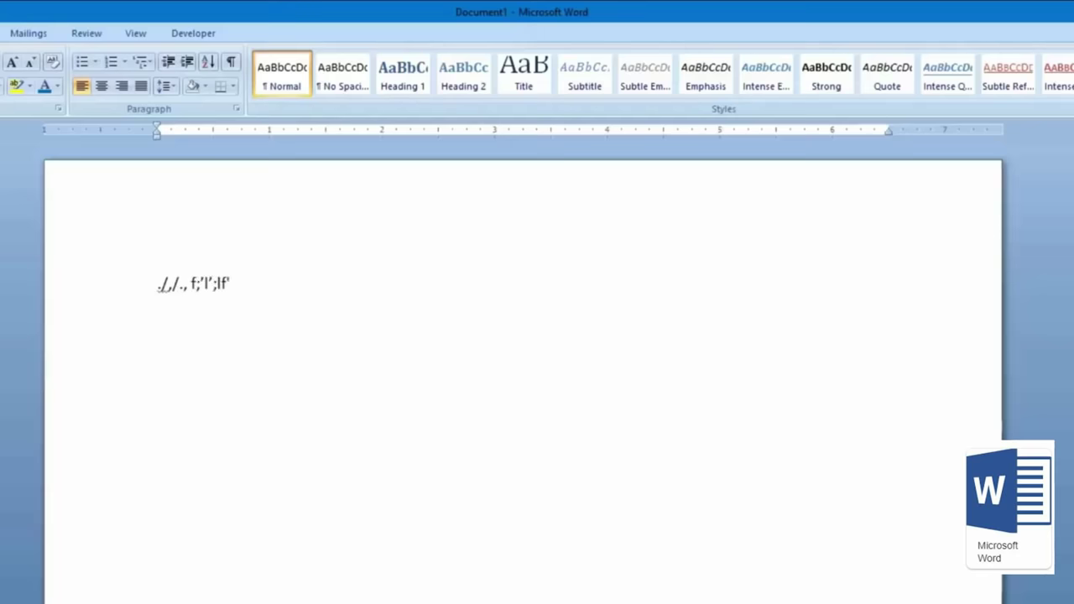
pyautogui.click(216, 194)
pyautogui.moveTo(157, 129)
pyautogui.mouseDown()
pyautogui.moveTo(183, 135)
pyautogui.moveTo(154, 132)
pyautogui.mouseUp()
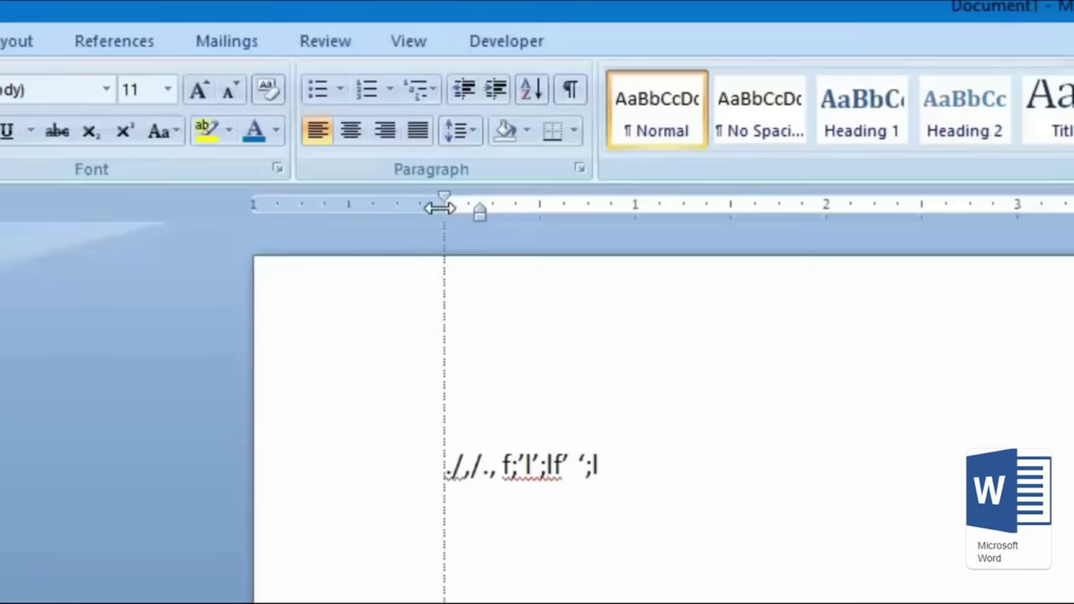
pyautogui.moveTo(439, 208)
pyautogui.mouseDown()
pyautogui.moveTo(601, 230)
pyautogui.moveTo(538, 236)
pyautogui.moveTo(546, 242)
pyautogui.moveTo(771, 251)
pyautogui.moveTo(515, 249)
pyautogui.moveTo(444, 238)
pyautogui.moveTo(563, 255)
pyautogui.moveTo(542, 252)
pyautogui.mouseUp()
pyautogui.moveTo(578, 209); pyautogui.dragTo(534, 208)
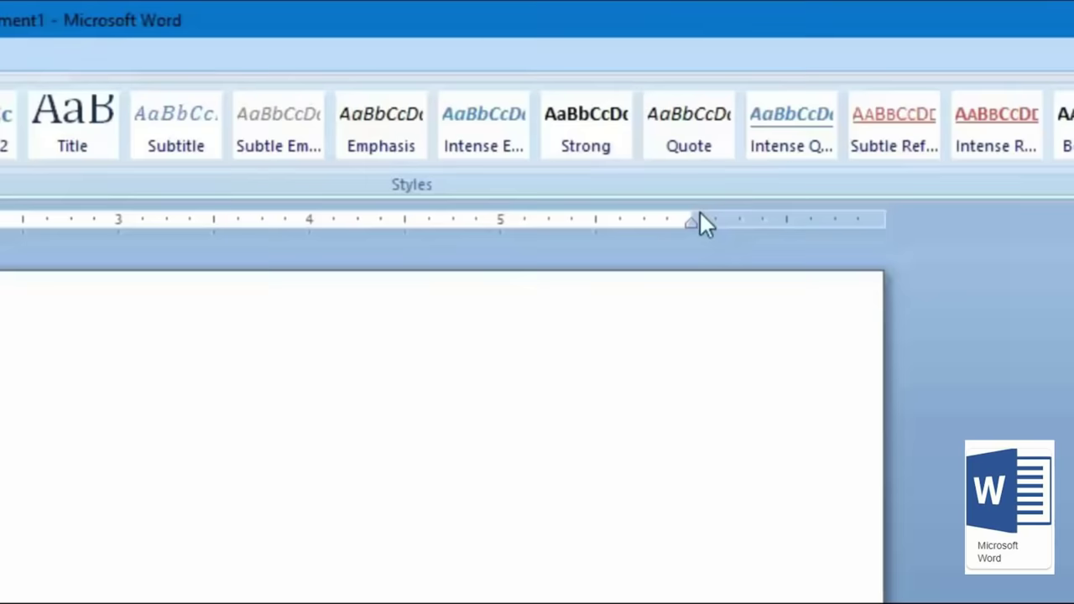
pyautogui.moveTo(1073, 205); pyautogui.dragTo(1073, 214)
pyautogui.moveTo(775, 230)
pyautogui.mouseDown()
pyautogui.moveTo(792, 235)
pyautogui.moveTo(787, 220)
pyautogui.mouseUp()
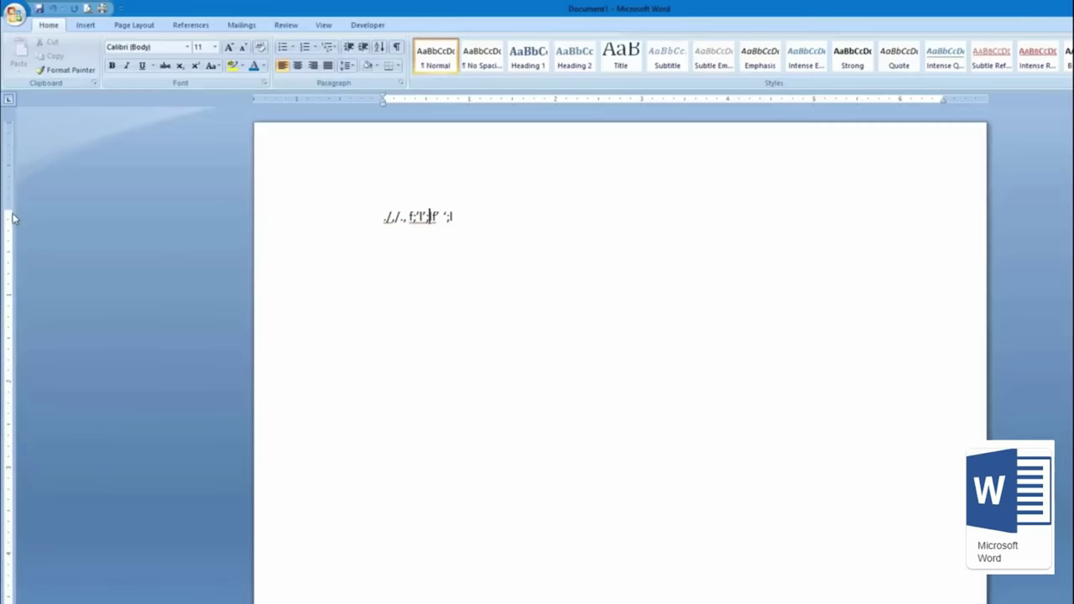
# Step: Shrink the top margin, then select and delete the test line
pyautogui.moveTo(7, 210)
pyautogui.mouseDown()
pyautogui.moveTo(4, 166)
pyautogui.moveTo(4, 207)
pyautogui.mouseUp()
pyautogui.moveTo(472, 214); pyautogui.dragTo(372, 211)
pyautogui.press('Delete')
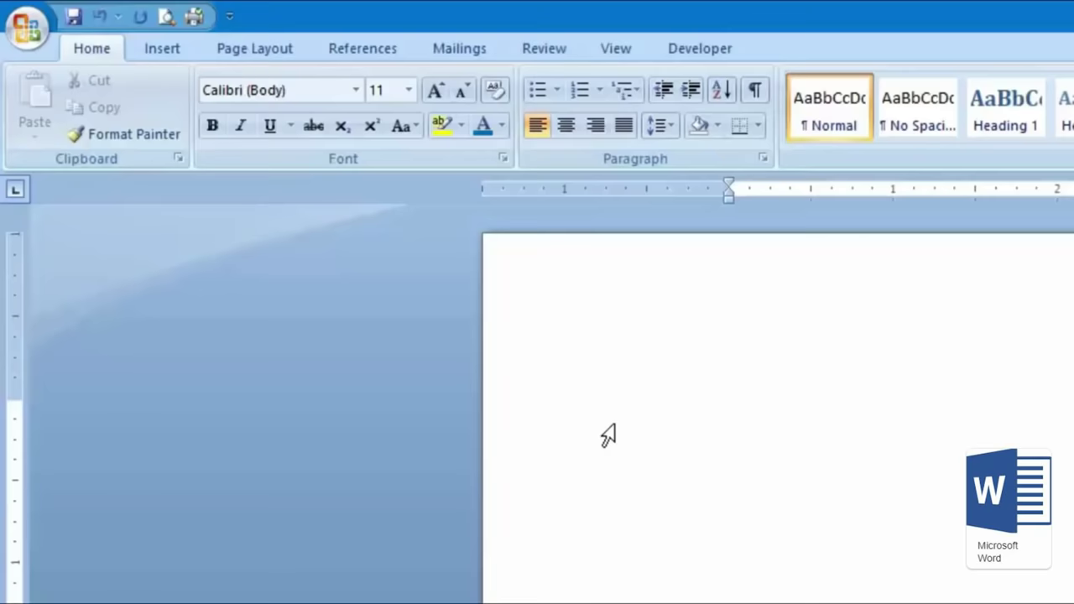
# Step: Generate sample text with =rand(1,1), then add two more paragraphs with =rand(2,2)
pyautogui.write('=rand')
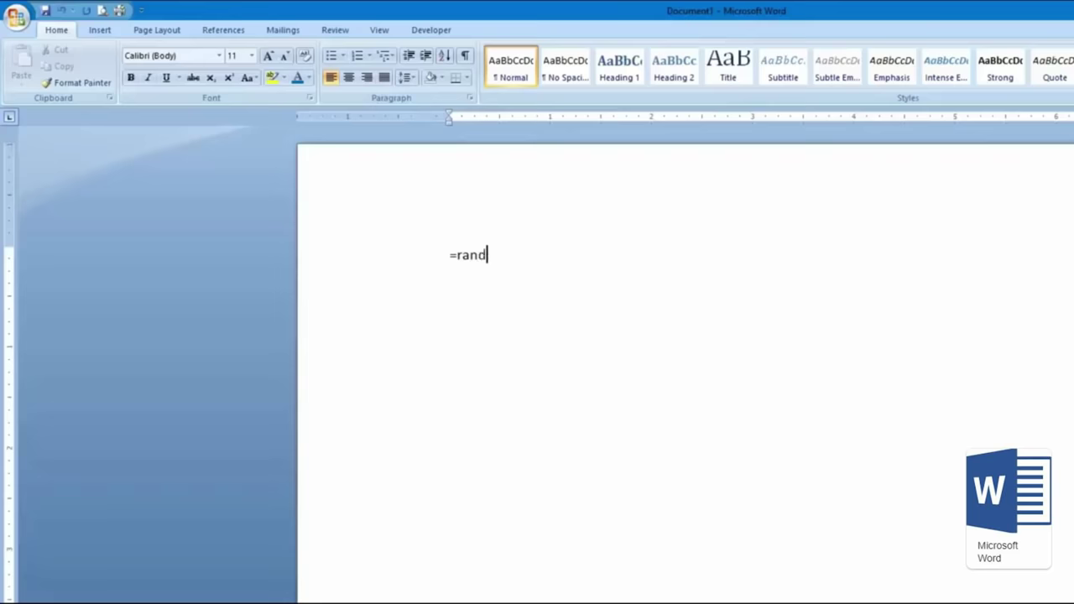
pyautogui.write('(1,1')
pyautogui.press('Return')
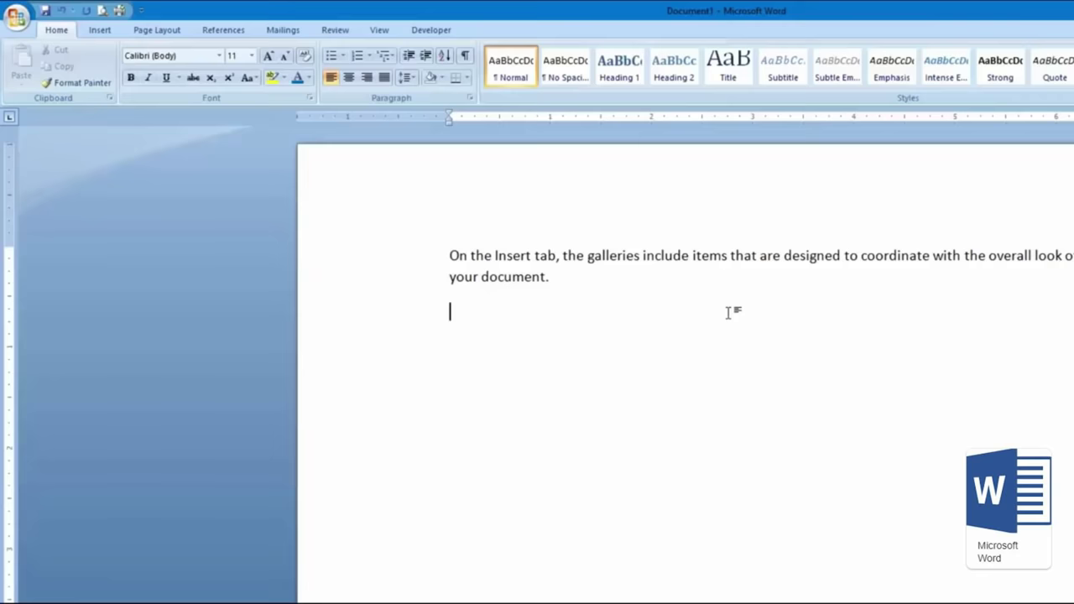
pyautogui.hotkey('ctrl', 'z')
pyautogui.hotkey('ctrl', 'y')
pyautogui.write('=')
pyautogui.write('rand')
pyautogui.write('(2')
pyautogui.write(',3')
pyautogui.press('BackSpace')
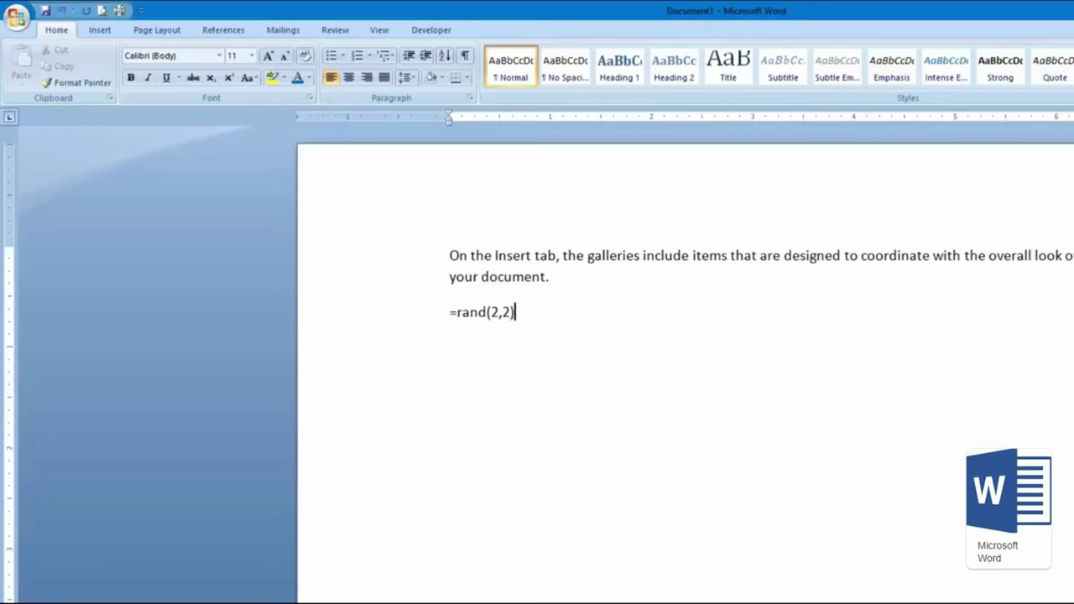
pyautogui.write('2)')
pyautogui.press('Return')
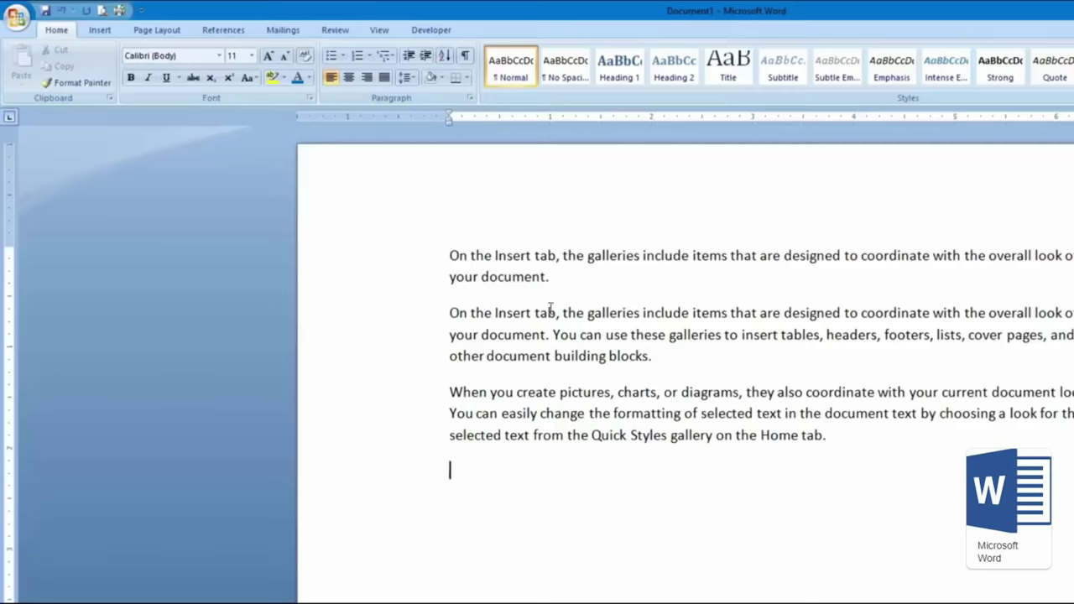
# Step: Select the word 'On' at the start of the first paragraph
pyautogui.moveTo(553, 336); pyautogui.dragTo(392, 315)
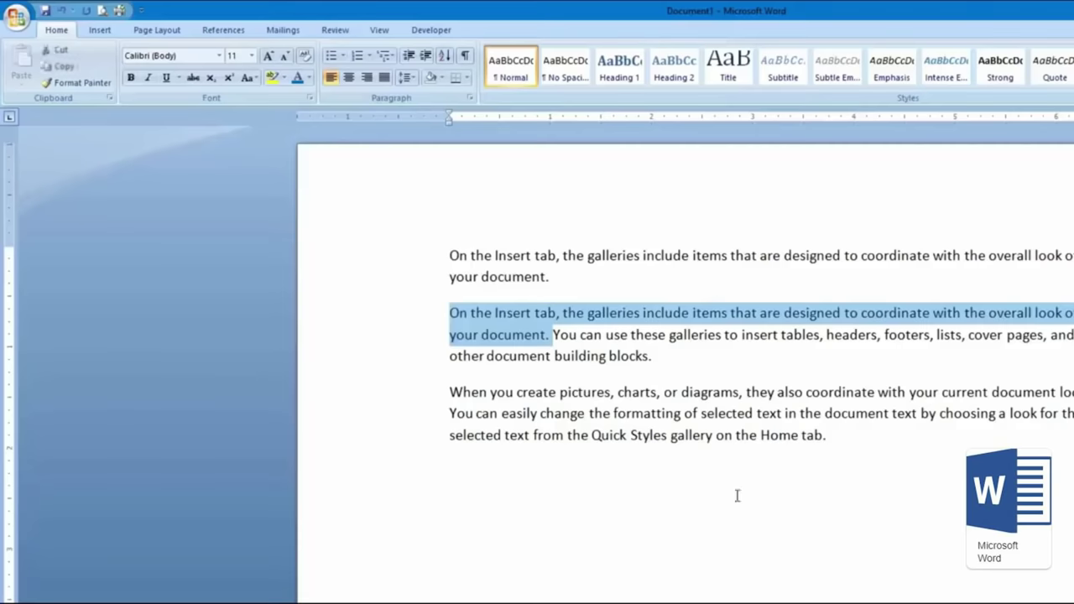
pyautogui.click(790, 414)
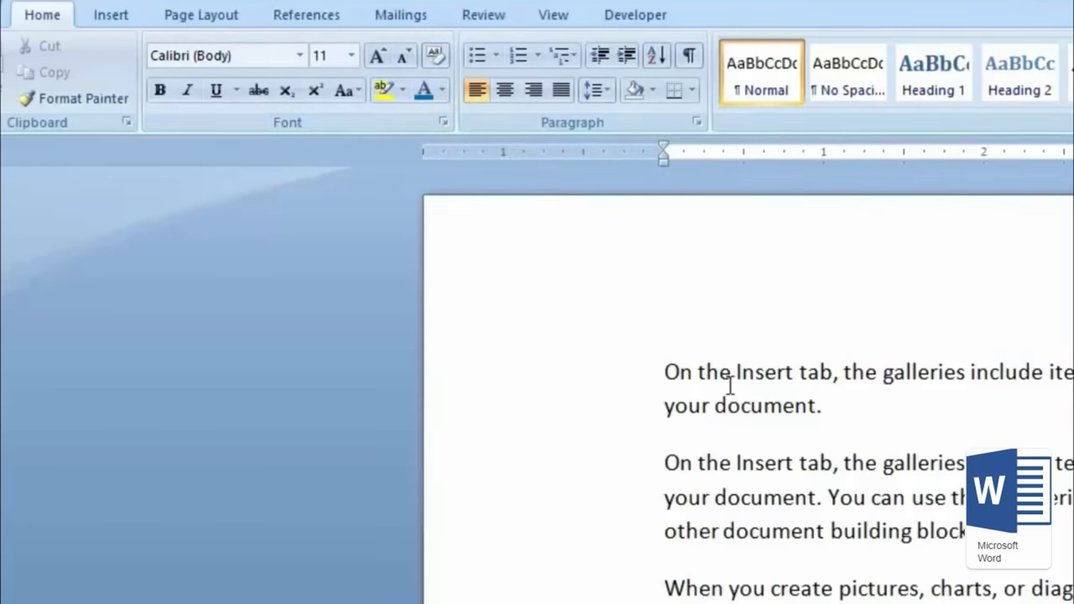
pyautogui.moveTo(695, 374); pyautogui.dragTo(653, 374)
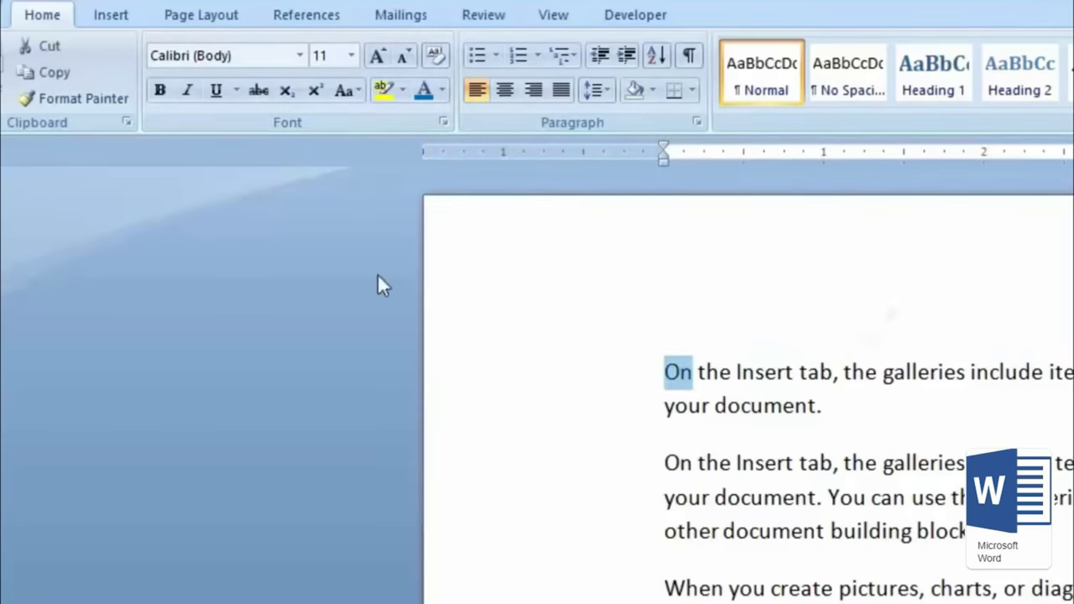
pyautogui.click(353, 91)
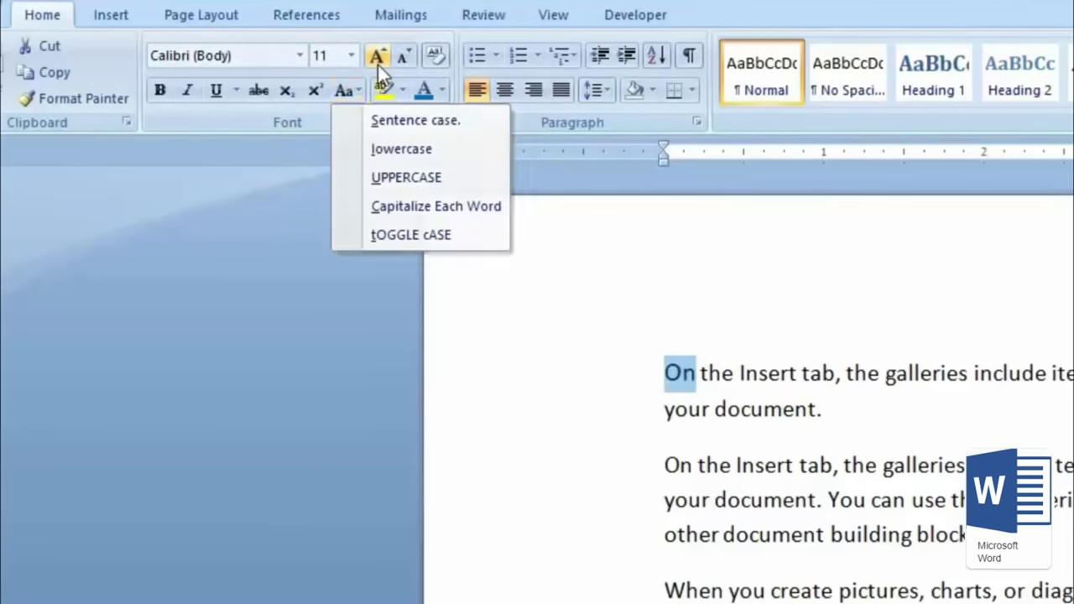
# Step: Grow the word ON to size 20 and apply the Mr Grieves font
pyautogui.click(377, 64)
pyautogui.click(378, 65)
pyautogui.click(378, 65)
pyautogui.click(378, 65)
pyautogui.click(378, 65)
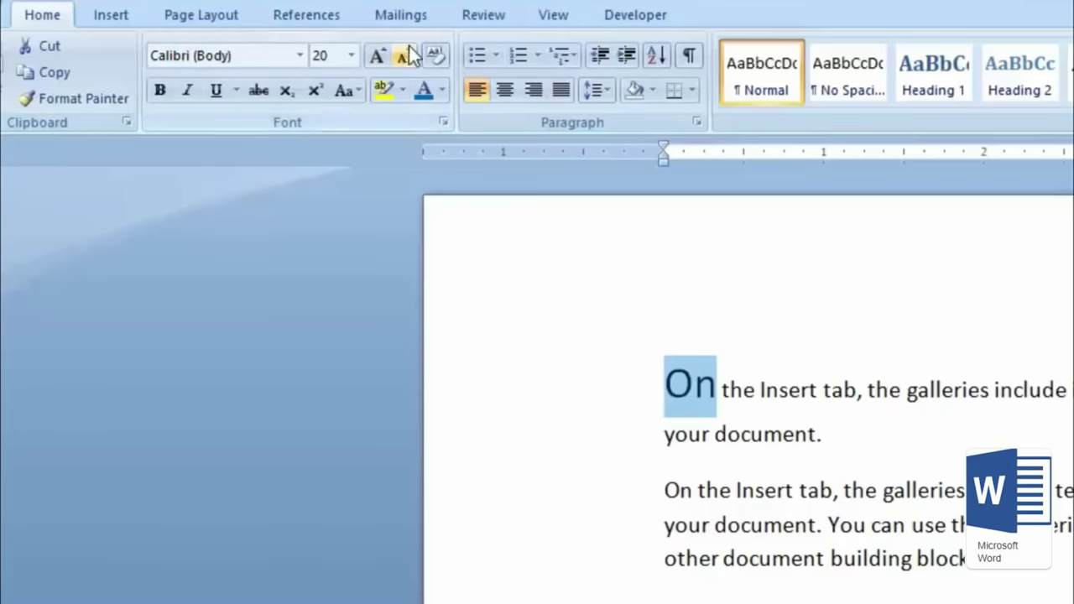
pyautogui.click(298, 56)
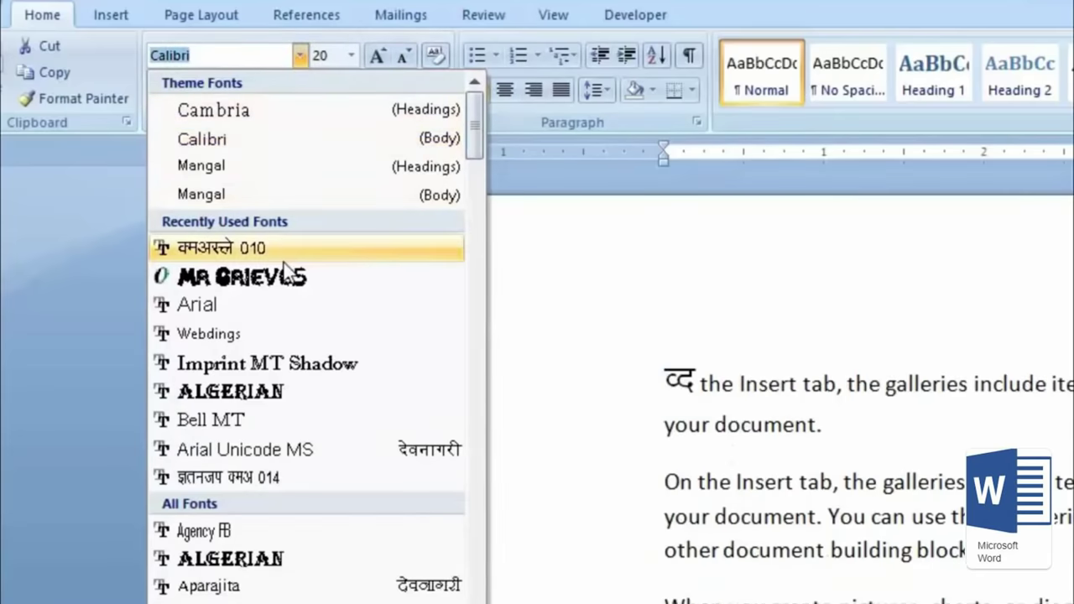
pyautogui.click(290, 277)
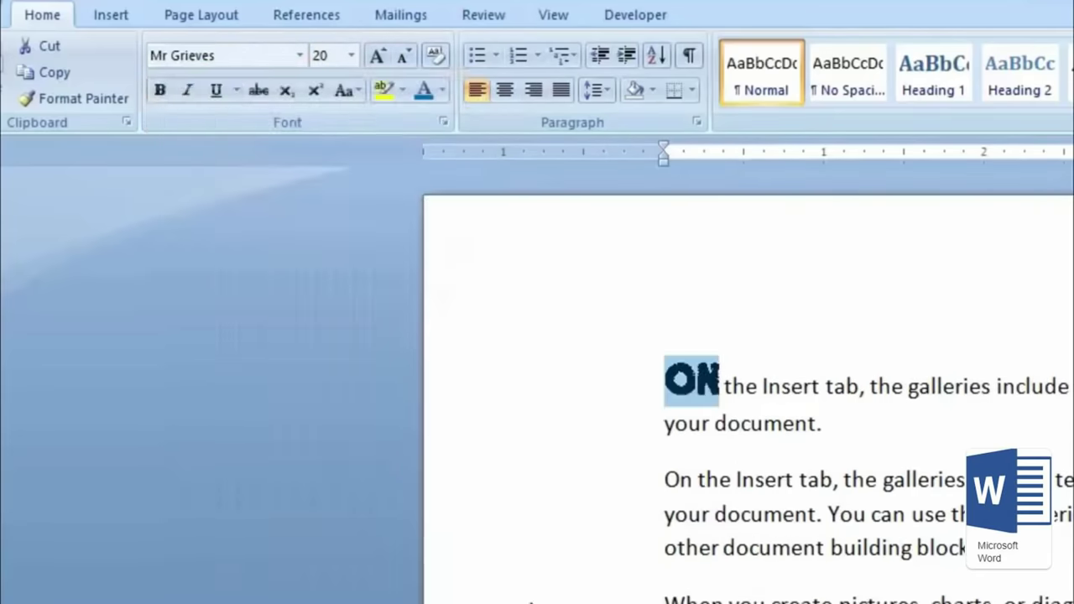
# Step: Colour the word ON red and reselect it
pyautogui.click(883, 508)
pyautogui.moveTo(720, 379); pyautogui.dragTo(661, 379)
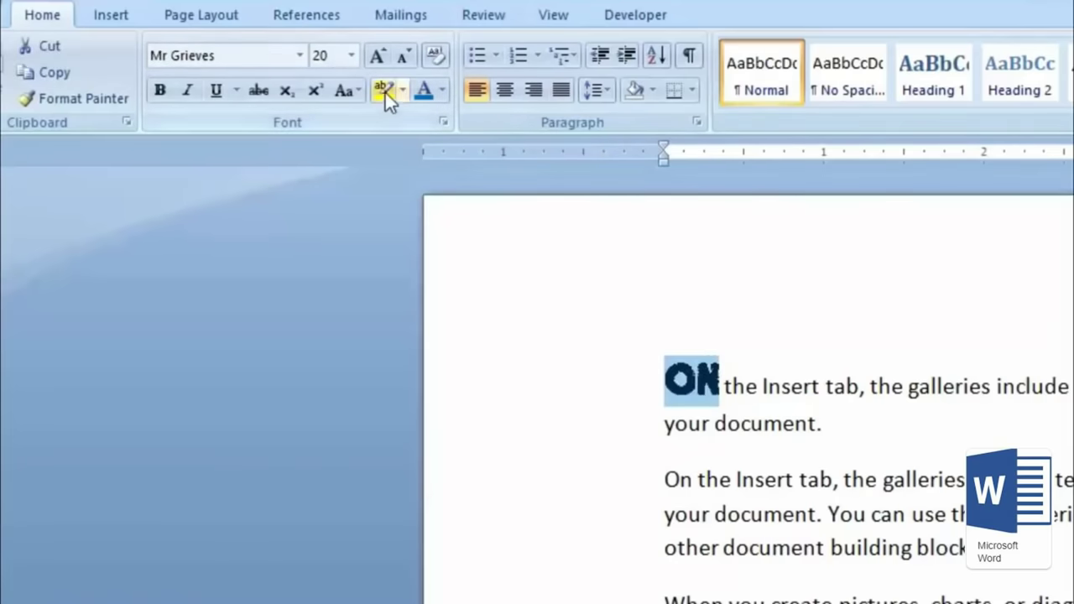
pyautogui.click(442, 90)
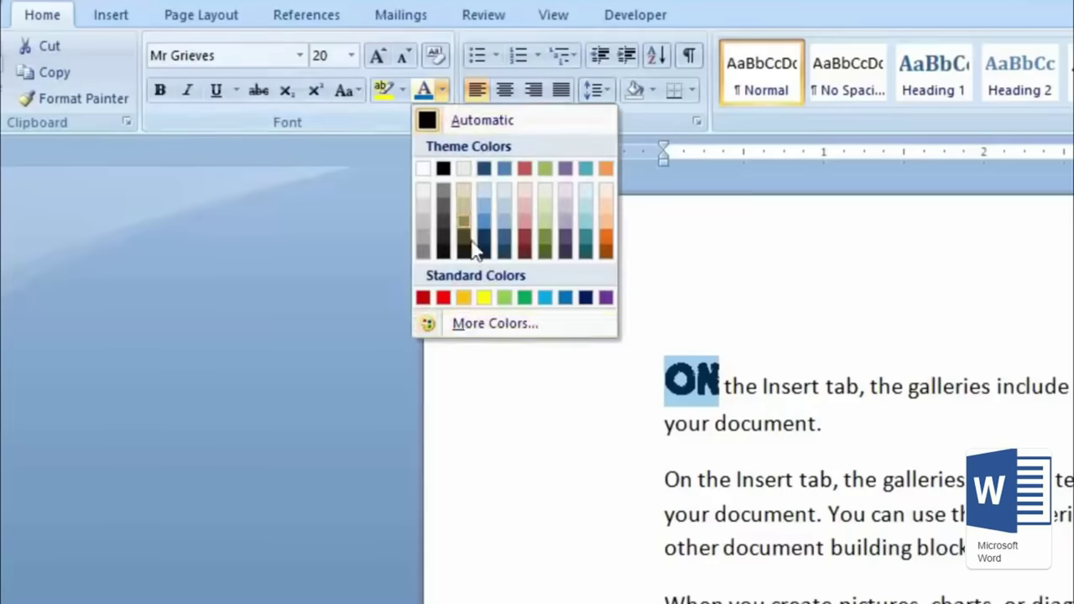
pyautogui.click(440, 301)
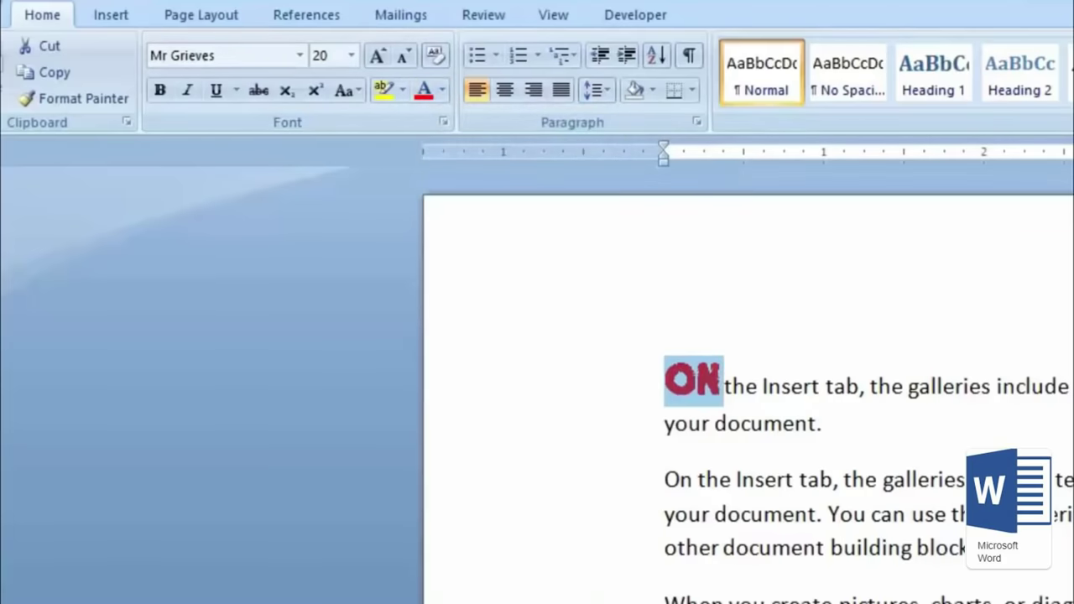
pyautogui.click(952, 406)
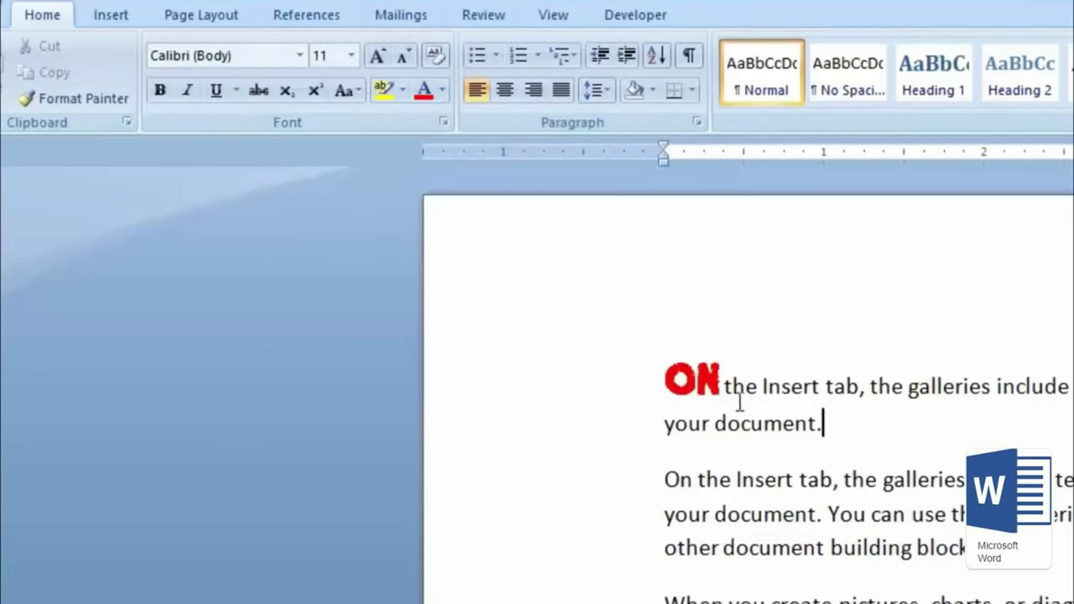
pyautogui.doubleClick(692, 382)
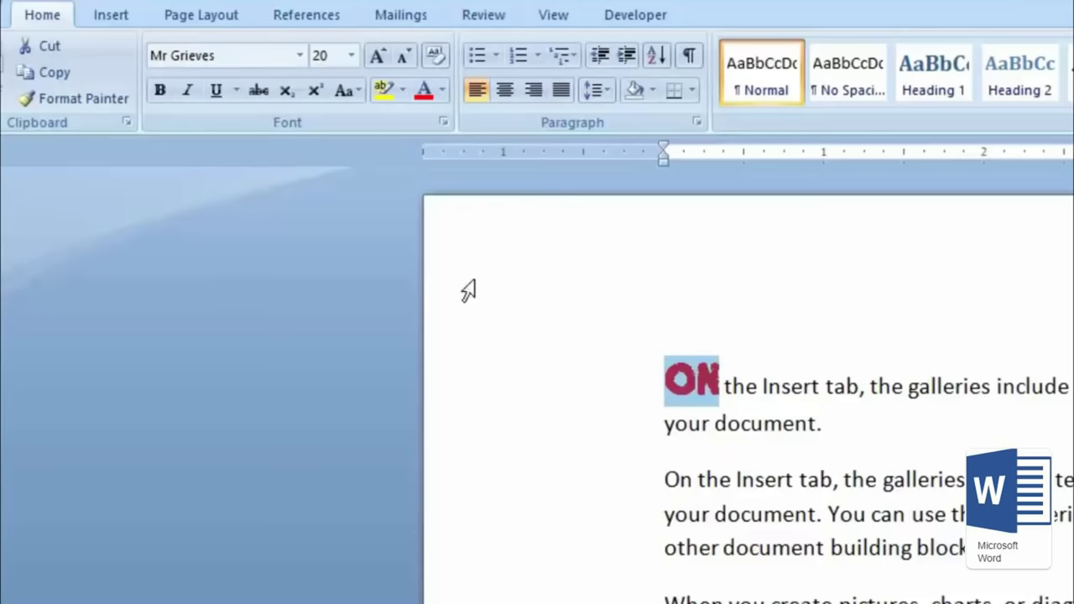
# Step: Format-paint ON's red Mr Grieves styling onto 'Insert tab' in the second paragraph
pyautogui.click(90, 107)
pyautogui.moveTo(664, 379)
pyautogui.mouseDown()
pyautogui.moveTo(720, 379)
pyautogui.moveTo(665, 379)
pyautogui.mouseUp()
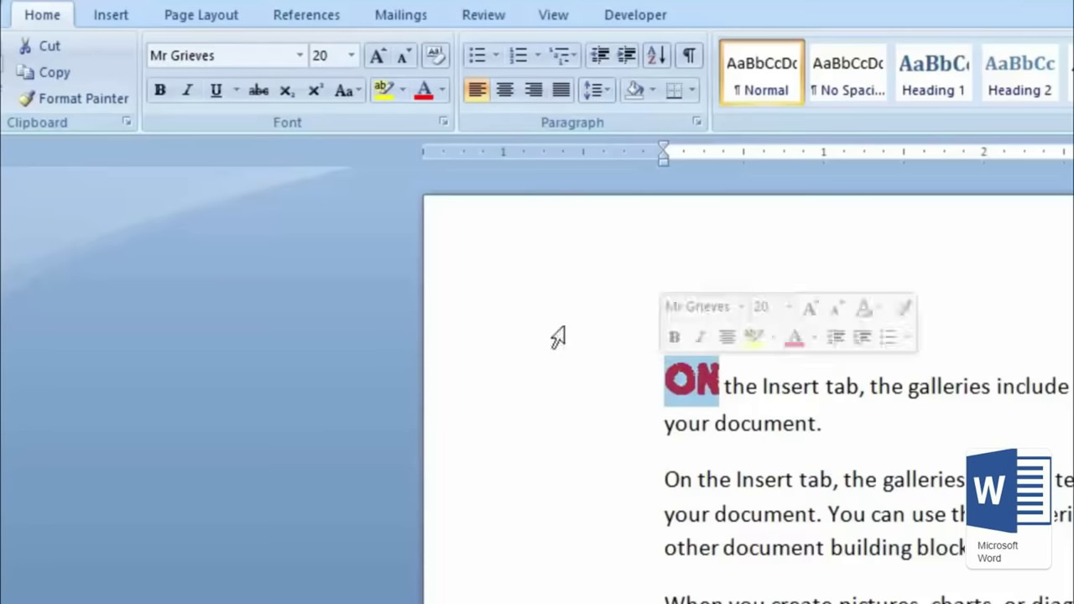
pyautogui.doubleClick(59, 107)
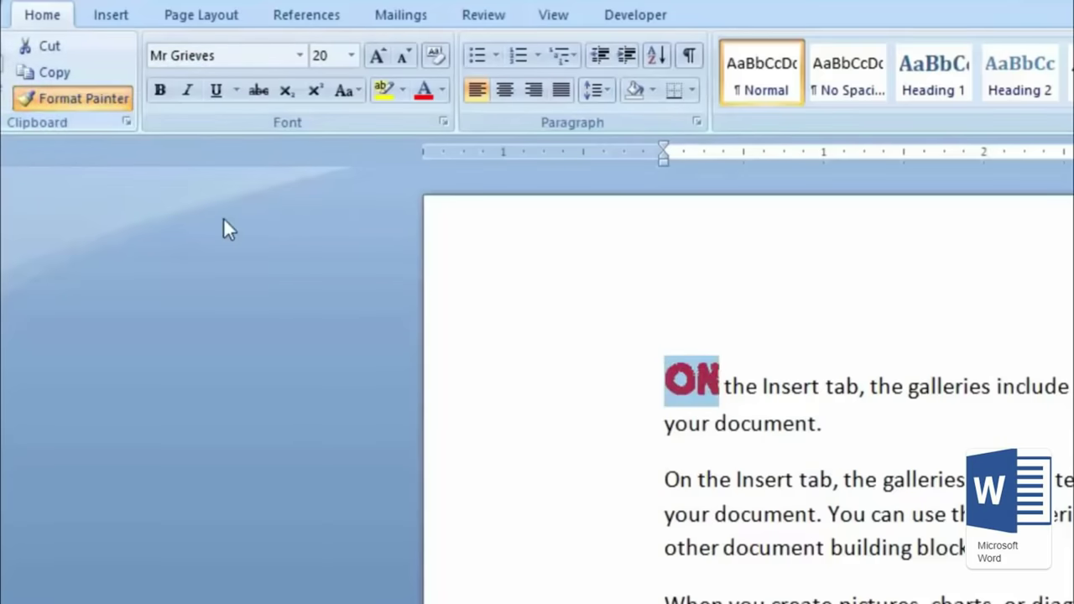
pyautogui.moveTo(827, 485); pyautogui.dragTo(736, 481)
pyautogui.press('Escape')
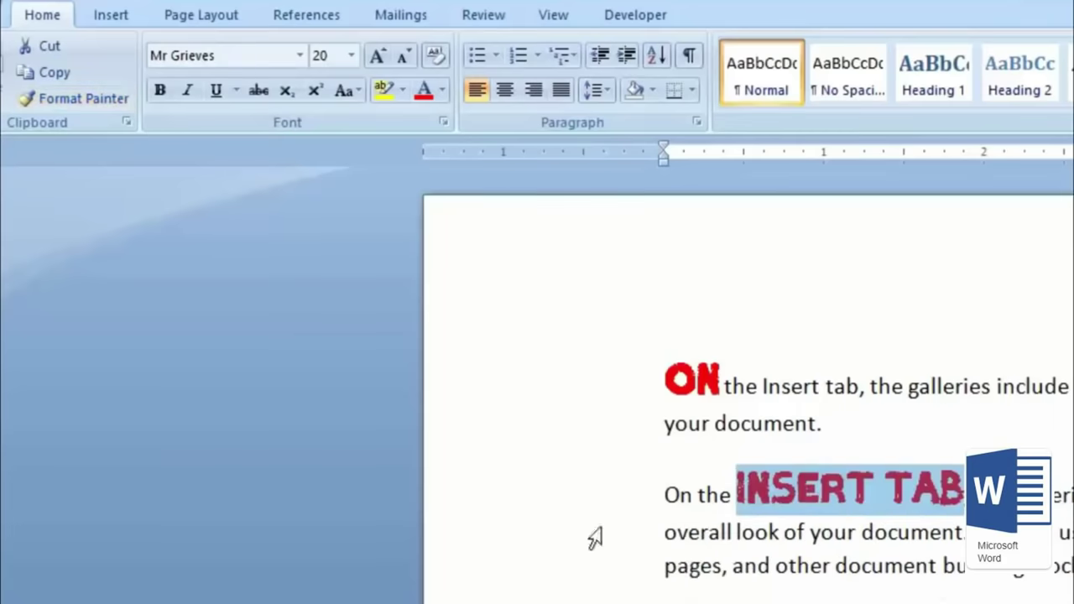
pyautogui.click(696, 380)
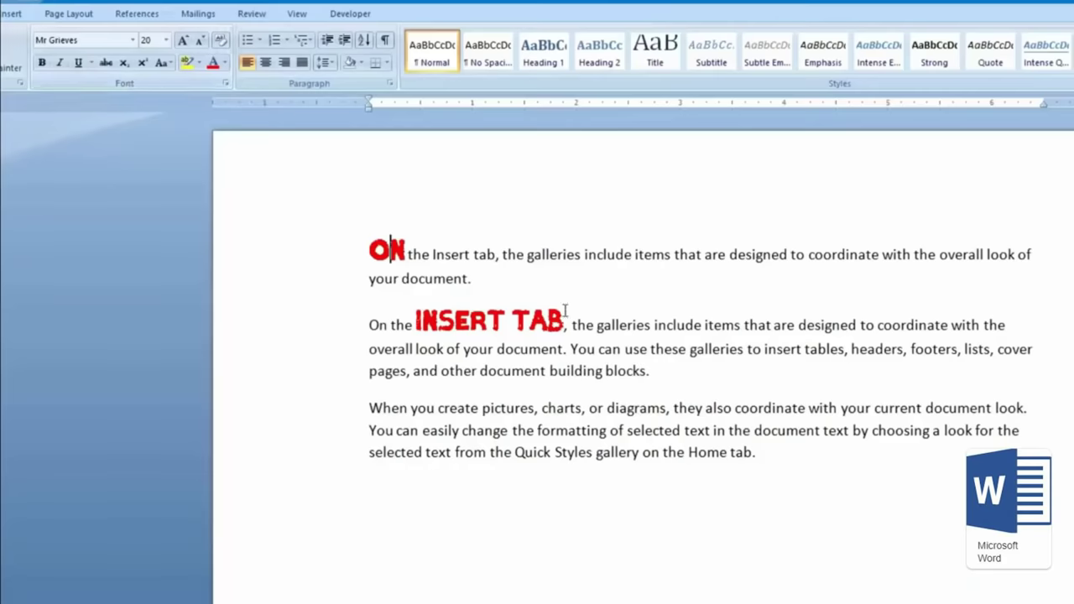
# Step: Clear all formatting from 'Insert tab' so it returns to plain Calibri 11 pt
pyautogui.moveTo(564, 321); pyautogui.dragTo(416, 320)
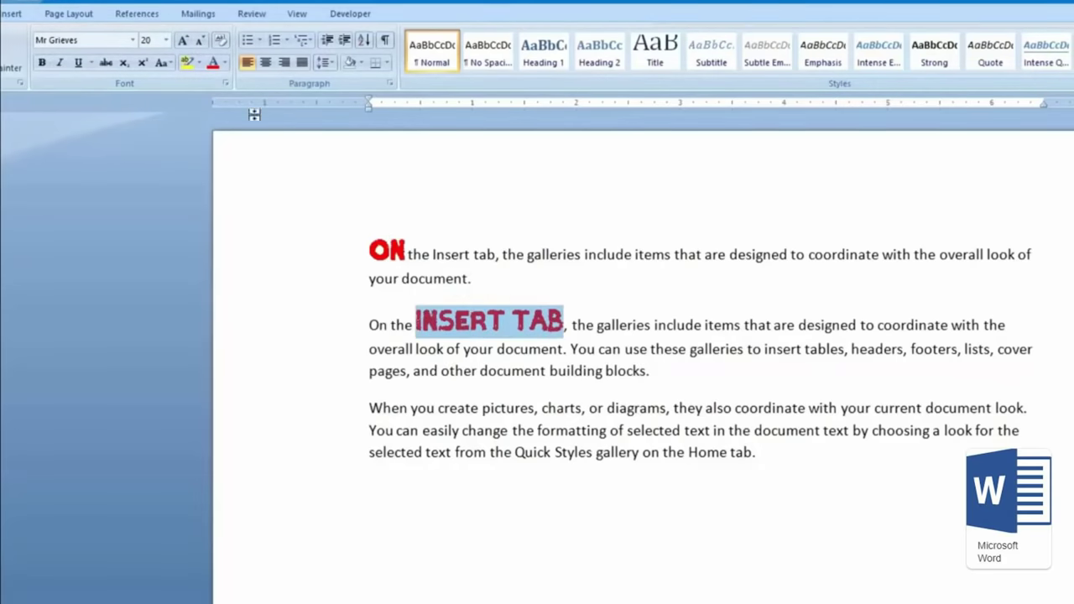
pyautogui.click(223, 46)
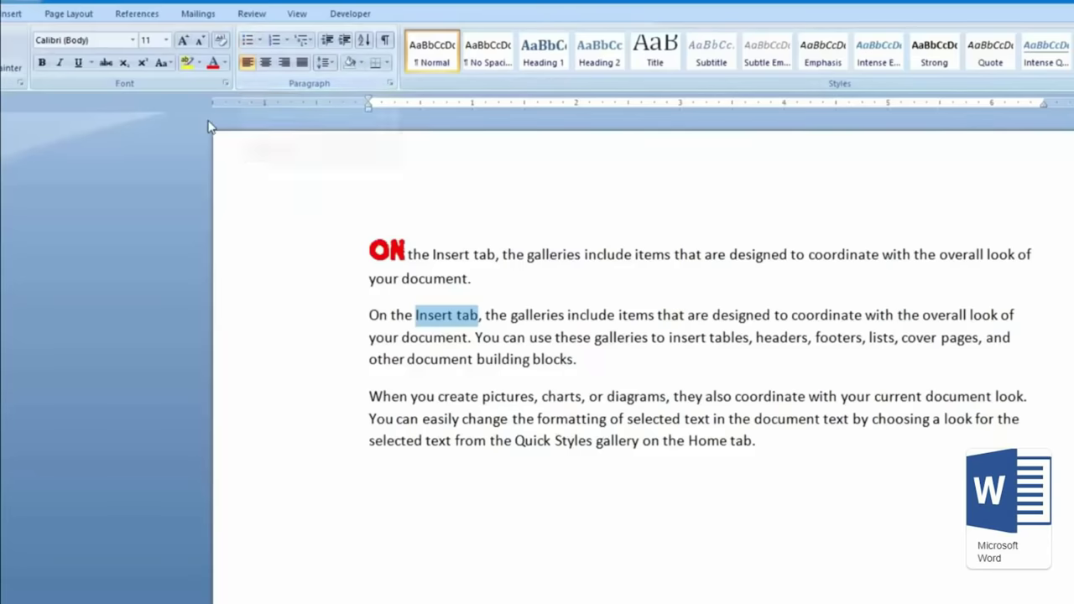
# Step: Start a bulleted line after 'blocks.' and switch the input language to Hindi
pyautogui.click(596, 362)
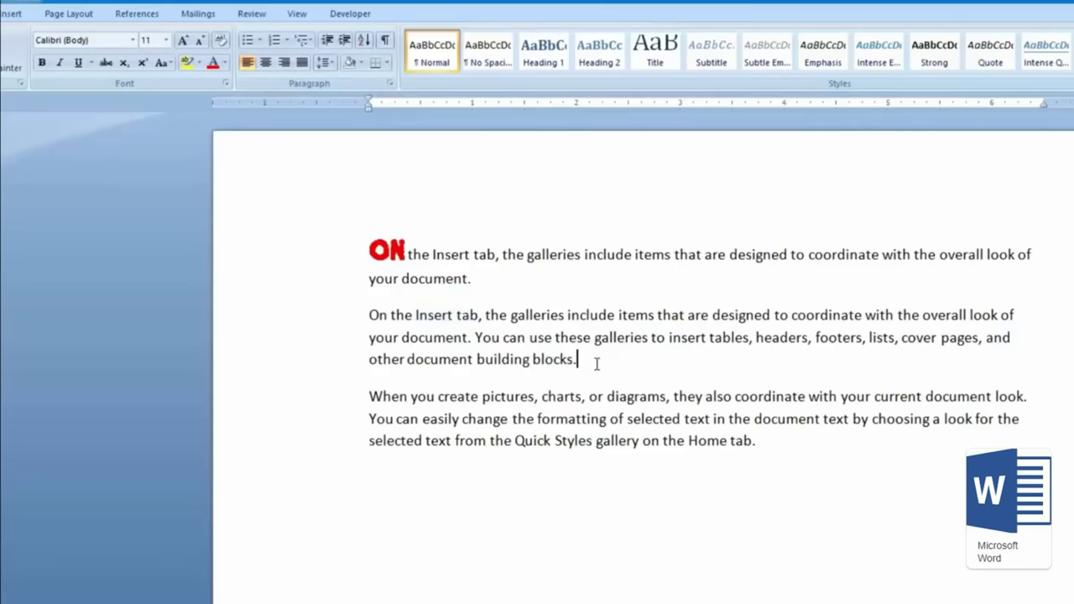
pyautogui.press('Return')
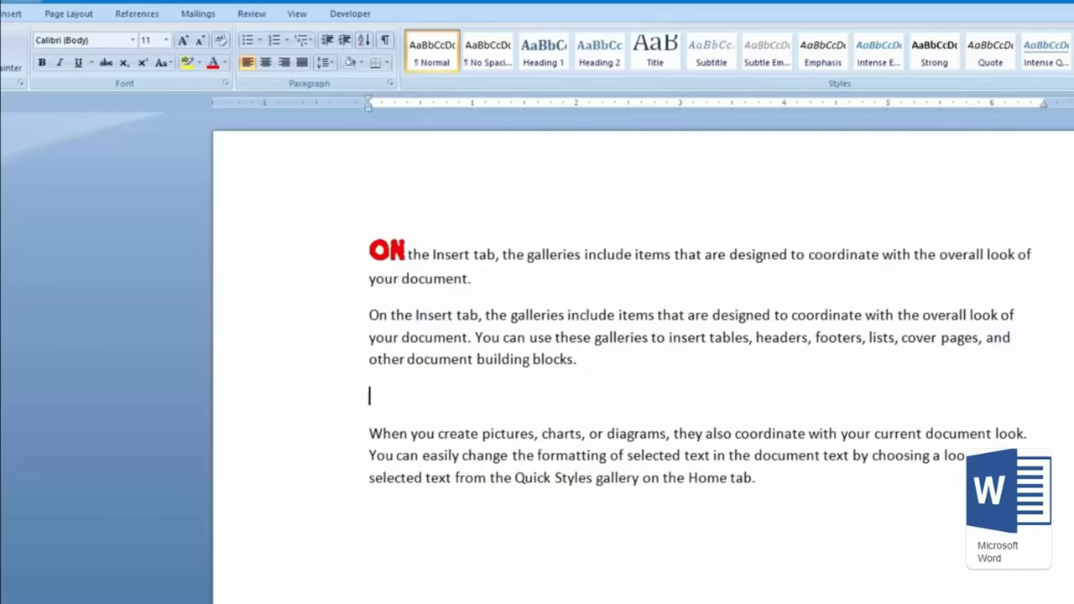
pyautogui.click(247, 40)
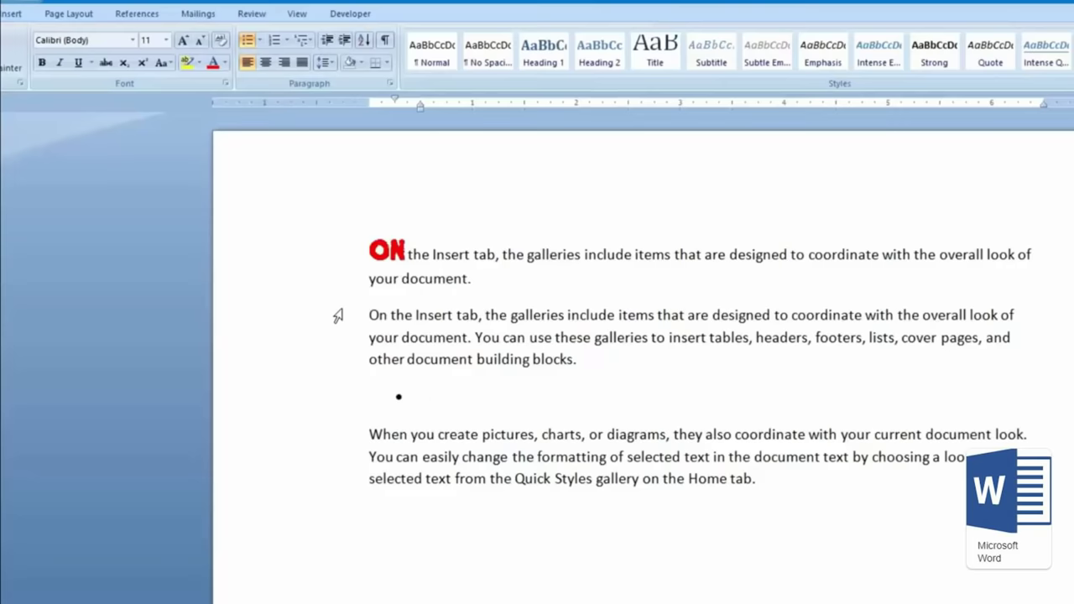
pyautogui.hotkey('alt', 'shift')
# Step: Type the four Hindi bullet items कंप्यूटर, प्रिंटर, प्रिंटर, कीबोर्ड
pyautogui.write('कंप्यूटर')
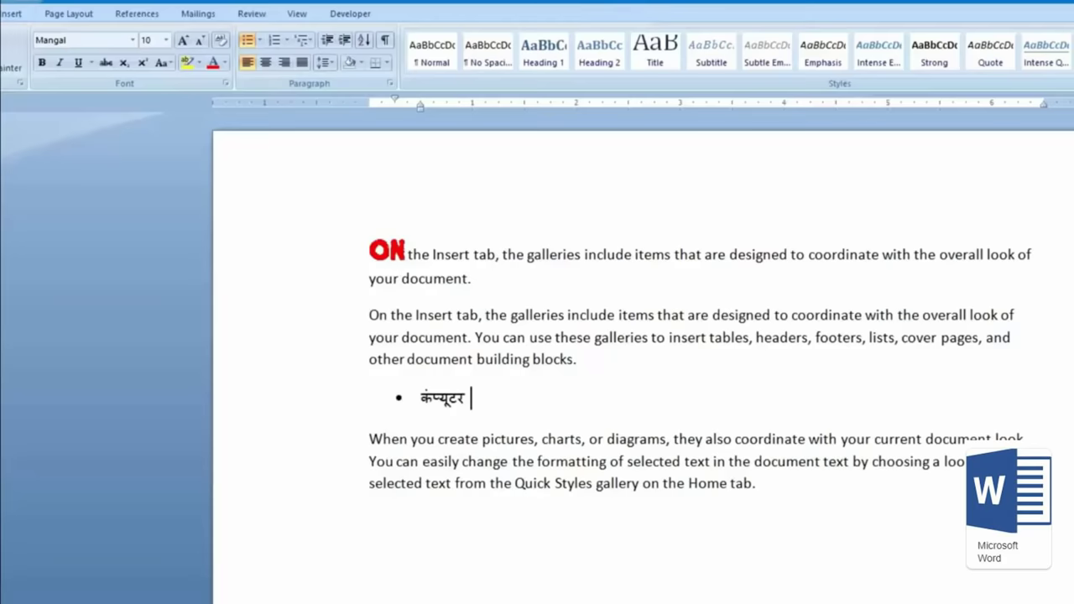
pyautogui.press('Return')
pyautogui.write('प्रिंटर')
pyautogui.press('Return')
pyautogui.write('ि')
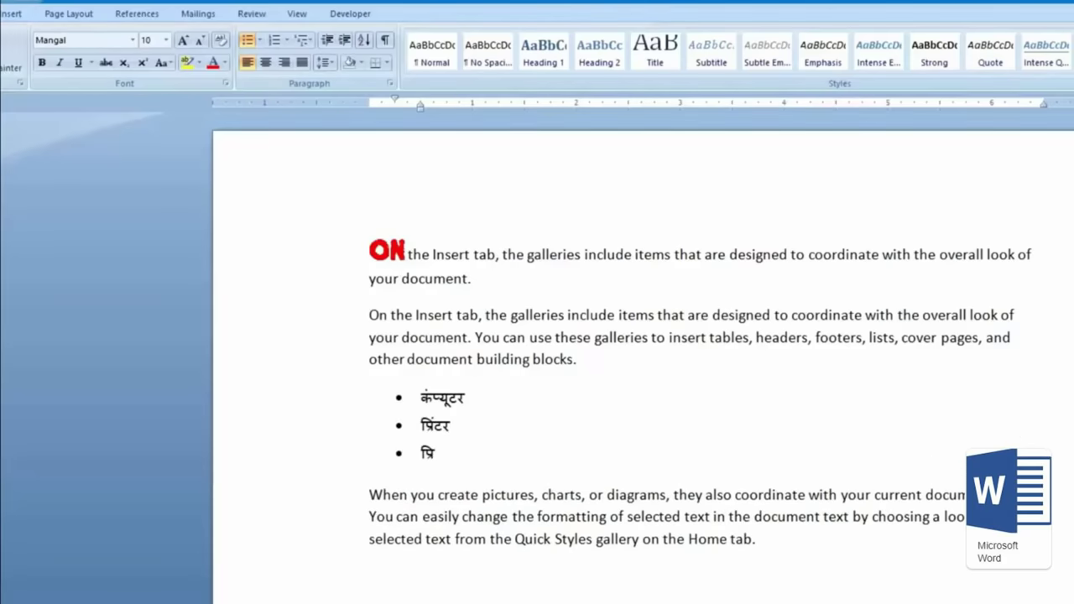
pyautogui.write('ंटर')
pyautogui.press('Return')
pyautogui.write('कीो')
pyautogui.write('बोर्ड')
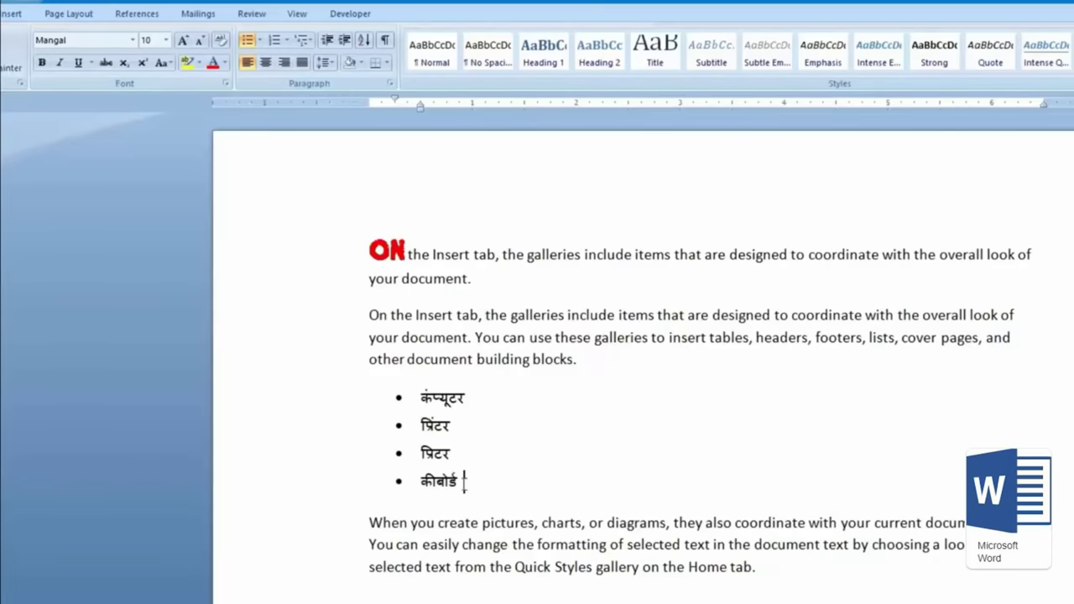
# Step: Convert the four Hindi bullet items into a numbered list 1–4
pyautogui.moveTo(474, 483); pyautogui.dragTo(365, 399)
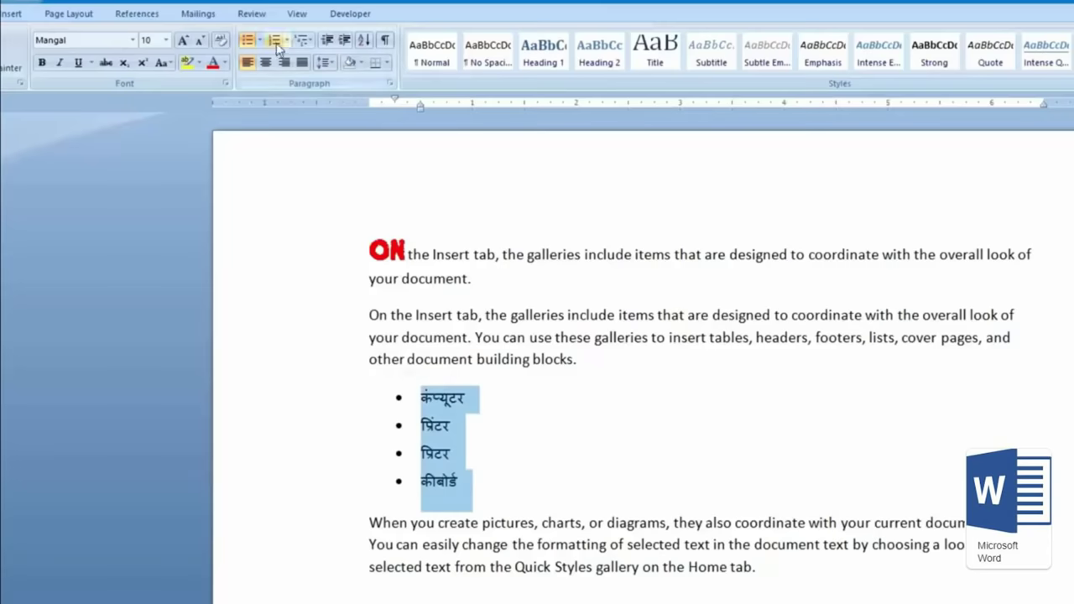
pyautogui.click(275, 41)
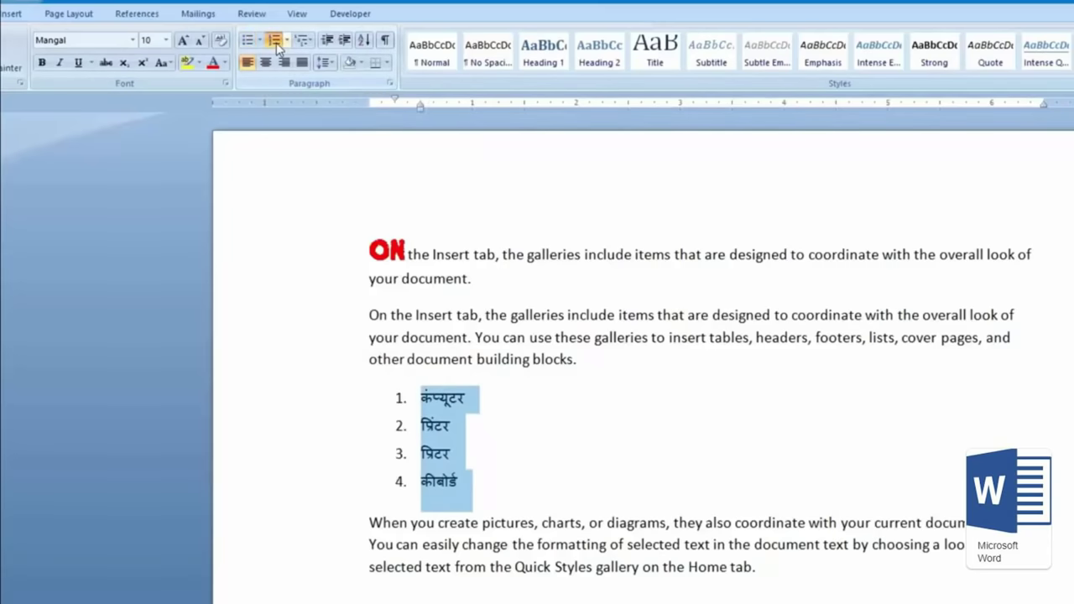
pyautogui.click(453, 424)
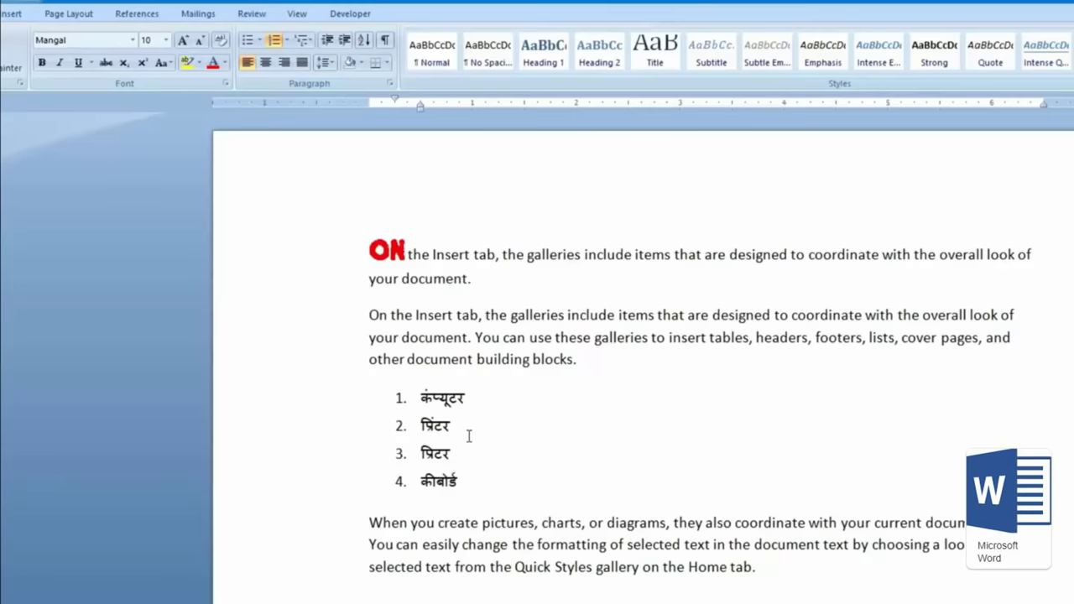
# Step: Add indented sub-items कलर प्रिंटर and लेजर प्रिंटर under item 2, then return to top-level numbering
pyautogui.press('Return')
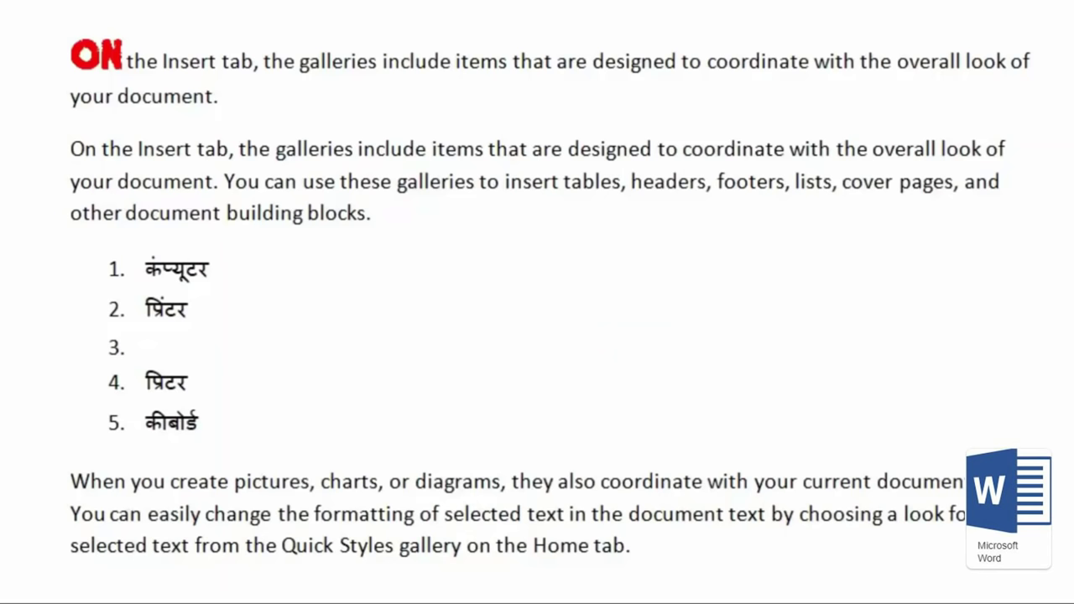
pyautogui.press('Tab')
pyautogui.write('कर')
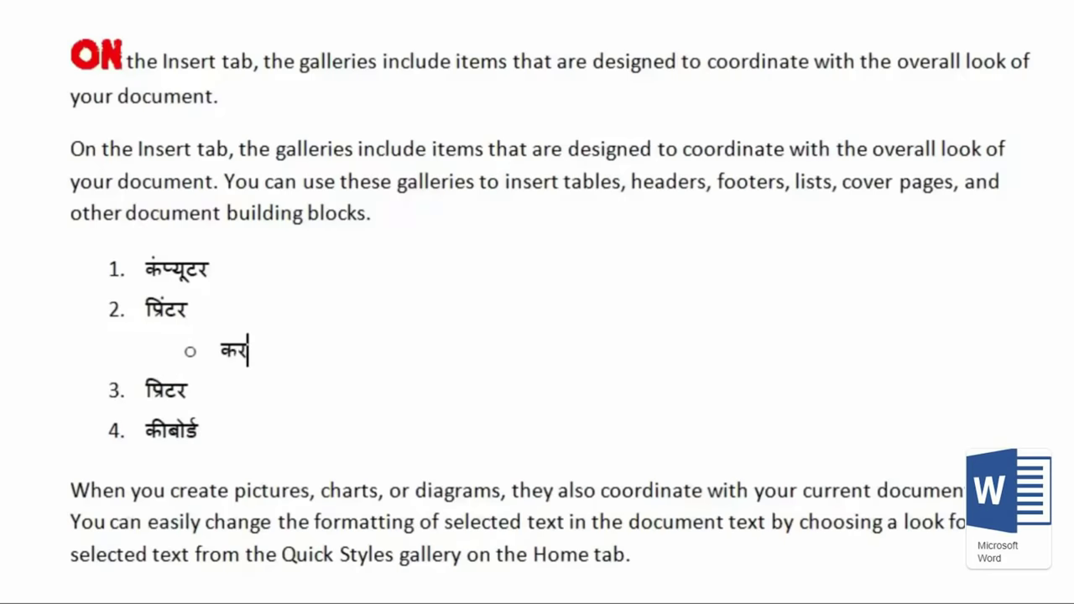
pyautogui.write('र पि')
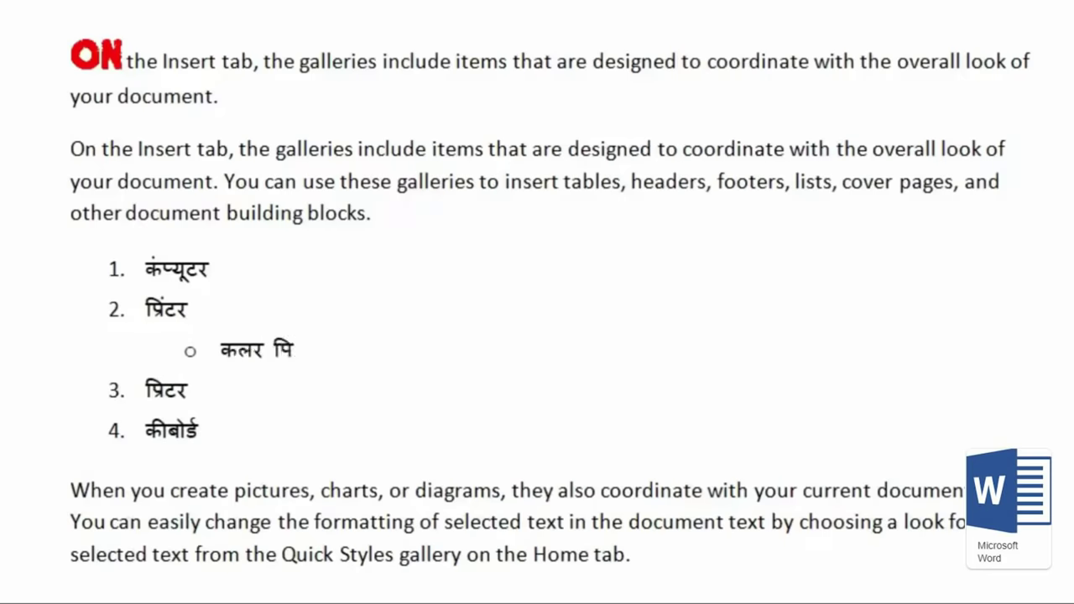
pyautogui.write('टर')
pyautogui.press('Return')
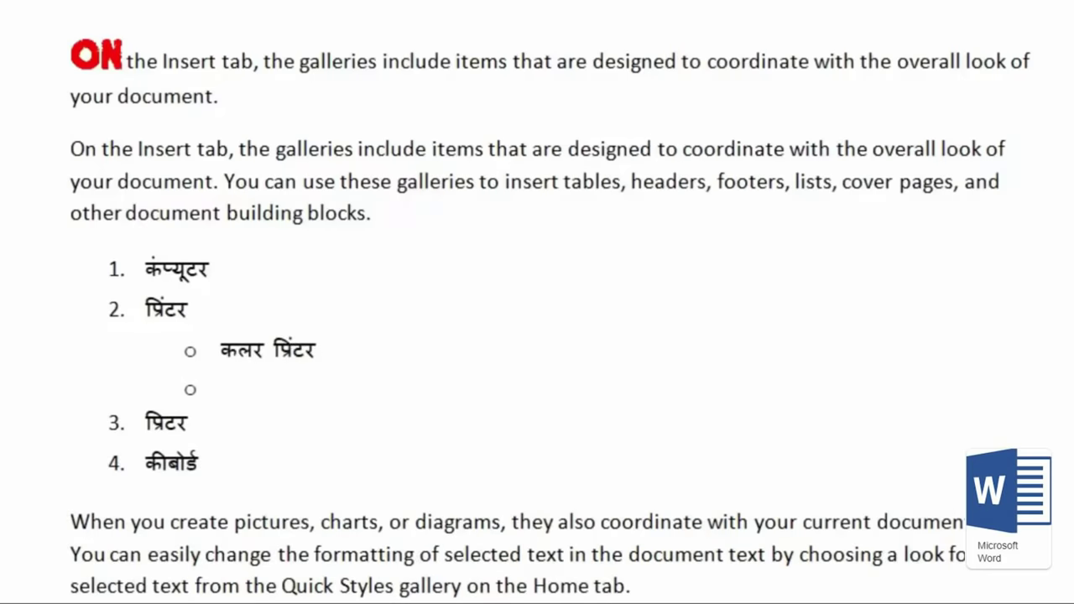
pyautogui.write('लेजर प्रिं')
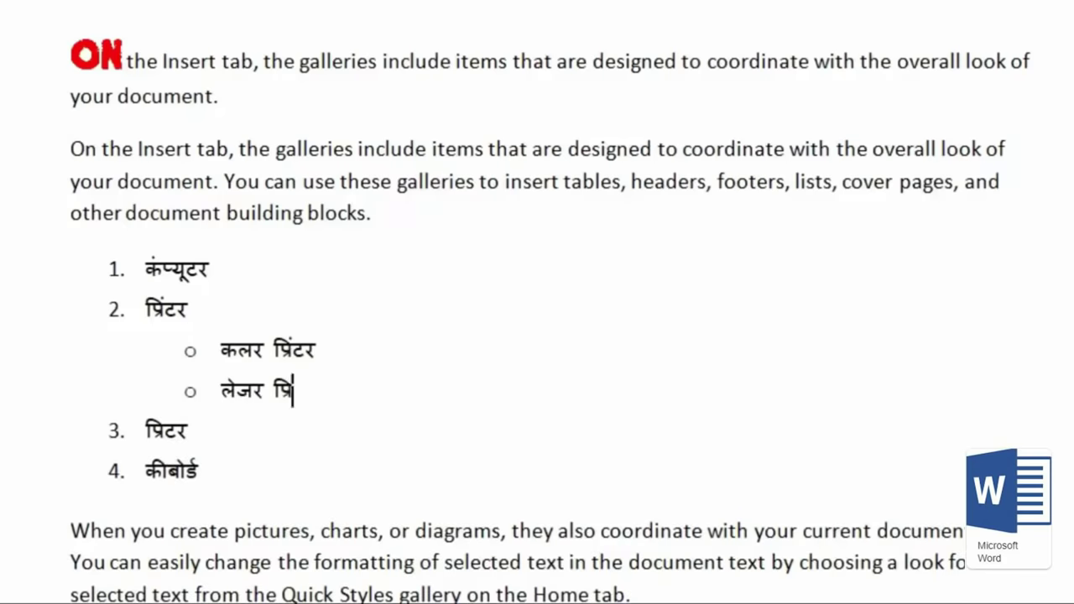
pyautogui.write('टर')
pyautogui.press('Return')
pyautogui.hotkey('shift', 'Tab')
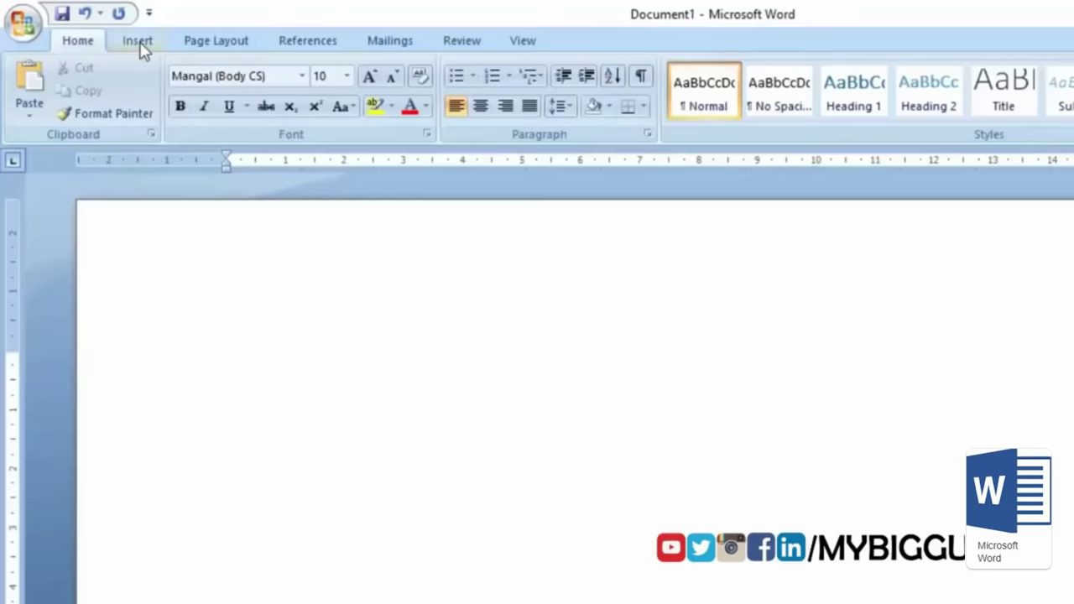
# Step: Insert an empty 10-column by 4-row table and place the caret below it
pyautogui.click(139, 43)
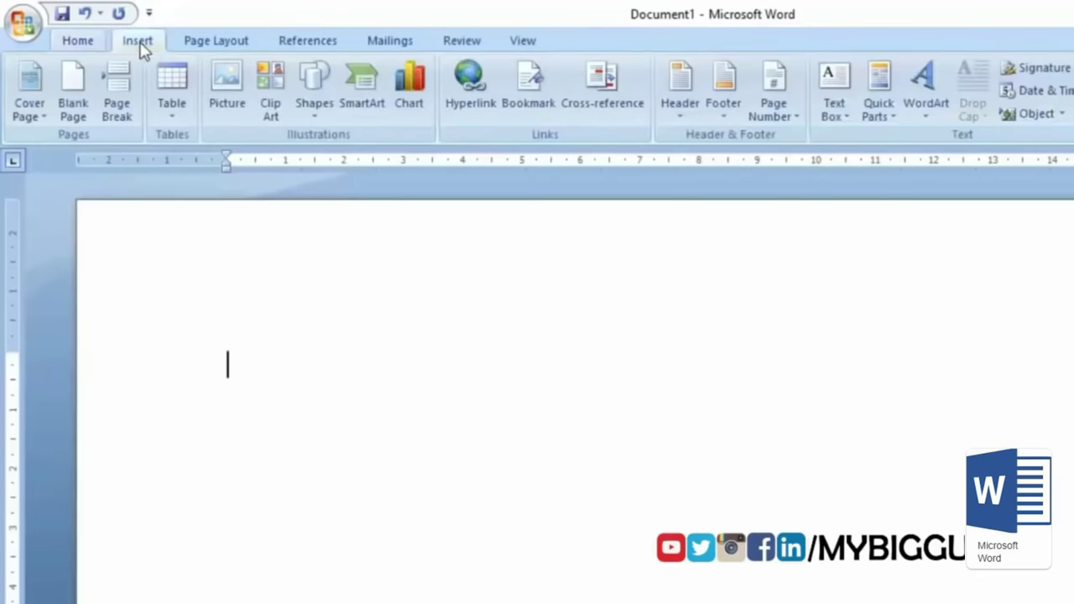
pyautogui.click(176, 116)
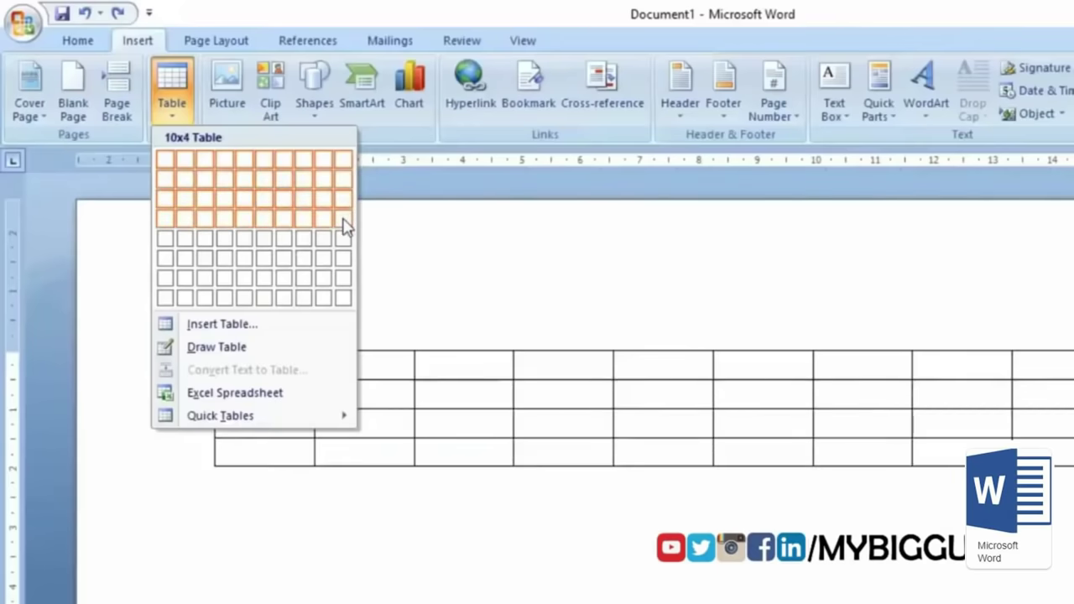
pyautogui.click(344, 227)
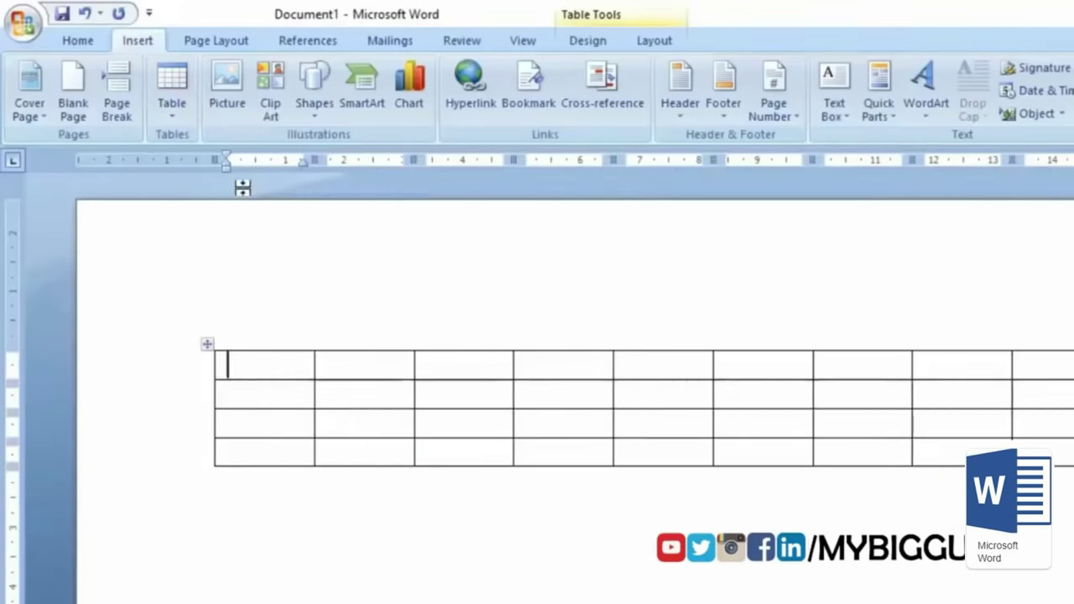
pyautogui.click(322, 502)
# Step: Below the table, type a plus-and-dash line marking five columns to auto-convert into a table
pyautogui.press('Return')
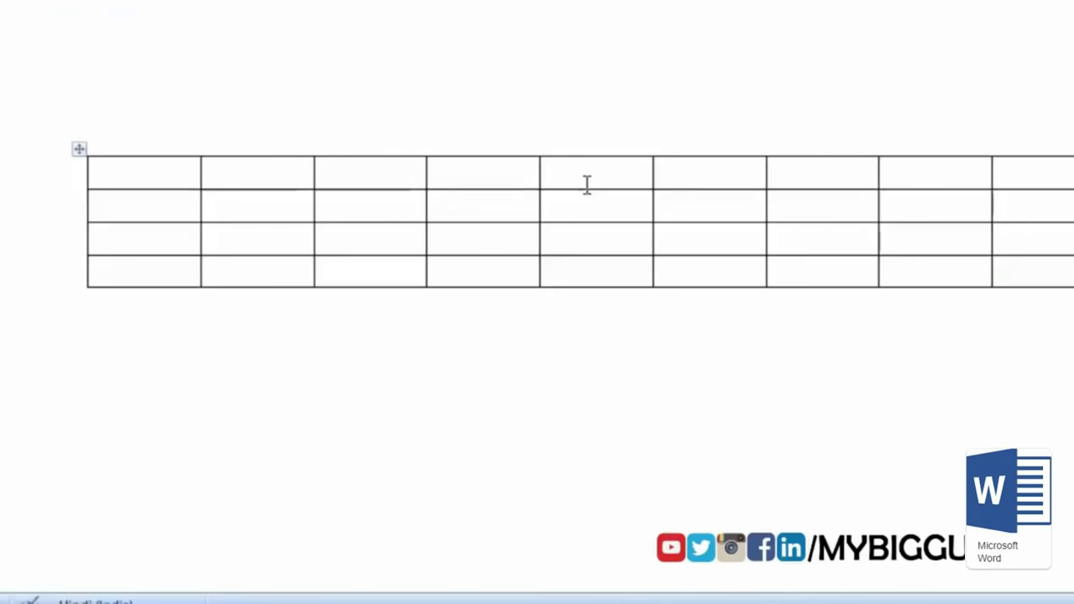
pyautogui.write('+')
pyautogui.write('----------------')
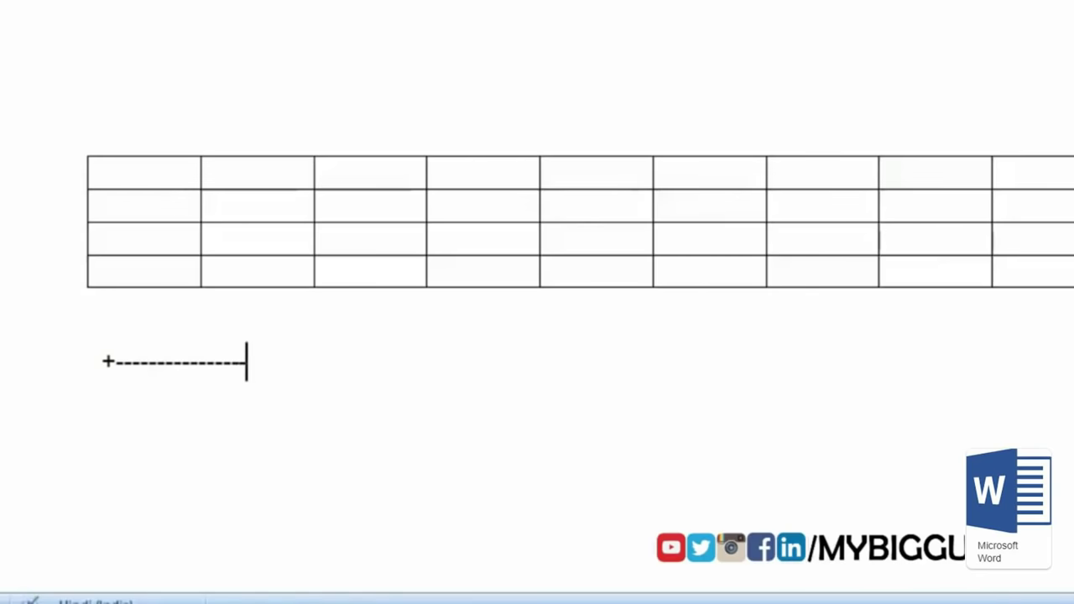
pyautogui.write('+')
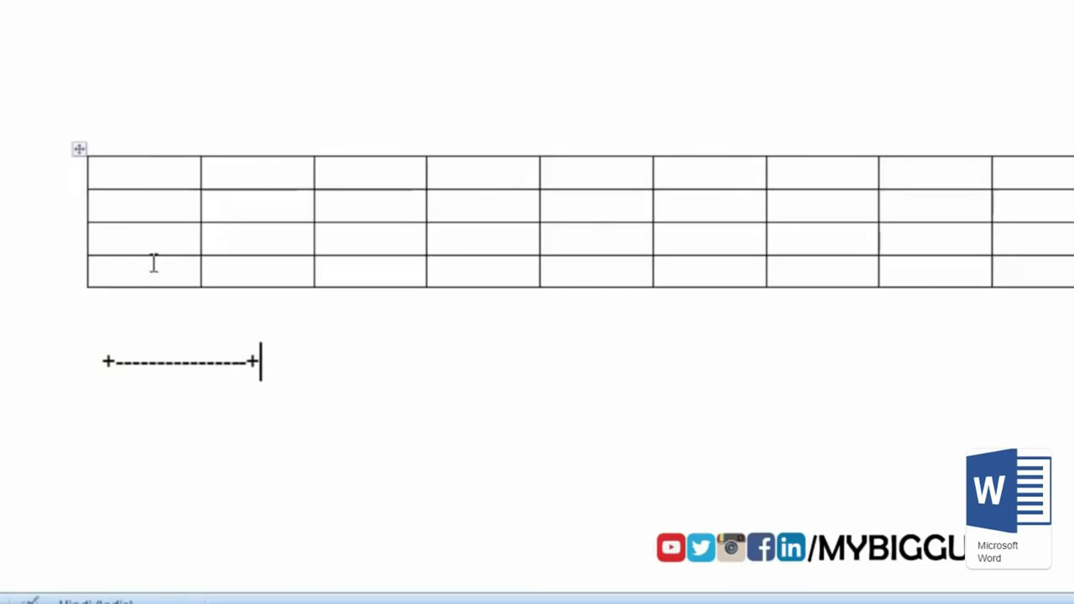
pyautogui.write('----------------+----------------')
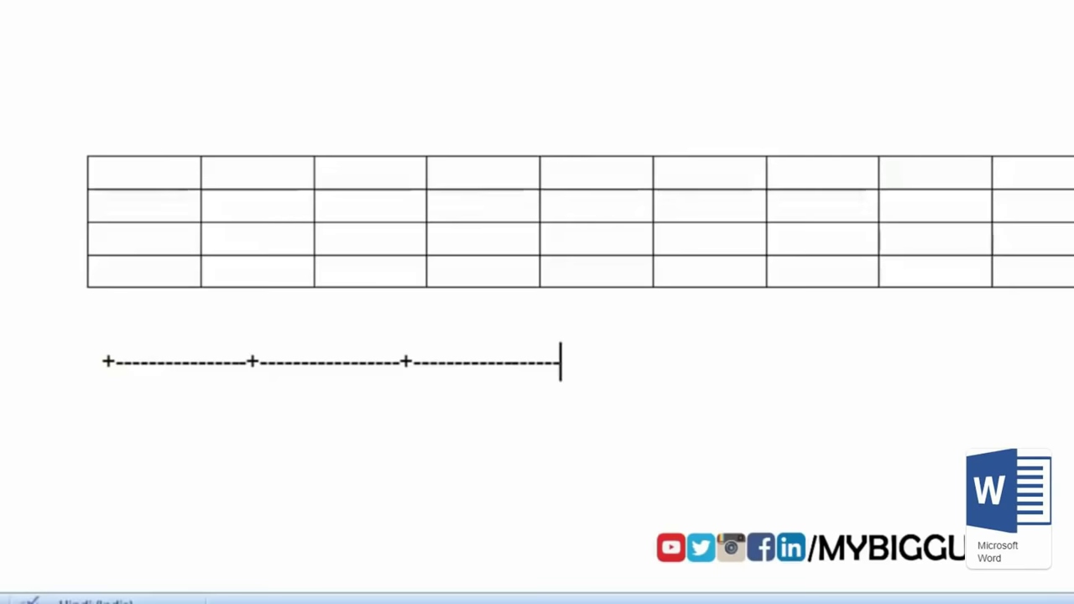
pyautogui.write('--+-')
pyautogui.write('-------------')
pyautogui.write('-----+')
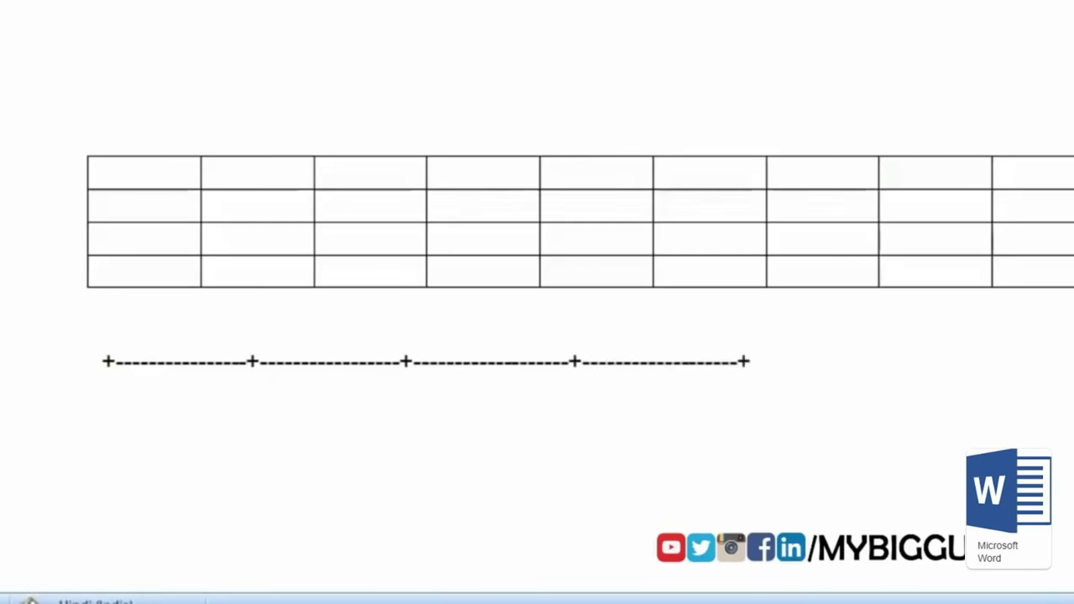
pyautogui.write('-------------------------------')
pyautogui.write('------------+')
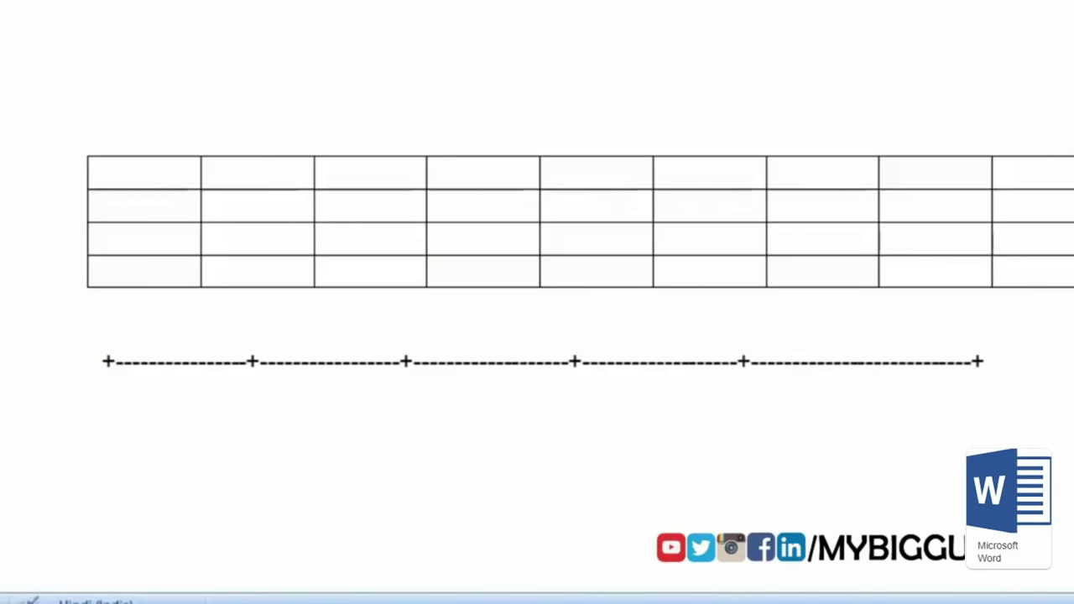
pyautogui.press('Return')
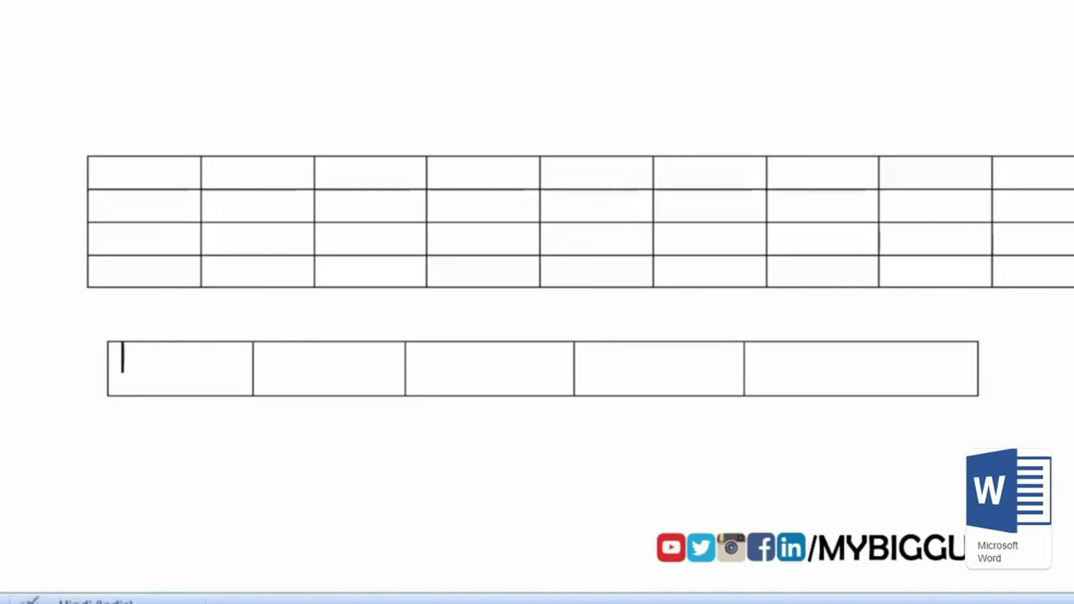
# Step: Undo the automatic conversion of the plus-and-dash line into a five-cell table
pyautogui.moveTo(775, 370); pyautogui.dragTo(217, 387)
pyautogui.click(216, 377)
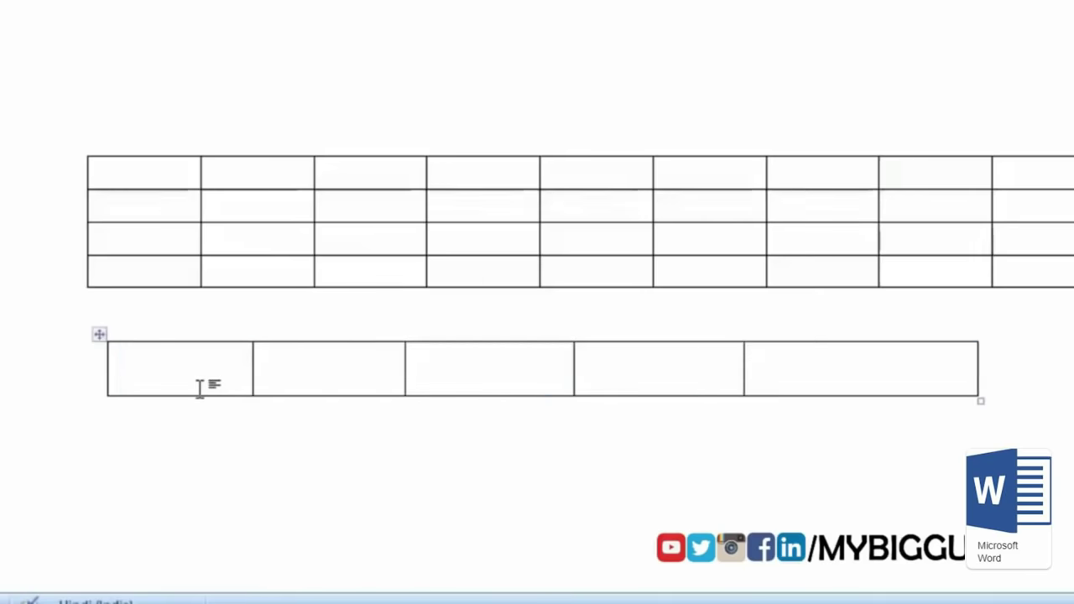
pyautogui.hotkey('ctrl', 'z')
pyautogui.hotkey('ctrl', 'z')
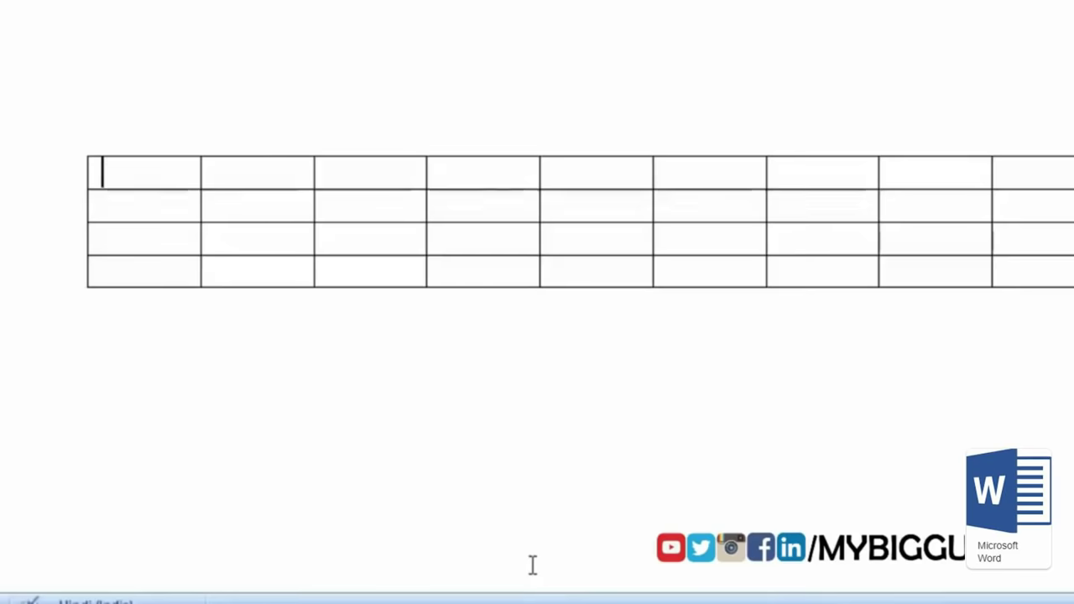
# Step: Fill the top row's cells with marks such as 25
pyautogui.write('25')
pyautogui.press('Tab')
pyautogui.write('25')
pyautogui.press('Tab')
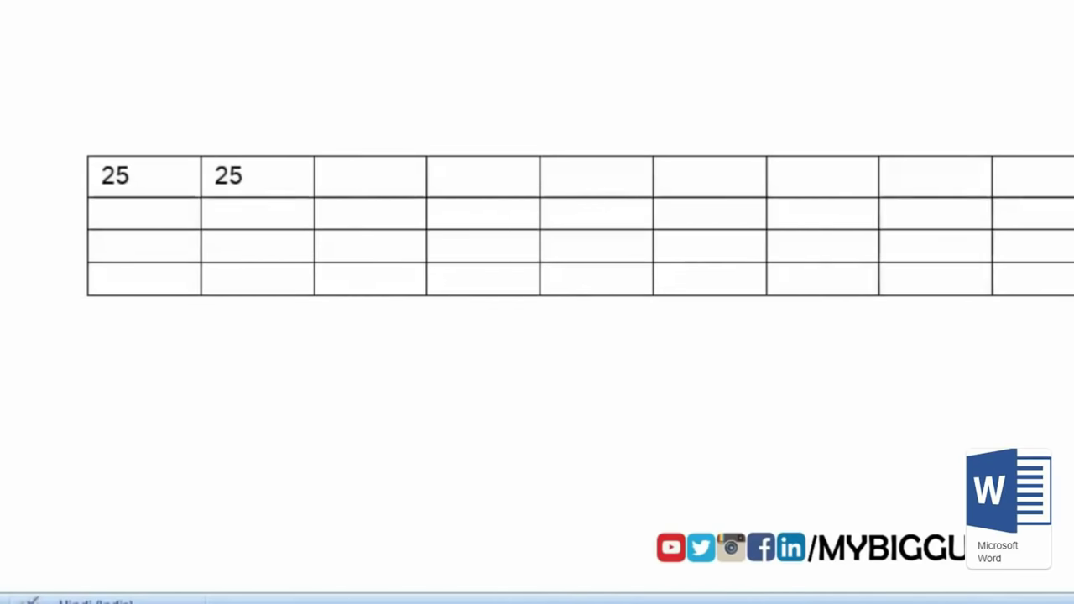
pyautogui.write('25')
pyautogui.press('Tab')
pyautogui.write('25')
pyautogui.press('Tab')
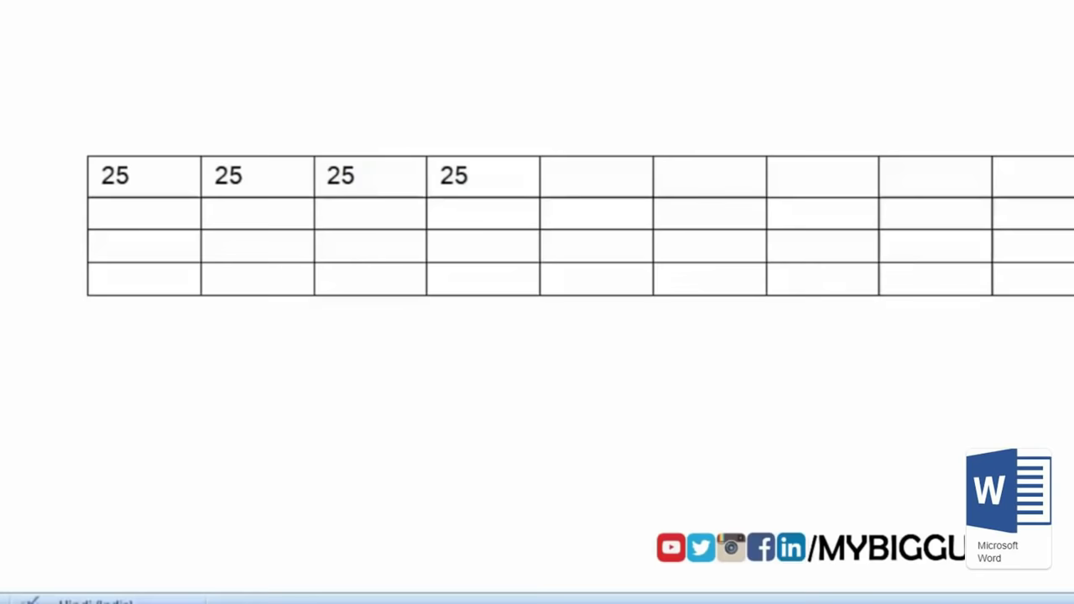
pyautogui.hotkey('shift', 'Tab')
pyautogui.hotkey('shift', 'Tab')
pyautogui.hotkey('shift', 'Tab')
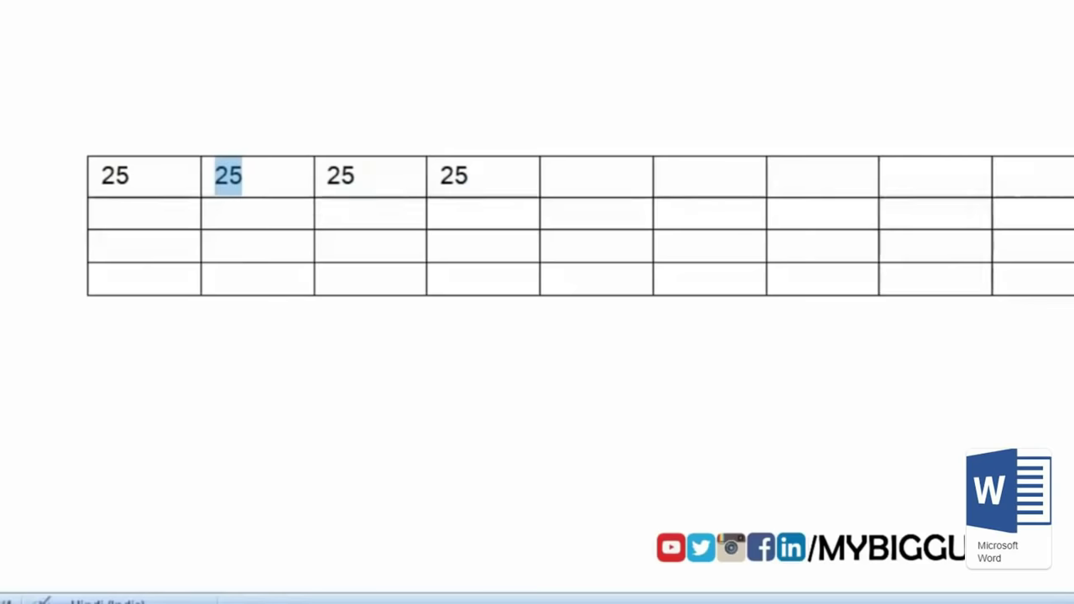
pyautogui.write('25')
pyautogui.press('BackSpace')
pyautogui.write('6')
pyautogui.press('Tab')
pyautogui.press('Tab')
pyautogui.press('Tab')
pyautogui.press('Tab')
pyautogui.write('25')
pyautogui.press('Tab')
pyautogui.press('Tab')
pyautogui.press('Tab')
pyautogui.write('25')
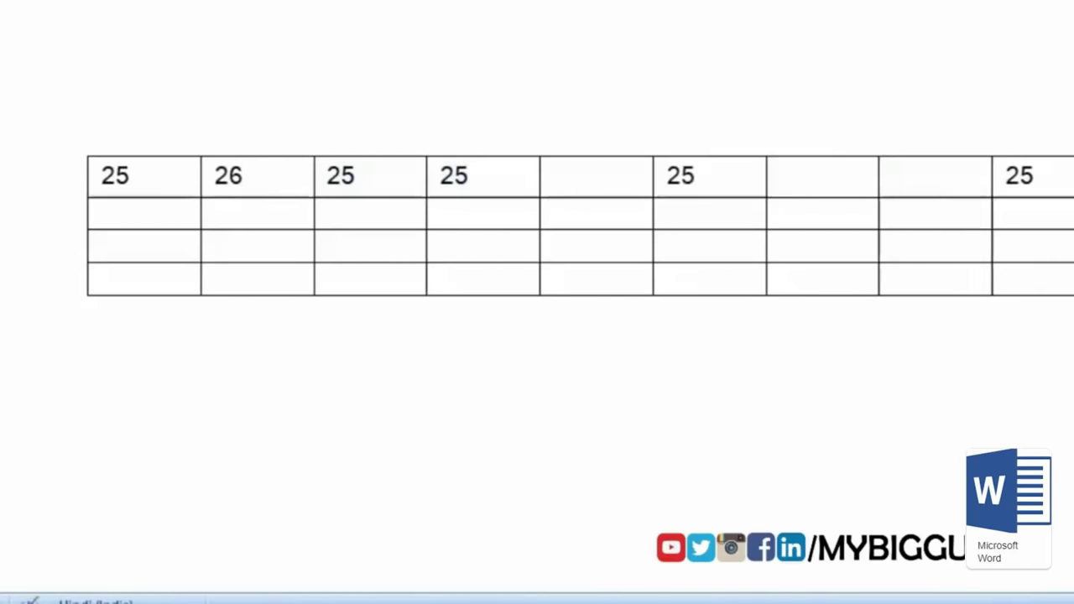
pyautogui.hotkey('shift', 'Tab')
pyautogui.hotkey('shift', 'Tab')
pyautogui.hotkey('shift', 'Tab')
pyautogui.hotkey('shift', 'Tab')
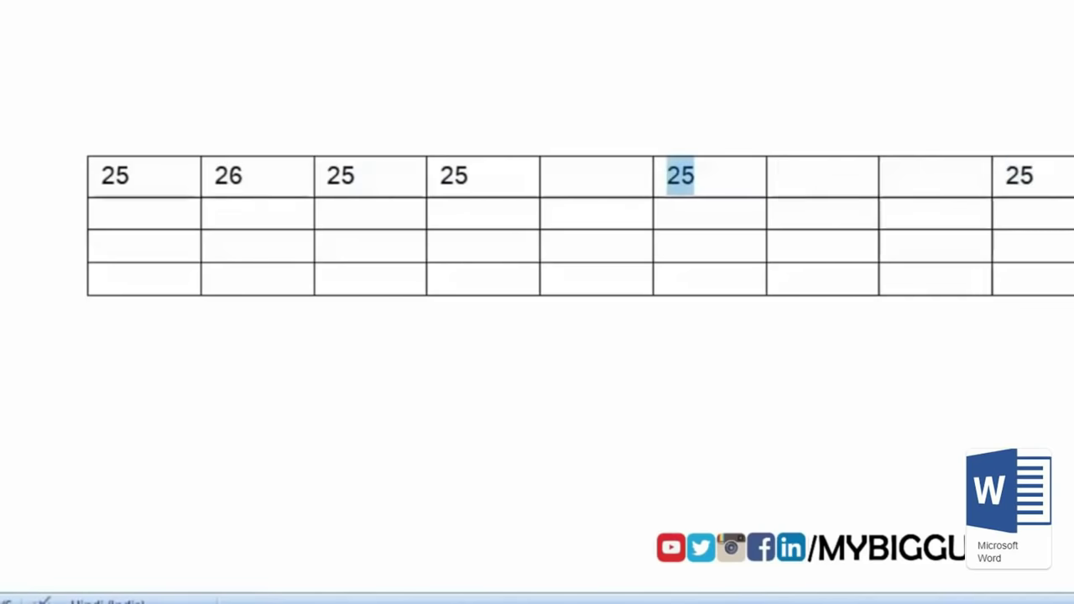
# Step: Number the first column's cells 1, 2, 3 and 4
pyautogui.click(183, 174)
pyautogui.press('BackSpace')
pyautogui.press('BackSpace')
pyautogui.write('1')
pyautogui.press('Down')
pyautogui.write('2')
pyautogui.press('Down')
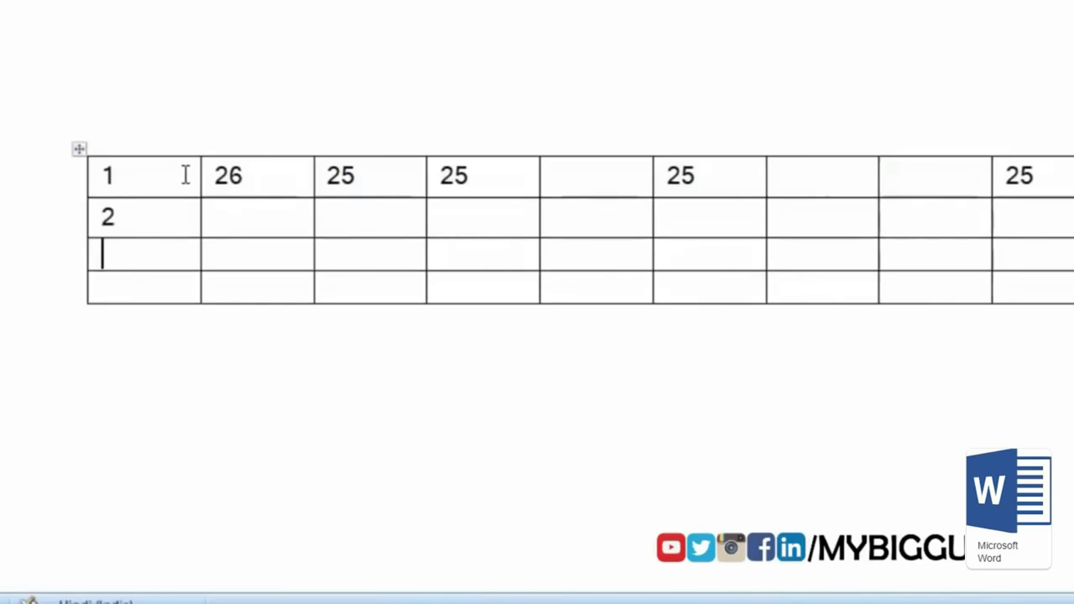
pyautogui.write('3')
pyautogui.press('Down')
pyautogui.write('4')
# Step: Insert an empty row below row 2
pyautogui.press('Tab')
pyautogui.press('Up')
pyautogui.press('Up')
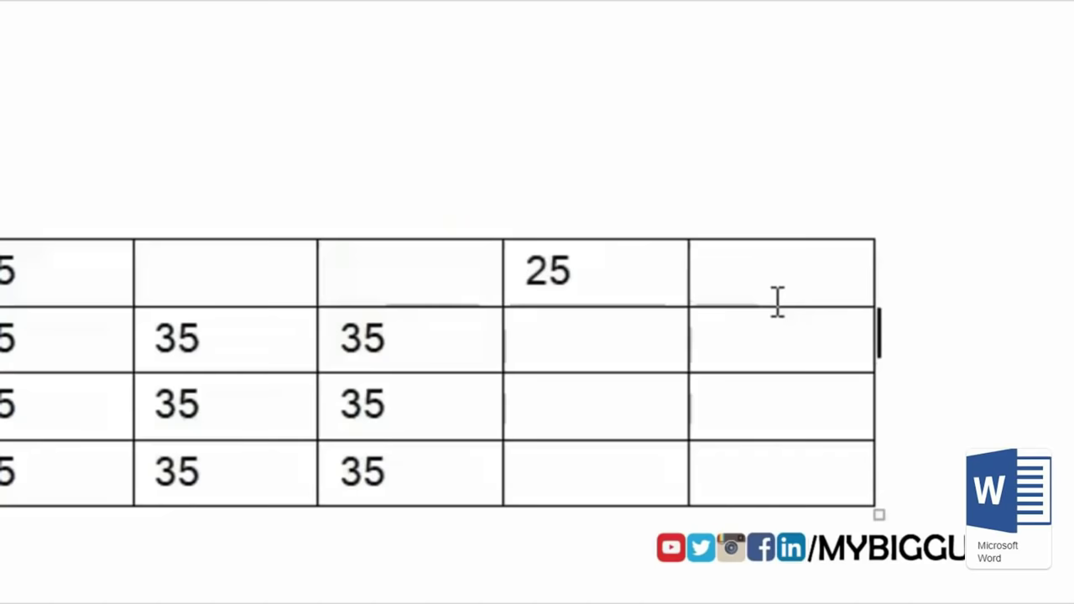
pyautogui.press('Return')
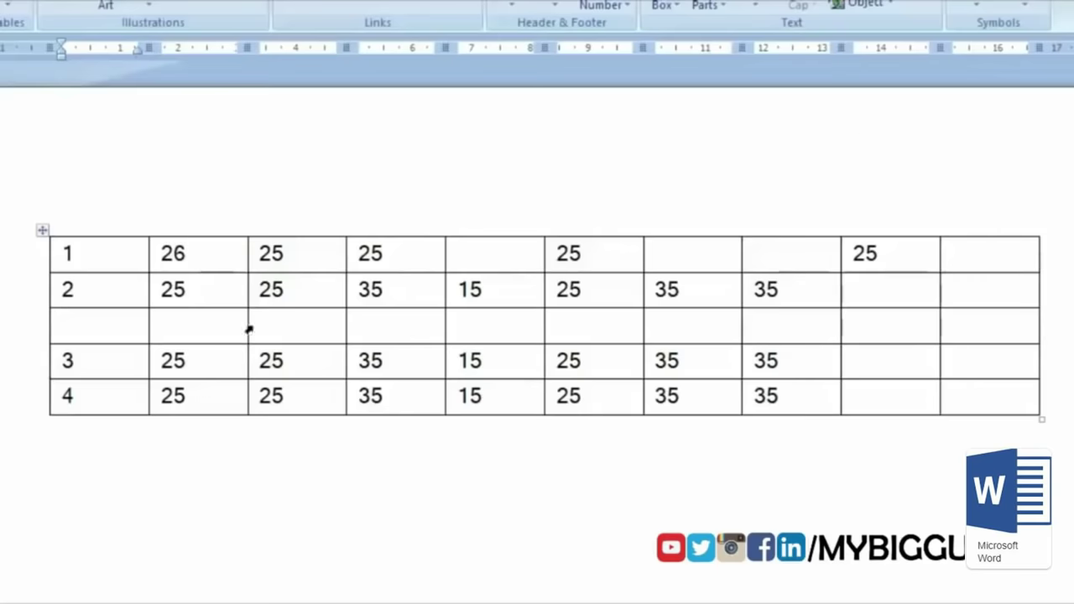
# Step: Insert an empty row below row 3
pyautogui.click(1061, 359)
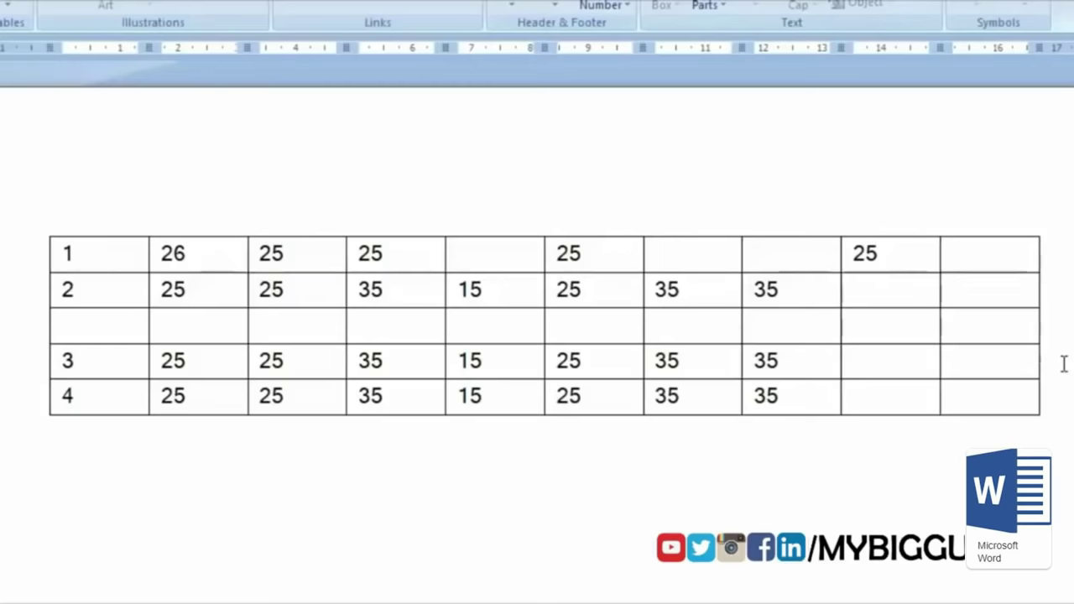
pyautogui.press('Return')
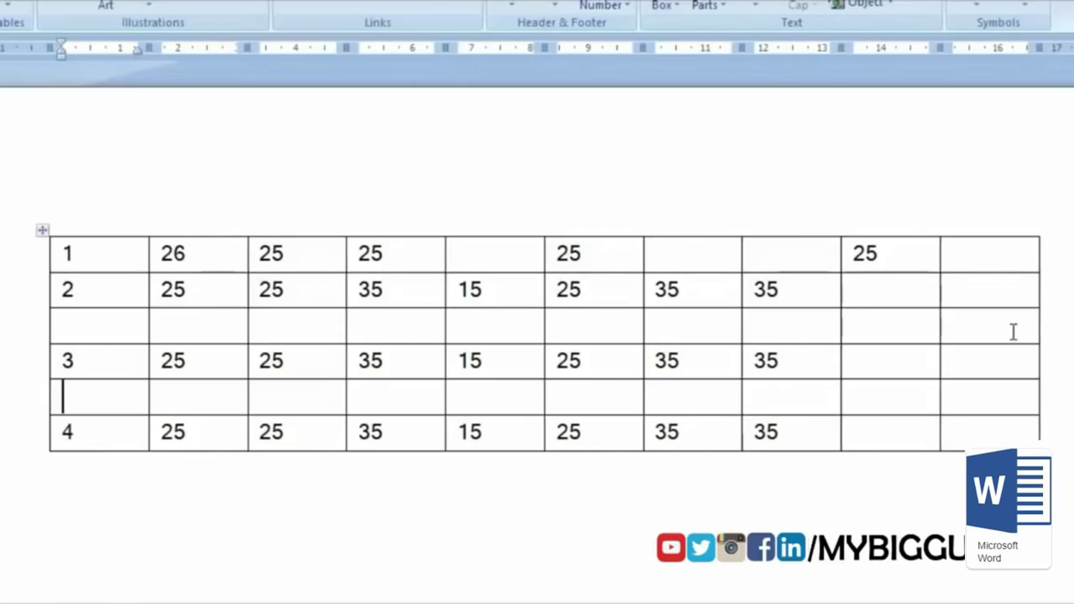
pyautogui.click(77, 363)
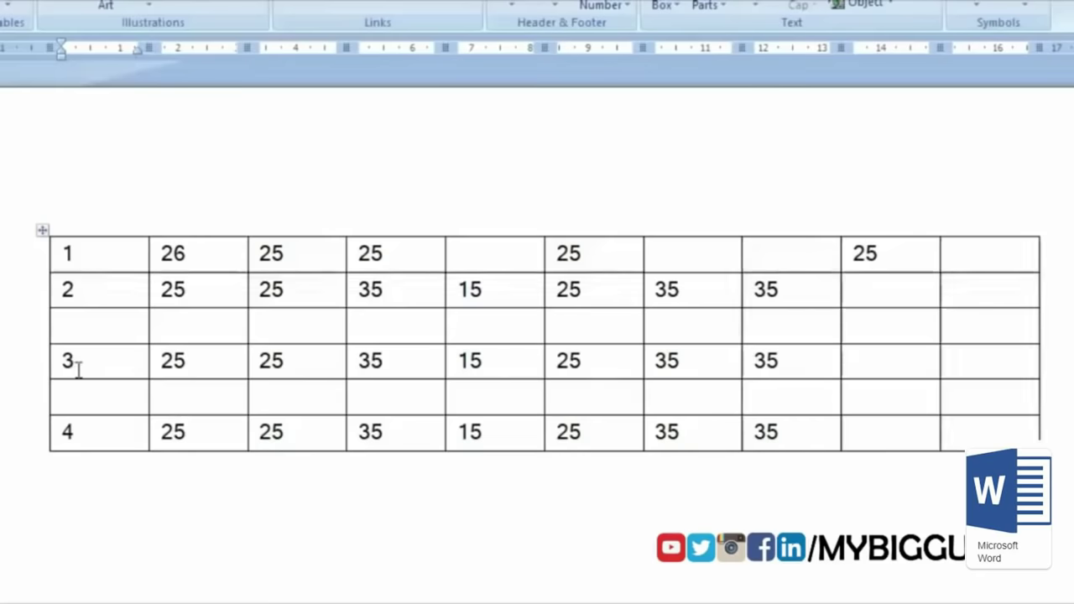
pyautogui.tripleClick(84, 369)
pyautogui.click(73, 362)
# Step: Split the table above row 3, then rejoin the lower rows to the upper table
pyautogui.moveTo(67, 361); pyautogui.dragTo(963, 445)
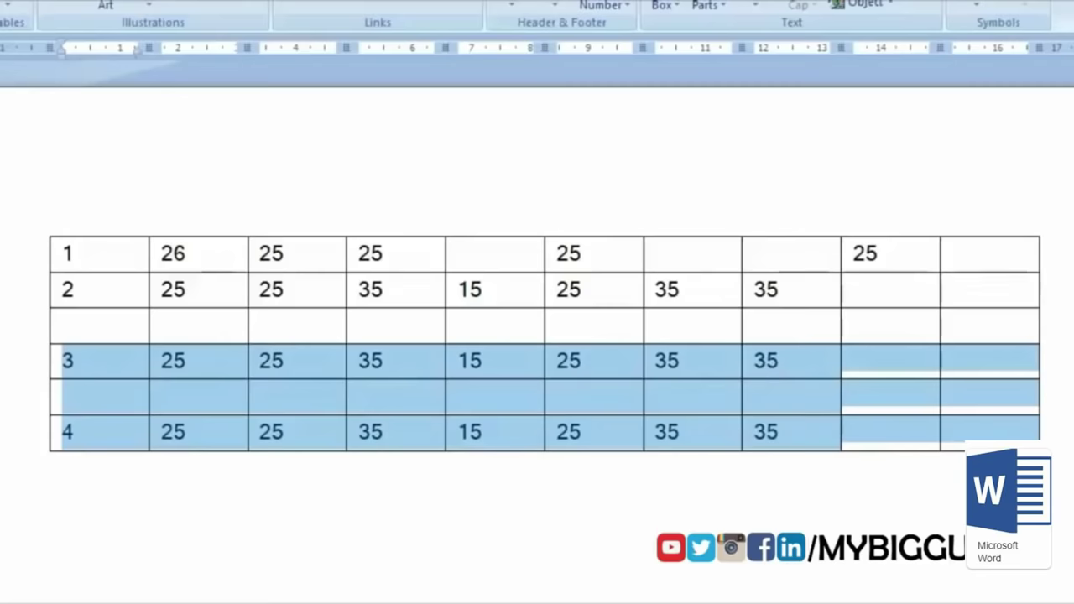
pyautogui.hotkey('ctrl', 'shift', 'Return')
pyautogui.hotkey('ctrl', 'shift', 'Return')
pyautogui.hotkey('ctrl', 'z')
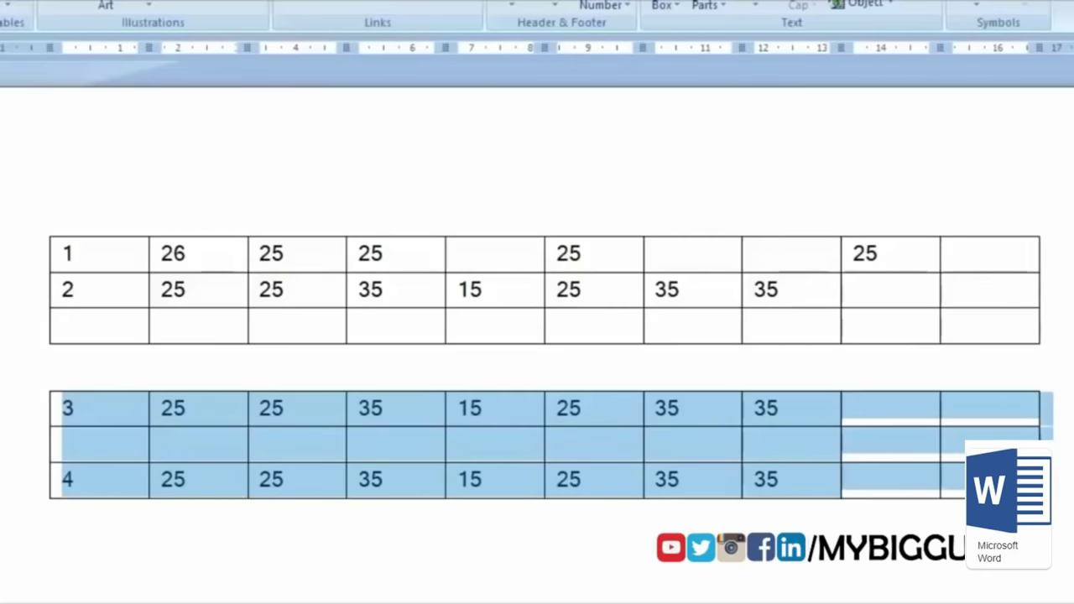
pyautogui.hotkey('alt', 'shift', 'Up')
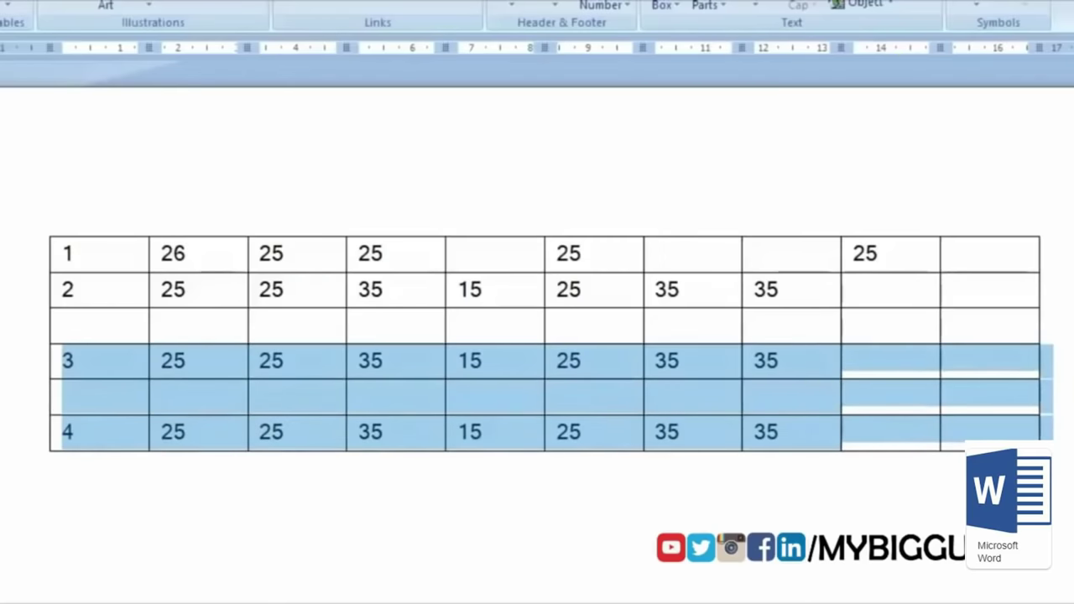
# Step: Move the row labelled 3 to the top of the table with Alt+Shift+Up
pyautogui.click(63, 361)
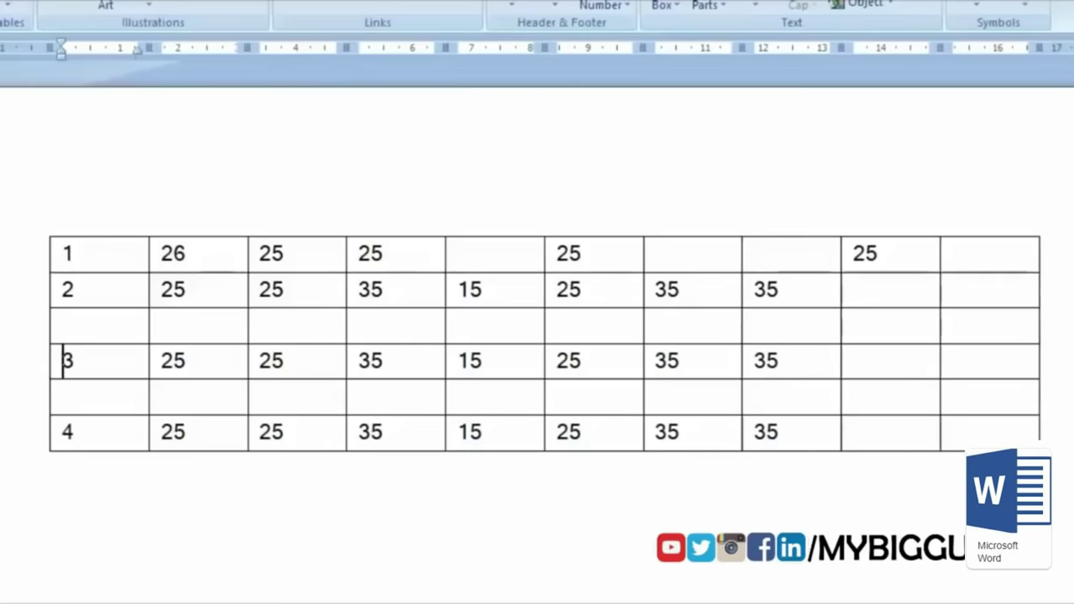
pyautogui.hotkey('shift', 'Right')
pyautogui.hotkey('shift', 'Right')
pyautogui.hotkey('shift', 'Right')
pyautogui.hotkey('shift', 'Right')
pyautogui.hotkey('shift', 'Right')
pyautogui.hotkey('shift', 'Right')
pyautogui.hotkey('shift', 'Right')
pyautogui.hotkey('shift', 'Right')
pyautogui.hotkey('shift', 'Right')
pyautogui.hotkey('shift', 'Right')
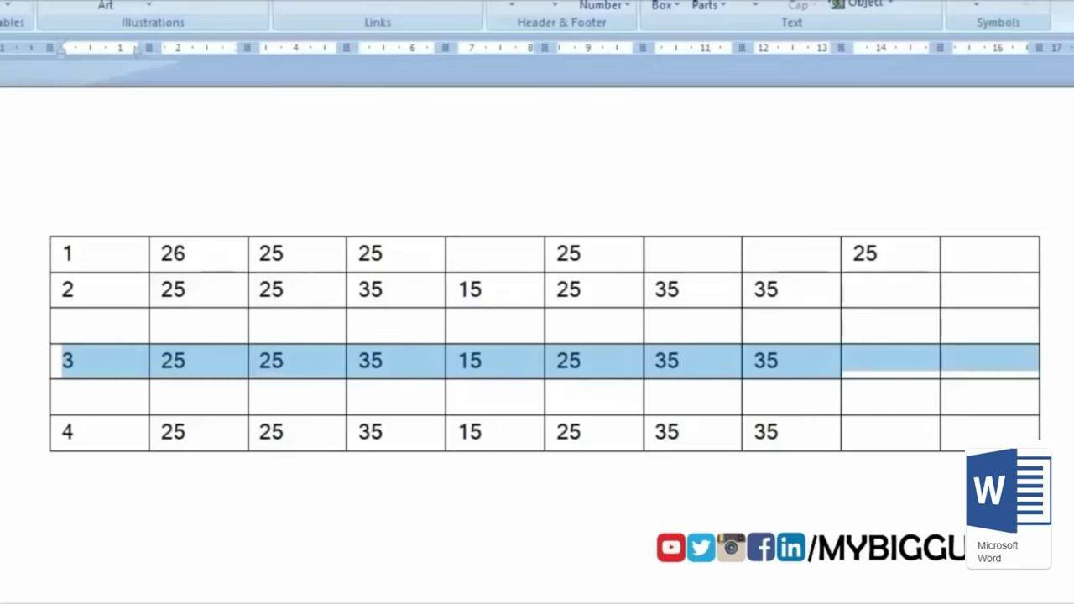
pyautogui.hotkey('alt', 'shift', 'Up')
pyautogui.hotkey('alt', 'shift', 'Up')
pyautogui.hotkey('alt', 'shift', 'Up')
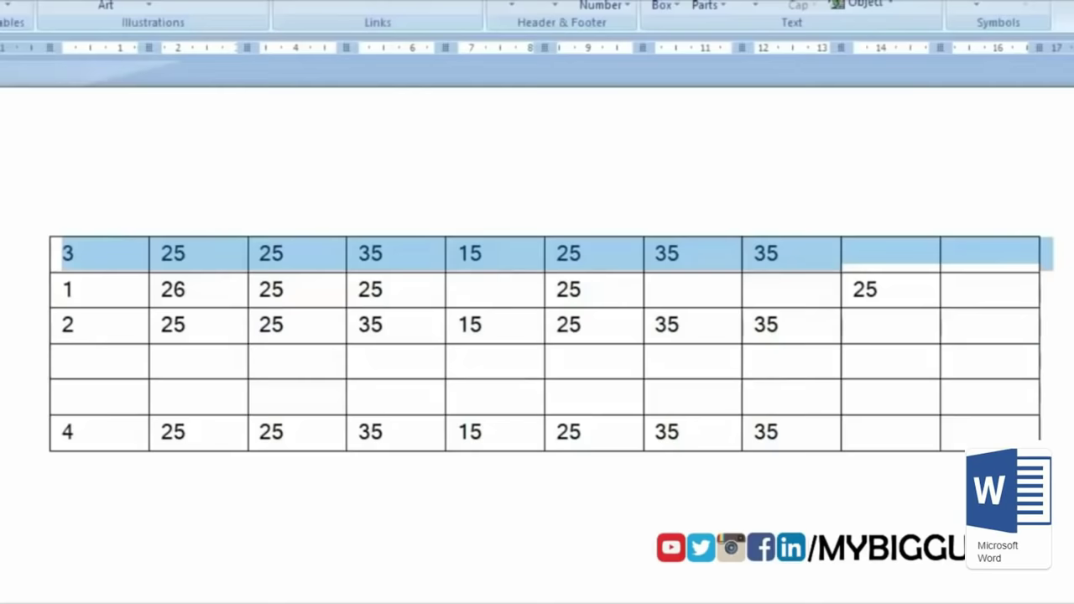
pyautogui.click(297, 369)
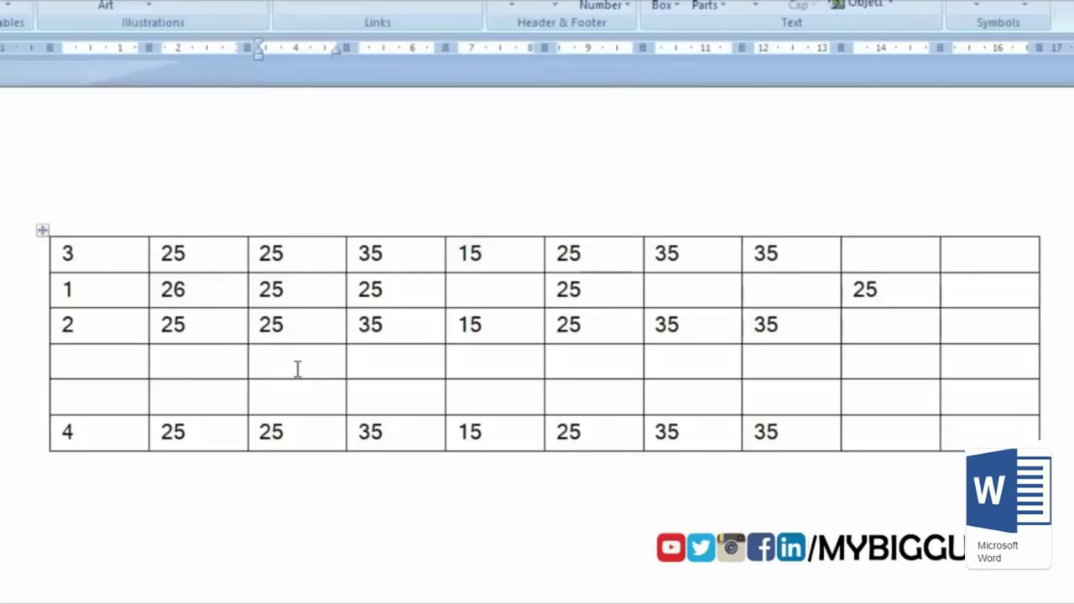
# Step: Merge the first four cells of the table's top row
pyautogui.press('Up')
pyautogui.press('Left')
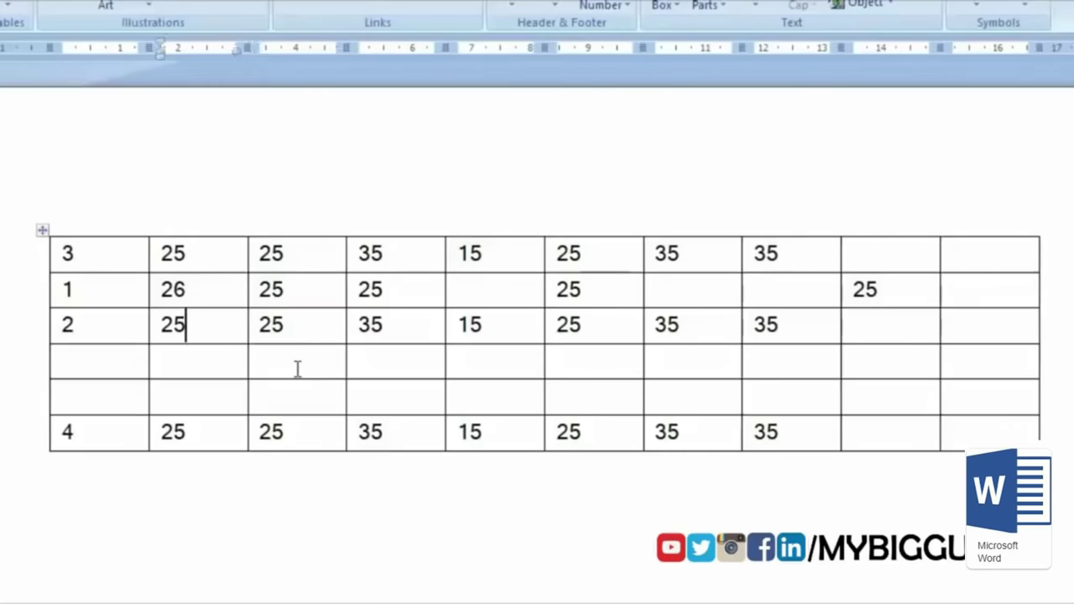
pyautogui.press('Left')
pyautogui.press('Left')
pyautogui.hotkey('shift', 'Right')
pyautogui.hotkey('shift', 'Right')
pyautogui.hotkey('shift', 'Right')
pyautogui.hotkey('shift', 'Right')
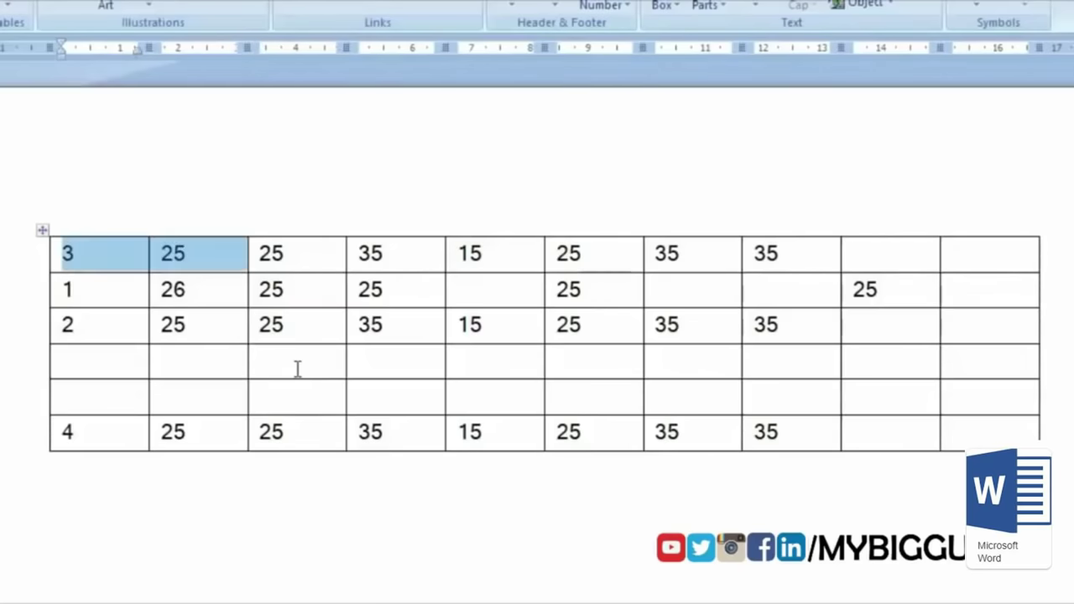
pyautogui.press('alt')
pyautogui.press('a')
pyautogui.press('m')
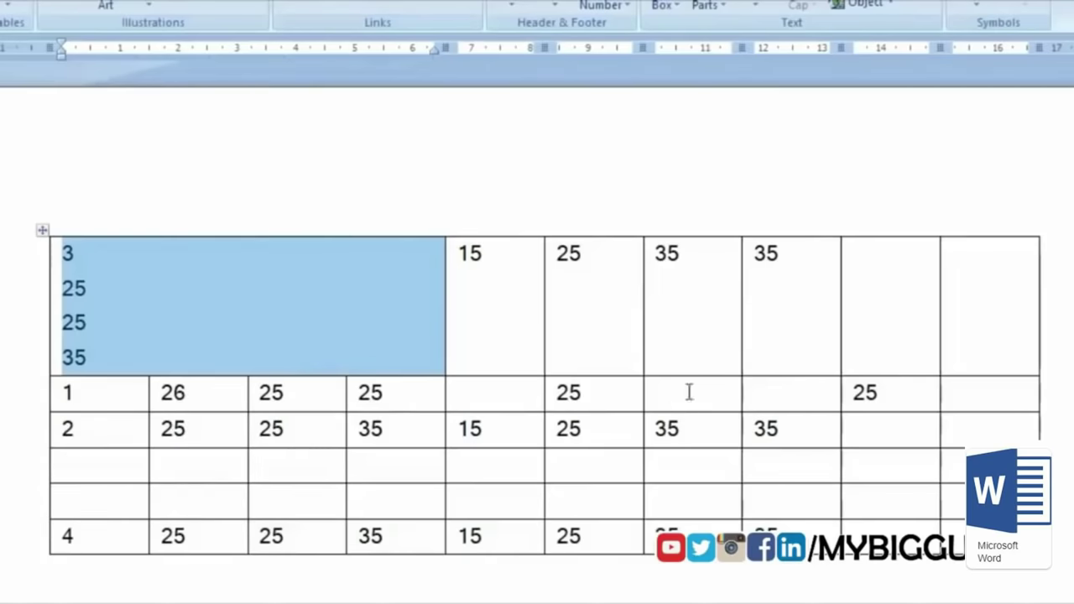
# Step: Merge the top row's two 35 cells, then split the table above the row starting with 2
pyautogui.press('Right')
pyautogui.press('Right')
pyautogui.press('Right')
pyautogui.press('Right')
pyautogui.press('Right')
pyautogui.press('Right')
pyautogui.press('Right')
pyautogui.press('Right')
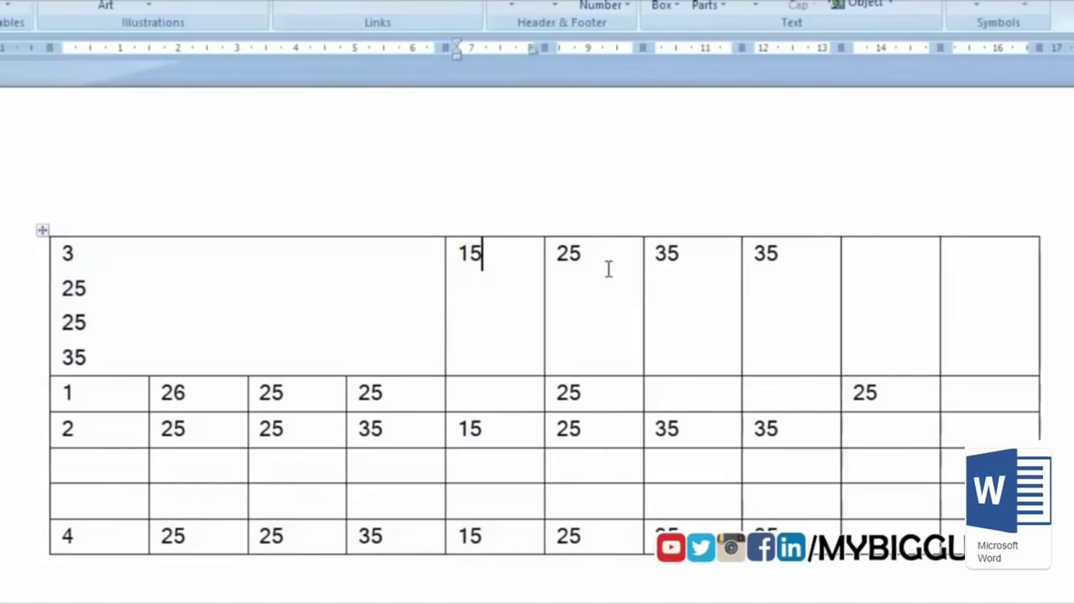
pyautogui.hotkey('shift', 'Right')
pyautogui.hotkey('shift', 'Right')
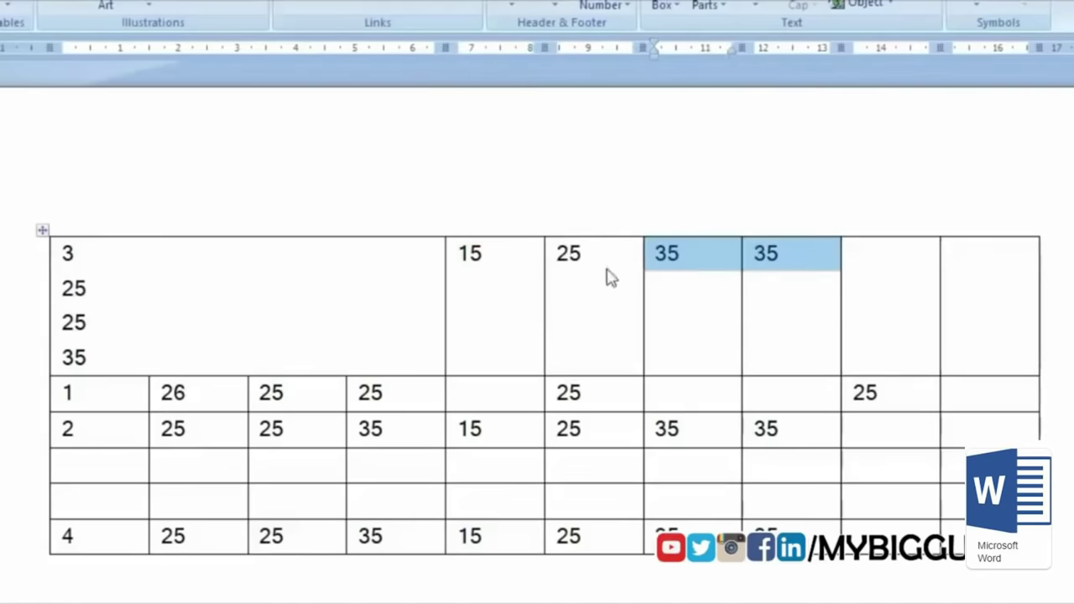
pyautogui.hotkey('alt', 'm')
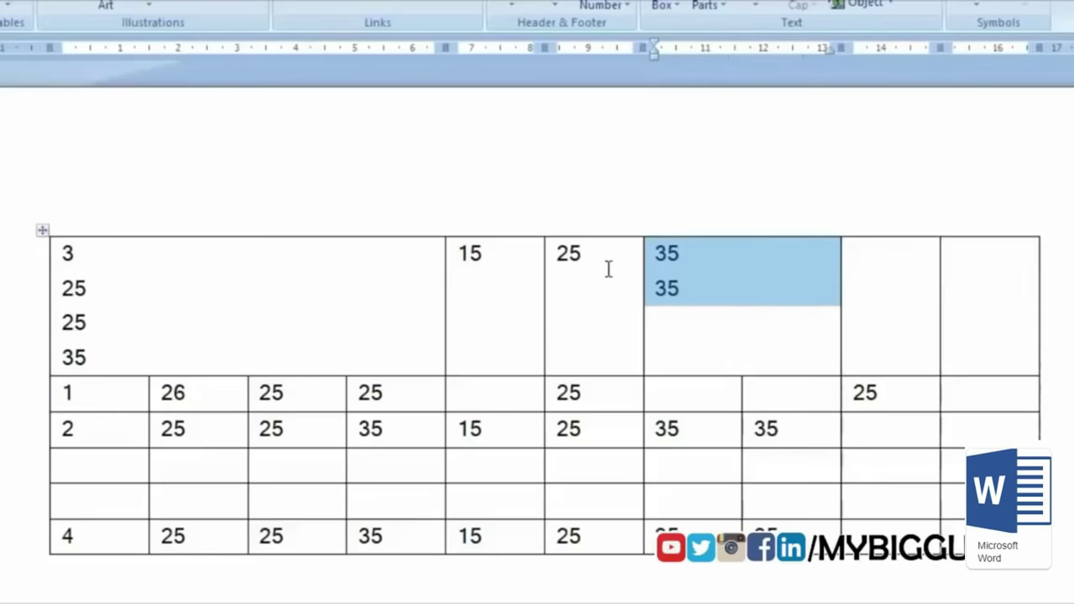
pyautogui.click(460, 429)
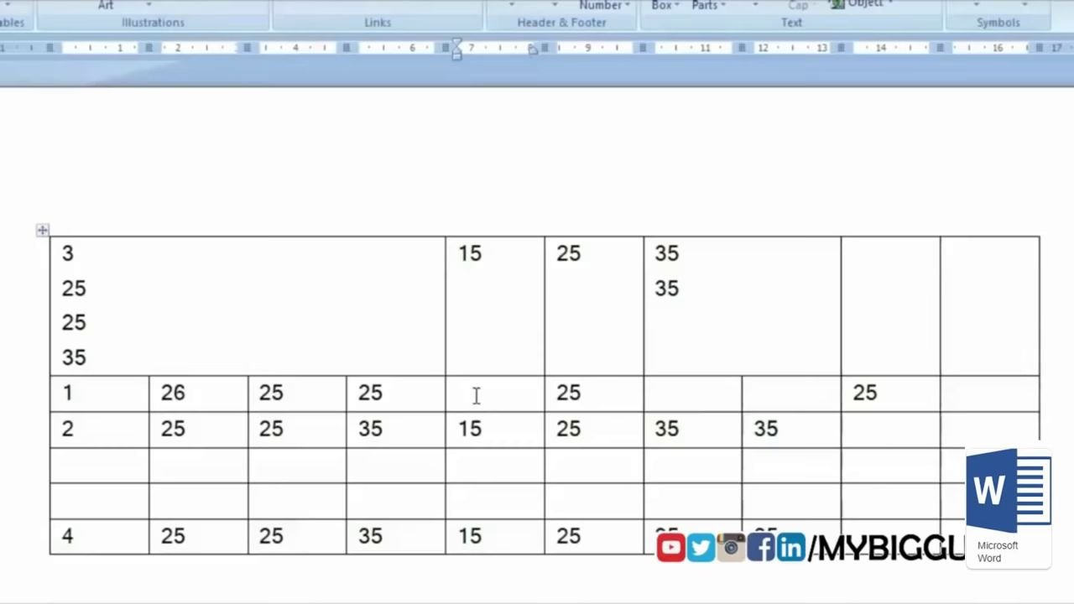
pyautogui.hotkey('ctrl', 'shift', 'Return')
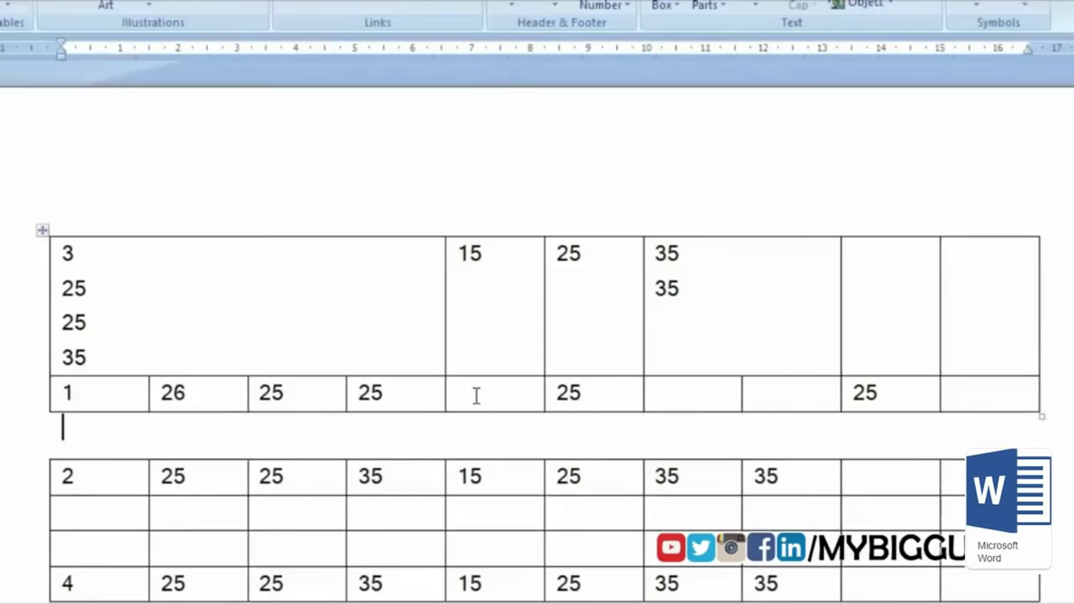
# Step: Move the row 2, 25, 25, 35, 15… from the lower table up into the upper table
pyautogui.scroll(-1, 403, 504)
pyautogui.press('Down')
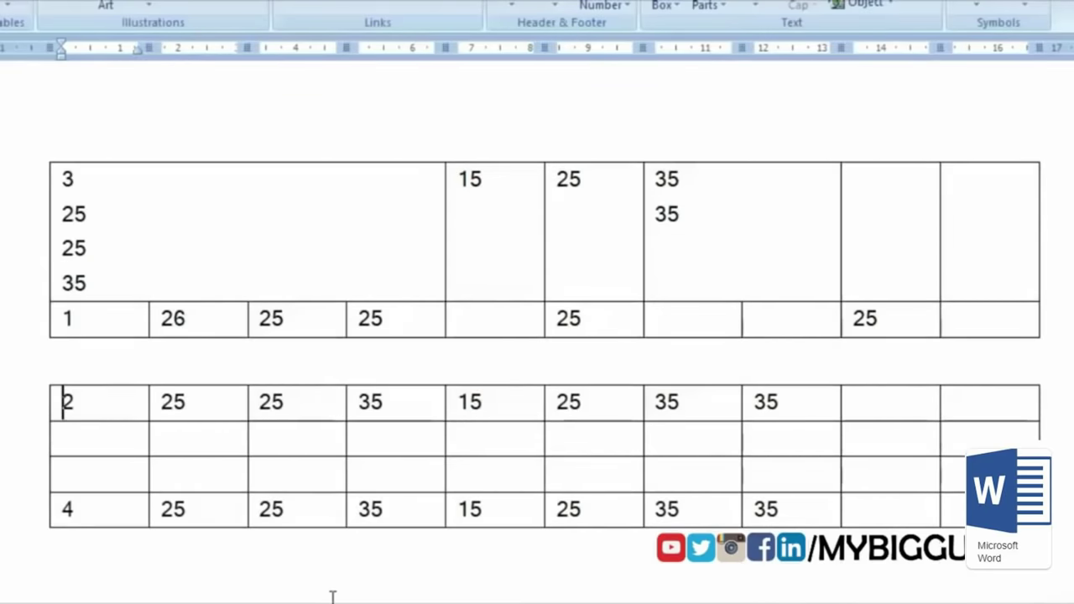
pyautogui.moveTo(81, 398); pyautogui.dragTo(187, 403)
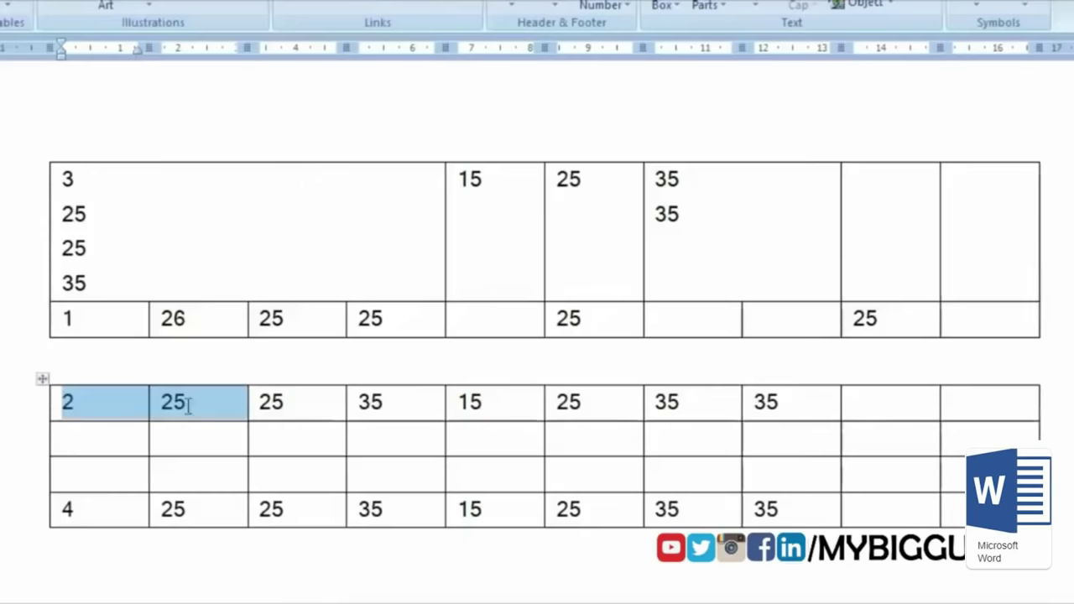
pyautogui.click(134, 388)
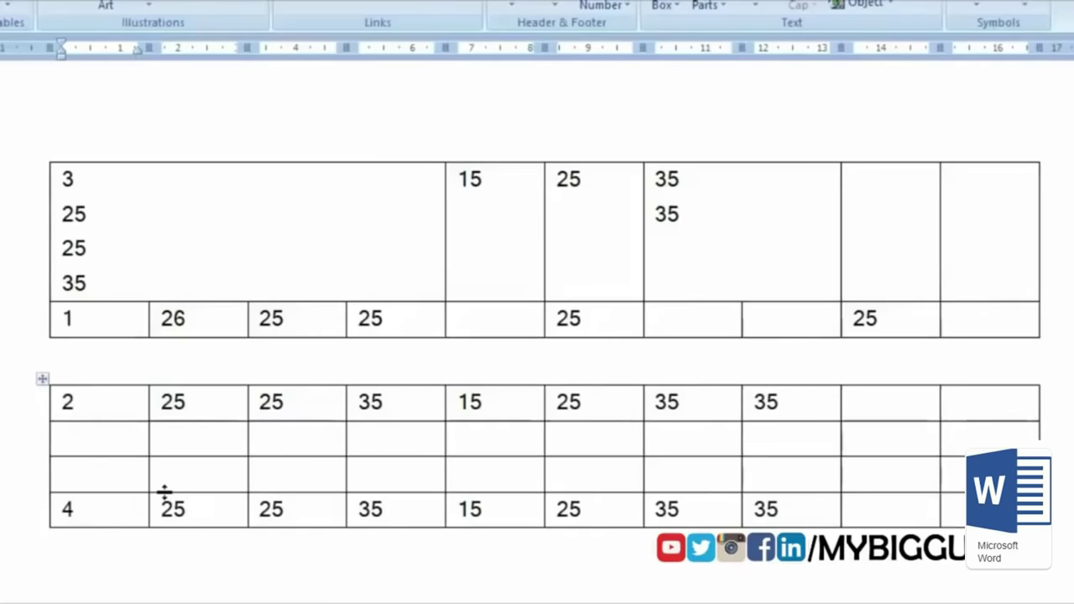
pyautogui.hotkey('alt', 'shift', 'Up')
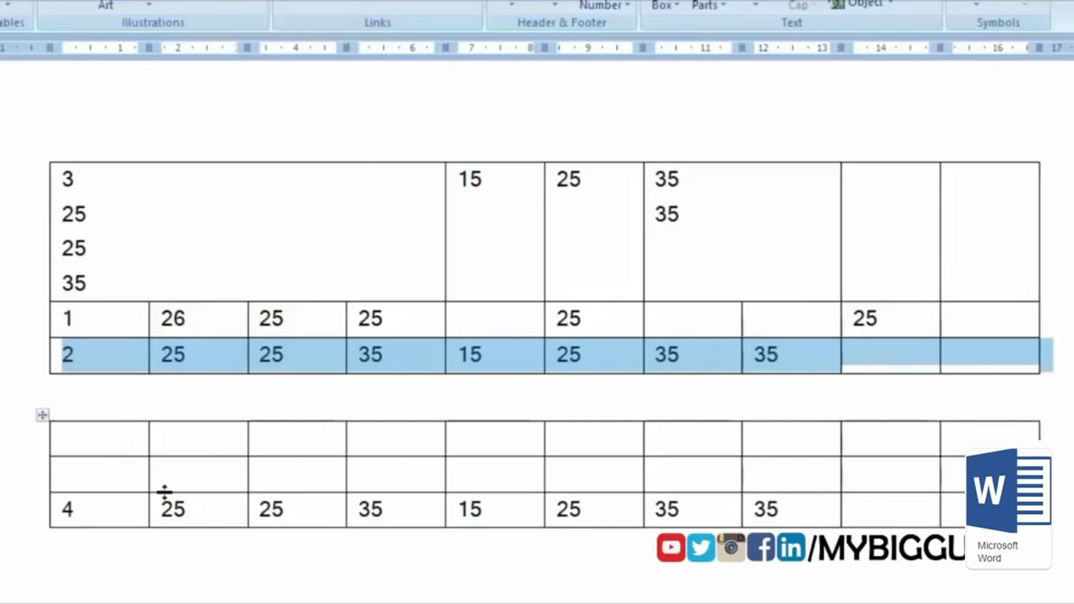
# Step: Delete the lower table's column containing 15
pyautogui.click(290, 434)
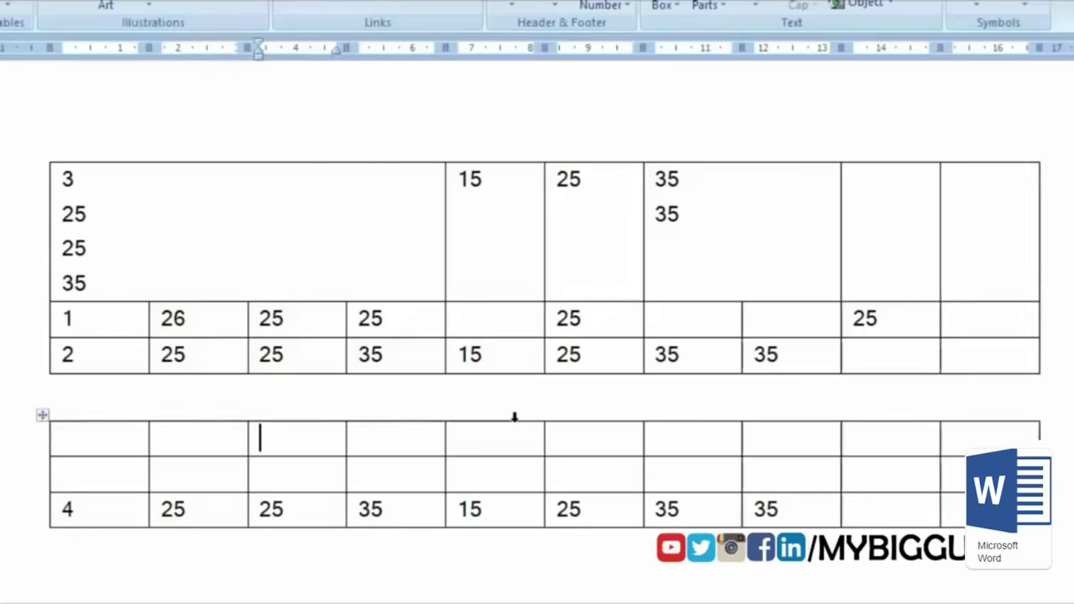
pyautogui.click(515, 417)
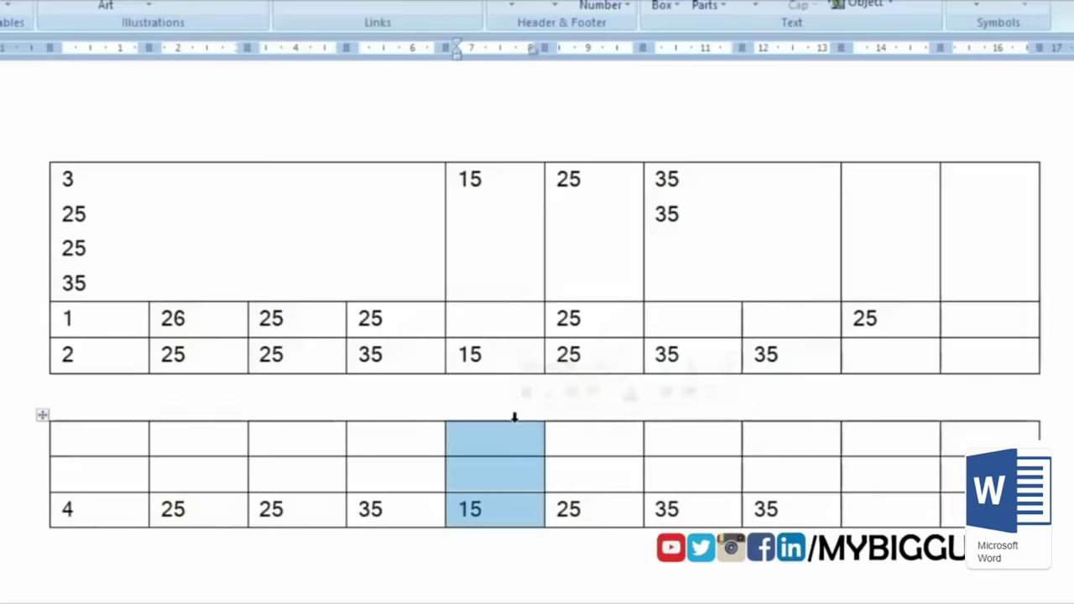
pyautogui.rightClick(517, 429)
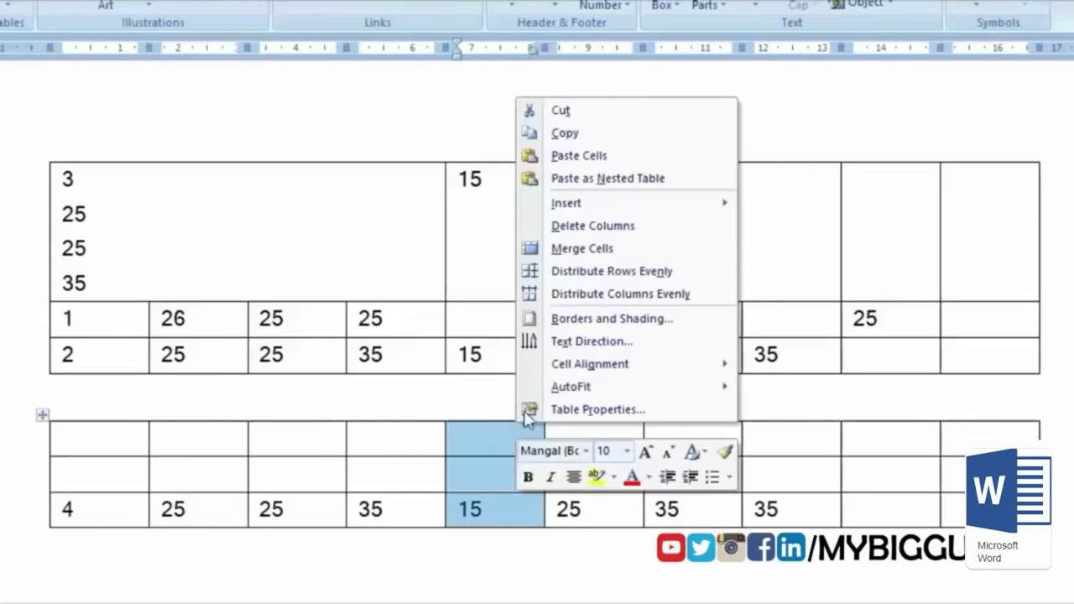
pyautogui.click(620, 228)
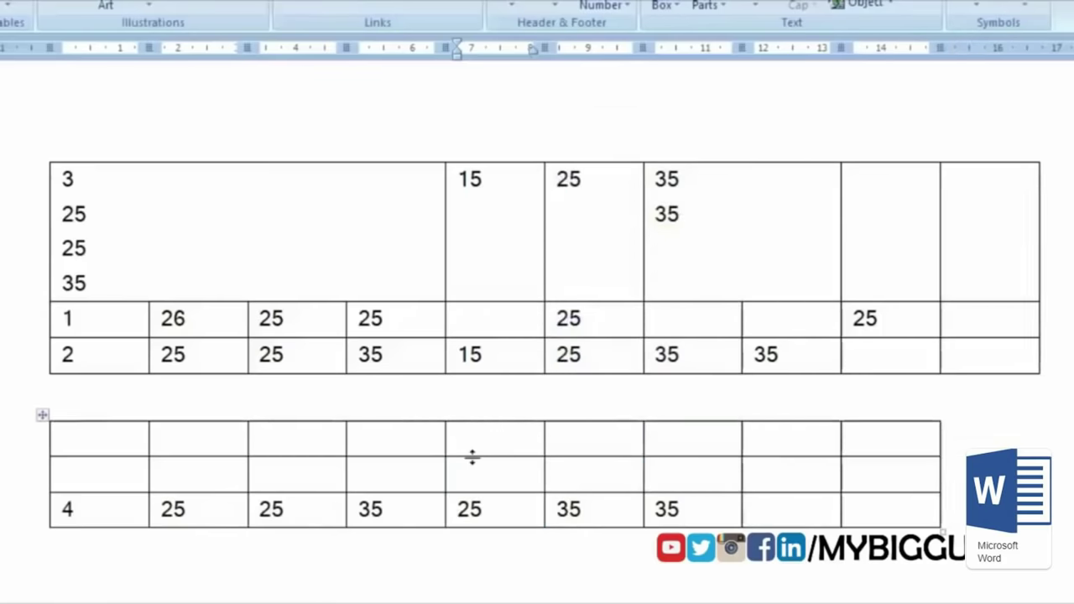
# Step: Delete the lower table's empty second row using Delete entire row
pyautogui.moveTo(120, 475); pyautogui.dragTo(871, 481)
pyautogui.rightClick(870, 482)
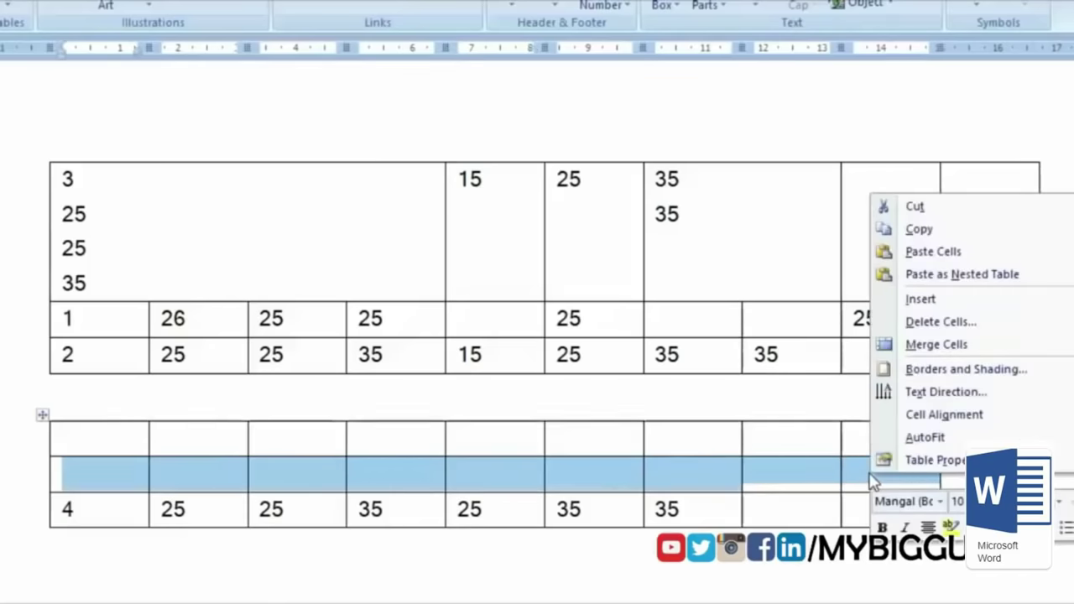
pyautogui.click(993, 327)
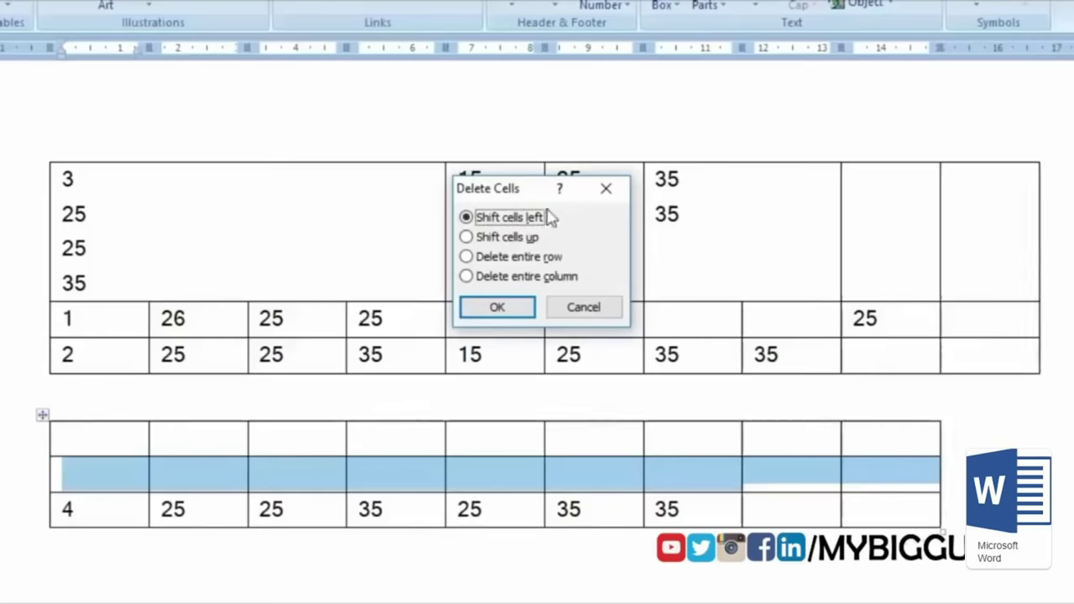
pyautogui.moveTo(497, 189); pyautogui.dragTo(523, 277)
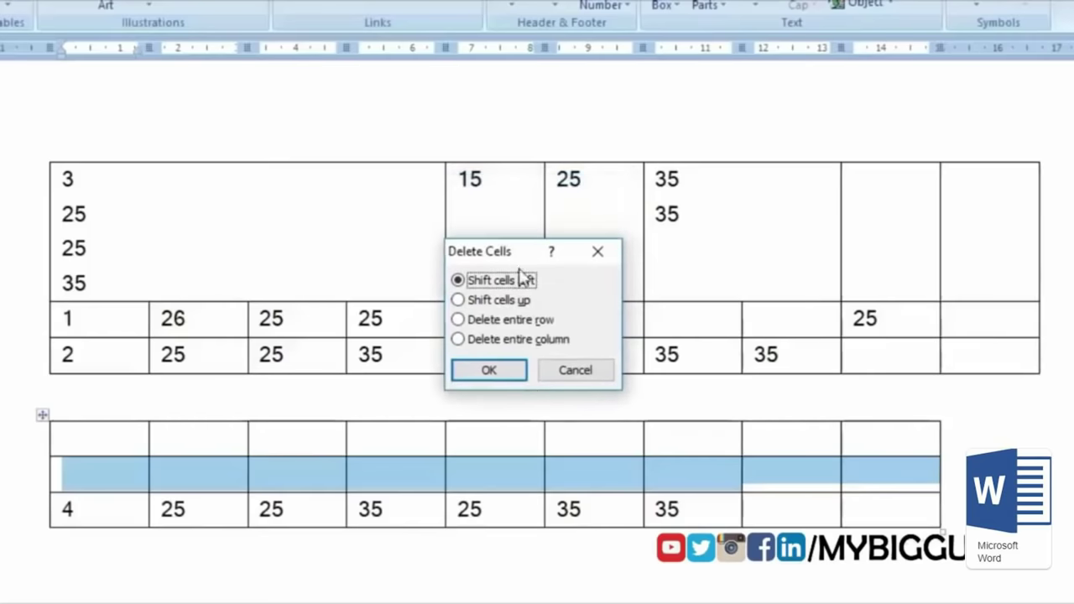
pyautogui.click(457, 320)
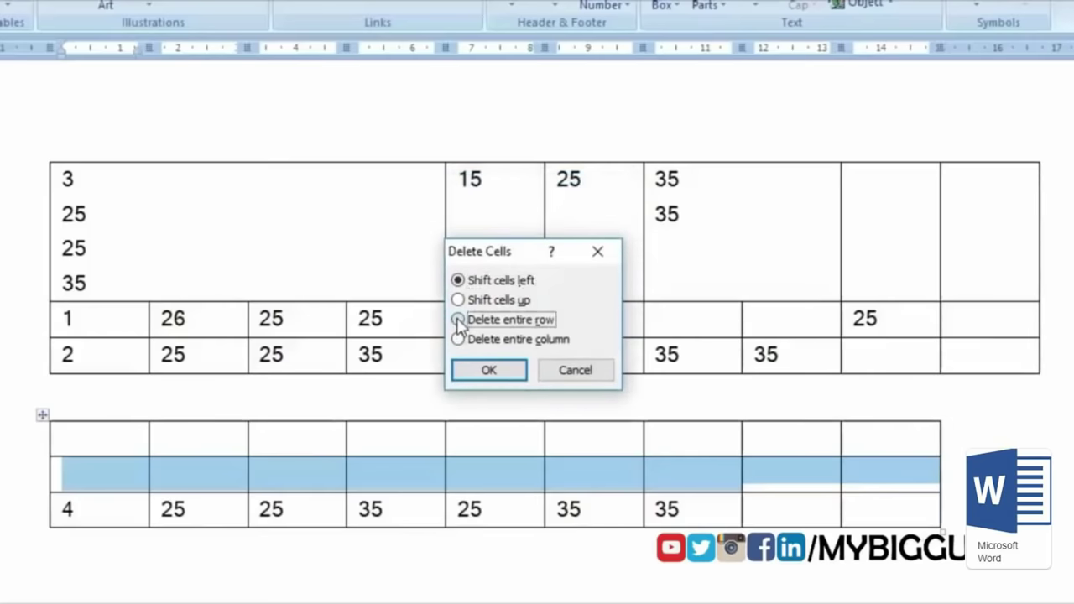
pyautogui.click(493, 374)
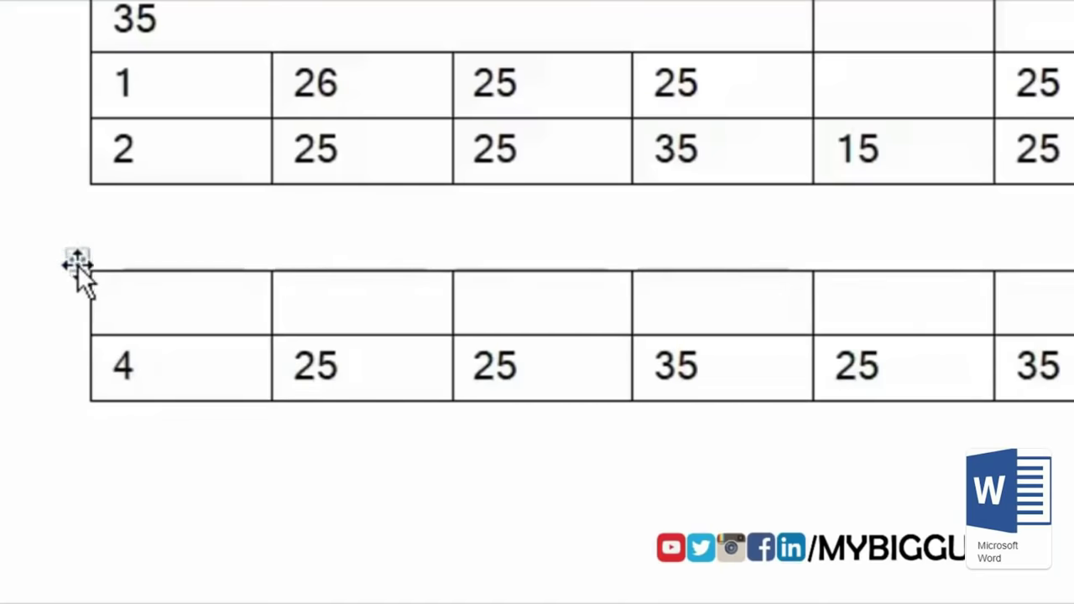
# Step: Drag the small table down below the main table
pyautogui.moveTo(79, 253); pyautogui.dragTo(180, 335)
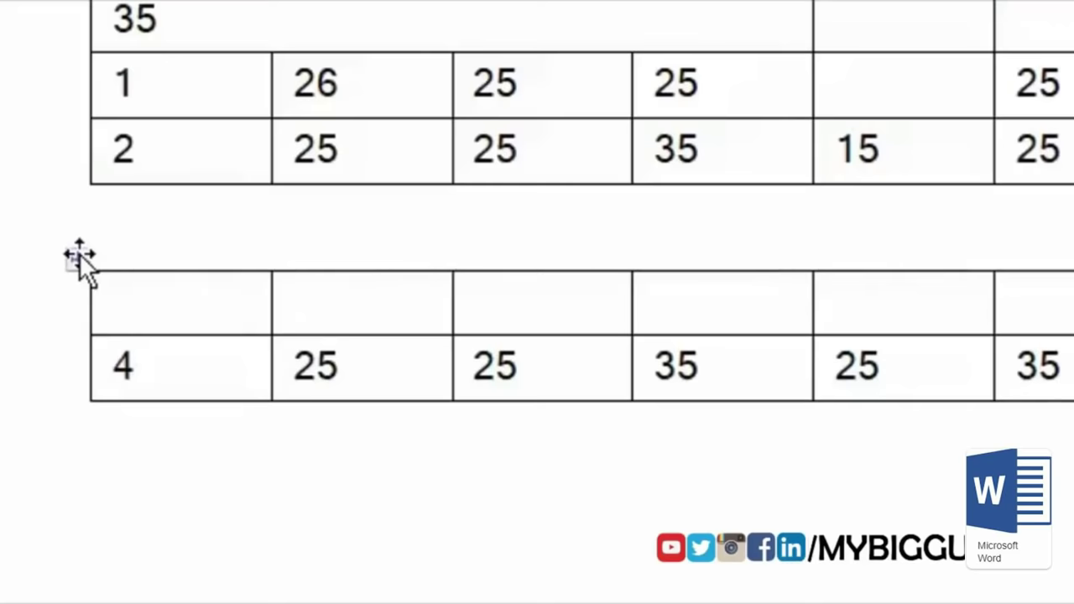
pyautogui.moveTo(192, 456); pyautogui.dragTo(300, 453)
pyautogui.moveTo(281, 248); pyautogui.dragTo(173, 543)
pyautogui.scroll(-3, 172, 543)
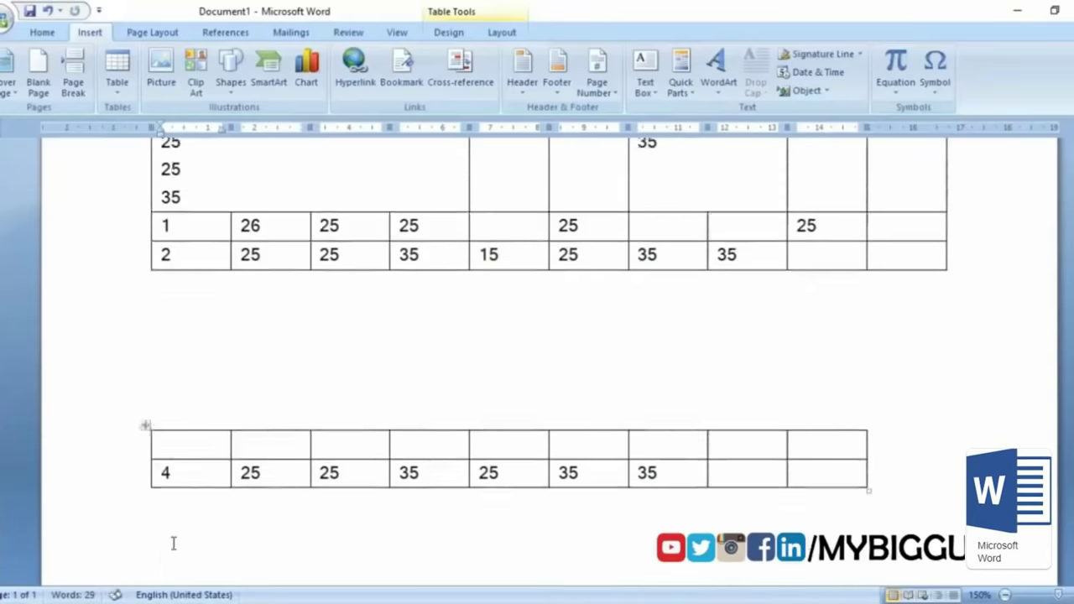
pyautogui.press('Up')
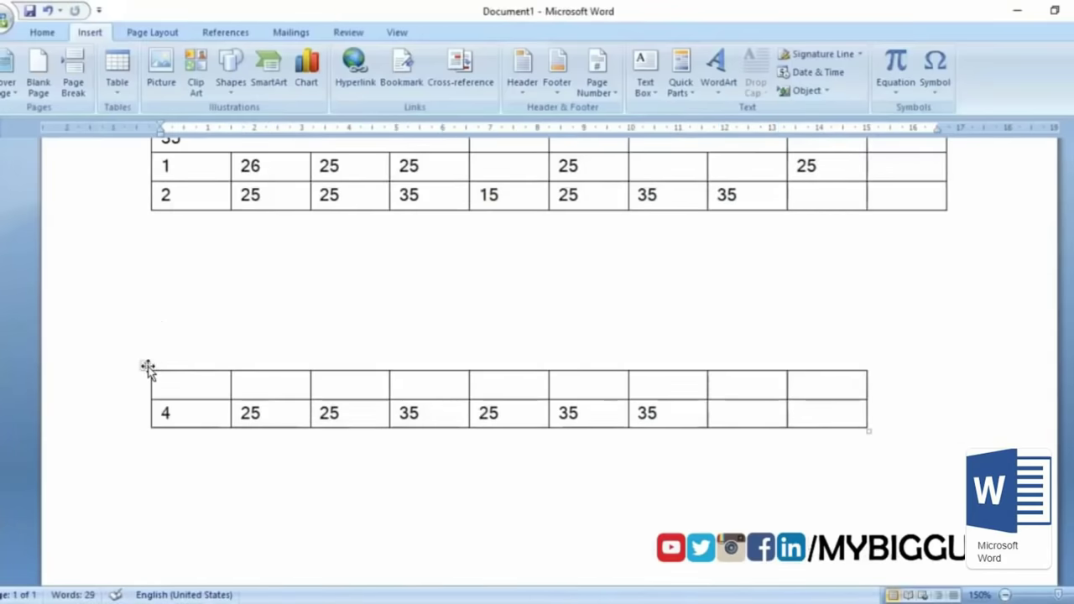
# Step: AutoFit the lower table to the window, then to its contents
pyautogui.rightClick(147, 370)
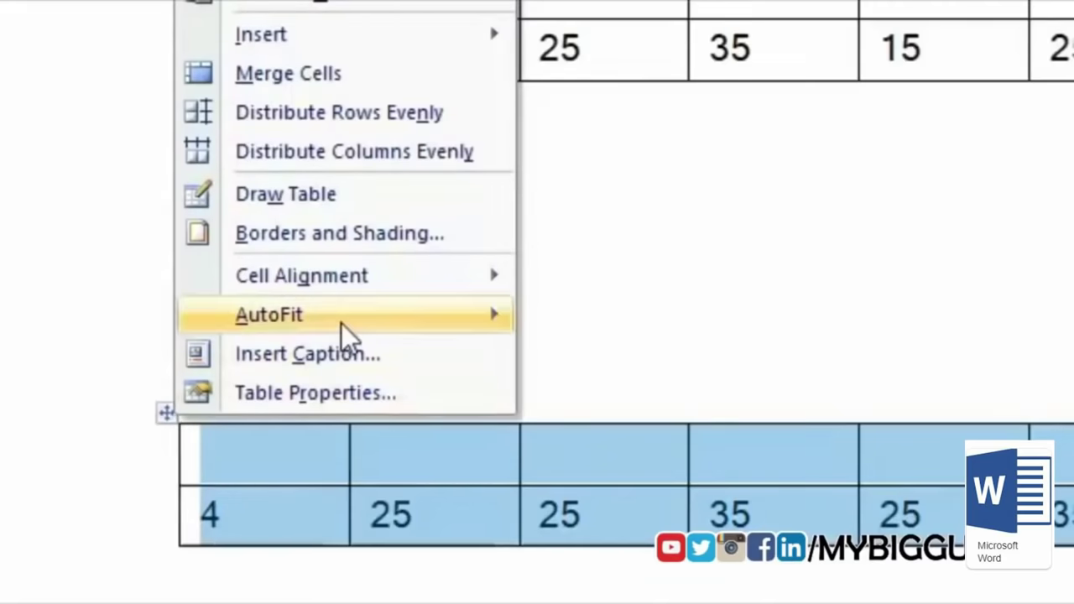
pyautogui.moveTo(342, 323)
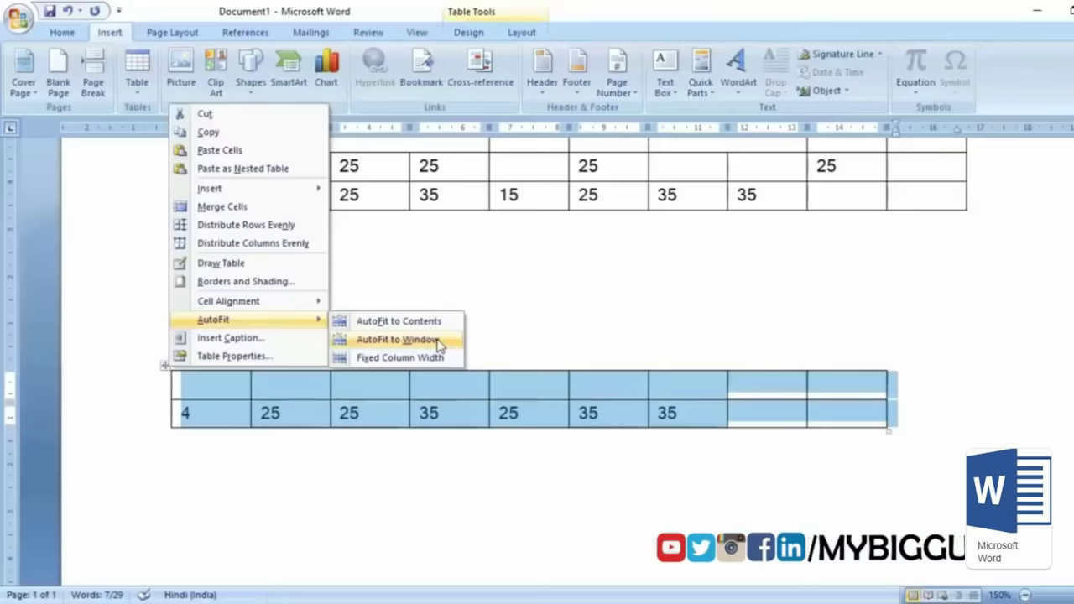
pyautogui.click(398, 340)
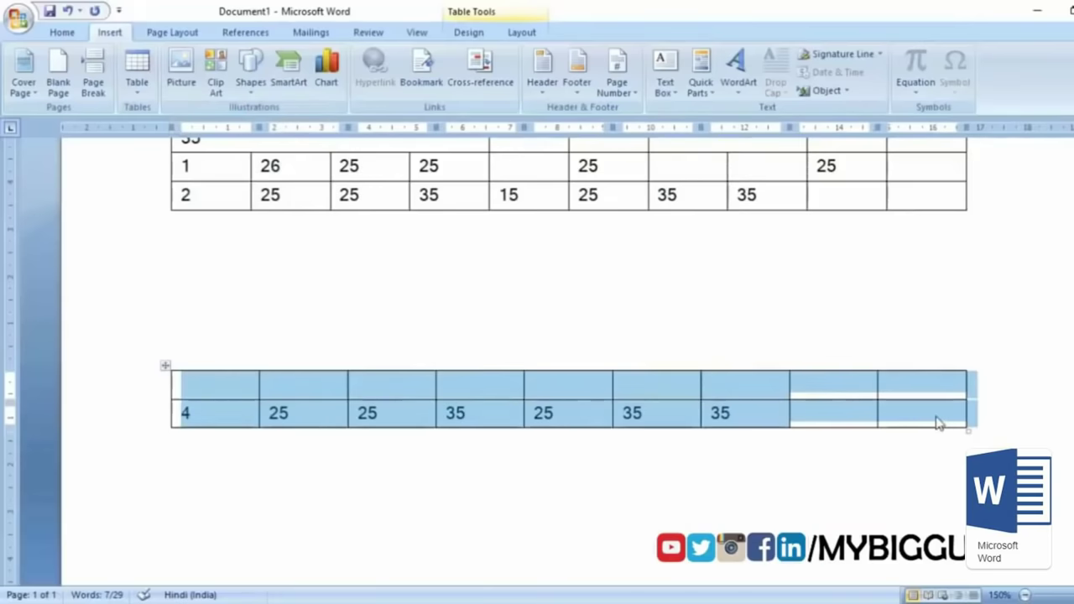
pyautogui.rightClick(166, 369)
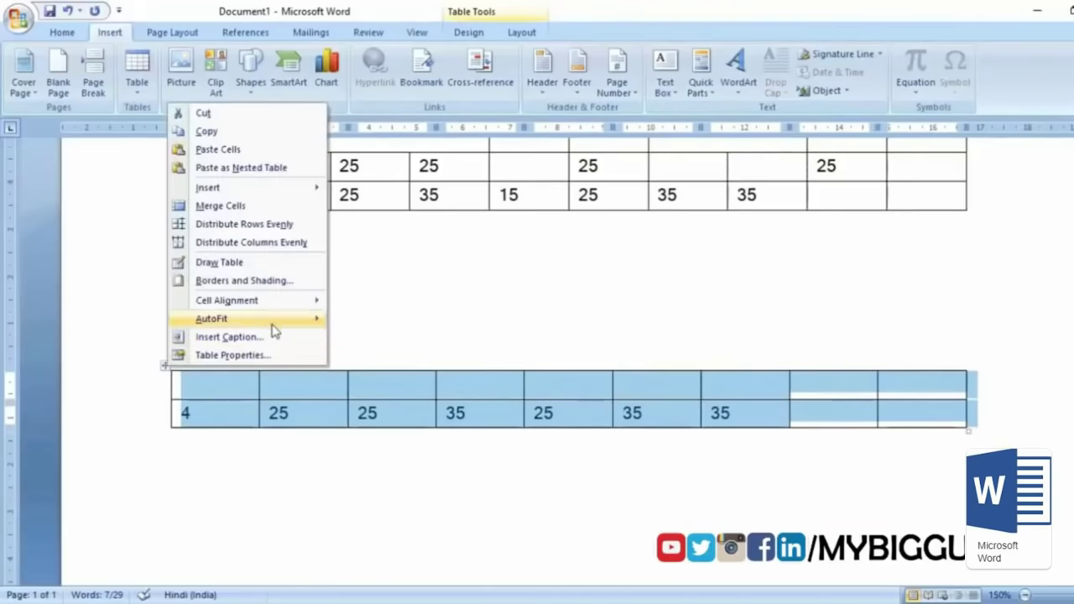
pyautogui.moveTo(316, 318)
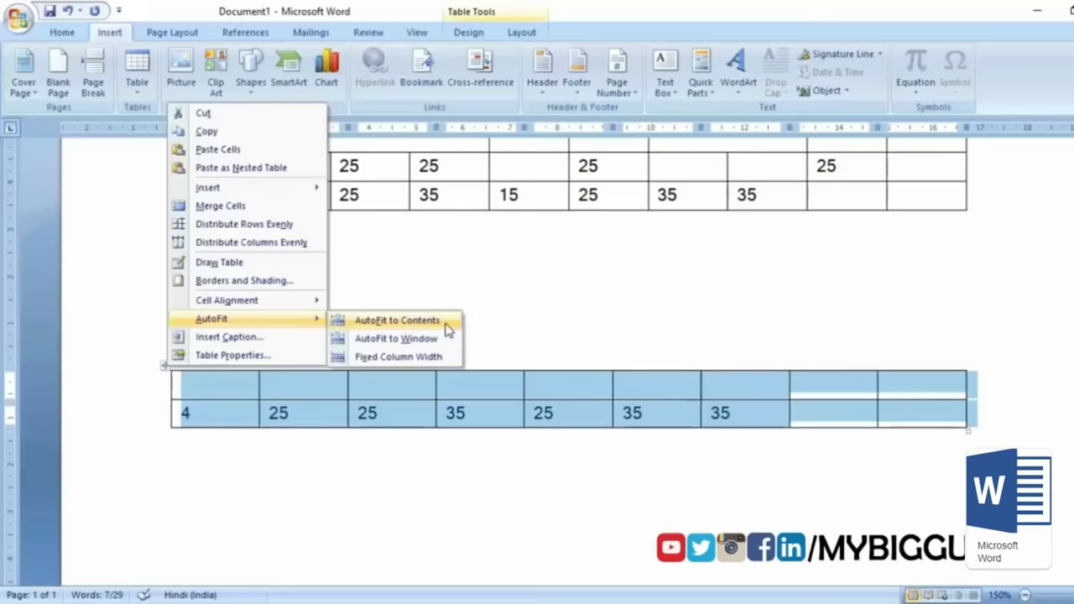
pyautogui.click(397, 321)
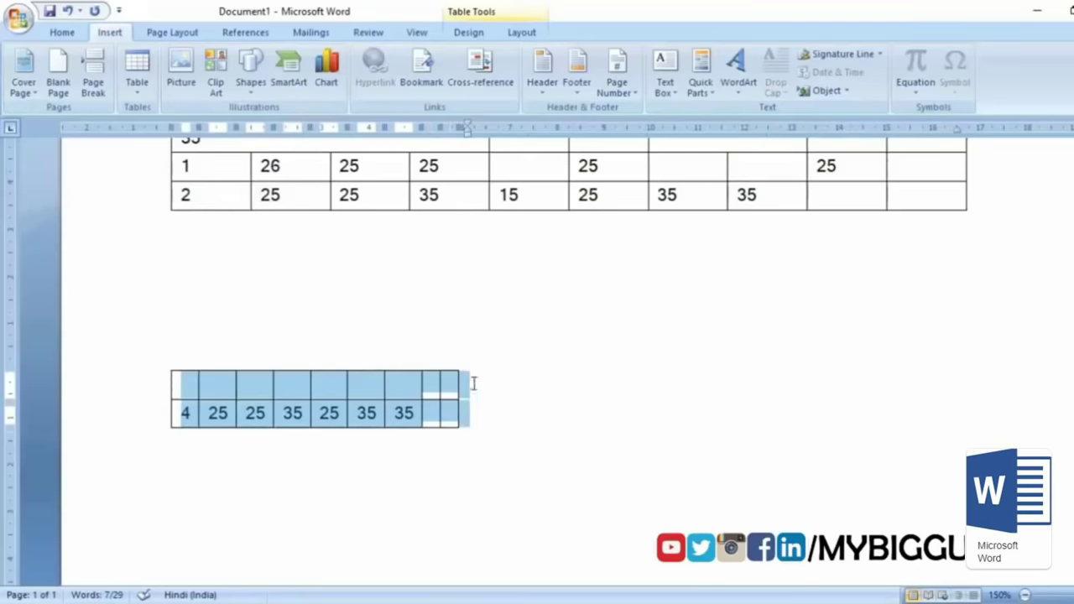
# Step: Extend 35 to 3555555 and AutoFit the table to the window again
pyautogui.click(414, 400)
pyautogui.write('5')
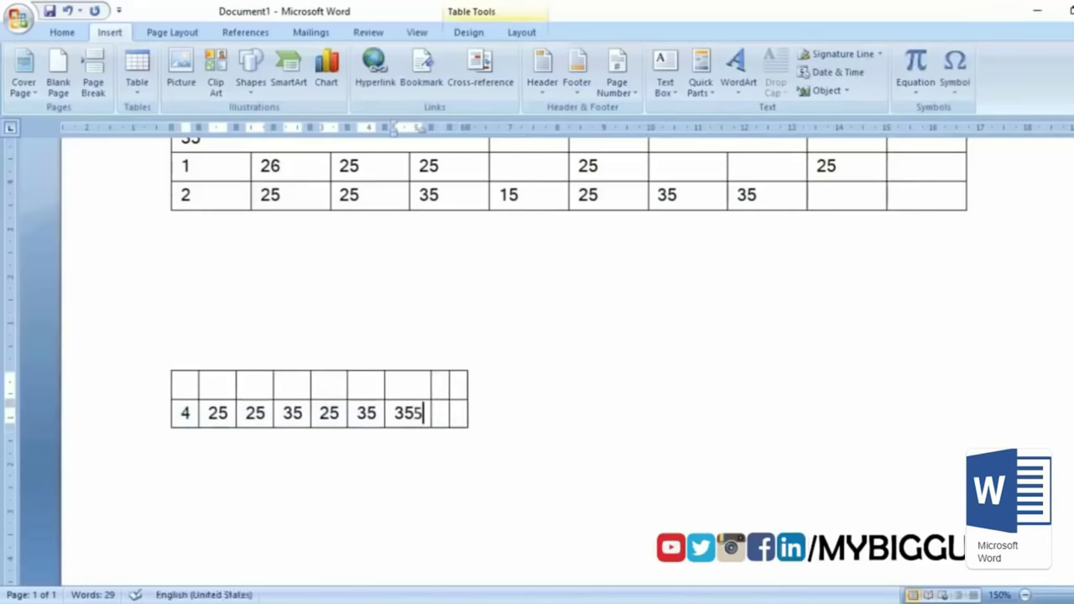
pyautogui.write('5555')
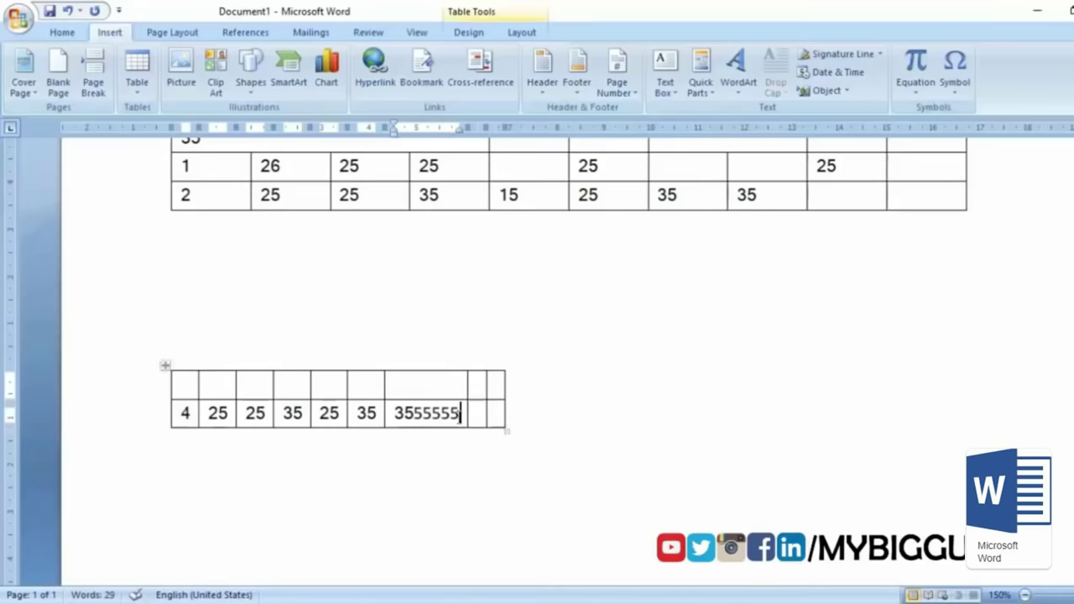
pyautogui.rightClick(165, 367)
pyautogui.moveTo(251, 323)
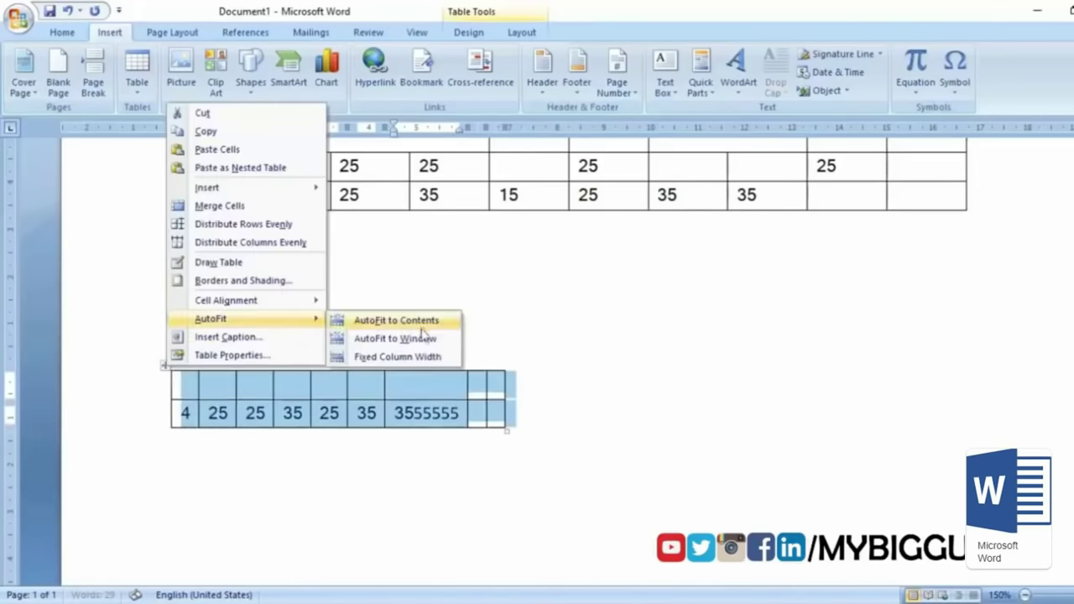
pyautogui.click(432, 339)
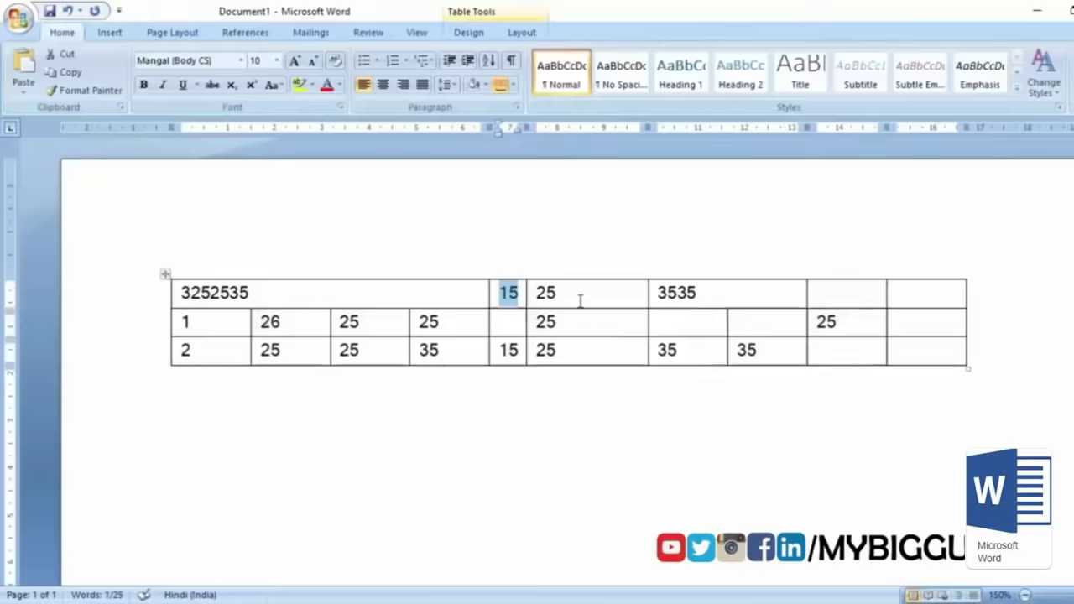
pyautogui.click(545, 302)
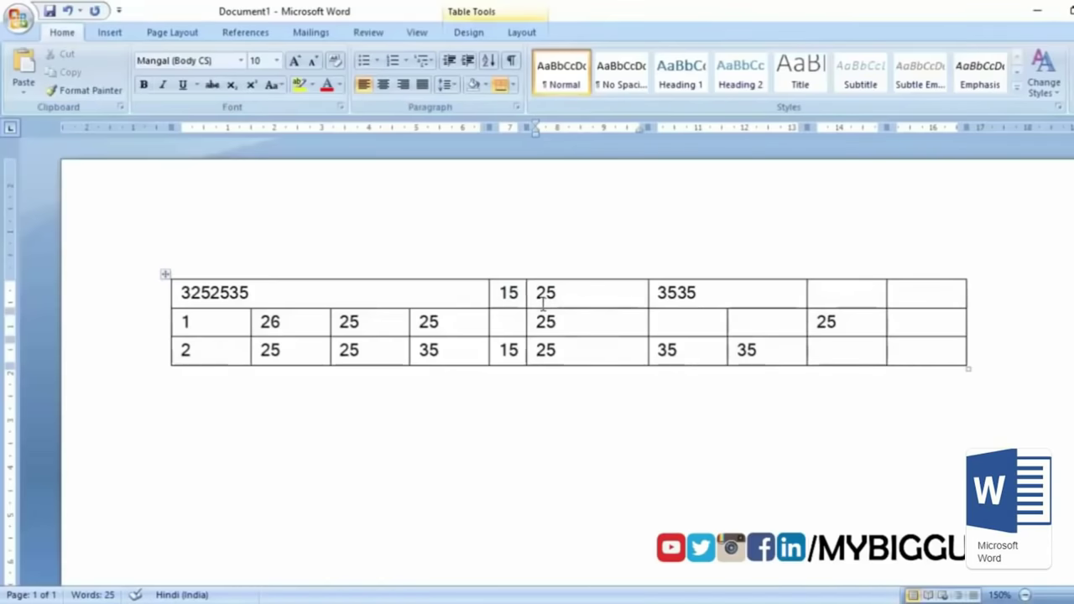
# Step: Replace the 15 in the top-row cell with 'my big guide'
pyautogui.doubleClick(524, 295)
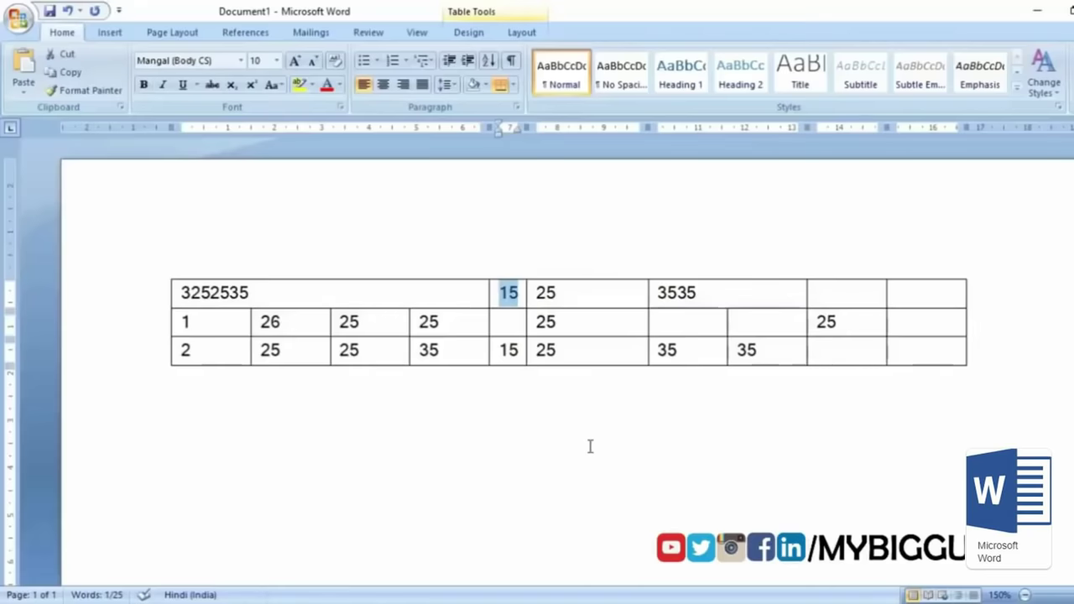
pyautogui.write('my')
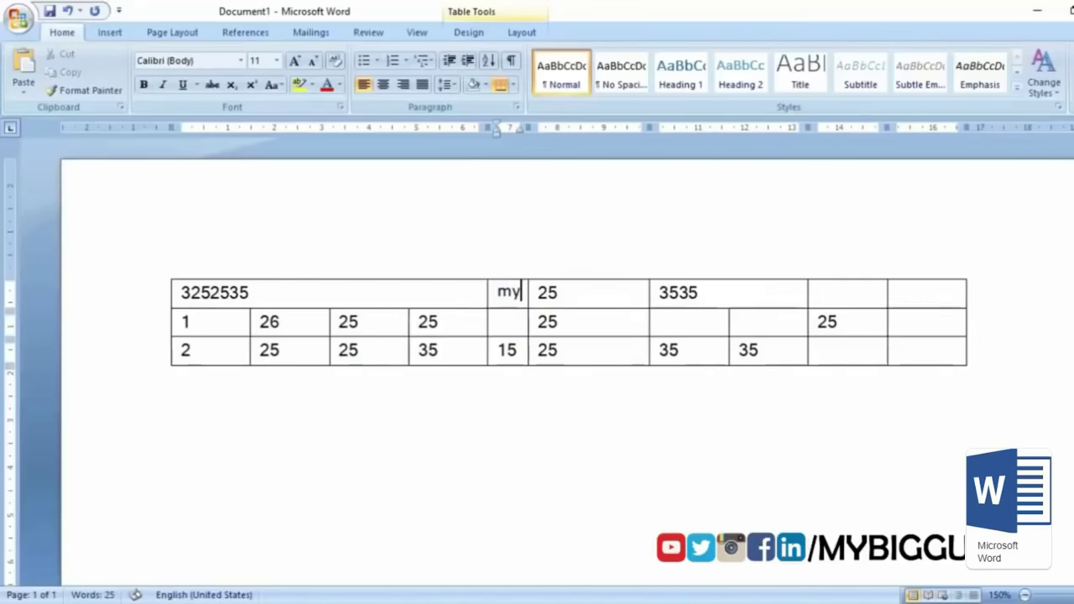
pyautogui.write(' big')
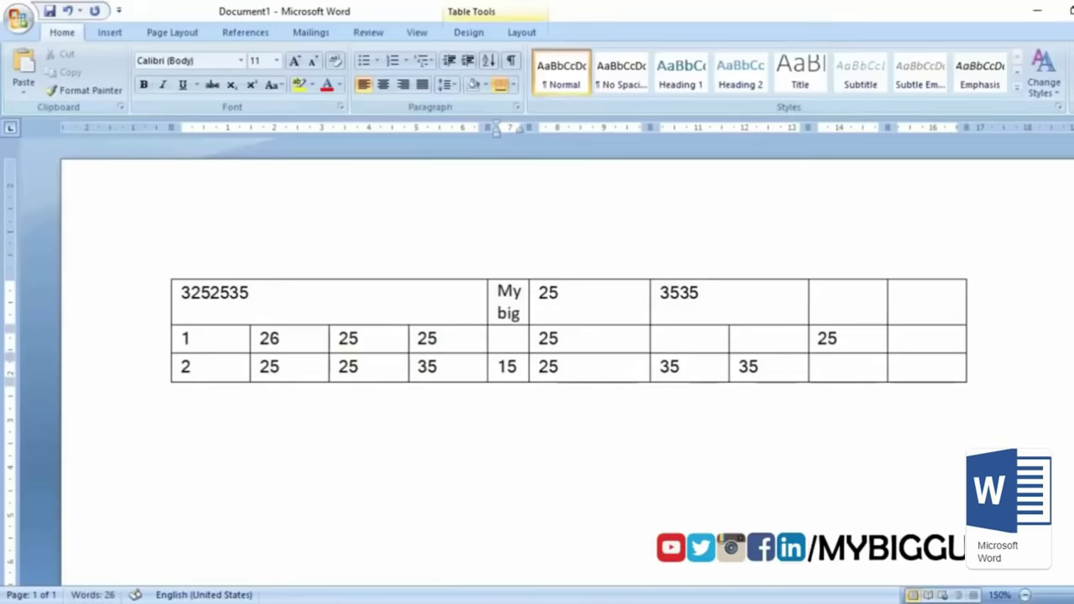
pyautogui.write(' guide')
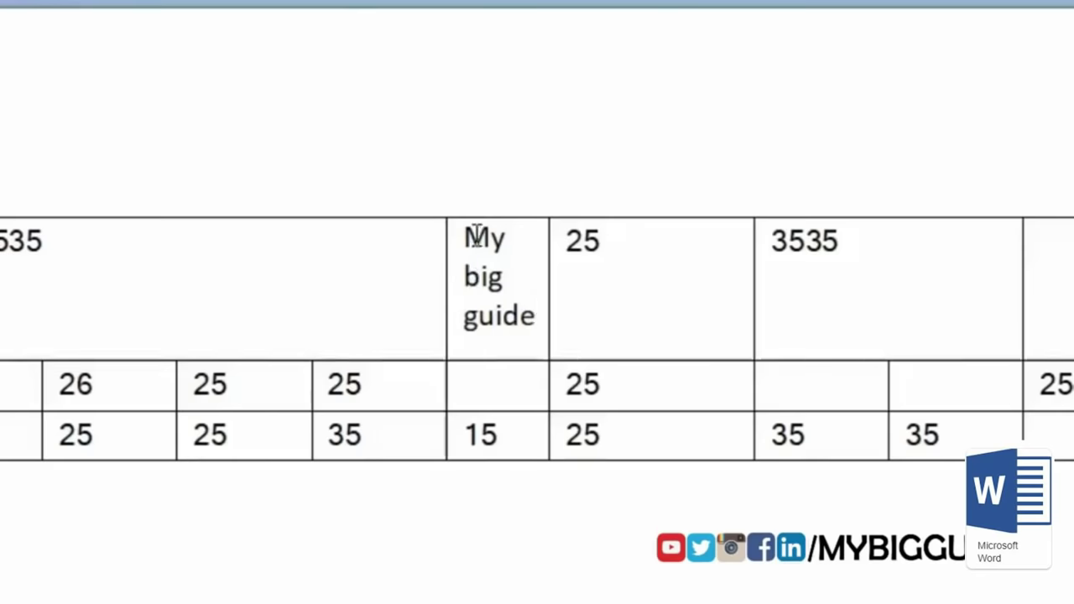
# Step: Rotate the 'My big guide' text to a bottom-to-top vertical direction
pyautogui.moveTo(466, 235); pyautogui.dragTo(532, 356)
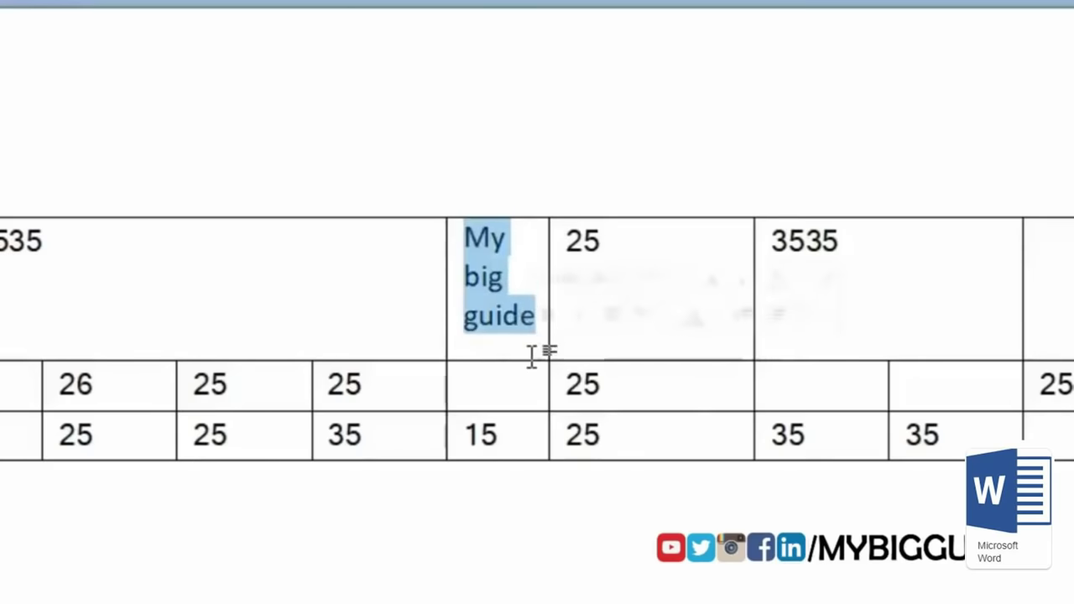
pyautogui.rightClick(500, 320)
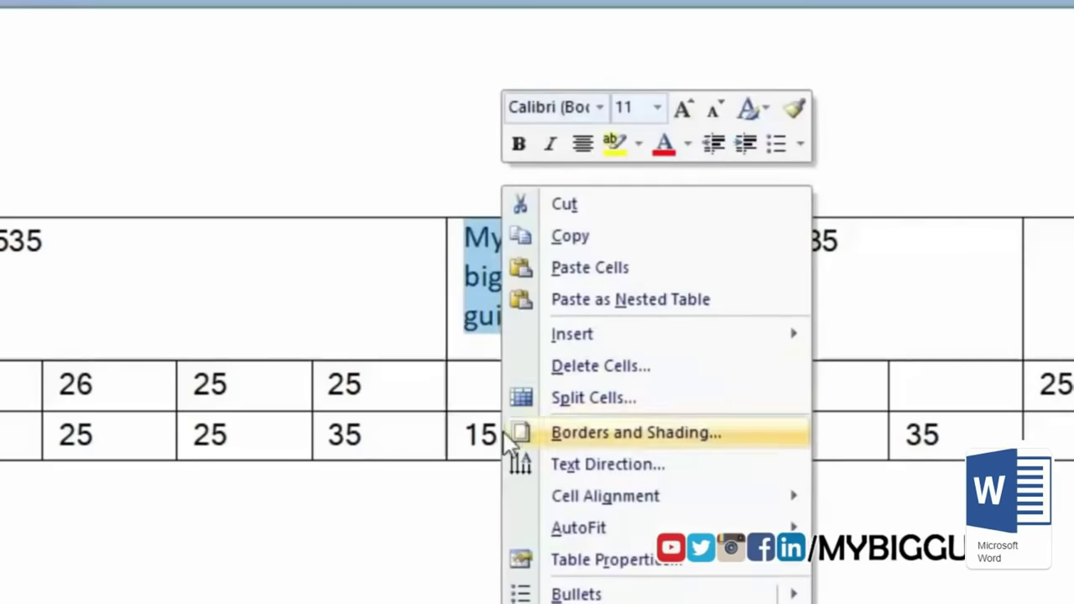
pyautogui.click(684, 467)
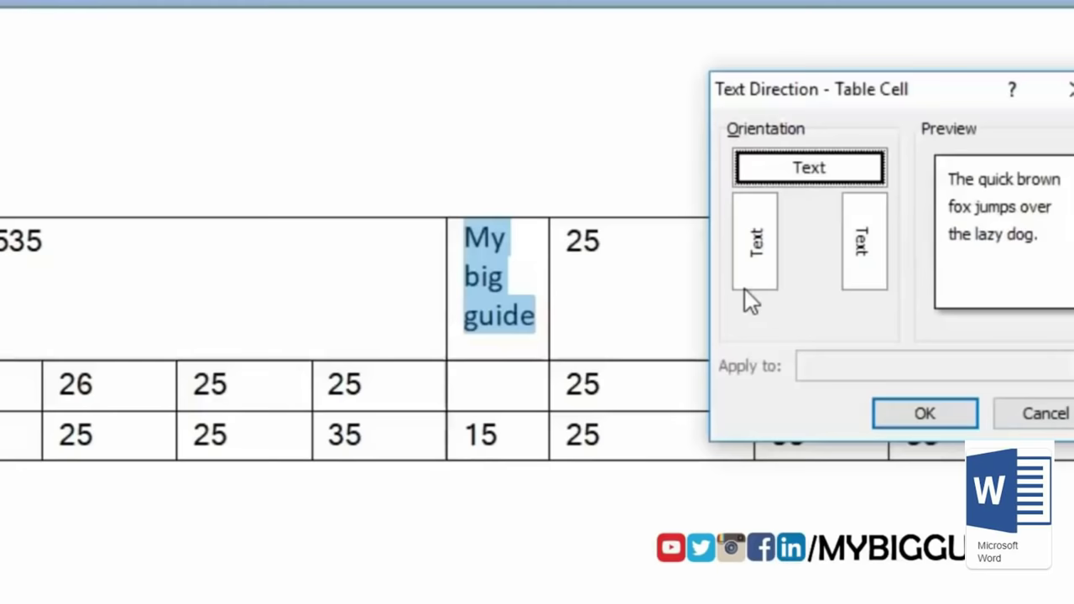
pyautogui.click(759, 258)
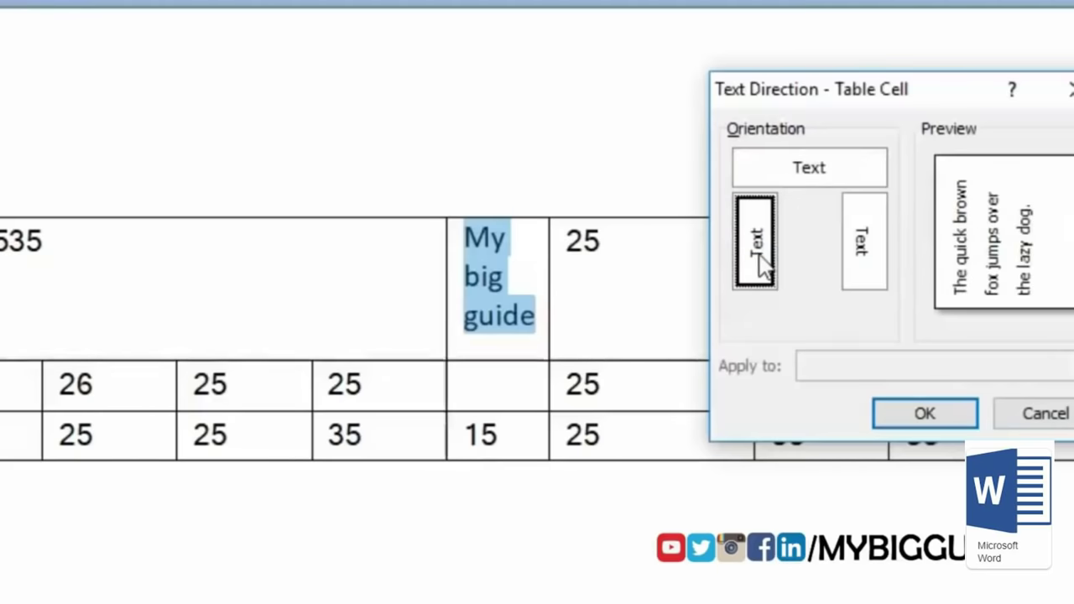
pyautogui.click(920, 413)
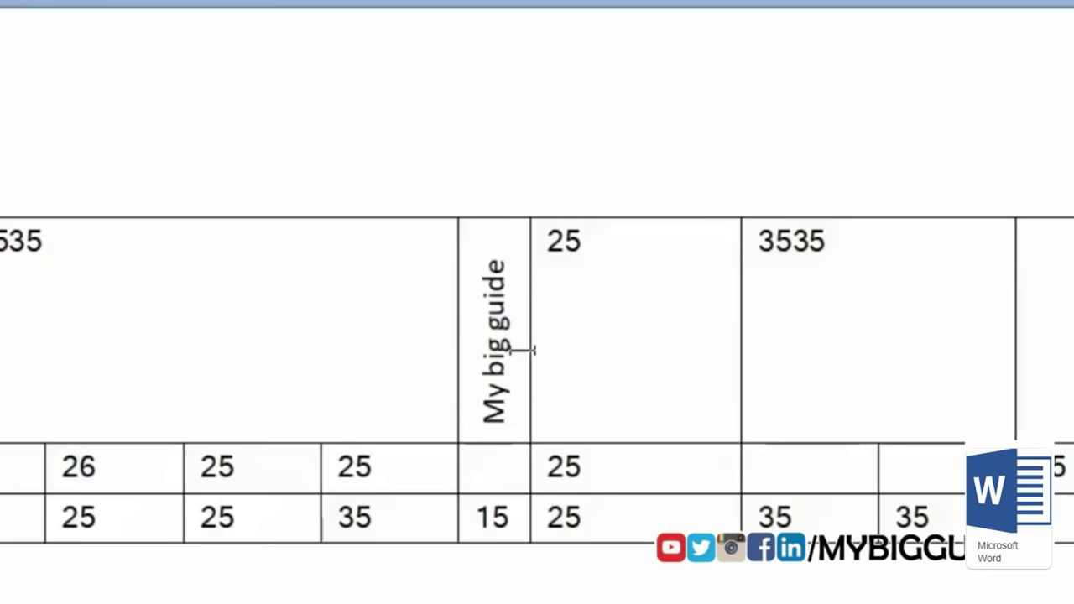
# Step: Change the 'My big guide' text direction to top-to-bottom vertical
pyautogui.moveTo(496, 435); pyautogui.dragTo(500, 290)
pyautogui.rightClick(500, 289)
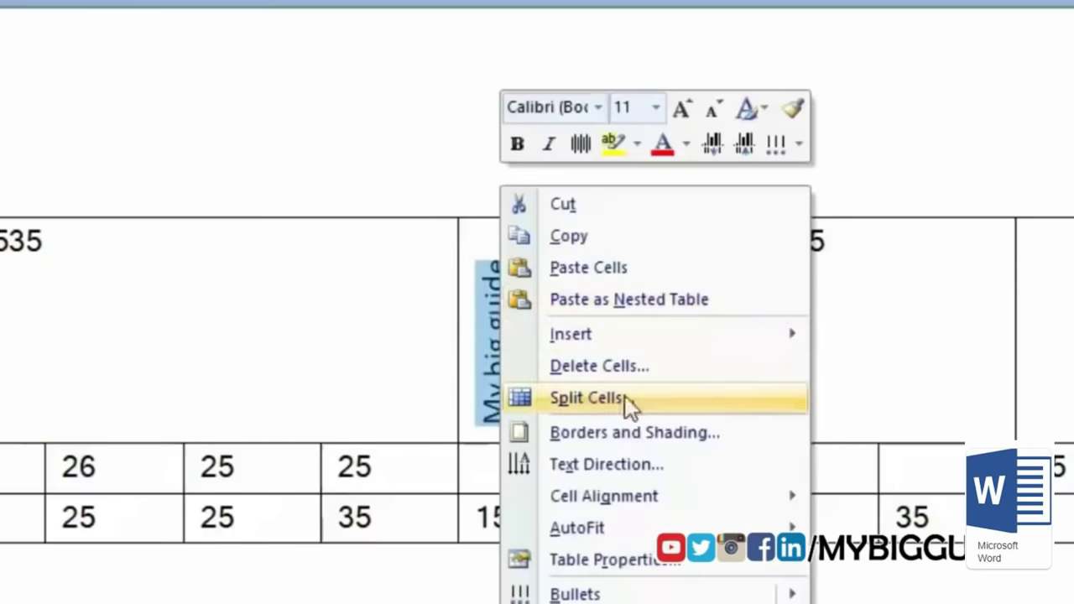
pyautogui.click(658, 462)
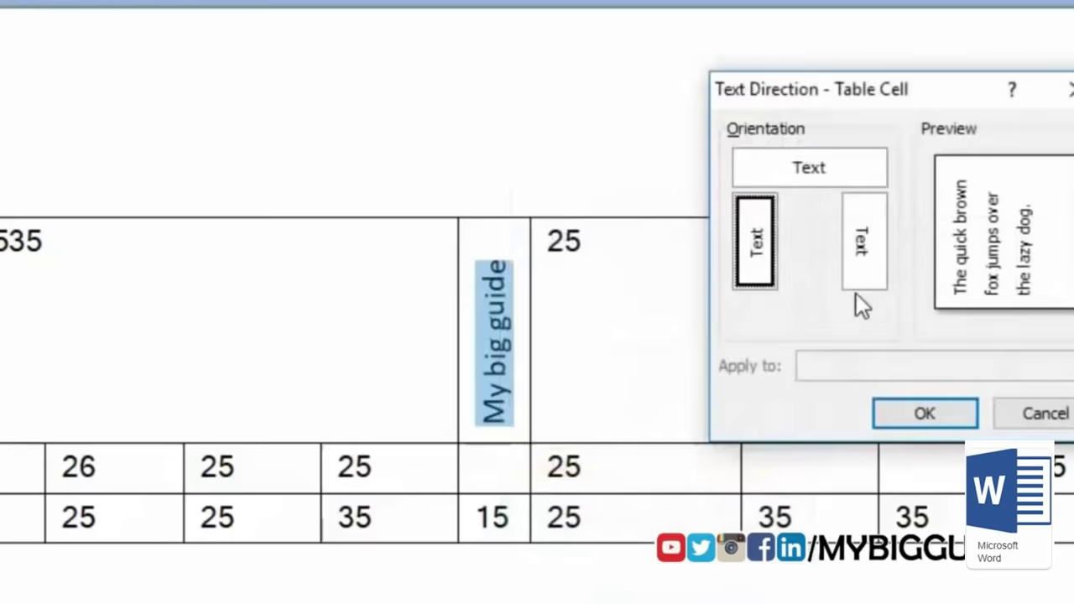
pyautogui.click(866, 269)
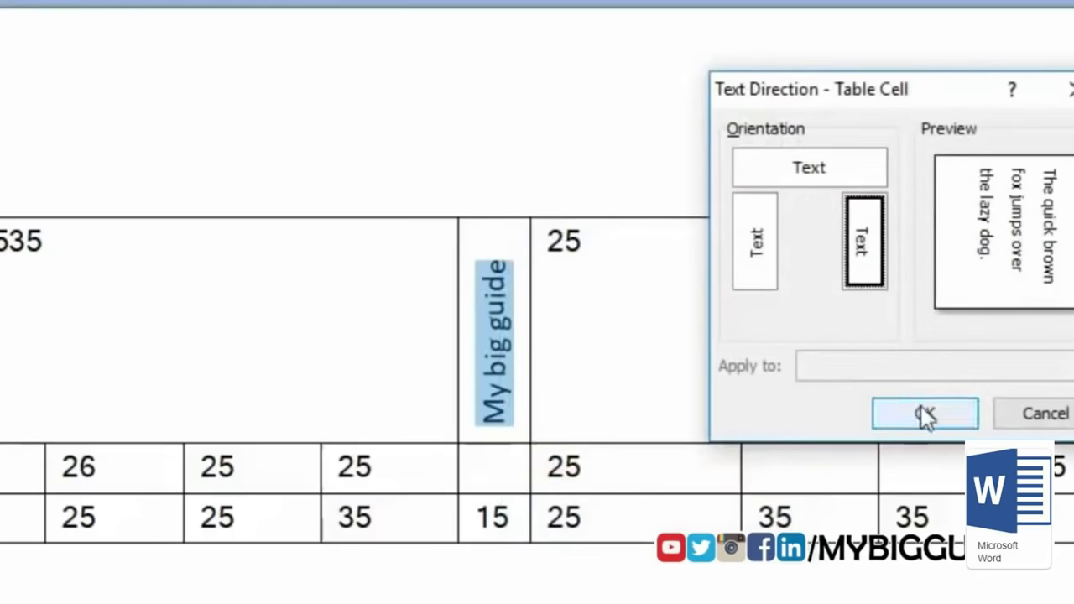
pyautogui.click(925, 414)
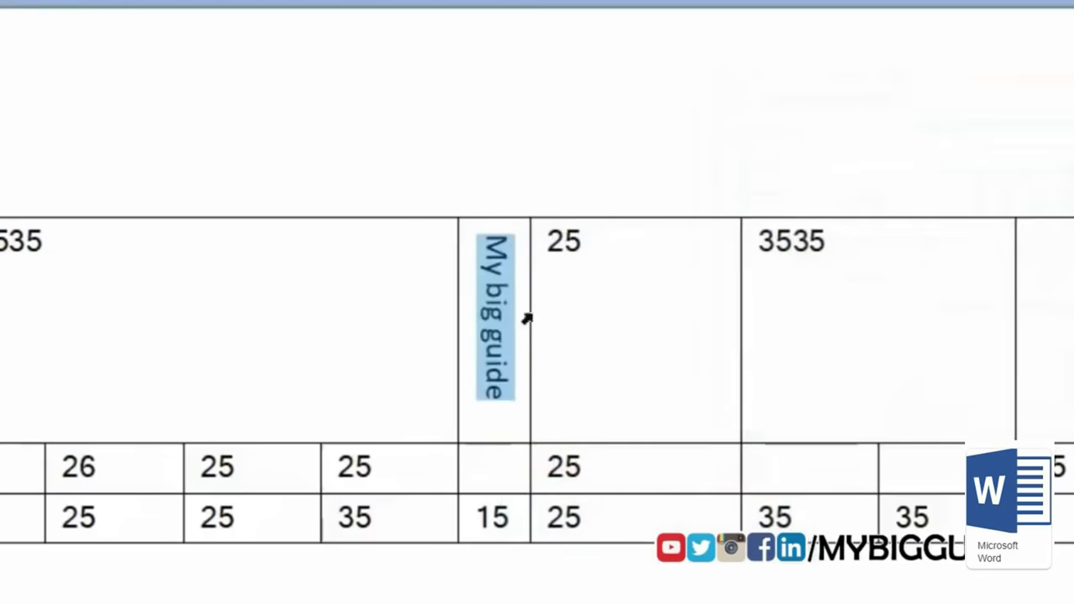
pyautogui.click(510, 427)
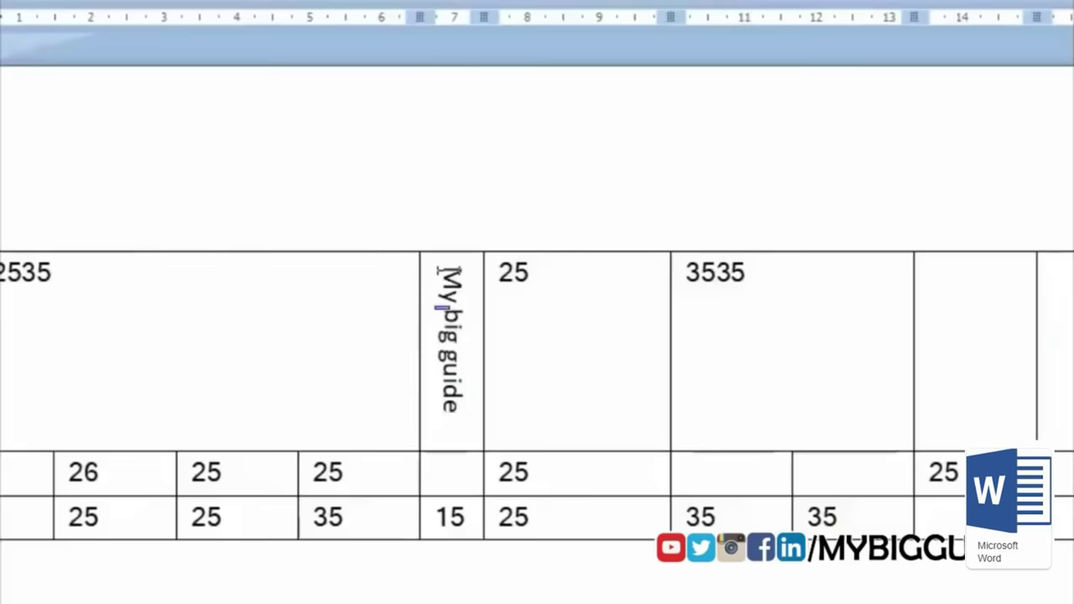
# Step: Set the 'My big guide' cell text direction back to horizontal
pyautogui.moveTo(453, 267); pyautogui.dragTo(438, 446)
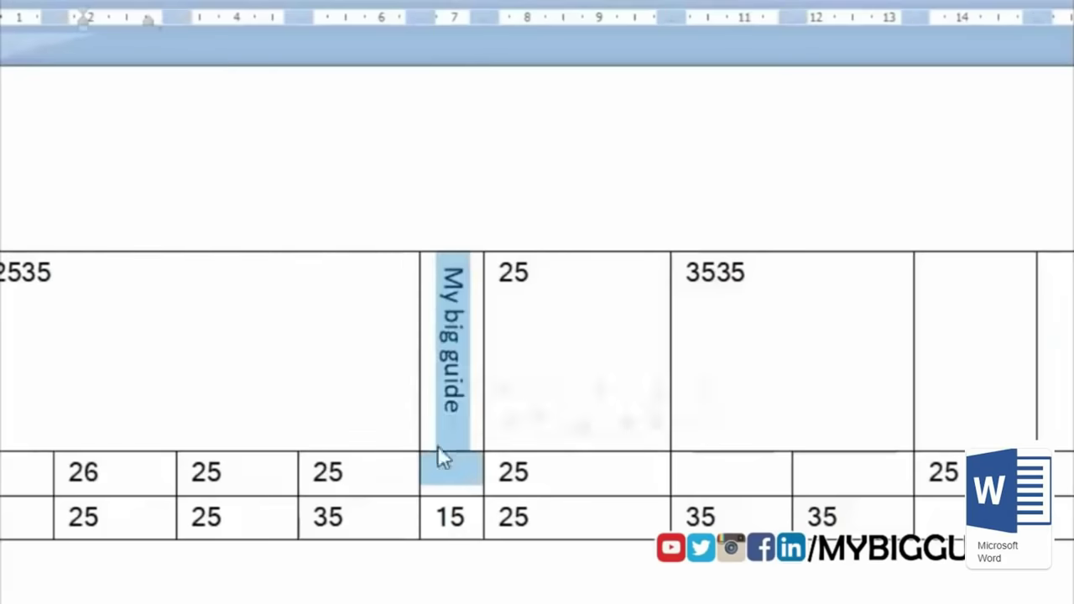
pyautogui.rightClick(456, 318)
pyautogui.press('Escape')
pyautogui.moveTo(443, 268); pyautogui.dragTo(454, 403)
pyautogui.rightClick(446, 372)
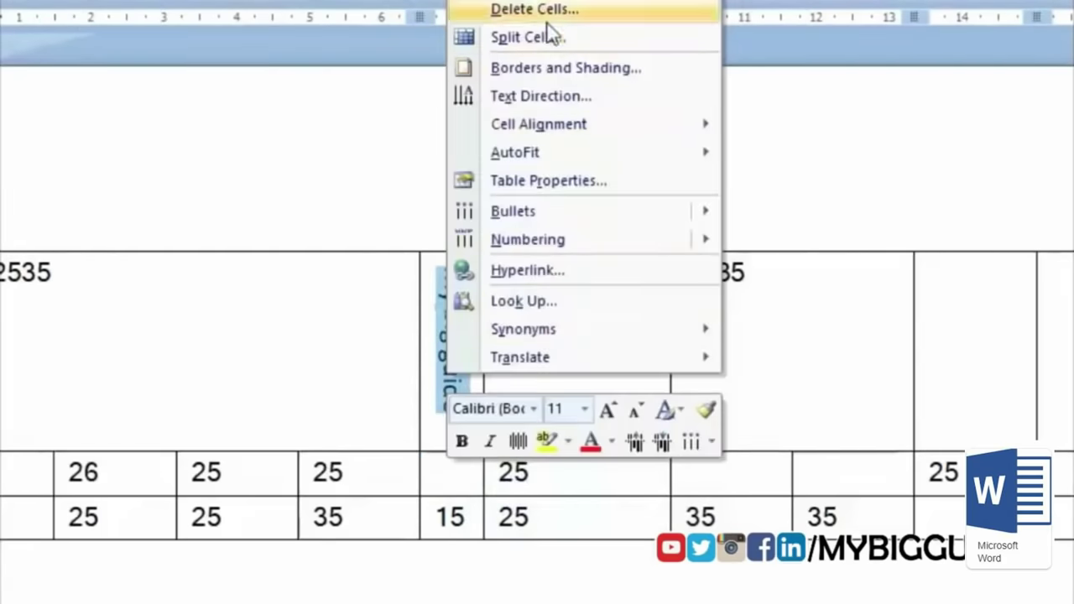
pyautogui.click(608, 95)
pyautogui.click(749, 216)
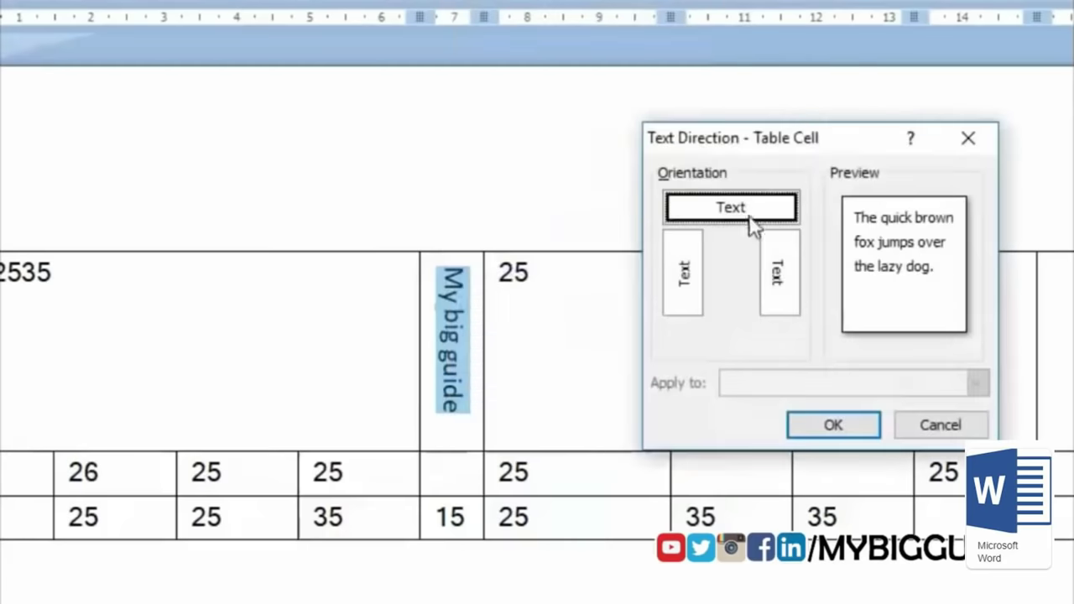
pyautogui.click(829, 422)
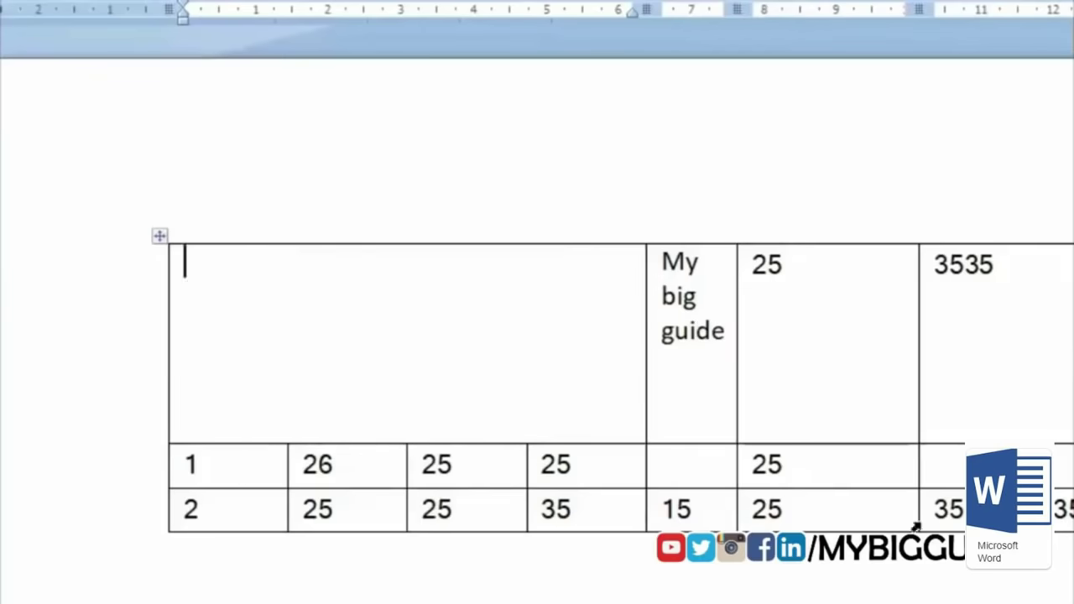
# Step: Split the top-left cell into four columns, then undo the split
pyautogui.rightClick(536, 314)
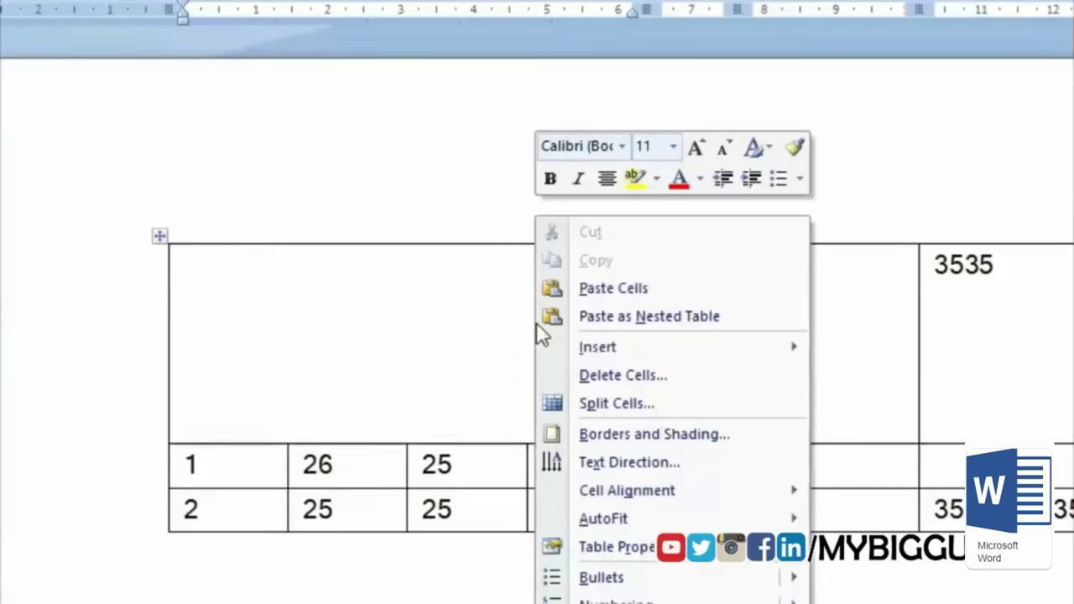
pyautogui.click(637, 401)
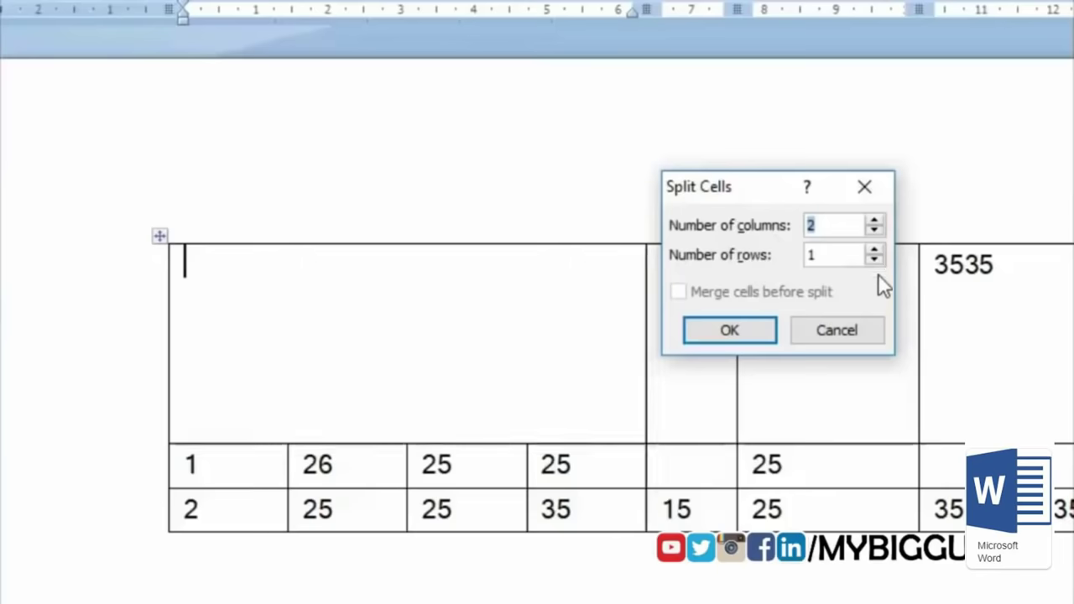
pyautogui.click(876, 221)
pyautogui.click(876, 221)
pyautogui.click(876, 221)
pyautogui.click(875, 232)
pyautogui.click(737, 337)
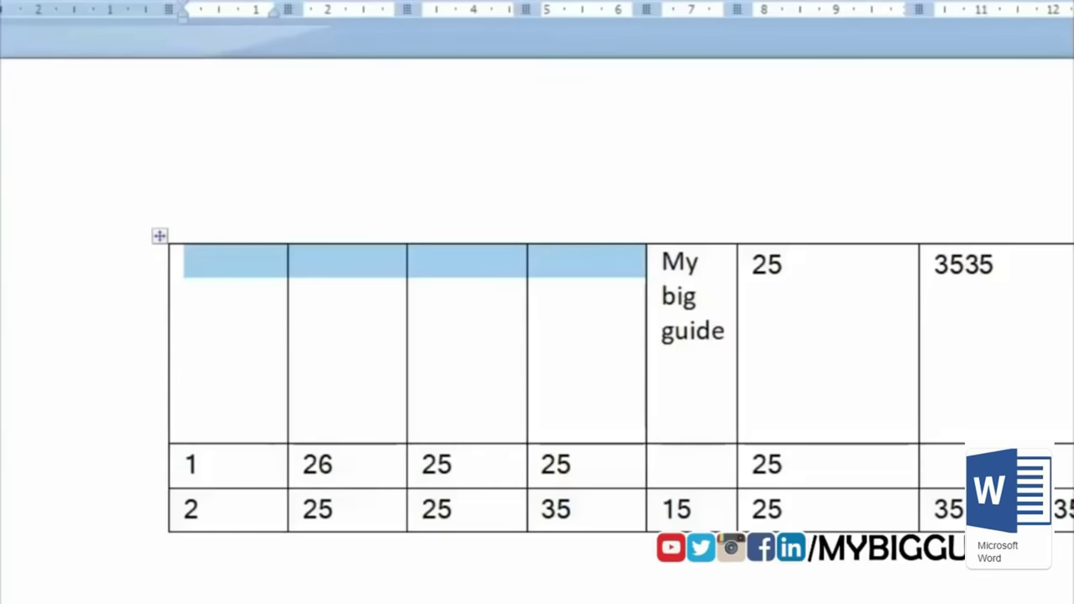
pyautogui.hotkey('ctrl', 'z')
# Step: Split the top-left cell into 5 columns
pyautogui.rightClick(336, 214)
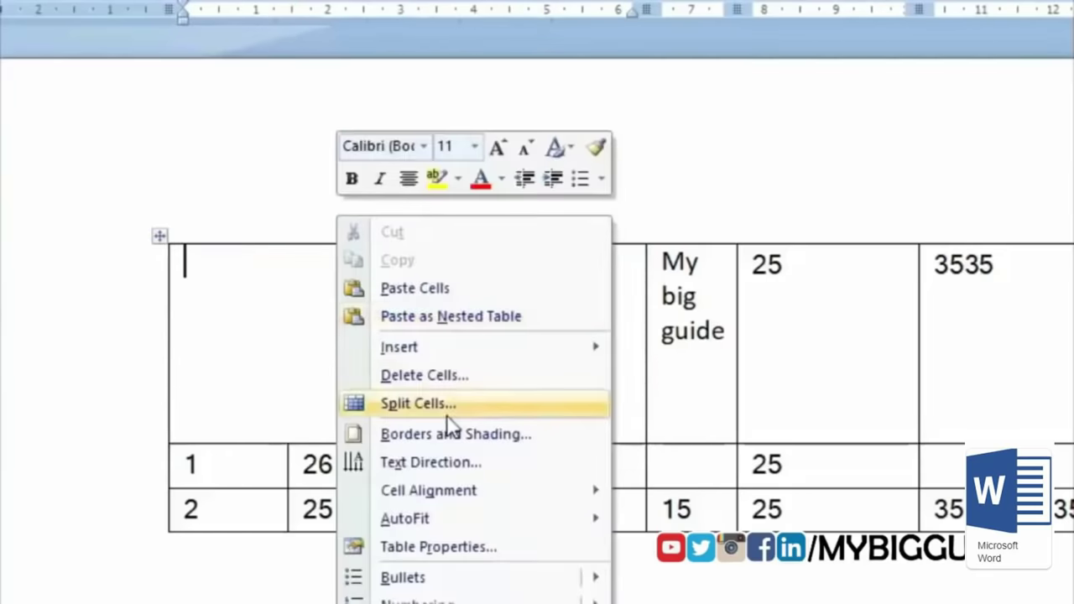
pyautogui.click(448, 410)
pyautogui.click(877, 221)
pyautogui.click(877, 221)
pyautogui.click(878, 220)
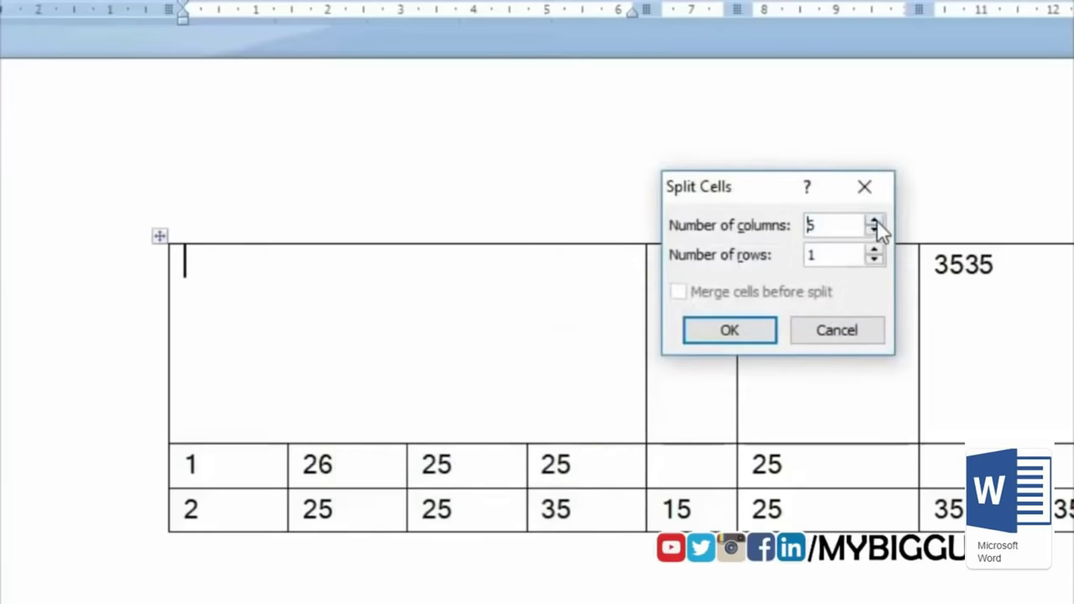
pyautogui.click(744, 340)
pyautogui.click(592, 383)
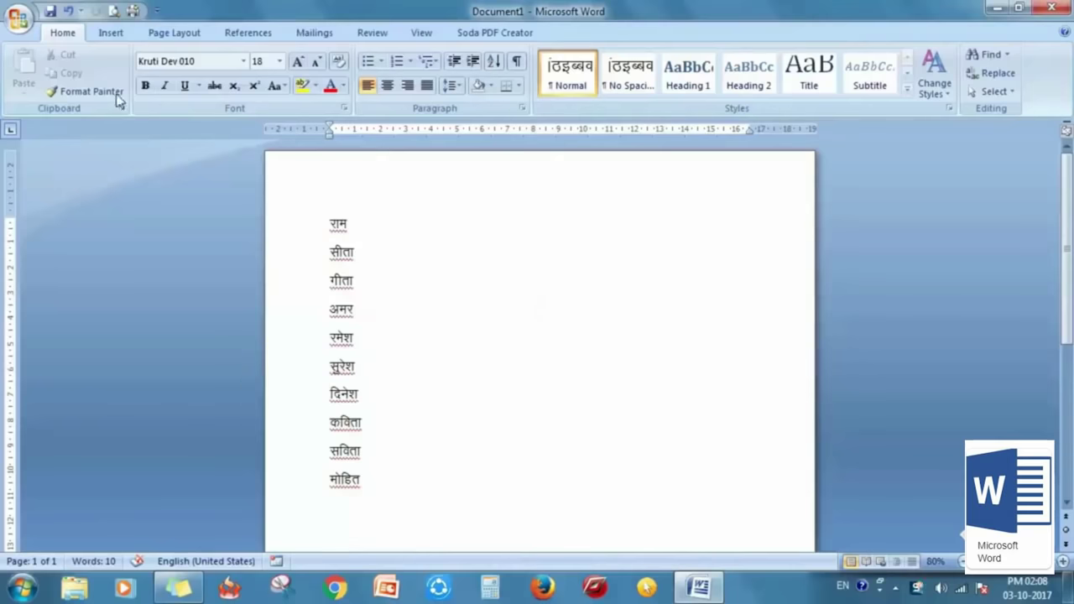
# Step: Enable Show Developer tab in the Ribbon under Word Options and view the Developer tab
pyautogui.click(27, 25)
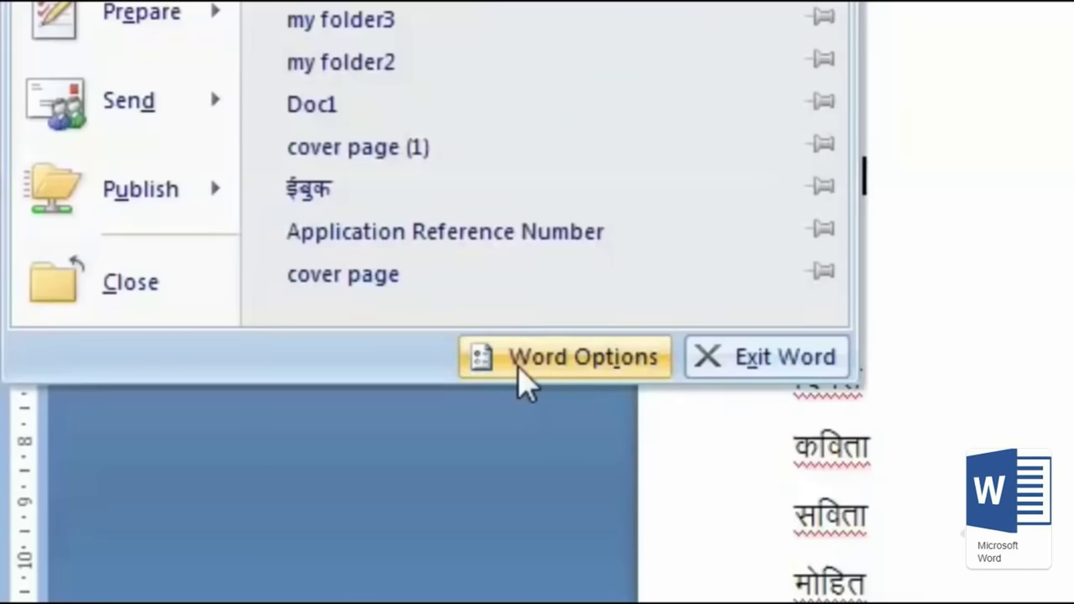
pyautogui.click(519, 373)
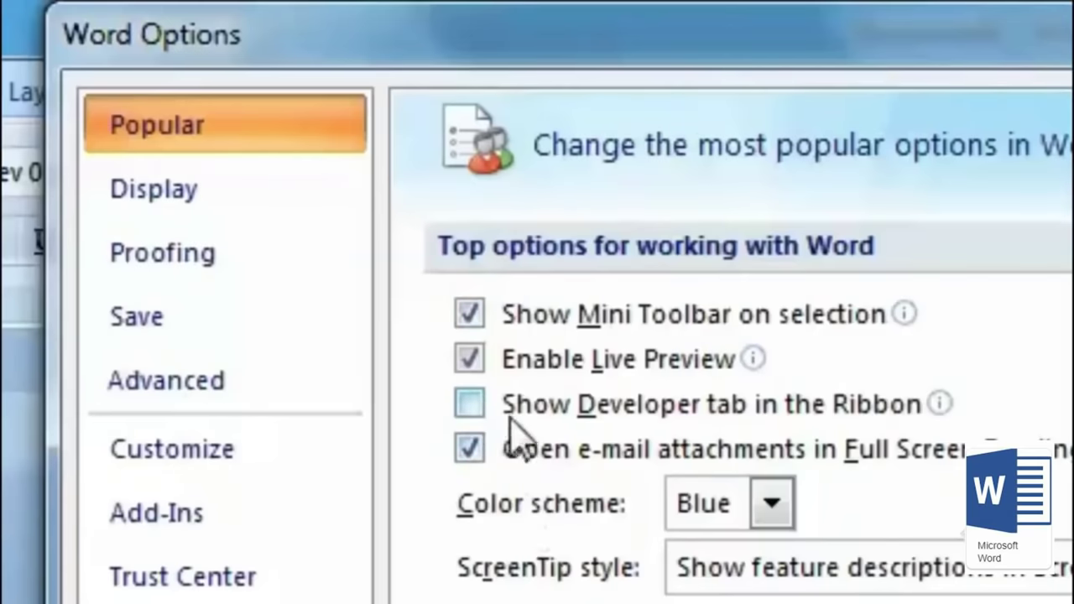
pyautogui.click(467, 406)
pyautogui.click(751, 544)
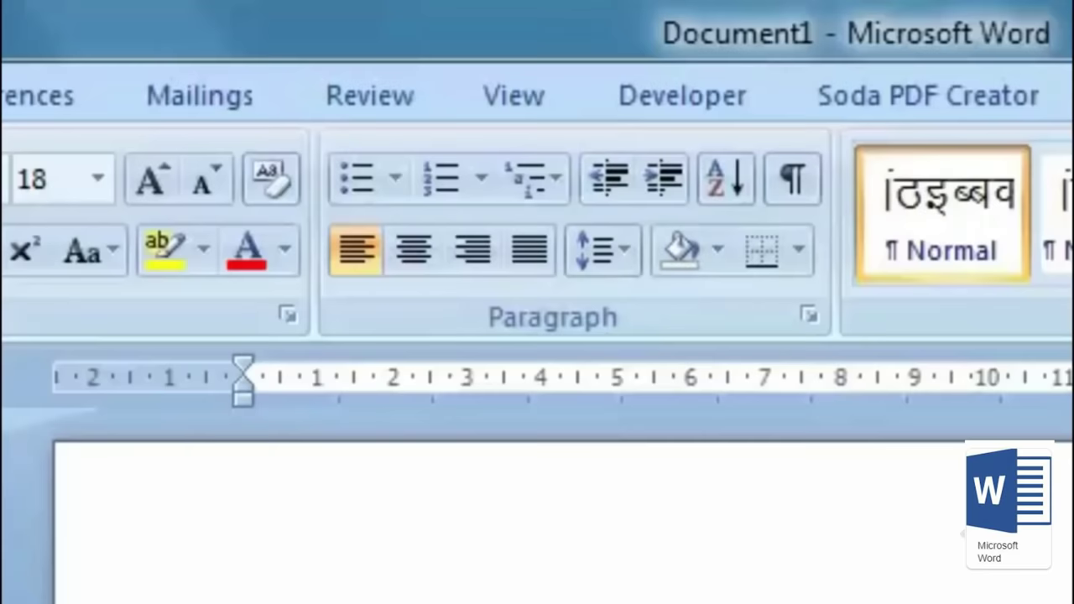
pyautogui.click(680, 126)
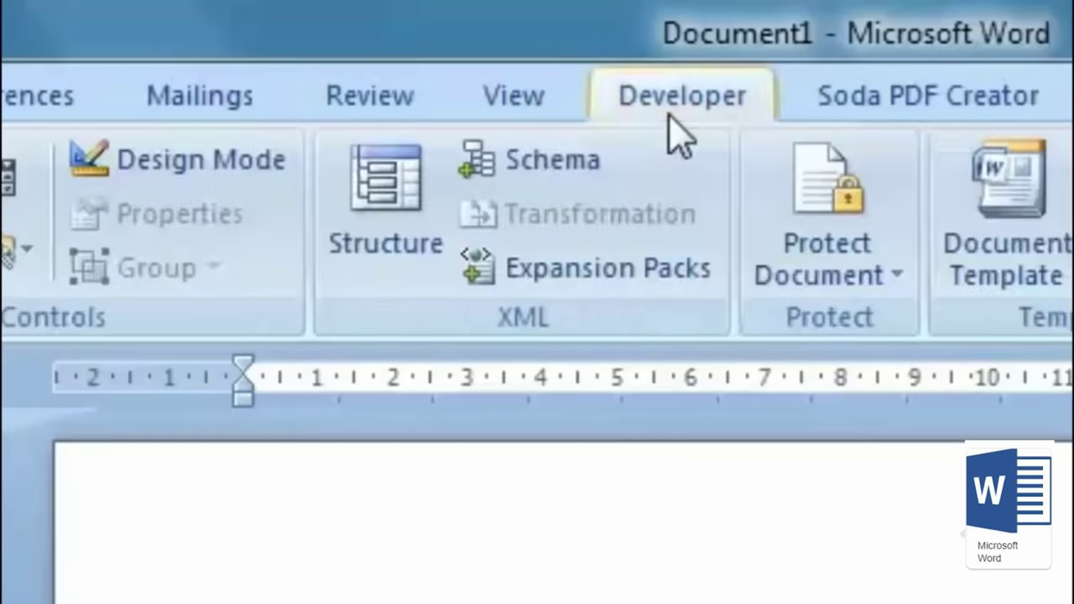
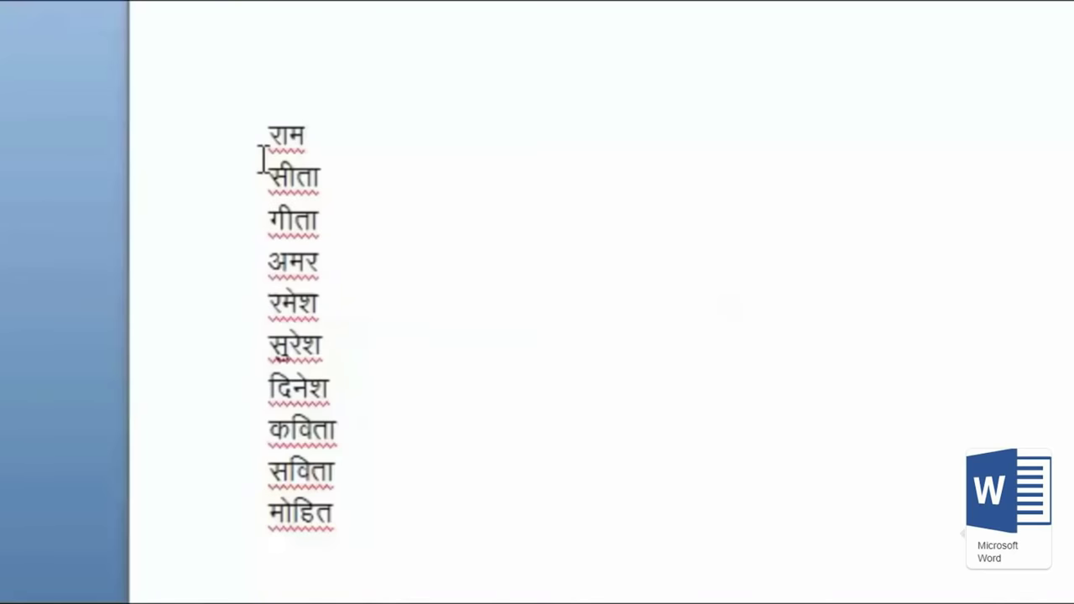
# Step: Manually add a dash after राम and a row of dashes on a new line below it
pyautogui.click(370, 507)
pyautogui.press('Up')
pyautogui.press('Up')
pyautogui.press('Up')
pyautogui.press('Up')
pyautogui.press('Up')
pyautogui.press('Up')
pyautogui.press('Up')
pyautogui.press('Up')
pyautogui.press('Up')
pyautogui.press('End')
pyautogui.write('-')
pyautogui.press('Return')
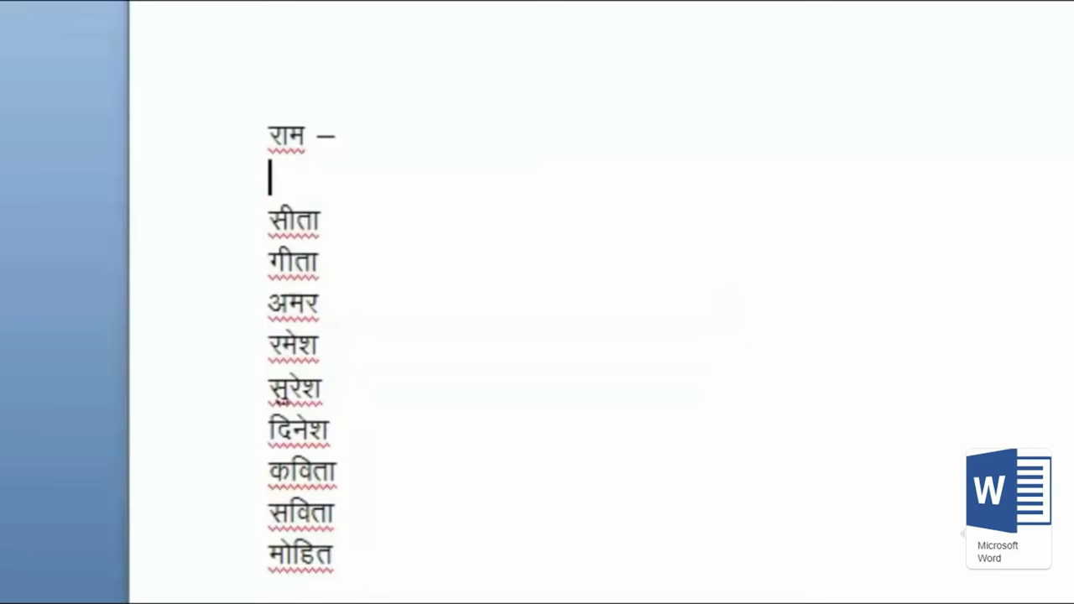
pyautogui.write('--------------')
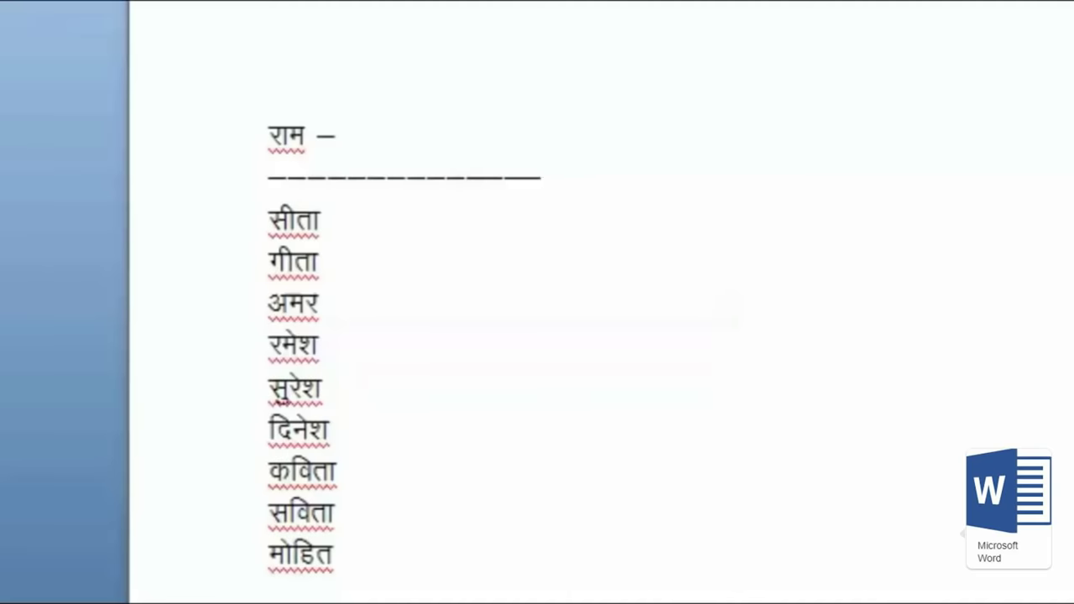
# Step: Wrap सीता in parentheses, then undo the manual dash and bracket edits
pyautogui.press('Down')
pyautogui.press('Left')
pyautogui.press('Left')
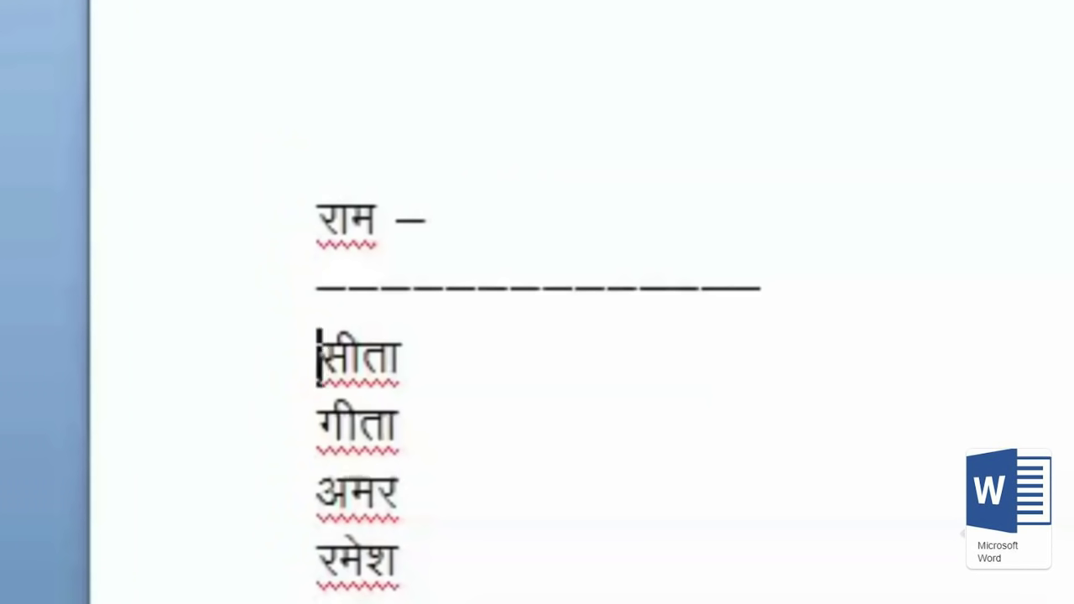
pyautogui.write('(')
pyautogui.press('End')
pyautogui.write(')')
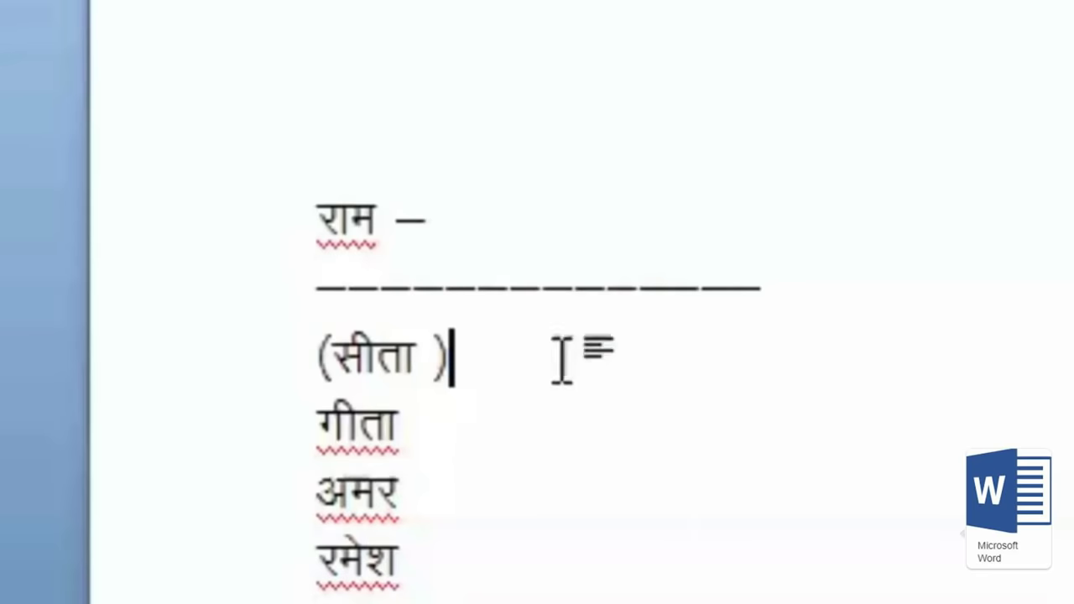
pyautogui.moveTo(412, 360); pyautogui.dragTo(506, 373)
pyautogui.click(448, 360)
pyautogui.moveTo(334, 360); pyautogui.dragTo(479, 355)
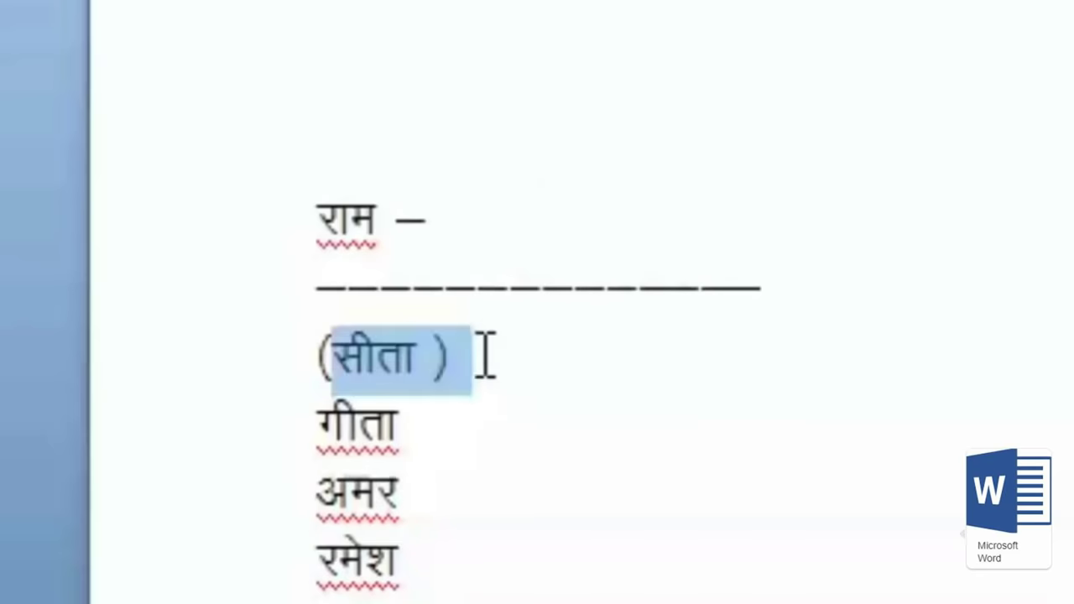
pyautogui.press('Right')
pyautogui.hotkey('ctrl', 'z')
pyautogui.hotkey('ctrl', 'z')
pyautogui.hotkey('ctrl', 'z')
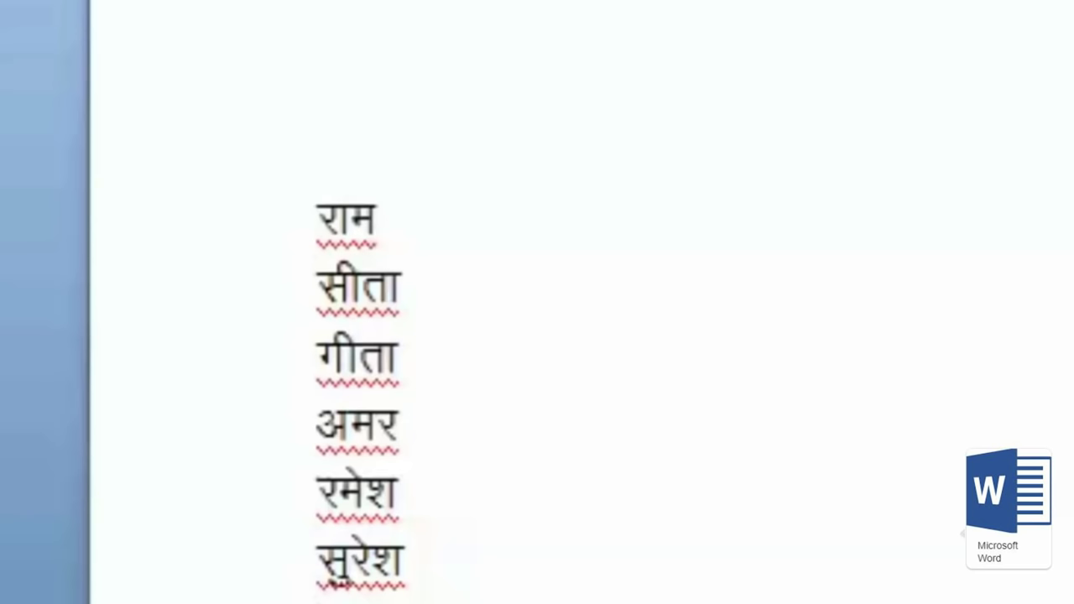
# Step: From before राम, start recording macro Macro2 with the shortcut Ctrl+Shift+M assigned
pyautogui.click(324, 218)
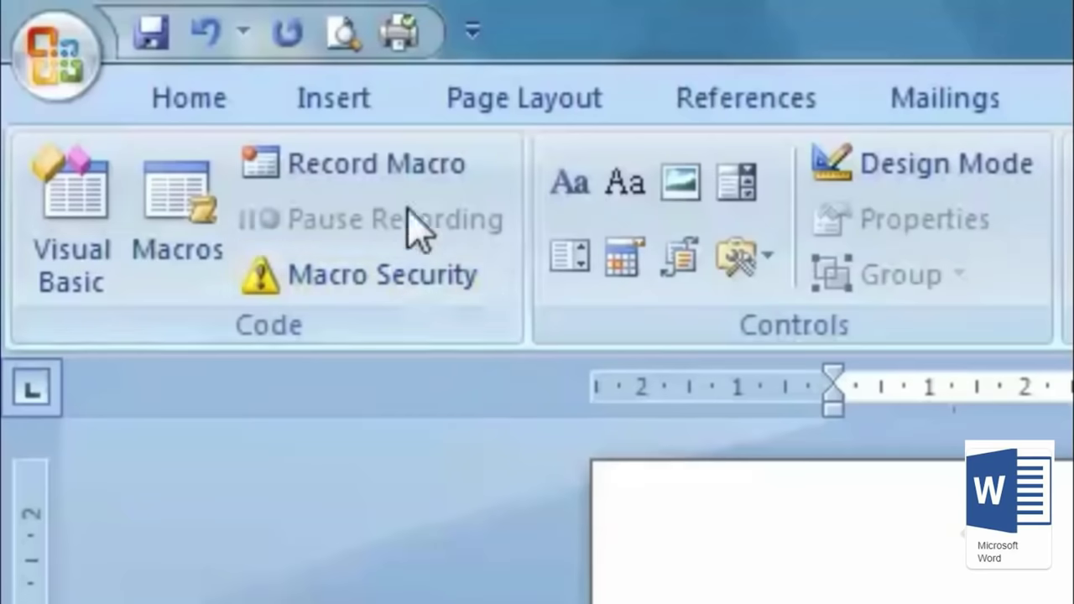
pyautogui.click(408, 183)
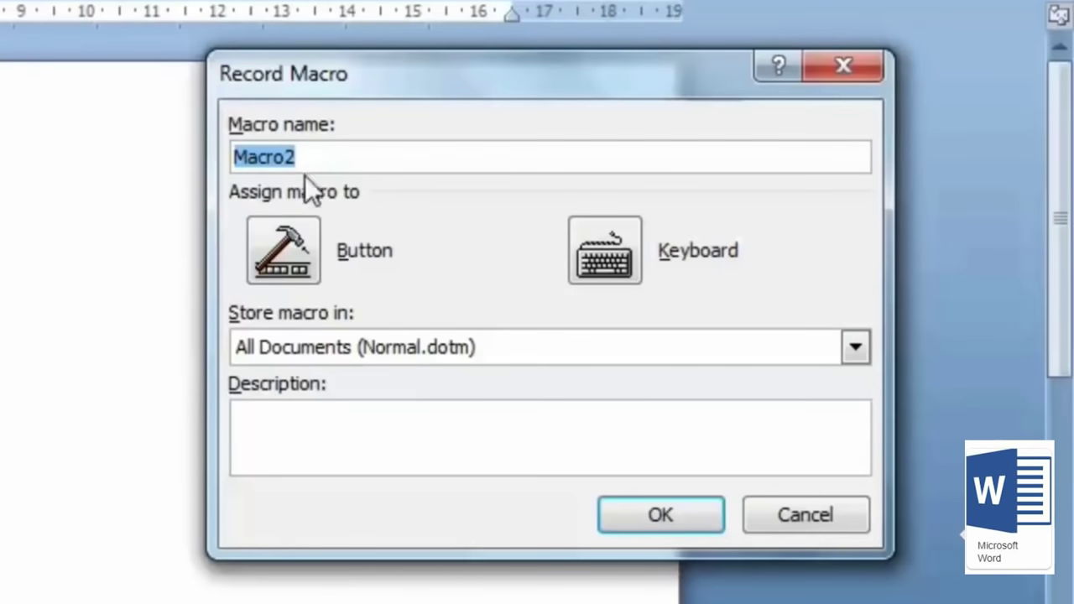
pyautogui.click(380, 162)
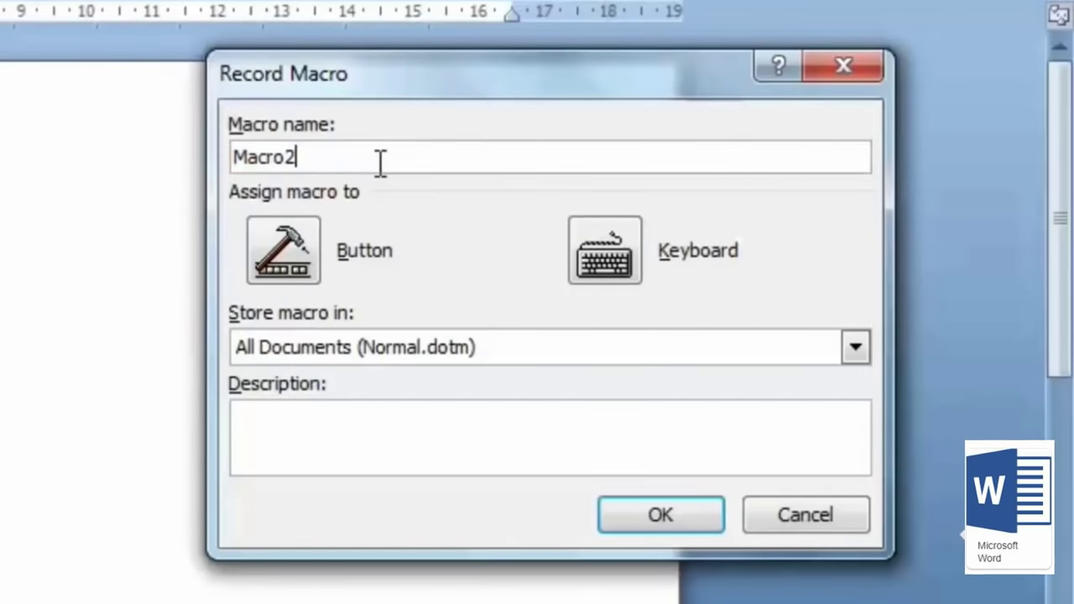
pyautogui.click(602, 264)
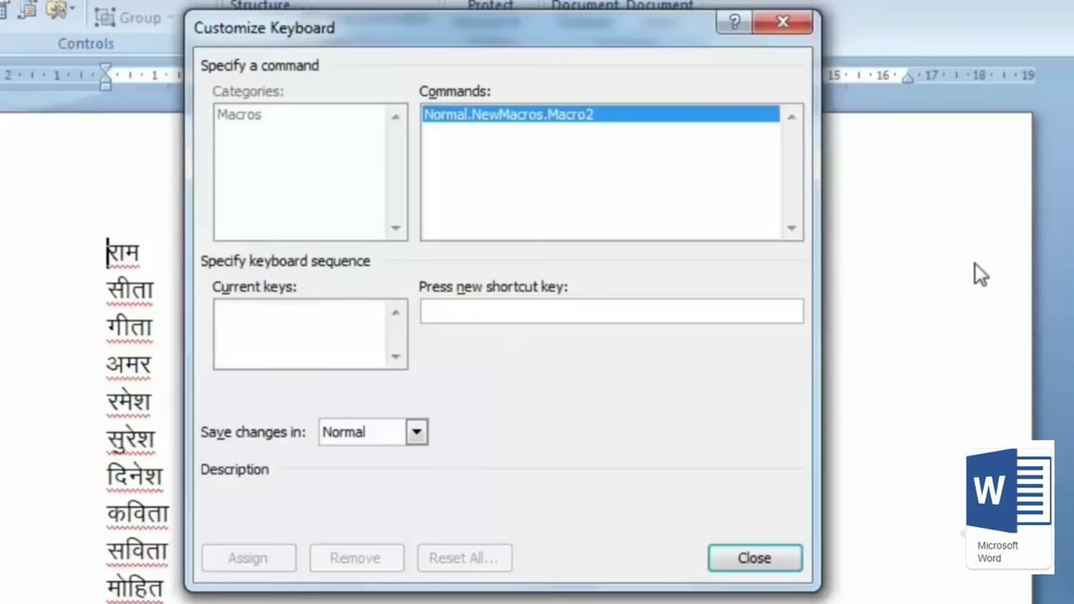
pyautogui.hotkey('ctrl', 'shift', 'm')
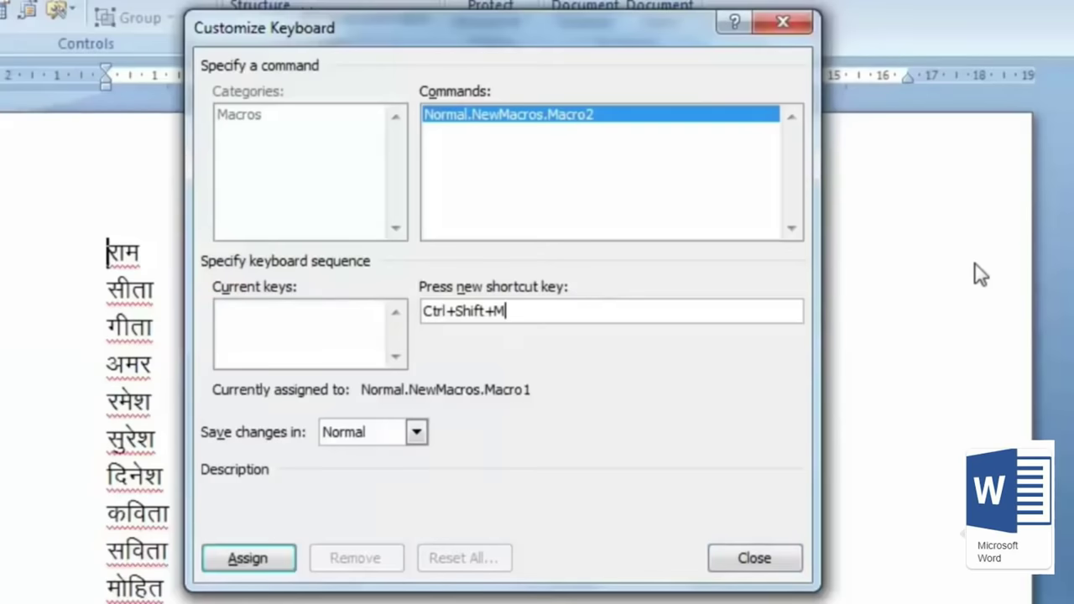
pyautogui.click(282, 558)
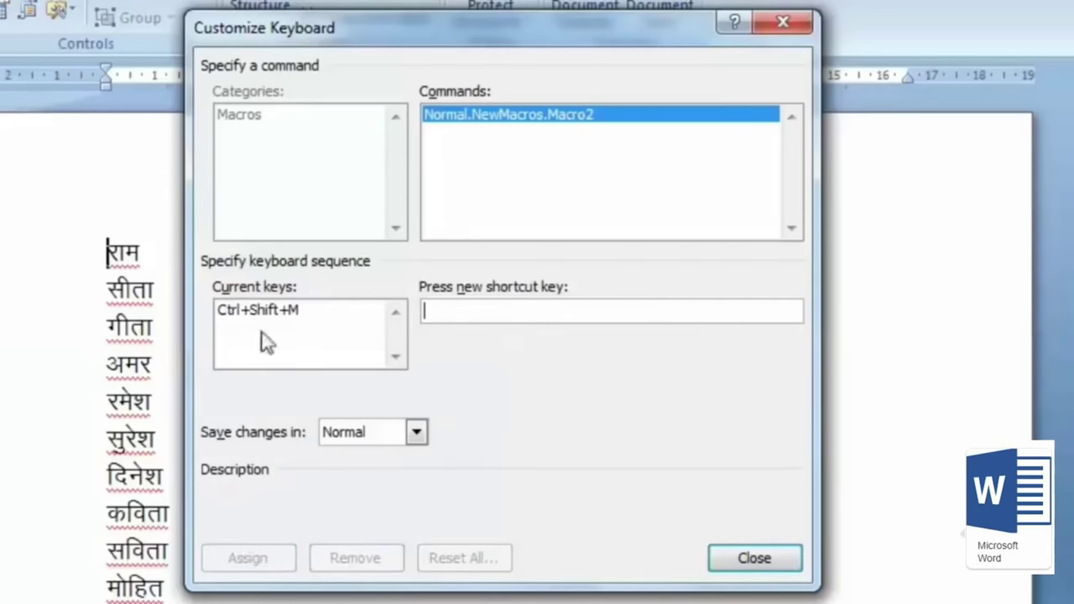
pyautogui.click(755, 559)
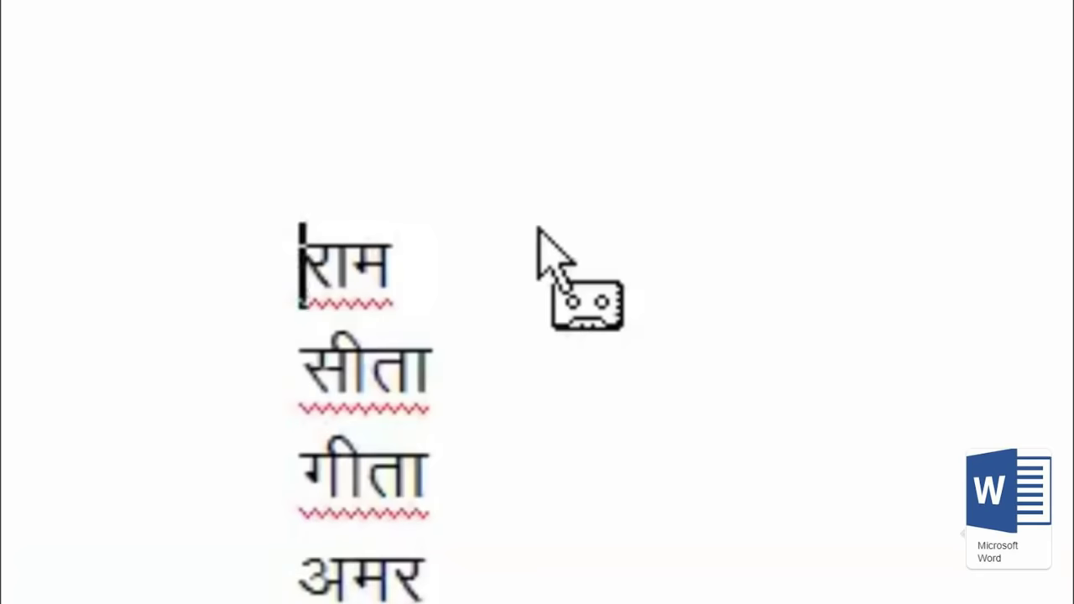
# Step: Record adding a dash after राम and a dashed line below, ending at सीता, then stop recording
pyautogui.press('End')
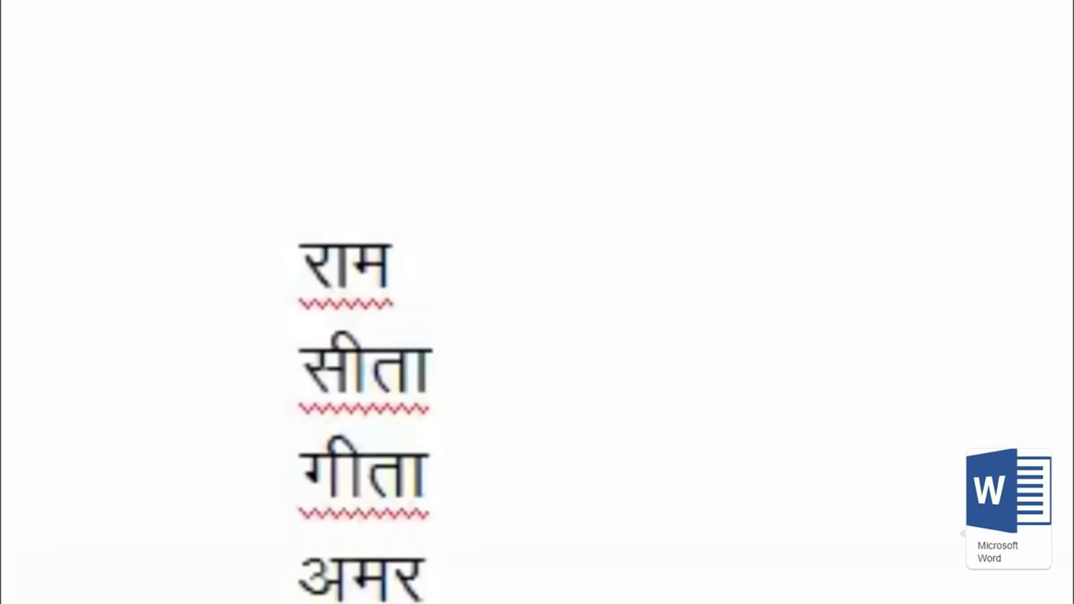
pyautogui.write('-')
pyautogui.press('Return')
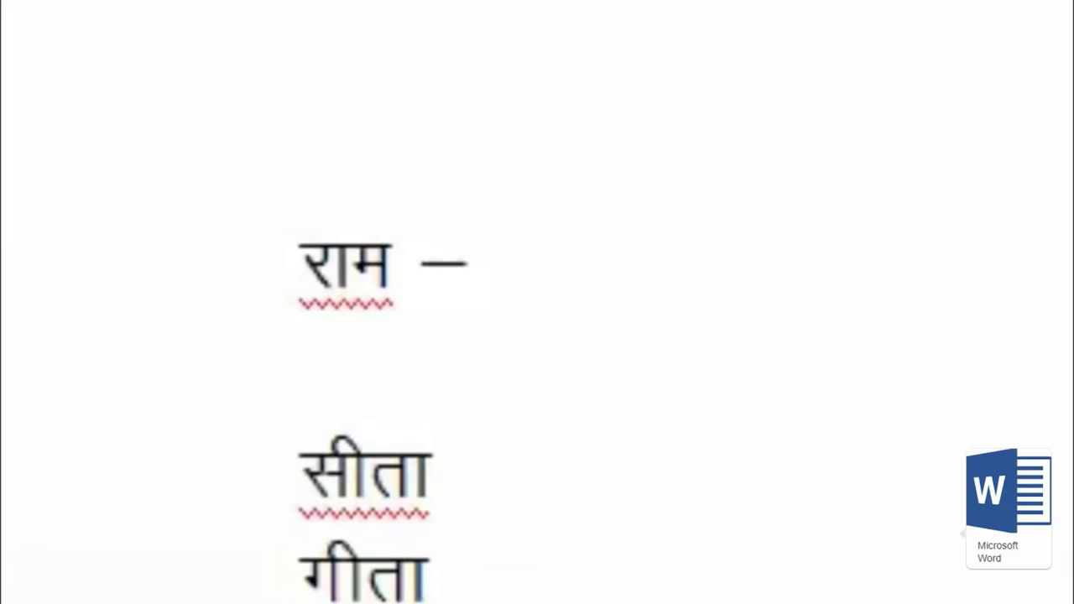
pyautogui.write('-------------')
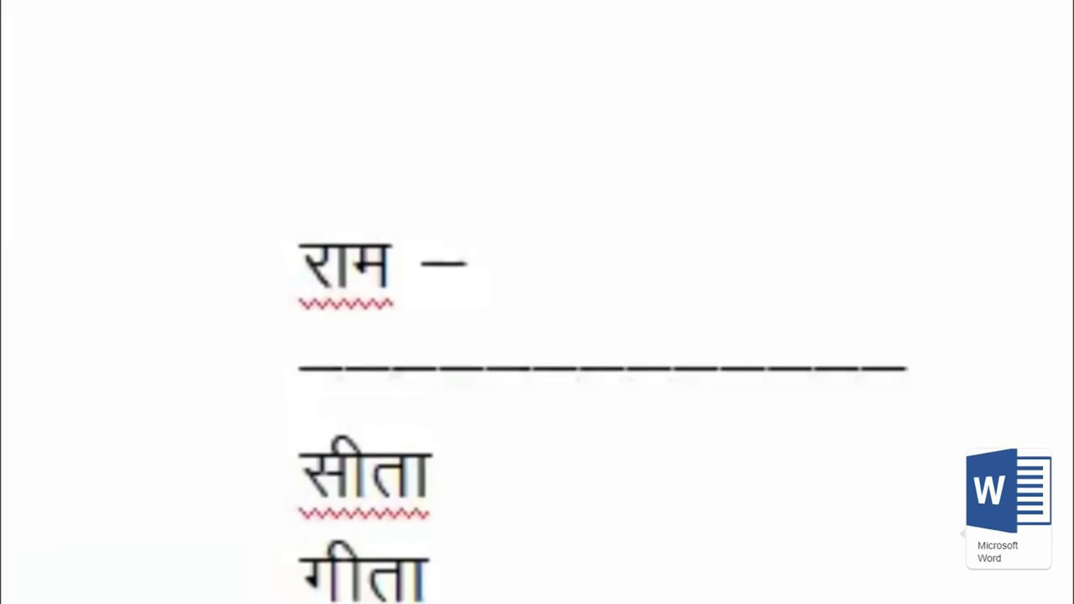
pyautogui.click(434, 474)
pyautogui.click(300, 475)
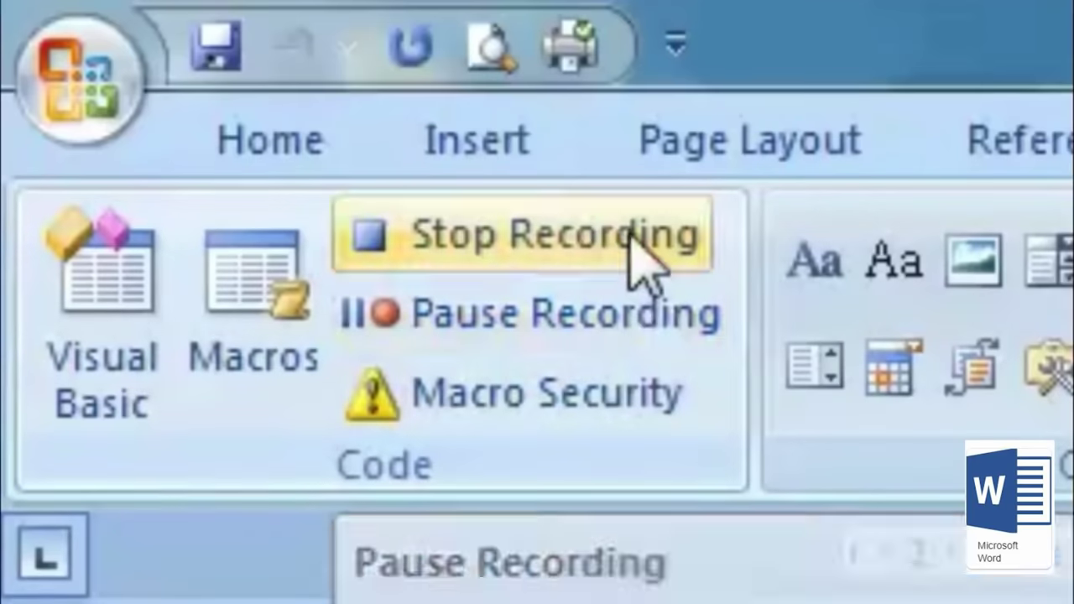
pyautogui.click(630, 232)
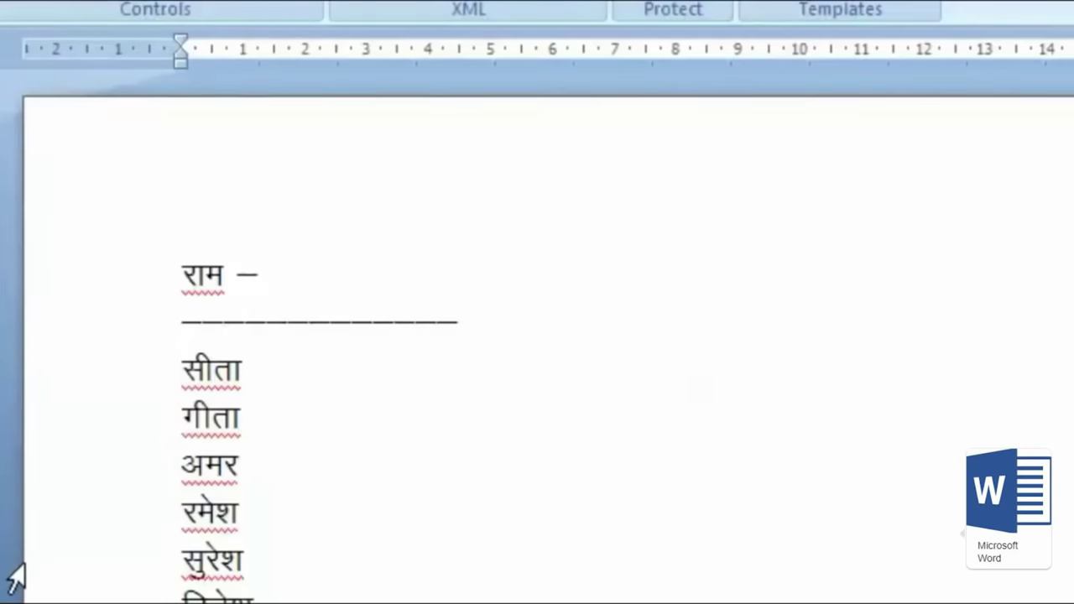
# Step: Replay the dash macro on सीता, गीता, कविता and सविता, then scroll back to the list
pyautogui.hotkey('ctrl', 'm')
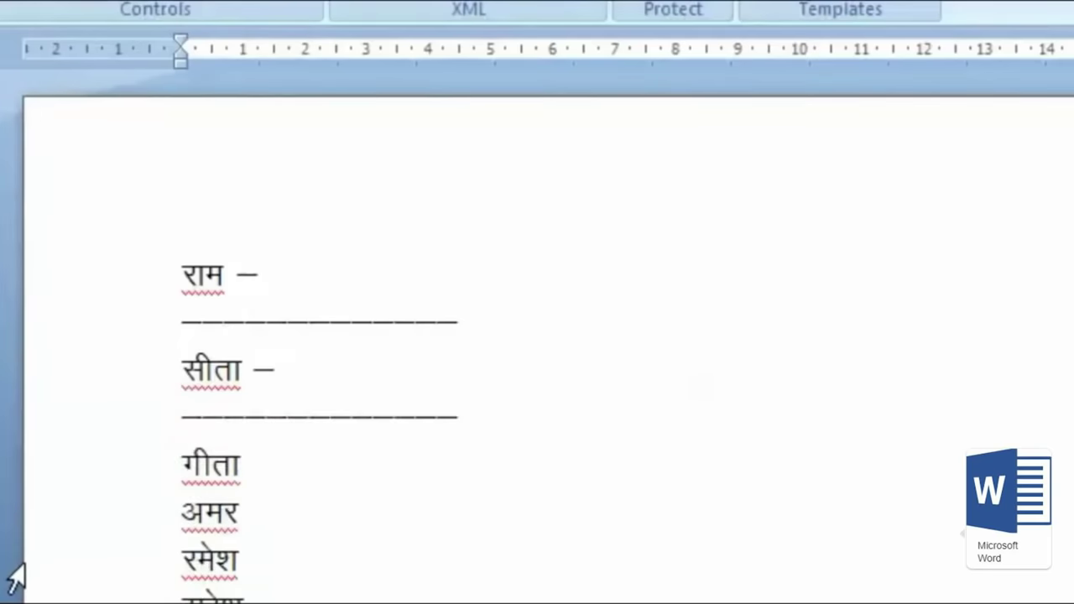
pyautogui.hotkey('ctrl', 'm')
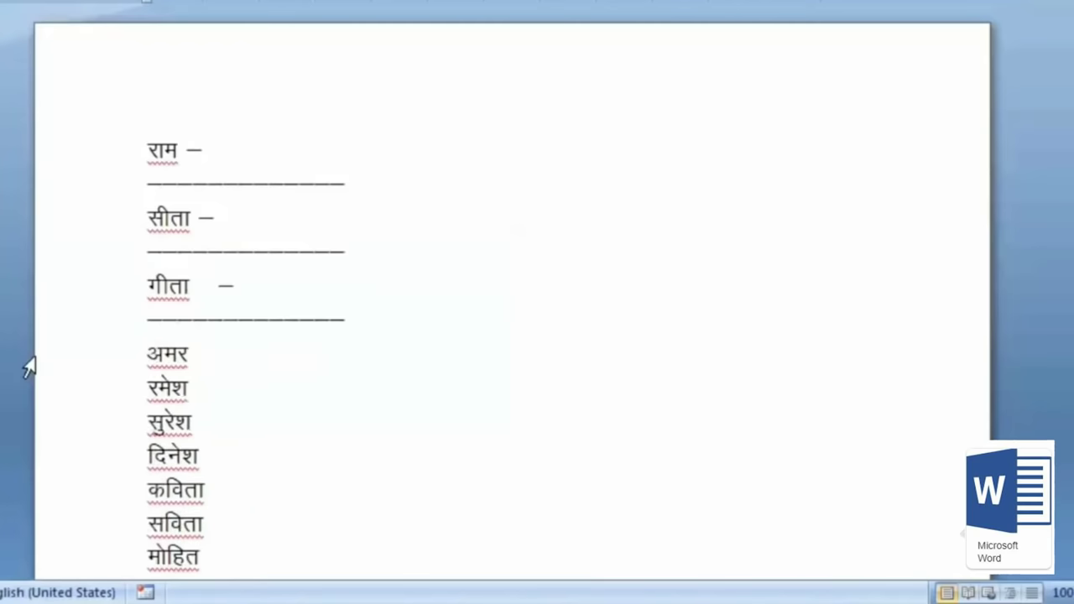
pyautogui.hotkey('ctrl', 'm')
pyautogui.hotkey('ctrl', 'm')
pyautogui.hotkey('ctrl', 'm')
pyautogui.hotkey('ctrl', 'm')
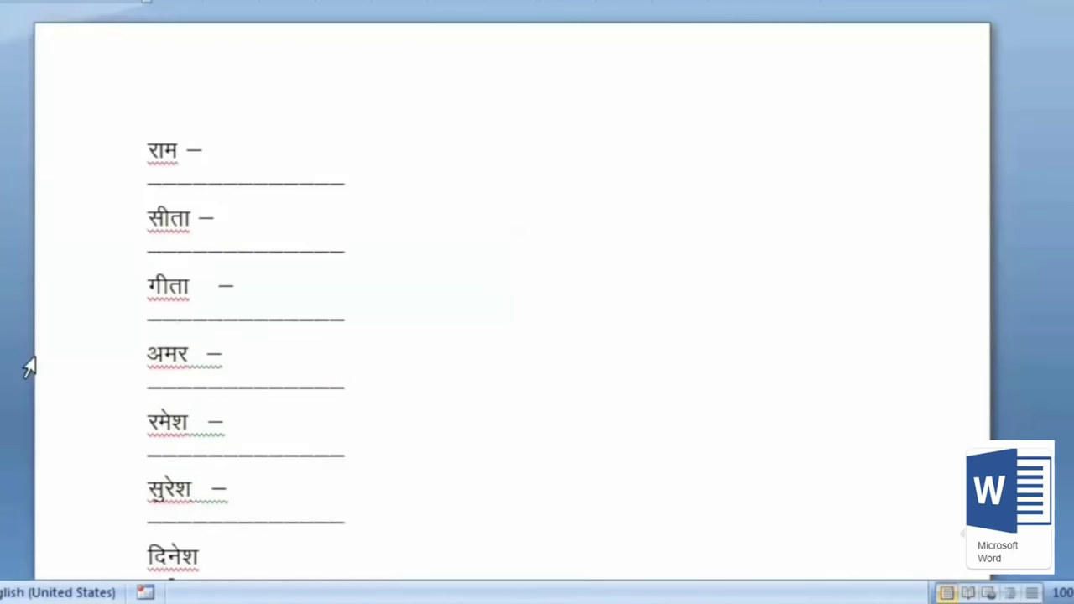
pyautogui.scroll(-3, 28, 366)
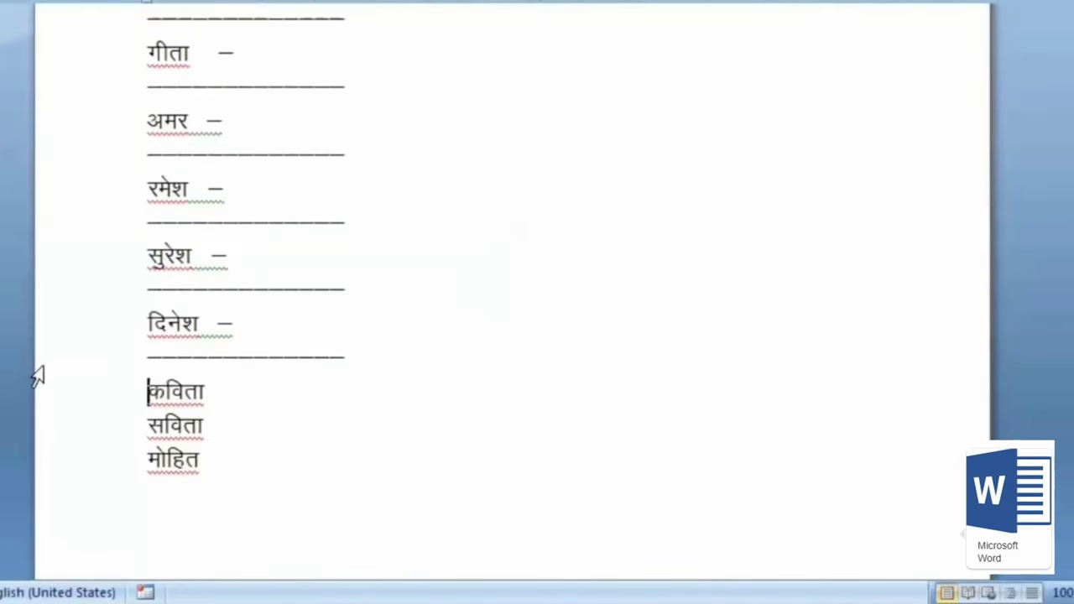
pyautogui.hotkey('ctrl', 'm')
pyautogui.hotkey('ctrl', 'm')
pyautogui.hotkey('ctrl', 'm')
pyautogui.scroll(-2, 331, 388)
pyautogui.scroll(3, 707, 513)
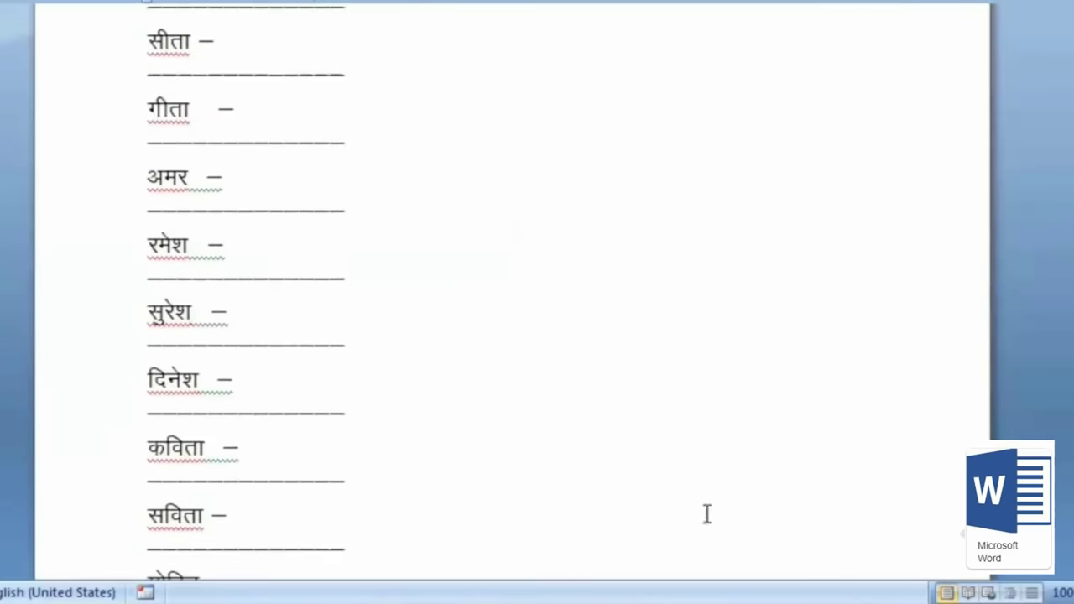
pyautogui.scroll(3, 707, 514)
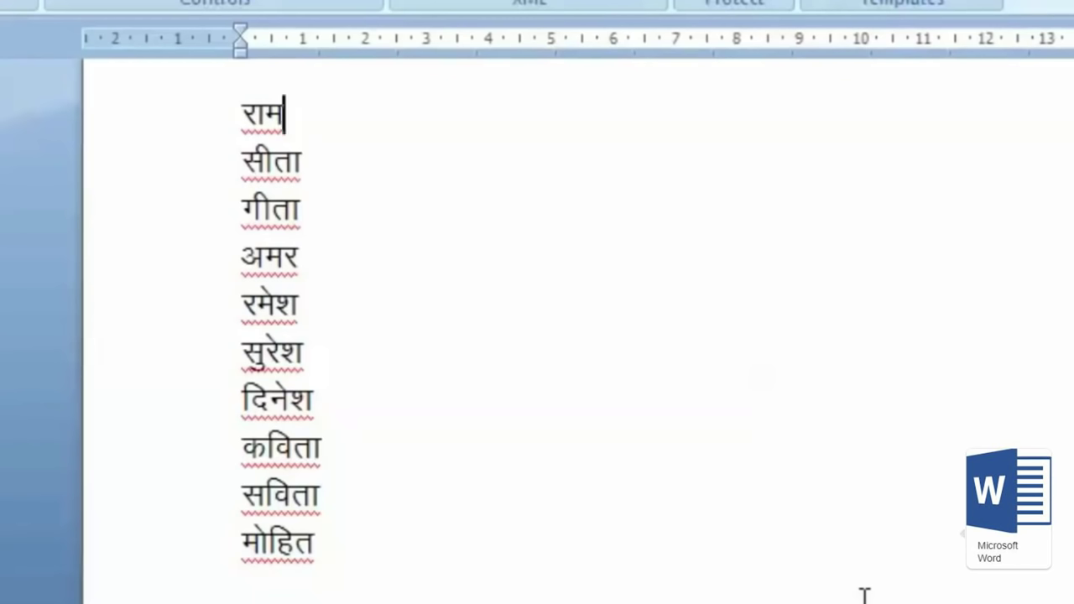
# Step: From the start of राम, begin recording Macro3 with the shortcut Ctrl+Shift+N assigned
pyautogui.press('Home')
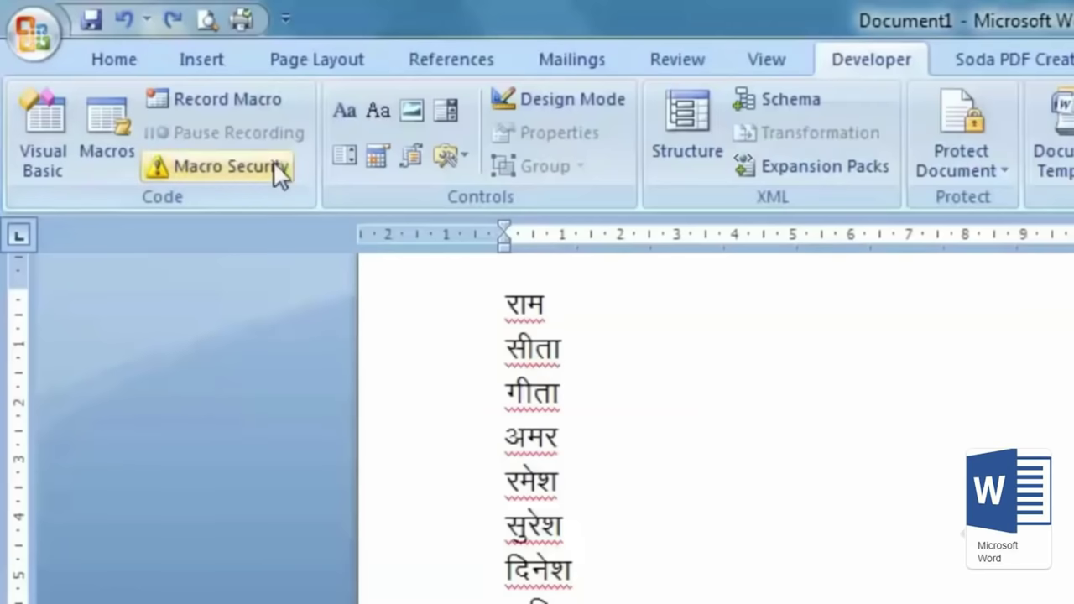
pyautogui.click(249, 97)
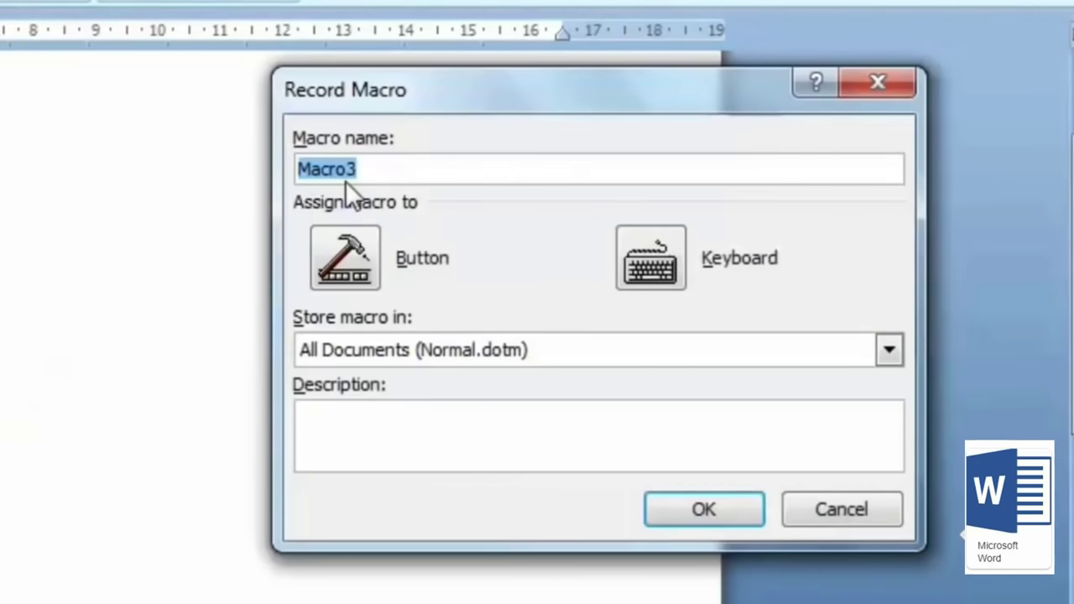
pyautogui.click(651, 258)
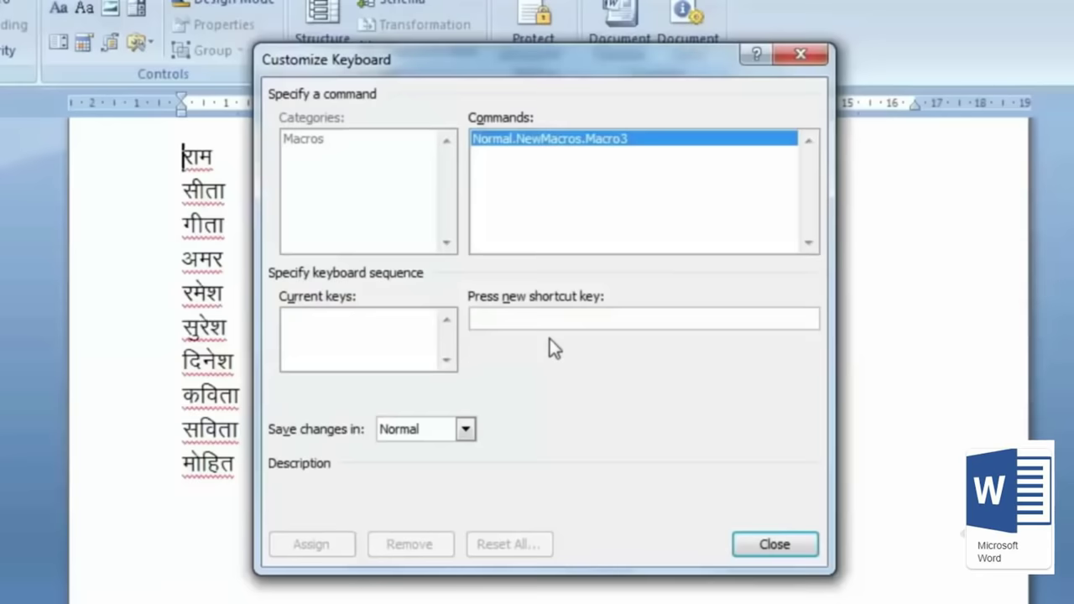
pyautogui.hotkey('ctrl', 'shift', 'n')
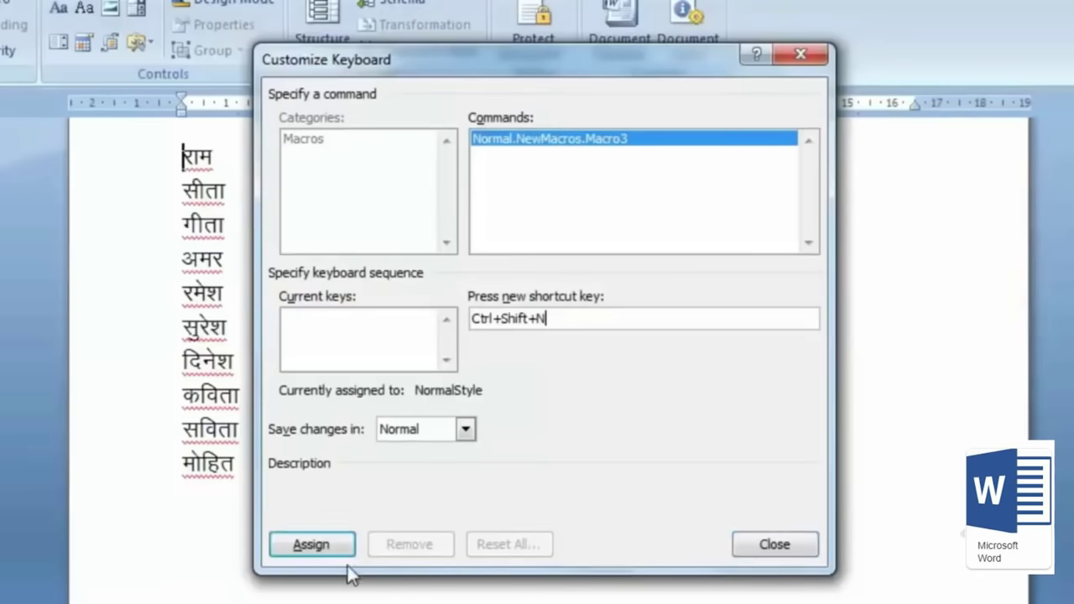
pyautogui.click(330, 550)
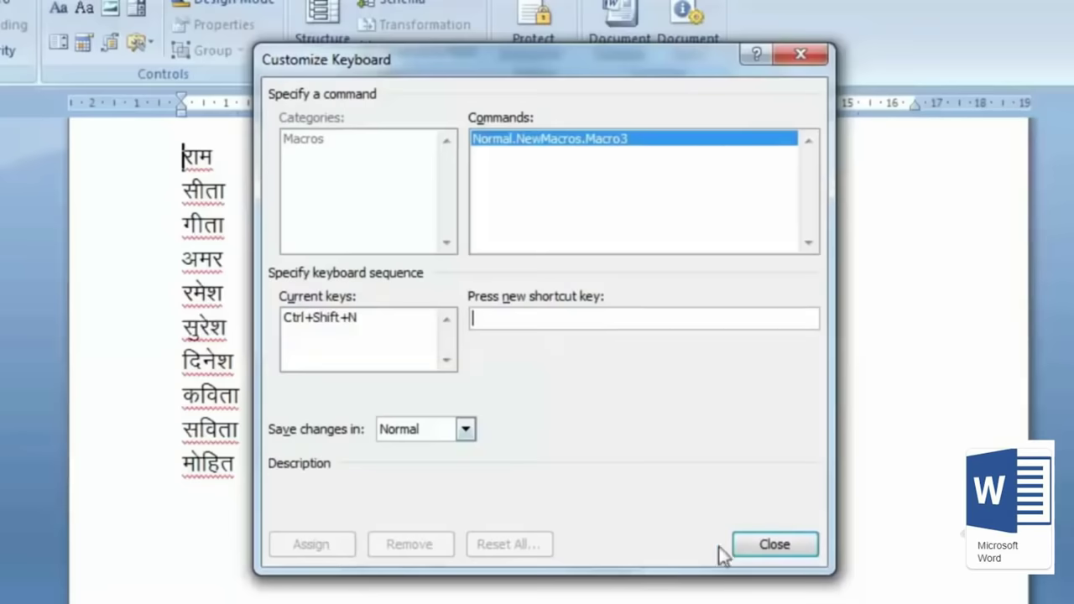
pyautogui.click(777, 546)
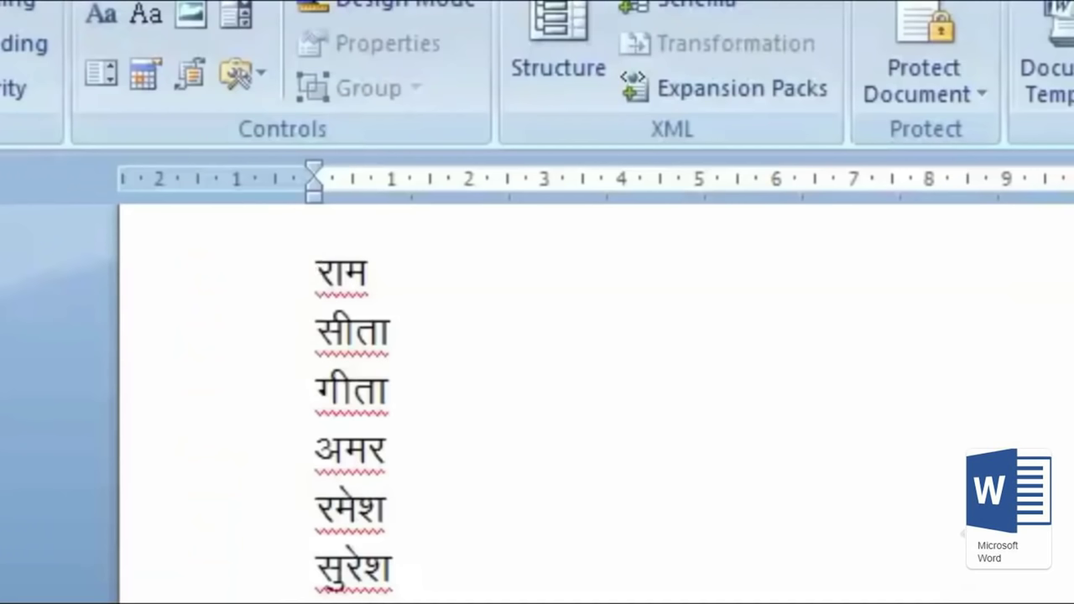
# Step: Type parentheses around राम to make (राम), move to सीता, and stop recording Macro3
pyautogui.write('(')
pyautogui.press('End')
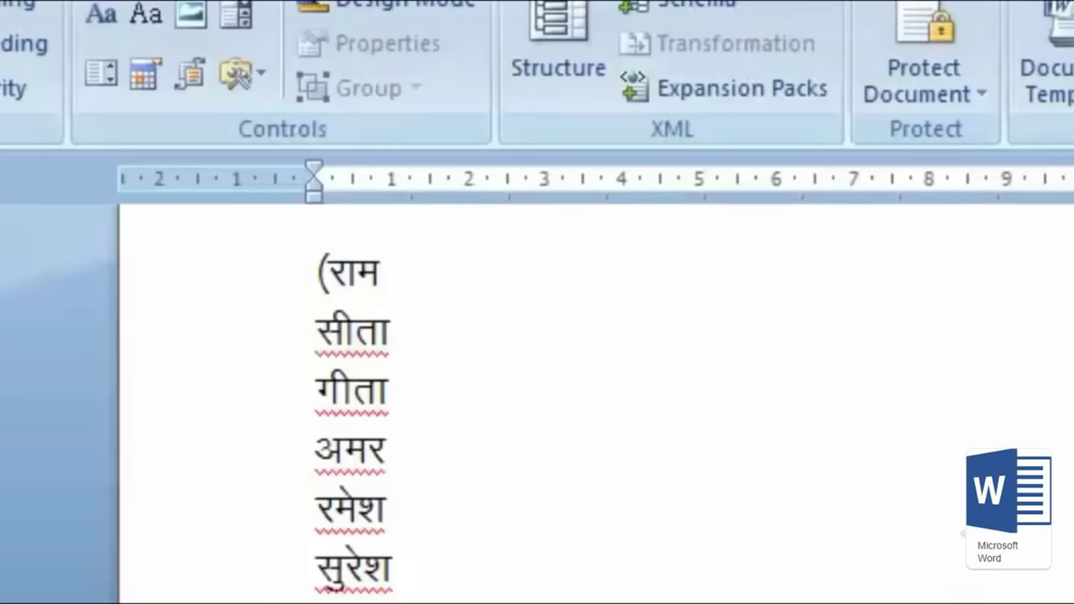
pyautogui.write(')')
pyautogui.click(390, 333)
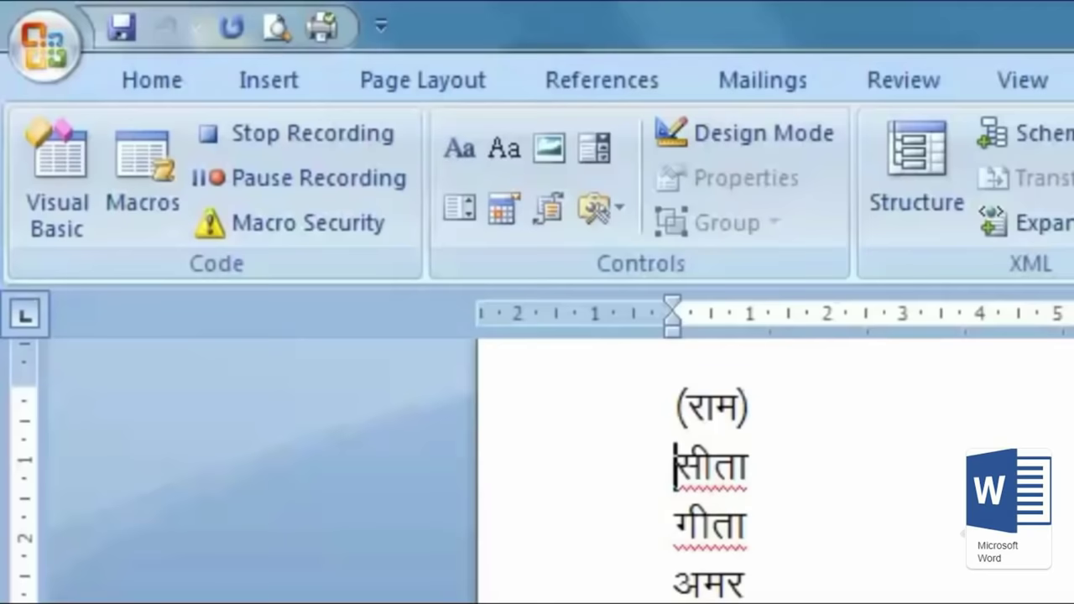
pyautogui.click(343, 151)
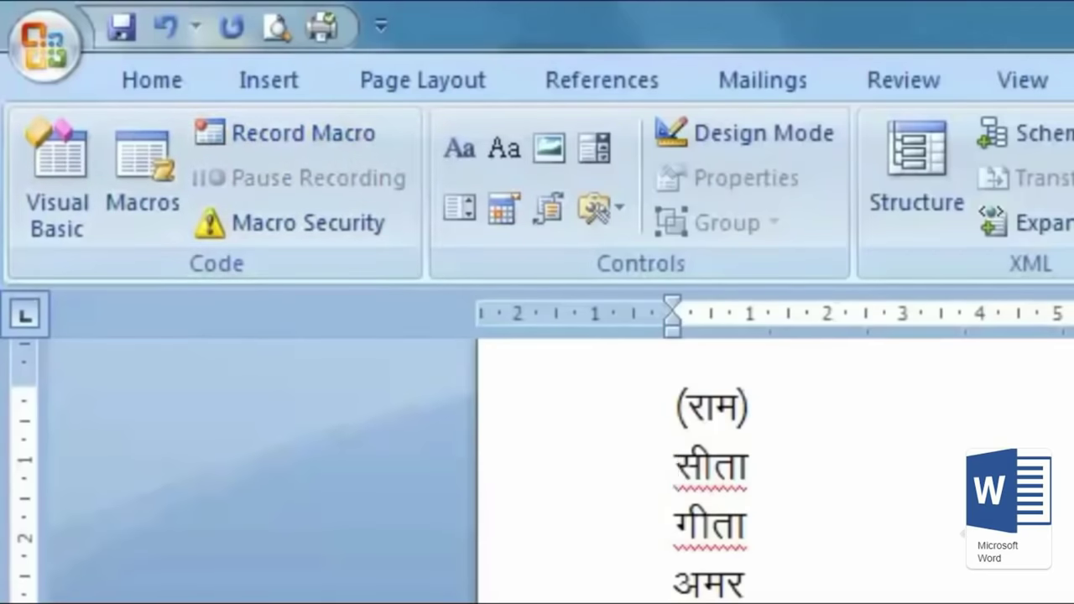
# Step: From the start of सीता, rerun the parentheses macro with Ctrl+Shift+M on the following names
pyautogui.click(669, 409)
pyautogui.click(676, 466)
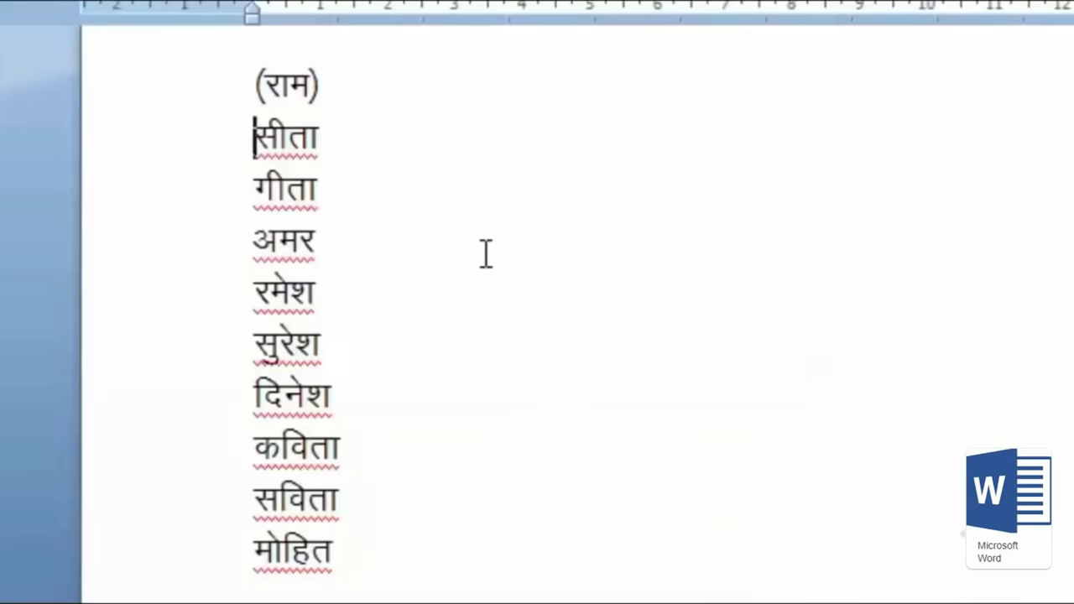
pyautogui.hotkey('ctrl', 'shift', 'm')
pyautogui.hotkey('ctrl', 'shift', 'm')
pyautogui.hotkey('ctrl', 'shift', 'm')
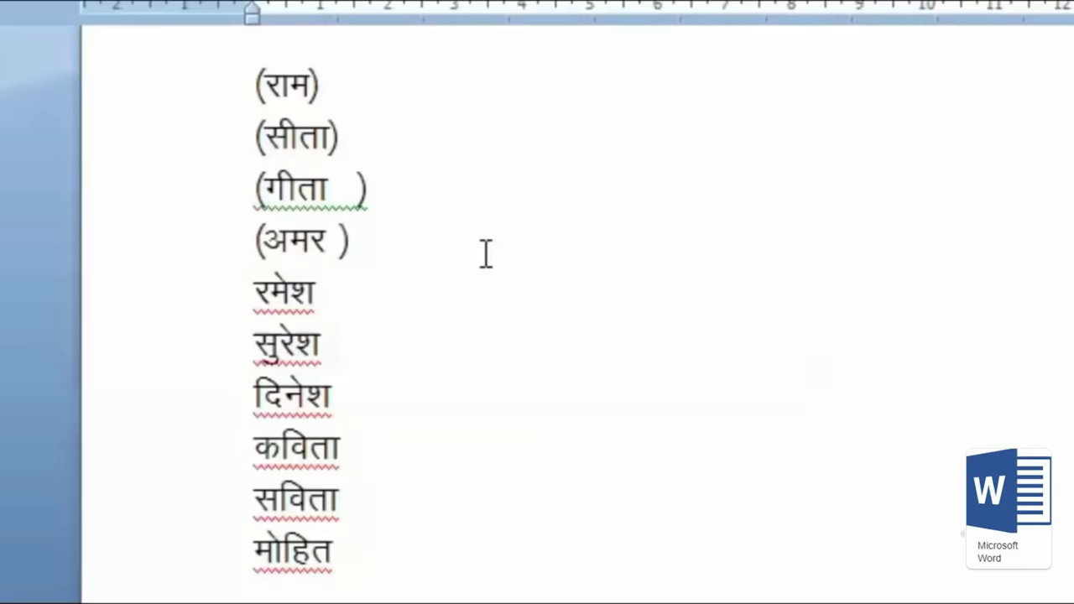
pyautogui.hotkey('ctrl', 'shift', 'm')
pyautogui.hotkey('ctrl', 'shift', 'm')
pyautogui.hotkey('ctrl', 'shift', 'm')
pyautogui.hotkey('ctrl', 'shift', 'm')
pyautogui.hotkey('ctrl', 'shift', 'm')
pyautogui.hotkey('ctrl', 'shift', 'm')
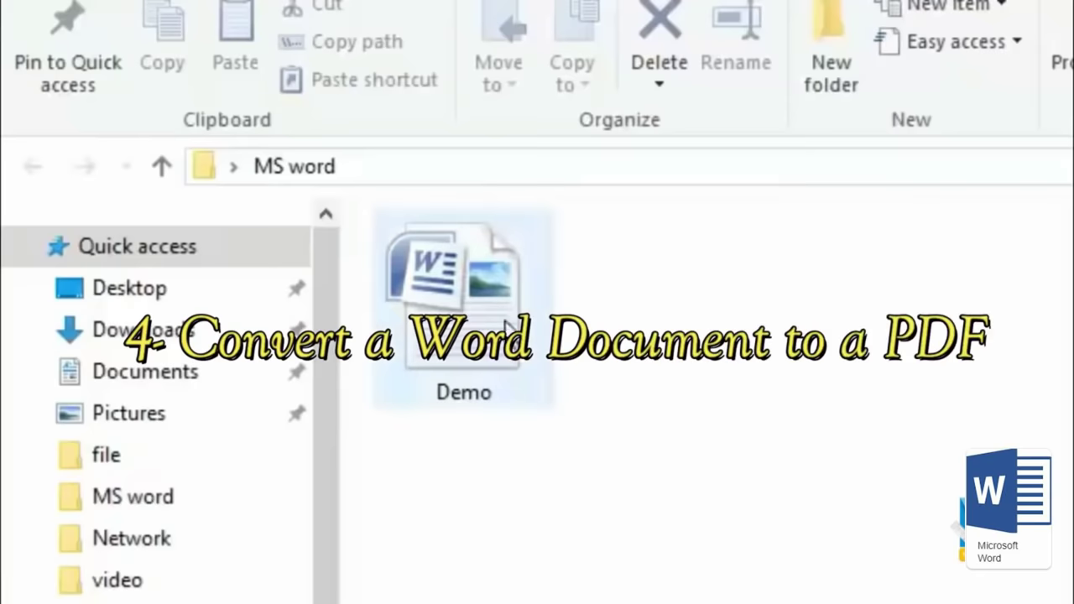
# Step: Open the Demo file from the MS word folder
pyautogui.doubleClick(506, 325)
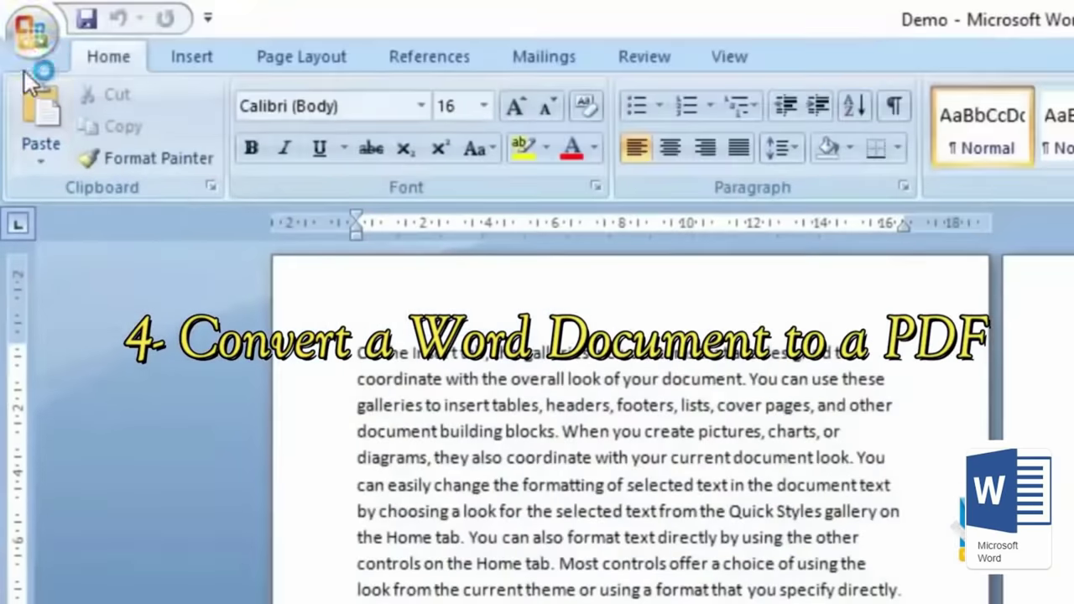
# Step: From the Office button's Save As menu, choose PDF or XPS for Demo
pyautogui.click(35, 49)
pyautogui.moveTo(148, 306)
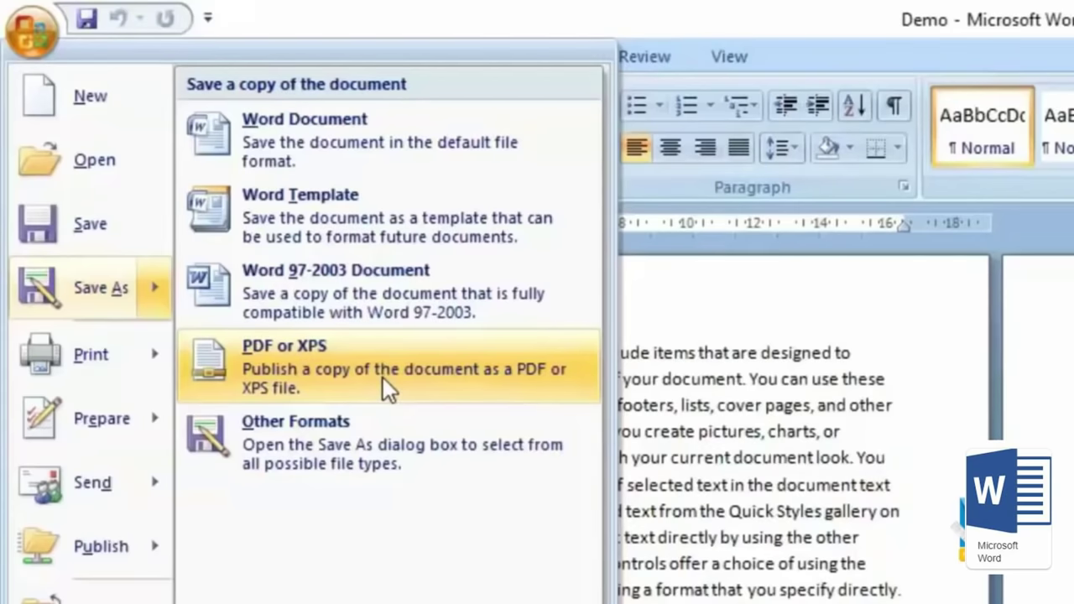
pyautogui.click(382, 377)
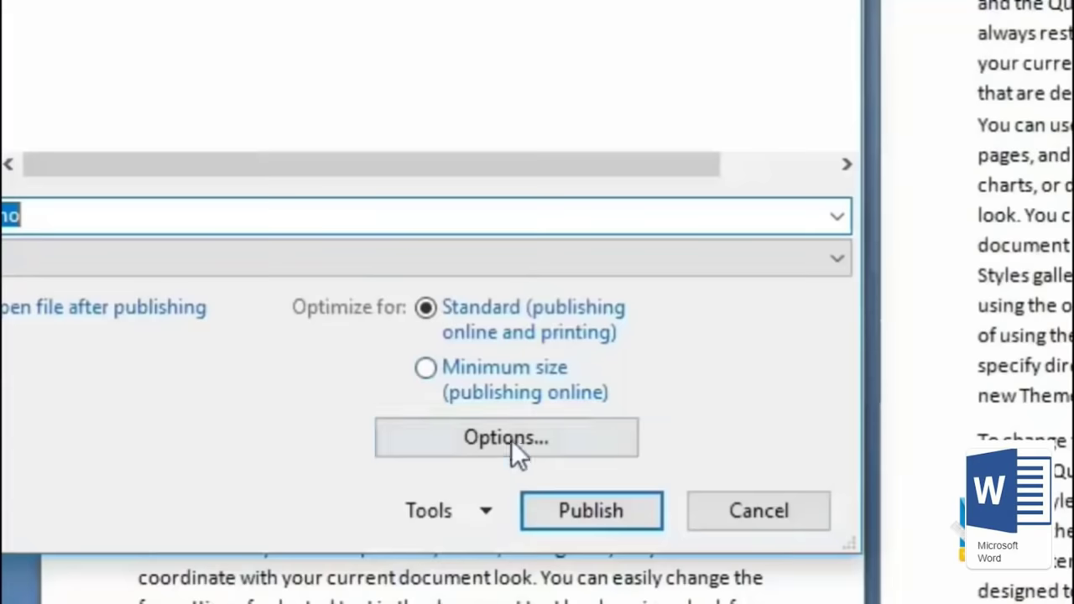
# Step: Set the PDF options to pages 1 to 1 and publish Demo as a PDF
pyautogui.click(458, 507)
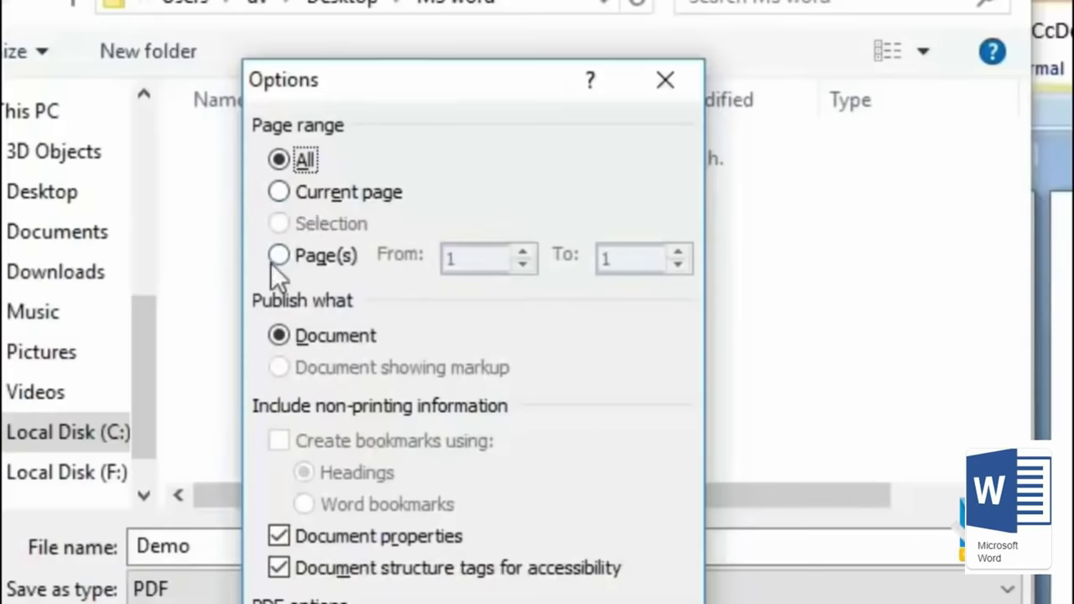
pyautogui.click(290, 196)
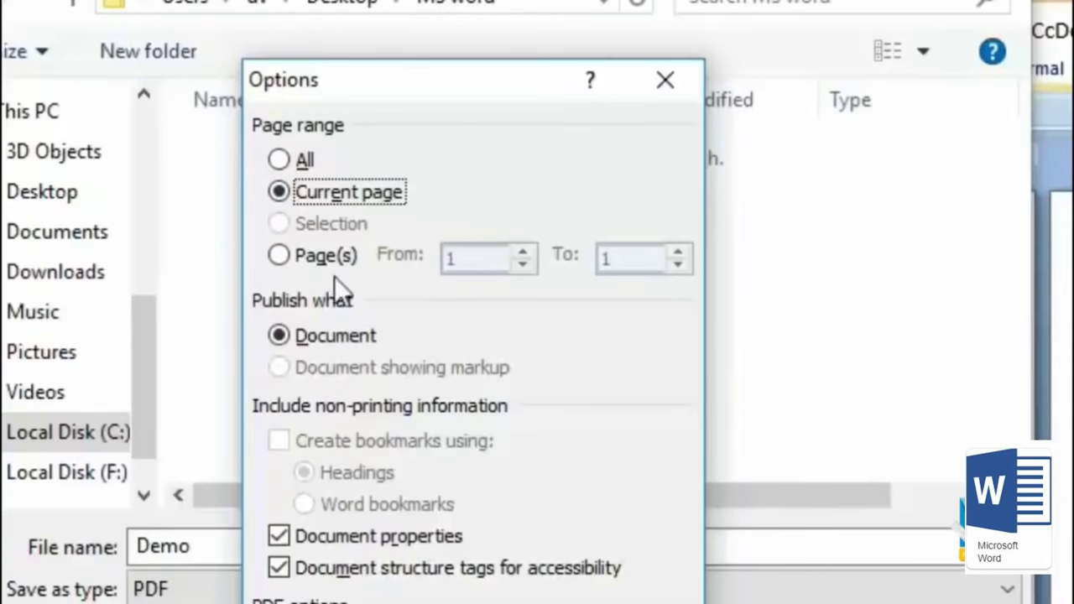
pyautogui.click(279, 256)
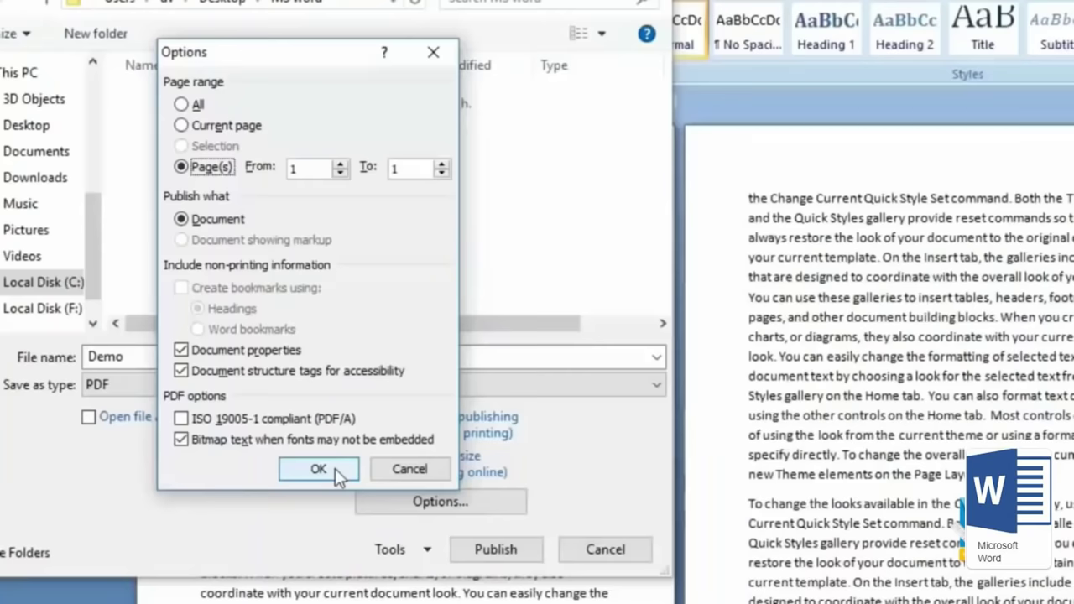
pyautogui.click(318, 470)
pyautogui.click(497, 550)
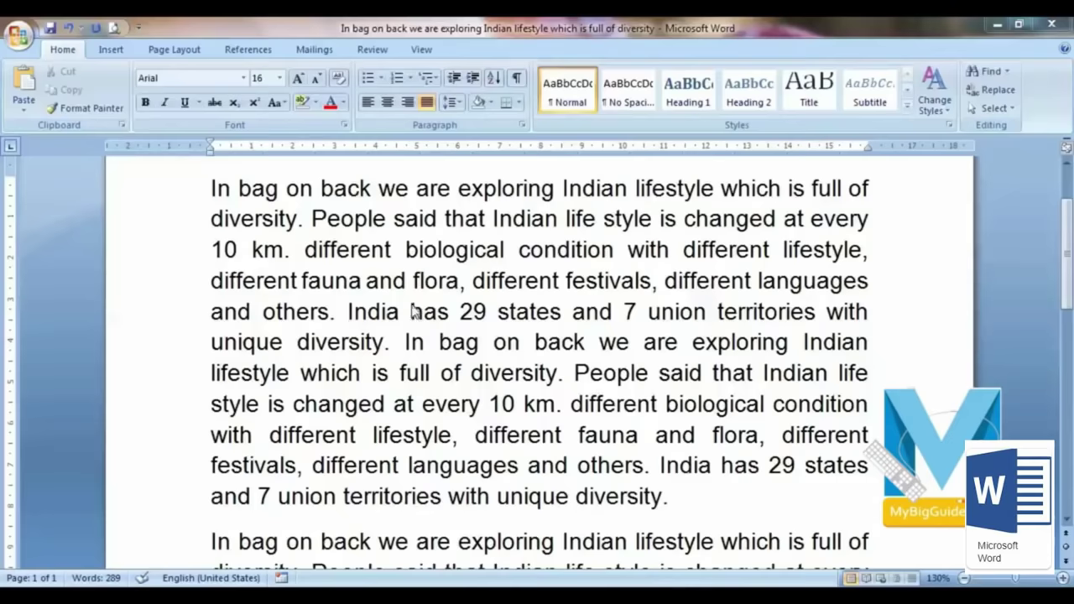
pyautogui.scroll(1, 471, 409)
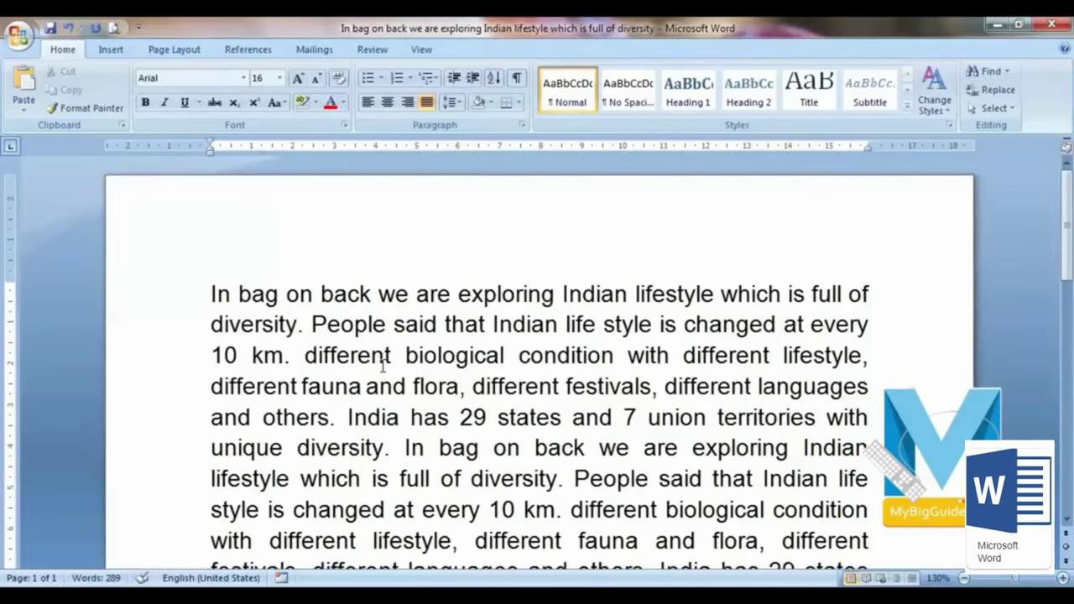
pyautogui.keyDown('ctrl'); pyautogui.scroll(-7, 291, 362); pyautogui.keyUp('ctrl')
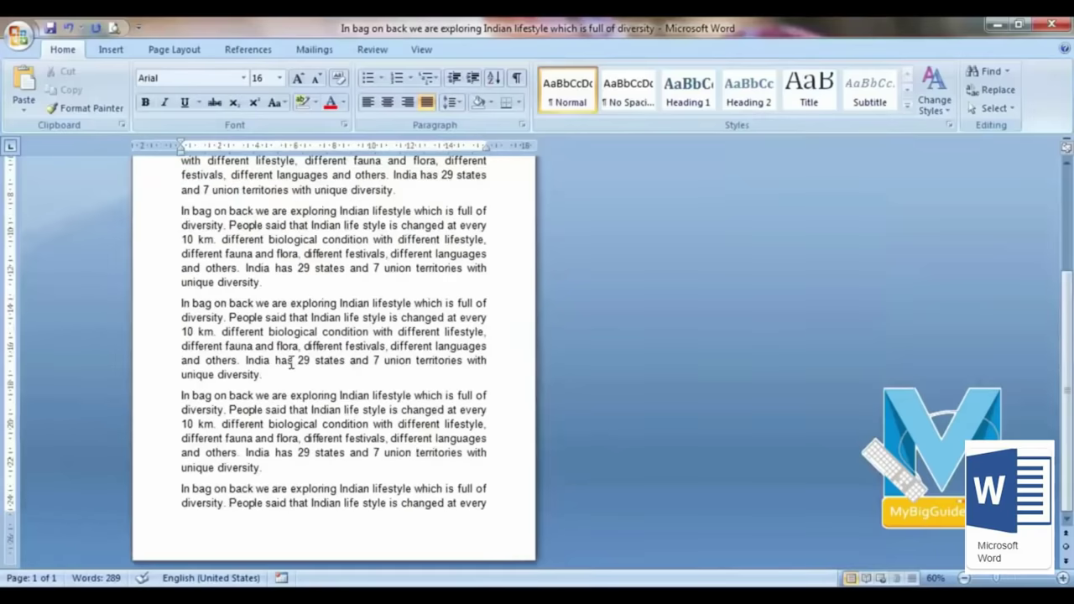
pyautogui.keyDown('ctrl'); pyautogui.scroll(-2, 291, 362); pyautogui.keyUp('ctrl')
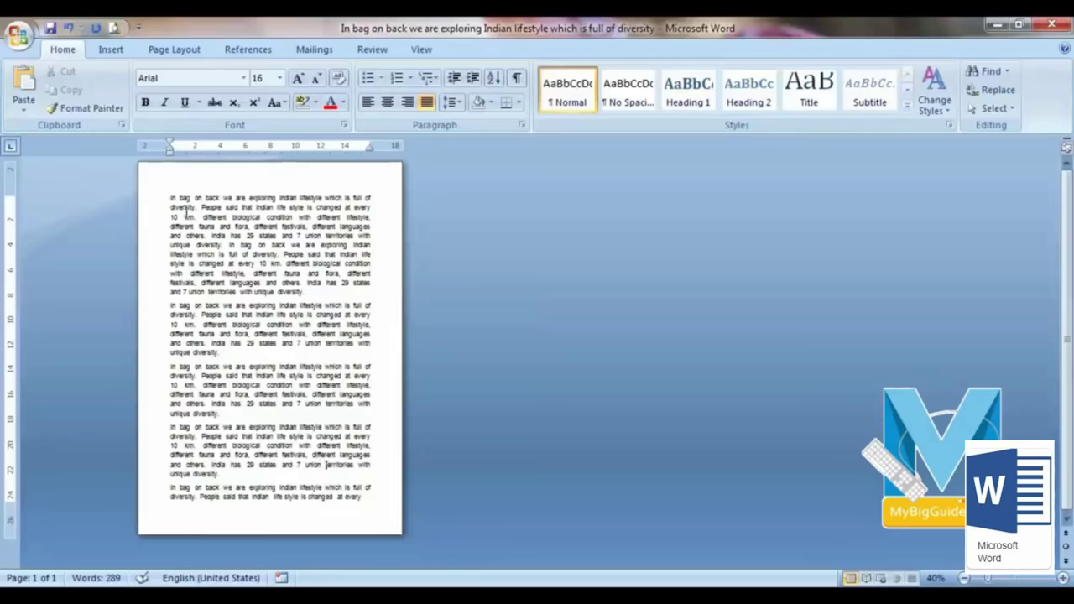
pyautogui.keyDown('ctrl'); pyautogui.scroll(8, 231, 340); pyautogui.keyUp('ctrl')
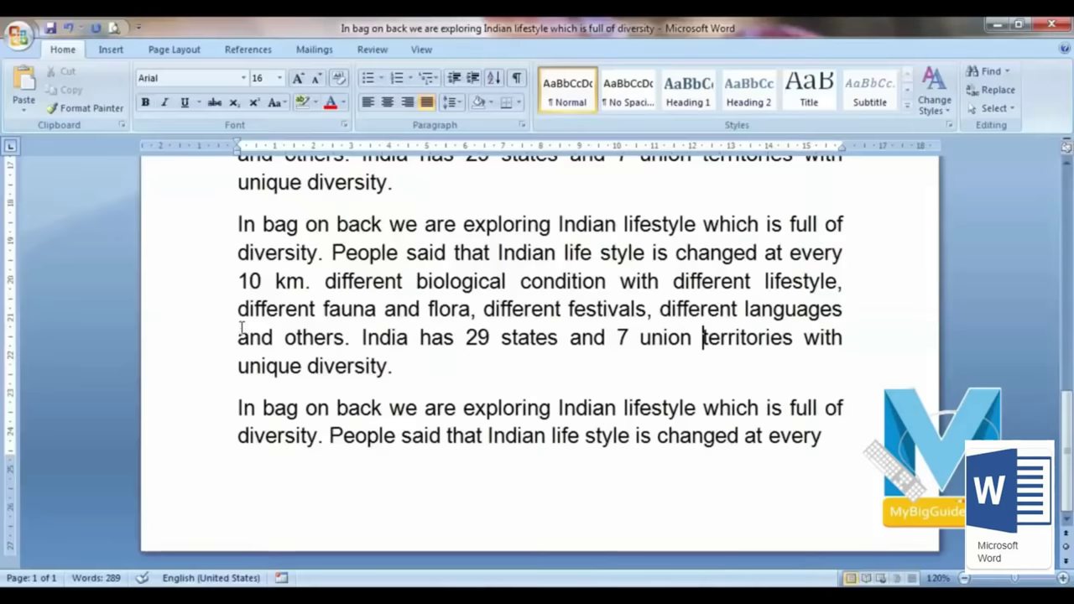
# Step: Browse the Page Layout paper size list, leaving the paper at A4
pyautogui.click(194, 49)
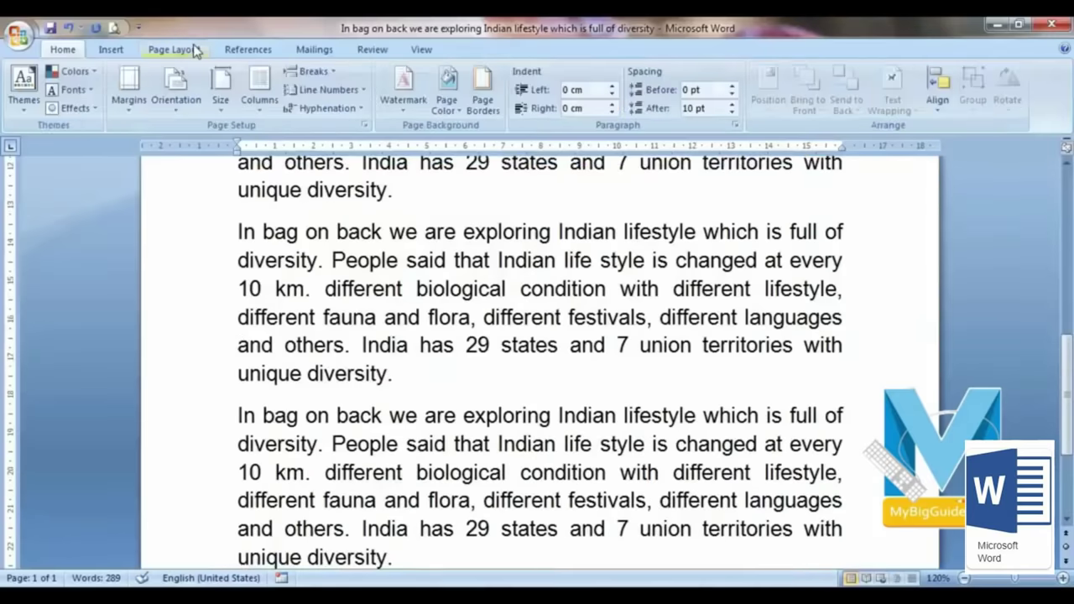
pyautogui.click(221, 88)
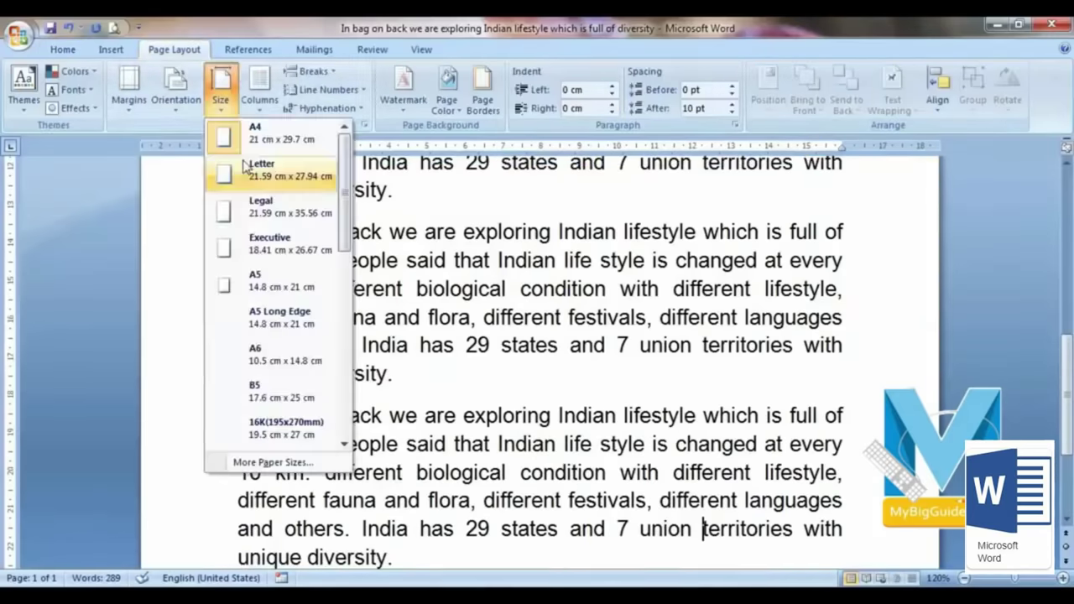
pyautogui.click(433, 207)
pyautogui.keyDown('ctrl'); pyautogui.scroll(-4, 374, 334); pyautogui.keyUp('ctrl')
pyautogui.scroll(5, 343, 283)
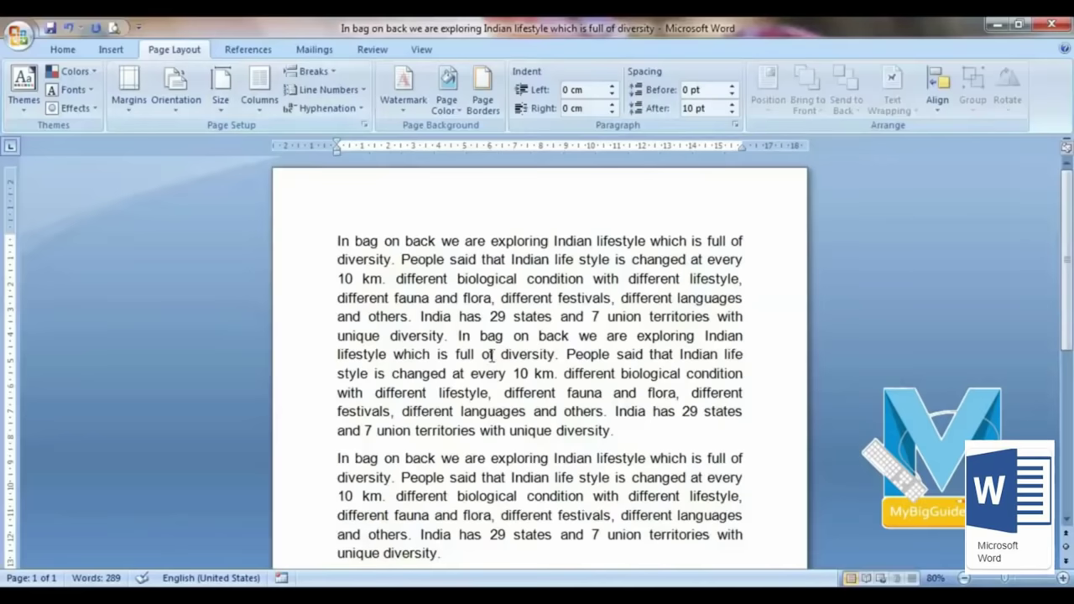
pyautogui.click(220, 94)
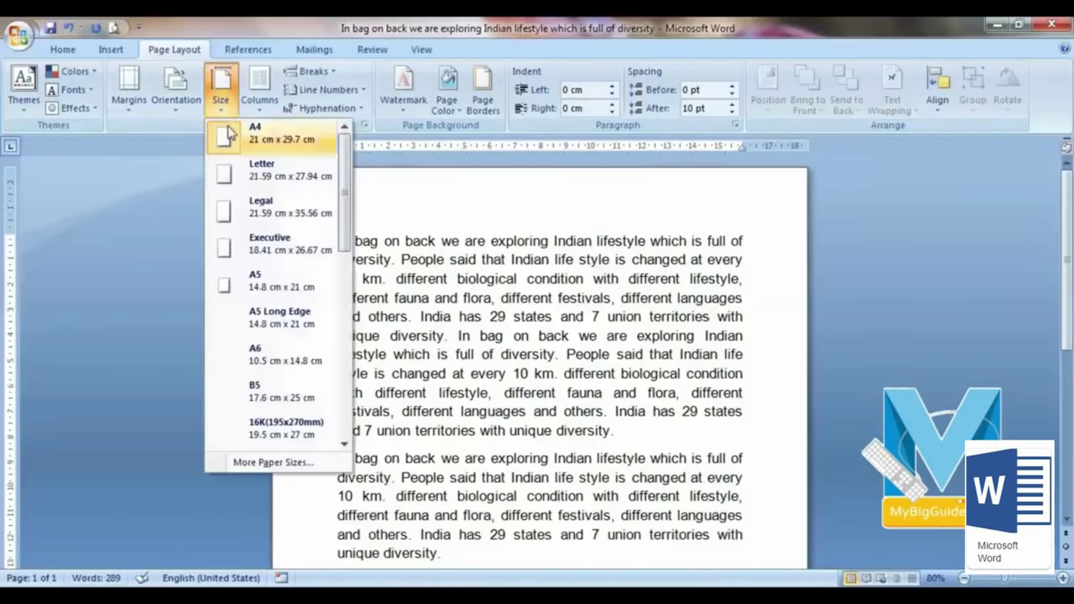
pyautogui.click(603, 369)
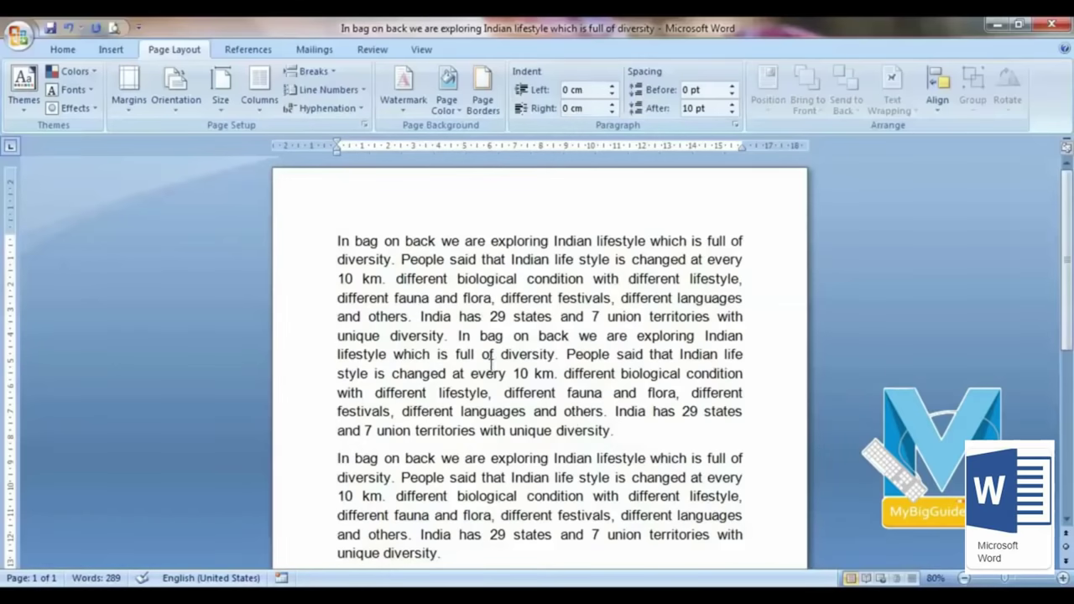
pyautogui.click(55, 51)
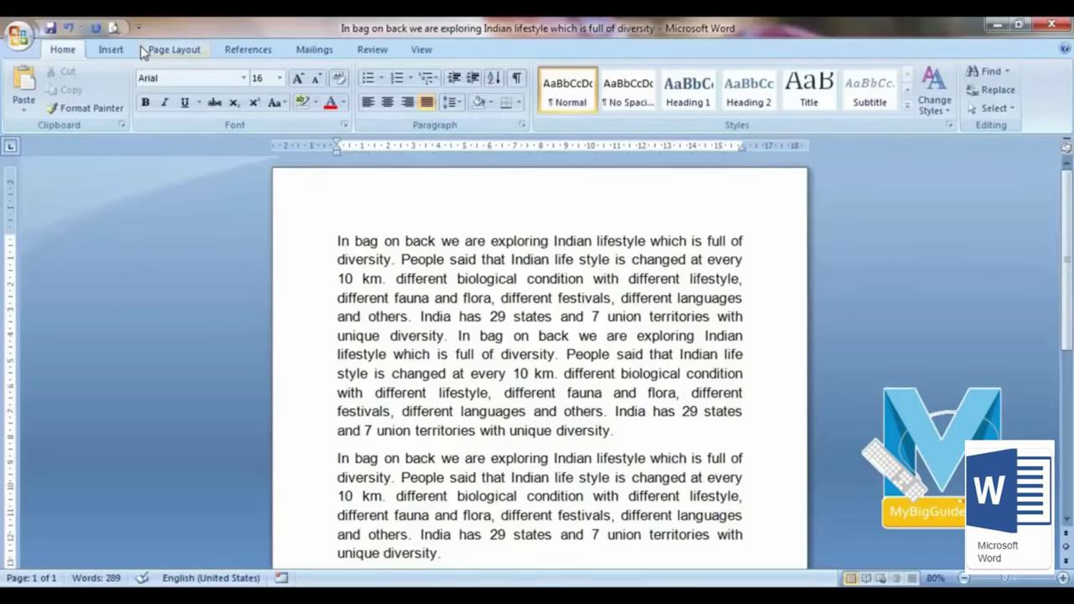
pyautogui.click(168, 50)
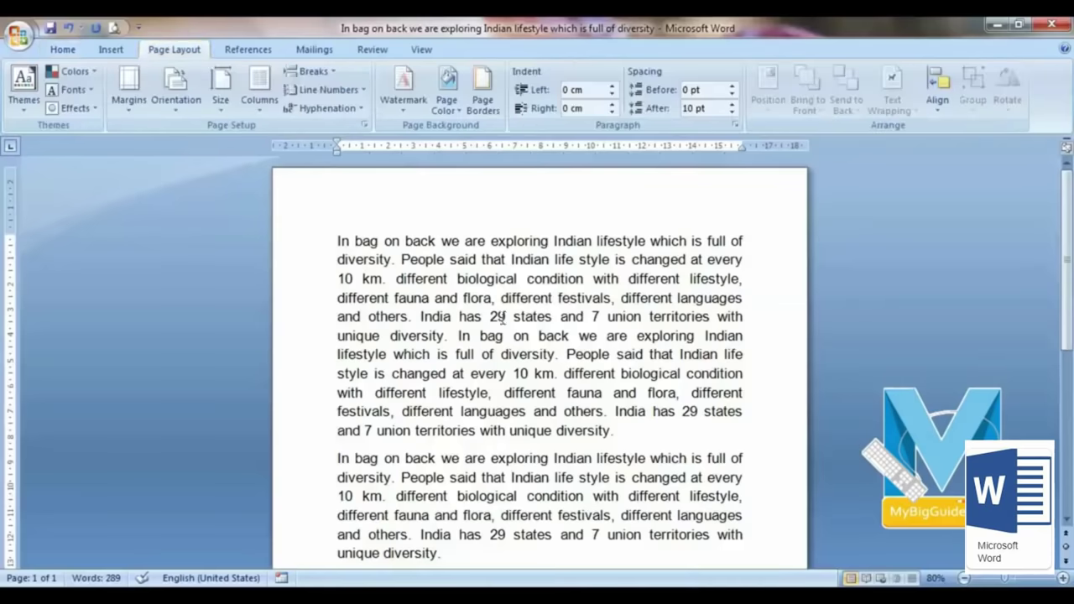
# Step: Through More Paper Sizes, set a custom paper height of 28.7 cm with width 21 cm
pyautogui.click(221, 91)
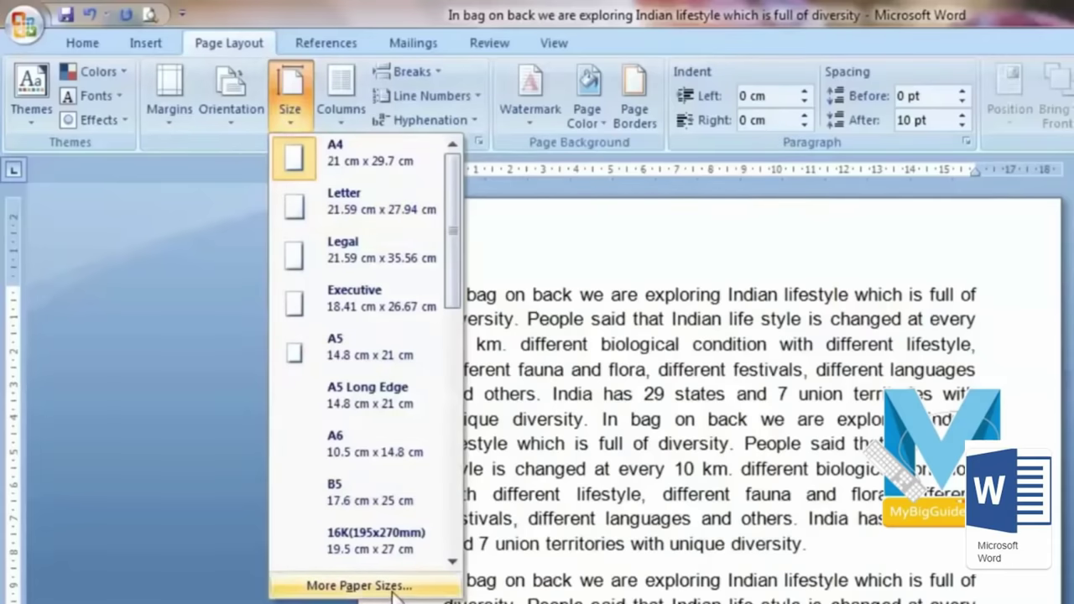
pyautogui.click(392, 589)
pyautogui.moveTo(663, 87); pyautogui.dragTo(231, 110)
pyautogui.doubleClick(172, 220)
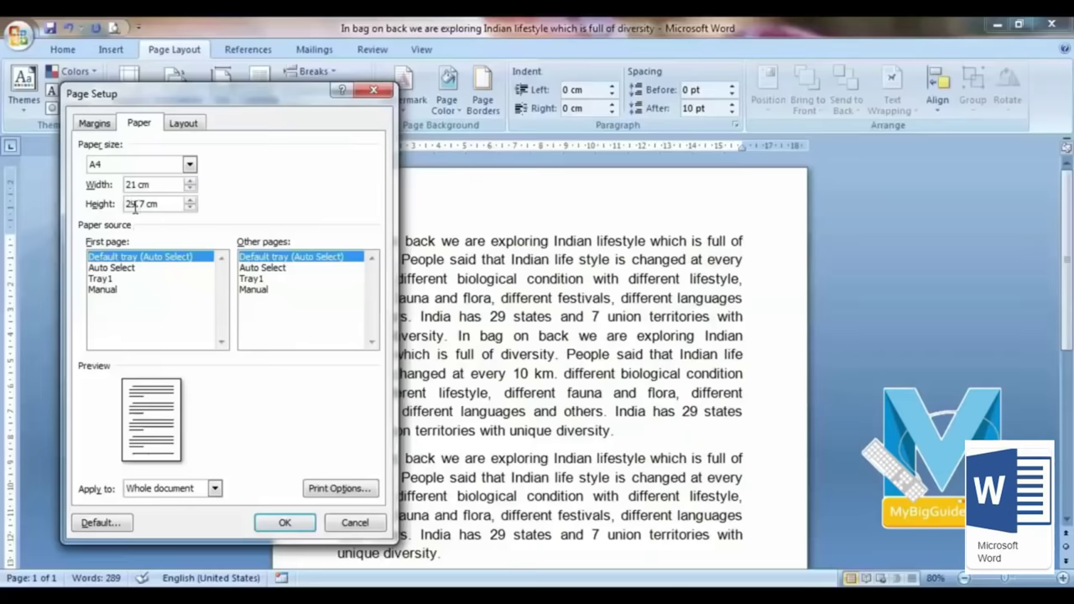
pyautogui.press('BackSpace')
pyautogui.click(284, 522)
pyautogui.scroll(-3, 503, 281)
pyautogui.scroll(-6, 508, 286)
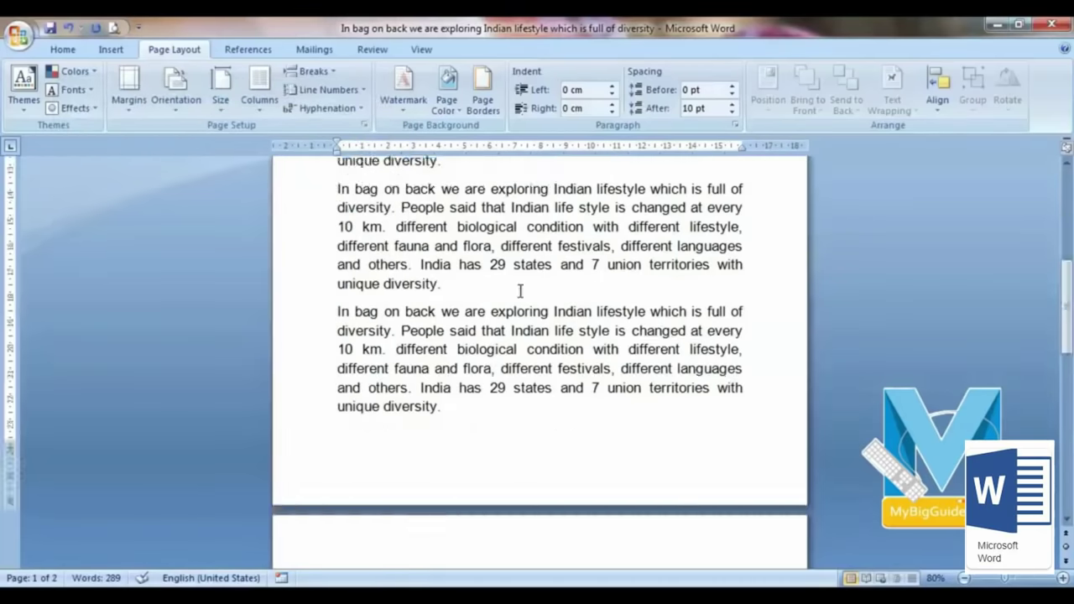
pyautogui.scroll(5, 507, 333)
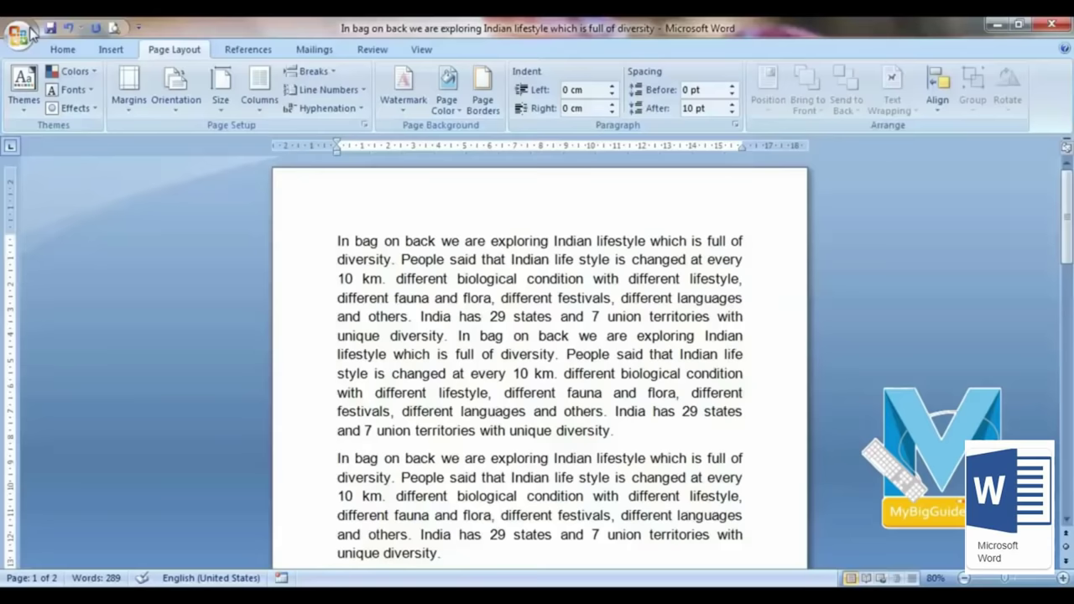
pyautogui.click(62, 51)
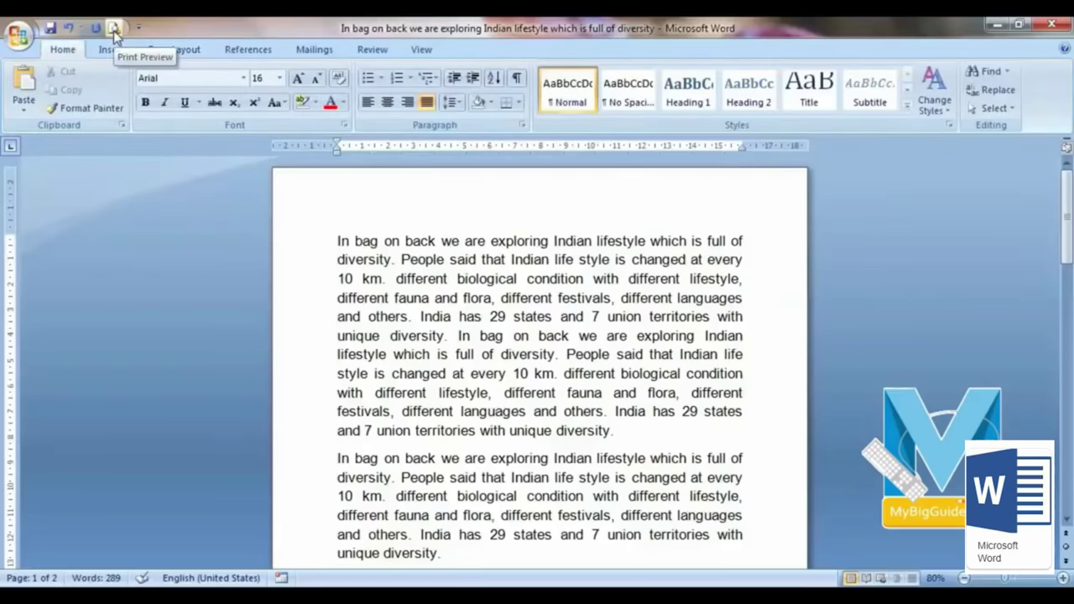
pyautogui.scroll(-5, 224, 243)
pyautogui.scroll(3, 224, 242)
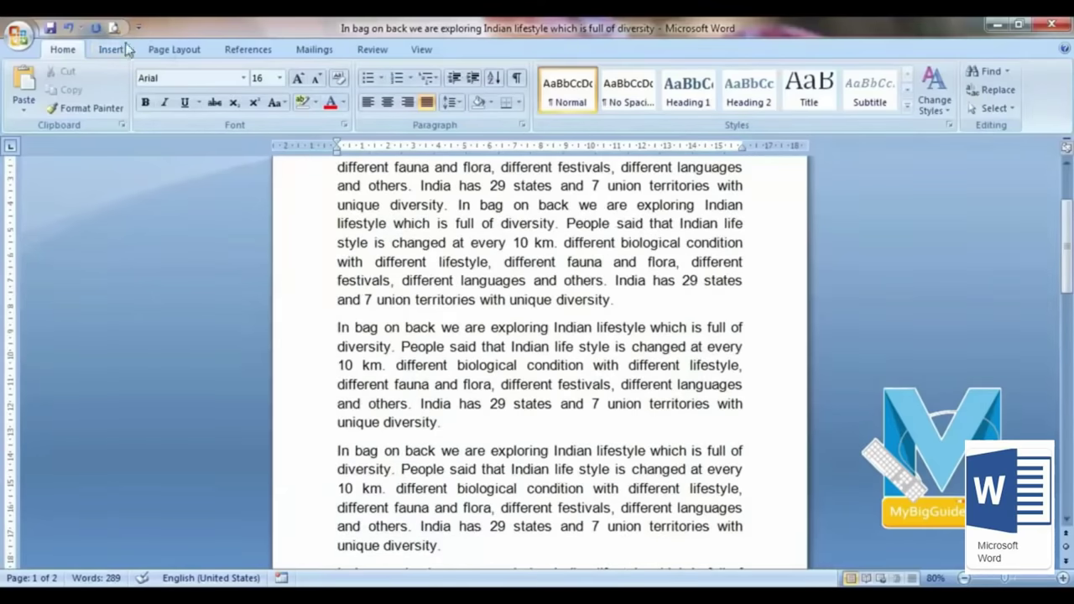
pyautogui.click(113, 30)
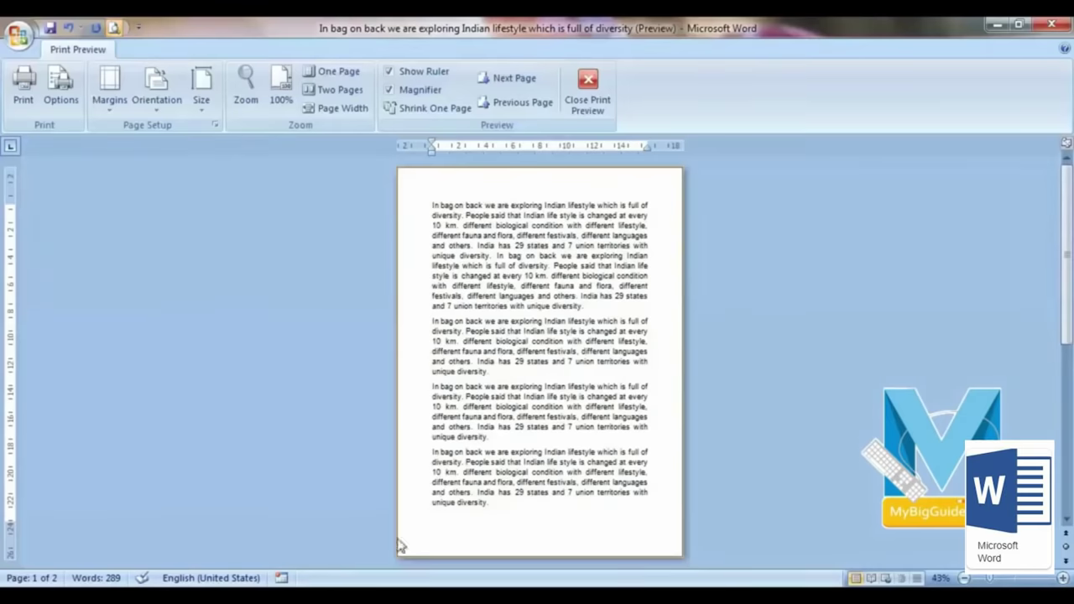
pyautogui.scroll(-3, 529, 412)
pyautogui.scroll(3, 532, 412)
pyautogui.click(588, 92)
pyautogui.scroll(6, 425, 291)
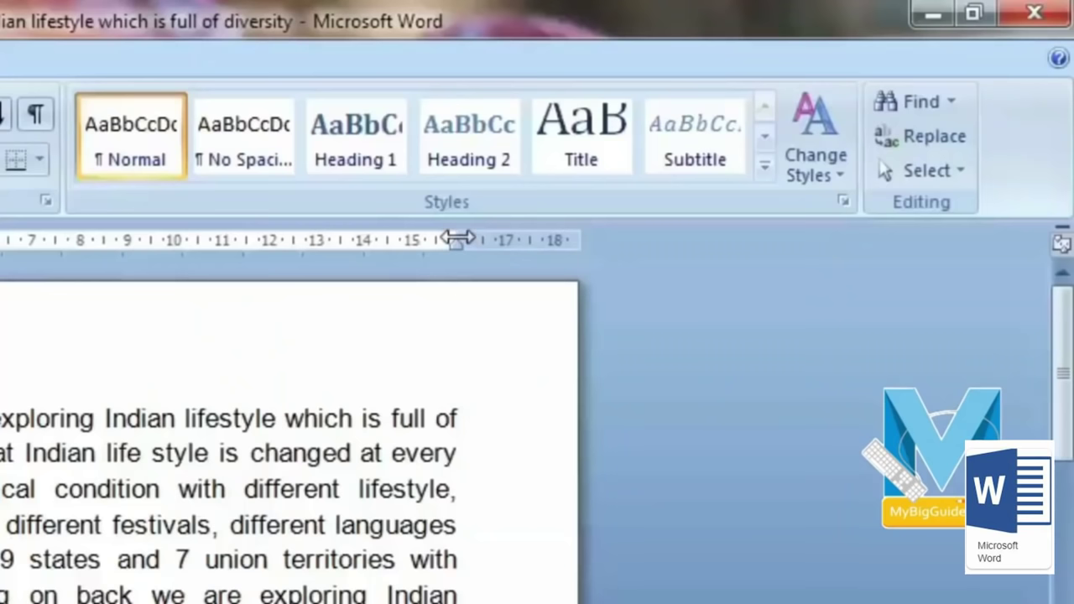
# Step: Widen the text area by moving the right margin to about 16.5 and the left margin further left
pyautogui.moveTo(457, 239)
pyautogui.mouseDown()
pyautogui.moveTo(531, 241)
pyautogui.moveTo(518, 241)
pyautogui.mouseUp()
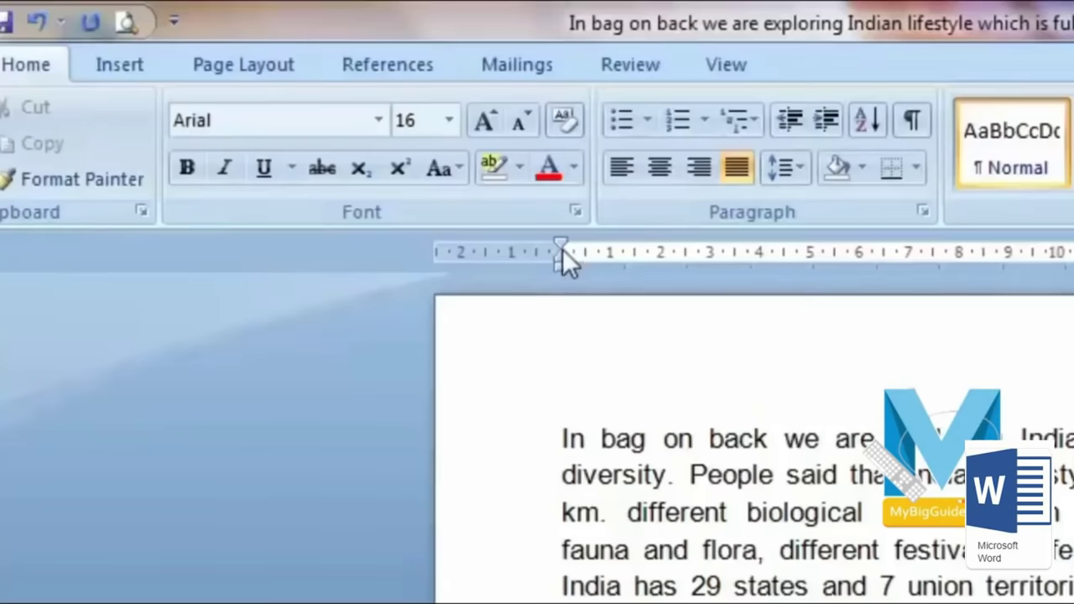
pyautogui.moveTo(306, 139); pyautogui.dragTo(275, 136)
pyautogui.moveTo(510, 255)
pyautogui.mouseDown()
pyautogui.moveTo(487, 255)
pyautogui.moveTo(638, 260)
pyautogui.mouseUp()
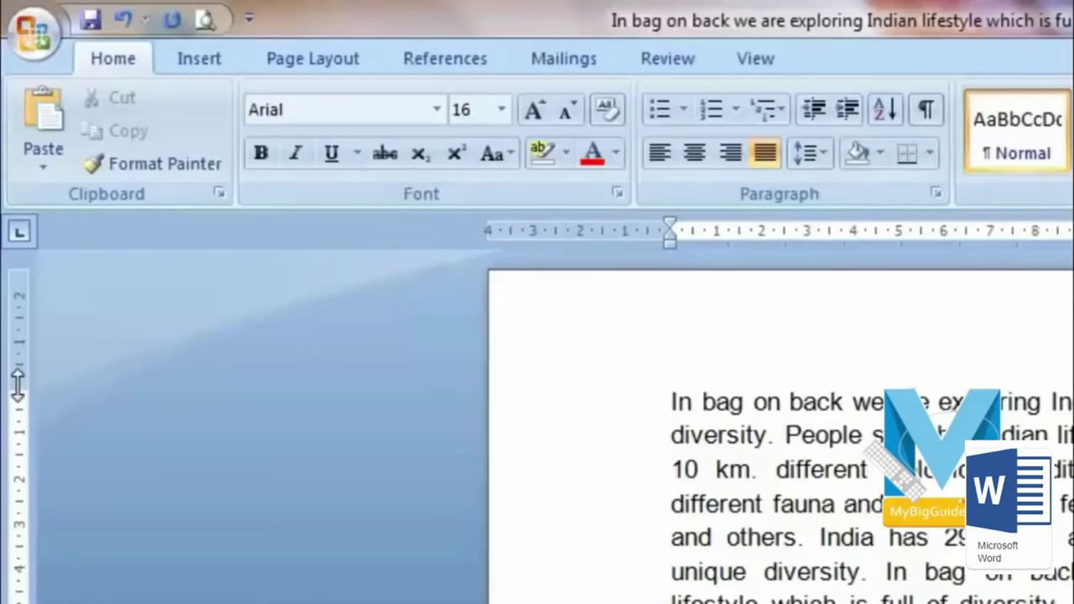
# Step: Shrink the top margin and drag the bottom margin boundary up on the vertical ruler
pyautogui.moveTo(17, 385); pyautogui.dragTo(19, 353)
pyautogui.scroll(-6, 20, 538)
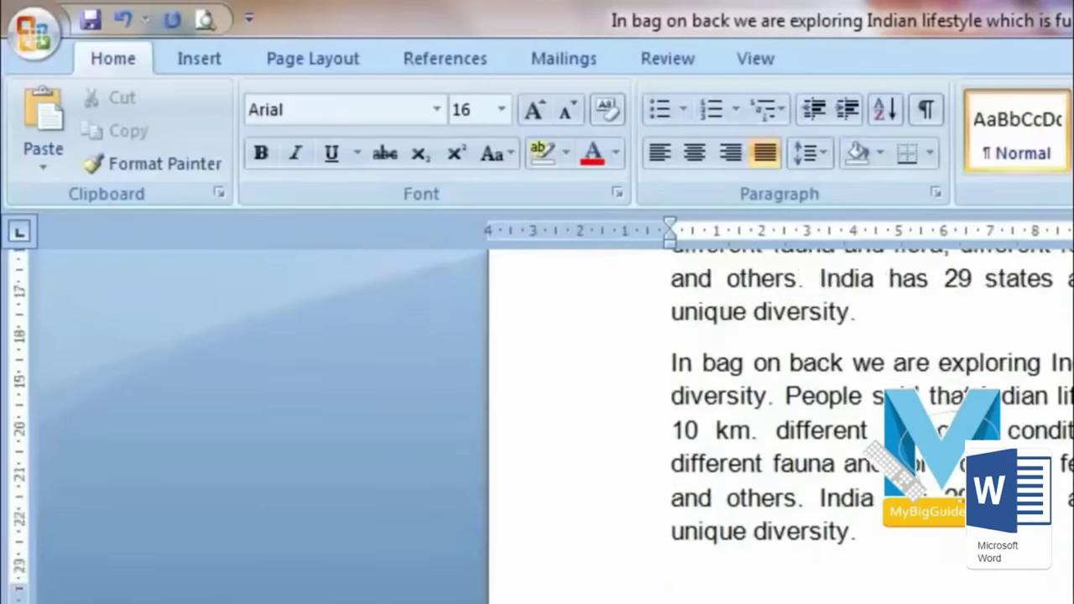
pyautogui.scroll(-1, 12, 515)
pyautogui.moveTo(18, 458); pyautogui.dragTo(28, 414)
pyautogui.scroll(3, 189, 494)
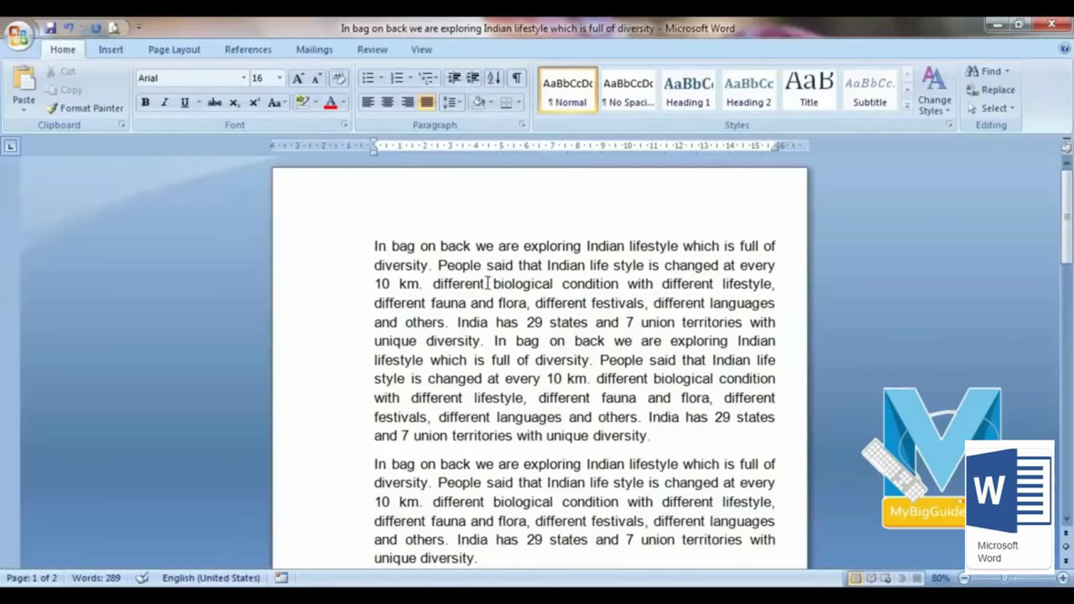
pyautogui.click(114, 28)
pyautogui.click(109, 105)
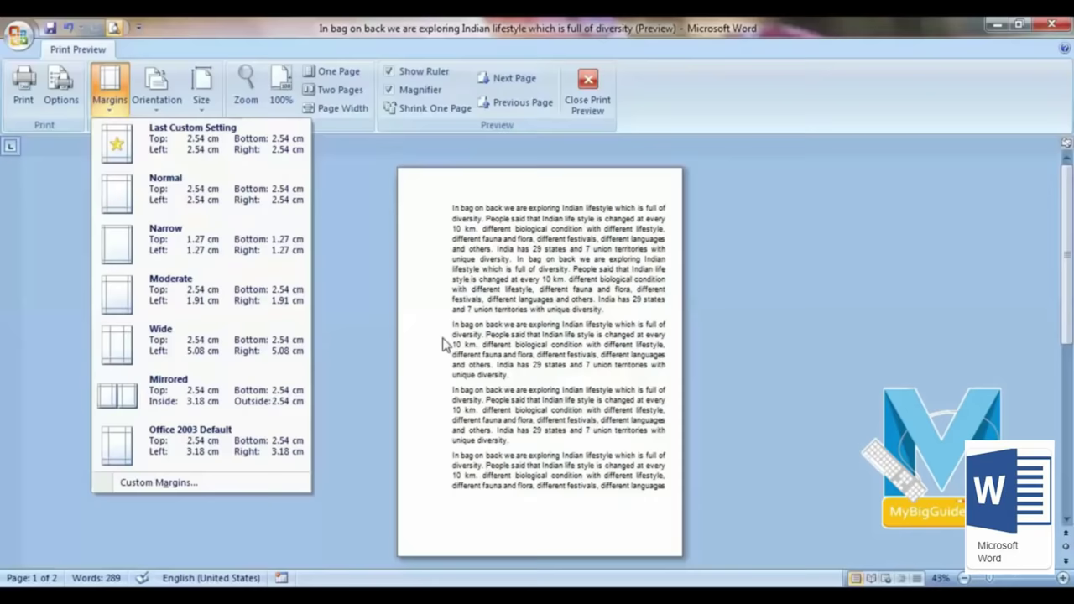
pyautogui.click(359, 274)
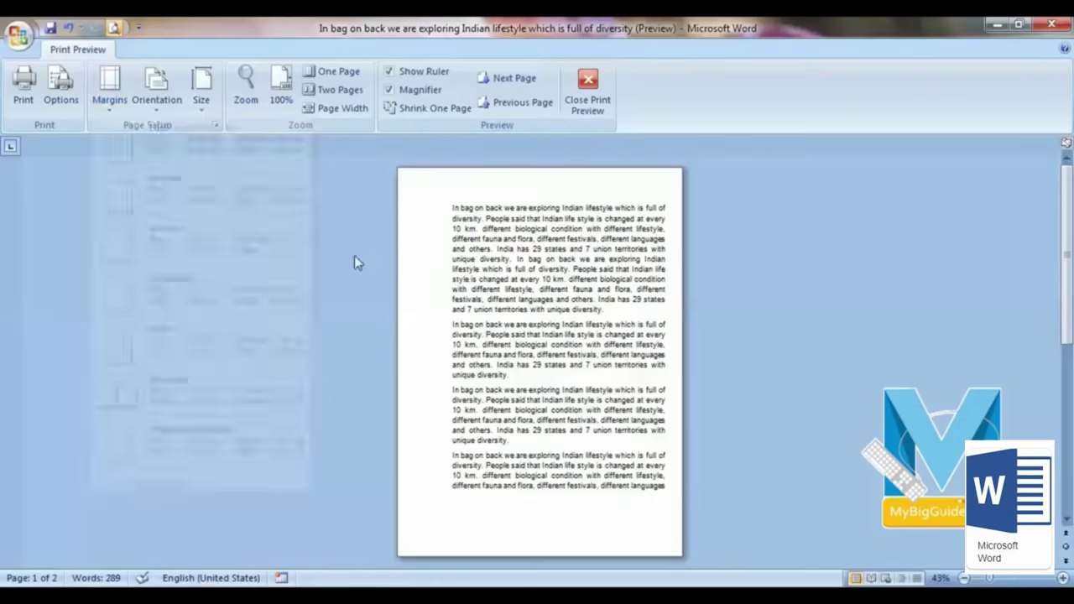
pyautogui.click(141, 114)
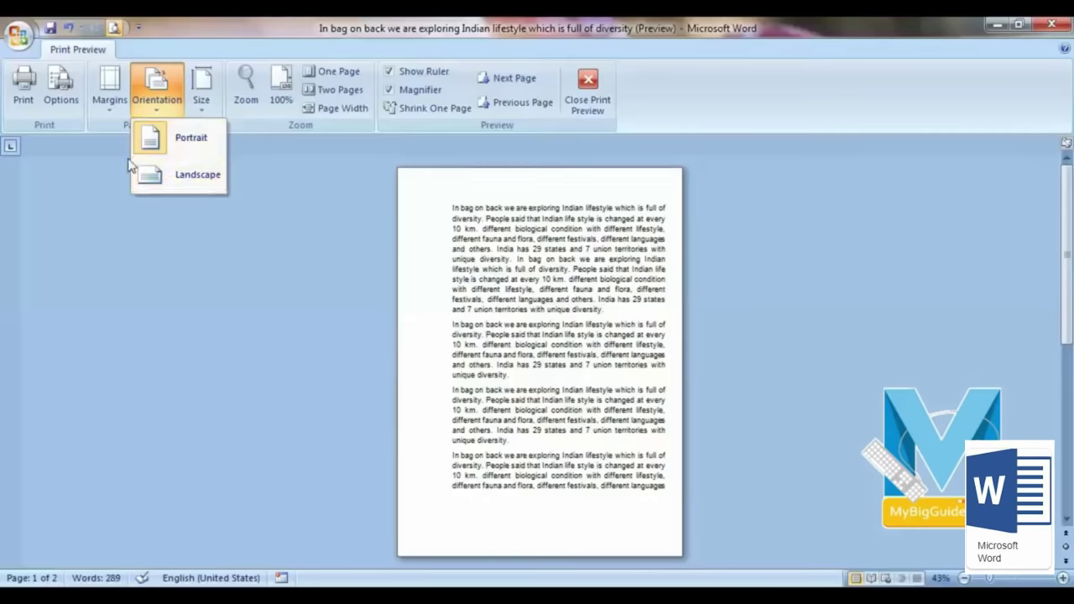
pyautogui.click(189, 178)
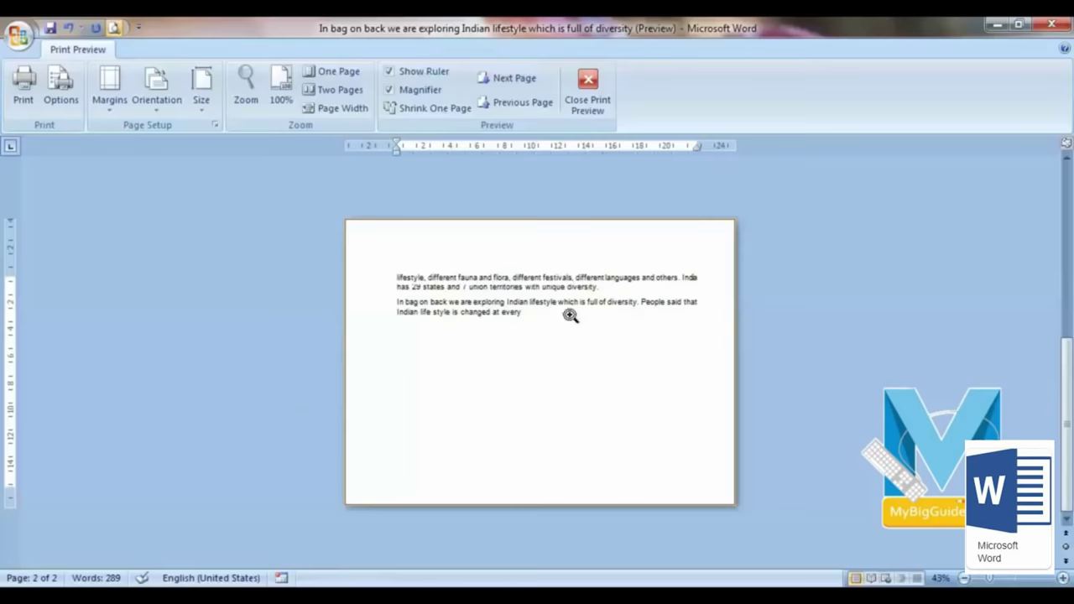
pyautogui.click(157, 103)
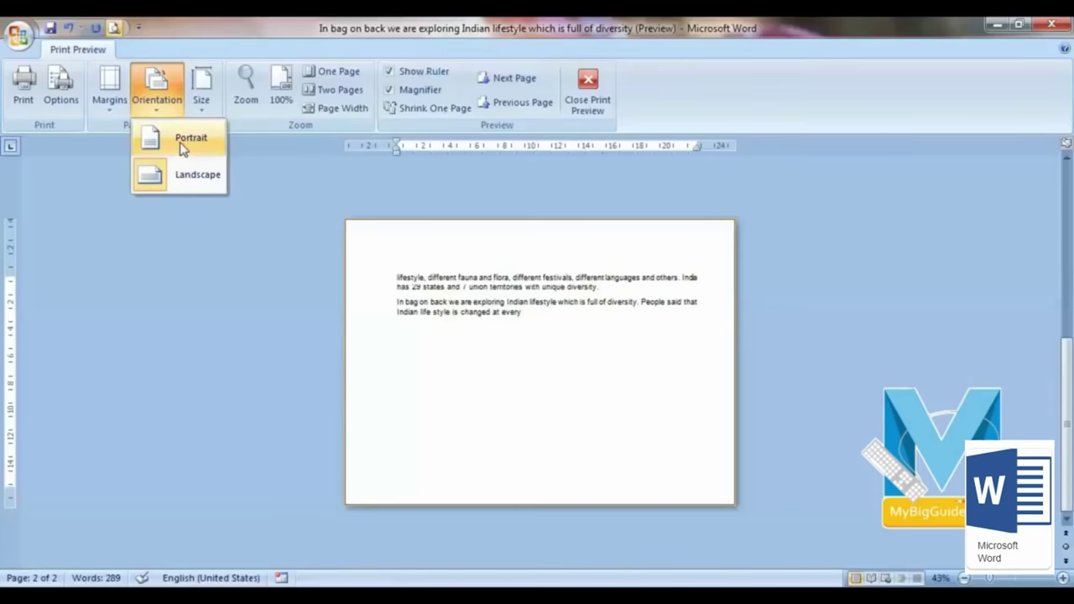
pyautogui.click(151, 142)
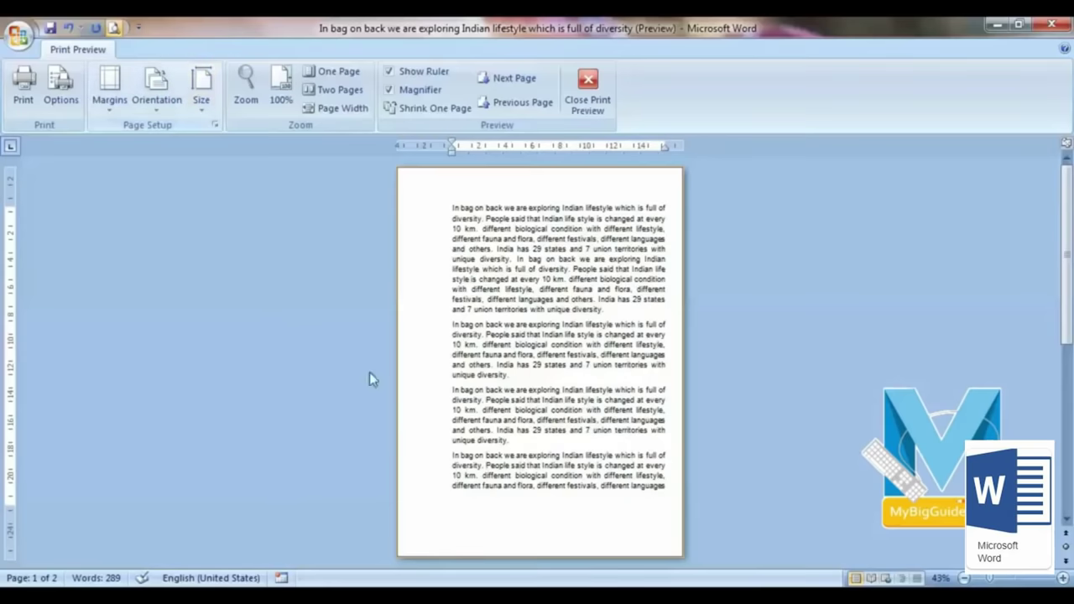
pyautogui.click(203, 92)
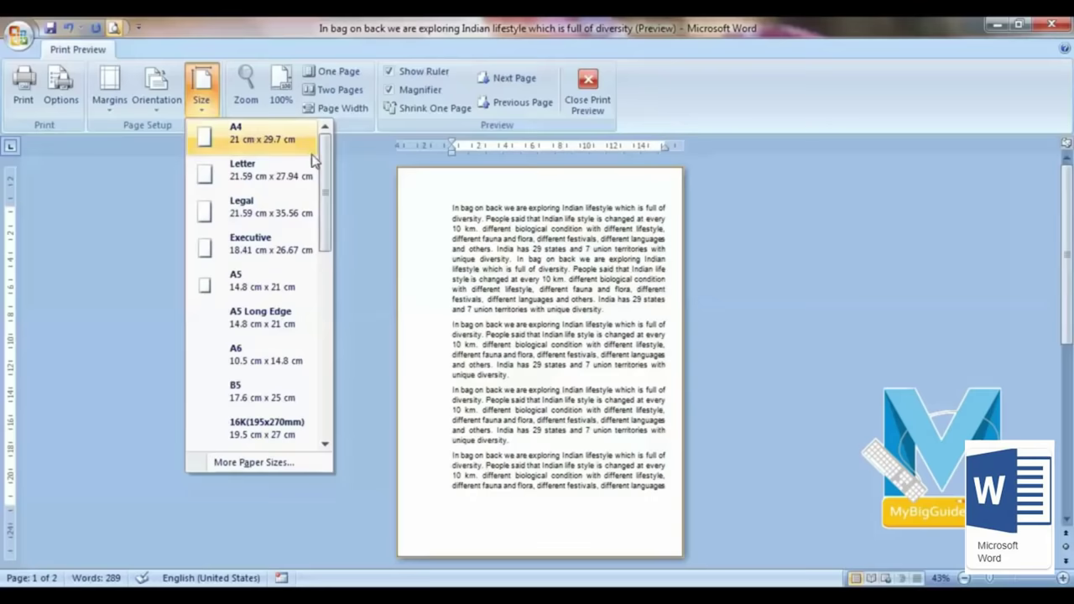
pyautogui.click(594, 99)
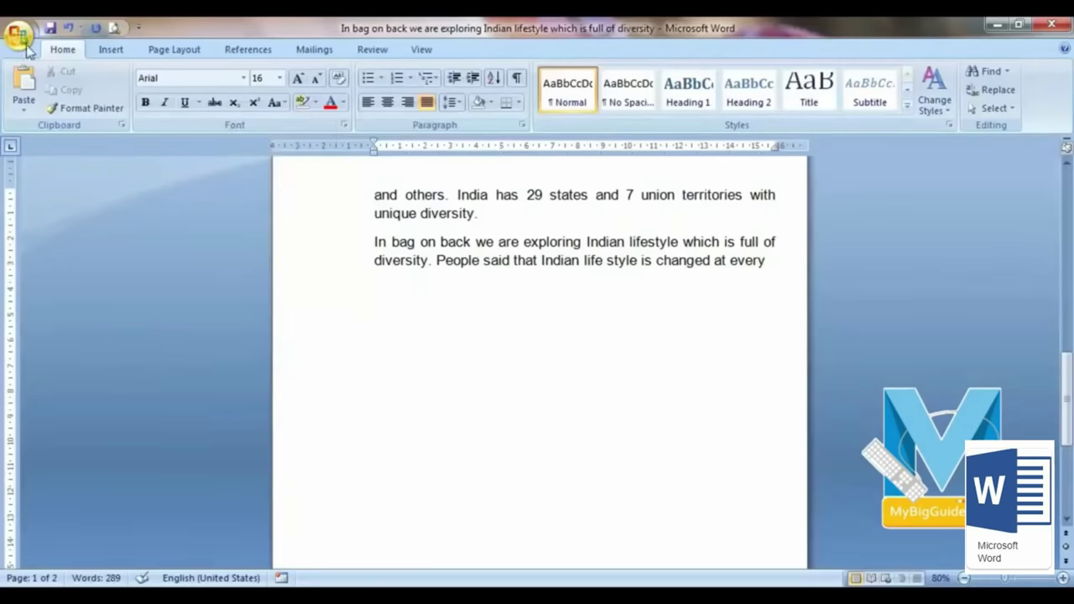
pyautogui.scroll(10, 163, 357)
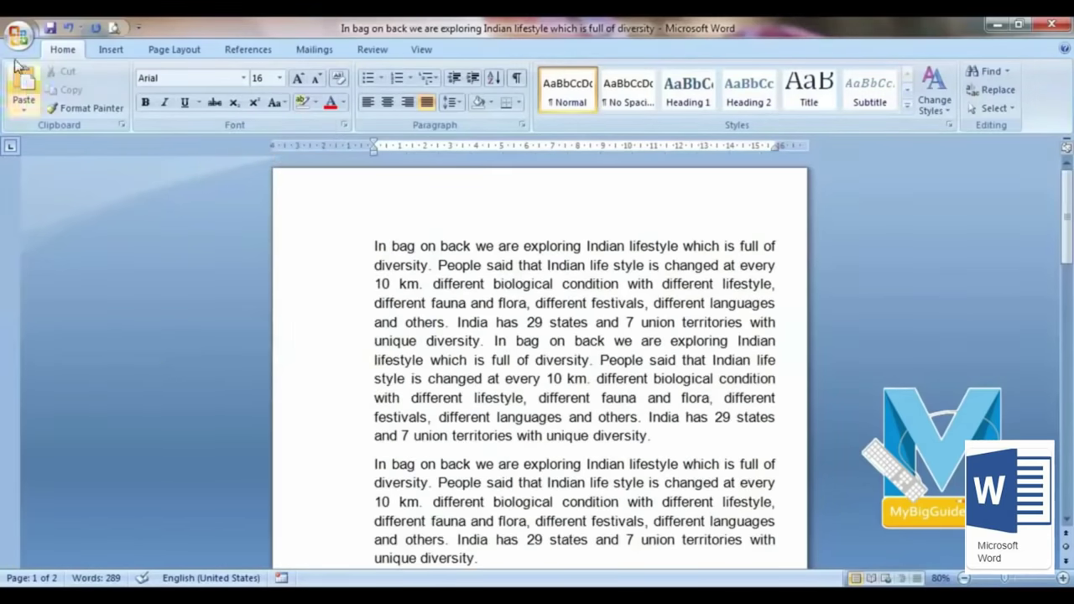
pyautogui.click(19, 34)
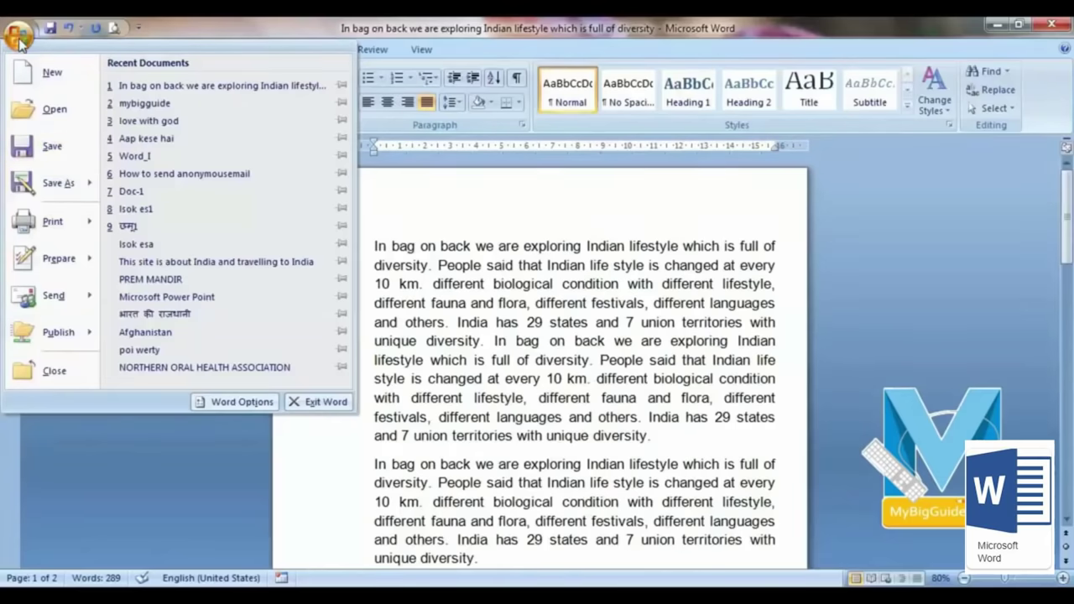
pyautogui.click(68, 223)
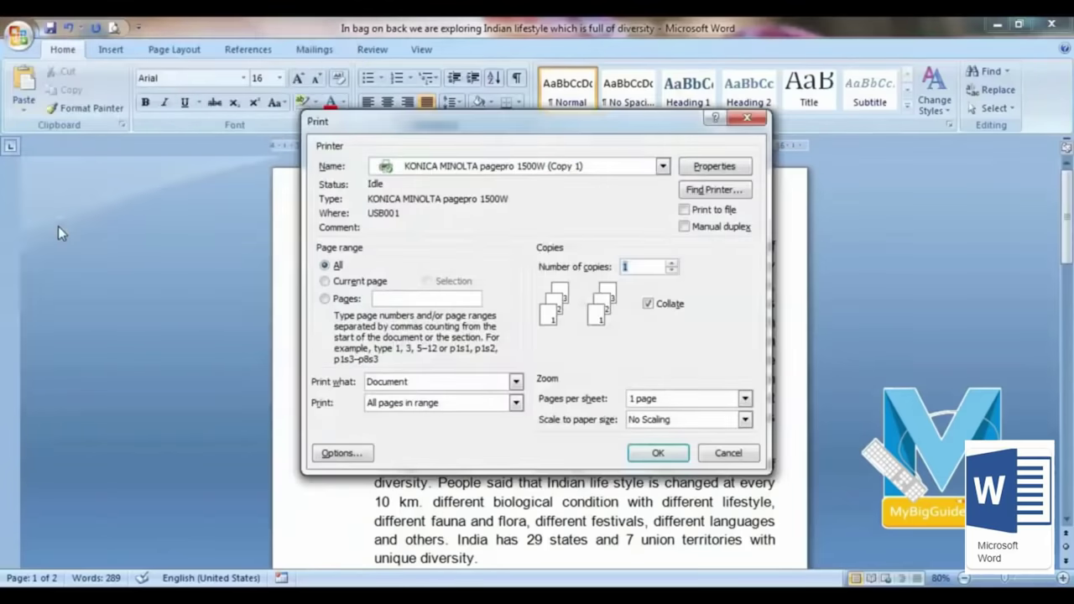
pyautogui.moveTo(521, 121); pyautogui.dragTo(265, 104)
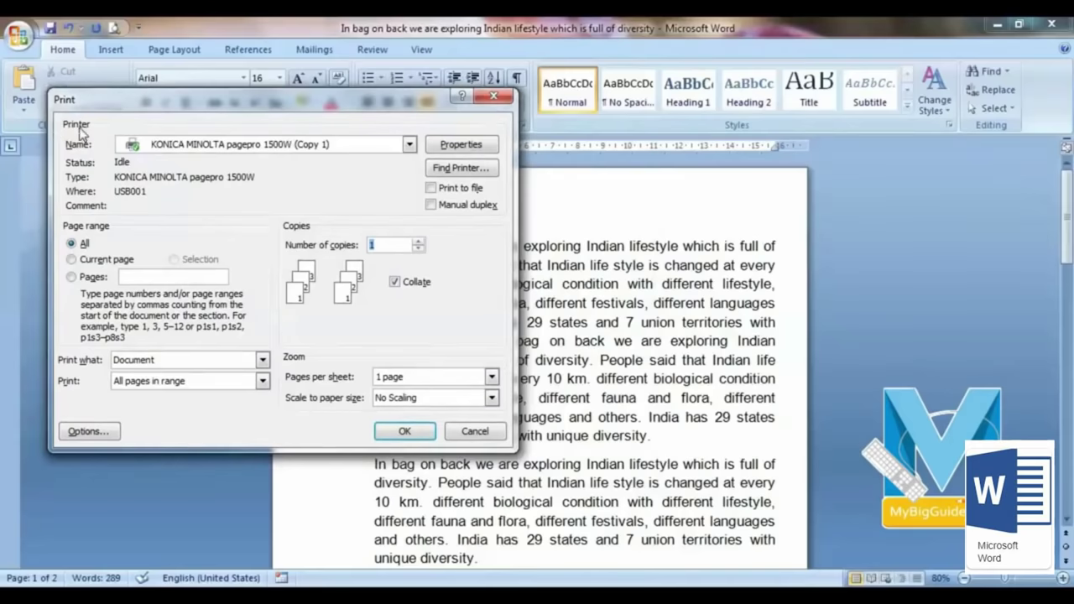
pyautogui.click(410, 145)
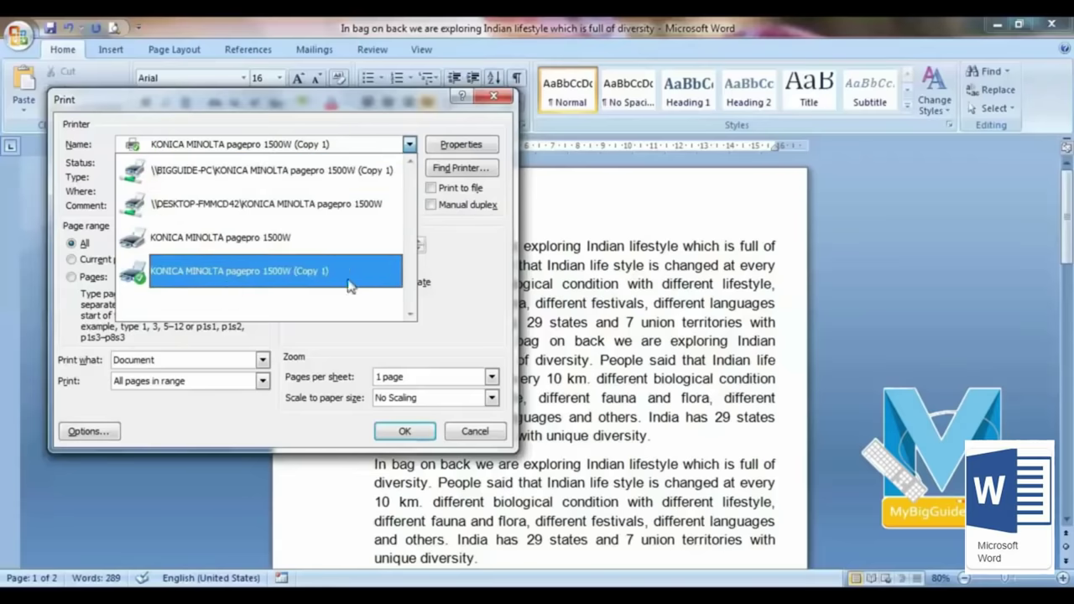
pyautogui.click(469, 290)
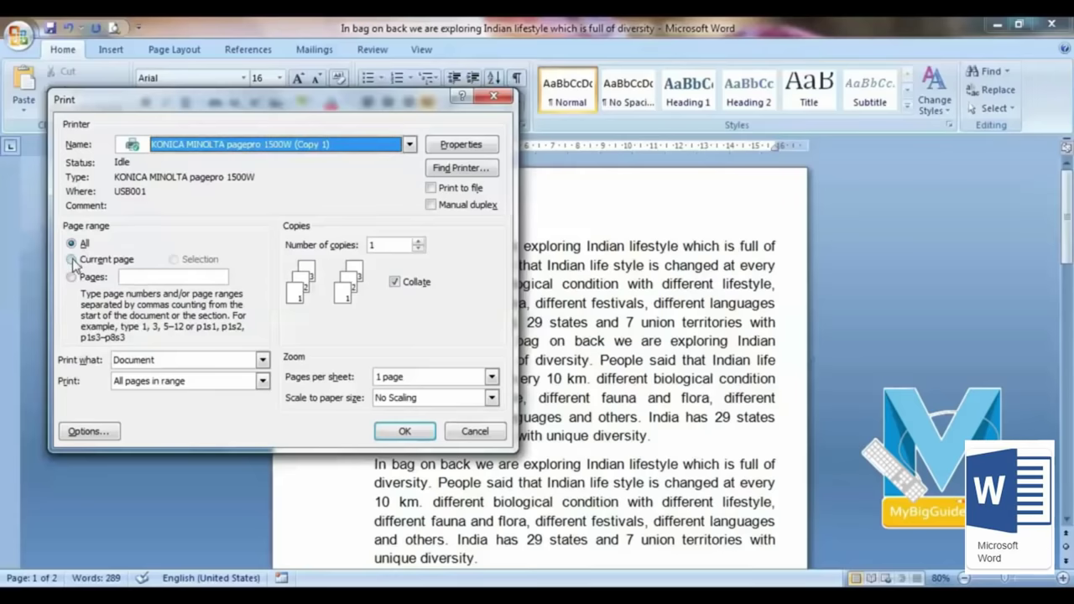
pyautogui.click(474, 432)
pyautogui.scroll(-2, 422, 280)
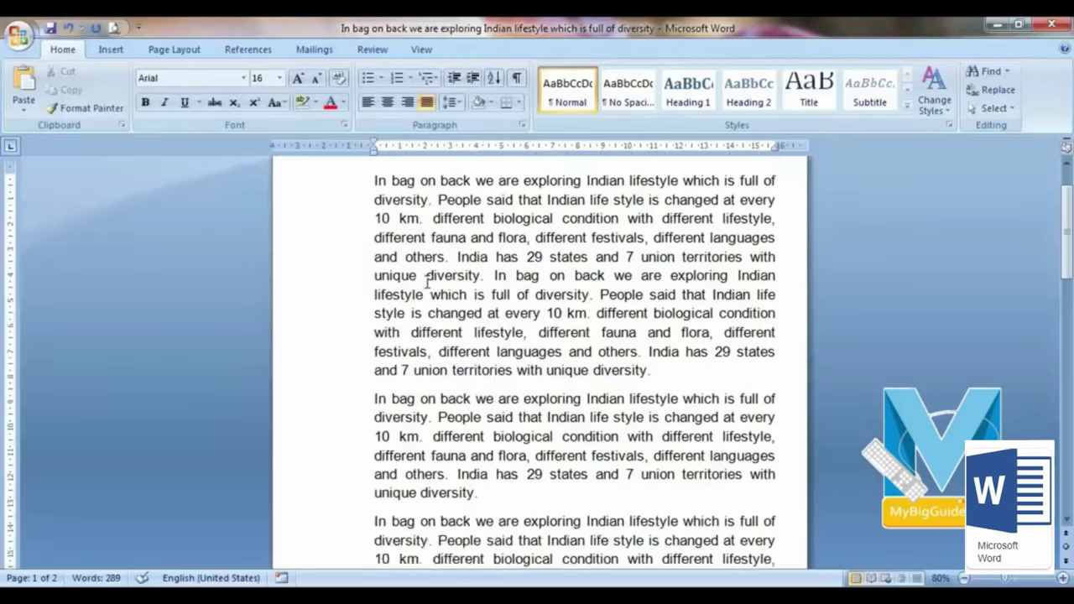
pyautogui.scroll(1, 426, 281)
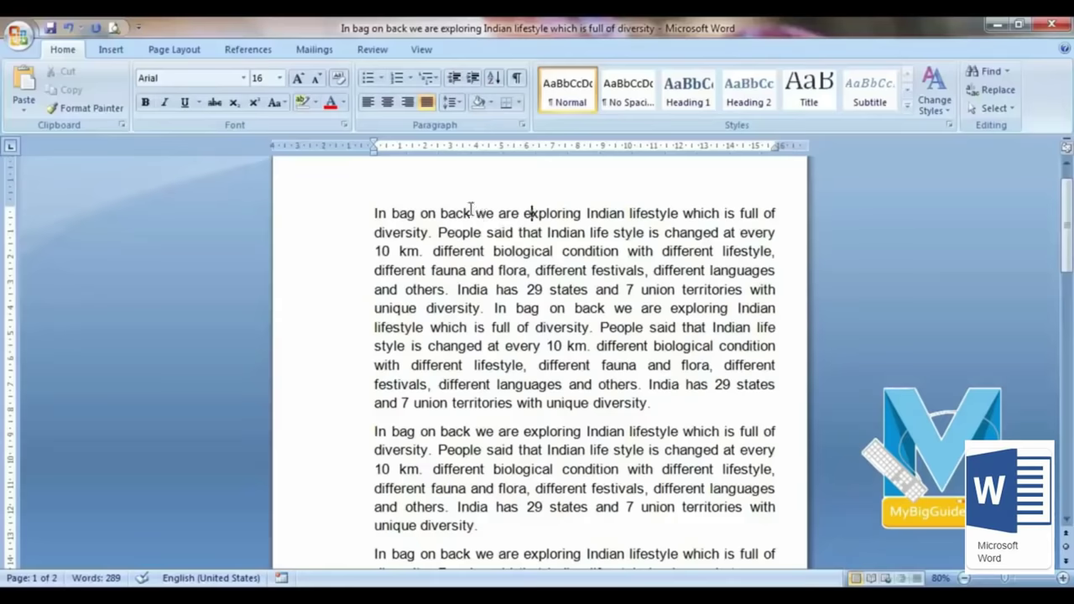
pyautogui.click(18, 35)
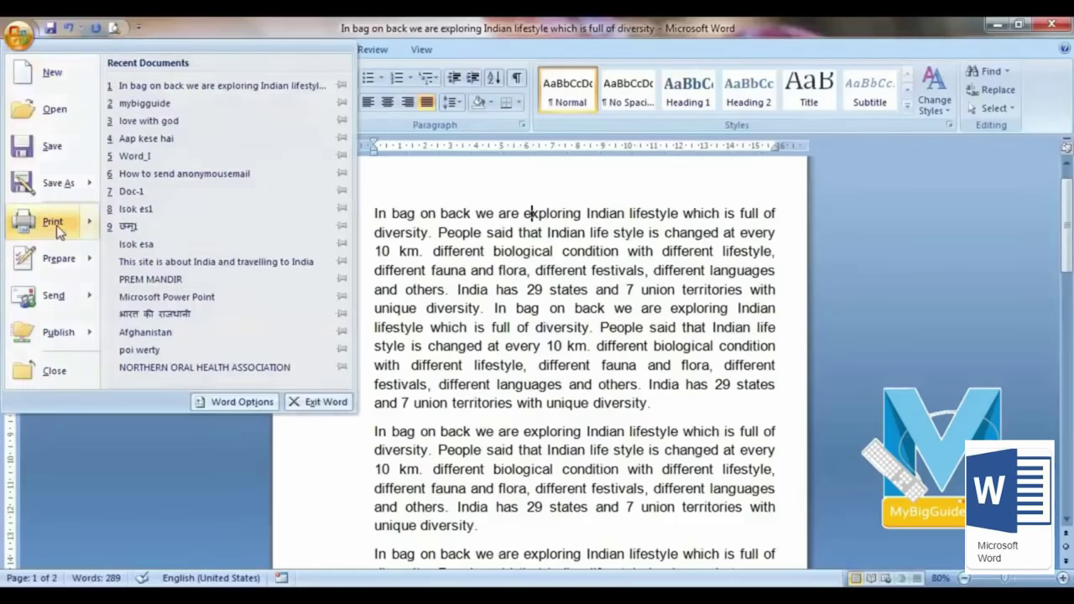
pyautogui.click(55, 225)
pyautogui.click(91, 261)
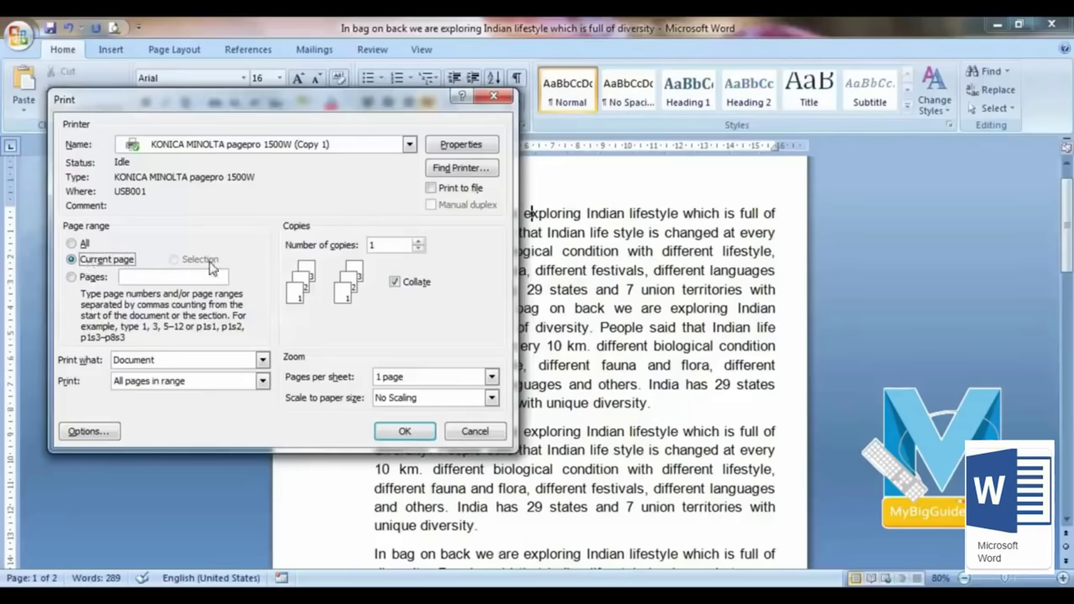
# Step: Close the print settings and select the whole first paragraph
pyautogui.click(473, 433)
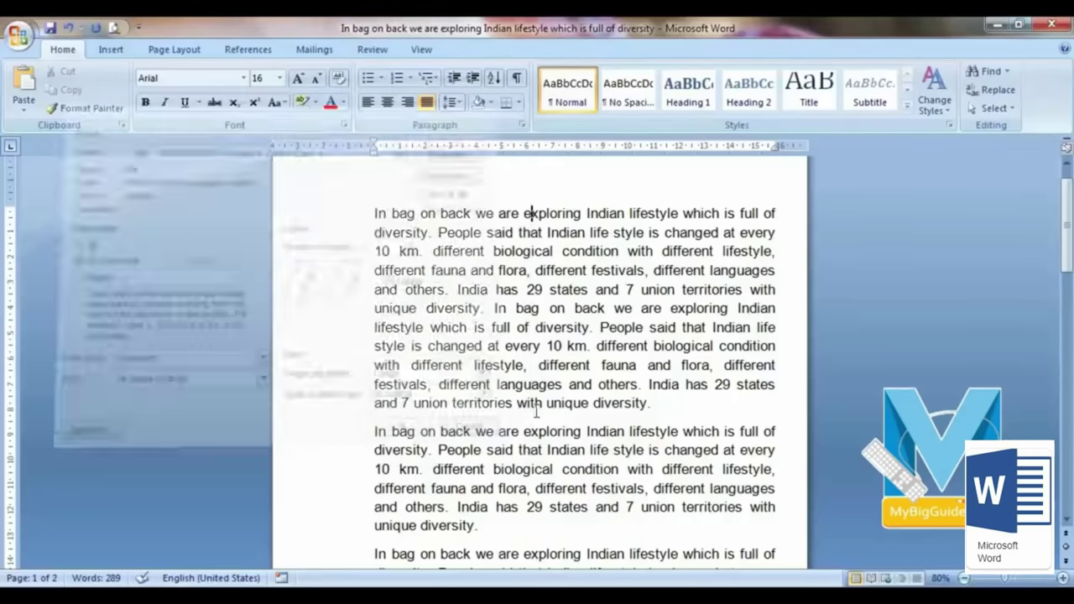
pyautogui.moveTo(375, 211); pyautogui.dragTo(669, 401)
pyautogui.click(378, 213)
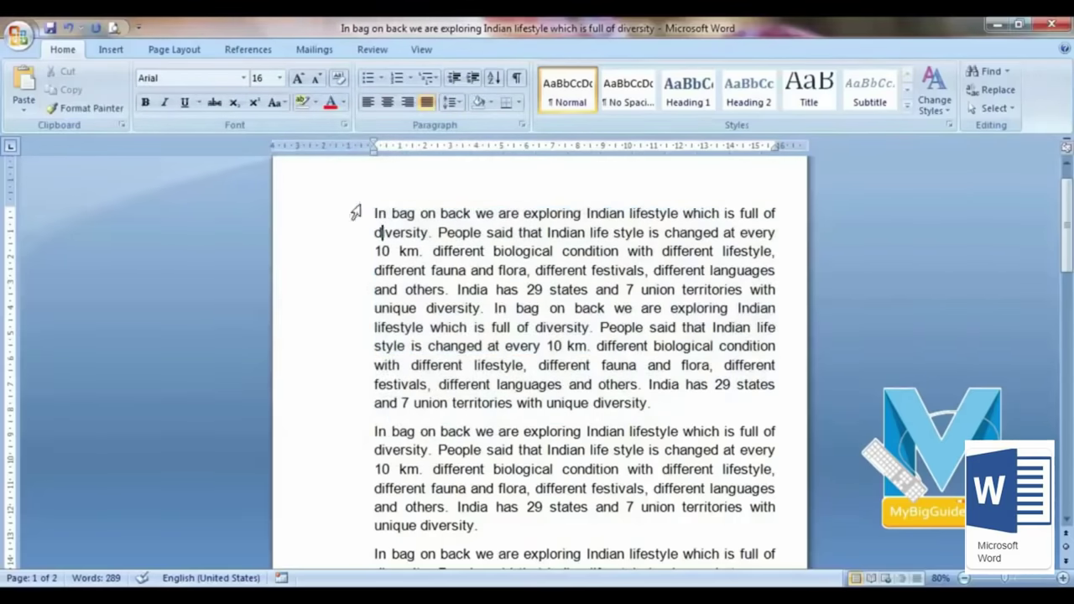
pyautogui.moveTo(375, 211); pyautogui.dragTo(659, 406)
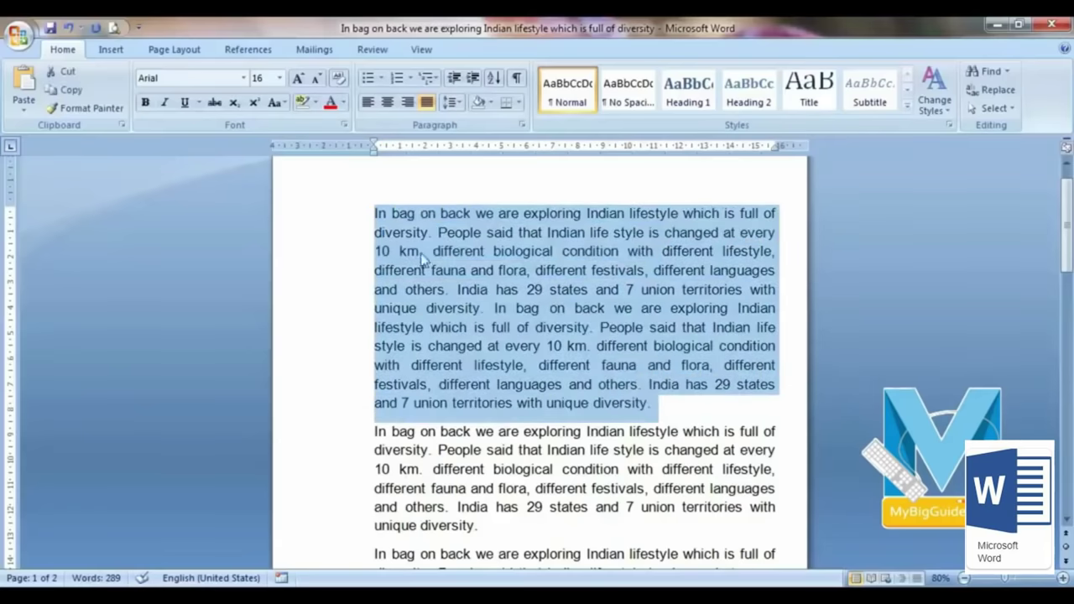
# Step: In the Print dialog, try the Selection range, then switch the page range to Pages
pyautogui.click(18, 35)
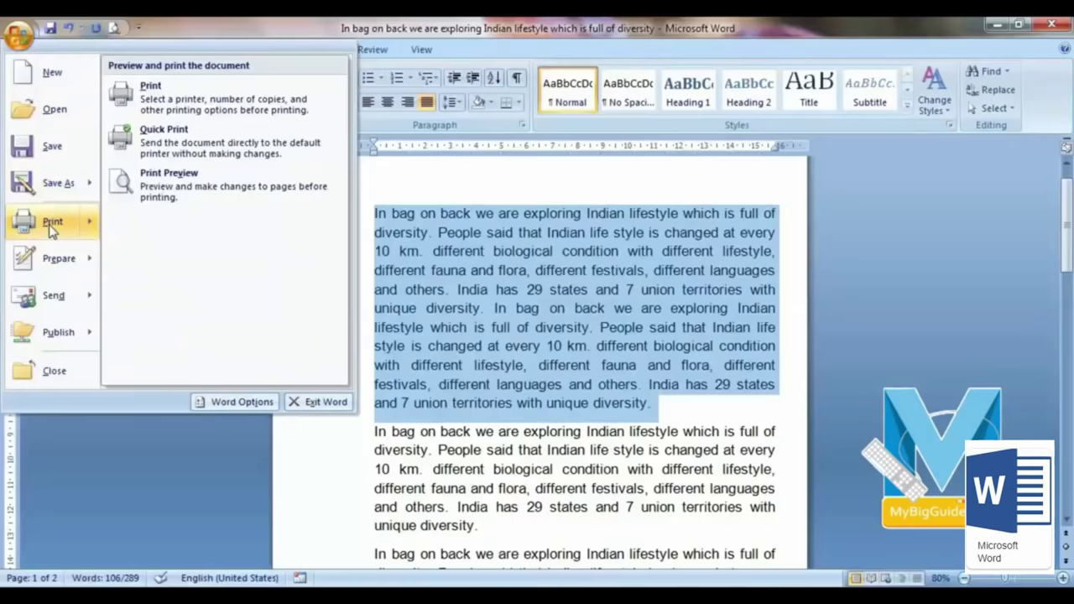
pyautogui.click(49, 227)
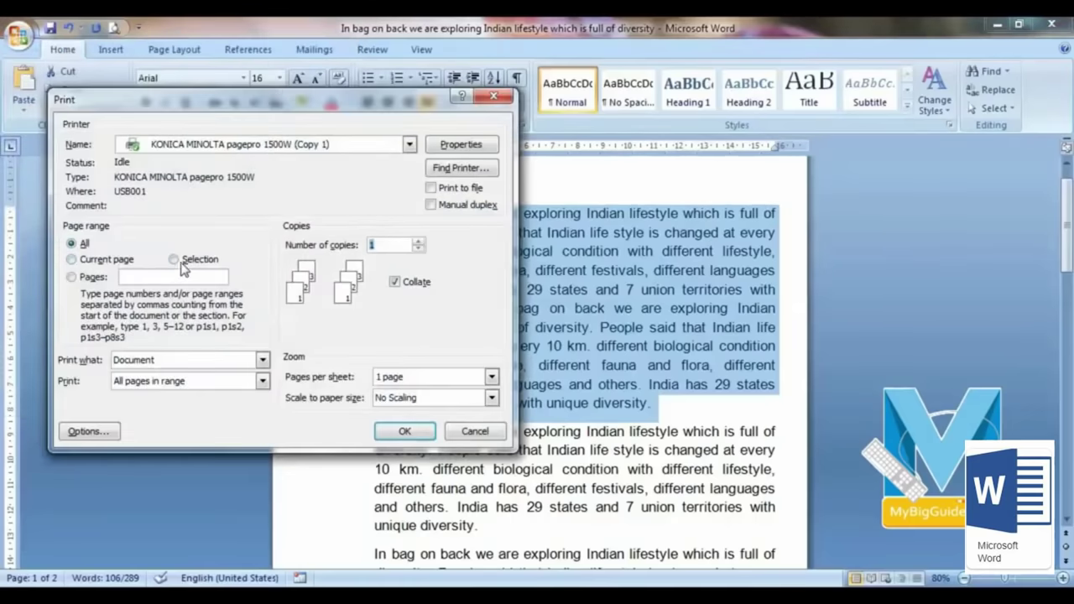
pyautogui.click(175, 261)
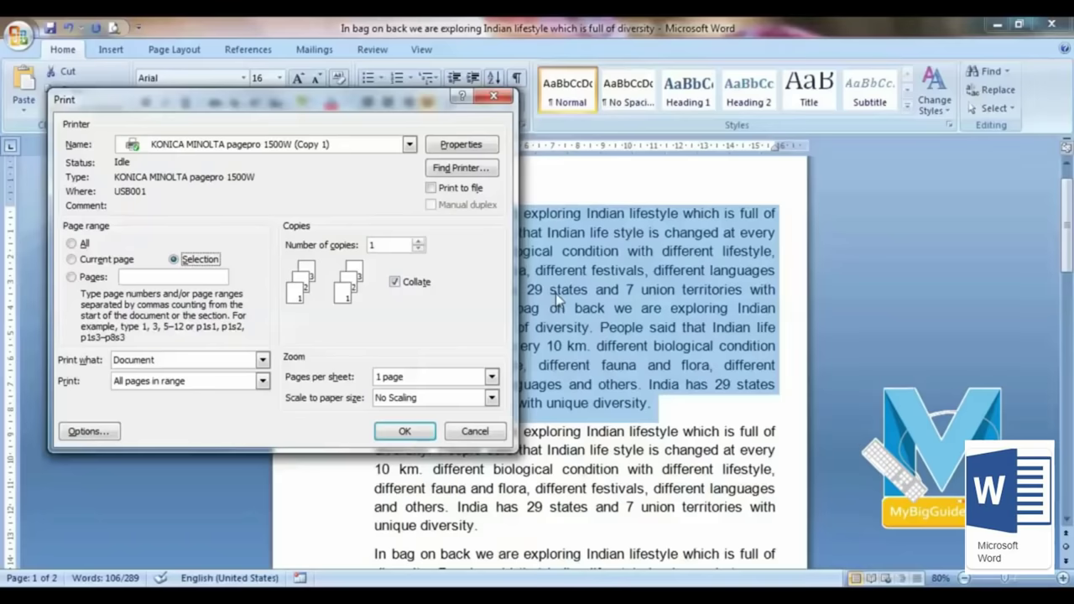
pyautogui.click(71, 280)
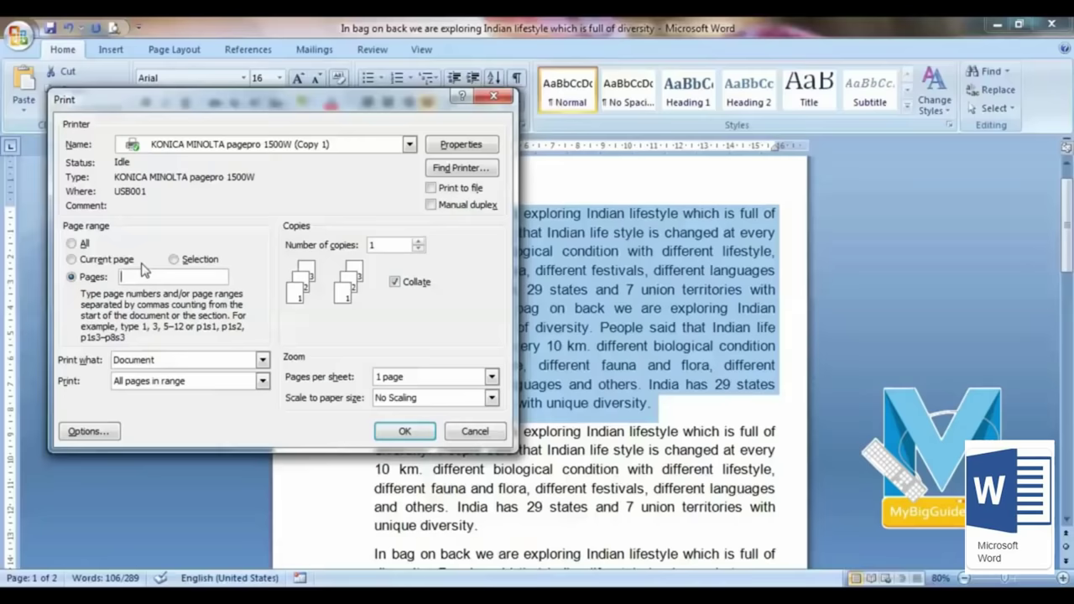
pyautogui.write('1')
pyautogui.write(', ')
pyautogui.write('3, ')
pyautogui.write('5, 7, 9,')
# Step: Set the print range to pages 10-15 with 2 copies, toggling Collate off and back on
pyautogui.press('BackSpace')
pyautogui.press('BackSpace')
pyautogui.press('BackSpace')
pyautogui.press('BackSpace')
pyautogui.press('BackSpace')
pyautogui.press('BackSpace')
pyautogui.press('BackSpace')
pyautogui.press('BackSpace')
pyautogui.press('BackSpace')
pyautogui.press('BackSpace')
pyautogui.press('BackSpace')
pyautogui.press('BackSpace')
pyautogui.press('BackSpace')
pyautogui.press('BackSpace')
pyautogui.press('BackSpace')
pyautogui.write('1')
pyautogui.click(418, 242)
pyautogui.click(418, 242)
pyautogui.click(418, 242)
pyautogui.click(418, 241)
pyautogui.click(418, 250)
pyautogui.click(418, 249)
pyautogui.click(418, 249)
pyautogui.click(394, 282)
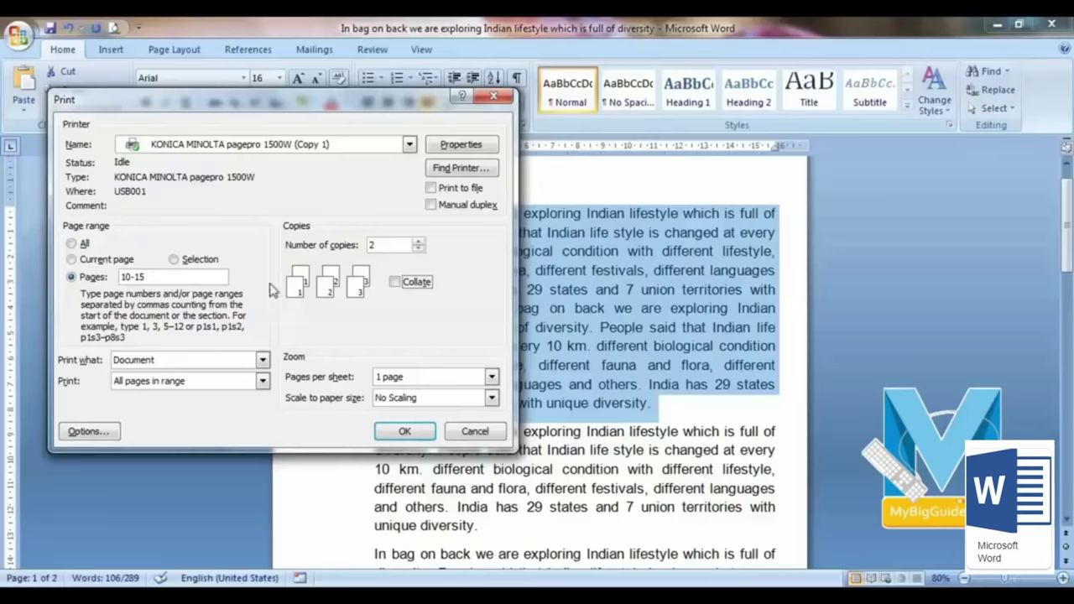
pyautogui.click(395, 284)
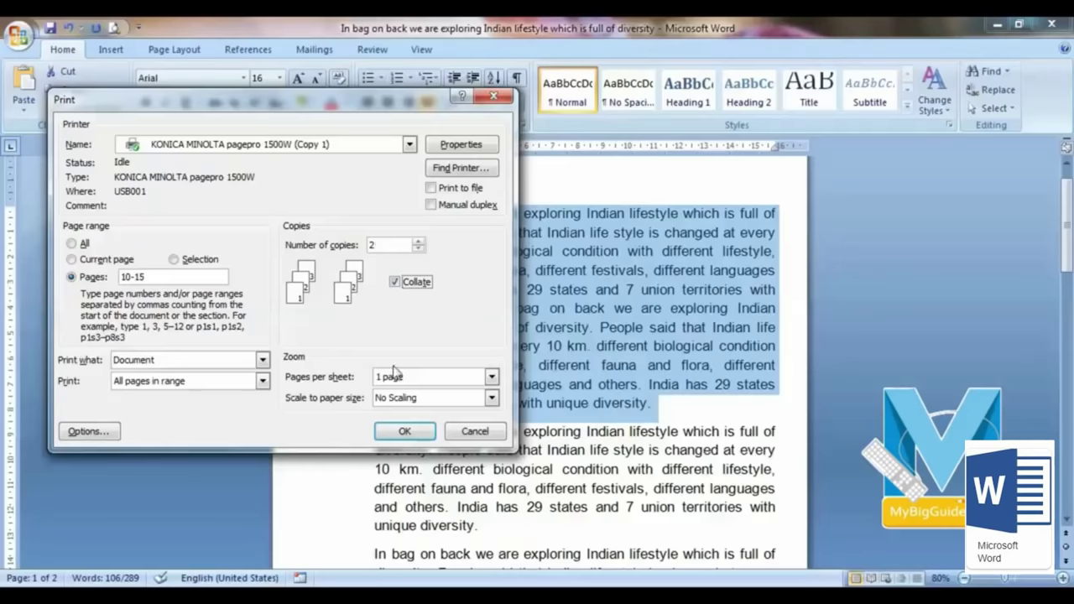
# Step: In printer Properties, choose A4 paper size, 1 copy and Plain Paper media, then confirm with OK
pyautogui.click(470, 148)
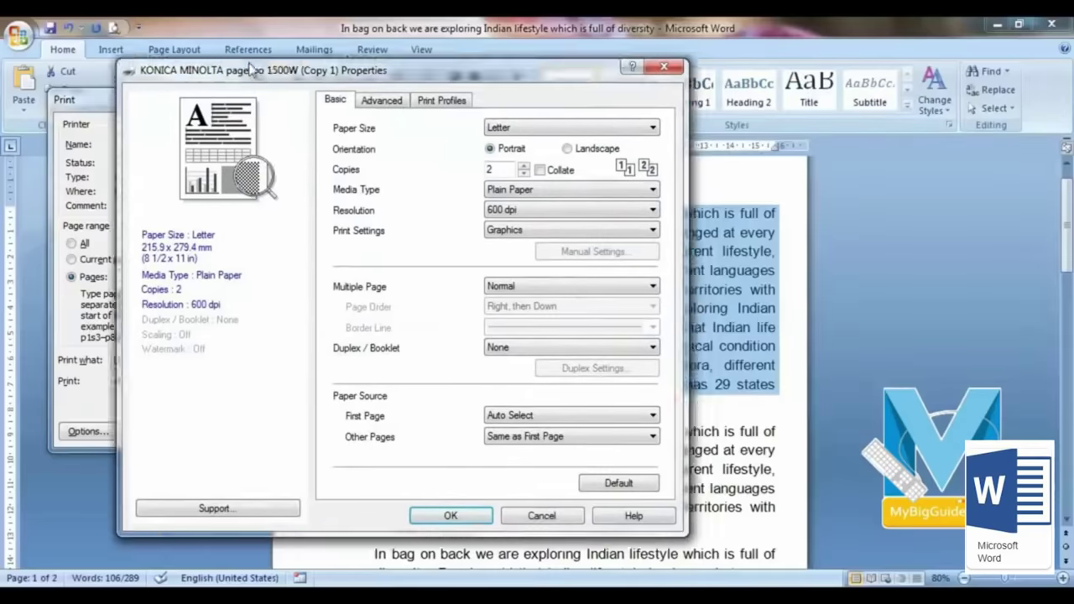
pyautogui.moveTo(252, 70); pyautogui.dragTo(203, 60)
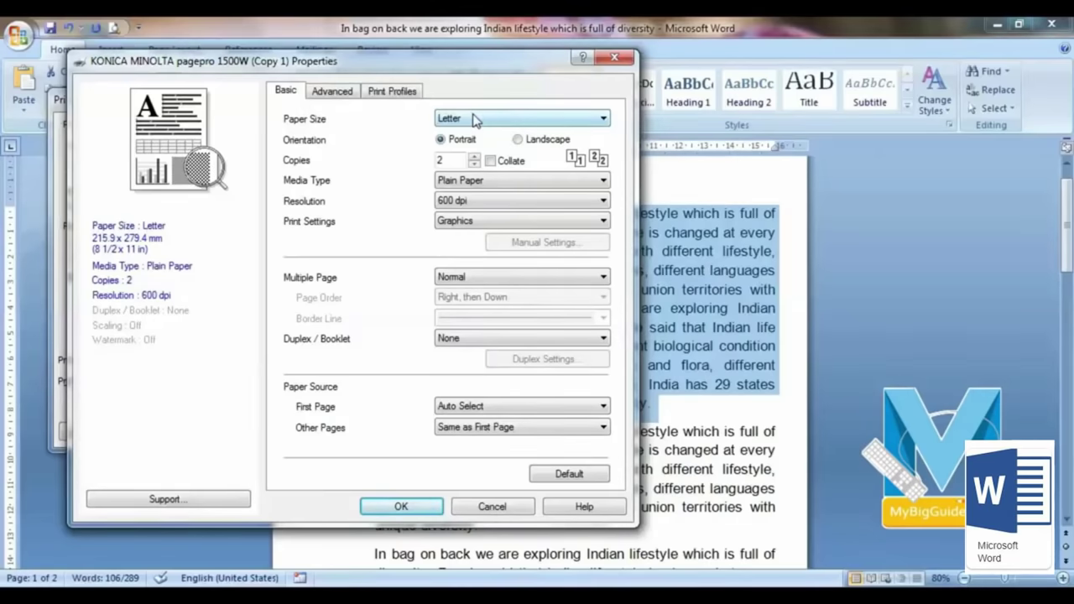
pyautogui.click(495, 121)
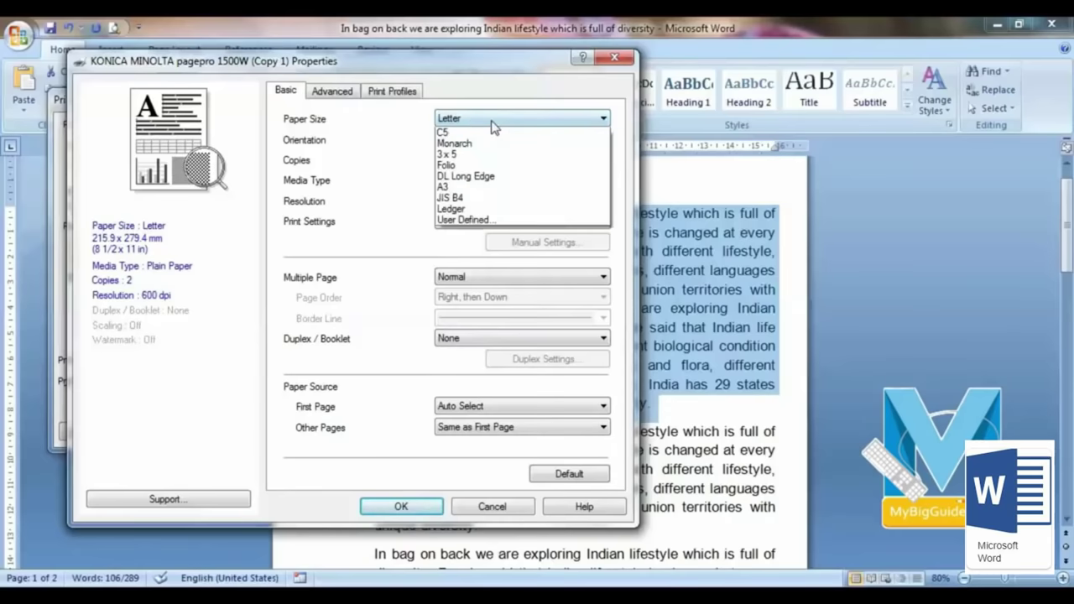
pyautogui.click(474, 133)
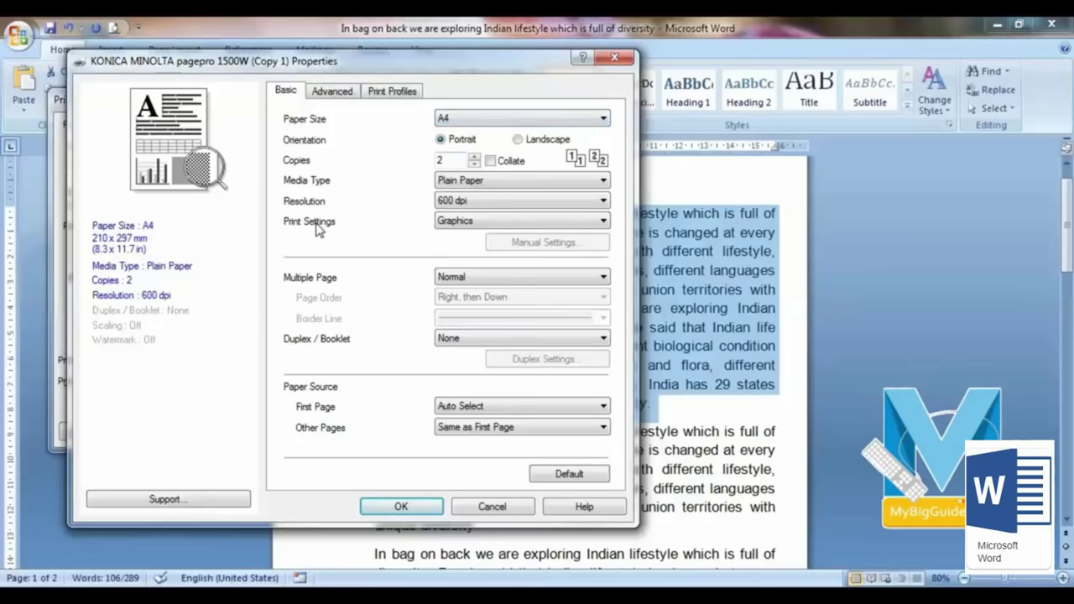
pyautogui.click(475, 164)
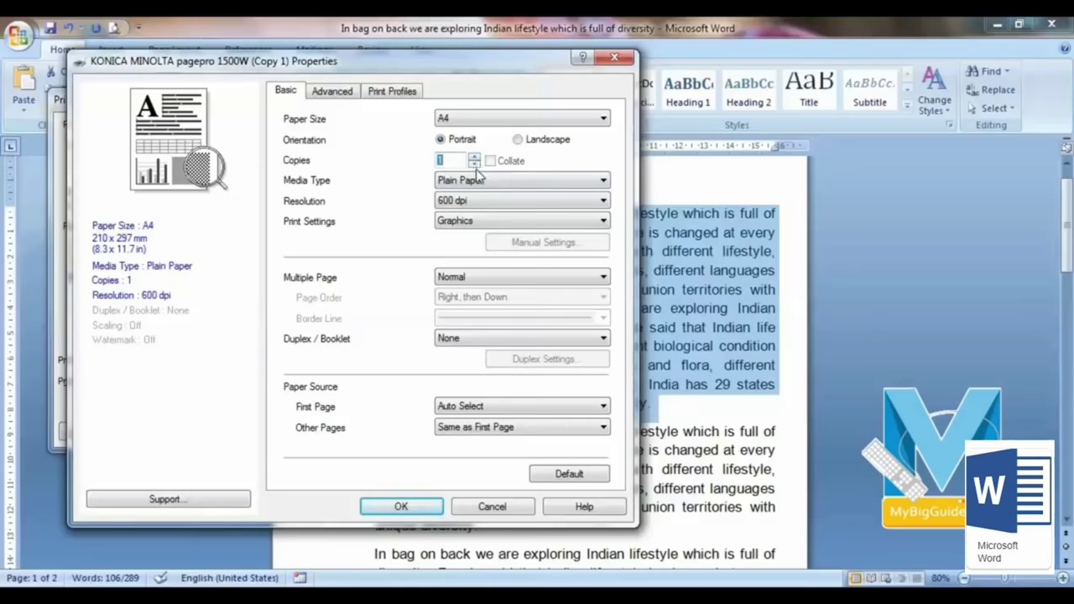
pyautogui.click(495, 183)
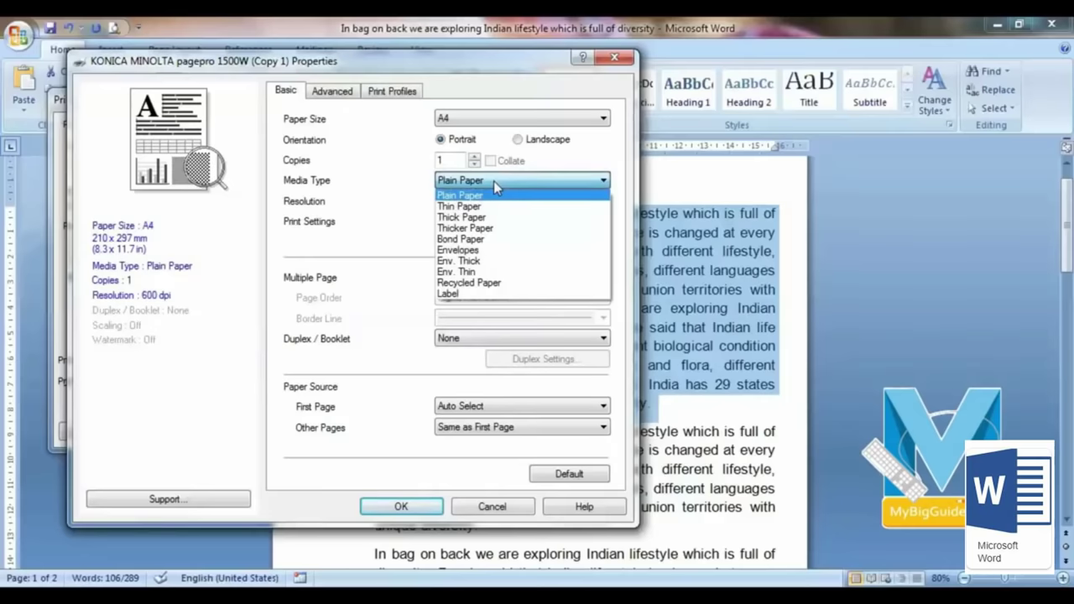
pyautogui.click(493, 180)
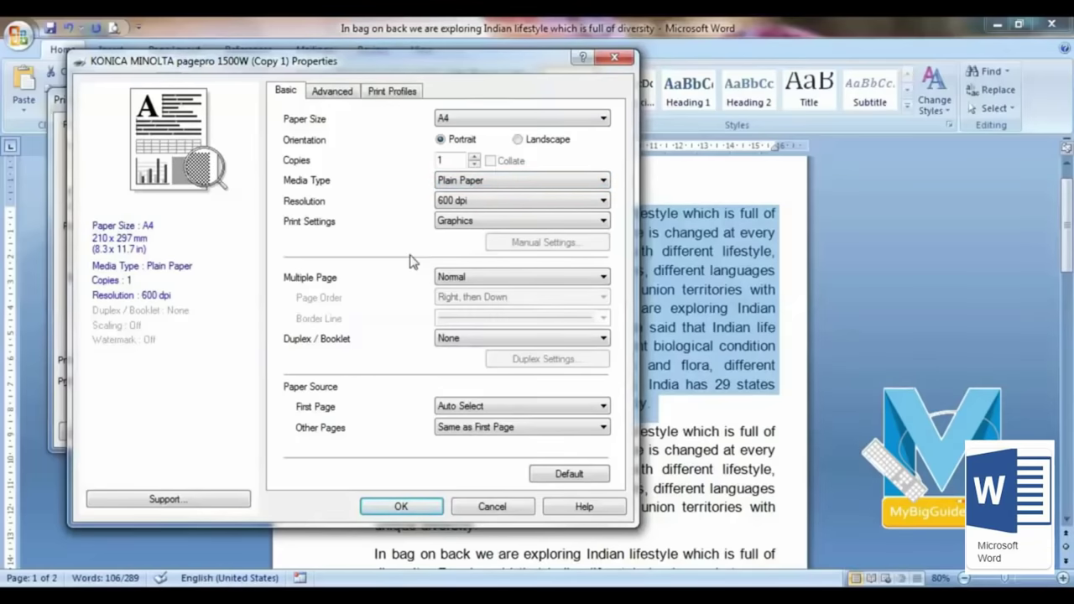
pyautogui.click(569, 475)
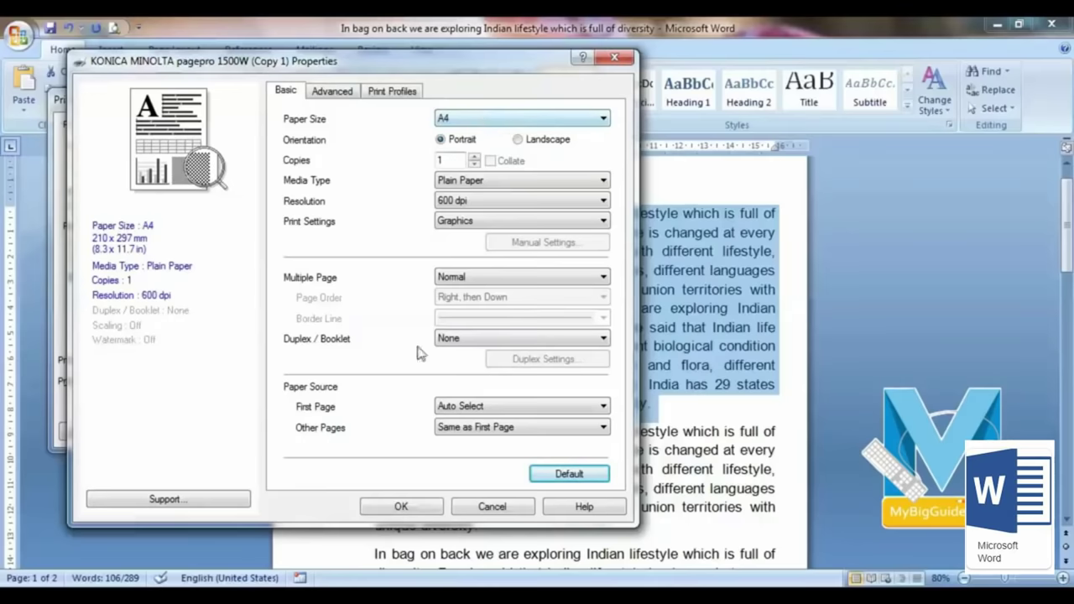
pyautogui.click(420, 507)
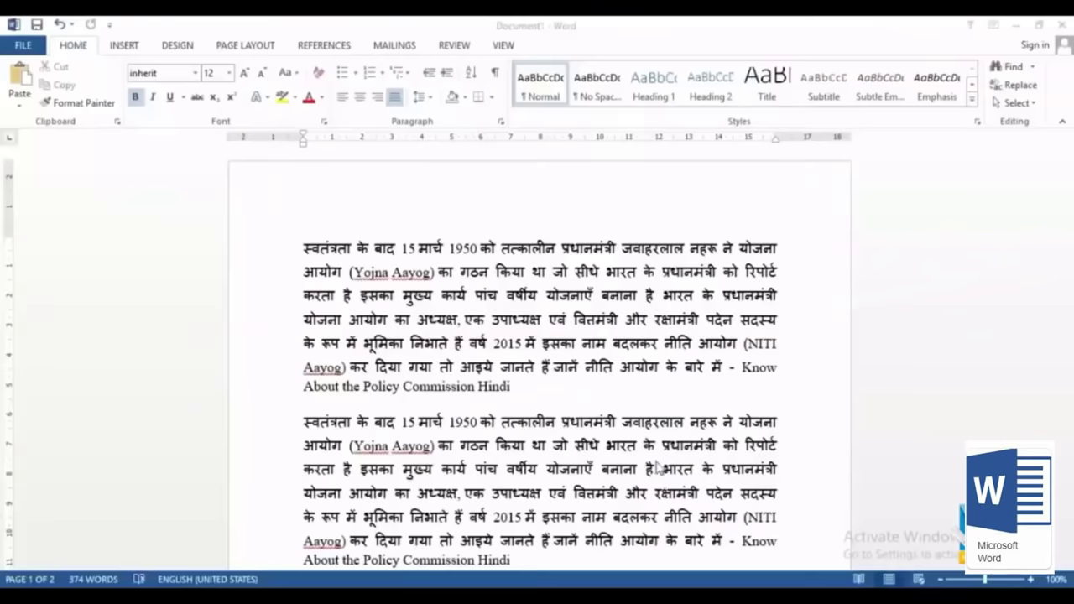
pyautogui.scroll(-8, 651, 367)
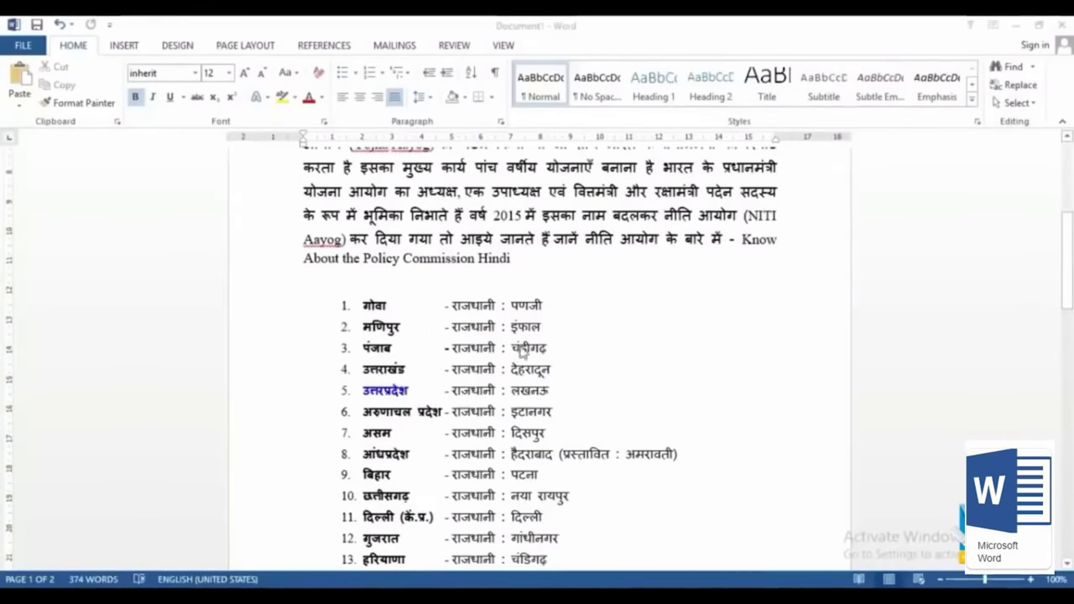
pyautogui.scroll(-5, 566, 406)
pyautogui.scroll(13, 567, 405)
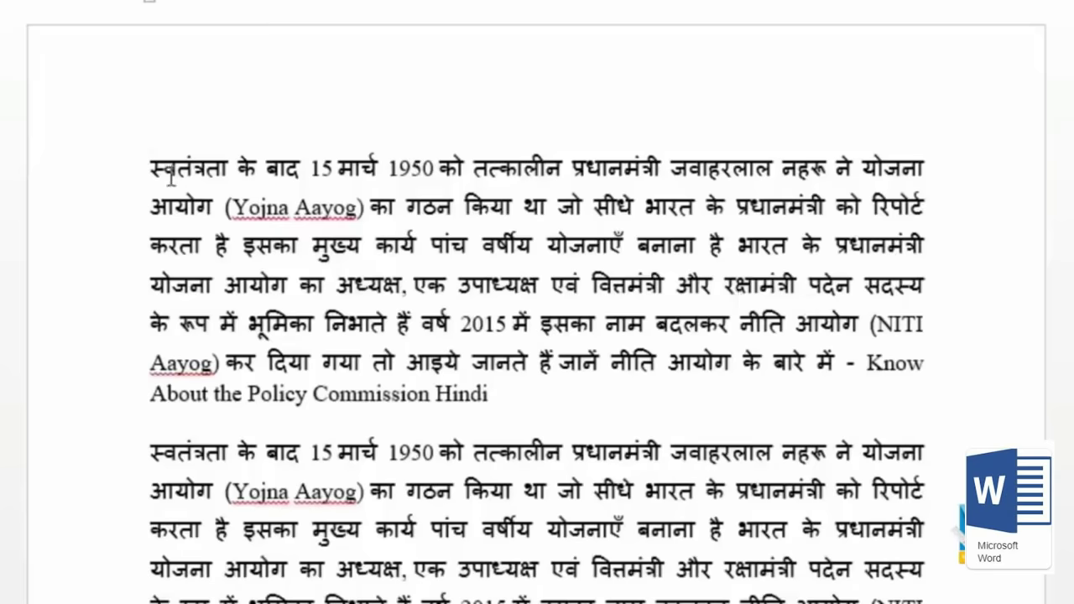
pyautogui.moveTo(152, 168); pyautogui.dragTo(228, 168)
pyautogui.moveTo(145, 168); pyautogui.dragTo(506, 401)
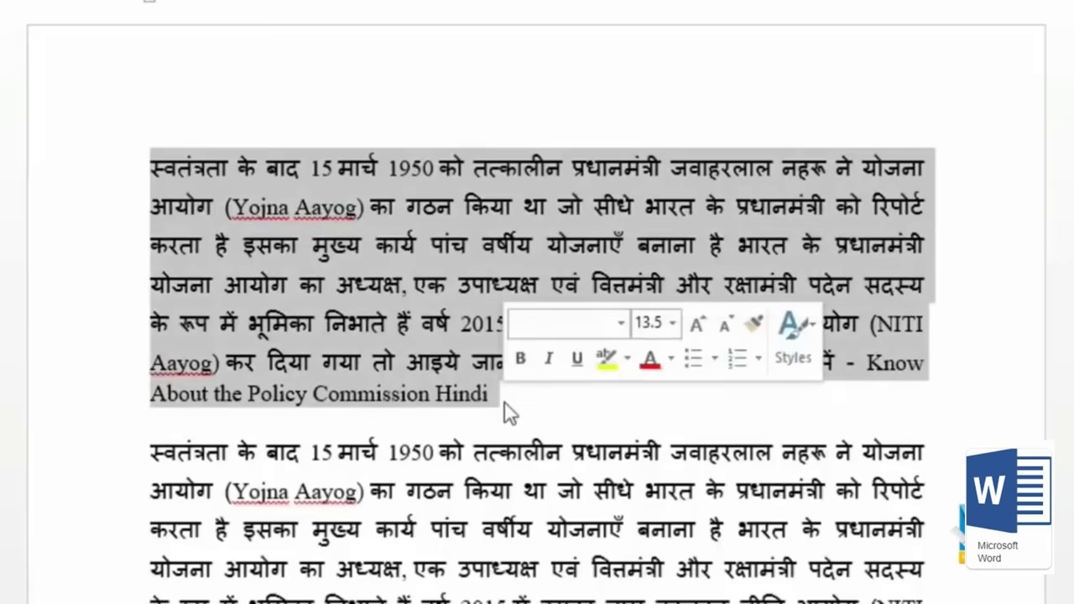
pyautogui.click(302, 207)
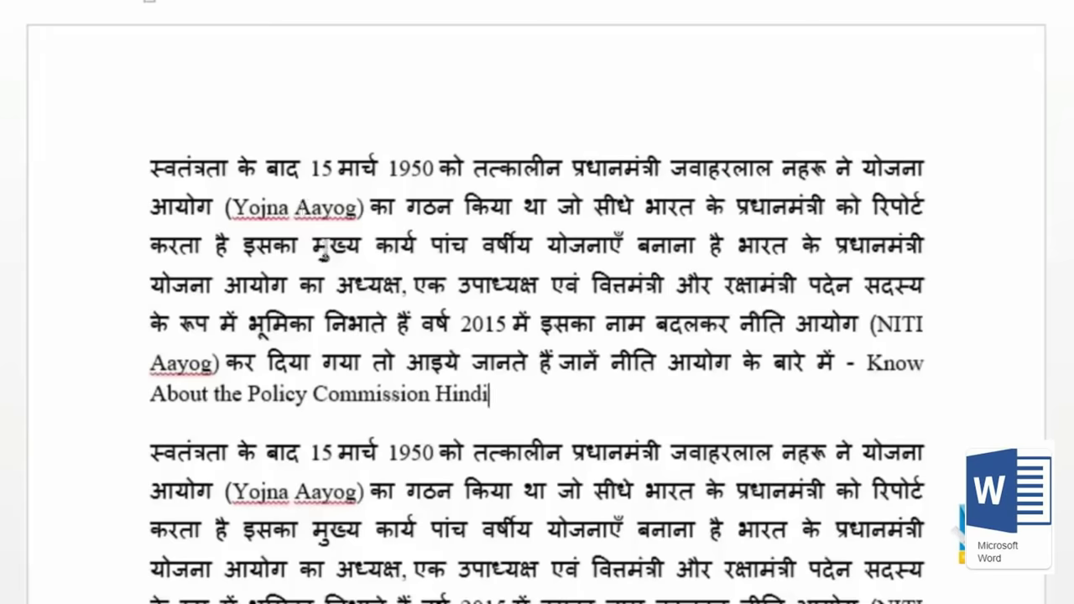
pyautogui.doubleClick(205, 171)
pyautogui.click(205, 169)
pyautogui.doubleClick(633, 170)
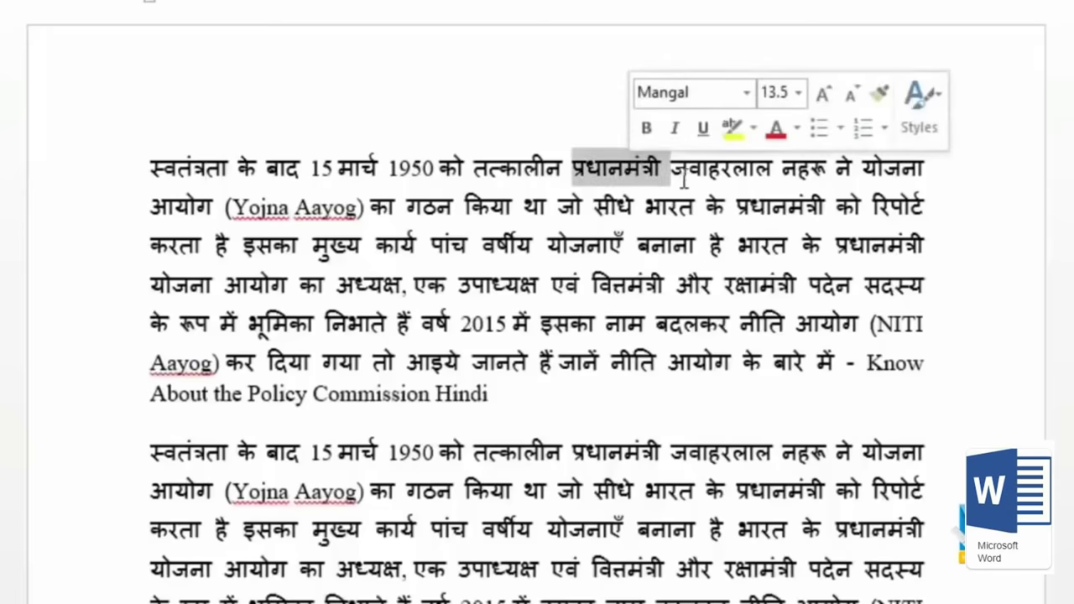
pyautogui.click(673, 199)
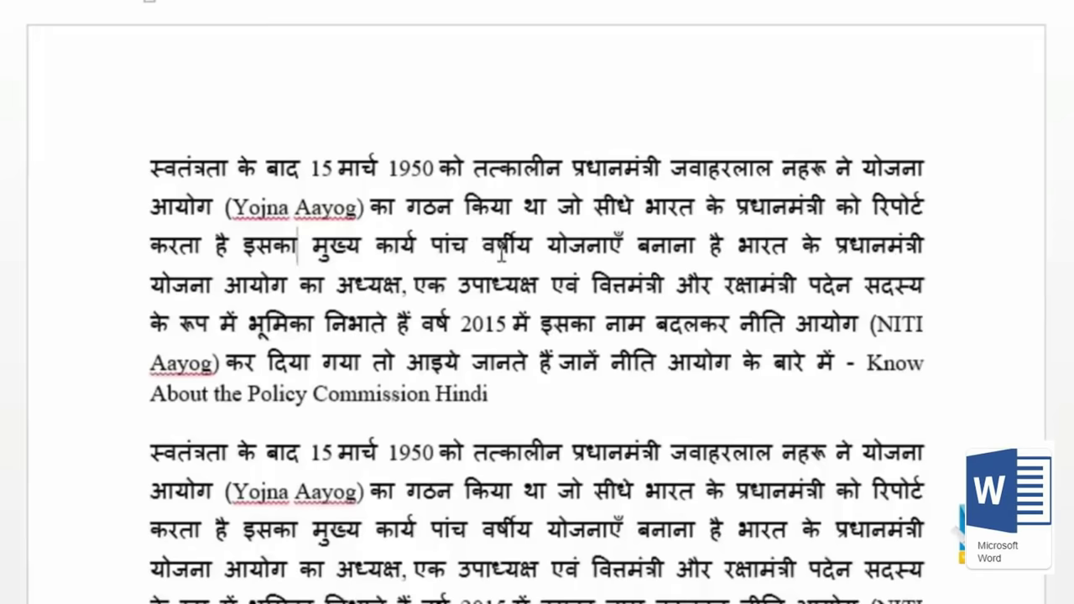
pyautogui.tripleClick(502, 254)
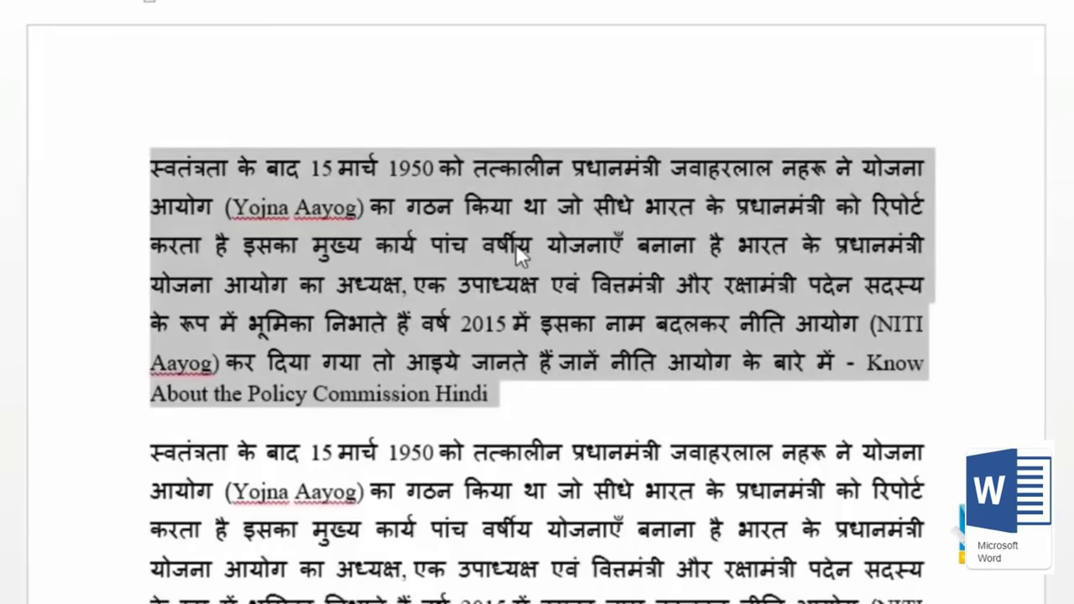
pyautogui.click(577, 210)
pyautogui.click(152, 168)
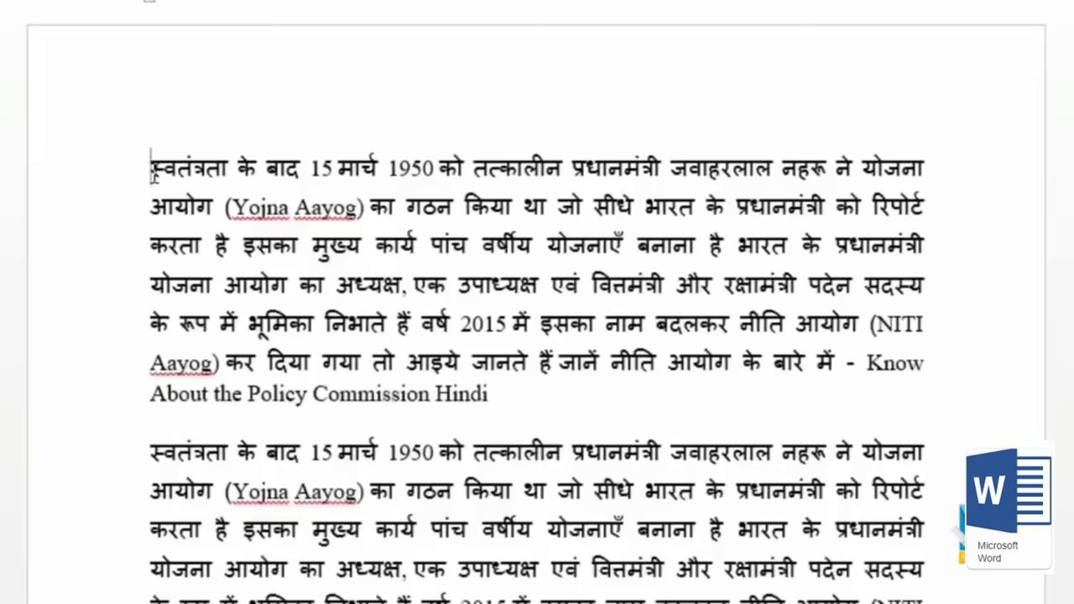
pyautogui.hotkey('shift', 'End')
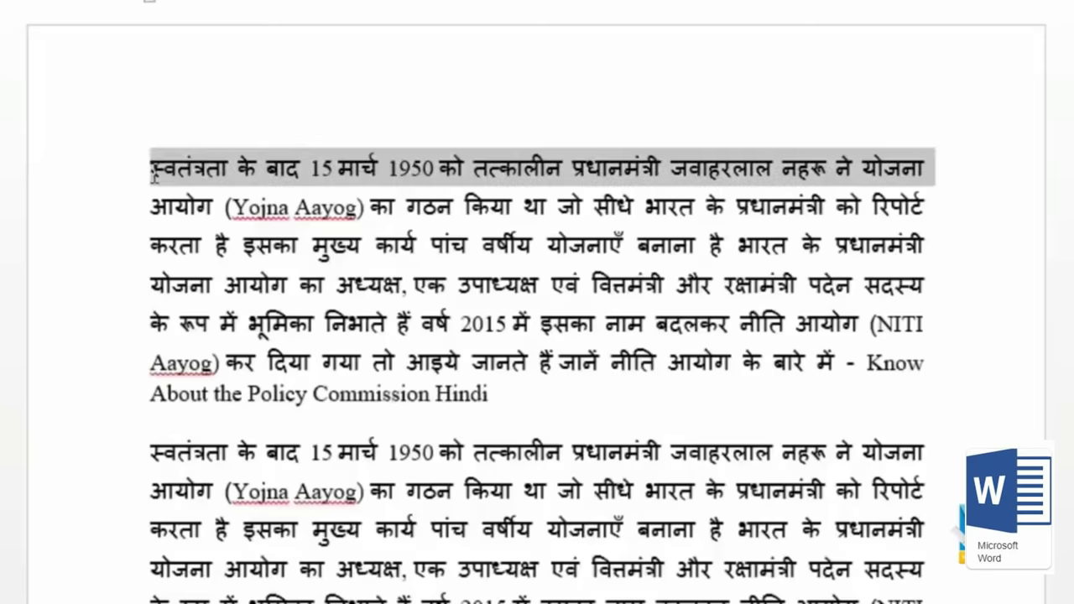
pyautogui.click(152, 171)
pyautogui.press('End')
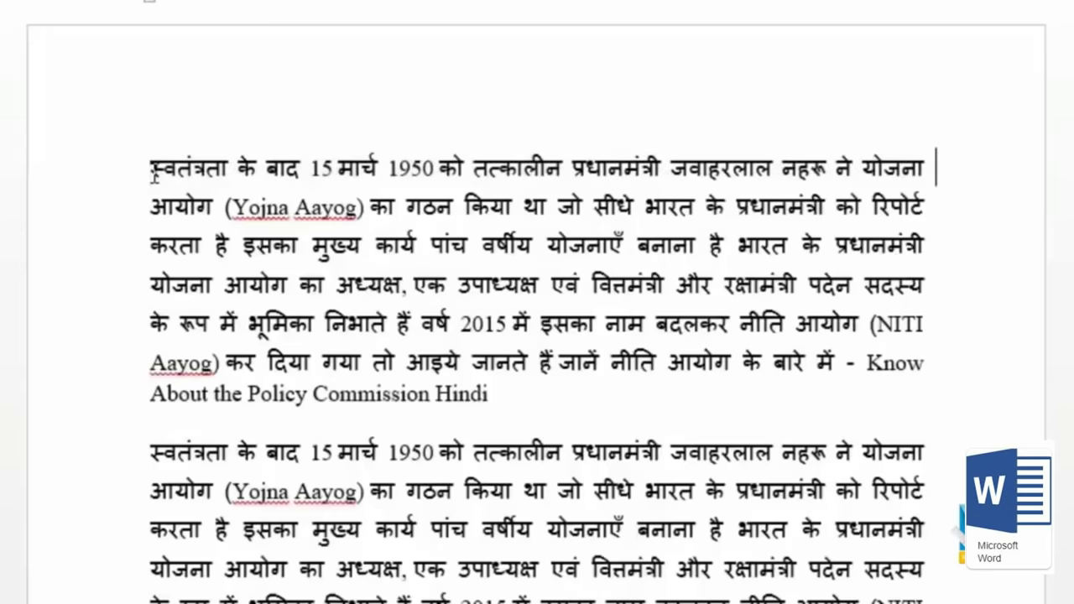
pyautogui.hotkey('shift', 'Home')
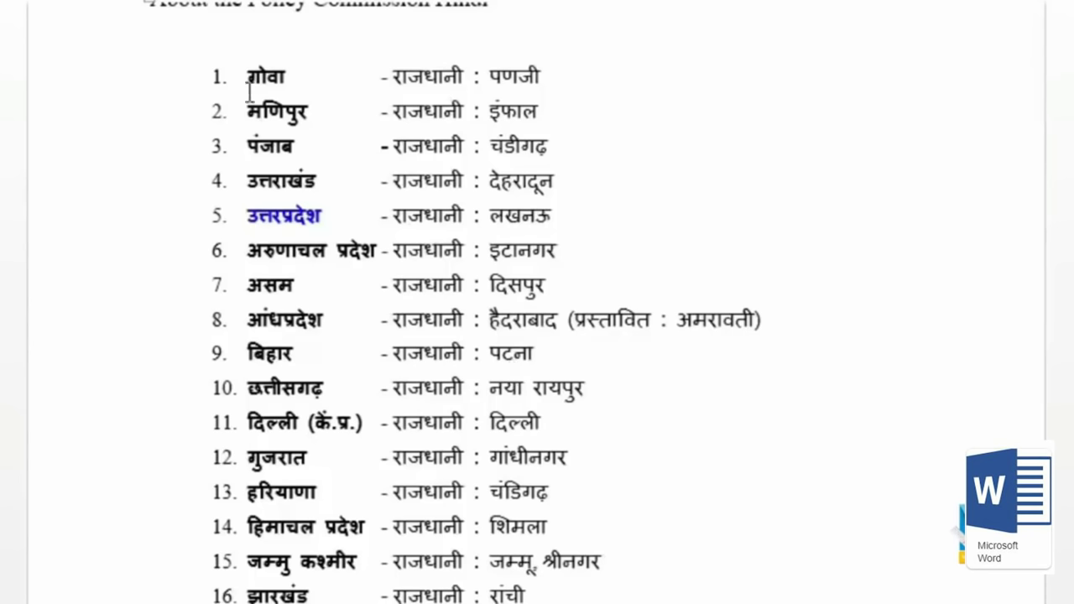
# Step: Block-select only the capital-name column from पणजी downward, leaving the state names unselected
pyautogui.moveTo(243, 80); pyautogui.dragTo(367, 90)
pyautogui.moveTo(490, 76); pyautogui.dragTo(550, 412)
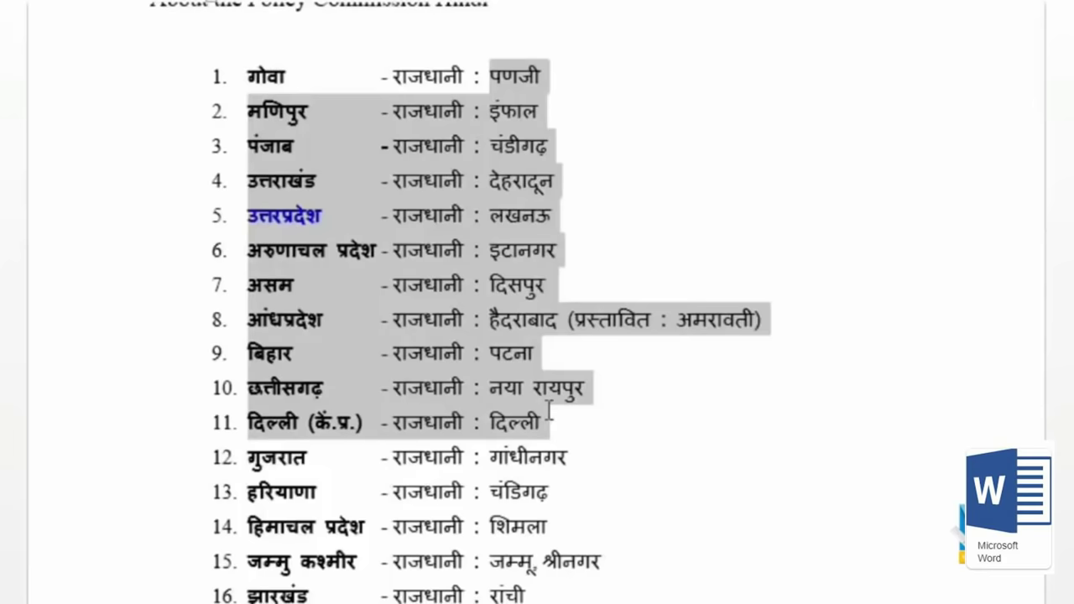
pyautogui.click(552, 422)
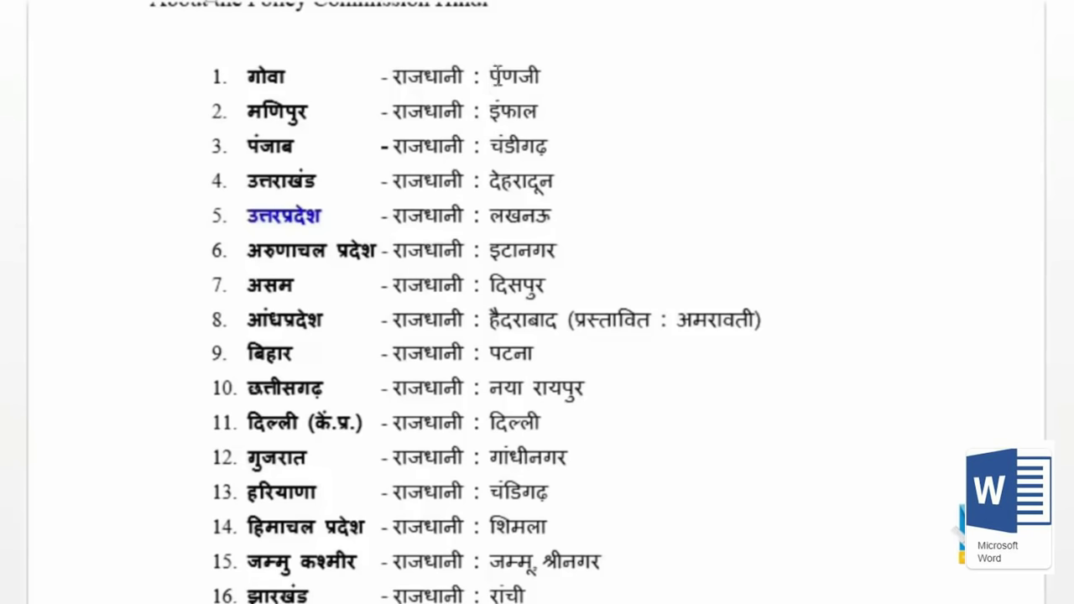
pyautogui.moveTo(490, 72); pyautogui.dragTo(781, 601)
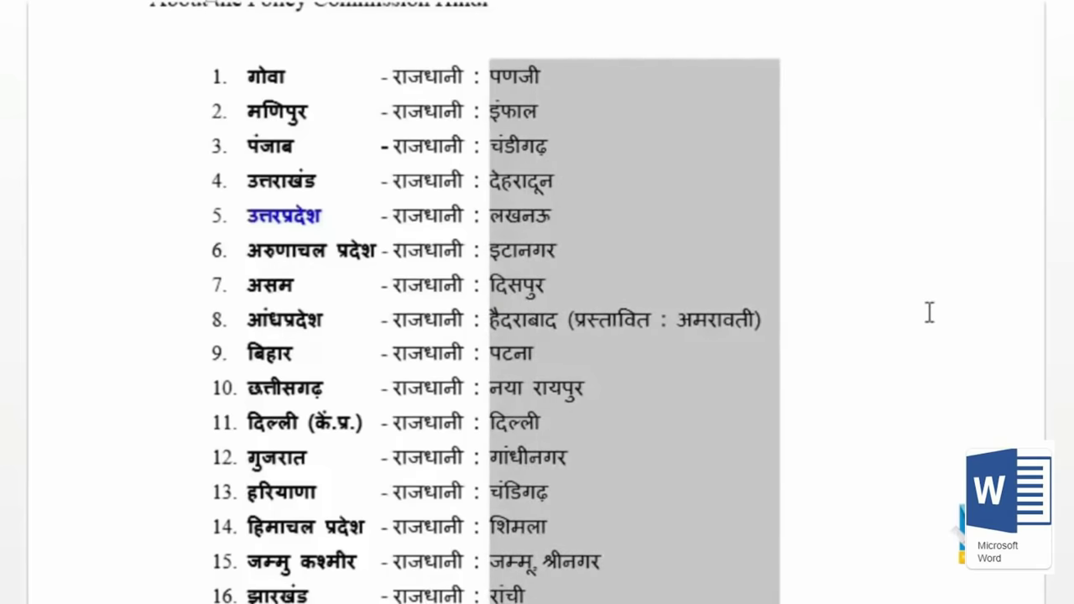
pyautogui.scroll(-15, 763, 192)
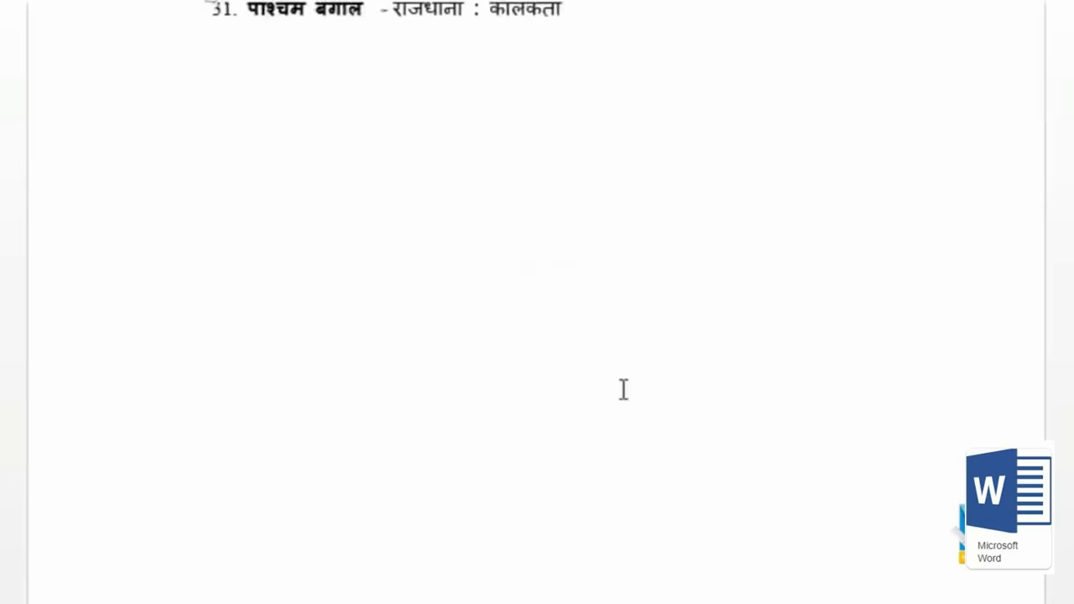
# Step: Paste the copied capitals column into the blank area below the list
pyautogui.click(386, 247)
pyautogui.hotkey('ctrl', 'v')
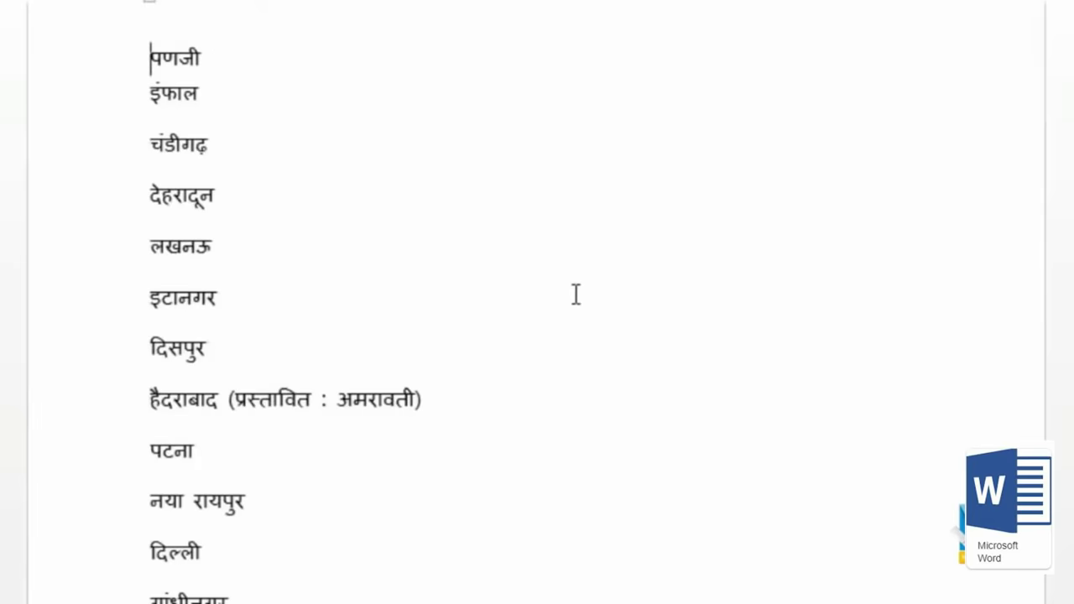
pyautogui.scroll(-8, 576, 294)
pyautogui.scroll(20, 538, 334)
pyautogui.scroll(-3, 585, 324)
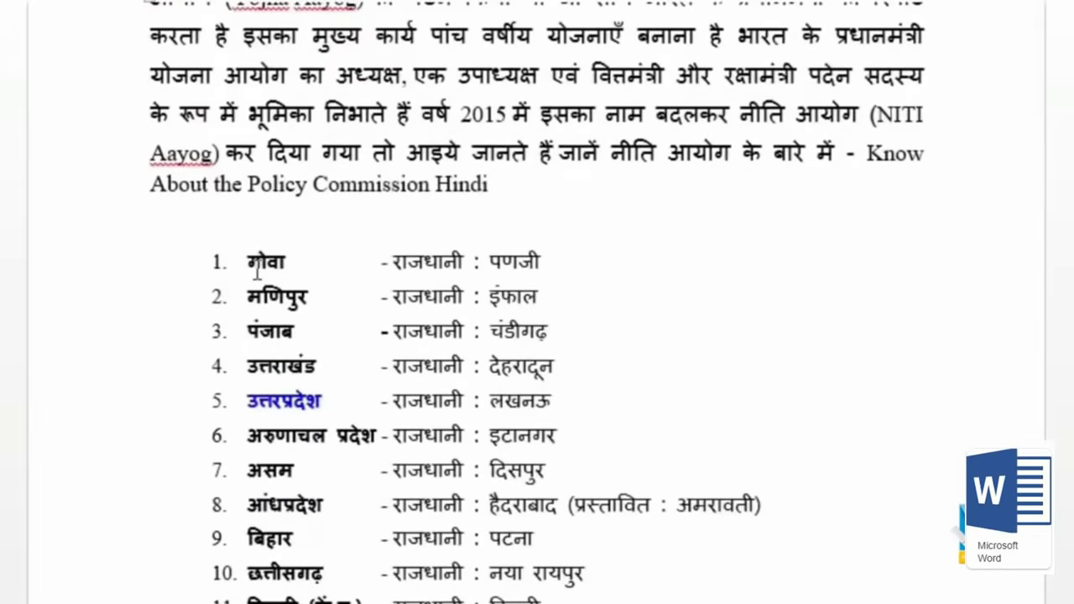
# Step: Block-select the state-name column from गोवा down and paste it on a new line
pyautogui.click(255, 265)
pyautogui.moveTo(248, 252); pyautogui.dragTo(378, 603)
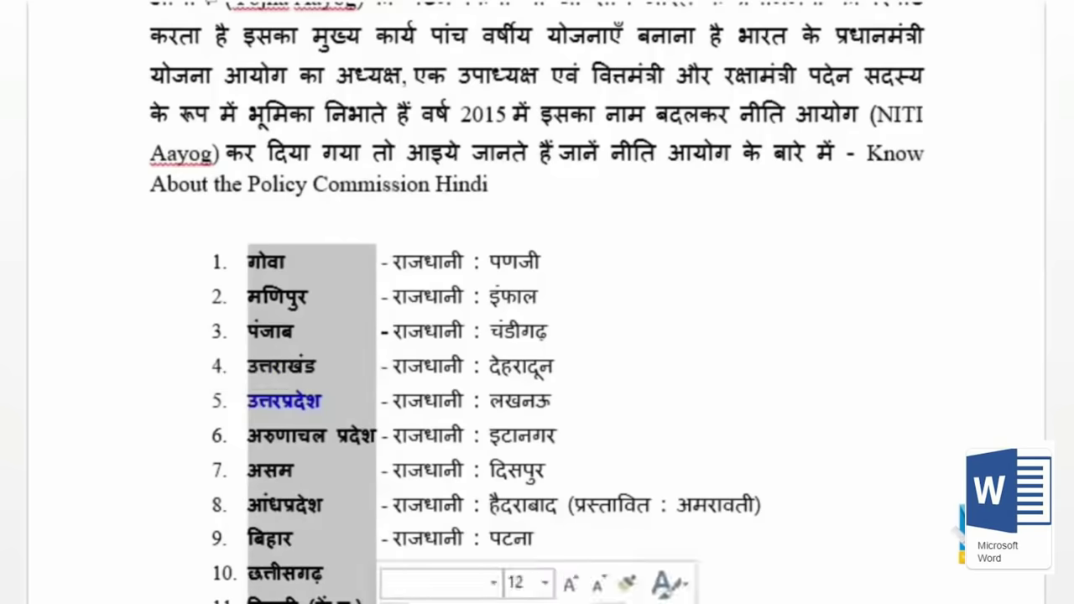
pyautogui.scroll(-8, 324, 551)
pyautogui.scroll(-15, 298, 454)
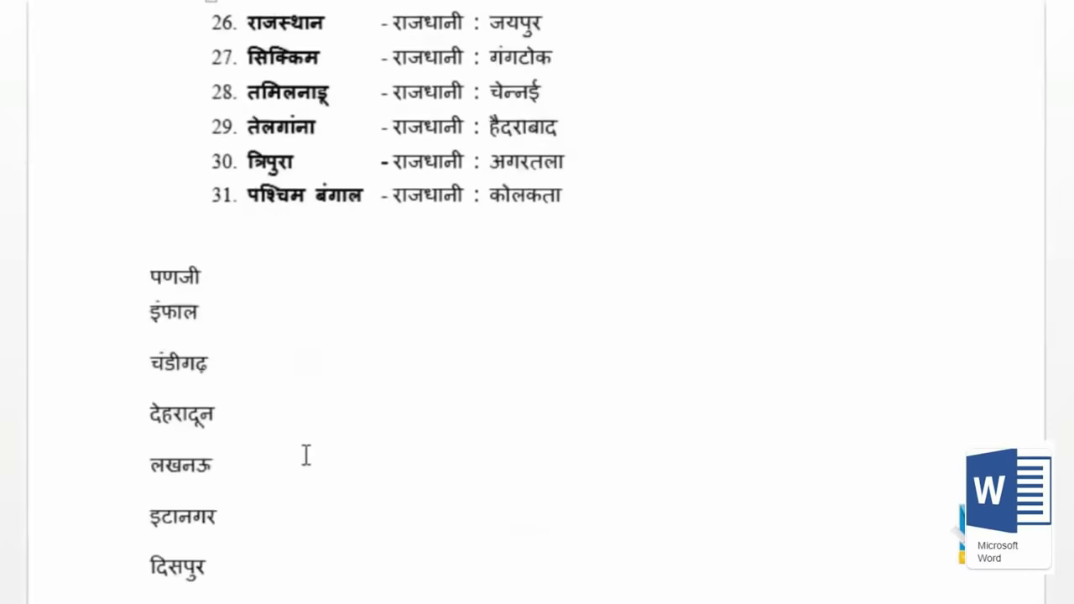
pyautogui.press('Return')
pyautogui.hotkey('ctrl', 'v')
pyautogui.scroll(15, 431, 391)
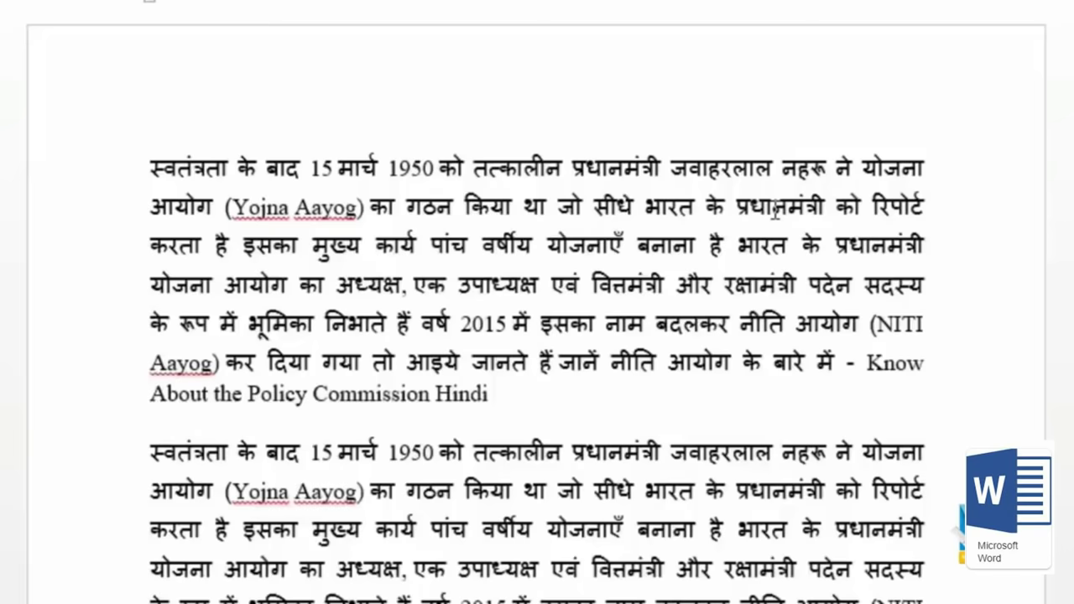
# Step: Select the five office titles प्रधानमंत्री, अध्यक्ष, उपाध्यक्ष, वित्तमंत्री and रक्षामंत्री
pyautogui.doubleClick(776, 210)
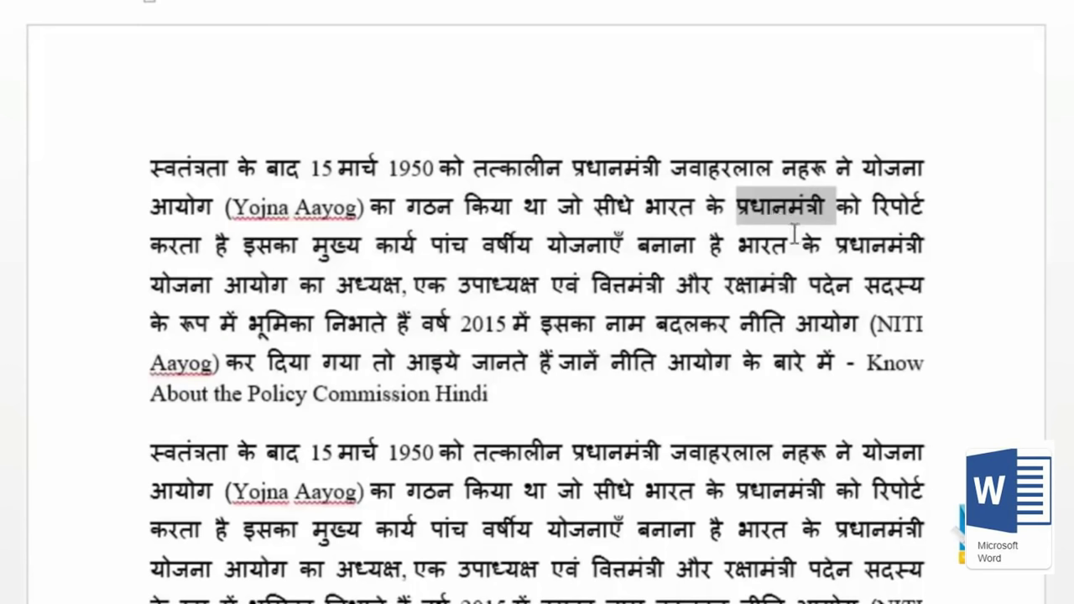
pyautogui.keyDown('ctrl'); pyautogui.doubleClick(366, 286); pyautogui.keyUp('ctrl')
pyautogui.keyDown('ctrl'); pyautogui.doubleClick(504, 287); pyautogui.keyUp('ctrl')
pyautogui.keyDown('ctrl'); pyautogui.doubleClick(631, 287); pyautogui.keyUp('ctrl')
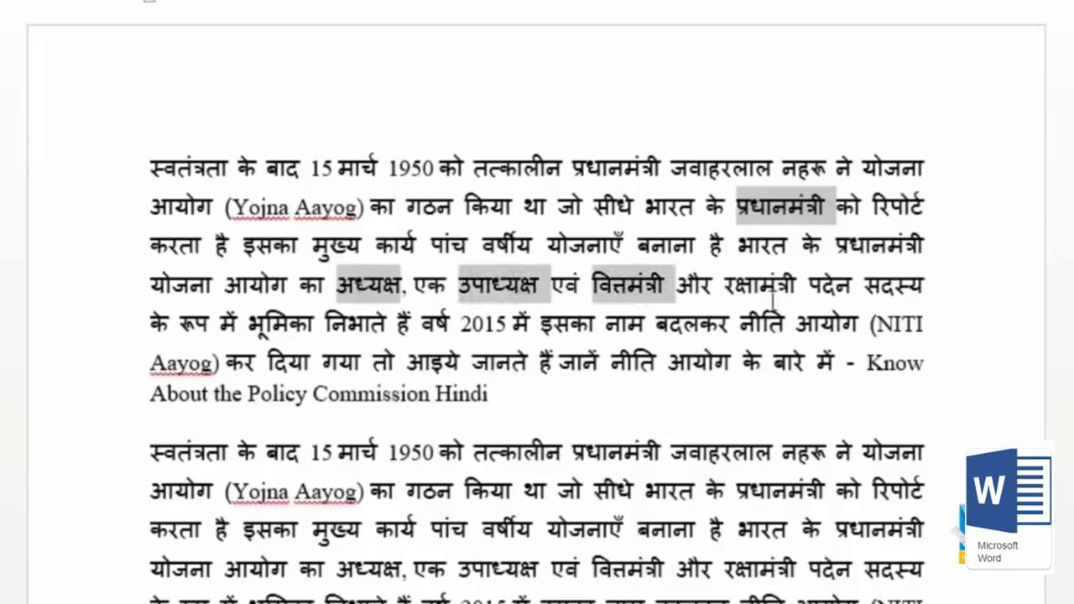
pyautogui.keyDown('ctrl'); pyautogui.doubleClick(766, 287); pyautogui.keyUp('ctrl')
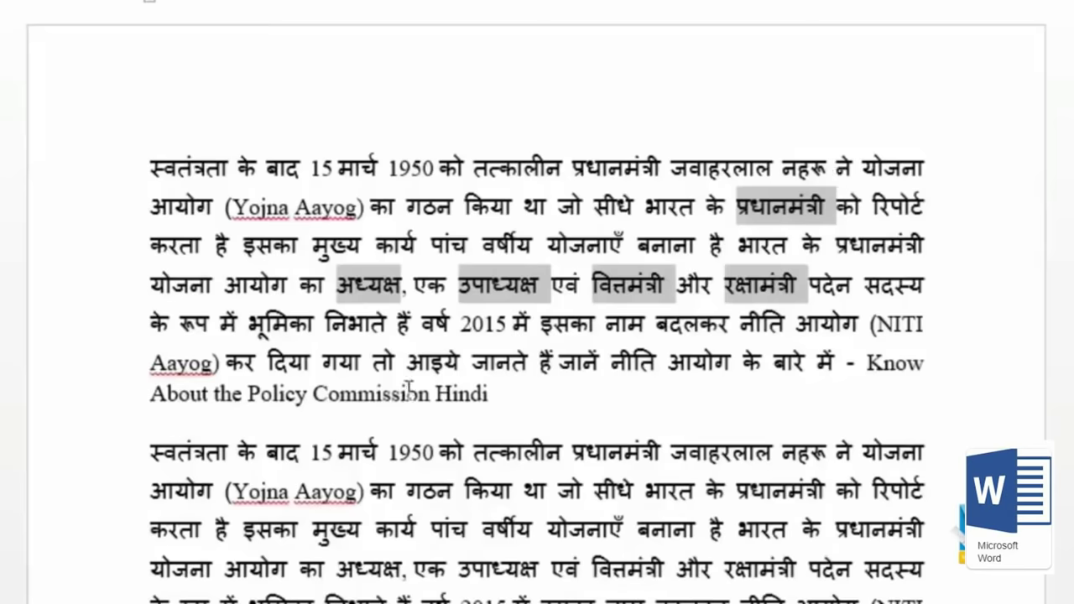
# Step: Paste the five titles on a new line below हरियाणा and select the pasted lines
pyautogui.scroll(-10, 289, 408)
pyautogui.scroll(-5, 291, 409)
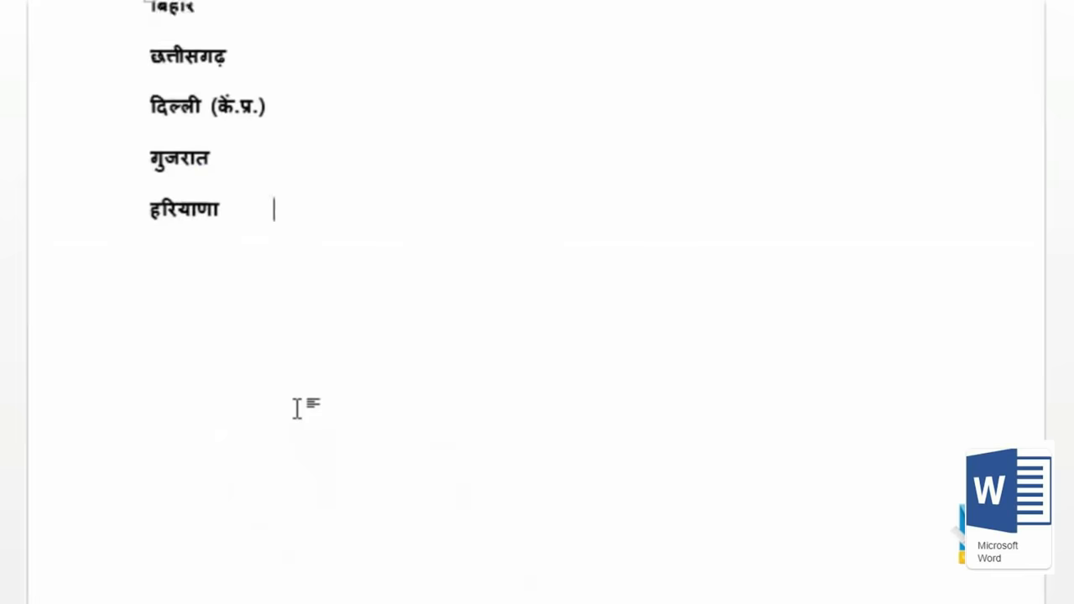
pyautogui.press('Return')
pyautogui.write('प्रधानमंत्री अध्यक्ष उपाध्यक्ष वित्तमंत्री रक्षामंत्री')
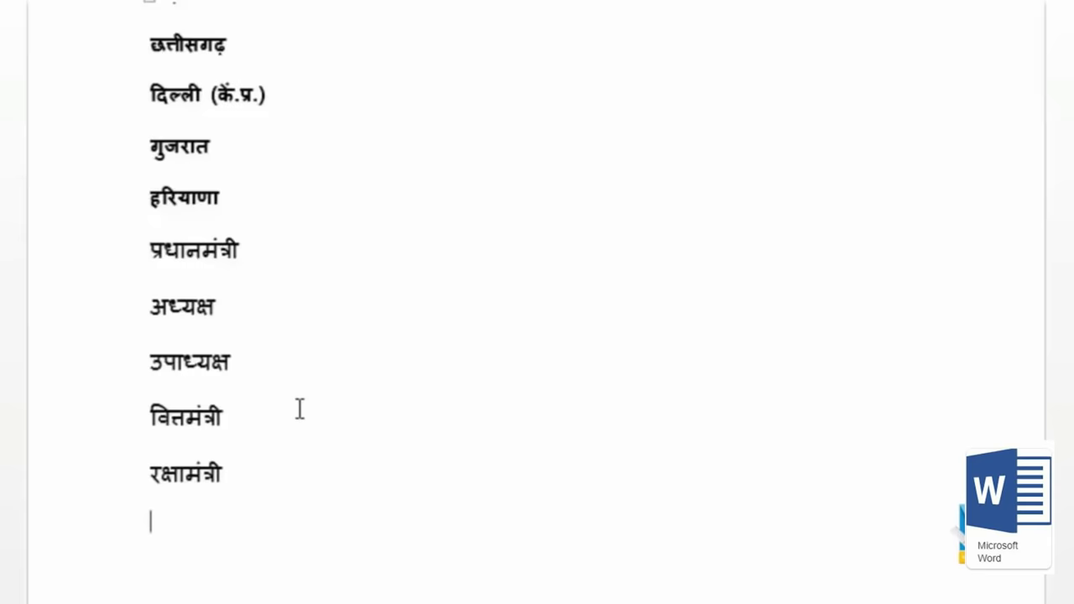
pyautogui.moveTo(150, 244); pyautogui.dragTo(285, 496)
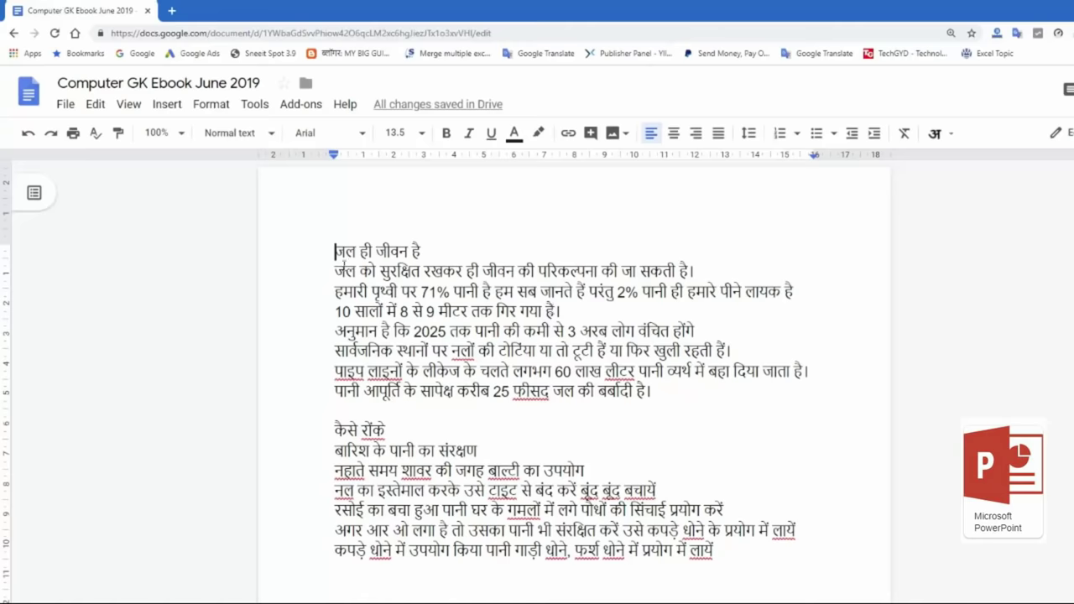
# Step: Place the cursor at the start of the first line of the Google Docs water-conservation notes
pyautogui.click(337, 251)
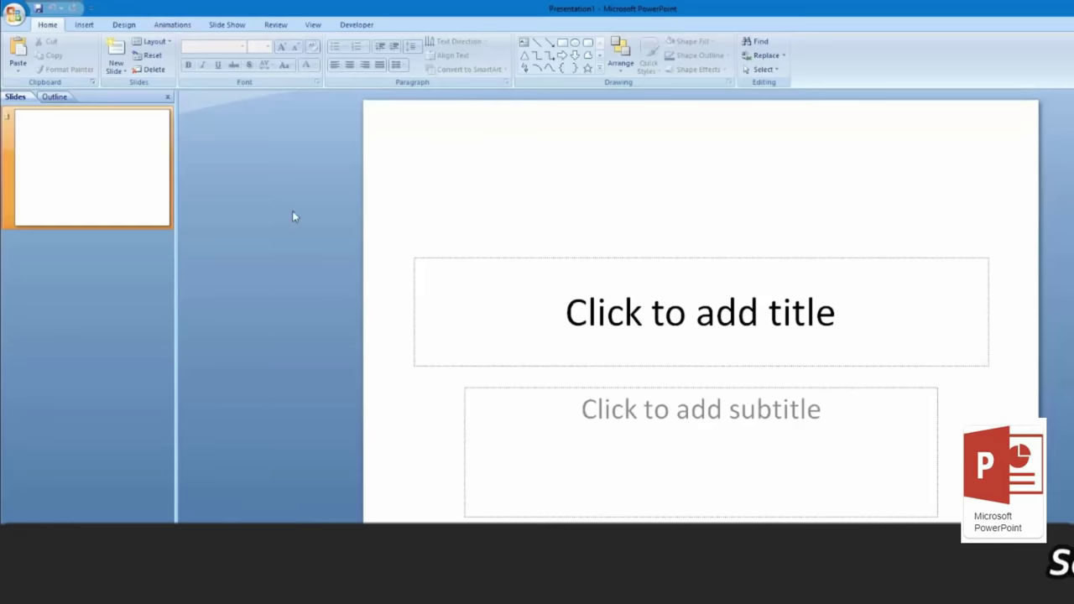
# Step: Browse the Office button menu's Prepare options, then close it without choosing anything
pyautogui.click(15, 19)
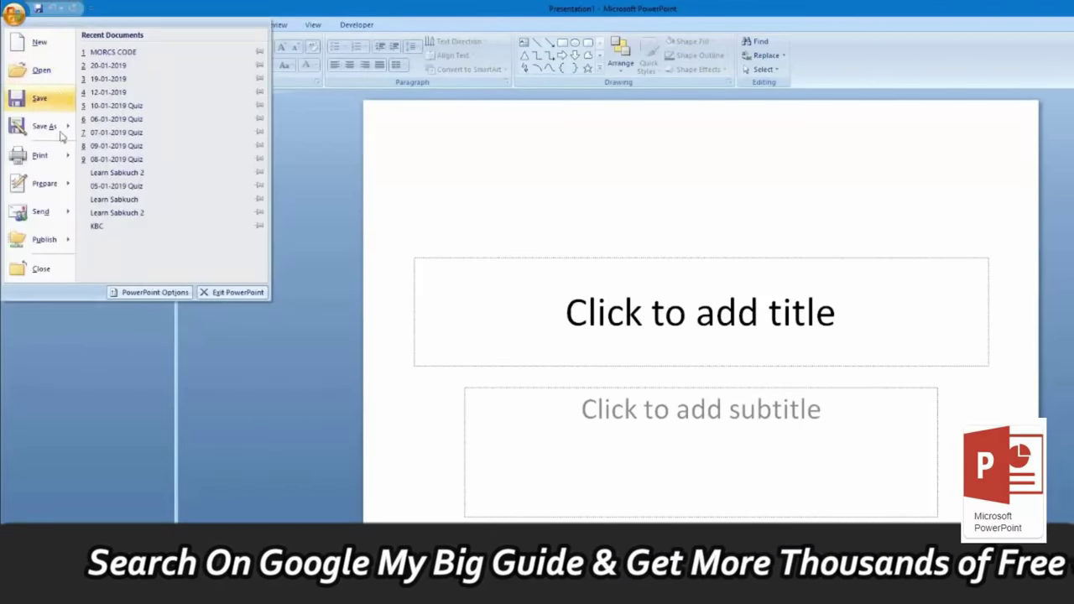
pyautogui.moveTo(62, 156)
pyautogui.press('Down')
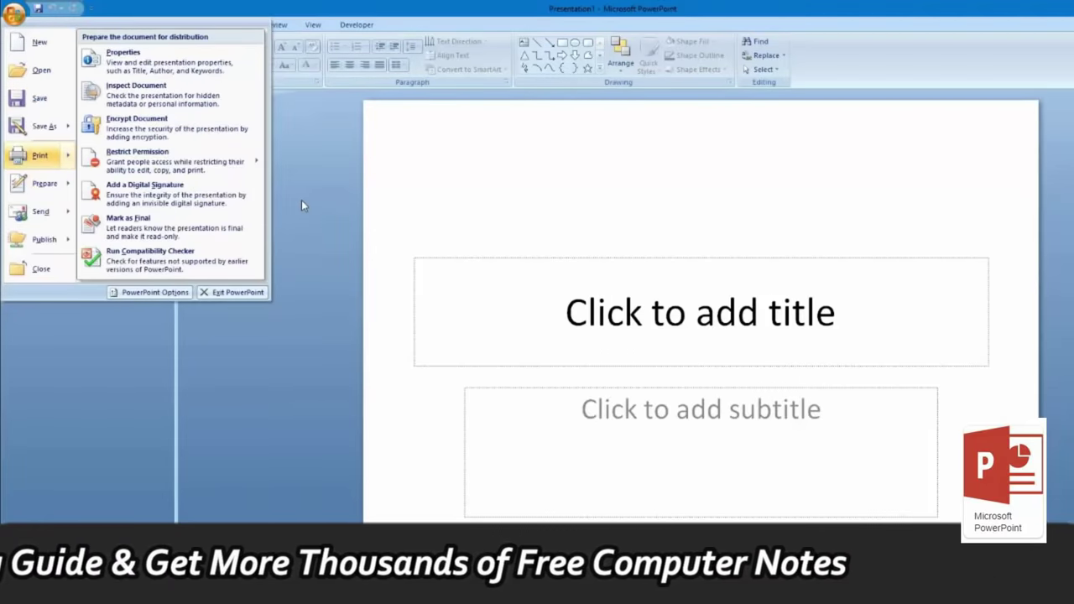
pyautogui.click(301, 200)
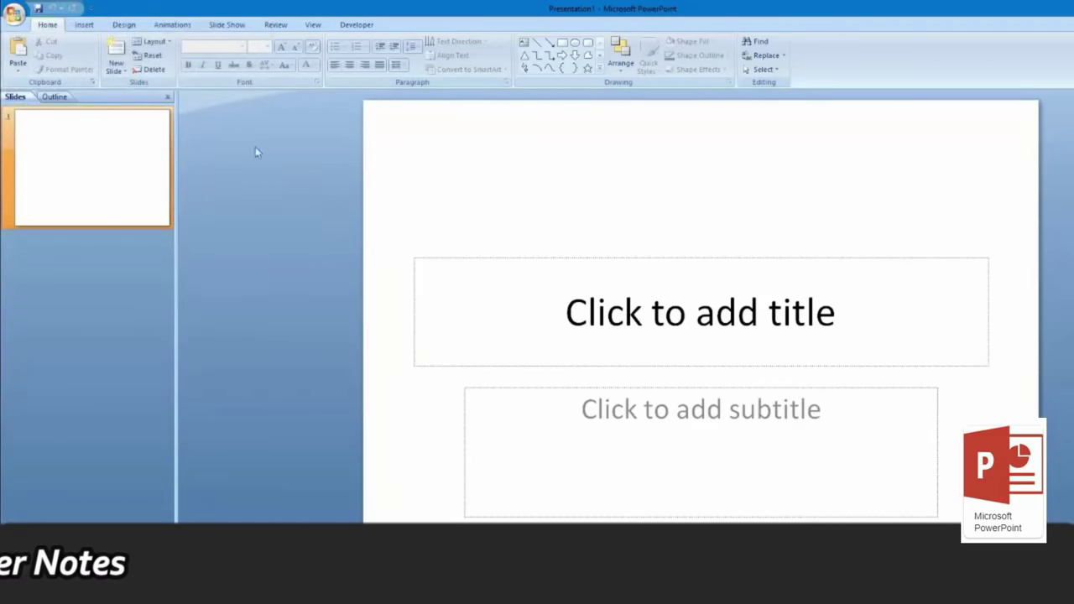
# Step: Activate the empty title placeholder and confirm its font stays Calibri at size 44
pyautogui.click(645, 311)
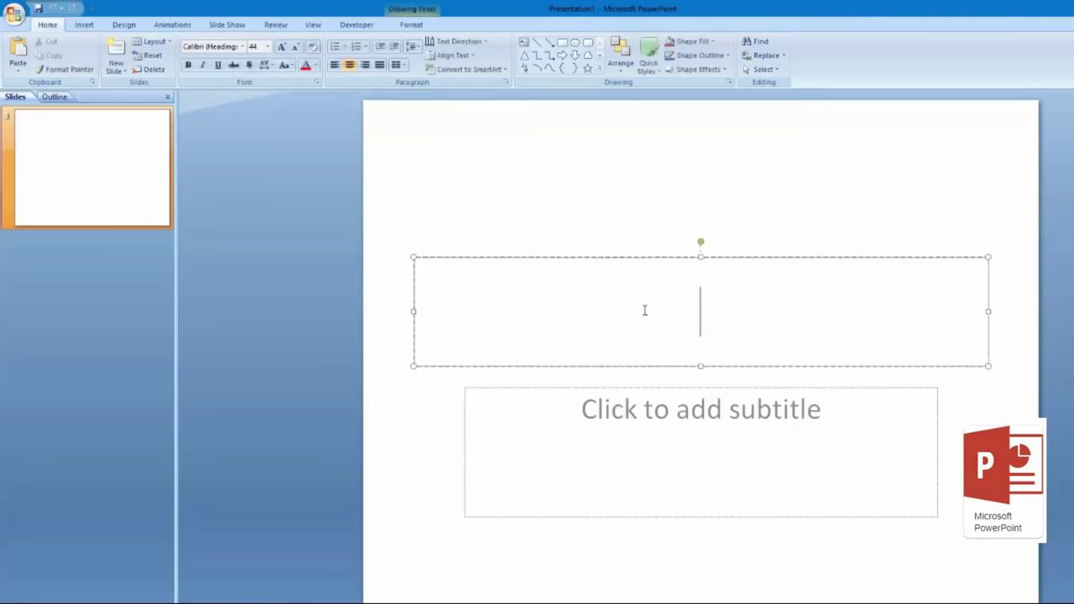
pyautogui.write('g')
pyautogui.press('BackSpace')
pyautogui.click(244, 47)
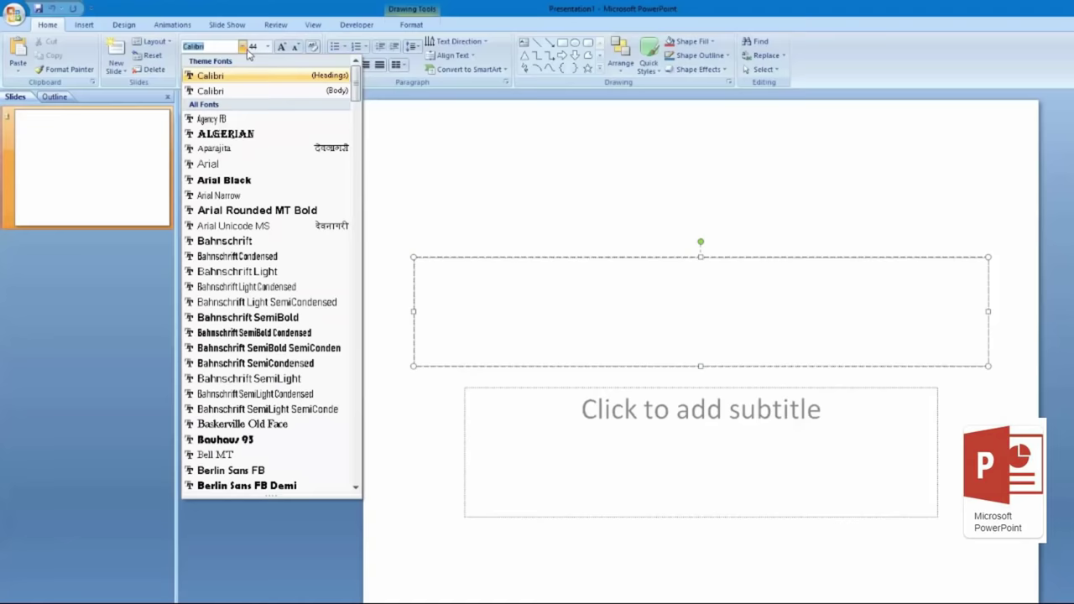
pyautogui.click(267, 48)
pyautogui.click(267, 48)
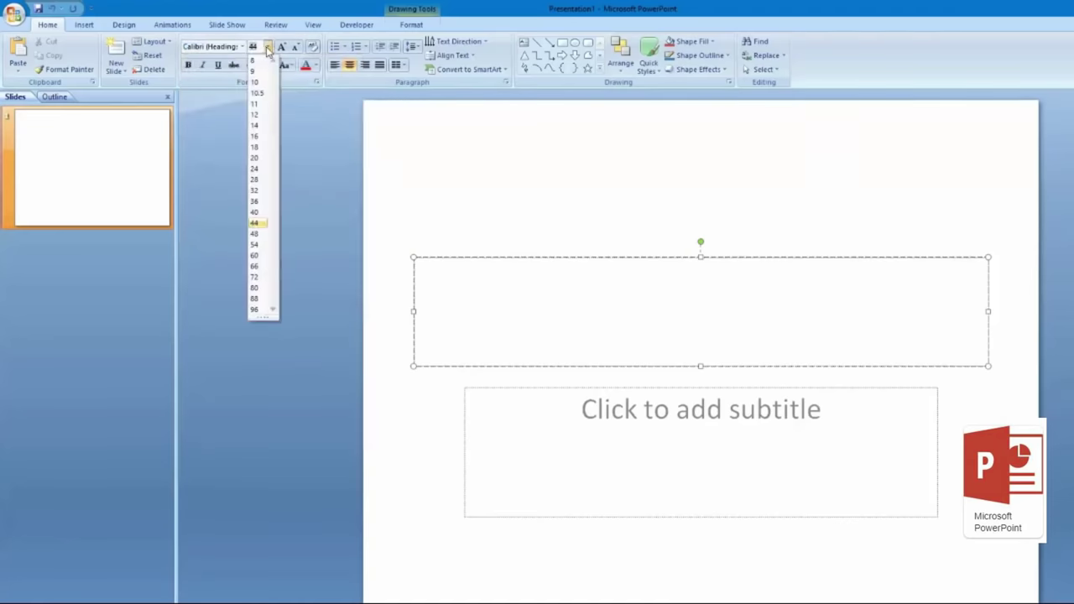
pyautogui.click(285, 57)
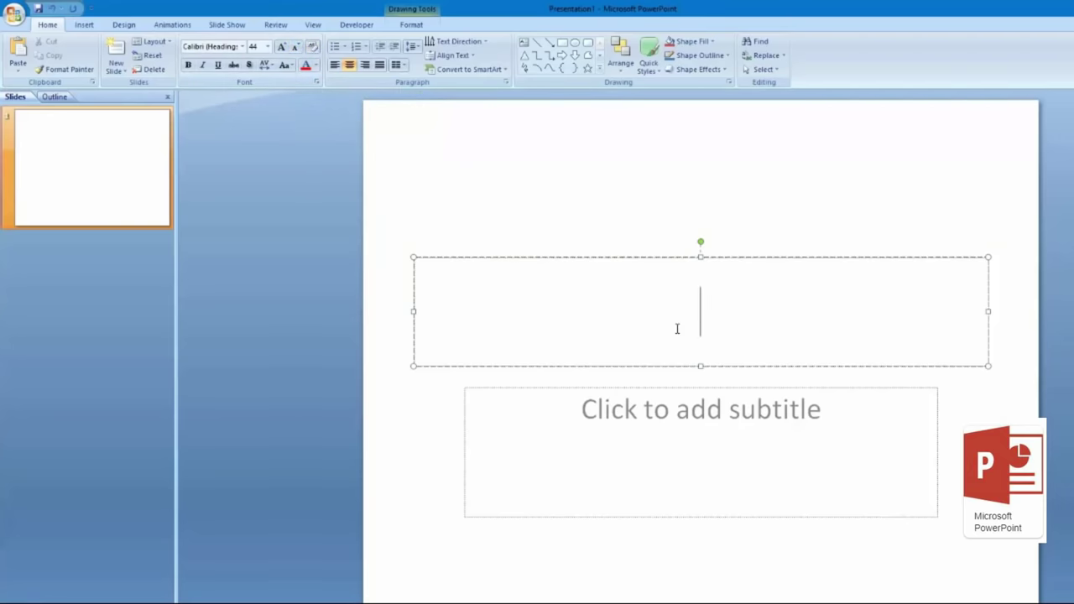
# Step: Type a one-word sample name as the title and try red colour, shadow, bold, italic and underline on it
pyautogui.write('ab')
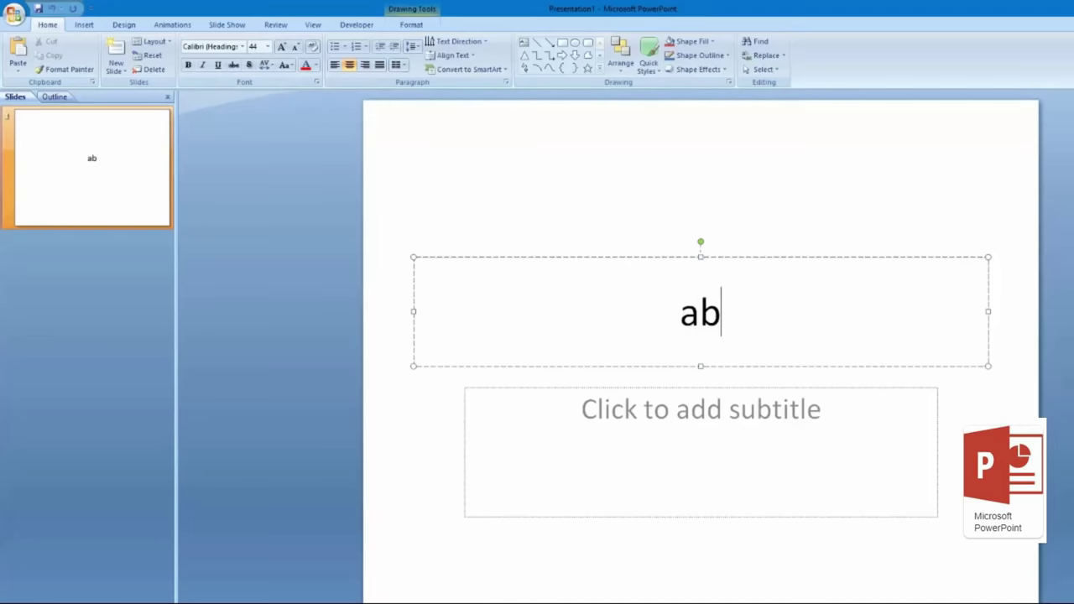
pyautogui.write('himanyu')
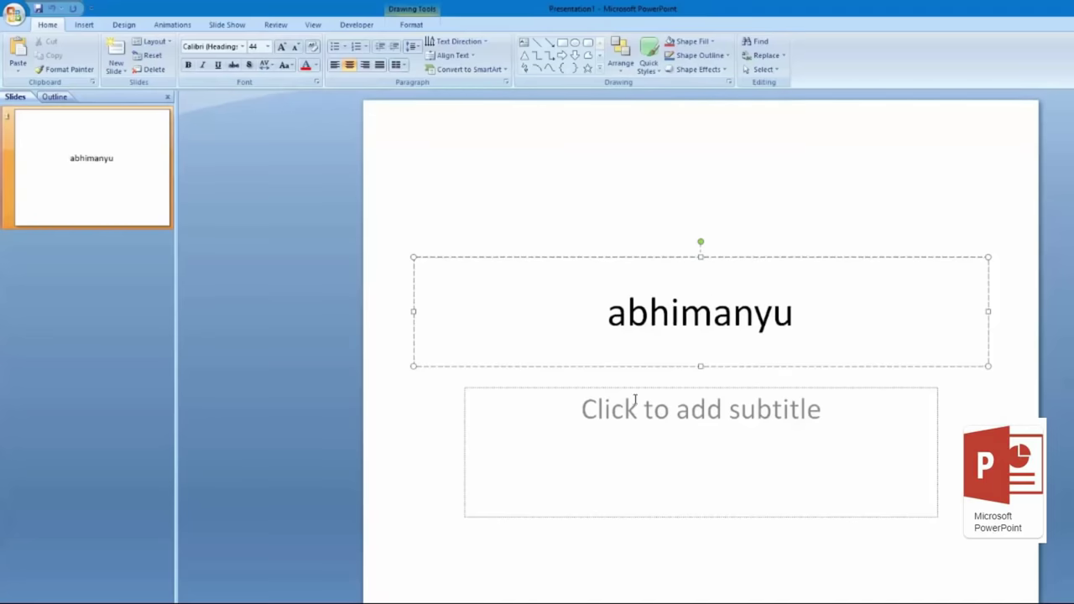
pyautogui.moveTo(808, 312); pyautogui.dragTo(616, 312)
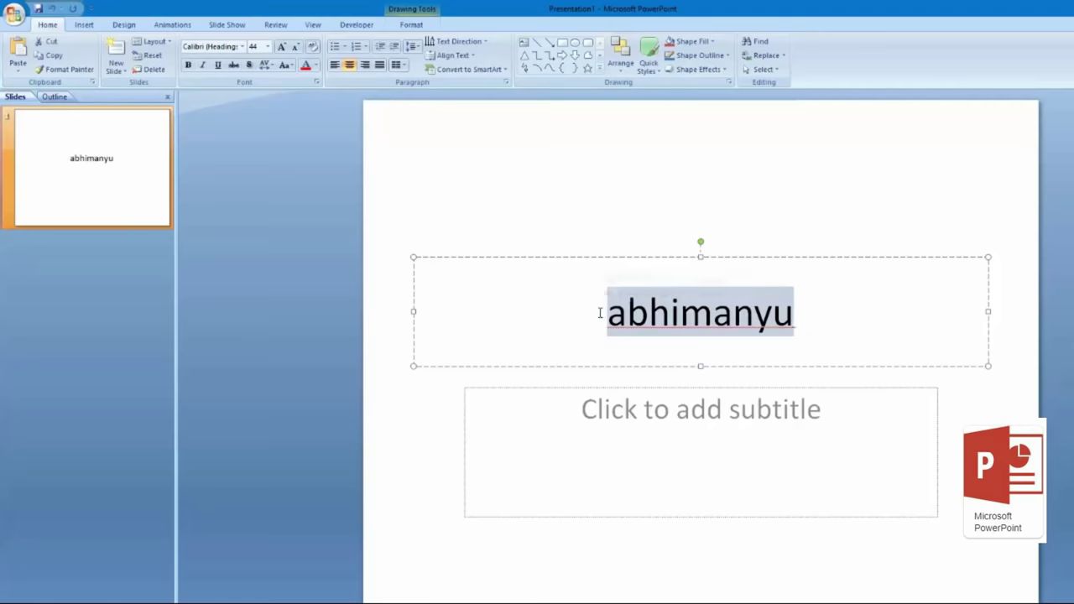
pyautogui.click(305, 66)
pyautogui.click(250, 65)
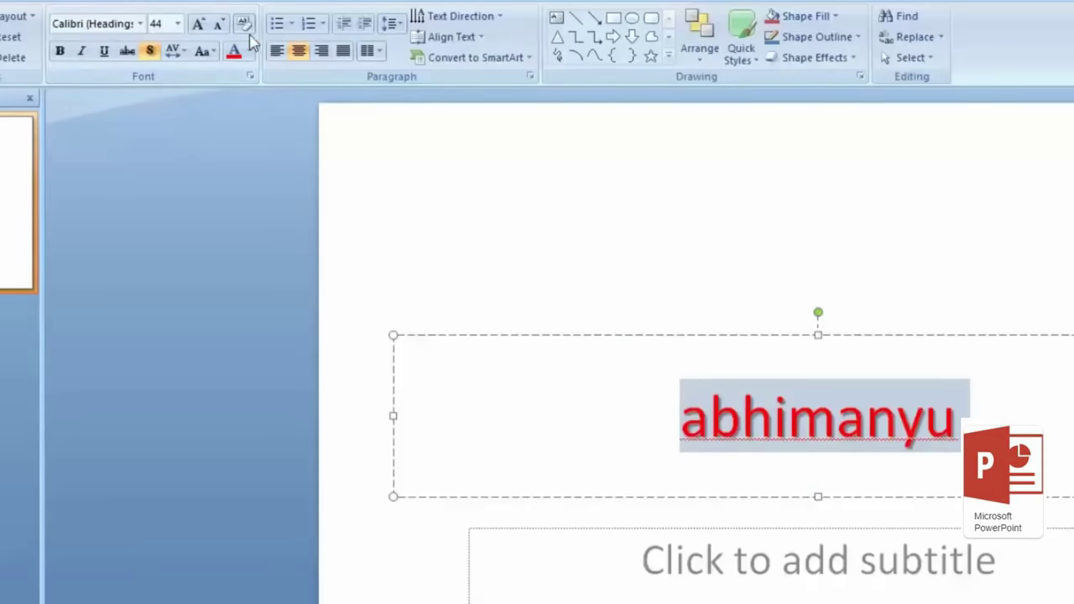
pyautogui.click(242, 25)
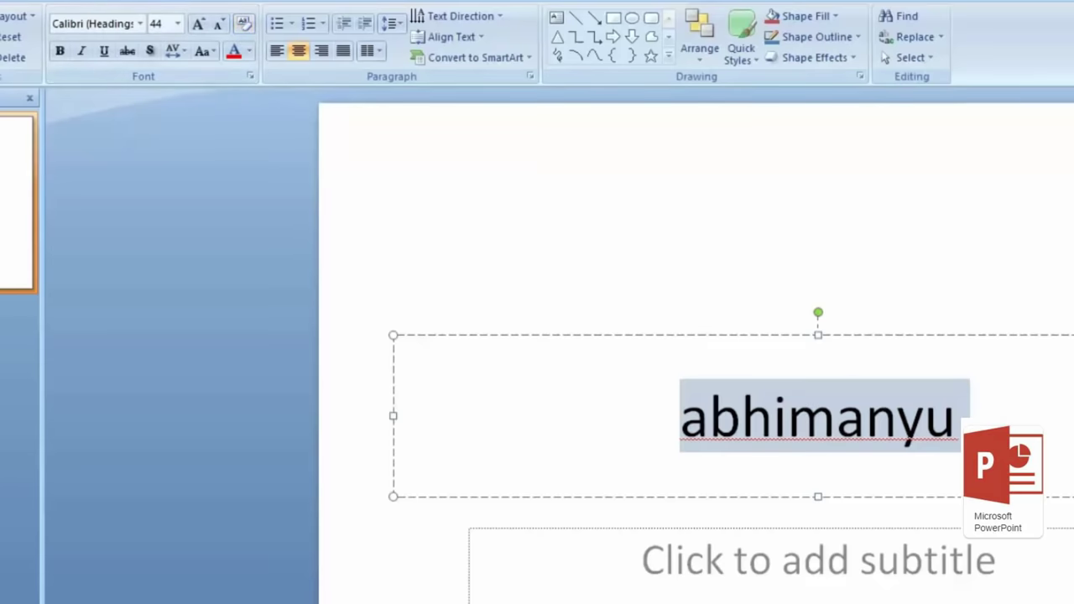
pyautogui.click(60, 51)
pyautogui.click(82, 52)
pyautogui.click(103, 51)
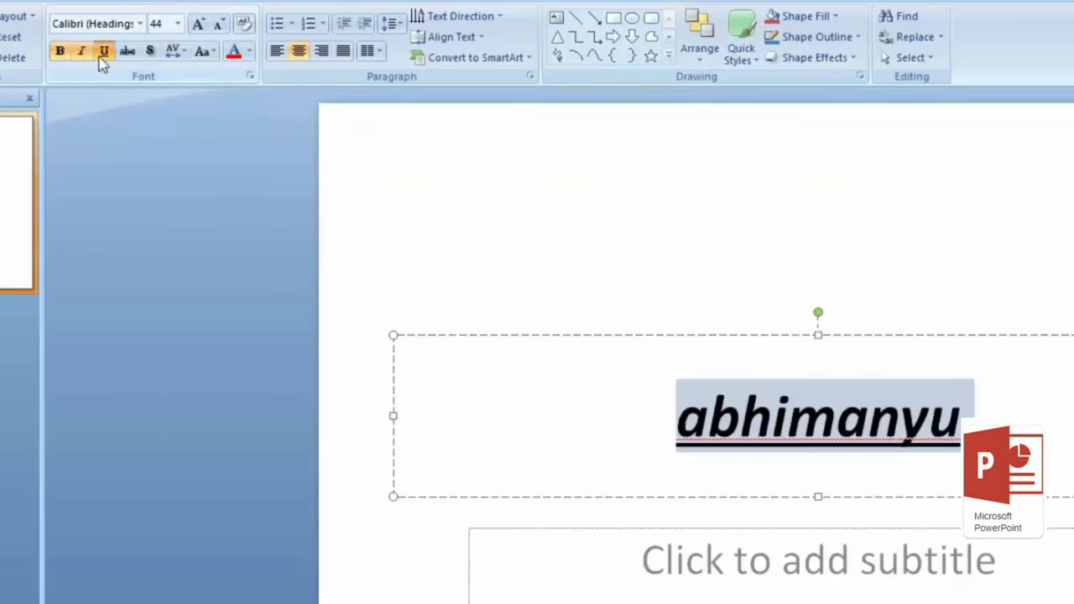
pyautogui.click(149, 52)
# Step: Reselect the title and turn bold, italic and underline off so it stays plain
pyautogui.click(787, 416)
pyautogui.doubleClick(726, 420)
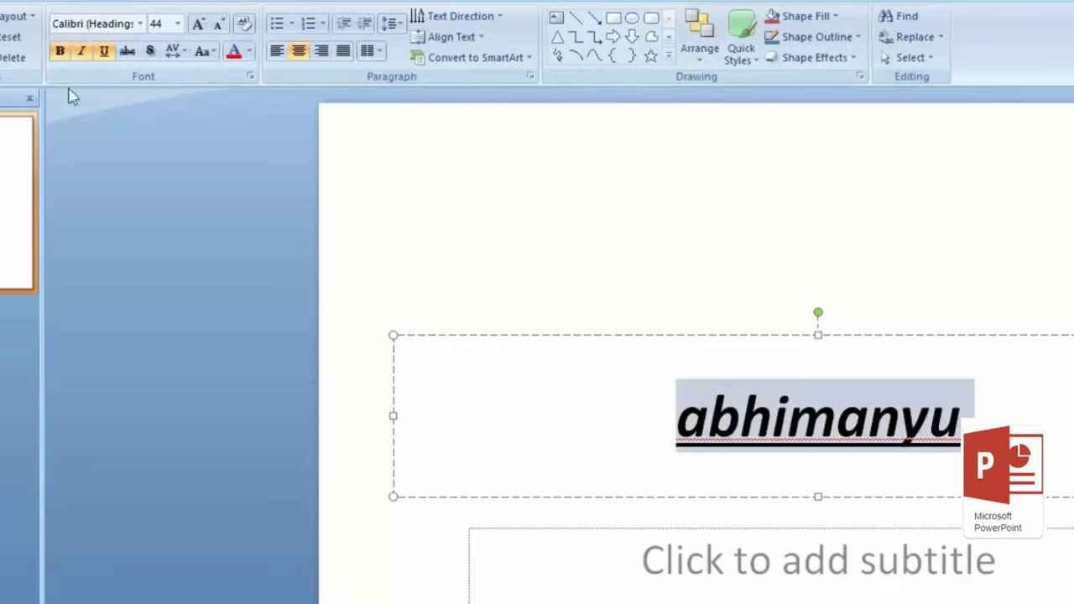
pyautogui.click(60, 52)
pyautogui.click(81, 51)
pyautogui.click(104, 51)
pyautogui.click(501, 285)
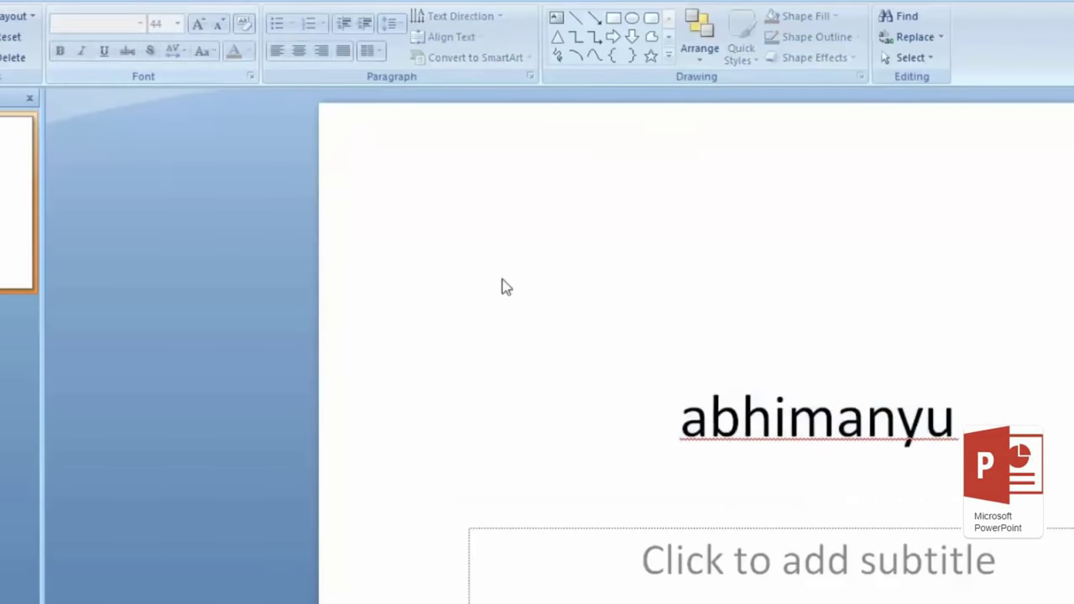
pyautogui.click(769, 420)
pyautogui.click(681, 420)
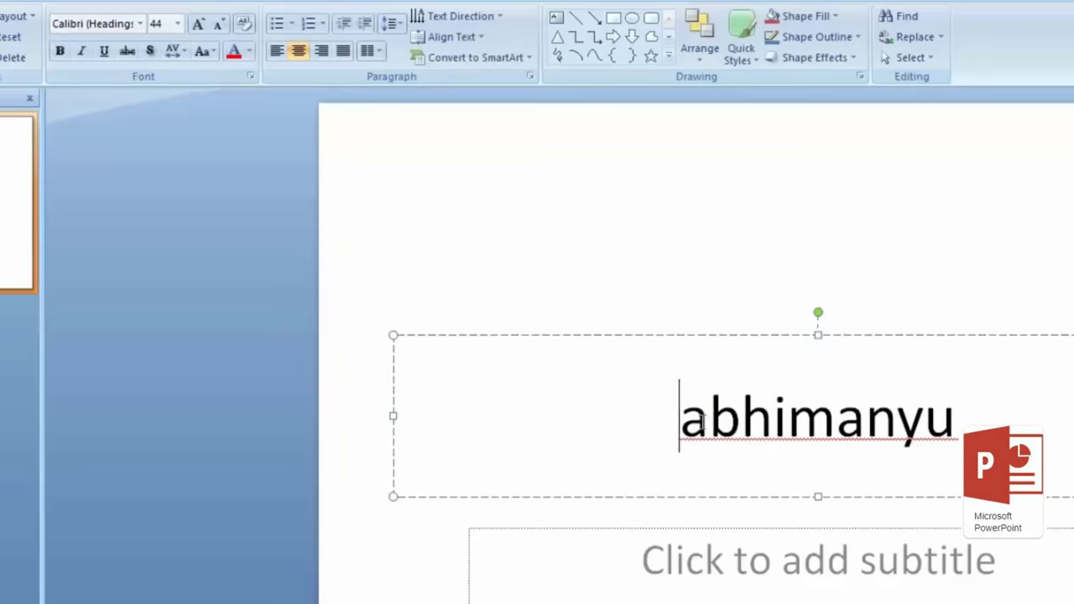
pyautogui.doubleClick(804, 415)
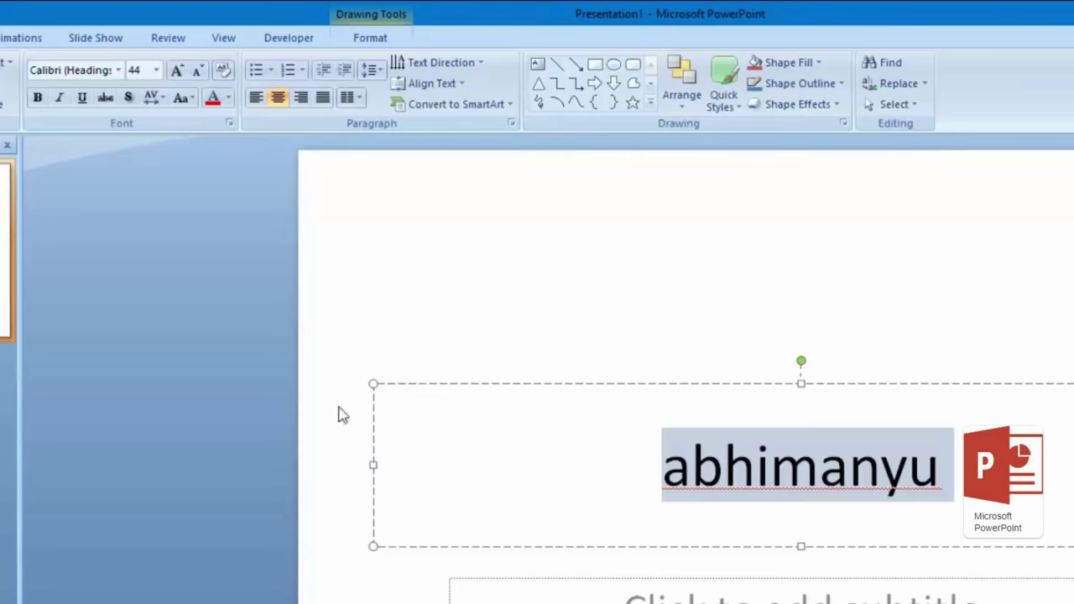
pyautogui.click(161, 100)
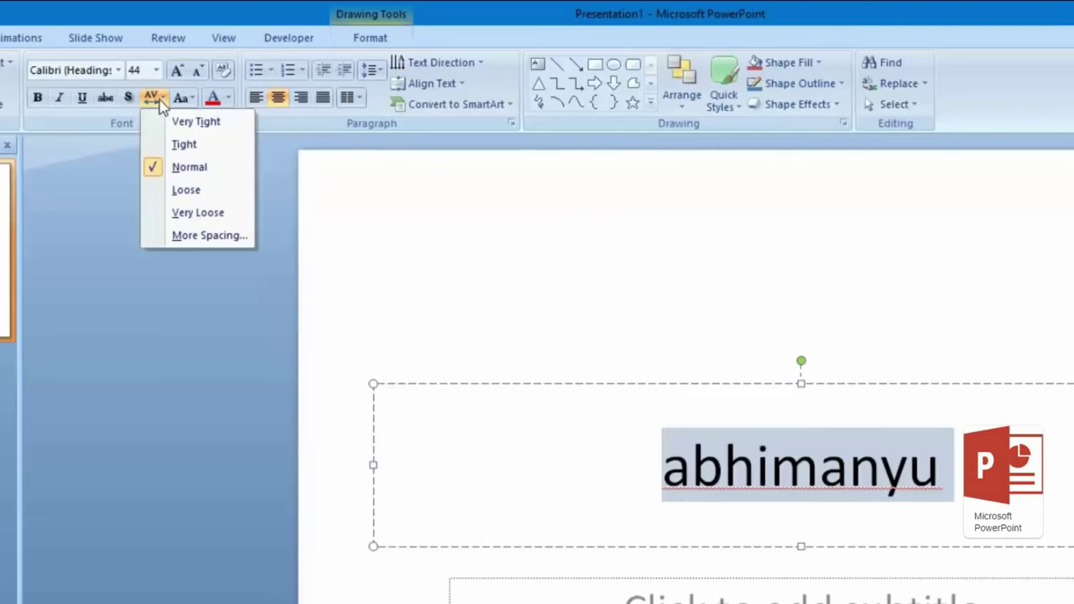
pyautogui.click(227, 216)
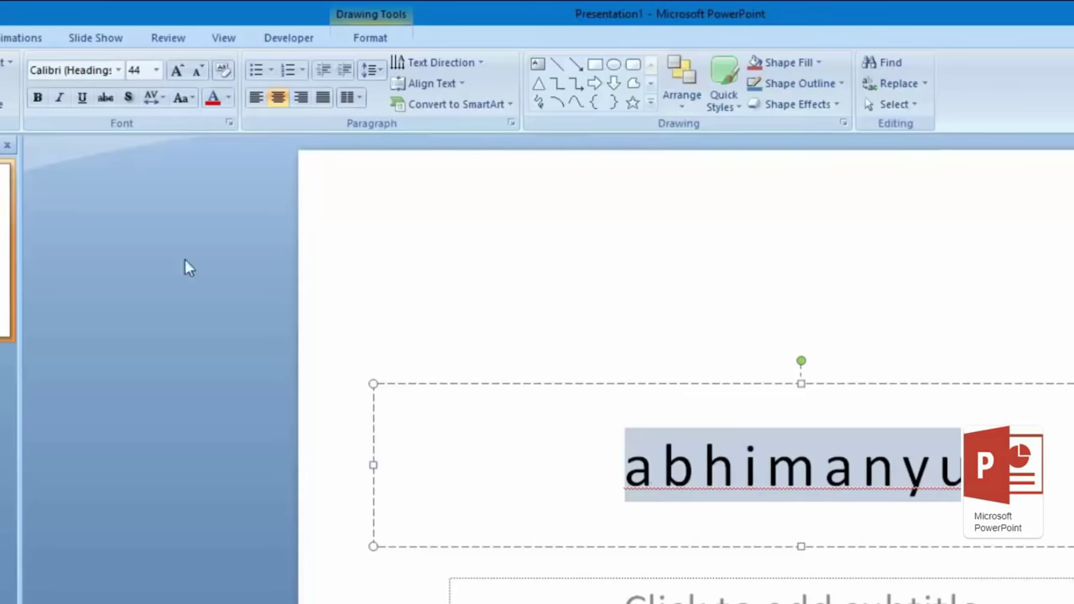
pyautogui.click(153, 99)
pyautogui.click(173, 124)
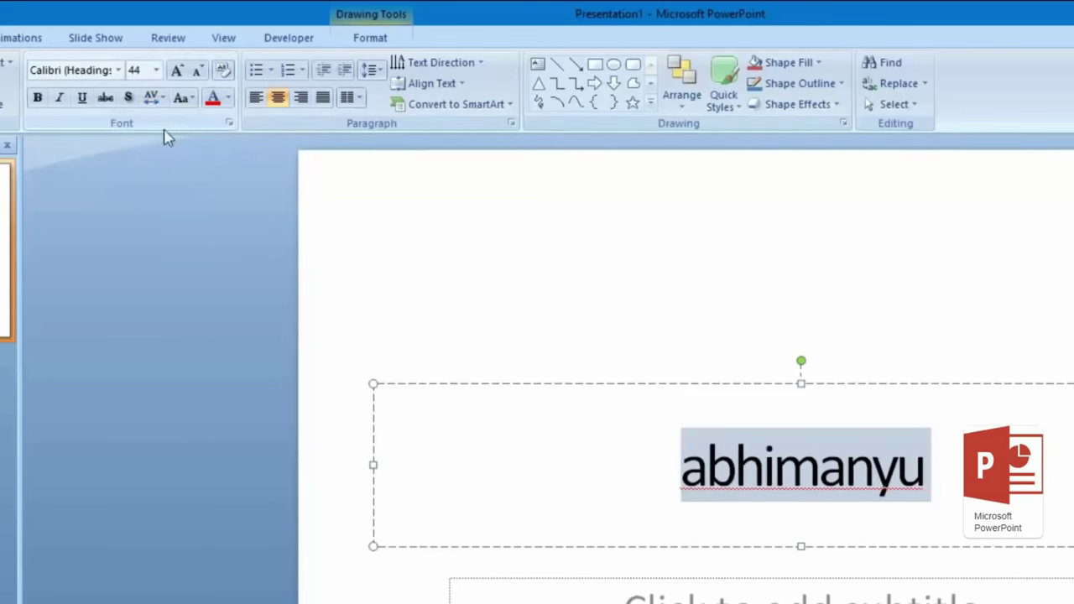
pyautogui.click(152, 98)
pyautogui.click(188, 170)
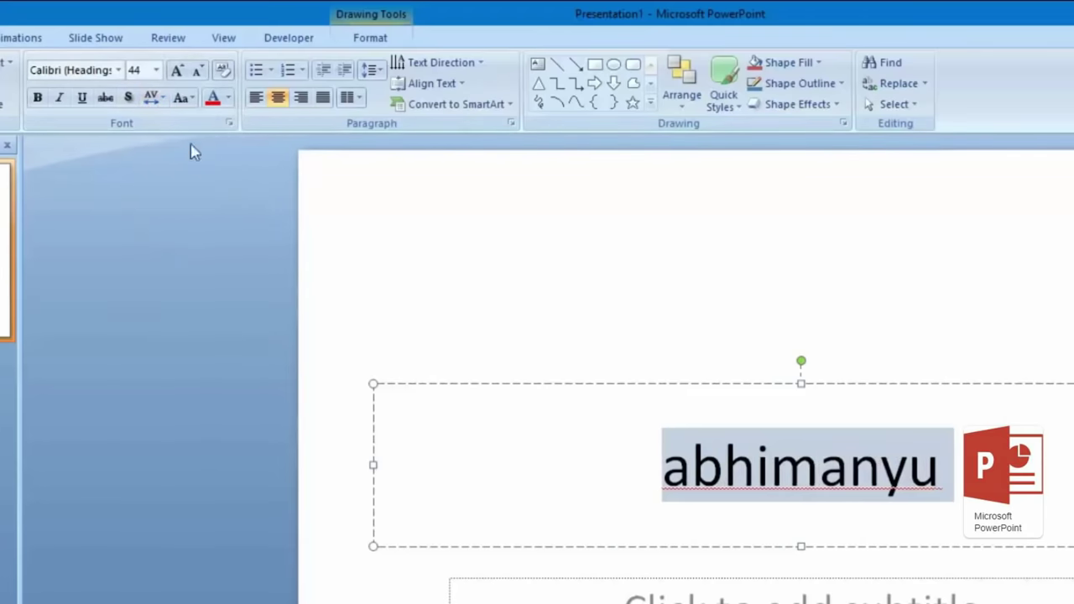
pyautogui.click(191, 104)
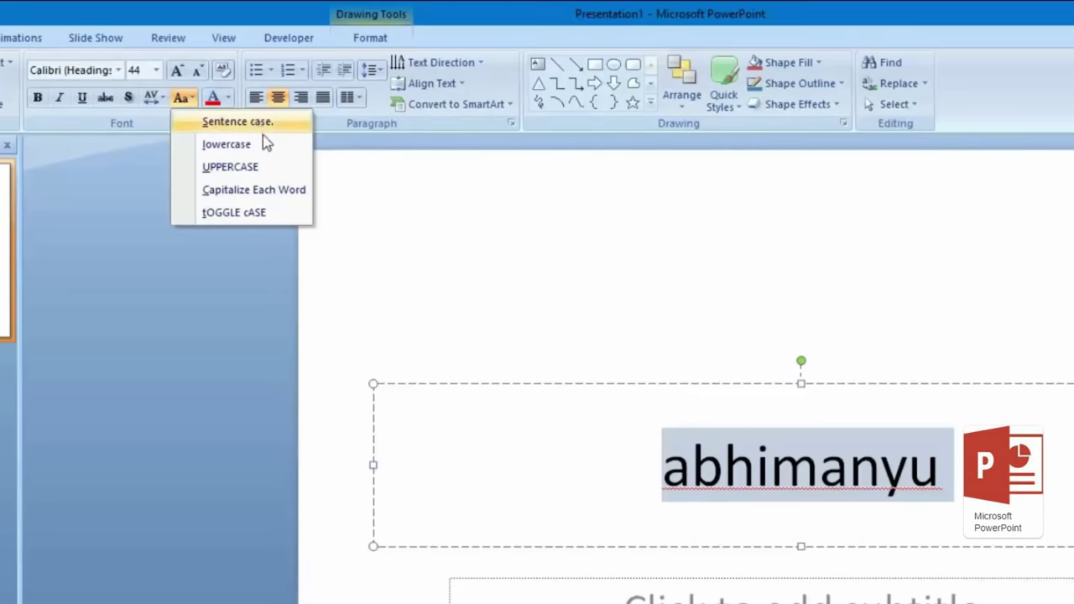
pyautogui.click(454, 290)
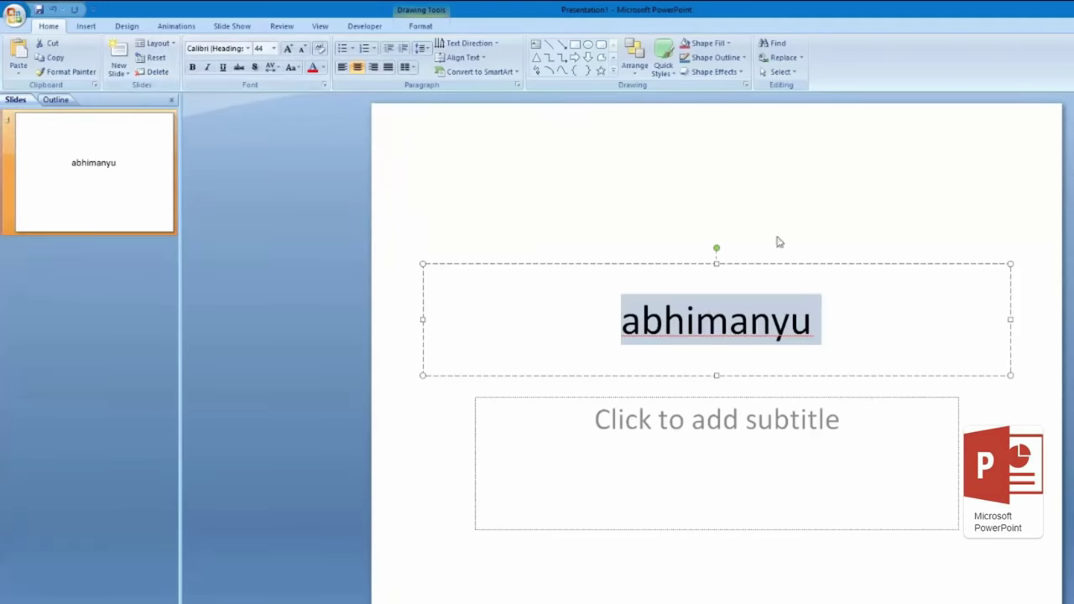
# Step: Deselect the title and bring up the slide layout choices for the title slide
pyautogui.click(987, 245)
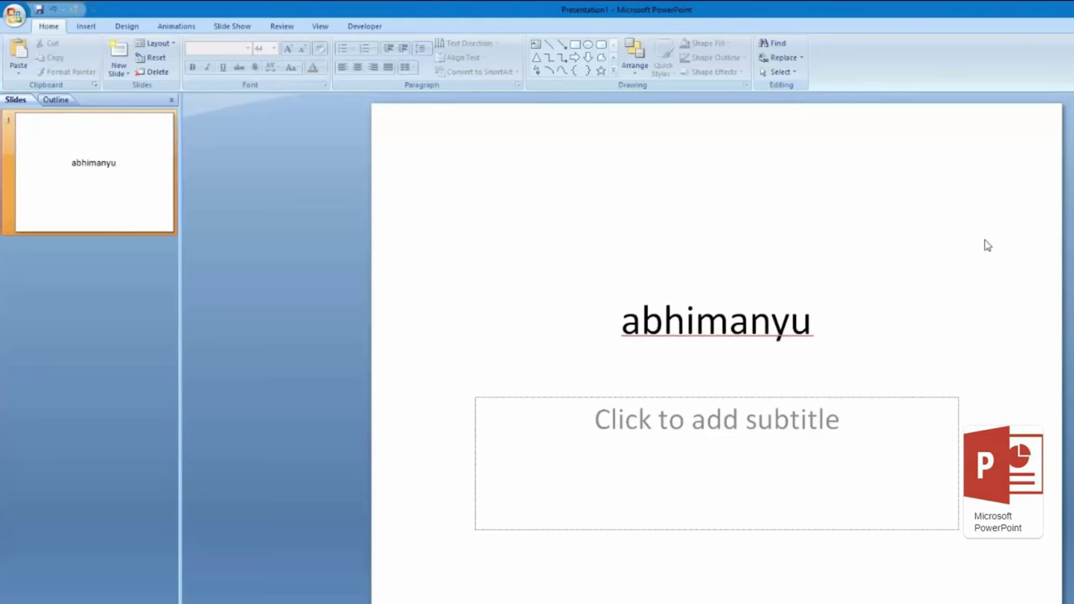
pyautogui.click(170, 46)
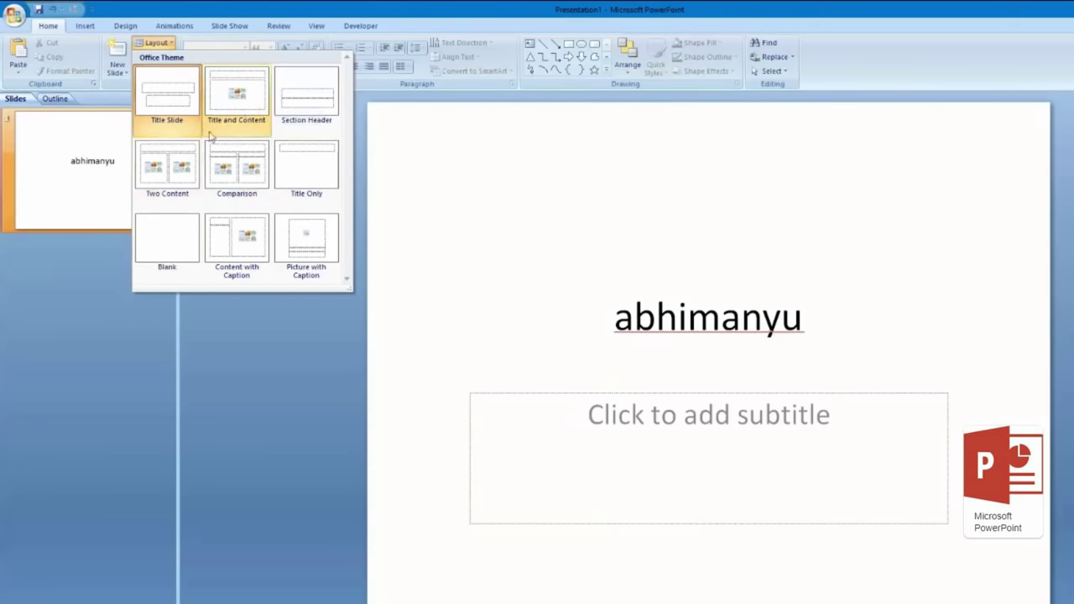
# Step: Switch slide 1 to Two Content, then add a Title and Content slide after it
pyautogui.click(184, 181)
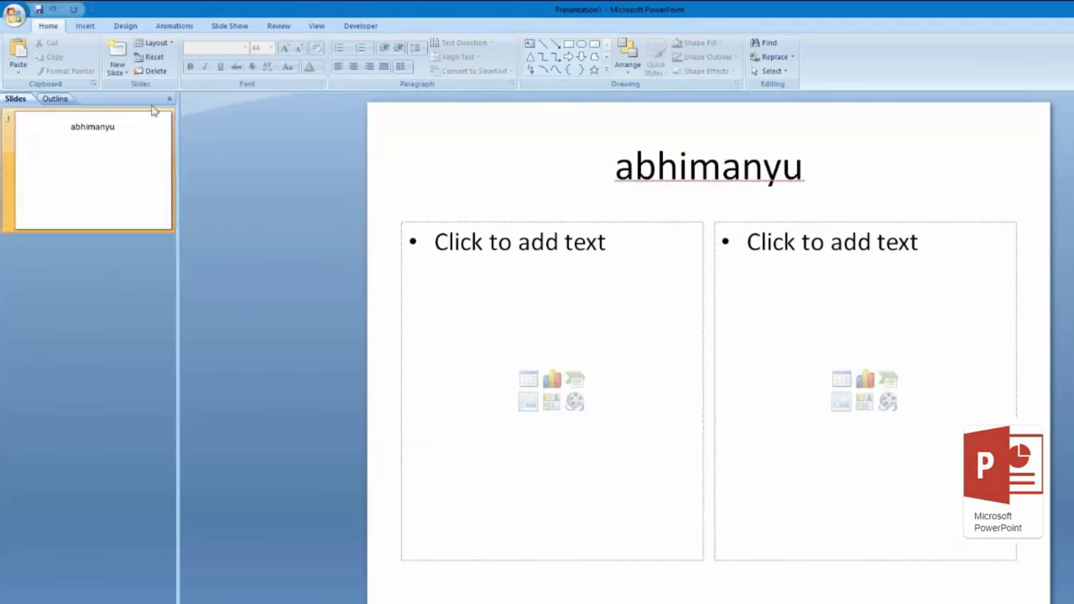
pyautogui.click(115, 77)
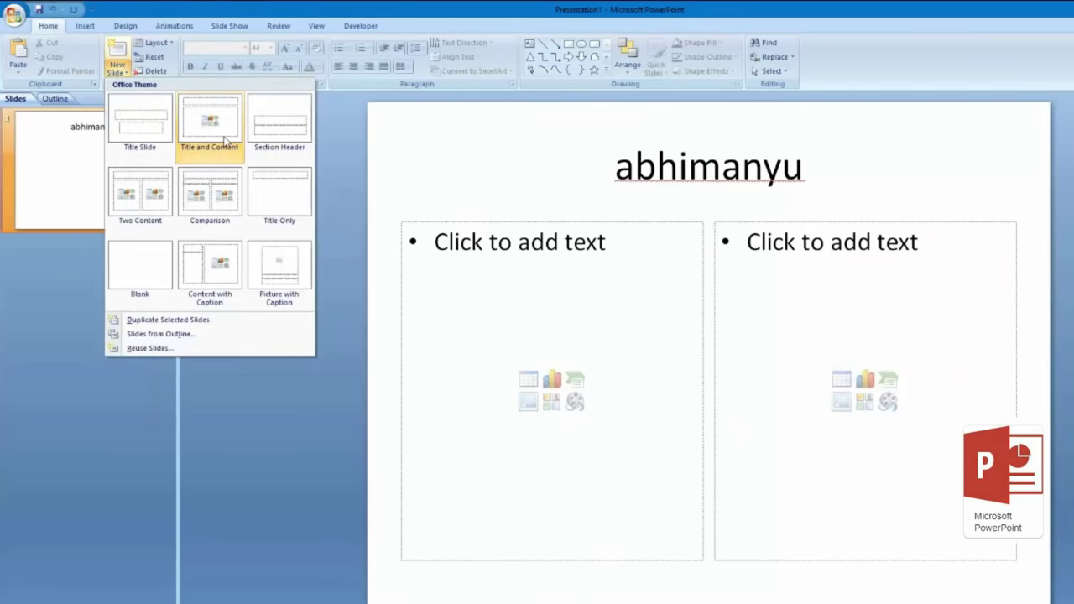
pyautogui.click(225, 140)
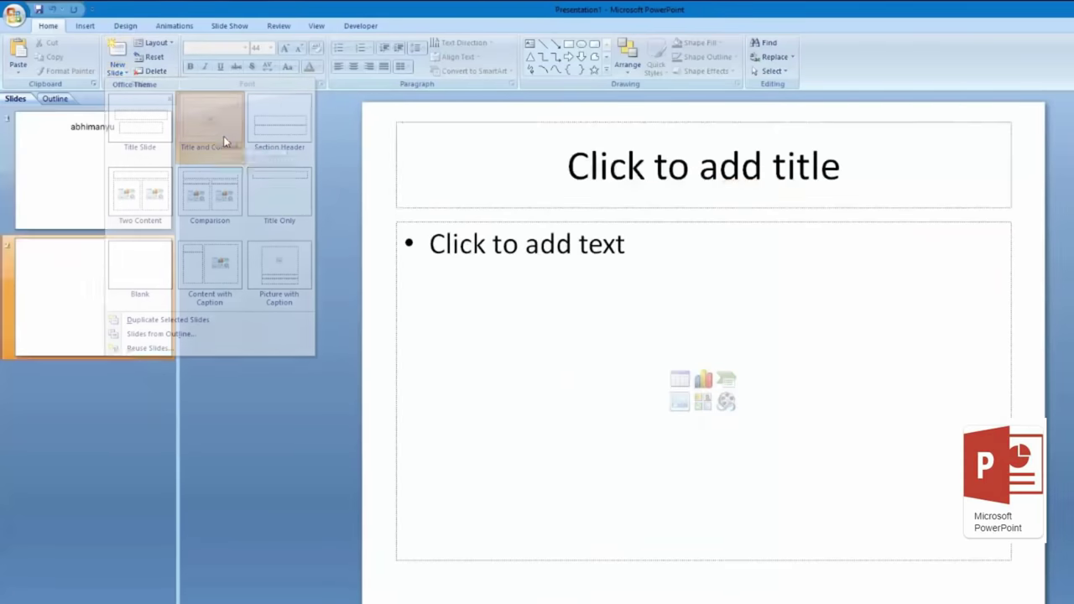
# Step: Apply the Content with Caption layout to slide 2
pyautogui.click(117, 75)
pyautogui.click(155, 43)
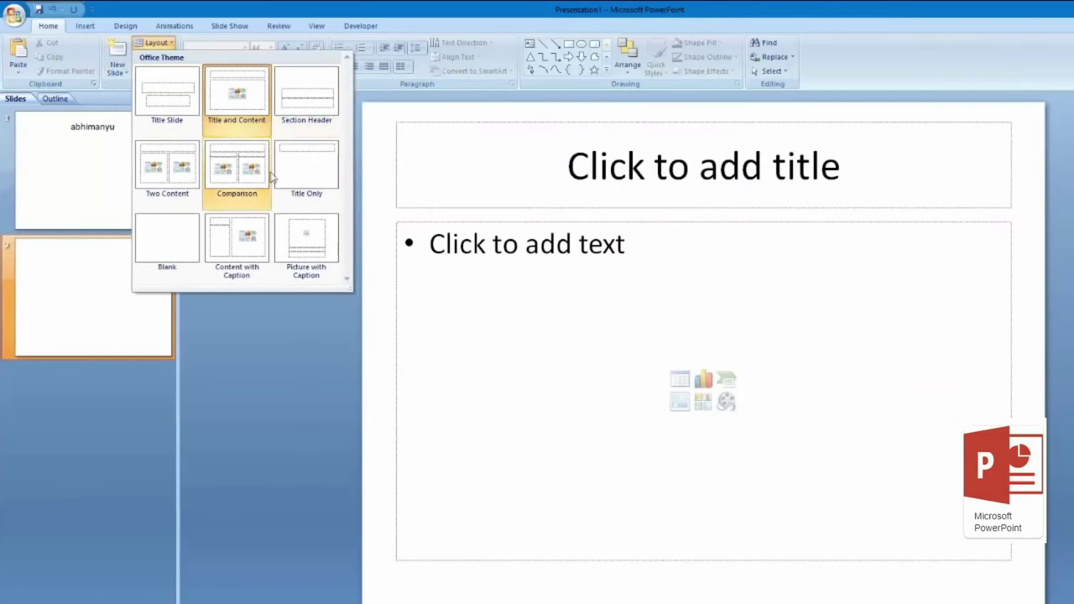
pyautogui.click(243, 264)
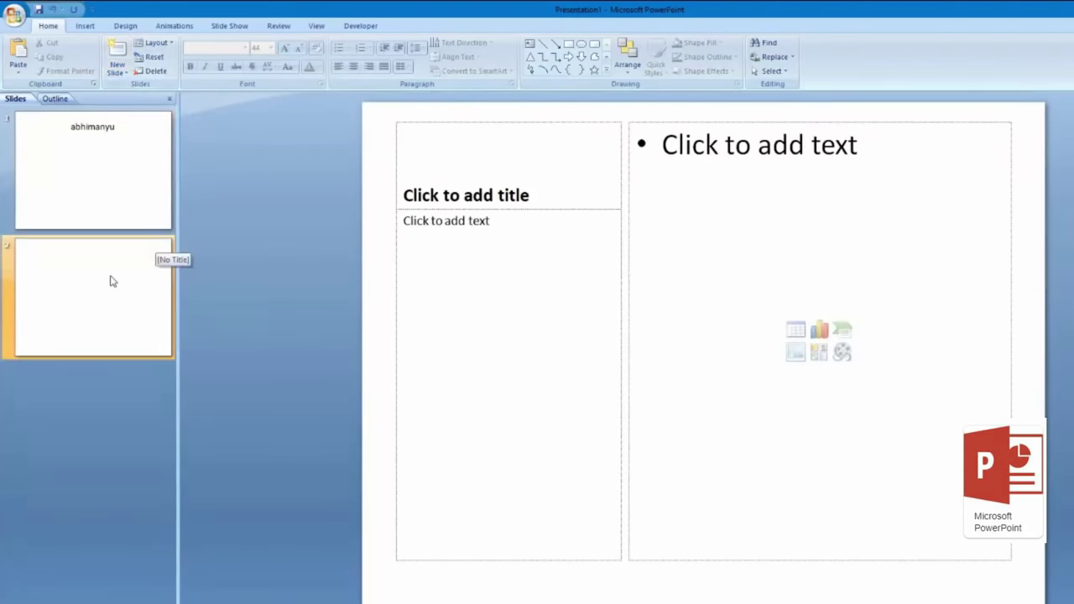
# Step: Add a third slide with the Comparison layout and select slides 2 and 3 together
pyautogui.click(119, 71)
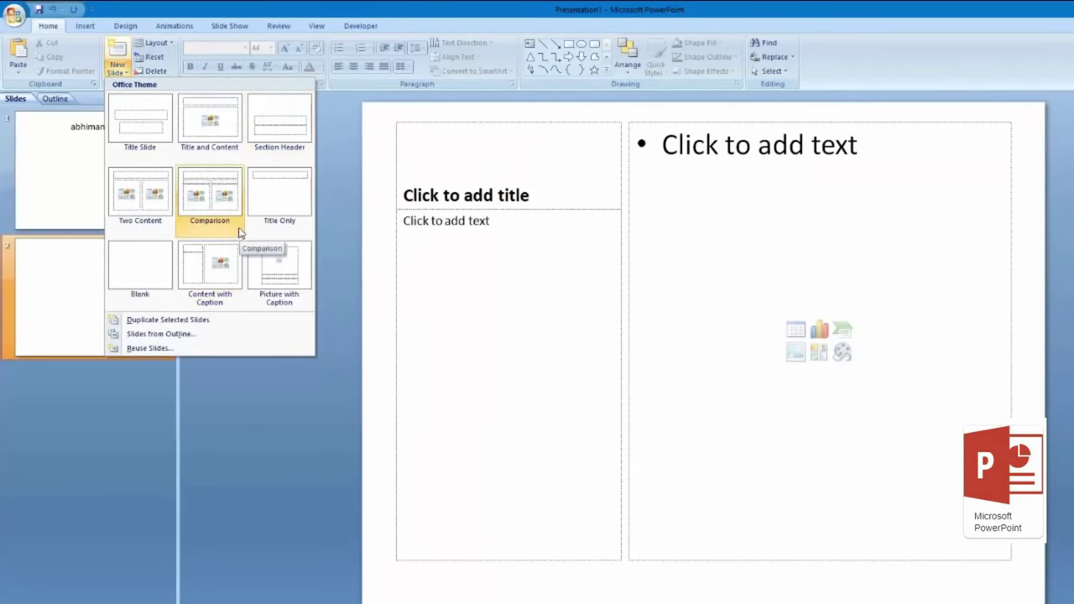
pyautogui.click(214, 216)
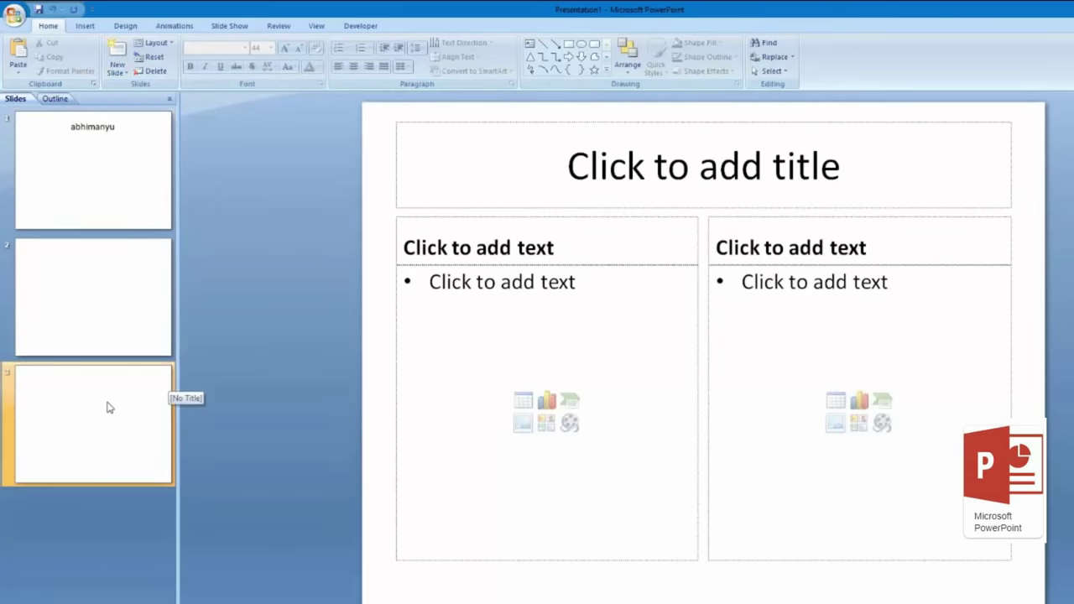
pyautogui.click(111, 252)
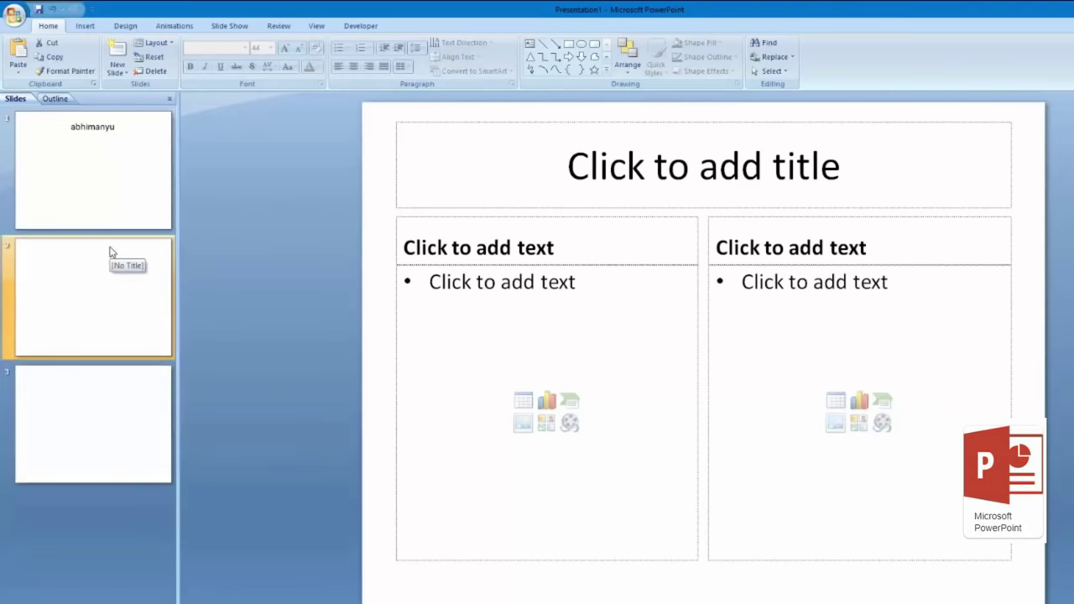
# Step: Delete the selected slides 2 and 3
pyautogui.press('Delete')
pyautogui.press('Delete')
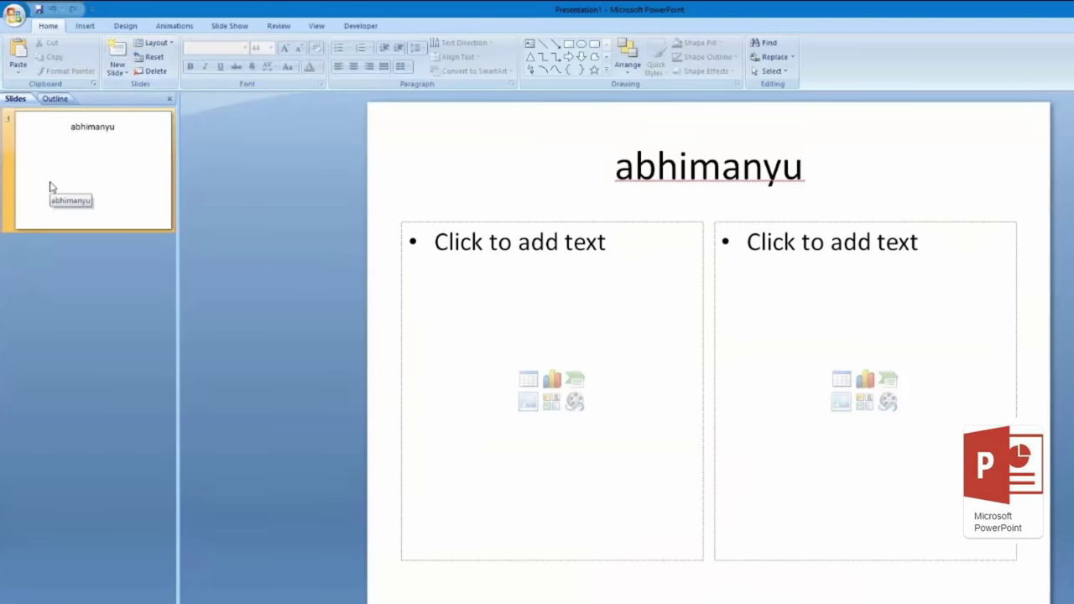
# Step: Apply the Title Slide layout to slide 1
pyautogui.click(154, 43)
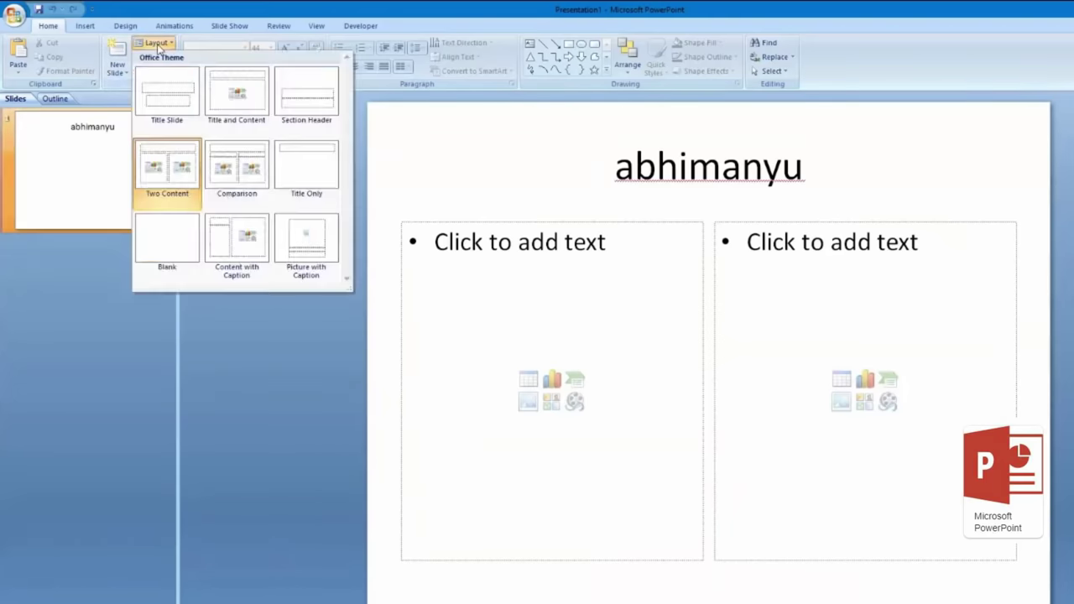
pyautogui.click(167, 109)
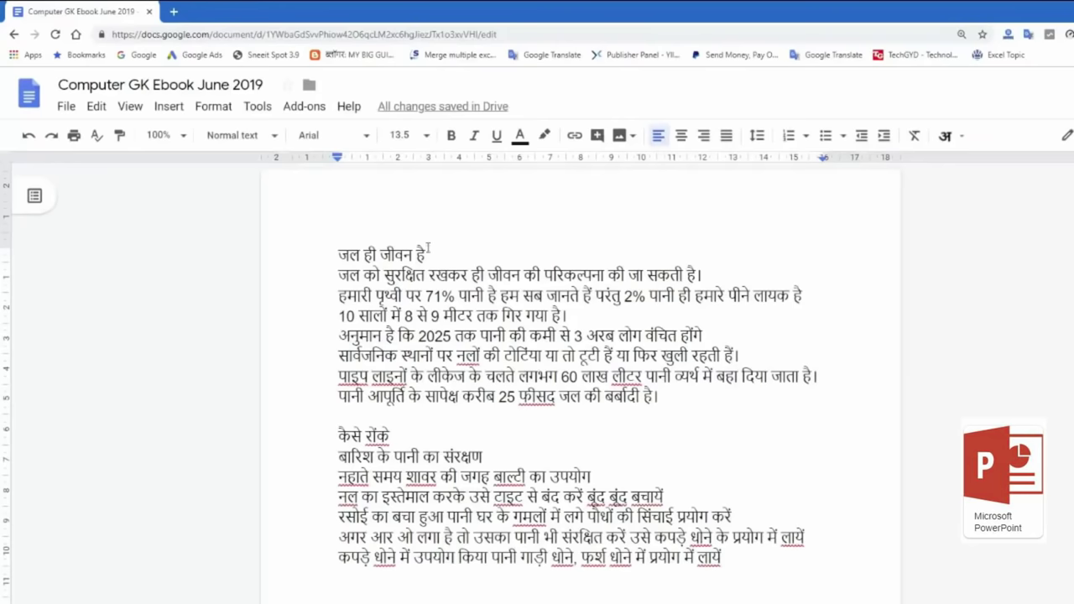
# Step: Replace the title 'abhimanyu' with the heading जल ही जीवन है copied from Google Docs
pyautogui.moveTo(429, 255); pyautogui.dragTo(324, 252)
pyautogui.hotkey('ctrl', 'c')
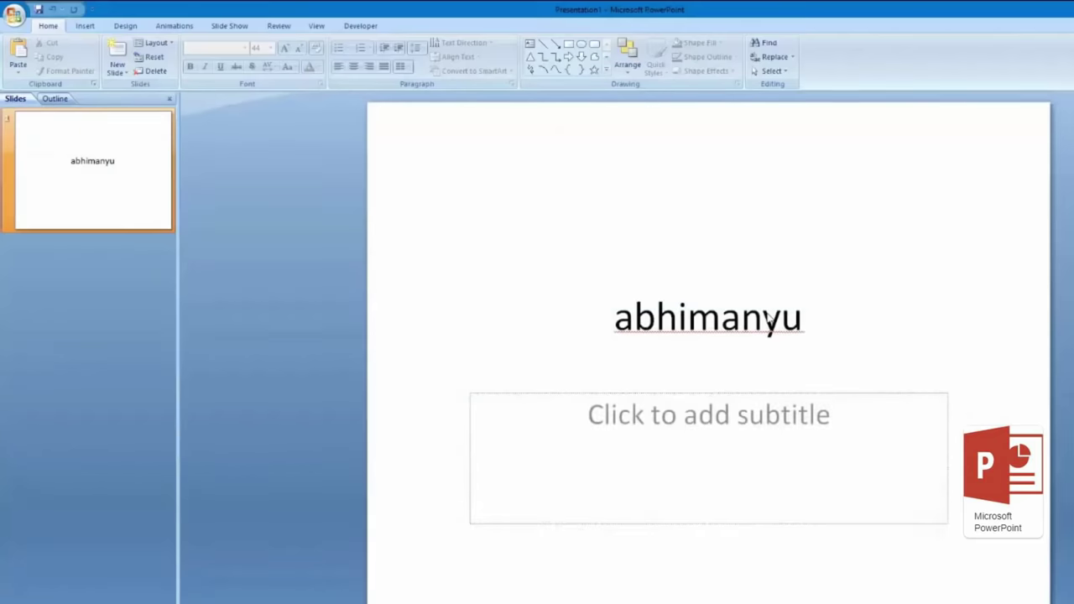
pyautogui.doubleClick(768, 315)
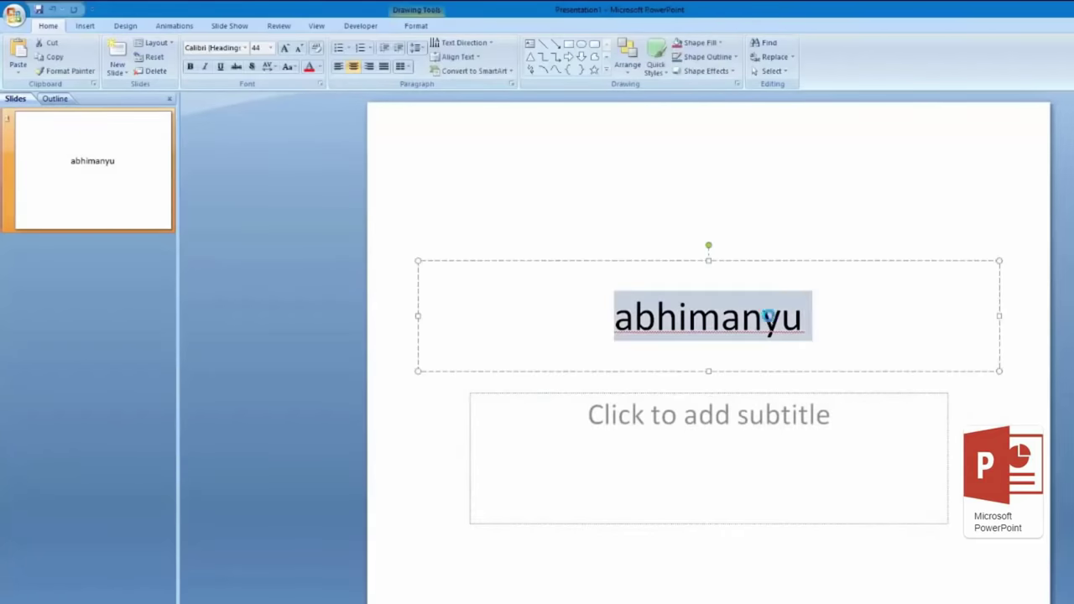
pyautogui.hotkey('ctrl', 'v')
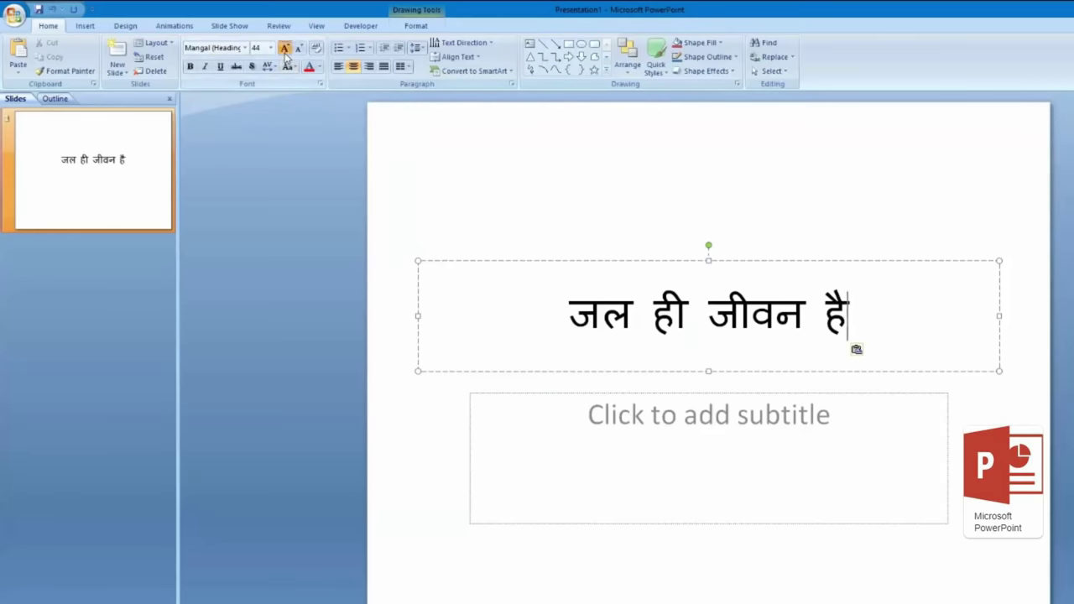
# Step: Enlarge the Hindi title to 72 pt and give it a text shadow
pyautogui.moveTo(571, 293); pyautogui.dragTo(856, 302)
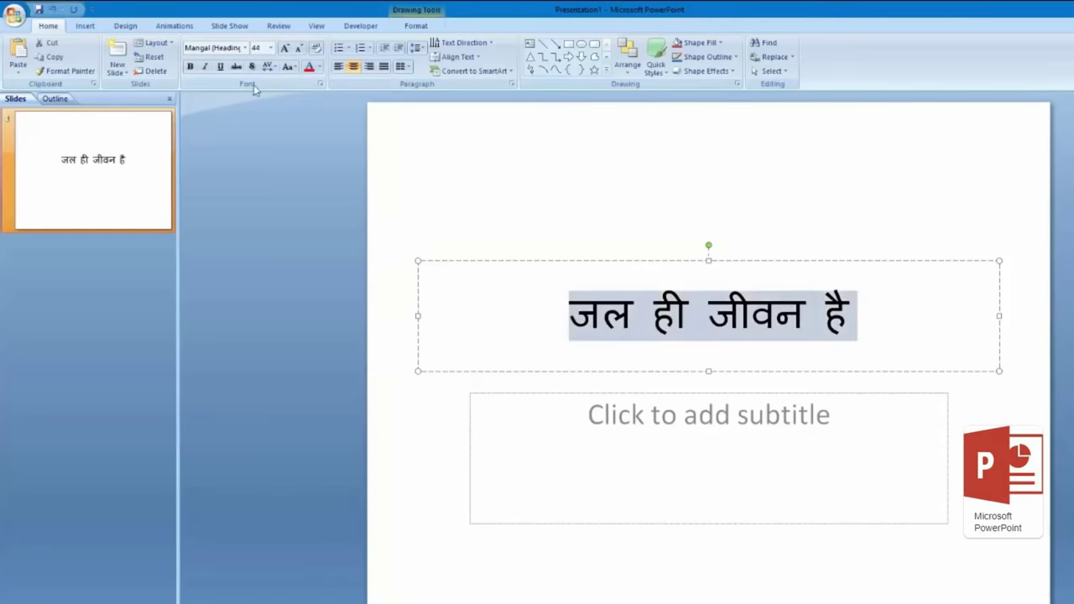
pyautogui.click(285, 49)
pyautogui.click(285, 49)
pyautogui.click(286, 48)
pyautogui.click(285, 49)
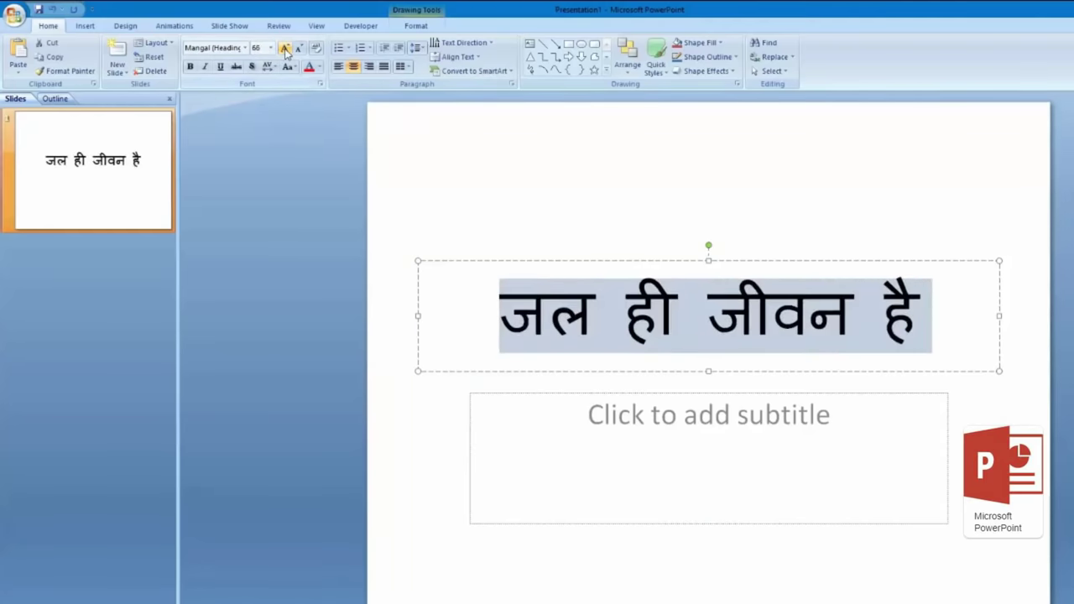
pyautogui.click(286, 49)
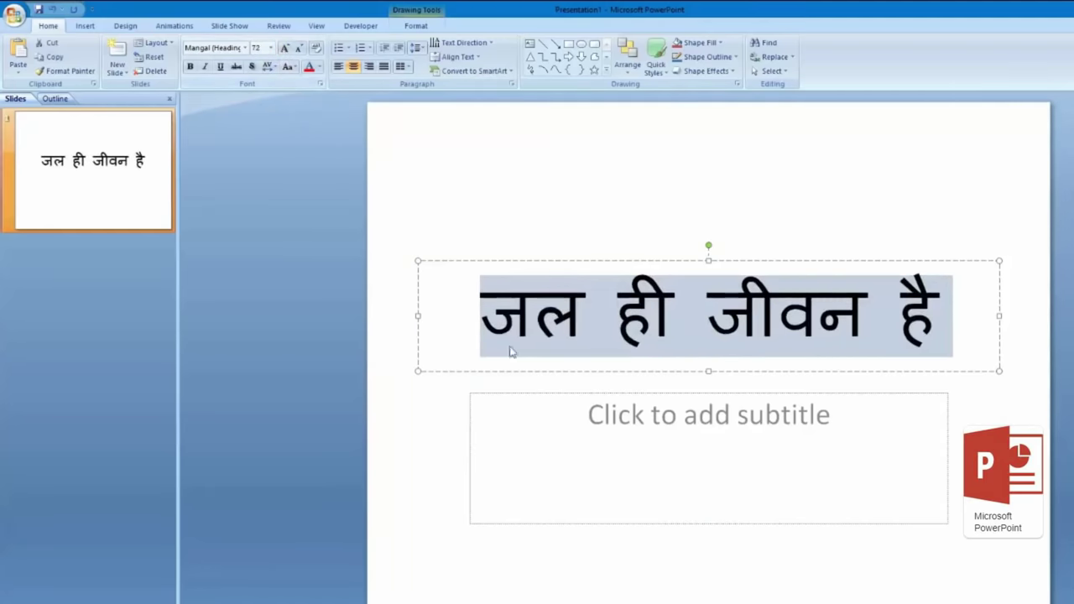
pyautogui.click(252, 66)
# Step: Delete the empty subtitle placeholder and nudge the title slightly lower
pyautogui.click(449, 390)
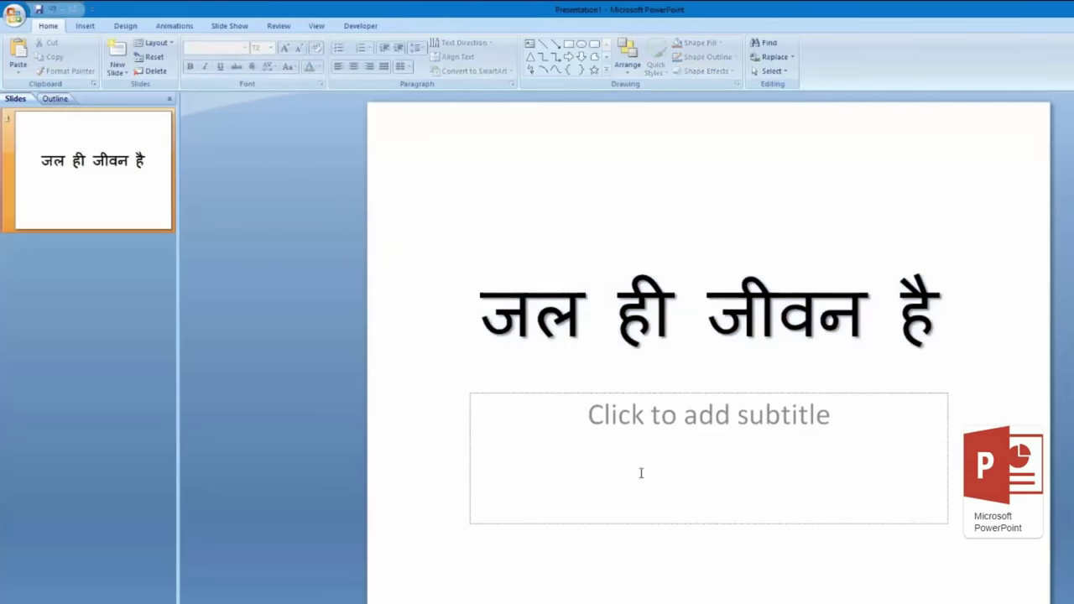
pyautogui.click(724, 420)
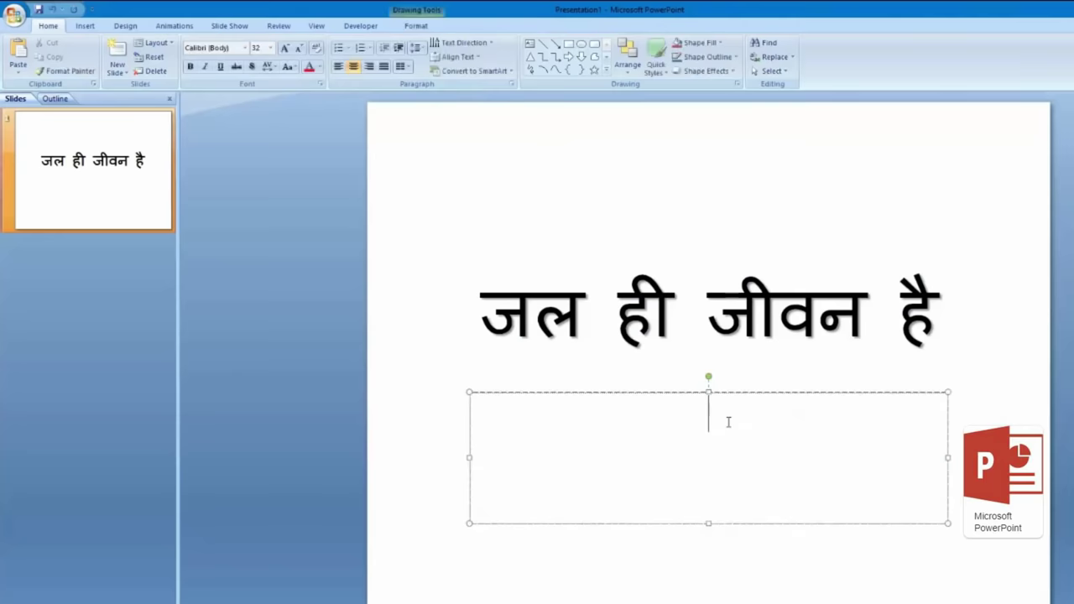
pyautogui.click(769, 393)
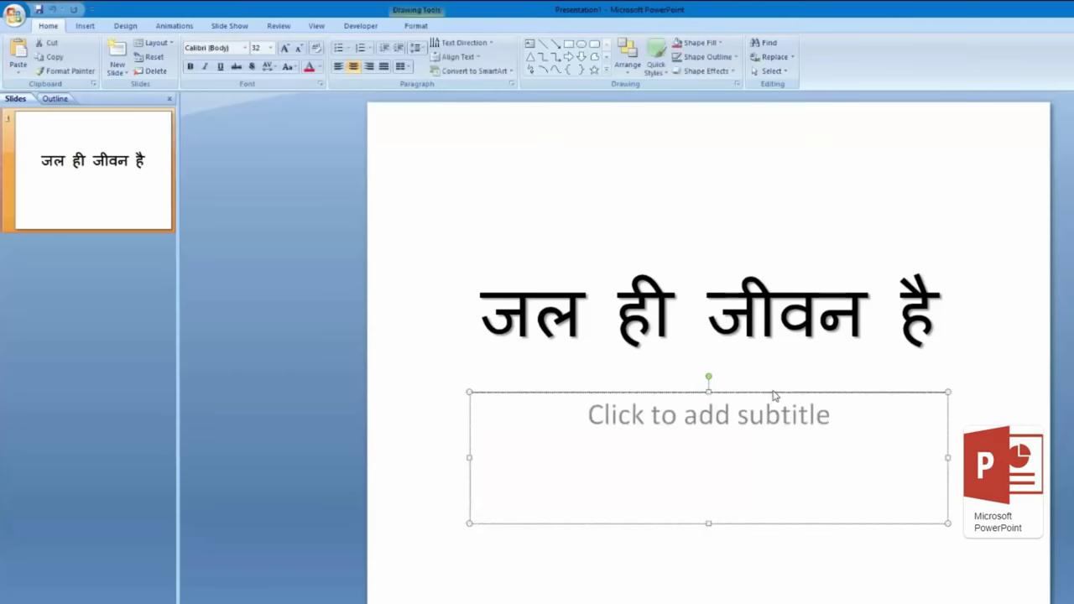
pyautogui.press('Delete')
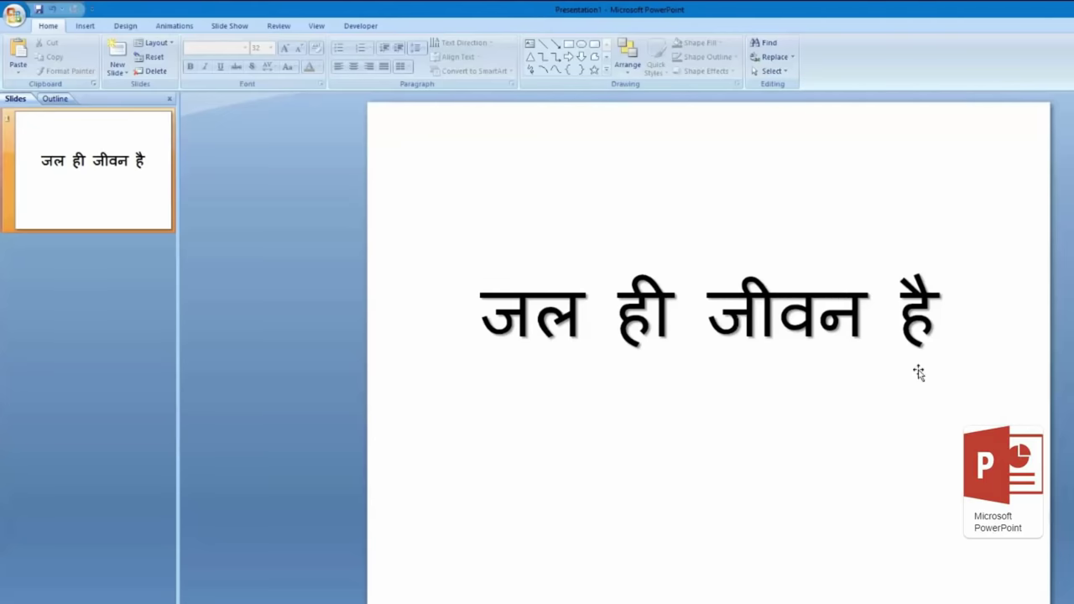
pyautogui.click(817, 318)
pyautogui.moveTo(814, 262); pyautogui.dragTo(810, 280)
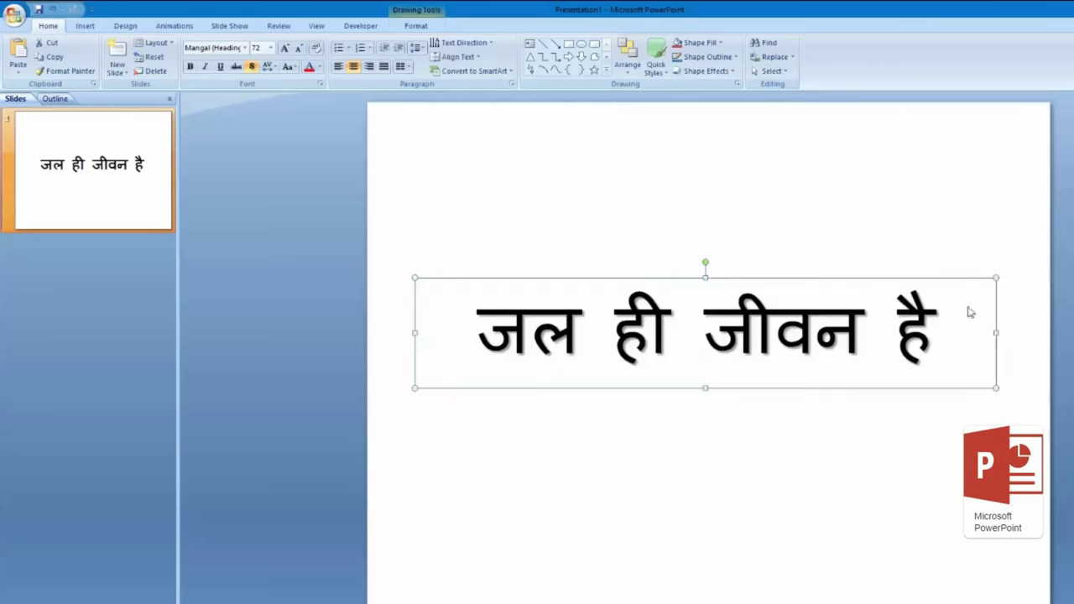
# Step: Duplicate the जल ही जीवन है title slide, then delete the duplicate
pyautogui.click(1062, 296)
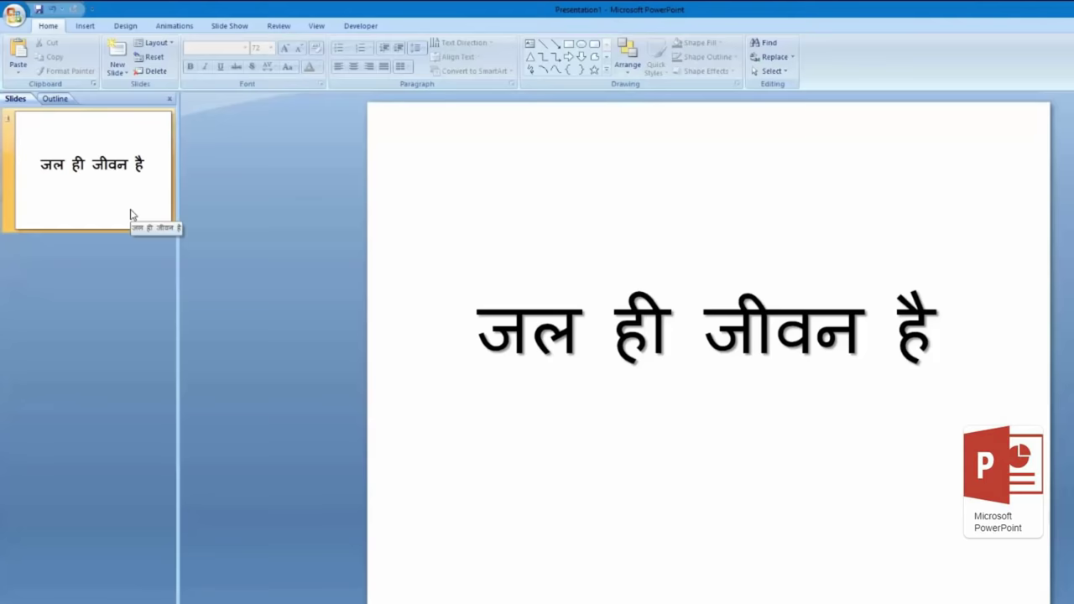
pyautogui.rightClick(107, 183)
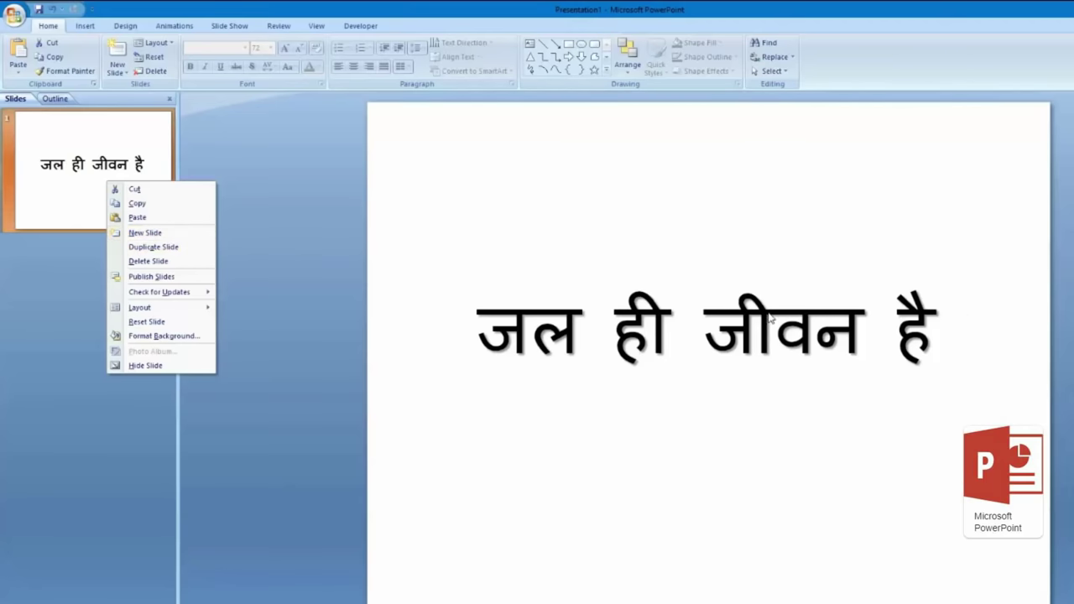
pyautogui.click(208, 248)
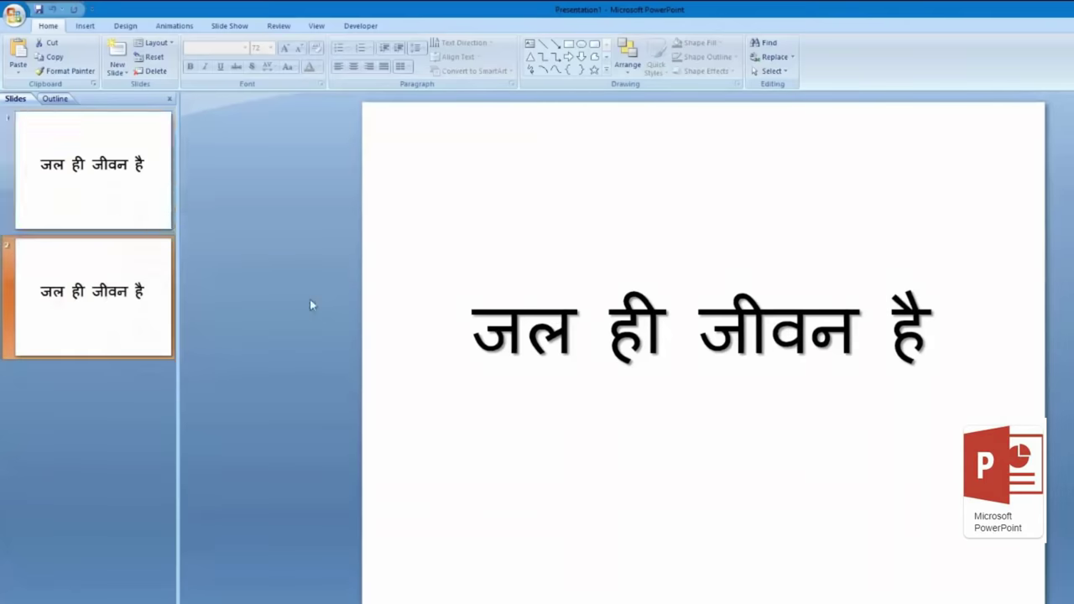
pyautogui.rightClick(143, 276)
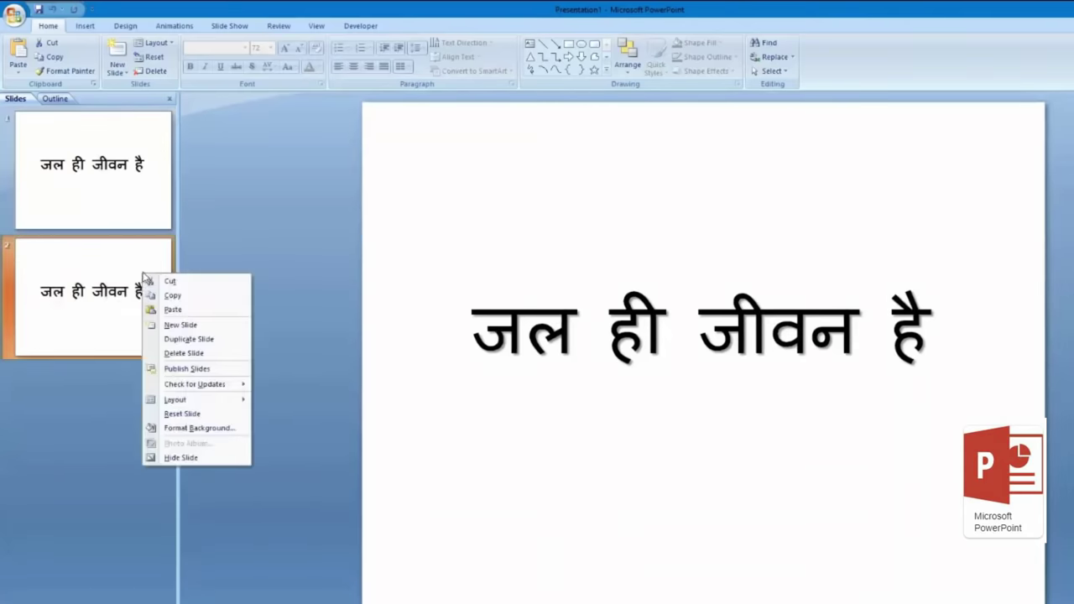
pyautogui.click(202, 353)
pyautogui.rightClick(145, 140)
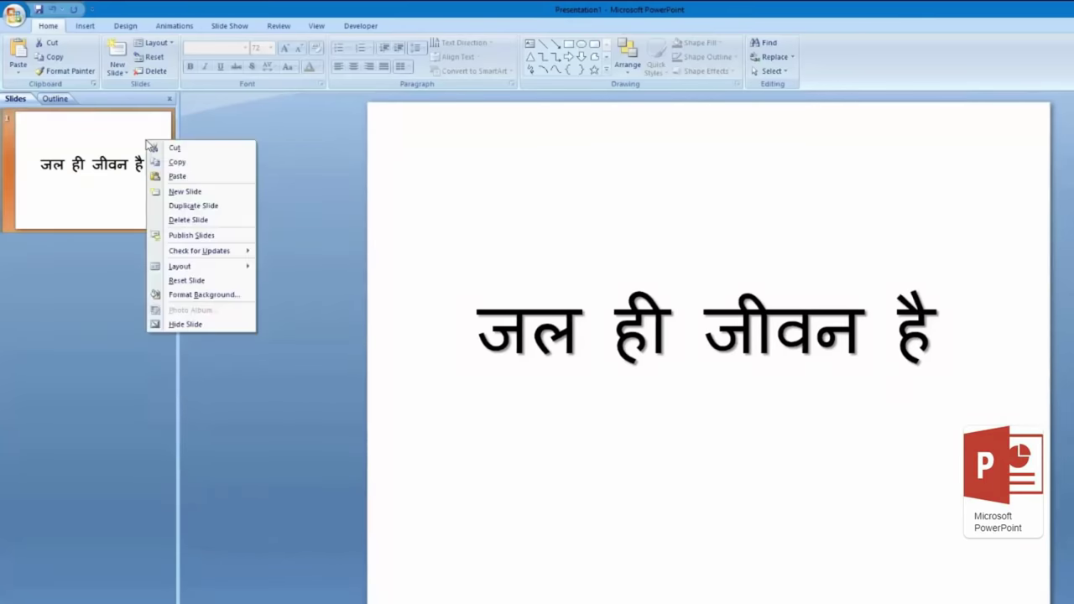
# Step: Add a second slide and switch it to the Title Only layout
pyautogui.click(192, 192)
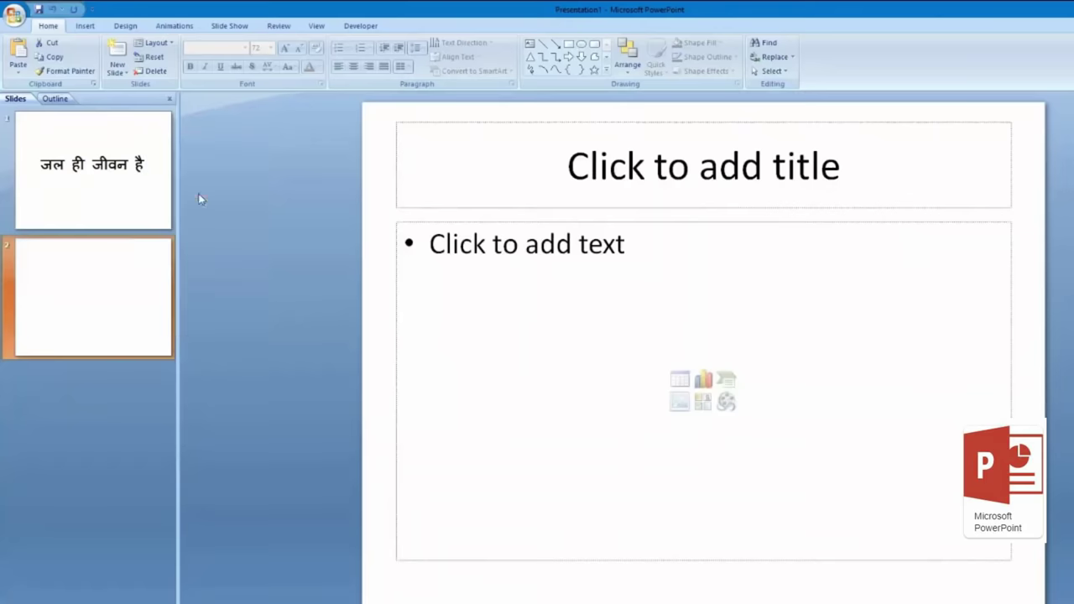
pyautogui.click(171, 46)
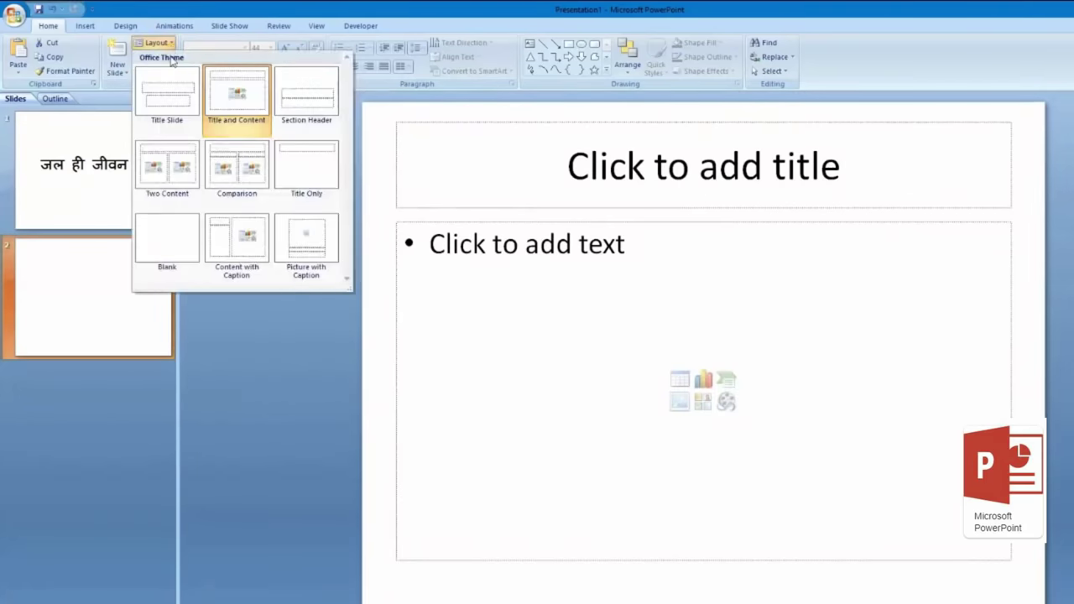
pyautogui.click(314, 172)
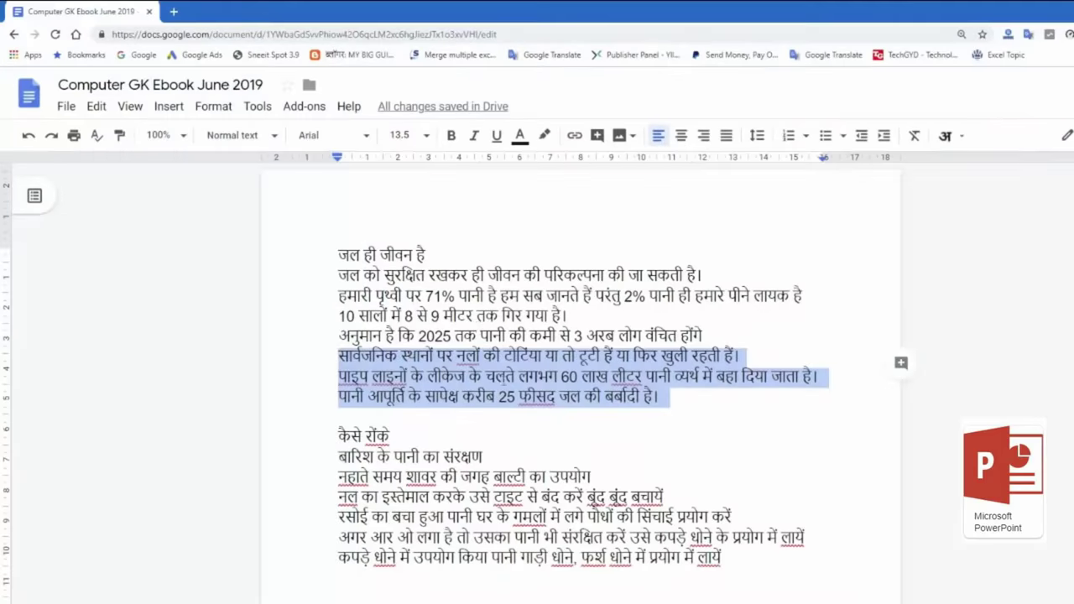
# Step: Paste the second Hindi line from Google Docs into slide 2's title
pyautogui.click(477, 317)
pyautogui.moveTo(337, 276); pyautogui.dragTo(744, 279)
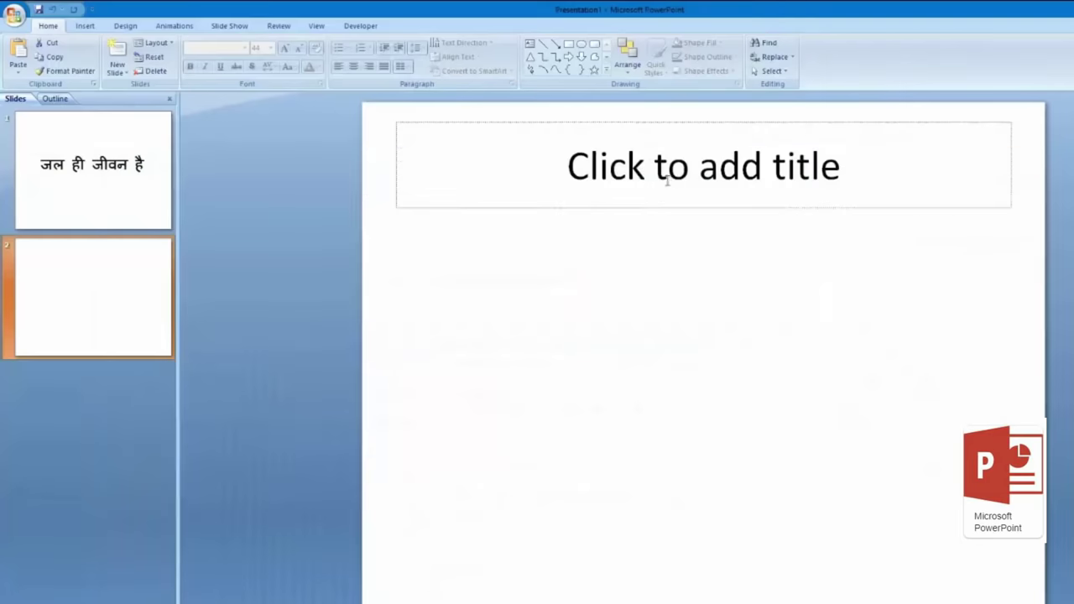
pyautogui.click(683, 173)
pyautogui.hotkey('ctrl', 'v')
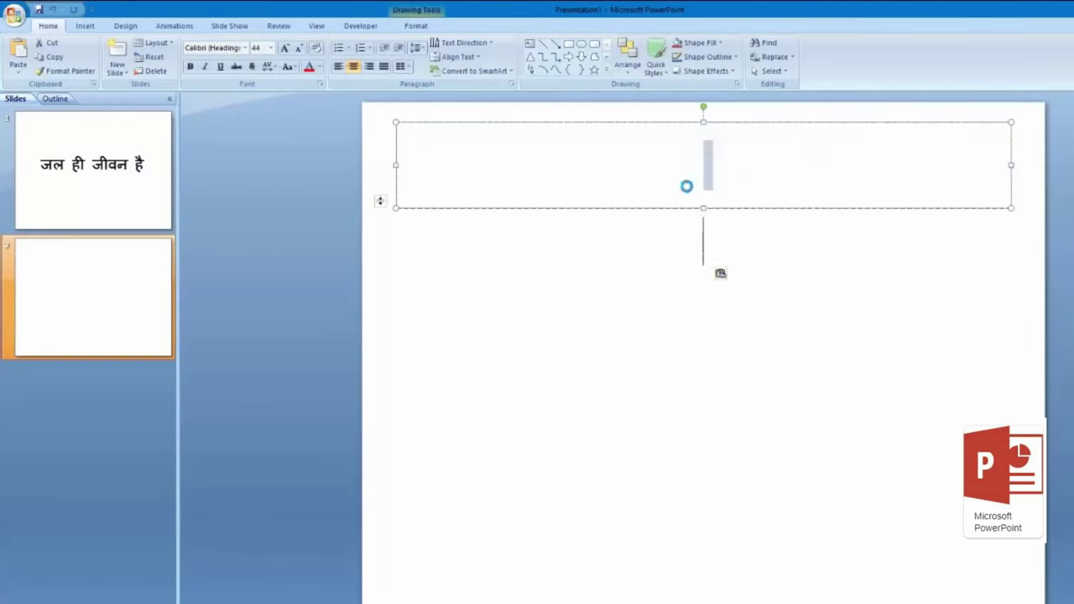
pyautogui.click(736, 244)
# Step: Stretch the title box far down the slide and centre the sentence
pyautogui.click(710, 126)
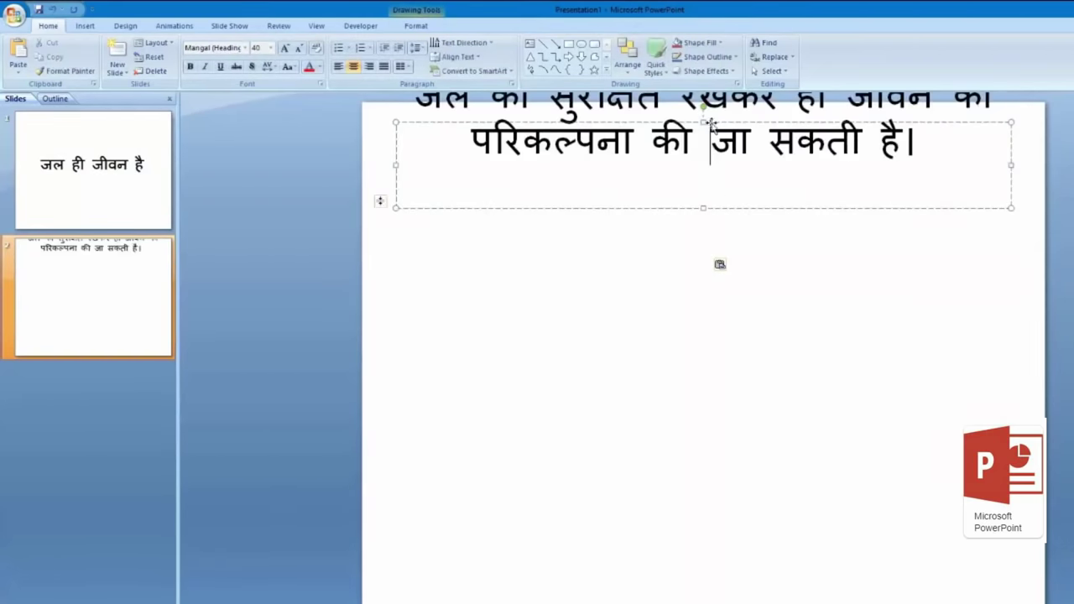
pyautogui.click(704, 209)
pyautogui.moveTo(703, 209); pyautogui.dragTo(702, 541)
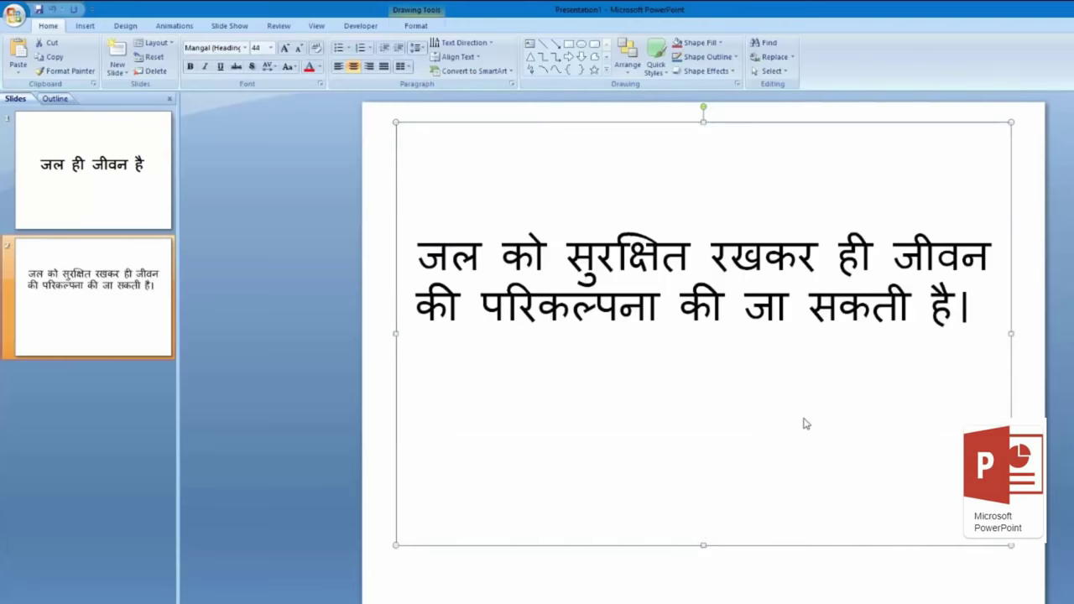
pyautogui.moveTo(418, 252); pyautogui.dragTo(980, 311)
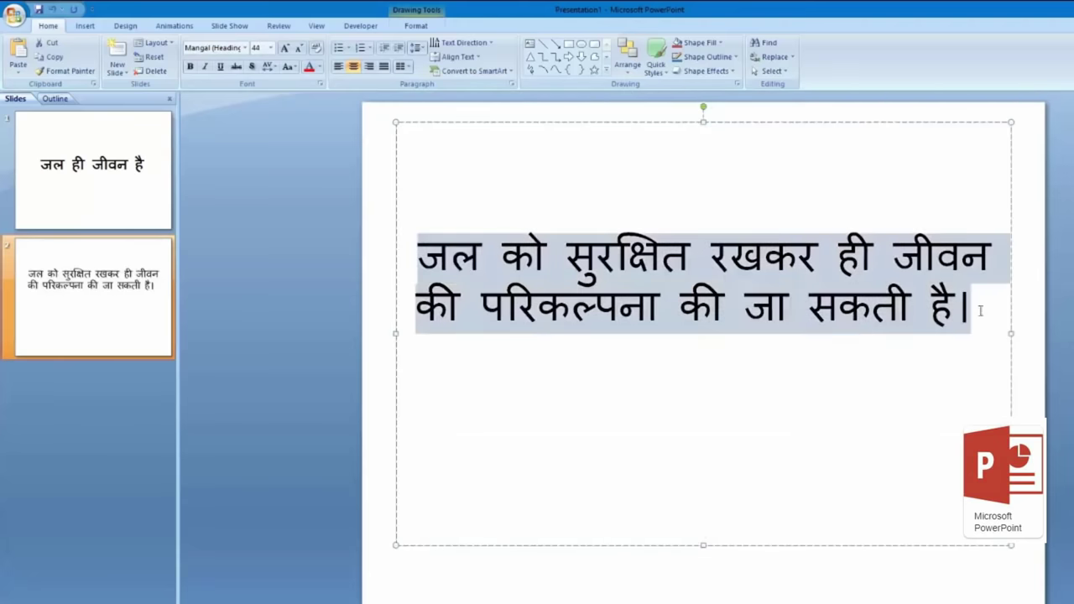
pyautogui.click(338, 68)
pyautogui.click(353, 67)
pyautogui.click(541, 177)
# Step: Push the sentence down with a blank line and give it a text shadow
pyautogui.click(417, 256)
pyautogui.press('Return')
pyautogui.press('Return')
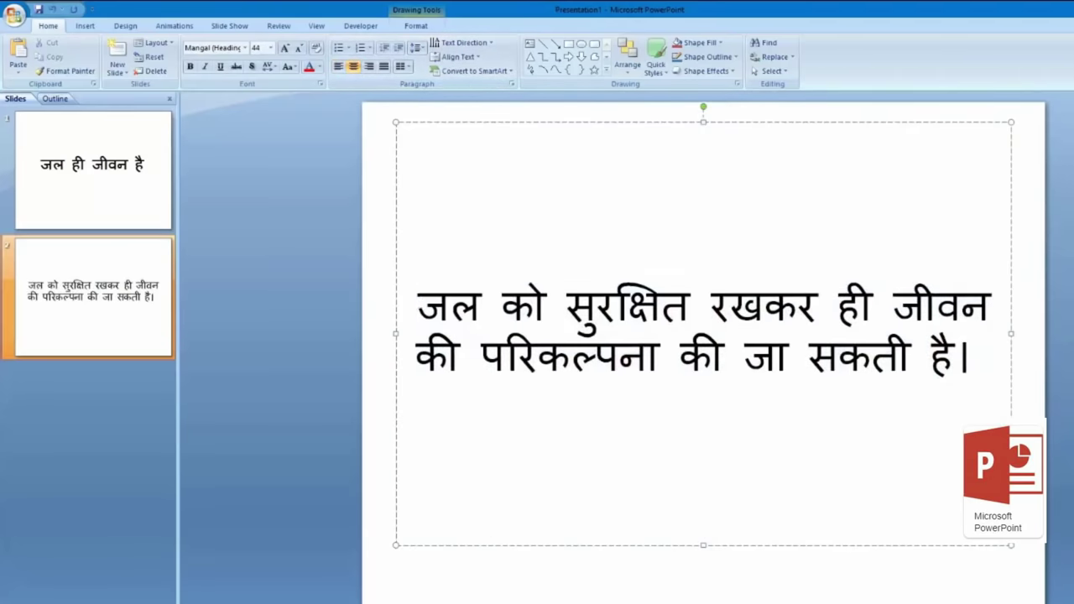
pyautogui.click(252, 66)
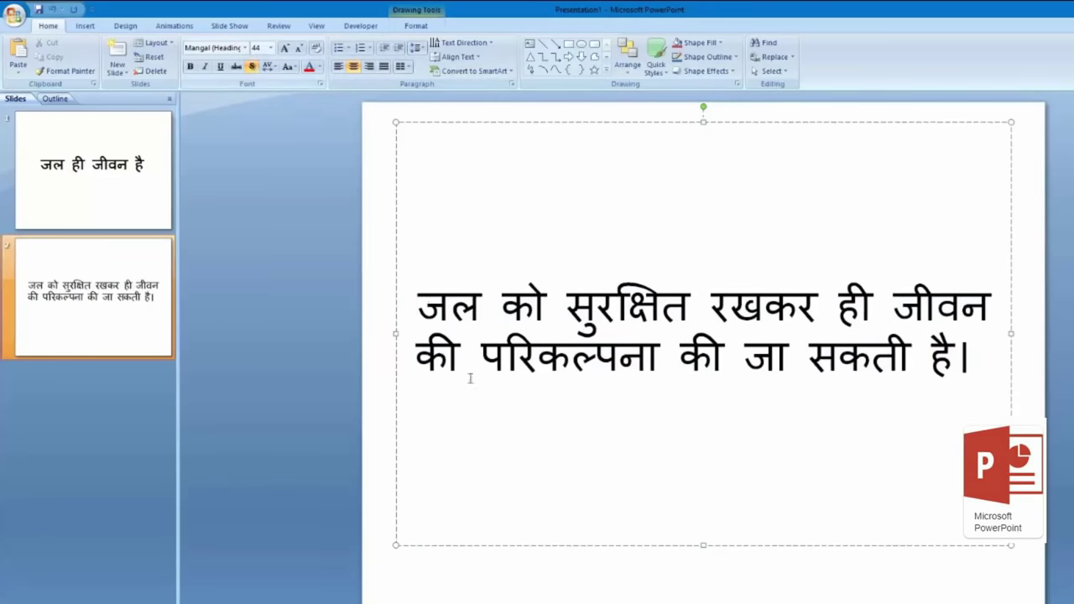
pyautogui.moveTo(417, 294); pyautogui.dragTo(965, 378)
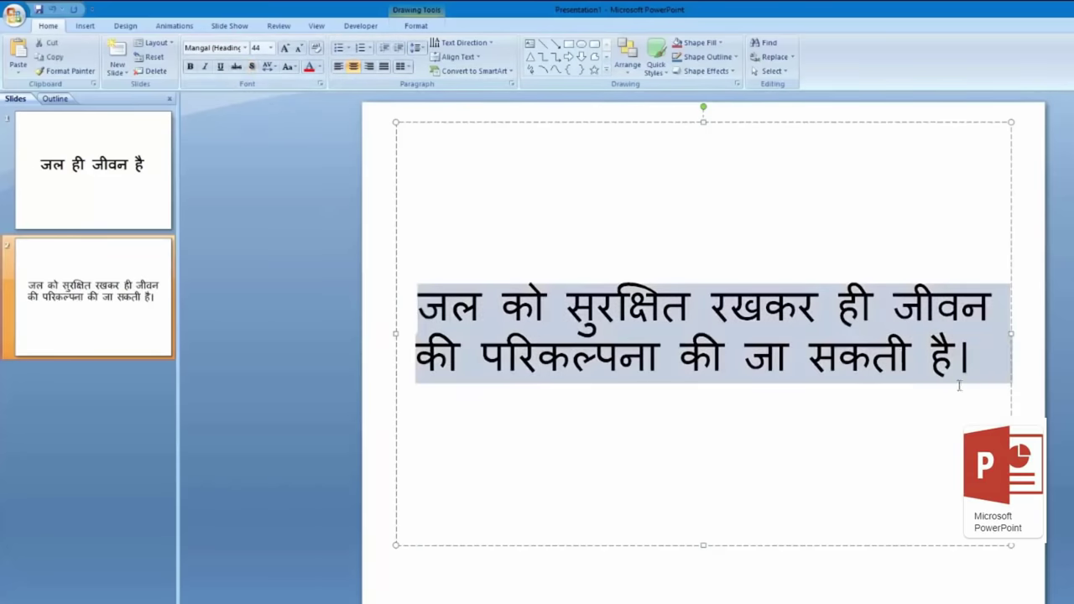
pyautogui.click(252, 67)
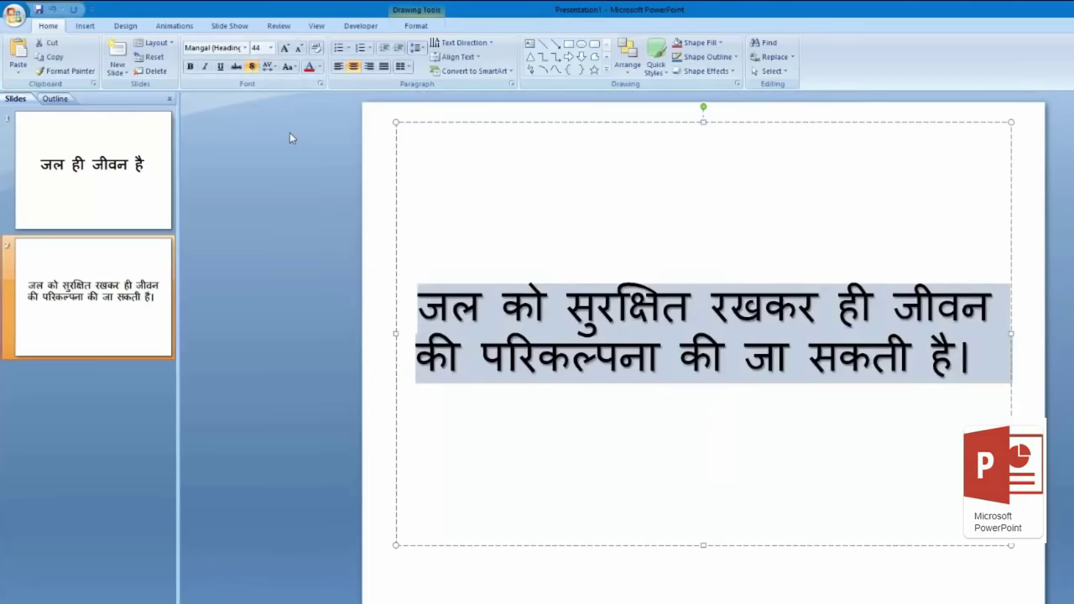
pyautogui.click(1069, 256)
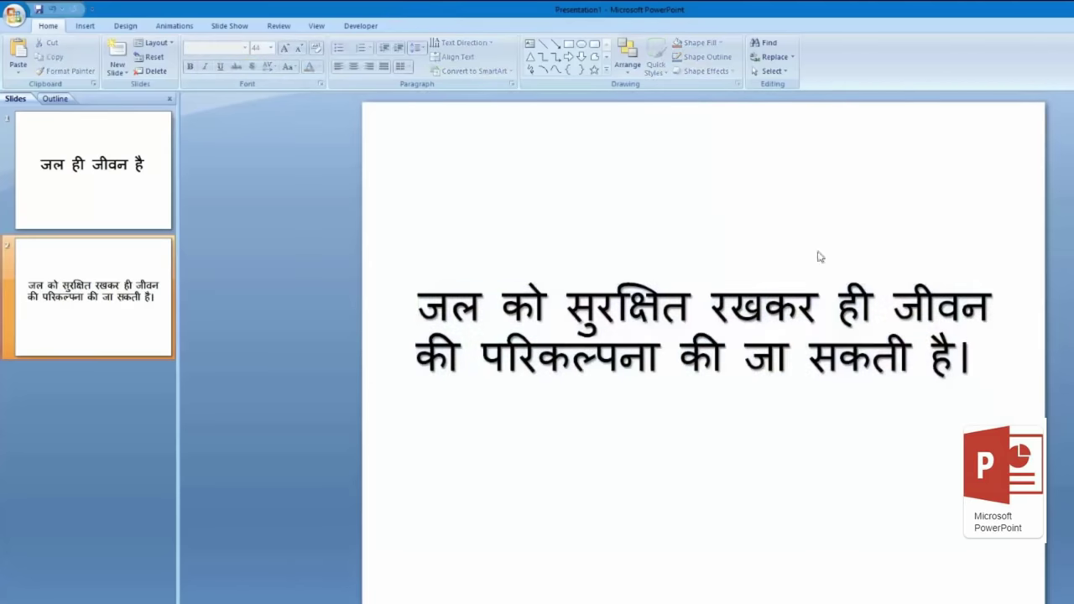
# Step: Duplicate slide 2 as a new slide 3 and open it for editing
pyautogui.rightClick(138, 259)
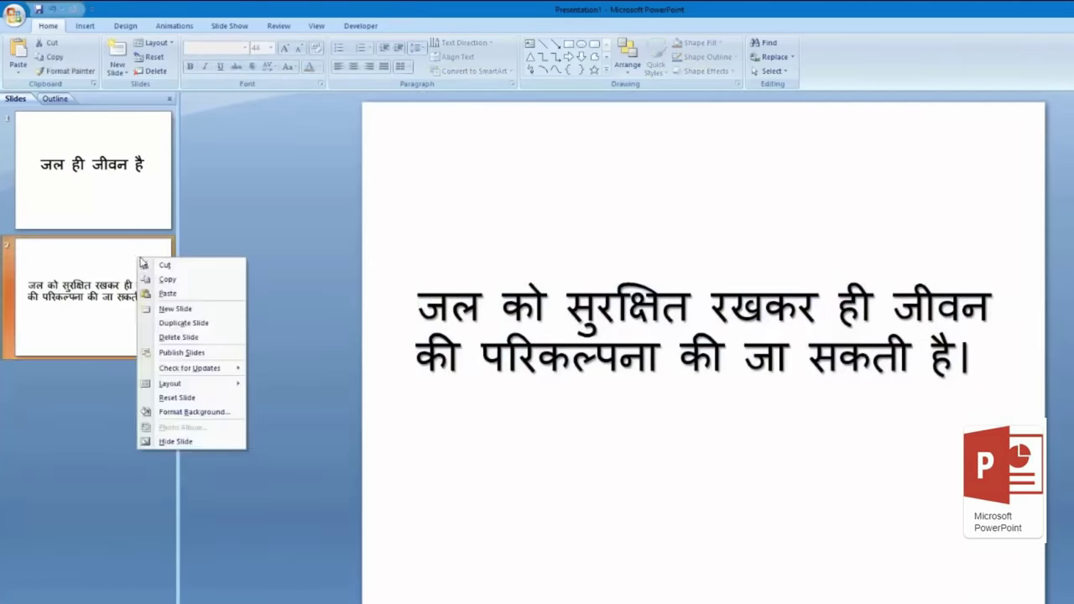
pyautogui.click(229, 328)
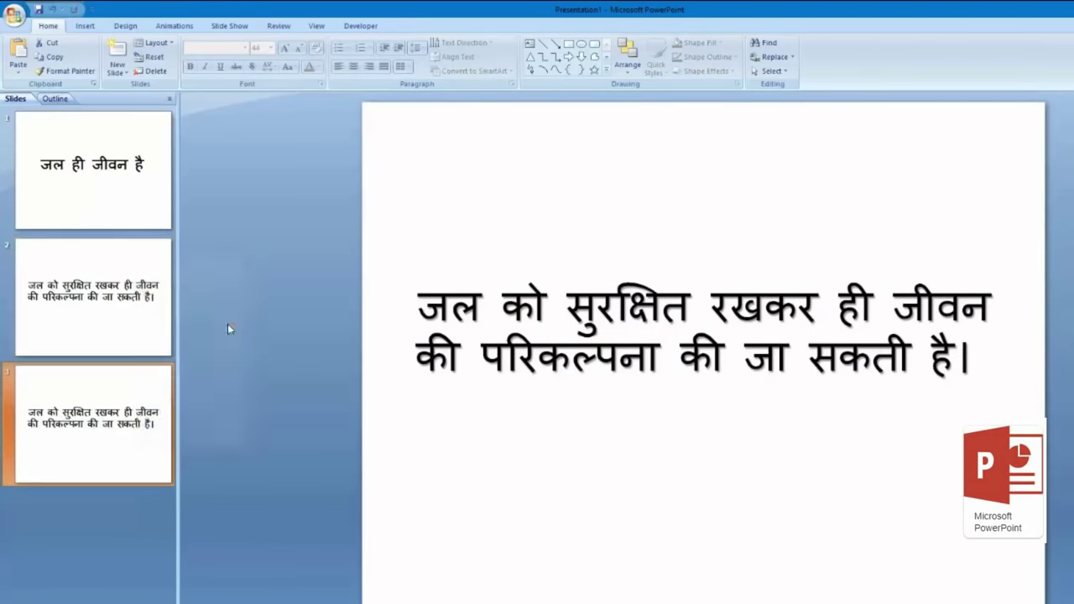
pyautogui.click(117, 303)
pyautogui.click(128, 407)
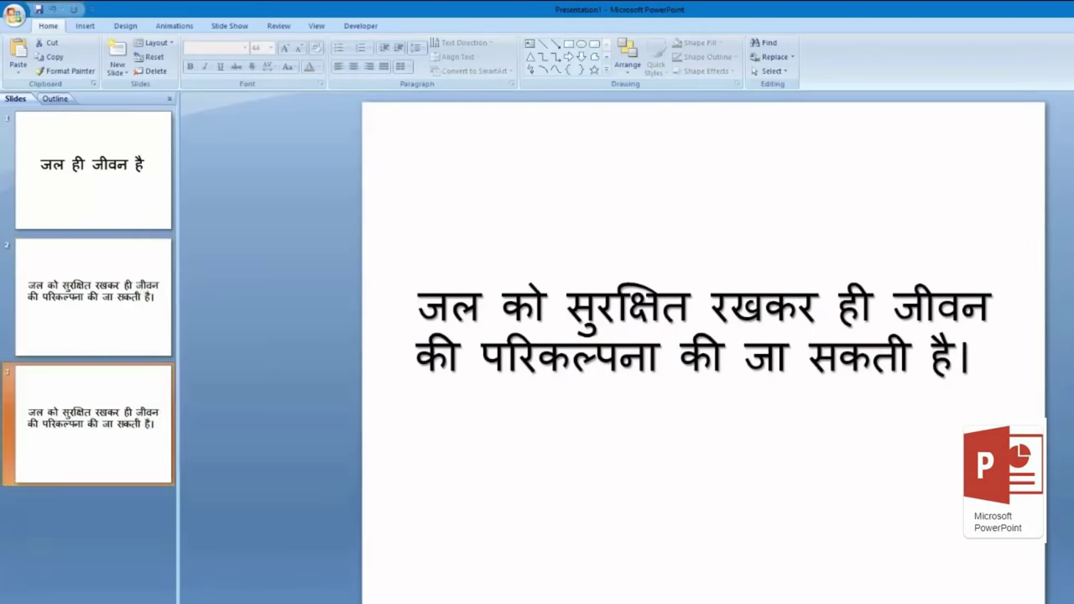
# Step: Replace slide 3's sentence with the 71% water sentence from Google Docs
pyautogui.click(420, 583)
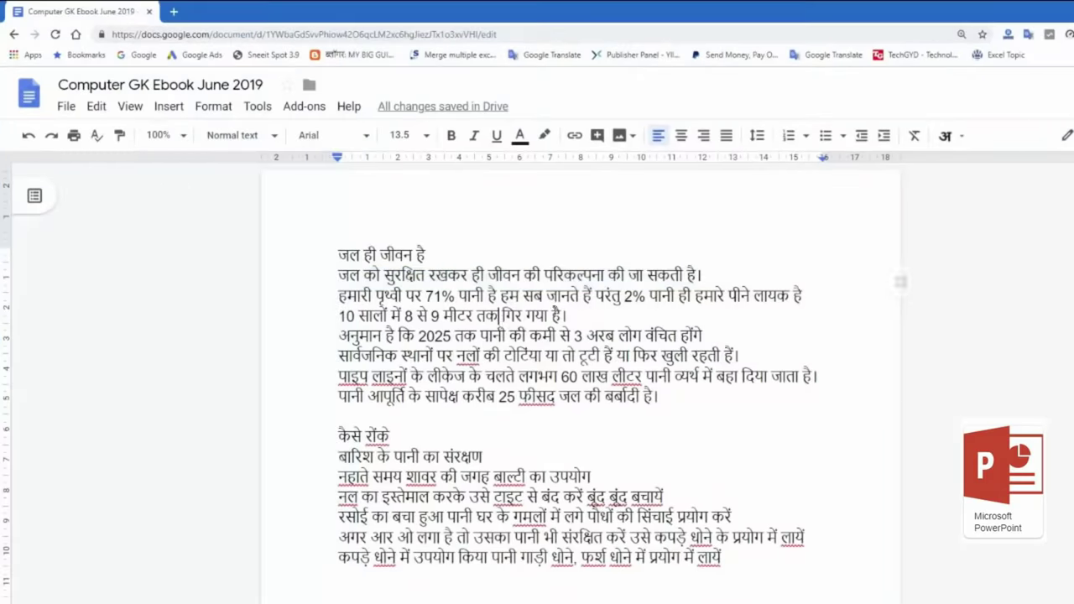
pyautogui.moveTo(808, 296); pyautogui.dragTo(343, 296)
pyautogui.hotkey('ctrl', 'c')
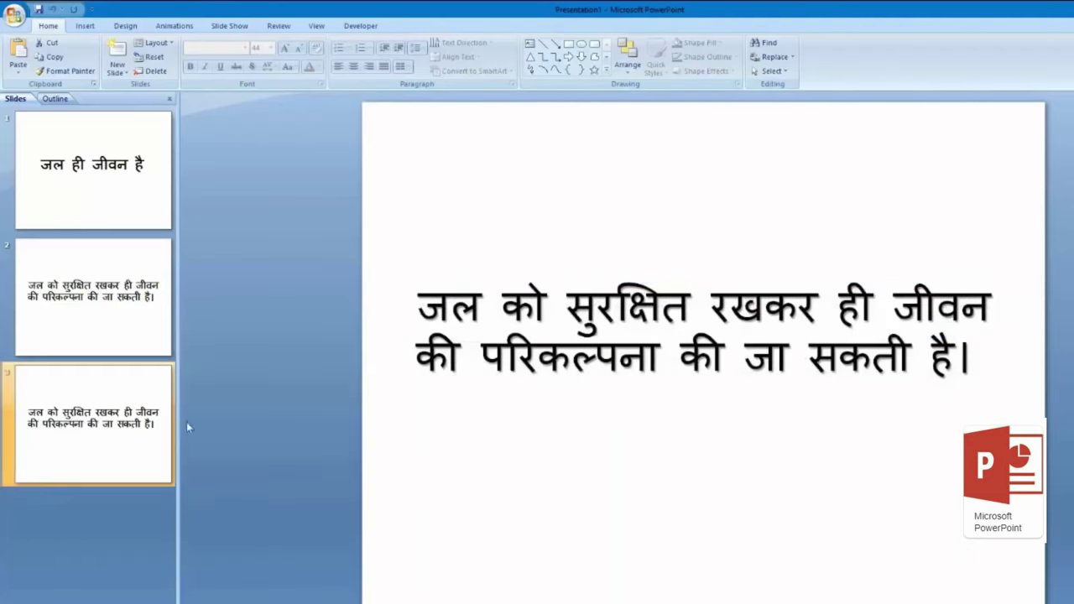
pyautogui.click(420, 307)
pyautogui.moveTo(419, 307); pyautogui.dragTo(983, 361)
pyautogui.hotkey('ctrl', 'v')
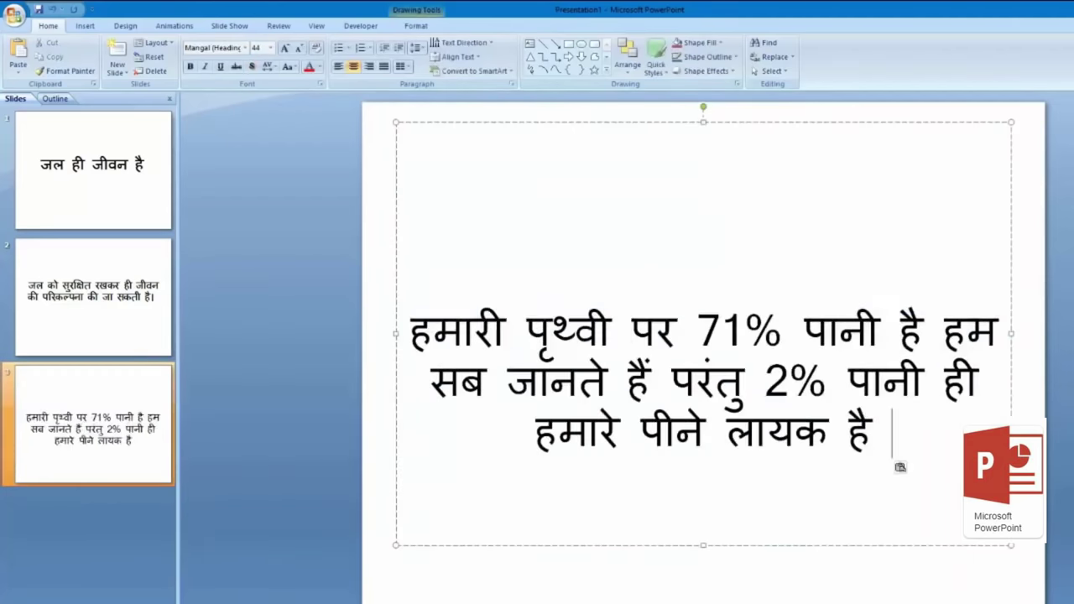
# Step: Remove the two empty lines above slide 3's sentence and finish editing
pyautogui.click(662, 284)
pyautogui.press('Delete')
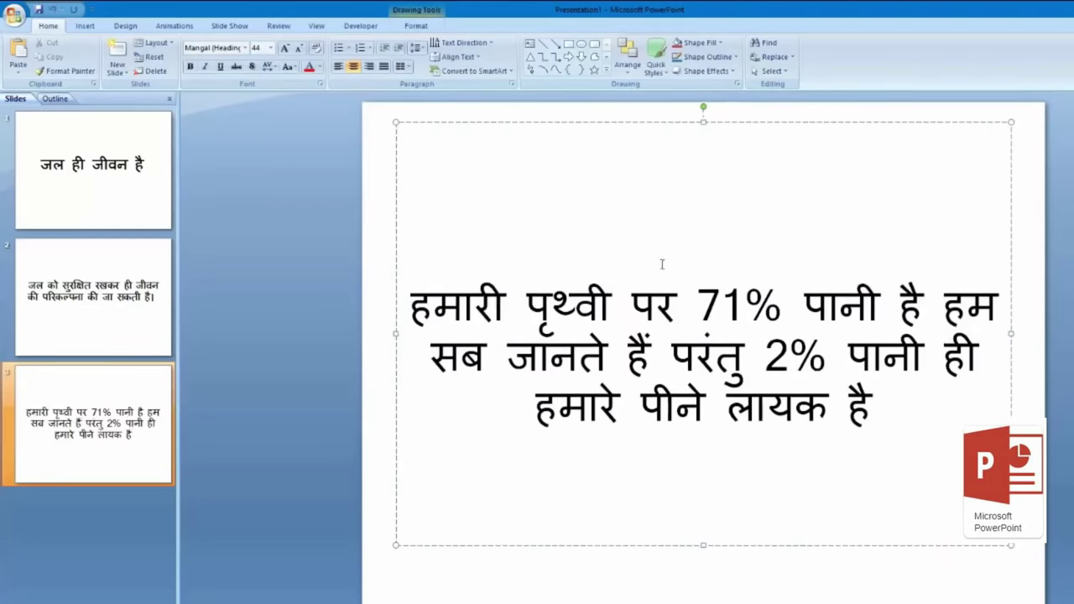
pyautogui.press('Delete')
pyautogui.press('Escape')
pyautogui.press('Escape')
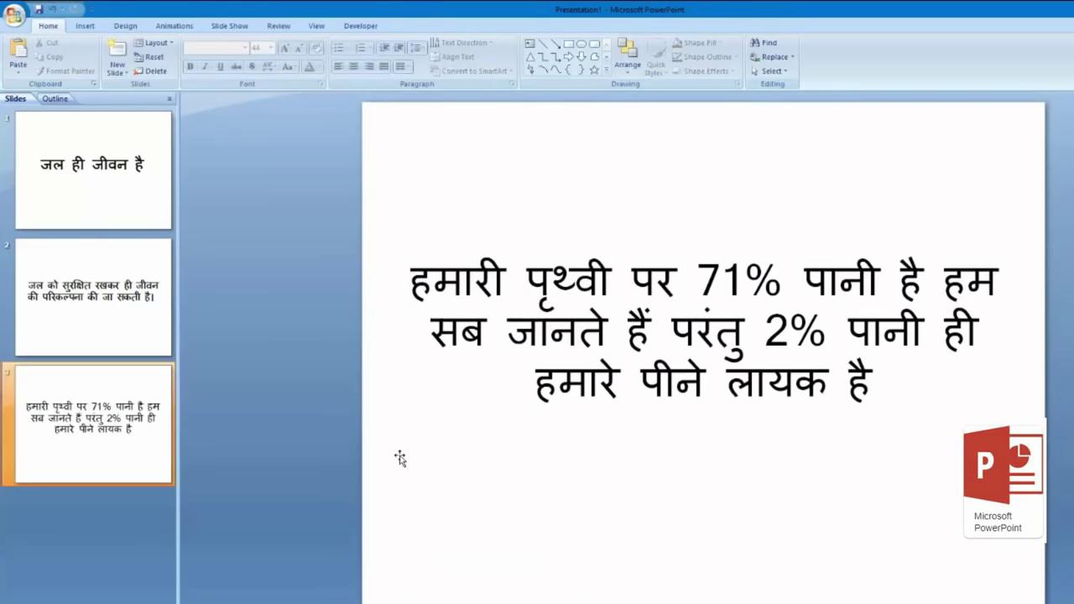
pyautogui.click(145, 435)
# Step: Add a fourth Two Content slide, then select the 8–9 metres water-drop line in Google Docs
pyautogui.rightClick(127, 431)
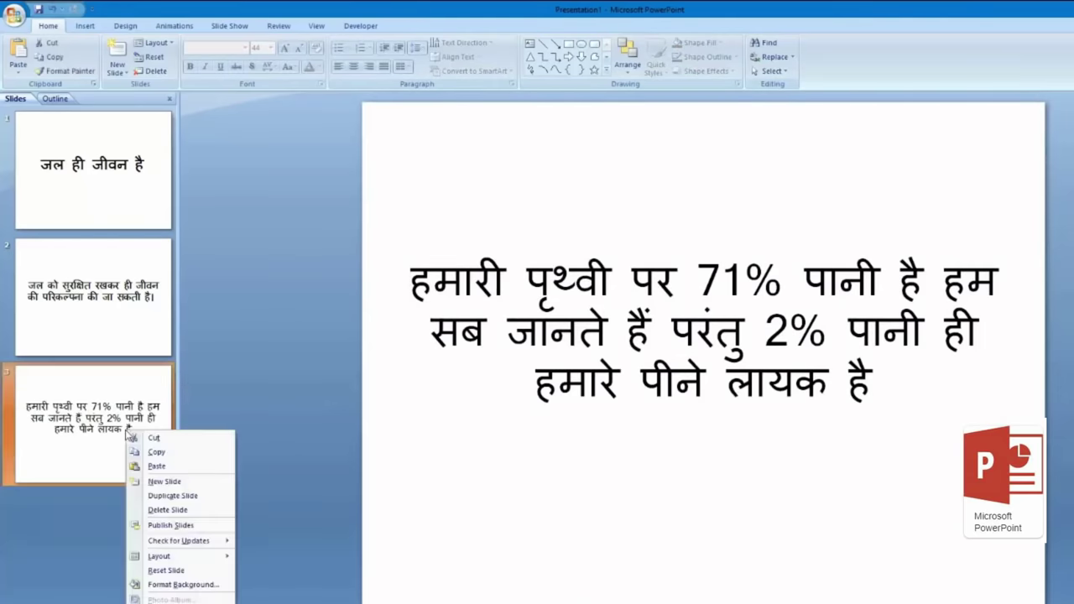
pyautogui.click(148, 81)
pyautogui.click(119, 73)
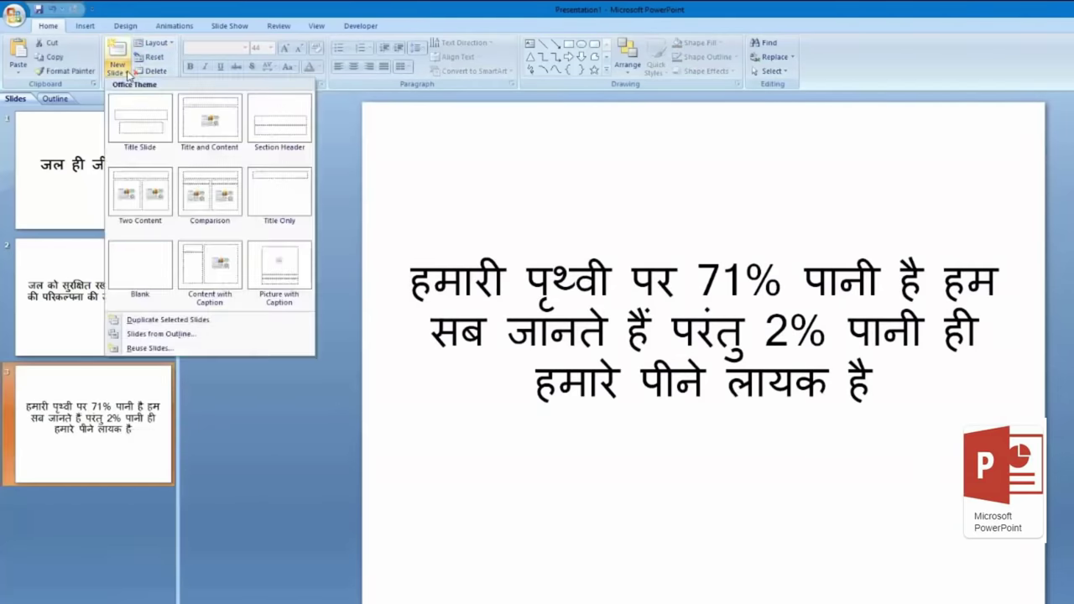
pyautogui.click(149, 217)
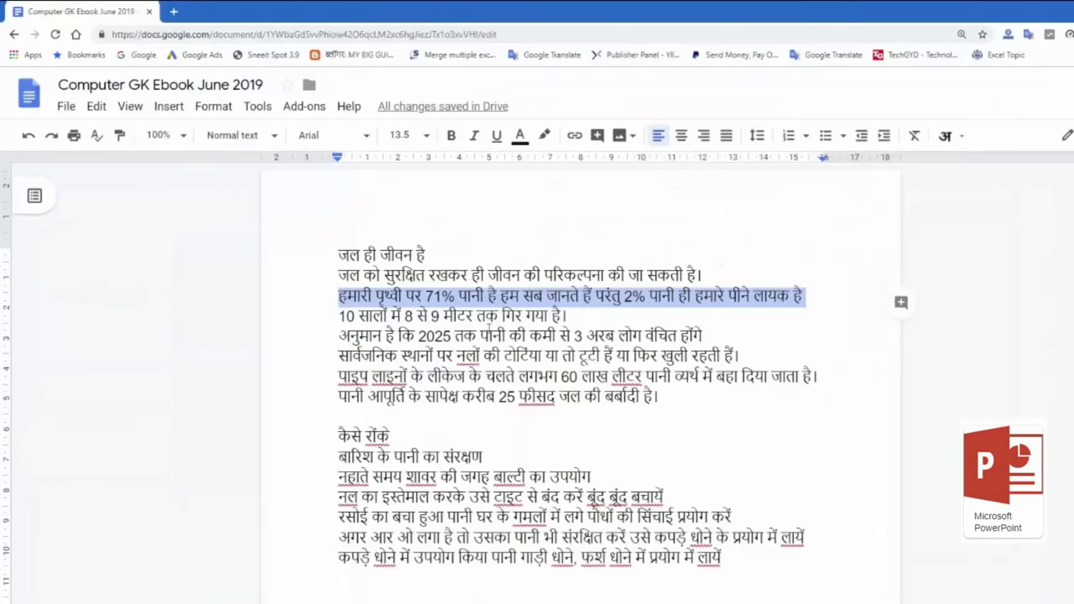
pyautogui.click(488, 326)
pyautogui.moveTo(339, 316); pyautogui.dragTo(575, 319)
pyautogui.hotkey('ctrl', 'c')
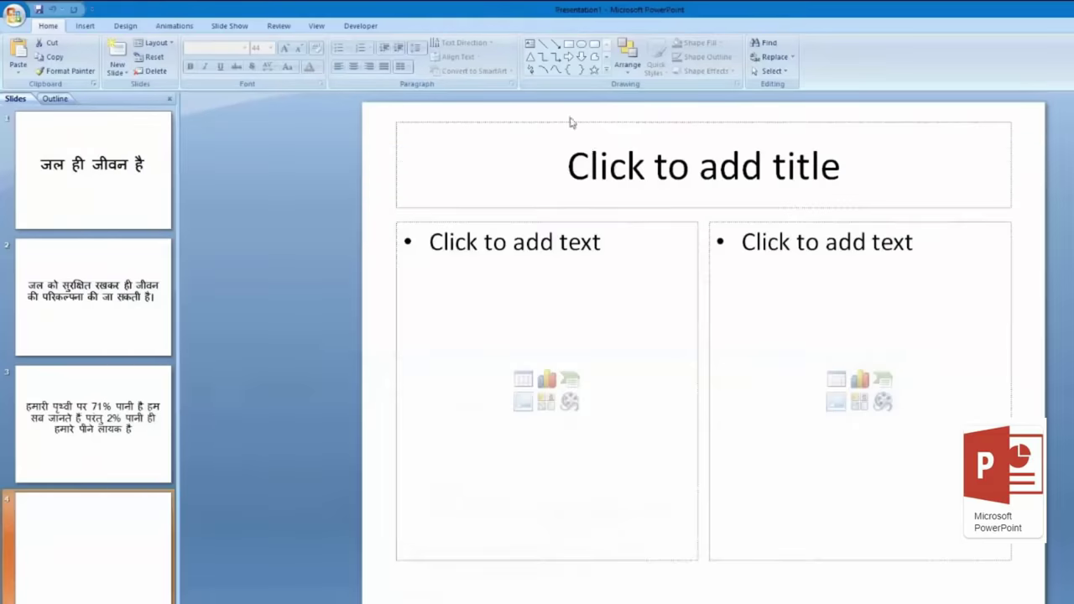
# Step: Paste the Hindi line into slide 4's title and shrink it to 28 pt
pyautogui.click(593, 151)
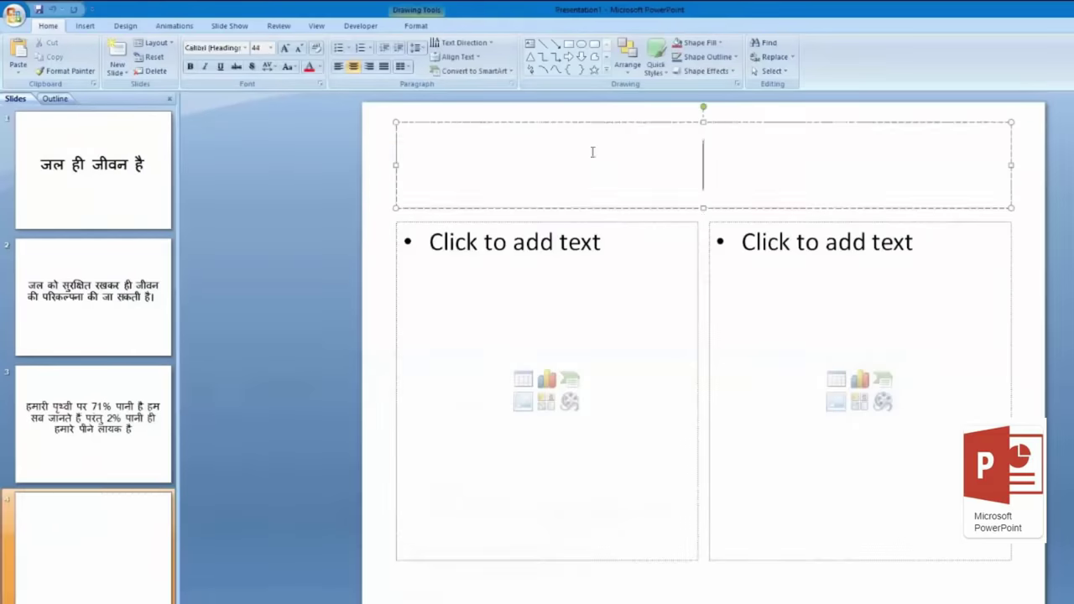
pyautogui.hotkey('ctrl', 'v')
pyautogui.moveTo(772, 140); pyautogui.dragTo(348, 92)
pyautogui.click(298, 49)
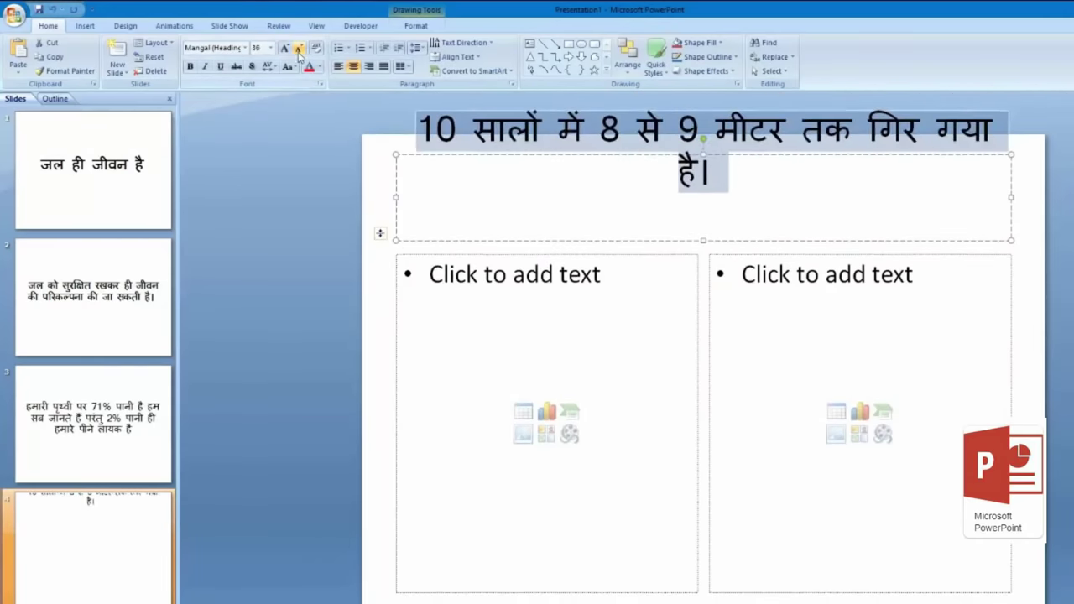
pyautogui.click(298, 49)
pyautogui.click(298, 48)
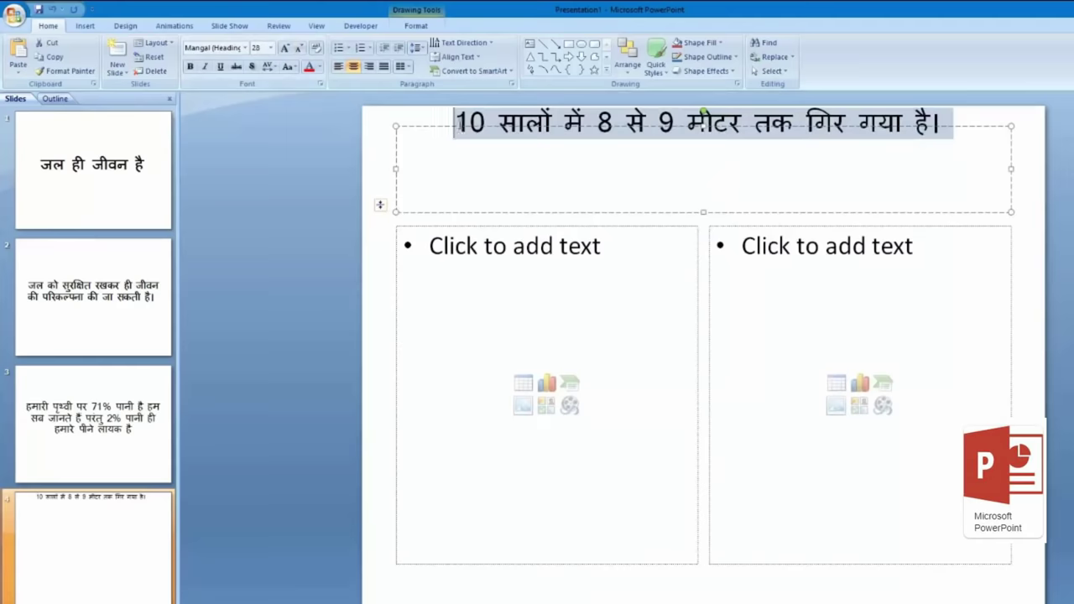
# Step: Delete the title's empty second line and make the whole title bold
pyautogui.click(659, 175)
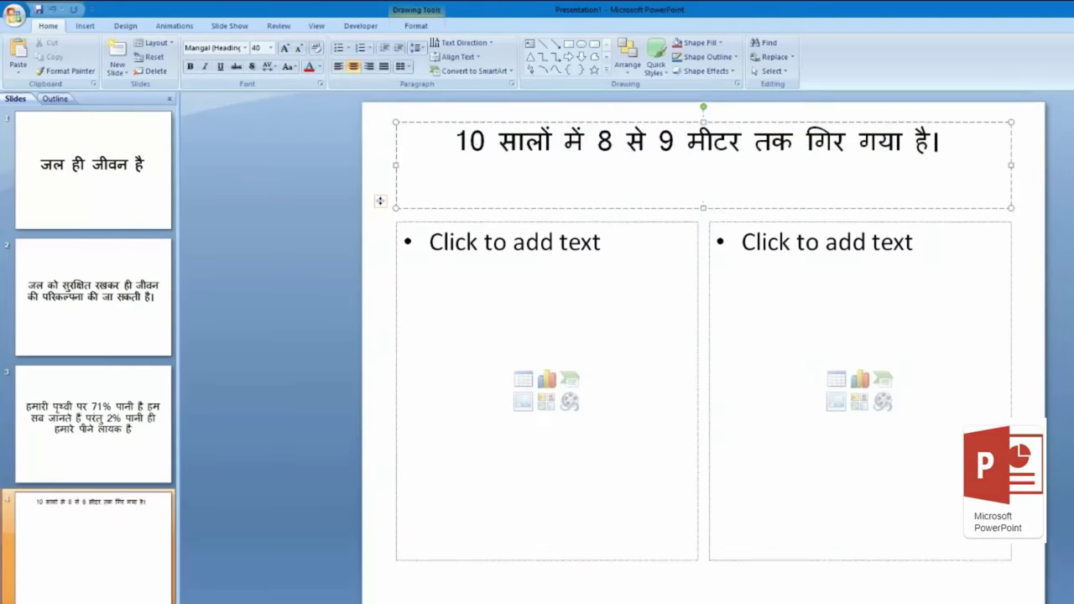
pyautogui.press('BackSpace')
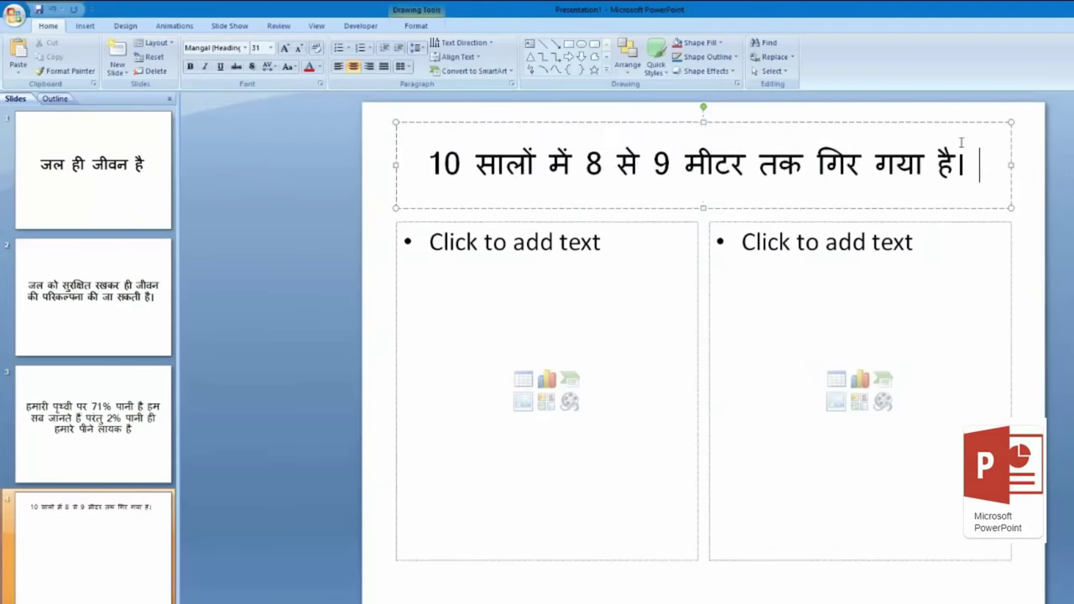
pyautogui.moveTo(426, 164); pyautogui.dragTo(984, 164)
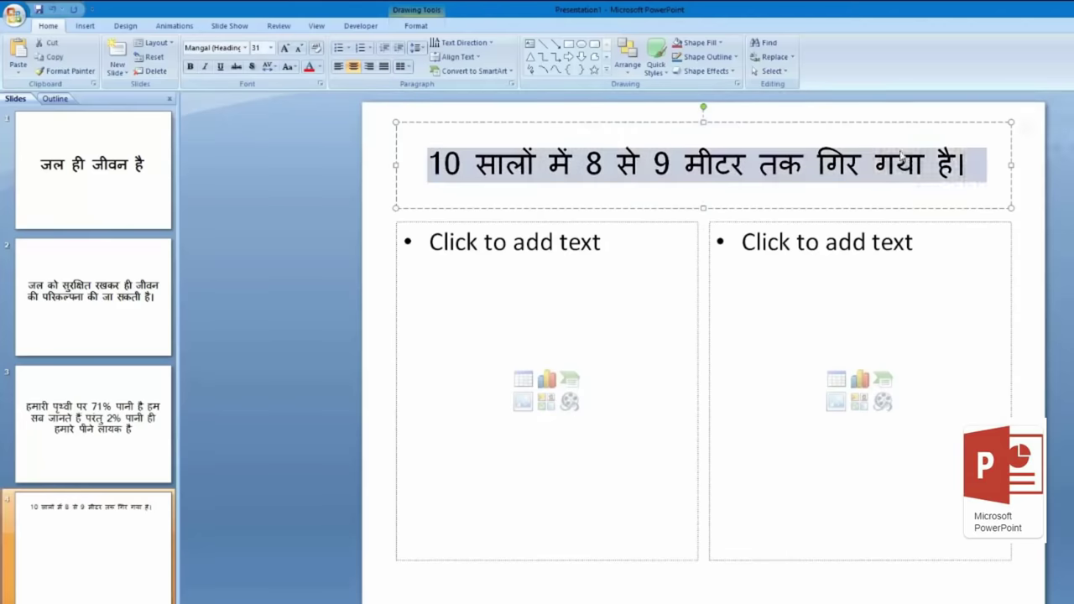
pyautogui.click(192, 68)
pyautogui.click(805, 229)
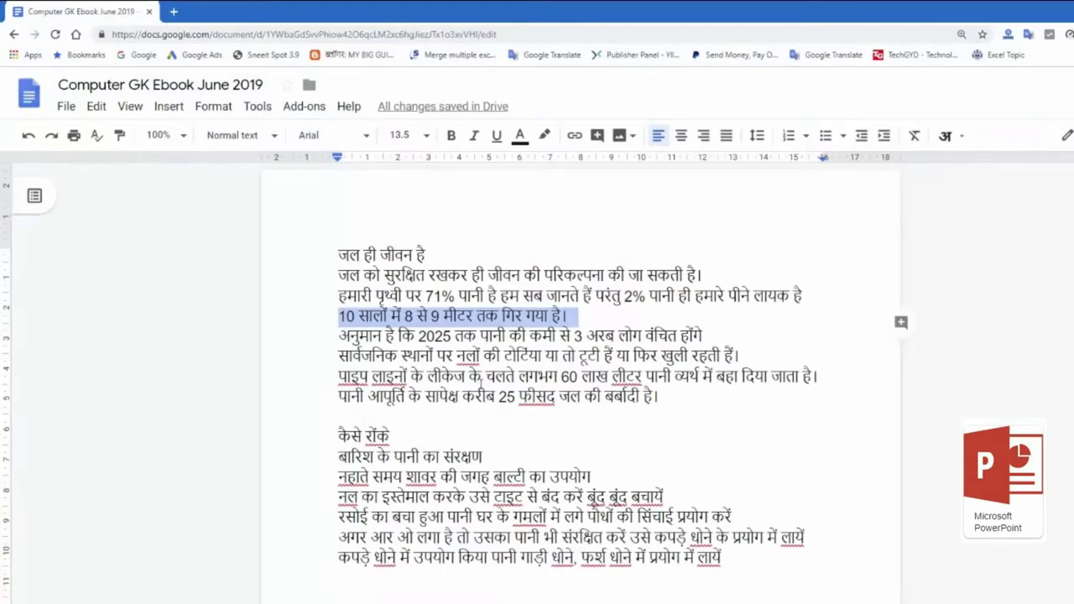
# Step: Paste the four water-waste lines as right-column bullets at 18 pt, removing the empty last bullet
pyautogui.moveTo(339, 336); pyautogui.dragTo(675, 393)
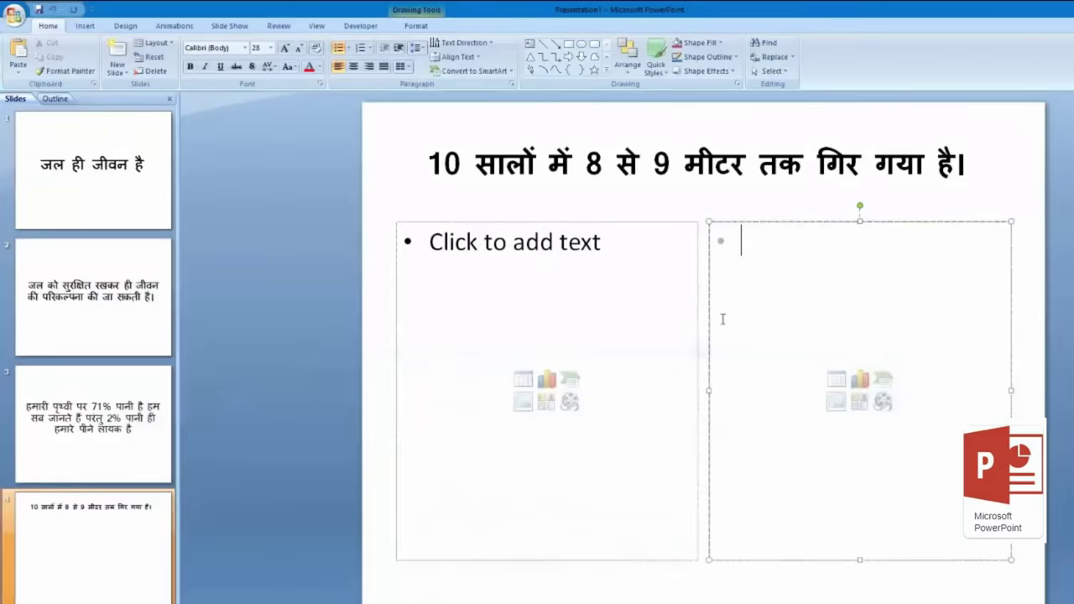
pyautogui.hotkey('ctrl', 'v')
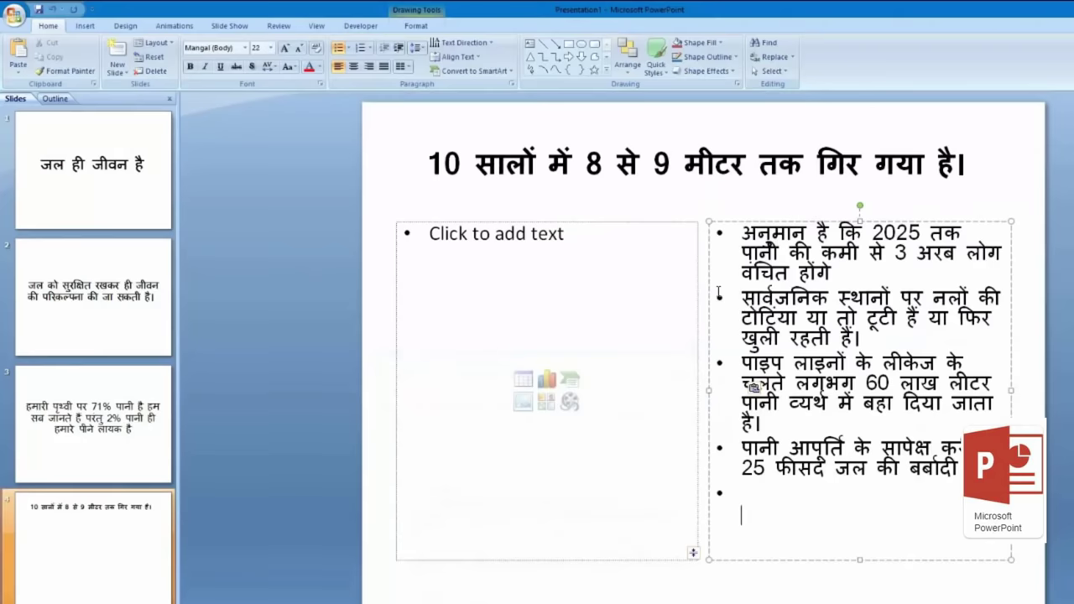
pyautogui.hotkey('ctrl', 'a')
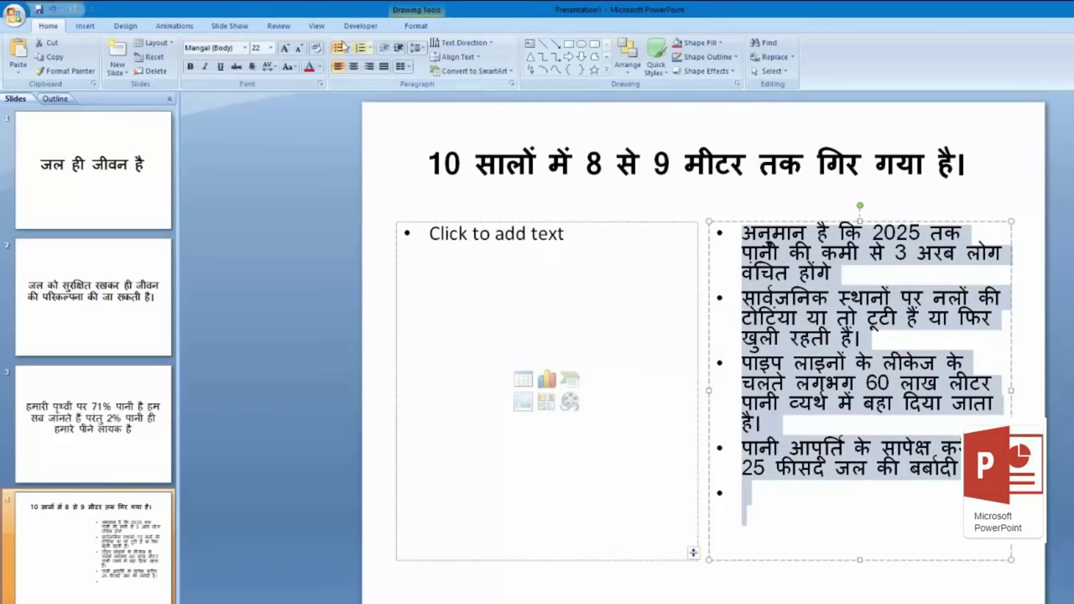
pyautogui.click(301, 48)
pyautogui.click(302, 49)
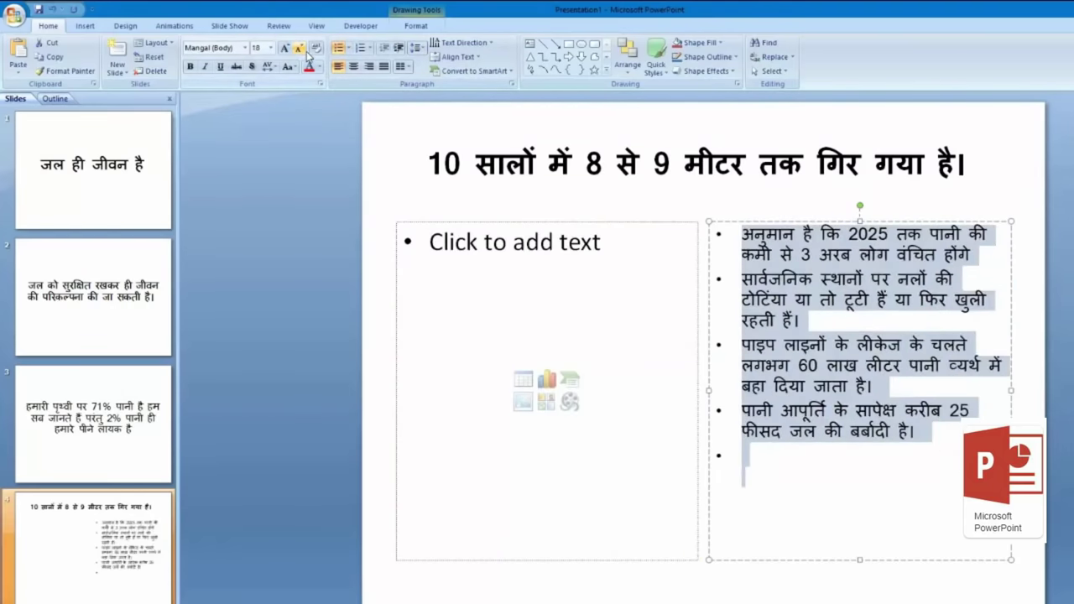
pyautogui.click(775, 466)
pyautogui.press('BackSpace')
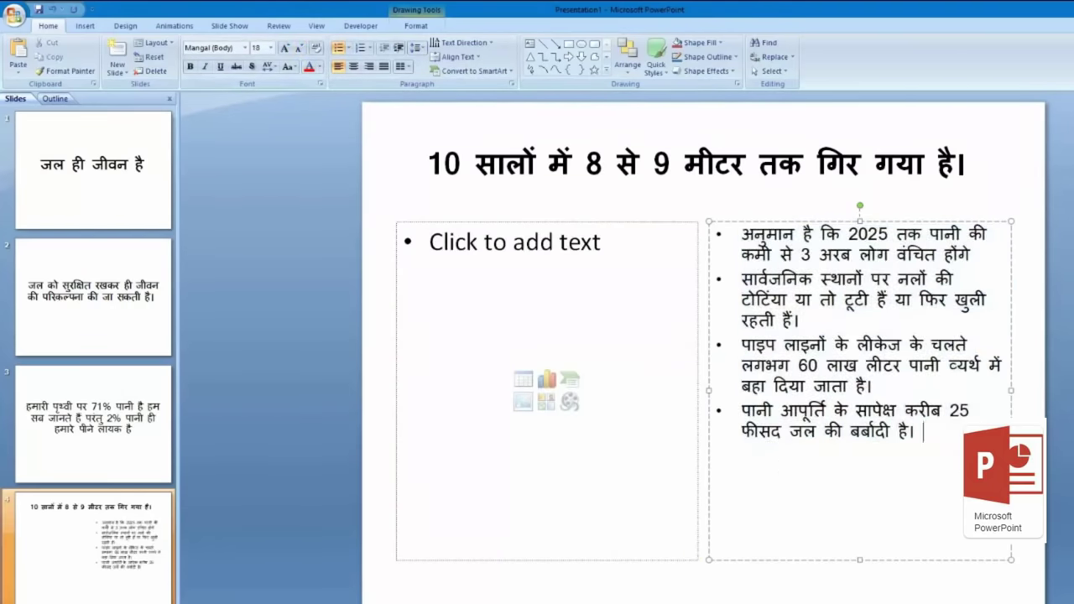
# Step: Enlarge all four bullets from 18 pt to 22 pt
pyautogui.moveTo(926, 433); pyautogui.dragTo(694, 225)
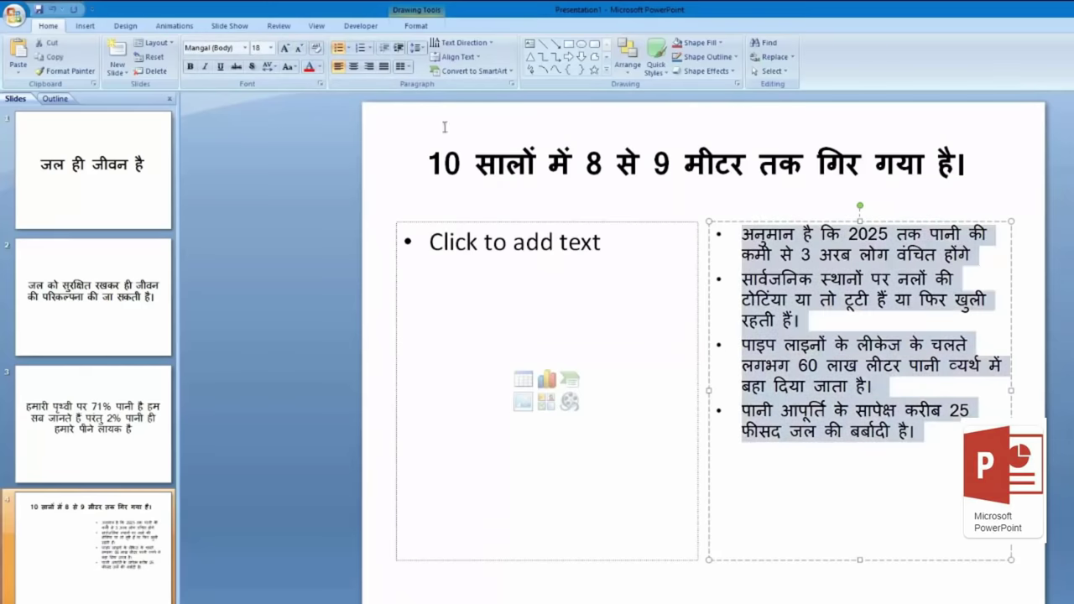
pyautogui.click(285, 49)
pyautogui.click(285, 48)
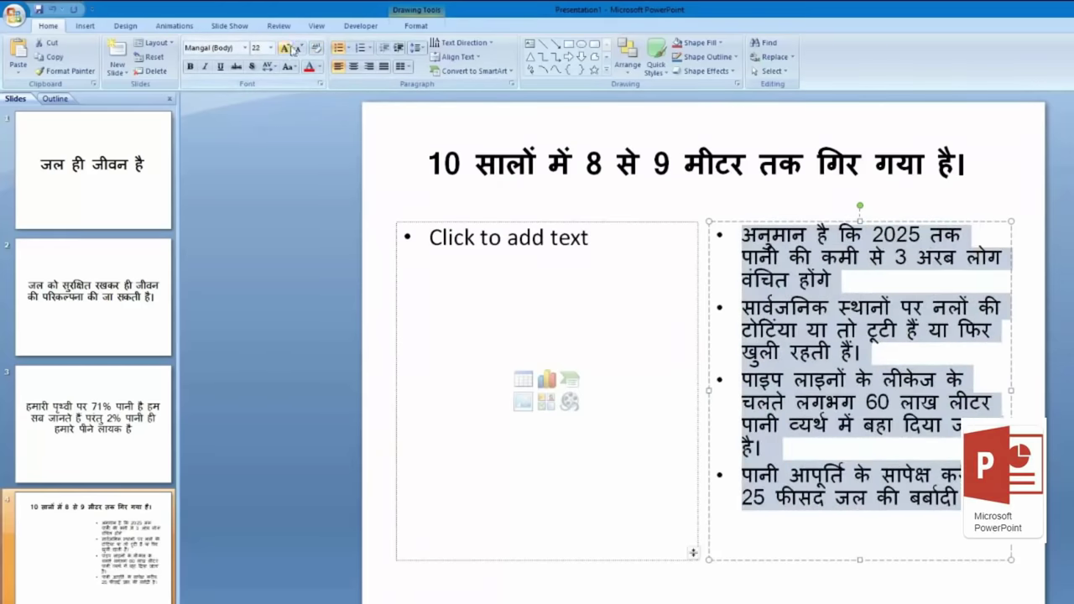
pyautogui.click(1031, 387)
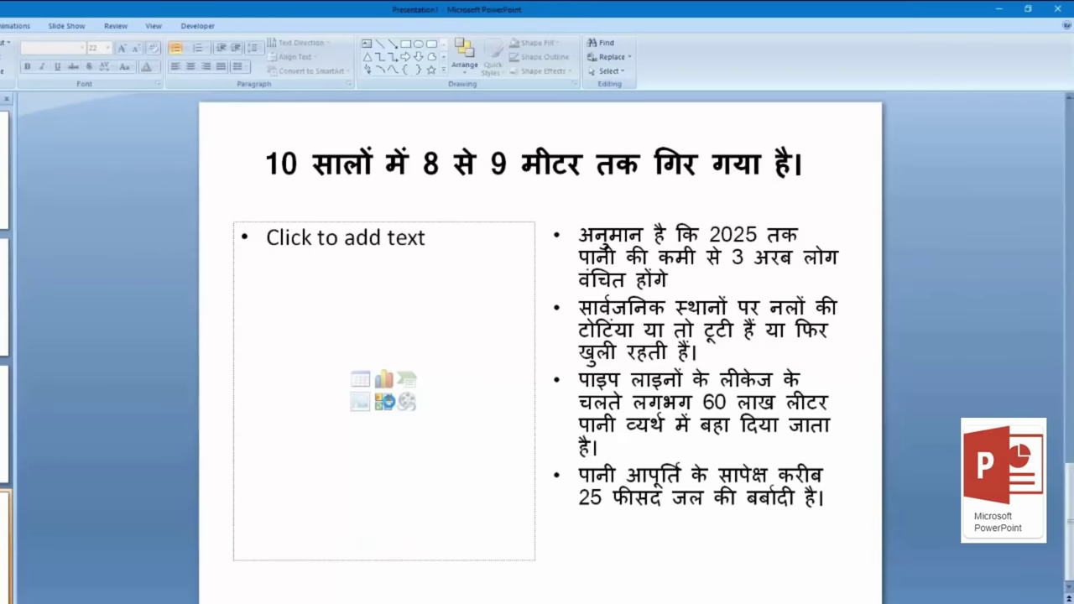
# Step: Search clip art for 'water' and insert the blue splash clip into the left placeholder
pyautogui.click(383, 401)
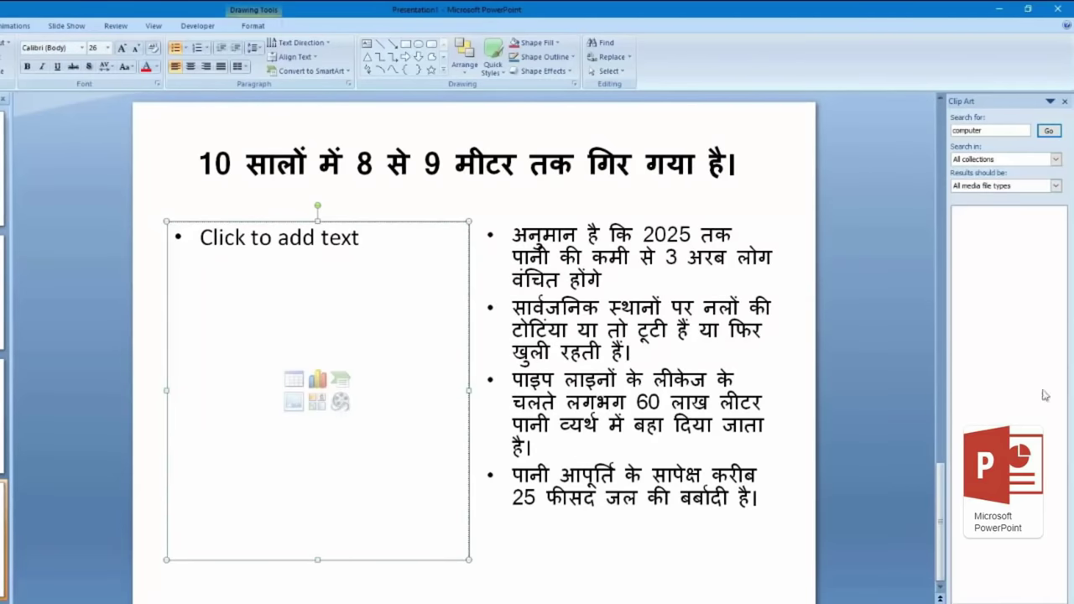
pyautogui.click(1018, 131)
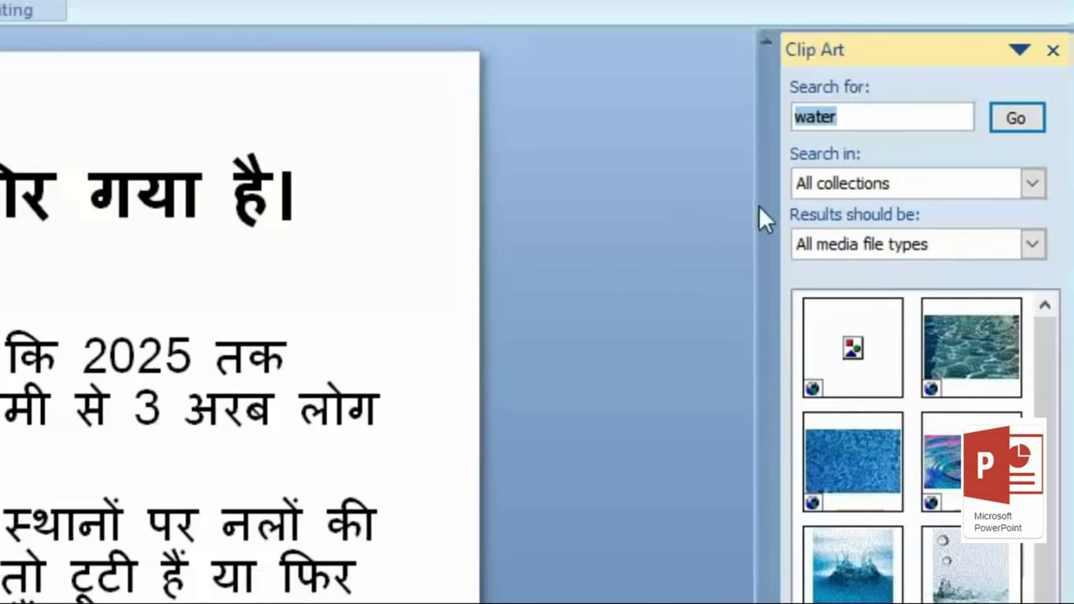
pyautogui.click(871, 117)
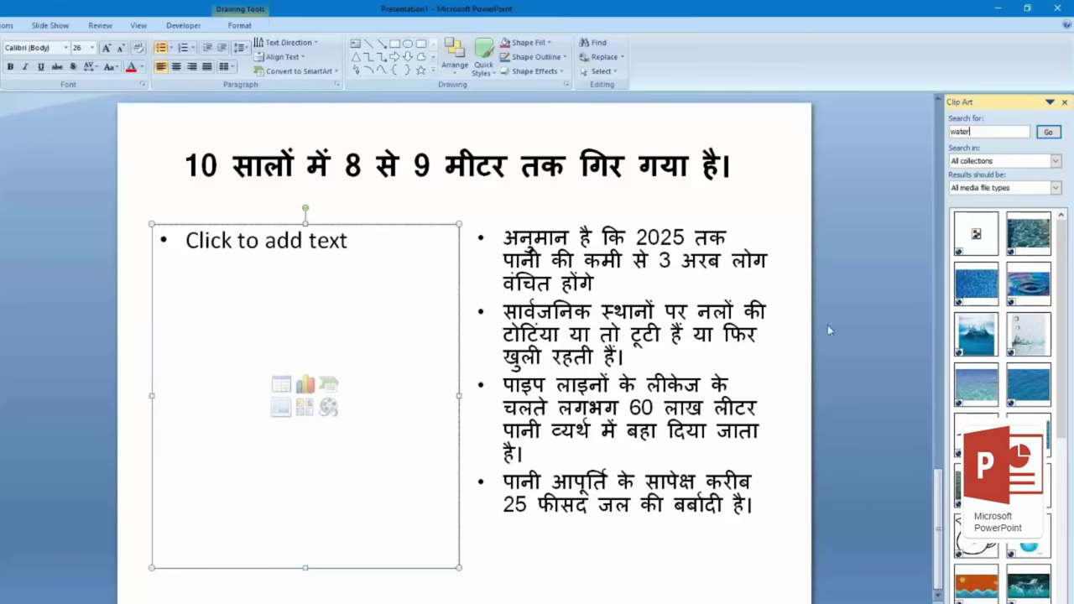
pyautogui.click(985, 349)
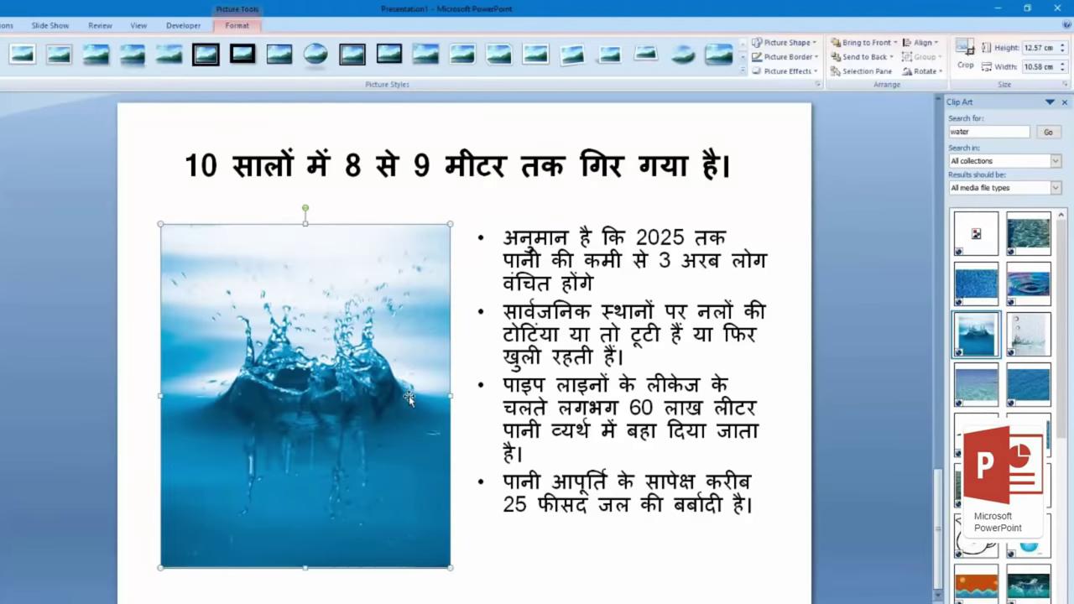
pyautogui.click(817, 383)
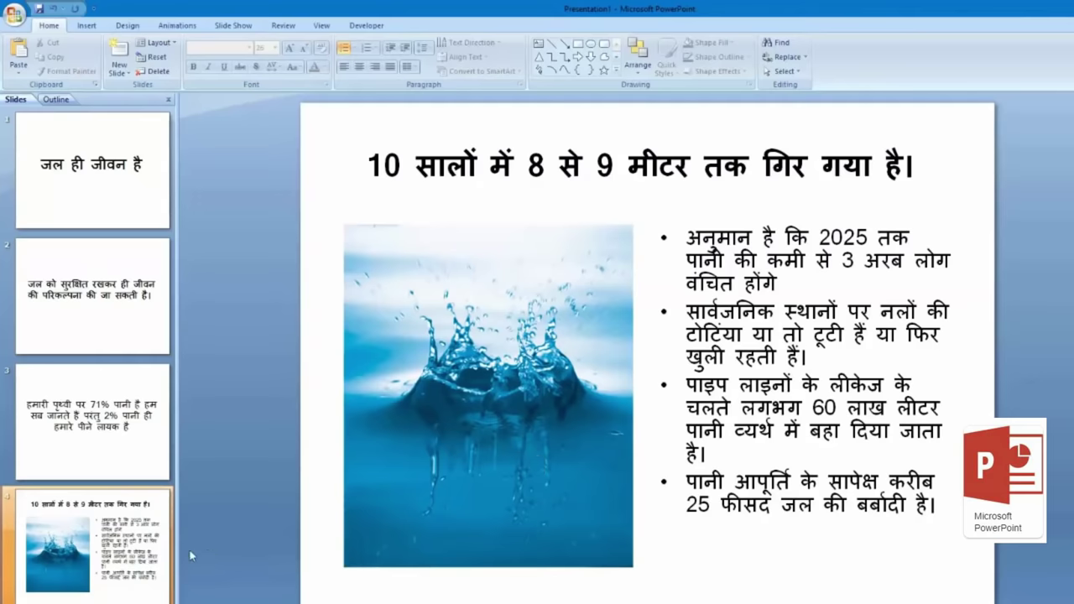
# Step: Add a new slide with the Two Content layout after slide 4
pyautogui.rightClick(159, 559)
pyautogui.click(236, 197)
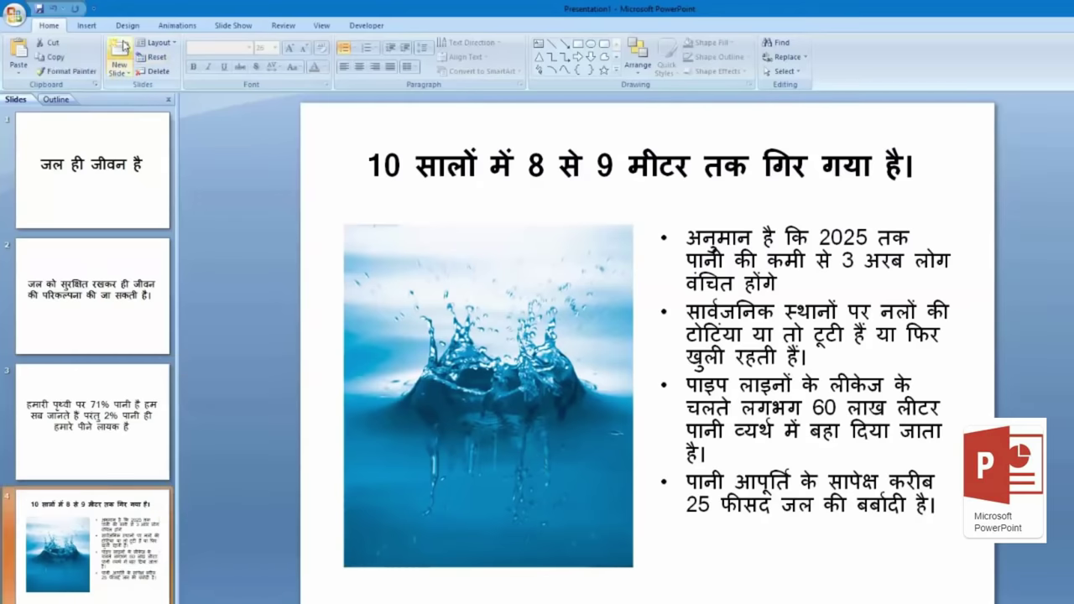
pyautogui.click(132, 72)
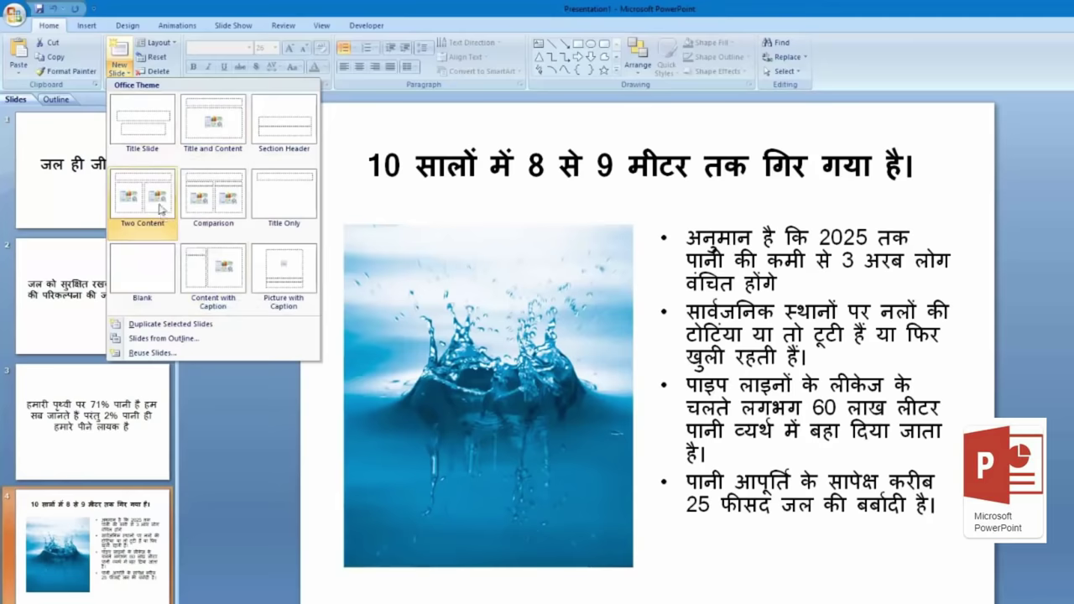
pyautogui.click(160, 208)
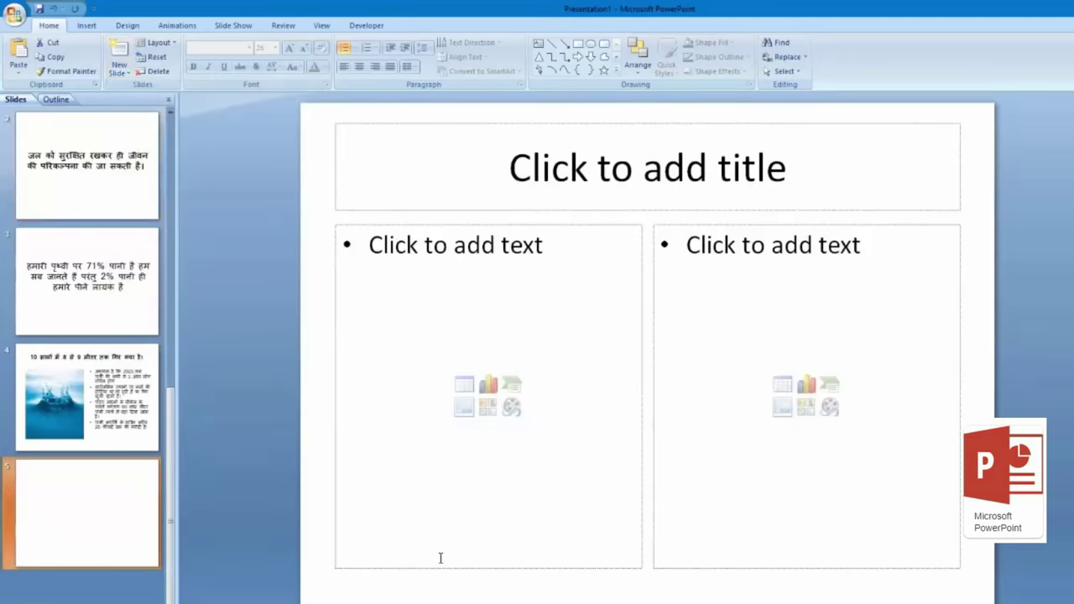
# Step: Copy the heading कैसे रोंके from Google Docs and paste it as slide 5's title
pyautogui.hotkey('alt', 'Tab')
pyautogui.click(344, 320)
pyautogui.moveTo(408, 443); pyautogui.dragTo(324, 440)
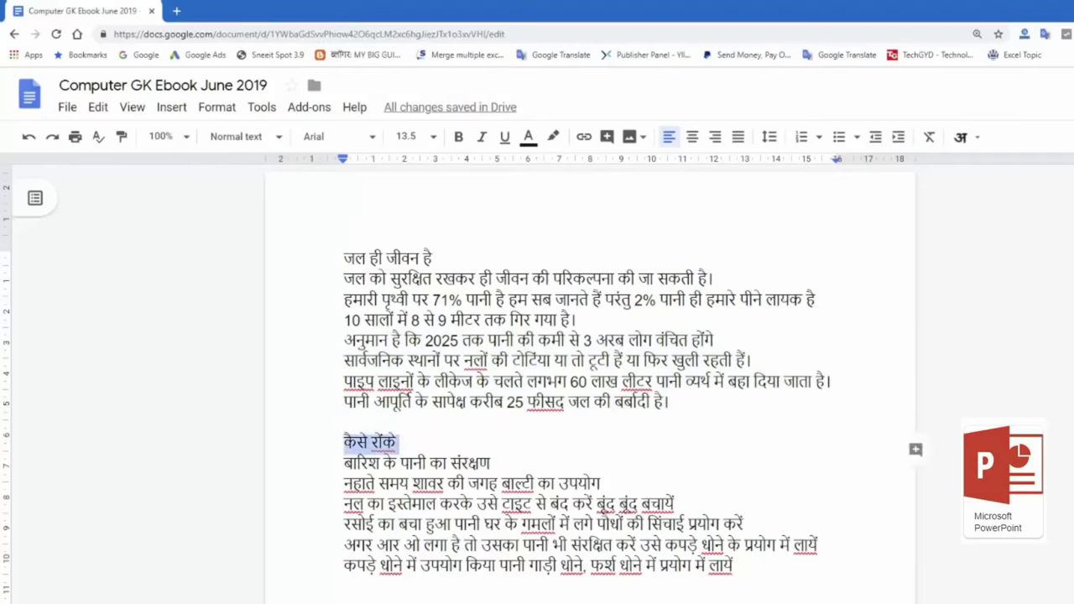
pyautogui.hotkey('ctrl', 'c')
pyautogui.hotkey('alt', 'Tab')
pyautogui.click(640, 150)
pyautogui.hotkey('ctrl', 'v')
# Step: Paste the blue water-drop picture into slide 5's left content area
pyautogui.click(1002, 248)
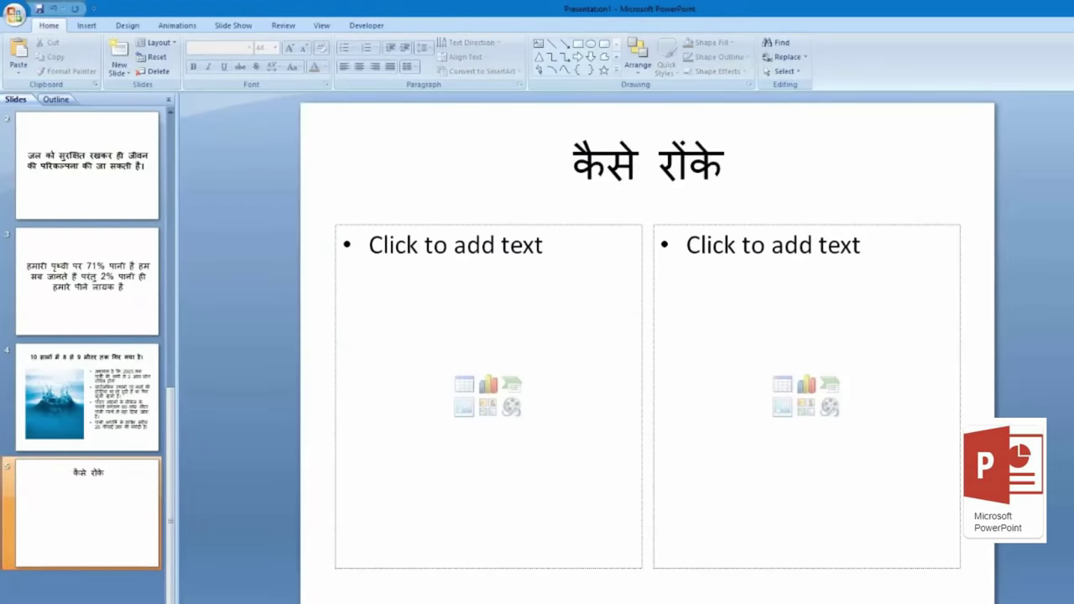
pyautogui.hotkey('ctrl', 'v')
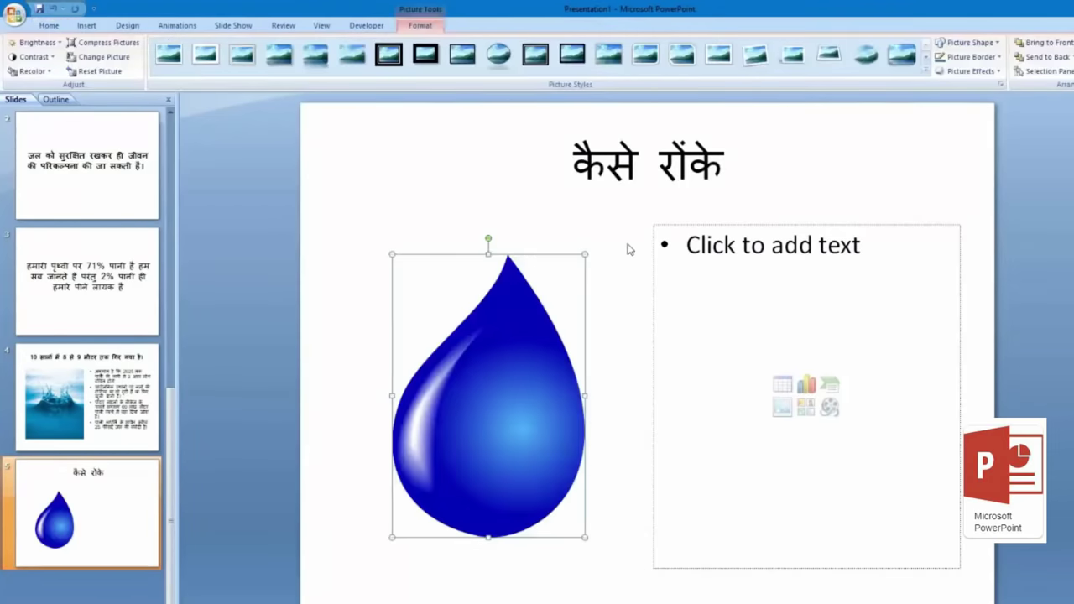
pyautogui.click(1015, 267)
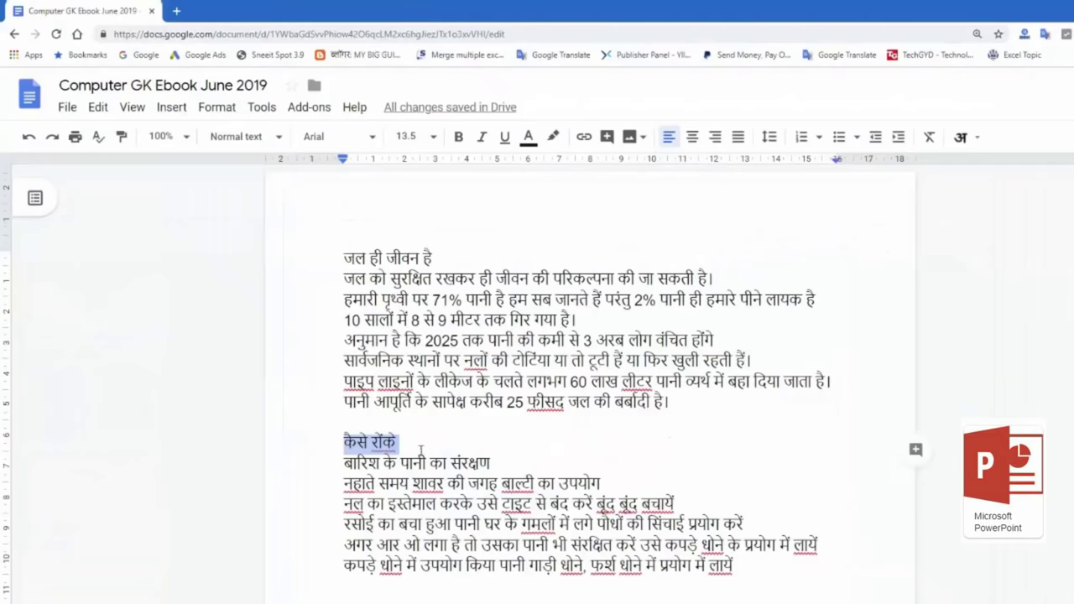
# Step: Copy the six water-saving tips from Google Docs into the right placeholder, removing the empty bullet
pyautogui.click(363, 470)
pyautogui.doubleClick(361, 464)
pyautogui.moveTo(406, 472); pyautogui.dragTo(768, 561)
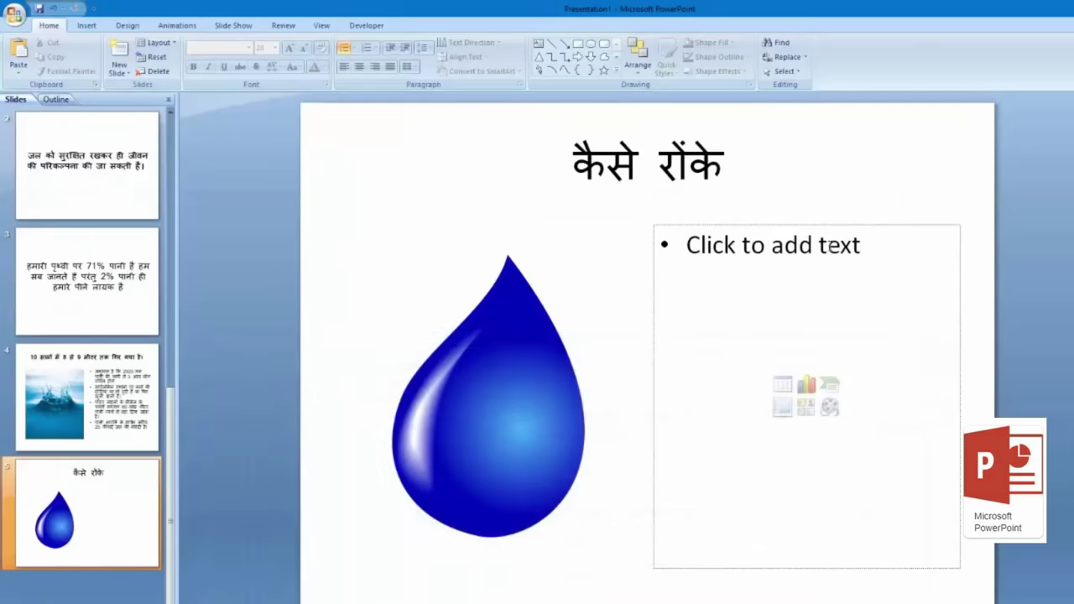
pyautogui.click(871, 327)
pyautogui.hotkey('ctrl', 'v')
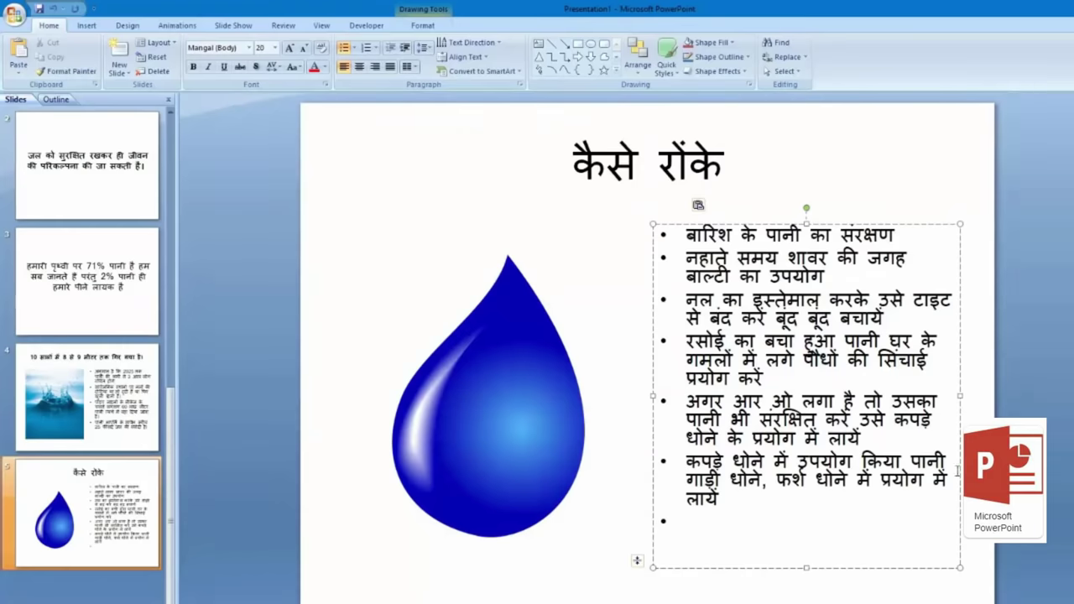
pyautogui.press('BackSpace')
pyautogui.press('BackSpace')
# Step: Size the six tip bullets at 20 pt after briefly trying 24 pt
pyautogui.moveTo(750, 497); pyautogui.dragTo(676, 236)
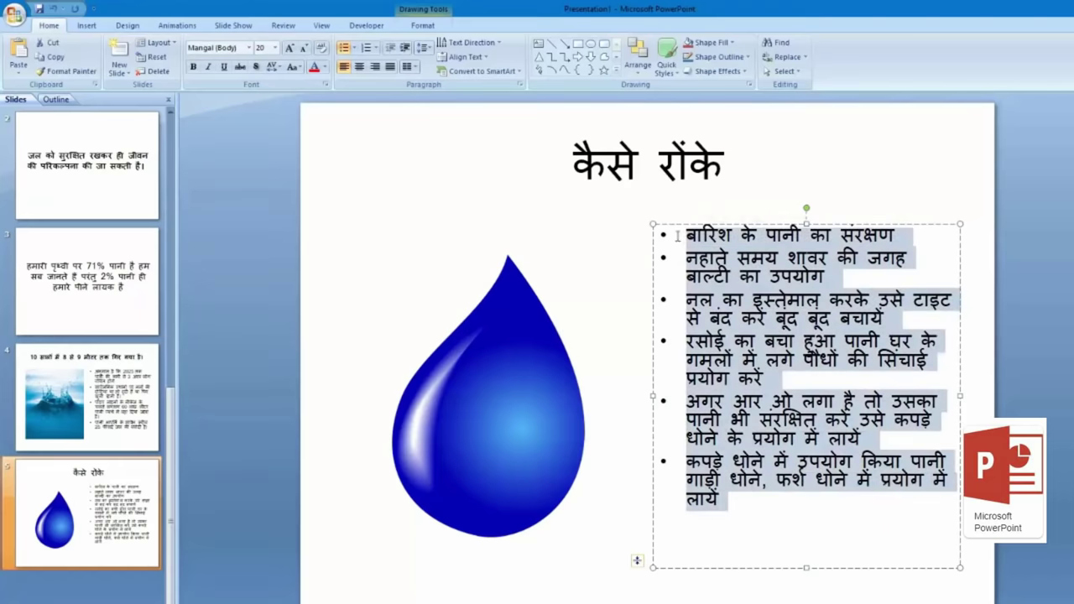
pyautogui.click(290, 50)
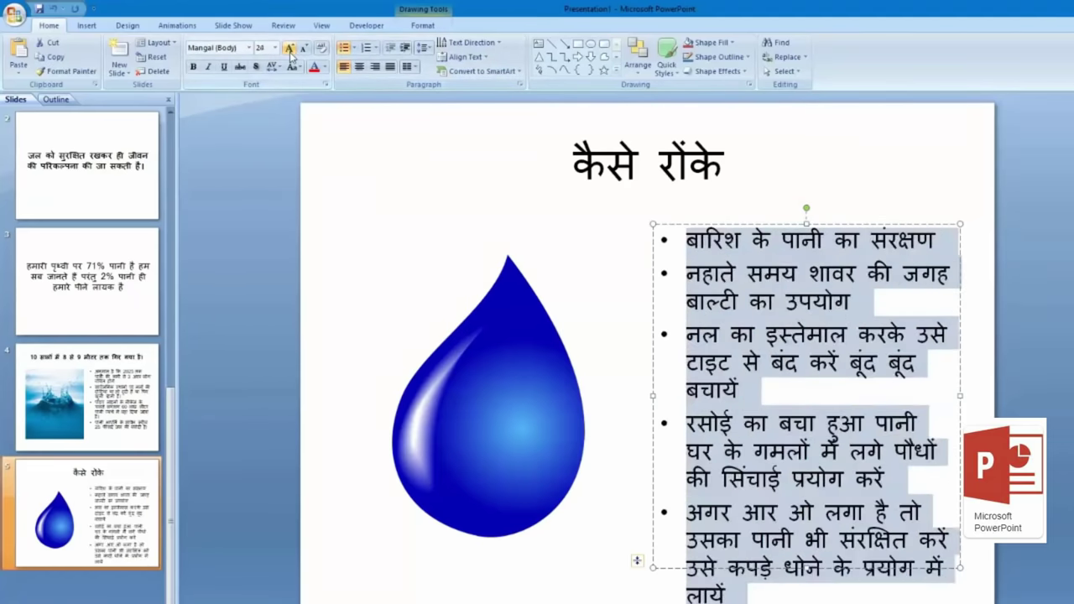
pyautogui.click(303, 48)
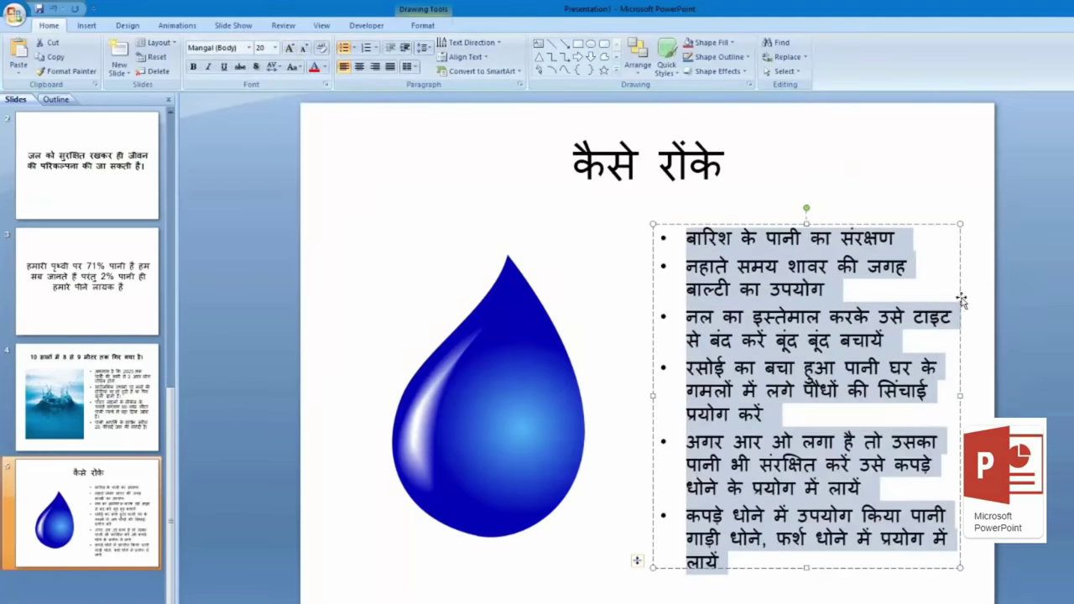
pyautogui.click(218, 378)
pyautogui.scroll(2, 157, 463)
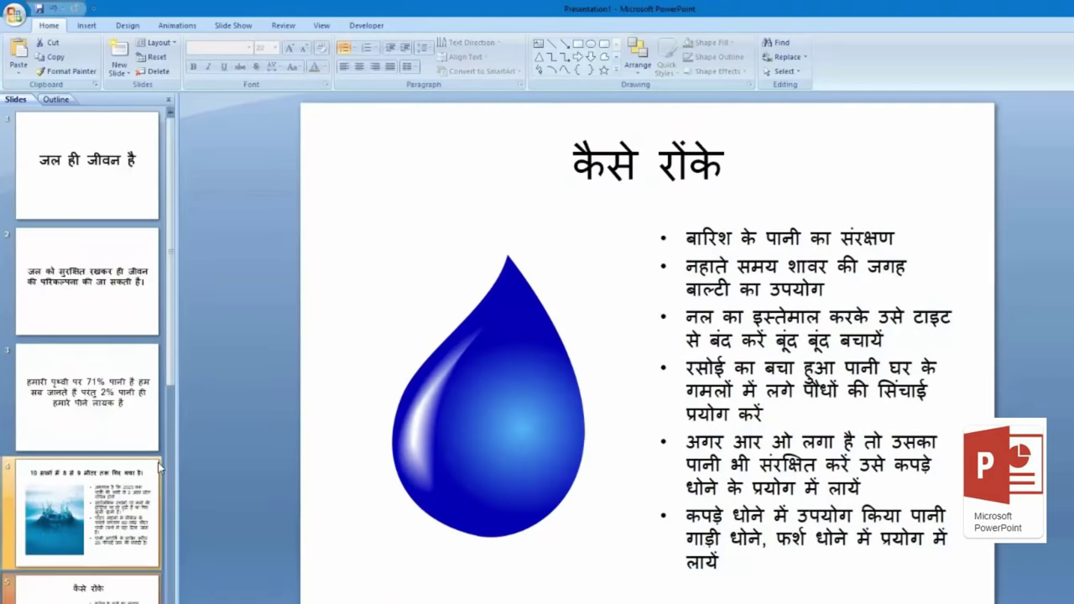
# Step: Step through slides 1 to 5 in the thumbnail pane, finishing on slide 1
pyautogui.click(98, 206)
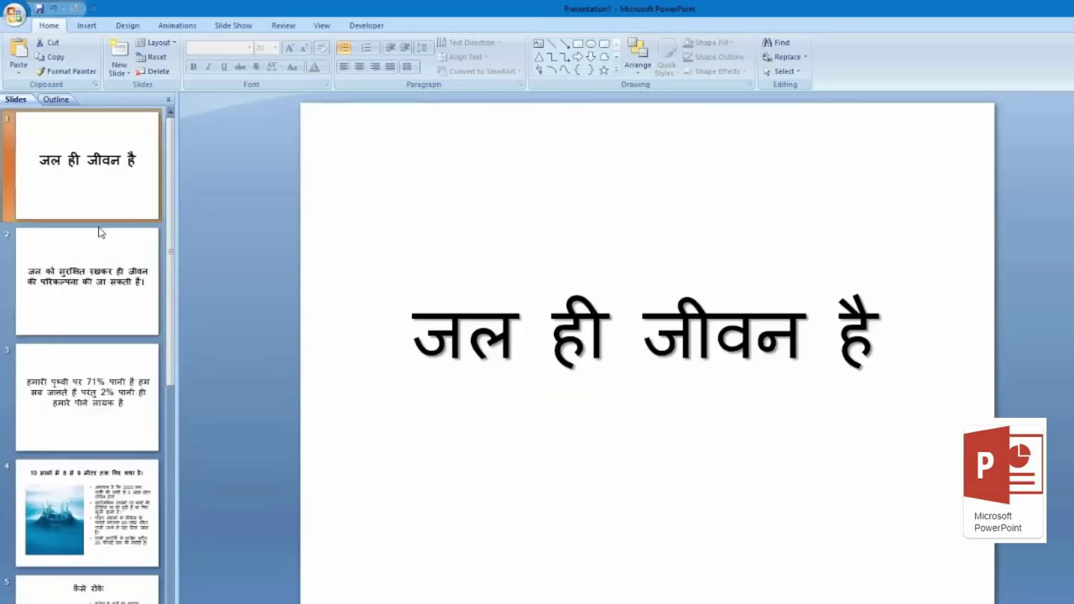
pyautogui.click(115, 309)
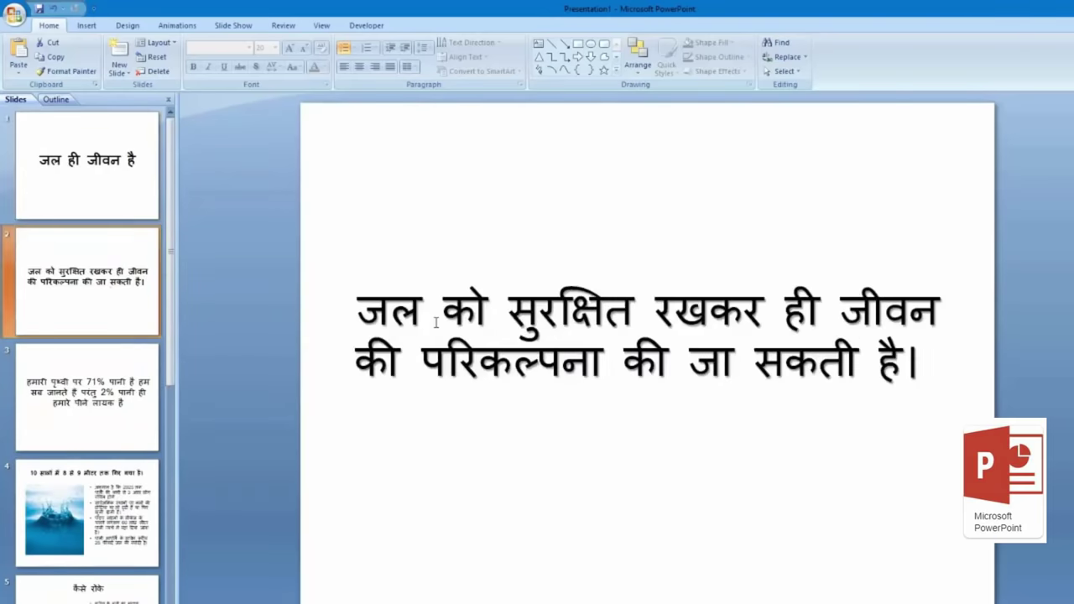
pyautogui.click(107, 388)
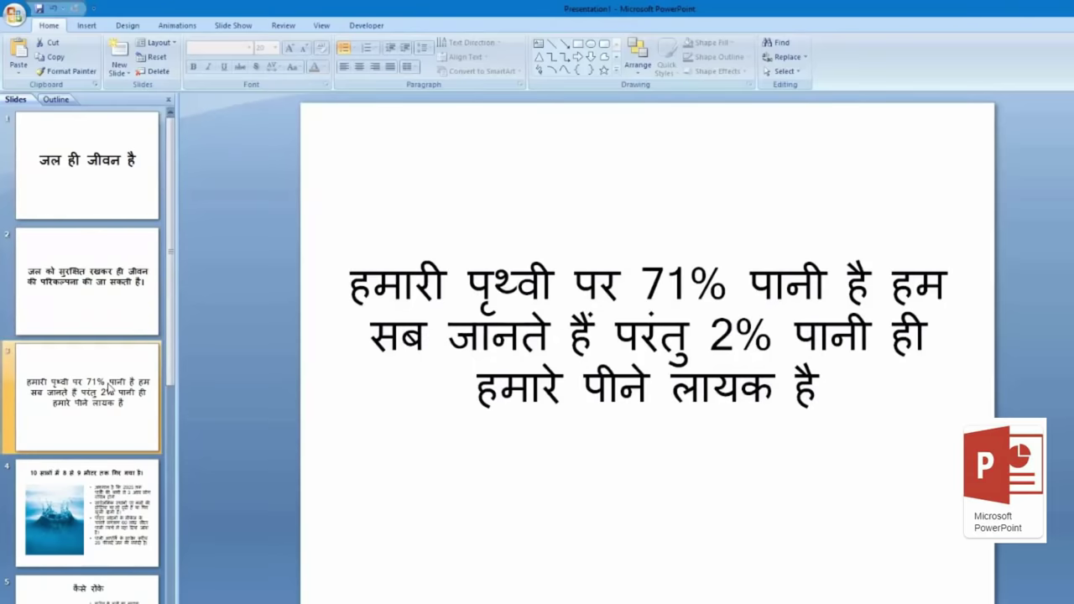
pyautogui.click(92, 519)
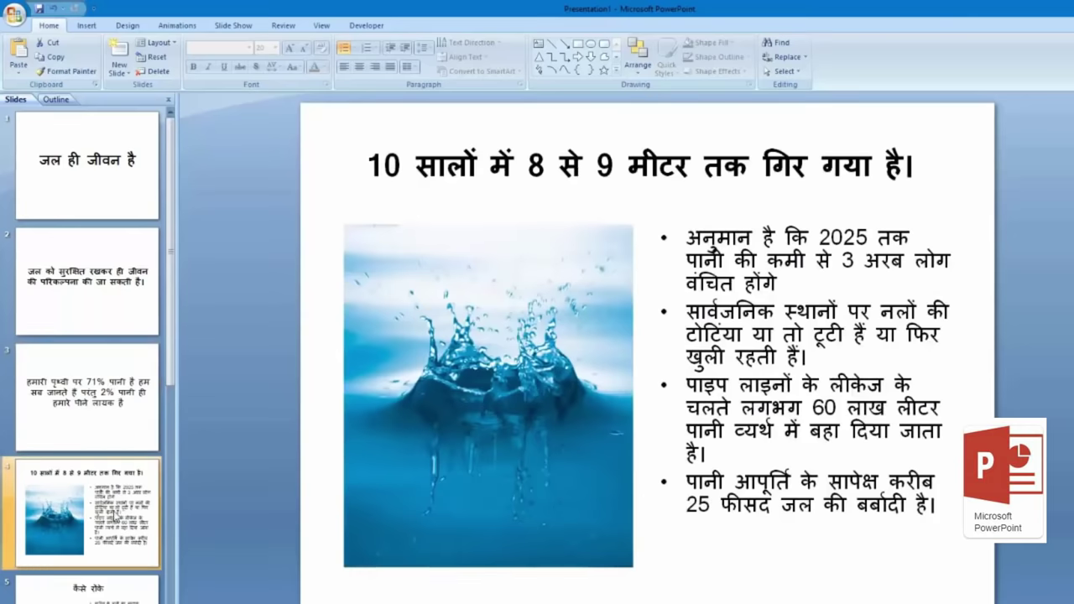
pyautogui.scroll(-2, 117, 519)
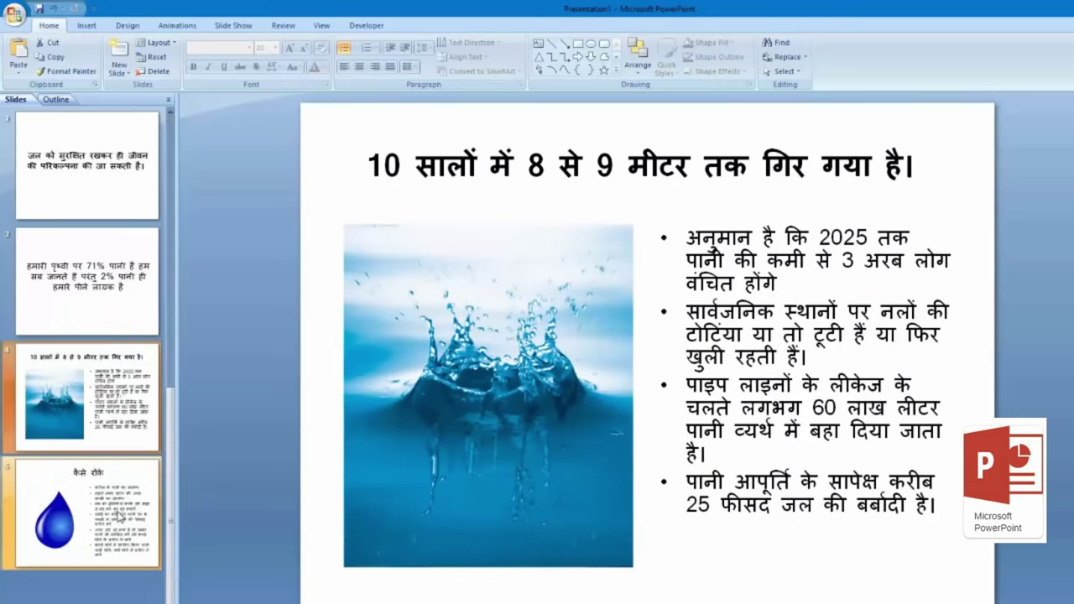
pyautogui.click(119, 517)
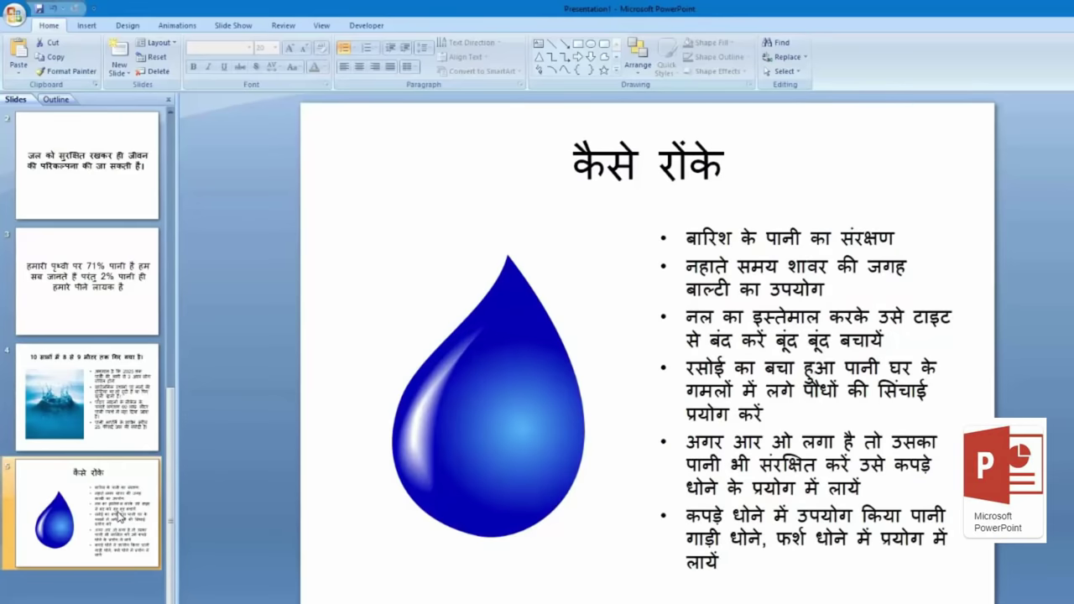
pyautogui.scroll(2, 120, 512)
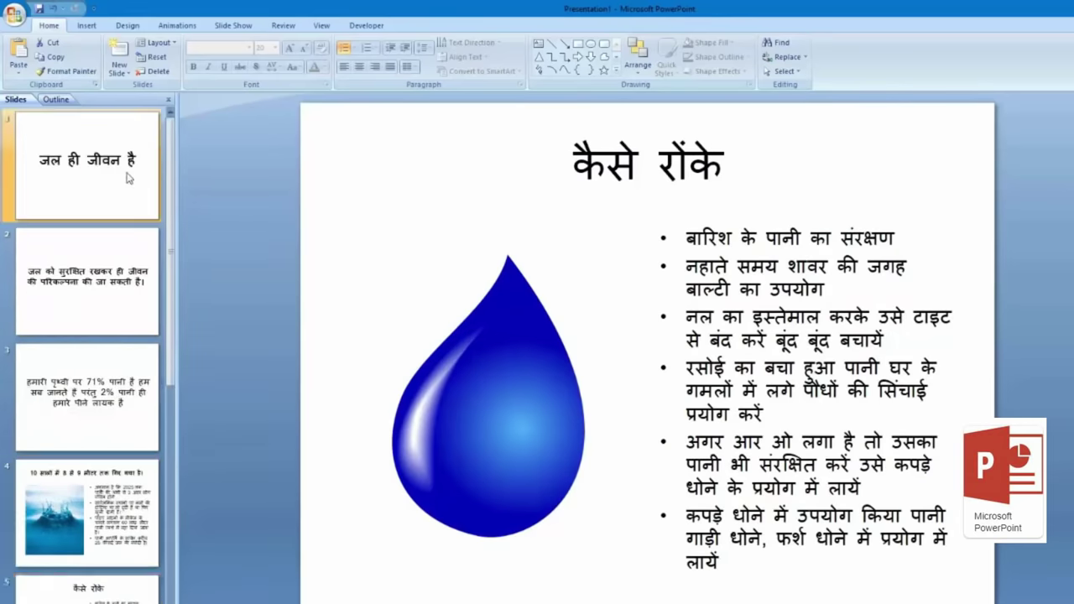
pyautogui.click(128, 178)
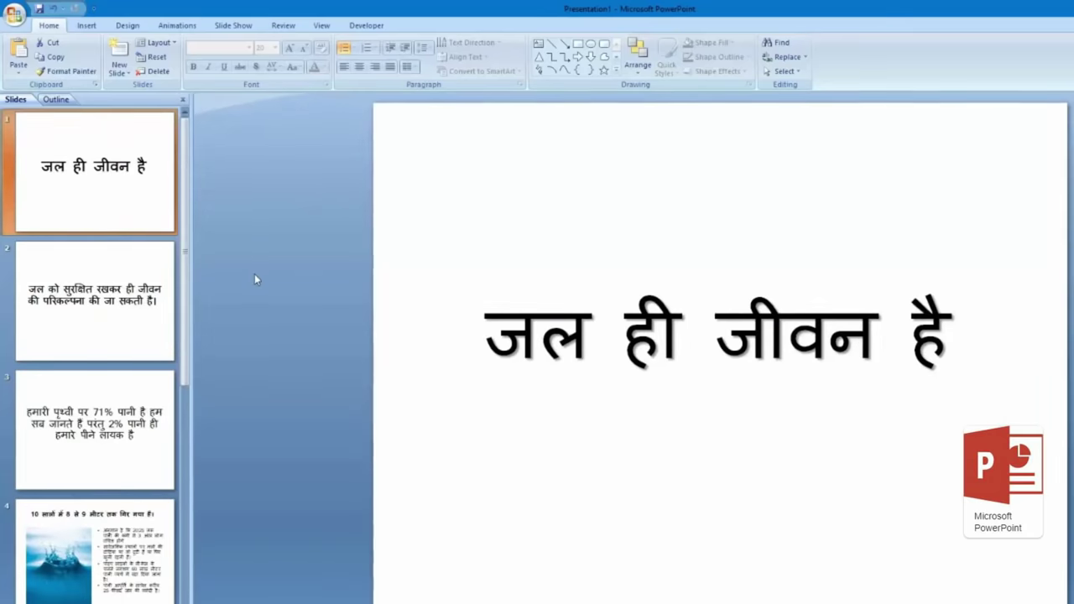
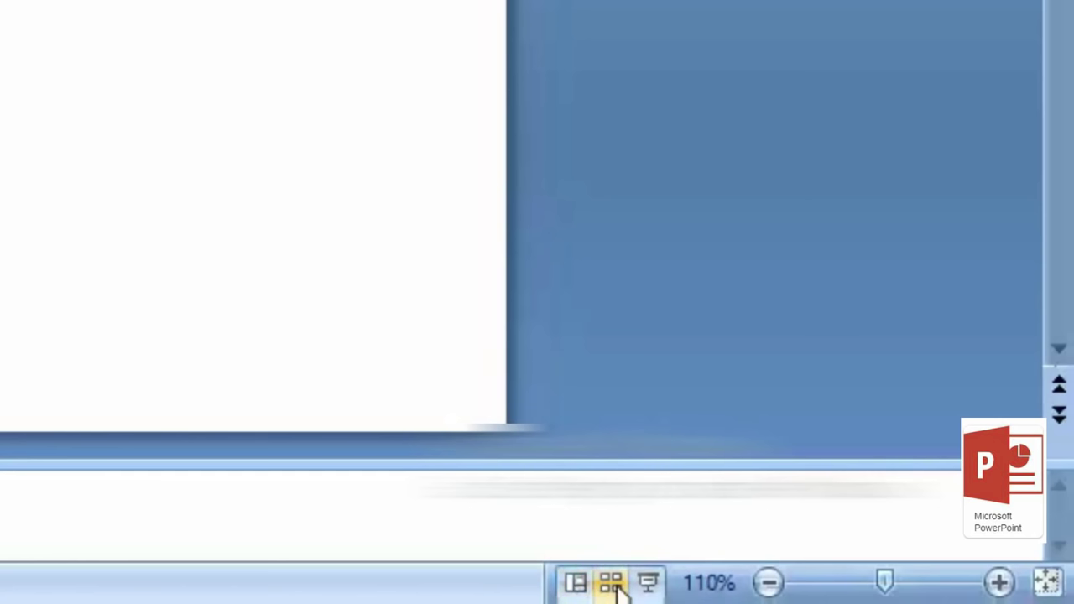
# Step: Check the slides in Slide Sorter, return to Normal view, and start the slide show
pyautogui.click(612, 585)
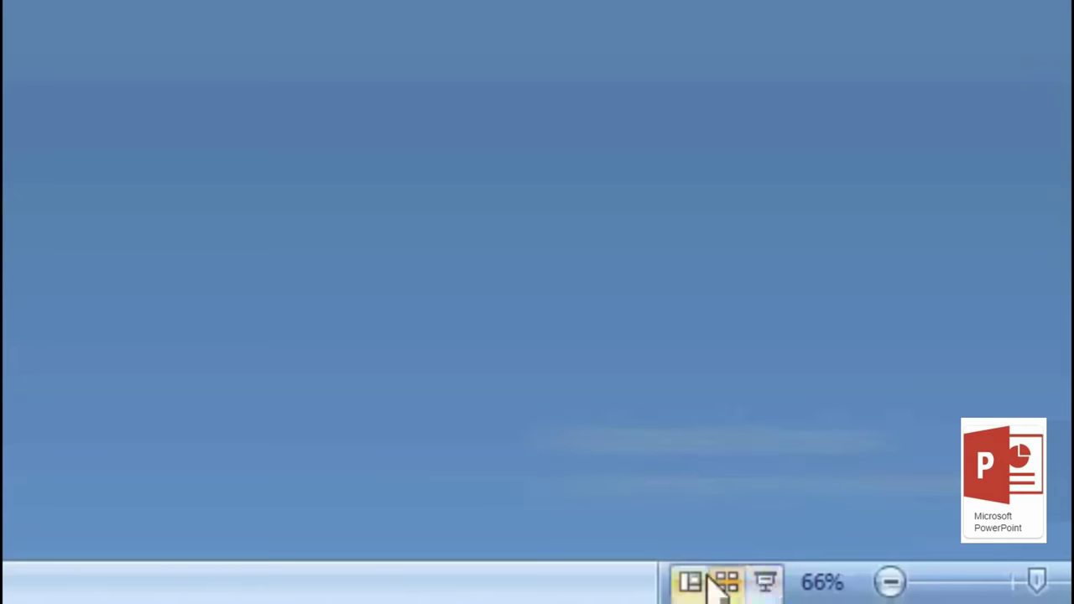
pyautogui.click(967, 597)
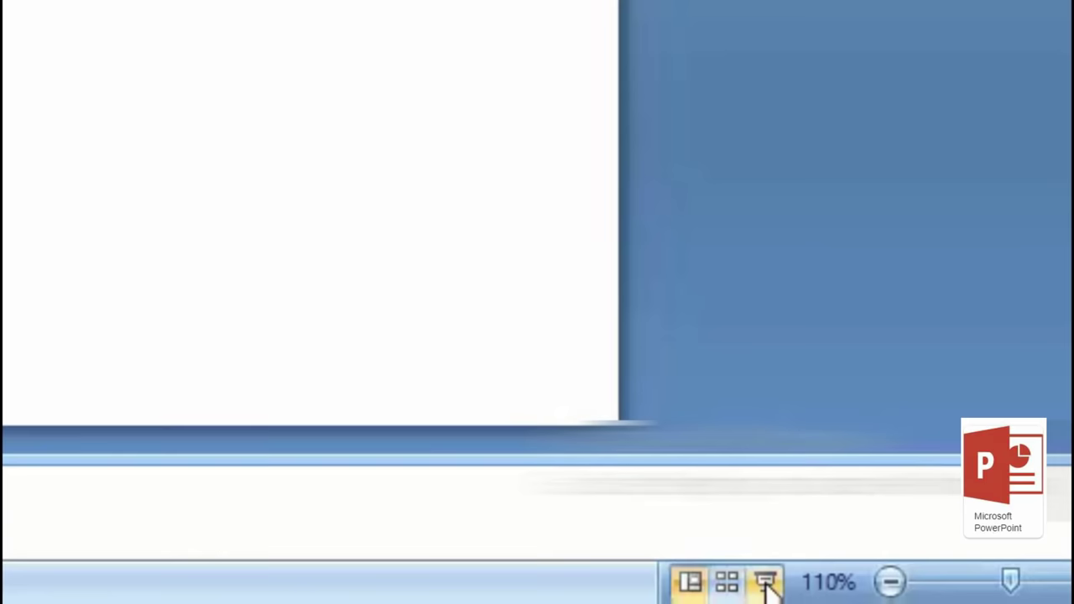
pyautogui.click(766, 586)
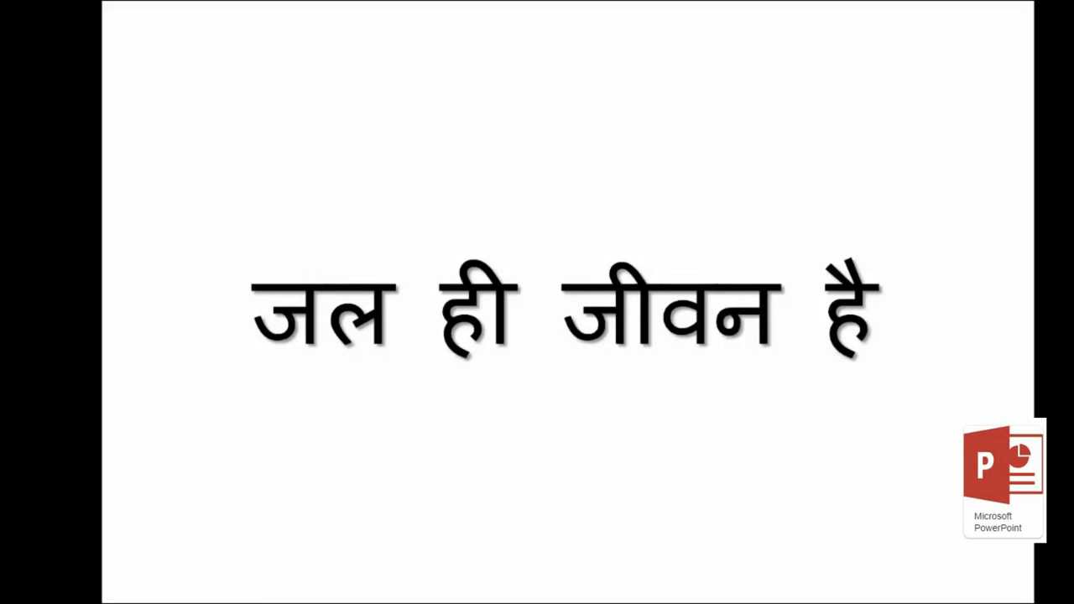
# Step: Advance through all five slides to the end screen and exit the show
pyautogui.press('Right')
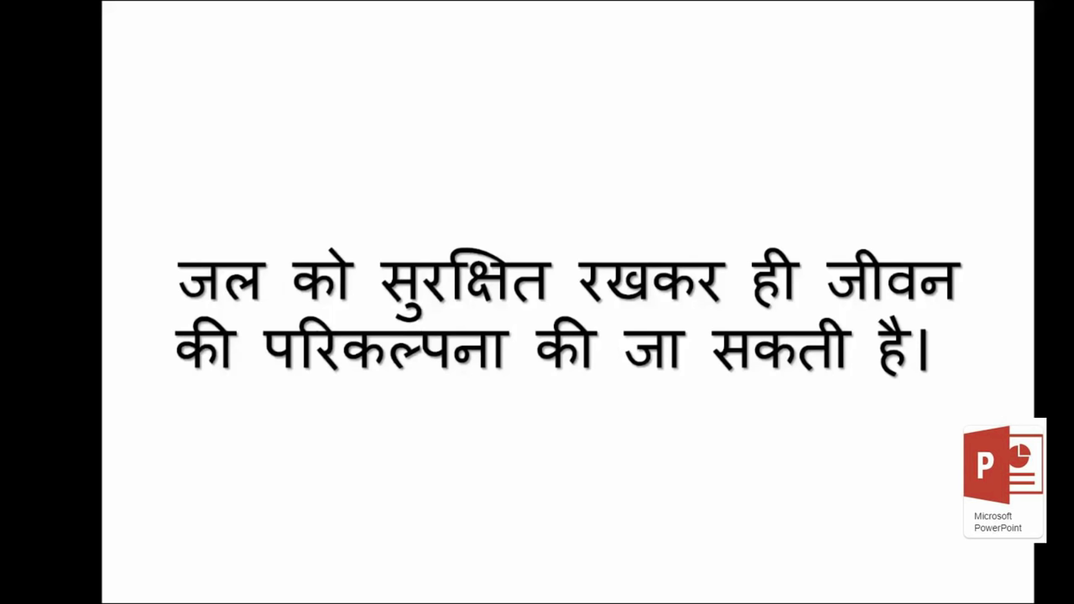
pyautogui.press('Right')
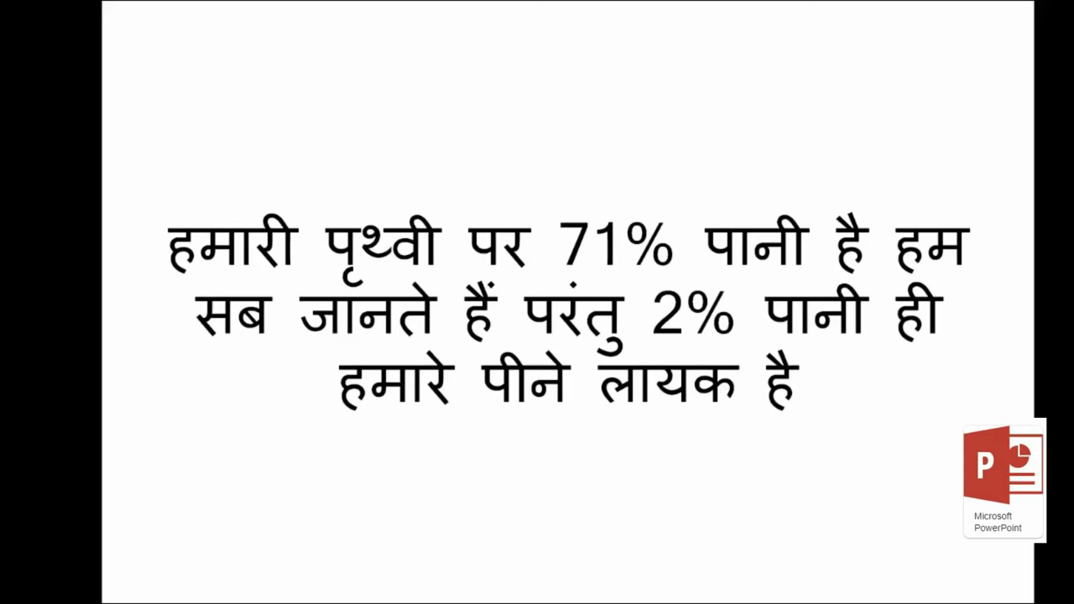
pyautogui.press('Right')
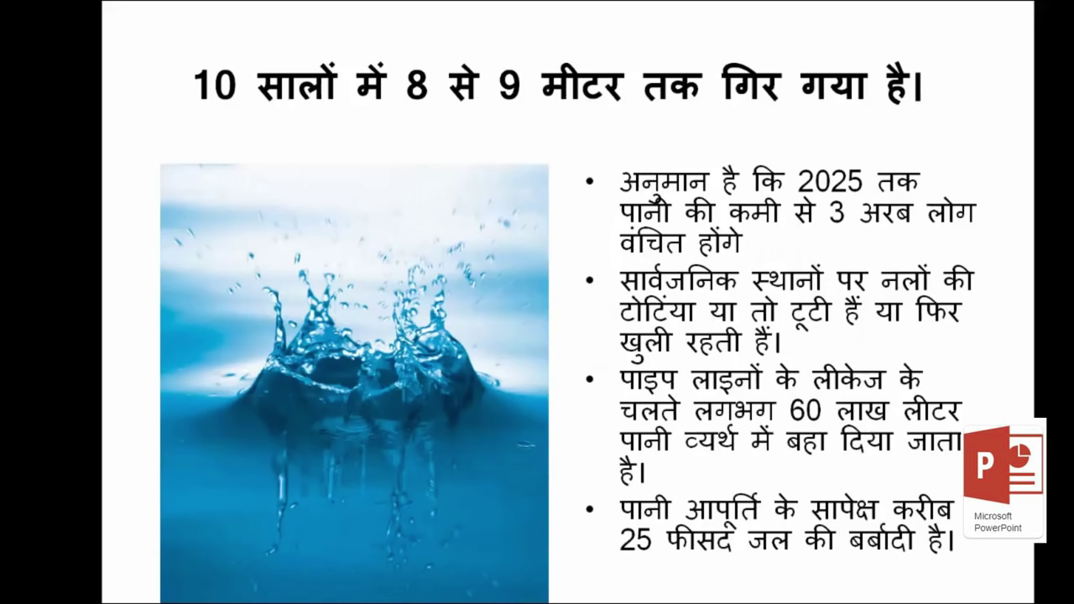
pyautogui.press('Right')
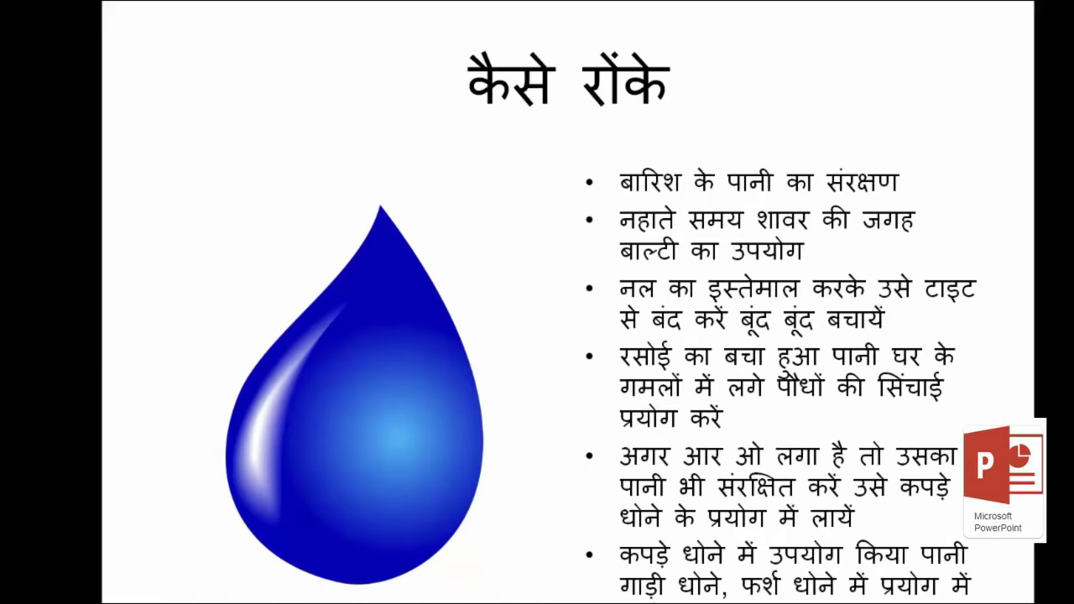
pyautogui.press('Right')
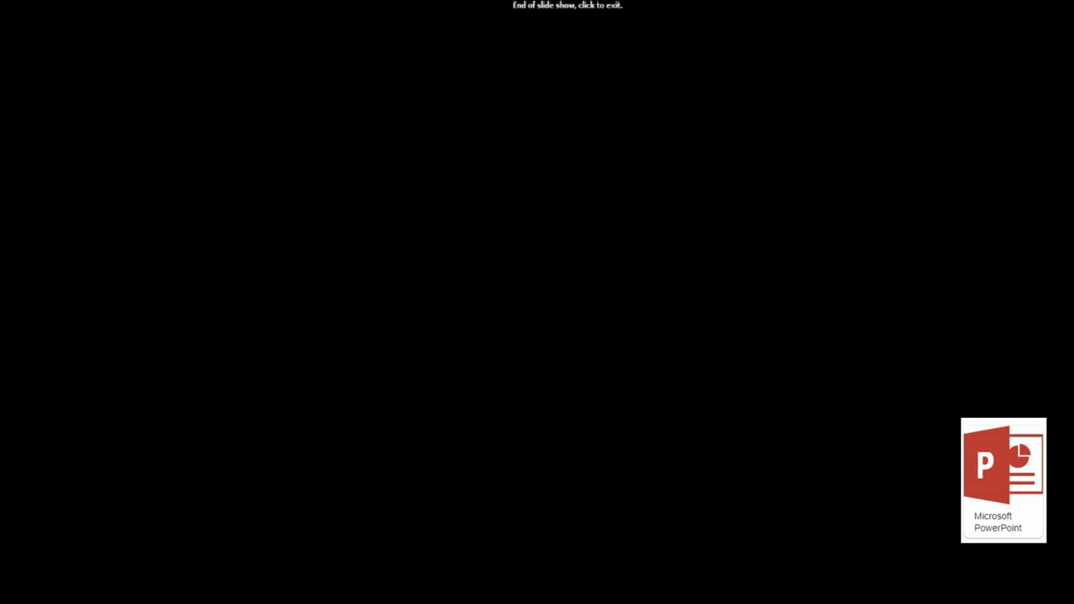
pyautogui.click(815, 380)
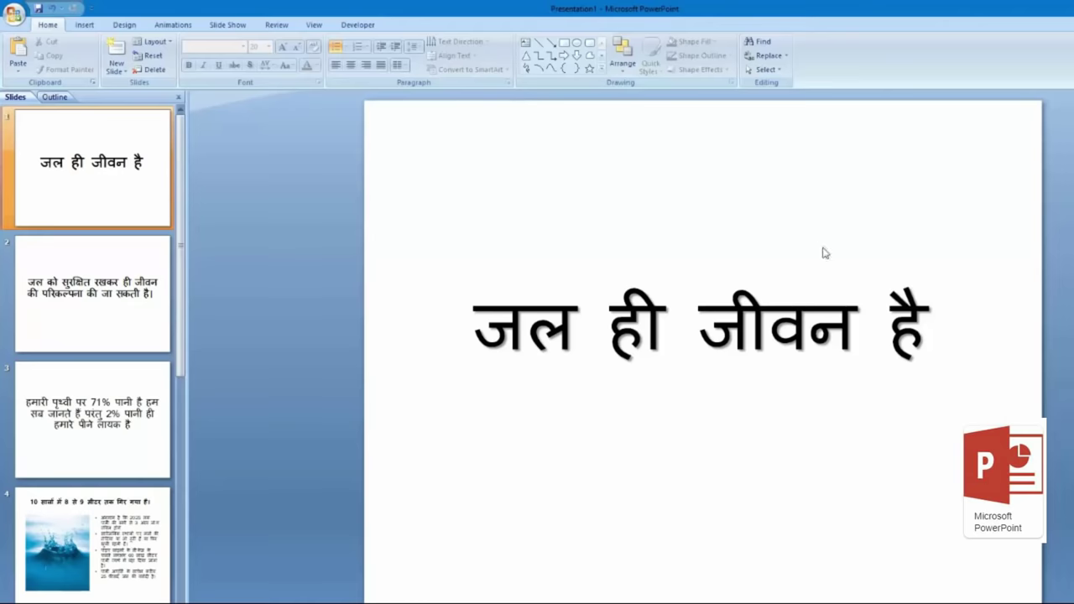
pyautogui.click(94, 30)
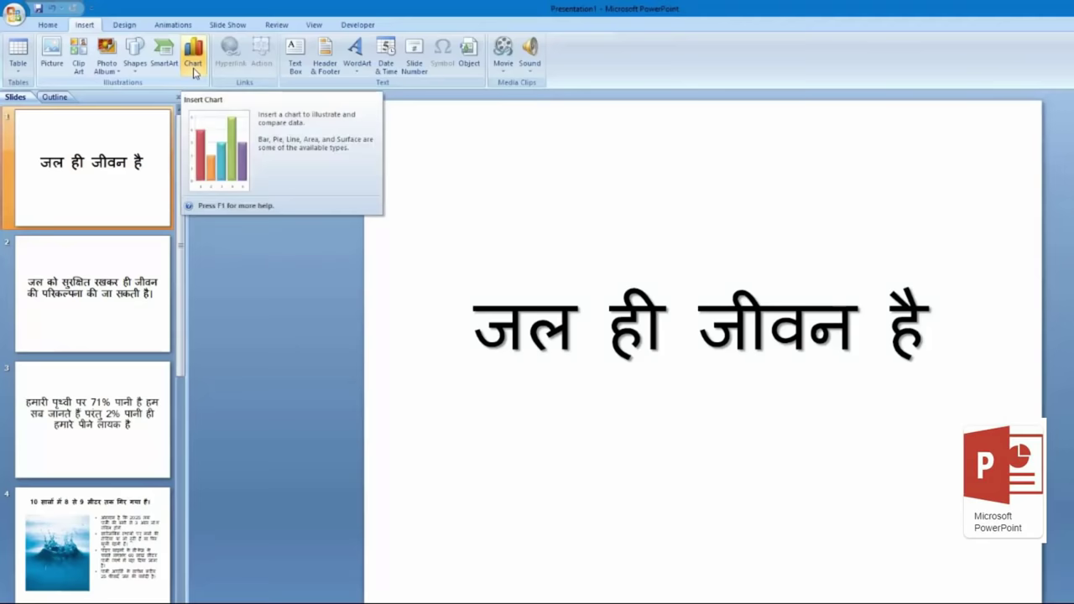
pyautogui.click(49, 65)
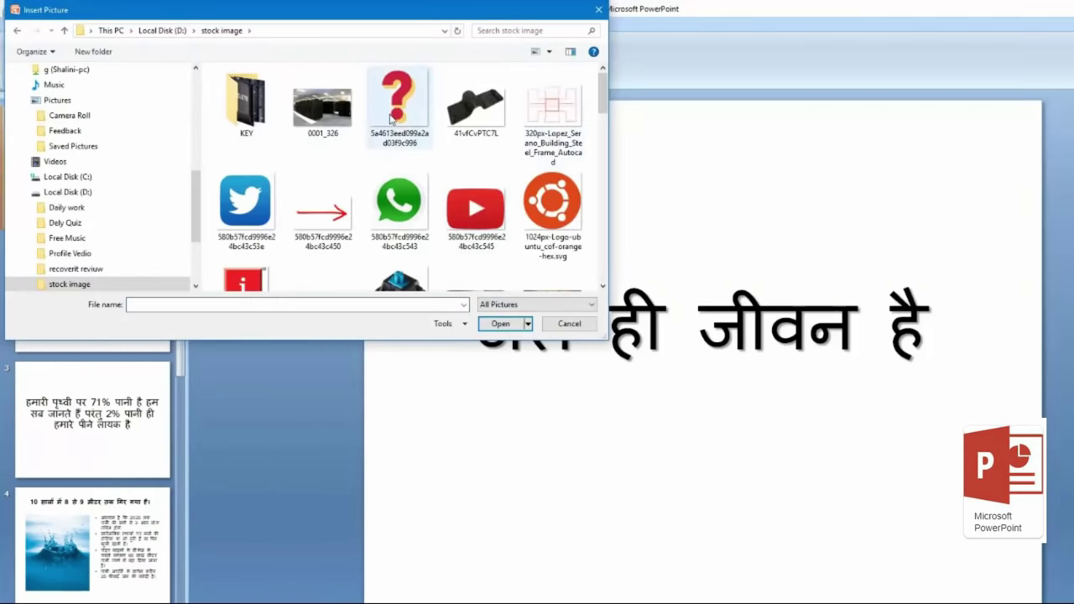
pyautogui.click(407, 111)
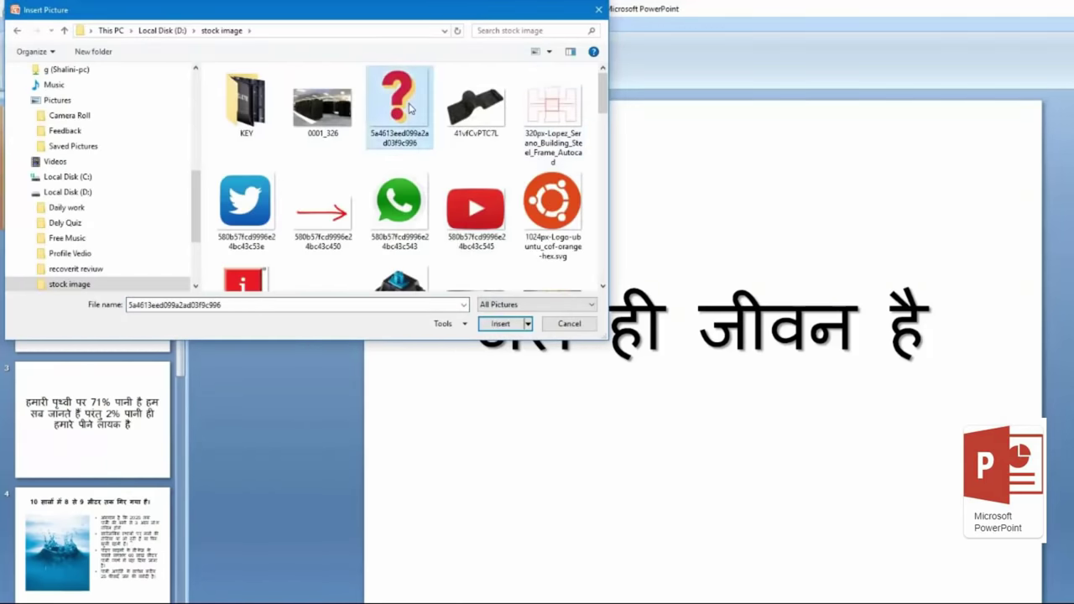
pyautogui.click(502, 324)
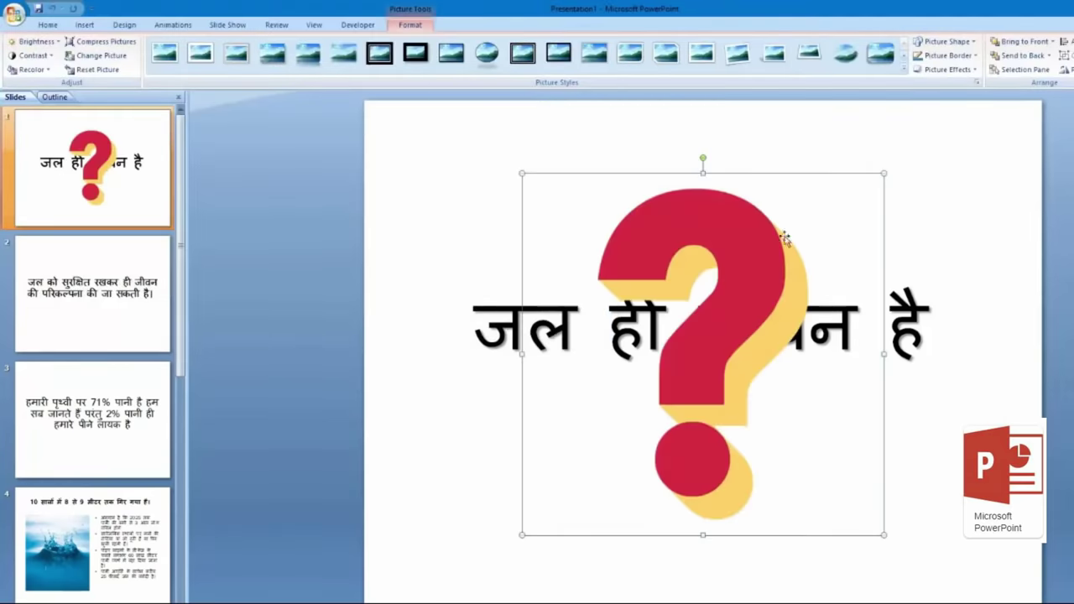
pyautogui.moveTo(884, 173); pyautogui.dragTo(689, 370)
pyautogui.moveTo(623, 411); pyautogui.dragTo(729, 439)
pyautogui.moveTo(795, 541)
pyautogui.mouseDown()
pyautogui.moveTo(758, 496)
pyautogui.moveTo(810, 551)
pyautogui.moveTo(773, 508)
pyautogui.moveTo(789, 533)
pyautogui.mouseUp()
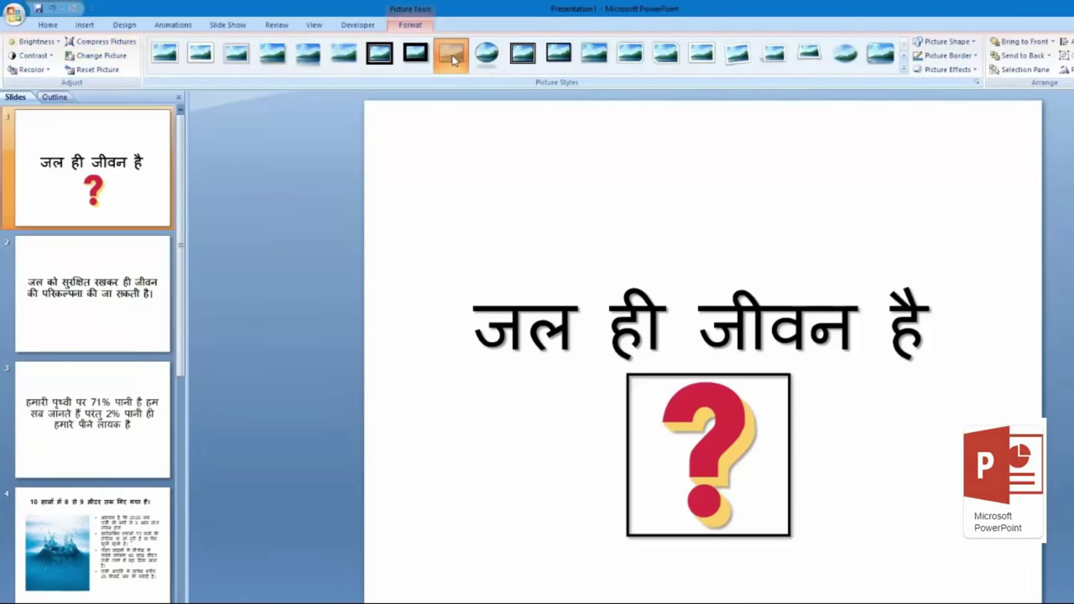
pyautogui.click(487, 57)
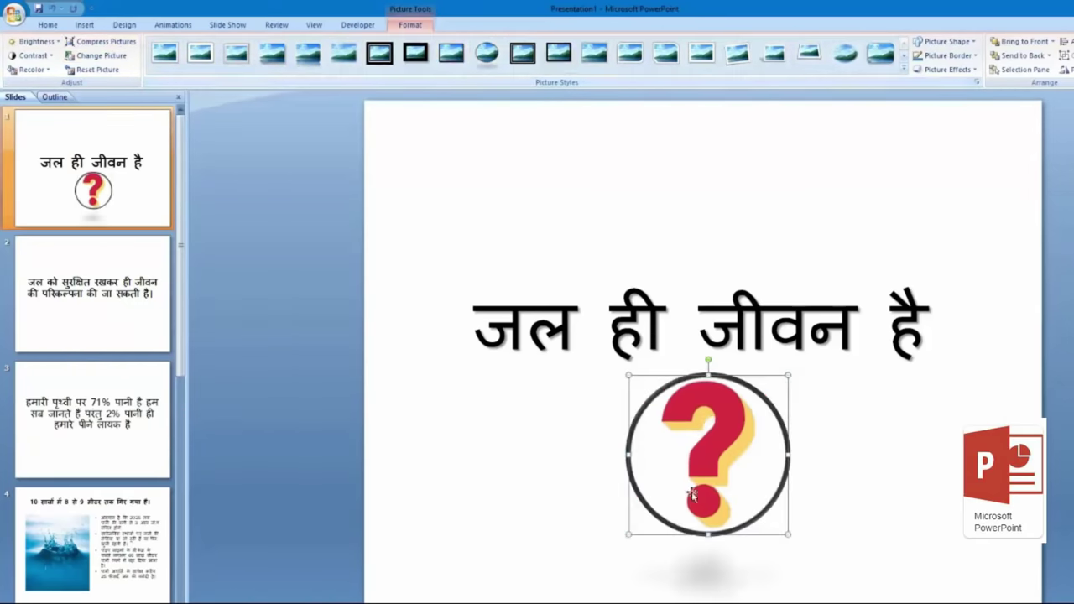
pyautogui.click(588, 463)
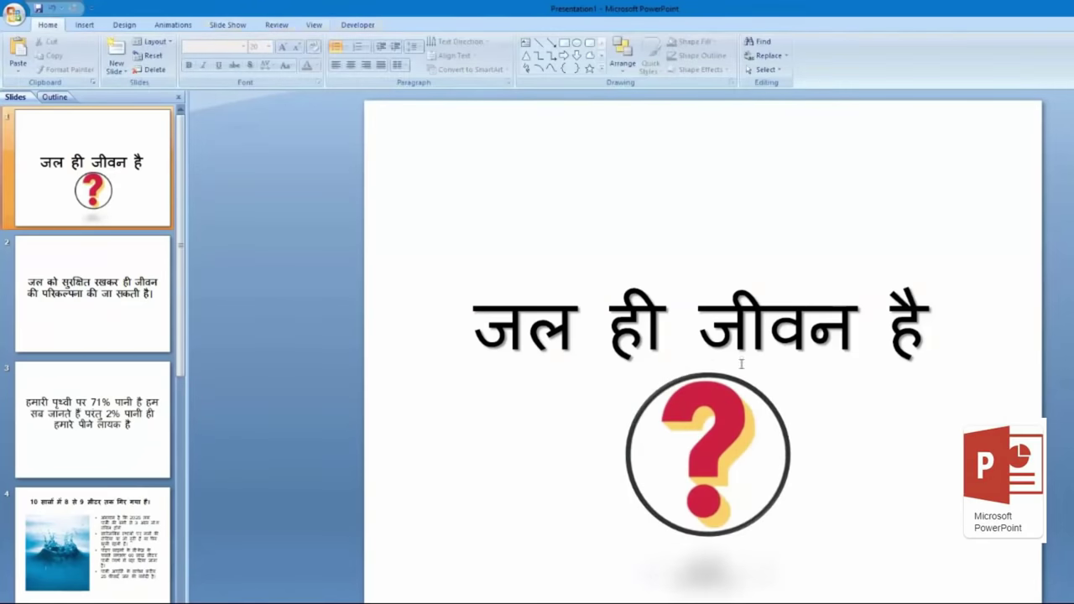
pyautogui.click(727, 438)
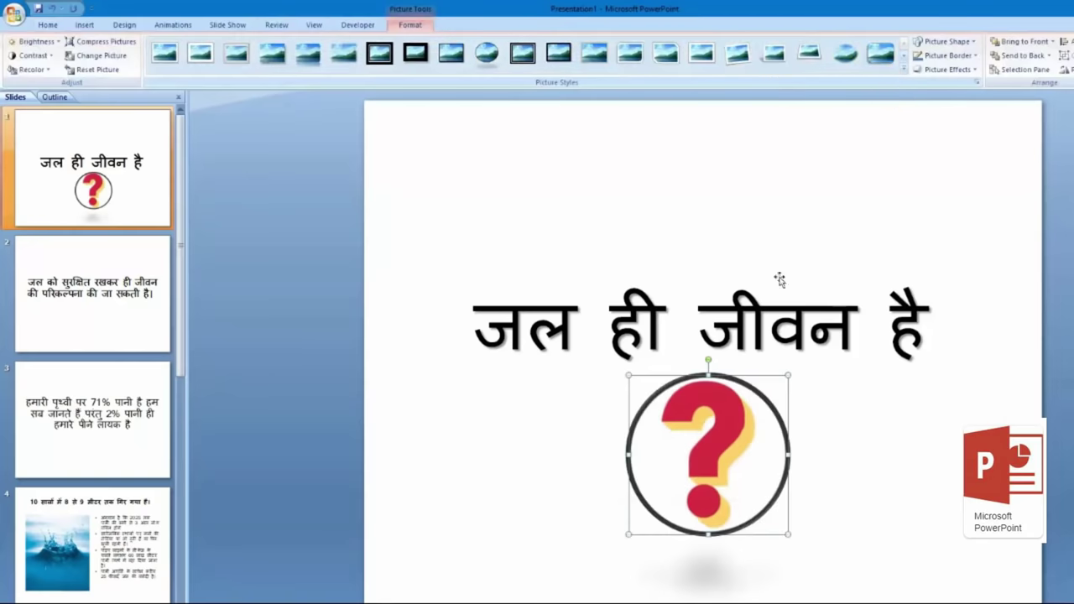
pyautogui.moveTo(789, 535); pyautogui.dragTo(736, 481)
pyautogui.press('Delete')
pyautogui.click(84, 24)
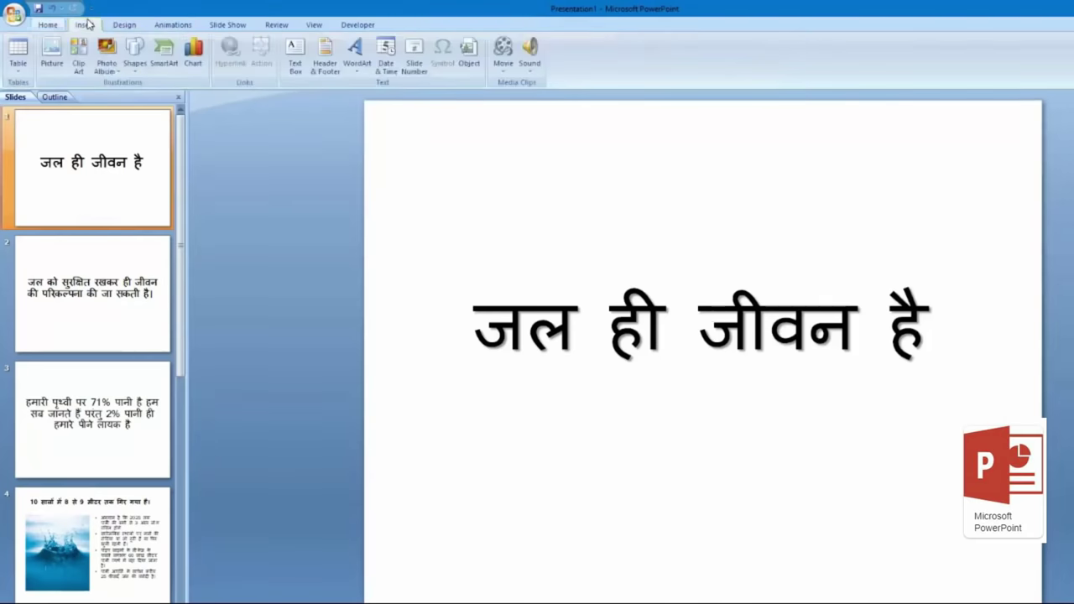
pyautogui.click(112, 76)
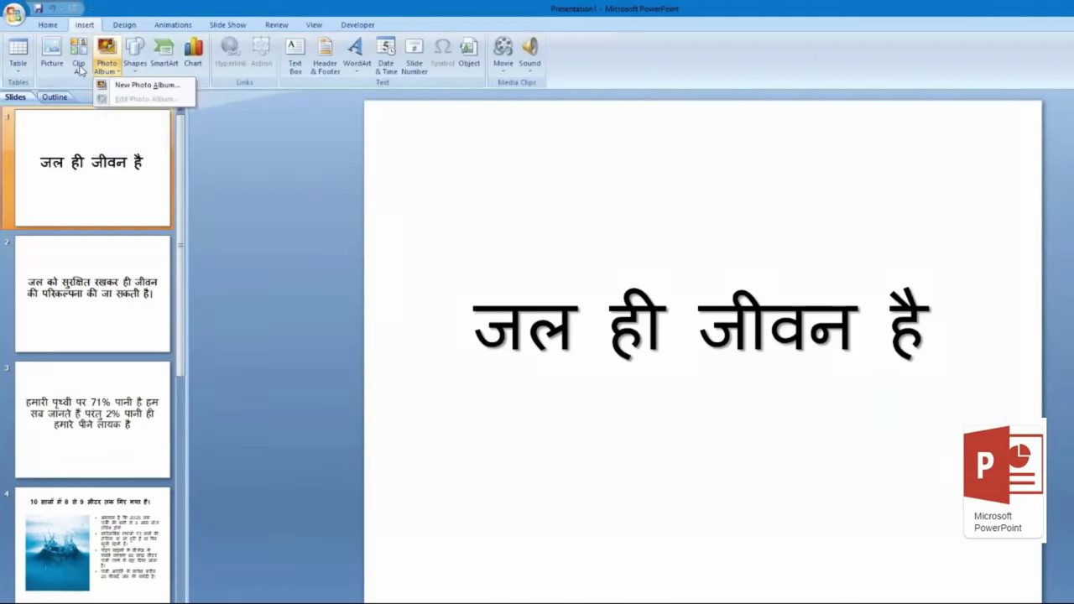
pyautogui.click(134, 74)
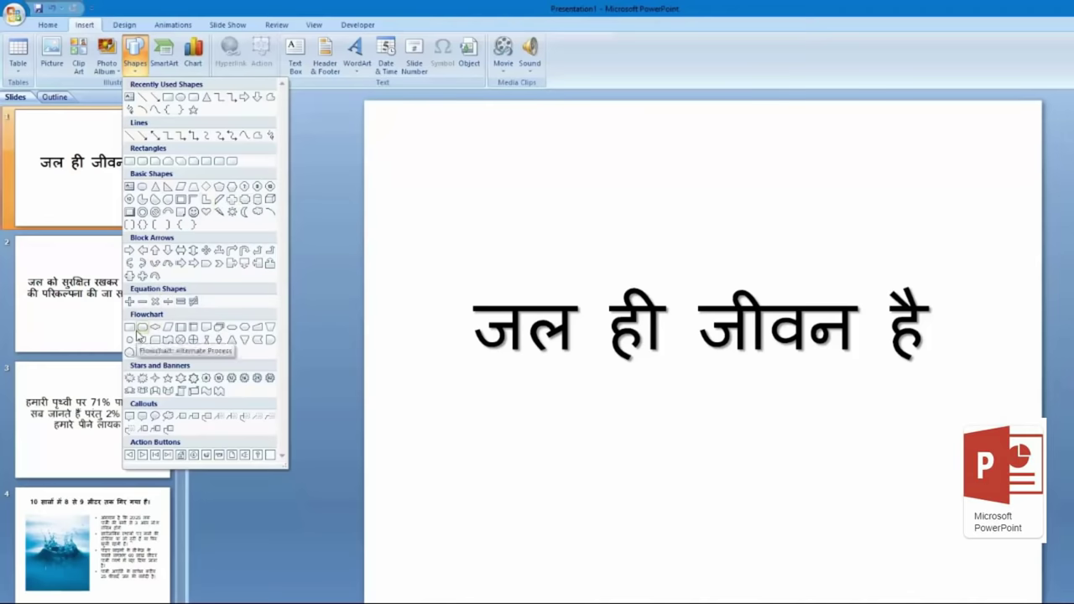
pyautogui.click(180, 97)
pyautogui.moveTo(550, 143)
pyautogui.mouseDown()
pyautogui.moveTo(588, 194)
pyautogui.moveTo(682, 258)
pyautogui.moveTo(680, 272)
pyautogui.mouseUp()
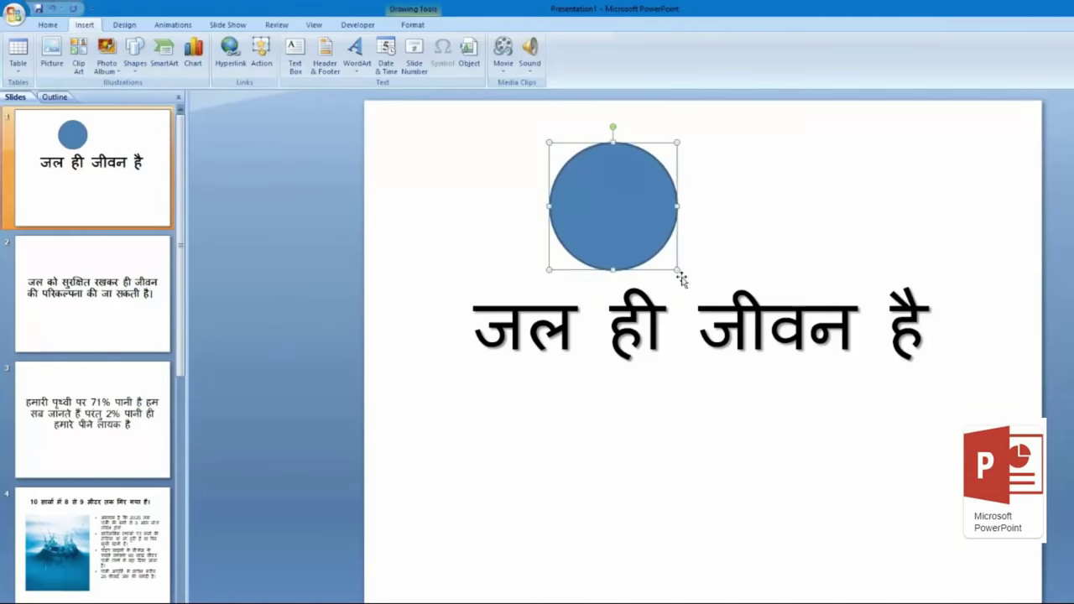
pyautogui.moveTo(615, 206); pyautogui.dragTo(644, 315)
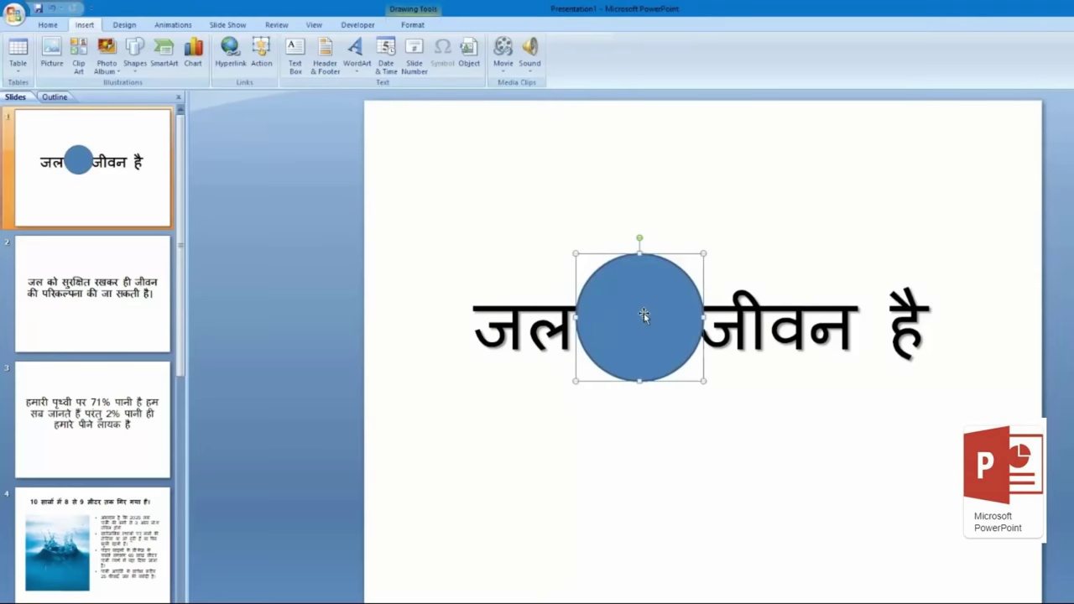
pyautogui.click(413, 25)
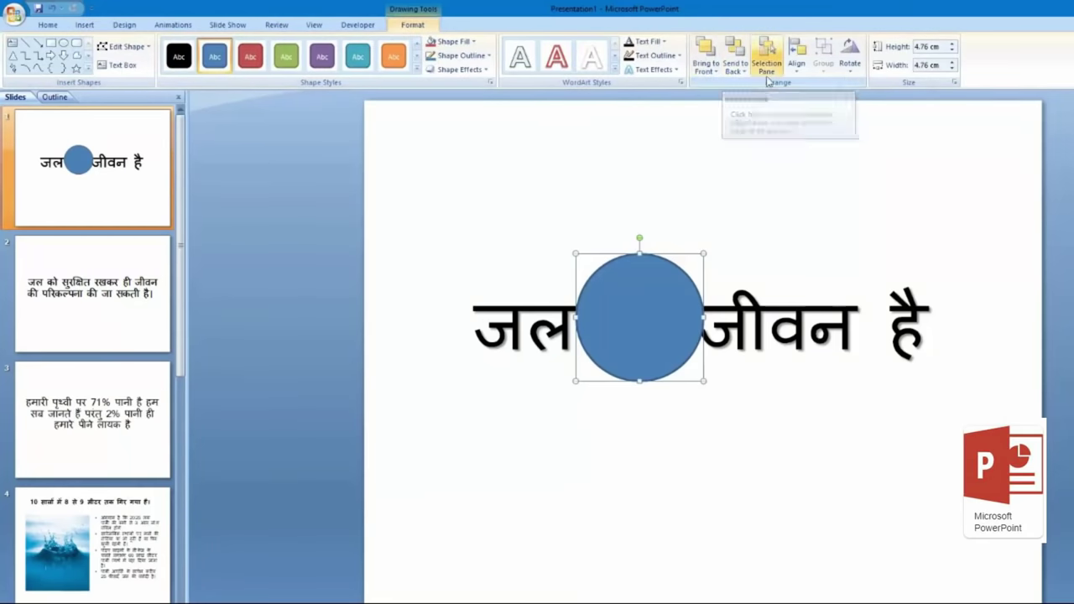
pyautogui.click(741, 52)
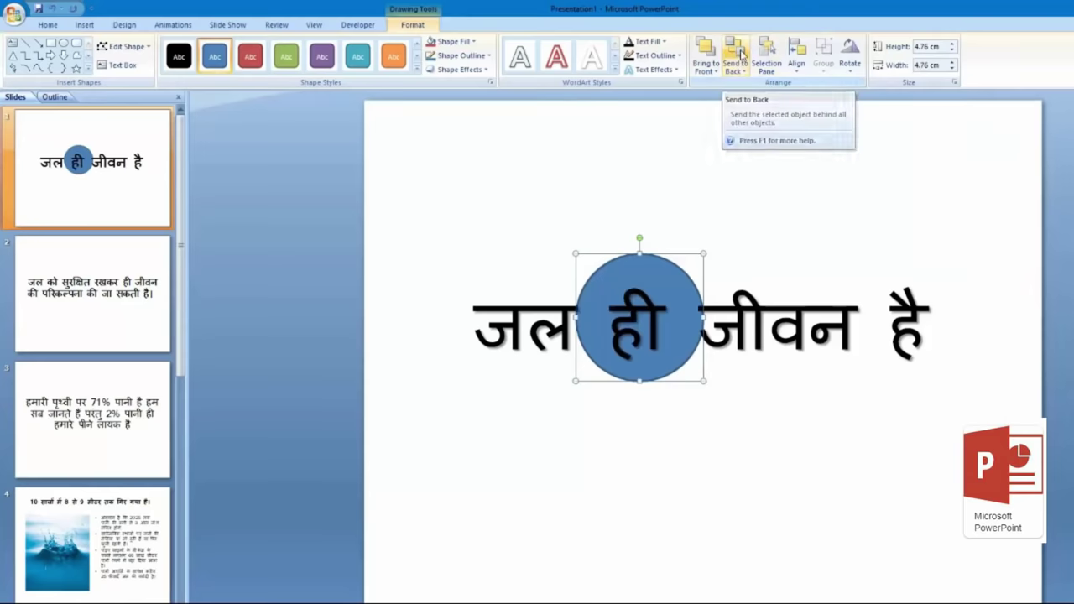
pyautogui.click(675, 277)
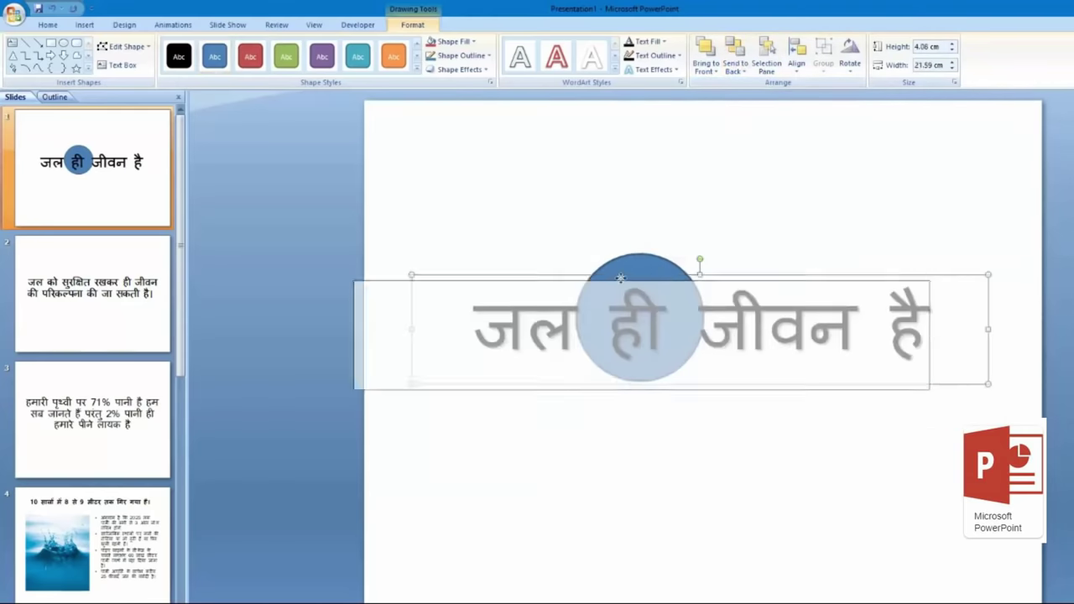
pyautogui.click(655, 255)
pyautogui.moveTo(703, 249)
pyautogui.mouseDown()
pyautogui.moveTo(727, 218)
pyautogui.moveTo(693, 242)
pyautogui.mouseUp()
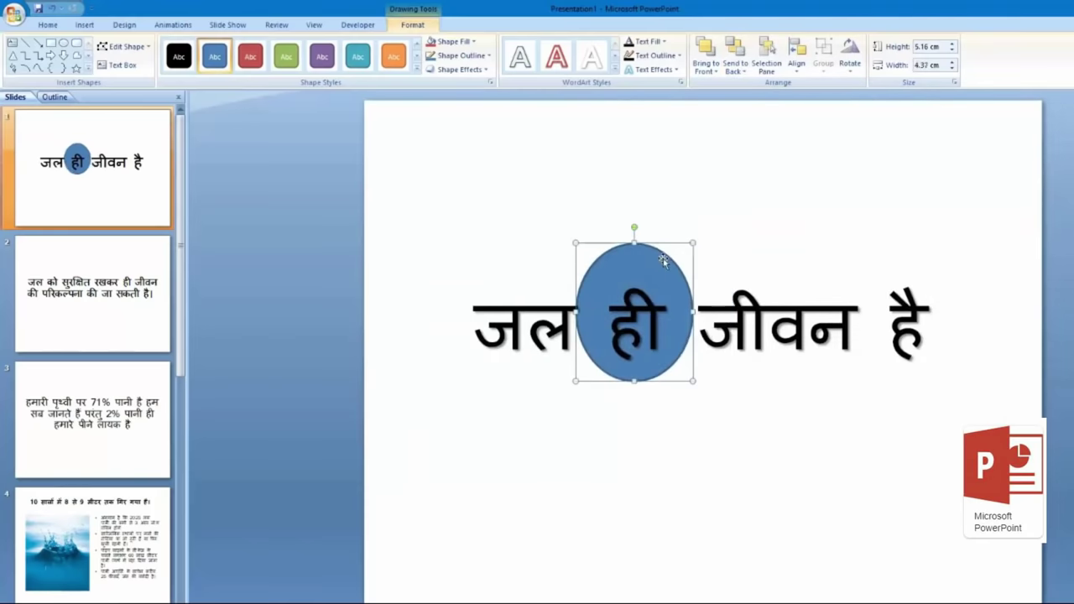
pyautogui.press('Delete')
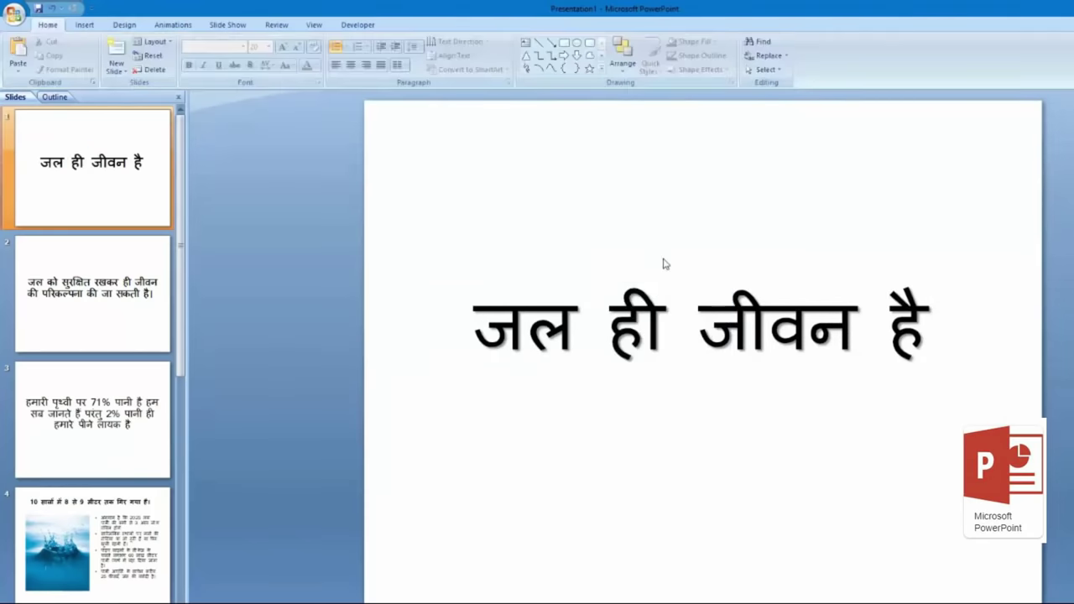
# Step: Look at the Insert tab's Movie options, dismiss them, and switch to the Design themes
pyautogui.click(82, 25)
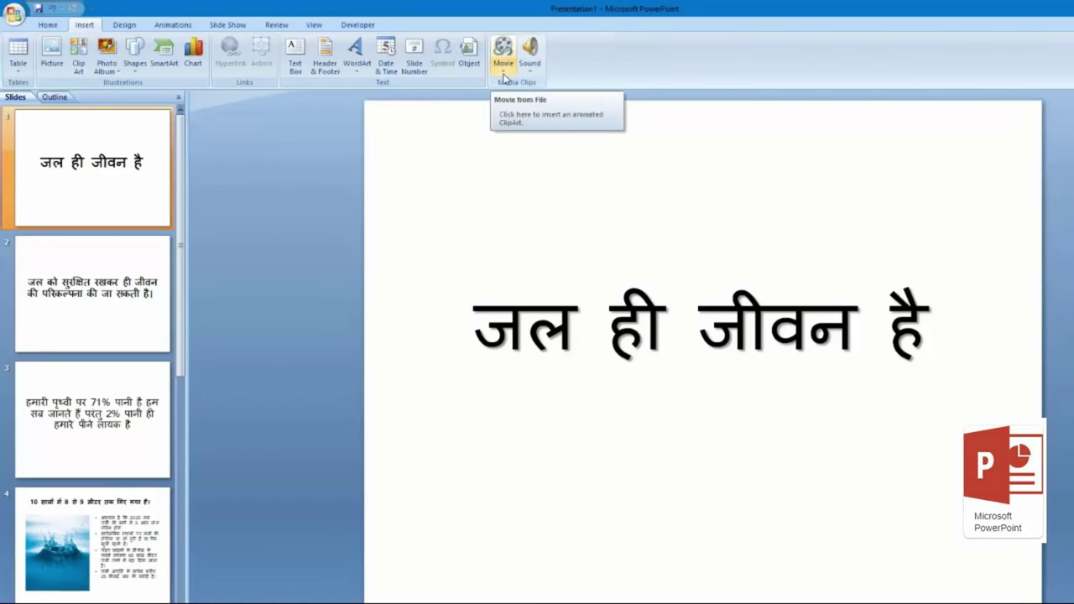
pyautogui.click(504, 77)
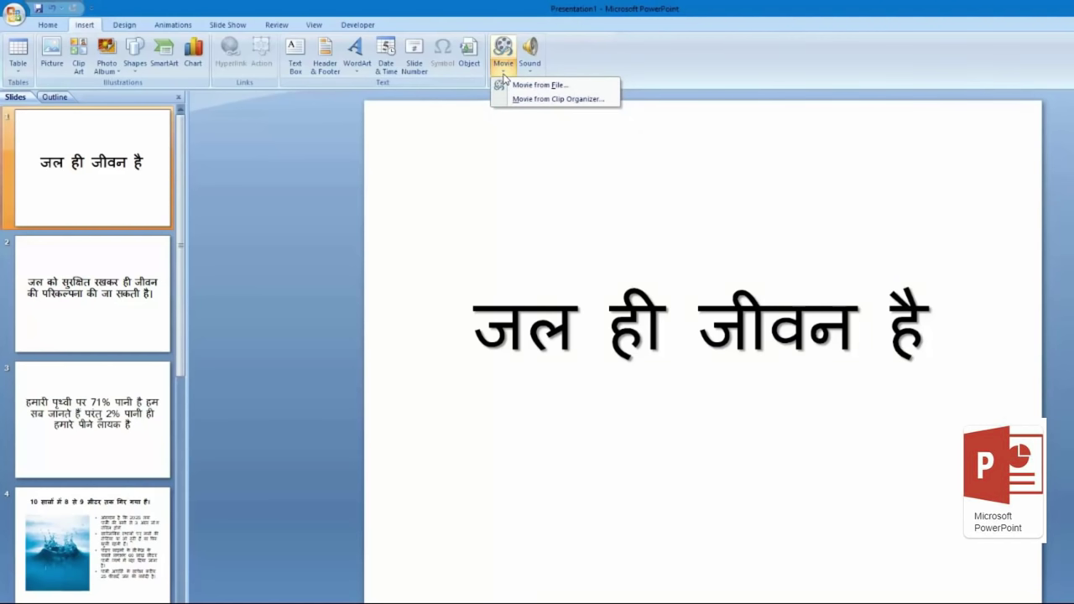
pyautogui.click(225, 217)
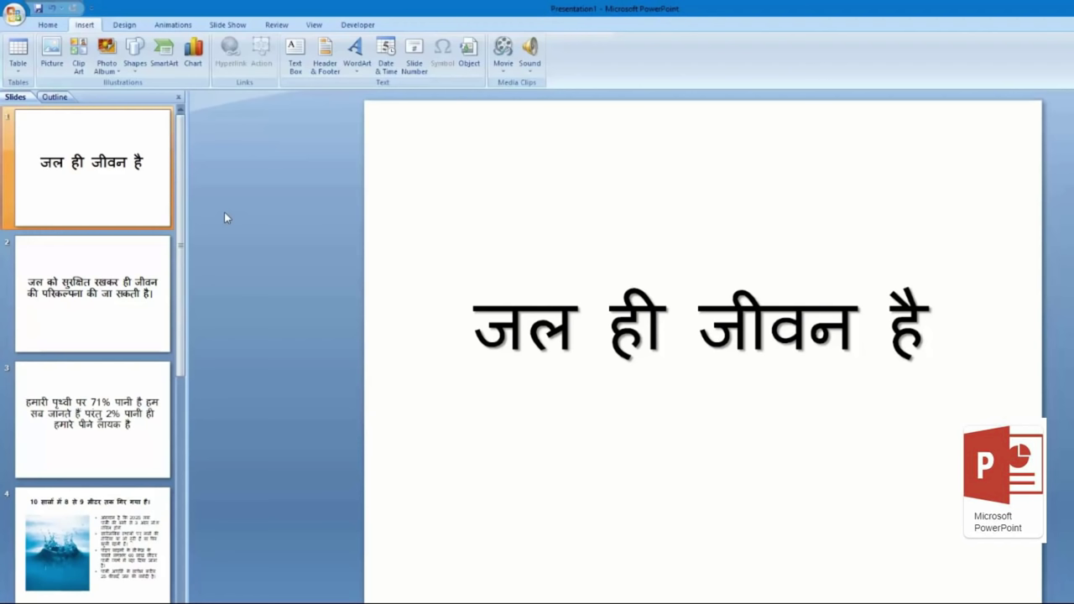
pyautogui.click(135, 26)
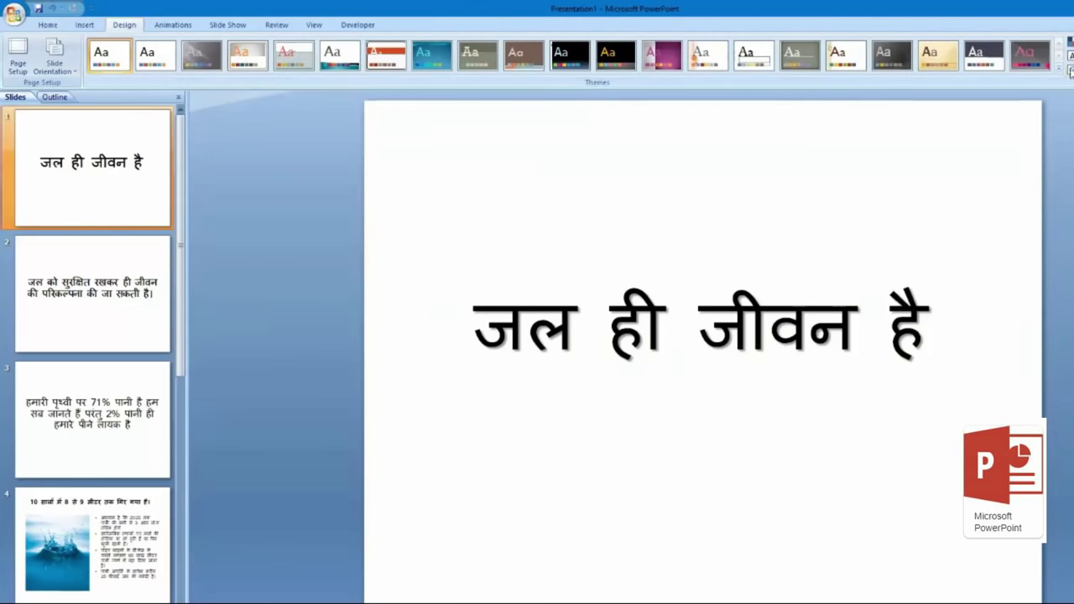
# Step: Apply the blue wave theme to all slides and check slides 2 and 3, undoing a stray title deletion
pyautogui.click(1070, 71)
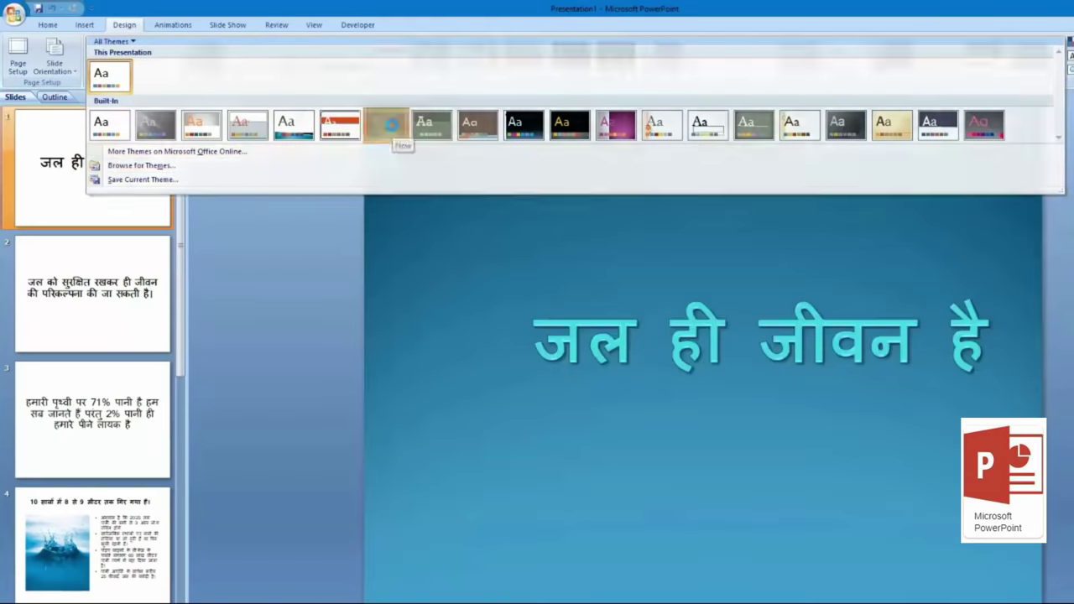
pyautogui.click(392, 128)
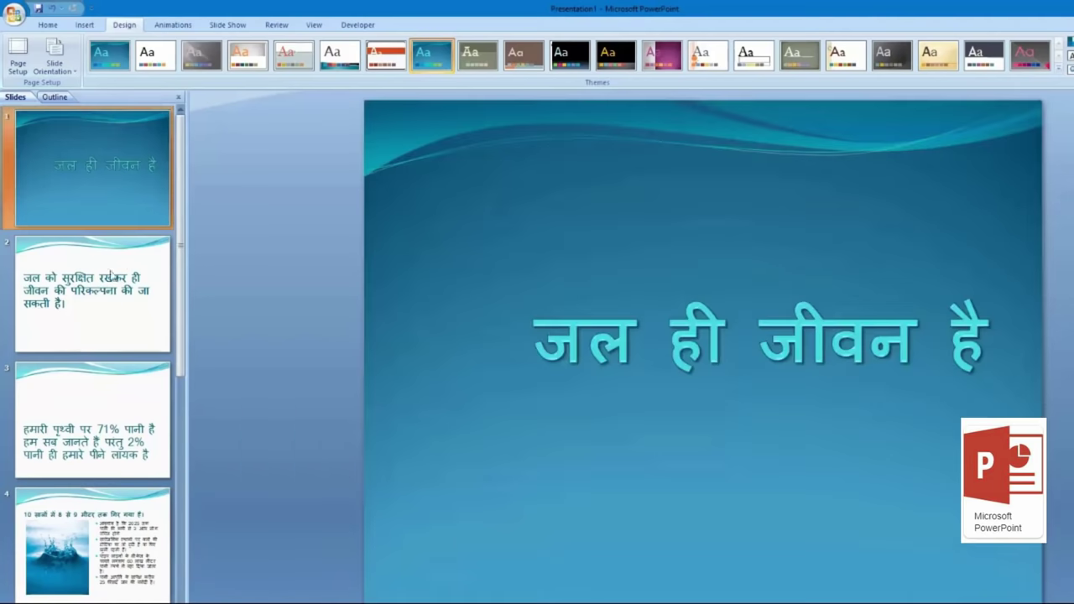
pyautogui.click(112, 276)
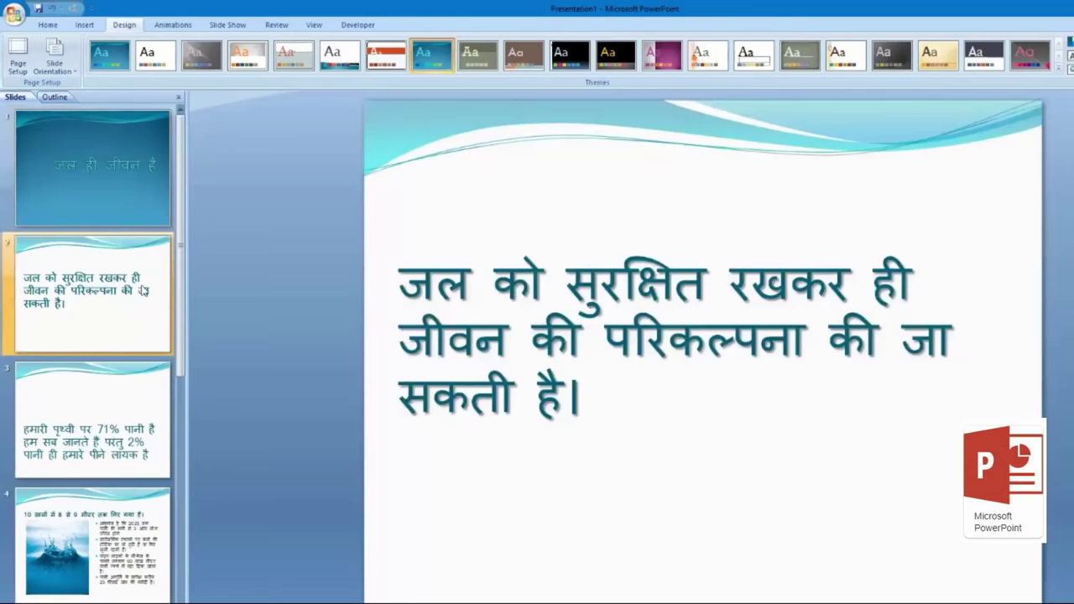
pyautogui.click(137, 377)
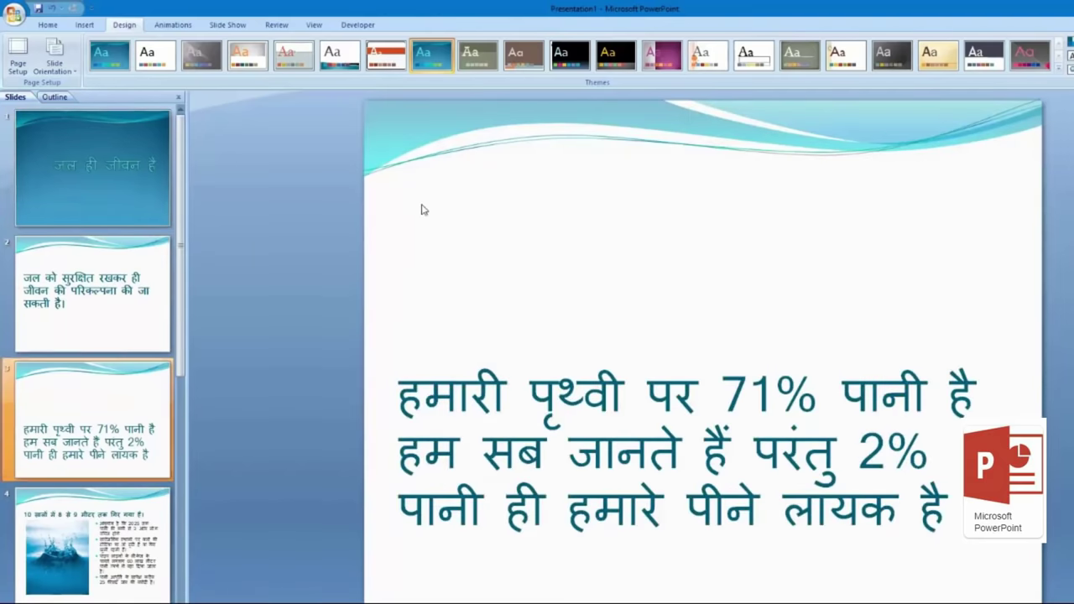
pyautogui.click(471, 406)
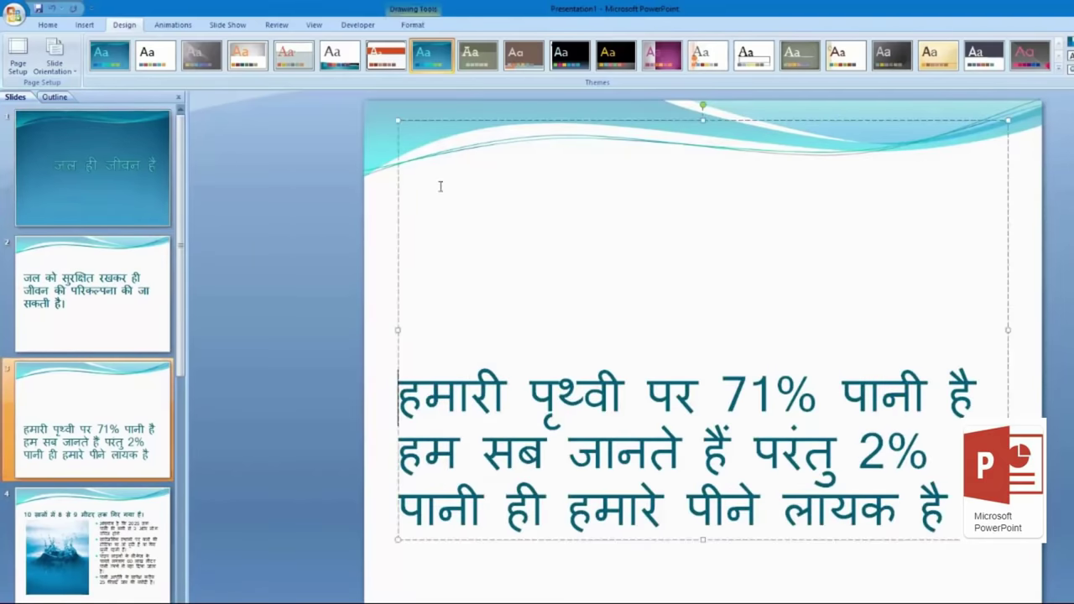
pyautogui.press('Right')
pyautogui.press('Delete')
pyautogui.press('Delete')
pyautogui.hotkey('ctrl', 'z')
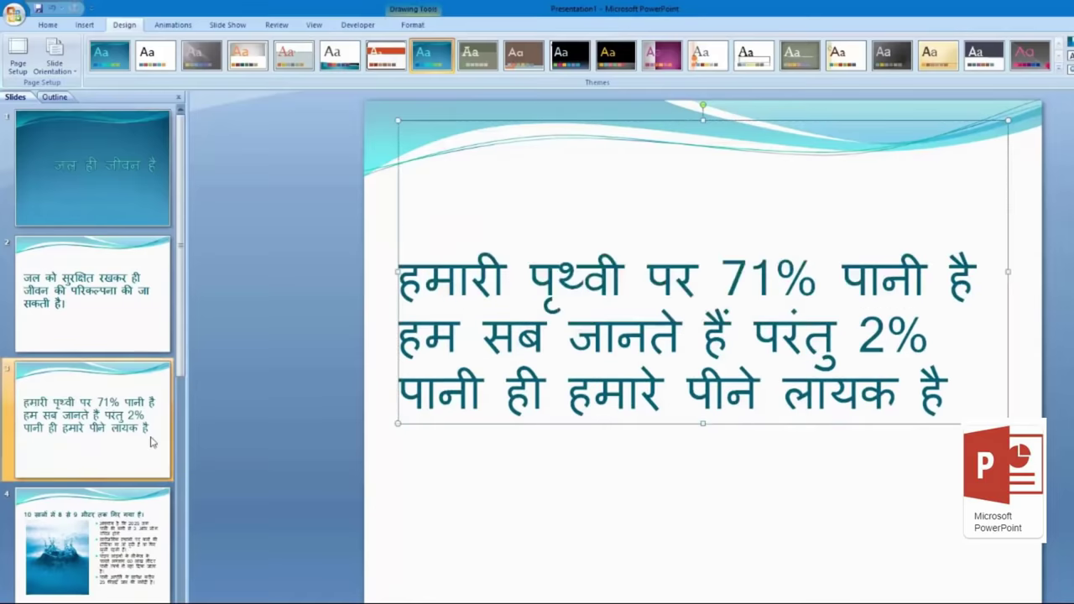
# Step: Review slides 4 and 5, then step back through the deck to the title slide
pyautogui.click(135, 519)
pyautogui.scroll(-2, 138, 518)
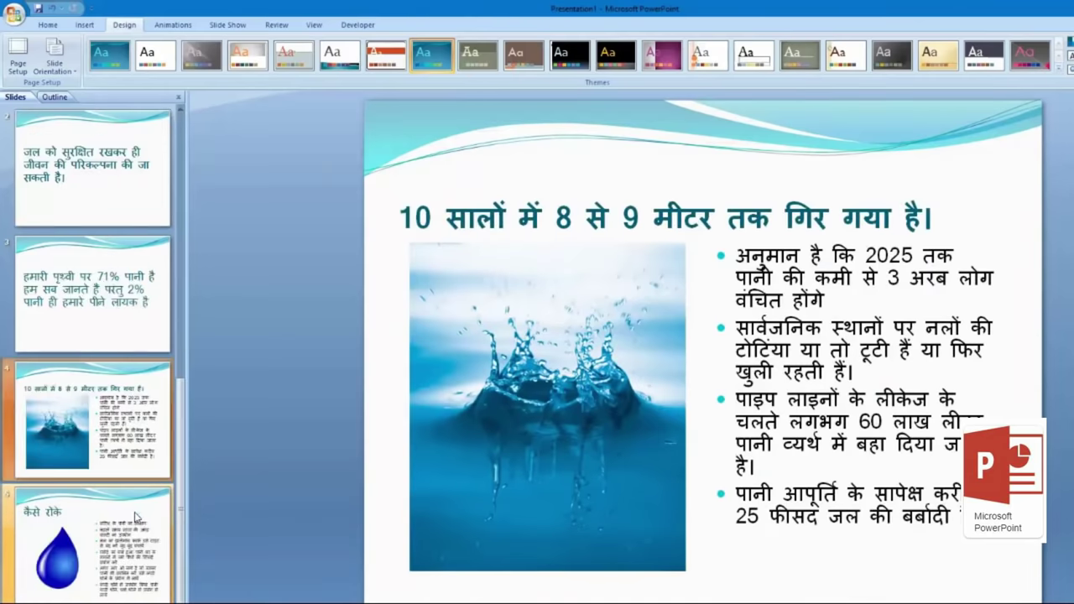
pyautogui.click(139, 518)
pyautogui.click(139, 415)
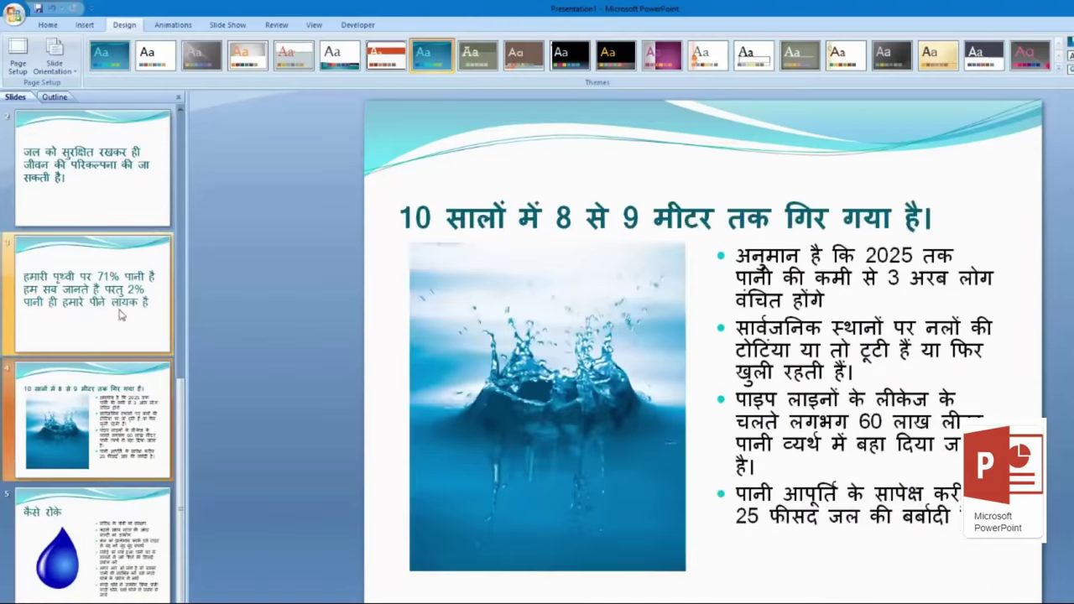
pyautogui.click(128, 315)
pyautogui.click(163, 403)
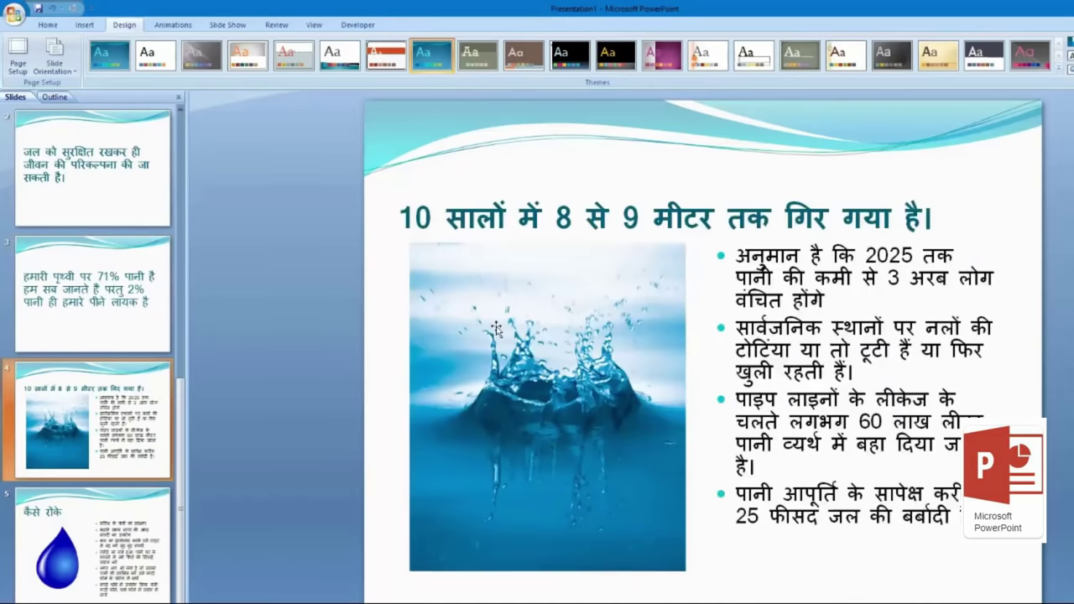
pyautogui.click(125, 192)
pyautogui.scroll(2, 122, 198)
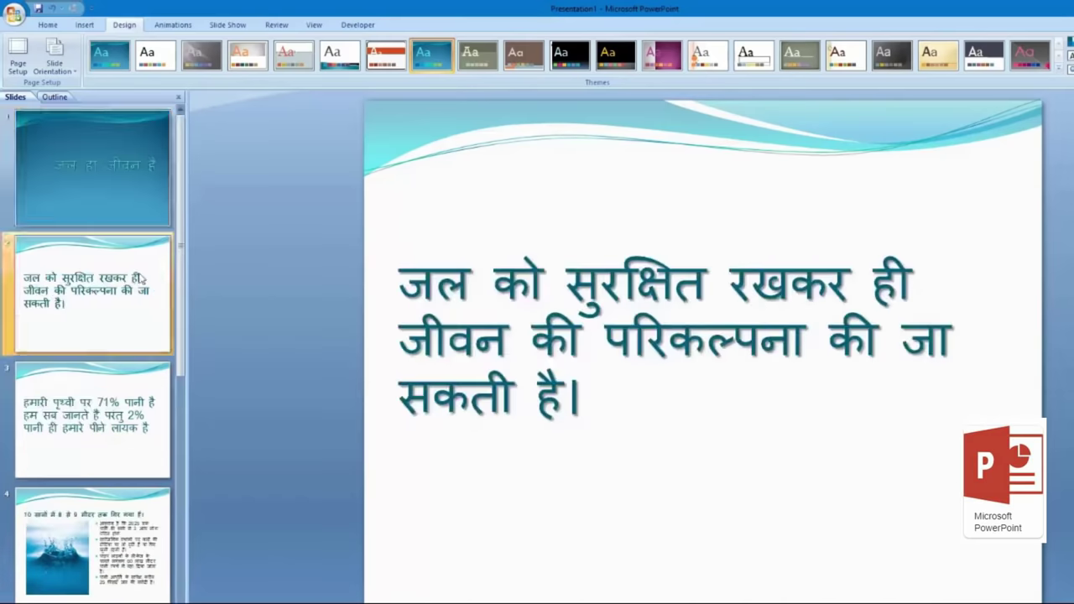
pyautogui.click(115, 206)
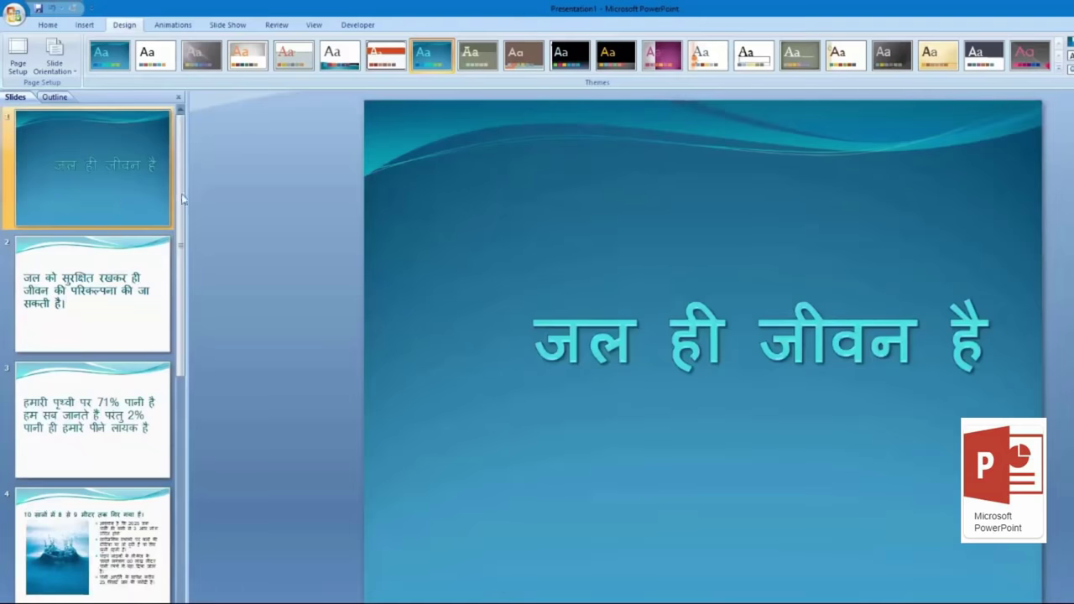
# Step: Try the pink-grey, orange-circles and grey textured-paper themes, reviewing slides 2–5
pyautogui.click(663, 64)
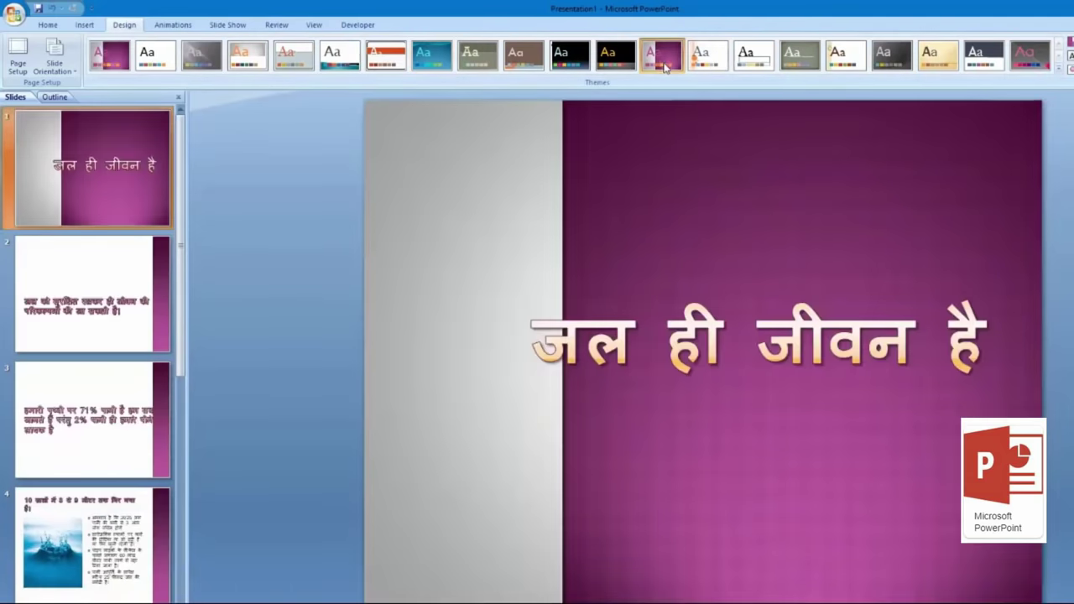
pyautogui.click(710, 58)
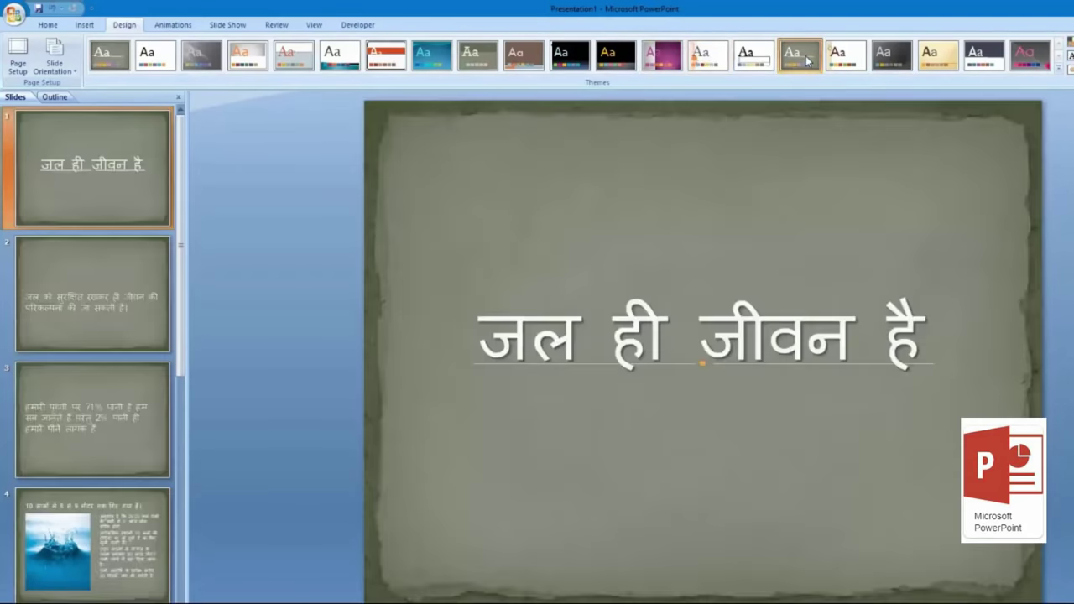
pyautogui.click(782, 70)
pyautogui.click(141, 323)
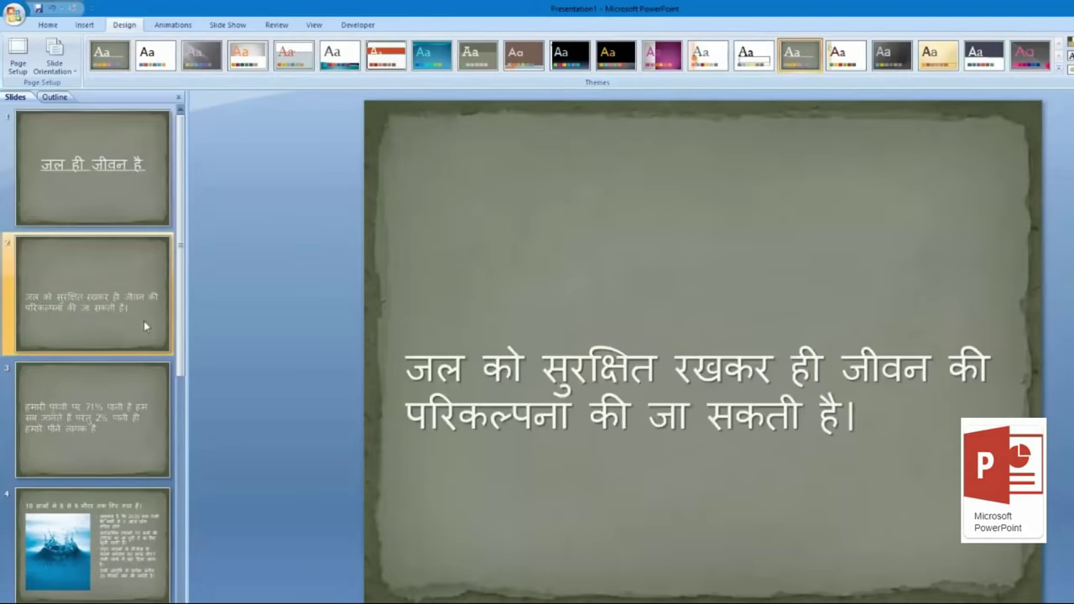
pyautogui.click(146, 389)
pyautogui.click(130, 512)
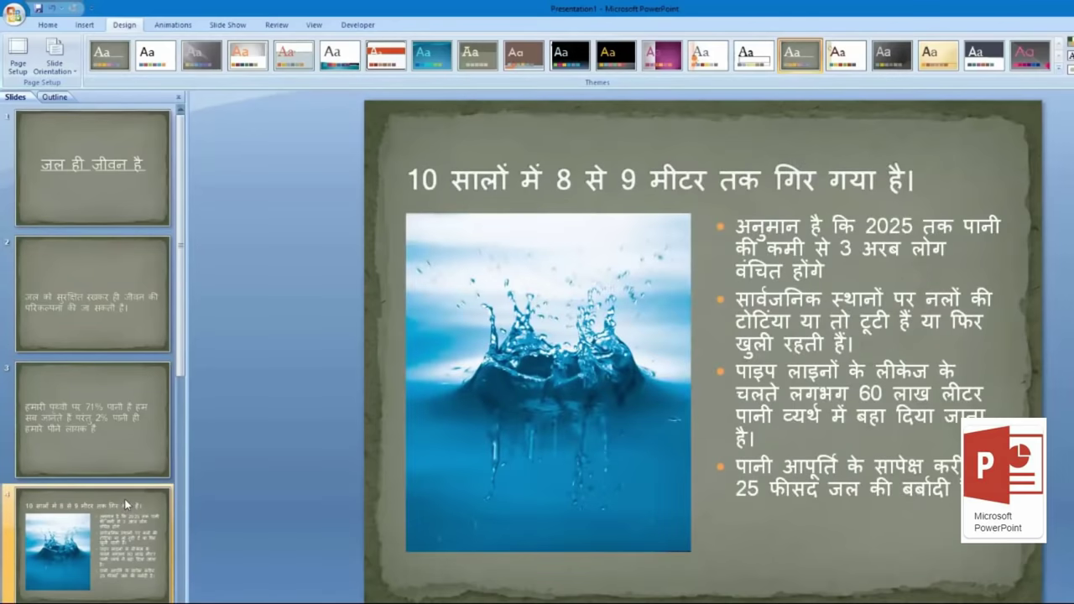
pyautogui.scroll(-1, 122, 503)
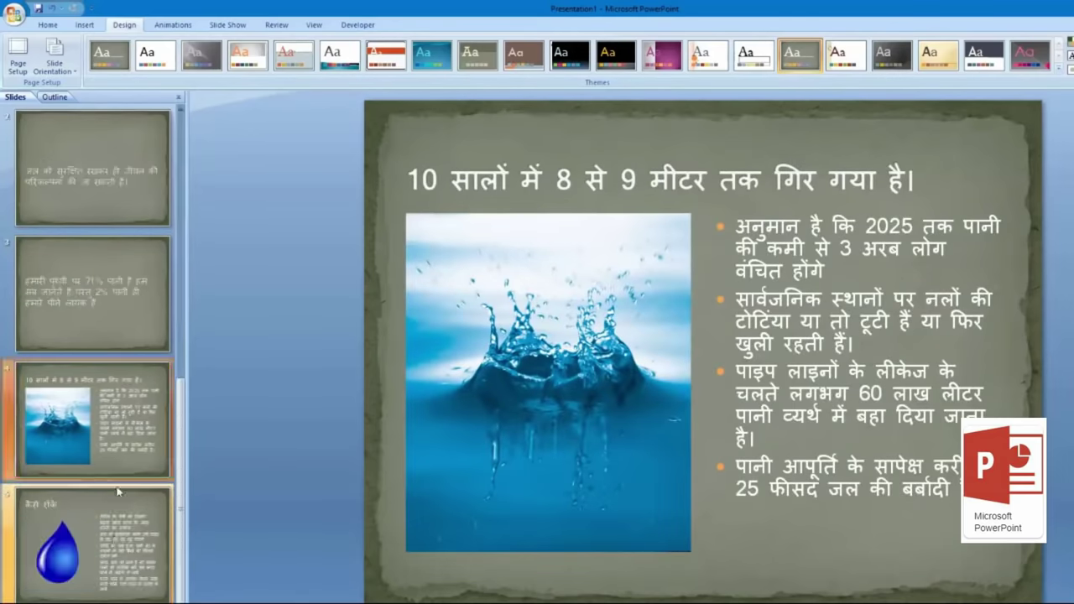
pyautogui.click(113, 536)
pyautogui.scroll(2, 160, 152)
pyautogui.click(126, 168)
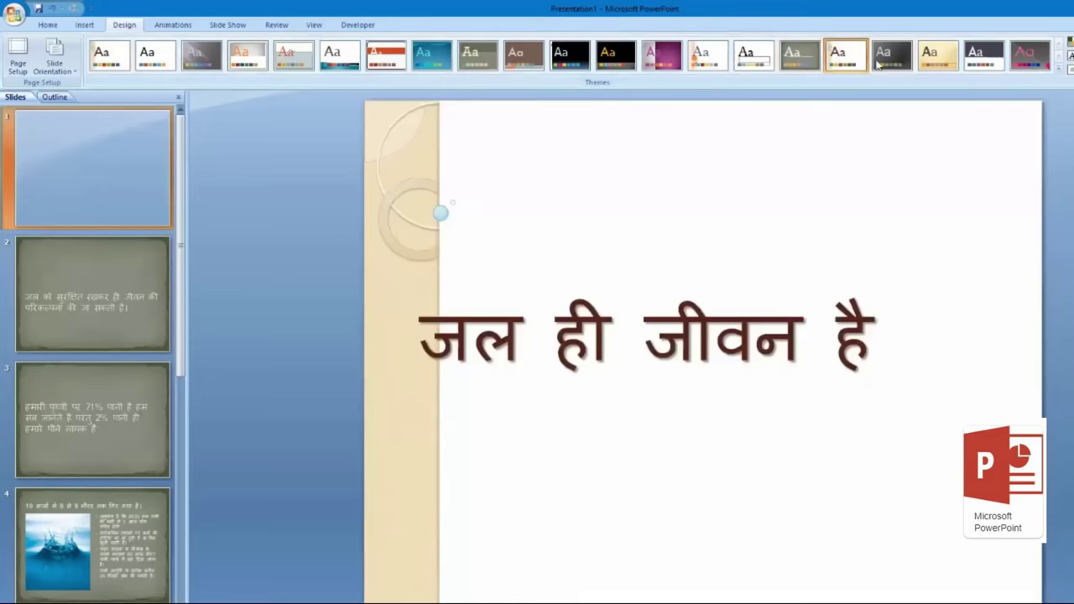
# Step: Try the dark, cream, blue-grey and pink-accent themes, then apply the grey light-ray theme
pyautogui.click(891, 59)
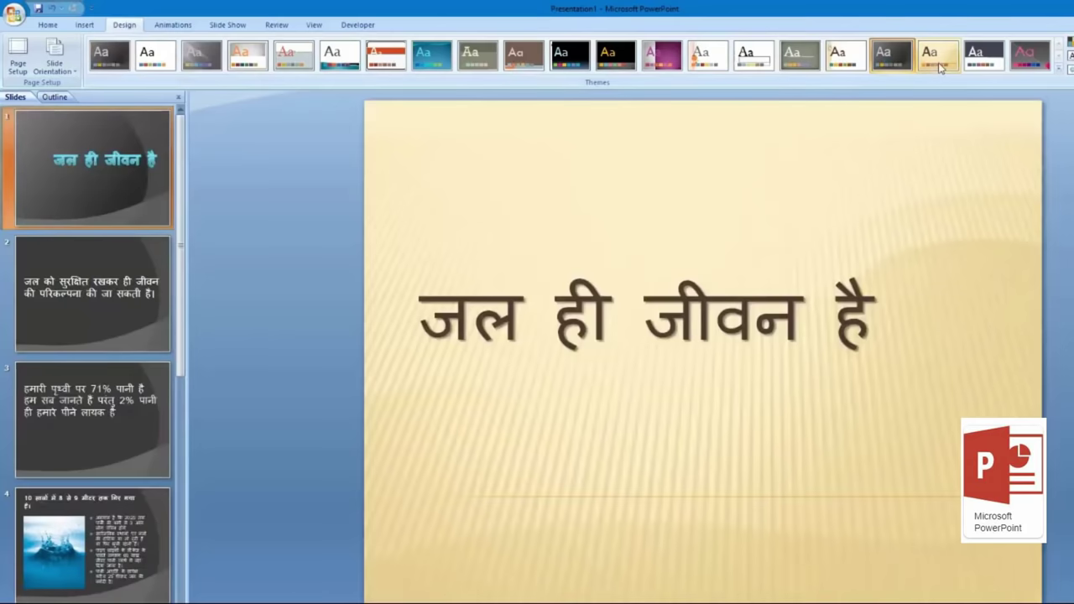
pyautogui.click(938, 66)
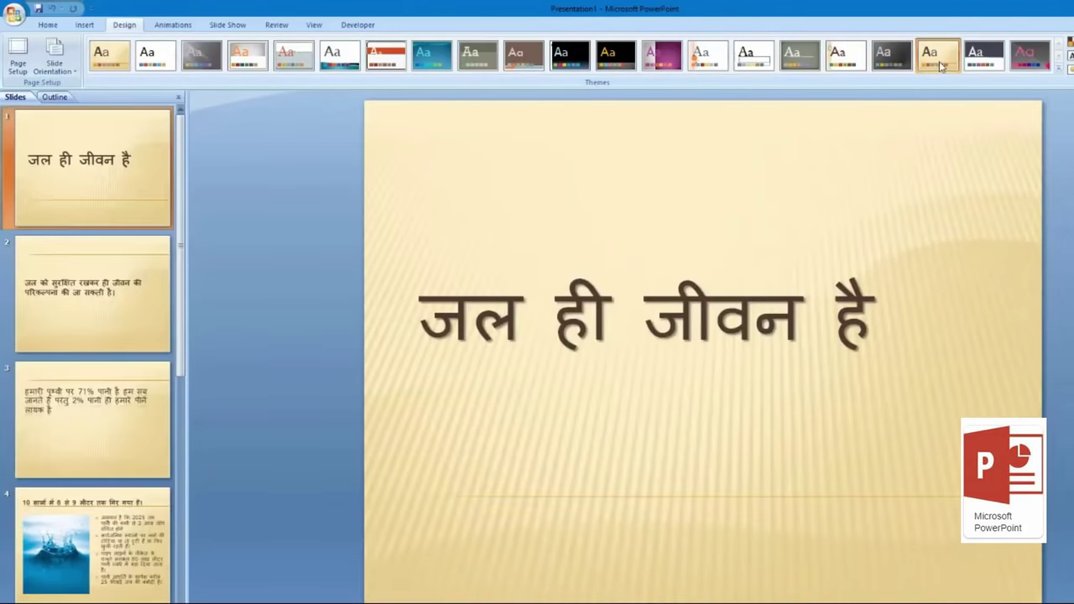
pyautogui.click(993, 66)
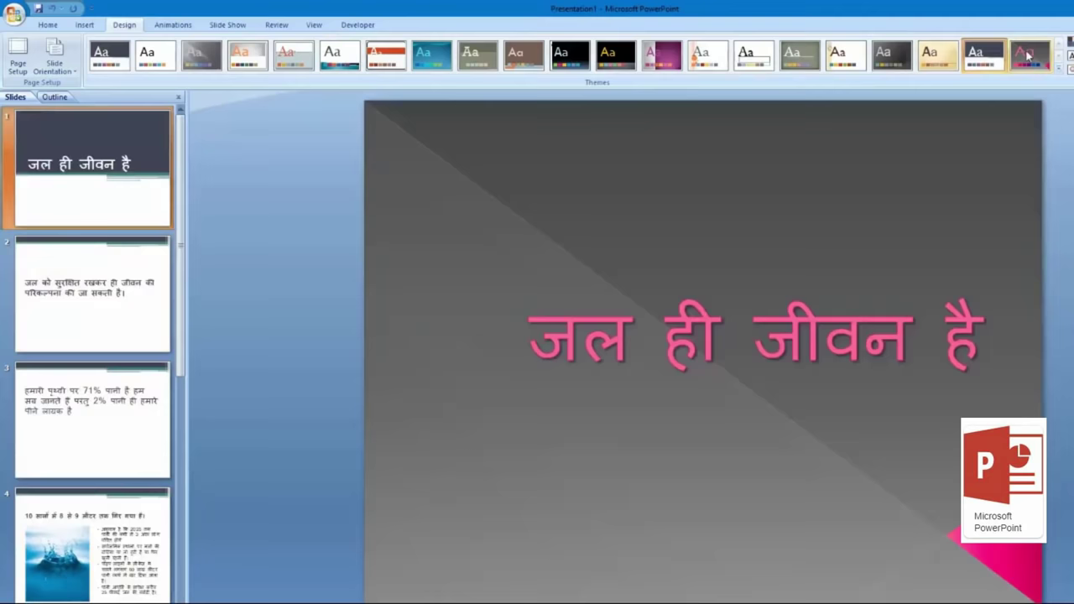
pyautogui.click(1031, 57)
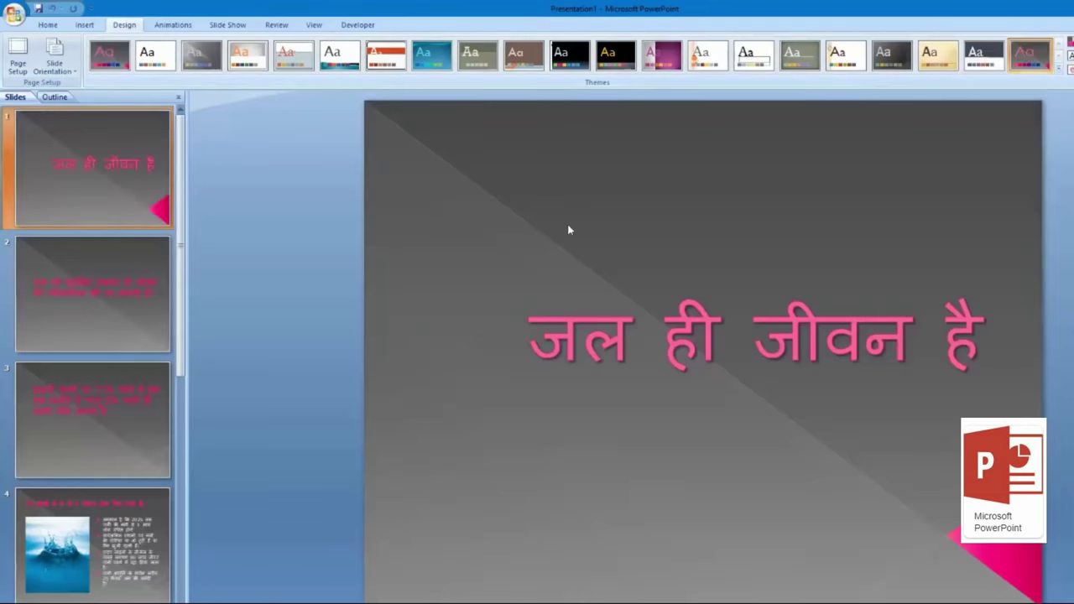
pyautogui.click(1070, 71)
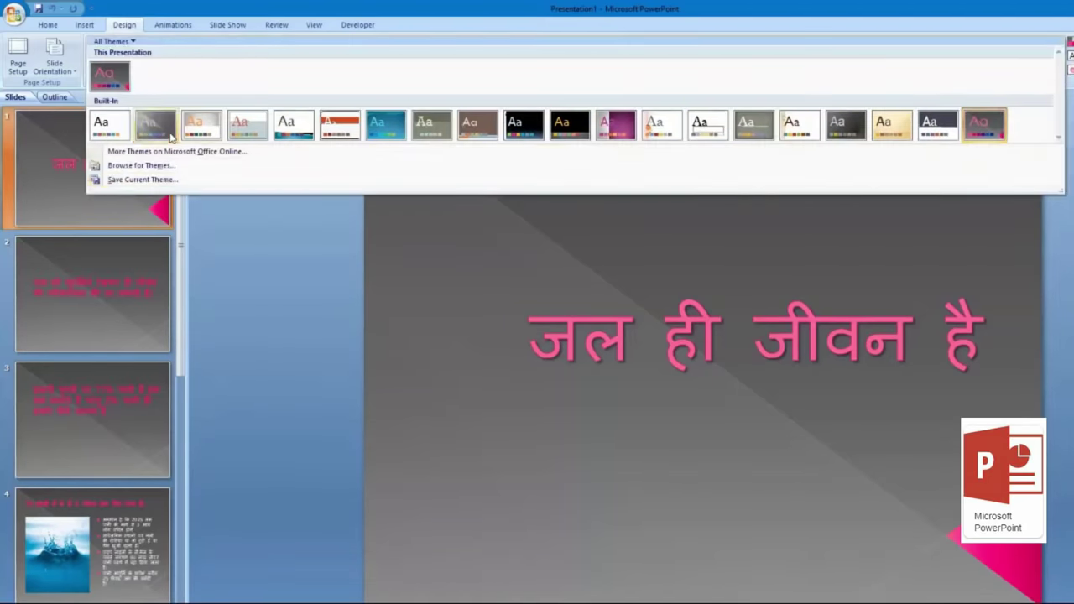
pyautogui.click(156, 124)
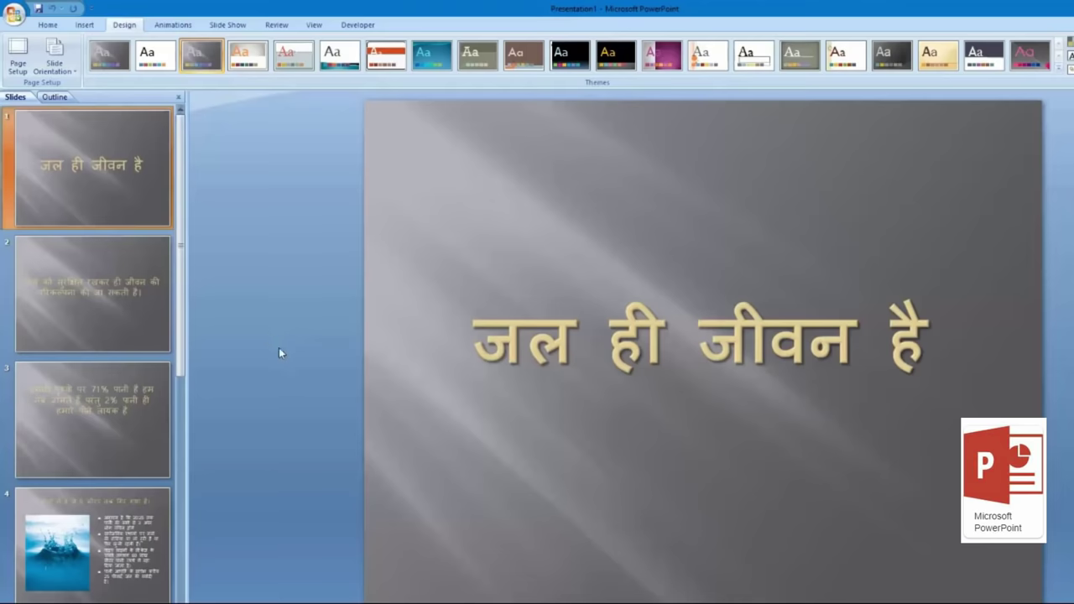
pyautogui.click(172, 25)
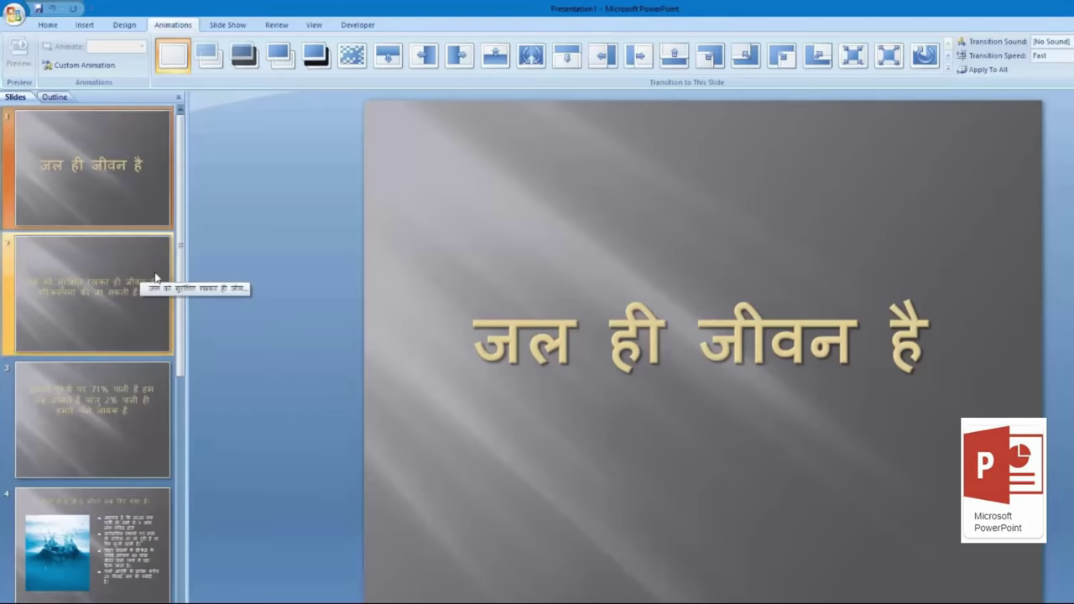
pyautogui.click(634, 330)
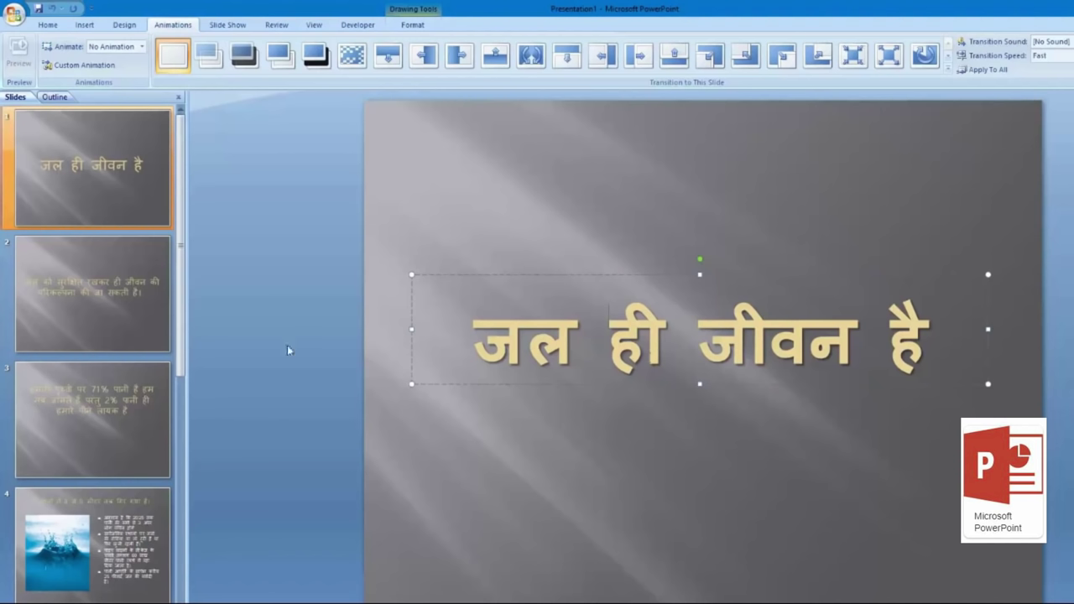
pyautogui.click(140, 27)
# Step: Apply the white-and-teal theme to all slides and select slide 4 for transitions
pyautogui.click(344, 55)
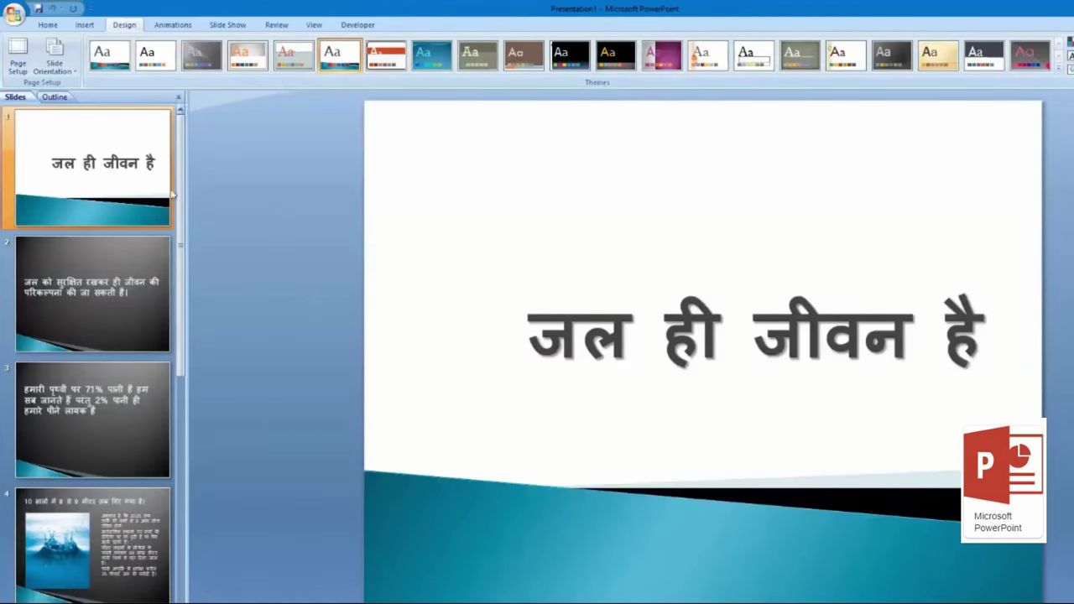
pyautogui.click(141, 279)
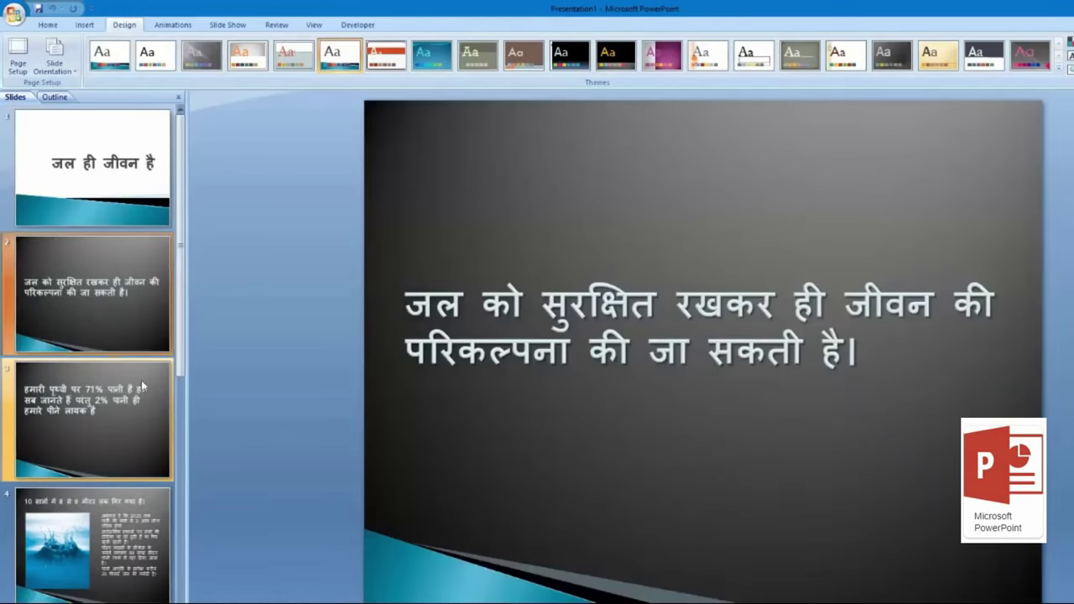
pyautogui.click(148, 422)
pyautogui.click(145, 549)
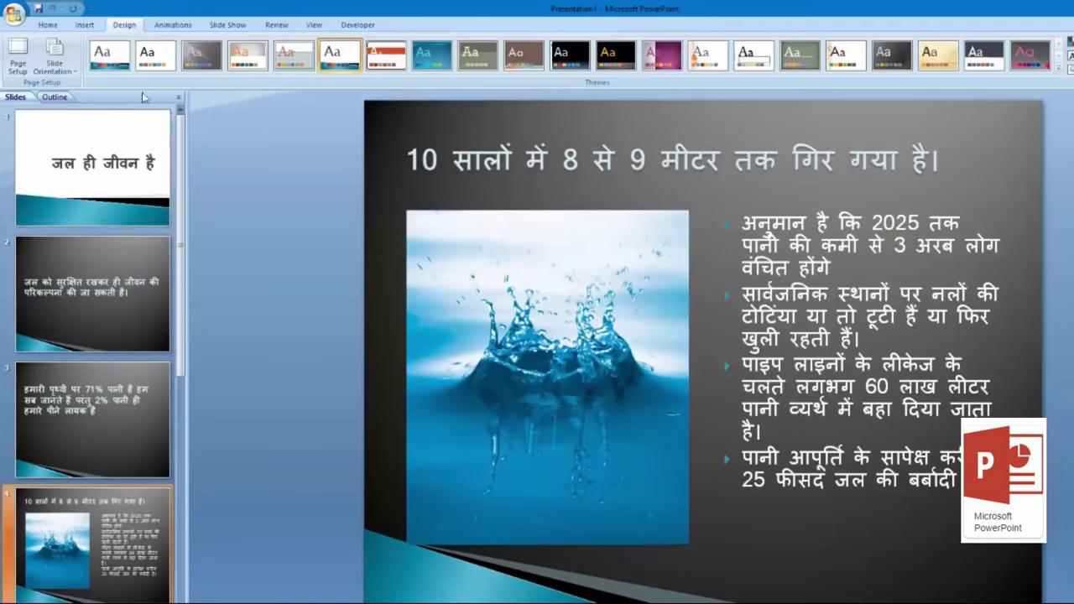
pyautogui.click(172, 25)
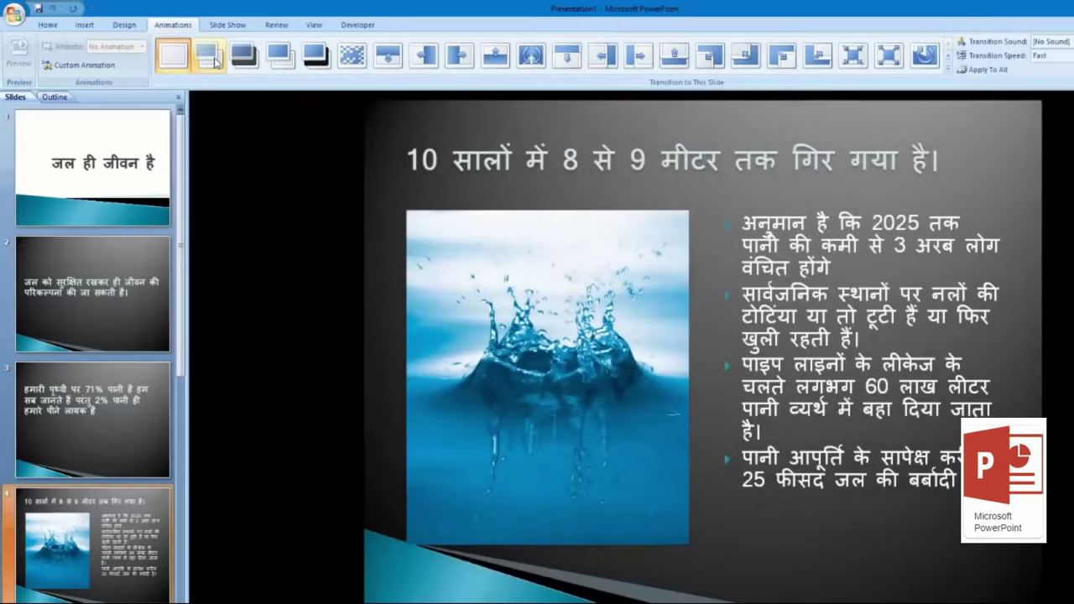
# Step: Preview Fade Smoothly on slide 4, then switch its transition to Wipe Right
pyautogui.click(216, 62)
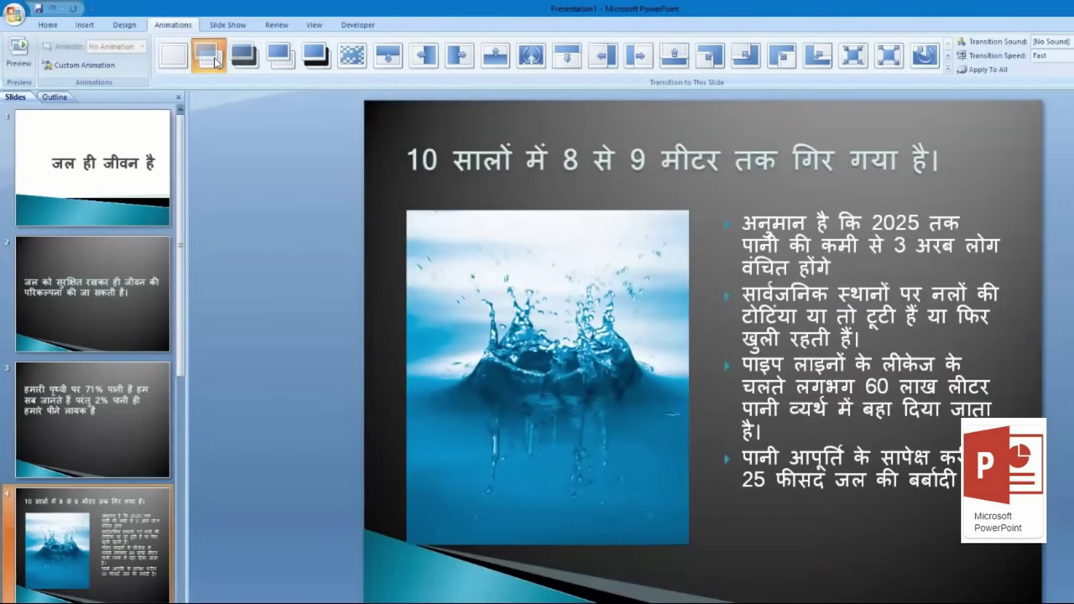
pyautogui.click(221, 64)
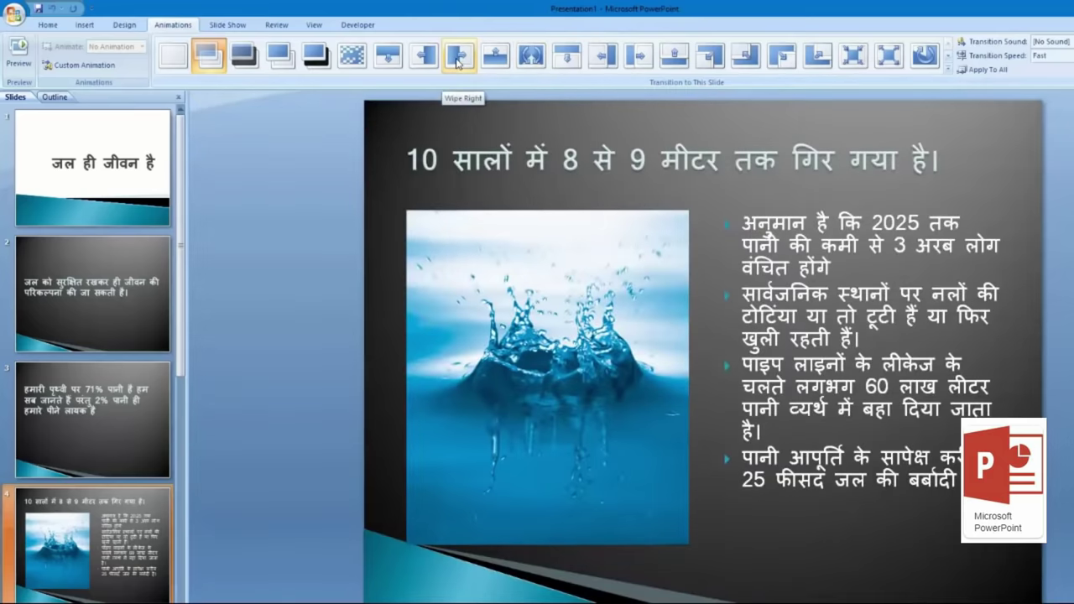
pyautogui.click(458, 60)
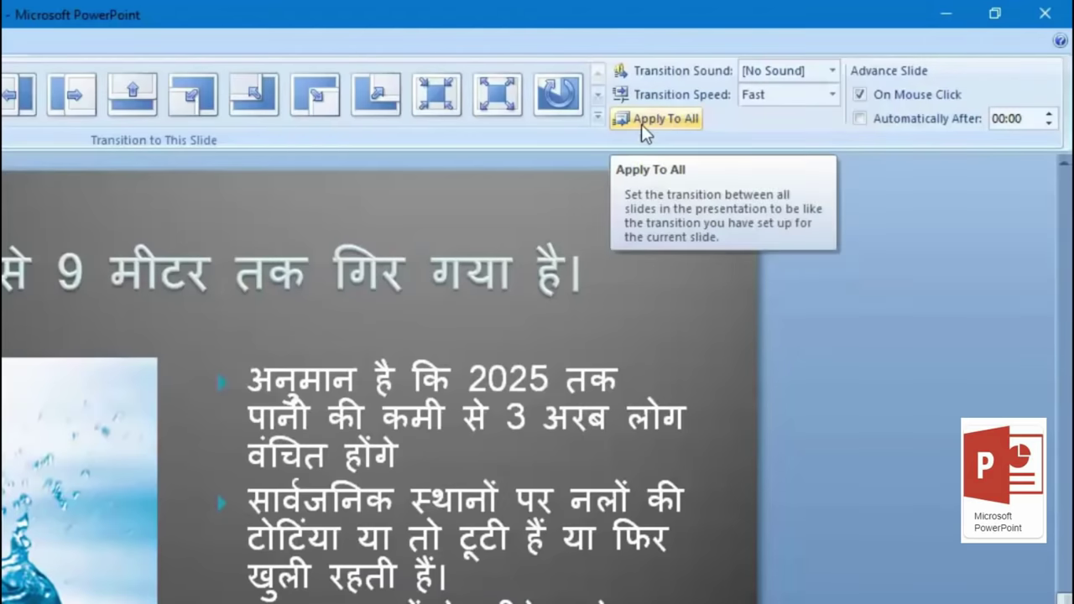
# Step: Keep No Sound, set transition speed to Medium, apply to all slides, and return to slide 1
pyautogui.click(835, 75)
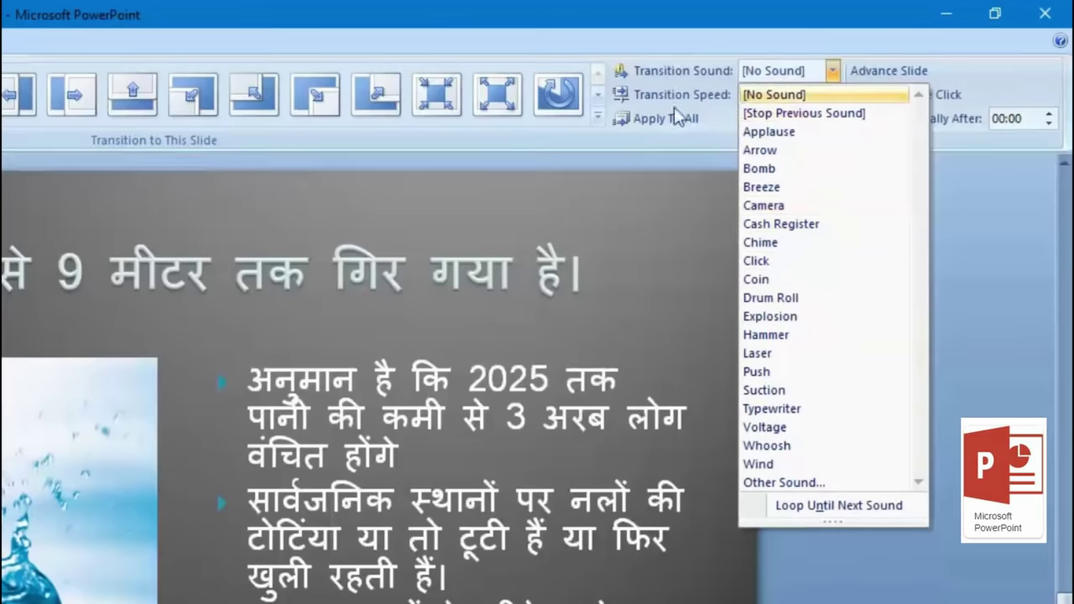
pyautogui.click(753, 14)
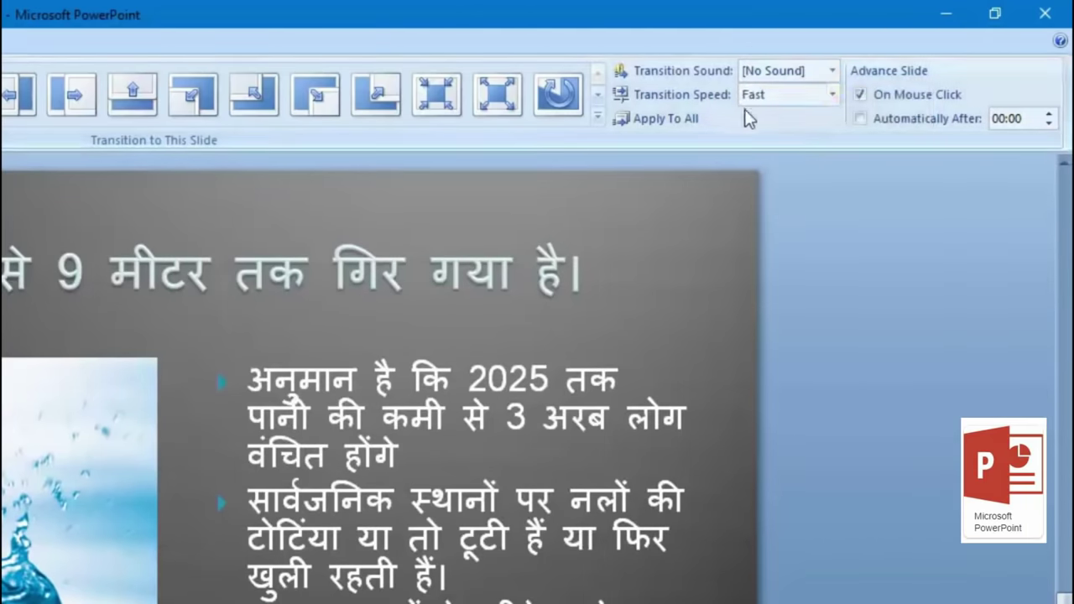
pyautogui.click(788, 109)
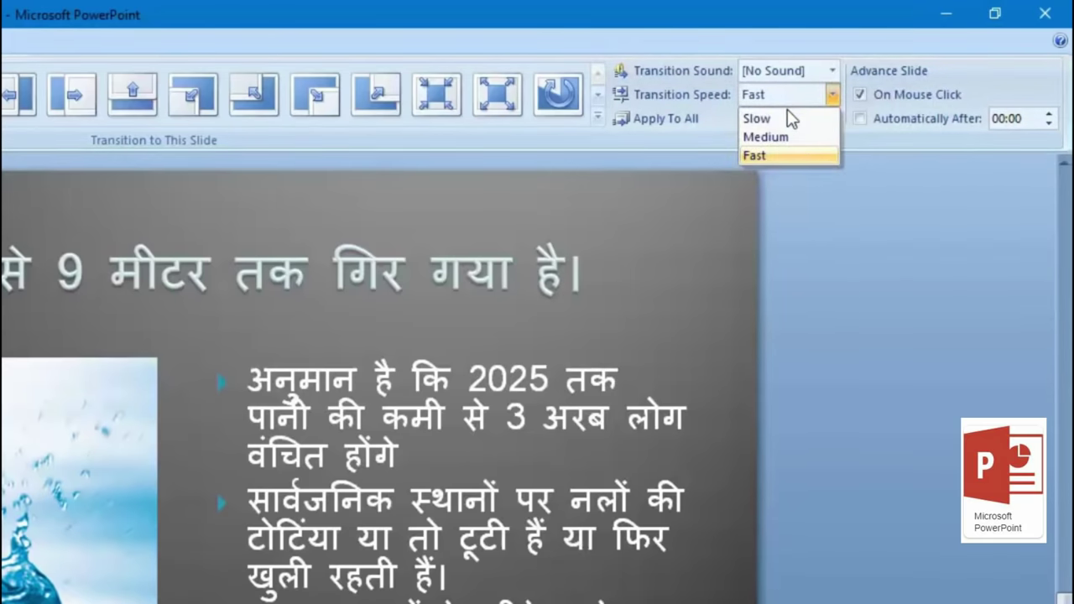
pyautogui.click(802, 137)
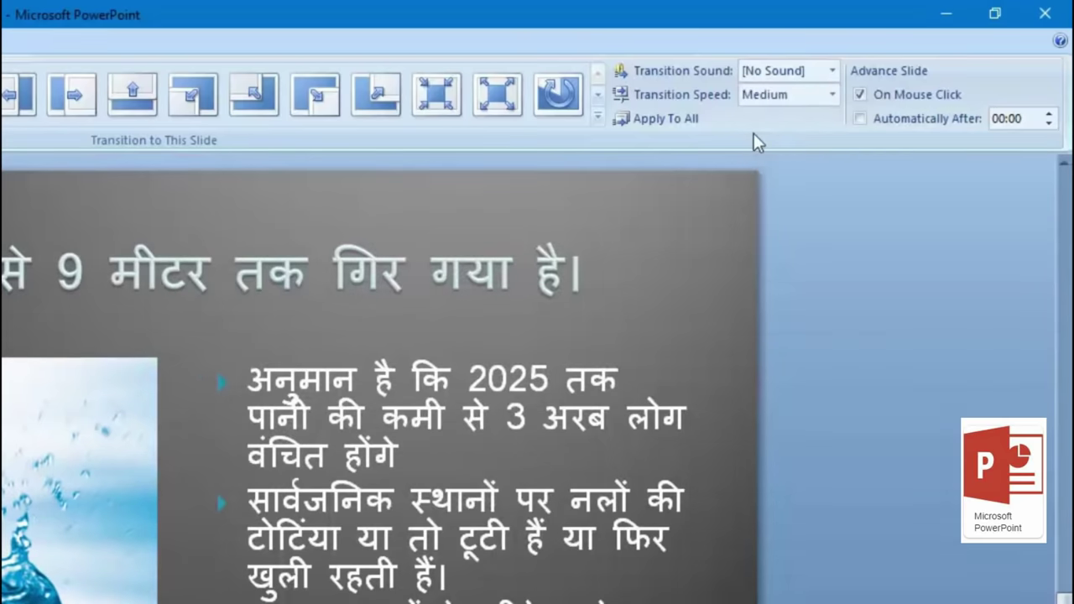
pyautogui.click(645, 118)
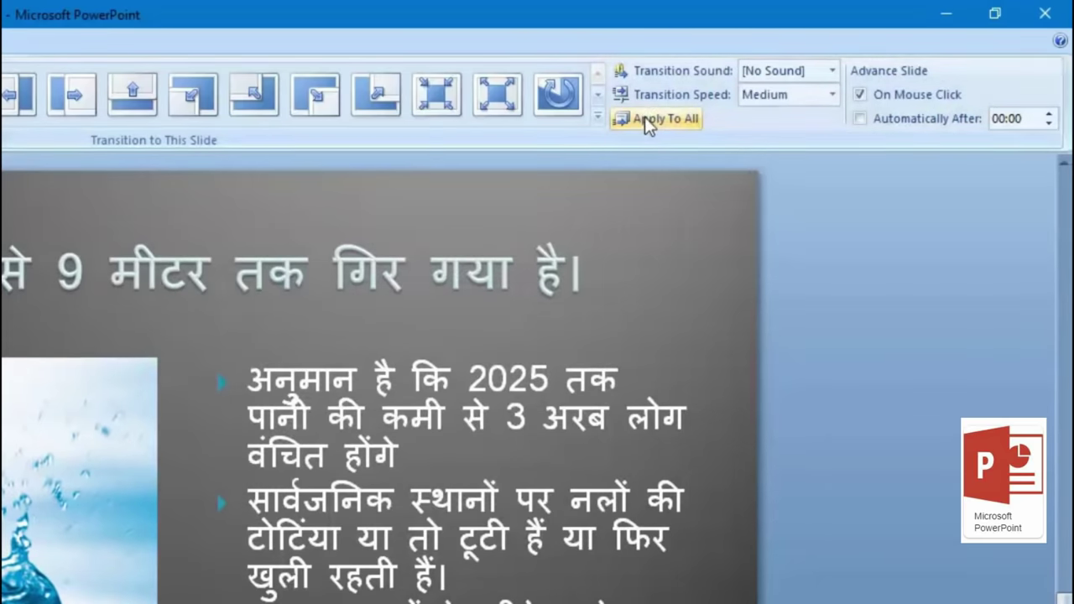
pyautogui.press('Home')
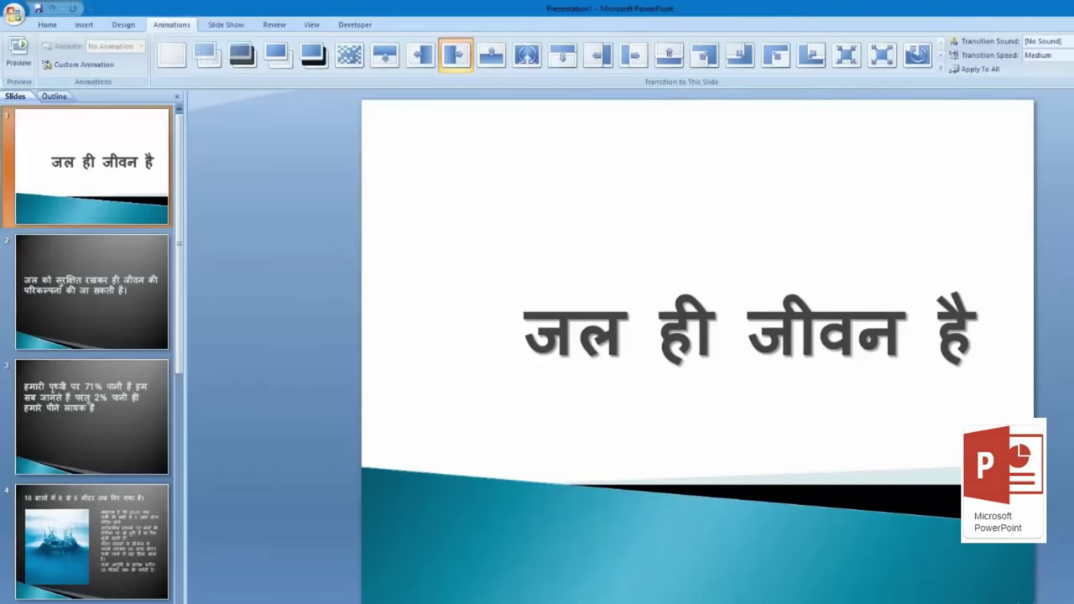
pyautogui.press('F5')
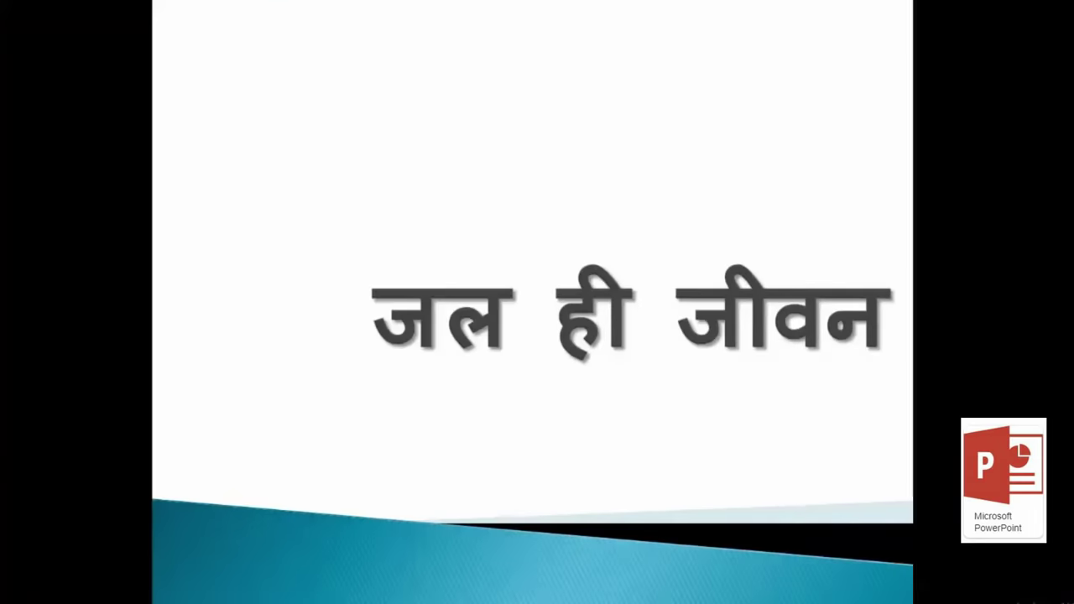
pyautogui.press('Right')
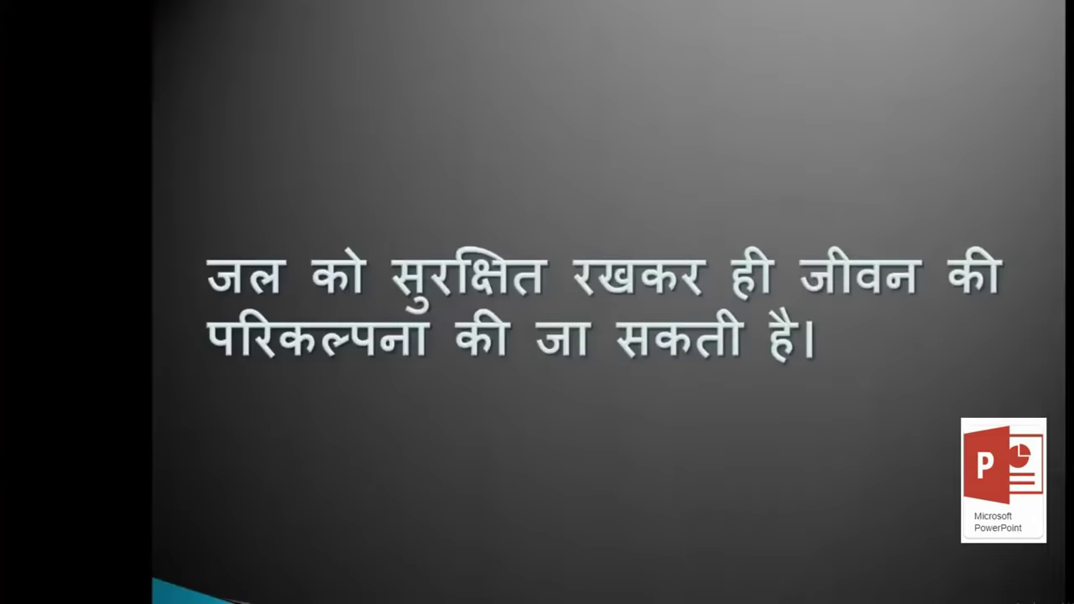
pyautogui.press('Right')
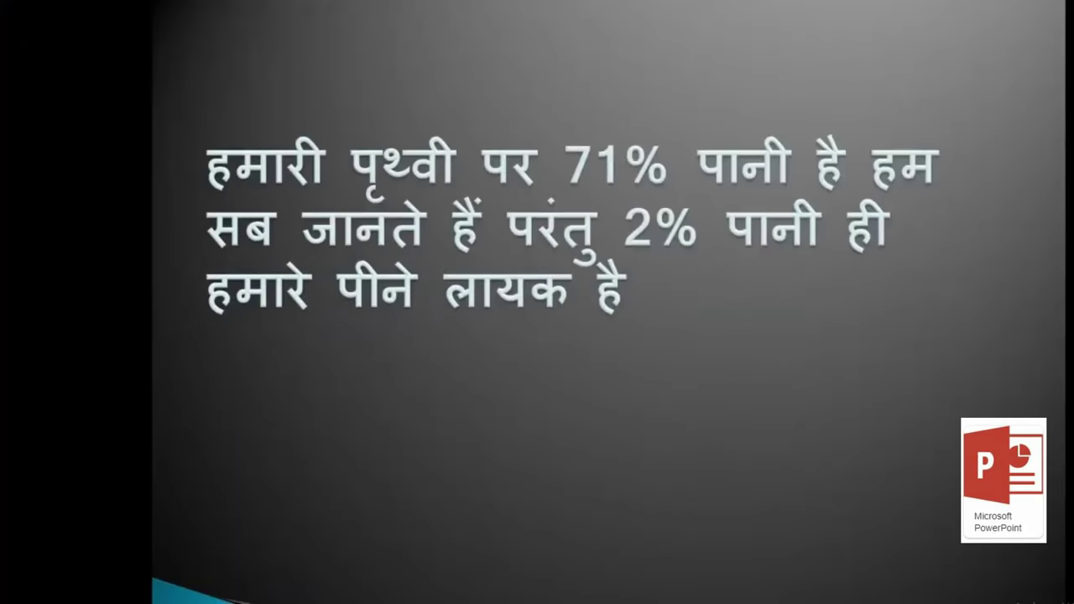
pyautogui.press('Right')
pyautogui.press('Right')
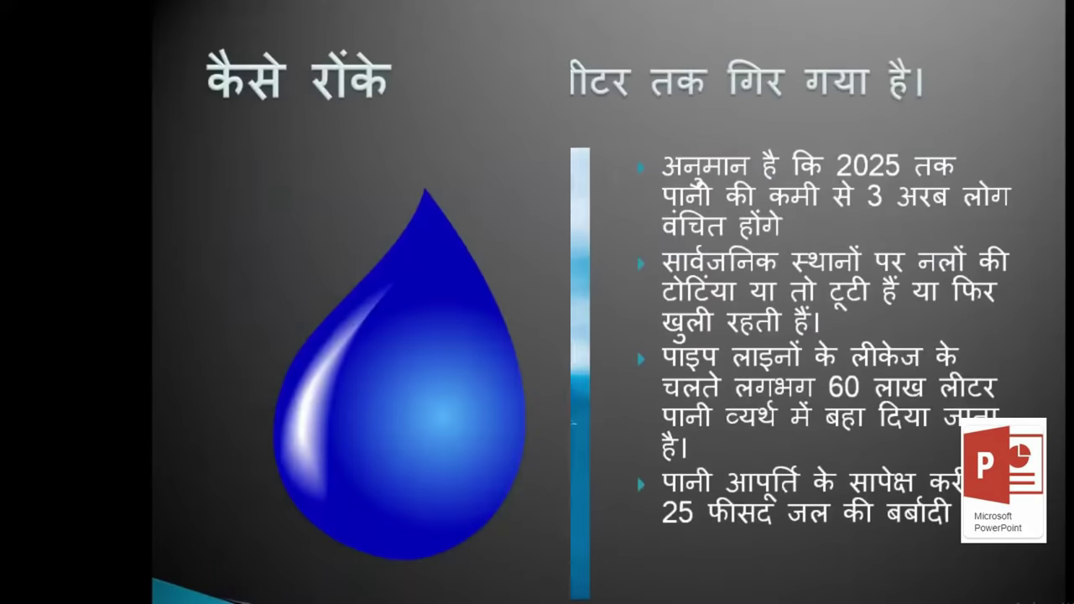
pyautogui.press('Right')
pyautogui.press('Right')
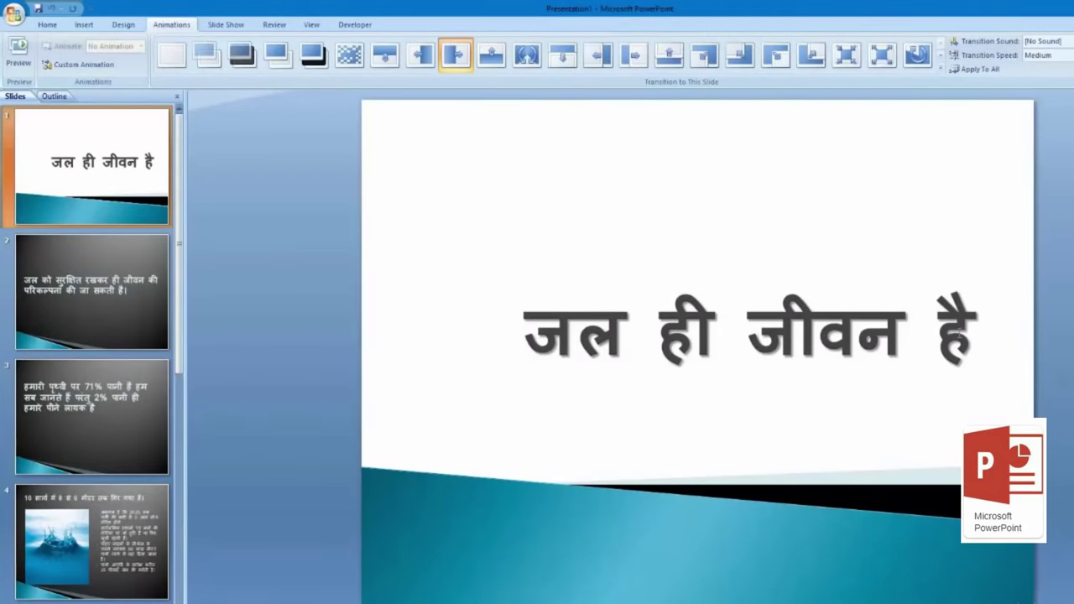
# Step: Select the title जल ही जीवन है, open Custom Animation, and browse Add Effect's Motion Paths
pyautogui.click(771, 309)
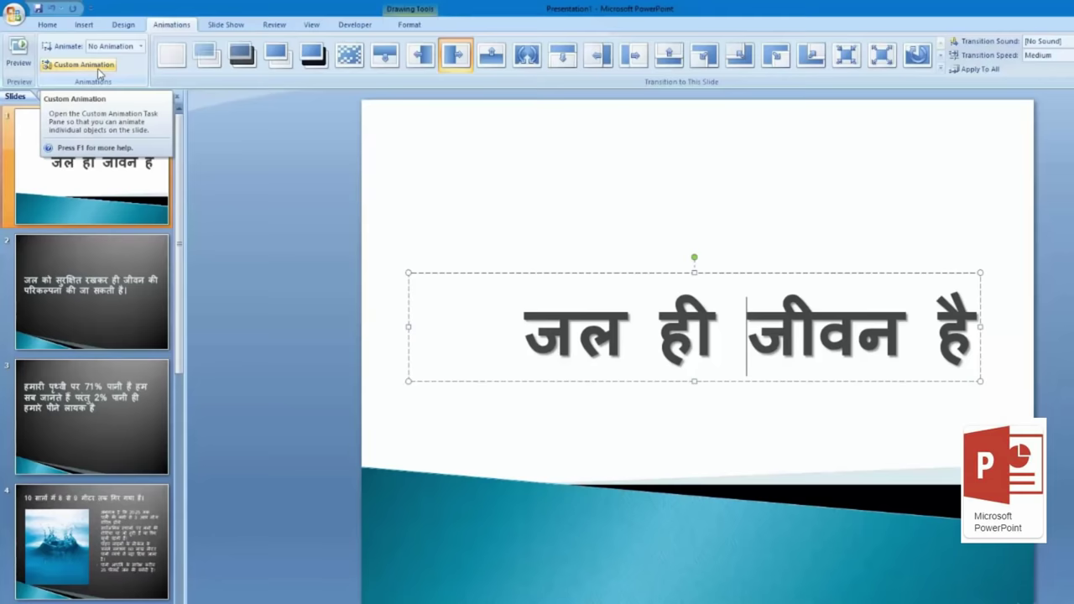
pyautogui.click(84, 65)
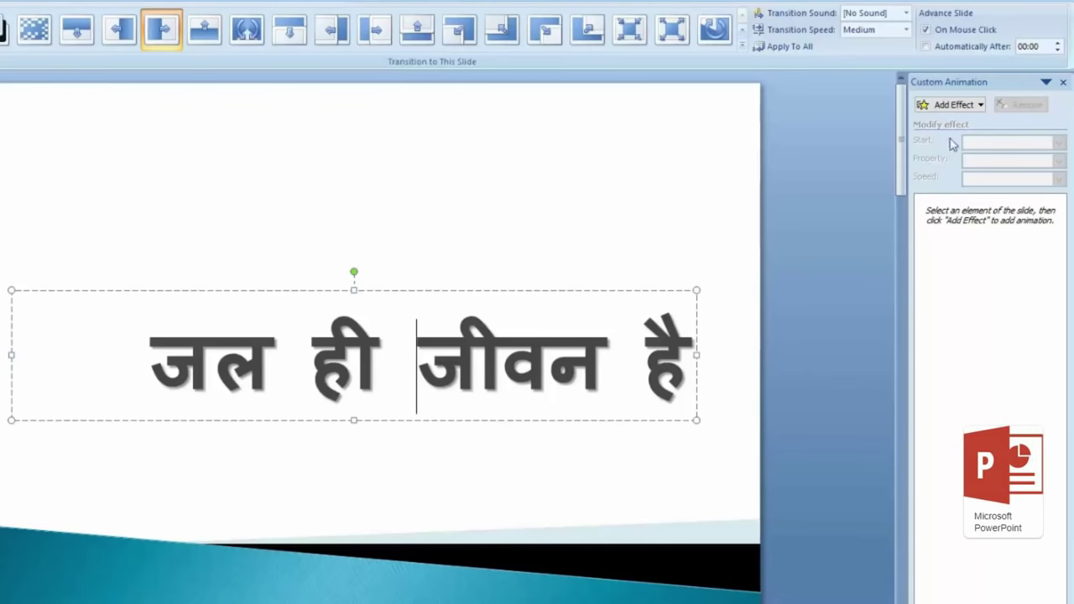
pyautogui.click(950, 105)
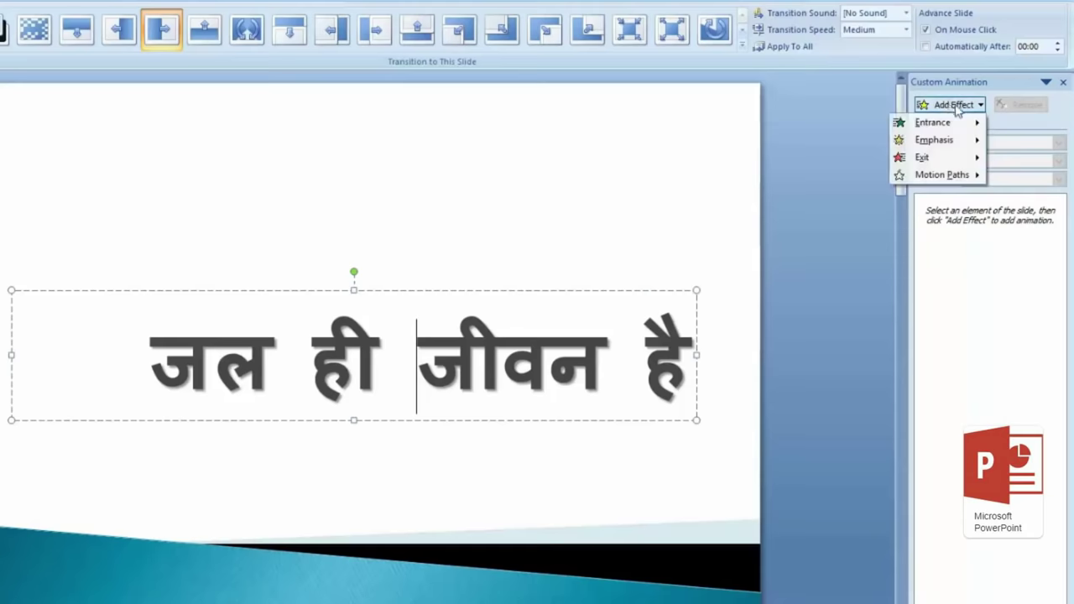
pyautogui.moveTo(960, 175)
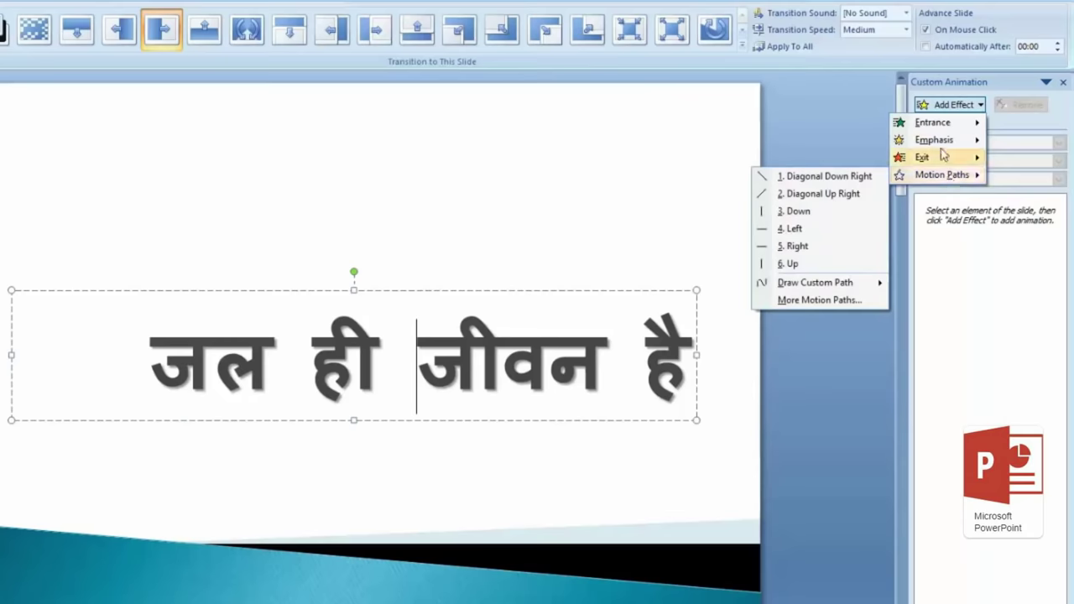
# Step: Add a Fly In effect to the title from Add Effect > Entrance
pyautogui.moveTo(942, 125)
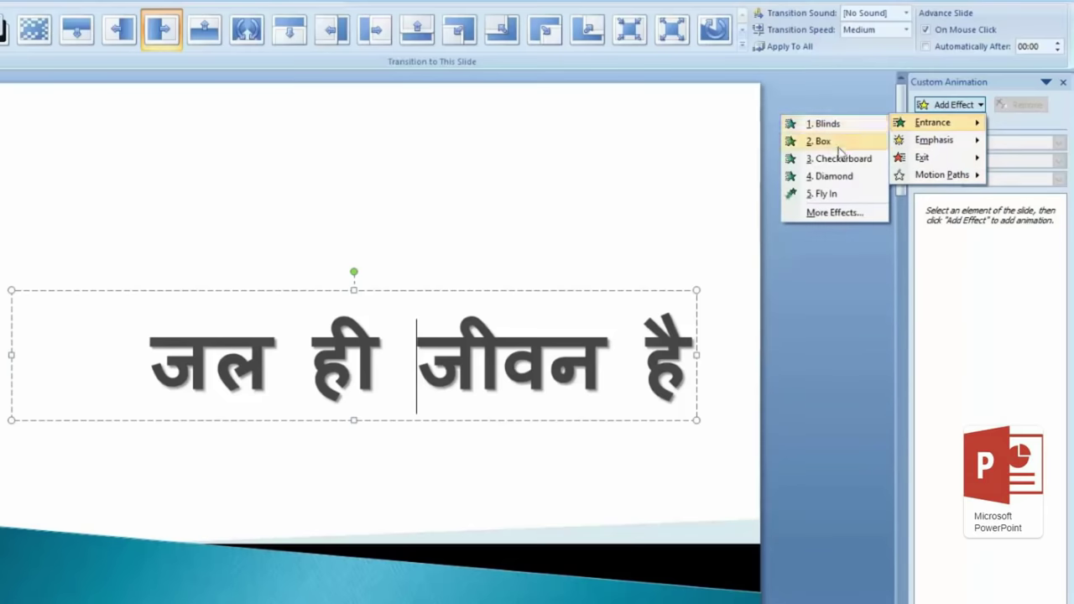
pyautogui.click(825, 199)
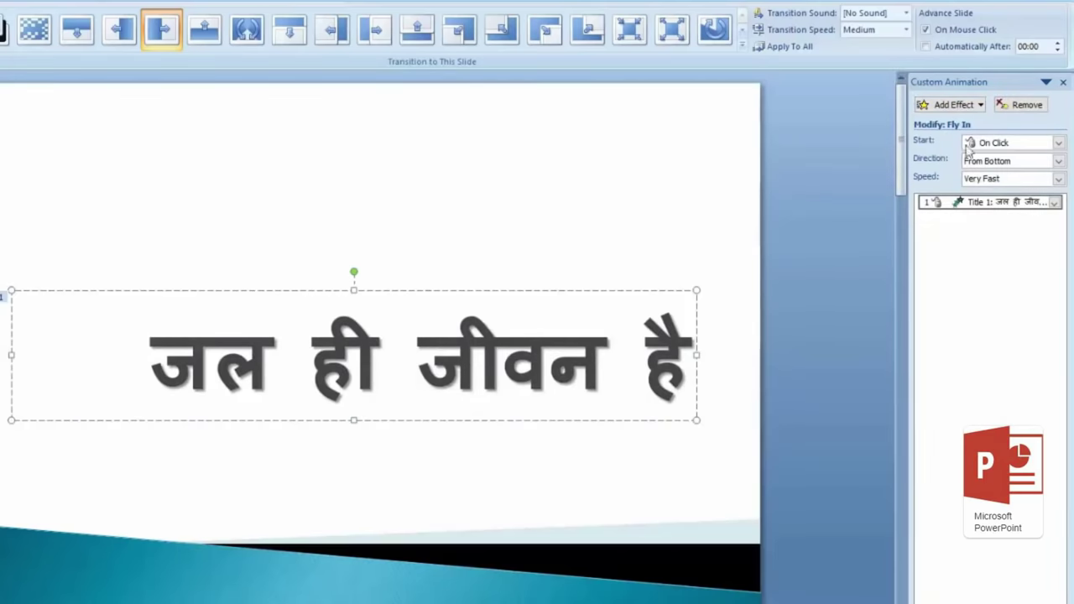
# Step: Keep the title's Fly In starting On Click, trying Top and Bottom before settling on From Right
pyautogui.click(1059, 143)
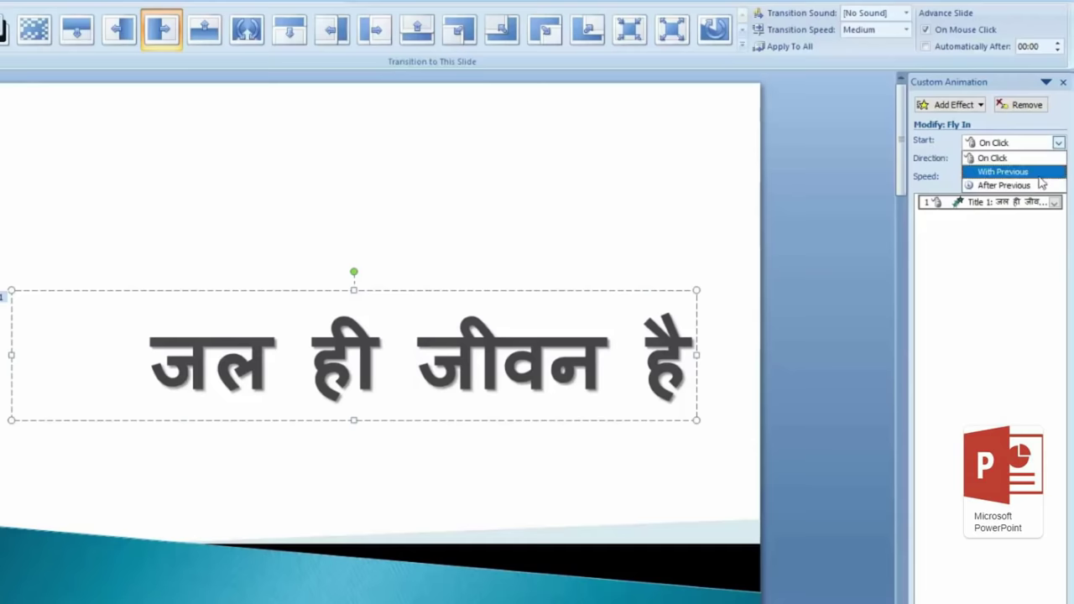
pyautogui.click(924, 160)
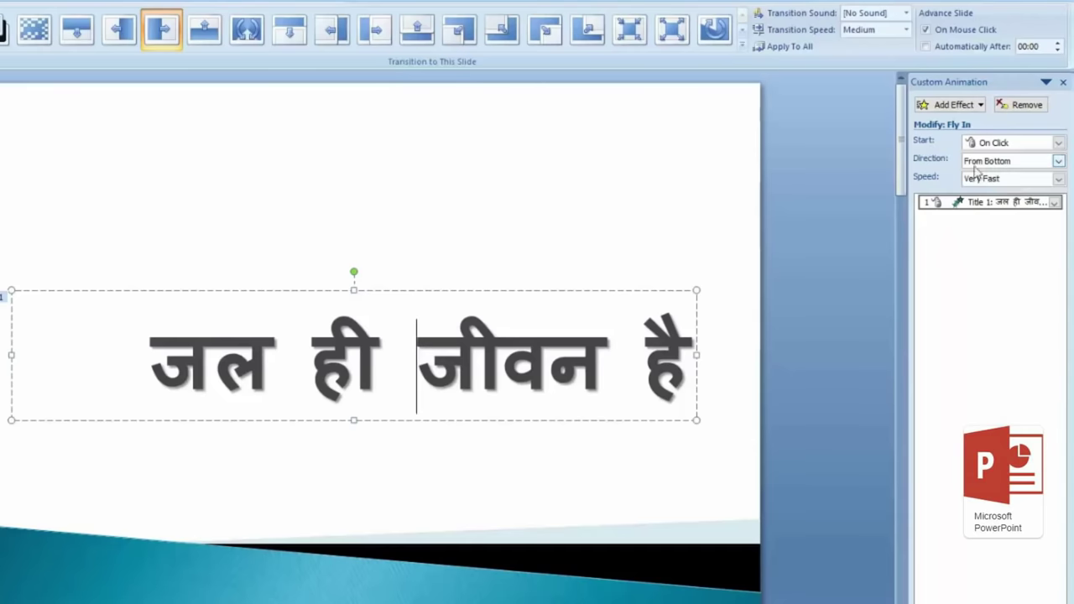
pyautogui.click(1001, 164)
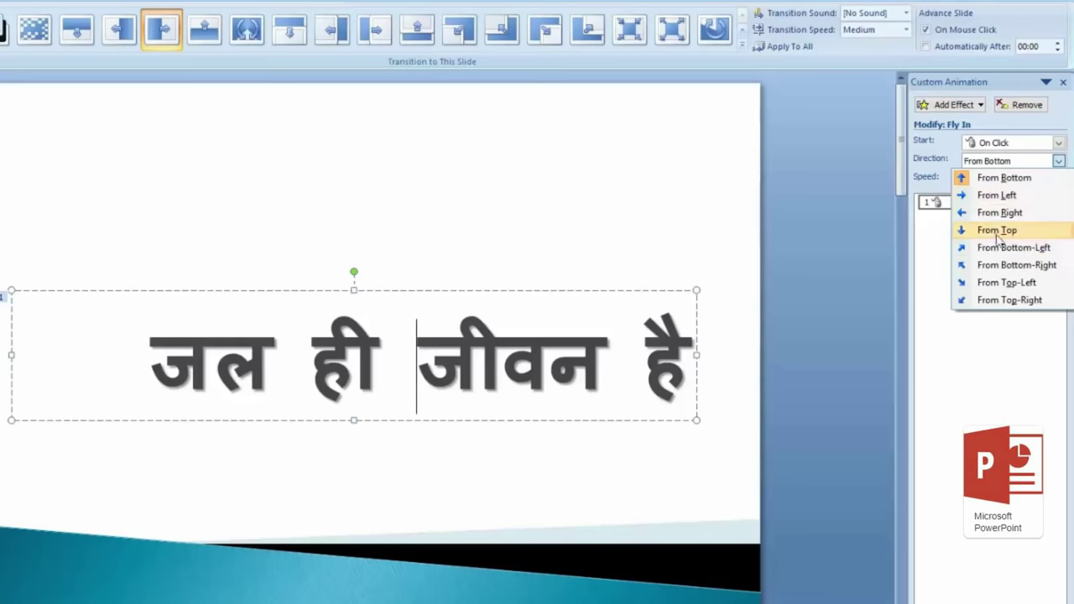
pyautogui.click(997, 233)
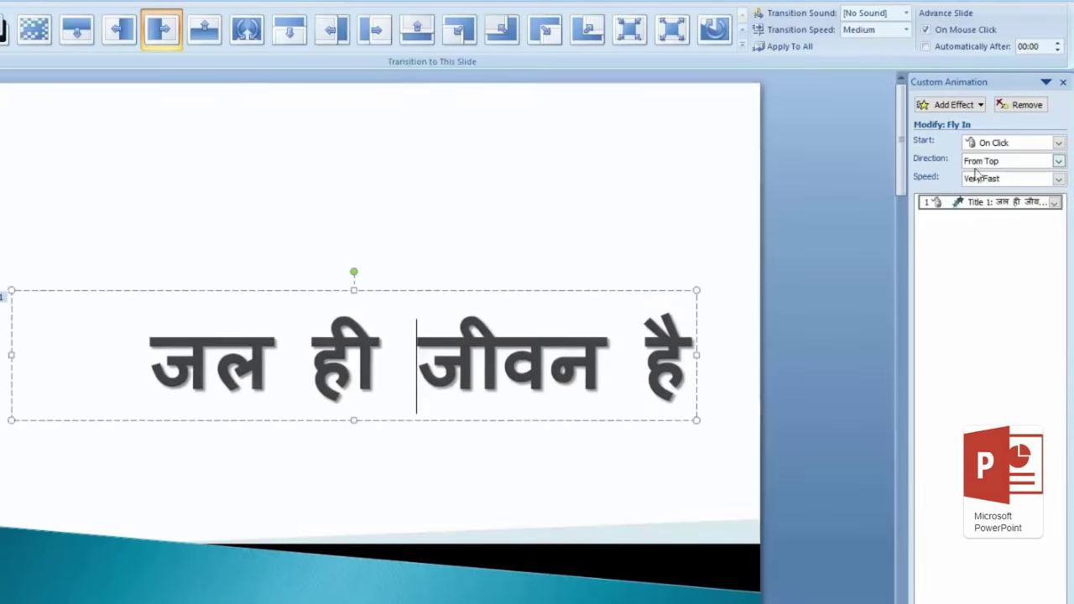
pyautogui.click(978, 162)
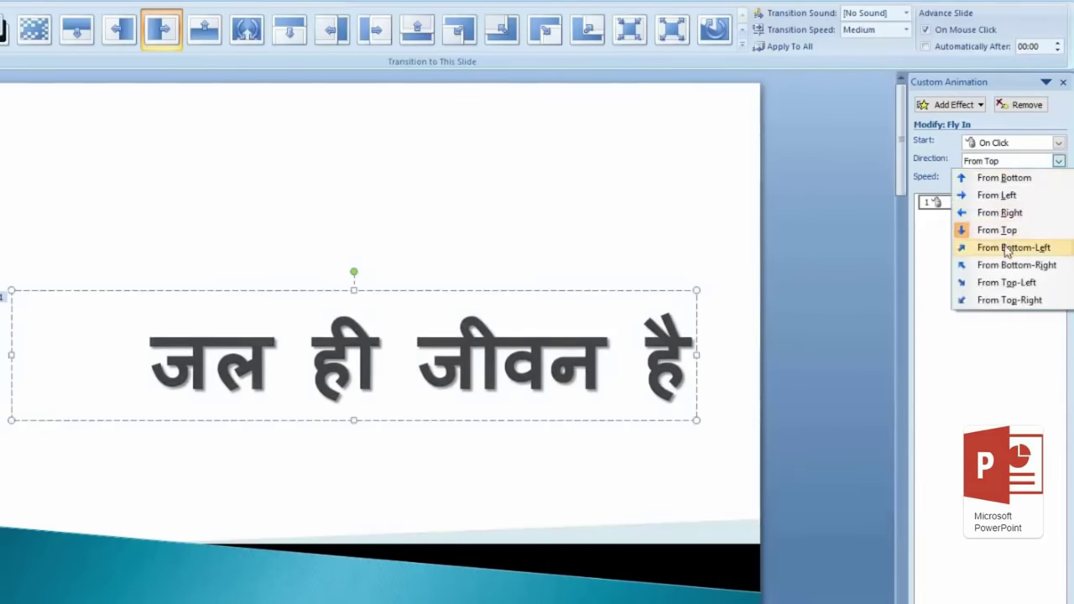
pyautogui.click(1010, 178)
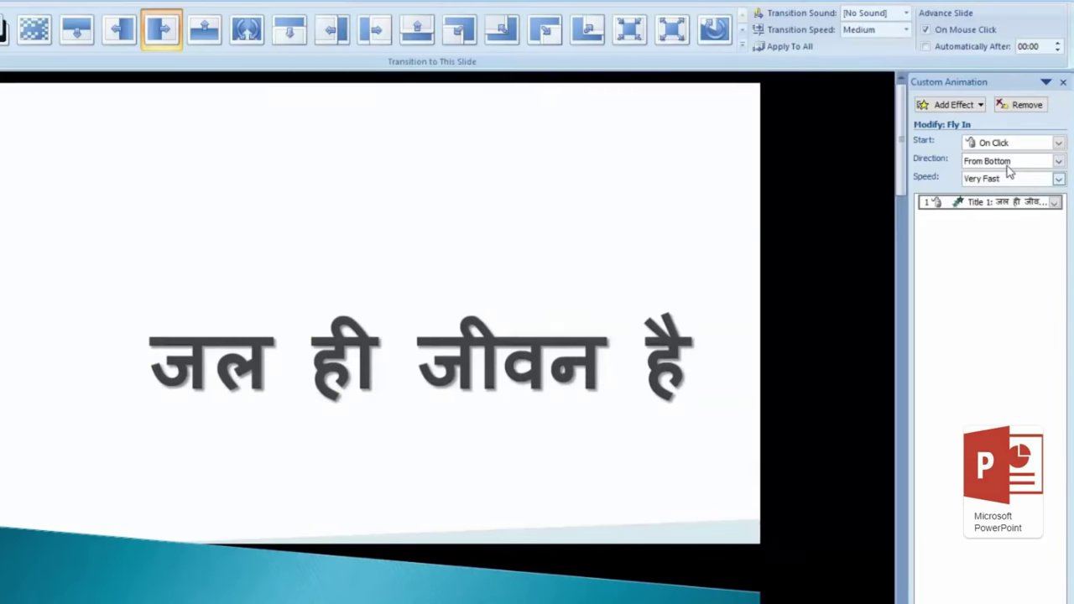
pyautogui.click(1010, 164)
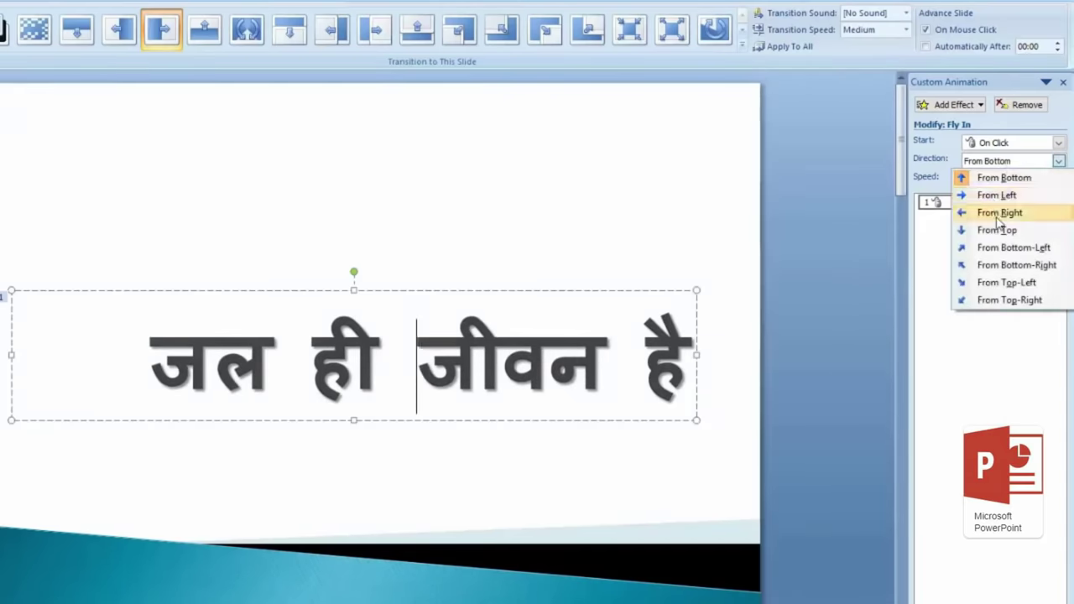
pyautogui.click(981, 215)
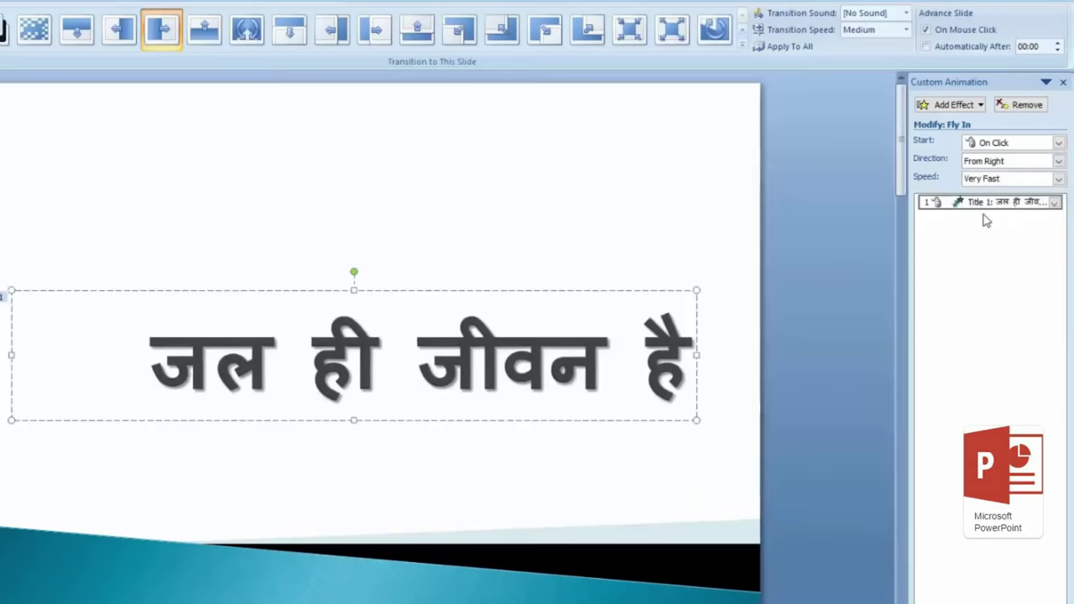
# Step: Change the Fly In speed from Very Slow to Very Fast, keeping On Click and From Right
pyautogui.click(1025, 180)
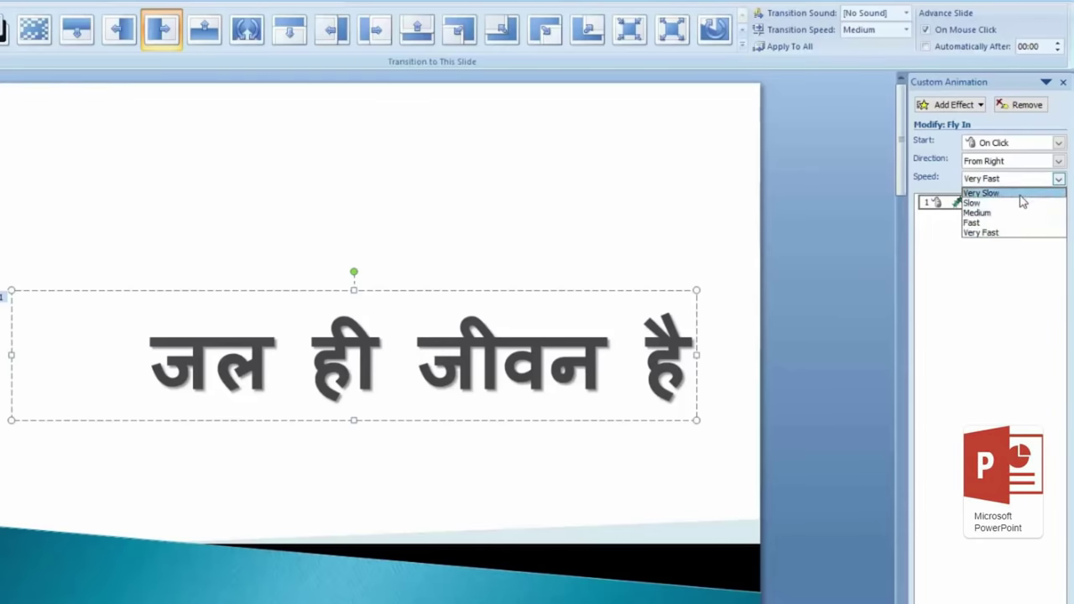
pyautogui.click(1022, 194)
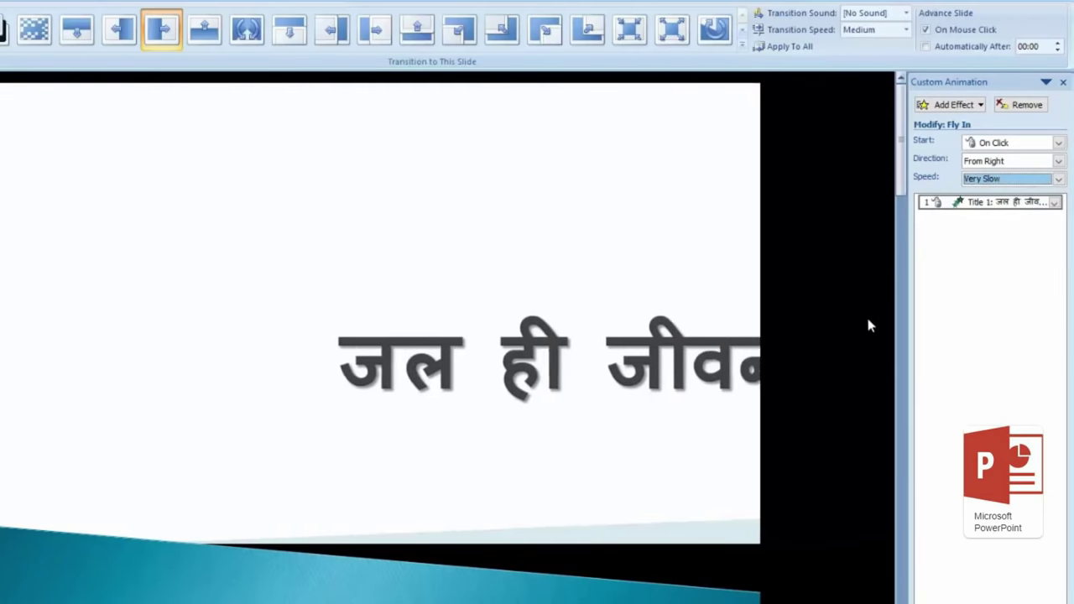
pyautogui.click(1006, 179)
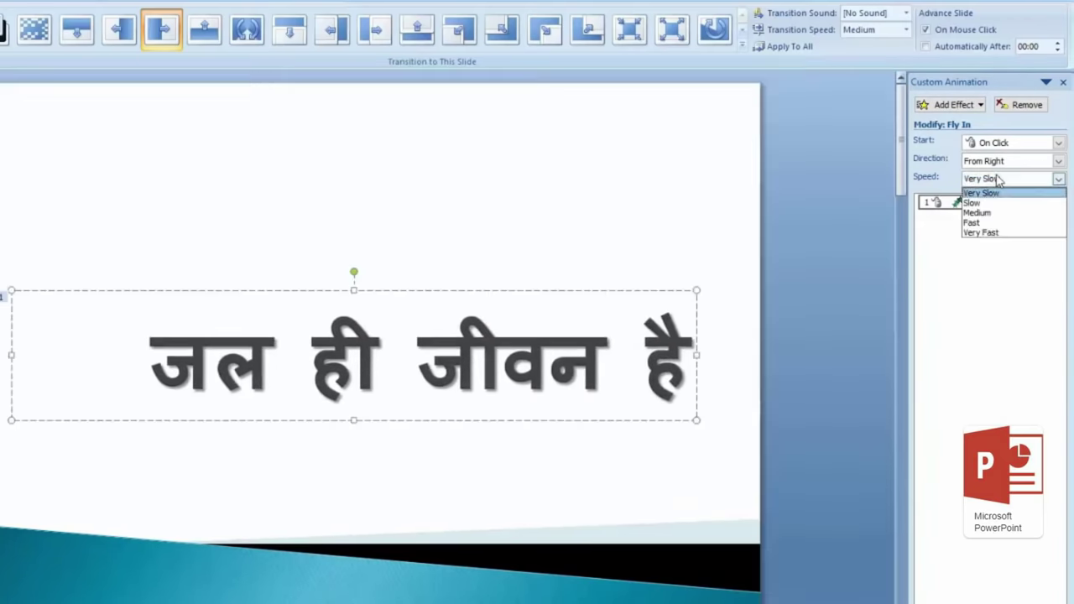
pyautogui.click(1008, 233)
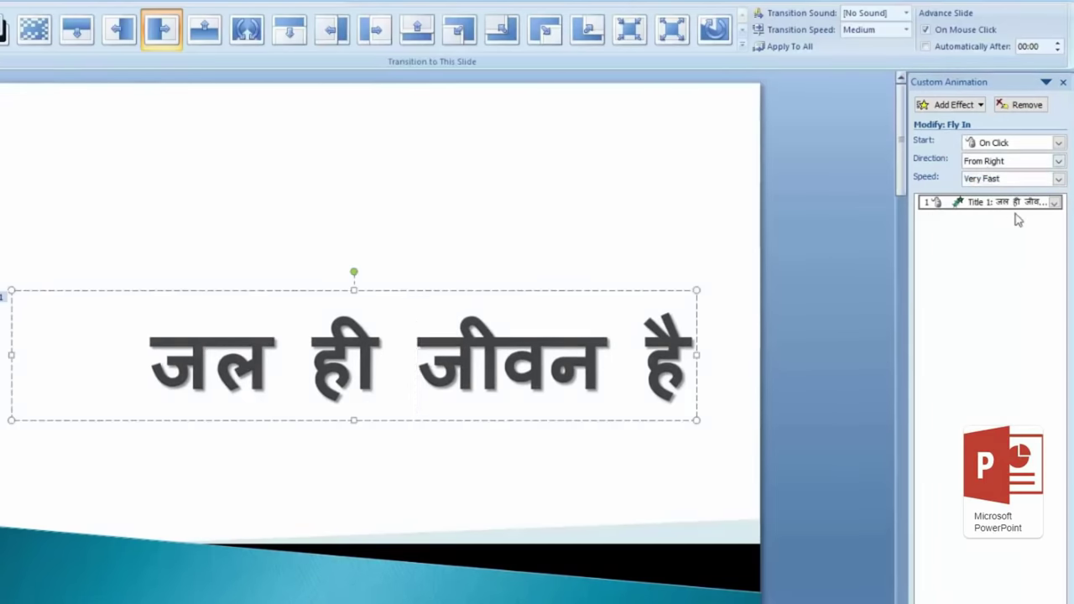
pyautogui.click(1004, 144)
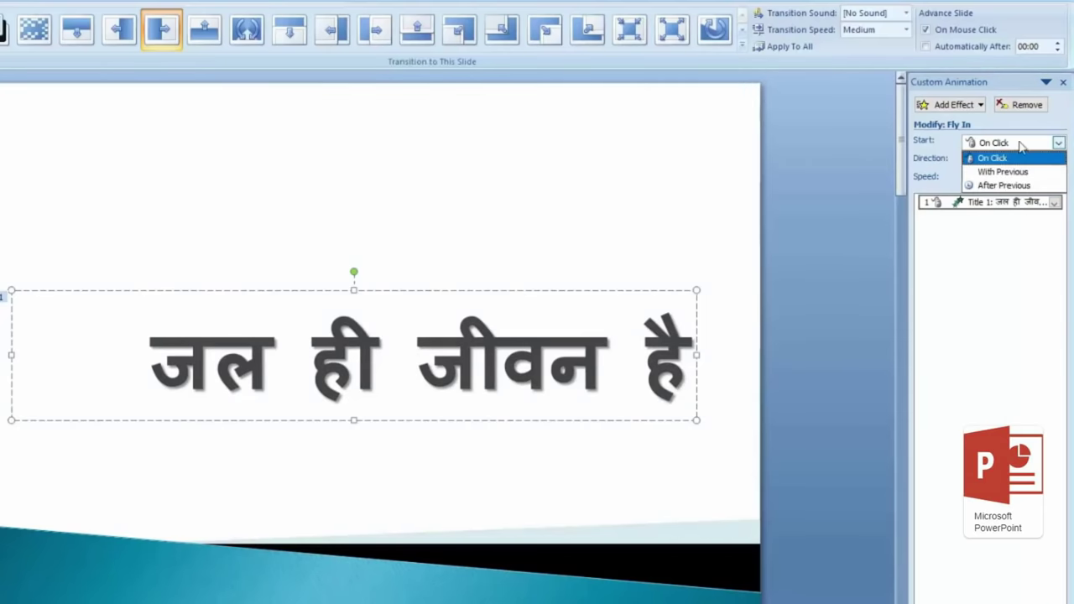
pyautogui.click(1019, 158)
pyautogui.click(1019, 161)
pyautogui.click(1016, 163)
pyautogui.click(1012, 179)
pyautogui.click(1012, 180)
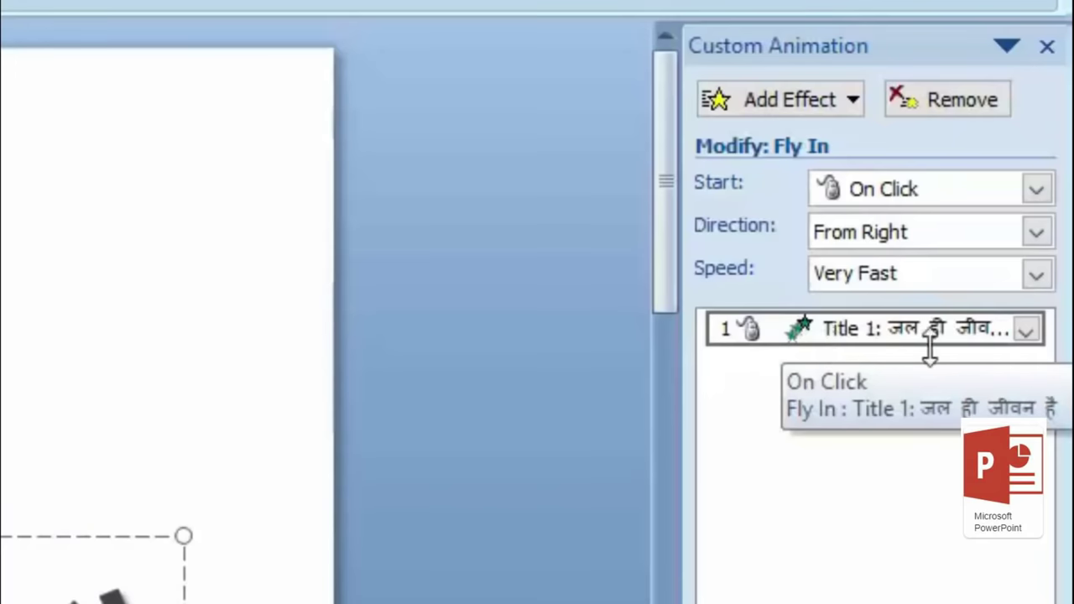
# Step: Give the Fly In smooth start and smooth end, no sound, and a red dim afterwards
pyautogui.click(1026, 336)
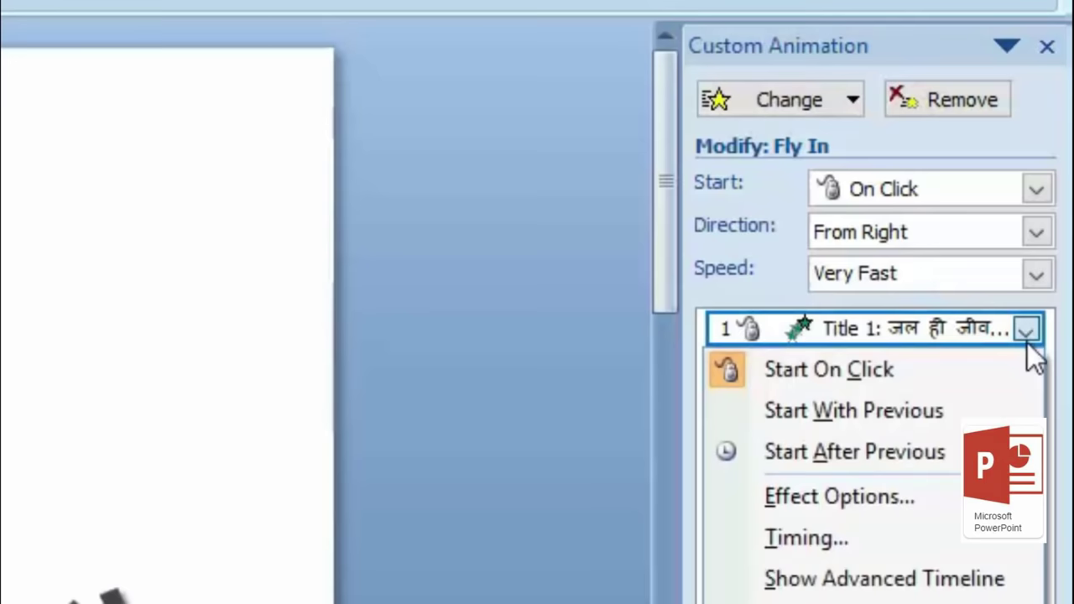
pyautogui.click(920, 505)
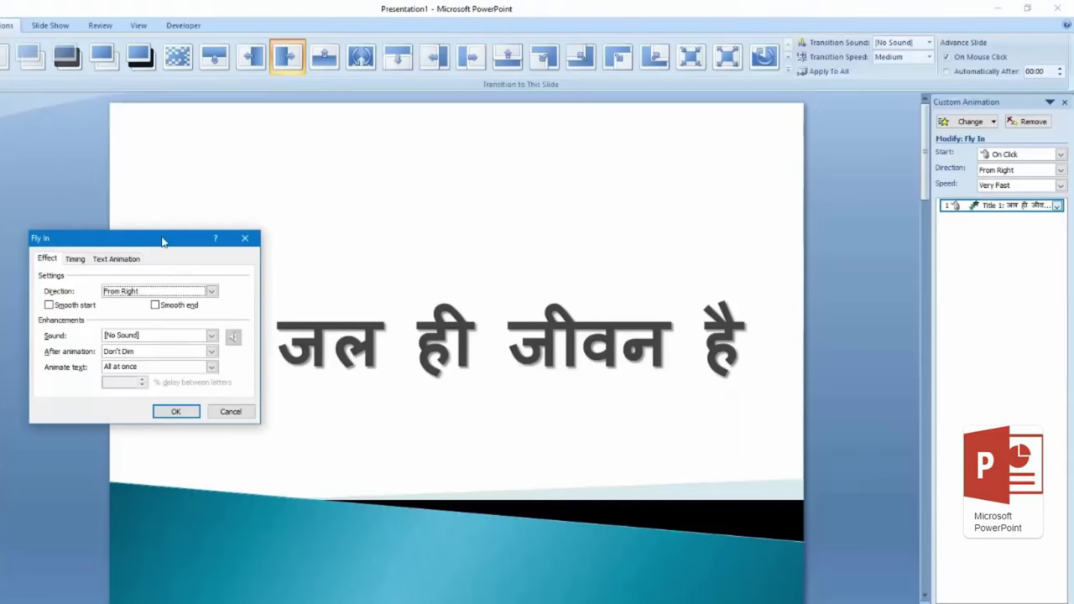
pyautogui.moveTo(162, 241); pyautogui.dragTo(168, 107)
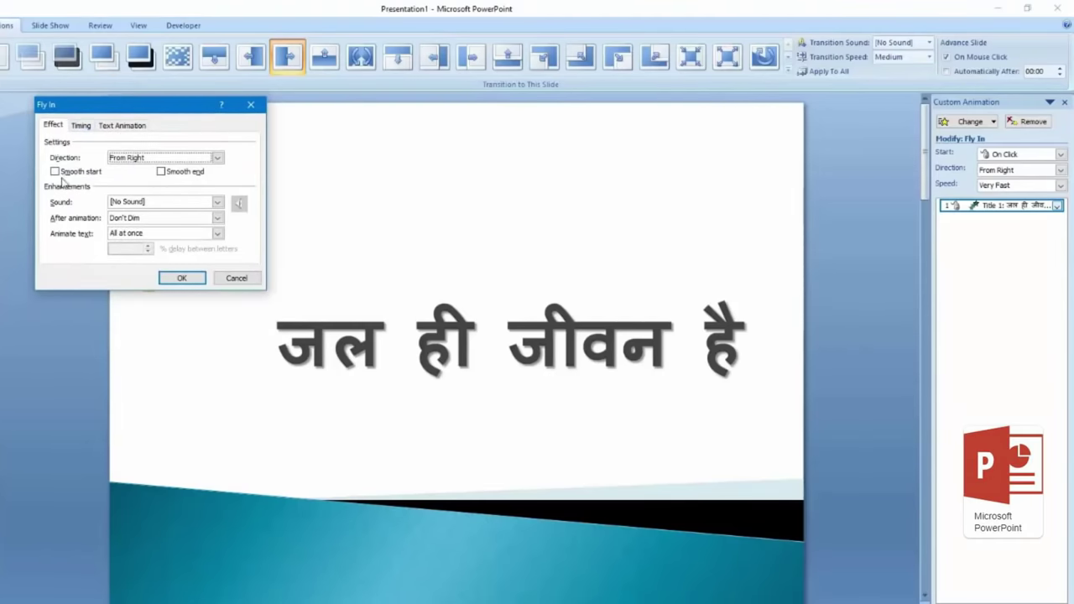
pyautogui.click(54, 172)
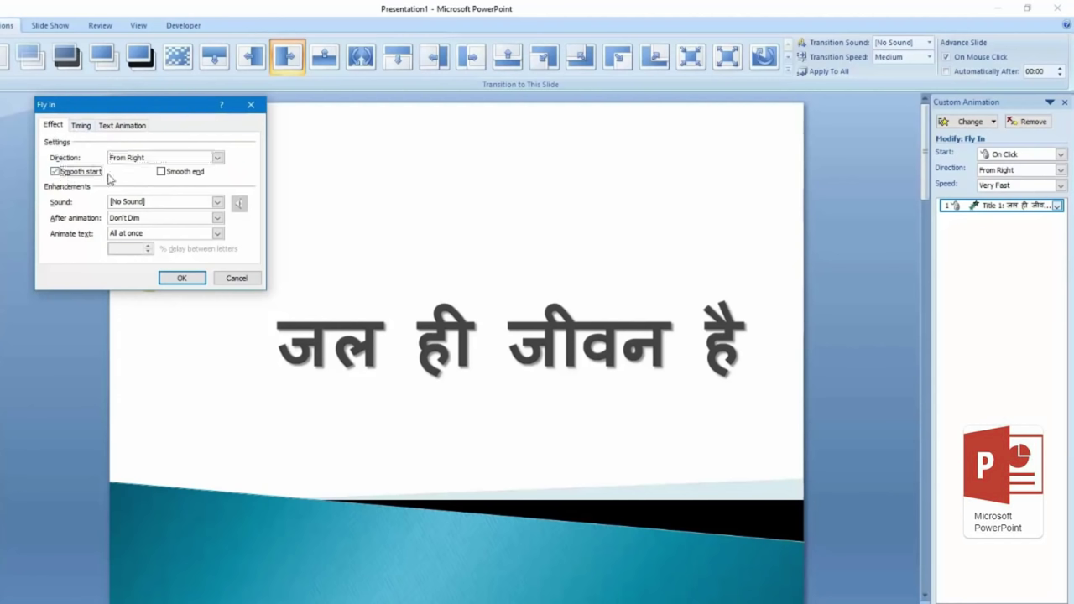
pyautogui.click(161, 173)
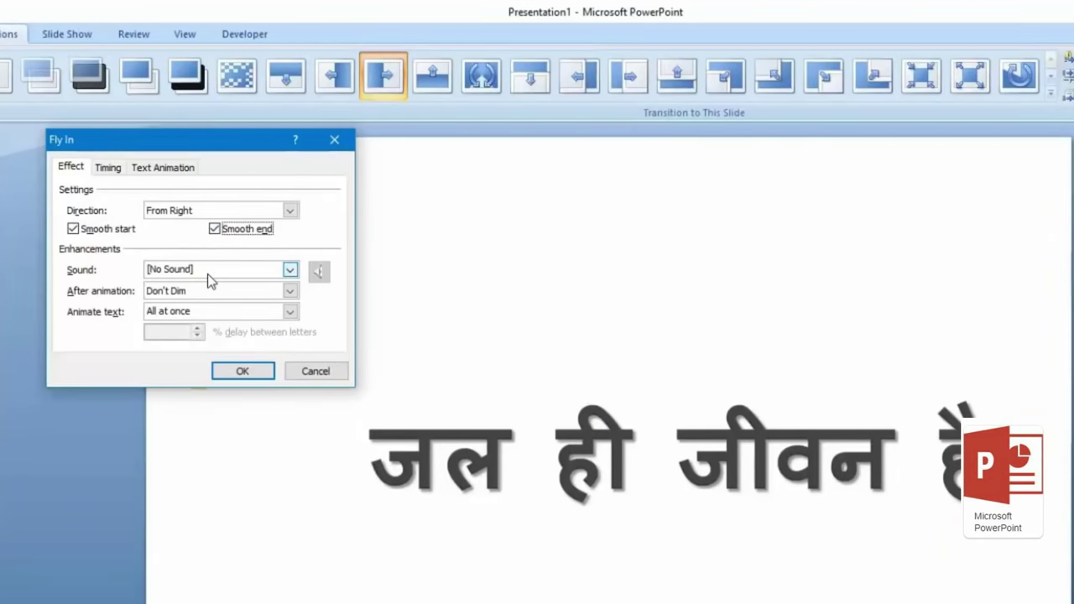
pyautogui.click(156, 205)
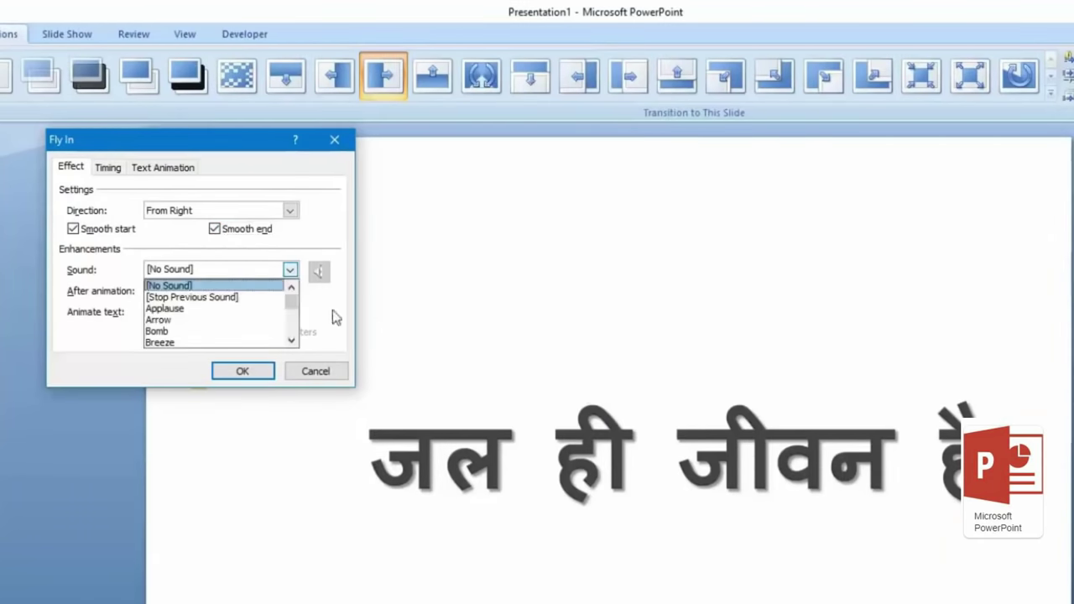
pyautogui.click(332, 318)
pyautogui.click(220, 294)
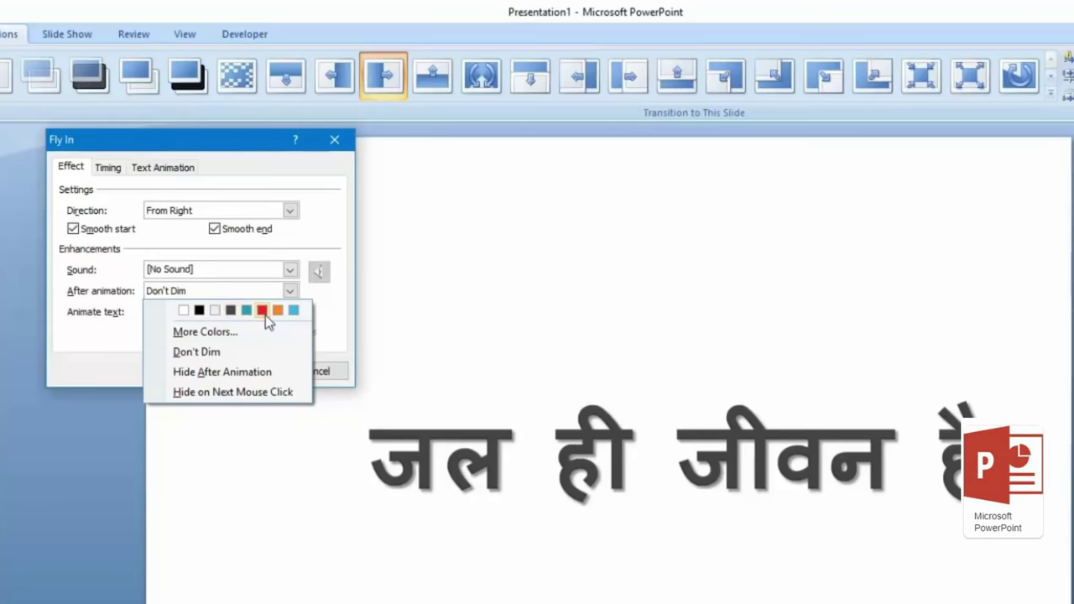
pyautogui.click(264, 314)
pyautogui.click(251, 373)
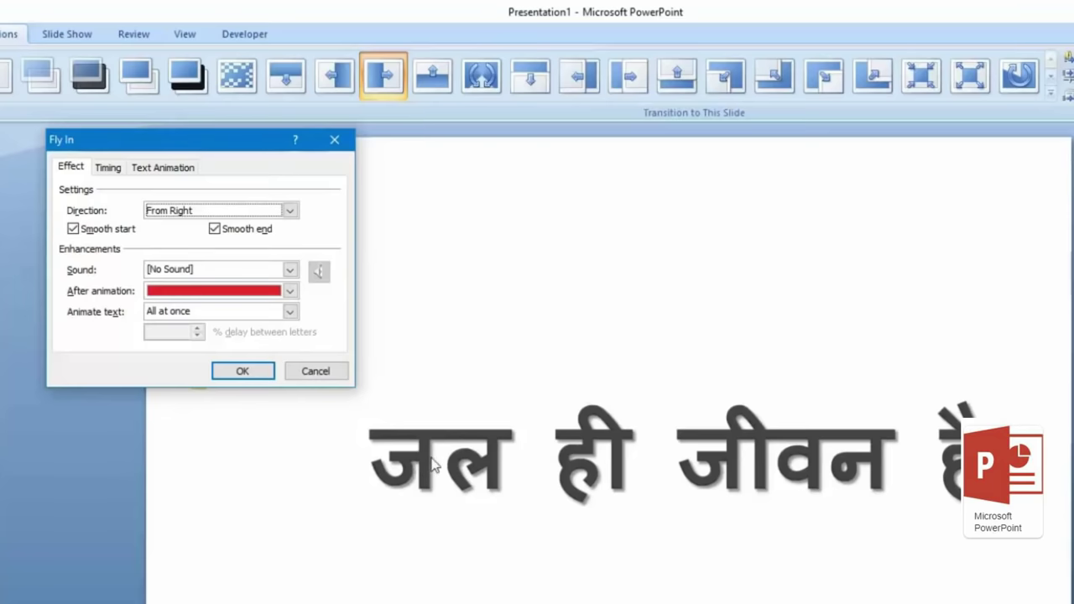
# Step: Set the title text to animate By word and apply the effect settings
pyautogui.click(290, 312)
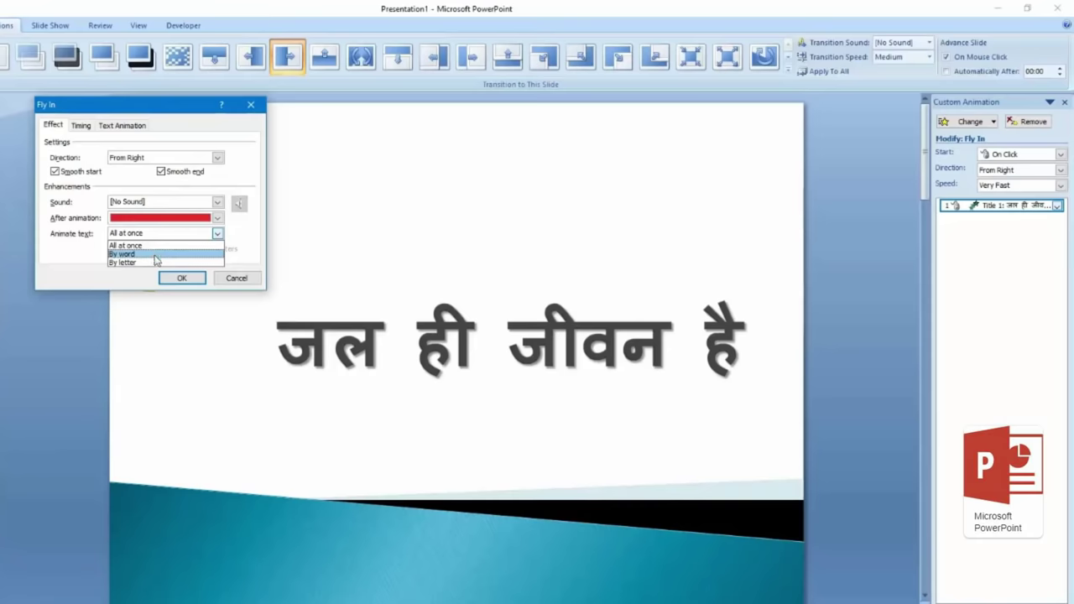
pyautogui.click(156, 255)
pyautogui.click(174, 280)
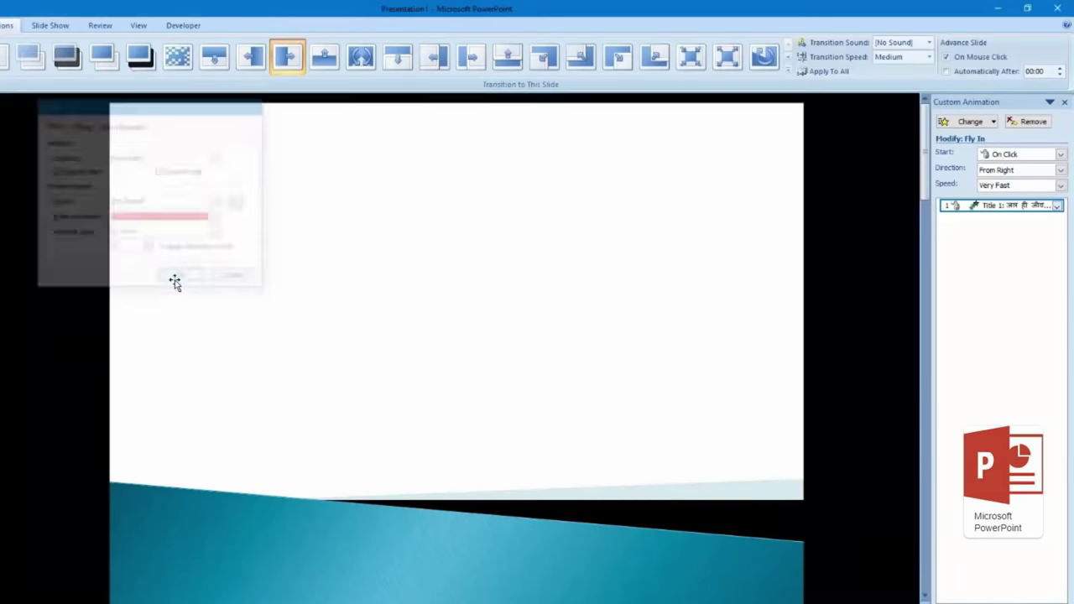
# Step: Set the title's Fly In speed to Very Slow
pyautogui.click(1031, 186)
pyautogui.click(998, 198)
pyautogui.click(1061, 186)
pyautogui.click(999, 198)
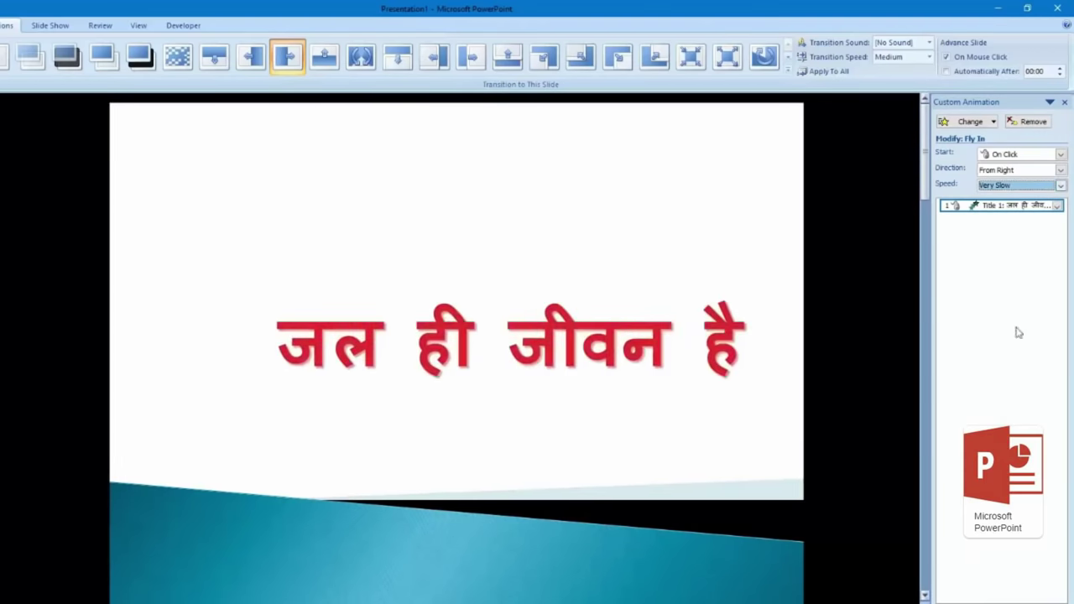
# Step: Make the title text animate By letter with 100% delay between letters
pyautogui.click(1058, 205)
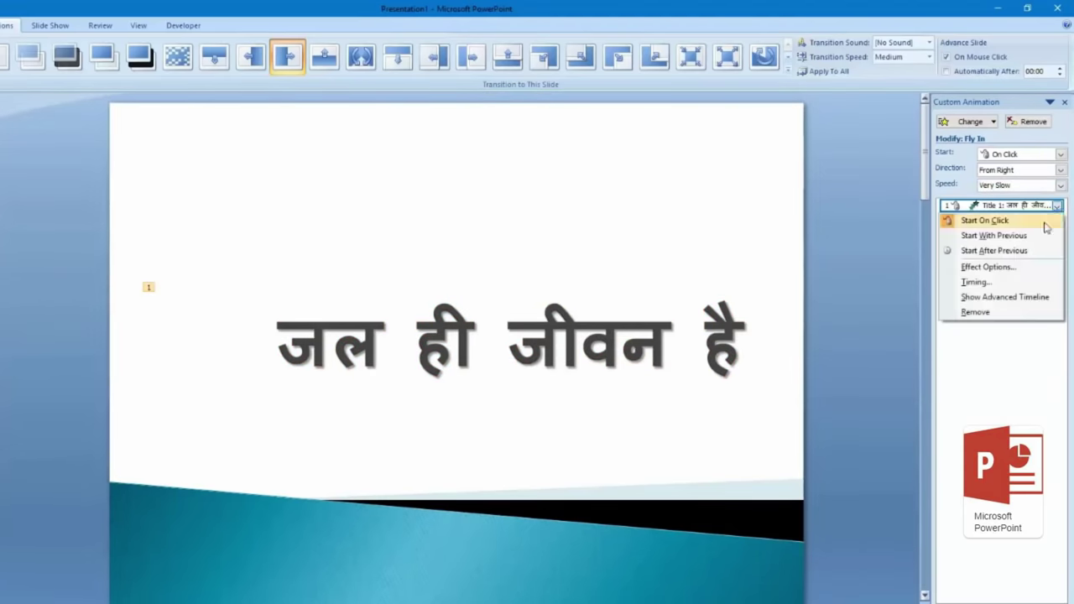
pyautogui.click(1029, 269)
pyautogui.click(217, 235)
pyautogui.click(185, 262)
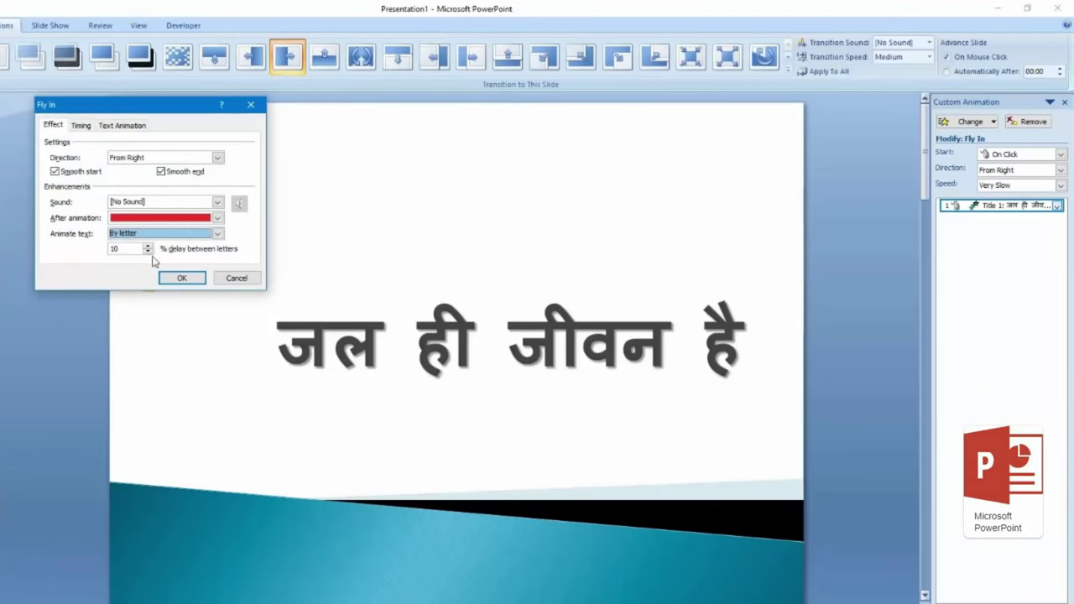
pyautogui.moveTo(138, 254); pyautogui.dragTo(52, 251)
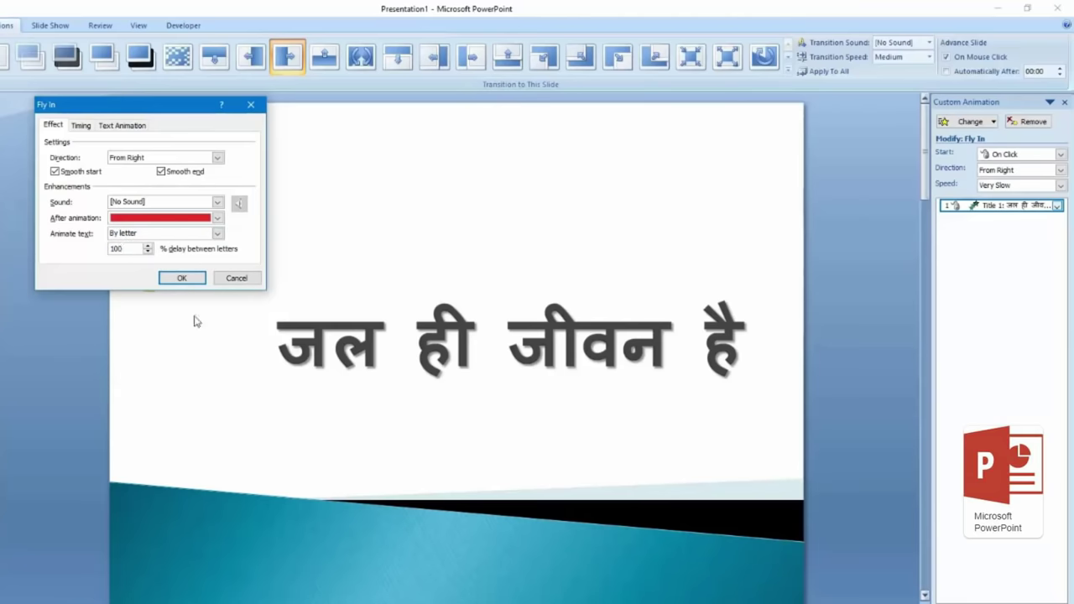
pyautogui.click(184, 280)
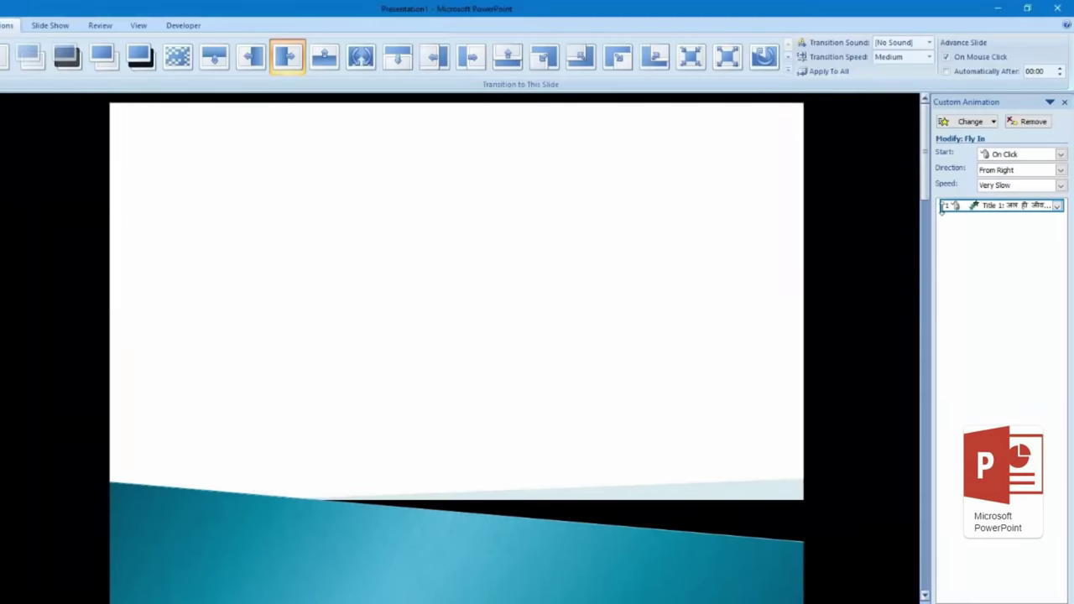
# Step: Set the Fly In speed to Medium and bring up the Exit effects under Change
pyautogui.click(1001, 185)
pyautogui.click(1003, 215)
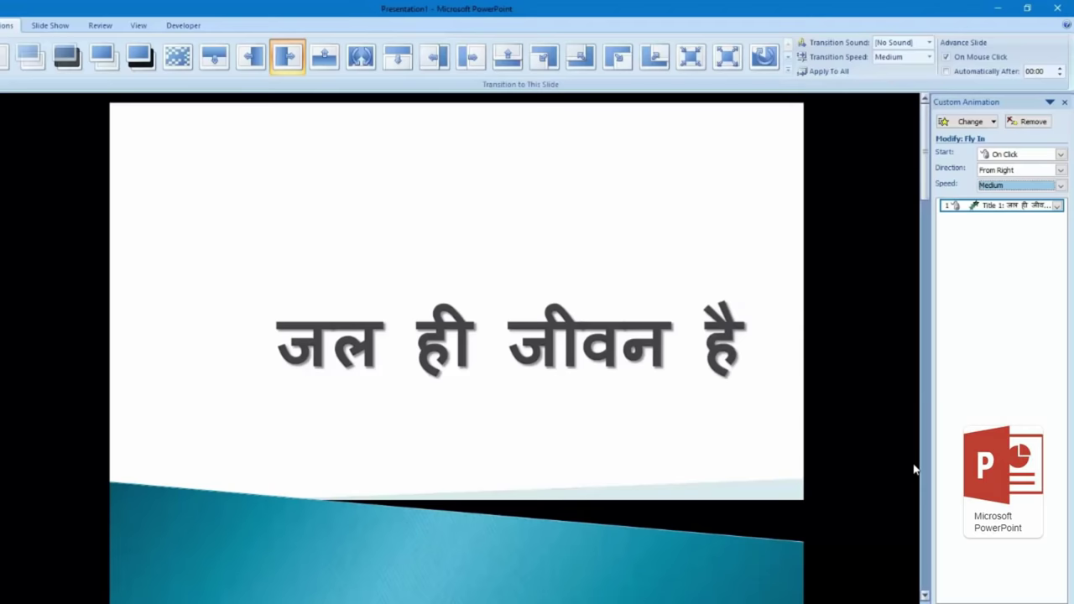
pyautogui.click(969, 122)
pyautogui.moveTo(972, 172)
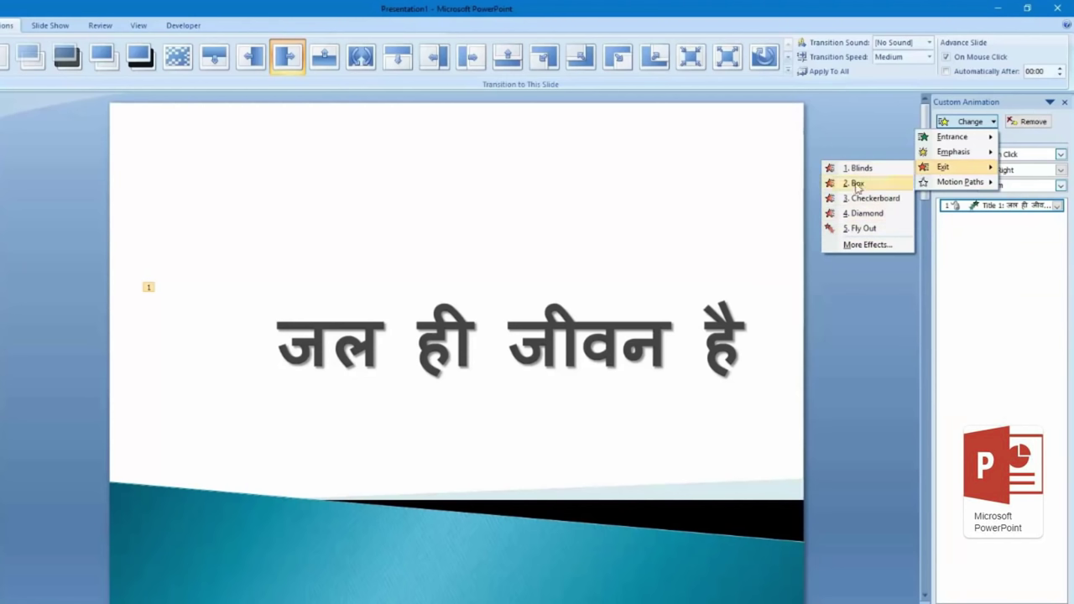
# Step: Swap the title's Fly In entrance for a Fly Out exit, then select the title text box
pyautogui.click(865, 228)
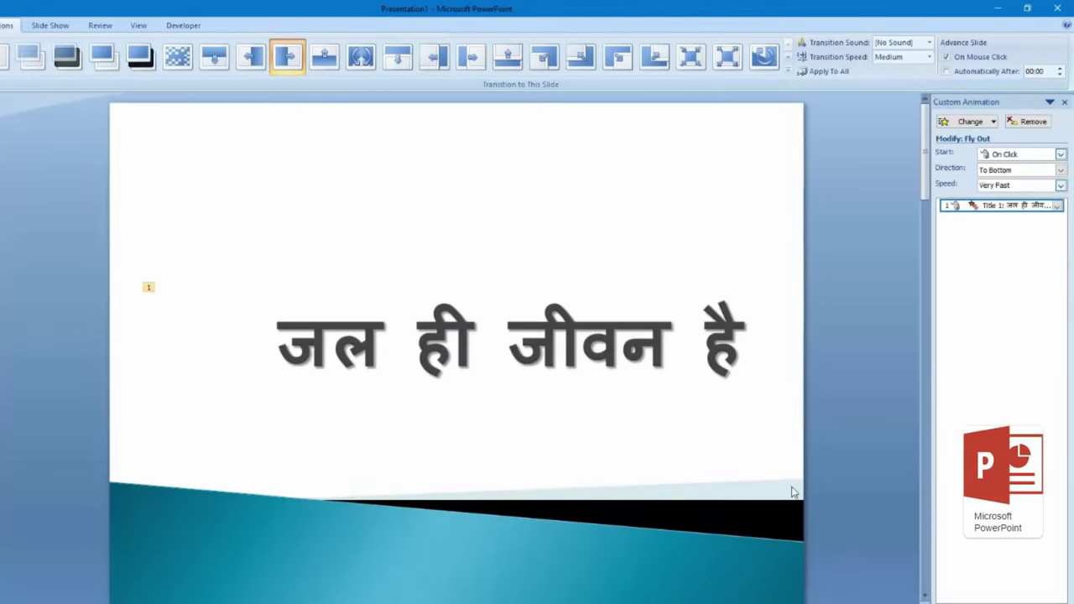
pyautogui.click(508, 352)
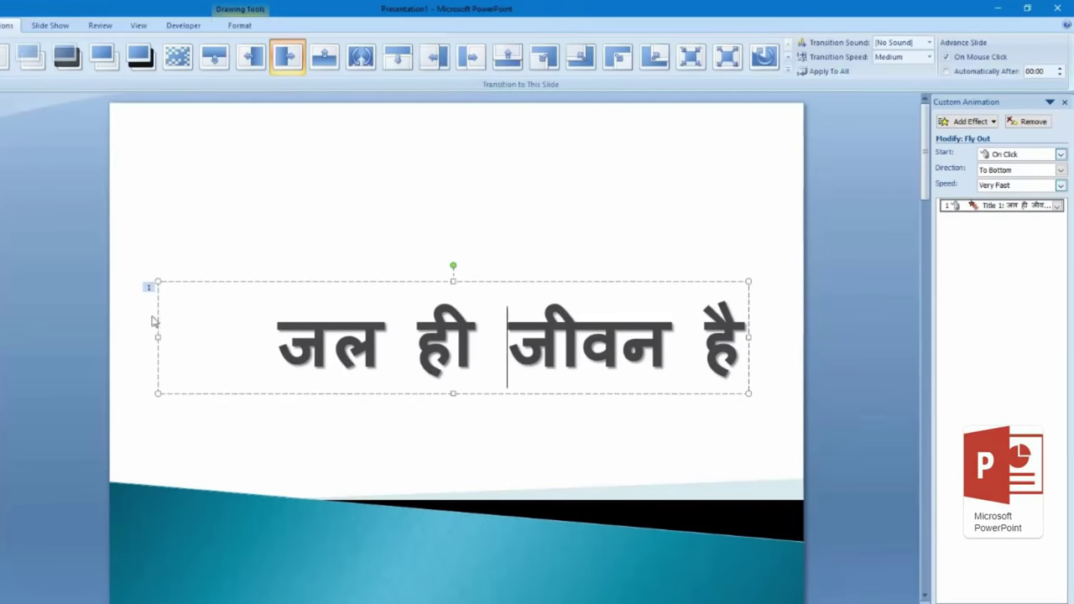
# Step: Add a Checkerboard entrance as the title's second animation, then deselect the title
pyautogui.click(970, 121)
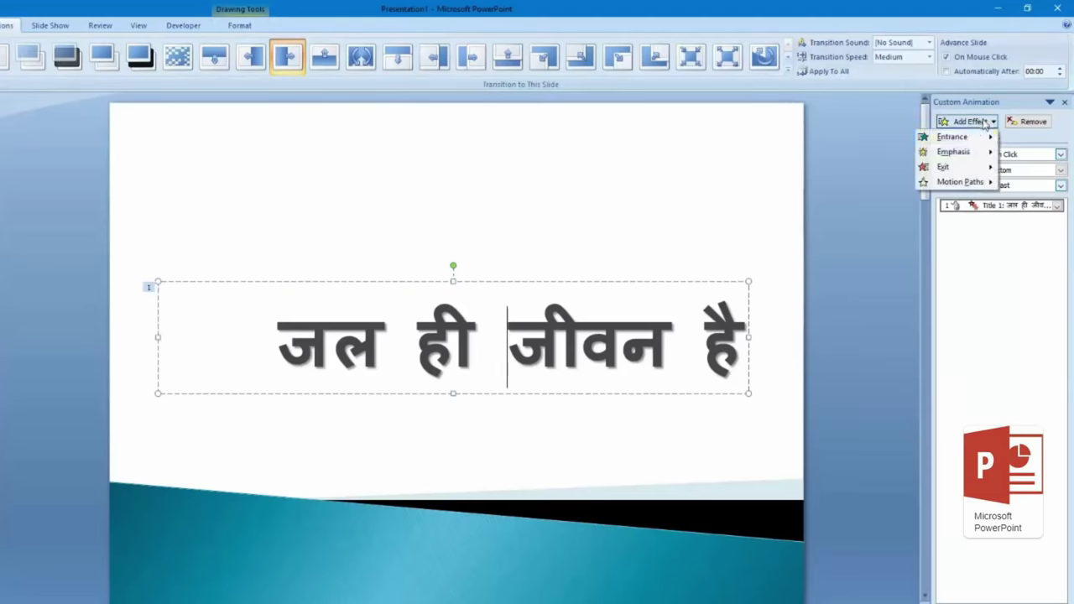
pyautogui.moveTo(975, 149)
pyautogui.click(849, 167)
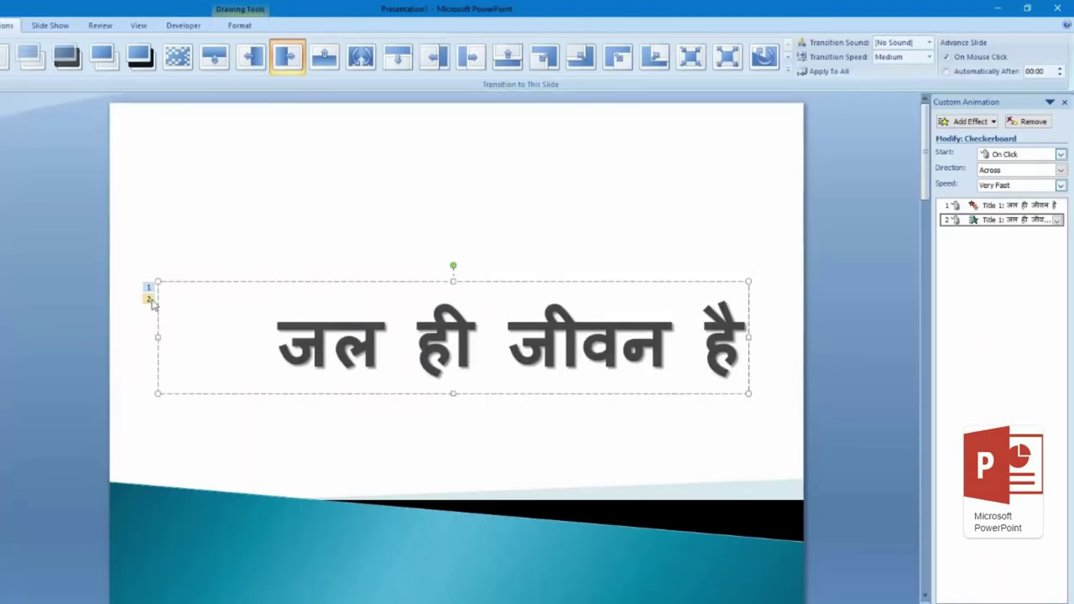
pyautogui.click(843, 339)
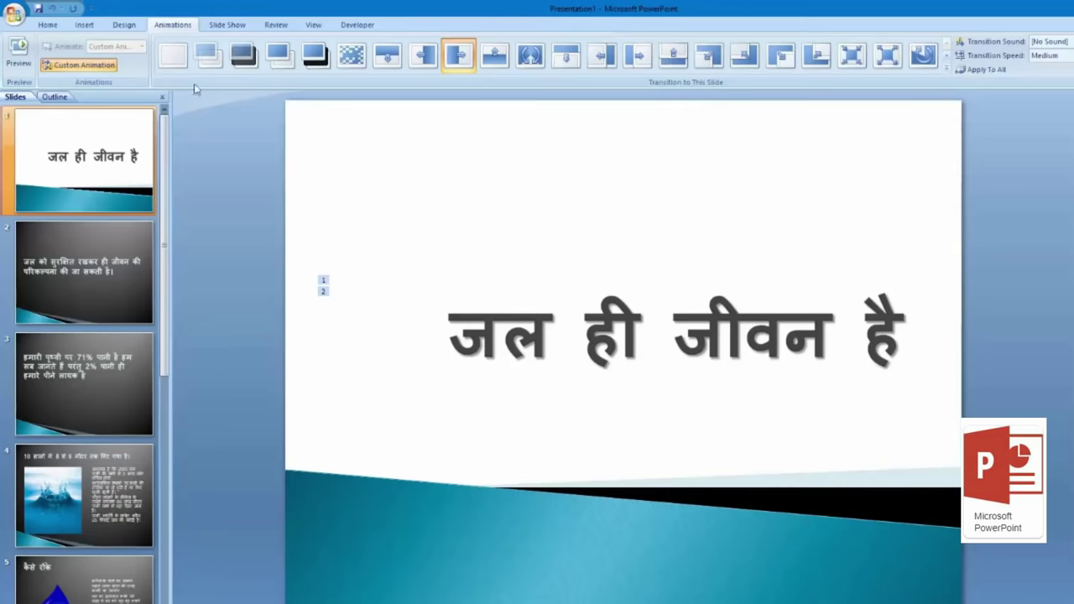
# Step: Switch the ribbon to the Slide Show commands
pyautogui.click(240, 30)
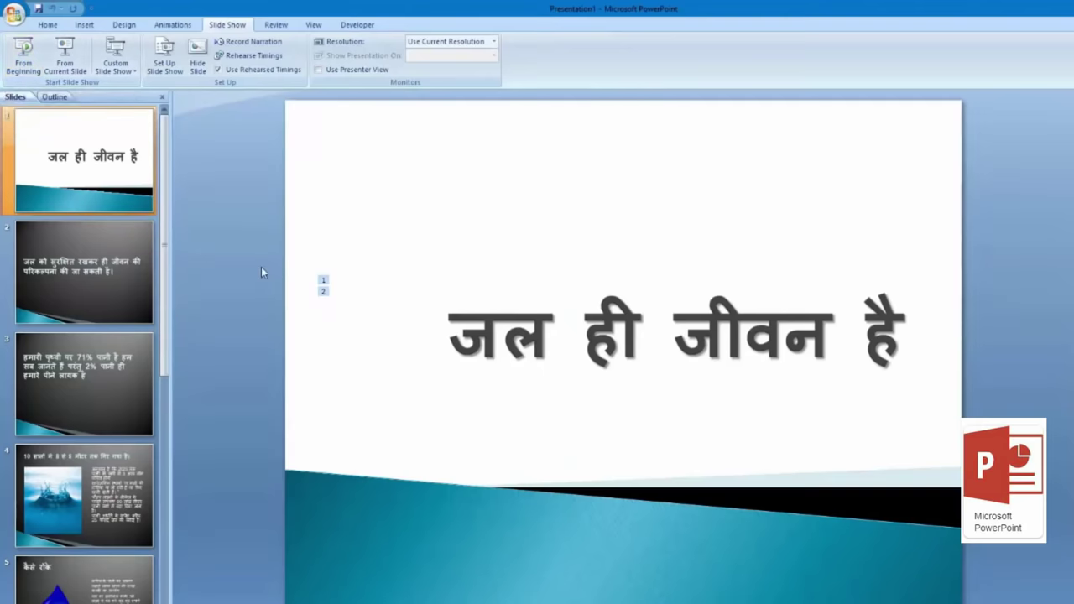
# Step: Run the slide show with F5, advance past the title's exit to slide 4, then end it
pyautogui.press('F5')
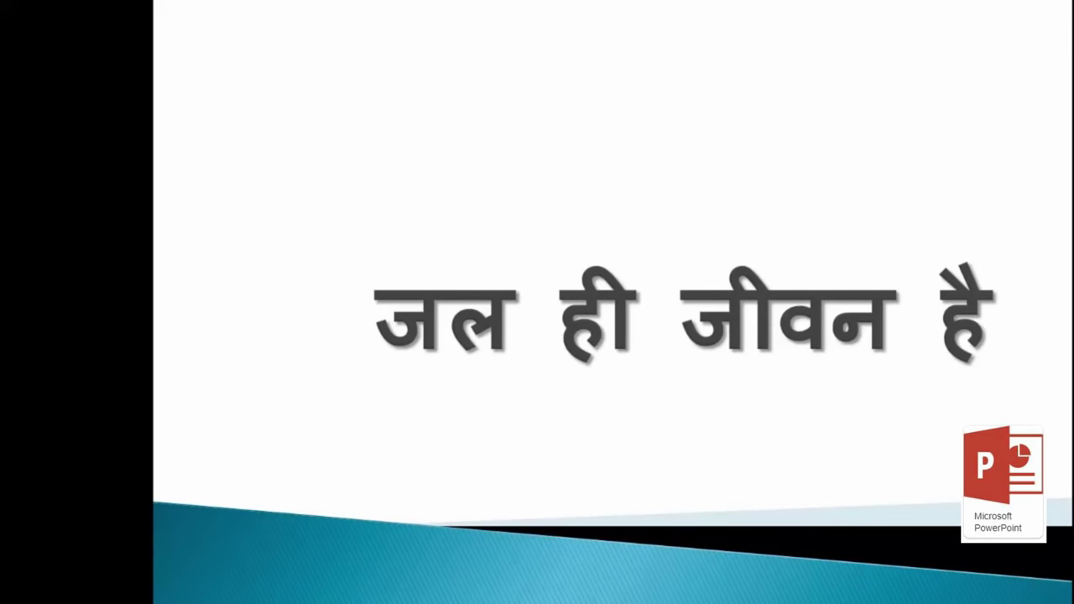
pyautogui.click(428, 187)
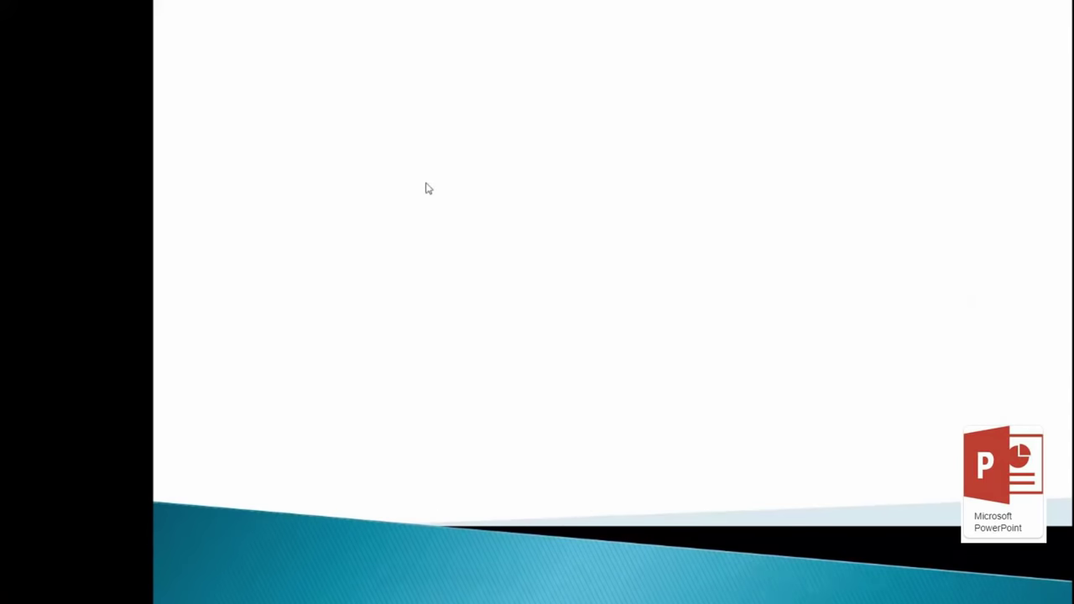
pyautogui.click(428, 188)
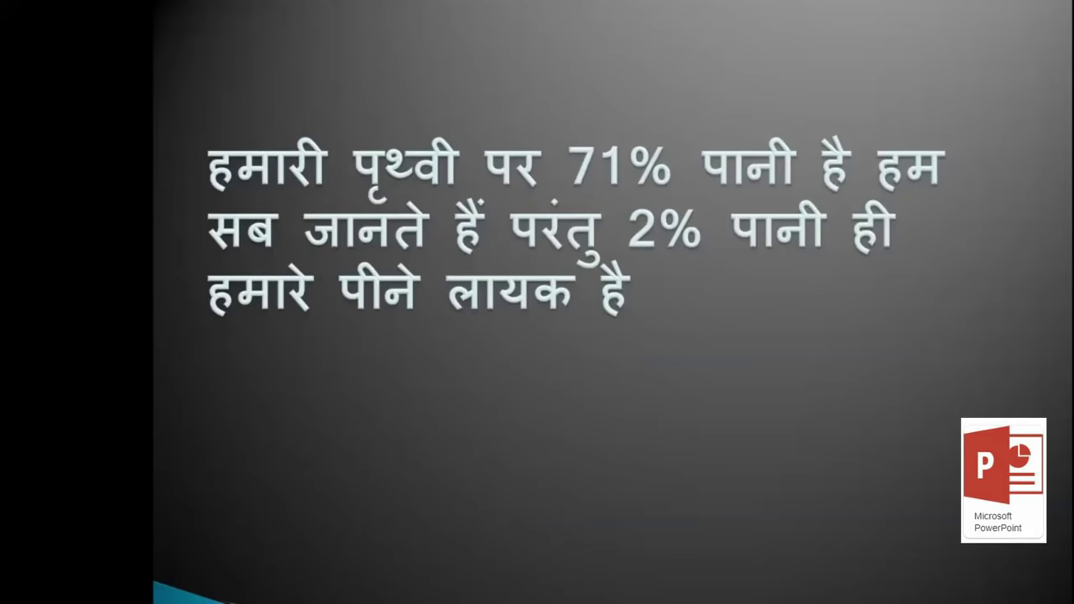
pyautogui.press('Right')
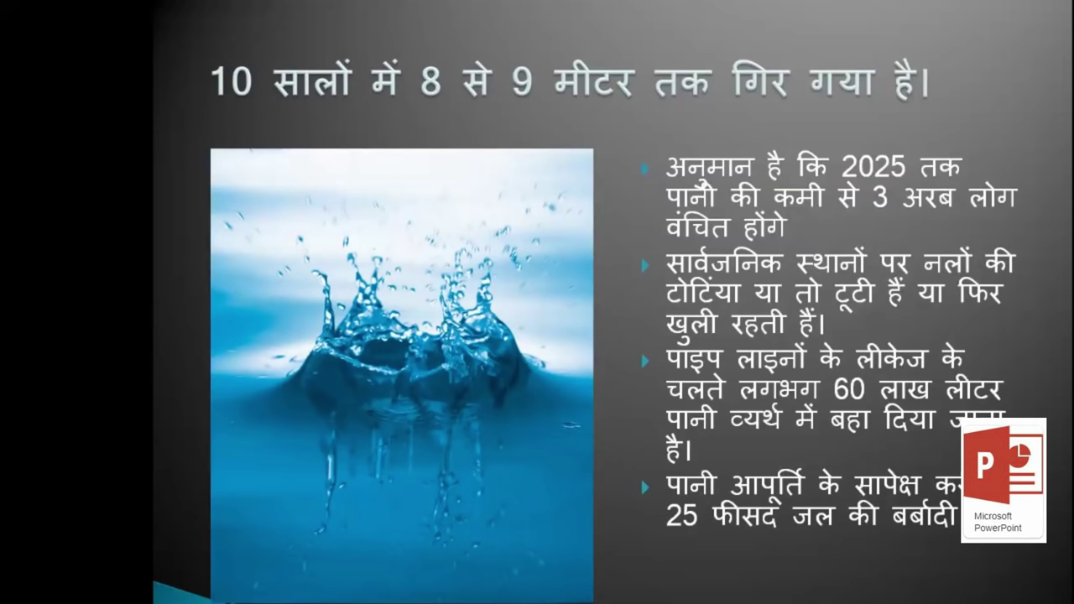
pyautogui.press('Escape')
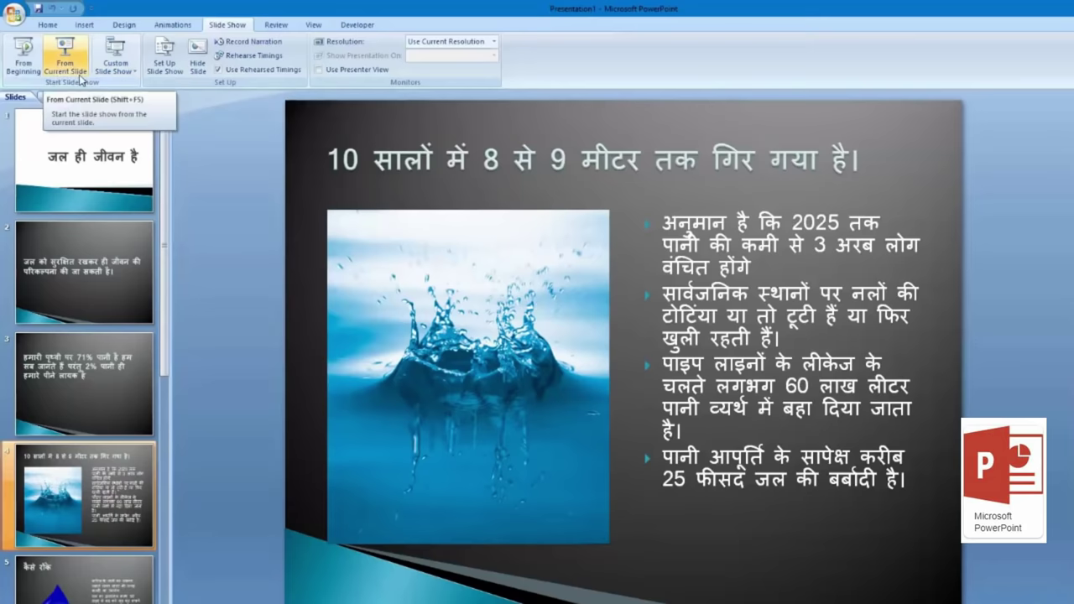
# Step: Present the show from slide 3 with Shift+F5, then end it with Esc
pyautogui.click(100, 377)
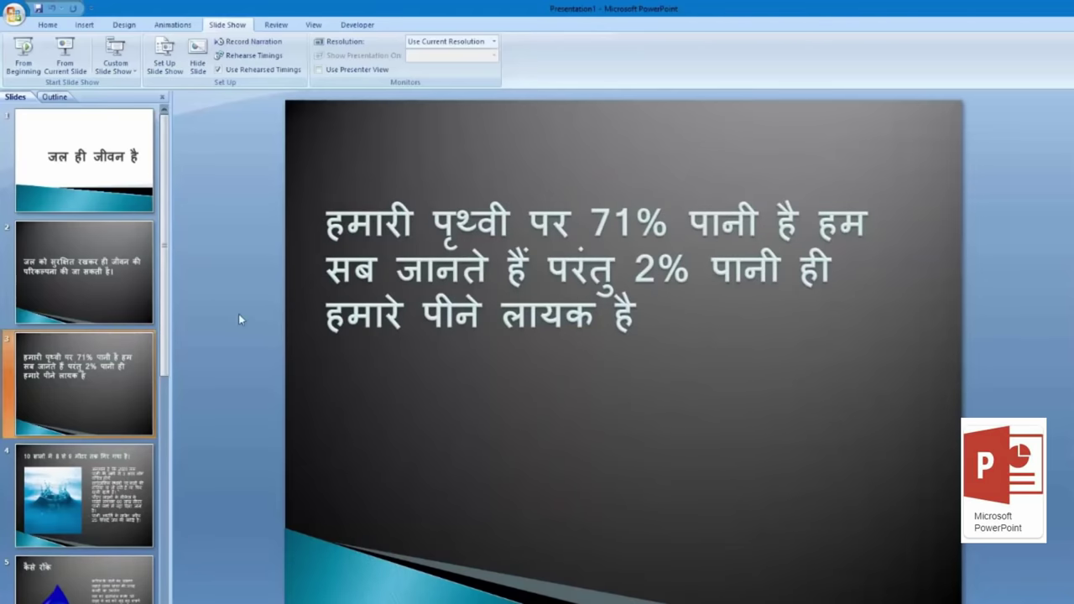
pyautogui.hotkey('shift', 'F5')
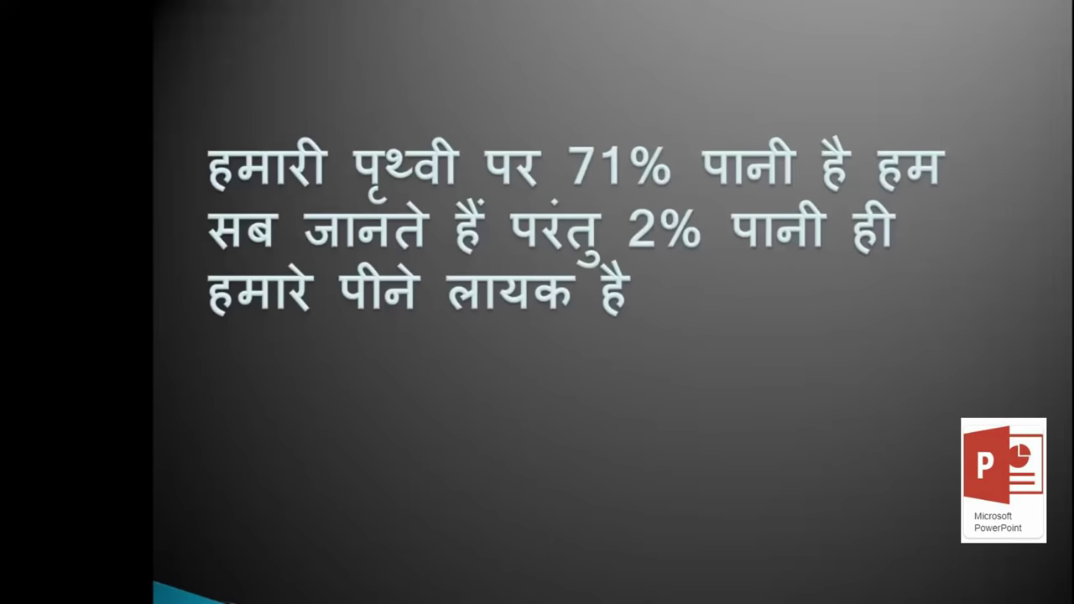
pyautogui.press('Escape')
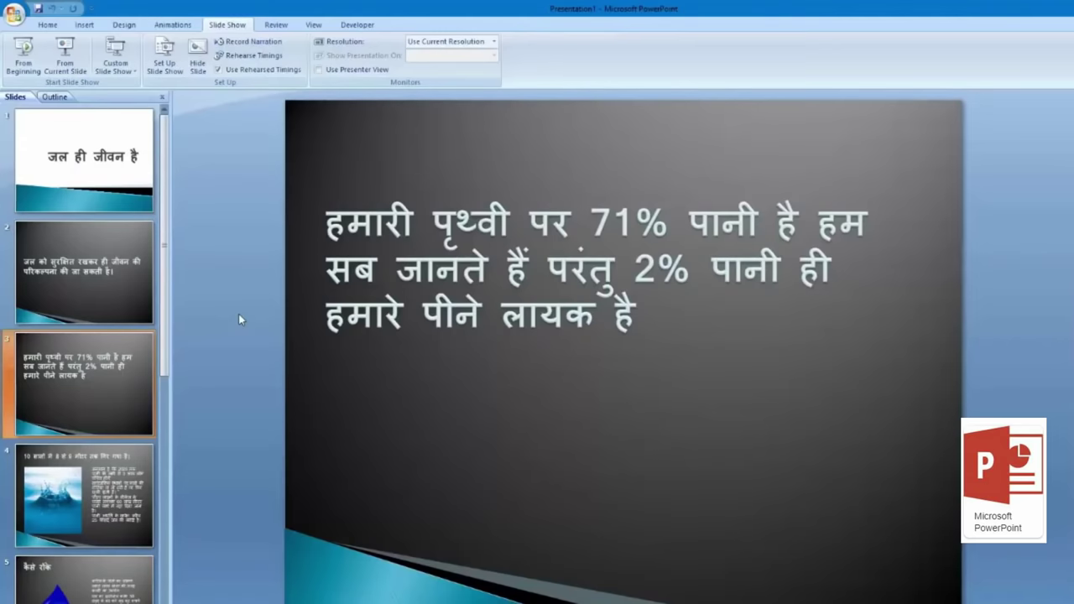
# Step: Open the Custom Shows list and start defining a new custom show
pyautogui.click(111, 76)
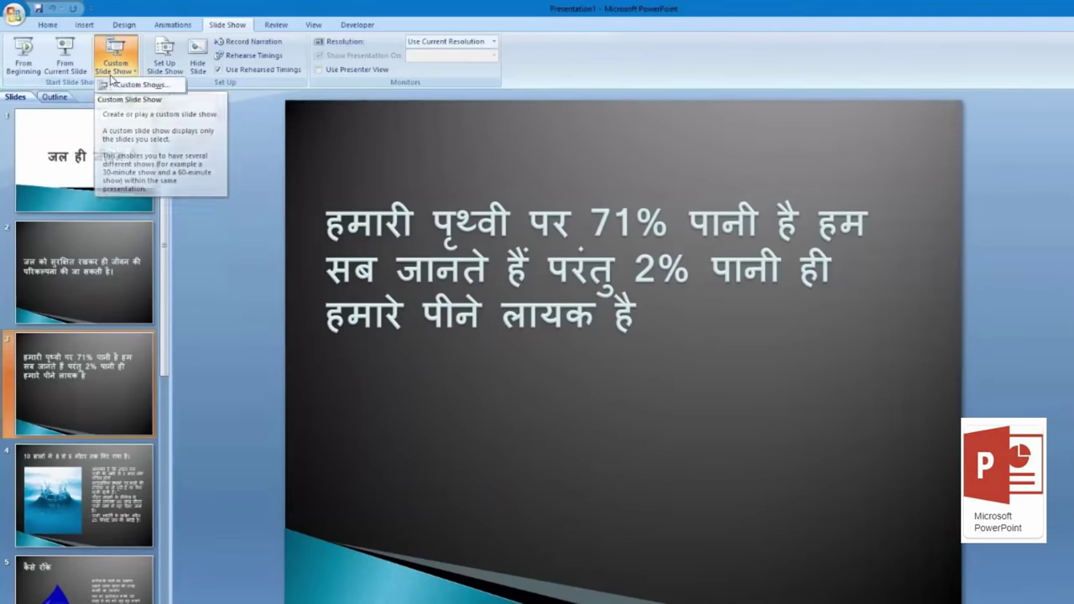
pyautogui.click(111, 76)
pyautogui.click(123, 53)
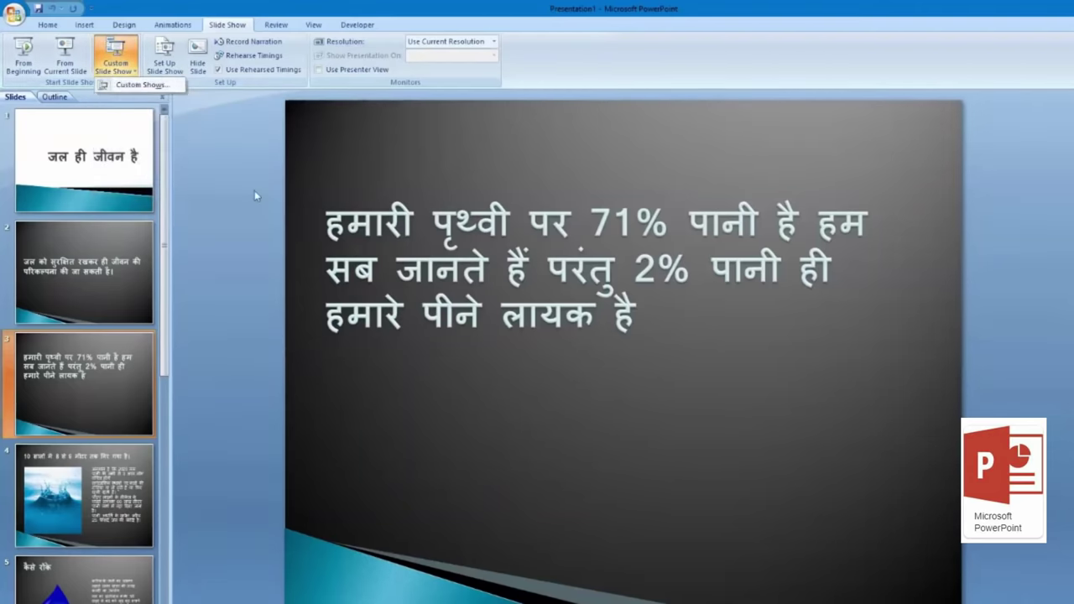
pyautogui.click(139, 87)
pyautogui.click(410, 150)
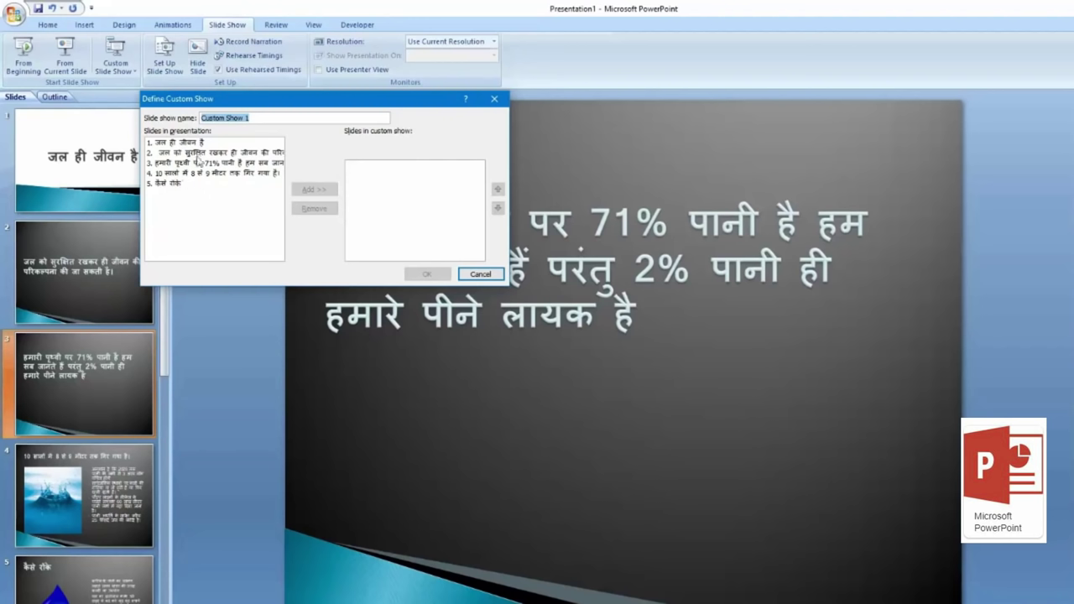
# Step: Add slides 1, 3, 4 and 5 to Custom Show 1 and save it
pyautogui.click(192, 143)
pyautogui.click(315, 190)
pyautogui.click(196, 164)
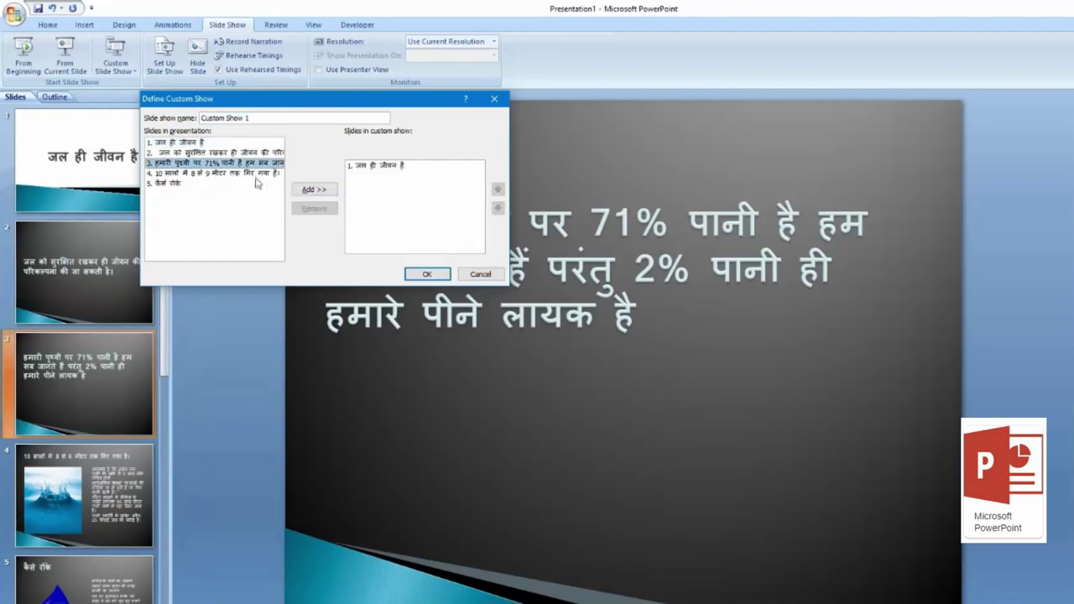
pyautogui.click(315, 190)
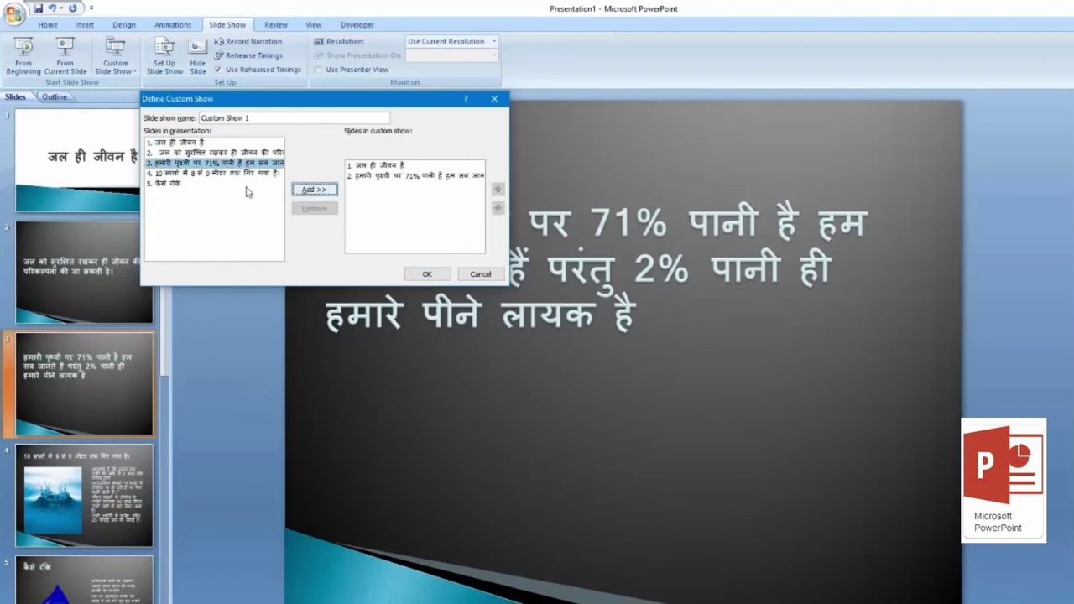
pyautogui.click(178, 174)
pyautogui.click(318, 192)
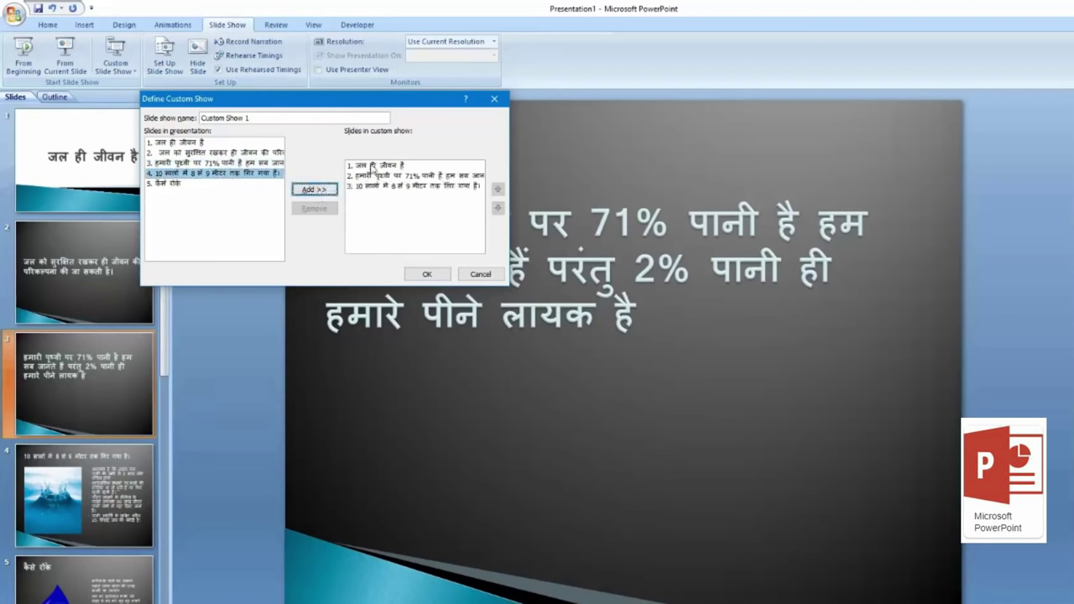
pyautogui.click(202, 184)
pyautogui.click(324, 193)
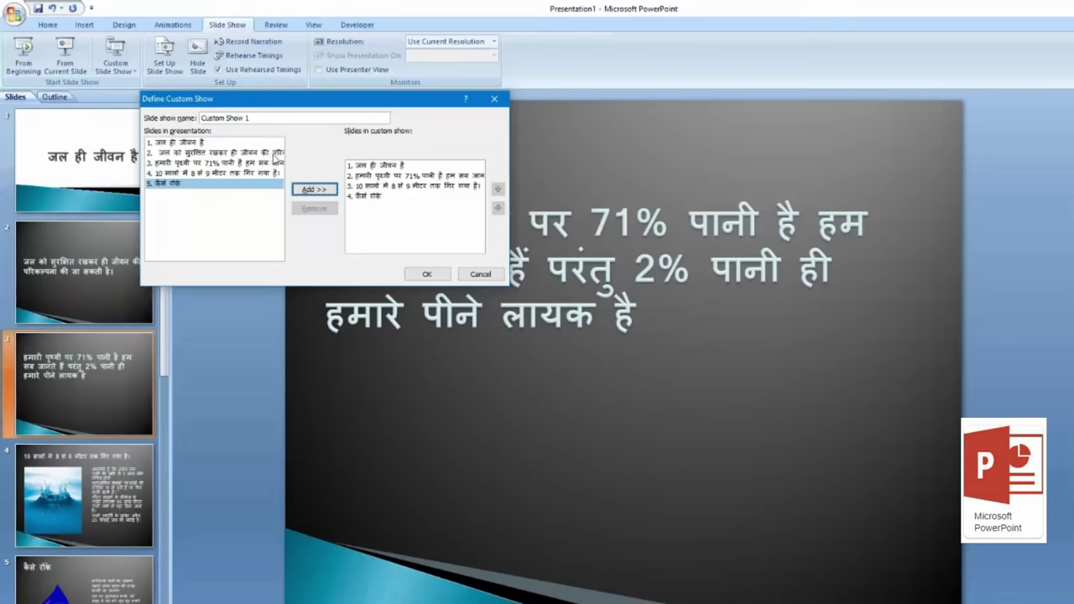
pyautogui.click(437, 277)
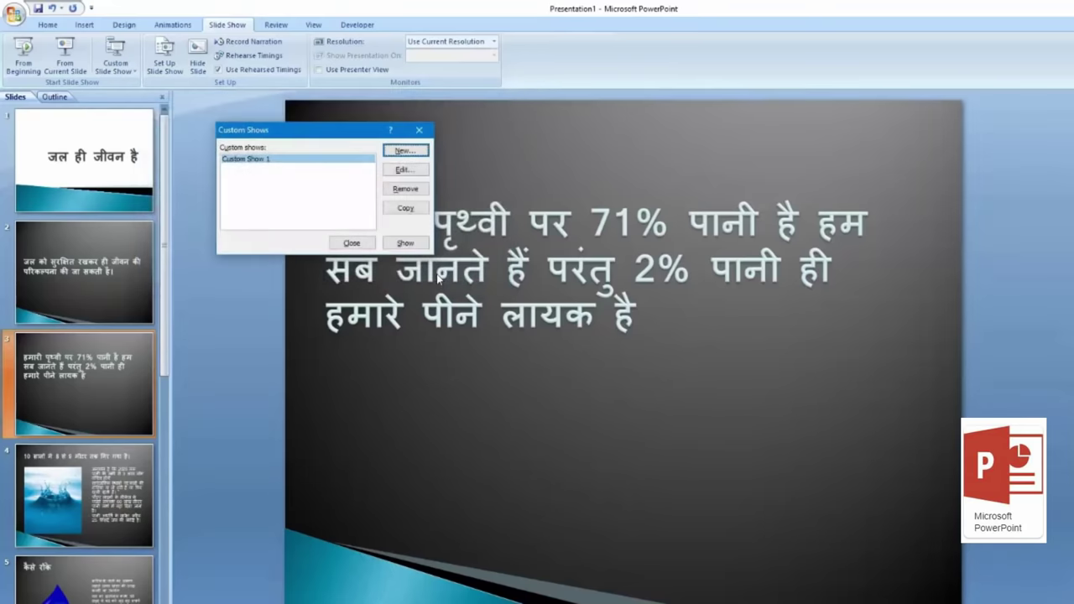
# Step: Play Custom Show 1 through its slides to the end and return to editing view
pyautogui.click(406, 244)
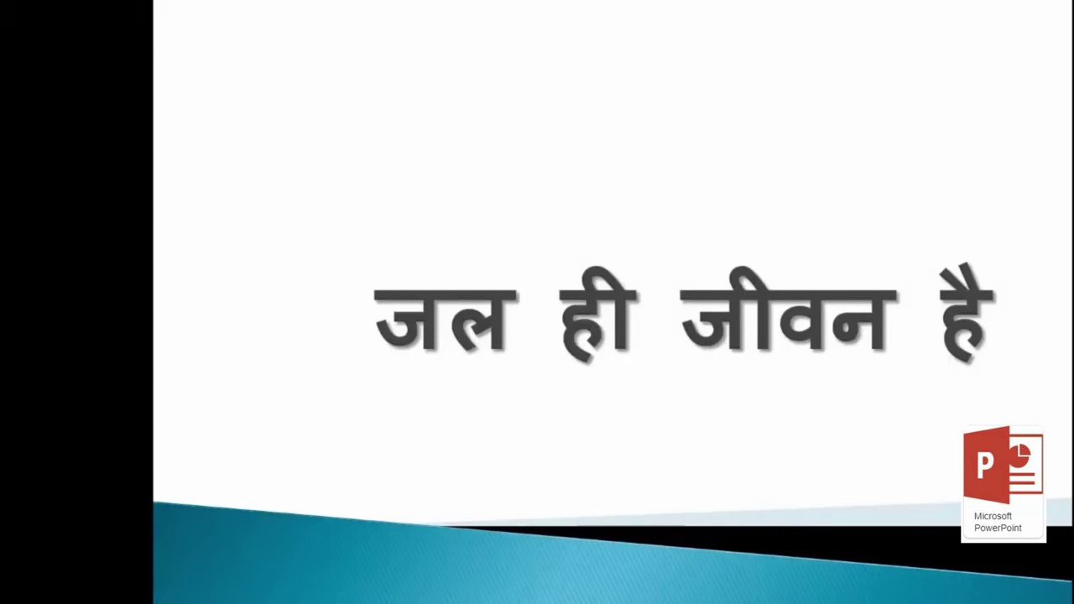
pyautogui.press('Right')
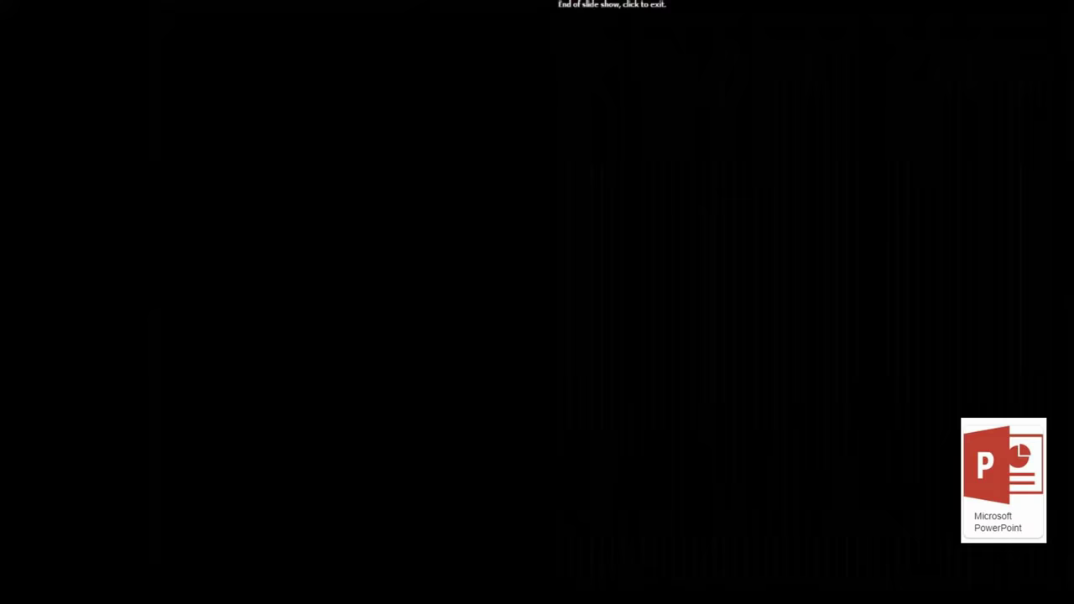
pyautogui.click(423, 244)
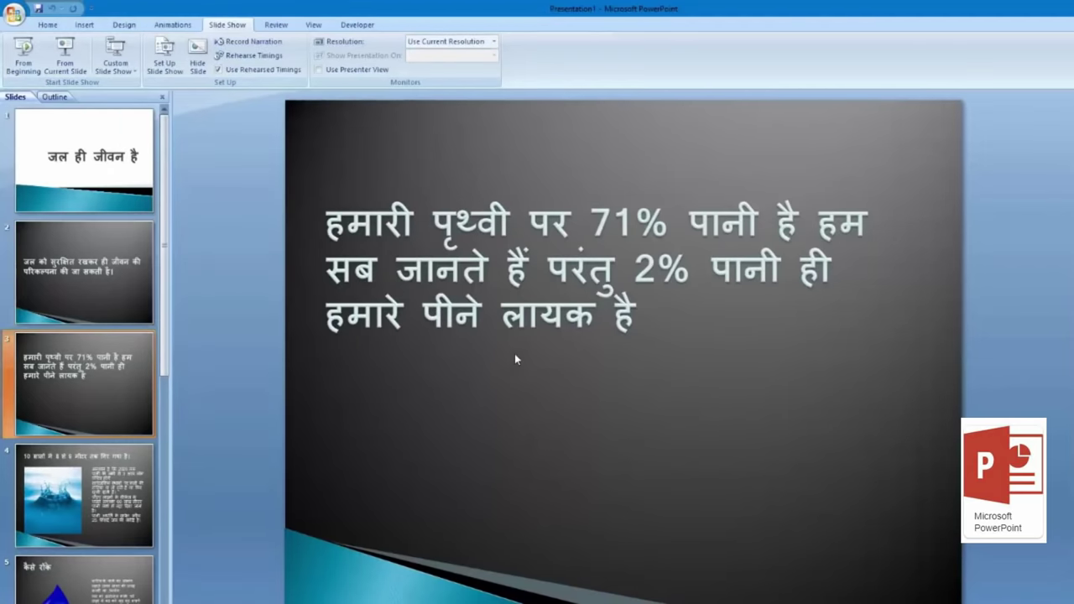
pyautogui.click(131, 73)
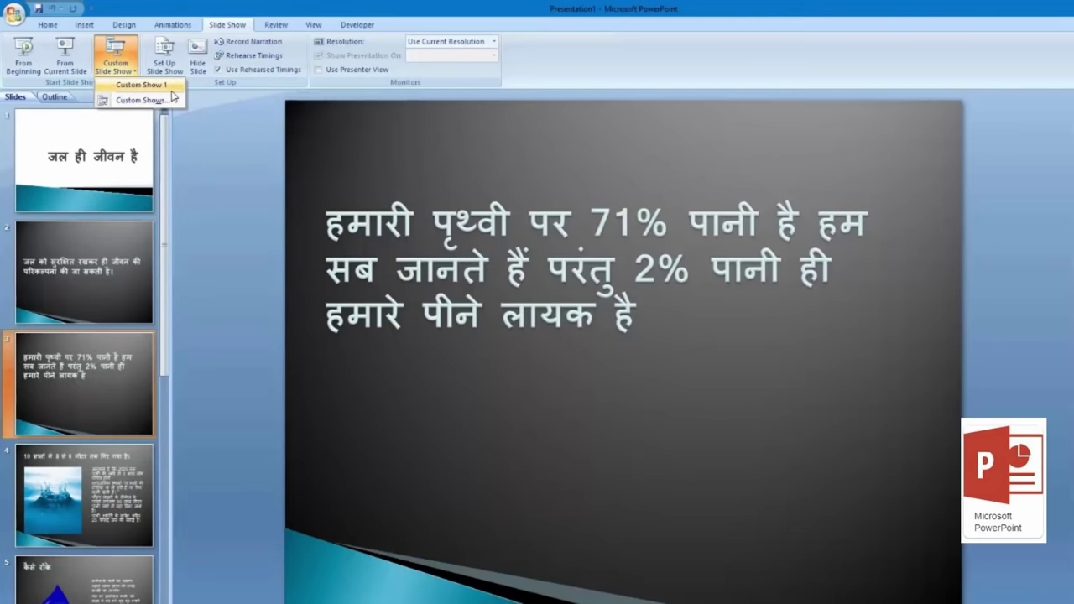
# Step: Open the Set Up Show options and set the pen colour to red
pyautogui.click(209, 132)
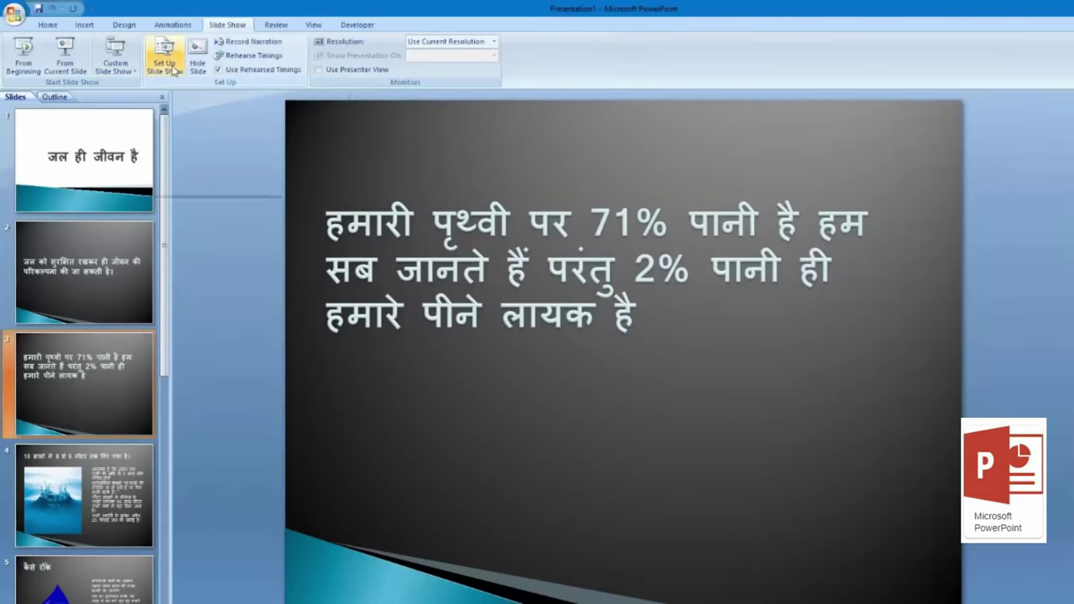
pyautogui.click(173, 71)
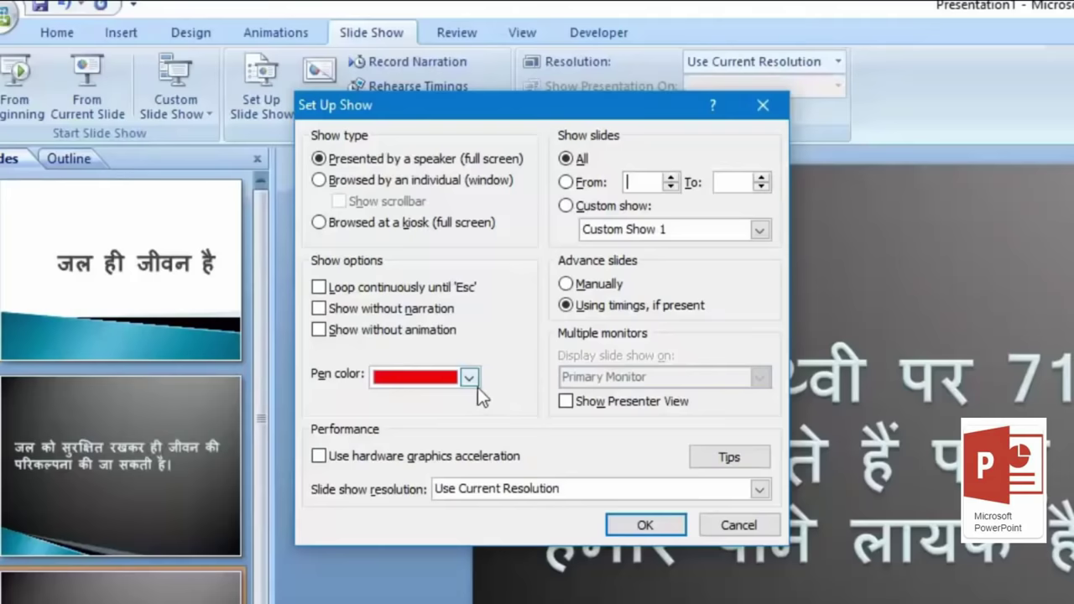
pyautogui.click(478, 387)
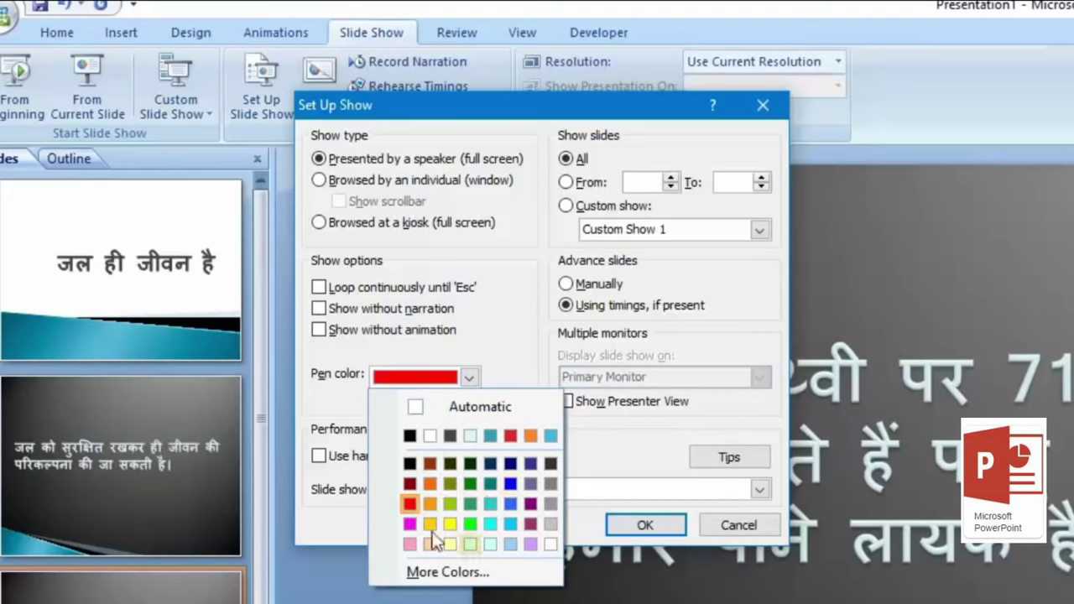
pyautogui.click(417, 507)
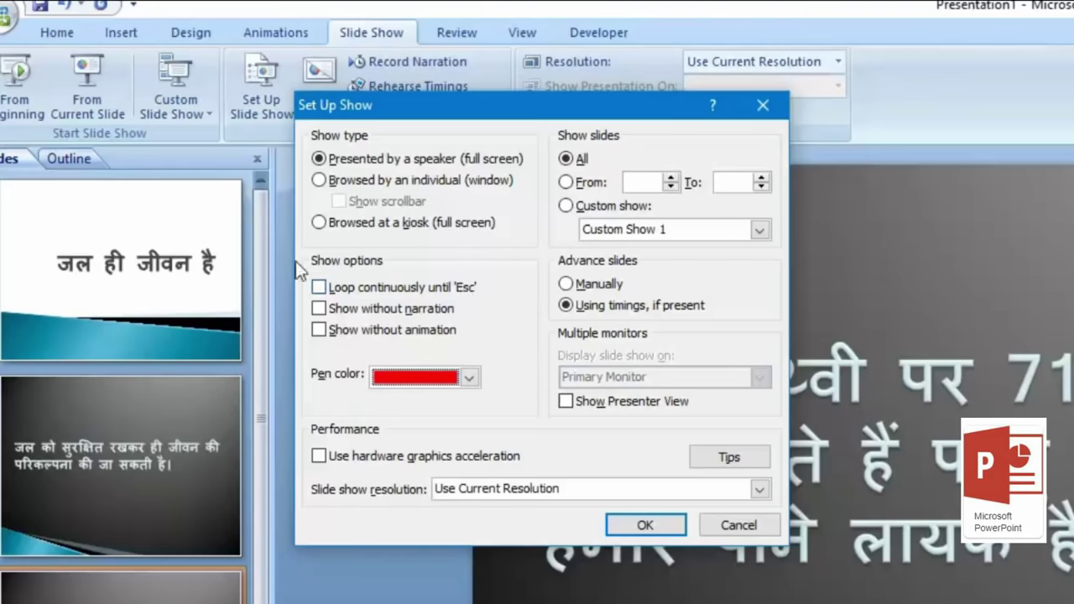
# Step: Make the show loop until Esc, play only Custom Show 1, and apply the setup
pyautogui.click(325, 289)
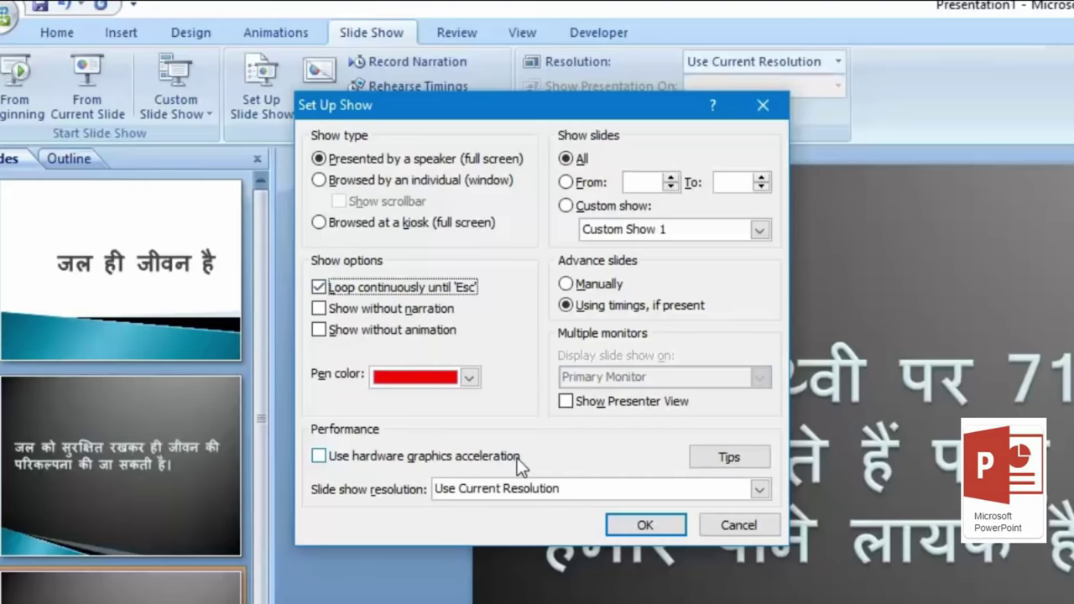
pyautogui.press('Tab')
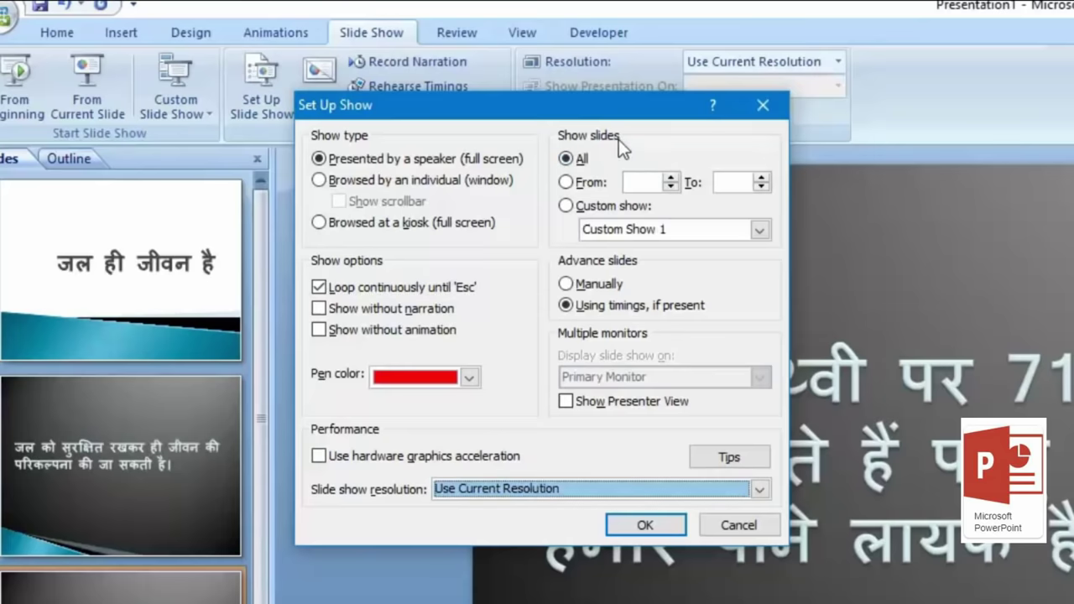
pyautogui.moveTo(619, 107); pyautogui.dragTo(619, 175)
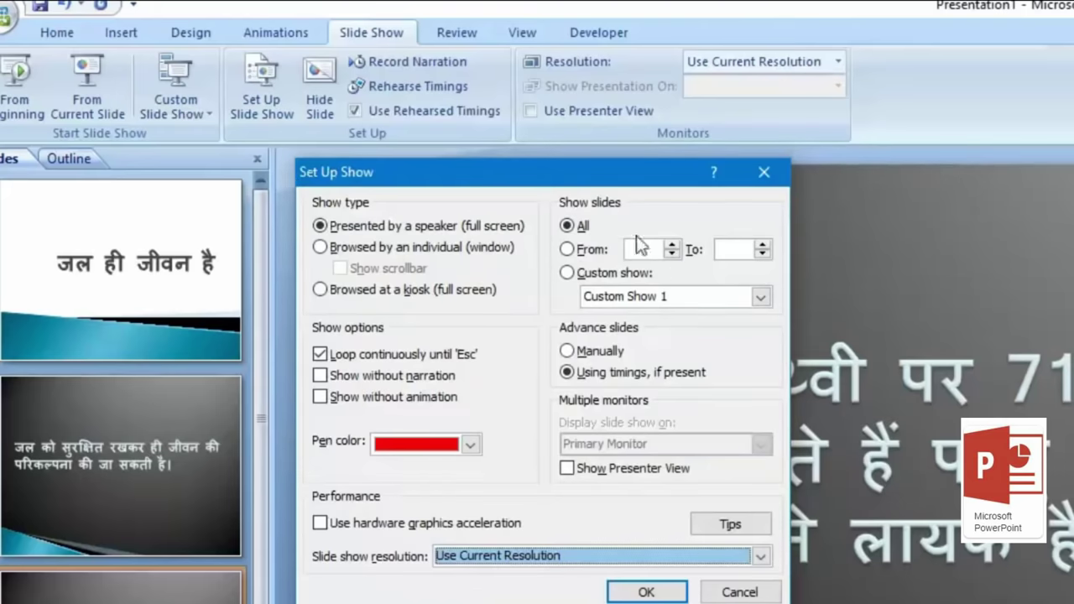
pyautogui.click(625, 298)
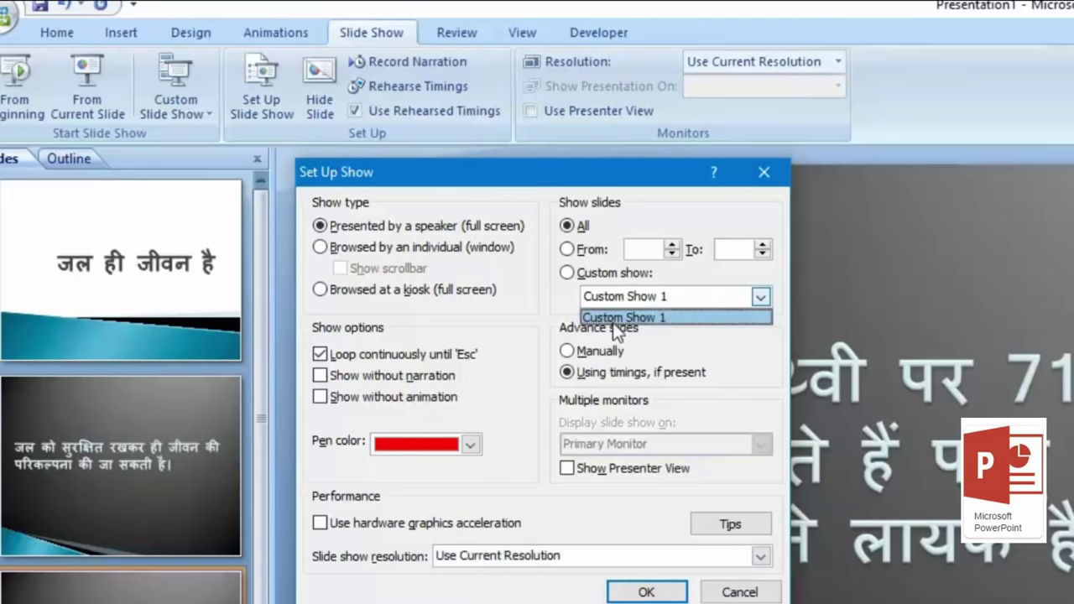
pyautogui.click(679, 319)
pyautogui.click(572, 277)
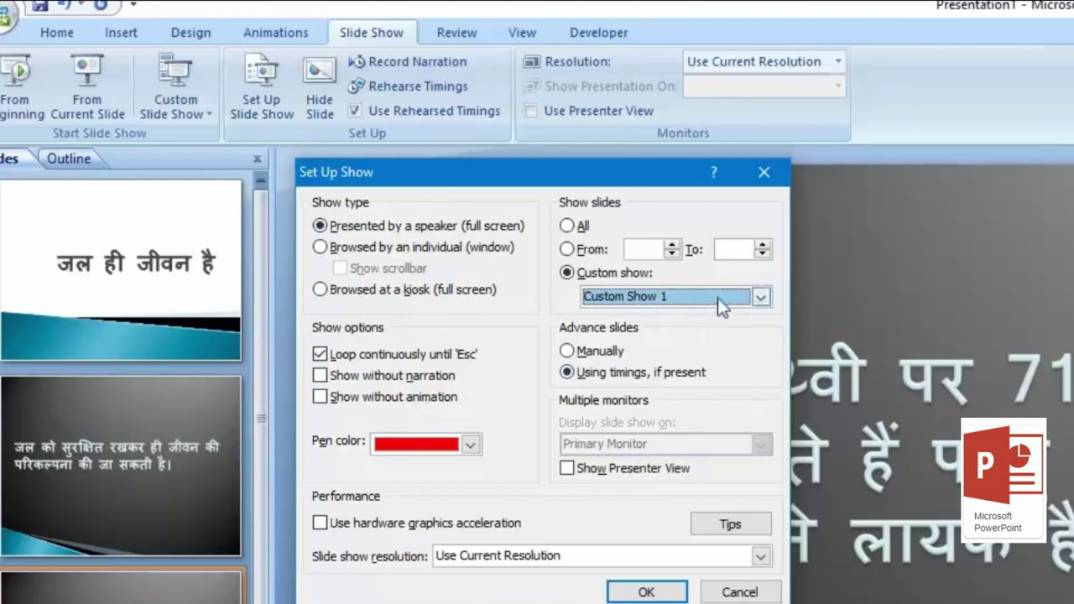
pyautogui.click(646, 593)
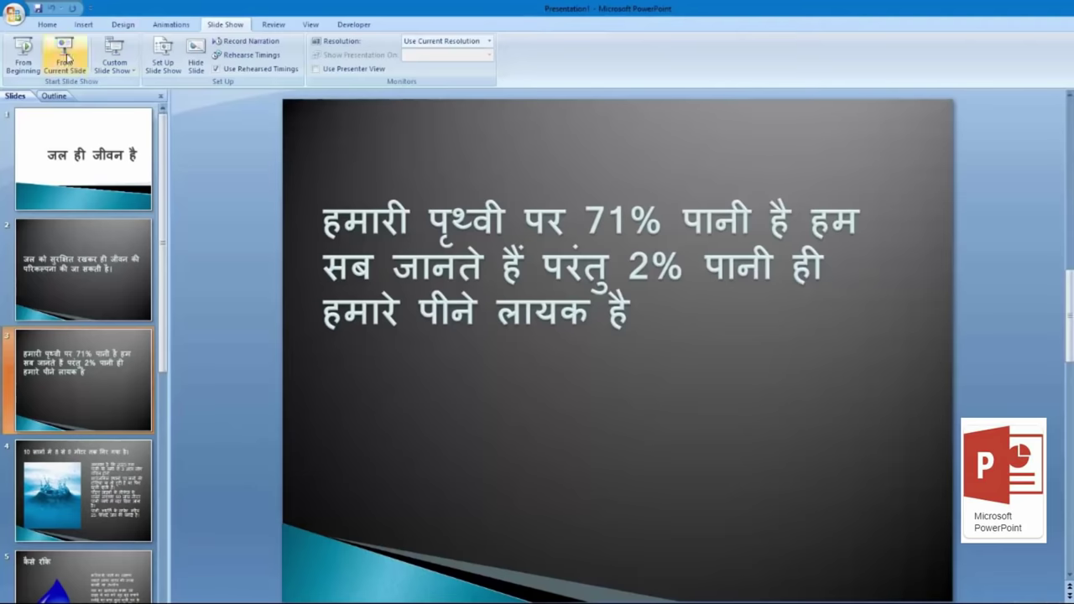
# Step: Save 'जल ही जीवन है' as a PowerPoint Show on the Desktop, then show the desktop
pyautogui.click(17, 16)
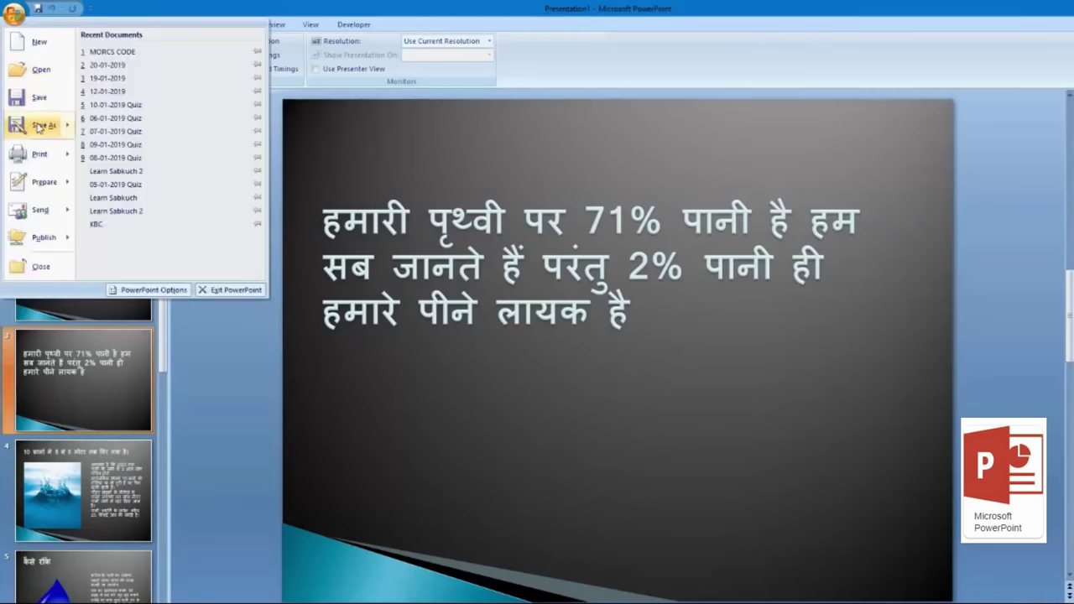
pyautogui.moveTo(39, 127)
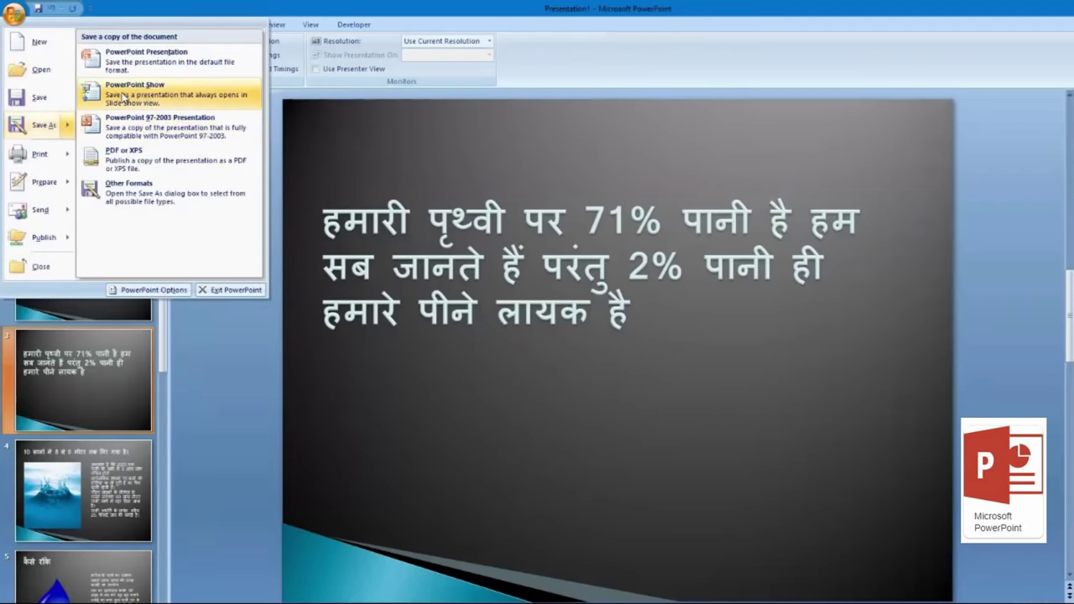
pyautogui.click(124, 99)
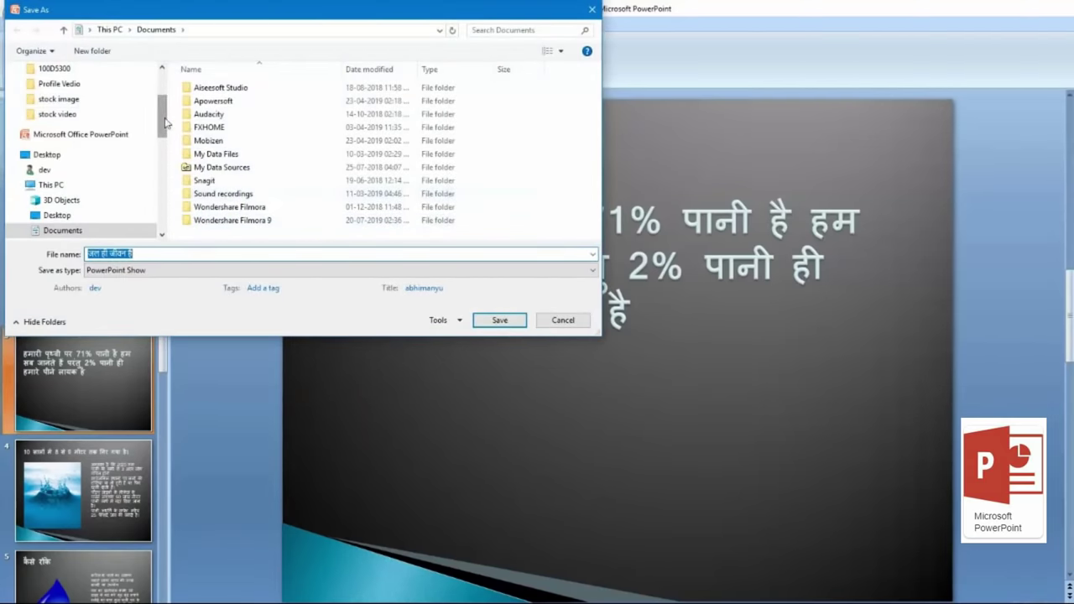
pyautogui.scroll(2, 165, 84)
pyautogui.click(88, 91)
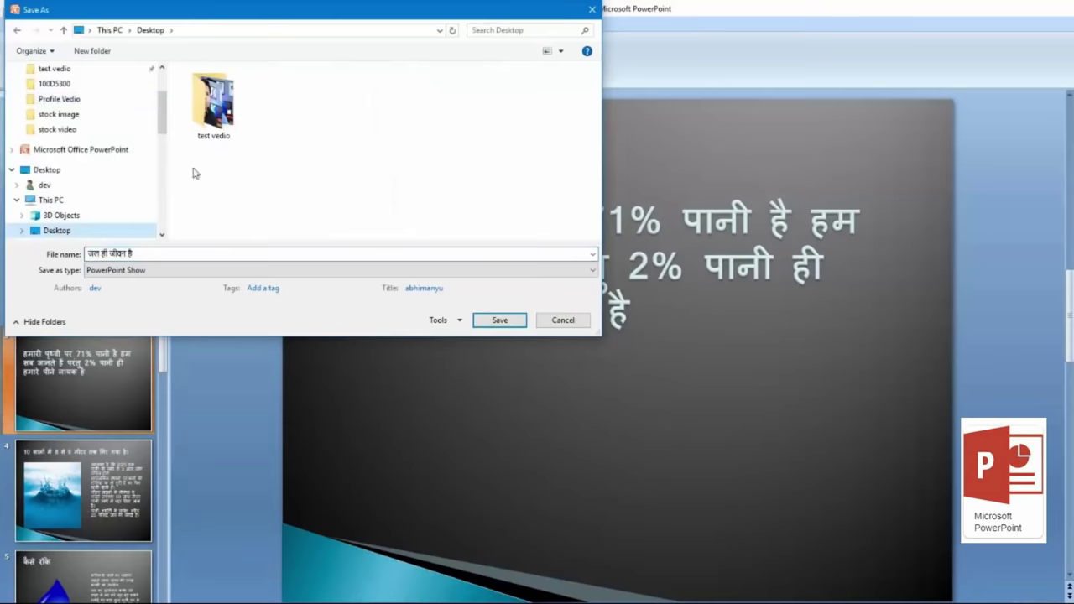
pyautogui.click(497, 320)
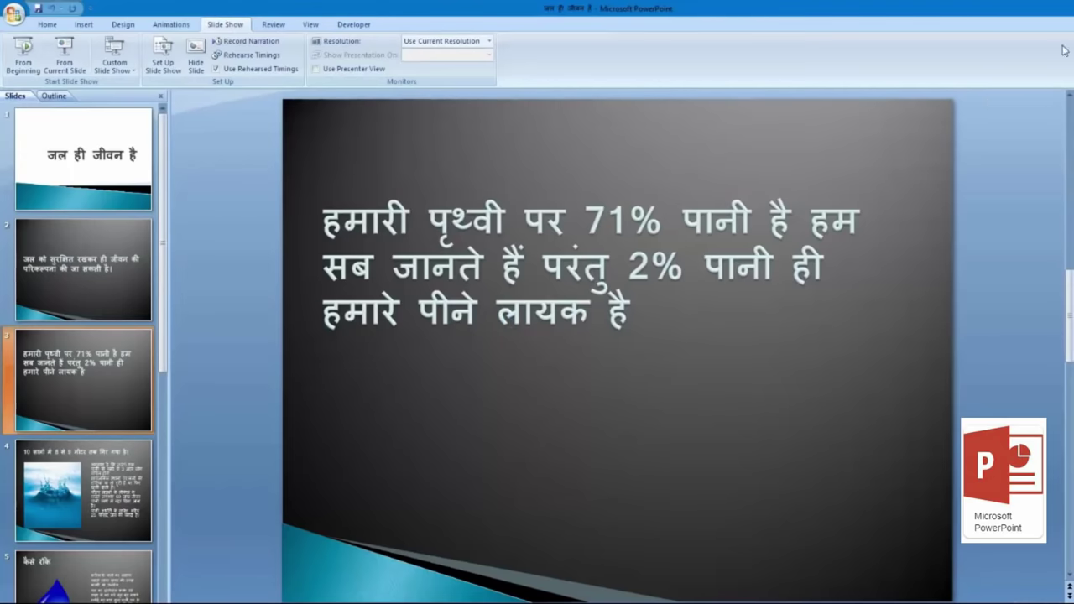
pyautogui.press('super+d')
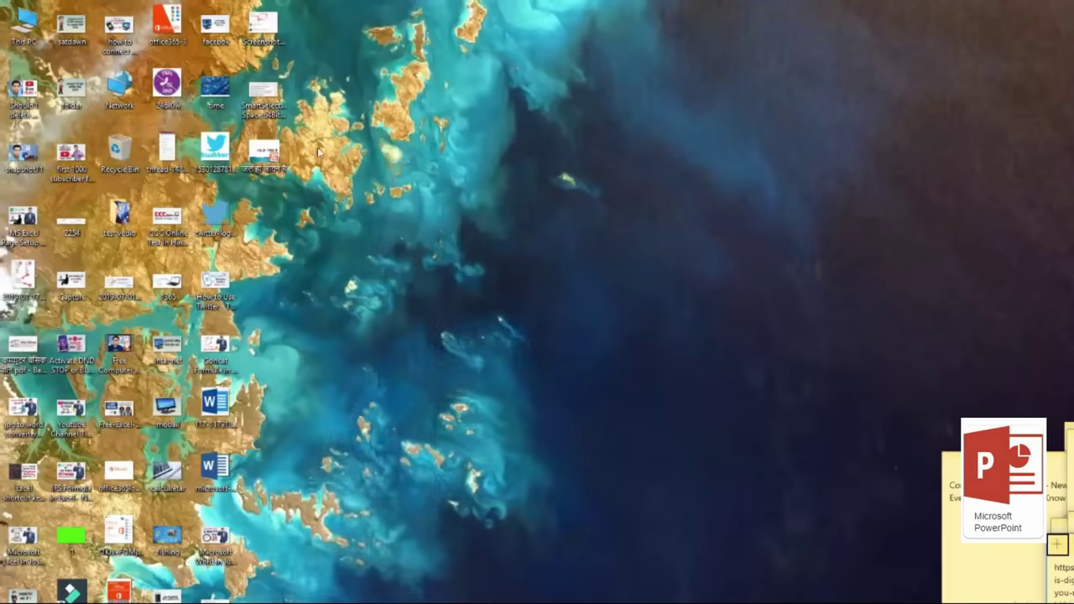
# Step: Open the saved 'जल ही जीवन है' PowerPoint Show file from its desktop icon
pyautogui.doubleClick(280, 151)
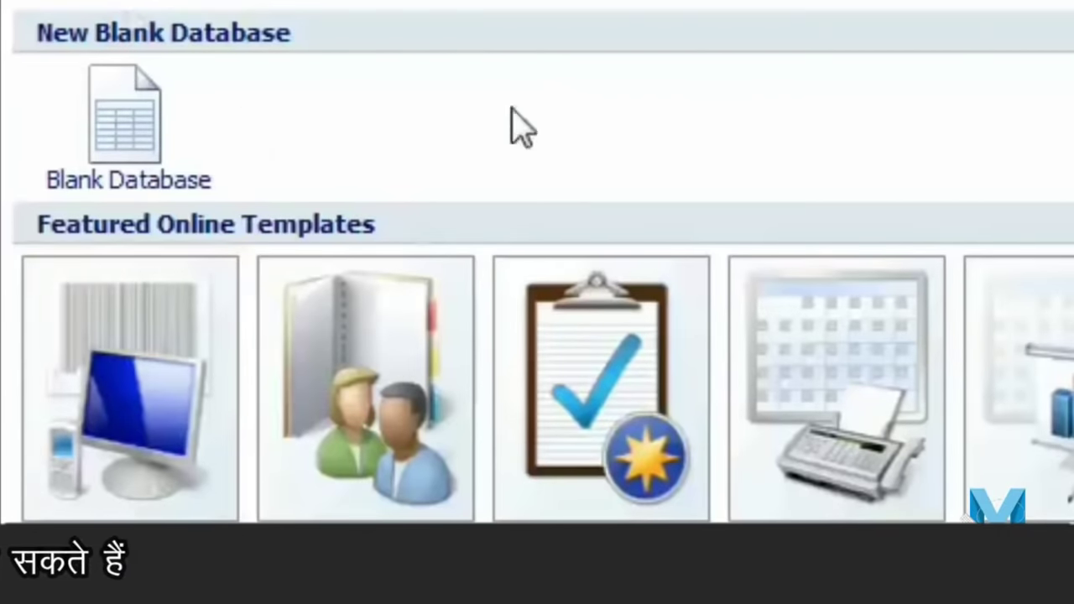
# Step: Create a blank database named mbg, stored in the Desktop folder
pyautogui.click(155, 92)
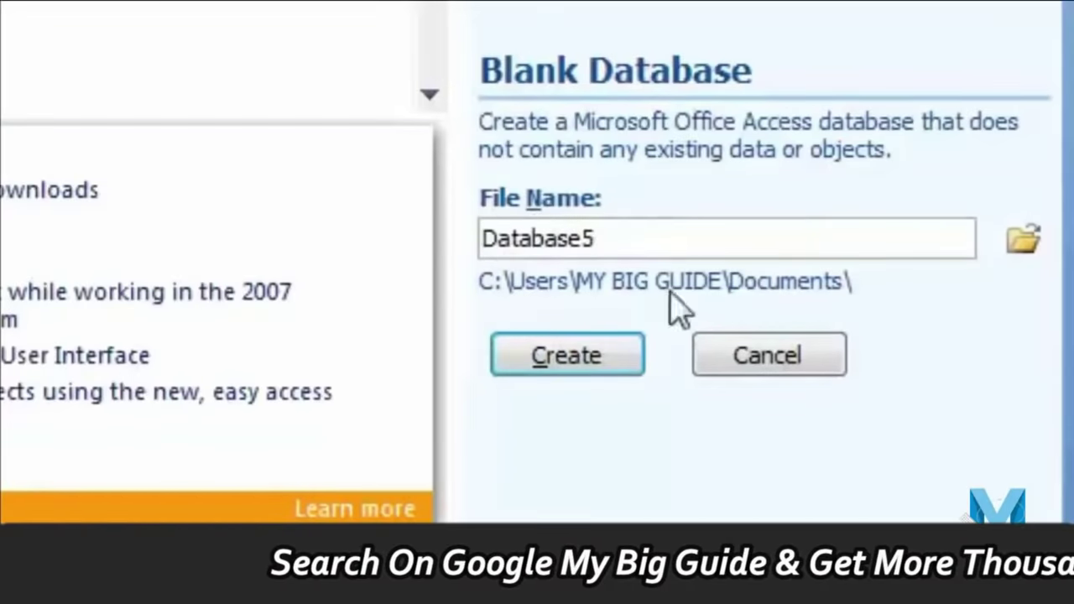
pyautogui.doubleClick(662, 236)
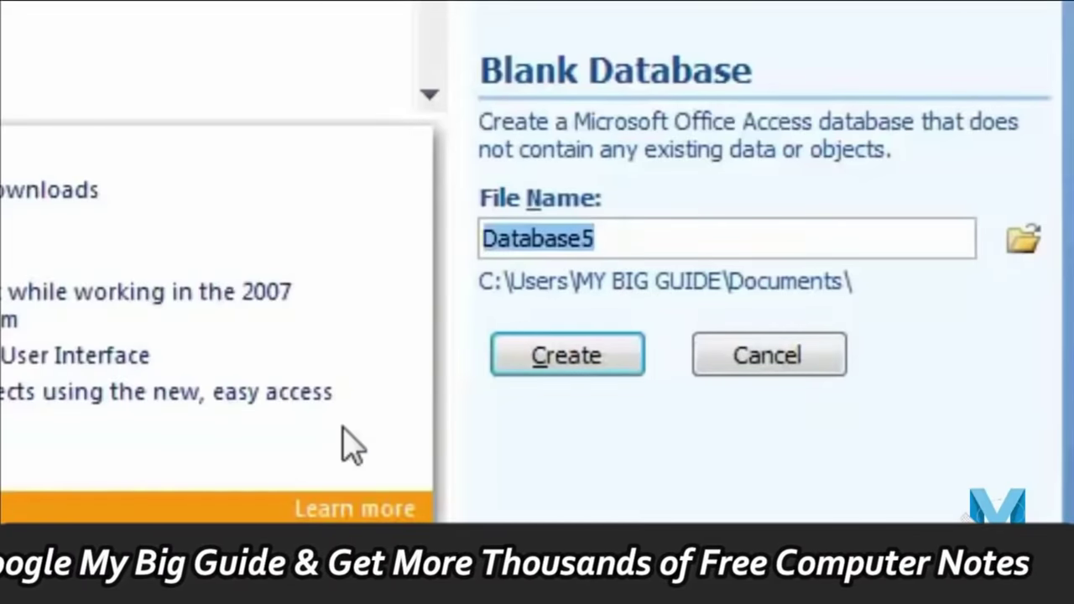
pyautogui.write('mbg')
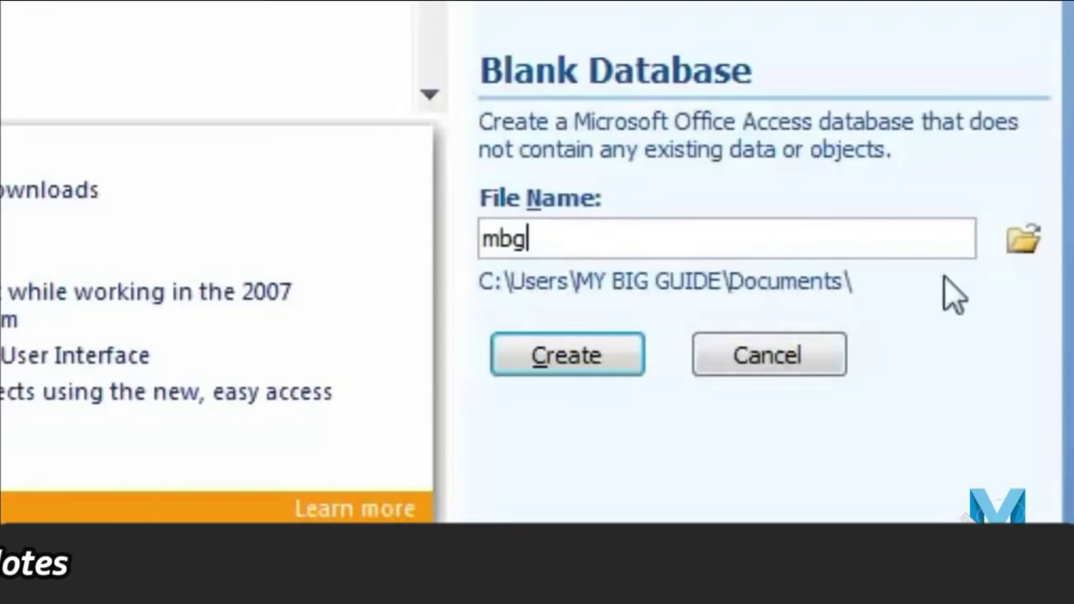
pyautogui.click(1032, 256)
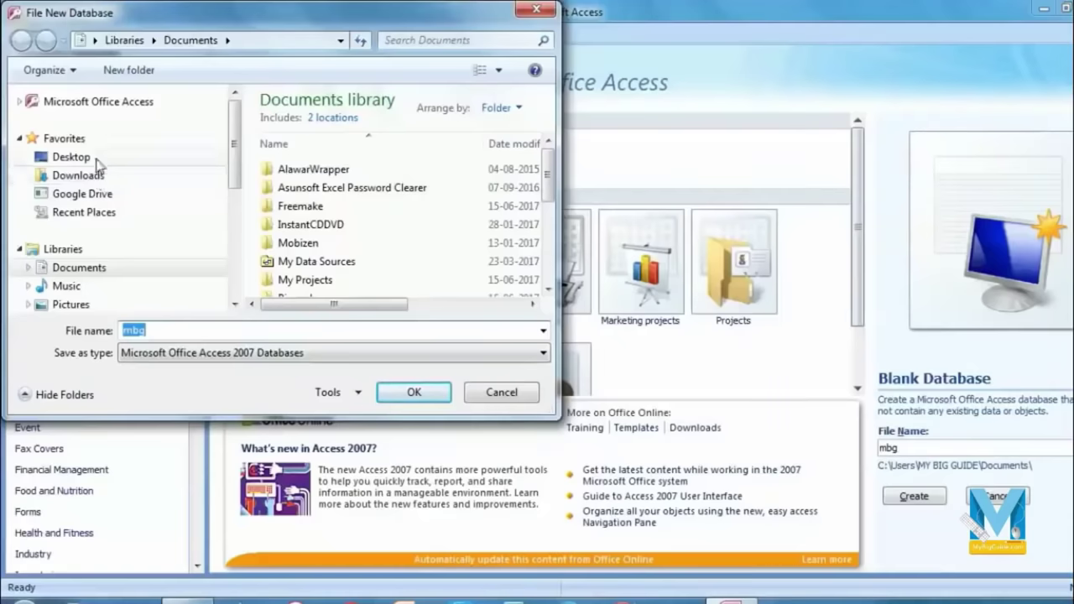
pyautogui.click(74, 158)
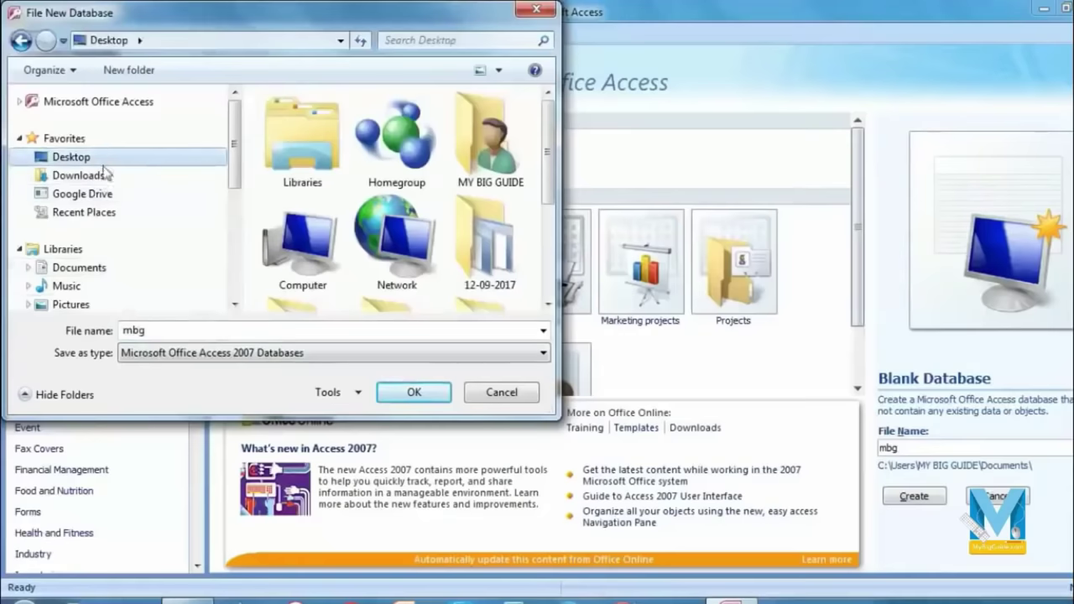
pyautogui.click(414, 392)
pyautogui.click(913, 497)
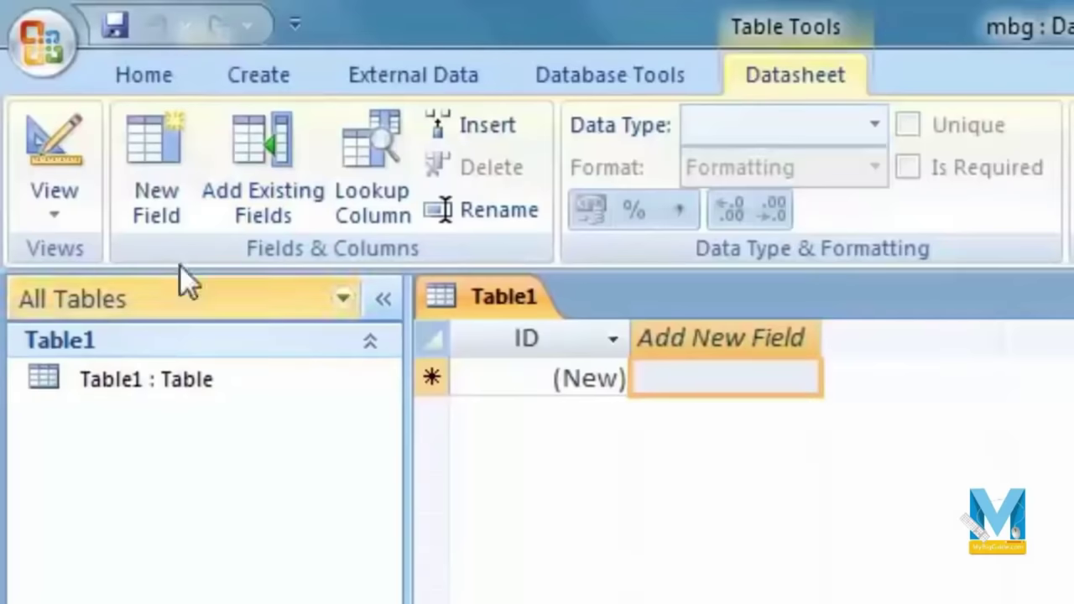
# Step: Switch Table1 to Design View from the View menu
pyautogui.click(84, 210)
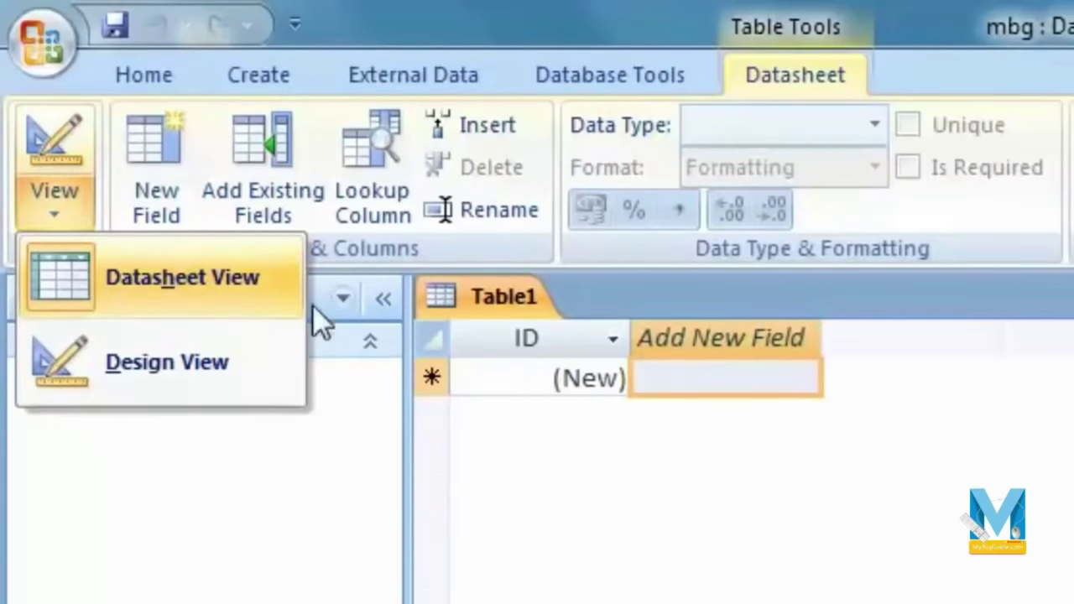
pyautogui.click(885, 482)
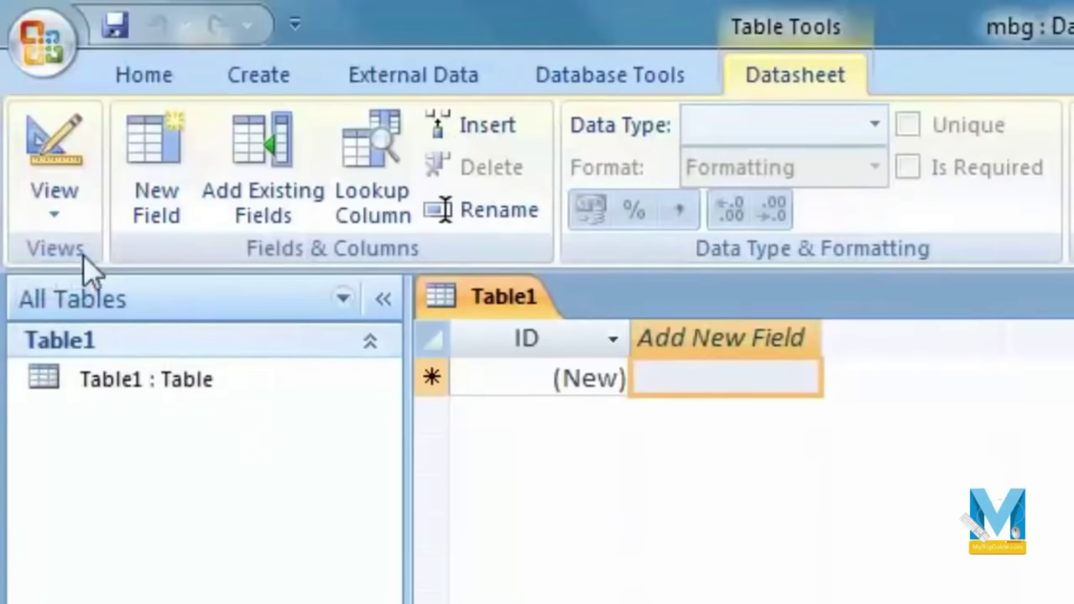
pyautogui.click(42, 210)
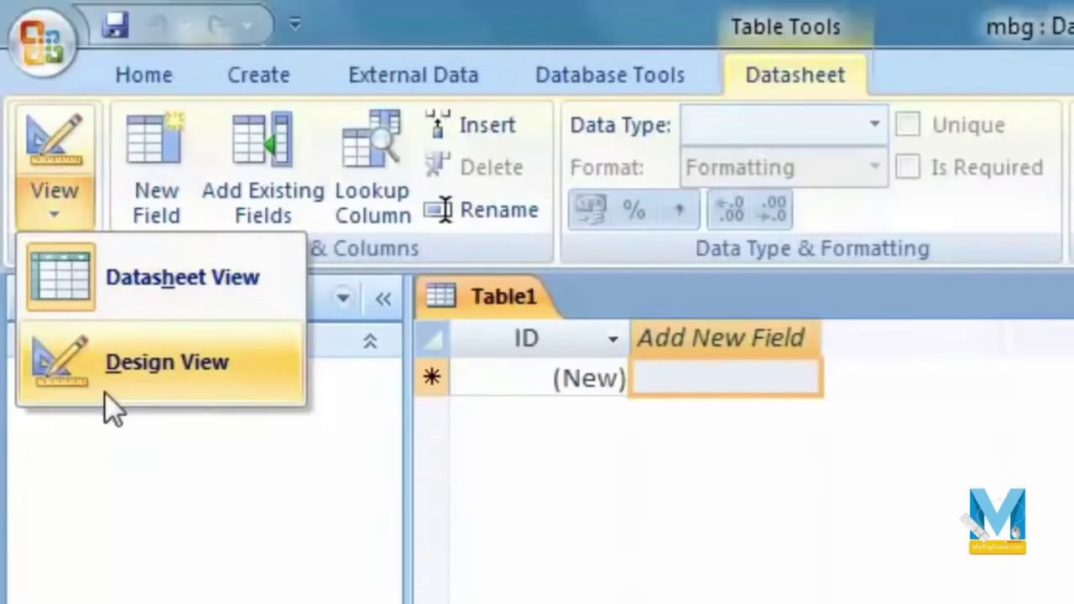
pyautogui.click(864, 546)
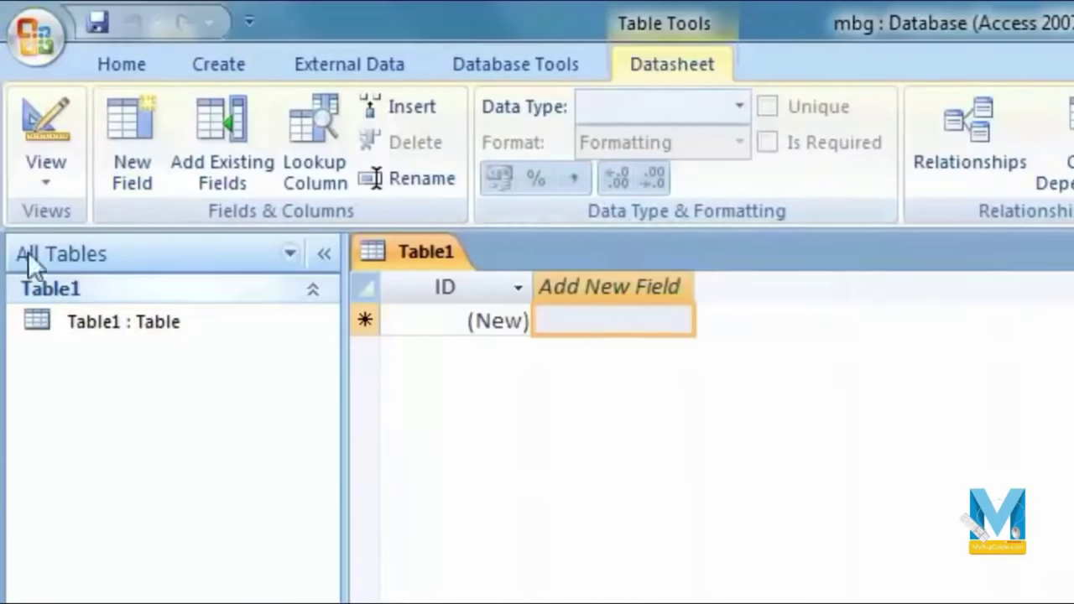
pyautogui.click(45, 181)
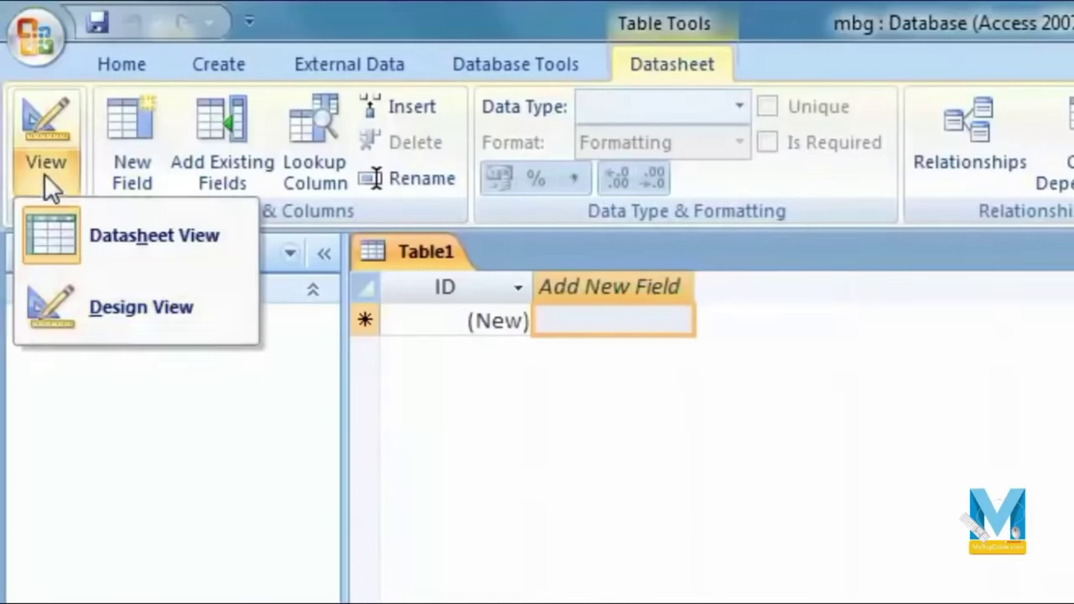
pyautogui.click(140, 319)
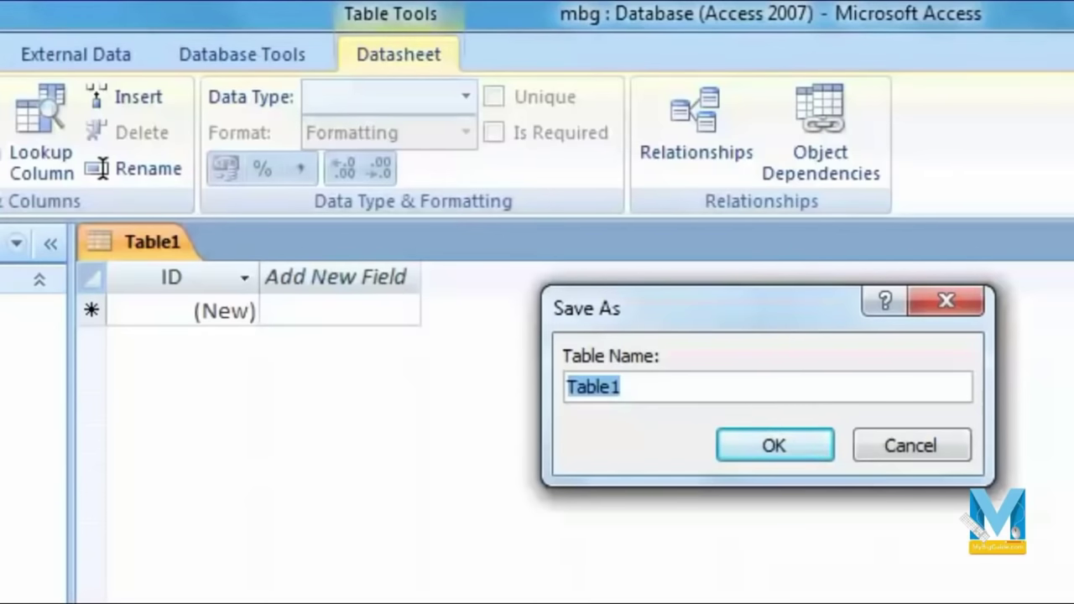
# Step: Save the new table under the name officedata
pyautogui.write('O')
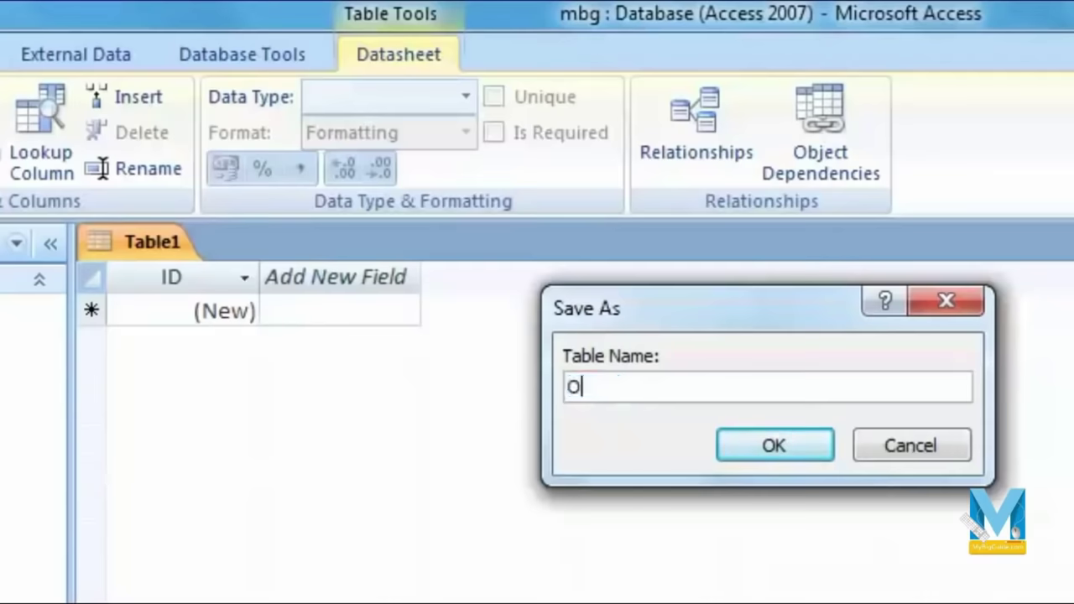
pyautogui.press('BackSpace')
pyautogui.write('office')
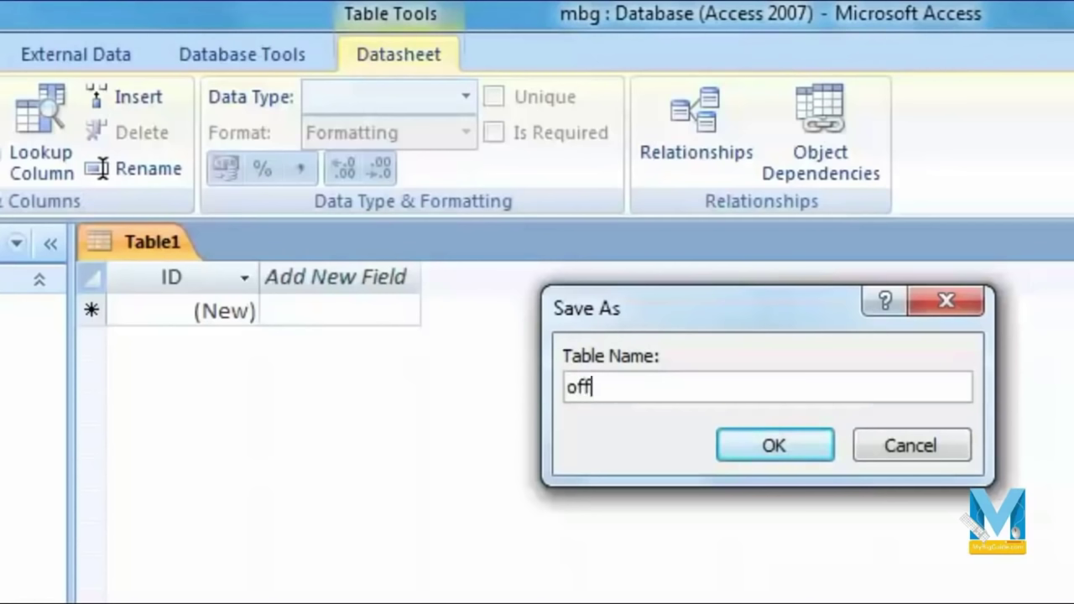
pyautogui.write('data')
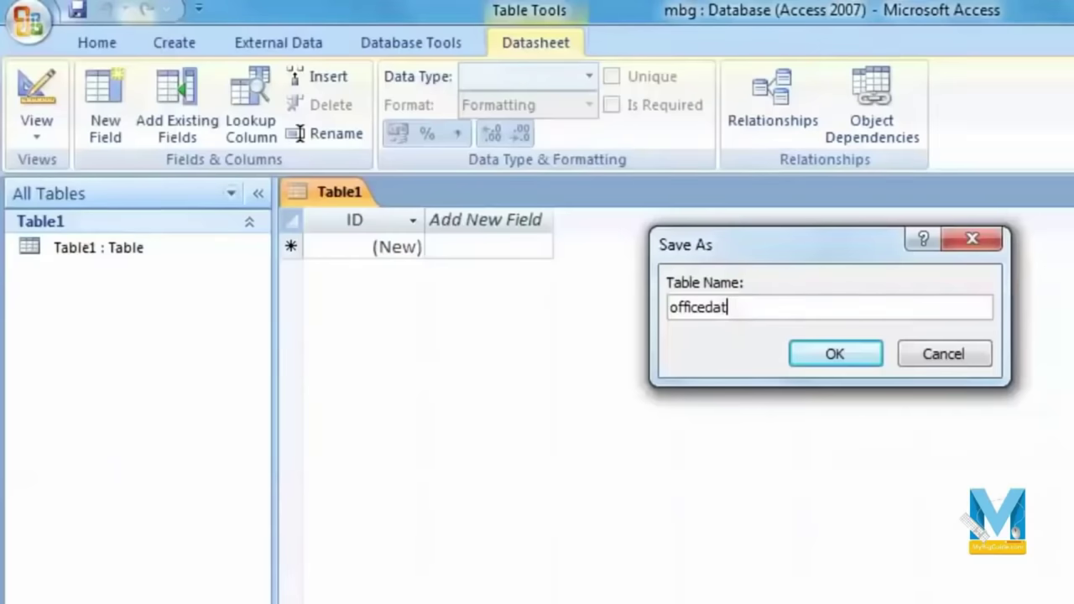
pyautogui.click(836, 357)
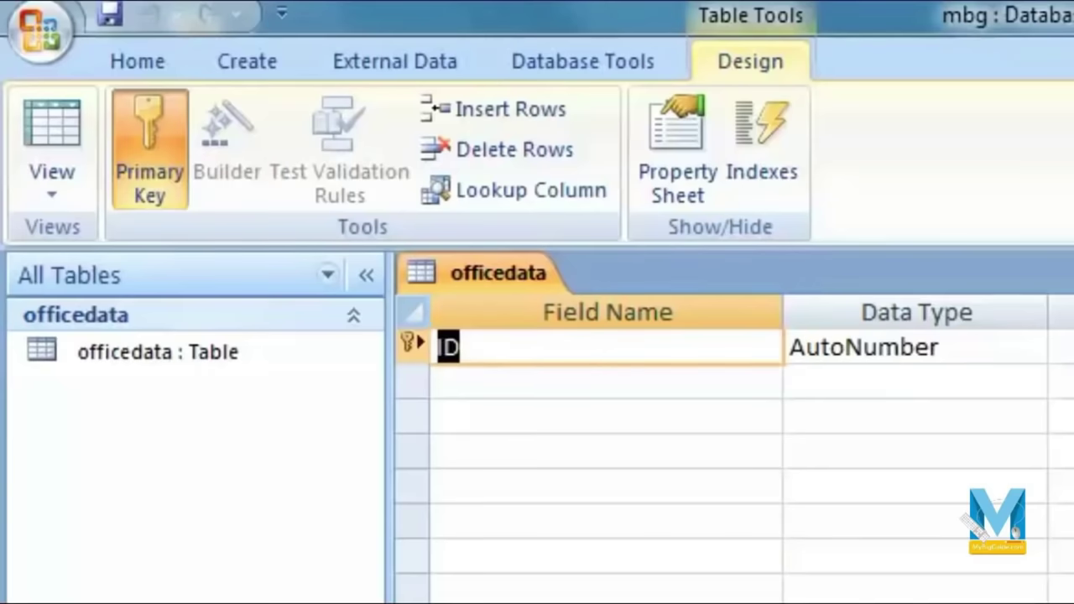
pyautogui.click(817, 529)
pyautogui.click(612, 358)
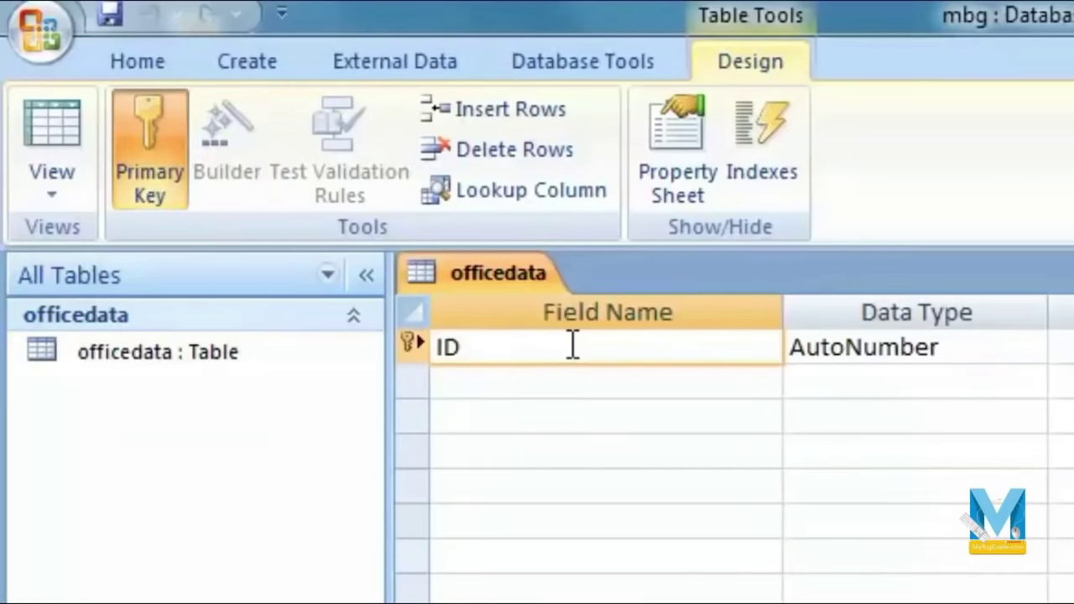
pyautogui.click(1015, 354)
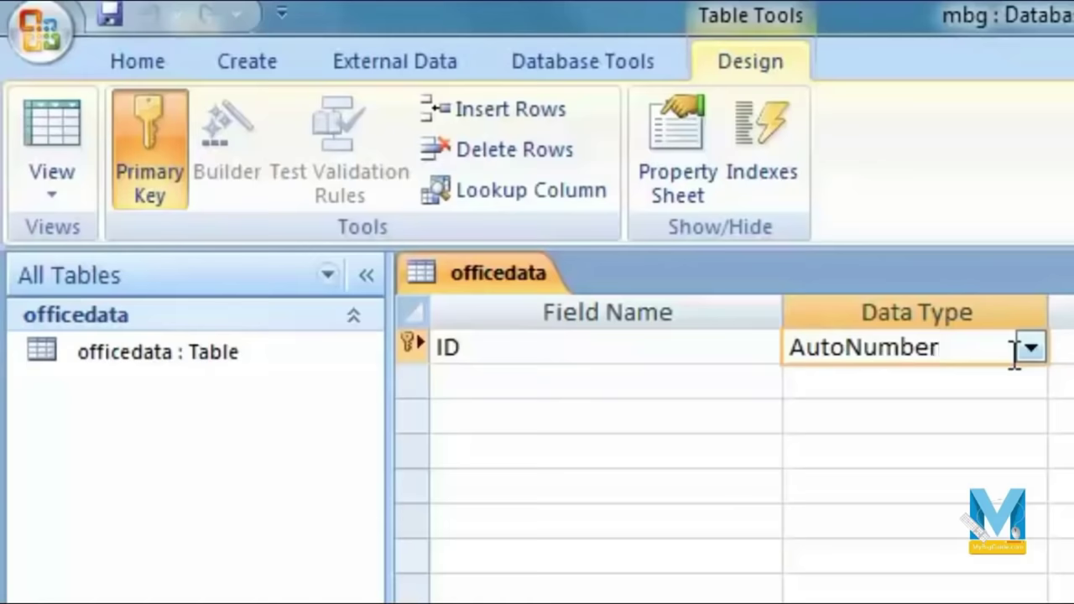
pyautogui.click(748, 359)
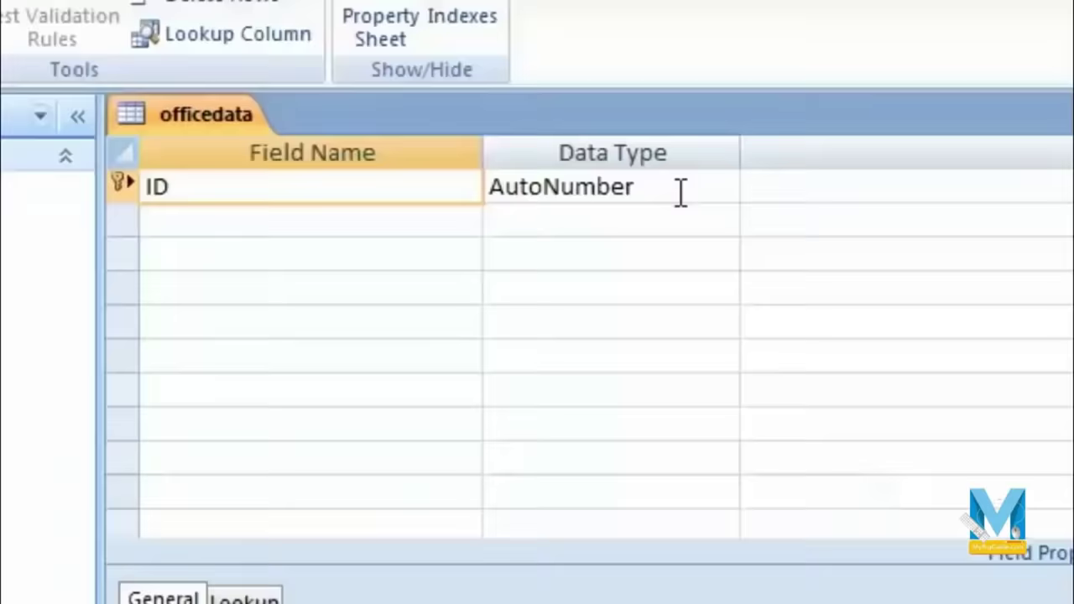
pyautogui.click(682, 190)
pyautogui.click(724, 187)
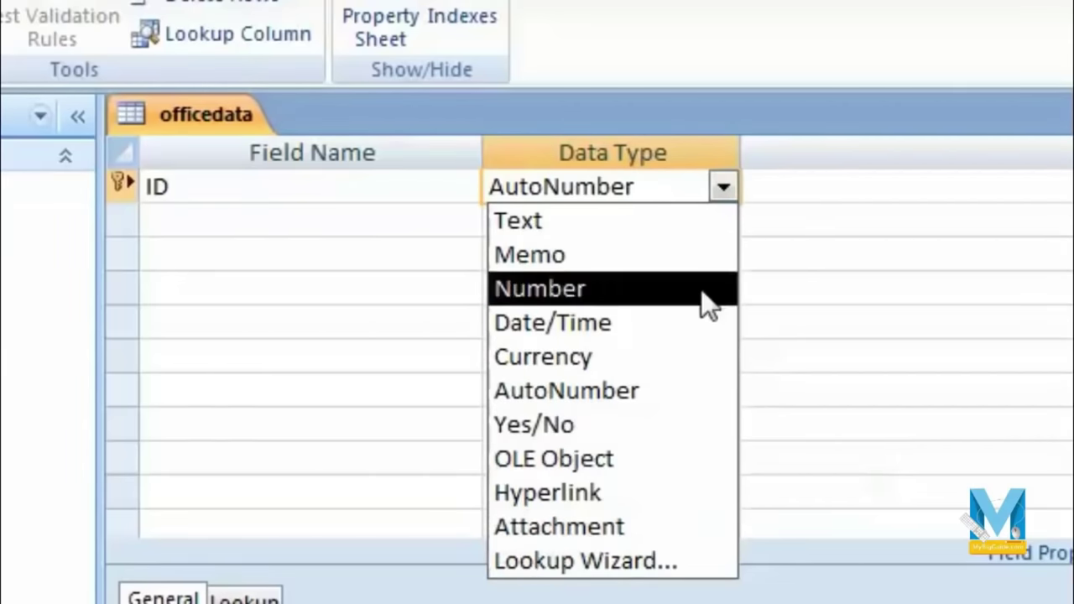
pyautogui.click(312, 224)
pyautogui.click(238, 188)
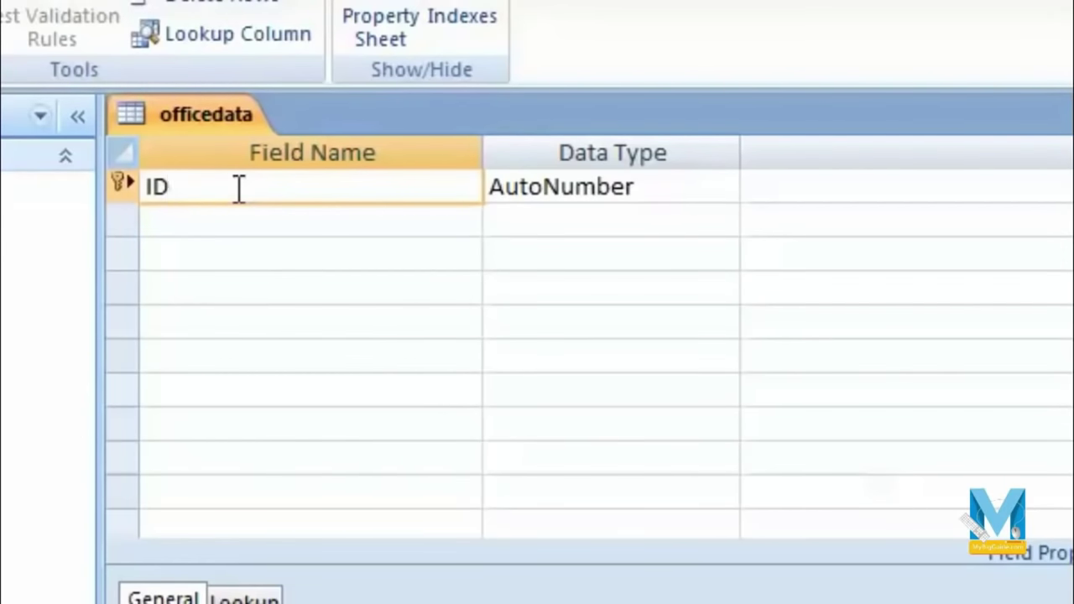
pyautogui.click(688, 184)
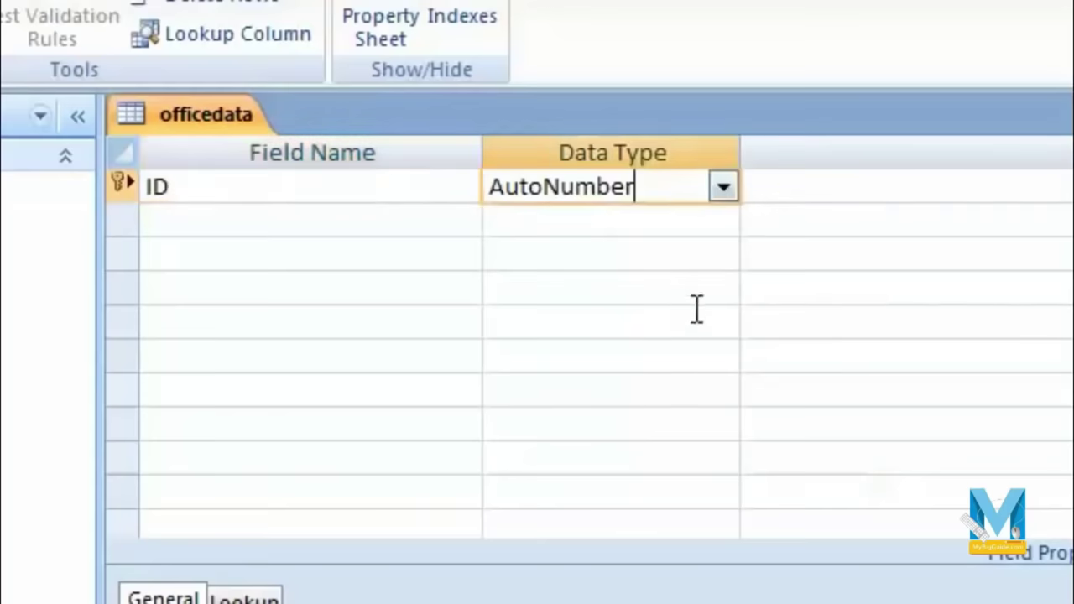
pyautogui.click(428, 202)
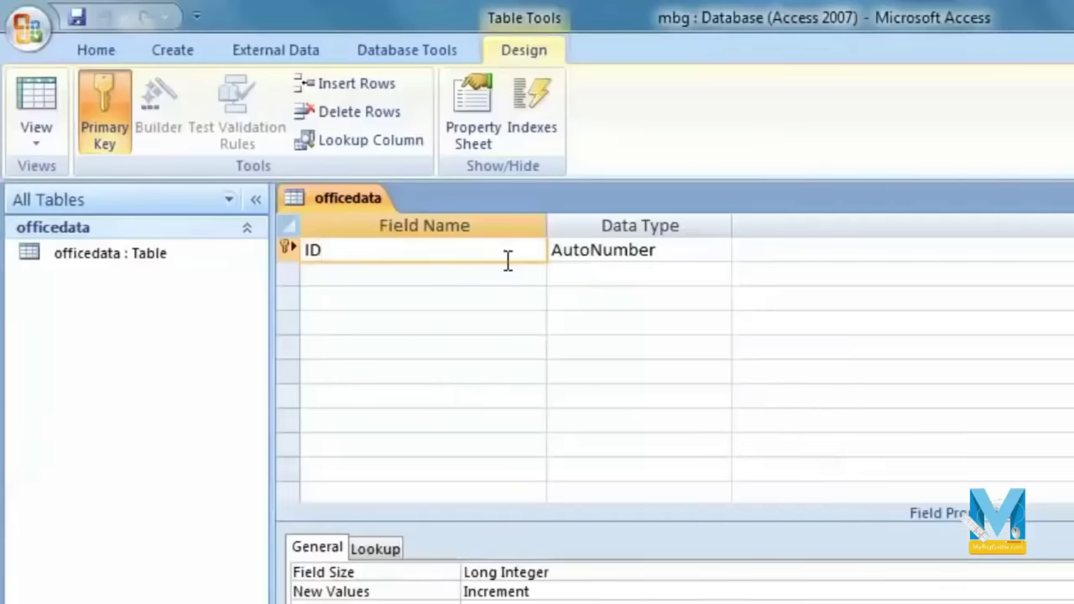
pyautogui.click(508, 288)
pyautogui.click(511, 270)
# Step: Add a field called Name with the Text data type, accepting the reserved-word warning
pyautogui.write('Name')
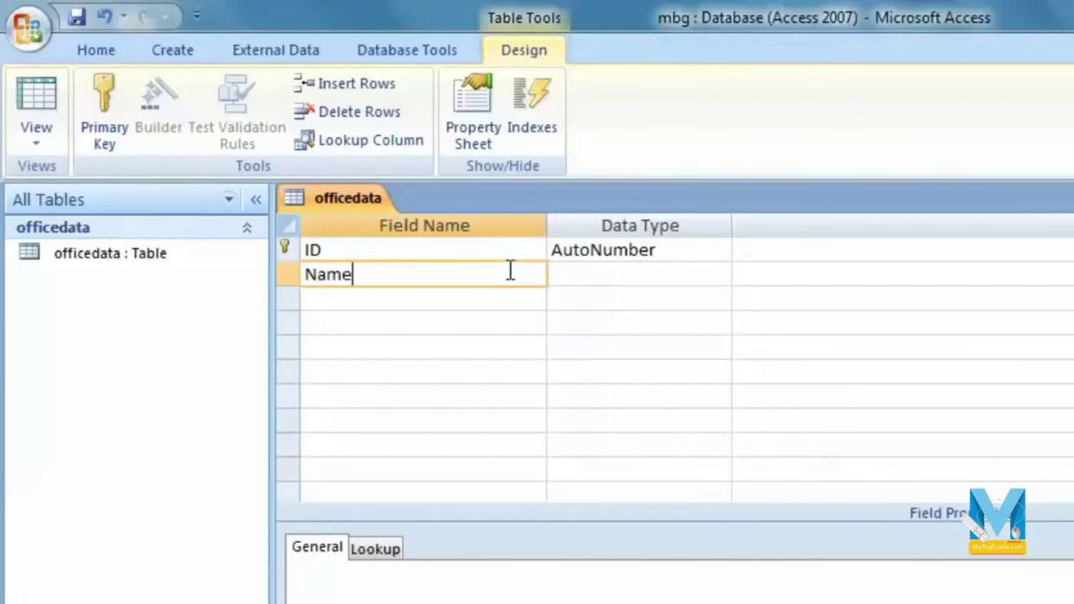
pyautogui.press('Tab')
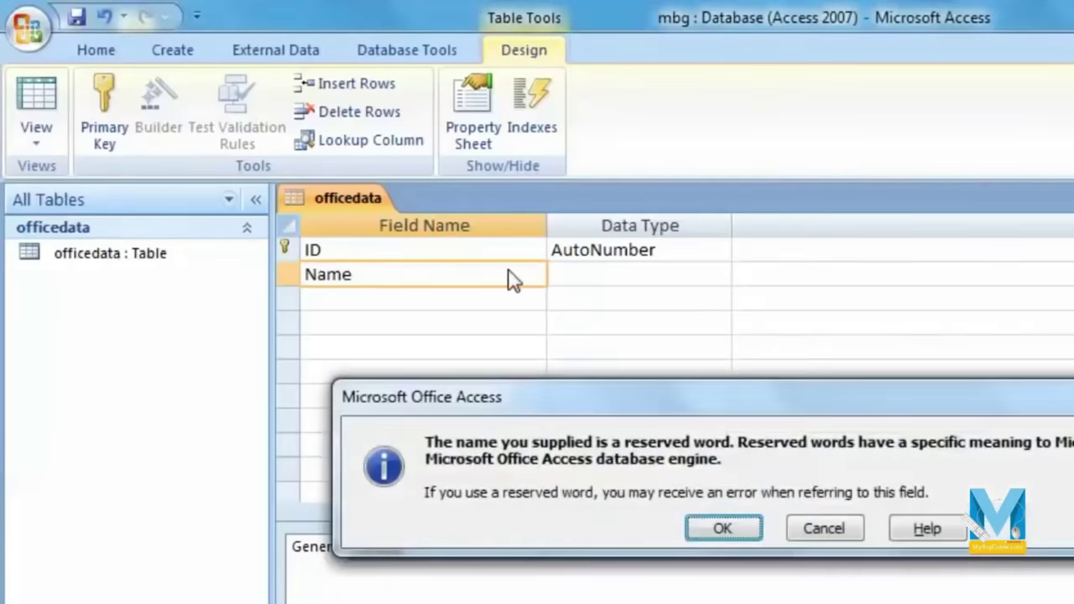
pyautogui.click(727, 530)
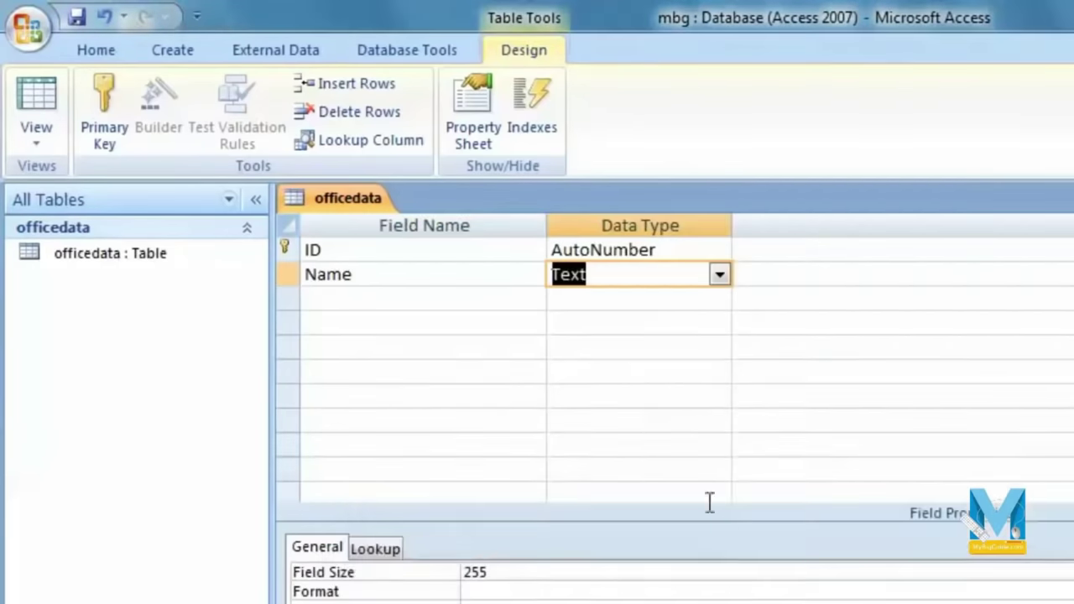
pyautogui.click(719, 275)
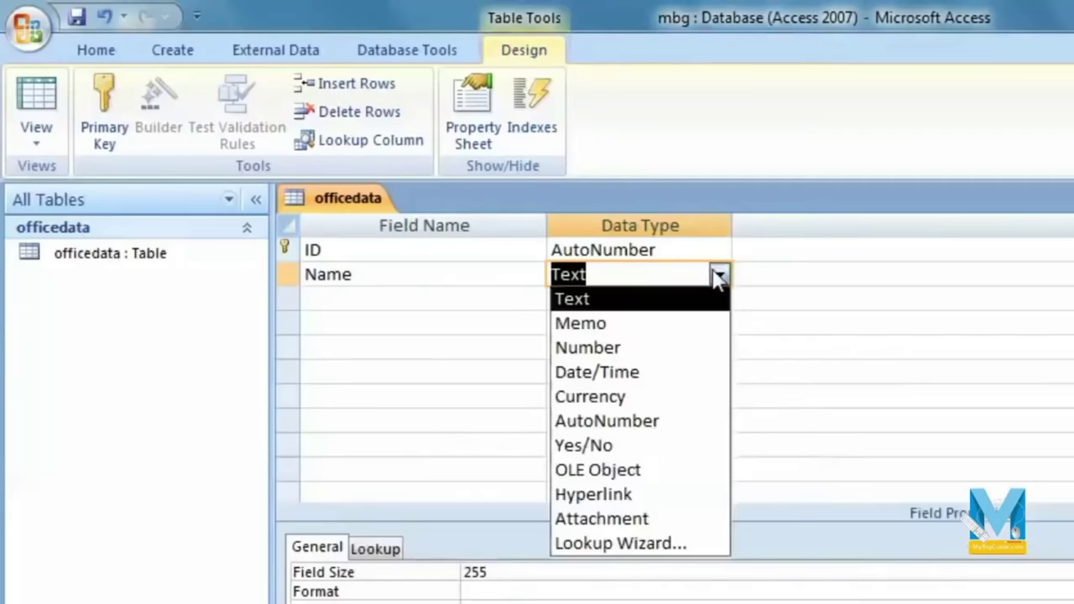
pyautogui.click(597, 300)
pyautogui.press('Up')
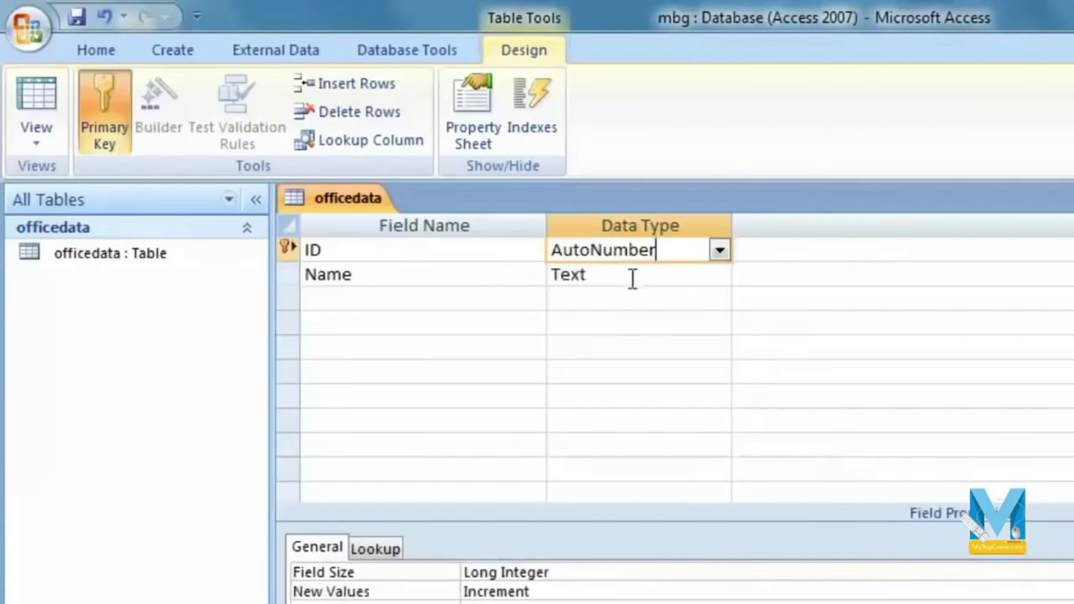
pyautogui.click(630, 277)
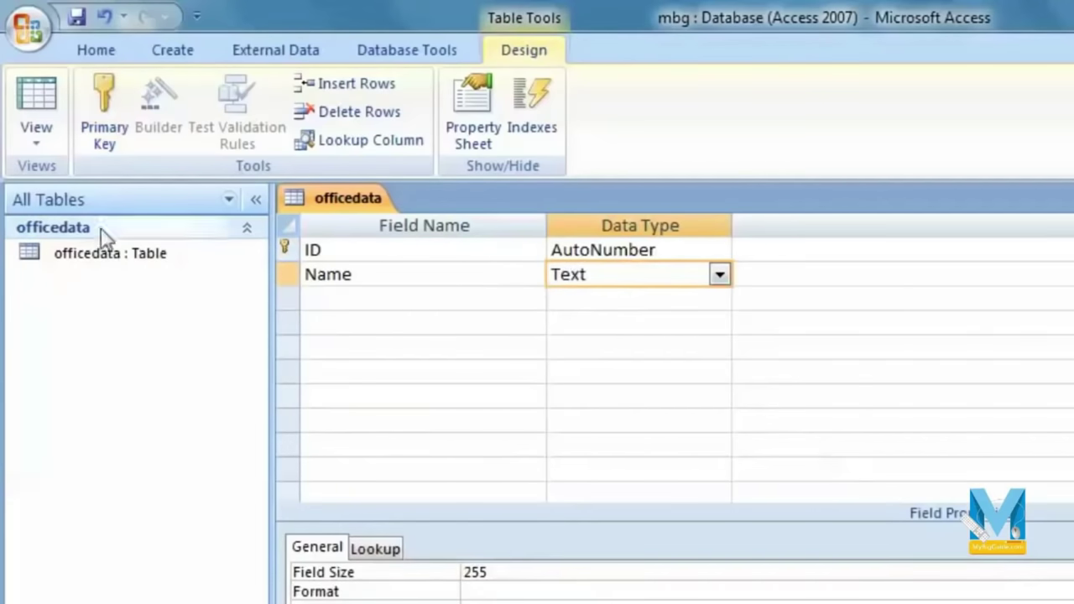
pyautogui.click(36, 141)
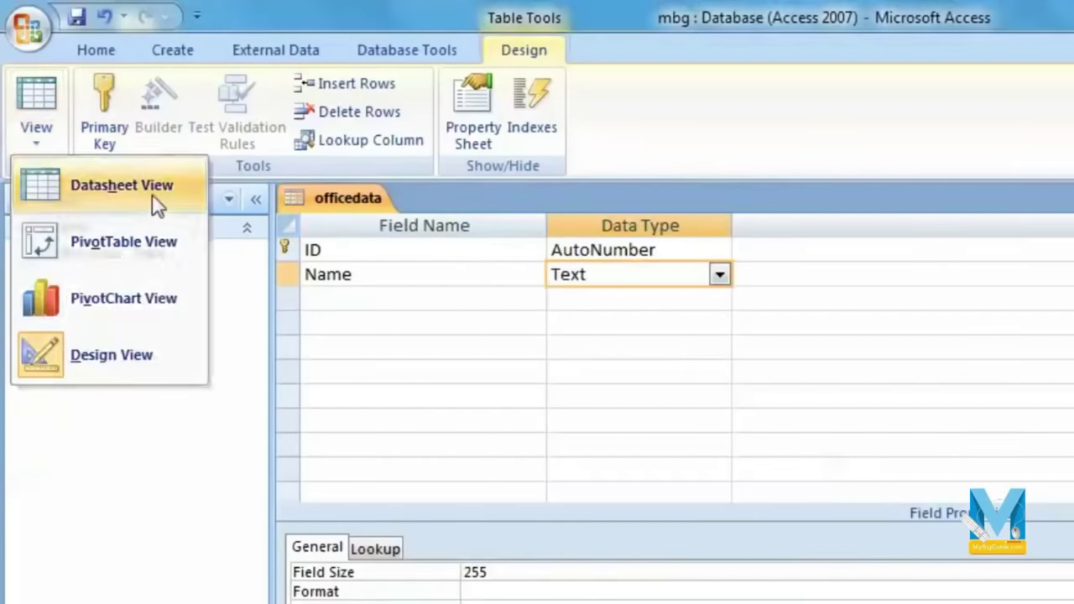
# Step: Save officedata, switch to Datasheet View, and enter 'abhimanyu' as the first record's Name
pyautogui.click(157, 205)
pyautogui.click(783, 518)
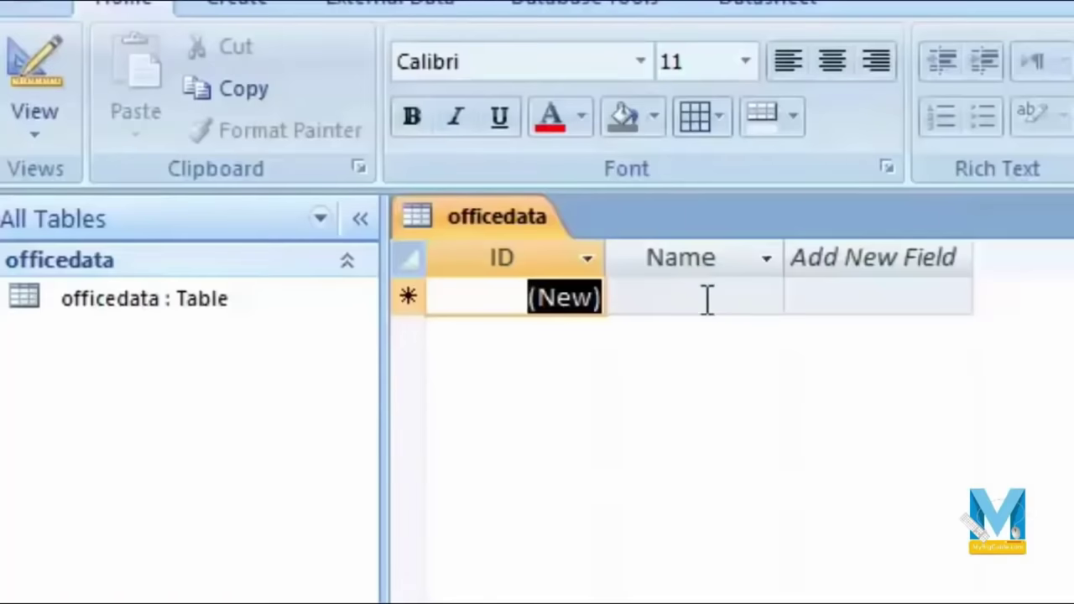
pyautogui.click(705, 300)
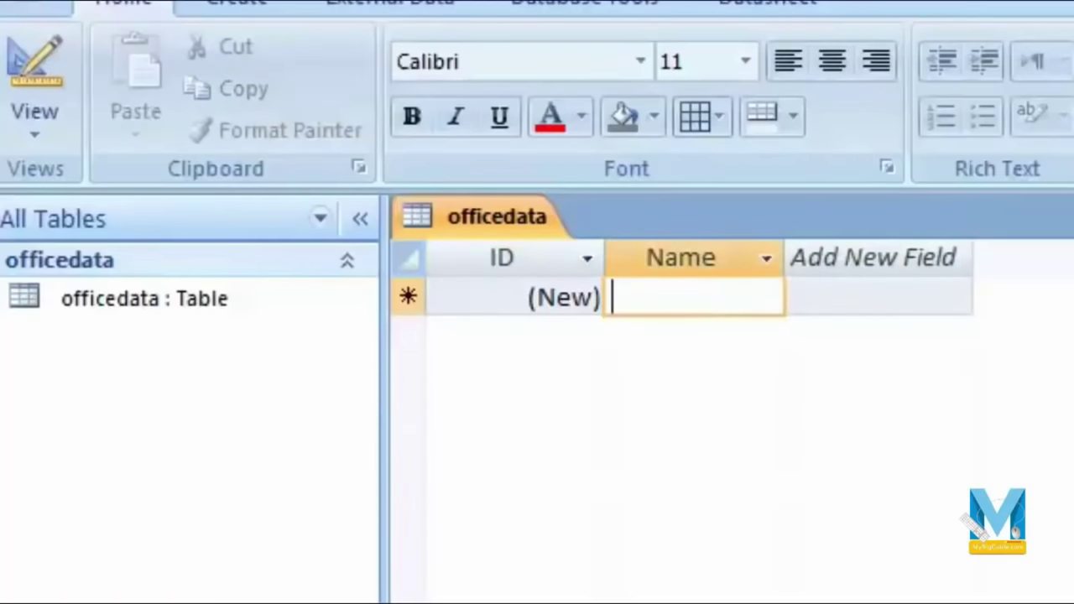
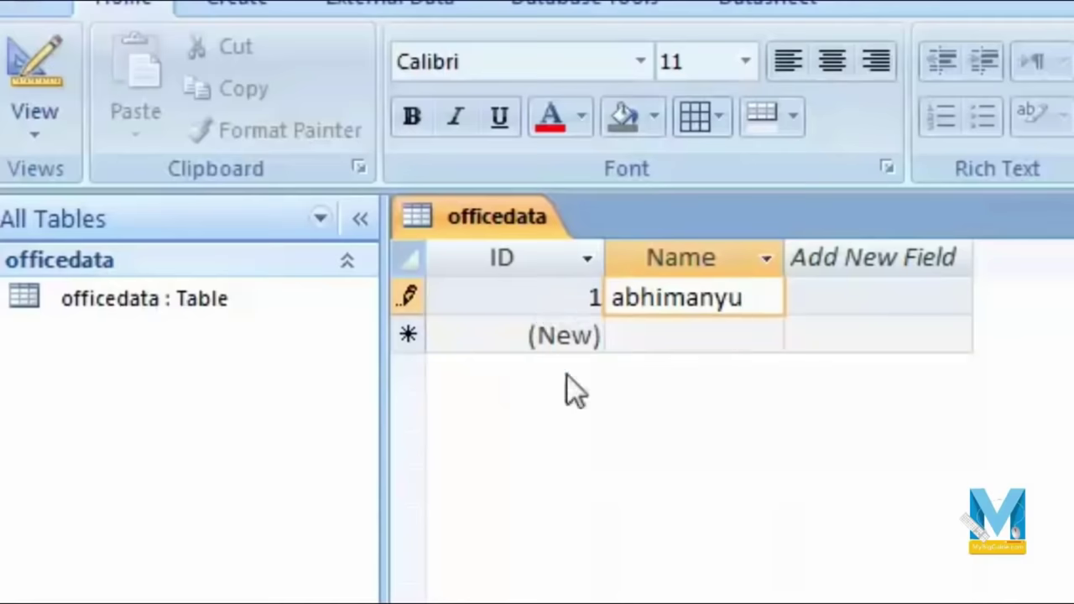
pyautogui.click(767, 331)
# Step: Enter 'abhi' as the second record's Name
pyautogui.hotkey('shift', 'Tab')
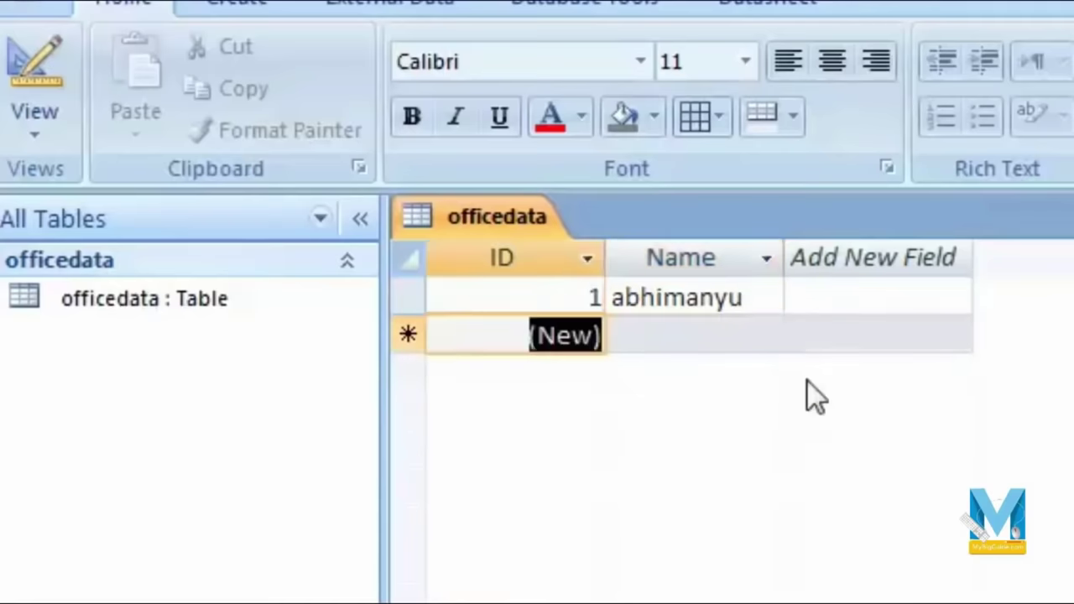
pyautogui.press('Tab')
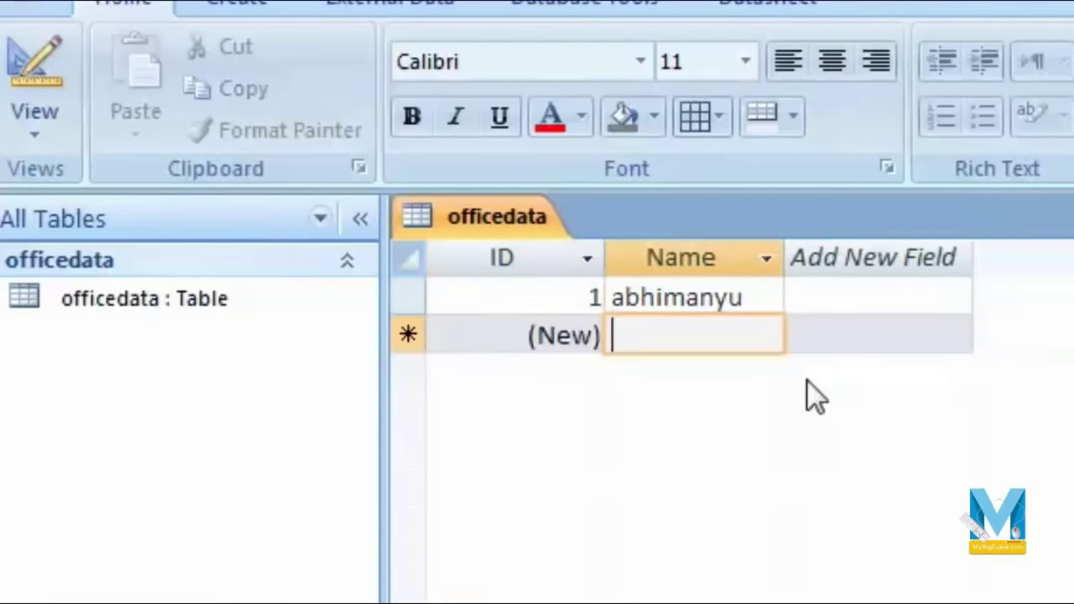
pyautogui.write('abhi')
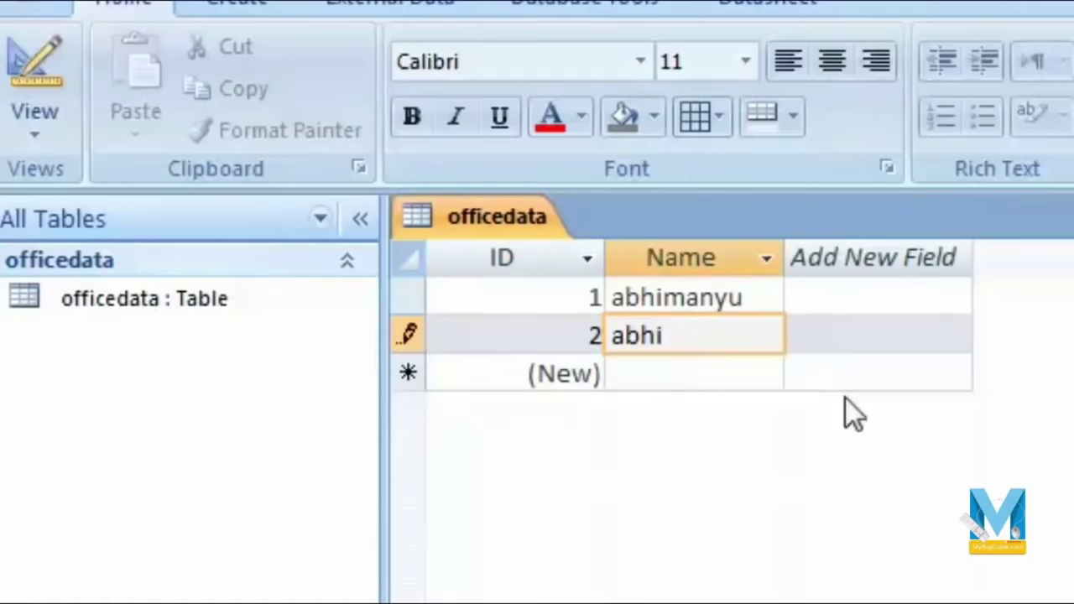
pyautogui.click(674, 369)
pyautogui.click(695, 343)
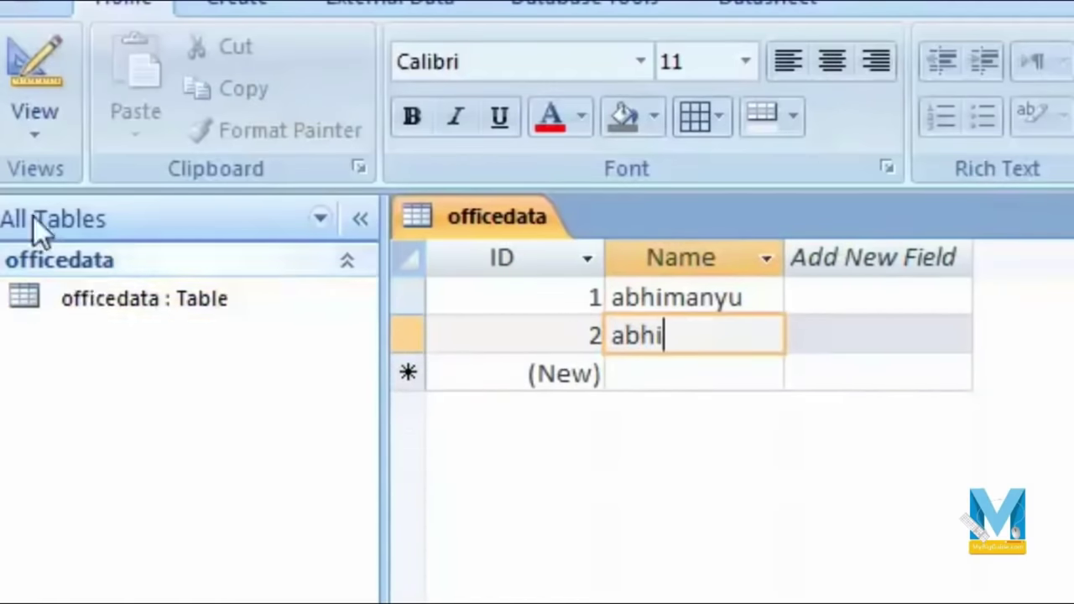
pyautogui.click(34, 135)
# Step: Back in Design view, add Last Name, Address and City as Text fields
pyautogui.click(189, 454)
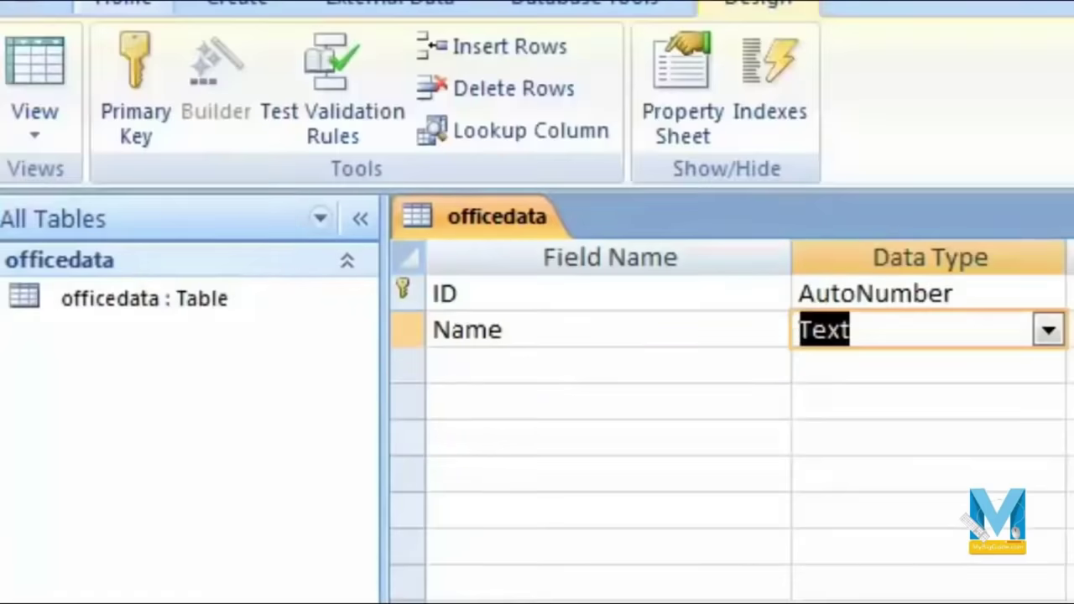
pyautogui.click(597, 369)
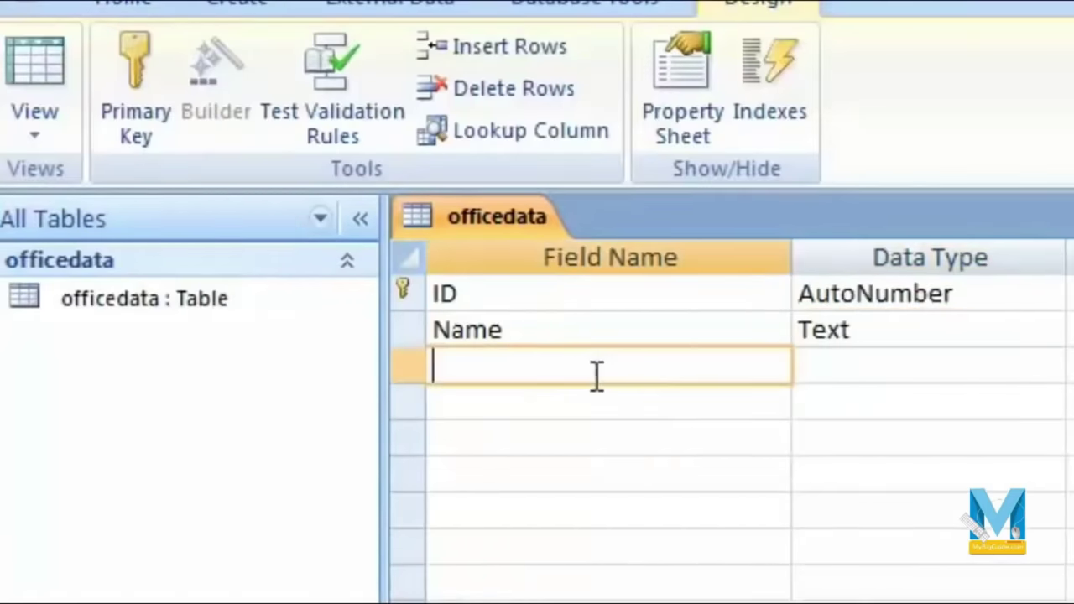
pyautogui.write('Last Name')
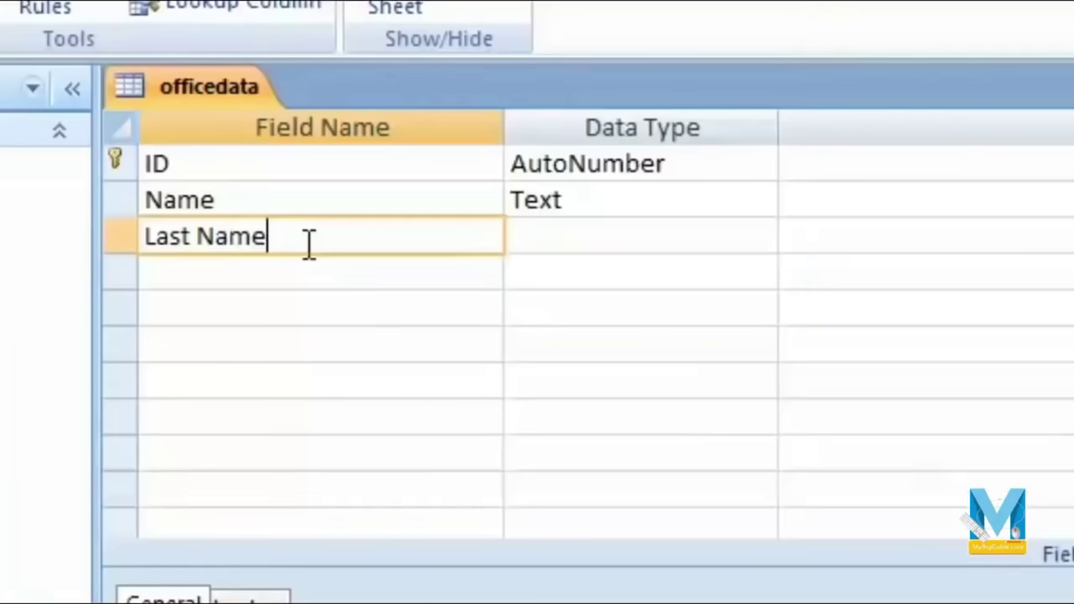
pyautogui.click(715, 240)
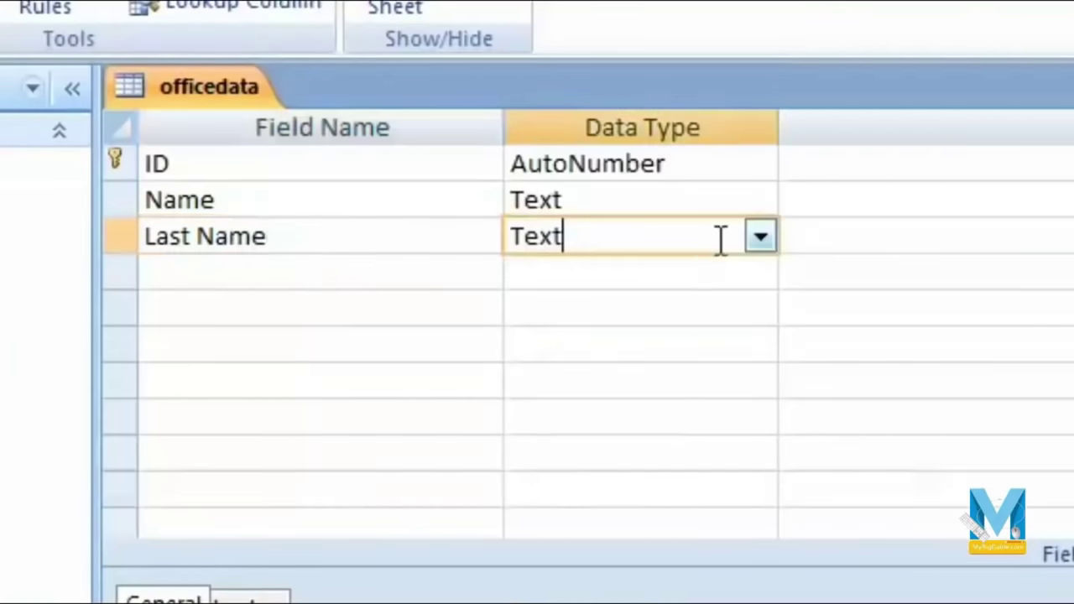
pyautogui.click(774, 233)
pyautogui.click(403, 277)
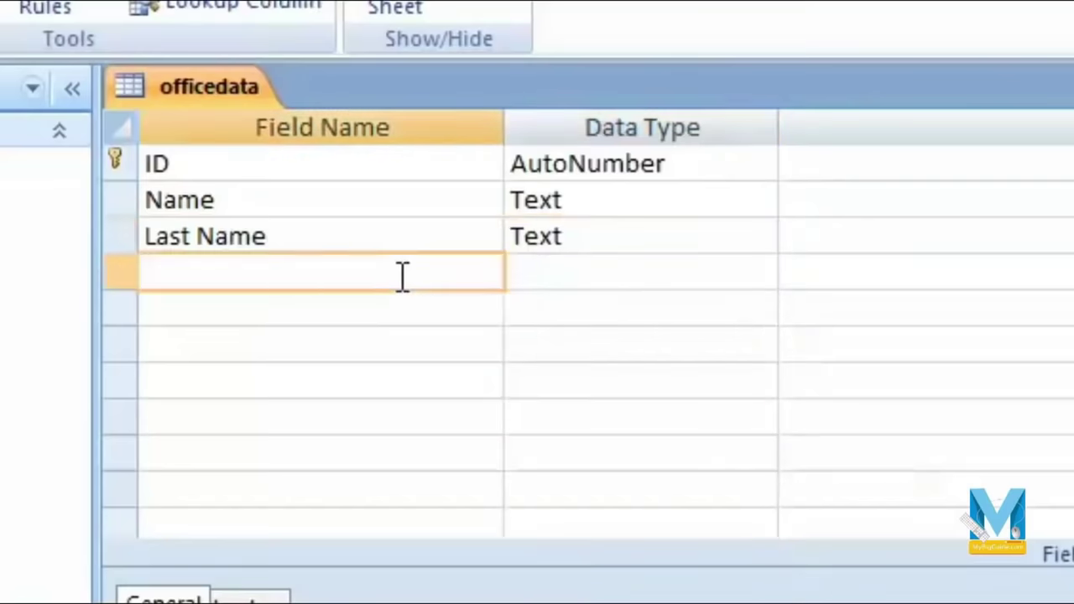
pyautogui.write('Address')
pyautogui.press('Tab')
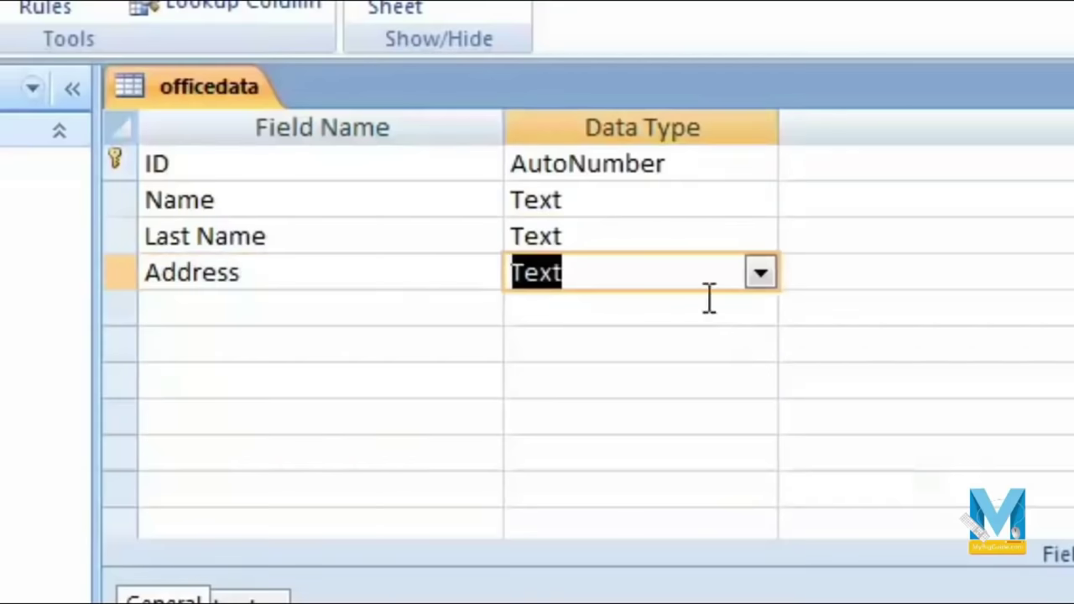
pyautogui.click(353, 319)
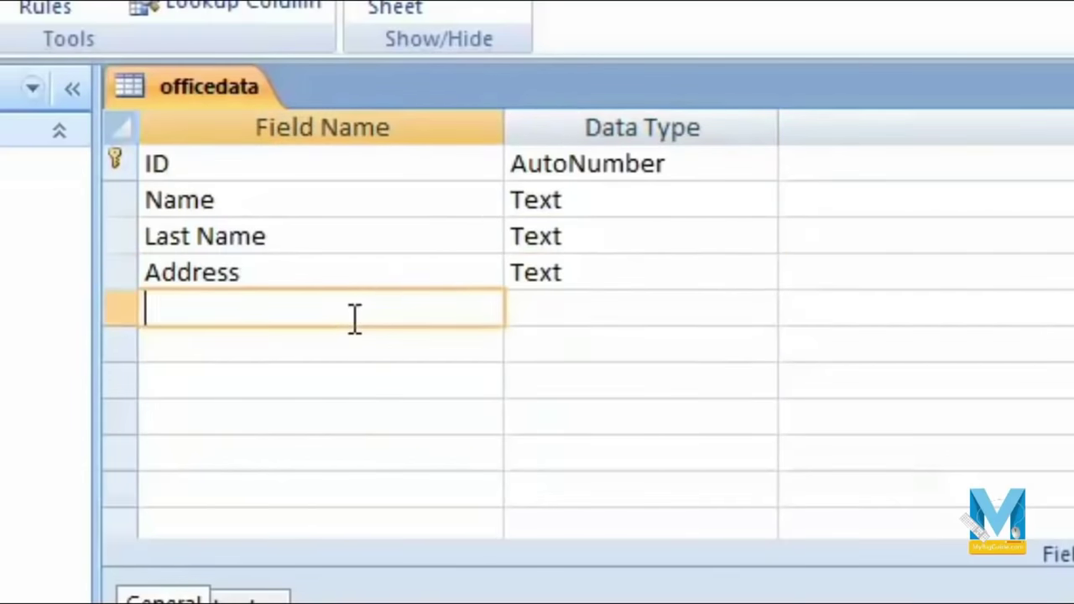
pyautogui.write('City')
pyautogui.press('Tab')
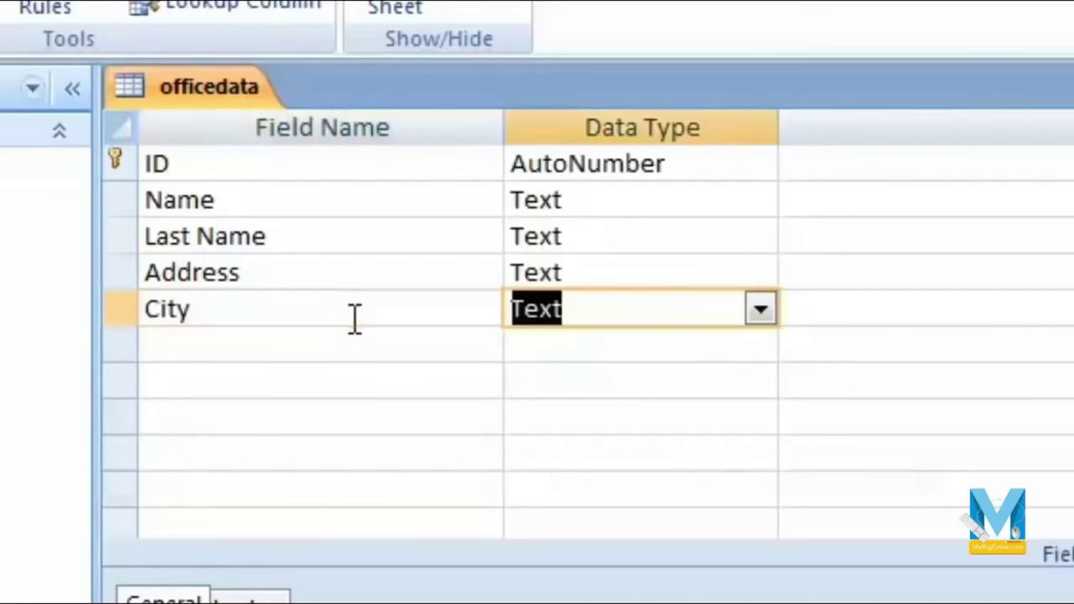
pyautogui.click(760, 311)
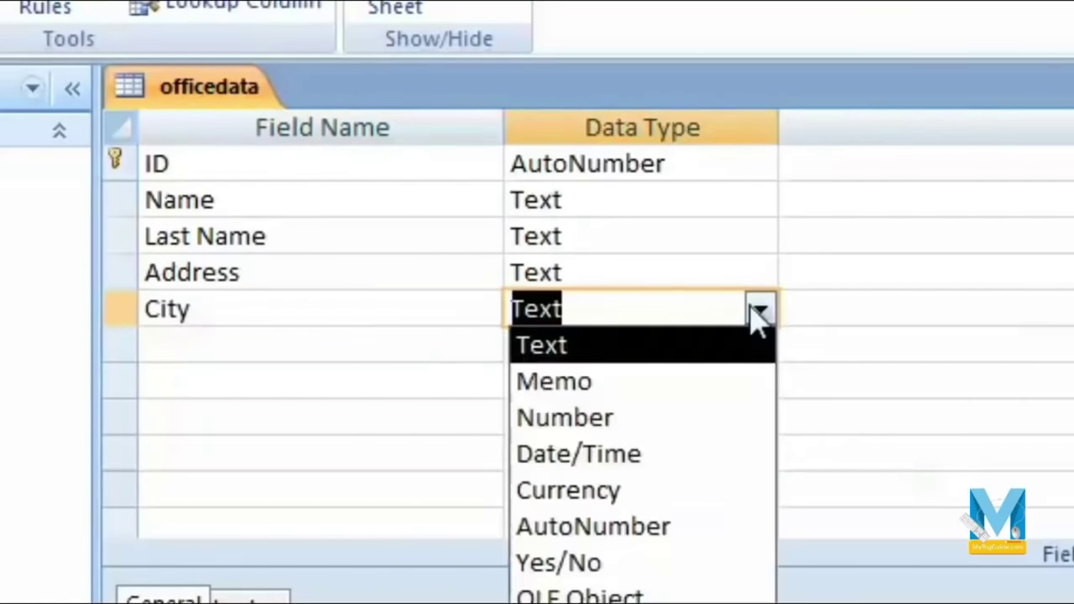
pyautogui.press('Tab')
pyautogui.press('Tab')
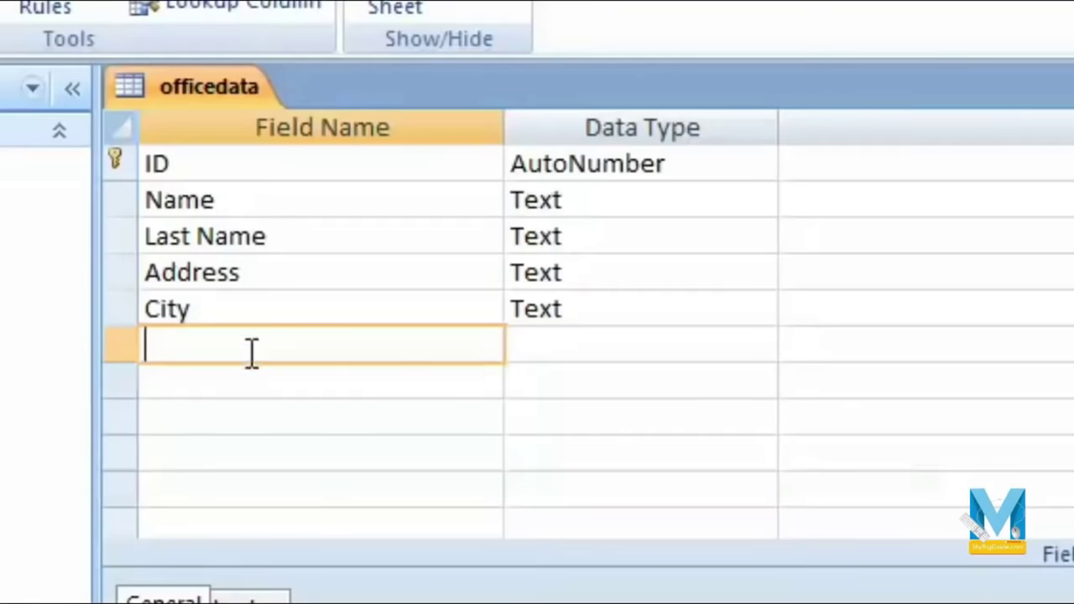
# Step: Add Phone Number as a Number field and Email id as a Hyperlink field
pyautogui.write('Phone Num')
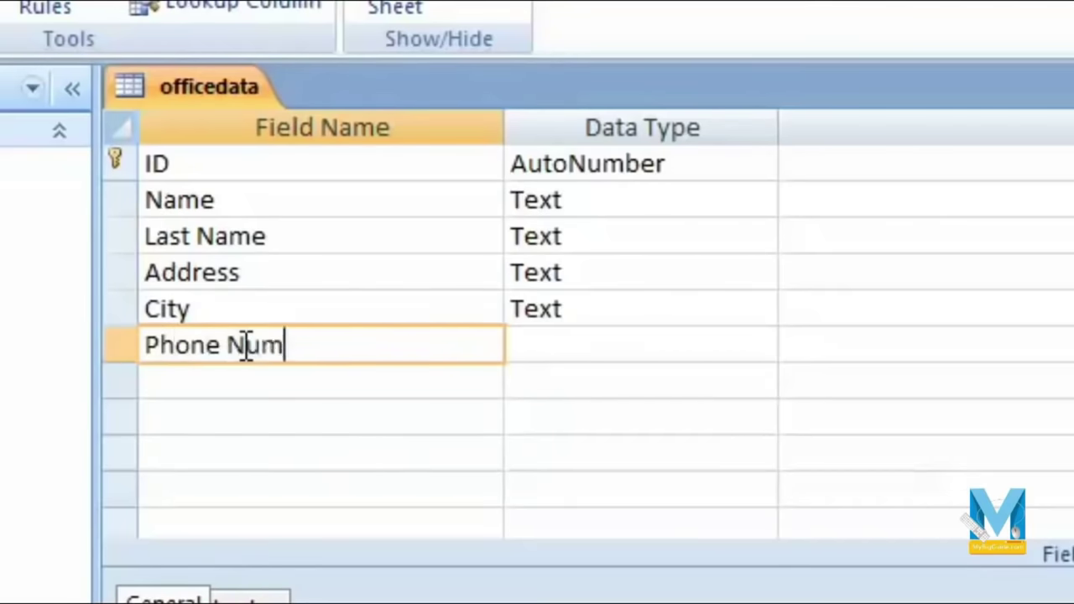
pyautogui.write('ber')
pyautogui.press('Tab')
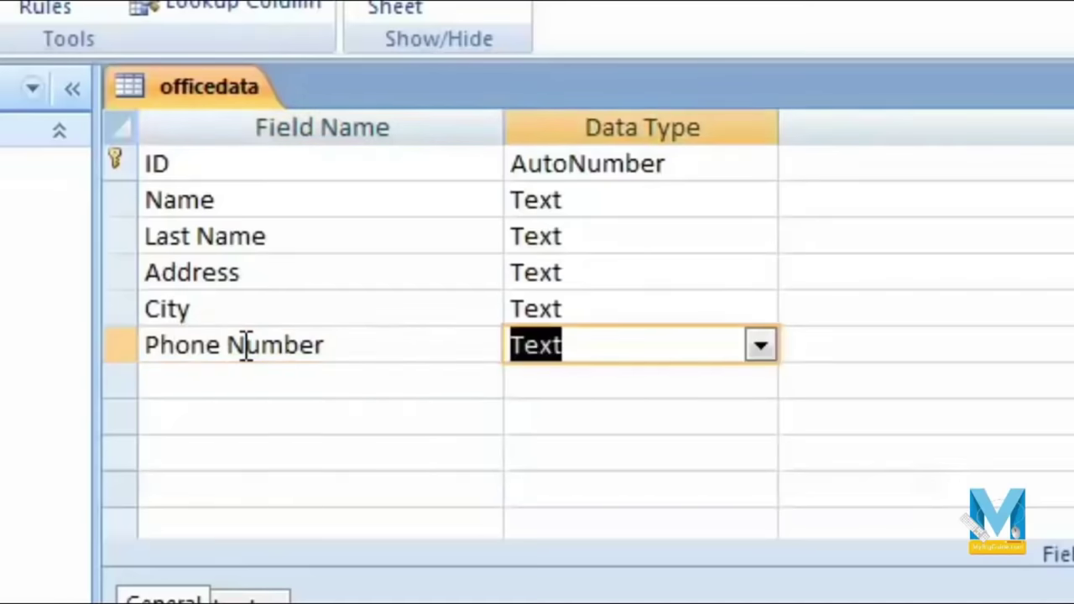
pyautogui.click(761, 347)
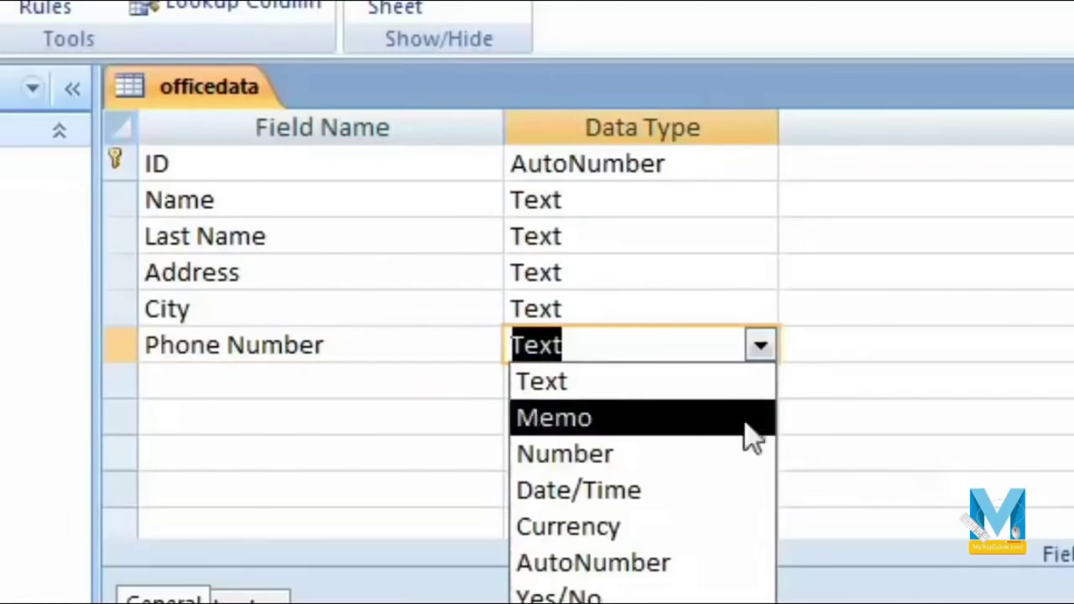
pyautogui.click(664, 454)
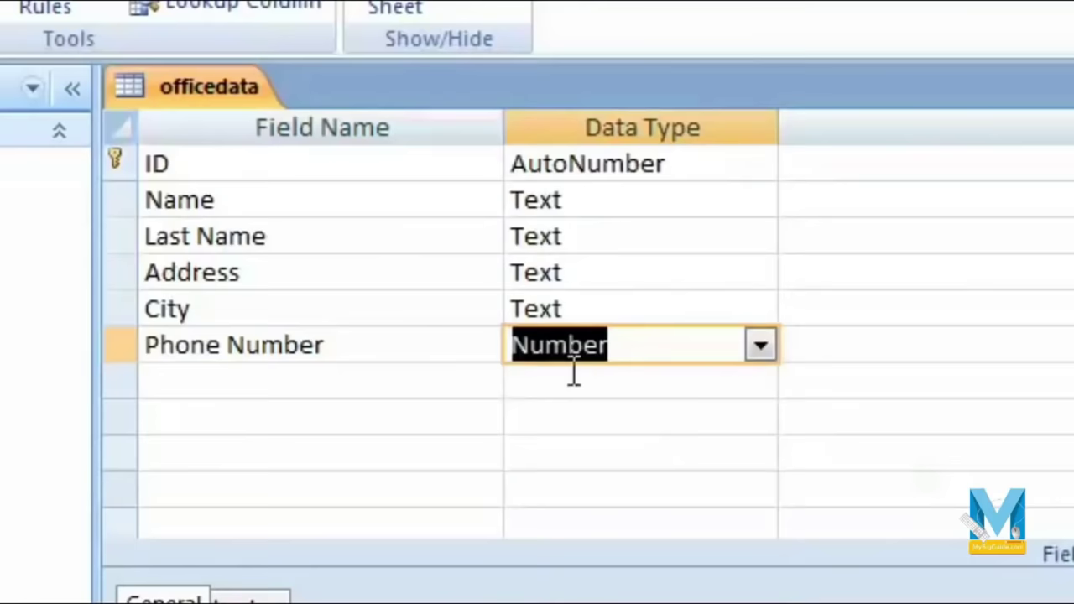
pyautogui.click(328, 378)
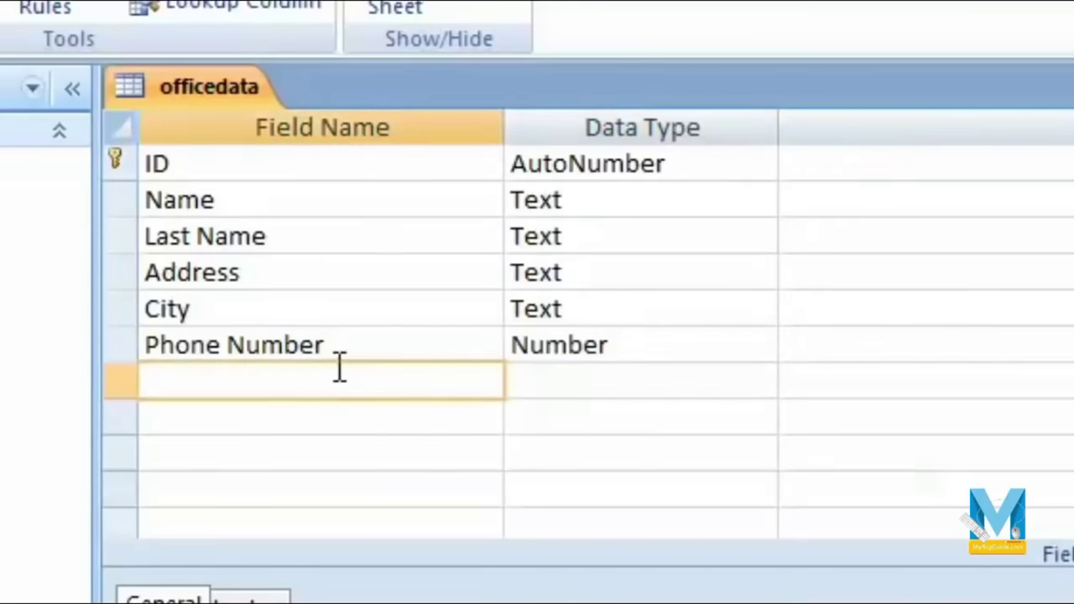
pyautogui.write('Ema')
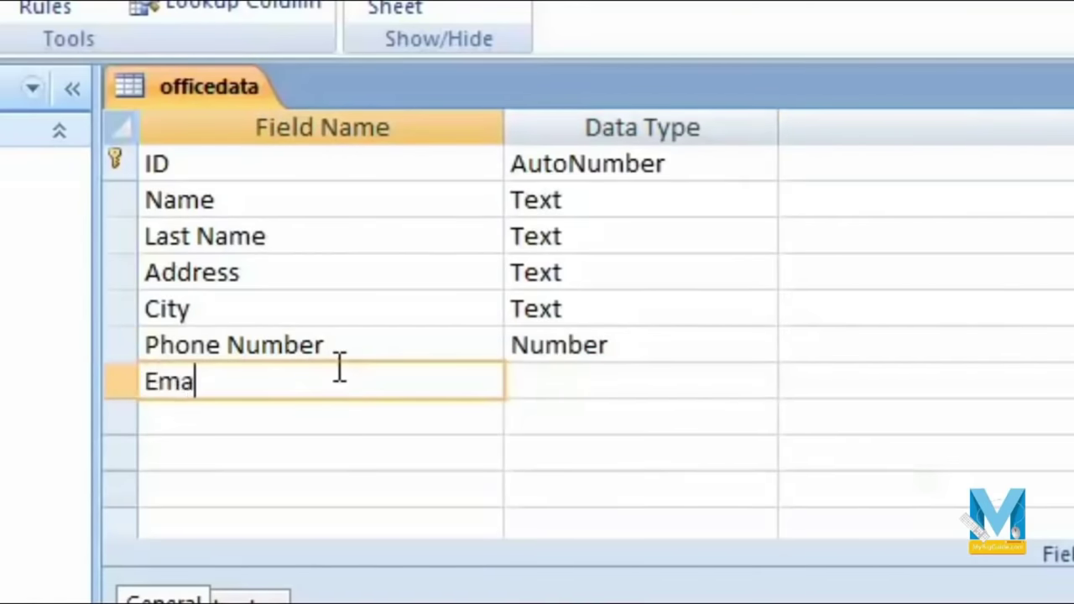
pyautogui.write('il id')
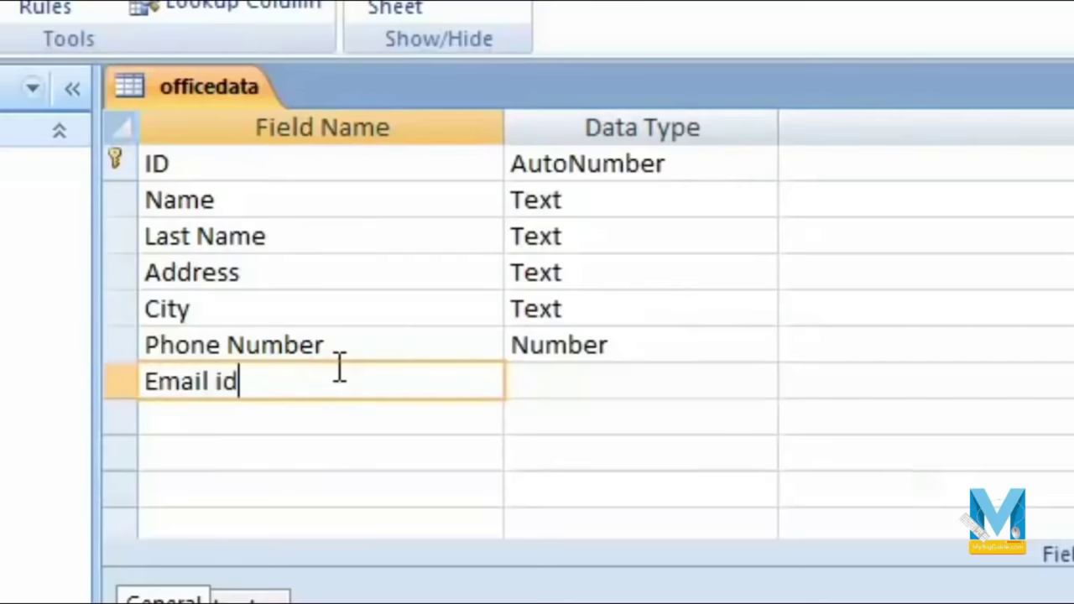
pyautogui.press('Tab')
pyautogui.click(761, 381)
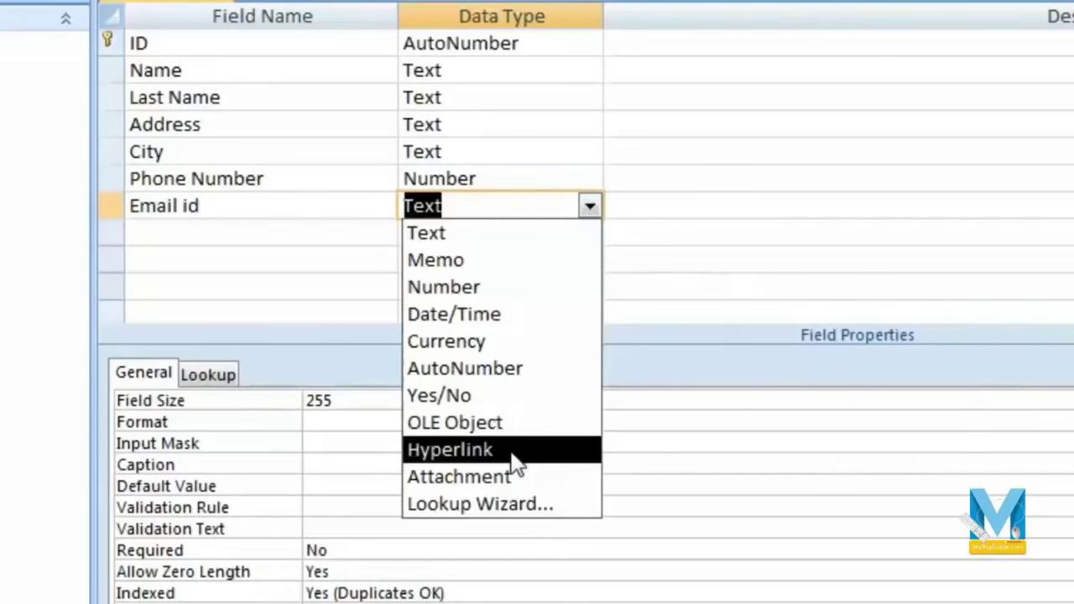
pyautogui.click(512, 456)
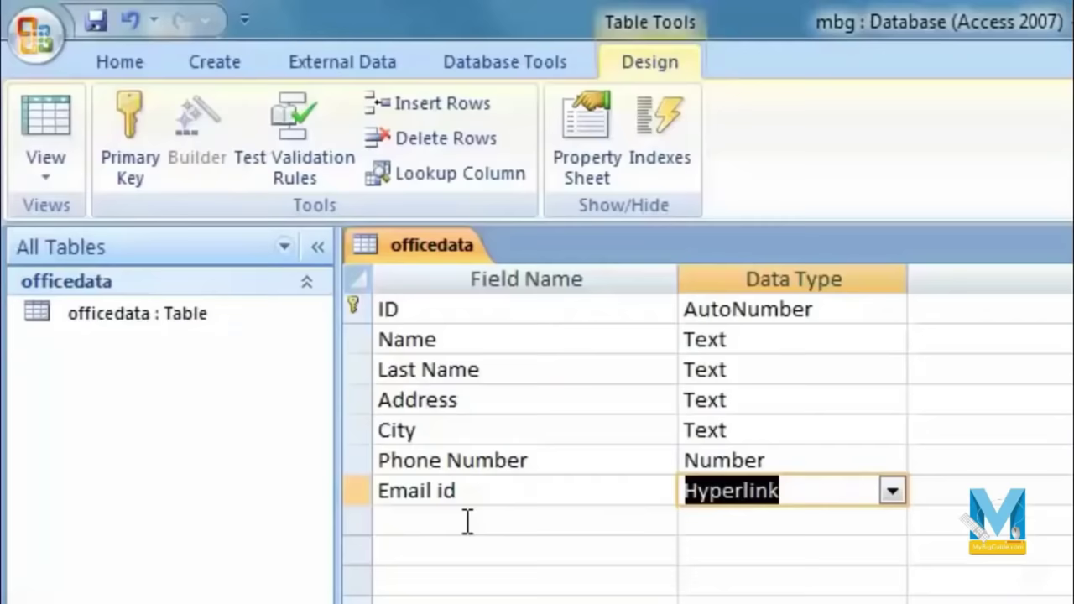
# Step: Review each field row, save the table design, and bring up the View list
pyautogui.click(511, 520)
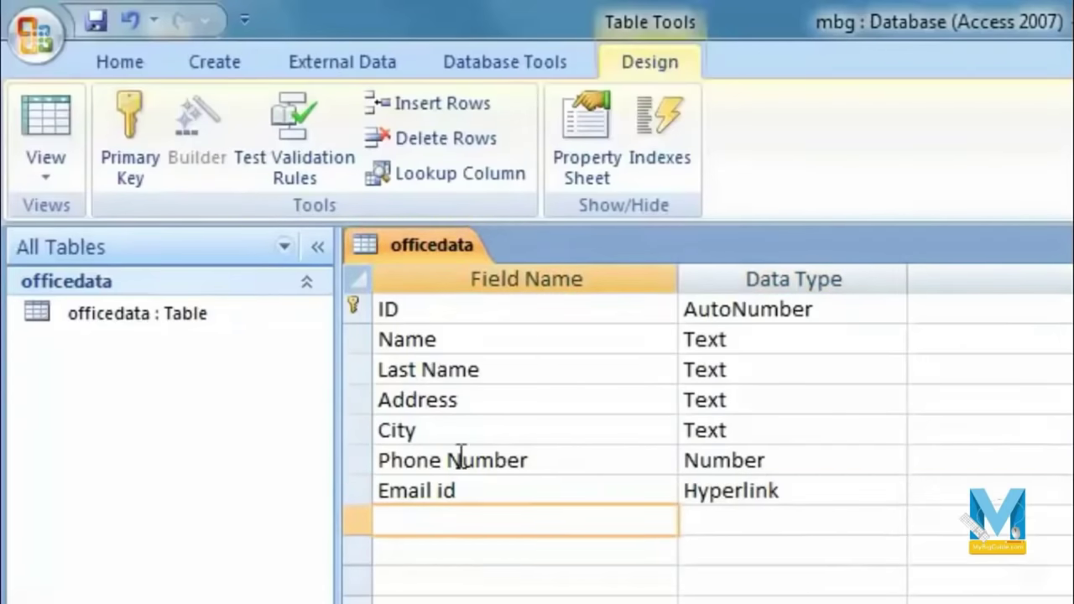
pyautogui.click(457, 309)
pyautogui.click(478, 341)
pyautogui.click(497, 372)
pyautogui.click(503, 405)
pyautogui.click(521, 435)
pyautogui.click(555, 465)
pyautogui.click(558, 494)
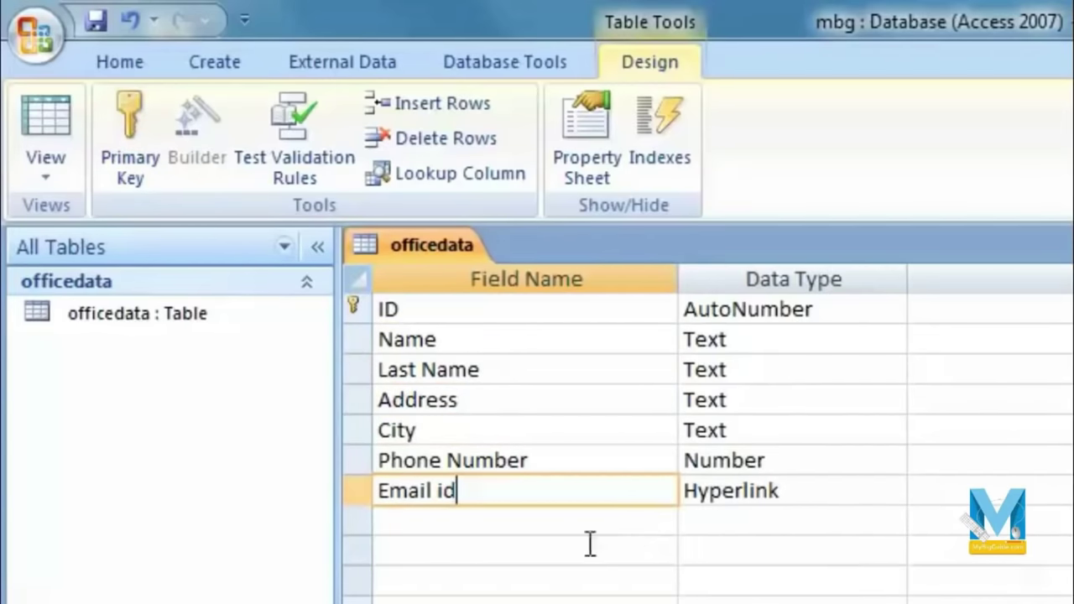
pyautogui.click(95, 20)
pyautogui.click(45, 186)
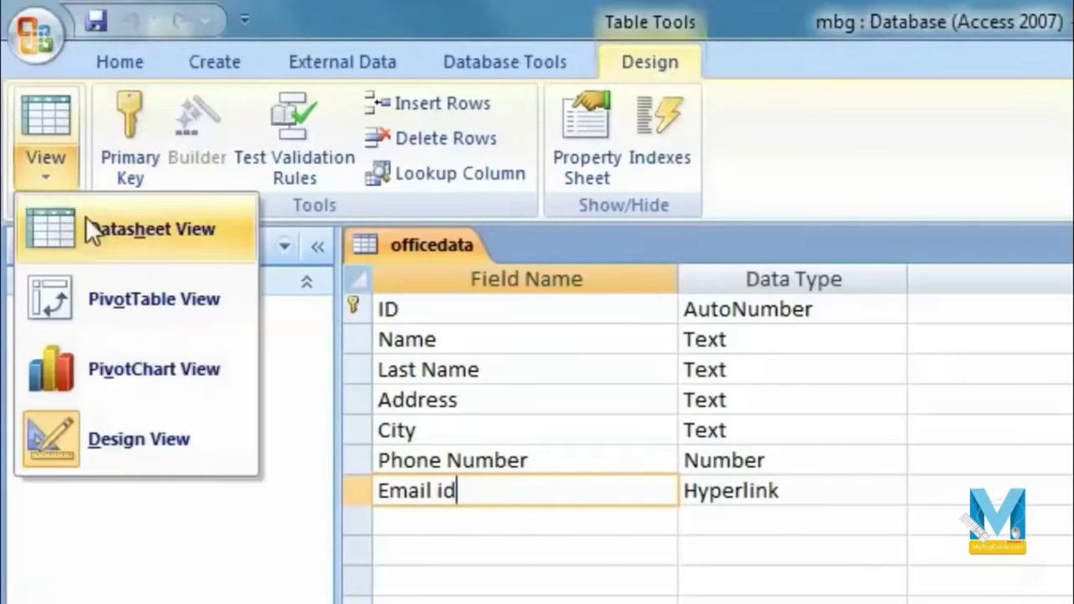
# Step: In Datasheet view, enter record 1's last name, address Agra, city and phone number
pyautogui.click(214, 237)
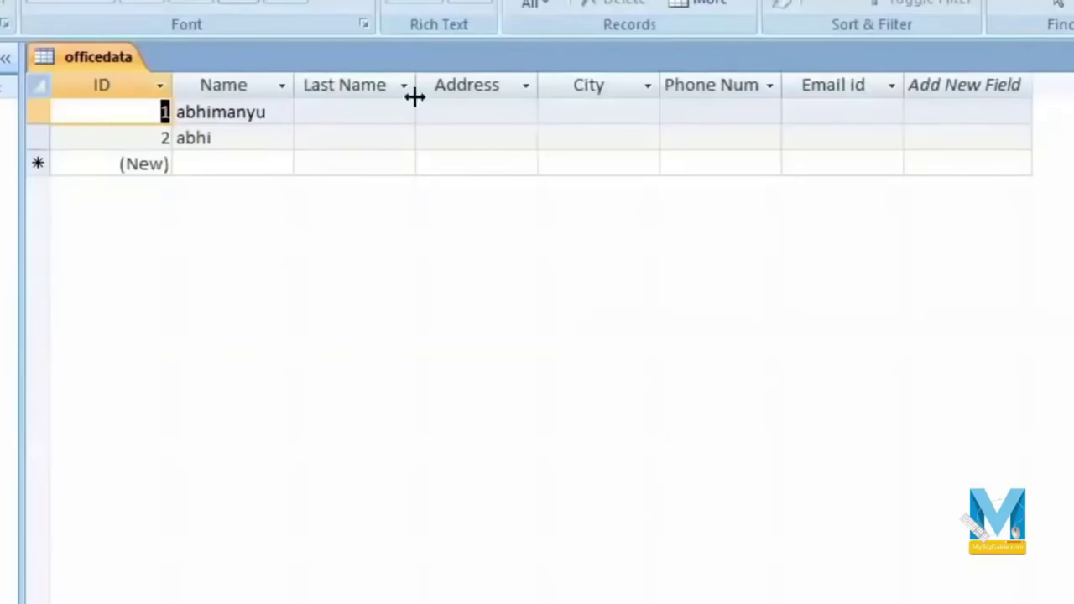
pyautogui.click(345, 112)
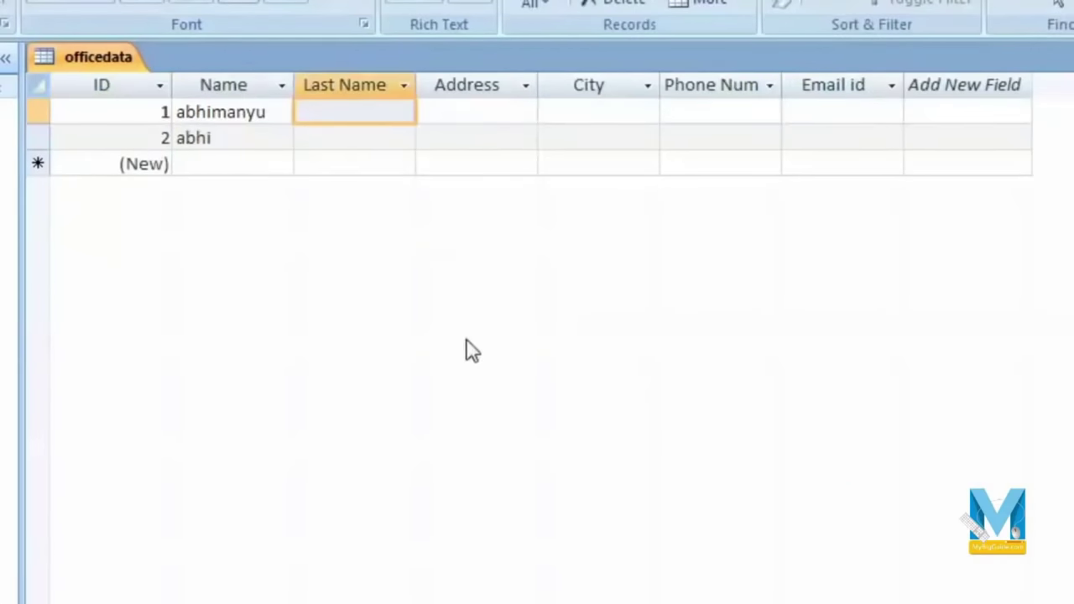
pyautogui.press('Tab')
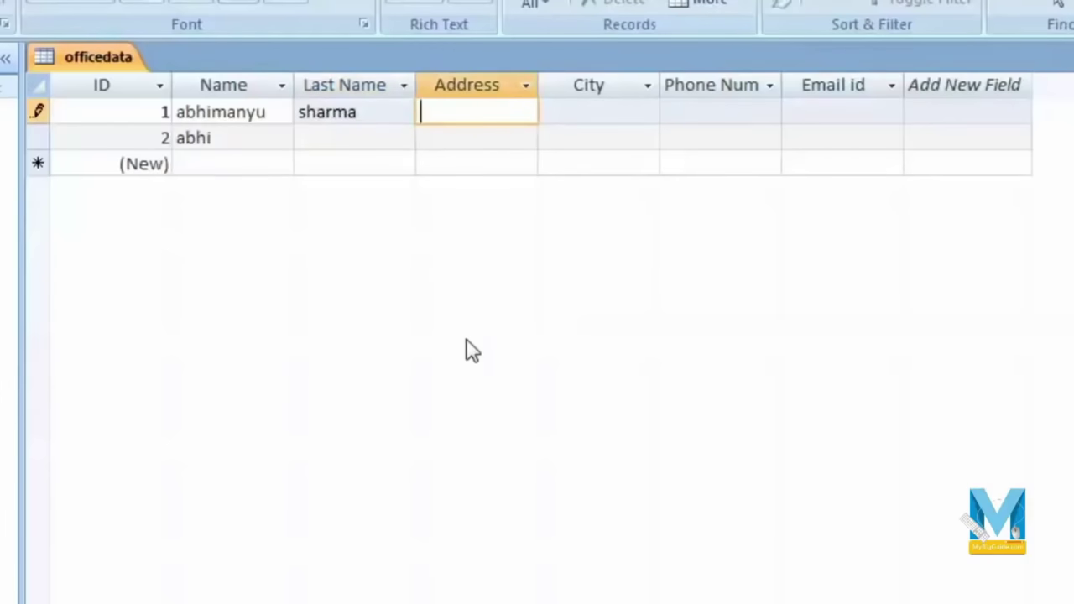
pyautogui.press('Tab')
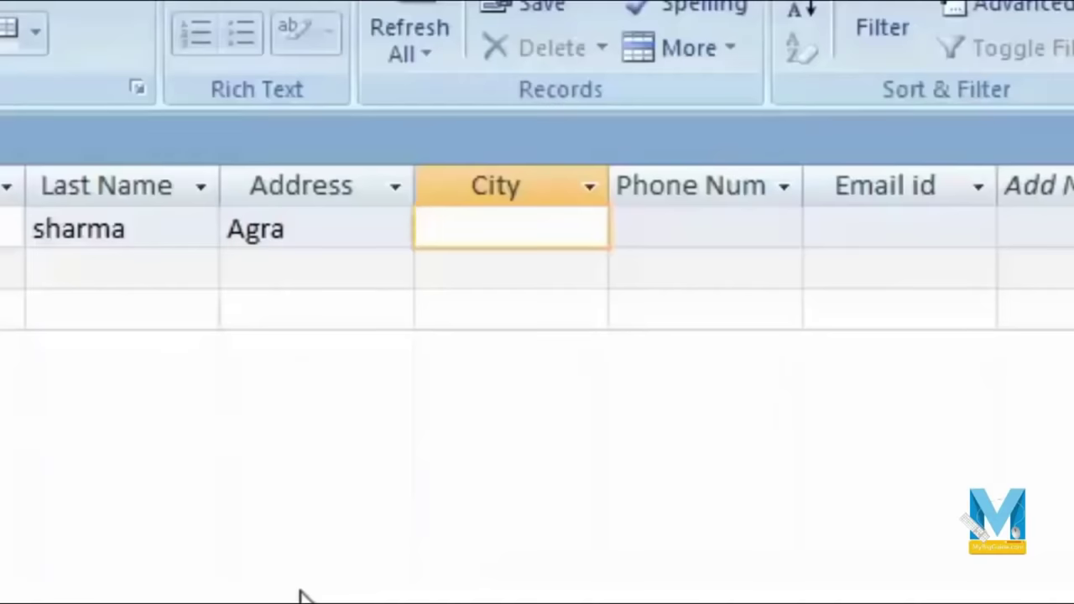
pyautogui.press('Tab')
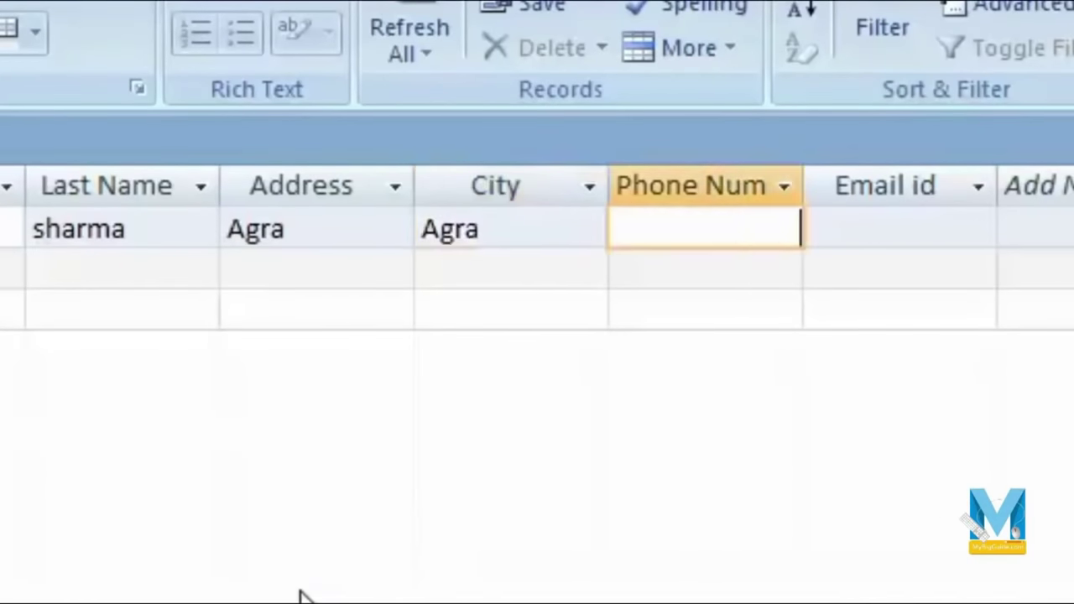
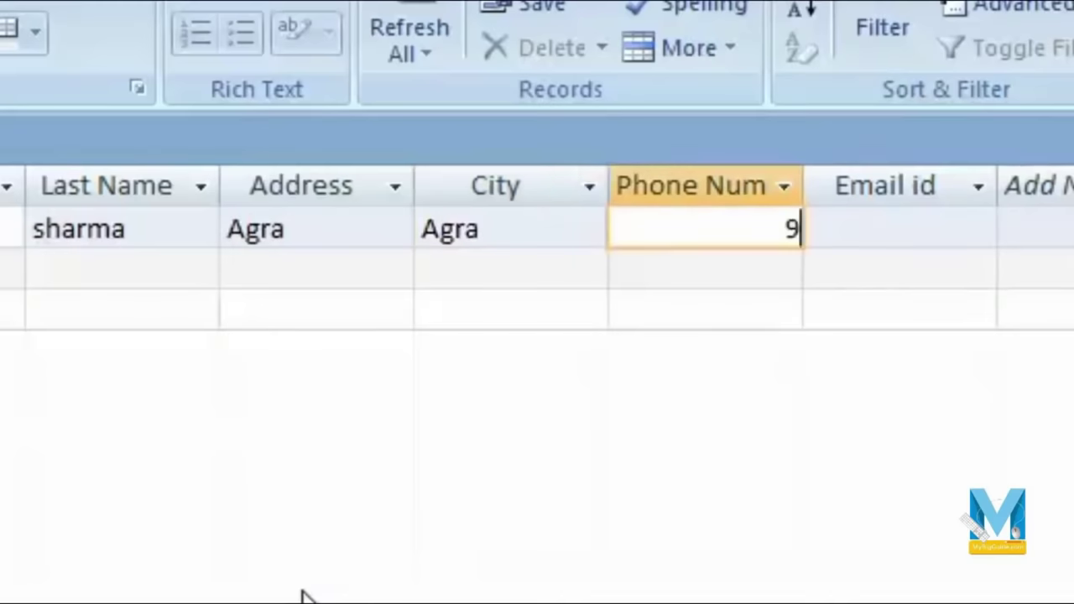
pyautogui.press('BackSpace')
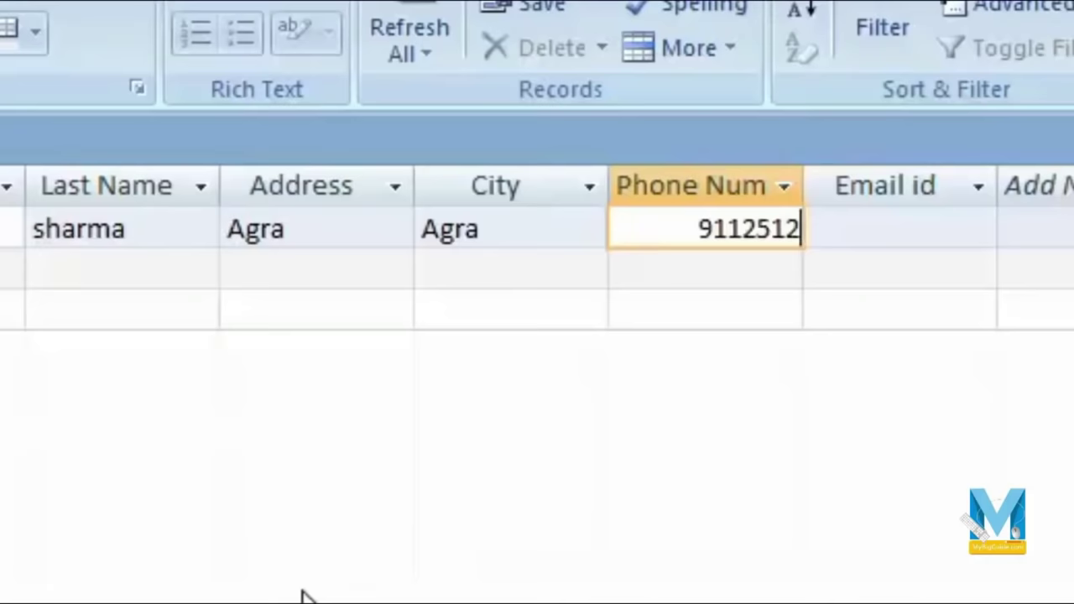
pyautogui.press('Tab')
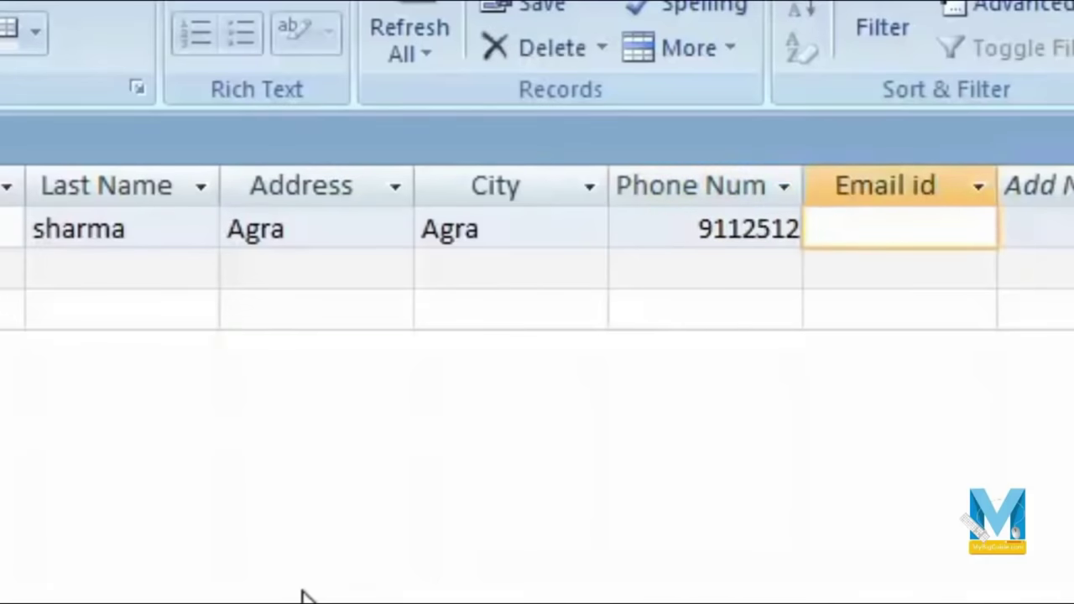
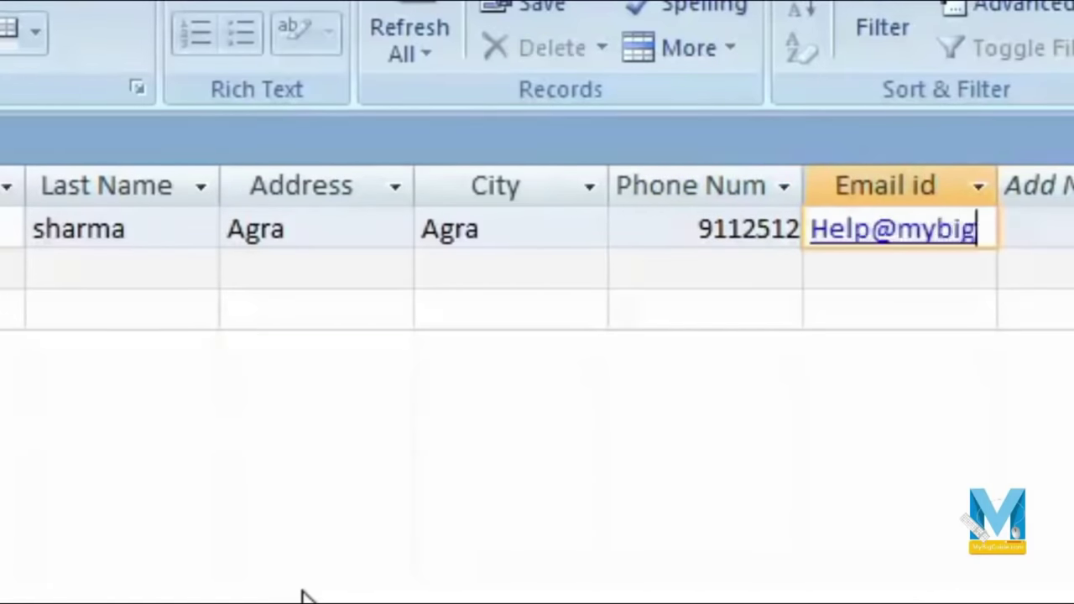
# Step: Enter record 1's e-mail address, widen the Email id column, and follow the e-mail link
pyautogui.moveTo(998, 186); pyautogui.dragTo(1073, 192)
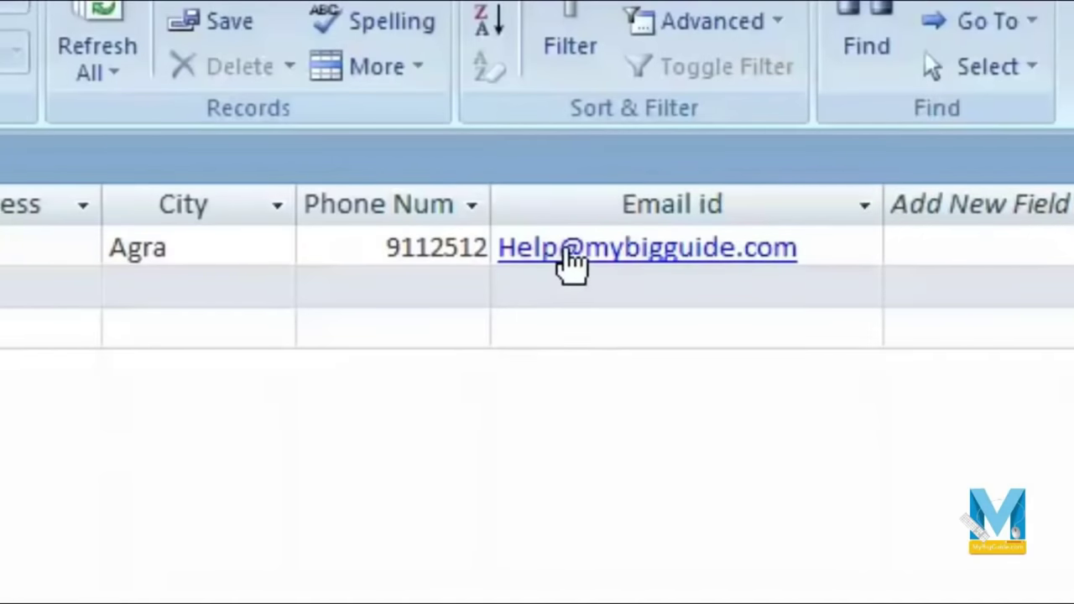
pyautogui.moveTo(571, 253)
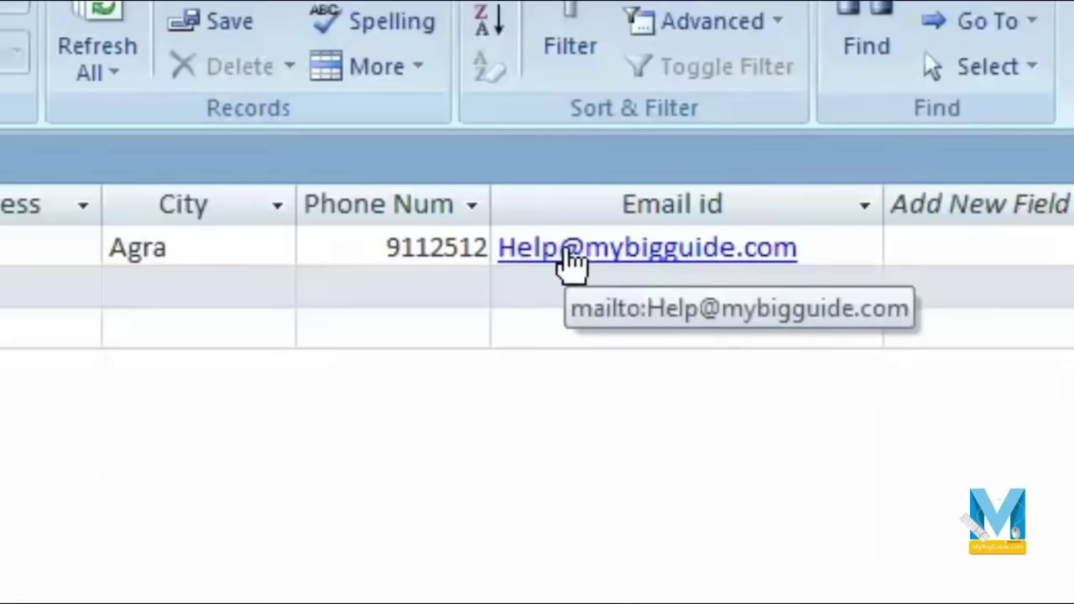
pyautogui.click(559, 250)
pyautogui.press('F2')
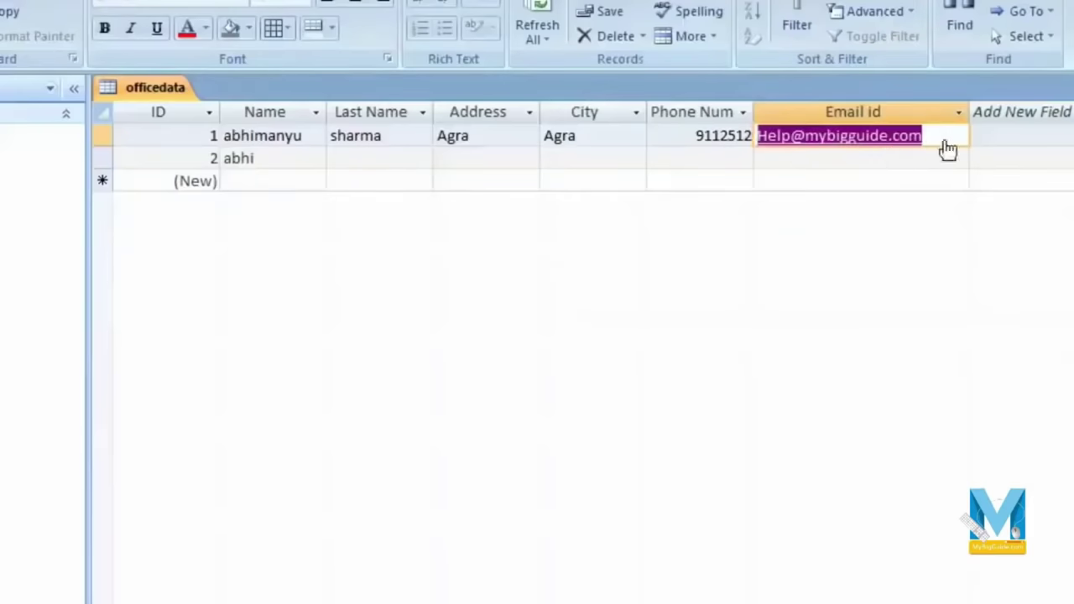
pyautogui.click(833, 147)
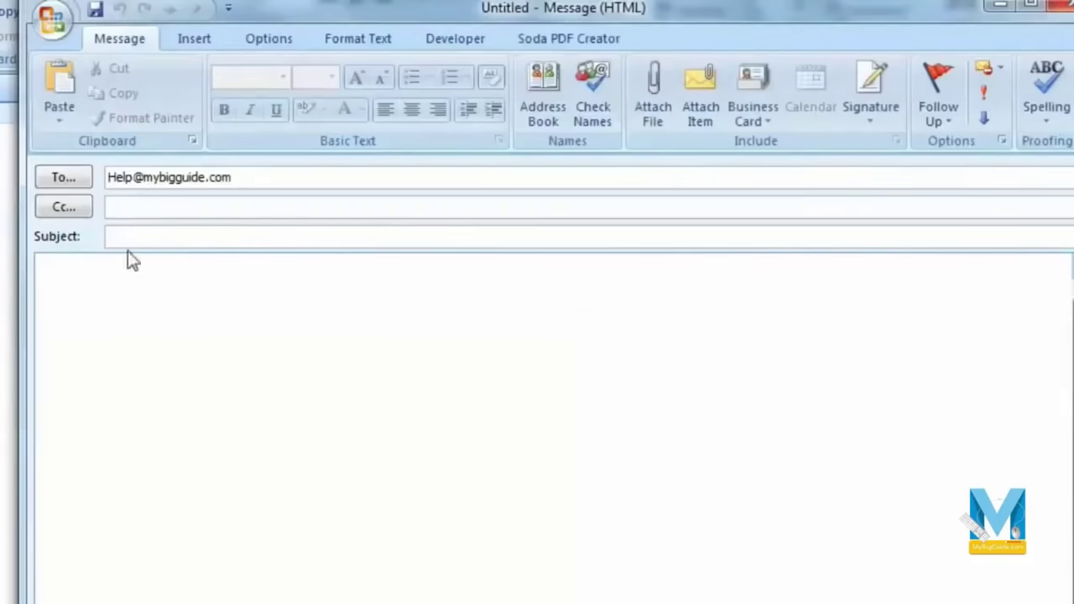
# Step: Close the blank Outlook message without keeping it
pyautogui.click(244, 325)
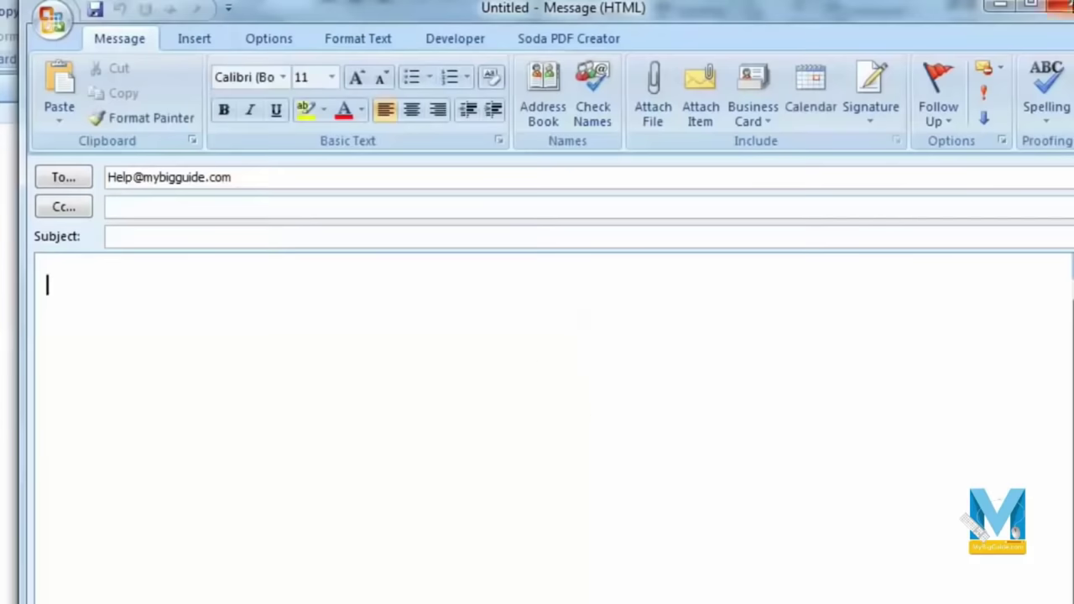
pyautogui.click(1060, 5)
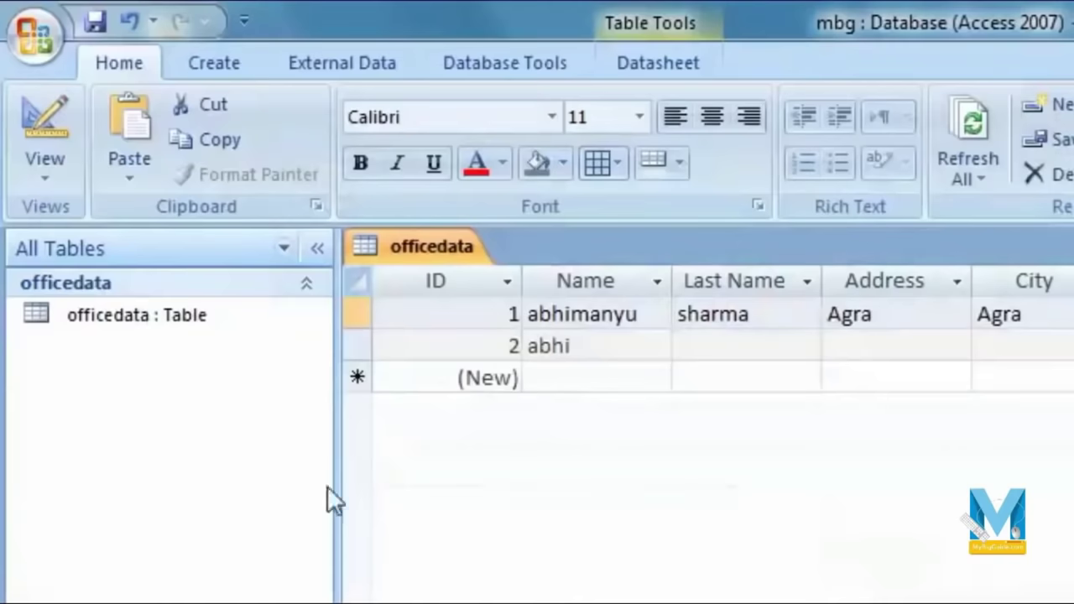
# Step: In Design view, add a field named Photo of type Attachment below Email id
pyautogui.click(47, 174)
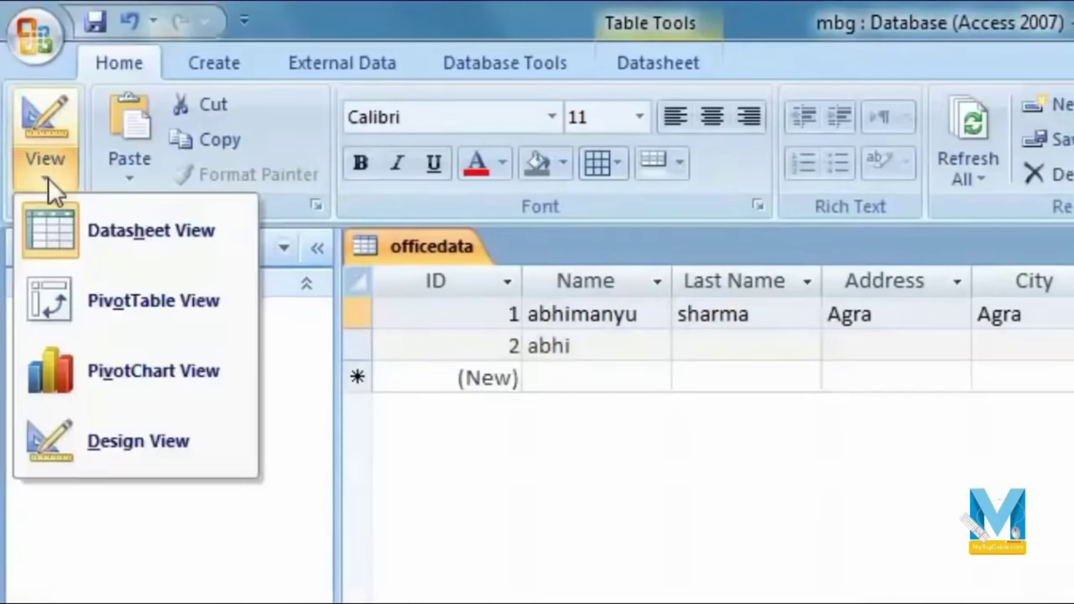
pyautogui.click(150, 441)
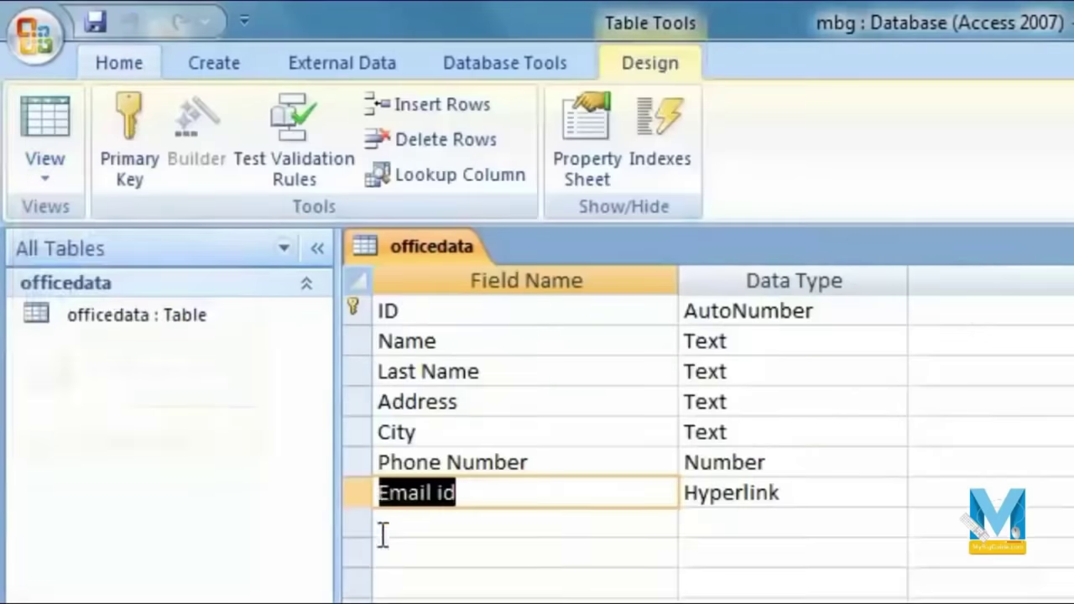
pyautogui.click(563, 519)
pyautogui.write('Photo')
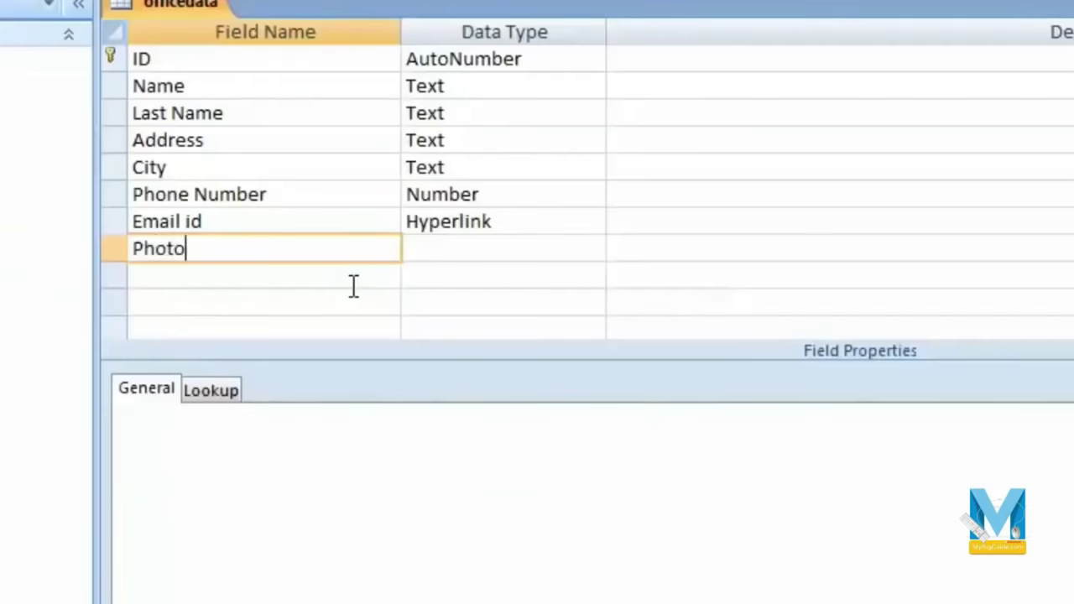
pyautogui.press('Tab')
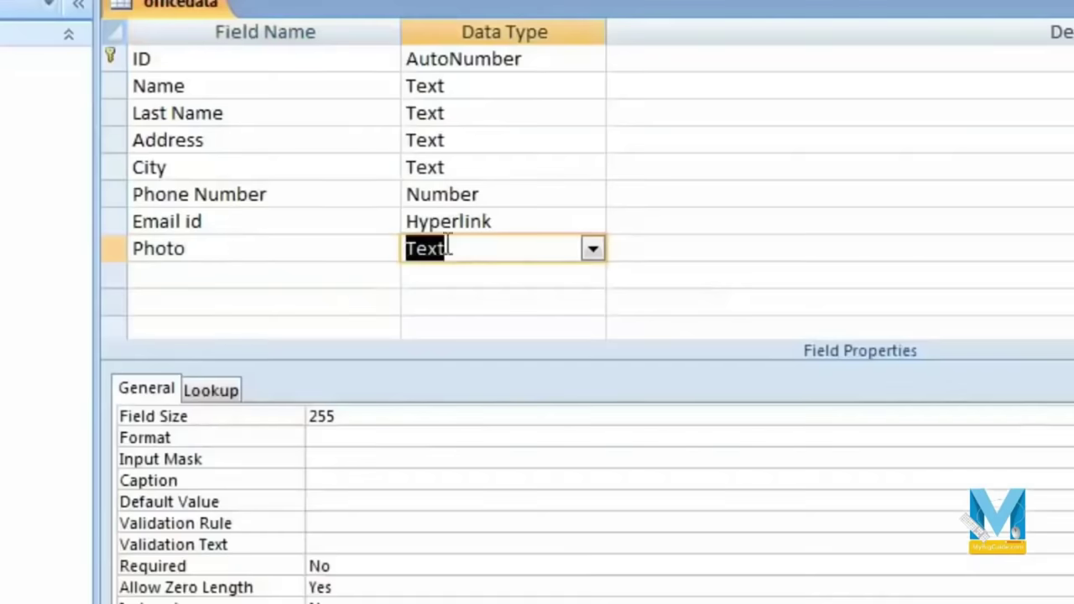
pyautogui.click(593, 252)
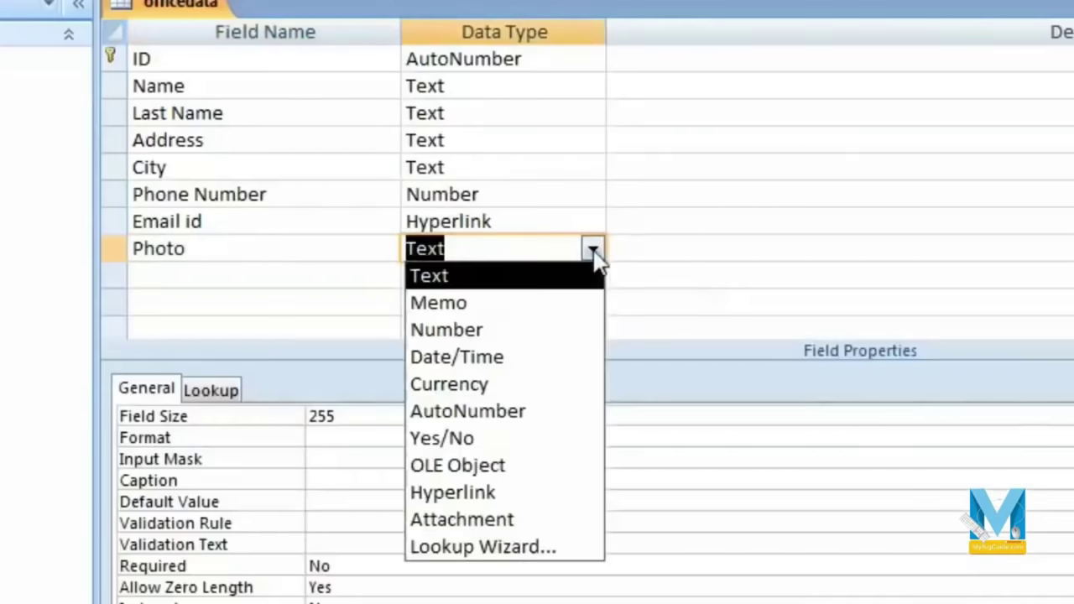
pyautogui.click(542, 522)
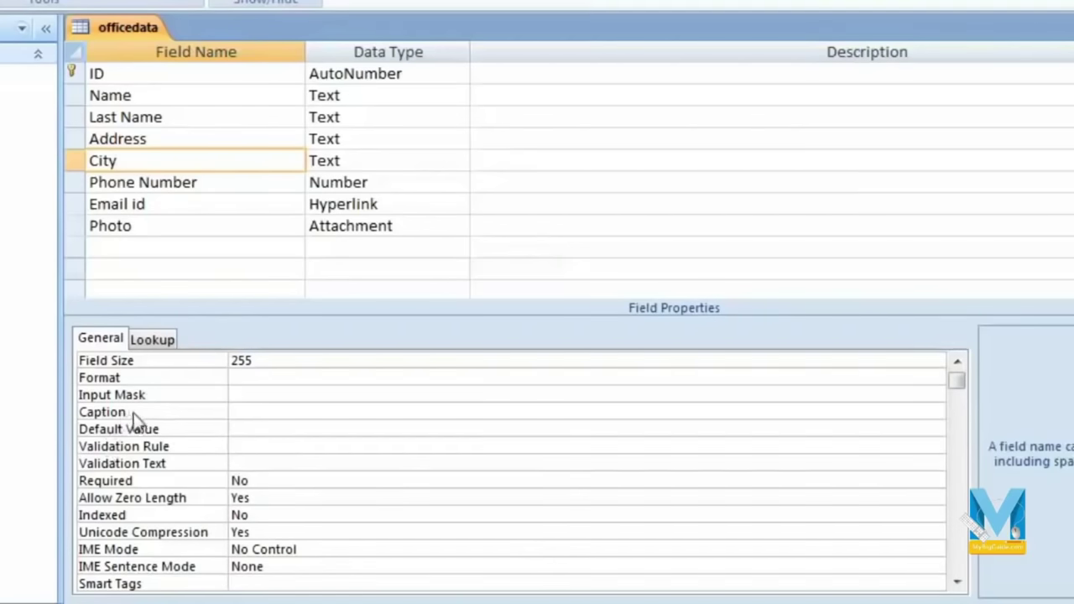
# Step: Enter Agra as the City field's Default Value and switch toward Datasheet view
pyautogui.click(270, 429)
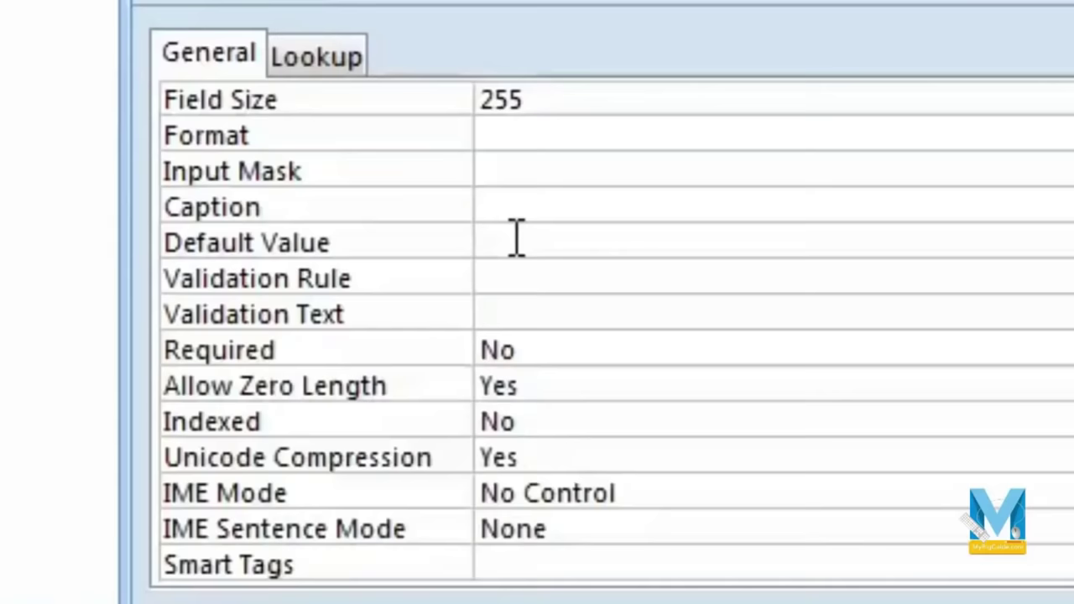
pyautogui.write('Agra')
pyautogui.press('Return')
pyautogui.click(677, 240)
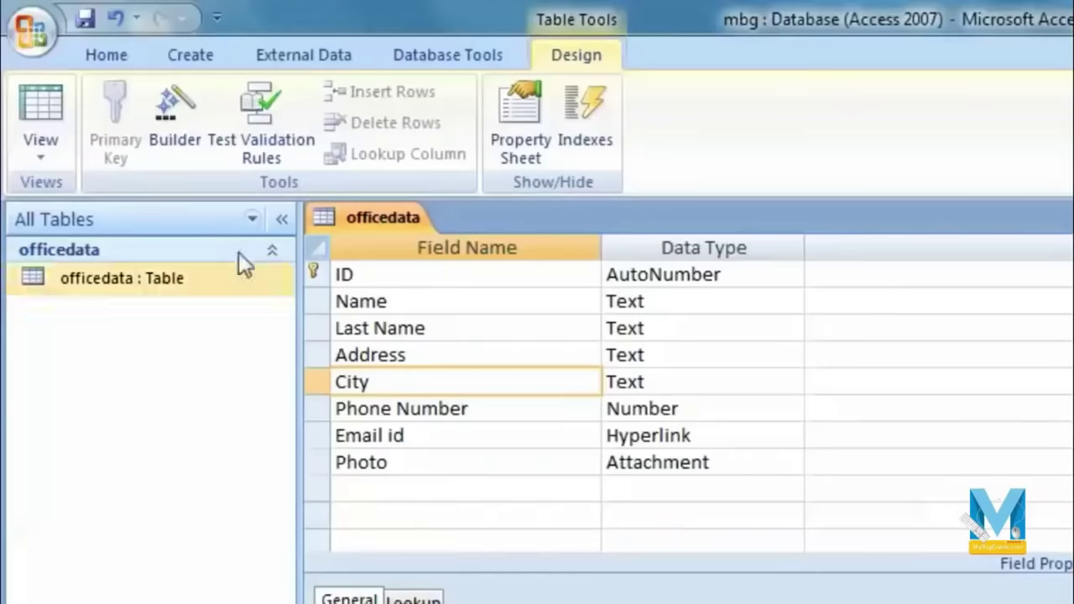
pyautogui.click(38, 109)
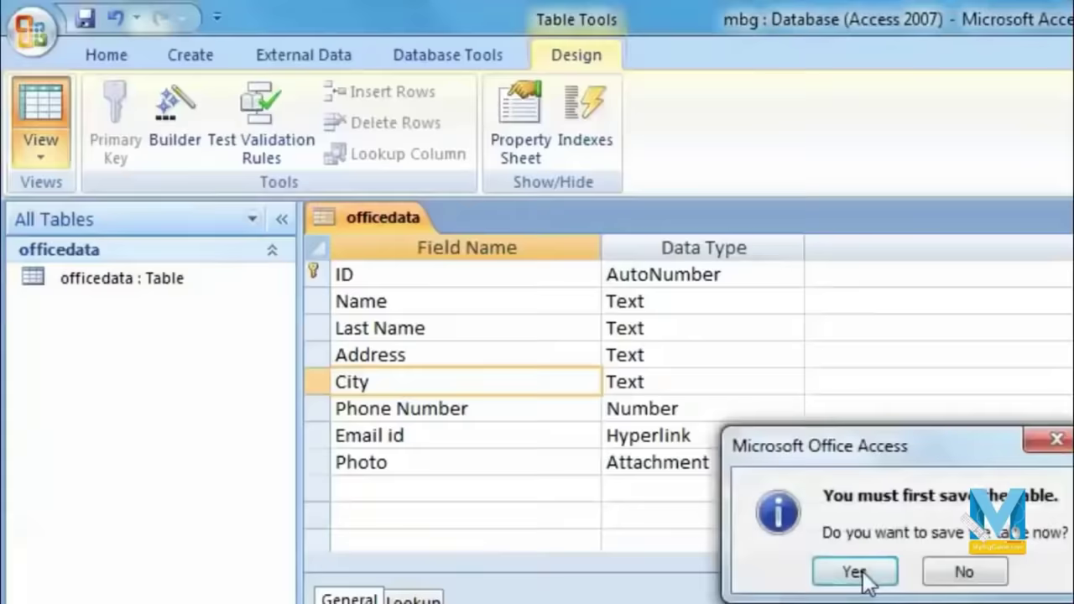
# Step: Save the table, then enter names Amit and Anurag for new records 4 and 5
pyautogui.click(863, 571)
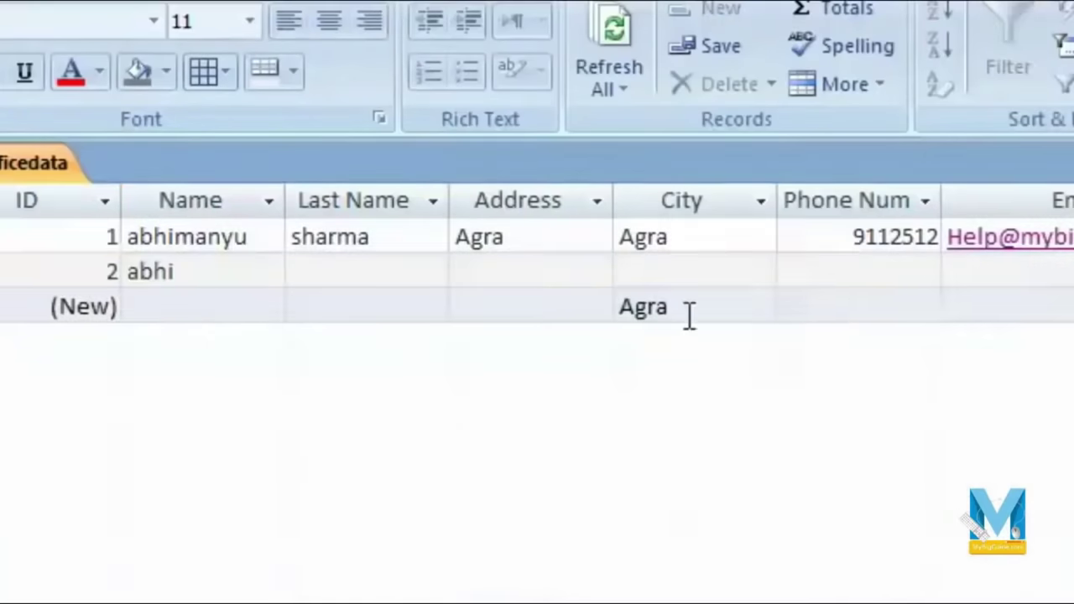
pyautogui.click(921, 314)
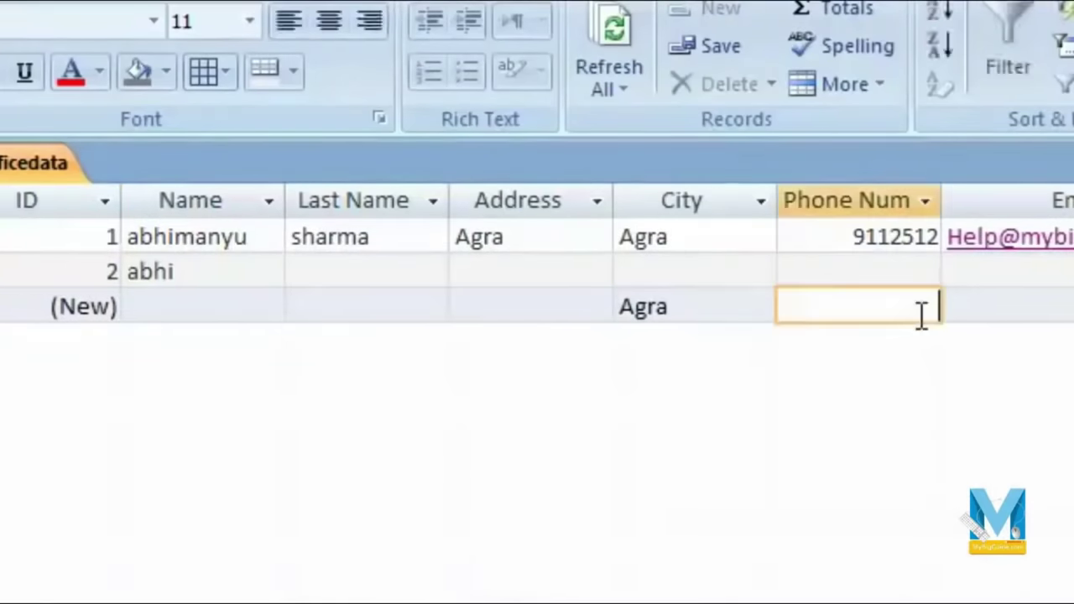
pyautogui.click(247, 298)
pyautogui.write('Amit')
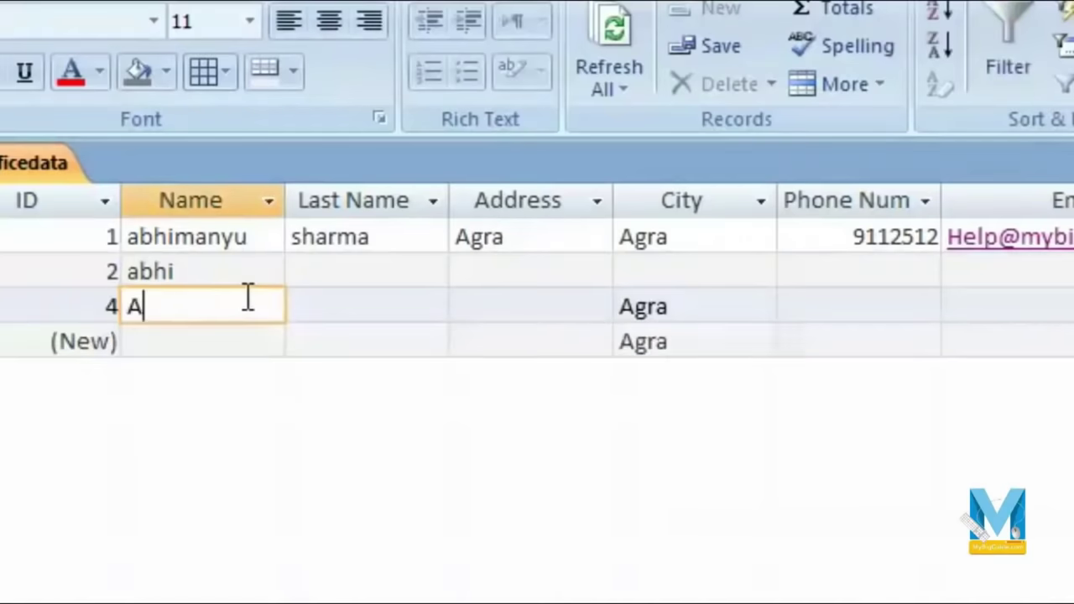
pyautogui.press('Tab')
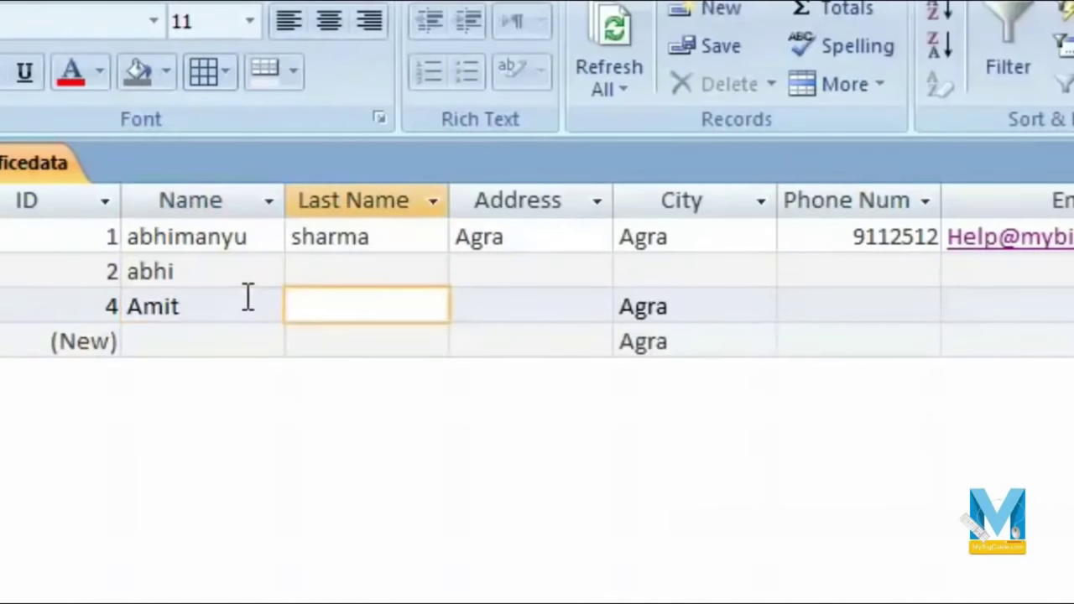
pyautogui.press('Tab')
pyautogui.press('Tab')
pyautogui.press('Tab')
pyautogui.press('Tab')
pyautogui.press('Tab')
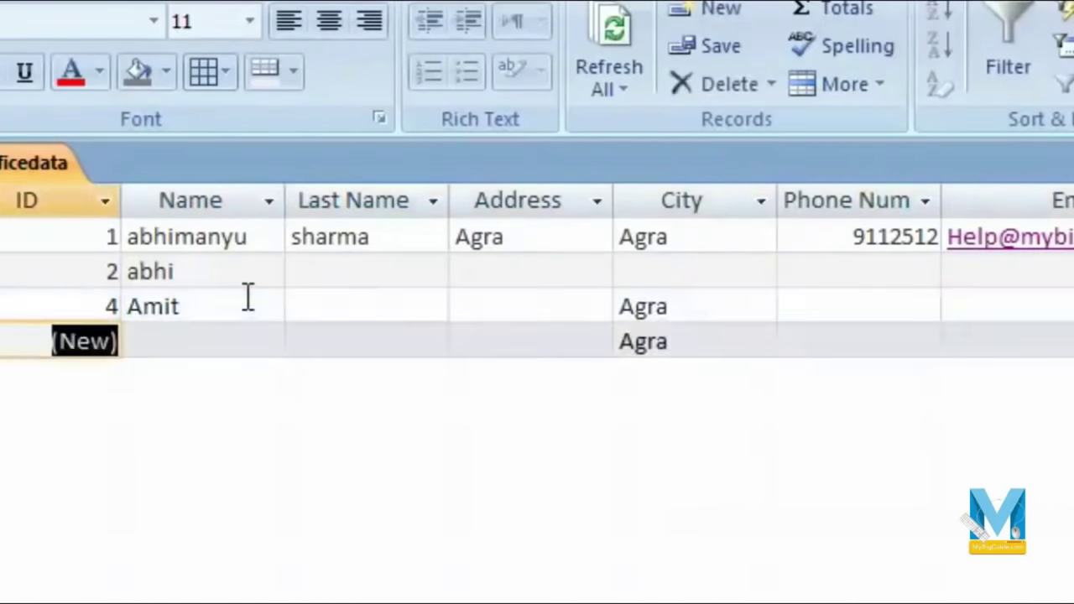
pyautogui.press('Tab')
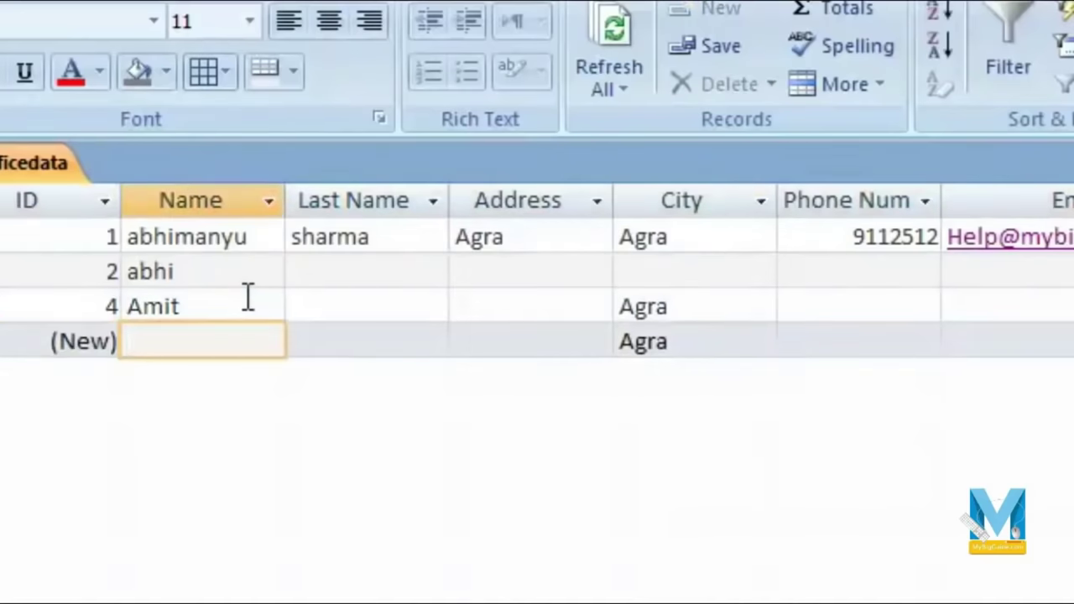
pyautogui.write('Anurag')
pyautogui.press('Tab')
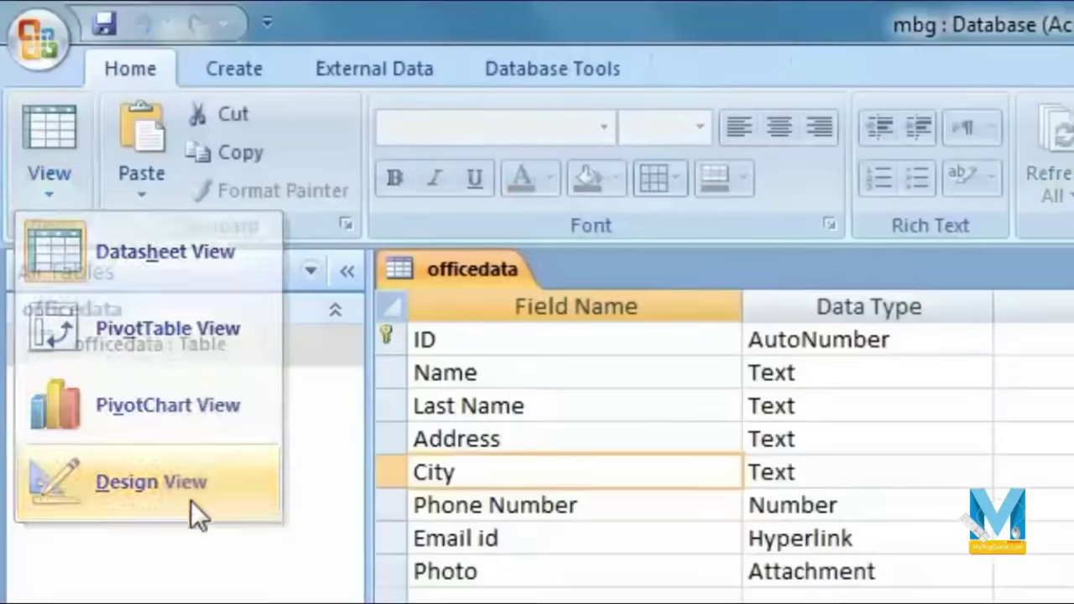
# Step: In Design view, launch the Lookup Wizard on City and choose to type the values yourself
pyautogui.click(190, 504)
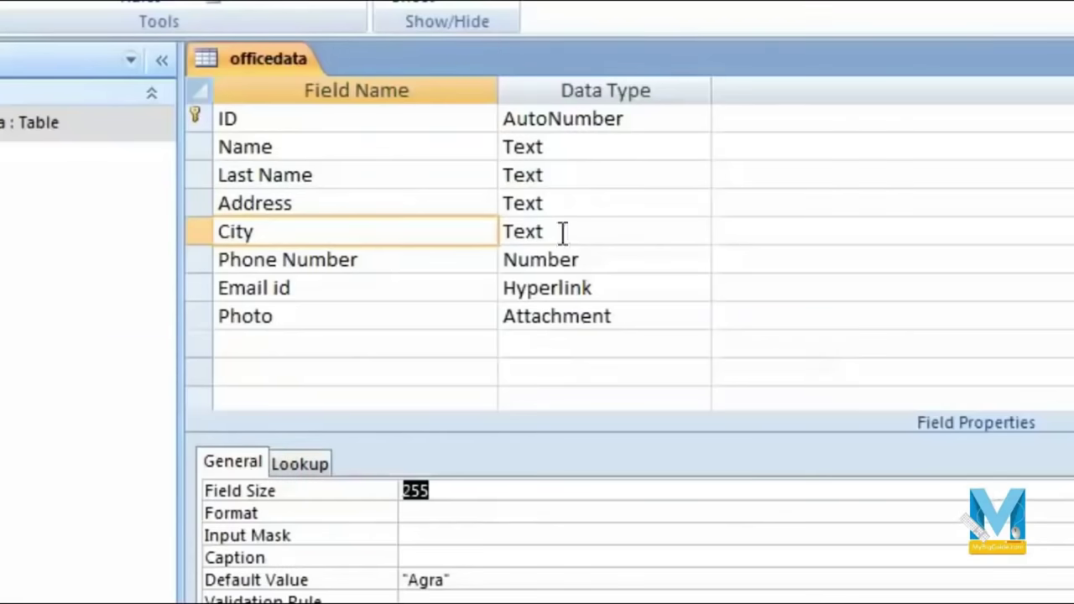
pyautogui.click(563, 232)
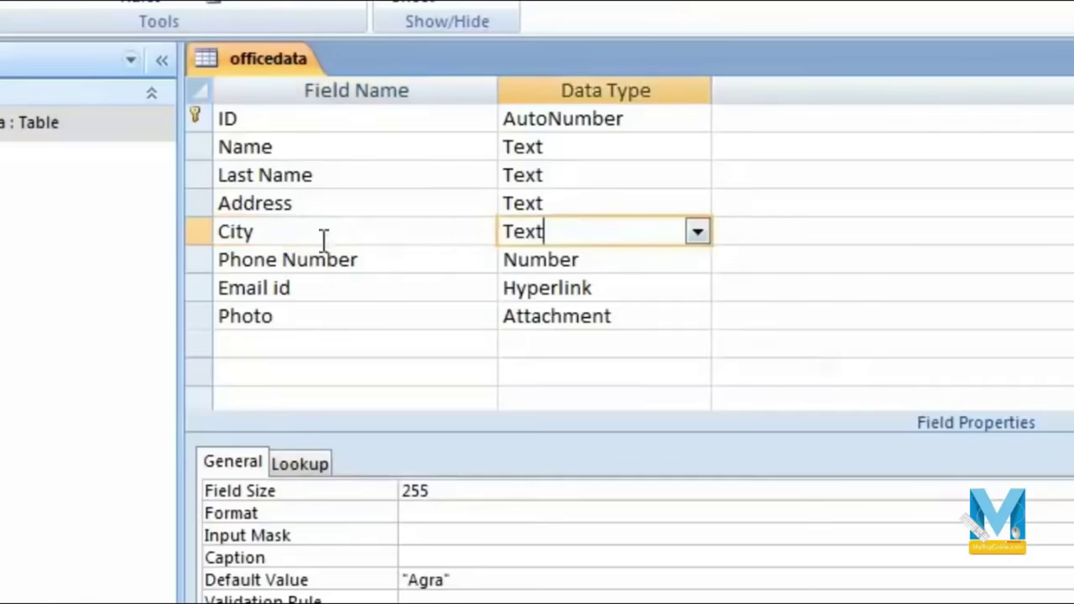
pyautogui.click(699, 236)
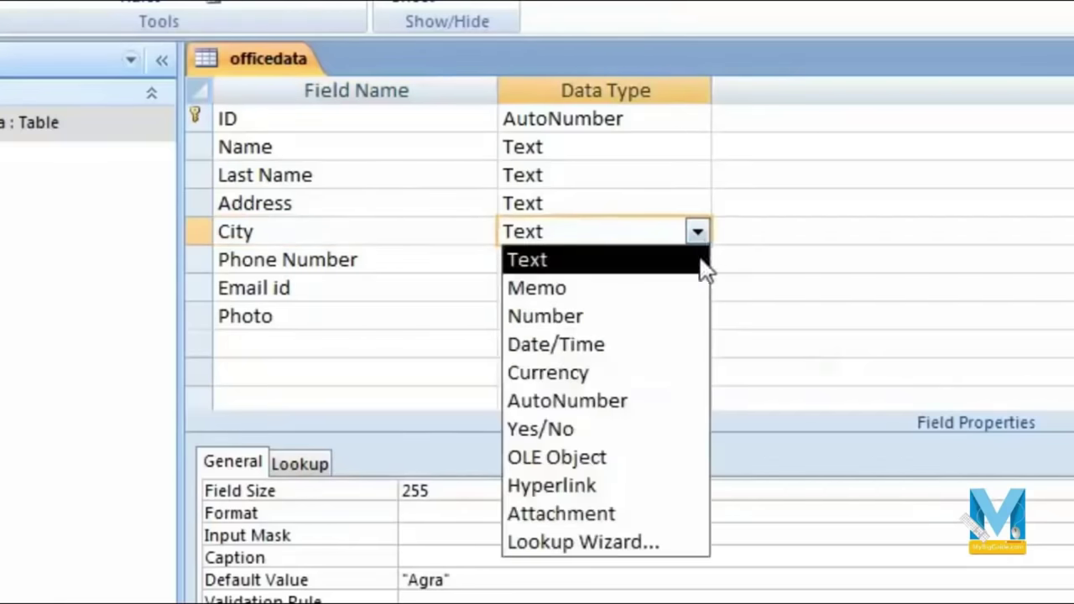
pyautogui.click(630, 554)
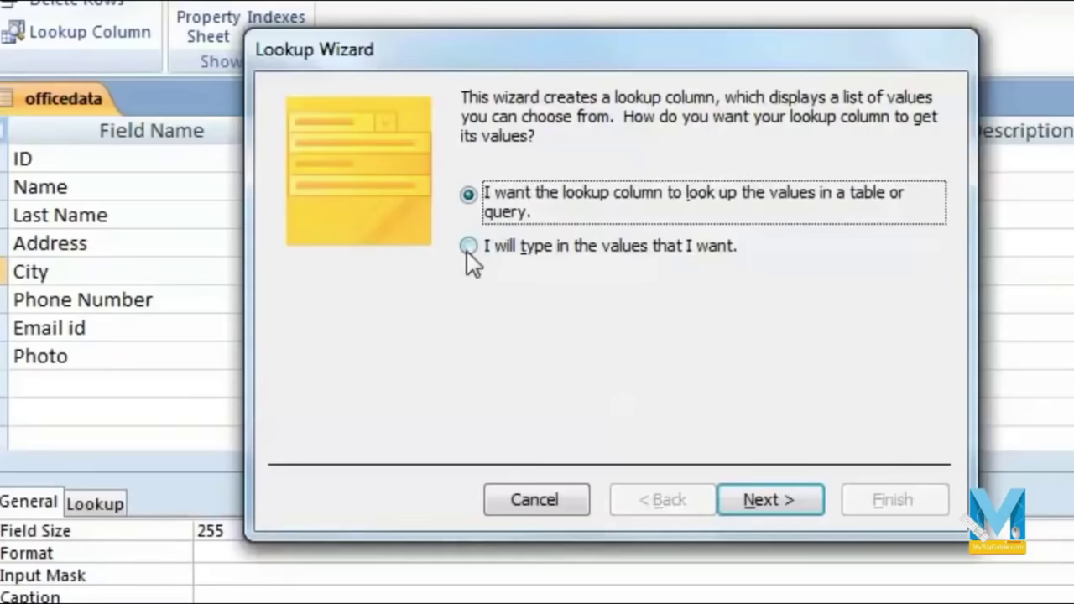
pyautogui.click(467, 250)
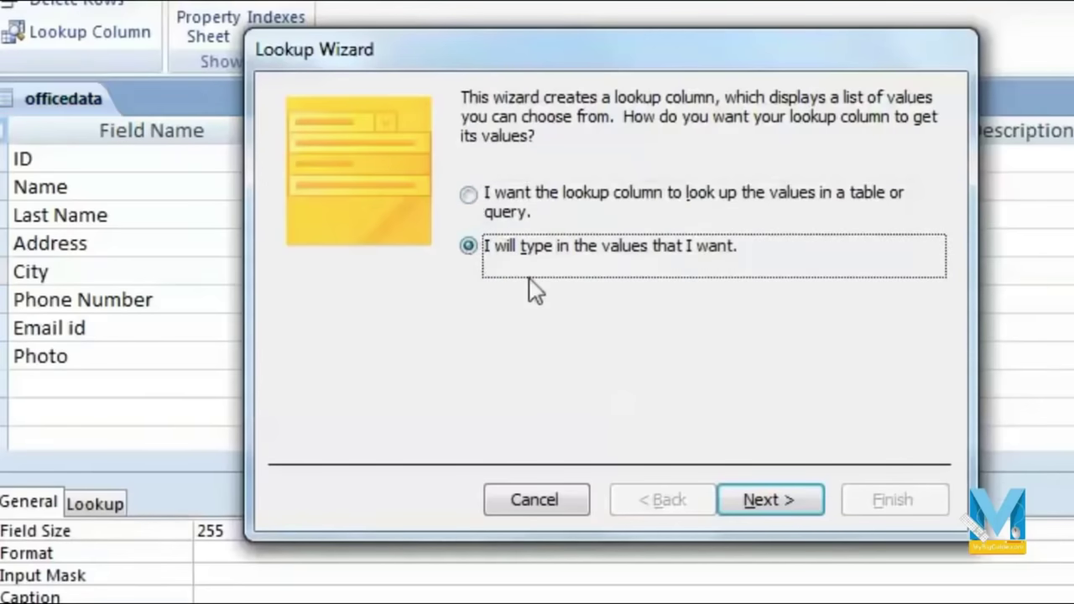
# Step: Enter Agra, Mathura and Hathras as the lookup values in Col1
pyautogui.click(771, 504)
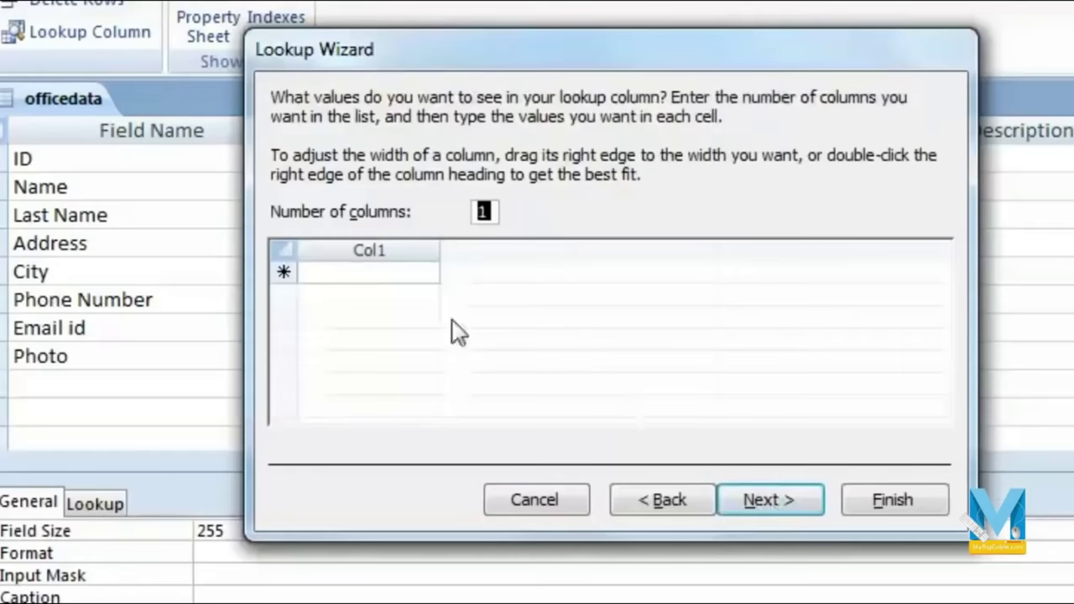
pyautogui.click(363, 271)
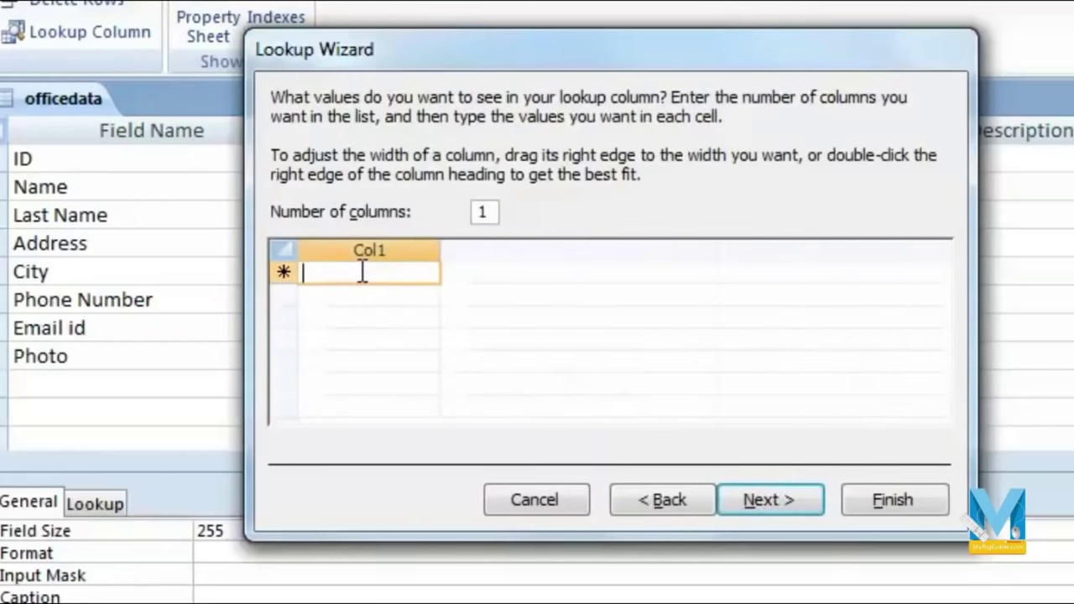
pyautogui.write('Agra')
pyautogui.press('Return')
pyautogui.write('Mathura')
pyautogui.press('Return')
pyautogui.write('Hathras')
pyautogui.press('Return')
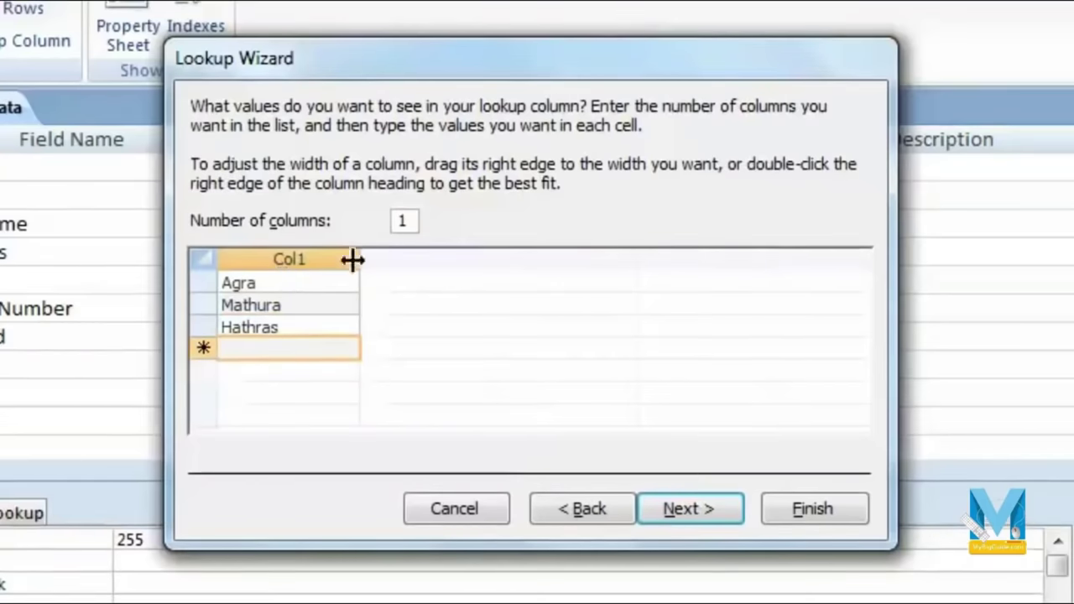
pyautogui.click(302, 260)
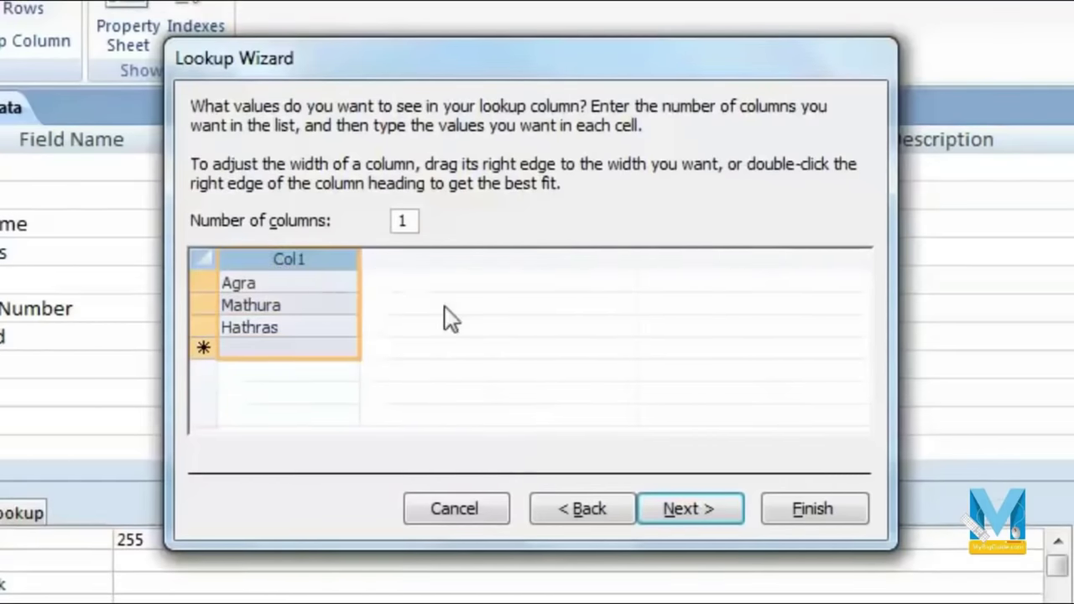
# Step: Label the lookup City, leave multiple values off, and finish the wizard
pyautogui.click(717, 522)
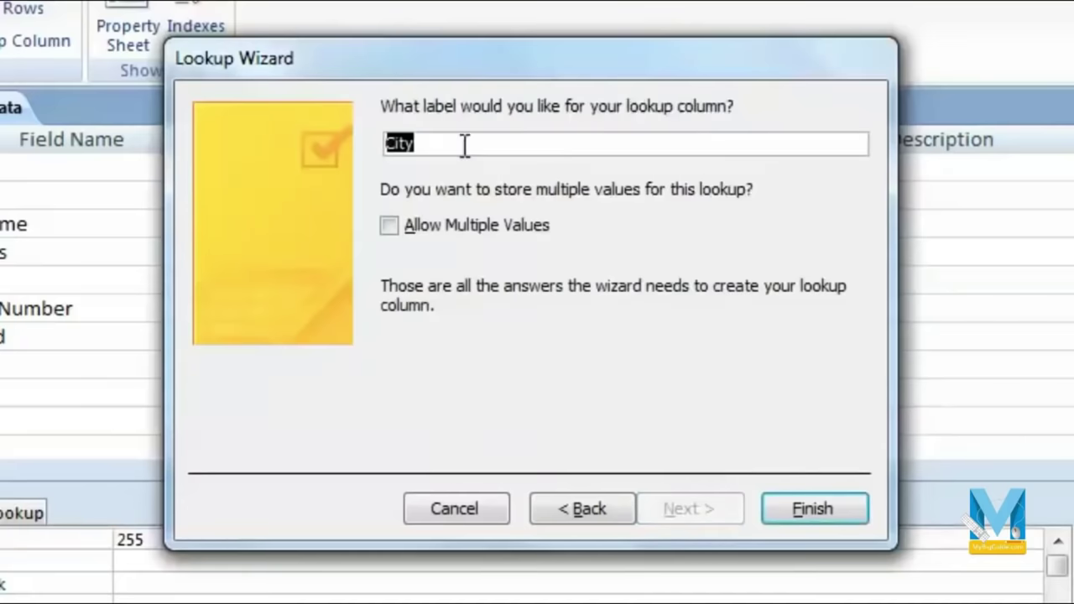
pyautogui.write('City')
pyautogui.click(392, 227)
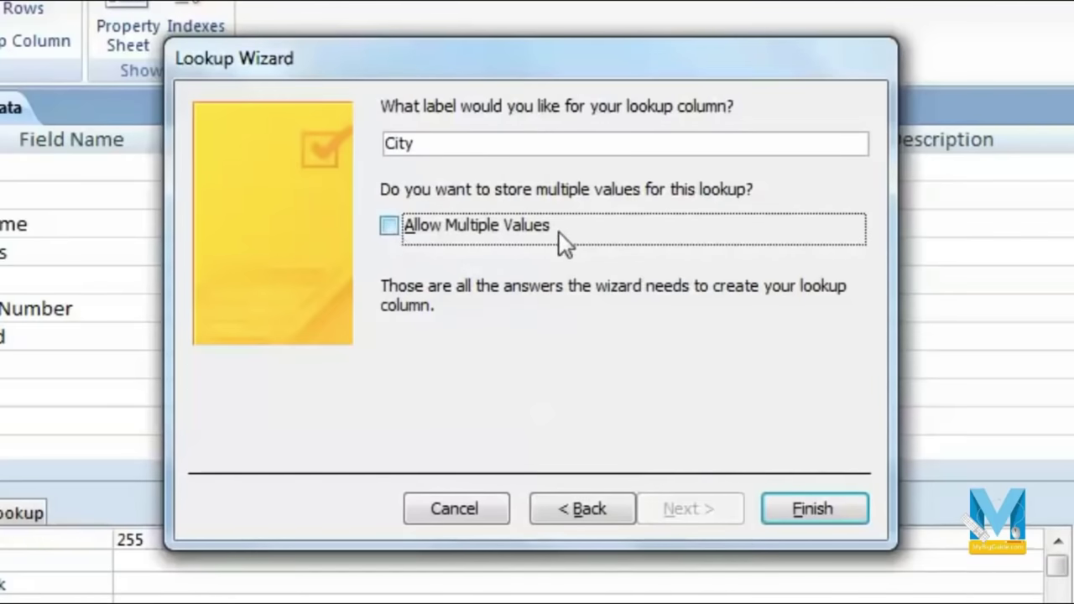
pyautogui.click(821, 519)
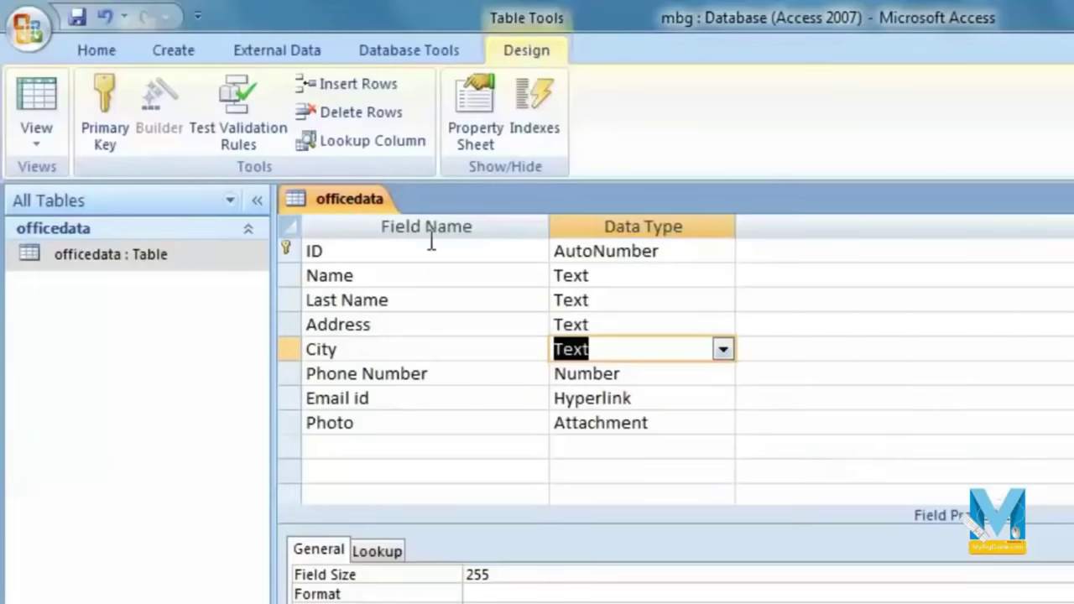
# Step: Save the table design and switch to Datasheet view
pyautogui.click(77, 16)
pyautogui.click(36, 130)
pyautogui.click(154, 193)
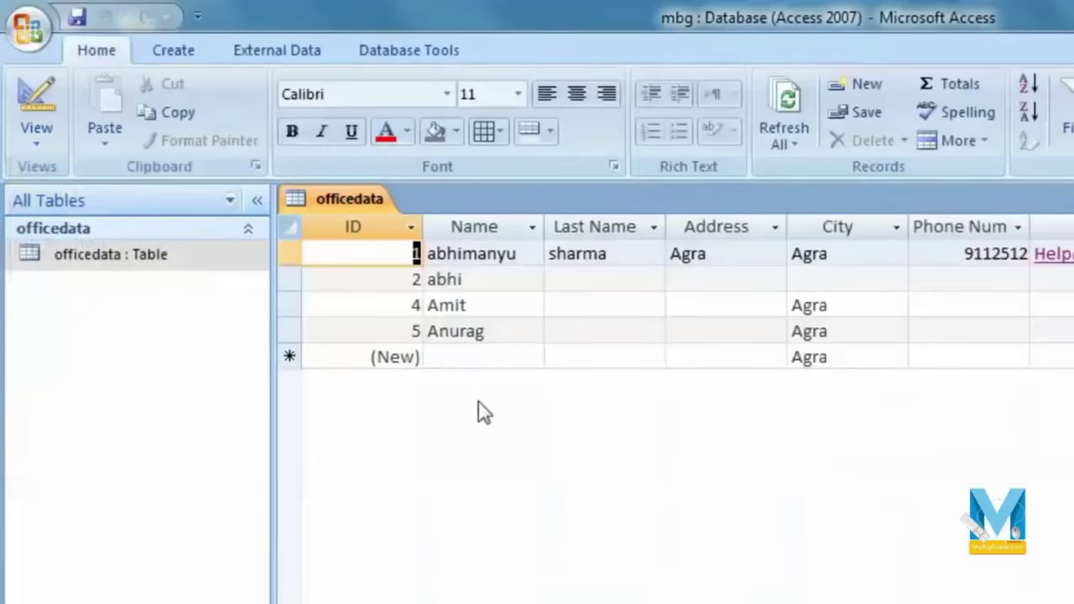
# Step: Pick Mathura from the City dropdown for records 2 and 5
pyautogui.click(529, 331)
pyautogui.click(784, 304)
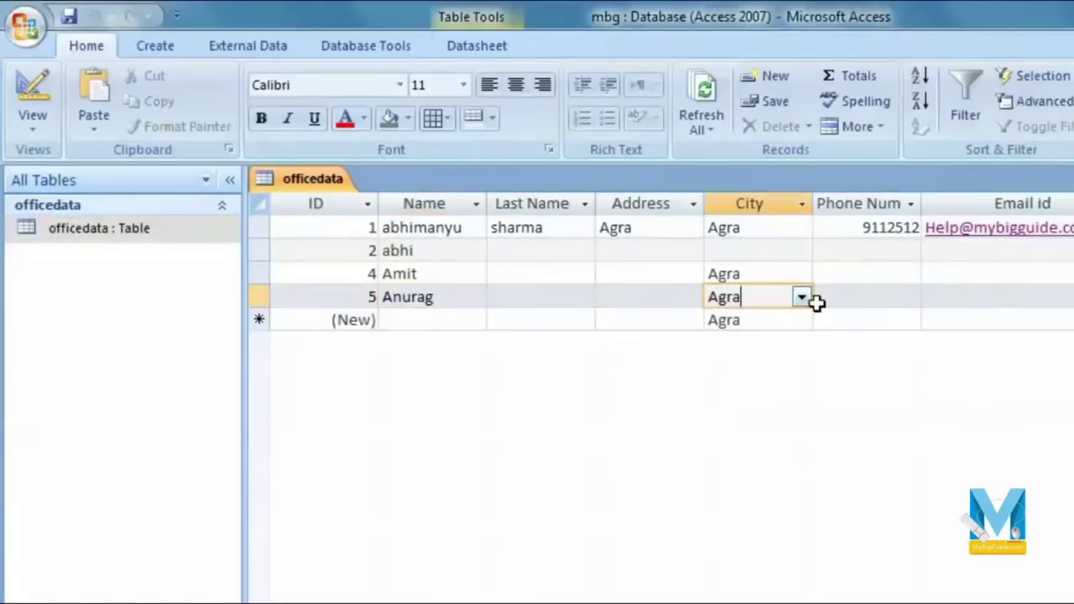
pyautogui.click(801, 298)
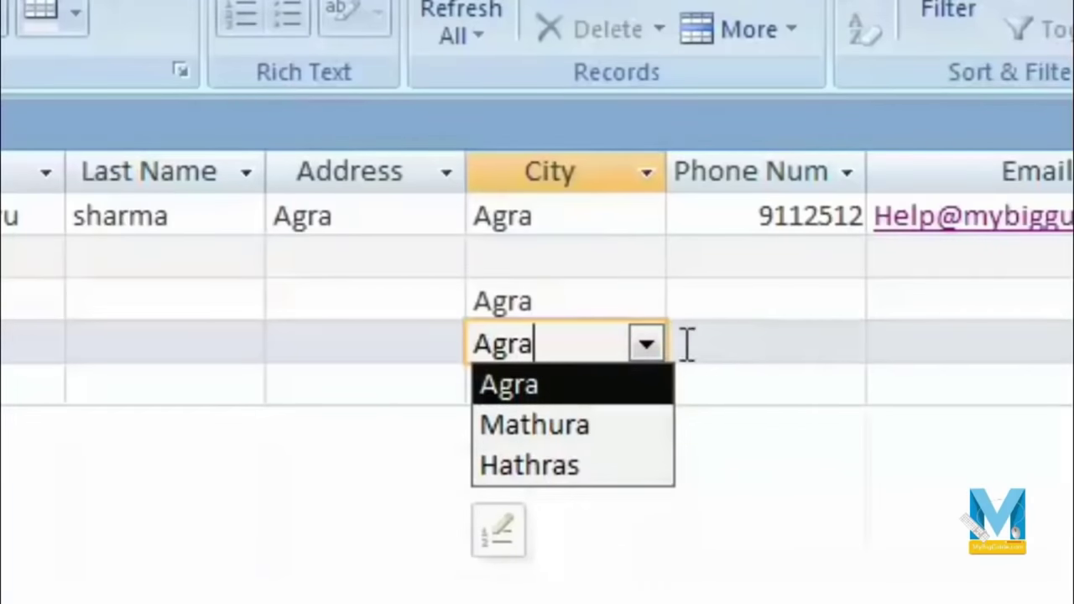
pyautogui.click(578, 271)
pyautogui.click(646, 261)
pyautogui.click(623, 340)
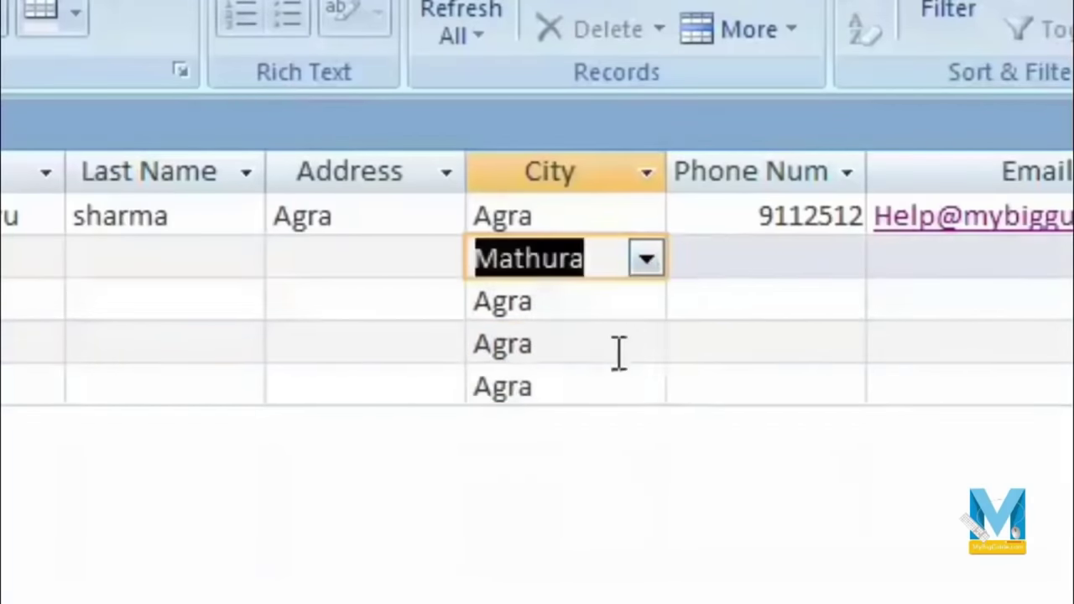
pyautogui.click(658, 354)
pyautogui.click(647, 346)
pyautogui.click(613, 425)
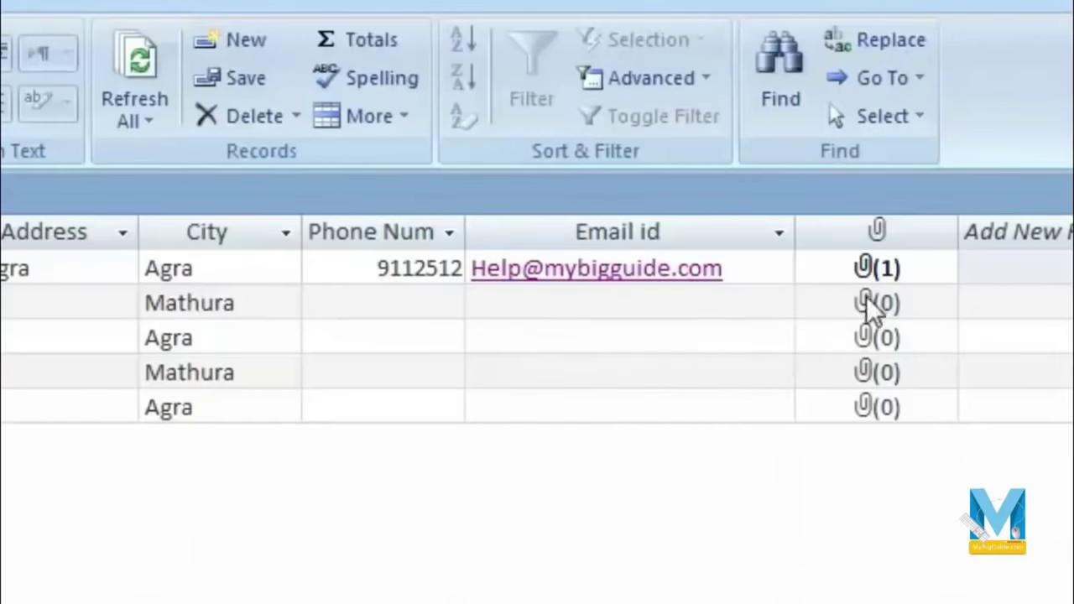
# Step: Attach Desert.jpg from Sample Pictures to record 2's Photo field and confirm
pyautogui.doubleClick(868, 303)
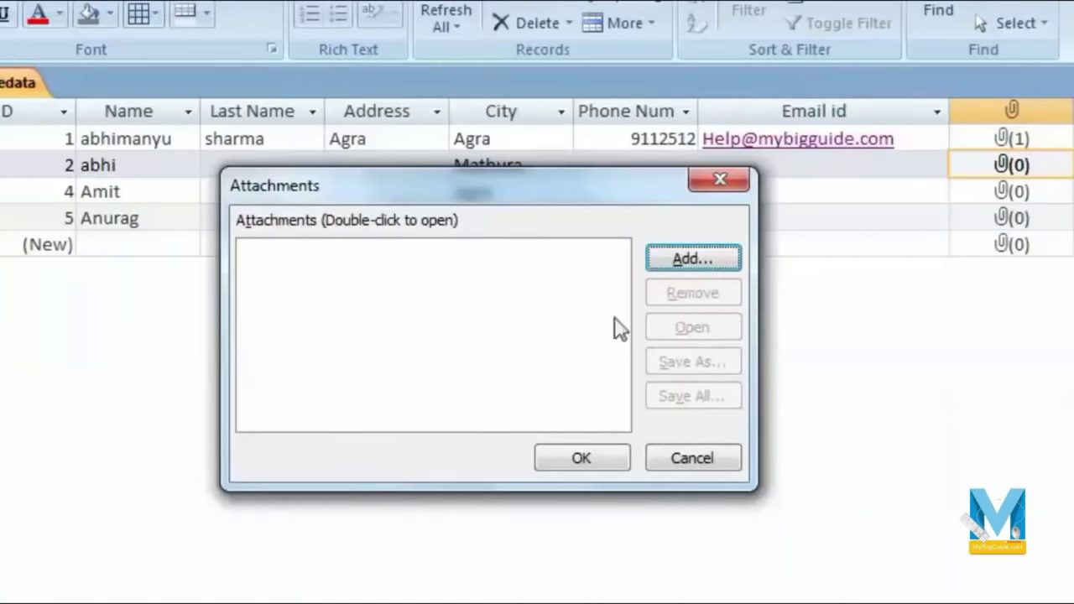
pyautogui.click(704, 261)
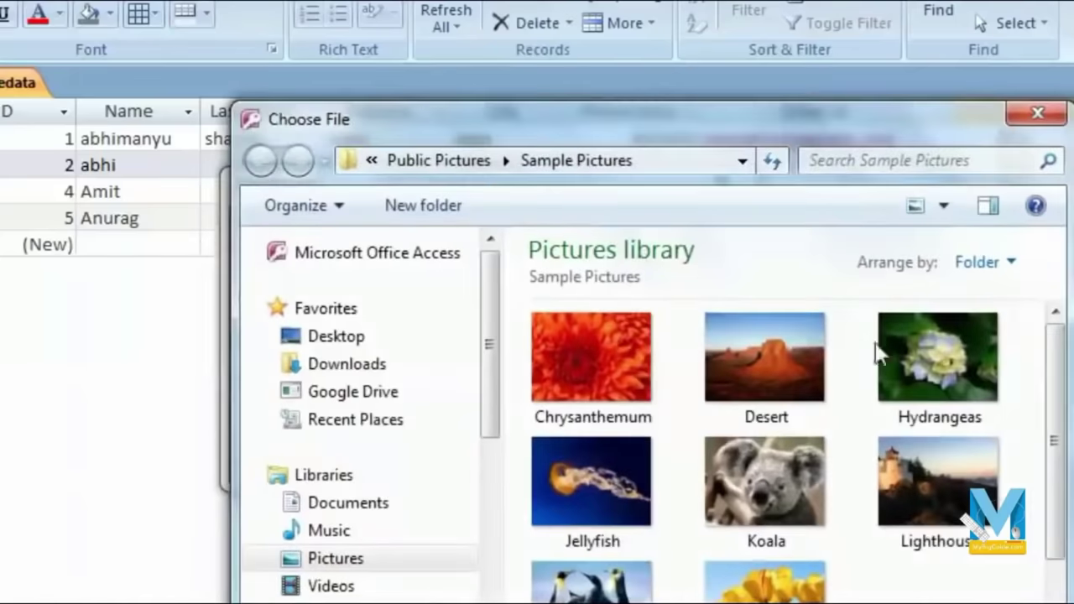
pyautogui.moveTo(1063, 412); pyautogui.dragTo(1066, 560)
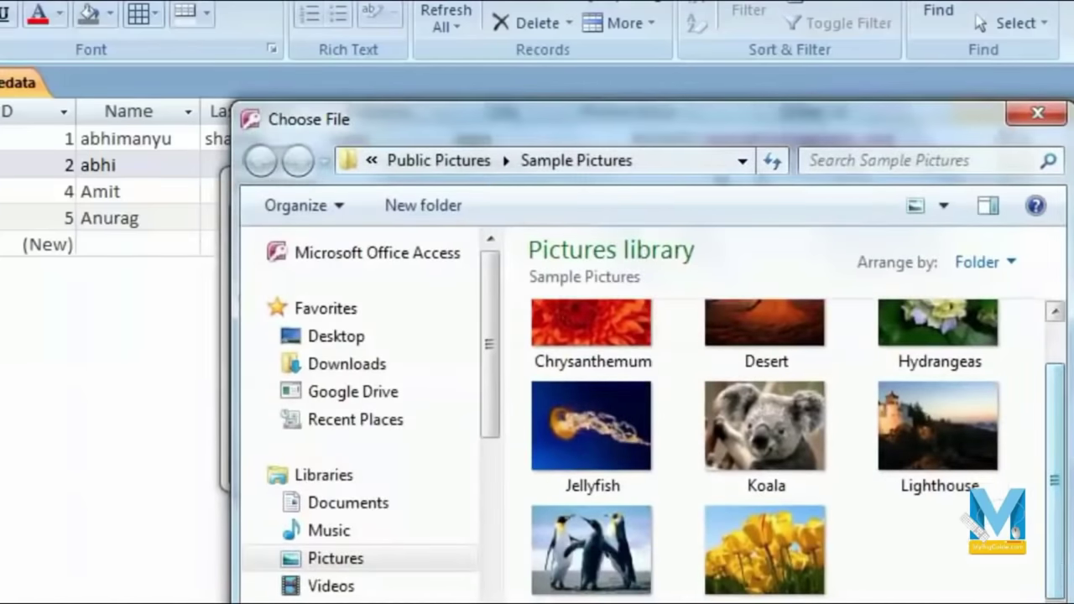
pyautogui.scroll(2, 1066, 453)
pyautogui.click(971, 384)
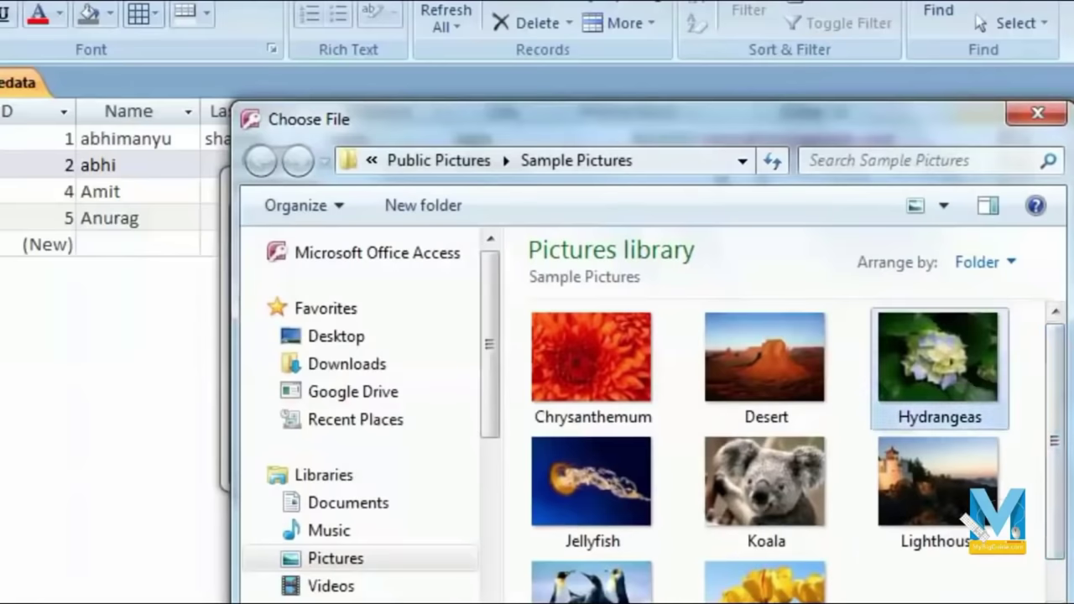
pyautogui.doubleClick(798, 362)
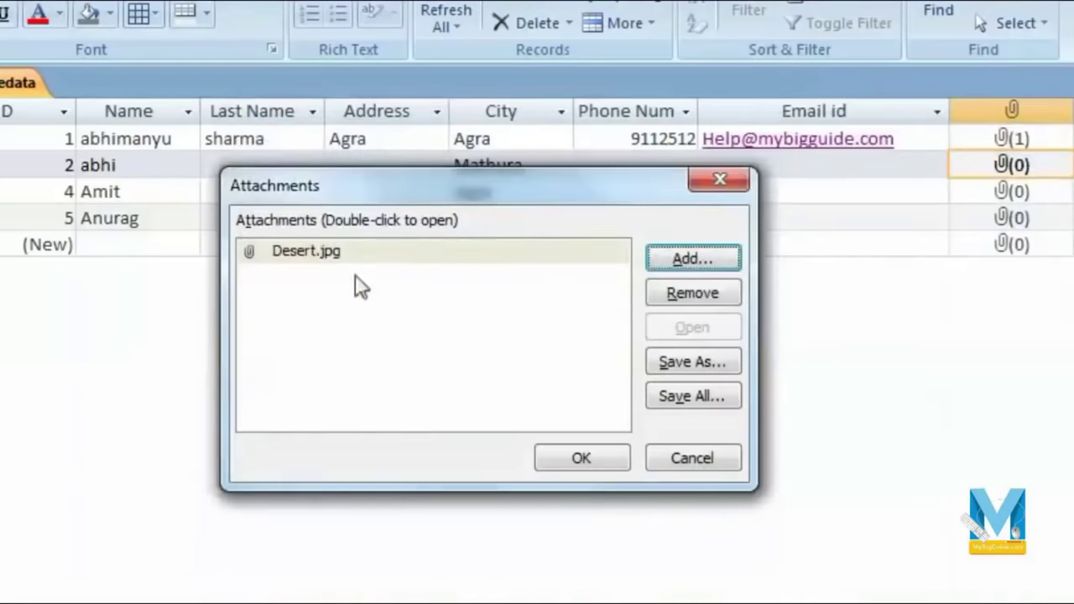
pyautogui.click(595, 463)
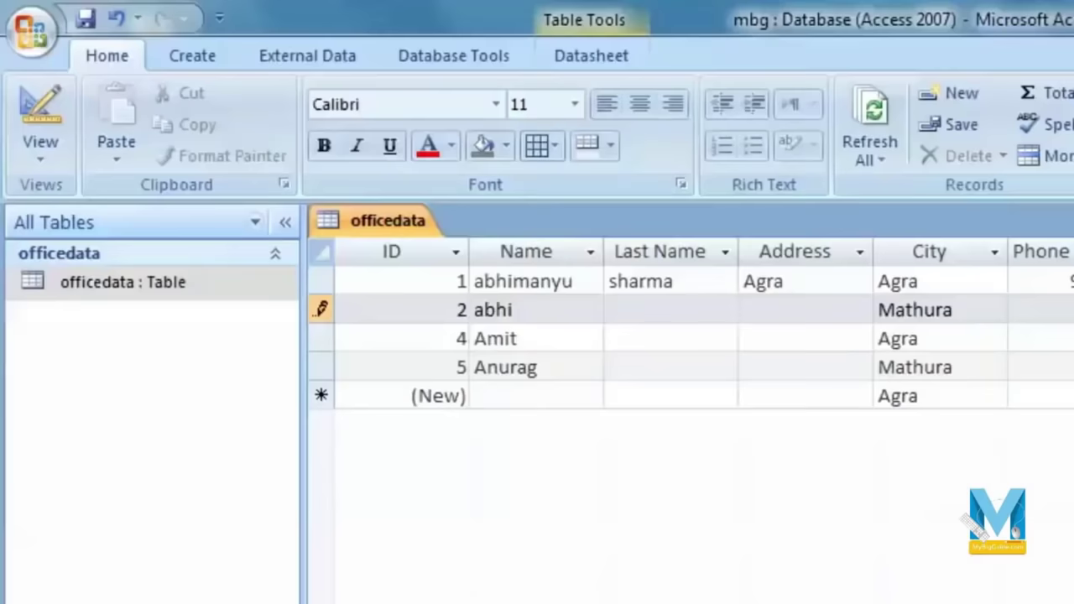
pyautogui.click(320, 281)
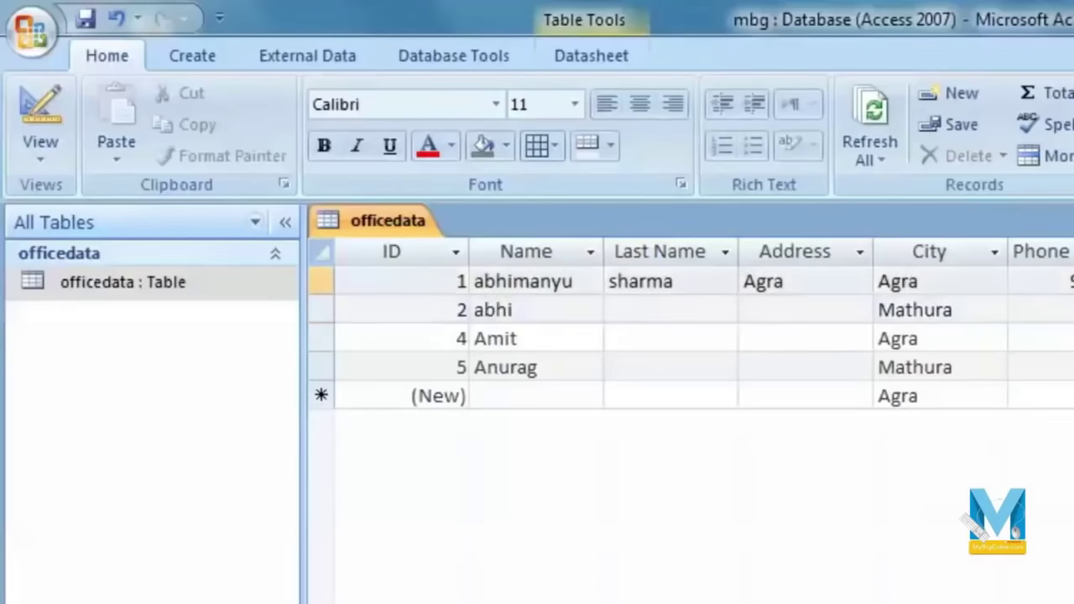
pyautogui.click(537, 396)
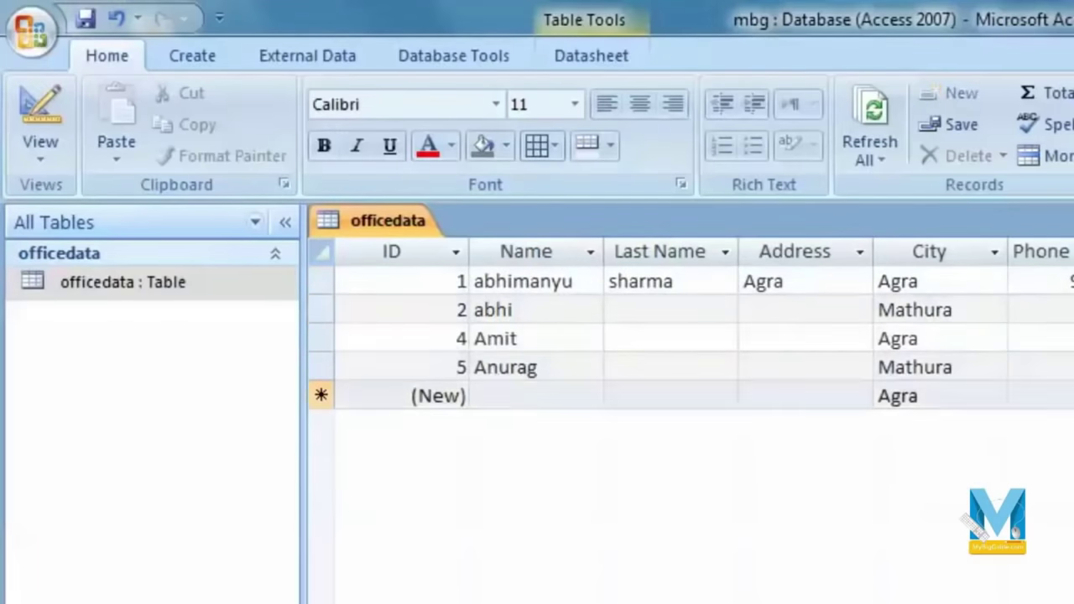
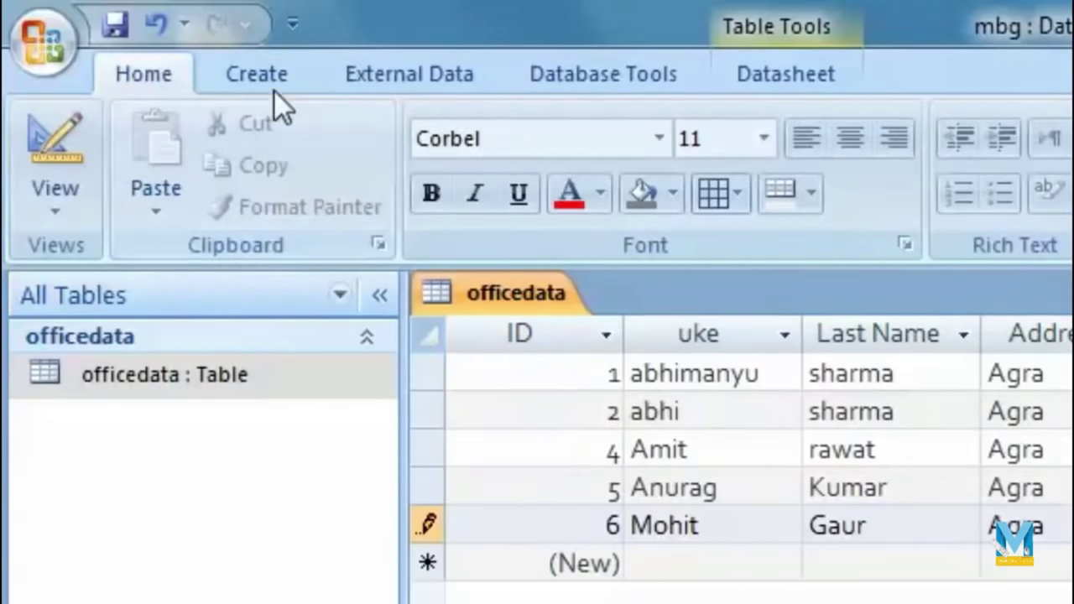
# Step: Auto-generate a single-record form from the officedata table using the Create tab's Form command
pyautogui.click(277, 84)
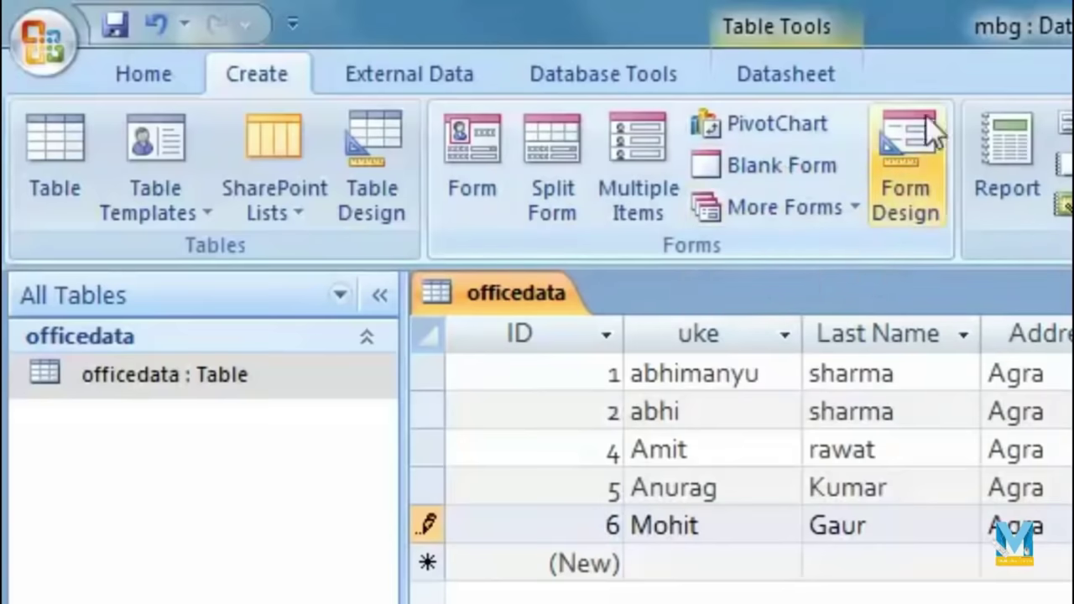
pyautogui.click(854, 206)
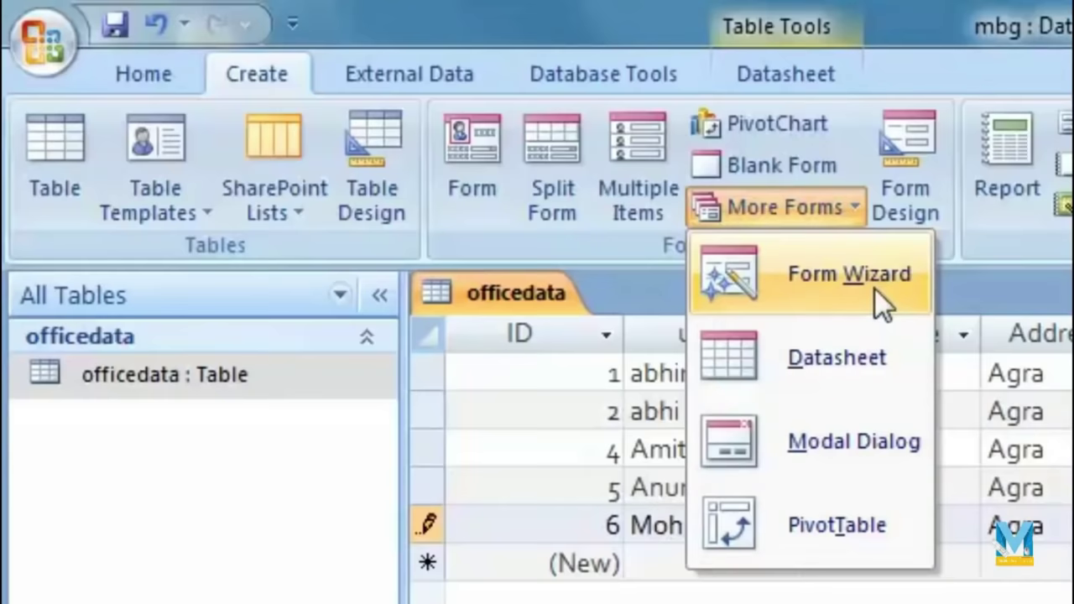
pyautogui.click(776, 207)
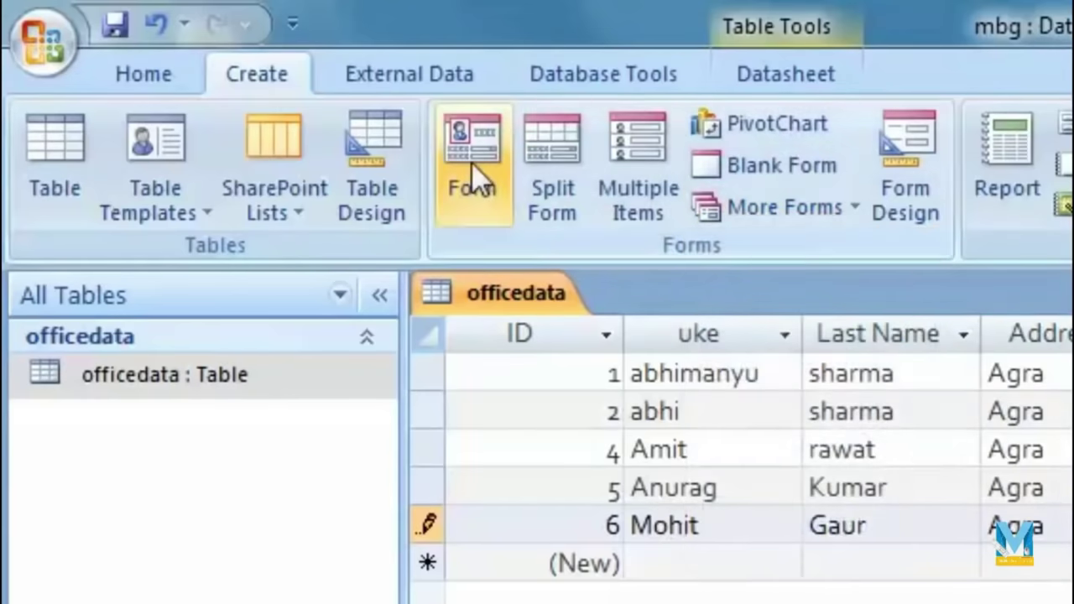
pyautogui.click(474, 168)
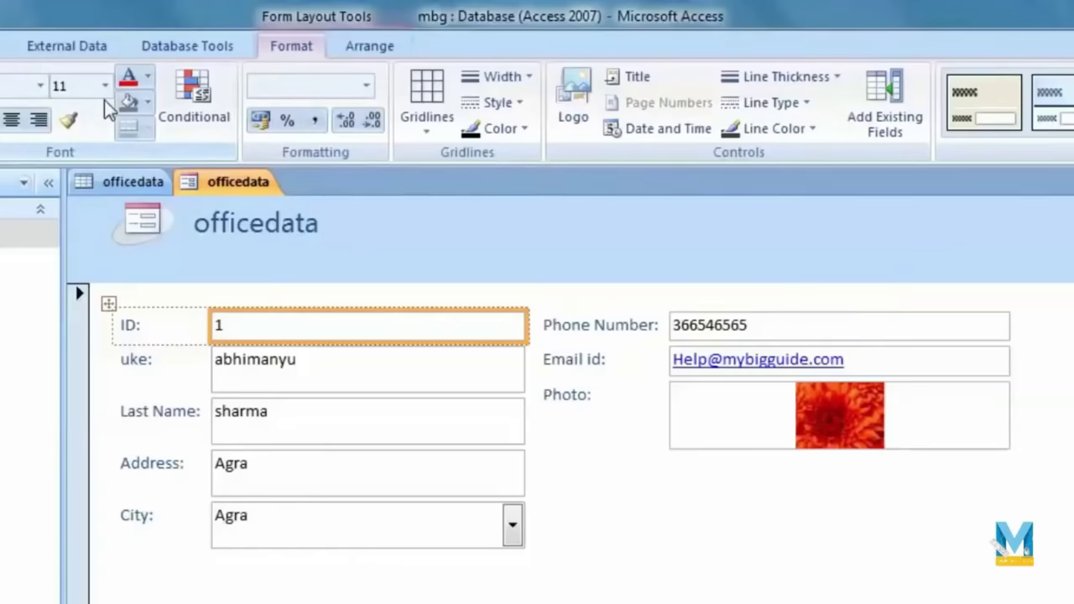
pyautogui.click(128, 181)
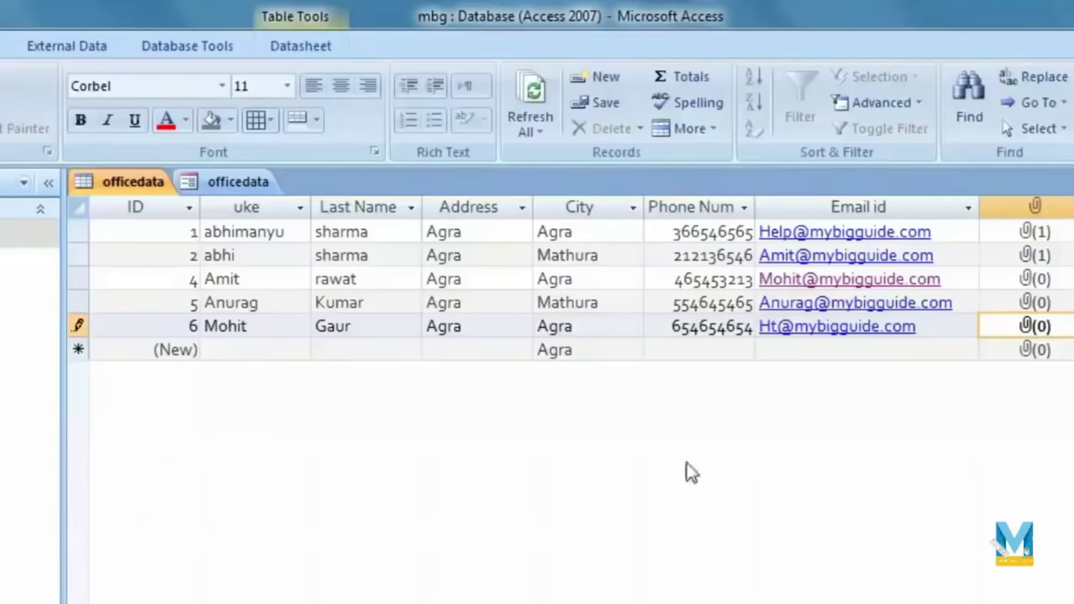
pyautogui.click(217, 185)
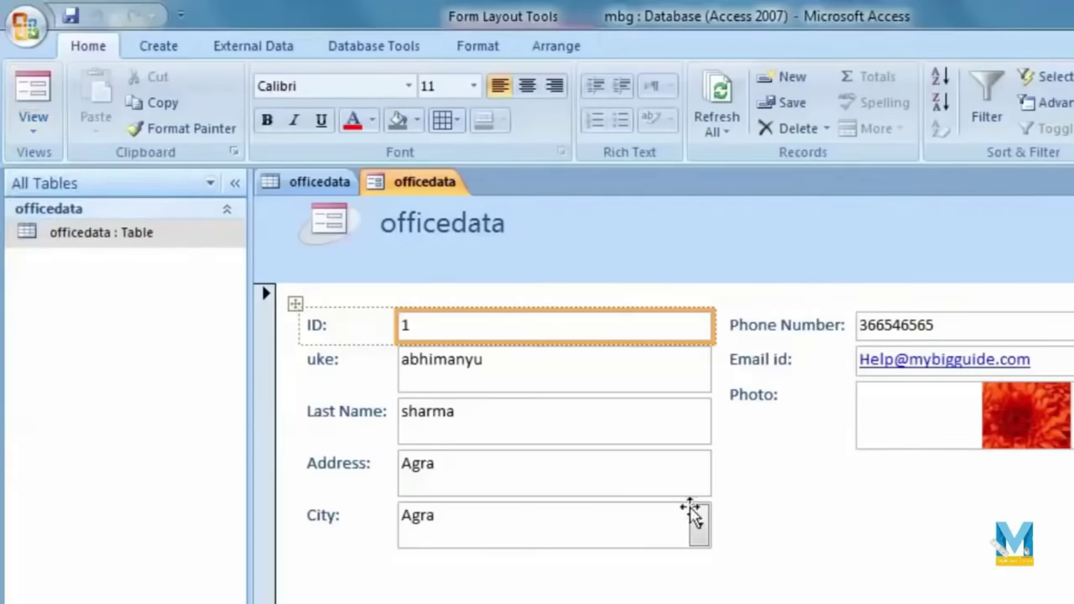
pyautogui.click(559, 379)
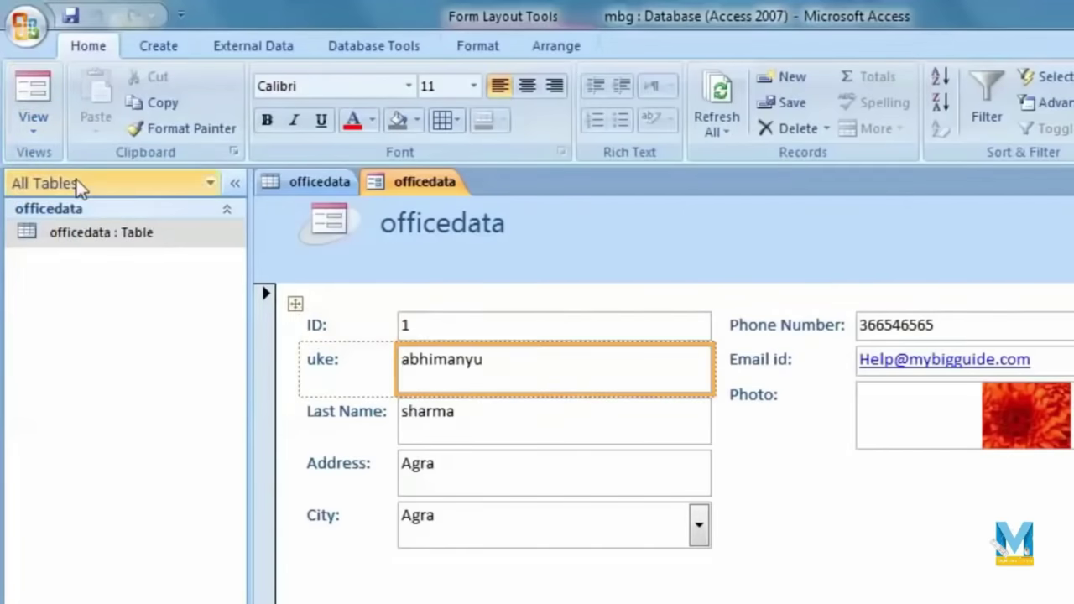
pyautogui.click(42, 117)
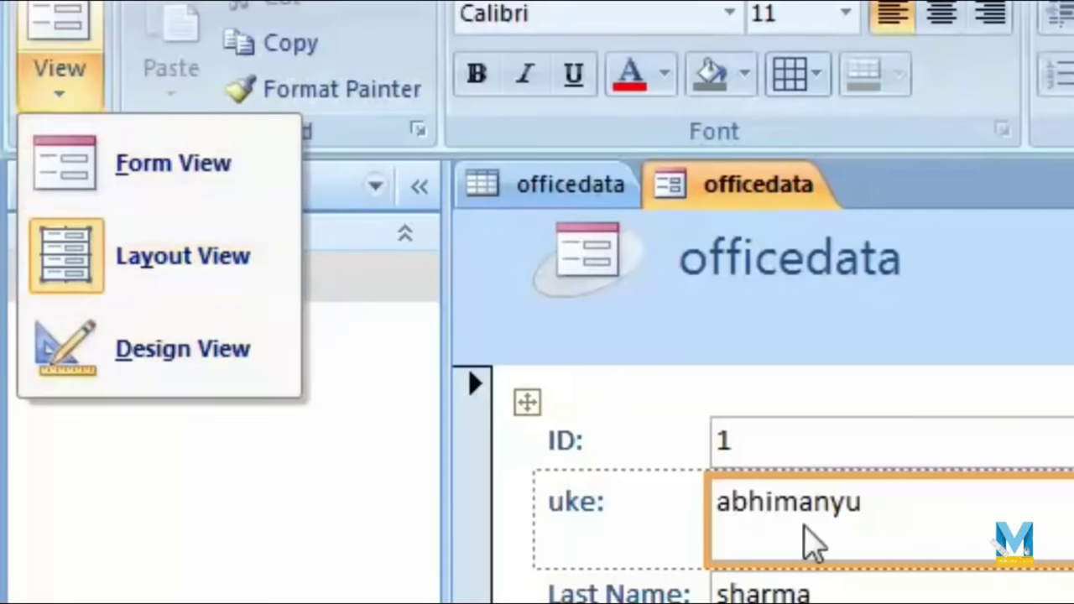
pyautogui.click(449, 412)
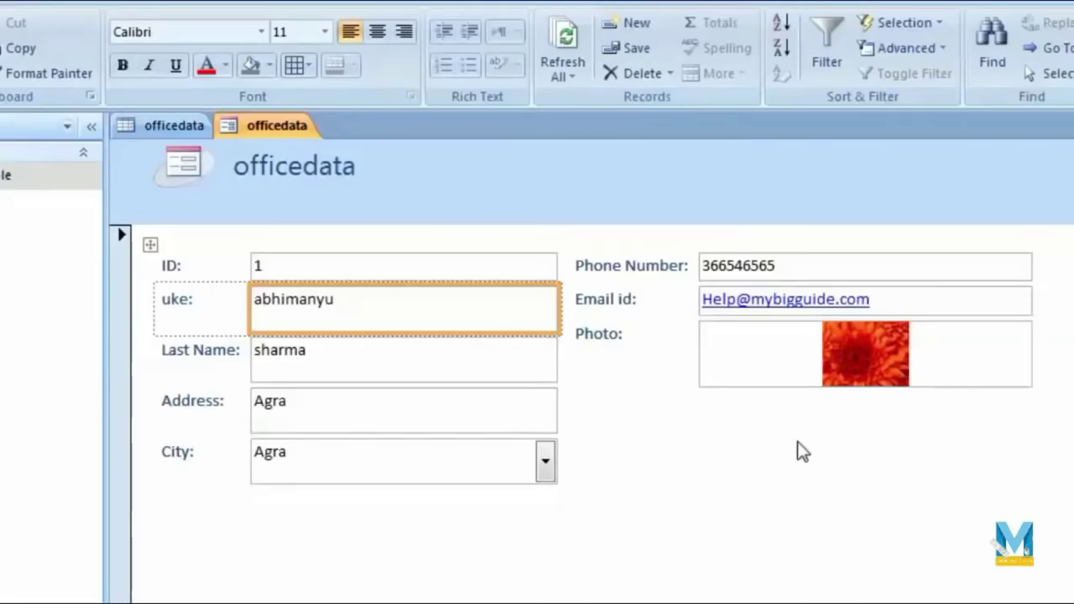
pyautogui.moveTo(565, 312); pyautogui.dragTo(535, 305)
pyautogui.click(0, 62)
pyautogui.click(0, 221)
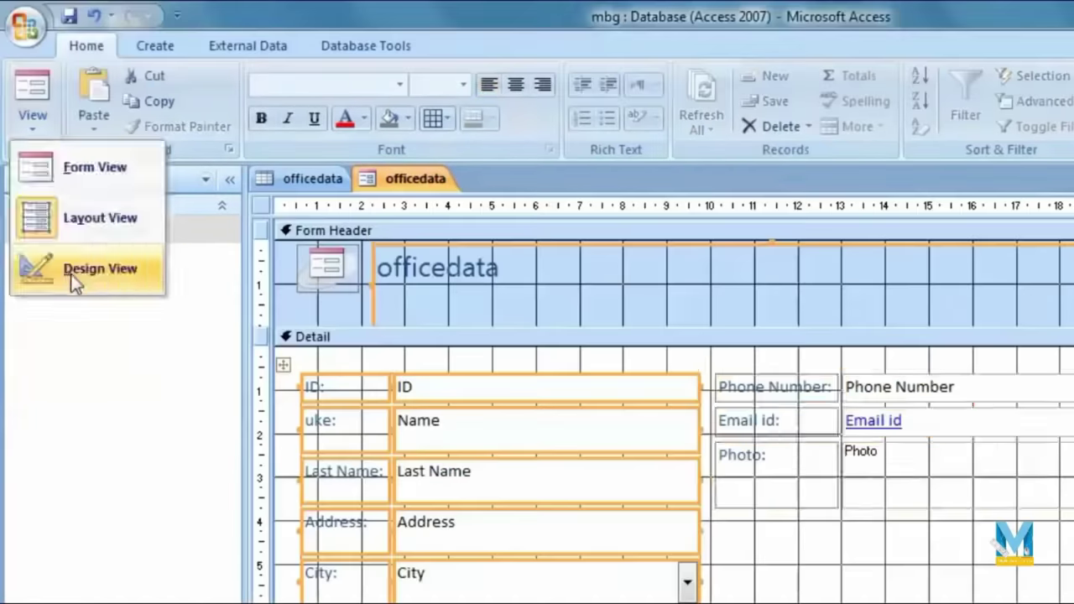
pyautogui.click(74, 271)
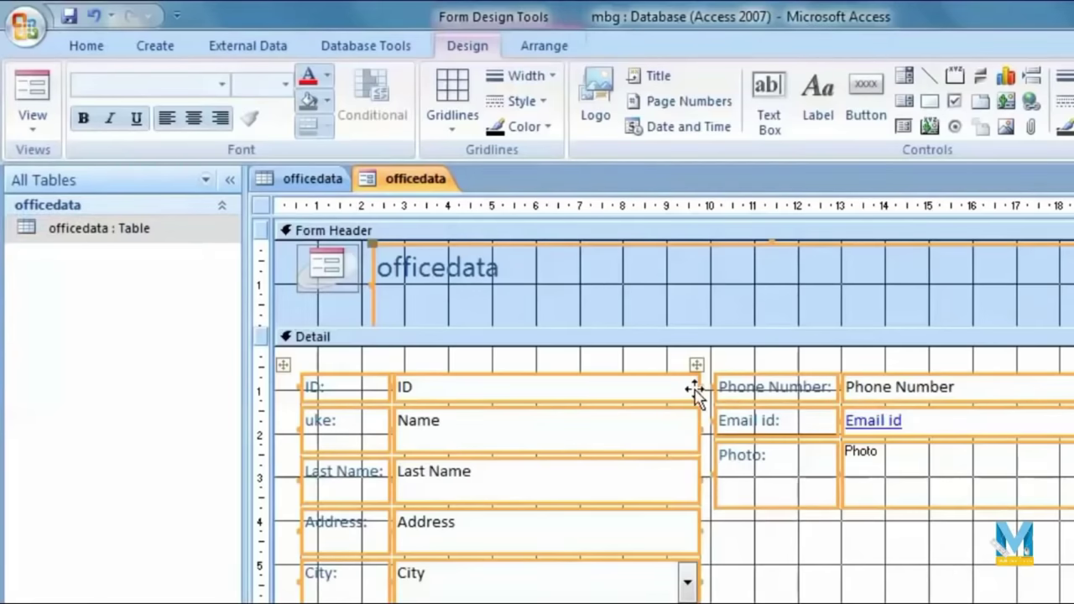
pyautogui.click(26, 132)
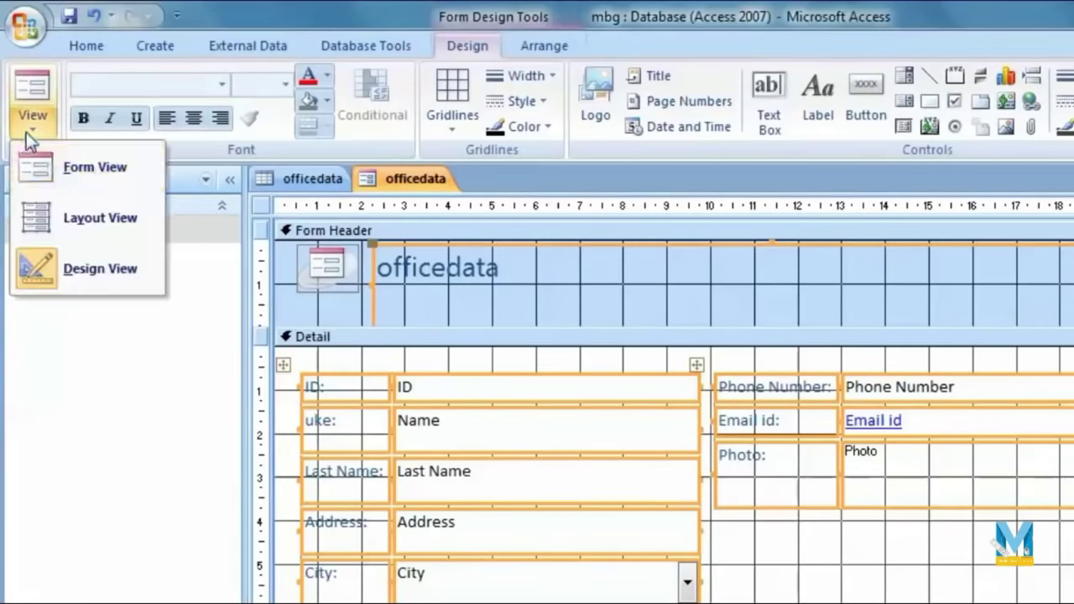
pyautogui.click(129, 221)
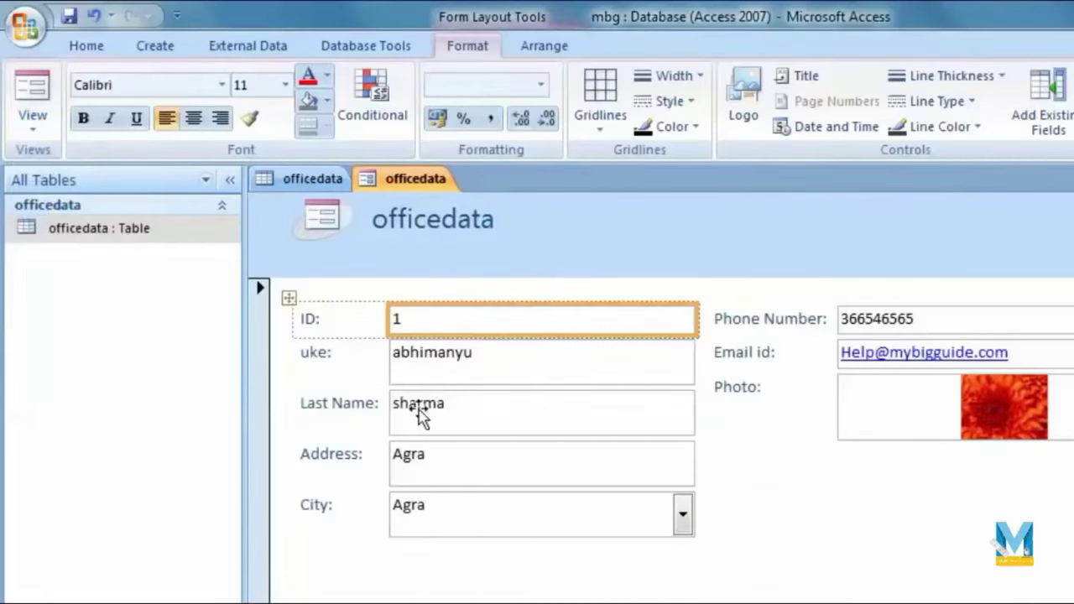
# Step: Rename the 'uke:' label on the form to 'Name'
pyautogui.click(338, 369)
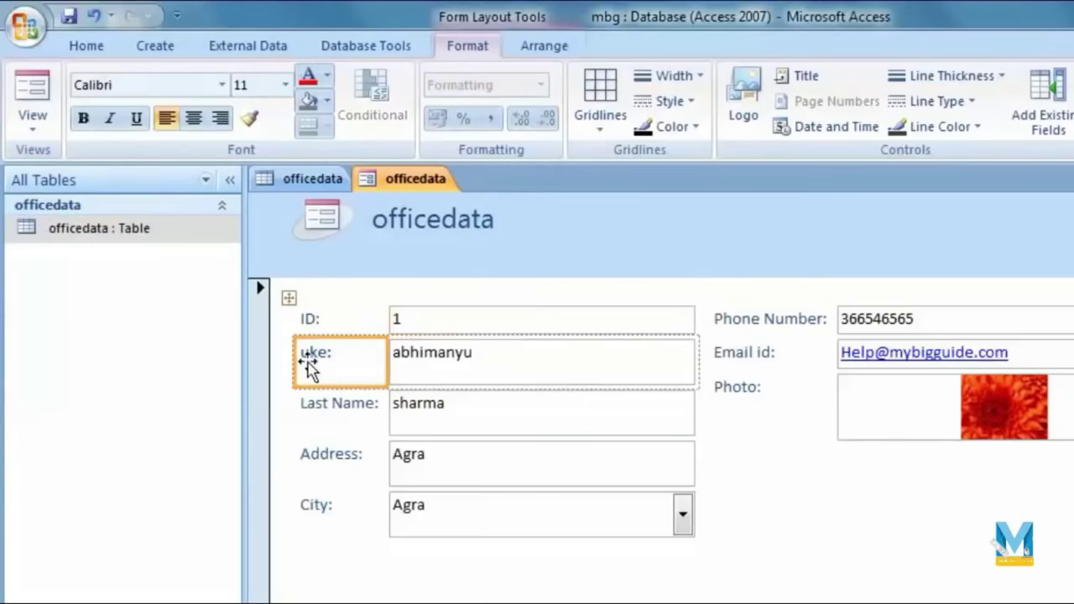
pyautogui.doubleClick(309, 357)
pyautogui.write('Nam')
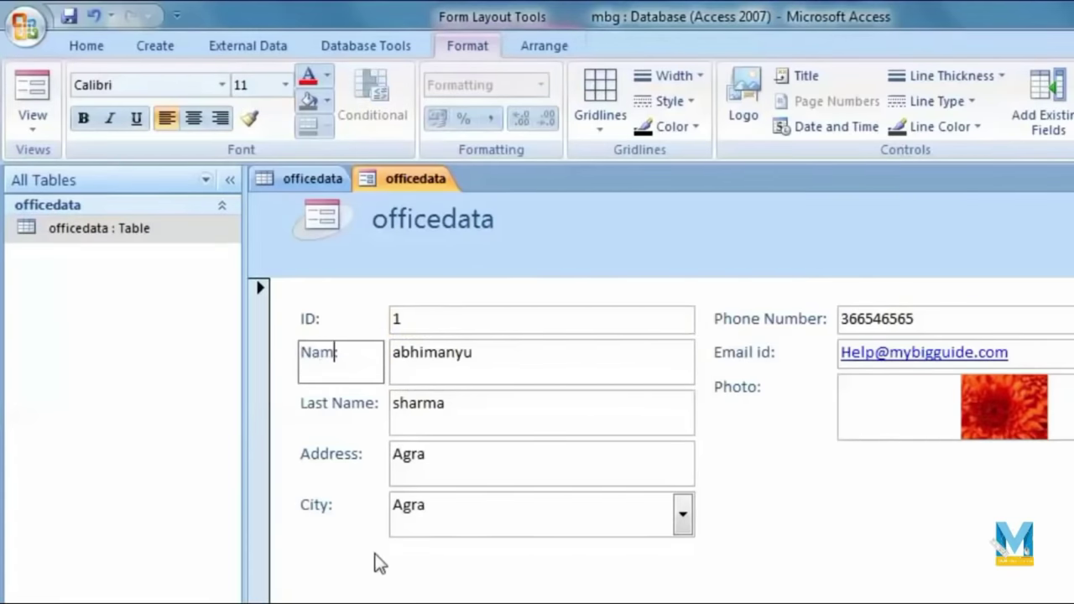
pyautogui.click(377, 558)
# Step: Select the Last Name, Address, City, Phone Number, Detail section and Photo controls
pyautogui.click(468, 426)
pyautogui.click(494, 475)
pyautogui.click(510, 520)
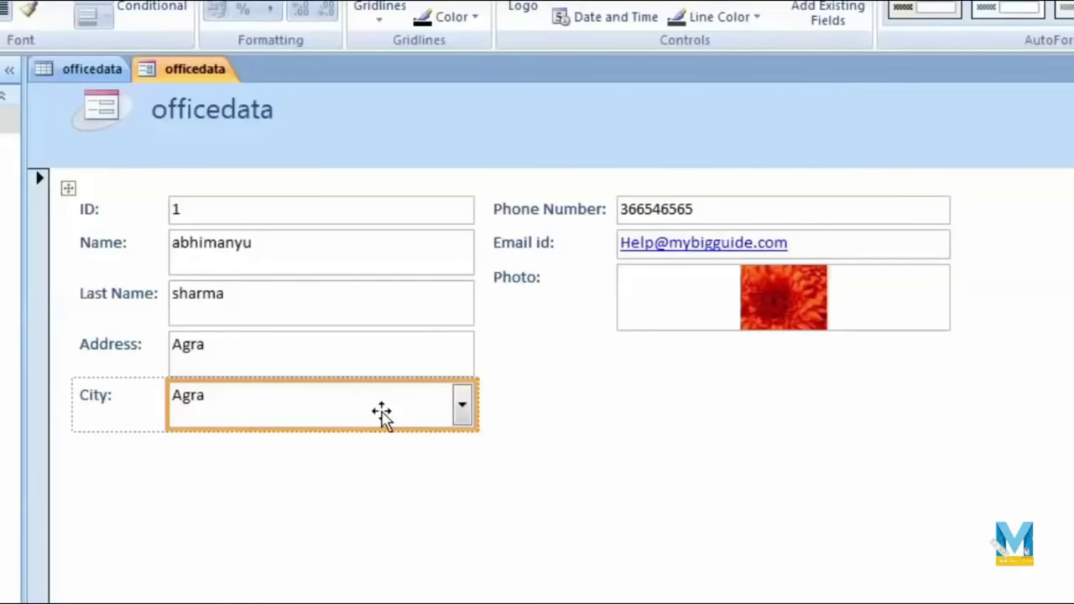
pyautogui.click(760, 209)
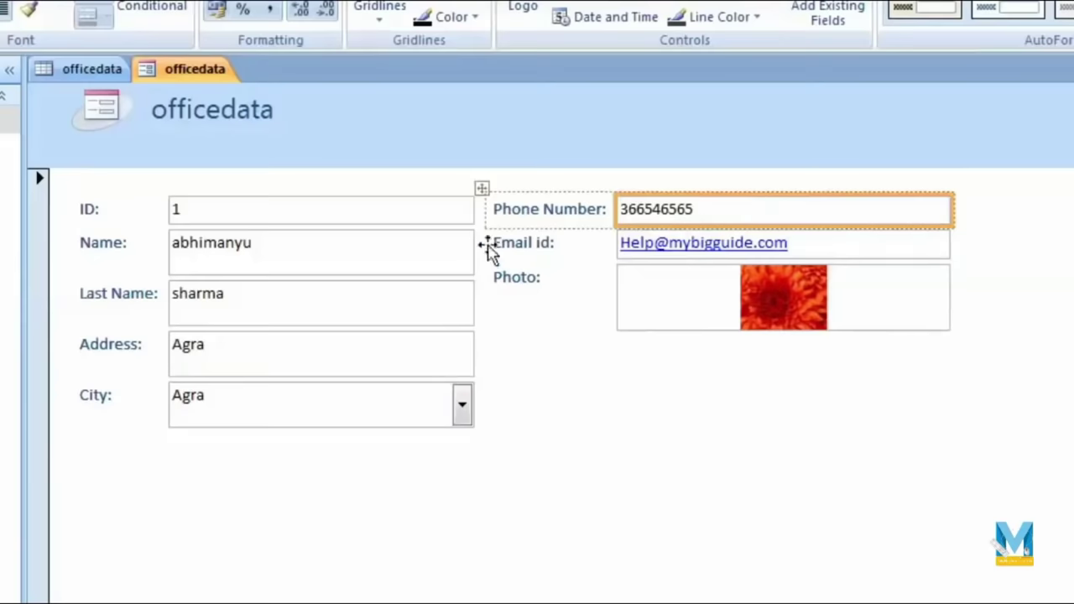
pyautogui.click(811, 526)
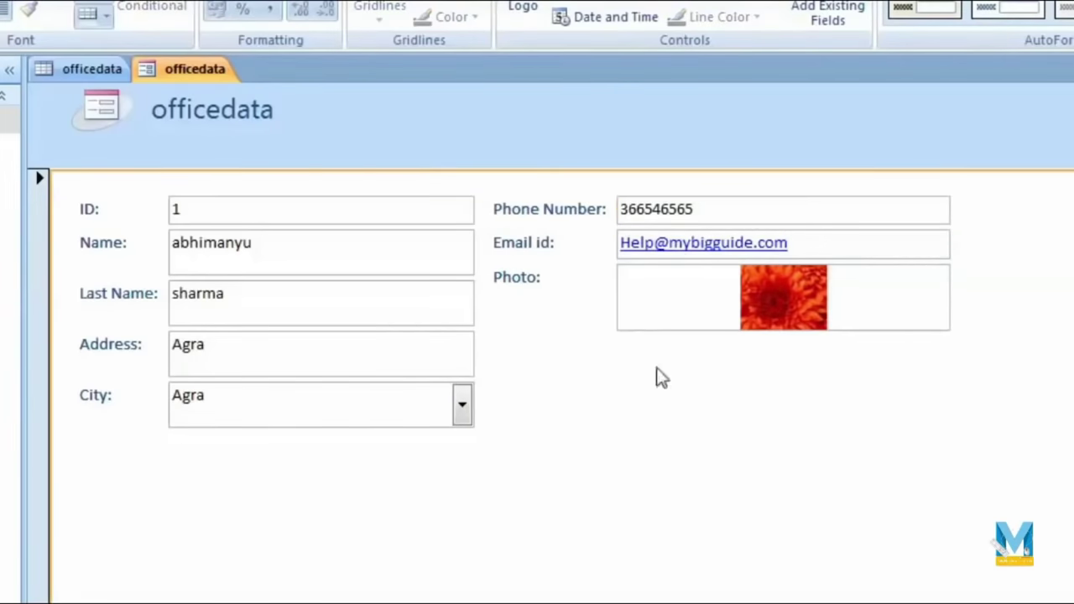
pyautogui.click(870, 290)
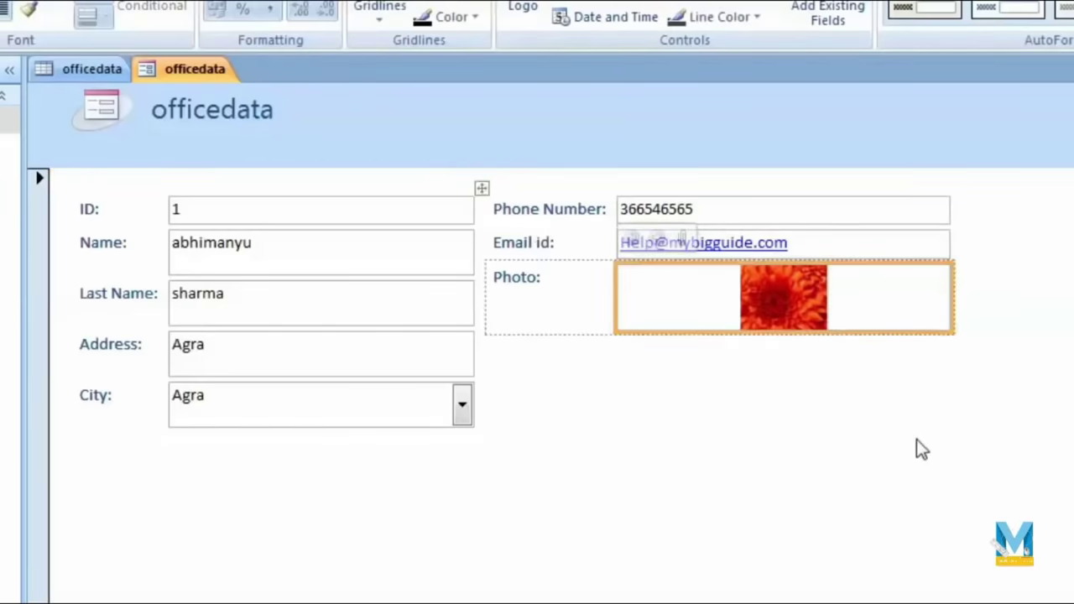
# Step: Switch the form to Form View and keep Agra as the City value
pyautogui.click(34, 118)
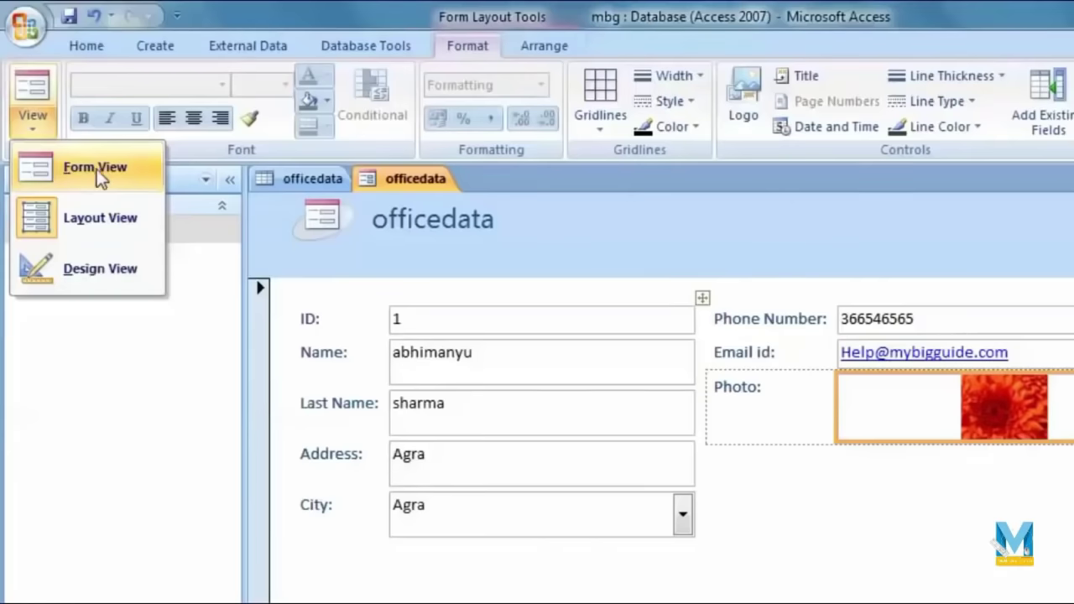
pyautogui.click(96, 170)
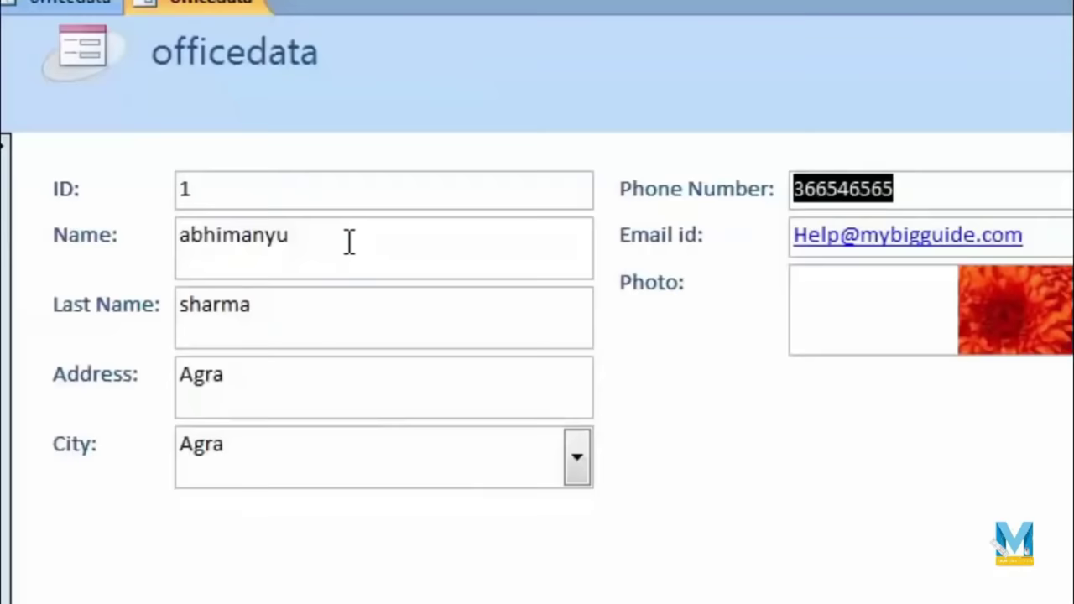
pyautogui.click(682, 516)
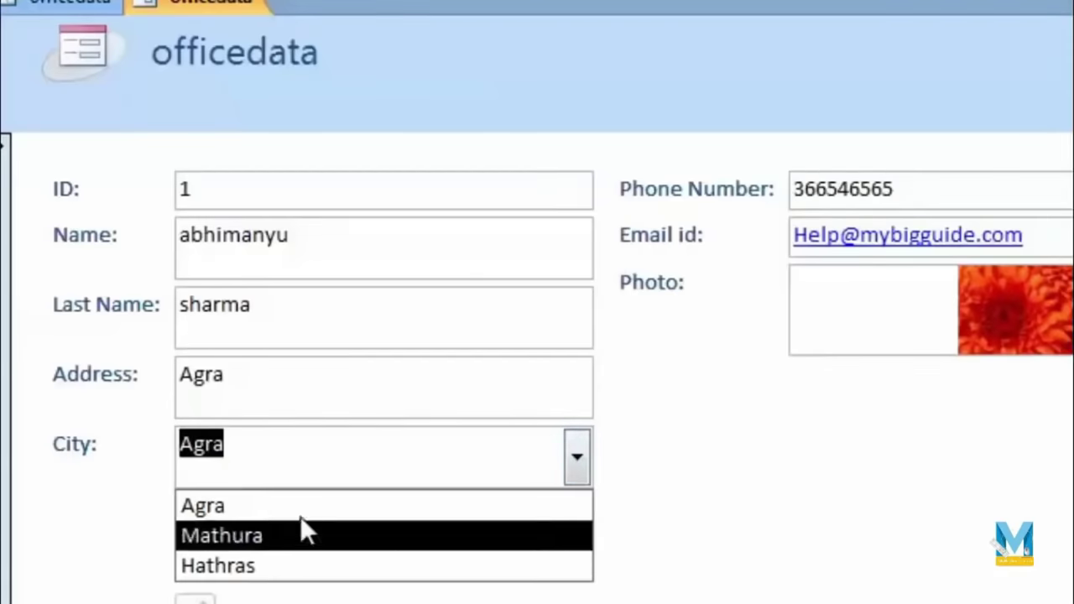
pyautogui.click(305, 505)
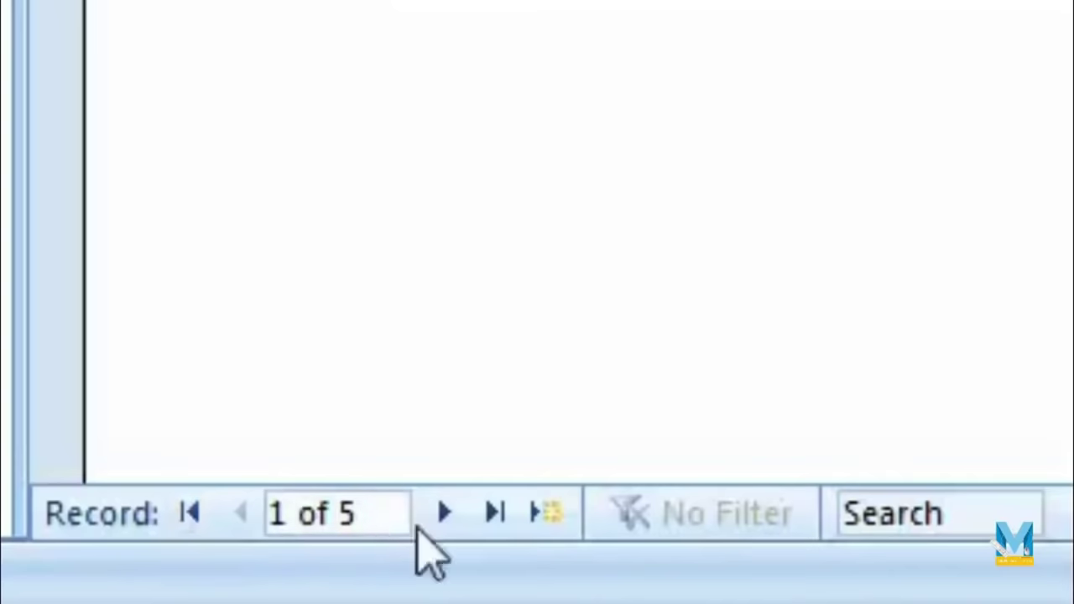
# Step: Browse the records with last, previous and next navigation, then start a new blank record
pyautogui.click(495, 513)
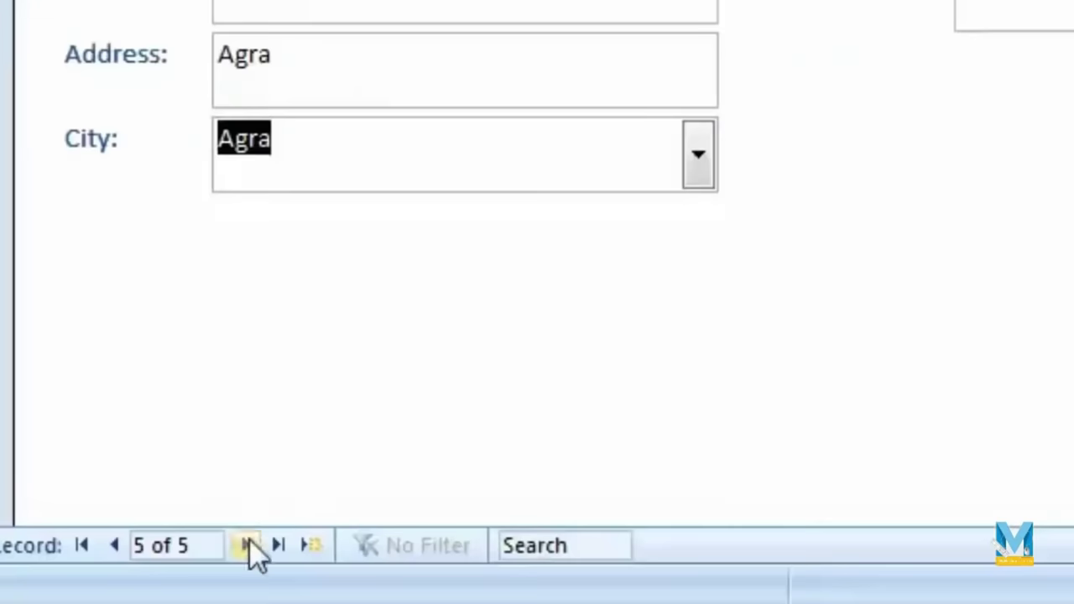
pyautogui.click(116, 548)
pyautogui.click(117, 547)
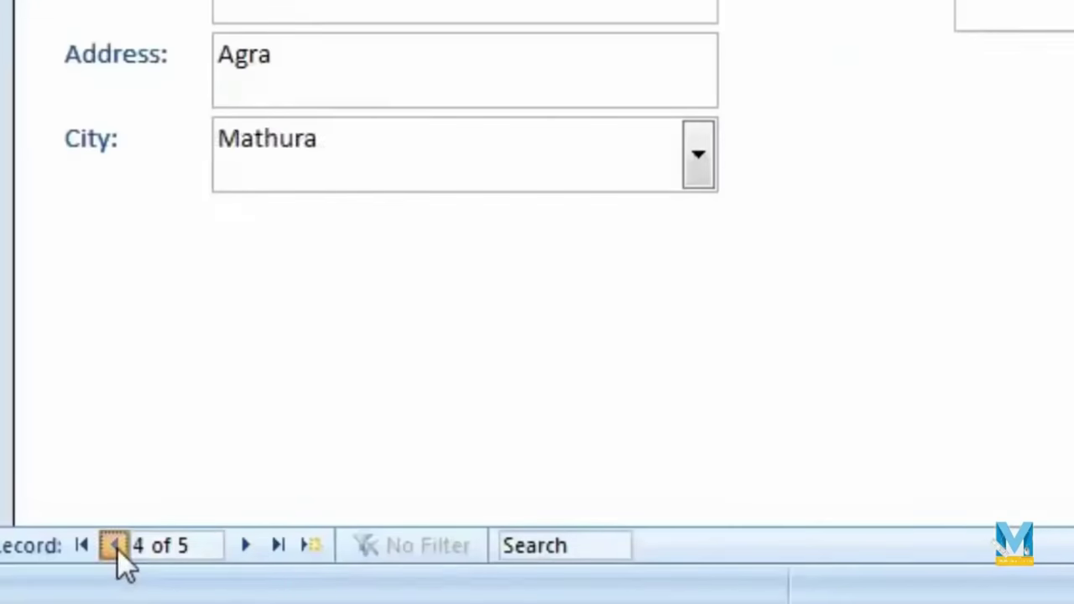
pyautogui.click(117, 548)
pyautogui.click(254, 547)
pyautogui.click(253, 547)
pyautogui.click(254, 547)
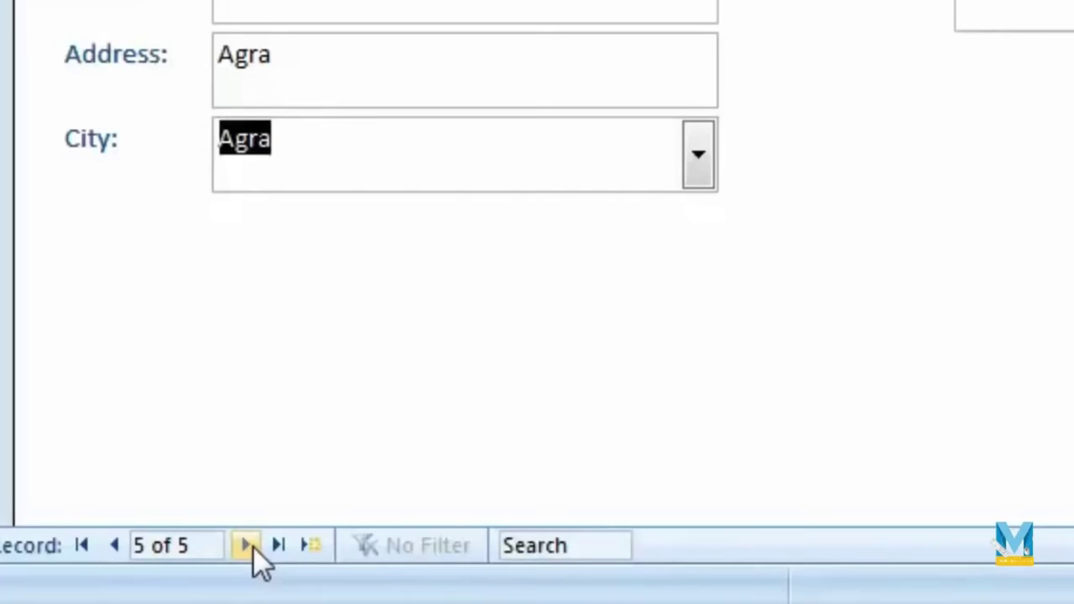
pyautogui.click(317, 545)
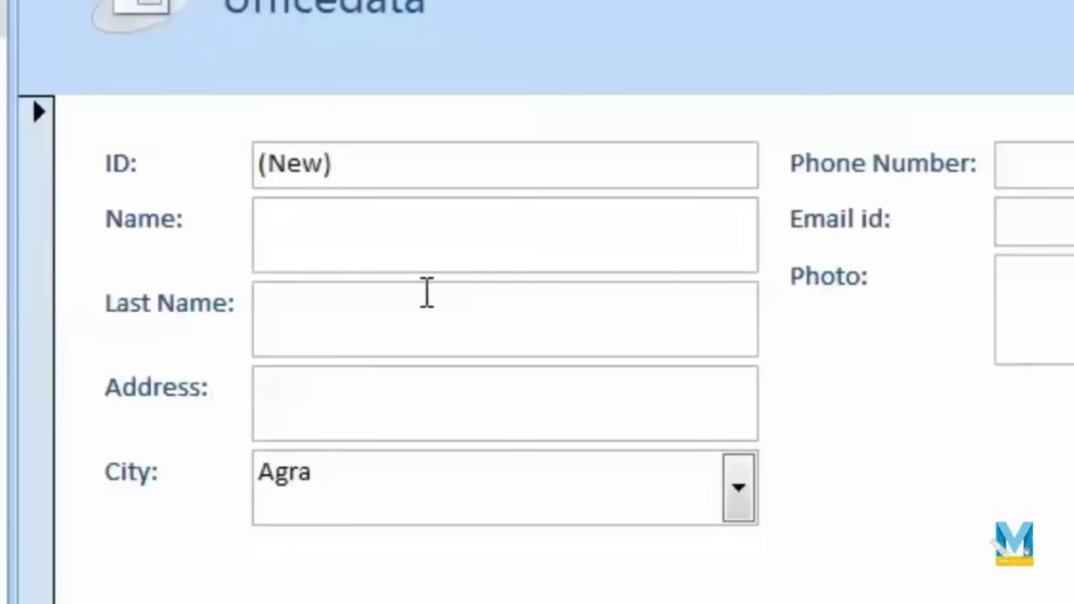
# Step: Enter the new record's name and address
pyautogui.write('abhi')
pyautogui.click(428, 293)
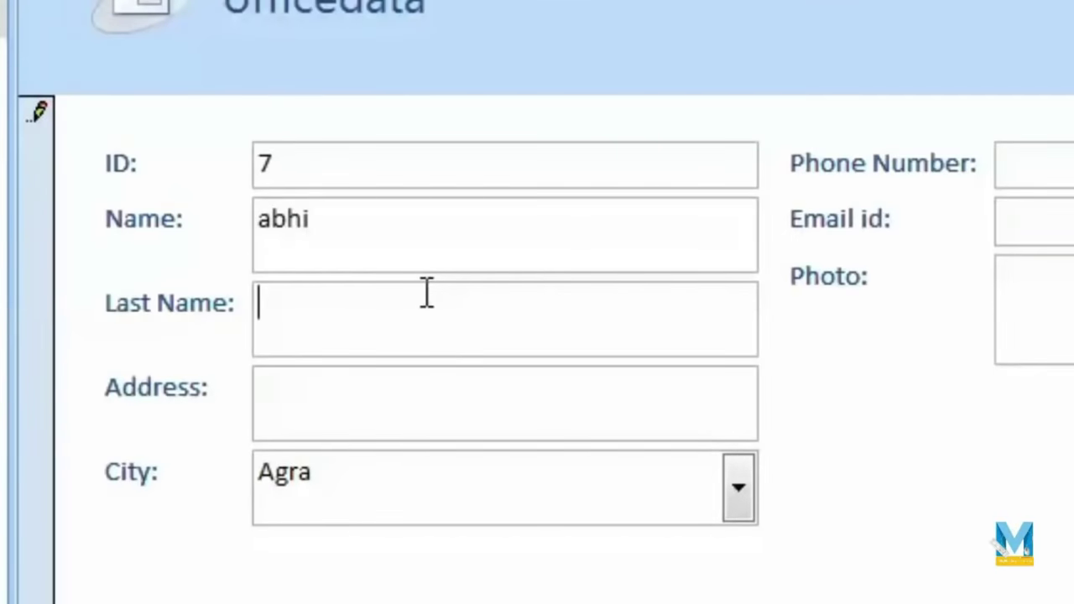
pyautogui.write('abhi')
pyautogui.press('Tab')
pyautogui.write('agra')
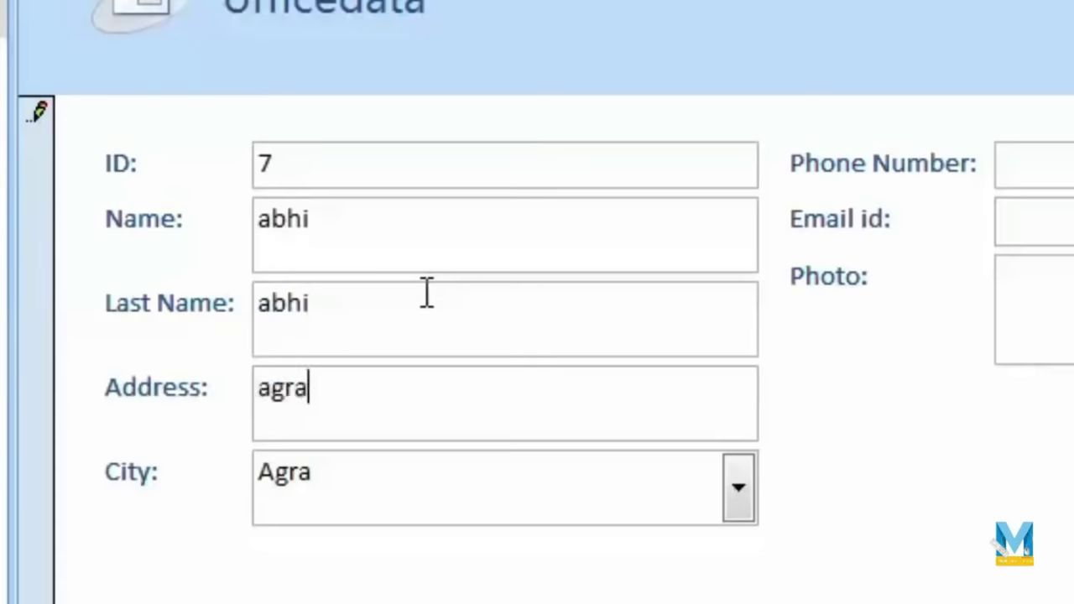
pyautogui.press('Tab')
# Step: Set the City to Mathura and enter the record's phone number
pyautogui.click(743, 504)
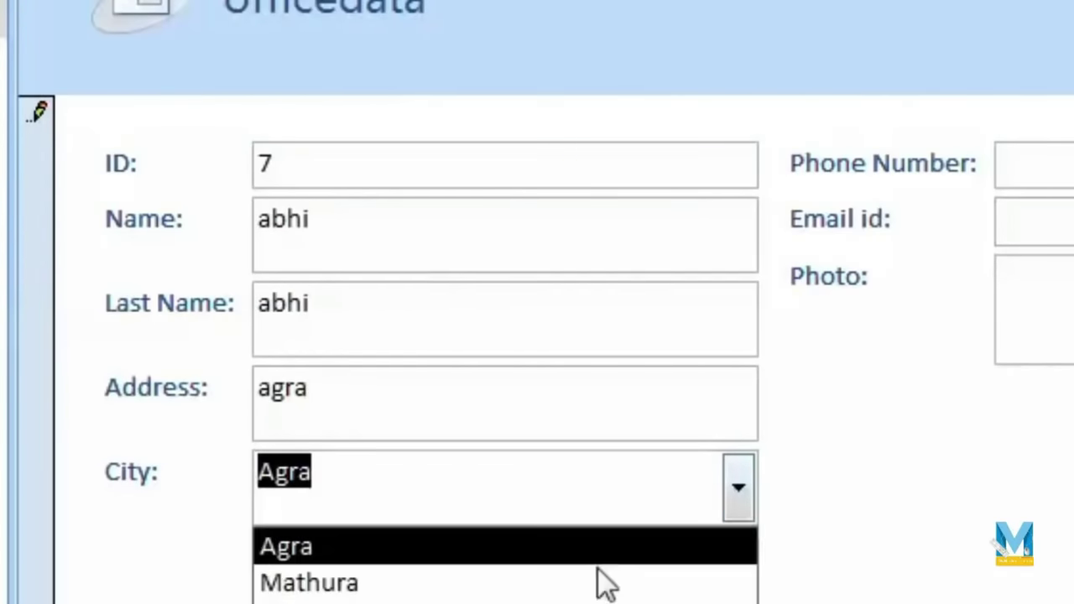
pyautogui.click(599, 583)
pyautogui.press('Tab')
pyautogui.write('9855')
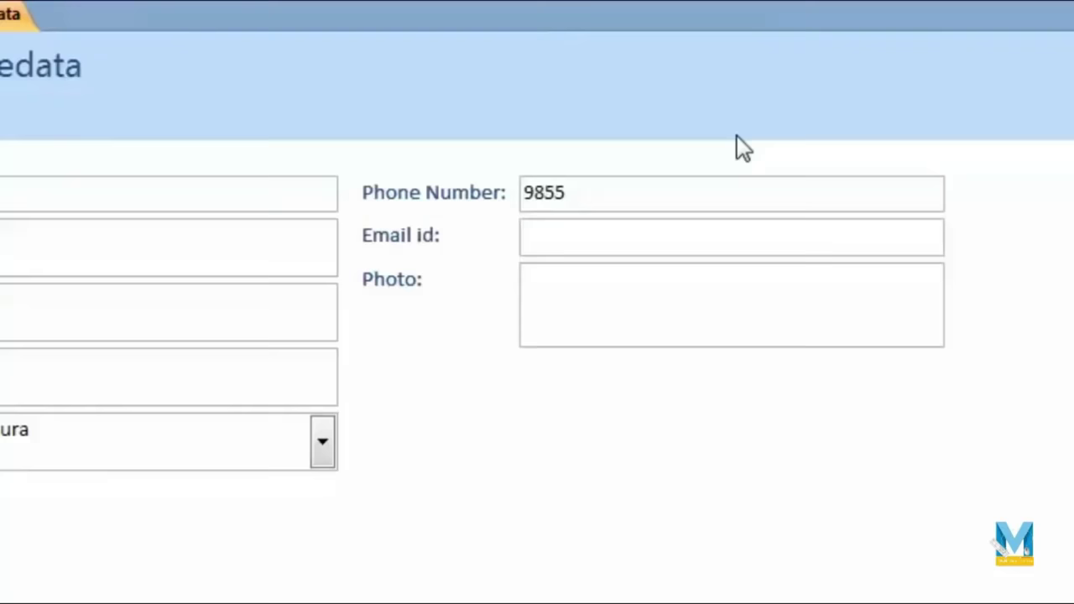
pyautogui.press('Tab')
# Step: Open the Photo attachments dialog and cancel without adding any file
pyautogui.click(684, 316)
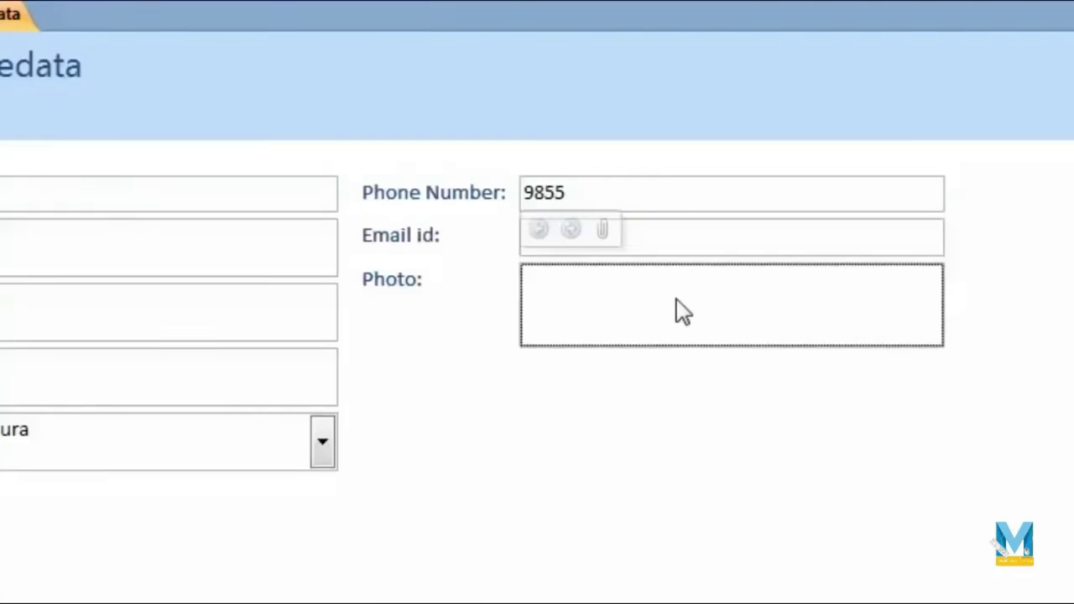
pyautogui.doubleClick(676, 299)
pyautogui.click(632, 216)
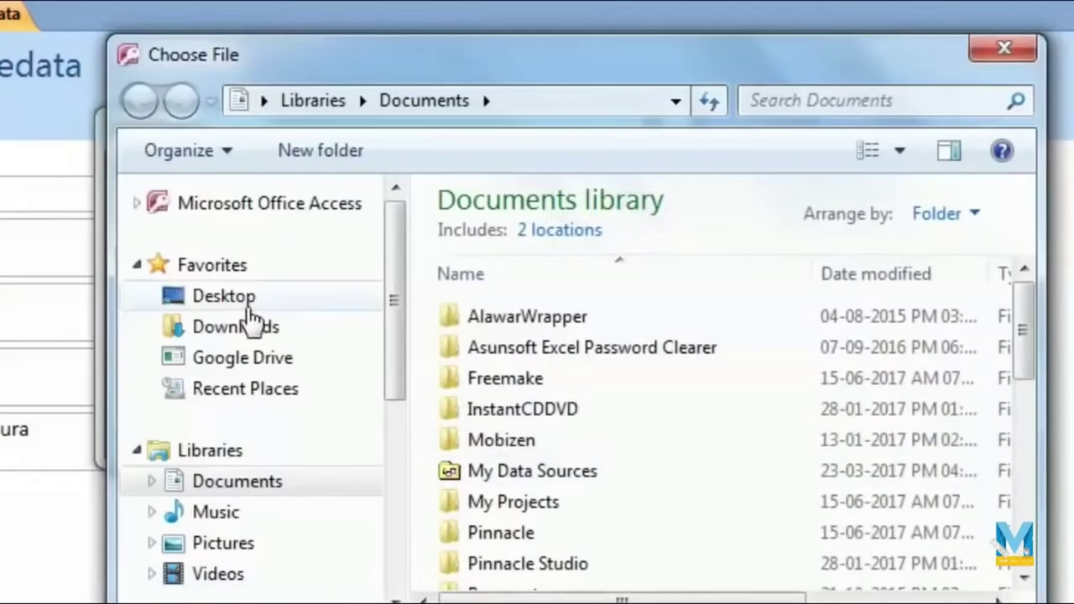
pyautogui.click(219, 574)
pyautogui.press('Escape')
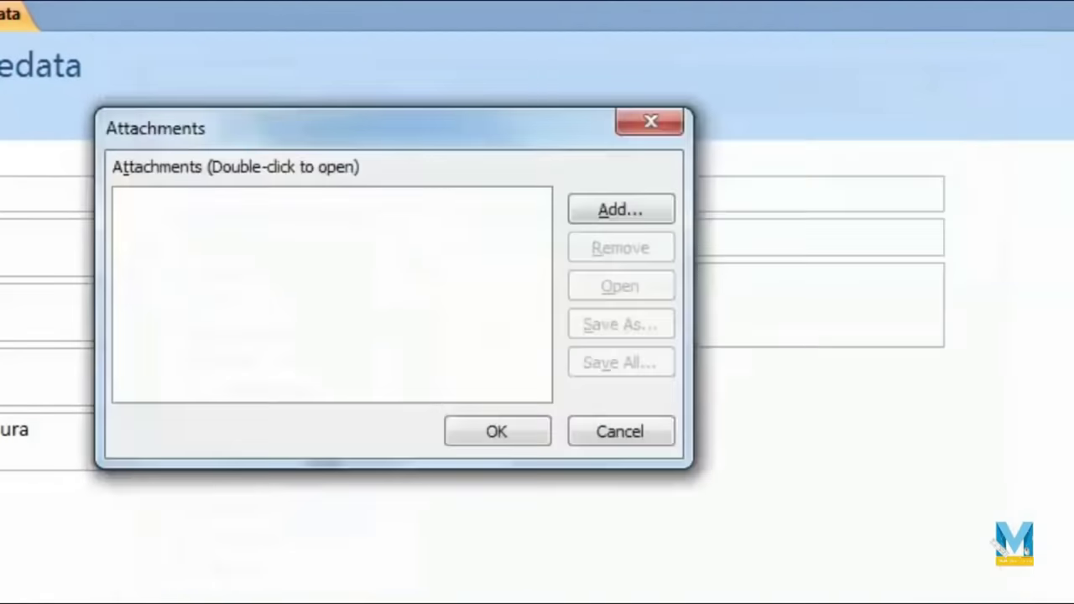
pyautogui.click(601, 438)
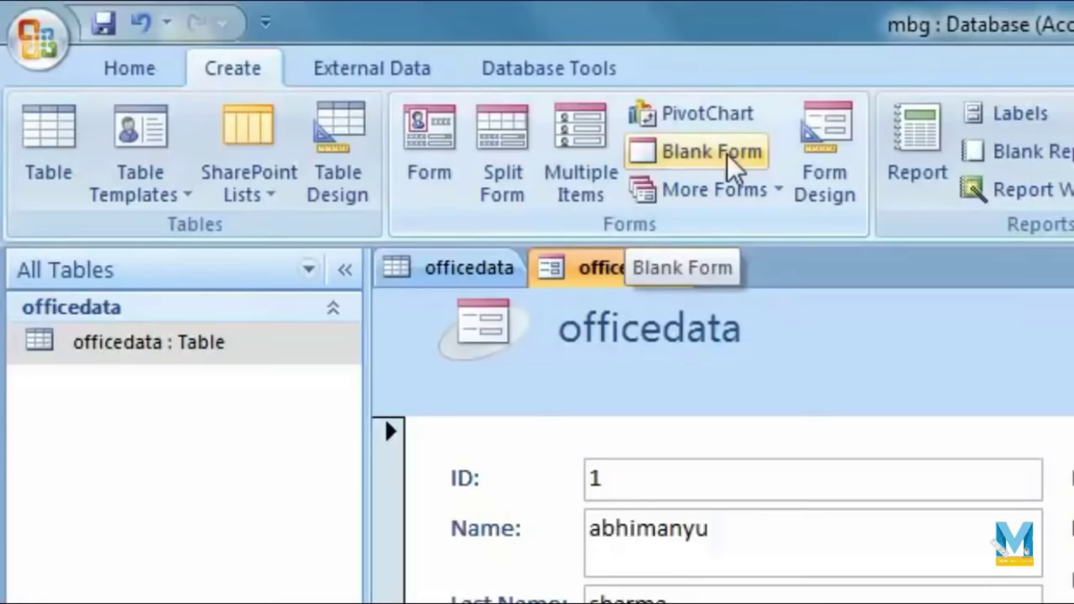
# Step: Create a blank form in Design View with its grid widened to about 19.5 cm
pyautogui.click(732, 159)
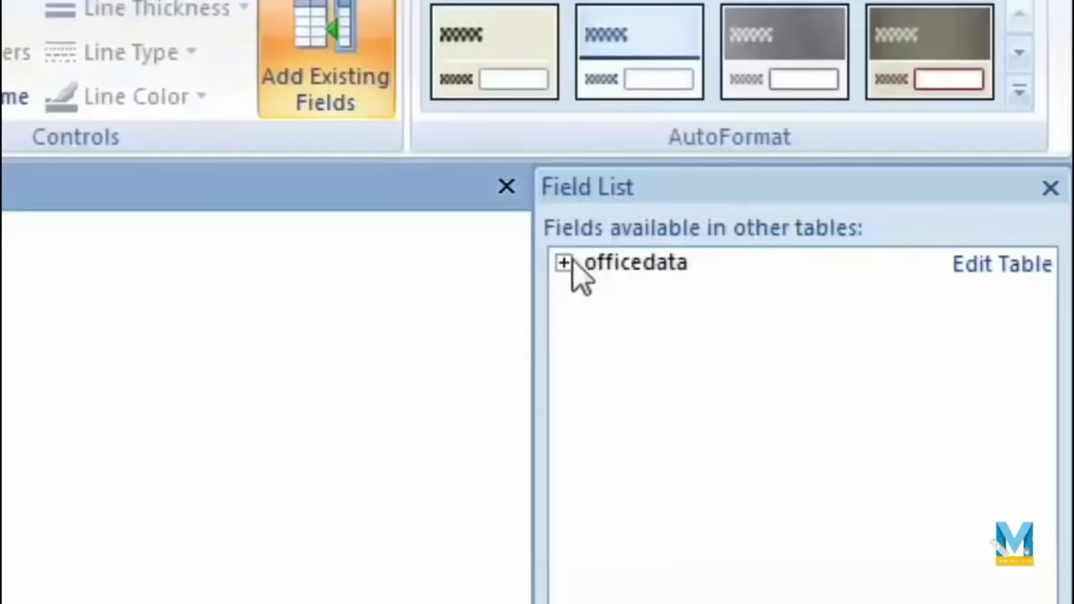
pyautogui.click(889, 205)
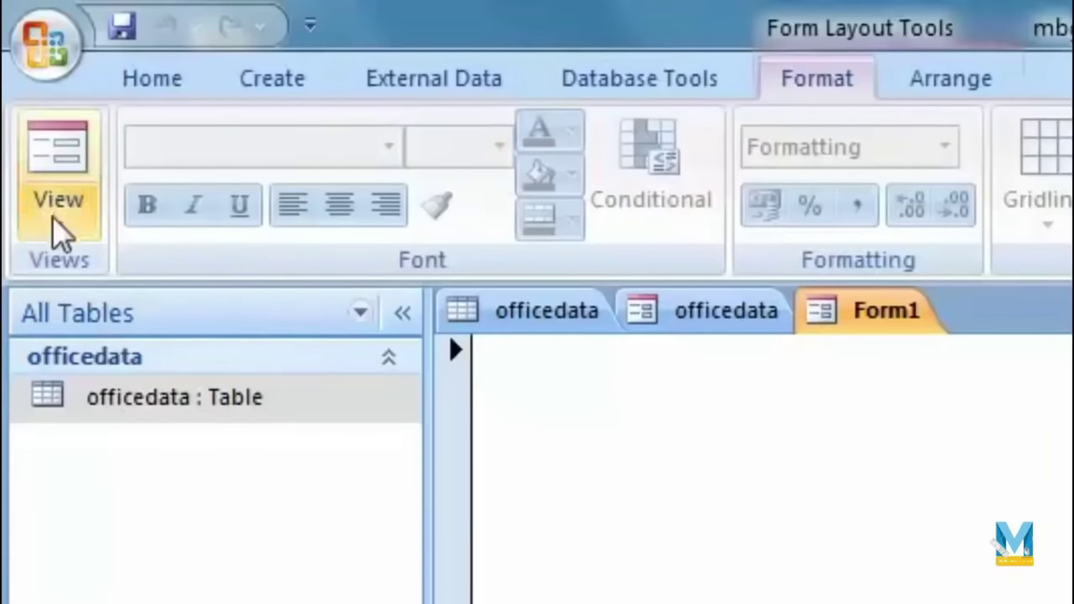
pyautogui.click(56, 220)
pyautogui.click(118, 481)
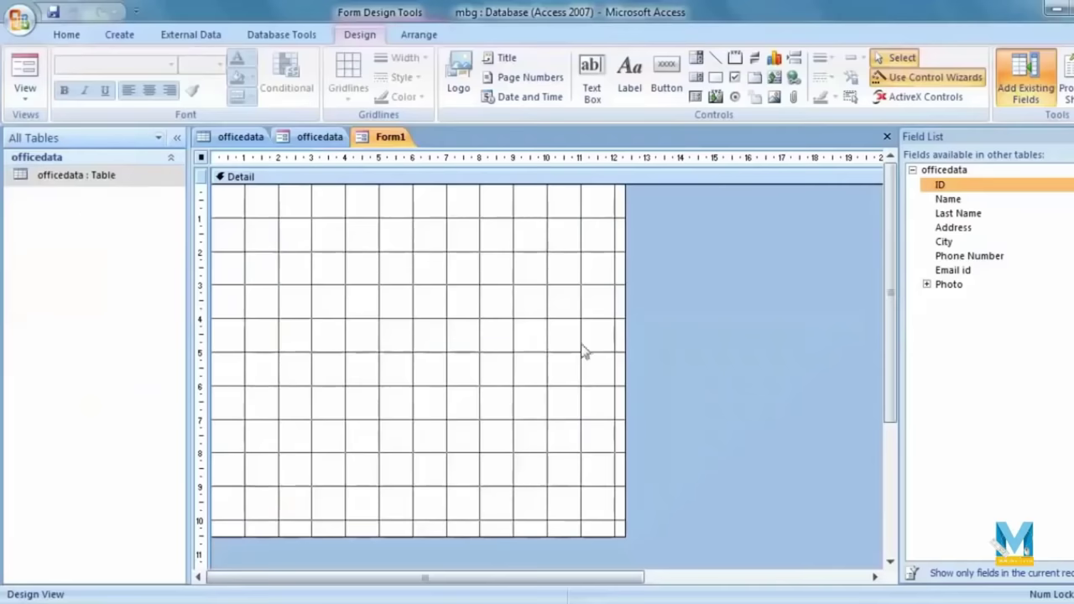
pyautogui.moveTo(624, 536); pyautogui.dragTo(864, 553)
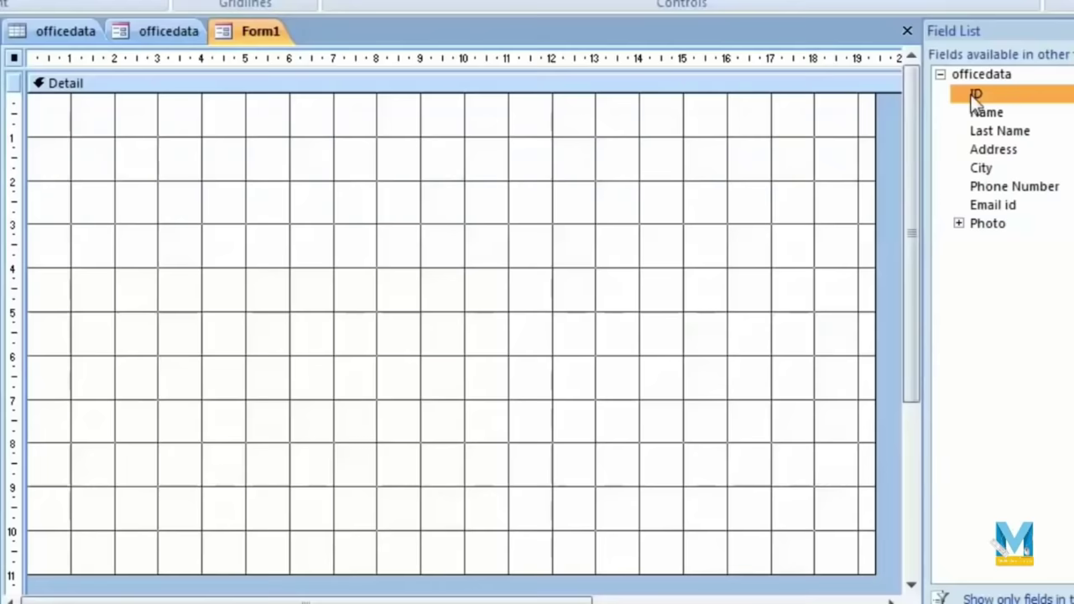
# Step: Add the ID and Name fields, widening the ID label and lining Name below it
pyautogui.doubleClick(904, 371)
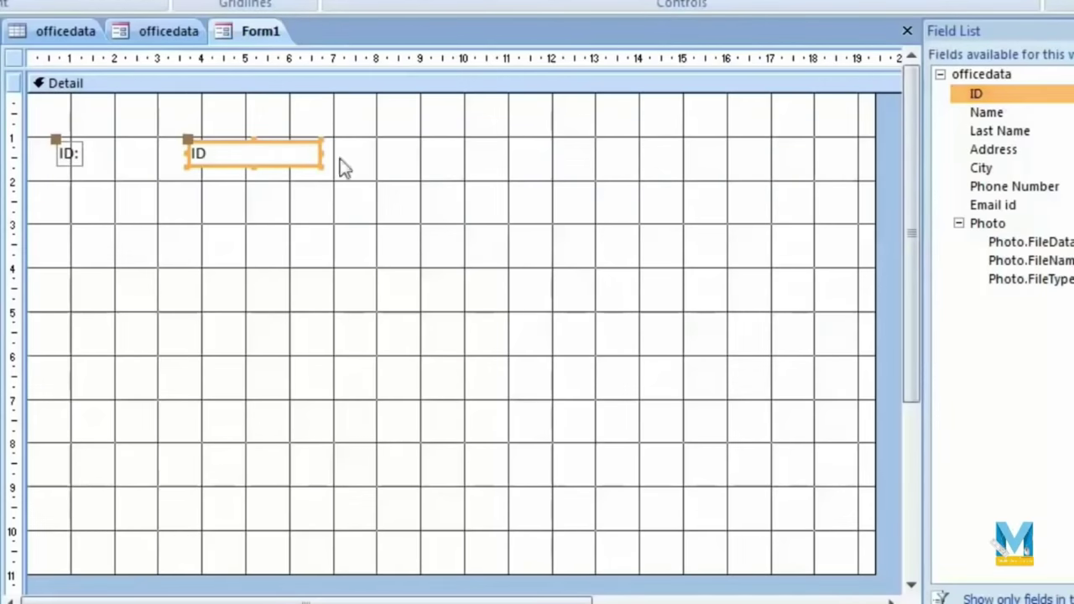
pyautogui.click(79, 156)
pyautogui.moveTo(84, 153); pyautogui.dragTo(138, 168)
pyautogui.click(190, 163)
pyautogui.click(94, 159)
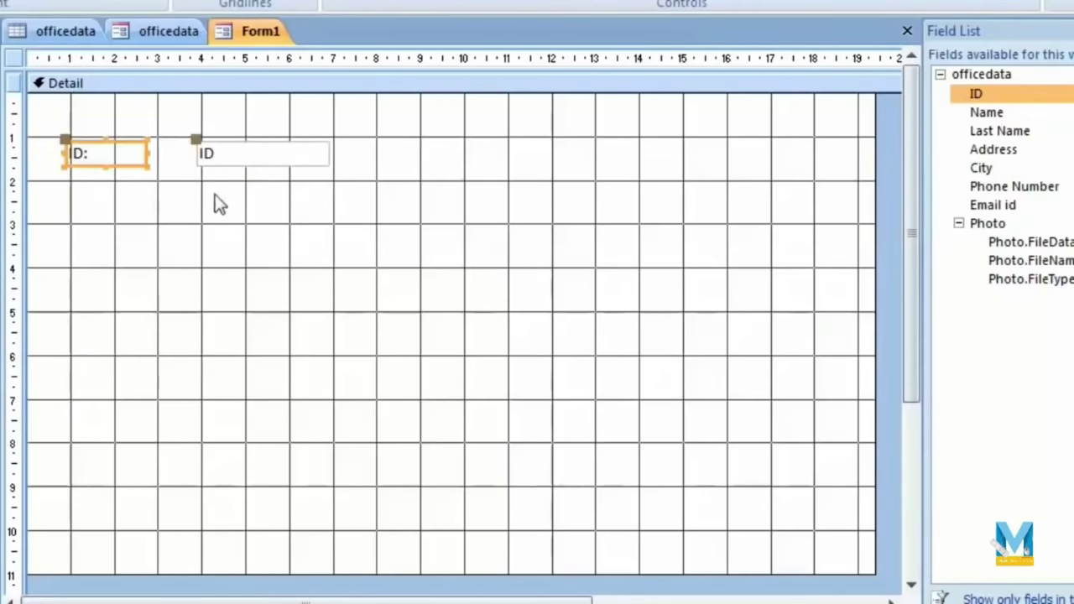
pyautogui.moveTo(1007, 118); pyautogui.dragTo(190, 173)
pyautogui.moveTo(238, 201)
pyautogui.mouseDown()
pyautogui.moveTo(250, 201)
pyautogui.moveTo(224, 199)
pyautogui.mouseUp()
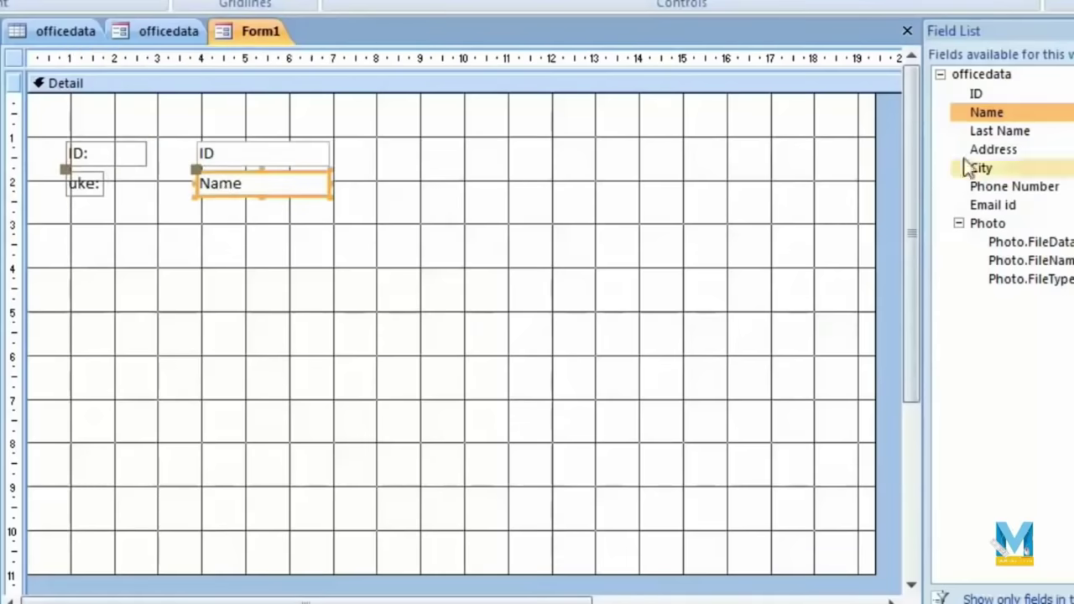
# Step: Add the Last Name, Address, City, Phone Number and Email id fields
pyautogui.doubleClick(991, 133)
pyautogui.doubleClick(989, 151)
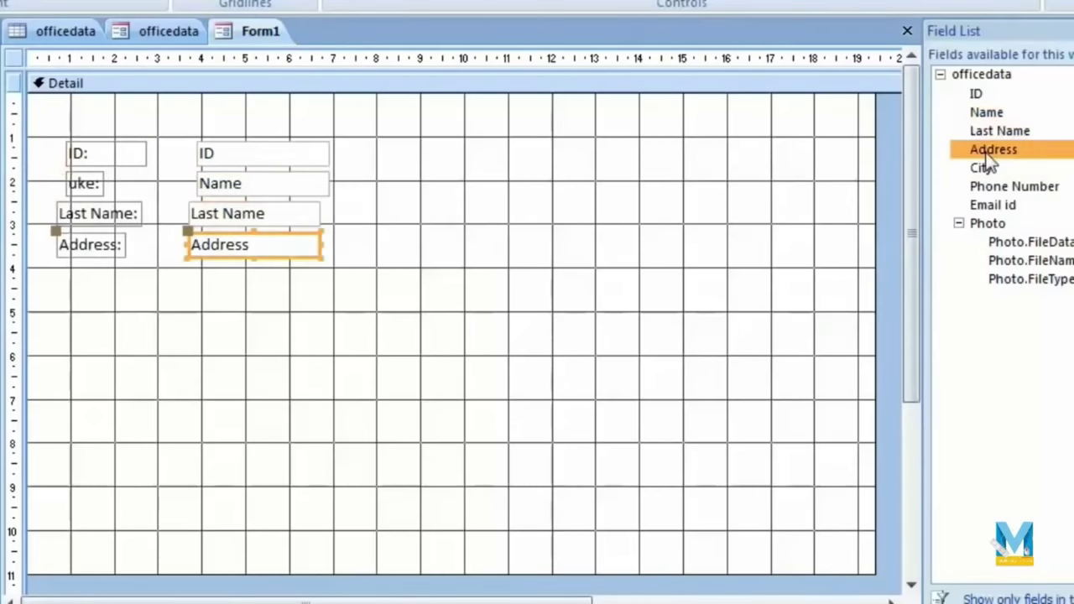
pyautogui.doubleClick(984, 168)
pyautogui.doubleClick(1007, 188)
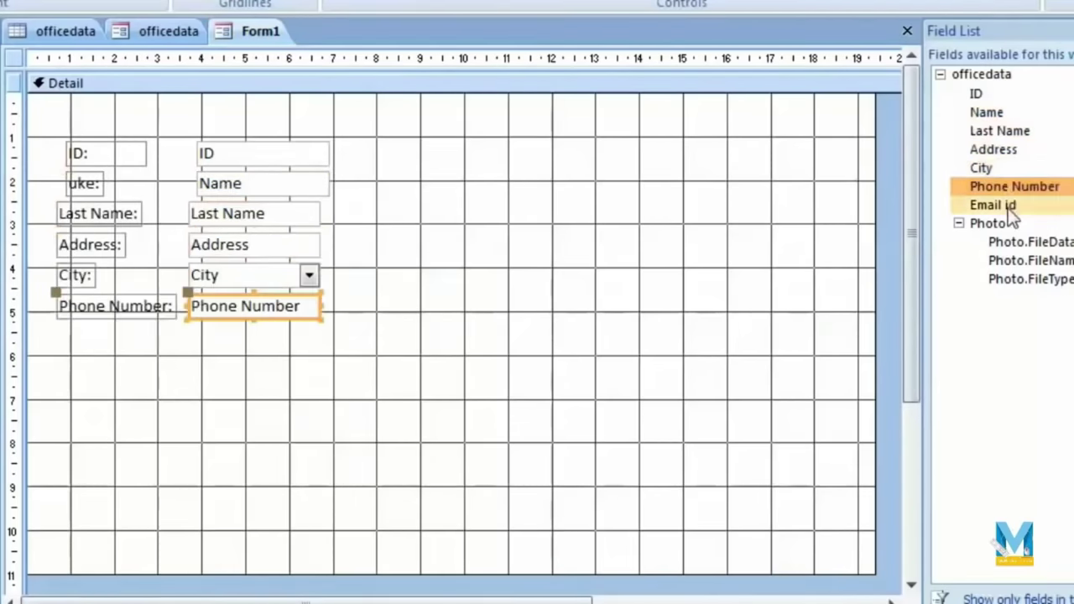
pyautogui.doubleClick(994, 205)
pyautogui.click(327, 450)
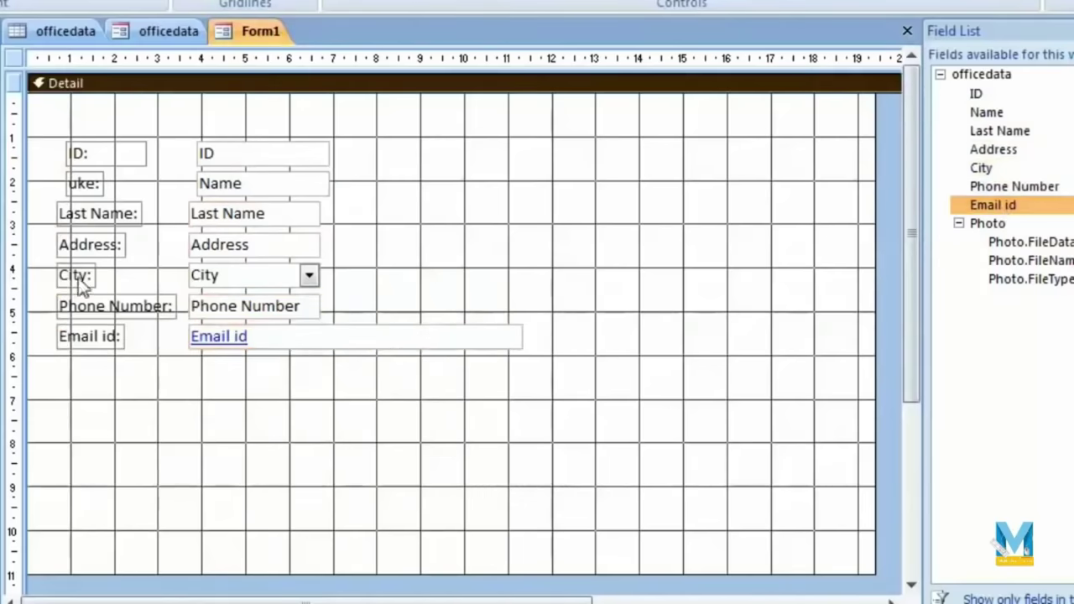
# Step: Select all the labels and text boxes and left-align their text
pyautogui.moveTo(432, 125); pyautogui.dragTo(71, 426)
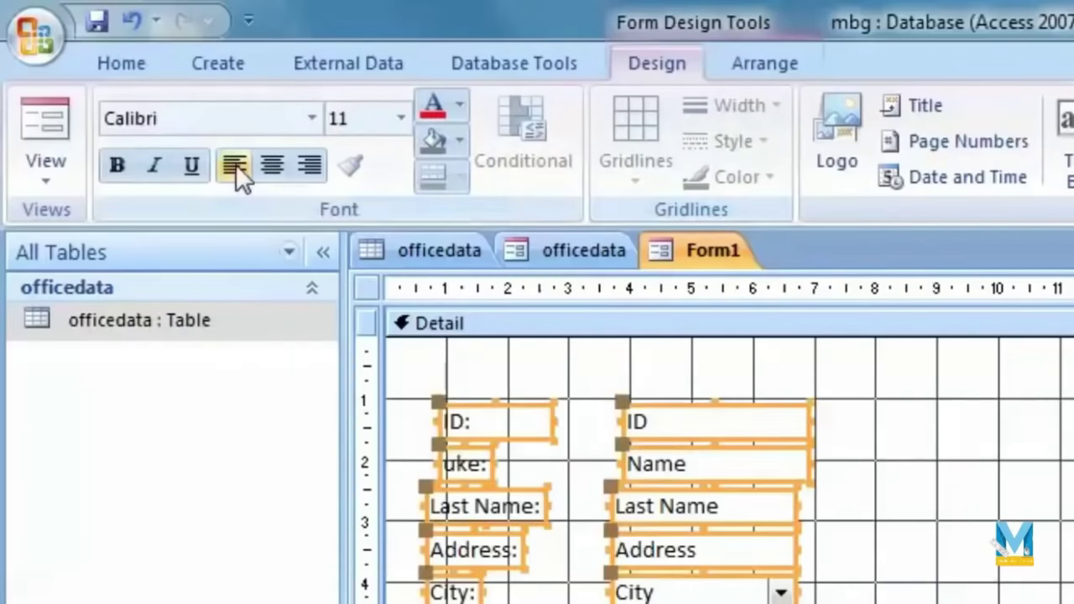
pyautogui.click(265, 167)
pyautogui.click(309, 167)
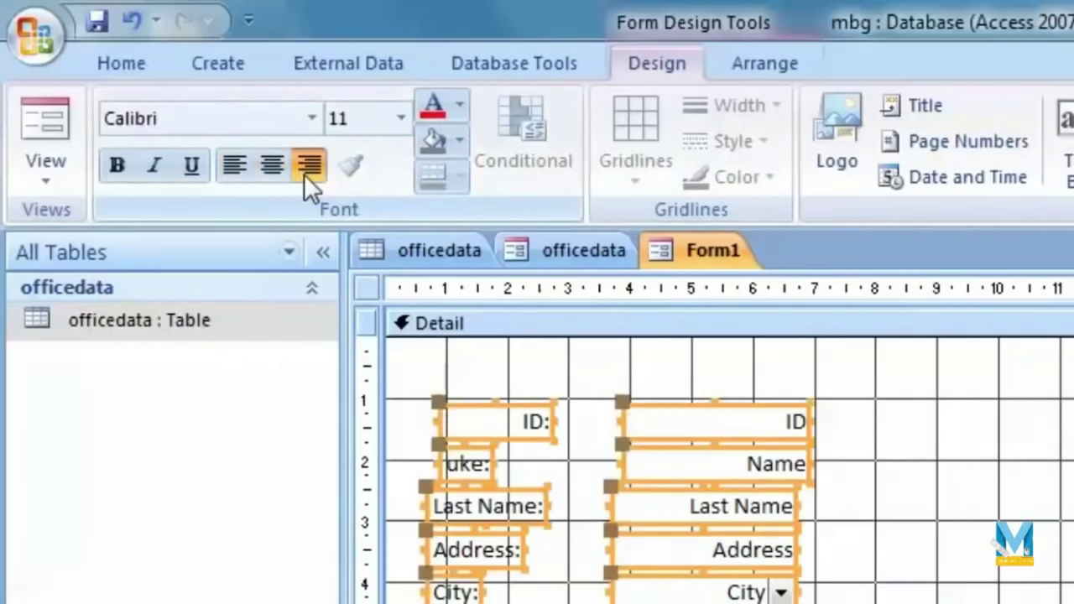
pyautogui.click(282, 174)
pyautogui.click(235, 166)
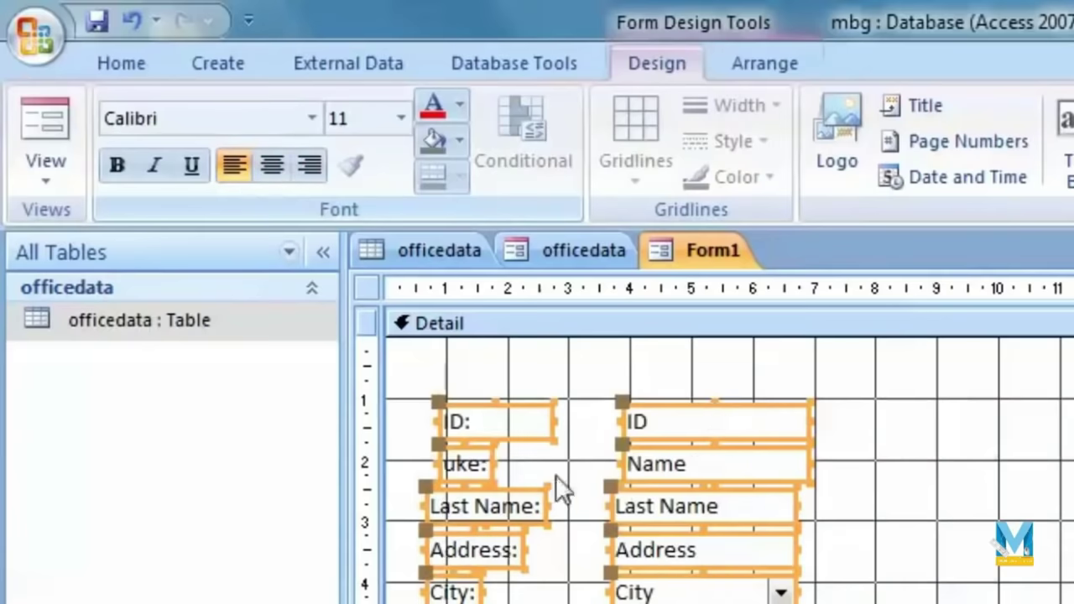
pyautogui.click(556, 486)
# Step: Nudge the Last Name, Address and Email id controls into line with the column
pyautogui.click(484, 472)
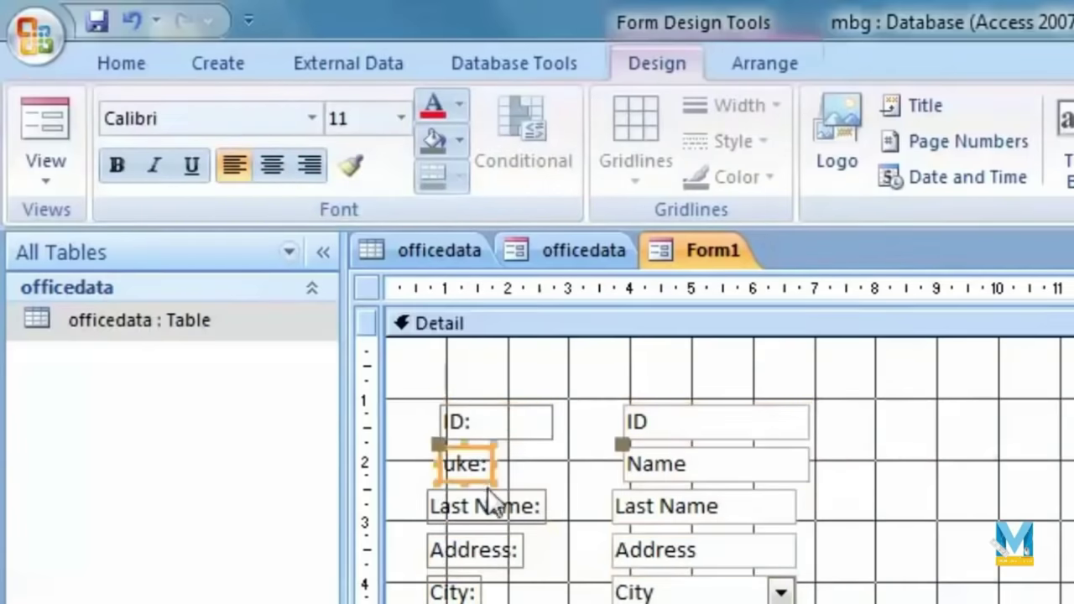
pyautogui.click(504, 499)
pyautogui.moveTo(523, 485); pyautogui.dragTo(532, 486)
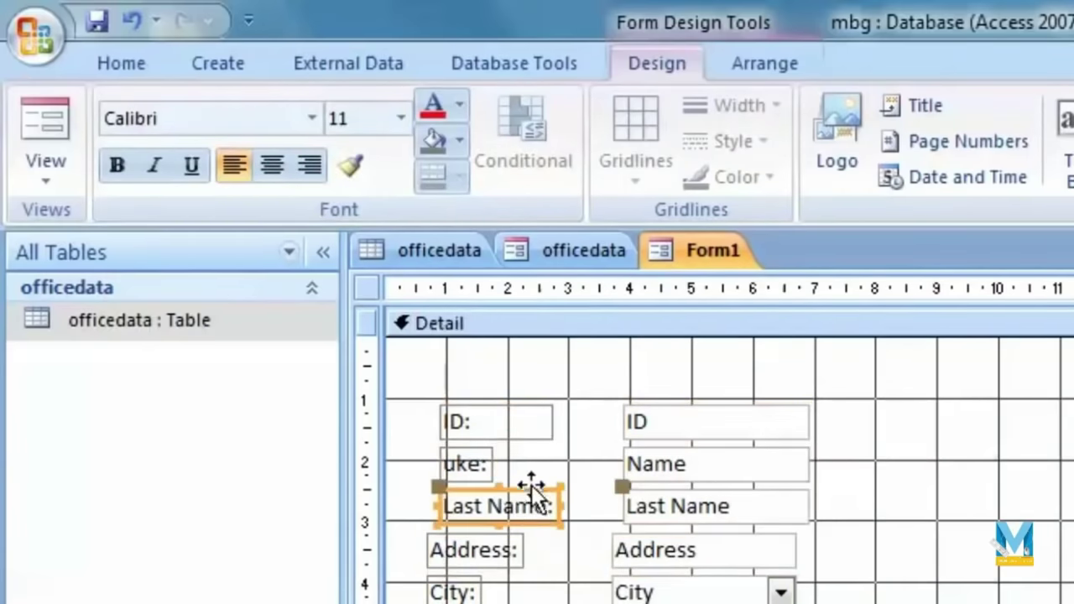
pyautogui.click(510, 546)
pyautogui.moveTo(510, 547); pyautogui.dragTo(521, 546)
pyautogui.click(490, 594)
pyautogui.moveTo(510, 603); pyautogui.dragTo(538, 603)
pyautogui.click(824, 523)
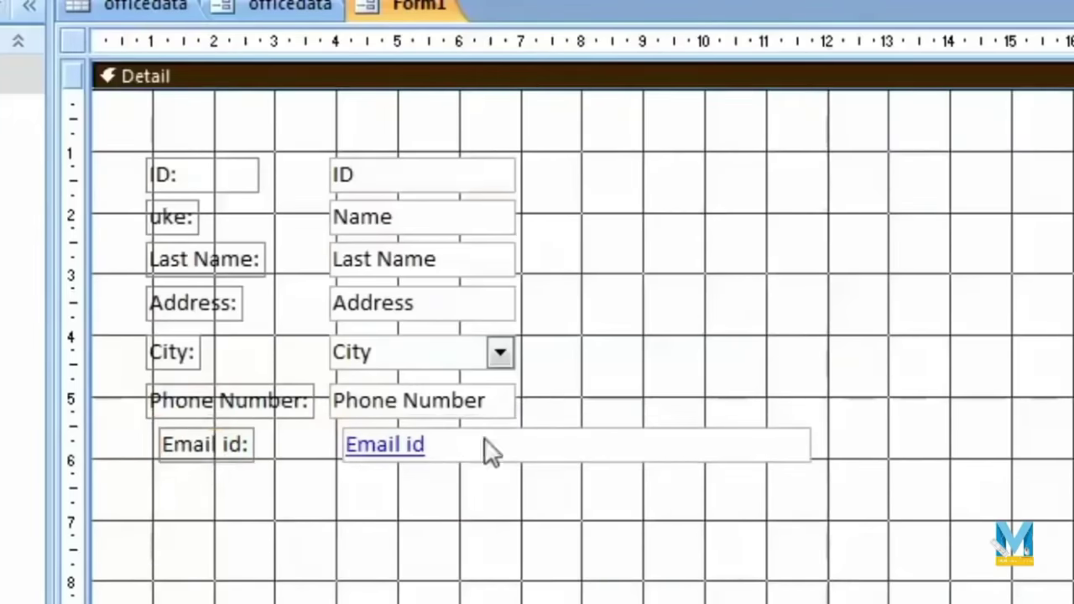
pyautogui.click(244, 412)
pyautogui.click(222, 457)
pyautogui.moveTo(222, 458); pyautogui.dragTo(209, 457)
pyautogui.click(445, 524)
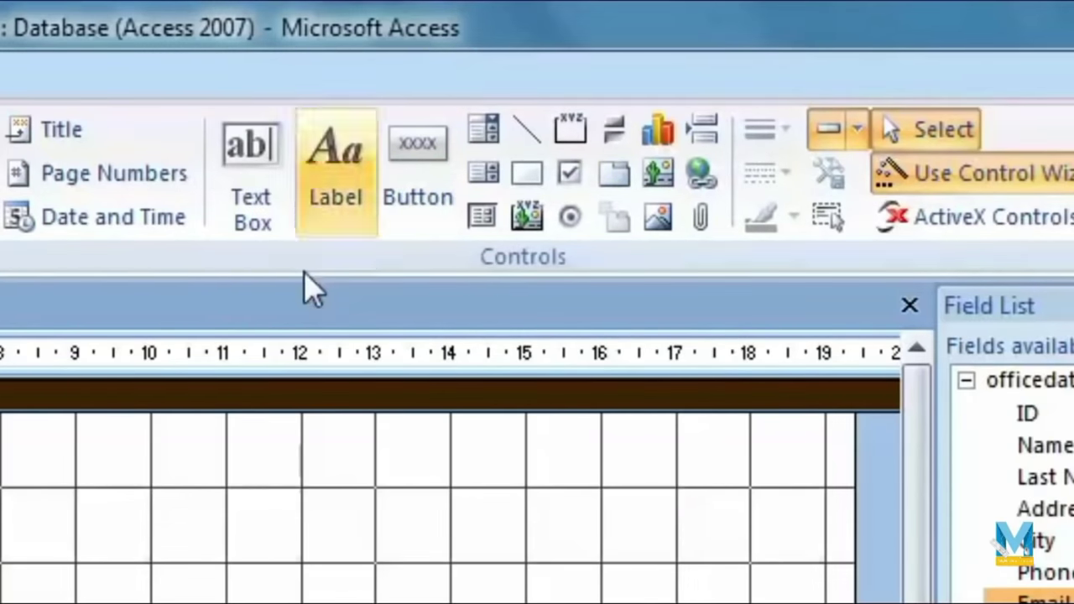
# Step: Draw a command button below the fields with Record Navigation > Go To First Record as its action
pyautogui.click(411, 138)
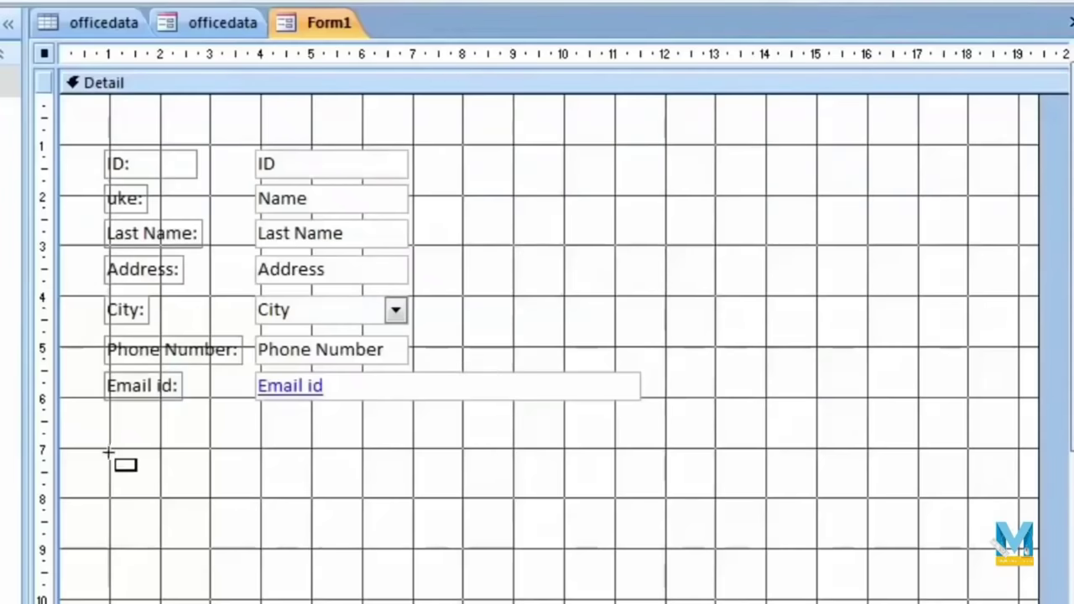
pyautogui.moveTo(109, 452); pyautogui.dragTo(243, 500)
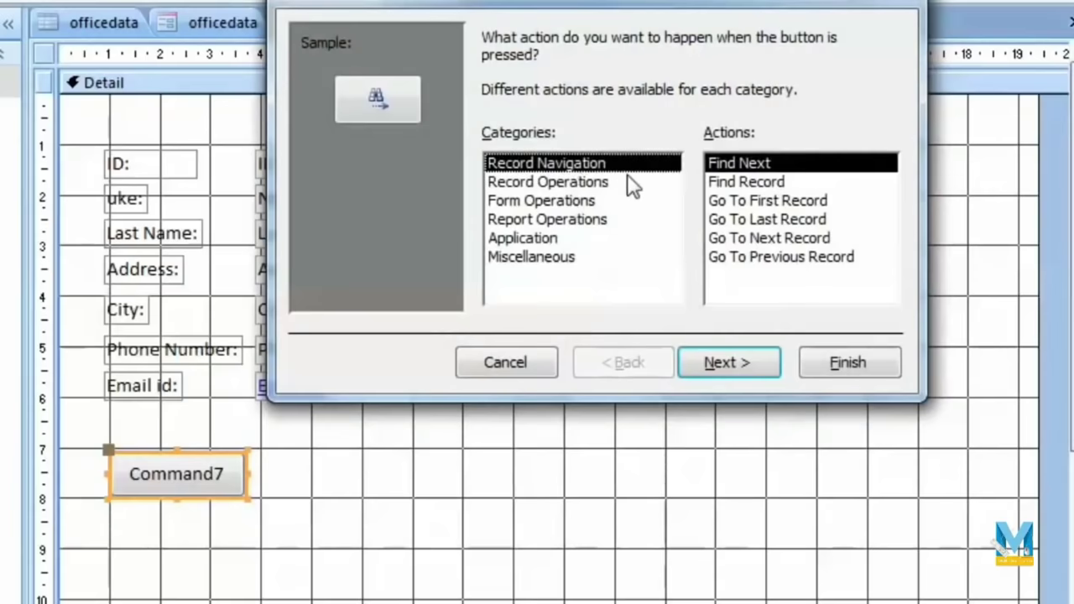
pyautogui.click(606, 184)
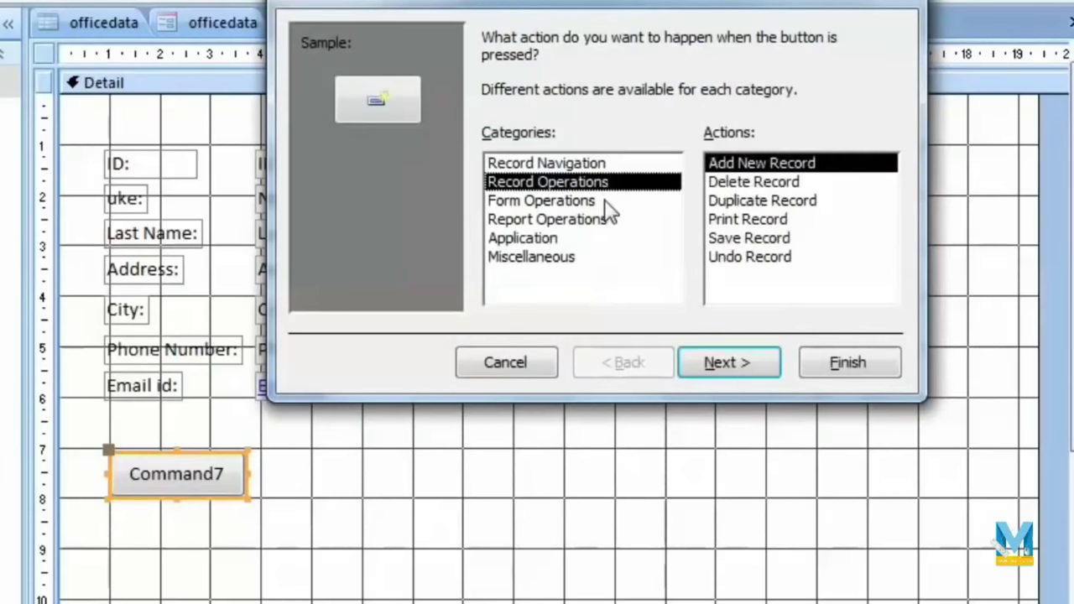
pyautogui.click(578, 203)
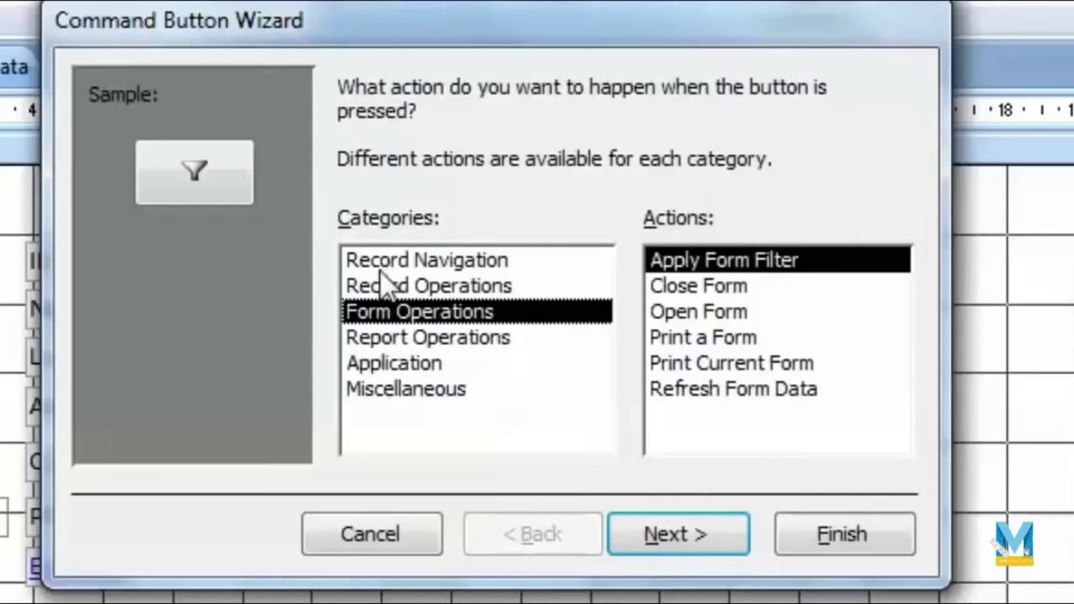
pyautogui.click(577, 163)
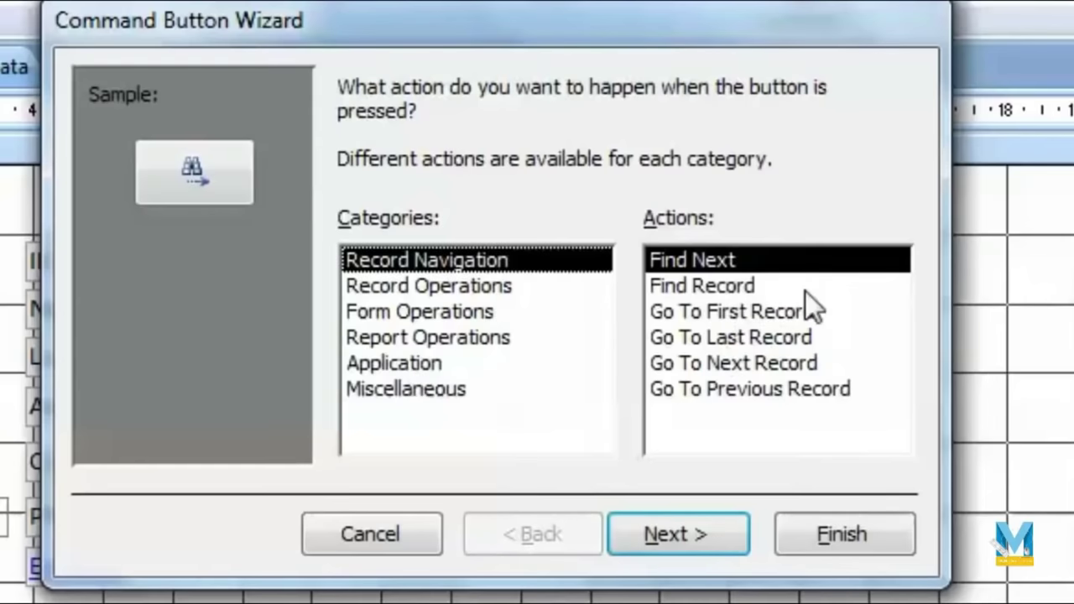
pyautogui.click(768, 310)
pyautogui.click(694, 544)
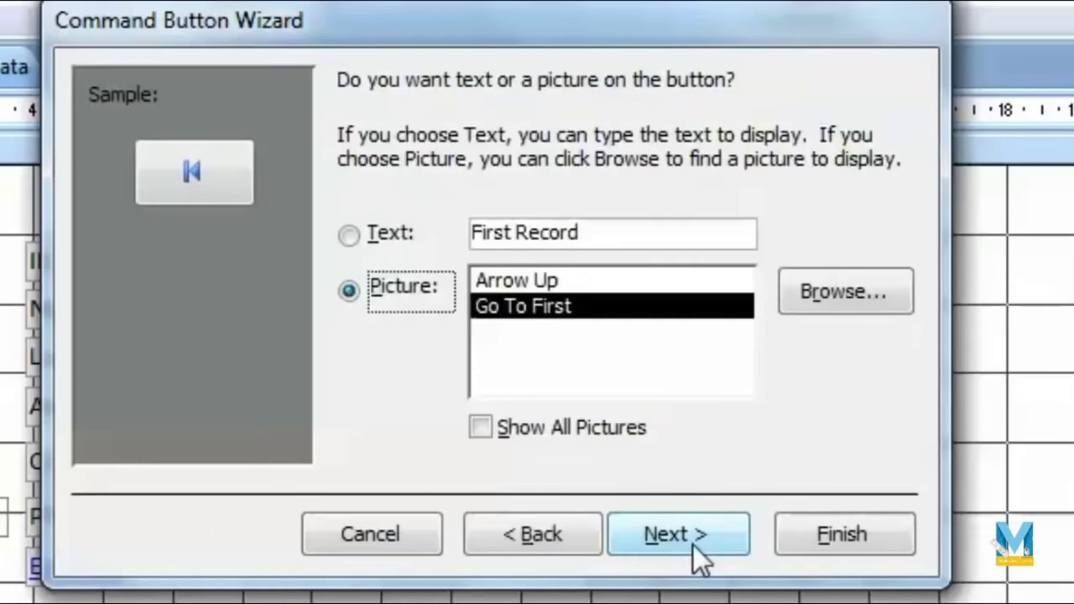
# Step: Give the button the go-to-first picture and finish the wizard
pyautogui.click(348, 235)
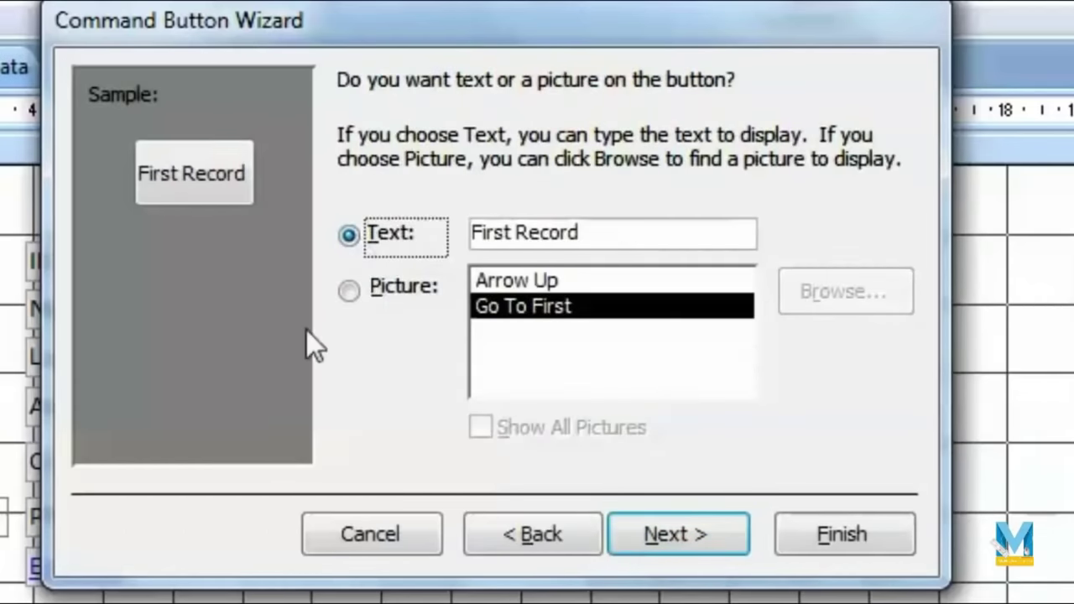
pyautogui.click(604, 237)
pyautogui.click(351, 294)
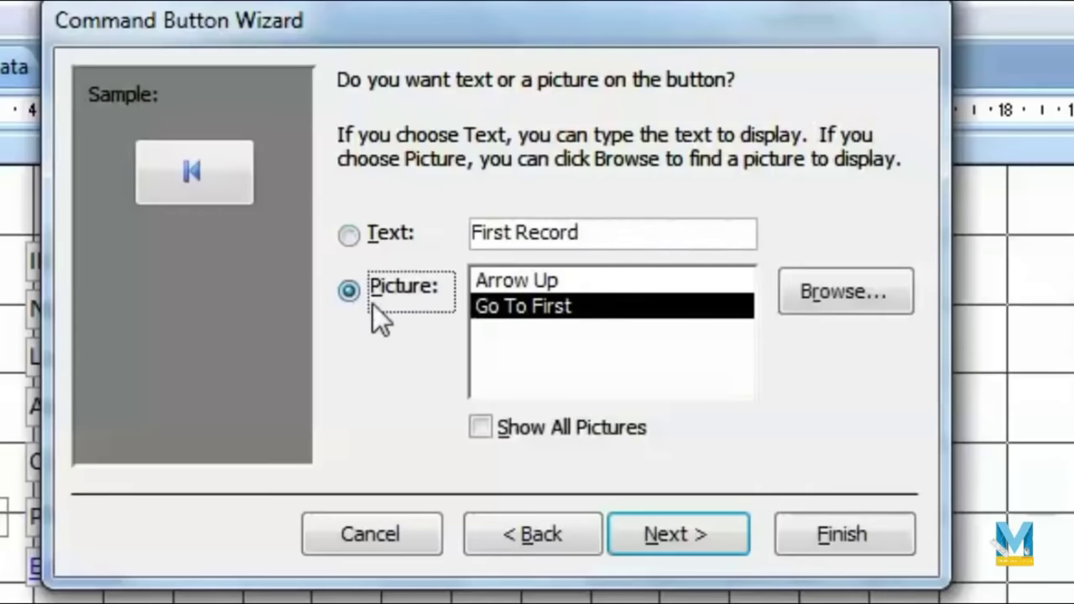
pyautogui.click(545, 284)
pyautogui.click(547, 305)
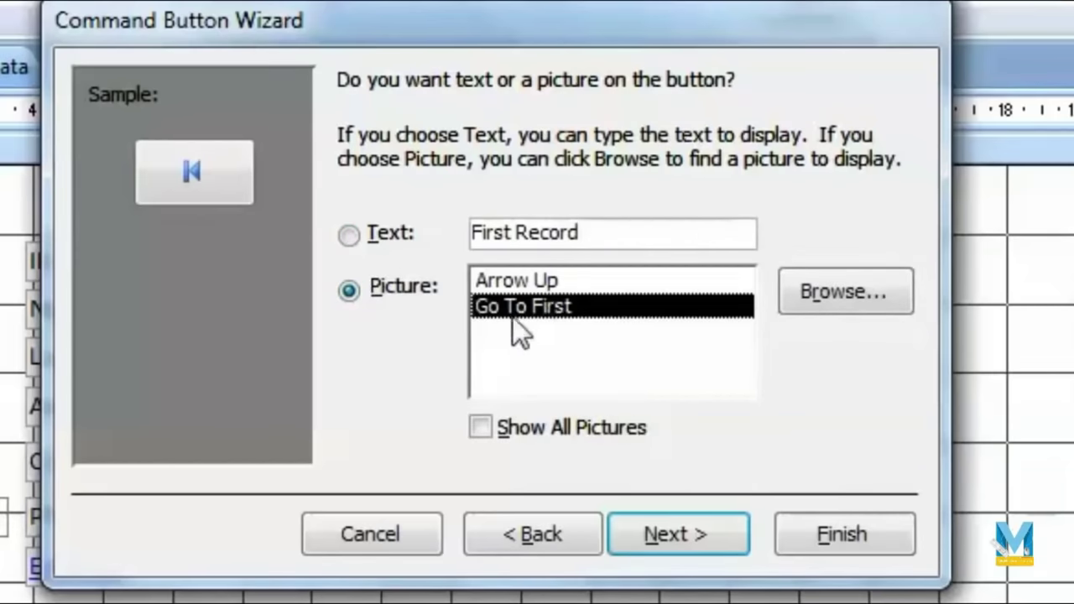
pyautogui.click(710, 537)
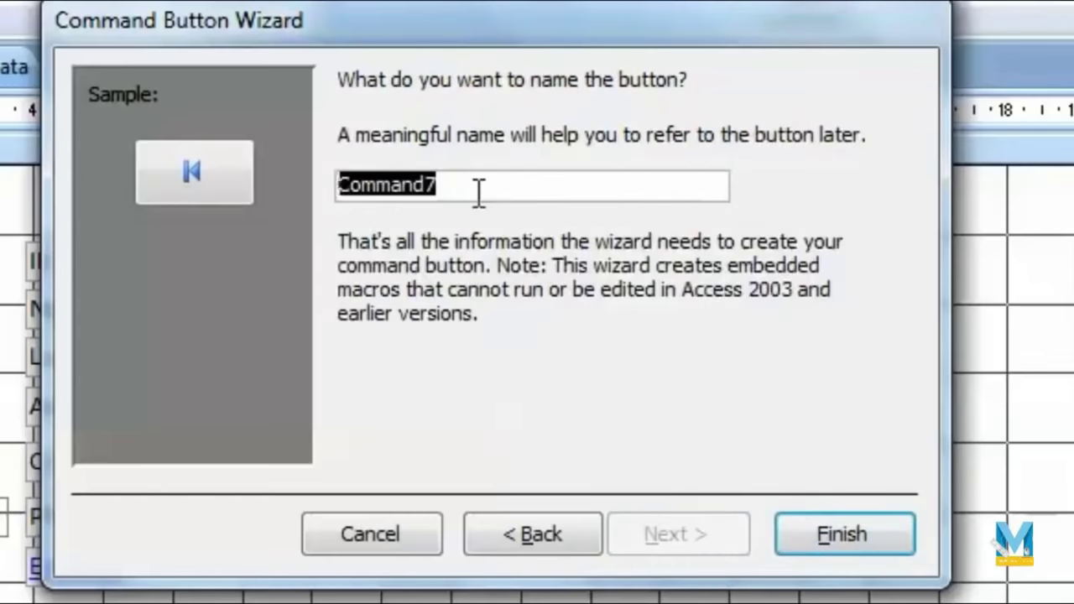
pyautogui.click(873, 541)
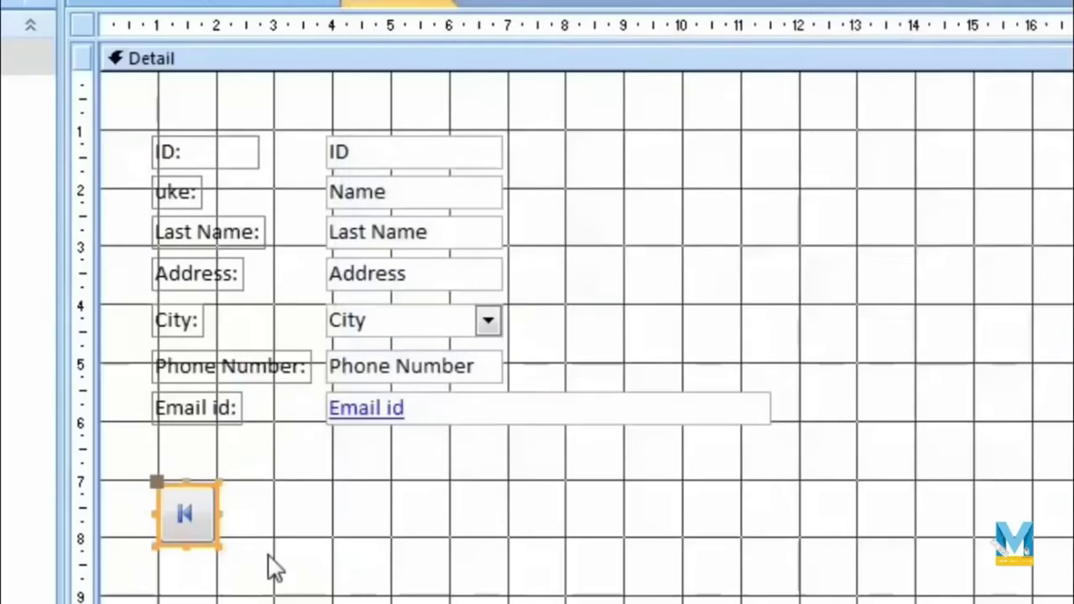
# Step: Add a Go To Last Record picture button right of the first-record button
pyautogui.click(149, 479)
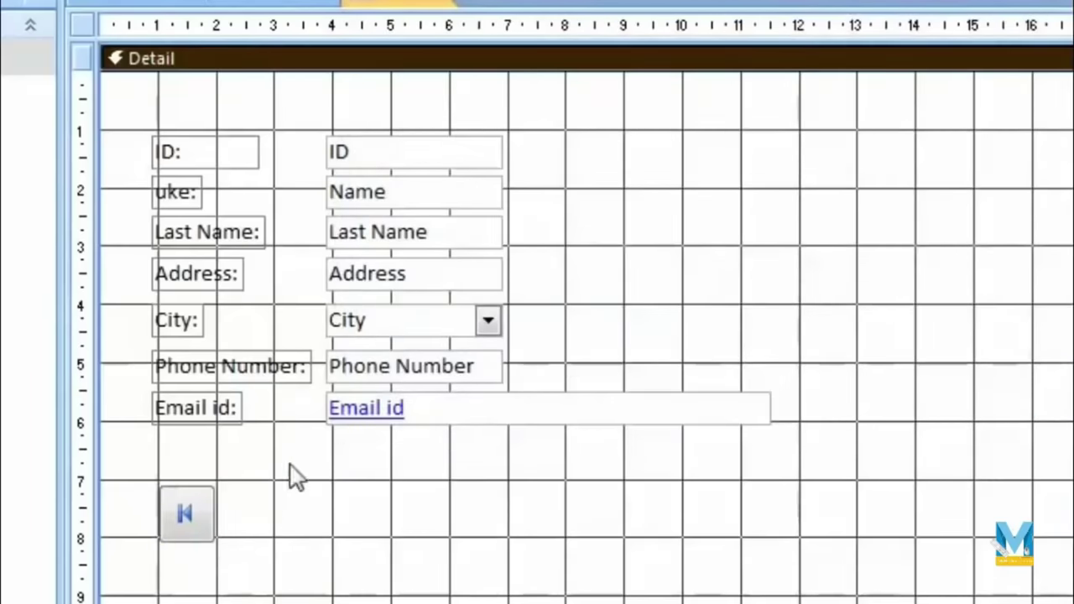
pyautogui.click(914, 4)
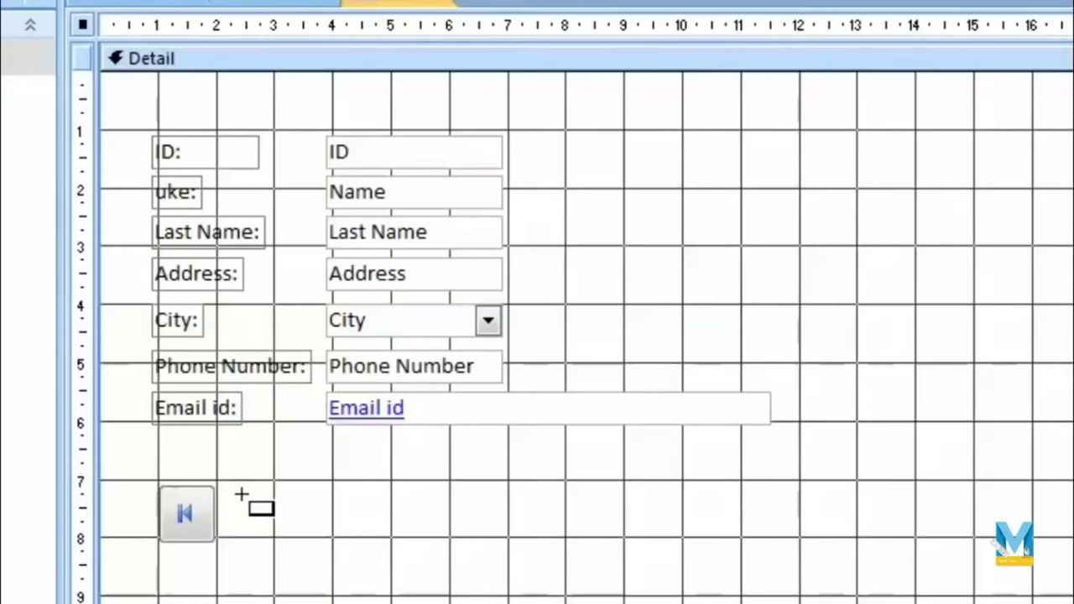
pyautogui.moveTo(227, 487); pyautogui.dragTo(302, 556)
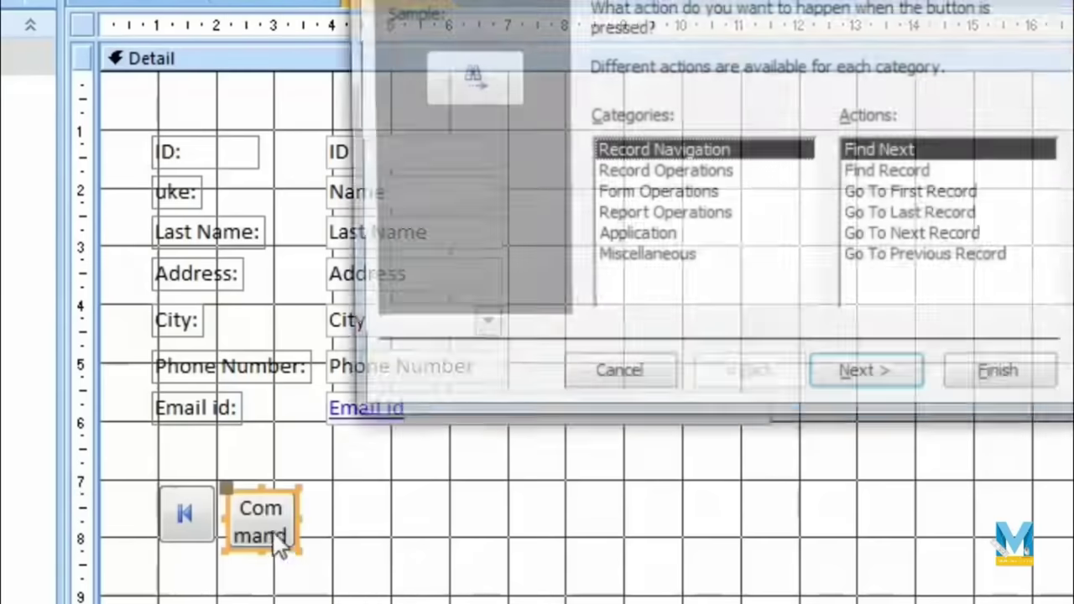
pyautogui.click(954, 218)
pyautogui.click(891, 380)
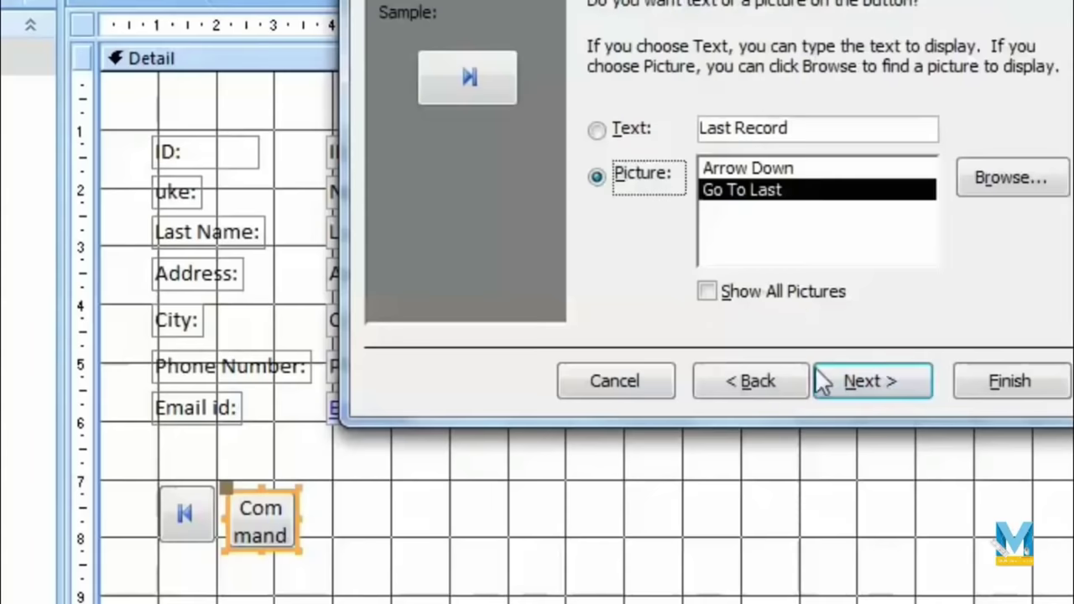
pyautogui.click(839, 381)
pyautogui.click(996, 380)
# Step: Move the last-record button right and shift the first-record button slightly right
pyautogui.click(261, 522)
pyautogui.click(379, 506)
pyautogui.click(244, 496)
pyautogui.moveTo(271, 484); pyautogui.dragTo(671, 482)
pyautogui.click(210, 491)
pyautogui.moveTo(210, 491); pyautogui.dragTo(268, 485)
pyautogui.click(379, 529)
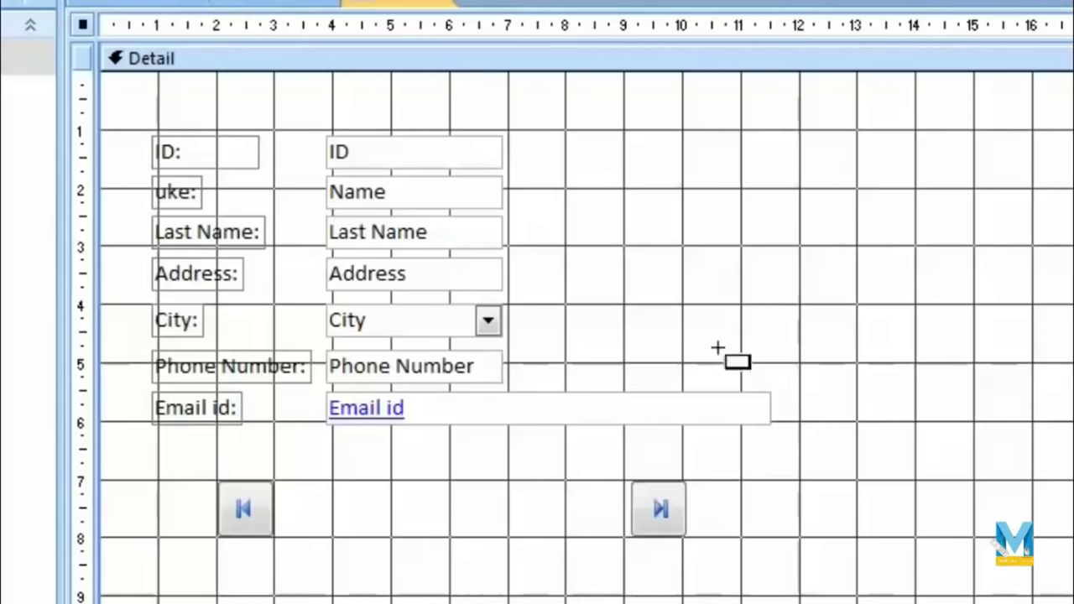
# Step: Add a Go To Next Record picture button between the first and last buttons
pyautogui.moveTo(507, 480); pyautogui.dragTo(570, 538)
pyautogui.click(982, 240)
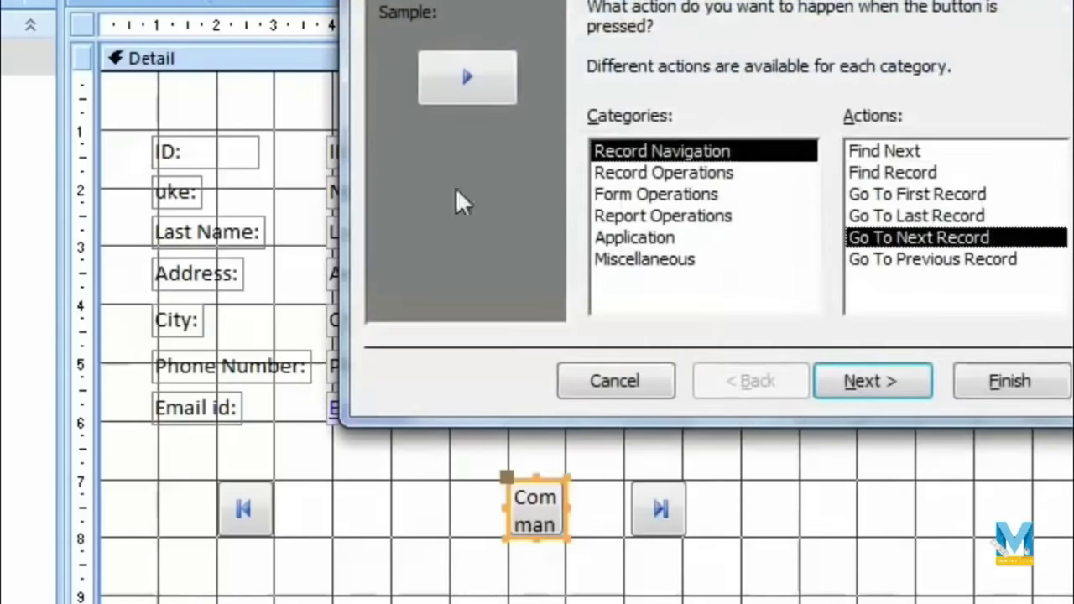
pyautogui.click(892, 391)
pyautogui.click(870, 382)
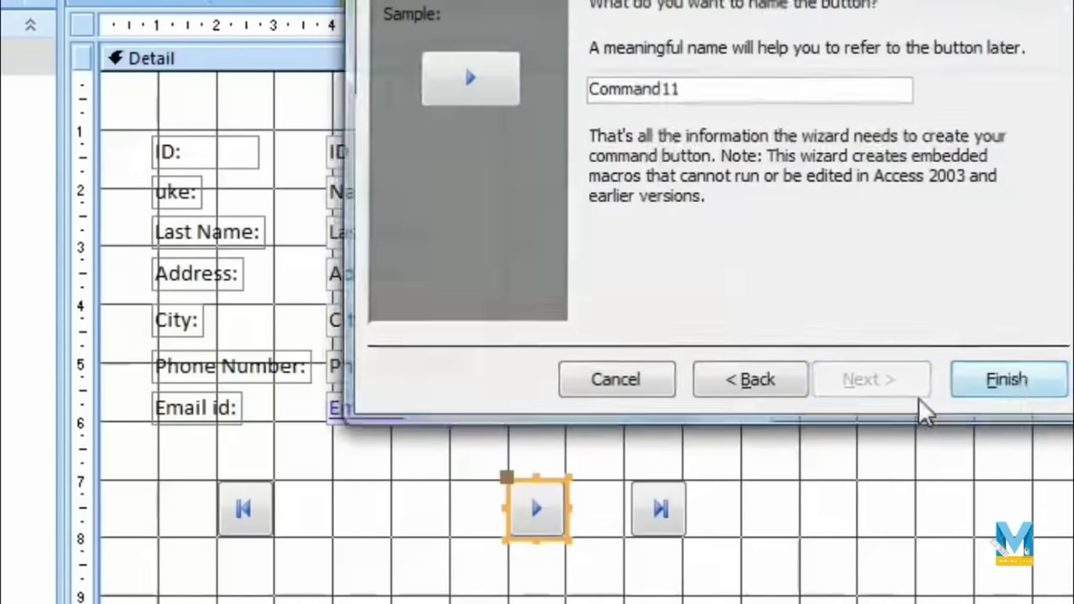
pyautogui.press('Return')
pyautogui.moveTo(554, 481); pyautogui.dragTo(567, 481)
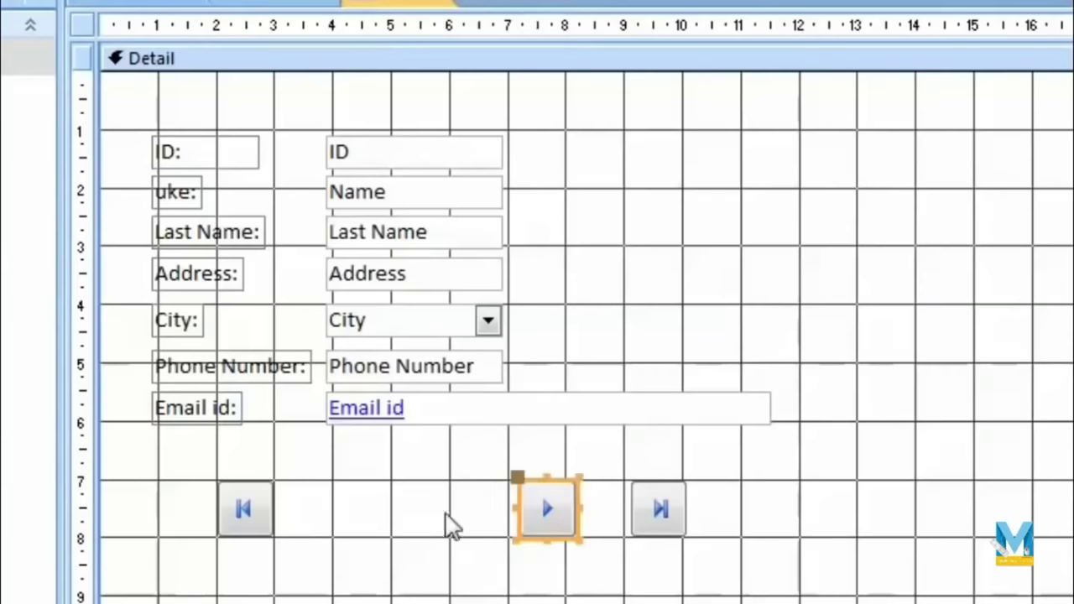
pyautogui.click(445, 523)
# Step: Add a Go To Previous Record picture button between the first and next buttons
pyautogui.moveTo(332, 479); pyautogui.dragTo(393, 538)
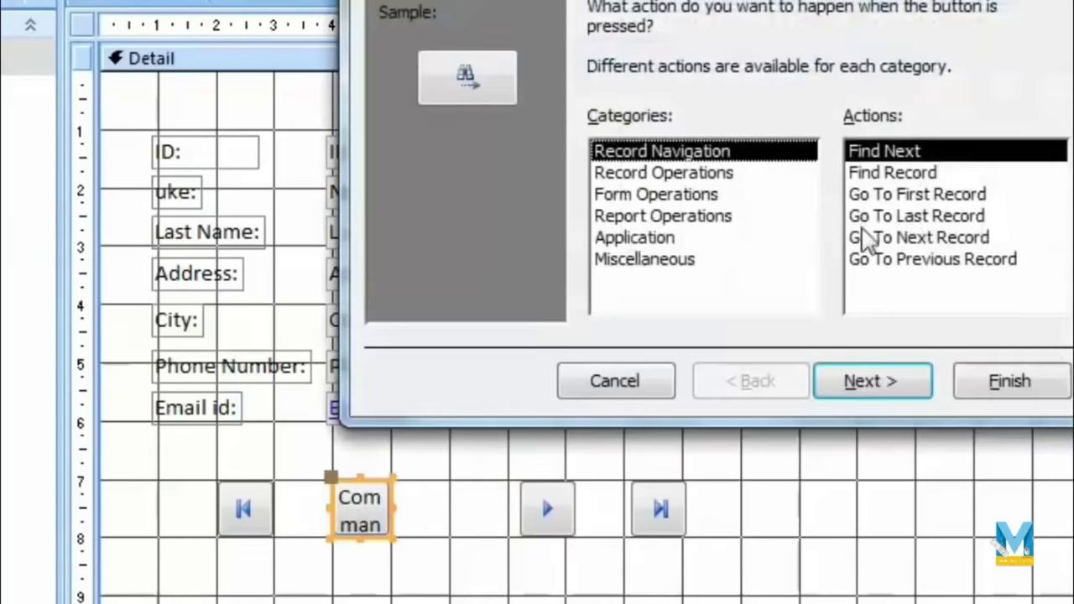
pyautogui.click(940, 260)
pyautogui.click(911, 379)
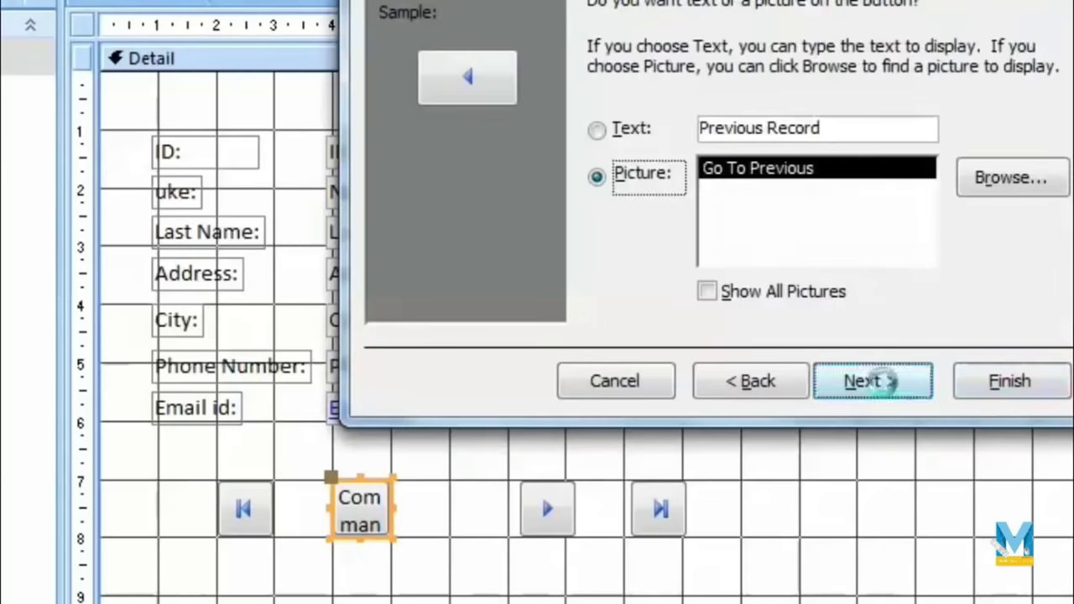
pyautogui.click(887, 382)
pyautogui.click(973, 386)
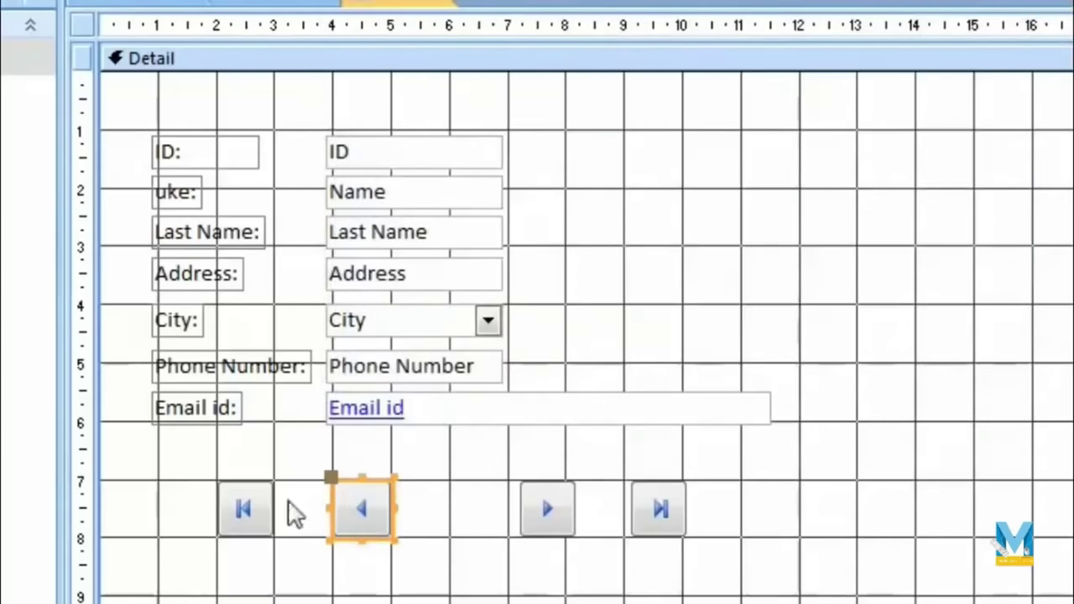
# Step: Line up the first, previous, next and last buttons side by side in one row
pyautogui.click(245, 508)
pyautogui.moveTo(251, 490); pyautogui.dragTo(304, 480)
pyautogui.click(496, 508)
pyautogui.click(539, 503)
pyautogui.moveTo(566, 479); pyautogui.dragTo(462, 480)
pyautogui.click(676, 487)
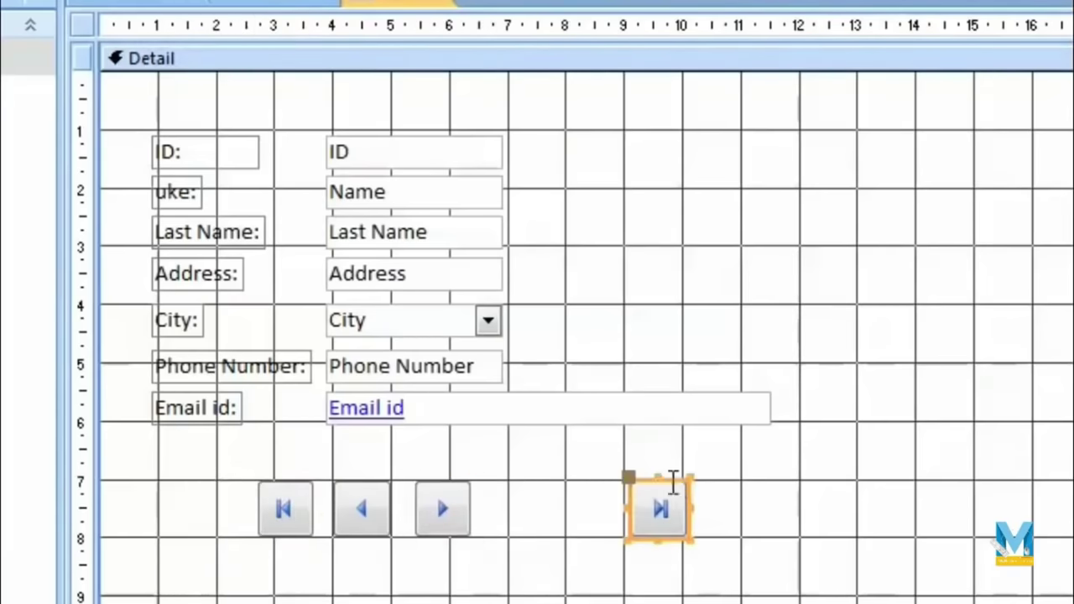
pyautogui.moveTo(680, 486); pyautogui.dragTo(546, 490)
pyautogui.click(584, 600)
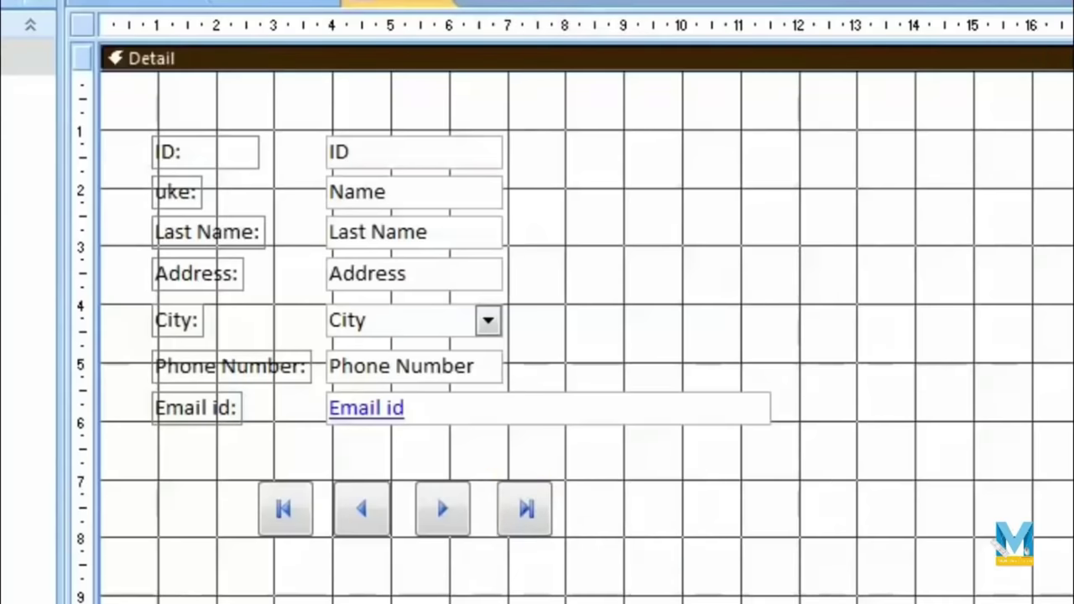
pyautogui.click(934, 3)
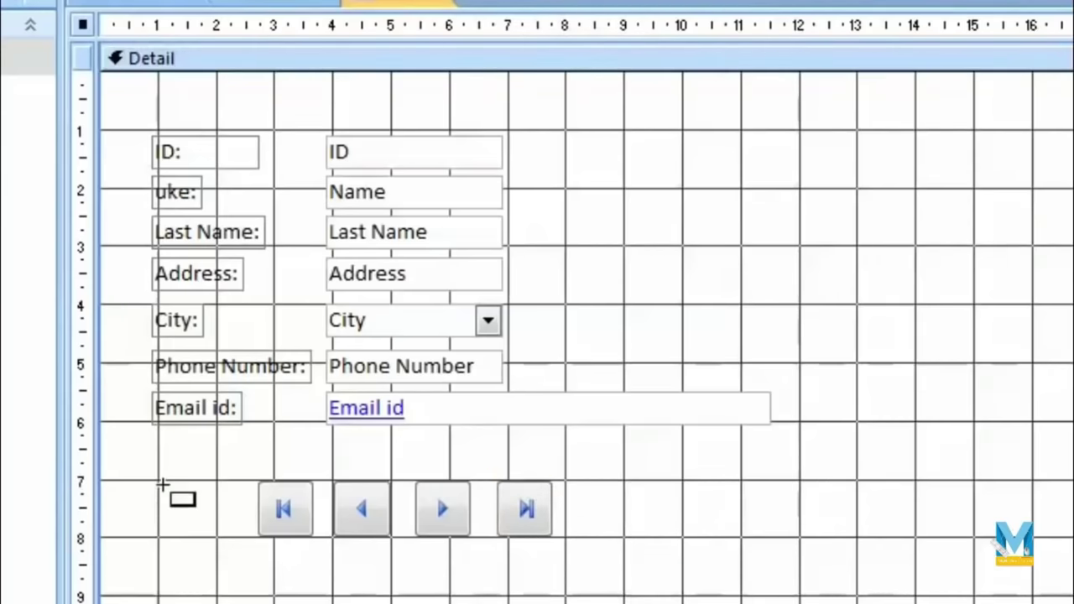
# Step: Draw a wide command button with Record Operations > Add New Record as its action
pyautogui.moveTo(256, 550); pyautogui.dragTo(550, 601)
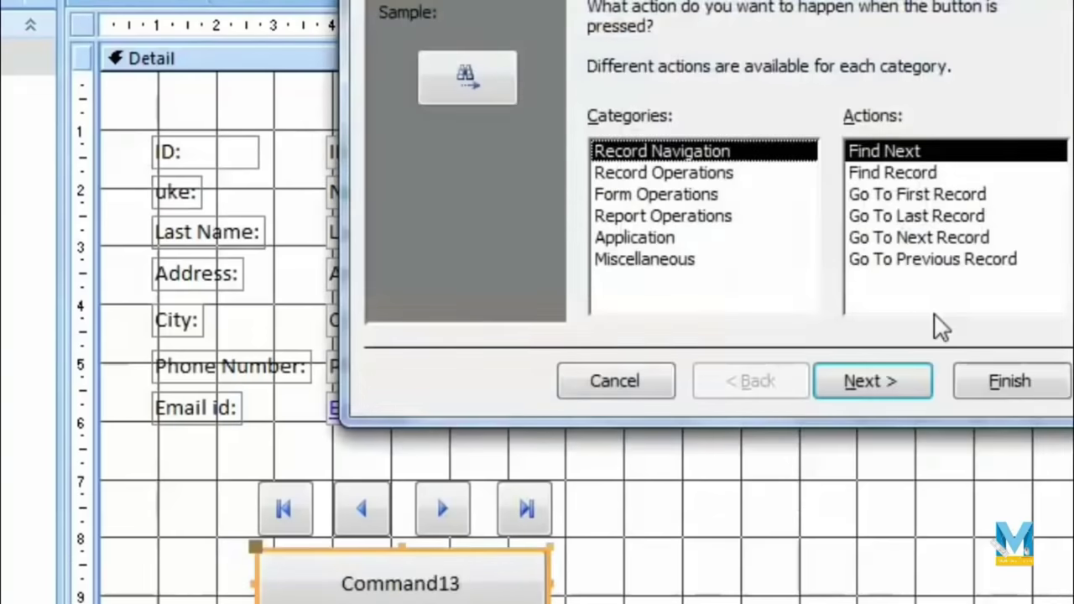
pyautogui.click(720, 185)
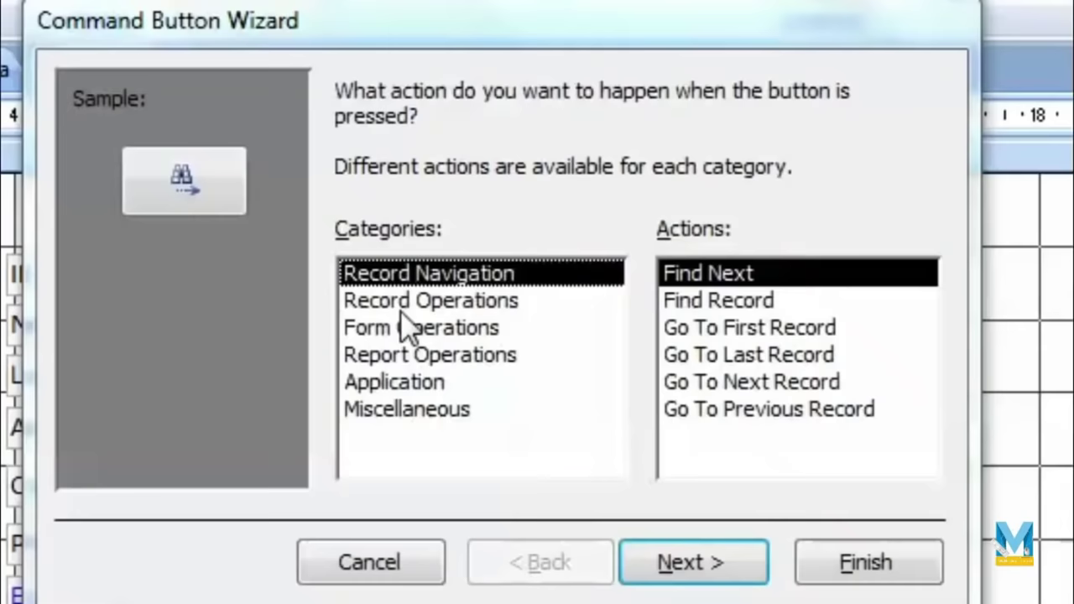
pyautogui.click(400, 308)
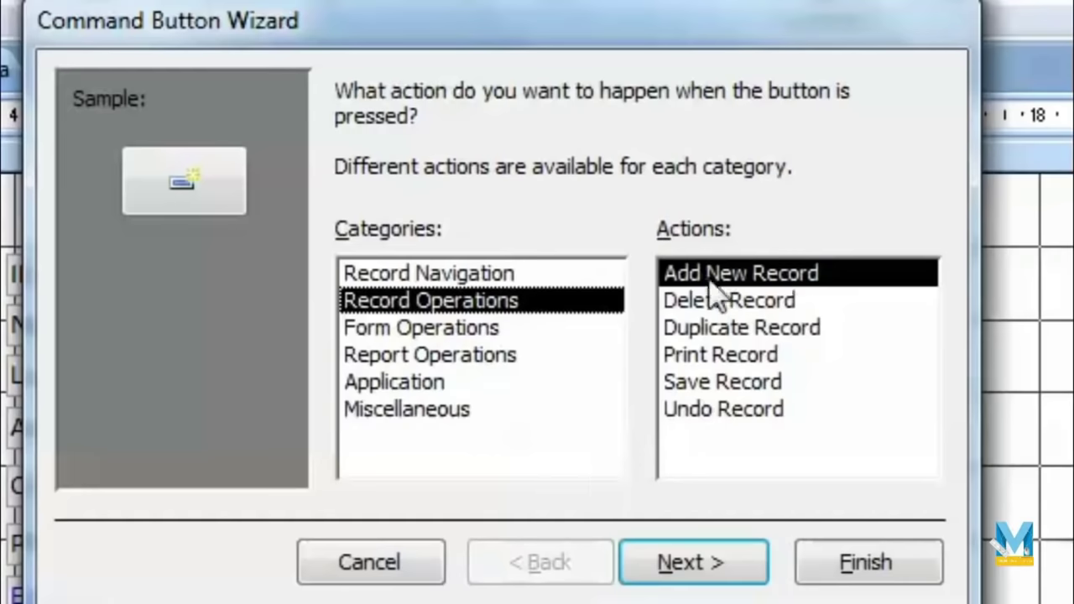
pyautogui.click(714, 565)
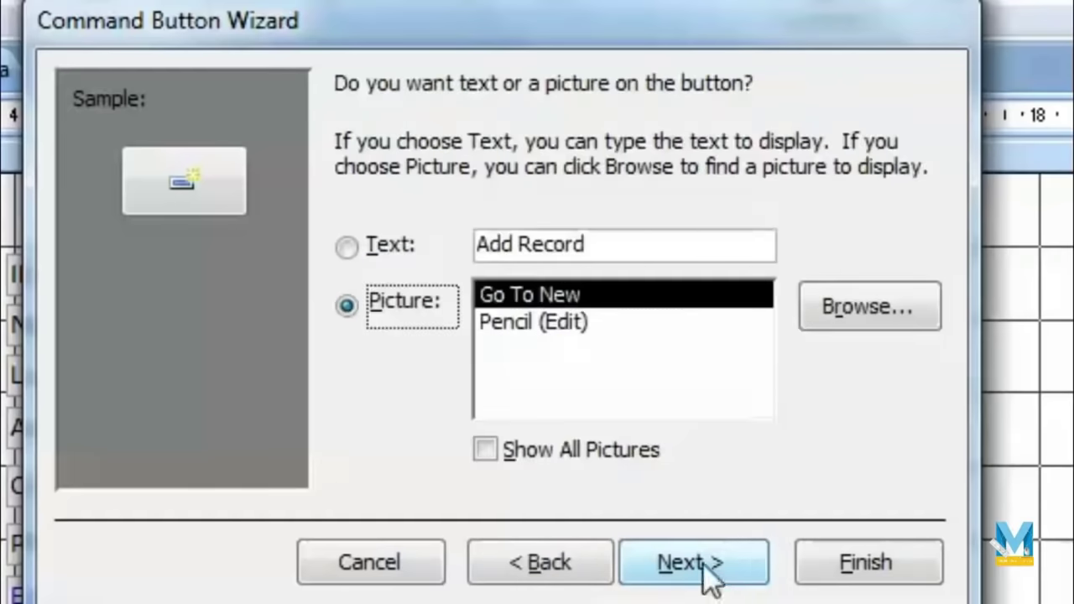
# Step: Caption the button 'Add Record' and move it beside the navigation buttons
pyautogui.click(343, 249)
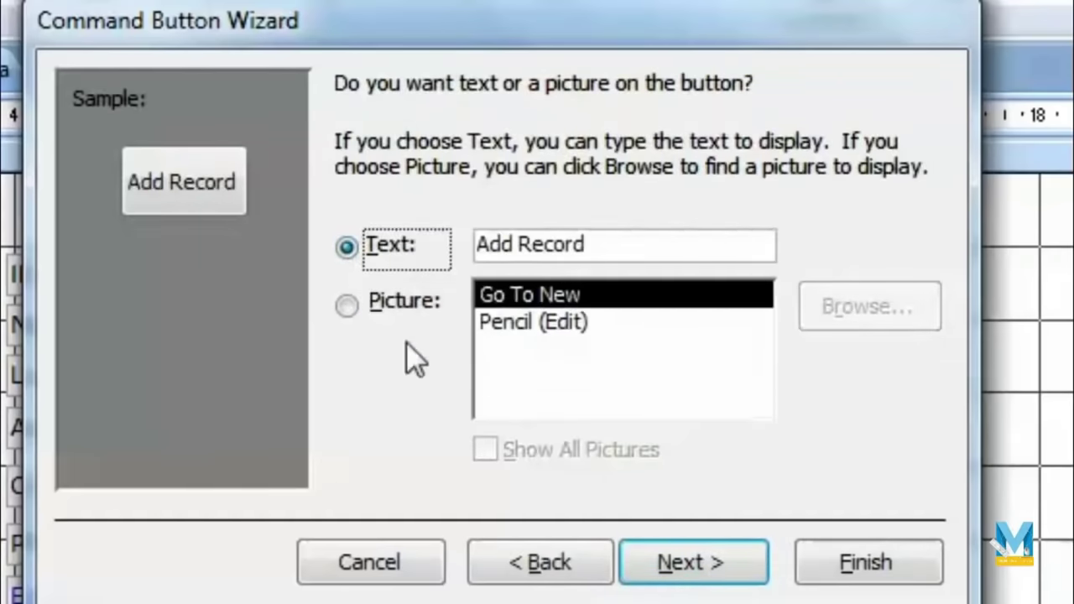
pyautogui.click(506, 327)
pyautogui.click(528, 296)
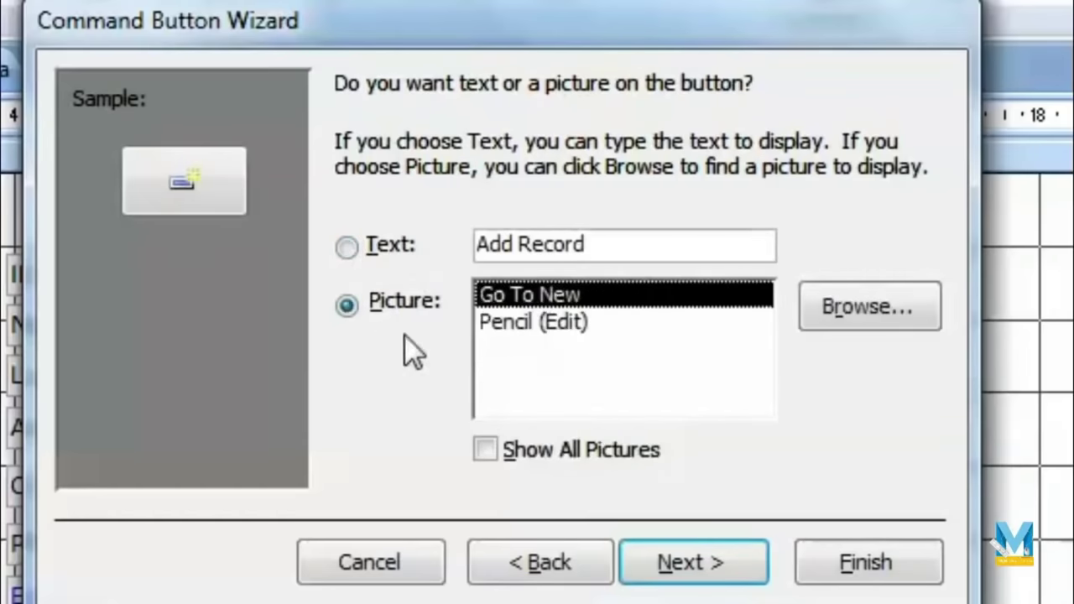
pyautogui.click(546, 326)
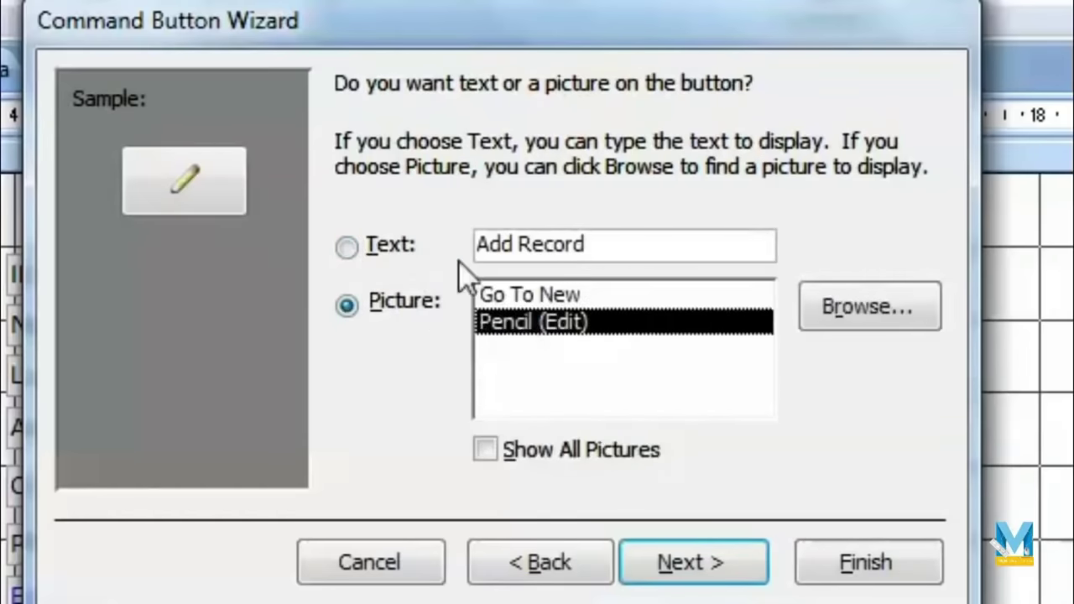
pyautogui.click(351, 248)
pyautogui.click(693, 556)
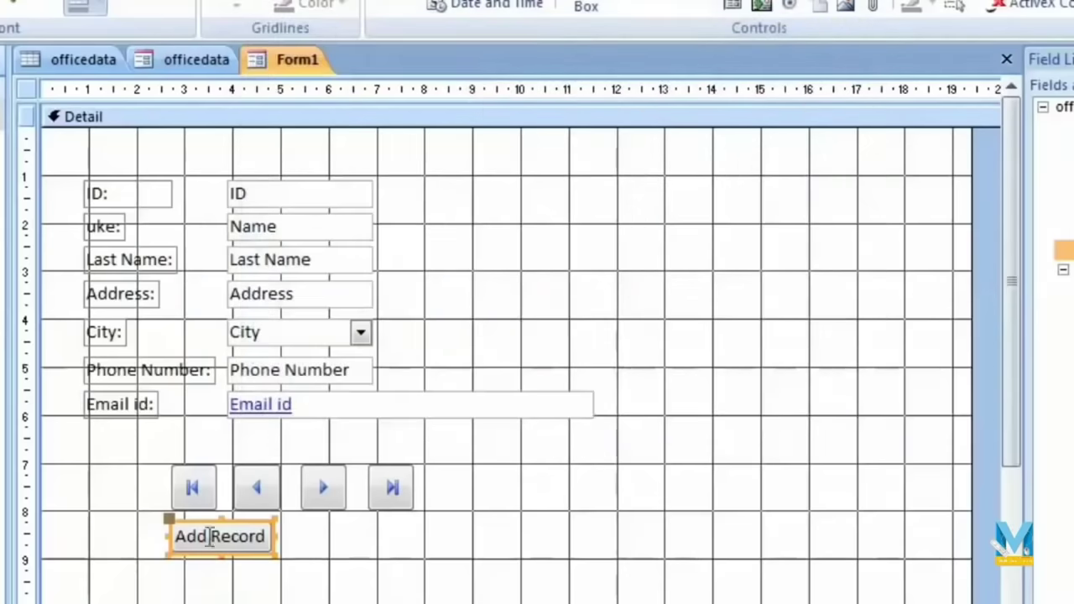
pyautogui.moveTo(243, 516); pyautogui.dragTo(504, 471)
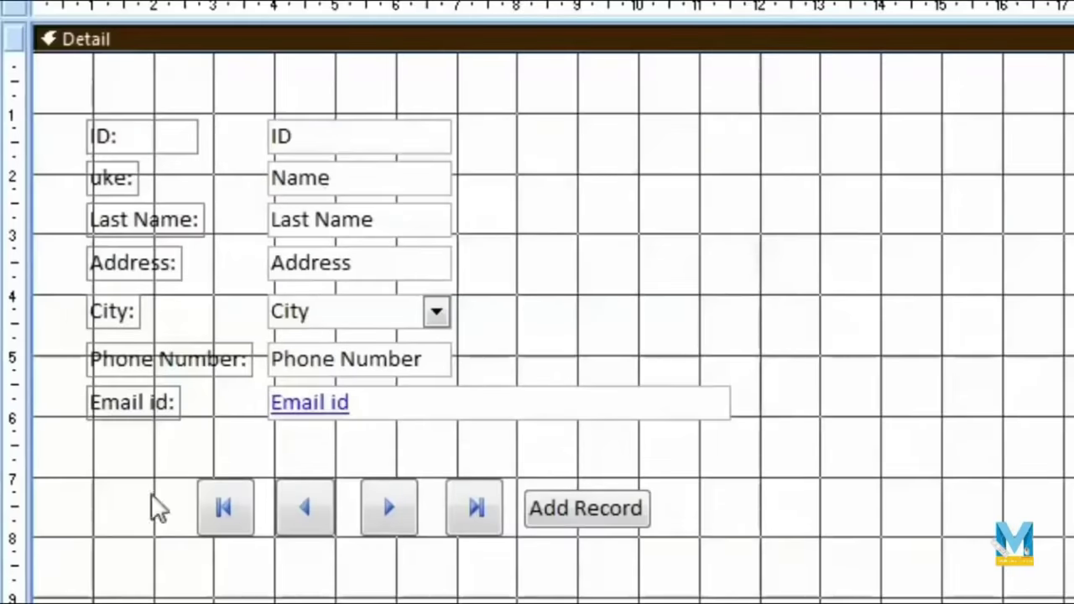
pyautogui.click(702, 407)
# Step: Narrow the Email id field and add the Photo field to Form1
pyautogui.moveTo(731, 400); pyautogui.dragTo(457, 400)
pyautogui.click(767, 412)
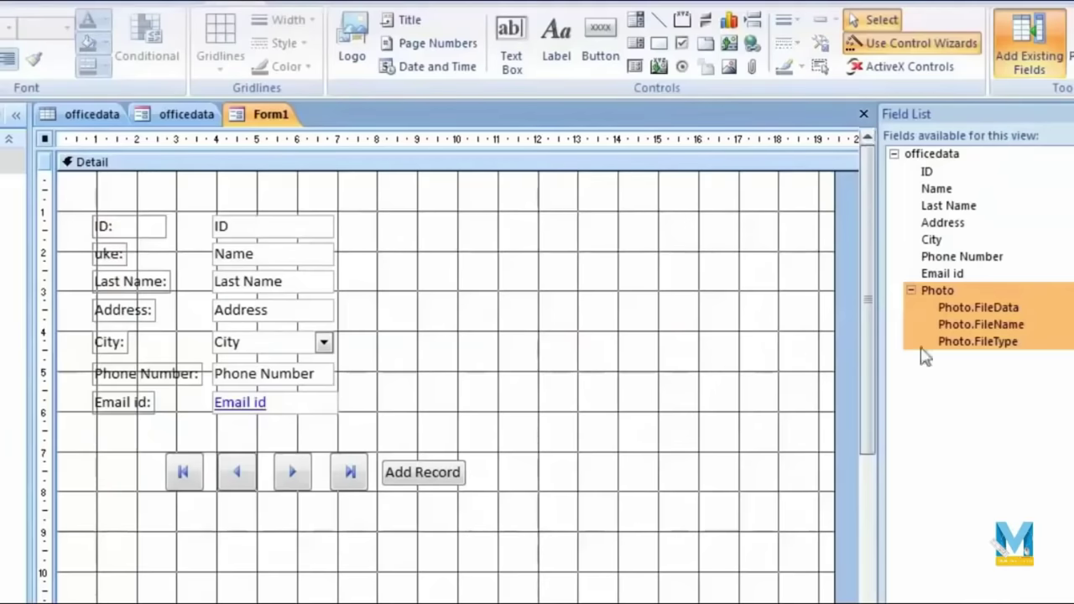
pyautogui.moveTo(944, 300); pyautogui.dragTo(558, 238)
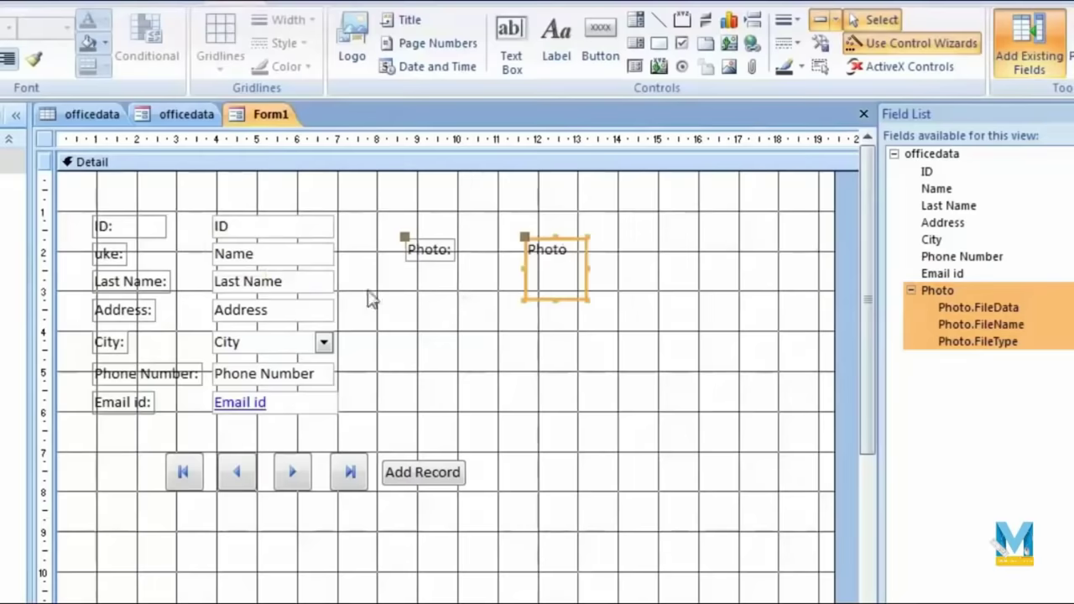
pyautogui.click(370, 299)
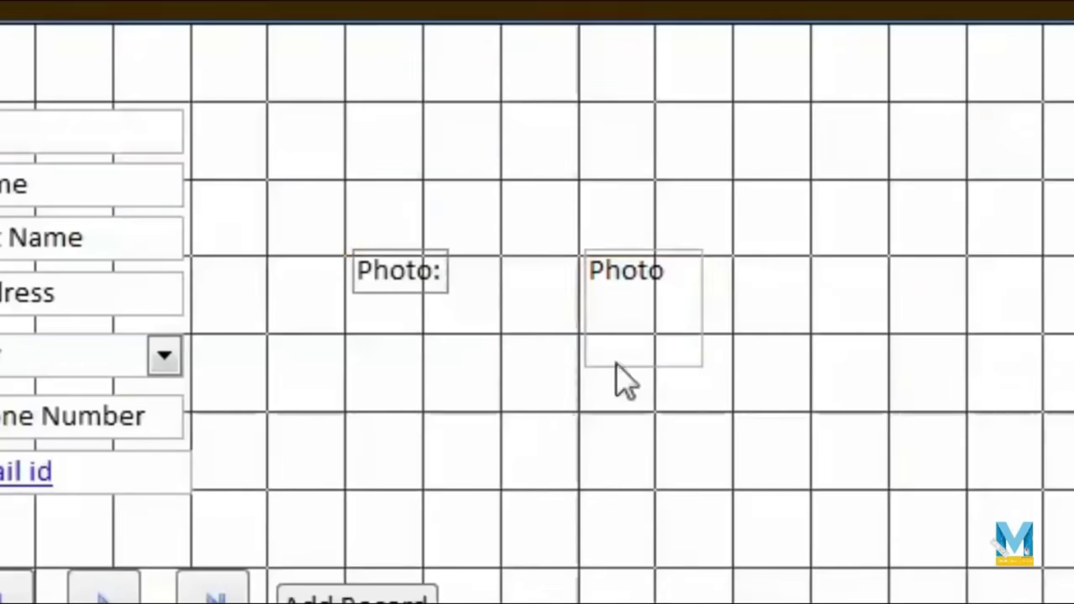
# Step: Move the Photo attachment box up-left and enlarge it
pyautogui.click(616, 362)
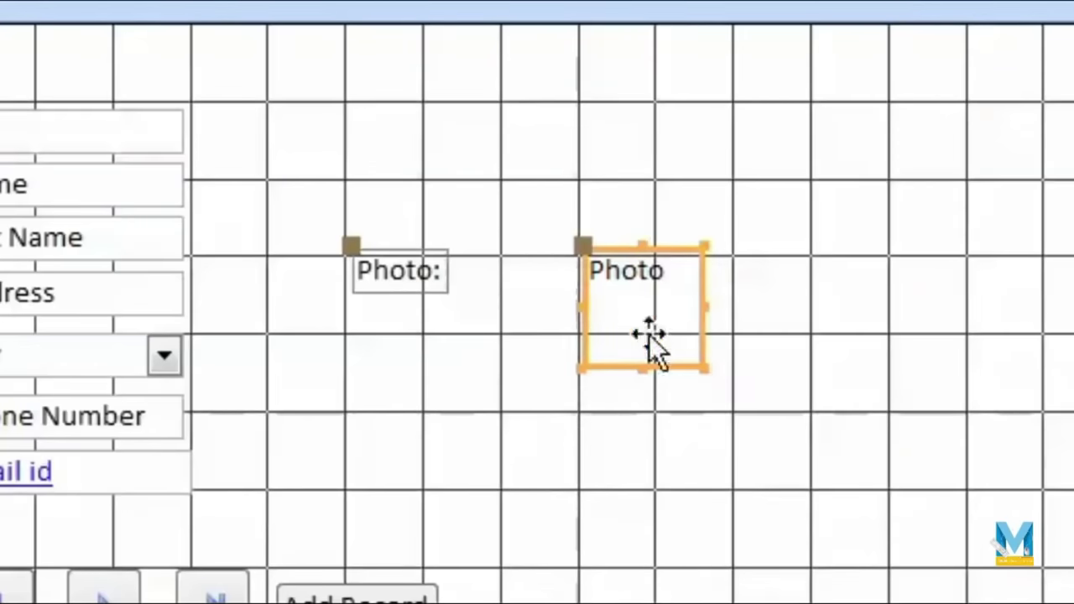
pyautogui.moveTo(588, 246); pyautogui.dragTo(343, 106)
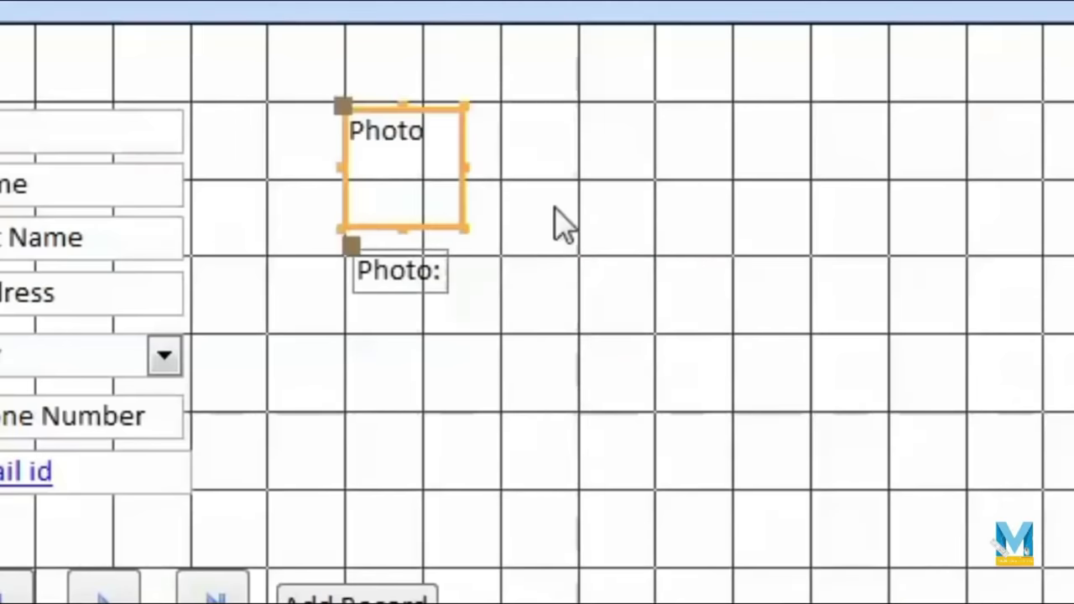
pyautogui.moveTo(462, 232); pyautogui.dragTo(507, 275)
# Step: Move the Photo: label below the picture box
pyautogui.click(408, 256)
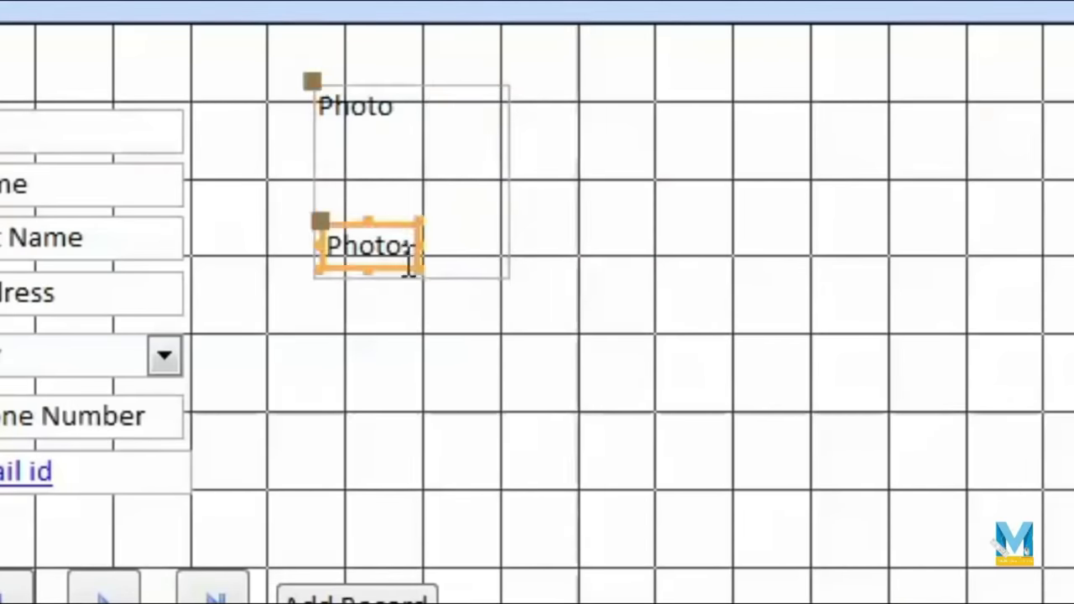
pyautogui.moveTo(395, 228); pyautogui.dragTo(420, 305)
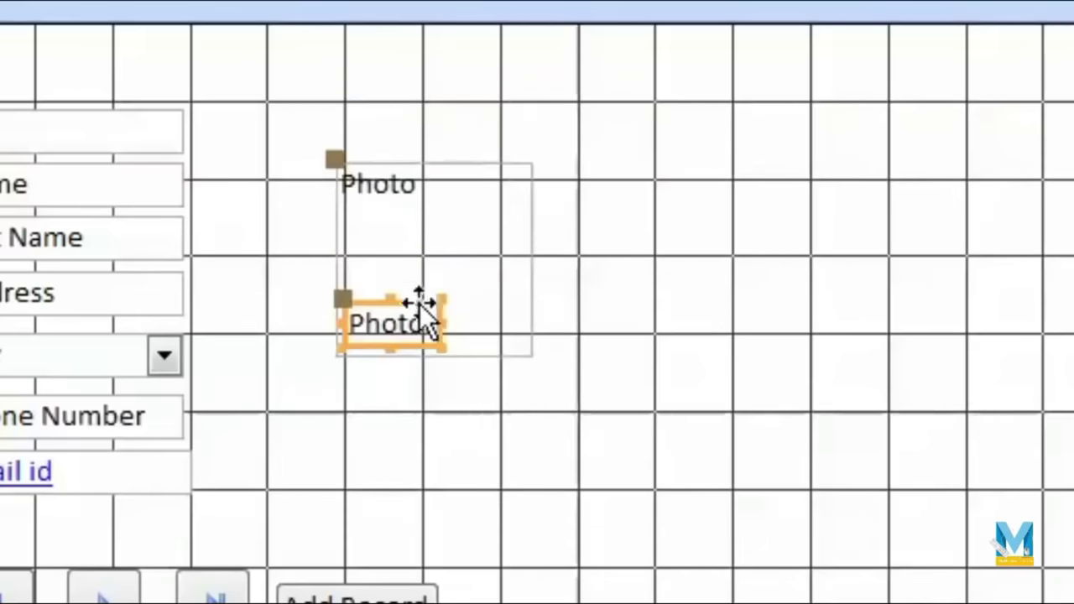
pyautogui.click(568, 408)
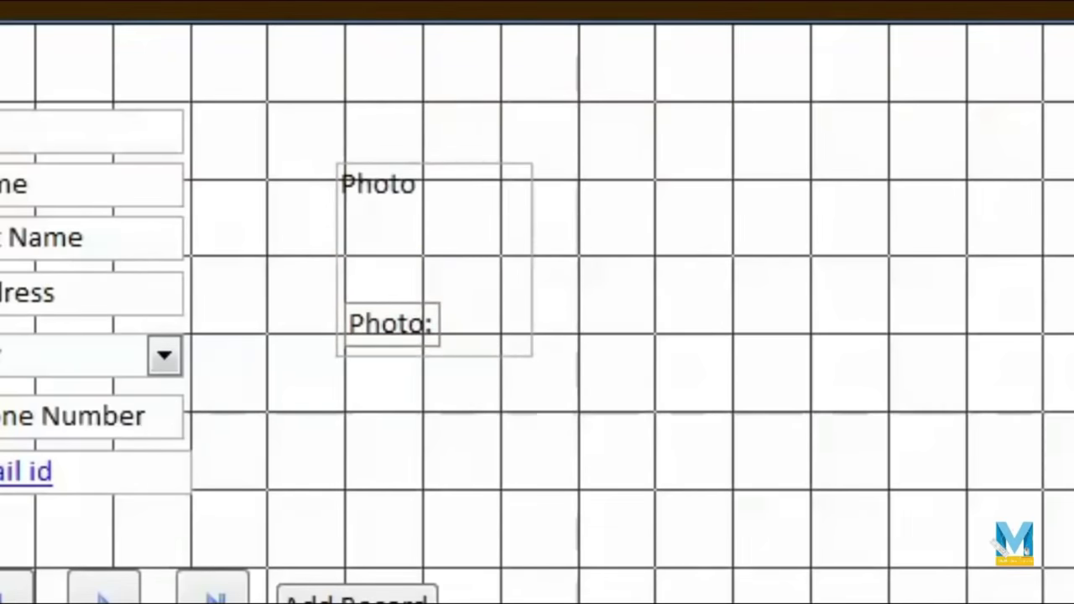
pyautogui.click(0, 0)
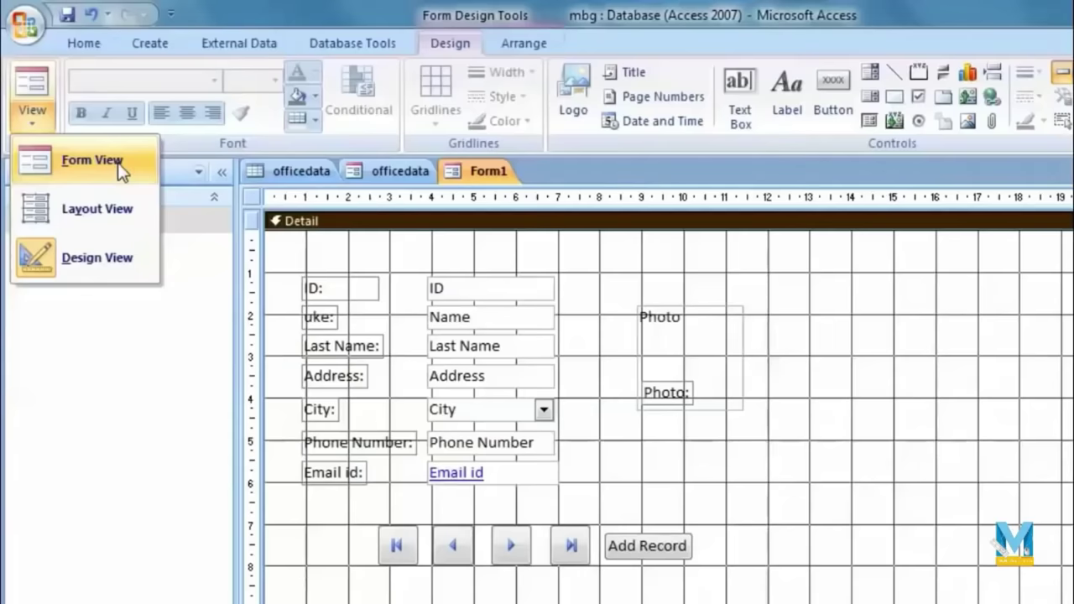
# Step: View Form1 in Form View with record 1's details and flower photo
pyautogui.click(118, 166)
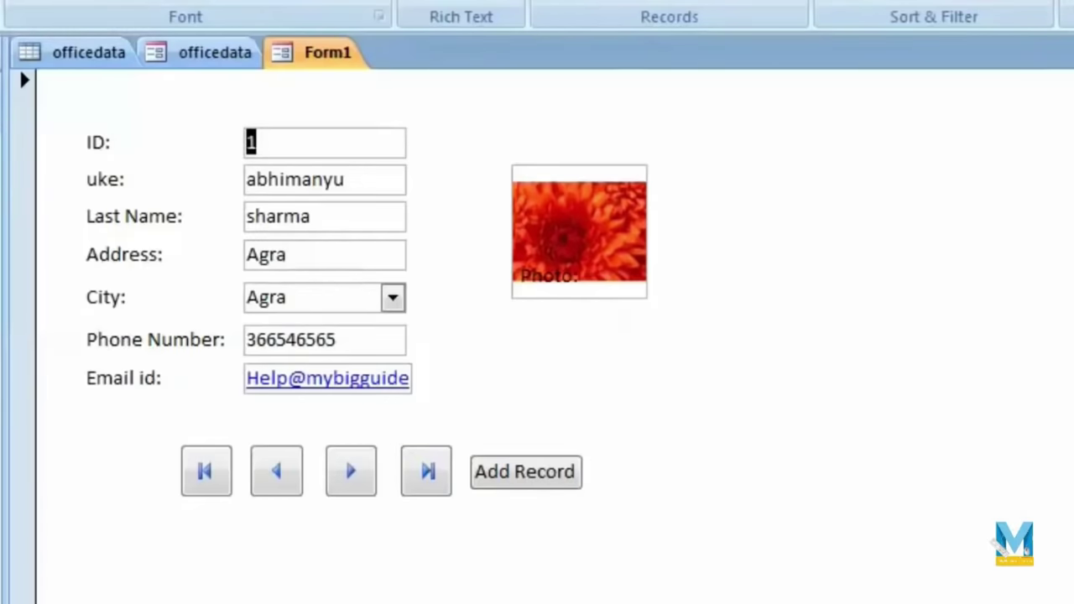
pyautogui.click(39, 126)
pyautogui.click(134, 288)
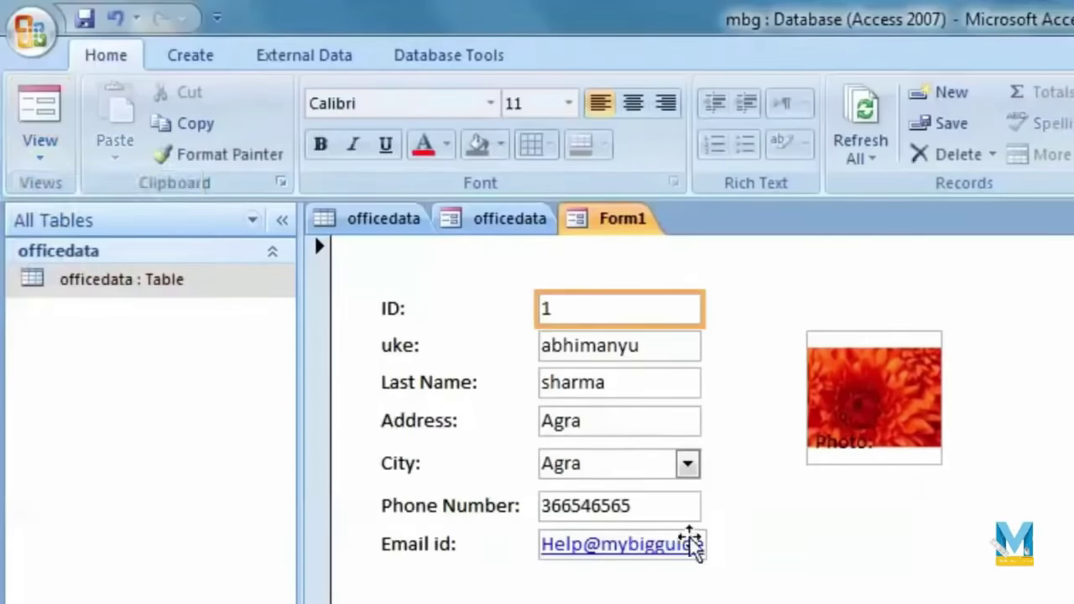
# Step: Widen the Email id box so the full address fits
pyautogui.click(689, 510)
pyautogui.click(744, 559)
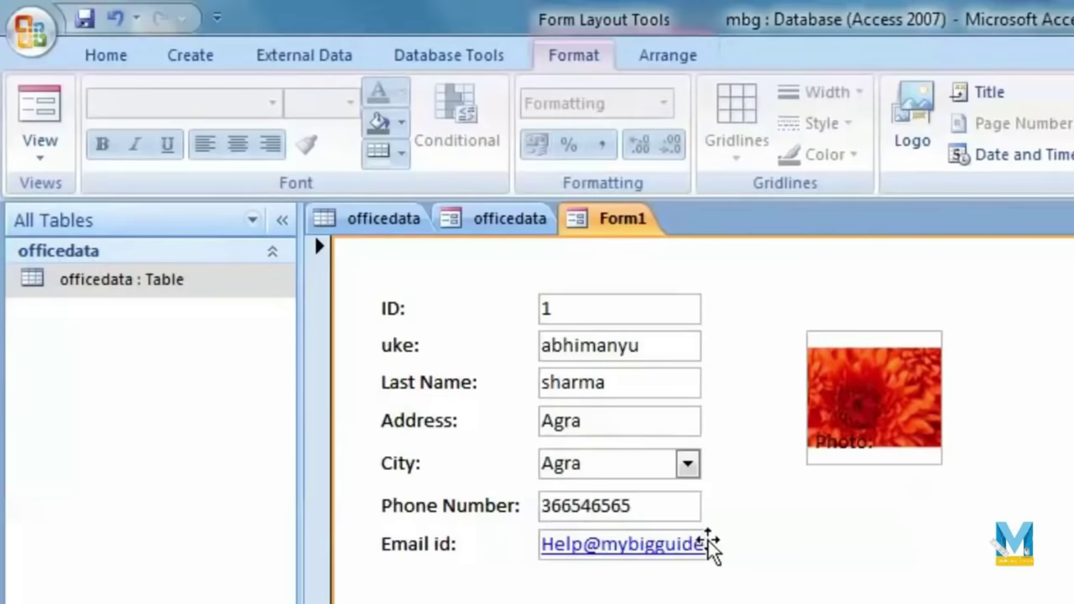
pyautogui.click(710, 546)
pyautogui.moveTo(712, 544); pyautogui.dragTo(780, 544)
pyautogui.click(993, 592)
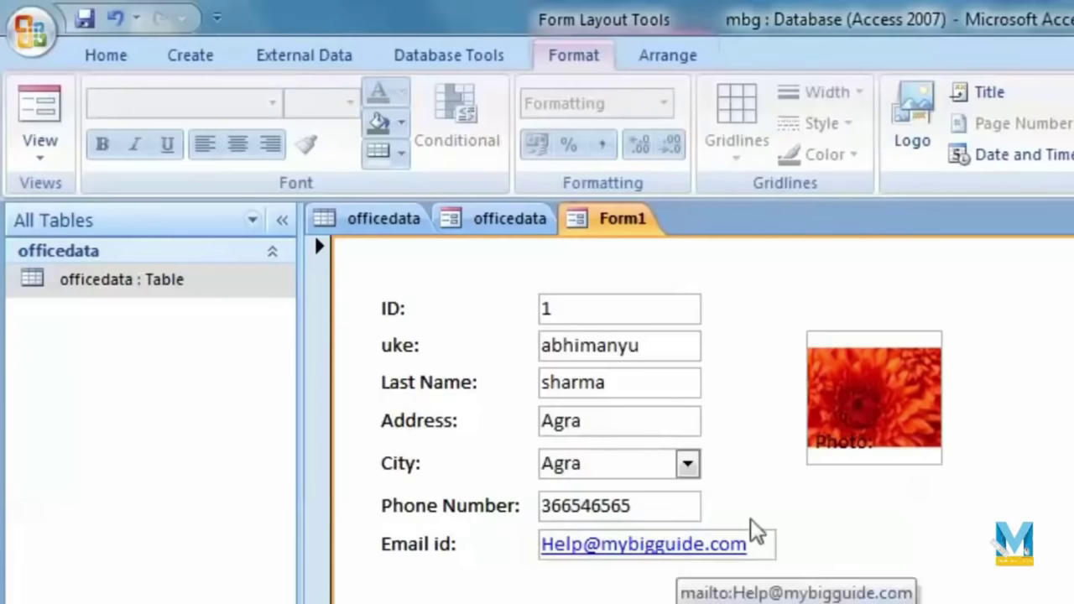
# Step: Reposition the Photo: label beneath the flower image
pyautogui.click(861, 442)
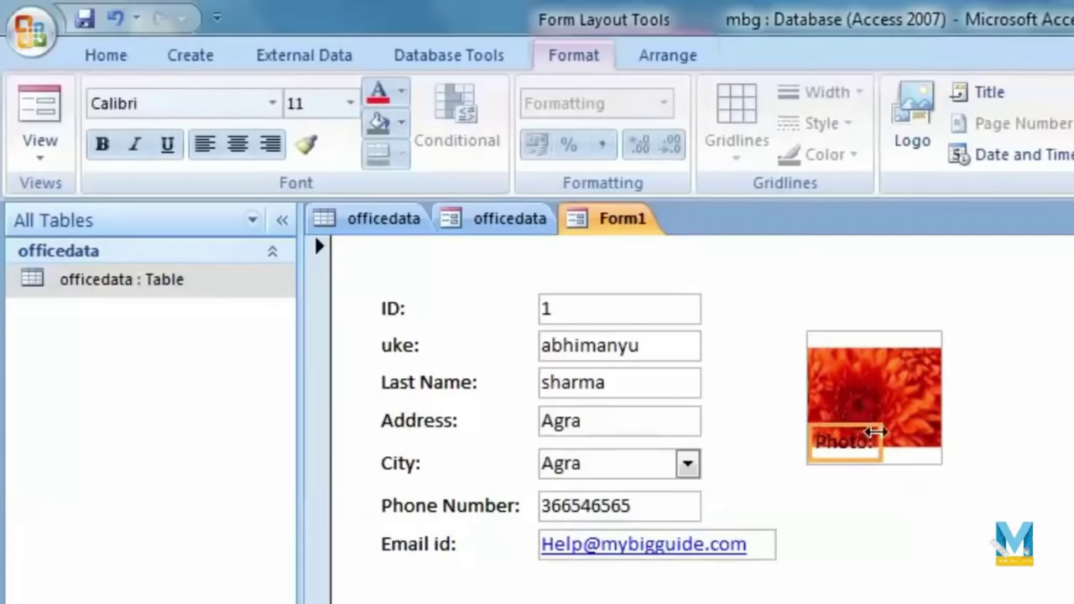
pyautogui.moveTo(875, 454); pyautogui.dragTo(935, 495)
pyautogui.moveTo(835, 496); pyautogui.dragTo(804, 496)
pyautogui.click(915, 561)
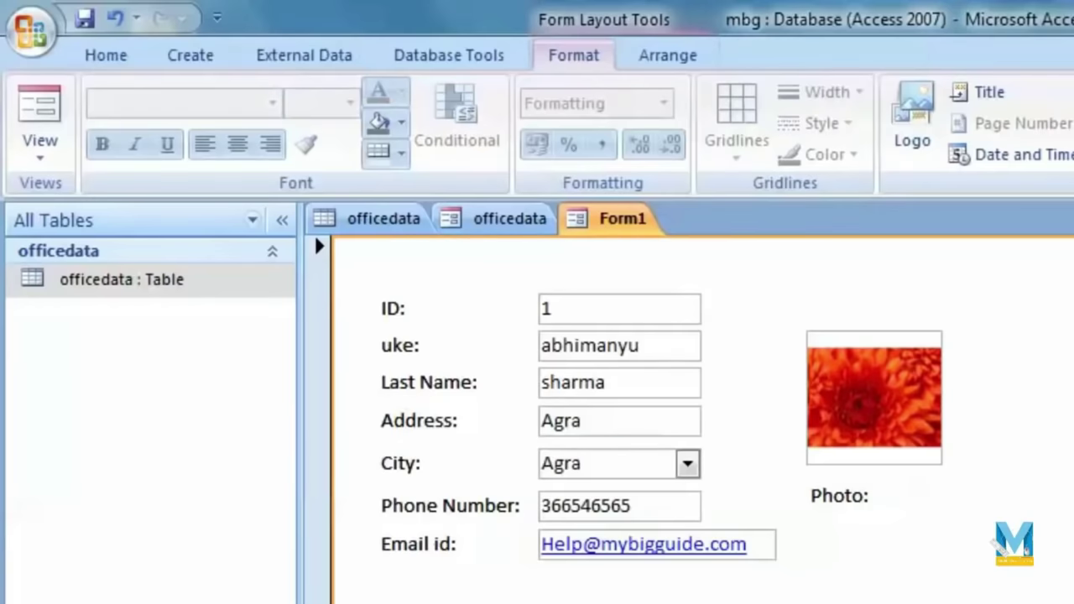
# Step: Save the form with the name Table-1
pyautogui.click(84, 18)
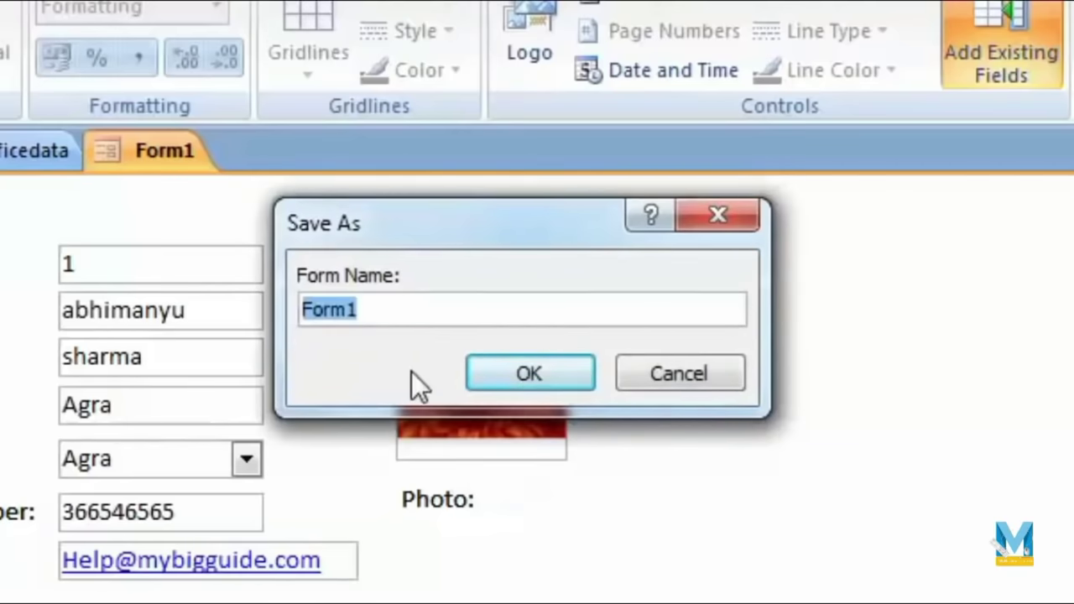
pyautogui.write('Table-')
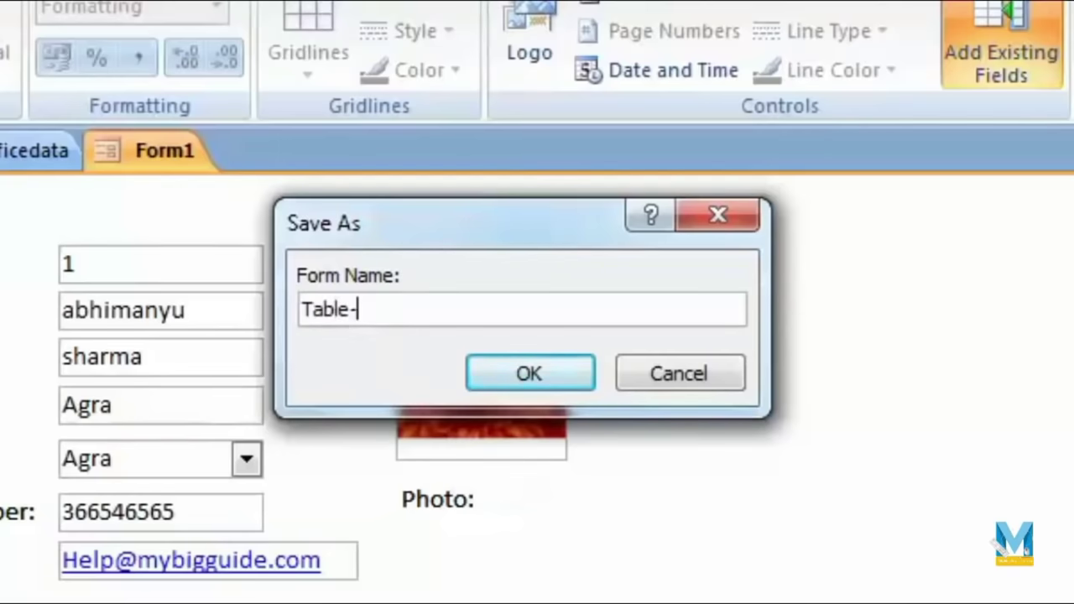
pyautogui.click(561, 369)
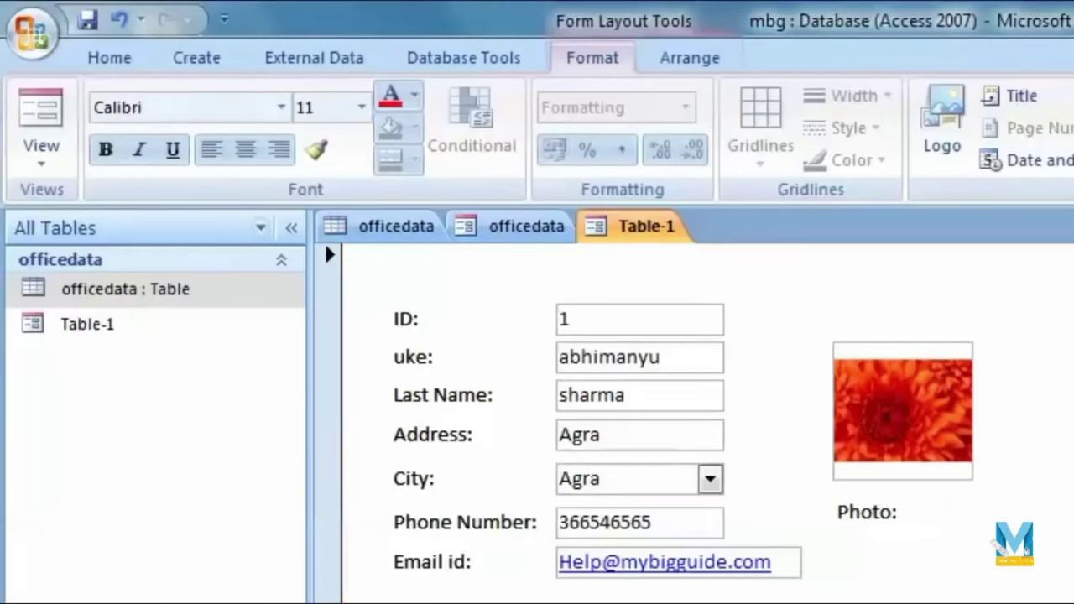
# Step: In Form View, add new record 8 with a first name, City Mathura and phone 54654
pyautogui.click(36, 164)
pyautogui.click(125, 237)
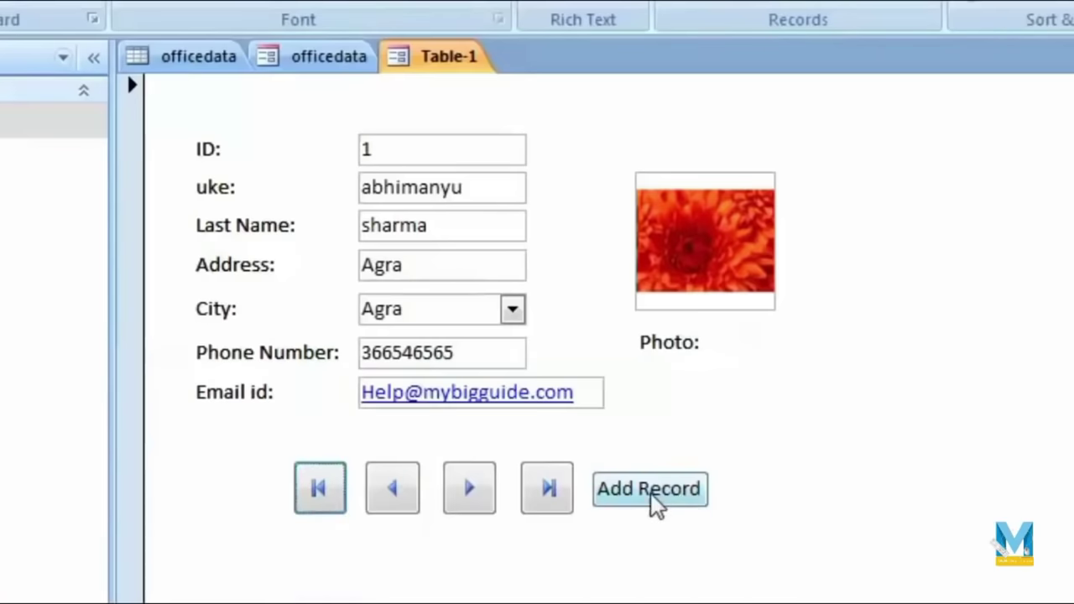
pyautogui.click(650, 492)
pyautogui.click(410, 191)
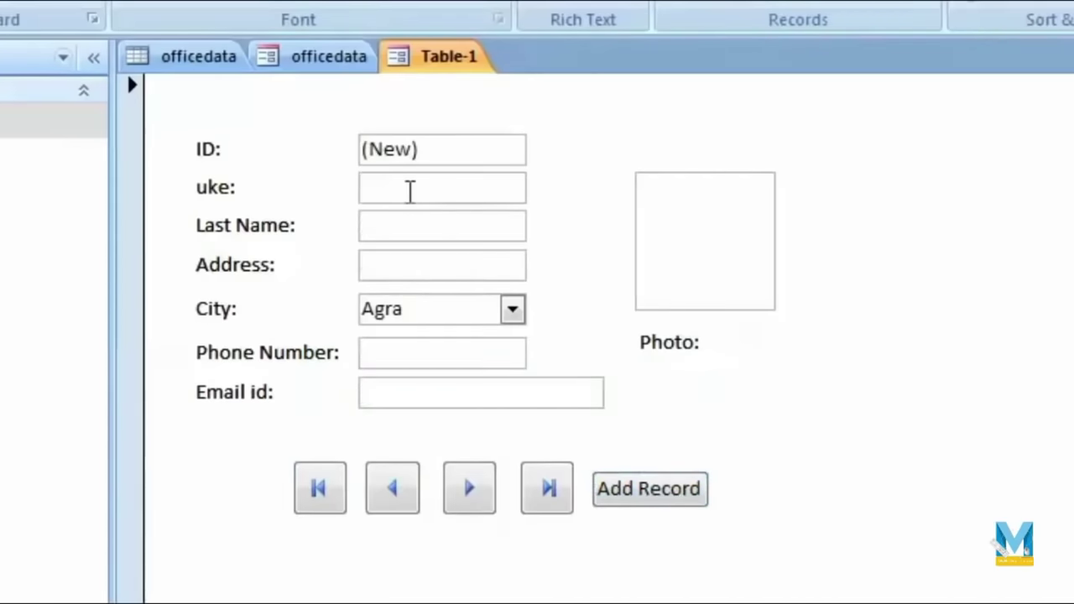
pyautogui.write('ajhgjk')
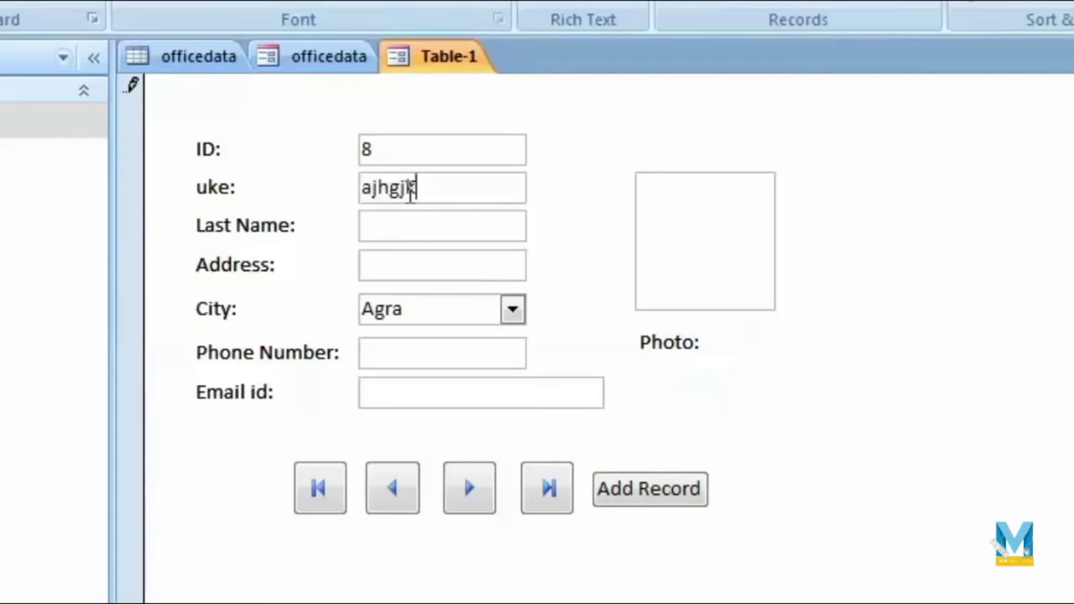
pyautogui.write('jgjk')
pyautogui.press('Tab')
pyautogui.write('Mathura')
pyautogui.press('Tab')
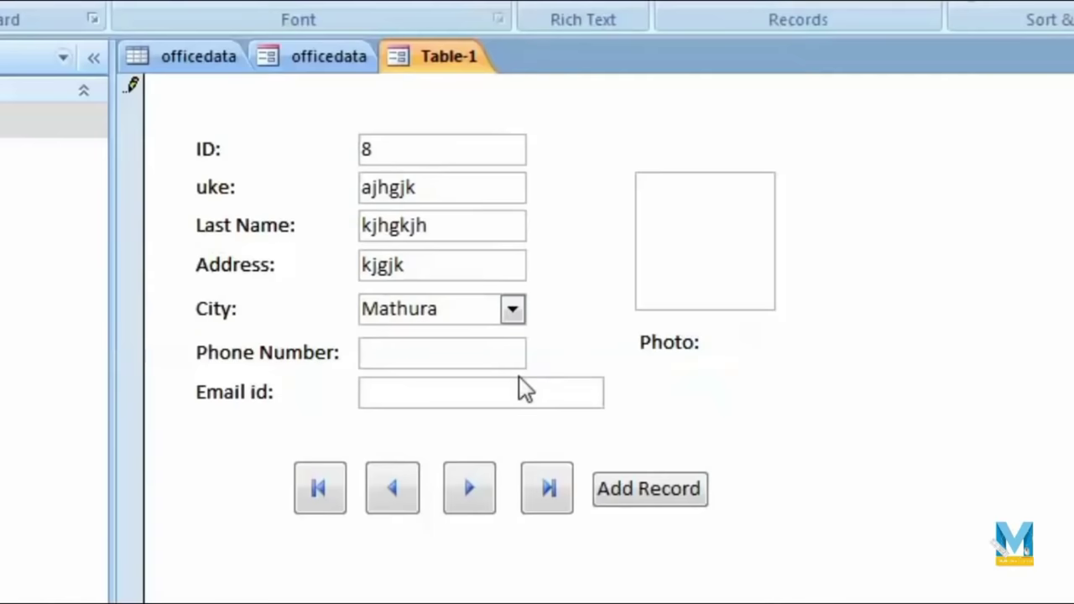
pyautogui.write('54654')
pyautogui.write('kjhkjh')
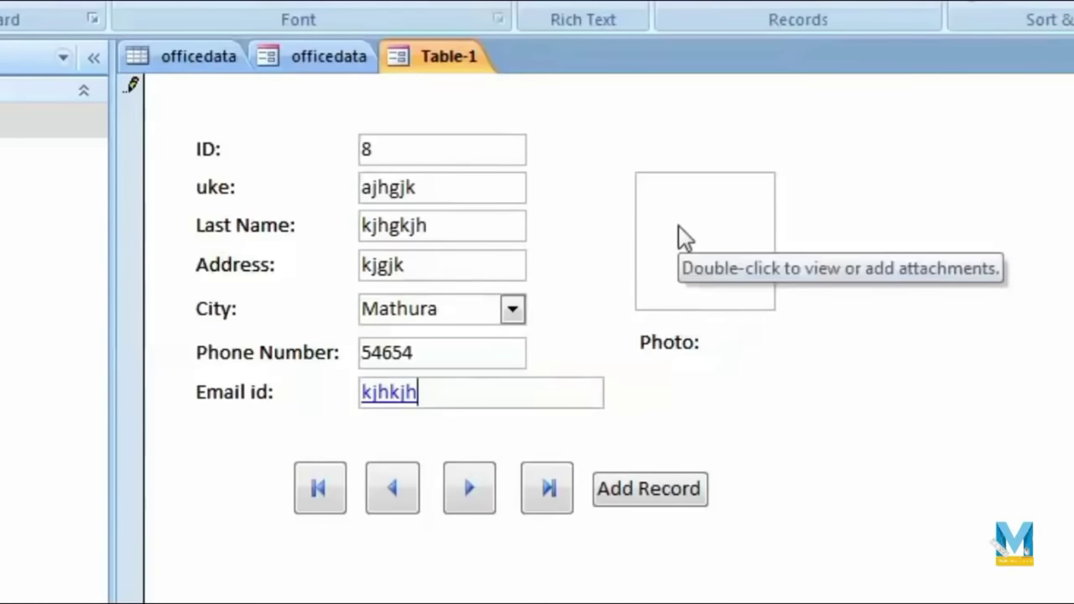
# Step: Attach Desert.jpg from Pictures > Sample Pictures to record 8's Photo field
pyautogui.doubleClick(680, 227)
pyautogui.click(932, 253)
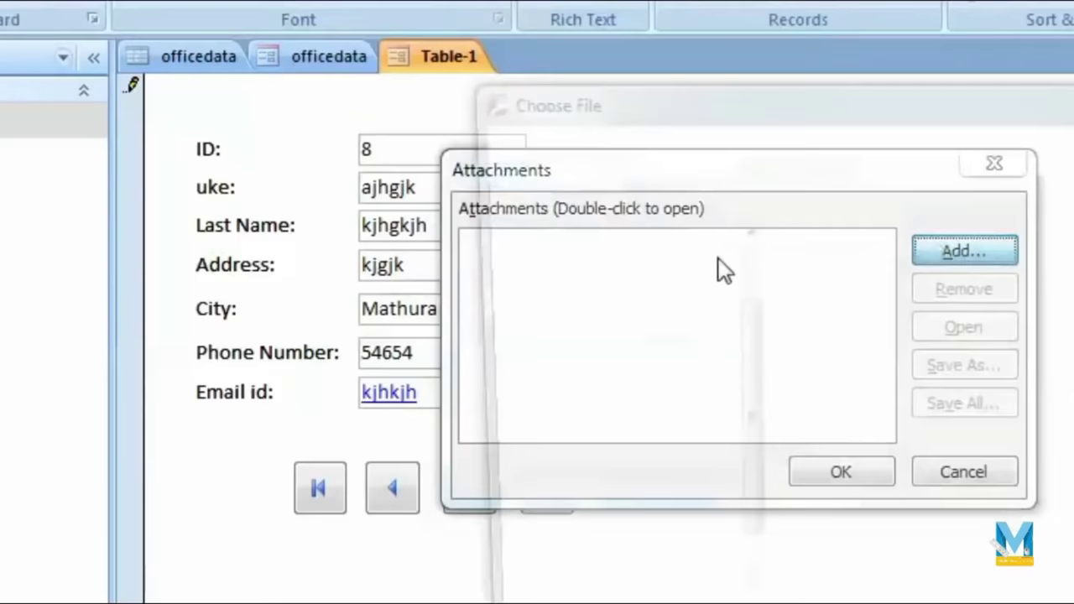
pyautogui.click(670, 340)
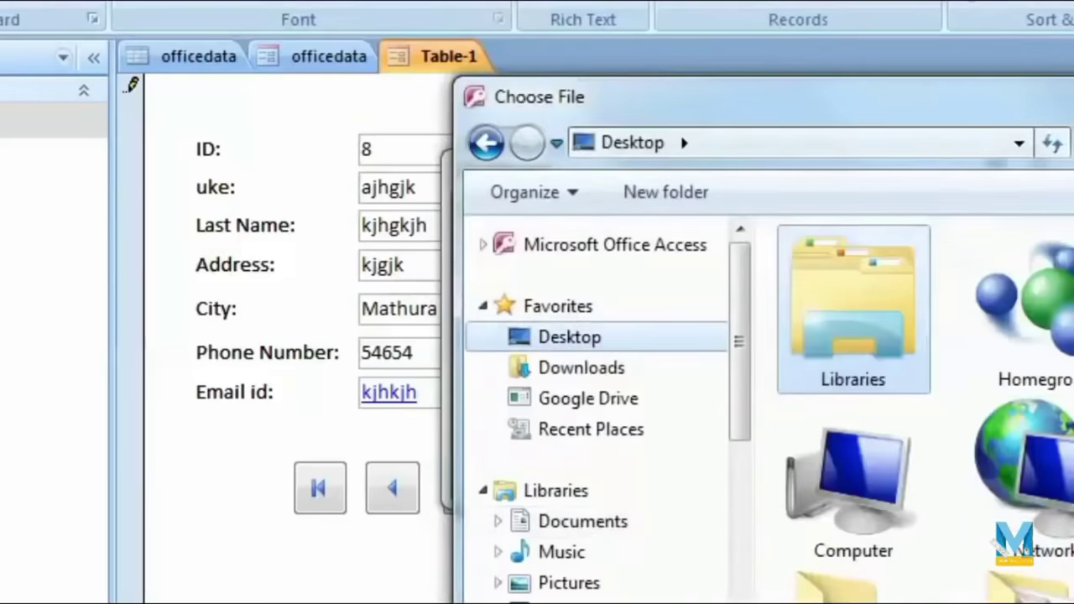
pyautogui.click(601, 586)
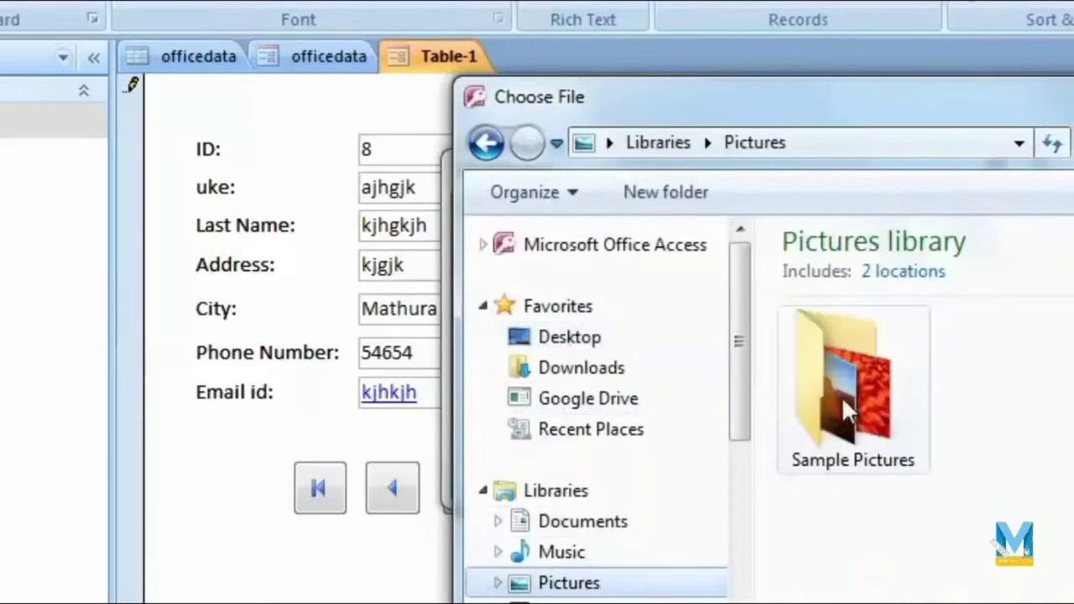
pyautogui.doubleClick(849, 388)
pyautogui.doubleClick(995, 362)
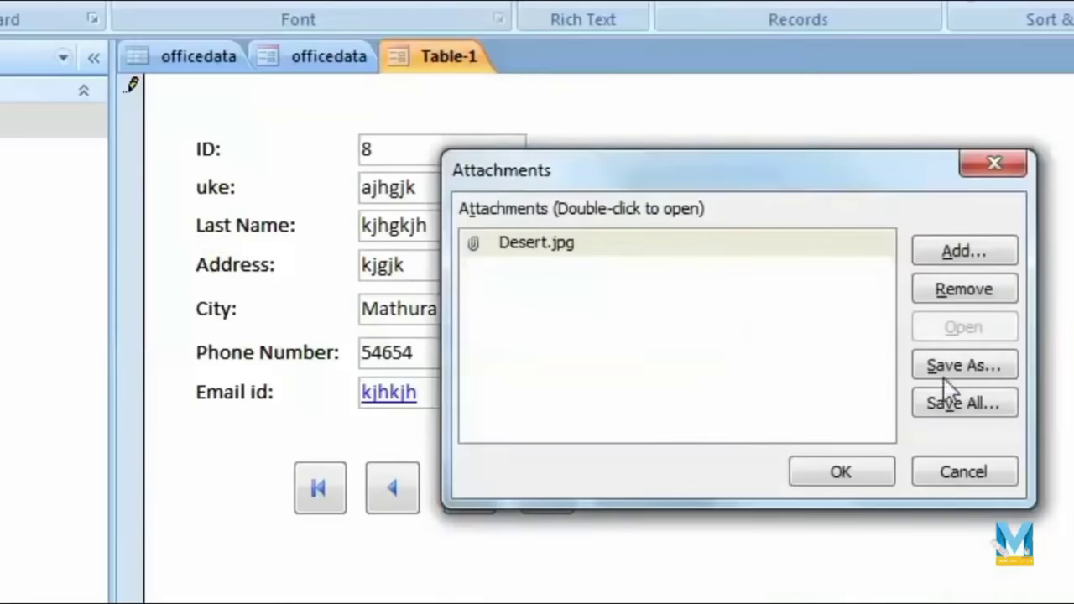
pyautogui.click(859, 466)
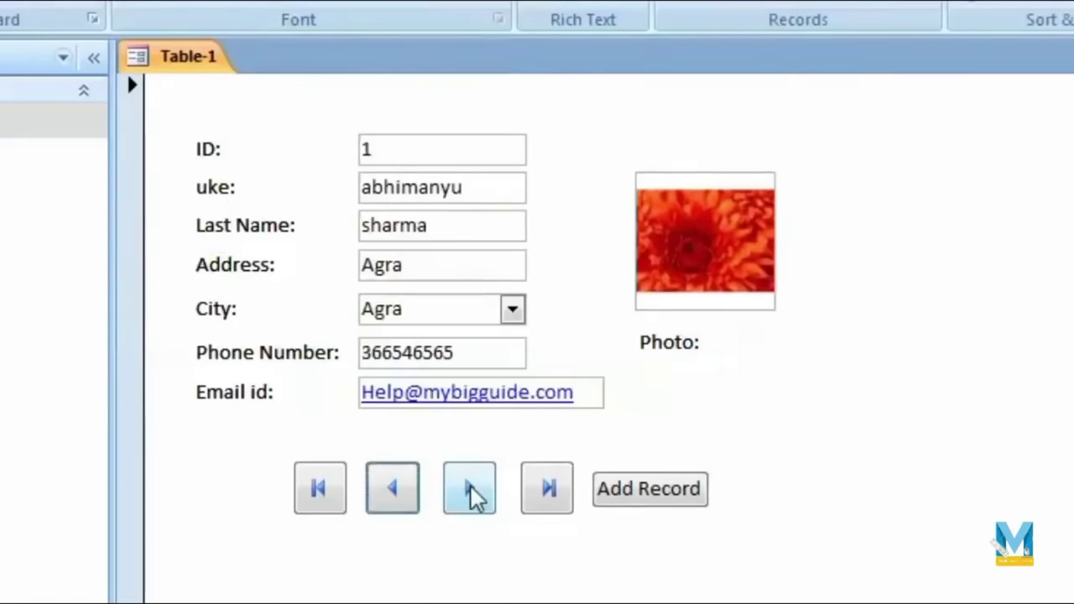
# Step: Browse the records with Next, Last, First and Previous buttons, stopping on record 4
pyautogui.click(470, 496)
pyautogui.click(470, 496)
pyautogui.click(539, 504)
pyautogui.click(330, 495)
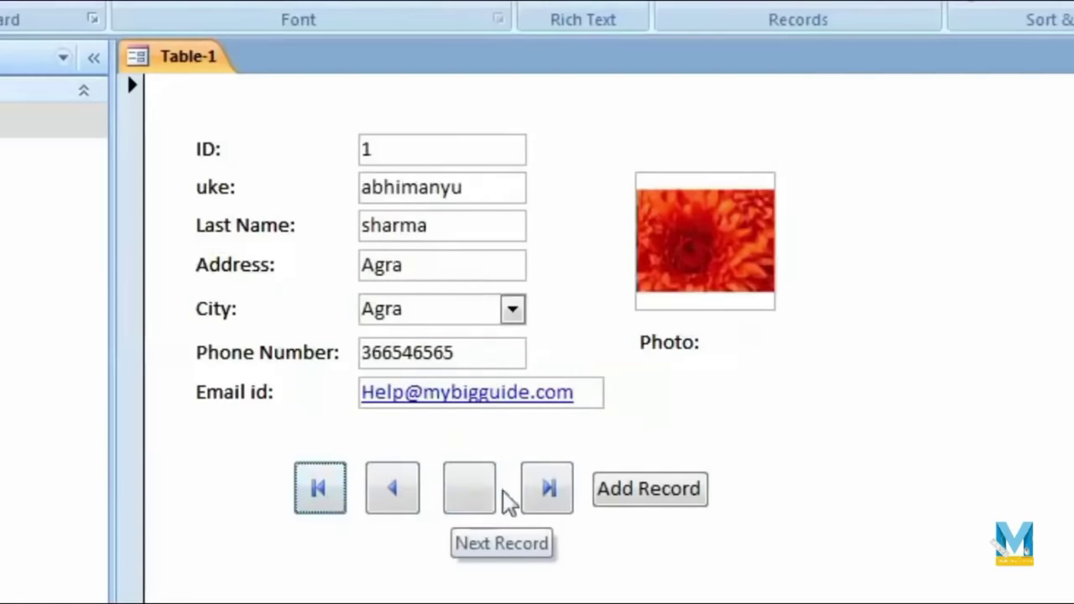
pyautogui.click(550, 491)
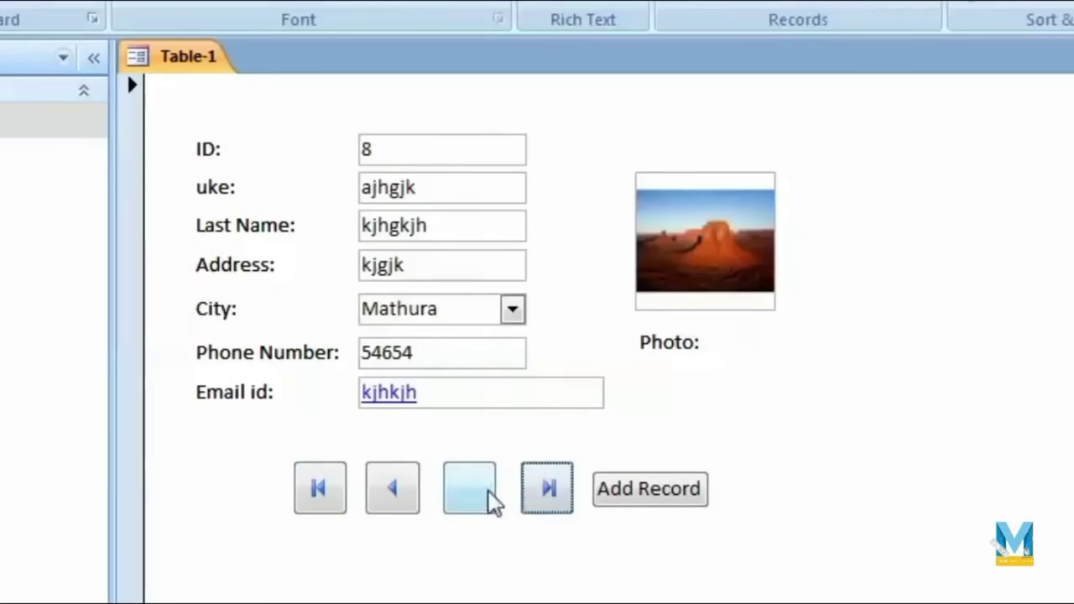
pyautogui.click(400, 509)
pyautogui.click(400, 508)
pyautogui.click(400, 509)
pyautogui.click(477, 498)
pyautogui.click(477, 498)
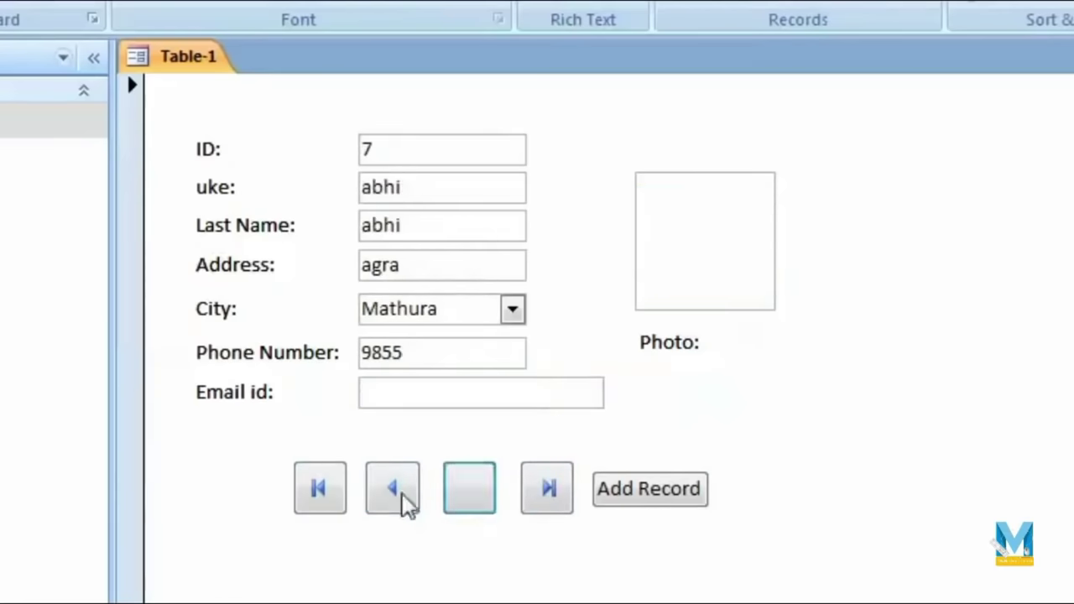
pyautogui.click(380, 507)
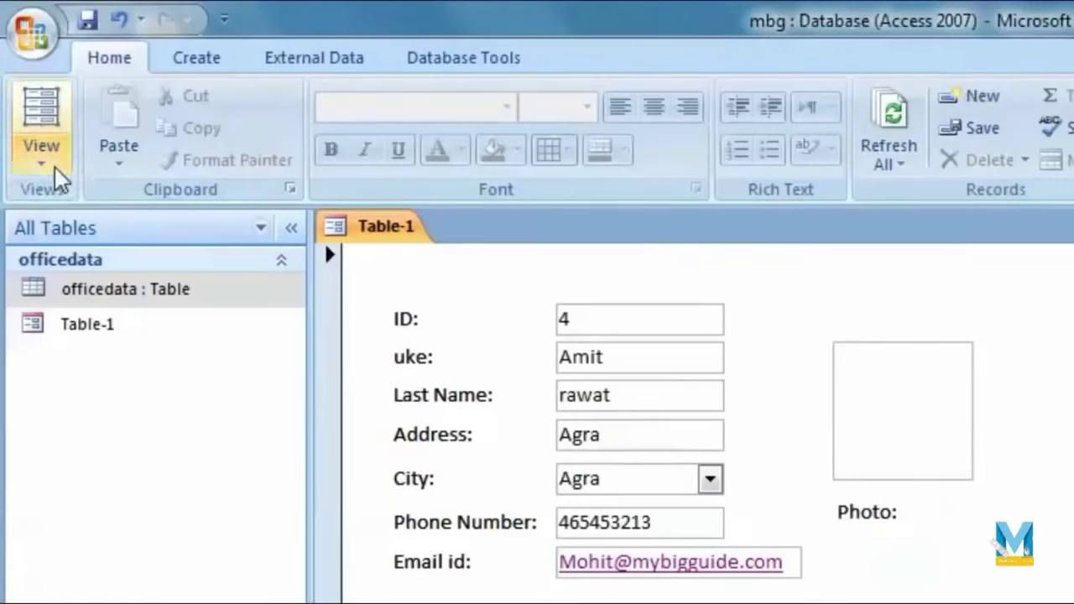
# Step: In Layout View, apply the beige boxed AutoFormat style to the form
pyautogui.click(43, 138)
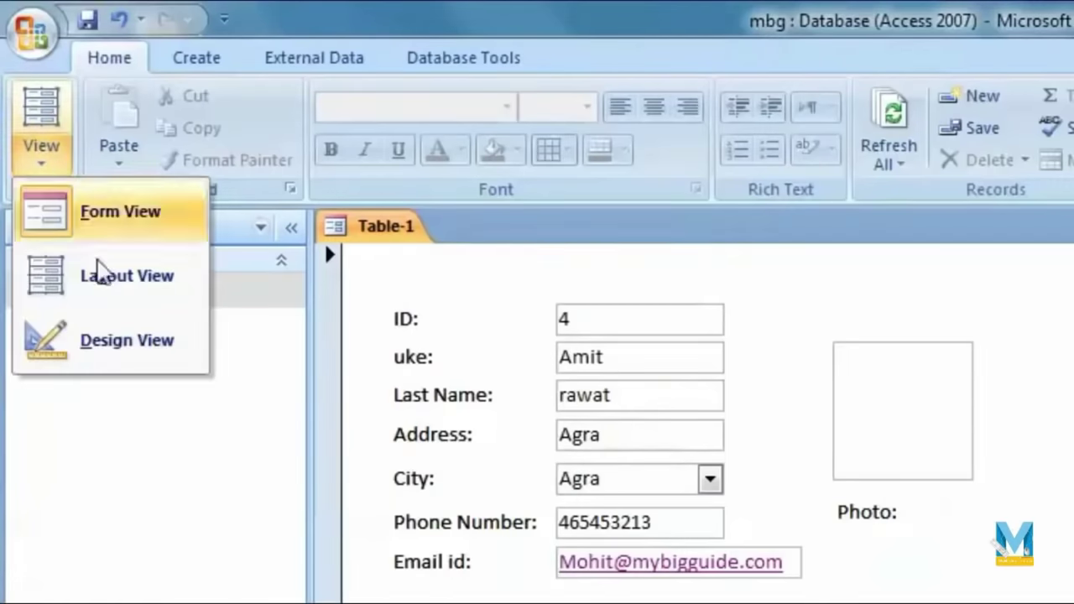
pyautogui.click(134, 290)
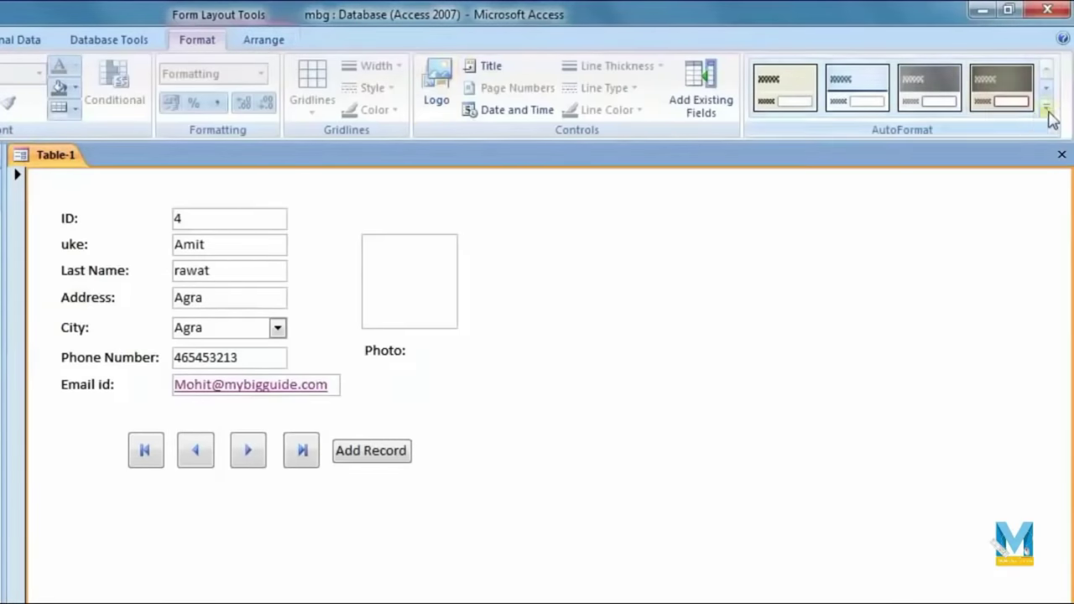
pyautogui.click(1047, 110)
pyautogui.click(1010, 322)
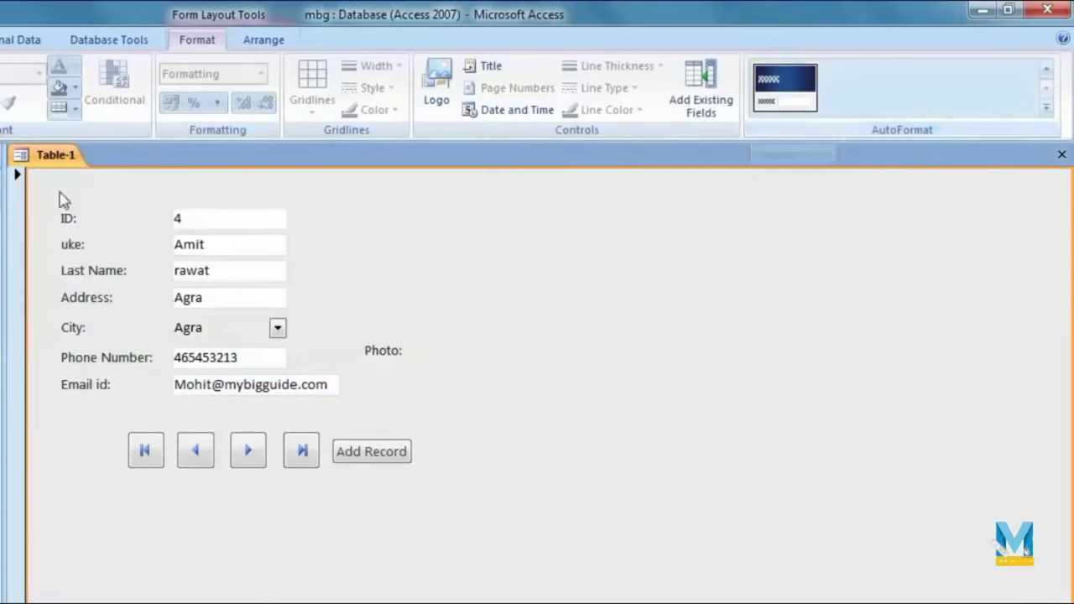
pyautogui.click(1046, 107)
pyautogui.click(721, 191)
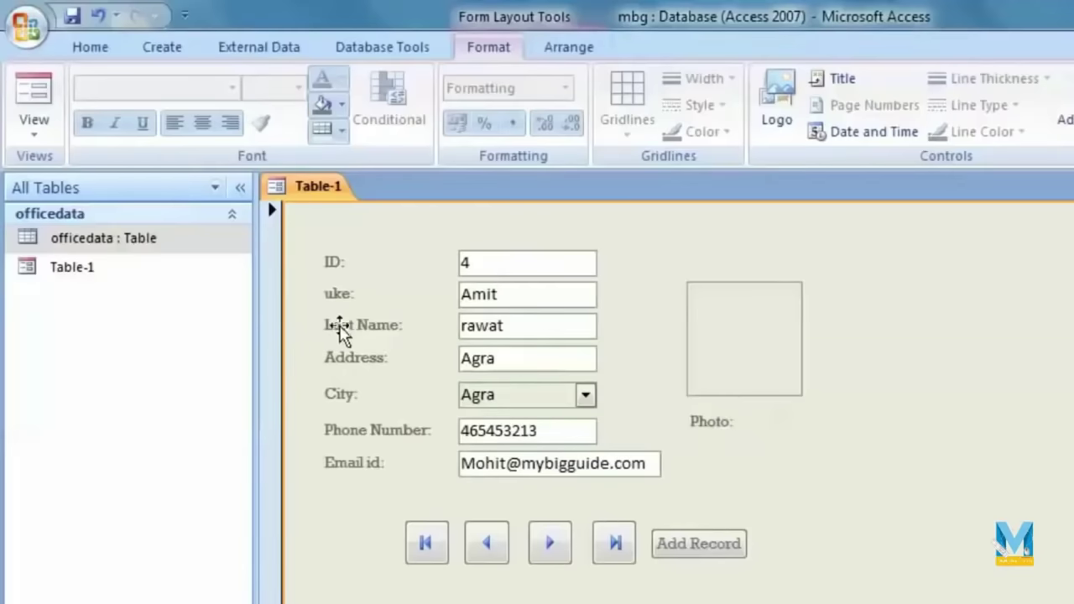
# Step: Confirm the Last Name label uses the Rockwell font
pyautogui.click(343, 332)
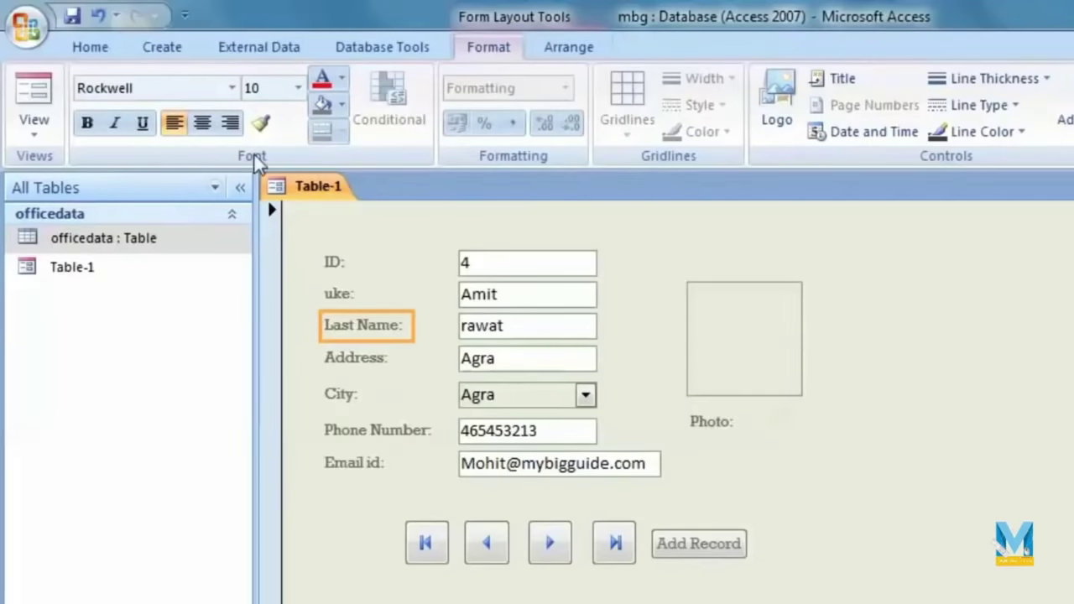
pyautogui.click(232, 89)
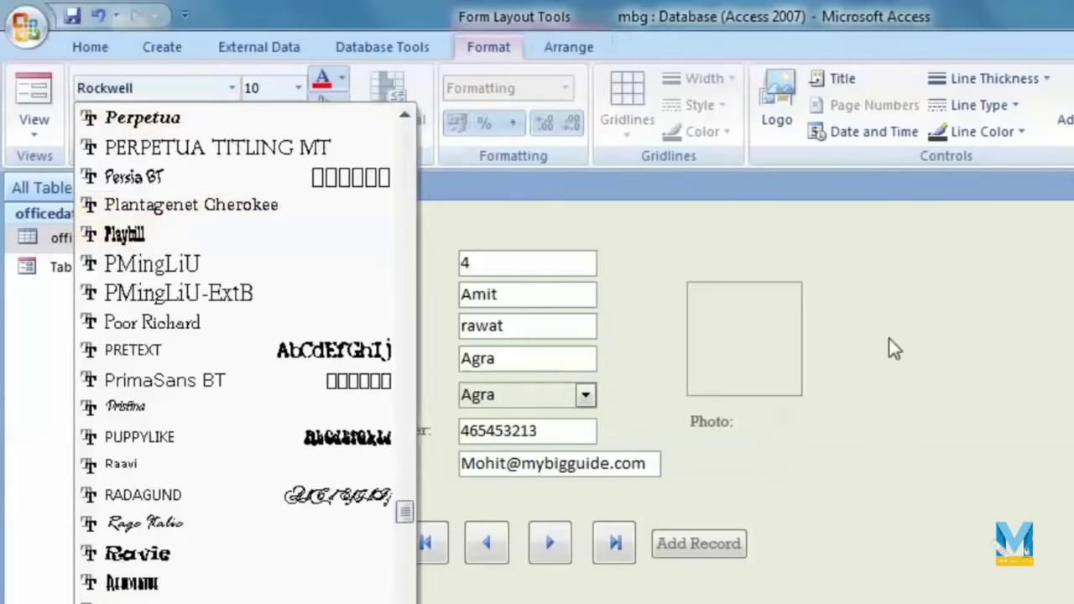
pyautogui.click(342, 252)
pyautogui.click(1047, 554)
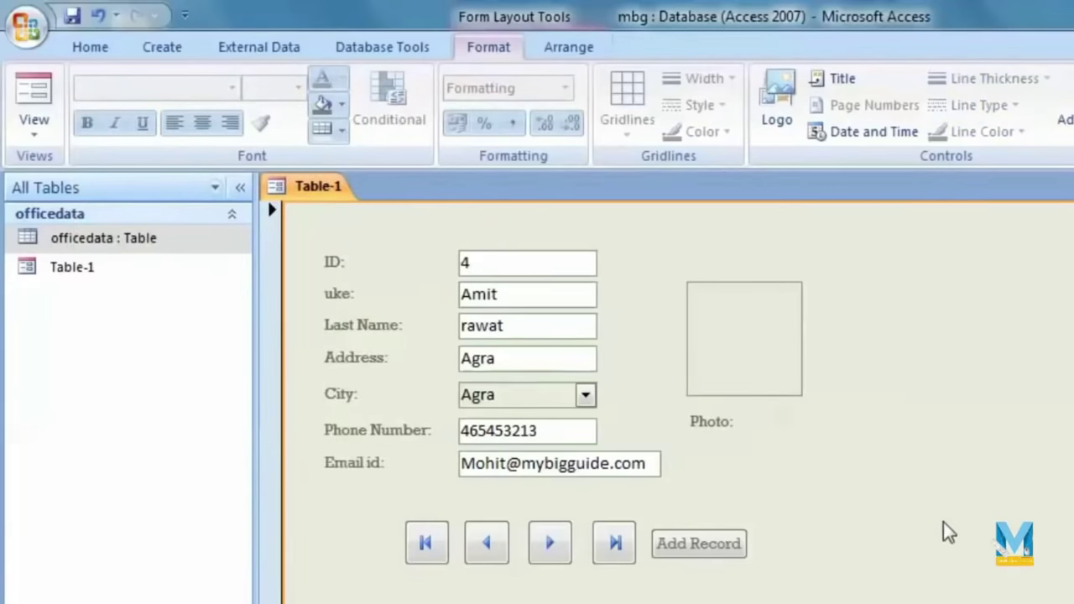
pyautogui.click(554, 545)
# Step: Show last record ID 8 in Form View, then open the officedata table
pyautogui.click(34, 126)
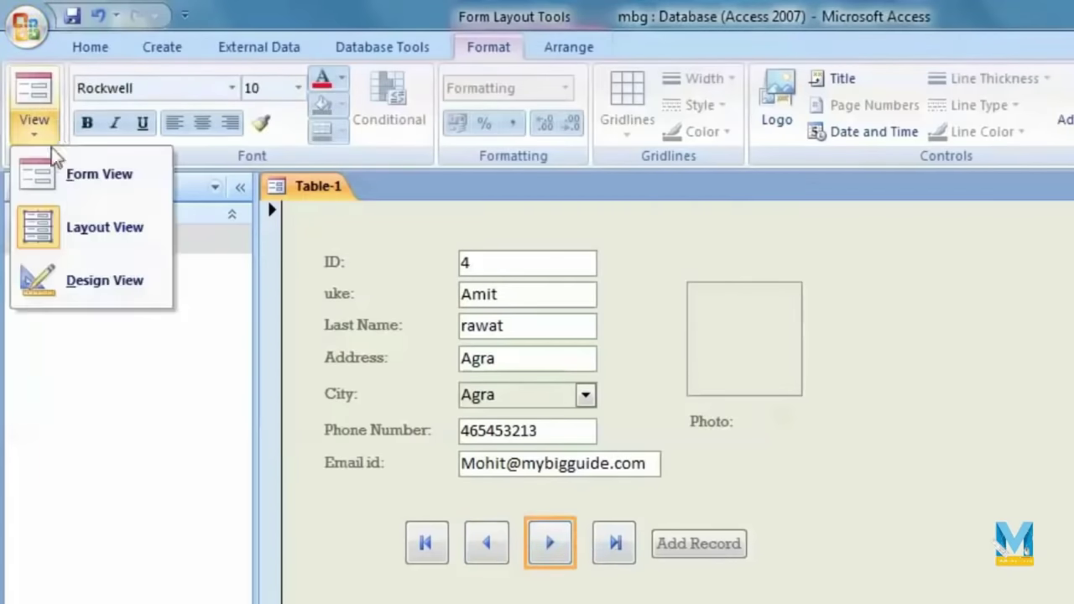
pyautogui.click(84, 173)
pyautogui.click(612, 544)
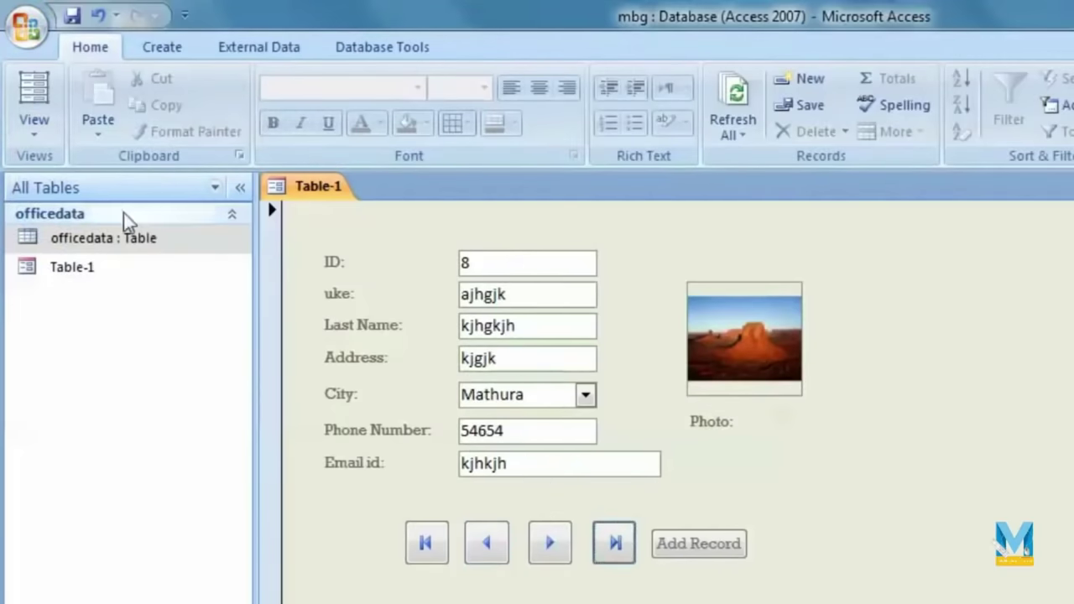
pyautogui.doubleClick(126, 241)
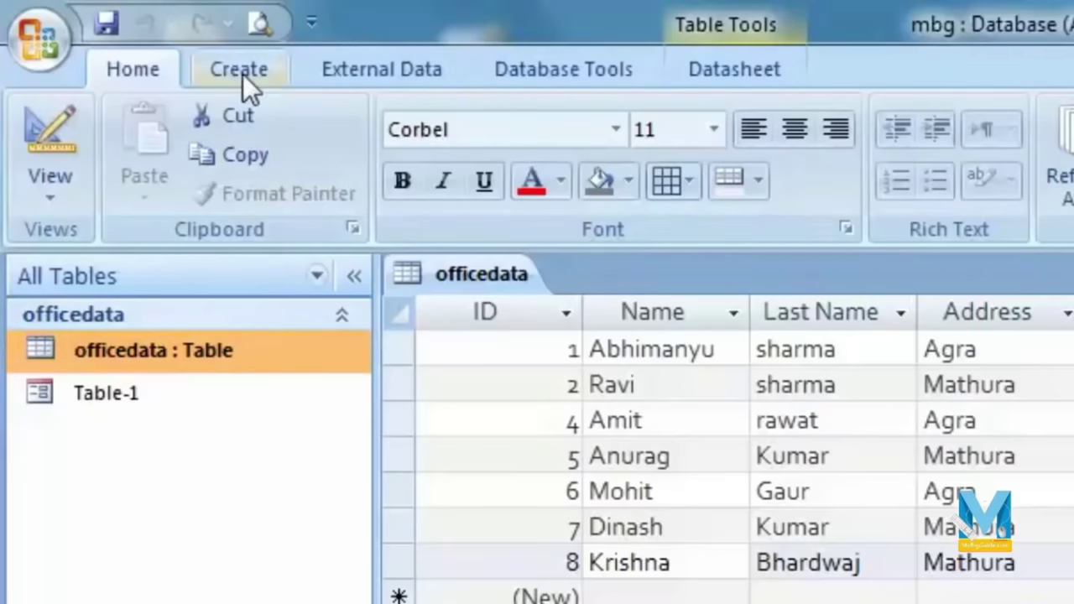
# Step: Generate an automatic report from the officedata table and scroll through its records
pyautogui.click(243, 74)
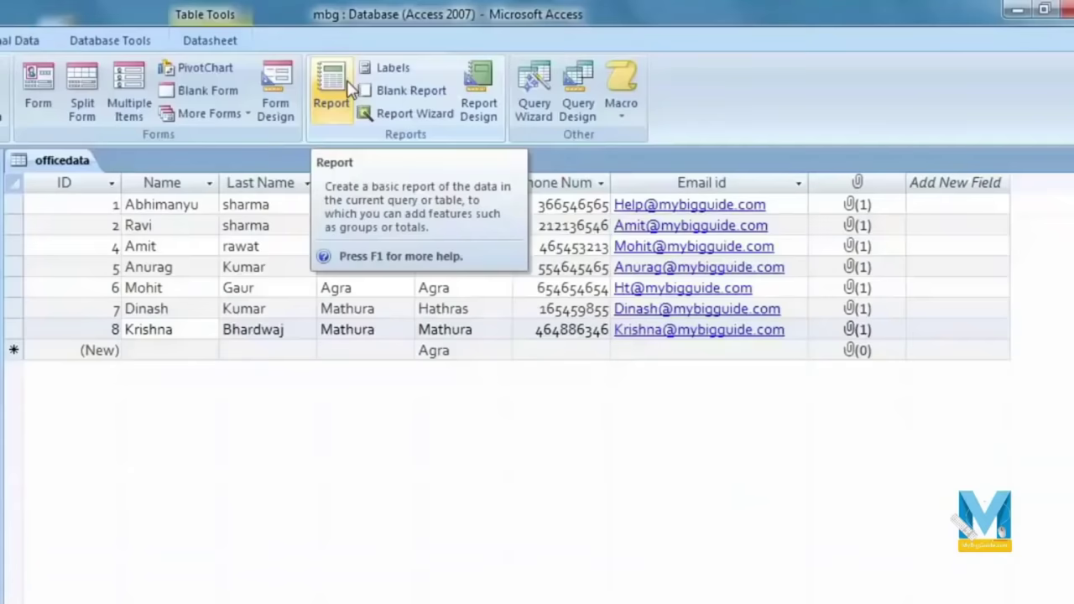
pyautogui.click(349, 86)
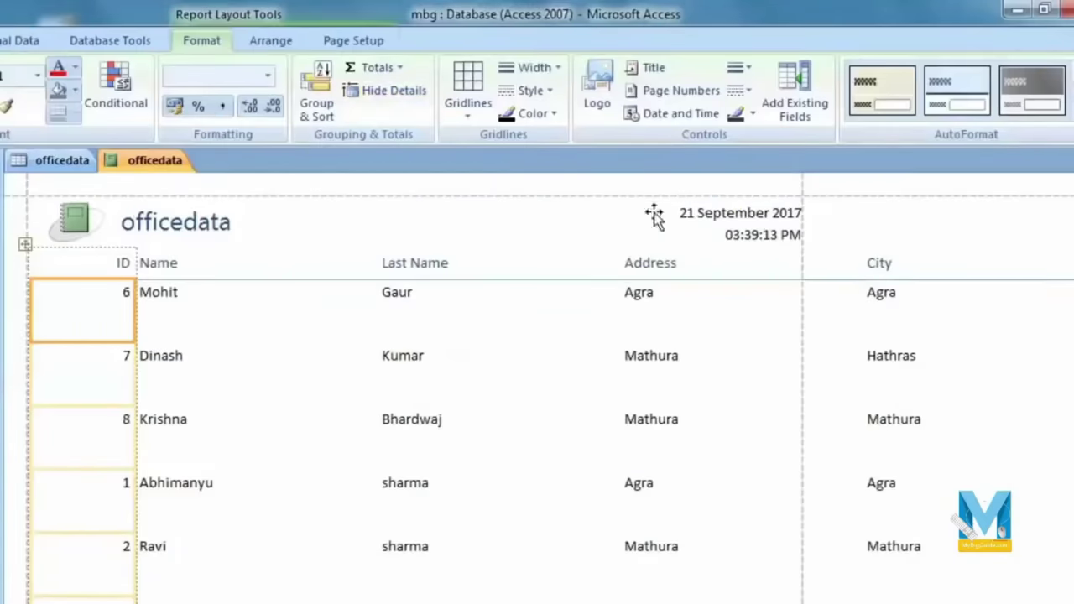
pyautogui.hscroll(10, 538, 386)
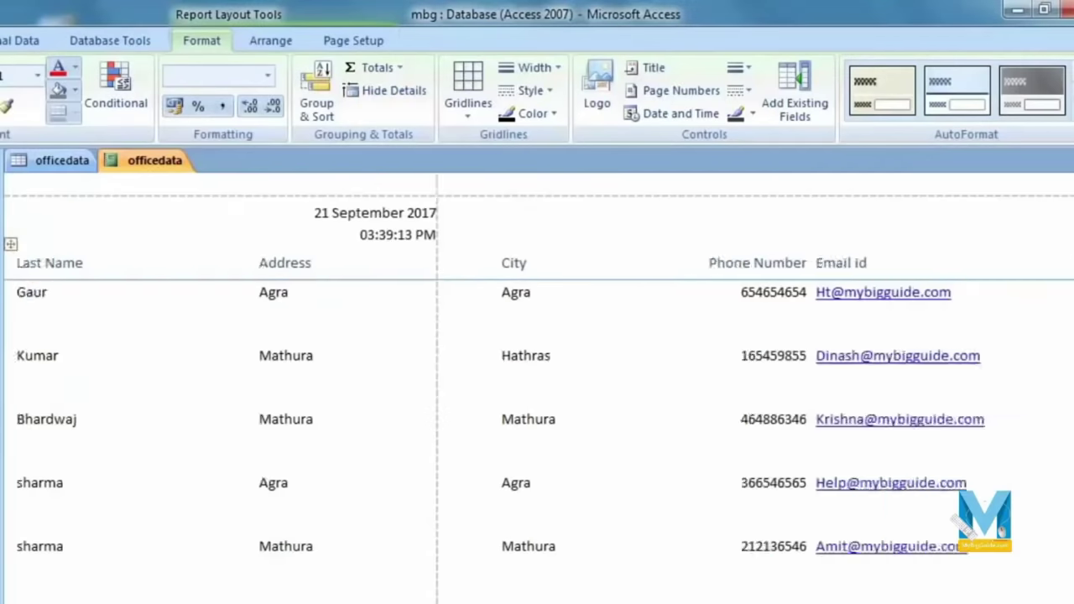
pyautogui.hscroll(-10, 537, 386)
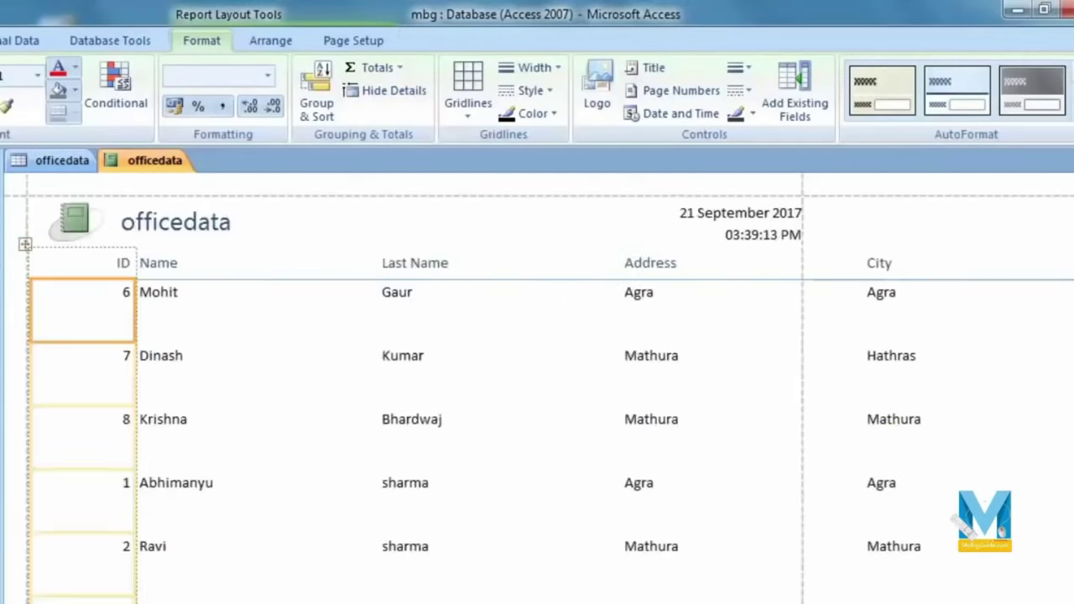
pyautogui.scroll(-3, 1056, 428)
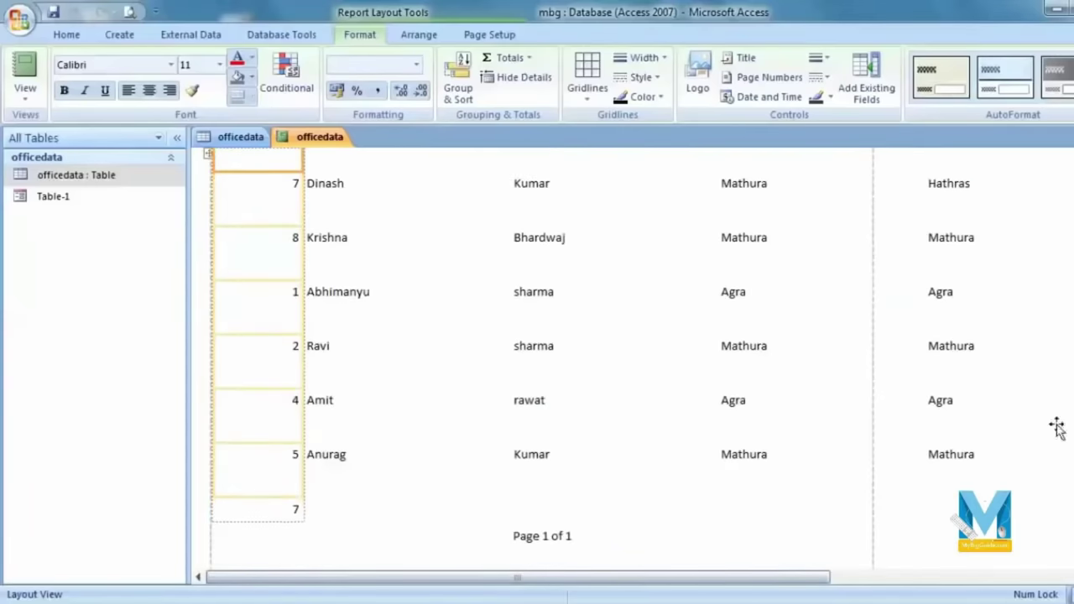
pyautogui.moveTo(674, 578); pyautogui.dragTo(1008, 565)
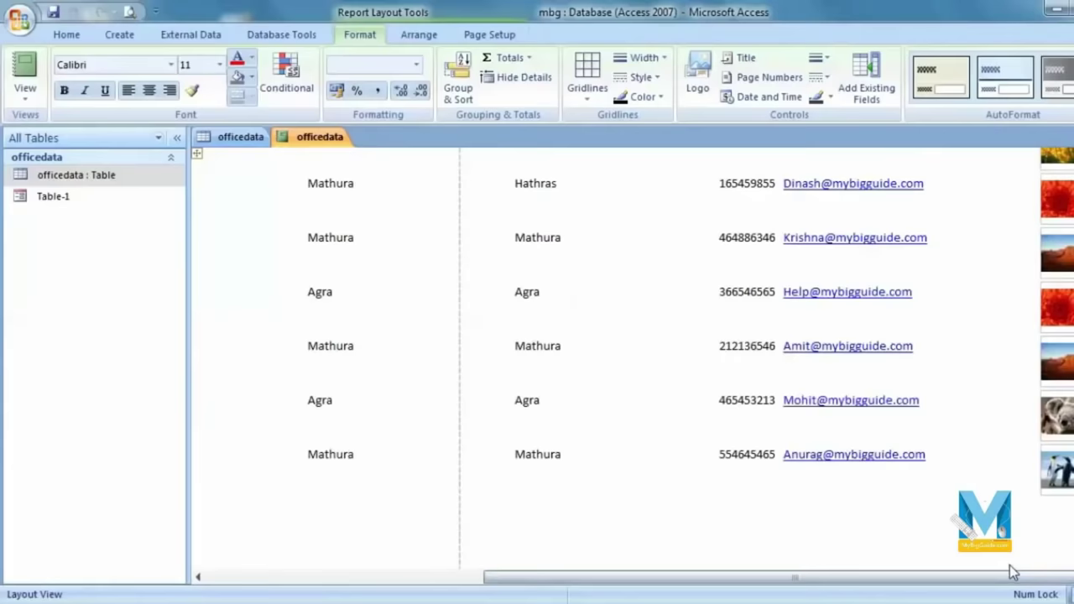
pyautogui.moveTo(1019, 579); pyautogui.dragTo(669, 589)
pyautogui.scroll(5, 470, 495)
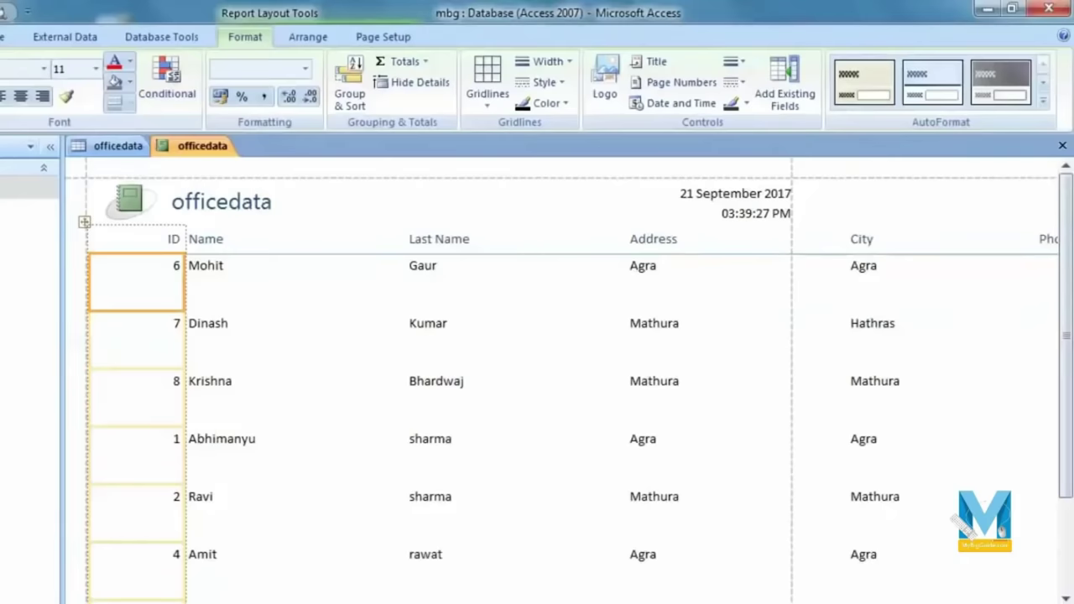
# Step: Close the basic officedata report and discard it without saving
pyautogui.click(0, 37)
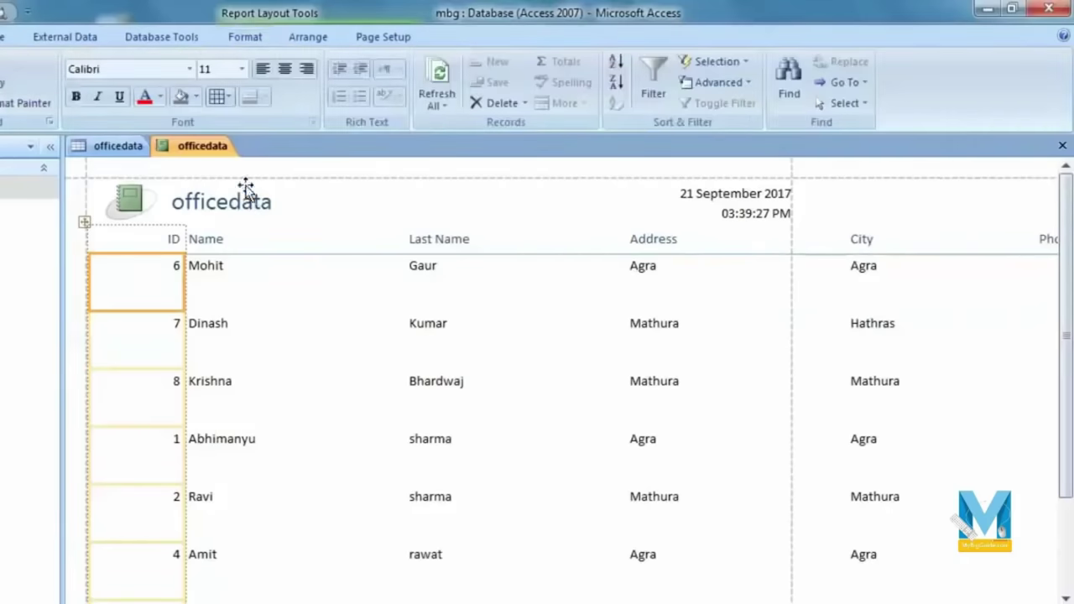
pyautogui.click(1062, 147)
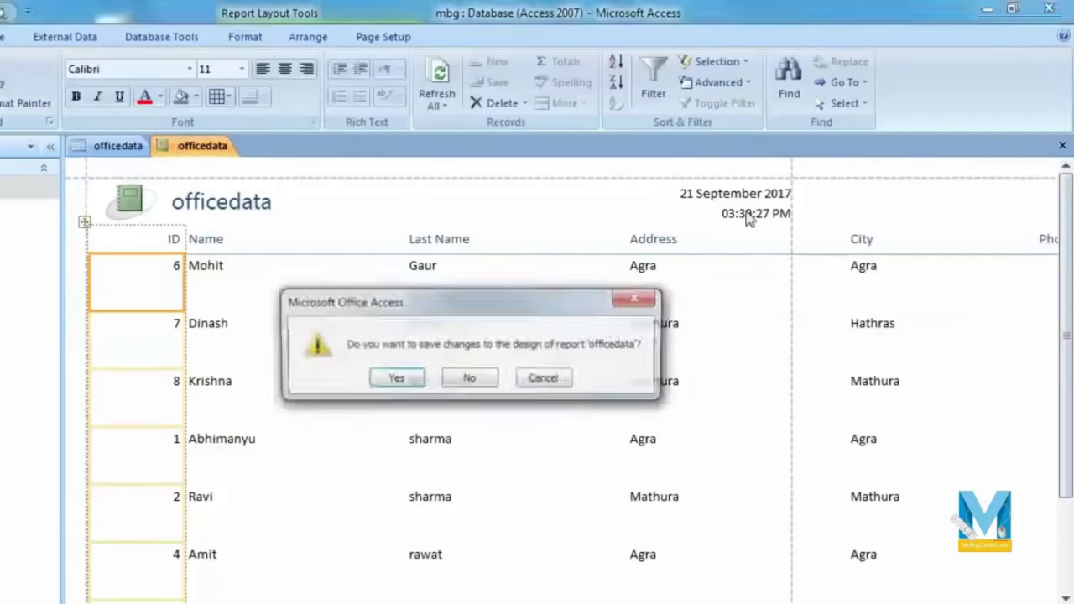
pyautogui.click(470, 378)
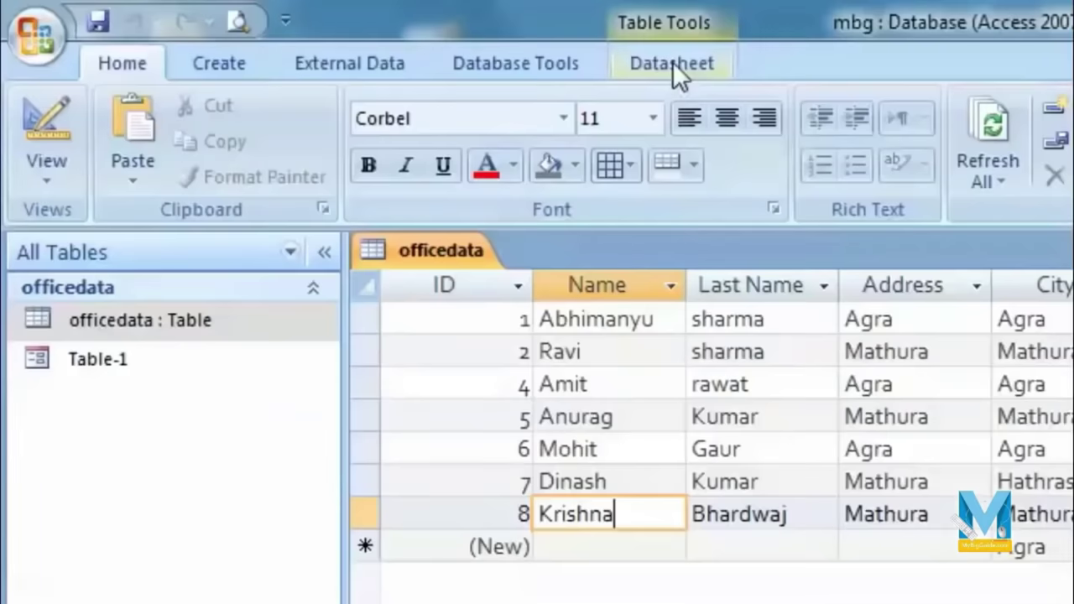
pyautogui.click(0, 37)
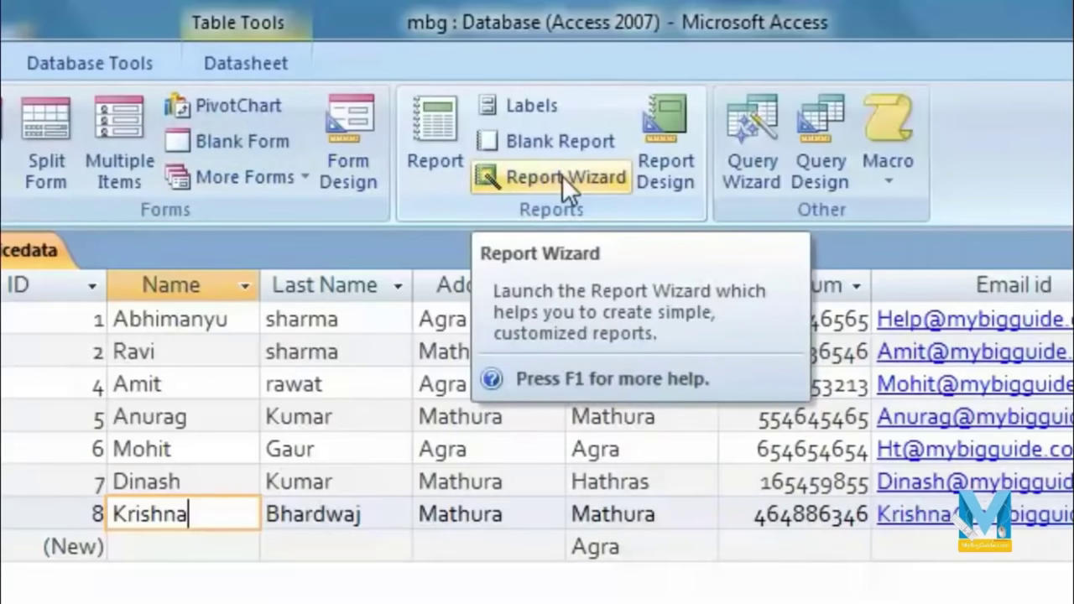
# Step: Start the Report Wizard with Table: officedata as the source
pyautogui.click(560, 183)
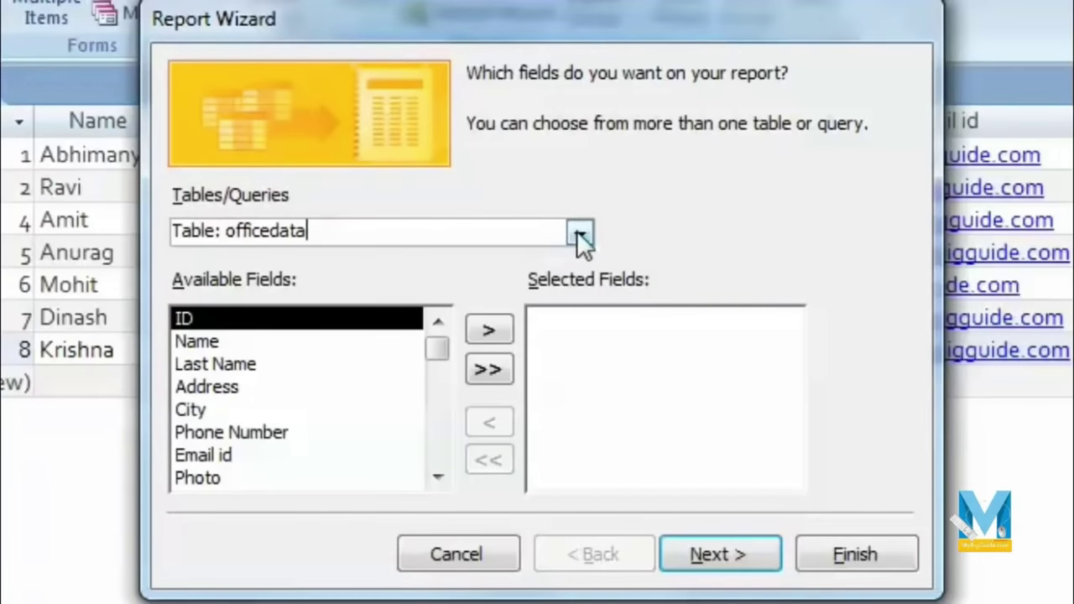
pyautogui.click(579, 233)
pyautogui.click(579, 233)
pyautogui.click(577, 232)
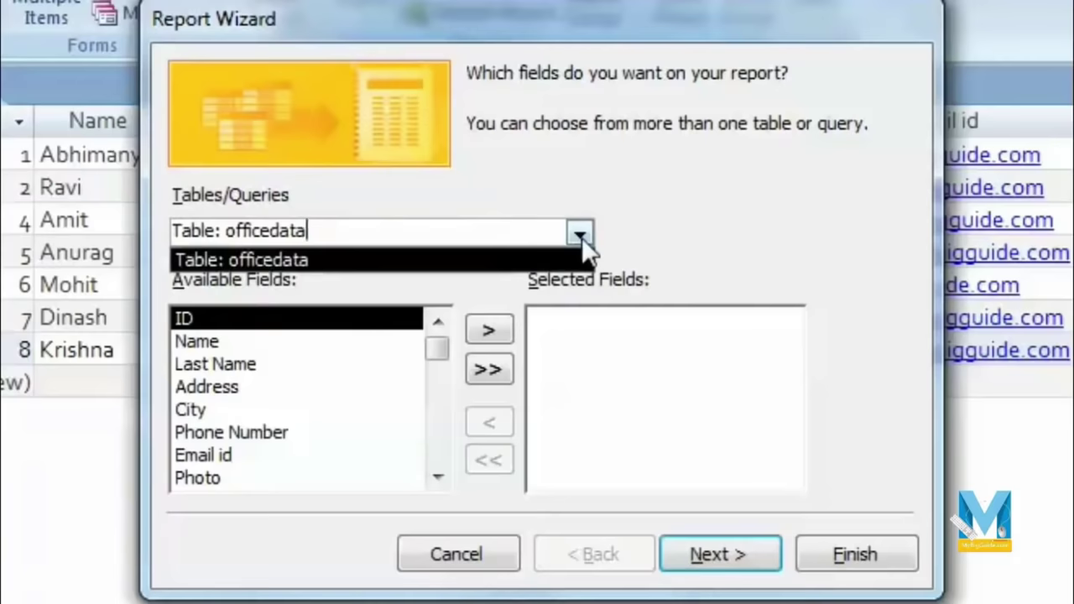
pyautogui.click(634, 239)
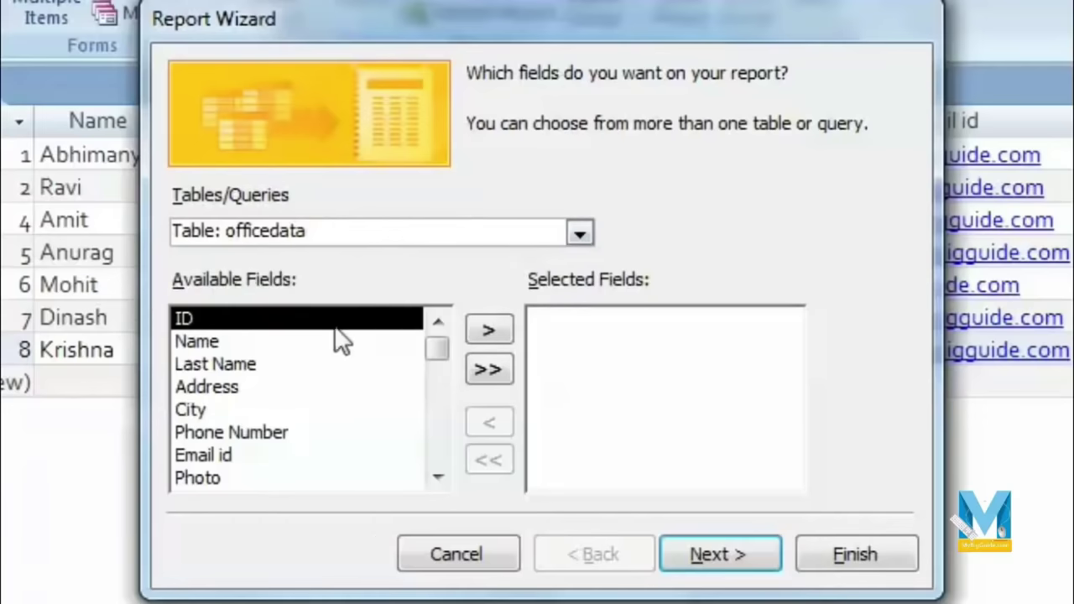
pyautogui.moveTo(434, 342); pyautogui.dragTo(428, 305)
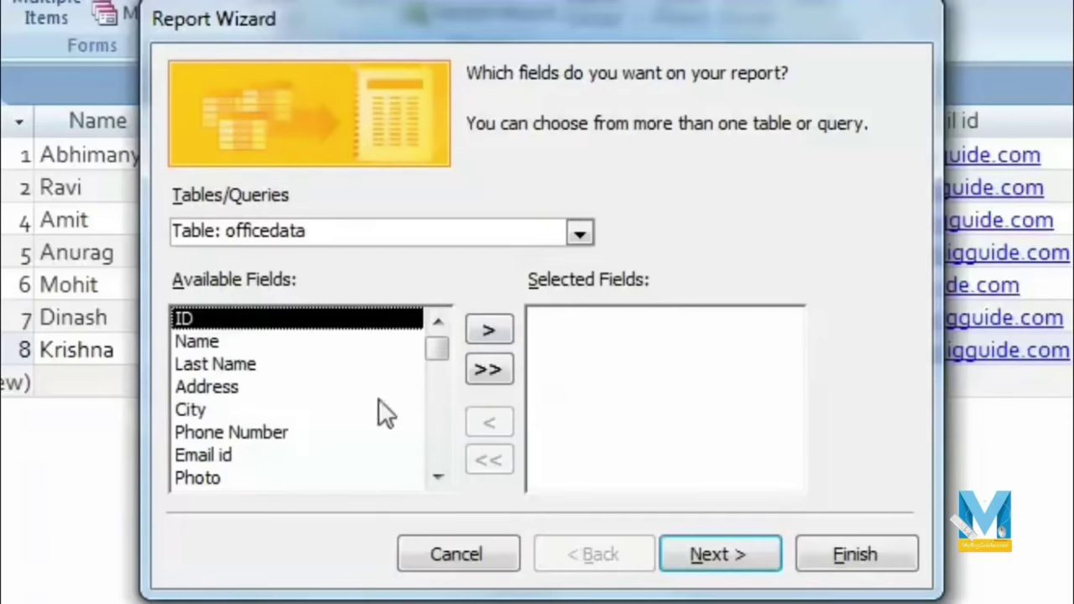
# Step: Add ID, Name, Last Name, Address, City, Phone Number, Email id and Photo to Selected Fields
pyautogui.click(497, 334)
pyautogui.click(489, 334)
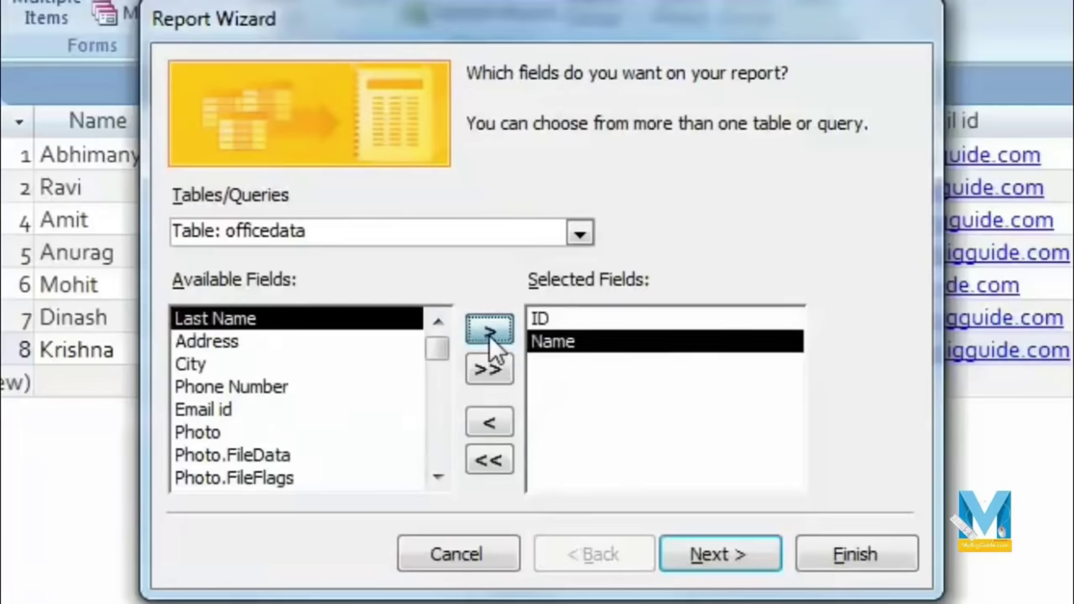
pyautogui.click(489, 334)
pyautogui.click(492, 329)
pyautogui.click(500, 328)
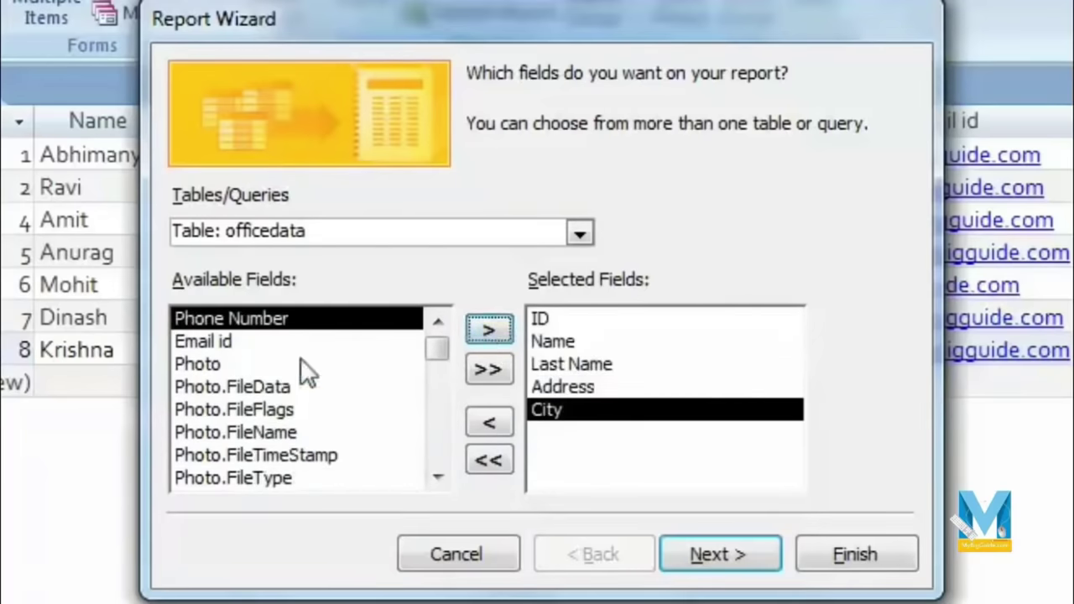
pyautogui.click(480, 331)
pyautogui.click(503, 329)
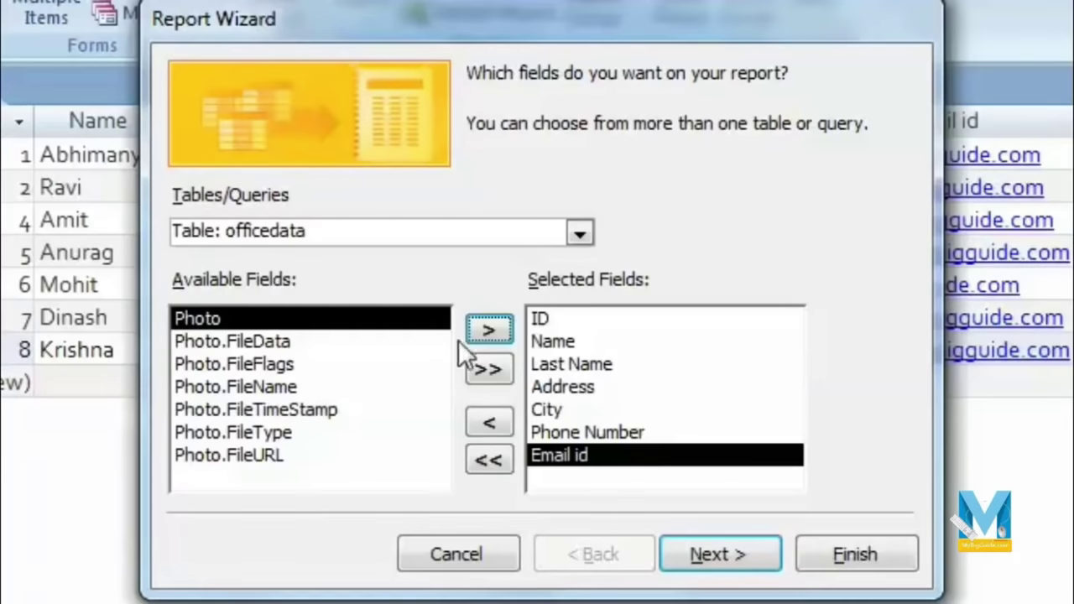
pyautogui.click(480, 331)
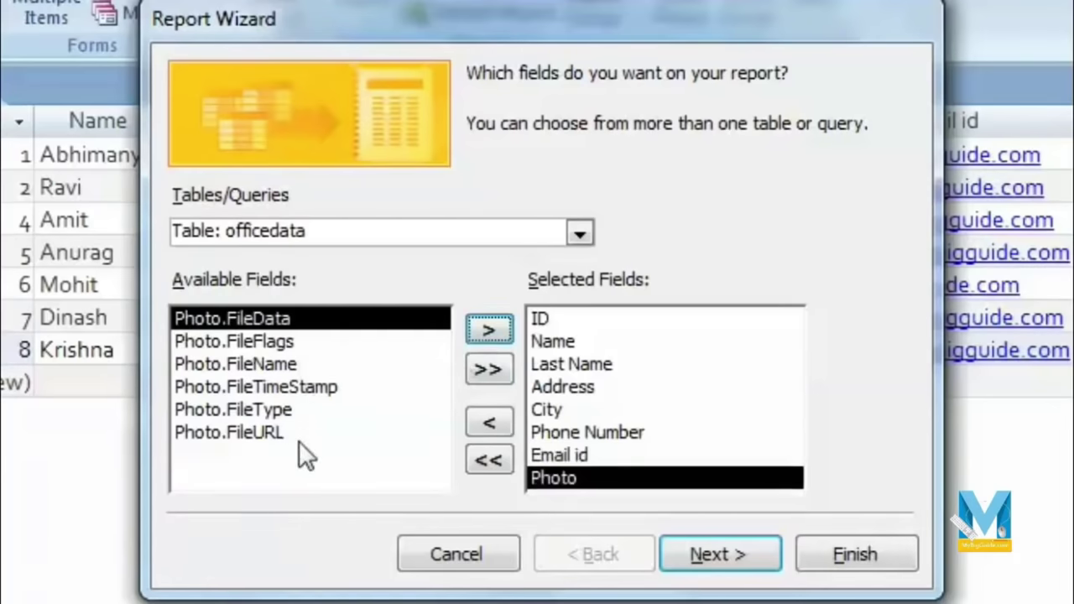
# Step: Make City the report's grouping level in the Report Wizard
pyautogui.click(744, 560)
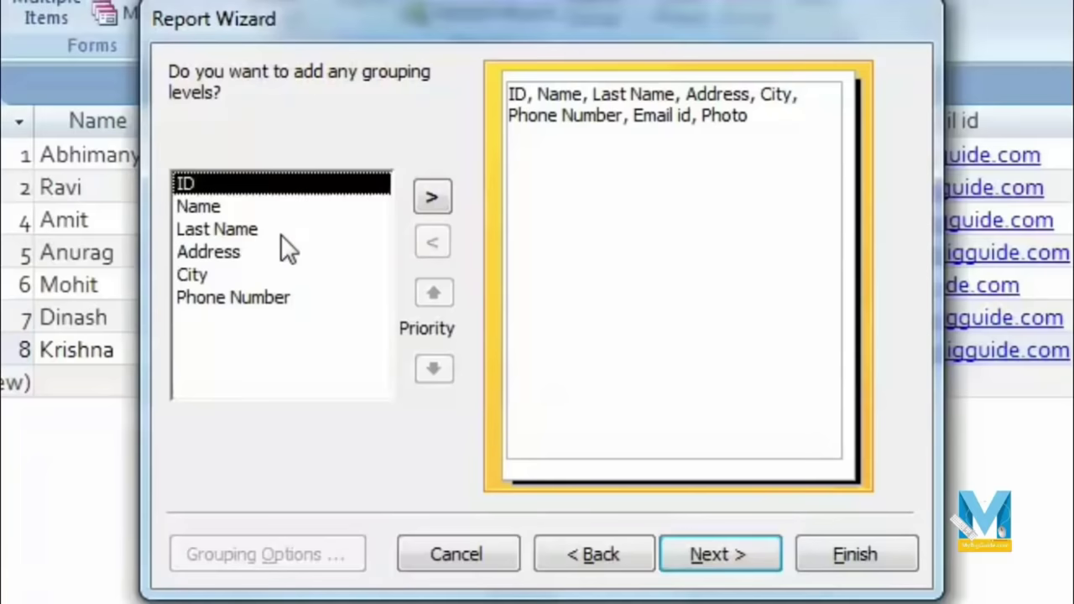
pyautogui.click(245, 210)
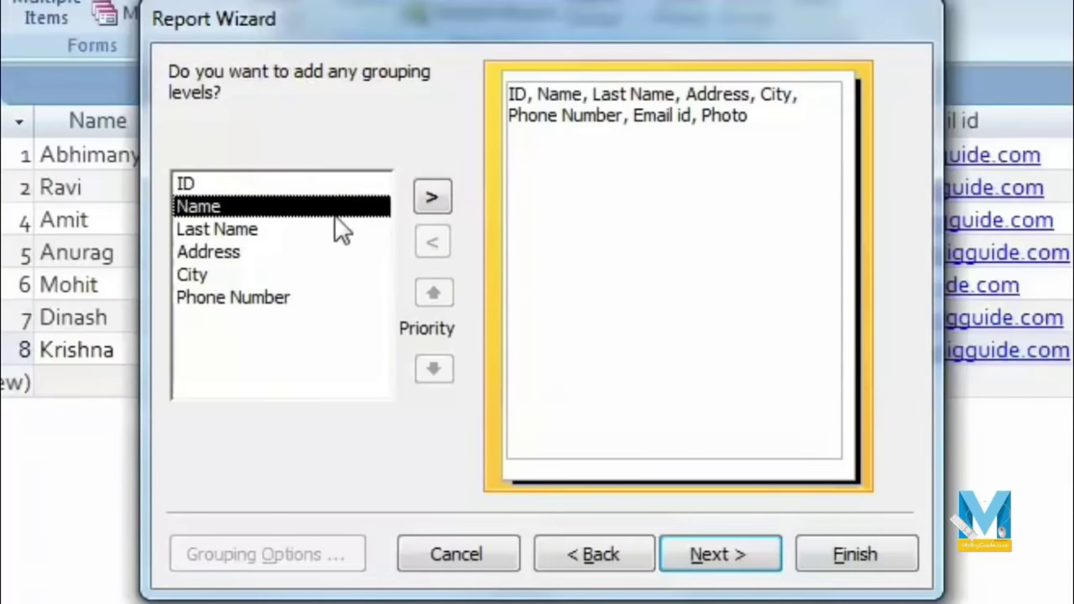
pyautogui.click(319, 274)
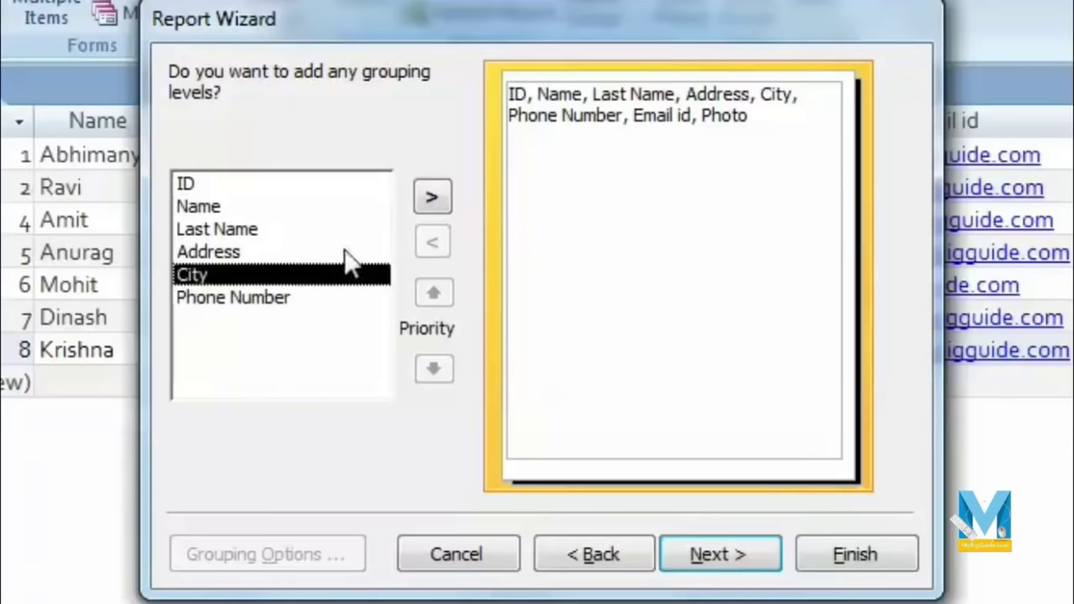
pyautogui.click(433, 199)
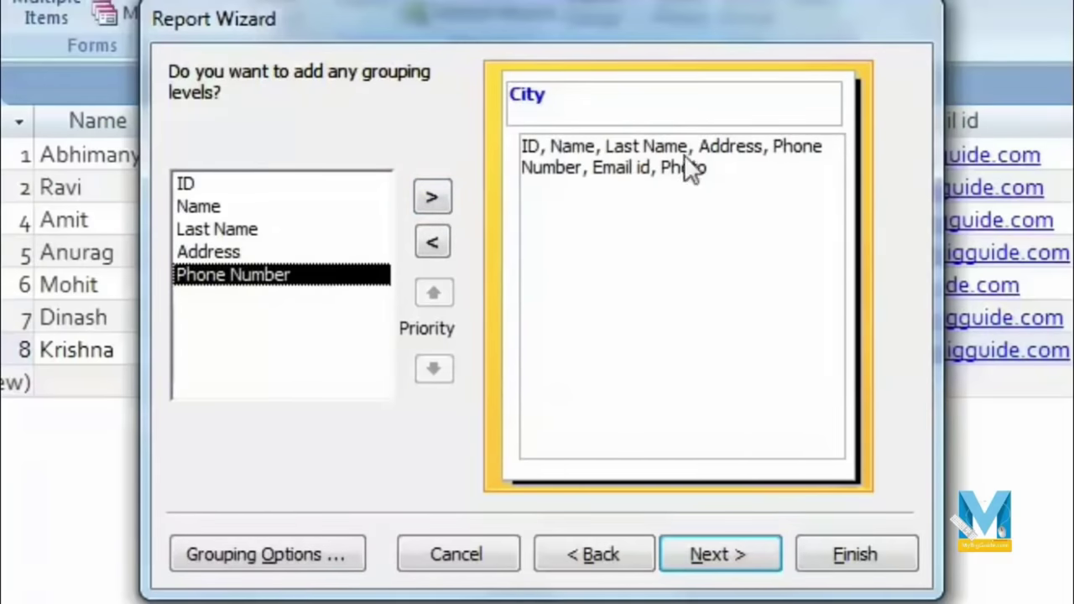
pyautogui.click(723, 554)
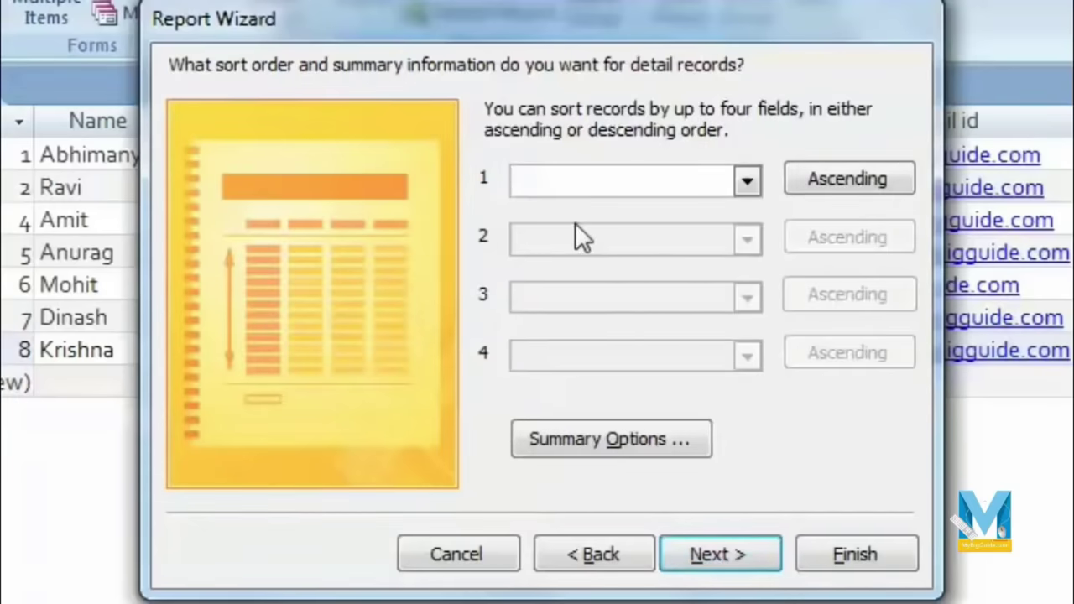
# Step: Sort the detail records by Name in ascending order
pyautogui.click(746, 182)
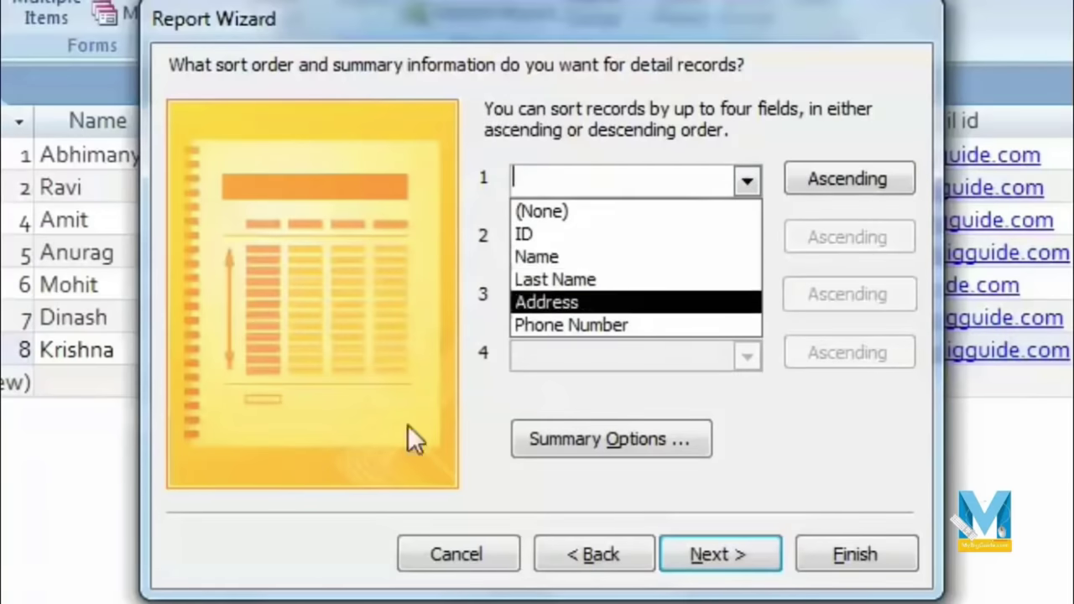
pyautogui.click(652, 260)
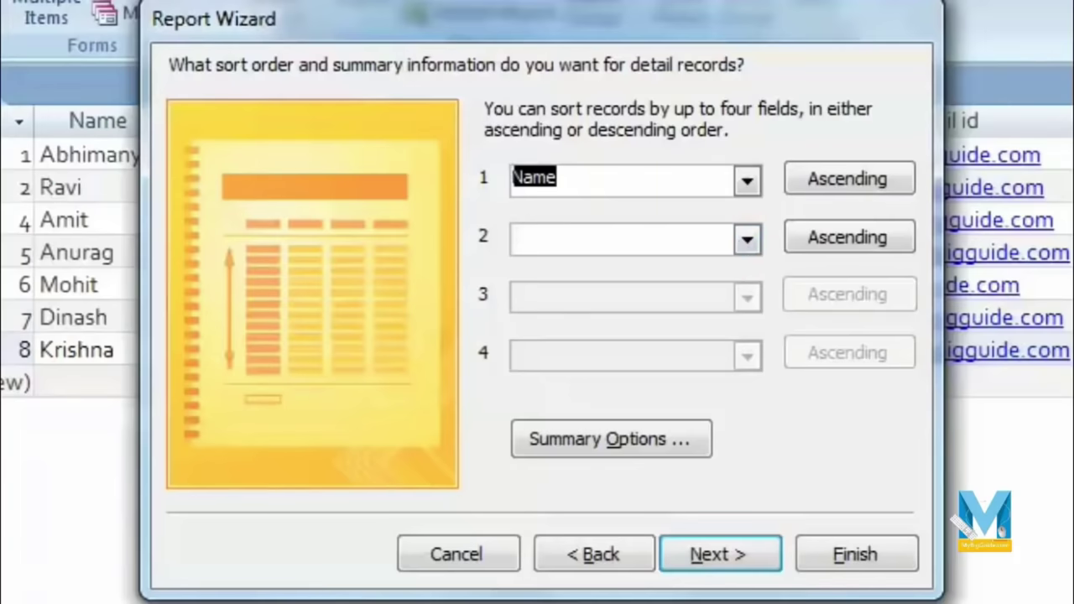
pyautogui.click(736, 543)
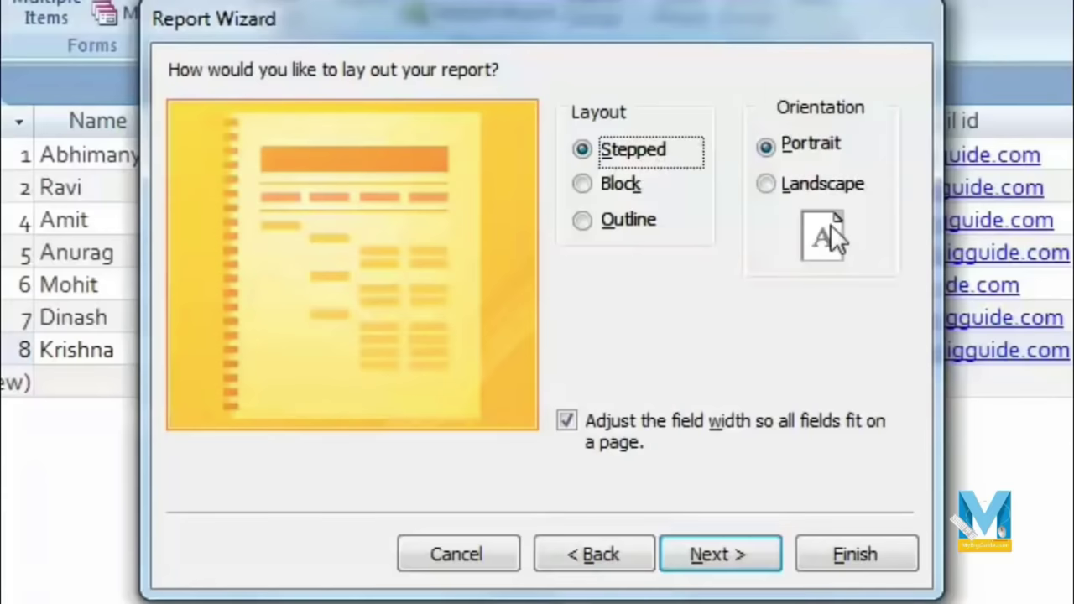
# Step: Keep the Stepped, Portrait layout with 'Adjust the field width' checked
pyautogui.click(769, 186)
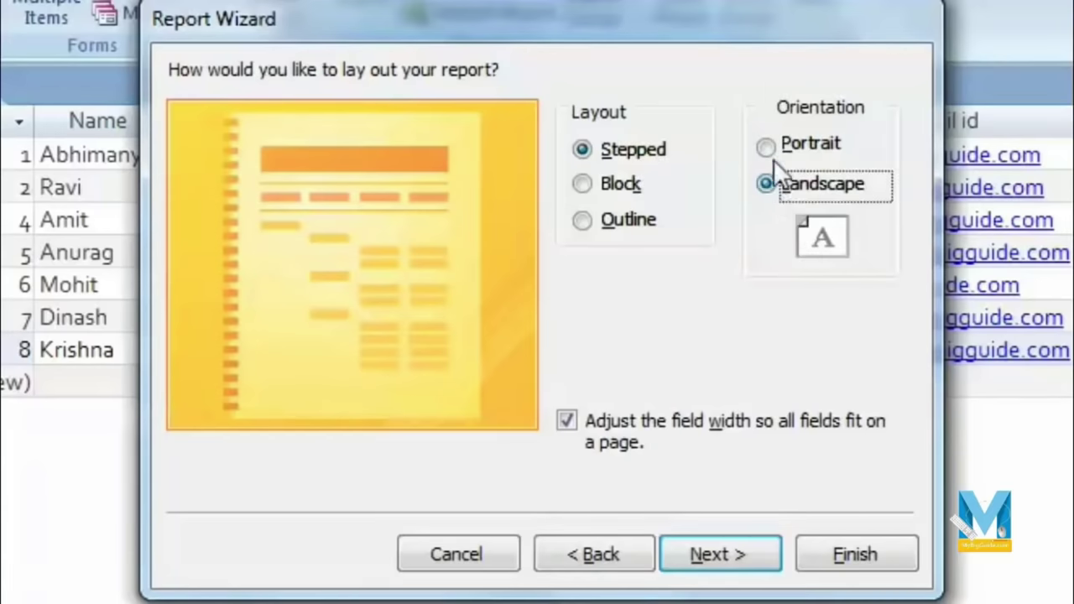
pyautogui.click(767, 145)
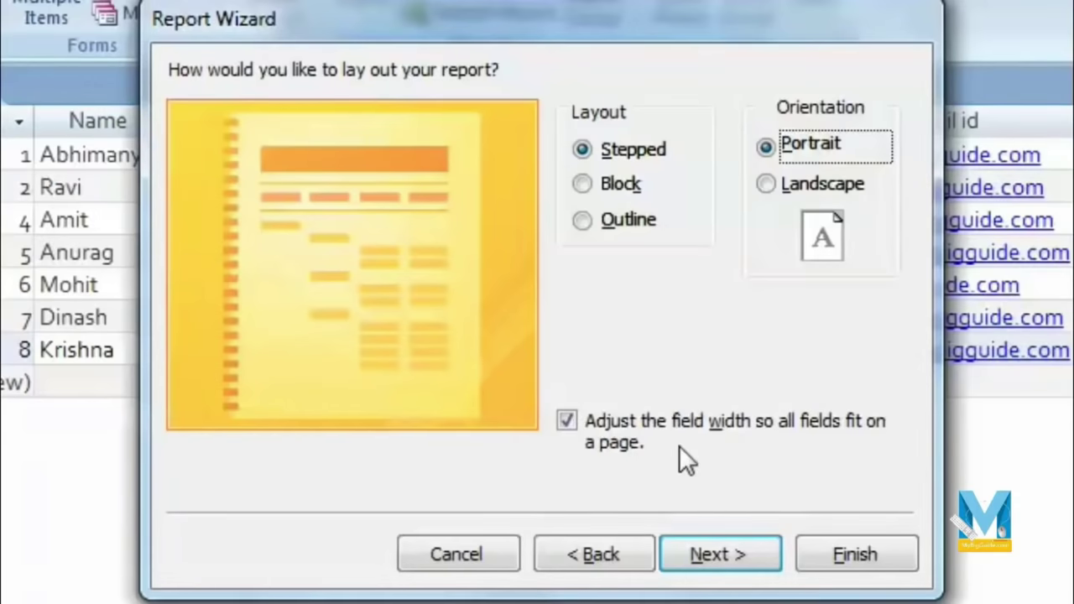
pyautogui.click(567, 421)
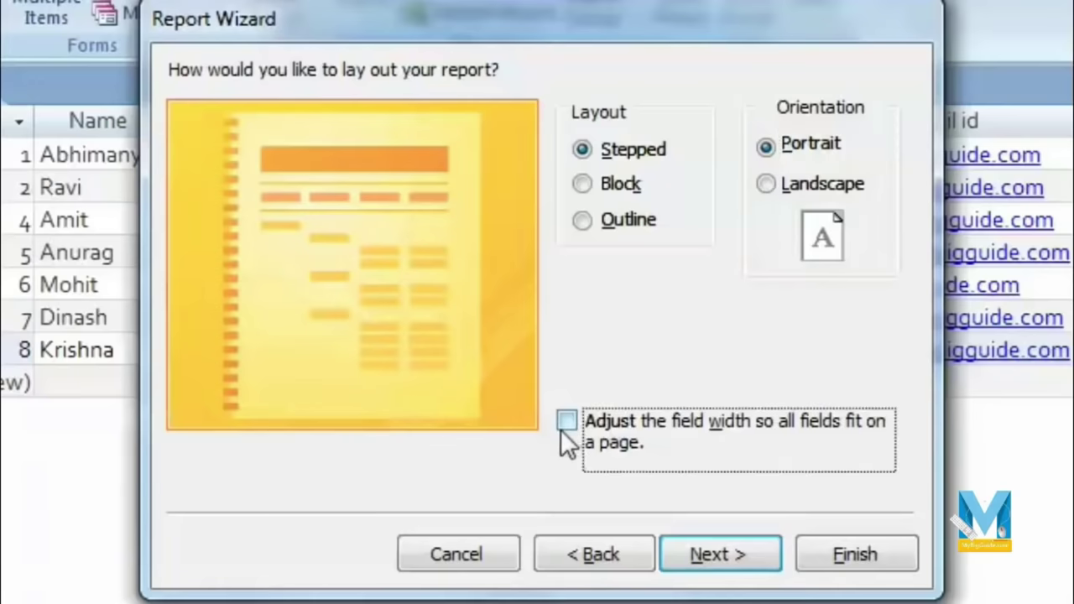
pyautogui.click(568, 421)
pyautogui.click(729, 548)
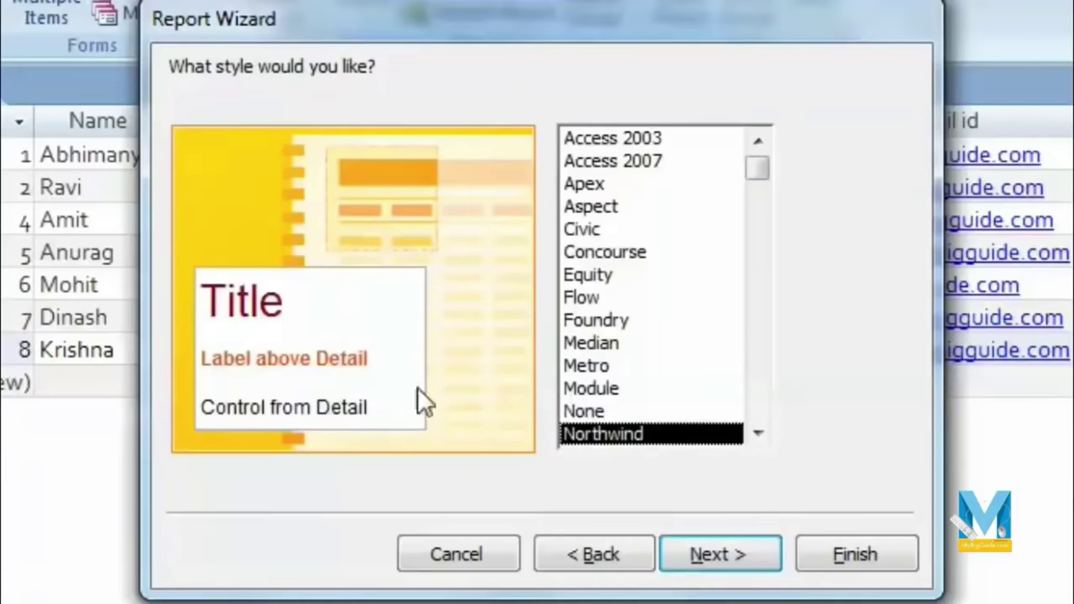
# Step: Choose the Foundry style and keep officedata as the report title with preview selected
pyautogui.click(758, 433)
pyautogui.click(758, 433)
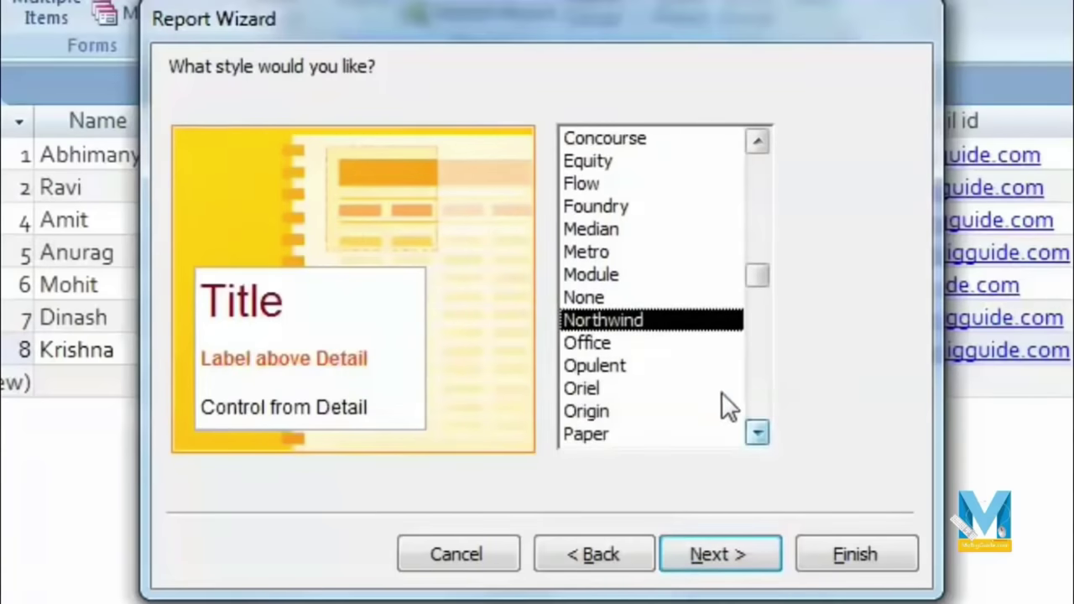
pyautogui.click(666, 344)
pyautogui.click(677, 366)
pyautogui.click(657, 320)
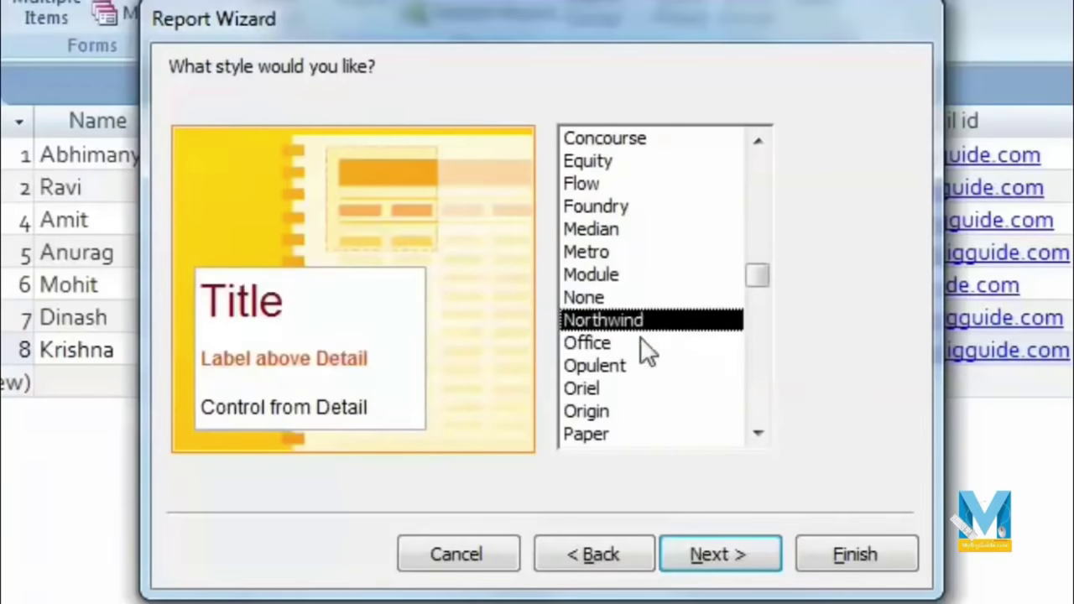
pyautogui.click(623, 344)
pyautogui.click(626, 298)
pyautogui.click(622, 274)
pyautogui.click(623, 235)
pyautogui.click(631, 252)
pyautogui.click(631, 229)
pyautogui.click(635, 208)
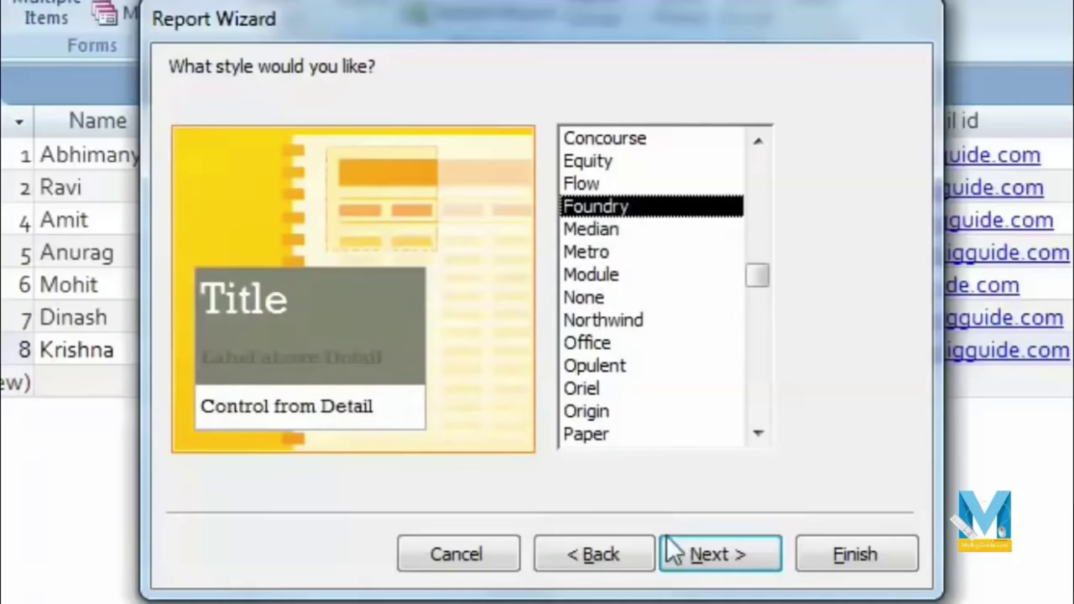
pyautogui.click(731, 558)
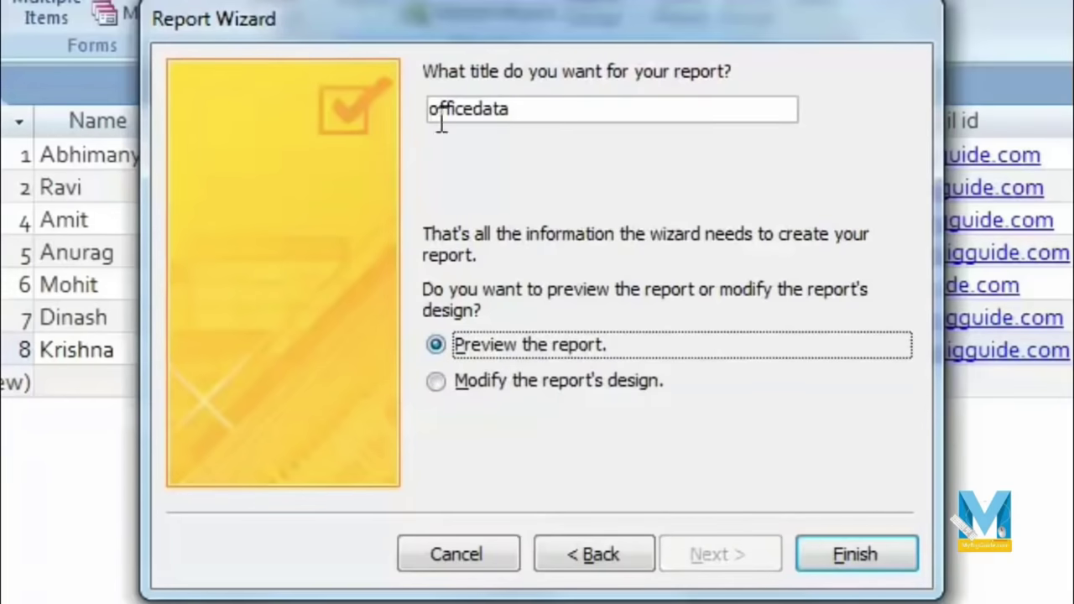
pyautogui.click(542, 111)
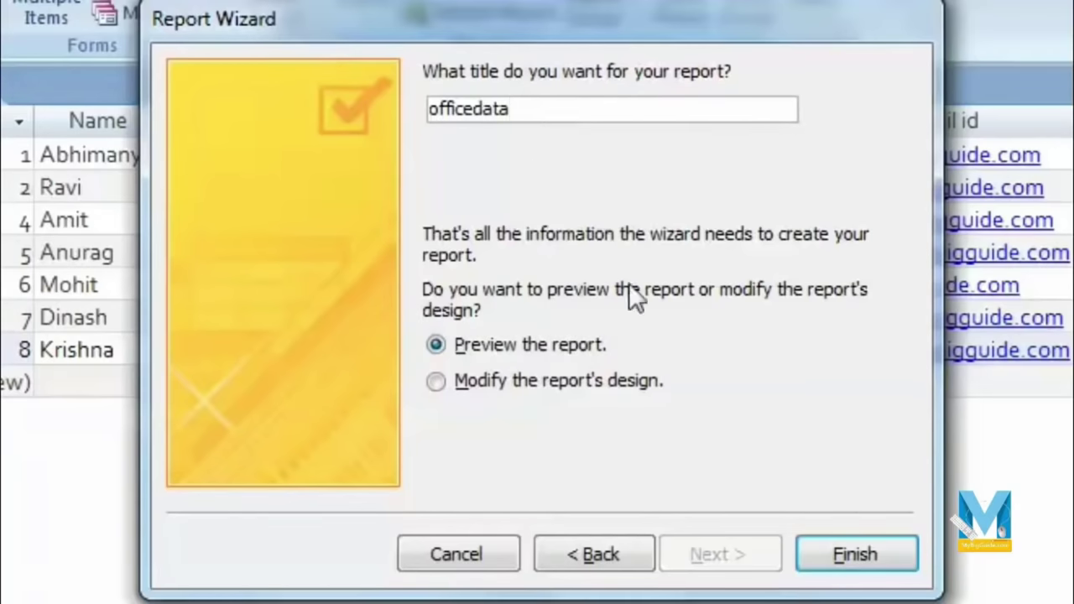
# Step: Finish the wizard and scroll through the city-grouped officedata report preview
pyautogui.click(861, 561)
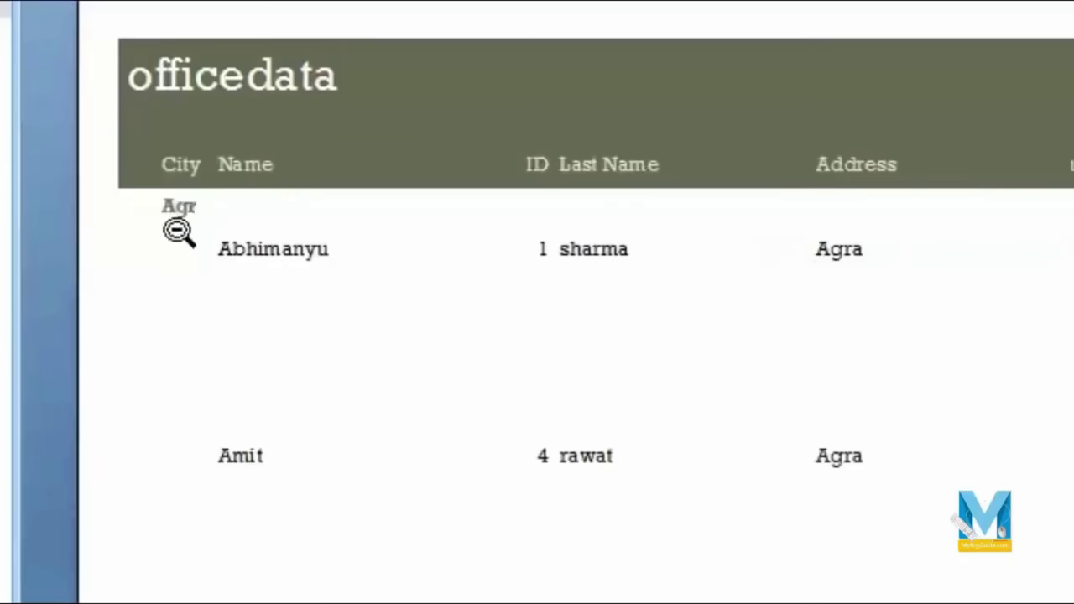
pyautogui.scroll(-1, 186, 220)
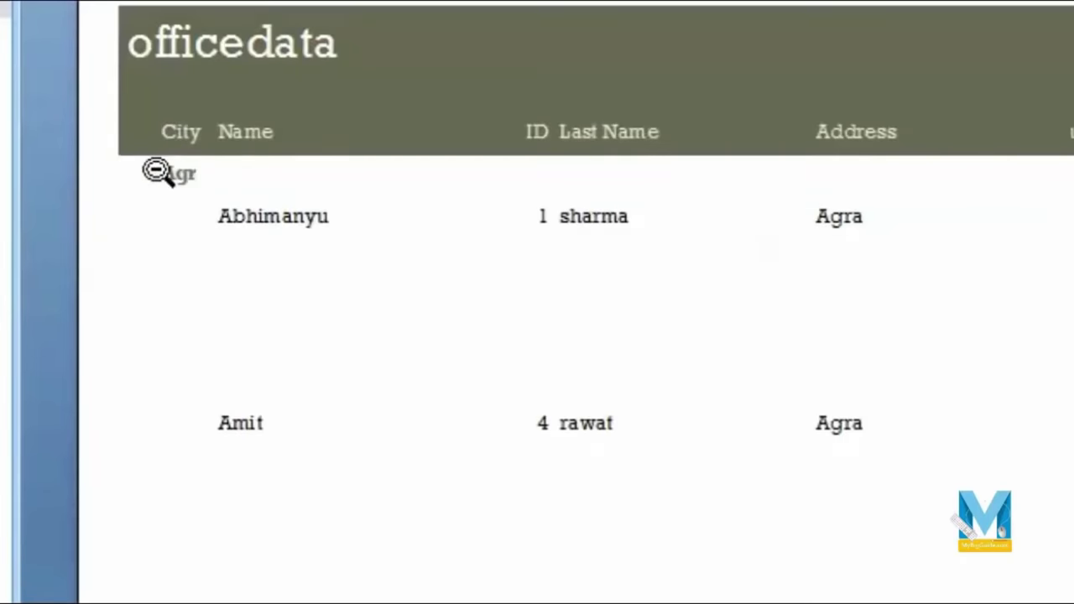
pyautogui.scroll(-3, 159, 173)
pyautogui.scroll(-5, 163, 209)
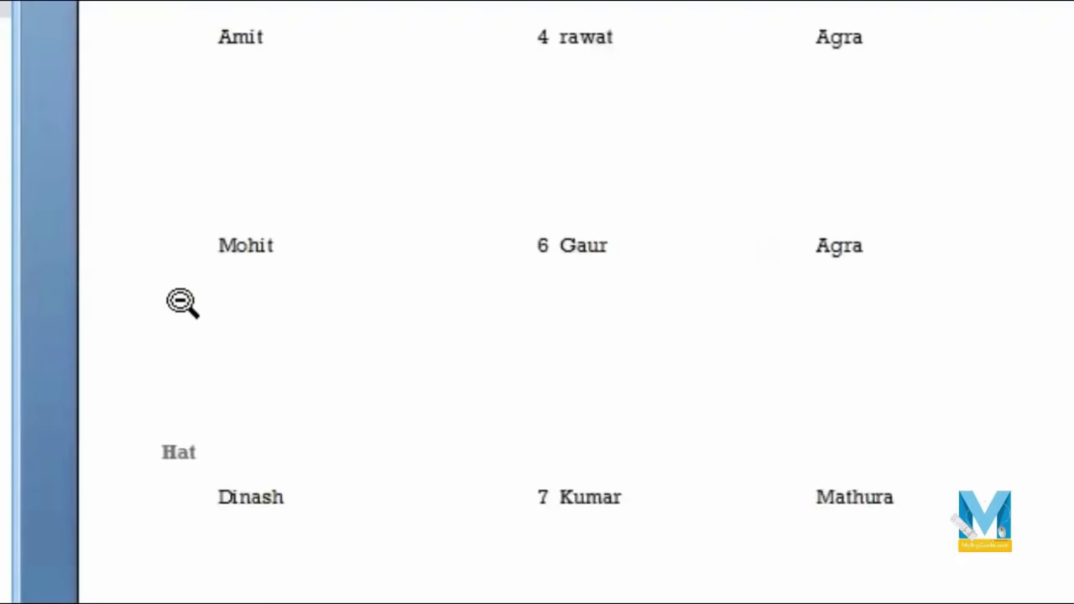
pyautogui.scroll(-2, 182, 302)
pyautogui.scroll(-3, 216, 355)
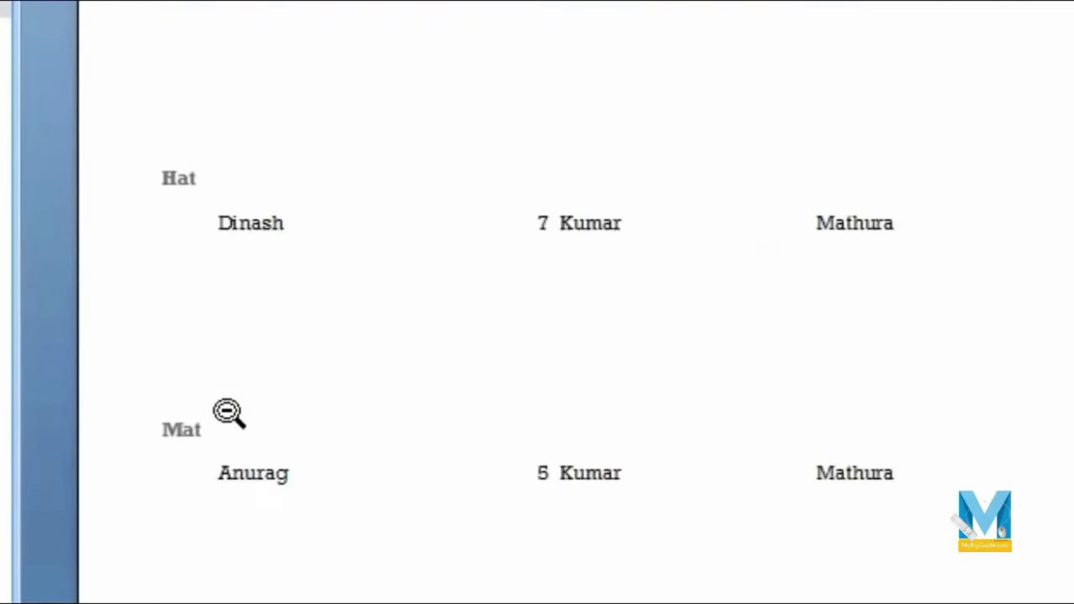
pyautogui.scroll(-10, 227, 412)
pyautogui.scroll(-1, 226, 411)
pyautogui.scroll(20, 582, 528)
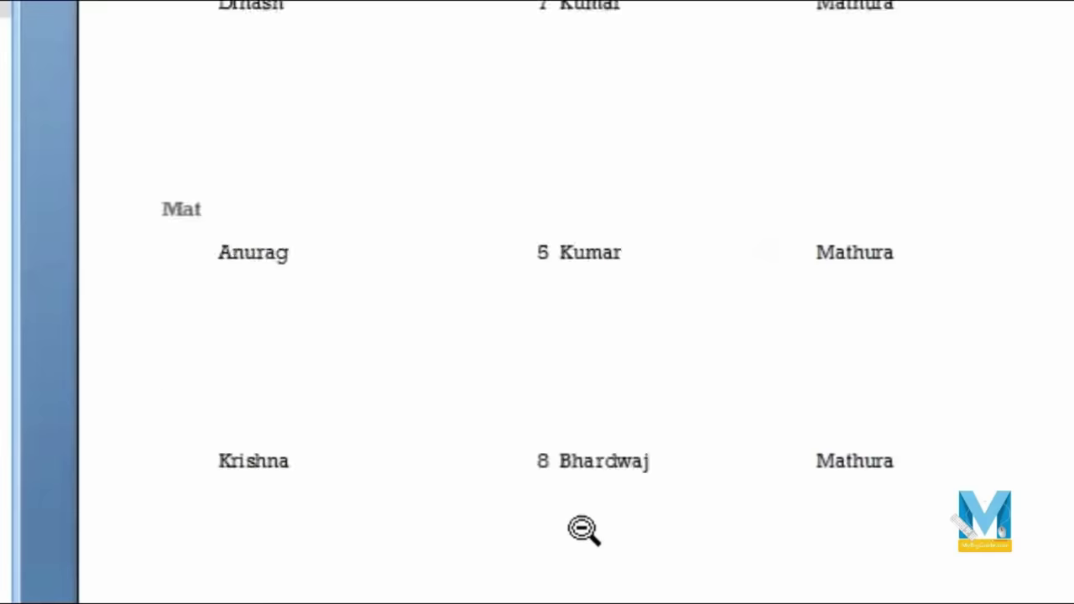
pyautogui.scroll(1, 584, 529)
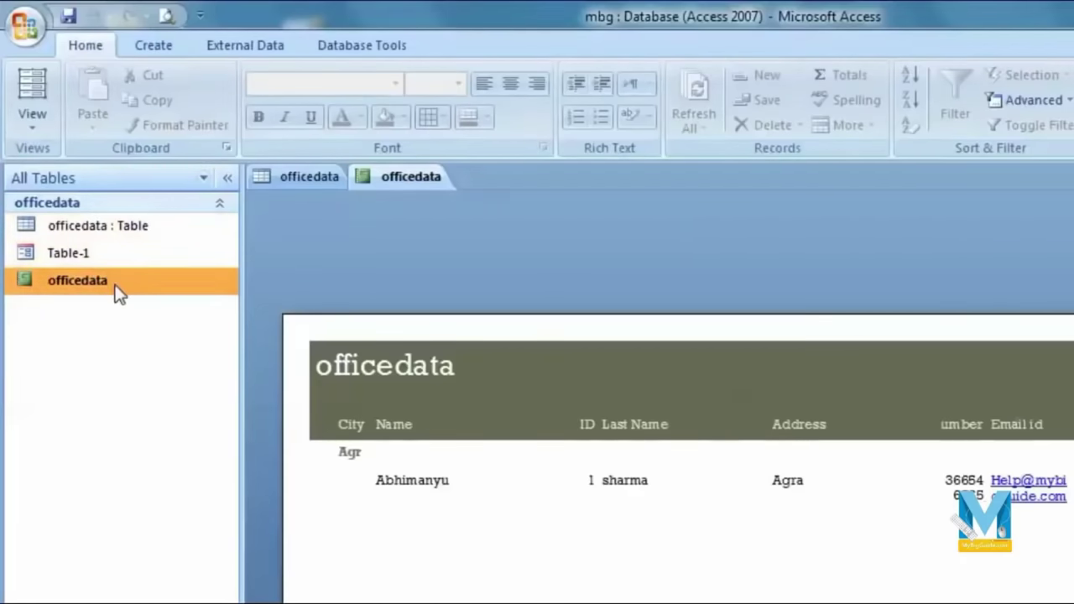
# Step: In Design View, shrink the Detail row controls and the Detail section height
pyautogui.click(28, 131)
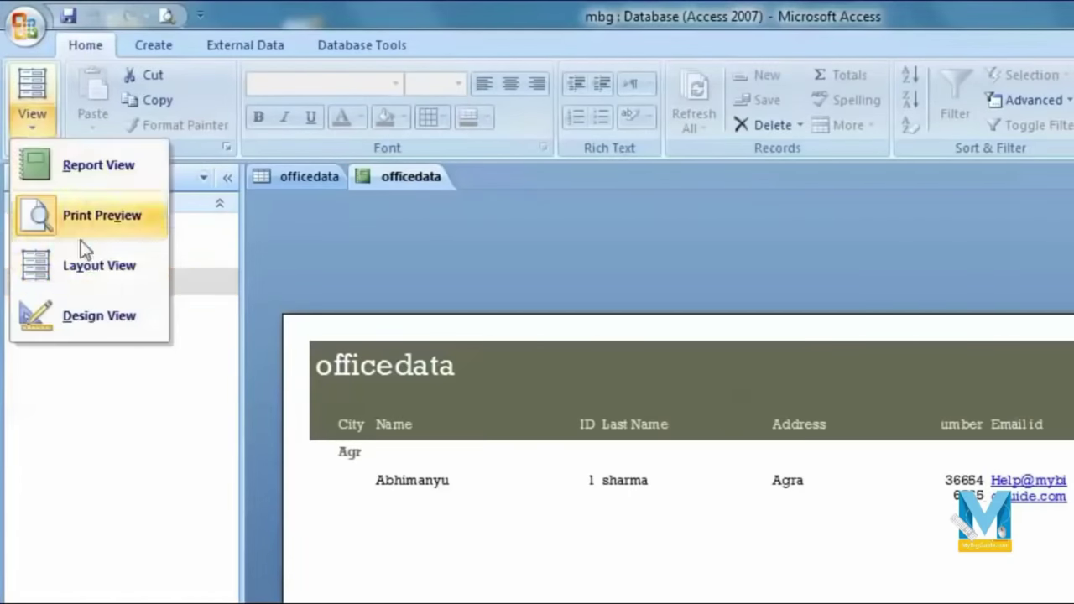
pyautogui.click(116, 319)
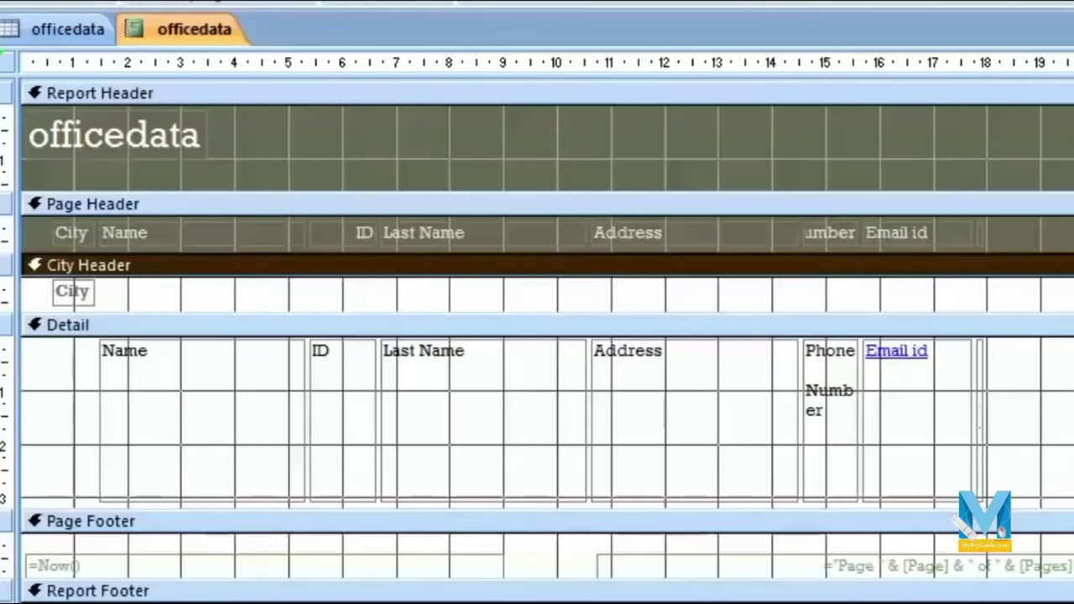
pyautogui.click(501, 409)
pyautogui.click(217, 475)
pyautogui.moveTo(201, 497); pyautogui.dragTo(196, 375)
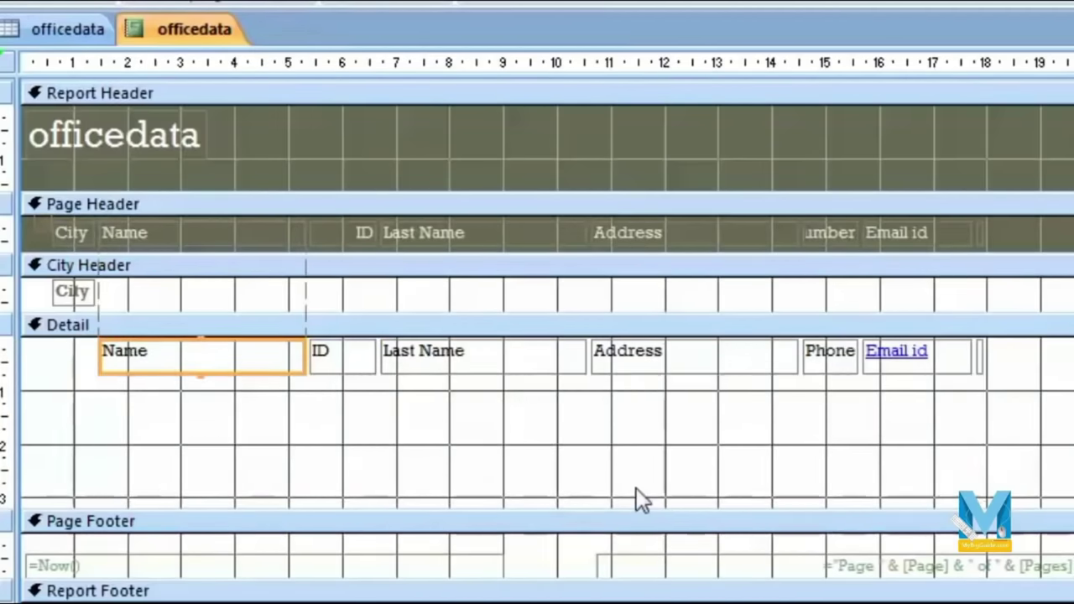
pyautogui.moveTo(641, 509); pyautogui.dragTo(612, 379)
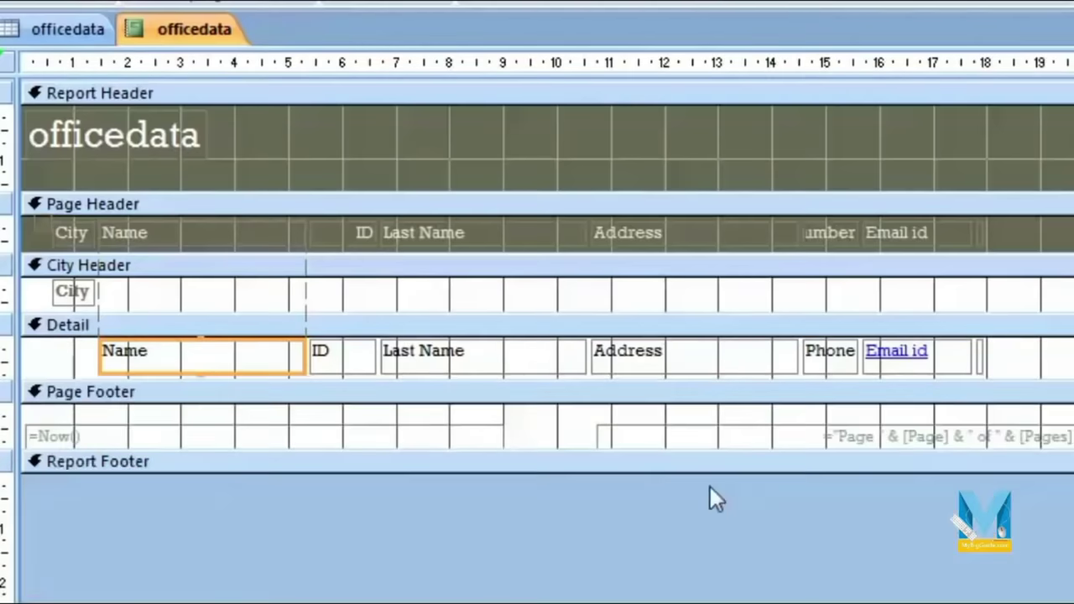
# Step: Widen the City field and narrow the Name, Last Name and ID columns
pyautogui.click(87, 295)
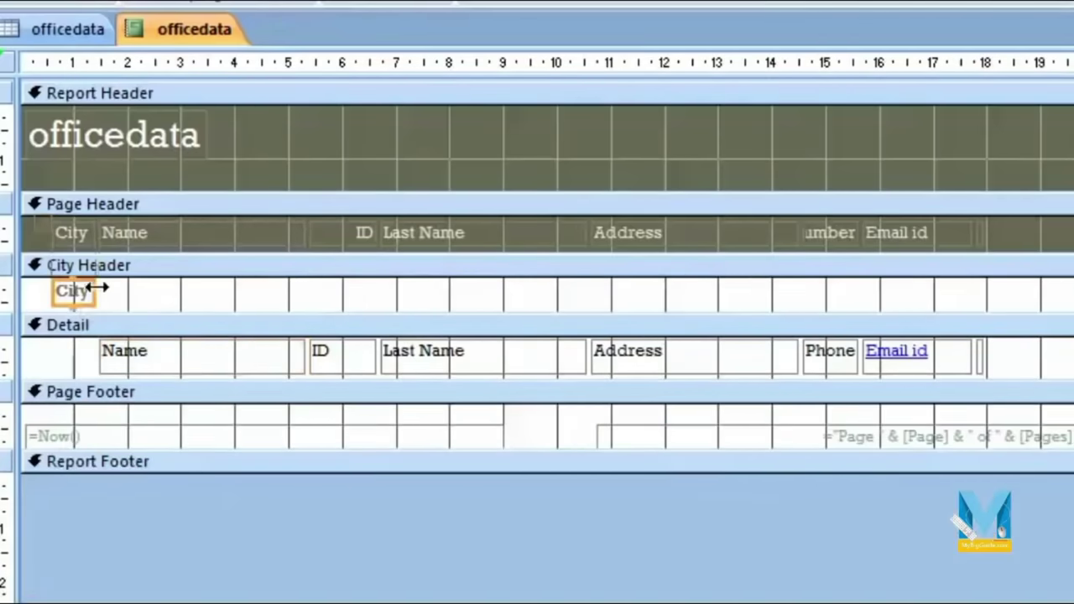
pyautogui.moveTo(93, 289); pyautogui.dragTo(209, 289)
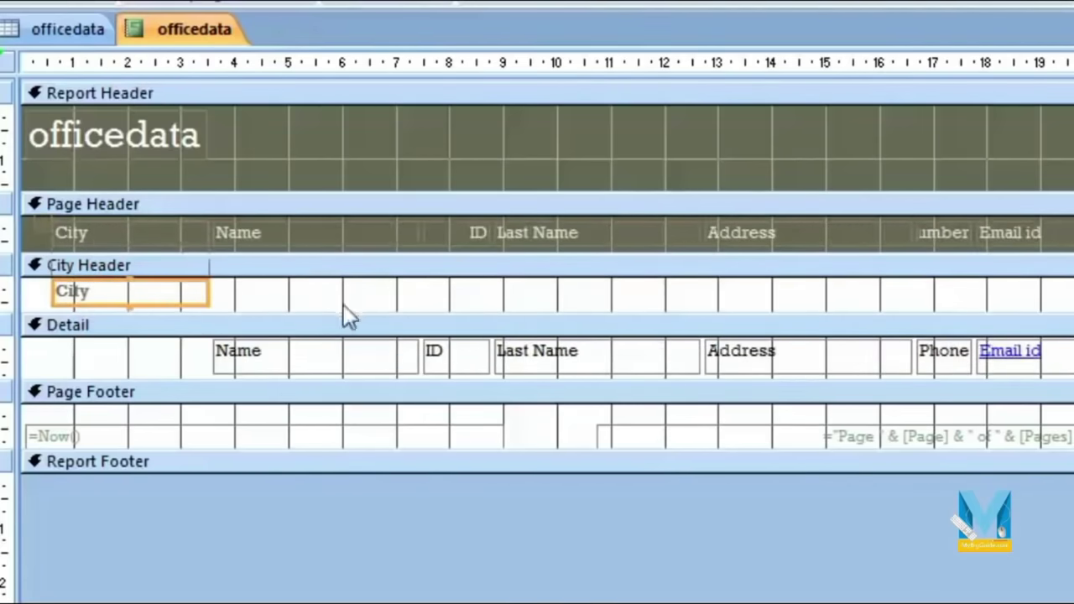
pyautogui.click(372, 239)
pyautogui.moveTo(414, 233); pyautogui.dragTo(337, 232)
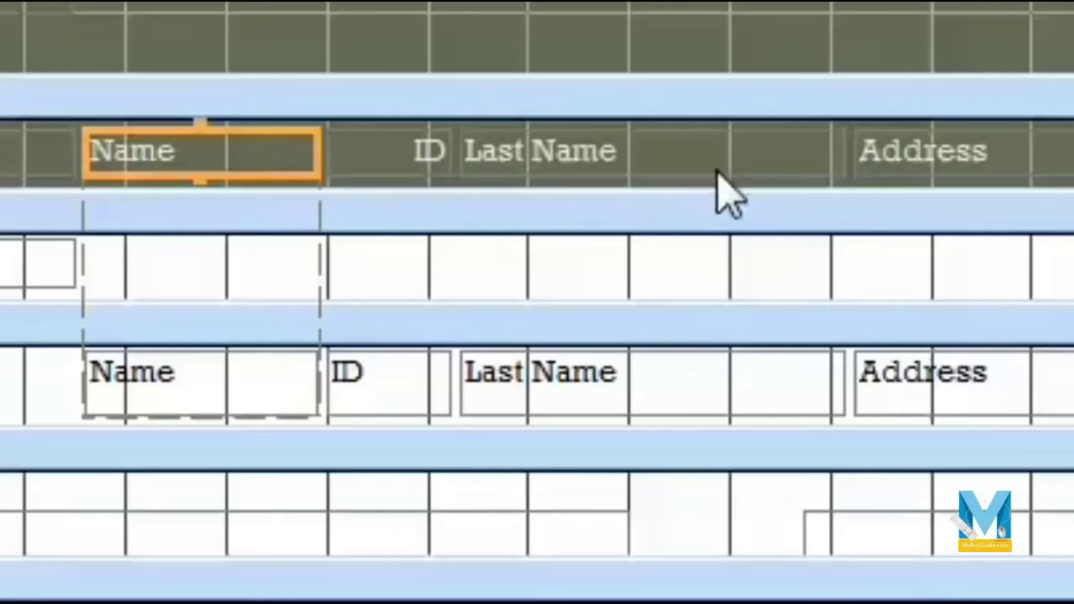
pyautogui.click(570, 231)
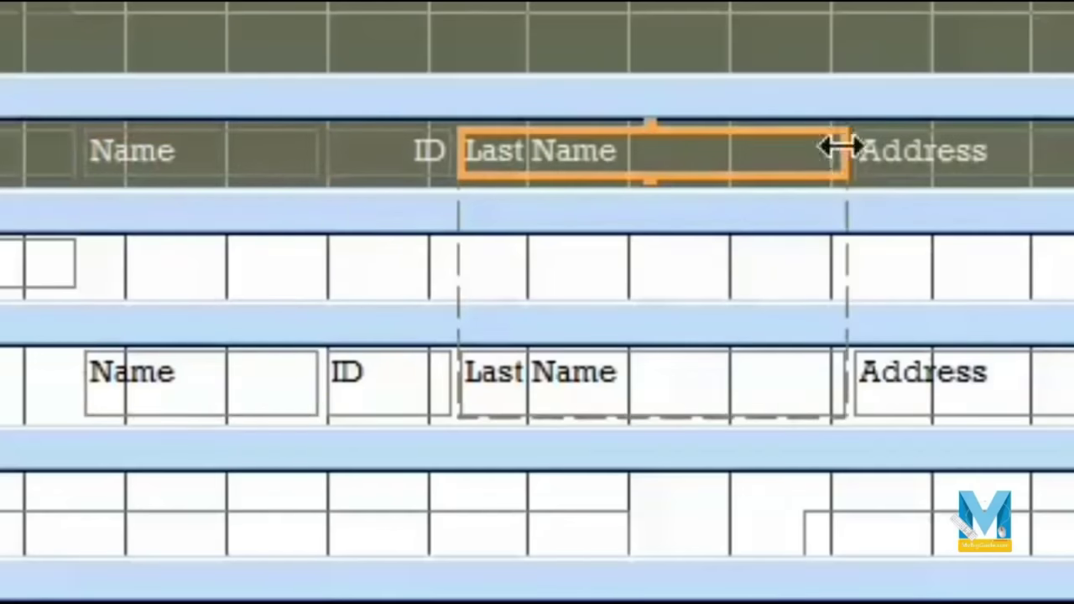
pyautogui.moveTo(840, 148); pyautogui.dragTo(659, 149)
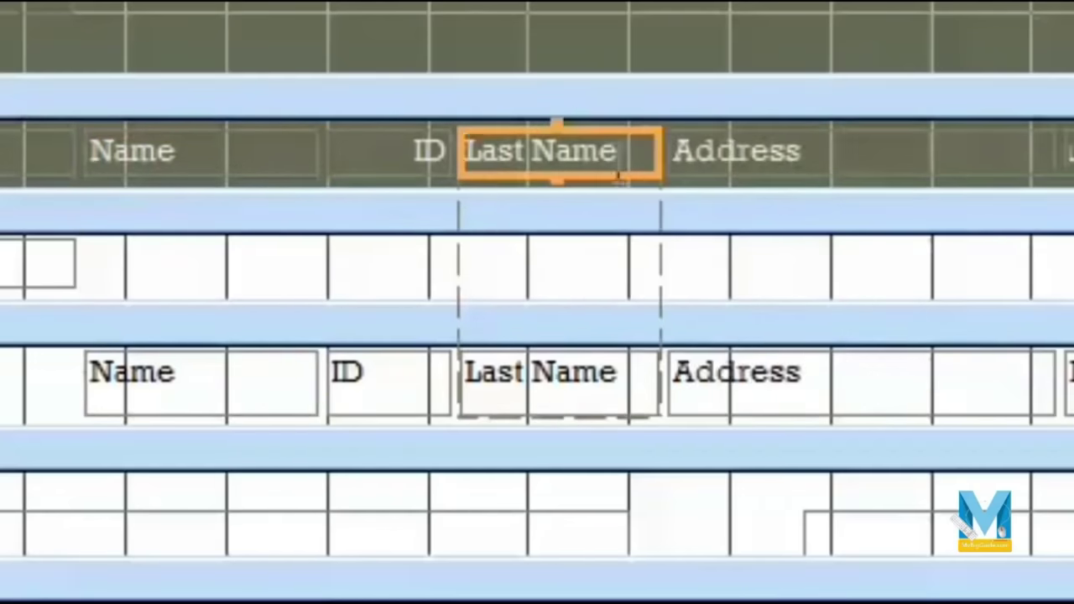
pyautogui.click(424, 151)
pyautogui.moveTo(442, 152); pyautogui.dragTo(79, 176)
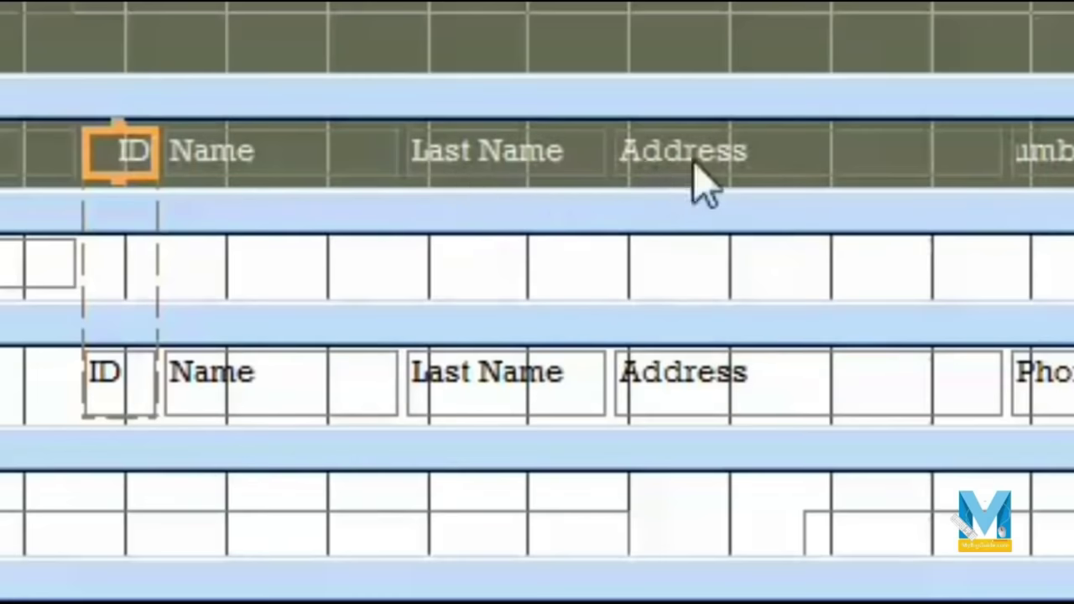
# Step: Narrow the Address column and widen Phone Number and Email id to show fully
pyautogui.click(882, 163)
pyautogui.moveTo(999, 149); pyautogui.dragTo(819, 149)
pyautogui.click(885, 155)
pyautogui.moveTo(456, 142); pyautogui.dragTo(655, 154)
pyautogui.click(693, 143)
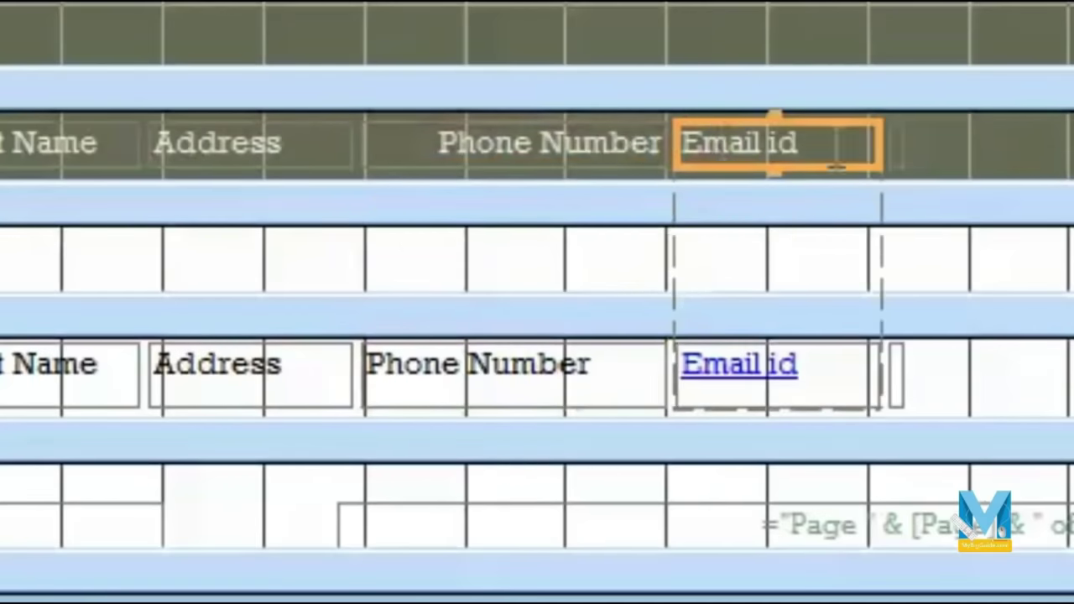
pyautogui.moveTo(877, 141); pyautogui.dragTo(1073, 143)
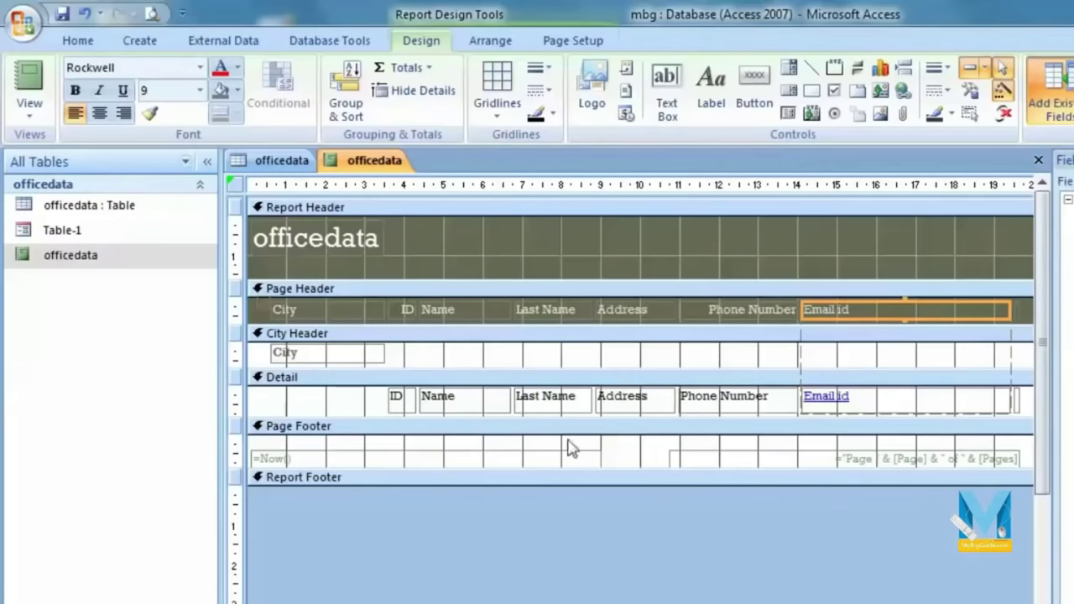
# Step: Check the Agra, Hathras and Mathura groups in Print Preview, then switch to Layout View
pyautogui.click(32, 111)
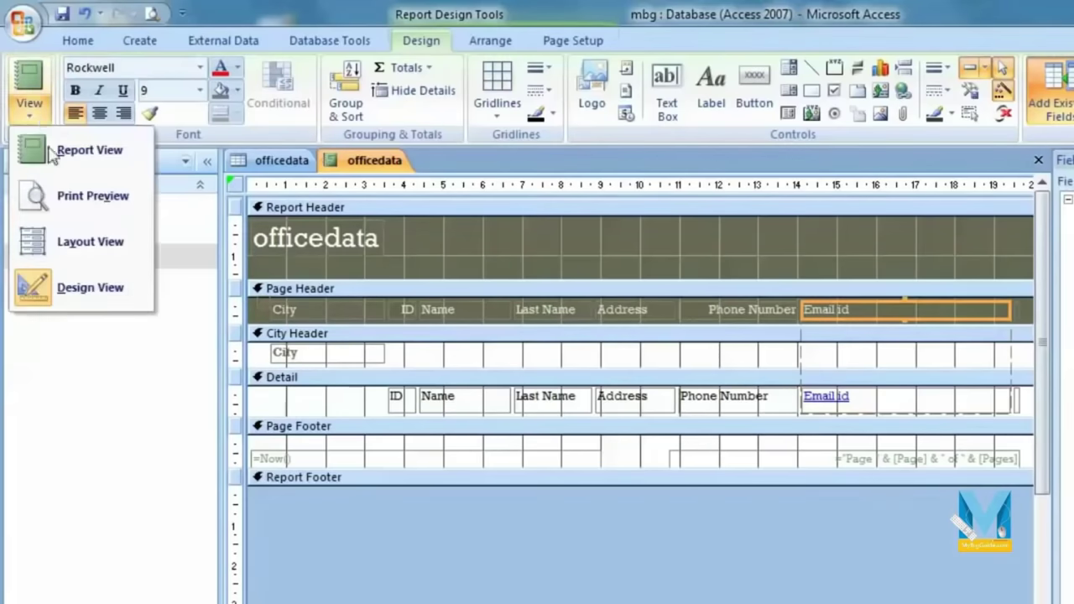
pyautogui.click(92, 196)
pyautogui.click(626, 417)
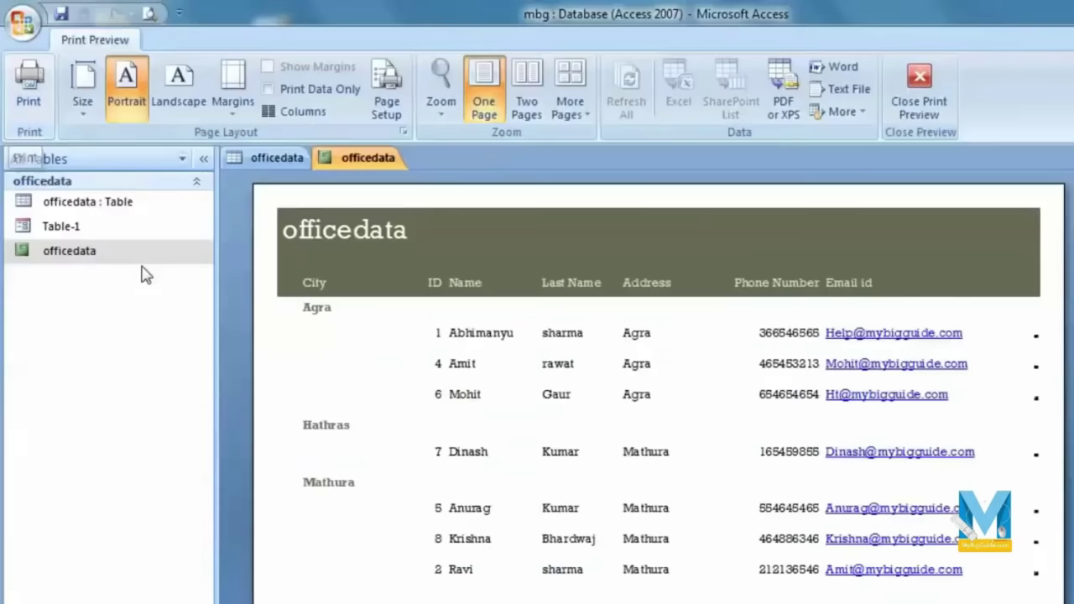
pyautogui.click(151, 262)
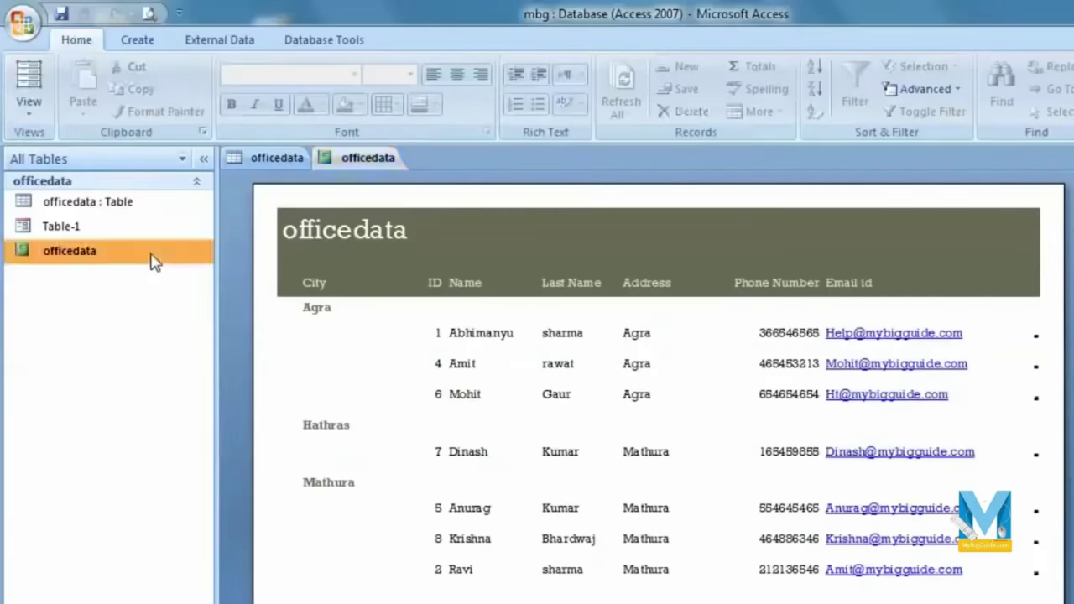
pyautogui.click(29, 105)
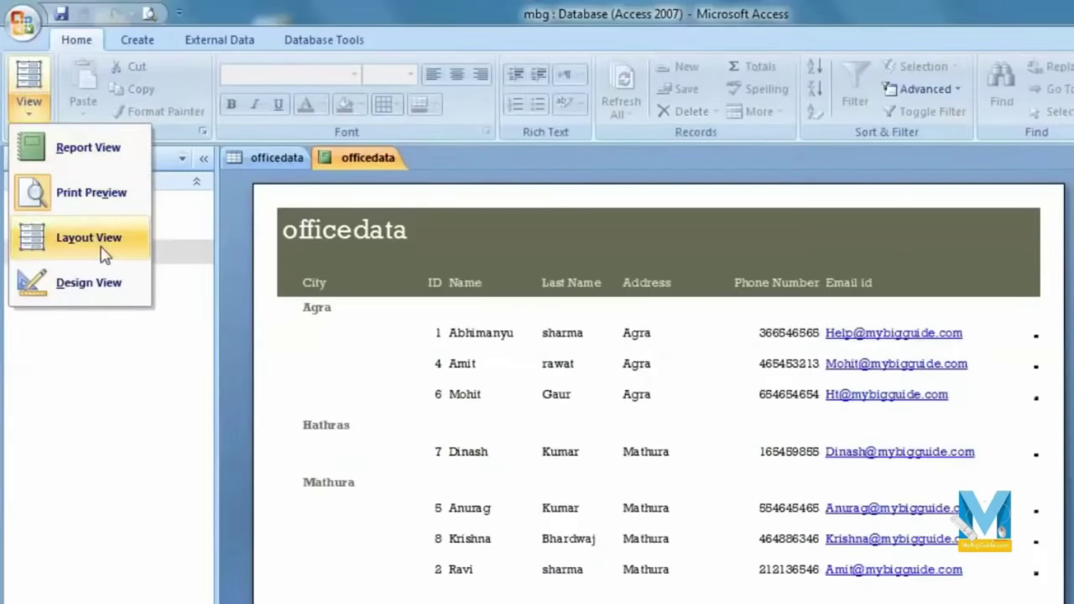
pyautogui.click(101, 249)
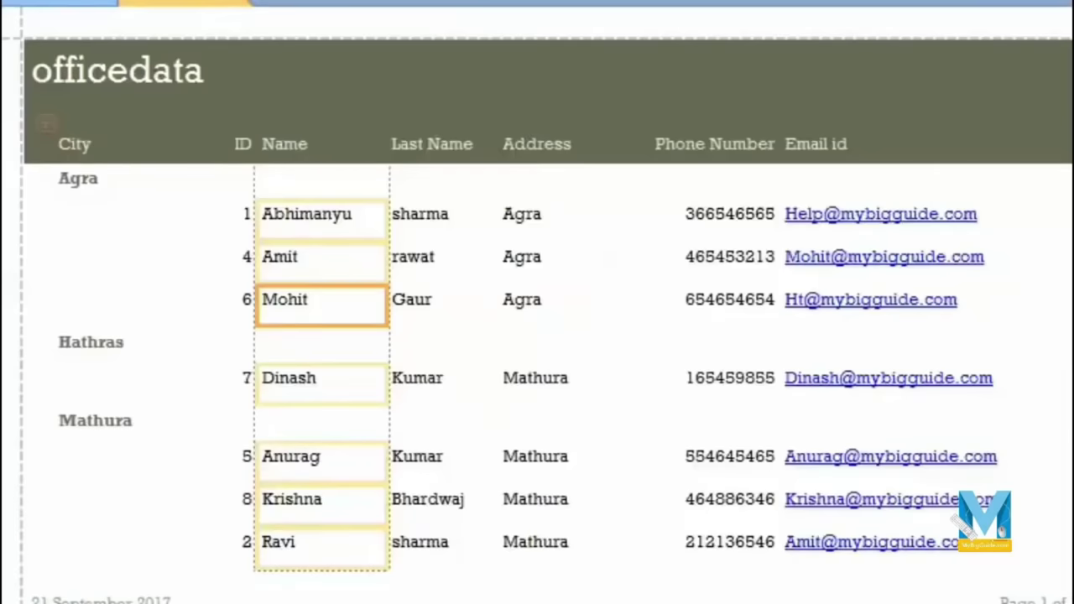
# Step: Narrow the City group column and make the ID numbers centred and bold
pyautogui.click(151, 177)
pyautogui.moveTo(218, 174); pyautogui.dragTo(151, 169)
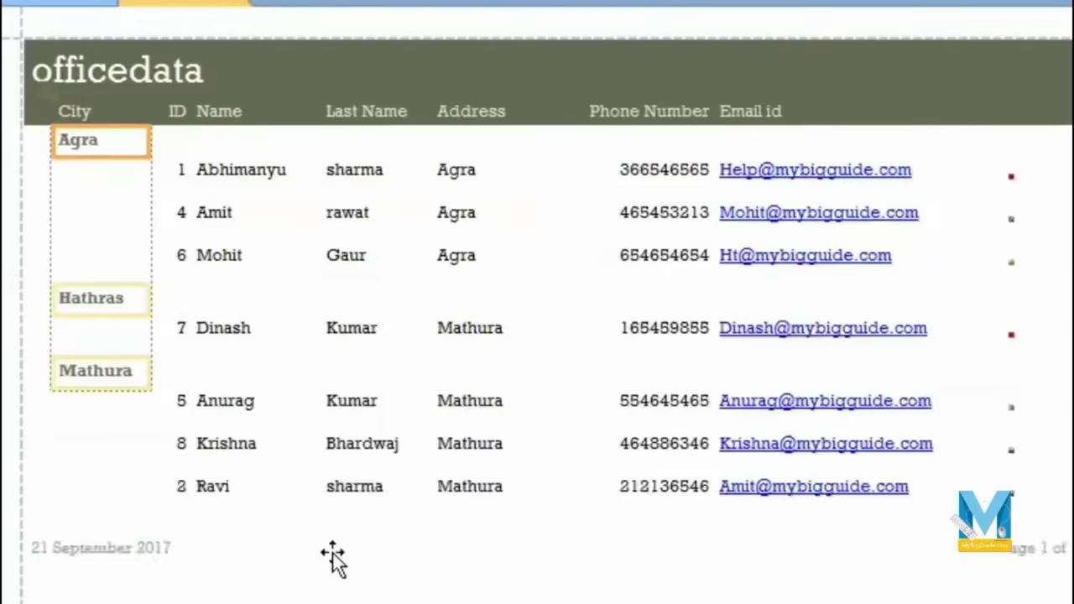
pyautogui.click(418, 321)
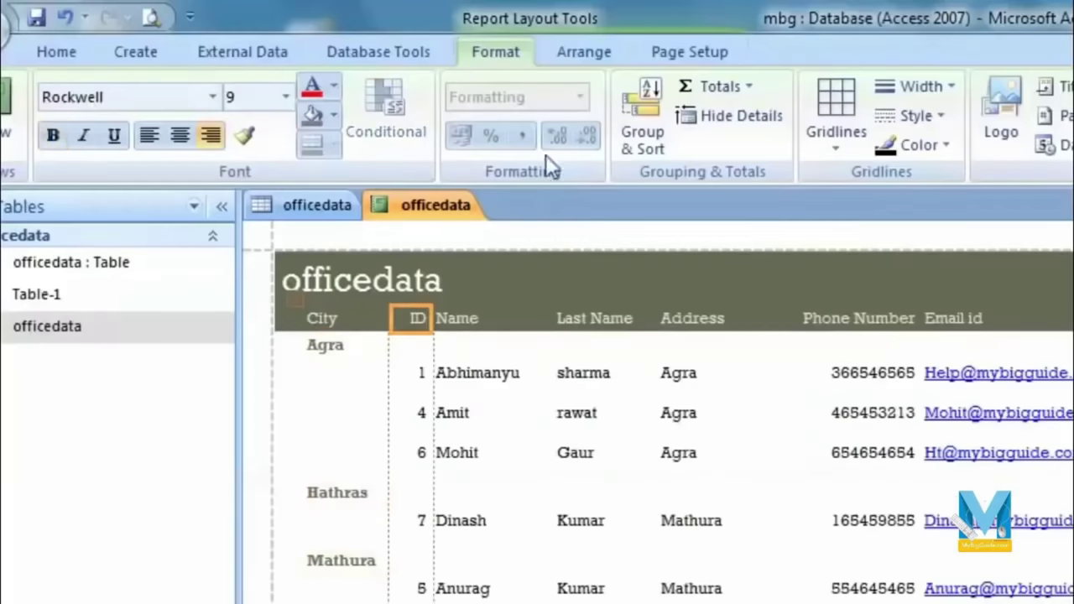
pyautogui.click(396, 370)
pyautogui.click(180, 136)
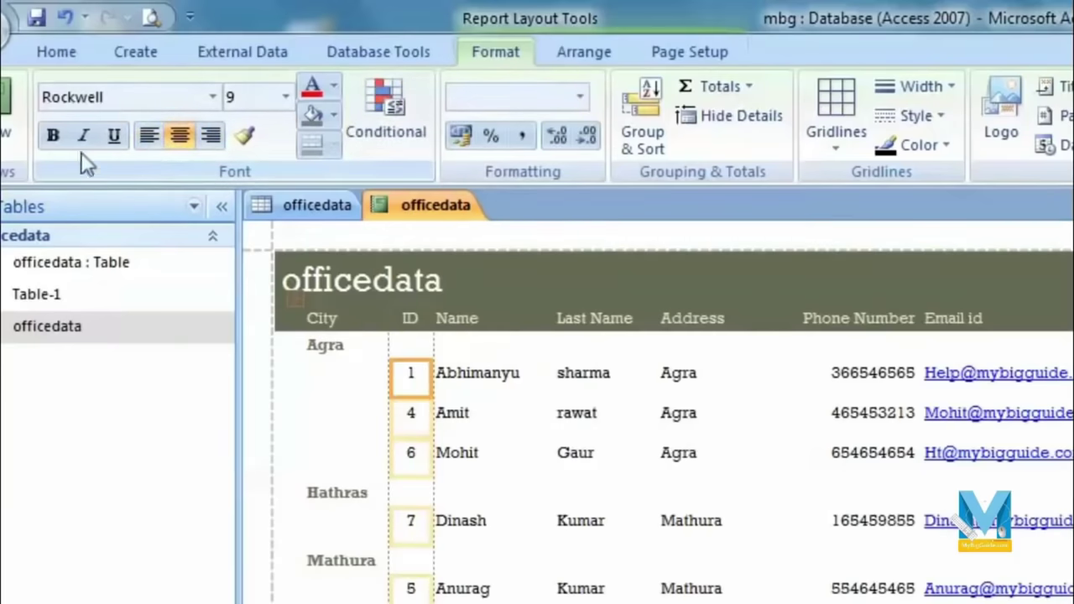
pyautogui.click(52, 135)
# Step: Set the city names to font size 11 and widen the City group column
pyautogui.click(327, 346)
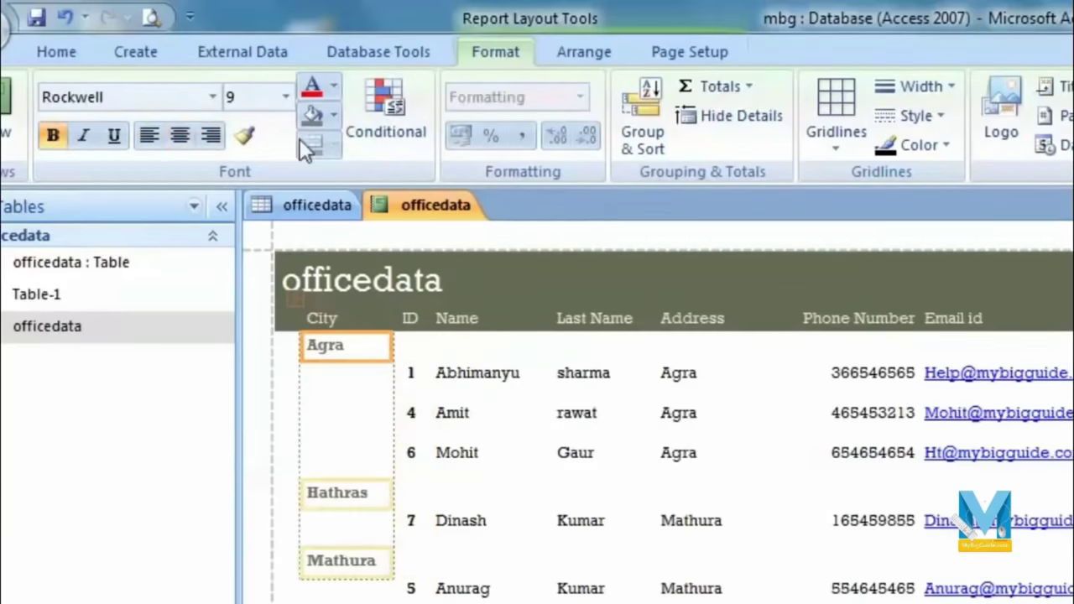
pyautogui.click(286, 98)
pyautogui.click(254, 308)
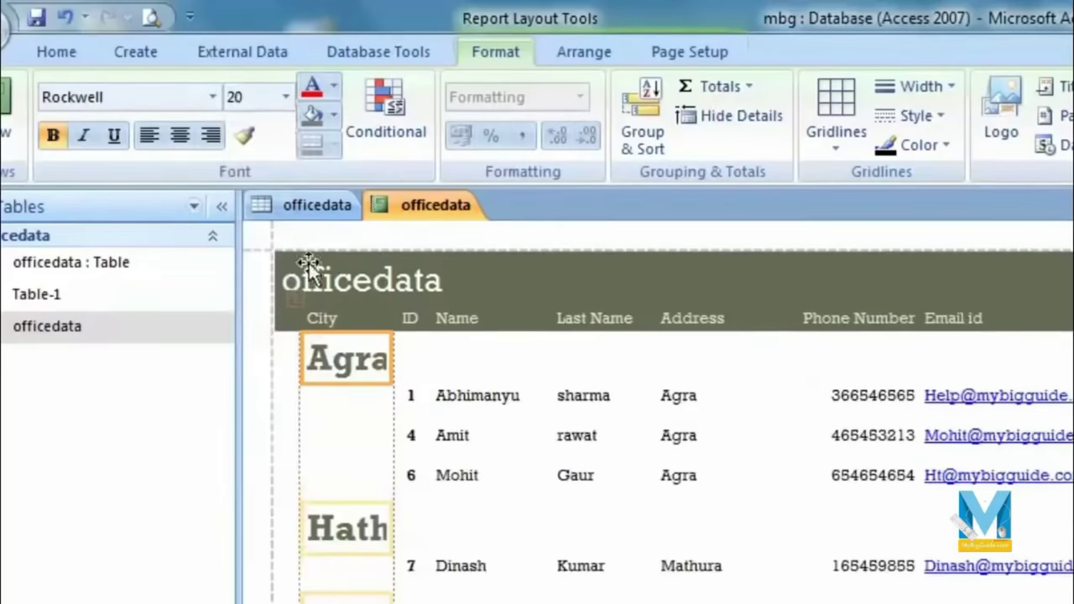
pyautogui.click(286, 97)
pyautogui.click(250, 199)
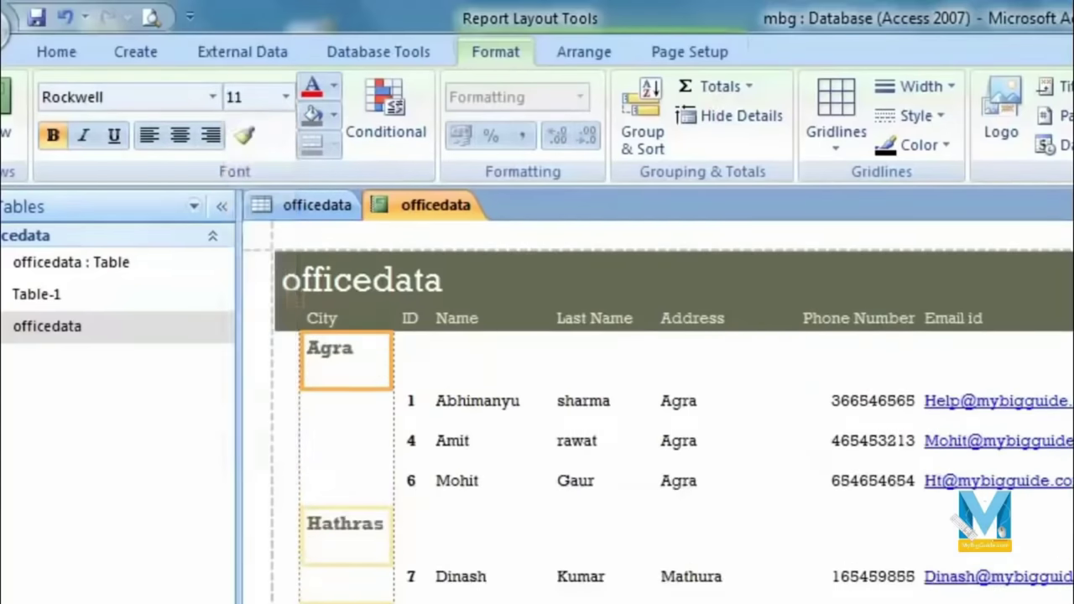
pyautogui.moveTo(391, 347); pyautogui.dragTo(424, 347)
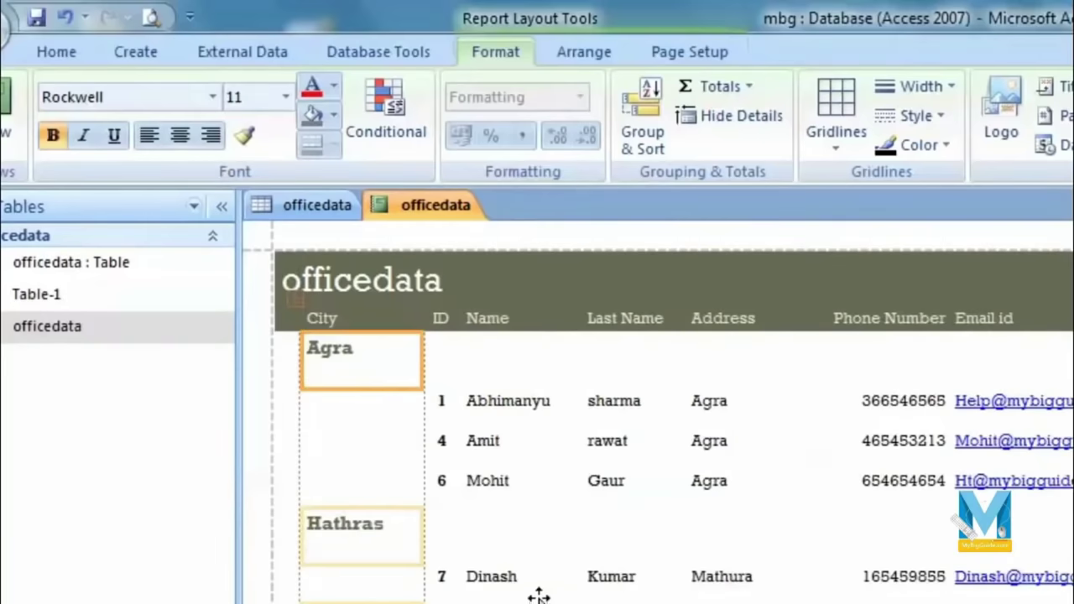
# Step: Resize the photo column, make record rows taller, and narrow Address and Phone Number
pyautogui.click(1073, 407)
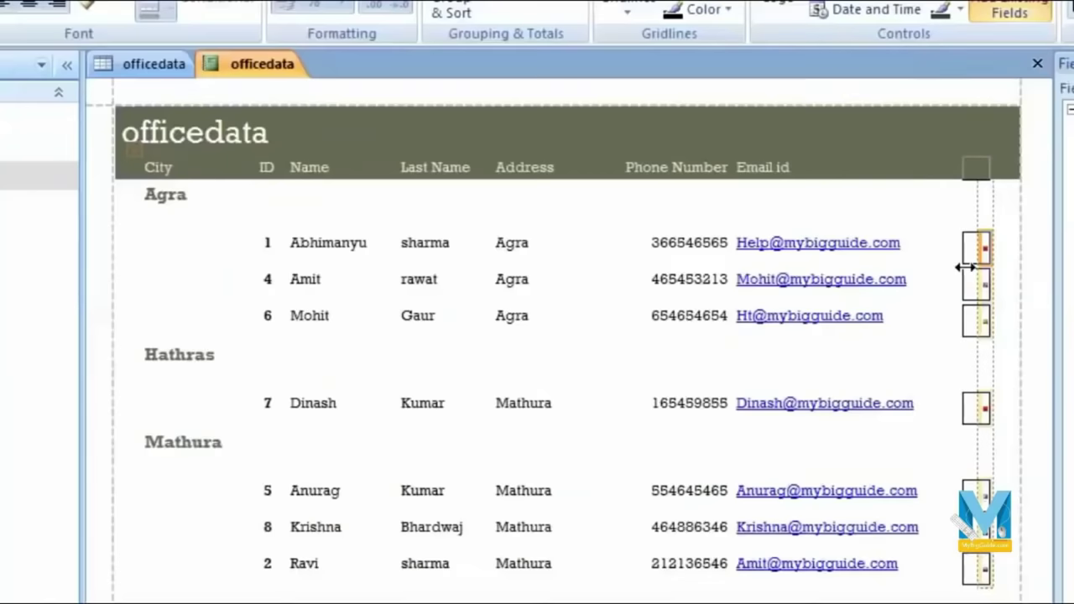
pyautogui.moveTo(965, 267); pyautogui.dragTo(938, 272)
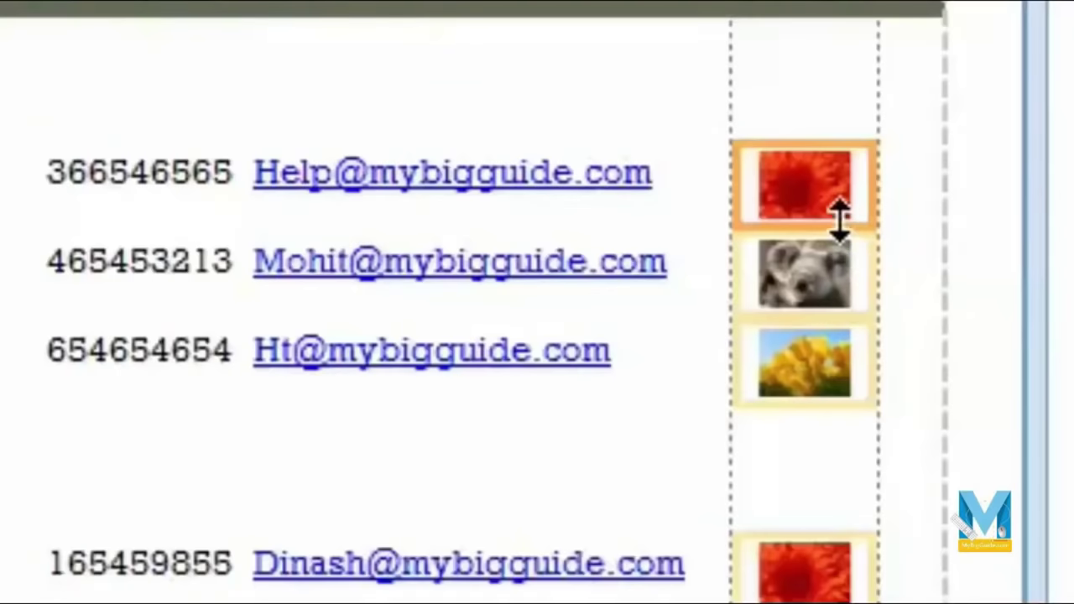
pyautogui.moveTo(840, 220); pyautogui.dragTo(823, 297)
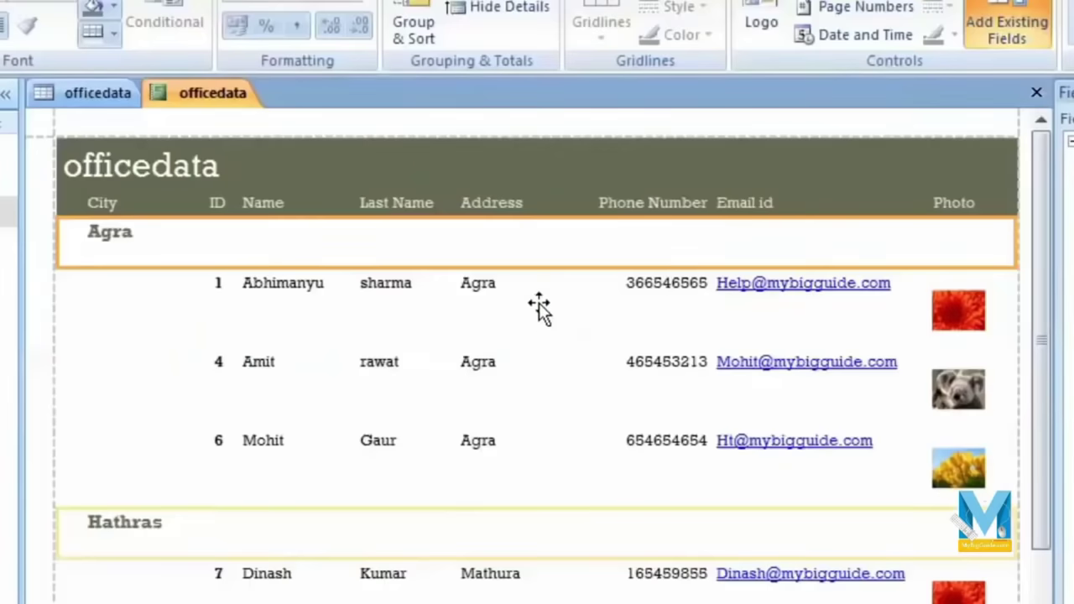
pyautogui.click(539, 288)
pyautogui.moveTo(566, 296); pyautogui.dragTo(546, 302)
pyautogui.click(604, 292)
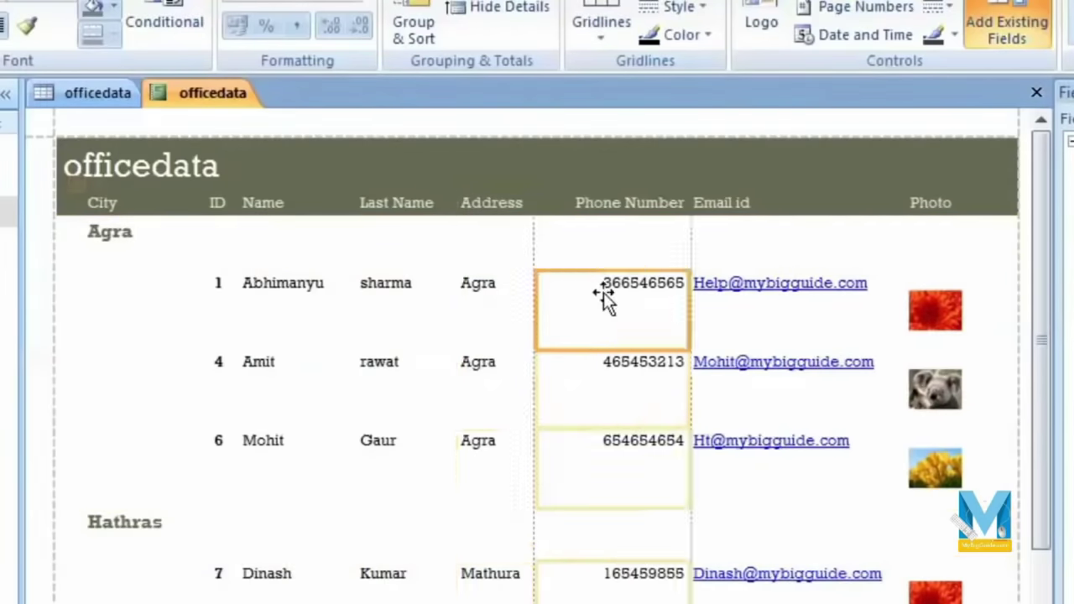
pyautogui.moveTo(693, 305); pyautogui.dragTo(641, 328)
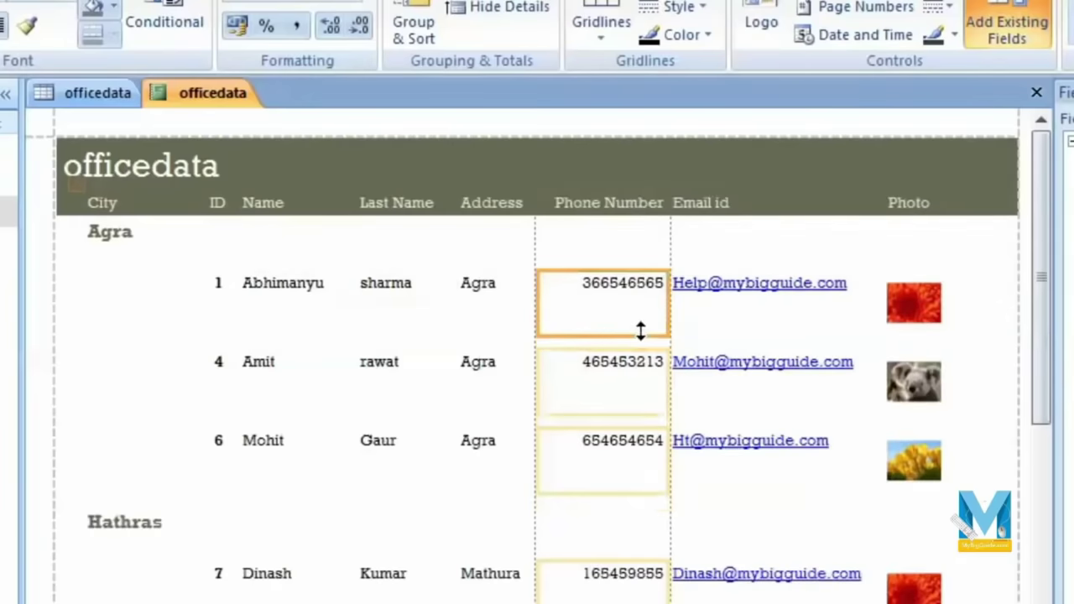
pyautogui.scroll(-5, 574, 430)
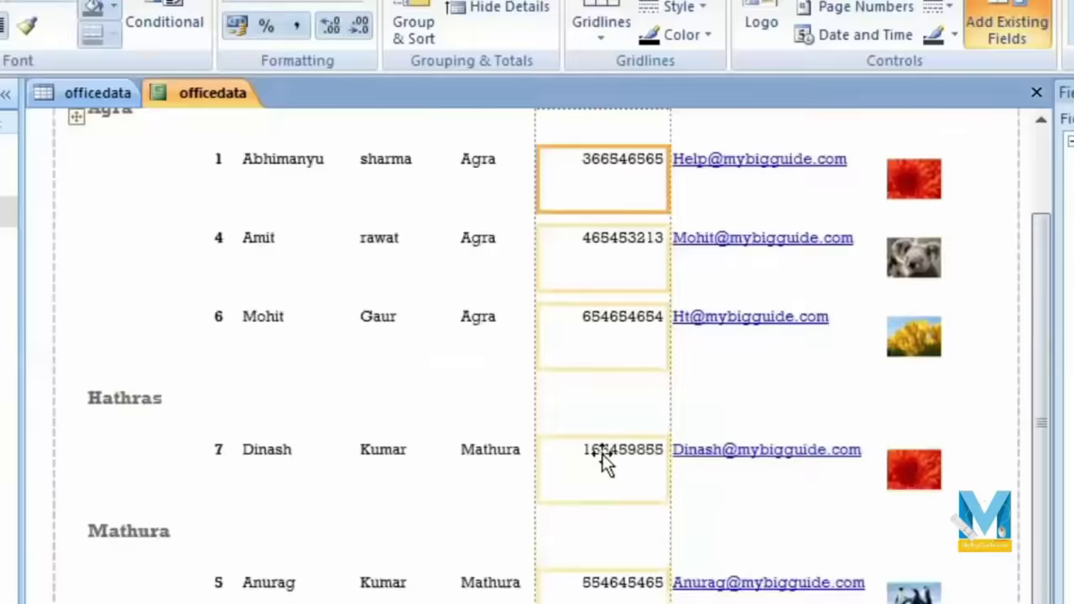
pyautogui.click(714, 495)
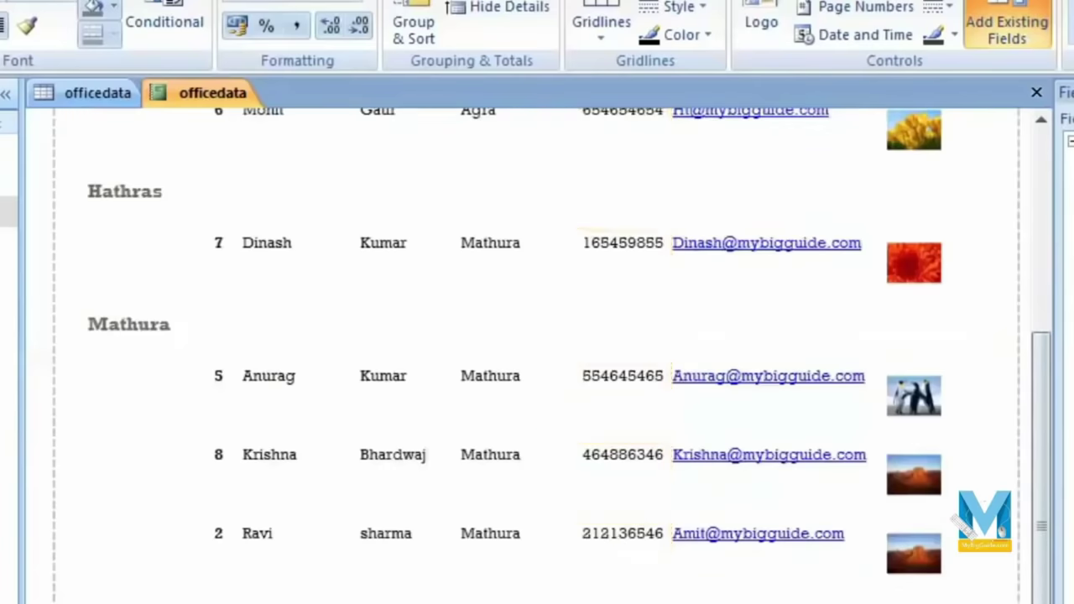
pyautogui.scroll(5, 755, 336)
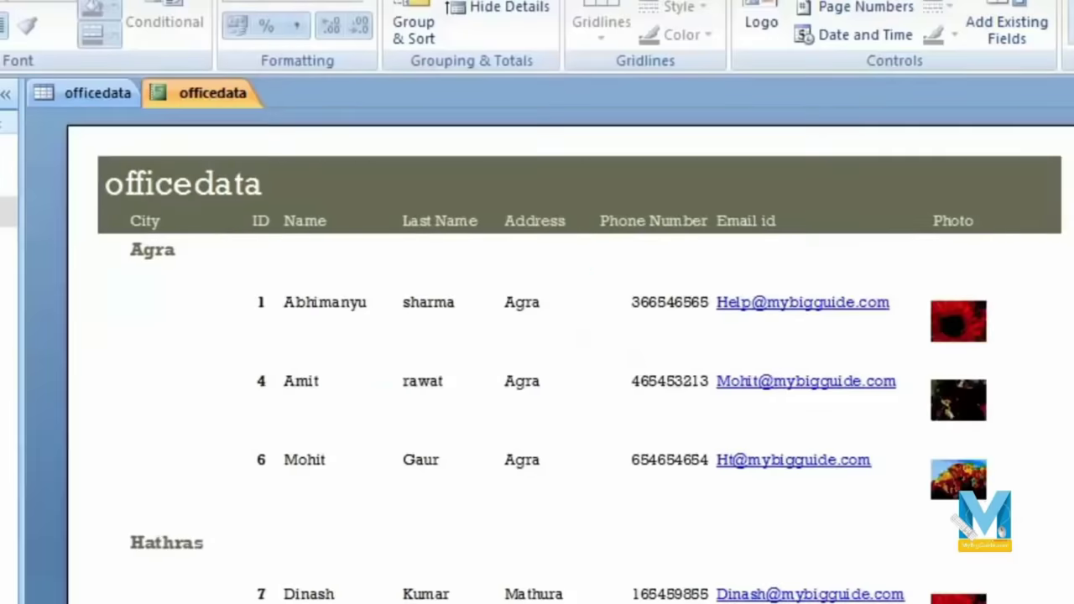
# Step: Close the officedata report's print preview and its report tab
pyautogui.scroll(-3, 1068, 586)
pyautogui.scroll(8, 1067, 586)
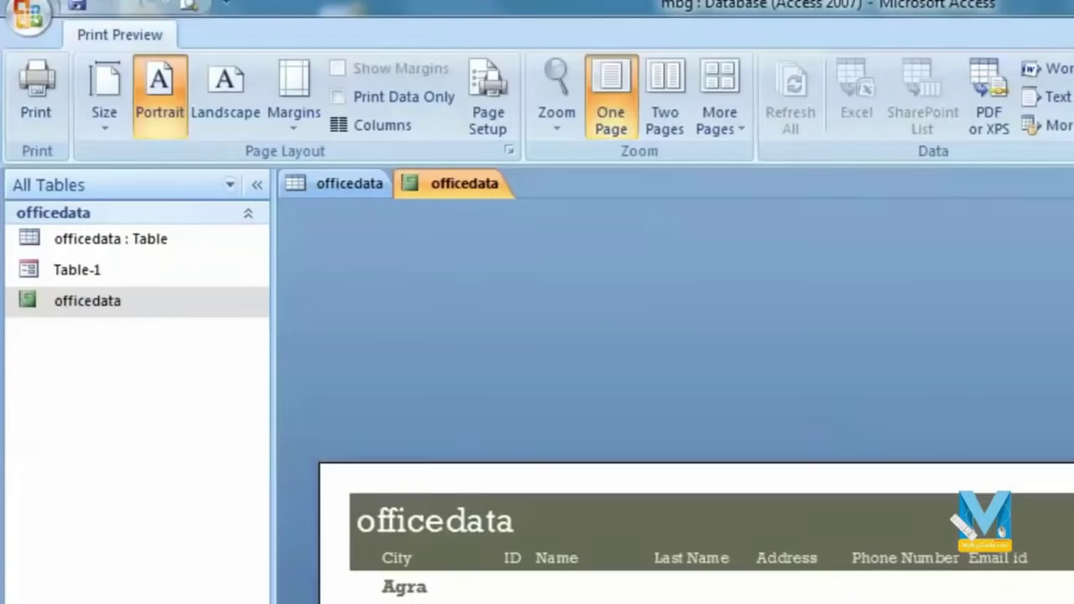
pyautogui.press('Escape')
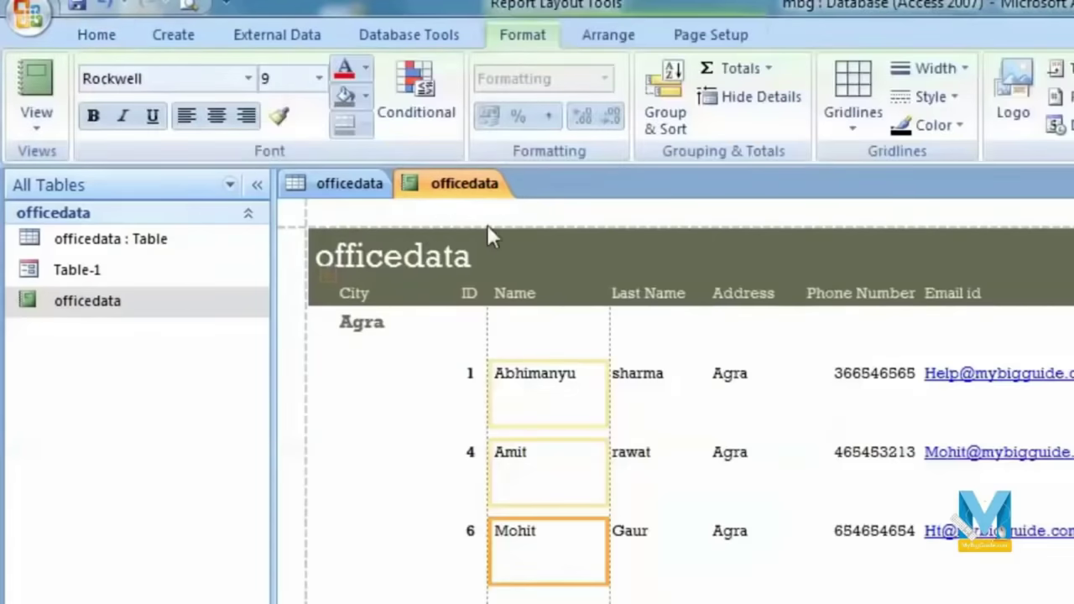
pyautogui.hotkey('ctrl', 'F4')
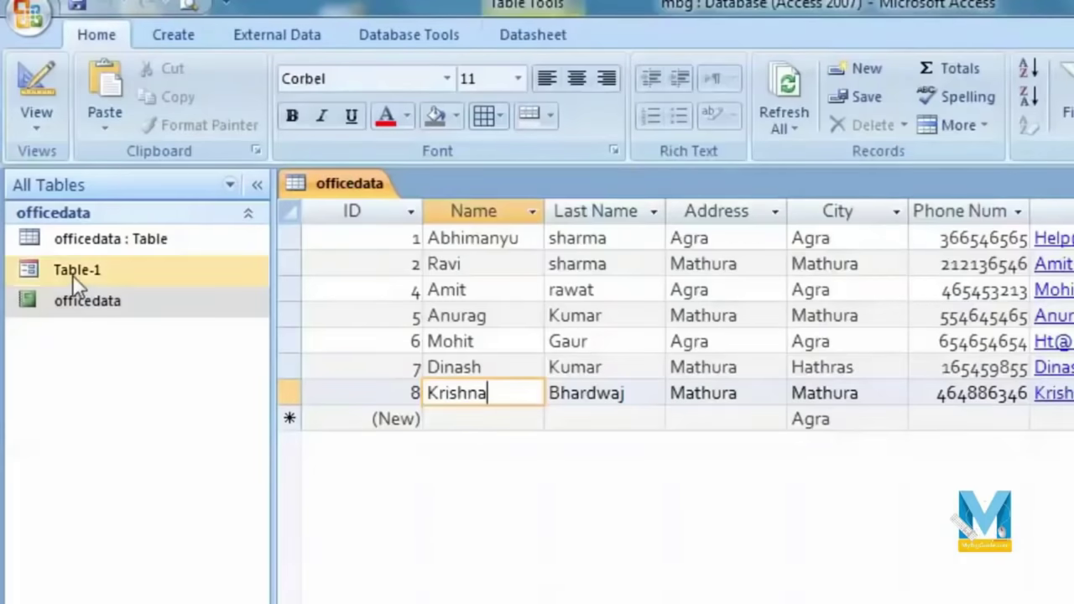
# Step: Open the Table-1 form and switch it to Design View
pyautogui.click(71, 271)
pyautogui.doubleClick(71, 270)
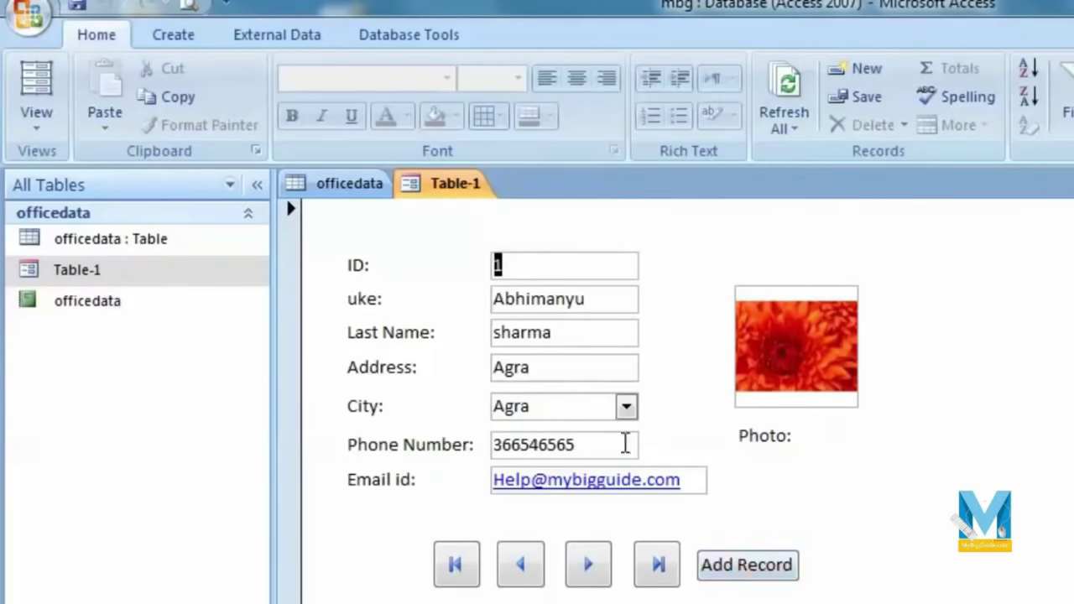
pyautogui.click(37, 117)
pyautogui.click(86, 283)
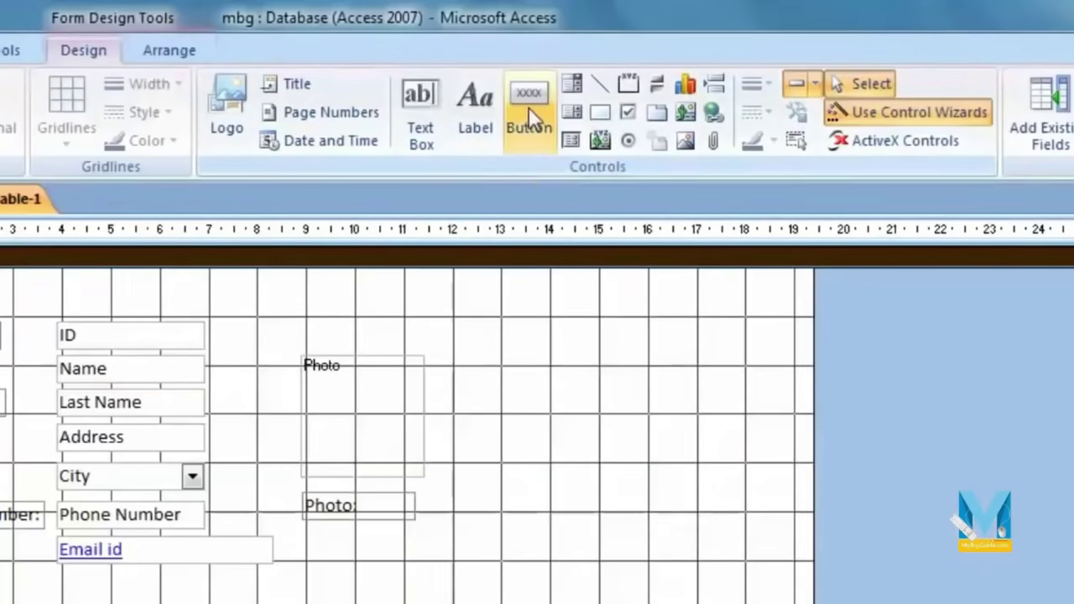
# Step: Draw a command button beside Add Record that previews the officedata report
pyautogui.click(530, 115)
pyautogui.moveTo(599, 400); pyautogui.dragTo(695, 443)
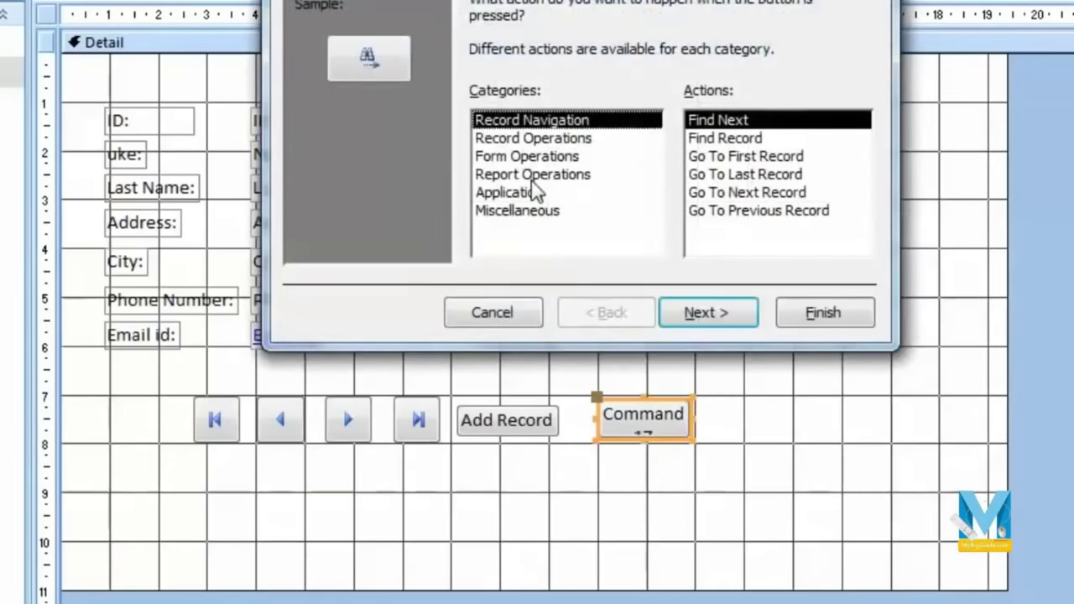
pyautogui.click(532, 176)
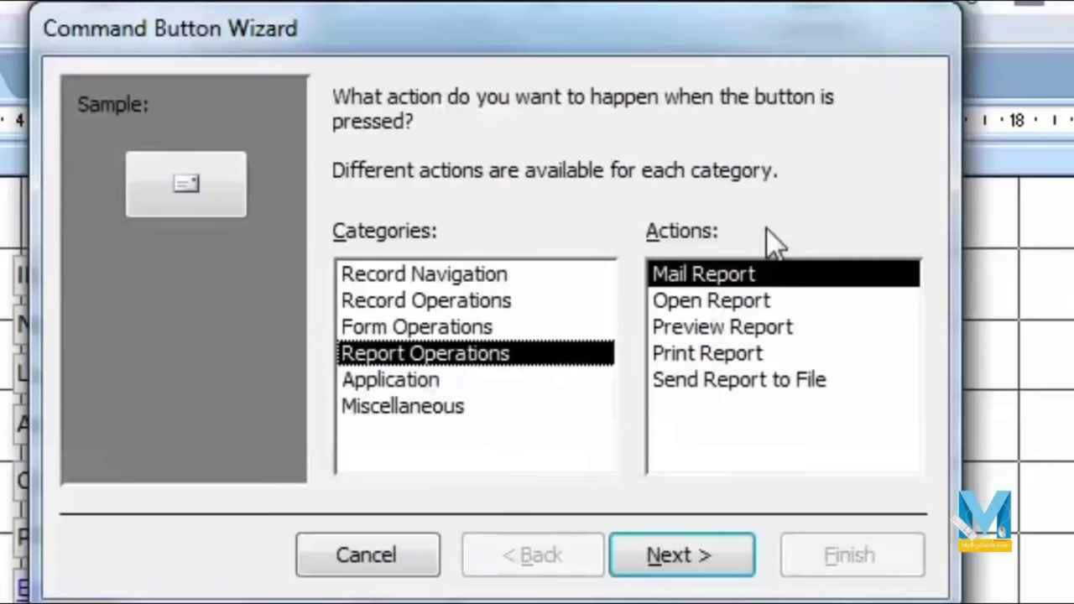
pyautogui.click(745, 359)
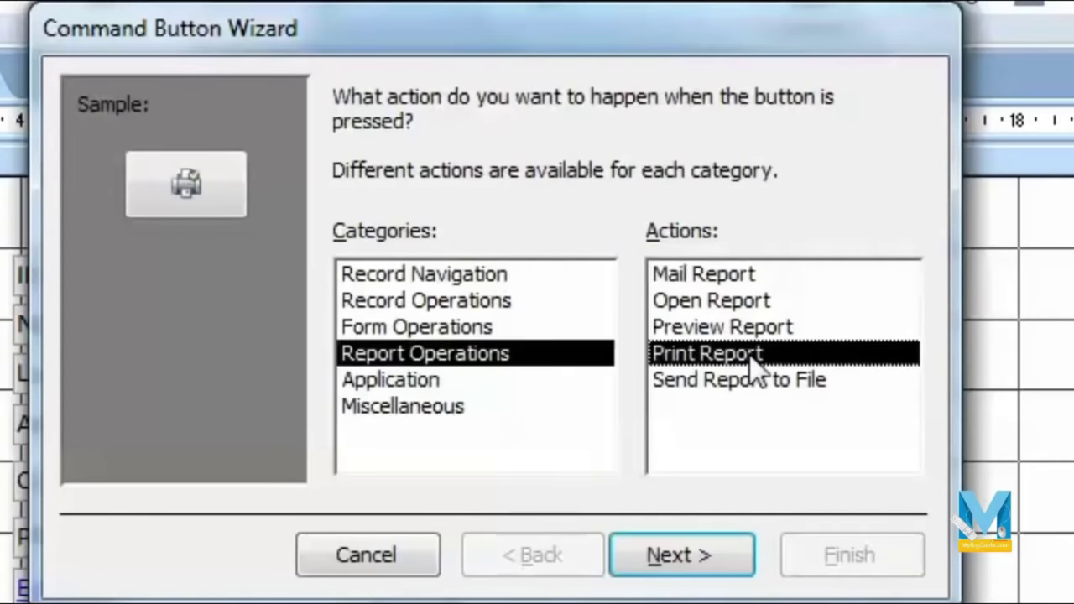
pyautogui.click(769, 328)
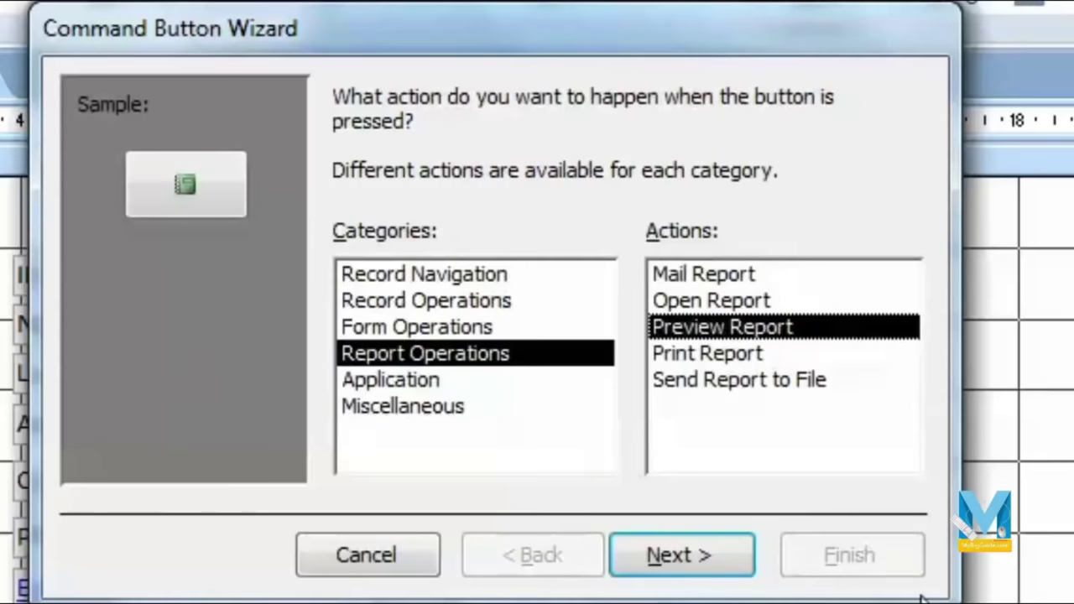
pyautogui.click(695, 554)
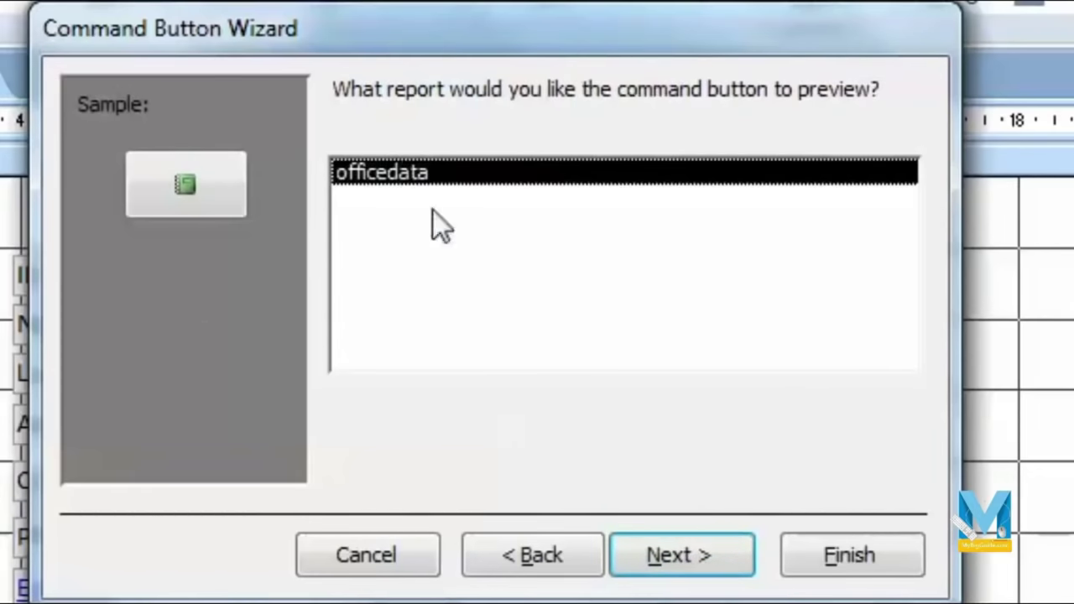
pyautogui.click(685, 564)
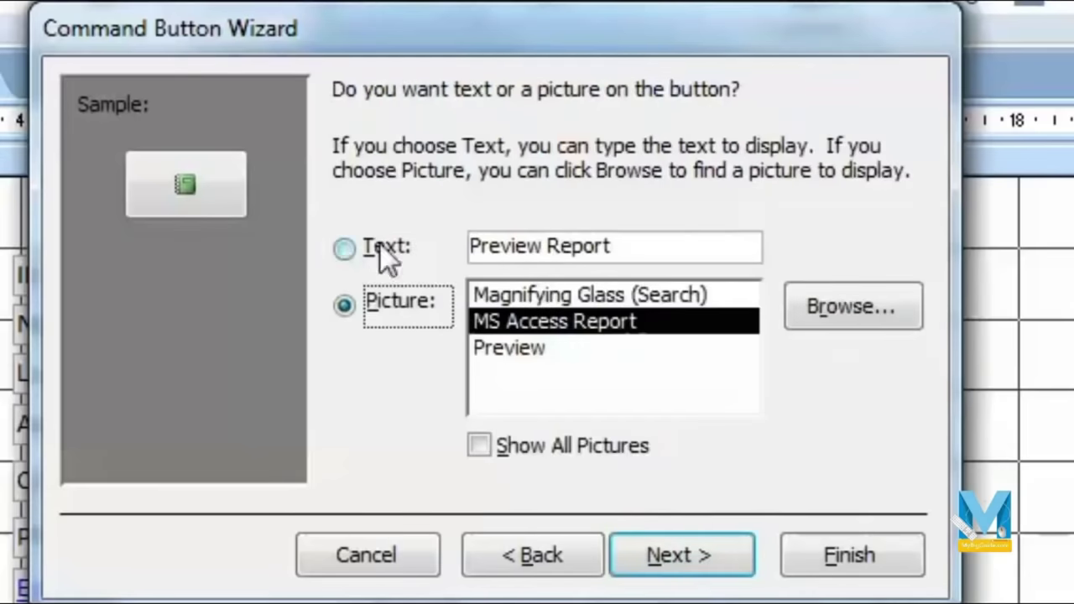
# Step: Give the button the text caption 'Preview Report' instead of a picture and finish the wizard
pyautogui.click(585, 348)
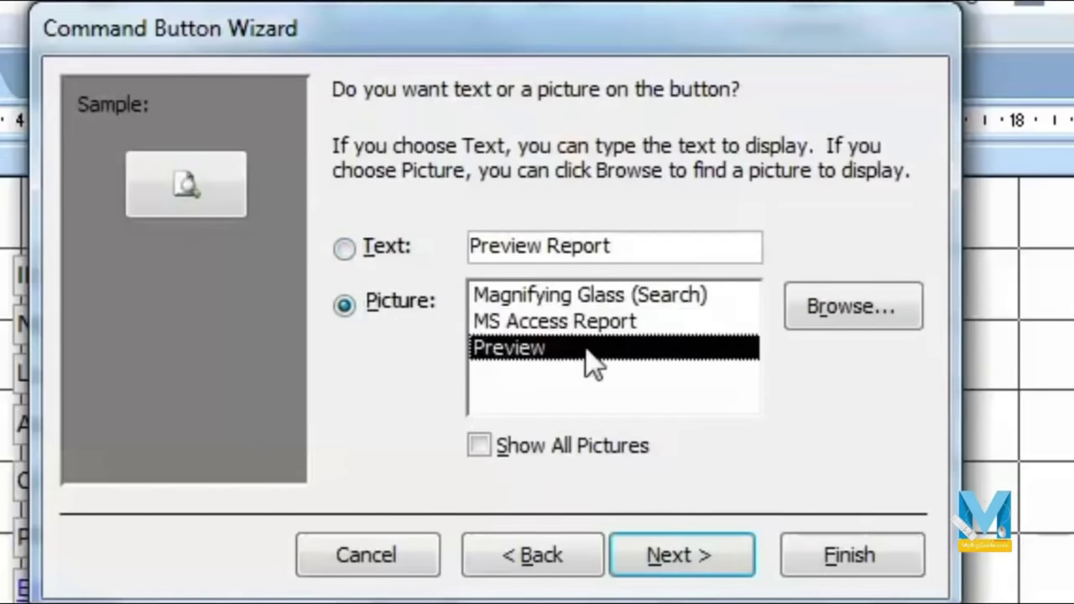
pyautogui.click(344, 249)
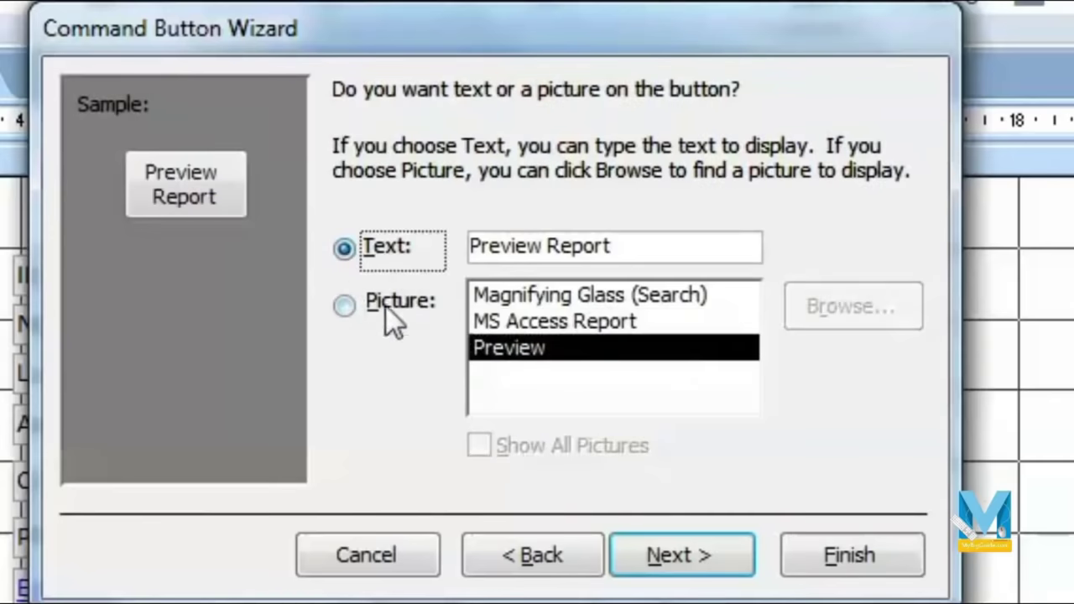
pyautogui.click(591, 295)
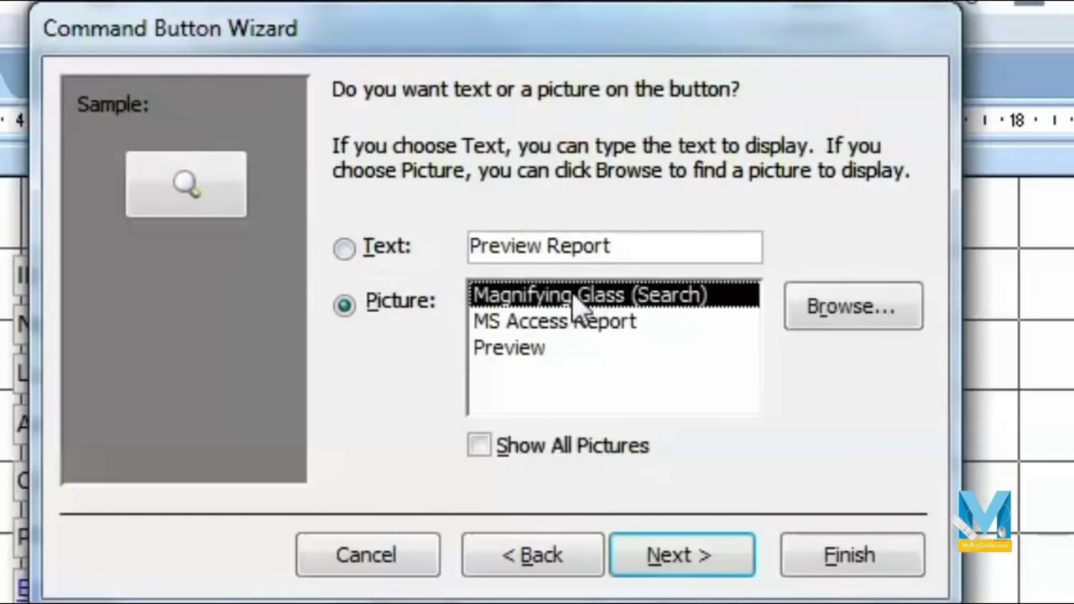
pyautogui.click(344, 250)
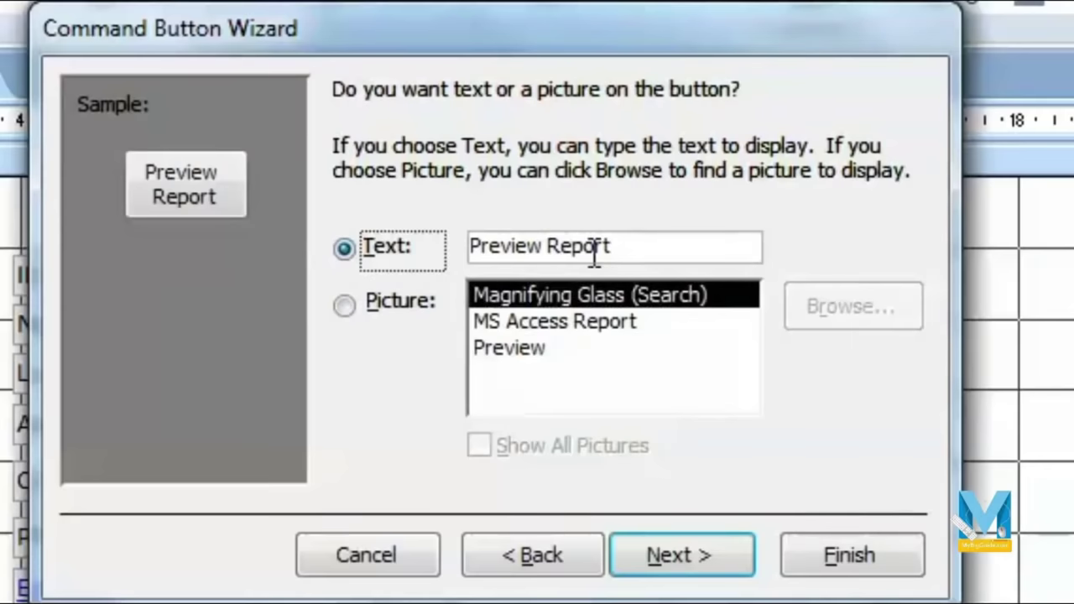
pyautogui.click(683, 537)
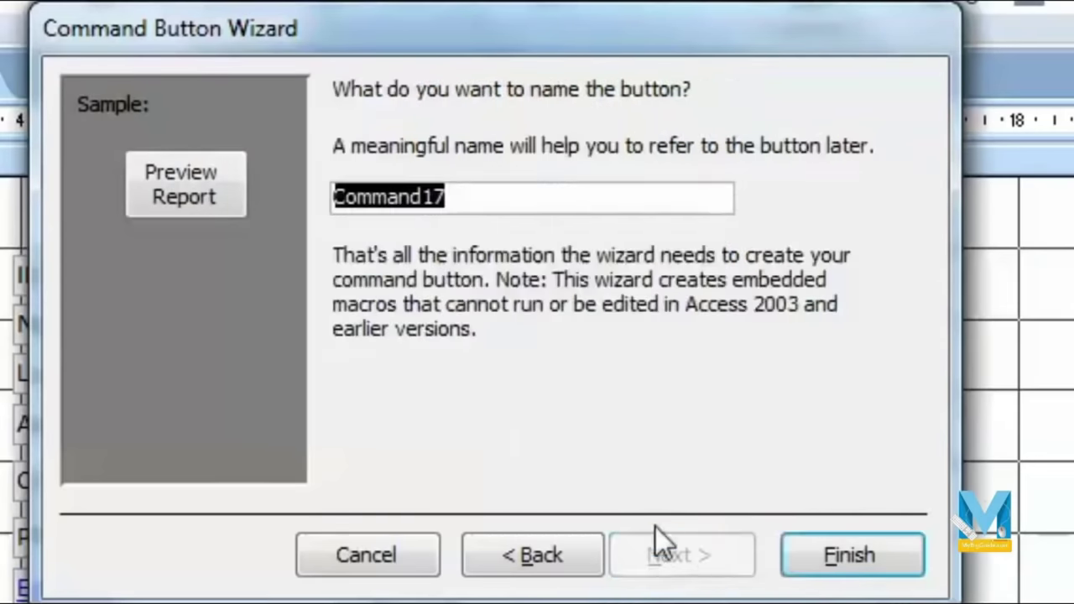
pyautogui.click(819, 555)
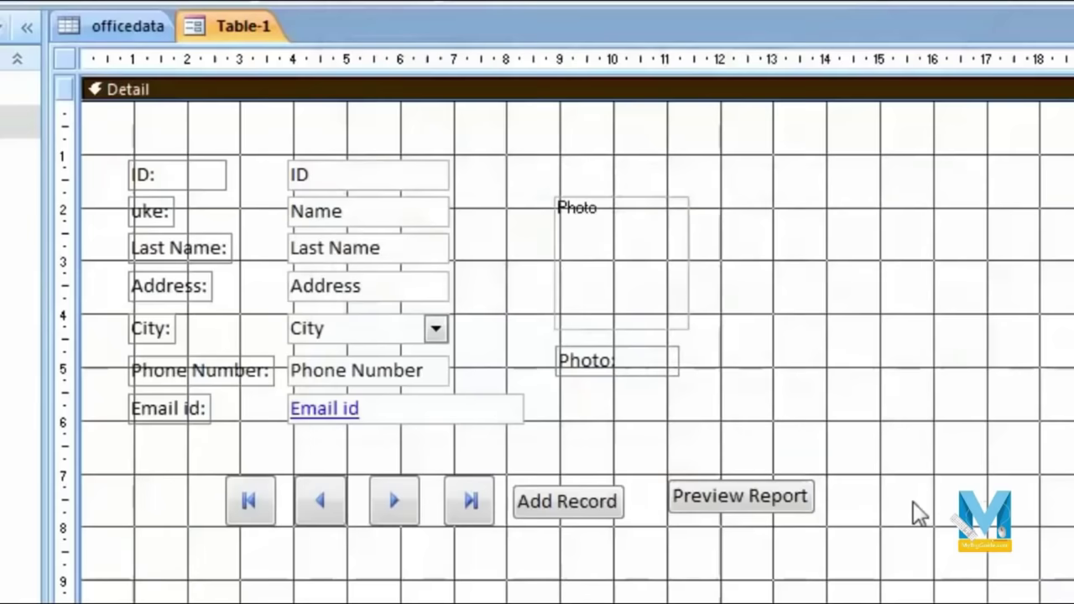
# Step: Nudge the new button left beside Add Record and recaption it 'Print Report'
pyautogui.click(683, 507)
pyautogui.moveTo(772, 480); pyautogui.dragTo(755, 485)
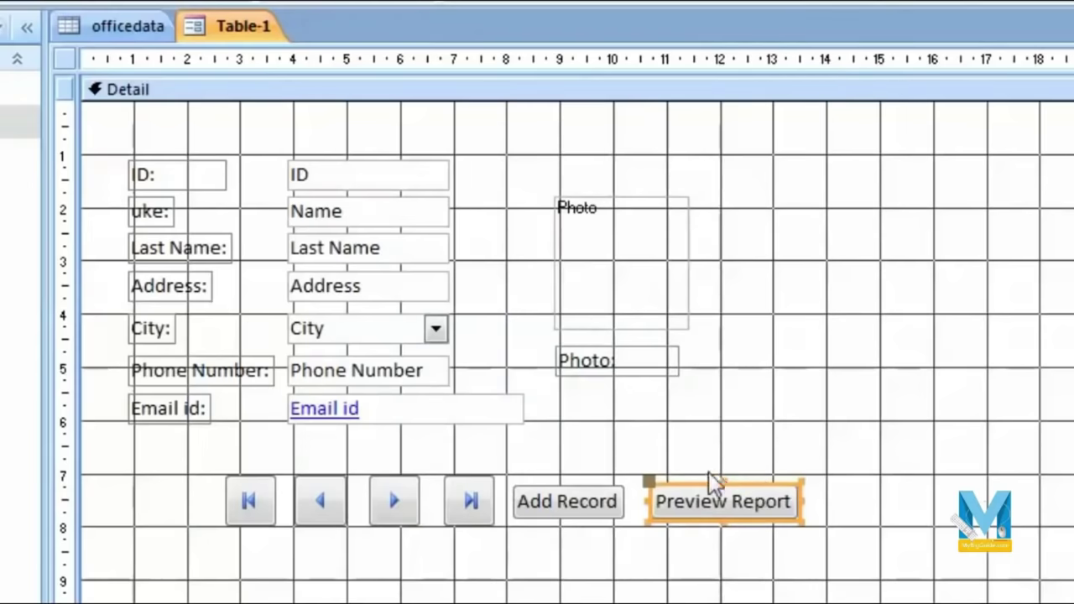
pyautogui.click(728, 502)
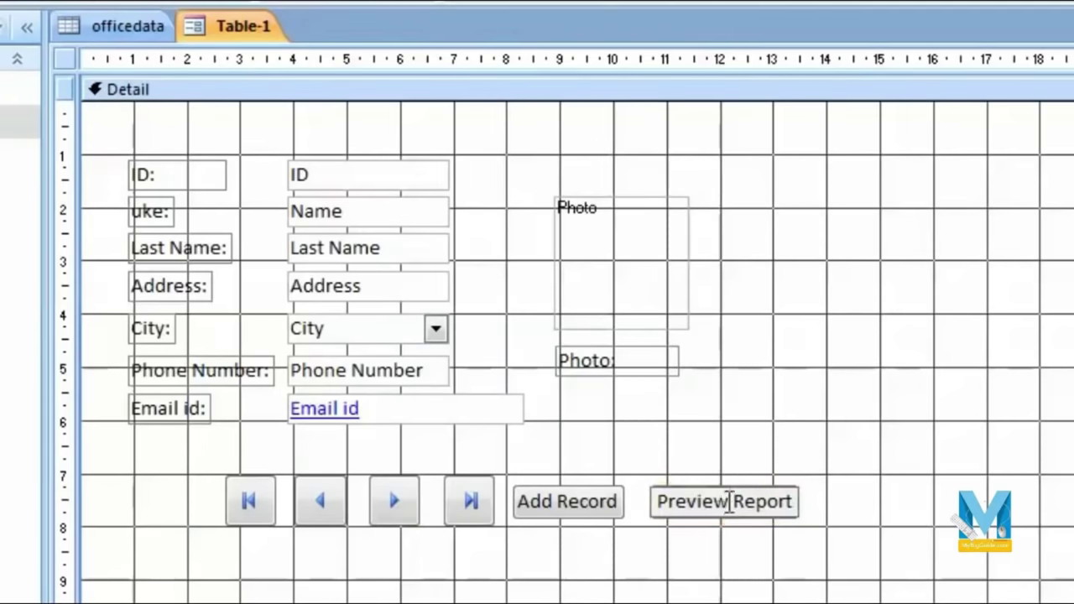
pyautogui.hotkey('shift', 'Home')
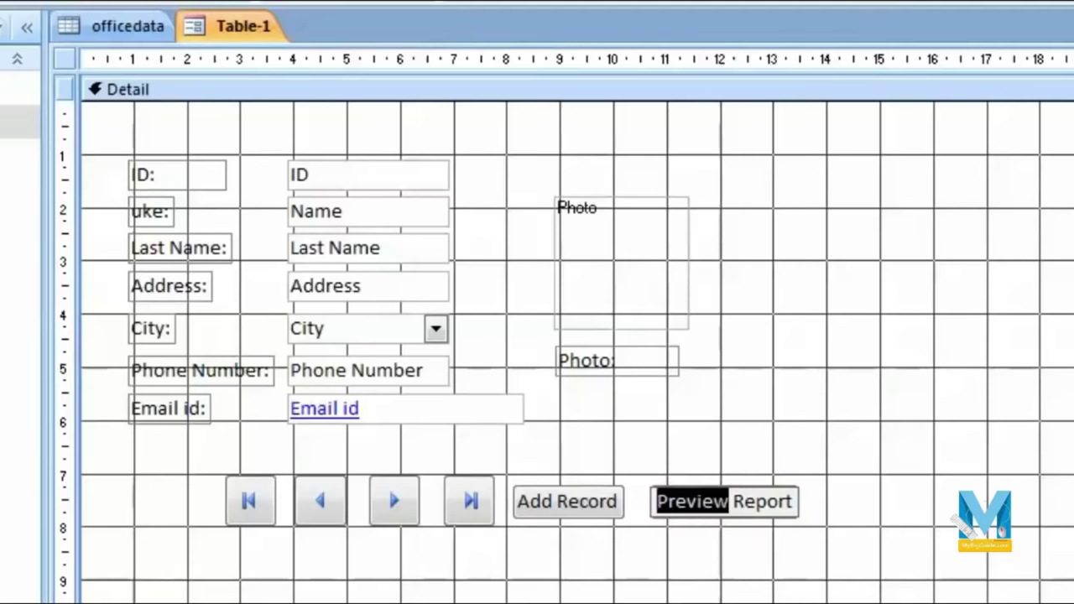
pyautogui.write('Print')
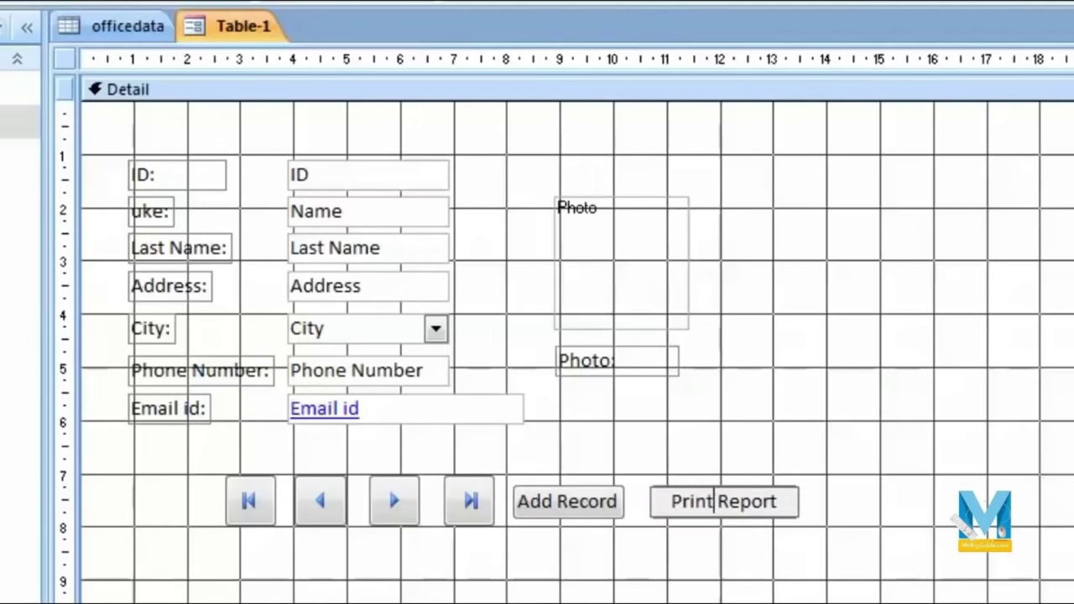
pyautogui.press('Return')
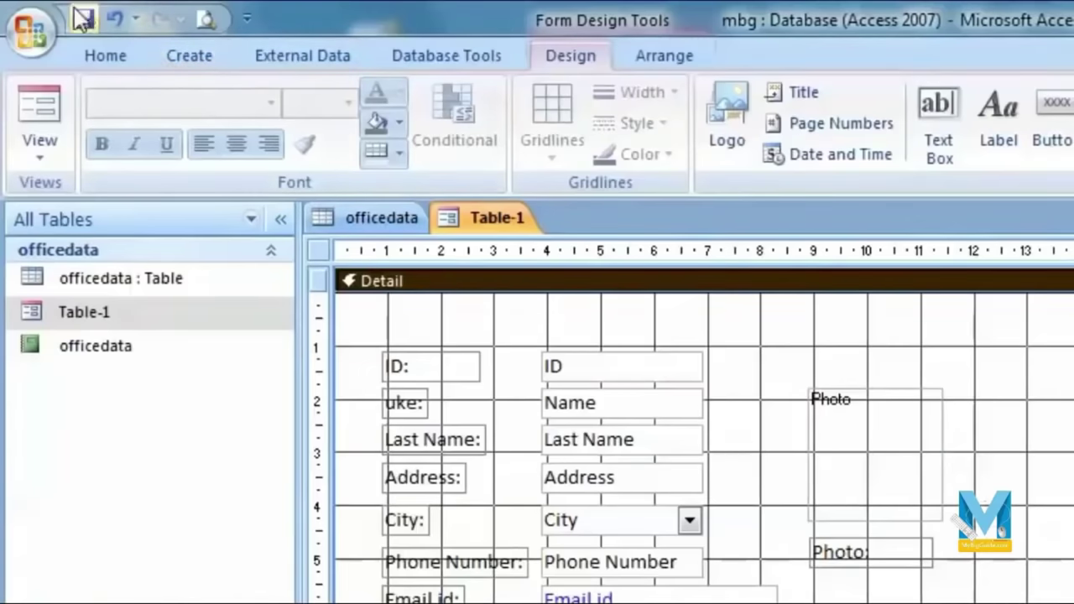
pyautogui.click(63, 157)
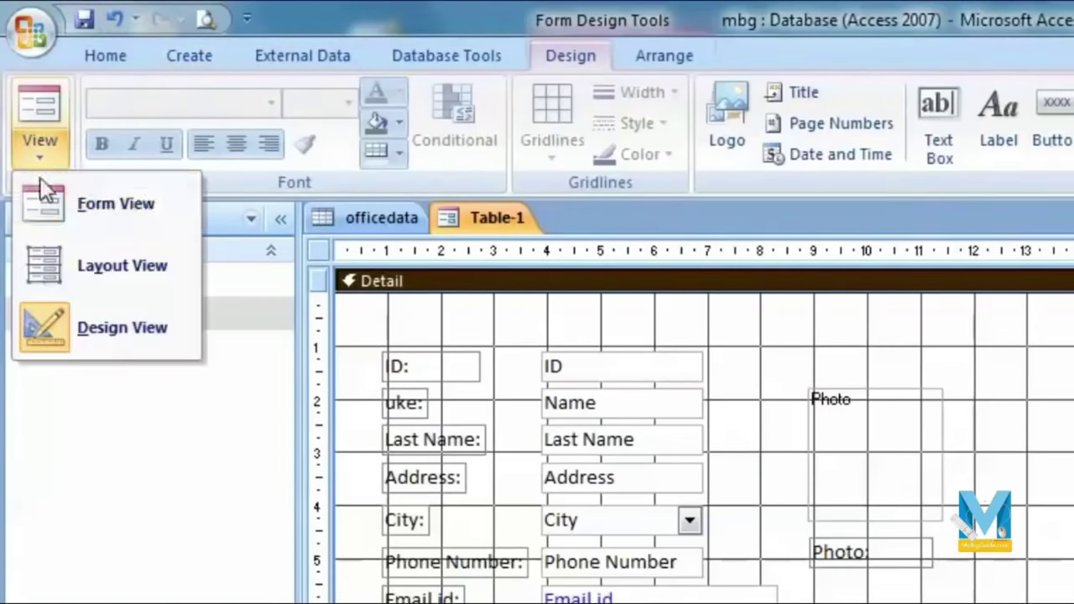
# Step: In Form View, run Print Report and zoom into the officedata report preview
pyautogui.click(73, 211)
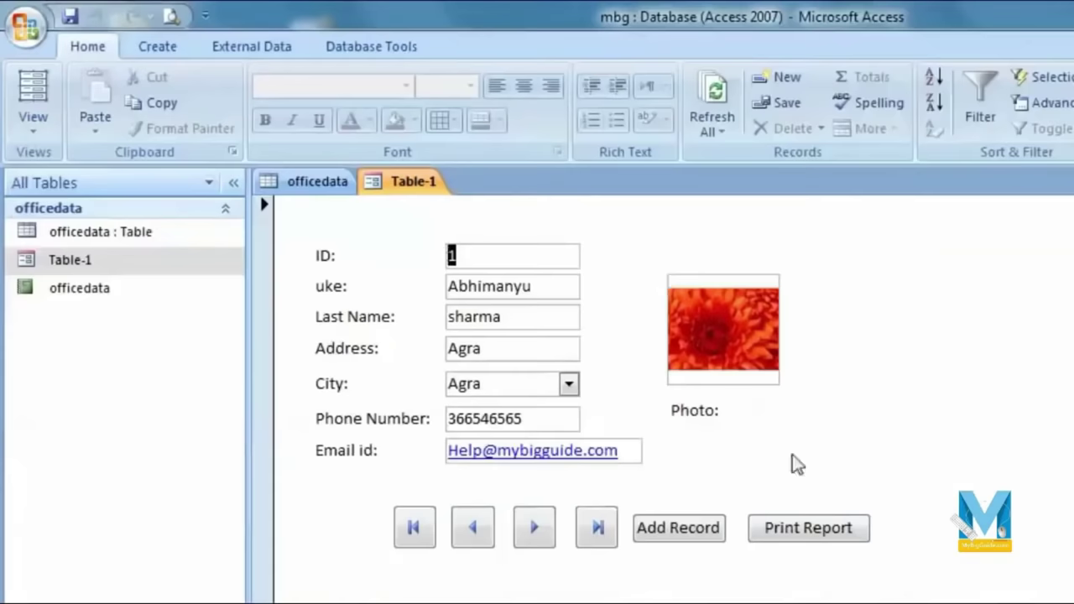
pyautogui.click(808, 536)
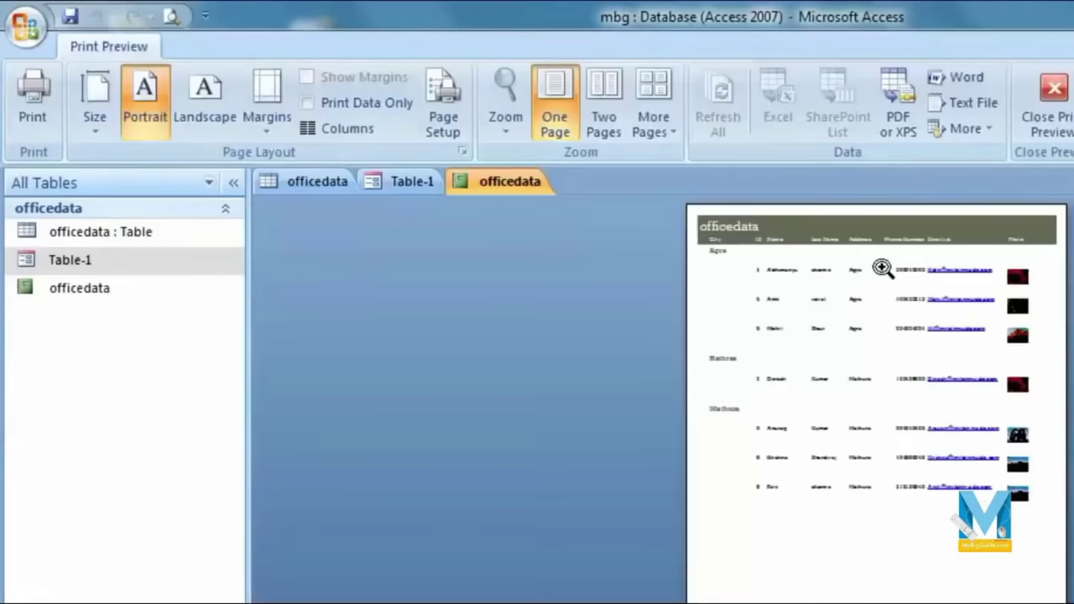
pyautogui.click(881, 267)
pyautogui.click(912, 442)
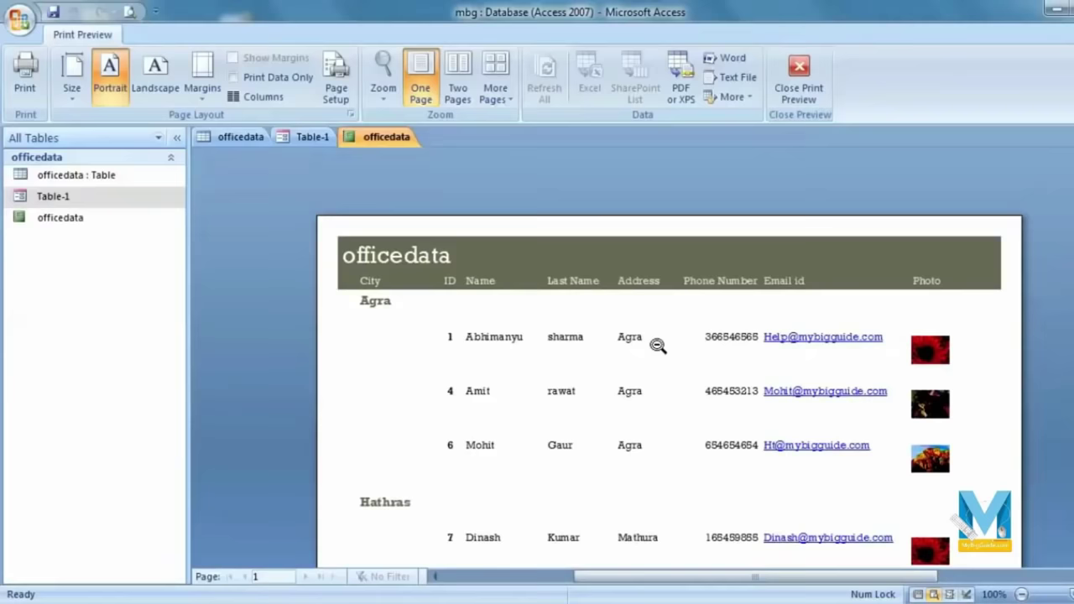
# Step: Review the Print dialog's printer and page range, cancel, and close the preview
pyautogui.hotkey('ctrl', 'p')
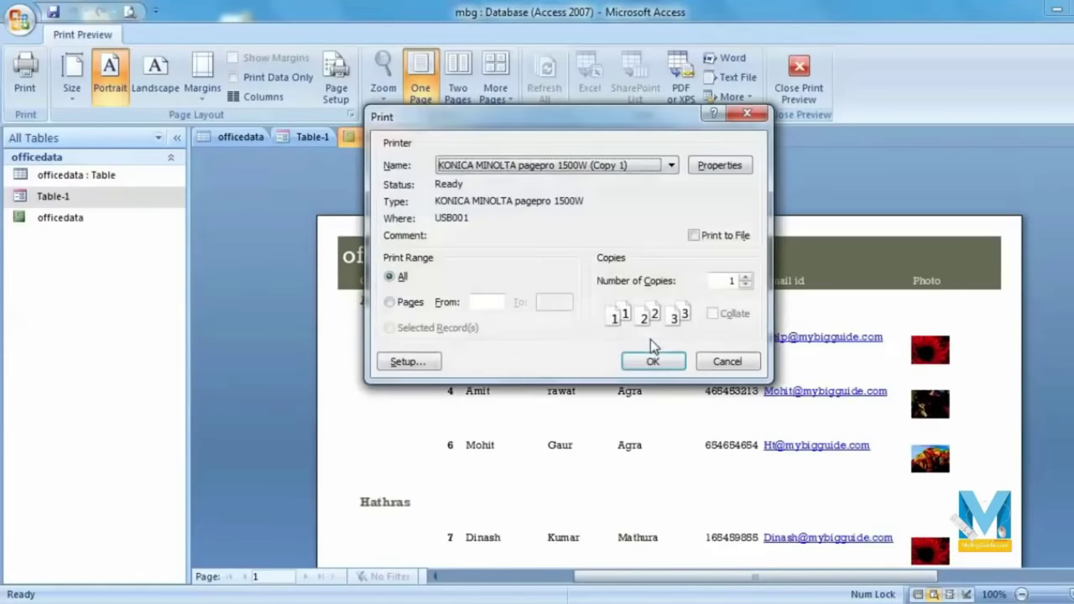
pyautogui.click(592, 166)
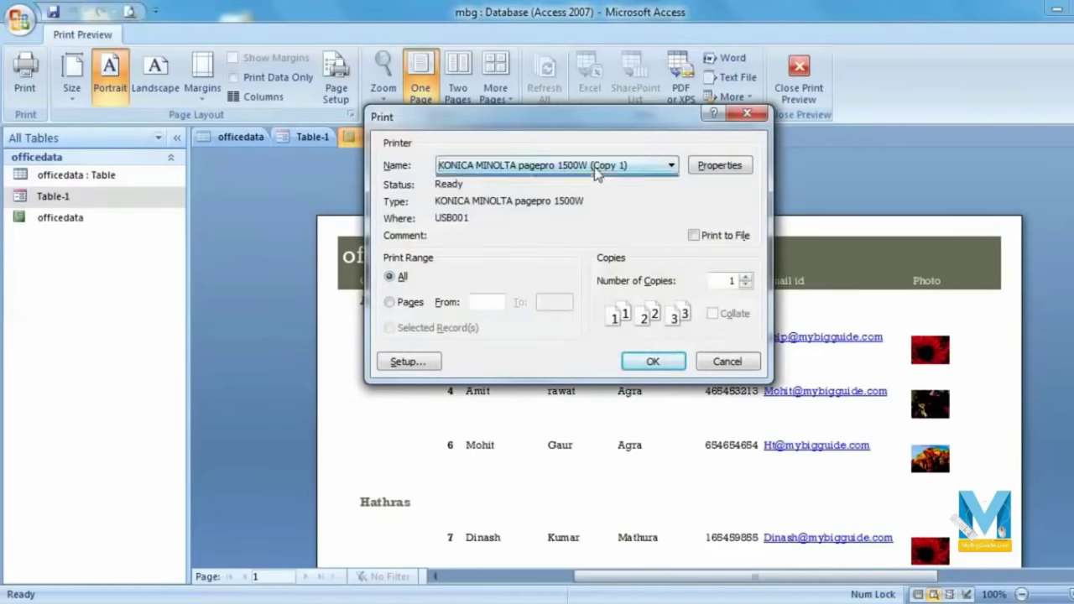
pyautogui.click(406, 303)
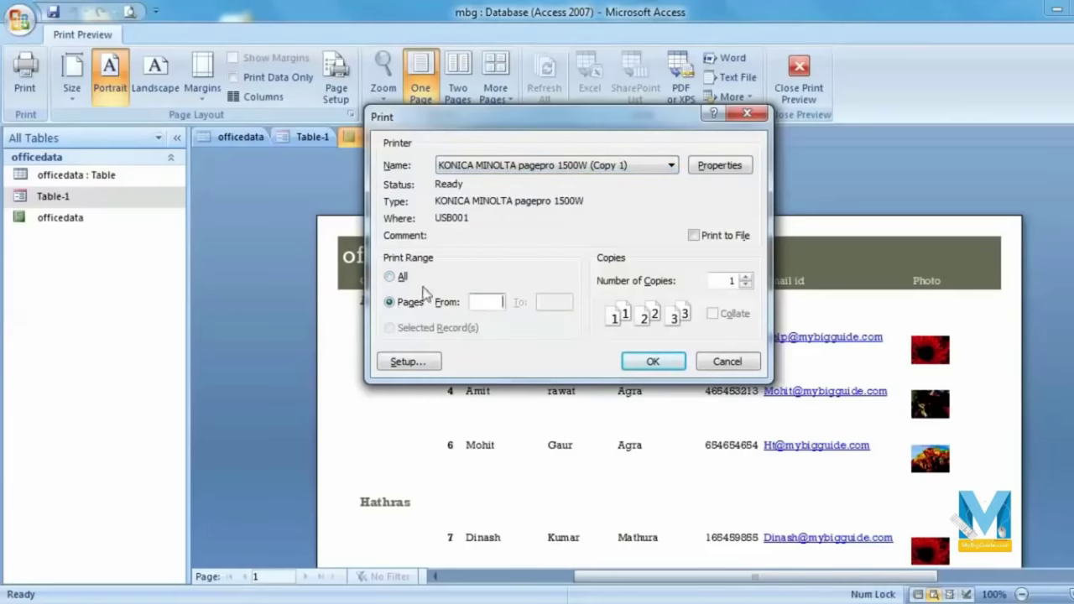
pyautogui.click(398, 278)
pyautogui.click(723, 371)
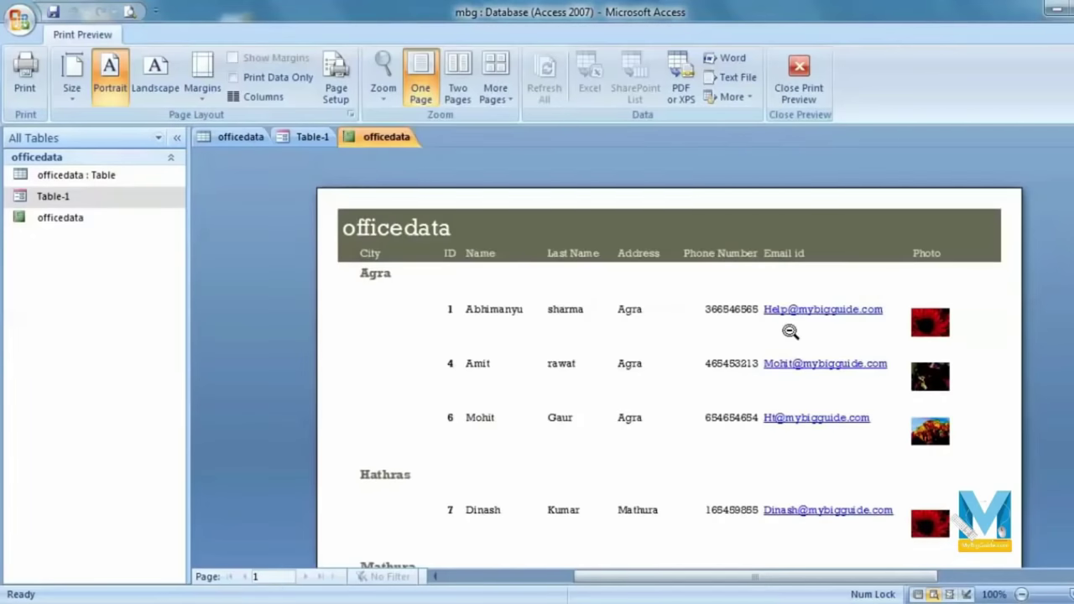
pyautogui.click(795, 84)
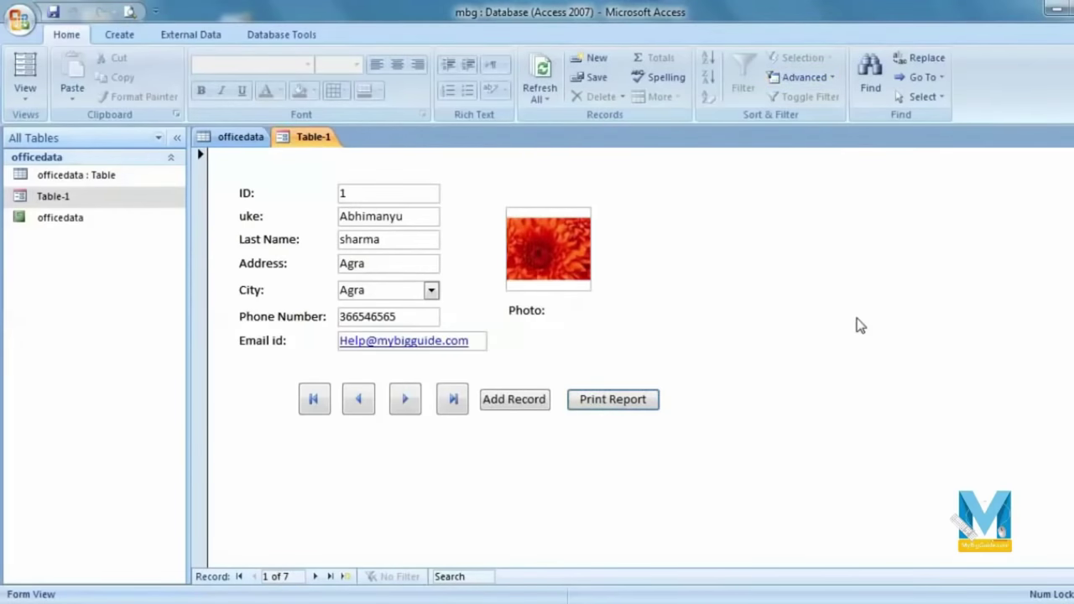
# Step: Open the officedata table datasheet and officedata report in tabs beside the Table-1 form
pyautogui.click(111, 182)
pyautogui.doubleClick(113, 189)
pyautogui.doubleClick(68, 200)
pyautogui.doubleClick(75, 221)
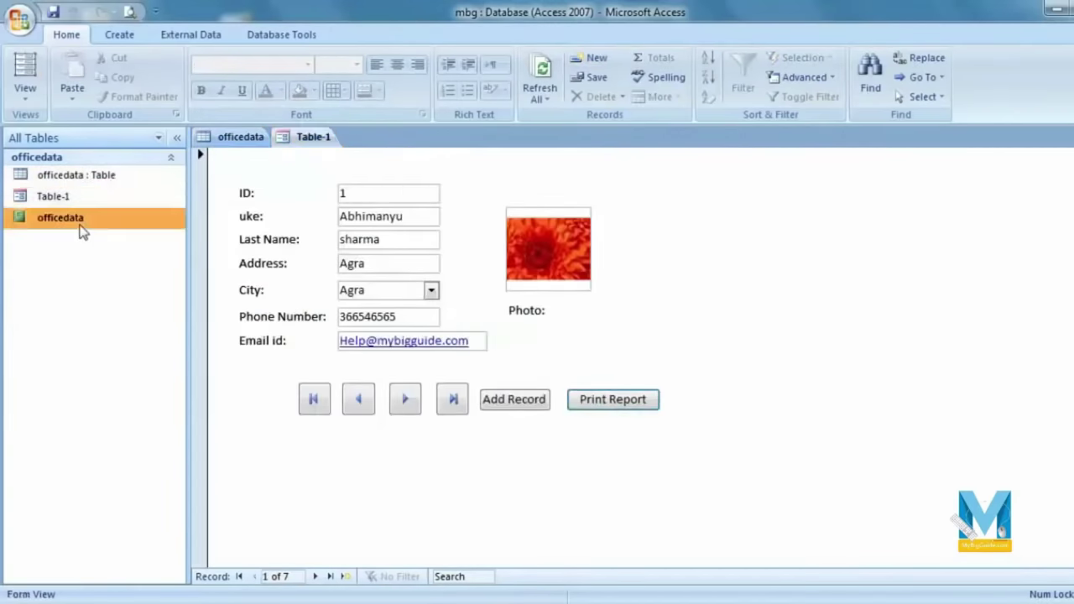
pyautogui.doubleClick(97, 198)
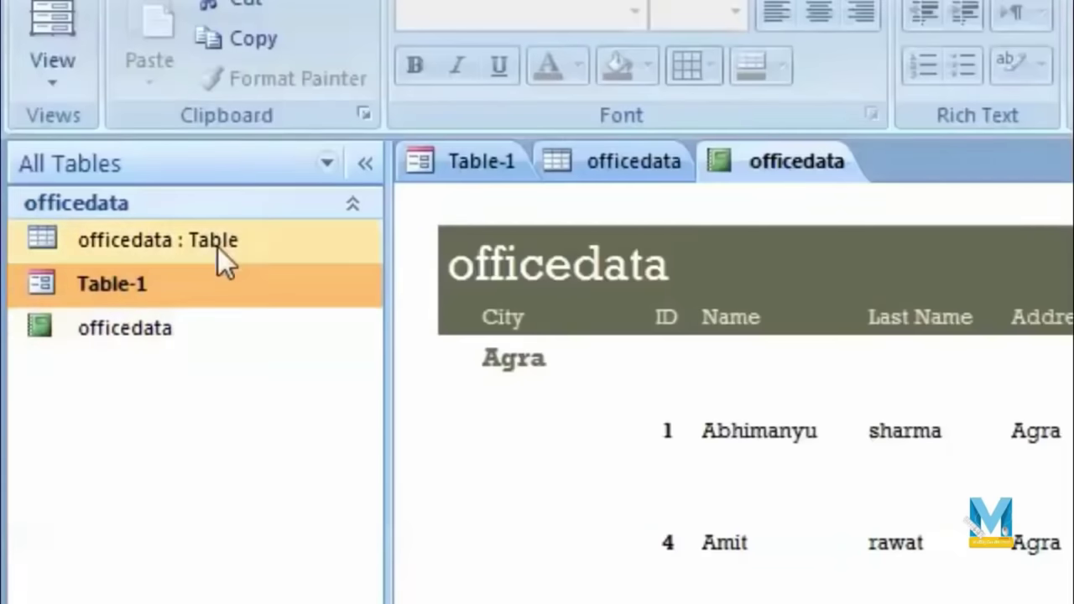
pyautogui.click(219, 240)
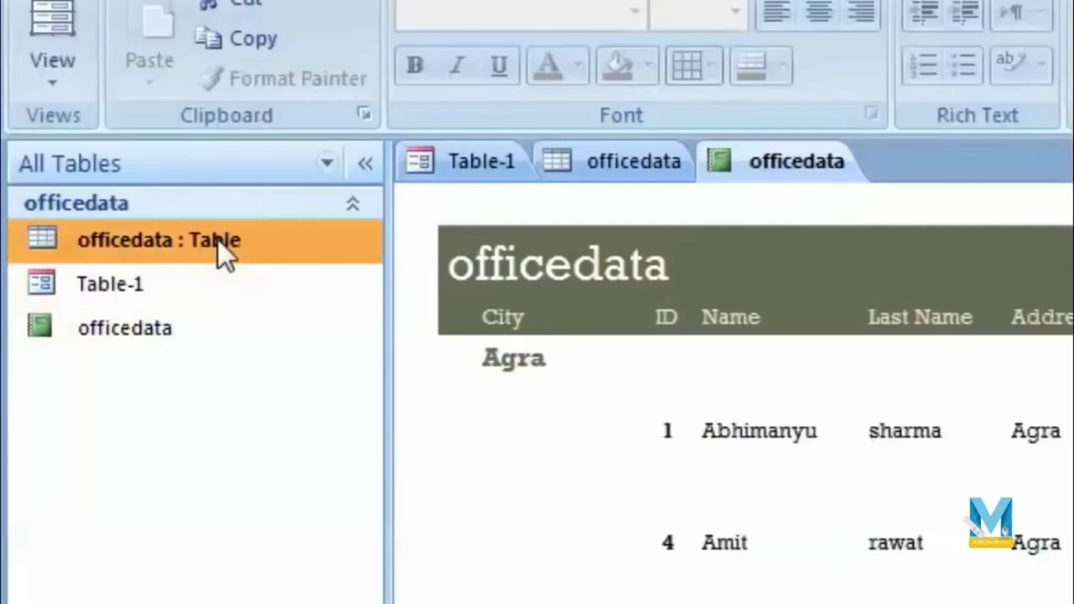
pyautogui.click(212, 336)
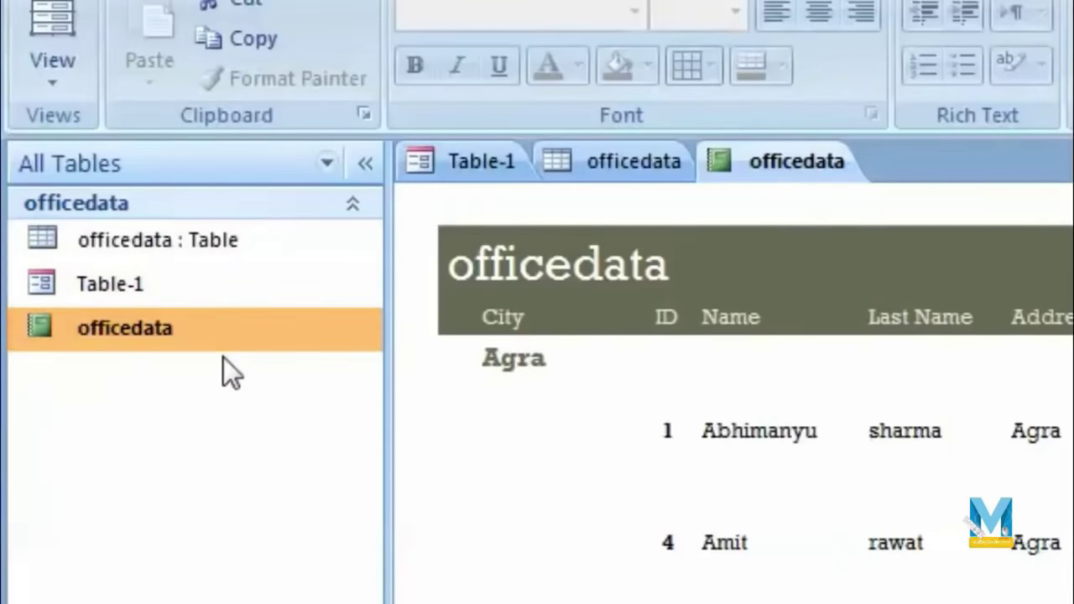
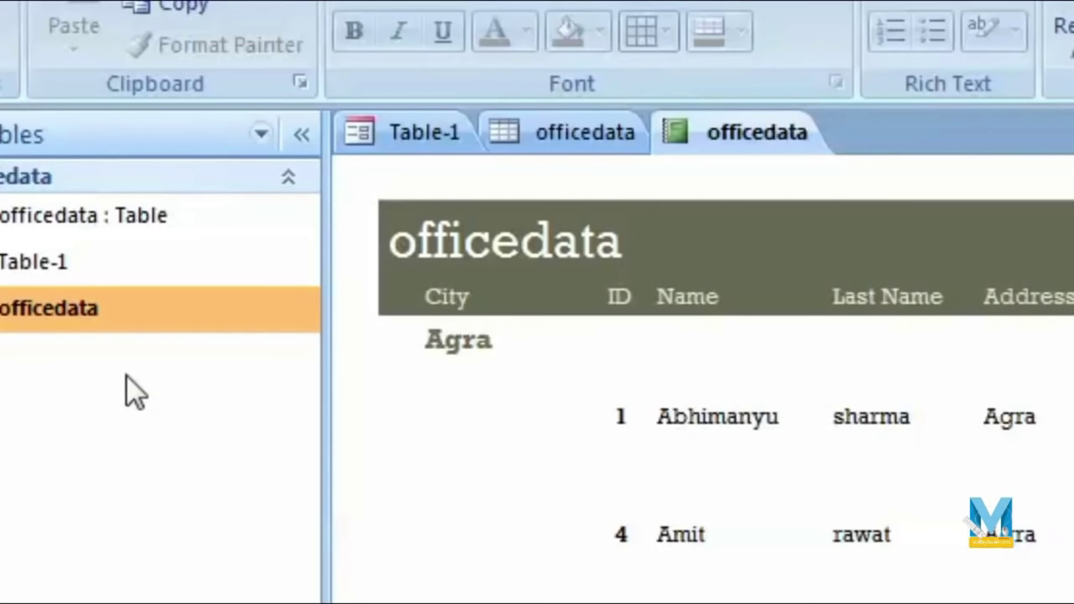
# Step: Bring the Table-1 form to the front and show the Create ribbon's new-object options
pyautogui.doubleClick(34, 262)
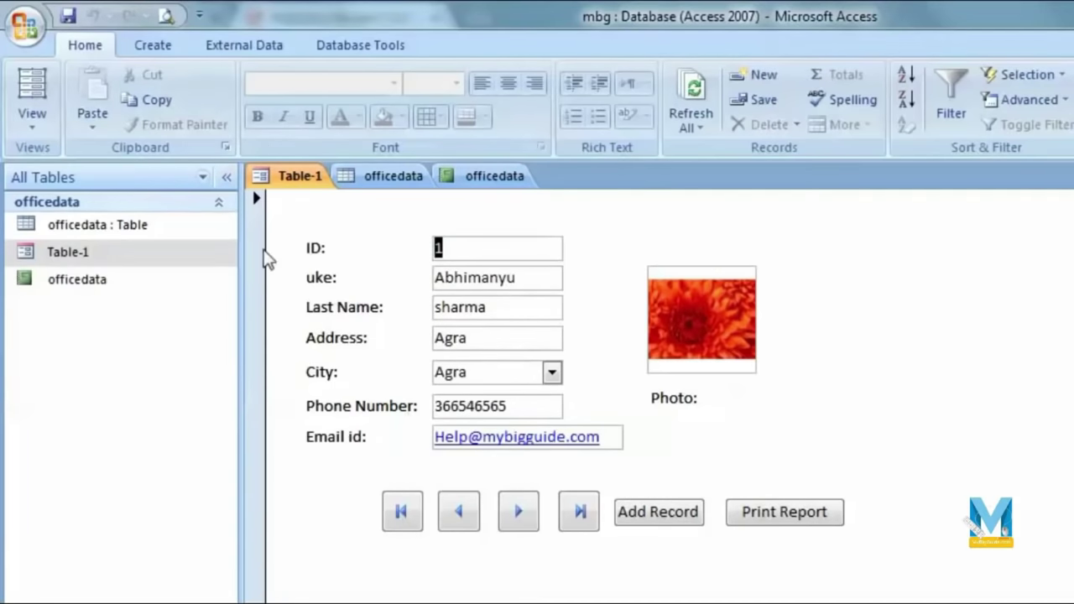
pyautogui.click(154, 49)
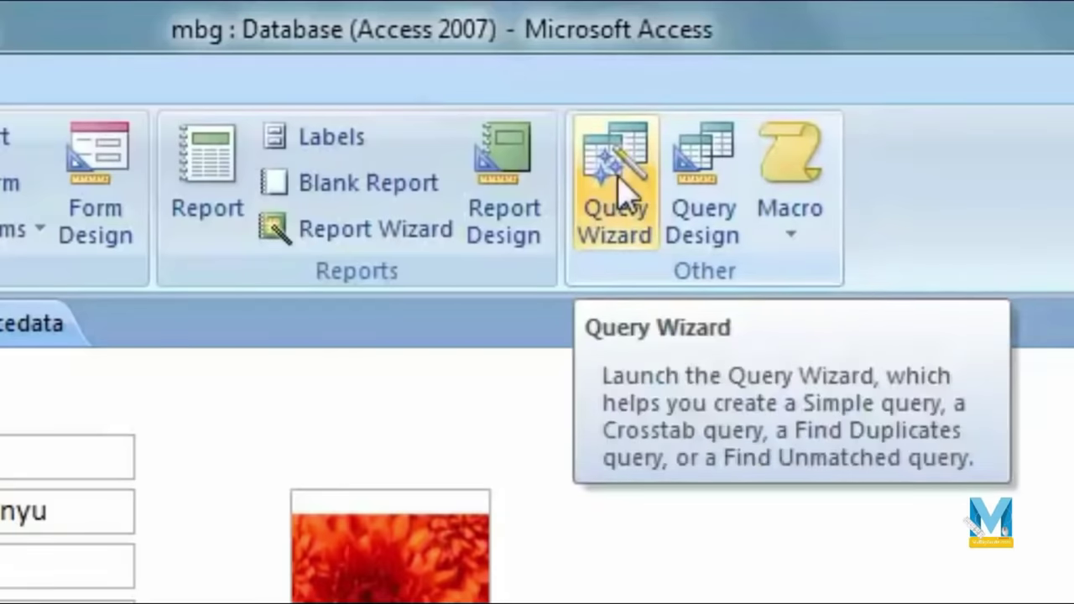
# Step: Start the Simple Query Wizard with officedata as the source table
pyautogui.click(621, 191)
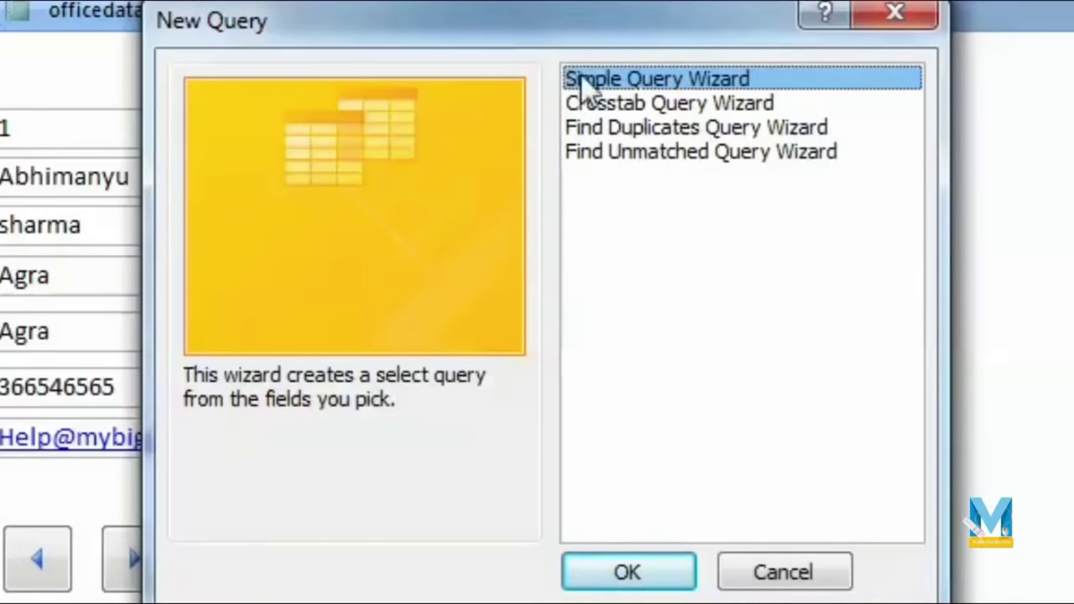
pyautogui.click(638, 566)
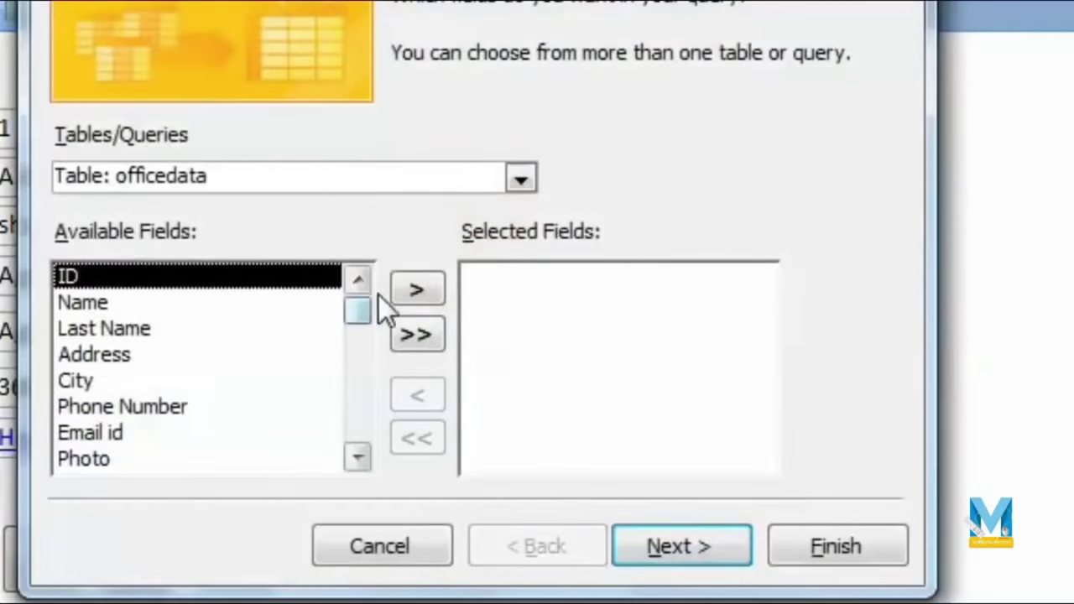
pyautogui.click(521, 179)
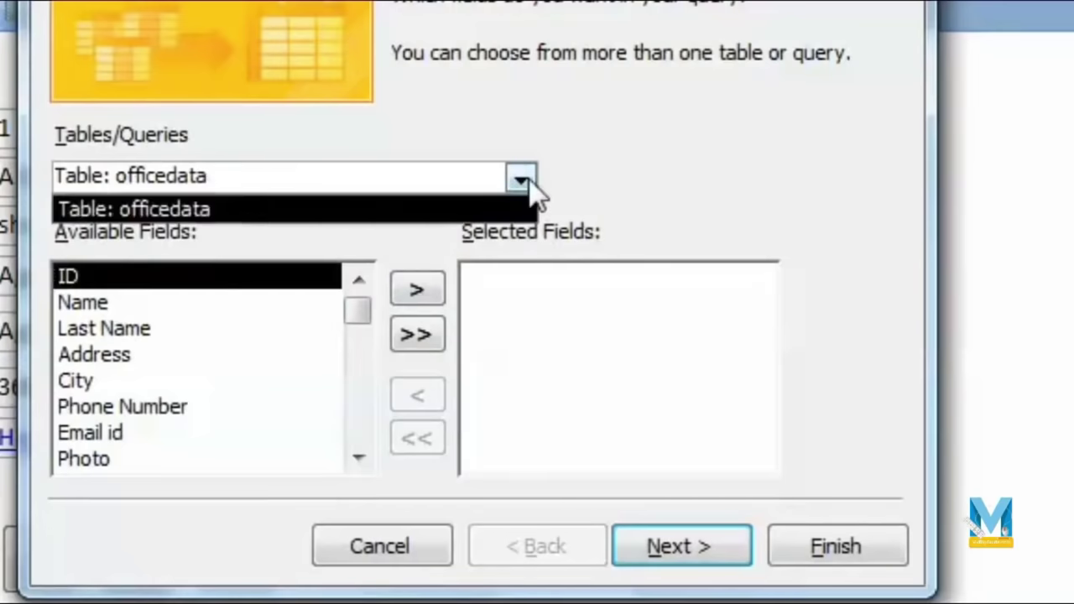
pyautogui.click(525, 178)
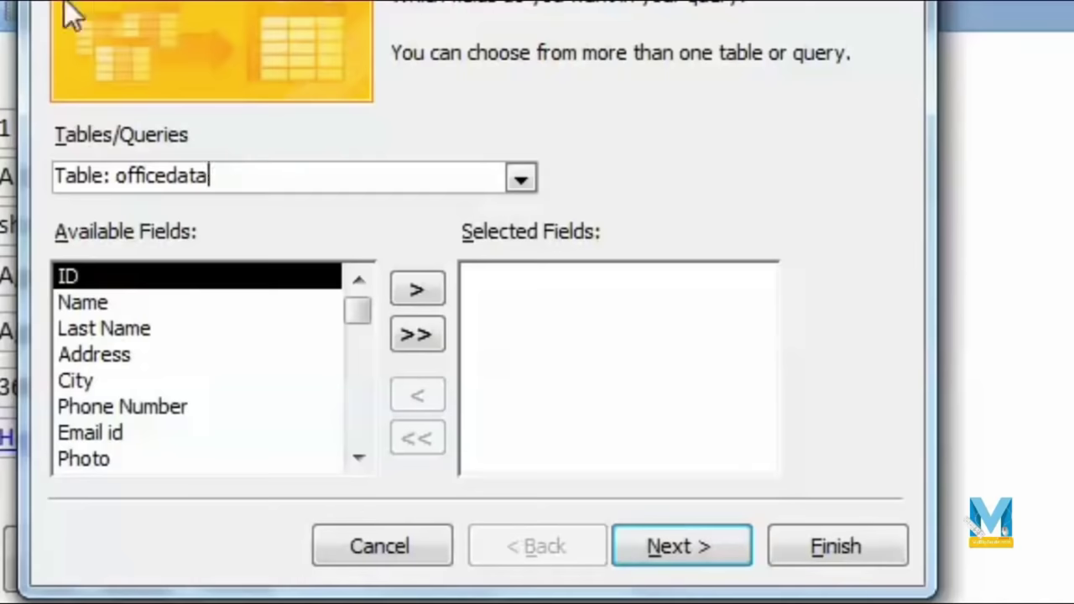
pyautogui.click(514, 188)
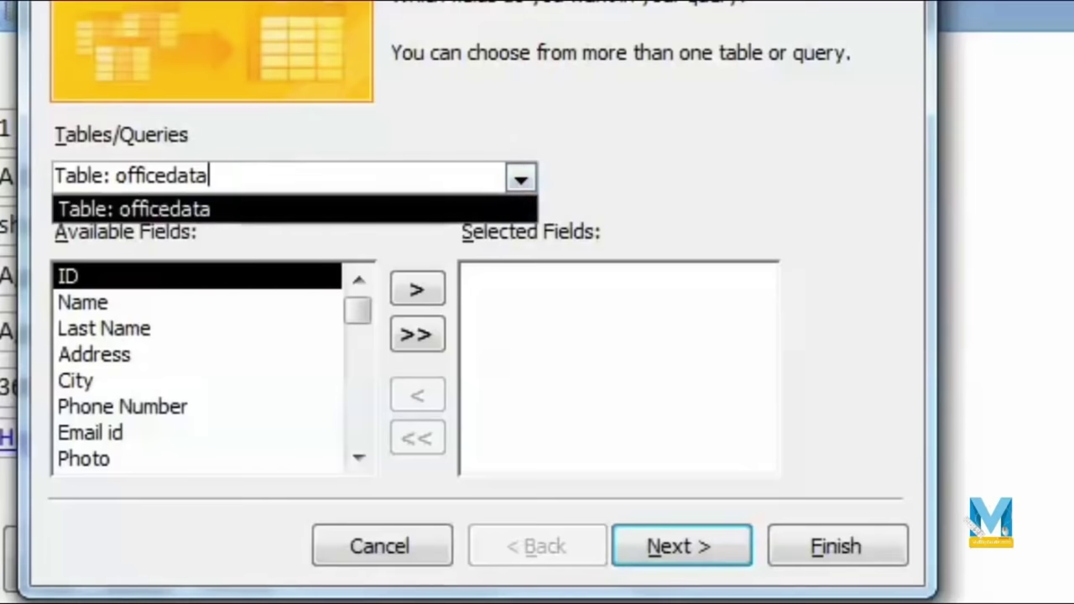
pyautogui.click(527, 187)
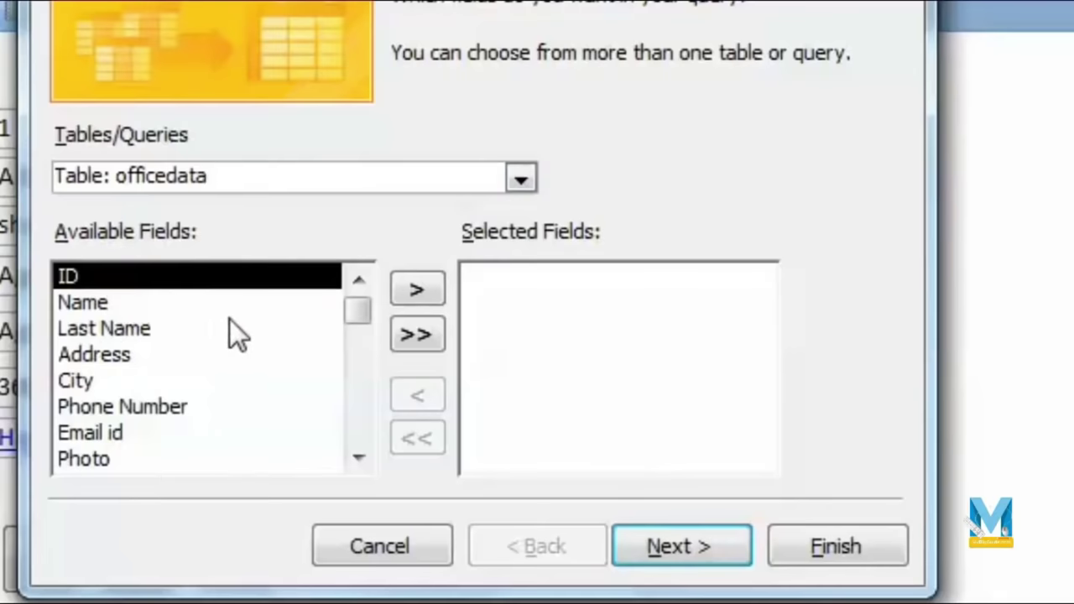
# Step: Add ID, Name, Last Name, Address, City, Phone Number and Email id, keep Detail output, and choose to modify the design
pyautogui.click(141, 303)
pyautogui.click(143, 281)
pyautogui.doubleClick(413, 288)
pyautogui.click(412, 289)
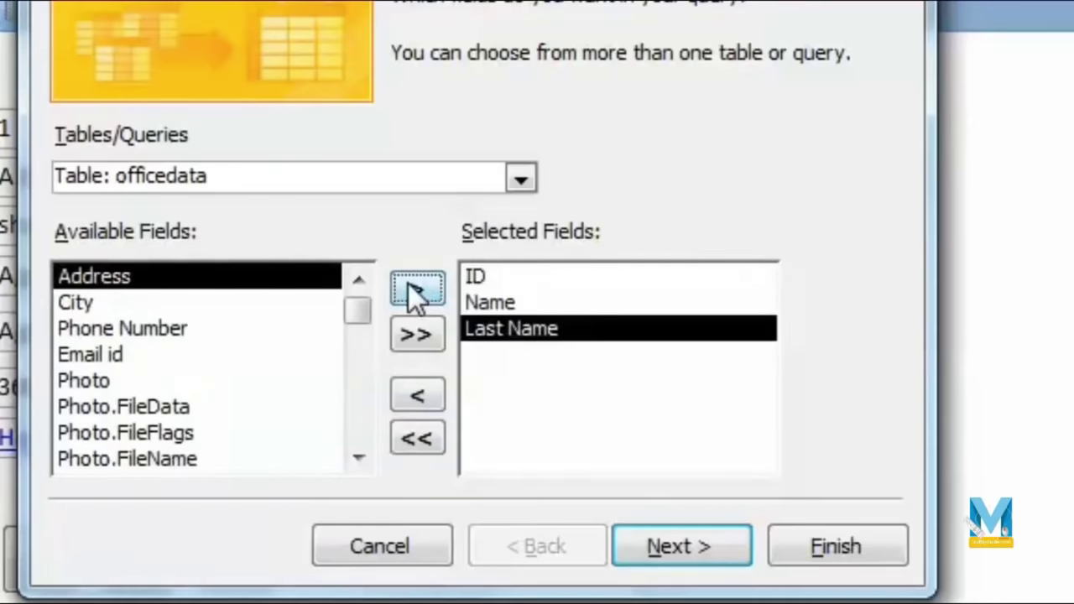
pyautogui.click(409, 286)
pyautogui.click(410, 285)
pyautogui.click(411, 291)
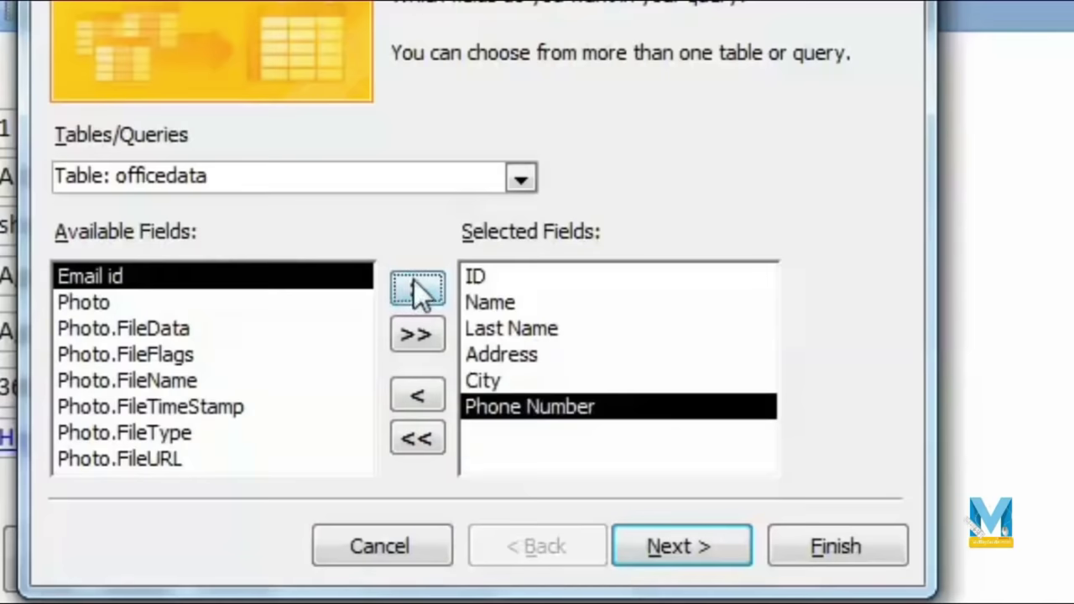
pyautogui.click(417, 285)
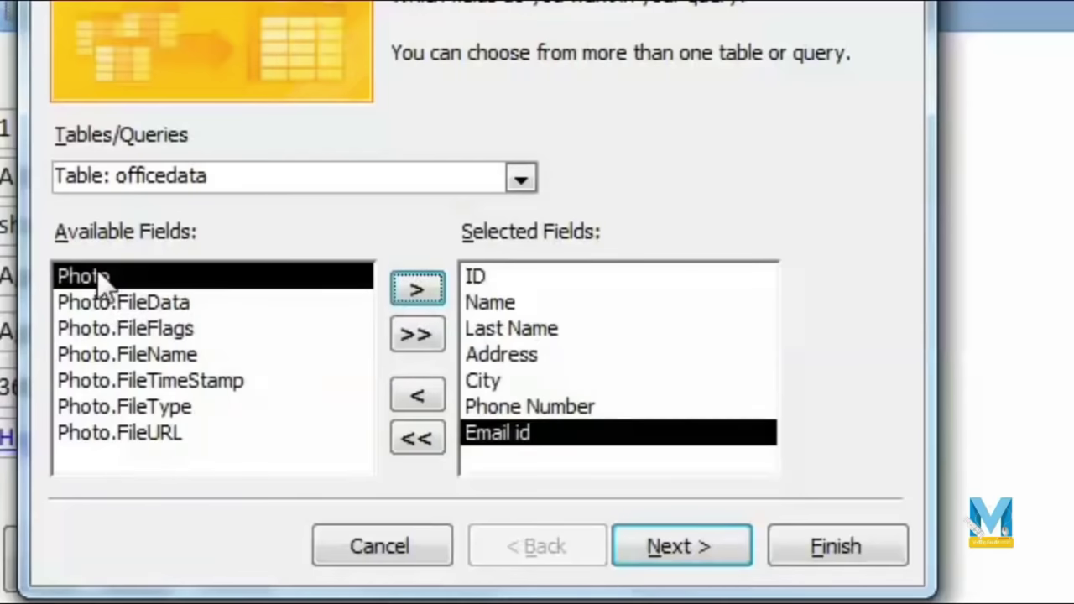
pyautogui.click(710, 560)
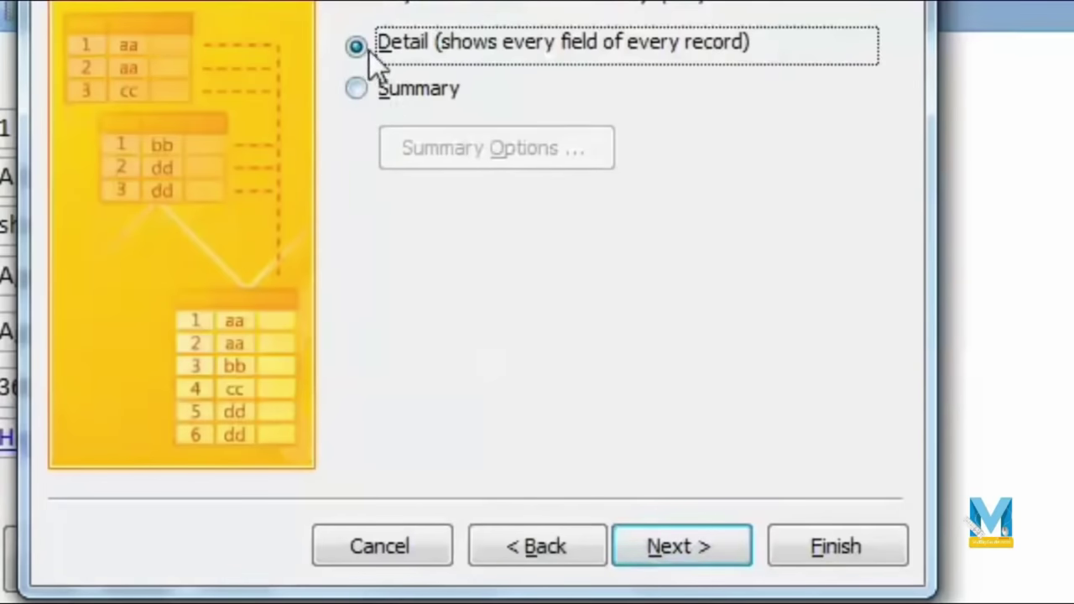
pyautogui.click(669, 546)
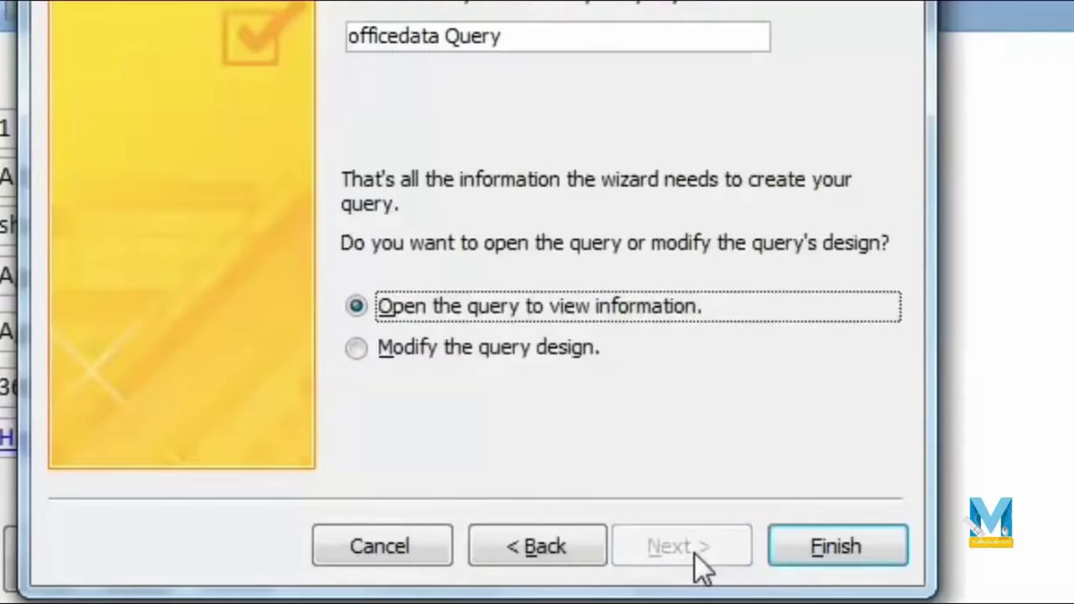
pyautogui.click(358, 349)
# Step: Finish the officedata Query wizard and run the query to list all seven records
pyautogui.click(835, 559)
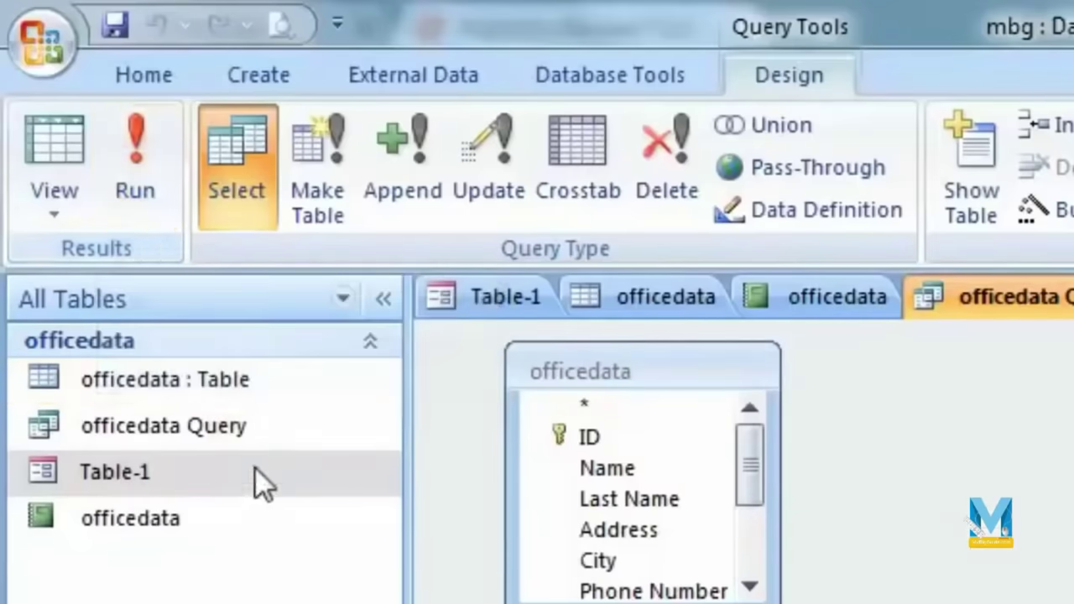
pyautogui.click(126, 155)
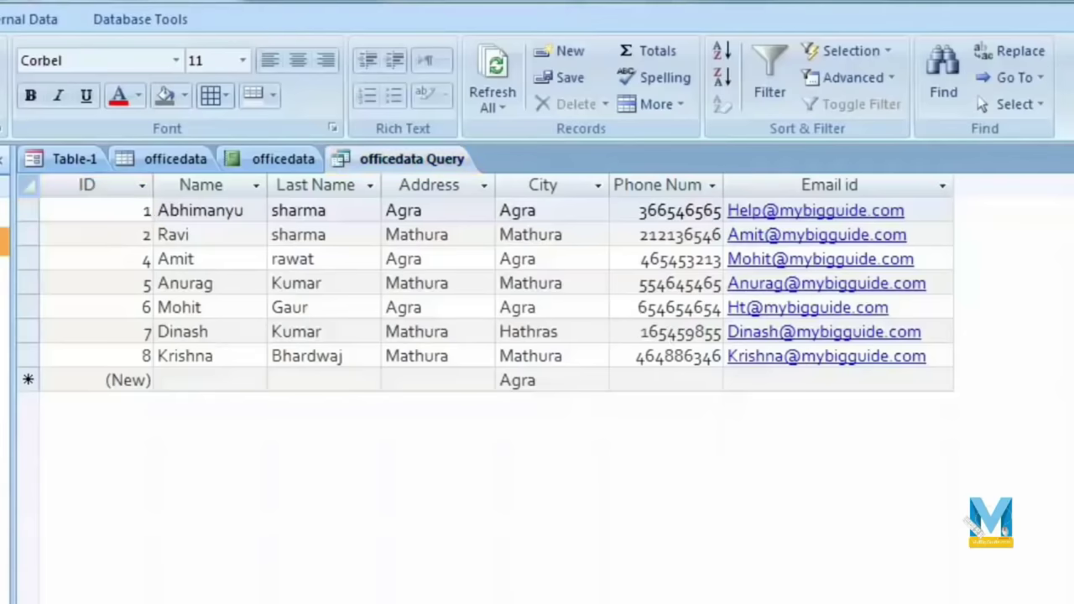
pyautogui.rightClick(122, 185)
# Step: In Design View hide ID, Last Name, Address, Phone Number and Email id, then run the query
pyautogui.click(344, 249)
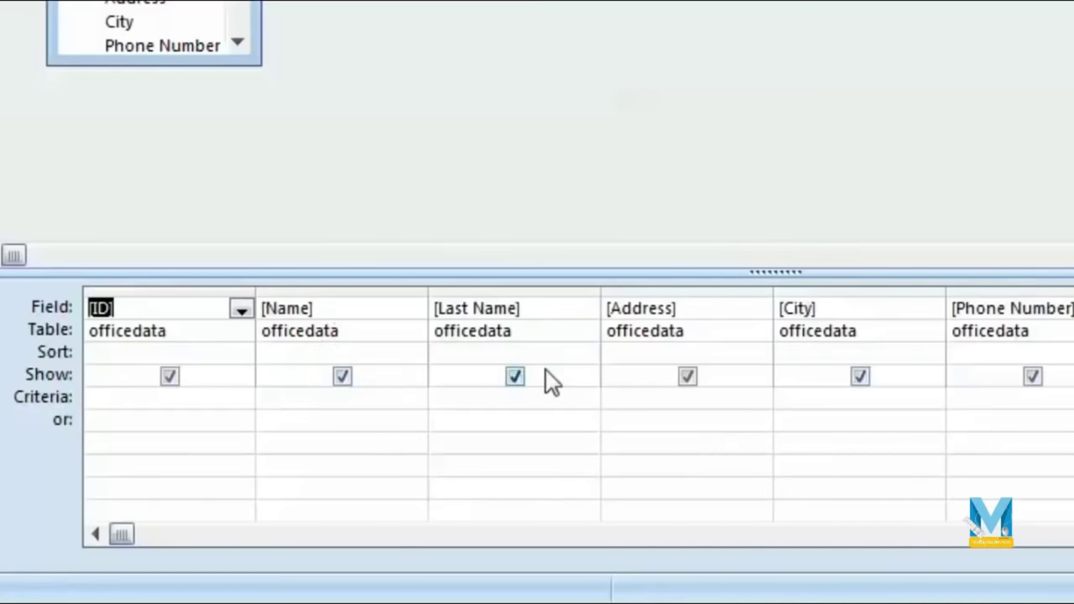
pyautogui.click(171, 378)
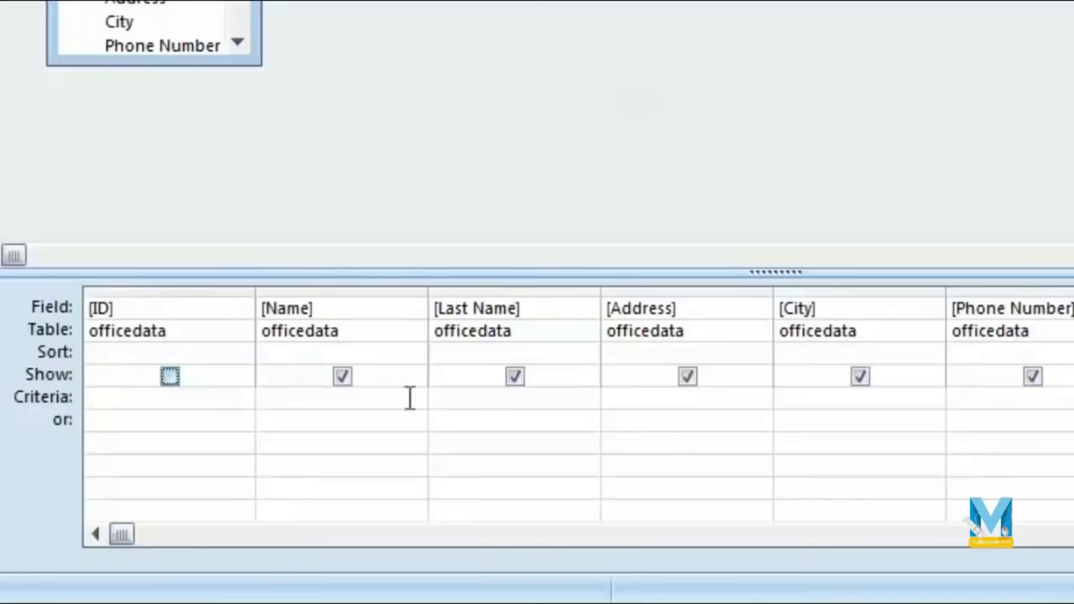
pyautogui.click(517, 380)
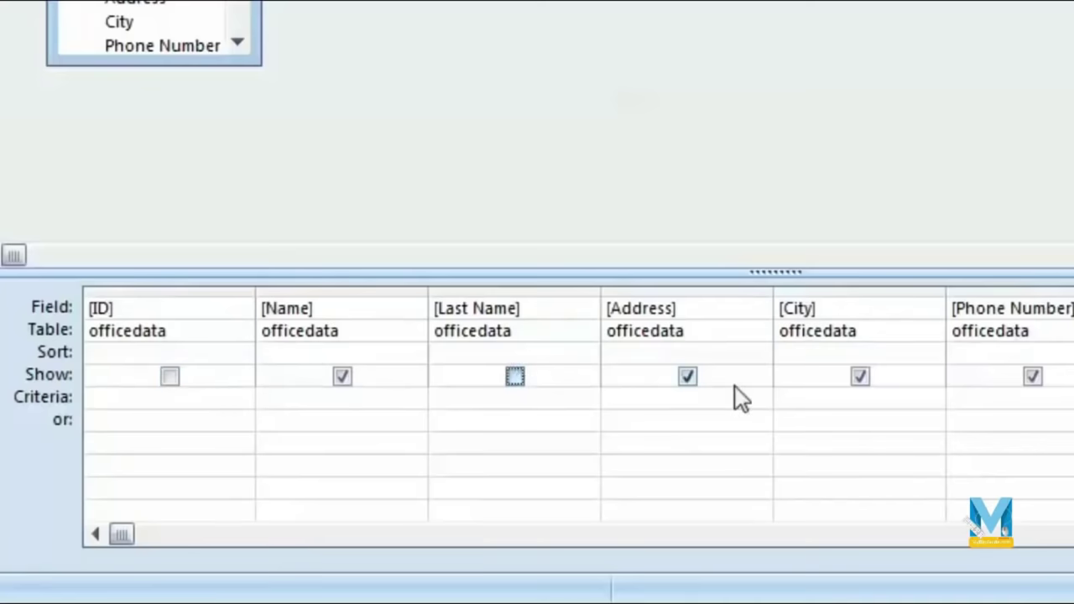
pyautogui.click(688, 378)
pyautogui.click(1033, 378)
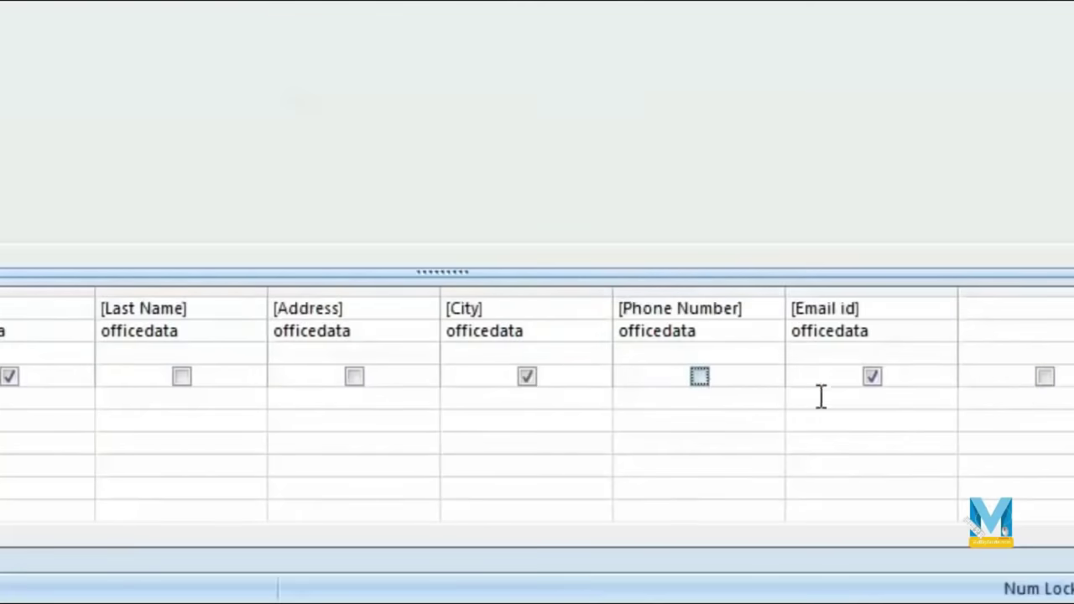
pyautogui.click(875, 380)
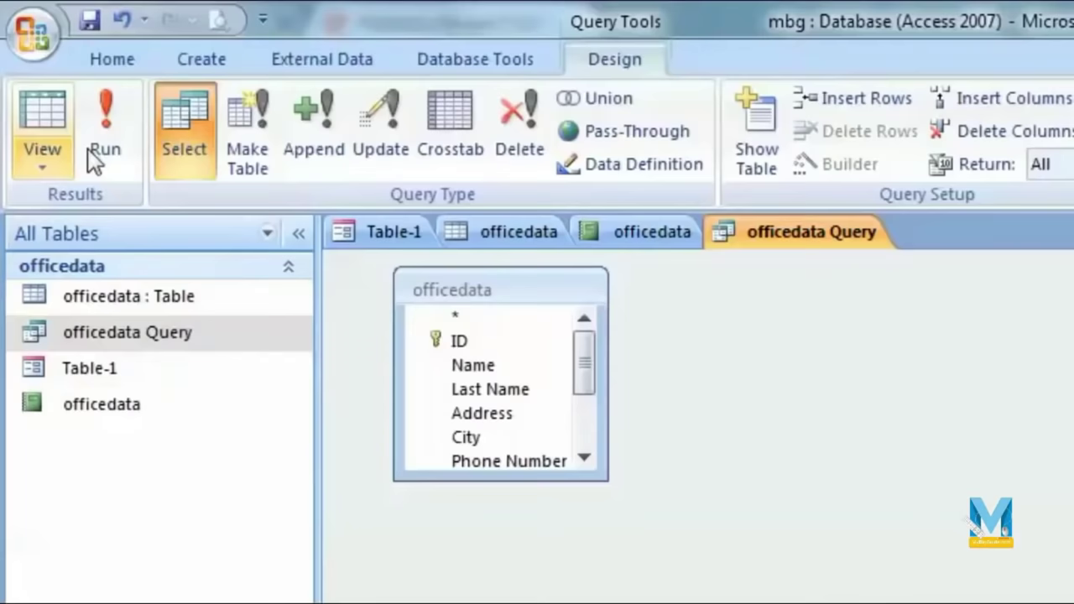
pyautogui.click(99, 151)
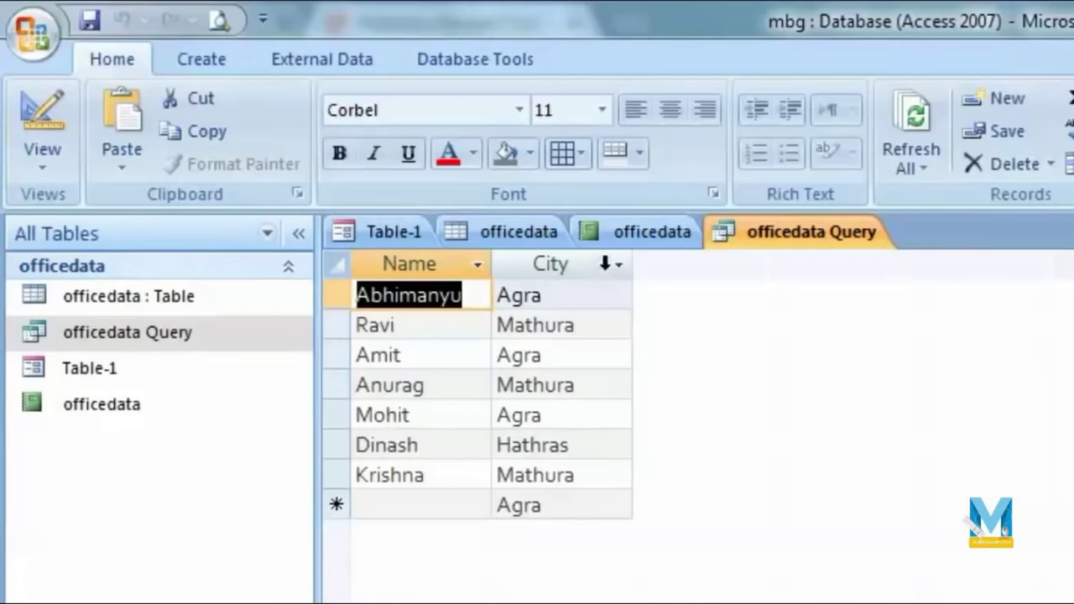
# Step: Sort the query results by City from A to Z
pyautogui.click(619, 266)
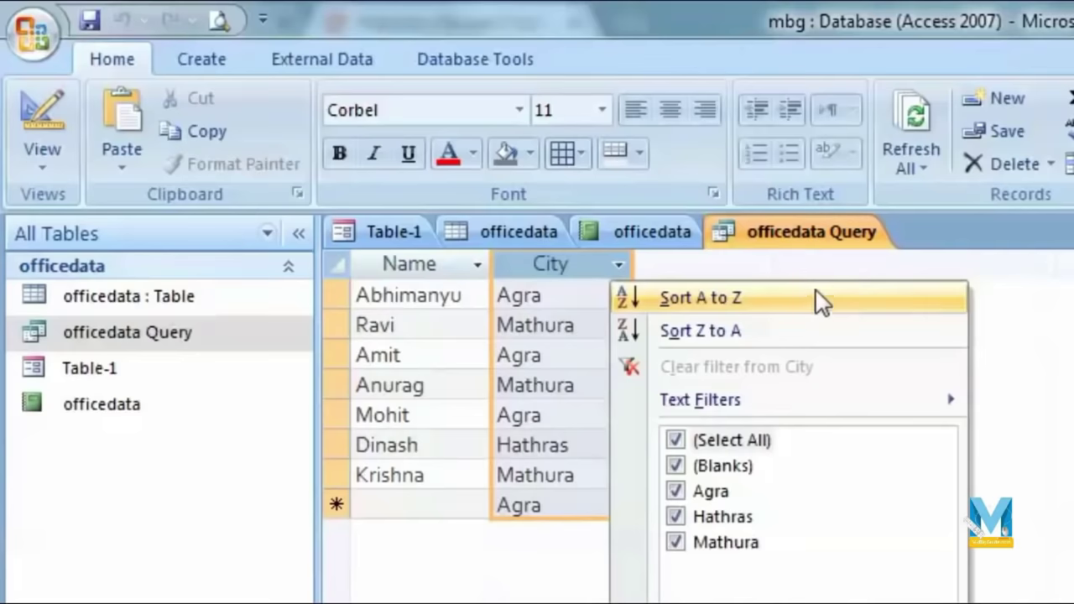
pyautogui.click(756, 298)
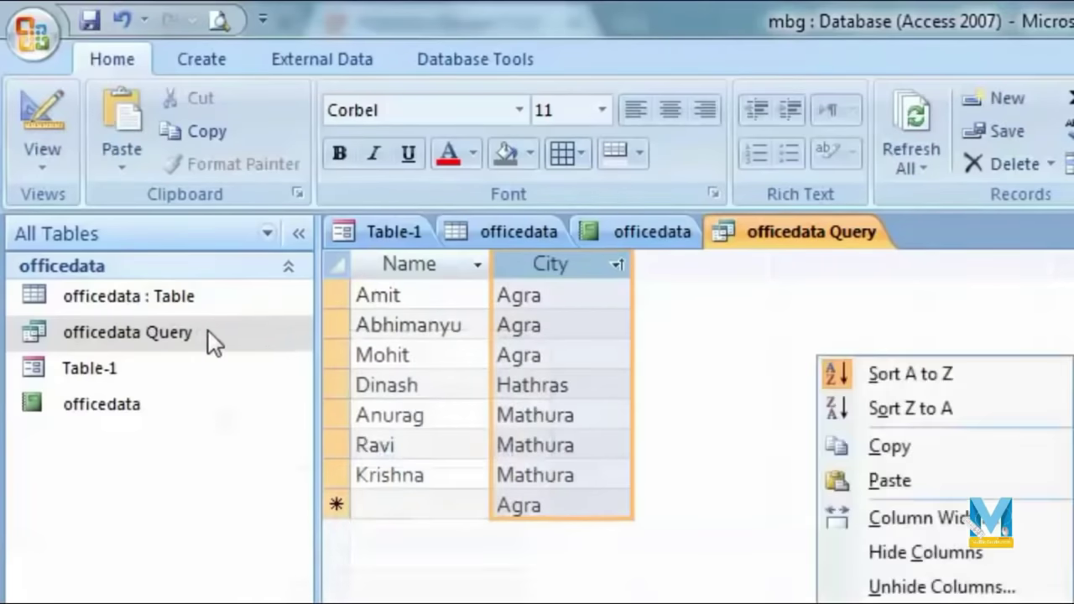
pyautogui.rightClick(208, 330)
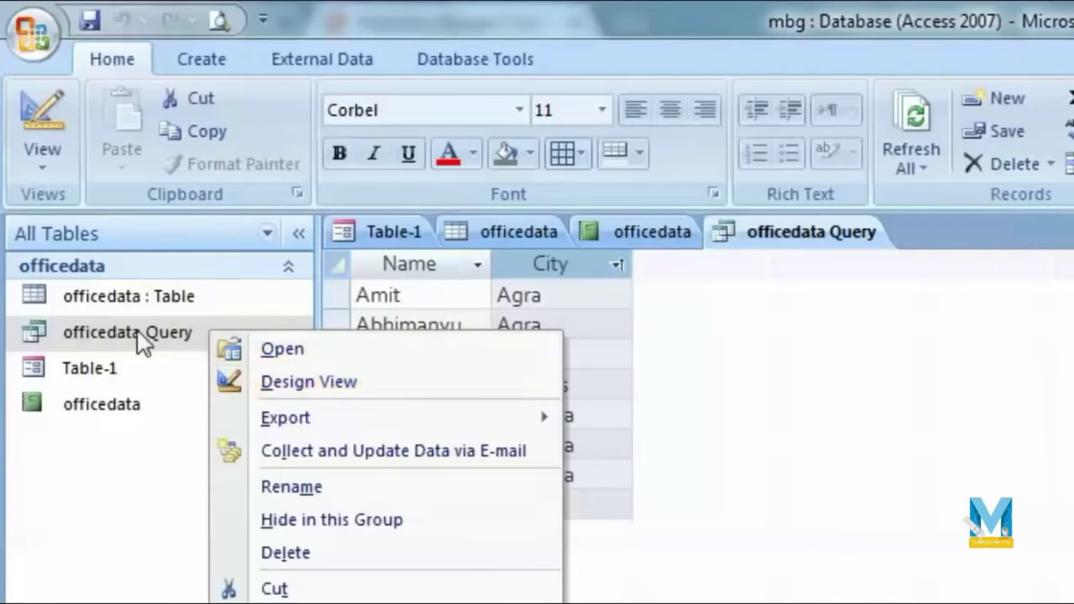
# Step: Add an [enter city] criterion under City, then run it with agra to list the Agra records
pyautogui.click(290, 384)
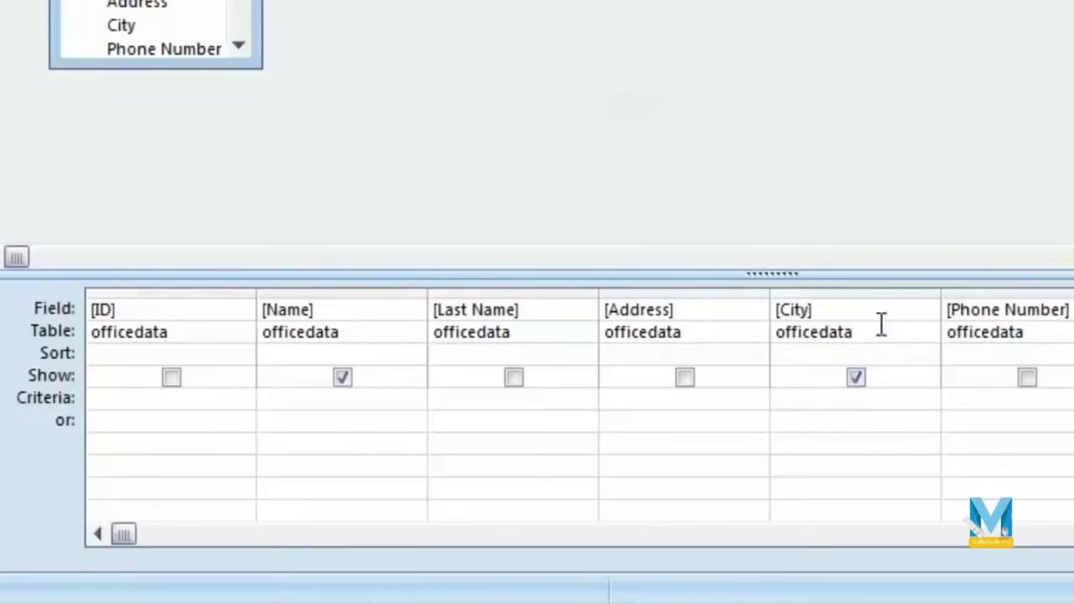
pyautogui.click(866, 400)
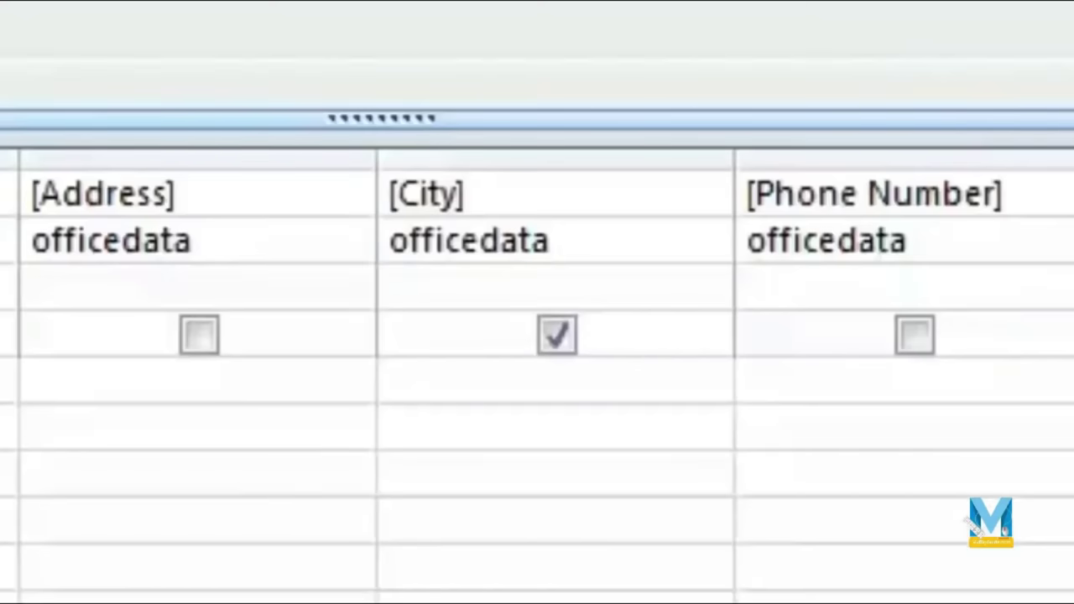
pyautogui.write('[e')
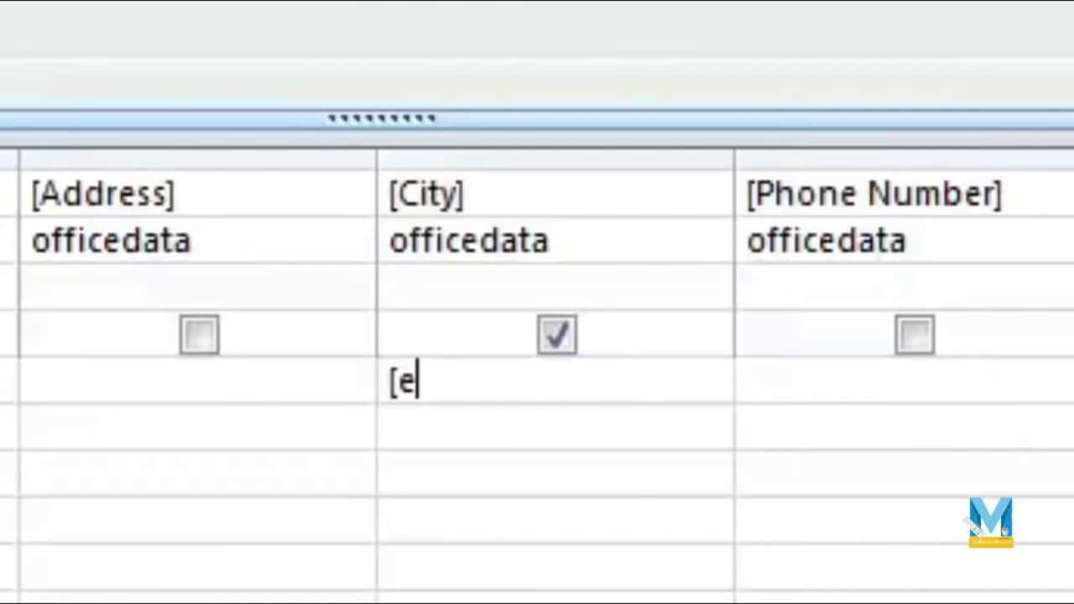
pyautogui.write('nter city]')
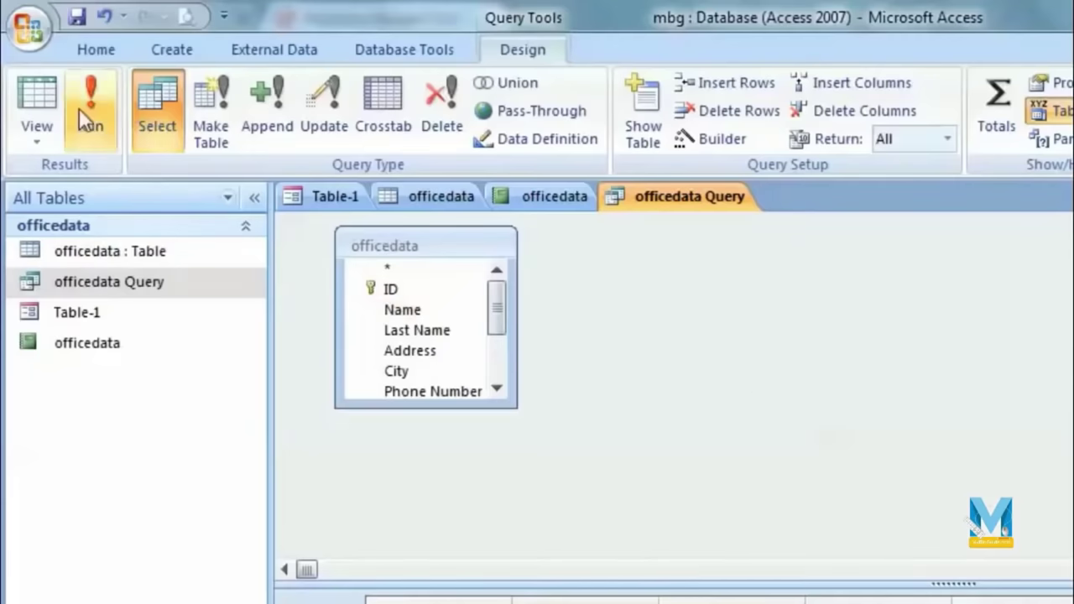
pyautogui.click(90, 107)
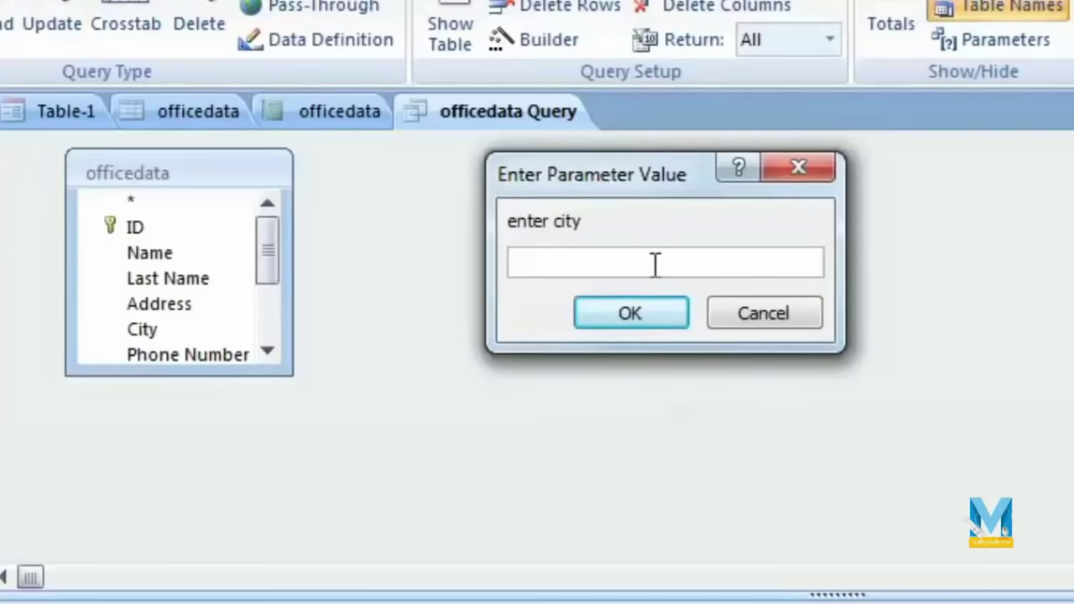
pyautogui.write('agra')
pyautogui.click(640, 323)
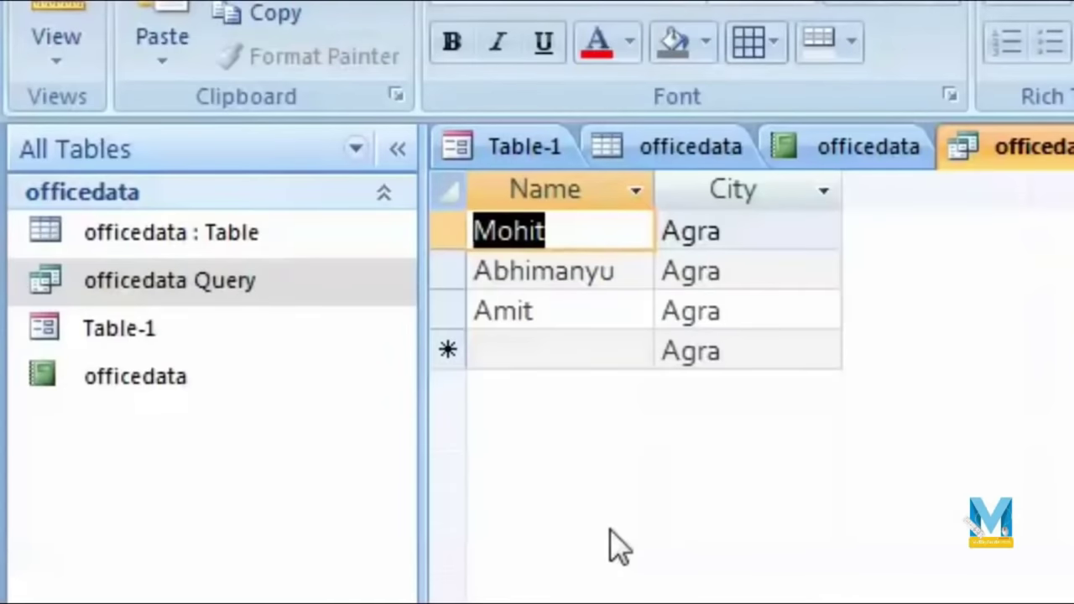
# Step: Rerun the officedata Query from Design View, entering Agra as the city parameter
pyautogui.rightClick(247, 290)
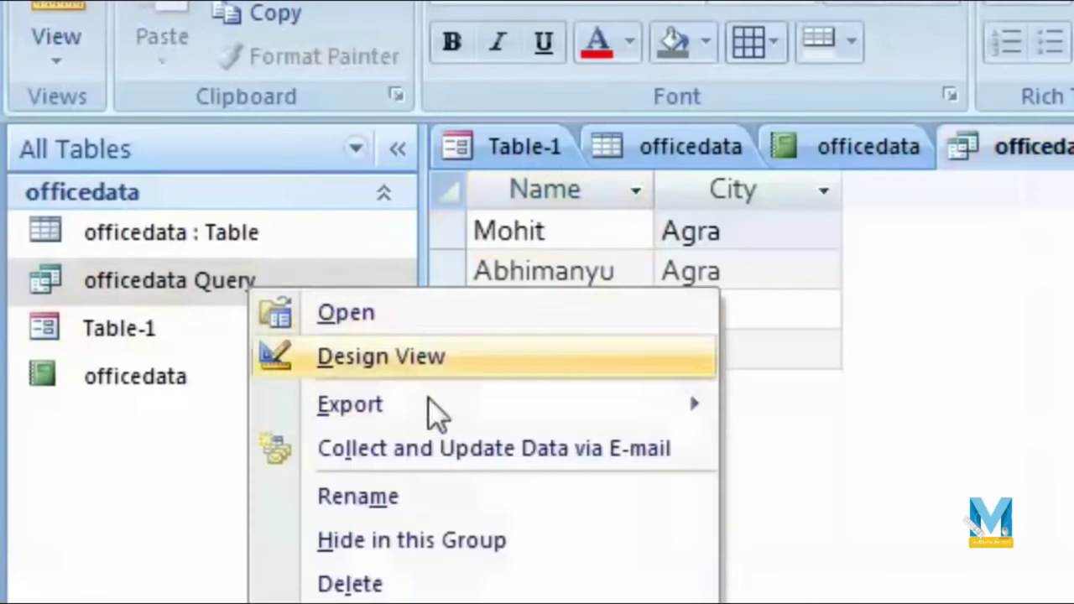
pyautogui.click(490, 374)
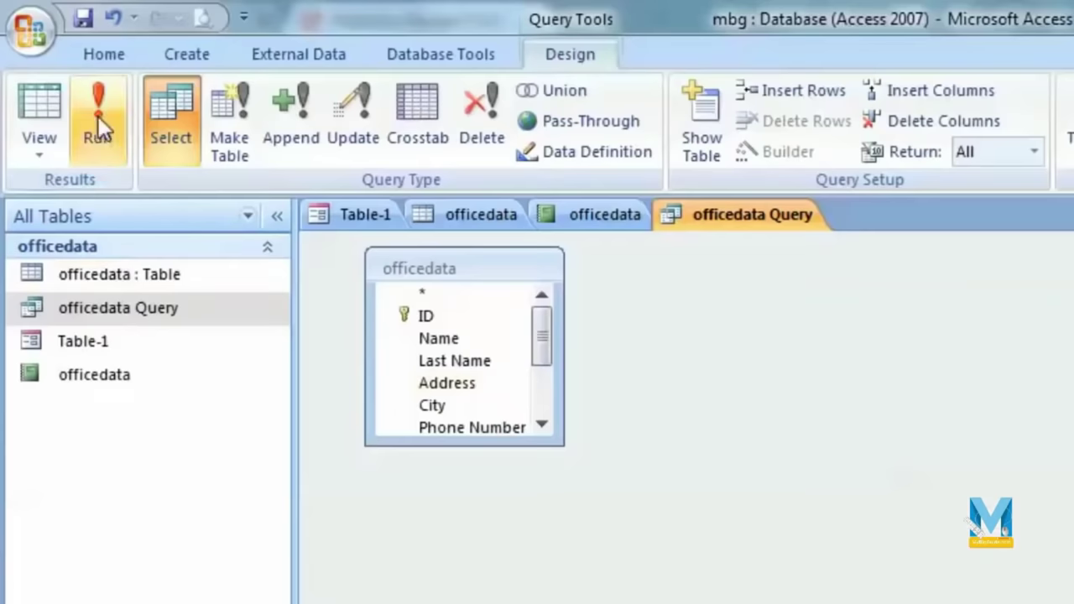
pyautogui.click(98, 116)
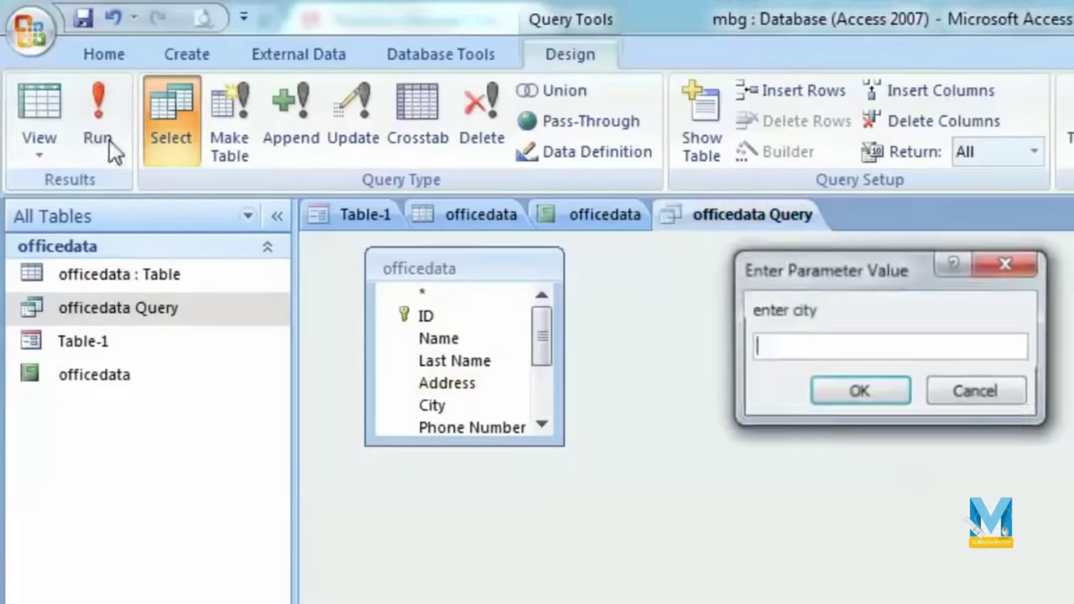
pyautogui.write('agra')
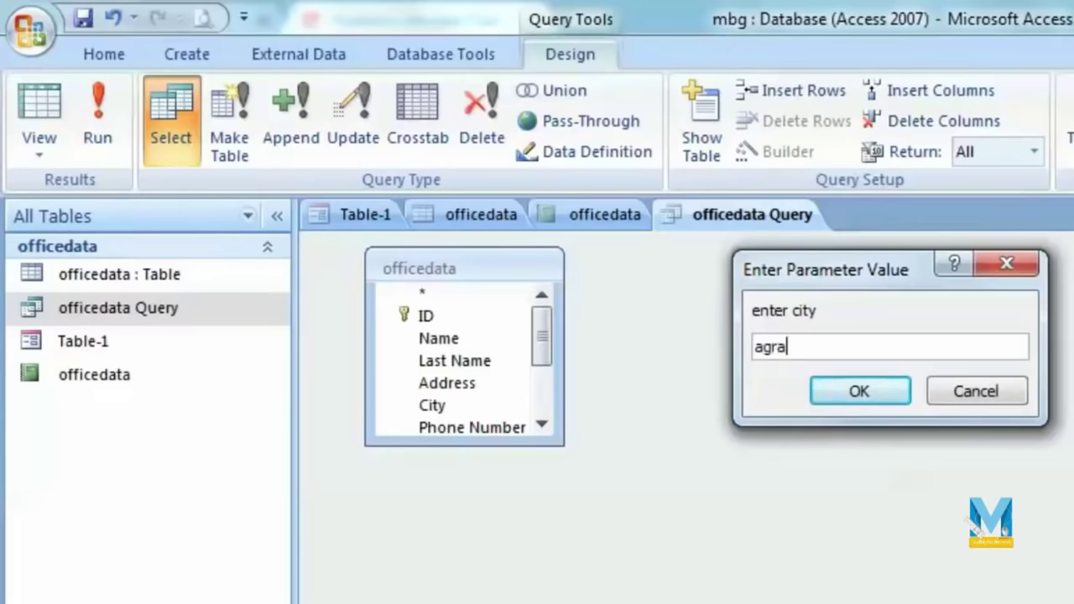
pyautogui.press('Return')
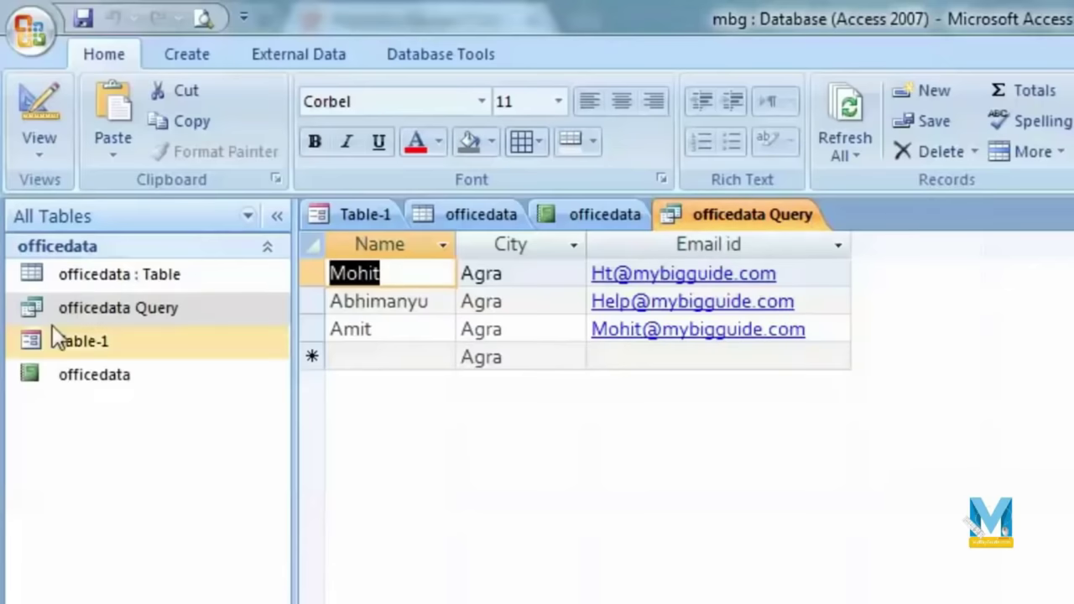
pyautogui.rightClick(175, 308)
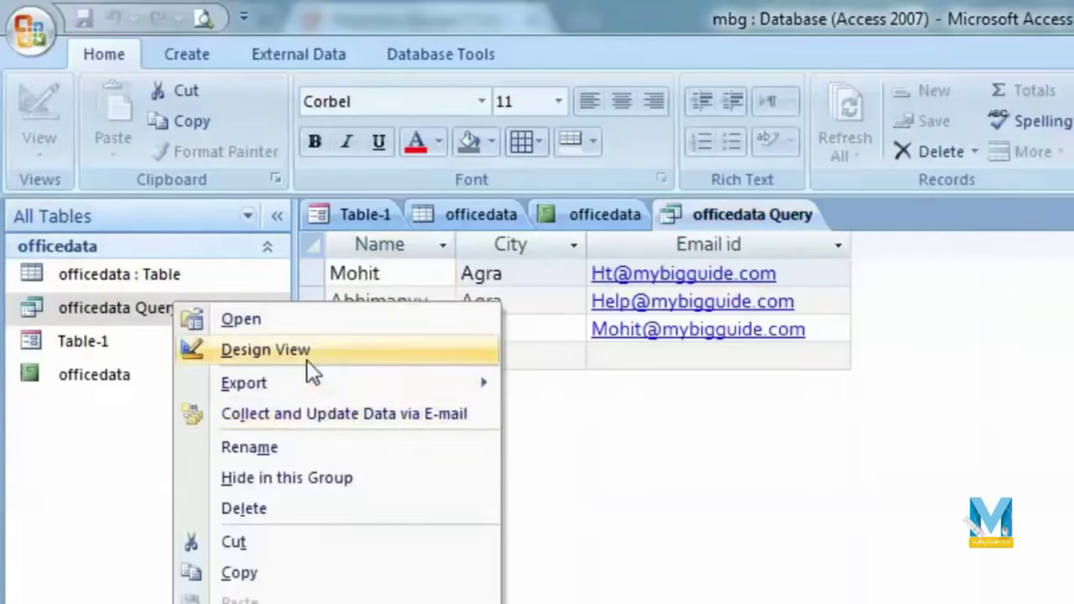
# Step: Replace the city prompt with a Like "a*" Name criterion, run it, then view the officedata table
pyautogui.click(306, 361)
pyautogui.doubleClick(947, 348)
pyautogui.press('Delete')
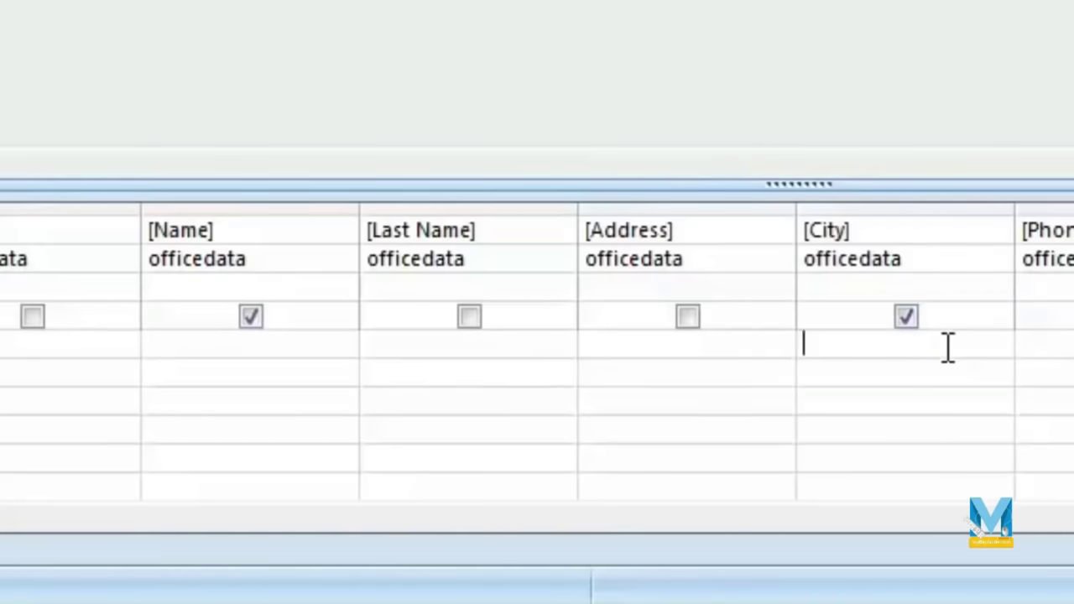
pyautogui.click(282, 352)
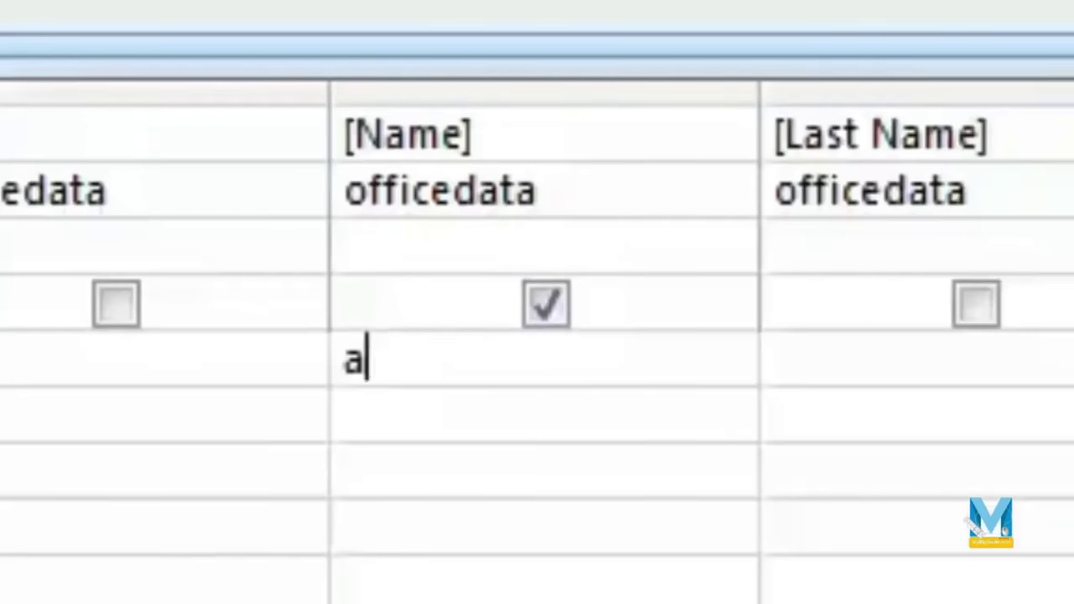
pyautogui.write('a*')
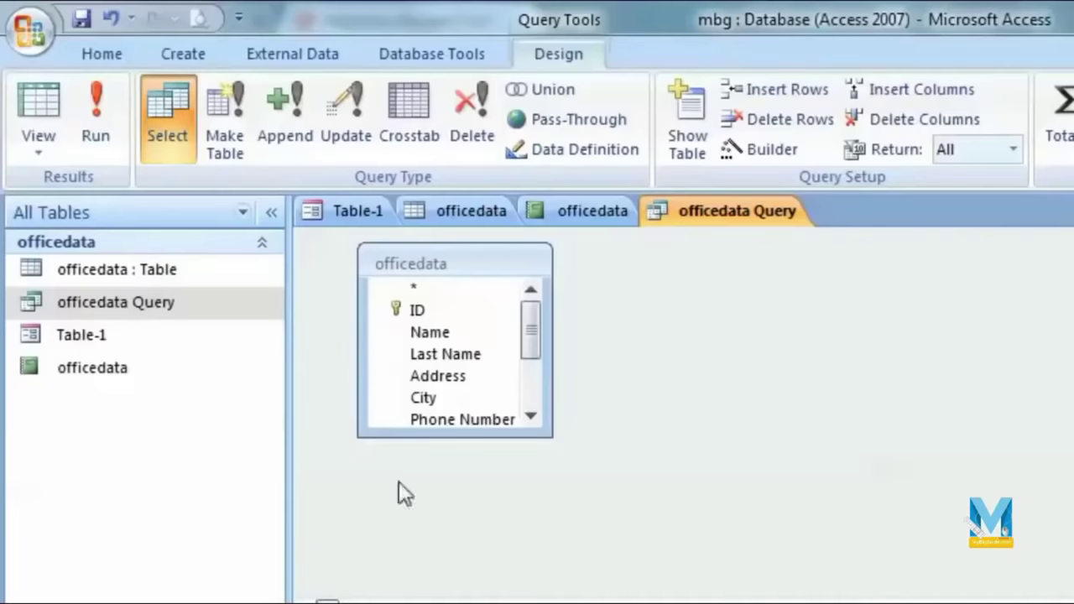
pyautogui.click(115, 122)
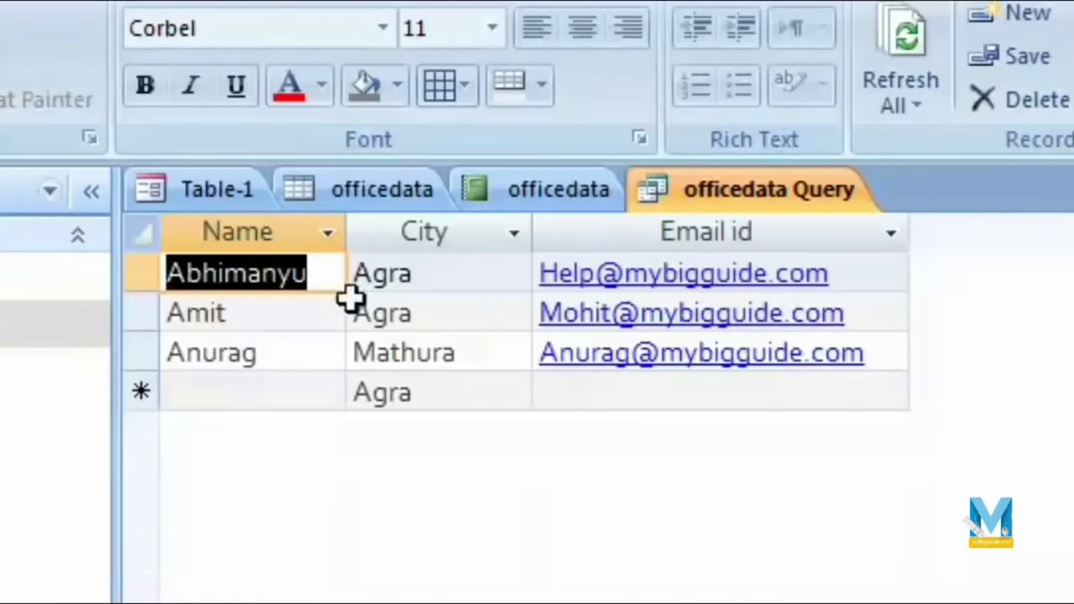
pyautogui.click(315, 193)
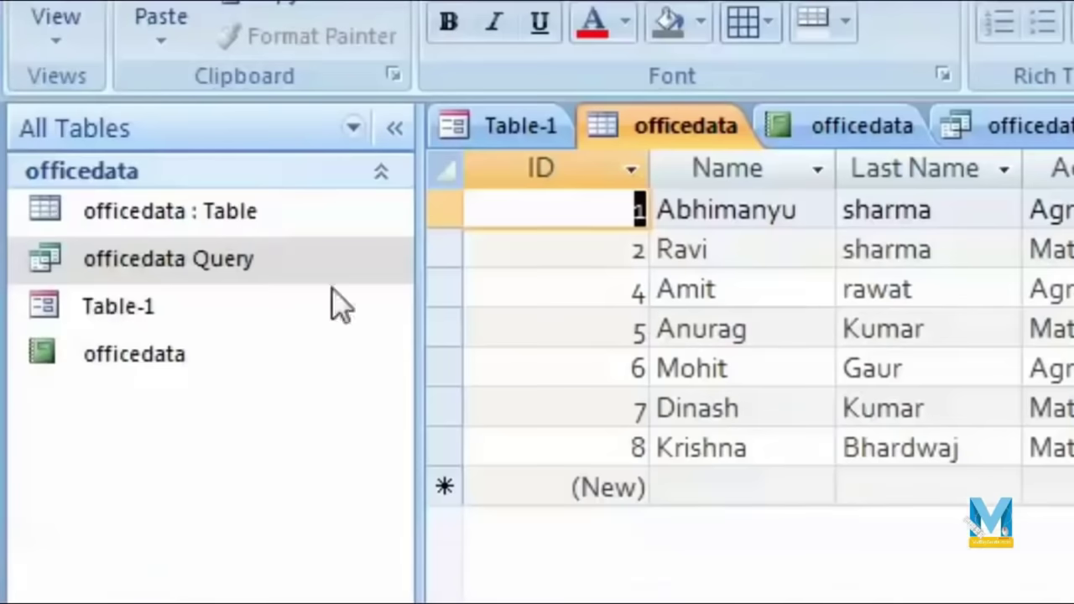
# Step: Swap the Name filter back to an [enter city] prompt under City, then close and save the query
pyautogui.rightClick(259, 261)
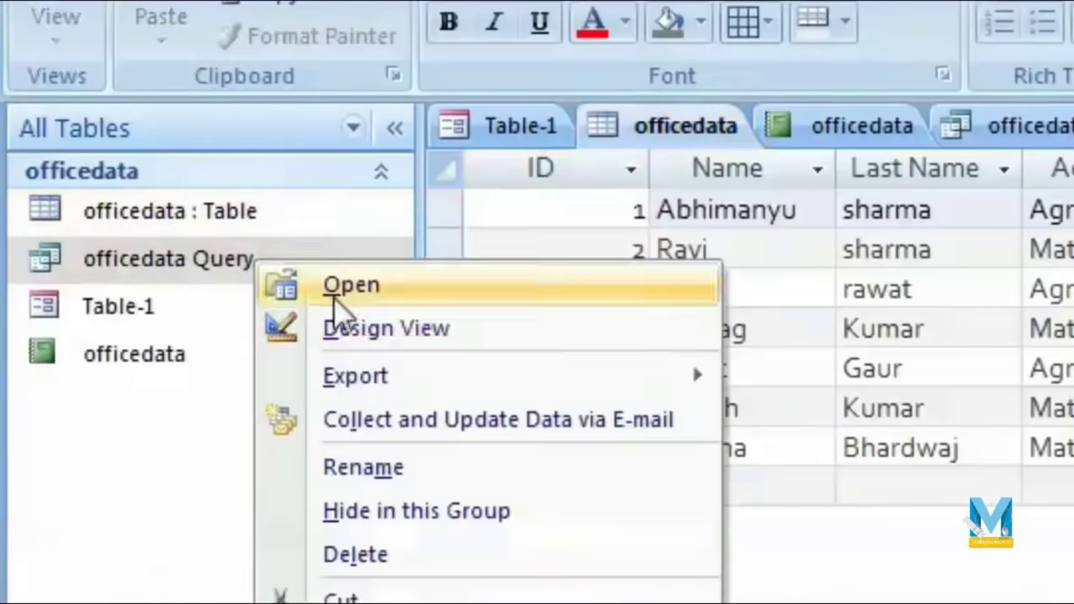
pyautogui.click(492, 336)
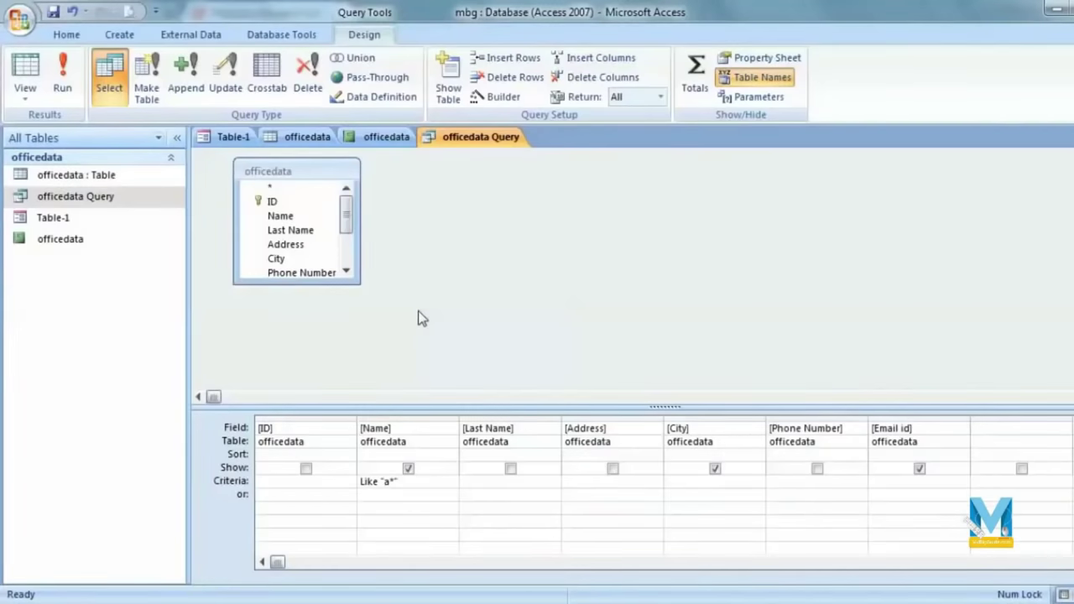
pyautogui.press('F2')
pyautogui.press('Tab')
pyautogui.press('Tab')
pyautogui.press('Tab')
pyautogui.write('0')
pyautogui.write('e')
pyautogui.write('nter ')
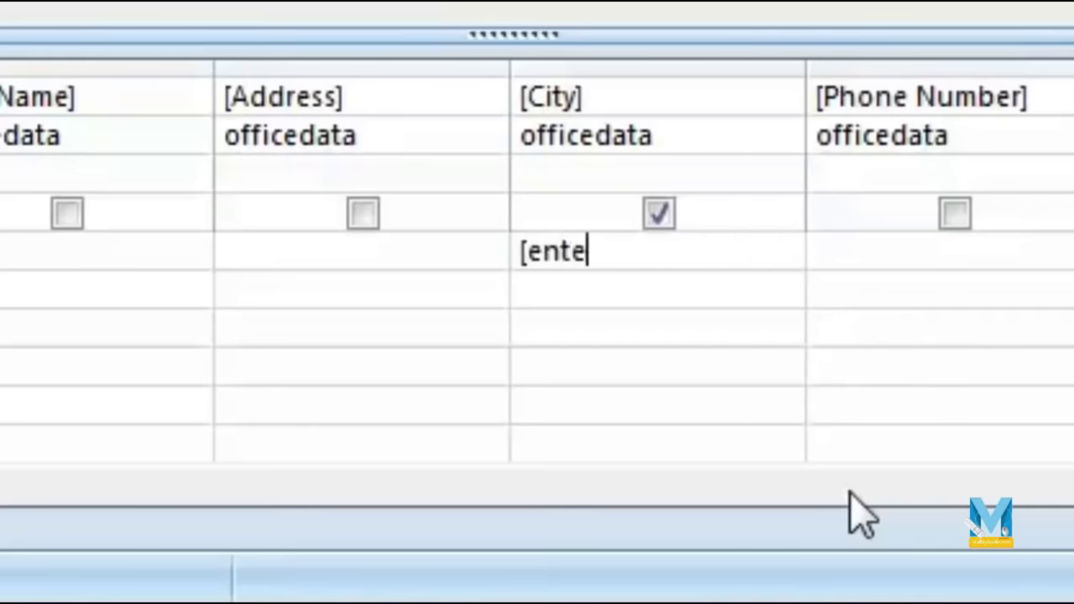
pyautogui.write('city]')
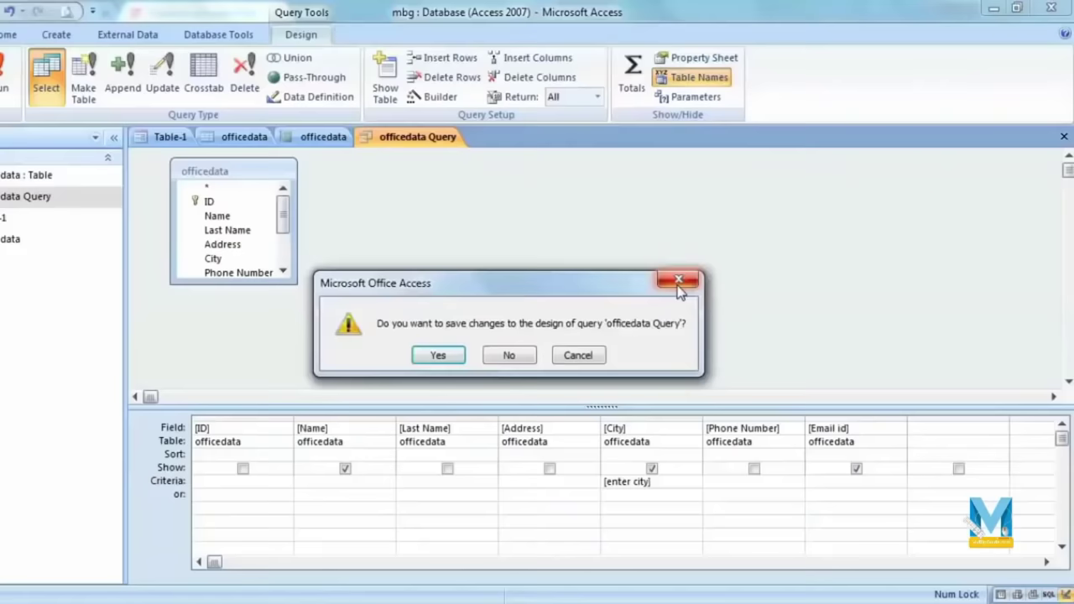
pyautogui.click(688, 280)
pyautogui.click(1065, 136)
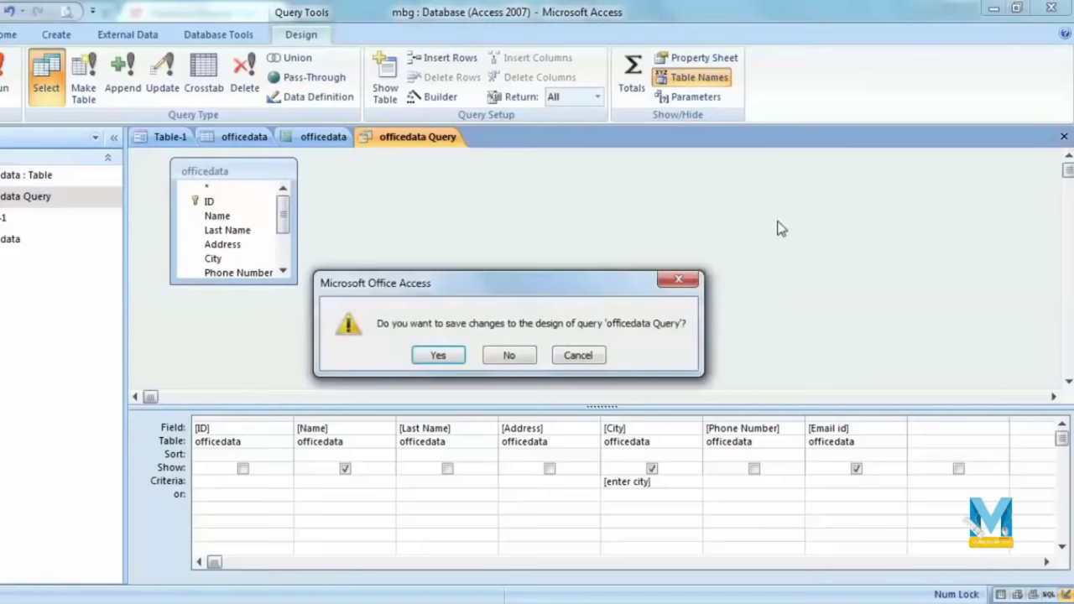
pyautogui.click(438, 357)
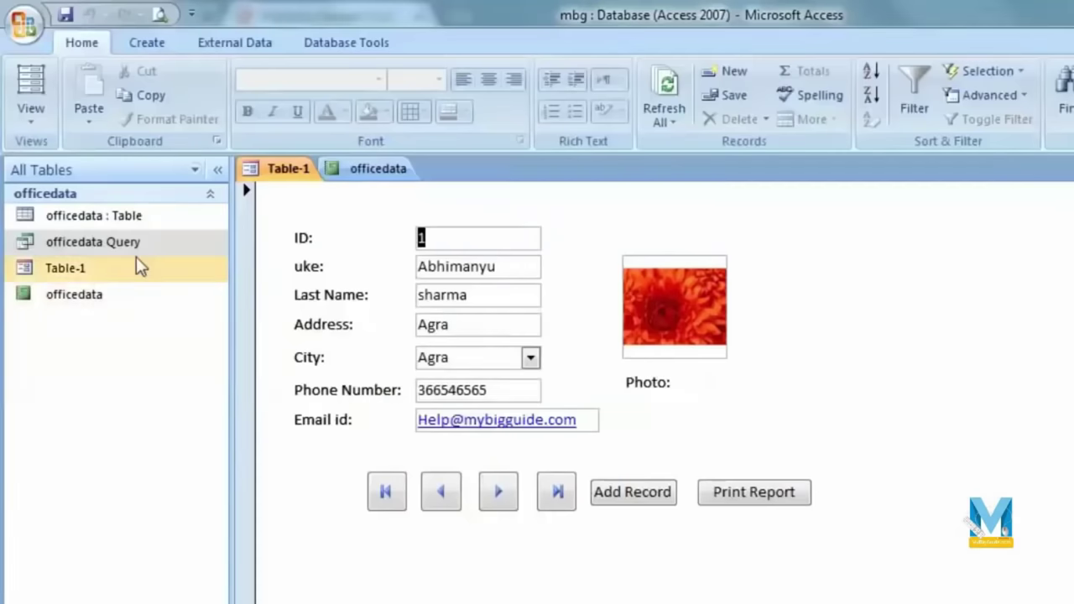
# Step: Close the open form and report, then scroll through the officedata report grouped by city and close it
pyautogui.hotkey('ctrl', 'F4')
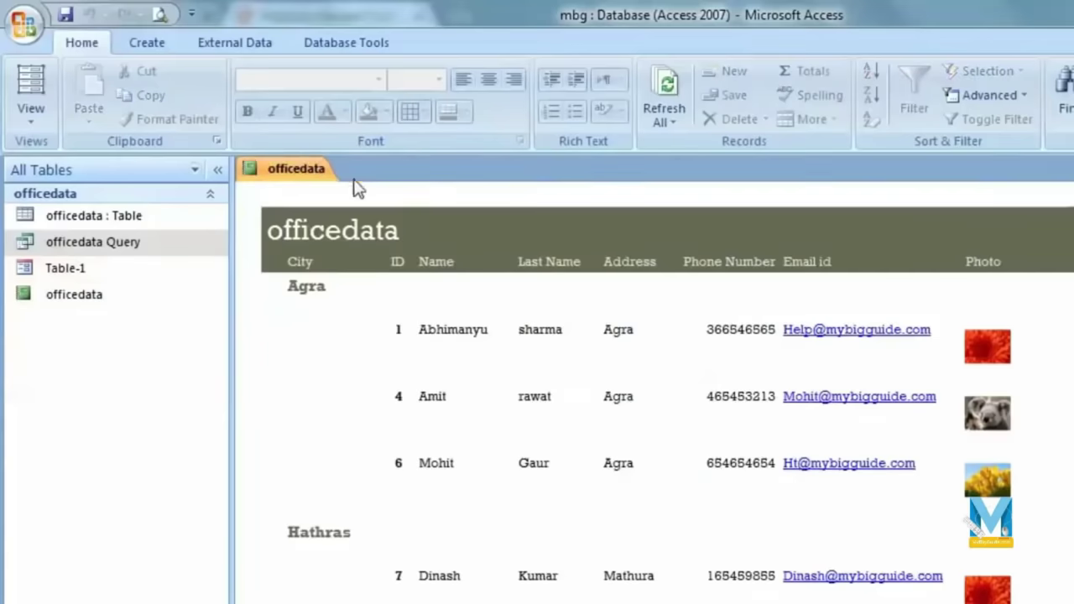
pyautogui.hotkey('ctrl', 'F4')
pyautogui.doubleClick(122, 312)
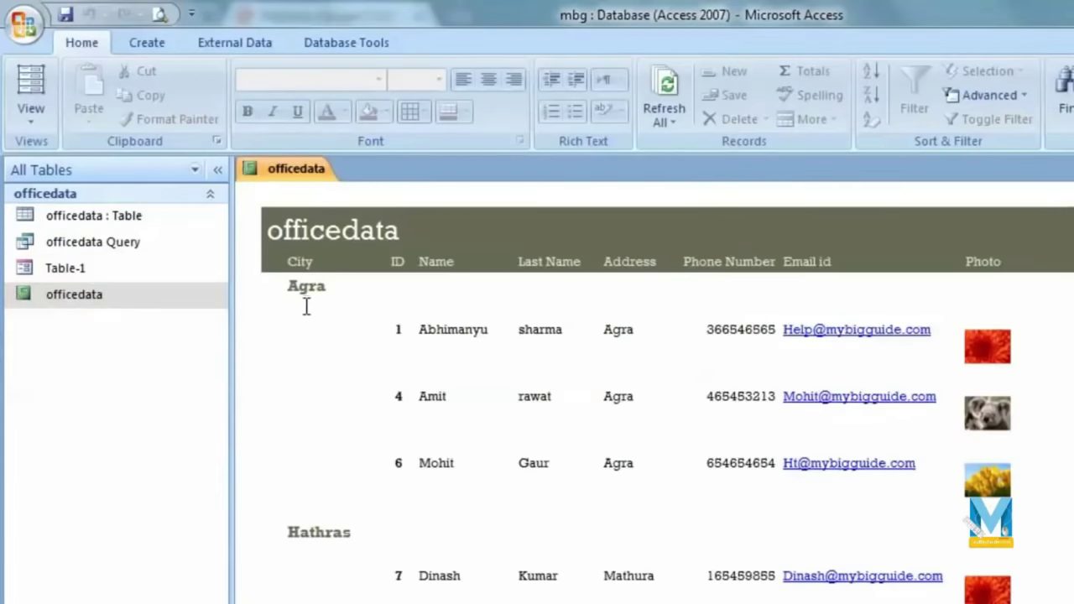
pyautogui.scroll(-10, 360, 395)
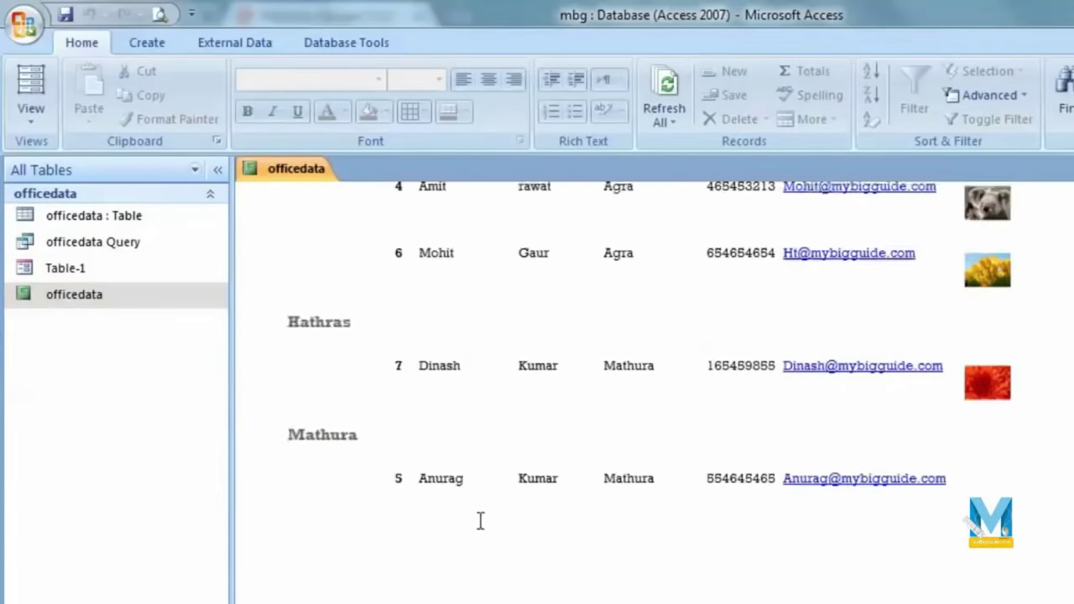
pyautogui.scroll(5, 492, 545)
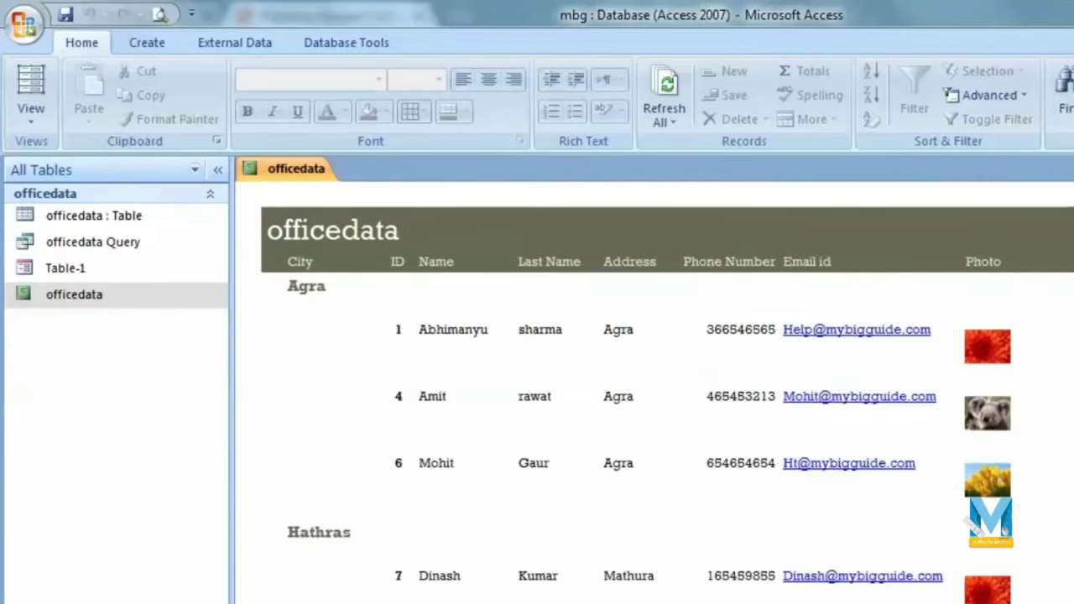
pyautogui.hotkey('ctrl', 'w')
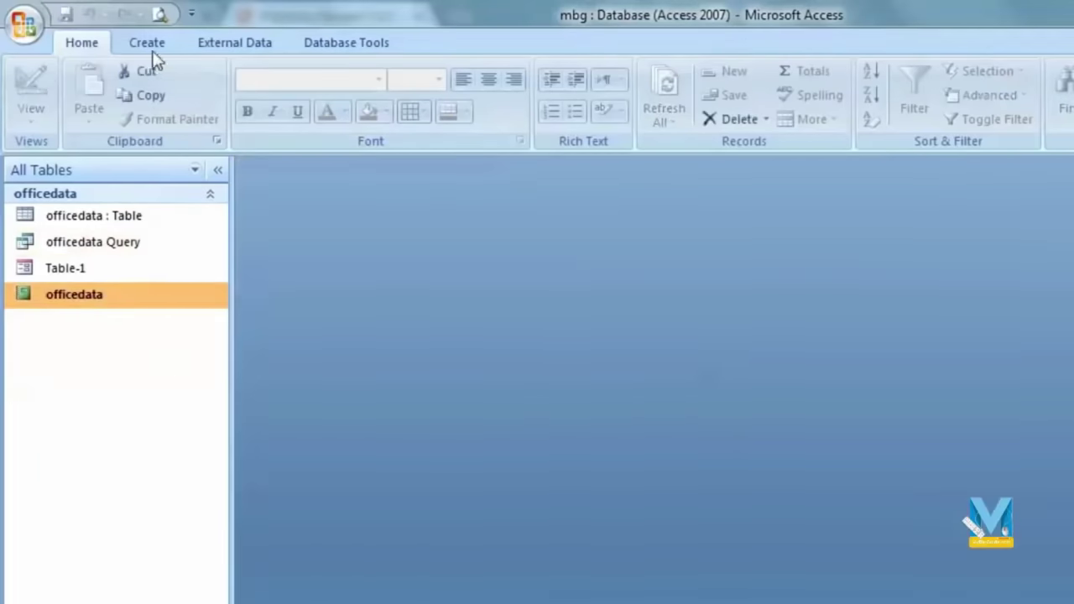
# Step: Start a Report Wizard report on officedata Query with all three fields and no grouping
pyautogui.click(150, 43)
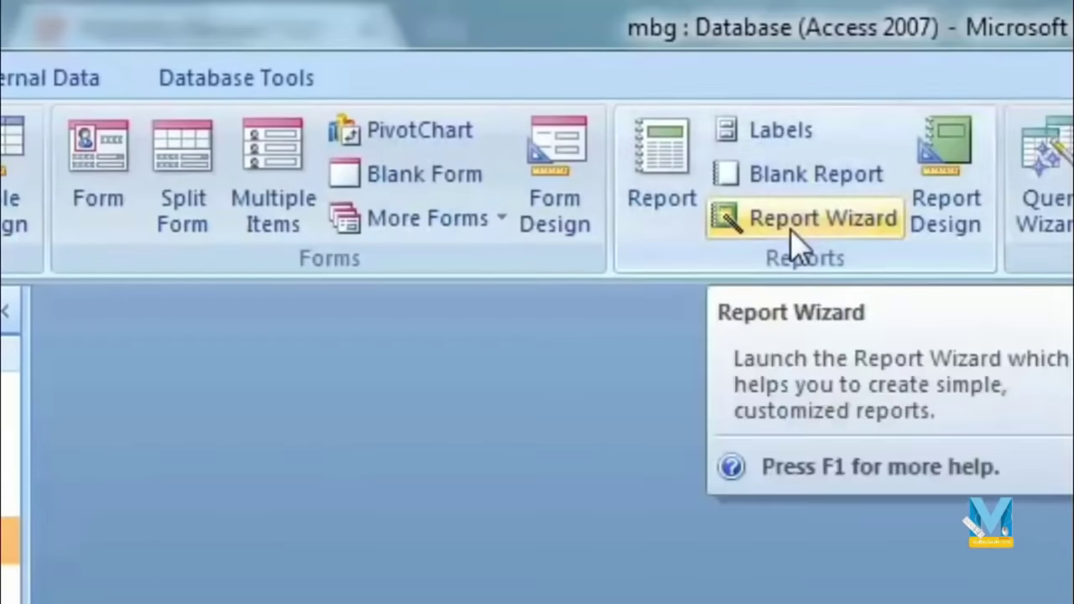
pyautogui.click(996, 221)
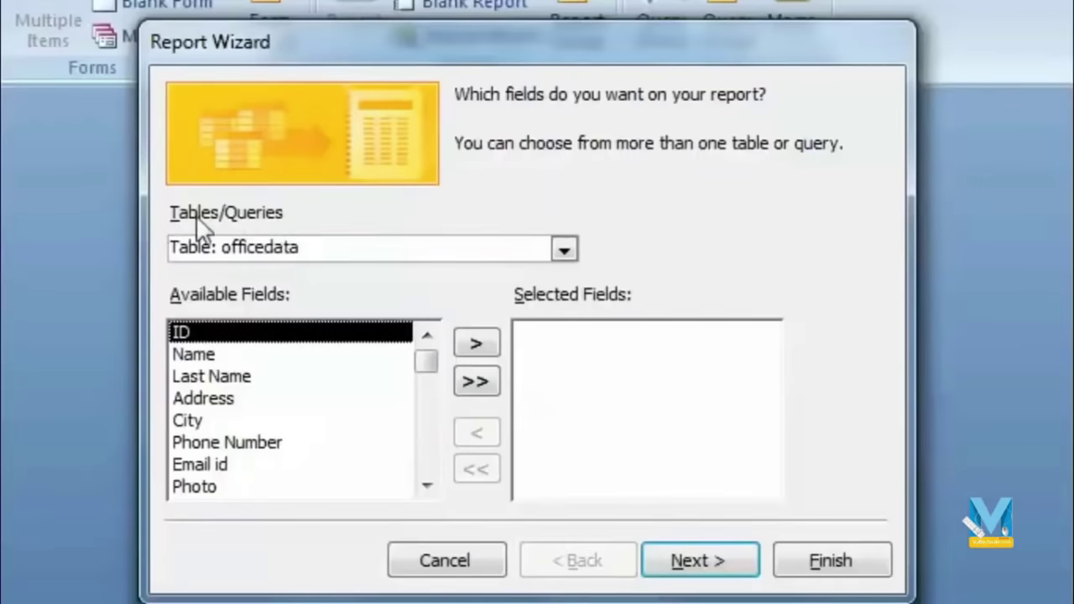
pyautogui.click(564, 249)
pyautogui.click(249, 299)
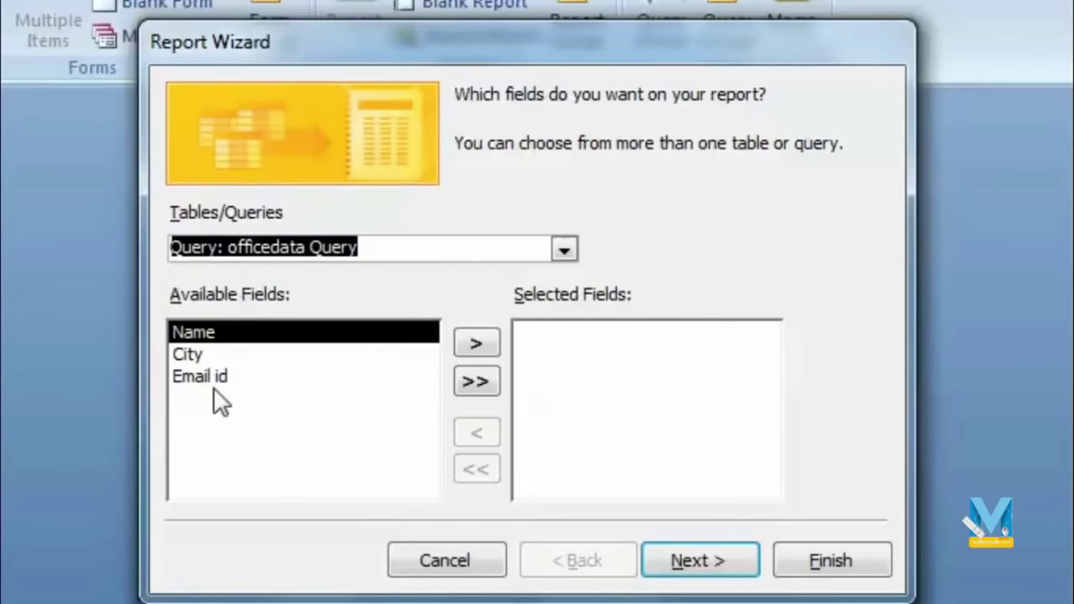
pyautogui.click(476, 382)
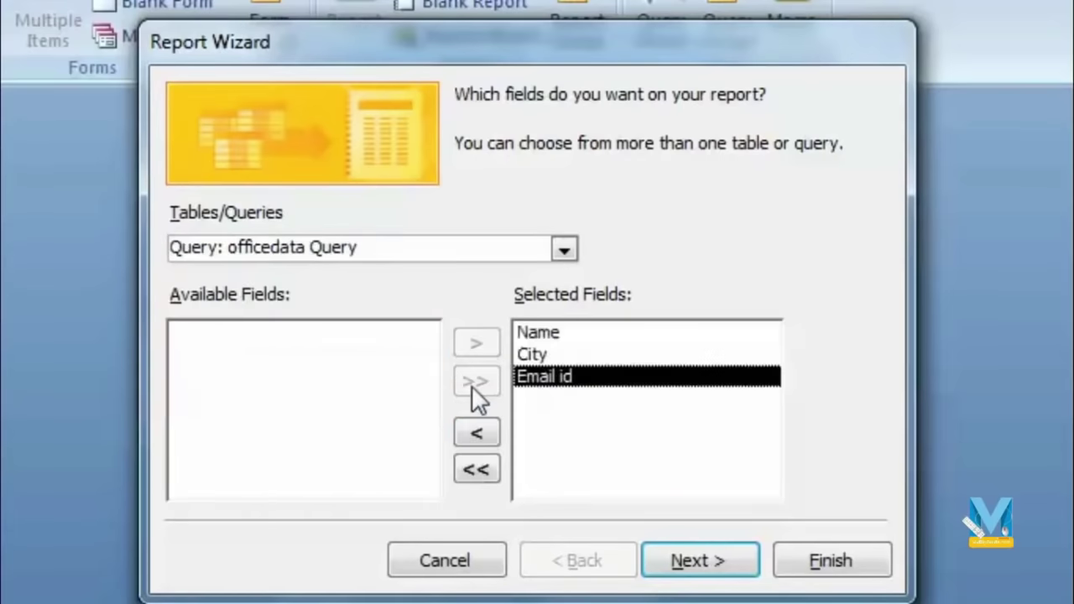
pyautogui.click(697, 561)
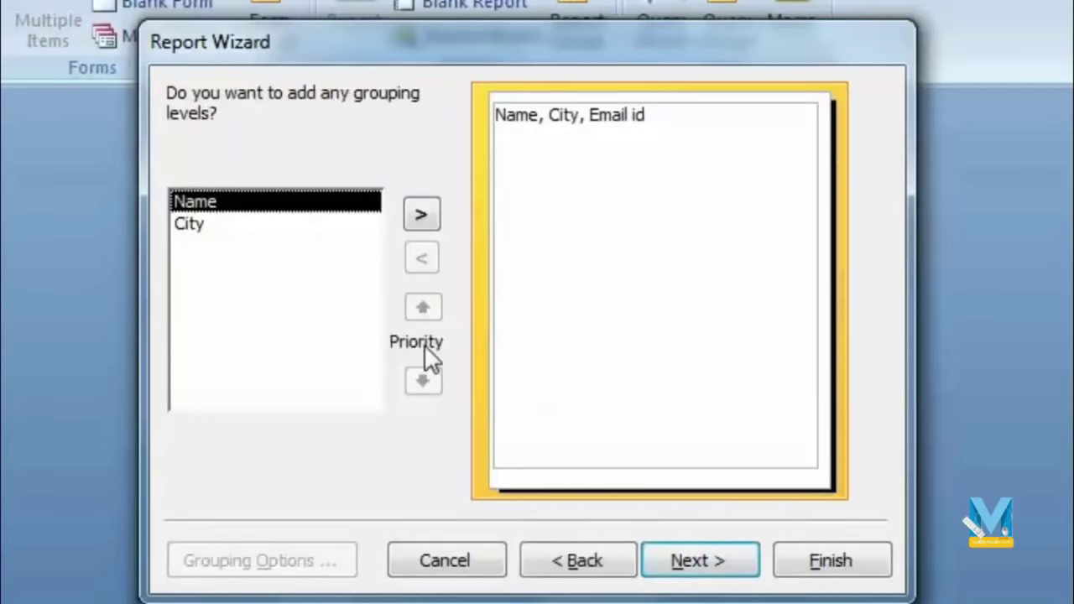
pyautogui.click(716, 564)
# Step: Sort by Name, choose Columnar layout and Access 2007 style, and finish the report
pyautogui.click(726, 198)
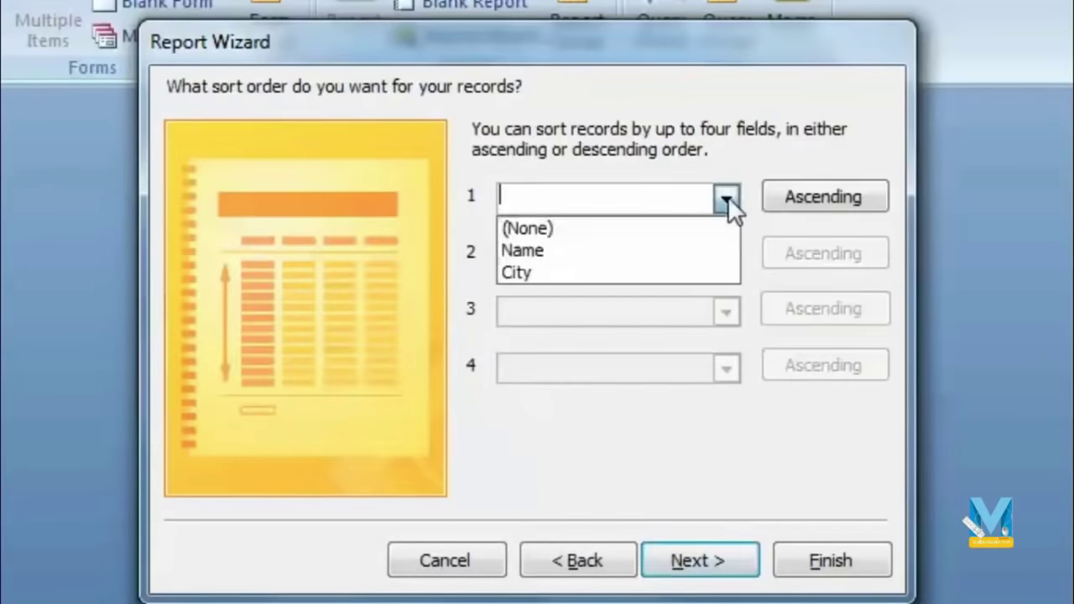
pyautogui.click(607, 250)
pyautogui.click(707, 564)
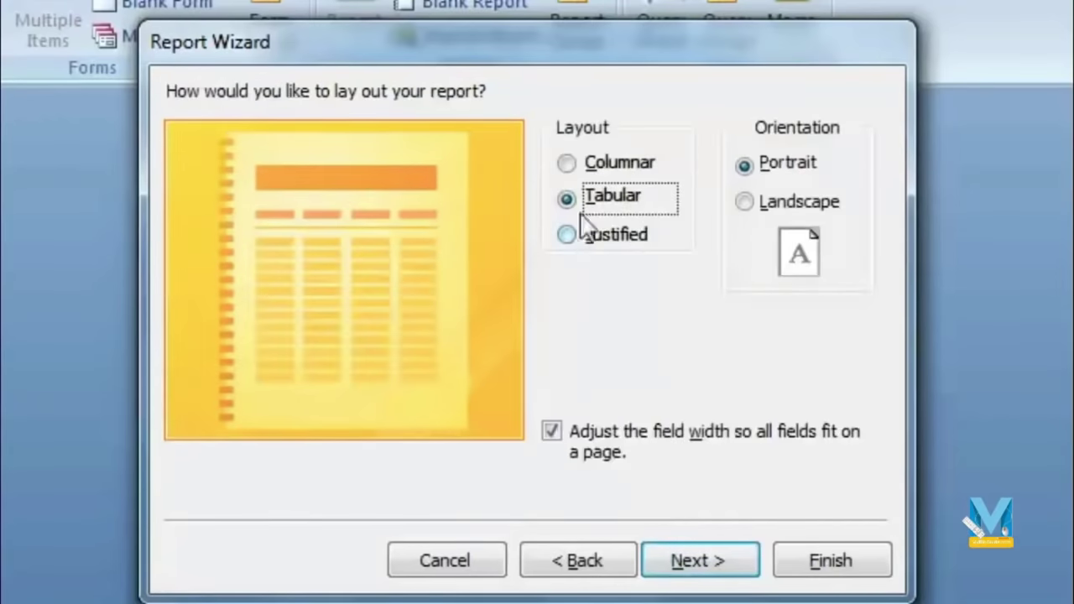
pyautogui.click(596, 163)
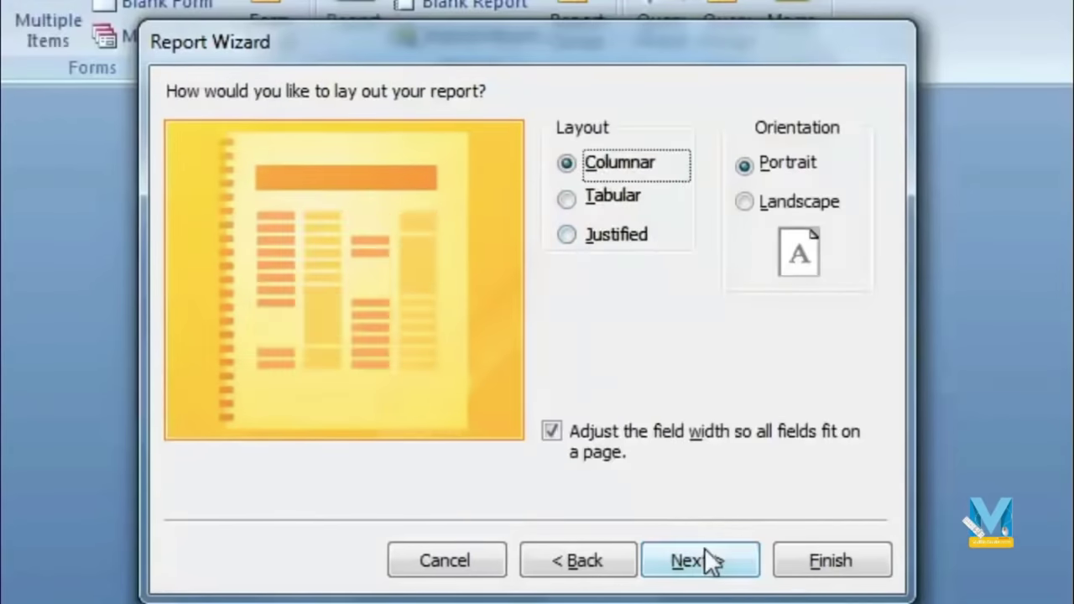
pyautogui.click(704, 554)
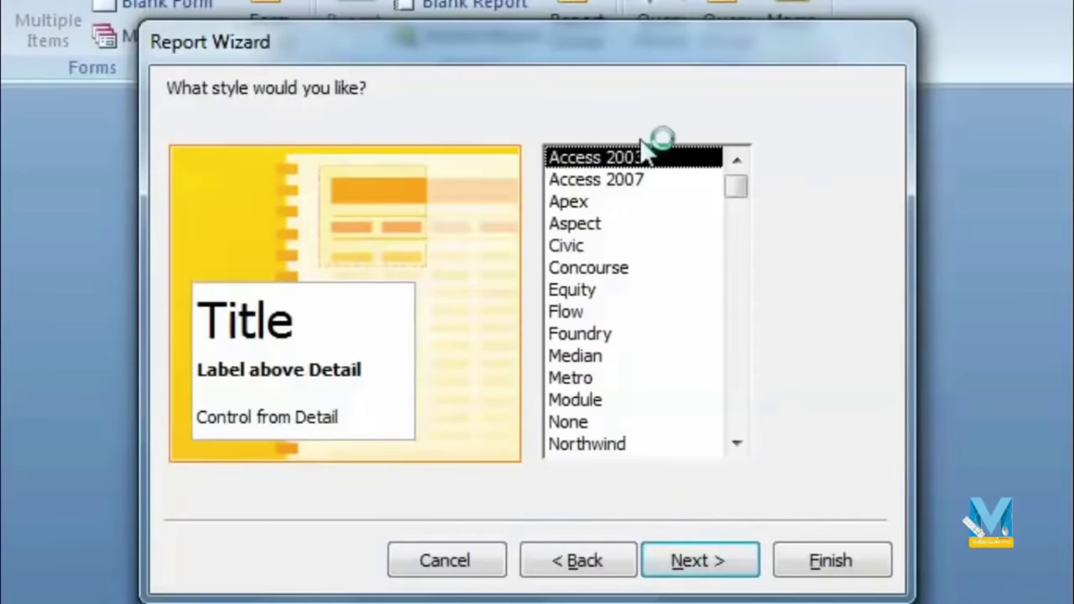
pyautogui.moveTo(739, 191); pyautogui.dragTo(719, 173)
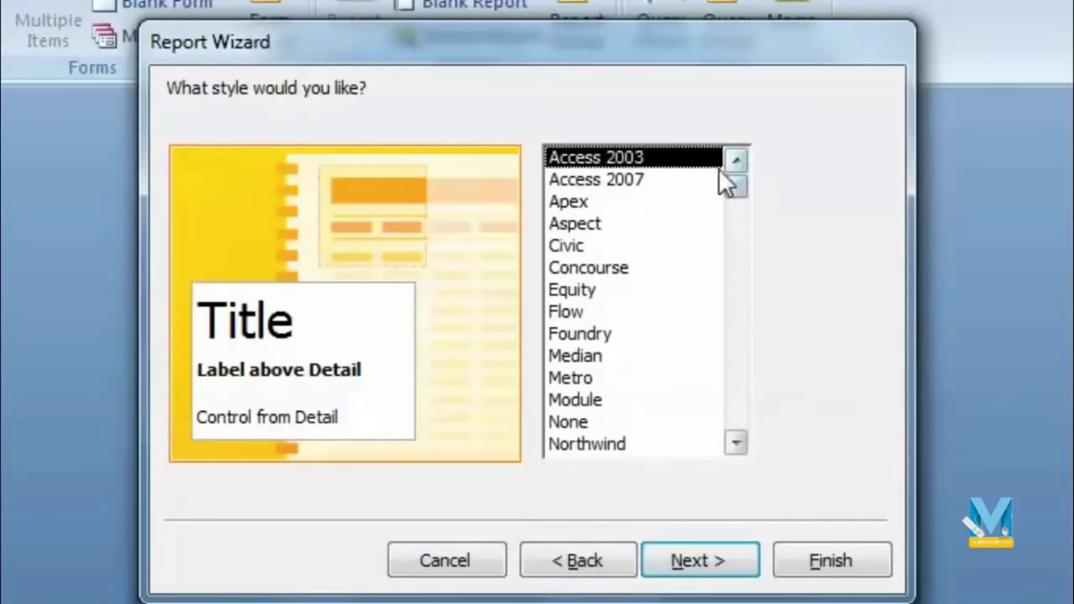
pyautogui.click(669, 181)
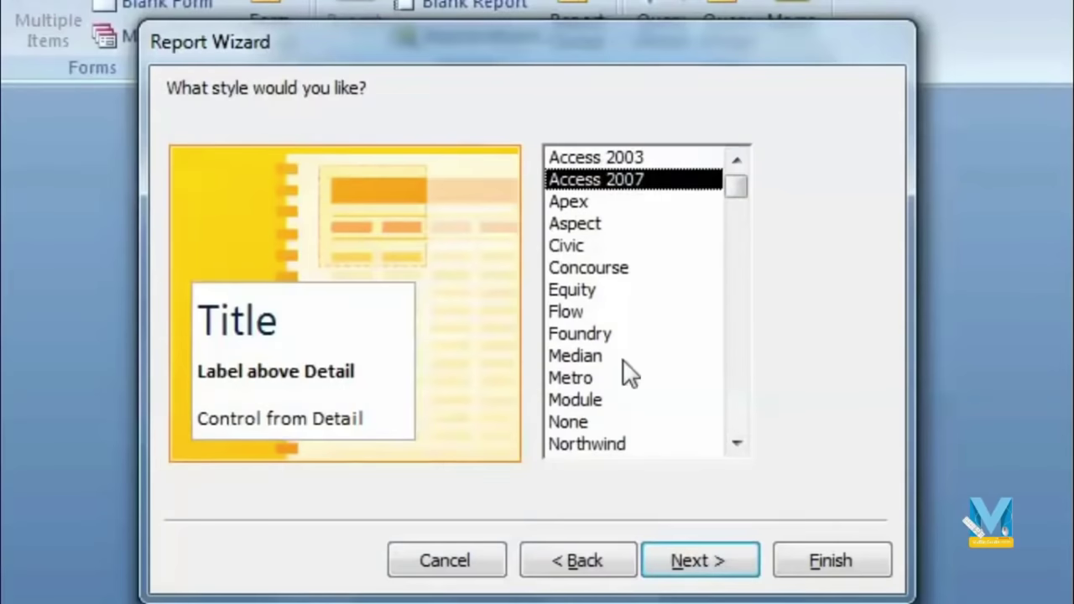
pyautogui.click(688, 566)
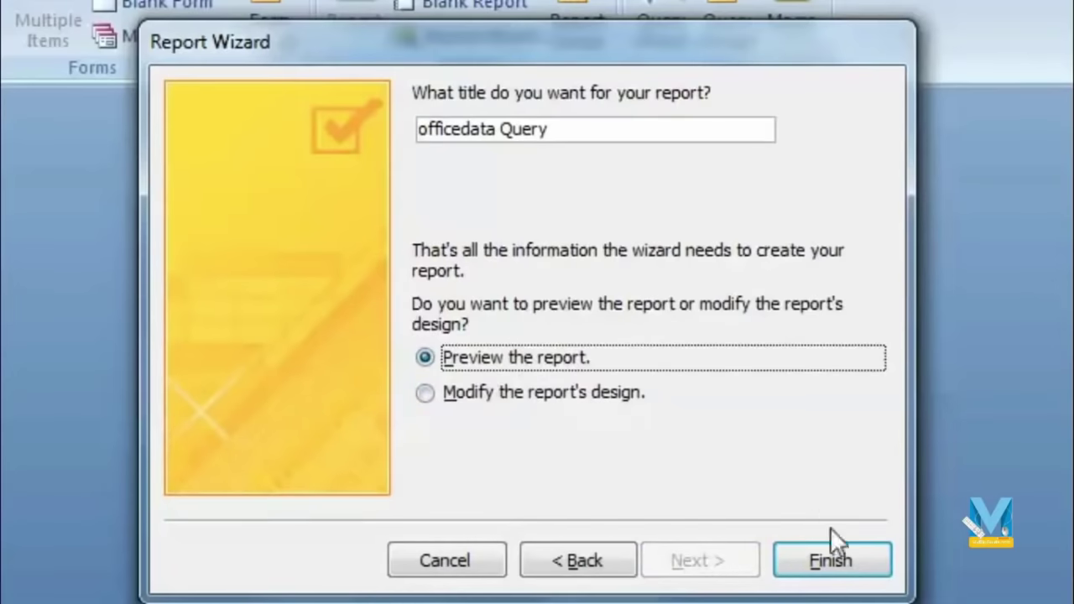
pyautogui.click(832, 554)
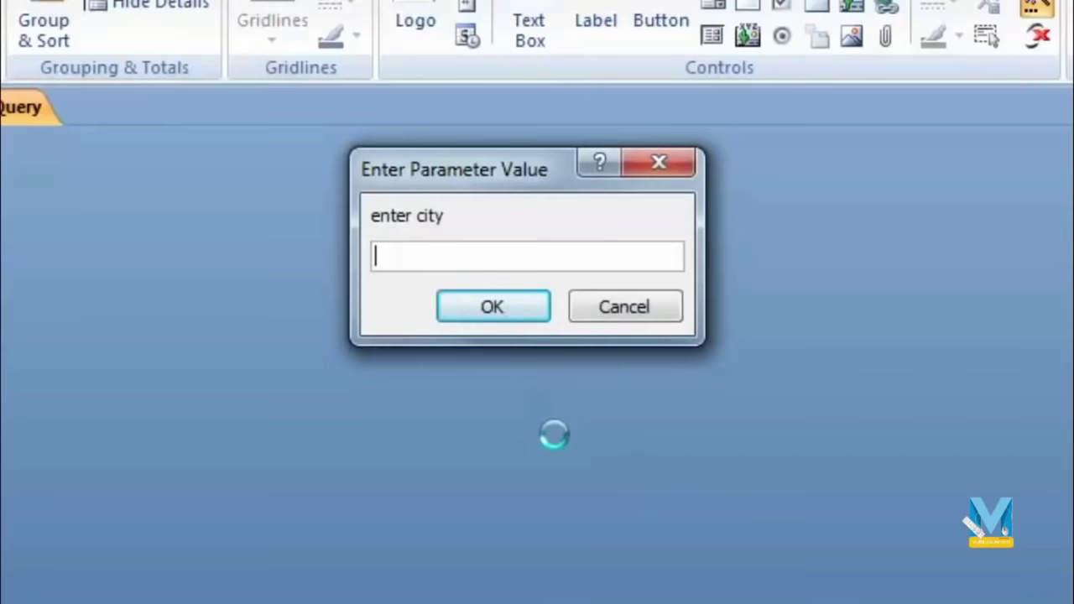
# Step: Enter 'agra' as the city parameter value and confirm it
pyautogui.write('agra')
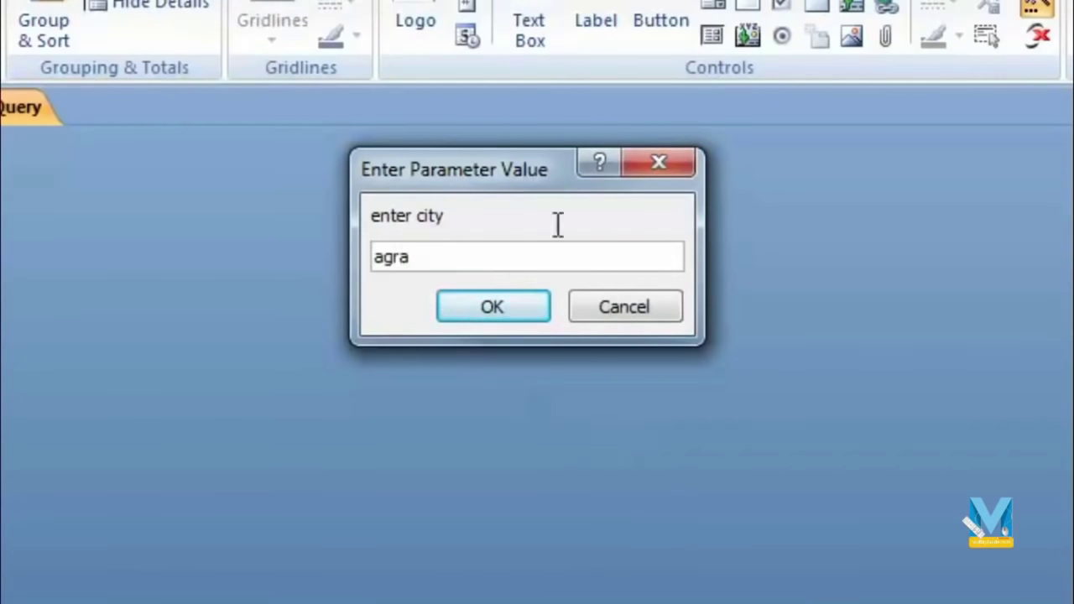
pyautogui.click(501, 304)
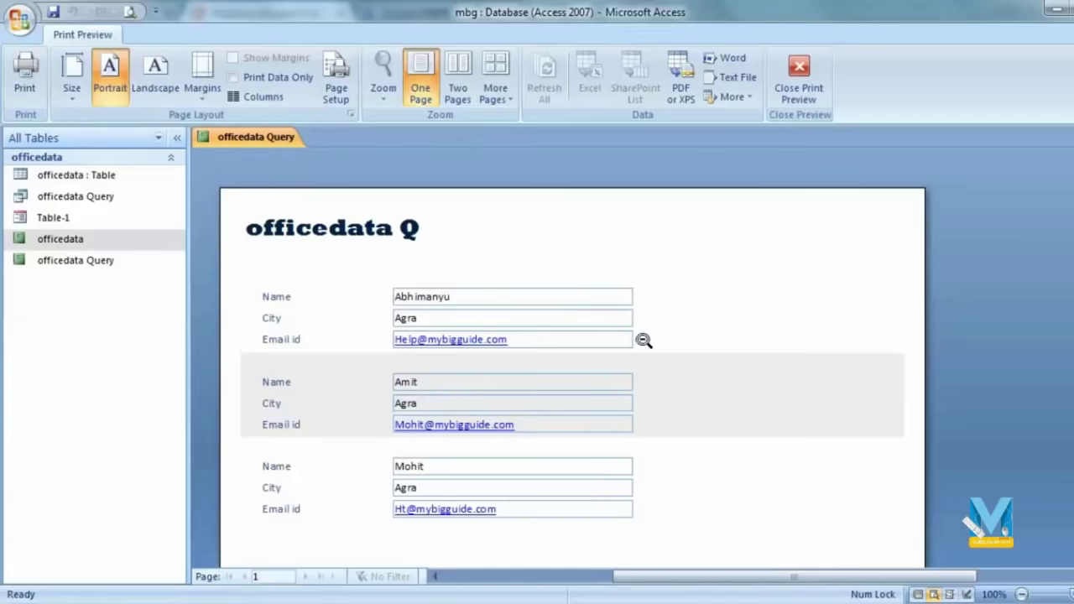
# Step: Close the report preview and open the Table-1 form in Design View
pyautogui.click(799, 80)
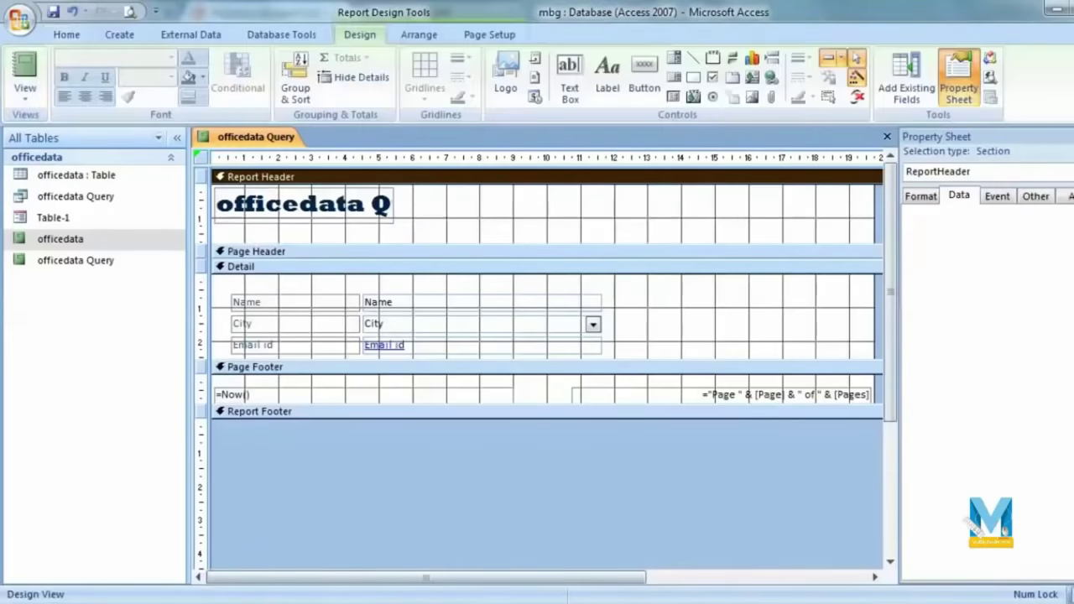
pyautogui.click(959, 82)
pyautogui.click(1064, 136)
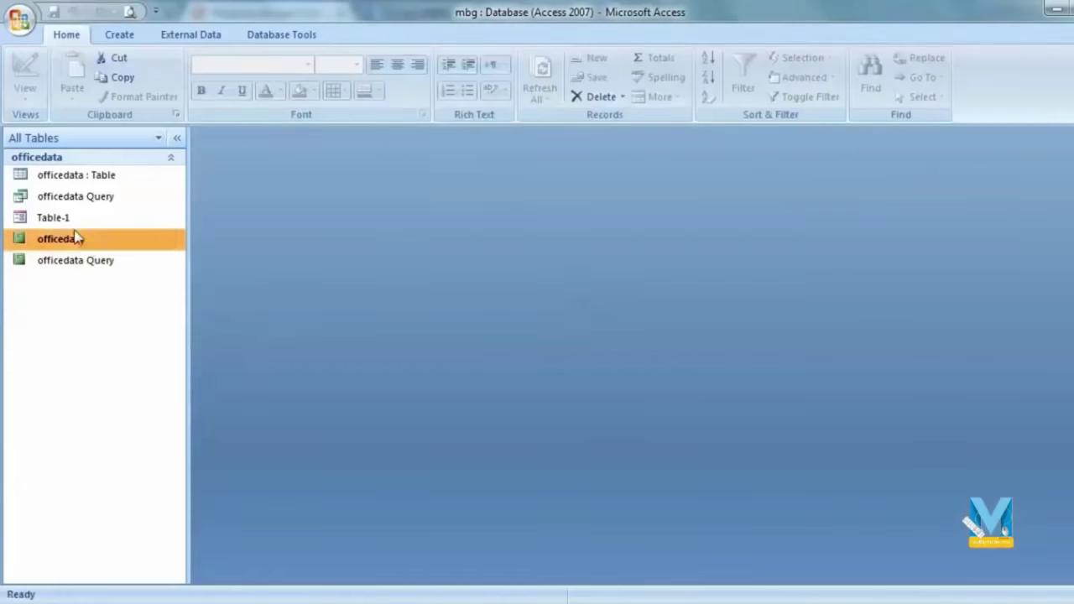
pyautogui.doubleClick(72, 221)
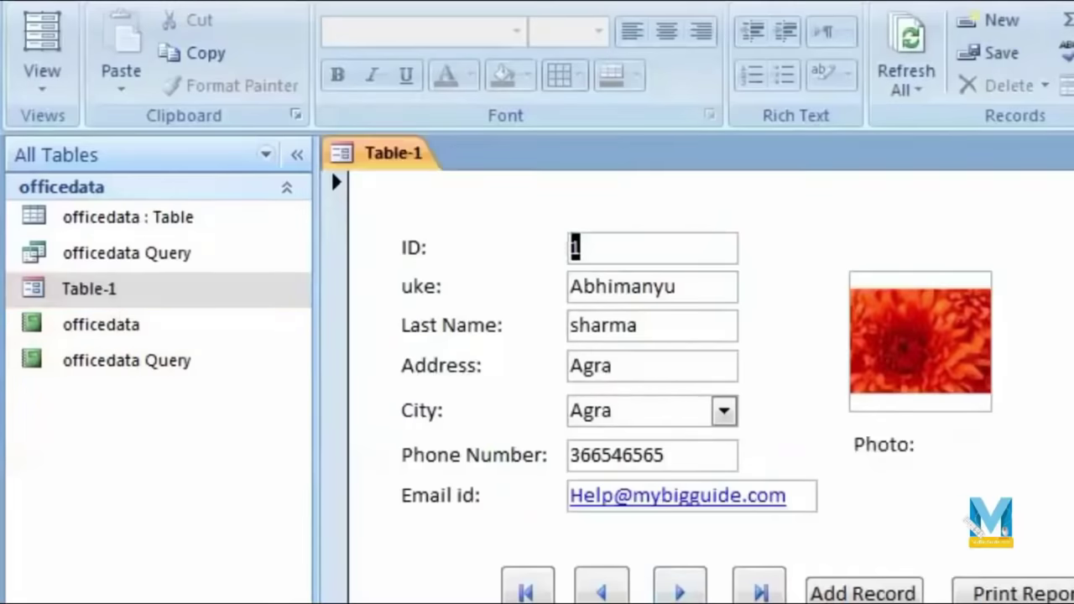
pyautogui.rightClick(913, 254)
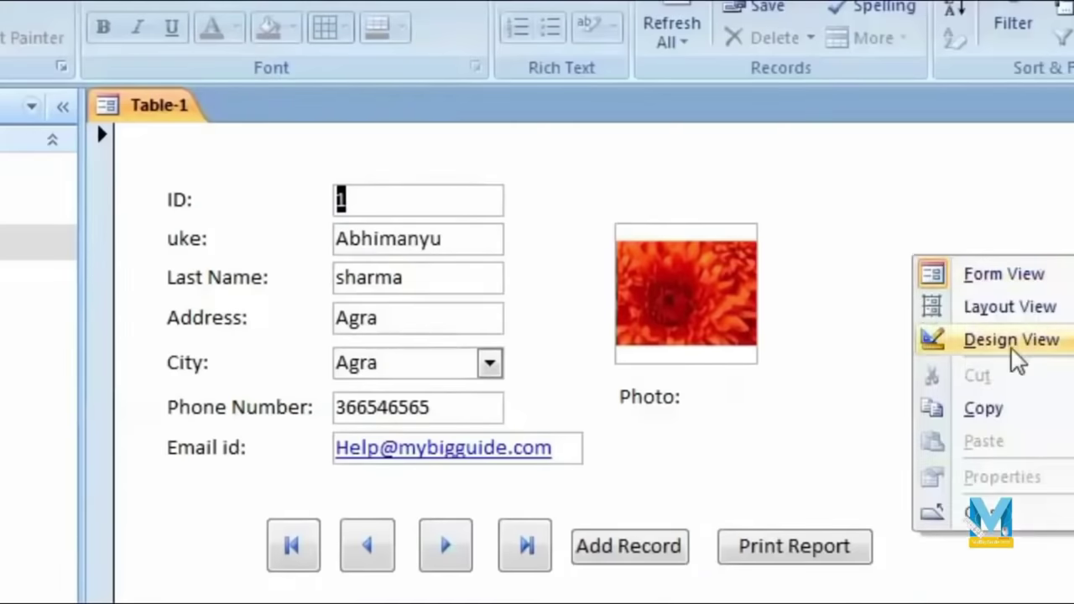
pyautogui.click(1013, 343)
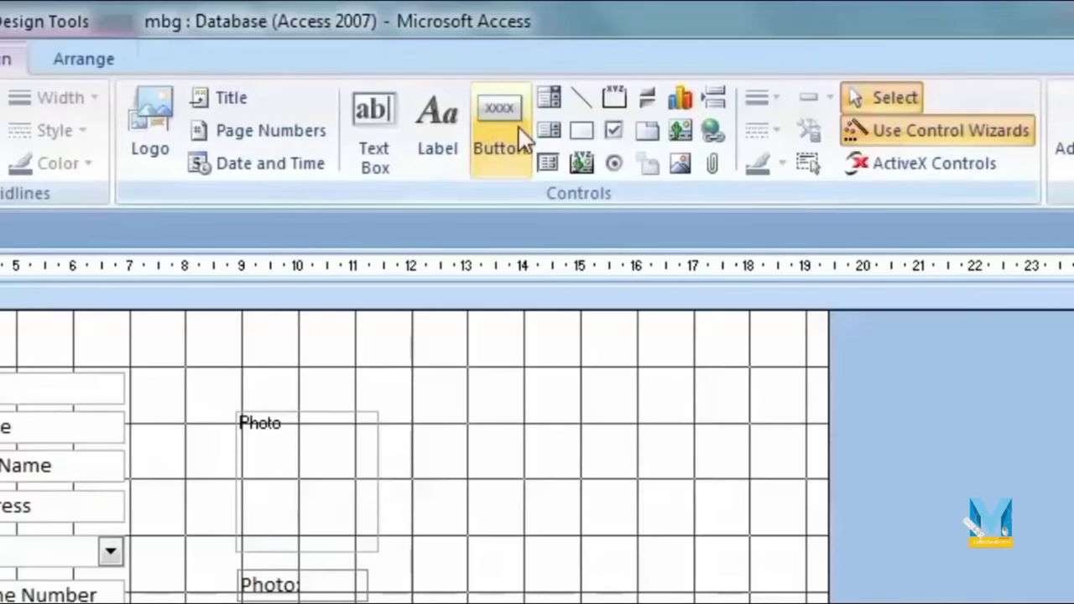
# Step: Draw a command button set to Report Operations > Preview Report for officedata Query
pyautogui.click(521, 134)
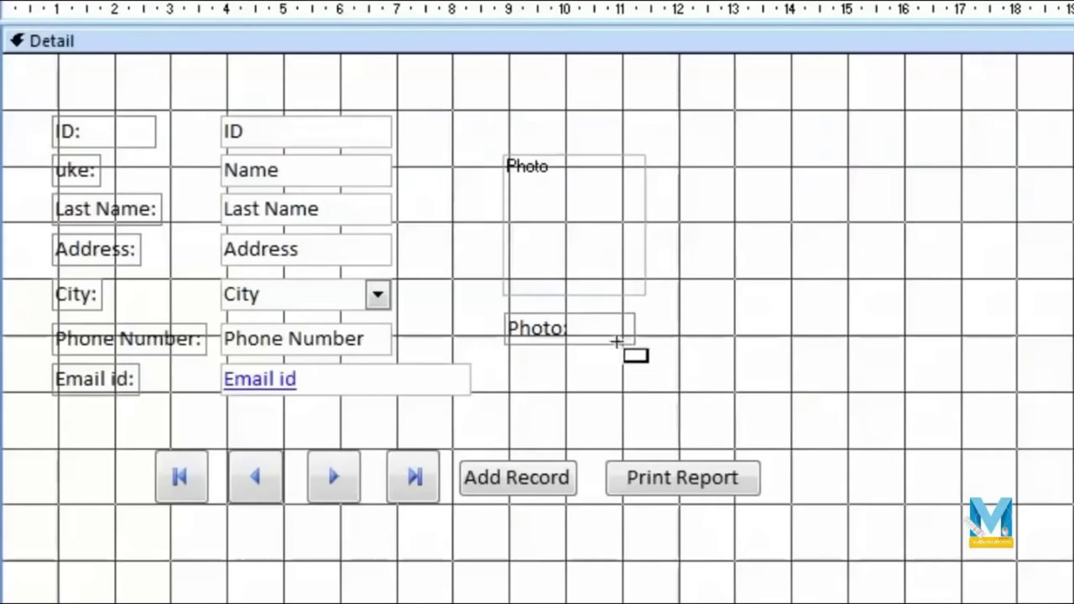
pyautogui.moveTo(598, 381); pyautogui.dragTo(777, 428)
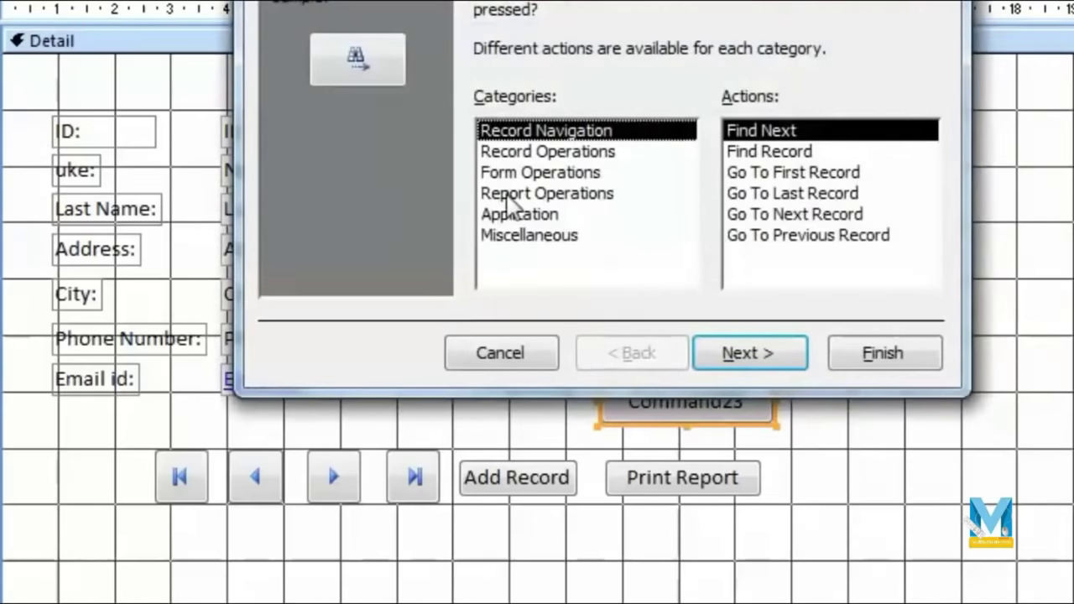
pyautogui.click(598, 195)
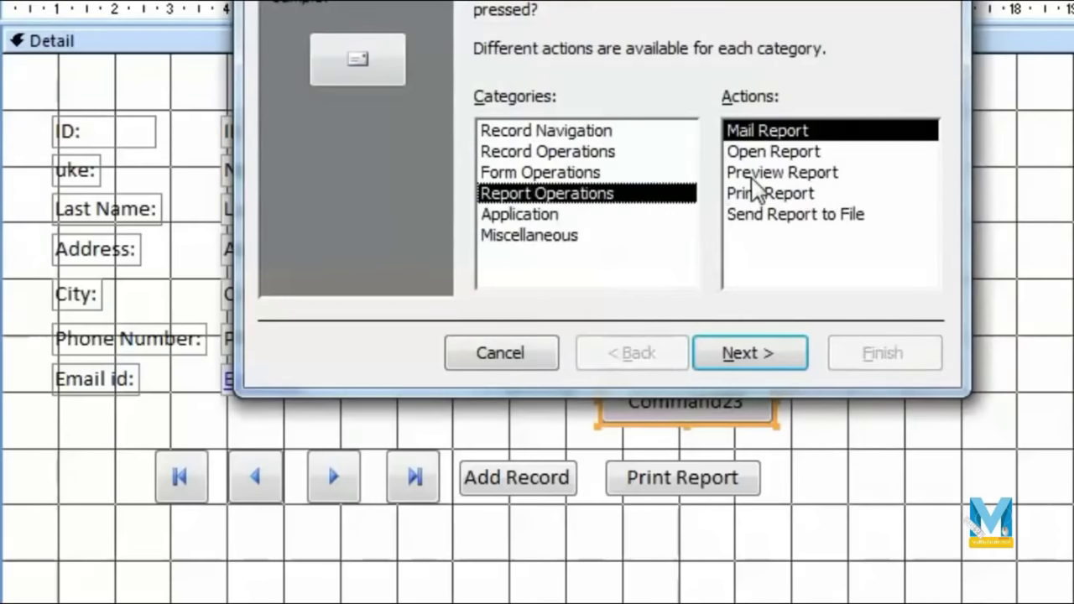
pyautogui.click(750, 174)
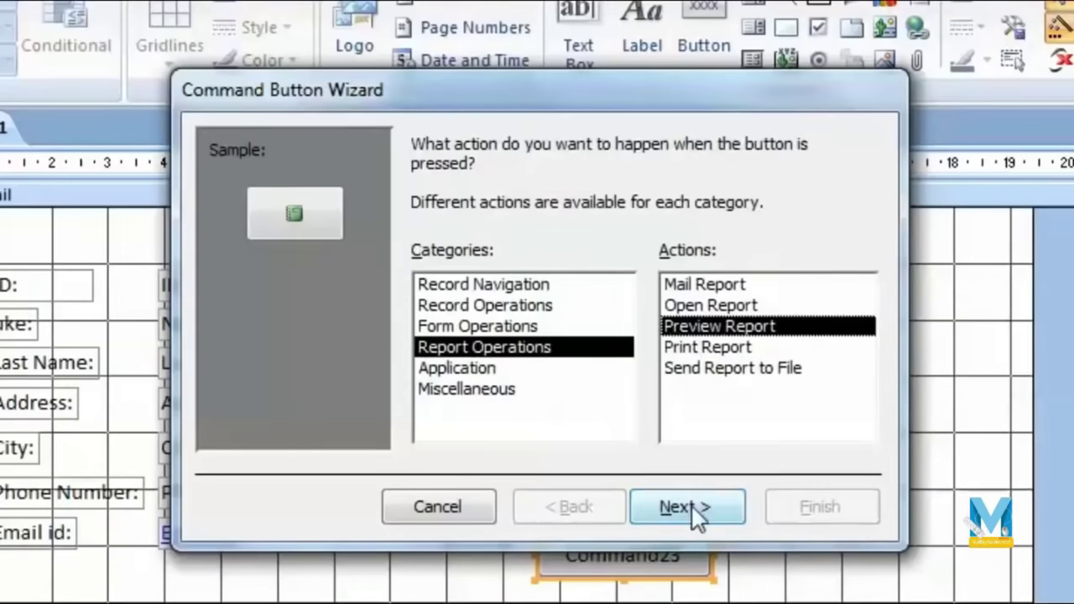
pyautogui.click(689, 507)
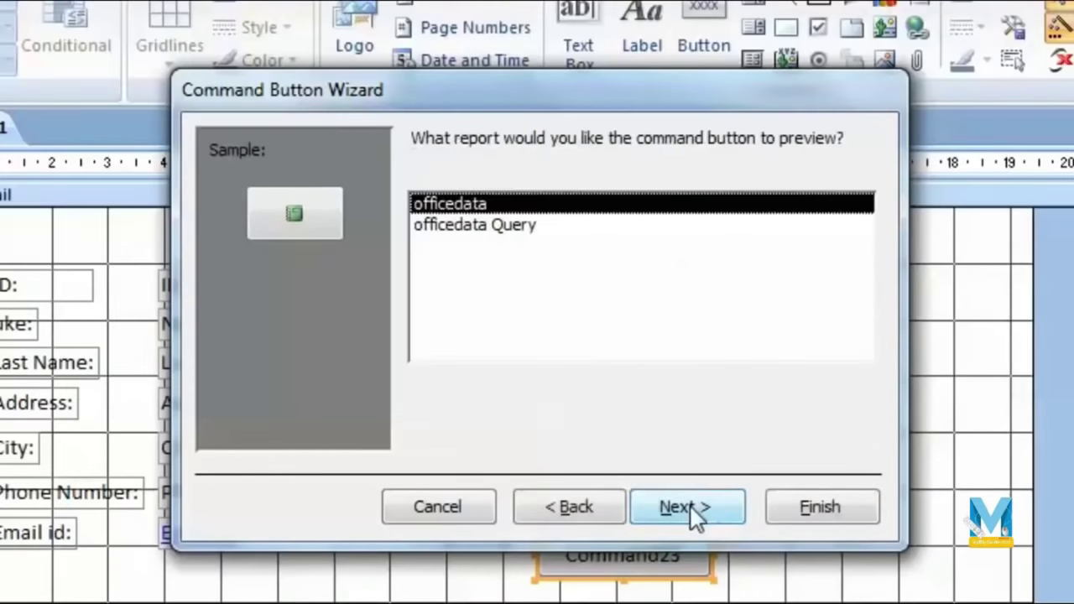
pyautogui.click(495, 228)
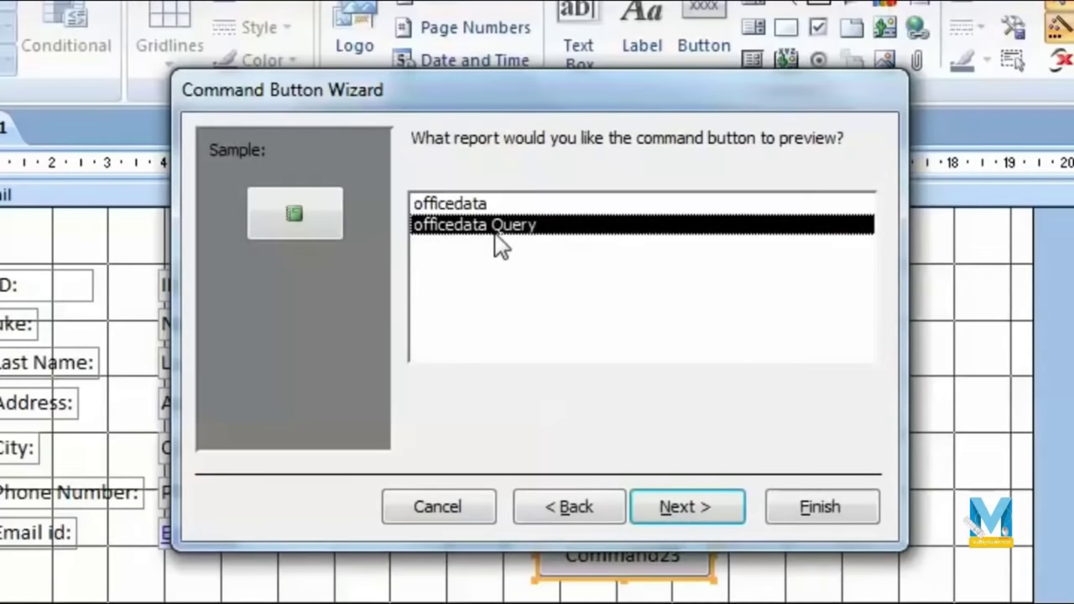
pyautogui.click(687, 508)
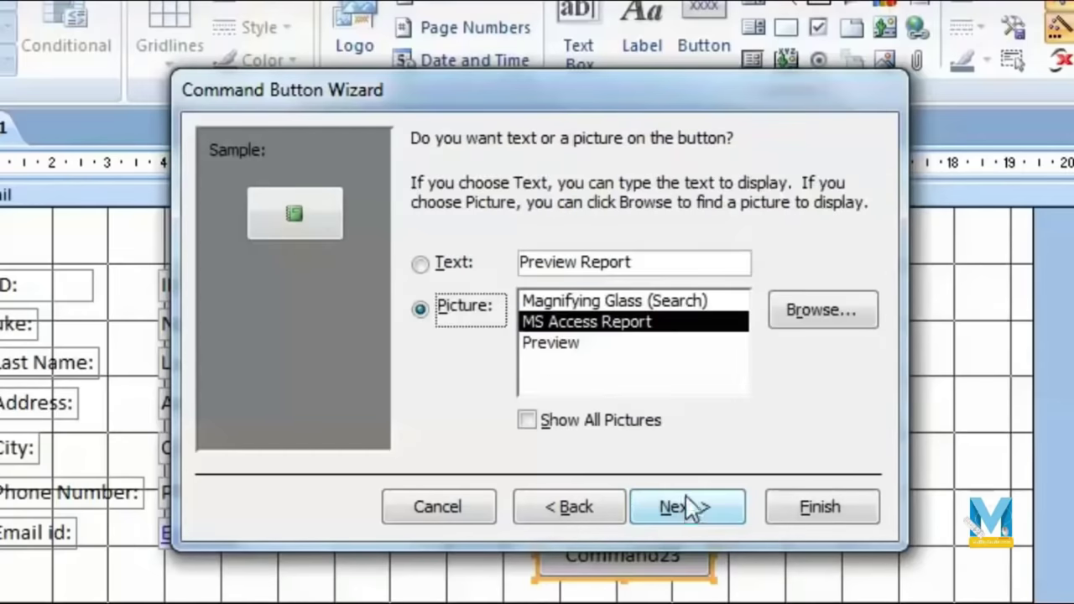
# Step: Caption the button 'Report by city', finish the wizard, and place it beside Print Report
pyautogui.click(453, 264)
pyautogui.click(461, 317)
pyautogui.click(466, 280)
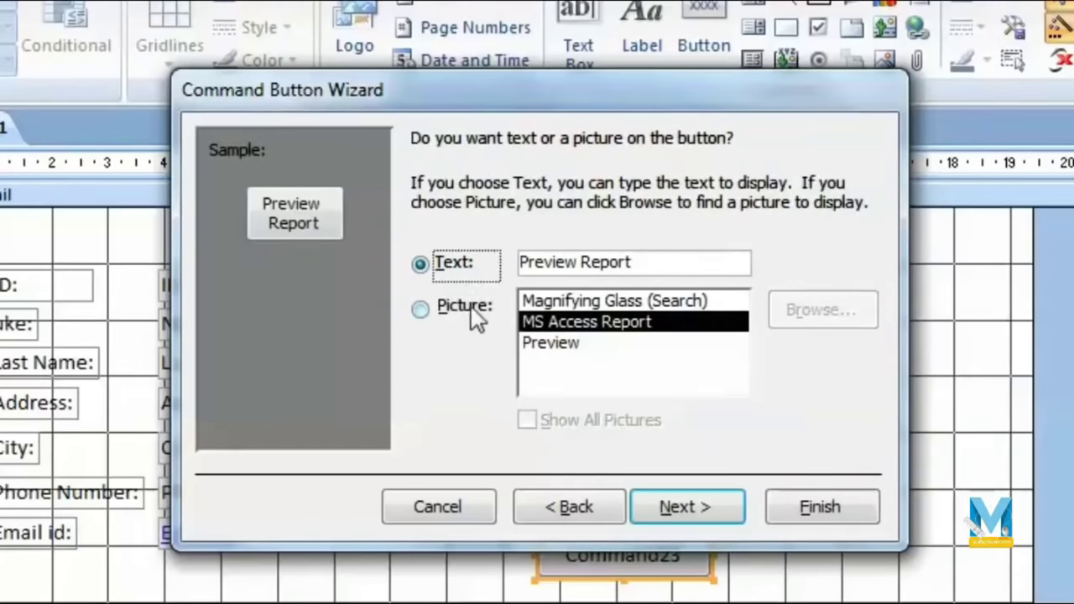
pyautogui.click(635, 265)
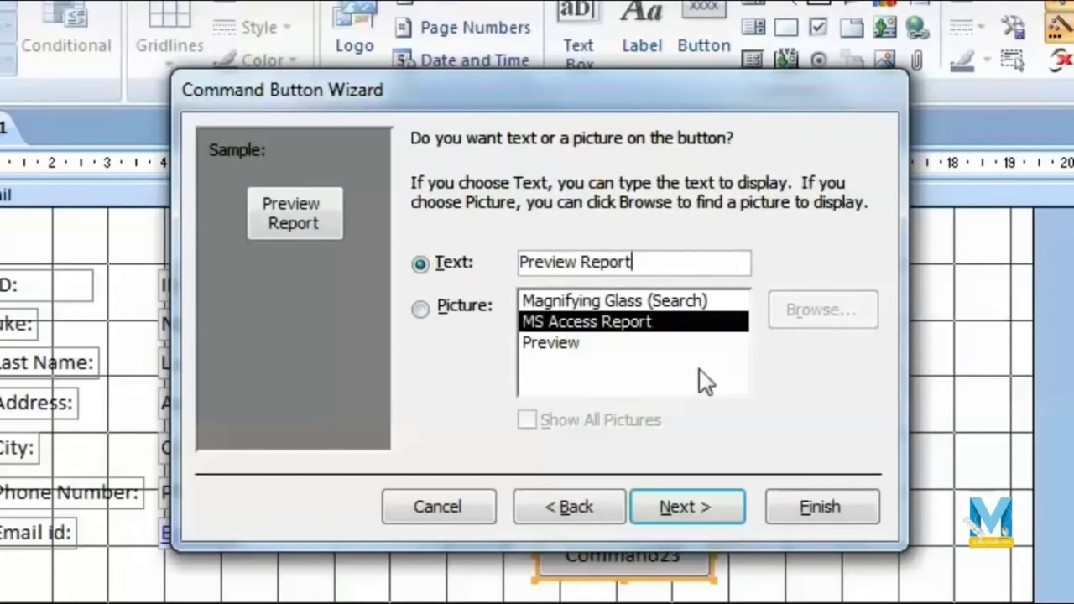
pyautogui.doubleClick(576, 262)
pyautogui.press('BackSpace')
pyautogui.press('Delete')
pyautogui.press('End')
pyautogui.write('by')
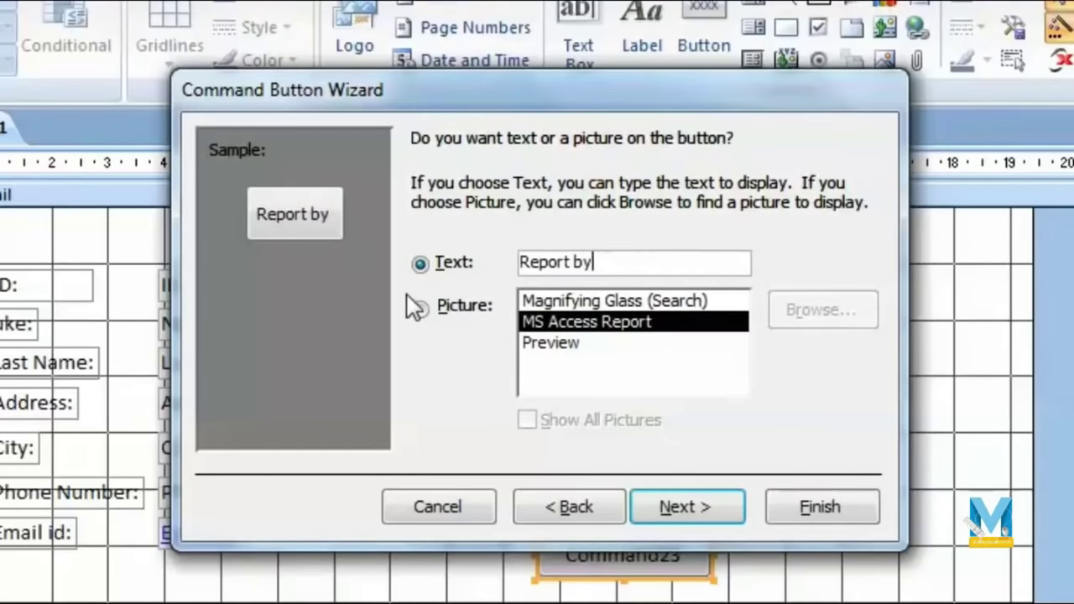
pyautogui.write(' city')
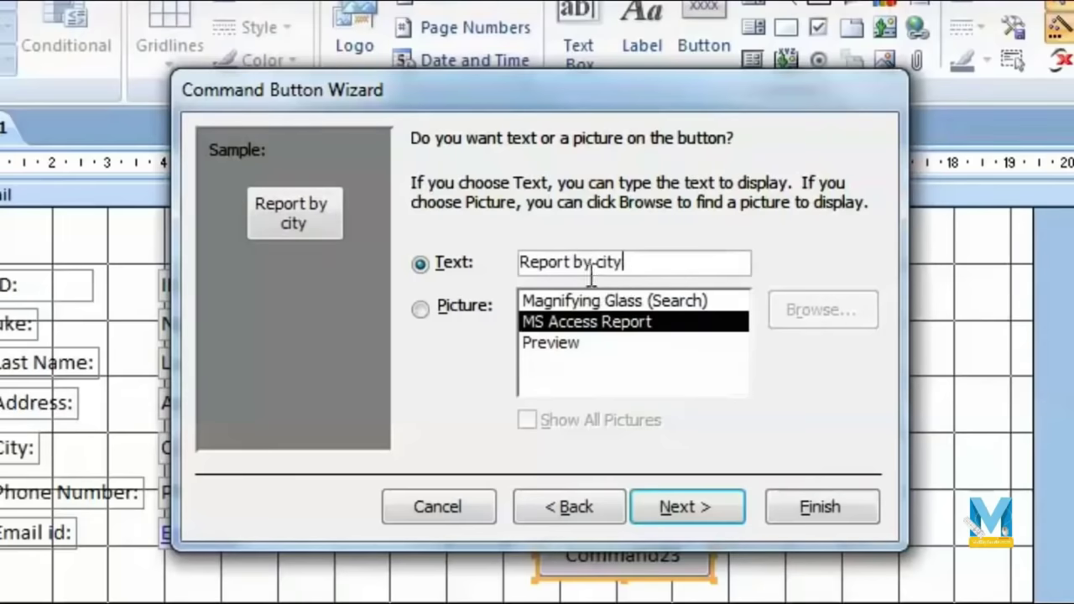
pyautogui.click(698, 510)
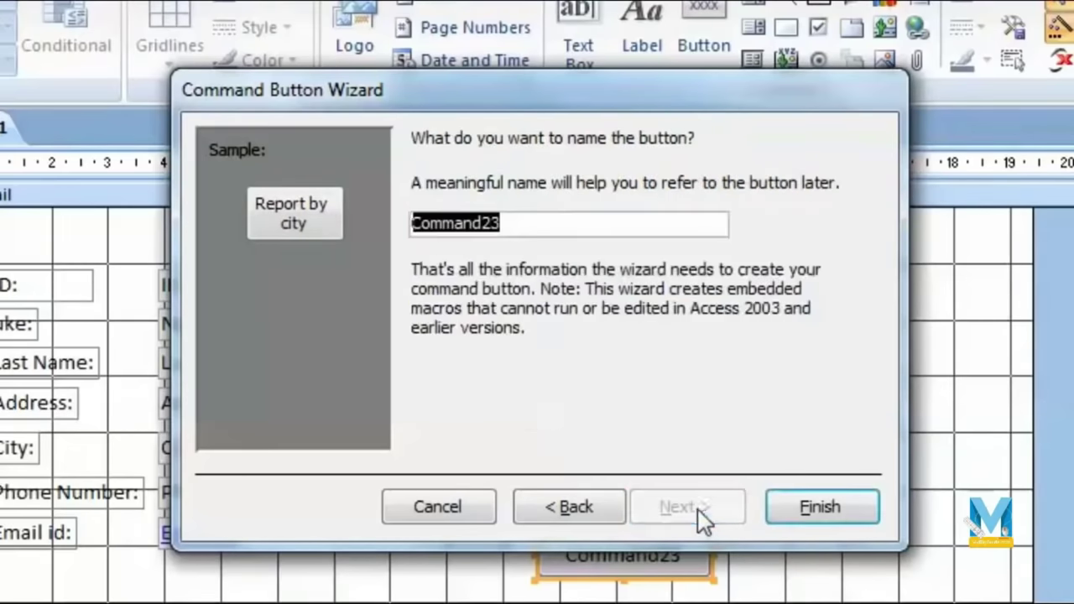
pyautogui.click(817, 509)
pyautogui.moveTo(647, 540); pyautogui.dragTo(825, 603)
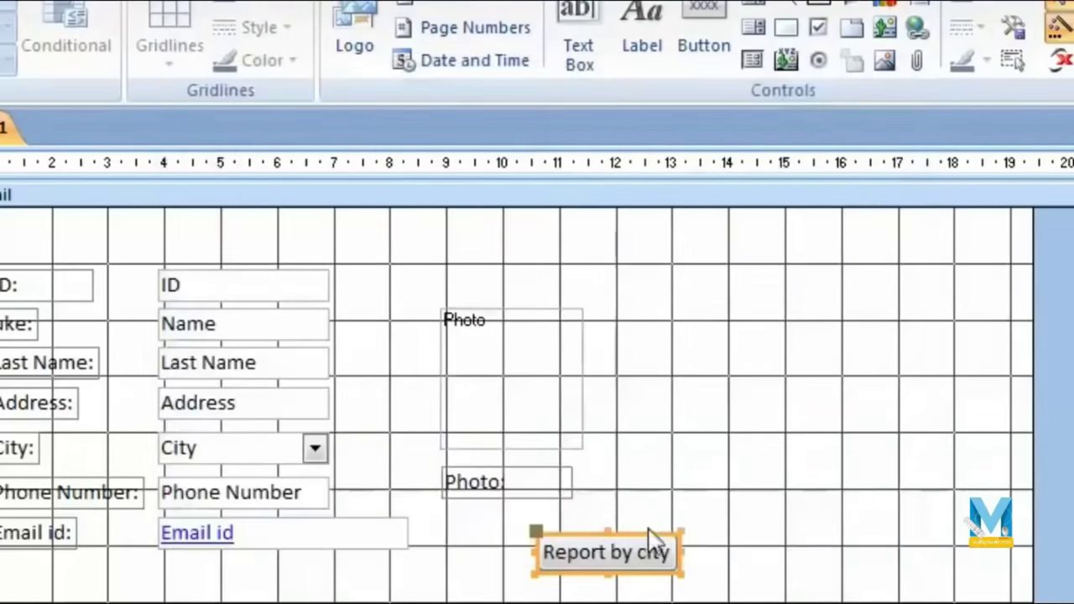
pyautogui.moveTo(940, 470); pyautogui.dragTo(940, 472)
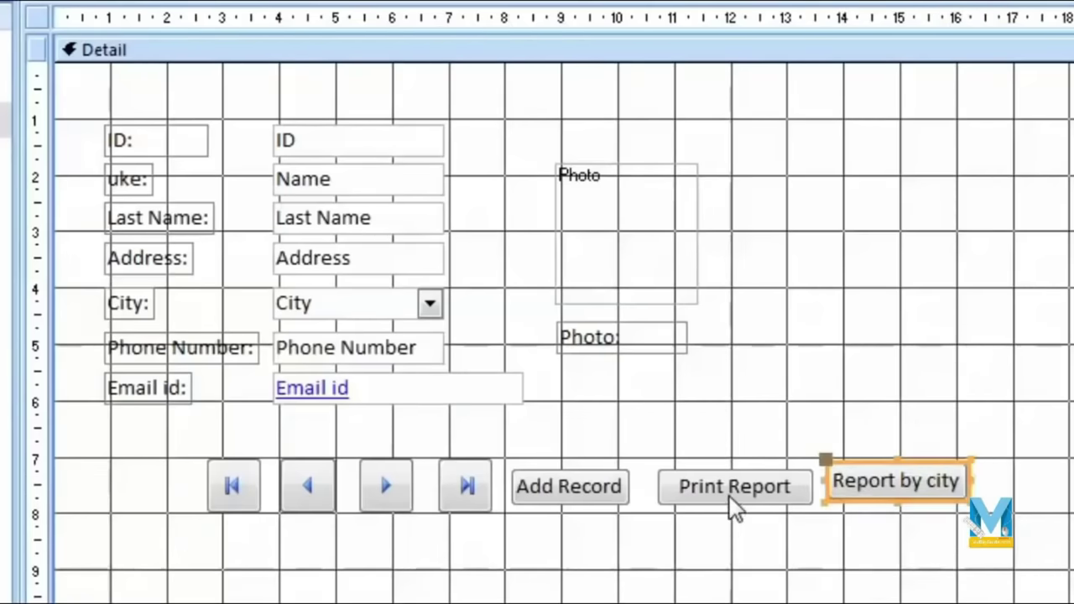
# Step: Switch Table-1 to Form View and preview the full report with Print Report
pyautogui.click(908, 578)
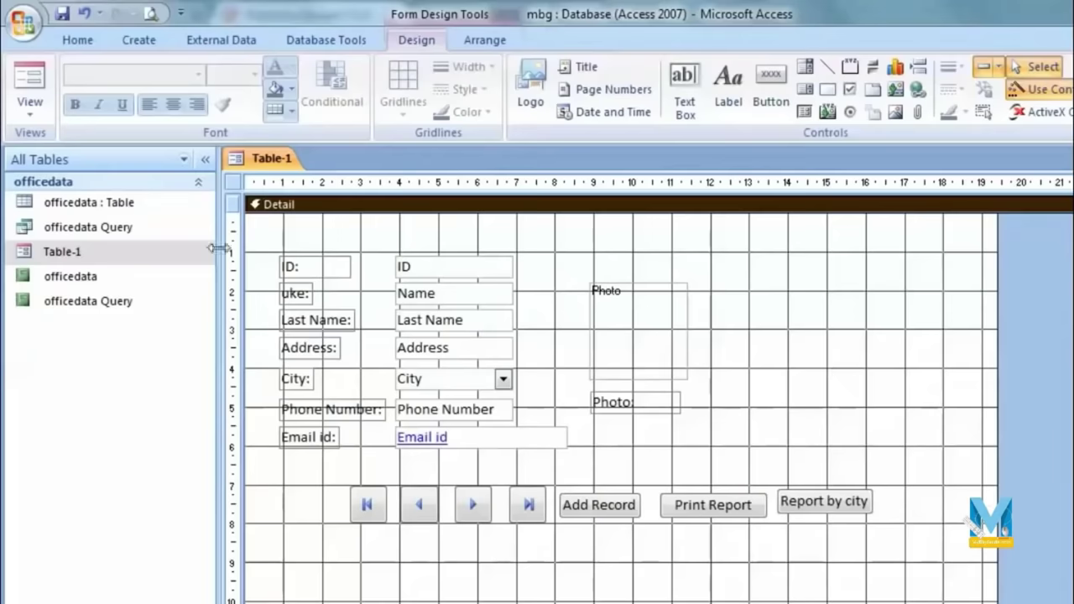
pyautogui.click(30, 108)
pyautogui.click(64, 149)
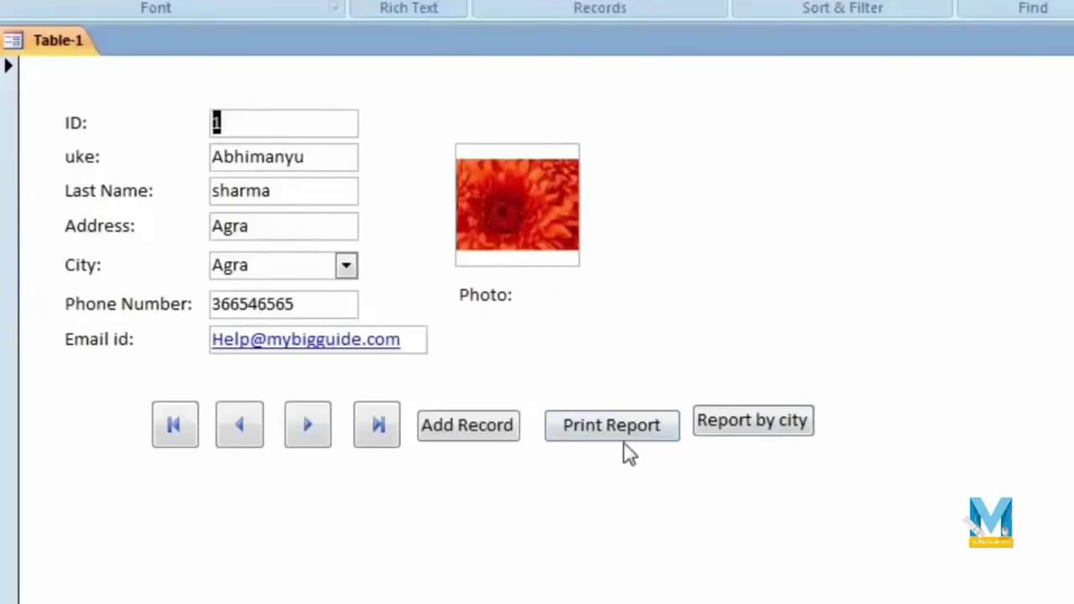
pyautogui.click(619, 434)
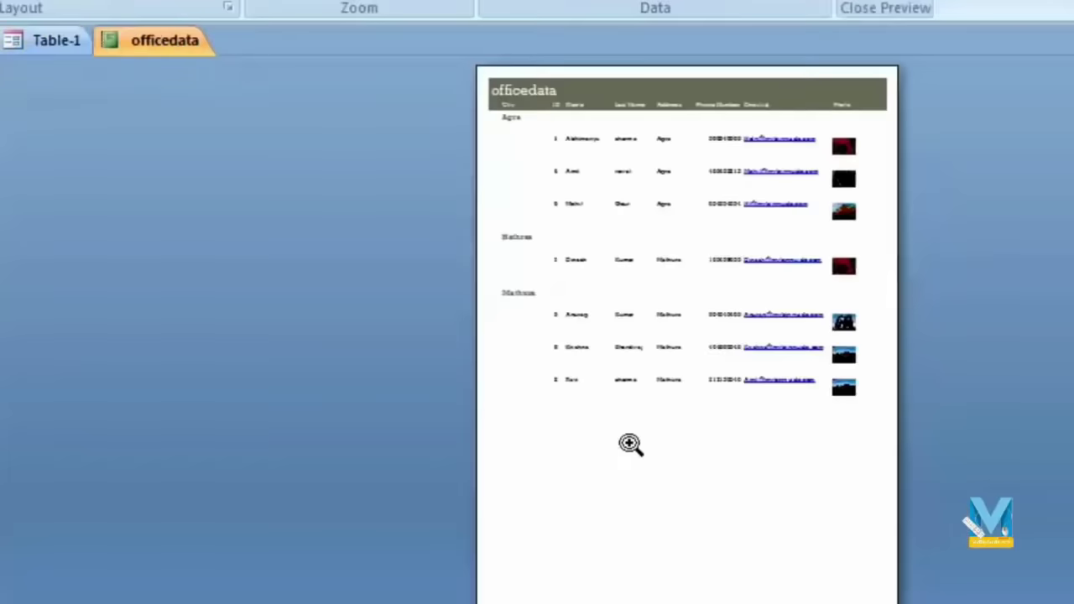
pyautogui.click(631, 294)
pyautogui.scroll(2, 654, 397)
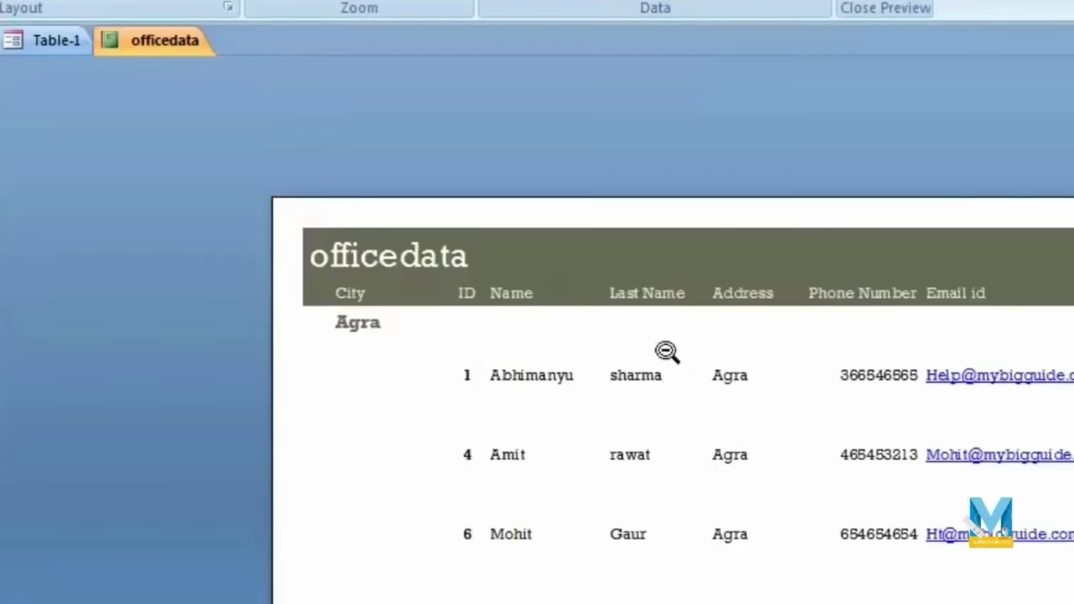
pyautogui.scroll(-5, 667, 353)
pyautogui.press('Escape')
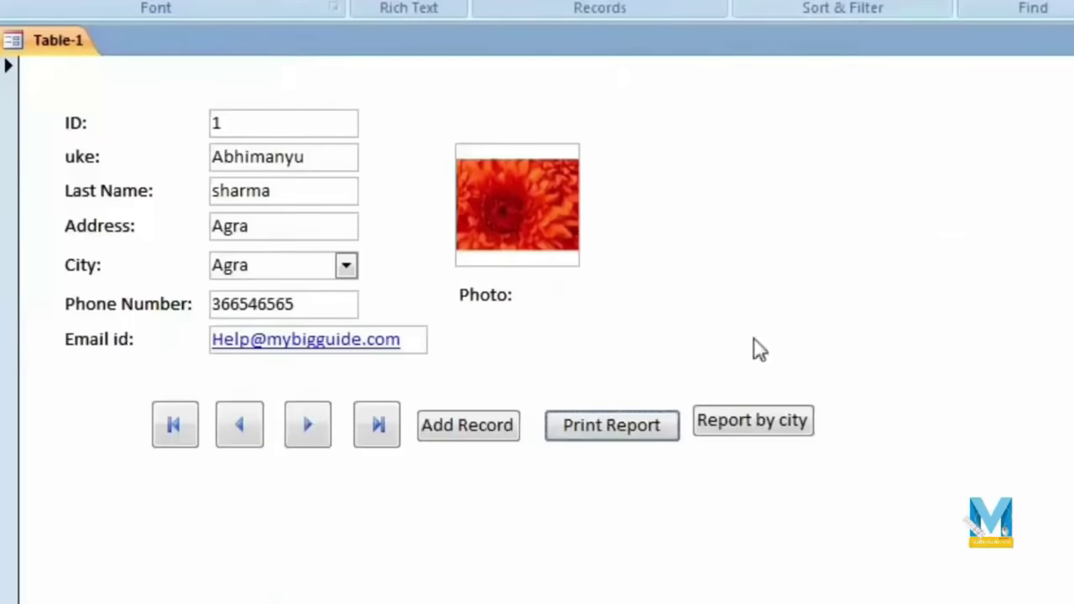
# Step: Run Report by city with 'agra' to preview the Agra-only report
pyautogui.click(769, 432)
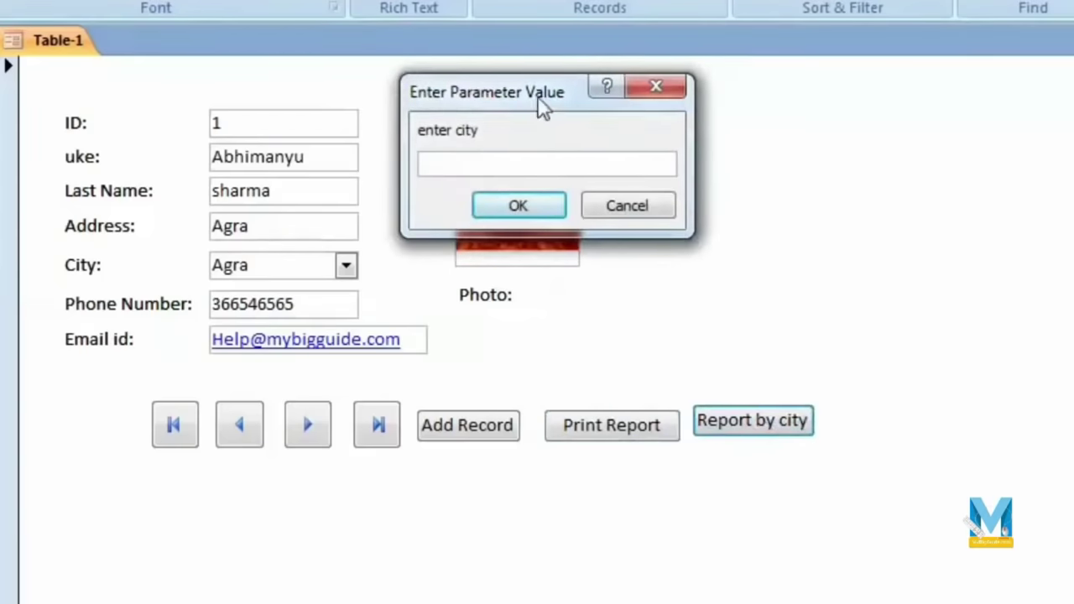
pyautogui.write('agra')
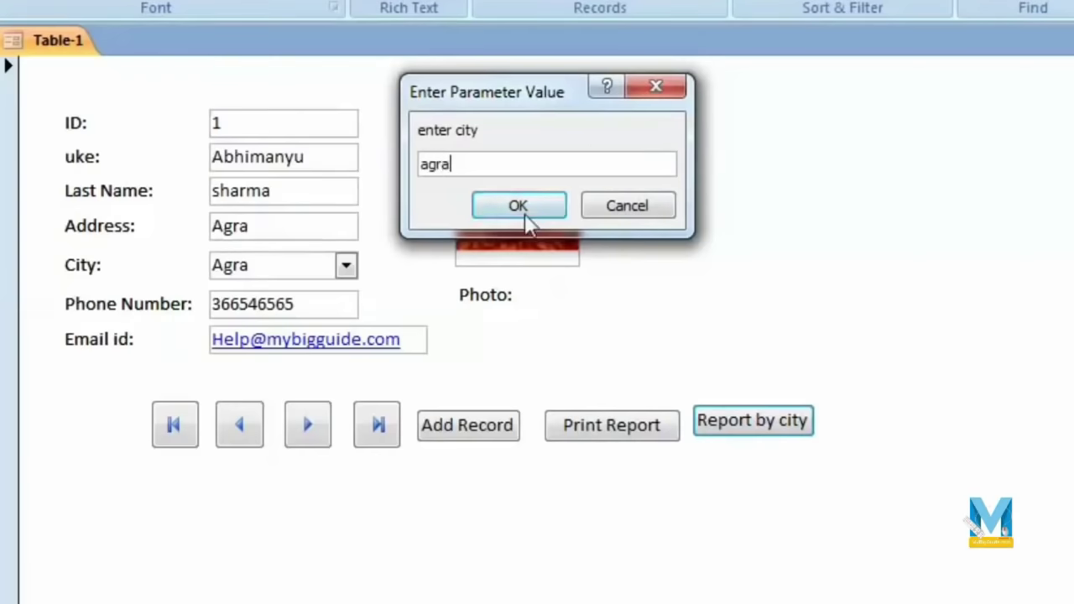
pyautogui.click(522, 212)
pyautogui.click(551, 223)
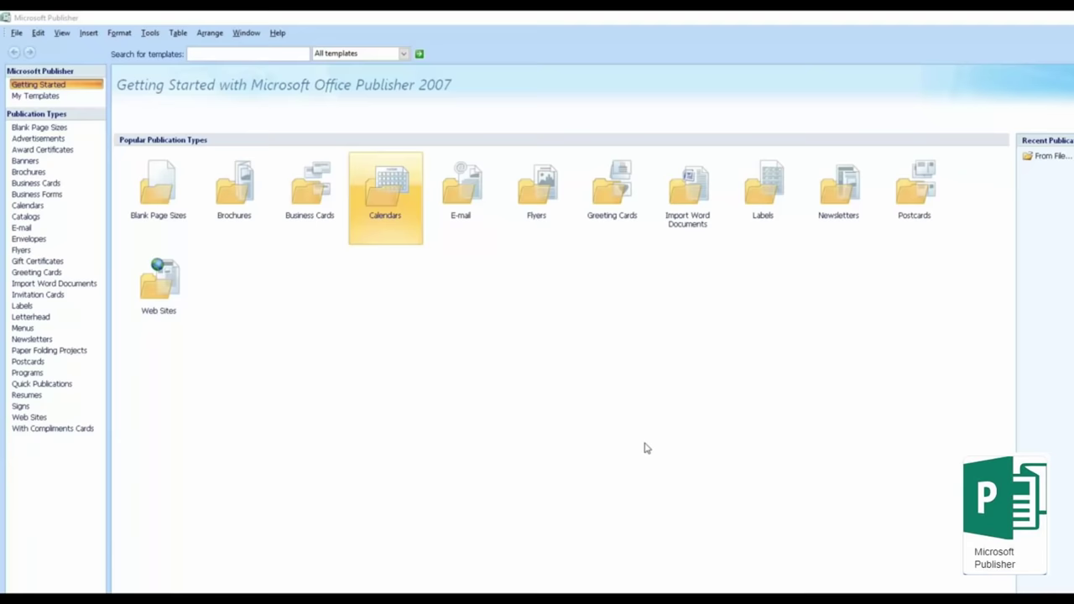
pyautogui.press('p')
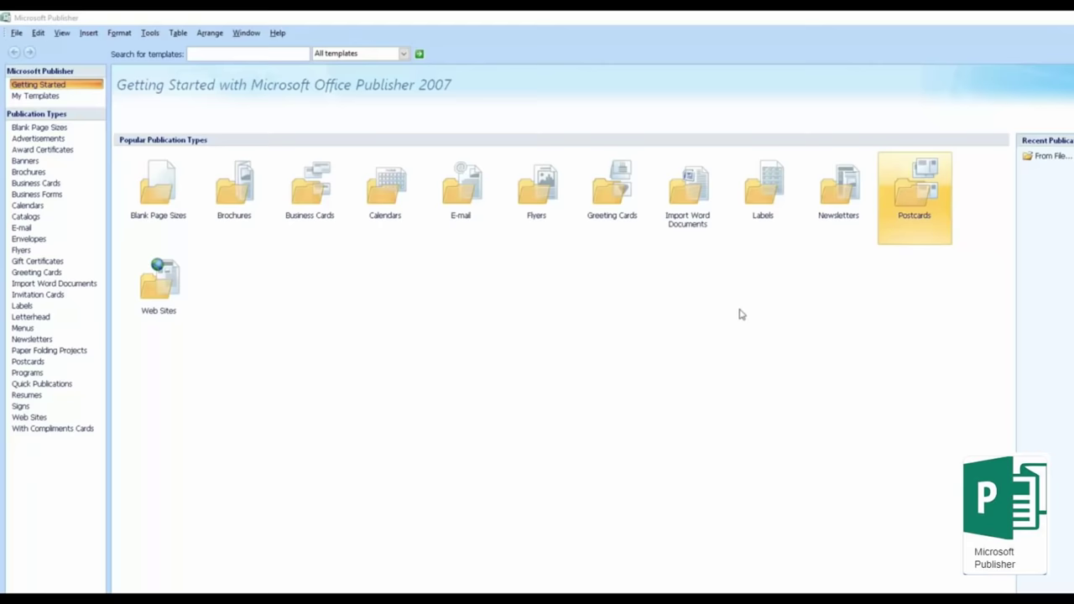
pyautogui.press('Left')
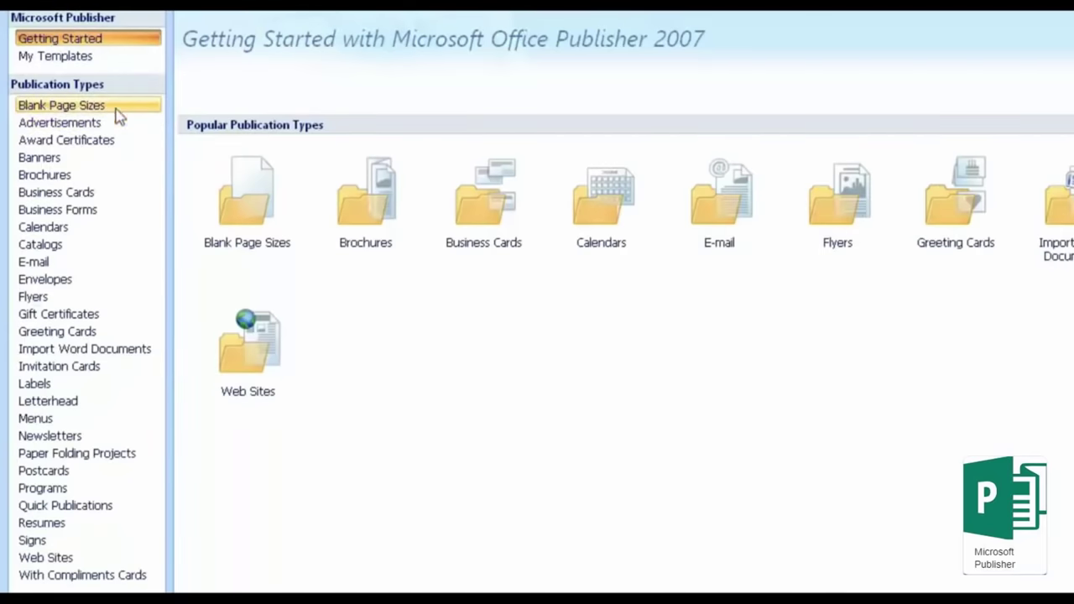
# Step: Browse the Advertisement designs, including Bring-In, Art Emphasis and Text Emphasis
pyautogui.click(42, 109)
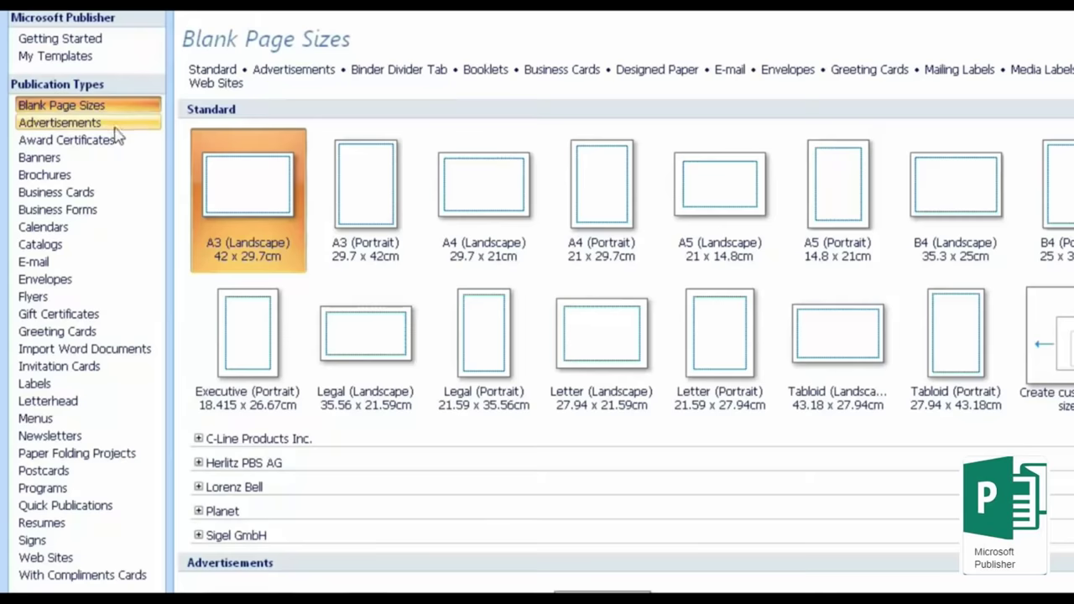
pyautogui.click(87, 126)
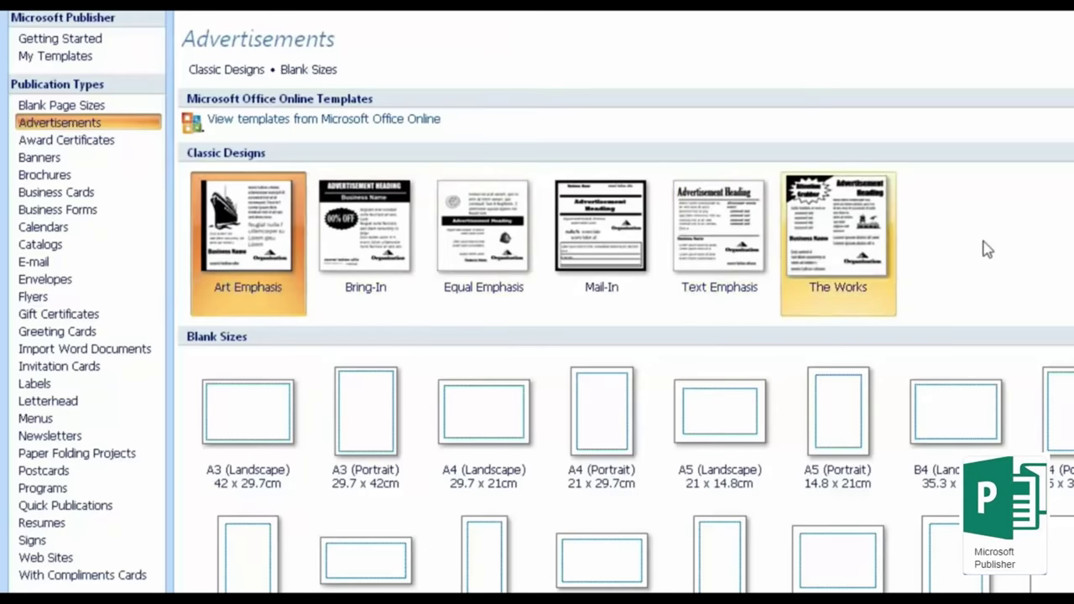
pyautogui.click(373, 245)
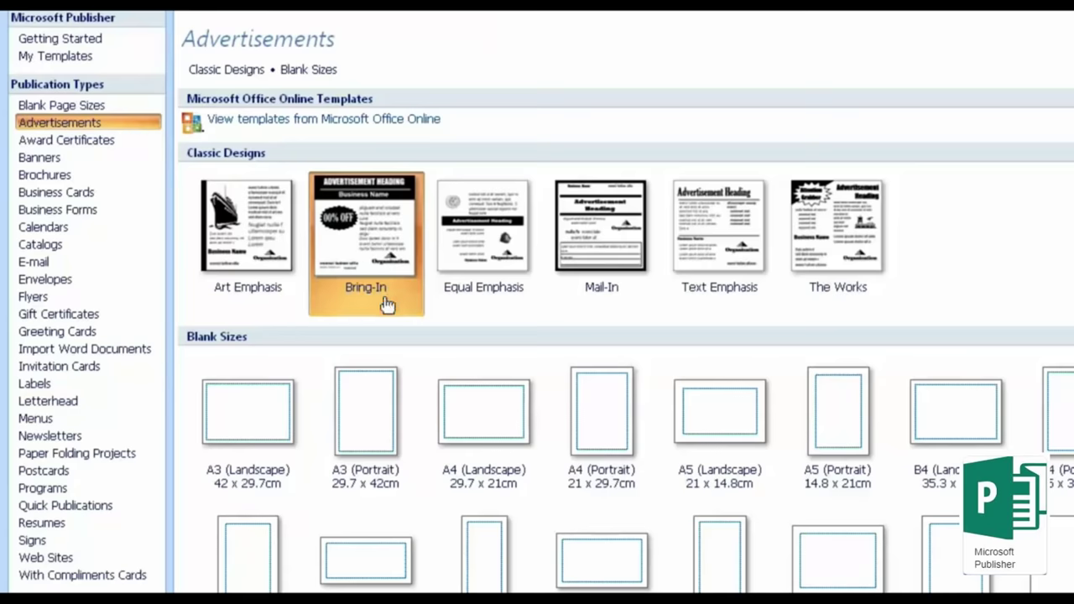
pyautogui.click(239, 254)
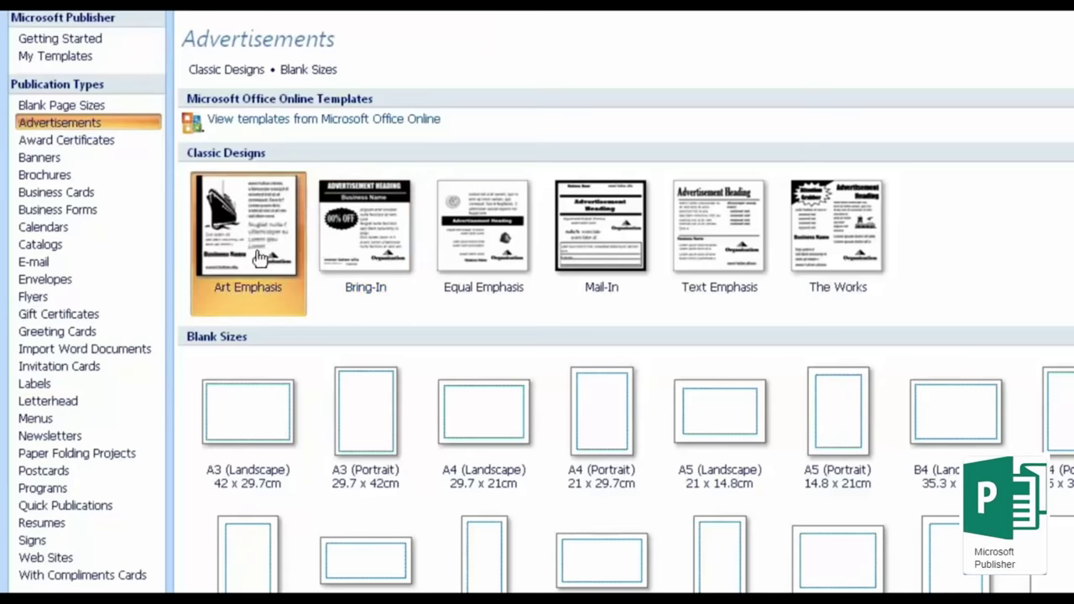
pyautogui.click(392, 241)
pyautogui.click(472, 241)
pyautogui.click(726, 248)
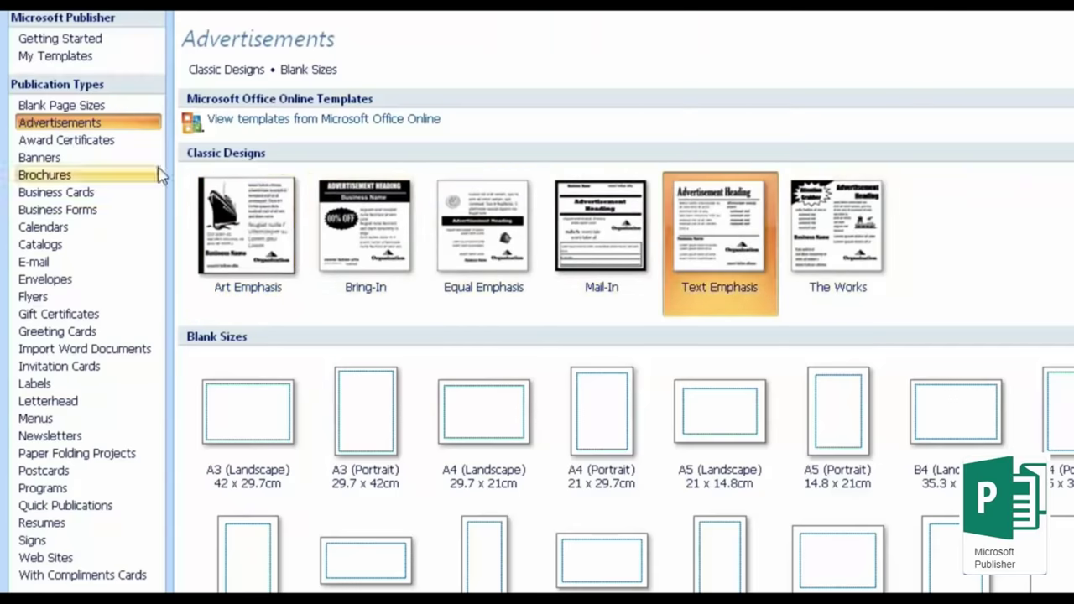
# Step: Browse Award Certificates (Double Border, Employee of the Month, Excellence, Great Idea), then Banners
pyautogui.click(105, 145)
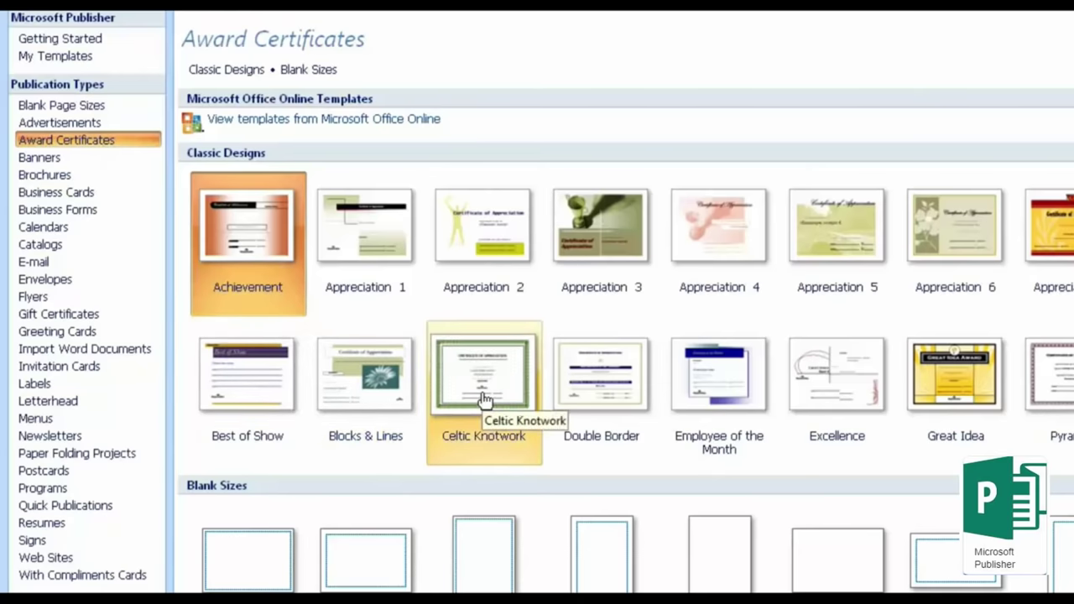
pyautogui.click(635, 390)
pyautogui.click(726, 388)
pyautogui.click(839, 393)
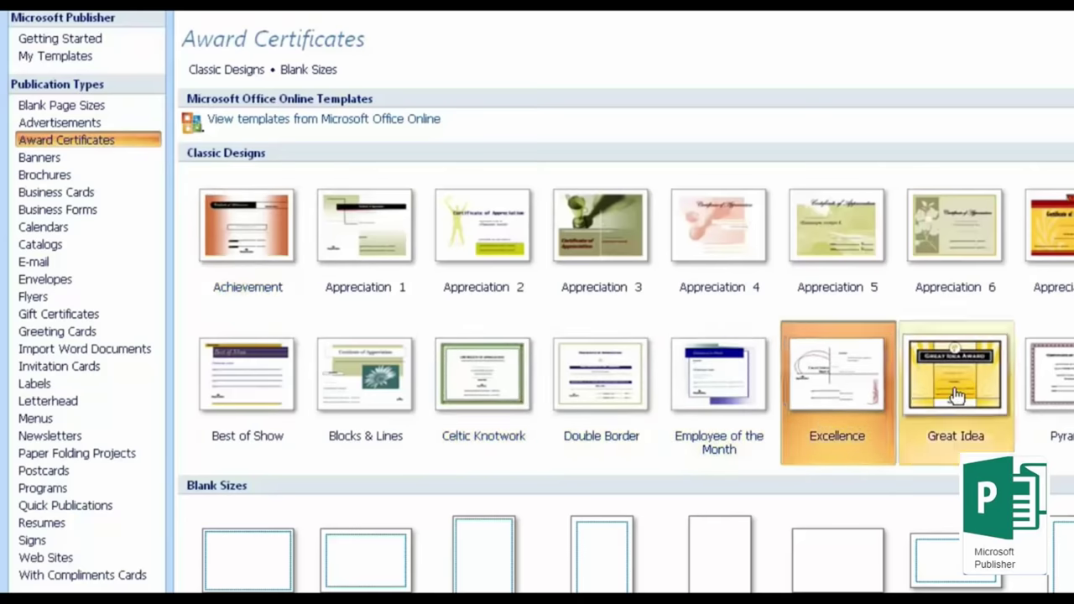
pyautogui.click(957, 397)
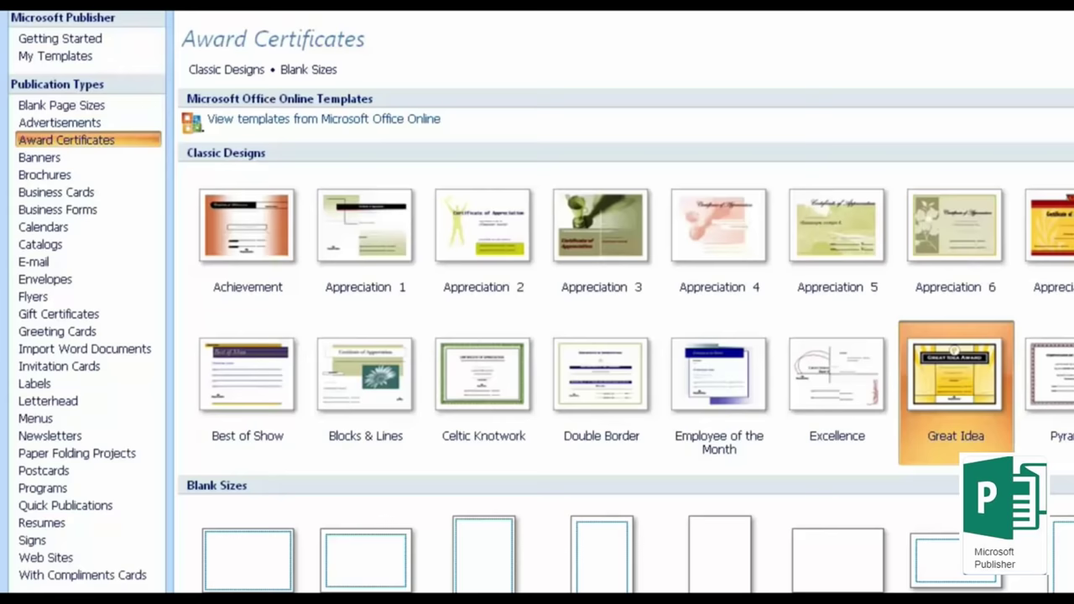
pyautogui.click(98, 164)
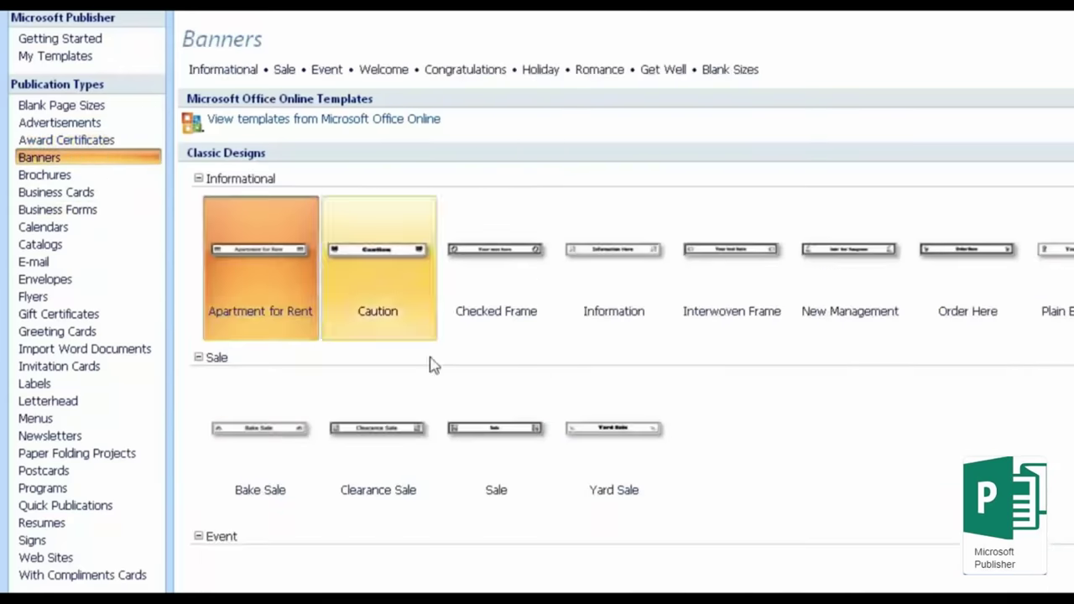
# Step: Create a new banner publication from the Interwoven Frame template
pyautogui.click(723, 280)
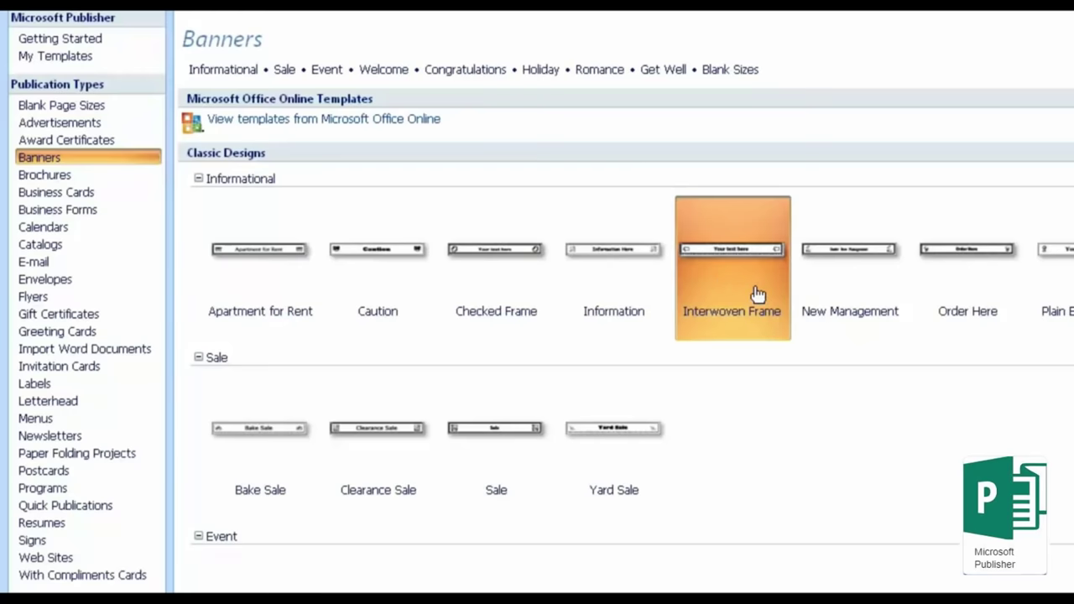
pyautogui.doubleClick(772, 310)
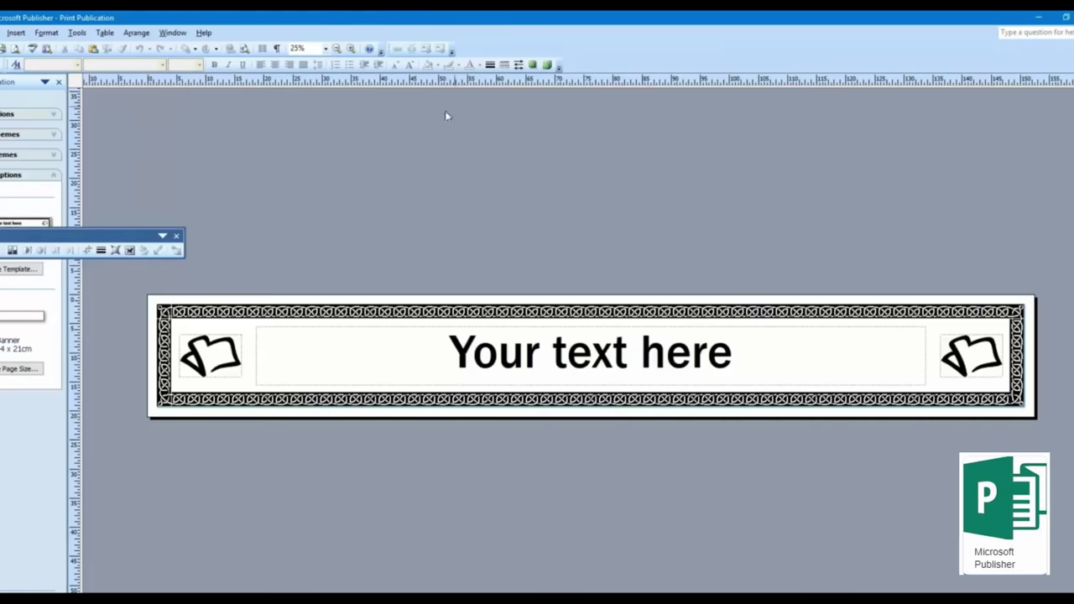
# Step: Check the banner's six-page tiled printout in Print Preview, then close the preview
pyautogui.click(15, 50)
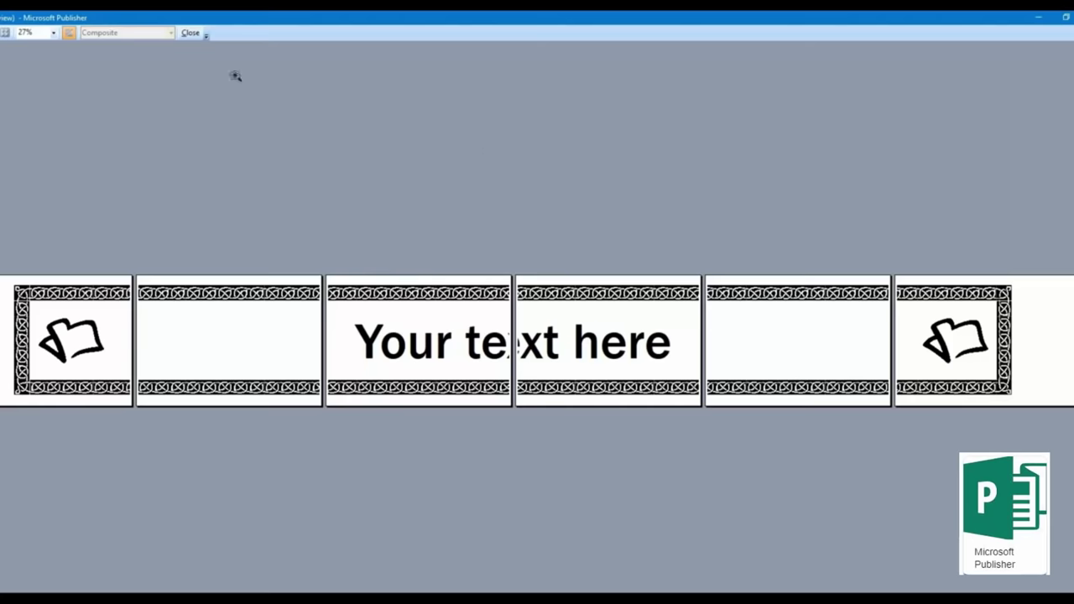
pyautogui.click(191, 34)
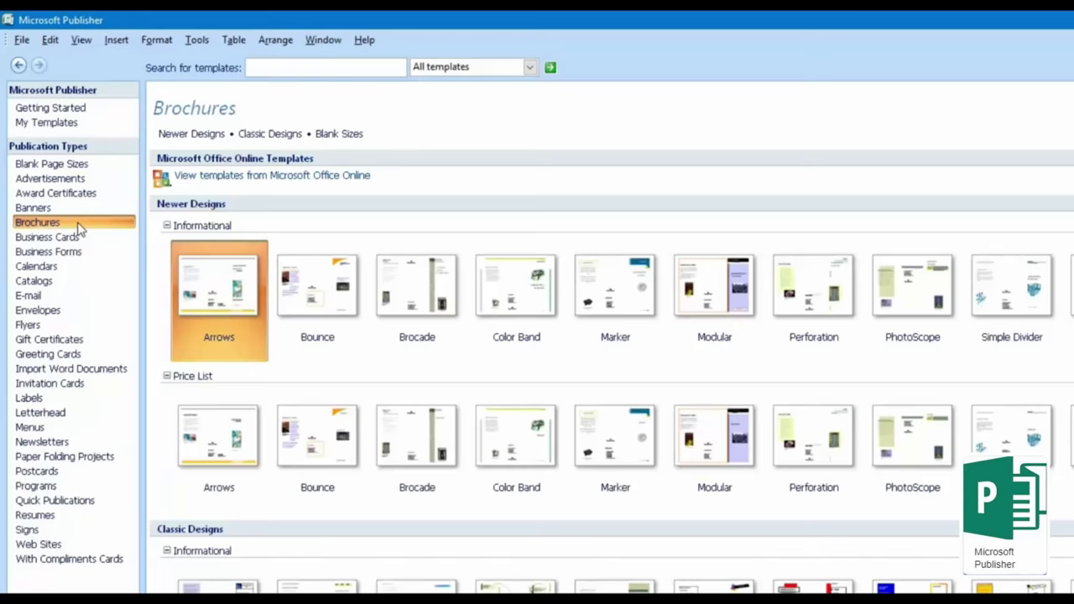
# Step: Look over the Bounce brochure and other brochure designs, then the Business Cards gallery
pyautogui.click(335, 314)
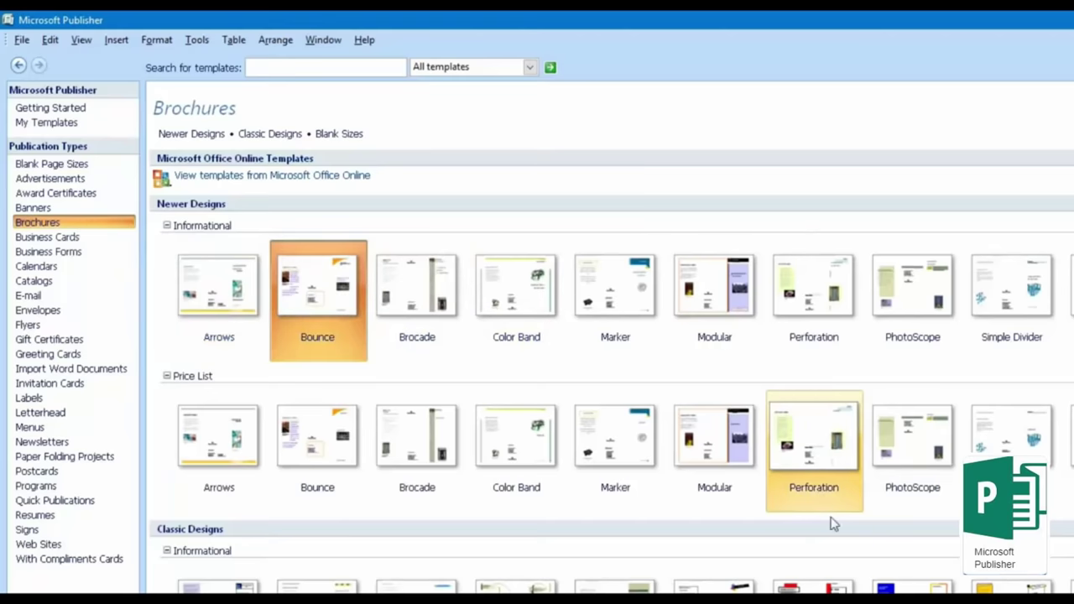
pyautogui.scroll(-10, 834, 527)
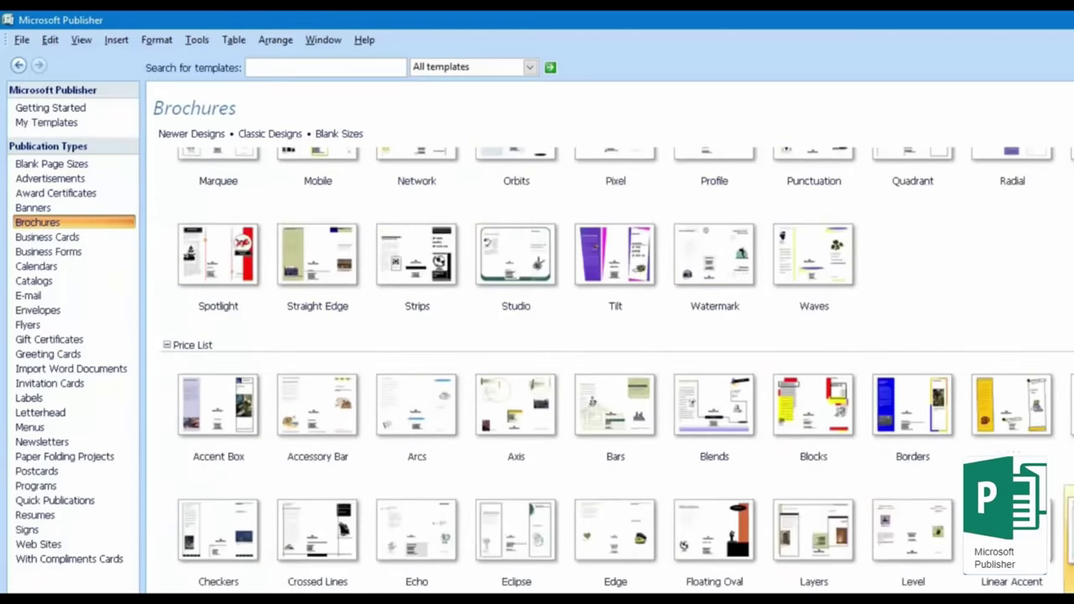
pyautogui.scroll(-10, 611, 369)
pyautogui.scroll(12, 610, 369)
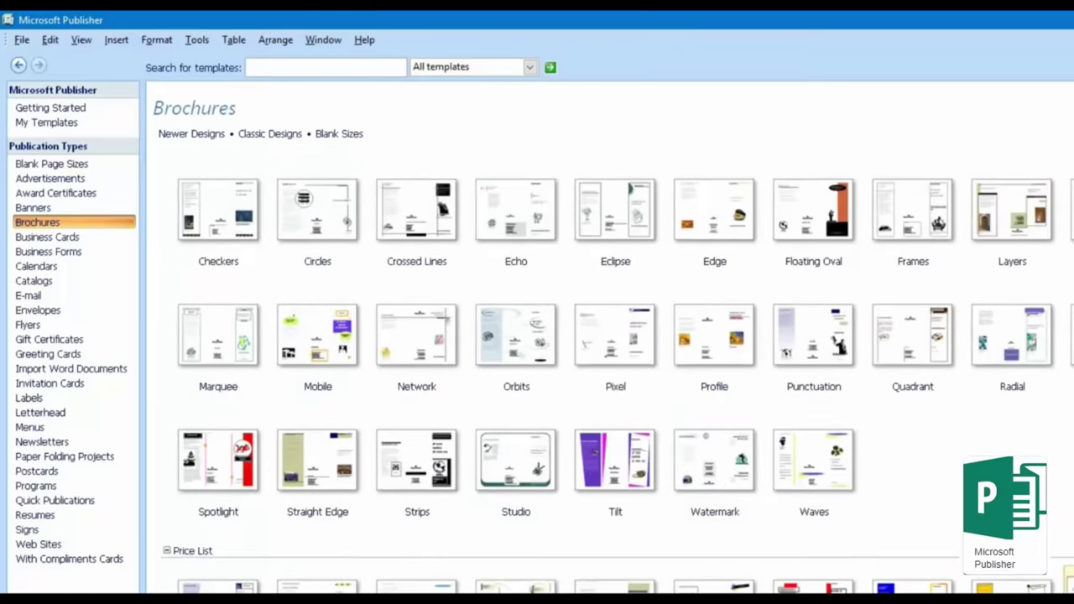
pyautogui.click(107, 240)
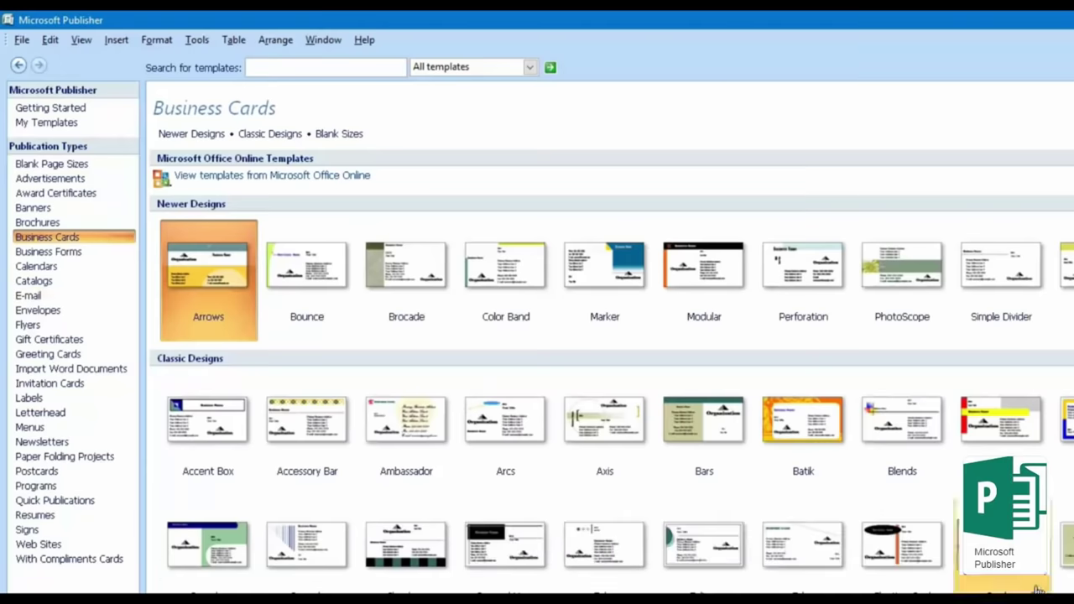
pyautogui.scroll(-5, 1039, 591)
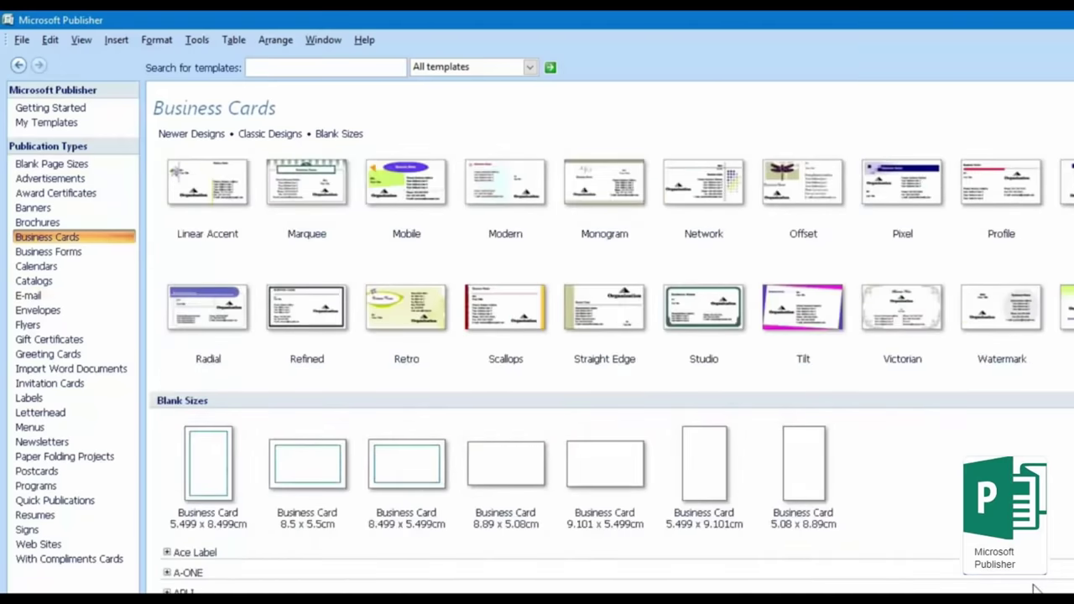
pyautogui.scroll(3, 1036, 590)
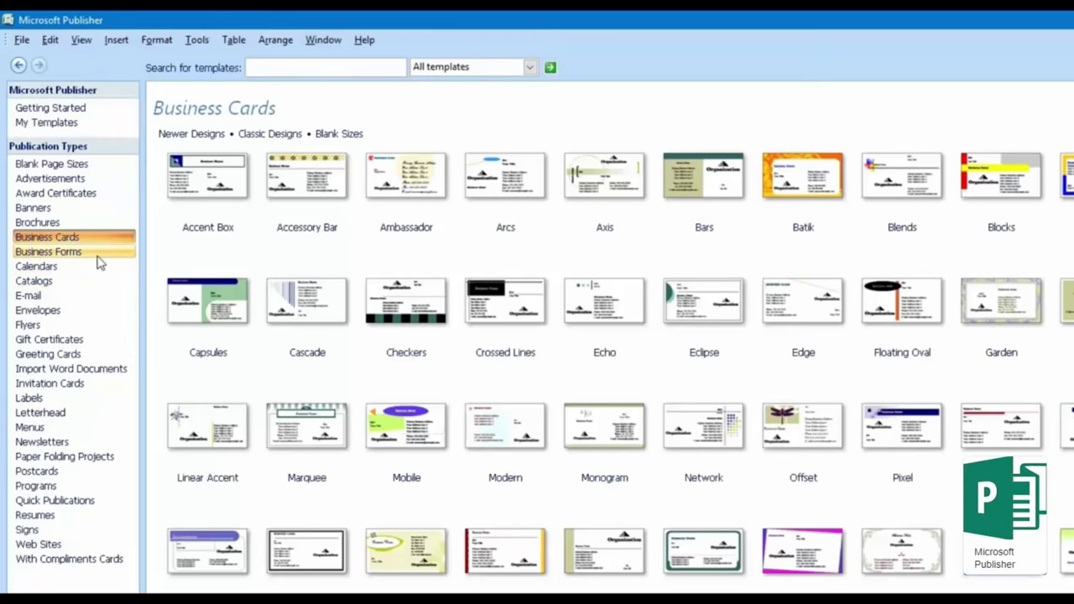
# Step: Browse Business Forms, Calendars, Catalogs, Envelopes and E-mail galleries, selecting PhotoScope
pyautogui.click(76, 253)
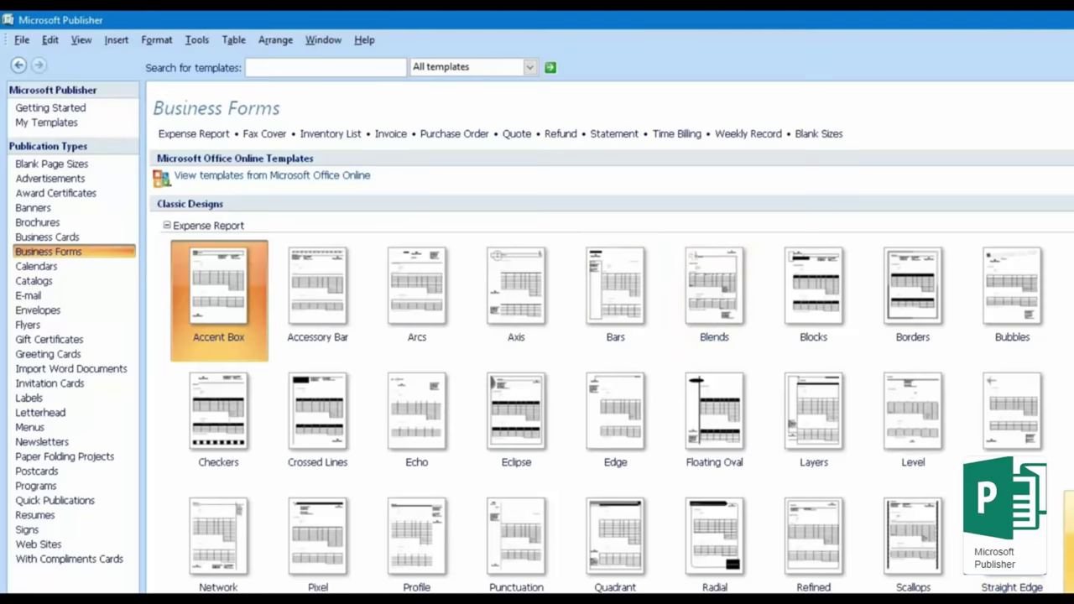
pyautogui.click(60, 269)
pyautogui.click(77, 284)
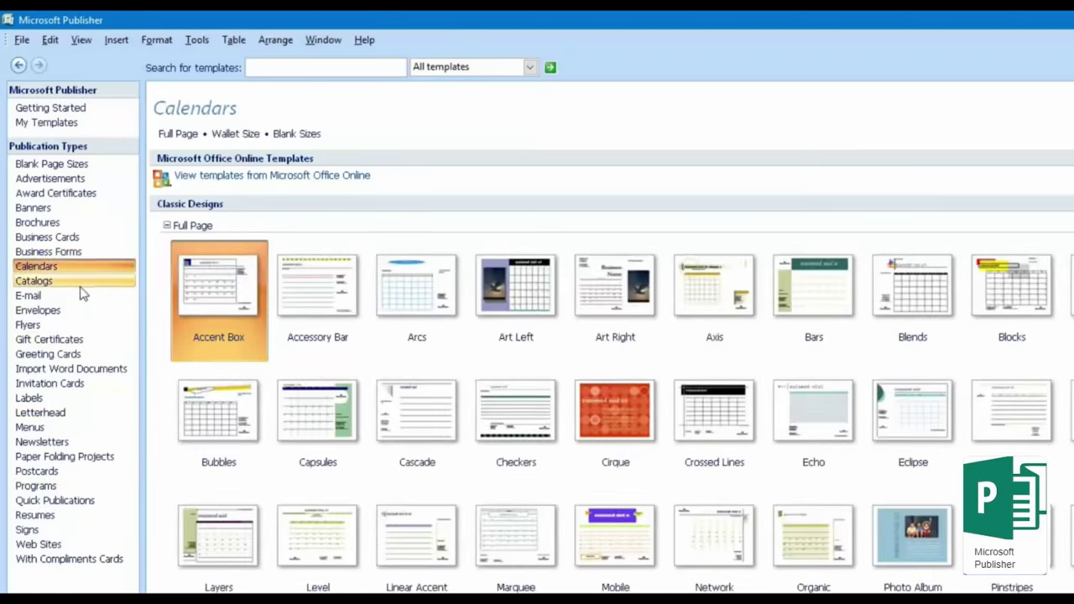
pyautogui.click(85, 309)
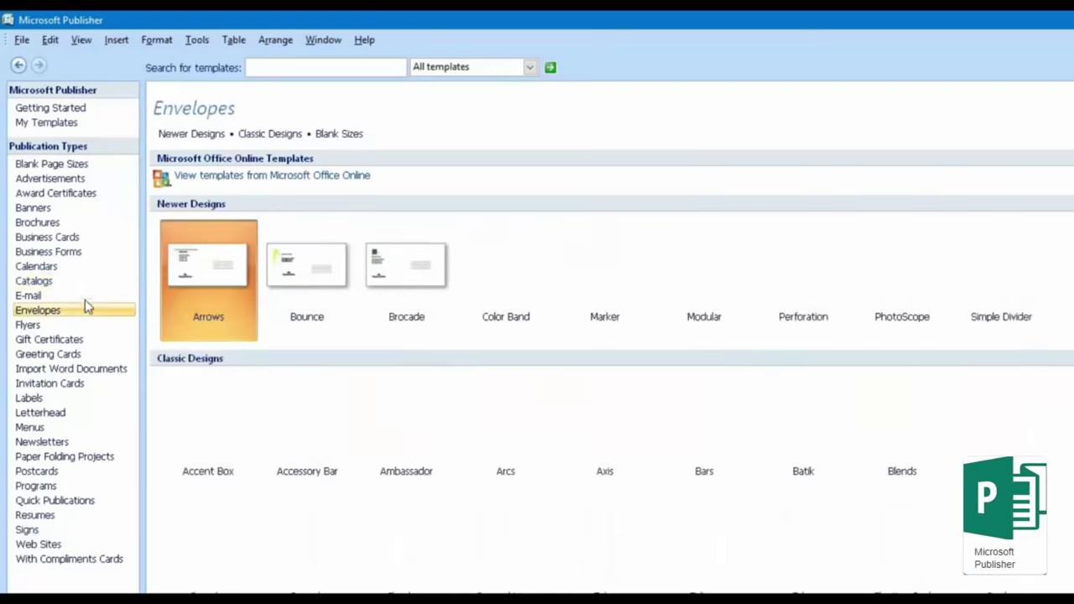
pyautogui.click(84, 300)
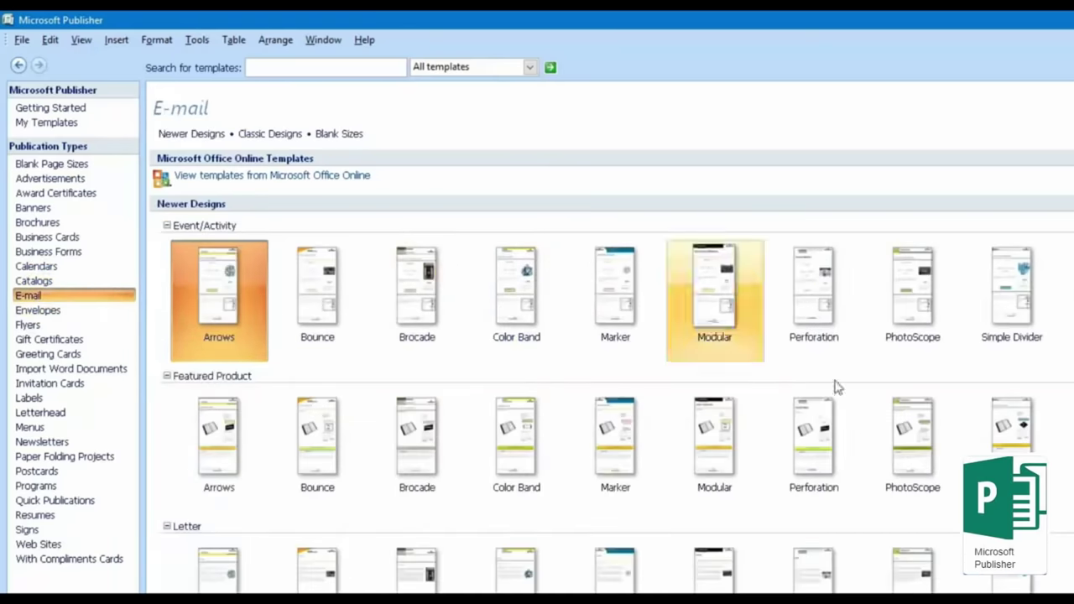
pyautogui.click(907, 298)
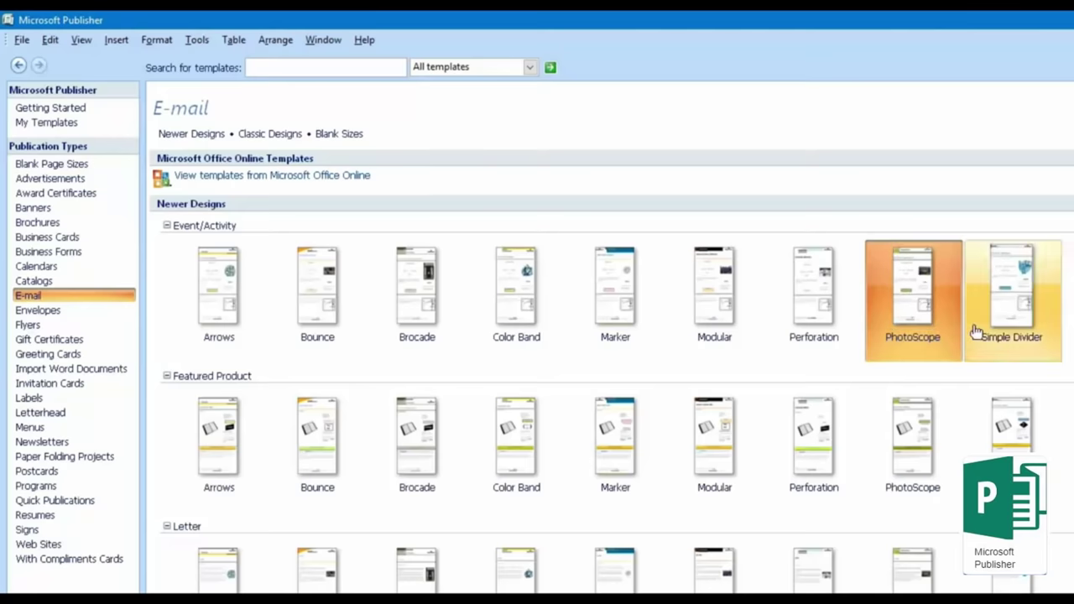
# Step: Create a PhotoScope e-mail publication, scroll through it, and close it via File > Close
pyautogui.doubleClick(915, 319)
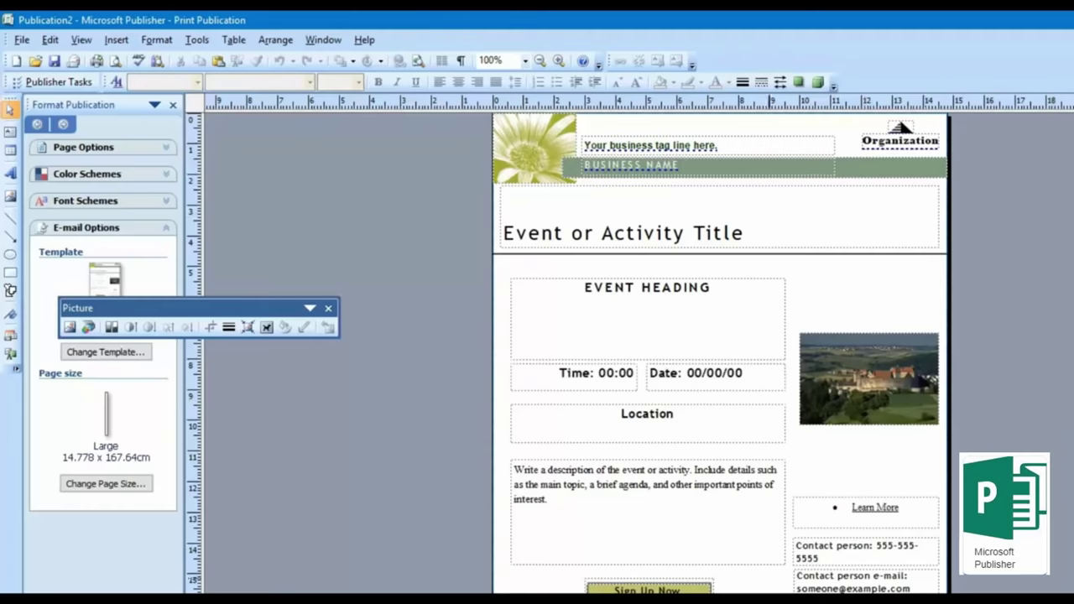
pyautogui.scroll(-3, 394, 353)
pyautogui.scroll(5, 394, 353)
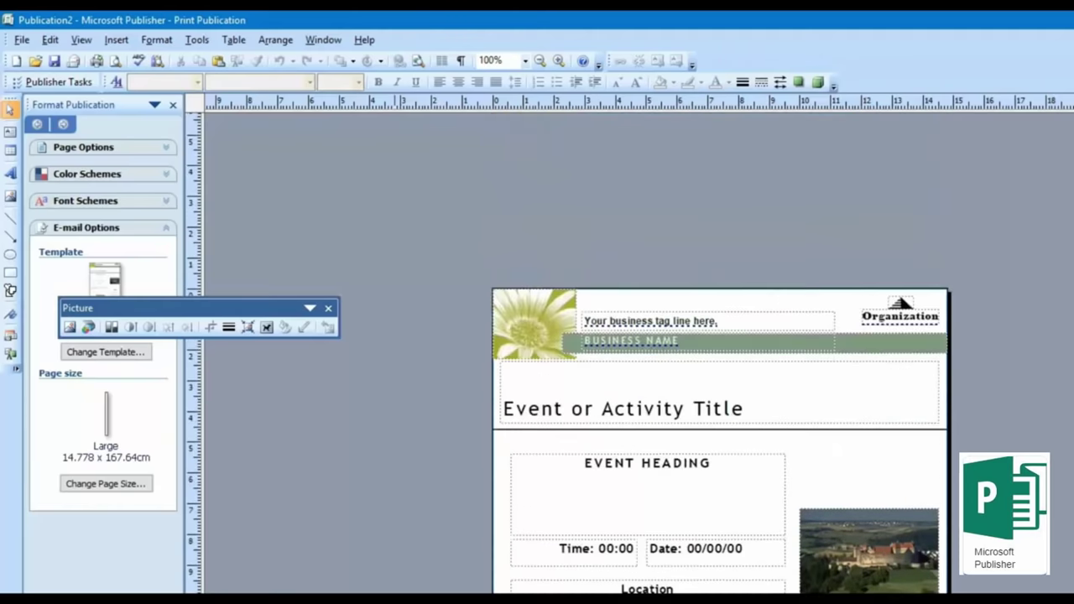
pyautogui.scroll(-2, 436, 540)
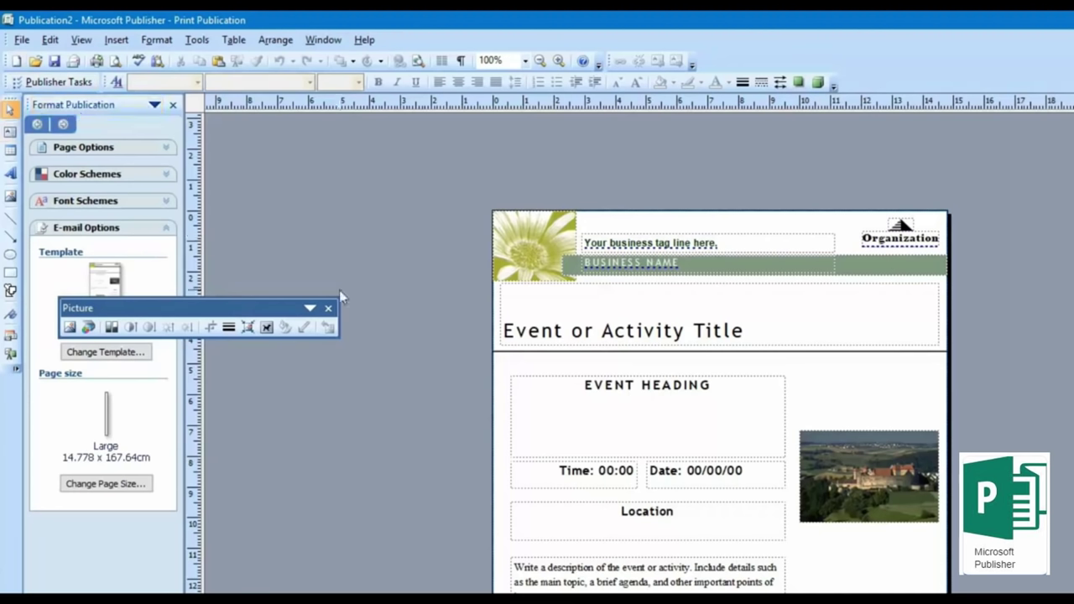
pyautogui.click(21, 42)
pyautogui.click(46, 91)
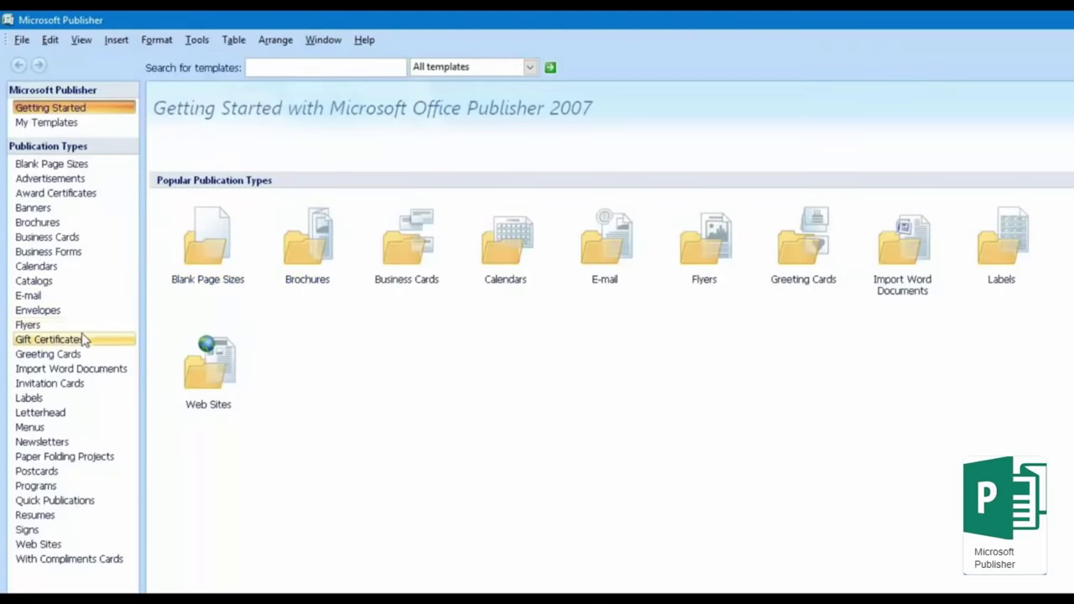
# Step: Browse Flyers, Envelopes, Gift Certificates, Greeting Cards and Import Word Documents galleries
pyautogui.click(88, 326)
pyautogui.click(85, 313)
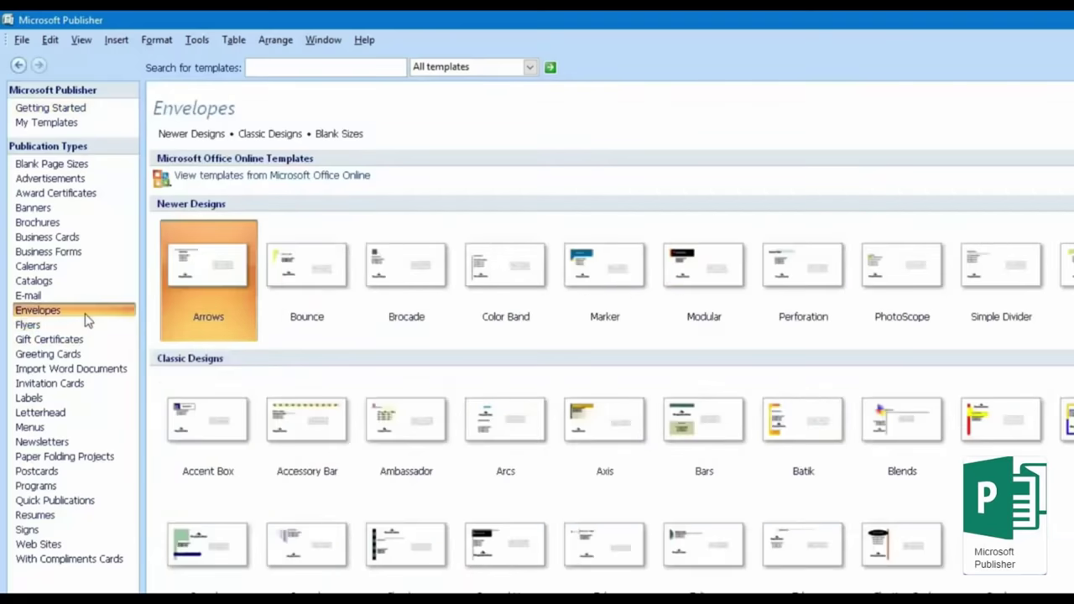
pyautogui.click(93, 348)
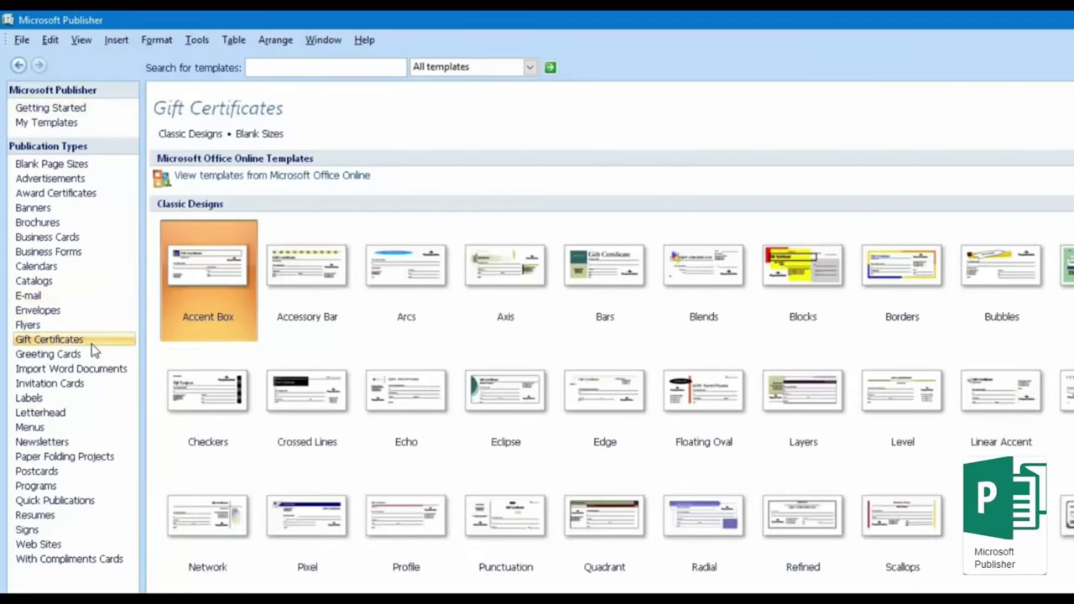
pyautogui.click(97, 359)
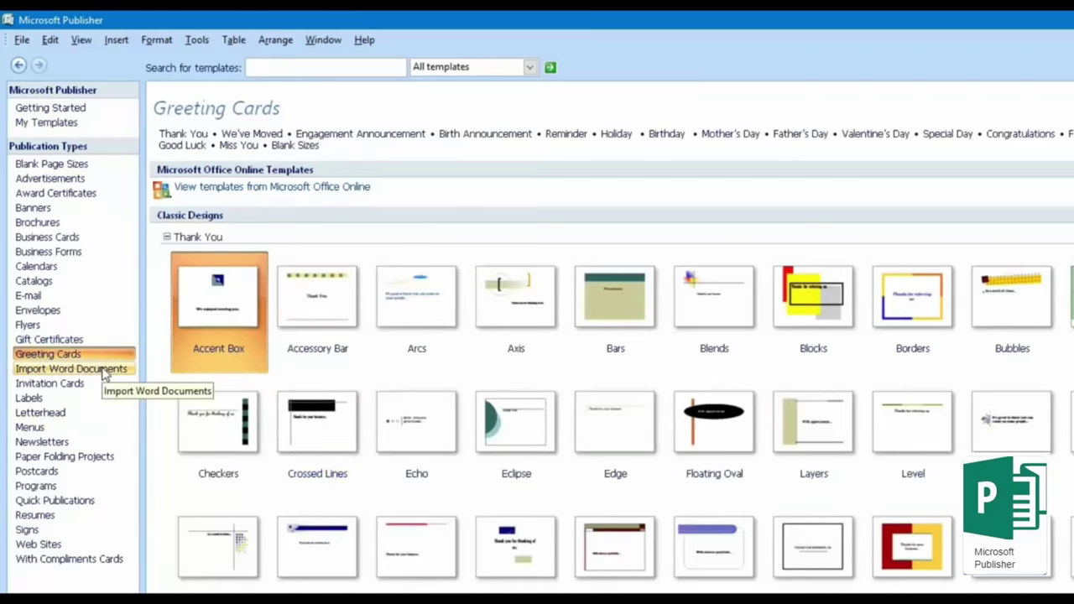
pyautogui.scroll(-5, 204, 378)
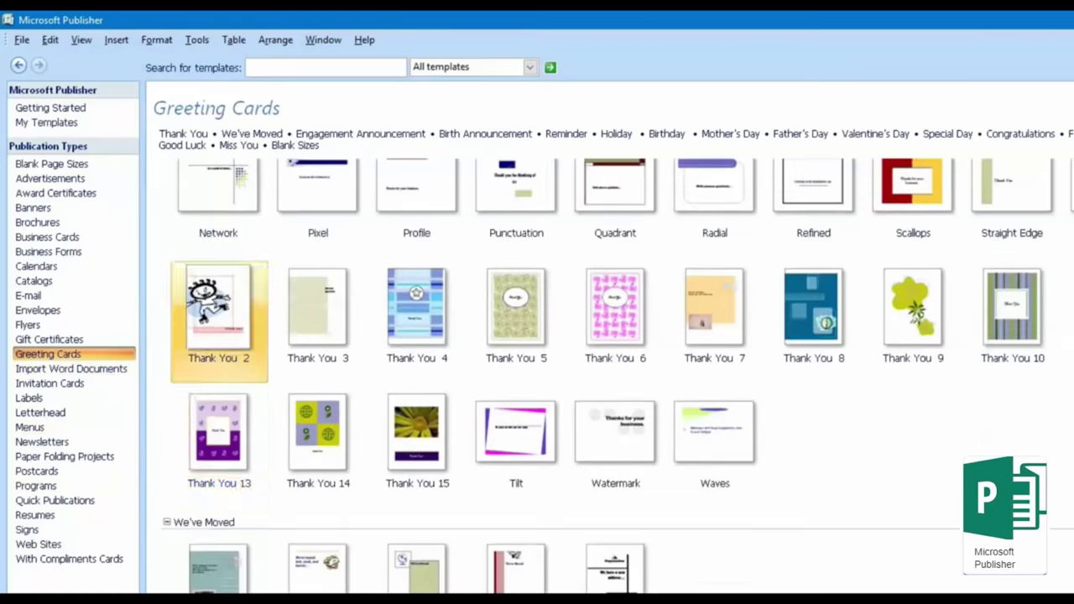
pyautogui.click(107, 376)
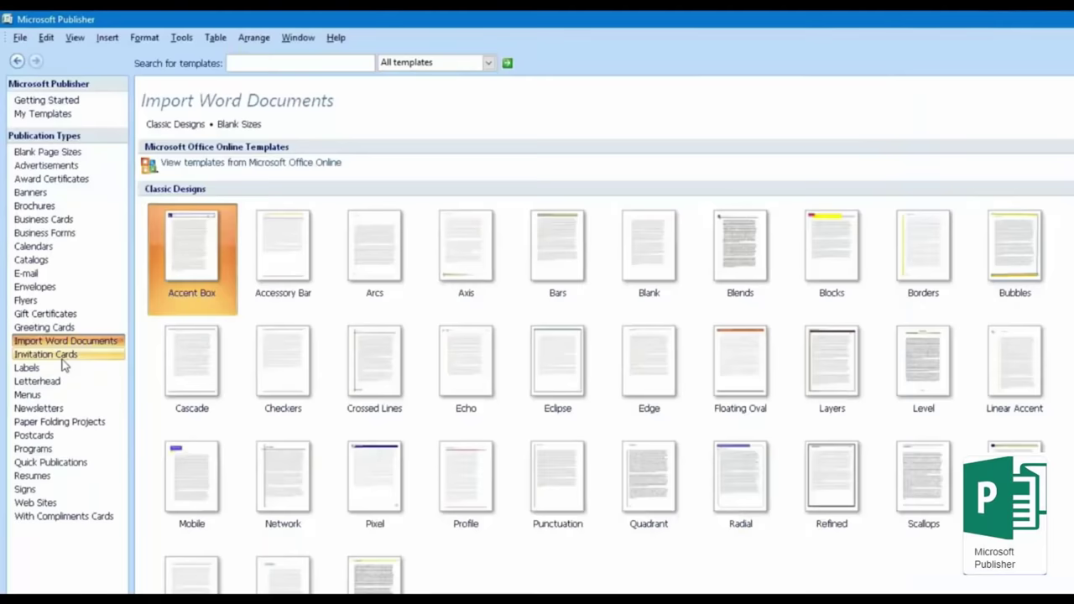
# Step: Browse Invitation Cards, Labels, Menus and Resumes, then select the Great Idea award certificate
pyautogui.click(63, 356)
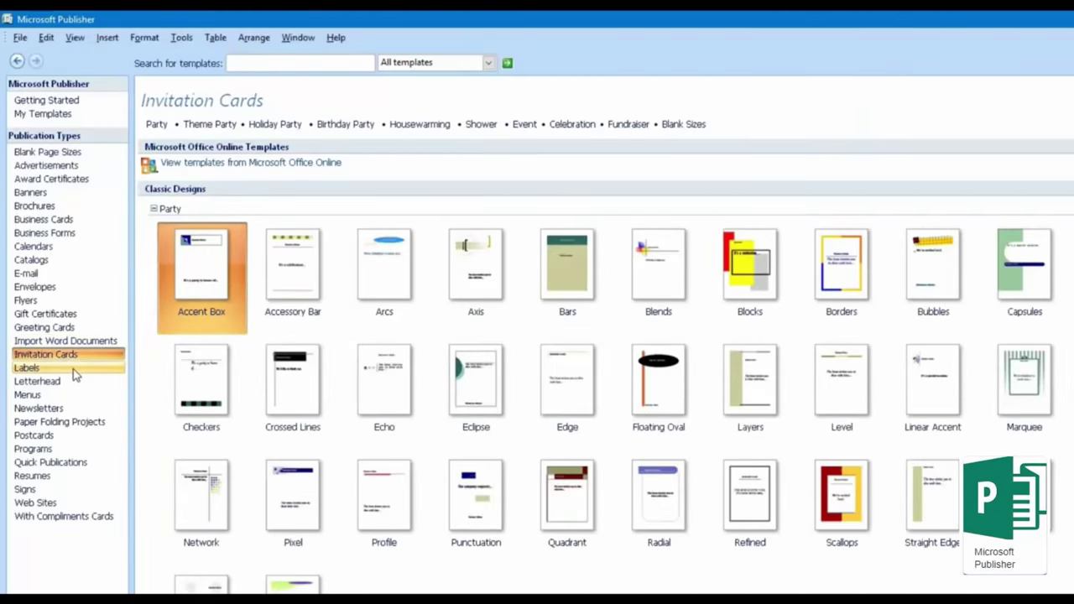
pyautogui.click(73, 369)
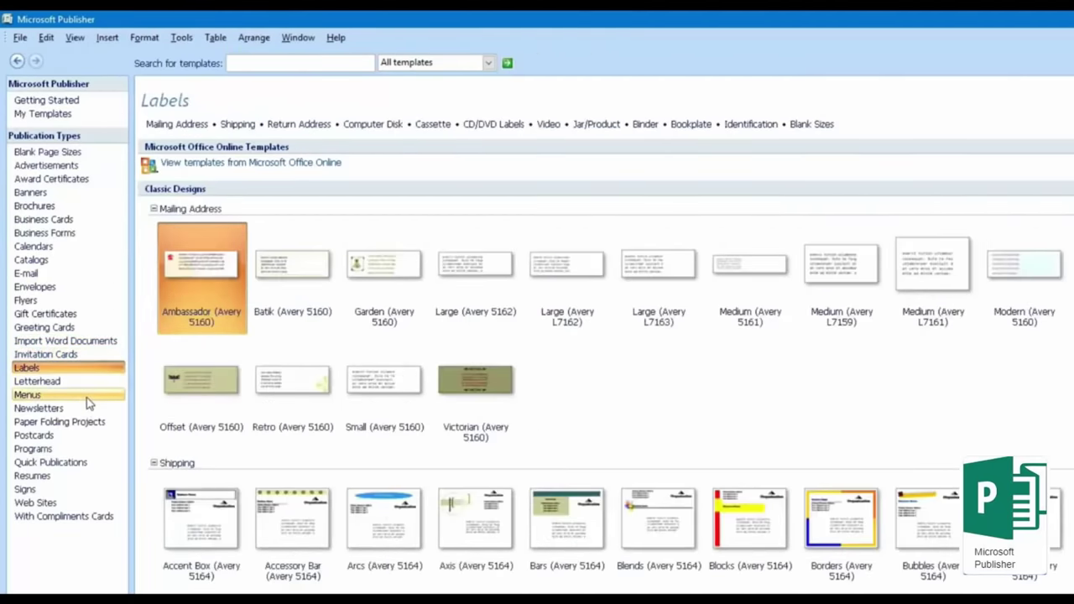
pyautogui.click(89, 397)
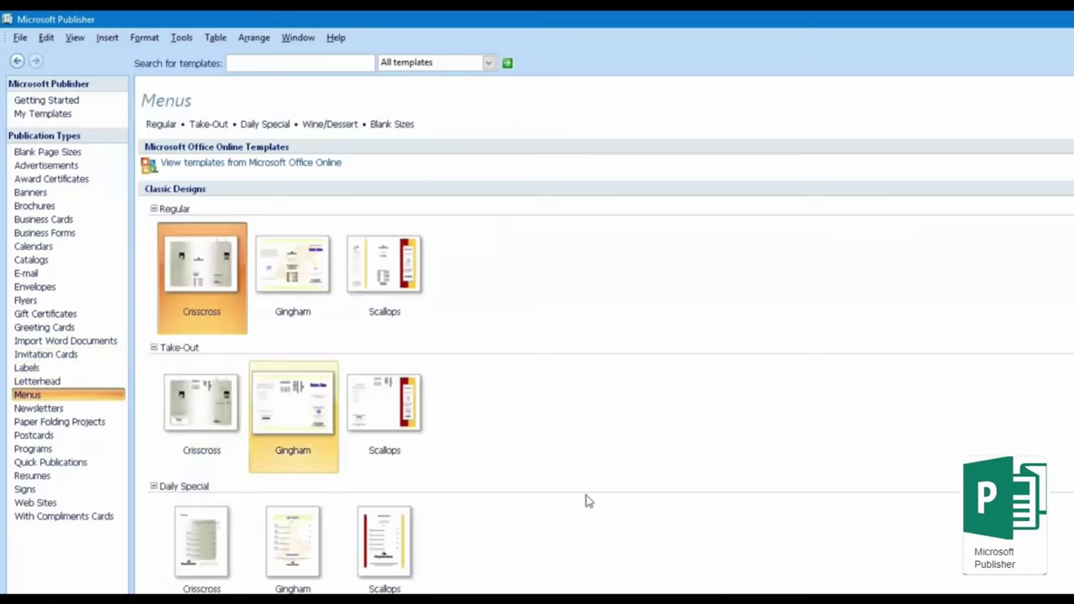
pyautogui.click(77, 483)
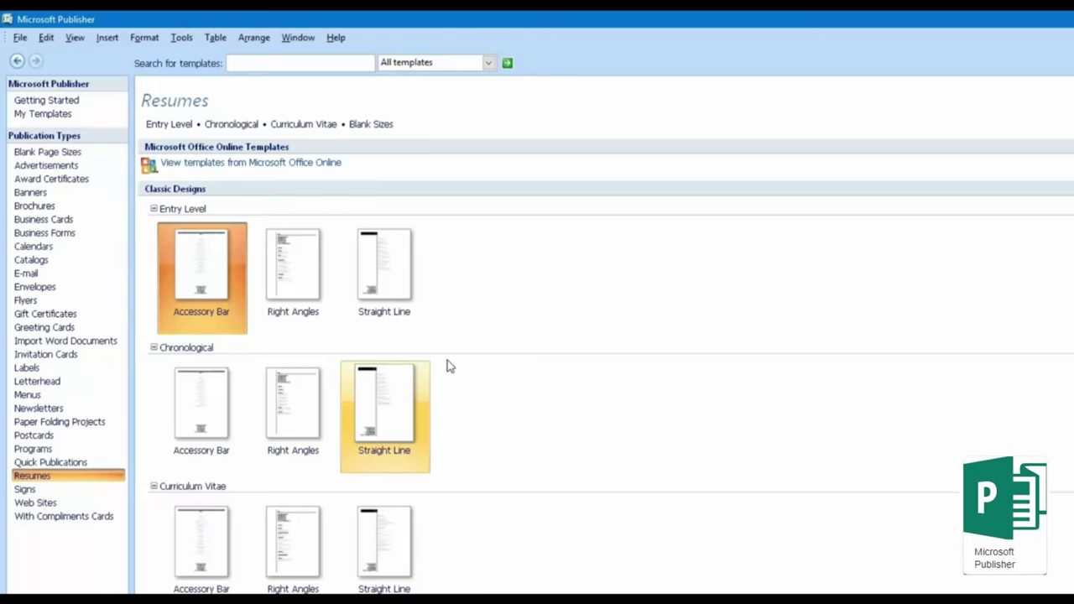
pyautogui.click(87, 185)
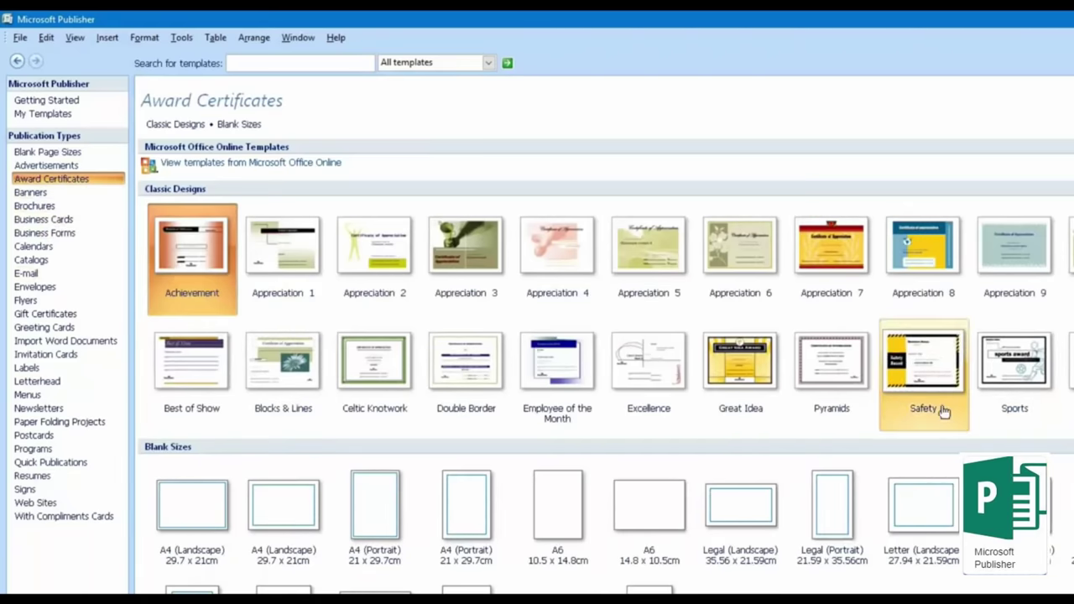
pyautogui.click(752, 382)
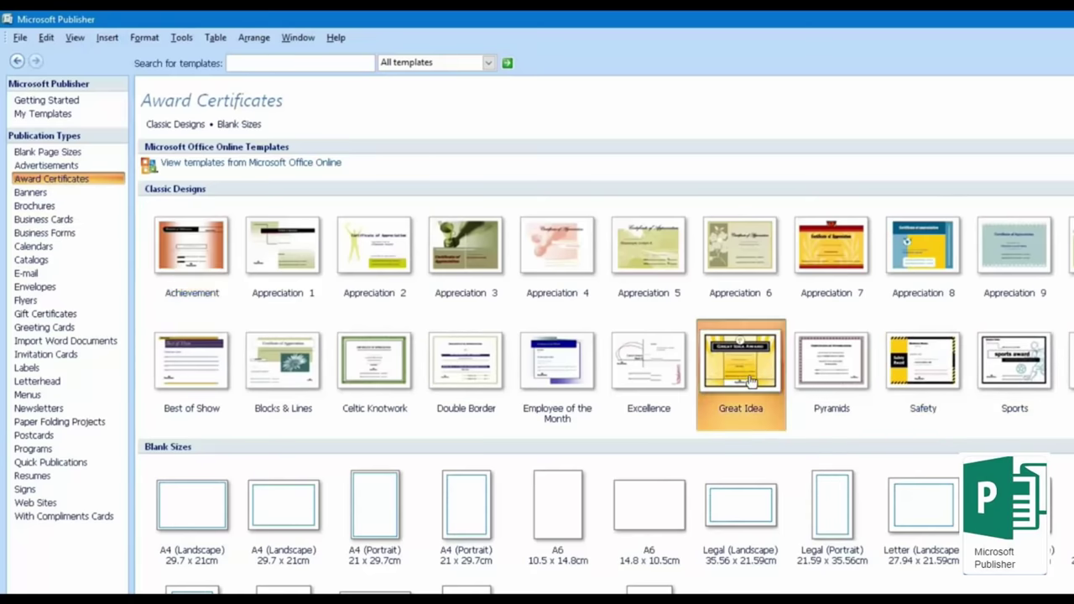
# Step: Start a Great Idea certificate and retitle it 'My big guide.com'
pyautogui.doubleClick(749, 382)
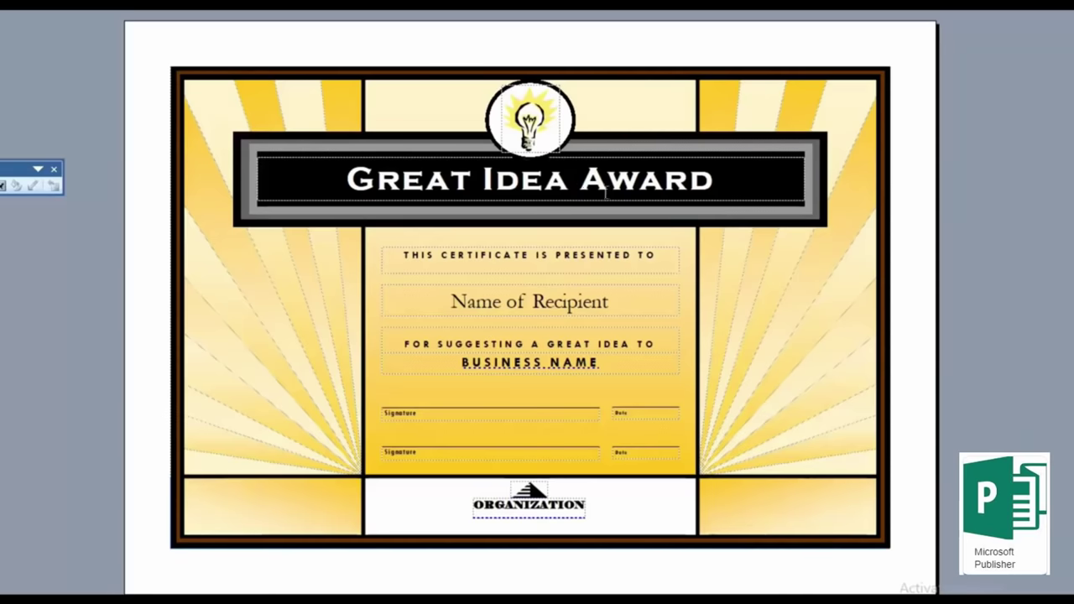
pyautogui.tripleClick(489, 182)
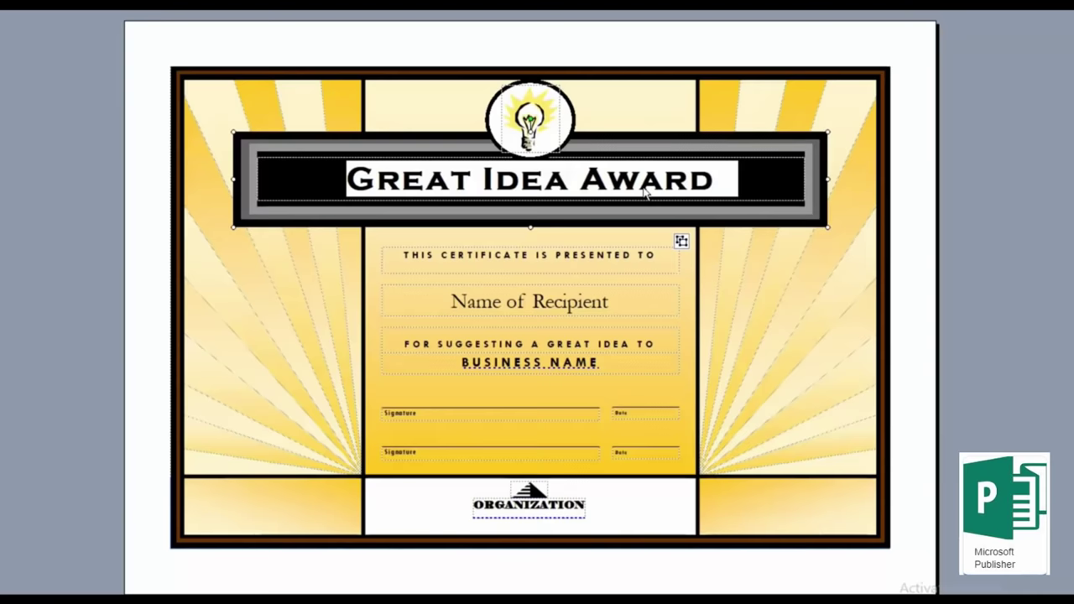
pyautogui.write('MY B')
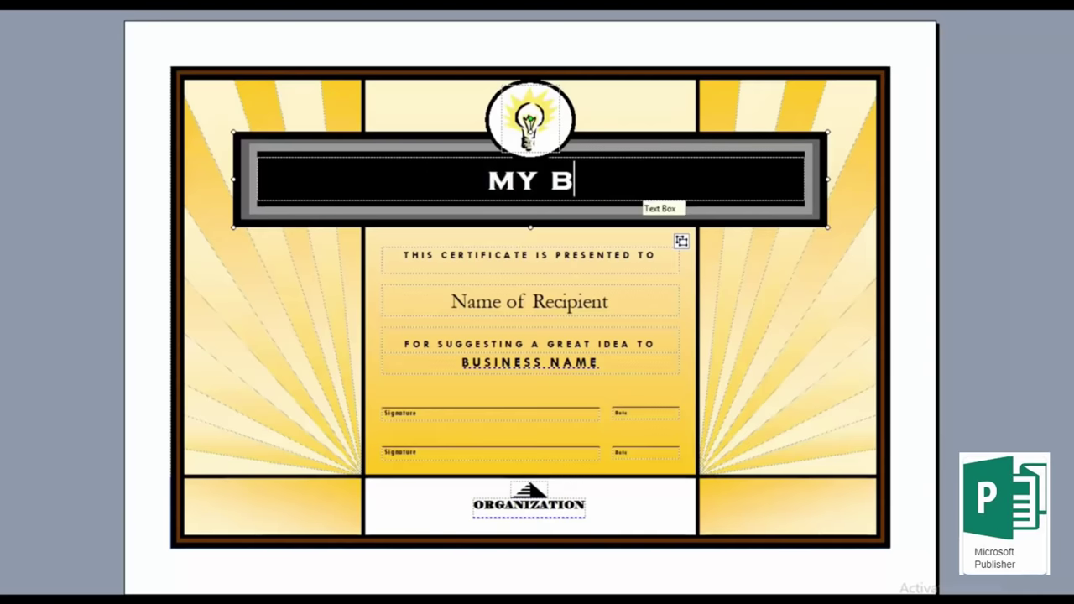
pyautogui.write('ig guide')
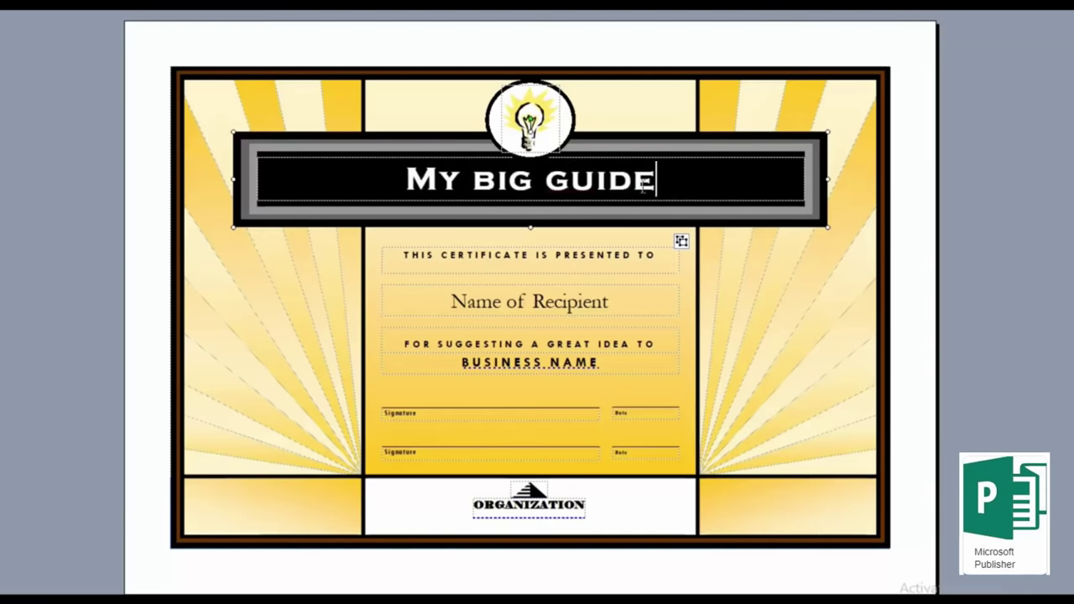
pyautogui.write('.coom')
pyautogui.press('BackSpace')
pyautogui.press('BackSpace')
pyautogui.write('m')
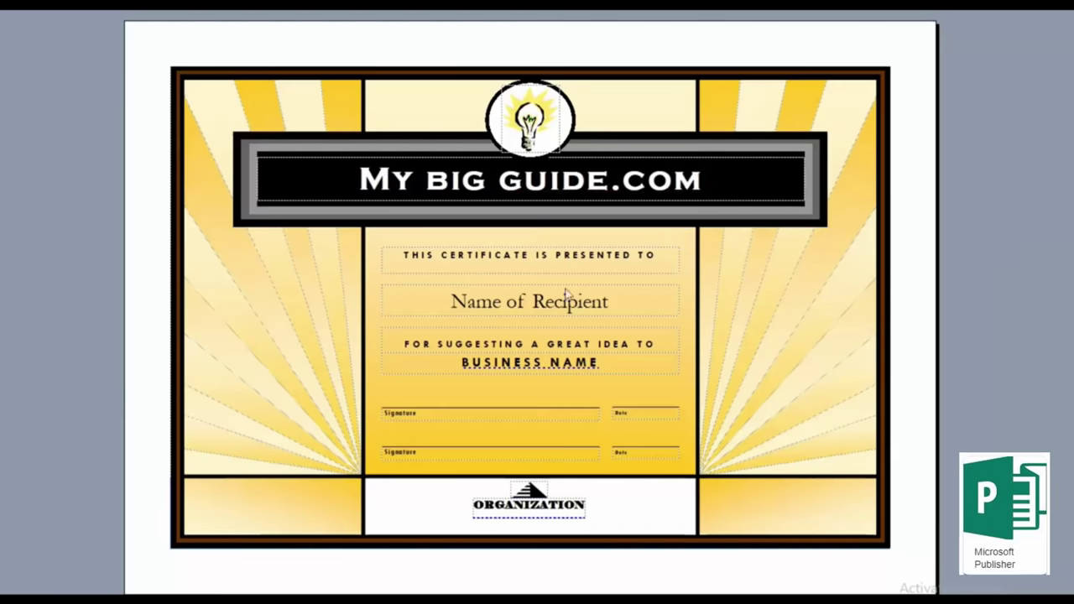
# Step: Enter the recipient's name and change the ORGANIZATION logo text to MYBIGGUIDE.COM
pyautogui.click(565, 301)
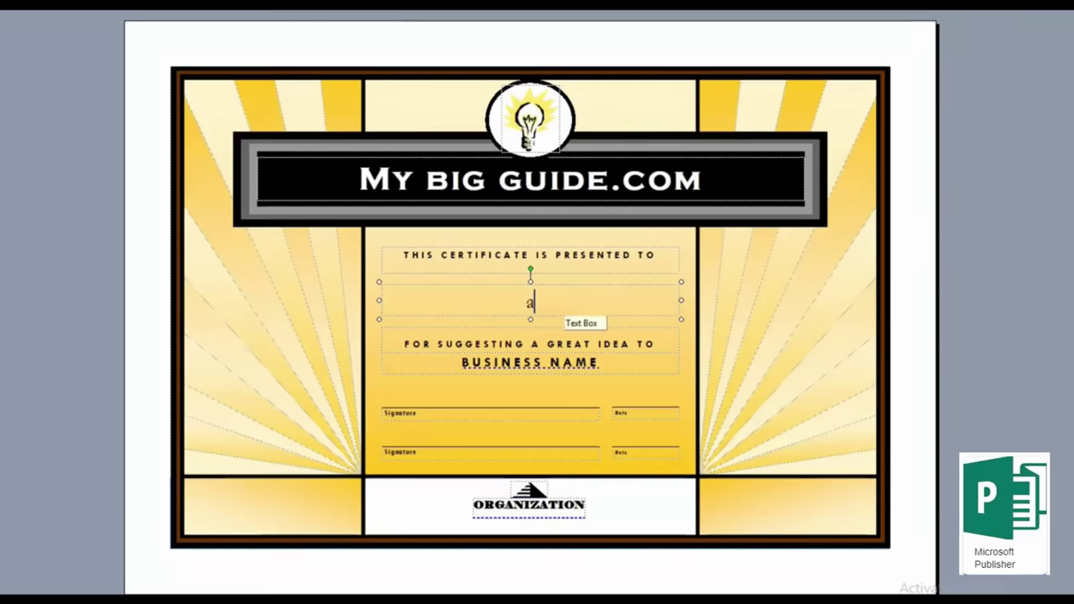
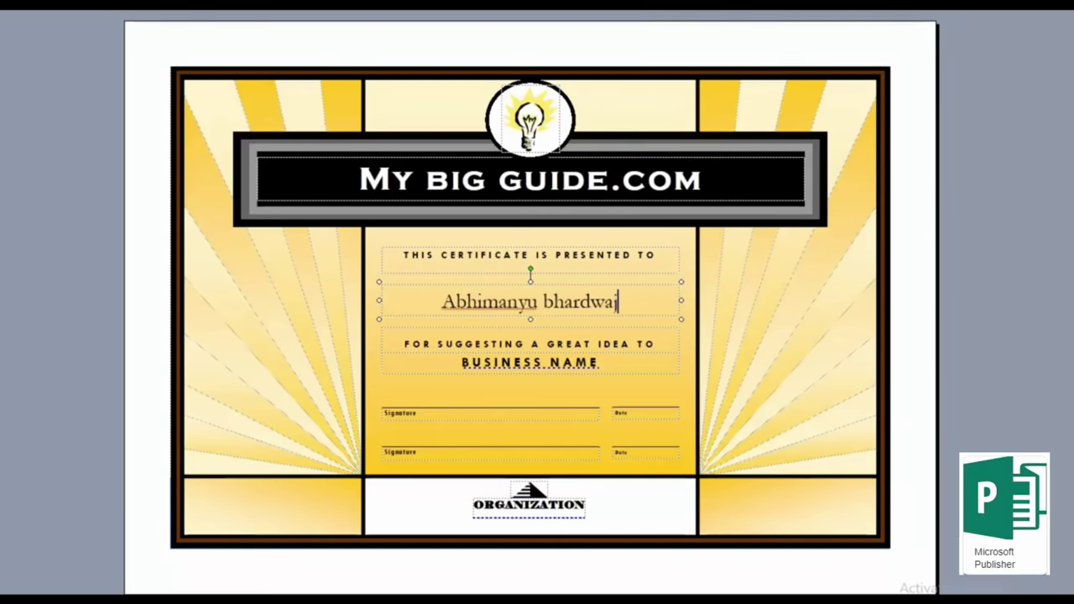
pyautogui.click(563, 361)
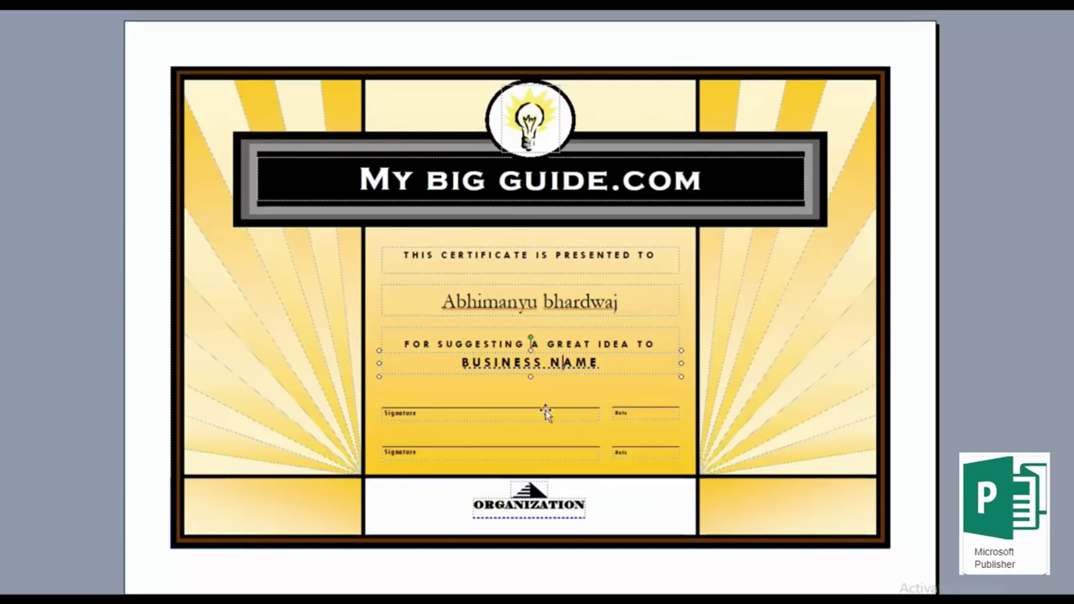
pyautogui.click(531, 514)
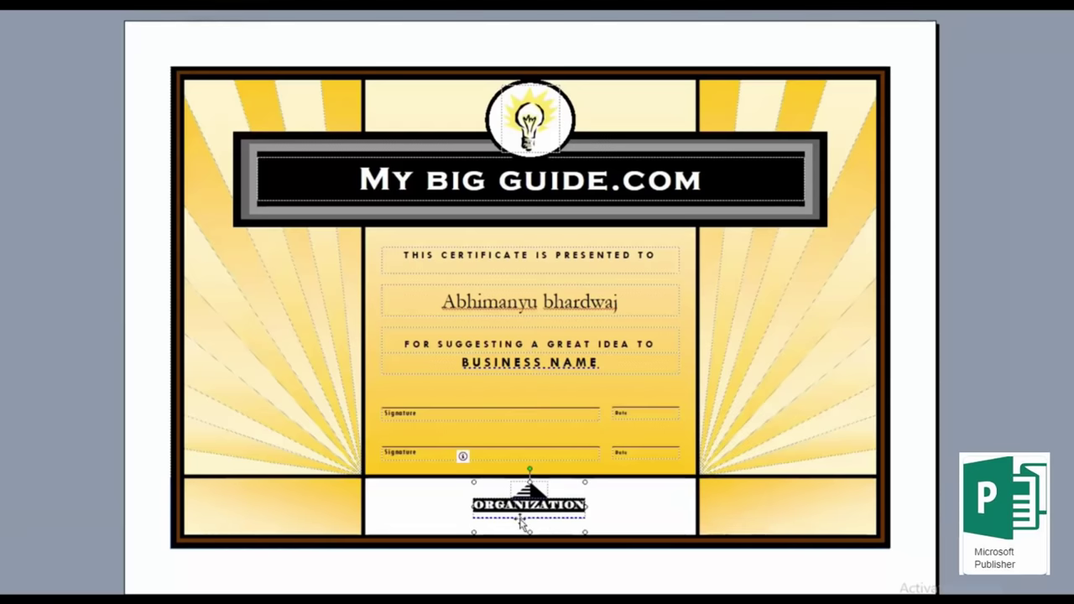
pyautogui.write('MYBI')
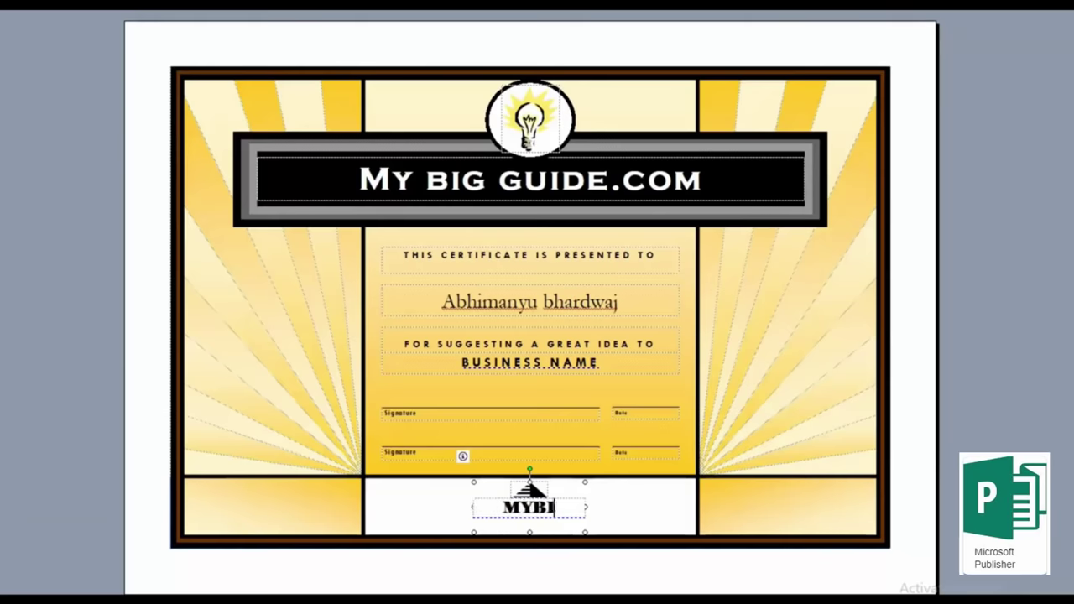
pyautogui.write('GGUIDE.COM')
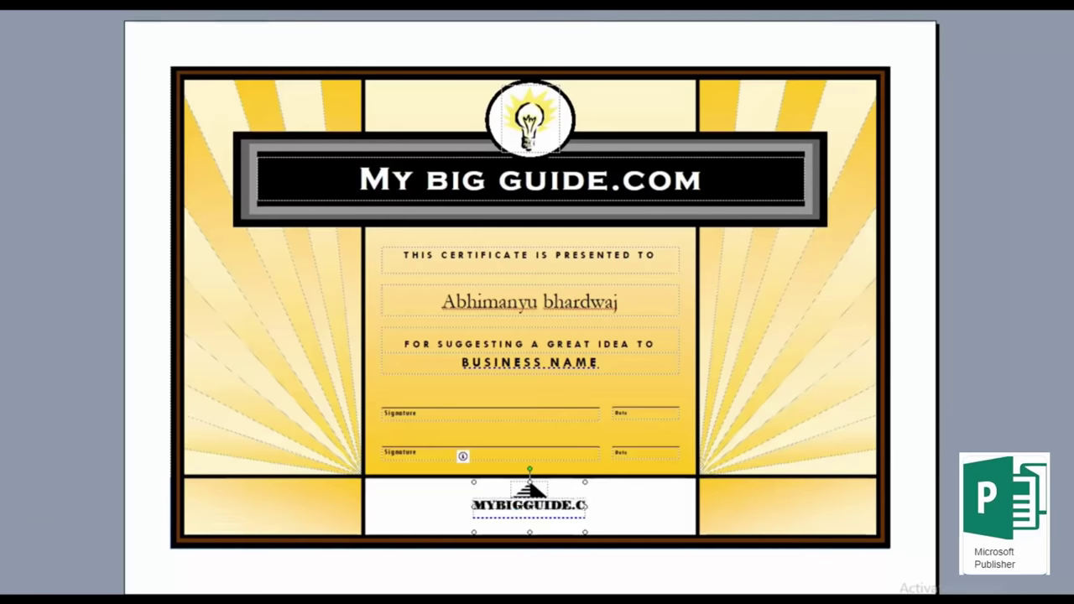
pyautogui.click(708, 481)
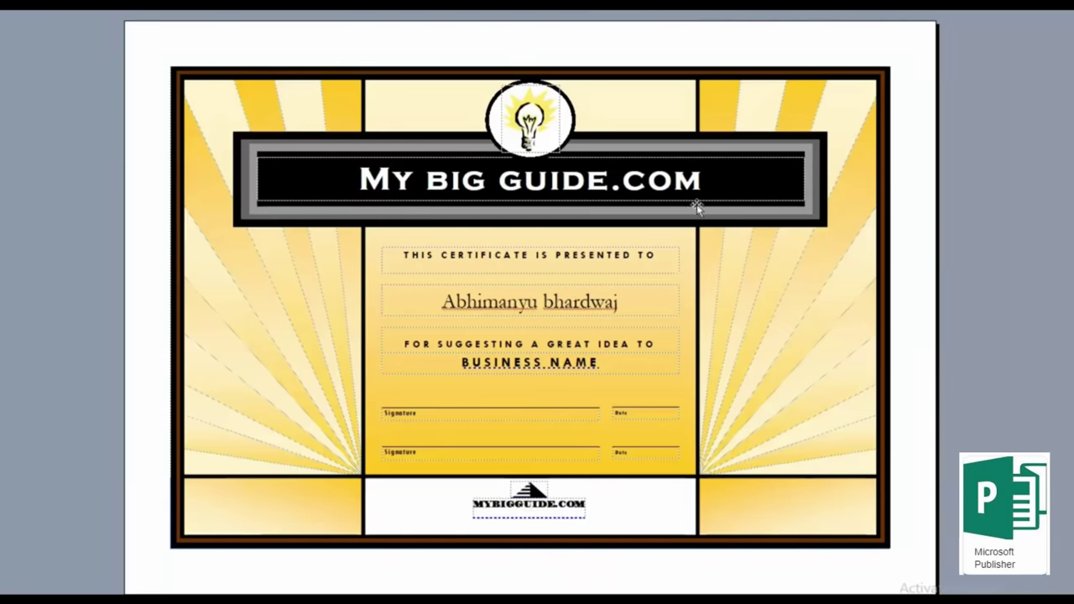
# Step: Search Clip Art for 'computer' and swap the lightbulb for the blue computer image
pyautogui.click(538, 126)
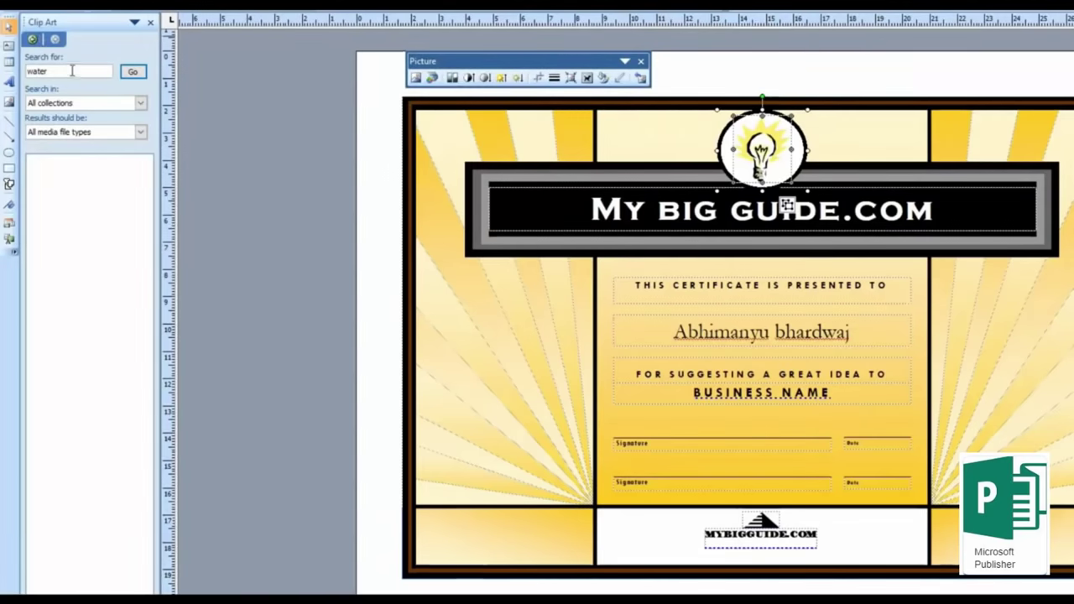
pyautogui.click(72, 71)
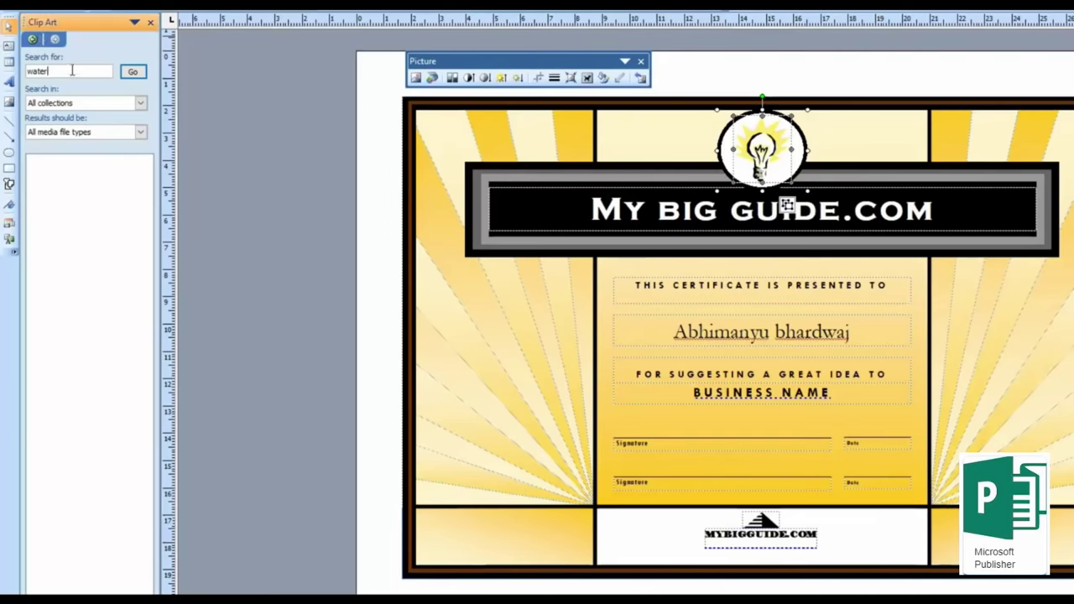
pyautogui.press('Return')
pyautogui.write('coin')
pyautogui.write('uter')
pyautogui.press('Return')
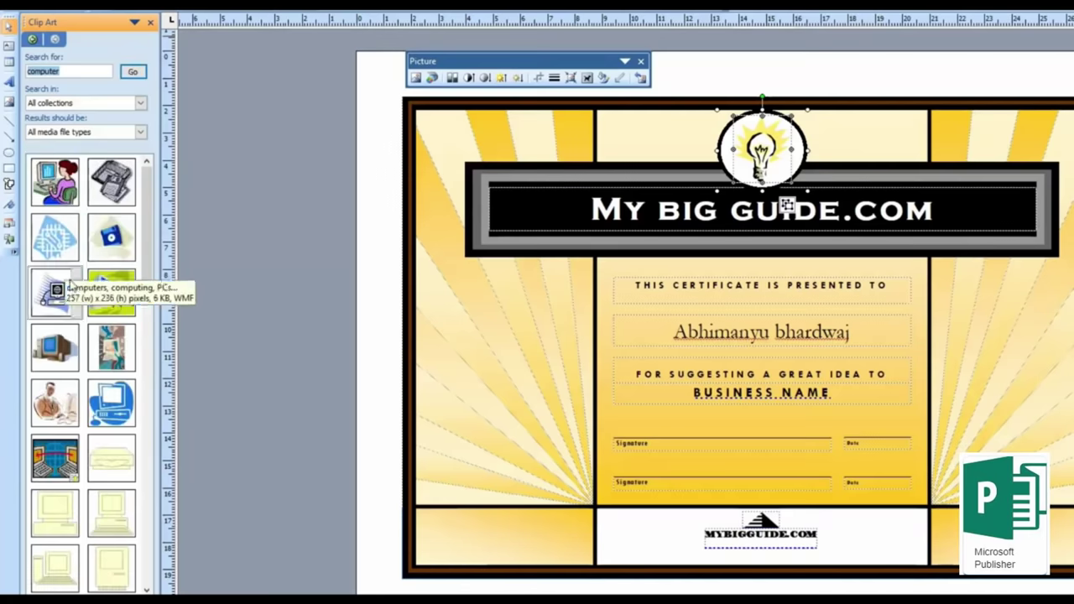
pyautogui.click(117, 410)
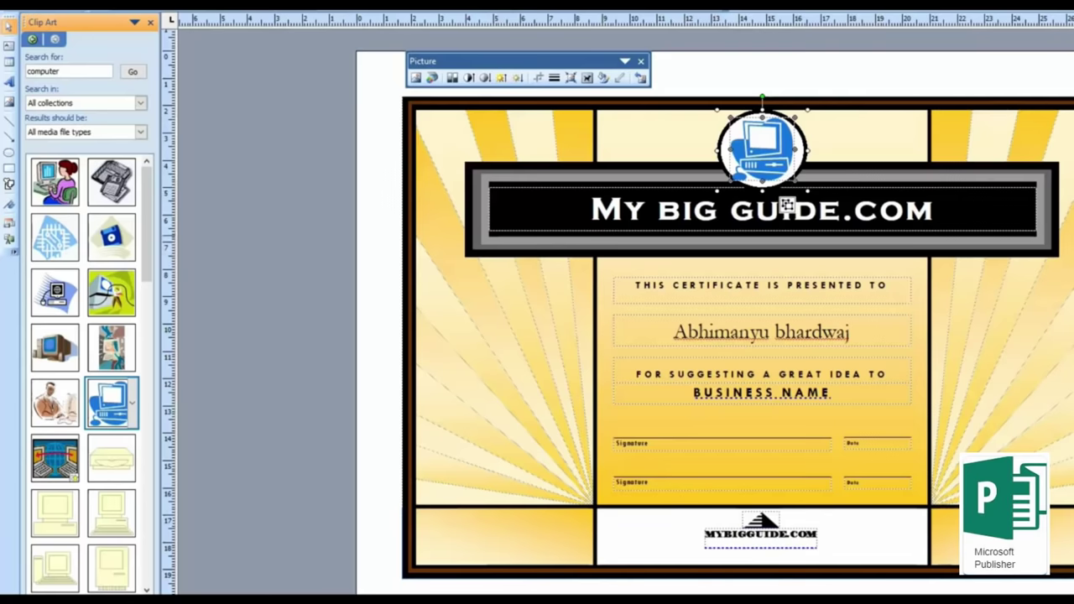
pyautogui.press('Escape')
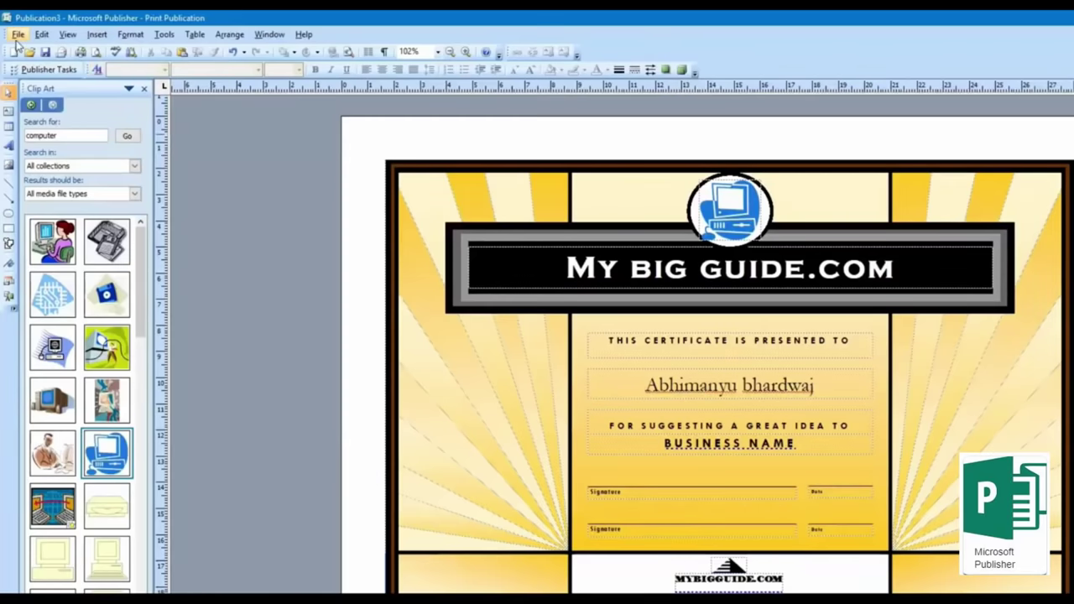
# Step: Create a new blank publication from Blank Page Sizes at A4 (Landscape), 29.7 x 21 cm
pyautogui.click(17, 36)
pyautogui.click(38, 47)
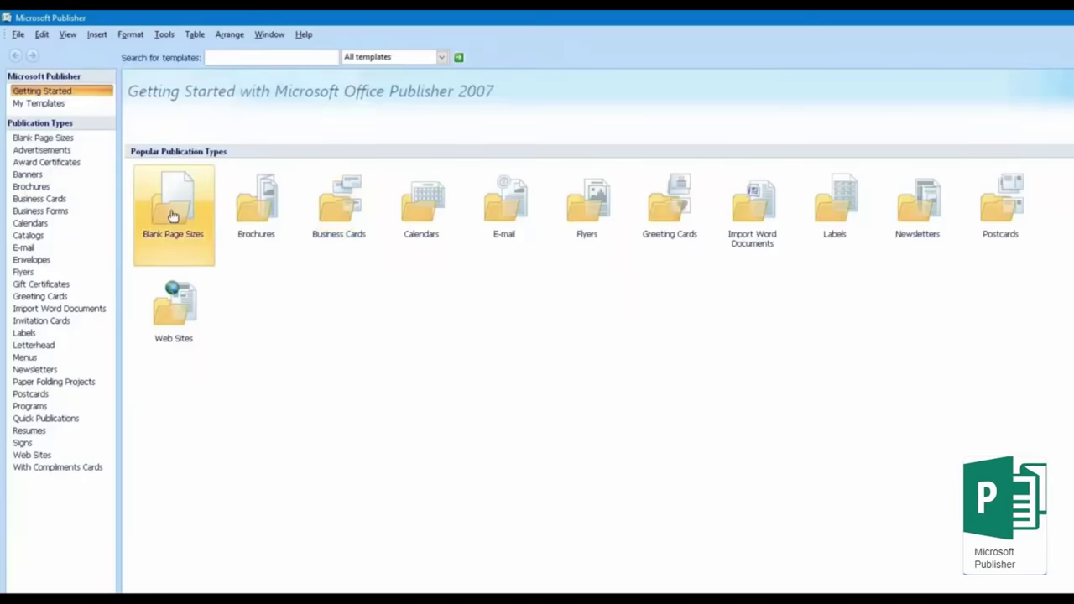
pyautogui.click(172, 217)
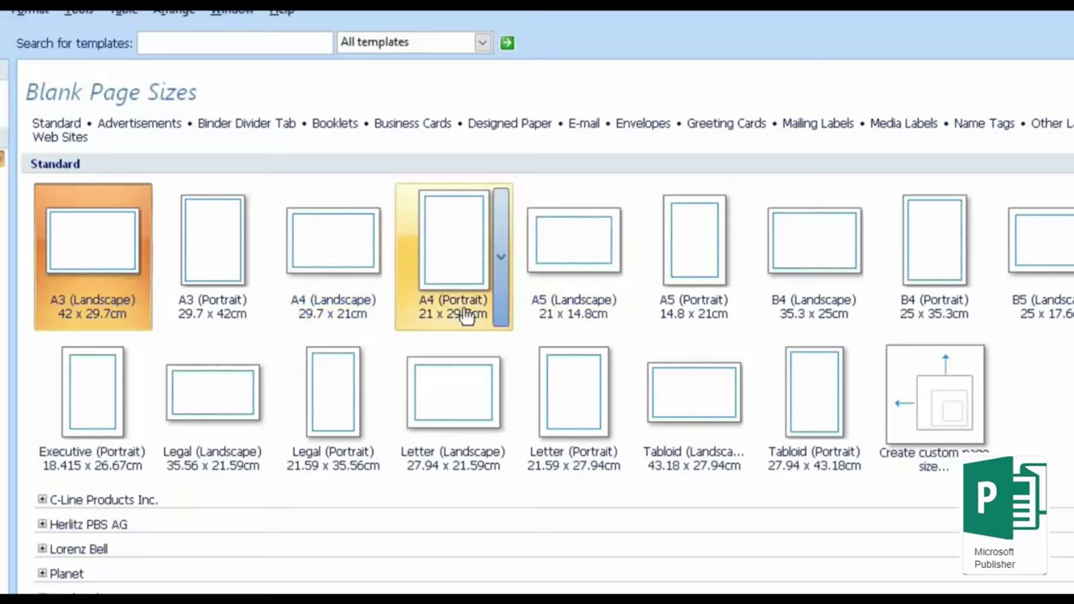
pyautogui.click(310, 264)
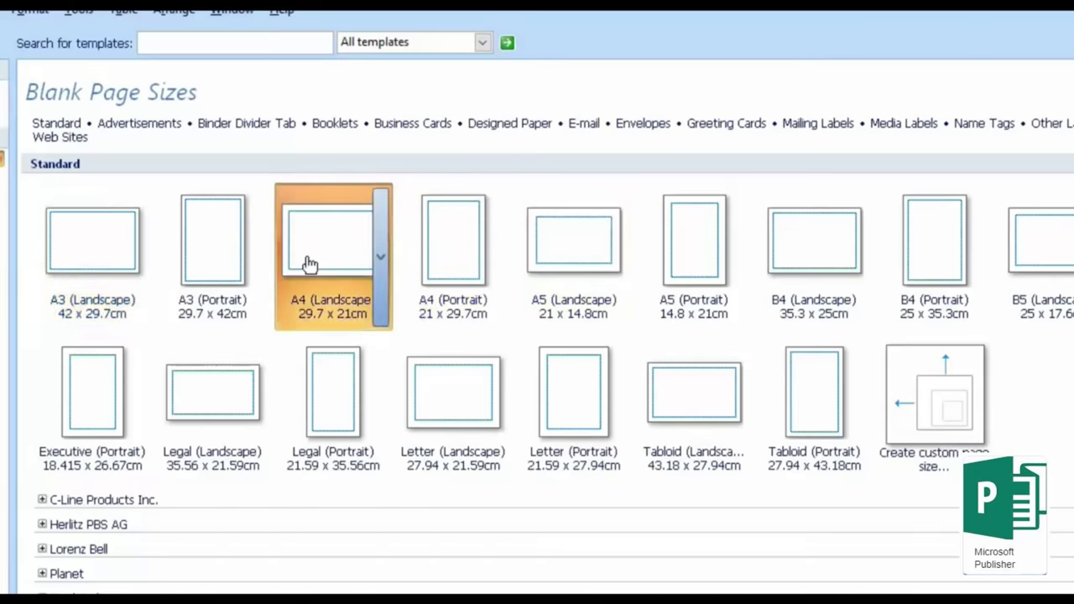
pyautogui.doubleClick(328, 215)
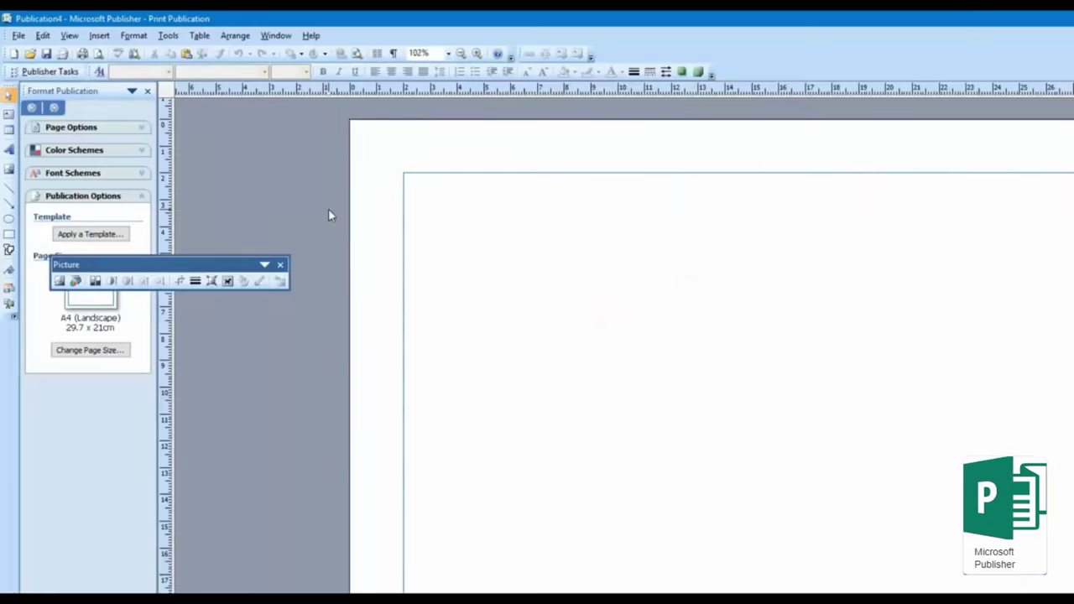
# Step: Draw a wide text box across the top of the page and type MYBIGGUIDE
pyautogui.moveTo(179, 273); pyautogui.dragTo(311, 115)
pyautogui.click(8, 117)
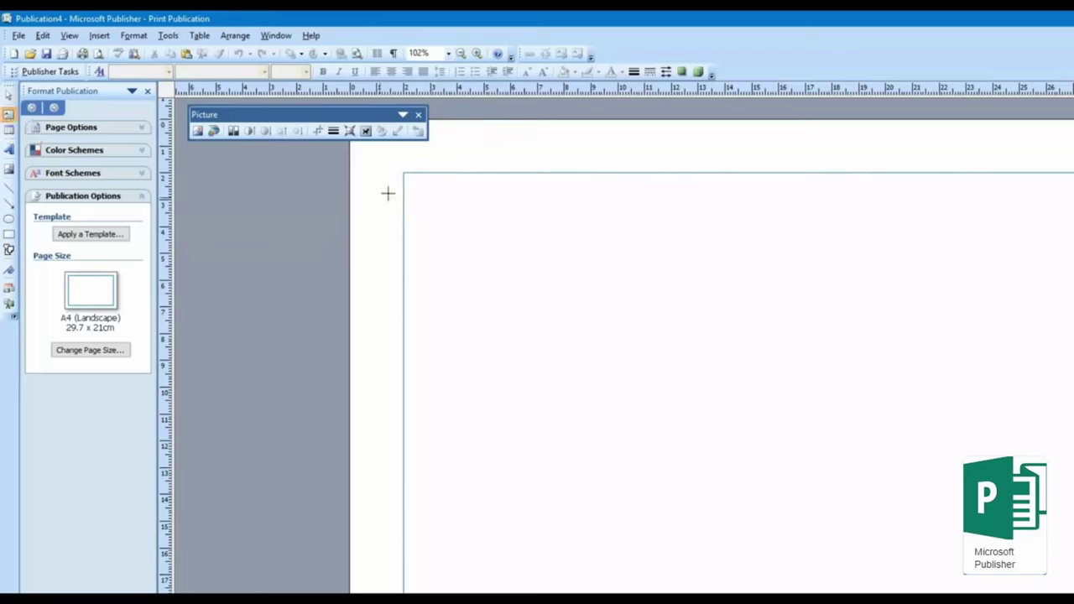
pyautogui.moveTo(406, 172); pyautogui.dragTo(1073, 263)
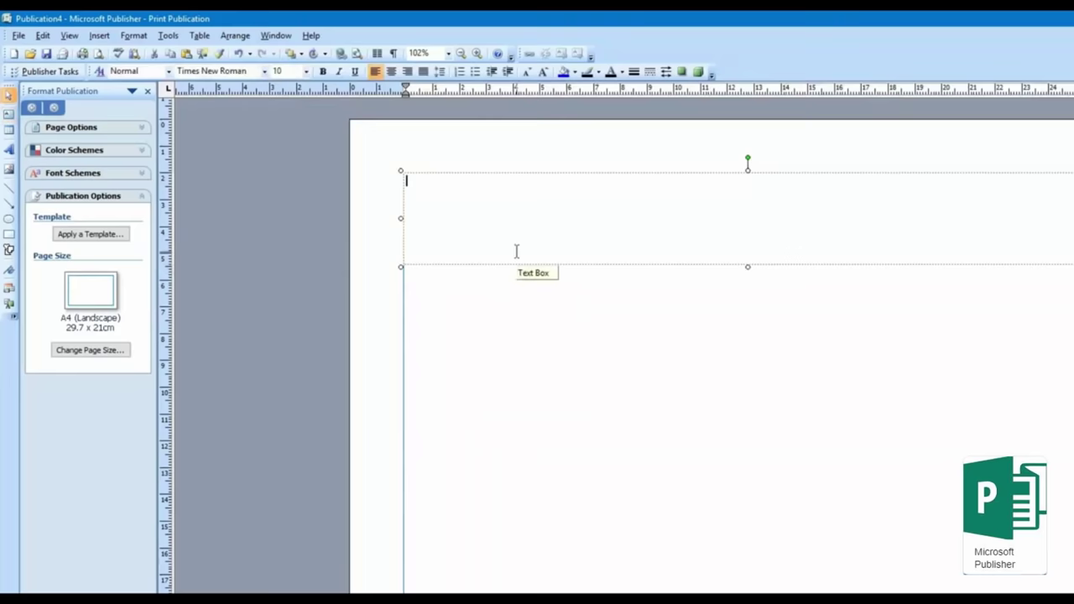
pyautogui.write('MYBIGGUIDE')
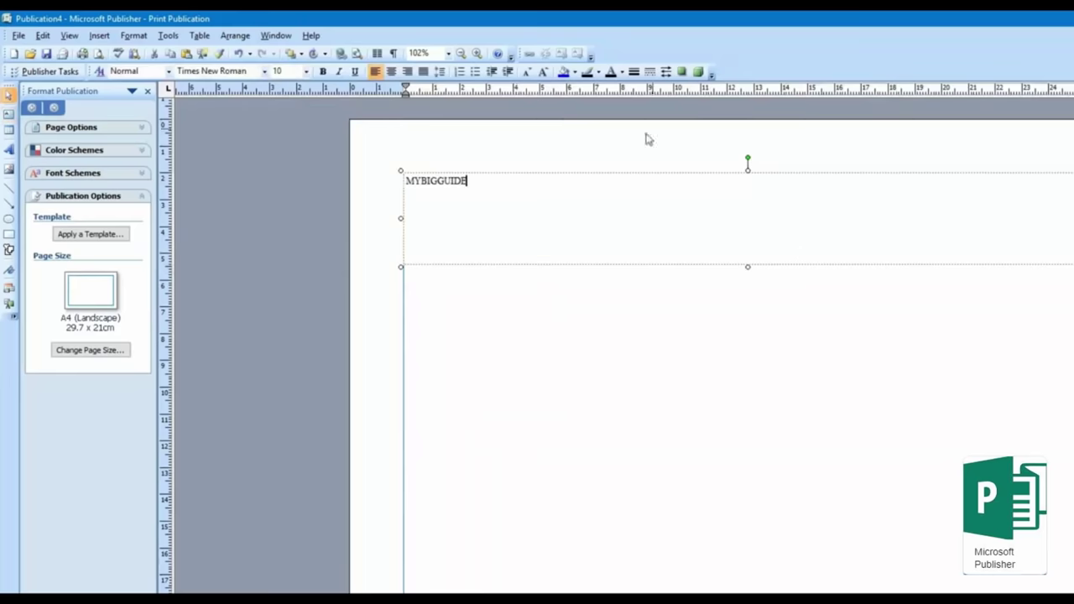
# Step: Format MYBIGGUIDE as bold 72 pt, centred in its text box
pyautogui.doubleClick(485, 186)
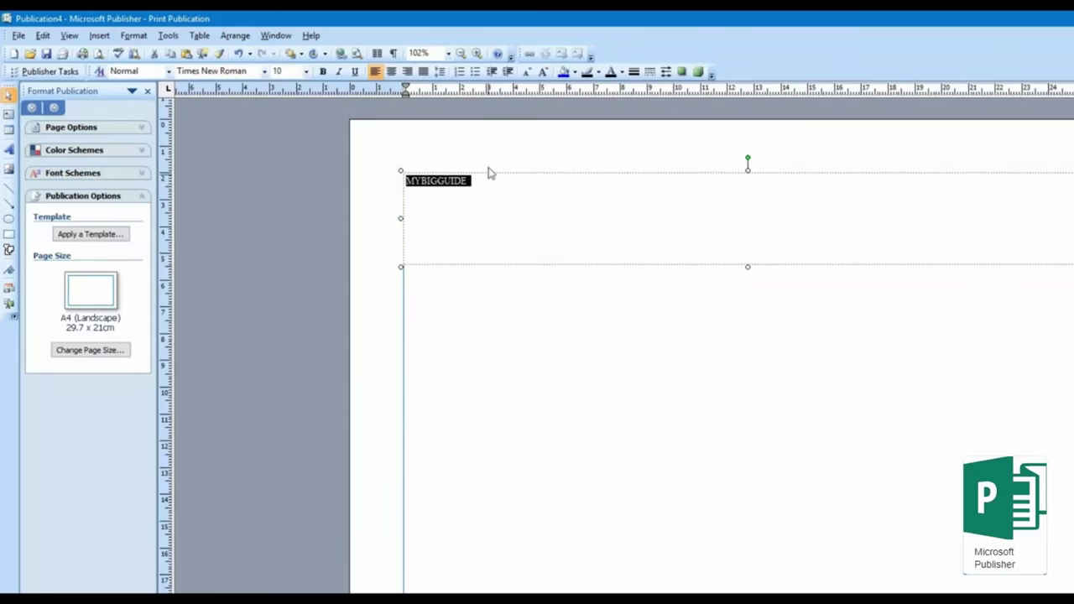
pyautogui.click(322, 71)
pyautogui.click(306, 71)
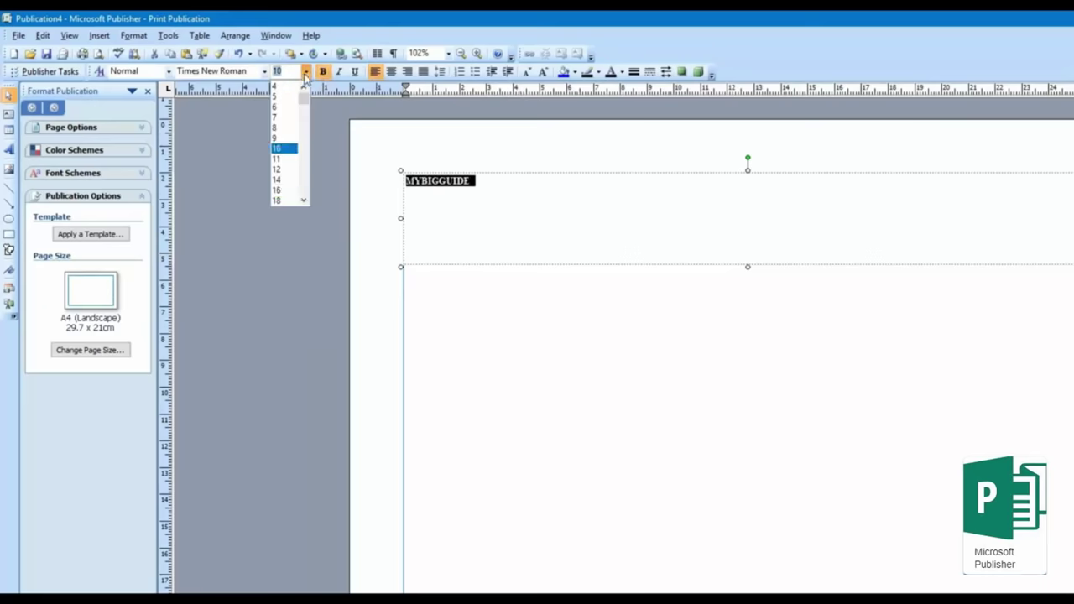
pyautogui.scroll(-2, 291, 193)
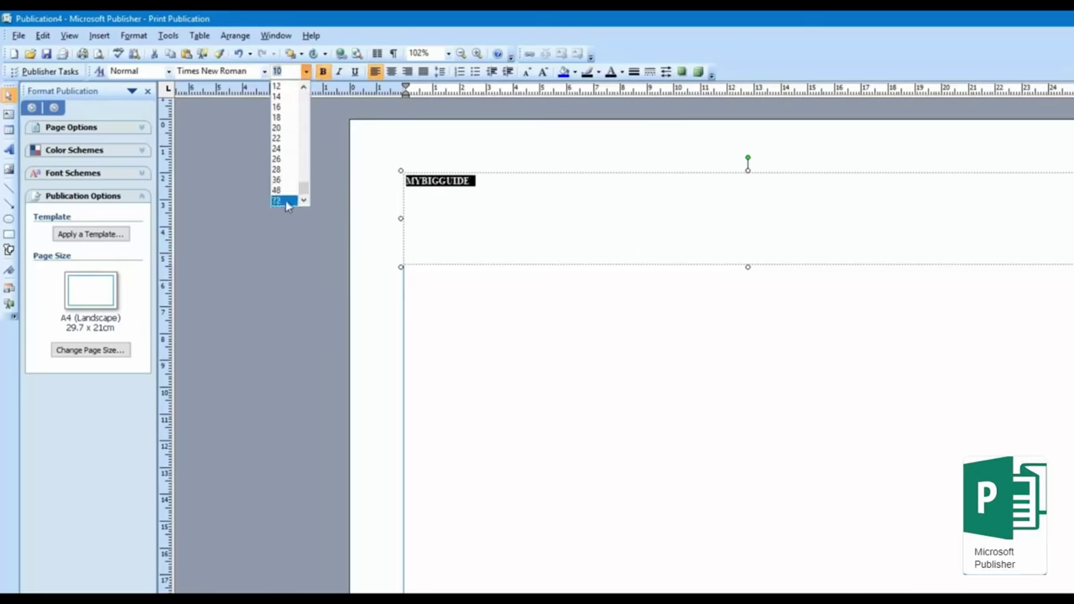
pyautogui.click(288, 200)
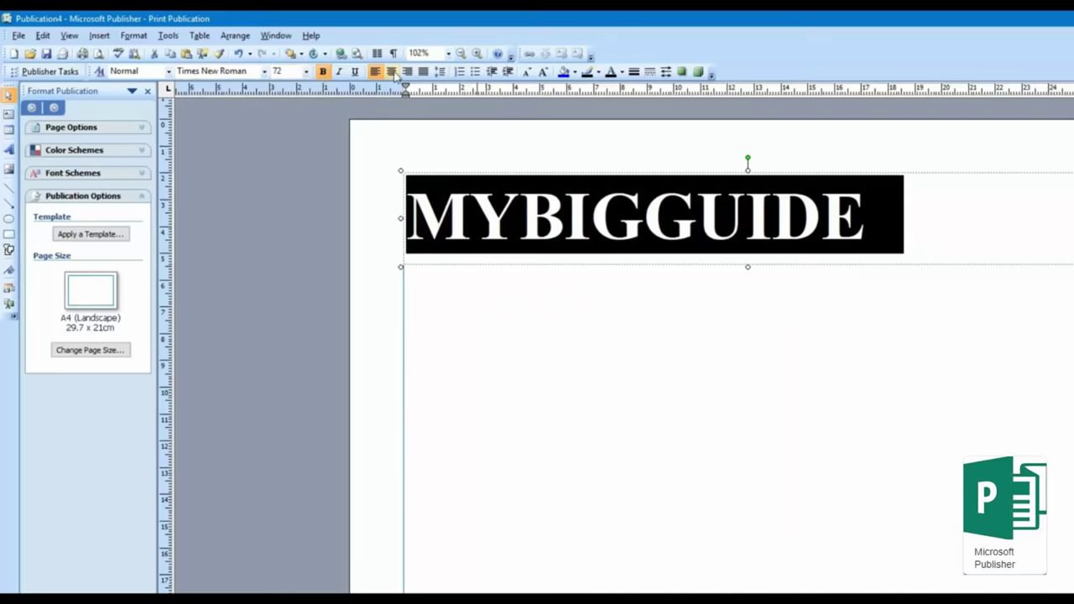
pyautogui.click(392, 72)
pyautogui.click(283, 250)
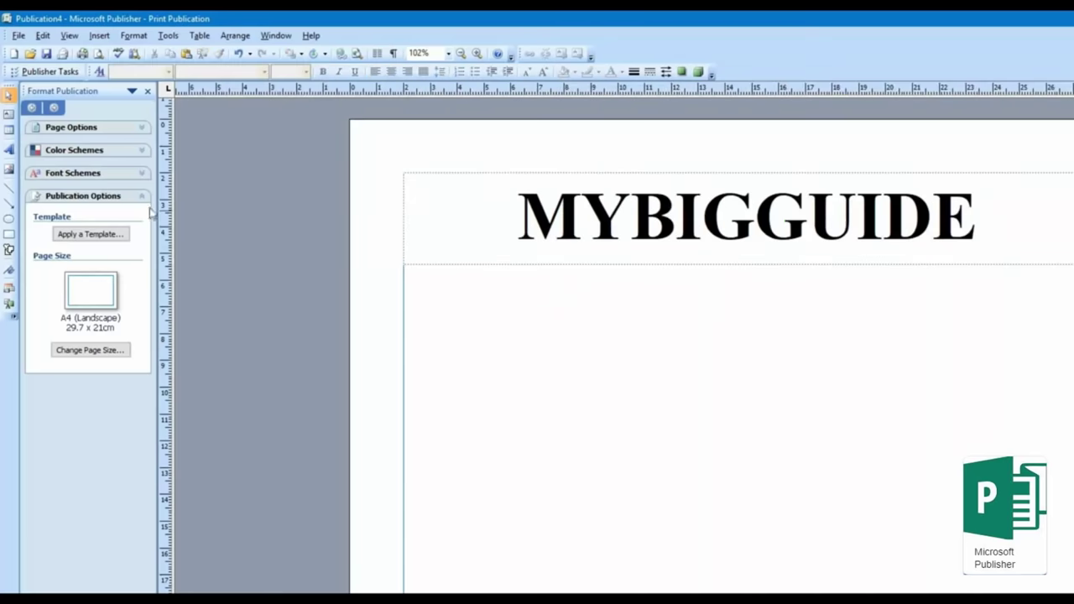
# Step: Choose Green under Color Schemes in the Format Publication pane, then show Publication Options
pyautogui.click(89, 130)
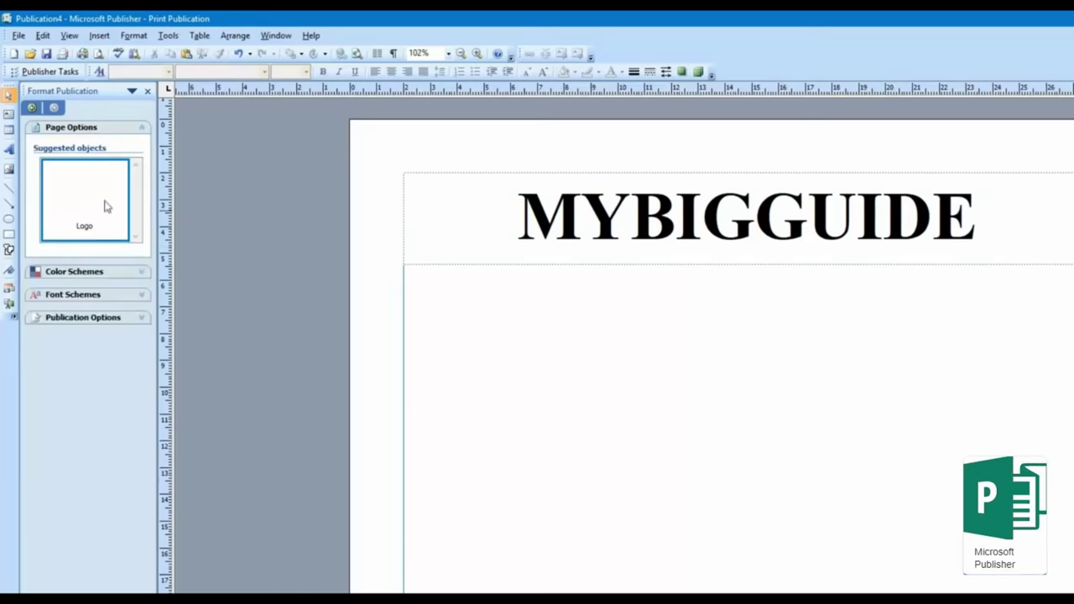
pyautogui.click(85, 273)
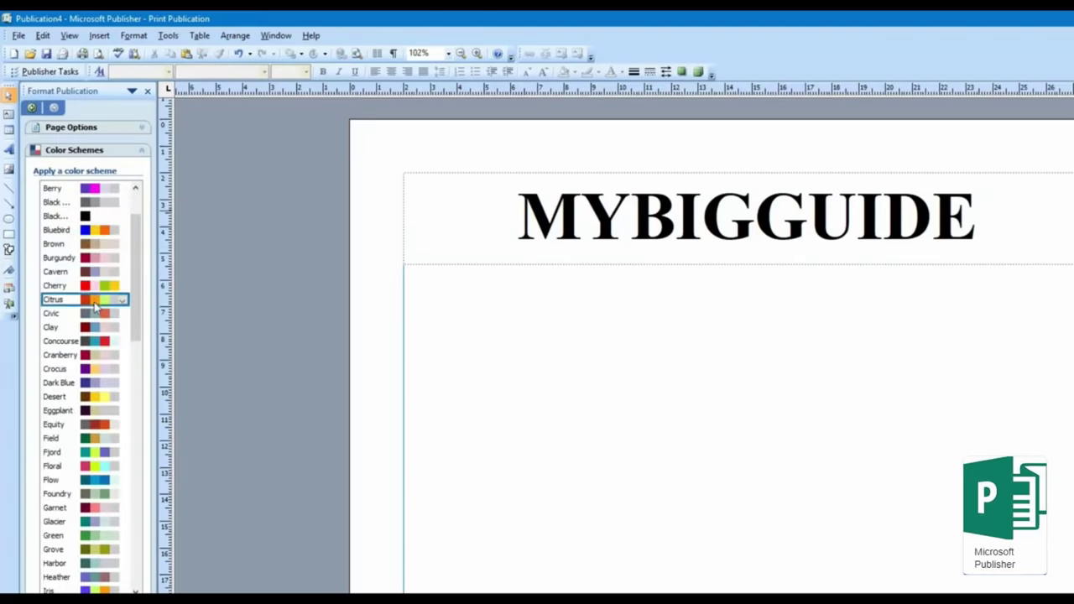
pyautogui.click(77, 535)
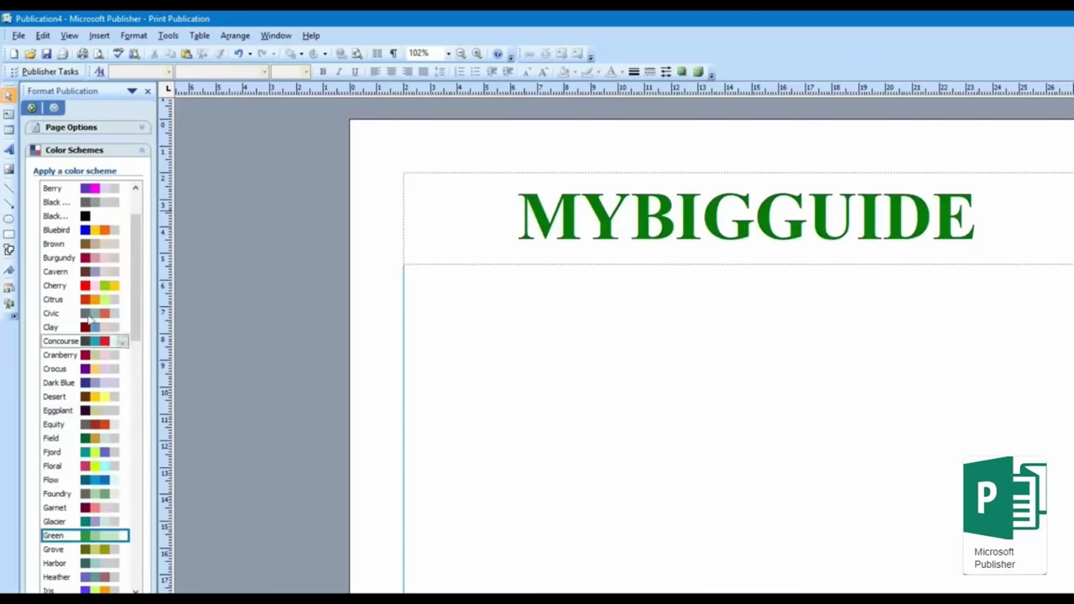
pyautogui.click(98, 151)
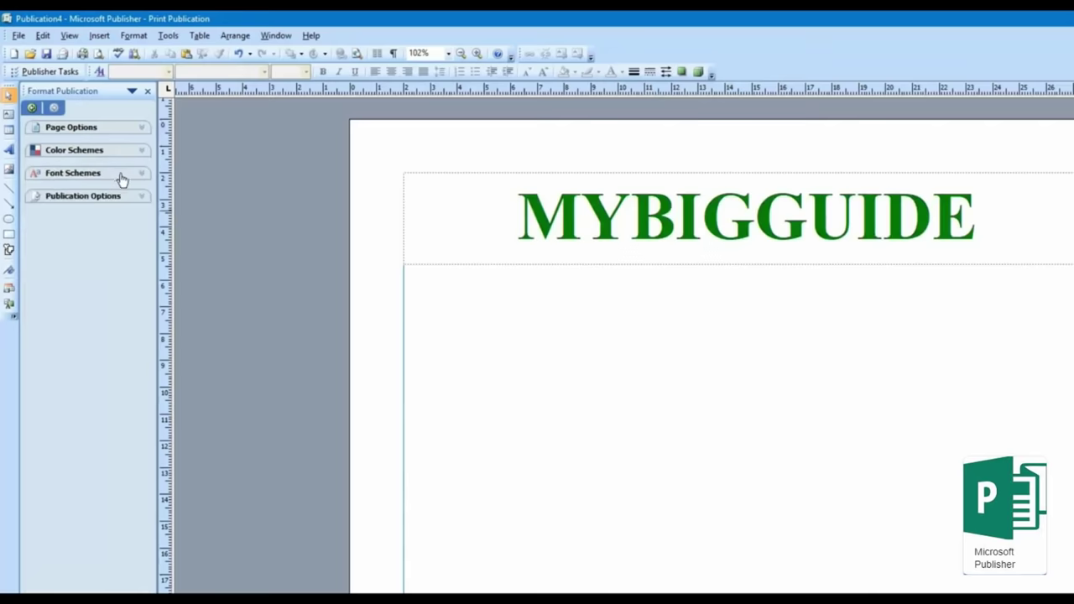
pyautogui.click(122, 178)
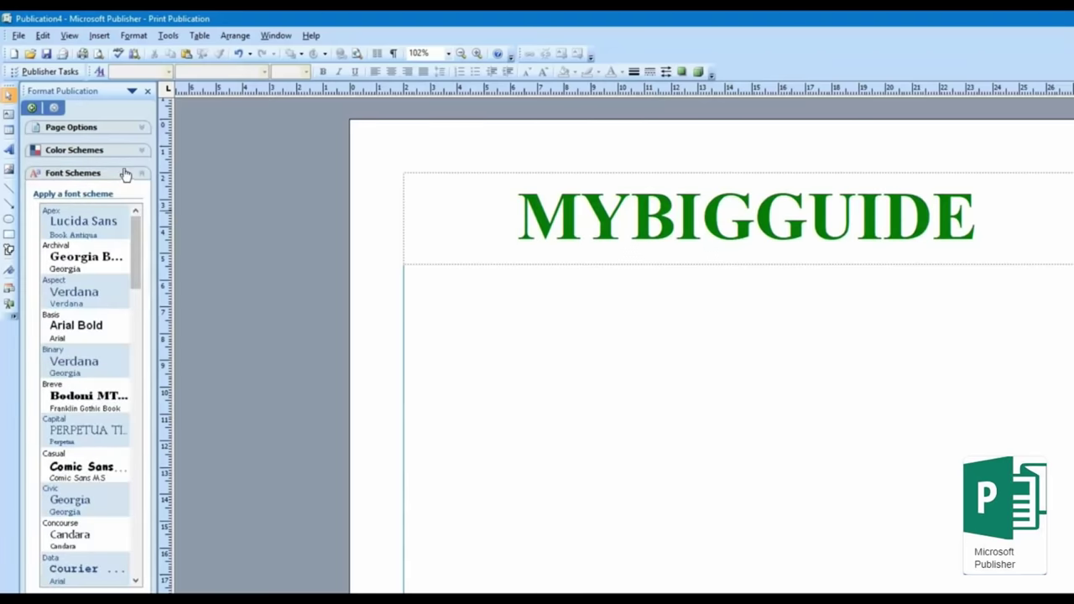
pyautogui.click(124, 174)
pyautogui.click(122, 198)
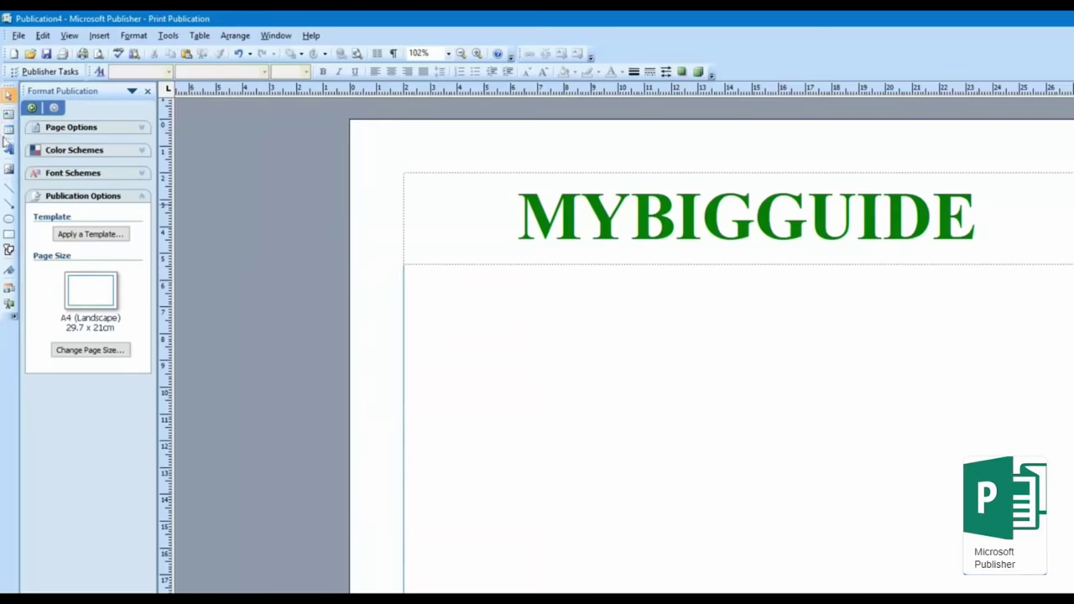
# Step: Draw a 3×3 table across the page below the MYBIGGUIDE title
pyautogui.click(9, 130)
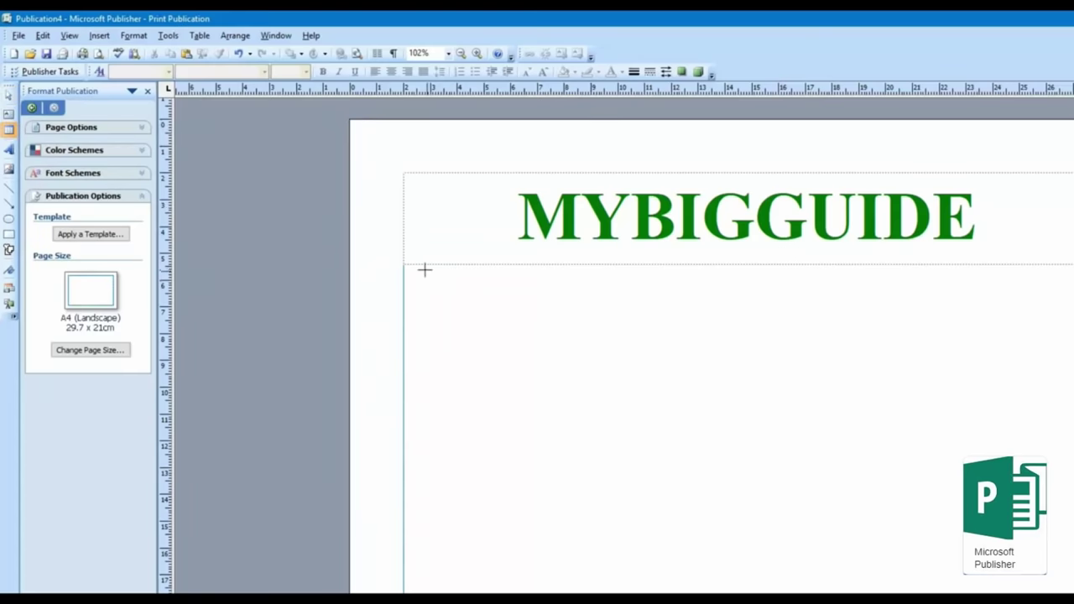
pyautogui.moveTo(425, 271); pyautogui.dragTo(1037, 483)
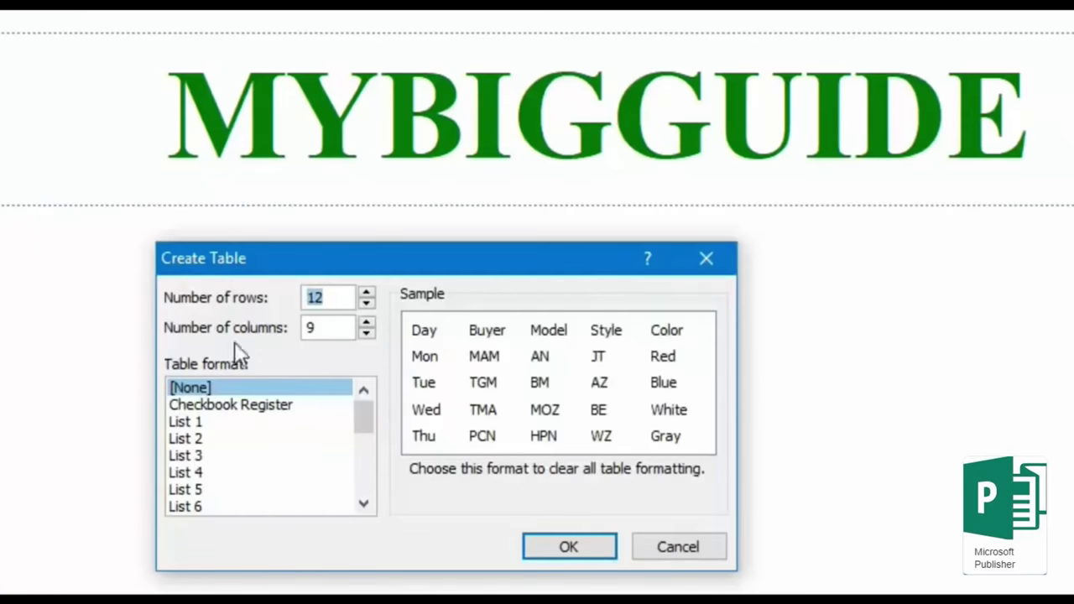
pyautogui.write('3')
pyautogui.press('Tab')
pyautogui.write('3')
pyautogui.click(594, 552)
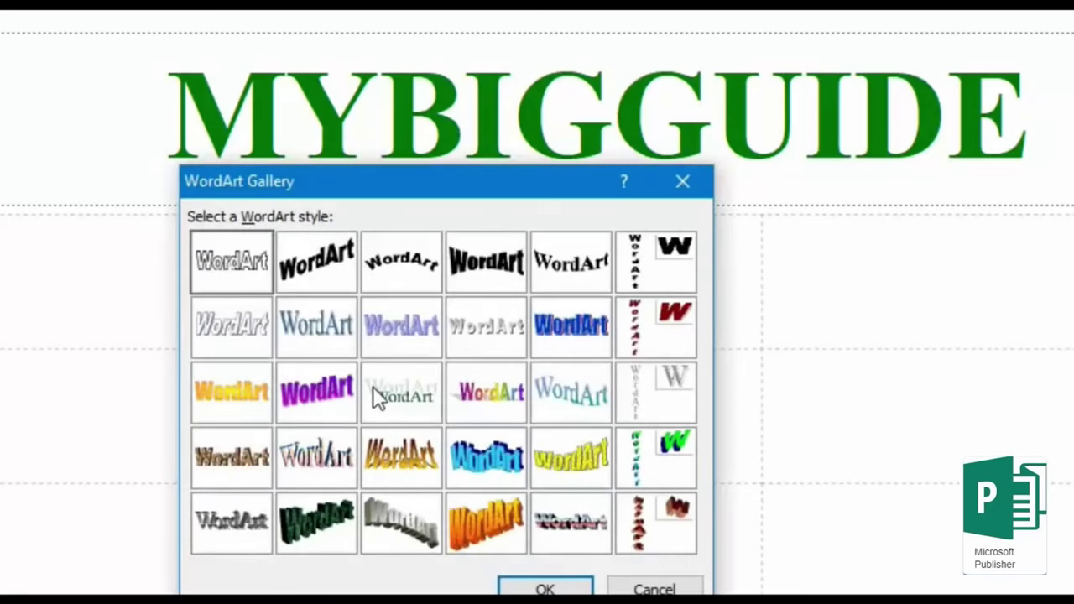
# Step: Insert orange-gold WordArt with the person's name and drag its handles to enlarge it
pyautogui.click(399, 457)
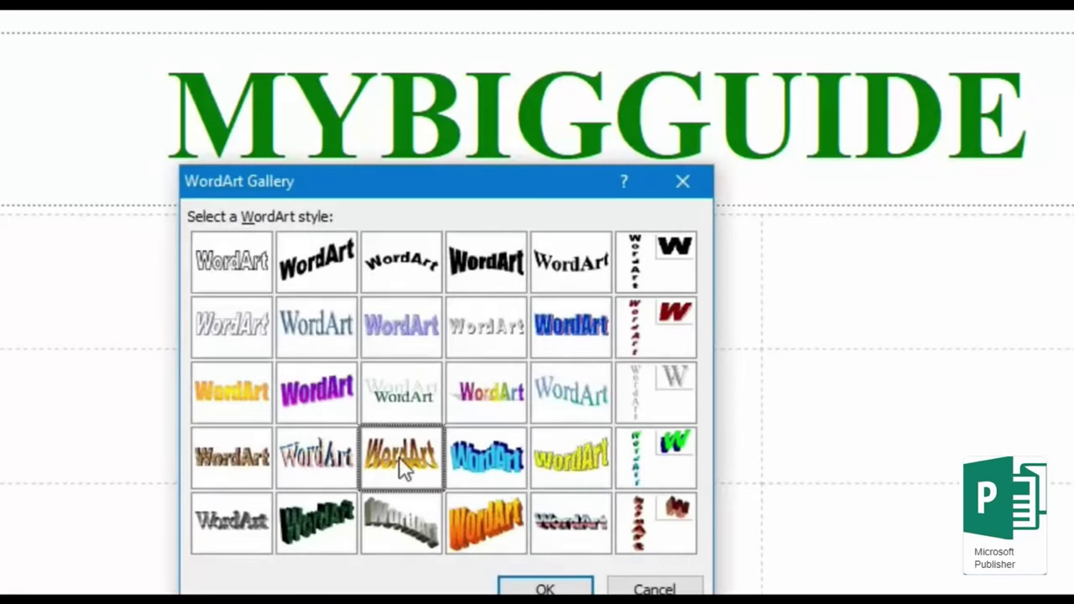
pyautogui.doubleClick(399, 457)
pyautogui.write('ABHIM')
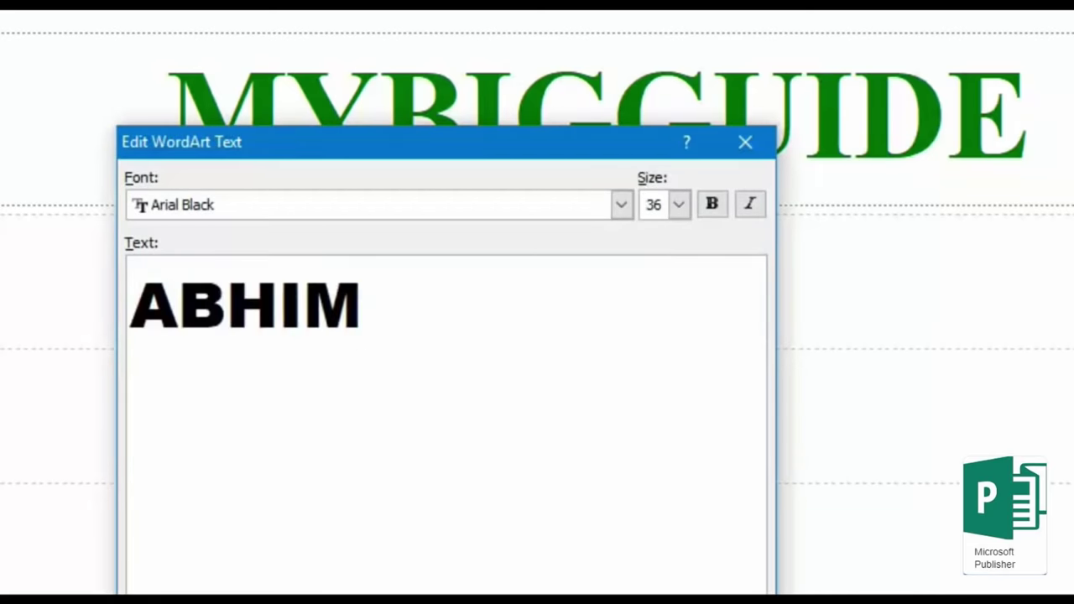
pyautogui.write('ANYU')
pyautogui.click(747, 479)
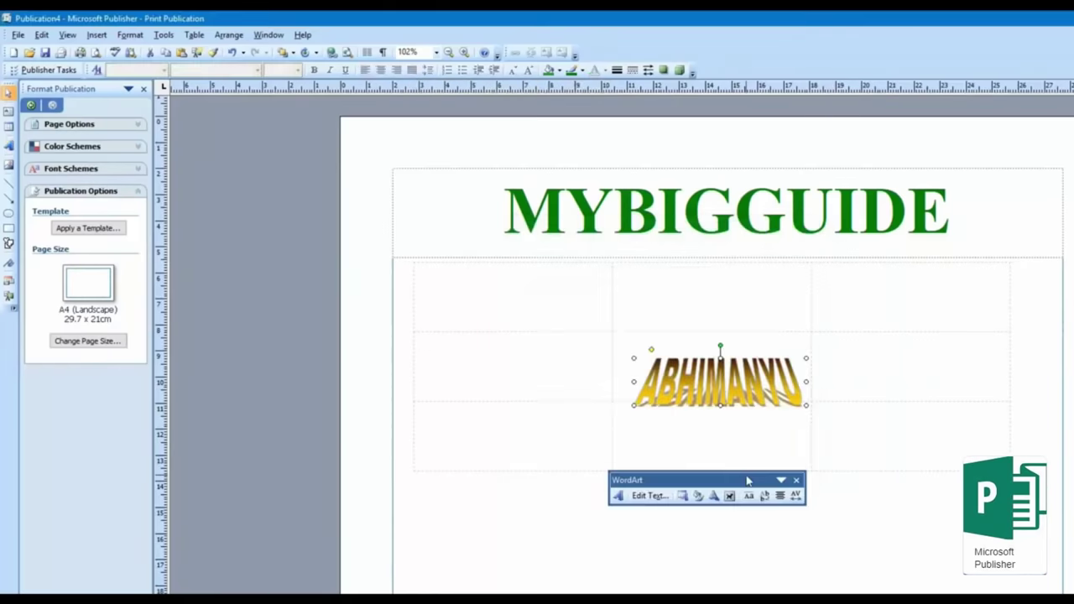
pyautogui.moveTo(805, 359); pyautogui.dragTo(951, 272)
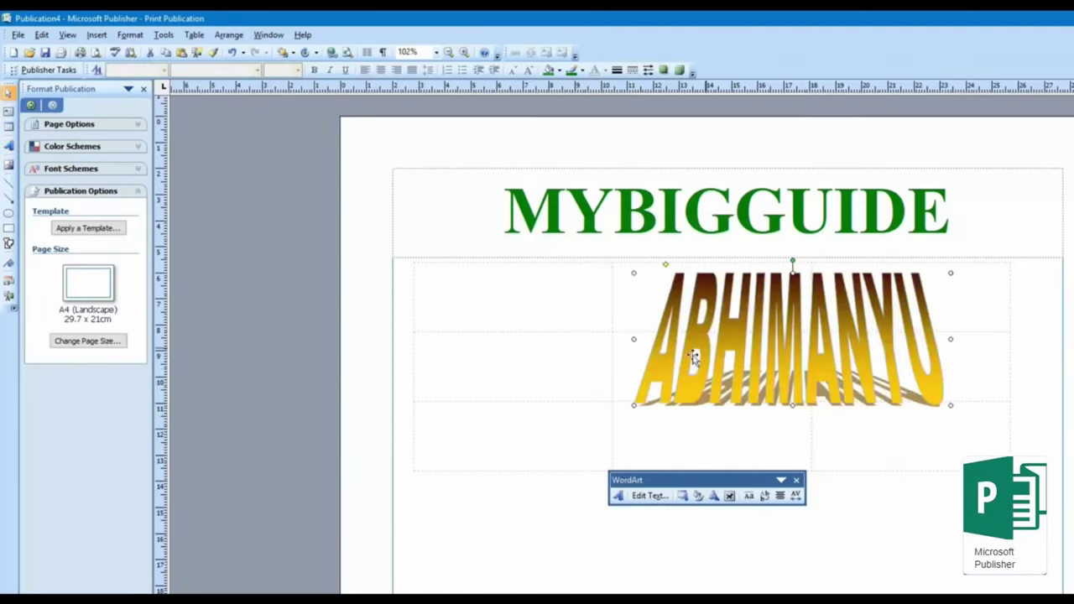
pyautogui.moveTo(634, 405); pyautogui.dragTo(511, 445)
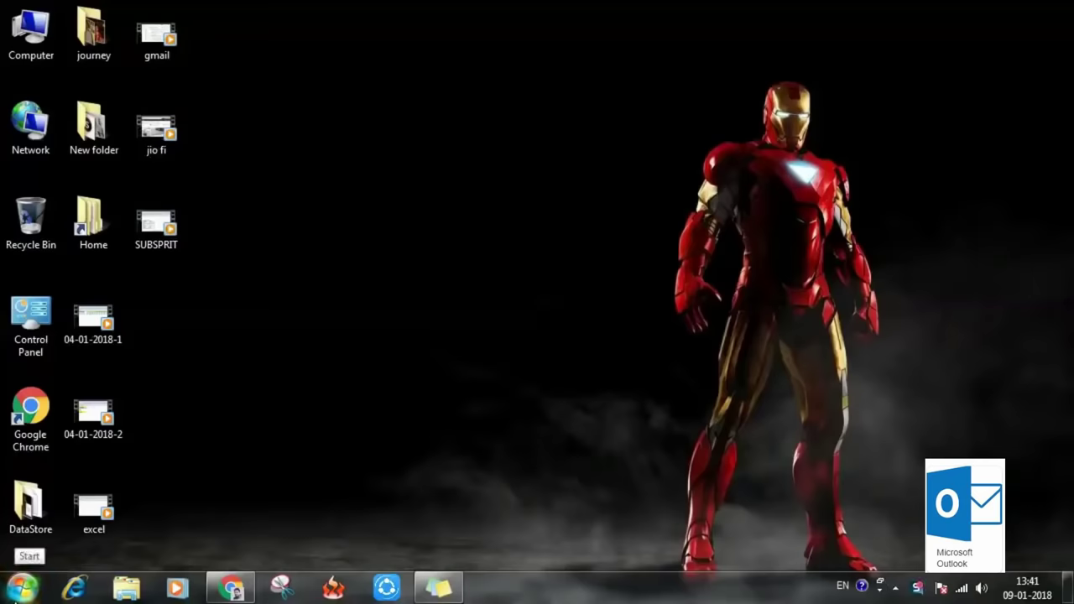
# Step: Search 'out' in the Start menu and launch Microsoft Office Outlook 2007
pyautogui.click(23, 587)
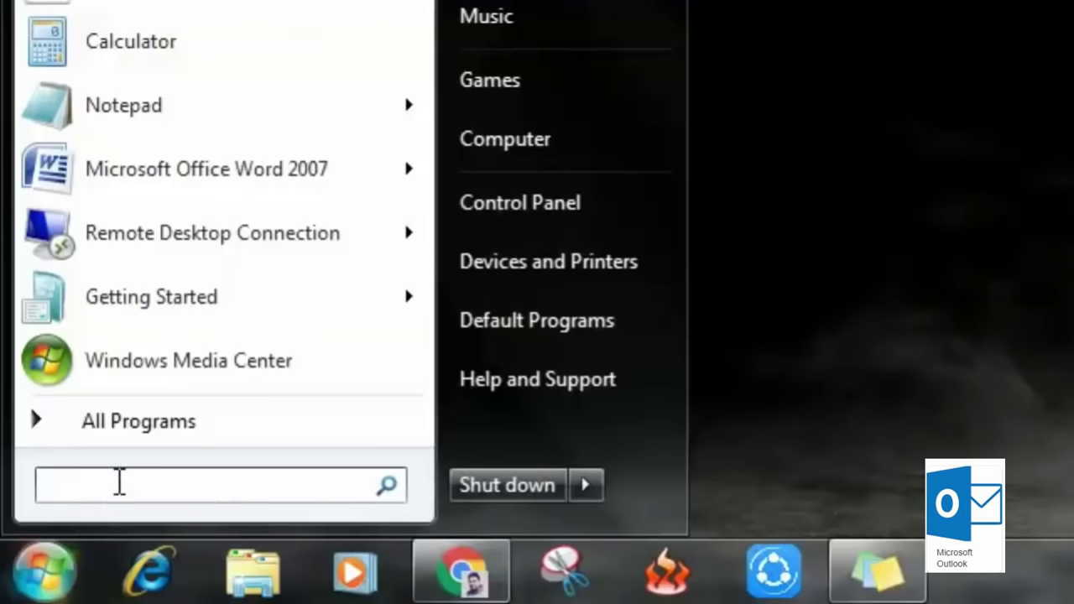
pyautogui.write('out')
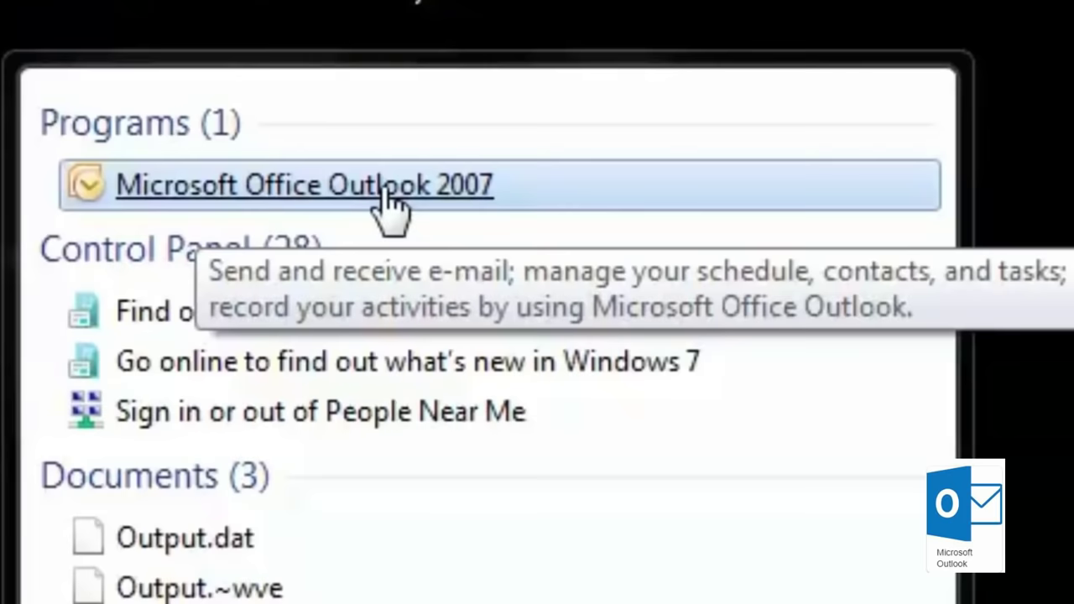
pyautogui.click(388, 200)
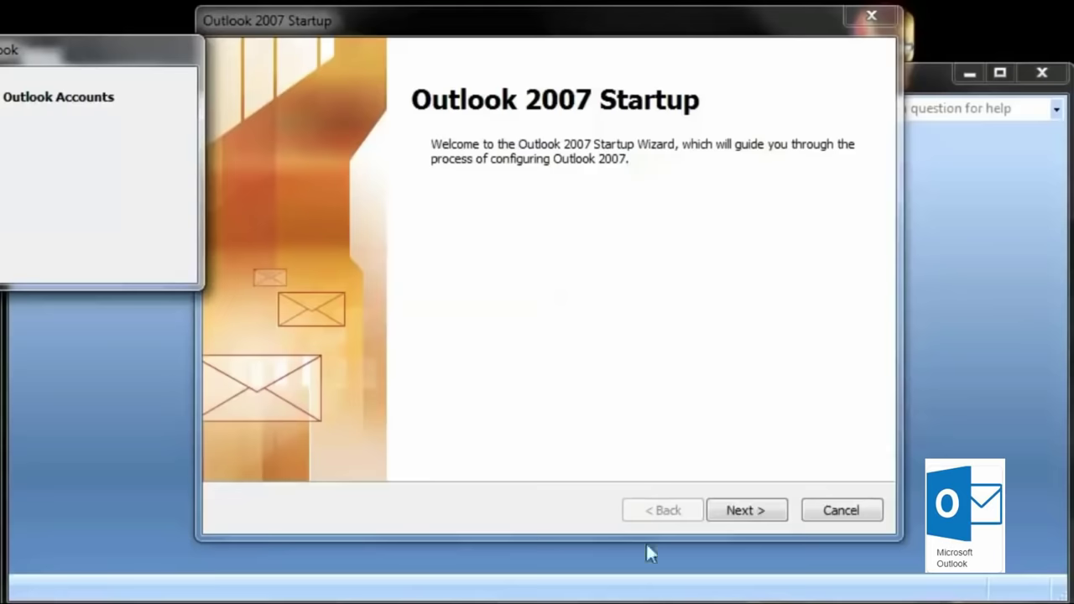
# Step: Agree to set up an e-mail account and tick 'Manually configure server settings or additional server types'
pyautogui.click(764, 512)
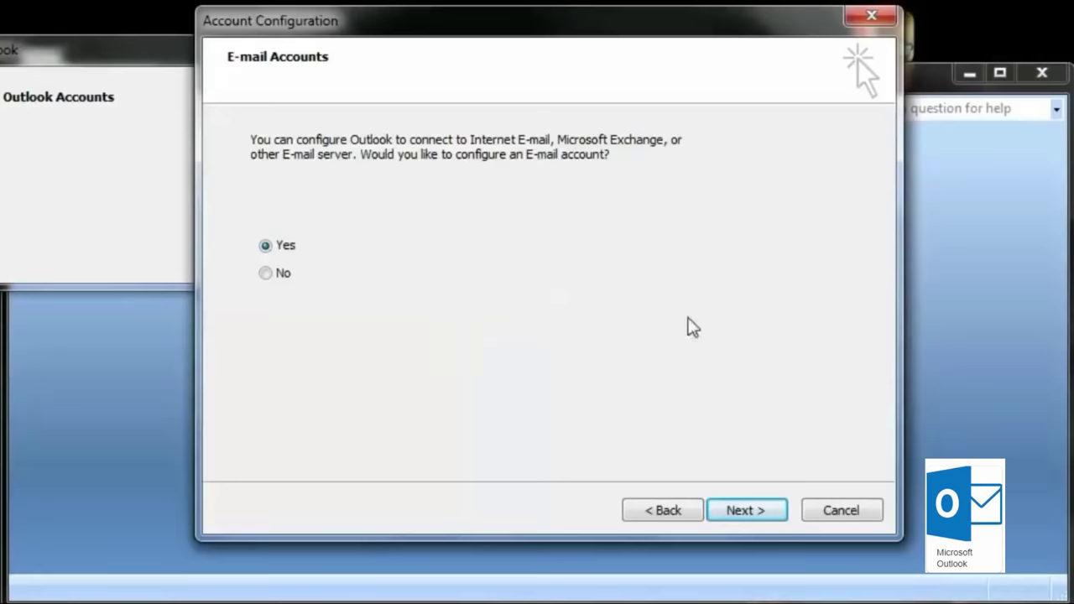
pyautogui.click(748, 511)
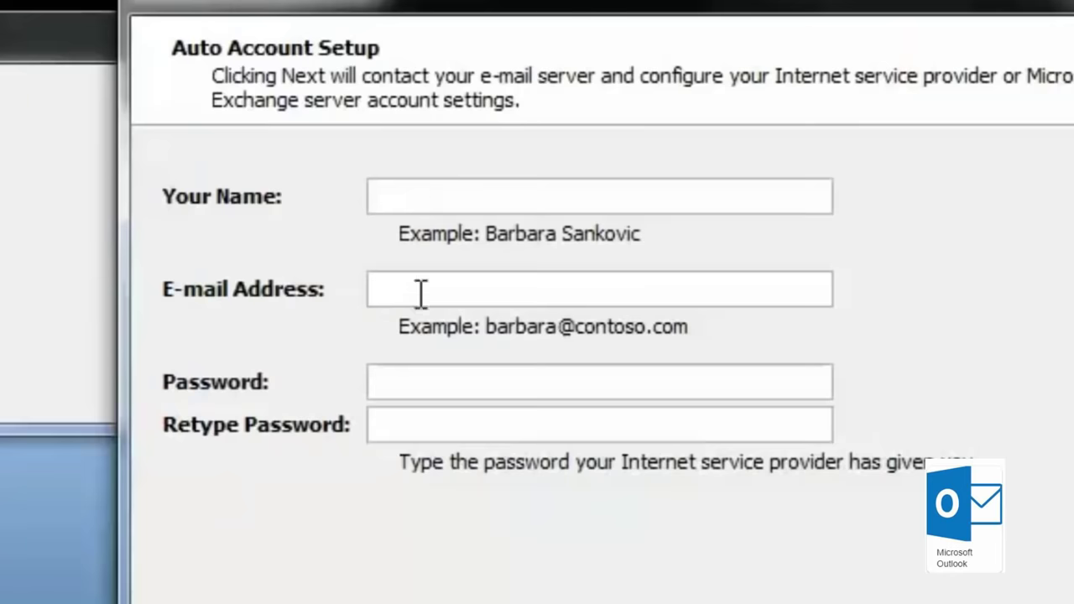
pyautogui.click(428, 291)
pyautogui.click(432, 389)
pyautogui.click(445, 424)
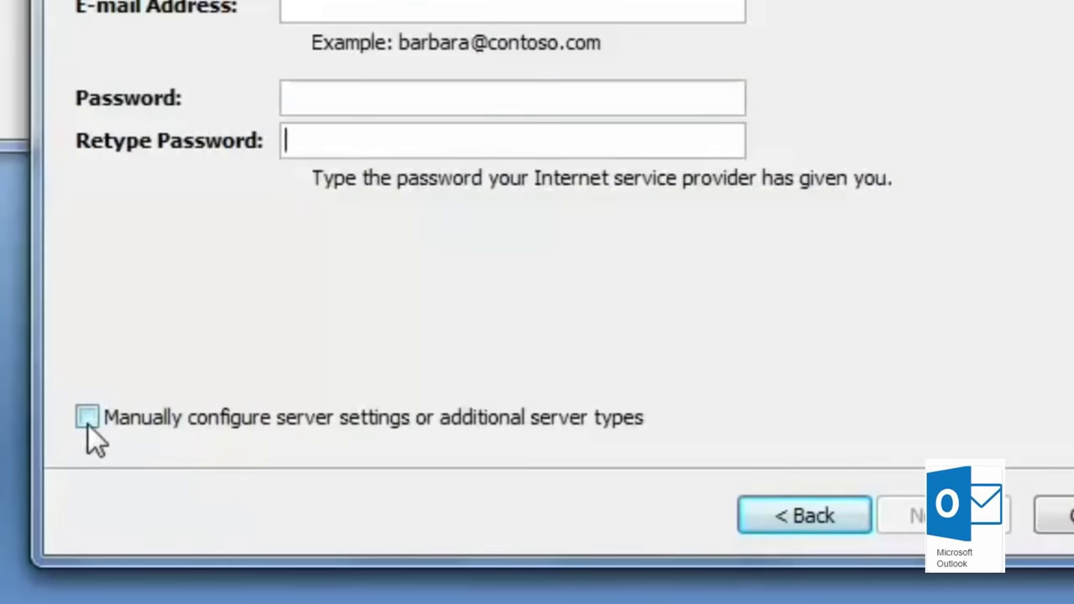
pyautogui.click(90, 425)
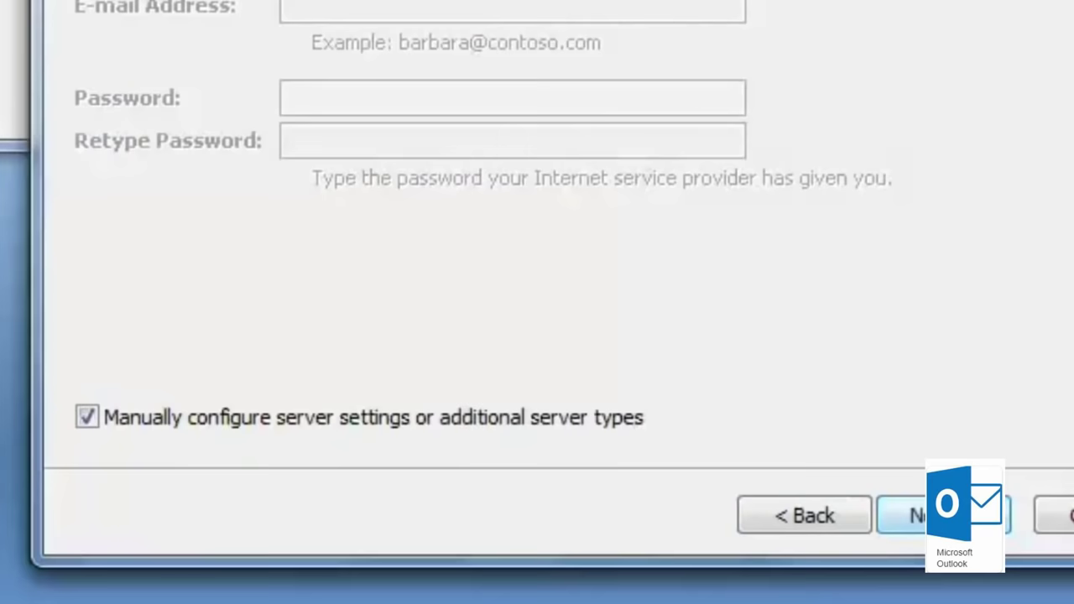
pyautogui.click(940, 515)
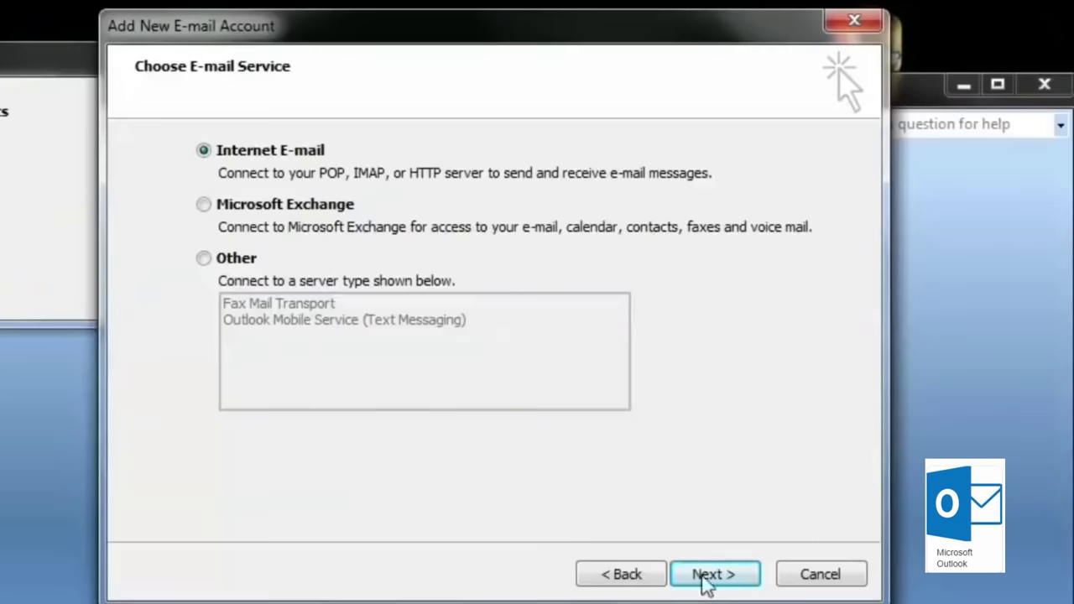
# Step: Continue with Internet E-mail and set the account type to IMAP
pyautogui.click(707, 576)
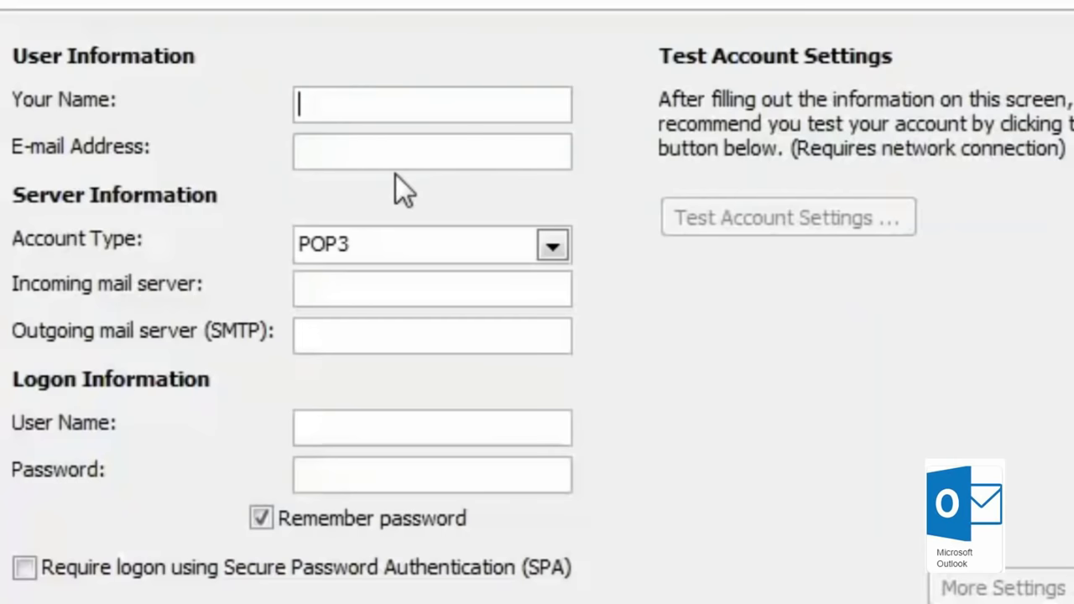
pyautogui.click(549, 252)
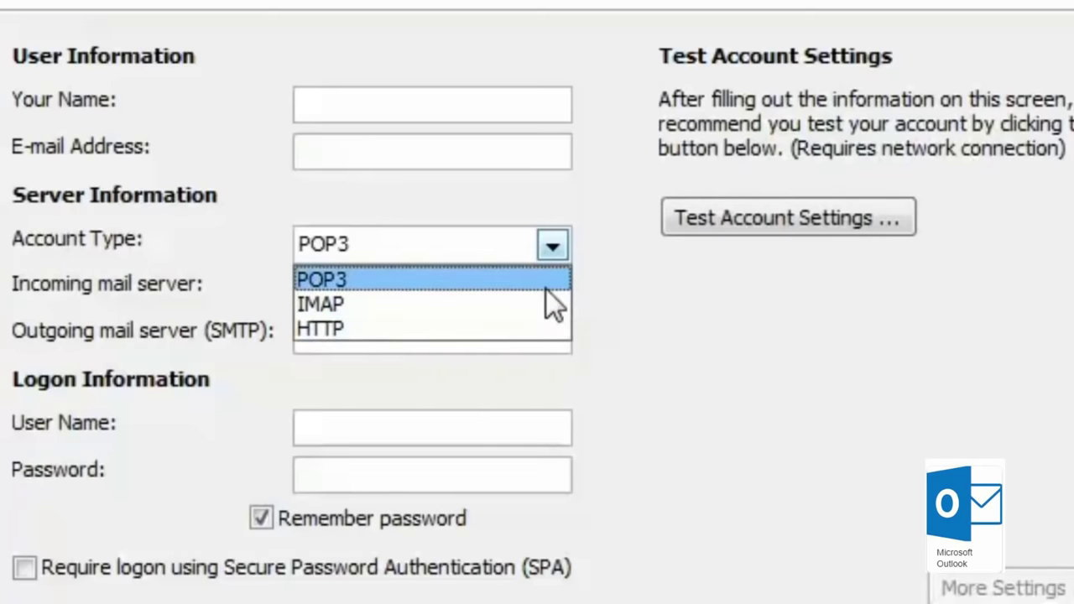
pyautogui.click(414, 308)
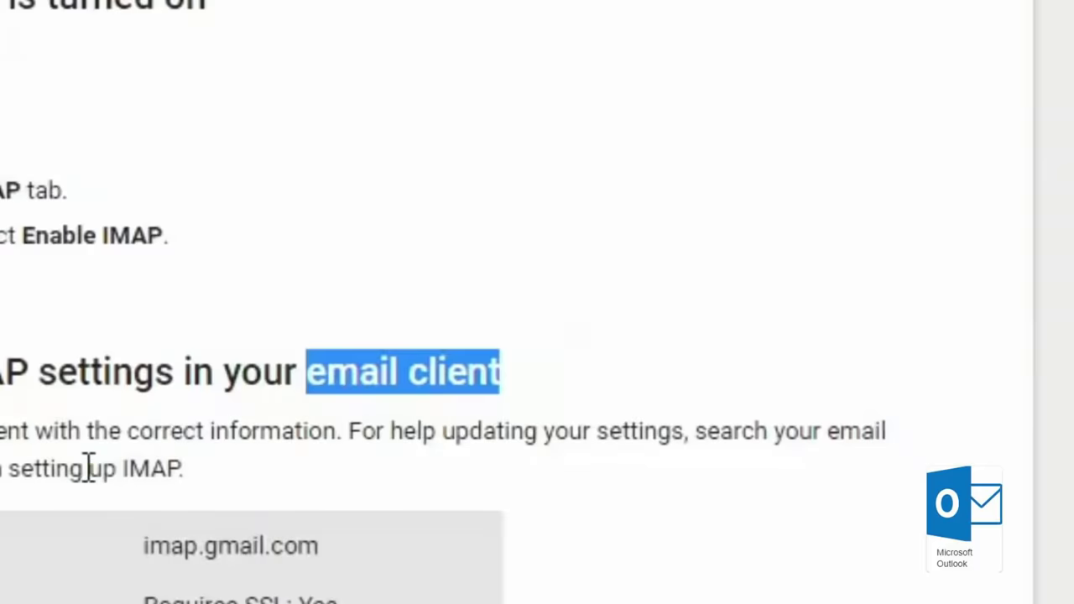
# Step: Copy imap.gmail.com and smtp.gmail.com from the webpage into the incoming and outgoing server fields
pyautogui.scroll(-3, 88, 468)
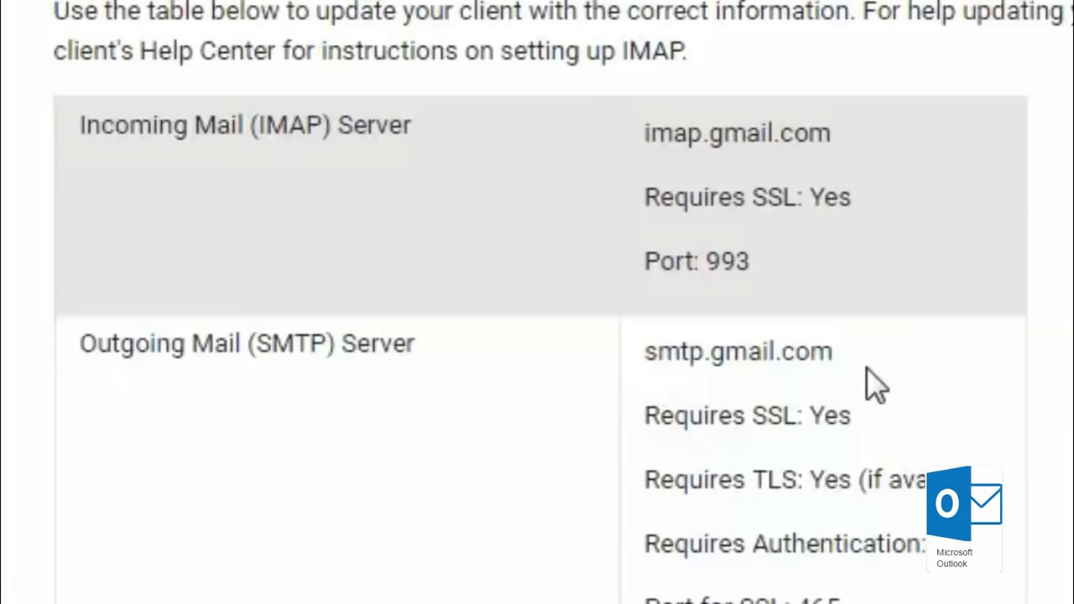
pyautogui.moveTo(831, 134); pyautogui.dragTo(645, 135)
pyautogui.hotkey('ctrl', 'c')
pyautogui.rightClick(709, 130)
pyautogui.click(735, 150)
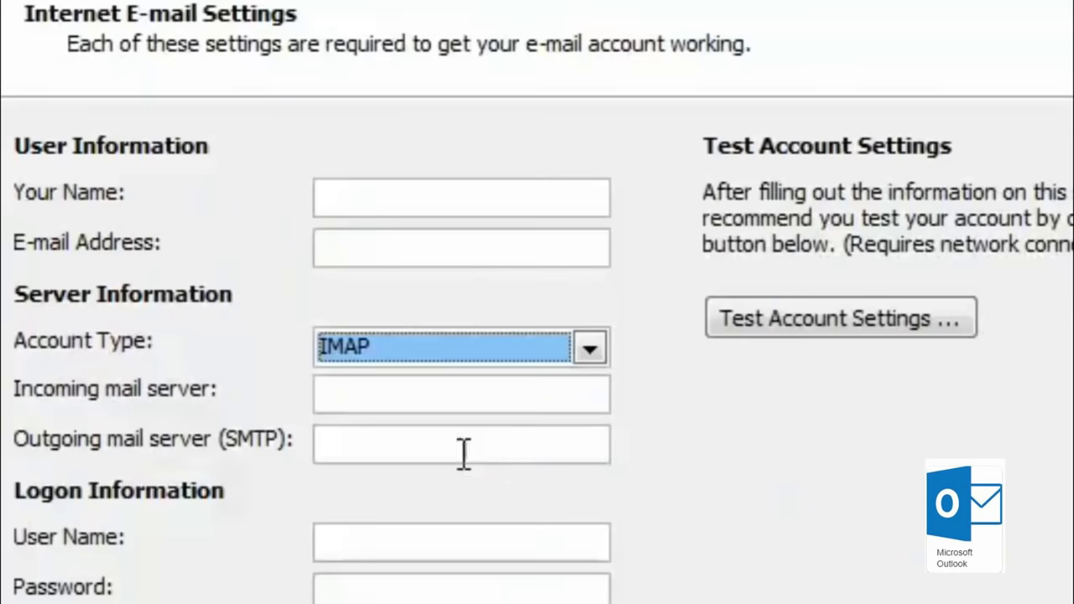
pyautogui.click(431, 403)
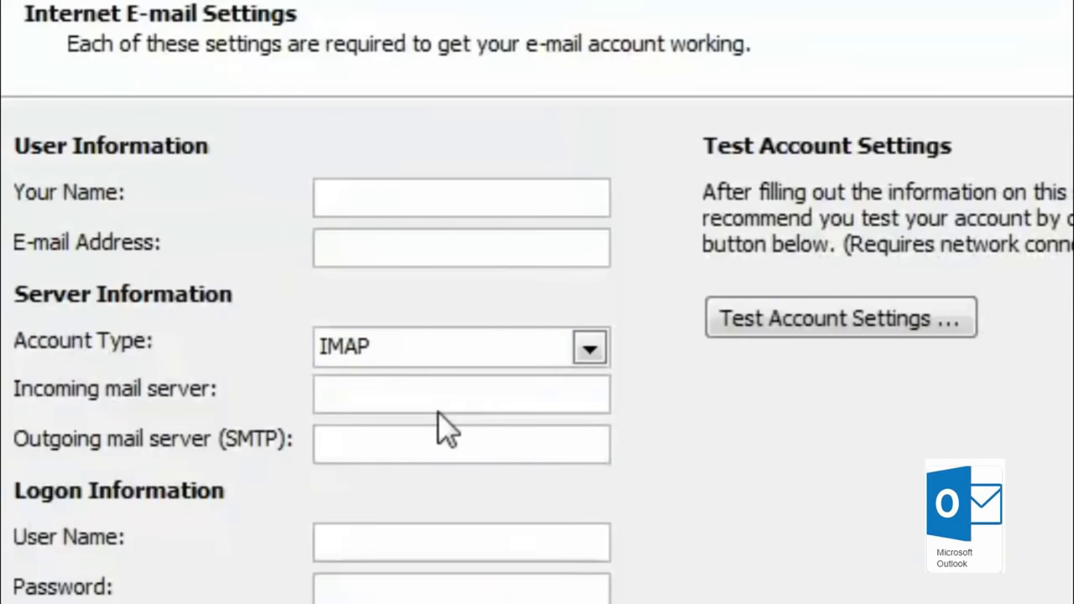
pyautogui.hotkey('ctrl', 'v')
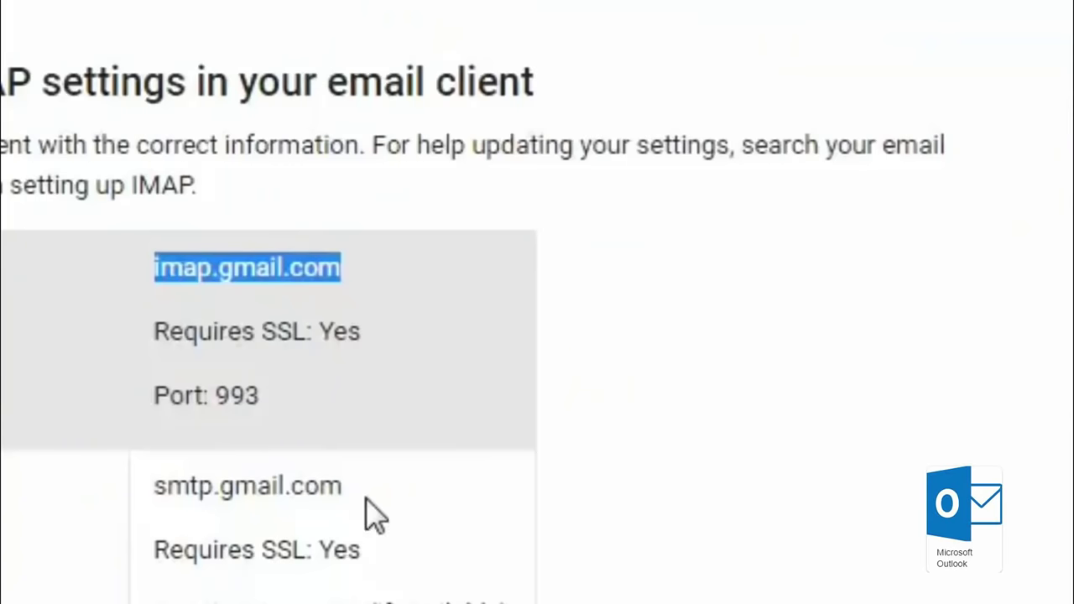
pyautogui.moveTo(368, 501); pyautogui.dragTo(153, 495)
pyautogui.hotkey('ctrl', 'c')
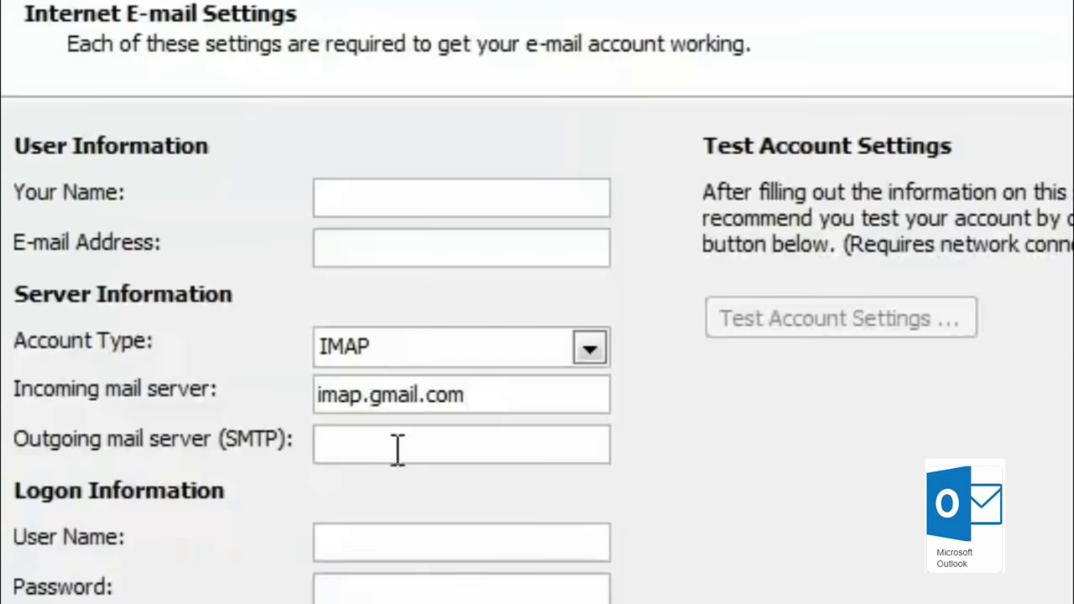
pyautogui.click(398, 450)
pyautogui.hotkey('ctrl', 'v')
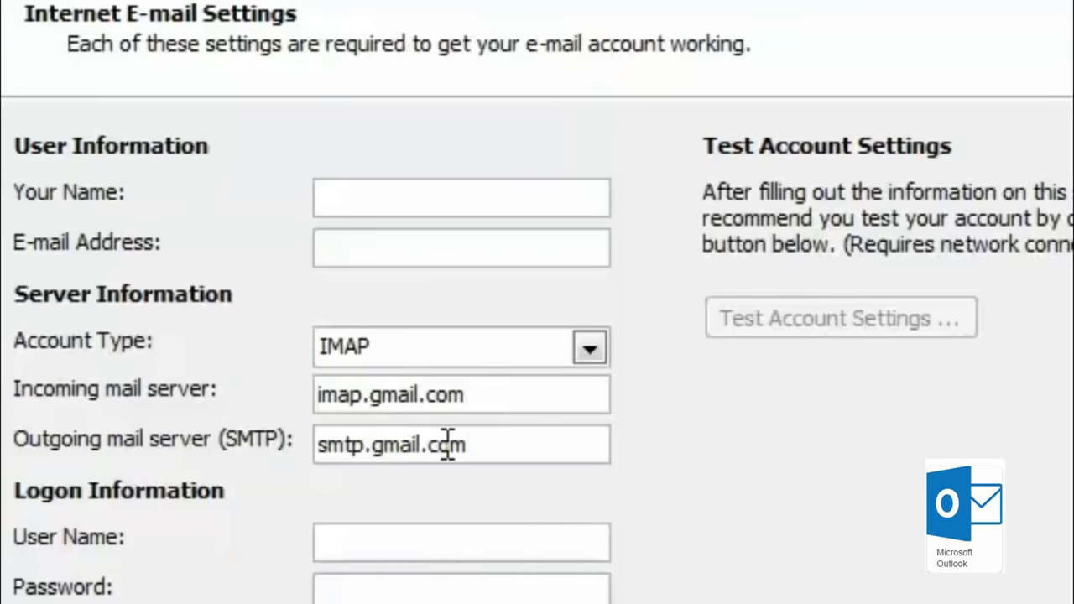
# Step: Enter the account holder's name, Gmail address and logon user name
pyautogui.click(435, 208)
pyautogui.write('abhimanyu')
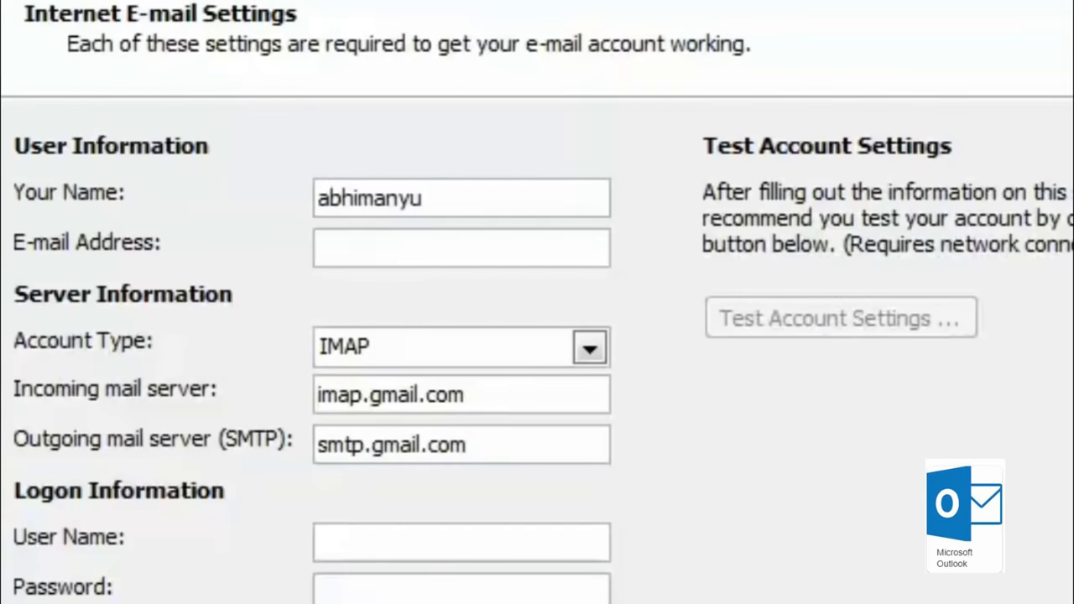
pyautogui.press('Tab')
pyautogui.click(382, 540)
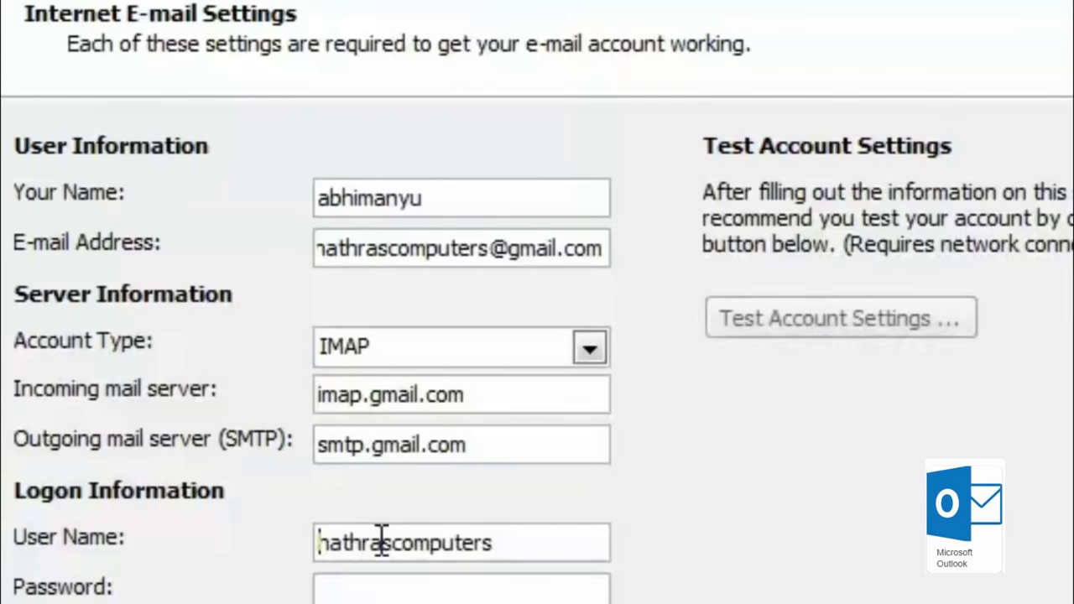
pyautogui.click(536, 551)
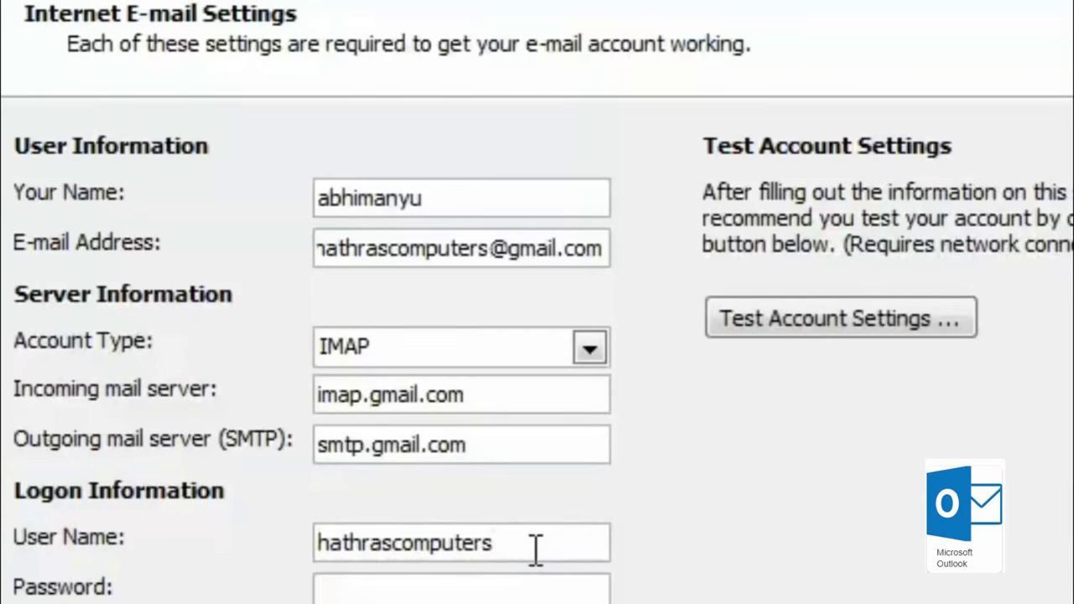
pyautogui.doubleClick(536, 551)
pyautogui.write('Abhimanyu ')
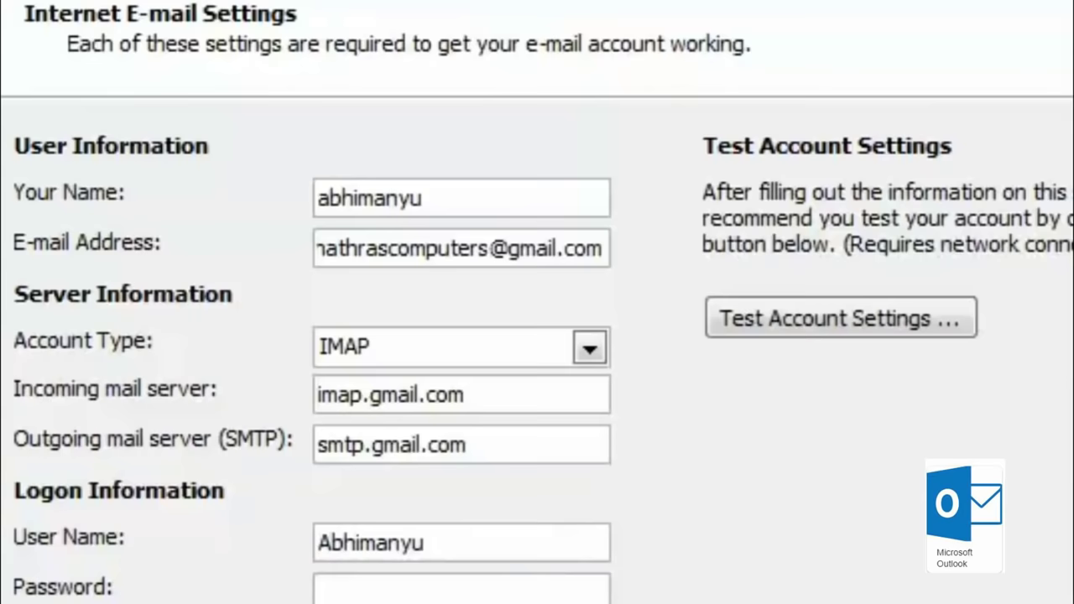
pyautogui.write('*******')
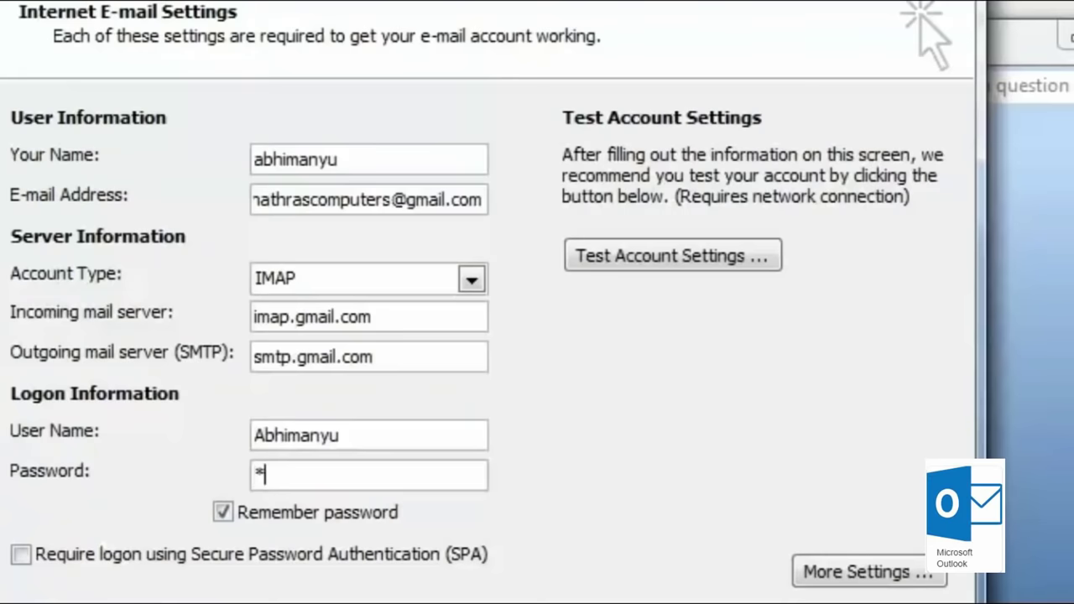
pyautogui.write('*******')
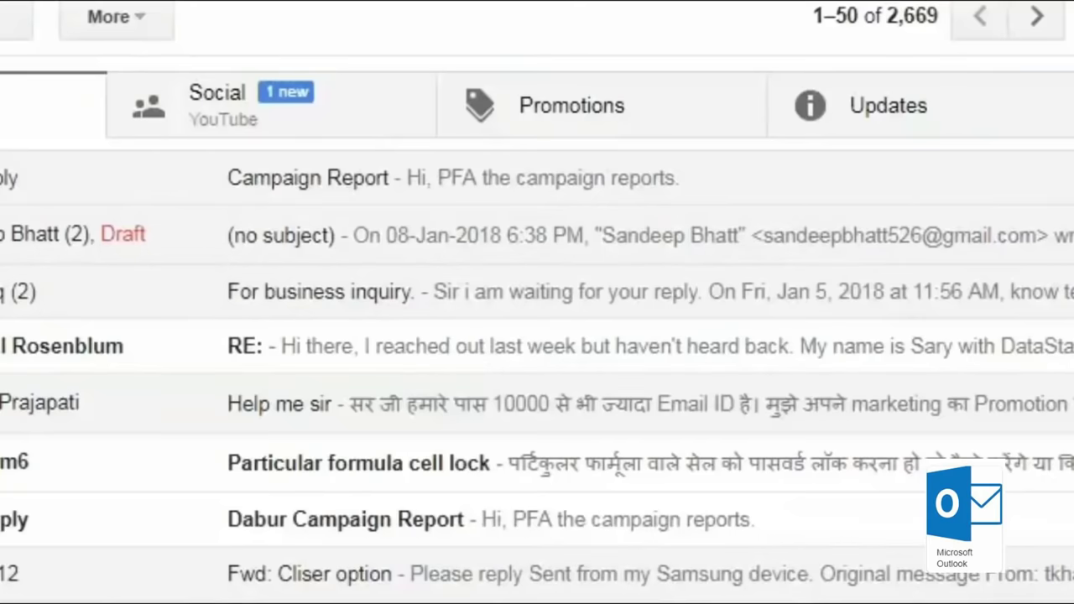
# Step: Enable POP for all mail and IMAP in Gmail's Forwarding and POP/IMAP tab, save, and continue Outlook's wizard
pyautogui.click(961, 41)
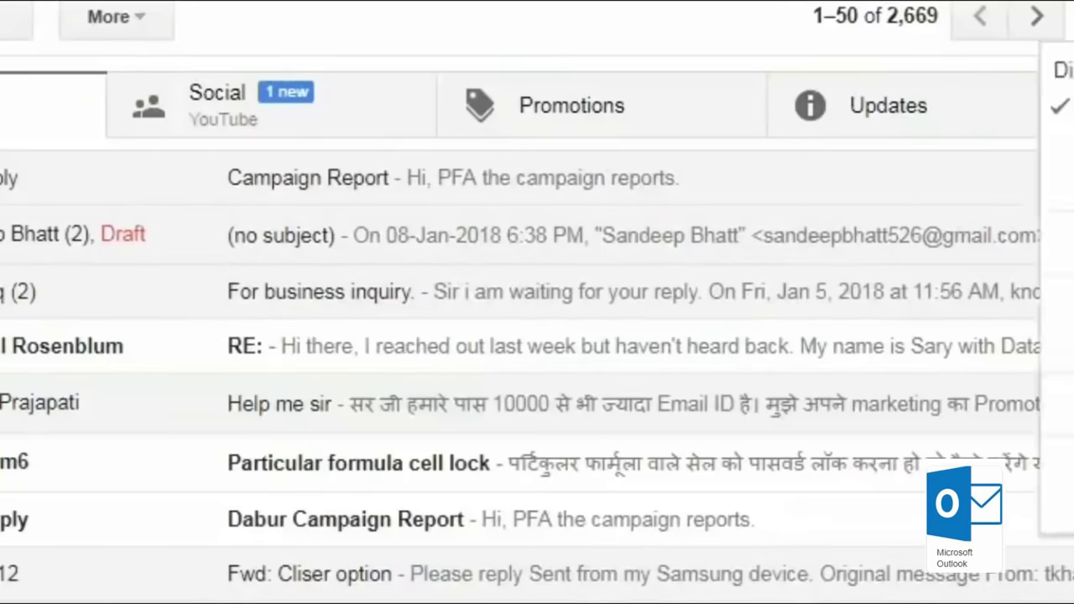
pyautogui.click(720, 334)
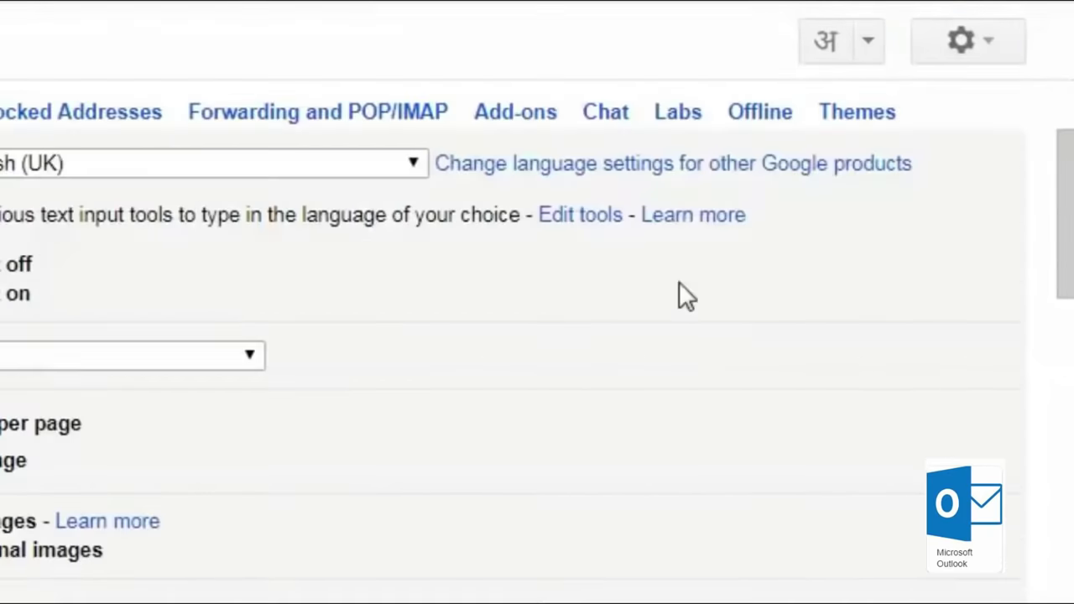
pyautogui.click(312, 132)
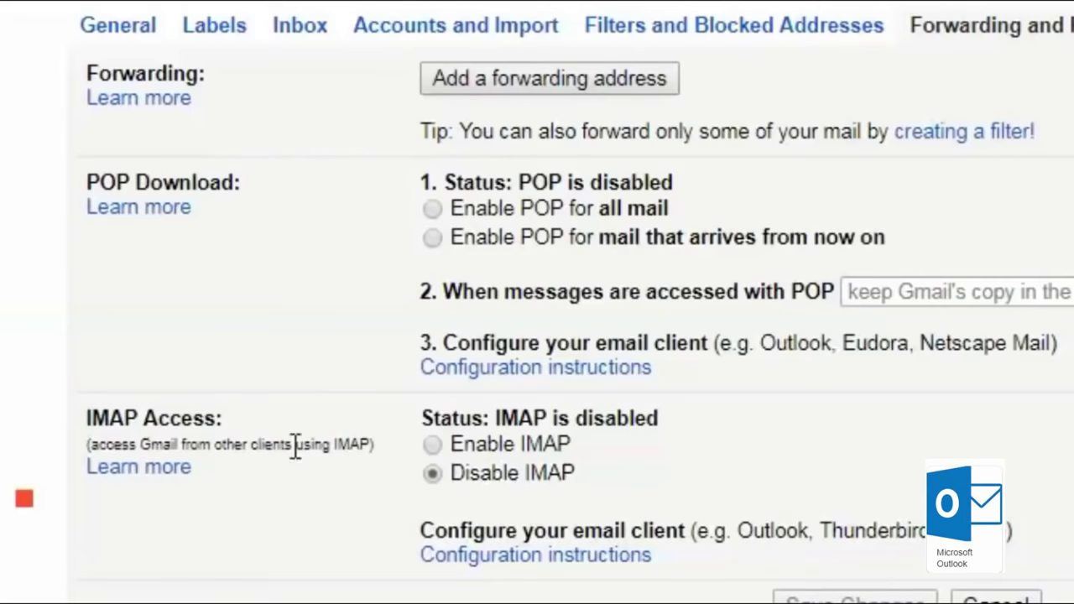
pyautogui.click(431, 211)
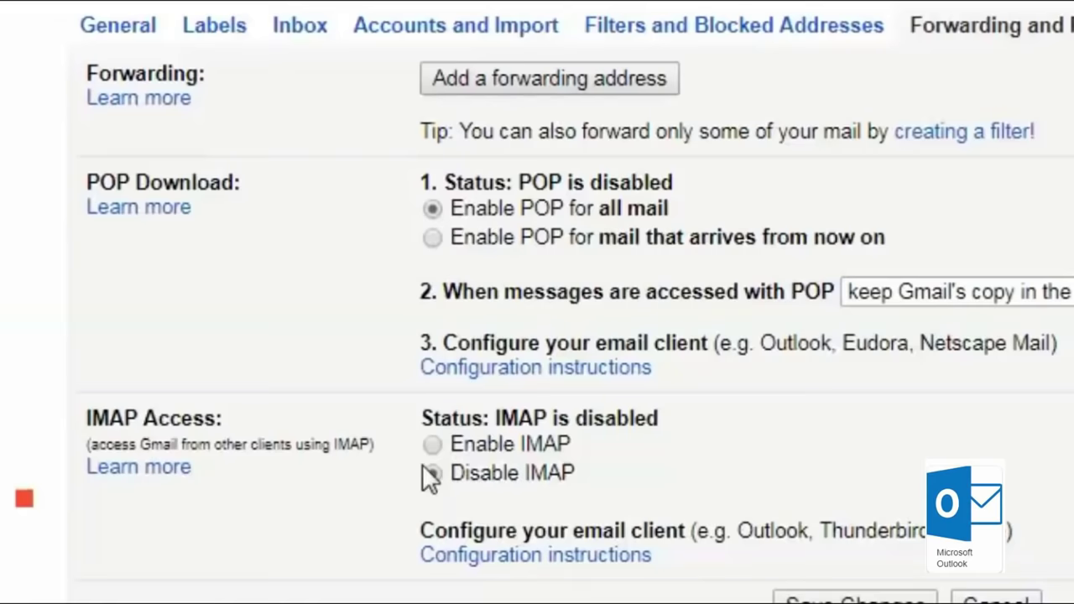
pyautogui.click(432, 446)
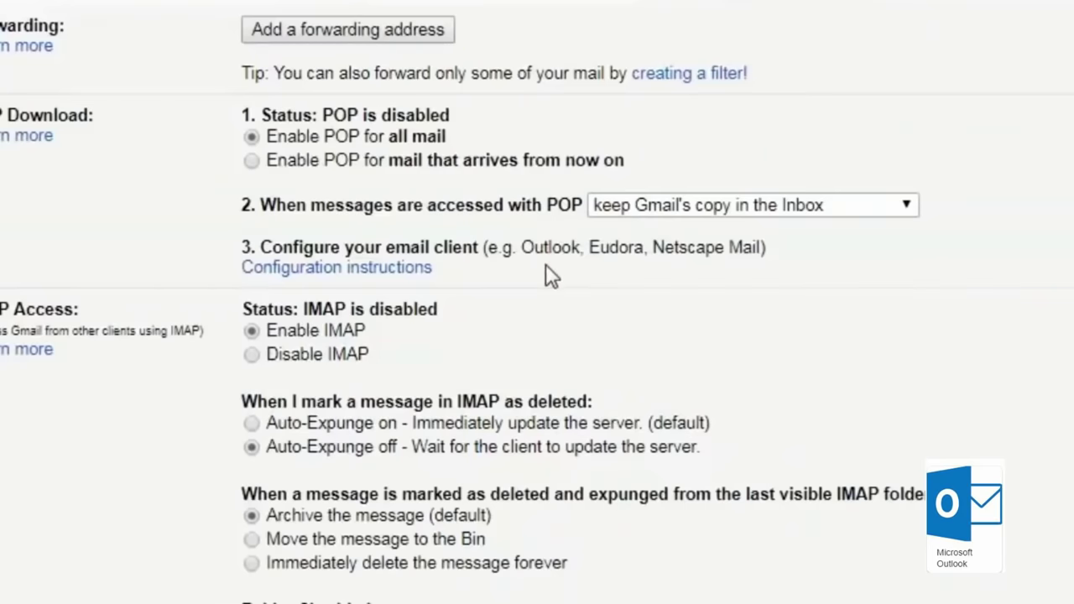
pyautogui.scroll(-5, 545, 263)
pyautogui.click(622, 369)
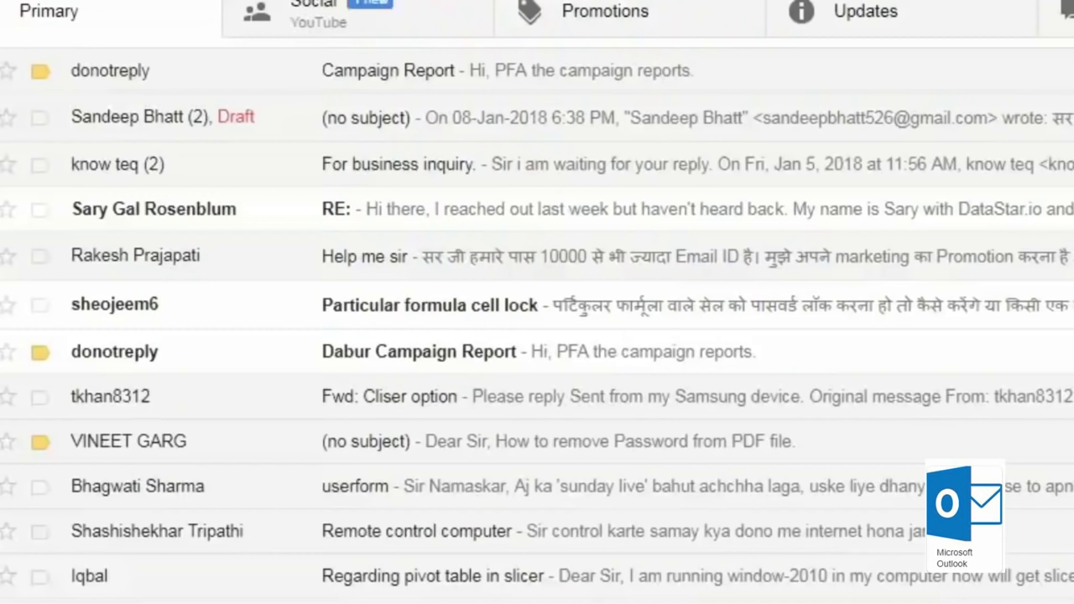
pyautogui.hotkey('alt', 'Tab')
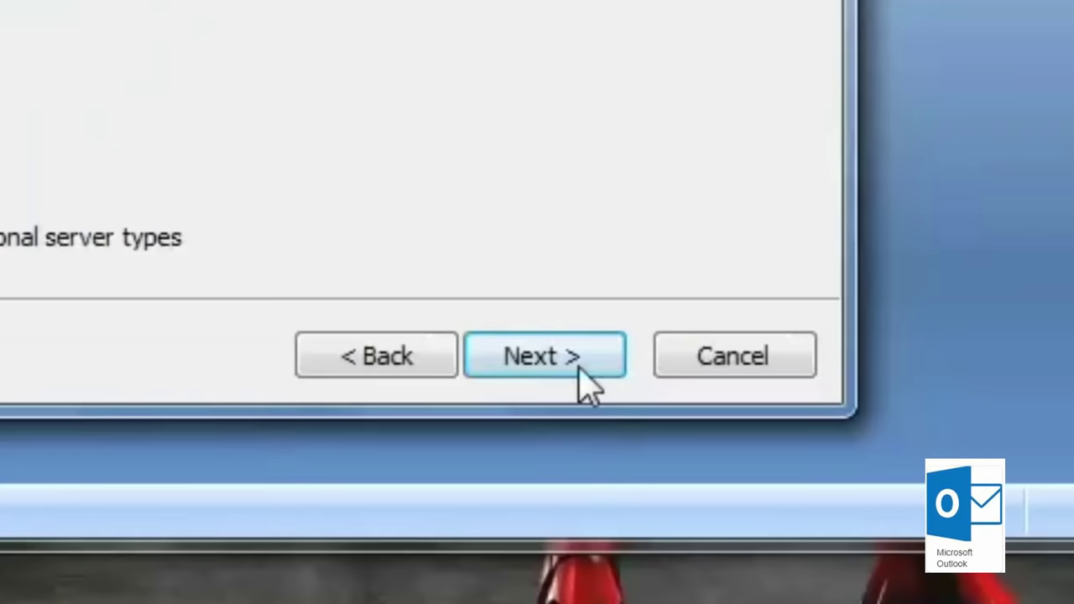
pyautogui.click(780, 463)
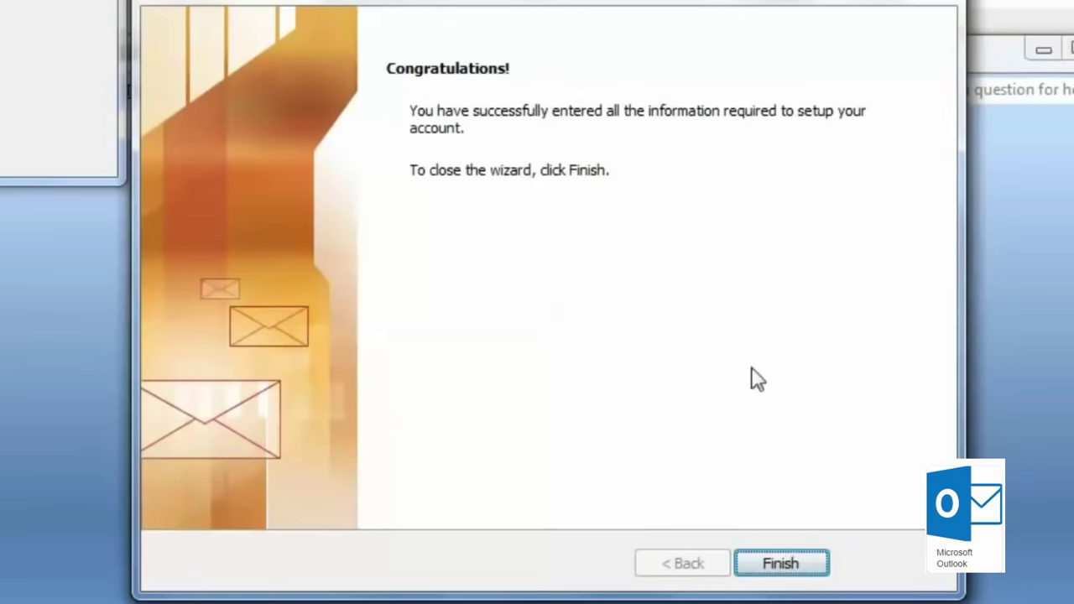
# Step: Complete the Gmail account setup and open that account's Inbox from the folder list
pyautogui.click(782, 564)
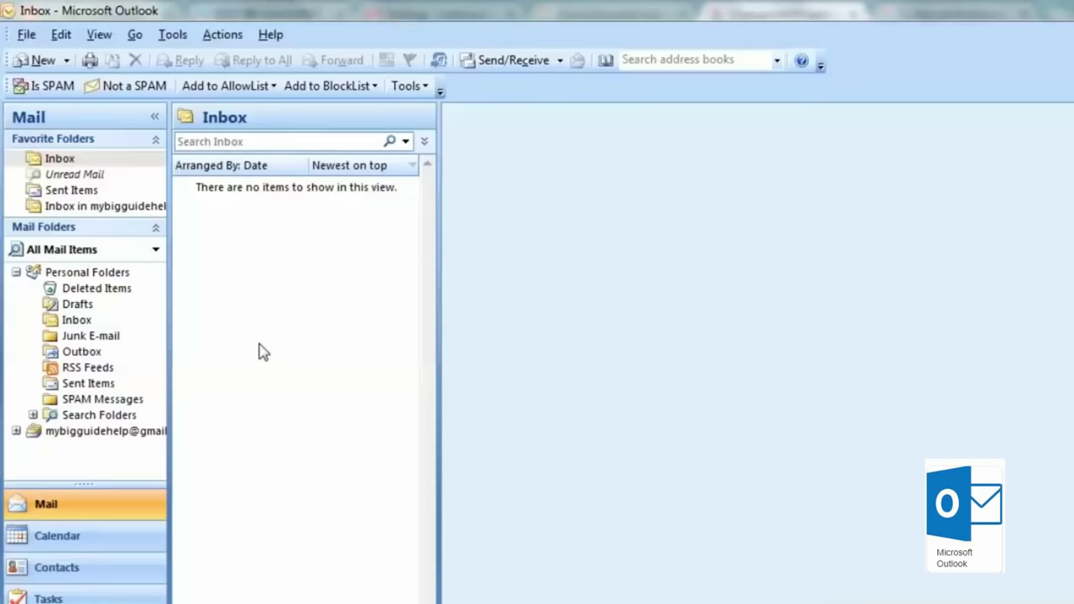
pyautogui.click(131, 438)
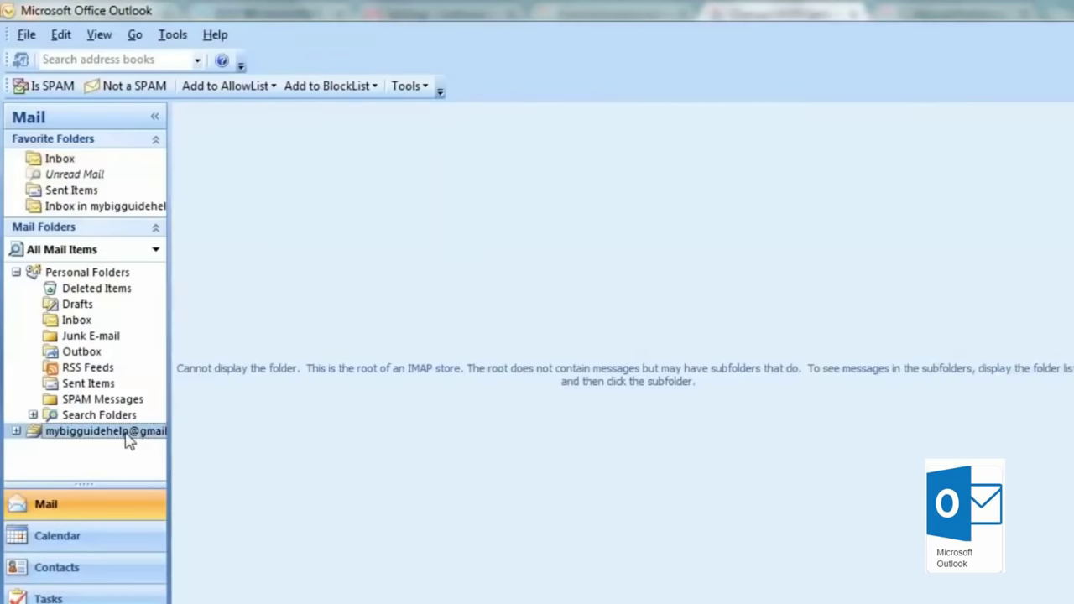
pyautogui.click(16, 432)
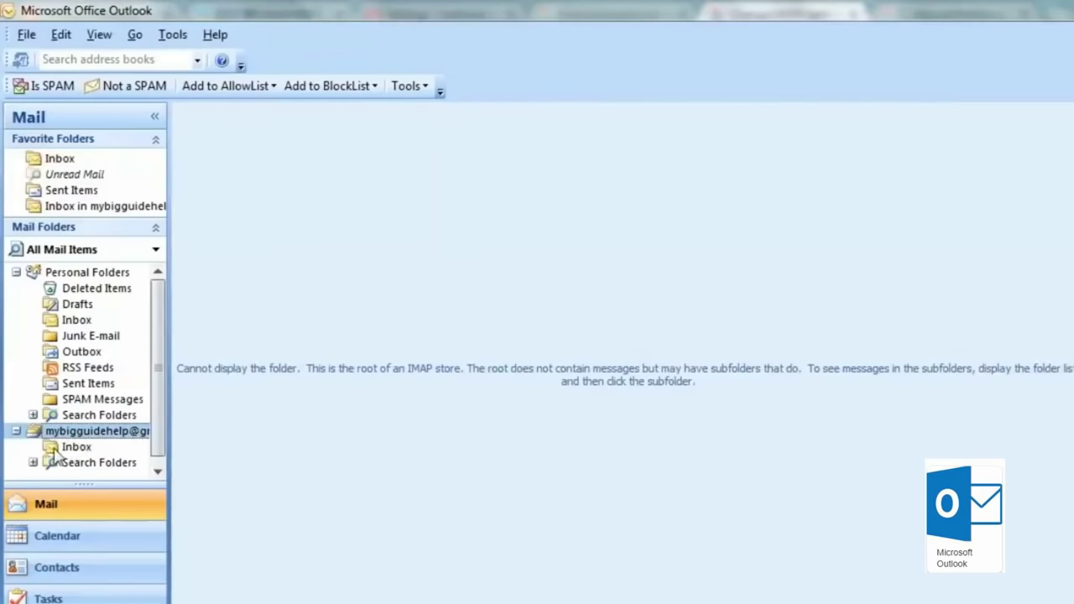
pyautogui.scroll(-1, 84, 447)
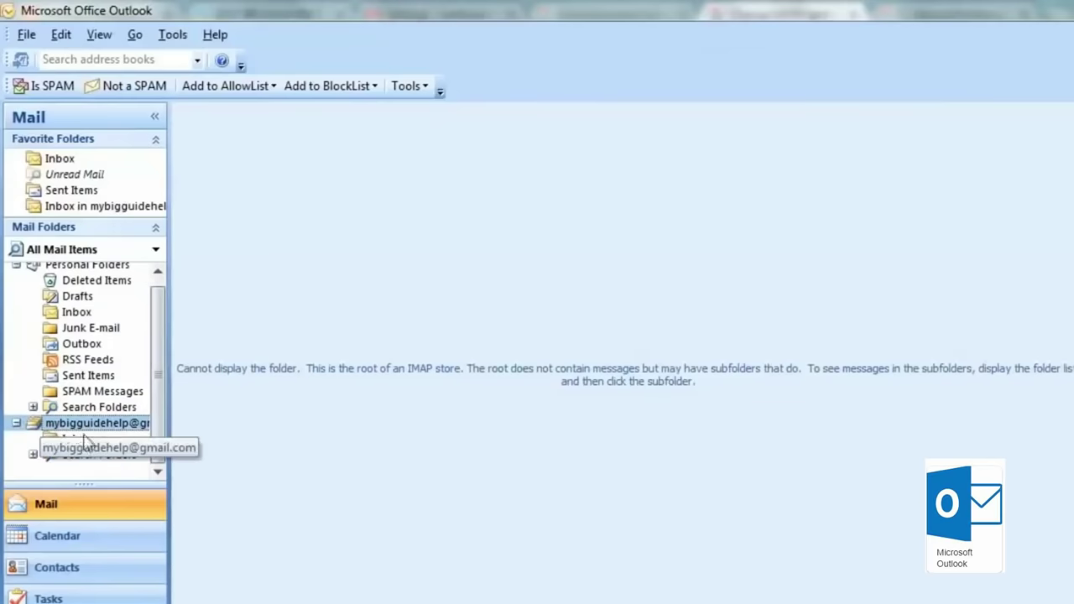
pyautogui.click(74, 442)
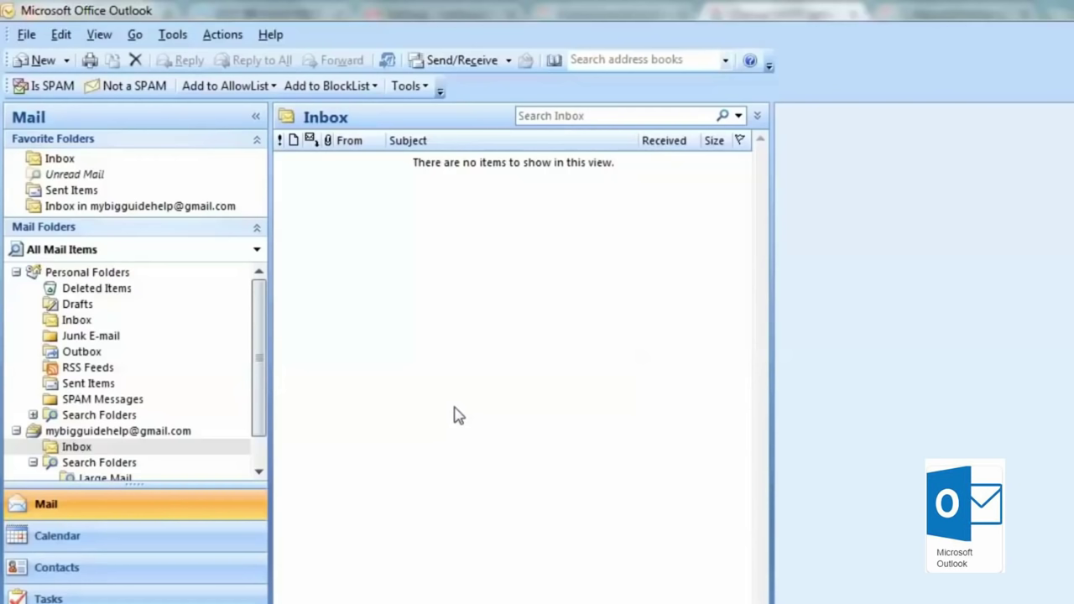
pyautogui.click(26, 35)
pyautogui.moveTo(128, 60)
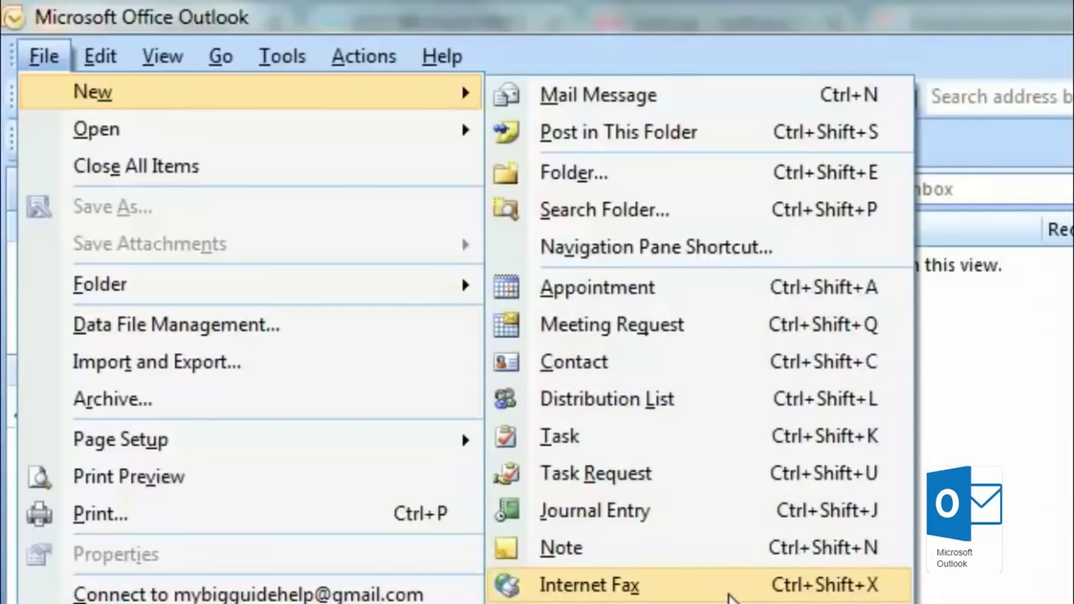
pyautogui.click(730, 598)
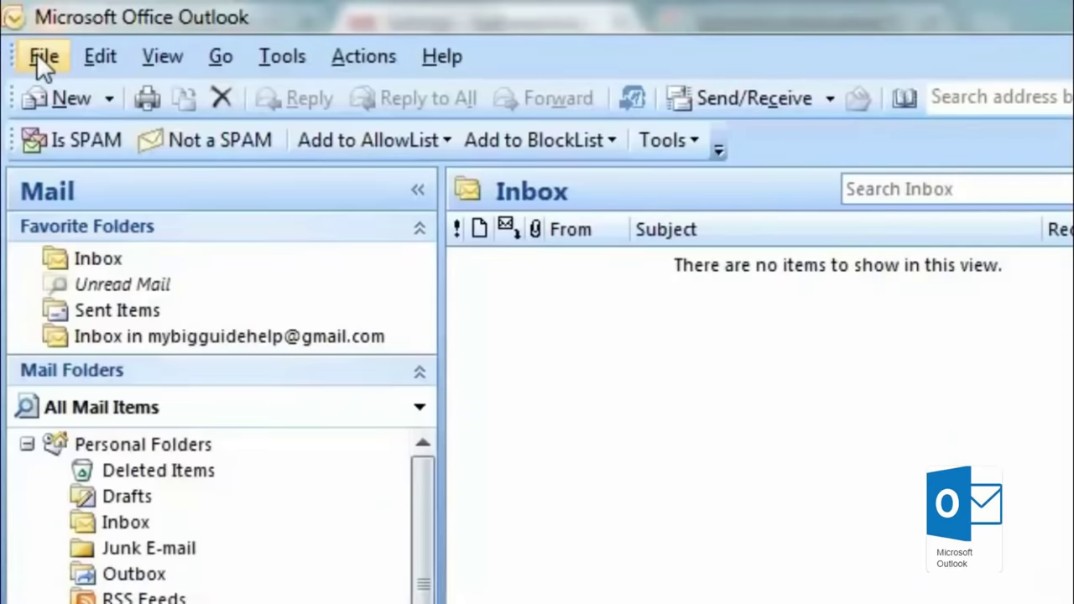
pyautogui.click(36, 53)
pyautogui.moveTo(104, 92)
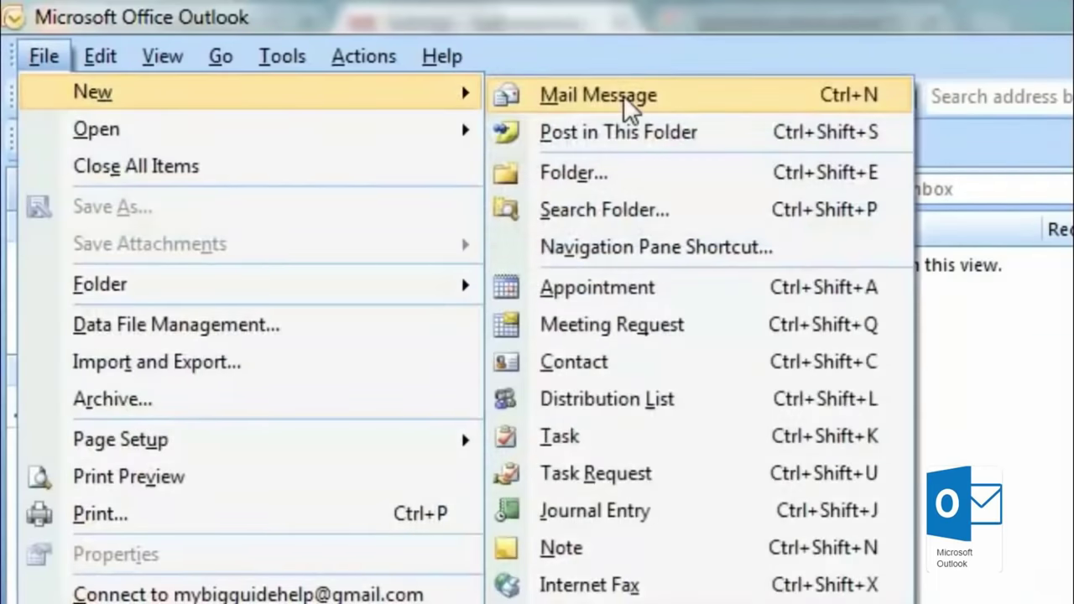
pyautogui.click(623, 96)
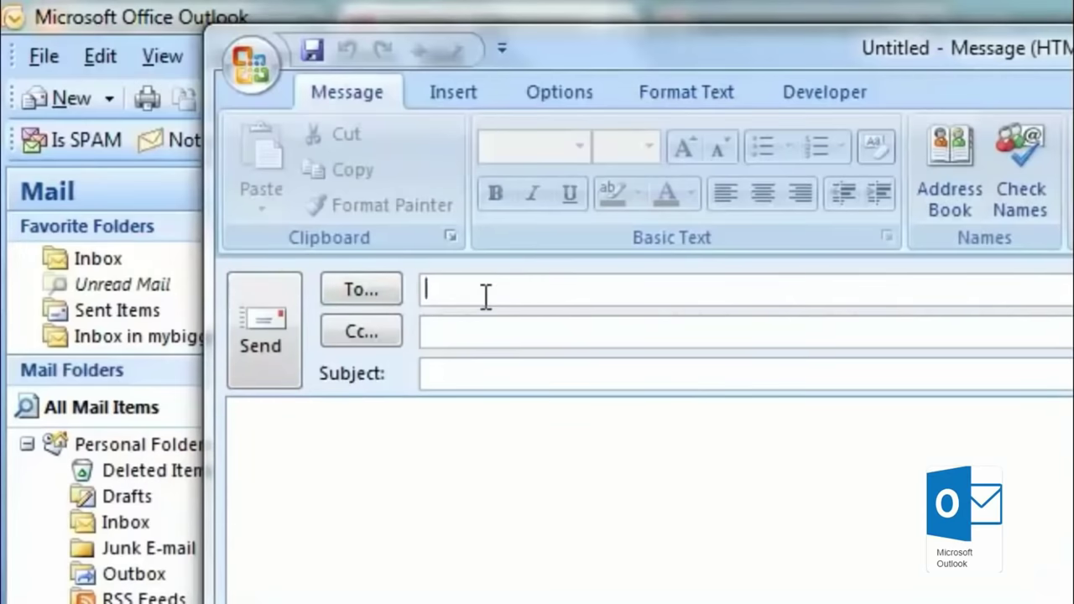
pyautogui.click(442, 373)
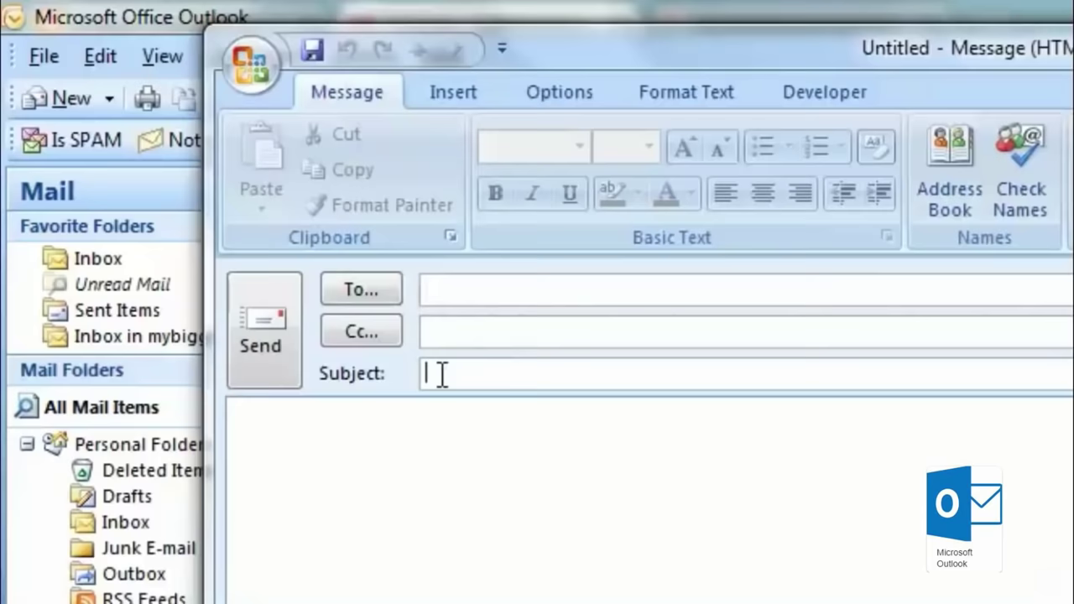
pyautogui.click(445, 449)
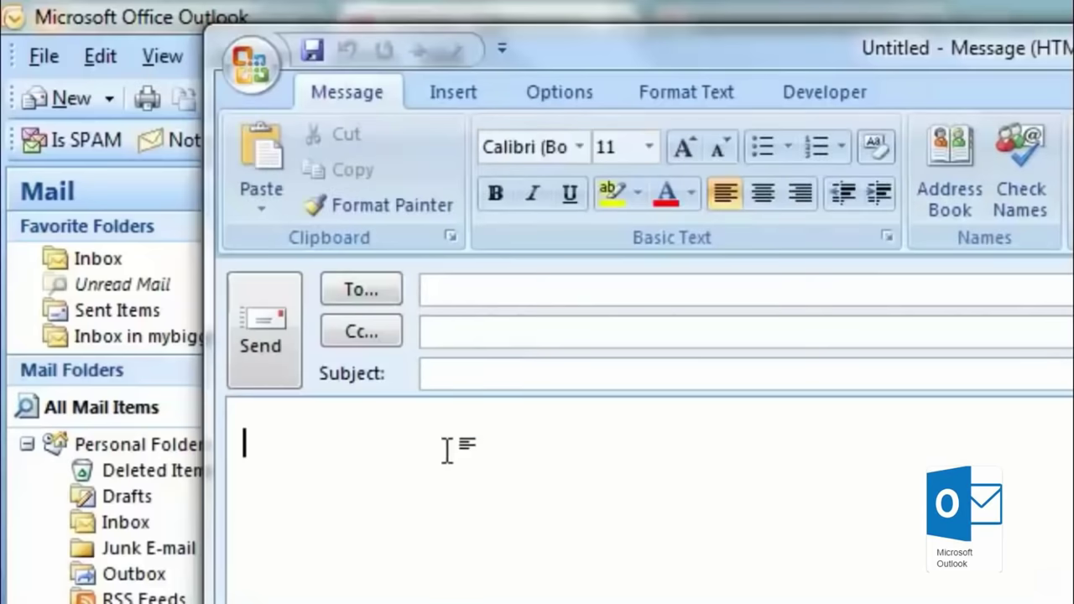
pyautogui.click(582, 149)
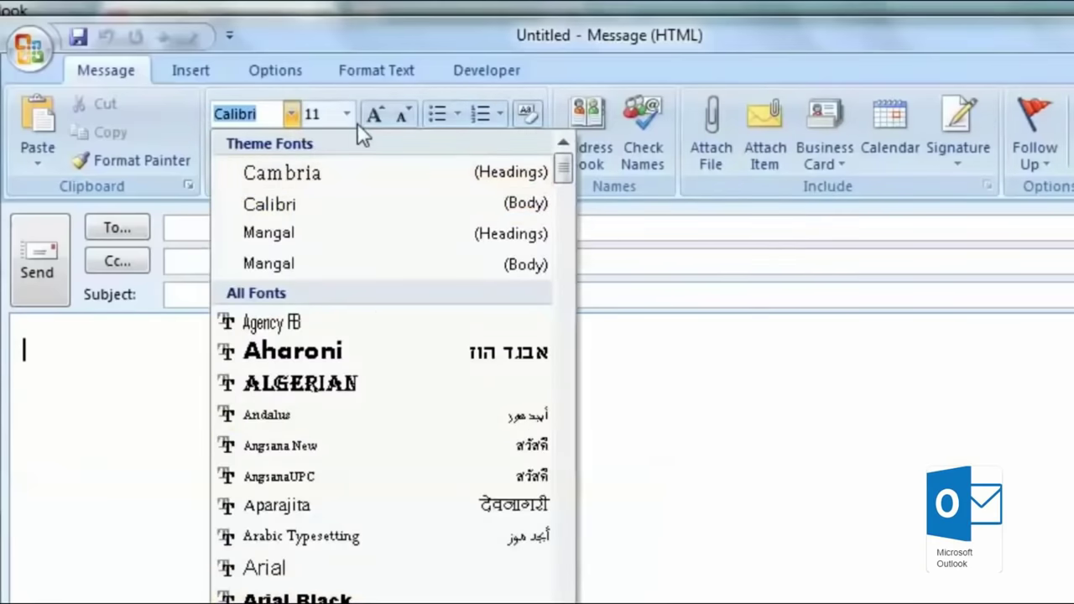
pyautogui.click(347, 114)
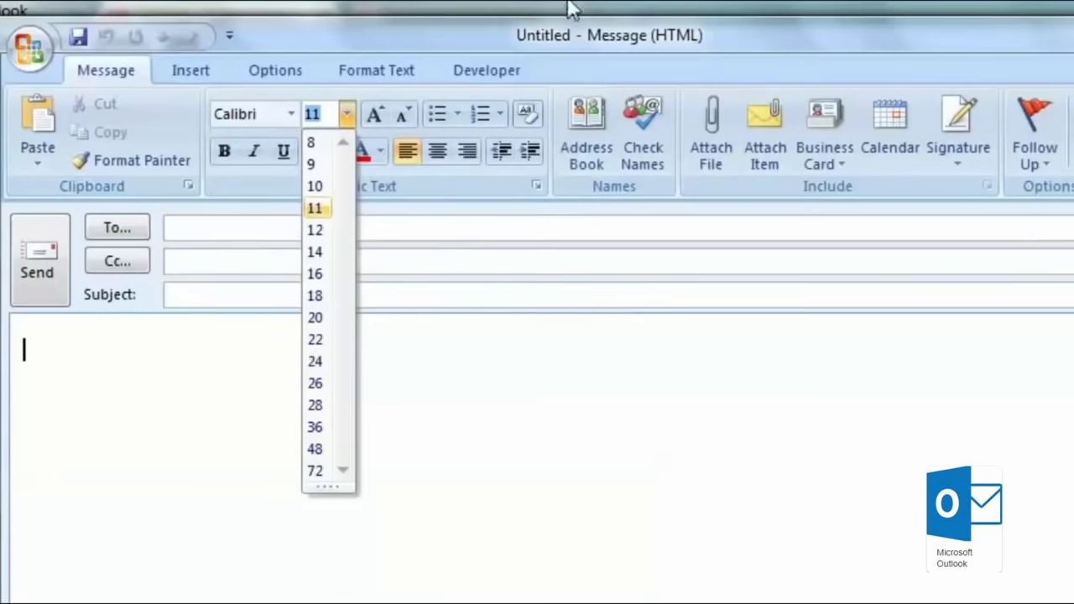
pyautogui.click(659, 39)
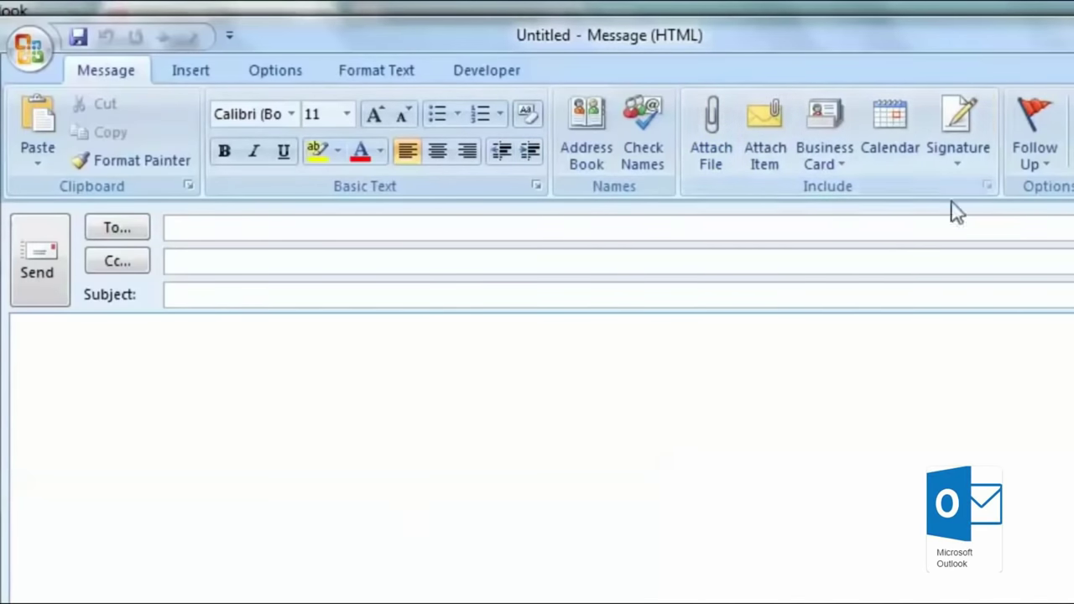
pyautogui.click(195, 64)
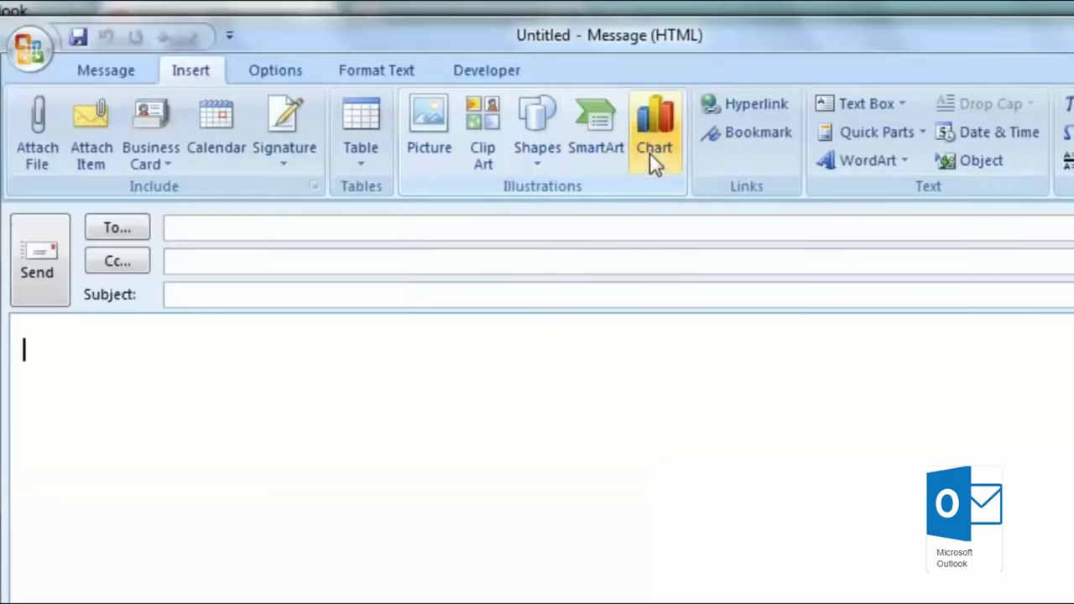
pyautogui.click(276, 70)
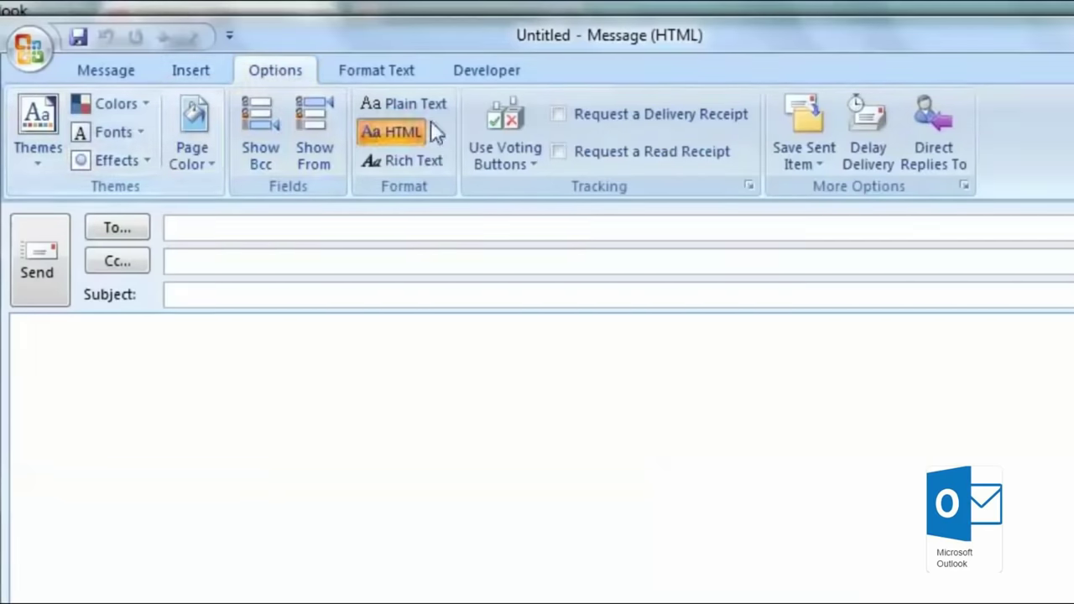
pyautogui.click(370, 74)
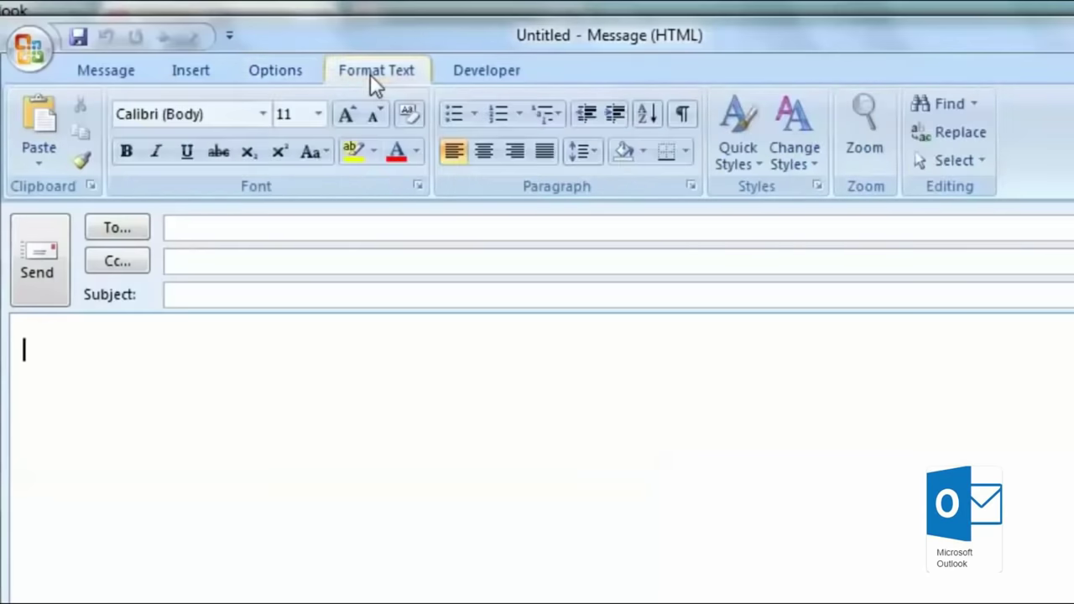
pyautogui.scroll(3, 370, 74)
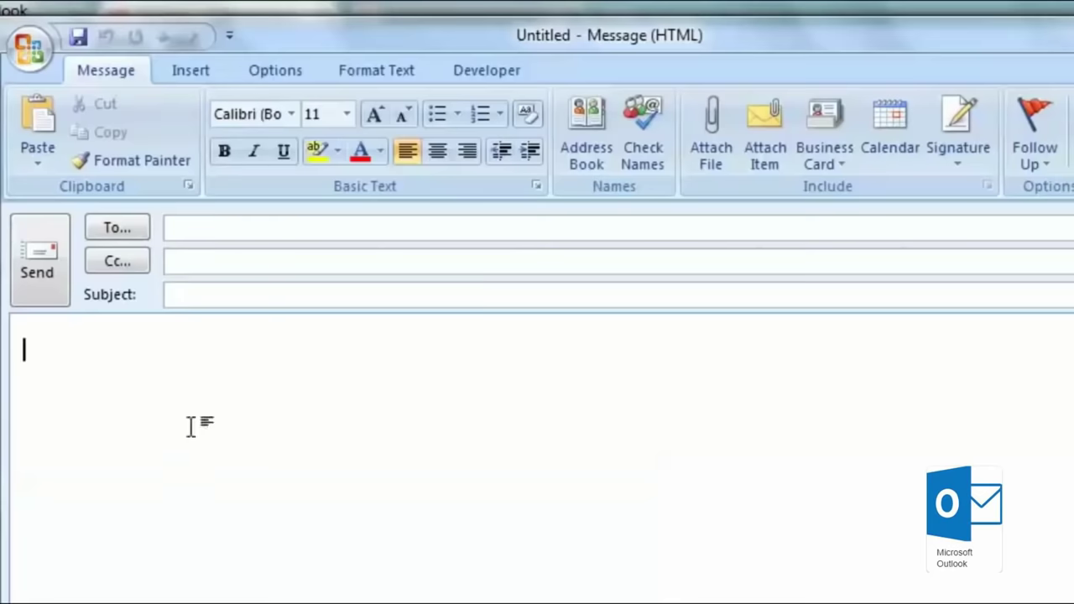
pyautogui.click(43, 267)
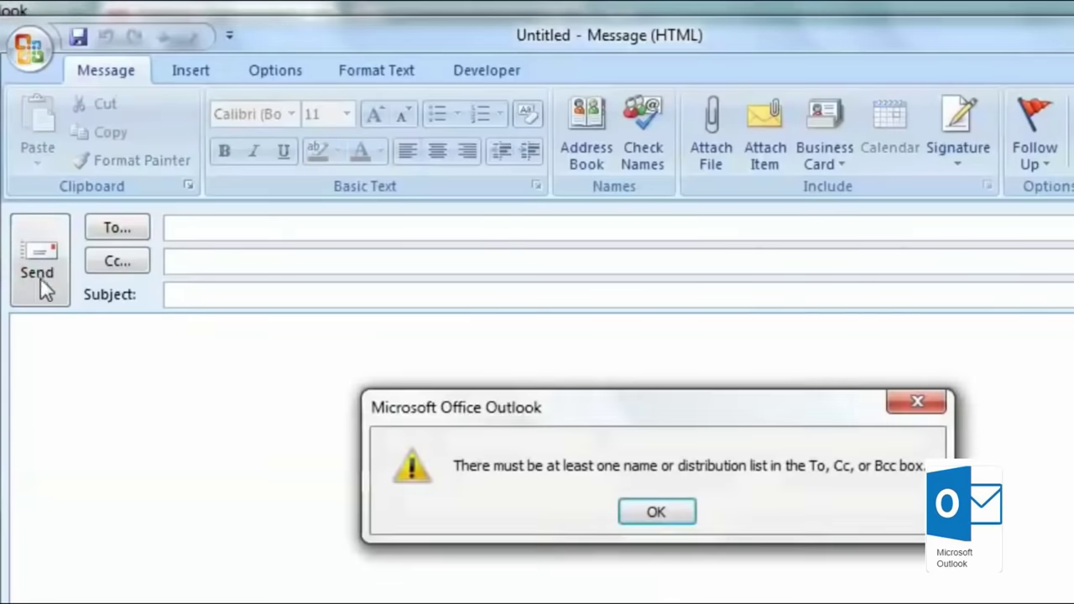
pyautogui.click(685, 509)
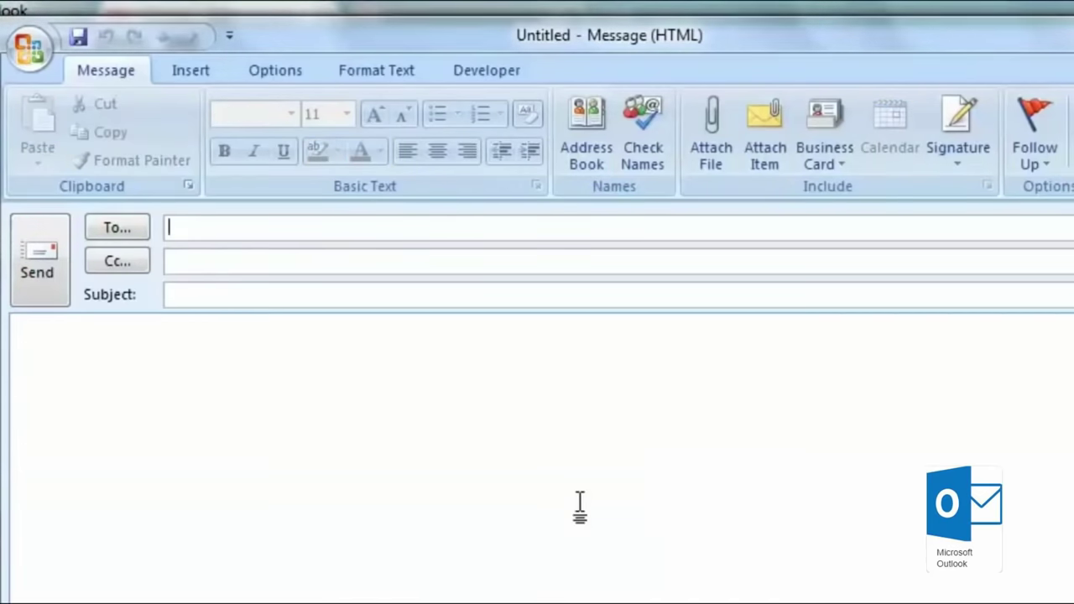
pyautogui.hotkey('alt', 'F4')
pyautogui.press('n')
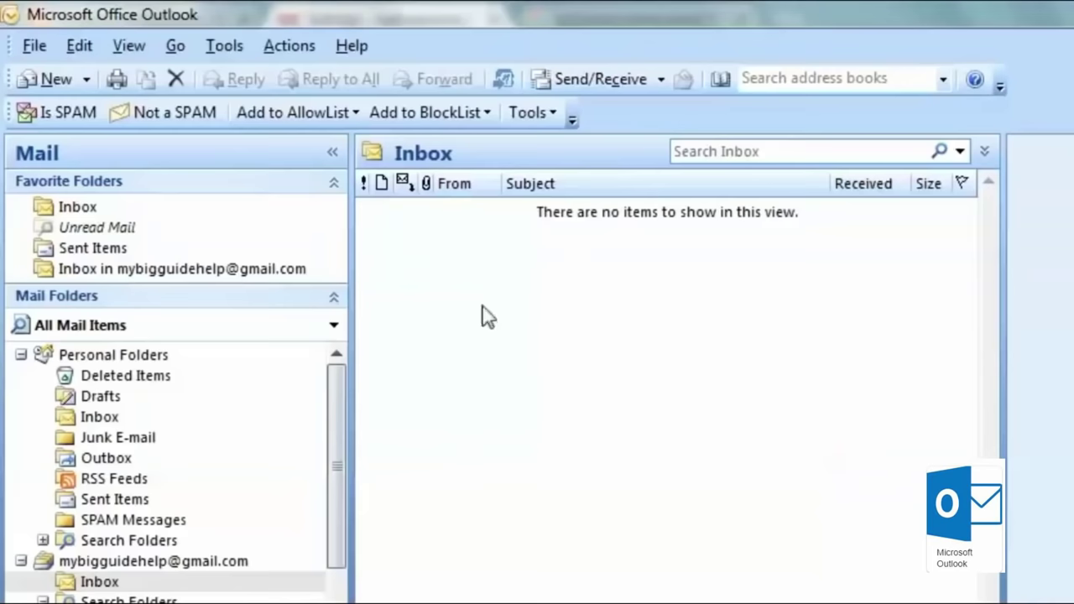
# Step: Switch to the Calendar and display January 2018 in Month view
pyautogui.click(97, 417)
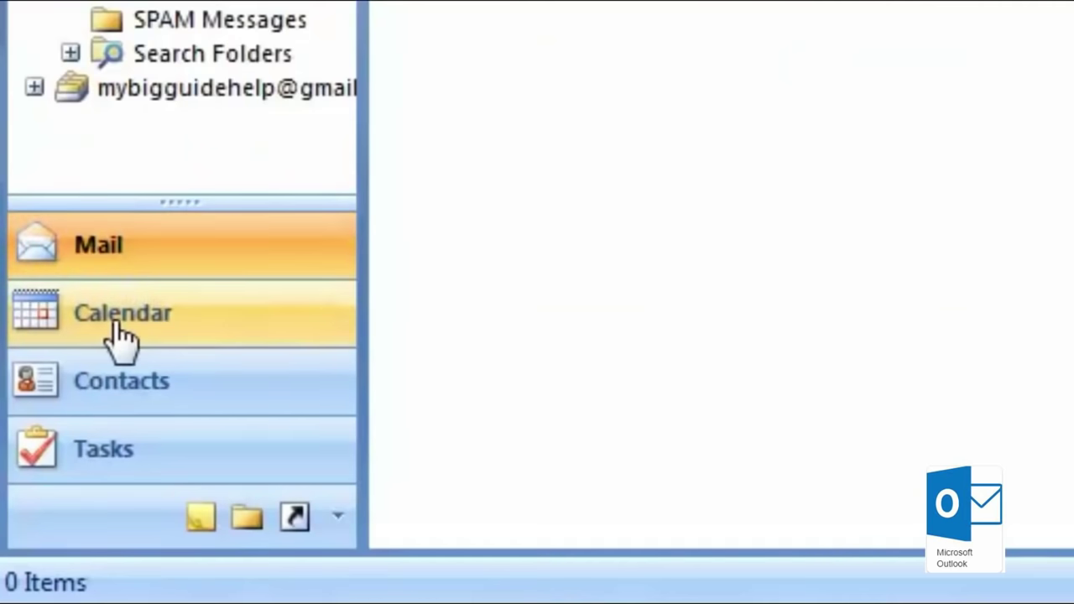
pyautogui.click(119, 326)
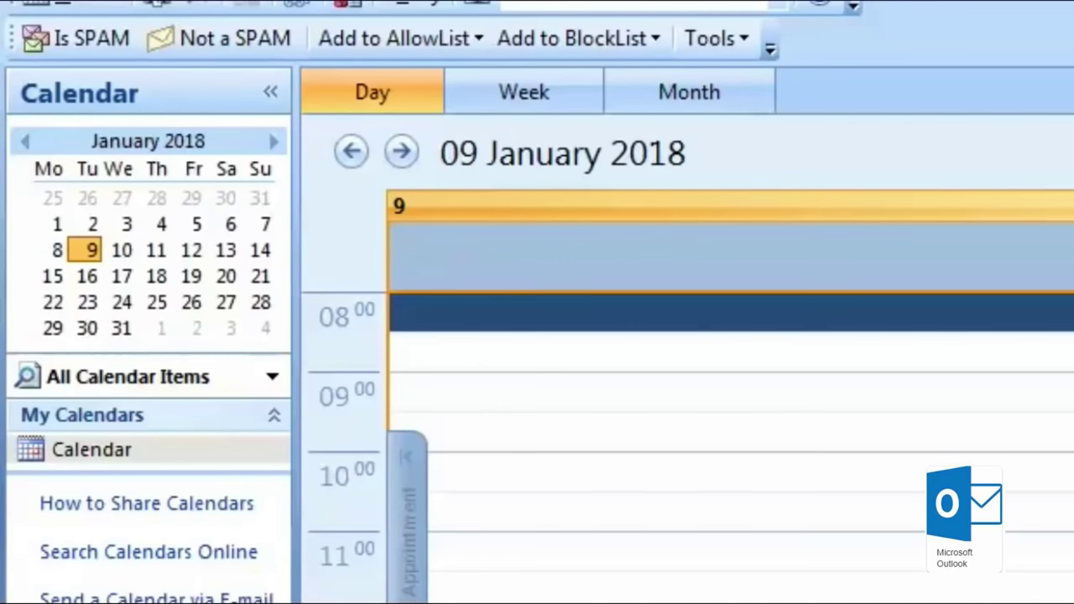
pyautogui.click(531, 99)
pyautogui.click(688, 104)
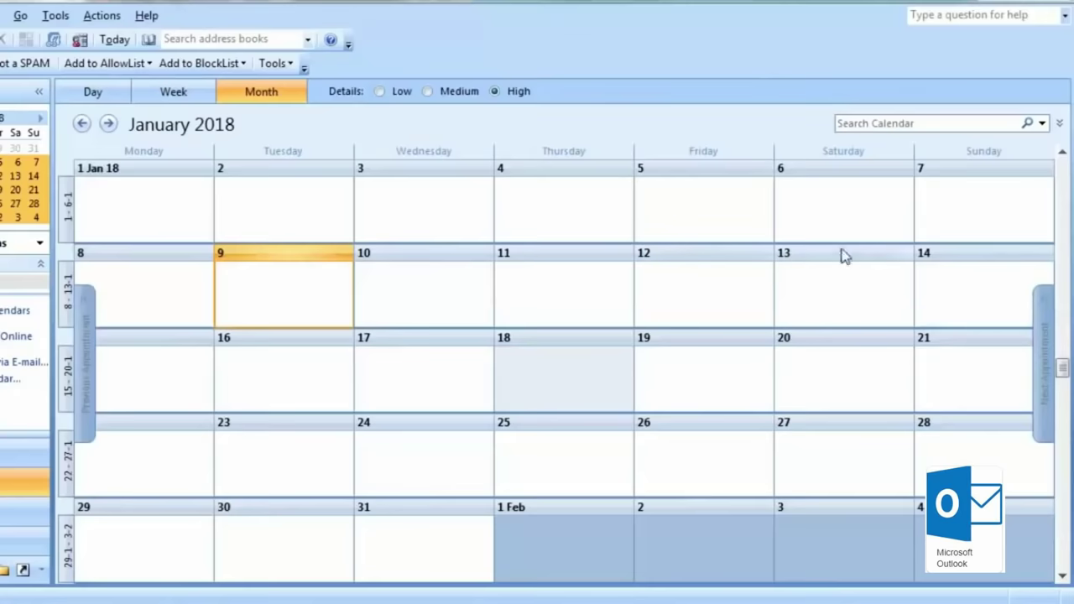
# Step: Save a 10:30–11:30 'sunday live mybigguide' appointment on Sunday 14 January 2018
pyautogui.doubleClick(952, 319)
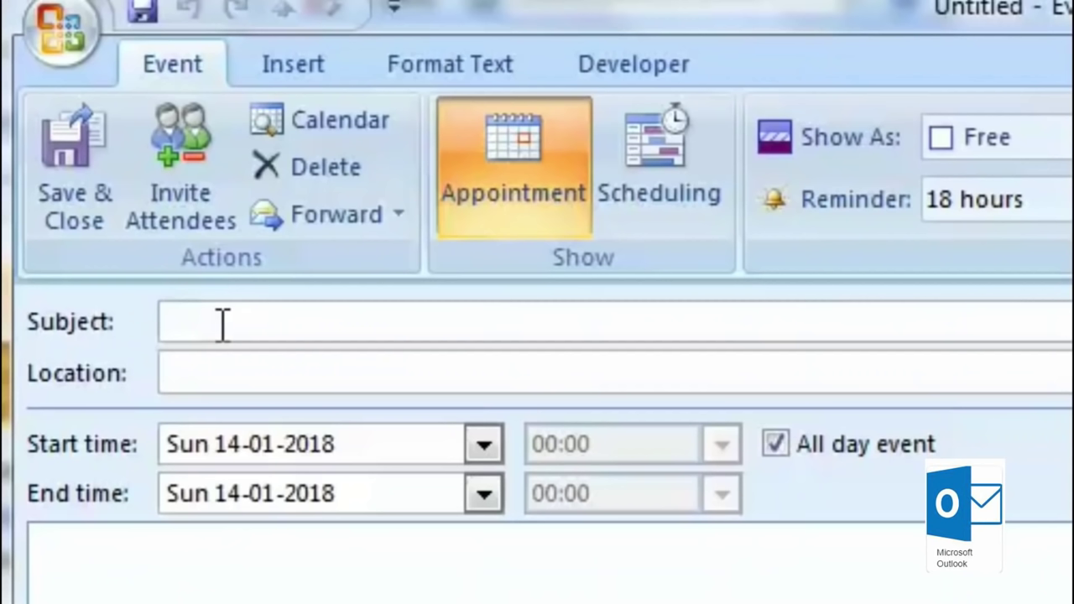
pyautogui.write('sunday live mybigguide')
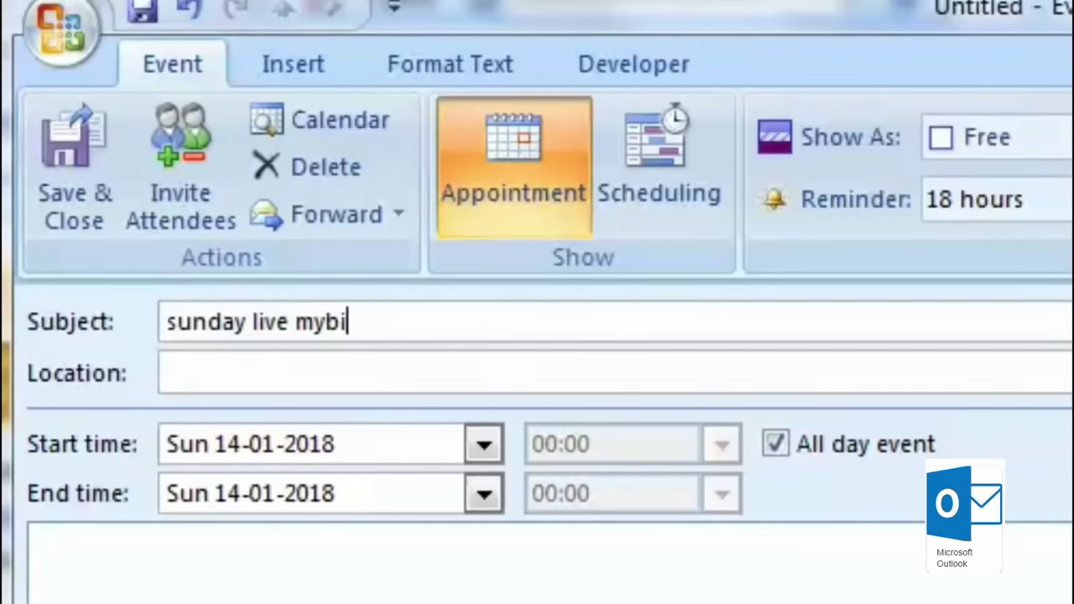
pyautogui.press('Tab')
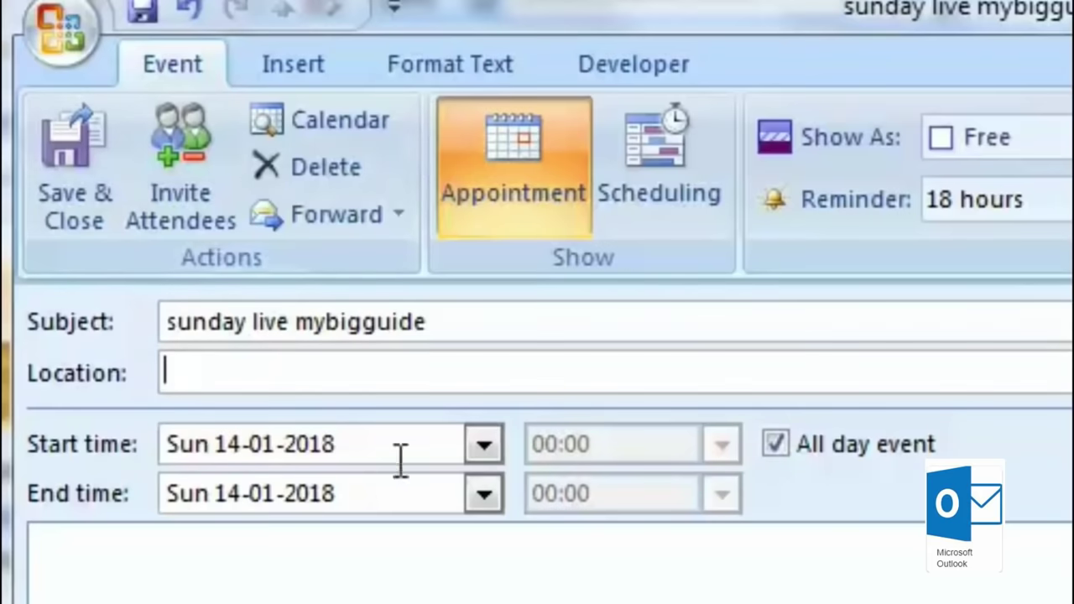
pyautogui.click(484, 446)
pyautogui.click(484, 445)
pyautogui.click(774, 447)
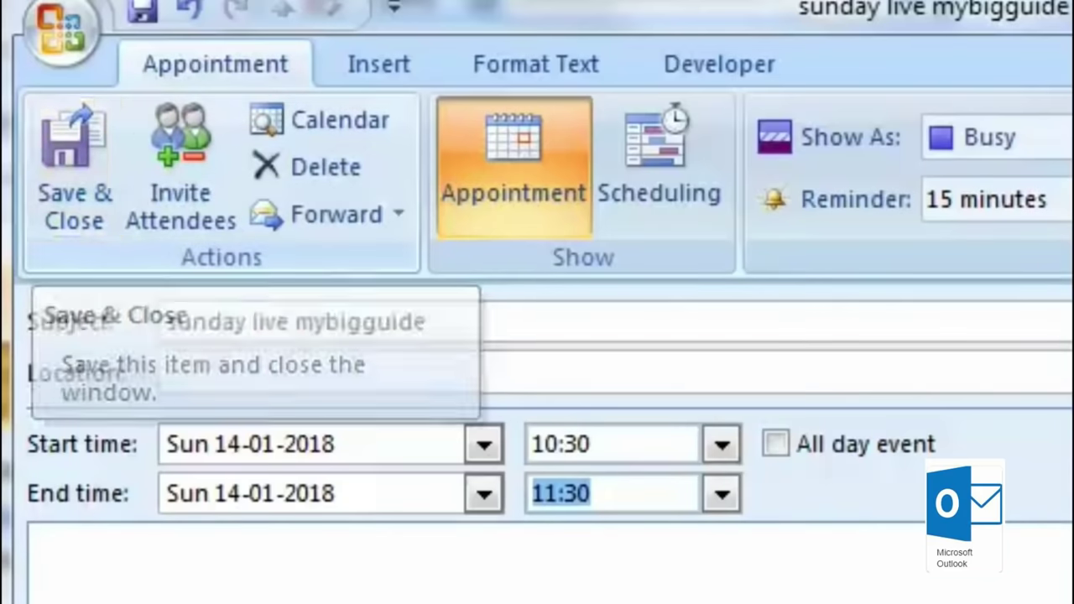
pyautogui.click(84, 172)
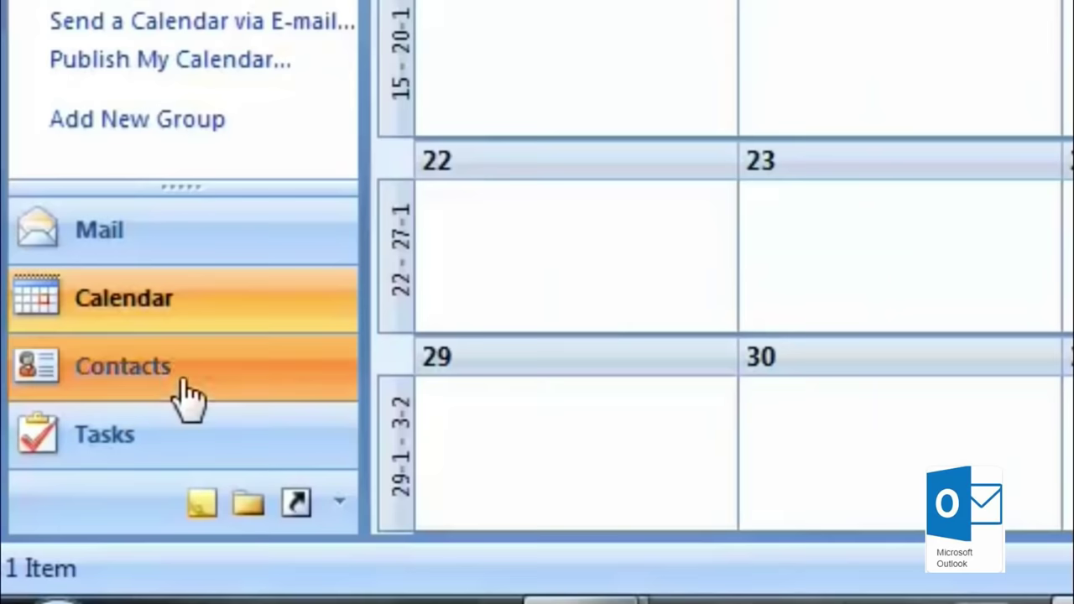
pyautogui.click(89, 601)
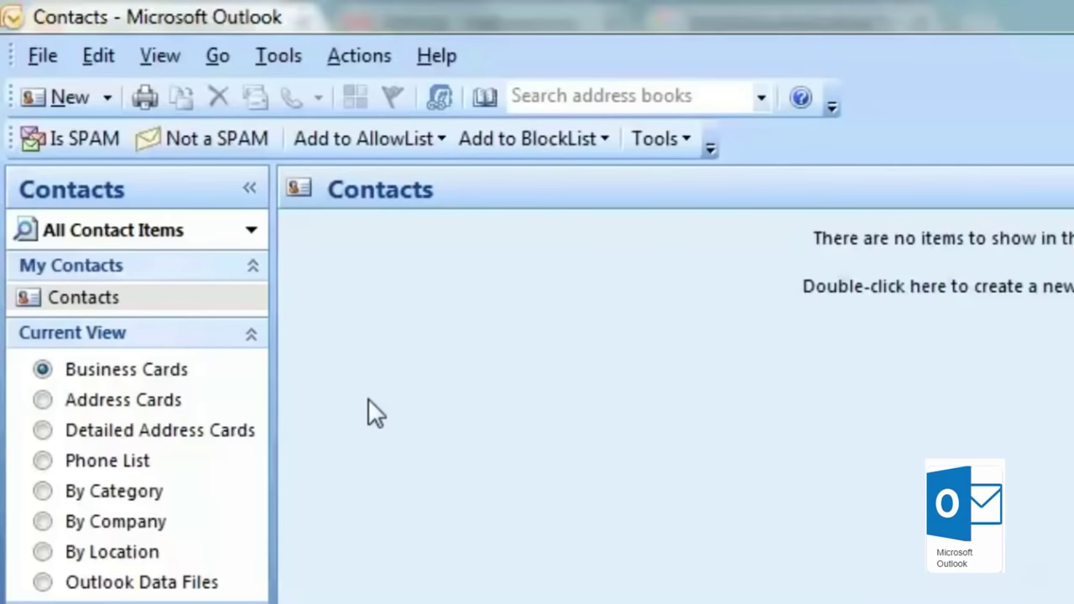
# Step: Start a new contact and enter the contact's full name
pyautogui.click(64, 105)
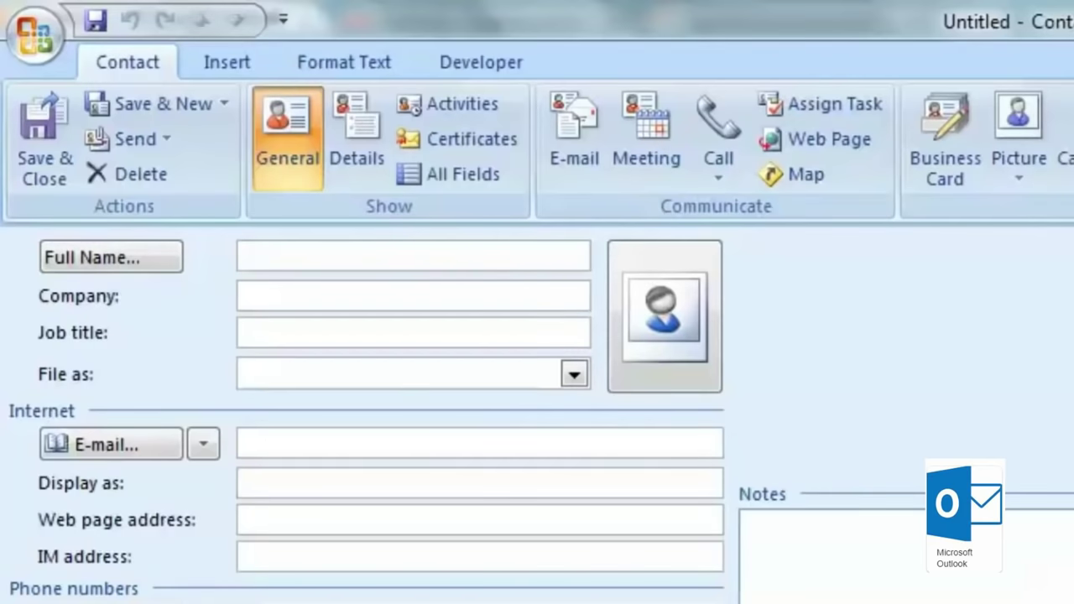
pyautogui.press('Tab')
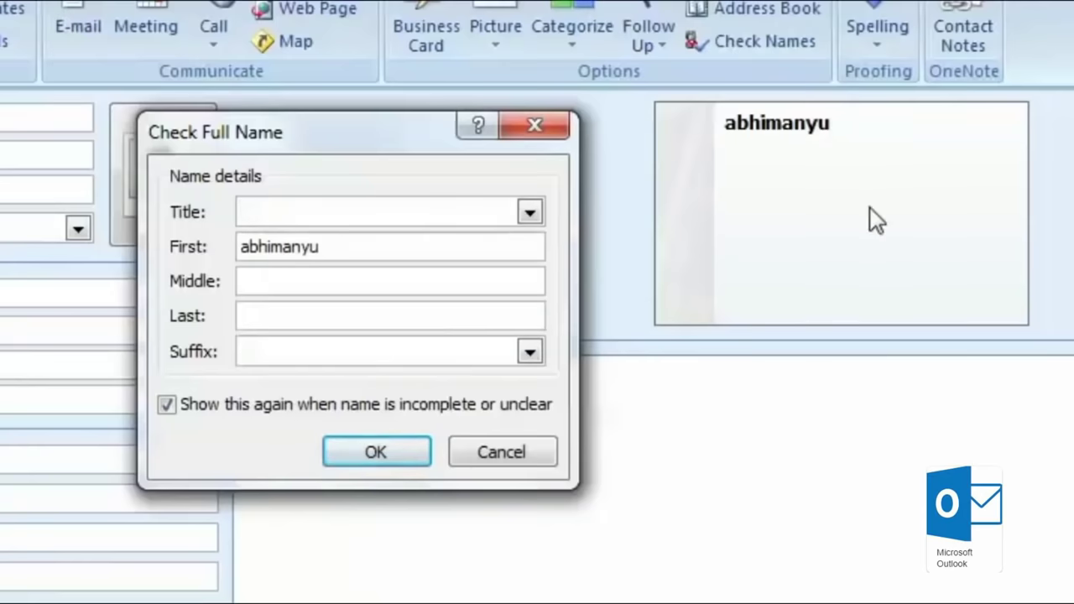
# Step: Set title Mr. and the surname in Check Full Name, filing the contact last name first
pyautogui.click(531, 214)
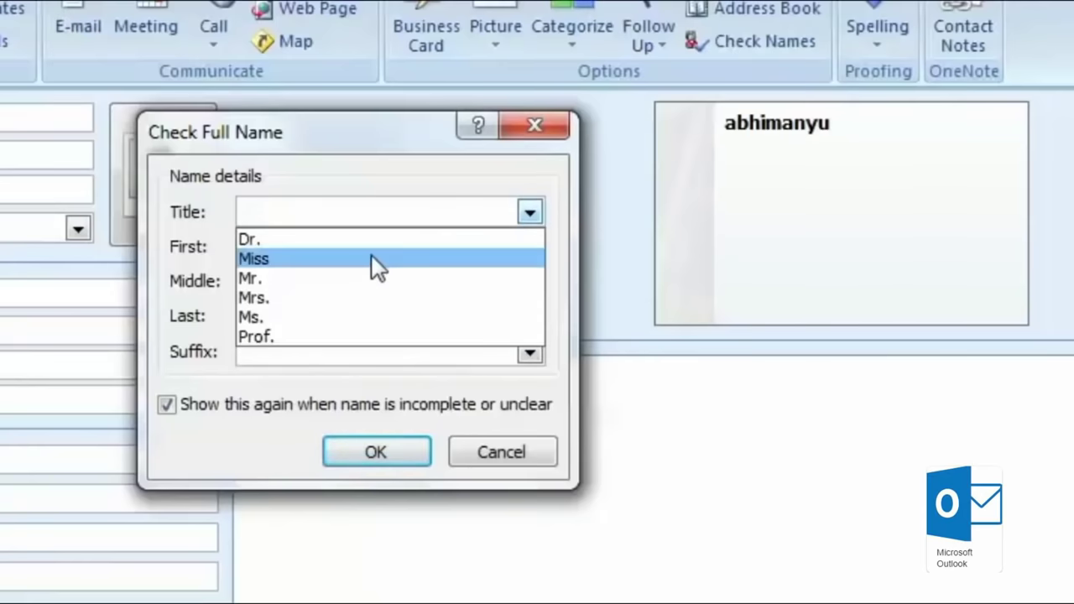
pyautogui.click(364, 277)
pyautogui.click(345, 276)
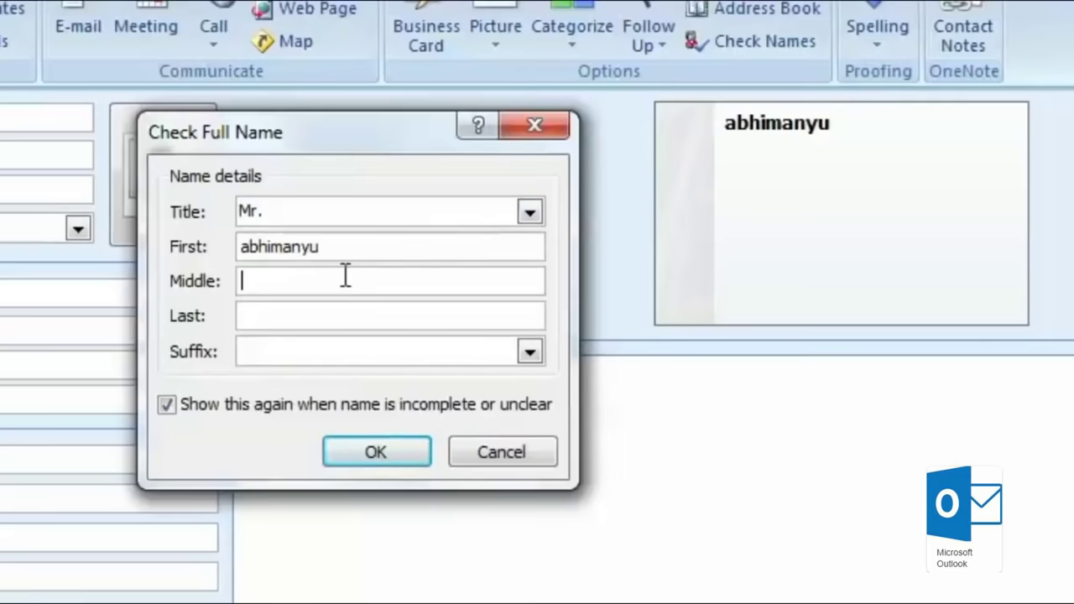
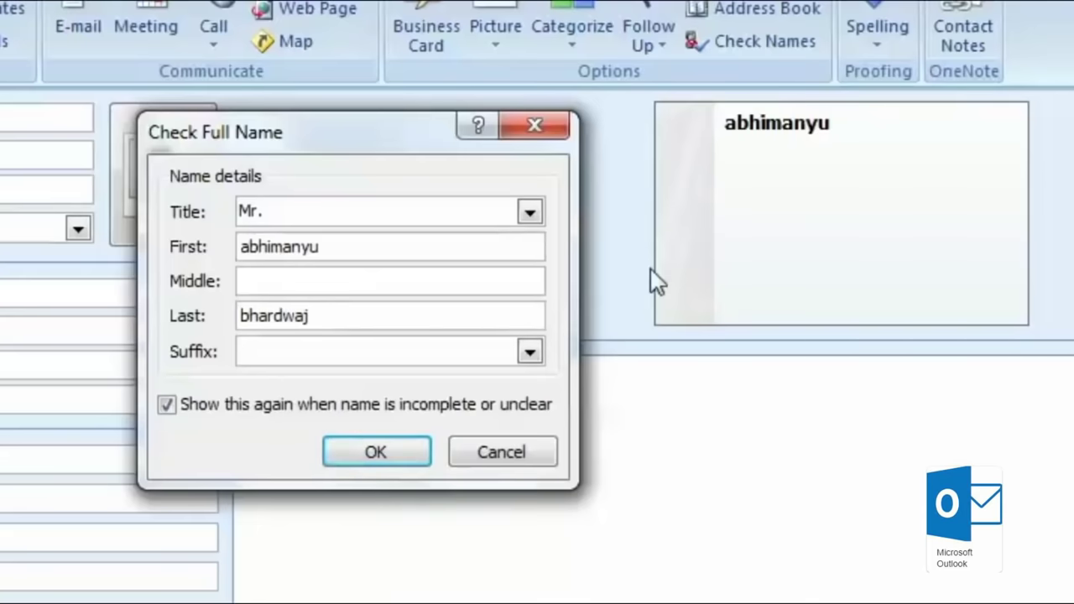
pyautogui.click(532, 353)
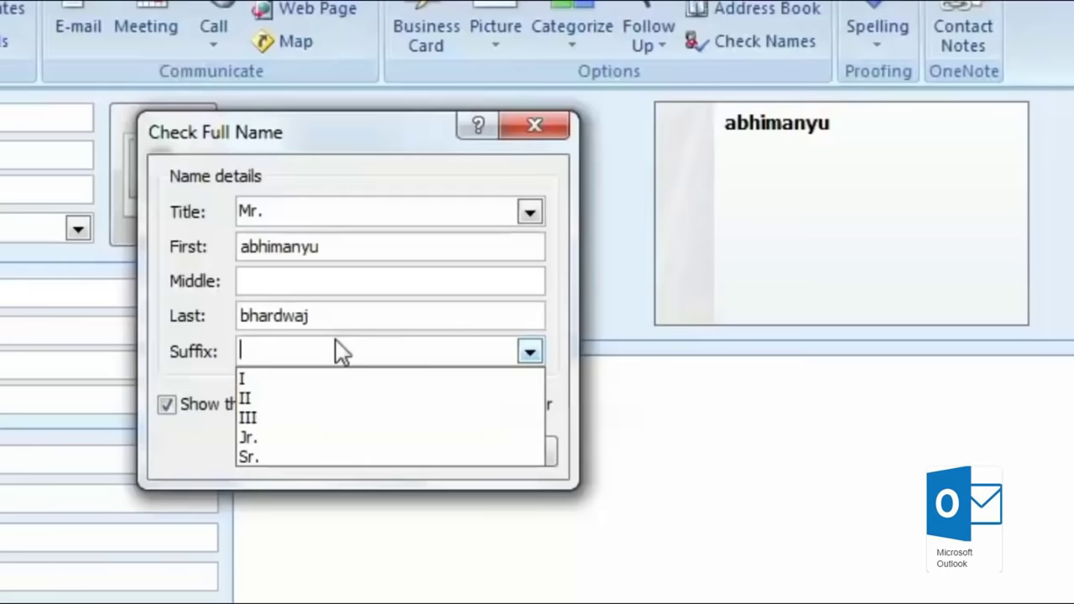
pyautogui.click(197, 359)
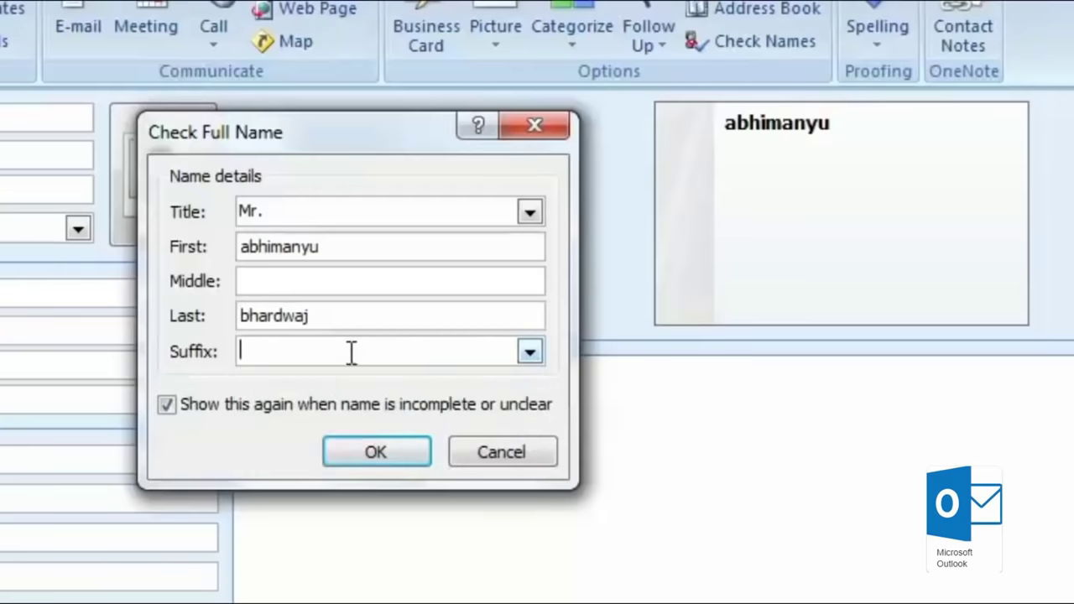
pyautogui.click(375, 453)
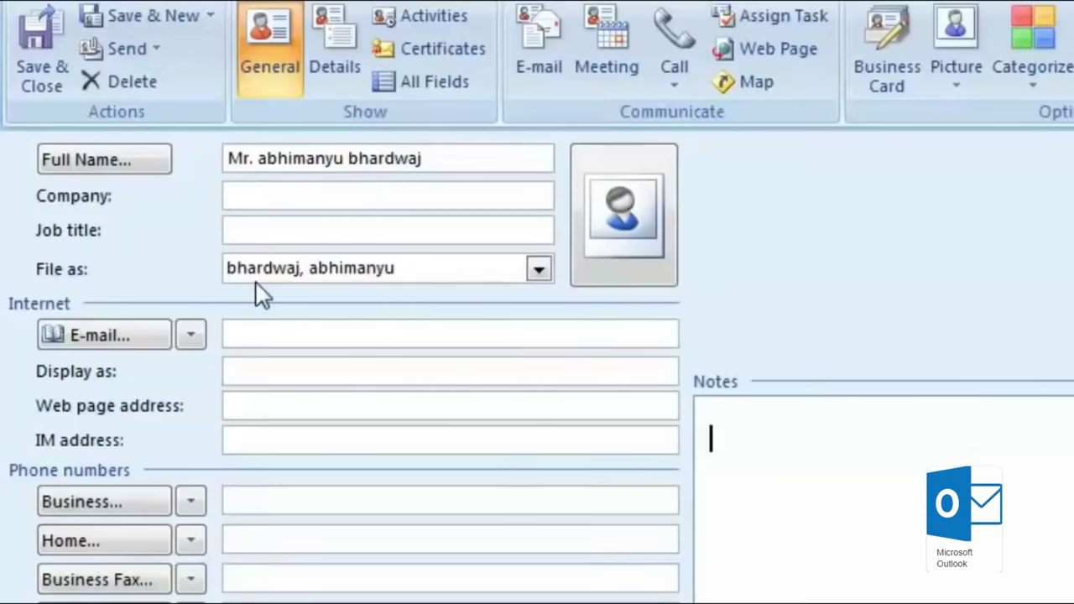
pyautogui.click(550, 277)
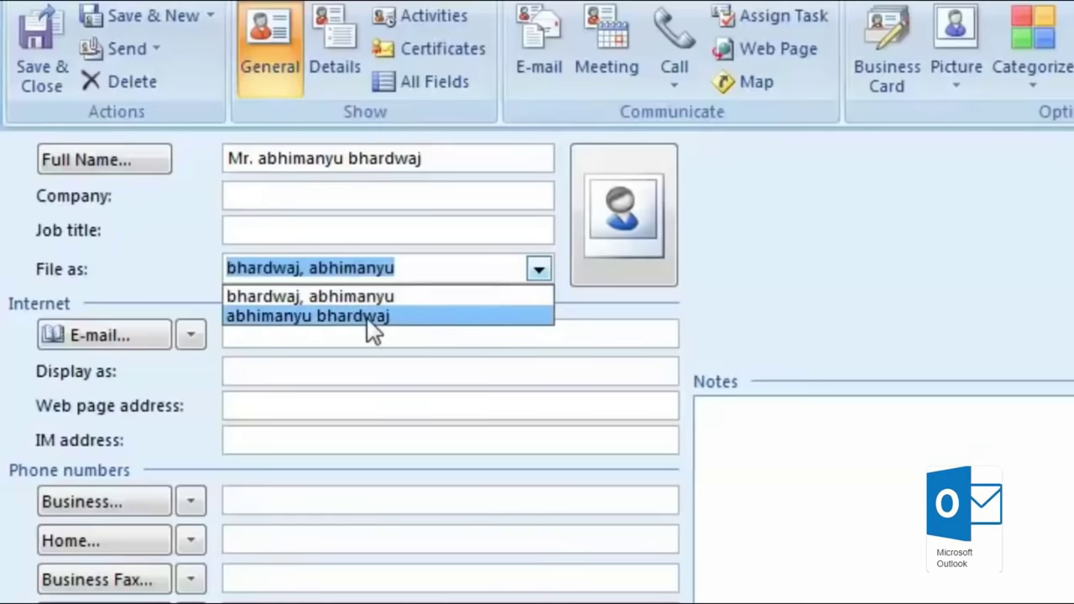
pyautogui.click(663, 252)
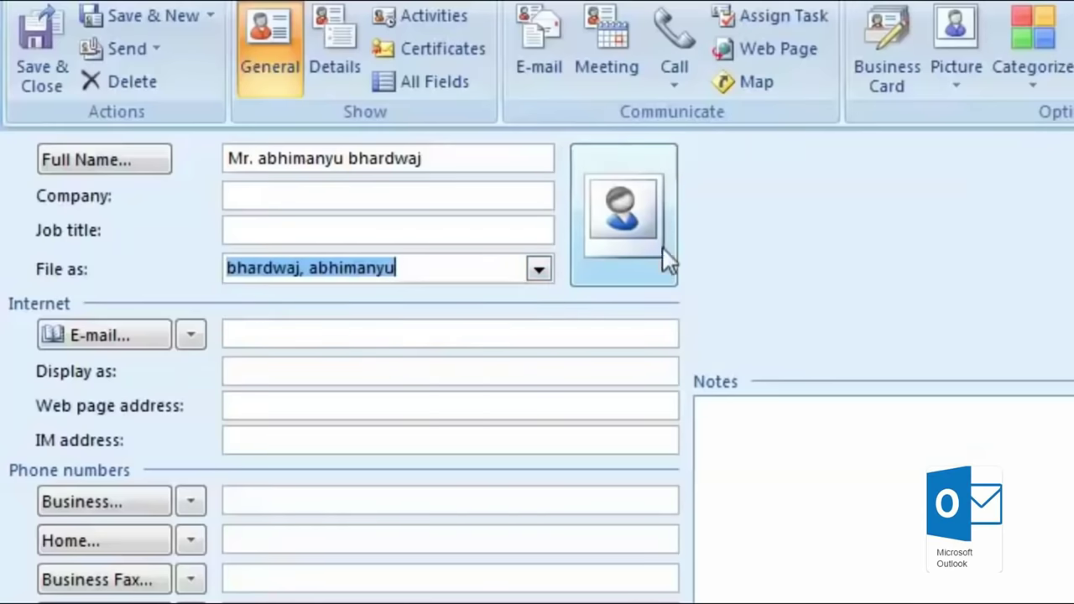
# Step: Add the contact's e-mail address without adding a contact picture
pyautogui.click(650, 214)
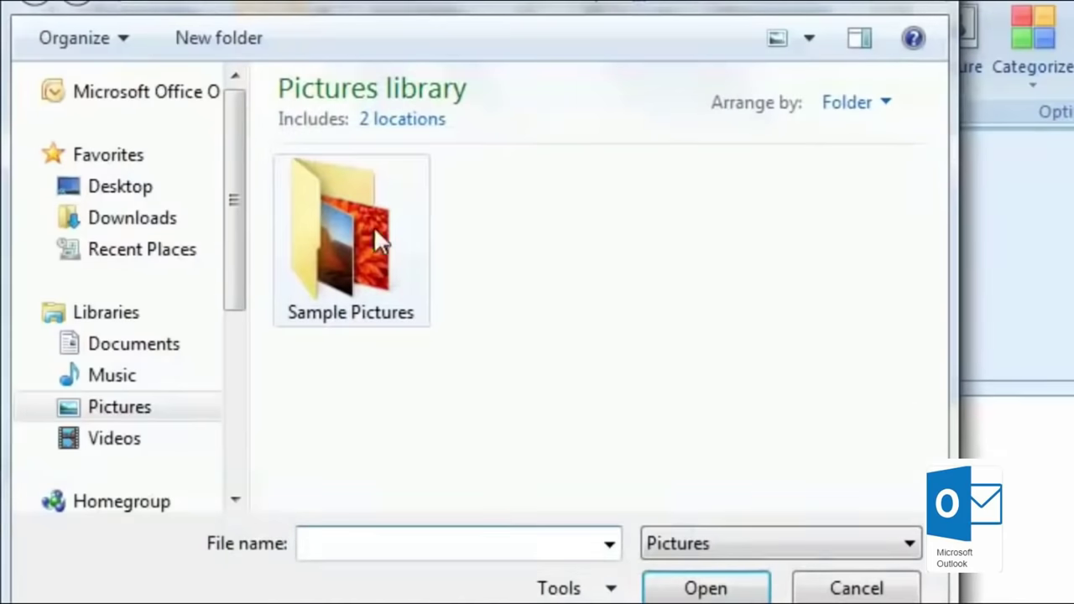
pyautogui.click(856, 589)
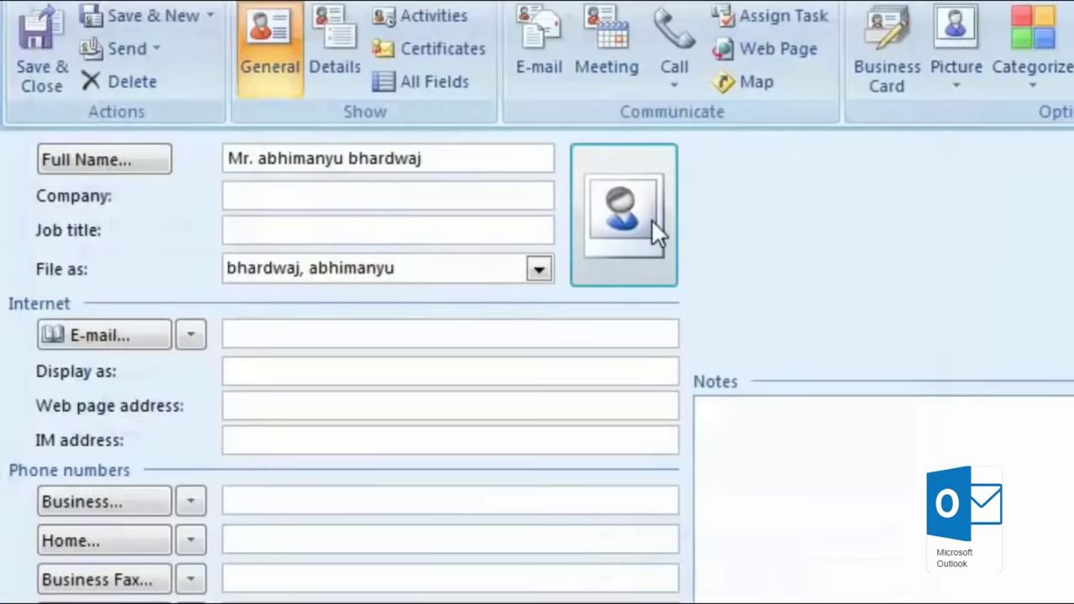
pyautogui.click(320, 326)
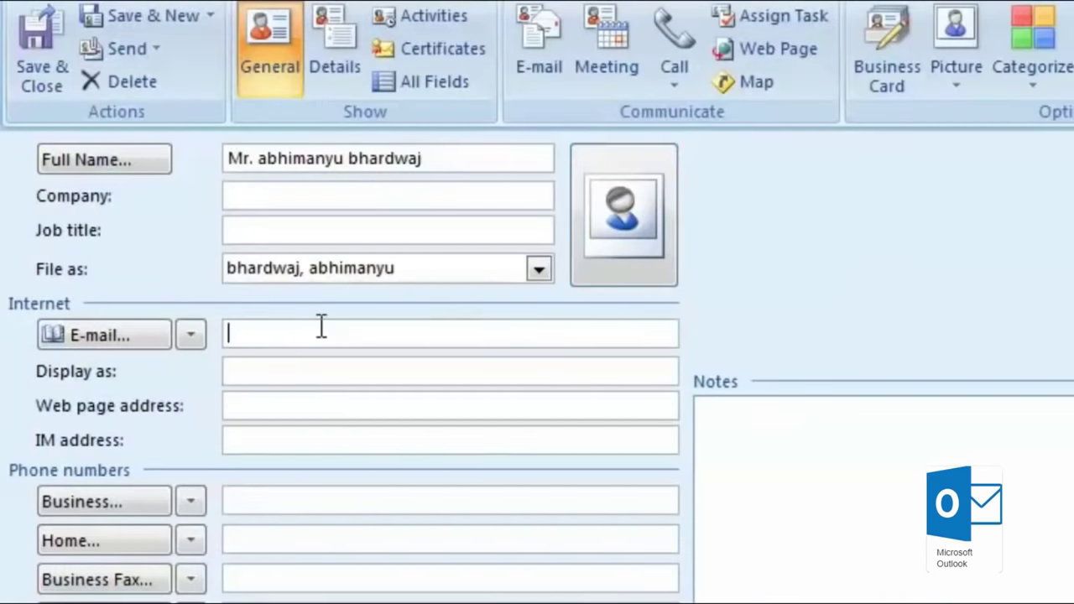
pyautogui.click(302, 370)
pyautogui.click(319, 409)
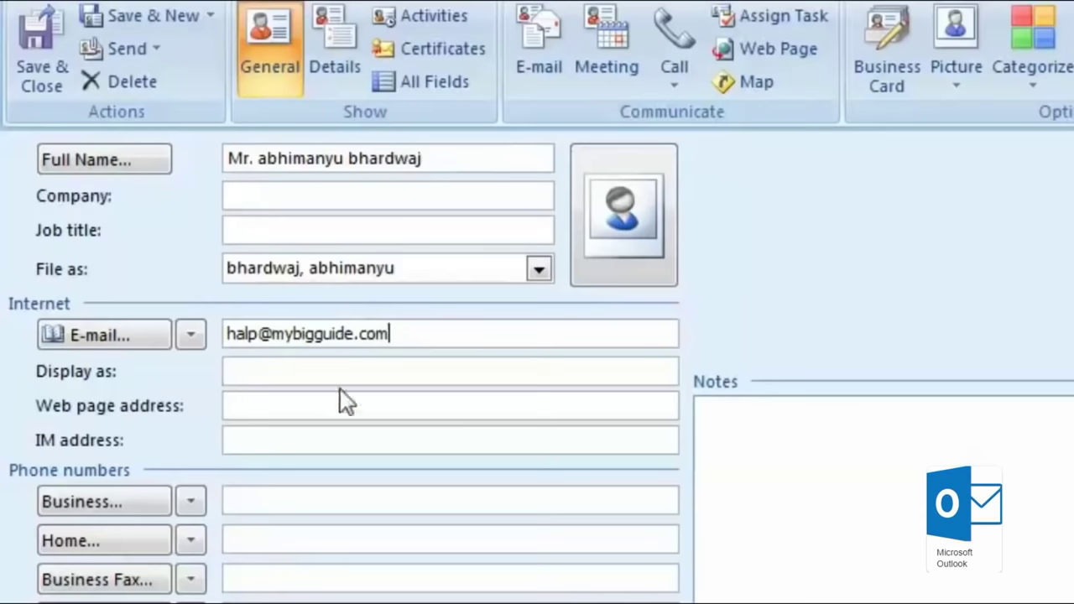
# Step: Enter a masked business phone number, then move to the Home phone field
pyautogui.click(348, 500)
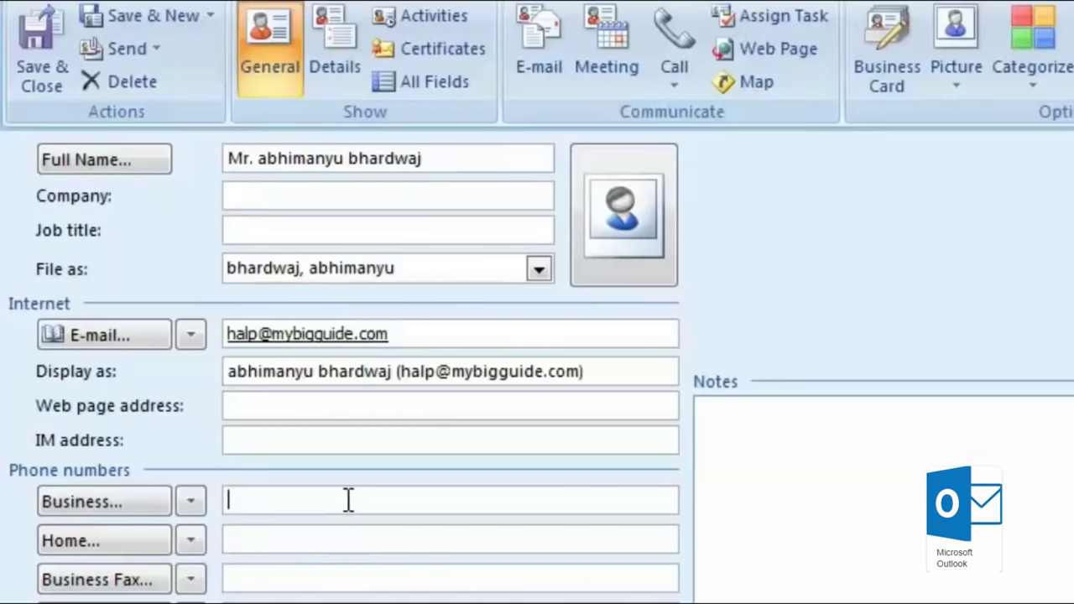
pyautogui.write('9893xxxxxxx')
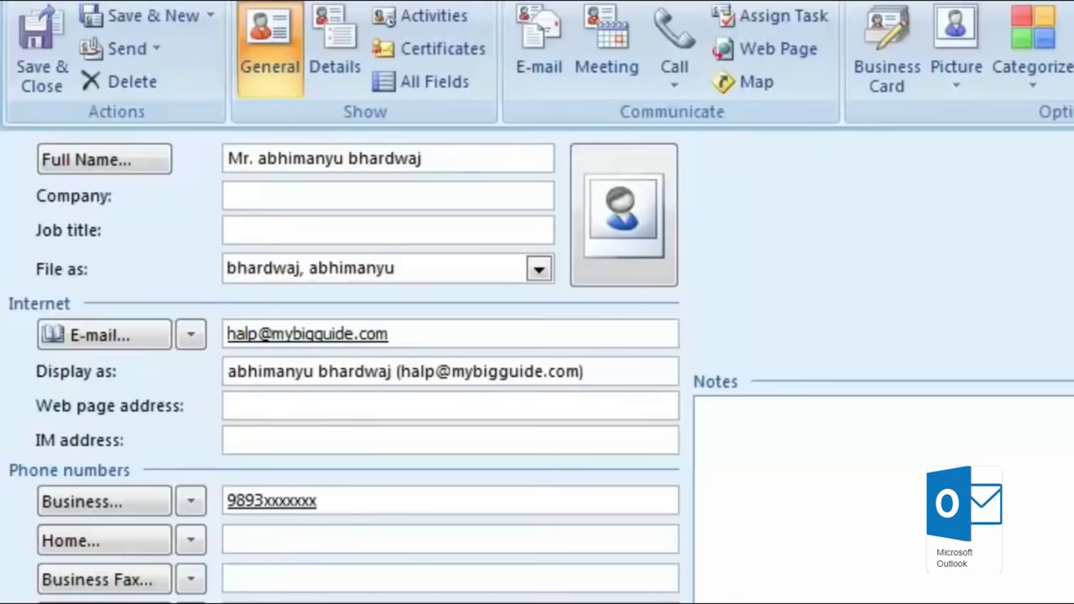
pyautogui.click(286, 535)
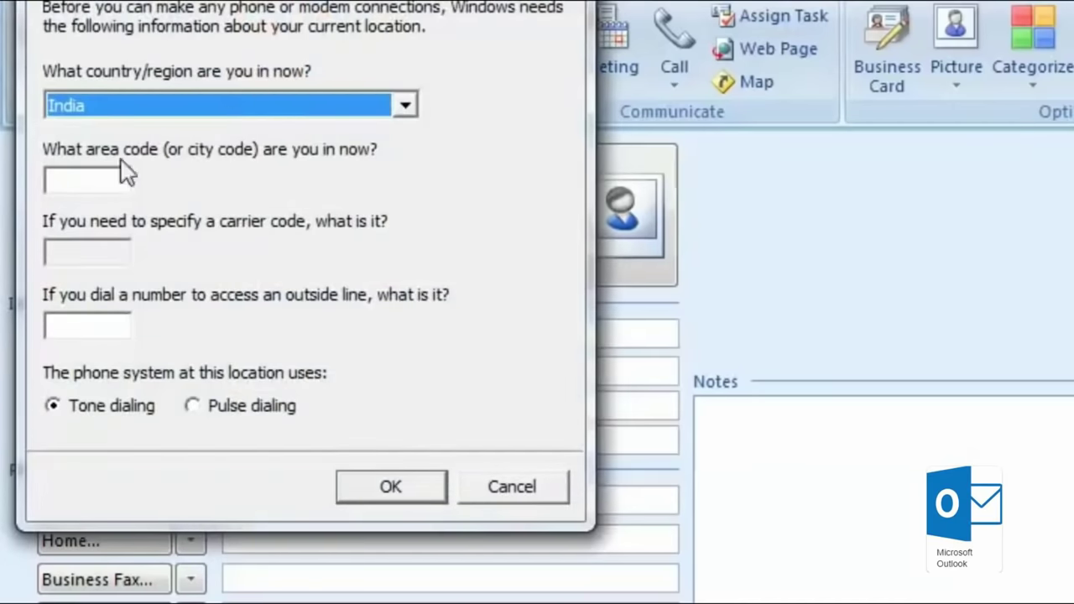
# Step: Enter dialing area code 91, confirm the location dialogs, and save the contact
pyautogui.click(84, 178)
pyautogui.write('91')
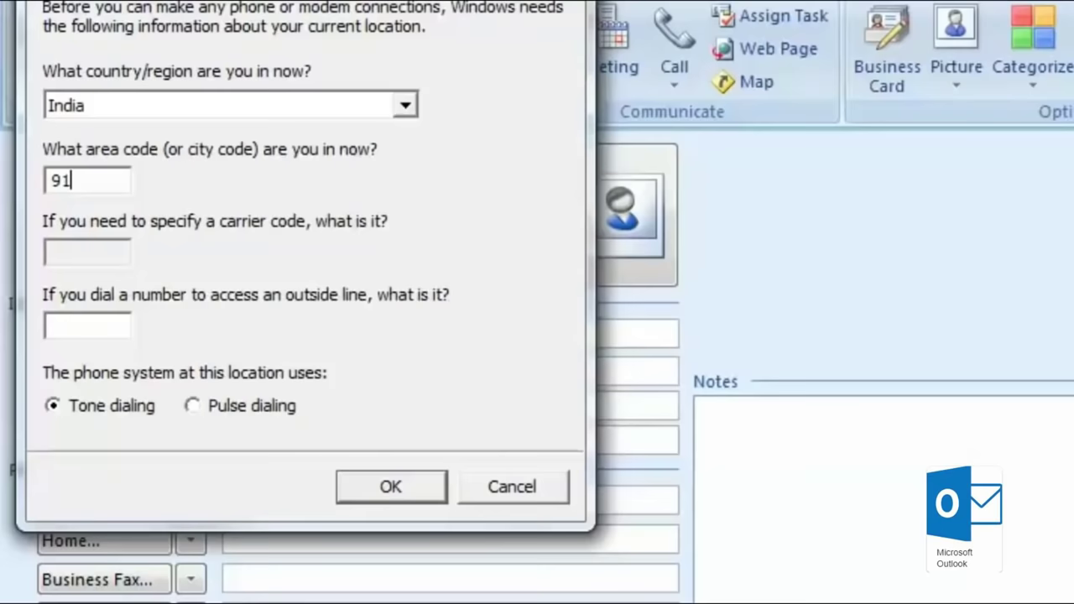
pyautogui.click(410, 487)
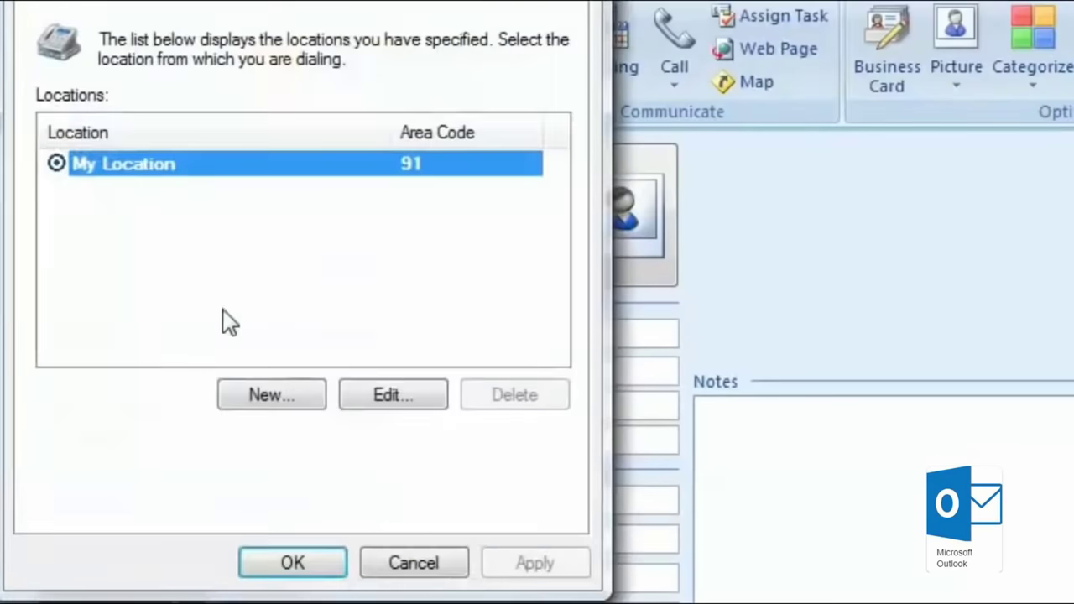
pyautogui.click(293, 564)
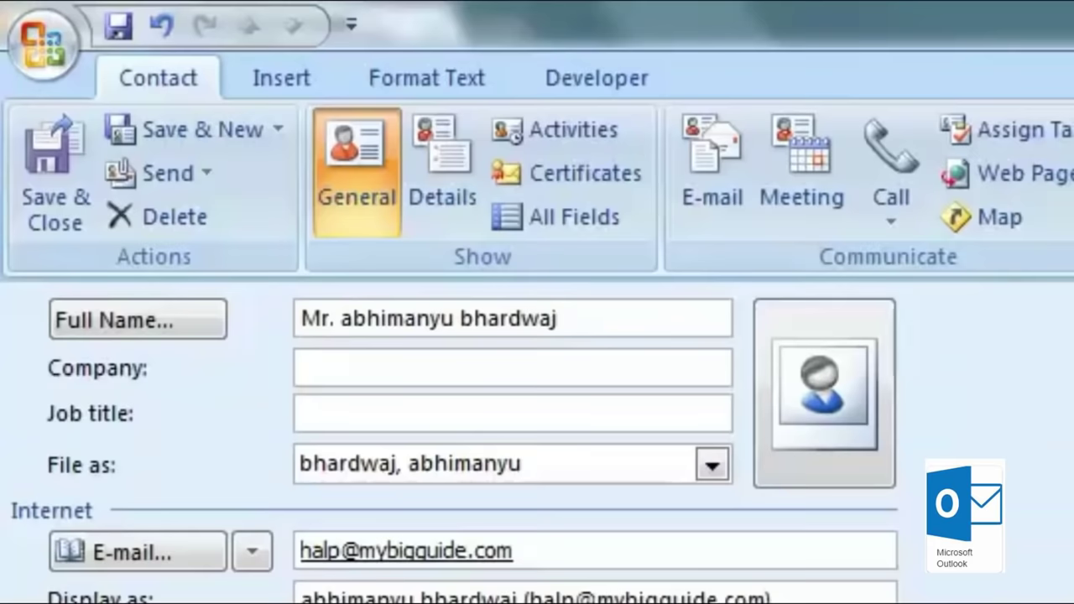
pyautogui.click(28, 175)
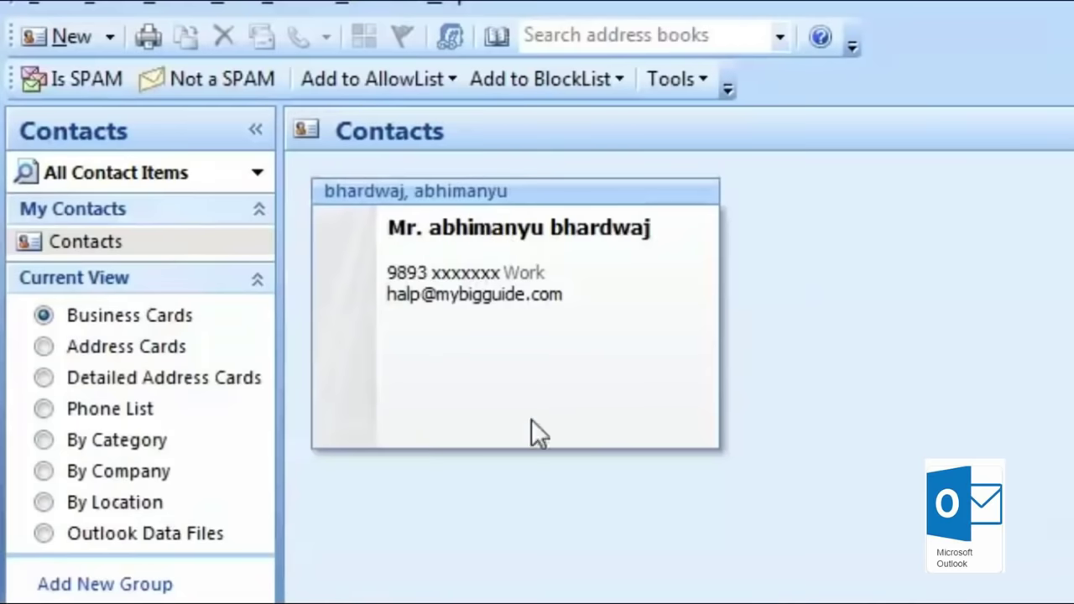
# Step: Try each Contacts view, then return to Business Cards showing the new contact
pyautogui.click(124, 354)
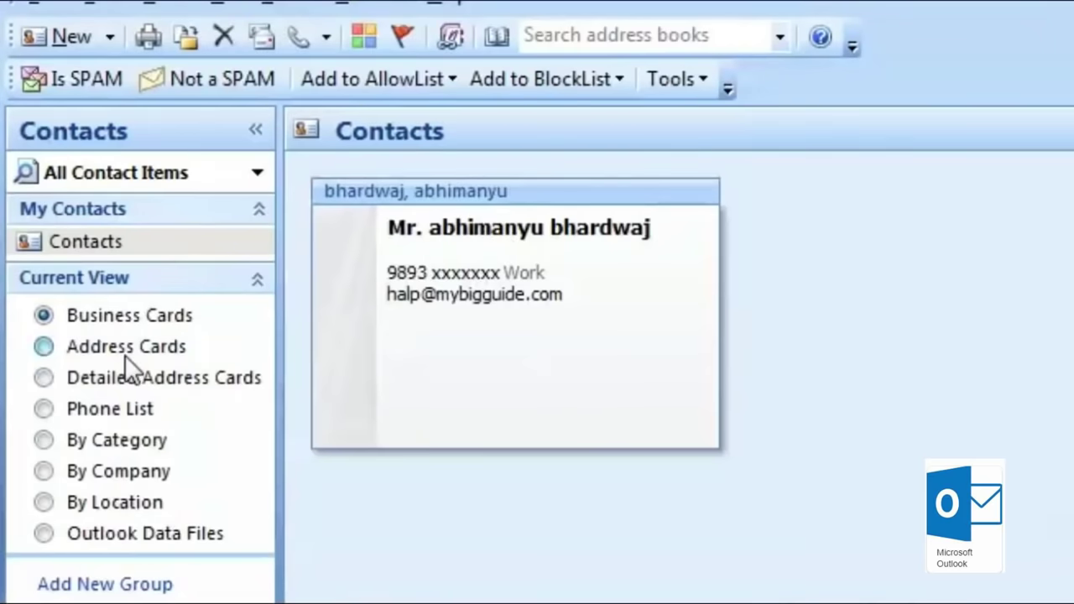
pyautogui.click(112, 376)
pyautogui.click(110, 411)
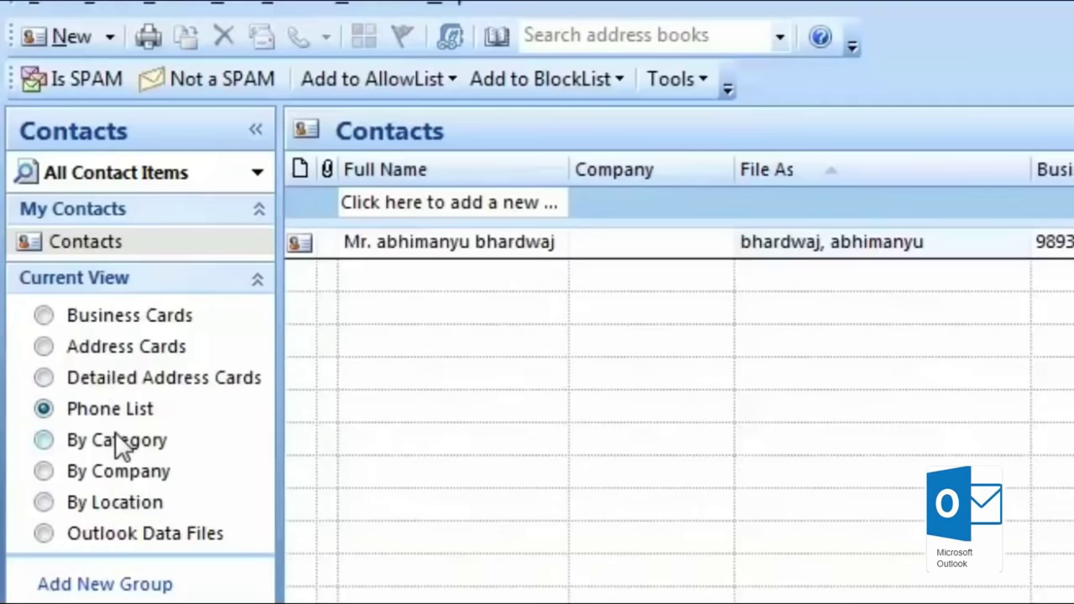
pyautogui.click(118, 440)
pyautogui.click(115, 471)
pyautogui.click(151, 504)
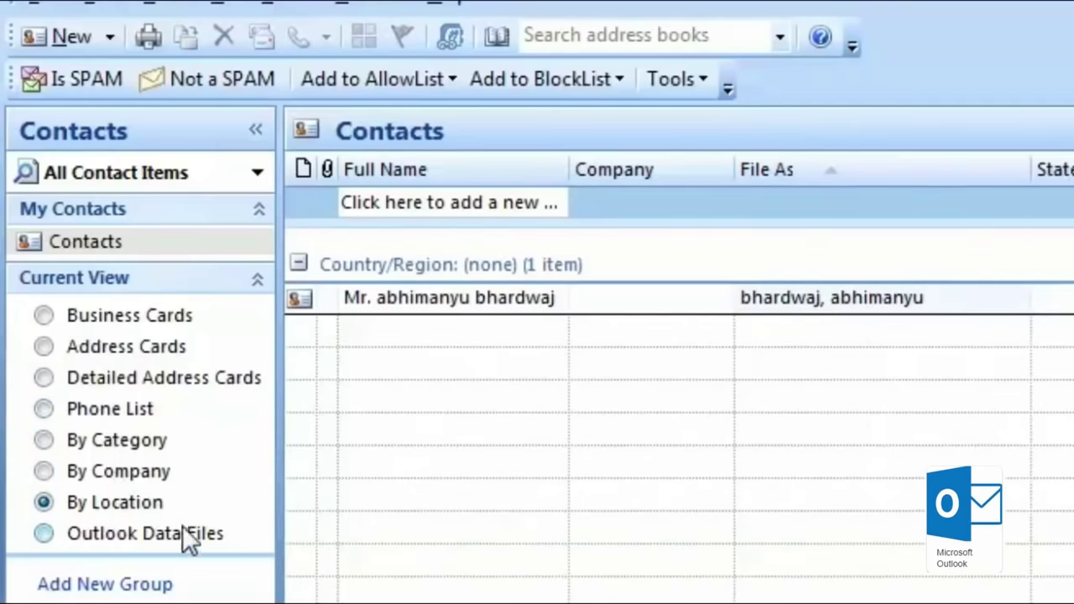
pyautogui.click(184, 534)
pyautogui.click(127, 373)
pyautogui.click(129, 318)
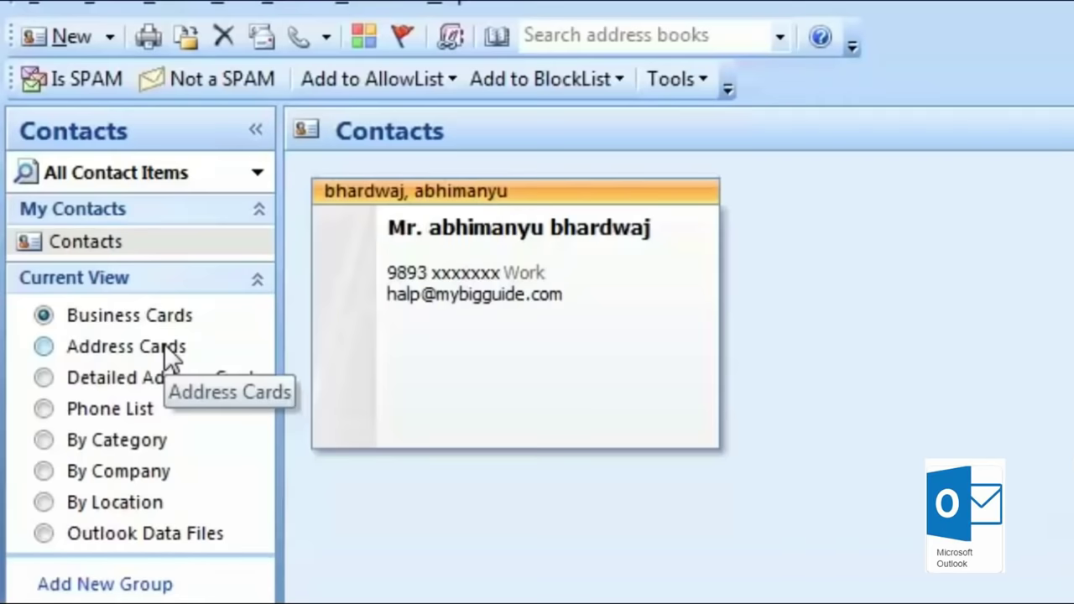
pyautogui.click(34, 10)
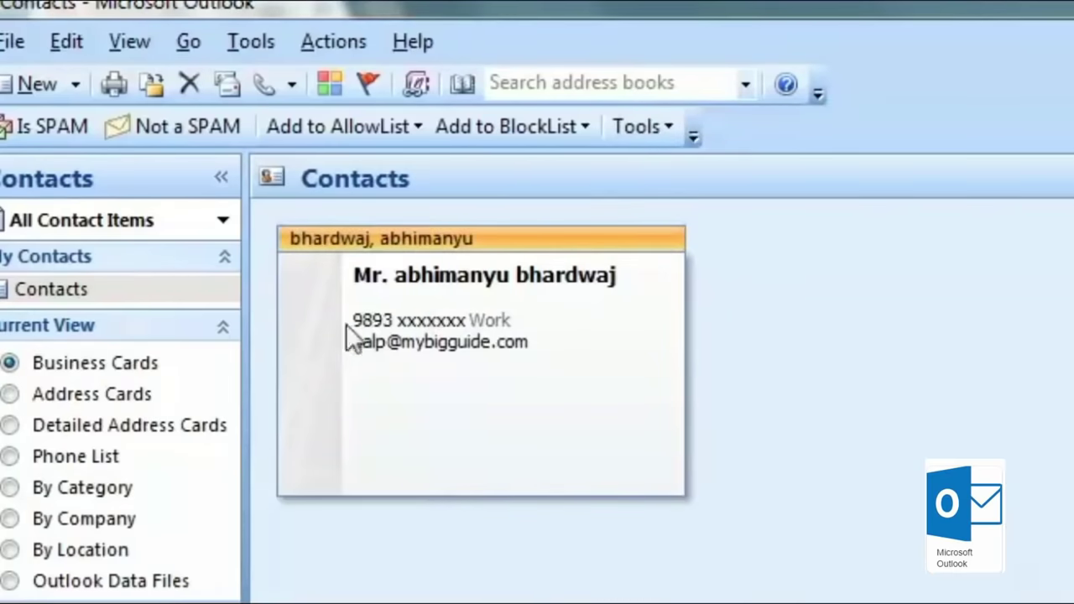
# Step: Remove the Gmail IMAP account under Tools > Options > Mail Setup > E-mail Accounts
pyautogui.click(256, 44)
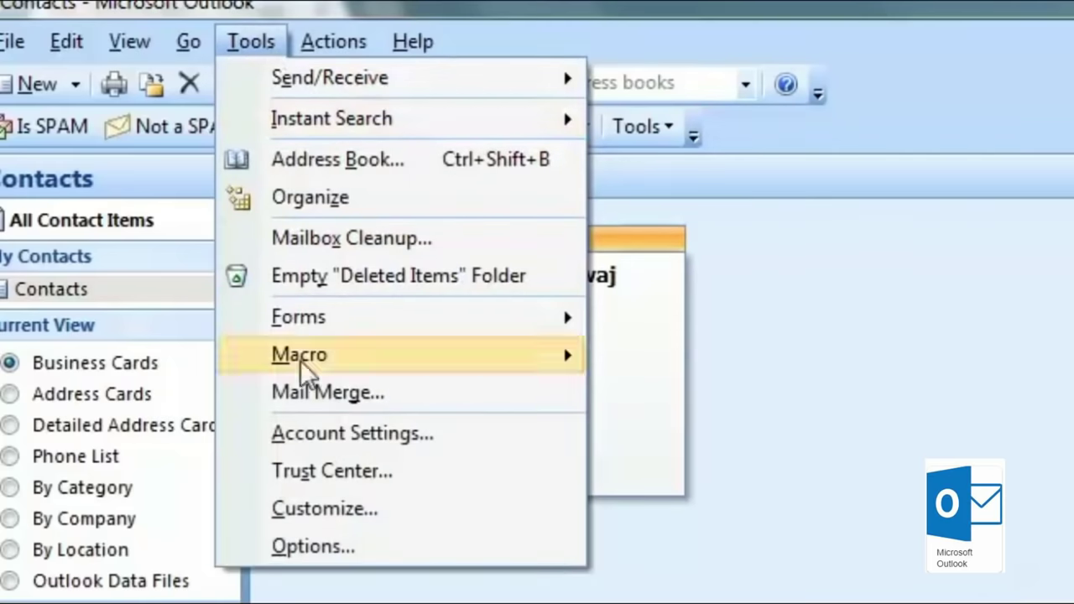
pyautogui.click(346, 544)
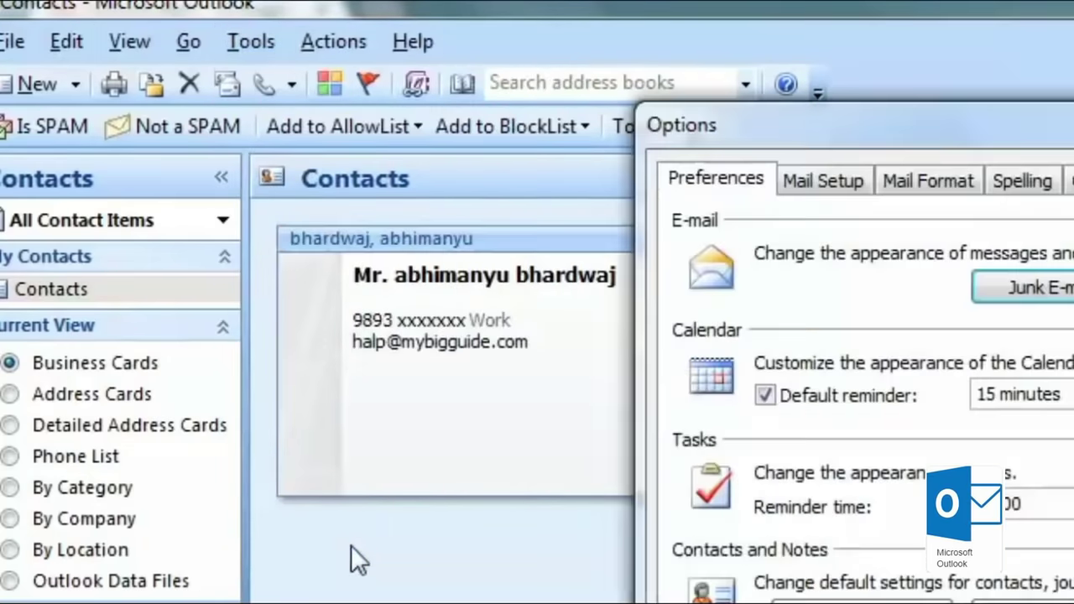
pyautogui.click(814, 188)
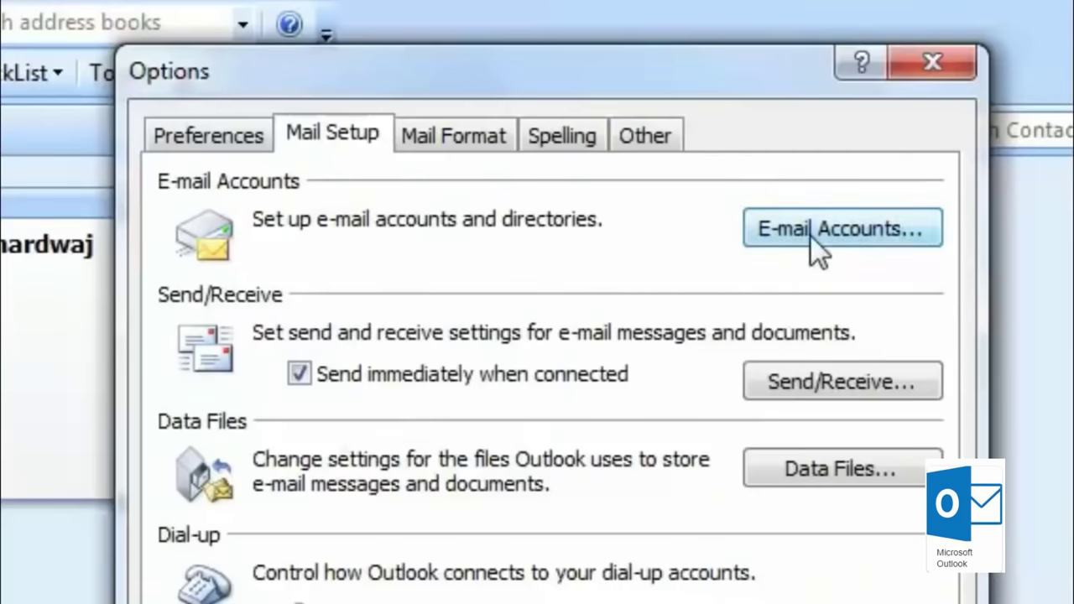
pyautogui.click(810, 235)
pyautogui.click(84, 436)
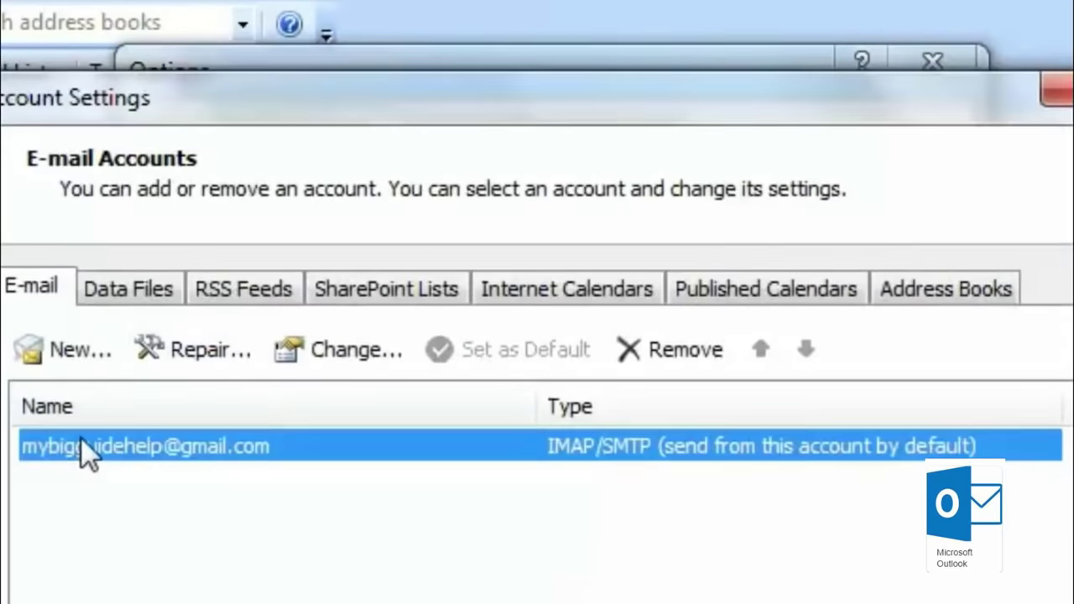
pyautogui.click(689, 346)
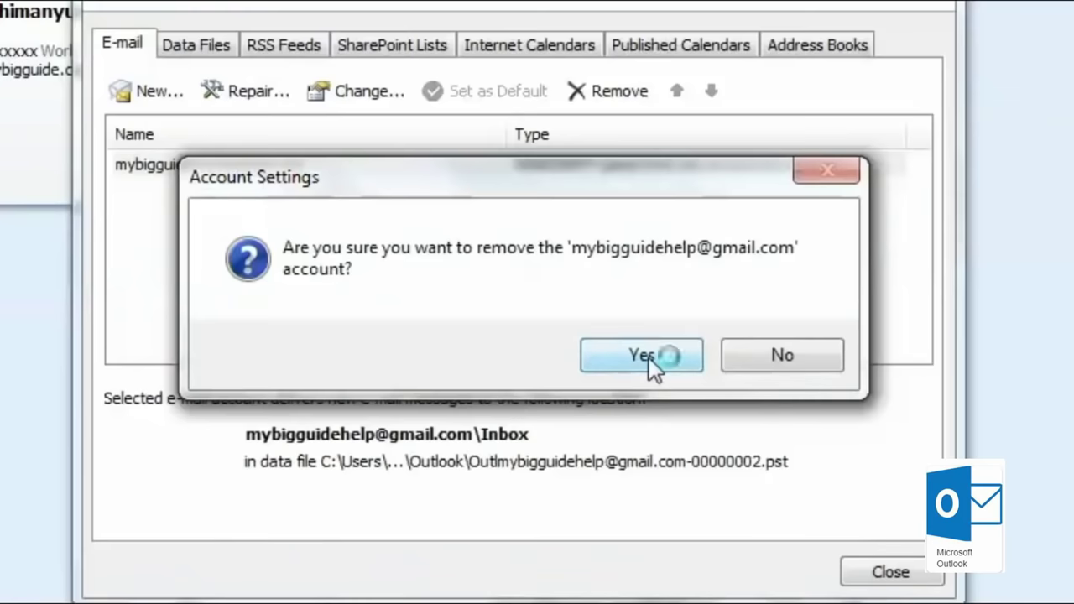
pyautogui.click(646, 357)
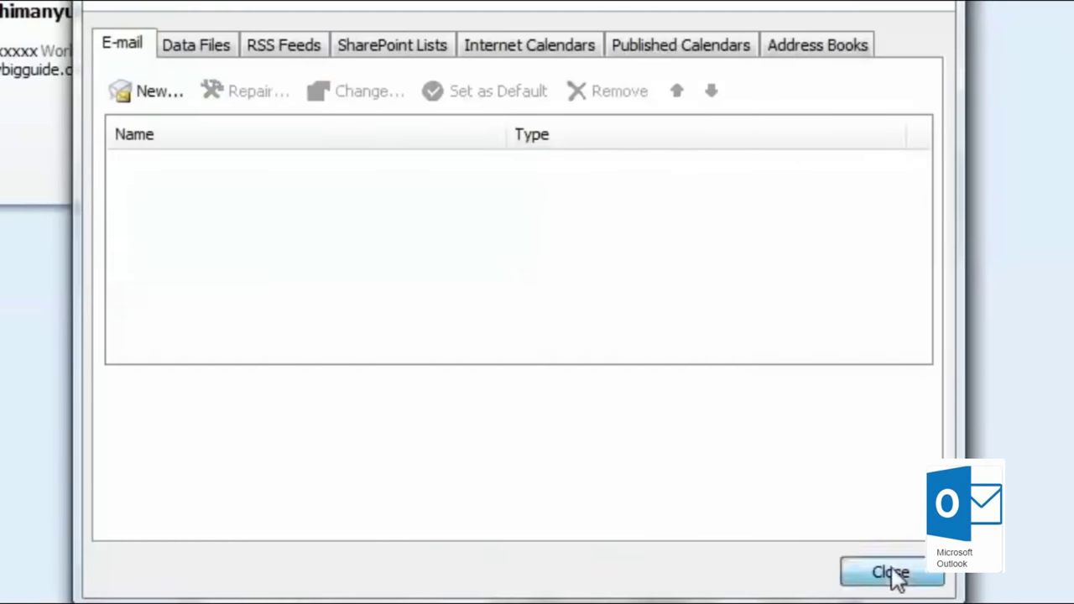
pyautogui.click(891, 573)
pyautogui.click(522, 593)
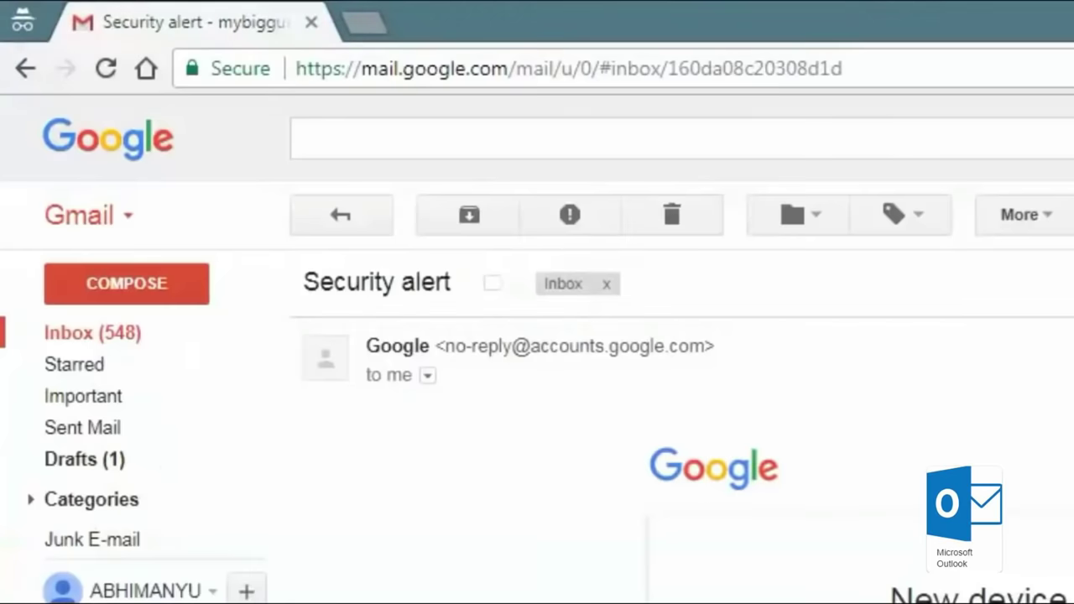
# Step: Leave Gmail's security alert and use the Start menu to return to Outlook
pyautogui.press('super')
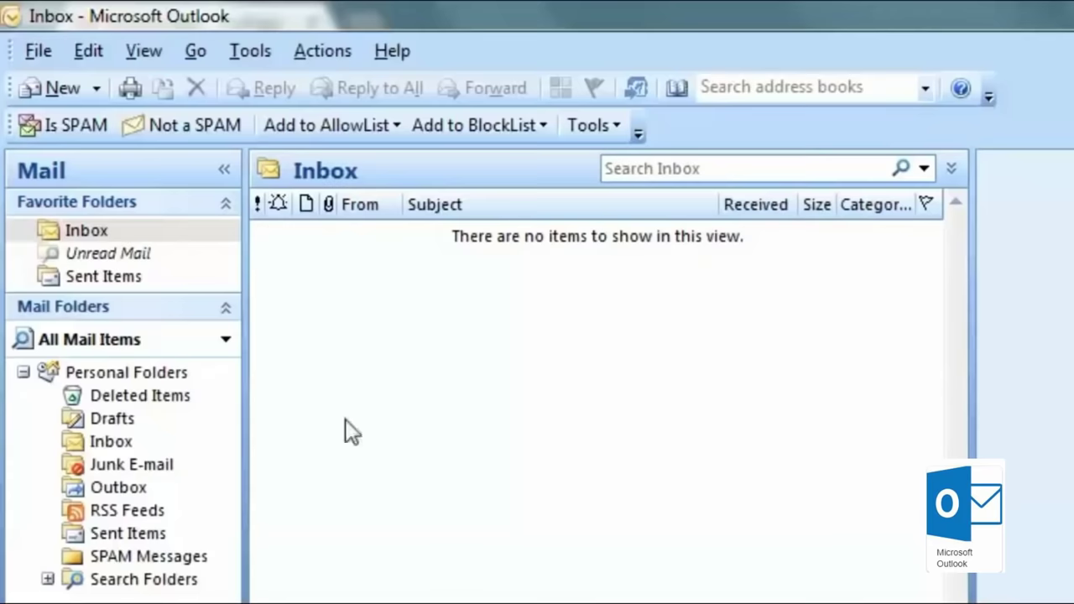
# Step: Reopen E-mail Accounts via Tools > Options, start a new account, and move its dialog aside
pyautogui.click(319, 52)
pyautogui.moveTo(267, 57)
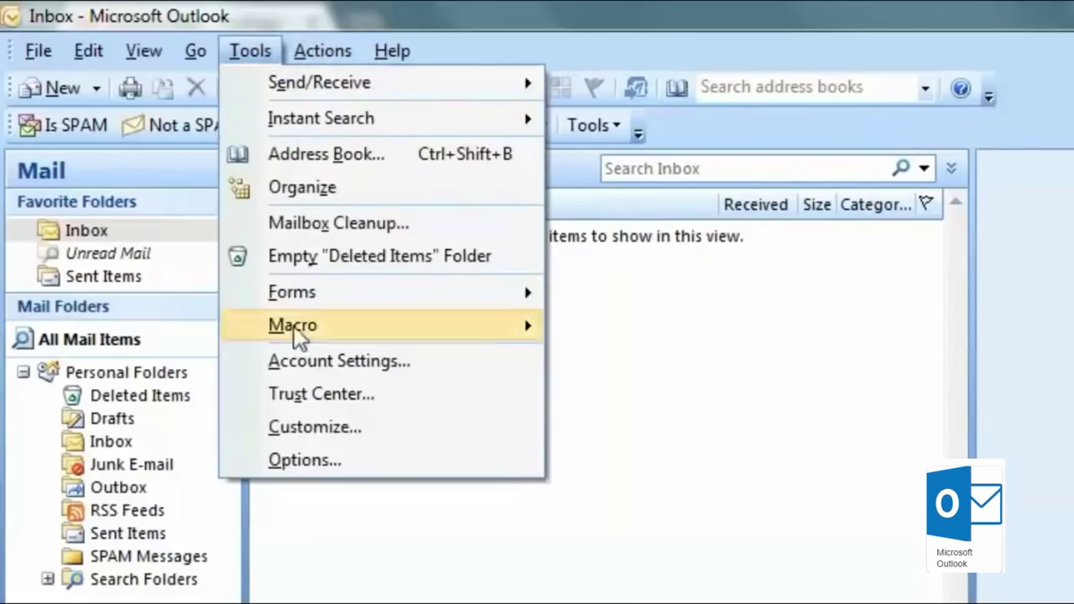
pyautogui.click(356, 472)
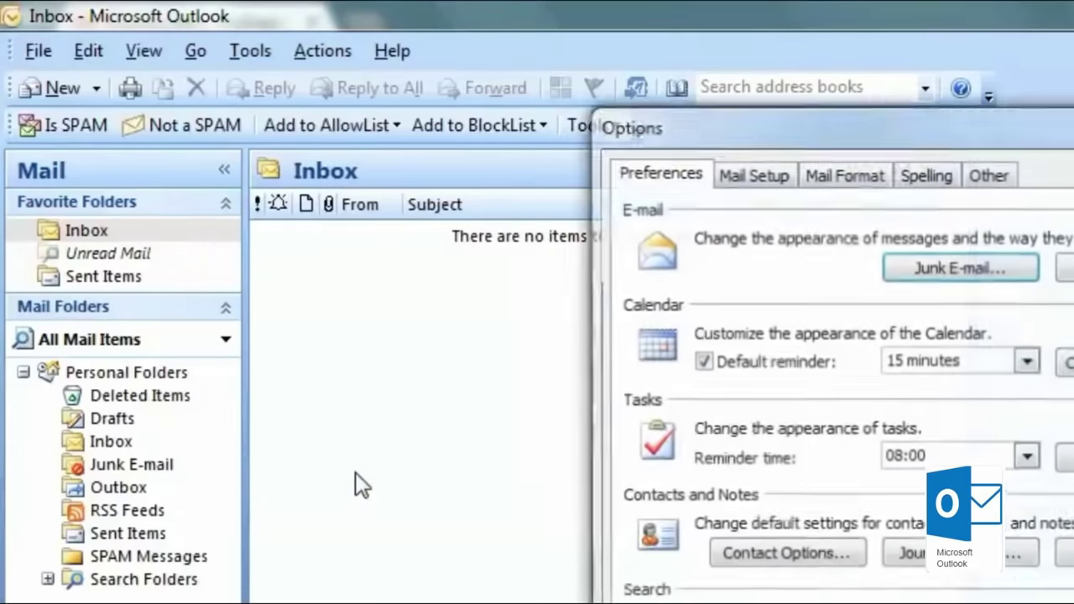
pyautogui.click(772, 173)
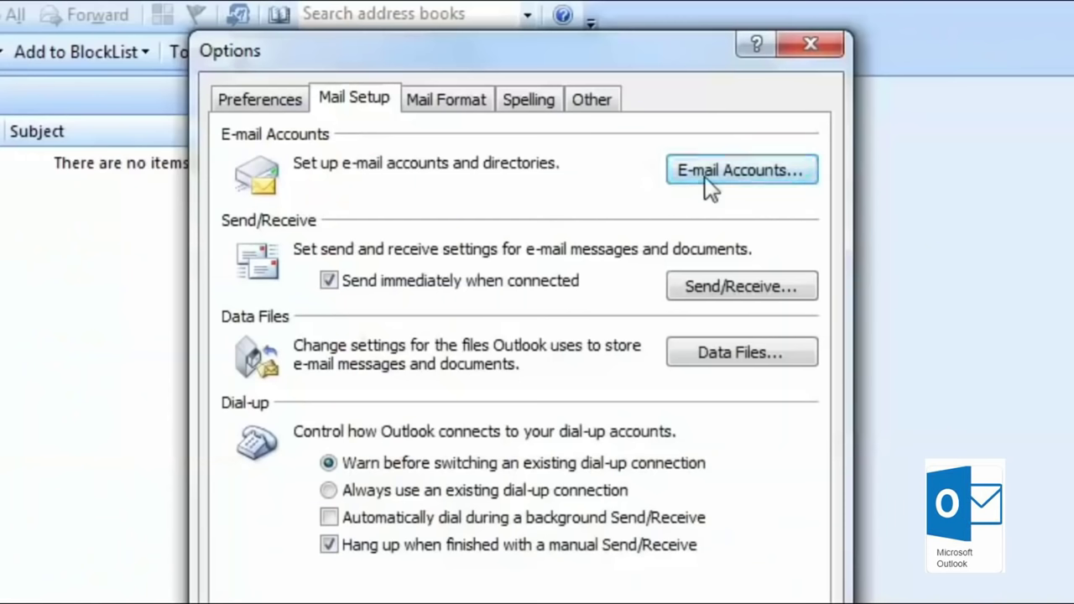
pyautogui.click(705, 177)
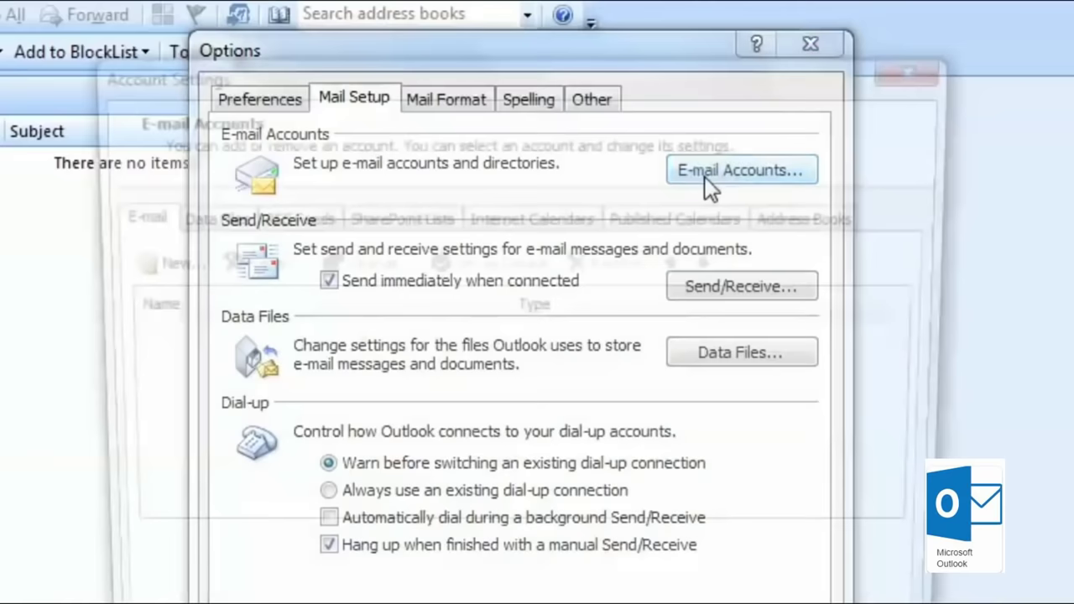
pyautogui.click(156, 264)
pyautogui.moveTo(454, 243); pyautogui.dragTo(352, 74)
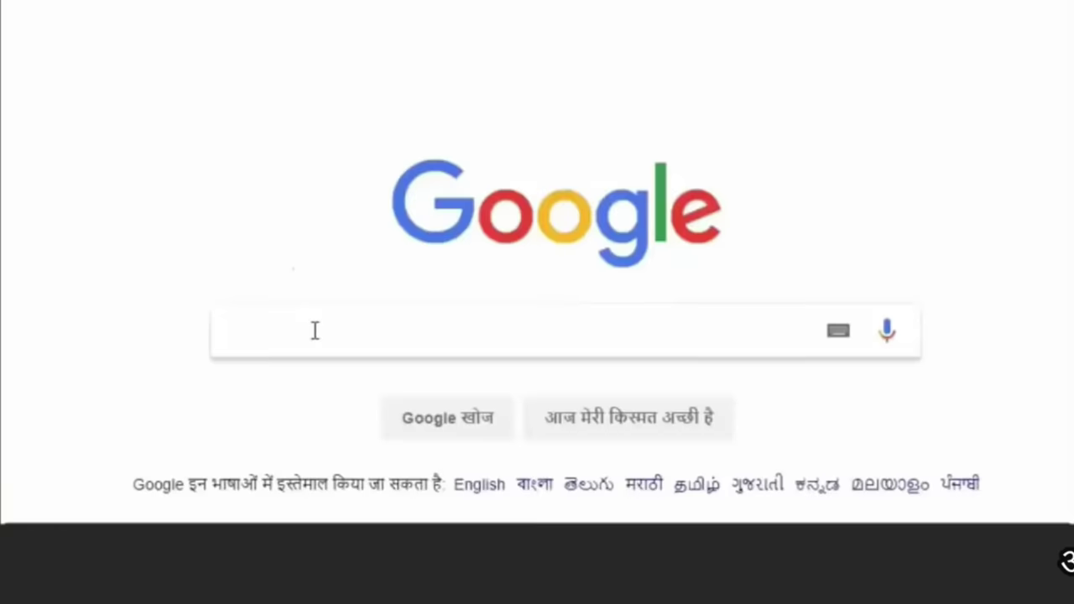
# Step: Search Google for 'my big guide' and open the MyBigGuide website result
pyautogui.write('my big guide')
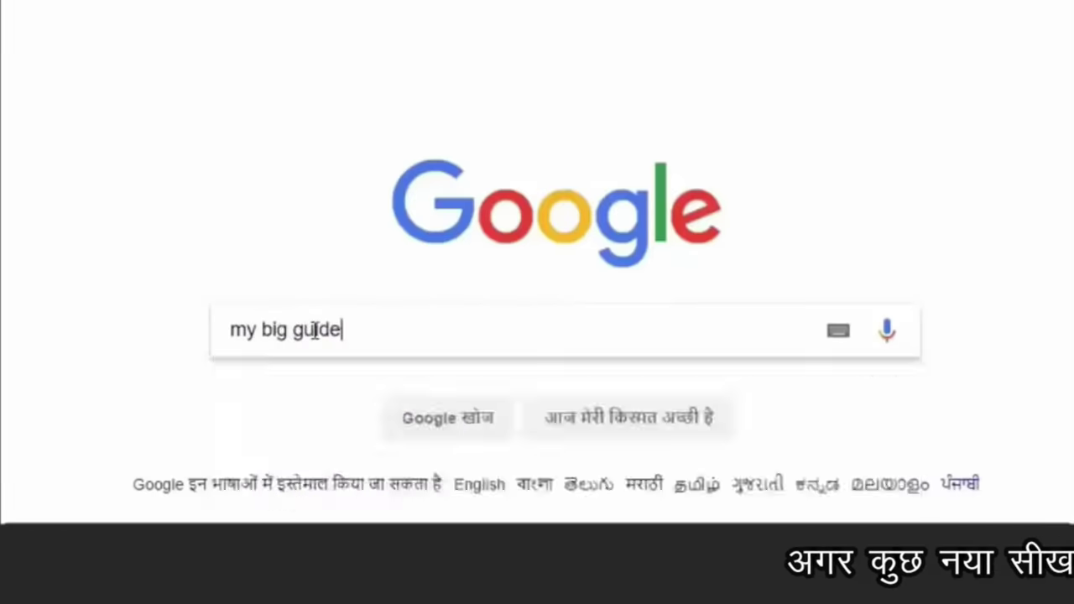
pyautogui.press('Return')
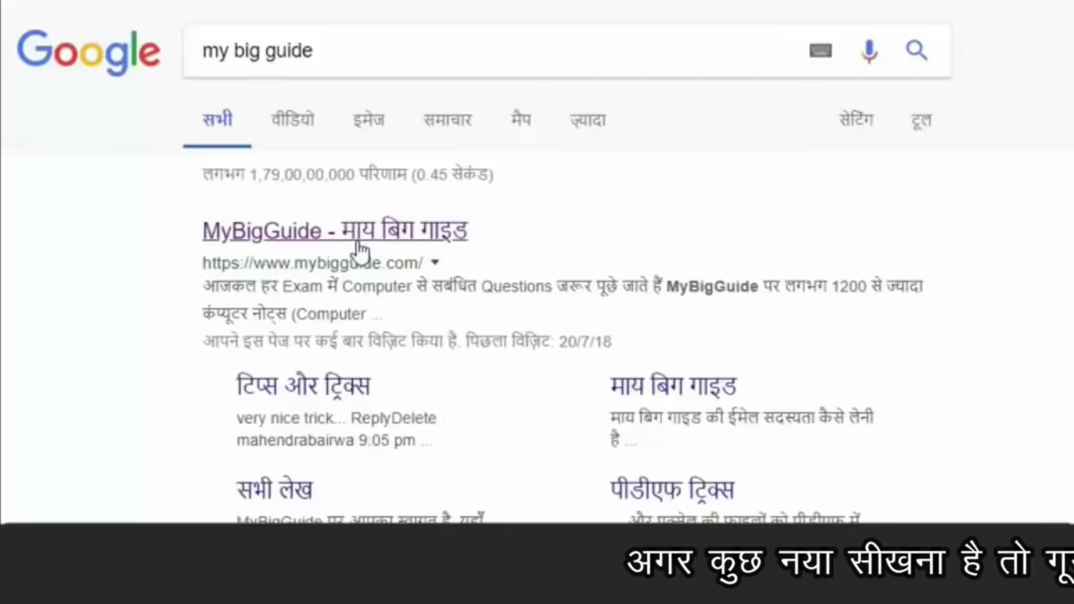
pyautogui.click(359, 243)
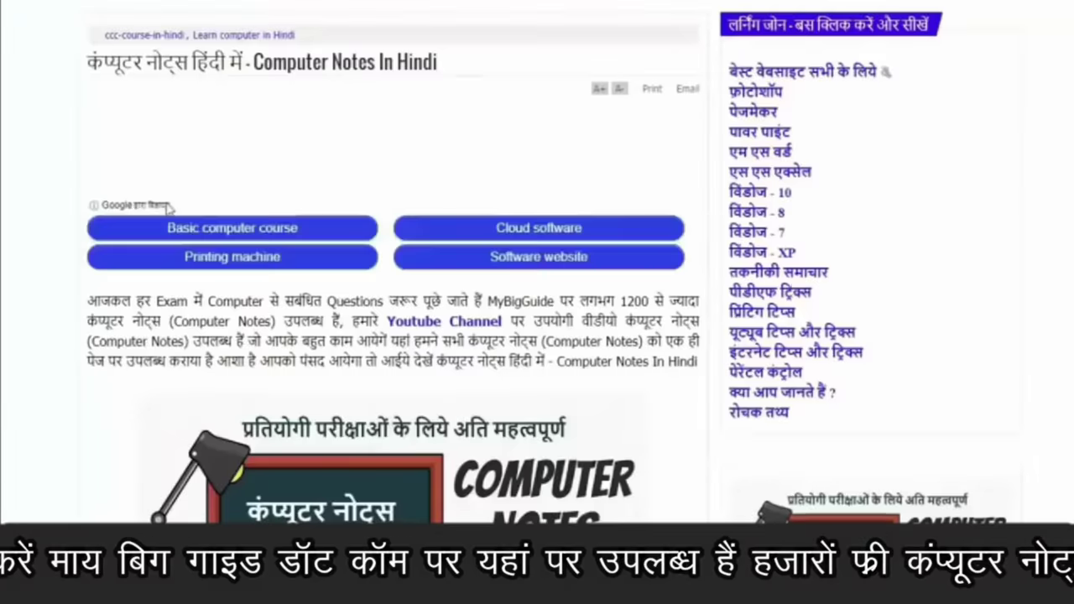
# Step: Open MyBigGuide's free computer quiz page, showing the numbered list of Hindi computer-notes articles
pyautogui.scroll(-15, 587, 312)
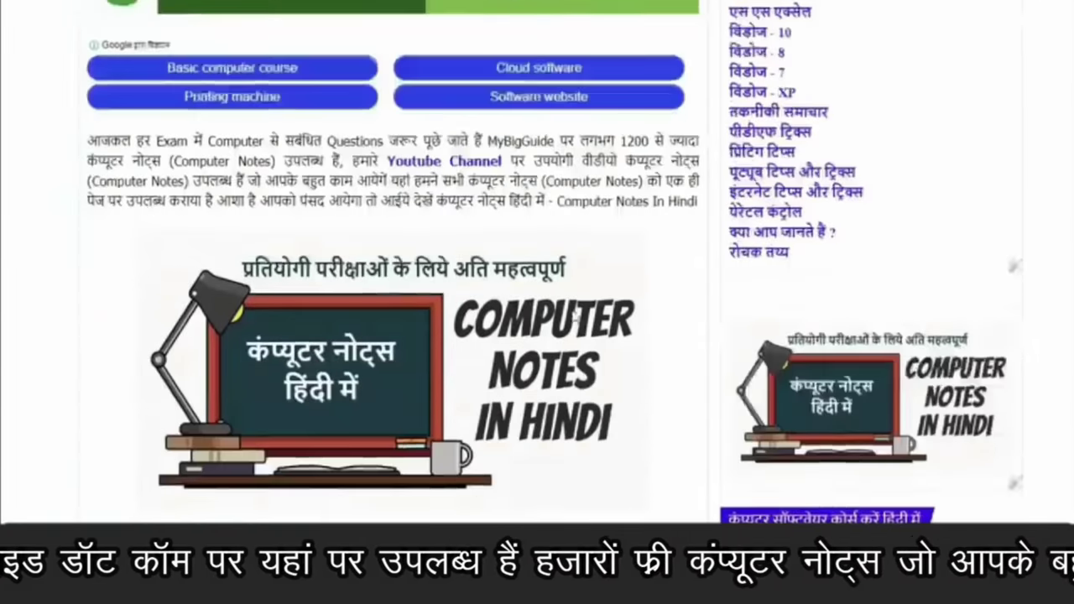
pyautogui.scroll(5, 588, 312)
pyautogui.scroll(-10, 592, 315)
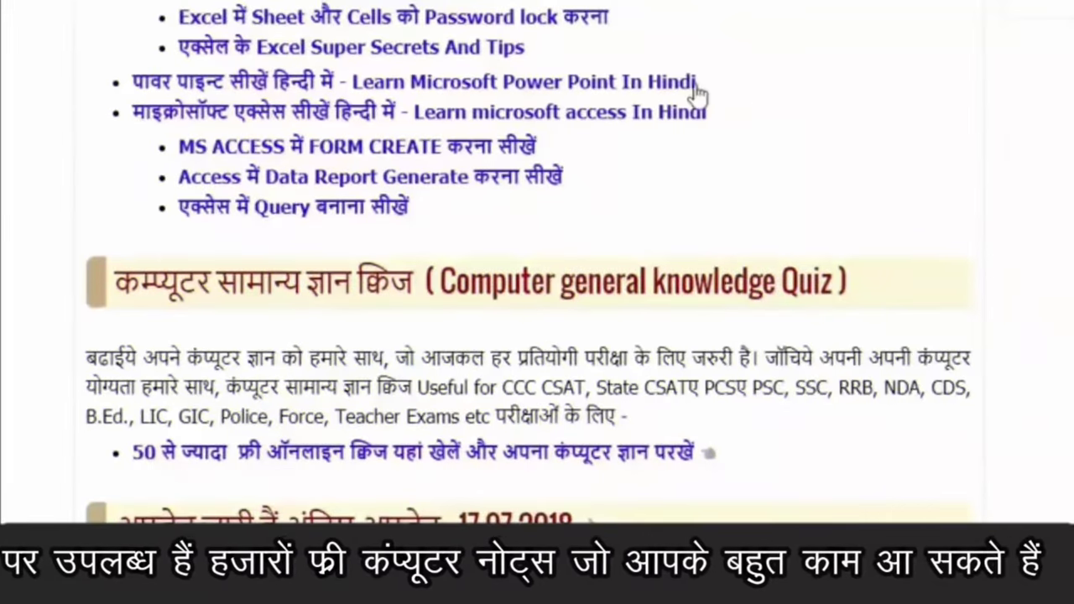
pyautogui.scroll(-5, 699, 94)
pyautogui.scroll(4, 696, 95)
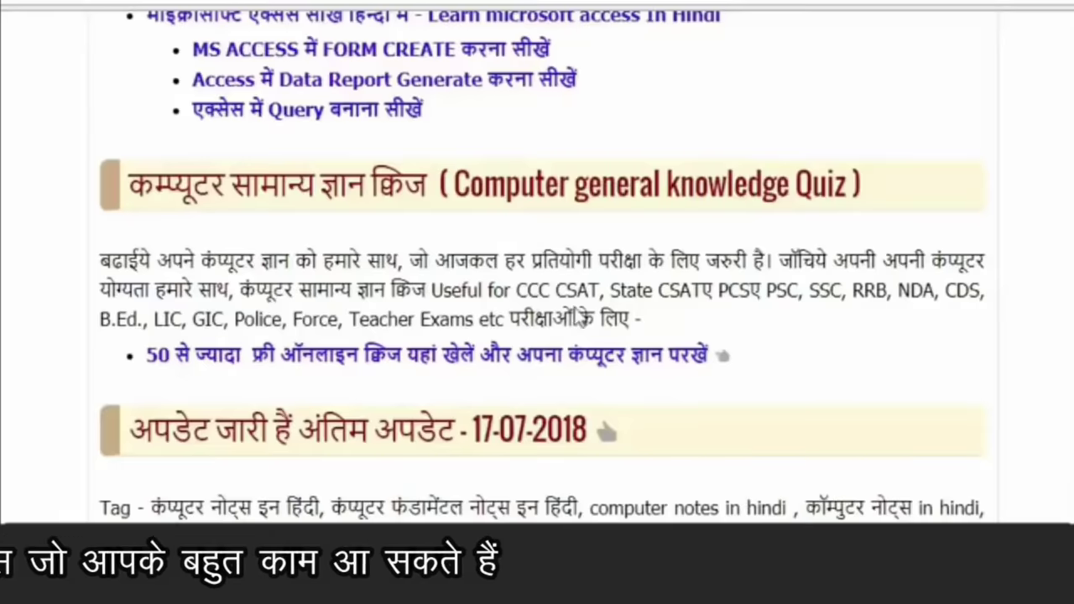
pyautogui.click(518, 359)
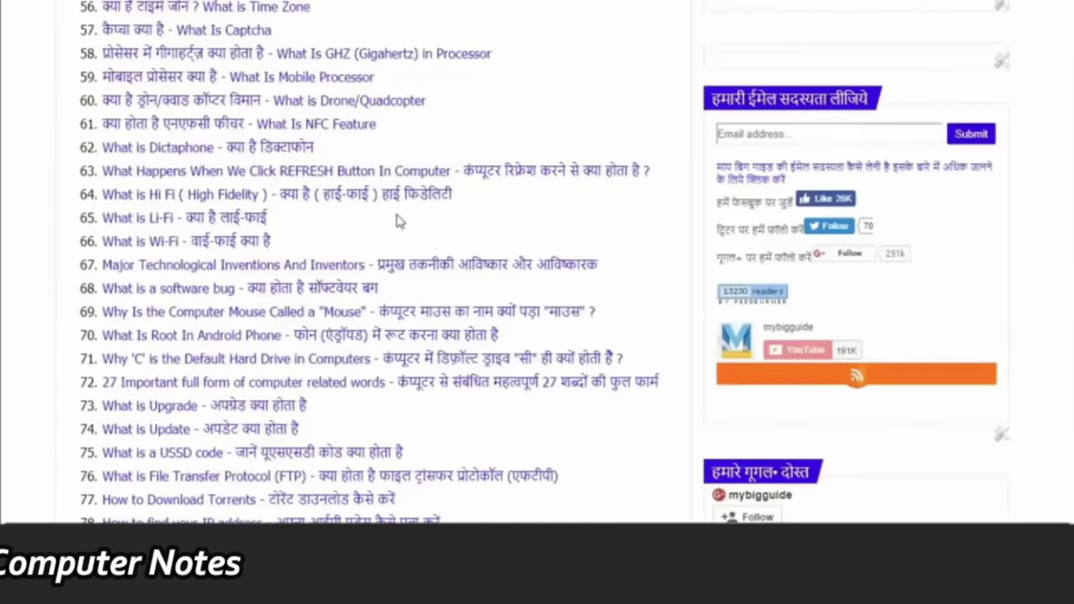
pyautogui.scroll(-15, 521, 366)
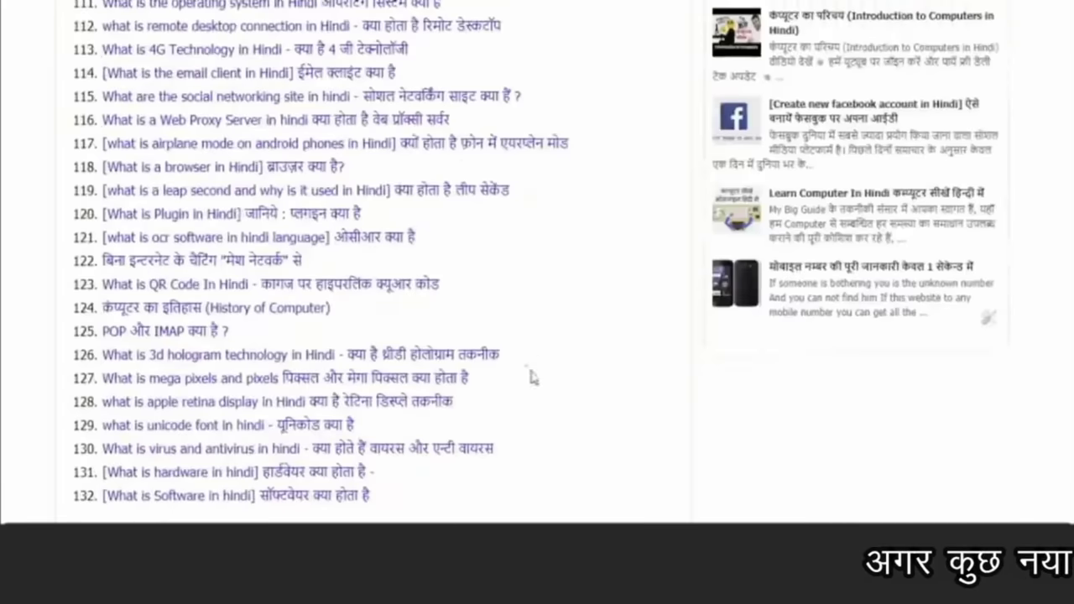
pyautogui.scroll(20, 461, 338)
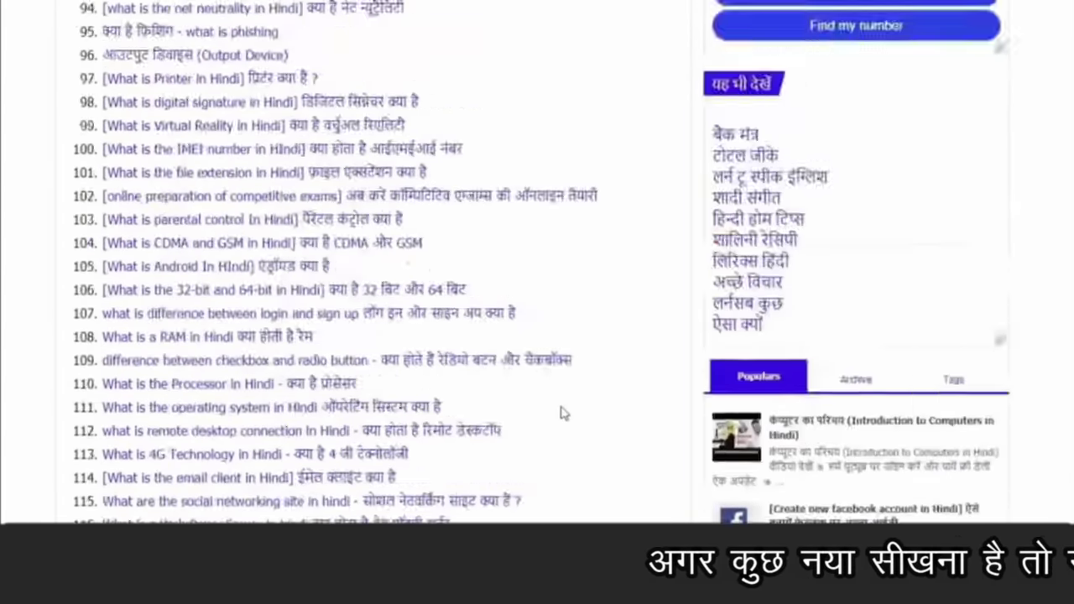
pyautogui.scroll(5, 601, 414)
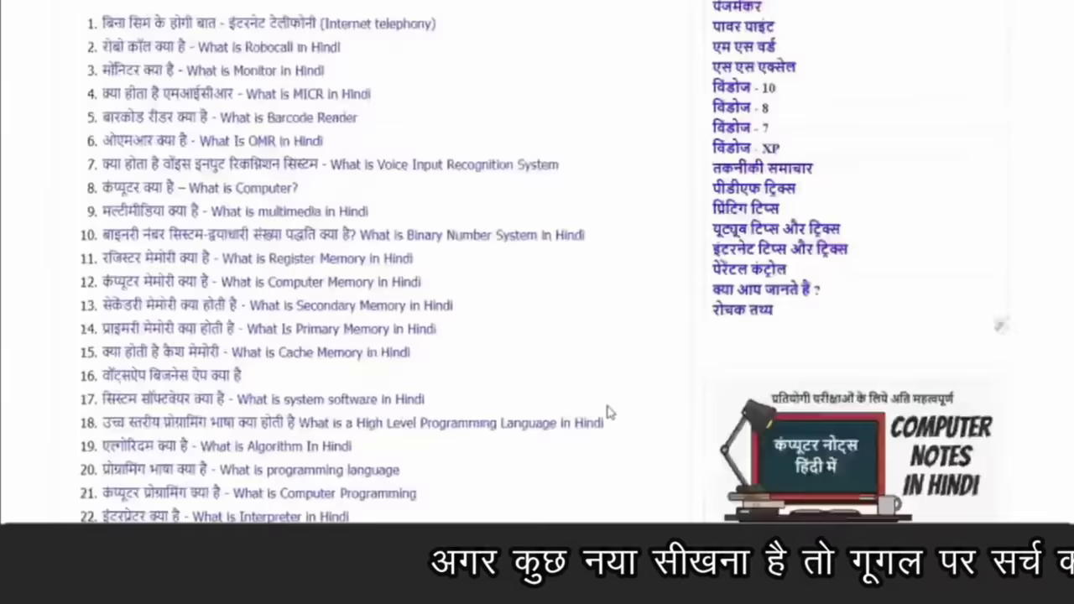